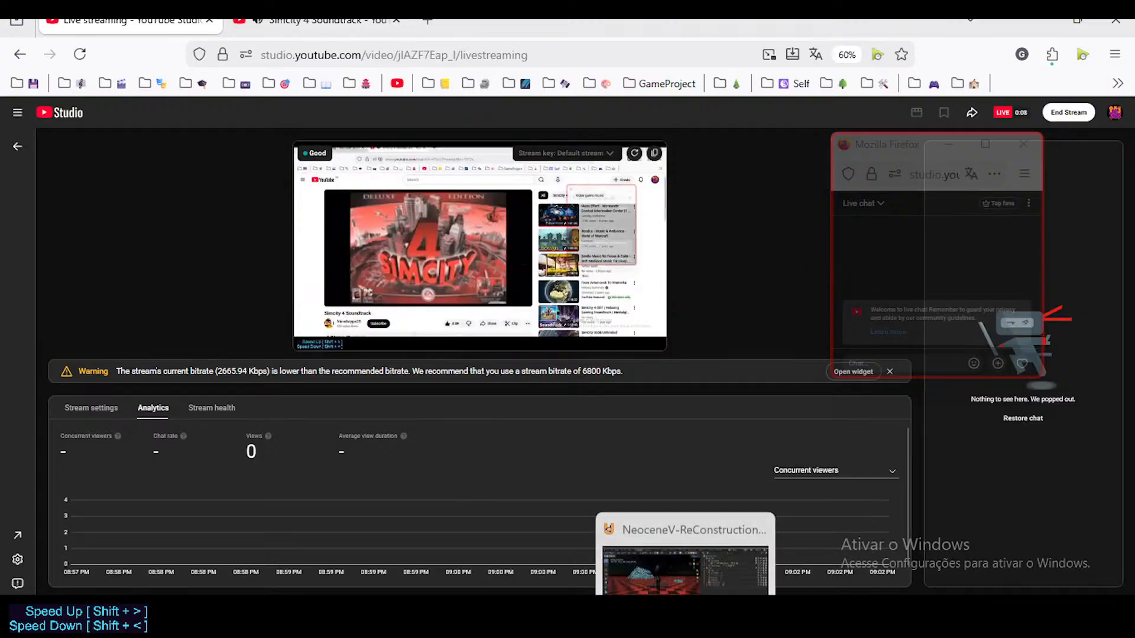
- Switch to the NeoceneV project in UPBGE and make the 3D viewport taller than the logic node editor
{"action": "left_click", "coordinate": [679, 535]}
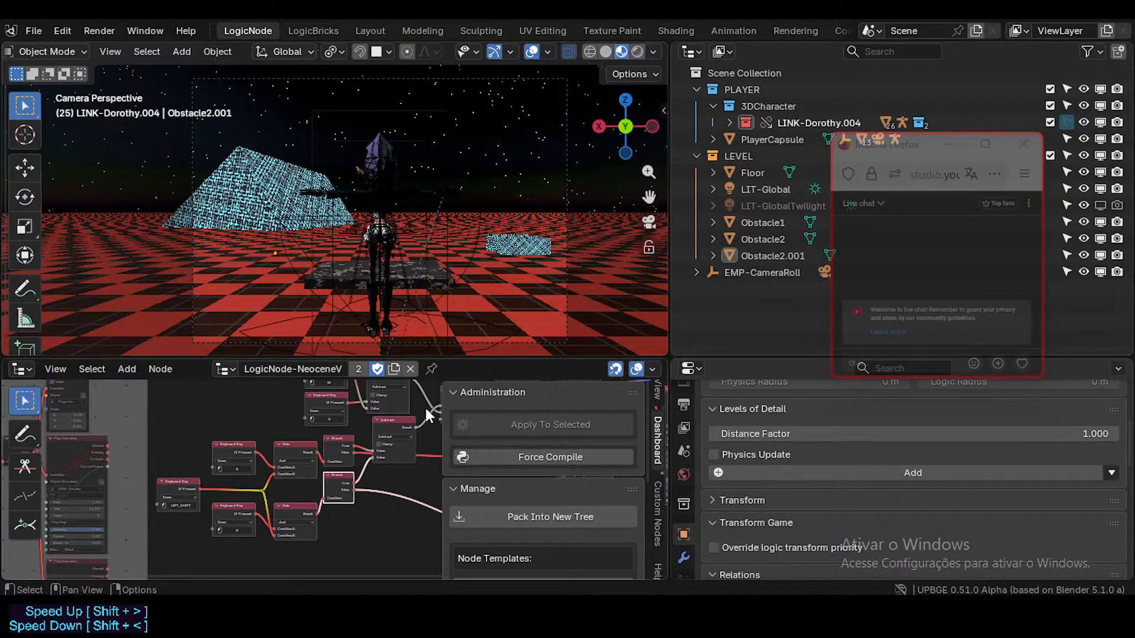
{"action": "left_click_drag", "start_coordinate": [459, 356], "coordinate": [461, 403]}
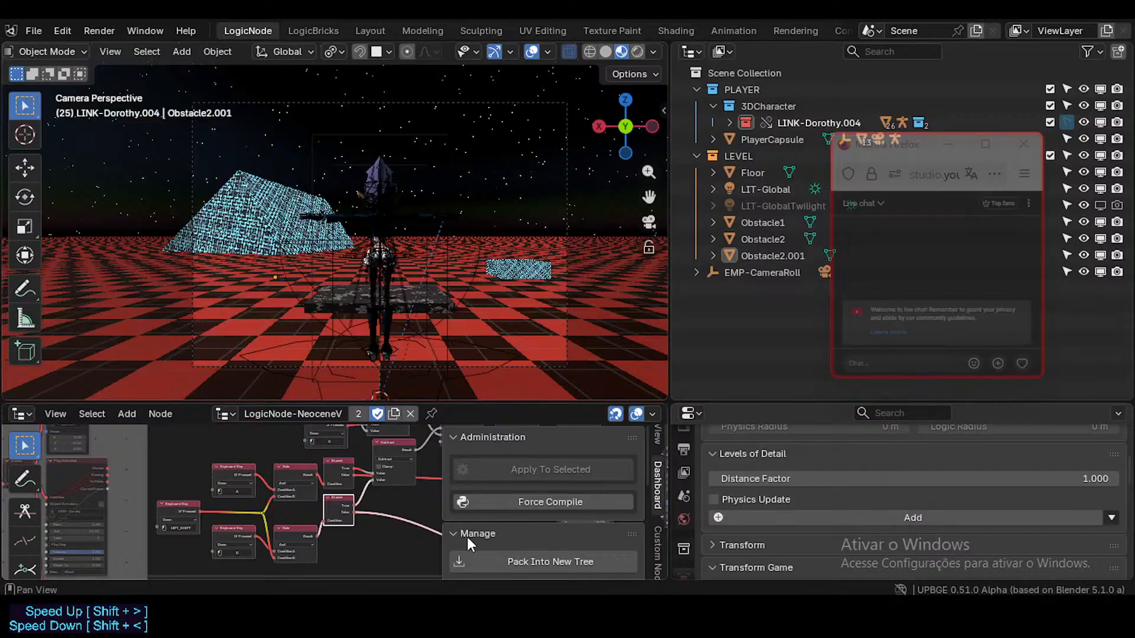
- Switch to Firefox, show the Simcity 4 Soundtrack video and reload its page
{"action": "mouse_move", "coordinate": [502, 612]}
{"action": "left_click", "coordinate": [450, 527]}
{"action": "key", "text": "ctrl+Tab"}
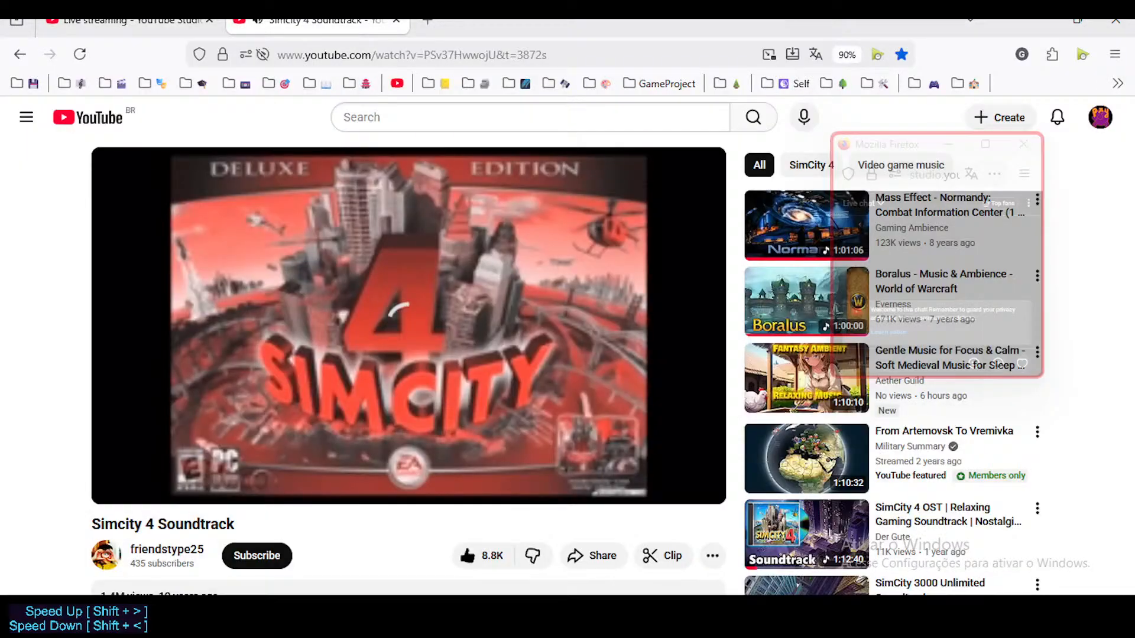
{"action": "left_click", "coordinate": [377, 364]}
{"action": "key", "text": "Right"}
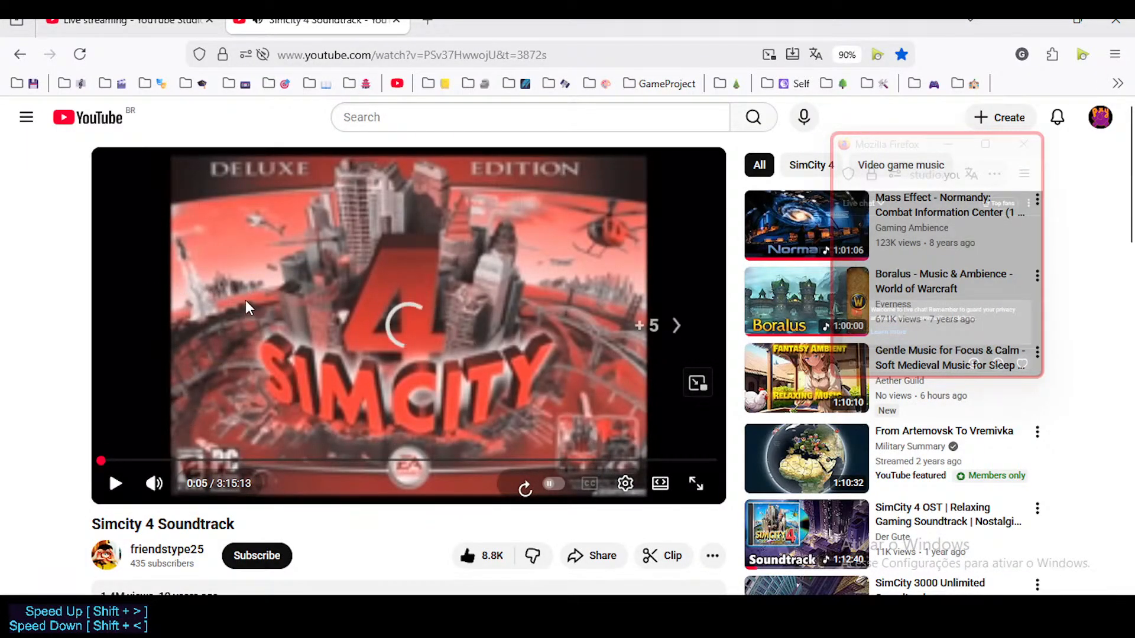
{"action": "key", "text": "Left"}
{"action": "key", "text": "F5"}
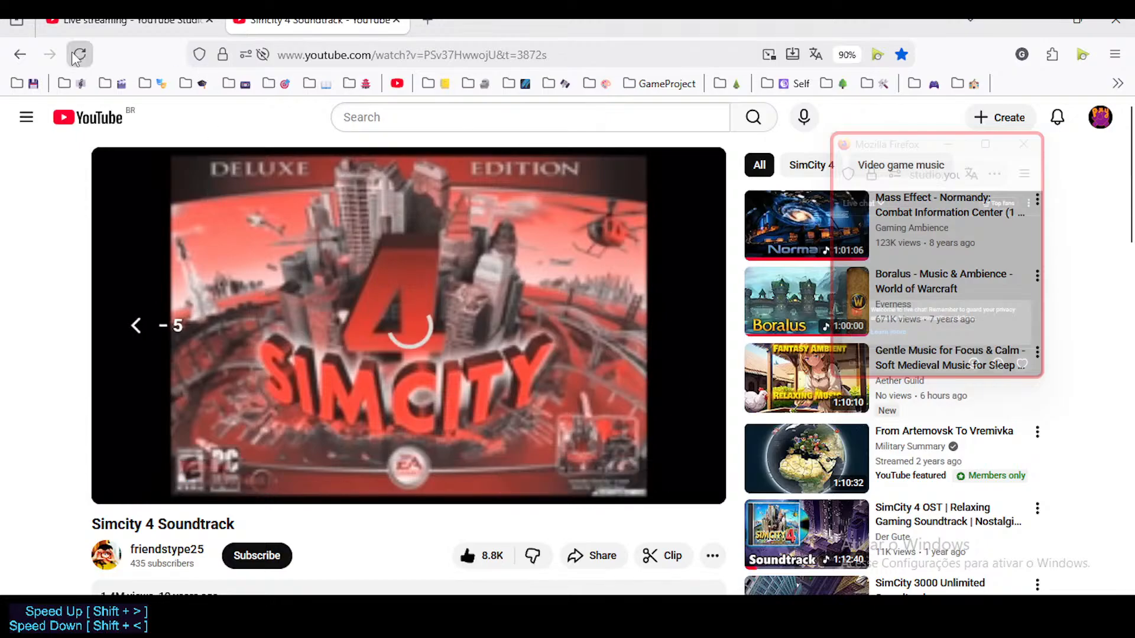
- Switch back to UPBGE, look around the character and obstacles, and return to the camera view
{"action": "key", "text": "alt+Tab"}
{"action": "middle_click_drag", "start_coordinate": [507, 222], "coordinate": [407, 246]}
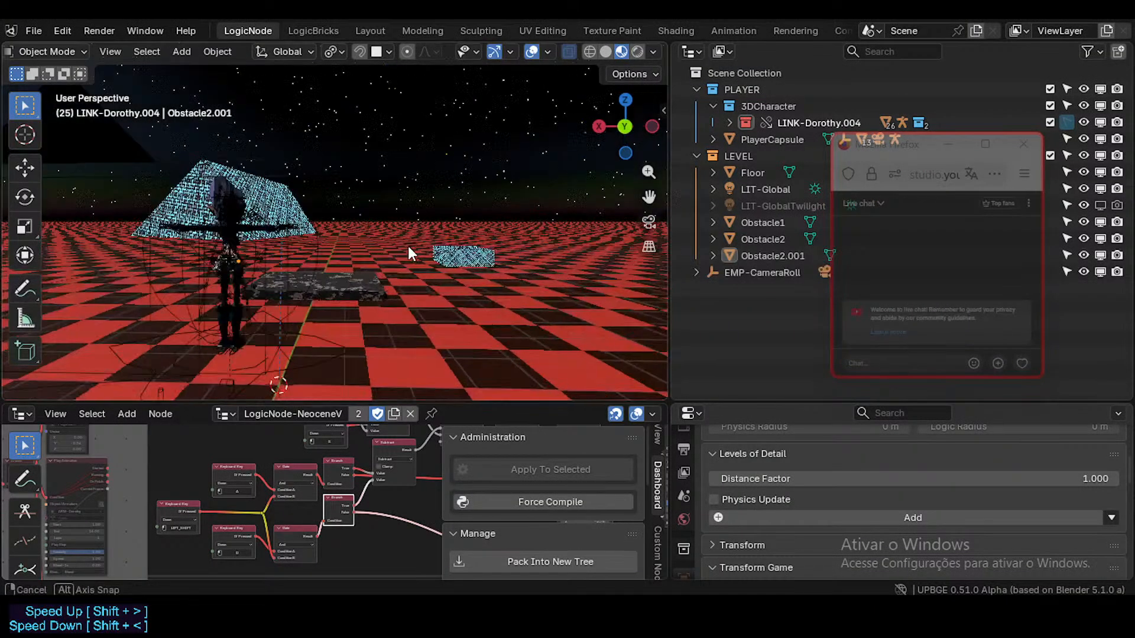
{"action": "key", "text": "shift+grave"}
{"action": "left_click", "coordinate": [407, 246]}
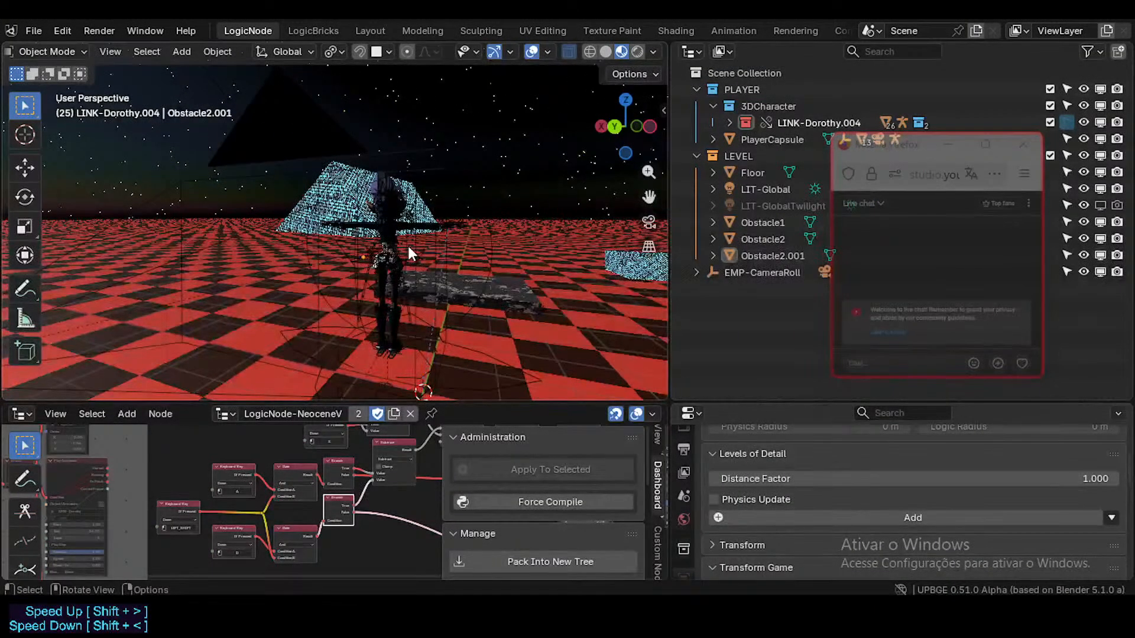
{"action": "key", "text": "KP_0"}
{"action": "scroll", "coordinate": [408, 245], "scroll_direction": "up", "scroll_amount": 1}
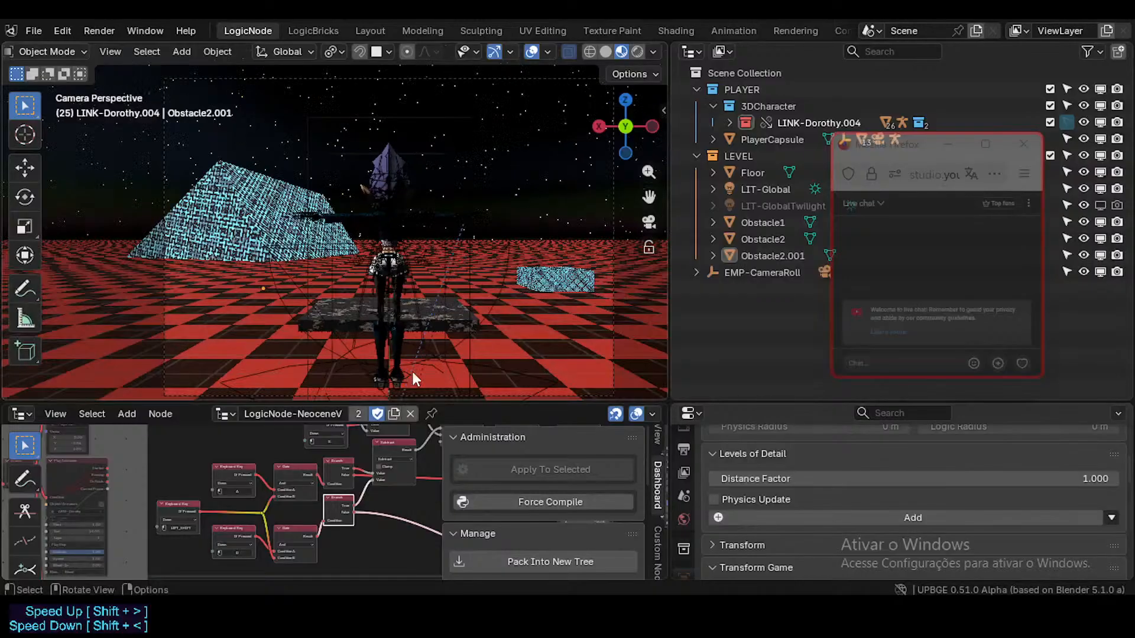
- Widen the 3D viewport and node editor, and shorten the Outliner to give the Properties editor more height
{"action": "right_click", "coordinate": [685, 401]}
{"action": "key", "text": "Escape"}
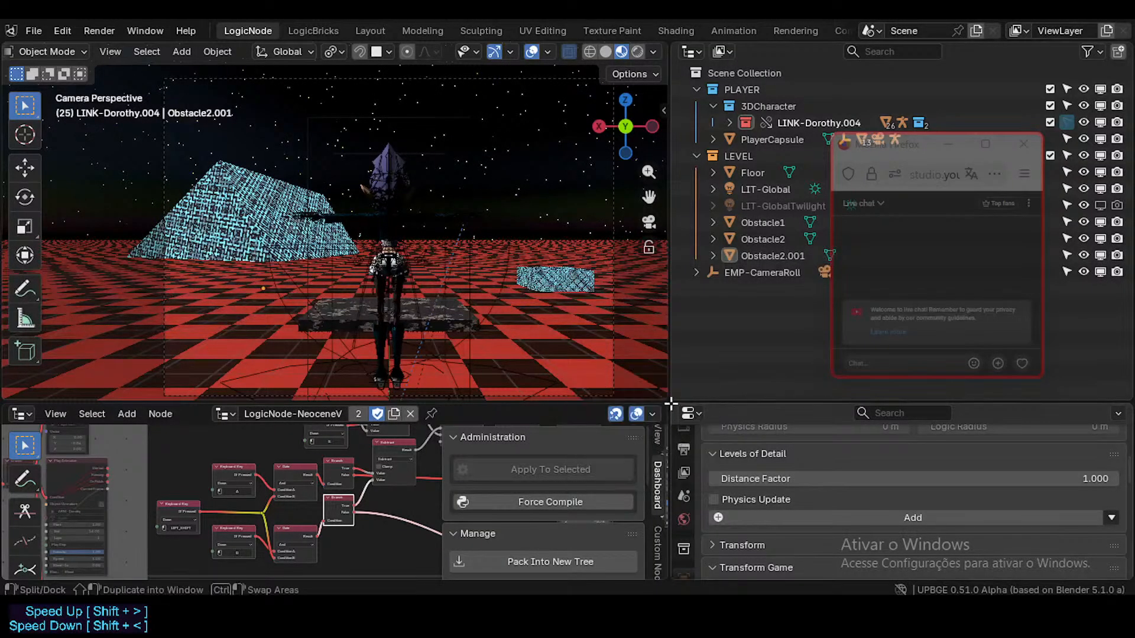
{"action": "left_click_drag", "start_coordinate": [676, 393], "coordinate": [756, 326]}
{"action": "right_click", "coordinate": [702, 403]}
{"action": "left_click", "coordinate": [676, 442]}
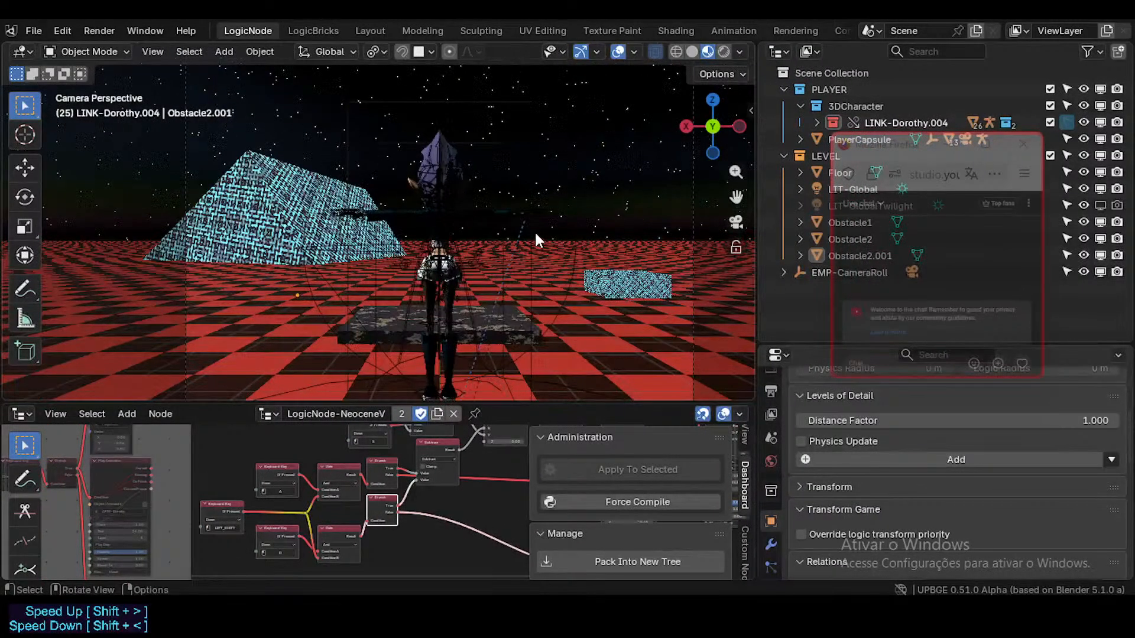
{"action": "scroll", "coordinate": [534, 231], "scroll_direction": "down", "scroll_amount": 1}
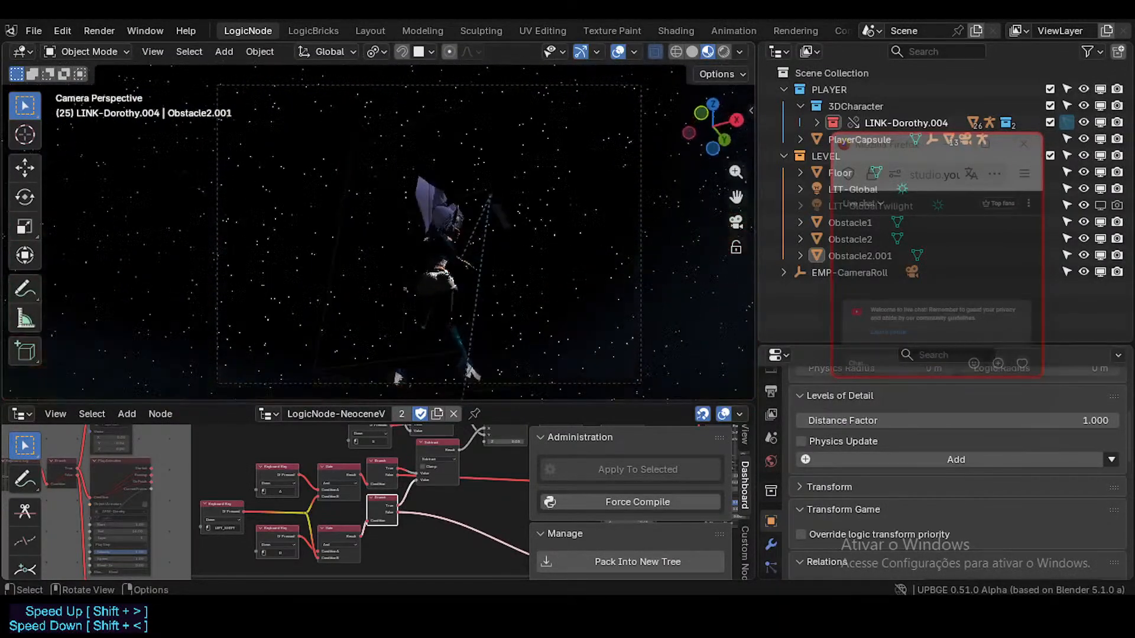
- Enlarge the logic node editor upward over the 3D viewport and collapse its sidebar
{"action": "left_click_drag", "start_coordinate": [450, 404], "coordinate": [482, 258]}
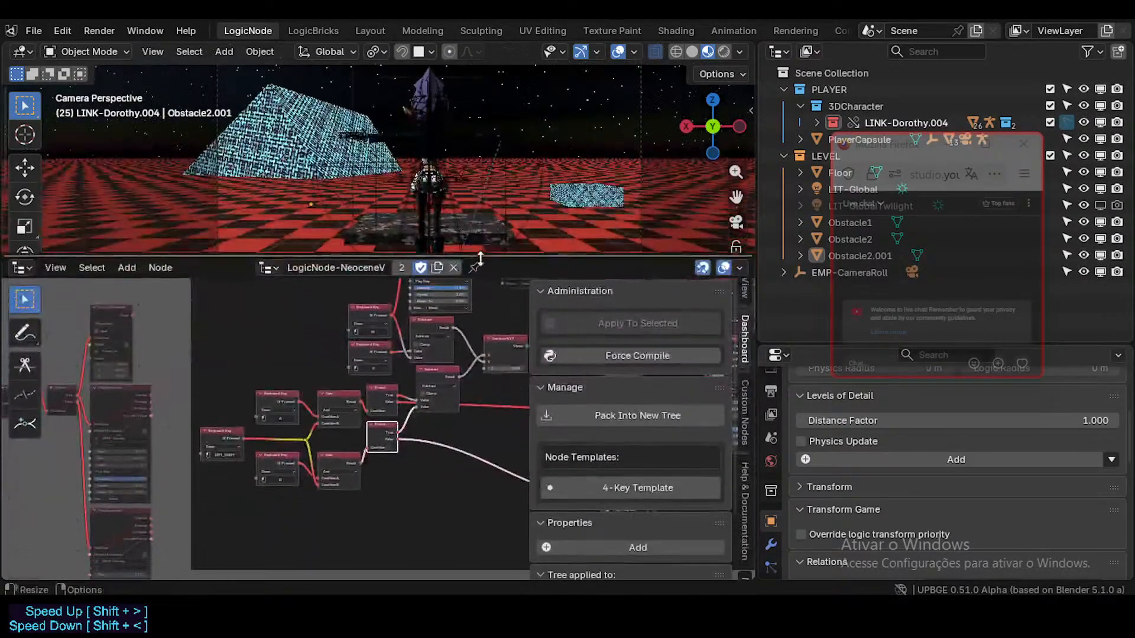
{"action": "left_click_drag", "start_coordinate": [514, 355], "coordinate": [709, 358]}
{"action": "middle_click_drag", "start_coordinate": [502, 378], "coordinate": [563, 432]}
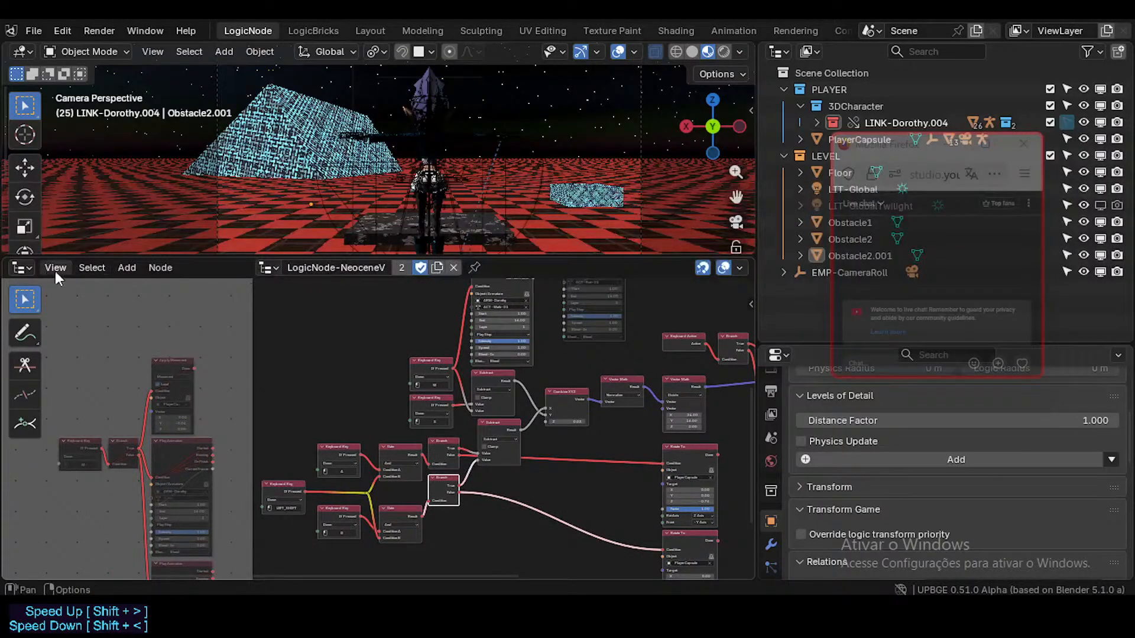
- Examine the character movement node tree, from the keyboard key nodes through the Branch, Subtract and Combine XYZ nodes
{"action": "left_click", "coordinate": [20, 269]}
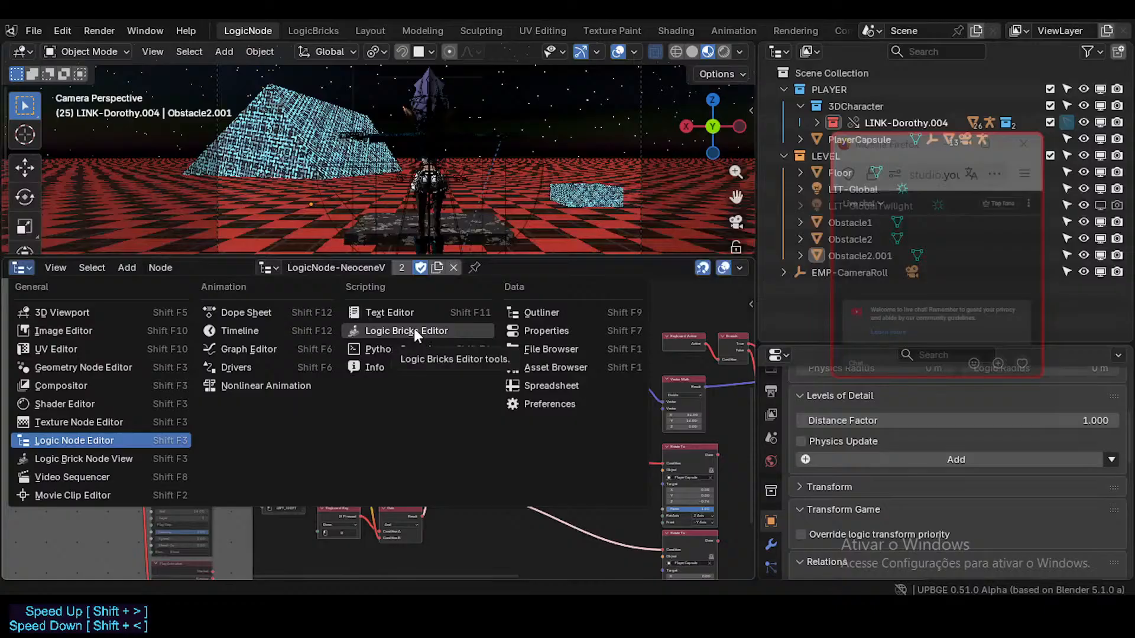
{"action": "left_click", "coordinate": [26, 270]}
{"action": "middle_click_drag", "start_coordinate": [422, 397], "coordinate": [311, 387]}
{"action": "scroll", "coordinate": [372, 414], "scroll_direction": "down", "scroll_amount": 1}
{"action": "middle_click_drag", "start_coordinate": [463, 384], "coordinate": [503, 375]}
{"action": "scroll", "coordinate": [307, 394], "scroll_direction": "down", "scroll_amount": 2}
{"action": "scroll", "coordinate": [503, 376], "scroll_direction": "up", "scroll_amount": 5}
{"action": "middle_click_drag", "start_coordinate": [733, 365], "coordinate": [296, 465]}
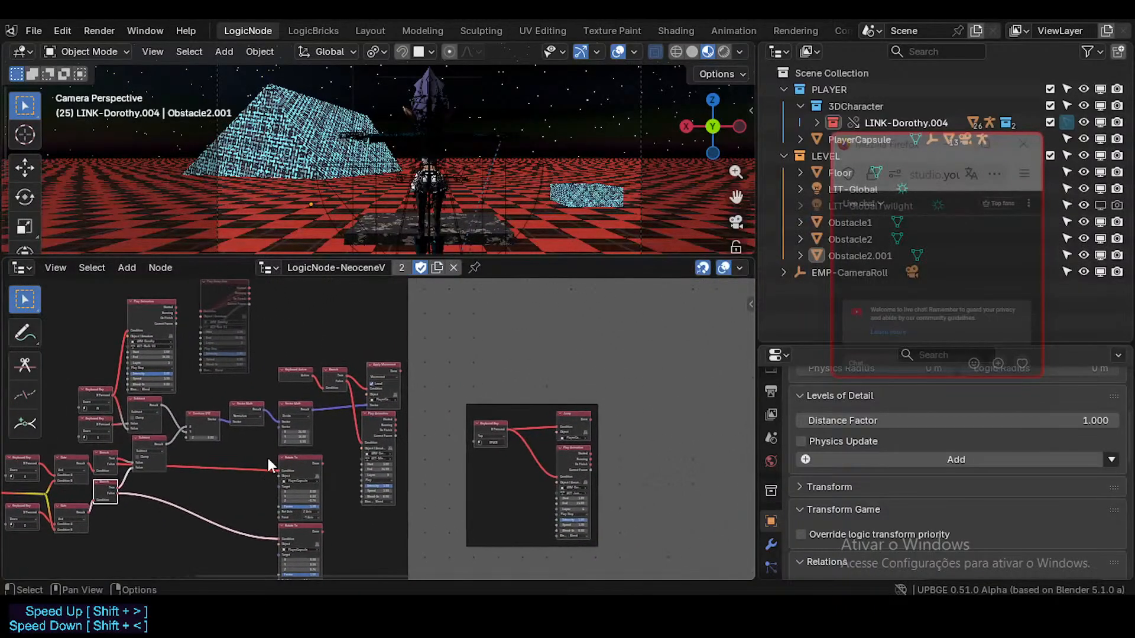
{"action": "middle_click_drag", "start_coordinate": [125, 379], "coordinate": [368, 429]}
{"action": "scroll", "coordinate": [393, 414], "scroll_direction": "up", "scroll_amount": 6}
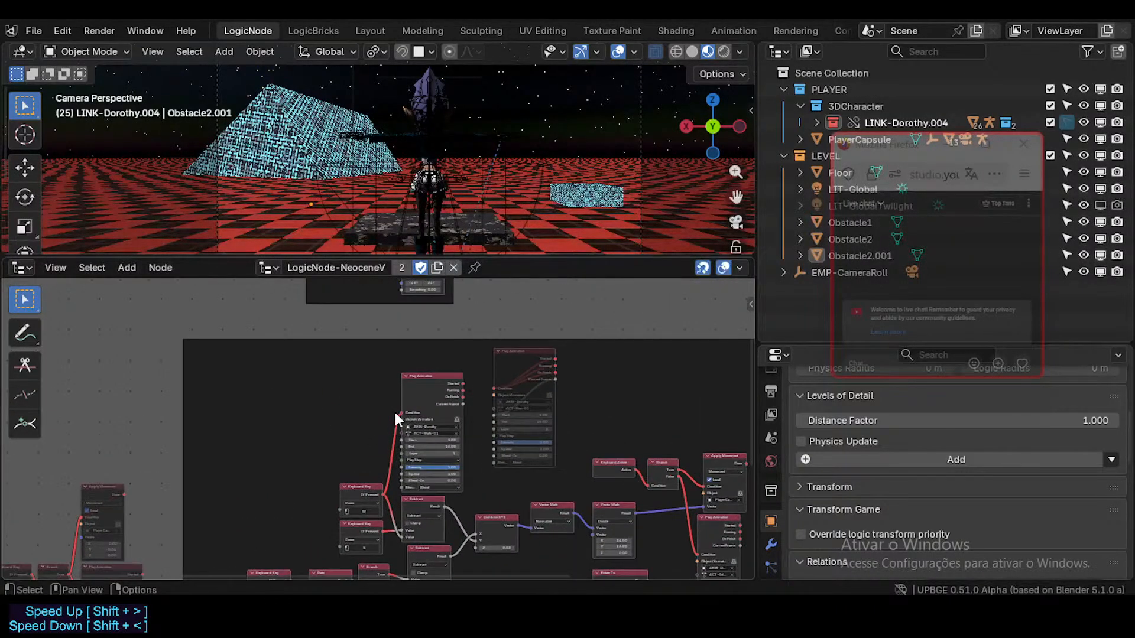
{"action": "middle_click_drag", "start_coordinate": [419, 497], "coordinate": [321, 404]}
{"action": "scroll", "coordinate": [397, 430], "scroll_direction": "down", "scroll_amount": 3}
{"action": "scroll", "coordinate": [412, 391], "scroll_direction": "up", "scroll_amount": 1}
{"action": "scroll", "coordinate": [412, 387], "scroll_direction": "down", "scroll_amount": 1}
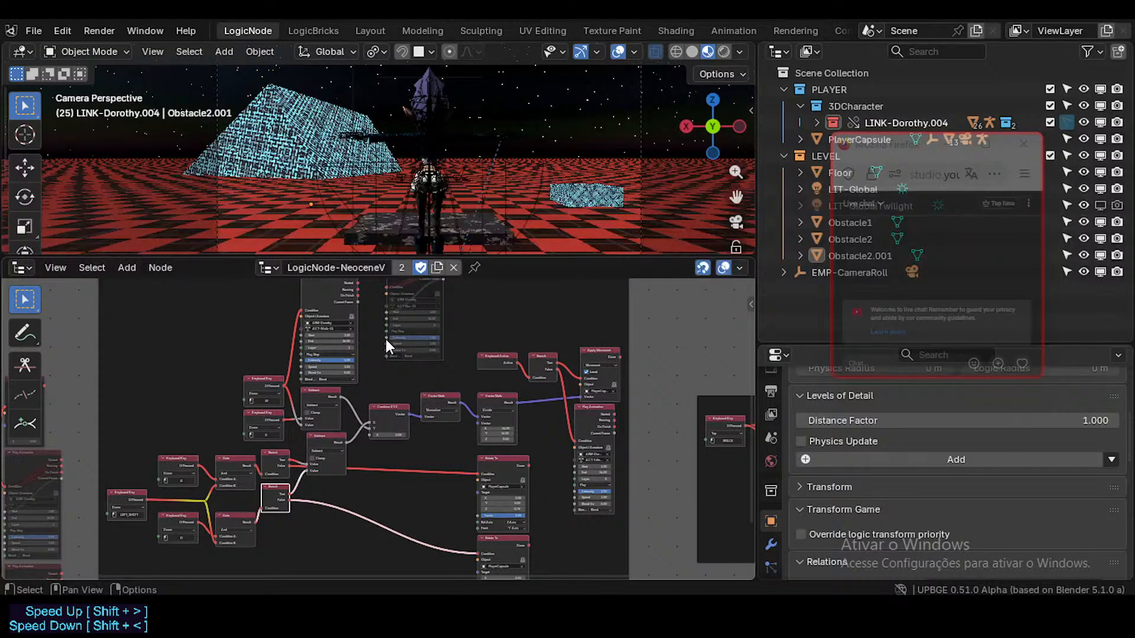
{"action": "middle_click_drag", "start_coordinate": [398, 421], "coordinate": [447, 405]}
{"action": "scroll", "coordinate": [364, 408], "scroll_direction": "up", "scroll_amount": 5}
{"action": "middle_click_drag", "start_coordinate": [347, 437], "coordinate": [436, 414]}
{"action": "scroll", "coordinate": [364, 439], "scroll_direction": "up", "scroll_amount": 3}
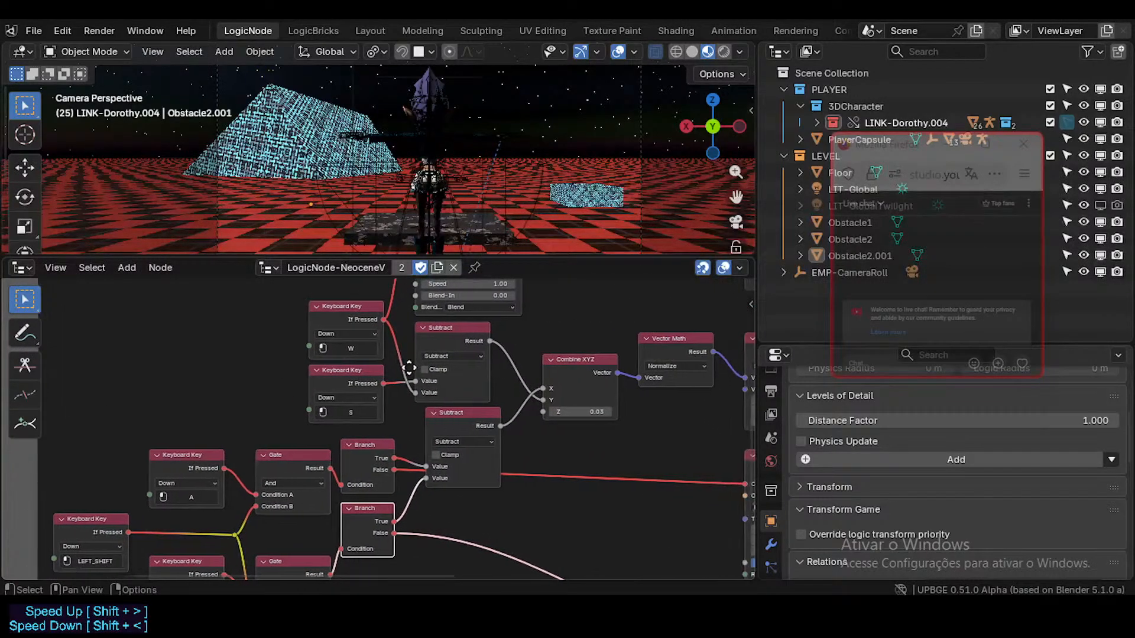
{"action": "middle_click_drag", "start_coordinate": [415, 340], "coordinate": [406, 388]}
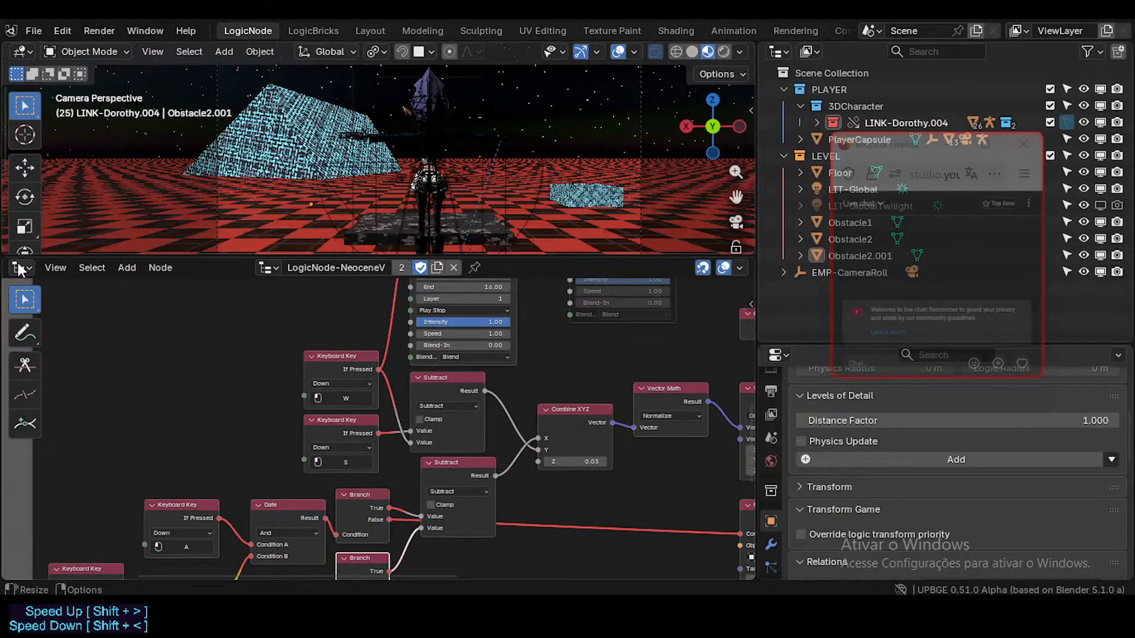
- Switch to Firefox and play the Simcity 4 Soundtrack video from its beginning
{"action": "mouse_move", "coordinate": [502, 617]}
{"action": "left_click", "coordinate": [438, 502]}
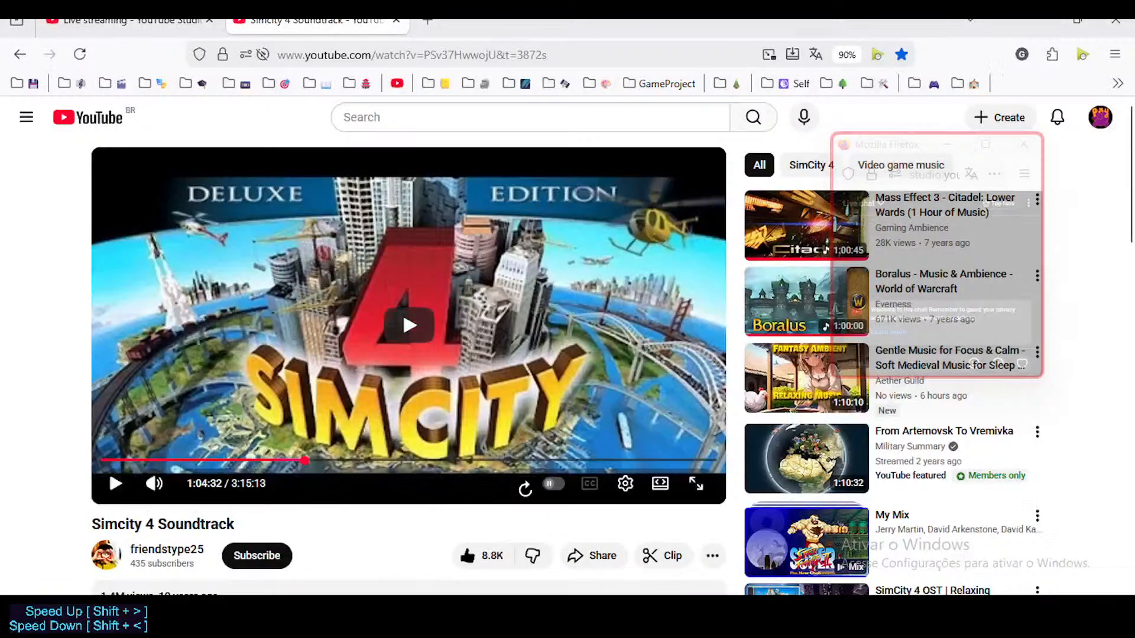
{"action": "left_click", "coordinate": [365, 294]}
{"action": "left_click_drag", "start_coordinate": [113, 460], "coordinate": [12, 447]}
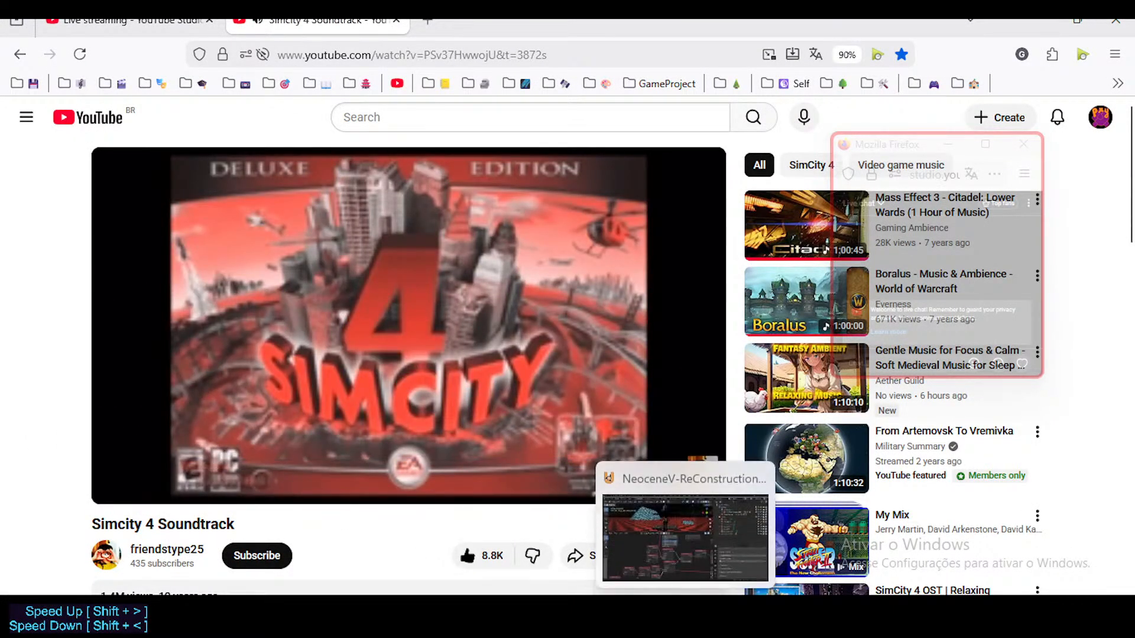
- Switch back to the UPBGE project and make the 3D viewport slightly taller
{"action": "left_click", "coordinate": [686, 614]}
{"action": "scroll", "coordinate": [441, 402], "scroll_direction": "down", "scroll_amount": 5}
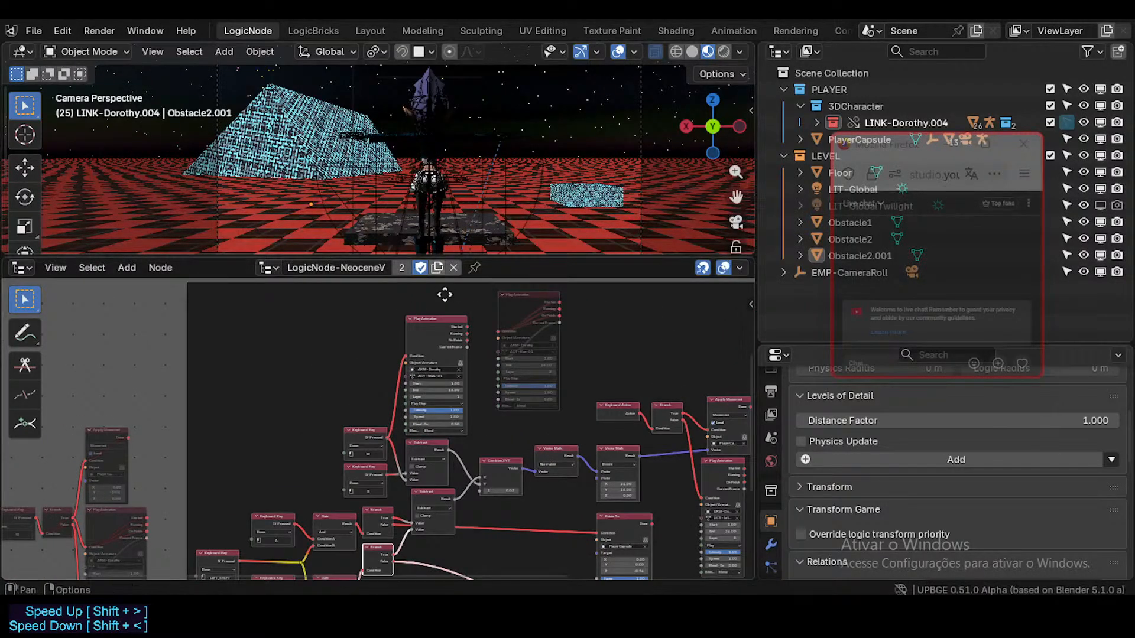
{"action": "middle_click_drag", "start_coordinate": [444, 294], "coordinate": [448, 296]}
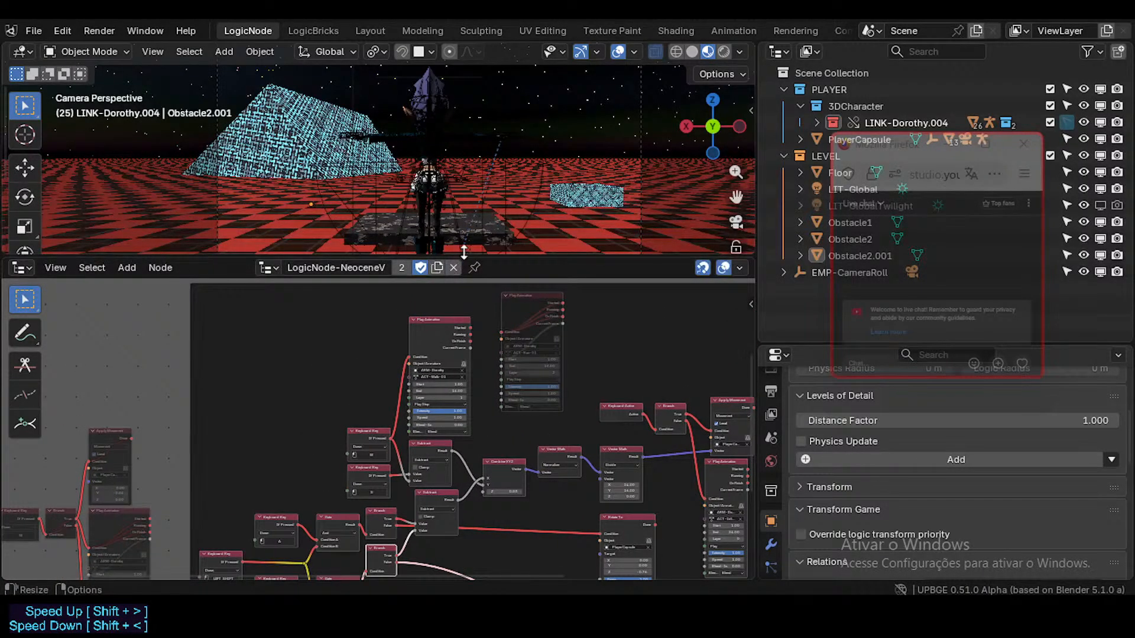
{"action": "left_click_drag", "start_coordinate": [463, 253], "coordinate": [464, 273]}
- Examine the walk and run Play Animation nodes, the key, Gate and Branch chains, and the Rotate To nodes they drive
{"action": "scroll", "coordinate": [481, 389], "scroll_direction": "up", "scroll_amount": 4}
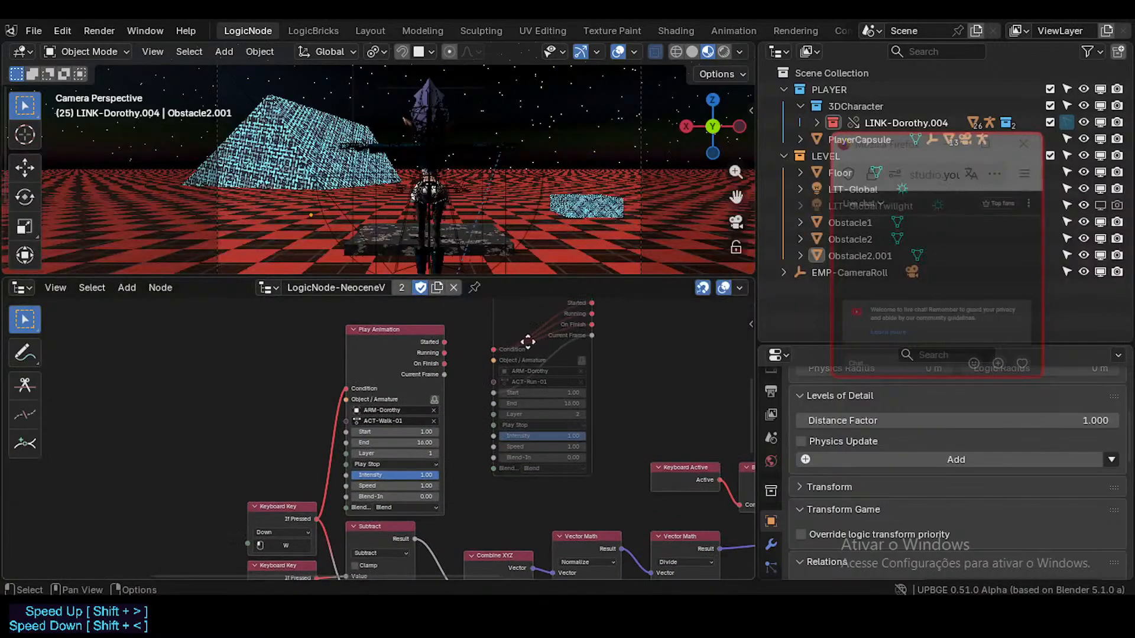
{"action": "middle_click_drag", "start_coordinate": [528, 342], "coordinate": [416, 391]}
{"action": "scroll", "coordinate": [407, 396], "scroll_direction": "up", "scroll_amount": 3}
{"action": "scroll", "coordinate": [405, 428], "scroll_direction": "down", "scroll_amount": 3}
{"action": "middle_click_drag", "start_coordinate": [309, 456], "coordinate": [384, 440]}
{"action": "scroll", "coordinate": [388, 416], "scroll_direction": "up", "scroll_amount": 4}
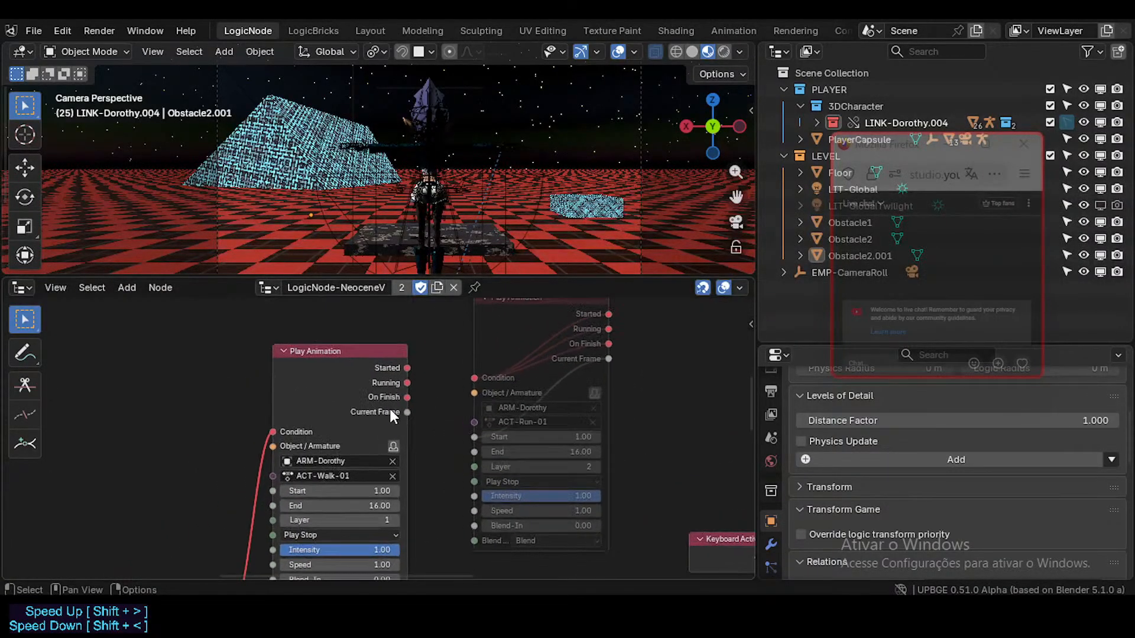
{"action": "scroll", "coordinate": [391, 410], "scroll_direction": "up", "scroll_amount": 2}
{"action": "middle_click_drag", "start_coordinate": [335, 539], "coordinate": [435, 415]}
{"action": "scroll", "coordinate": [430, 431], "scroll_direction": "down", "scroll_amount": 4}
{"action": "middle_click_drag", "start_coordinate": [410, 461], "coordinate": [497, 348]}
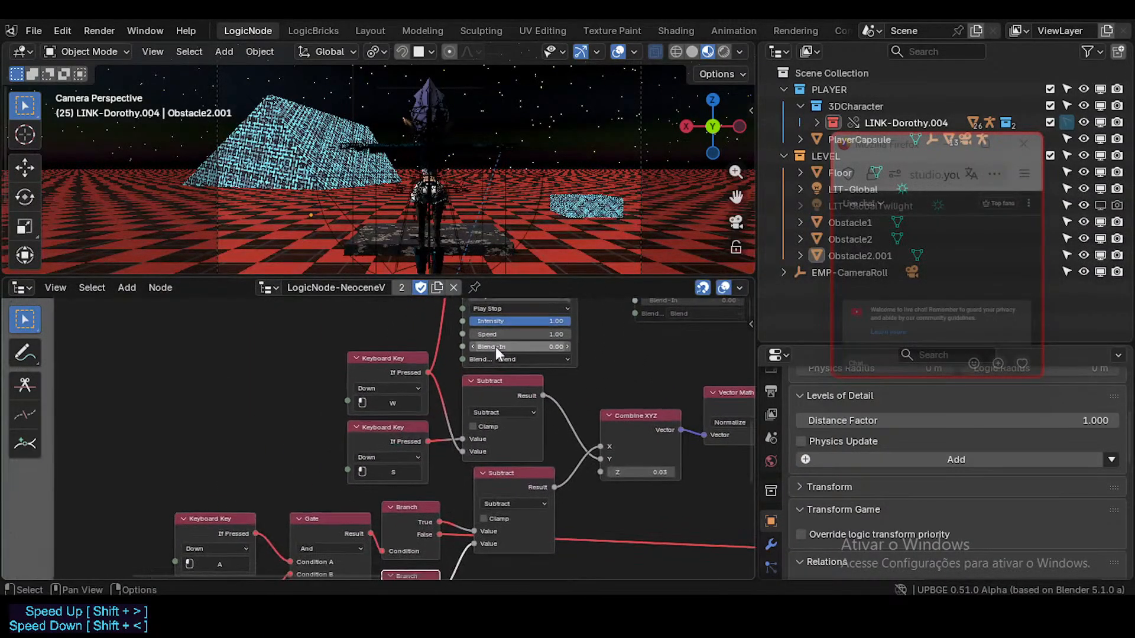
{"action": "middle_click_drag", "start_coordinate": [425, 425], "coordinate": [433, 390]}
{"action": "middle_click_drag", "start_coordinate": [454, 455], "coordinate": [463, 374]}
{"action": "scroll", "coordinate": [421, 432], "scroll_direction": "down", "scroll_amount": 1}
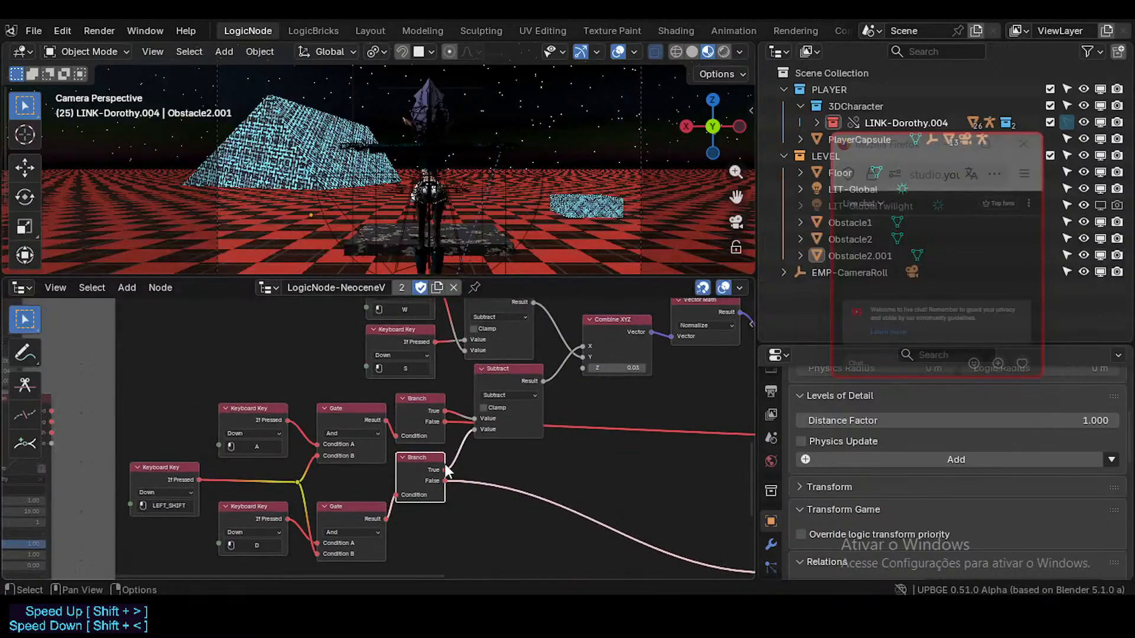
{"action": "middle_click_drag", "start_coordinate": [524, 516], "coordinate": [451, 433]}
{"action": "scroll", "coordinate": [363, 450], "scroll_direction": "down", "scroll_amount": 3}
{"action": "middle_click_drag", "start_coordinate": [374, 430], "coordinate": [492, 368]}
{"action": "middle_click_drag", "start_coordinate": [360, 410], "coordinate": [379, 470]}
{"action": "middle_click_drag", "start_coordinate": [440, 435], "coordinate": [360, 434]}
{"action": "middle_click_drag", "start_coordinate": [511, 425], "coordinate": [414, 329]}
{"action": "middle_click_drag", "start_coordinate": [588, 416], "coordinate": [499, 367]}
{"action": "middle_click_drag", "start_coordinate": [443, 424], "coordinate": [505, 522]}
{"action": "middle_click_drag", "start_coordinate": [316, 338], "coordinate": [374, 416]}
{"action": "scroll", "coordinate": [374, 419], "scroll_direction": "up", "scroll_amount": 4}
{"action": "scroll", "coordinate": [376, 419], "scroll_direction": "down", "scroll_amount": 2}
{"action": "middle_click_drag", "start_coordinate": [426, 447], "coordinate": [313, 458]}
{"action": "middle_click_drag", "start_coordinate": [436, 392], "coordinate": [424, 392]}
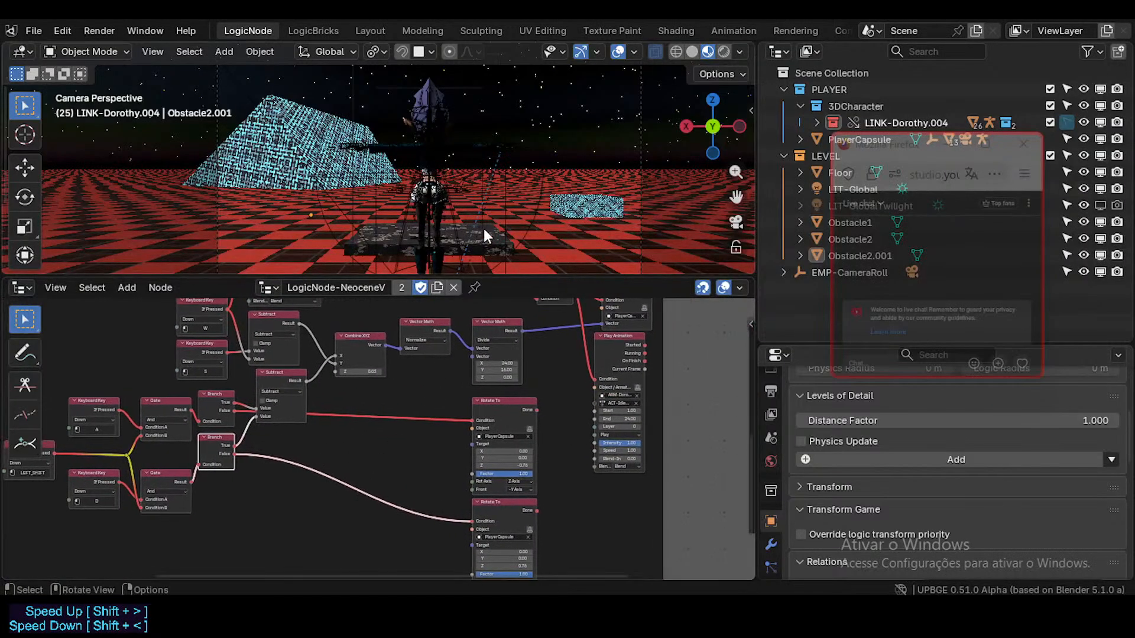
- Select the floor, run the game in the viewport to test the character and camera, and stop it
{"action": "left_click", "coordinate": [526, 215]}
{"action": "key", "text": "p"}
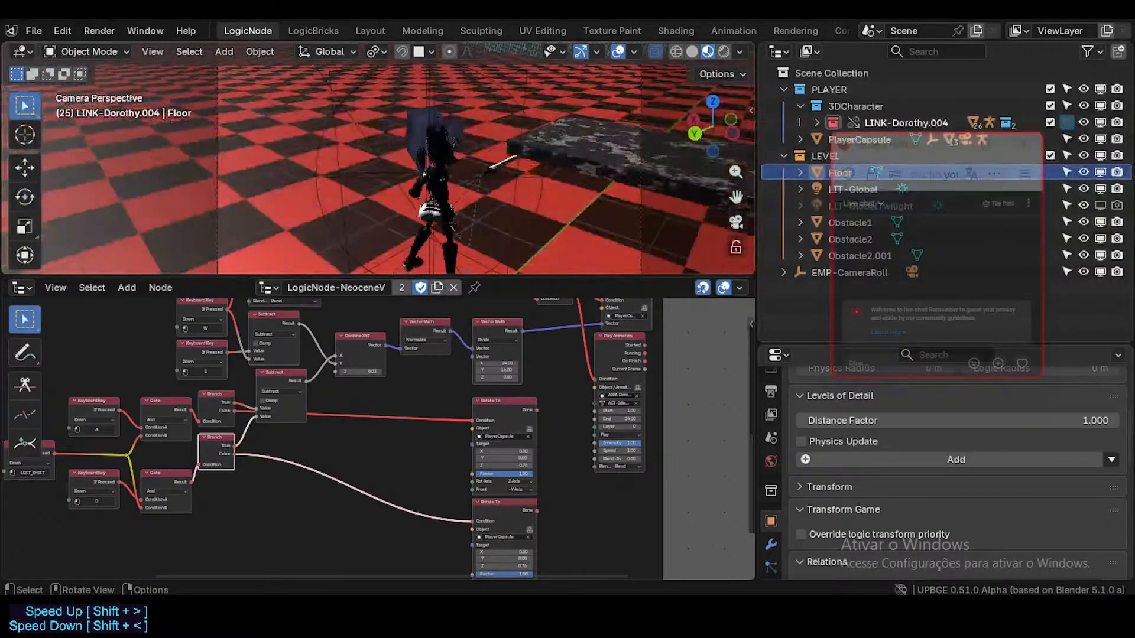
{"action": "key", "text": "Escape"}
- Set the camera mouse look node's Cap Left / Right limits to -1° and 1°, and test-run the game
{"action": "middle_click_drag", "start_coordinate": [384, 438], "coordinate": [429, 613]}
{"action": "mouse_move", "coordinate": [325, 450]}
{"action": "middle_mouse_down"}
{"action": "mouse_move", "coordinate": [328, 477]}
{"action": "mouse_move", "coordinate": [375, 456]}
{"action": "mouse_move", "coordinate": [342, 424]}
{"action": "mouse_move", "coordinate": [319, 467]}
{"action": "middle_mouse_up"}
{"action": "scroll", "coordinate": [319, 466], "scroll_direction": "up", "scroll_amount": 2}
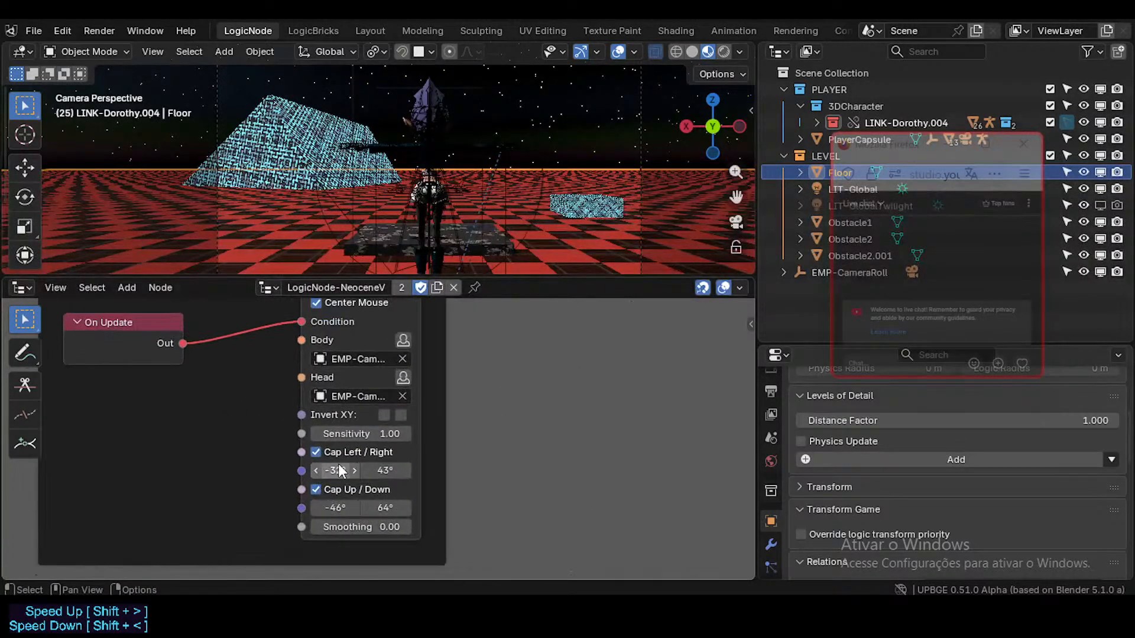
{"action": "left_click", "coordinate": [342, 470]}
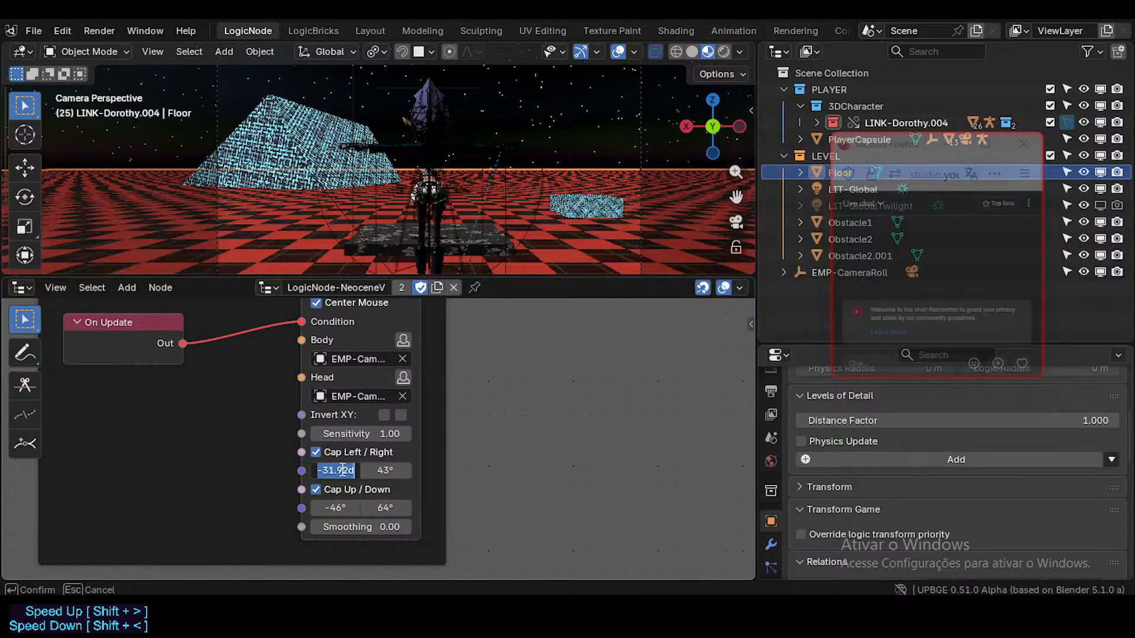
{"action": "left_click", "coordinate": [384, 471]}
{"action": "type", "text": "1"}
{"action": "key", "text": "Return"}
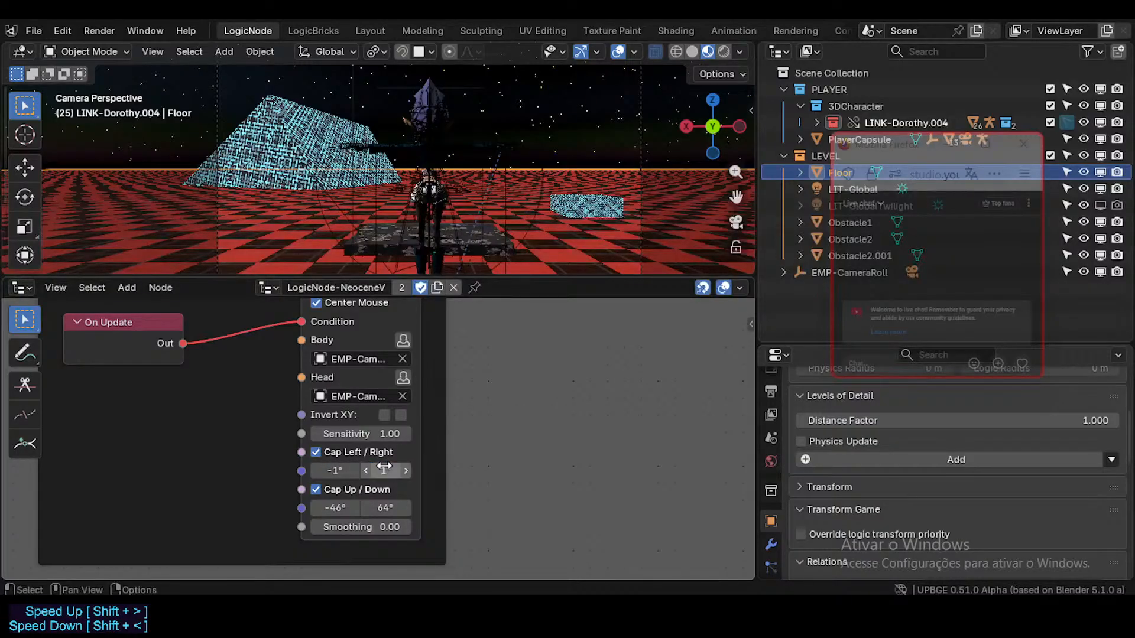
{"action": "key", "text": "p"}
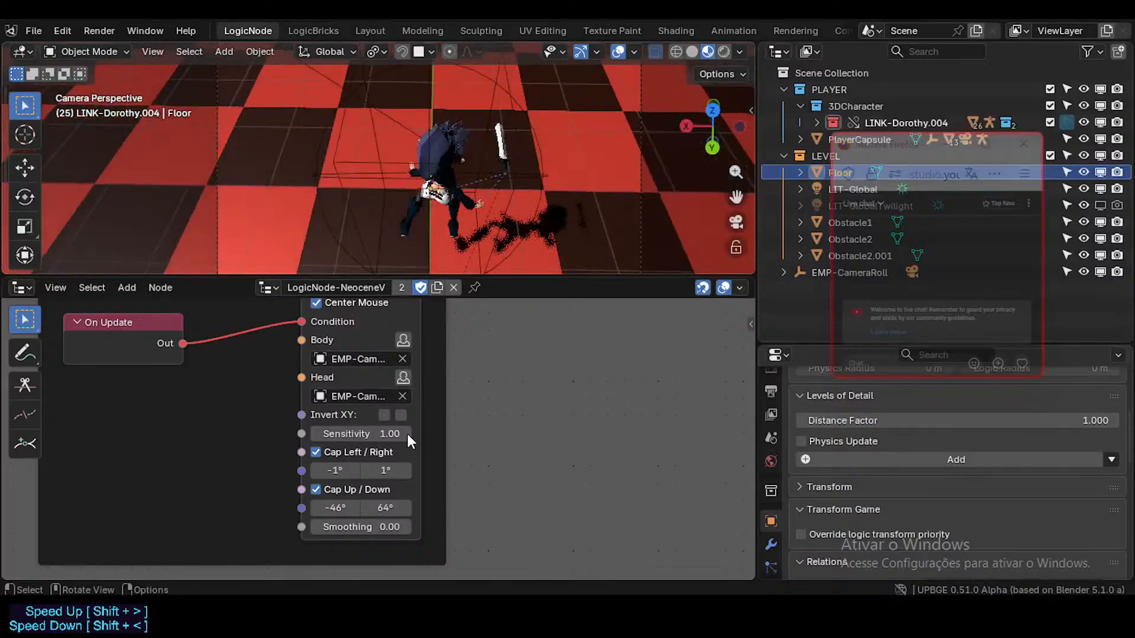
- Set the camera mouse look node's Cap Left / Right limits to -90° and 90°
{"action": "left_click", "coordinate": [333, 471]}
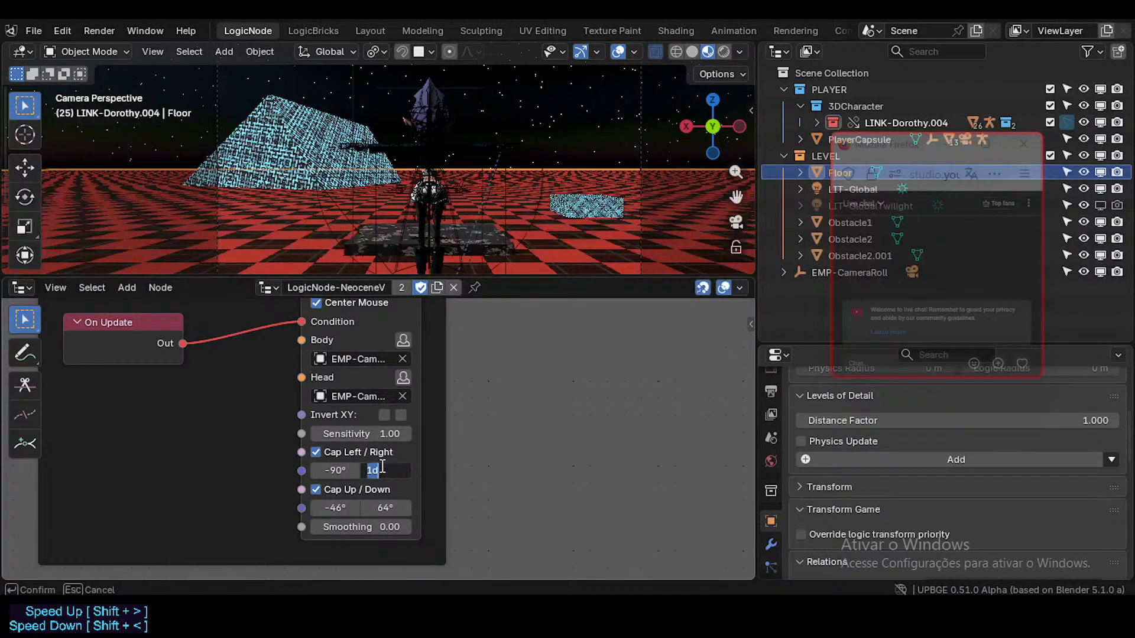
{"action": "type", "text": "90"}
{"action": "key", "text": "Return"}
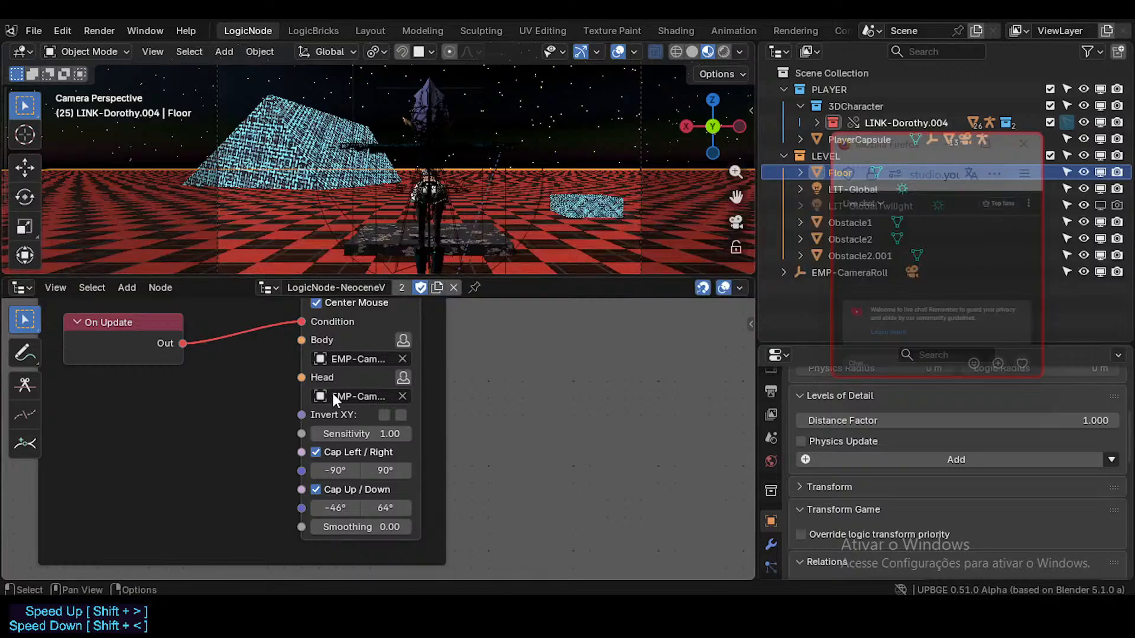
- Set the Mouse Look node's Cap Left / Right limits to -180° and 180°, and test-run the game
{"action": "scroll", "coordinate": [331, 391], "scroll_direction": "down", "scroll_amount": 1}
{"action": "middle_click_drag", "start_coordinate": [331, 391], "coordinate": [346, 447]}
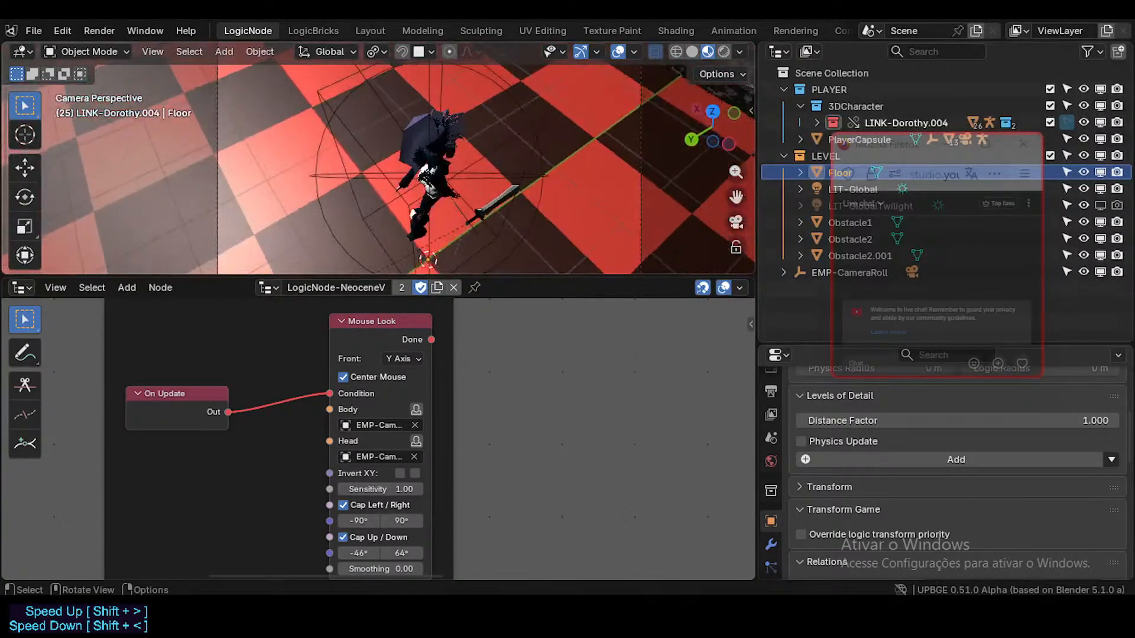
{"action": "left_click", "coordinate": [355, 521]}
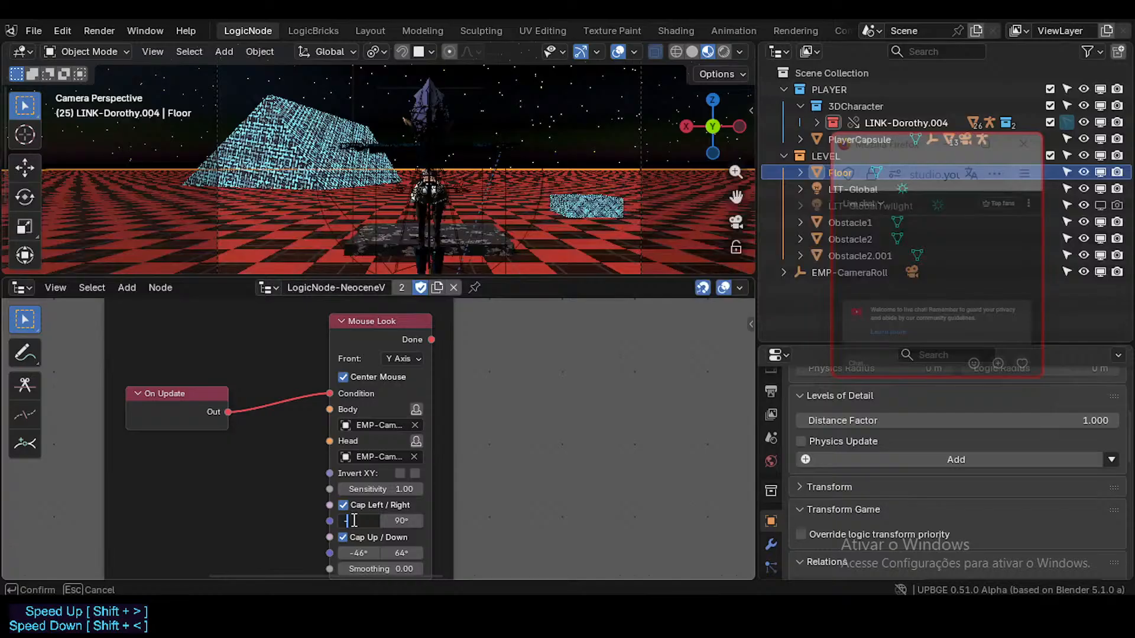
{"action": "type", "text": "1"}
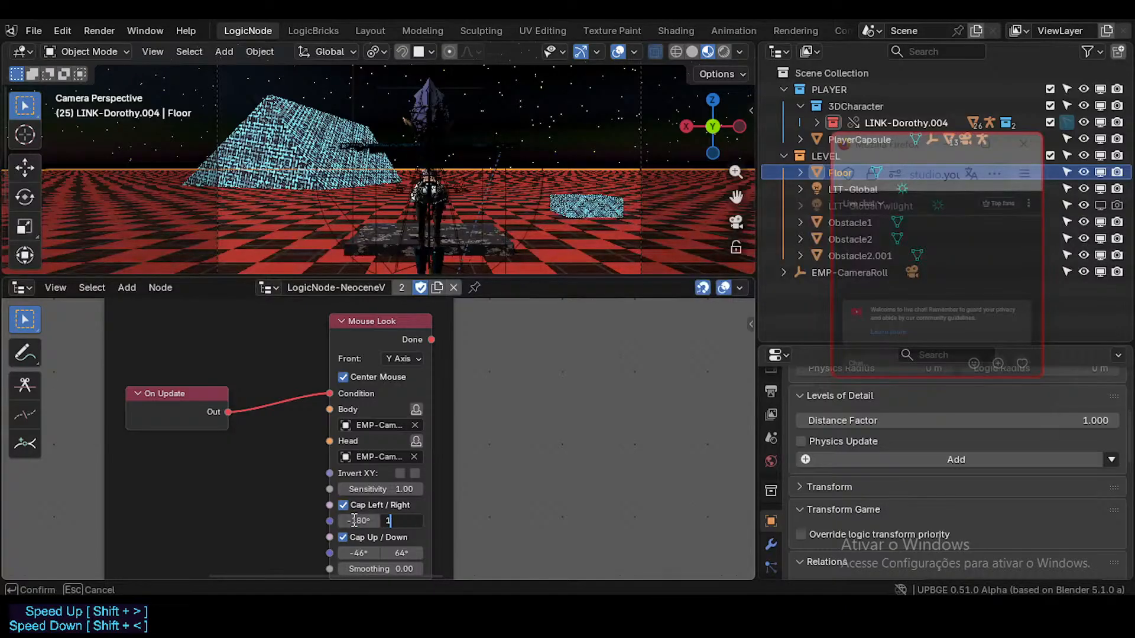
{"action": "type", "text": "80"}
{"action": "key", "text": "Return"}
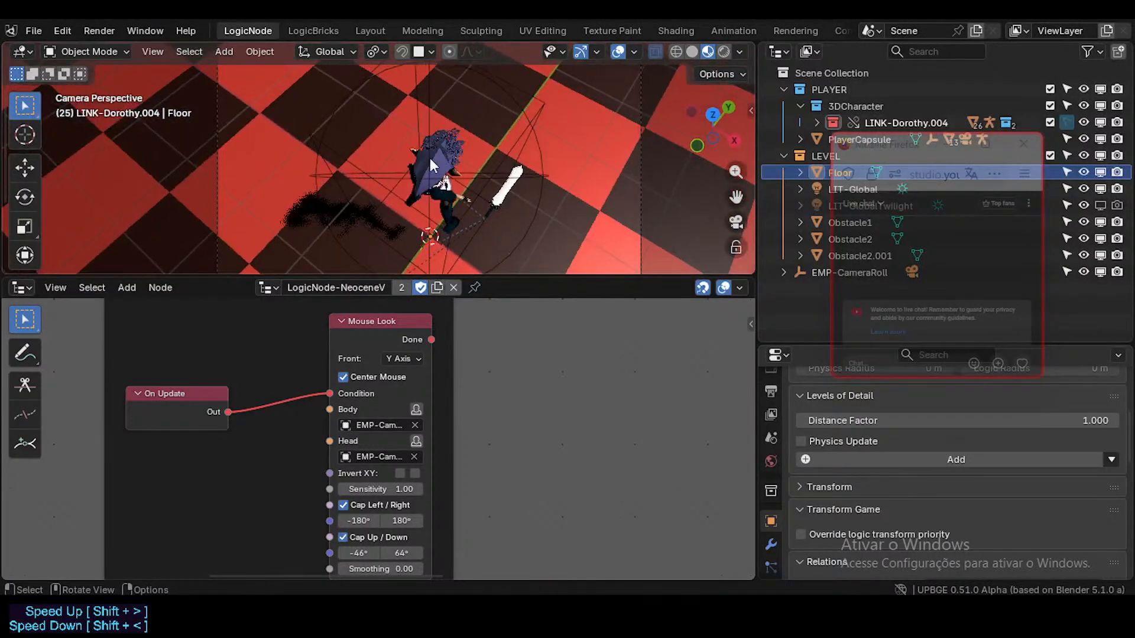
{"action": "key", "text": "Escape"}
- Save the project file and move the live chat window down, clear of the upper outliner entries
{"action": "middle_click_drag", "start_coordinate": [442, 382], "coordinate": [486, 409]}
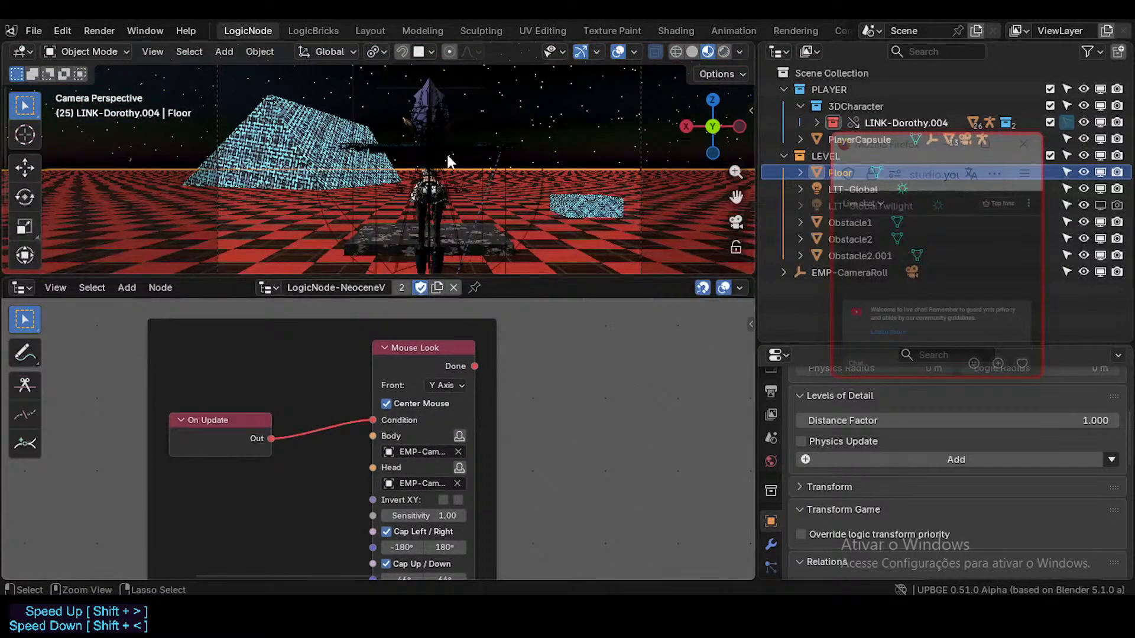
{"action": "key", "text": "ctrl+s"}
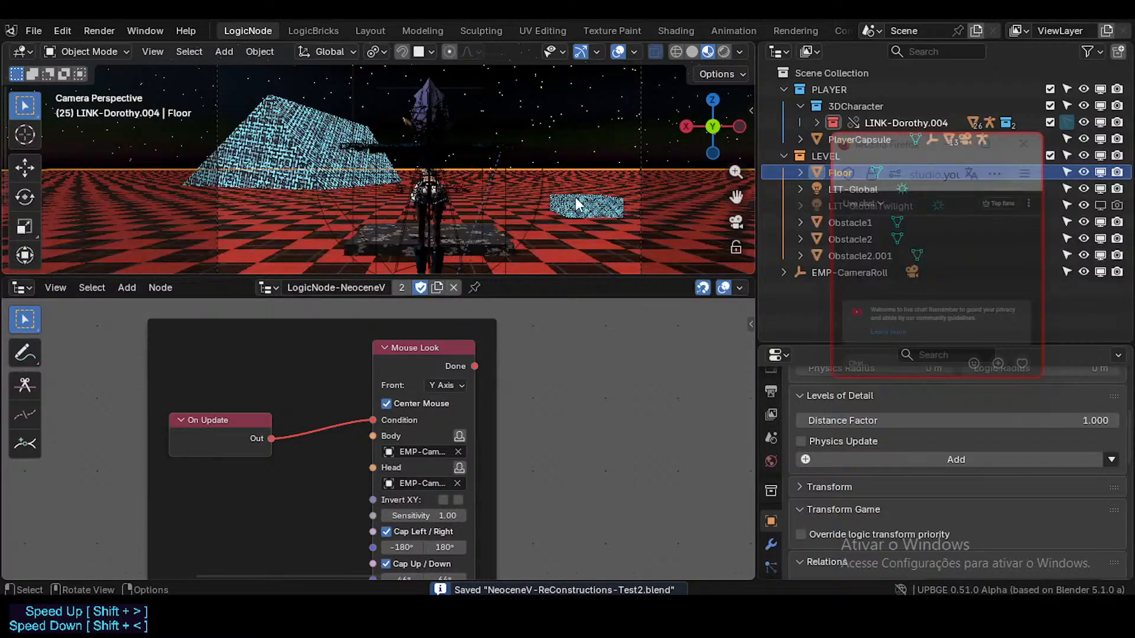
{"action": "left_click_drag", "start_coordinate": [875, 155], "coordinate": [879, 261]}
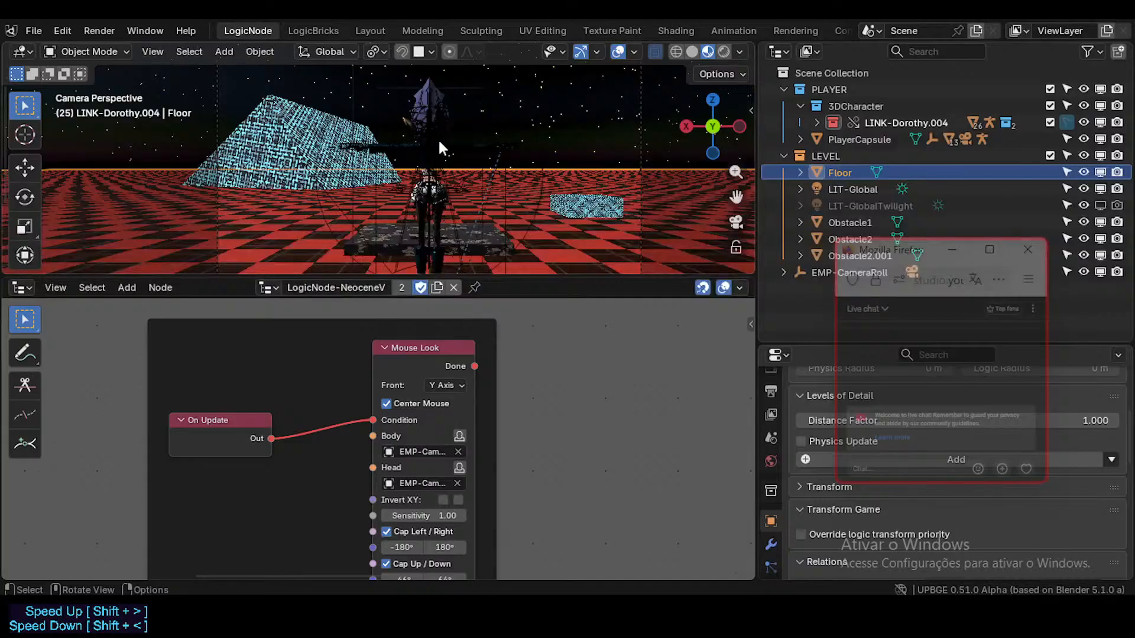
- Look around the character in the scene, test-run the game with the widened camera limits, and stop it
{"action": "middle_click_drag", "start_coordinate": [439, 143], "coordinate": [361, 175]}
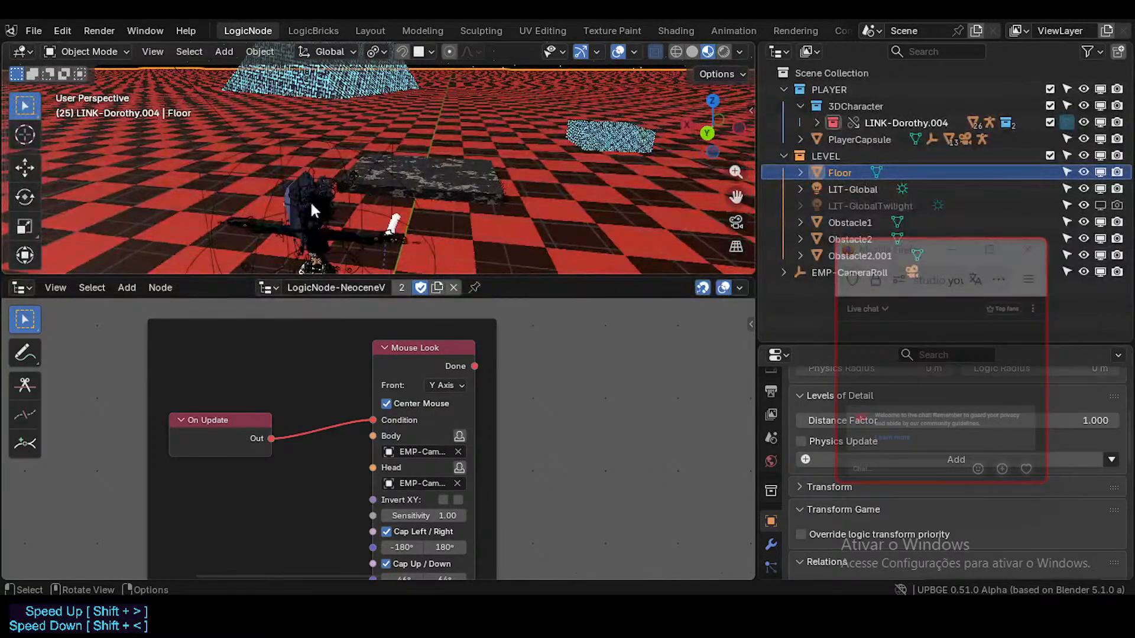
{"action": "middle_click_drag", "start_coordinate": [369, 244], "coordinate": [355, 217]}
{"action": "middle_click_drag", "start_coordinate": [460, 241], "coordinate": [384, 203]}
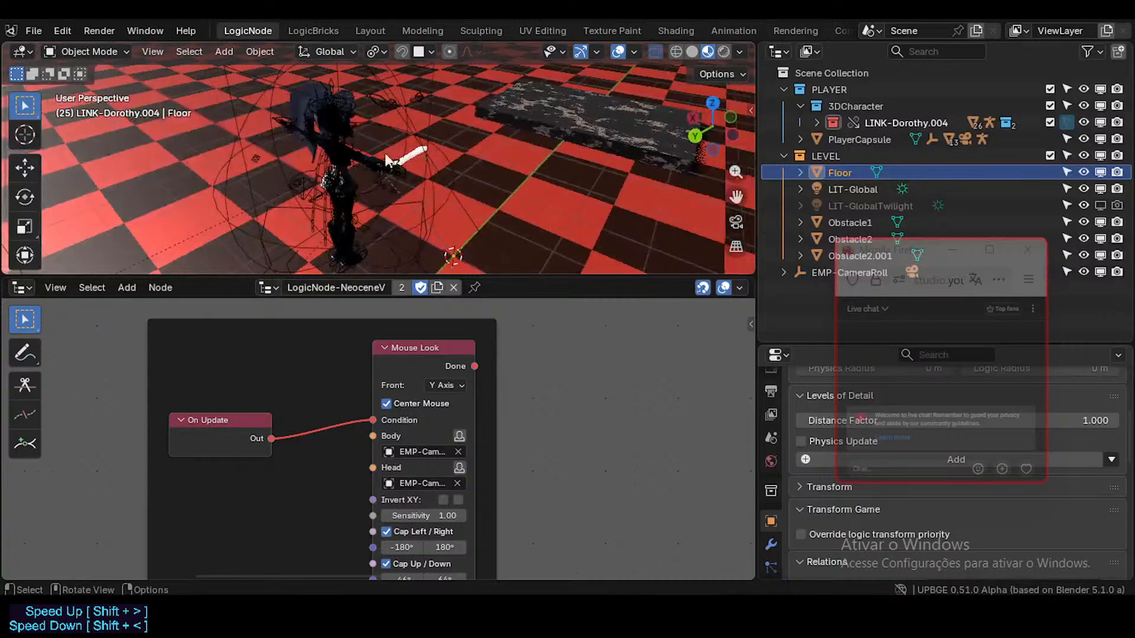
{"action": "middle_click_drag", "start_coordinate": [392, 158], "coordinate": [362, 153]}
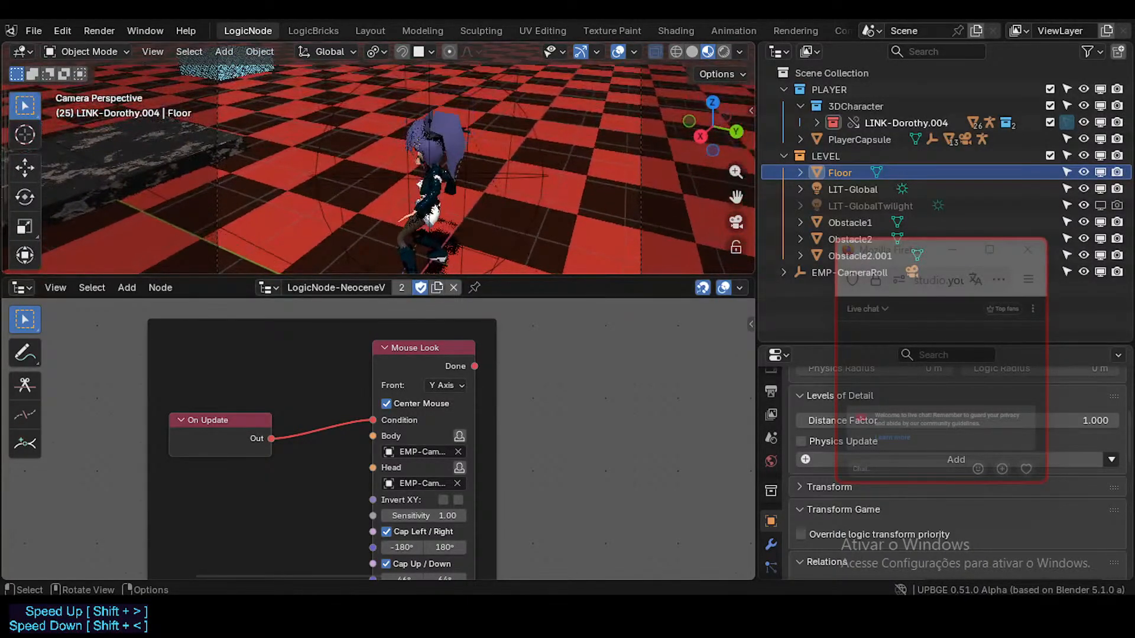
{"action": "key", "text": "Escape"}
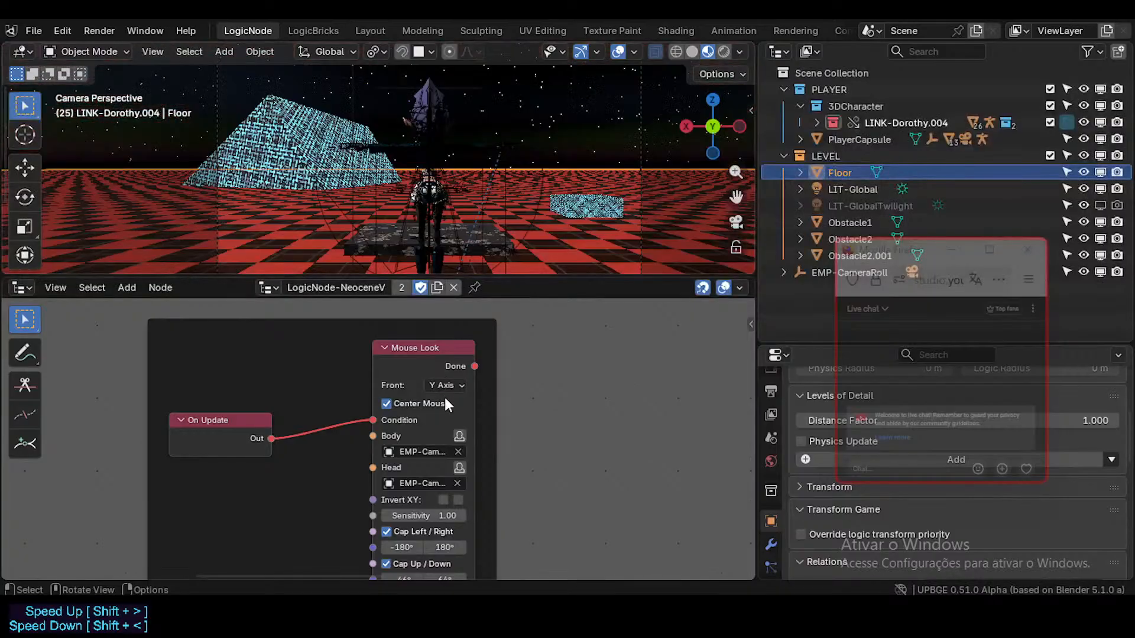
- Review the Mouse Look node above the walk animation nodes, test-run the character's movement, and stop the game
{"action": "scroll", "coordinate": [445, 397], "scroll_direction": "down", "scroll_amount": 1}
{"action": "middle_click_drag", "start_coordinate": [446, 401], "coordinate": [470, 406]}
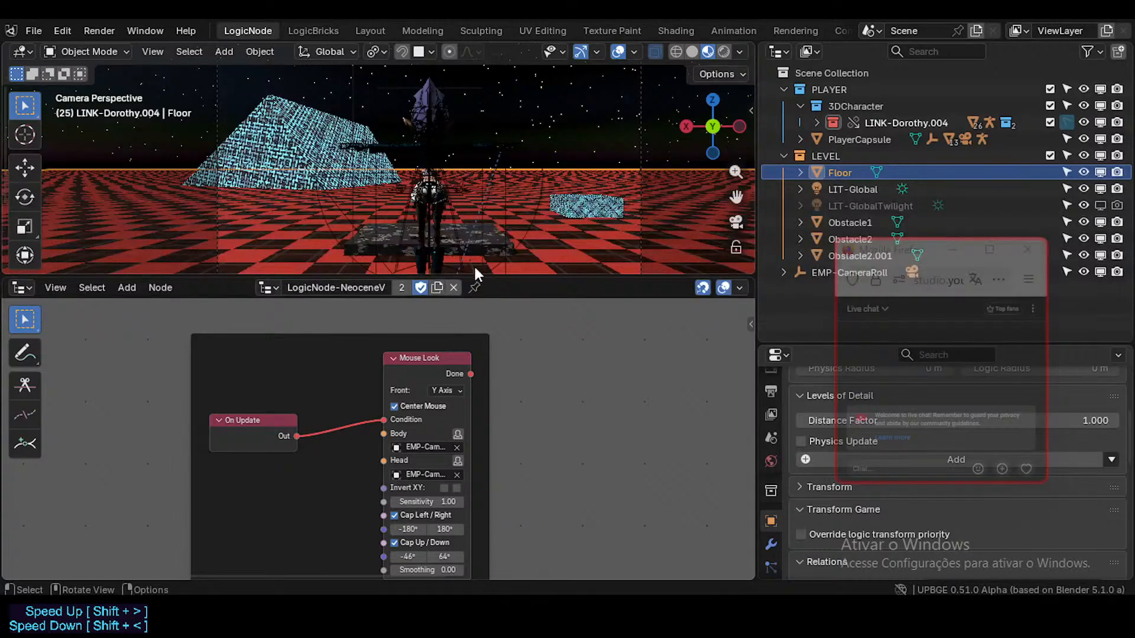
{"action": "middle_click_drag", "start_coordinate": [456, 433], "coordinate": [462, 426]}
{"action": "scroll", "coordinate": [455, 421], "scroll_direction": "down", "scroll_amount": 1}
{"action": "middle_click_drag", "start_coordinate": [421, 485], "coordinate": [477, 331]}
{"action": "scroll", "coordinate": [443, 417], "scroll_direction": "down", "scroll_amount": 1}
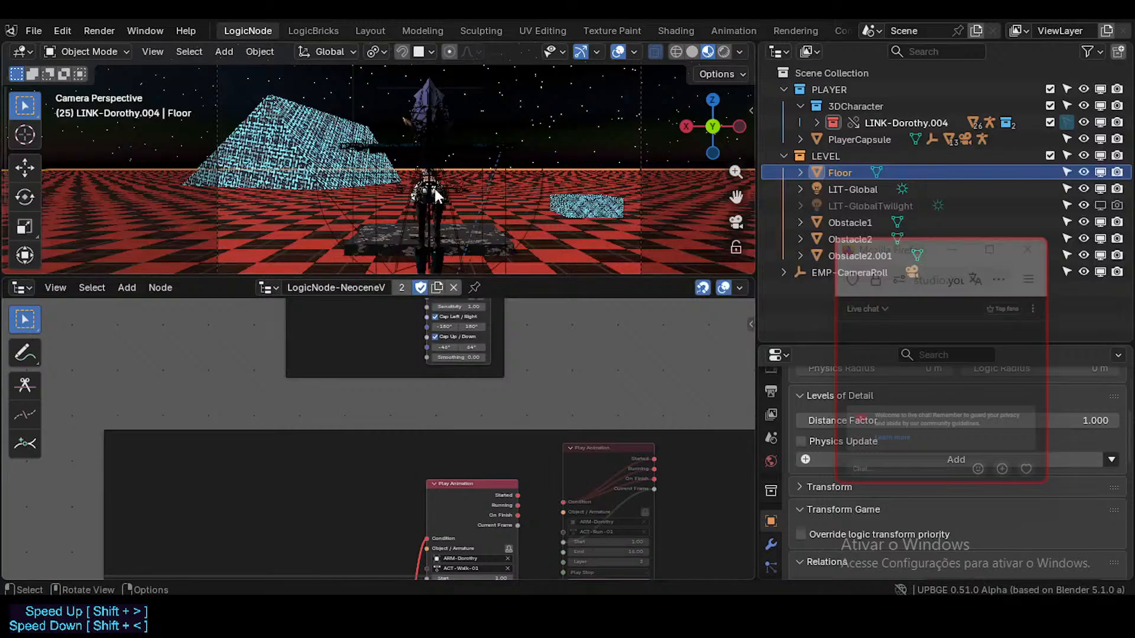
{"action": "key", "text": "p"}
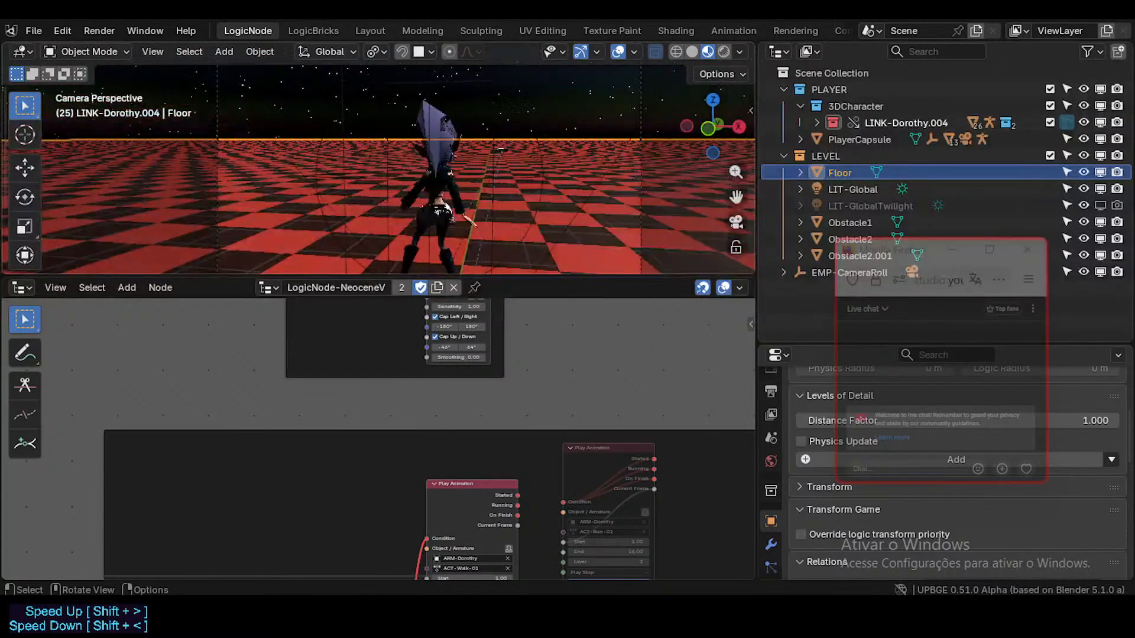
{"action": "key", "text": "Escape"}
- Examine the LEFT_SHIFT, A and D key nodes with their Gate and Branch chains, and test-run the game
{"action": "middle_click_drag", "start_coordinate": [477, 439], "coordinate": [415, 370]}
{"action": "scroll", "coordinate": [411, 367], "scroll_direction": "down", "scroll_amount": 3}
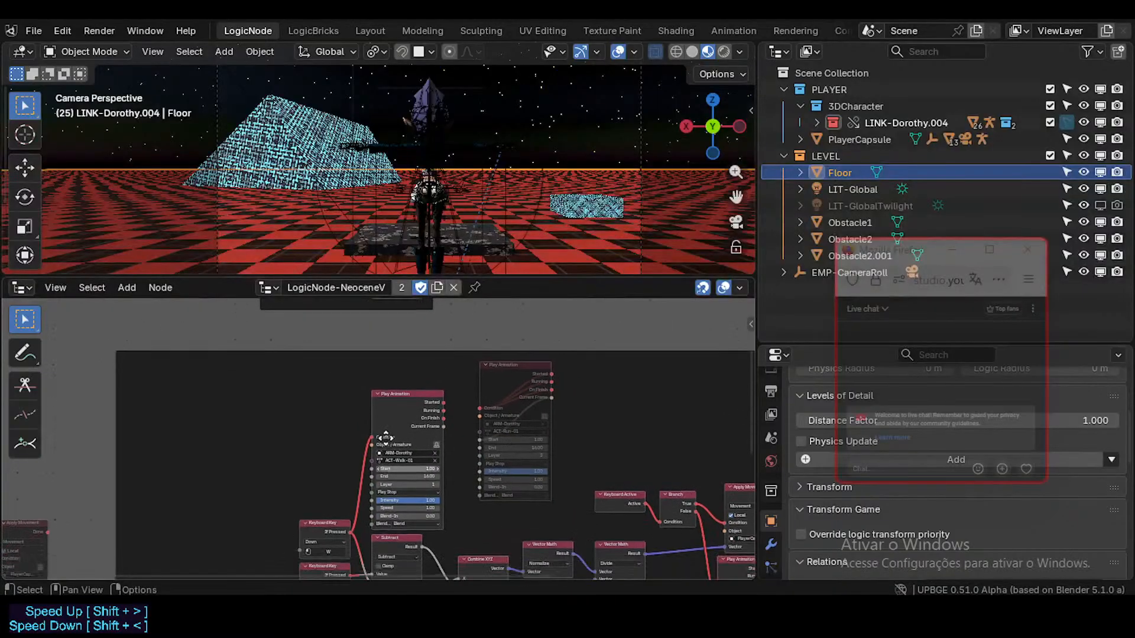
{"action": "middle_click_drag", "start_coordinate": [383, 550], "coordinate": [349, 443]}
{"action": "middle_click_drag", "start_coordinate": [328, 488], "coordinate": [426, 406]}
{"action": "scroll", "coordinate": [423, 401], "scroll_direction": "up", "scroll_amount": 5}
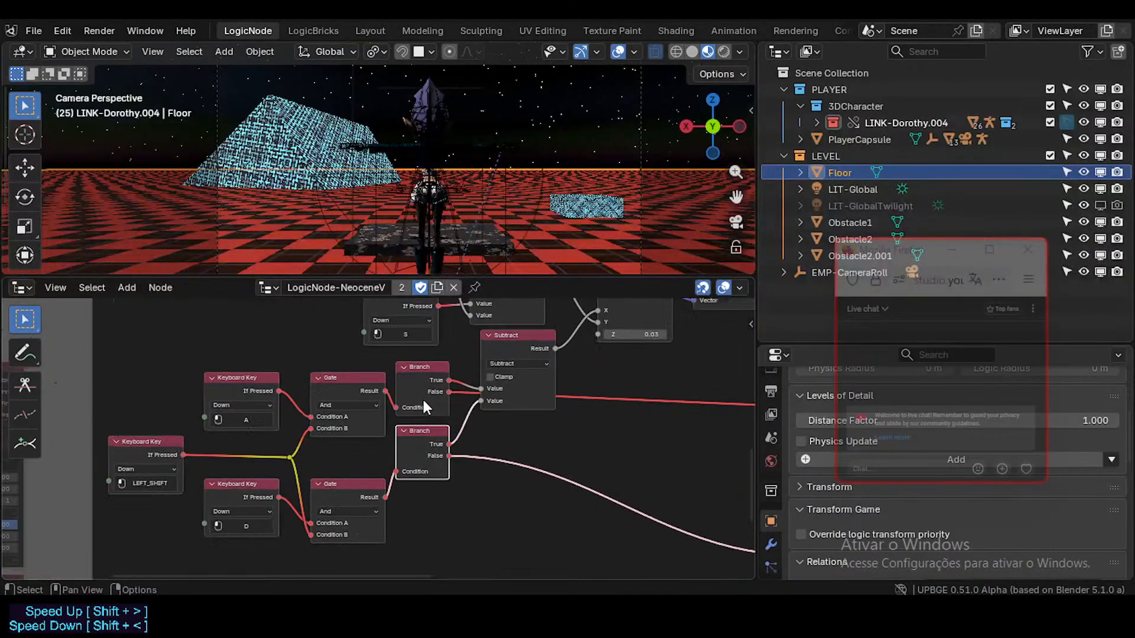
{"action": "mouse_move", "coordinate": [313, 421]}
{"action": "middle_mouse_down"}
{"action": "mouse_move", "coordinate": [443, 399]}
{"action": "mouse_move", "coordinate": [320, 418]}
{"action": "middle_mouse_up"}
{"action": "scroll", "coordinate": [413, 403], "scroll_direction": "up", "scroll_amount": 1}
{"action": "scroll", "coordinate": [319, 417], "scroll_direction": "down", "scroll_amount": 2}
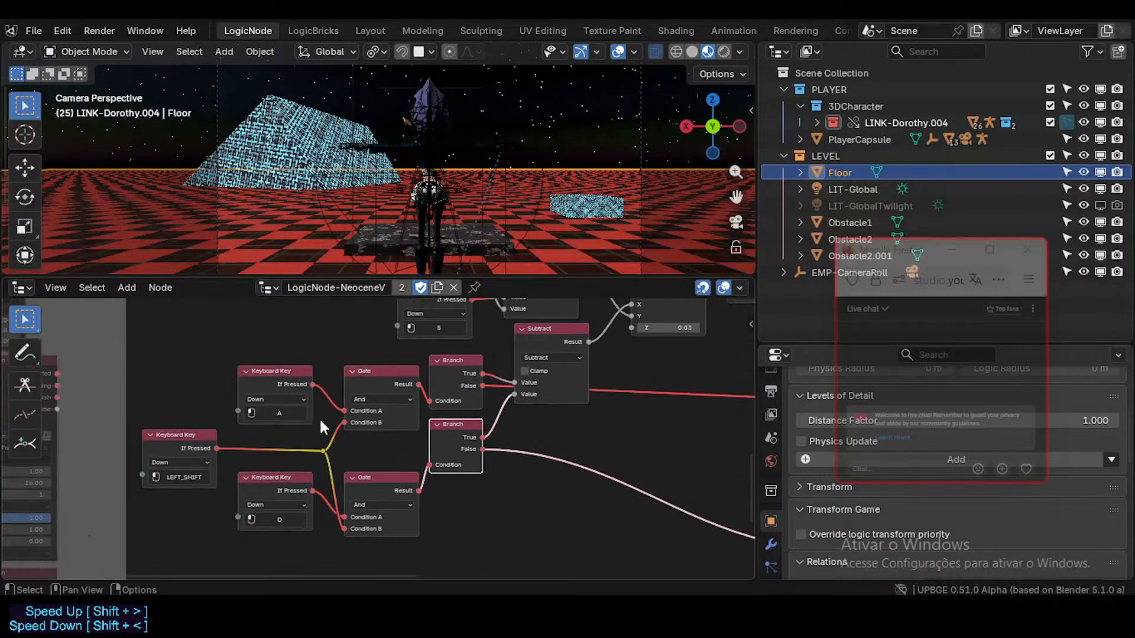
{"action": "key", "text": "p"}
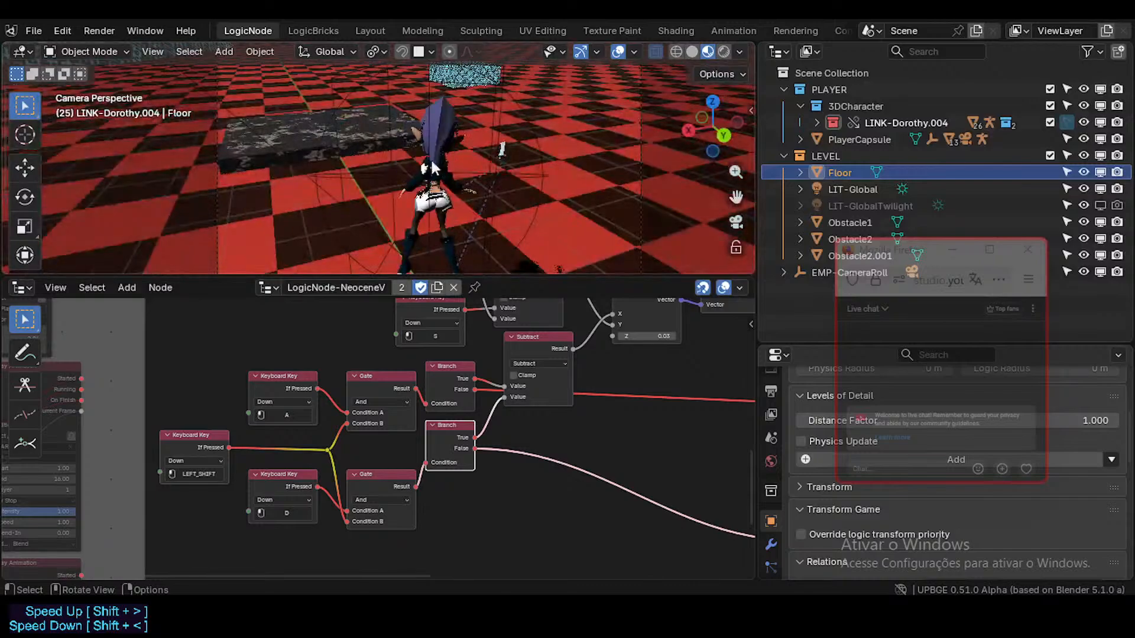
- Examine the Branch, Subtract and Combine XYZ movement chain, and the SPACE key's Jump and Play Animation nodes
{"action": "middle_click_drag", "start_coordinate": [610, 427], "coordinate": [369, 436]}
{"action": "scroll", "coordinate": [369, 436], "scroll_direction": "down", "scroll_amount": 3}
{"action": "middle_click_drag", "start_coordinate": [287, 408], "coordinate": [256, 453]}
{"action": "scroll", "coordinate": [294, 476], "scroll_direction": "up", "scroll_amount": 7}
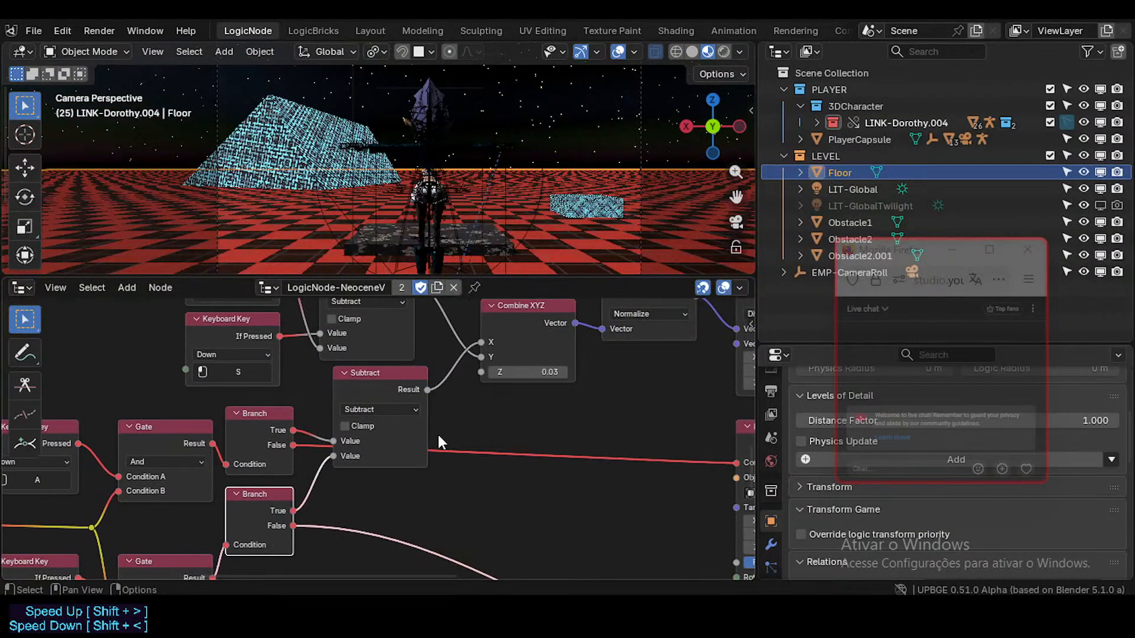
{"action": "middle_click_drag", "start_coordinate": [508, 401], "coordinate": [331, 423]}
{"action": "scroll", "coordinate": [332, 423], "scroll_direction": "down", "scroll_amount": 3}
{"action": "middle_click_drag", "start_coordinate": [251, 458], "coordinate": [523, 390]}
{"action": "middle_click_drag", "start_coordinate": [206, 519], "coordinate": [477, 408]}
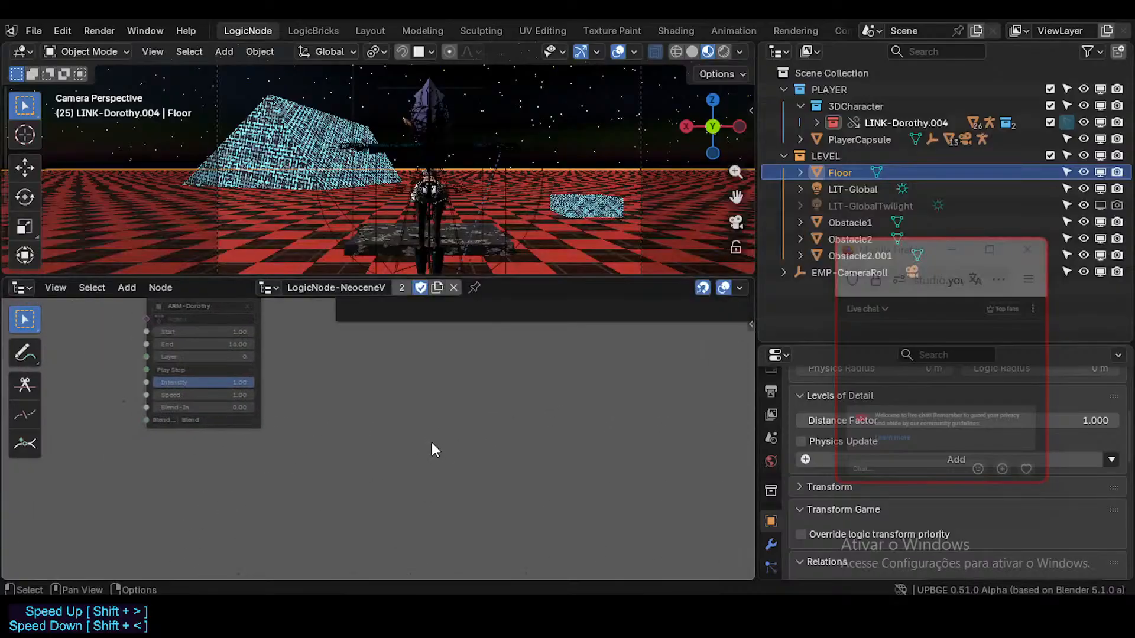
{"action": "scroll", "coordinate": [429, 451], "scroll_direction": "down", "scroll_amount": 3}
{"action": "middle_click_drag", "start_coordinate": [408, 451], "coordinate": [101, 466]}
{"action": "middle_click_drag", "start_coordinate": [347, 489], "coordinate": [318, 518]}
{"action": "middle_click_drag", "start_coordinate": [585, 334], "coordinate": [289, 496]}
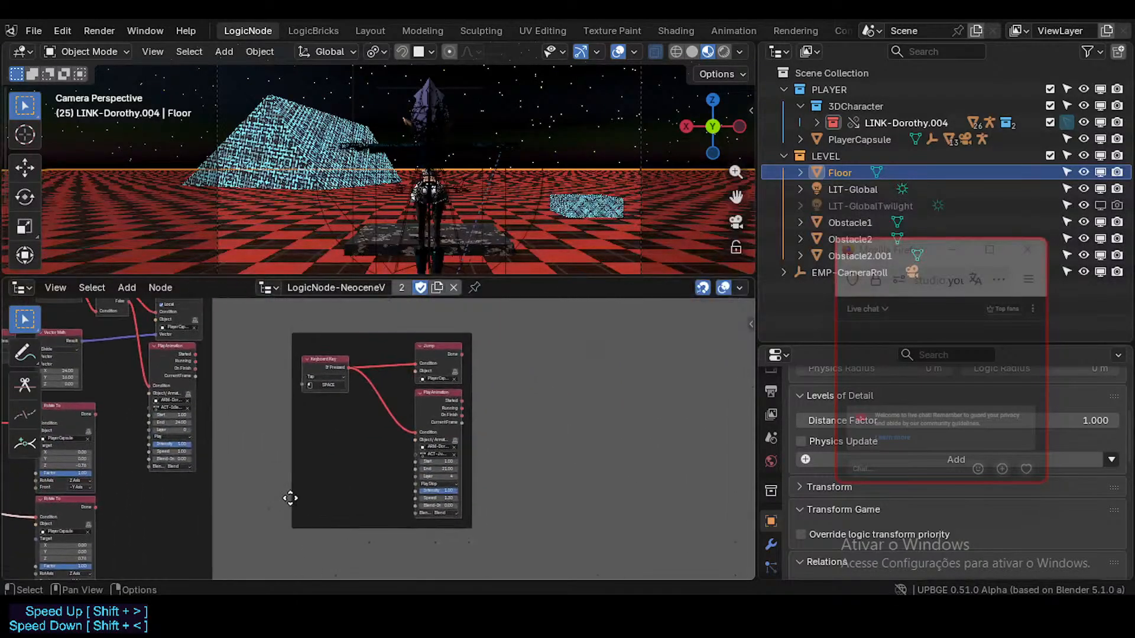
{"action": "scroll", "coordinate": [390, 420], "scroll_direction": "up", "scroll_amount": 3}
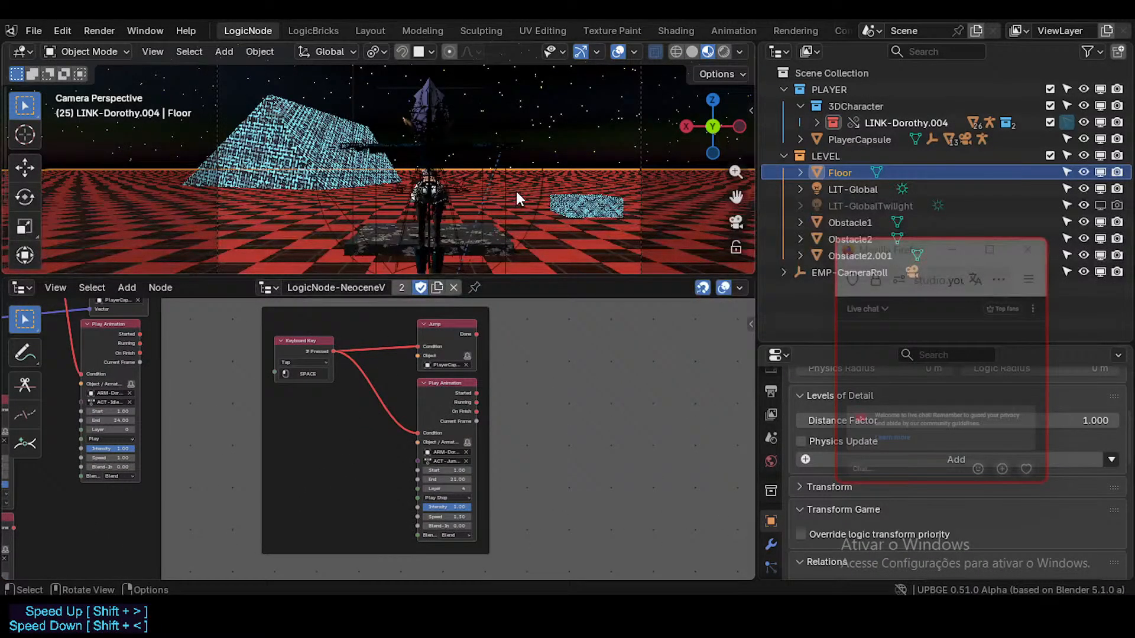
- Test-run the character's jump and view the actions available to the jump's Play Animation node
{"action": "key", "text": "p"}
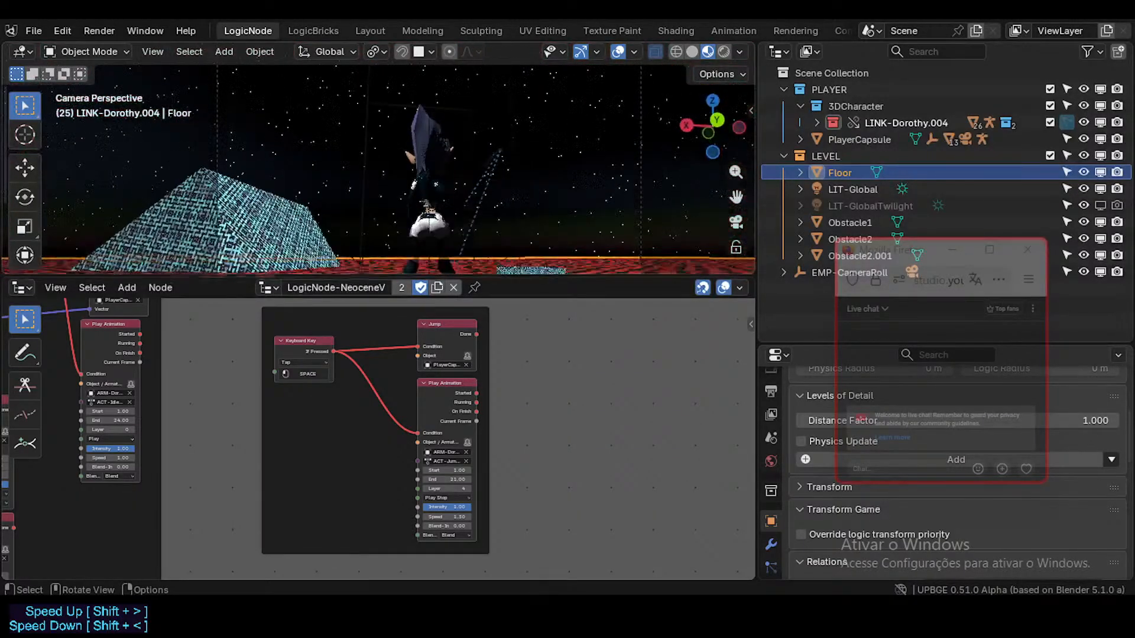
{"action": "scroll", "coordinate": [449, 414], "scroll_direction": "up", "scroll_amount": 2}
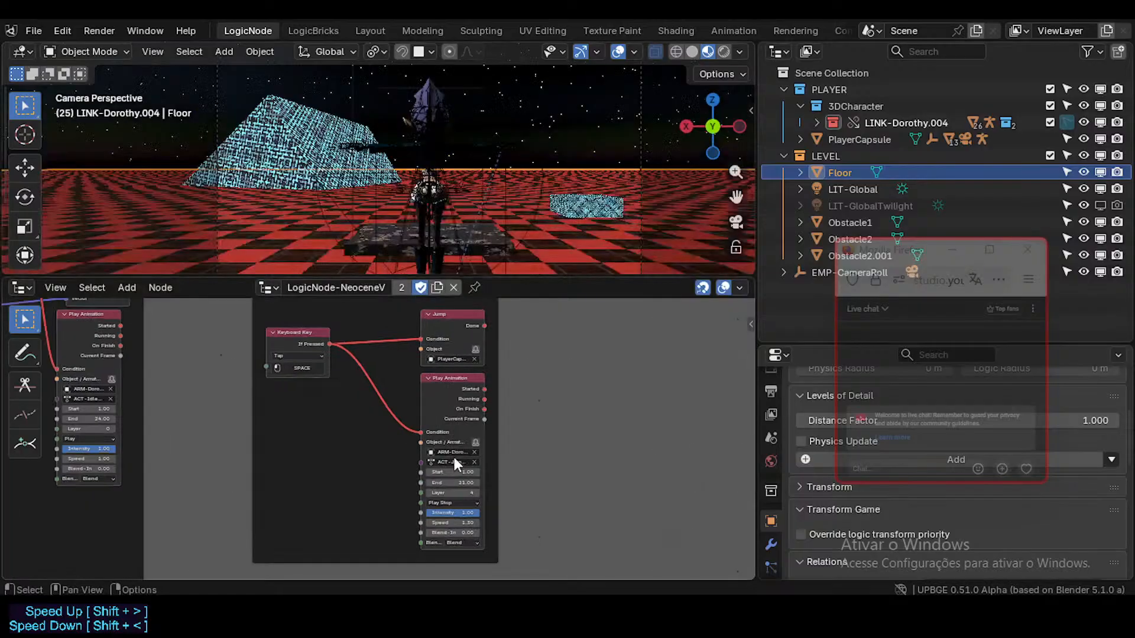
{"action": "left_click", "coordinate": [482, 469]}
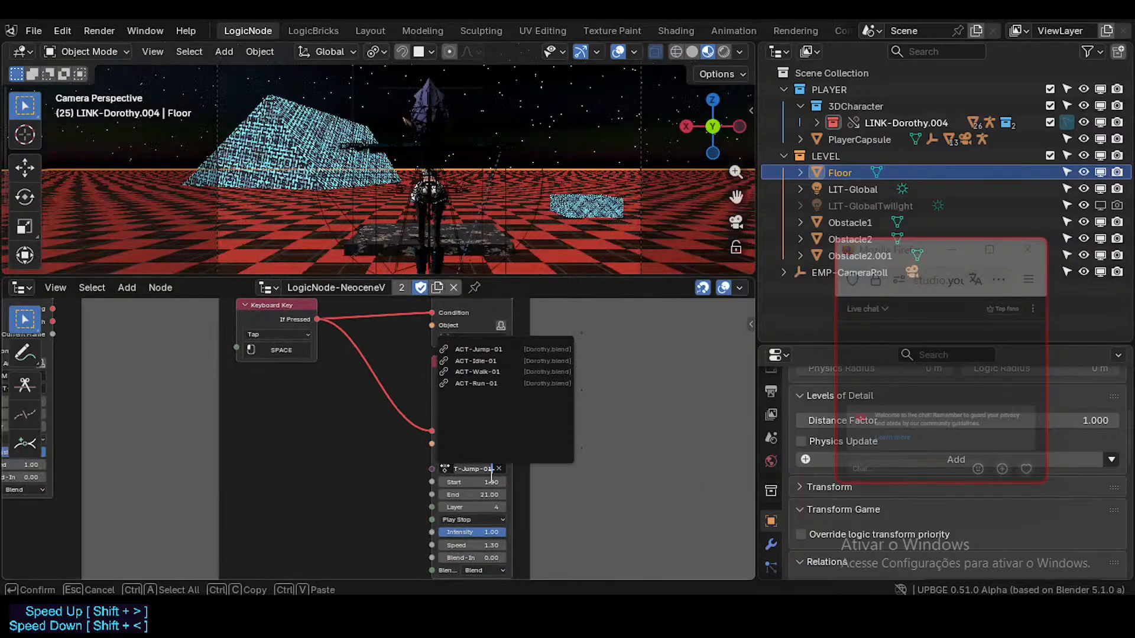
{"action": "left_click", "coordinate": [539, 490]}
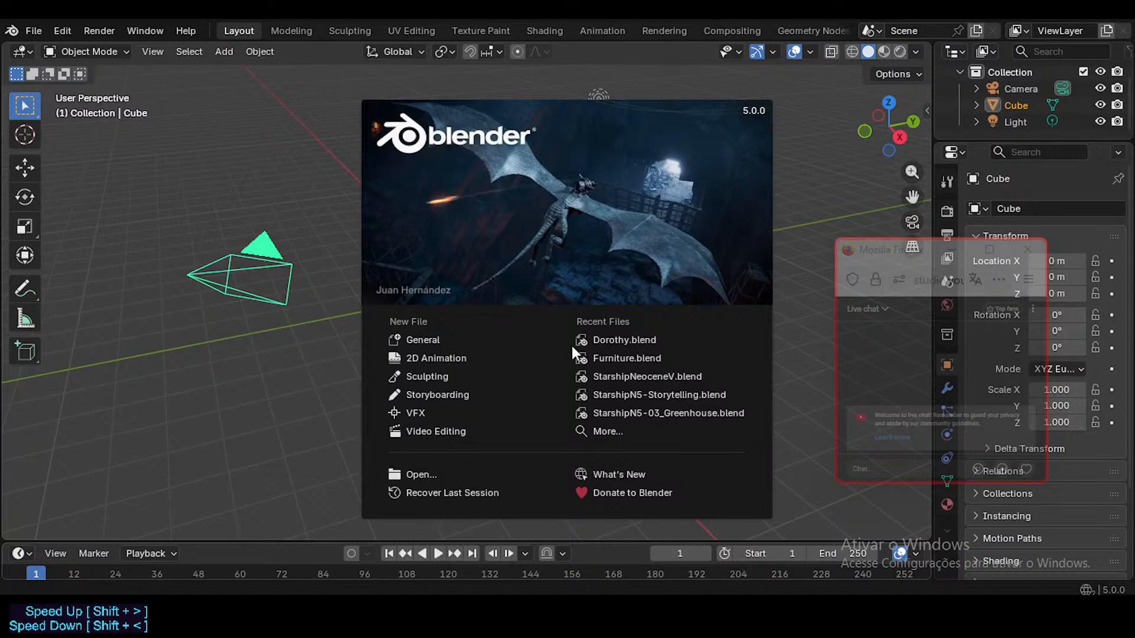
- Switch to Blender 5.0.0, open the recent file Dorothy.blend, and enlarge the Action Editor
{"action": "left_click", "coordinate": [582, 331]}
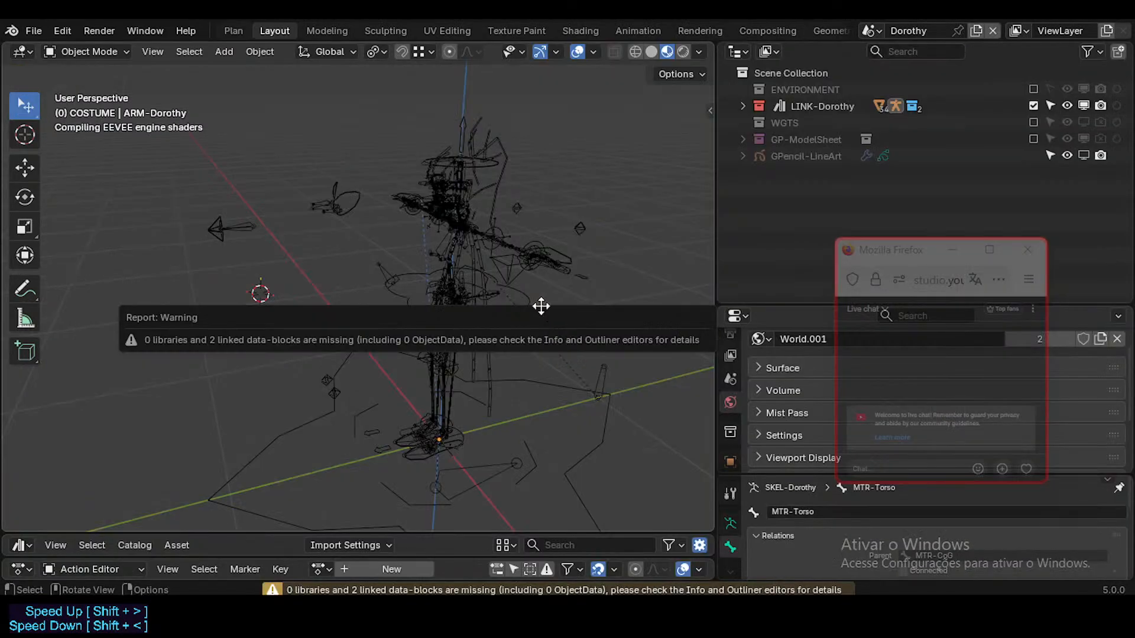
{"action": "left_click_drag", "start_coordinate": [307, 532], "coordinate": [307, 458]}
{"action": "left_click_drag", "start_coordinate": [322, 557], "coordinate": [323, 480]}
- Load the ACT-Walk-01 action on the Dorothy armature, play it, and scrub to frame 16
{"action": "left_click", "coordinate": [321, 488]}
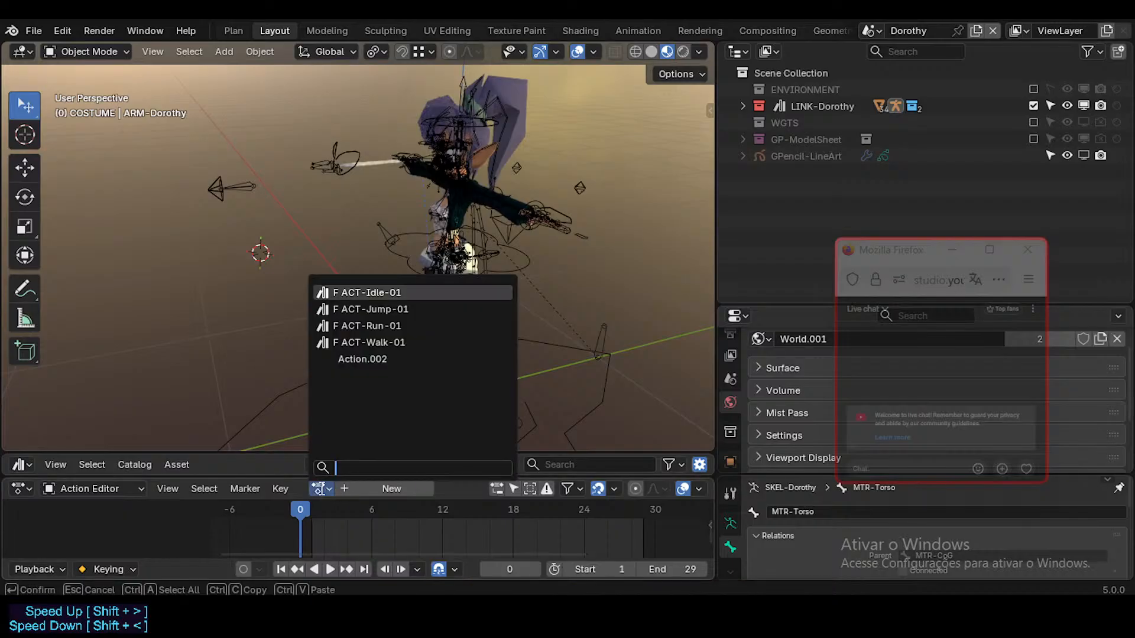
{"action": "left_click", "coordinate": [377, 346]}
{"action": "key", "text": "space"}
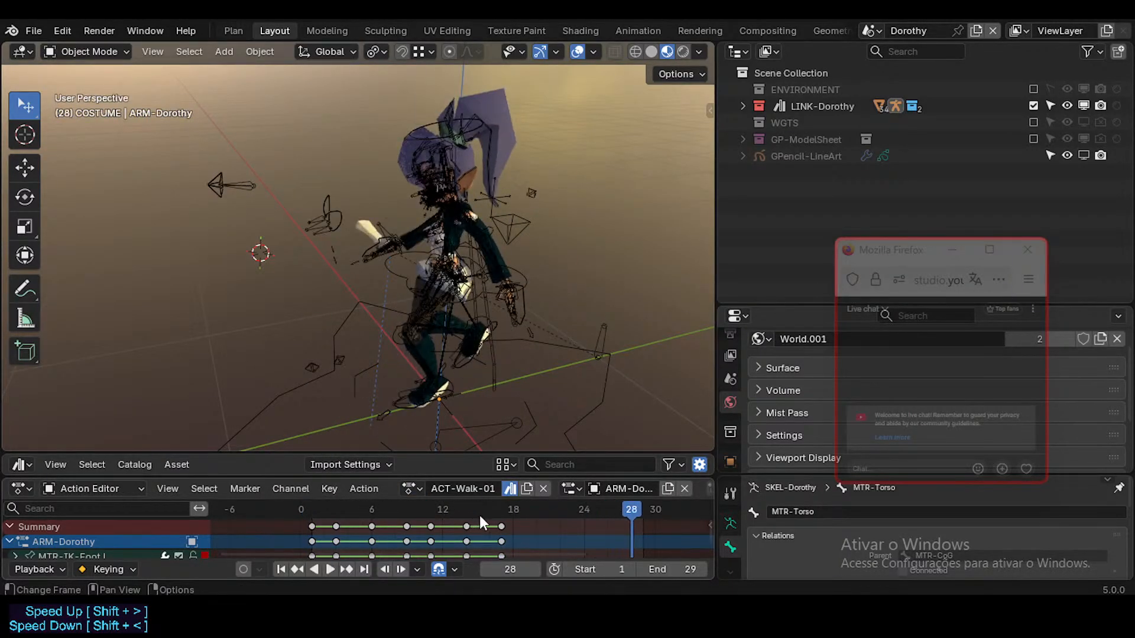
{"action": "mouse_move", "coordinate": [479, 515]}
{"action": "left_mouse_down"}
{"action": "mouse_move", "coordinate": [512, 512]}
{"action": "mouse_move", "coordinate": [489, 513]}
{"action": "left_mouse_up"}
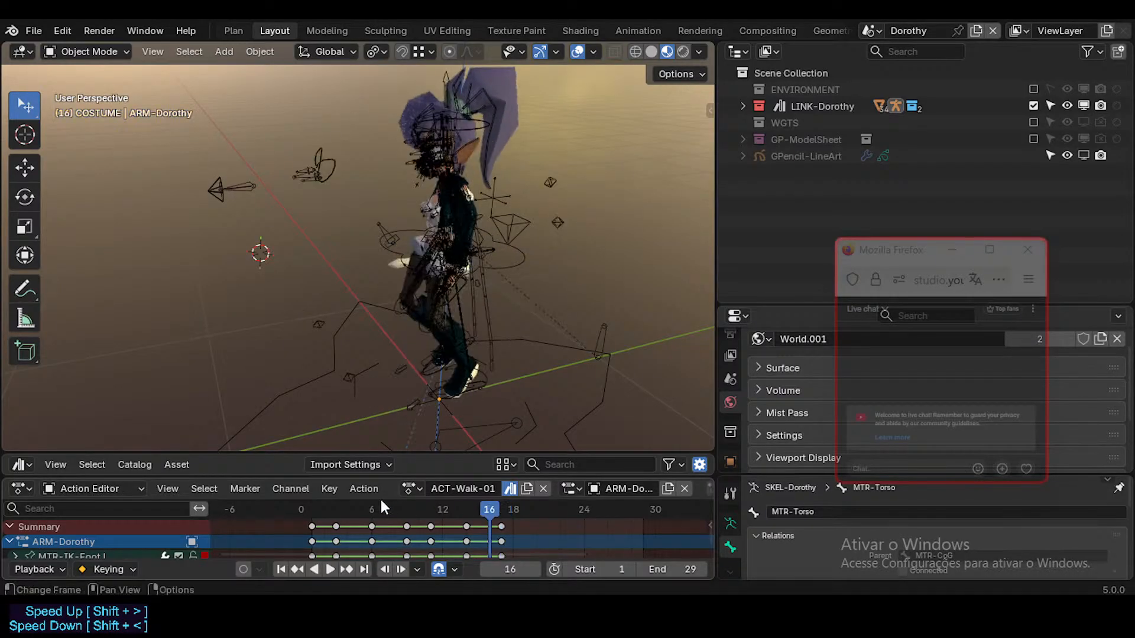
- Load the ACT-Run-01 action on the Dorothy armature and play it back
{"action": "left_click", "coordinate": [411, 489]}
{"action": "left_click", "coordinate": [454, 325]}
{"action": "key", "text": "space"}
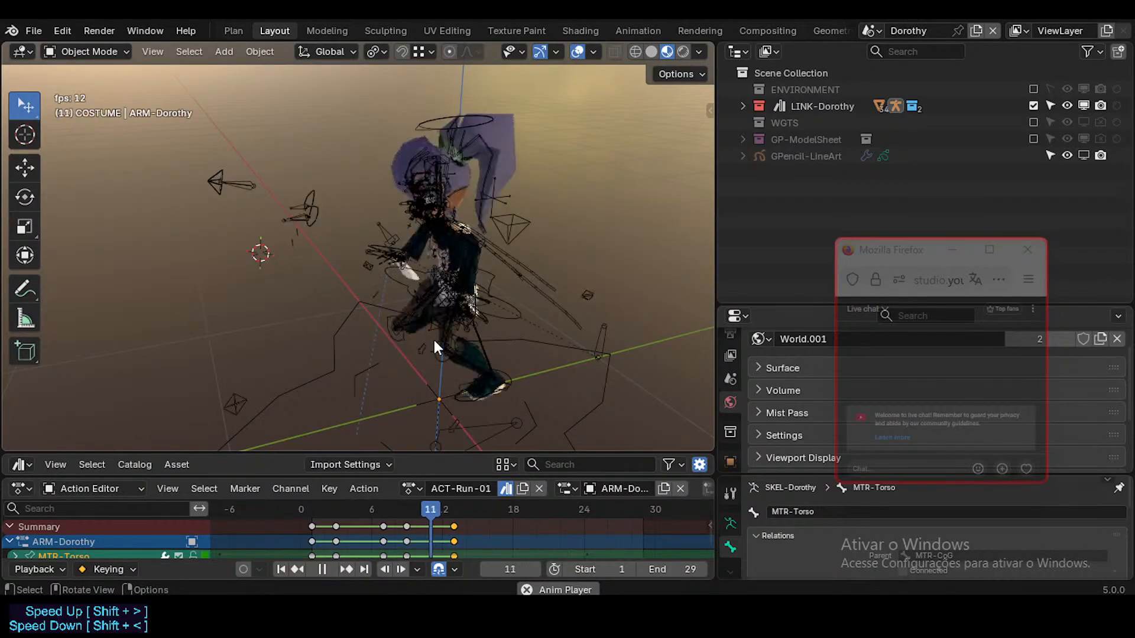
{"action": "key", "text": "space"}
- Load the ACT-Jump-01 action on the Dorothy armature, play it, and scrub through its frames
{"action": "left_click", "coordinate": [410, 489]}
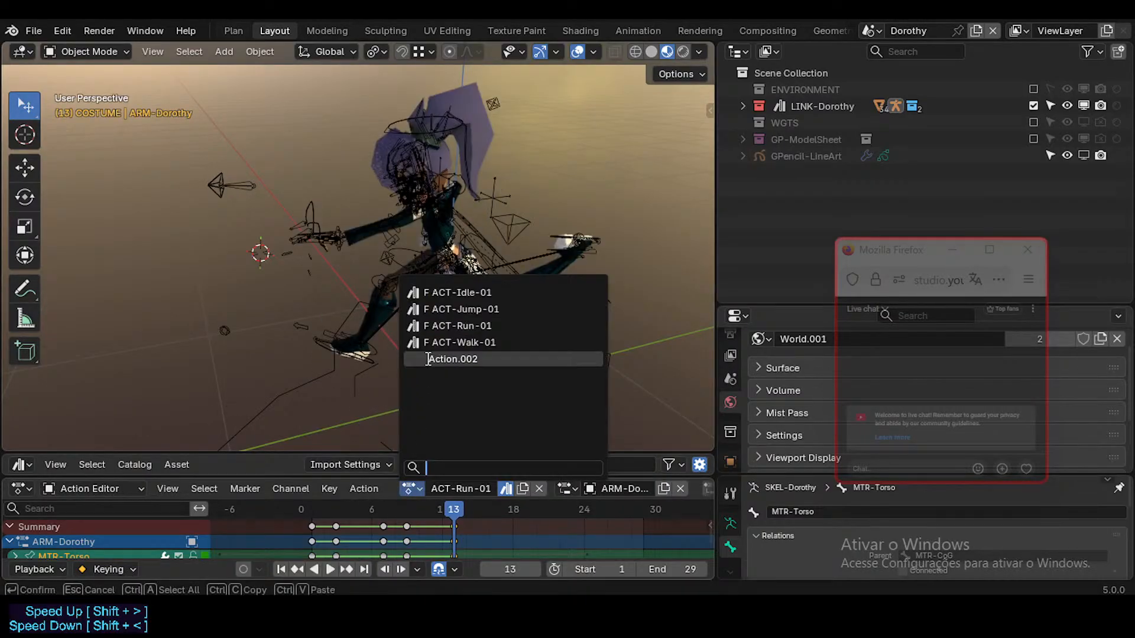
{"action": "left_click", "coordinate": [452, 309]}
{"action": "key", "text": "space"}
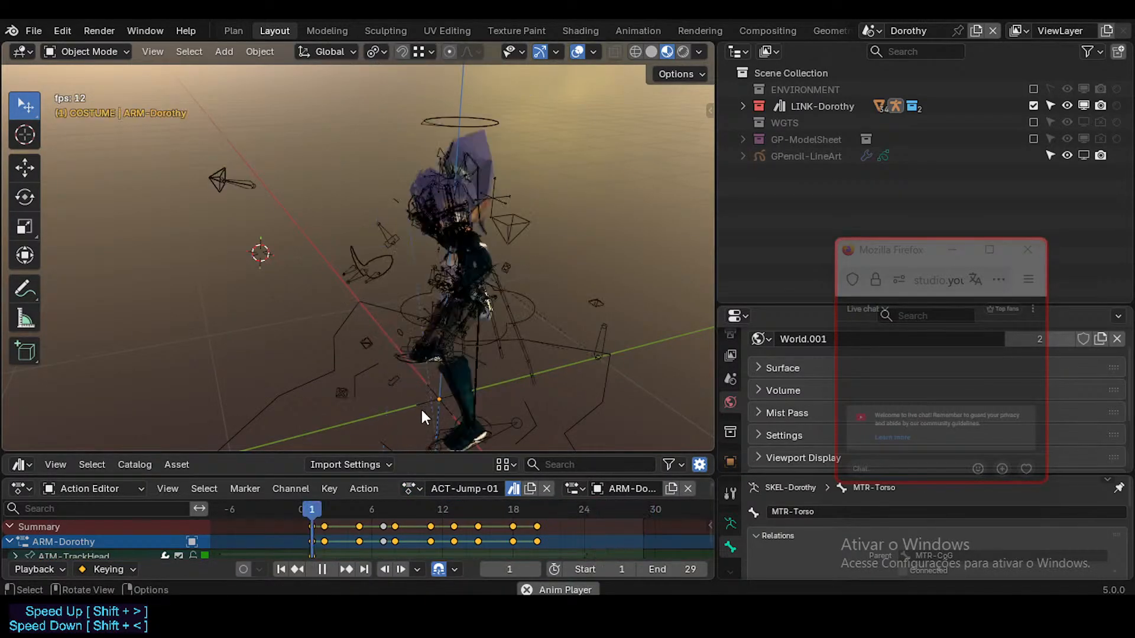
{"action": "key", "text": "space"}
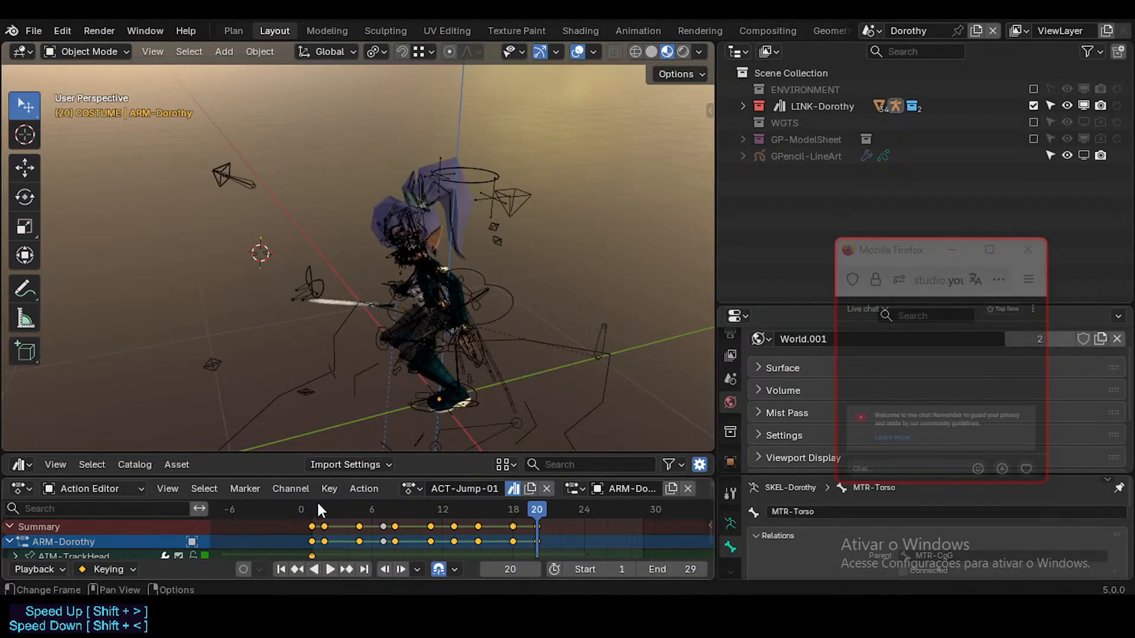
{"action": "left_click_drag", "start_coordinate": [532, 512], "coordinate": [523, 505]}
- Load the ACT-Idle-01 action on the Dorothy armature, scrub its frames, and play it back
{"action": "left_click", "coordinate": [412, 488]}
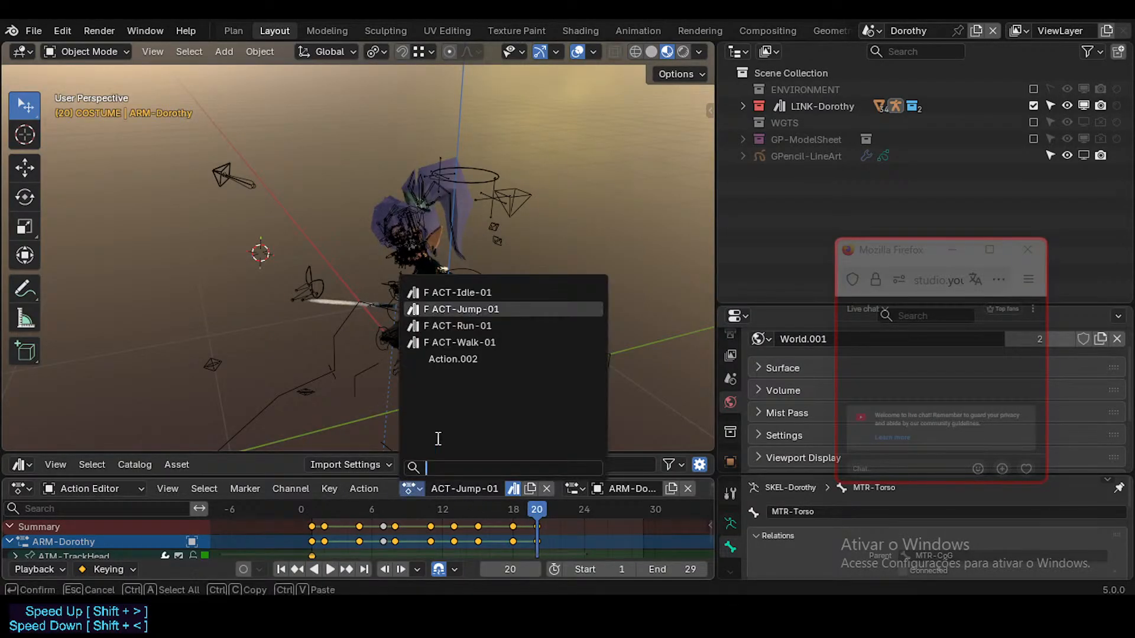
{"action": "left_click", "coordinate": [461, 293]}
{"action": "left_click_drag", "start_coordinate": [522, 513], "coordinate": [579, 518]}
{"action": "key", "text": "space"}
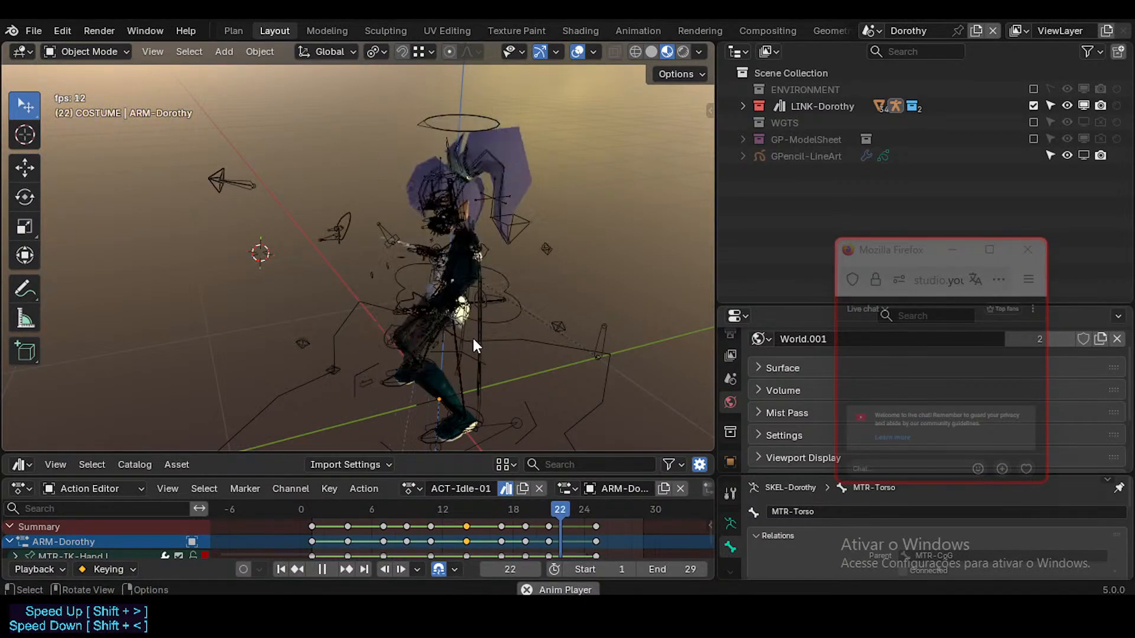
{"action": "key", "text": "space"}
{"action": "middle_click_drag", "start_coordinate": [352, 211], "coordinate": [266, 279]}
- Close Dorothy.blend without saving and examine the SPACE key's Jump and Play Animation nodes in UPBGE
{"action": "left_click", "coordinate": [1128, 23]}
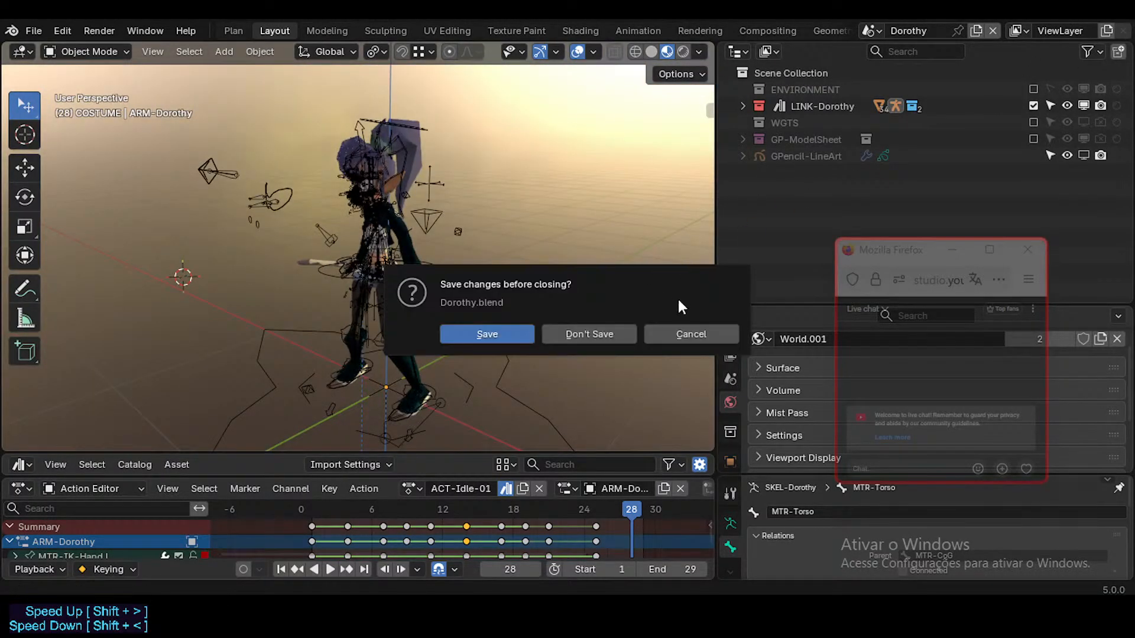
{"action": "left_click", "coordinate": [566, 334]}
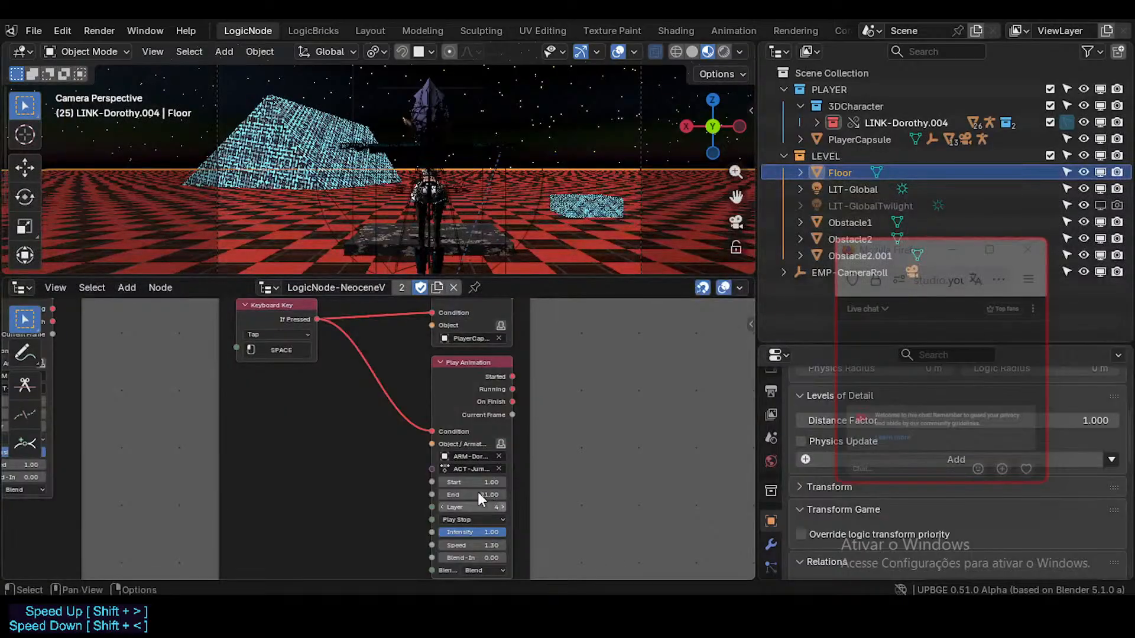
{"action": "middle_click_drag", "start_coordinate": [459, 482], "coordinate": [471, 438]}
{"action": "scroll", "coordinate": [471, 438], "scroll_direction": "up", "scroll_amount": 5}
{"action": "middle_click_drag", "start_coordinate": [520, 356], "coordinate": [441, 432]}
{"action": "scroll", "coordinate": [452, 431], "scroll_direction": "down", "scroll_amount": 2}
{"action": "scroll", "coordinate": [431, 435], "scroll_direction": "up", "scroll_amount": 1}
{"action": "middle_click_drag", "start_coordinate": [235, 390], "coordinate": [243, 417]}
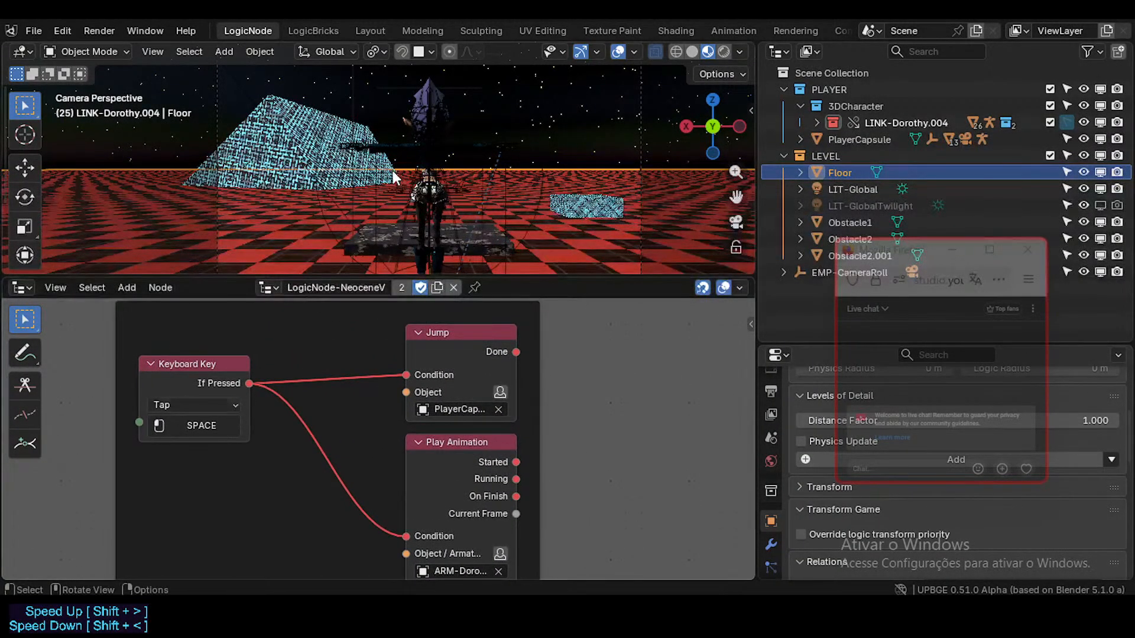
- Run the game in the viewport to test the character and camera, and end the game
{"action": "left_click", "coordinate": [516, 172]}
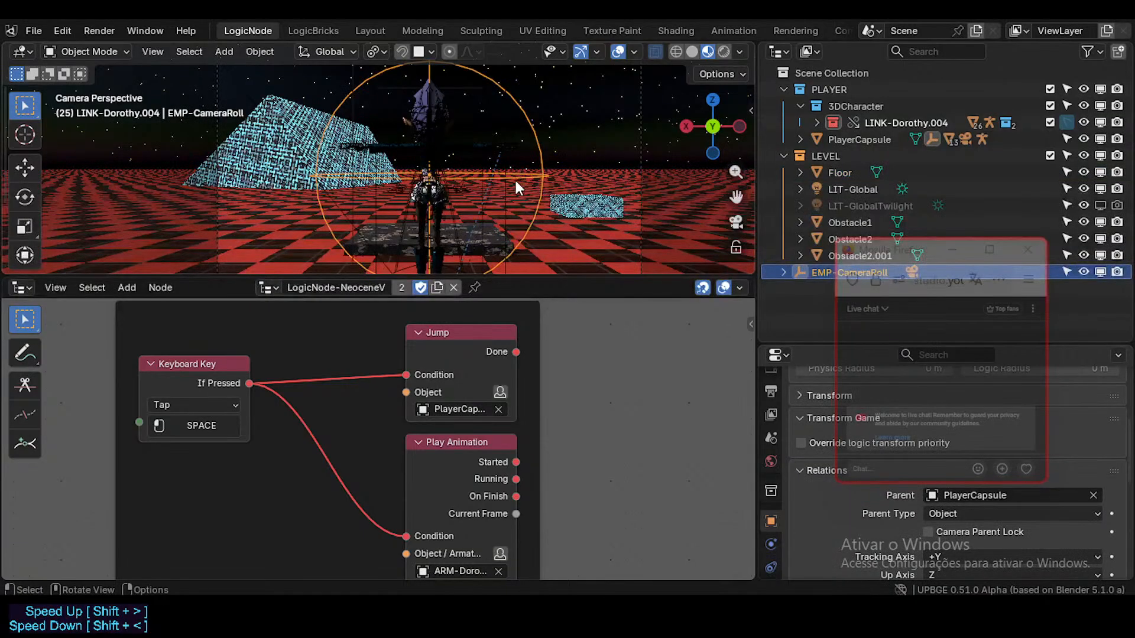
{"action": "key", "text": "p"}
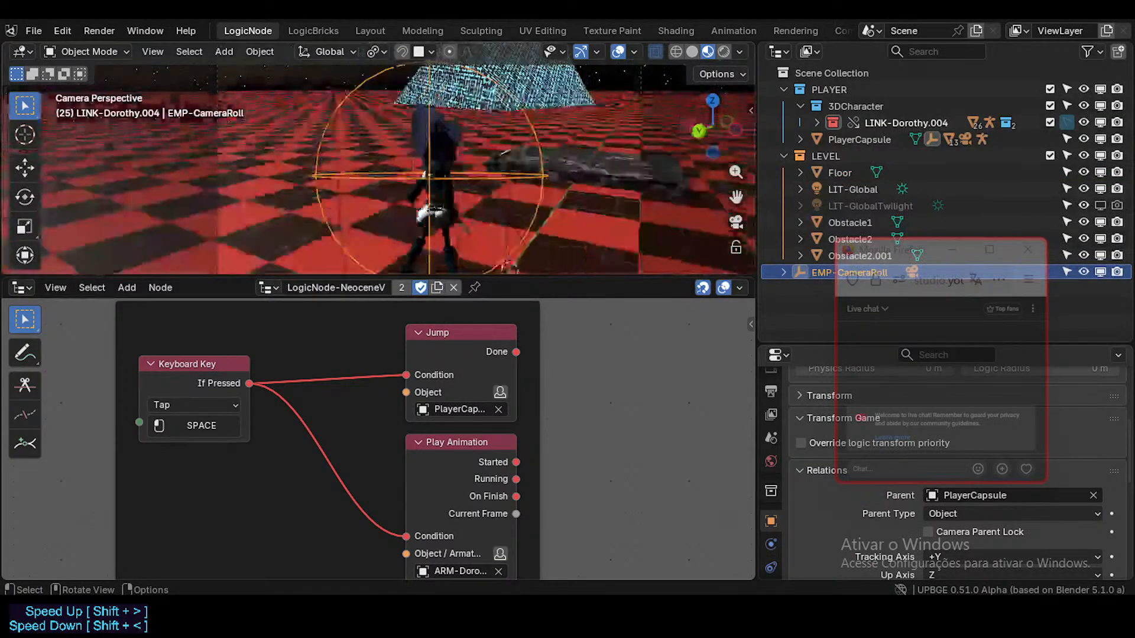
{"action": "key", "text": "Escape"}
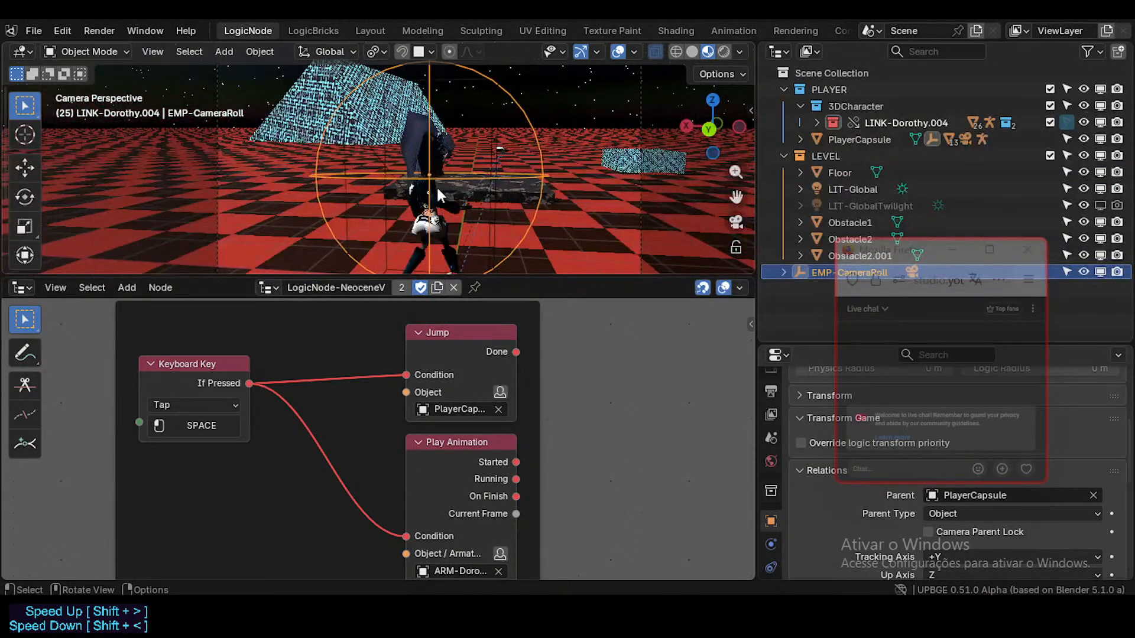
- Select PlayerCapsule, show its Game Physics settings, and move the live chat window clear of them
{"action": "left_click_drag", "start_coordinate": [876, 254], "coordinate": [726, 103]}
{"action": "left_click", "coordinate": [504, 186]}
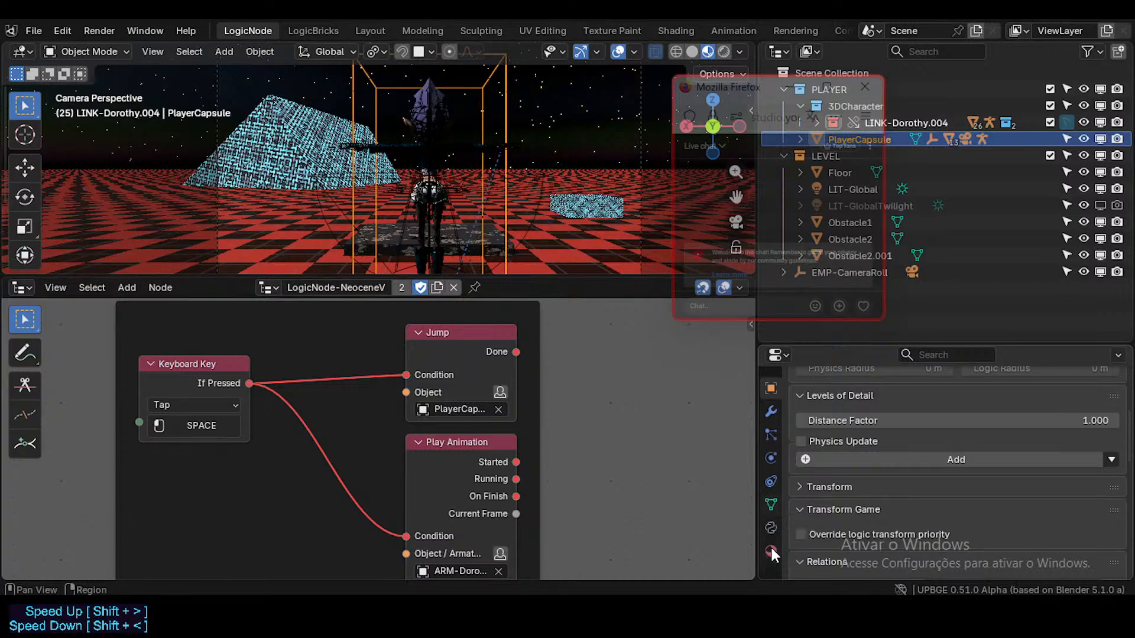
{"action": "scroll", "coordinate": [770, 545], "scroll_direction": "down", "scroll_amount": 2}
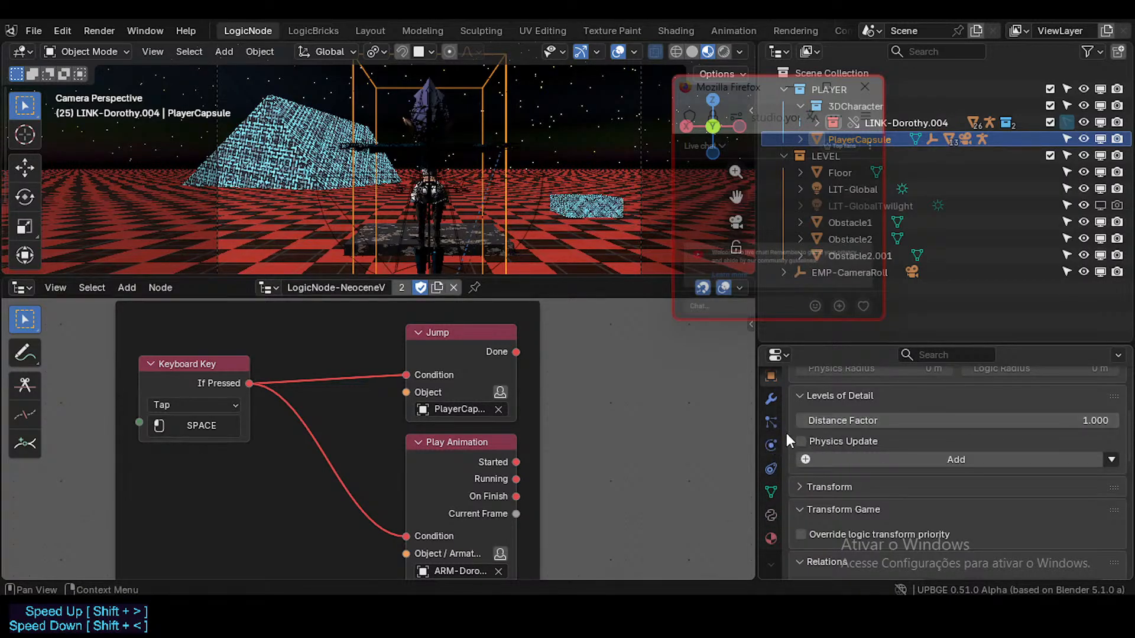
{"action": "left_click", "coordinate": [769, 445]}
{"action": "left_click_drag", "start_coordinate": [723, 95], "coordinate": [612, 329]}
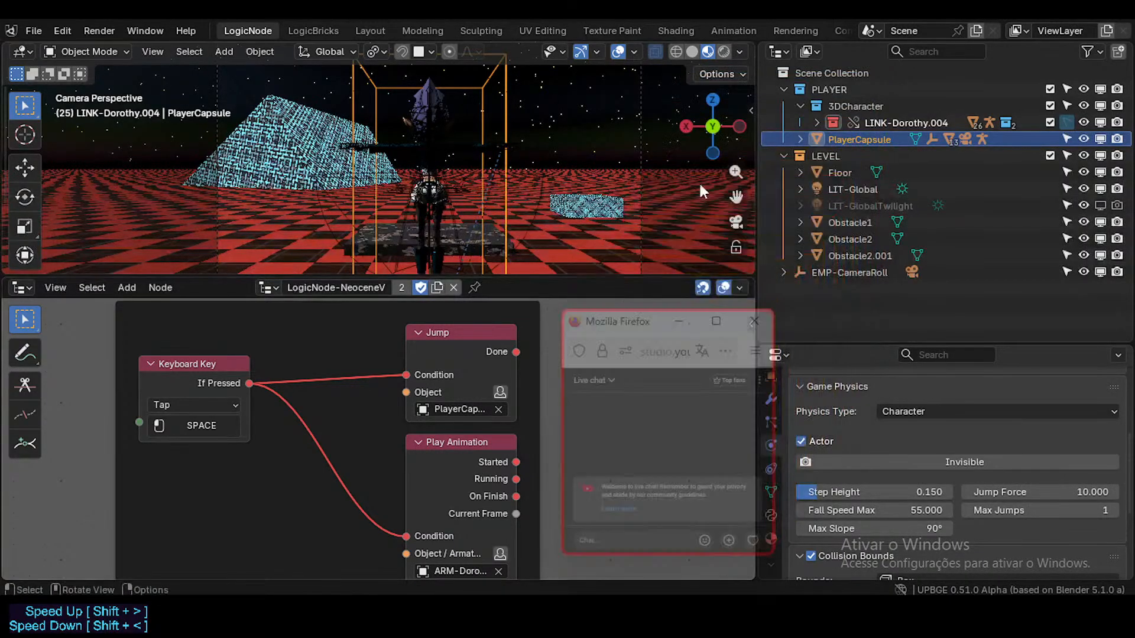
- Expand LINK-Dorothy.004 to inspect its armature and mesh objects, and collapse the MESH.004 and ARMATURE.004 collections
{"action": "left_click", "coordinate": [818, 121]}
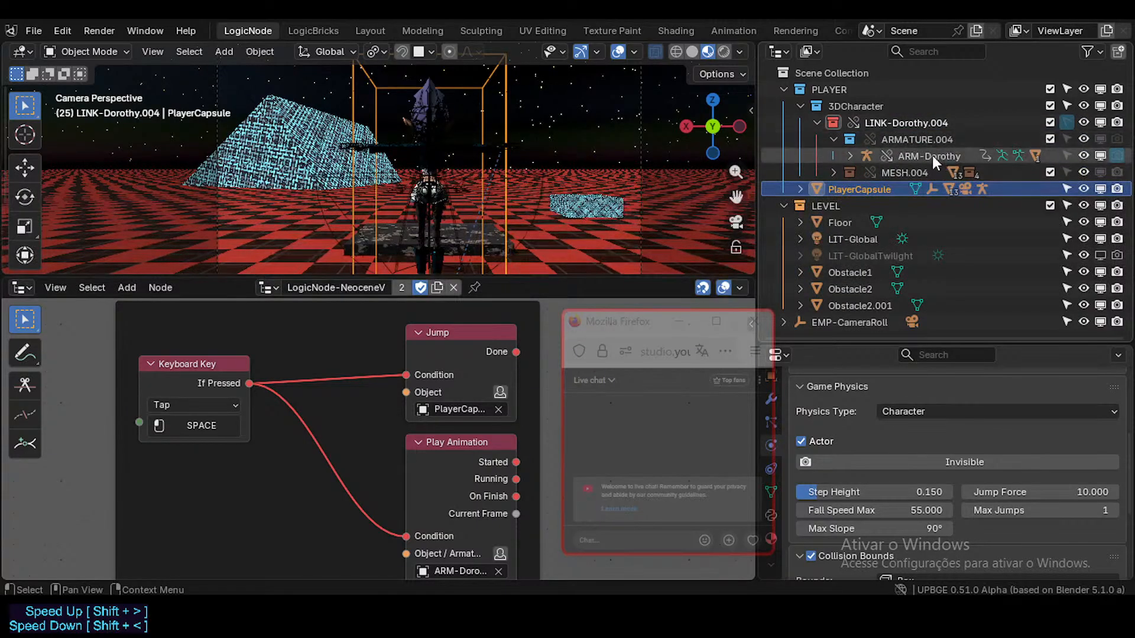
{"action": "left_click", "coordinate": [833, 172], "text": "shift"}
{"action": "scroll", "coordinate": [913, 272], "scroll_direction": "down", "scroll_amount": 3}
{"action": "scroll", "coordinate": [927, 307], "scroll_direction": "down", "scroll_amount": 5}
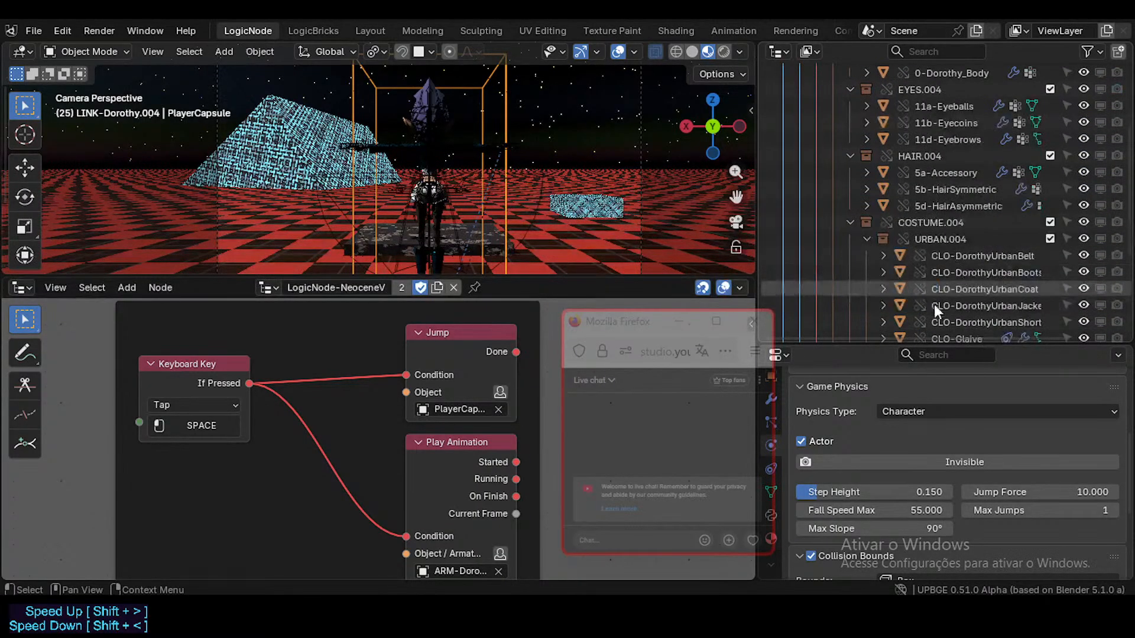
{"action": "scroll", "coordinate": [916, 298], "scroll_direction": "up", "scroll_amount": 9}
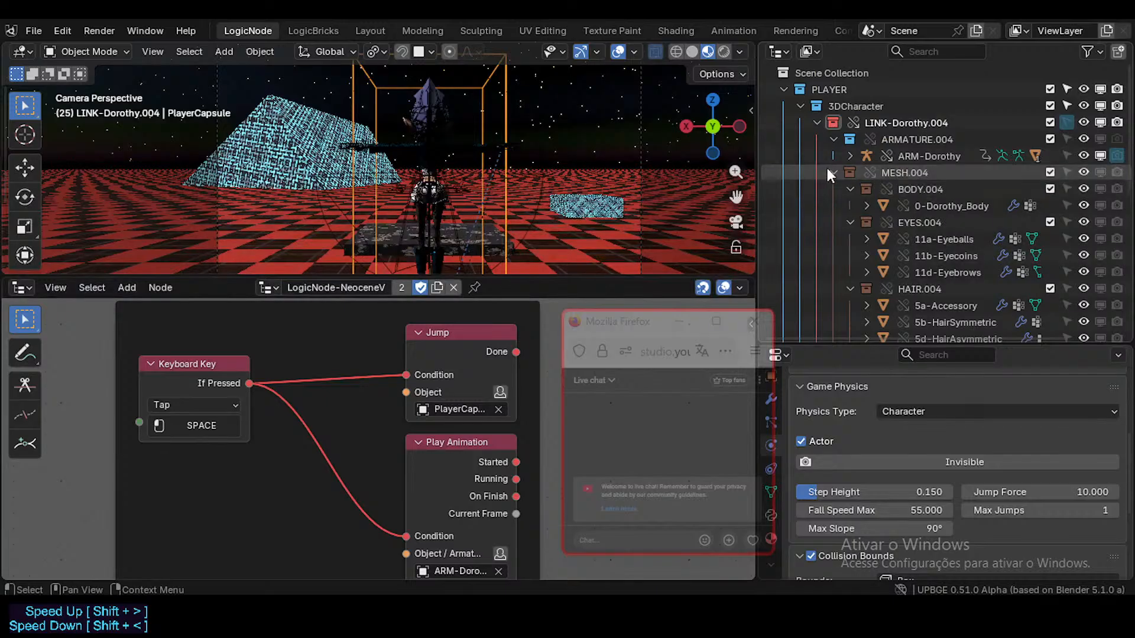
{"action": "left_click", "coordinate": [832, 171]}
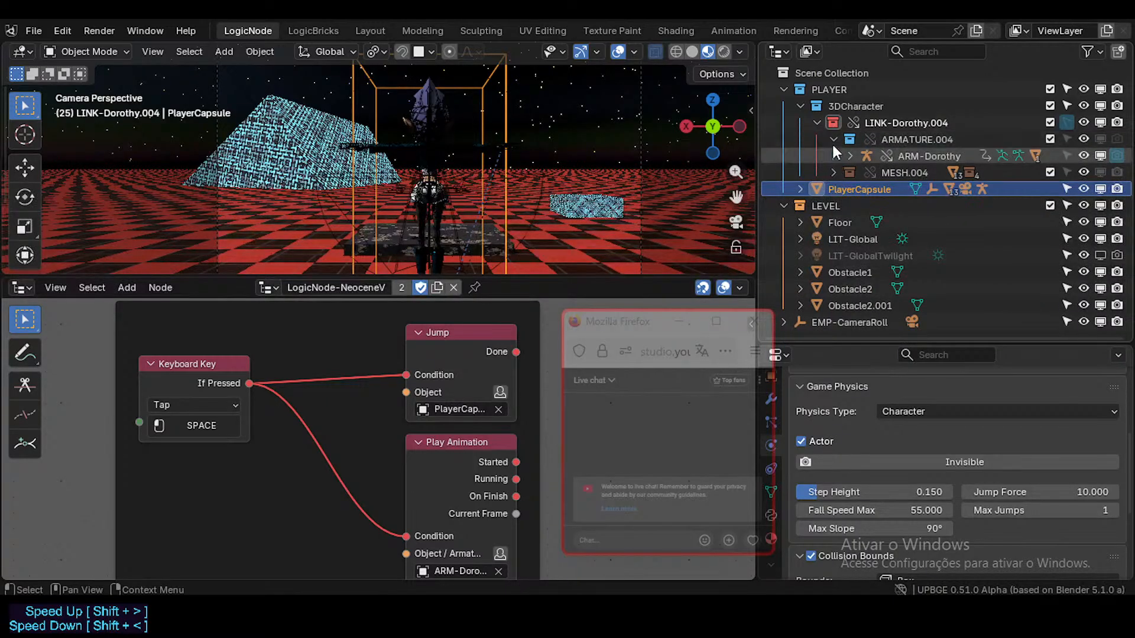
{"action": "left_click", "coordinate": [832, 139]}
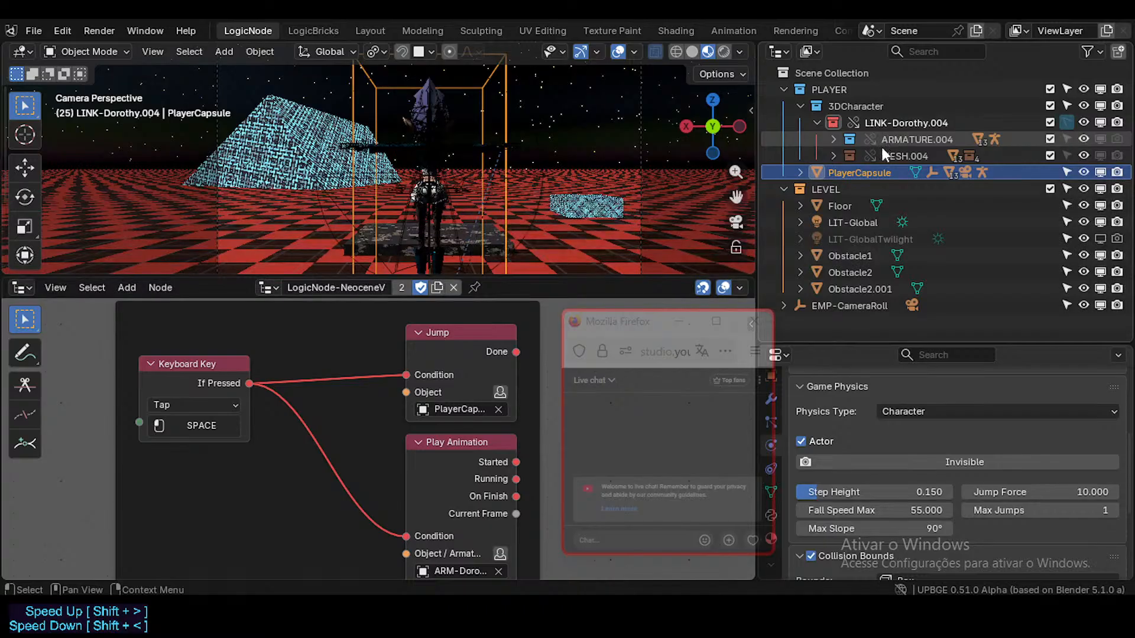
- Try to make the 0-Dorothy_Body data inside BODY.004 local
{"action": "left_click", "coordinate": [833, 155]}
{"action": "right_click", "coordinate": [907, 182]}
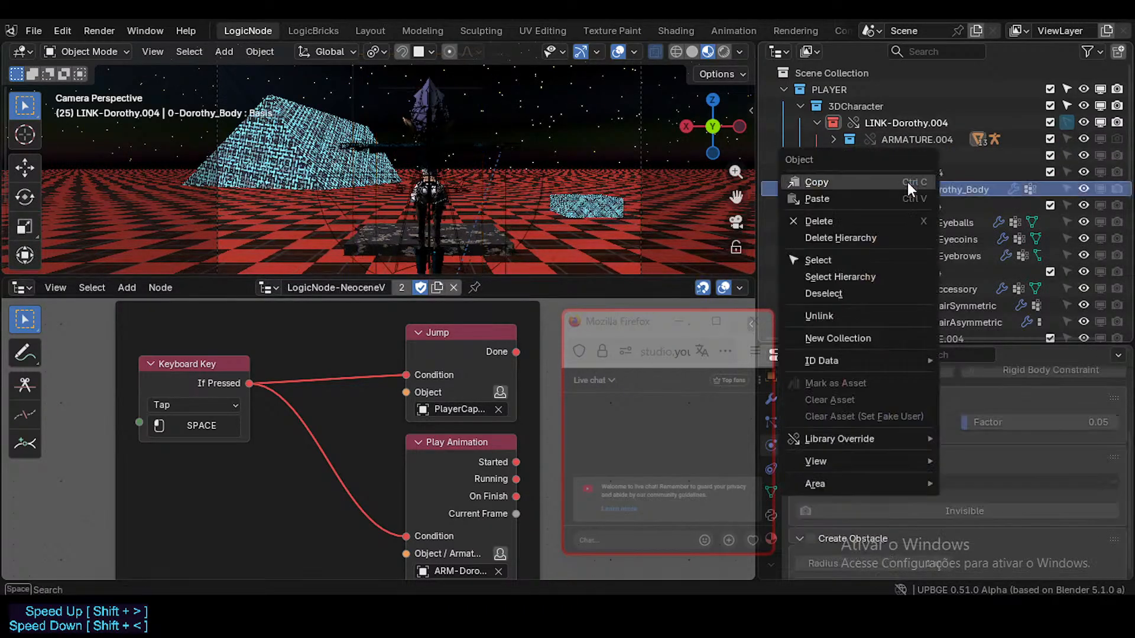
{"action": "mouse_move", "coordinate": [836, 356]}
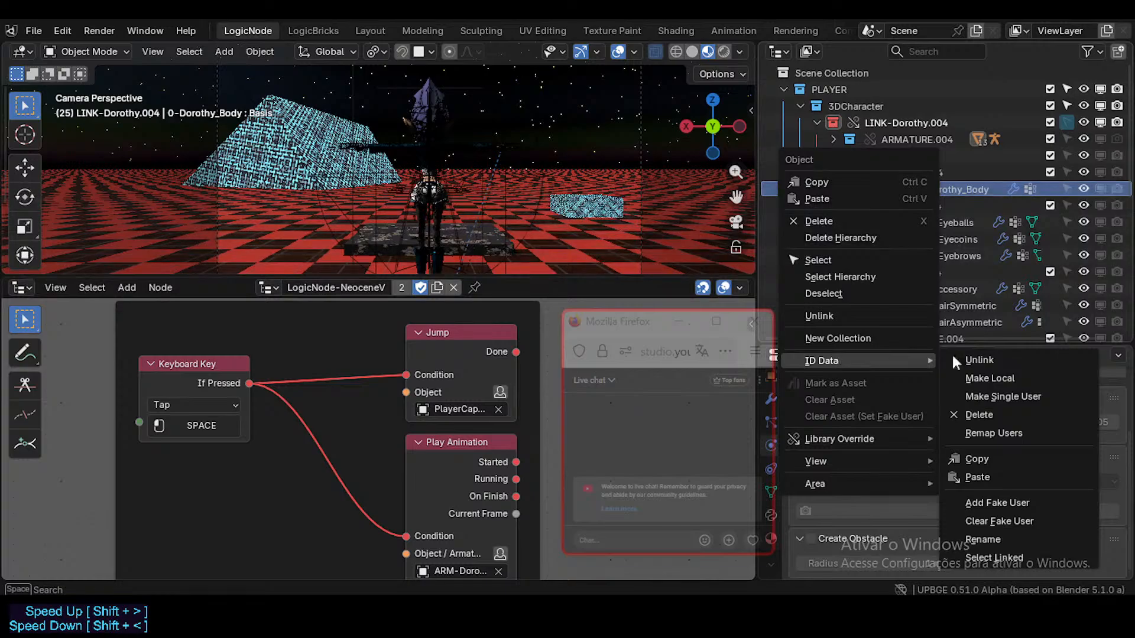
{"action": "left_click", "coordinate": [1006, 380]}
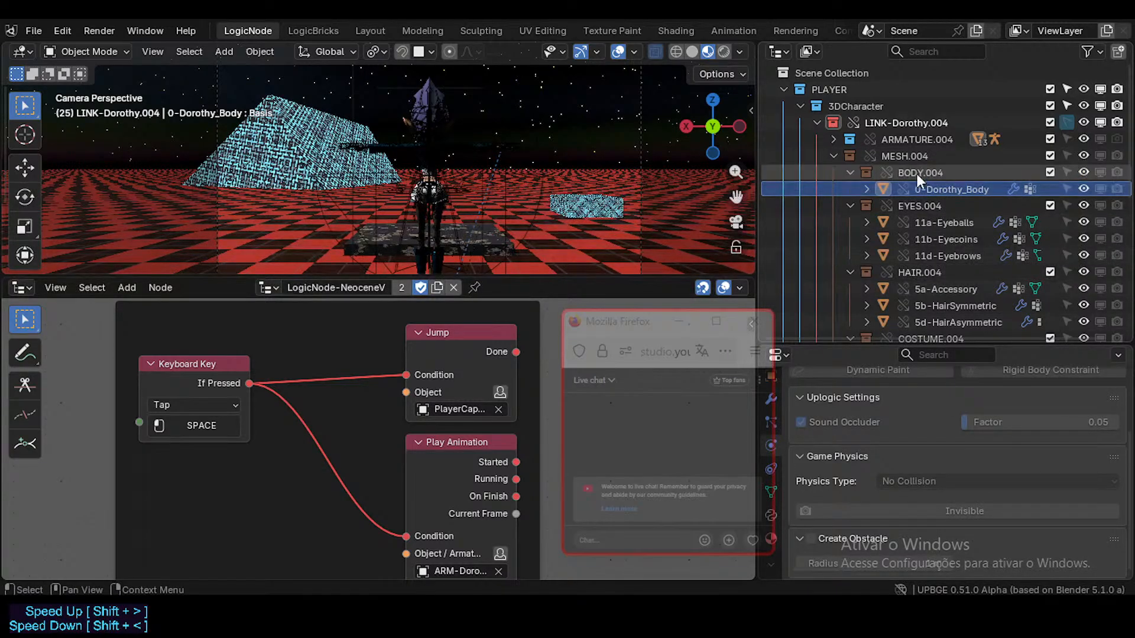
{"action": "scroll", "coordinate": [910, 212], "scroll_direction": "down", "scroll_amount": 3}
{"action": "scroll", "coordinate": [922, 248], "scroll_direction": "up", "scroll_amount": 3}
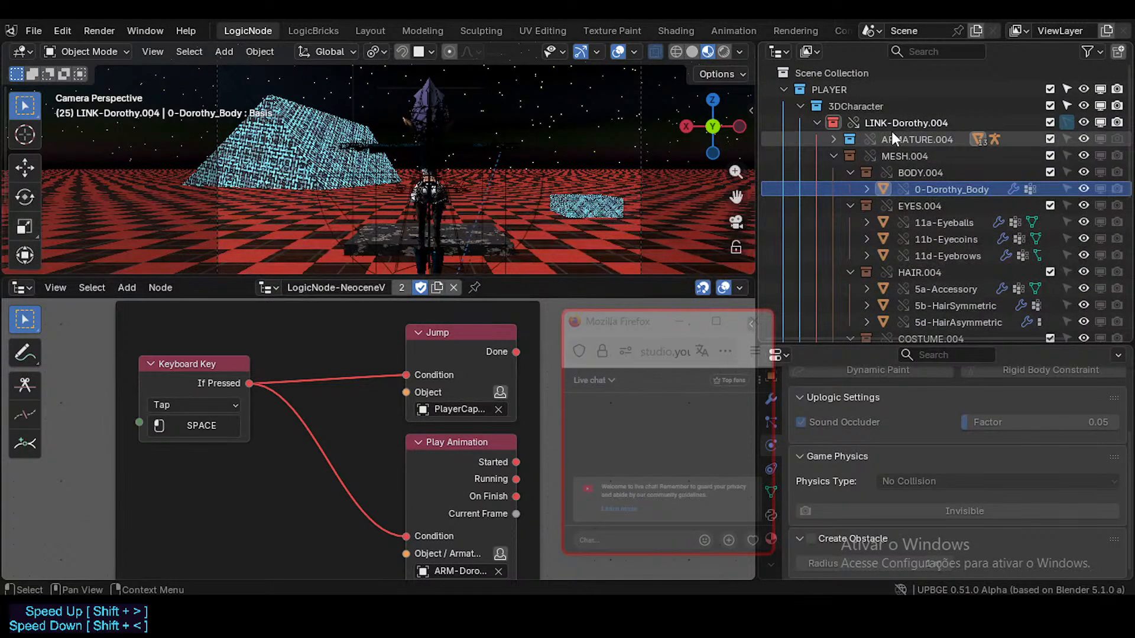
- Look through the LINK-Dorothy.004 hierarchy, from ARMATURE.004 down to the URBAN.004 costume meshes
{"action": "left_click", "coordinate": [892, 133]}
{"action": "left_click", "coordinate": [886, 124]}
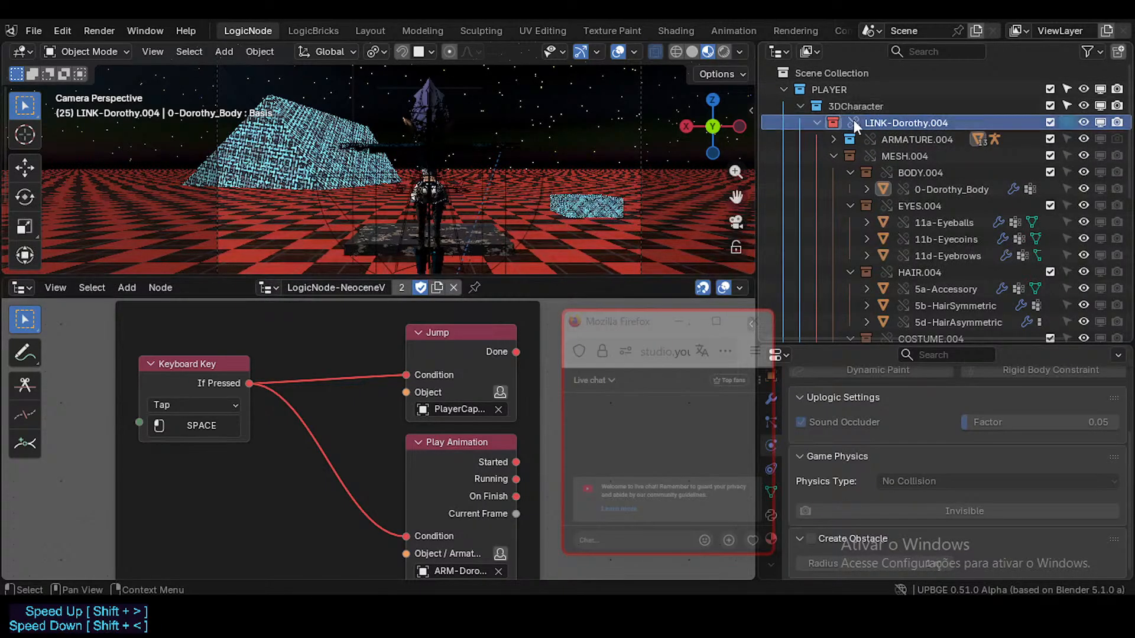
{"action": "left_click", "coordinate": [888, 142]}
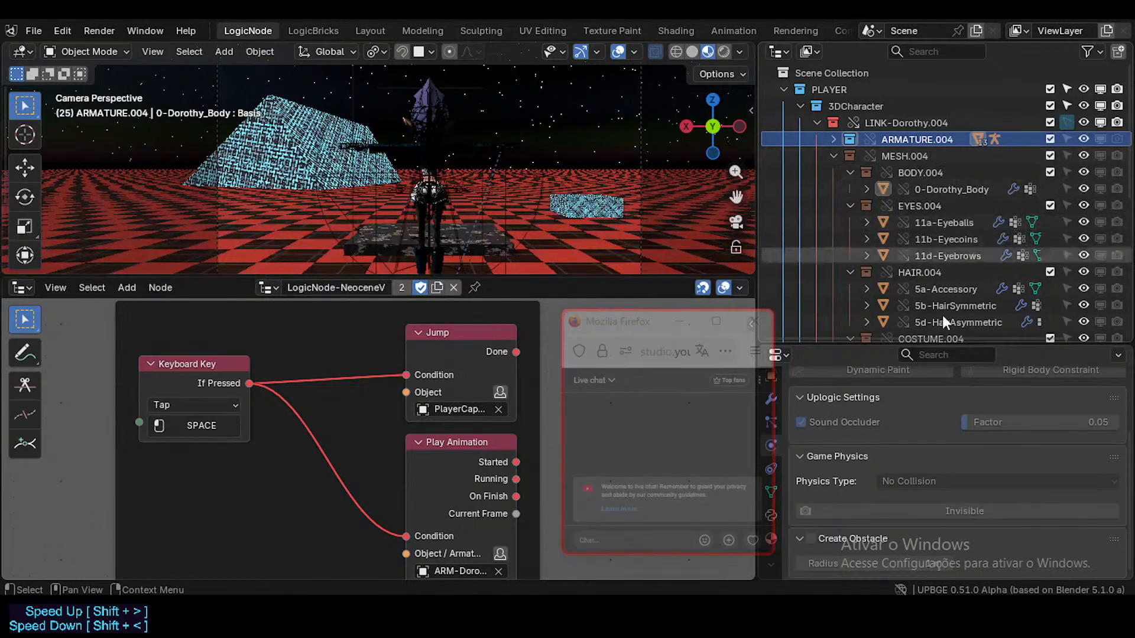
{"action": "scroll", "coordinate": [937, 296], "scroll_direction": "down", "scroll_amount": 3}
{"action": "scroll", "coordinate": [920, 225], "scroll_direction": "up", "scroll_amount": 3}
{"action": "scroll", "coordinate": [917, 255], "scroll_direction": "down", "scroll_amount": 6}
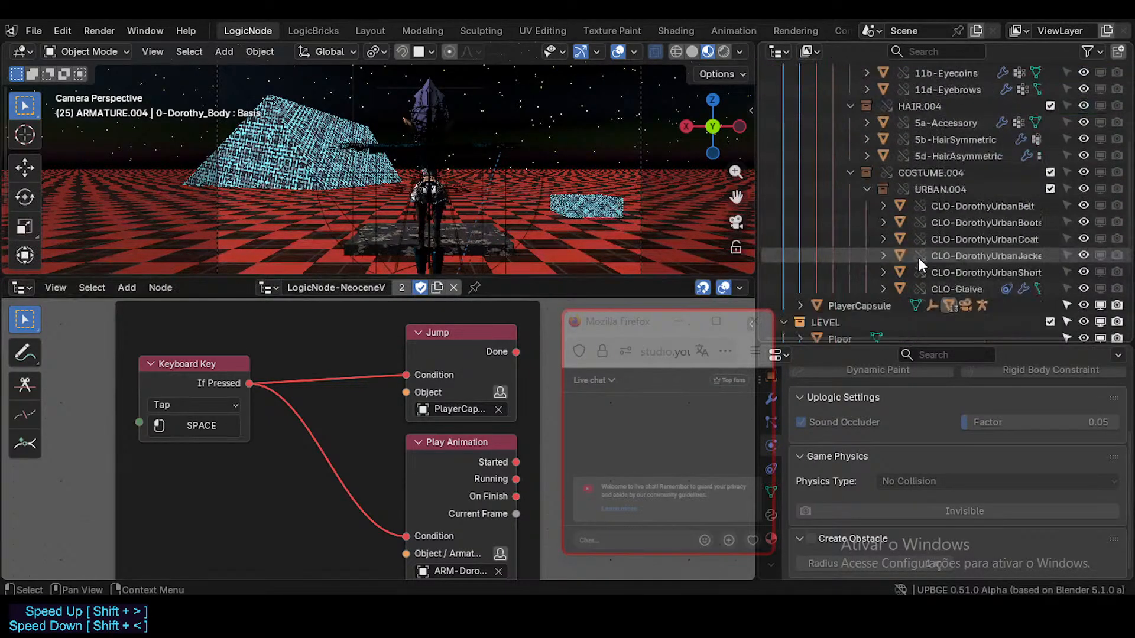
{"action": "scroll", "coordinate": [937, 233], "scroll_direction": "up", "scroll_amount": 5}
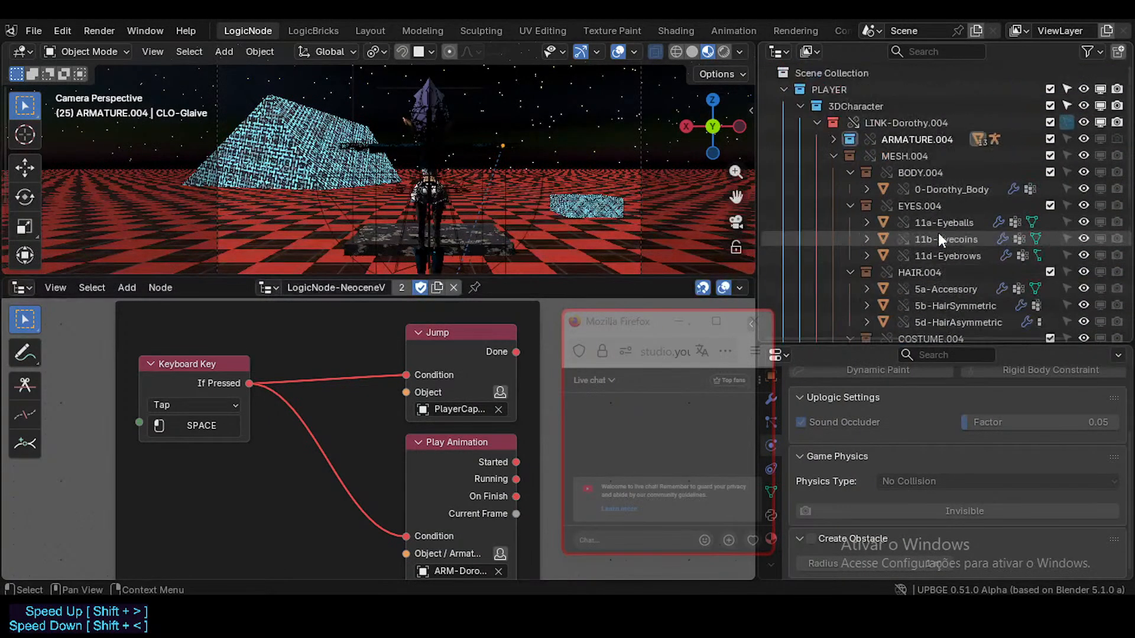
- Select 0-Dorothy_Body and review its Object properties and Game Physics settings
{"action": "left_click", "coordinate": [919, 173]}
{"action": "left_click", "coordinate": [913, 188]}
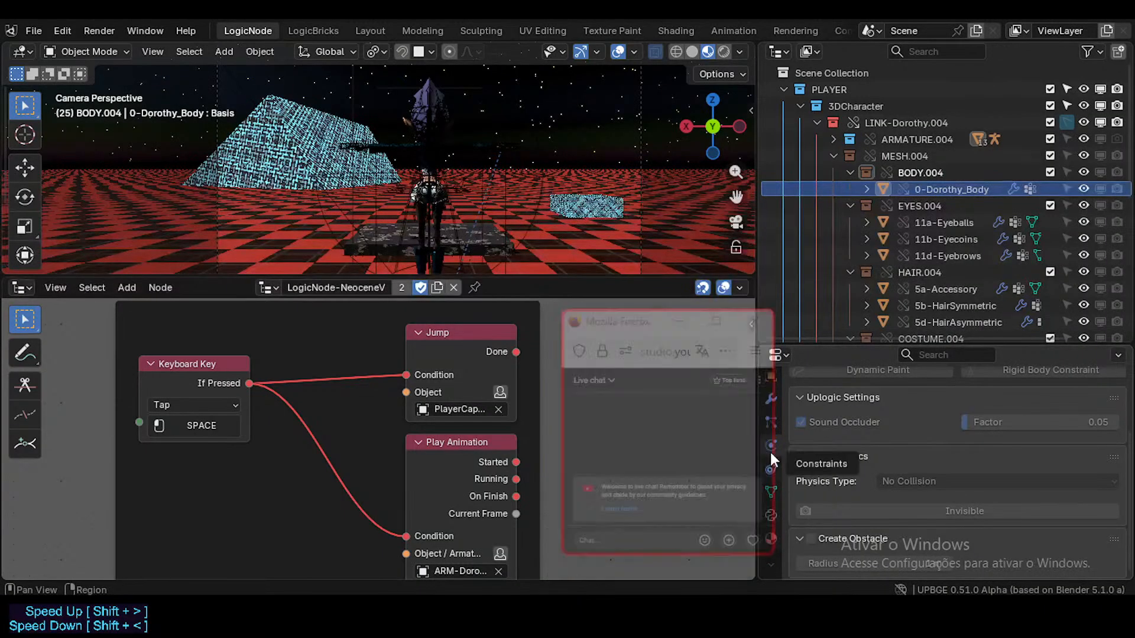
{"action": "left_click_drag", "start_coordinate": [612, 323], "coordinate": [572, 295]}
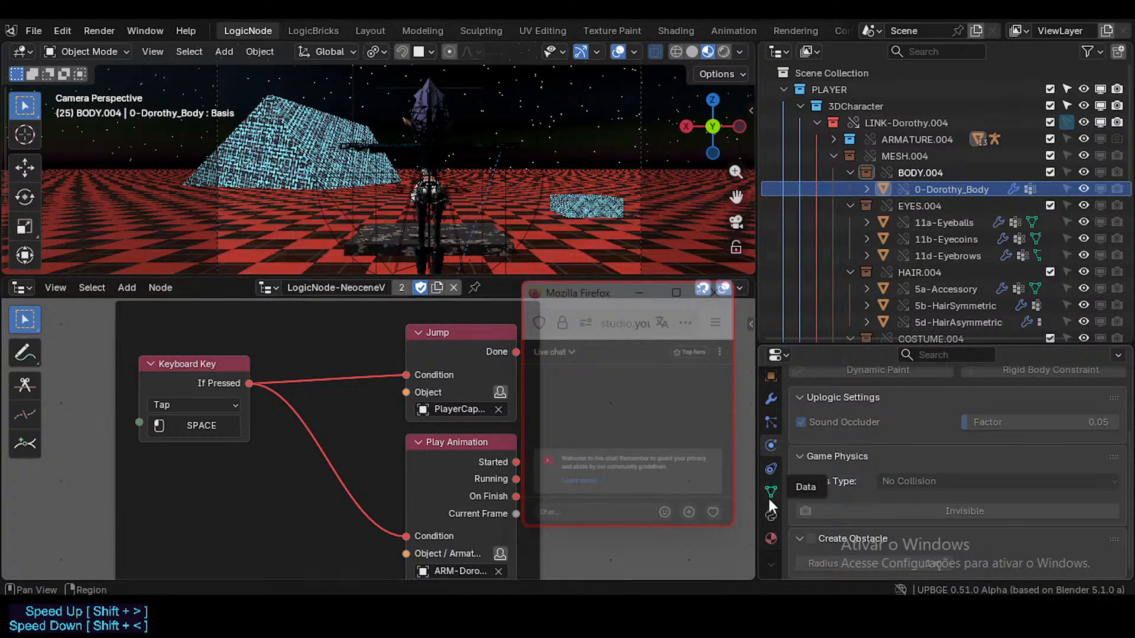
{"action": "scroll", "coordinate": [771, 508], "scroll_direction": "up", "scroll_amount": 4}
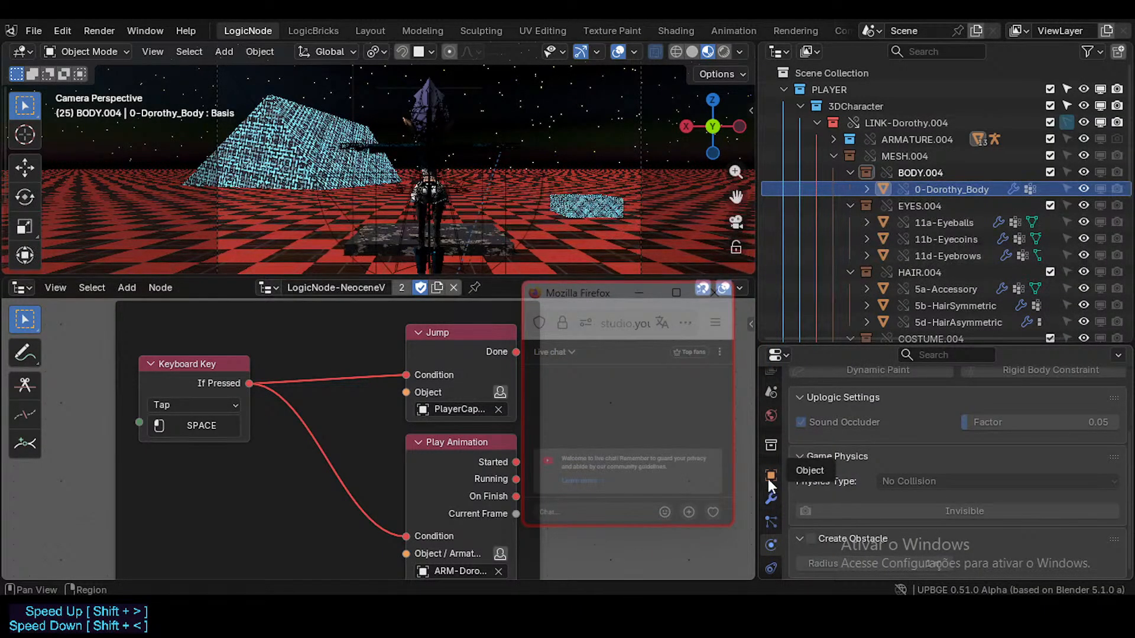
{"action": "left_click", "coordinate": [770, 474]}
{"action": "scroll", "coordinate": [908, 469], "scroll_direction": "up", "scroll_amount": 2}
{"action": "scroll", "coordinate": [903, 459], "scroll_direction": "down", "scroll_amount": 6}
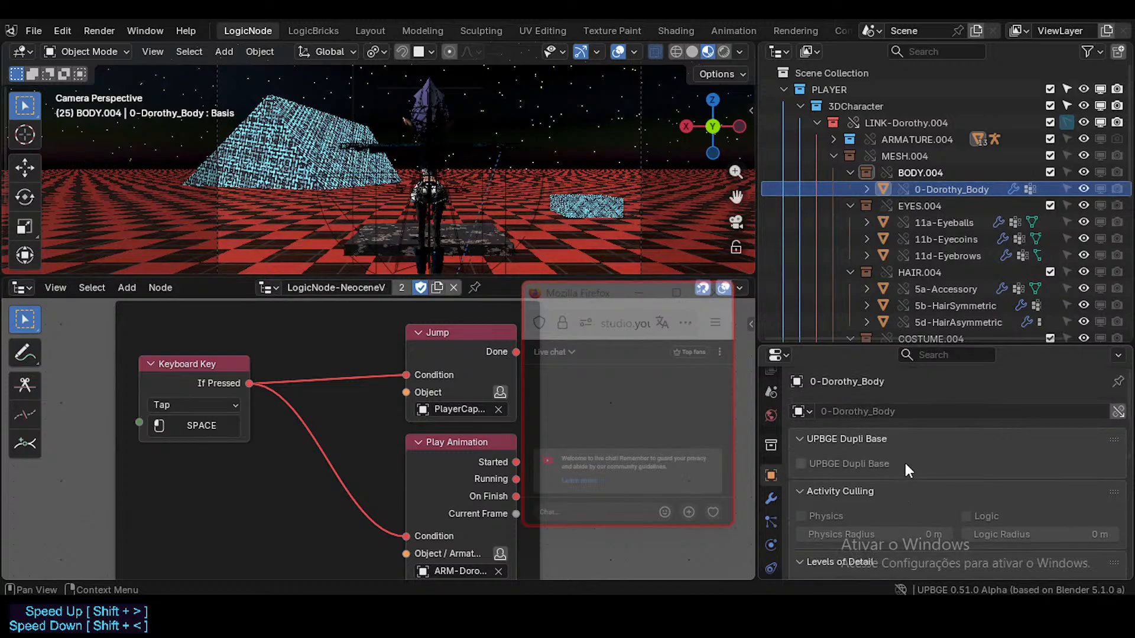
{"action": "scroll", "coordinate": [898, 471], "scroll_direction": "down", "scroll_amount": 6}
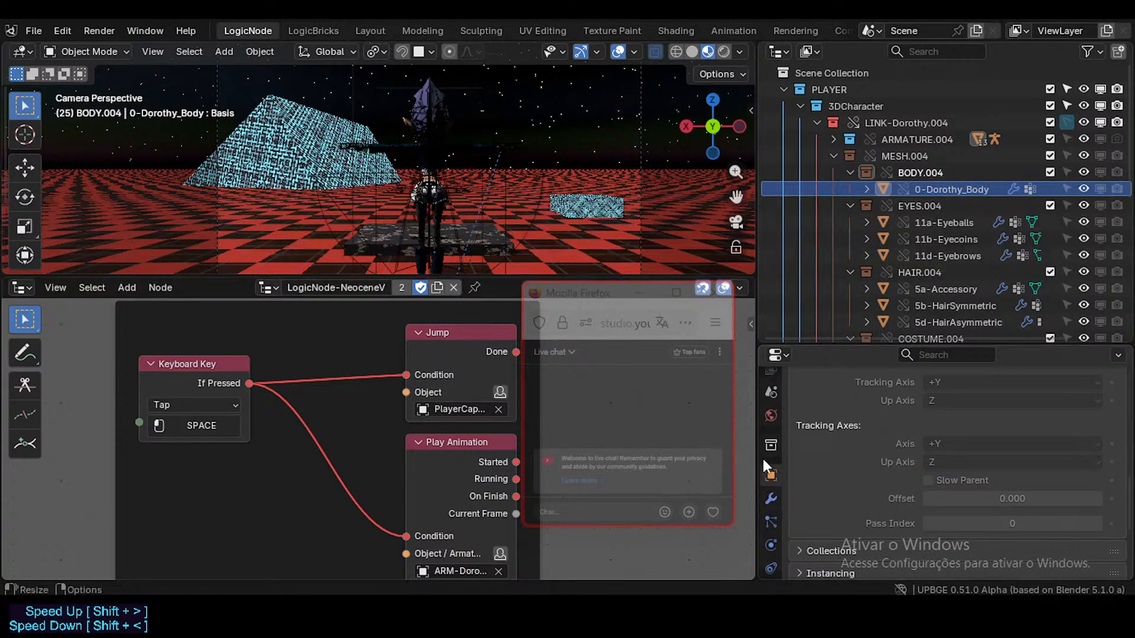
{"action": "scroll", "coordinate": [772, 502], "scroll_direction": "down", "scroll_amount": 2}
{"action": "left_click", "coordinate": [771, 512]}
{"action": "scroll", "coordinate": [904, 485], "scroll_direction": "up", "scroll_amount": 1}
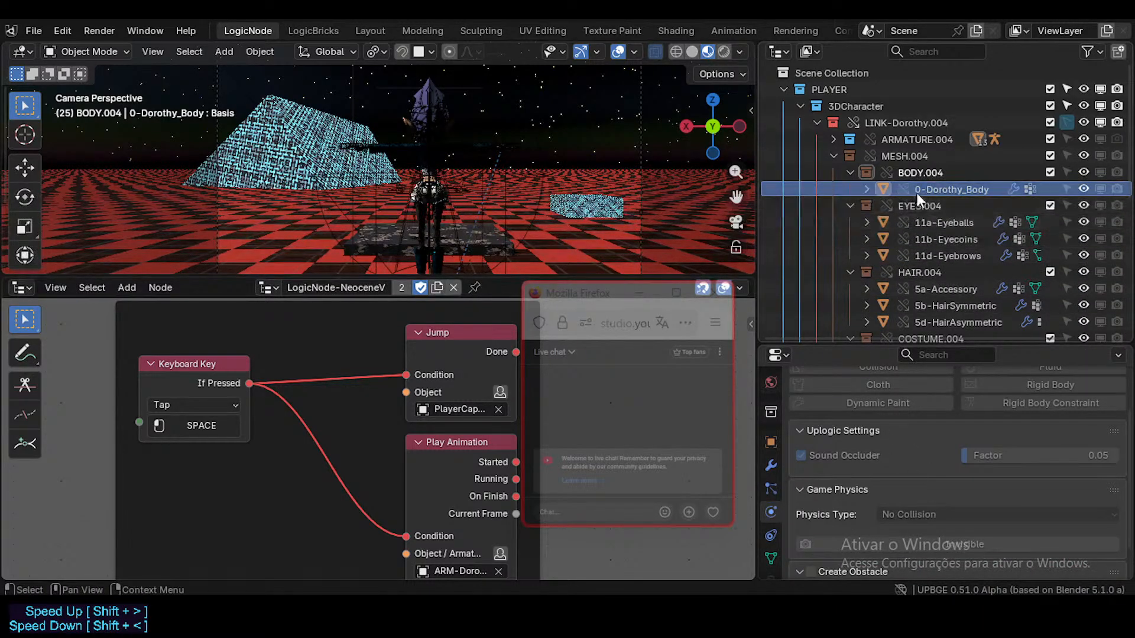
- Expand ARMATURE.004 and compare the Game Physics settings of ARM-Dorothy and 0-Dorothy_Body
{"action": "left_click", "coordinate": [907, 155]}
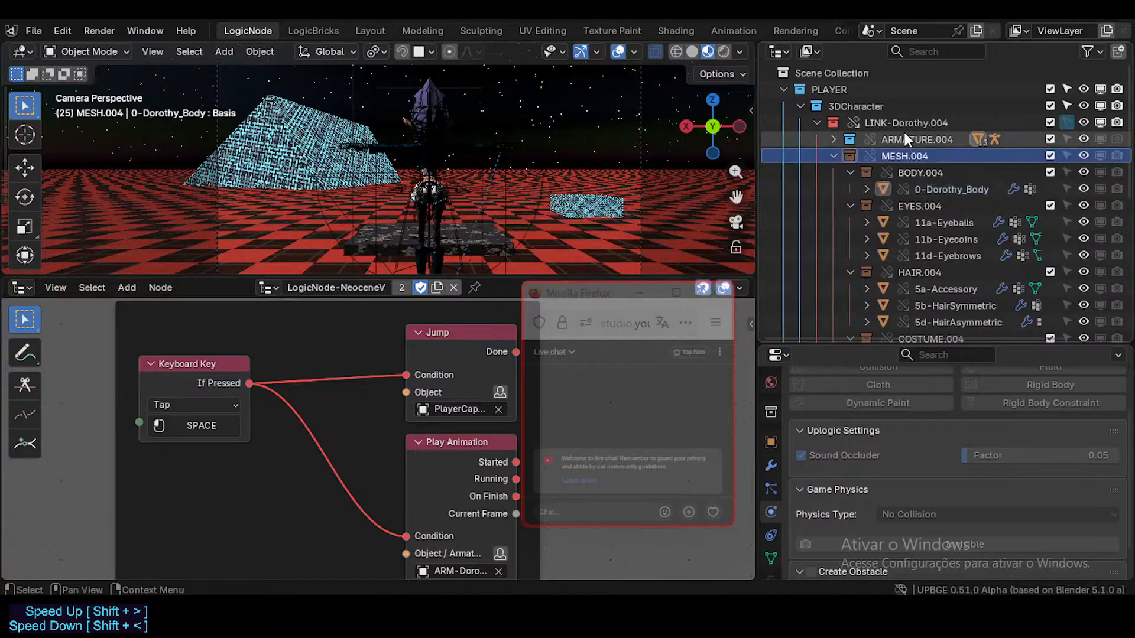
{"action": "left_click", "coordinate": [904, 139]}
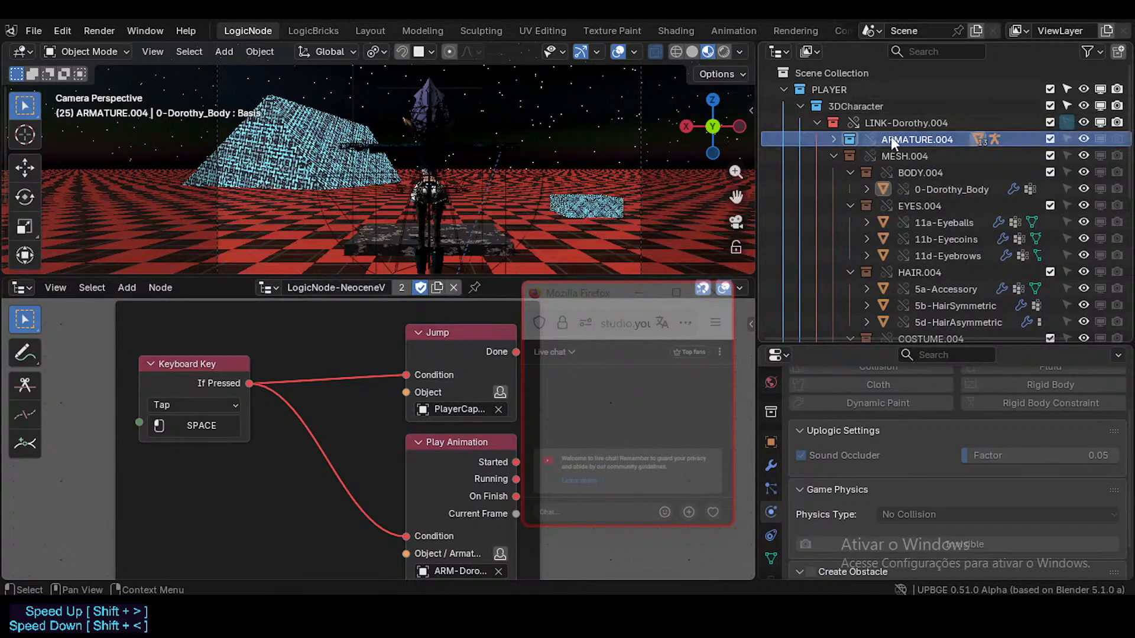
{"action": "left_click", "coordinate": [836, 140]}
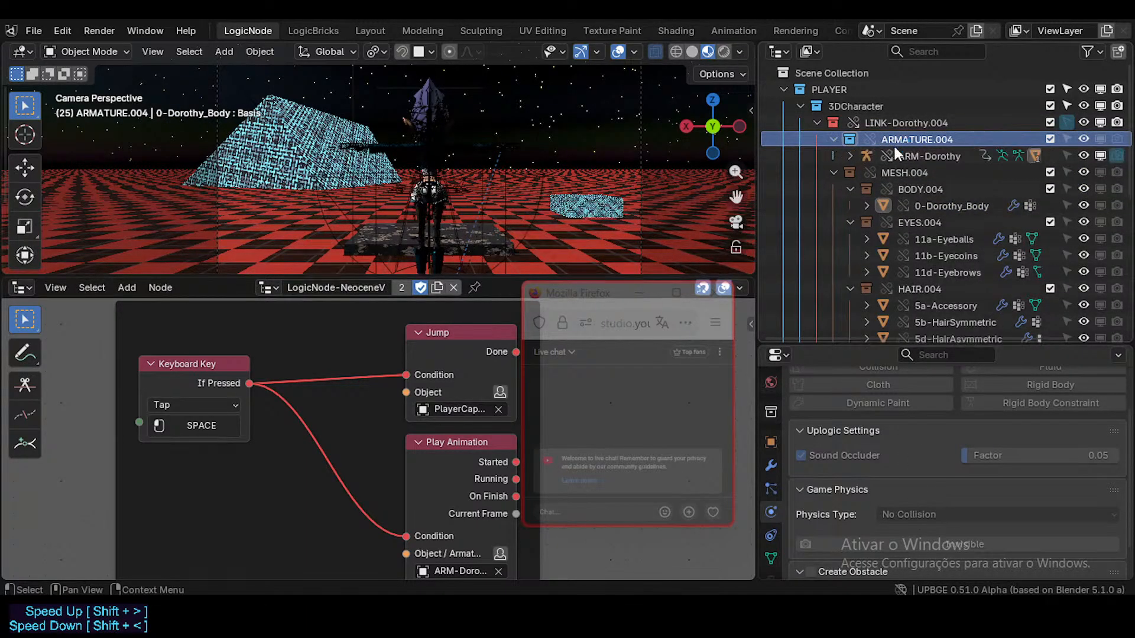
{"action": "left_click", "coordinate": [900, 157]}
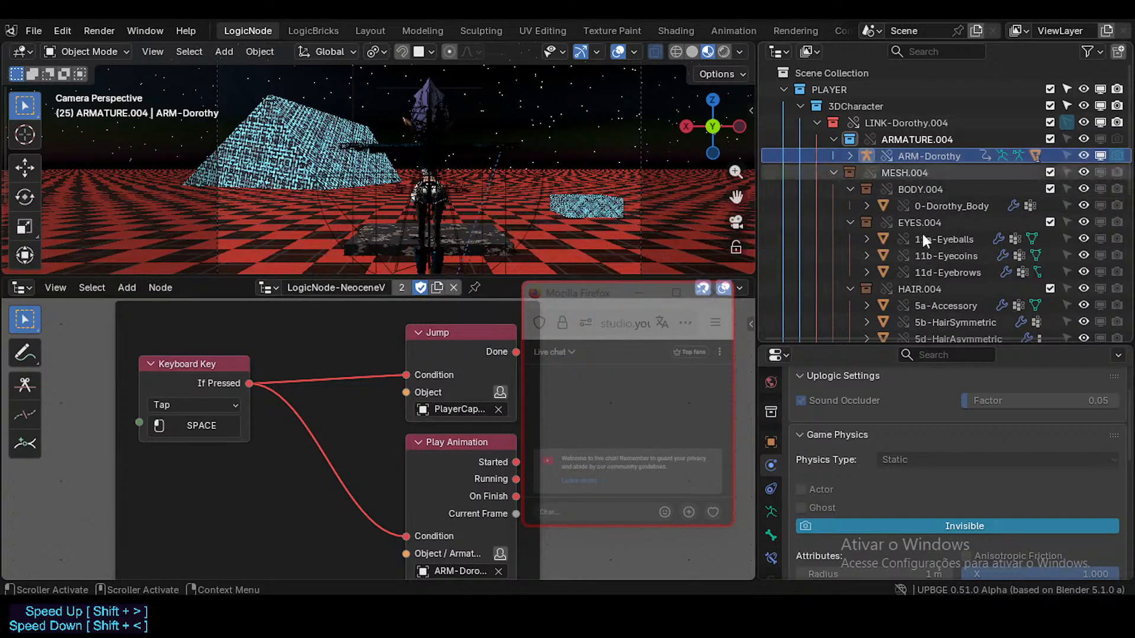
{"action": "left_click", "coordinate": [921, 205]}
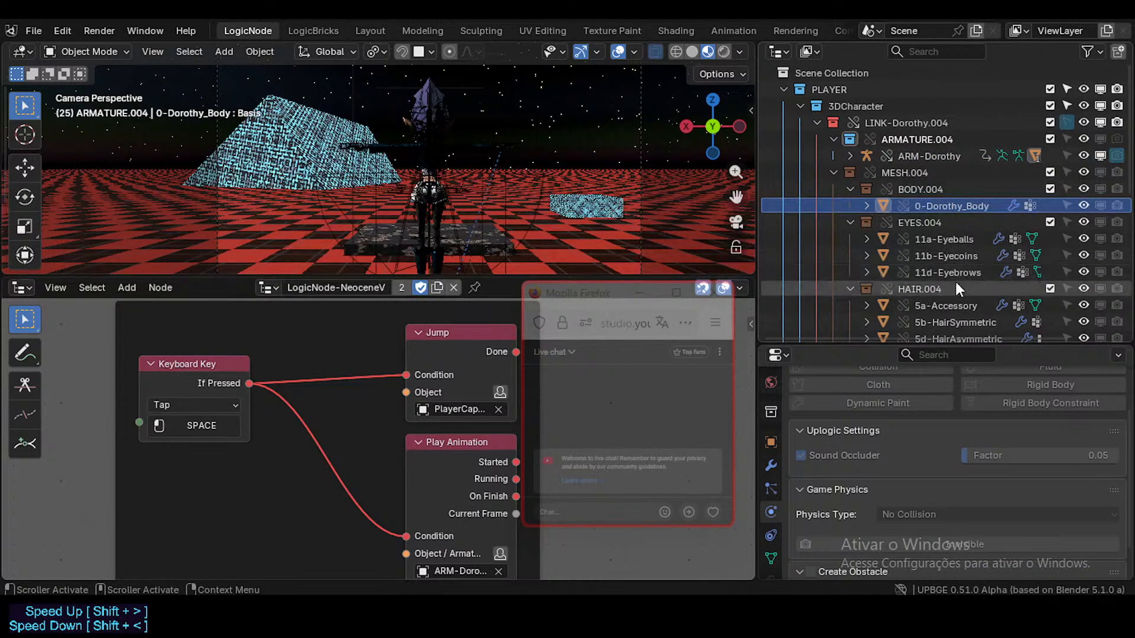
- Compare the Game Physics settings of the EYES.004 meshes and 0-Dorothy_Body, and collapse the MESH.004 collection
{"action": "left_click", "coordinate": [955, 257]}
{"action": "scroll", "coordinate": [917, 315], "scroll_direction": "down", "scroll_amount": 1}
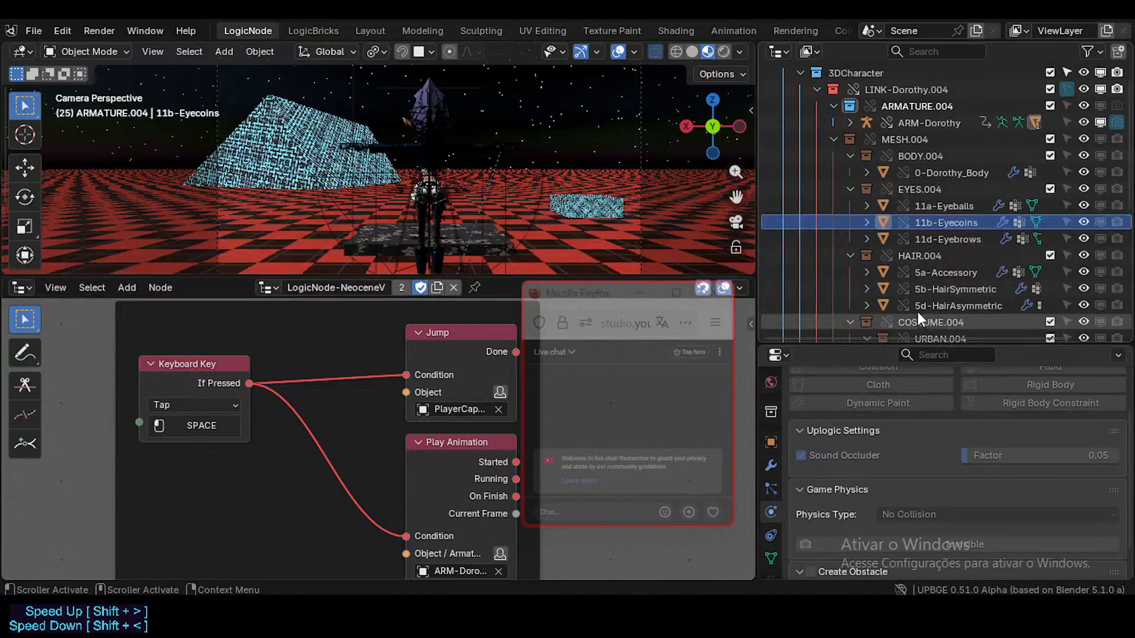
{"action": "left_click", "coordinate": [940, 239]}
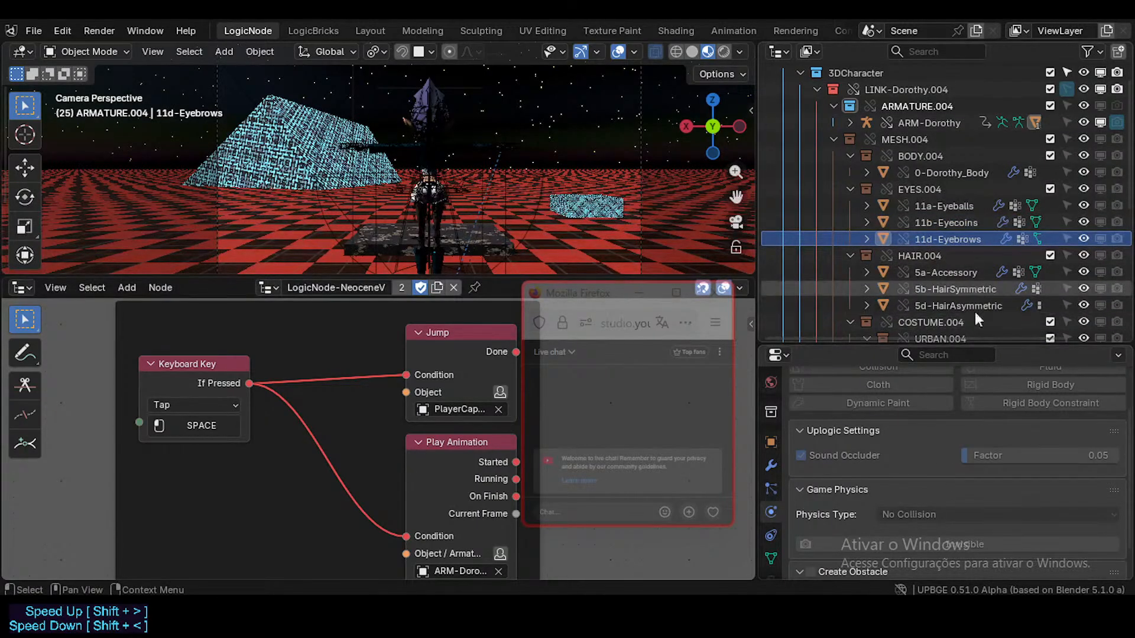
{"action": "left_click", "coordinate": [931, 224]}
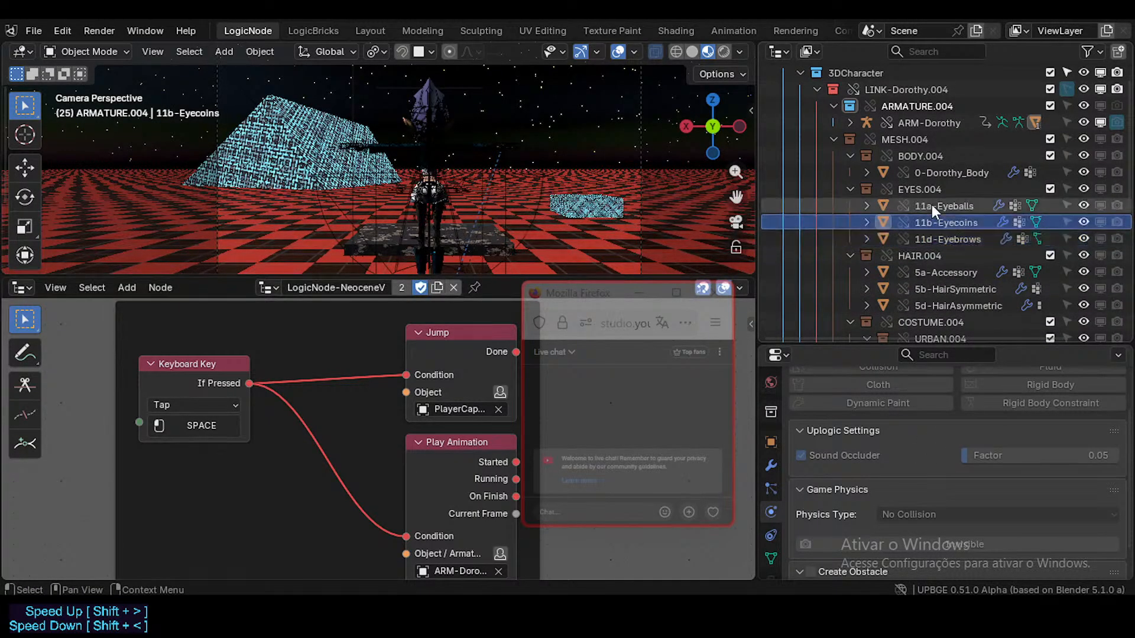
{"action": "left_click", "coordinate": [931, 204]}
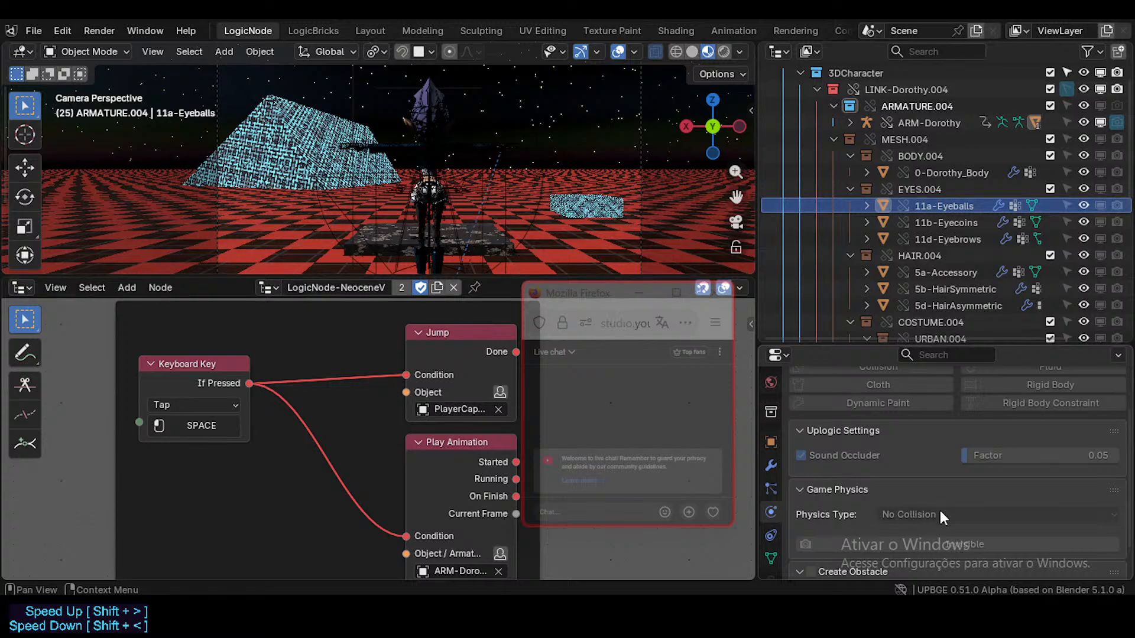
{"action": "left_click", "coordinate": [934, 174]}
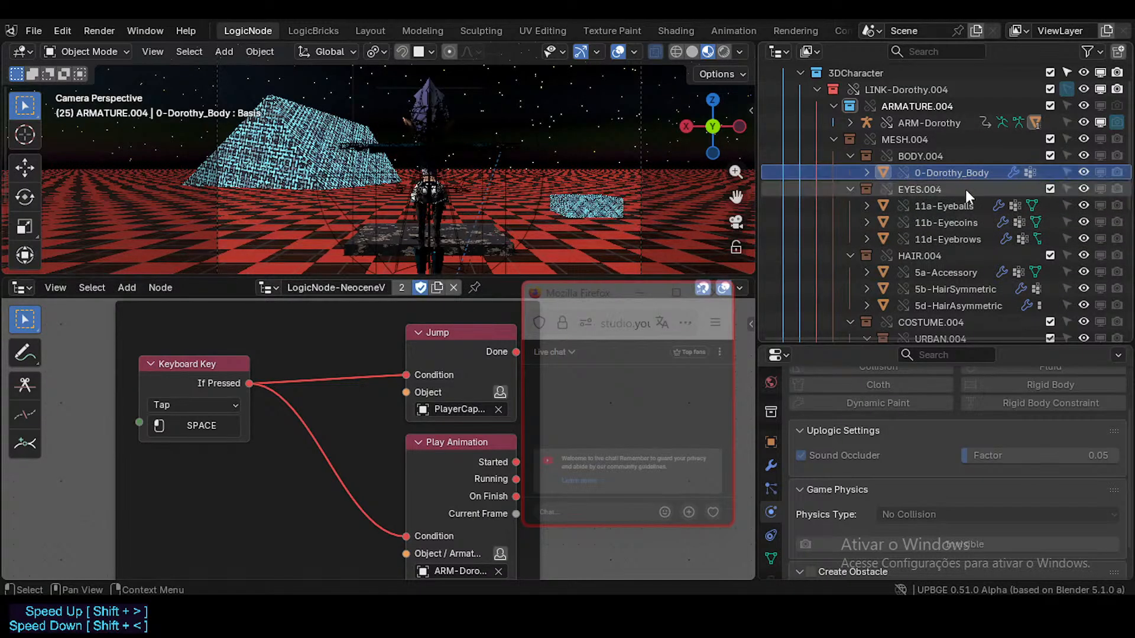
{"action": "left_click", "coordinate": [850, 156]}
{"action": "left_click", "coordinate": [833, 141]}
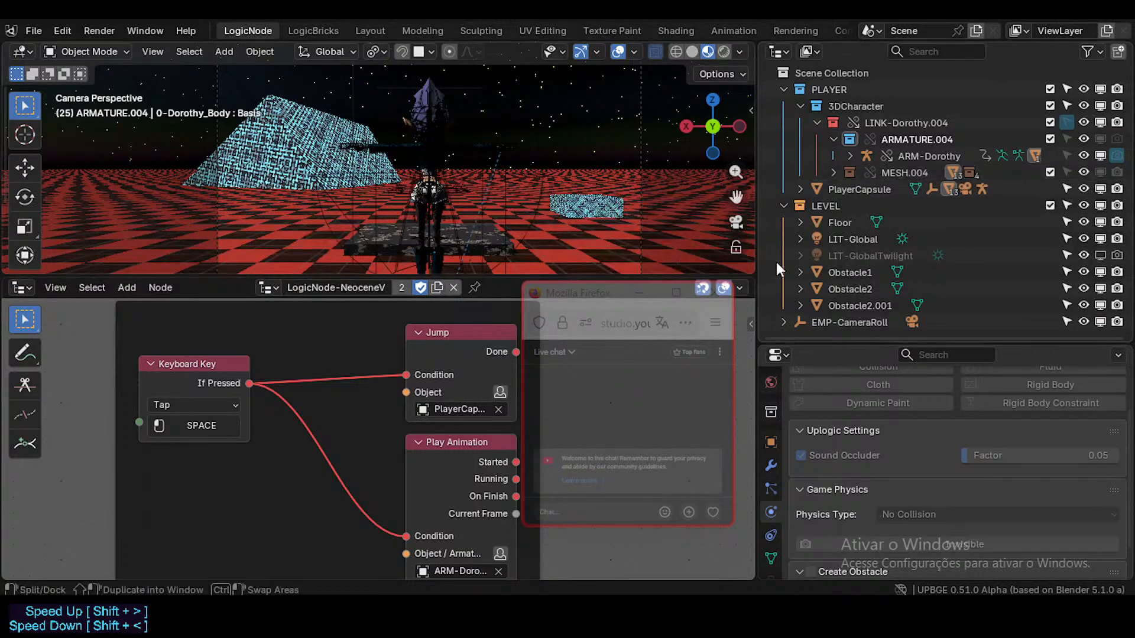
- Select PlayerCapsule, review its Game Physics settings and save the file
{"action": "scroll", "coordinate": [310, 363], "scroll_direction": "down", "scroll_amount": 1}
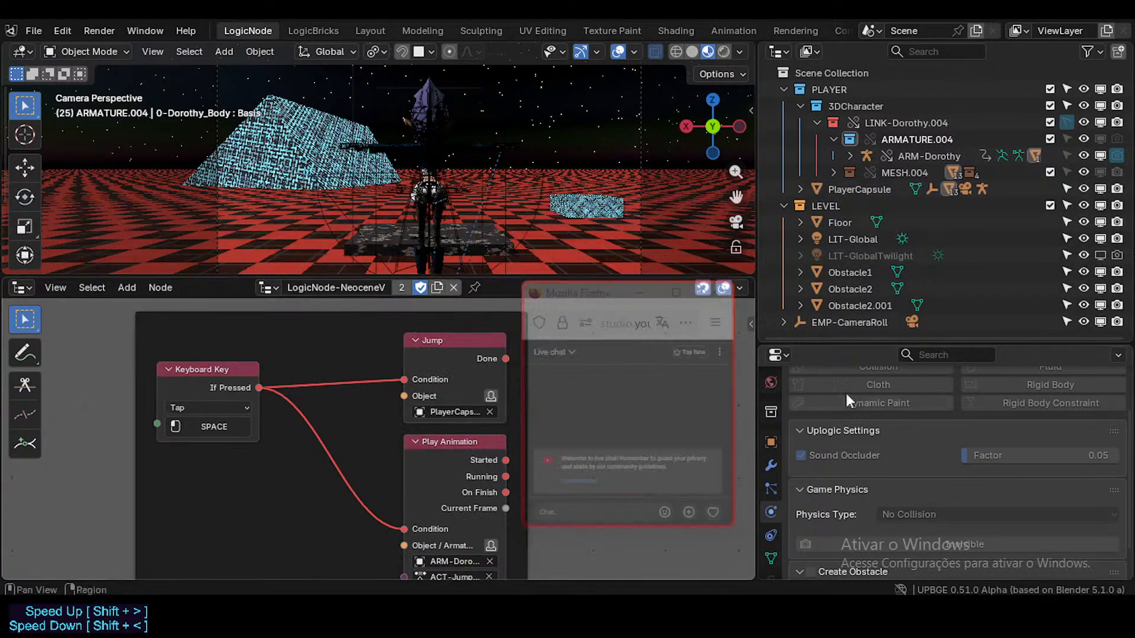
{"action": "left_click", "coordinate": [499, 200]}
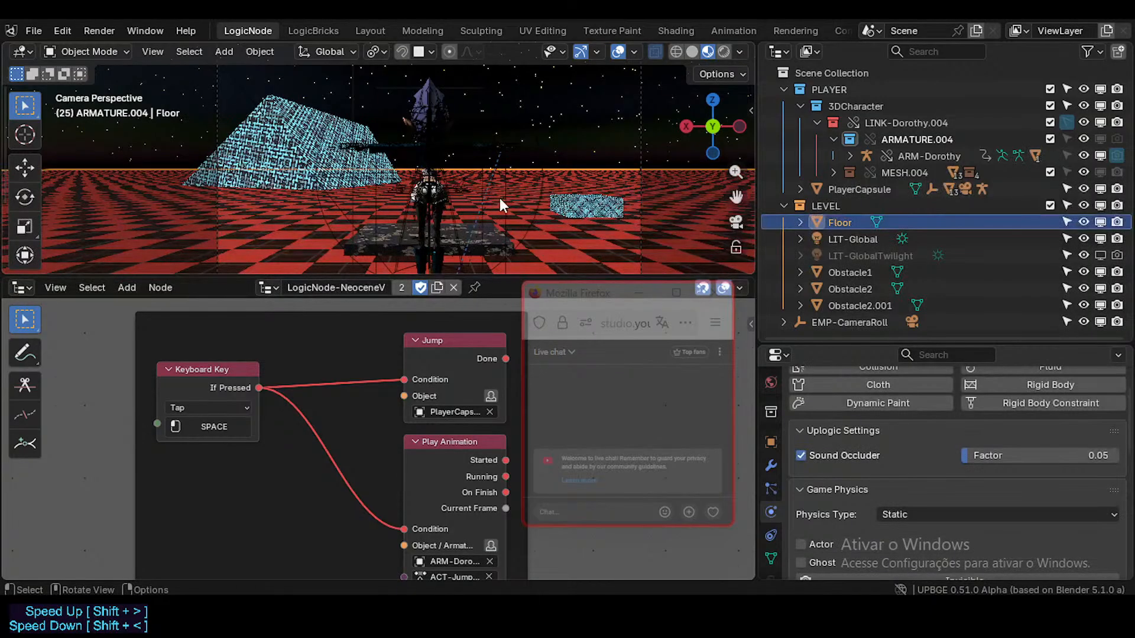
{"action": "left_click", "coordinate": [503, 210]}
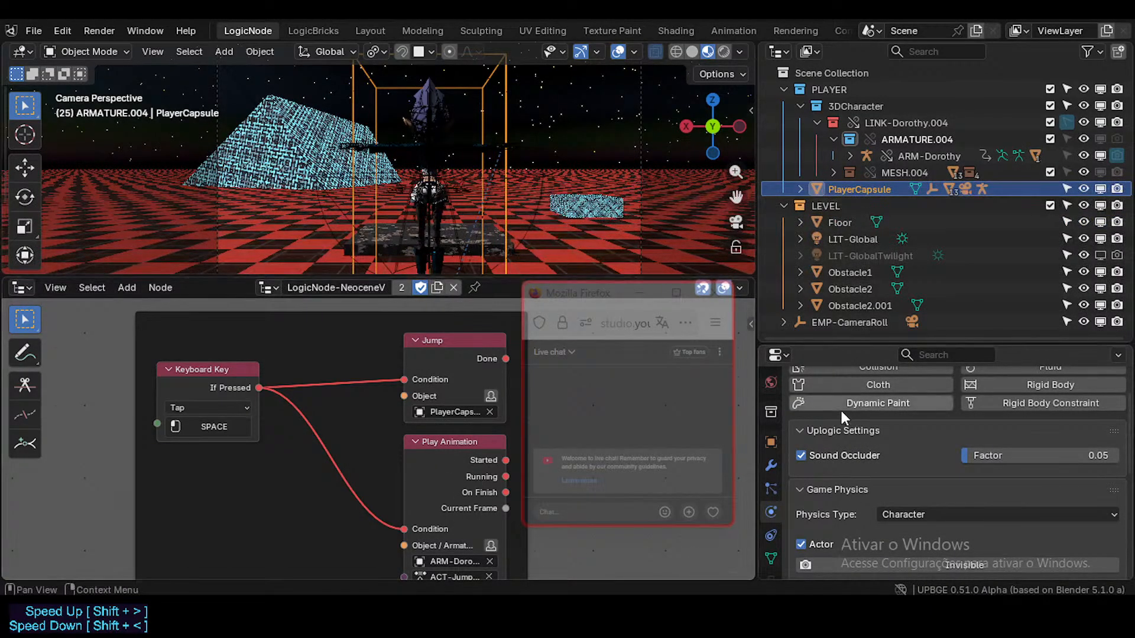
{"action": "scroll", "coordinate": [842, 410], "scroll_direction": "up", "scroll_amount": 3}
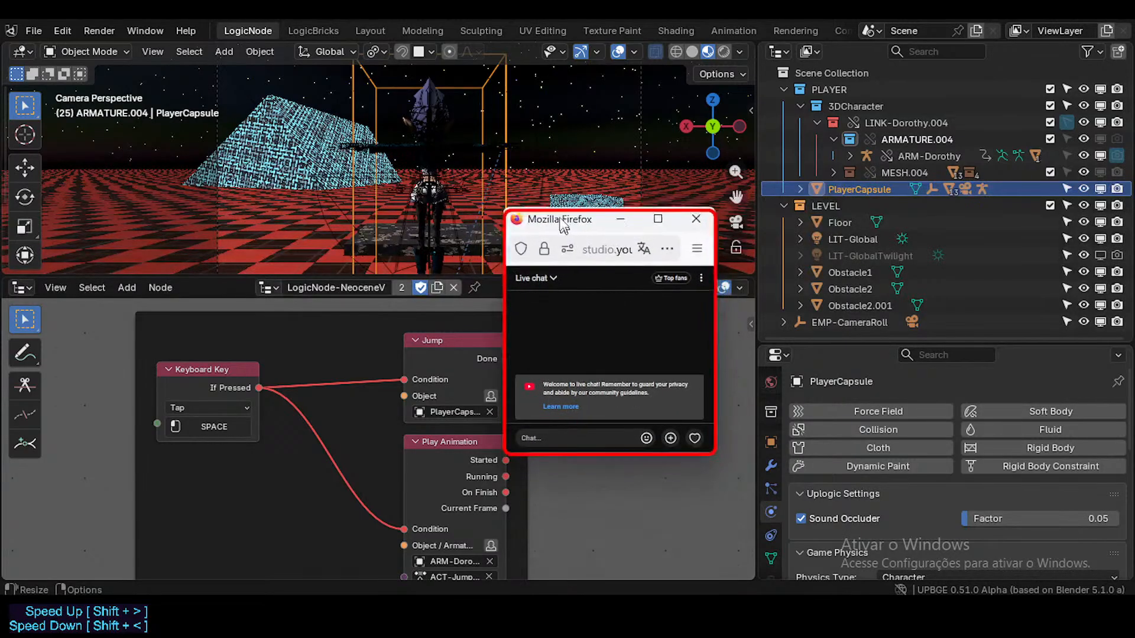
{"action": "scroll", "coordinate": [1005, 479], "scroll_direction": "down", "scroll_amount": 5}
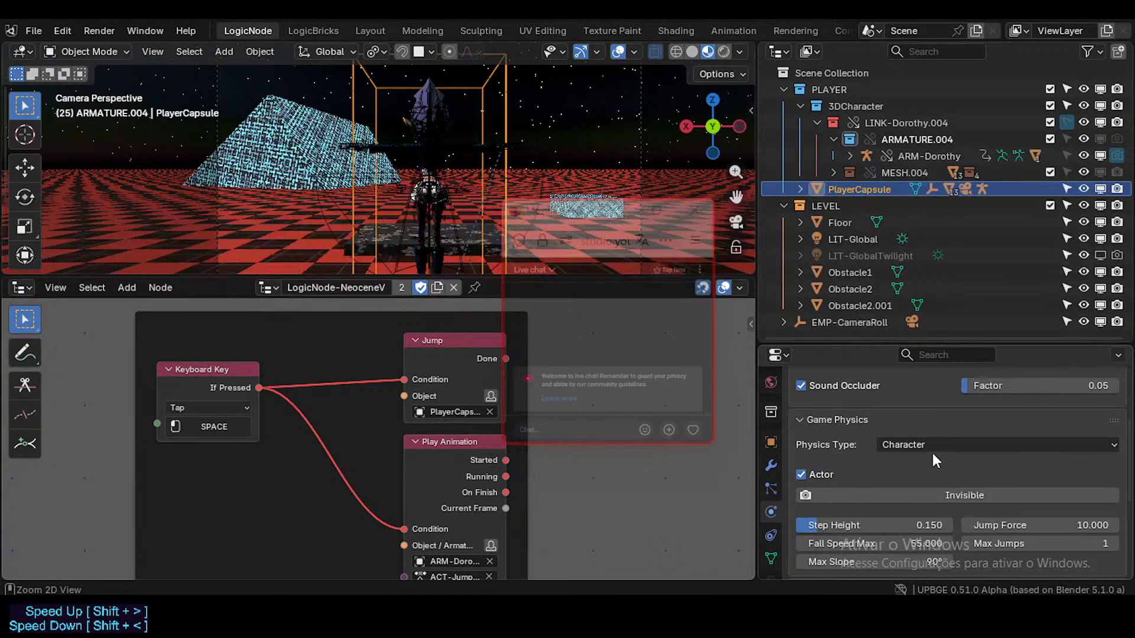
{"action": "key", "text": "ctrl+s"}
{"action": "scroll", "coordinate": [912, 483], "scroll_direction": "down", "scroll_amount": 2}
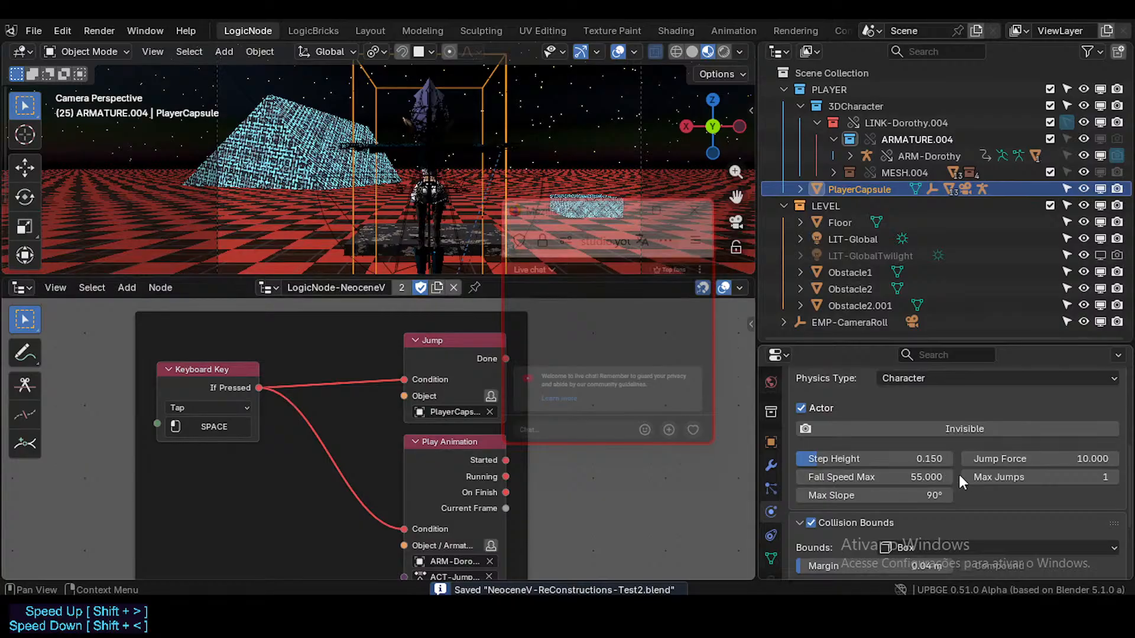
- Set PlayerCapsule's Jump Force to 16 and run the game to test it
{"action": "left_click", "coordinate": [1021, 462]}
{"action": "type", "text": "1"}
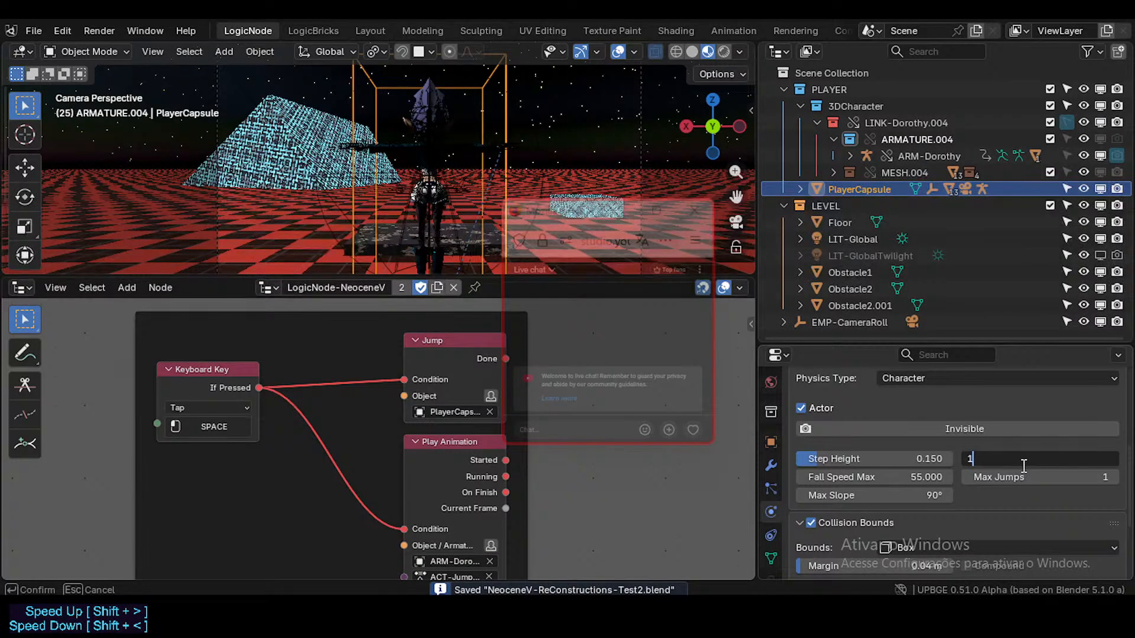
{"action": "type", "text": "60"}
{"action": "key", "text": "Return"}
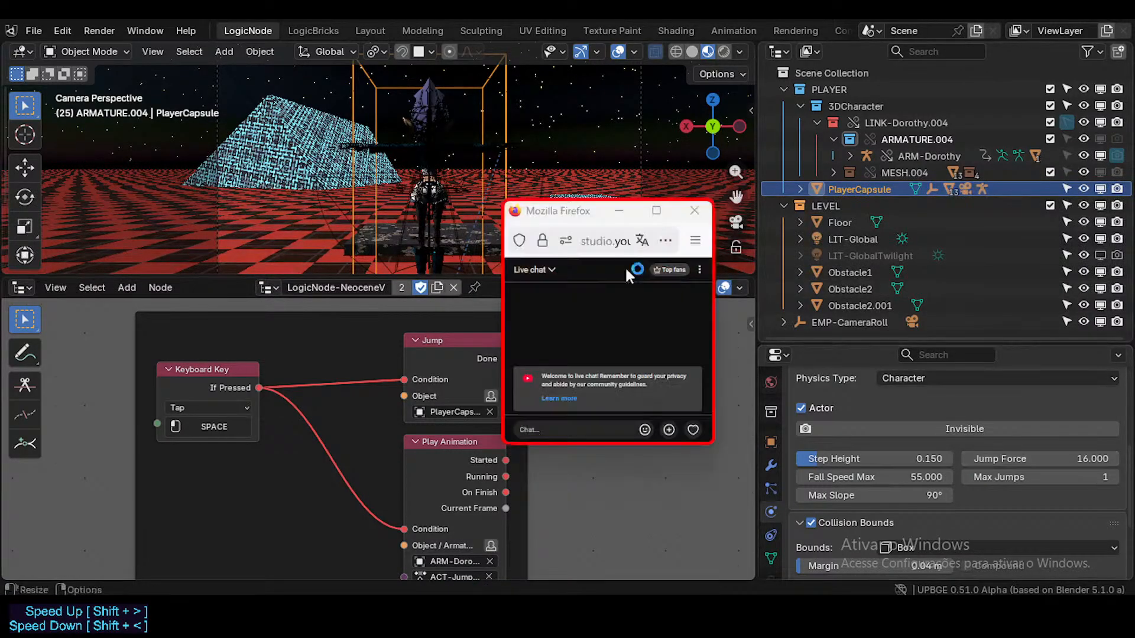
{"action": "scroll", "coordinate": [457, 162], "scroll_direction": "down", "scroll_amount": 1}
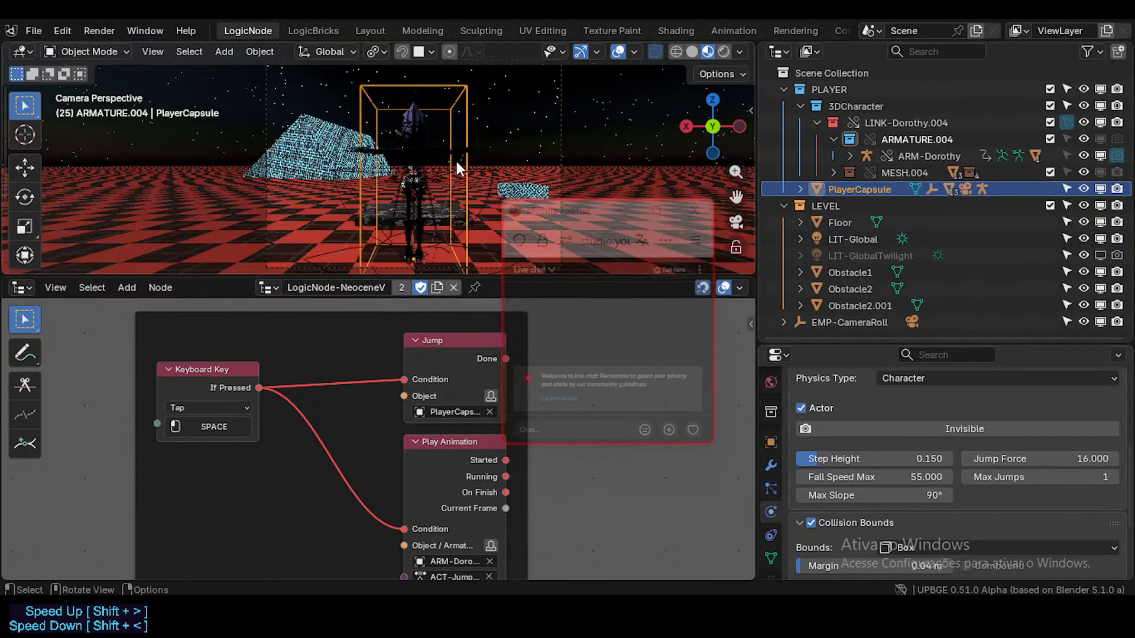
{"action": "key", "text": "p"}
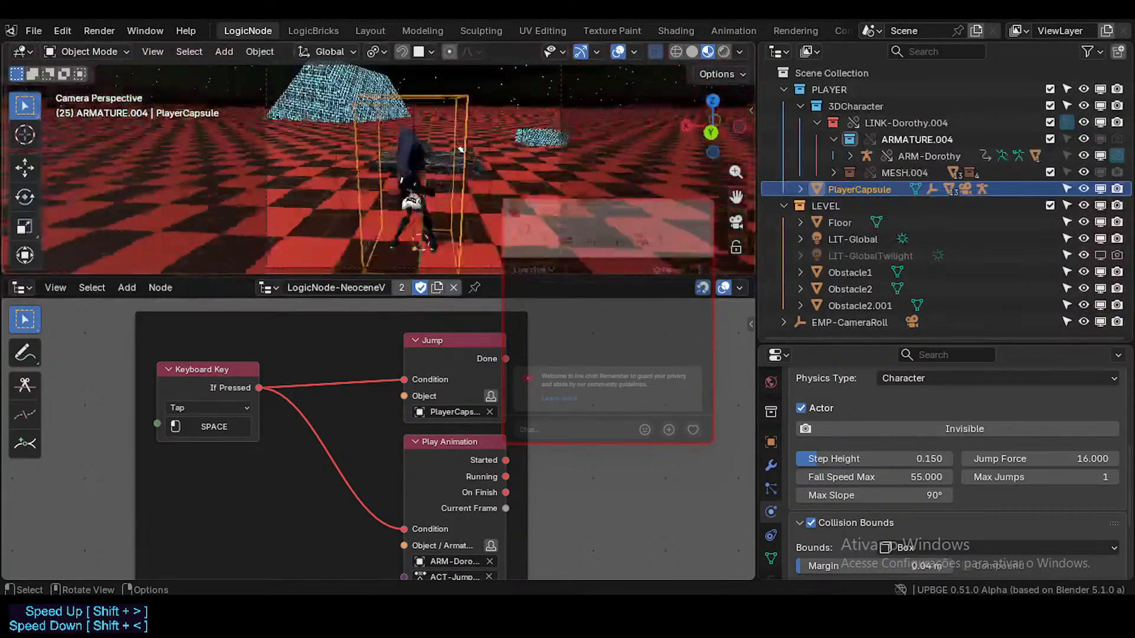
- Set PlayerCapsule's Jump Force to 18 and enlarge the 3D viewport with the camera view framed
{"action": "left_click", "coordinate": [1077, 459]}
{"action": "type", "text": "18"}
{"action": "key", "text": "Return"}
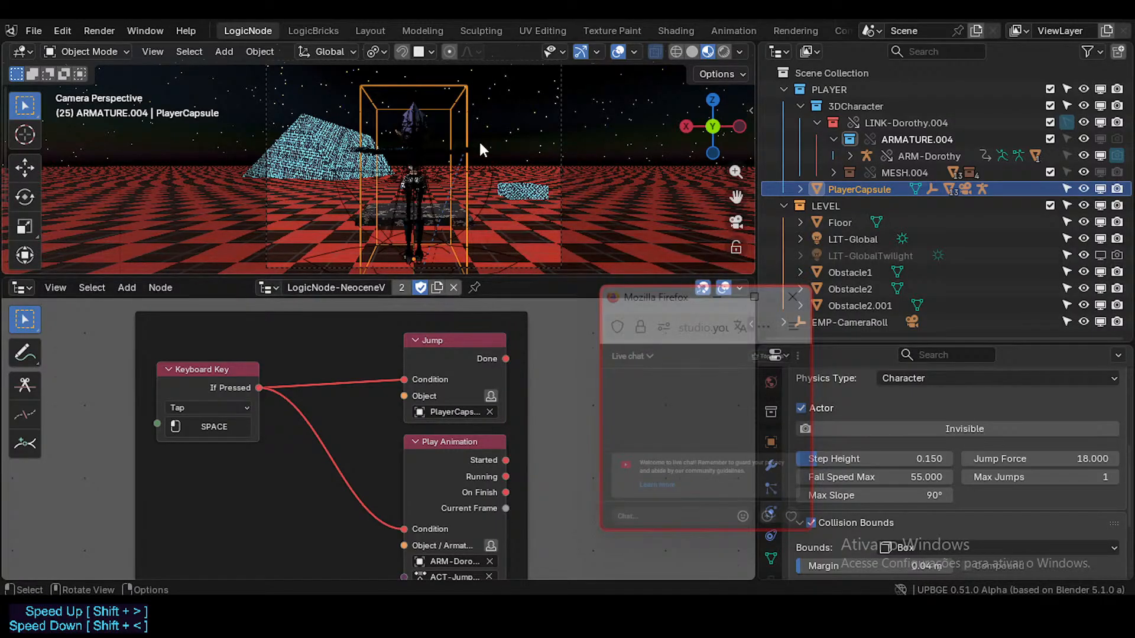
{"action": "key", "text": "KP_0"}
{"action": "key", "text": "KP_0"}
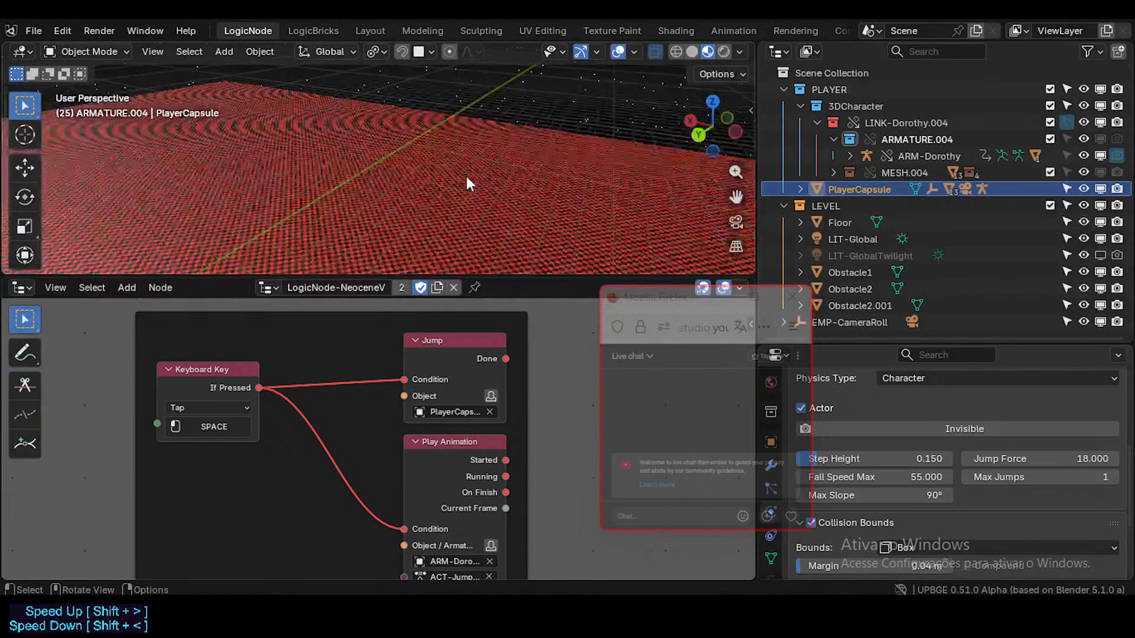
{"action": "left_click_drag", "start_coordinate": [472, 277], "coordinate": [482, 422]}
{"action": "scroll", "coordinate": [481, 329], "scroll_direction": "up", "scroll_amount": 3}
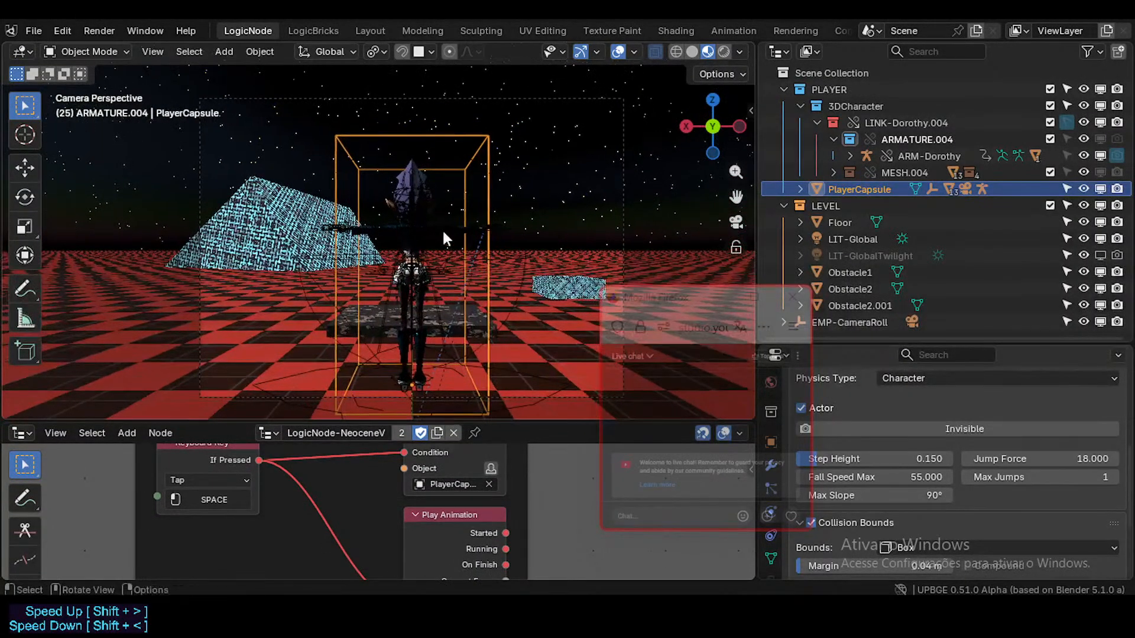
- Run the game and test the character's forward movement and jumps, and end the run
{"action": "key", "text": "p"}
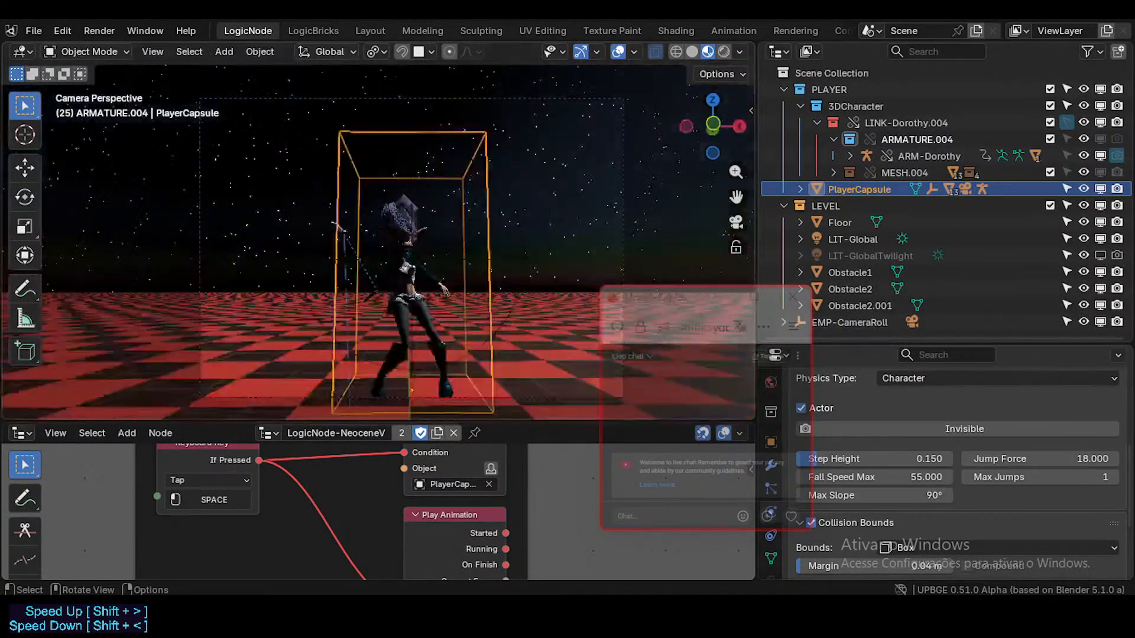
{"action": "key", "text": "w"}
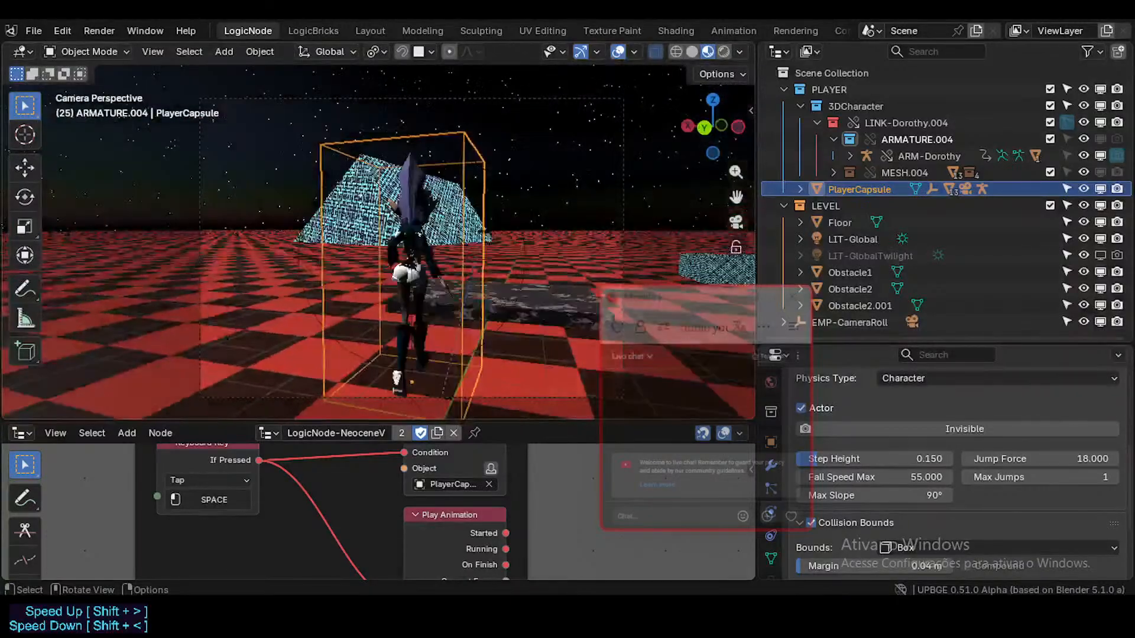
{"action": "key", "text": "space"}
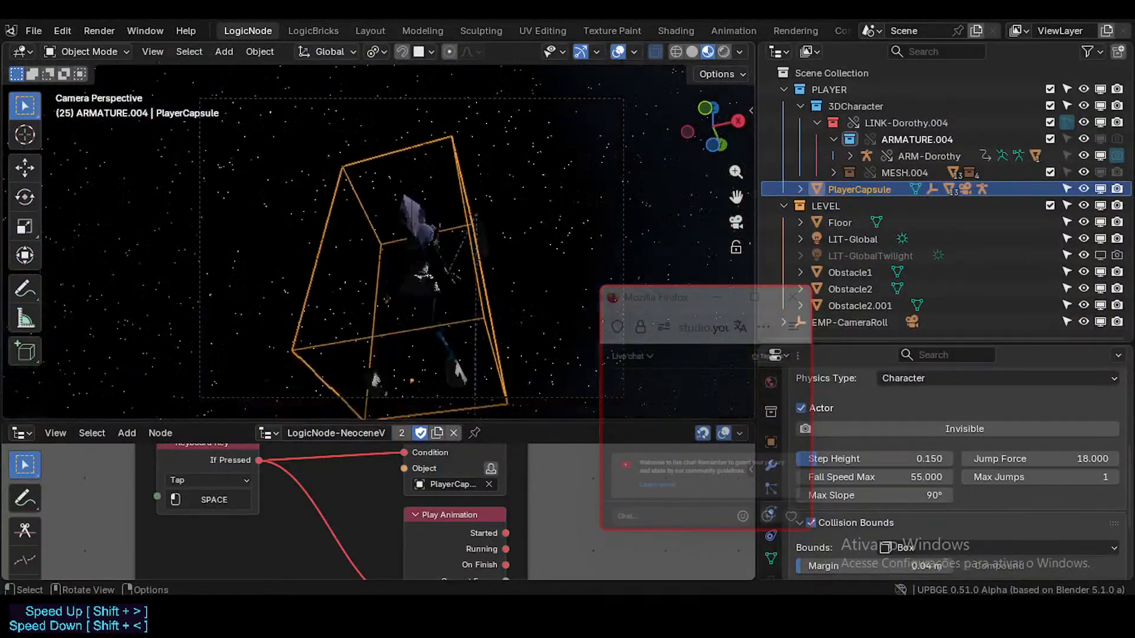
{"action": "key", "text": "space"}
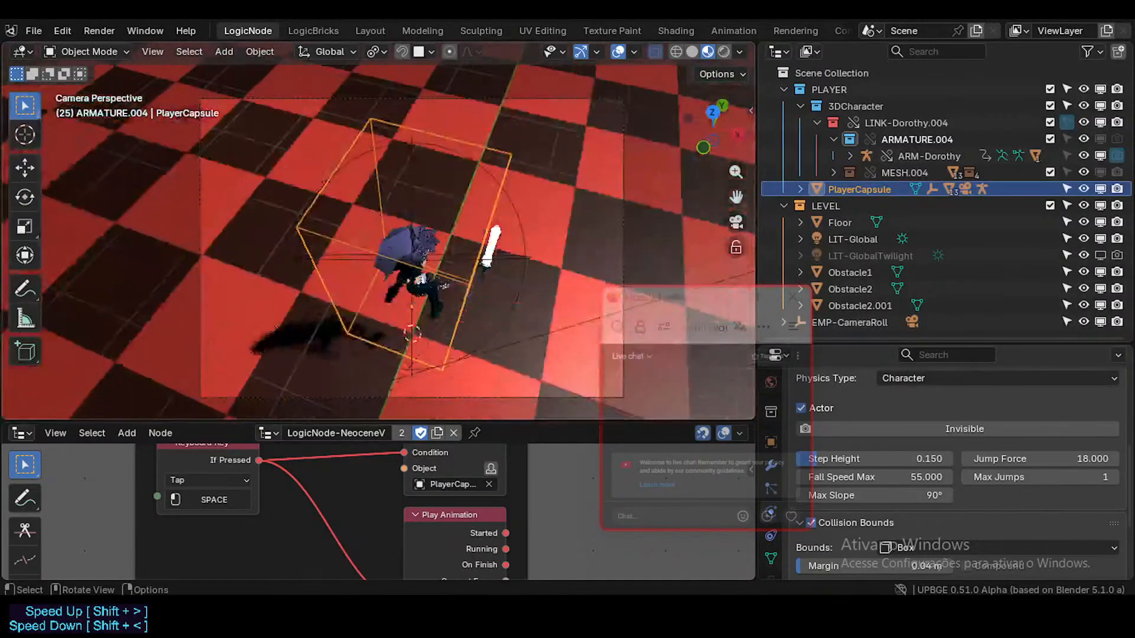
{"action": "key", "text": "Escape"}
- Set PlayerCapsule's Fall Speed Max to 65 and run the game to test it
{"action": "left_click", "coordinate": [894, 476]}
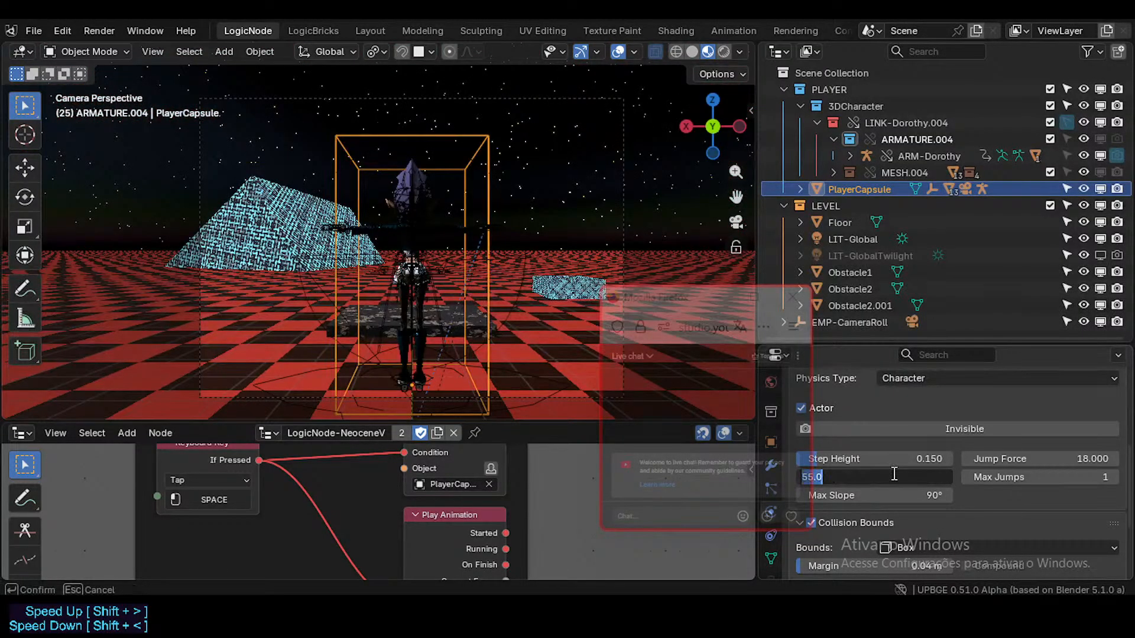
{"action": "type", "text": "65"}
{"action": "key", "text": "Return"}
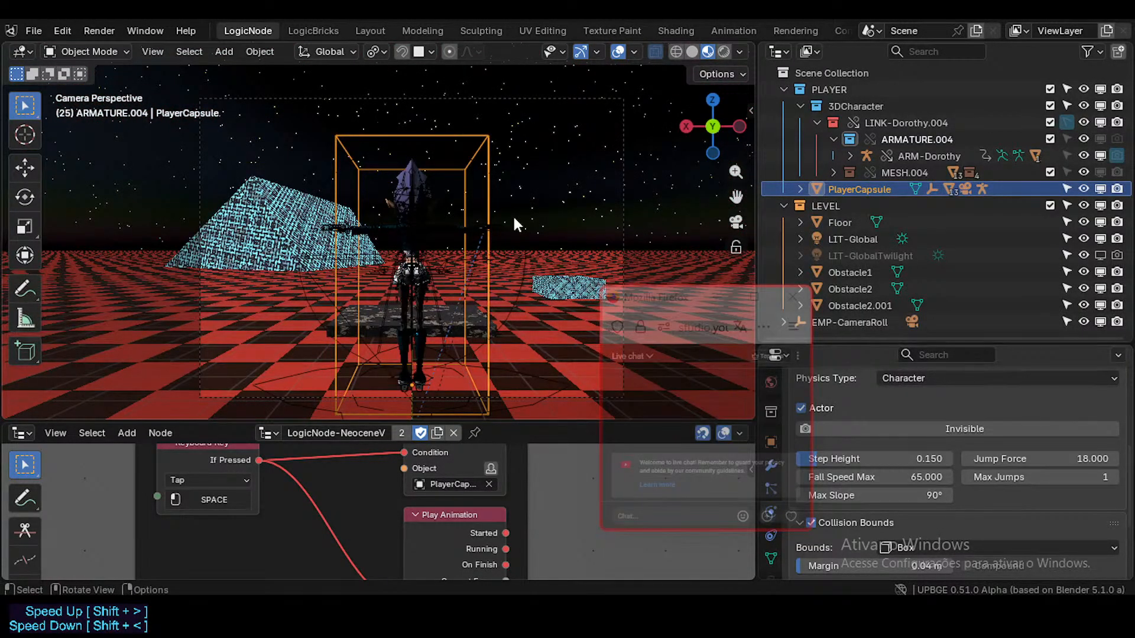
{"action": "key", "text": "p"}
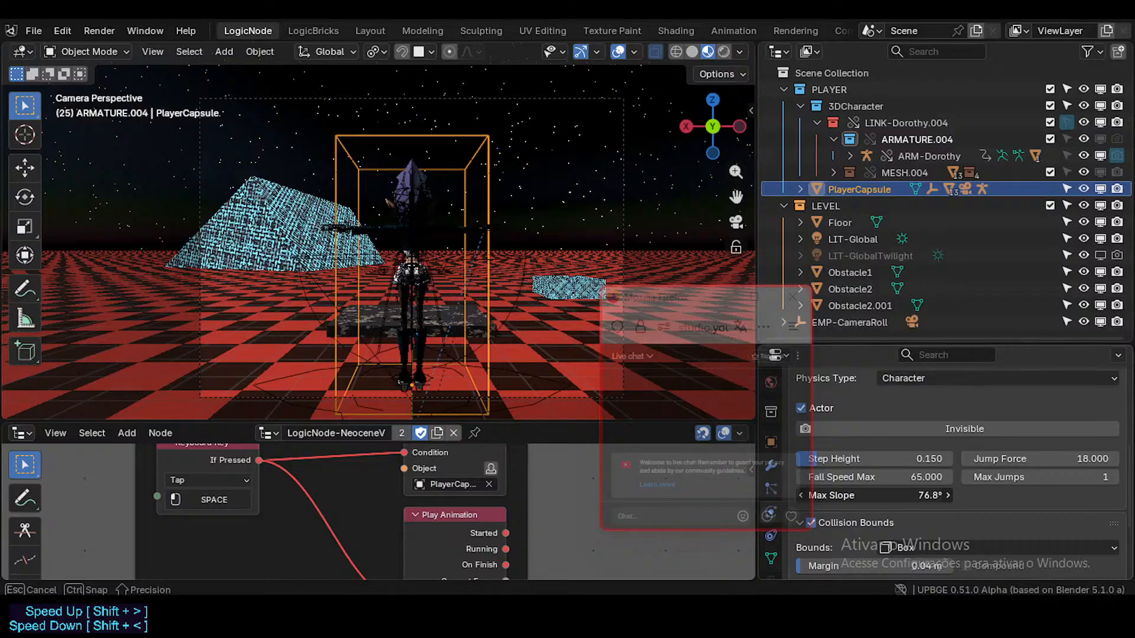
- Try adjusting PlayerCapsule's Max Slope and return it to 90°
{"action": "left_click", "coordinate": [898, 497]}
{"action": "type", "text": "90"}
{"action": "key", "text": "Return"}
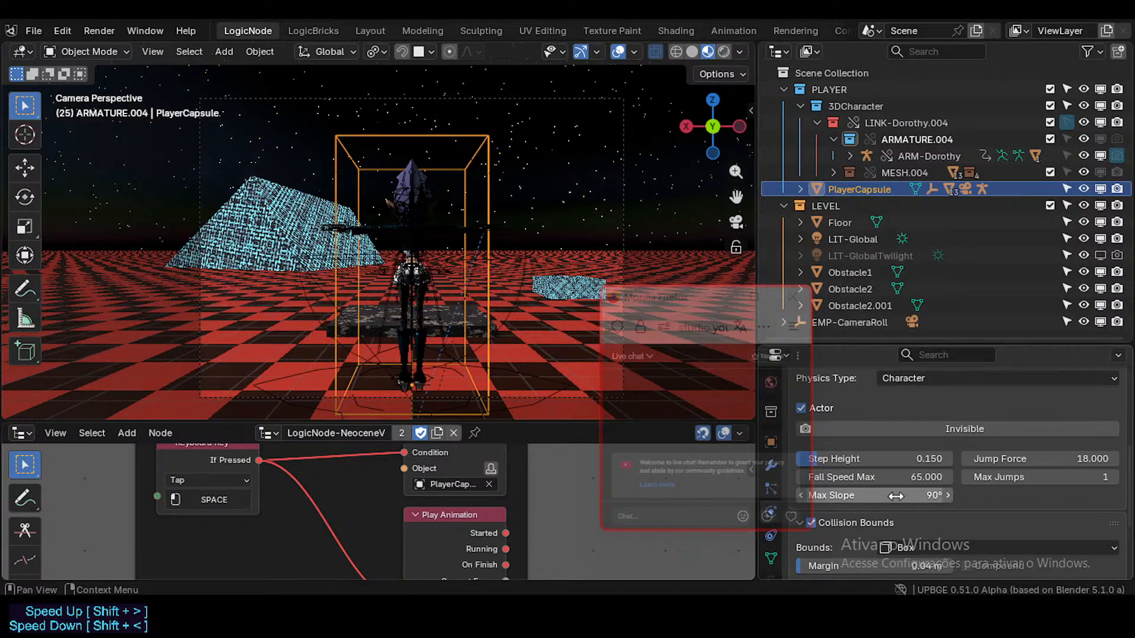
{"action": "left_click_drag", "start_coordinate": [895, 497], "coordinate": [896, 497]}
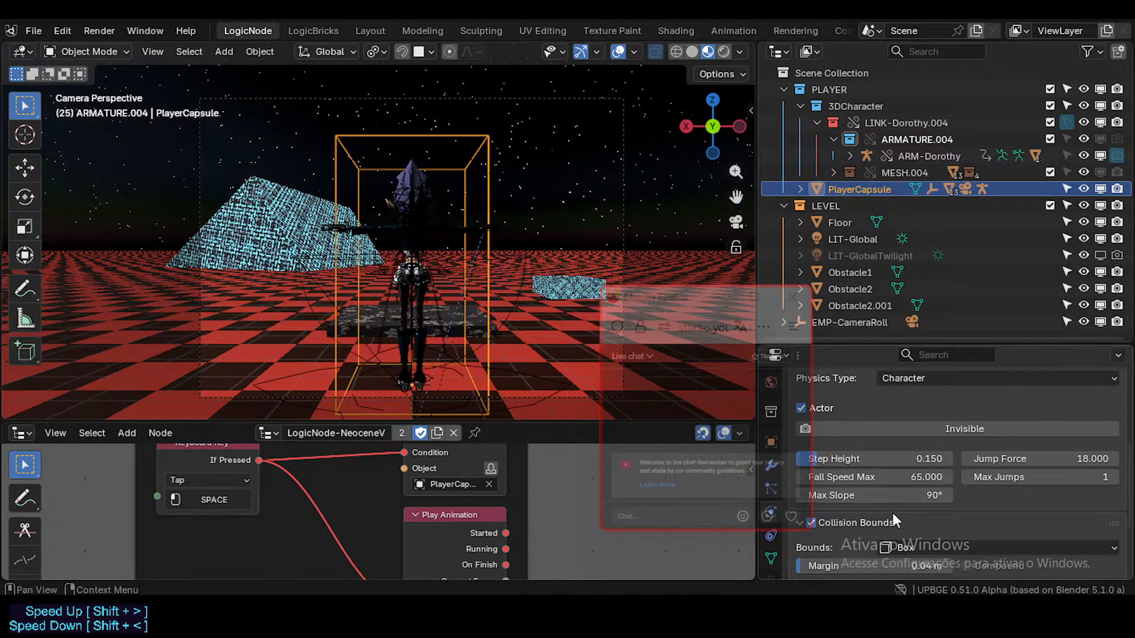
- Set PlayerCapsule's Step Height to 0.5
{"action": "left_click_drag", "start_coordinate": [904, 458], "coordinate": [872, 458]}
{"action": "left_click", "coordinate": [894, 459]}
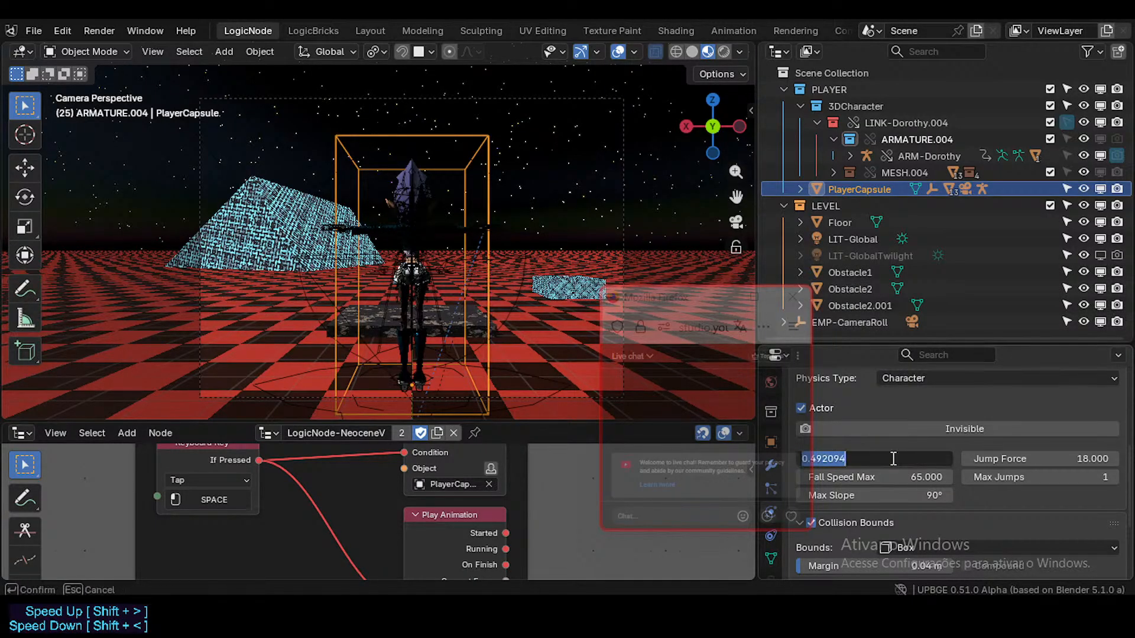
{"action": "type", "text": "0.5"}
{"action": "key", "text": "Return"}
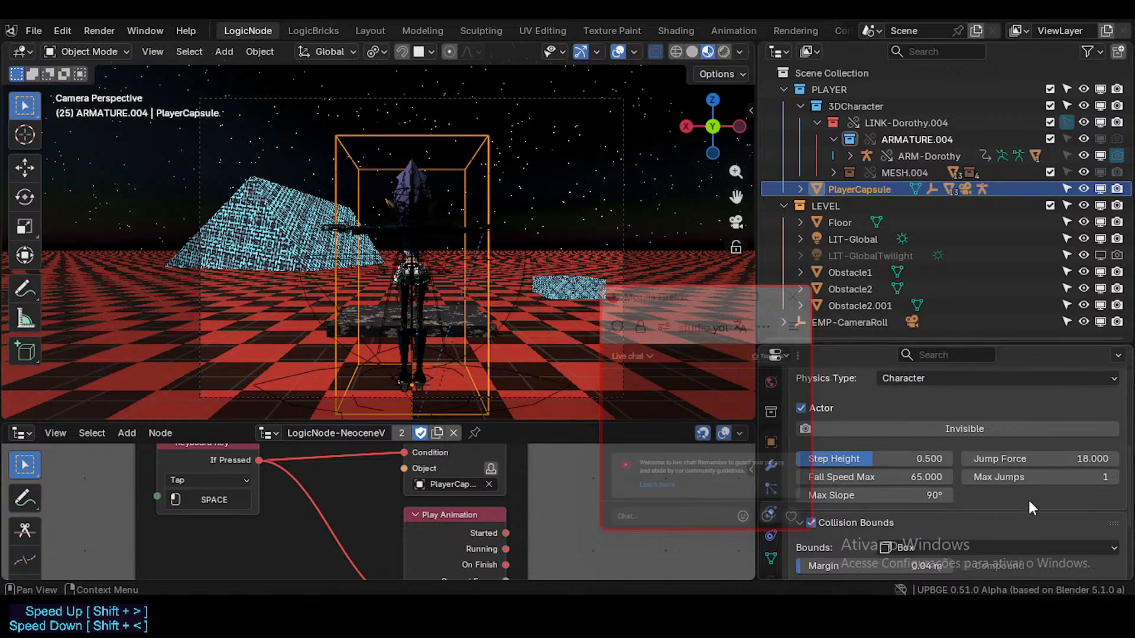
- Review PlayerCapsule's Collision Bounds settings, save the file and test the character in a game run
{"action": "scroll", "coordinate": [1018, 513], "scroll_direction": "down", "scroll_amount": 5}
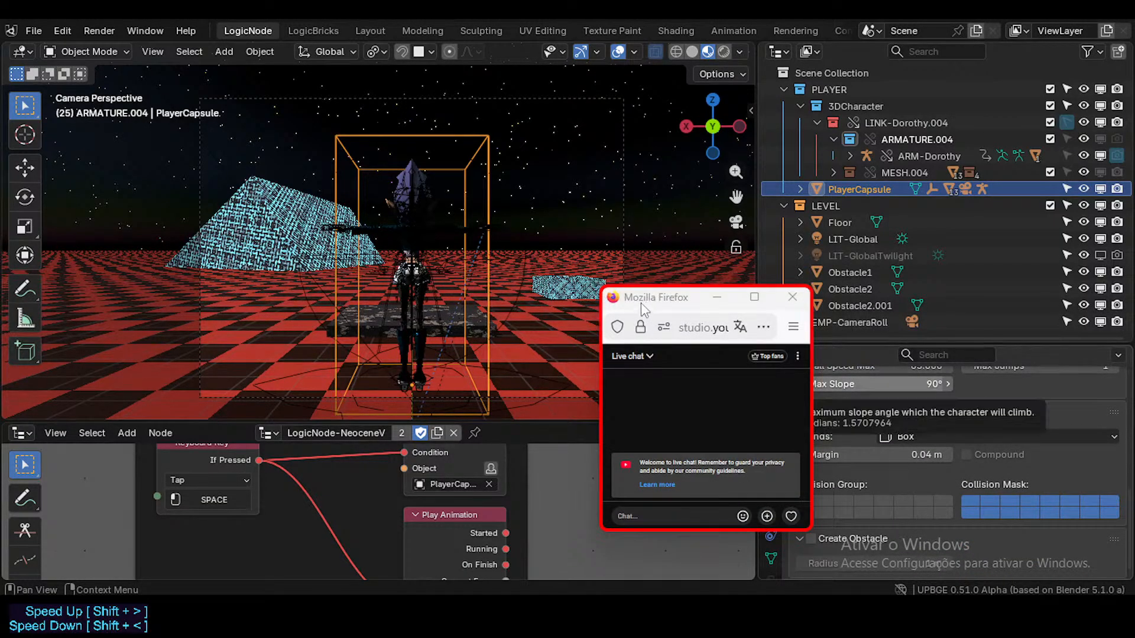
{"action": "left_click_drag", "start_coordinate": [660, 306], "coordinate": [846, 339]}
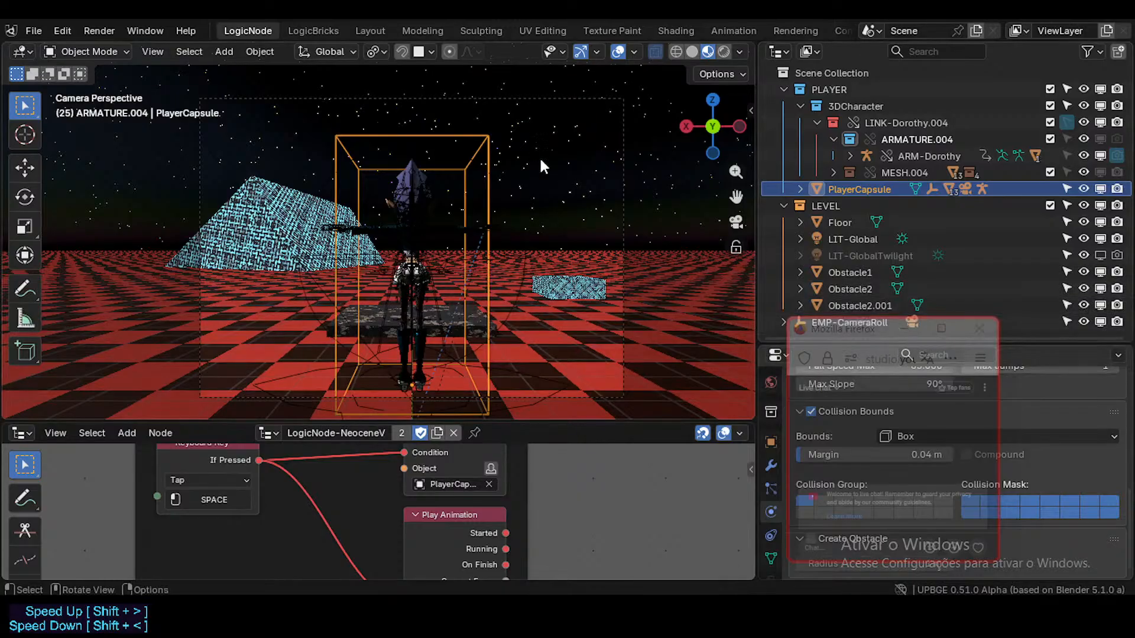
{"action": "key", "text": "ctrl+s"}
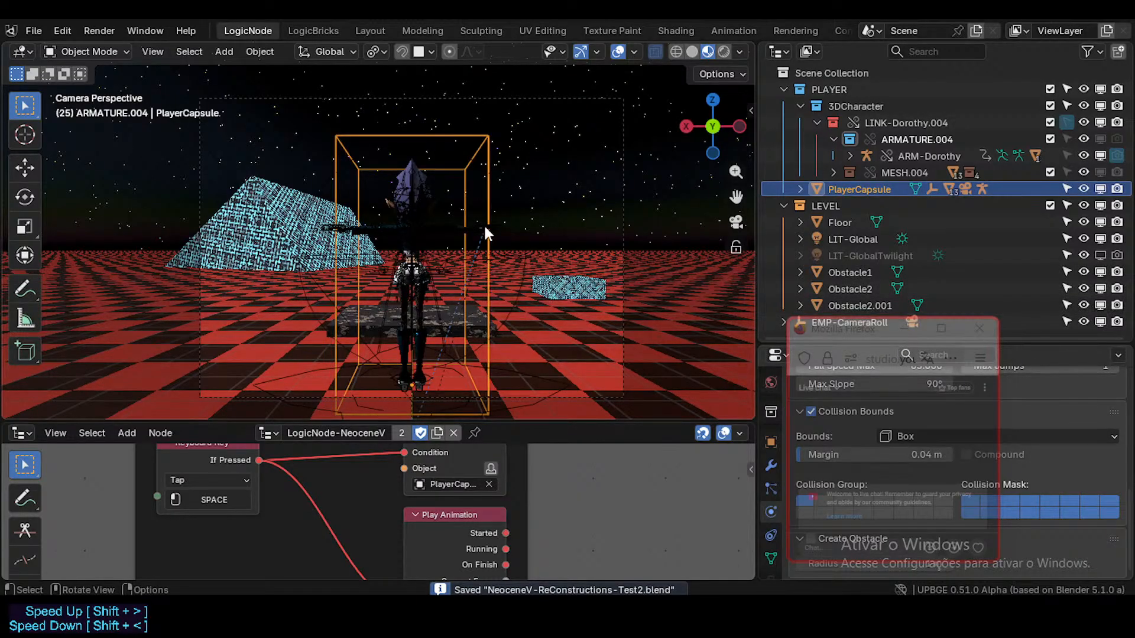
{"action": "key", "text": "p"}
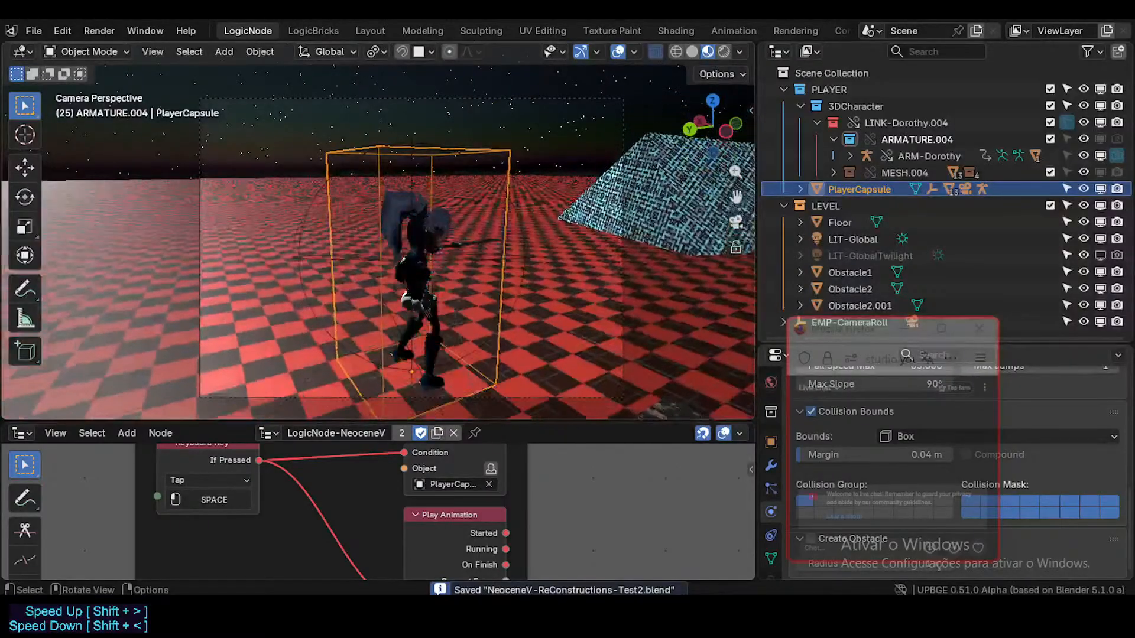
{"action": "key", "text": "Escape"}
- Clear the jump Play Animation node's Object/Armature target and assign ARM-Dorothy to it again
{"action": "middle_click_drag", "start_coordinate": [494, 531], "coordinate": [482, 421]}
{"action": "left_click", "coordinate": [443, 524]}
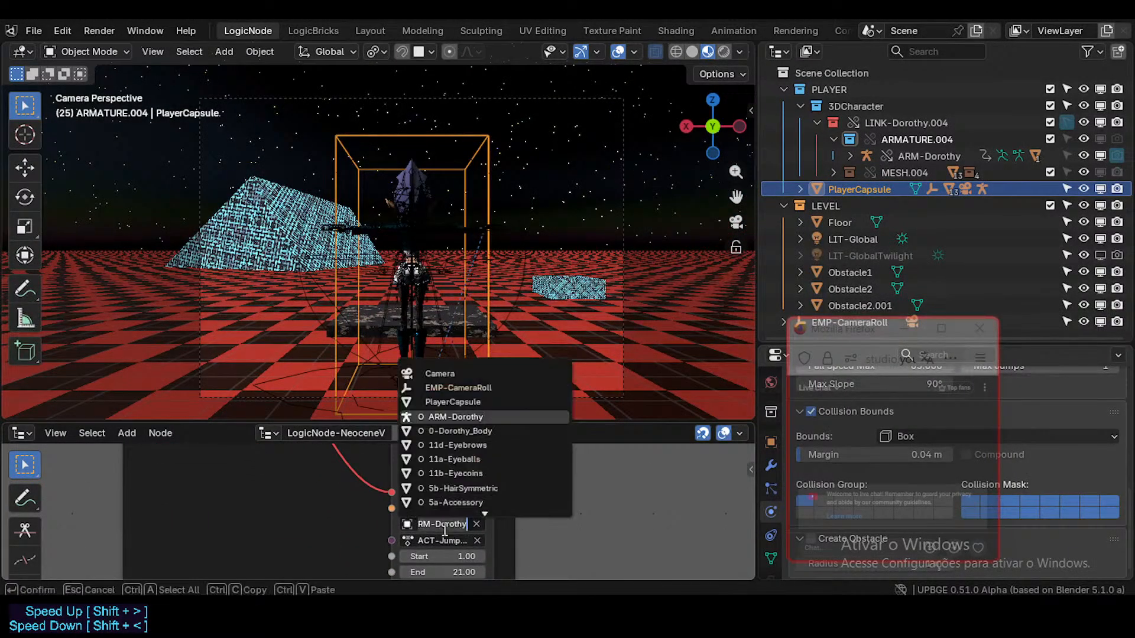
{"action": "left_click", "coordinate": [431, 540]}
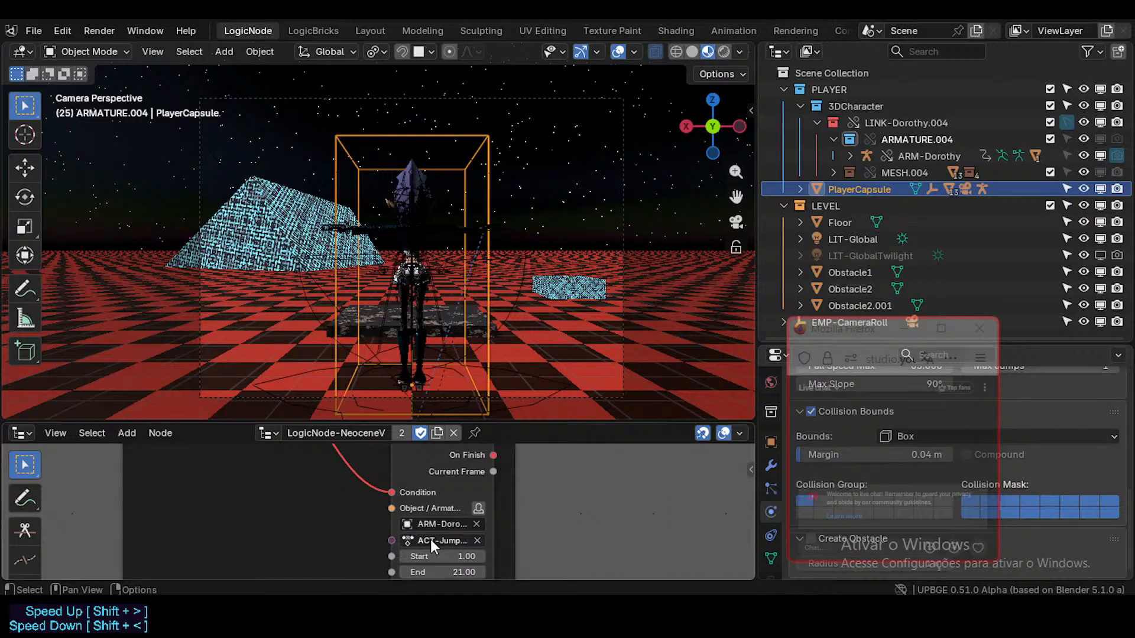
{"action": "left_click", "coordinate": [477, 524]}
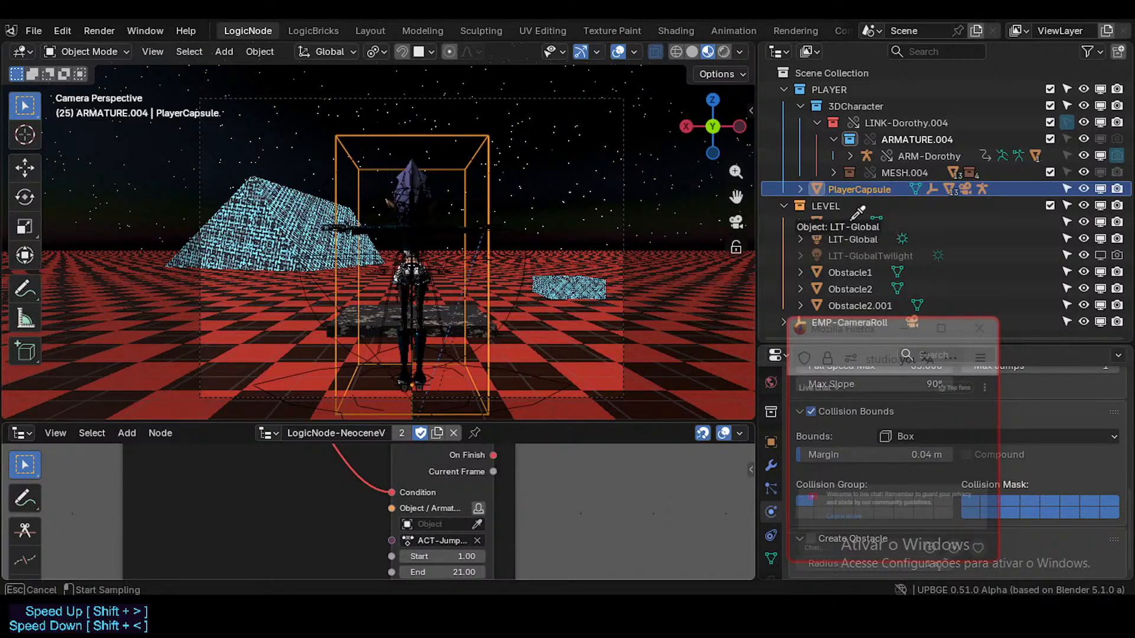
{"action": "left_click", "coordinate": [919, 156]}
{"action": "left_click", "coordinate": [445, 523]}
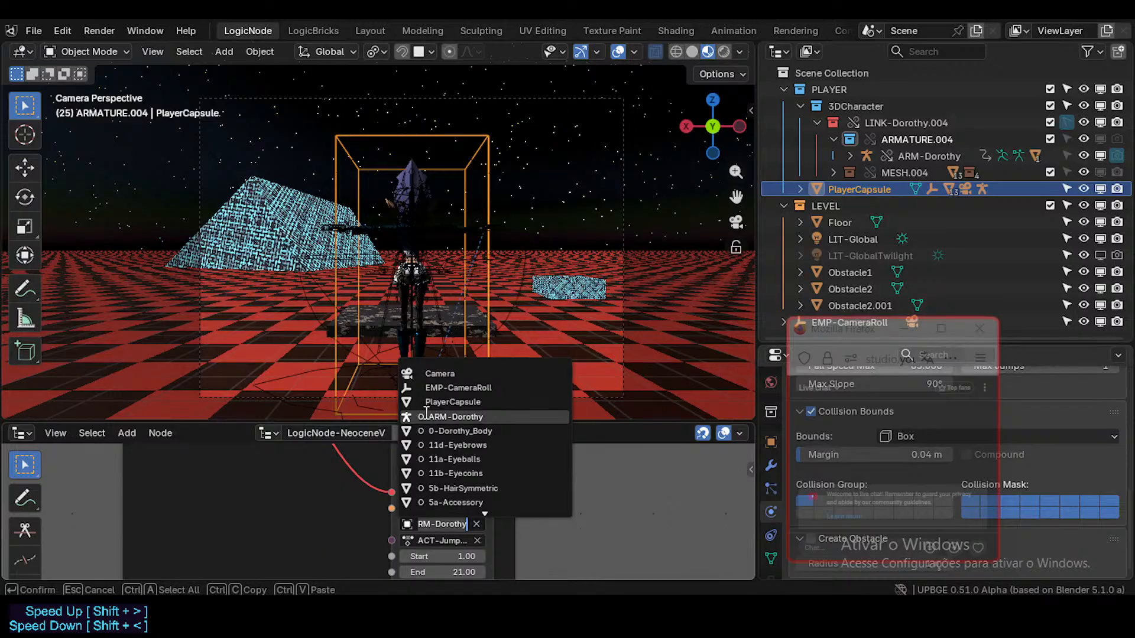
{"action": "left_click", "coordinate": [435, 417]}
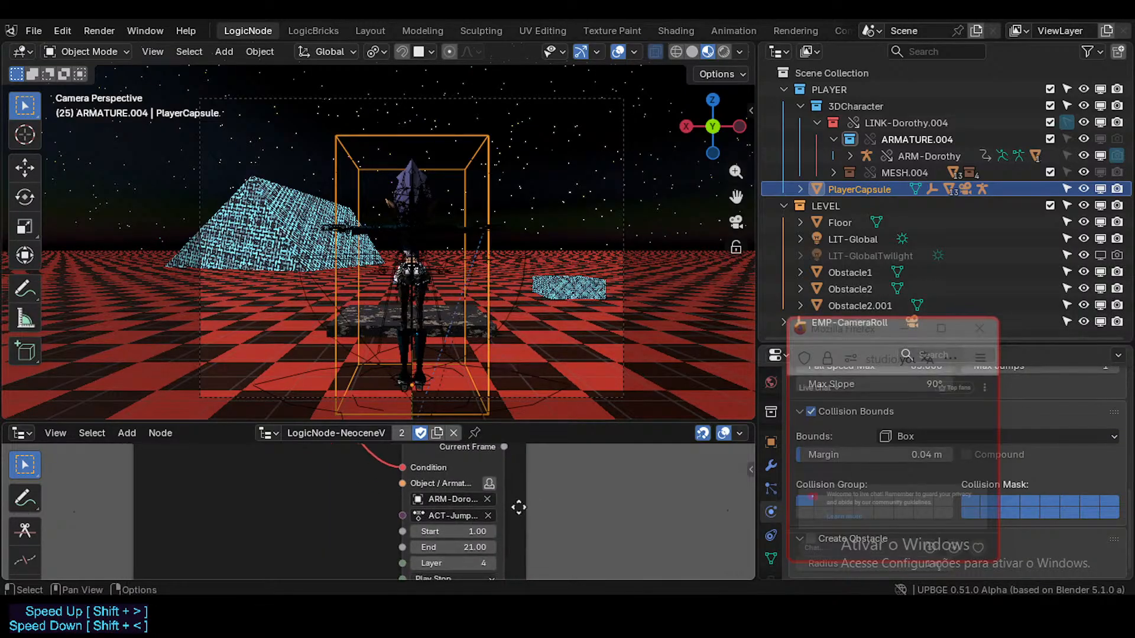
- Pick ACT-Jump-01 as the jump Play Animation node's action and run the game to test it
{"action": "left_click", "coordinate": [464, 515]}
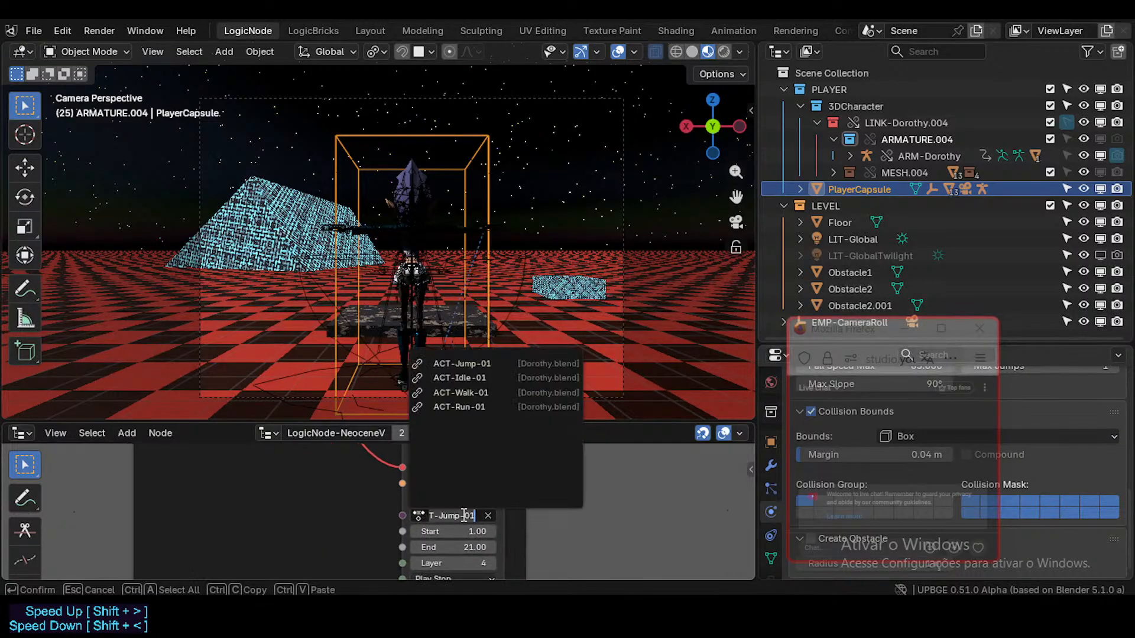
{"action": "left_click", "coordinate": [462, 364]}
{"action": "mouse_move", "coordinate": [507, 524]}
{"action": "middle_mouse_down"}
{"action": "mouse_move", "coordinate": [519, 489]}
{"action": "mouse_move", "coordinate": [520, 510]}
{"action": "middle_mouse_up"}
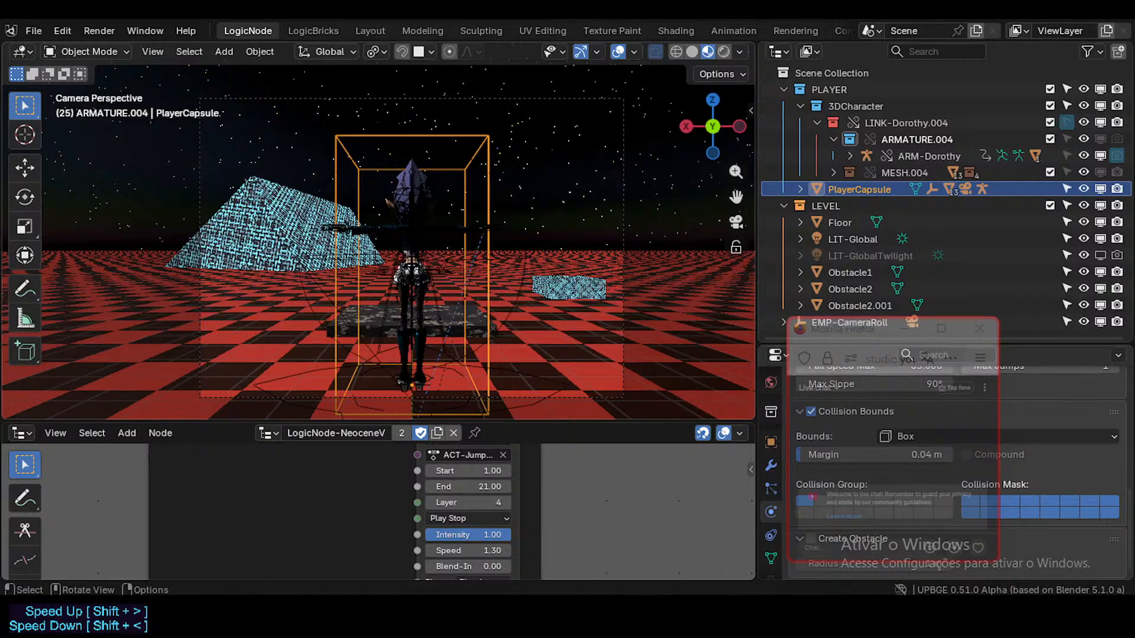
{"action": "key", "text": "p"}
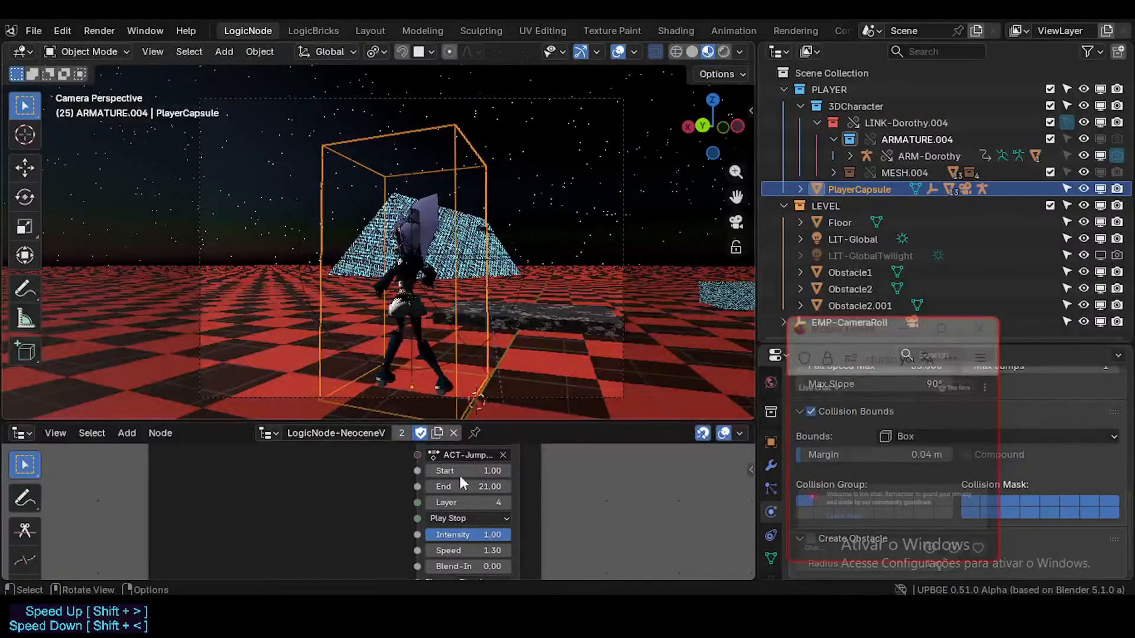
{"action": "key", "text": "Escape"}
- Set the jump Play Animation node's play mode to Play, test it in a game run and save the file
{"action": "middle_click_drag", "start_coordinate": [521, 515], "coordinate": [527, 486]}
{"action": "left_click", "coordinate": [474, 505]}
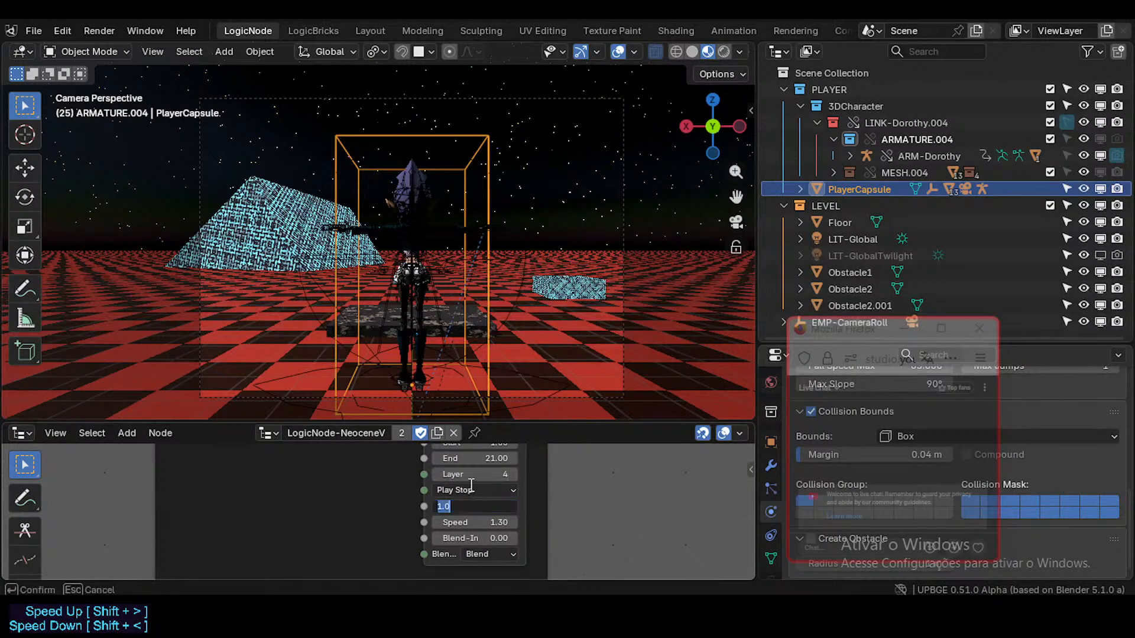
{"action": "left_click", "coordinate": [471, 486]}
{"action": "left_click", "coordinate": [481, 393]}
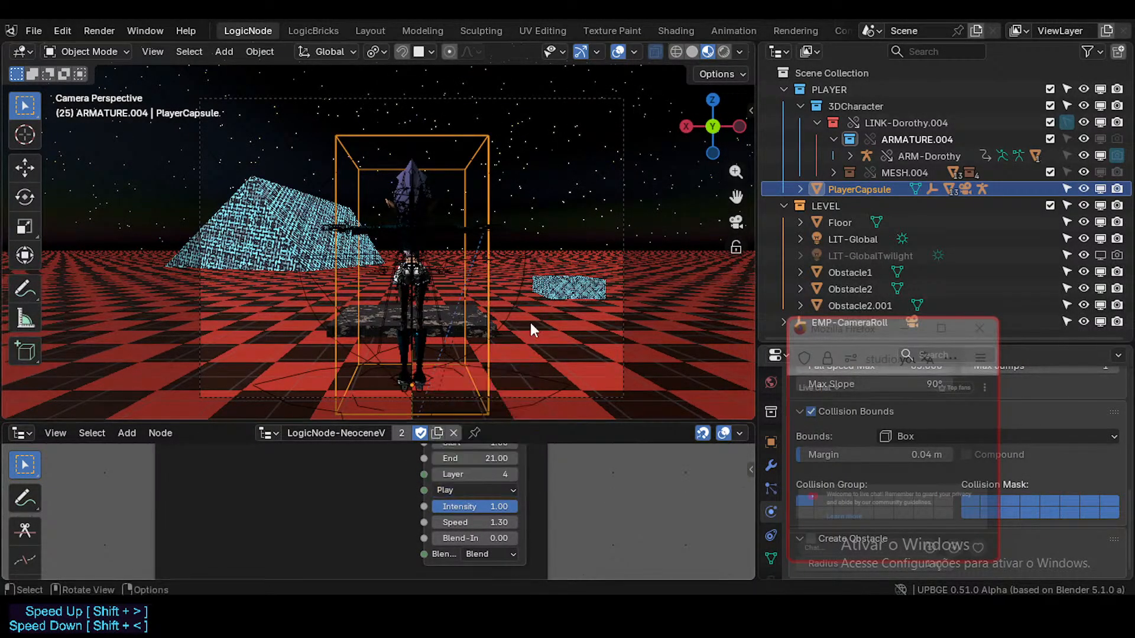
{"action": "key", "text": "p"}
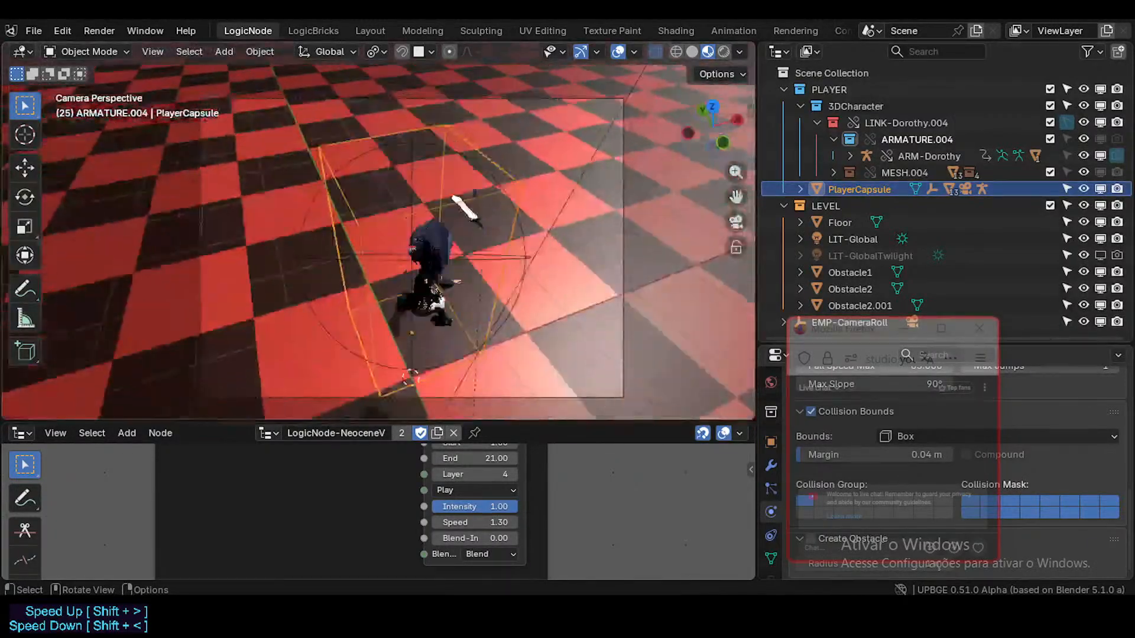
{"action": "middle_click_drag", "start_coordinate": [508, 277], "coordinate": [455, 297]}
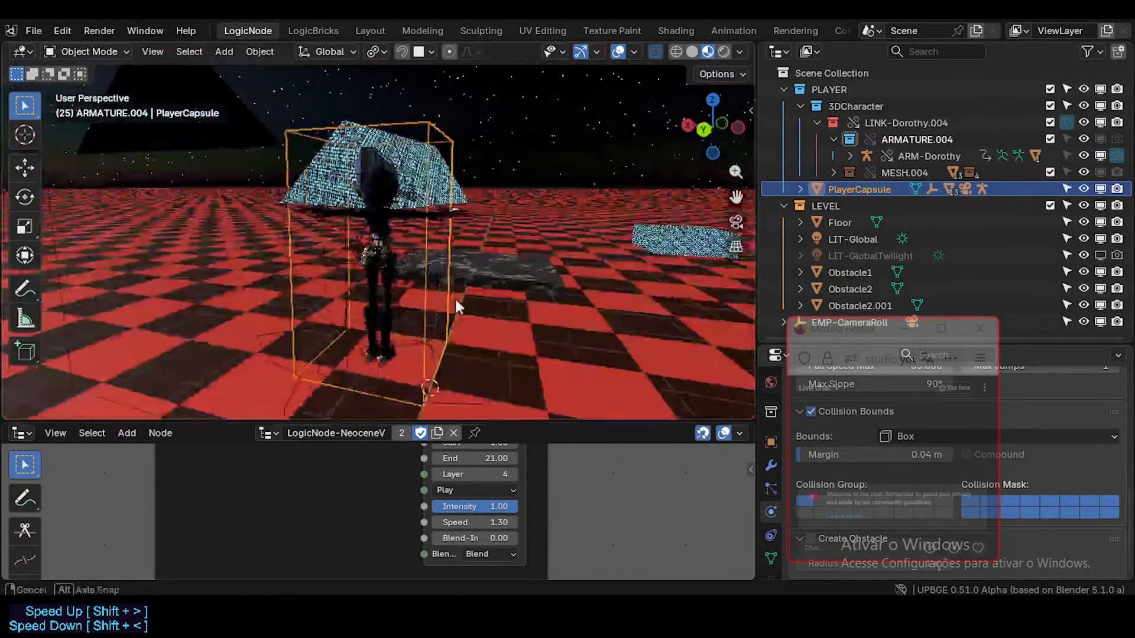
{"action": "key", "text": "ctrl+s"}
- Examine the Space key jump nodes and the neighbouring movement nodes in the NeoceneV logic tree
{"action": "left_click", "coordinate": [458, 491]}
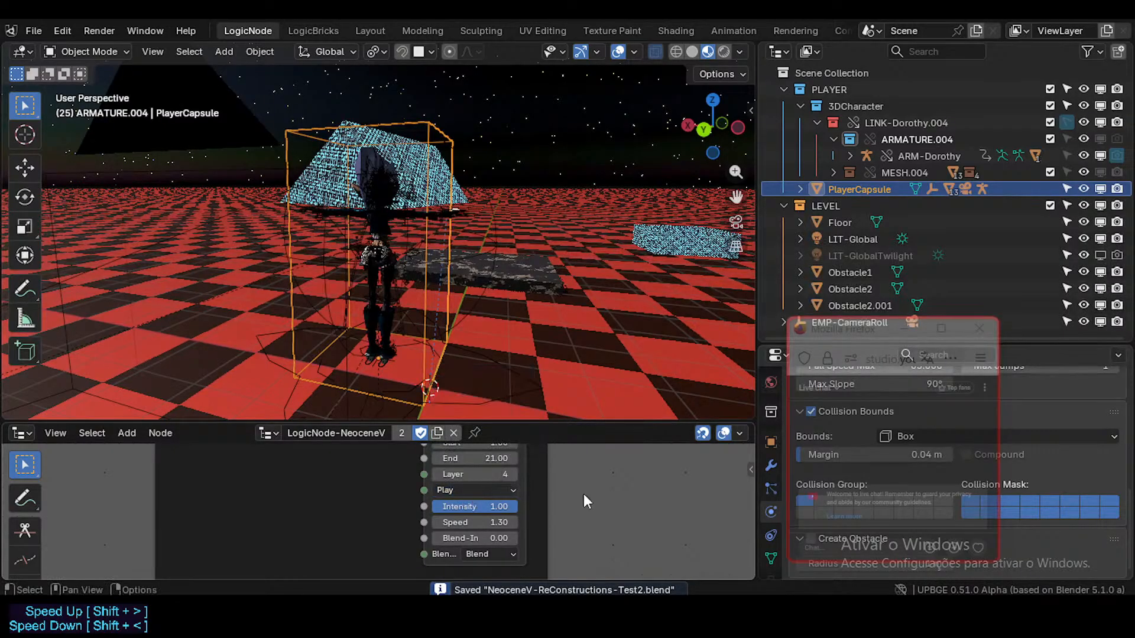
{"action": "scroll", "coordinate": [527, 504], "scroll_direction": "down", "scroll_amount": 3}
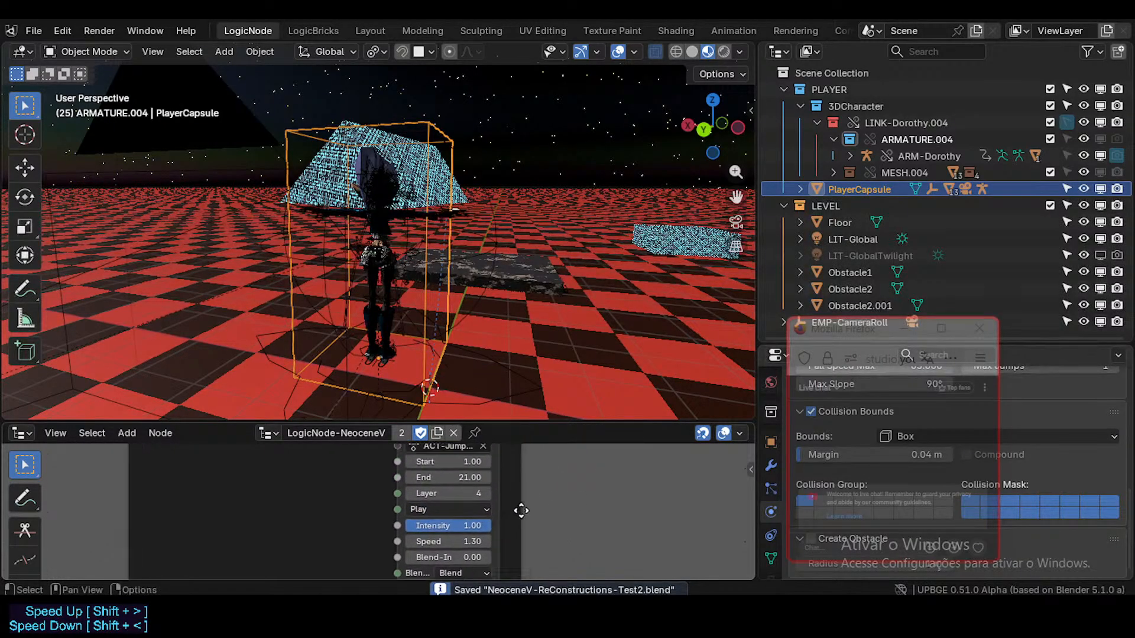
{"action": "scroll", "coordinate": [485, 516], "scroll_direction": "down", "scroll_amount": 3}
{"action": "middle_click_drag", "start_coordinate": [464, 494], "coordinate": [464, 552]}
{"action": "mouse_move", "coordinate": [414, 526]}
{"action": "middle_mouse_down"}
{"action": "mouse_move", "coordinate": [431, 560]}
{"action": "mouse_move", "coordinate": [408, 540]}
{"action": "middle_mouse_up"}
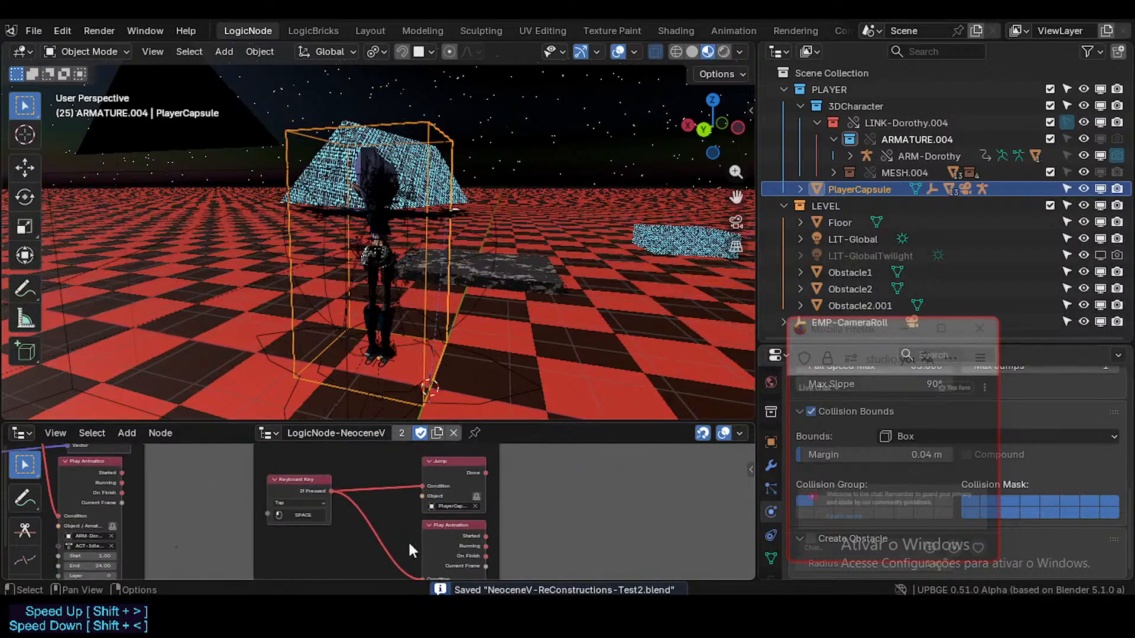
{"action": "middle_click_drag", "start_coordinate": [428, 485], "coordinate": [434, 501]}
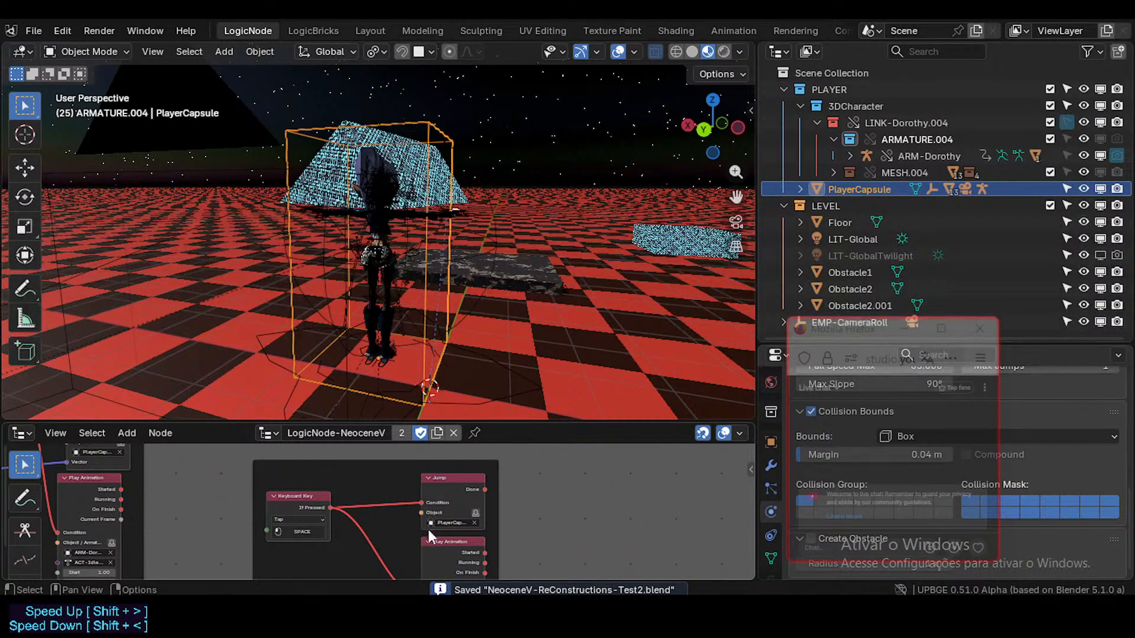
{"action": "middle_click_drag", "start_coordinate": [331, 516], "coordinate": [481, 562]}
{"action": "scroll", "coordinate": [417, 536], "scroll_direction": "down", "scroll_amount": 6}
{"action": "middle_click_drag", "start_coordinate": [295, 509], "coordinate": [490, 497]}
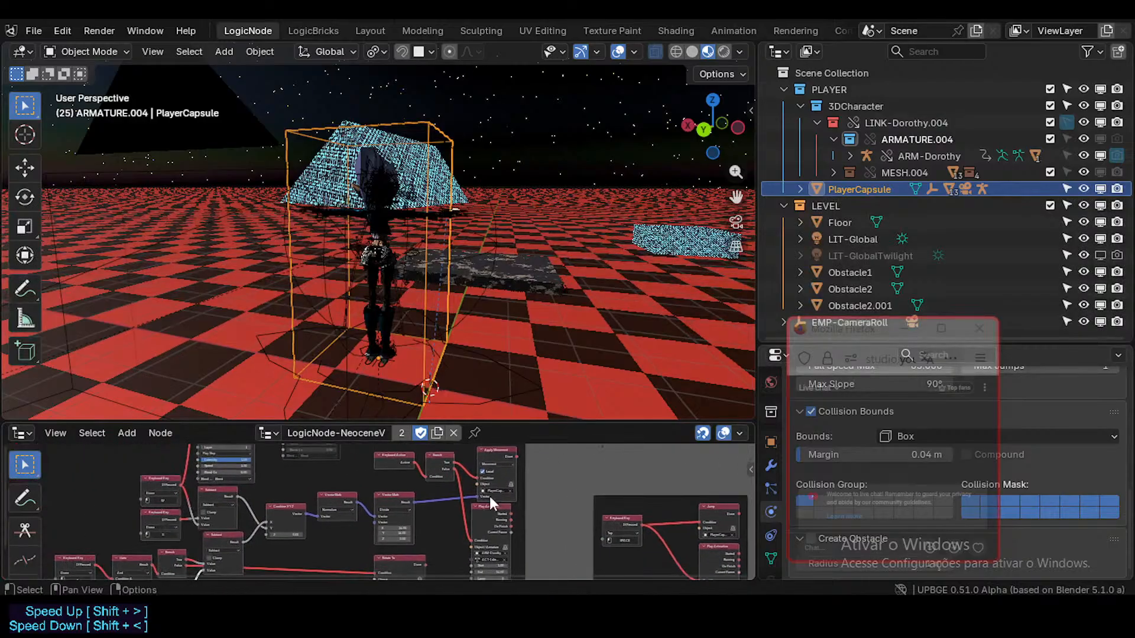
{"action": "middle_click_drag", "start_coordinate": [408, 512], "coordinate": [539, 507]}
- Move the floating live chat window aside and enlarge the logic node editor's height
{"action": "mouse_move", "coordinate": [839, 347]}
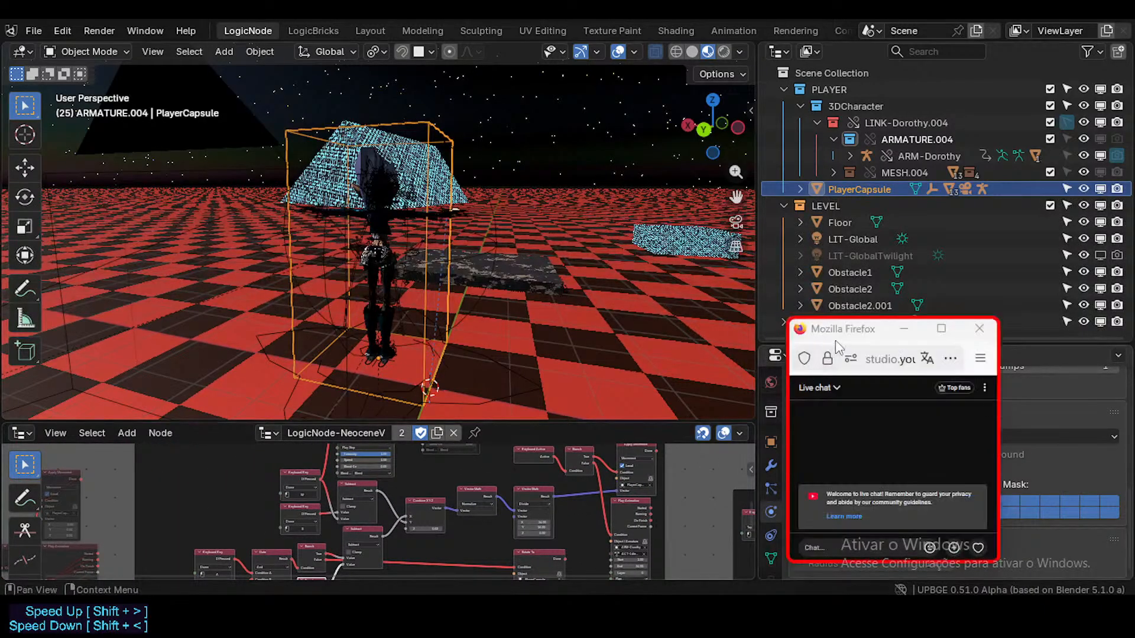
{"action": "left_click_drag", "start_coordinate": [838, 347], "coordinate": [939, 336]}
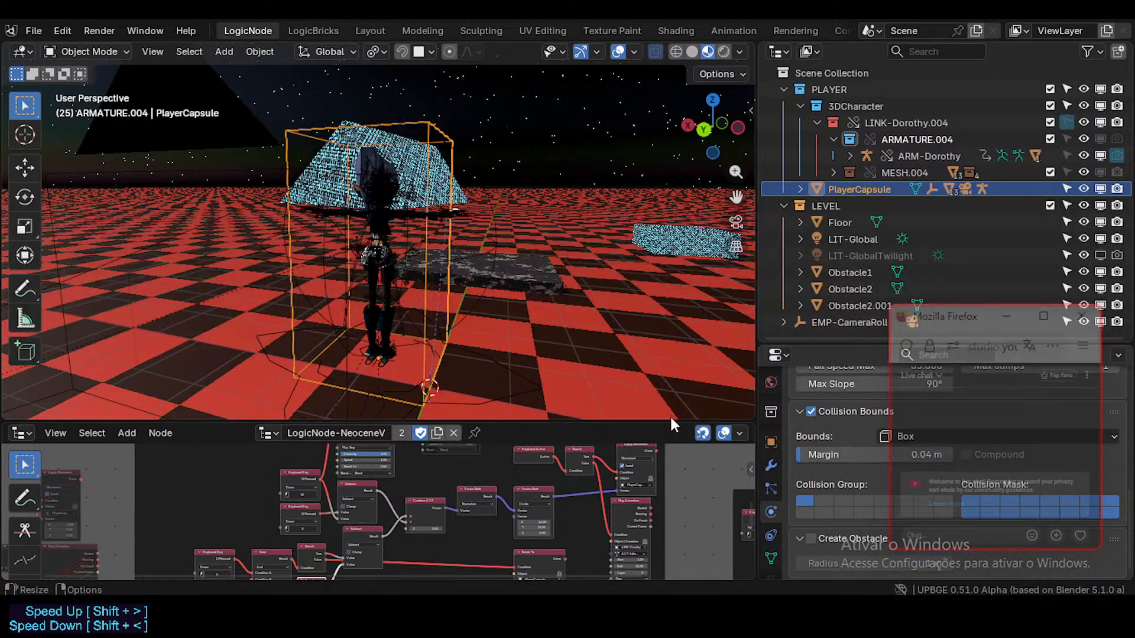
{"action": "left_click_drag", "start_coordinate": [664, 420], "coordinate": [676, 295]}
- Save the file and add the 4-Key Template nodes in the empty space below the existing node groups
{"action": "middle_click_drag", "start_coordinate": [383, 460], "coordinate": [432, 426]}
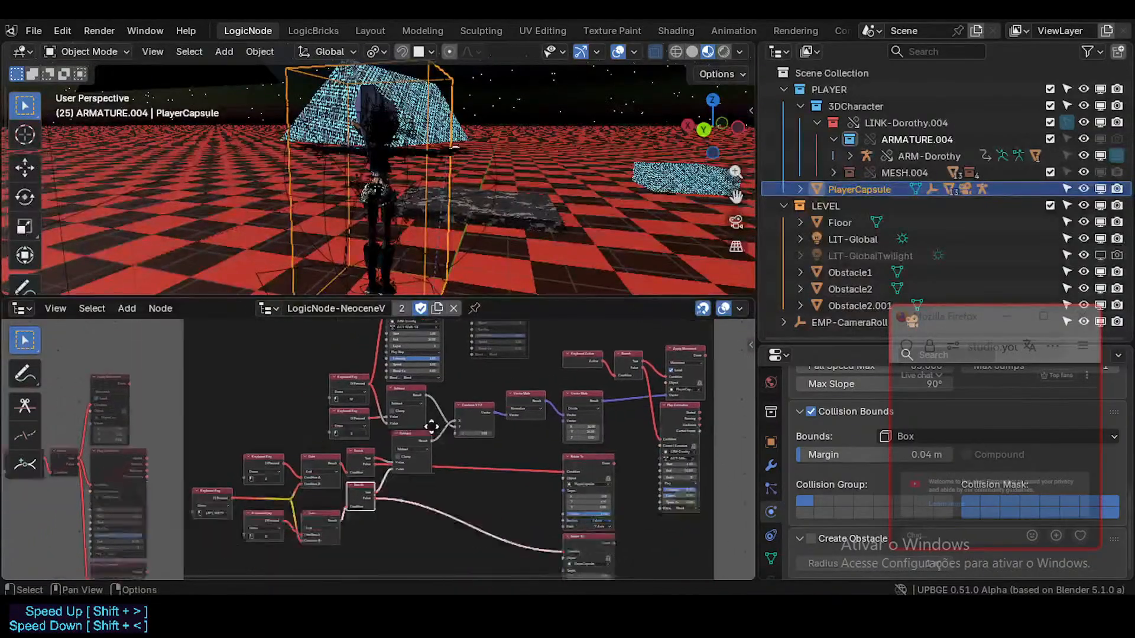
{"action": "scroll", "coordinate": [377, 435], "scroll_direction": "up", "scroll_amount": 3}
{"action": "key", "text": "ctrl+s"}
{"action": "scroll", "coordinate": [490, 438], "scroll_direction": "up", "scroll_amount": 5}
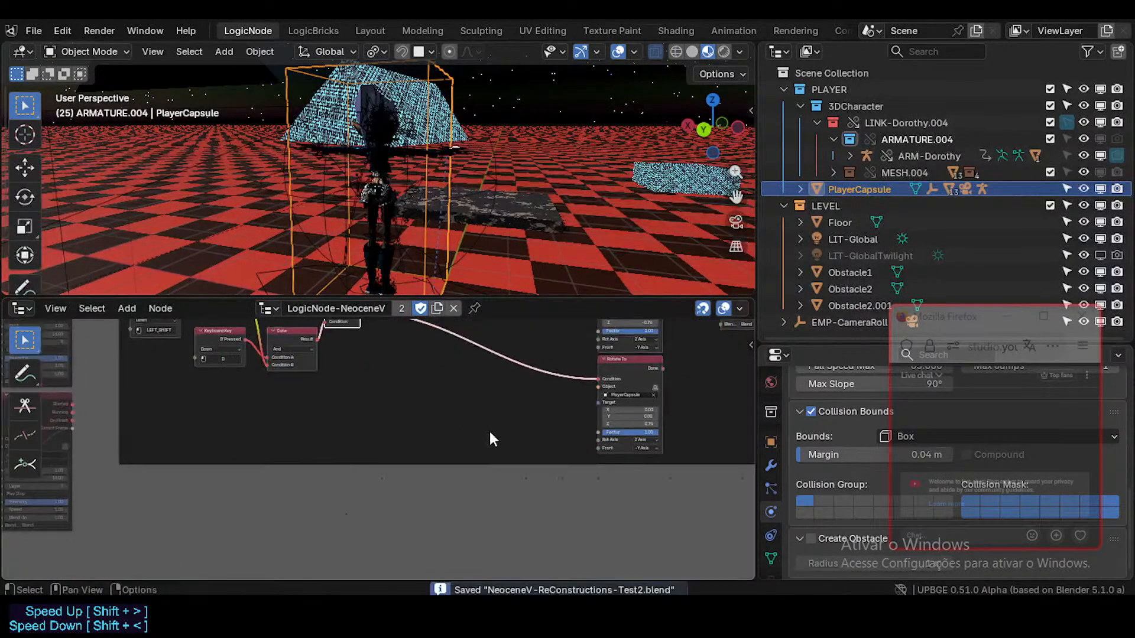
{"action": "scroll", "coordinate": [494, 452], "scroll_direction": "down", "scroll_amount": 3}
{"action": "key", "text": "n"}
{"action": "scroll", "coordinate": [402, 478], "scroll_direction": "down", "scroll_amount": 2}
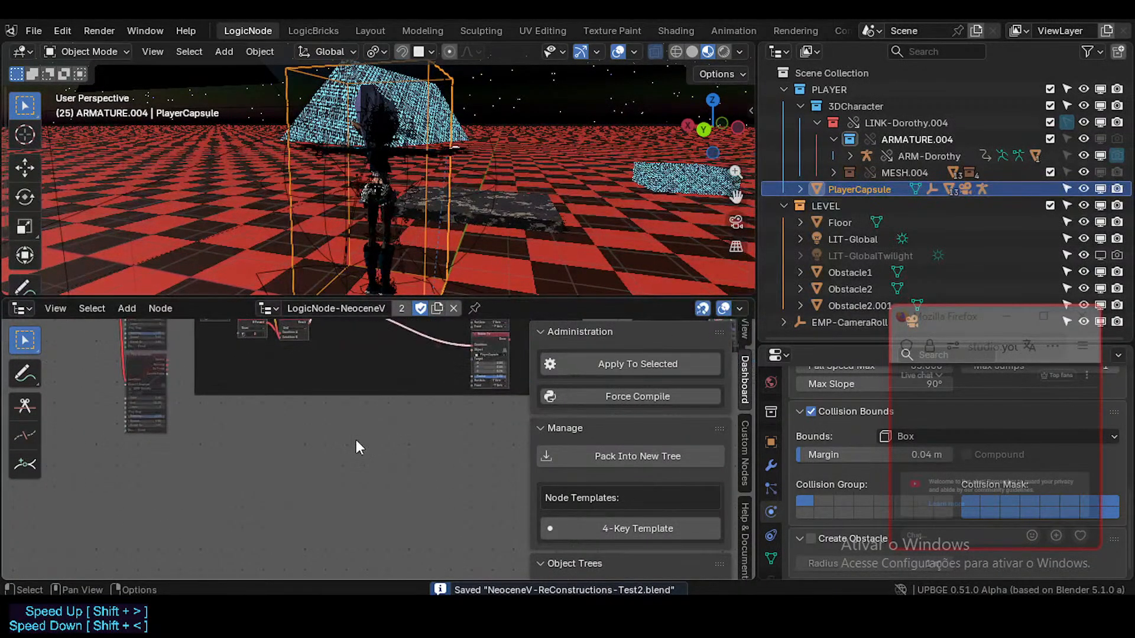
{"action": "scroll", "coordinate": [248, 449], "scroll_direction": "down", "scroll_amount": 2}
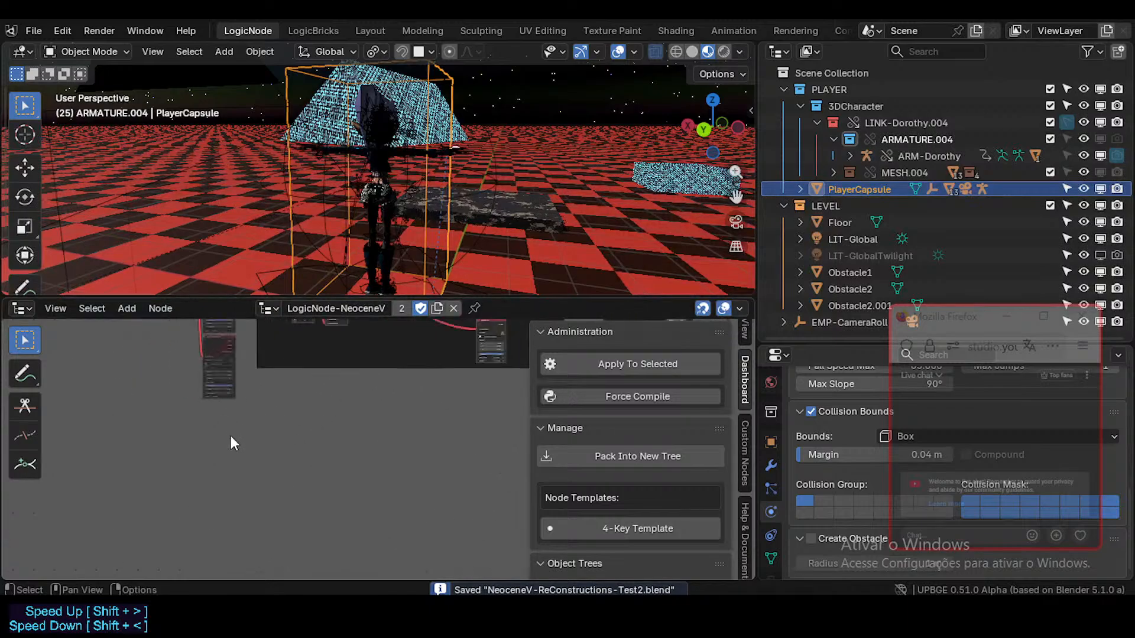
{"action": "middle_click_drag", "start_coordinate": [225, 418], "coordinate": [275, 325]}
{"action": "scroll", "coordinate": [310, 417], "scroll_direction": "down", "scroll_amount": 5}
{"action": "middle_click_drag", "start_coordinate": [328, 401], "coordinate": [332, 420]}
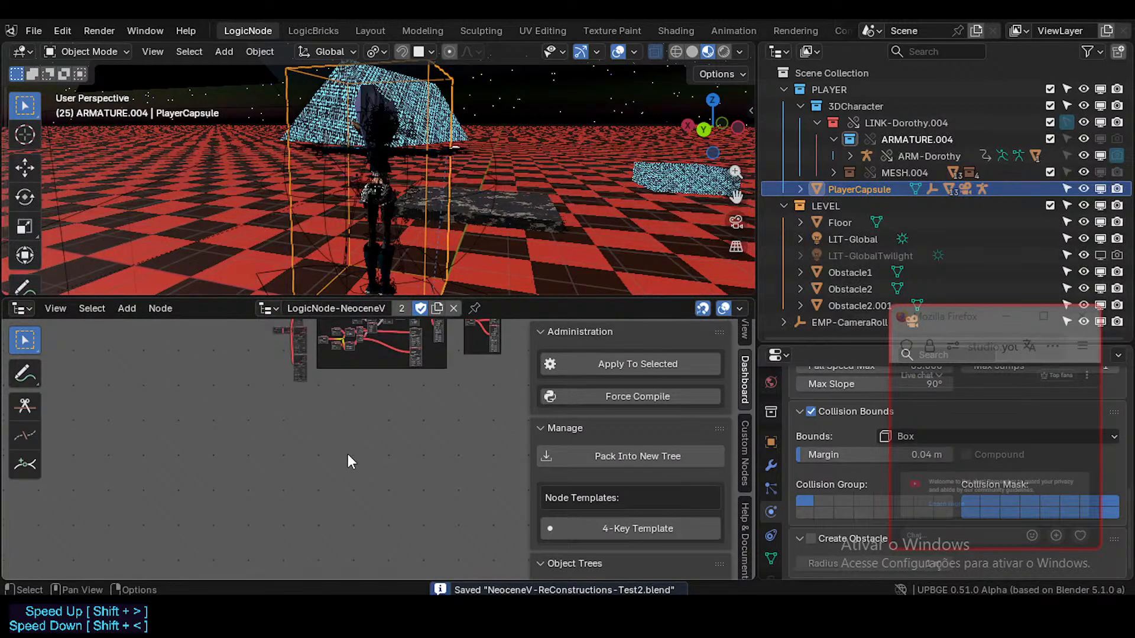
{"action": "left_click_drag", "start_coordinate": [320, 463], "coordinate": [371, 504]}
{"action": "left_click", "coordinate": [612, 528]}
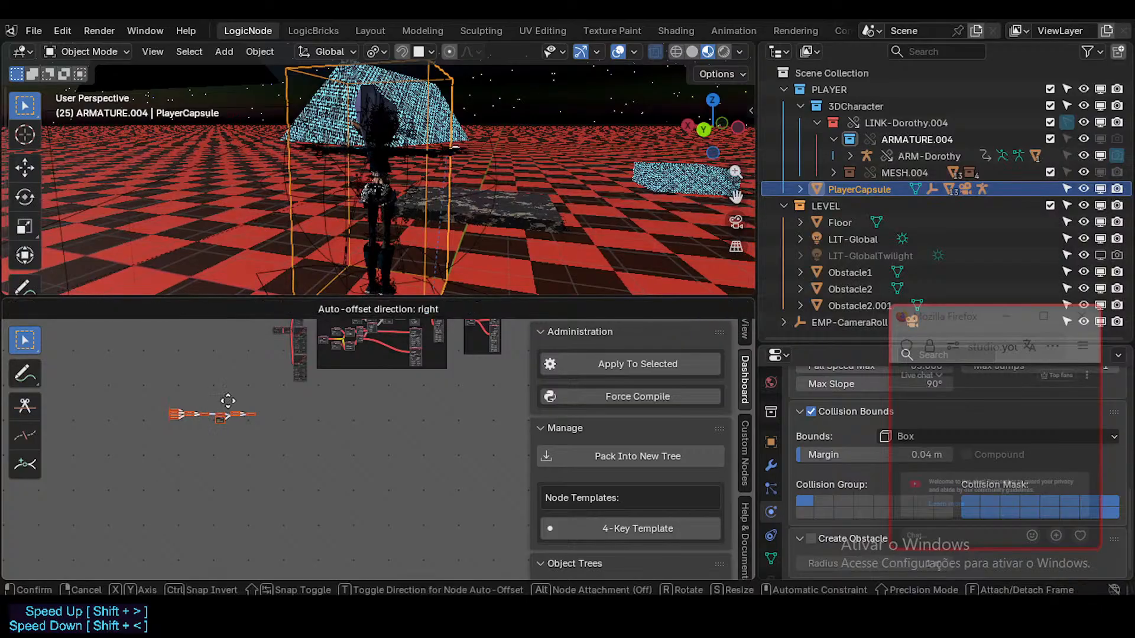
{"action": "left_click", "coordinate": [359, 397]}
{"action": "scroll", "coordinate": [359, 397], "scroll_direction": "up", "scroll_amount": 2}
{"action": "key", "text": "n"}
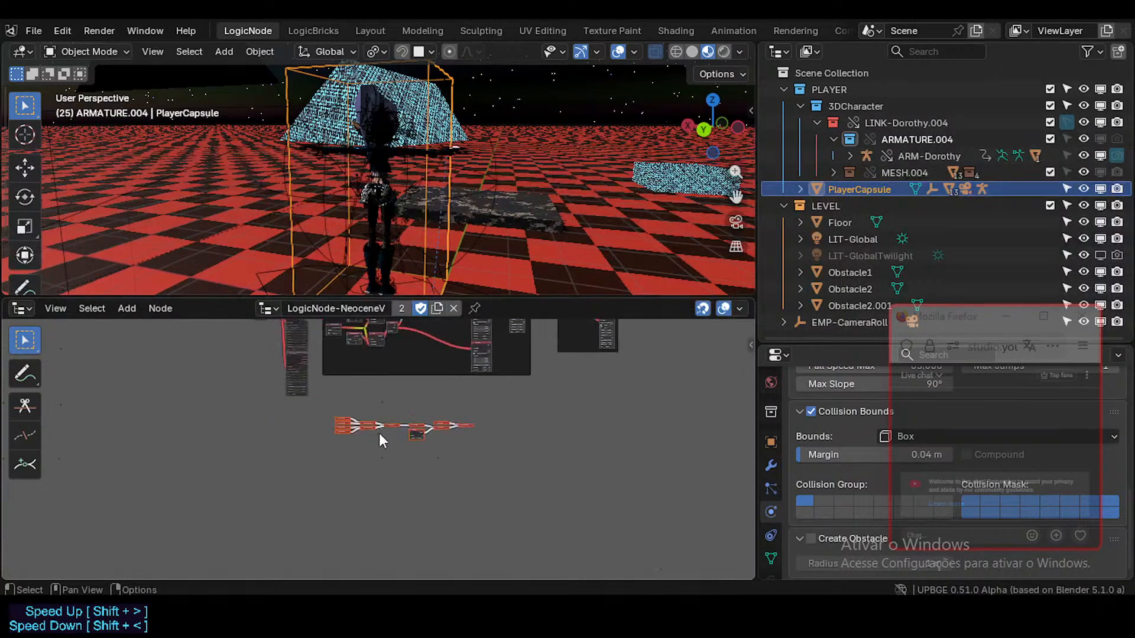
- Expand the template's S, W, A and D Pressed key nodes to show their settings
{"action": "scroll", "coordinate": [379, 440], "scroll_direction": "up", "scroll_amount": 5}
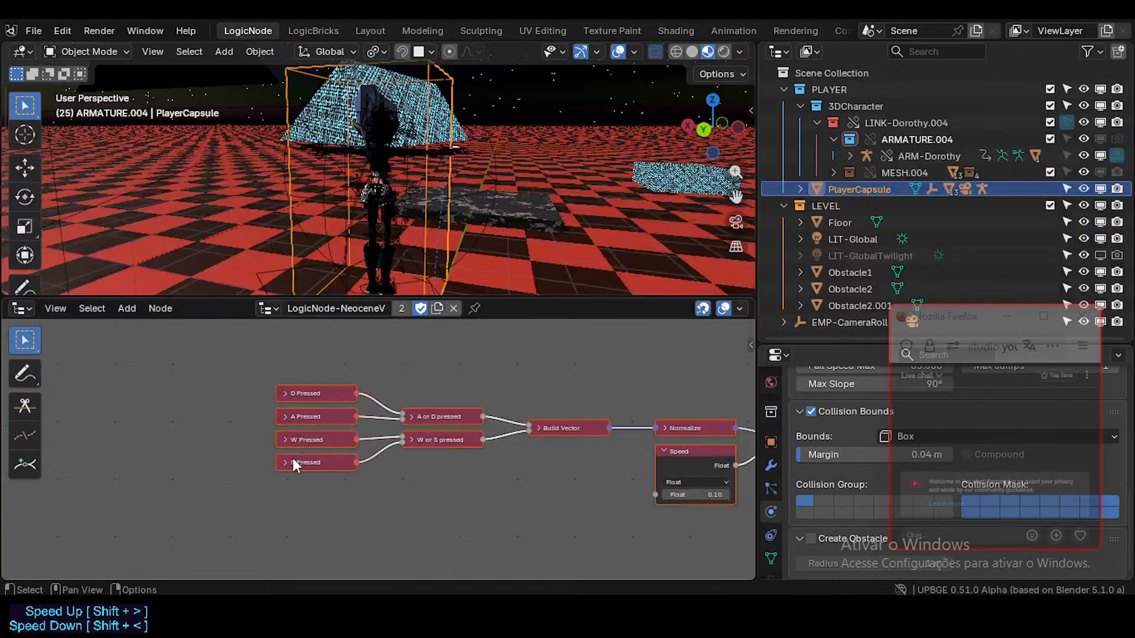
{"action": "left_click", "coordinate": [264, 467]}
{"action": "left_click", "coordinate": [285, 463]}
{"action": "key", "text": "g"}
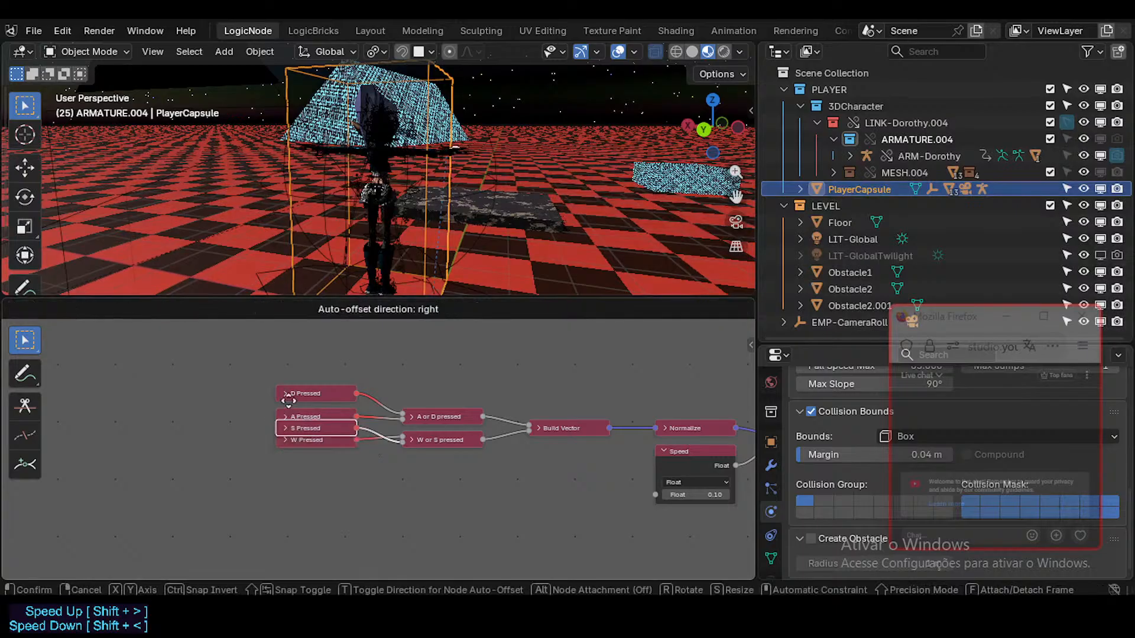
{"action": "left_click", "coordinate": [290, 452]}
{"action": "left_click", "coordinate": [285, 473]}
{"action": "left_click", "coordinate": [286, 440]}
{"action": "left_click", "coordinate": [285, 416]}
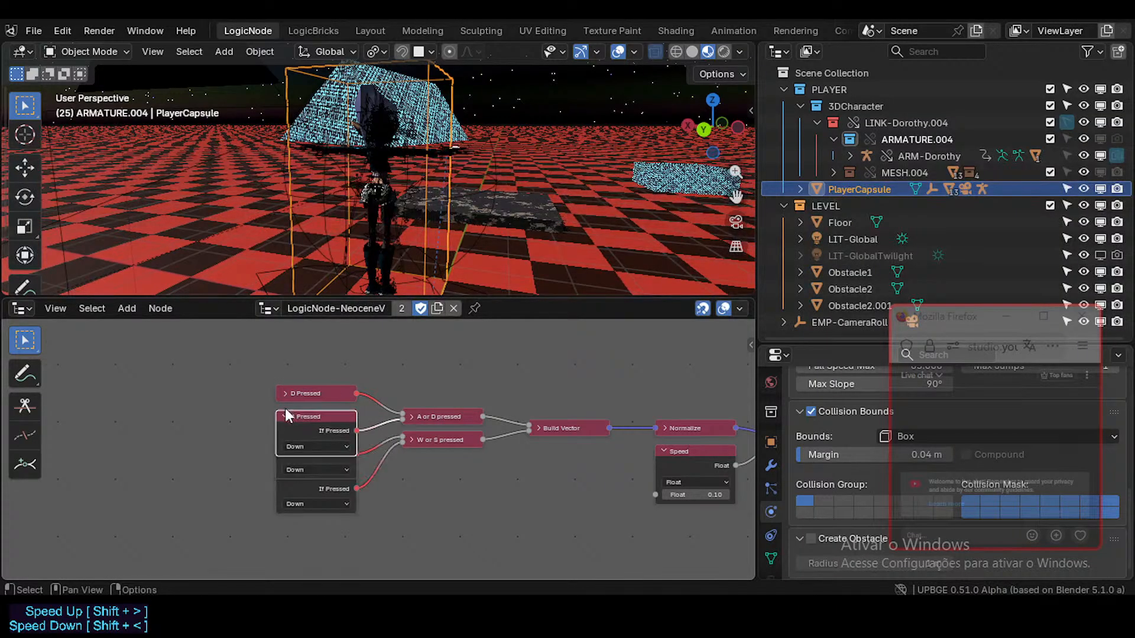
{"action": "left_click", "coordinate": [302, 404]}
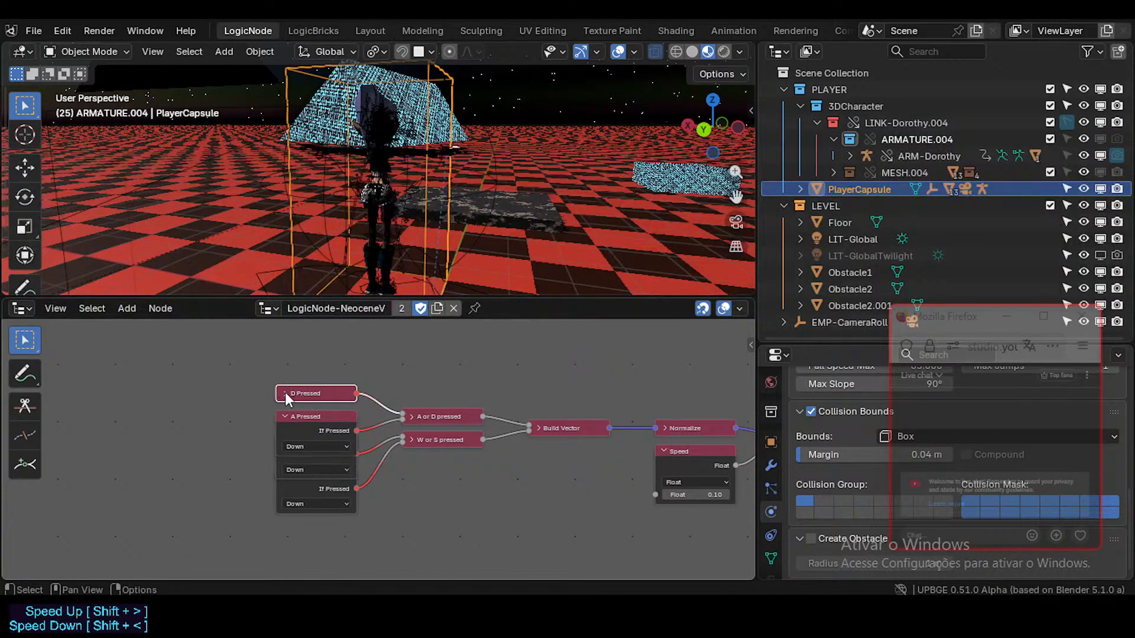
{"action": "left_click", "coordinate": [284, 392]}
- Space the D, A, W and S Pressed nodes out in a vertical column so that they do not overlap
{"action": "scroll", "coordinate": [296, 408], "scroll_direction": "up", "scroll_amount": 2}
{"action": "left_click_drag", "start_coordinate": [299, 381], "coordinate": [299, 356]}
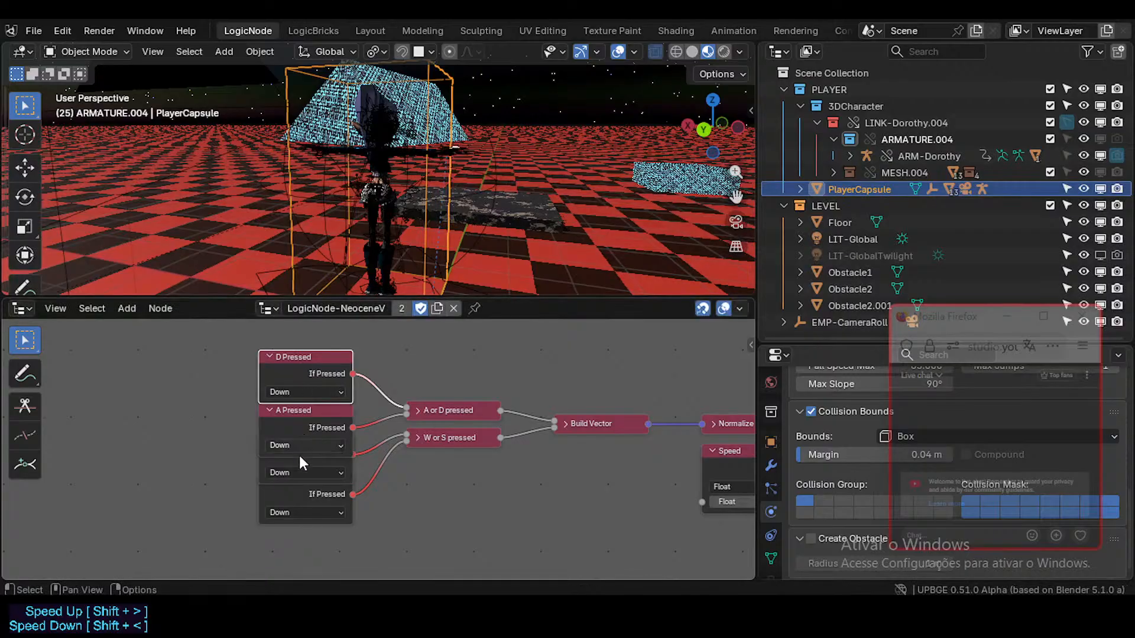
{"action": "left_click", "coordinate": [289, 496]}
{"action": "left_click_drag", "start_coordinate": [305, 488], "coordinate": [308, 529]}
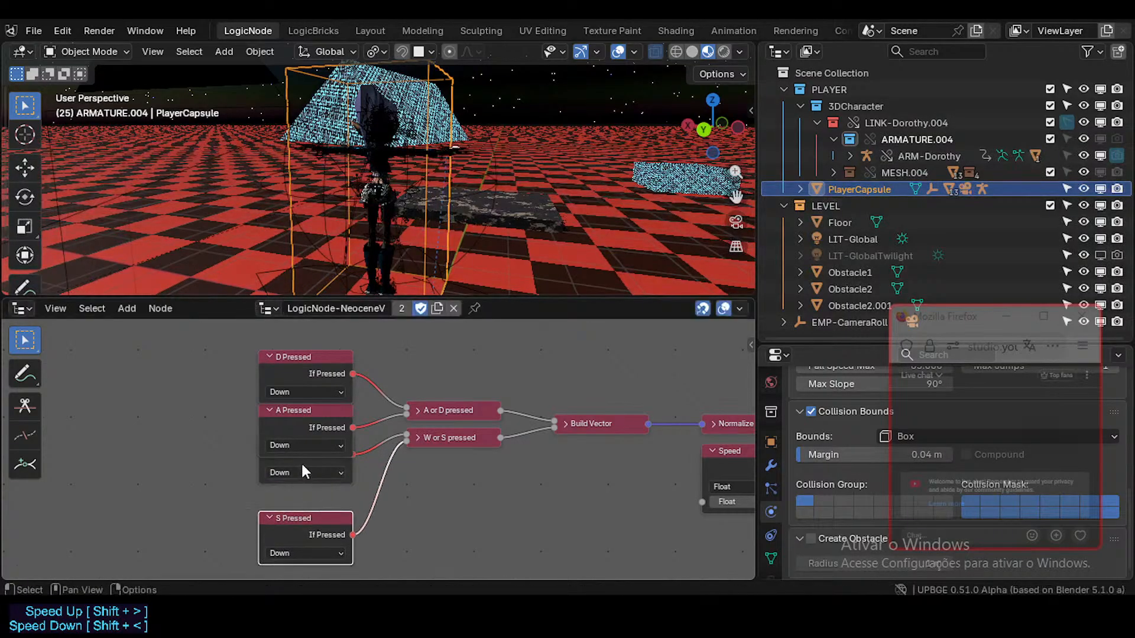
{"action": "left_click", "coordinate": [300, 462]}
{"action": "left_click", "coordinate": [304, 413]}
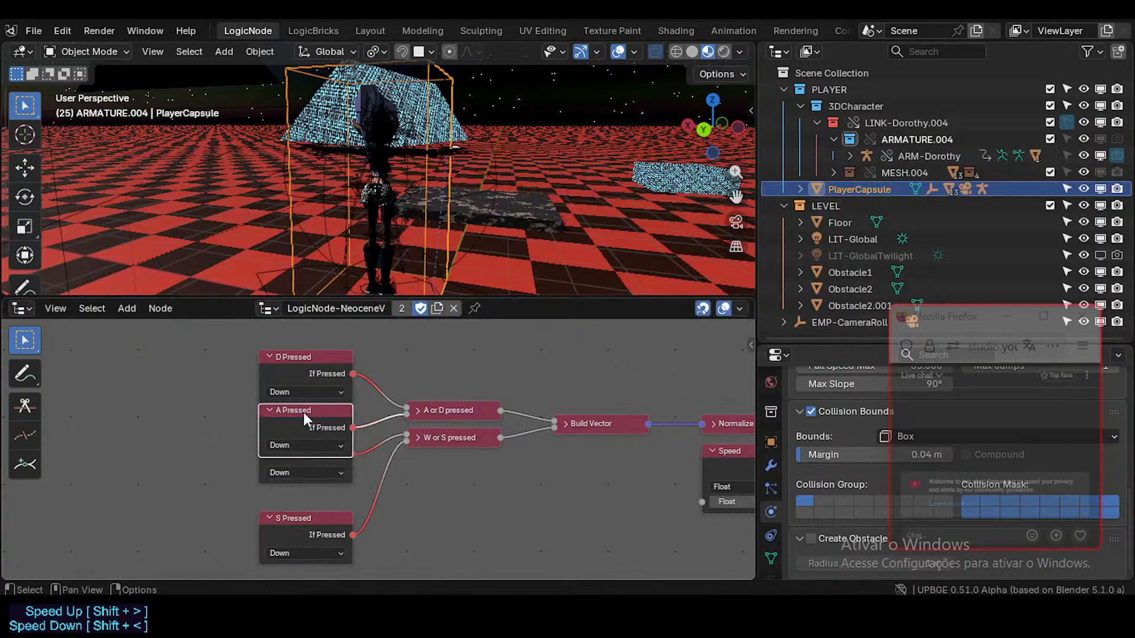
{"action": "left_click_drag", "start_coordinate": [298, 357], "coordinate": [297, 344]}
{"action": "left_click_drag", "start_coordinate": [298, 416], "coordinate": [297, 402]}
{"action": "left_click", "coordinate": [298, 446]}
{"action": "left_click_drag", "start_coordinate": [297, 448], "coordinate": [299, 475]}
{"action": "left_click_drag", "start_coordinate": [302, 518], "coordinate": [295, 533]}
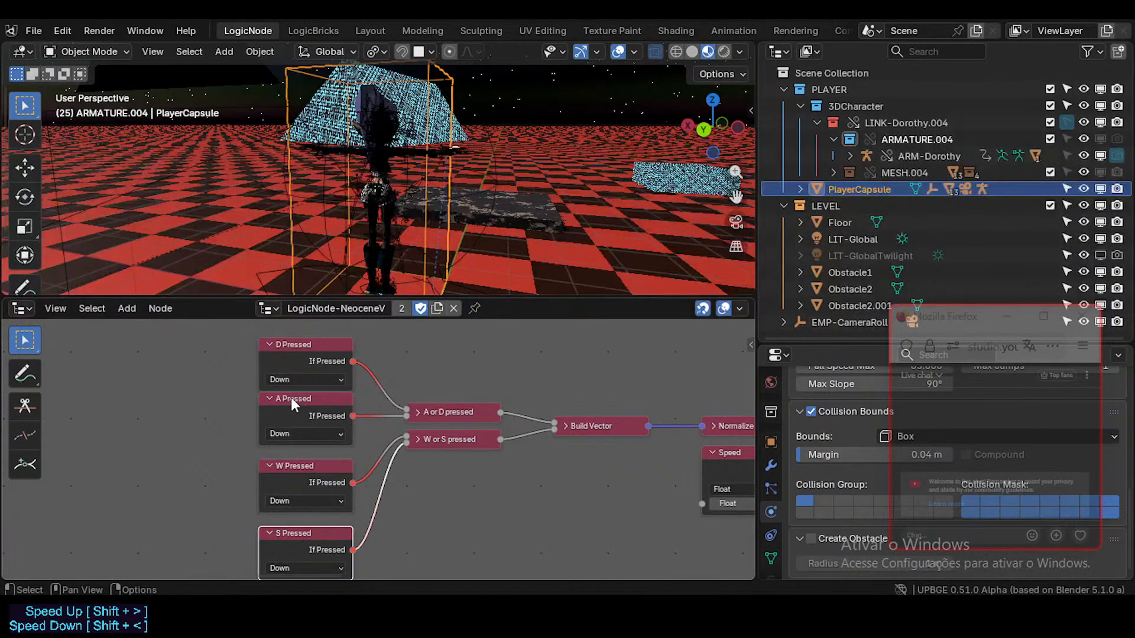
{"action": "left_click_drag", "start_coordinate": [293, 345], "coordinate": [292, 332]}
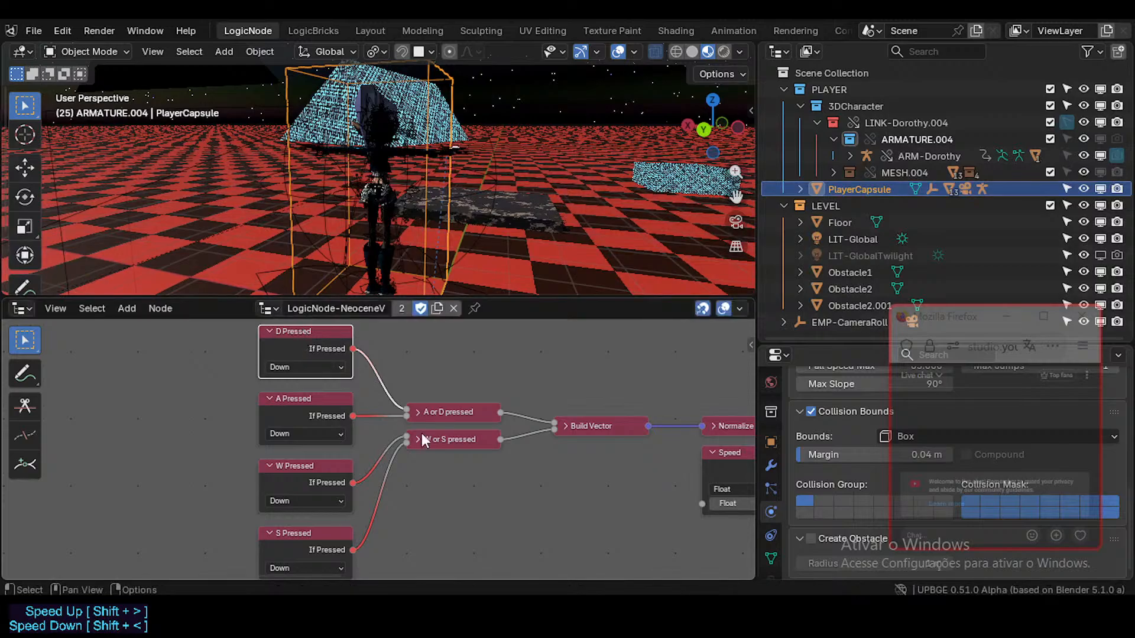
- Expand the template's "A or D pressed" and "W or S pressed" nodes and space them apart vertically
{"action": "left_click", "coordinate": [413, 439]}
{"action": "left_click", "coordinate": [418, 439]}
{"action": "left_click", "coordinate": [417, 412]}
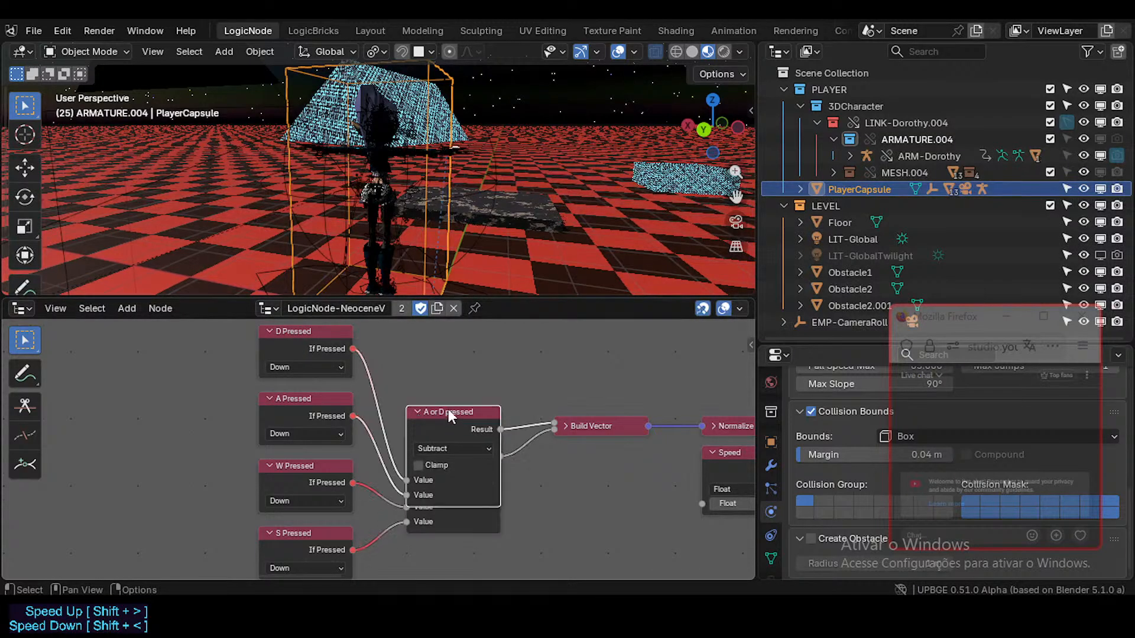
{"action": "left_click_drag", "start_coordinate": [448, 412], "coordinate": [451, 358]}
{"action": "left_click", "coordinate": [471, 460]}
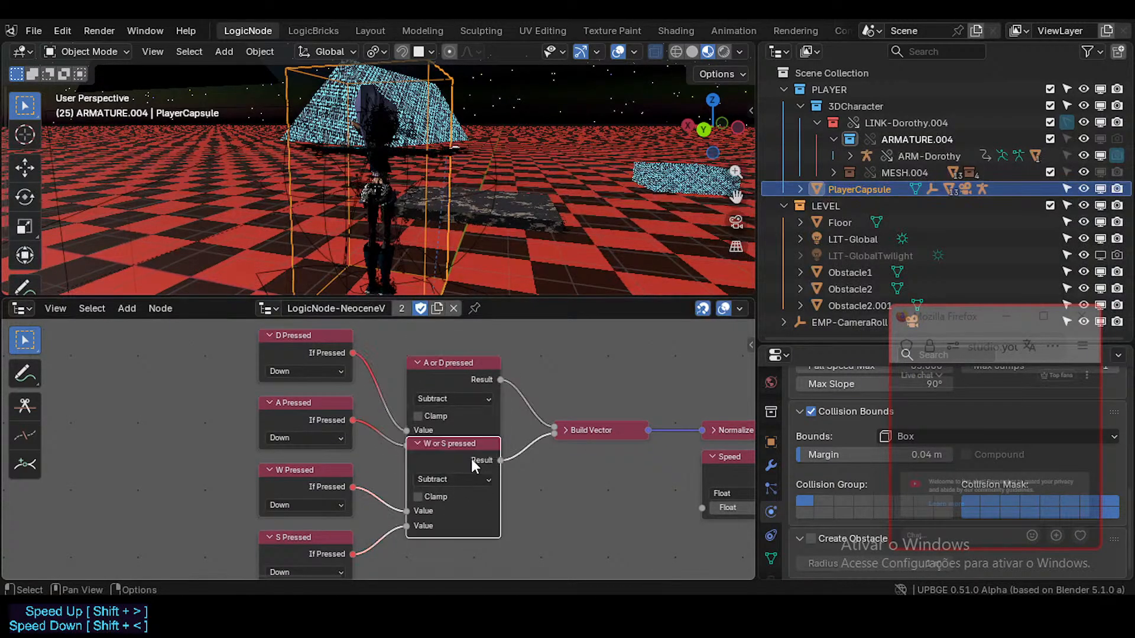
{"action": "left_click_drag", "start_coordinate": [471, 460], "coordinate": [471, 487]}
{"action": "middle_click_drag", "start_coordinate": [508, 482], "coordinate": [474, 471]}
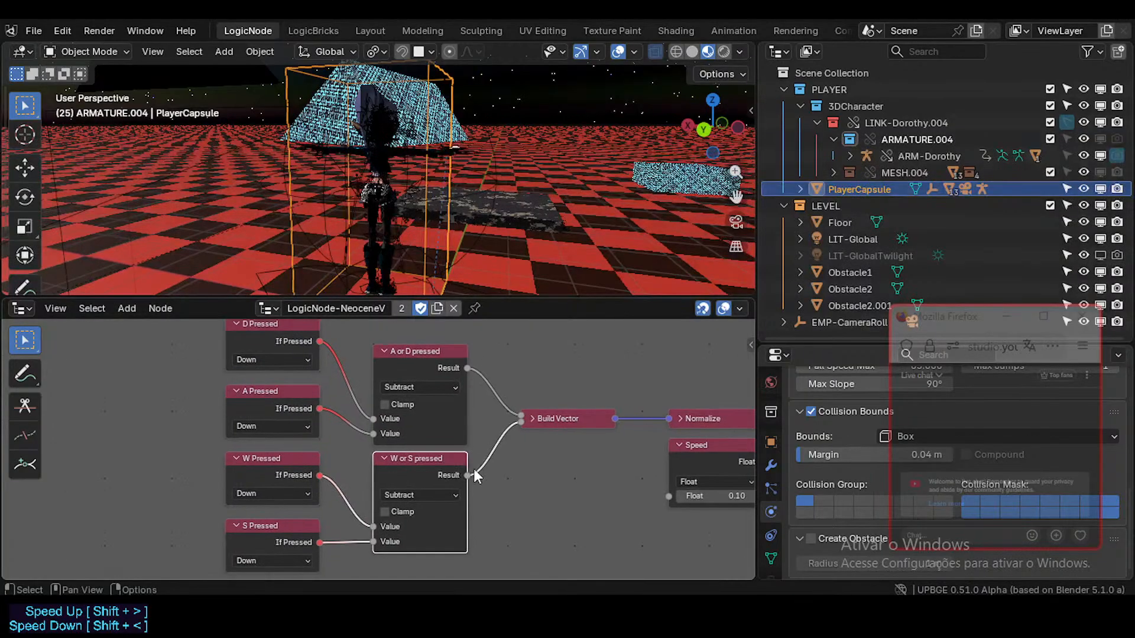
{"action": "left_click", "coordinate": [504, 503]}
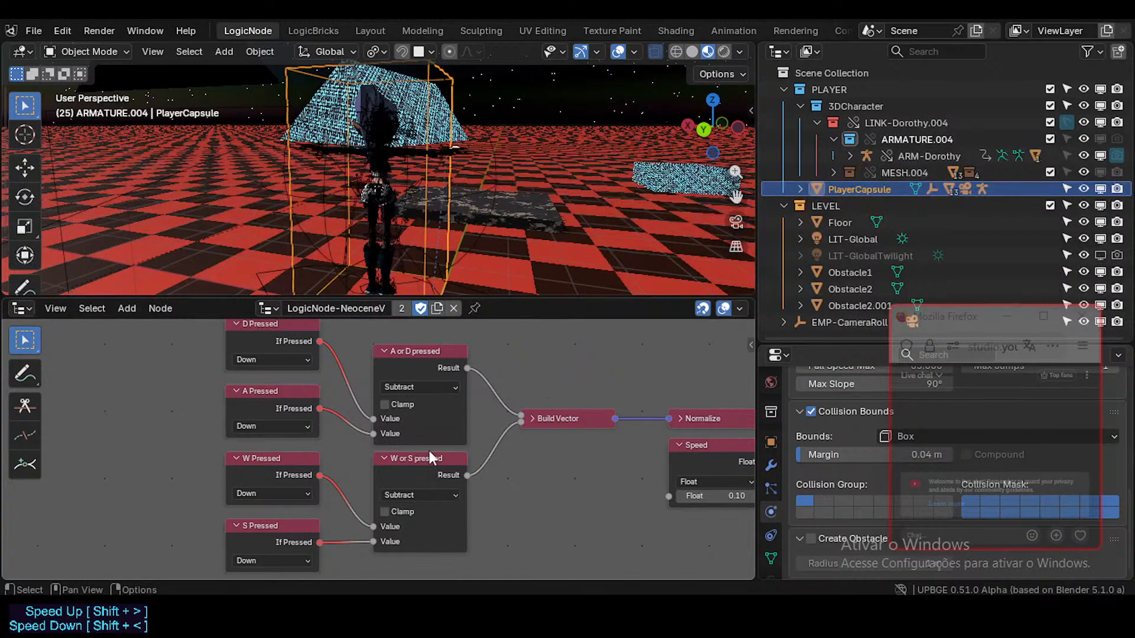
{"action": "middle_click_drag", "start_coordinate": [510, 464], "coordinate": [502, 466]}
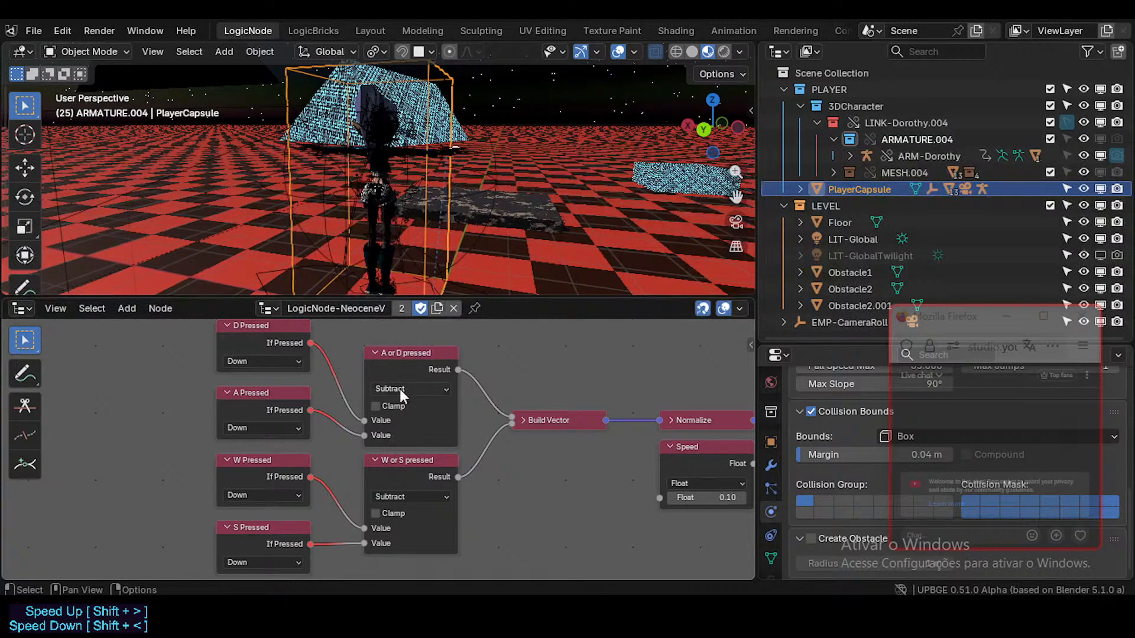
- Expand the Build Vector and Normalize nodes and move Normalize above the Speed node
{"action": "middle_click_drag", "start_coordinate": [451, 420], "coordinate": [317, 459]}
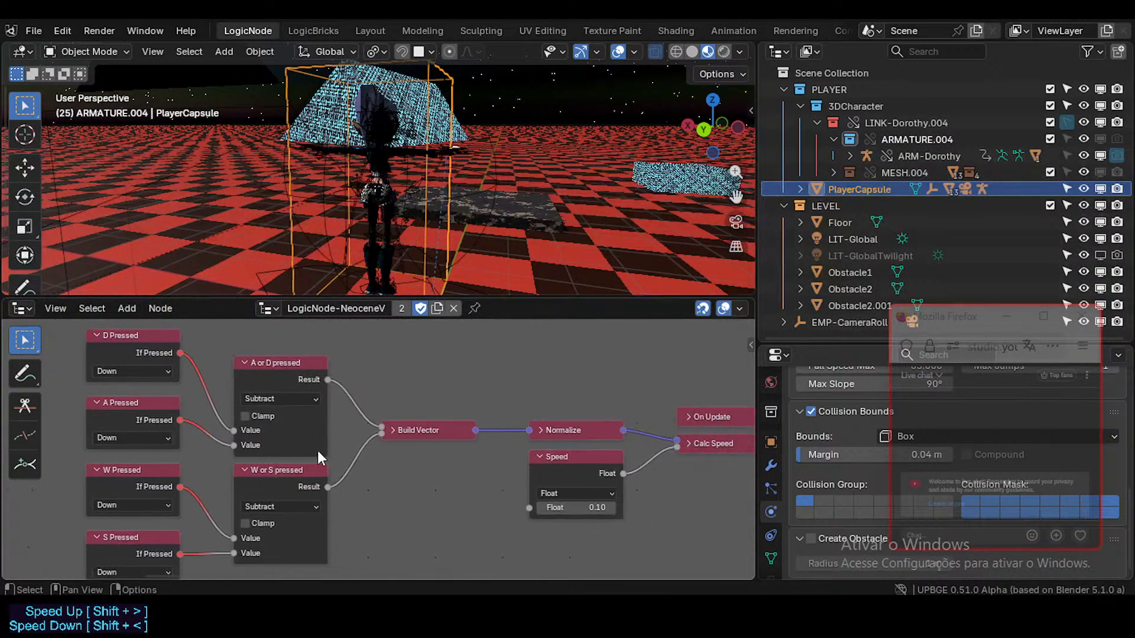
{"action": "left_click", "coordinate": [395, 429]}
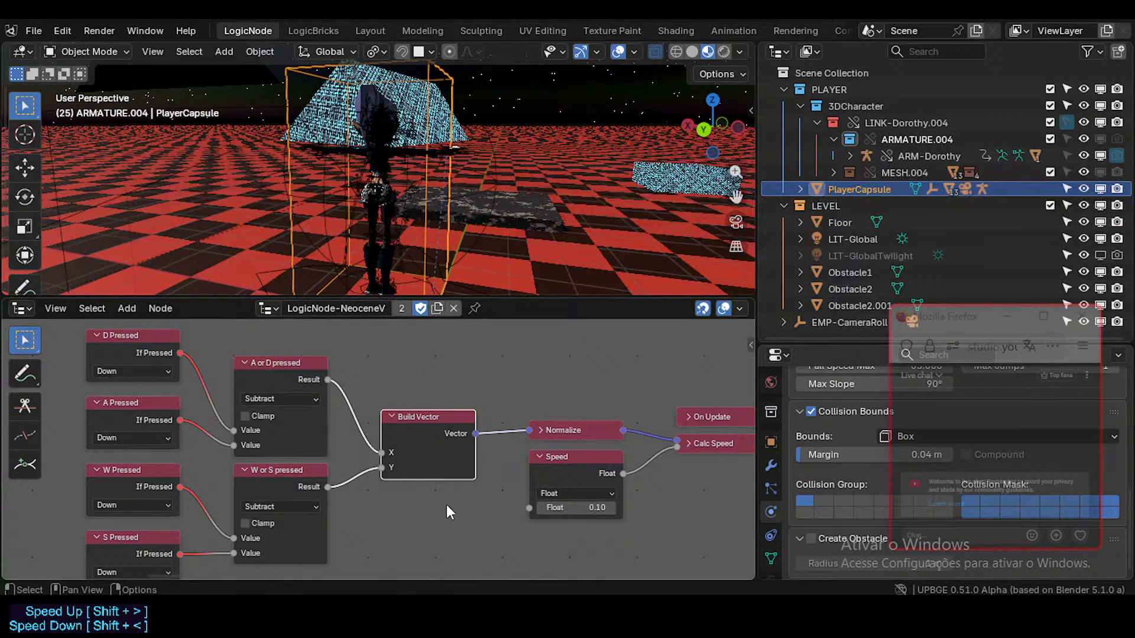
{"action": "middle_click_drag", "start_coordinate": [414, 497], "coordinate": [368, 496]}
{"action": "left_click", "coordinate": [495, 429]}
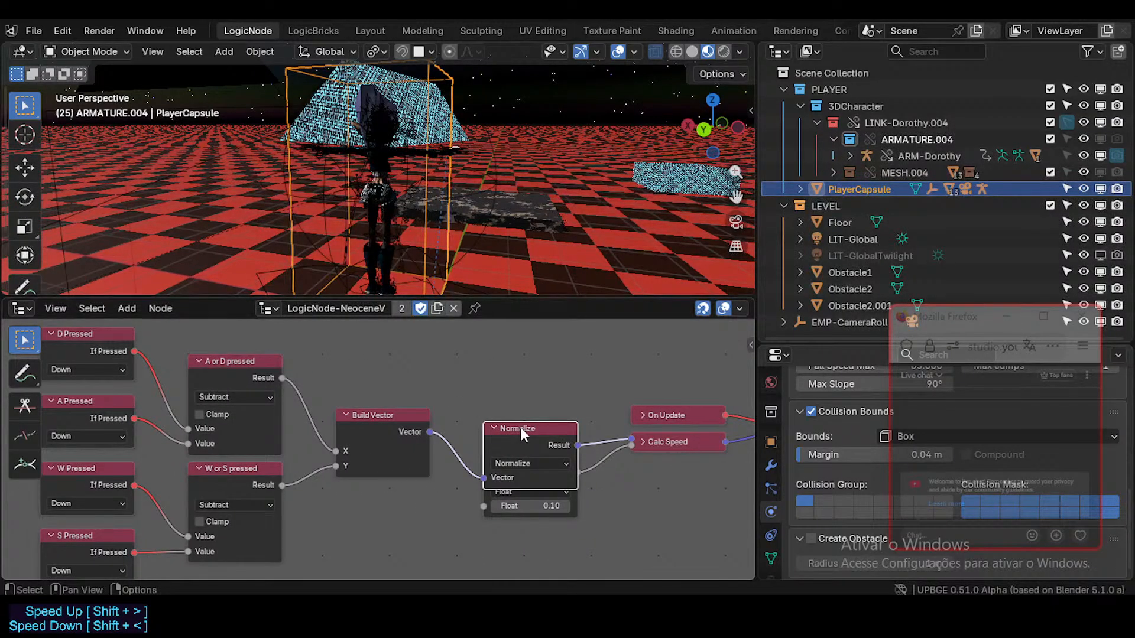
{"action": "left_click_drag", "start_coordinate": [520, 427], "coordinate": [523, 374]}
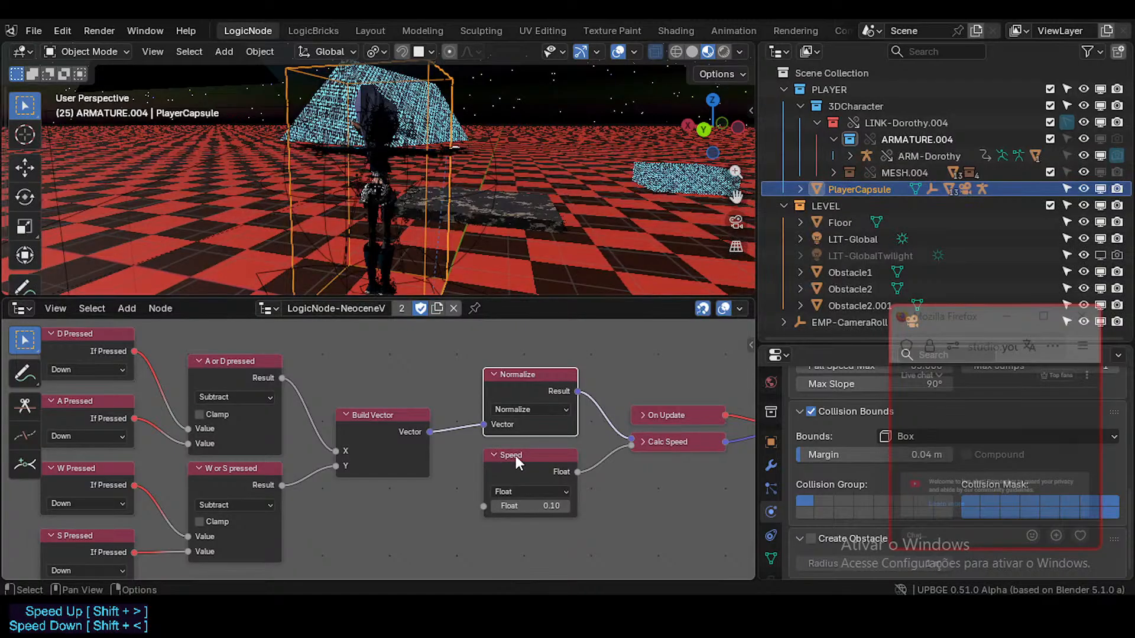
{"action": "left_click", "coordinate": [515, 461]}
- Expand the On Update, Move Object and Calc Speed nodes and arrange On Update above Calc Speed without overlap
{"action": "middle_click_drag", "start_coordinate": [656, 469], "coordinate": [527, 484]}
{"action": "left_click", "coordinate": [515, 426]}
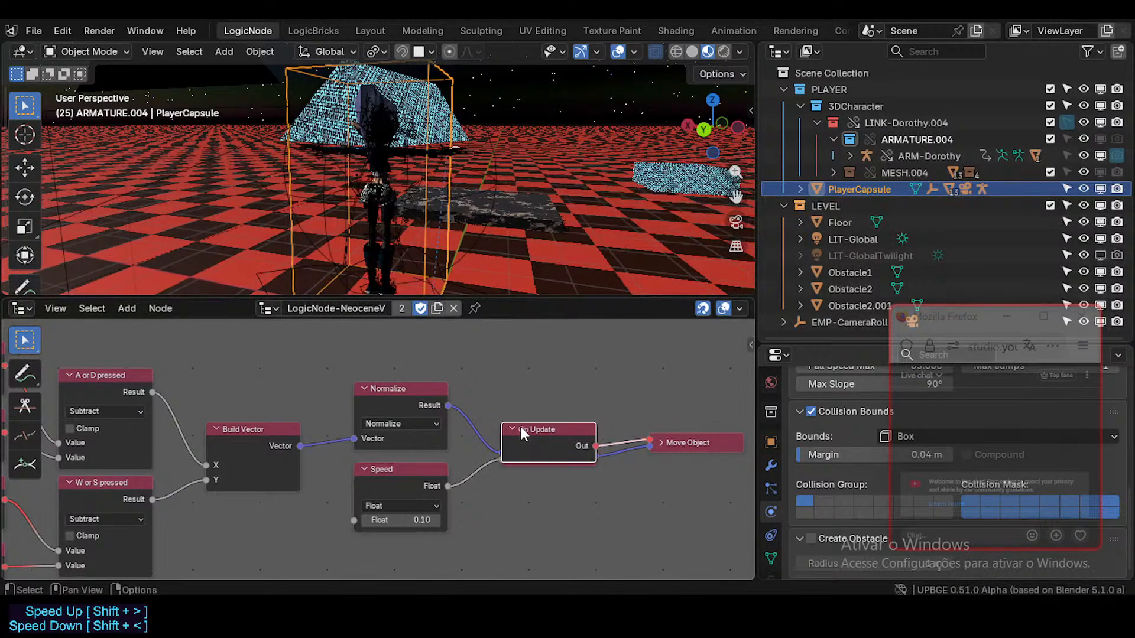
{"action": "left_click_drag", "start_coordinate": [538, 425], "coordinate": [538, 384]}
{"action": "left_click", "coordinate": [661, 443]}
{"action": "middle_click_drag", "start_coordinate": [540, 452], "coordinate": [437, 448]}
{"action": "left_click", "coordinate": [413, 451]}
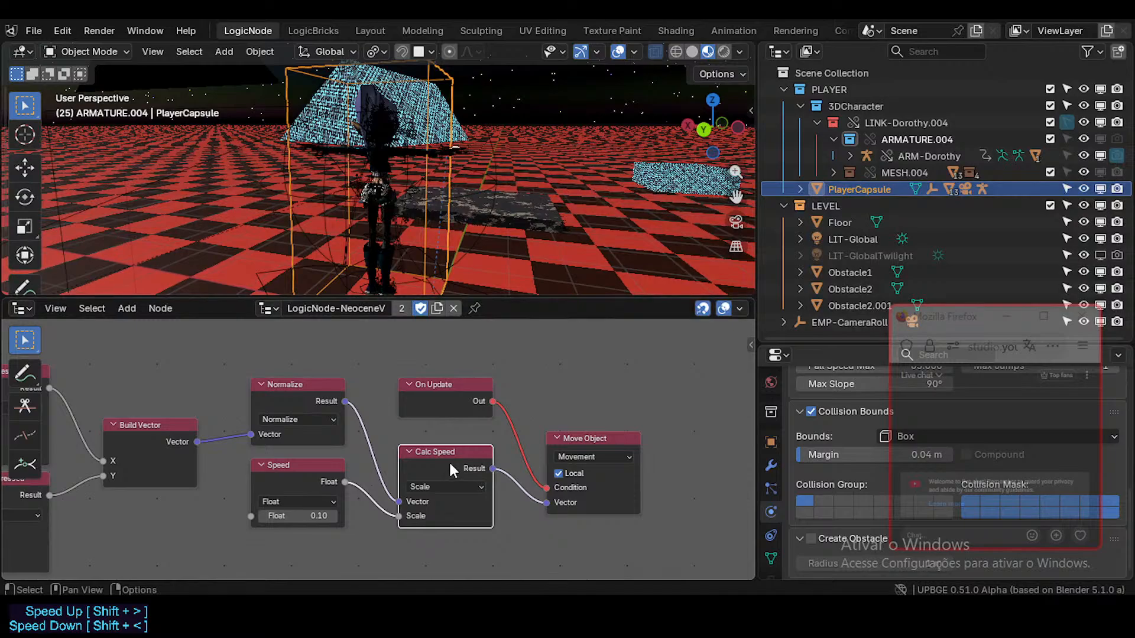
{"action": "left_click_drag", "start_coordinate": [449, 452], "coordinate": [450, 439]}
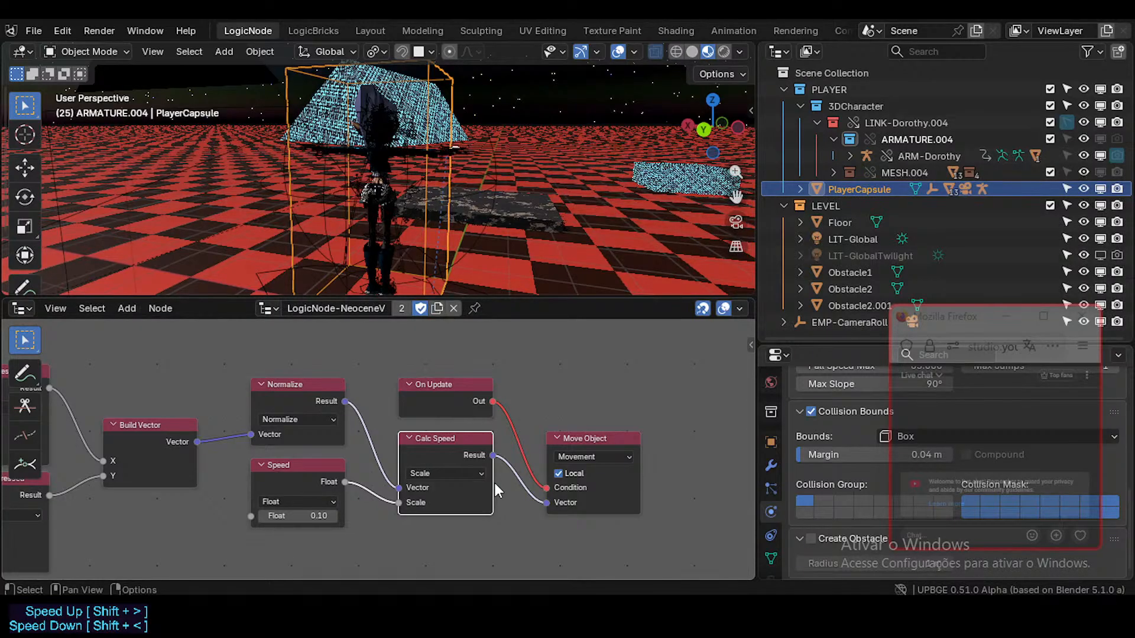
- Compare the template with the existing movement group's key, Subtract, Combine XYZ and Vector Math node chain
{"action": "key", "text": "Home"}
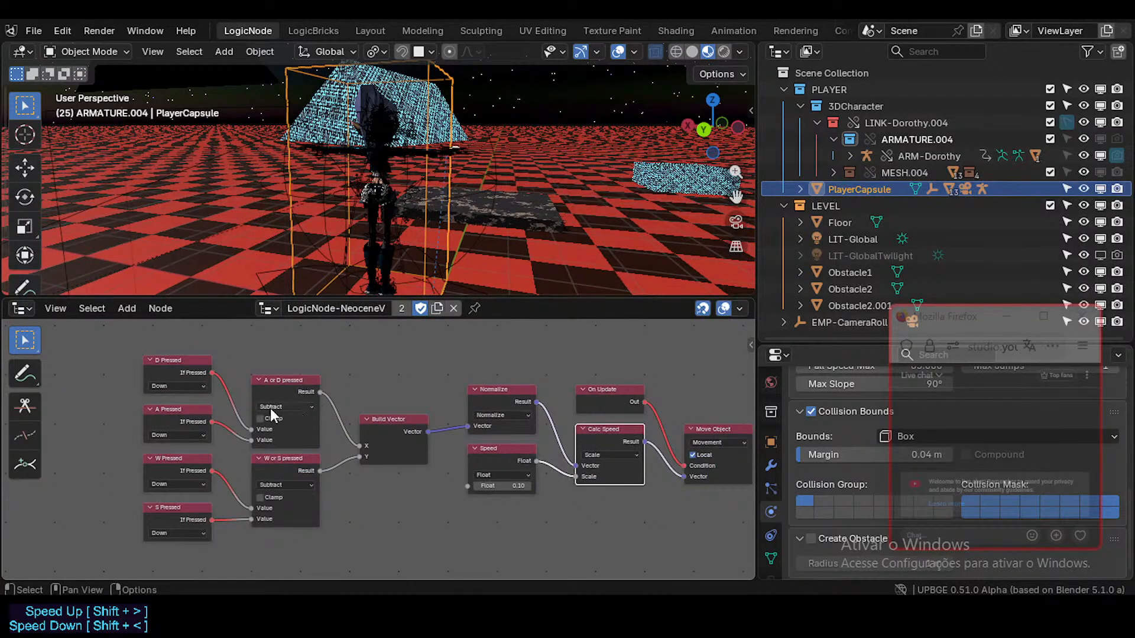
{"action": "scroll", "coordinate": [275, 417], "scroll_direction": "down", "scroll_amount": 2}
{"action": "middle_click_drag", "start_coordinate": [379, 405], "coordinate": [402, 404]}
{"action": "scroll", "coordinate": [387, 484], "scroll_direction": "down", "scroll_amount": 5}
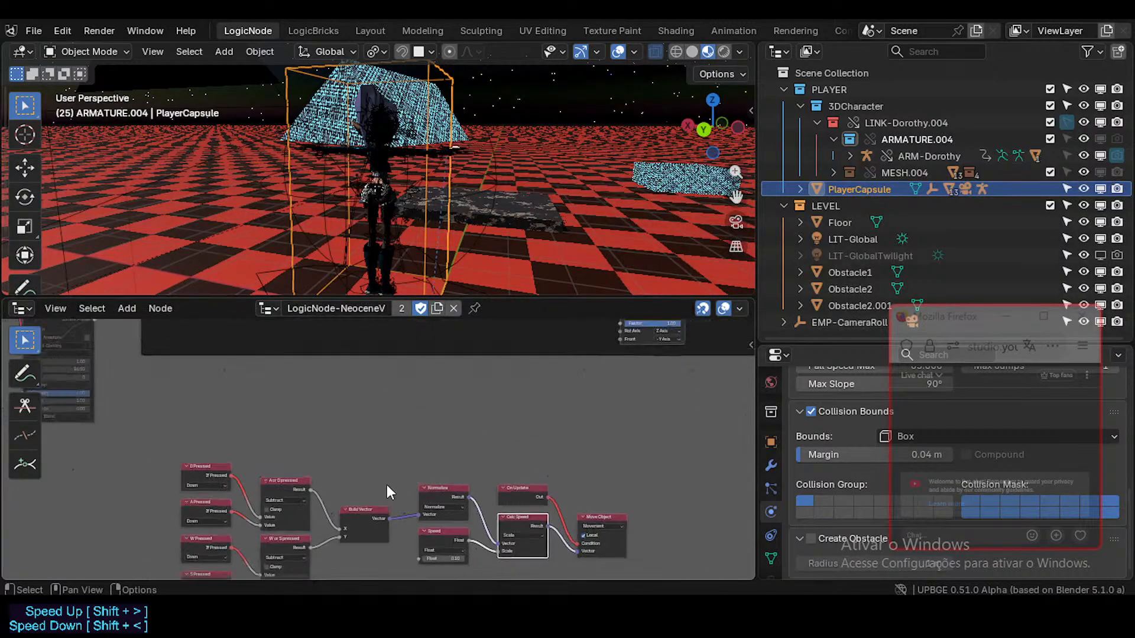
{"action": "middle_click_drag", "start_coordinate": [375, 458], "coordinate": [361, 500]}
{"action": "scroll", "coordinate": [368, 446], "scroll_direction": "up", "scroll_amount": 6}
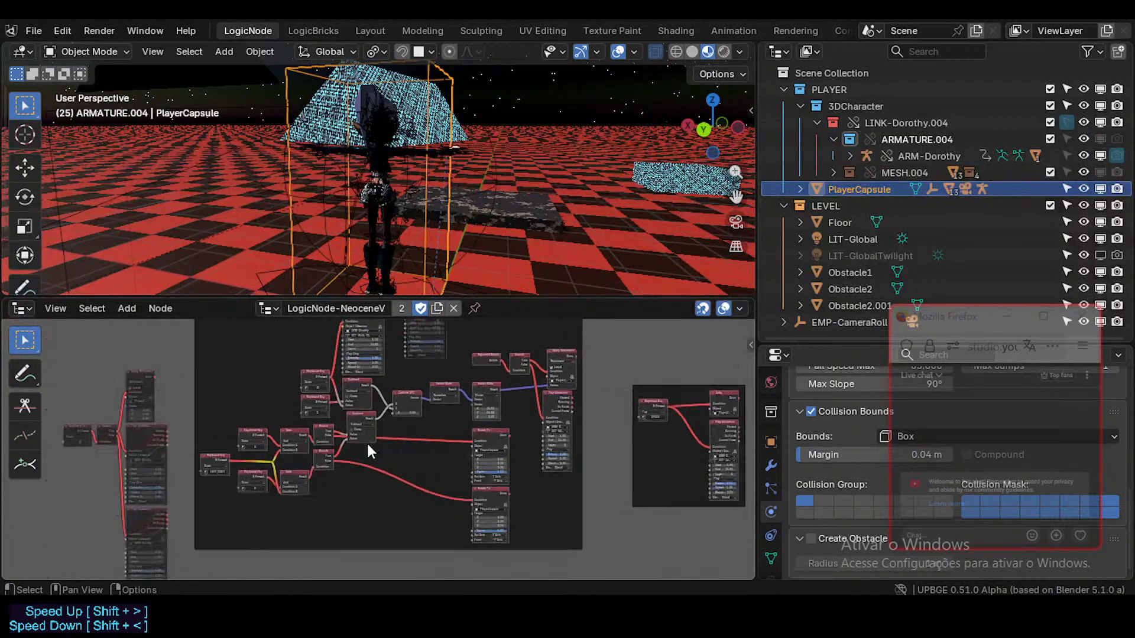
{"action": "scroll", "coordinate": [358, 477], "scroll_direction": "up", "scroll_amount": 3}
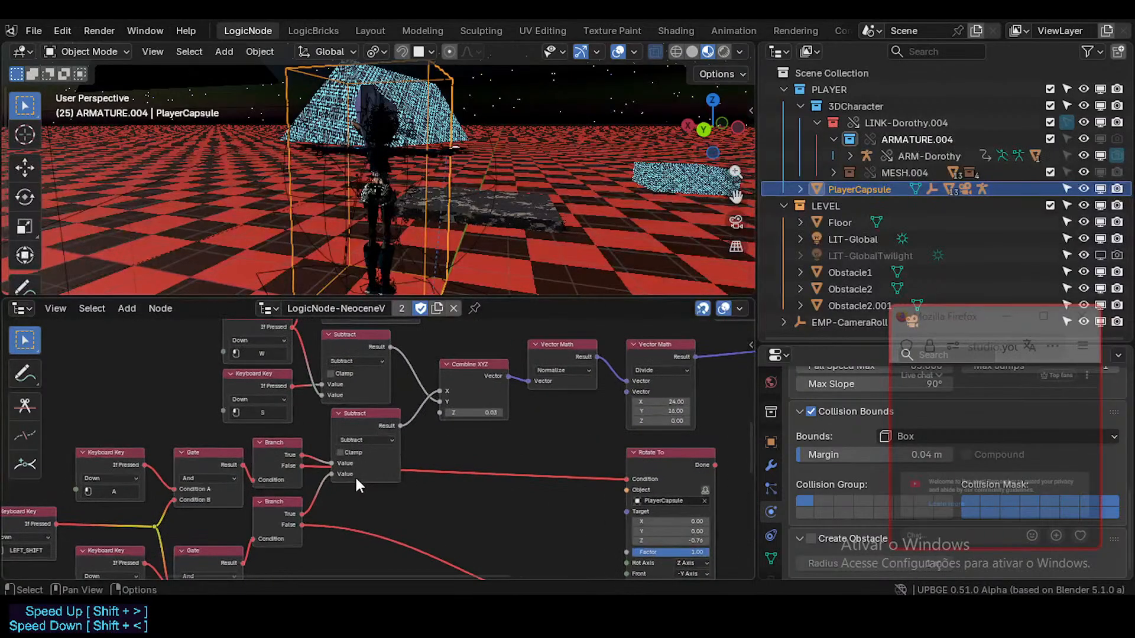
{"action": "scroll", "coordinate": [405, 454], "scroll_direction": "down", "scroll_amount": 1}
{"action": "middle_click_drag", "start_coordinate": [503, 445], "coordinate": [286, 500]}
{"action": "scroll", "coordinate": [444, 427], "scroll_direction": "up", "scroll_amount": 6}
{"action": "left_click_drag", "start_coordinate": [570, 394], "coordinate": [561, 400]}
{"action": "middle_click_drag", "start_coordinate": [207, 472], "coordinate": [422, 440]}
{"action": "scroll", "coordinate": [422, 443], "scroll_direction": "down", "scroll_amount": 11}
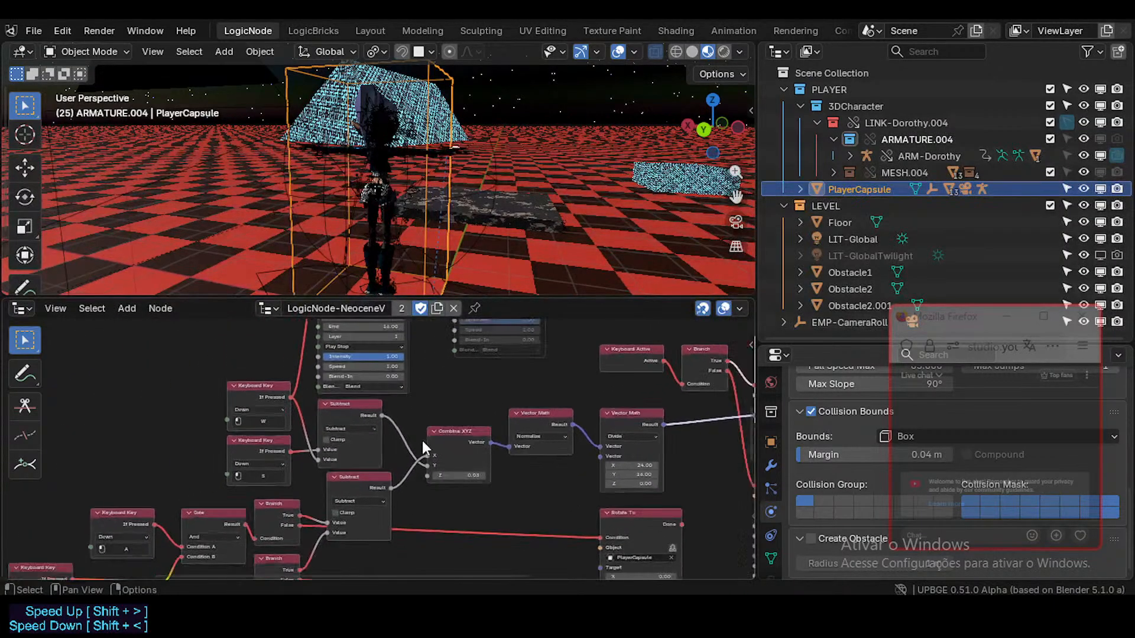
{"action": "middle_click_drag", "start_coordinate": [422, 485], "coordinate": [421, 446]}
{"action": "scroll", "coordinate": [420, 445], "scroll_direction": "down", "scroll_amount": 4}
- Select all the nodes in the large framed movement group
{"action": "left_click", "coordinate": [320, 500]}
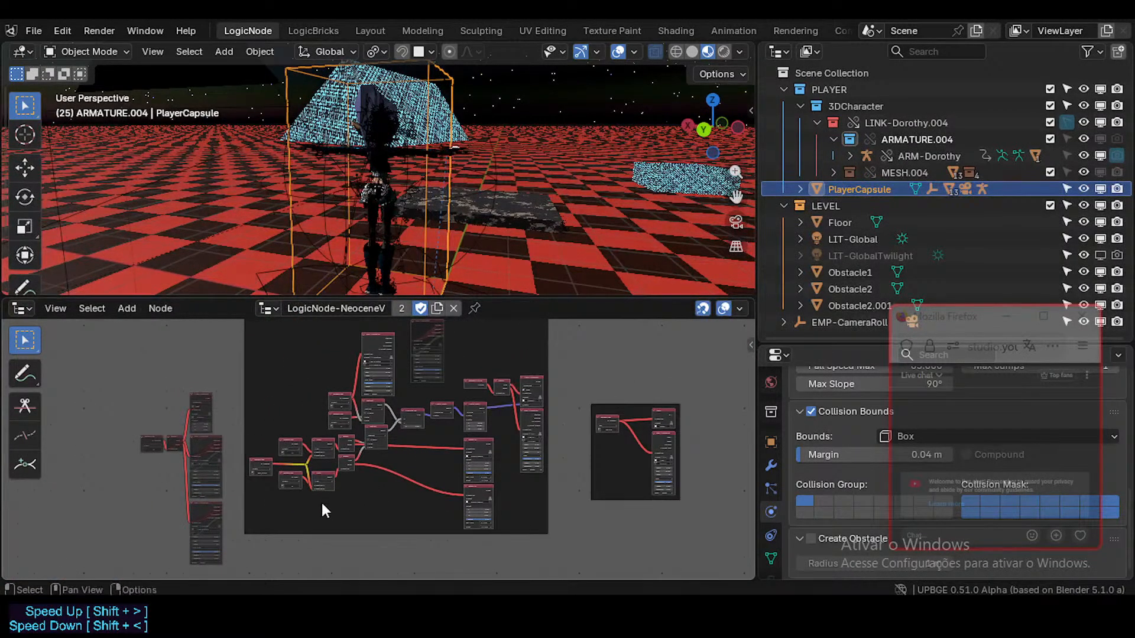
{"action": "middle_click_drag", "start_coordinate": [279, 518], "coordinate": [278, 537]}
{"action": "left_click_drag", "start_coordinate": [258, 540], "coordinate": [510, 386]}
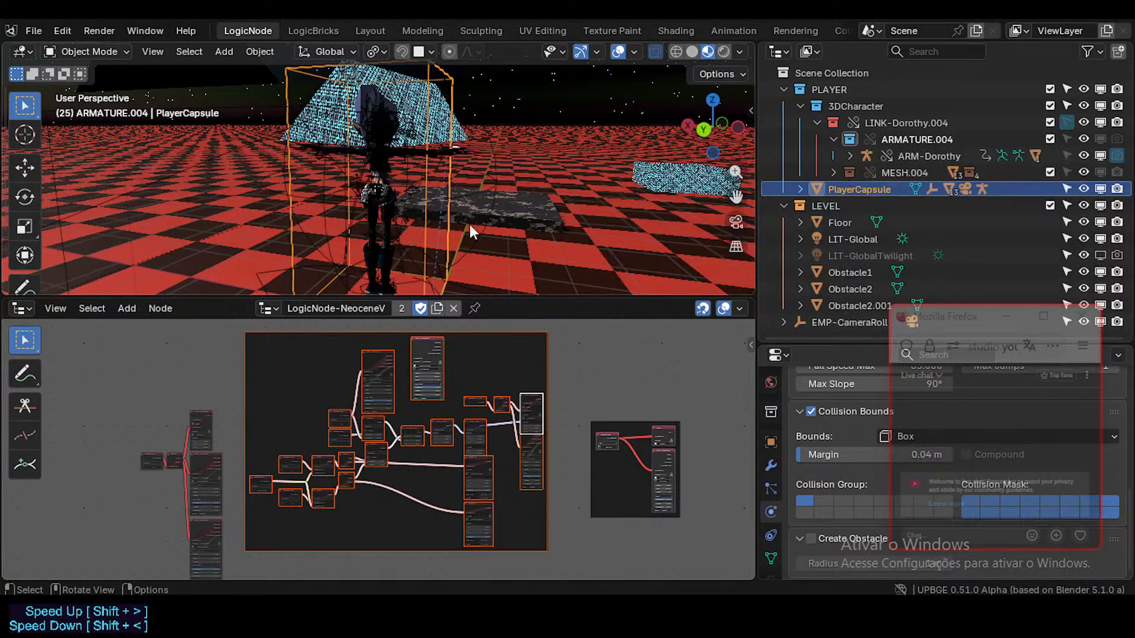
- Run the game and test moving the character forward and from side to side
{"action": "key", "text": "p"}
{"action": "key", "text": "a"}
{"action": "key", "text": "d"}
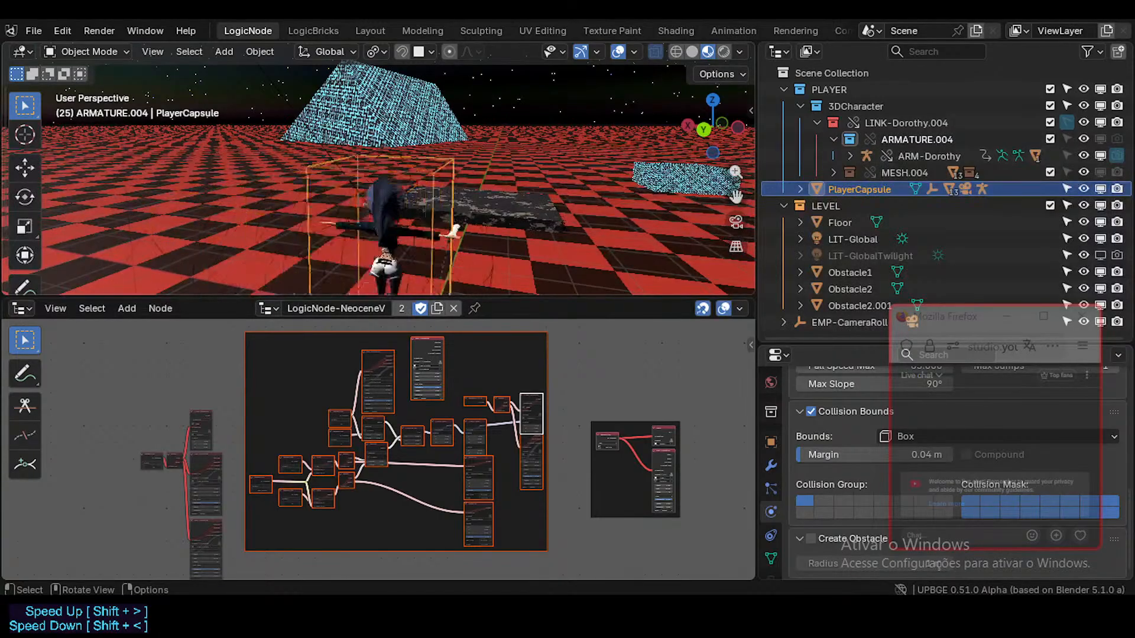
{"action": "key", "text": "w"}
{"action": "key", "text": "a"}
{"action": "key", "text": "d"}
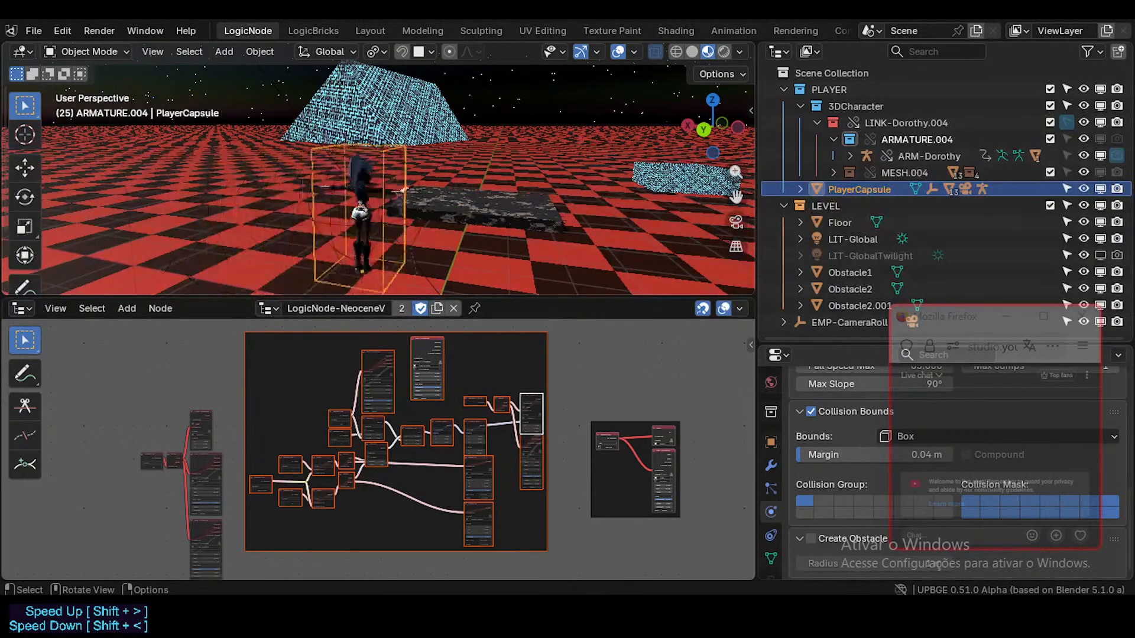
{"action": "key", "text": "a"}
{"action": "key", "text": "d"}
{"action": "key", "text": "a"}
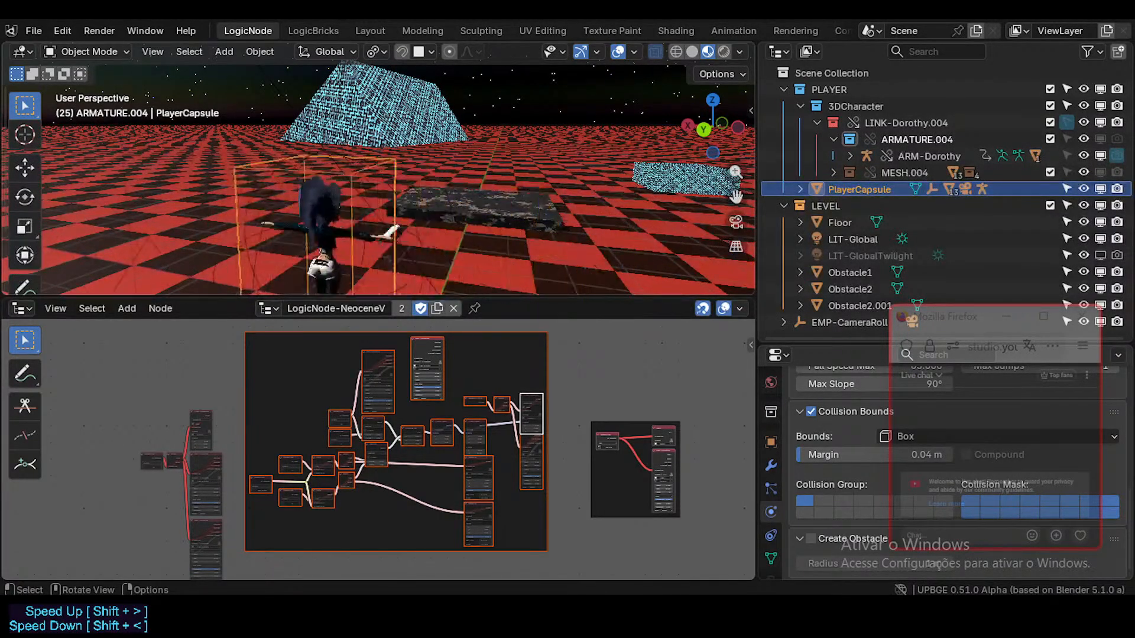
{"action": "key", "text": "d"}
{"action": "key", "text": "a"}
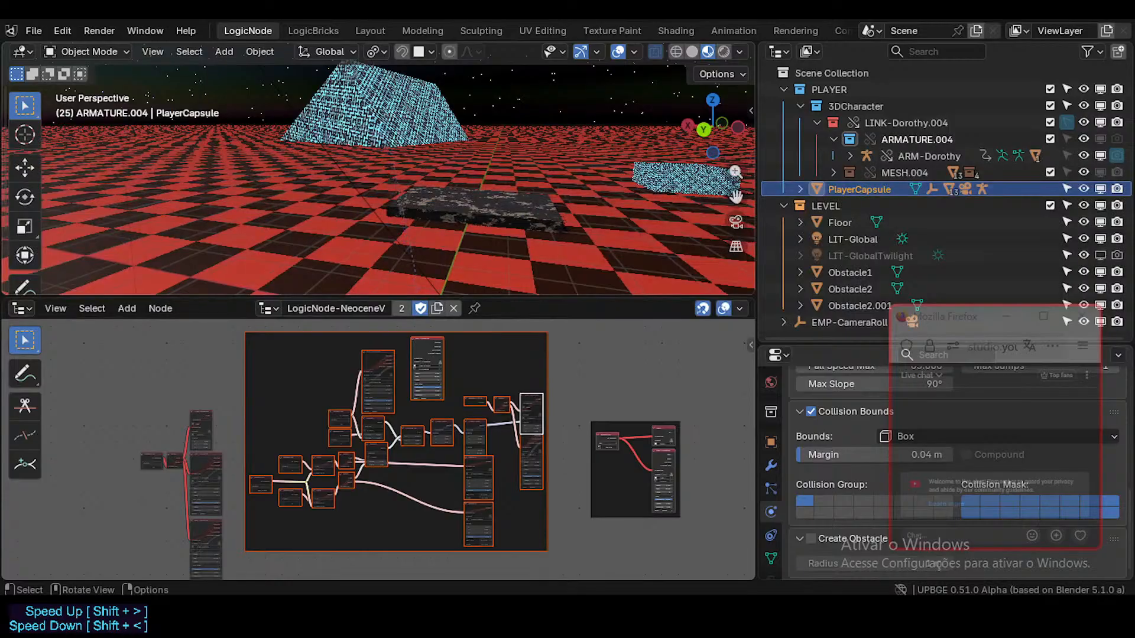
{"action": "key", "text": "d"}
{"action": "key", "text": "a"}
- Adjust the 3D viewpoint with walk navigation and run the game again
{"action": "key", "text": "ctrl+z"}
{"action": "key", "text": "ctrl+z"}
{"action": "key", "text": "ctrl+z"}
{"action": "key", "text": "shift+grave"}
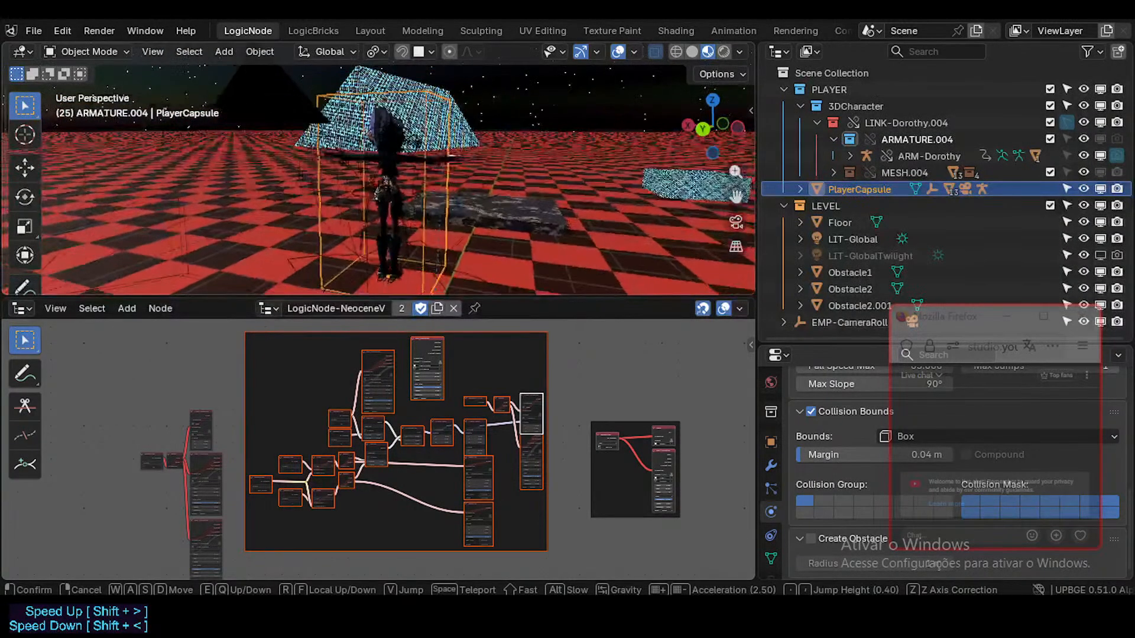
{"action": "key", "text": "d"}
{"action": "left_click", "coordinate": [378, 188]}
{"action": "key", "text": "p"}
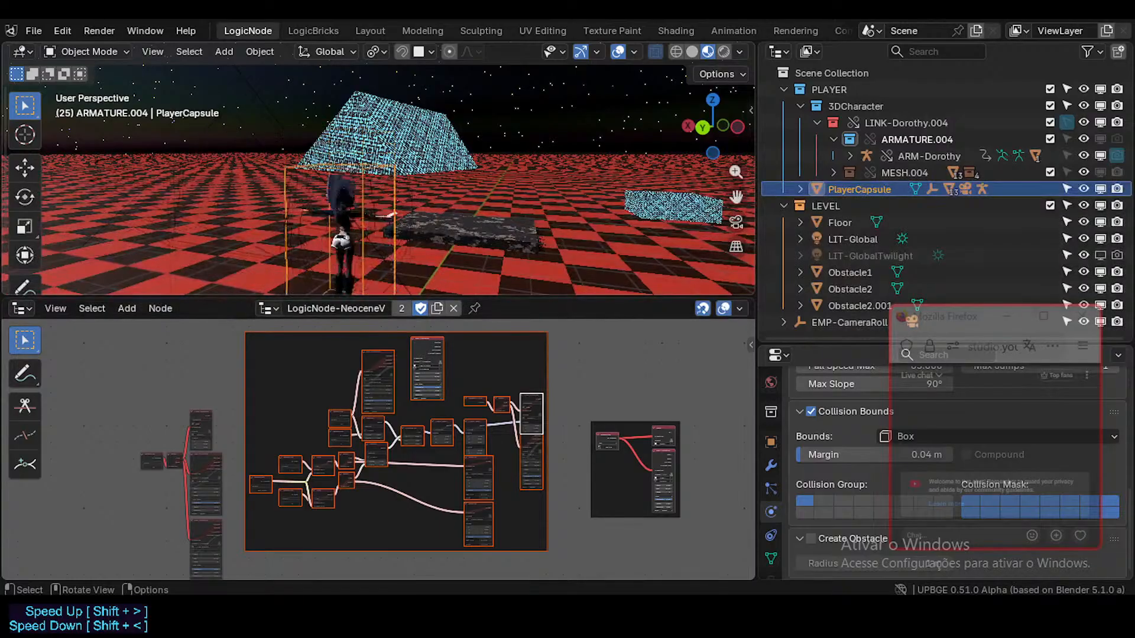
- Stop the game and show the scene from the camera's view, zoomed out to include the whole camera frame
{"action": "key", "text": "Escape"}
{"action": "key", "text": "KP_0"}
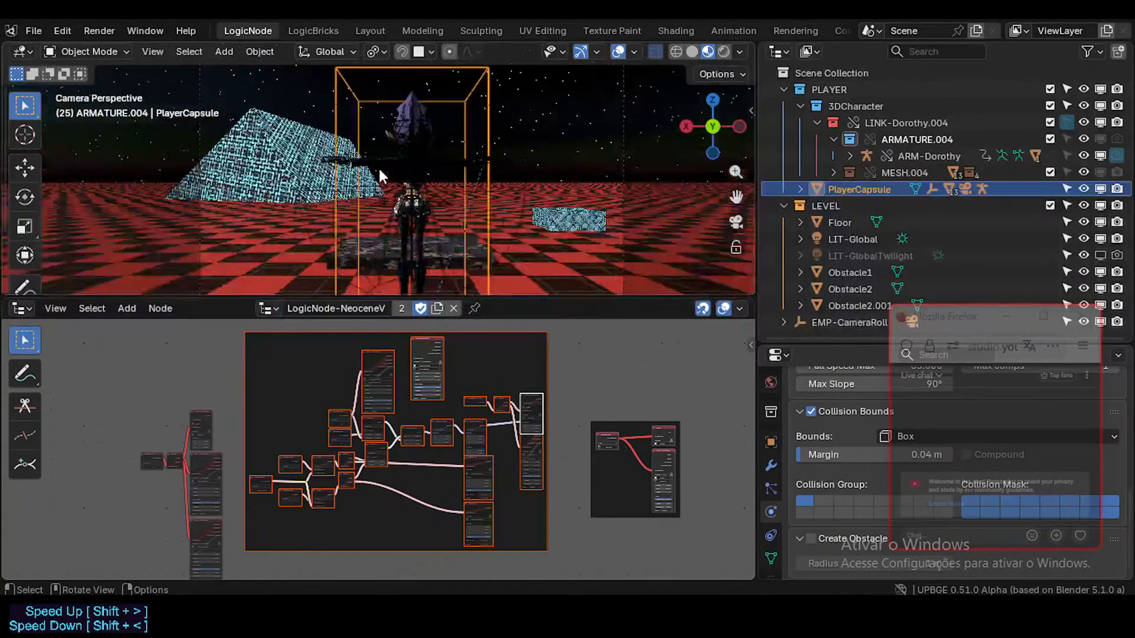
{"action": "scroll", "coordinate": [379, 167], "scroll_direction": "down", "scroll_amount": 2}
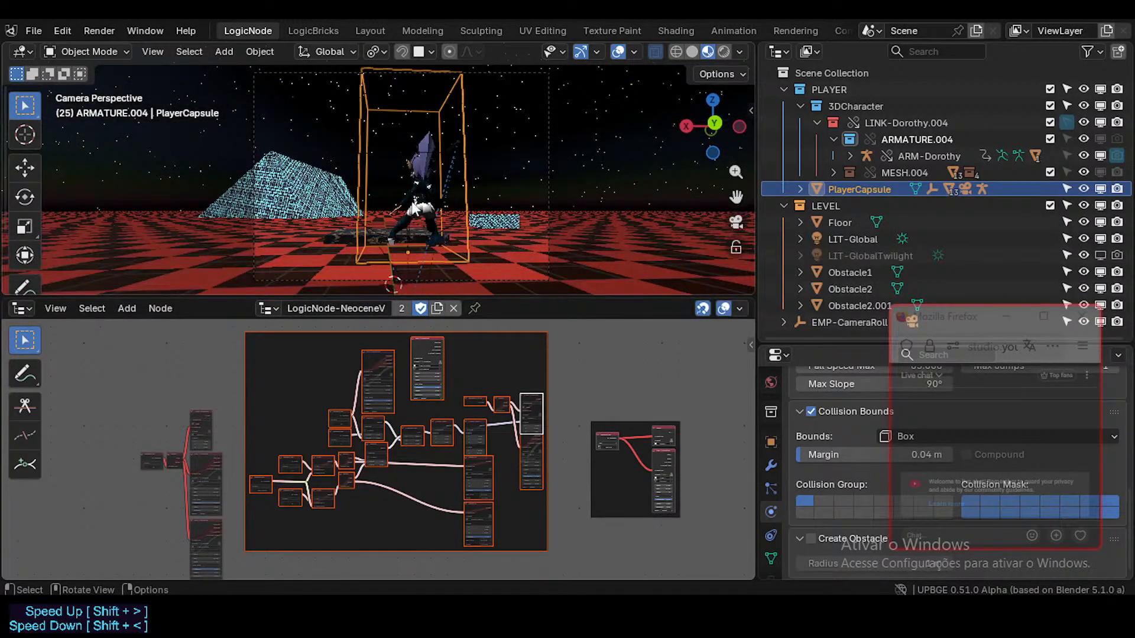
- Inspect the Mouse Look node's settings and its Body and Head target objects in the camera node group
{"action": "middle_click_drag", "start_coordinate": [394, 414], "coordinate": [430, 520]}
{"action": "scroll", "coordinate": [404, 452], "scroll_direction": "up", "scroll_amount": 7}
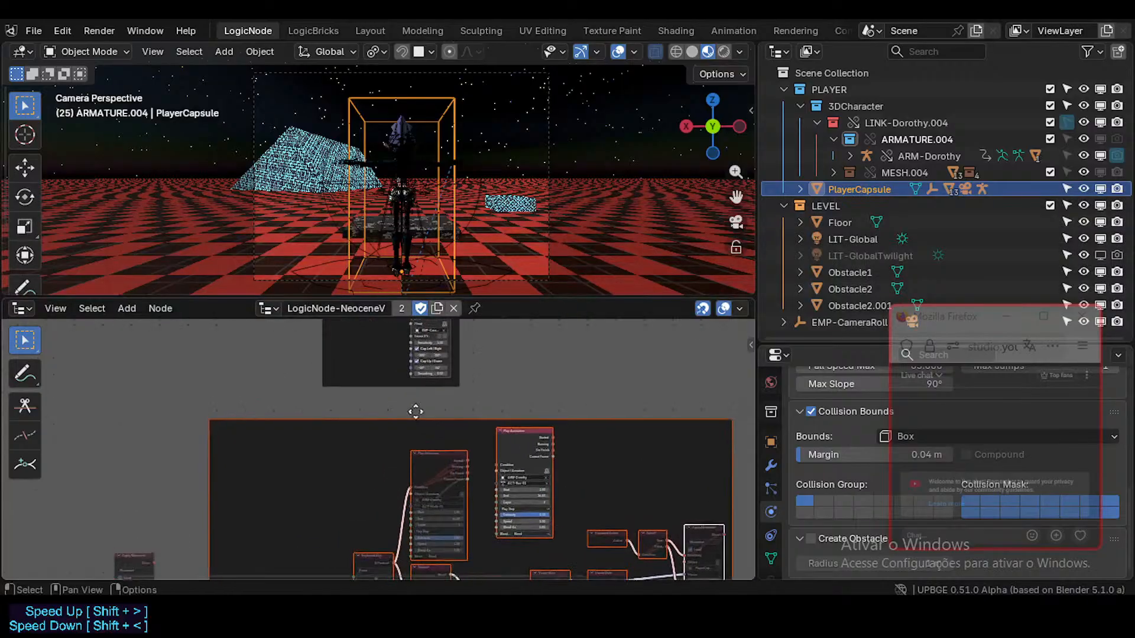
{"action": "middle_click_drag", "start_coordinate": [416, 410], "coordinate": [406, 534]}
{"action": "scroll", "coordinate": [430, 439], "scroll_direction": "up", "scroll_amount": 7}
{"action": "scroll", "coordinate": [451, 418], "scroll_direction": "up", "scroll_amount": 1}
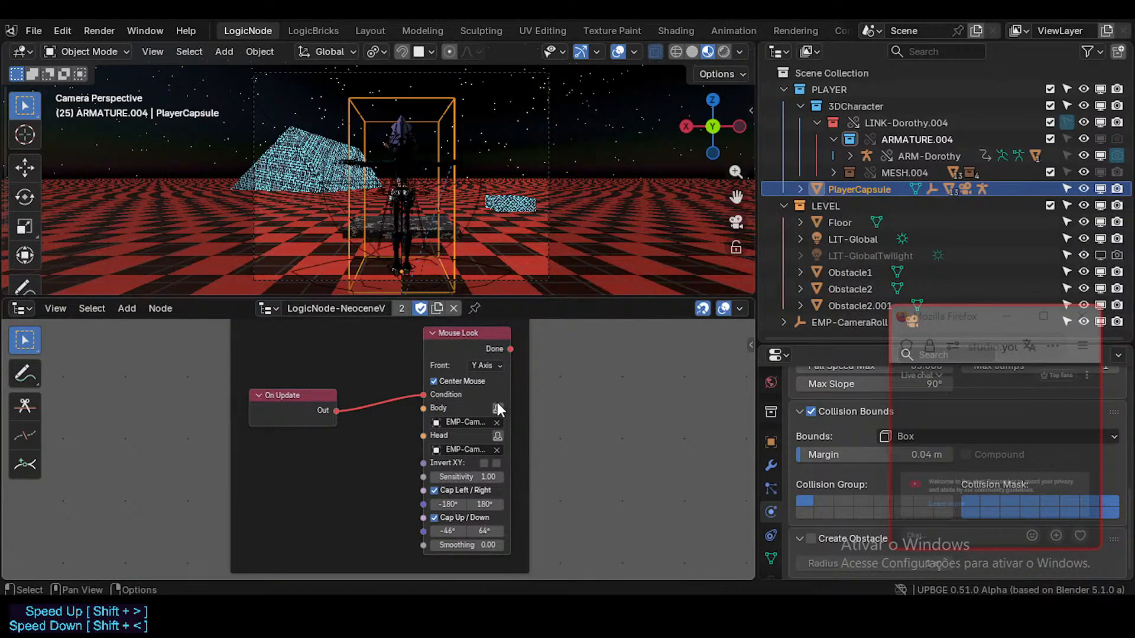
{"action": "left_click", "coordinate": [467, 422]}
- Disable the Local option on the 4-Key Template's Move Object node
{"action": "scroll", "coordinate": [467, 461], "scroll_direction": "down", "scroll_amount": 5}
{"action": "middle_click_drag", "start_coordinate": [477, 438], "coordinate": [499, 484]}
{"action": "scroll", "coordinate": [473, 466], "scroll_direction": "up", "scroll_amount": 3}
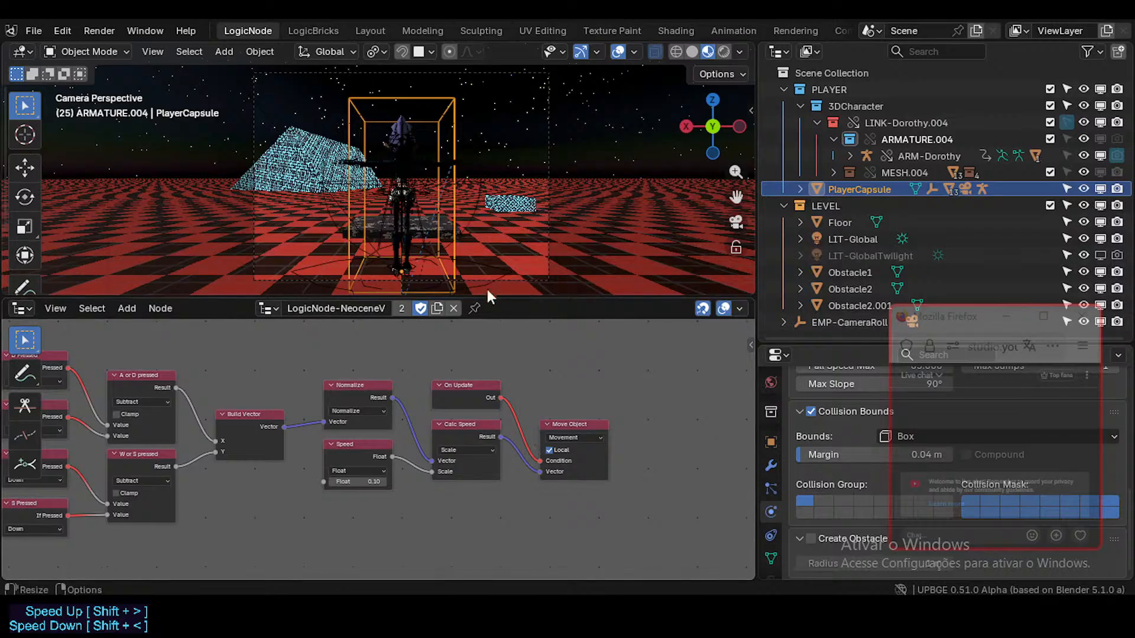
{"action": "scroll", "coordinate": [485, 428], "scroll_direction": "down", "scroll_amount": 2}
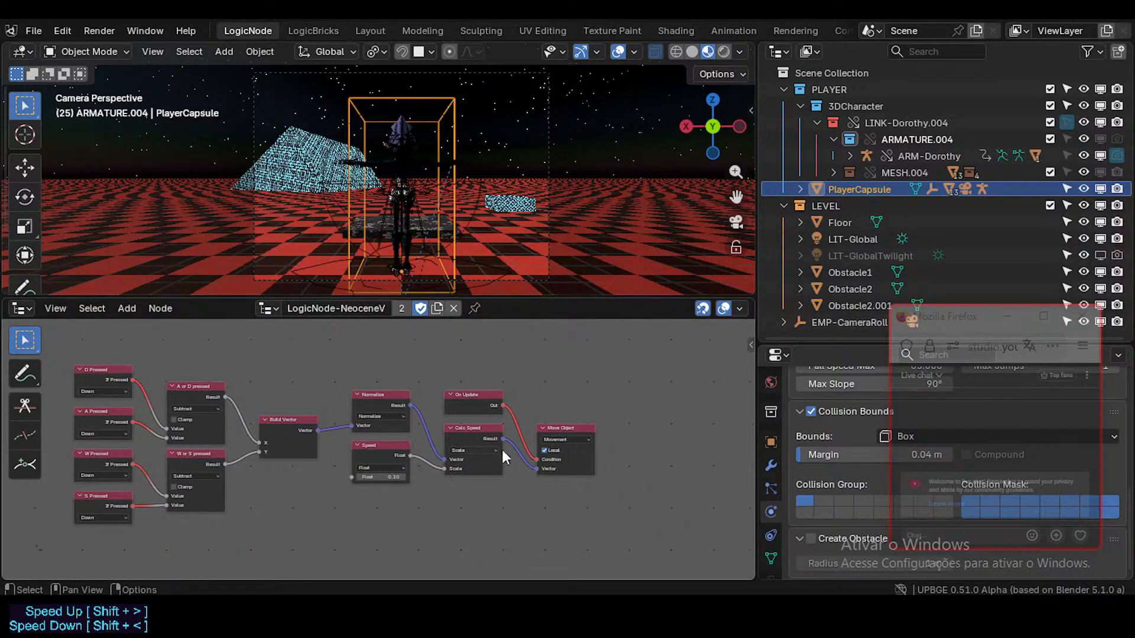
{"action": "key", "text": "Home"}
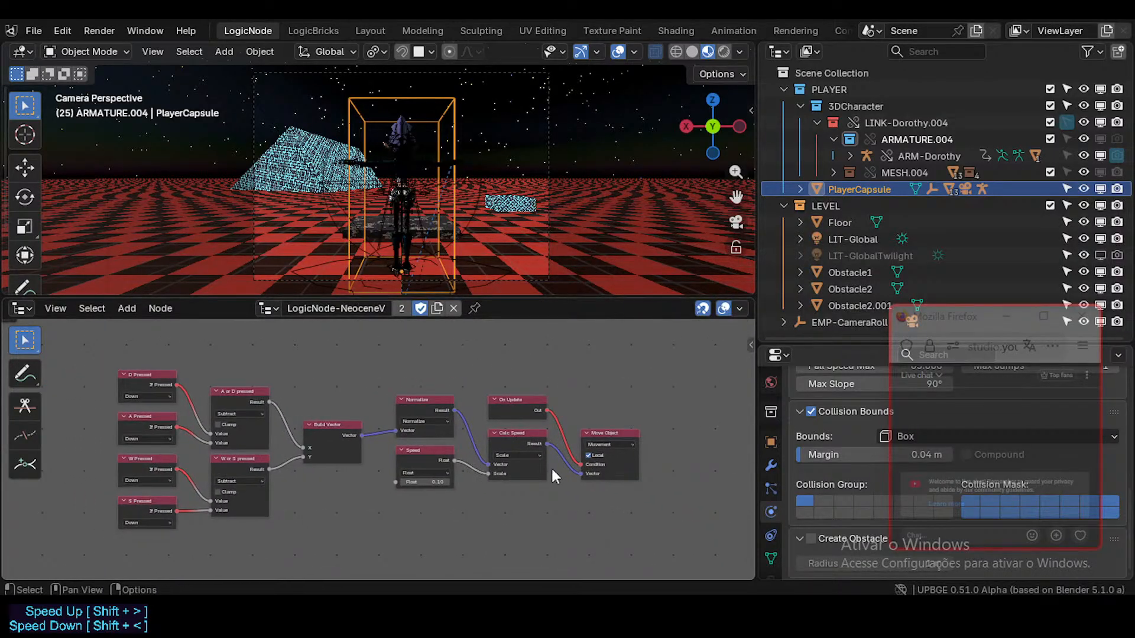
{"action": "left_click", "coordinate": [588, 455]}
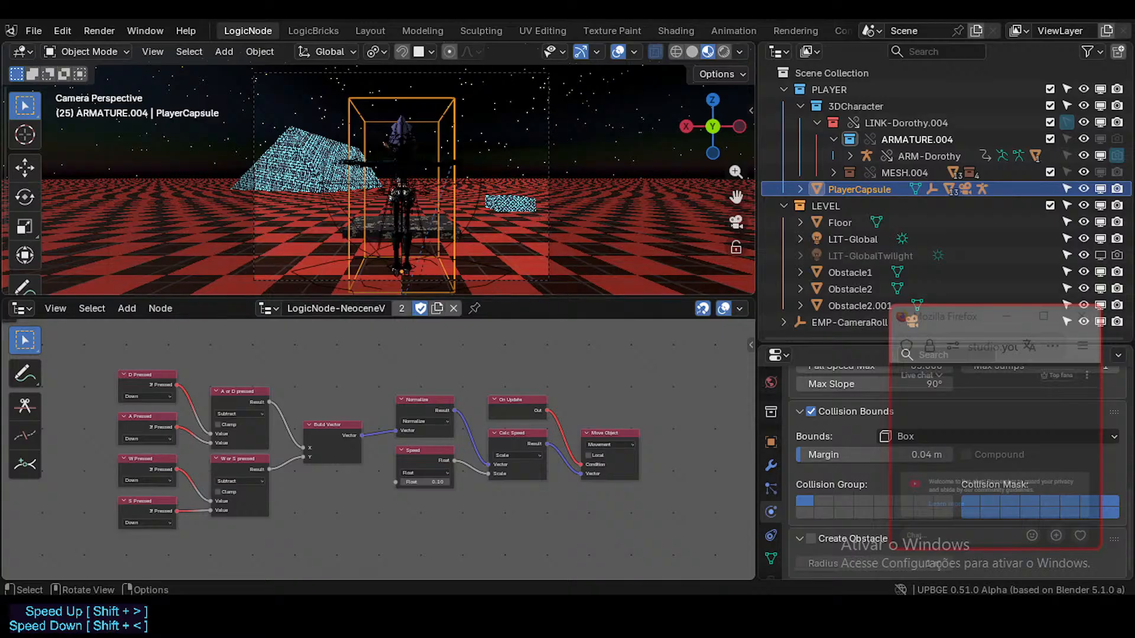
- Run the game and walk the character in all four directions to test the template's movement with Local disabled, ending the run
{"action": "key", "text": "p"}
{"action": "key", "text": "a"}
{"action": "key", "text": "d"}
{"action": "key", "text": "s"}
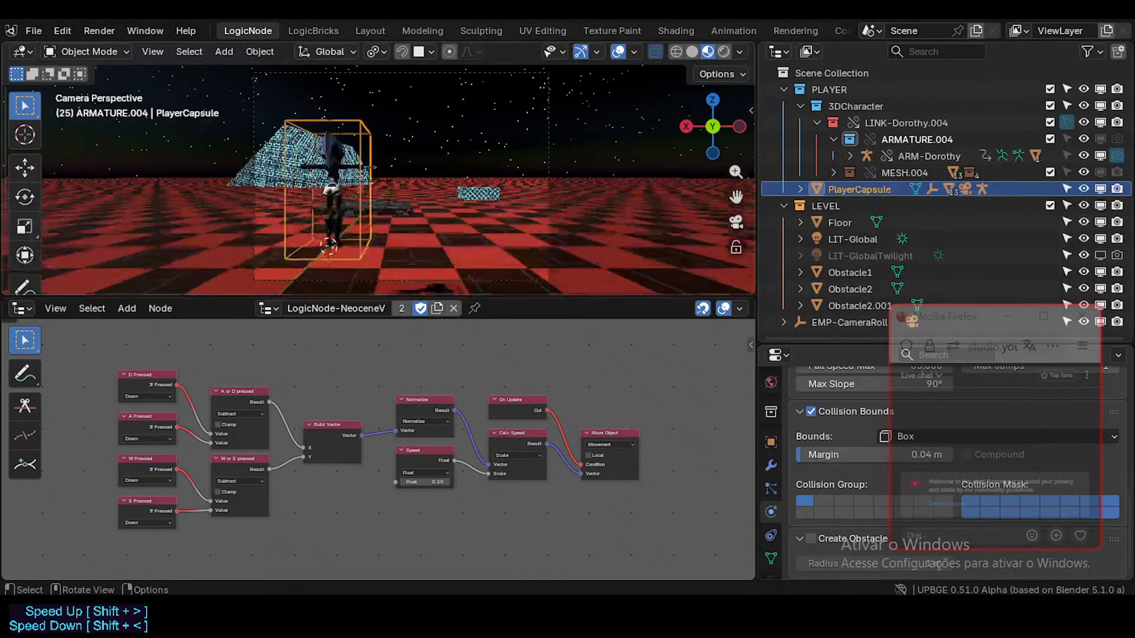
{"action": "key", "text": "w"}
{"action": "key", "text": "s"}
{"action": "key", "text": "d"}
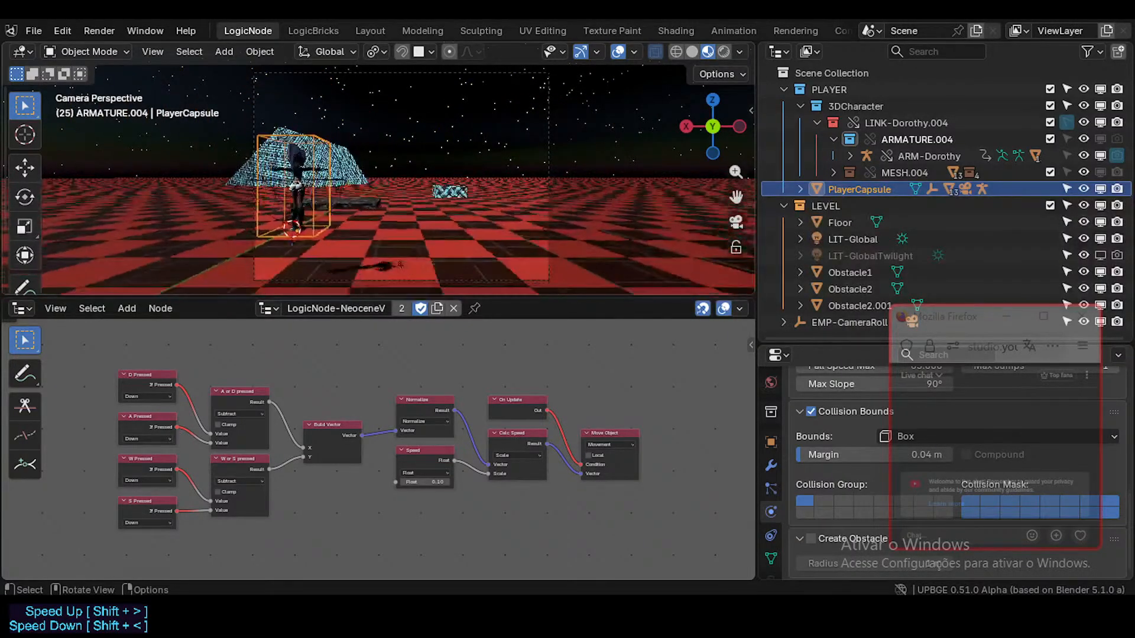
{"action": "key", "text": "s"}
{"action": "key", "text": "a"}
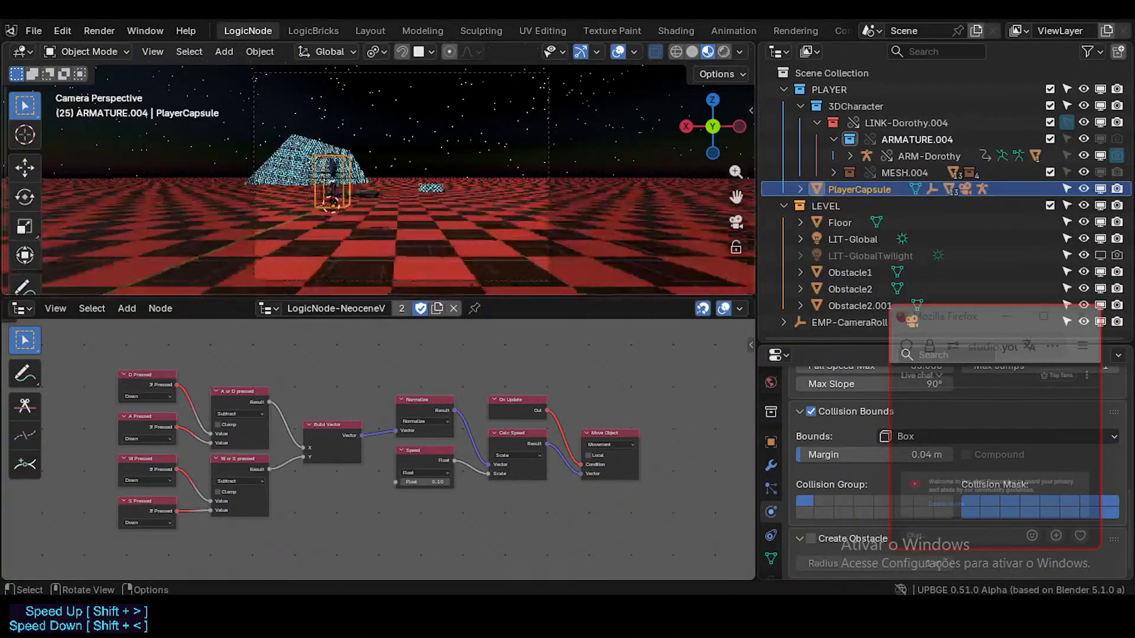
{"action": "key", "text": "d"}
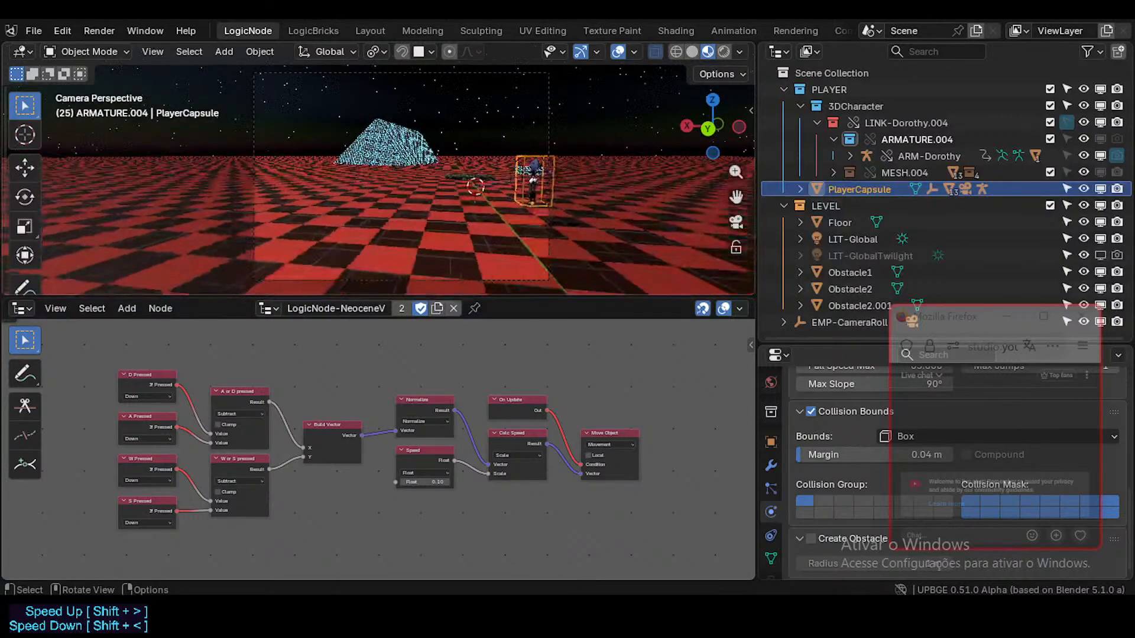
{"action": "key", "text": "Escape"}
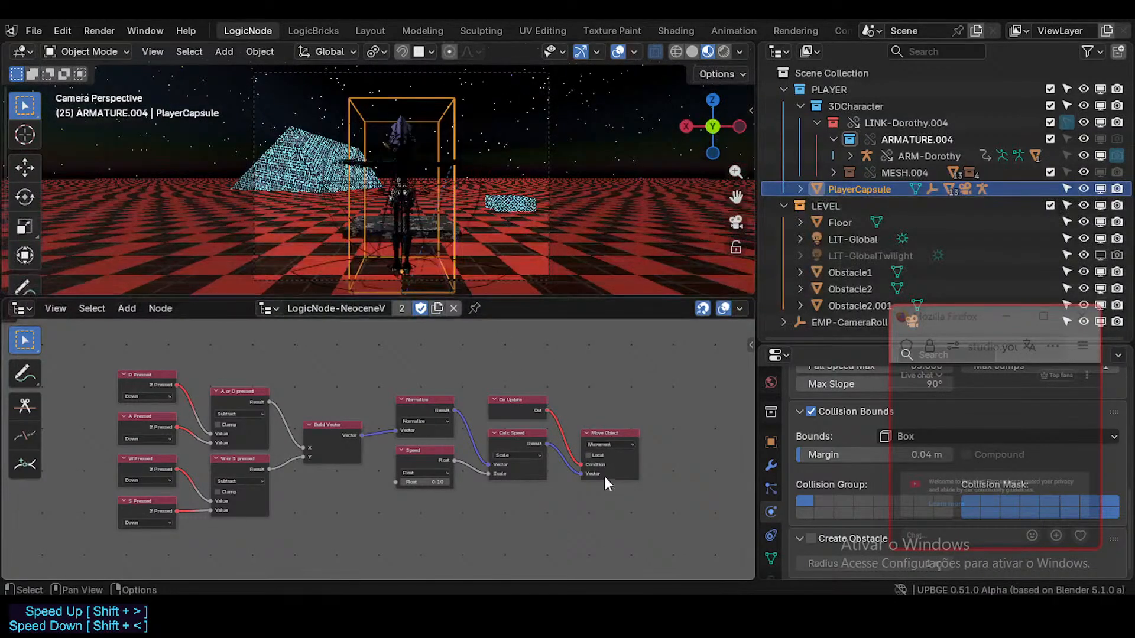
- Re-enable the Local option on the 4-Key Template's Move Object node
{"action": "middle_click_drag", "start_coordinate": [388, 428], "coordinate": [413, 435]}
{"action": "scroll", "coordinate": [325, 436], "scroll_direction": "up", "scroll_amount": 3}
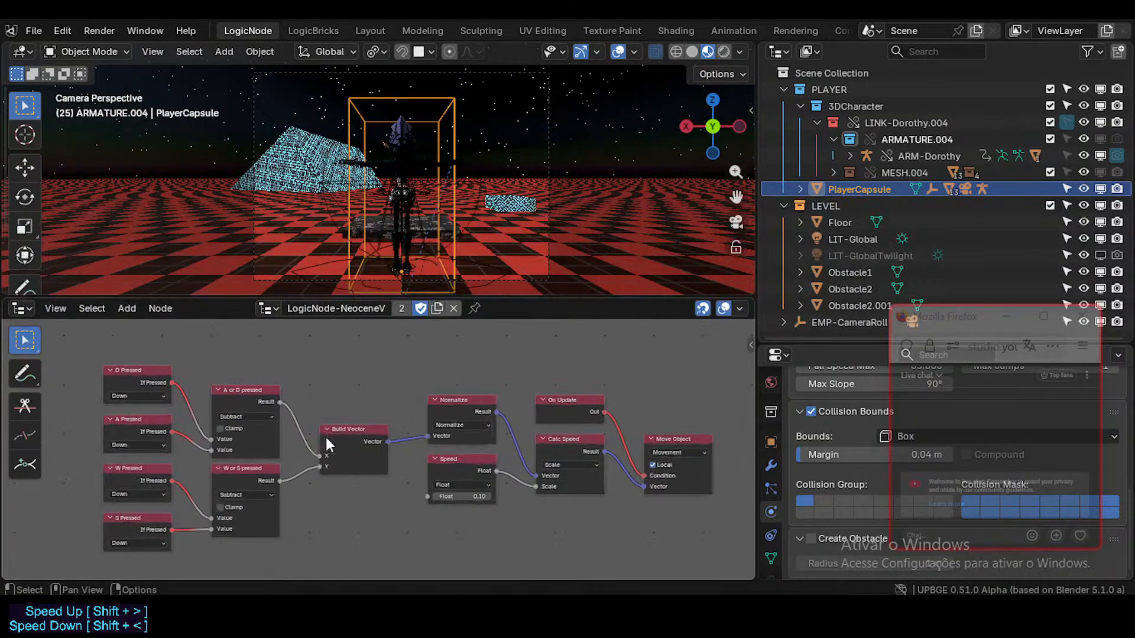
{"action": "middle_click_drag", "start_coordinate": [600, 440], "coordinate": [540, 577]}
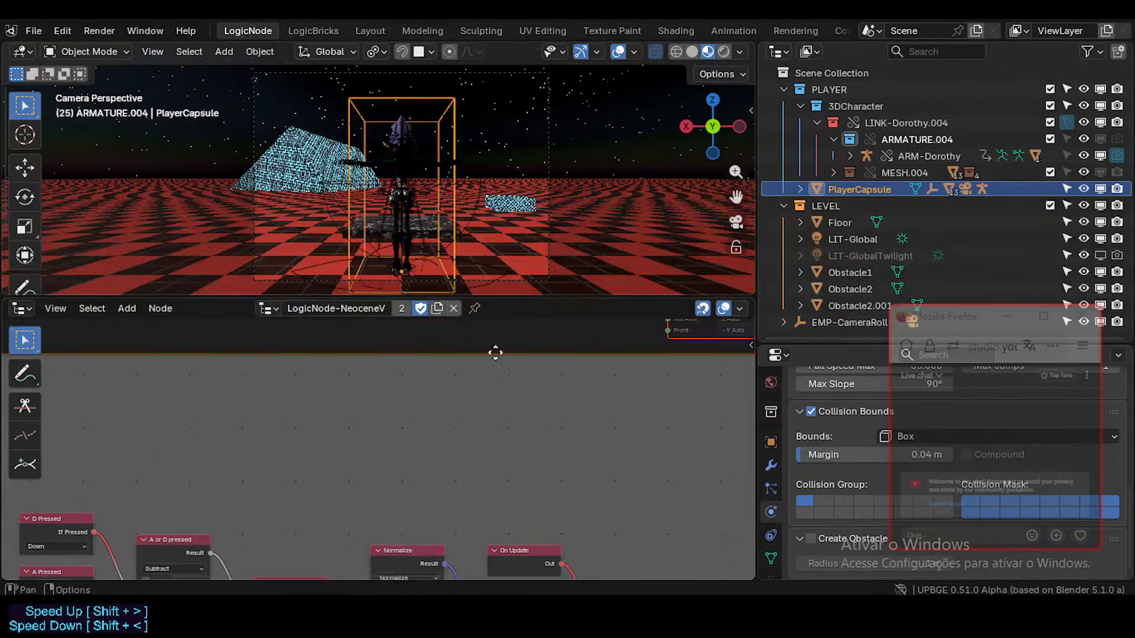
- Move the Apply Movement node in the existing movement frame up so it sits clear of the Play Animation node below it
{"action": "scroll", "coordinate": [494, 353], "scroll_direction": "down", "scroll_amount": 3}
{"action": "middle_click_drag", "start_coordinate": [497, 438], "coordinate": [336, 573]}
{"action": "middle_click_drag", "start_coordinate": [348, 331], "coordinate": [289, 418]}
{"action": "middle_click_drag", "start_coordinate": [502, 387], "coordinate": [442, 513]}
{"action": "middle_click_drag", "start_coordinate": [484, 409], "coordinate": [456, 461]}
{"action": "scroll", "coordinate": [455, 381], "scroll_direction": "up", "scroll_amount": 1}
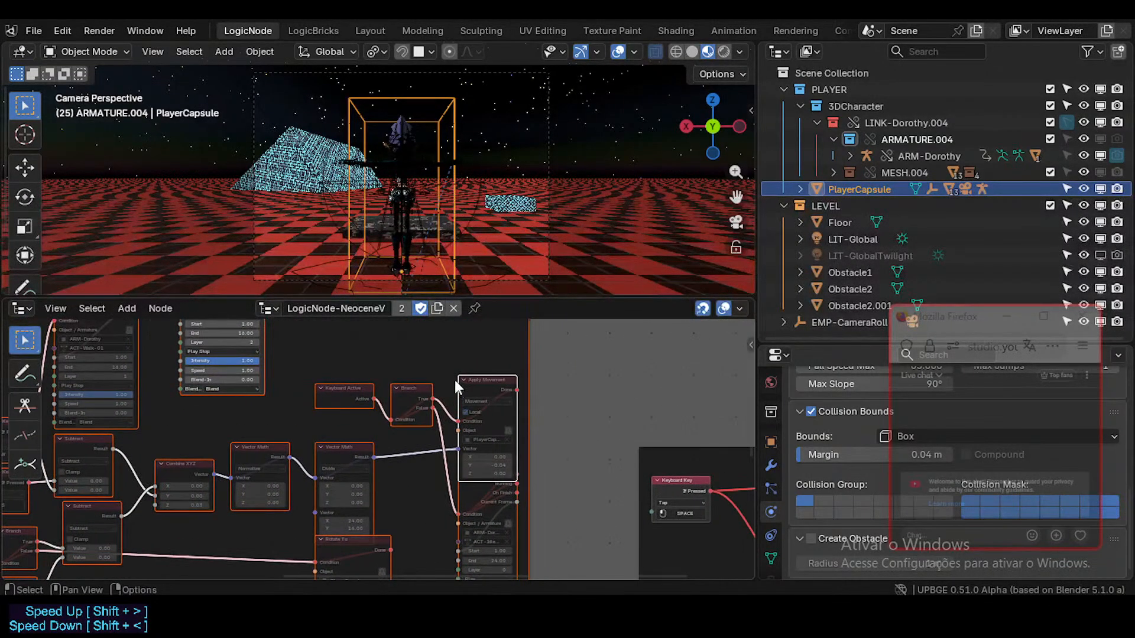
{"action": "left_click", "coordinate": [333, 376]}
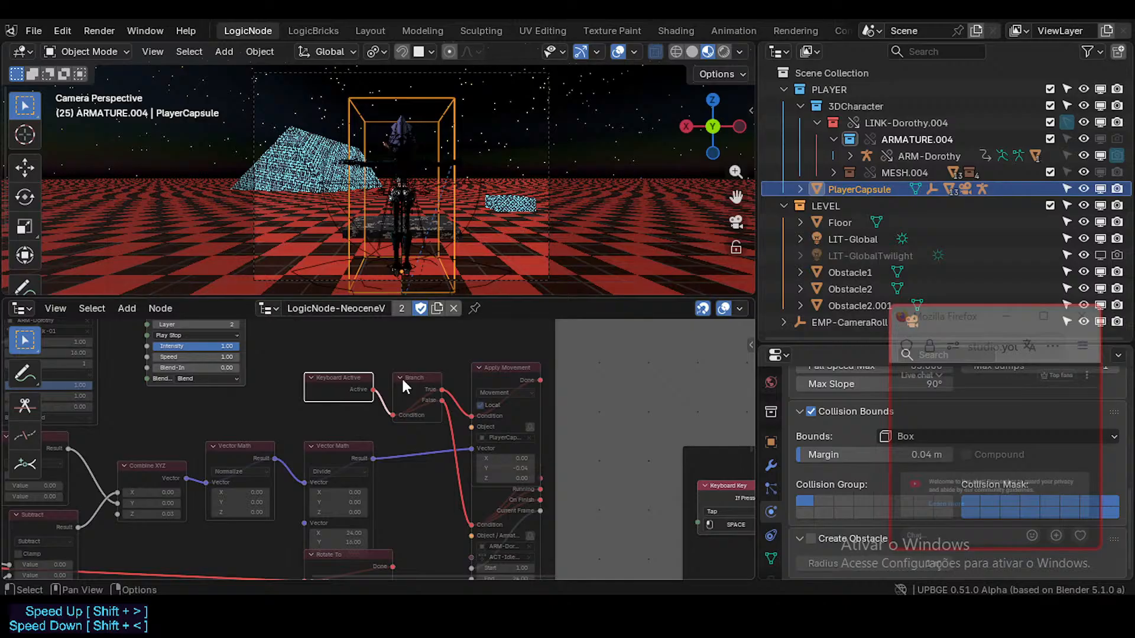
{"action": "left_click", "coordinate": [494, 366]}
{"action": "key", "text": "g"}
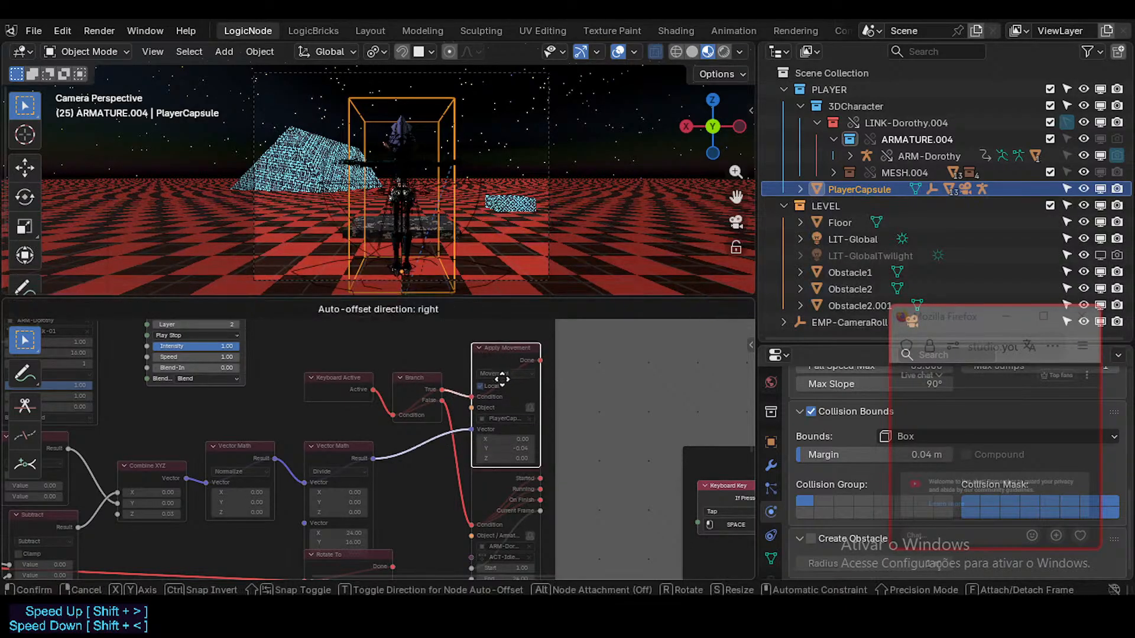
{"action": "left_click", "coordinate": [497, 385]}
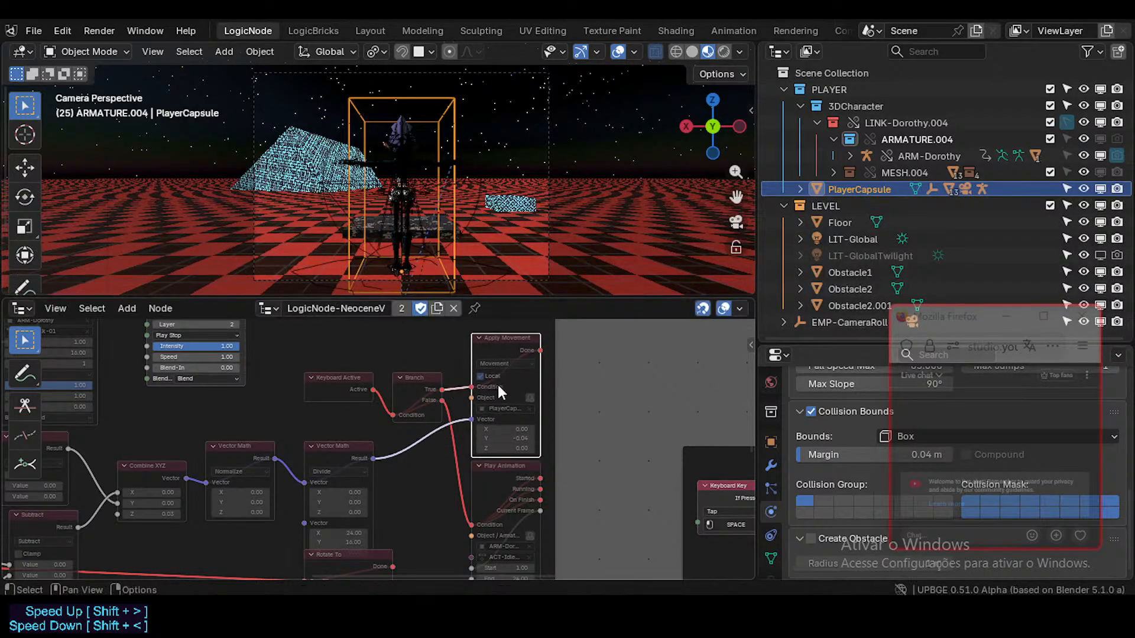
- Shift the Branch node up and to the left and the Keyboard Active node to the left beside Apply Movement
{"action": "left_click", "coordinate": [414, 378]}
{"action": "key", "text": "g"}
{"action": "left_click", "coordinate": [414, 368]}
{"action": "left_click", "coordinate": [350, 378]}
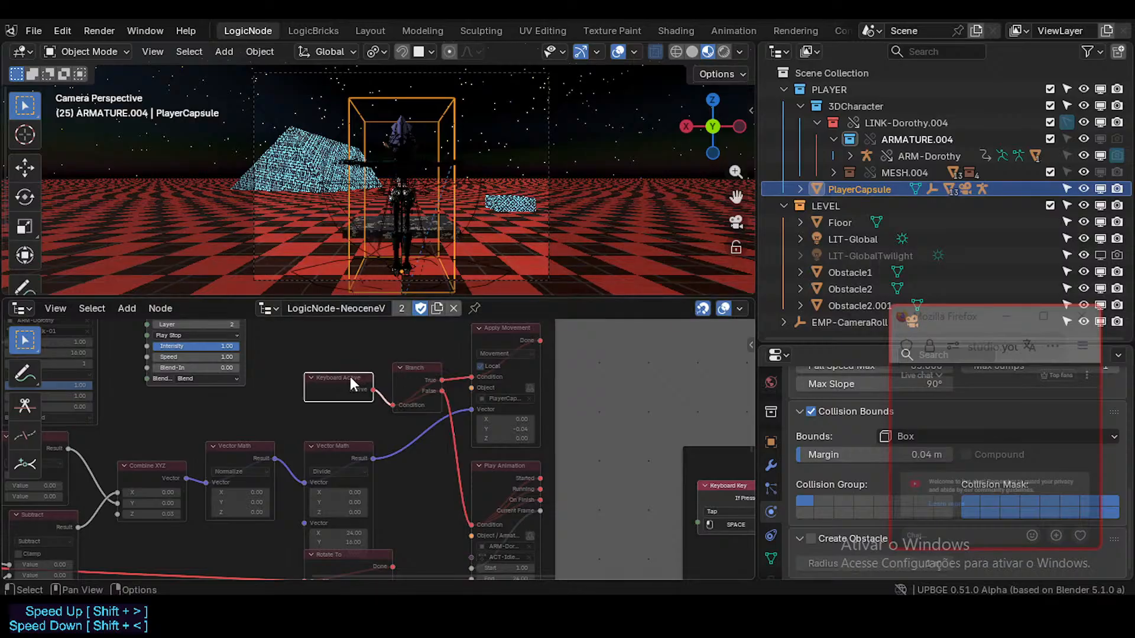
{"action": "key", "text": "g"}
{"action": "left_click", "coordinate": [341, 377]}
{"action": "left_click_drag", "start_coordinate": [418, 363], "coordinate": [412, 360]}
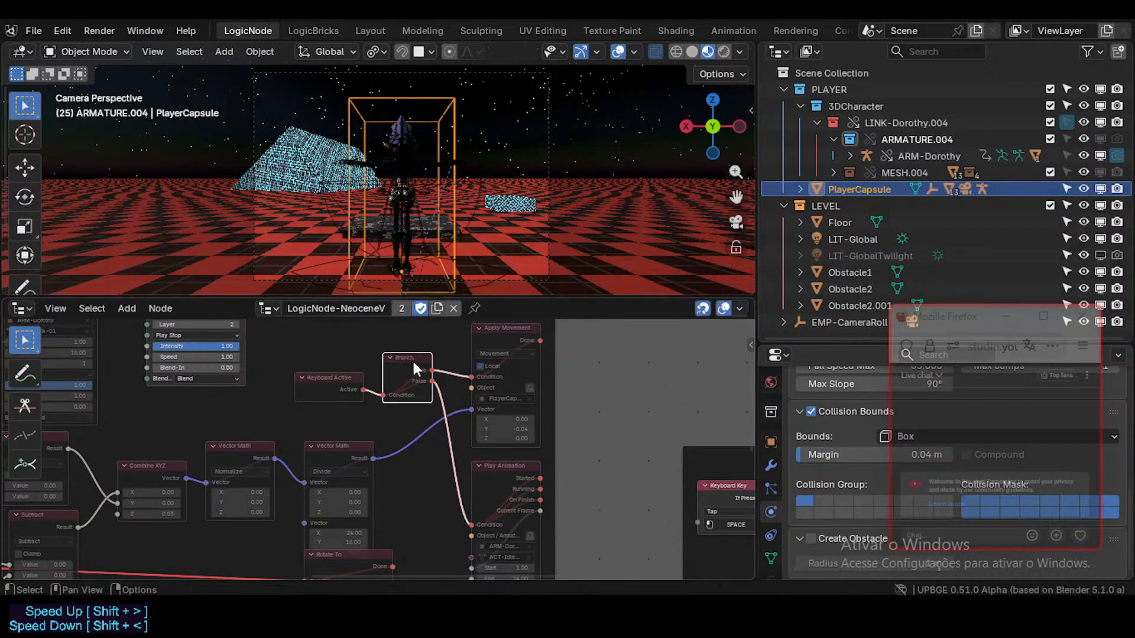
- Delete all the 4-Key Template nodes below the existing movement frame
{"action": "middle_click_drag", "start_coordinate": [363, 431], "coordinate": [373, 407]}
{"action": "scroll", "coordinate": [372, 407], "scroll_direction": "down", "scroll_amount": 3}
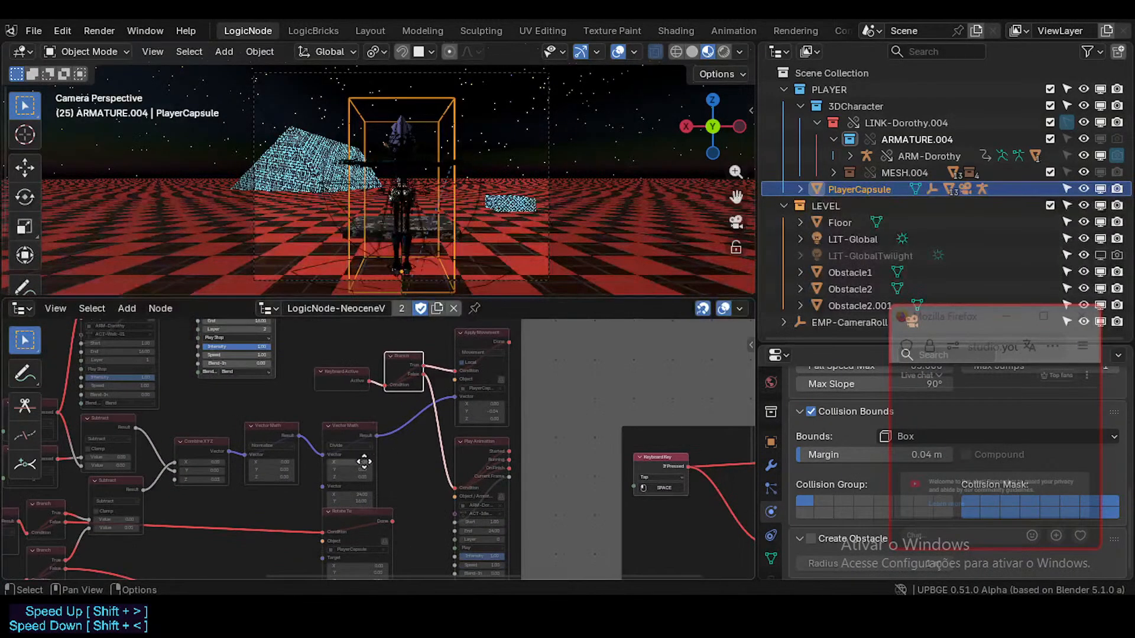
{"action": "middle_click_drag", "start_coordinate": [362, 461], "coordinate": [435, 405]}
{"action": "scroll", "coordinate": [427, 408], "scroll_direction": "down", "scroll_amount": 4}
{"action": "middle_click_drag", "start_coordinate": [353, 490], "coordinate": [508, 536]}
{"action": "scroll", "coordinate": [423, 425], "scroll_direction": "down", "scroll_amount": 5}
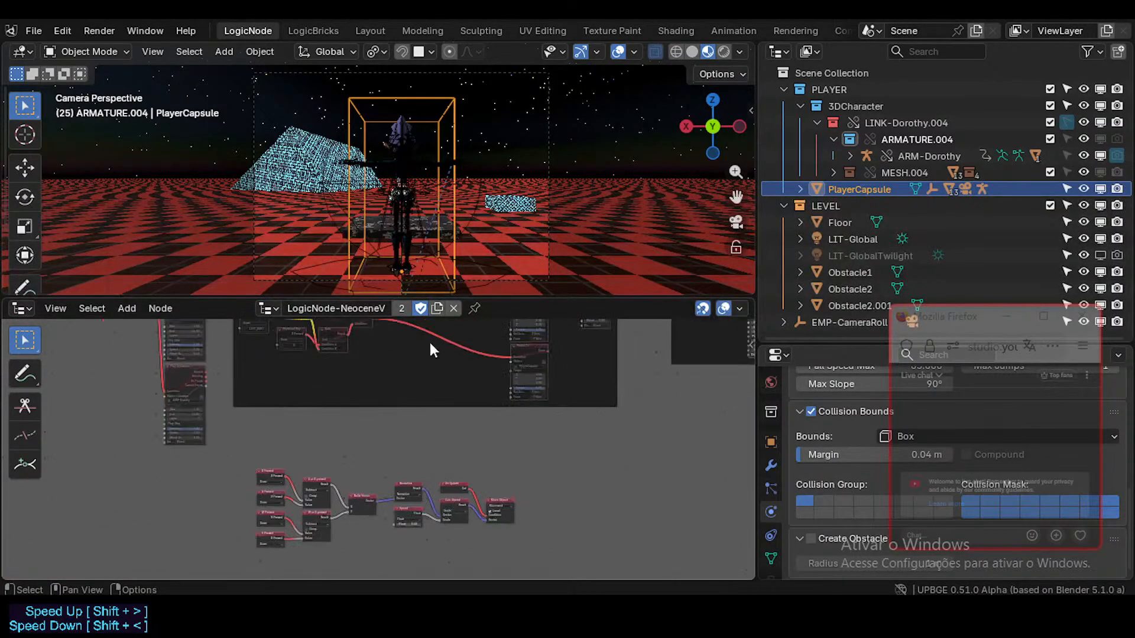
{"action": "middle_click_drag", "start_coordinate": [430, 342], "coordinate": [428, 372]}
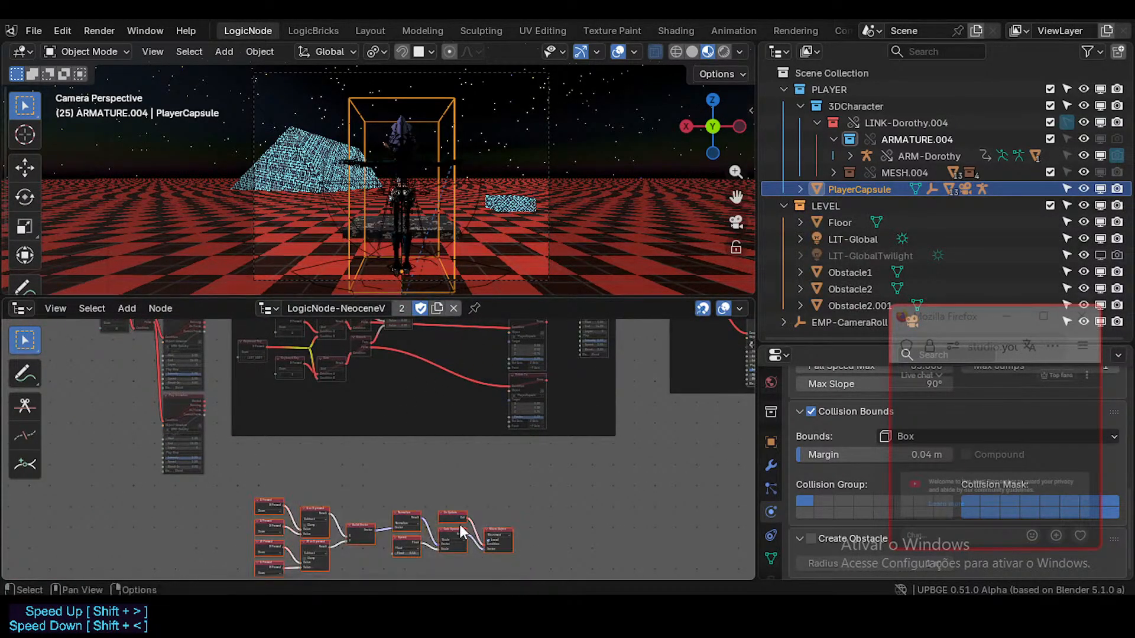
{"action": "scroll", "coordinate": [501, 478], "scroll_direction": "up", "scroll_amount": 2}
{"action": "key", "text": "x"}
- Select the whole existing movement frame with its nodes and toggle their mute state to reactivate the movement logic
{"action": "middle_click_drag", "start_coordinate": [464, 381], "coordinate": [404, 501]}
{"action": "scroll", "coordinate": [434, 462], "scroll_direction": "down", "scroll_amount": 6}
{"action": "left_click_drag", "start_coordinate": [248, 537], "coordinate": [531, 335]}
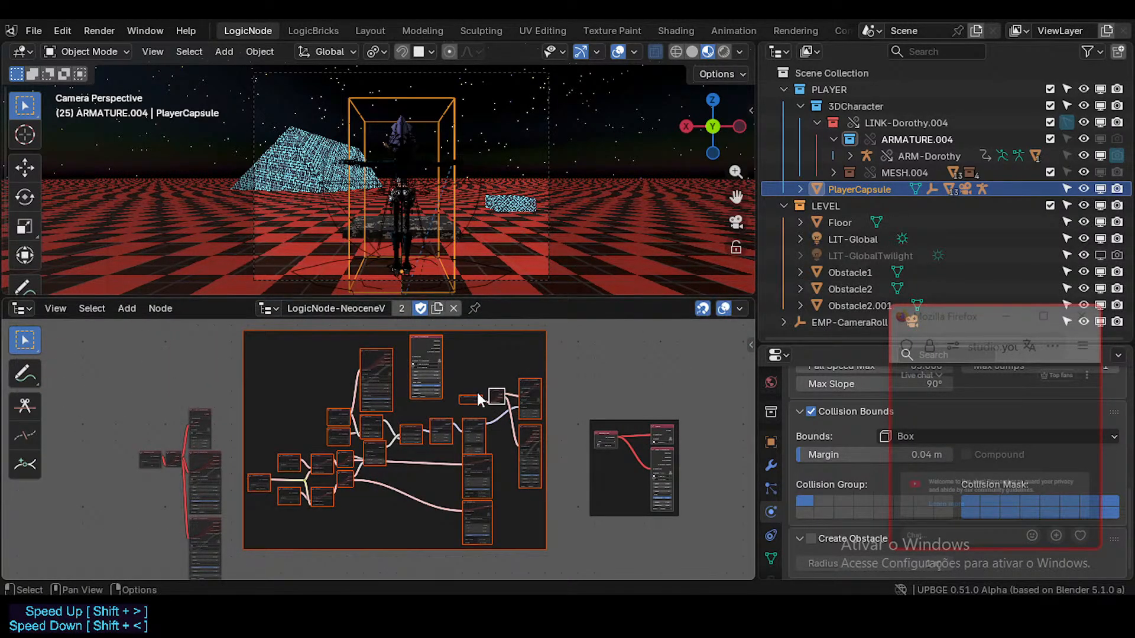
{"action": "key", "text": "m"}
- Run the game from the 3D viewport and walk the character forward with the existing movement logic
{"action": "scroll", "coordinate": [427, 402], "scroll_direction": "up", "scroll_amount": 2}
{"action": "middle_click_drag", "start_coordinate": [434, 321], "coordinate": [437, 413]}
{"action": "left_click", "coordinate": [517, 236]}
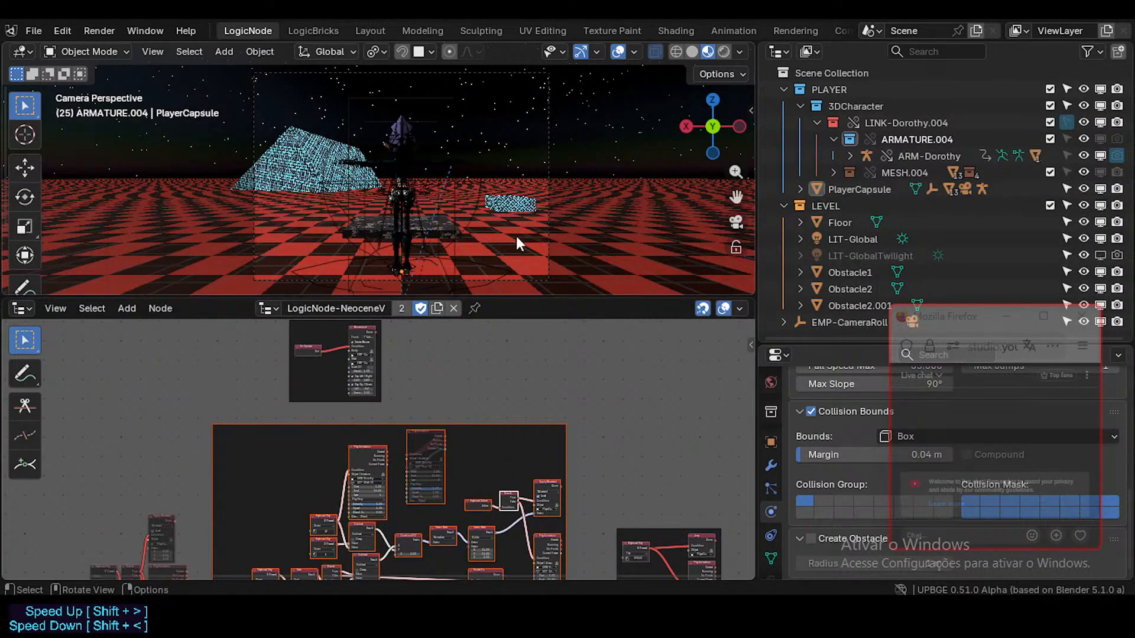
{"action": "key", "text": "w"}
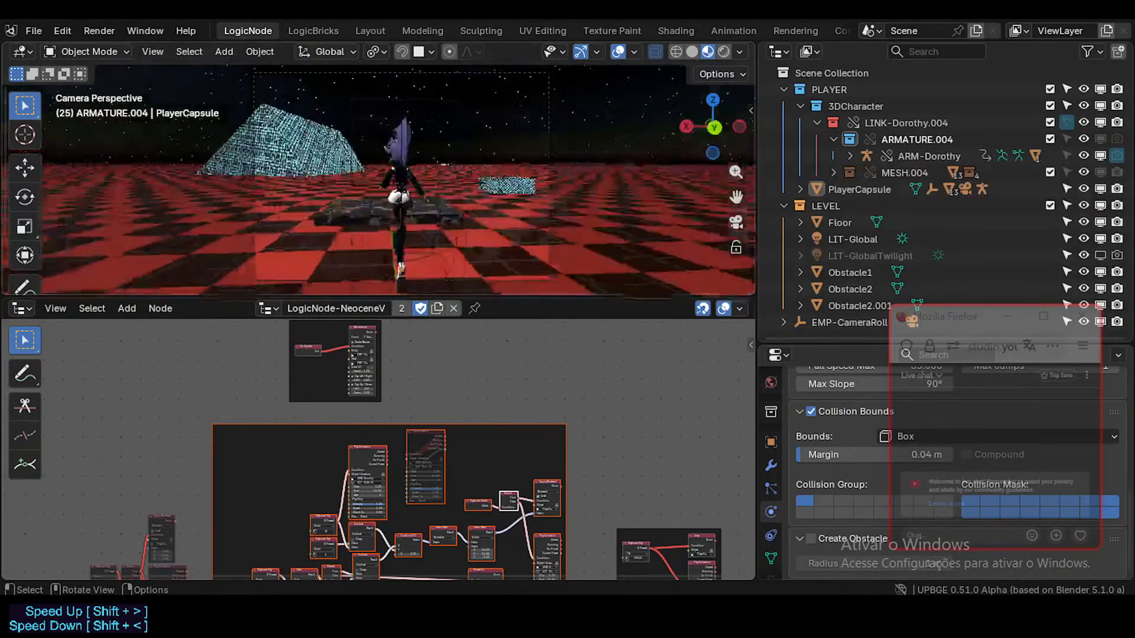
- Examine how the LEFT_SHIFT, A and D Keyboard Key nodes feed the And gates and Branch nodes
{"action": "scroll", "coordinate": [335, 509], "scroll_direction": "up", "scroll_amount": 5}
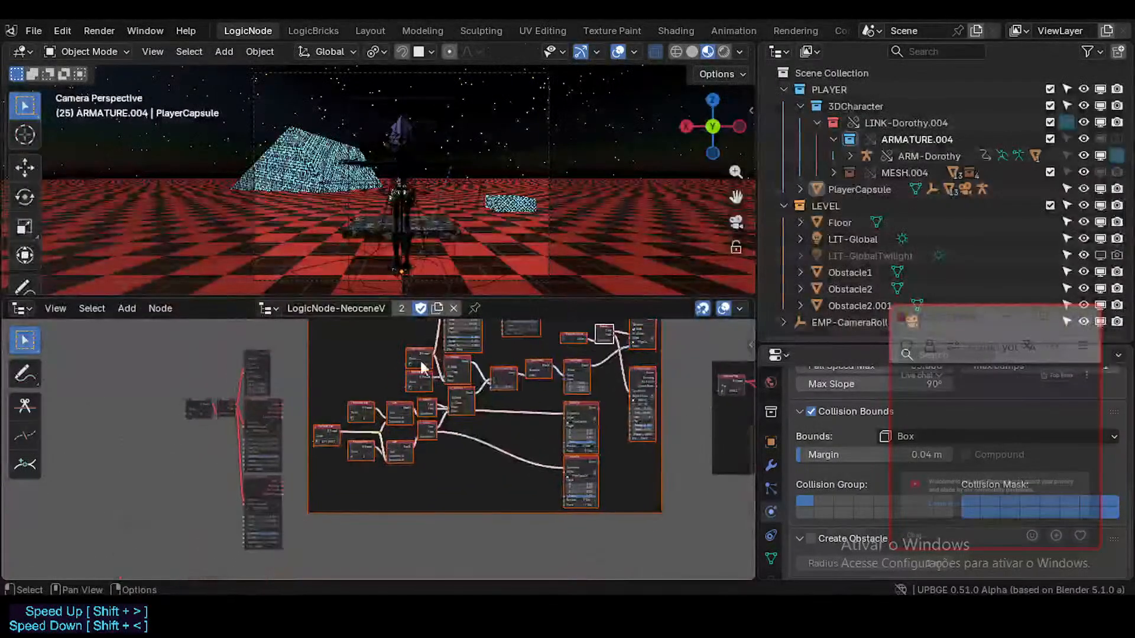
{"action": "scroll", "coordinate": [385, 437], "scroll_direction": "up", "scroll_amount": 5}
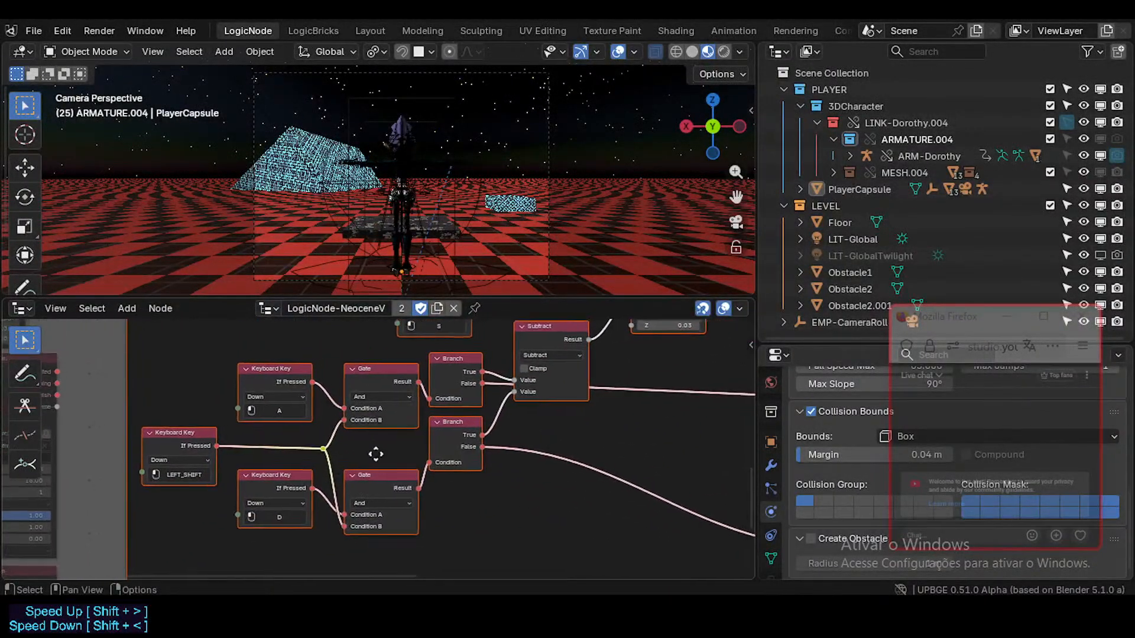
{"action": "middle_click_drag", "start_coordinate": [335, 463], "coordinate": [349, 468]}
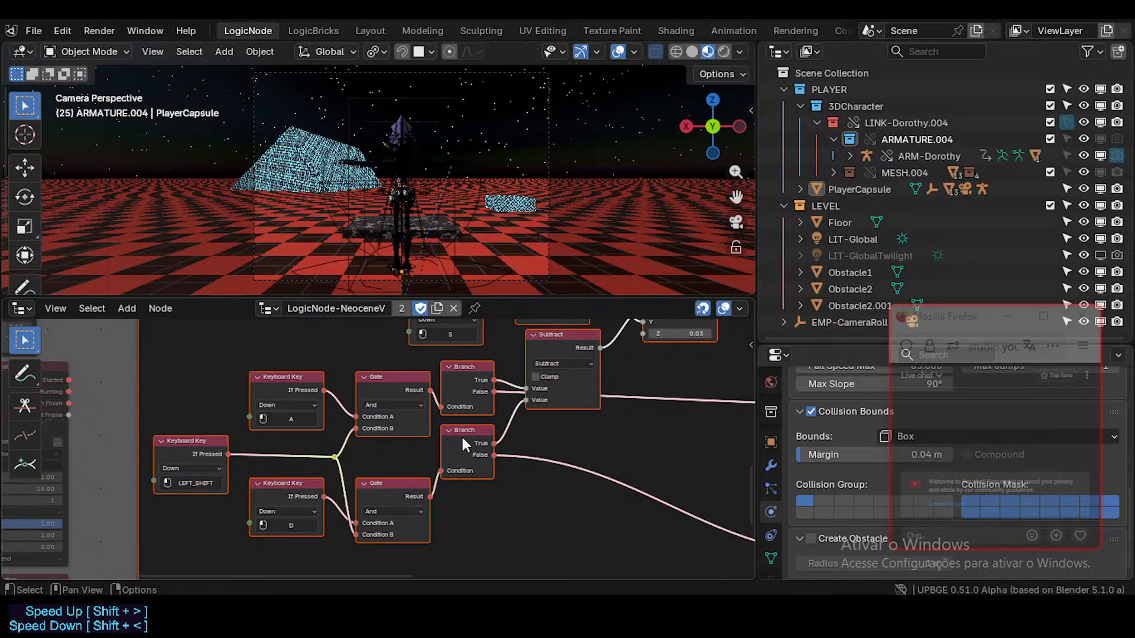
{"action": "middle_click_drag", "start_coordinate": [504, 449], "coordinate": [366, 452]}
{"action": "scroll", "coordinate": [341, 450], "scroll_direction": "down", "scroll_amount": 1}
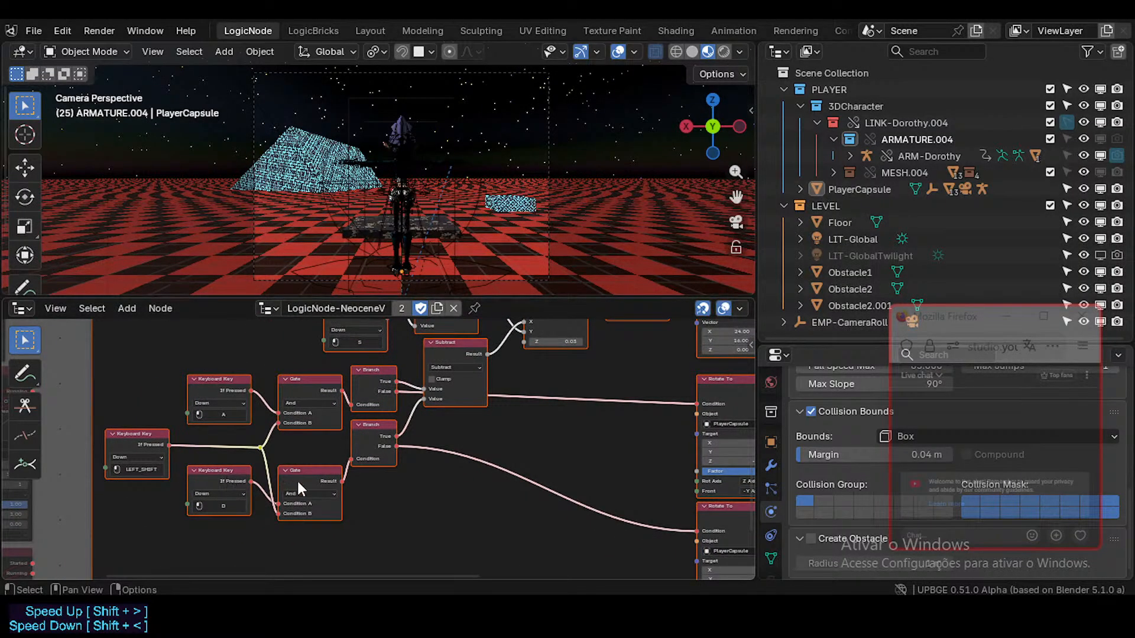
{"action": "middle_click_drag", "start_coordinate": [281, 476], "coordinate": [288, 473]}
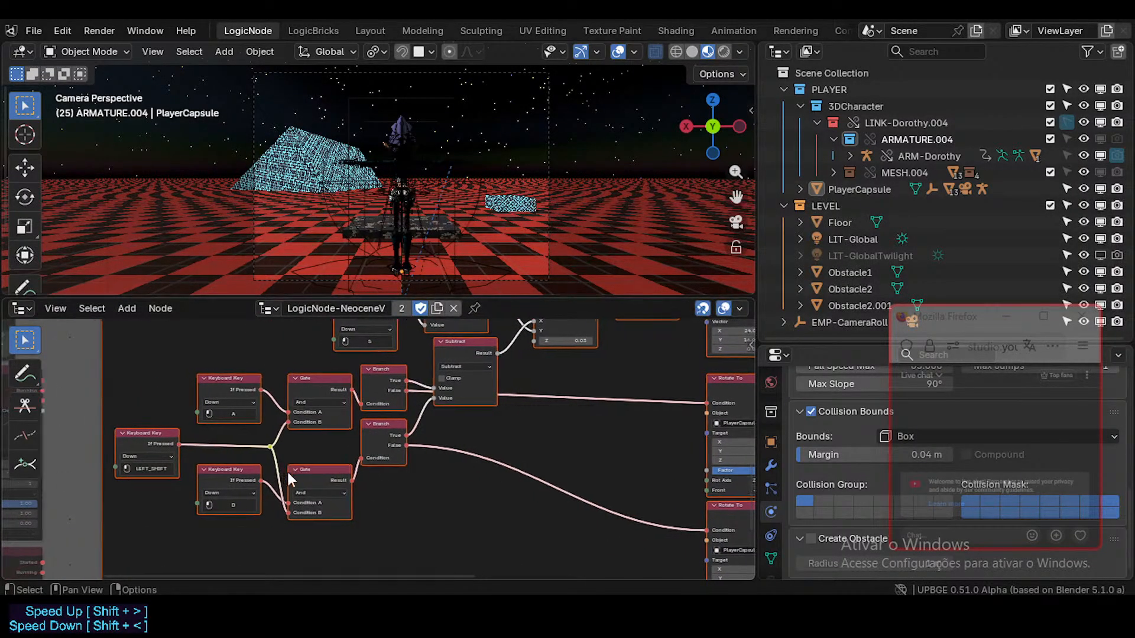
{"action": "scroll", "coordinate": [370, 468], "scroll_direction": "up", "scroll_amount": 1}
- Reduce the Factor on the two PlayerCapsule Rotate To nodes, setting the upper one to 0.32
{"action": "middle_click_drag", "start_coordinate": [370, 454], "coordinate": [403, 377]}
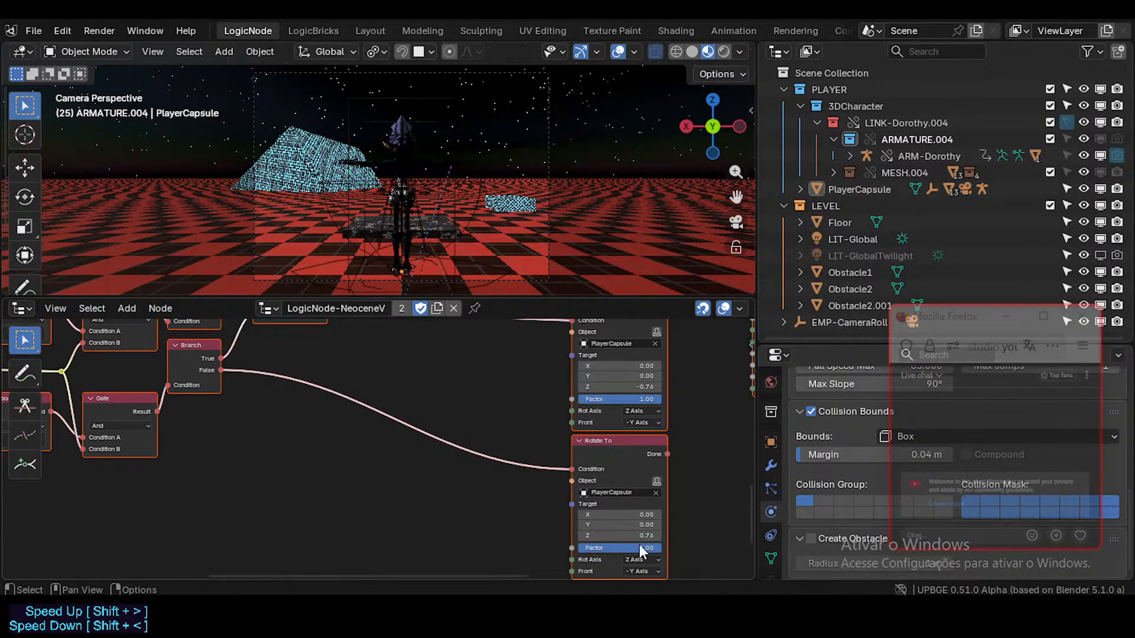
{"action": "left_click_drag", "start_coordinate": [639, 544], "coordinate": [604, 546]}
{"action": "middle_click_drag", "start_coordinate": [230, 447], "coordinate": [323, 523]}
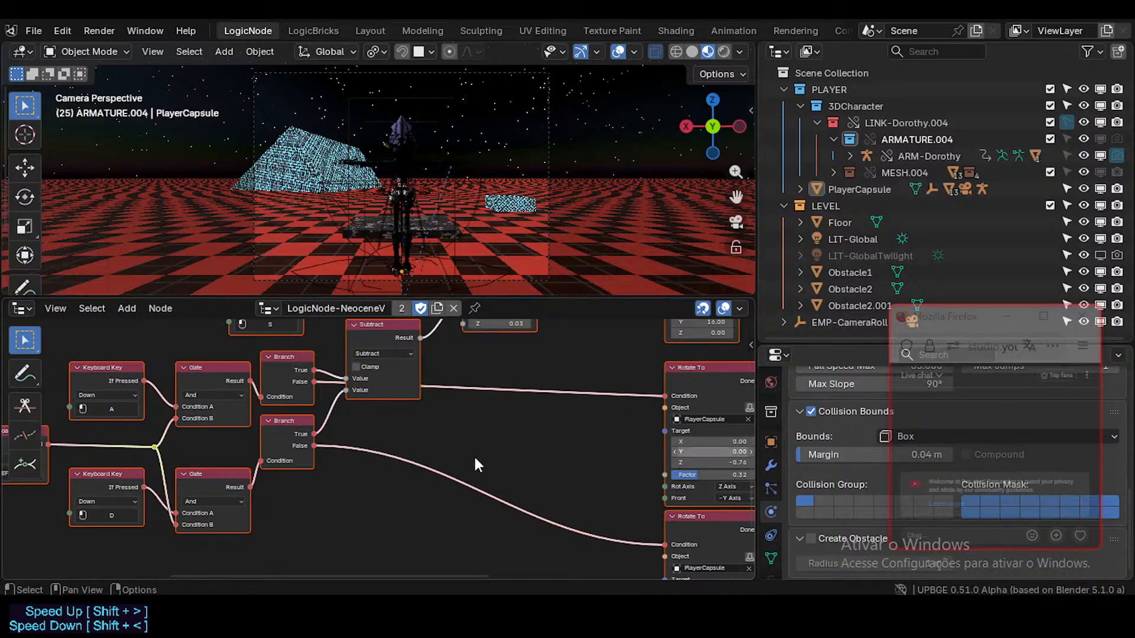
- Align the lower Subtract node beneath the upper Subtract node by shifting it slightly to the left
{"action": "middle_click_drag", "start_coordinate": [346, 409], "coordinate": [421, 439]}
{"action": "scroll", "coordinate": [444, 423], "scroll_direction": "down", "scroll_amount": 2}
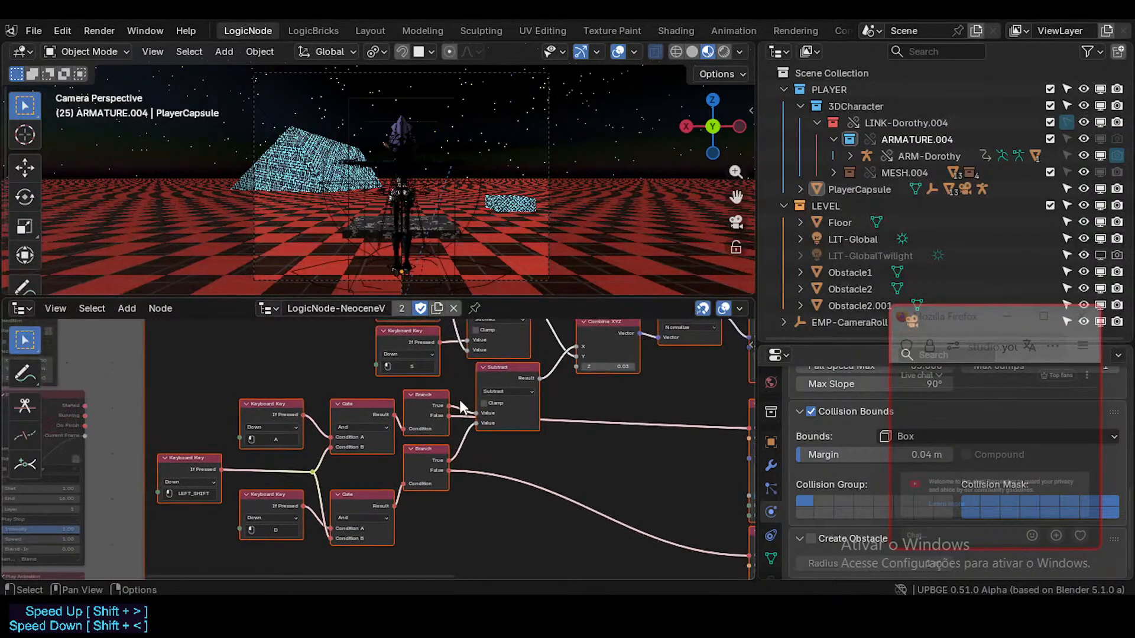
{"action": "left_click", "coordinate": [487, 407]}
{"action": "middle_click_drag", "start_coordinate": [506, 377], "coordinate": [499, 431]}
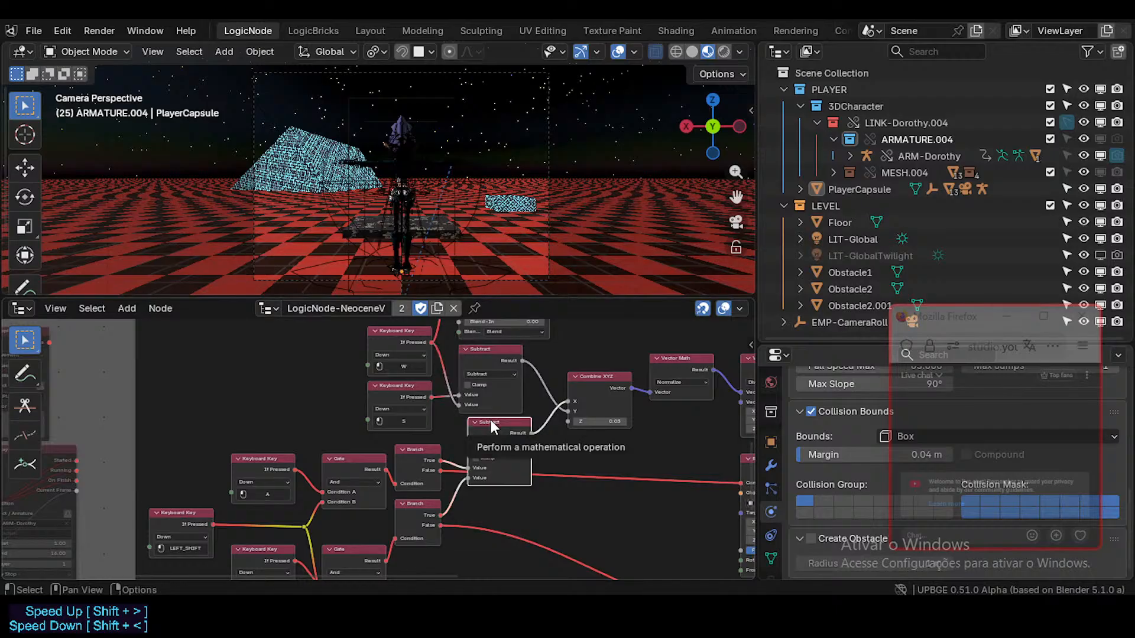
{"action": "left_click_drag", "start_coordinate": [480, 420], "coordinate": [471, 421]}
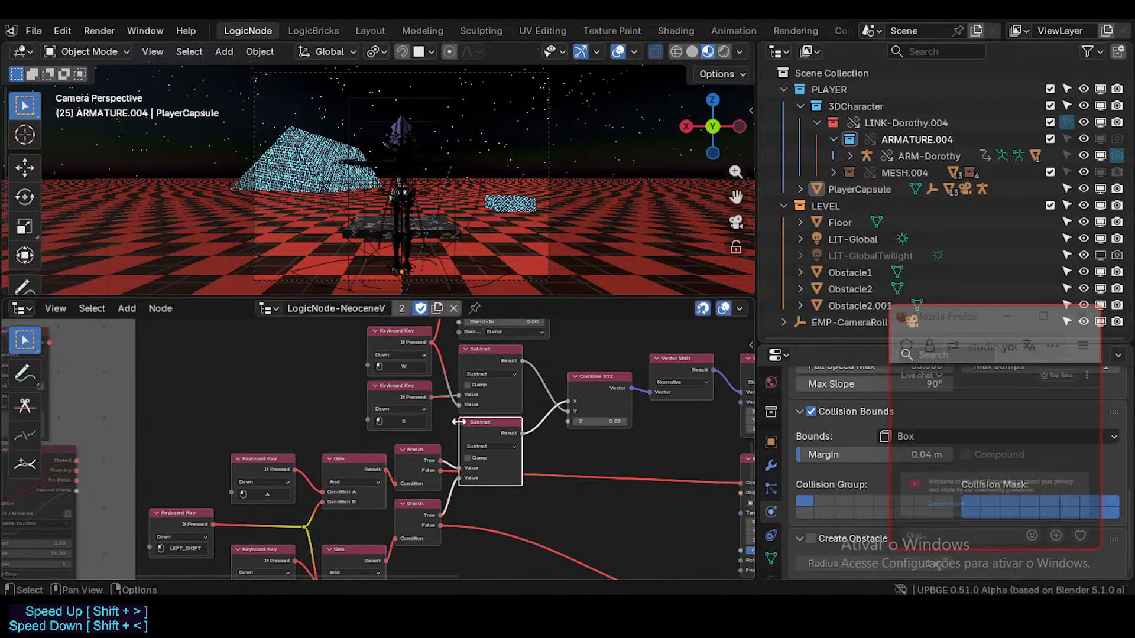
- Trace the LEFT_SHIFT key node's links through the gates and branches to the Subtract and Rotate To nodes
{"action": "middle_click_drag", "start_coordinate": [458, 383], "coordinate": [448, 421]}
{"action": "middle_click_drag", "start_coordinate": [447, 472], "coordinate": [488, 384]}
{"action": "scroll", "coordinate": [459, 422], "scroll_direction": "down", "scroll_amount": 2}
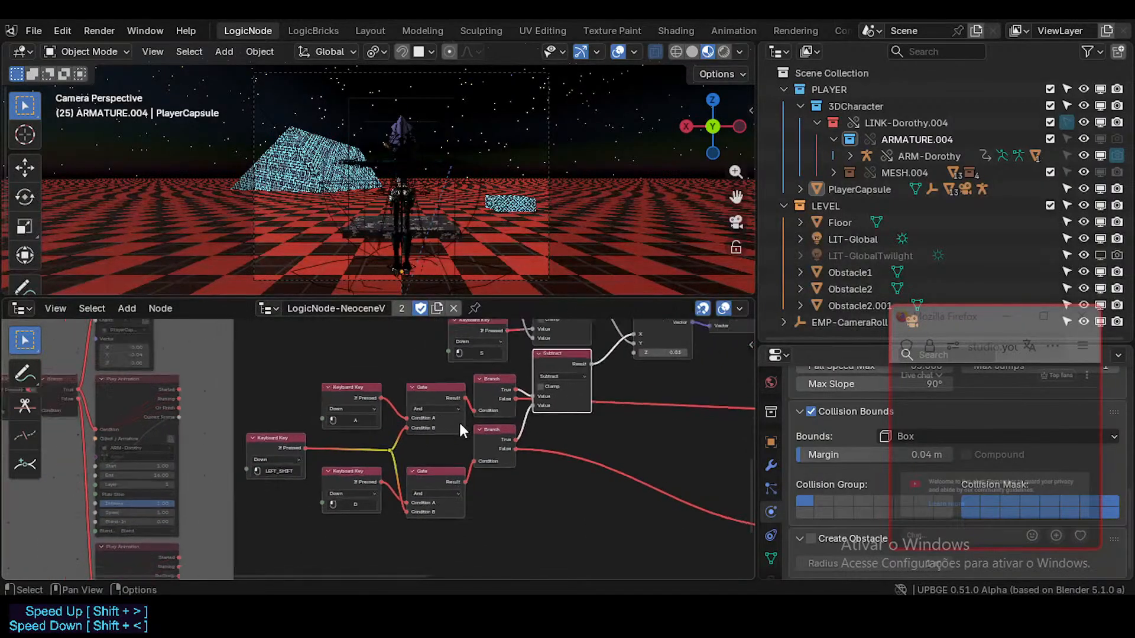
{"action": "middle_click_drag", "start_coordinate": [414, 470], "coordinate": [453, 433]}
{"action": "left_click", "coordinate": [336, 397]}
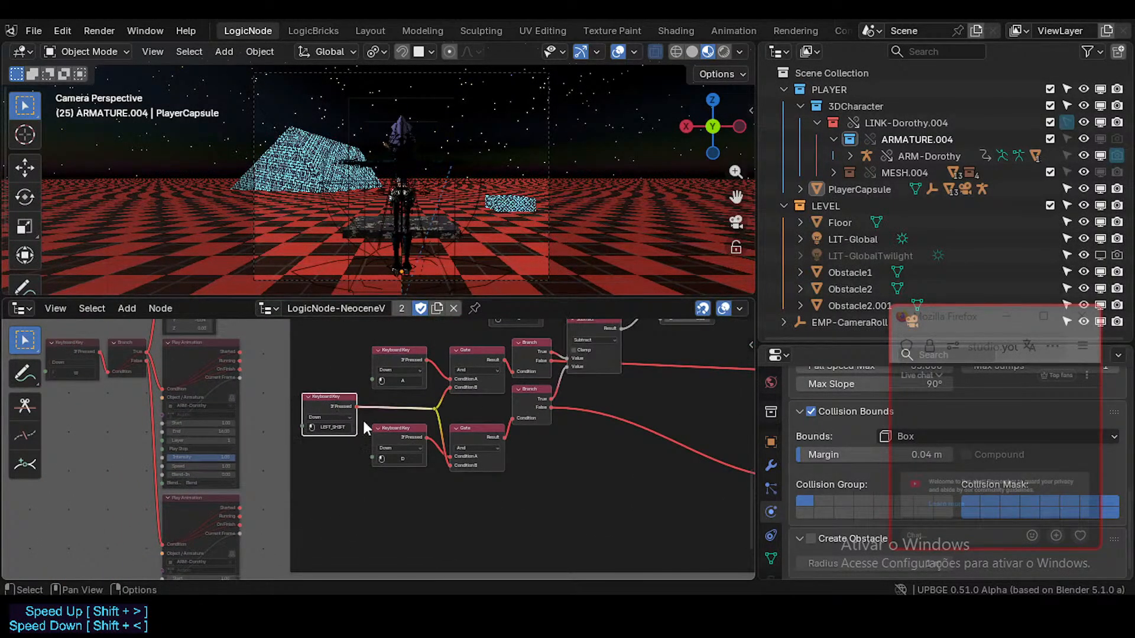
{"action": "middle_click_drag", "start_coordinate": [532, 409], "coordinate": [406, 448]}
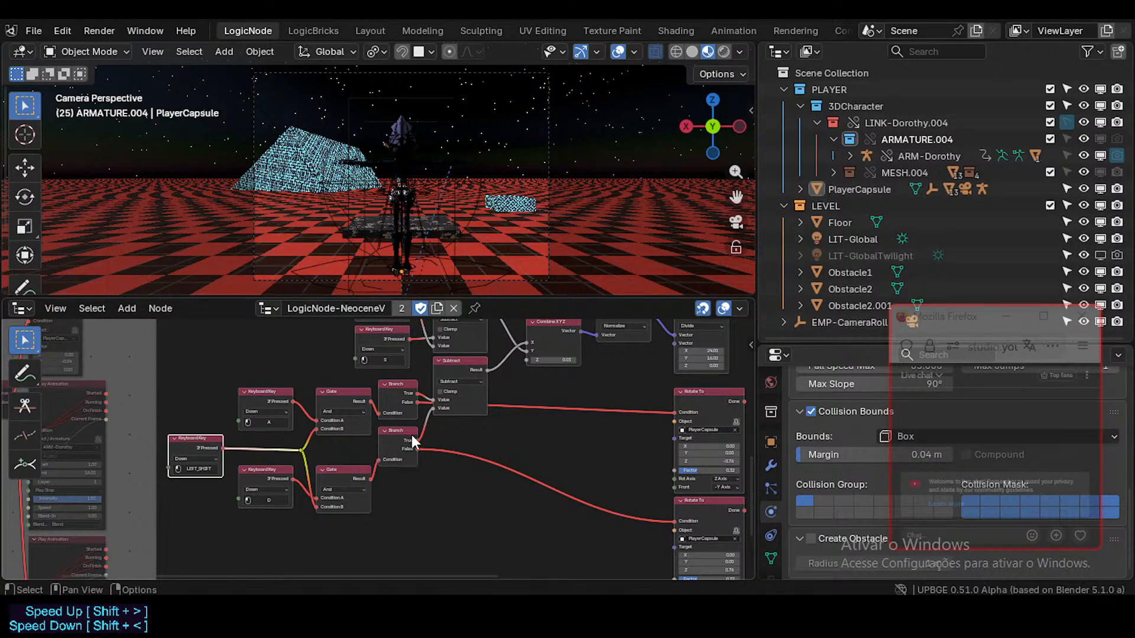
{"action": "mouse_move", "coordinate": [534, 377]}
{"action": "middle_mouse_down"}
{"action": "mouse_move", "coordinate": [425, 410]}
{"action": "mouse_move", "coordinate": [550, 387]}
{"action": "middle_mouse_up"}
{"action": "scroll", "coordinate": [439, 400], "scroll_direction": "down", "scroll_amount": 2}
{"action": "middle_click_drag", "start_coordinate": [407, 430], "coordinate": [474, 413]}
{"action": "scroll", "coordinate": [474, 413], "scroll_direction": "up", "scroll_amount": 3}
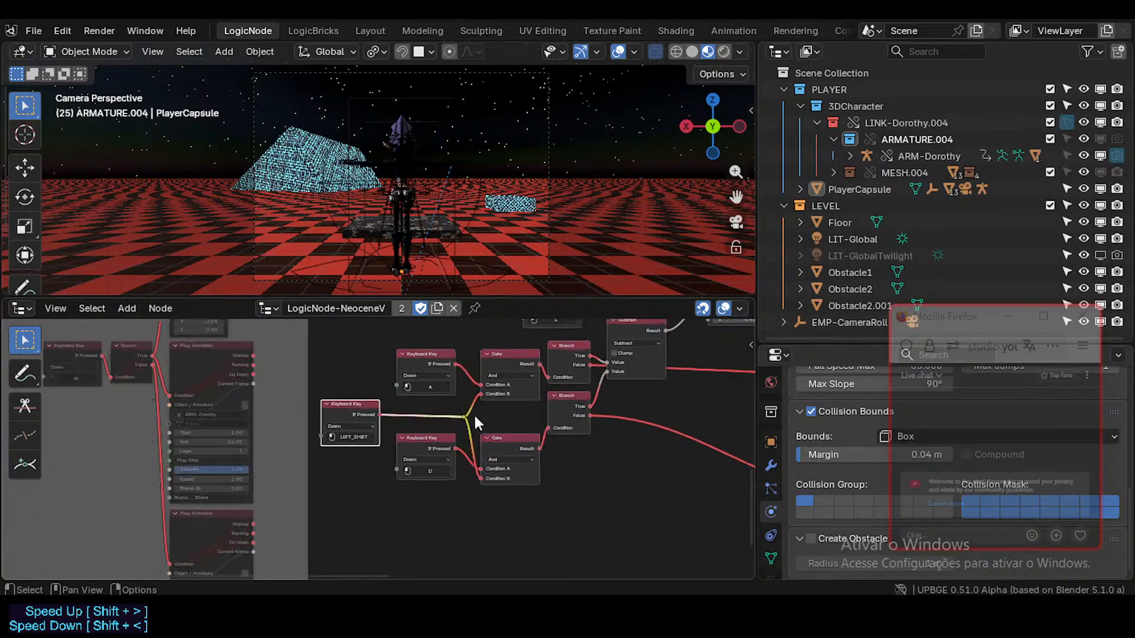
{"action": "scroll", "coordinate": [405, 441], "scroll_direction": "up", "scroll_amount": 2}
{"action": "middle_click_drag", "start_coordinate": [404, 446], "coordinate": [316, 439]}
{"action": "scroll", "coordinate": [386, 429], "scroll_direction": "down", "scroll_amount": 2}
{"action": "scroll", "coordinate": [349, 436], "scroll_direction": "up", "scroll_amount": 2}
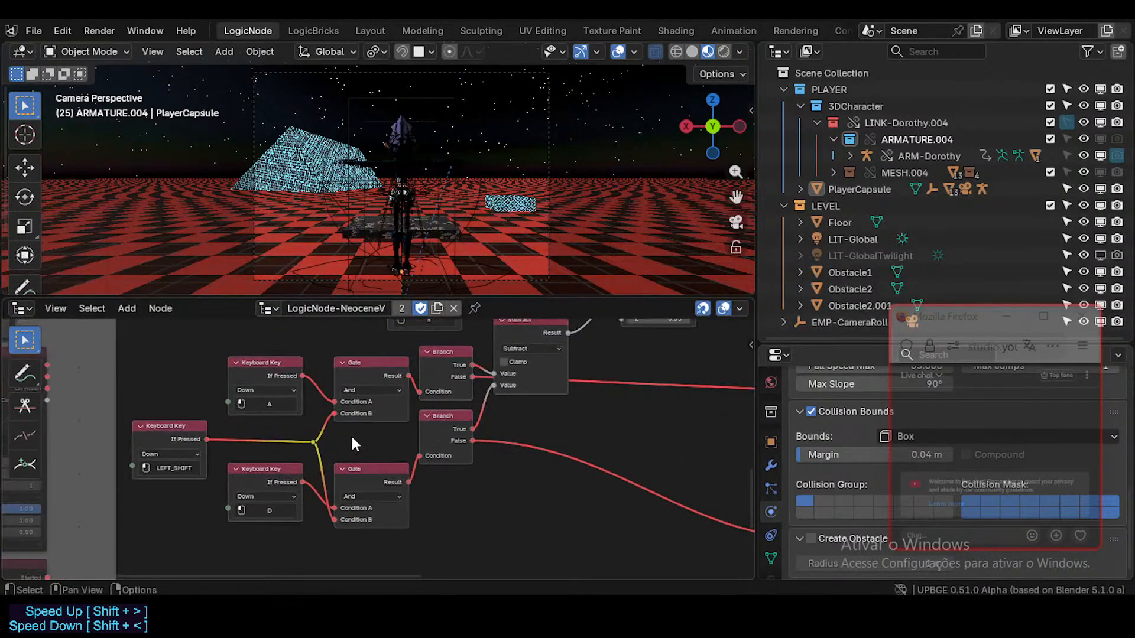
{"action": "middle_click_drag", "start_coordinate": [364, 390], "coordinate": [369, 412]}
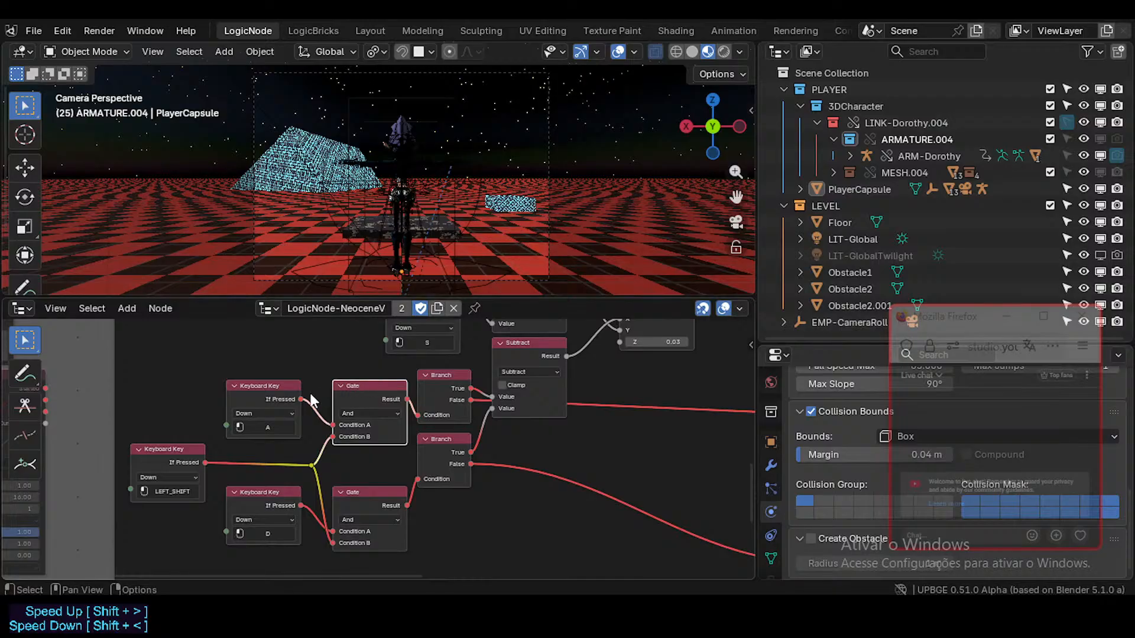
- Duplicate the A Keyboard Key node and place the copy below the D Keyboard Key node
{"action": "left_click", "coordinate": [280, 390]}
{"action": "scroll", "coordinate": [280, 396], "scroll_direction": "down", "scroll_amount": 4}
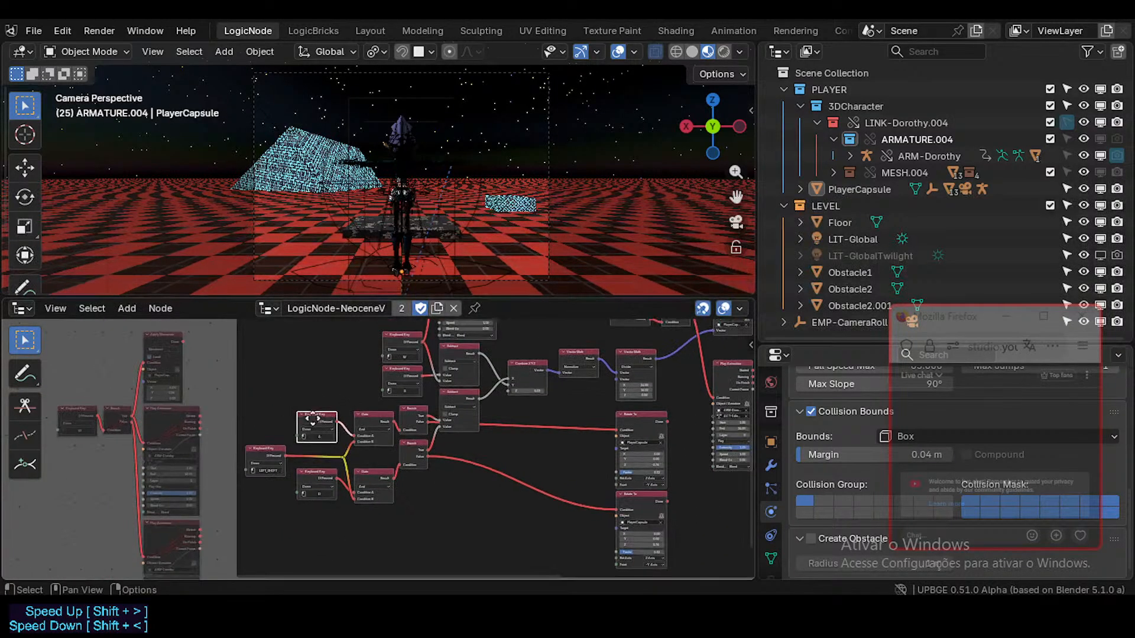
{"action": "middle_click_drag", "start_coordinate": [319, 429], "coordinate": [338, 367]}
{"action": "scroll", "coordinate": [337, 387], "scroll_direction": "up", "scroll_amount": 1}
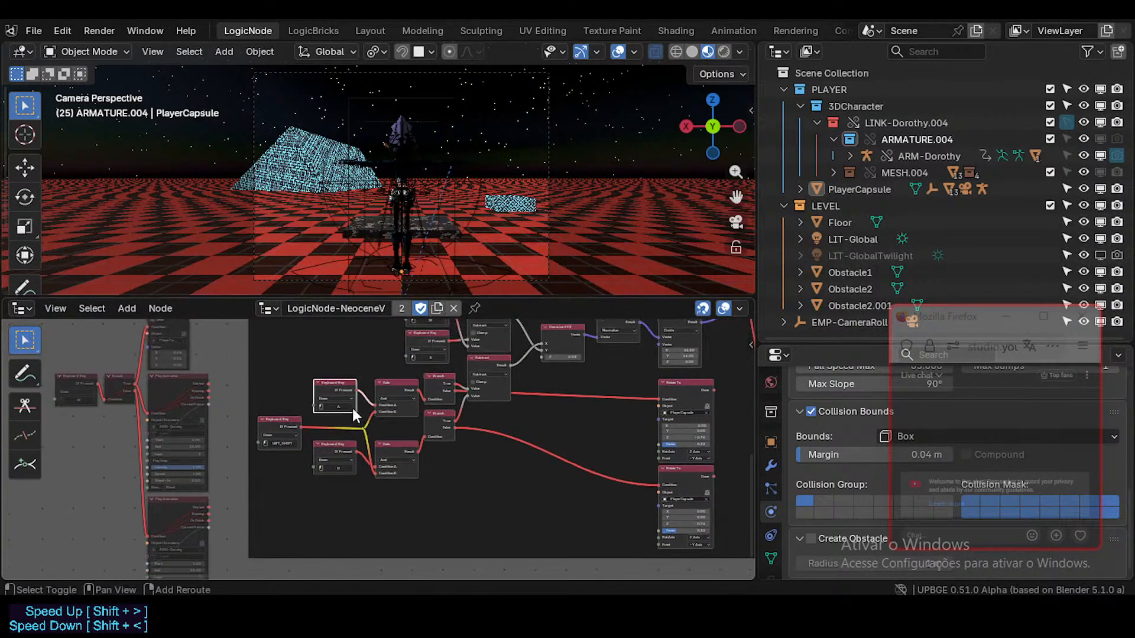
{"action": "key", "text": "shift+d"}
{"action": "scroll", "coordinate": [354, 508], "scroll_direction": "up", "scroll_amount": 2}
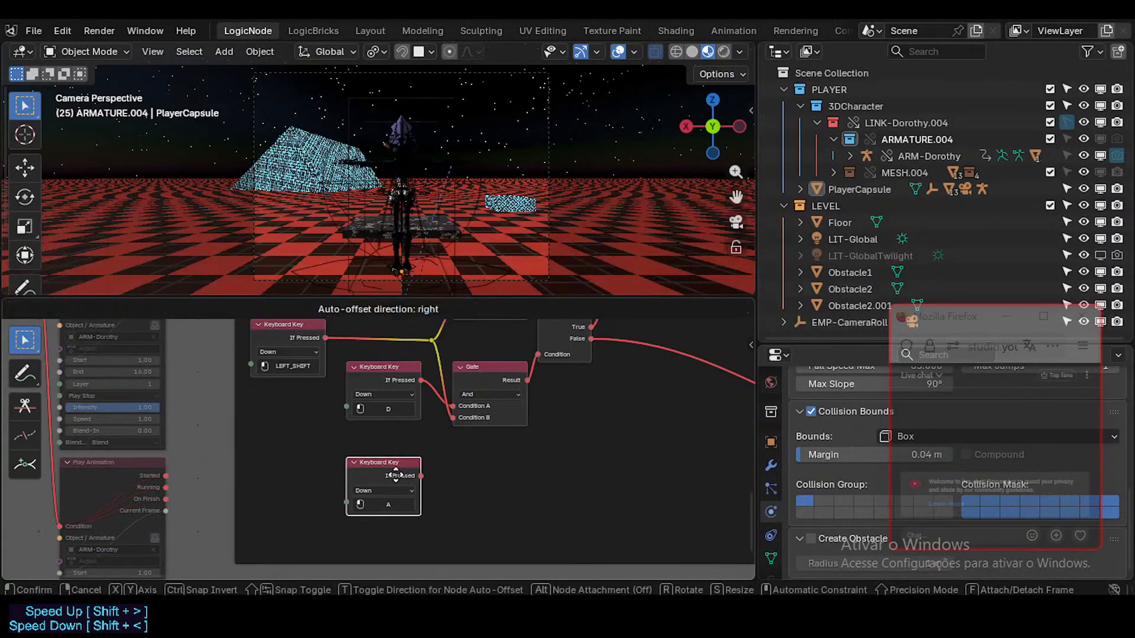
{"action": "left_click", "coordinate": [424, 500]}
{"action": "scroll", "coordinate": [405, 442], "scroll_direction": "down", "scroll_amount": 4}
{"action": "mouse_move", "coordinate": [405, 442]}
{"action": "middle_mouse_down"}
{"action": "mouse_move", "coordinate": [370, 511]}
{"action": "mouse_move", "coordinate": [371, 452]}
{"action": "middle_mouse_up"}
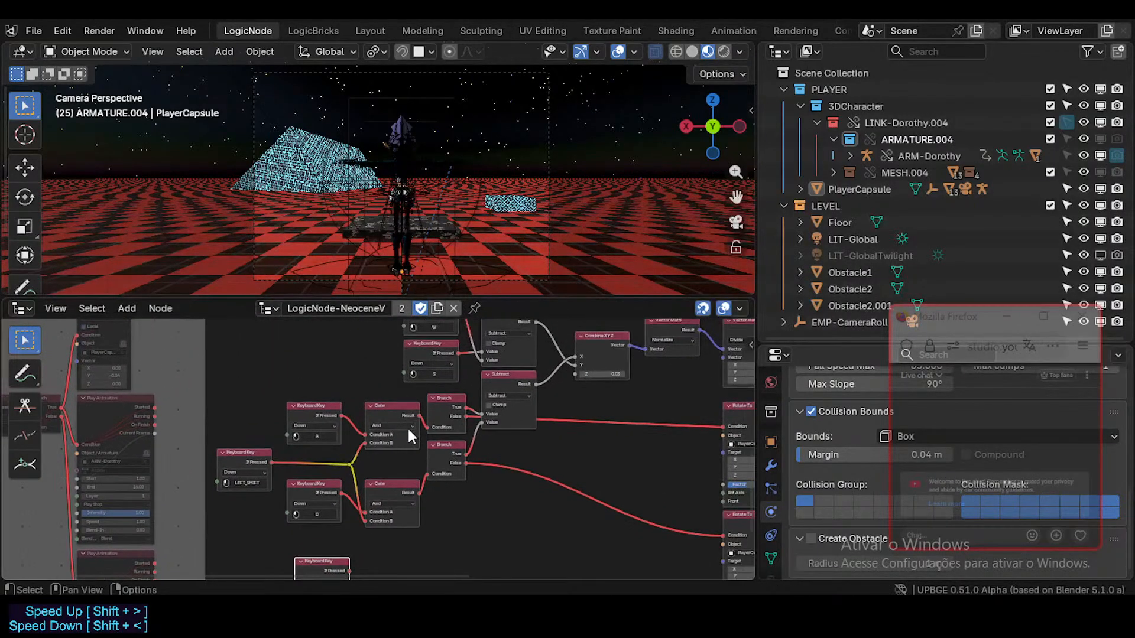
- Save the file, then save a new version as NeoceneV-ReConstructions-Test3.blend
{"action": "scroll", "coordinate": [407, 429], "scroll_direction": "down", "scroll_amount": 2}
{"action": "key", "text": "ctrl+s"}
{"action": "left_click", "coordinate": [33, 31]}
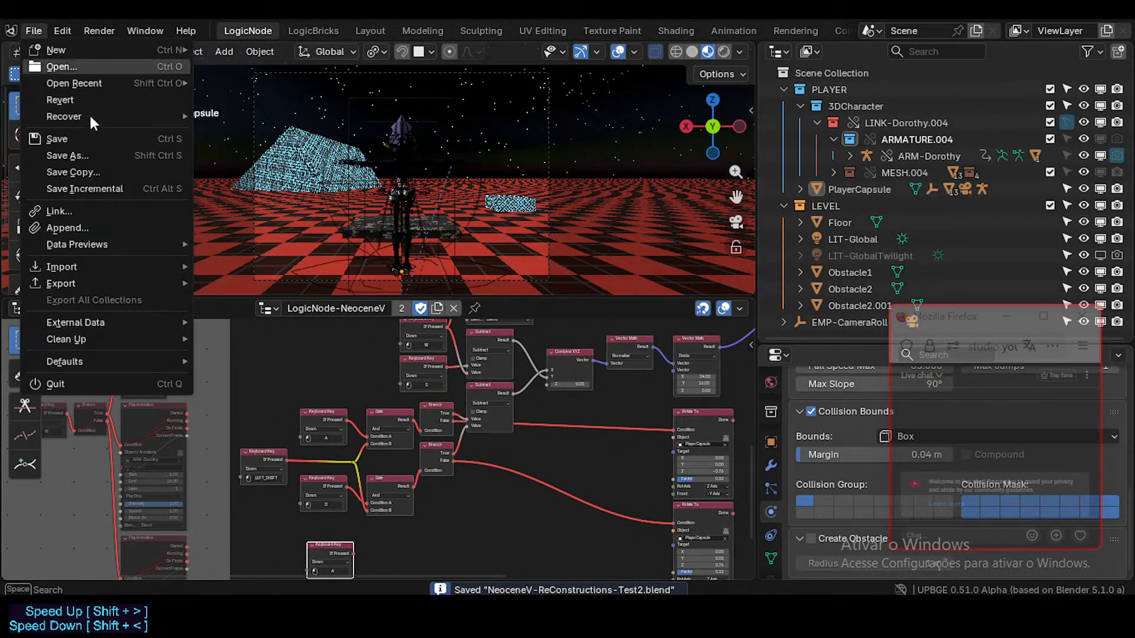
{"action": "left_click", "coordinate": [98, 156]}
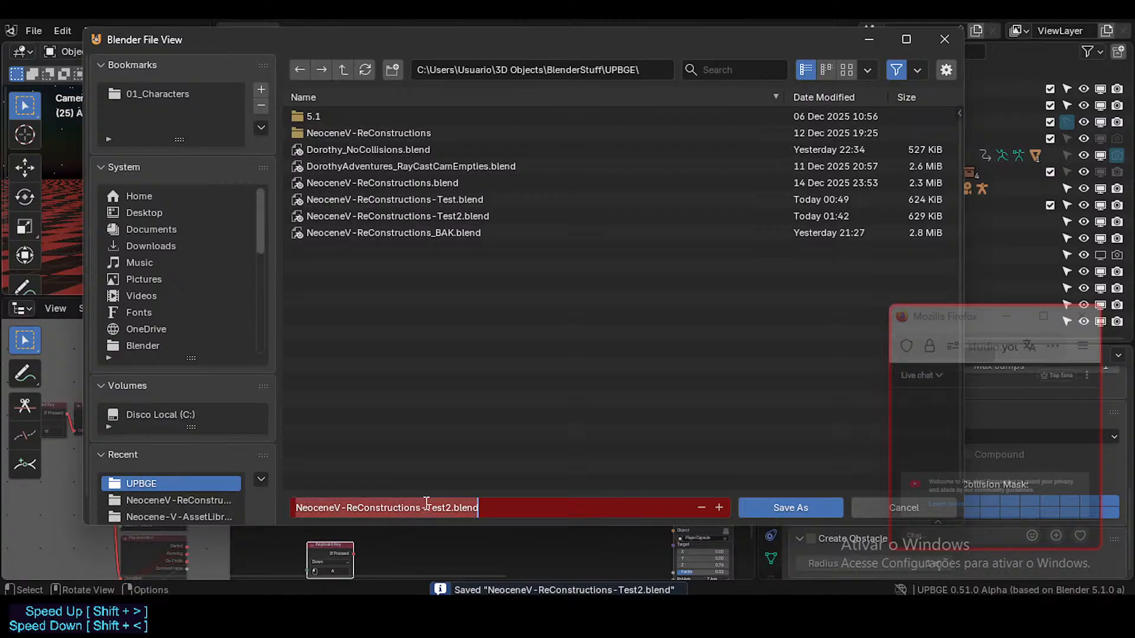
{"action": "key", "text": "Return"}
{"action": "key", "text": "Return"}
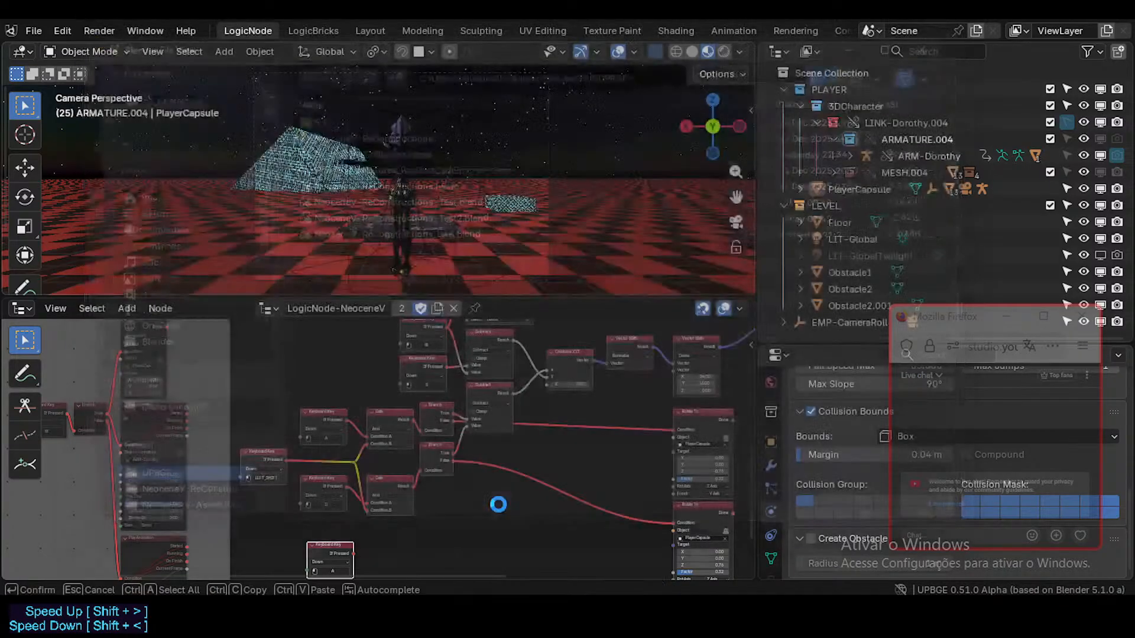
- Delete the spare copy of the A Keyboard Key node below the D key node
{"action": "middle_click_drag", "start_coordinate": [497, 501], "coordinate": [523, 436]}
{"action": "scroll", "coordinate": [377, 458], "scroll_direction": "up", "scroll_amount": 3}
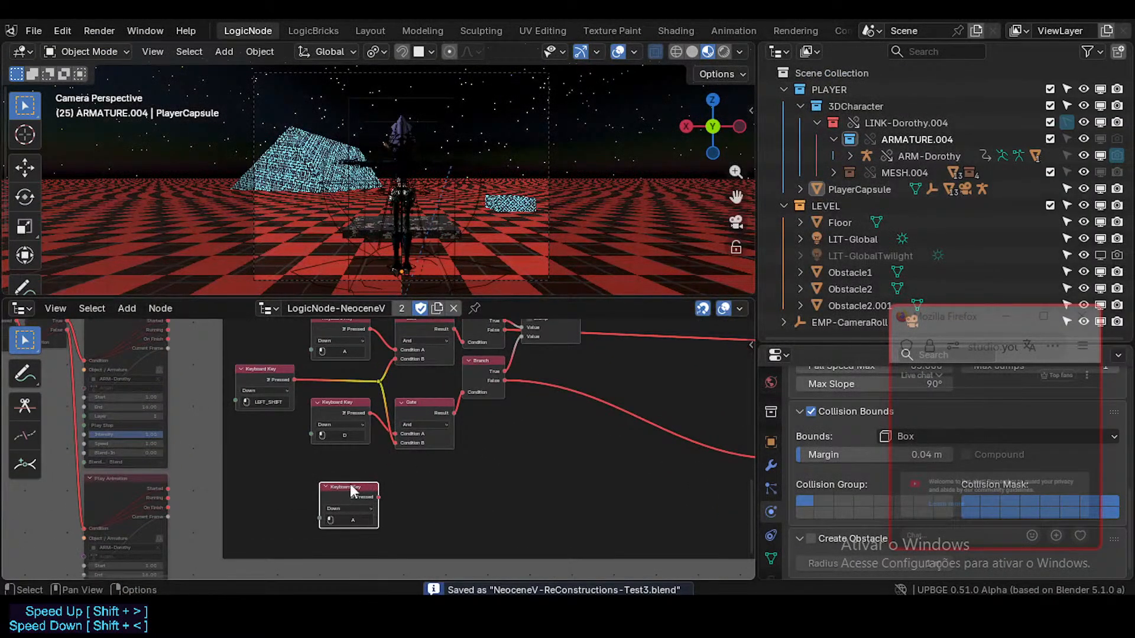
{"action": "key", "text": "g"}
{"action": "left_click", "coordinate": [387, 457]}
{"action": "middle_click_drag", "start_coordinate": [398, 420], "coordinate": [309, 473]}
{"action": "key", "text": "x"}
- Delete the LEFT_SHIFT and D Keyboard Key nodes and the lower And gate
{"action": "left_click", "coordinate": [216, 444]}
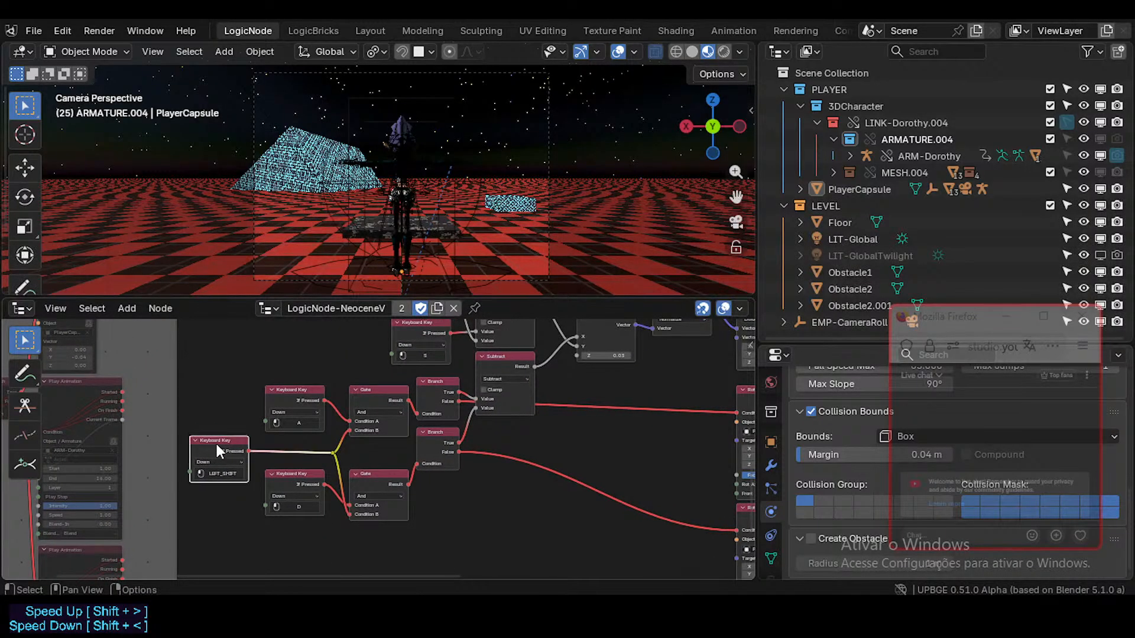
{"action": "key", "text": "x"}
{"action": "left_click", "coordinate": [293, 472]}
{"action": "left_click", "coordinate": [369, 473]}
{"action": "scroll", "coordinate": [405, 445], "scroll_direction": "up", "scroll_amount": 2}
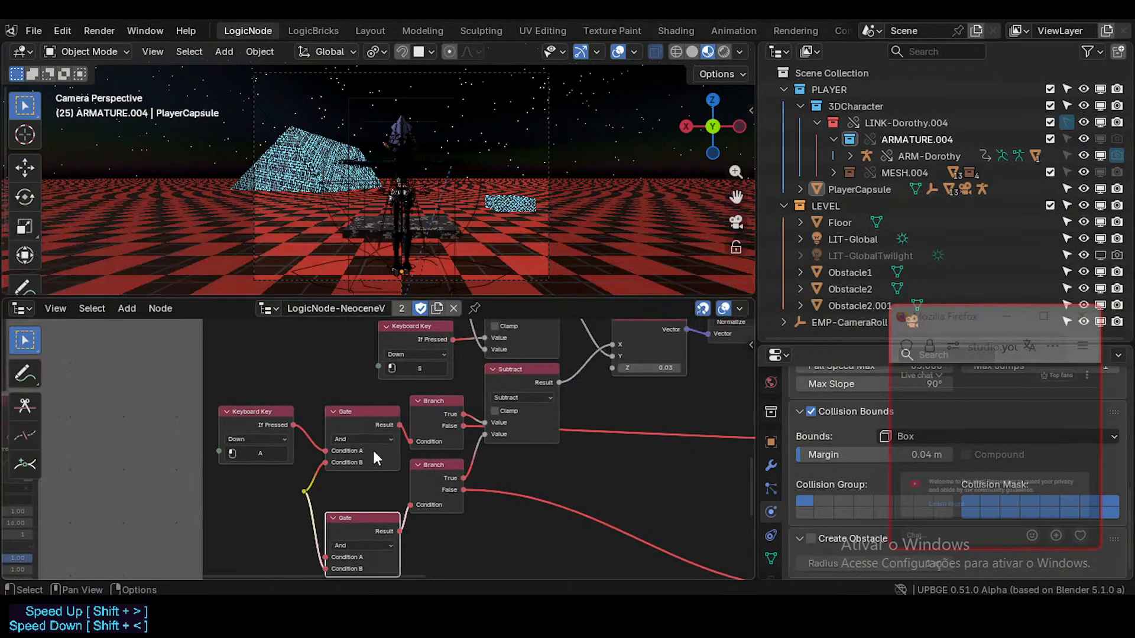
{"action": "key", "text": "x"}
- Delete the leftover reroute point and the upper And gate beside the A Keyboard Key node
{"action": "left_click", "coordinate": [362, 412]}
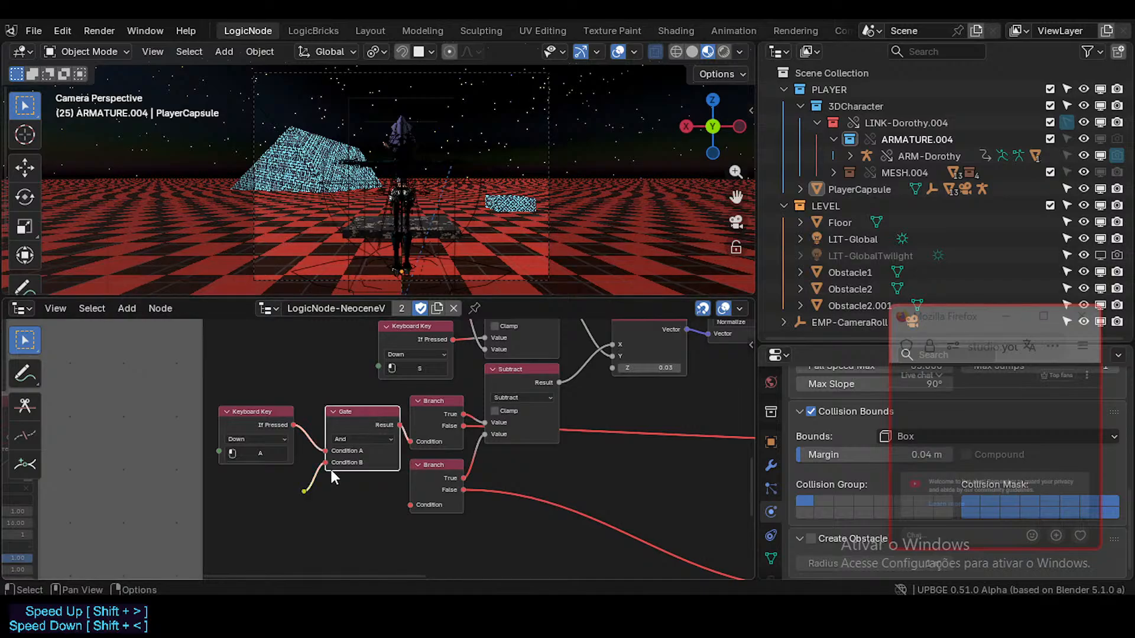
{"action": "left_click", "coordinate": [304, 490]}
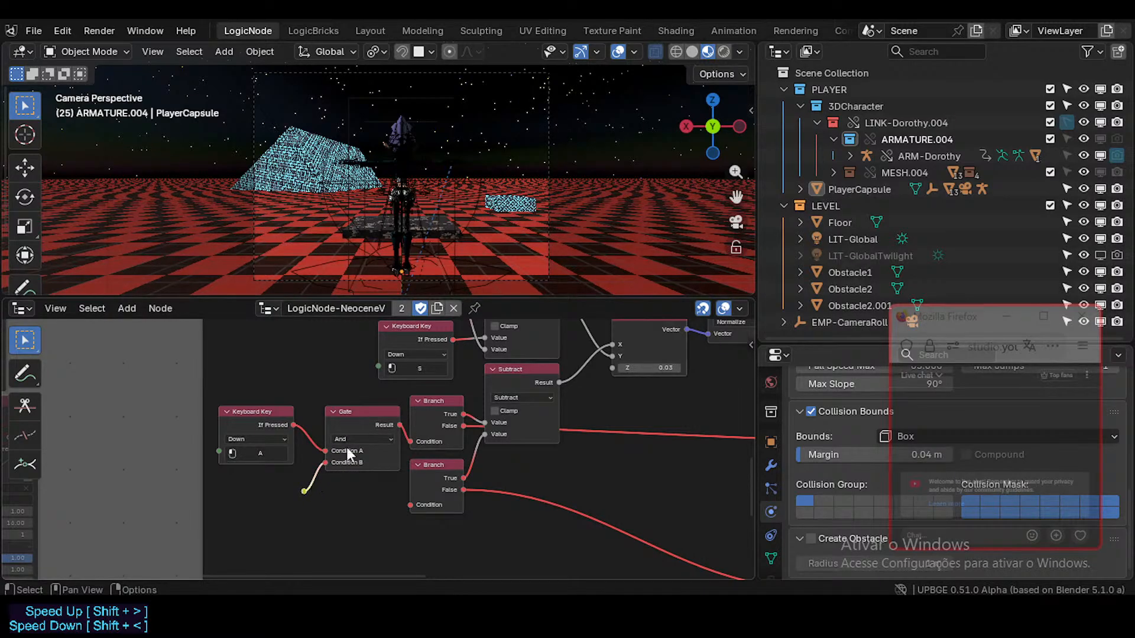
{"action": "key", "text": "x"}
{"action": "left_click", "coordinate": [361, 412]}
{"action": "key", "text": "x"}
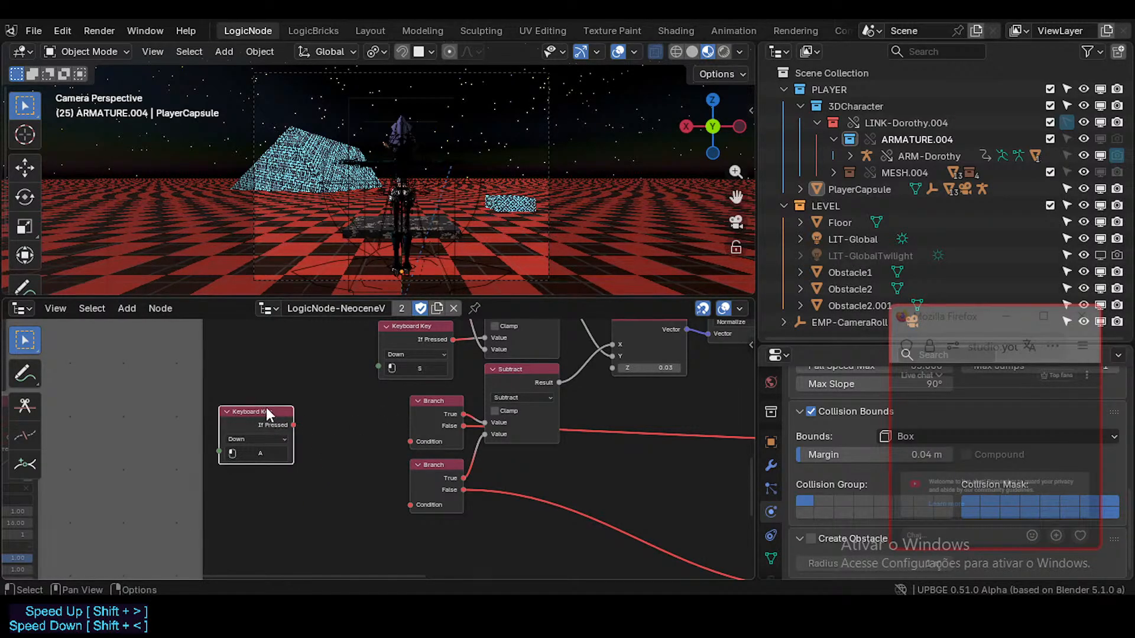
- Spread out the two Branch nodes, placing the upper one close to the A Keyboard Key node
{"action": "left_click_drag", "start_coordinate": [267, 414], "coordinate": [310, 413]}
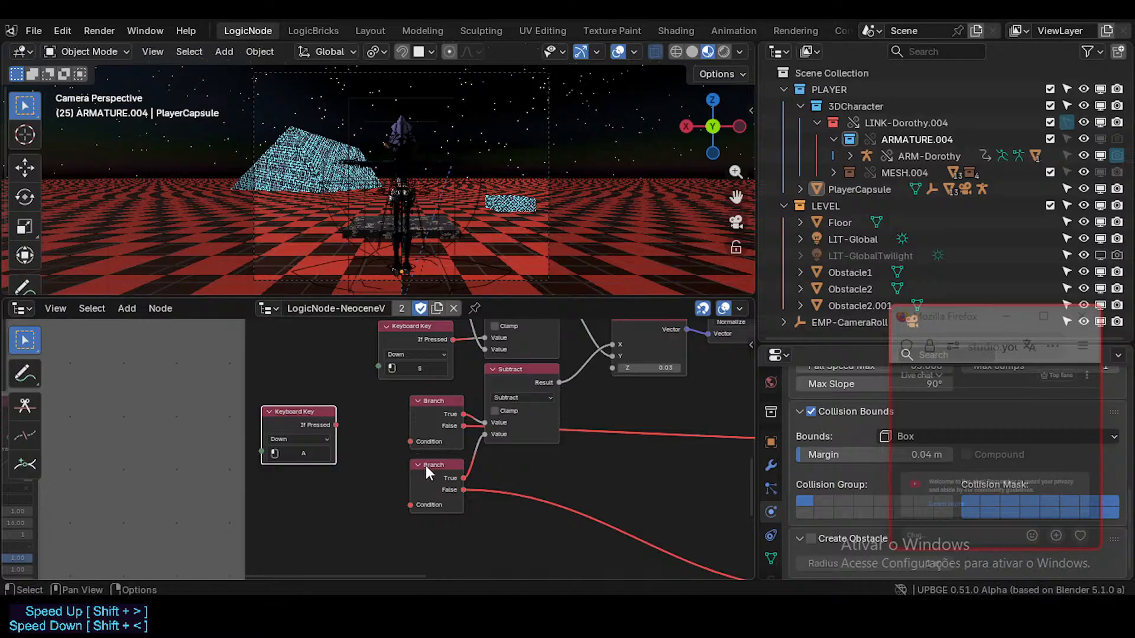
{"action": "left_click_drag", "start_coordinate": [426, 465], "coordinate": [468, 518]}
{"action": "left_click_drag", "start_coordinate": [428, 398], "coordinate": [295, 437]}
- Link the A key node's If Pressed output to the upper Branch's Condition and align the two nodes side by side
{"action": "middle_click_drag", "start_coordinate": [702, 343], "coordinate": [467, 423]}
{"action": "scroll", "coordinate": [467, 423], "scroll_direction": "down", "scroll_amount": 4}
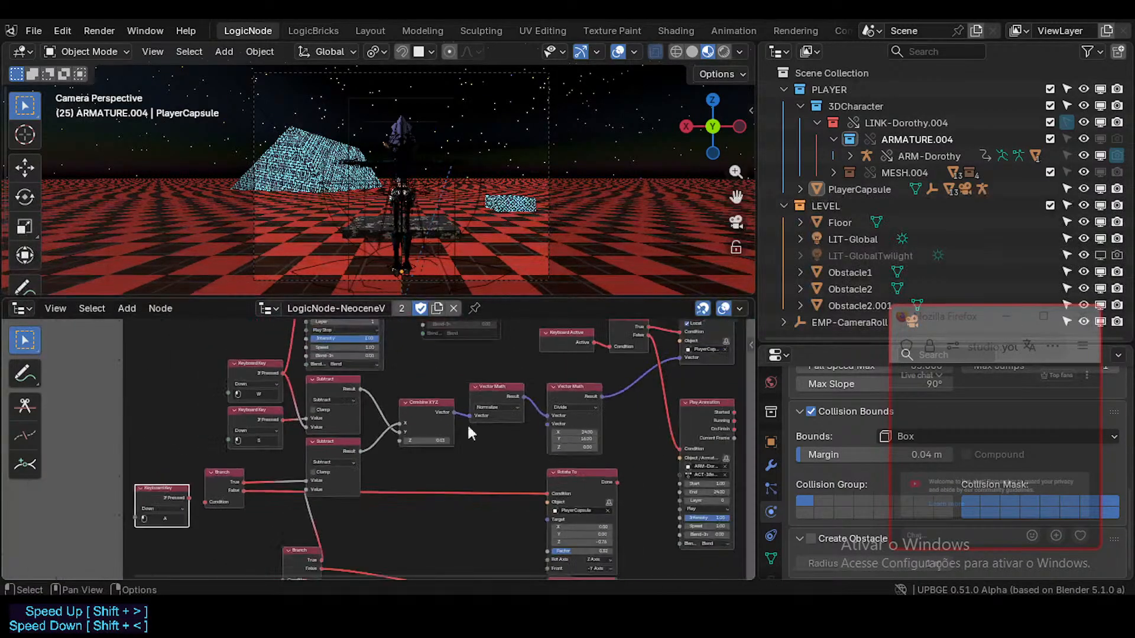
{"action": "middle_click_drag", "start_coordinate": [553, 426], "coordinate": [513, 518]}
{"action": "scroll", "coordinate": [459, 462], "scroll_direction": "up", "scroll_amount": 4}
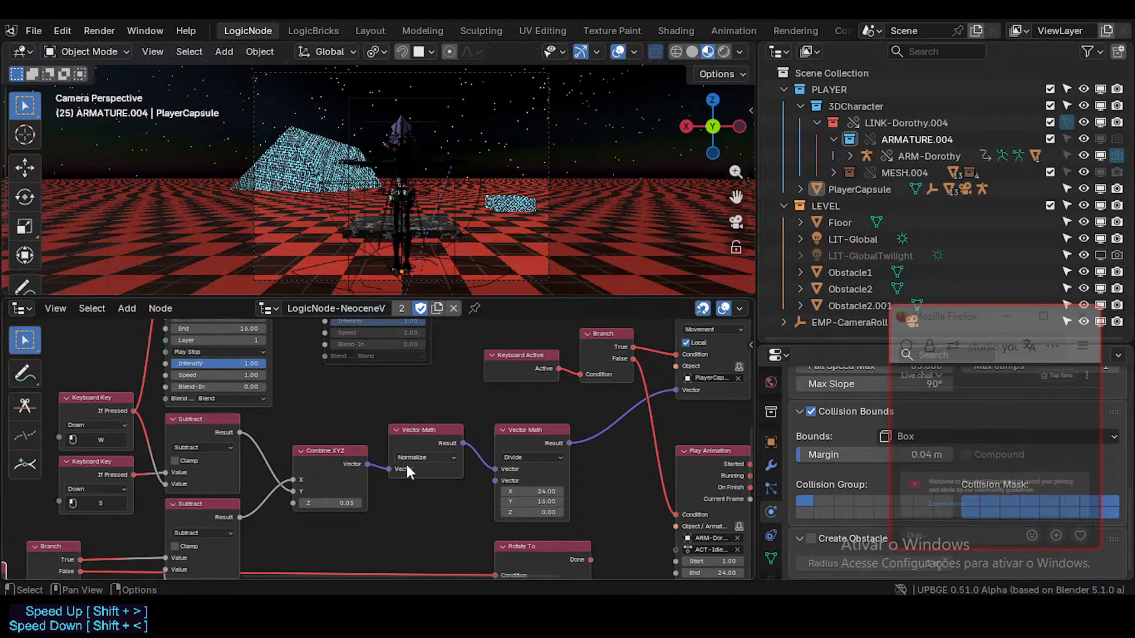
{"action": "middle_click_drag", "start_coordinate": [302, 420], "coordinate": [382, 451]}
{"action": "middle_click_drag", "start_coordinate": [226, 509], "coordinate": [486, 350]}
{"action": "scroll", "coordinate": [343, 448], "scroll_direction": "up", "scroll_amount": 2}
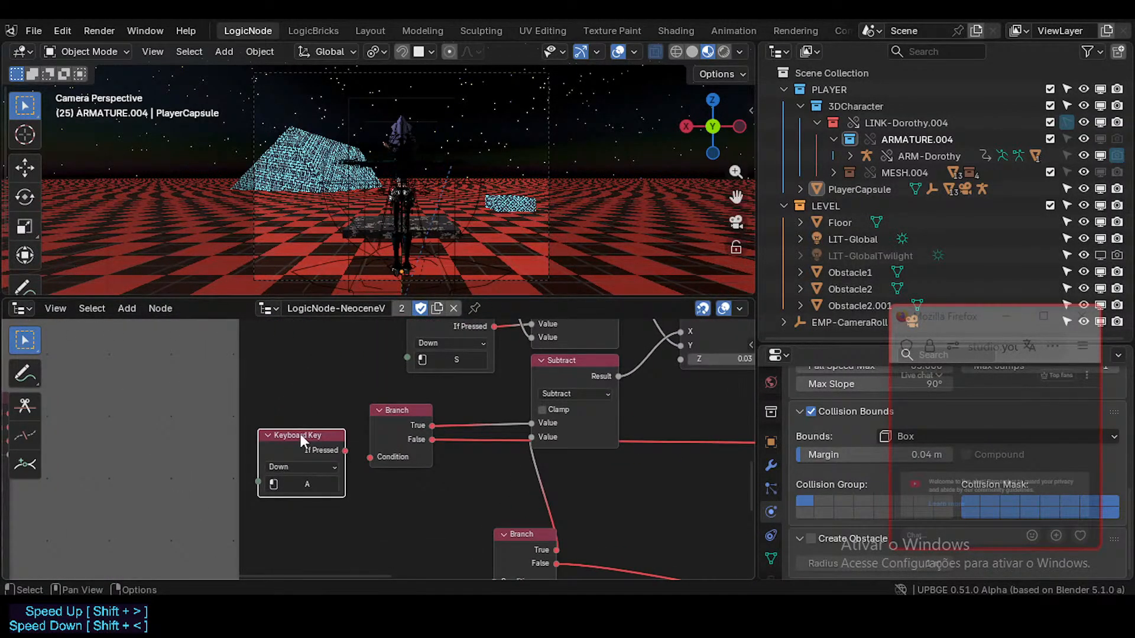
{"action": "left_click_drag", "start_coordinate": [300, 437], "coordinate": [328, 459]}
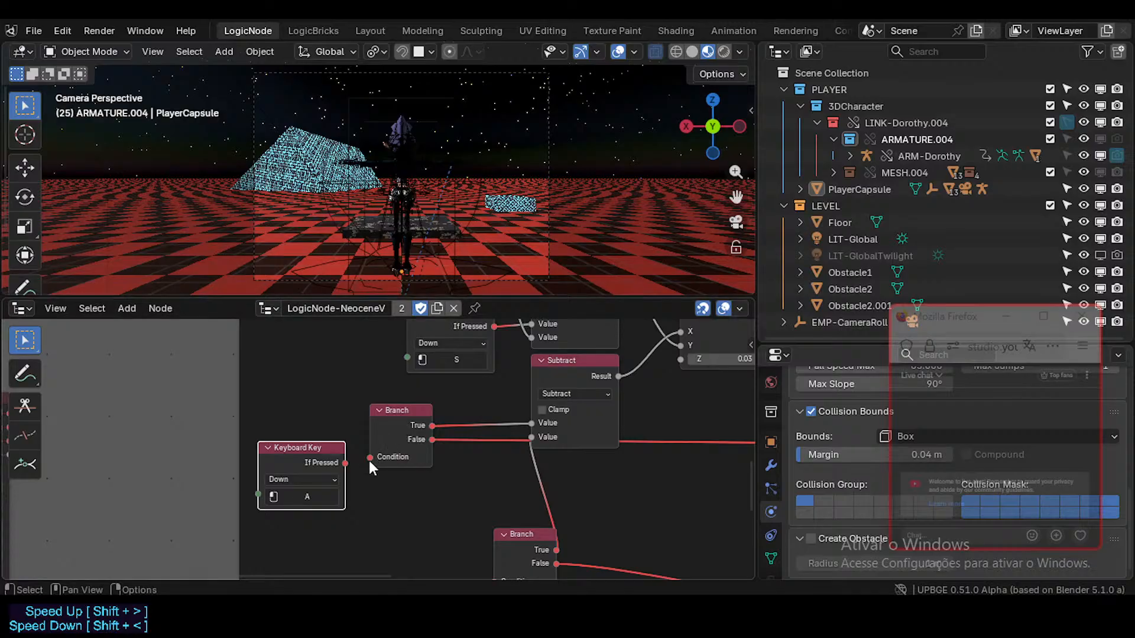
{"action": "left_click_drag", "start_coordinate": [389, 428], "coordinate": [381, 459]}
{"action": "middle_click_drag", "start_coordinate": [419, 462], "coordinate": [328, 463]}
{"action": "middle_click_drag", "start_coordinate": [393, 448], "coordinate": [385, 459]}
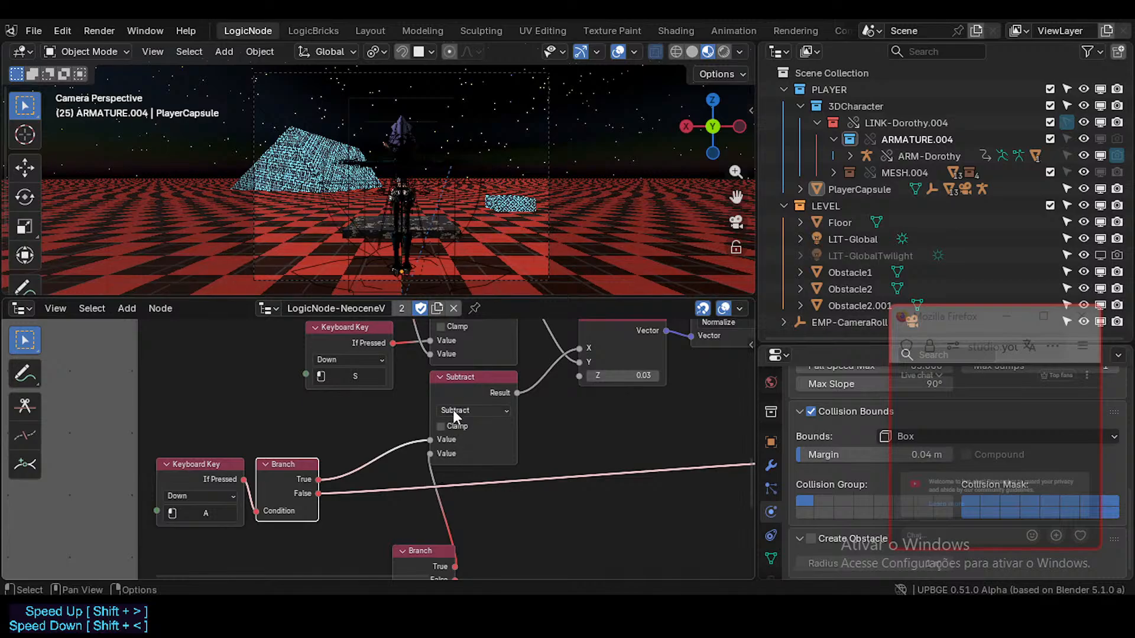
- Delete the lower Subtract node that feeds the X input of Combine XYZ
{"action": "left_click", "coordinate": [460, 378]}
{"action": "middle_click_drag", "start_coordinate": [469, 392], "coordinate": [461, 413]}
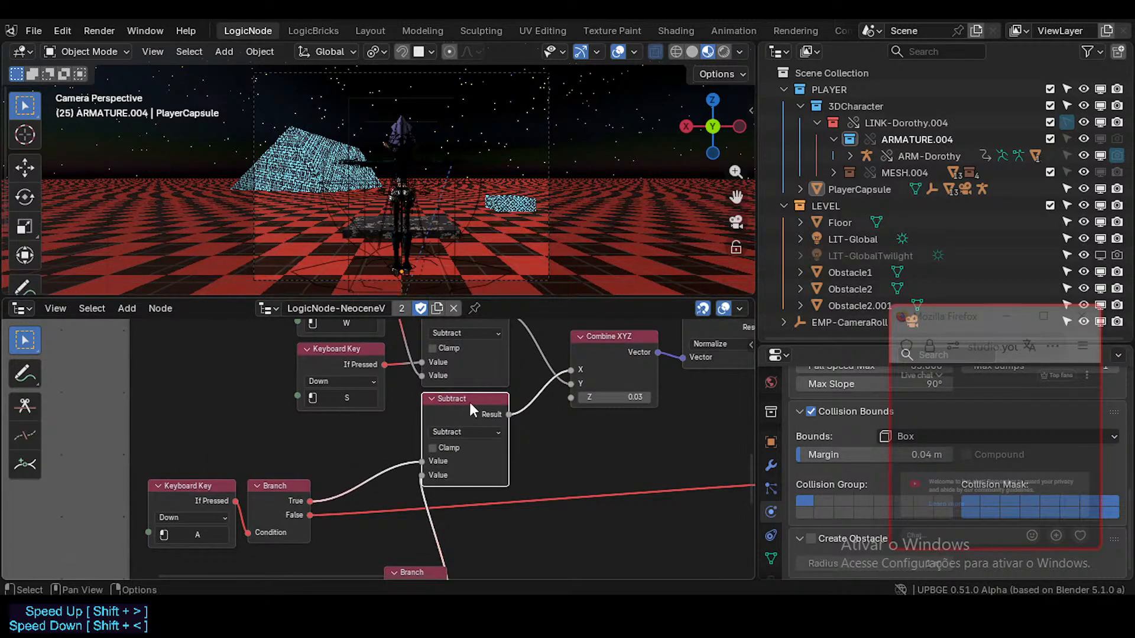
{"action": "key", "text": "x"}
- Move the lower Branch node down, clear of the A key's Branch
{"action": "scroll", "coordinate": [419, 495], "scroll_direction": "down", "scroll_amount": 1}
{"action": "left_click_drag", "start_coordinate": [410, 554], "coordinate": [473, 521]}
{"action": "middle_click_drag", "start_coordinate": [464, 527], "coordinate": [473, 482]}
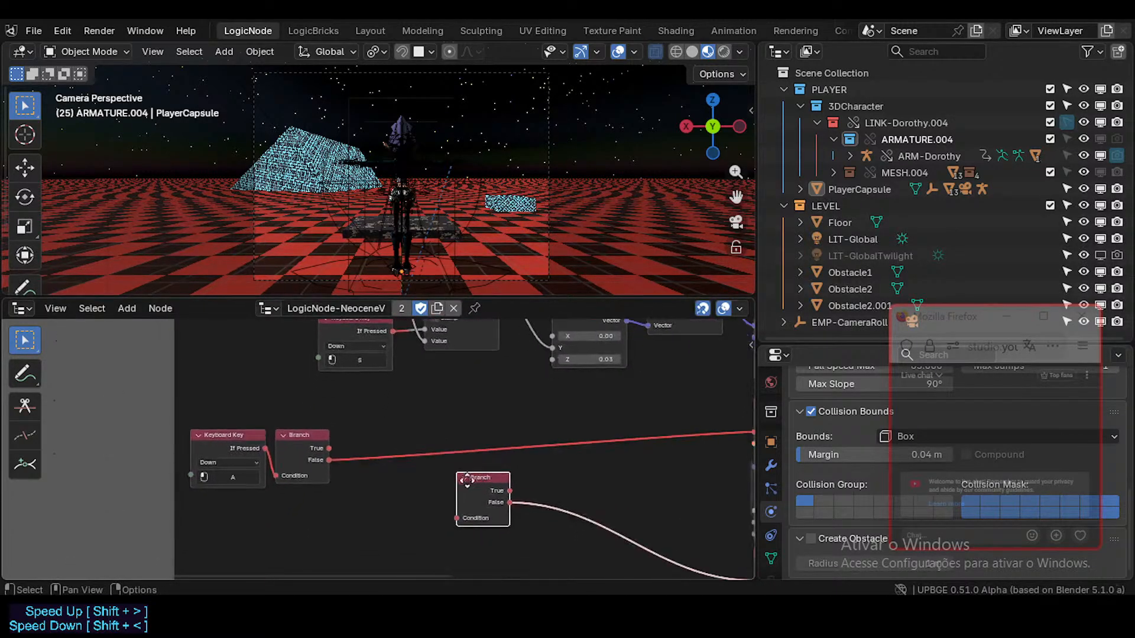
{"action": "left_click_drag", "start_coordinate": [468, 480], "coordinate": [445, 521]}
{"action": "middle_click_drag", "start_coordinate": [446, 506], "coordinate": [375, 456]}
{"action": "left_click_drag", "start_coordinate": [379, 467], "coordinate": [410, 487]}
- Link the A key Branch's True output to the upper Rotate To node's Condition in place of its False output
{"action": "middle_click_drag", "start_coordinate": [362, 458], "coordinate": [361, 463]}
{"action": "middle_click_drag", "start_coordinate": [317, 428], "coordinate": [324, 452]}
{"action": "middle_click_drag", "start_coordinate": [293, 413], "coordinate": [301, 474]}
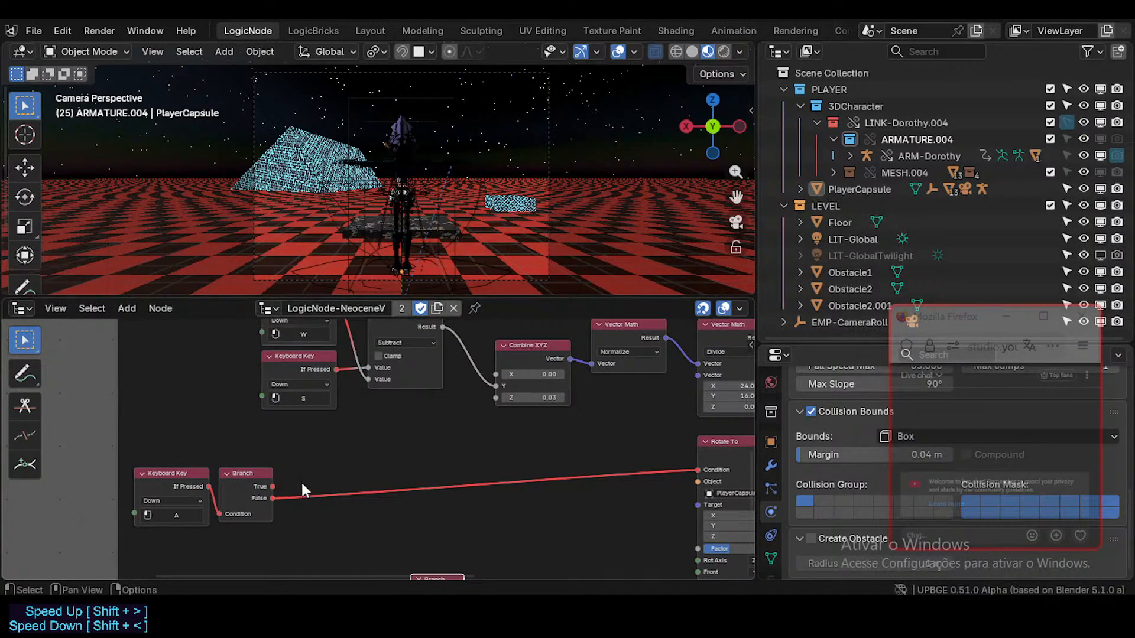
{"action": "left_click_drag", "start_coordinate": [270, 487], "coordinate": [481, 442]}
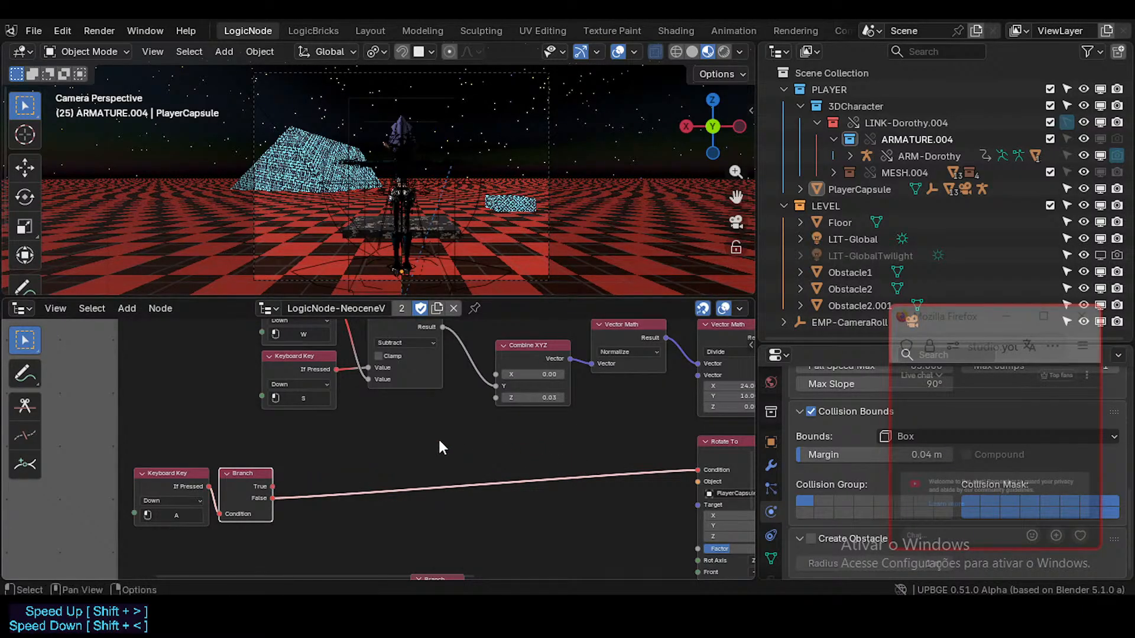
{"action": "left_click", "coordinate": [350, 452]}
{"action": "middle_click_drag", "start_coordinate": [292, 462], "coordinate": [264, 436]}
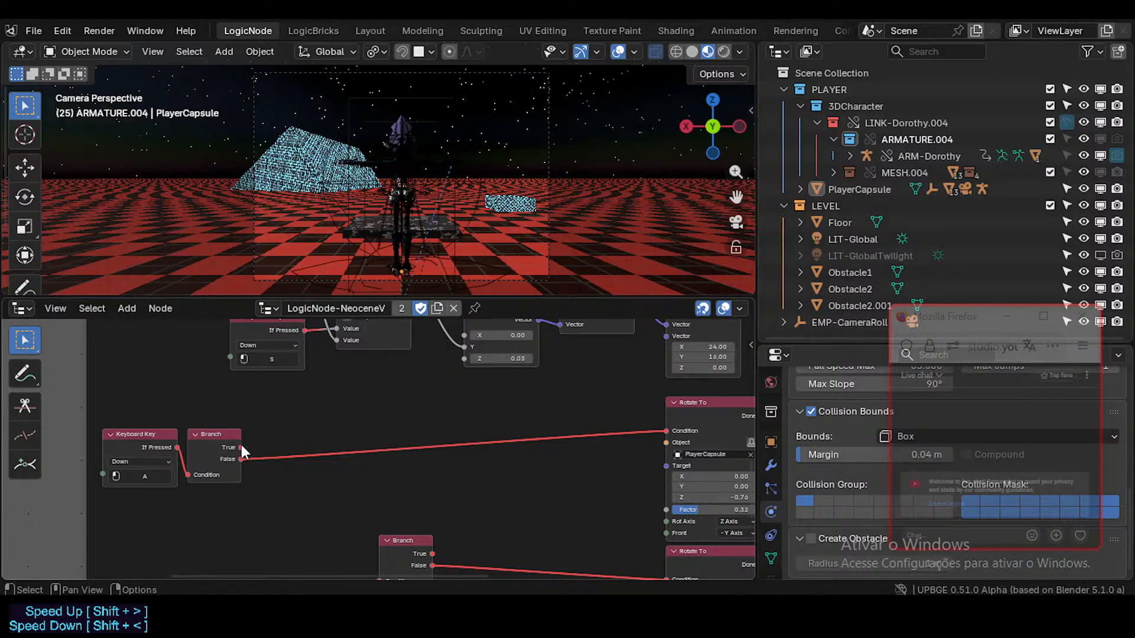
{"action": "left_click_drag", "start_coordinate": [241, 447], "coordinate": [660, 431]}
- Check the upper Rotate To node's rotation axis options and follow its link back to the A Keyboard Key node
{"action": "middle_click_drag", "start_coordinate": [511, 481], "coordinate": [432, 453]}
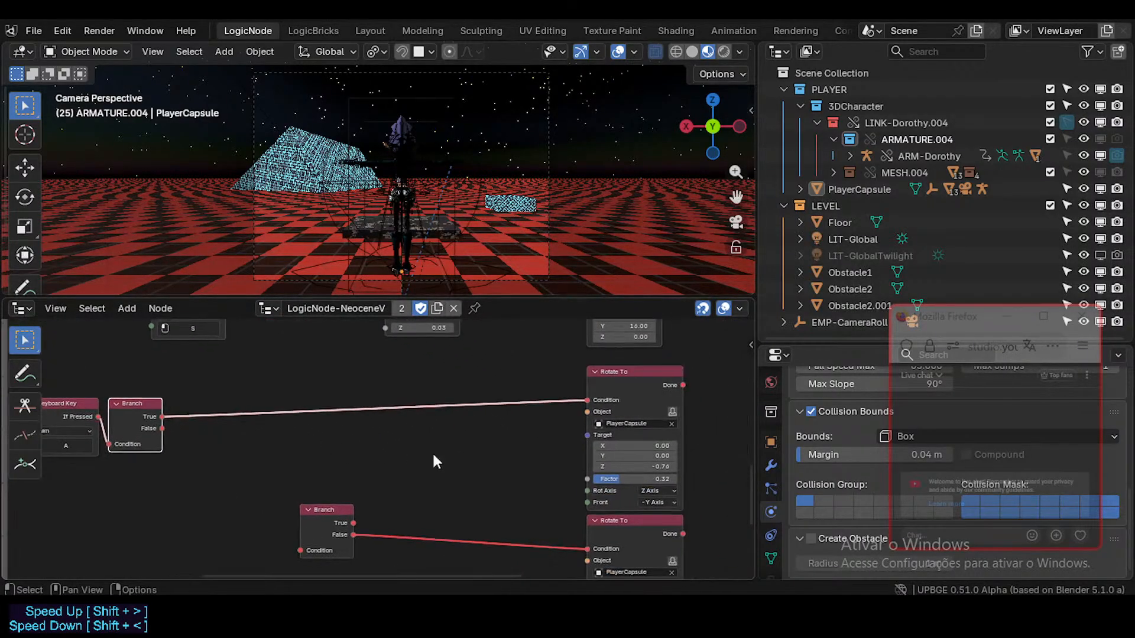
{"action": "scroll", "coordinate": [519, 458], "scroll_direction": "up", "scroll_amount": 1}
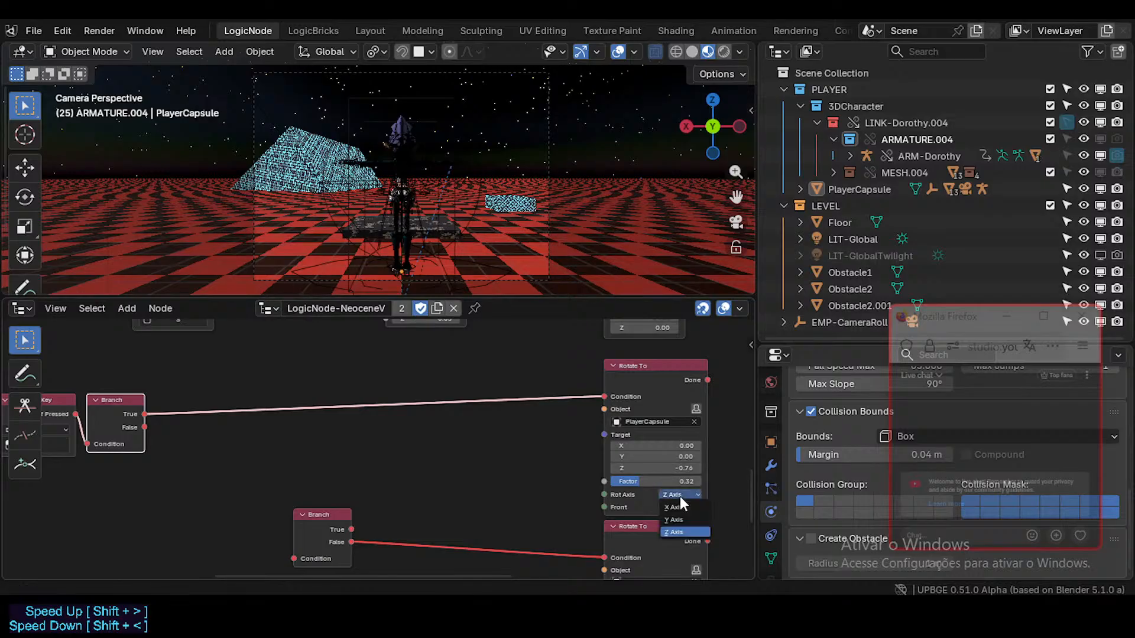
{"action": "left_click", "coordinate": [679, 506]}
{"action": "middle_click_drag", "start_coordinate": [338, 407], "coordinate": [361, 395]}
{"action": "middle_click_drag", "start_coordinate": [188, 416], "coordinate": [261, 474]}
{"action": "left_click", "coordinate": [147, 460]}
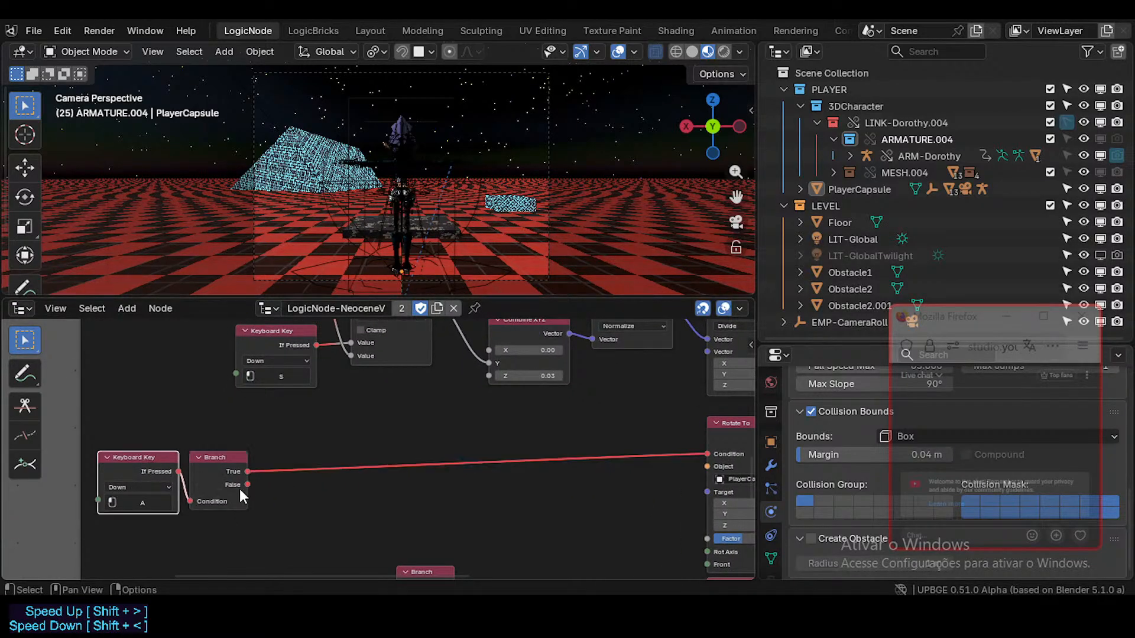
{"action": "middle_click_drag", "start_coordinate": [330, 460], "coordinate": [388, 377]}
{"action": "middle_click_drag", "start_coordinate": [414, 488], "coordinate": [428, 414]}
{"action": "scroll", "coordinate": [421, 461], "scroll_direction": "down", "scroll_amount": 1}
{"action": "middle_click_drag", "start_coordinate": [413, 497], "coordinate": [446, 576]}
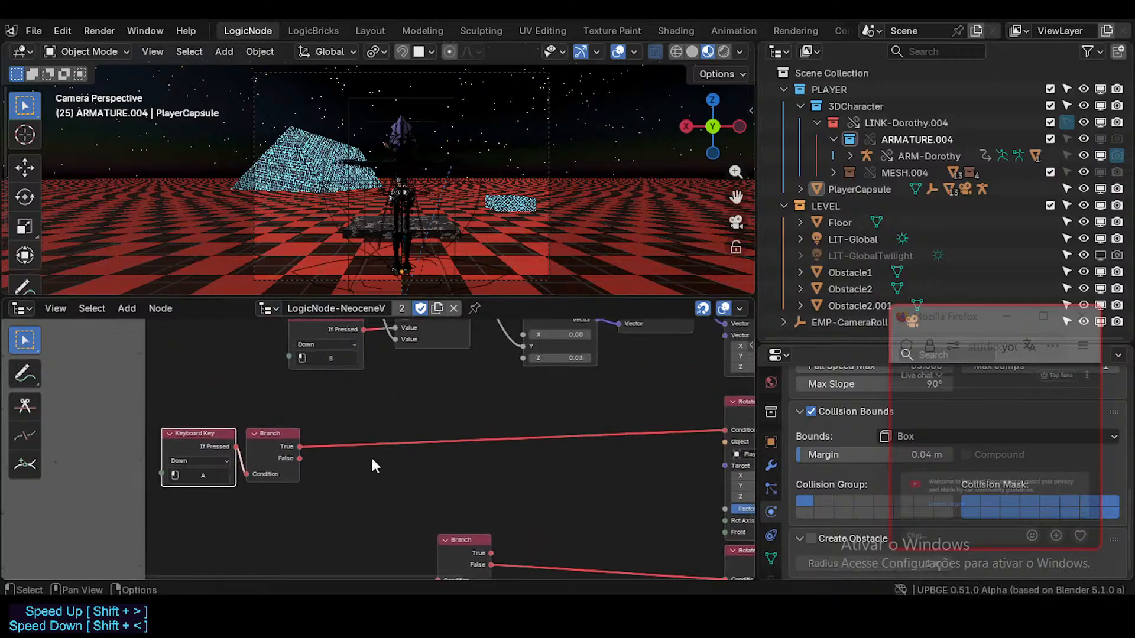
- Add an And Gate logic node below and beyond the A key's Branch node
{"action": "left_click", "coordinate": [367, 479]}
{"action": "middle_click_drag", "start_coordinate": [368, 481], "coordinate": [364, 514]}
{"action": "key", "text": "shift+a"}
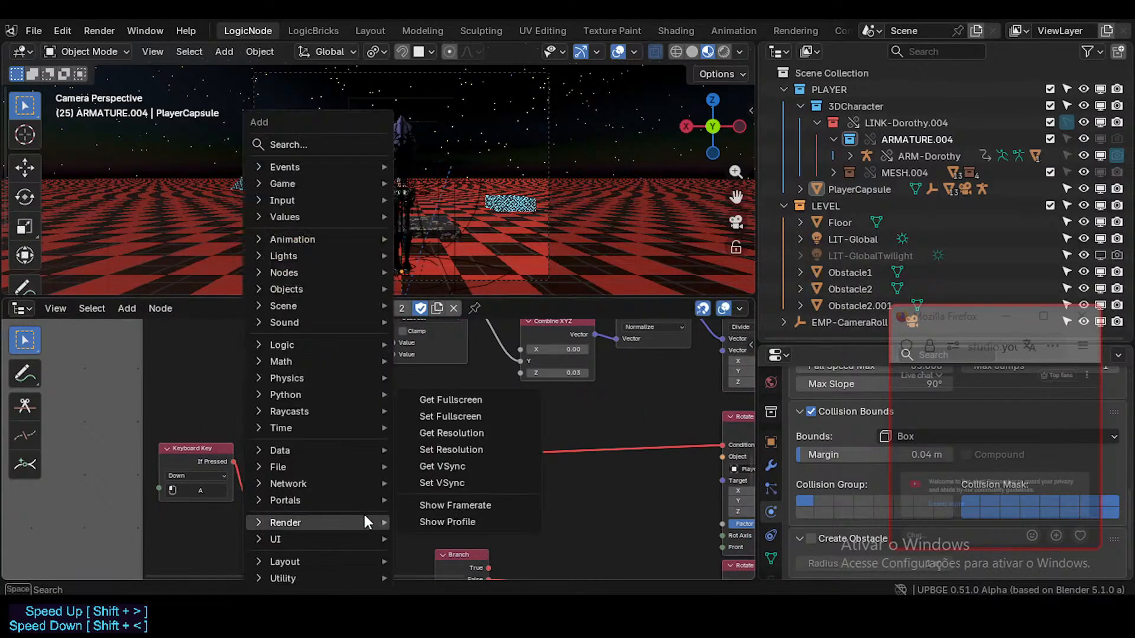
{"action": "mouse_move", "coordinate": [330, 345]}
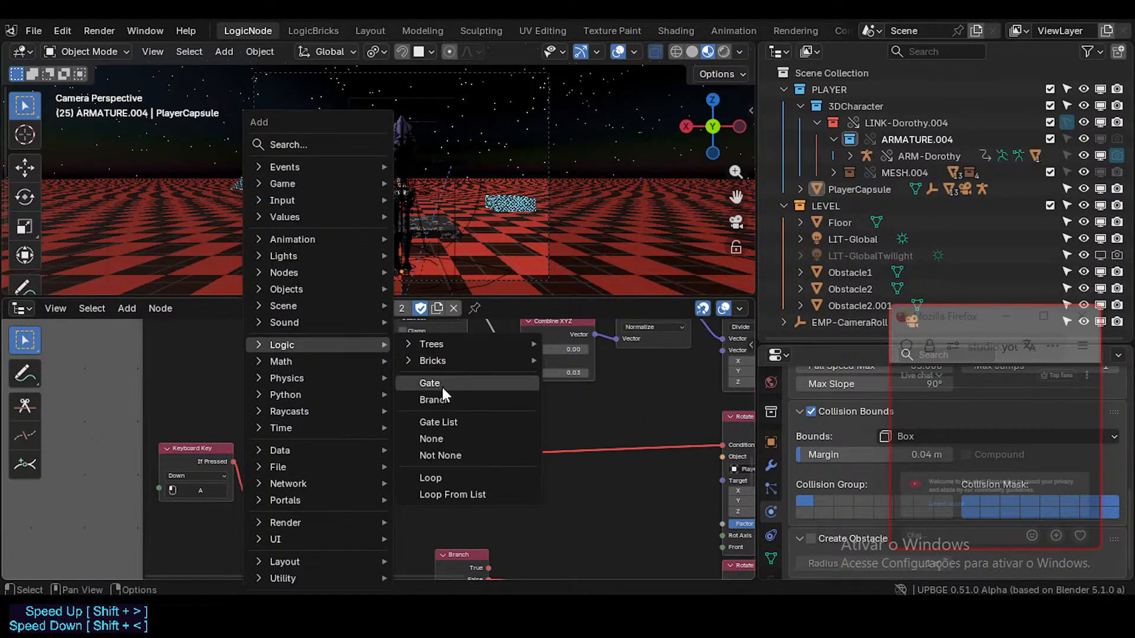
{"action": "left_click", "coordinate": [442, 383]}
{"action": "left_click", "coordinate": [328, 508]}
{"action": "middle_click_drag", "start_coordinate": [324, 513], "coordinate": [331, 495]}
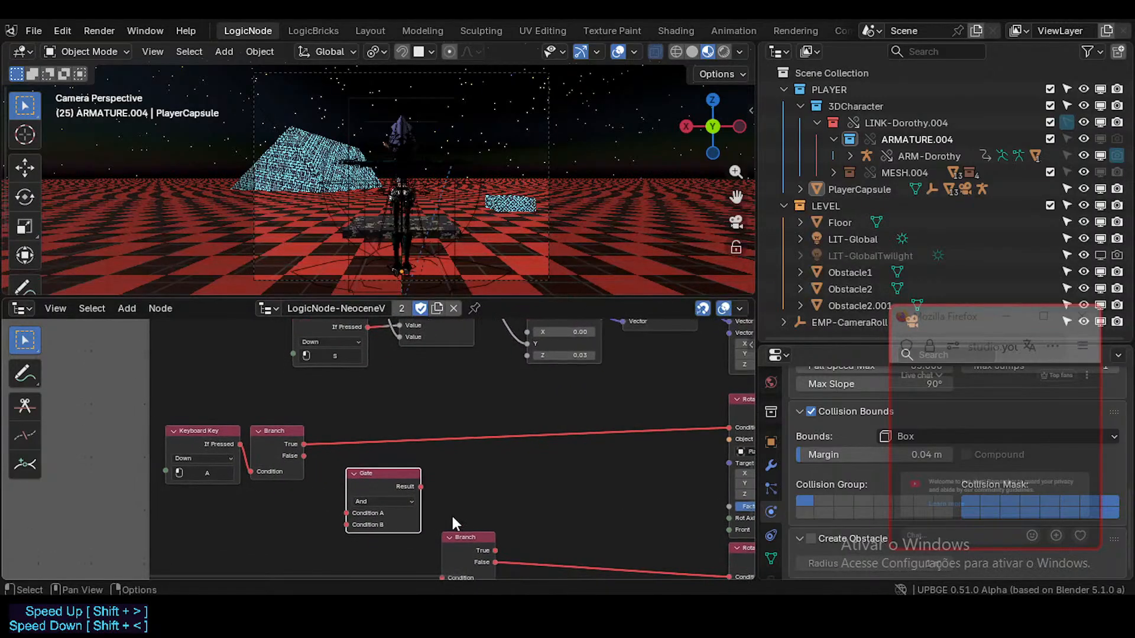
- Make room around the new Gate and link the A key Branch's False output to its Condition A
{"action": "left_click_drag", "start_coordinate": [470, 538], "coordinate": [522, 537]}
{"action": "left_click_drag", "start_coordinate": [396, 471], "coordinate": [418, 461]}
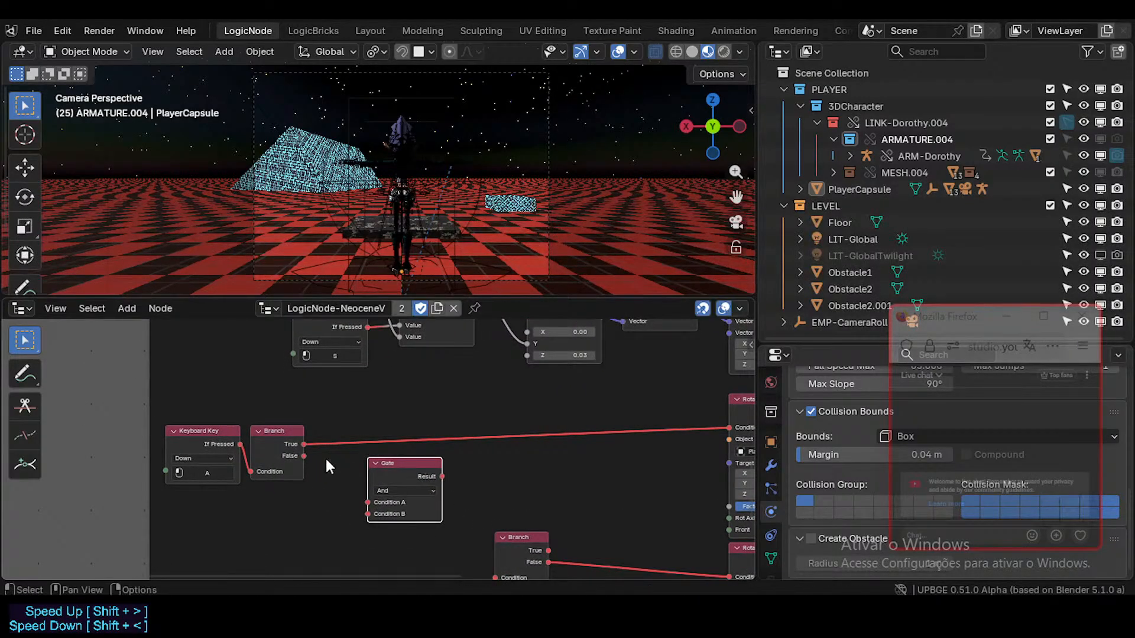
{"action": "left_click_drag", "start_coordinate": [304, 456], "coordinate": [360, 498]}
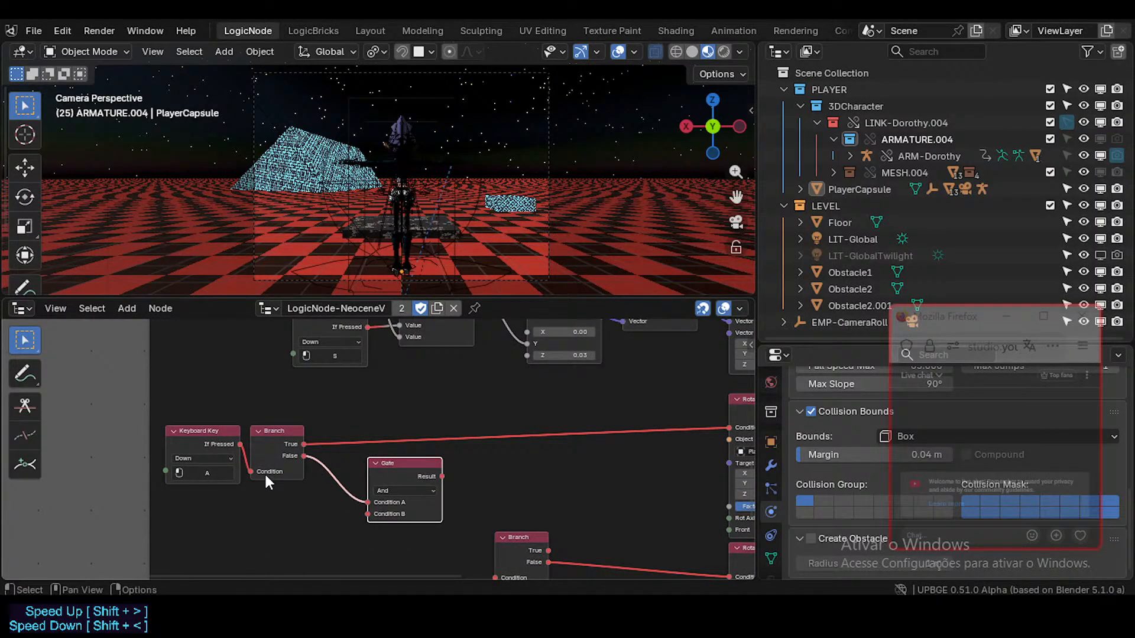
{"action": "left_click", "coordinate": [203, 431]}
{"action": "key", "text": "shift+d"}
{"action": "left_click", "coordinate": [201, 498]}
{"action": "key", "text": "Delete"}
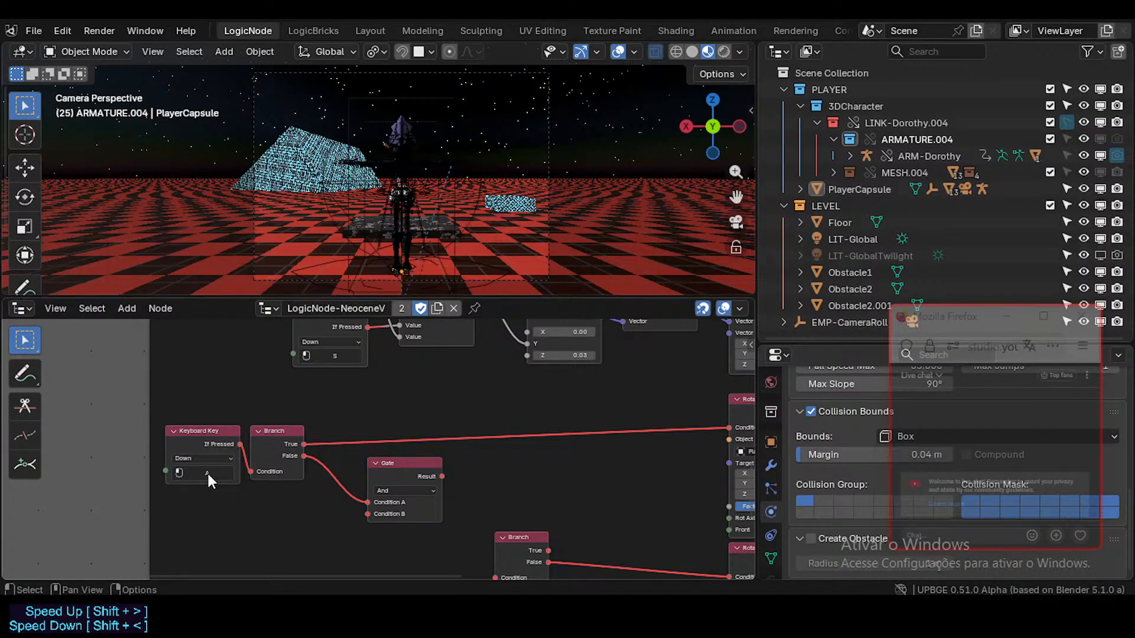
- Duplicate the And Gate below the A key's Branch and link the A key's If Pressed output to the copy's Condition A
{"action": "left_click_drag", "start_coordinate": [213, 432], "coordinate": [212, 472]}
{"action": "middle_click_drag", "start_coordinate": [213, 490], "coordinate": [231, 457]}
{"action": "left_click", "coordinate": [413, 438]}
{"action": "key", "text": "shift+d"}
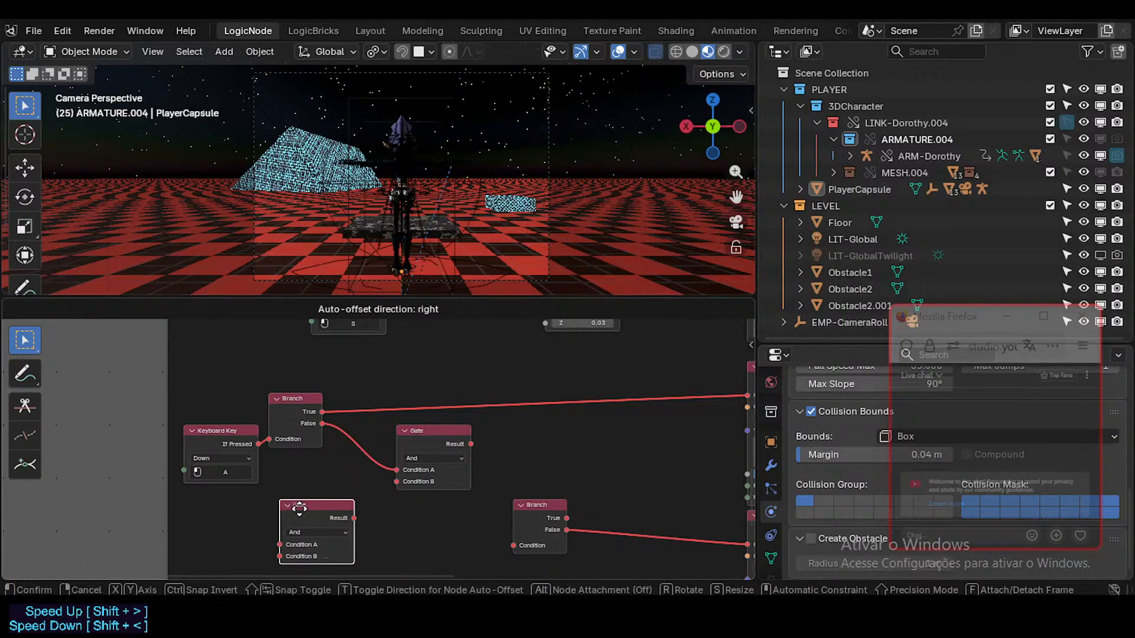
{"action": "left_click", "coordinate": [304, 509]}
{"action": "left_click_drag", "start_coordinate": [255, 447], "coordinate": [275, 541]}
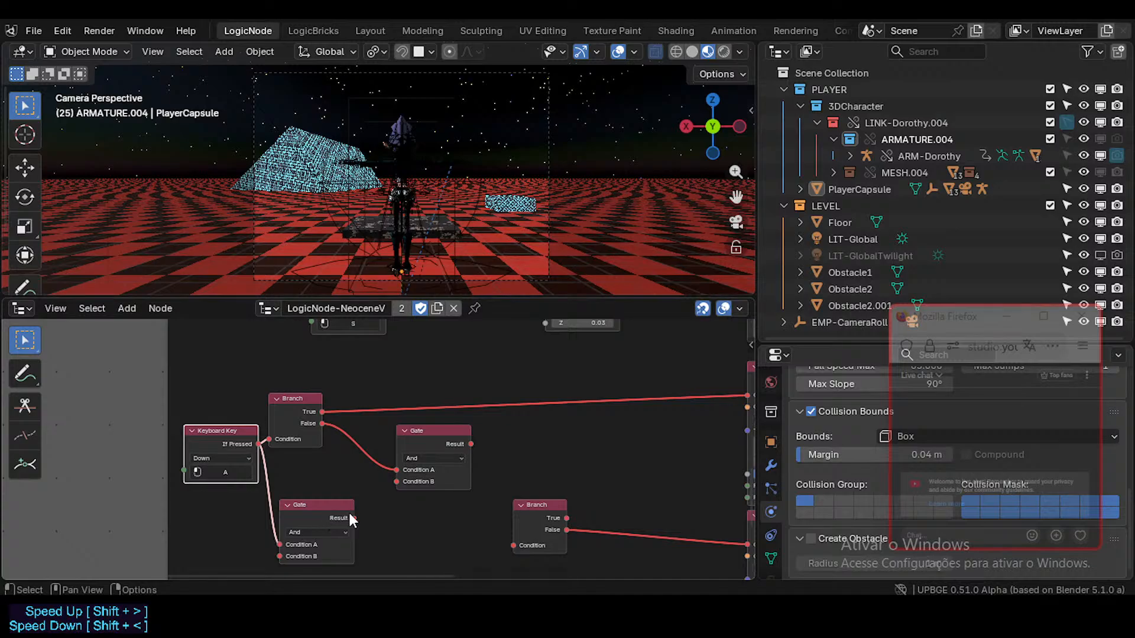
- Duplicate the A Keyboard Key node below itself, set its key to LEFT_SHIFT, and link it to the lower Gate's Condition B
{"action": "middle_click_drag", "start_coordinate": [253, 512], "coordinate": [282, 474]}
{"action": "left_click", "coordinate": [244, 486]}
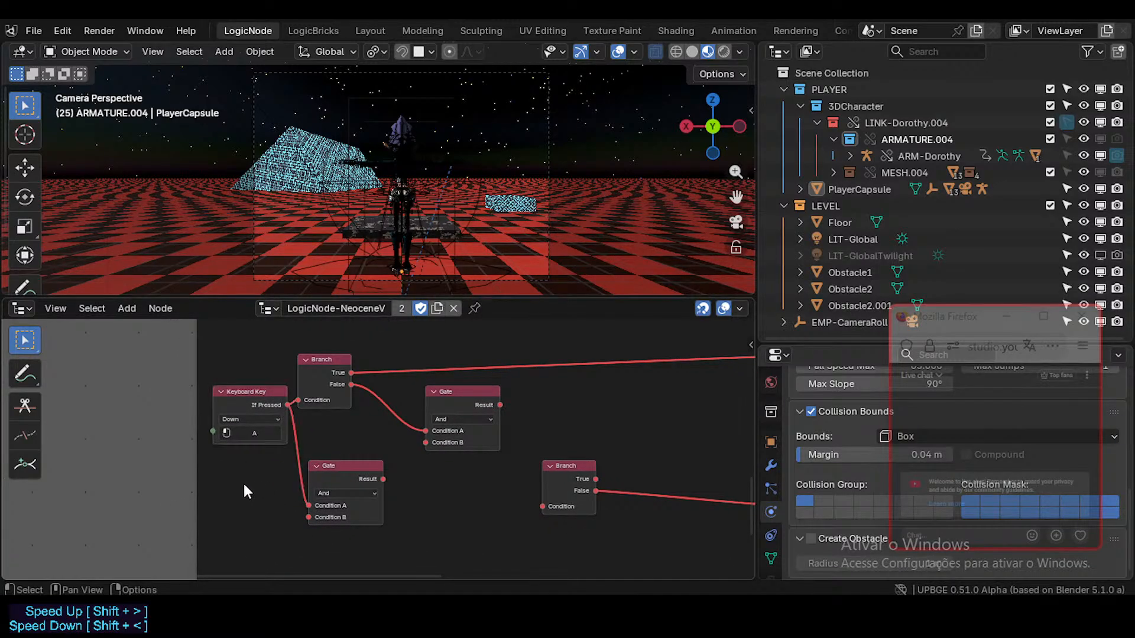
{"action": "left_click", "coordinate": [257, 385]}
{"action": "key", "text": "shift+d"}
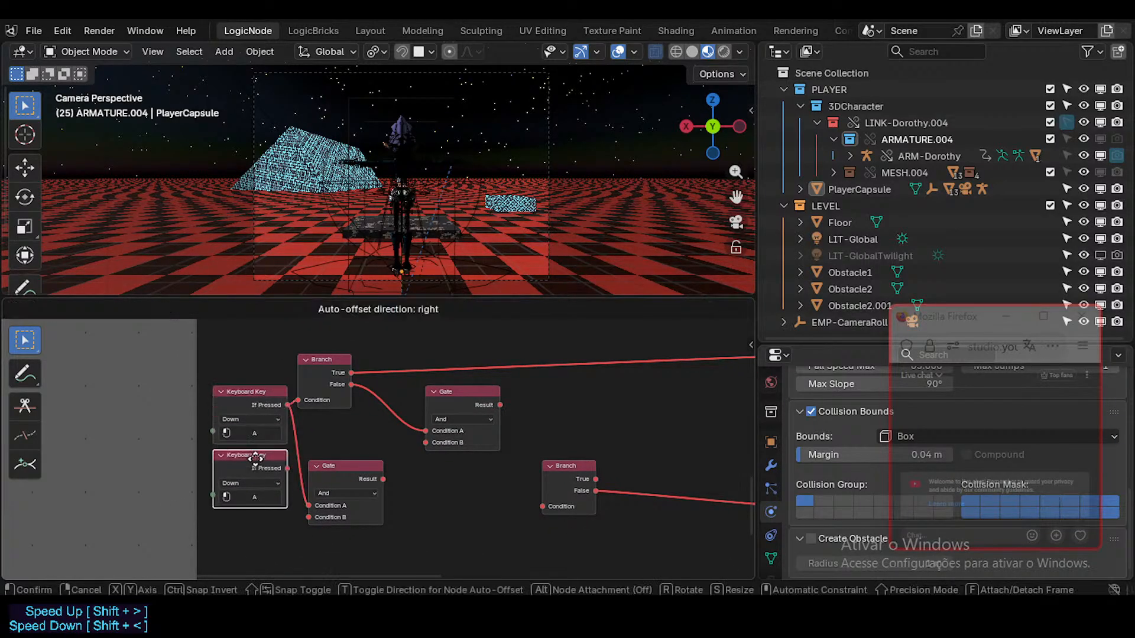
{"action": "left_click", "coordinate": [242, 480]}
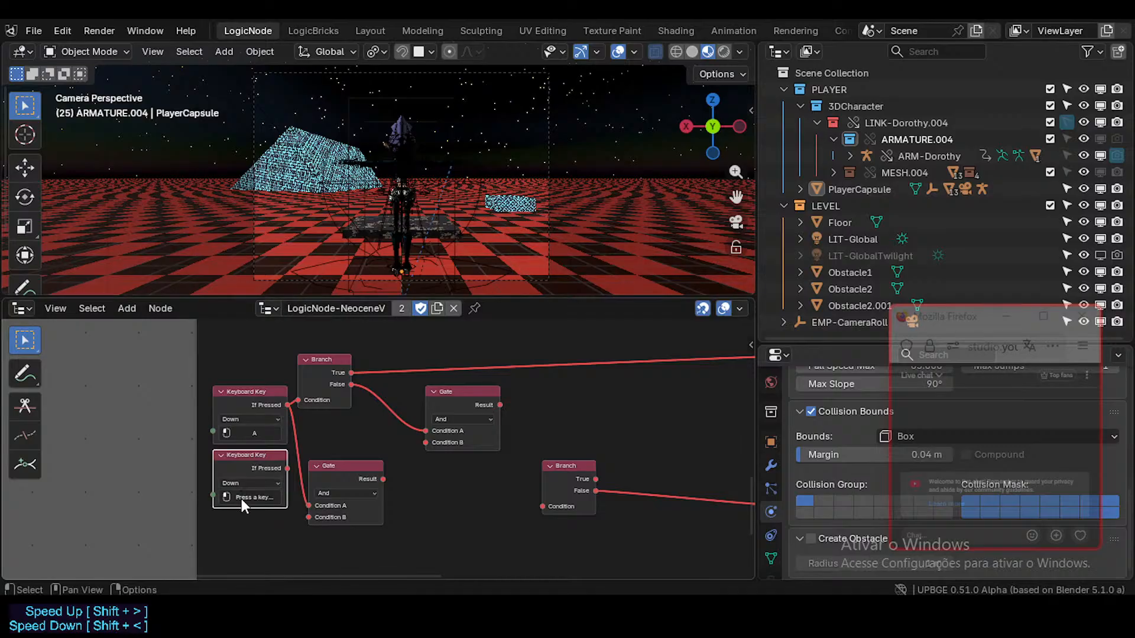
{"action": "left_click", "coordinate": [241, 498]}
{"action": "key", "text": "shift"}
{"action": "left_click_drag", "start_coordinate": [287, 468], "coordinate": [301, 515]}
- Link the lower Gate's Result to the upper Gate's Condition B and the upper Gate's Result to the Condition of the Branch moved beside it
{"action": "left_click_drag", "start_coordinate": [376, 478], "coordinate": [416, 449]}
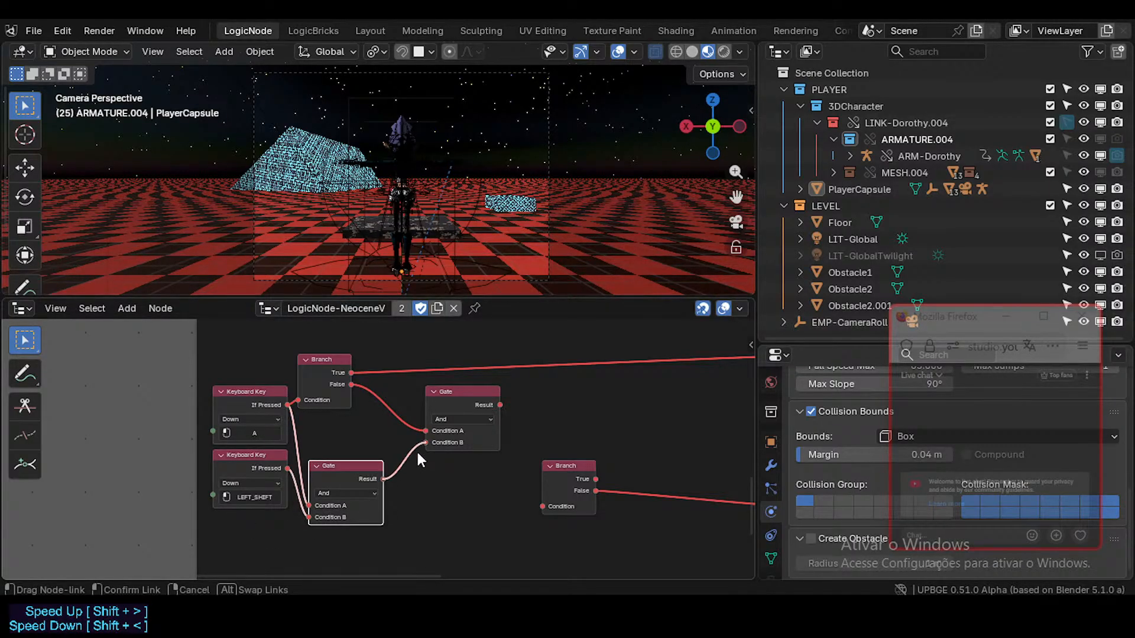
{"action": "middle_click_drag", "start_coordinate": [416, 449], "coordinate": [356, 477]}
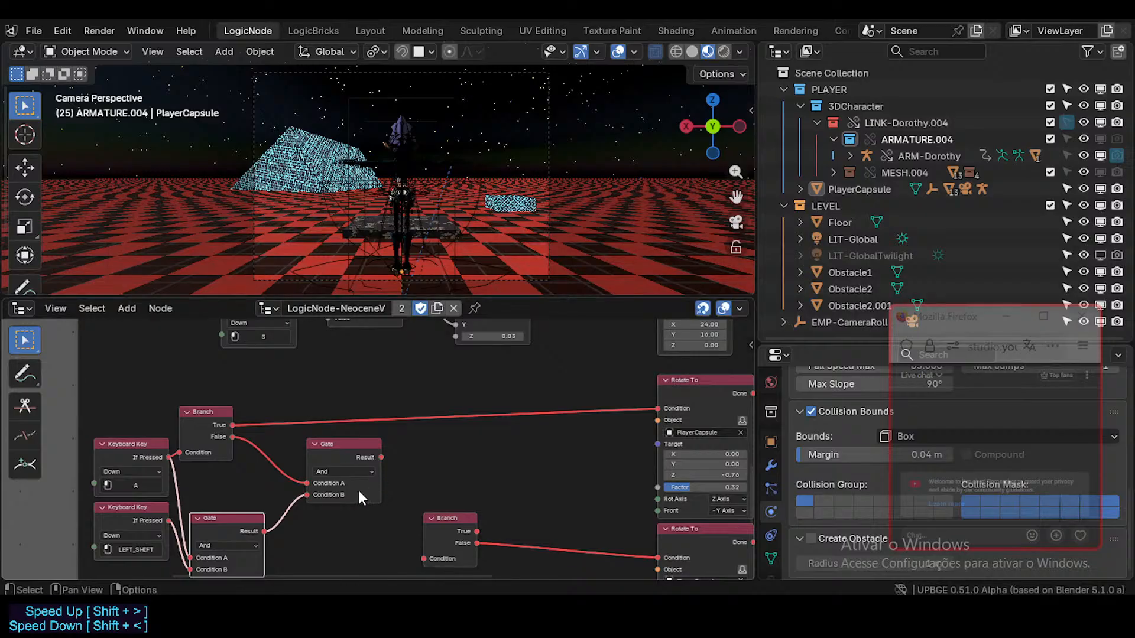
{"action": "left_click_drag", "start_coordinate": [448, 521], "coordinate": [448, 468]}
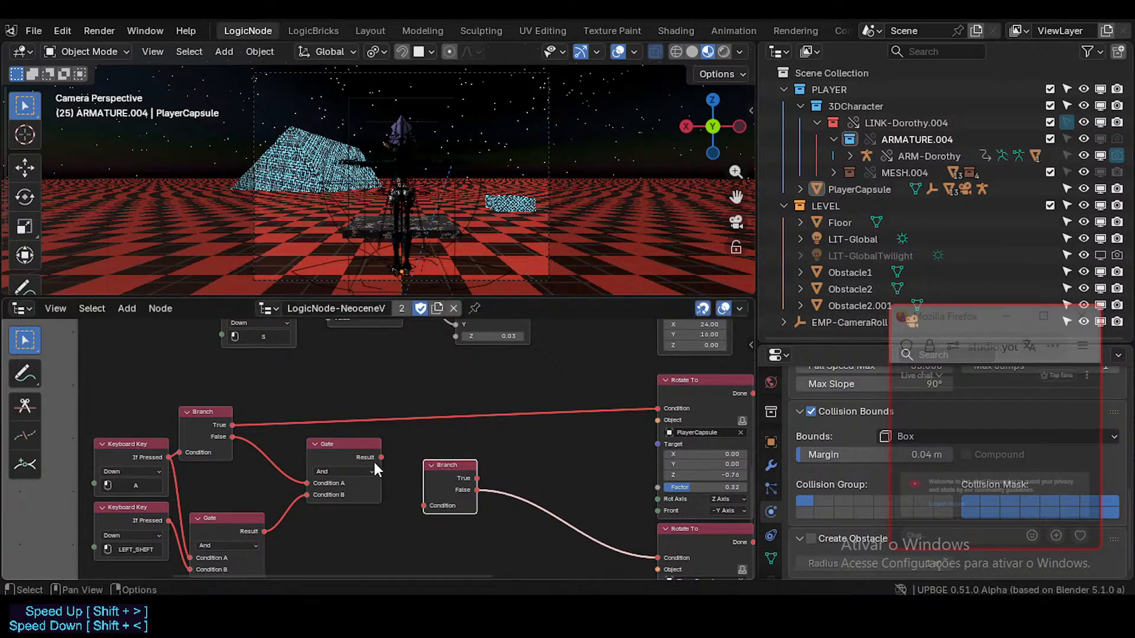
{"action": "left_click_drag", "start_coordinate": [378, 456], "coordinate": [421, 505]}
- Disconnect the second Branch's False output from the lower Rotate To node's Condition
{"action": "scroll", "coordinate": [417, 502], "scroll_direction": "right", "scroll_amount": 3, "text": "ctrl"}
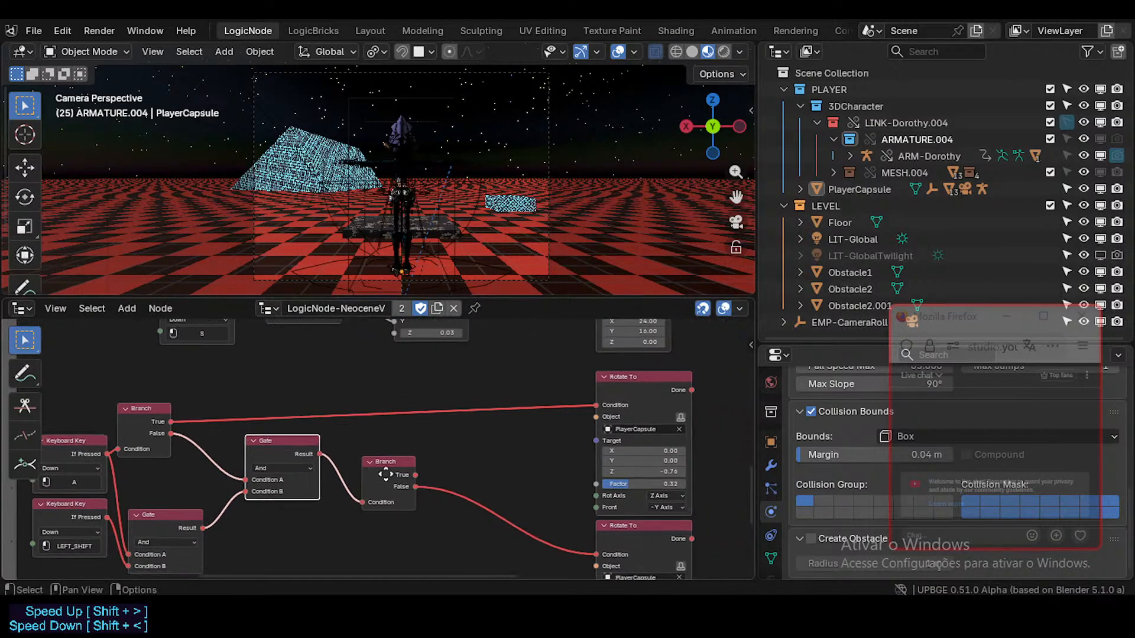
{"action": "left_click_drag", "start_coordinate": [567, 546], "coordinate": [467, 539]}
{"action": "middle_click_drag", "start_coordinate": [331, 488], "coordinate": [360, 488]}
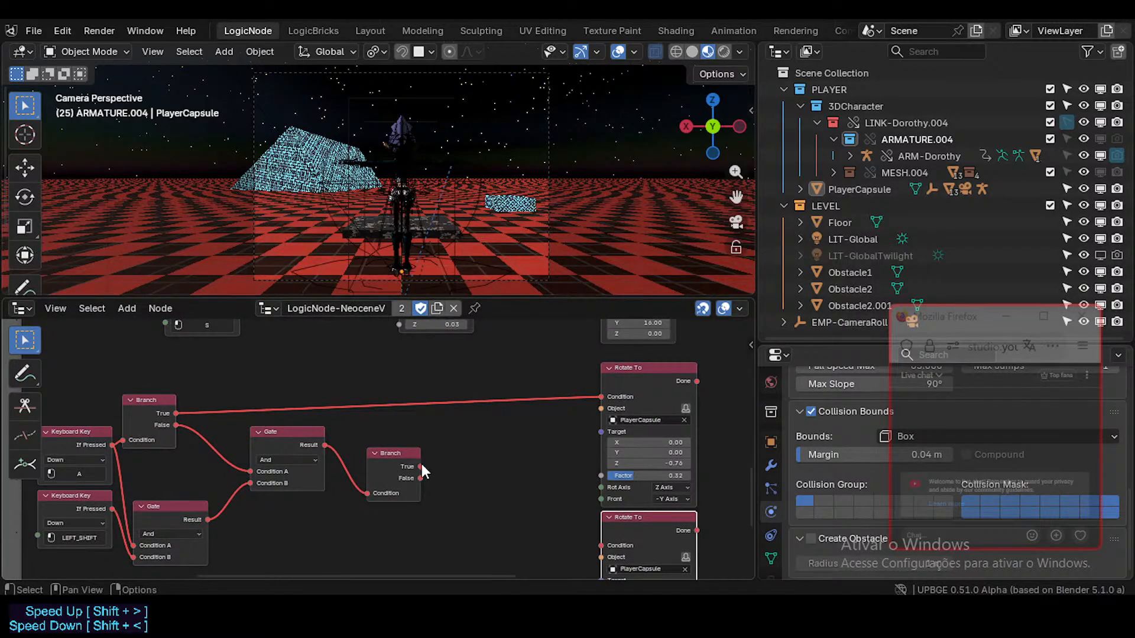
{"action": "left_click_drag", "start_coordinate": [421, 465], "coordinate": [502, 476]}
{"action": "scroll", "coordinate": [452, 452], "scroll_direction": "down", "scroll_amount": 2}
{"action": "middle_click_drag", "start_coordinate": [421, 436], "coordinate": [460, 470]}
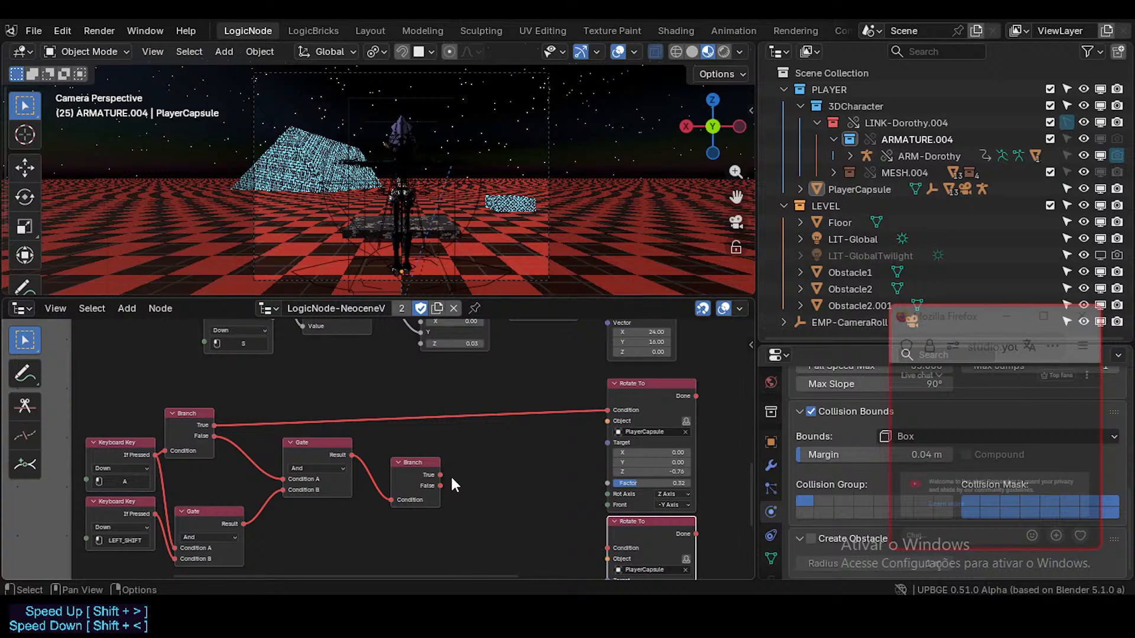
{"action": "middle_click_drag", "start_coordinate": [437, 451], "coordinate": [433, 455]}
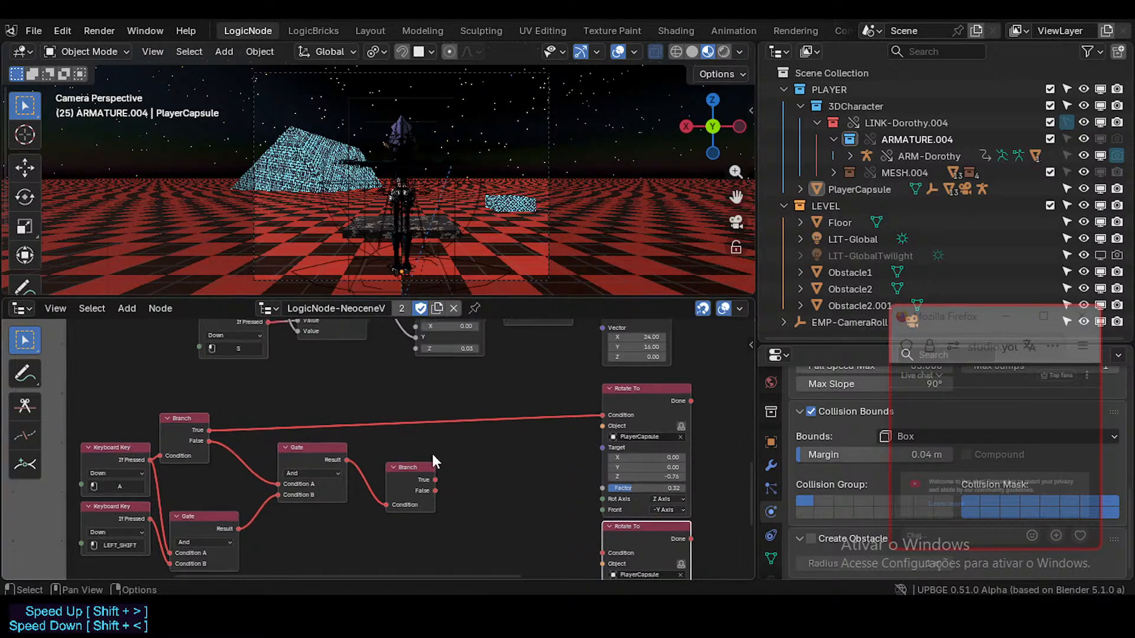
- Move the second Branch slightly up beside the And Gate and save the file
{"action": "left_click_drag", "start_coordinate": [412, 466], "coordinate": [402, 446]}
{"action": "middle_click_drag", "start_coordinate": [448, 407], "coordinate": [461, 462]}
{"action": "key", "text": "ctrl+s"}
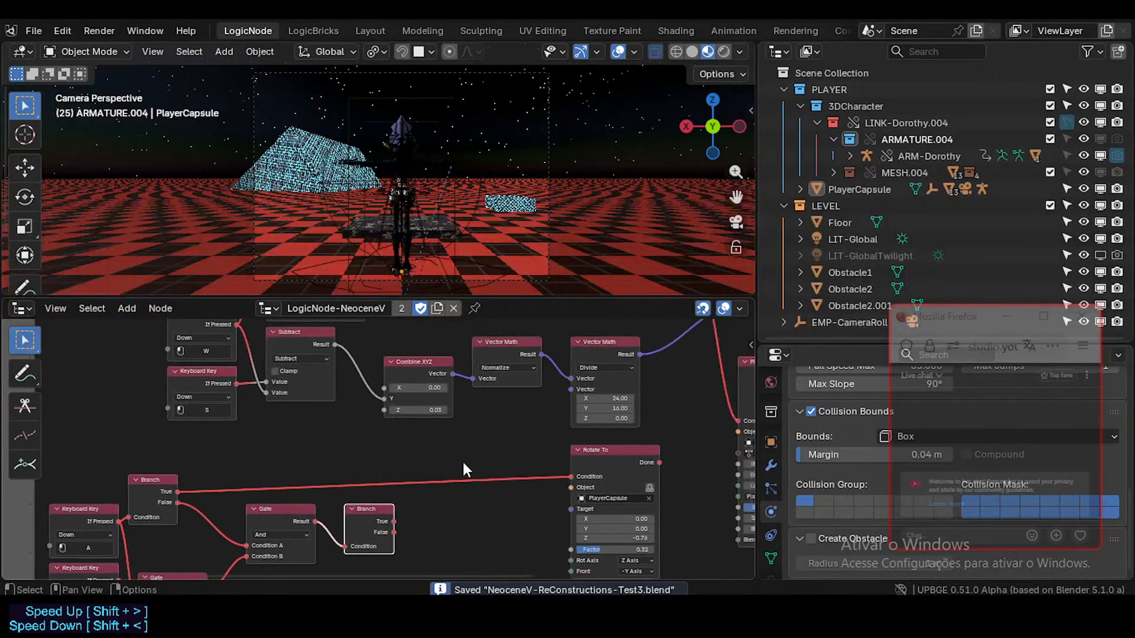
- Delete the Subtract, Combine XYZ, Normalize Vector Math and Divide Vector Math nodes that follow the W and S keys
{"action": "scroll", "coordinate": [458, 460], "scroll_direction": "down", "scroll_amount": 2}
{"action": "middle_click_drag", "start_coordinate": [427, 406], "coordinate": [383, 454]}
{"action": "scroll", "coordinate": [390, 444], "scroll_direction": "up", "scroll_amount": 2}
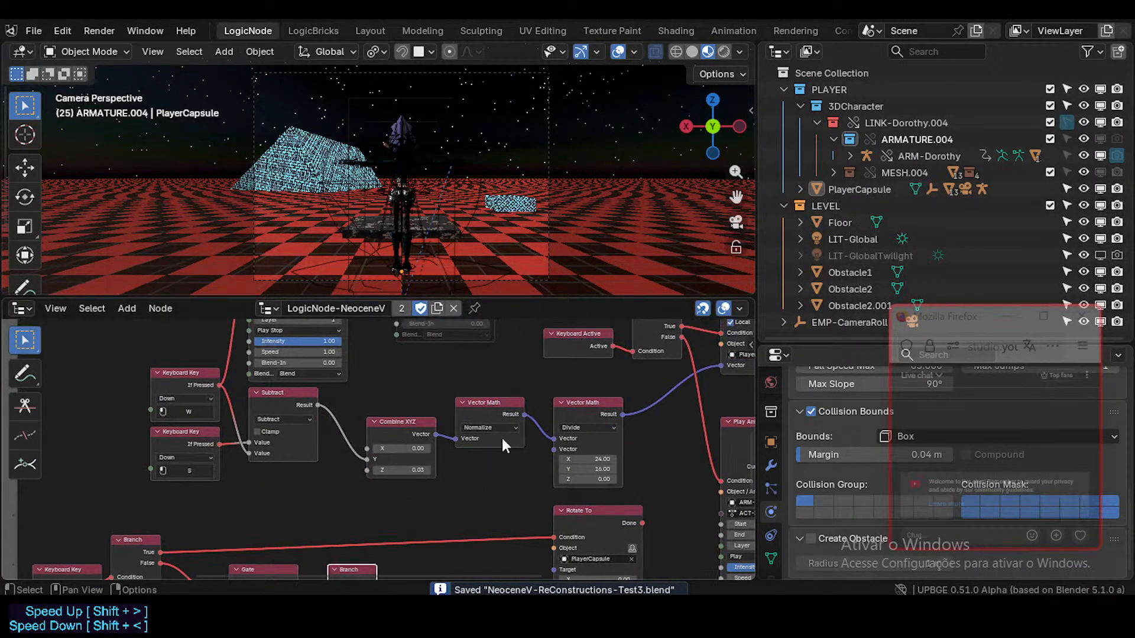
{"action": "left_click", "coordinate": [572, 400]}
{"action": "middle_click_drag", "start_coordinate": [502, 409], "coordinate": [432, 442]}
{"action": "left_click", "coordinate": [459, 416], "text": "shift"}
{"action": "left_click", "coordinate": [366, 447], "text": "shift"}
{"action": "middle_click_drag", "start_coordinate": [348, 442], "coordinate": [378, 464], "text": "shift"}
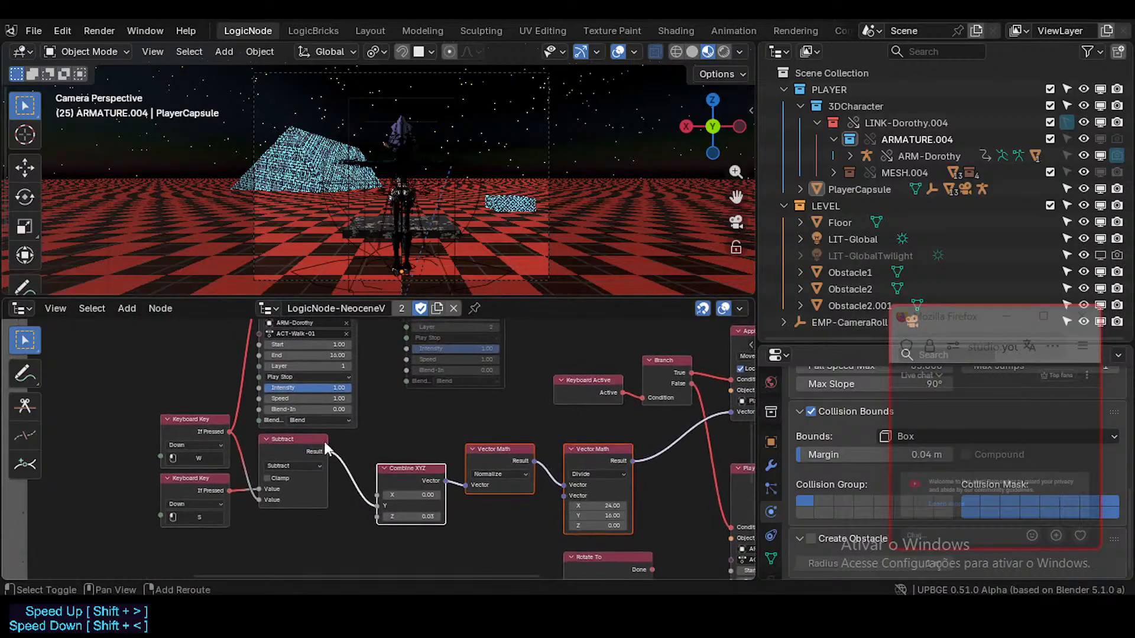
{"action": "left_click", "coordinate": [310, 437], "text": "shift"}
{"action": "key", "text": "x"}
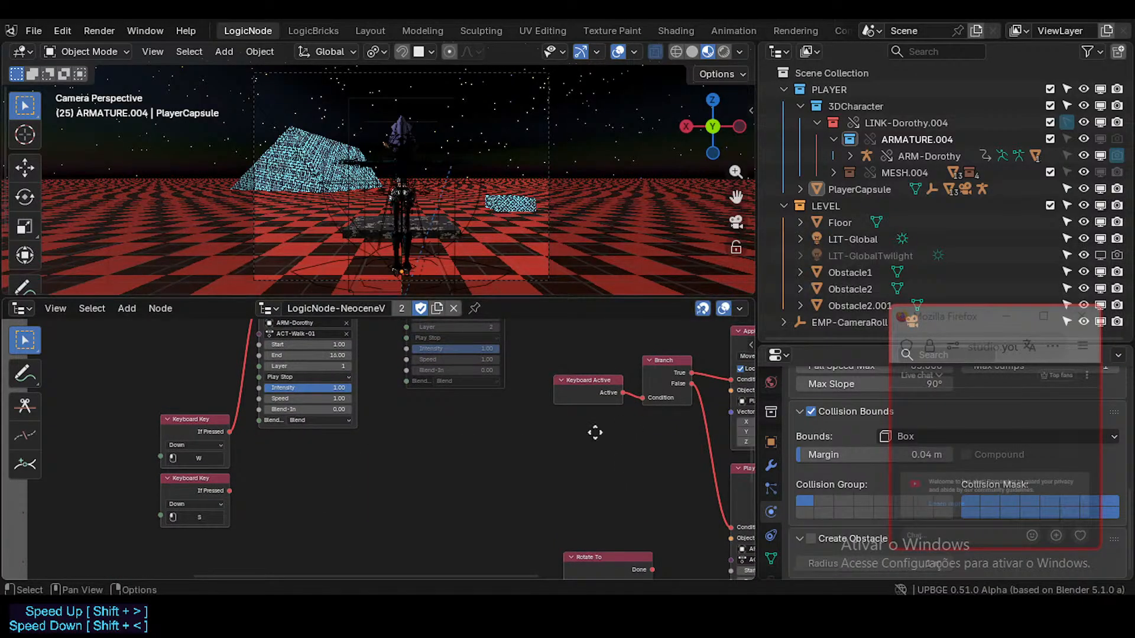
{"action": "middle_click_drag", "start_coordinate": [595, 430], "coordinate": [447, 445]}
{"action": "scroll", "coordinate": [541, 431], "scroll_direction": "up", "scroll_amount": 1}
{"action": "mouse_move", "coordinate": [509, 464]}
{"action": "middle_mouse_down"}
{"action": "mouse_move", "coordinate": [479, 399]}
{"action": "mouse_move", "coordinate": [491, 452]}
{"action": "middle_mouse_up"}
{"action": "scroll", "coordinate": [477, 460], "scroll_direction": "down", "scroll_amount": 2}
{"action": "middle_click_drag", "start_coordinate": [387, 516], "coordinate": [494, 398]}
{"action": "left_click_drag", "start_coordinate": [541, 416], "coordinate": [531, 415]}
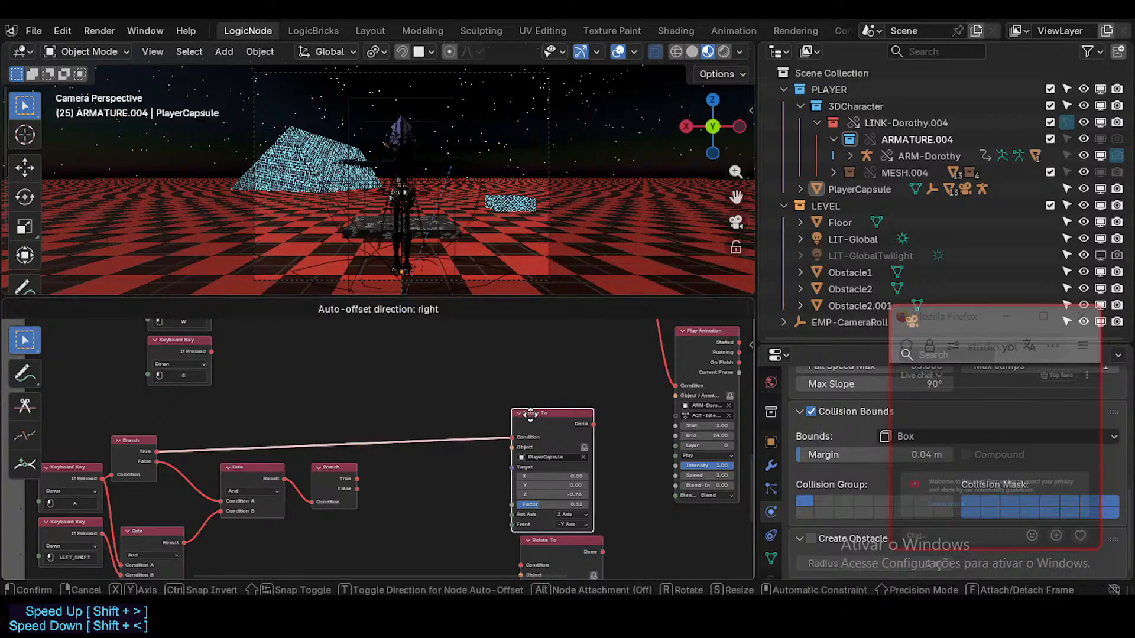
{"action": "key", "text": "ctrl+z"}
- Move both Rotate To nodes together closer to the Gate and Branch nodes
{"action": "middle_click_drag", "start_coordinate": [489, 437], "coordinate": [471, 311]}
{"action": "scroll", "coordinate": [444, 397], "scroll_direction": "down", "scroll_amount": 2}
{"action": "middle_click_drag", "start_coordinate": [443, 397], "coordinate": [450, 453]}
{"action": "left_click_drag", "start_coordinate": [458, 419], "coordinate": [498, 499]}
{"action": "middle_click_drag", "start_coordinate": [447, 504], "coordinate": [473, 579]}
{"action": "scroll", "coordinate": [431, 439], "scroll_direction": "up", "scroll_amount": 2}
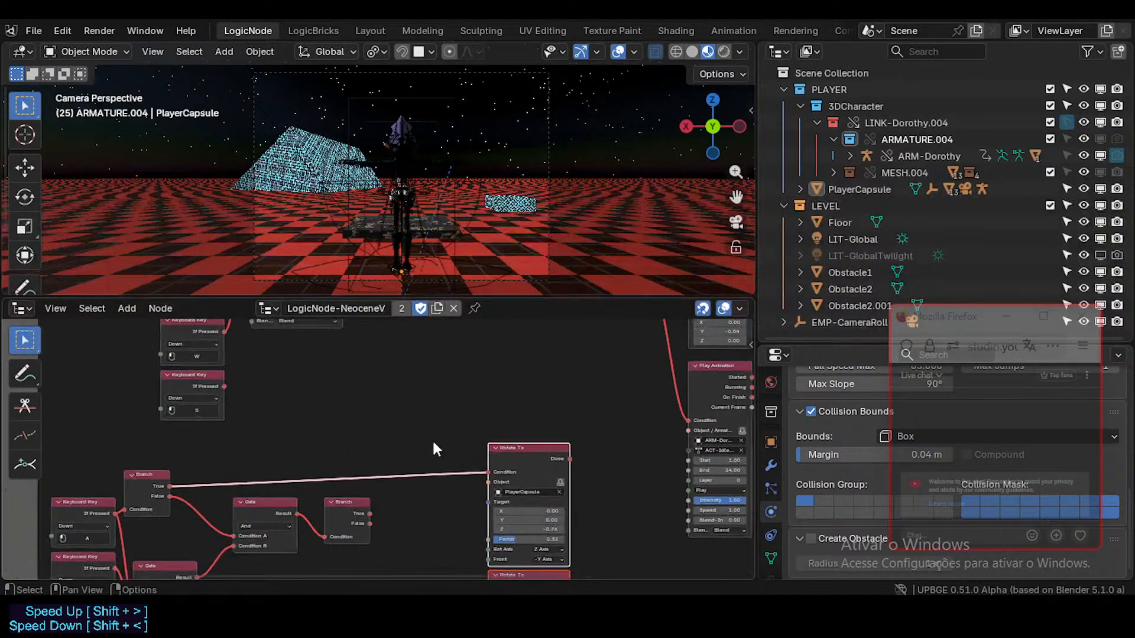
{"action": "middle_click_drag", "start_coordinate": [455, 402], "coordinate": [422, 466]}
{"action": "left_click", "coordinate": [422, 467]}
- Examine the Keyboard Active Branch with its movement and animation nodes, then the unlinked second Branch outputs and the Rotate To nodes
{"action": "middle_click_drag", "start_coordinate": [484, 386], "coordinate": [448, 452]}
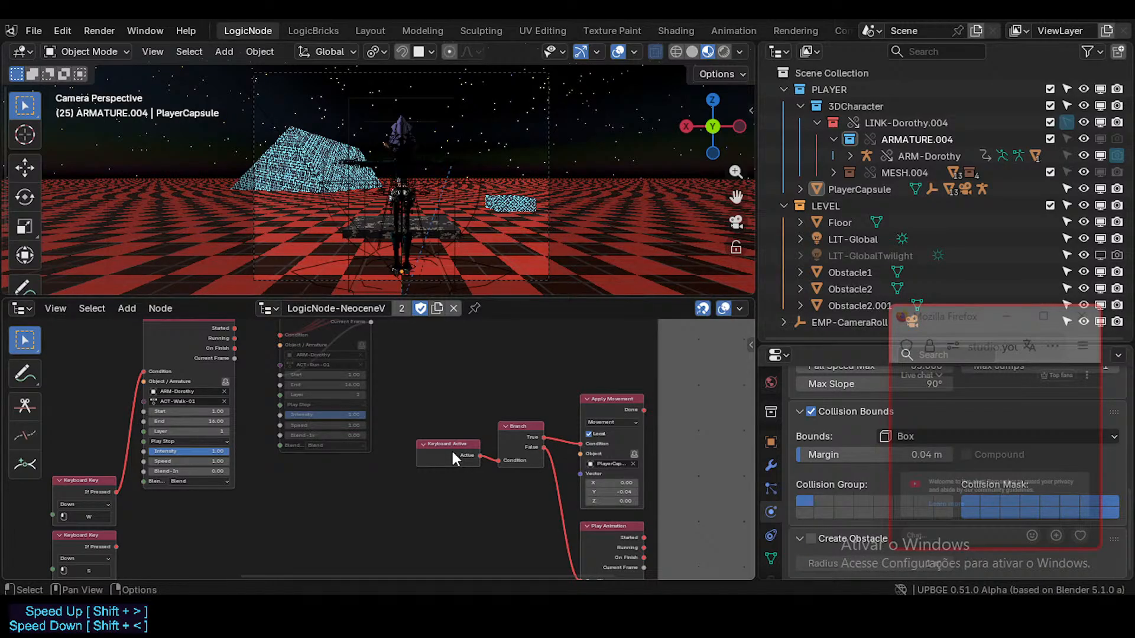
{"action": "middle_click_drag", "start_coordinate": [436, 444], "coordinate": [462, 357]}
{"action": "scroll", "coordinate": [446, 395], "scroll_direction": "up", "scroll_amount": 1}
{"action": "middle_click_drag", "start_coordinate": [431, 423], "coordinate": [505, 373]}
{"action": "middle_click_drag", "start_coordinate": [296, 433], "coordinate": [309, 403]}
{"action": "scroll", "coordinate": [372, 456], "scroll_direction": "down", "scroll_amount": 1}
{"action": "middle_click_drag", "start_coordinate": [351, 443], "coordinate": [314, 458]}
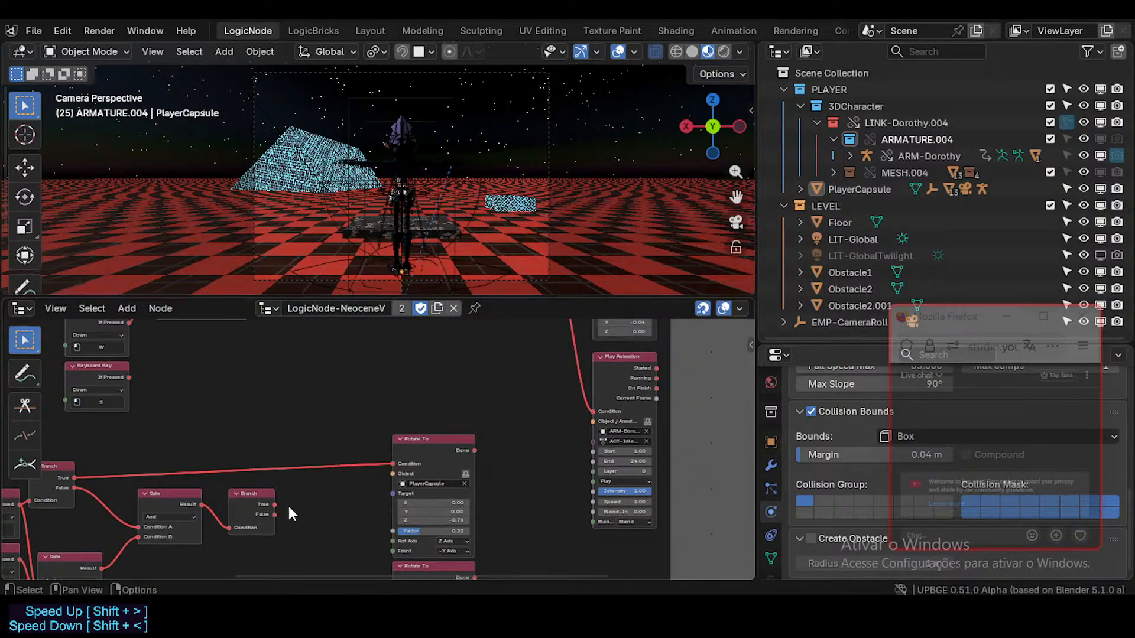
{"action": "middle_click_drag", "start_coordinate": [278, 515], "coordinate": [319, 427]}
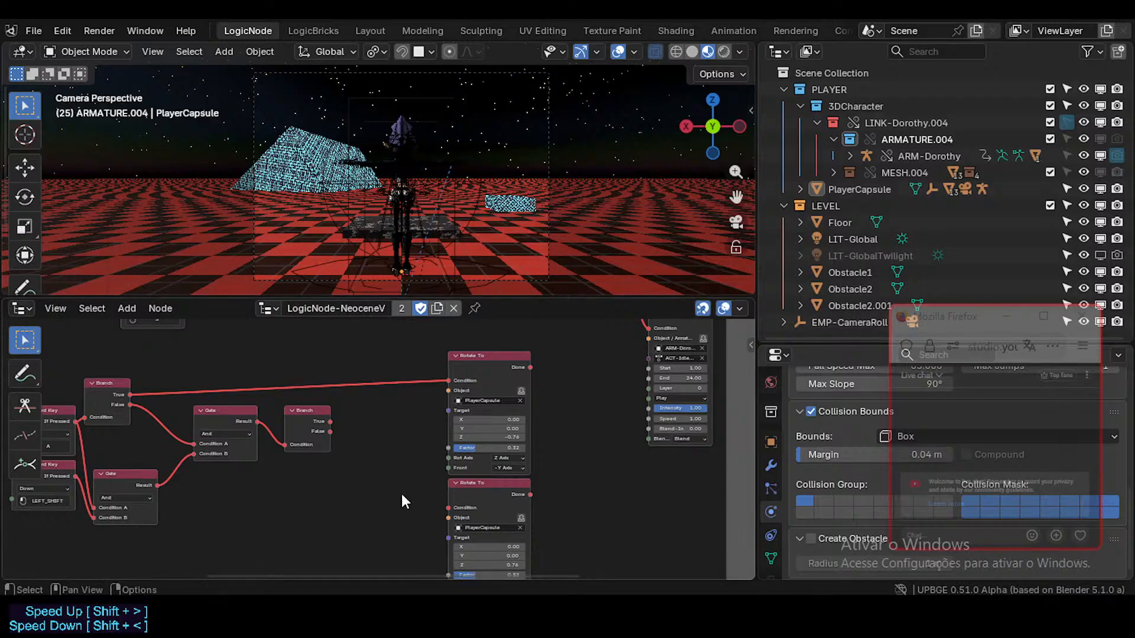
{"action": "scroll", "coordinate": [352, 455], "scroll_direction": "up", "scroll_amount": 1}
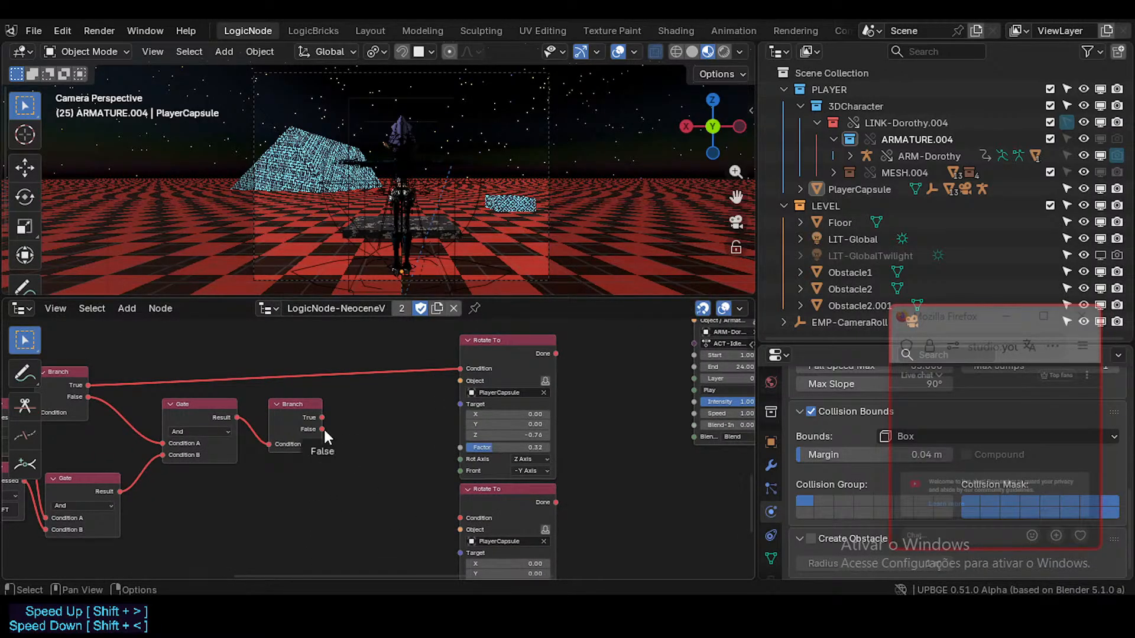
{"action": "middle_click_drag", "start_coordinate": [405, 404], "coordinate": [343, 462]}
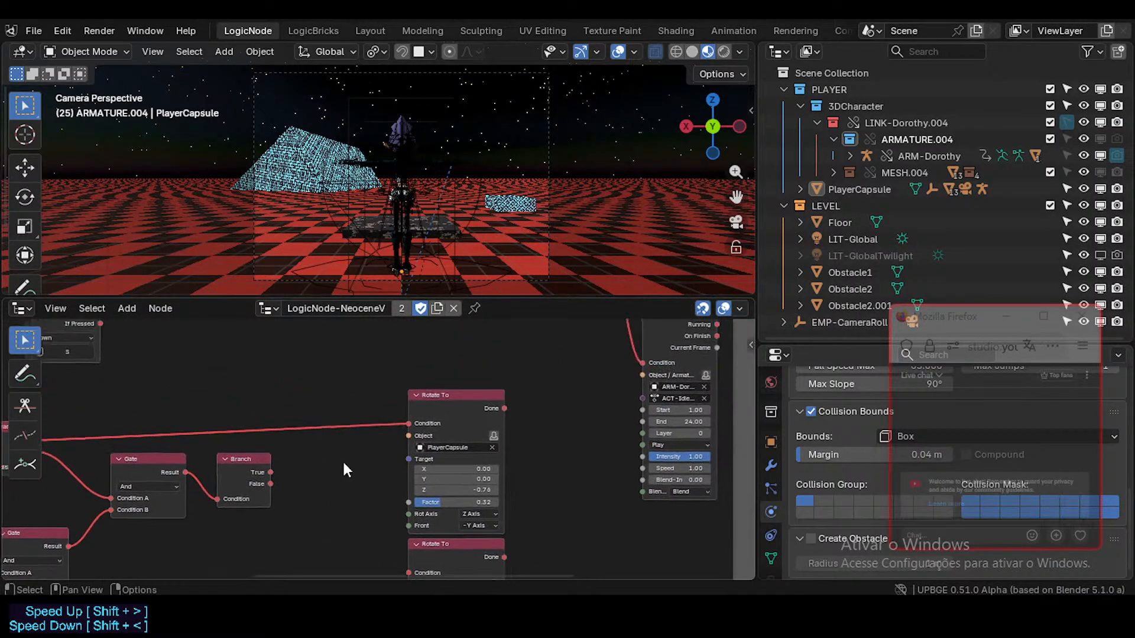
{"action": "middle_click_drag", "start_coordinate": [360, 414], "coordinate": [371, 425]}
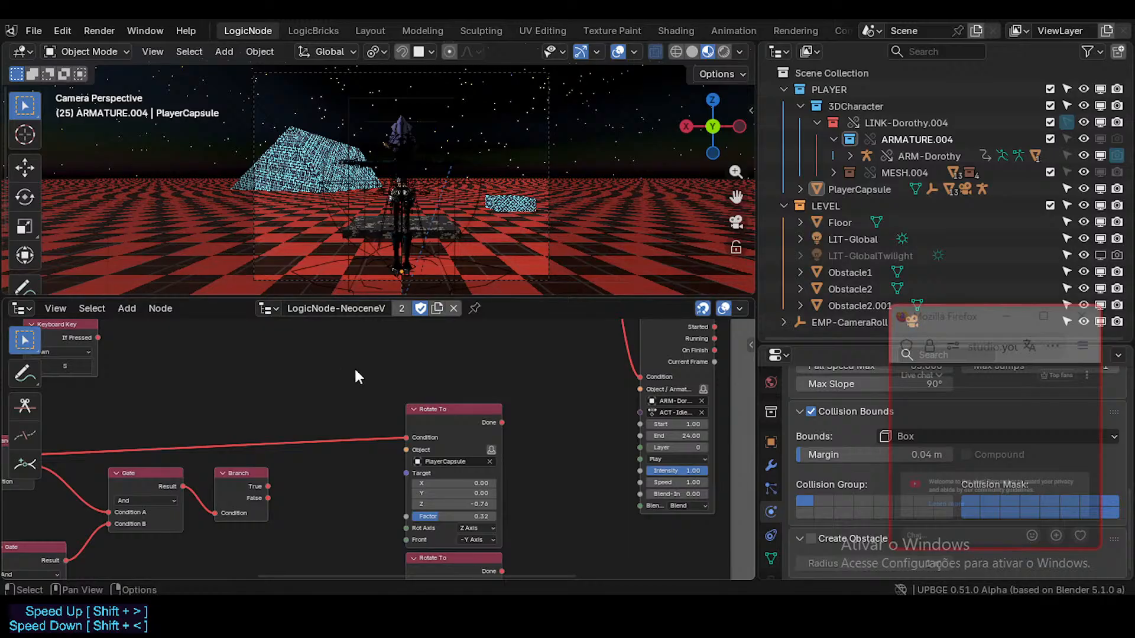
{"action": "key", "text": "shift+a"}
{"action": "type", "text": "no"}
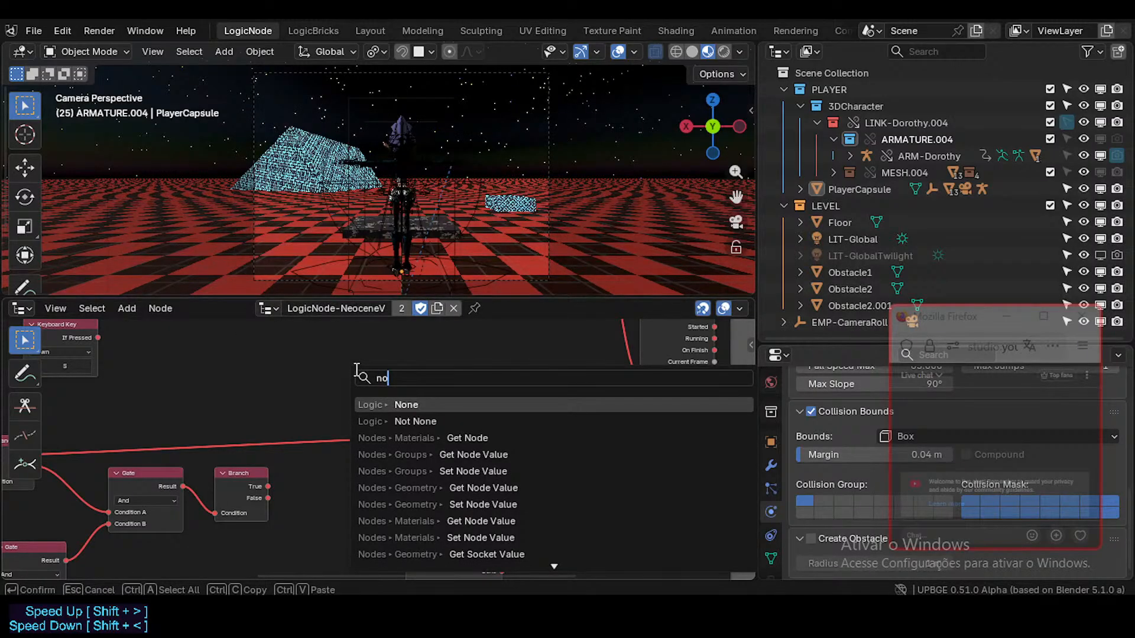
{"action": "key", "text": "Return"}
{"action": "left_click", "coordinate": [322, 546]}
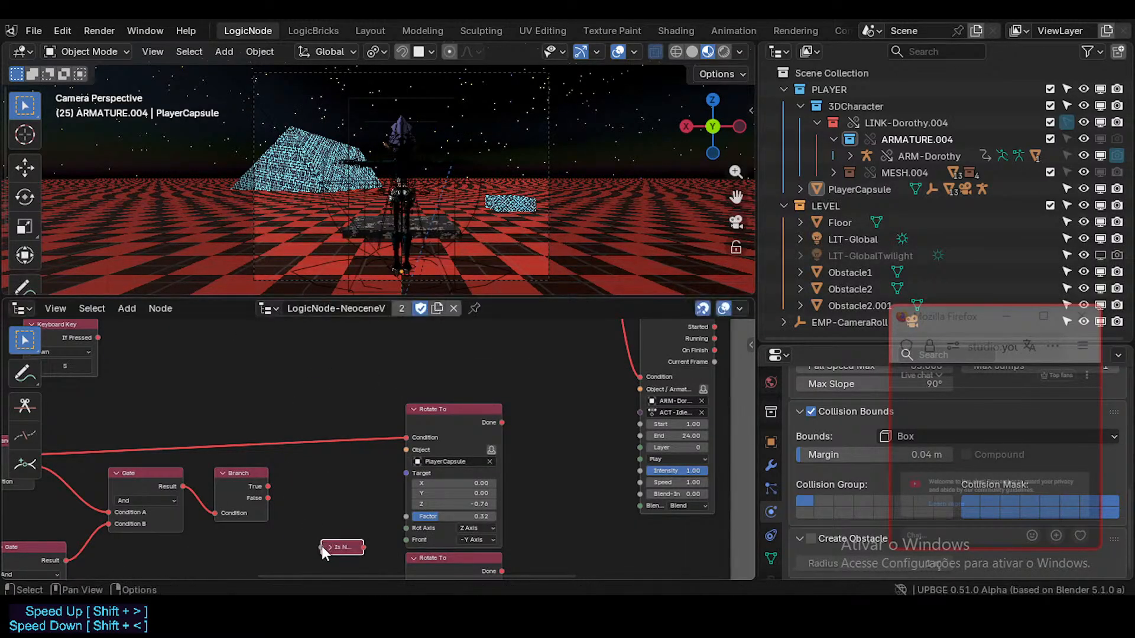
{"action": "left_click", "coordinate": [329, 546]}
{"action": "middle_click_drag", "start_coordinate": [332, 543], "coordinate": [329, 494]}
{"action": "key", "text": "x"}
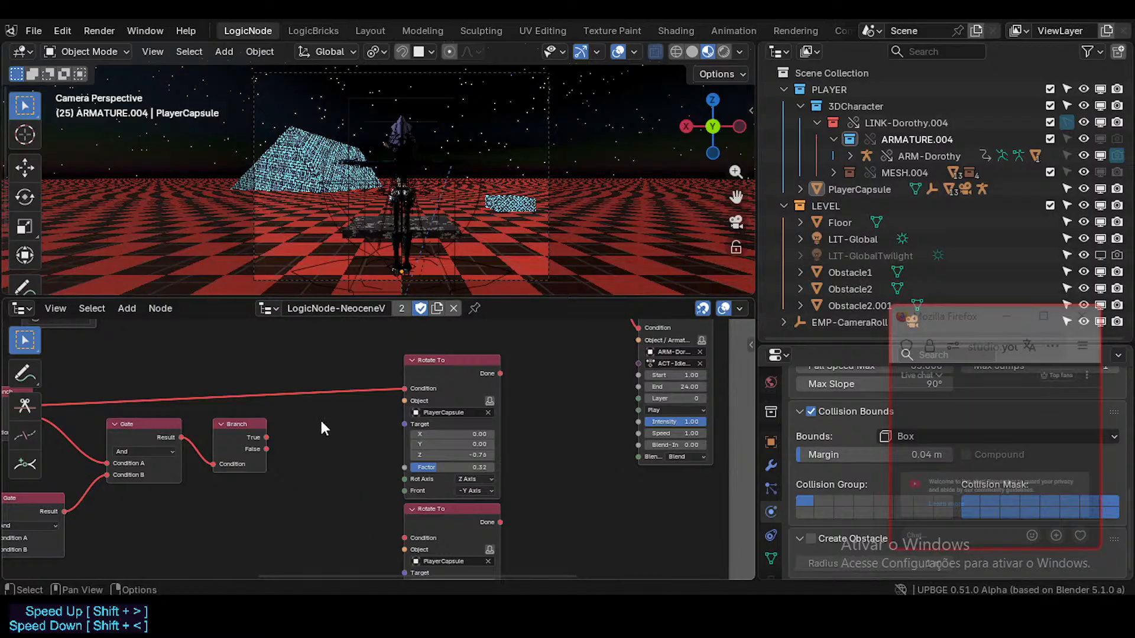
{"action": "middle_click_drag", "start_coordinate": [321, 427], "coordinate": [324, 466]}
{"action": "key", "text": "shift+a"}
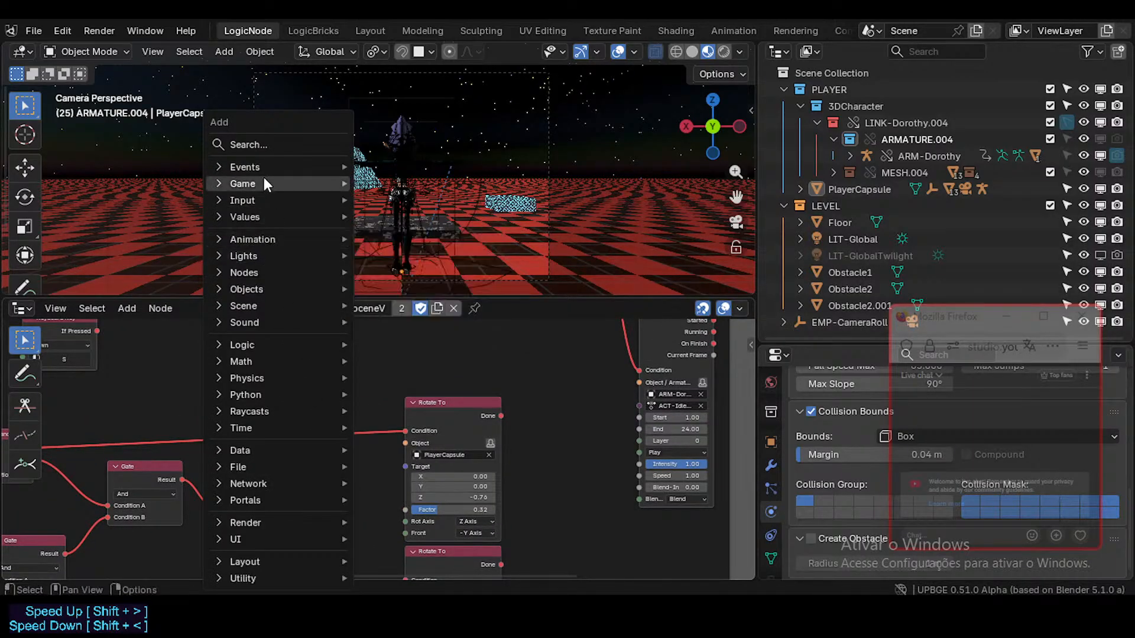
{"action": "mouse_move", "coordinate": [265, 169]}
{"action": "key", "text": "Escape"}
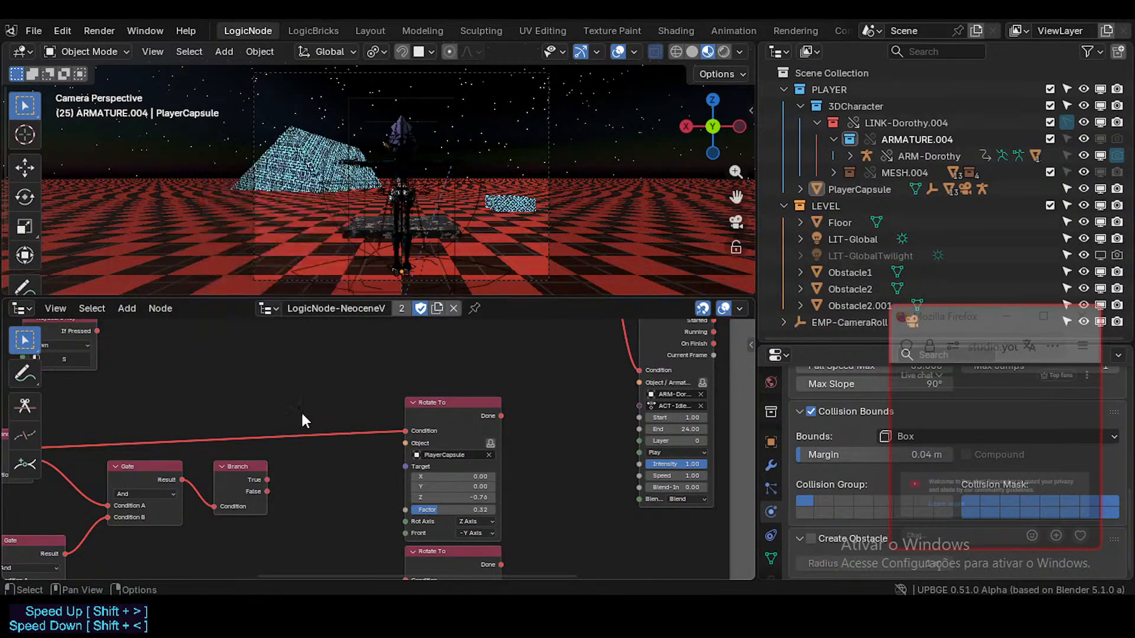
{"action": "key", "text": "shift+a"}
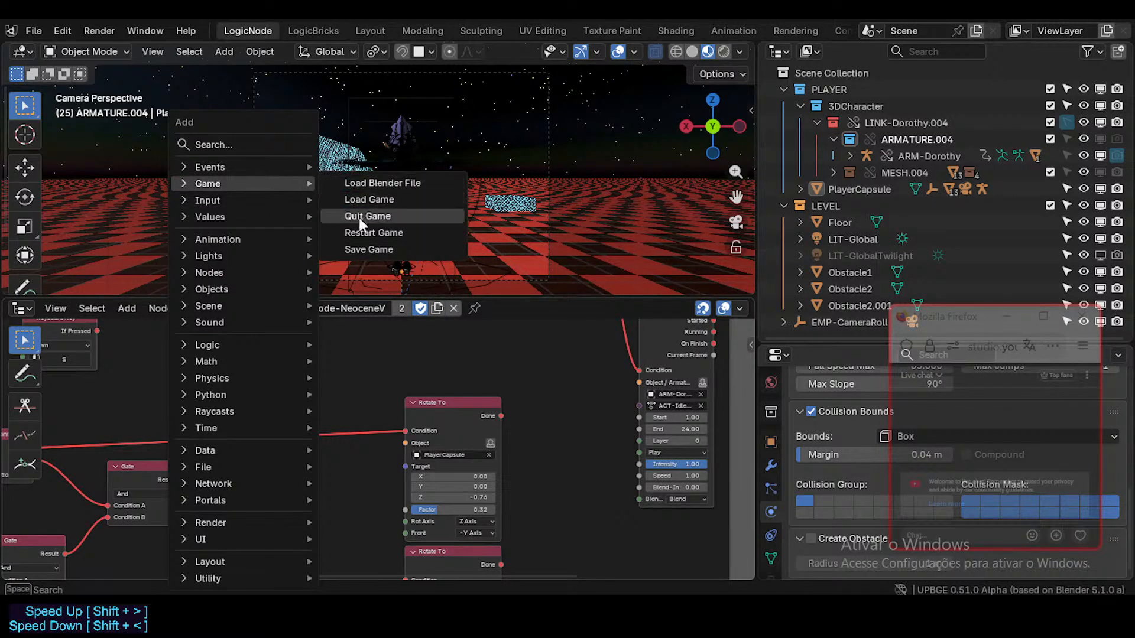
{"action": "mouse_move", "coordinate": [235, 195]}
{"action": "mouse_move", "coordinate": [248, 218]}
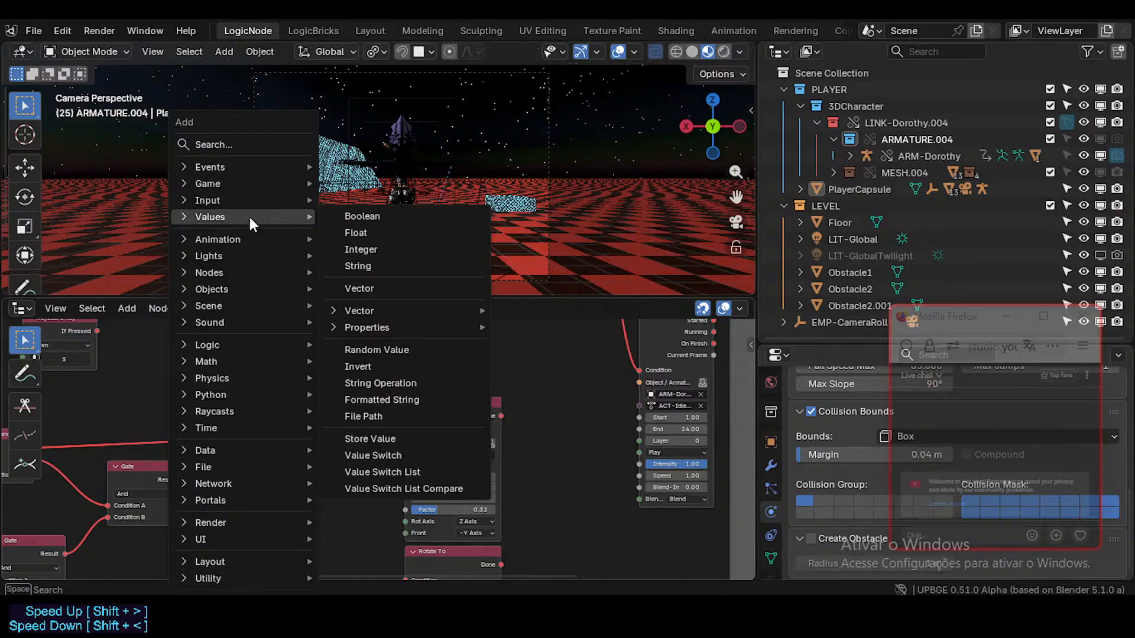
{"action": "mouse_move", "coordinate": [255, 242]}
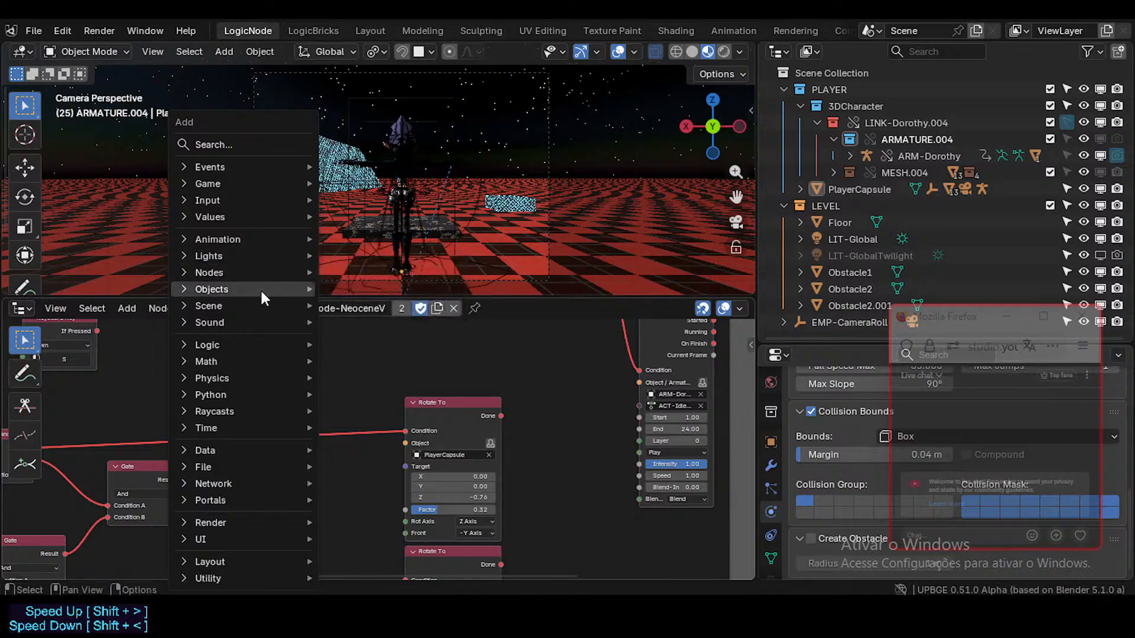
{"action": "mouse_move", "coordinate": [260, 288]}
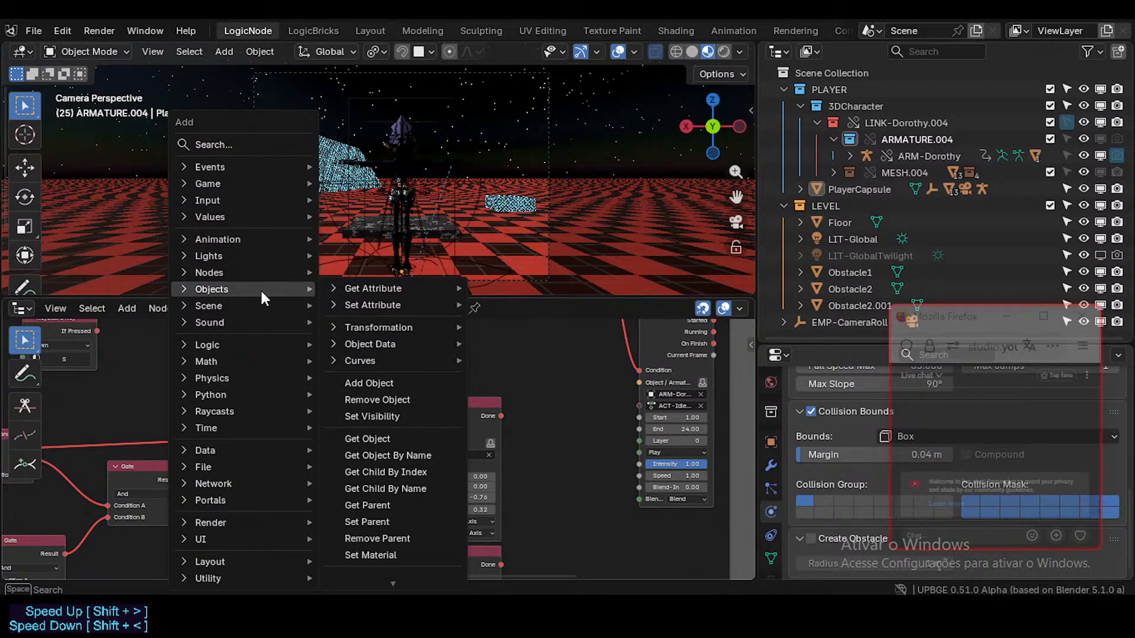
{"action": "middle_click_drag", "start_coordinate": [359, 498], "coordinate": [419, 450]}
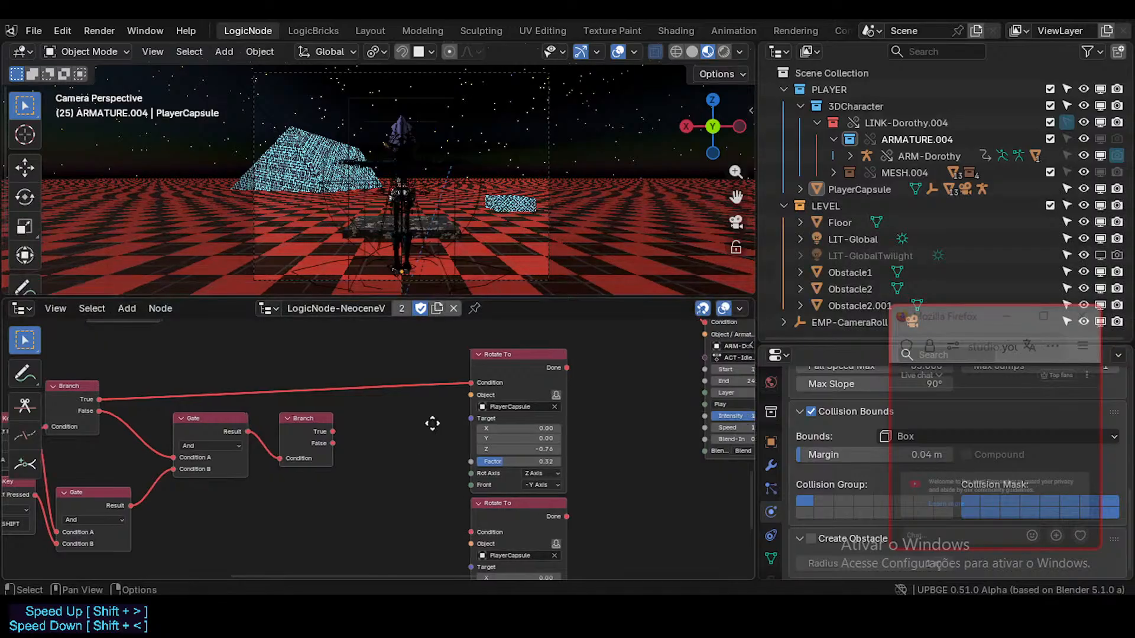
{"action": "middle_click_drag", "start_coordinate": [481, 381], "coordinate": [505, 407]}
{"action": "scroll", "coordinate": [532, 417], "scroll_direction": "up", "scroll_amount": 2}
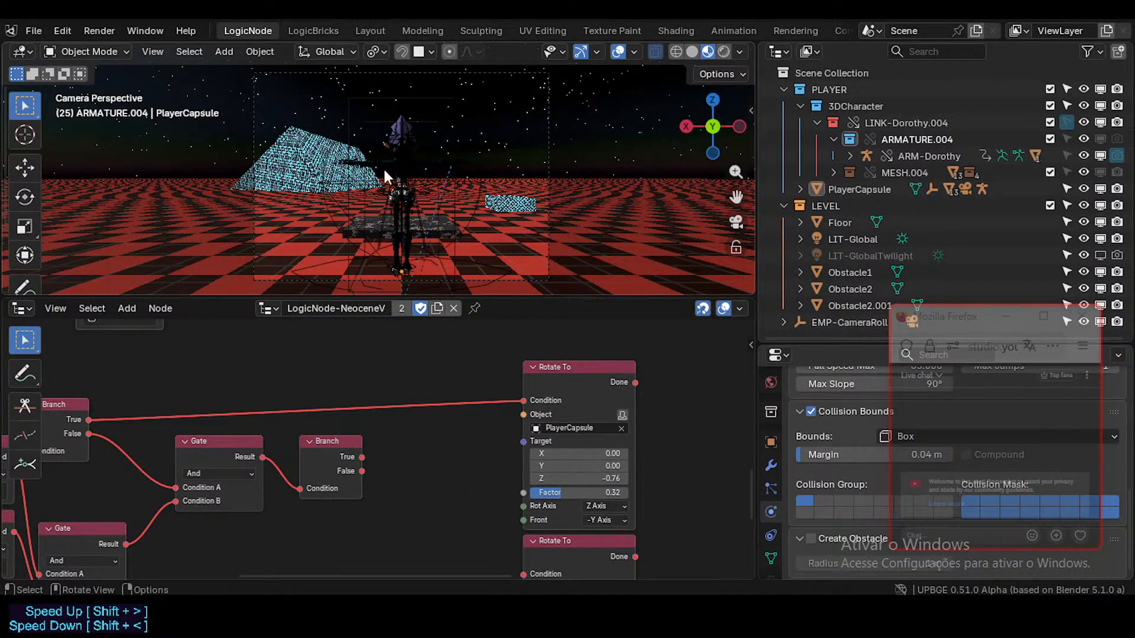
- Save the Test3 file with the current Branch and Gate layout
{"action": "middle_click_drag", "start_coordinate": [242, 453], "coordinate": [386, 403]}
{"action": "scroll", "coordinate": [388, 402], "scroll_direction": "down", "scroll_amount": 2}
{"action": "key", "text": "ctrl+s"}
{"action": "middle_click_drag", "start_coordinate": [471, 385], "coordinate": [404, 395]}
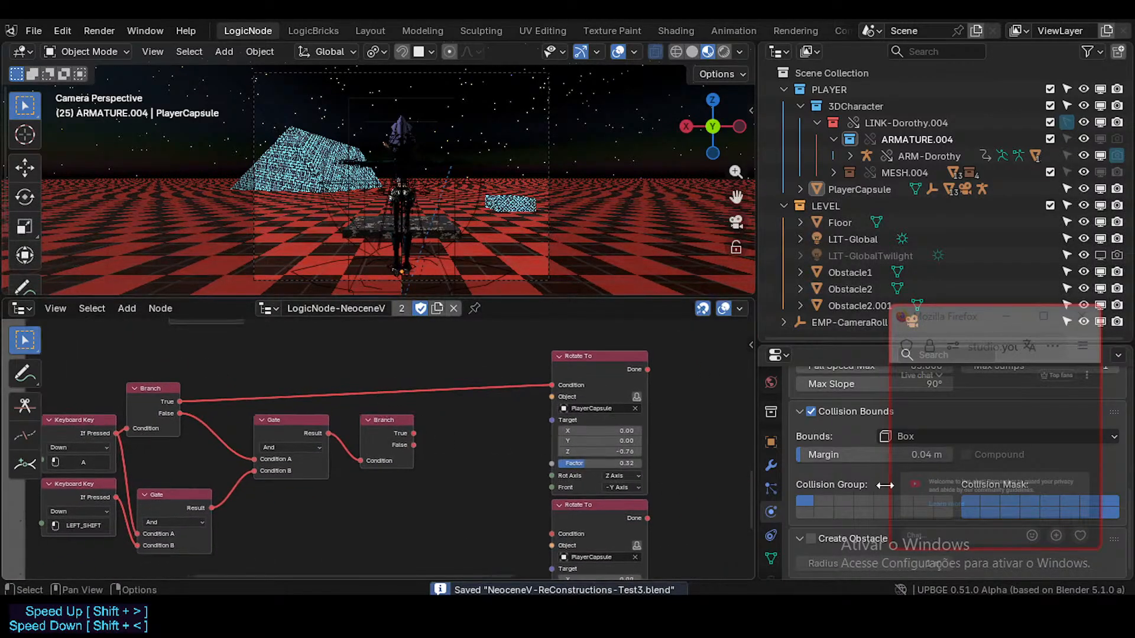
{"action": "mouse_move", "coordinate": [488, 410]}
{"action": "middle_mouse_down"}
{"action": "mouse_move", "coordinate": [427, 416]}
{"action": "mouse_move", "coordinate": [504, 405]}
{"action": "middle_mouse_up"}
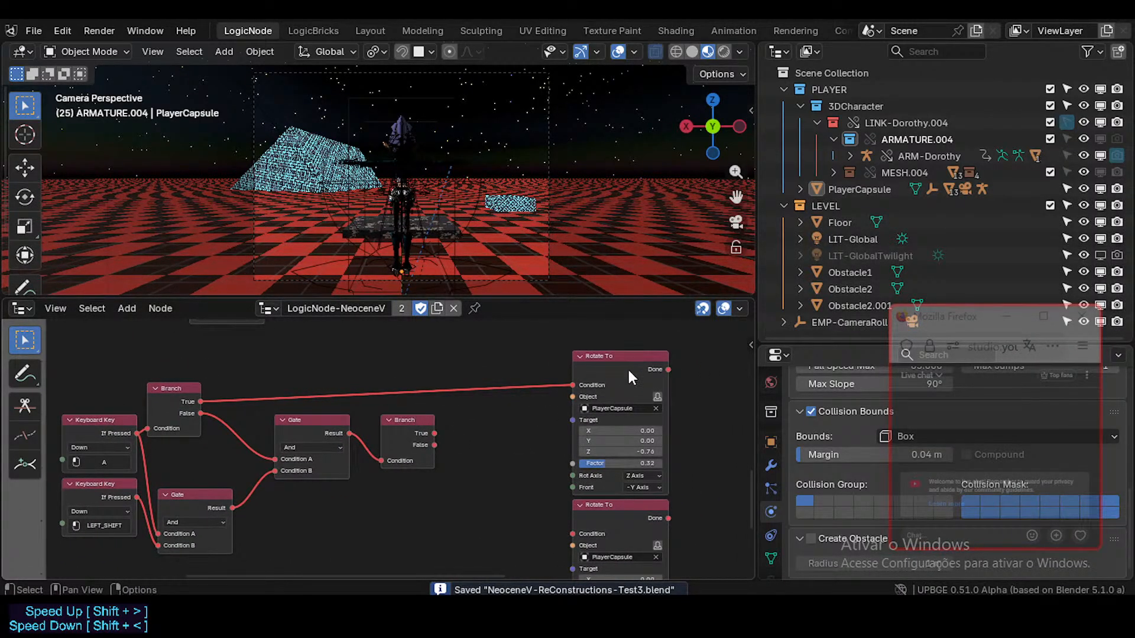
- Examine the two Rotate To nodes with the A and LEFT_SHIFT Gate and Branch chain that precedes them
{"action": "middle_click_drag", "start_coordinate": [572, 447], "coordinate": [552, 425]}
{"action": "left_click", "coordinate": [595, 489]}
{"action": "scroll", "coordinate": [514, 418], "scroll_direction": "down", "scroll_amount": 3}
{"action": "middle_click_drag", "start_coordinate": [614, 455], "coordinate": [516, 419]}
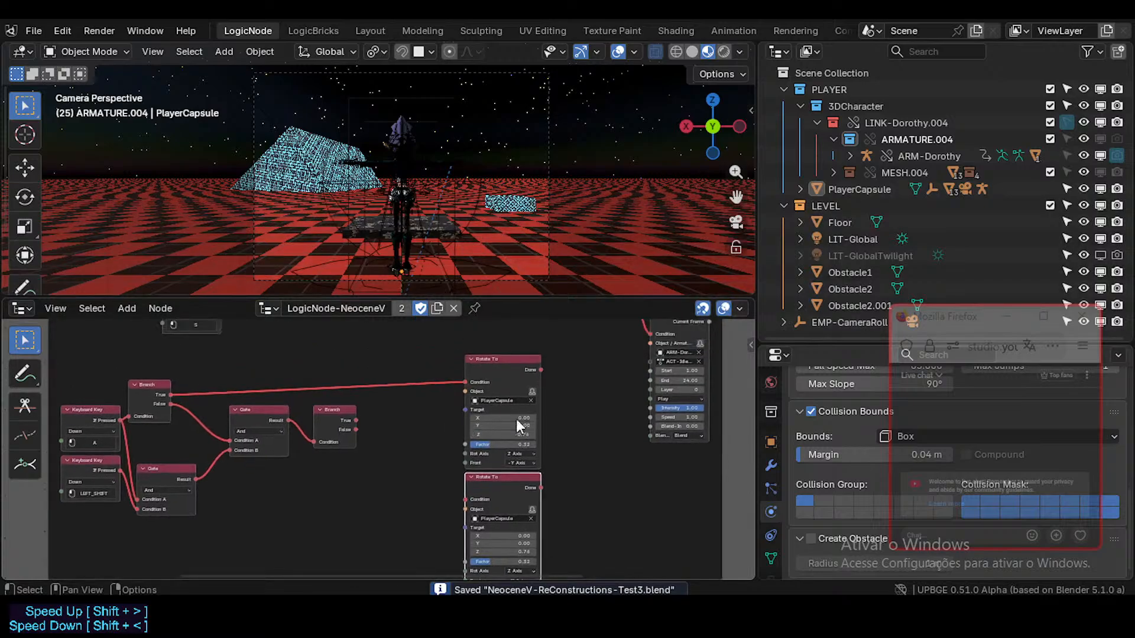
{"action": "middle_click_drag", "start_coordinate": [347, 422], "coordinate": [458, 402]}
{"action": "middle_click_drag", "start_coordinate": [525, 348], "coordinate": [361, 414]}
{"action": "middle_click_drag", "start_coordinate": [208, 454], "coordinate": [238, 492]}
{"action": "scroll", "coordinate": [317, 442], "scroll_direction": "up", "scroll_amount": 3}
{"action": "middle_click_drag", "start_coordinate": [414, 433], "coordinate": [338, 464]}
{"action": "middle_click_drag", "start_coordinate": [468, 425], "coordinate": [421, 459]}
{"action": "scroll", "coordinate": [422, 458], "scroll_direction": "down", "scroll_amount": 1}
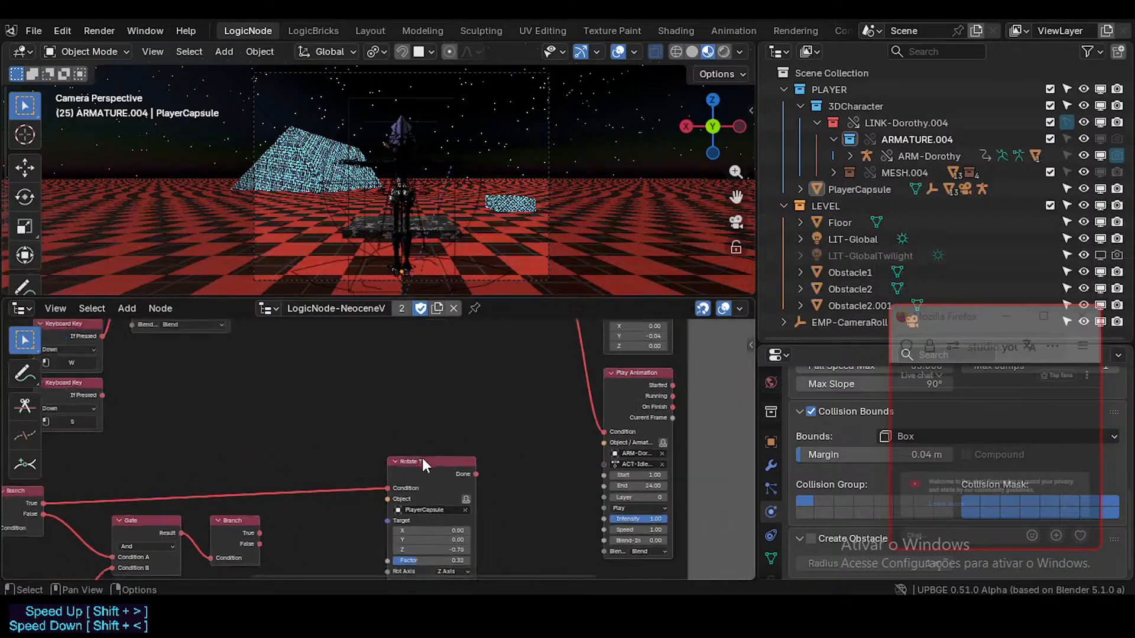
- Examine the Keyboard Active Branch with its Apply Movement and idle animation nodes, and the W and S keys with the walk animation
{"action": "scroll", "coordinate": [422, 459], "scroll_direction": "down", "scroll_amount": 2}
{"action": "middle_click_drag", "start_coordinate": [418, 402], "coordinate": [454, 490]}
{"action": "middle_click_drag", "start_coordinate": [429, 440], "coordinate": [377, 436]}
{"action": "middle_click_drag", "start_coordinate": [500, 449], "coordinate": [460, 426]}
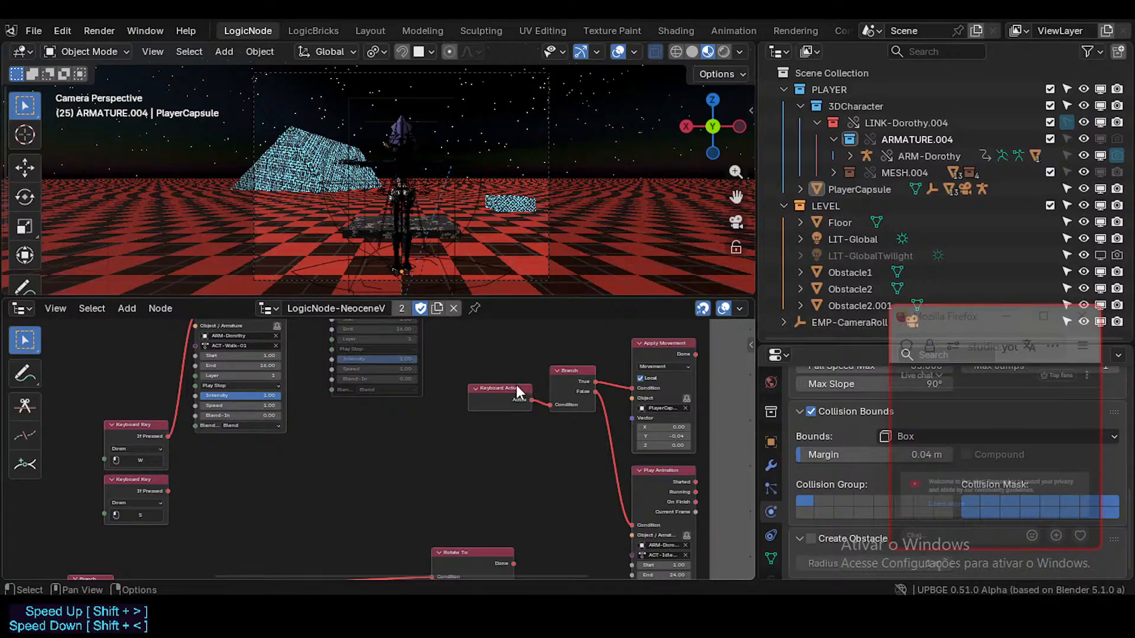
{"action": "middle_click_drag", "start_coordinate": [554, 383], "coordinate": [446, 374]}
{"action": "scroll", "coordinate": [509, 388], "scroll_direction": "up", "scroll_amount": 3}
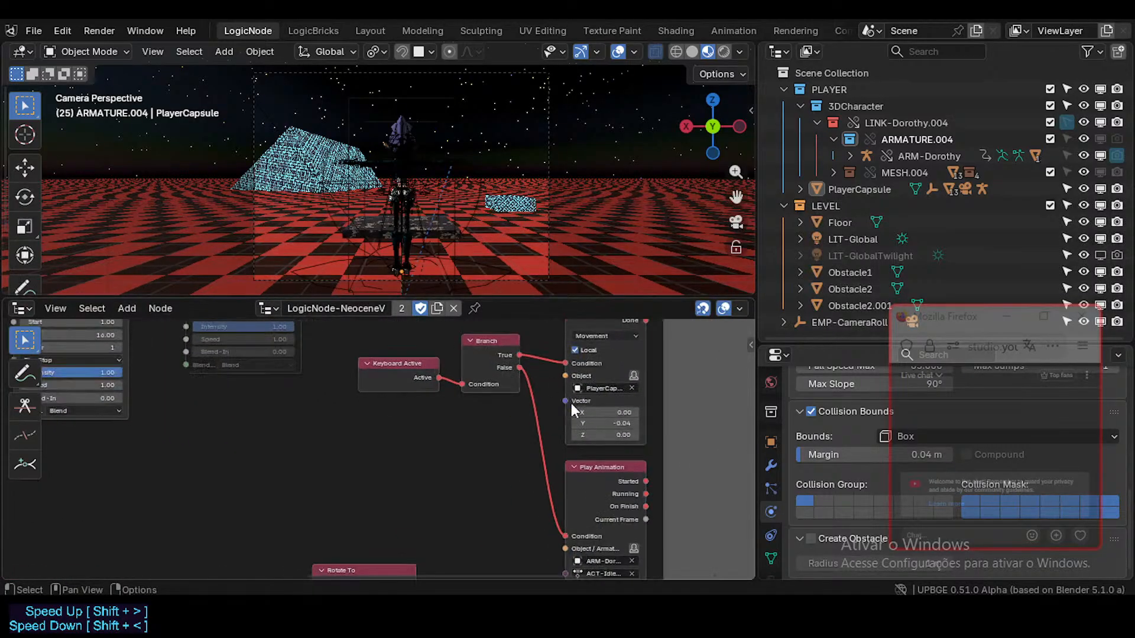
{"action": "scroll", "coordinate": [412, 414], "scroll_direction": "down", "scroll_amount": 1}
{"action": "middle_click_drag", "start_coordinate": [271, 408], "coordinate": [327, 456]}
{"action": "middle_click_drag", "start_coordinate": [244, 439], "coordinate": [305, 446]}
{"action": "middle_click_drag", "start_coordinate": [266, 413], "coordinate": [315, 353]}
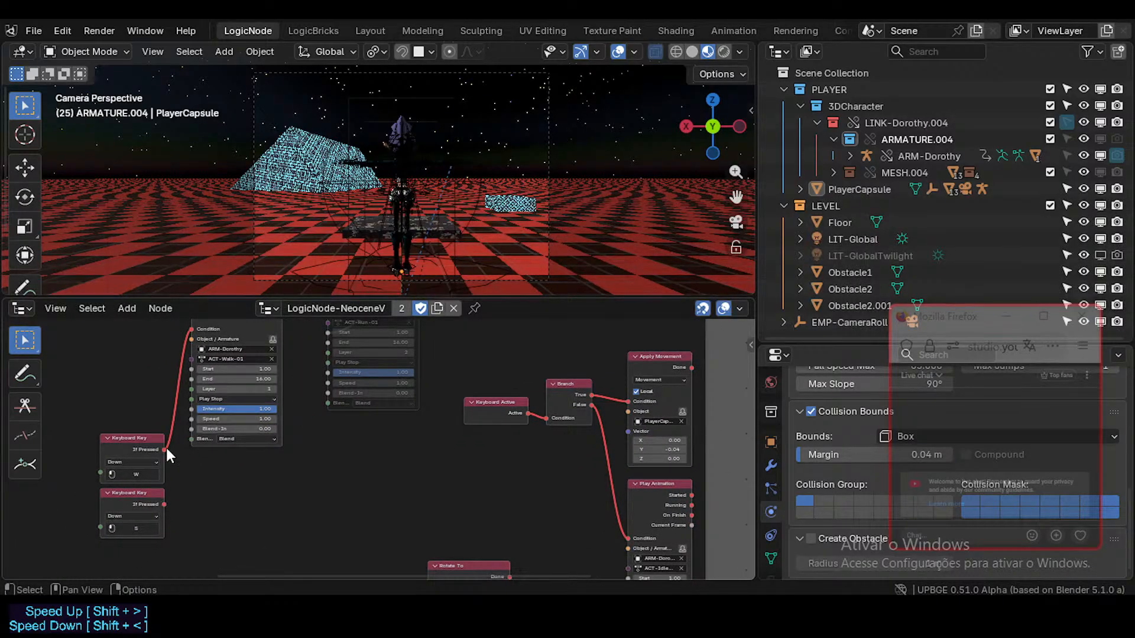
- Try to draw a link from the W key's output toward the Keyboard Active nodes and inspect the Branch feeding movement and idle
{"action": "left_click_drag", "start_coordinate": [164, 449], "coordinate": [482, 465]}
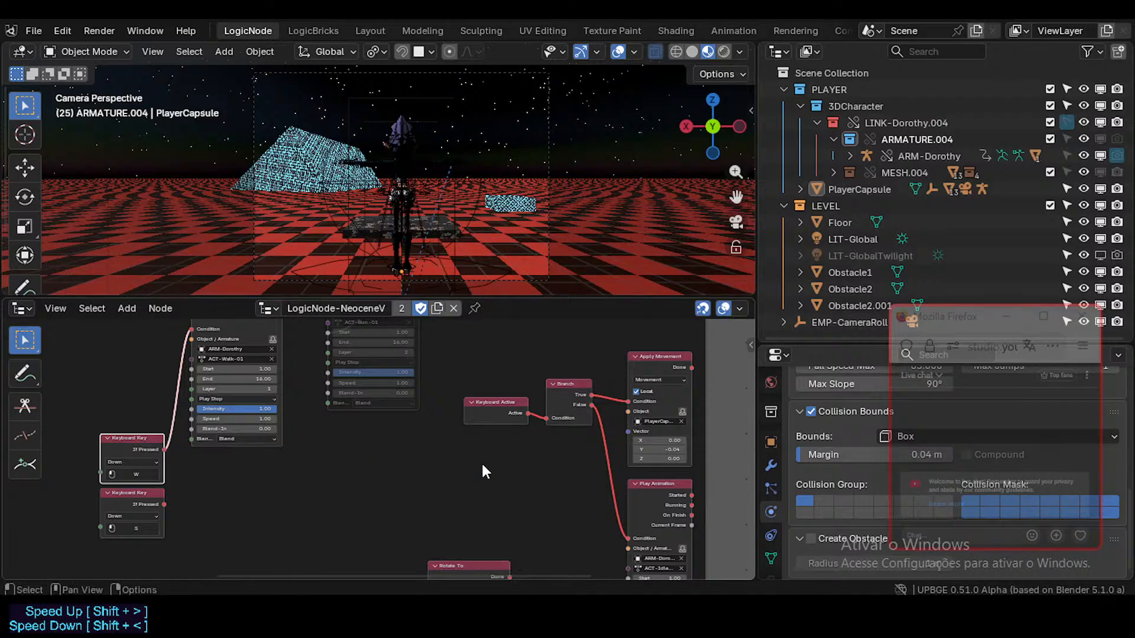
{"action": "middle_click_drag", "start_coordinate": [513, 457], "coordinate": [467, 421]}
{"action": "scroll", "coordinate": [538, 387], "scroll_direction": "up", "scroll_amount": 1}
{"action": "middle_click_drag", "start_coordinate": [495, 380], "coordinate": [468, 453]}
{"action": "left_click", "coordinate": [547, 416]}
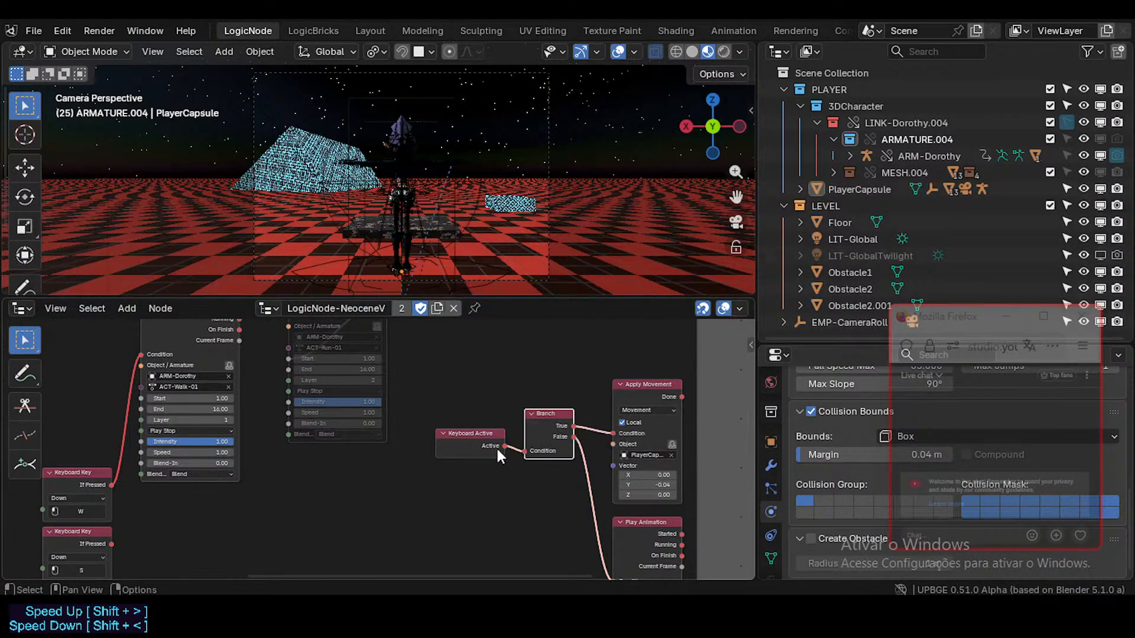
{"action": "middle_click_drag", "start_coordinate": [566, 444], "coordinate": [530, 384]}
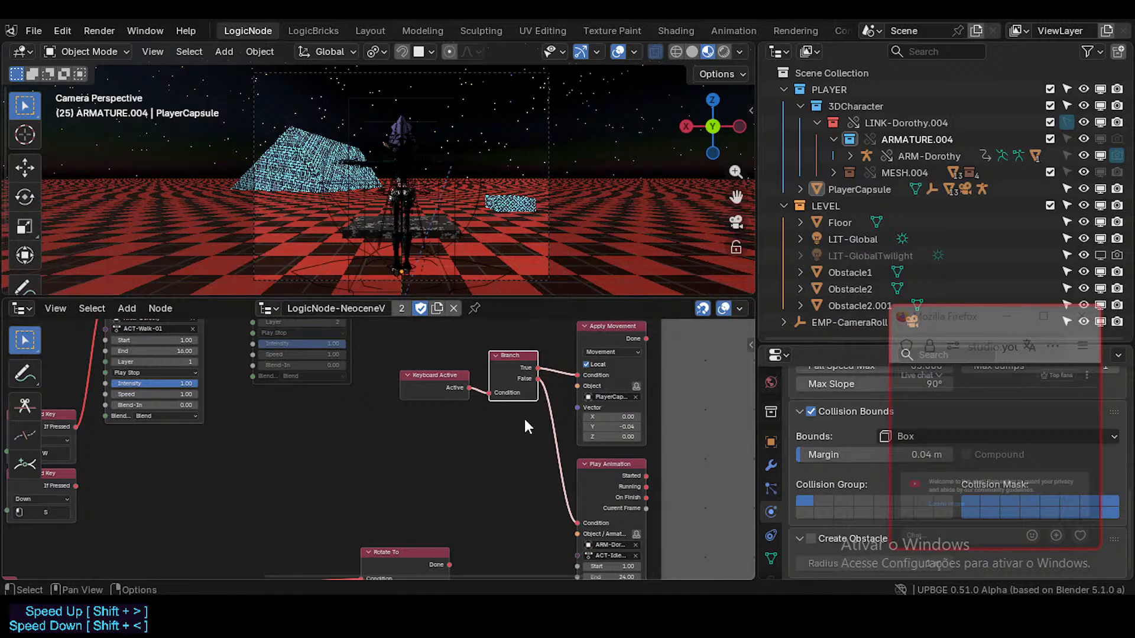
{"action": "middle_click_drag", "start_coordinate": [546, 445], "coordinate": [522, 439]}
{"action": "left_click", "coordinate": [448, 391]}
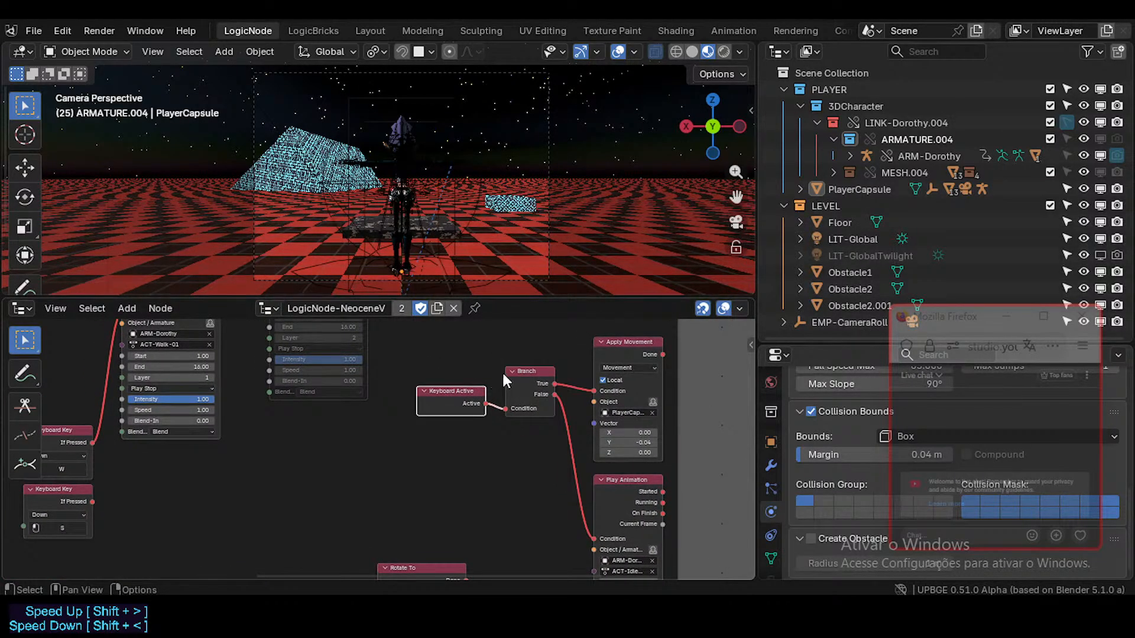
{"action": "scroll", "coordinate": [551, 382], "scroll_direction": "up", "scroll_amount": 1}
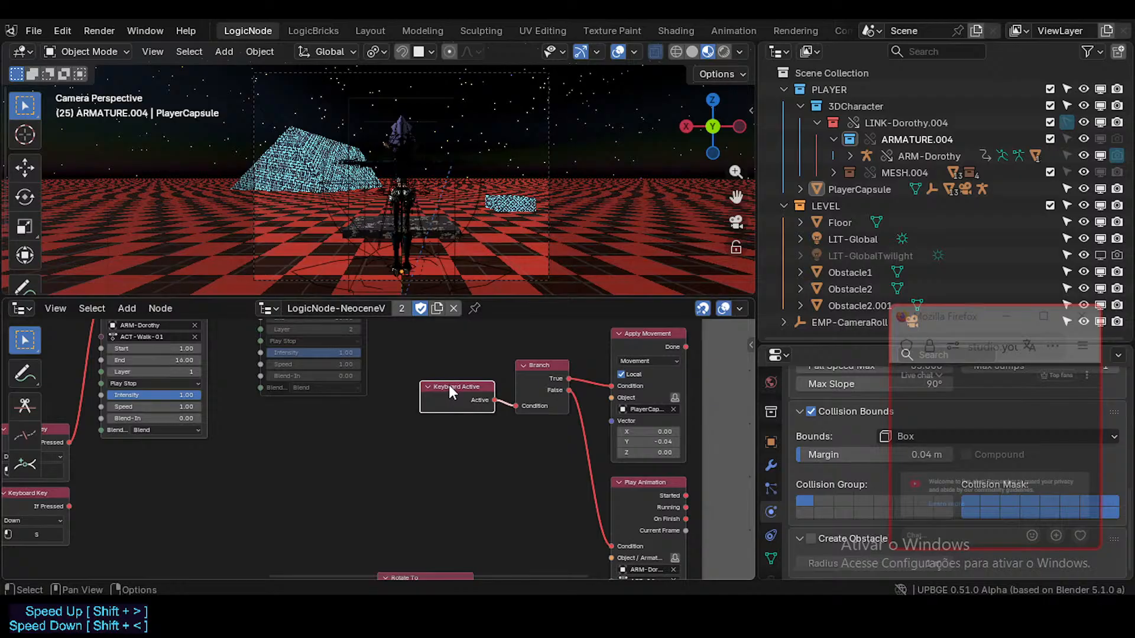
- Move the Keyboard Active node slightly below its Branch and inspect the Branch's links
{"action": "left_click_drag", "start_coordinate": [449, 384], "coordinate": [441, 414]}
{"action": "left_click", "coordinate": [545, 360]}
{"action": "scroll", "coordinate": [556, 372], "scroll_direction": "up", "scroll_amount": 1}
{"action": "middle_click_drag", "start_coordinate": [559, 374], "coordinate": [465, 383]}
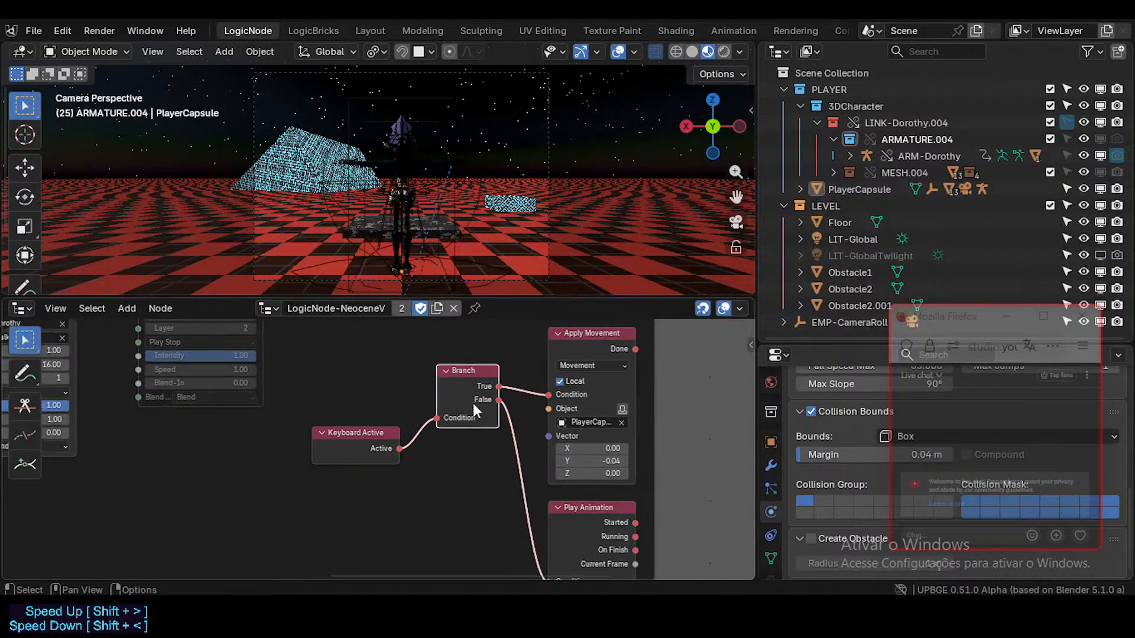
{"action": "middle_click_drag", "start_coordinate": [389, 418], "coordinate": [419, 407]}
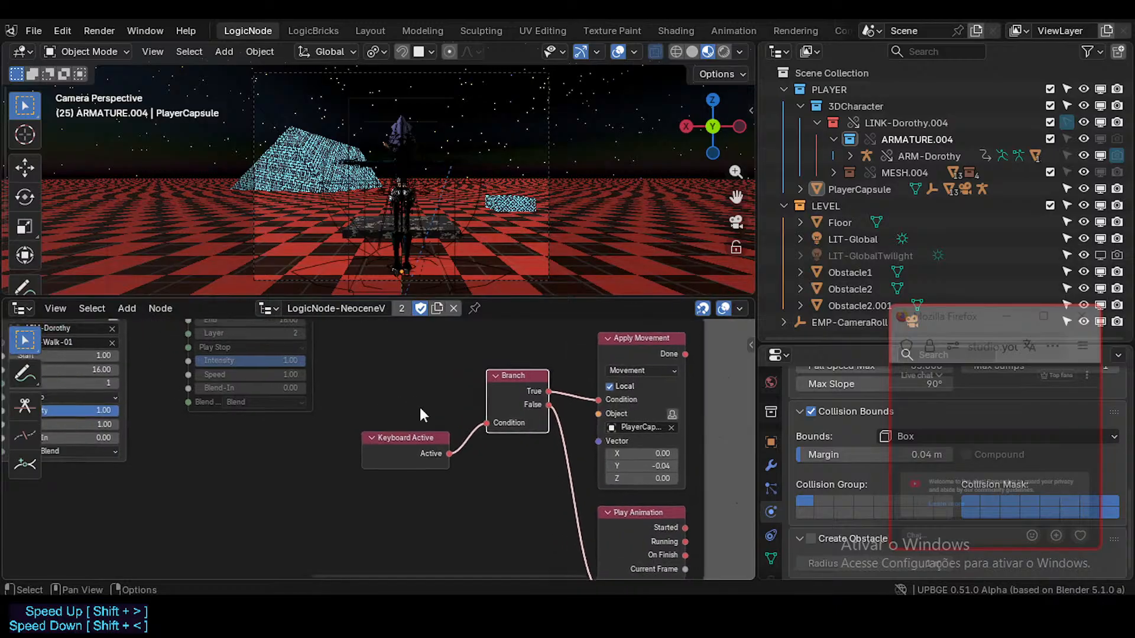
{"action": "scroll", "coordinate": [416, 417], "scroll_direction": "down", "scroll_amount": 1}
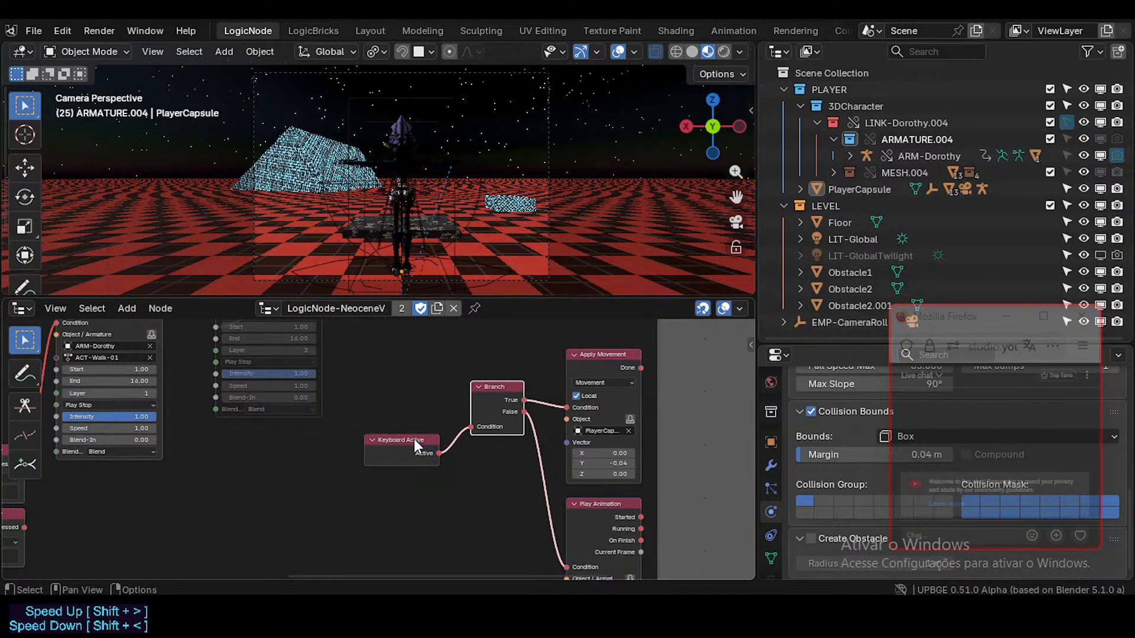
- Delete the Keyboard Active node and the Branch between it and the Apply Movement and idle Play Animation nodes
{"action": "left_click", "coordinate": [414, 439]}
{"action": "key", "text": "Delete"}
{"action": "left_click", "coordinate": [500, 384]}
{"action": "key", "text": "Delete"}
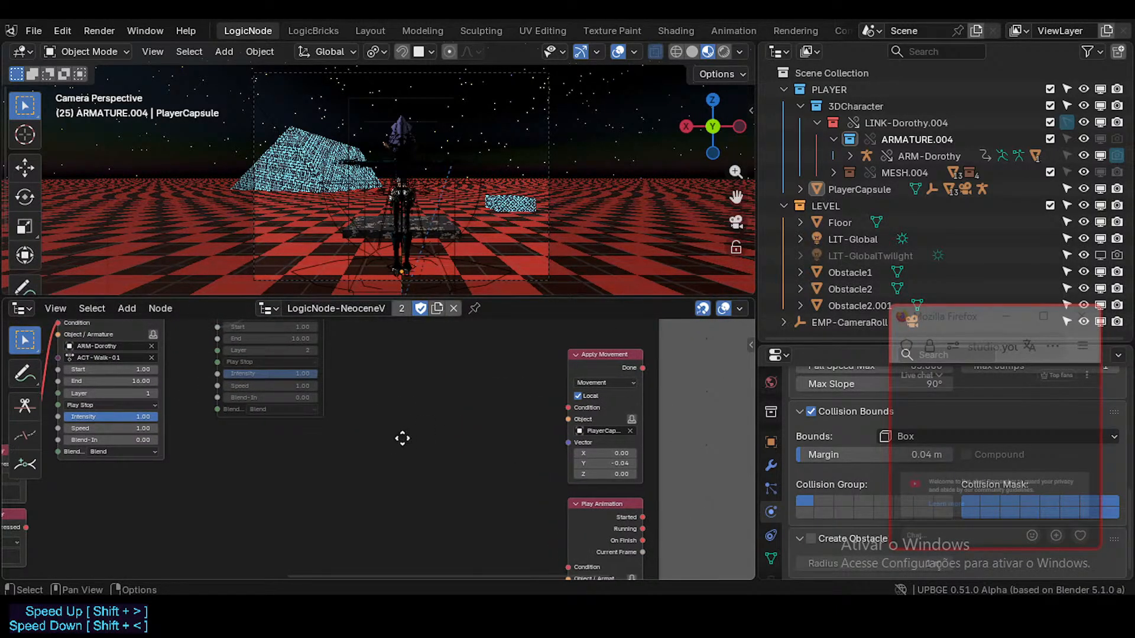
- Move the Apply Movement node directly below the ACT-Walk-01 Play Animation node, beside the W and S Keyboard Key nodes
{"action": "middle_click_drag", "start_coordinate": [400, 436], "coordinate": [464, 388]}
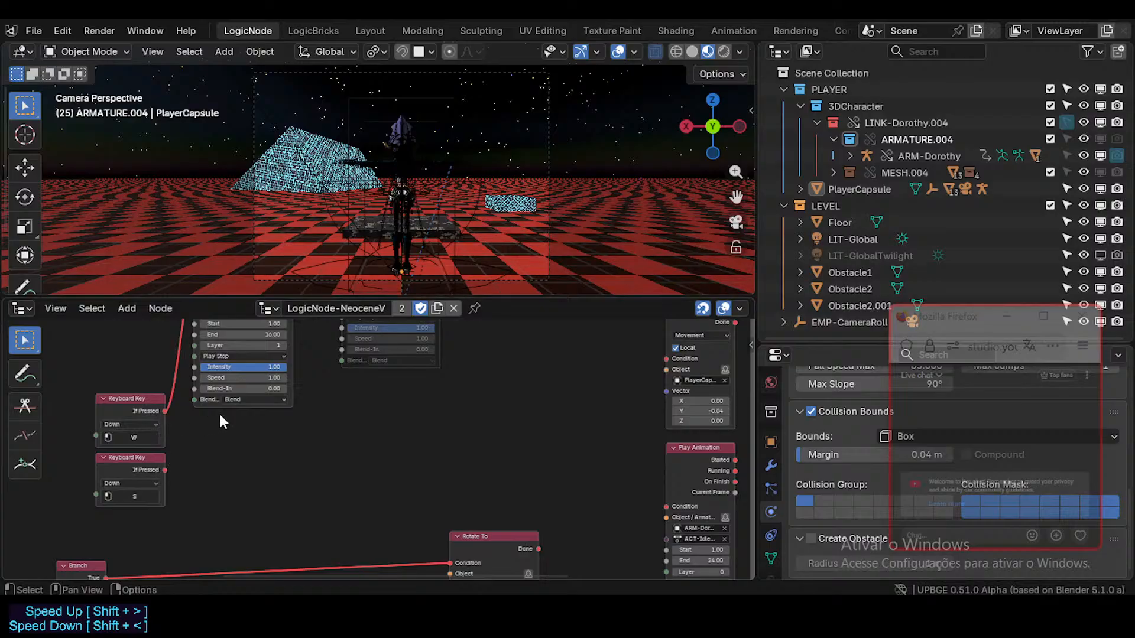
{"action": "middle_click_drag", "start_coordinate": [237, 402], "coordinate": [215, 442]}
{"action": "middle_click_drag", "start_coordinate": [217, 337], "coordinate": [217, 423]}
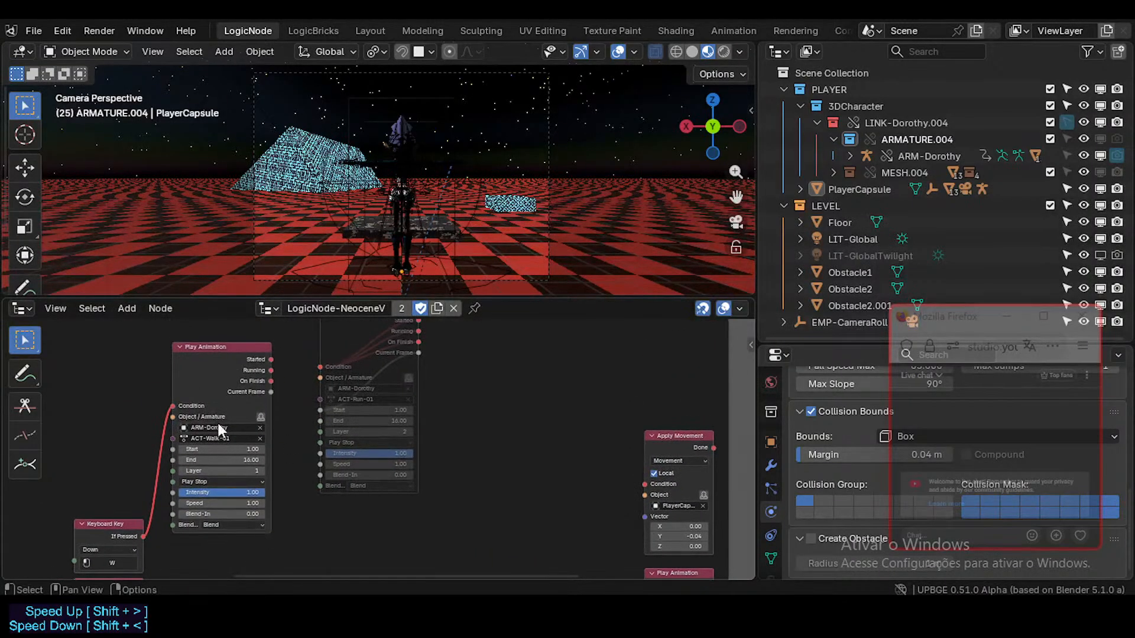
{"action": "left_click", "coordinate": [217, 351]}
{"action": "middle_click_drag", "start_coordinate": [129, 518], "coordinate": [164, 461]}
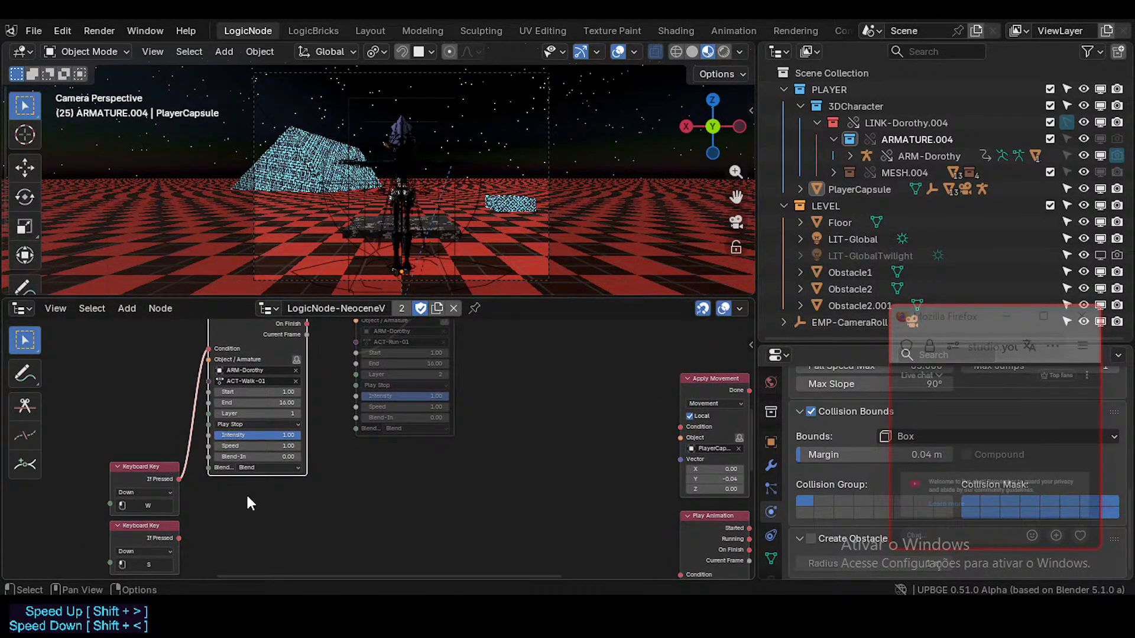
{"action": "key", "text": "shift+a"}
{"action": "left_click_drag", "start_coordinate": [698, 381], "coordinate": [247, 499]}
{"action": "middle_click_drag", "start_coordinate": [315, 480], "coordinate": [518, 388]}
{"action": "left_click_drag", "start_coordinate": [467, 421], "coordinate": [448, 410]}
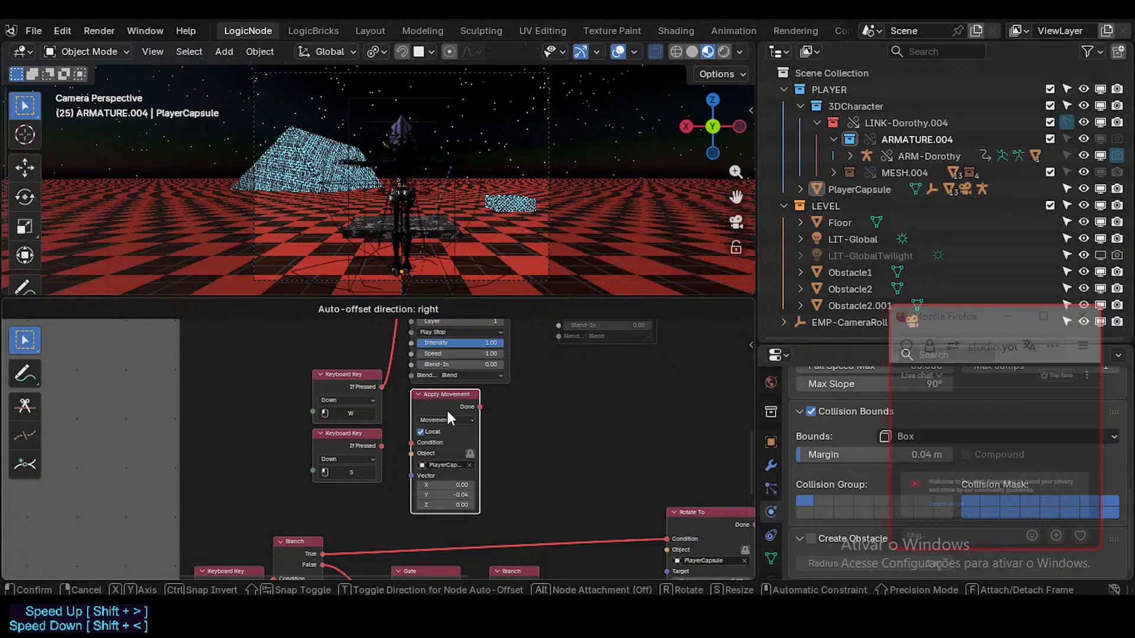
- Link the W key's output to the Apply Movement condition and move the W and S nodes farther from the nodes they drive
{"action": "scroll", "coordinate": [385, 403], "scroll_direction": "up", "scroll_amount": 1}
{"action": "left_click_drag", "start_coordinate": [382, 383], "coordinate": [348, 442]}
{"action": "left_click", "coordinate": [348, 432]}
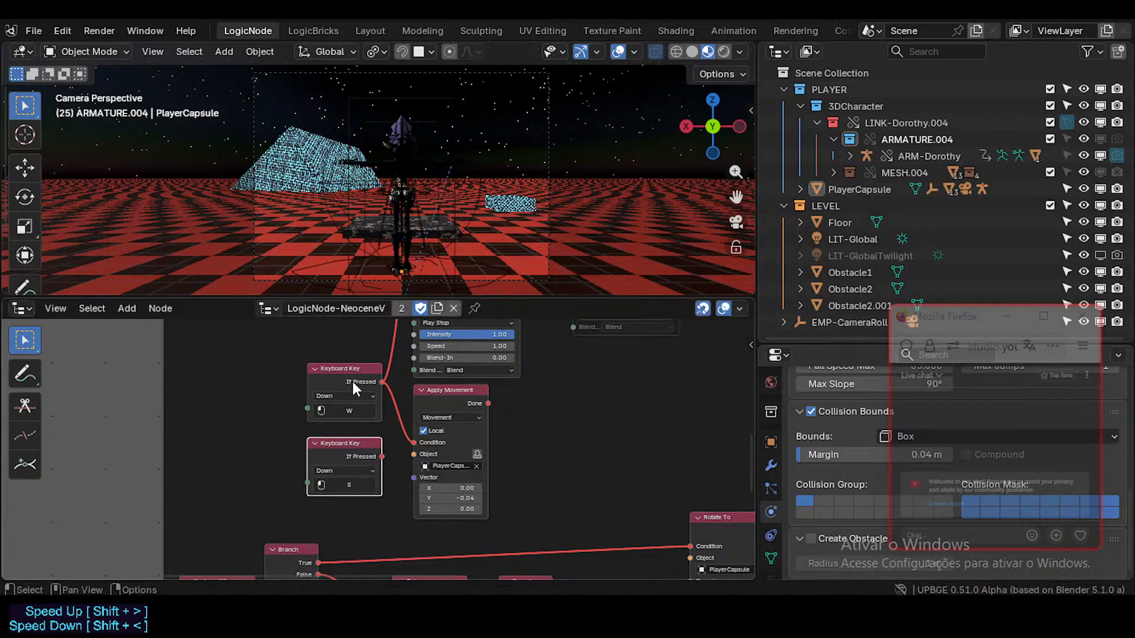
{"action": "left_click_drag", "start_coordinate": [345, 369], "coordinate": [227, 364]}
{"action": "left_click_drag", "start_coordinate": [332, 438], "coordinate": [209, 442]}
{"action": "middle_click_drag", "start_coordinate": [293, 392], "coordinate": [320, 465]}
{"action": "scroll", "coordinate": [342, 395], "scroll_direction": "down", "scroll_amount": 1}
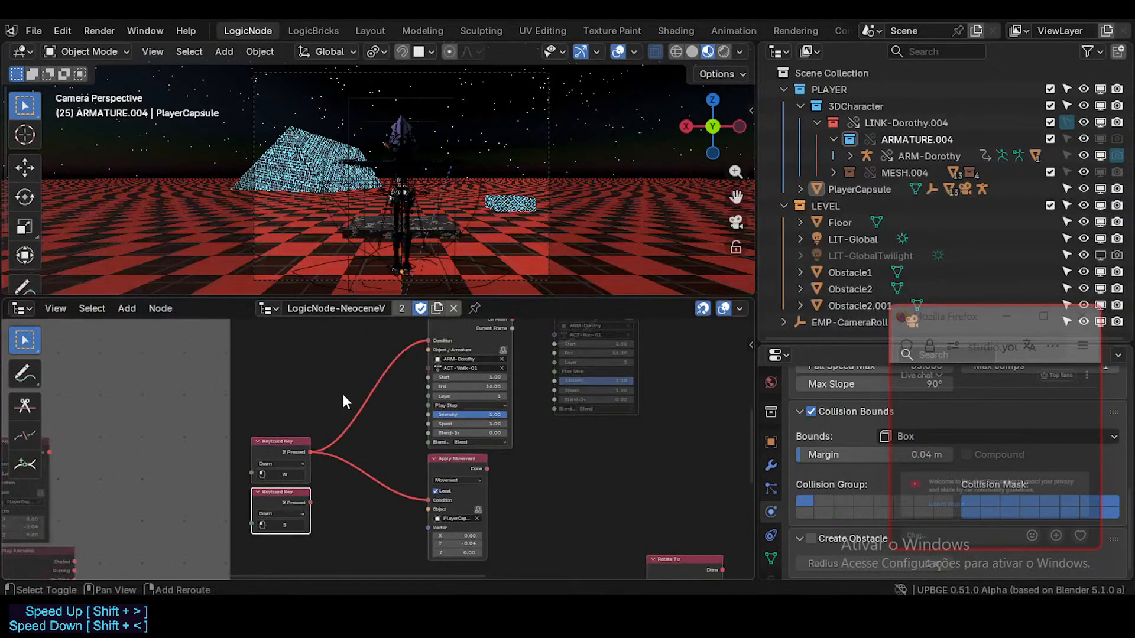
- Add one reroute point joining the W key's links to the walk animation and Apply Movement, lower it slightly, and save the file
{"action": "right_click_drag", "start_coordinate": [353, 400], "coordinate": [370, 473], "text": "shift"}
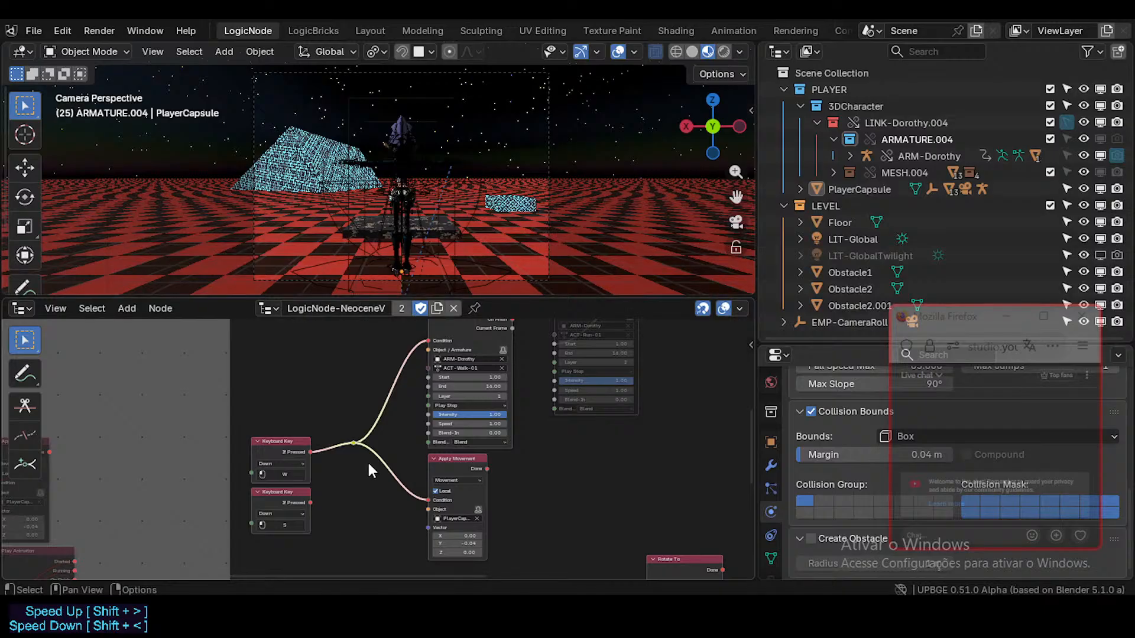
{"action": "left_click_drag", "start_coordinate": [356, 442], "coordinate": [365, 460]}
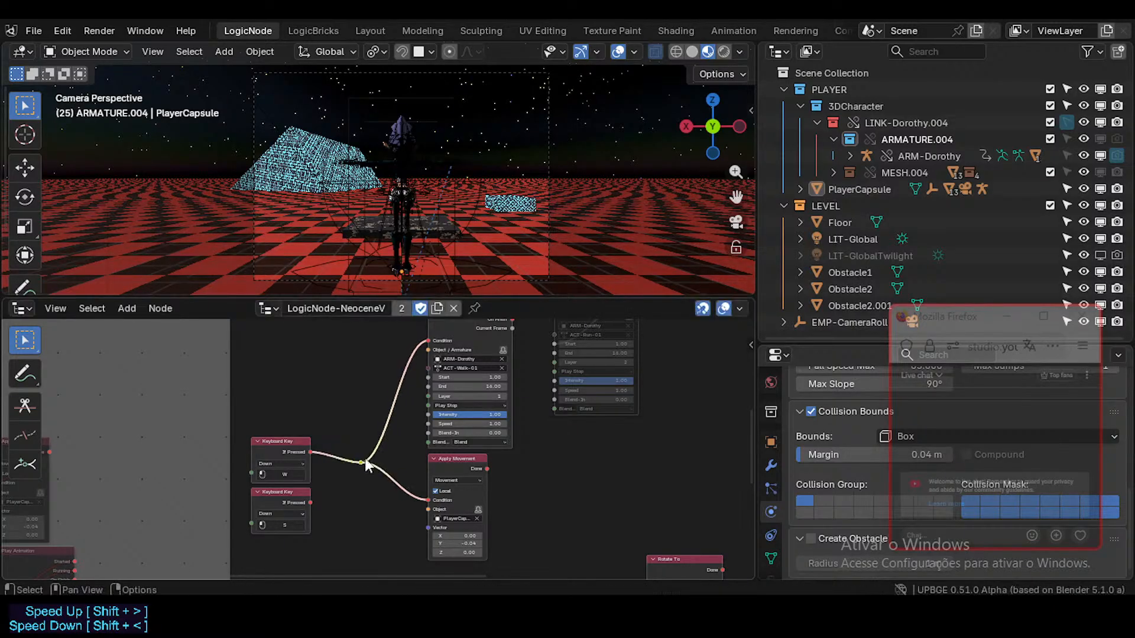
{"action": "key", "text": "ctrl+s"}
- Run the game, test walking the character forward with the W key, and stop the test
{"action": "key", "text": "p"}
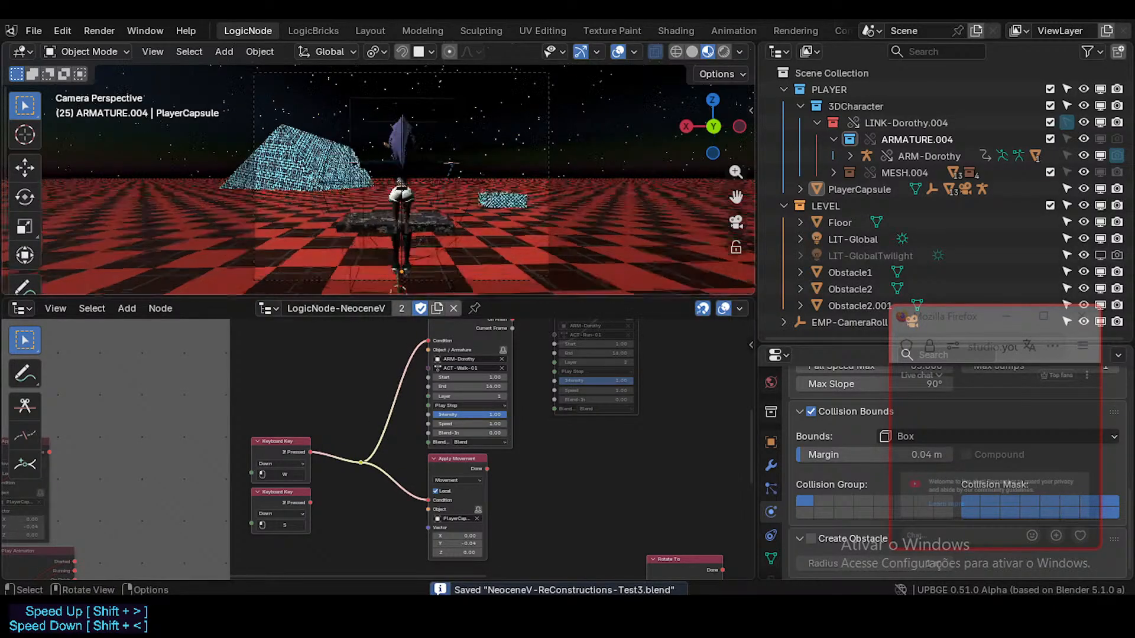
{"action": "key", "text": "w"}
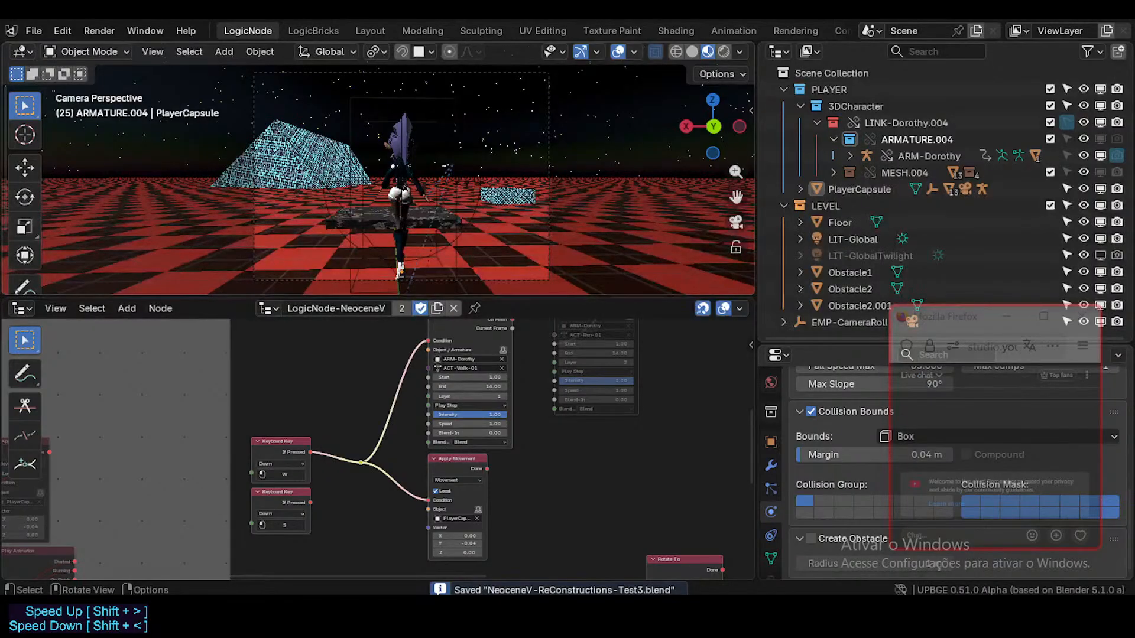
{"action": "key", "text": "w"}
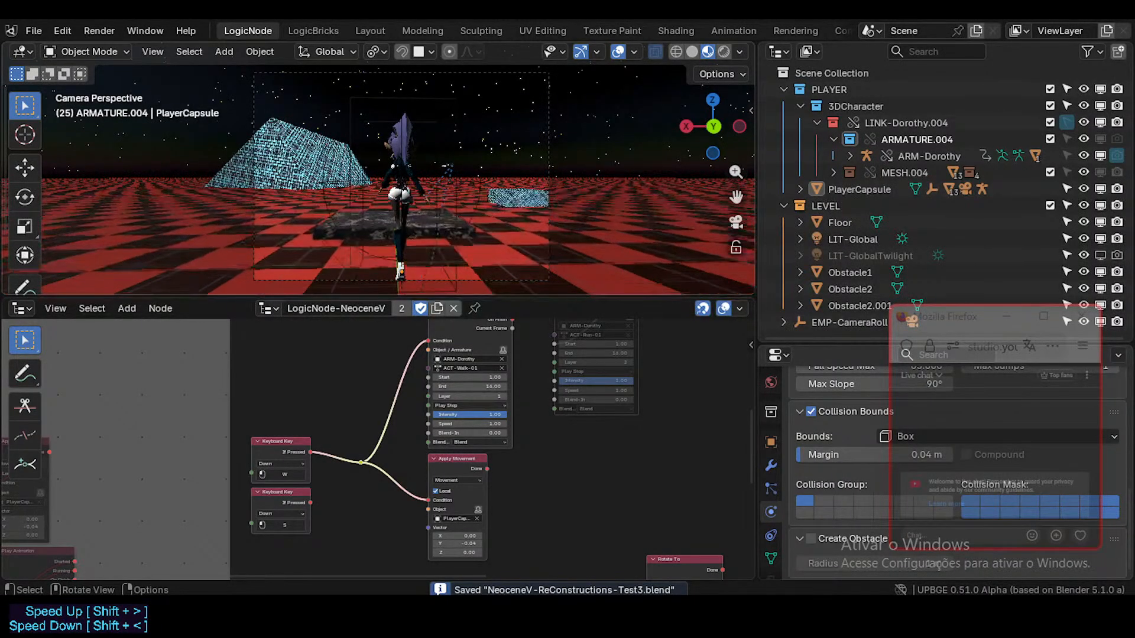
{"action": "key", "text": "Escape"}
{"action": "middle_click_drag", "start_coordinate": [366, 481], "coordinate": [381, 481]}
{"action": "scroll", "coordinate": [389, 449], "scroll_direction": "up", "scroll_amount": 2}
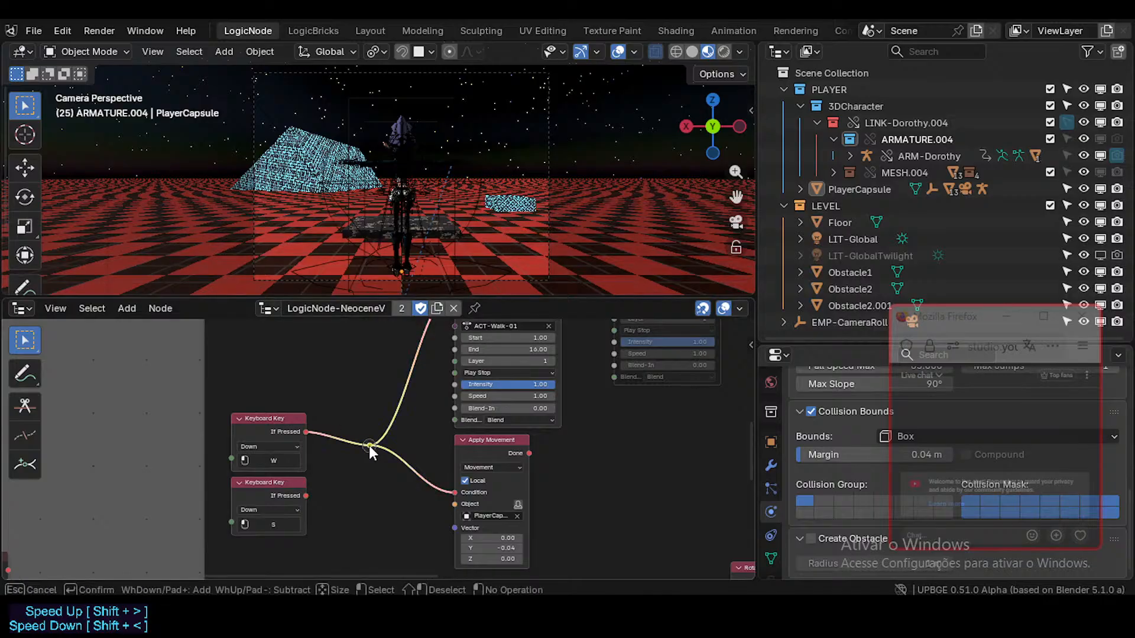
- Reposition the reroute on the W key's link and move the ACT-Idle Play Animation node closer to the movement nodes
{"action": "left_click_drag", "start_coordinate": [369, 446], "coordinate": [369, 434]}
{"action": "middle_click_drag", "start_coordinate": [735, 405], "coordinate": [477, 423]}
{"action": "scroll", "coordinate": [490, 425], "scroll_direction": "down", "scroll_amount": 2}
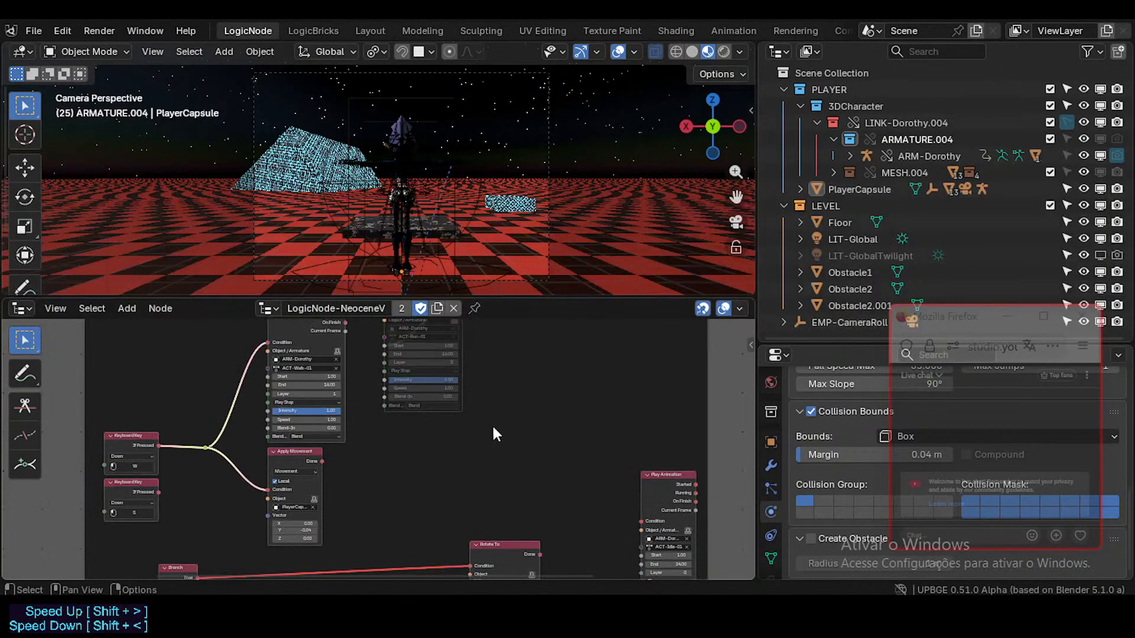
{"action": "left_click", "coordinate": [245, 444]}
{"action": "middle_click_drag", "start_coordinate": [356, 398], "coordinate": [338, 437]}
{"action": "middle_click_drag", "start_coordinate": [638, 536], "coordinate": [595, 458]}
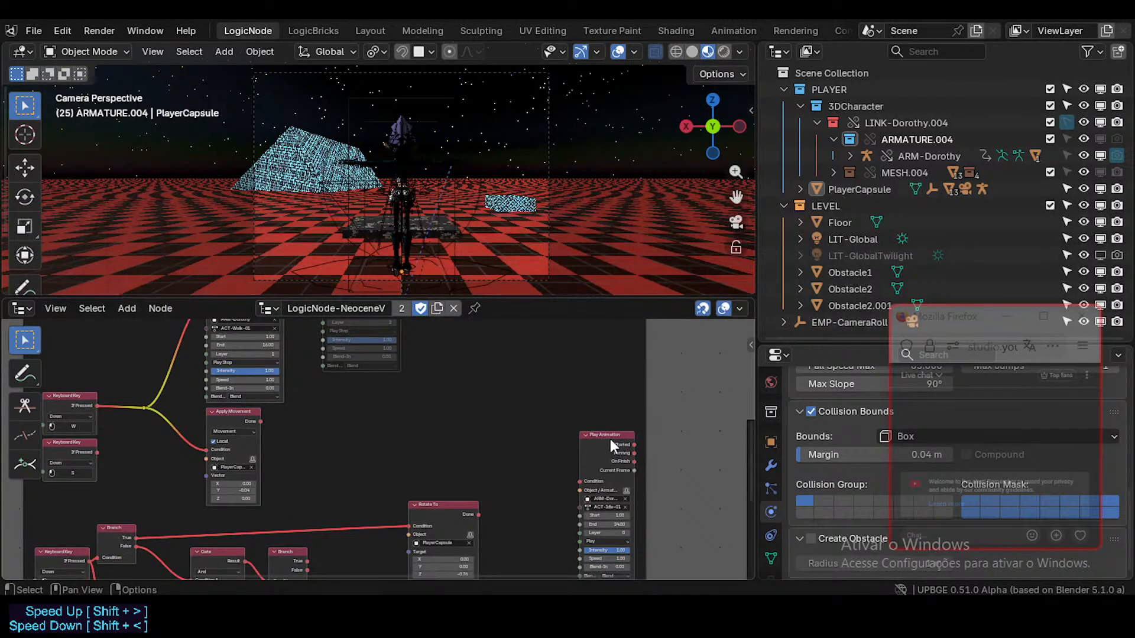
{"action": "left_click_drag", "start_coordinate": [610, 438], "coordinate": [565, 410]}
{"action": "scroll", "coordinate": [565, 414], "scroll_direction": "up", "scroll_amount": 2}
{"action": "middle_click_drag", "start_coordinate": [565, 421], "coordinate": [607, 438]}
- Add an expanded On Next Frame node and connect its output to the idle Play Animation node's Condition
{"action": "key", "text": "shift+a"}
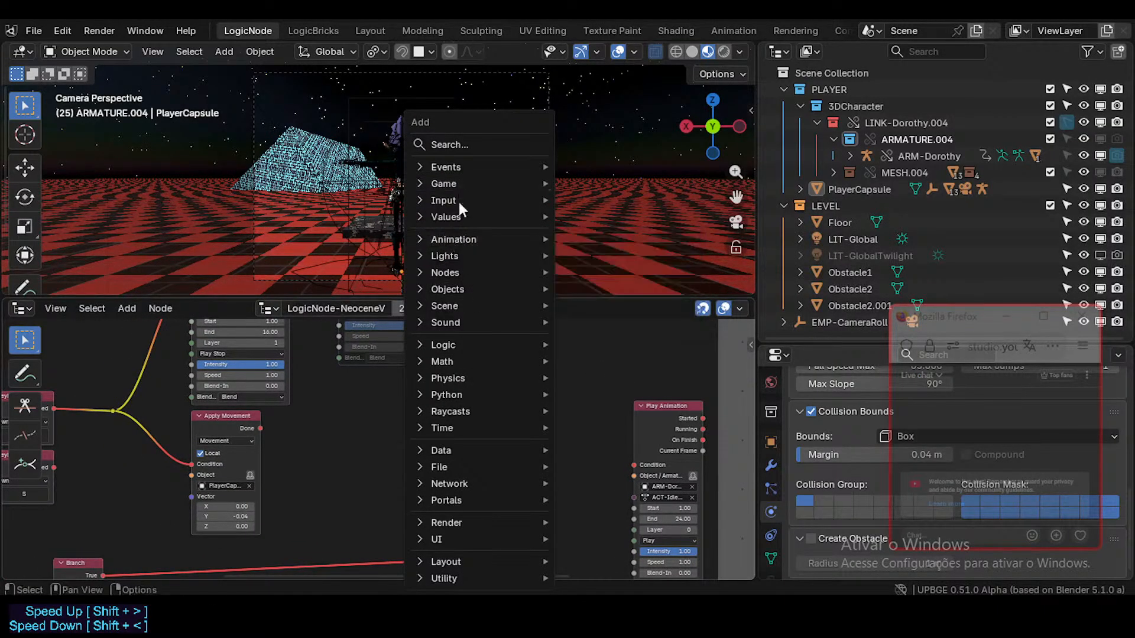
{"action": "mouse_move", "coordinate": [462, 245]}
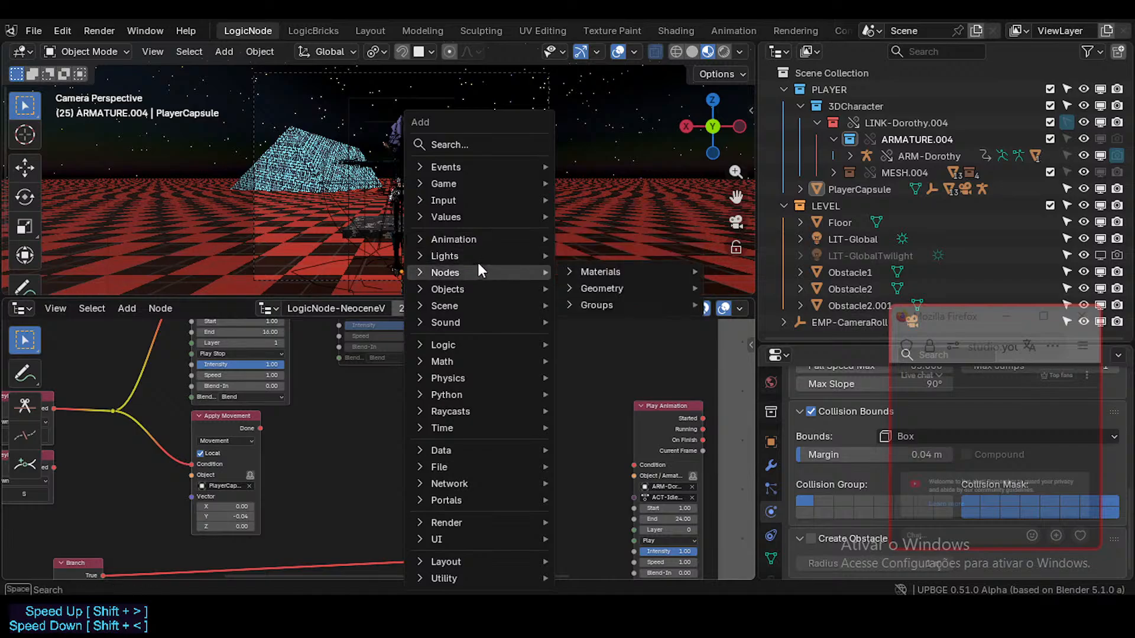
{"action": "mouse_move", "coordinate": [479, 169]}
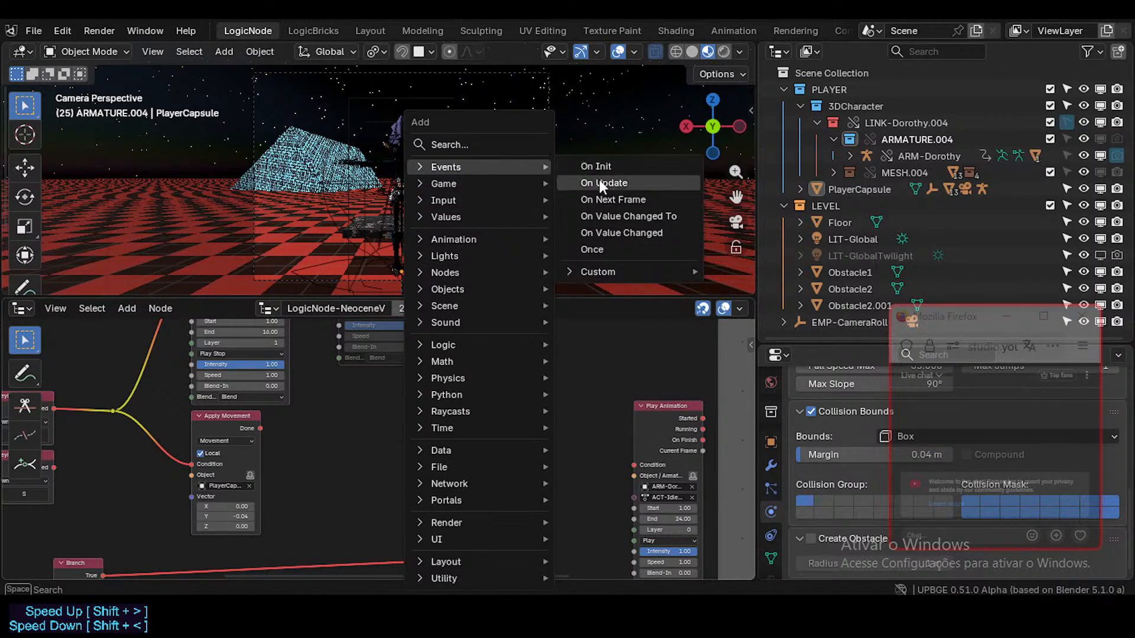
{"action": "left_click", "coordinate": [613, 203]}
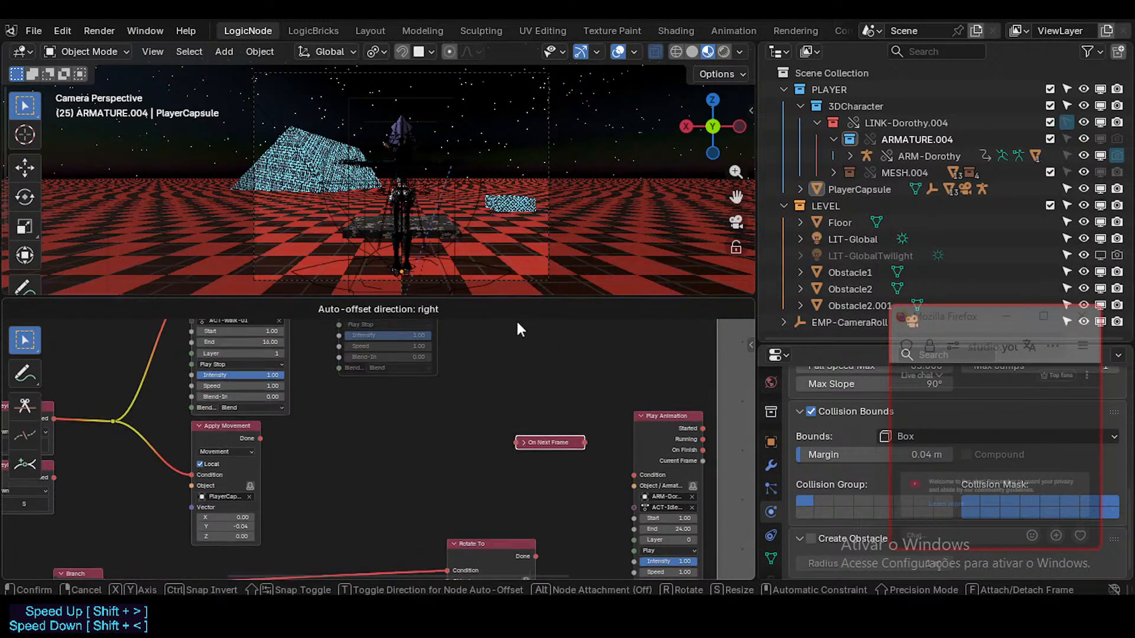
{"action": "left_click", "coordinate": [524, 445]}
{"action": "left_click", "coordinate": [524, 445]}
{"action": "middle_click_drag", "start_coordinate": [559, 471], "coordinate": [465, 411]}
{"action": "scroll", "coordinate": [467, 410], "scroll_direction": "up", "scroll_amount": 3}
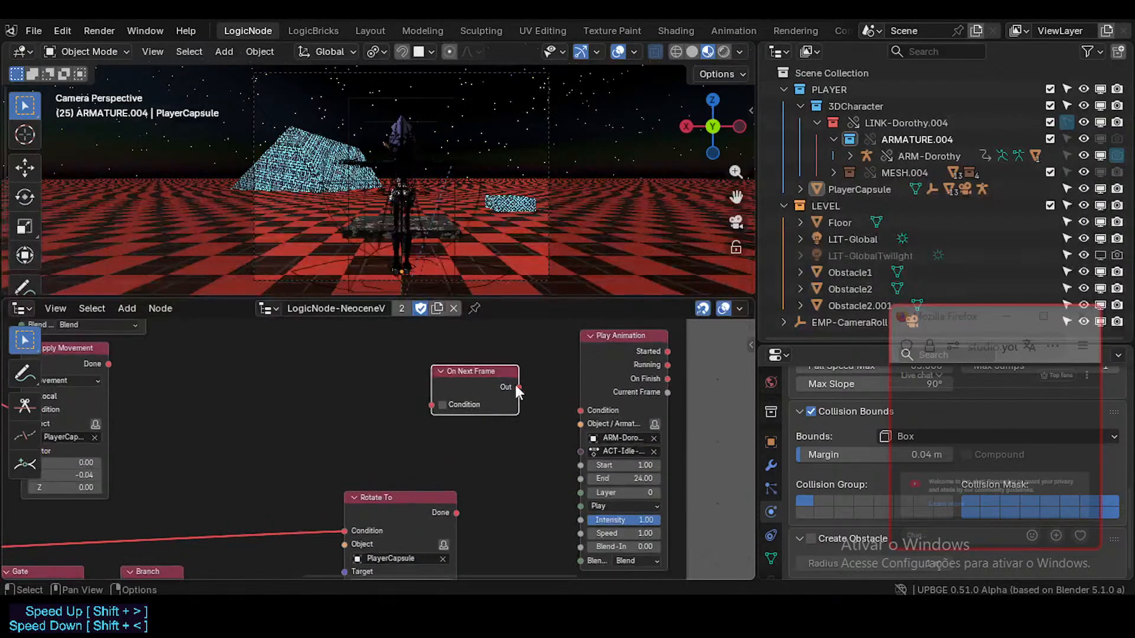
{"action": "left_click_drag", "start_coordinate": [518, 387], "coordinate": [577, 412]}
{"action": "middle_click_drag", "start_coordinate": [492, 352], "coordinate": [530, 397]}
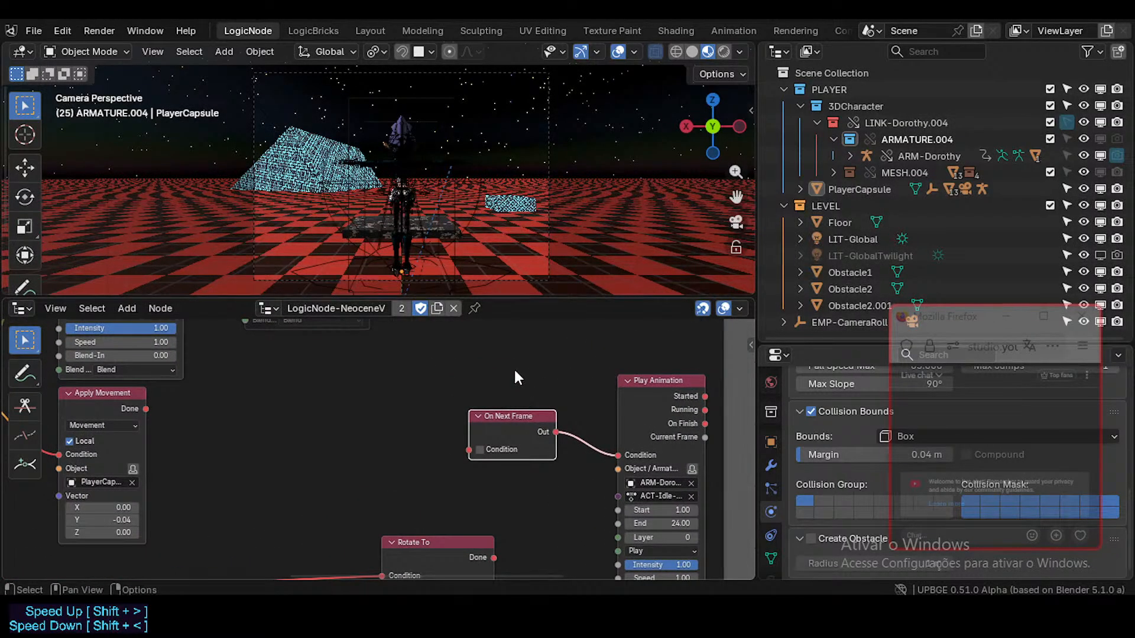
- Run the game in the viewport and walk the character forward to test the idle trigger
{"action": "scroll", "coordinate": [535, 428], "scroll_direction": "down", "scroll_amount": 2}
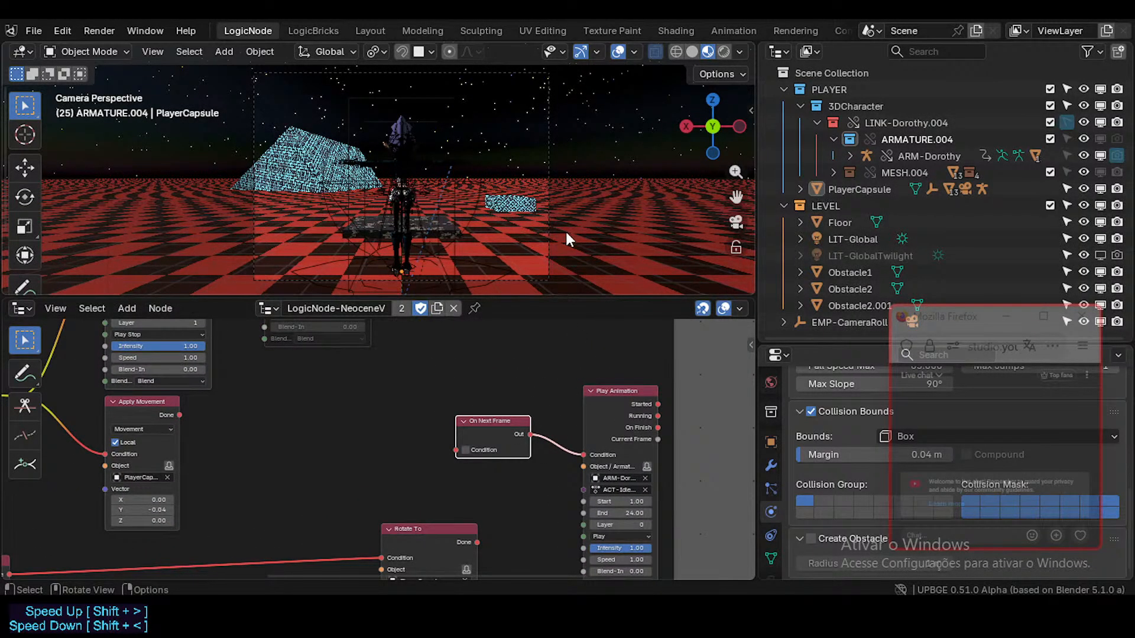
{"action": "key", "text": "p"}
{"action": "key", "text": "w"}
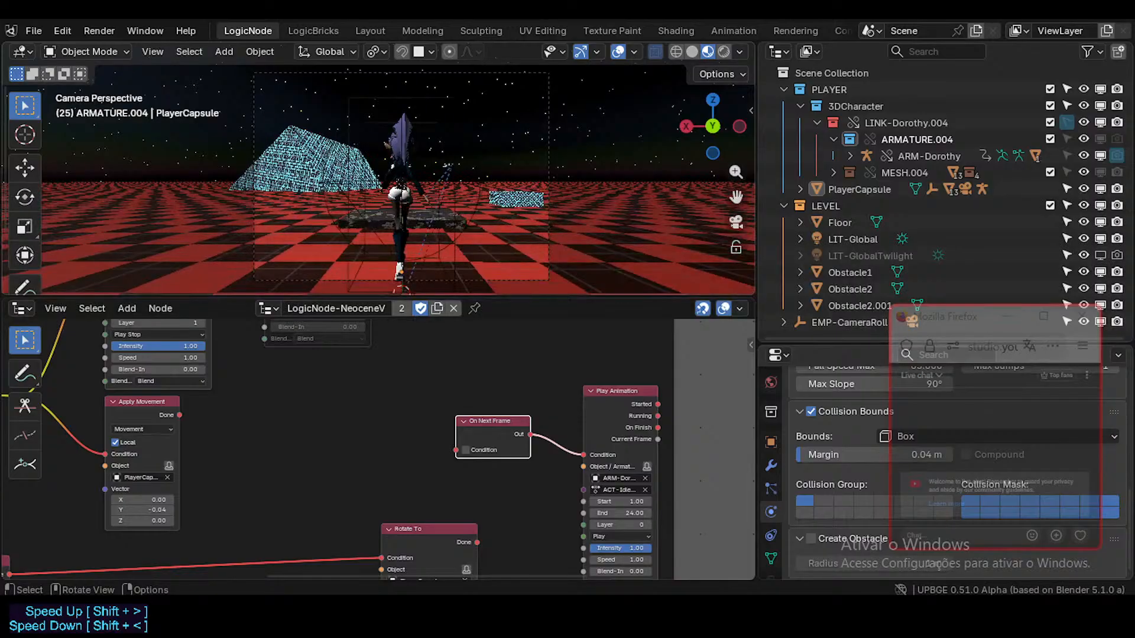
- Add a Keyboard Active node ahead of the On Next Frame node and spread the two nodes apart
{"action": "key", "text": "shift+a"}
{"action": "mouse_move", "coordinate": [401, 416]}
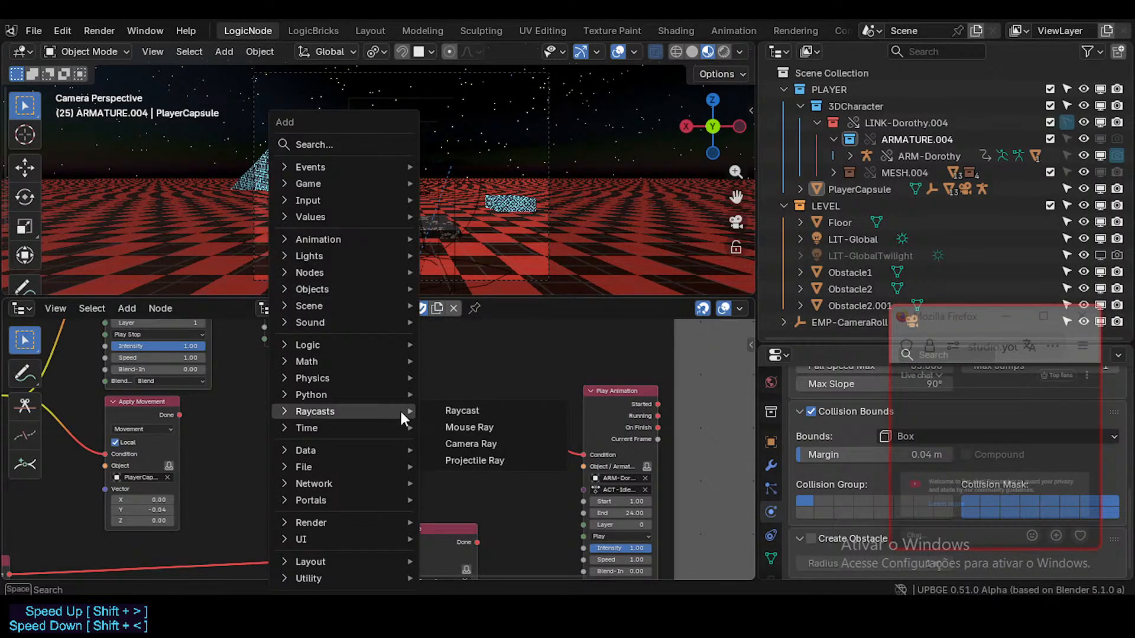
{"action": "type", "text": "key"}
{"action": "key", "text": "Down"}
{"action": "key", "text": "Down"}
{"action": "key", "text": "Down"}
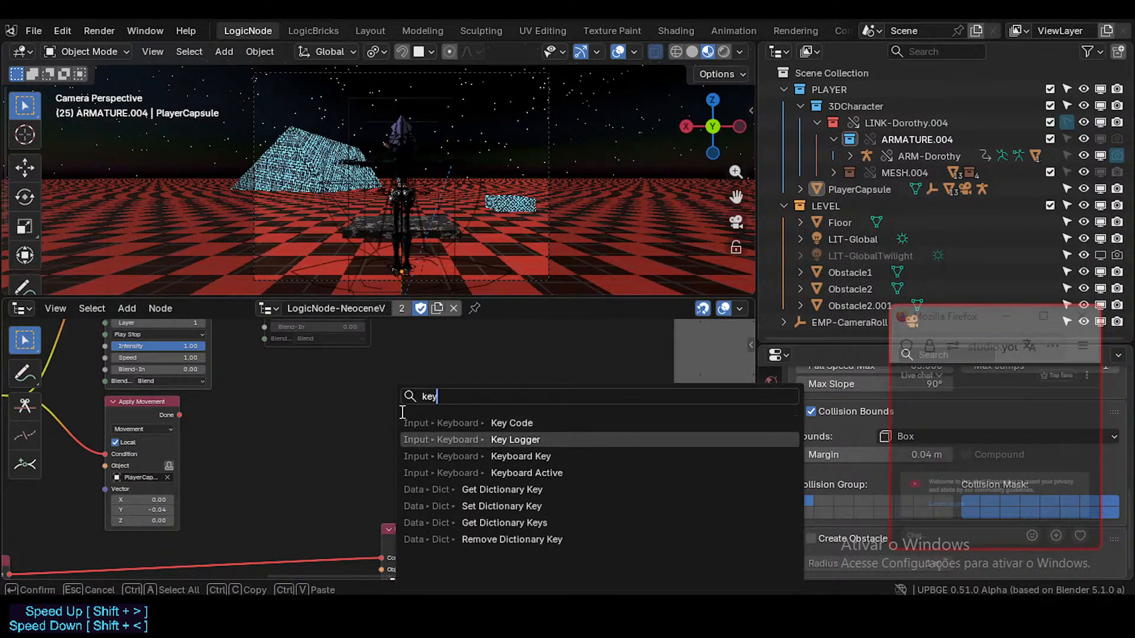
{"action": "key", "text": "Return"}
{"action": "left_click", "coordinate": [366, 416]}
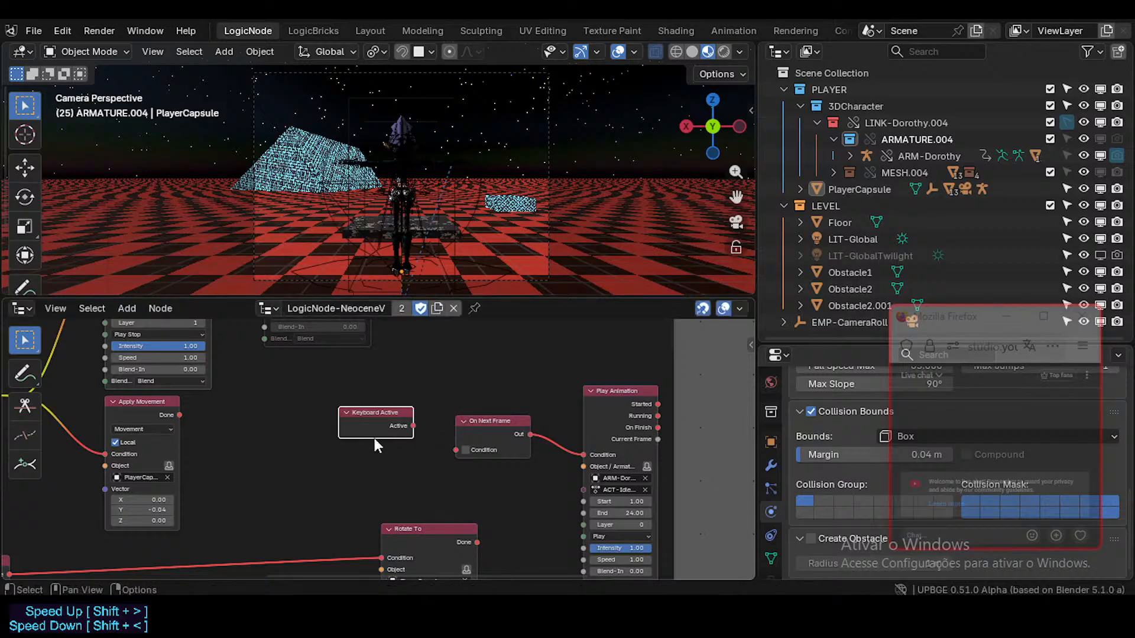
{"action": "scroll", "coordinate": [387, 452], "scroll_direction": "up", "scroll_amount": 1}
{"action": "left_click_drag", "start_coordinate": [419, 421], "coordinate": [451, 447]}
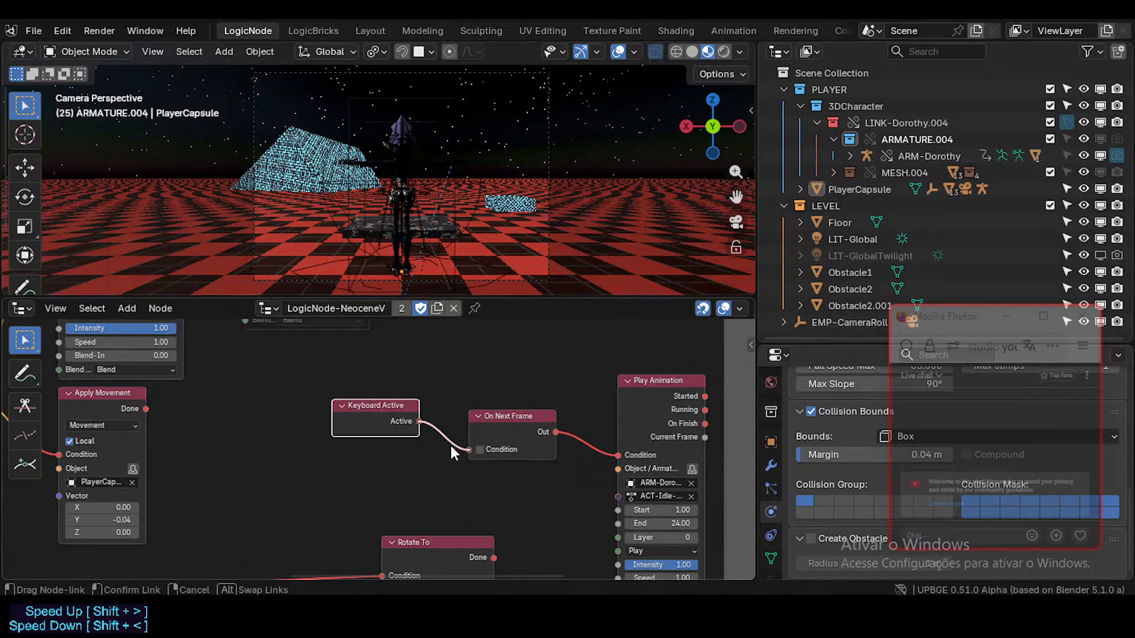
{"action": "left_click_drag", "start_coordinate": [417, 398], "coordinate": [319, 416]}
{"action": "left_click_drag", "start_coordinate": [510, 416], "coordinate": [497, 405]}
- Add a Branch node that takes Keyboard Active as its Condition and sends its False output to On Next Frame's Condition
{"action": "key", "text": "shift+a"}
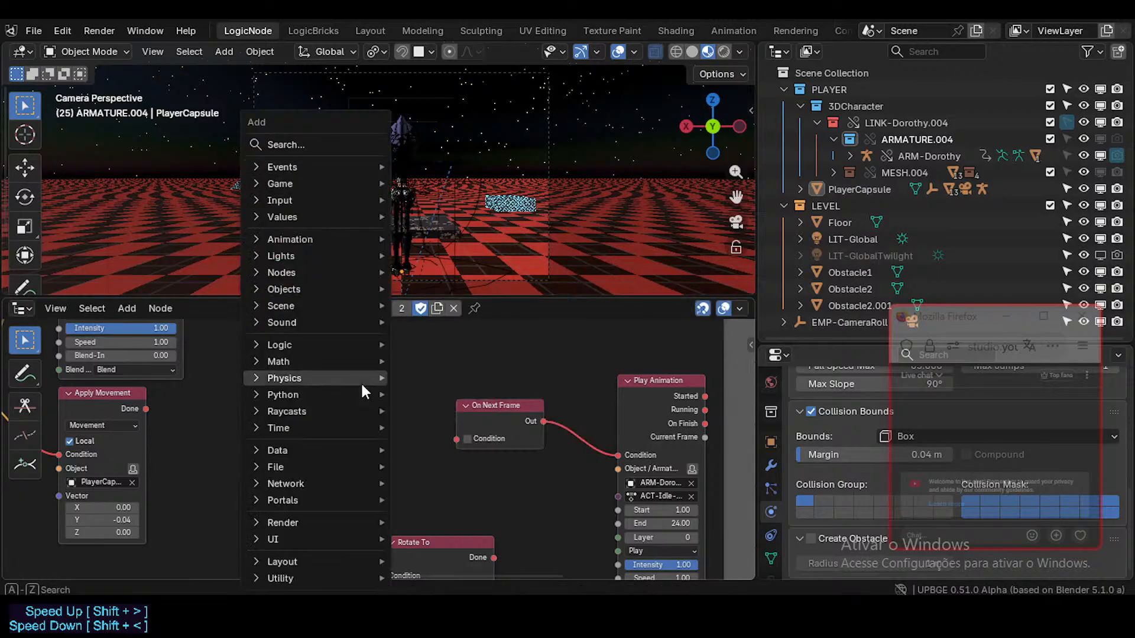
{"action": "mouse_move", "coordinate": [361, 381]}
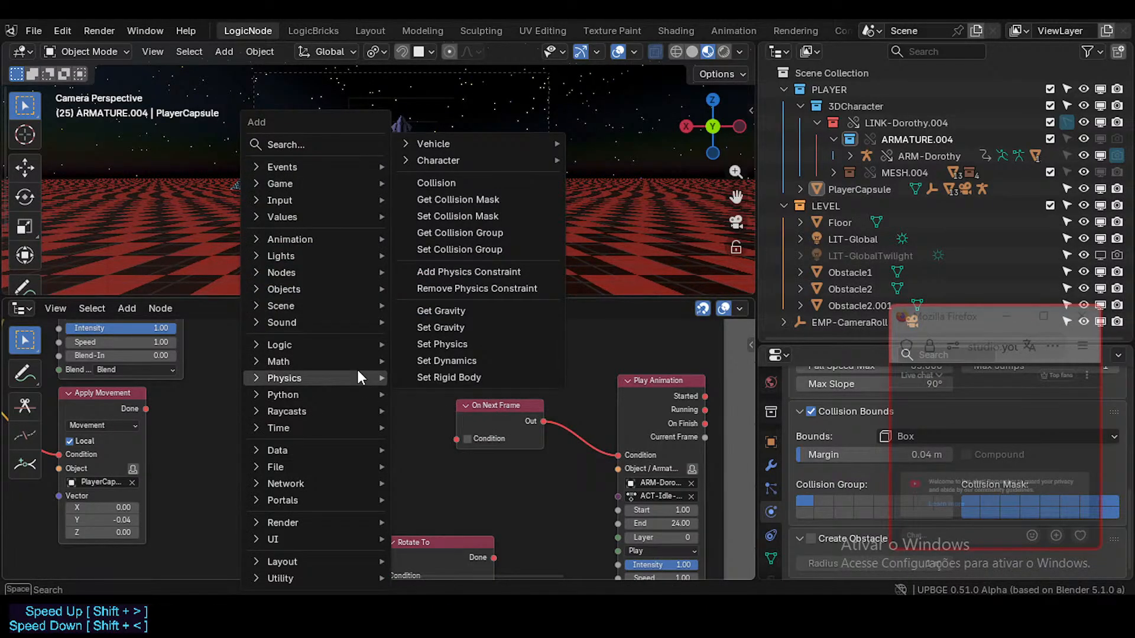
{"action": "type", "text": "branch"}
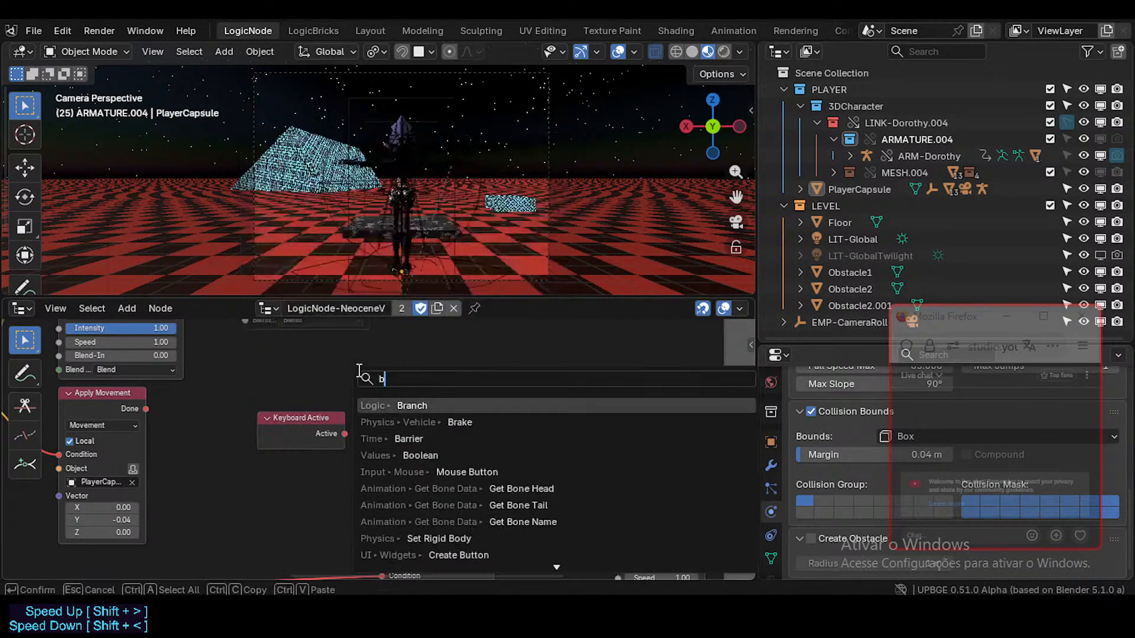
{"action": "key", "text": "Return"}
{"action": "left_click", "coordinate": [400, 433]}
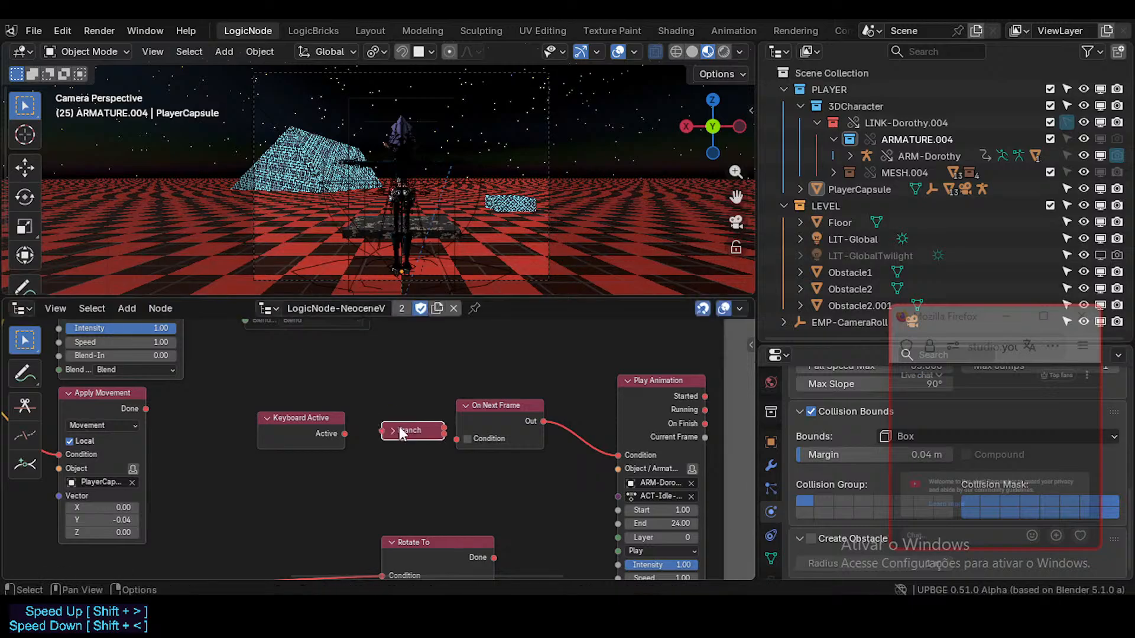
{"action": "left_click_drag", "start_coordinate": [344, 433], "coordinate": [503, 450]}
{"action": "left_click", "coordinate": [390, 430]}
- Play-test the keyboard-driven idle animation in the viewport, stop the game and save the file
{"action": "scroll", "coordinate": [456, 431], "scroll_direction": "down", "scroll_amount": 2}
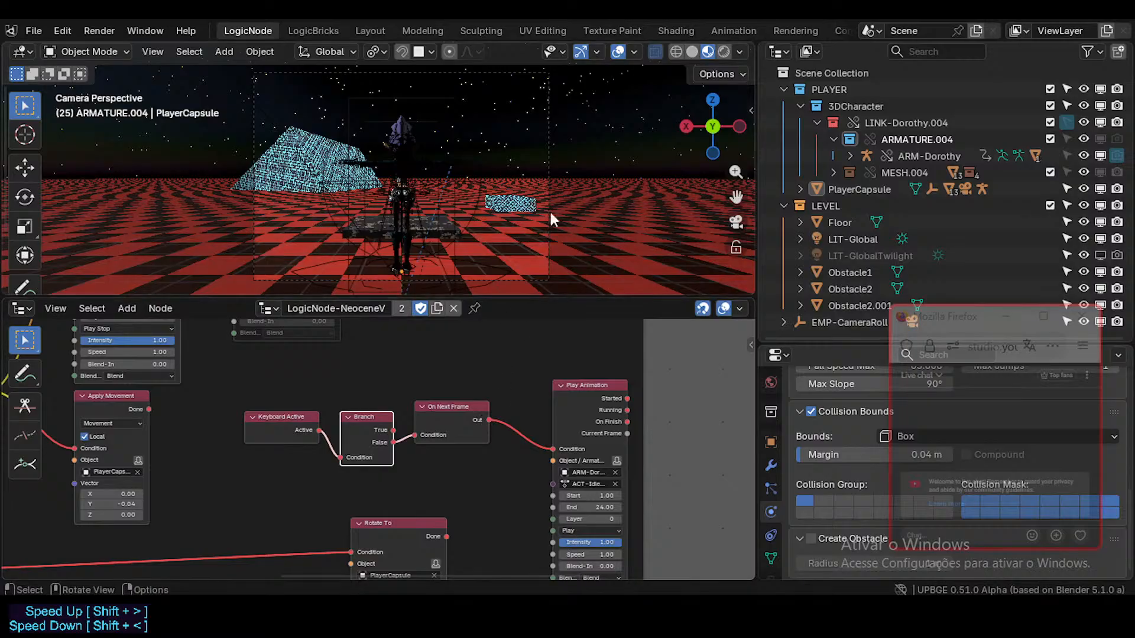
{"action": "key", "text": "p"}
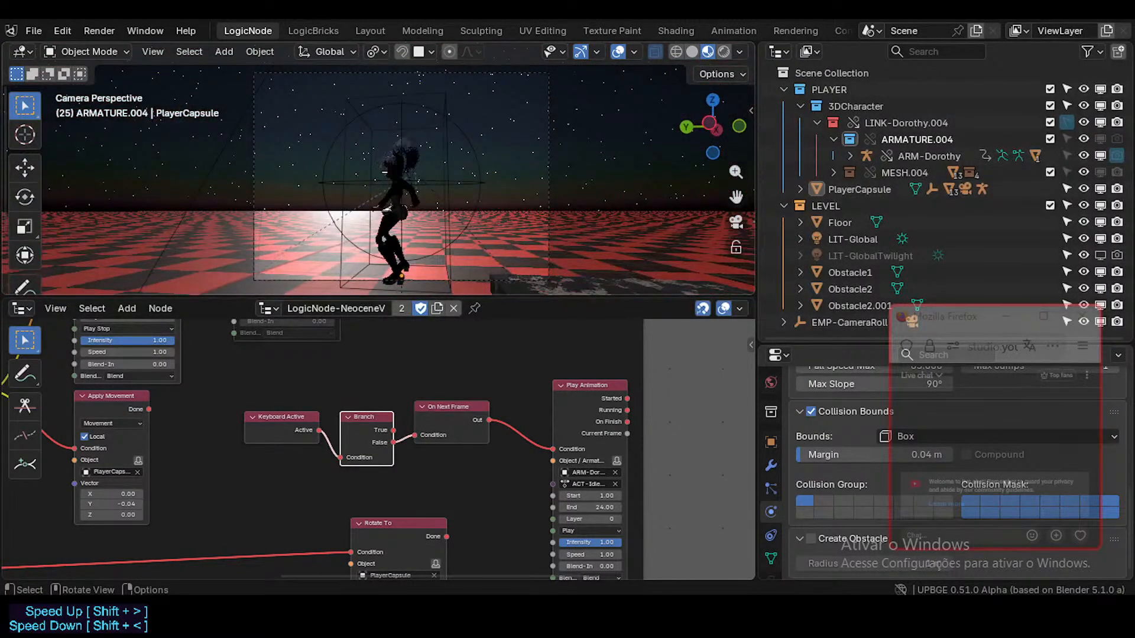
{"action": "key", "text": "Escape"}
{"action": "key", "text": "ctrl+s"}
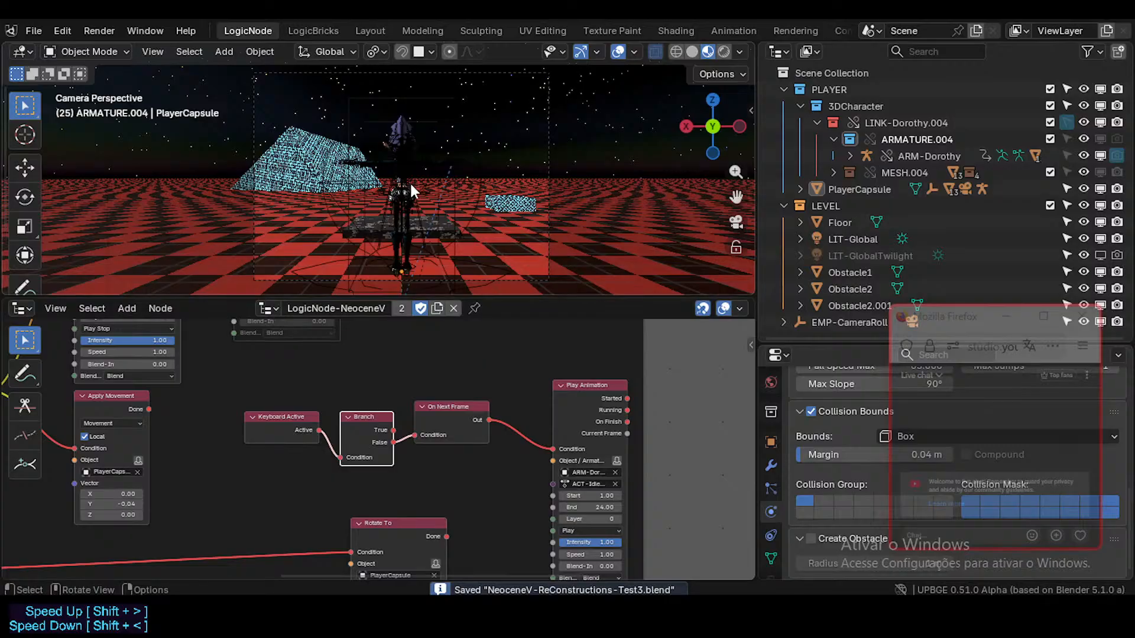
- Run the game again and walk the character forward in bursts to check the switch between walk and idle
{"action": "key", "text": "p"}
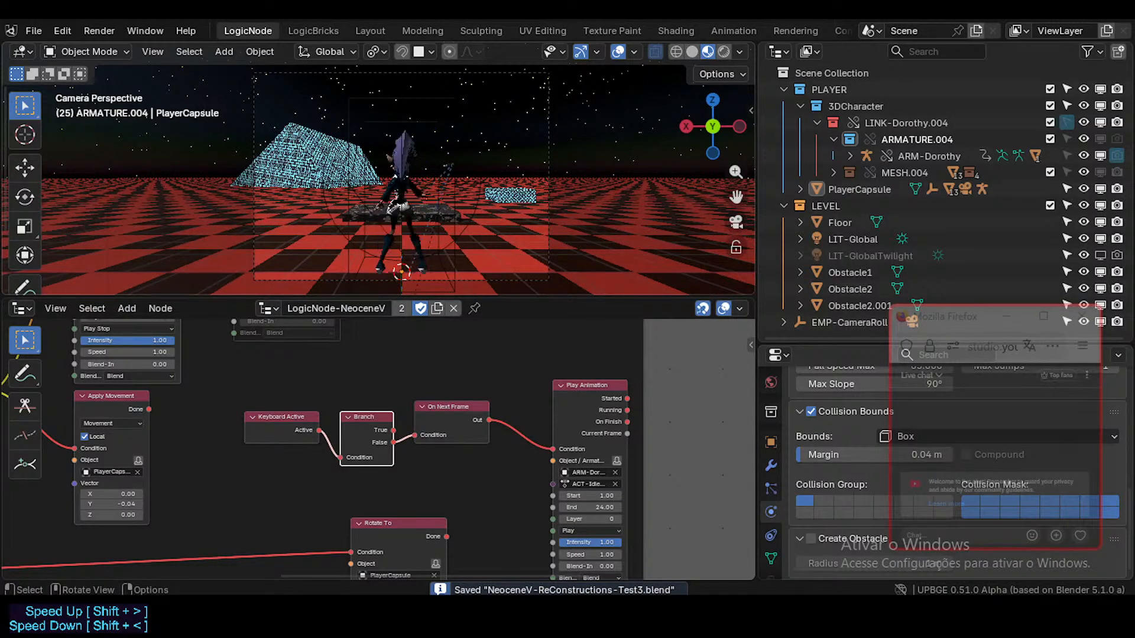
{"action": "key", "text": "w"}
{"action": "key", "text": "w"}
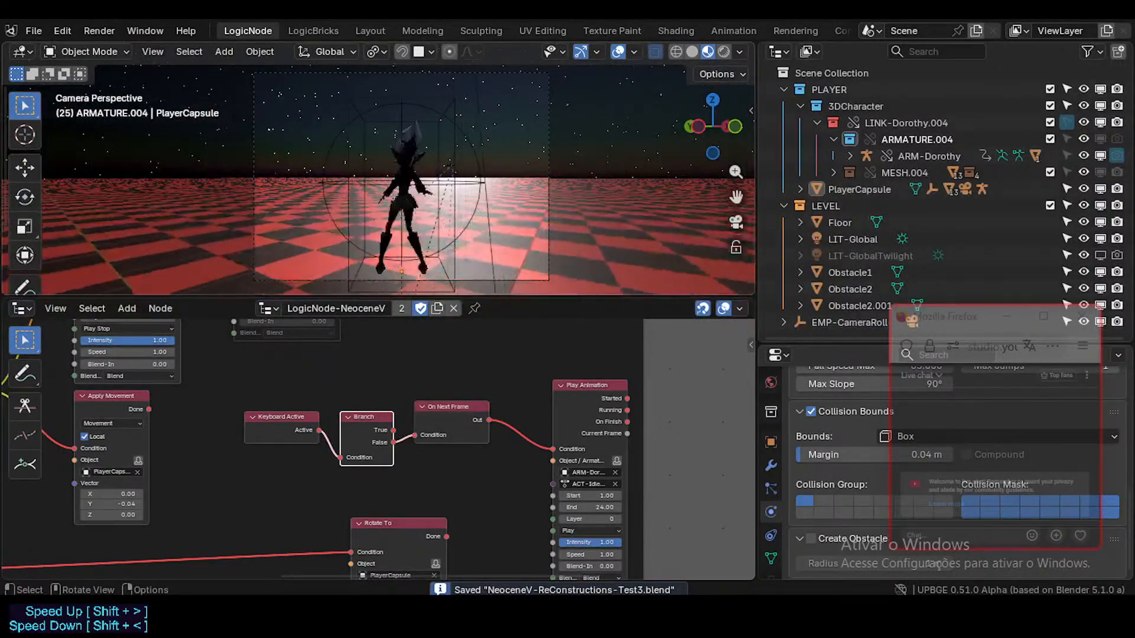
{"action": "key", "text": "Escape"}
- Restart the game and test the forward, backward and left controls against the idle animation
{"action": "key", "text": "p"}
{"action": "key", "text": "w"}
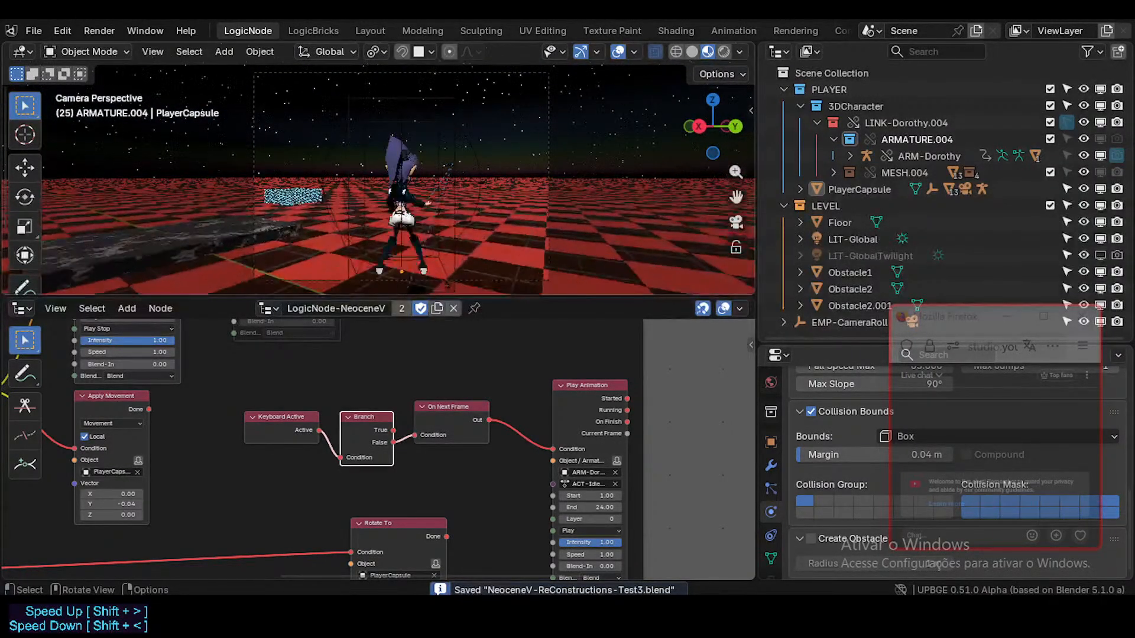
{"action": "key", "text": "s"}
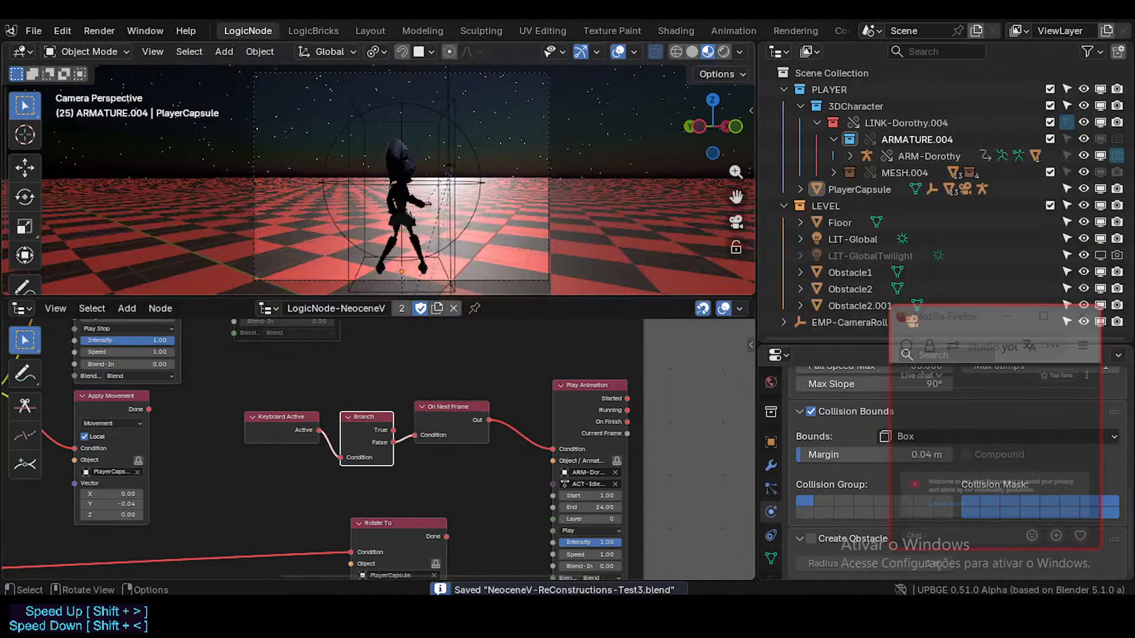
{"action": "key", "text": "w"}
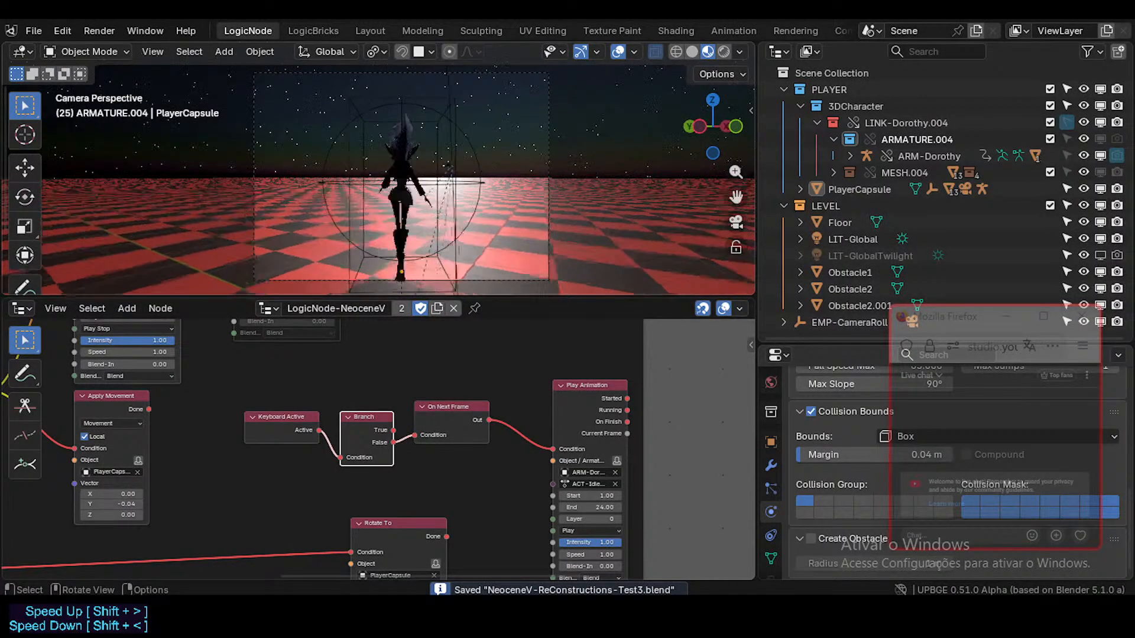
{"action": "key", "text": "w"}
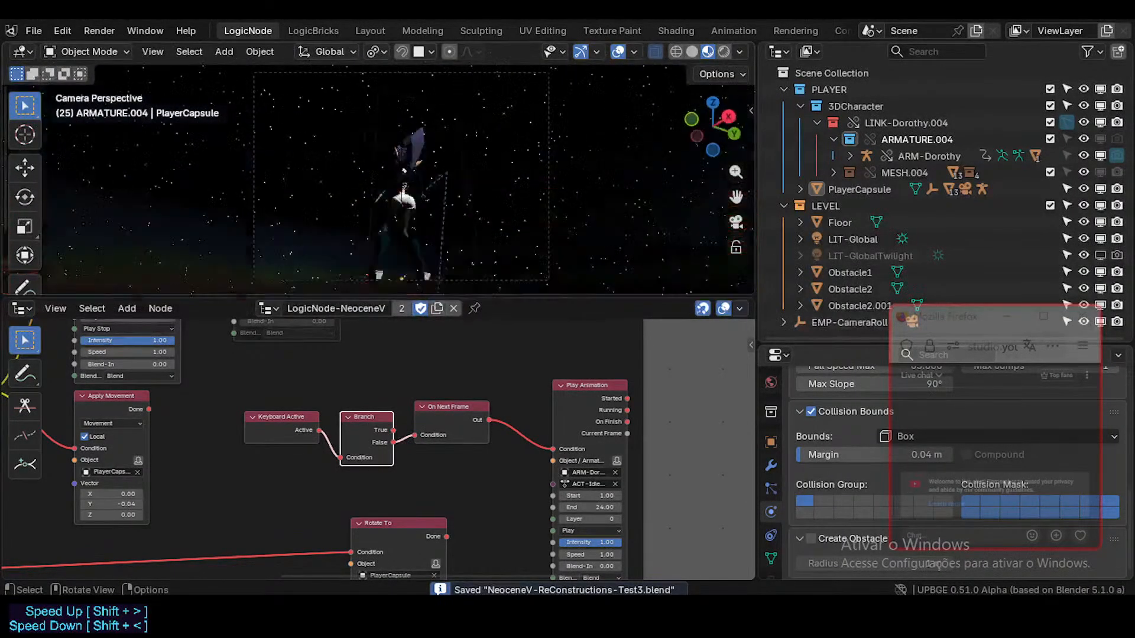
{"action": "key", "text": "a"}
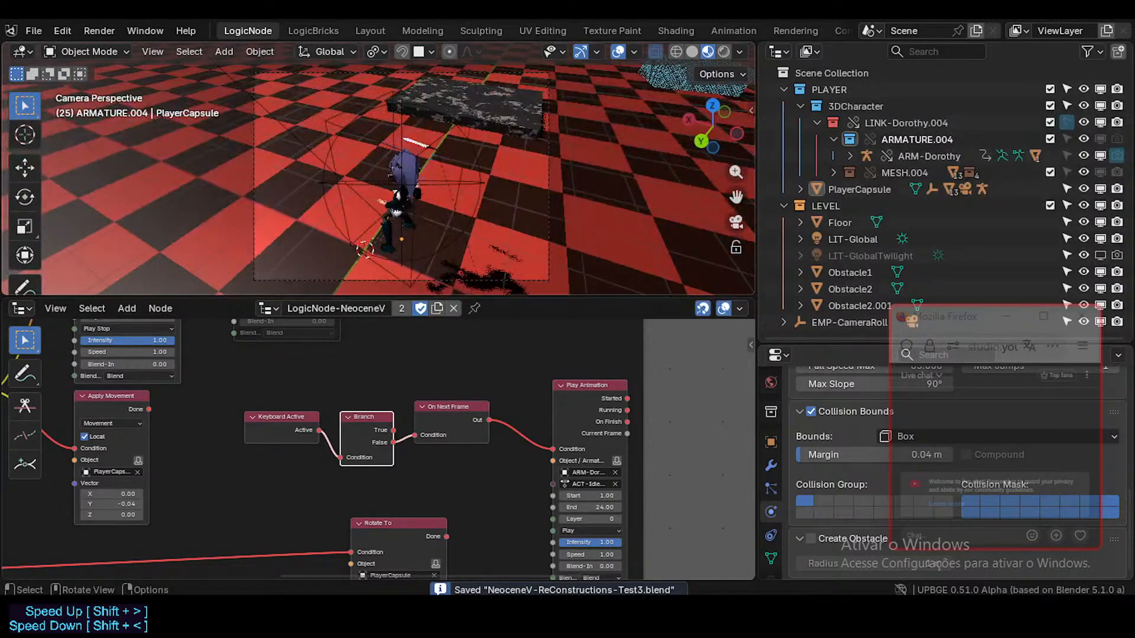
{"action": "key", "text": "a"}
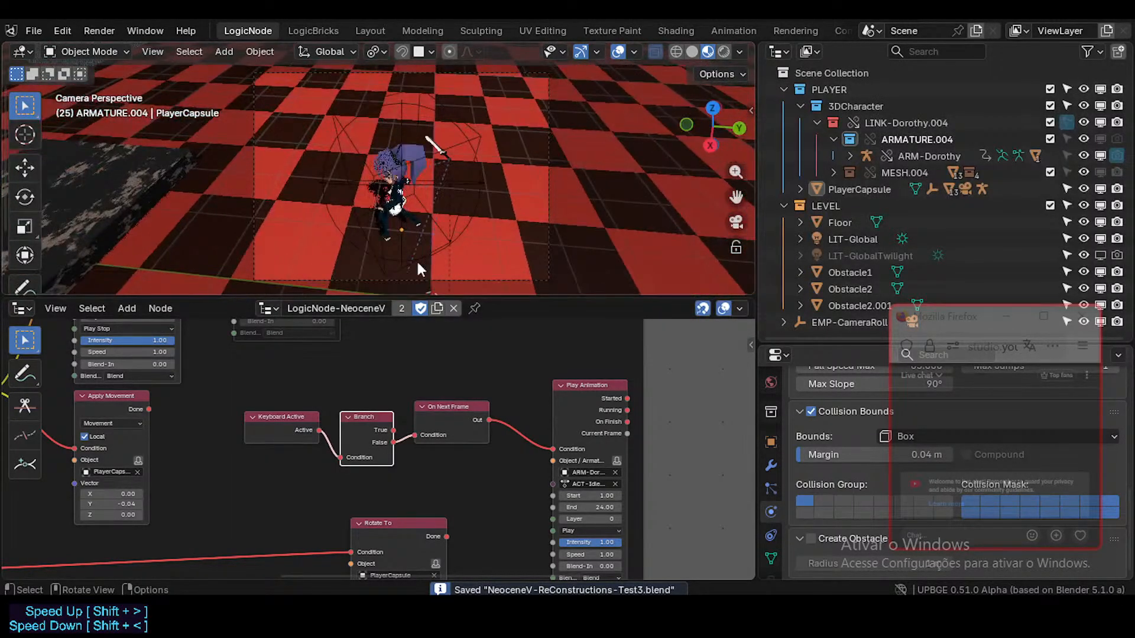
{"action": "key", "text": "Escape"}
- Line up the Keyboard Active, Branch, On Next Frame and idle Play Animation nodes in a compact chain
{"action": "mouse_move", "coordinate": [597, 385]}
{"action": "left_mouse_down"}
{"action": "mouse_move", "coordinate": [583, 362]}
{"action": "mouse_move", "coordinate": [594, 362]}
{"action": "left_mouse_up"}
{"action": "left_click_drag", "start_coordinate": [476, 415], "coordinate": [530, 373]}
{"action": "left_click_drag", "start_coordinate": [378, 418], "coordinate": [444, 367]}
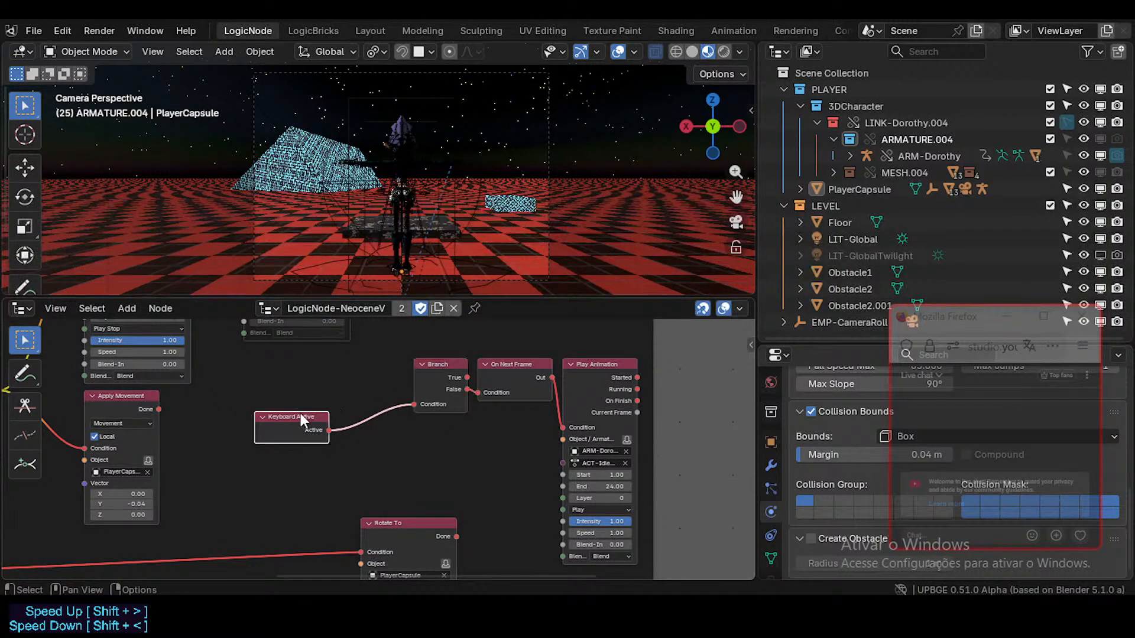
{"action": "left_click_drag", "start_coordinate": [301, 413], "coordinate": [498, 442]}
- Move the four idle-animation nodes together to an empty area above the W and S key nodes
{"action": "scroll", "coordinate": [381, 395], "scroll_direction": "down", "scroll_amount": 4}
{"action": "middle_click_drag", "start_coordinate": [292, 380], "coordinate": [400, 452]}
{"action": "scroll", "coordinate": [402, 453], "scroll_direction": "down", "scroll_amount": 2}
{"action": "left_click_drag", "start_coordinate": [476, 475], "coordinate": [224, 371]}
{"action": "left_click", "coordinate": [231, 372]}
{"action": "middle_click_drag", "start_coordinate": [219, 391], "coordinate": [331, 395]}
{"action": "key", "text": "g"}
{"action": "left_click", "coordinate": [302, 382]}
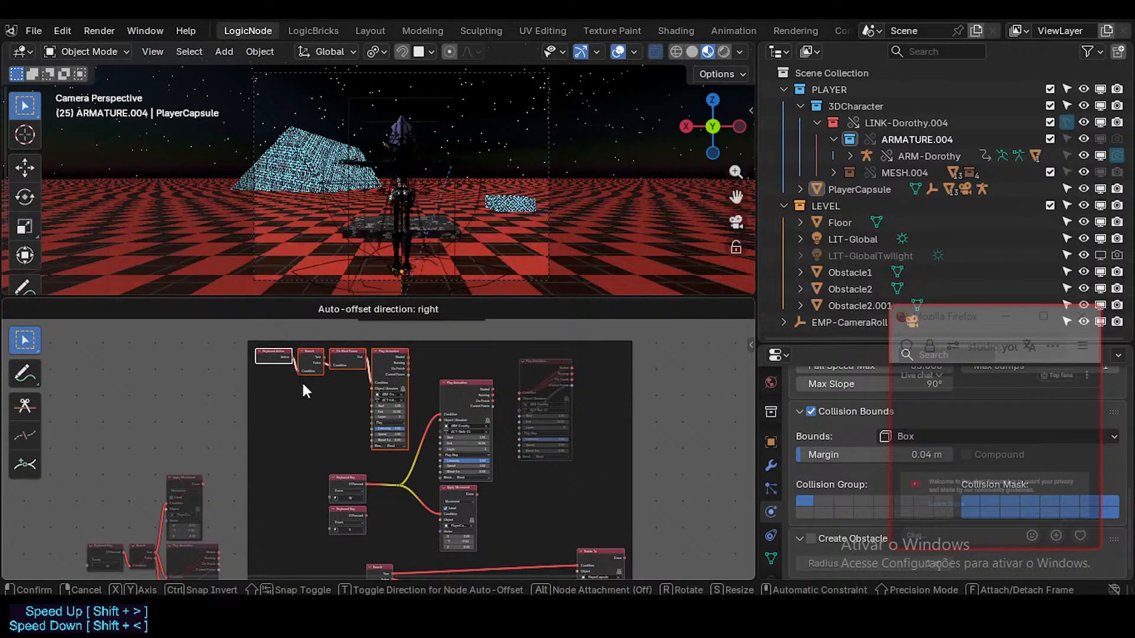
- Enclose the four idle-animation nodes in a new frame
{"action": "scroll", "coordinate": [332, 390], "scroll_direction": "up", "scroll_amount": 2}
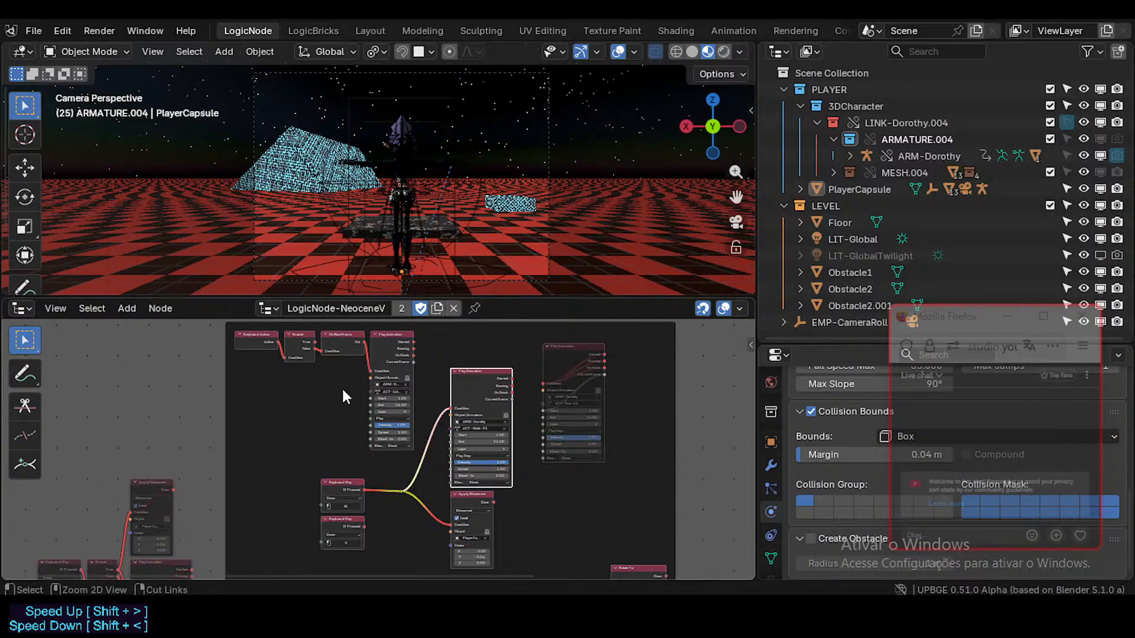
{"action": "key", "text": "ctrl+j"}
{"action": "scroll", "coordinate": [349, 383], "scroll_direction": "up", "scroll_amount": 2}
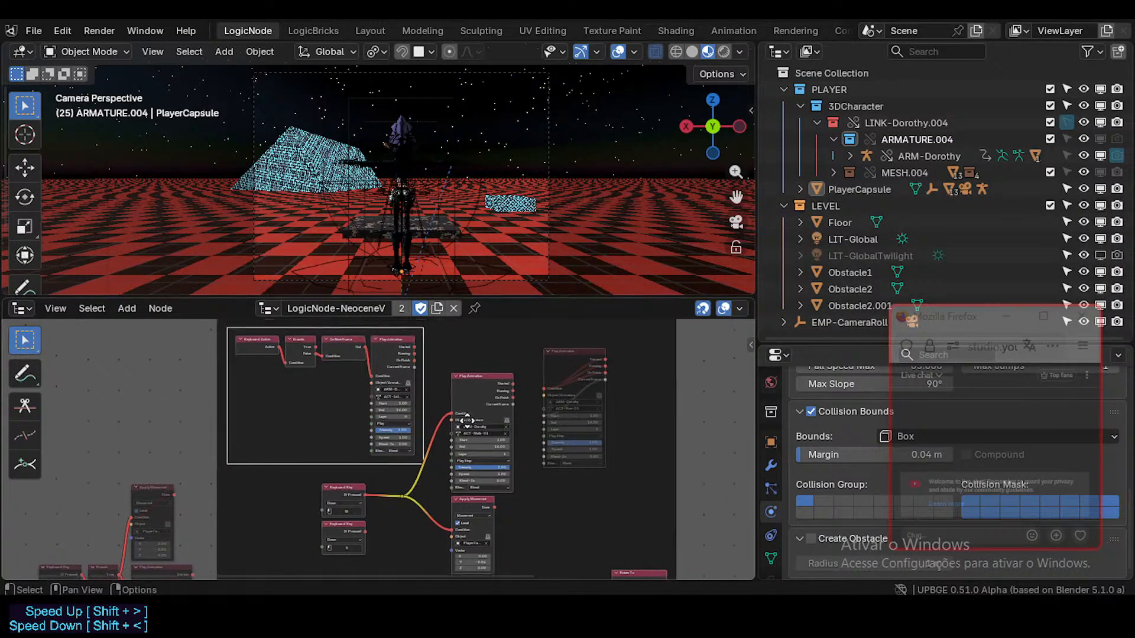
- Show the node properties of the new frame around the idle-animation nodes
{"action": "middle_click_drag", "start_coordinate": [331, 346], "coordinate": [339, 409]}
{"action": "scroll", "coordinate": [339, 408], "scroll_direction": "up", "scroll_amount": 1}
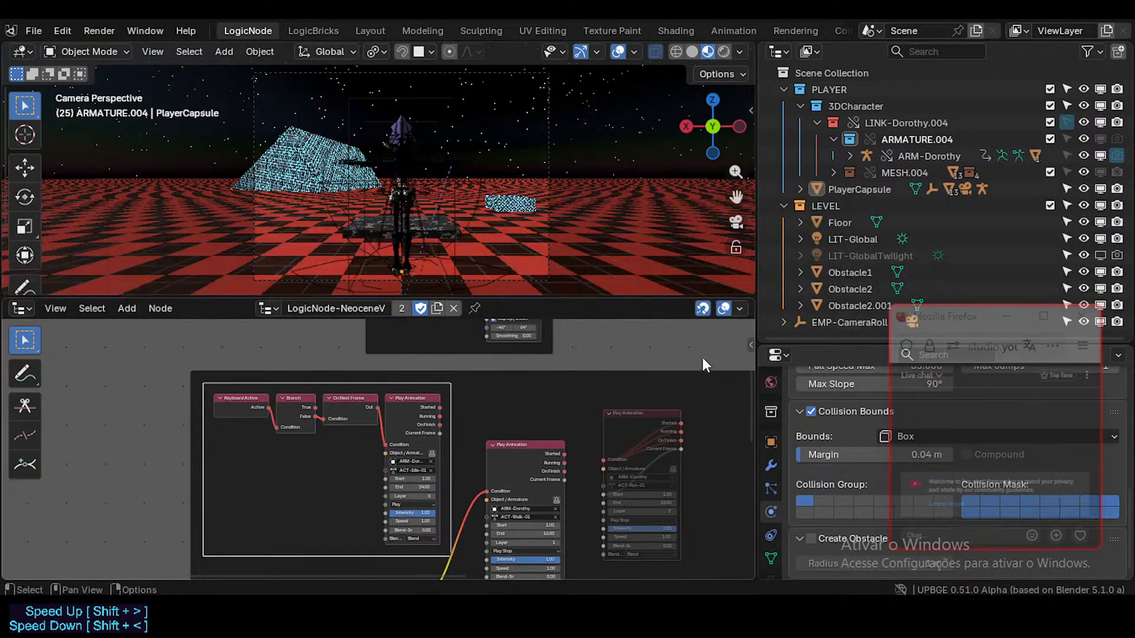
{"action": "key", "text": "n"}
{"action": "scroll", "coordinate": [749, 348], "scroll_direction": "up", "scroll_amount": 4}
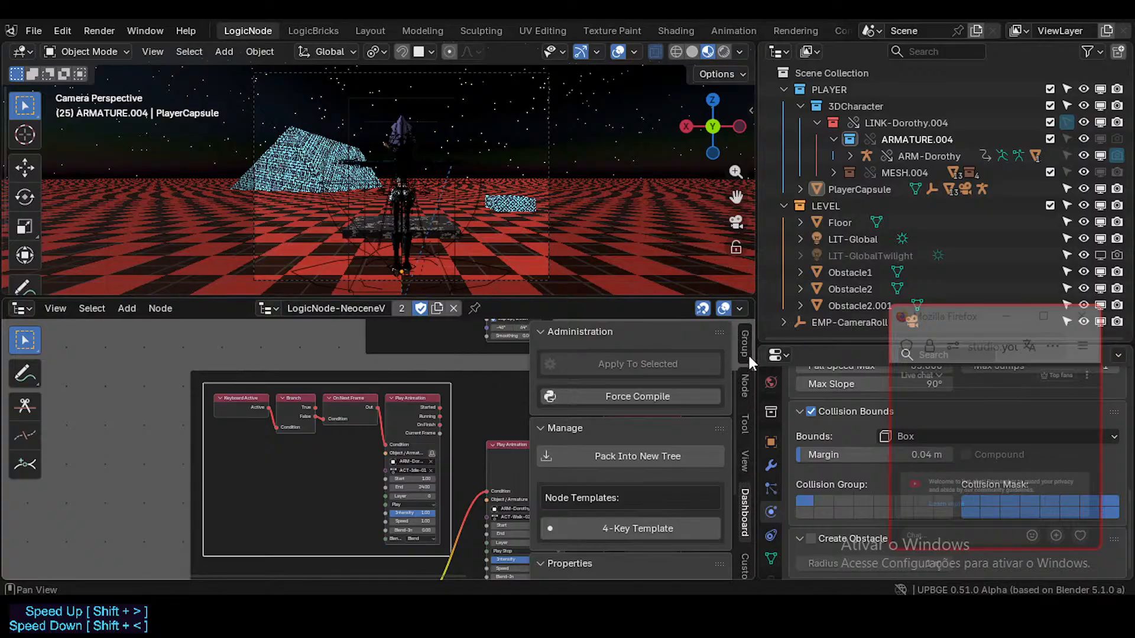
{"action": "left_click_drag", "start_coordinate": [622, 333], "coordinate": [611, 403]}
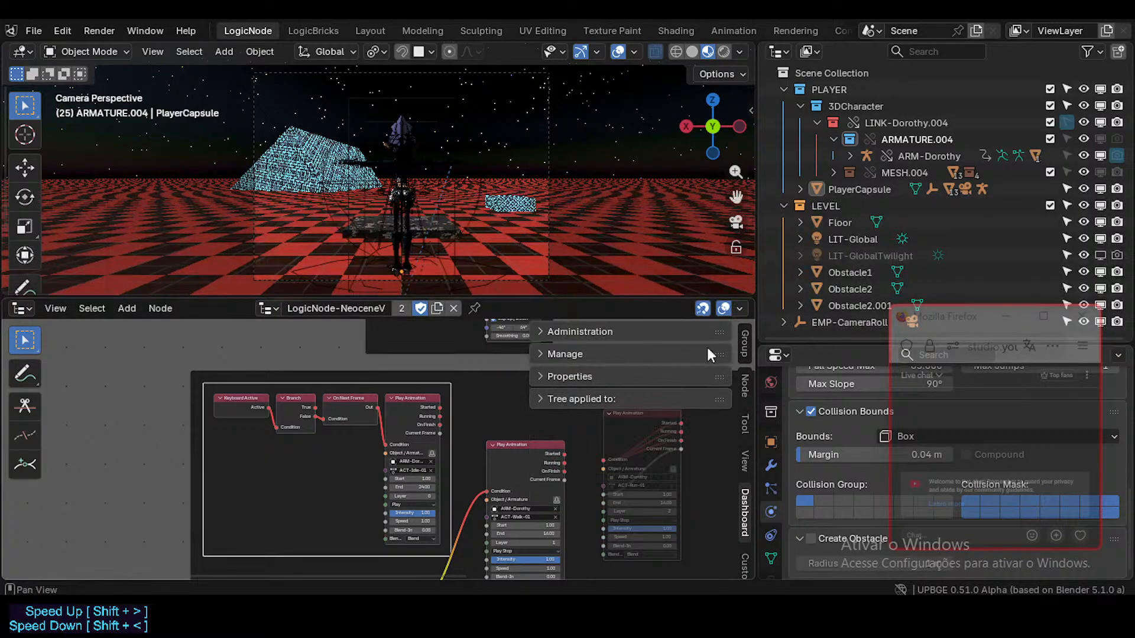
{"action": "left_click", "coordinate": [746, 340]}
{"action": "left_click", "coordinate": [627, 354]}
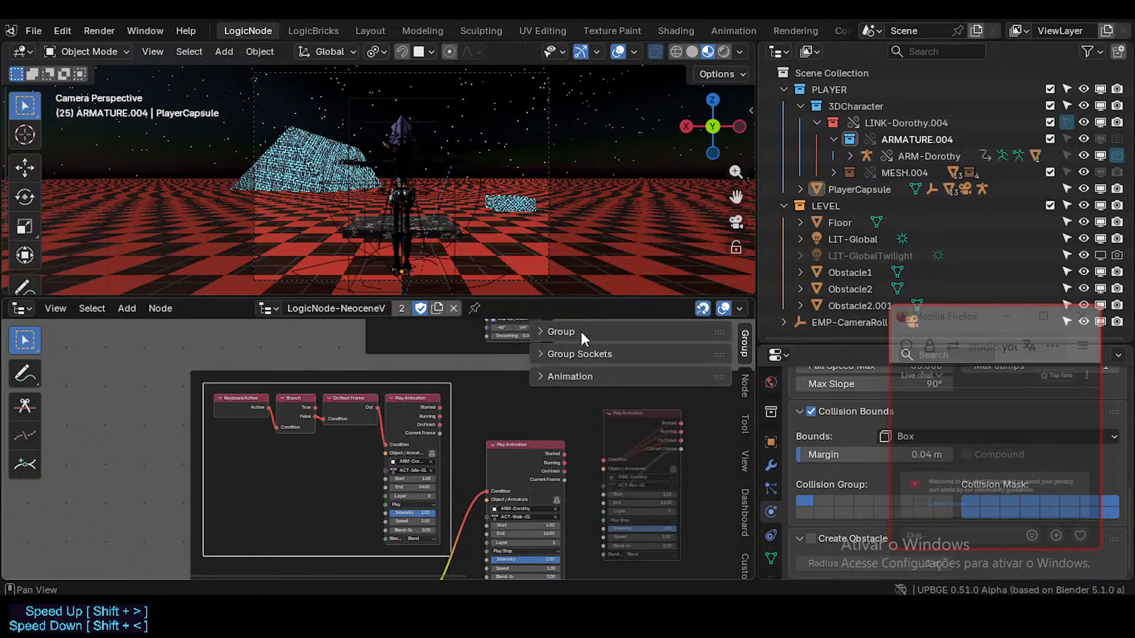
{"action": "left_click", "coordinate": [582, 331]}
{"action": "left_click", "coordinate": [581, 331]}
{"action": "left_click", "coordinate": [744, 386]}
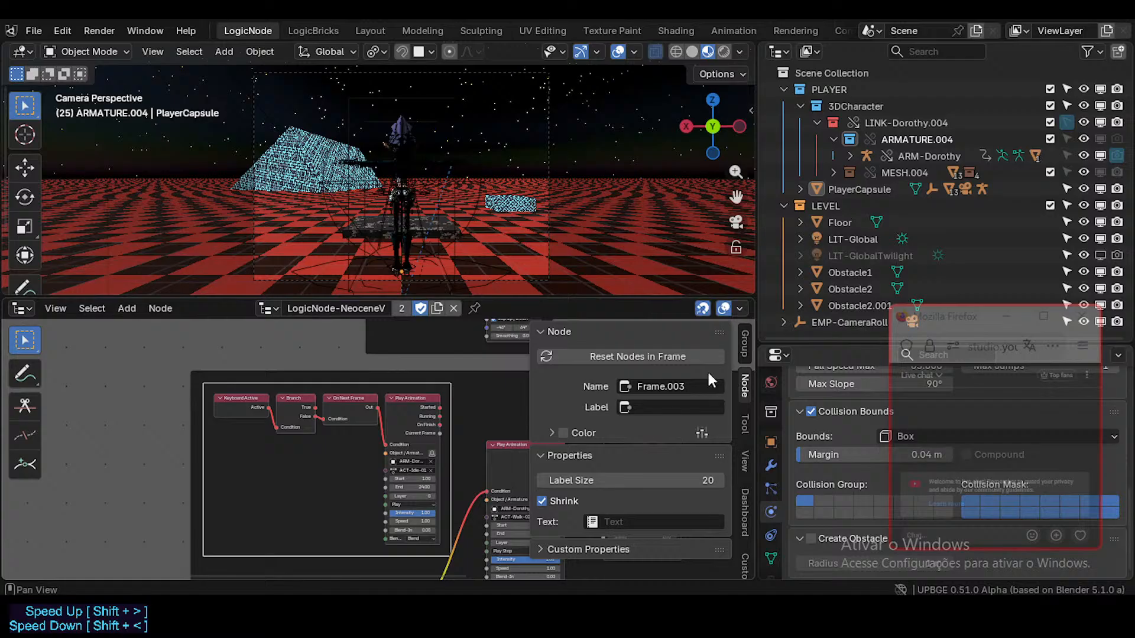
- Enable a custom colour for the idle-animation frame and set it to green, #508B71
{"action": "left_click", "coordinate": [562, 432]}
{"action": "left_click", "coordinate": [699, 433]}
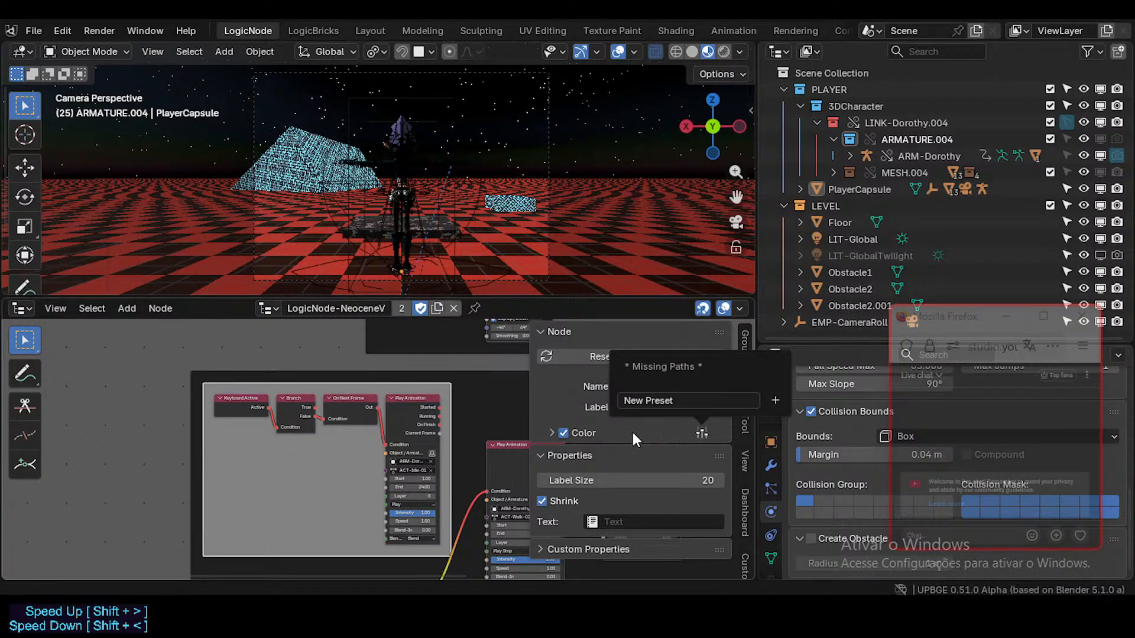
{"action": "left_click", "coordinate": [549, 432]}
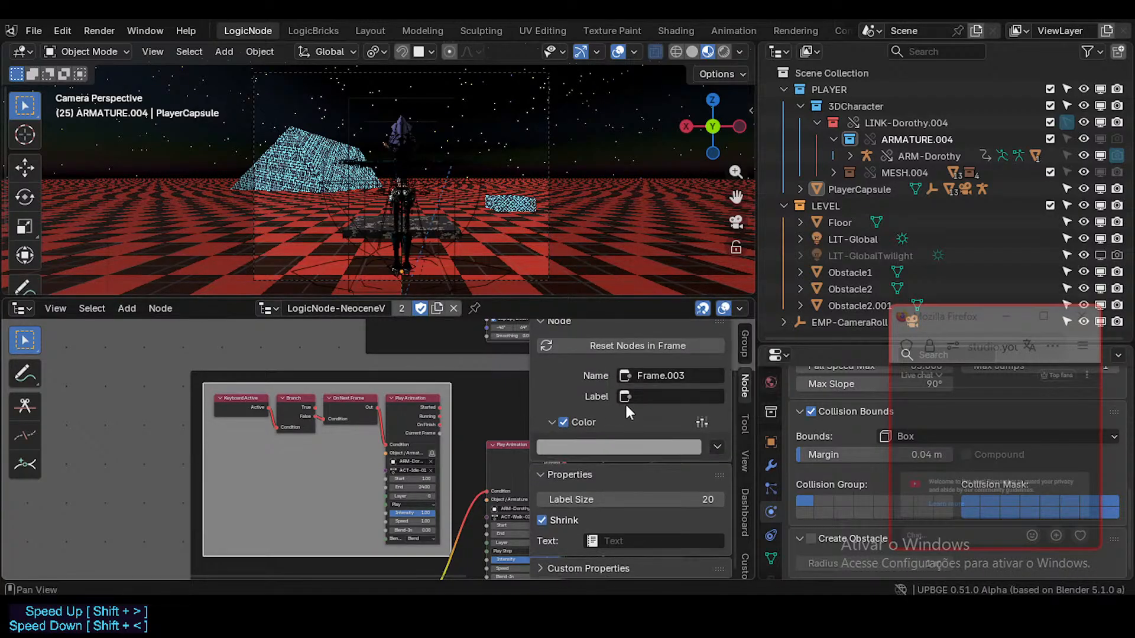
{"action": "left_click", "coordinate": [633, 442]}
{"action": "mouse_move", "coordinate": [625, 229]}
{"action": "left_mouse_down"}
{"action": "mouse_move", "coordinate": [631, 252]}
{"action": "mouse_move", "coordinate": [620, 259]}
{"action": "mouse_move", "coordinate": [627, 231]}
{"action": "mouse_move", "coordinate": [578, 239]}
{"action": "left_mouse_up"}
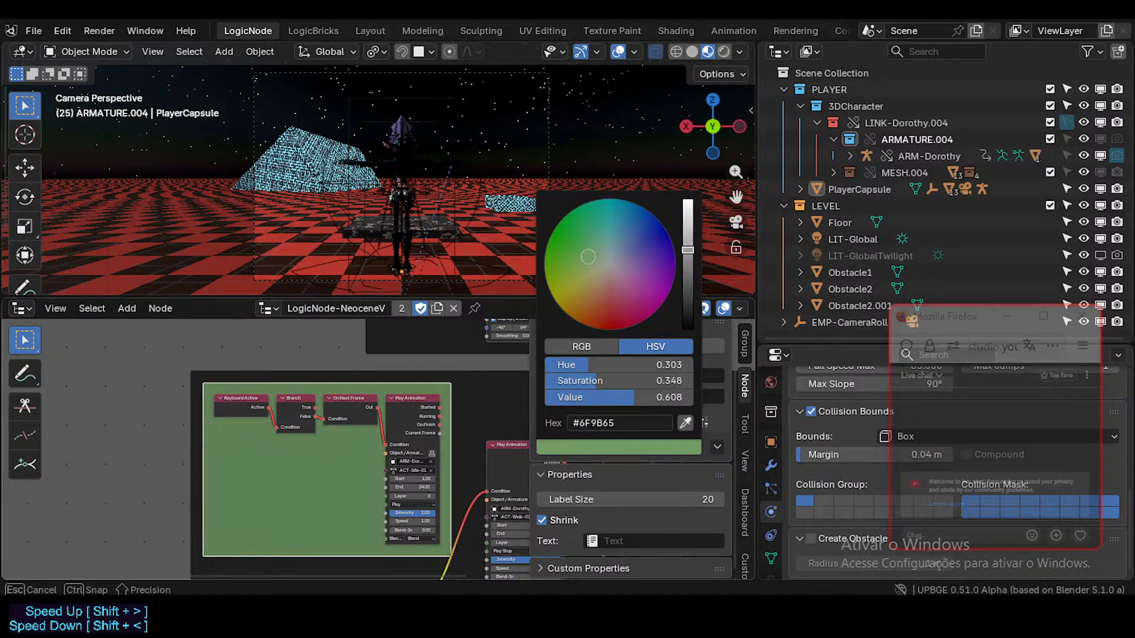
{"action": "left_click_drag", "start_coordinate": [586, 265], "coordinate": [597, 239]}
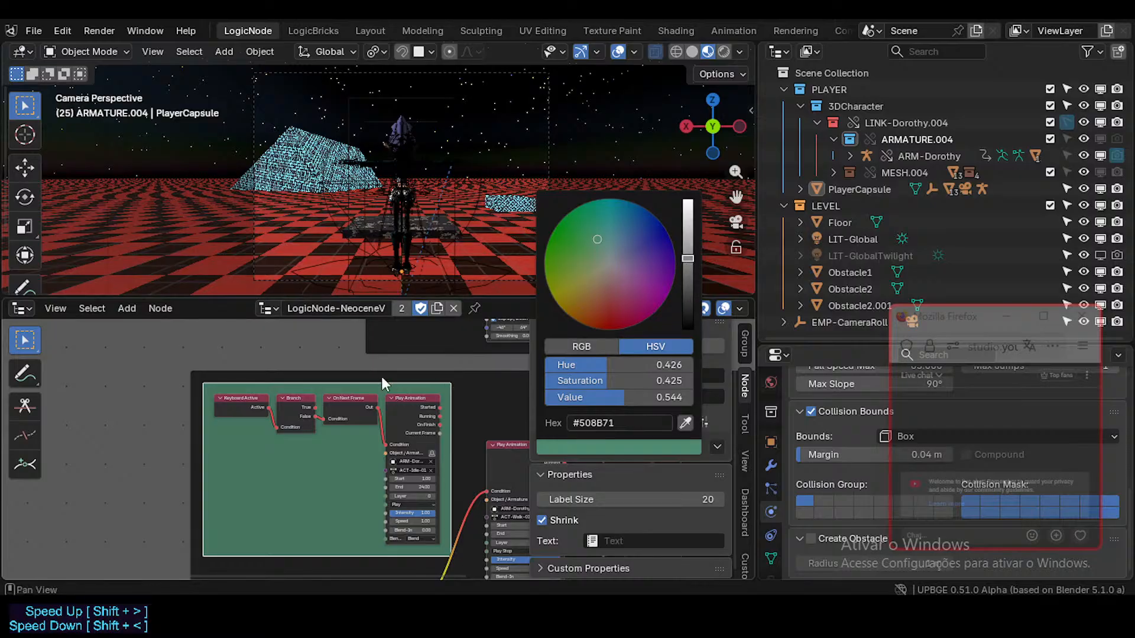
- Label the green frame IDLE and save the file
{"action": "key", "text": "F2"}
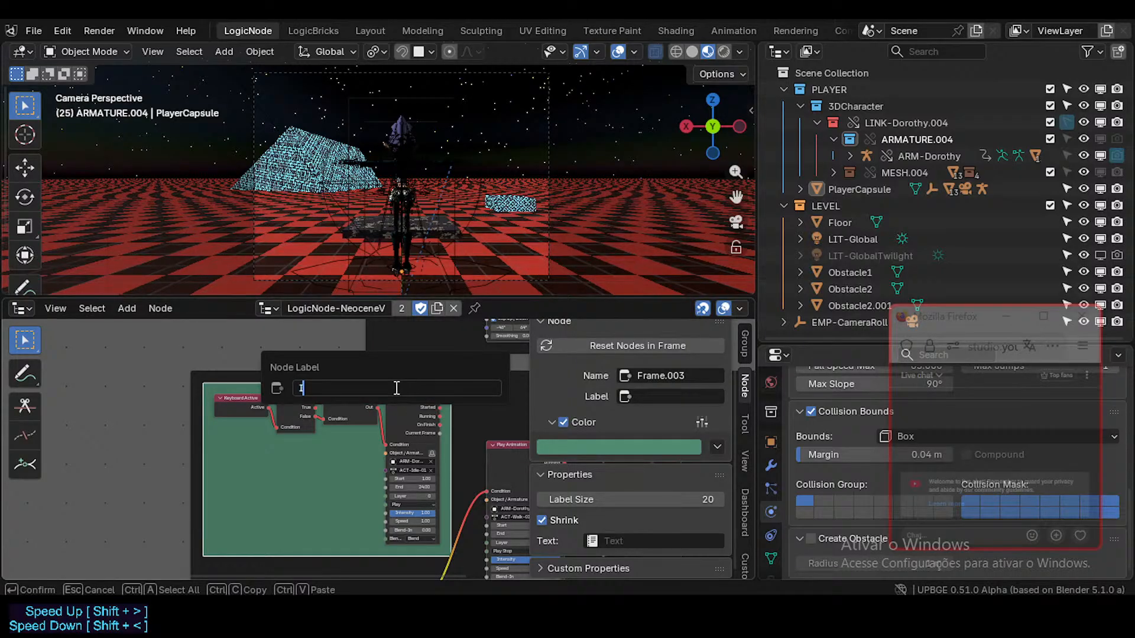
{"action": "key", "text": "Return"}
{"action": "scroll", "coordinate": [396, 387], "scroll_direction": "up", "scroll_amount": 2}
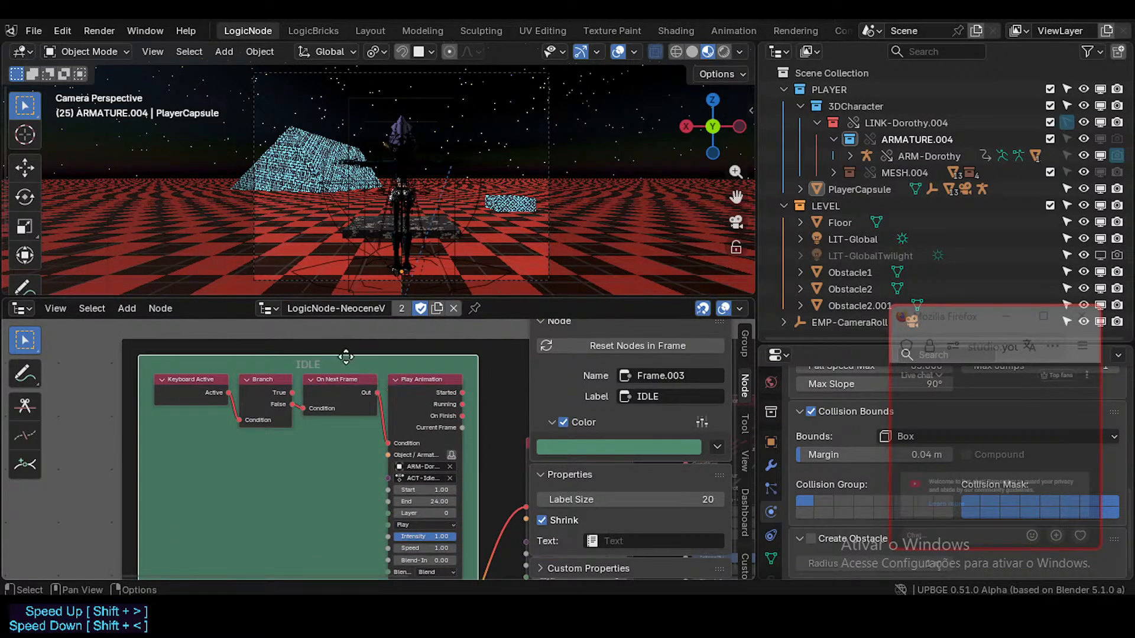
{"action": "key", "text": "F2"}
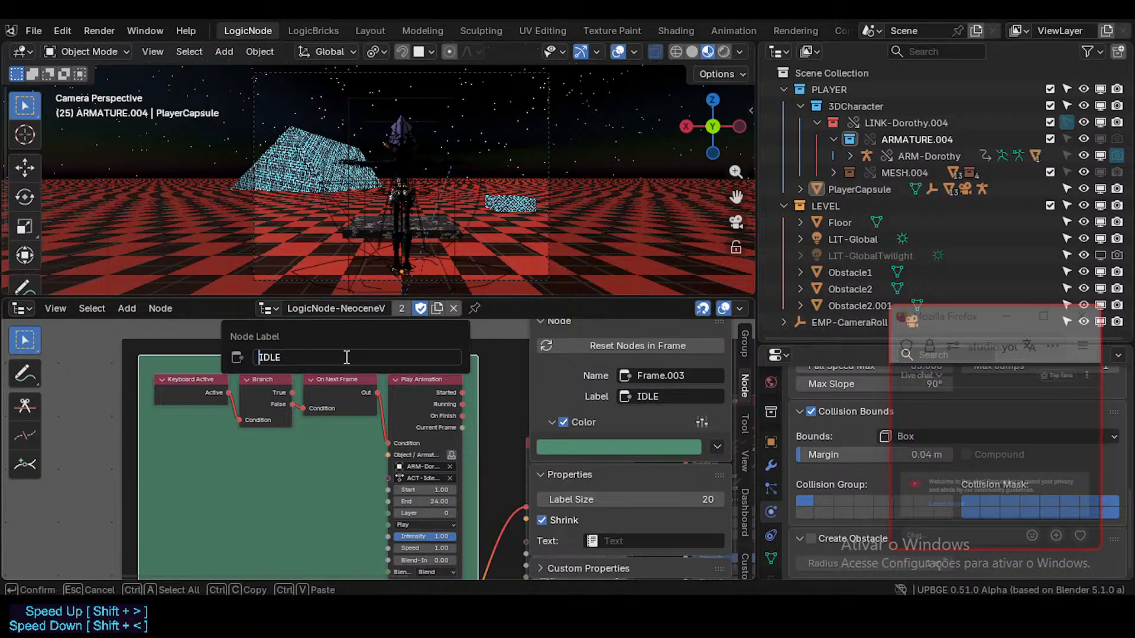
{"action": "key", "text": "Return"}
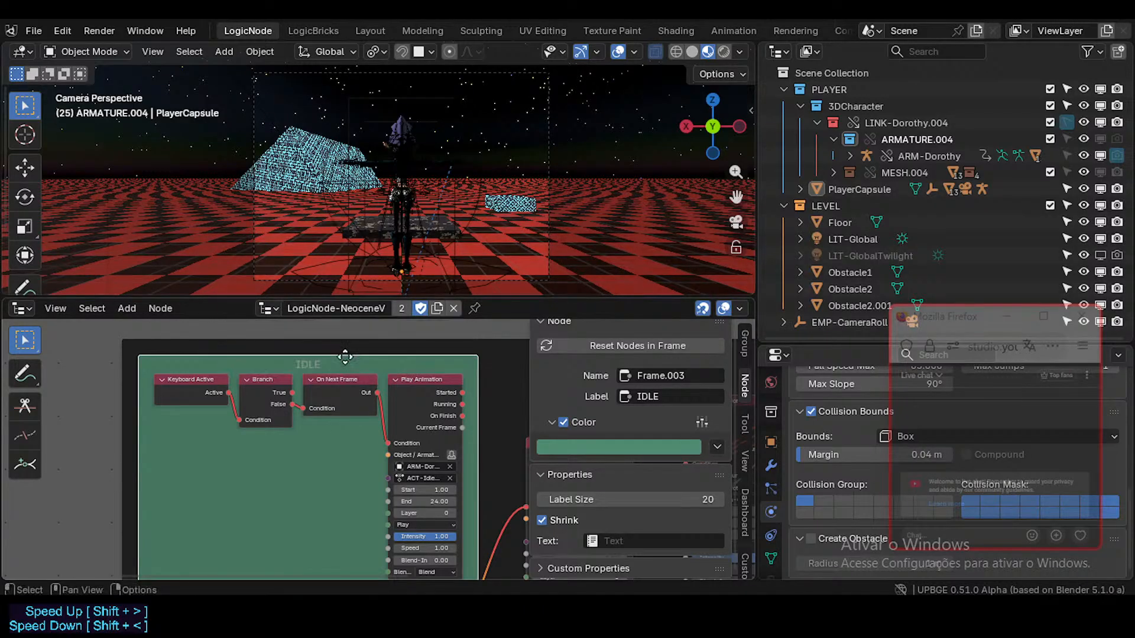
{"action": "key", "text": "n"}
{"action": "middle_click_drag", "start_coordinate": [427, 400], "coordinate": [395, 360]}
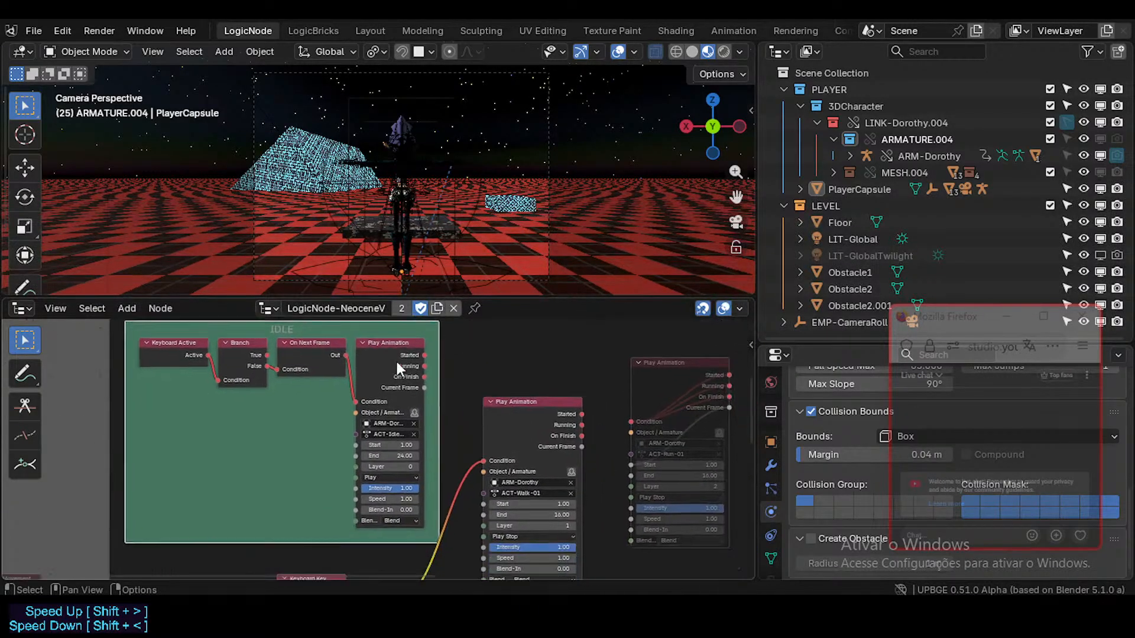
{"action": "scroll", "coordinate": [395, 362], "scroll_direction": "down", "scroll_amount": 2}
{"action": "key", "text": "ctrl+s"}
- Move the muted run Play Animation node well away from the walk Play Animation node
{"action": "scroll", "coordinate": [382, 459], "scroll_direction": "down", "scroll_amount": 2}
{"action": "middle_click_drag", "start_coordinate": [400, 512], "coordinate": [411, 438]}
{"action": "scroll", "coordinate": [390, 437], "scroll_direction": "up", "scroll_amount": 1}
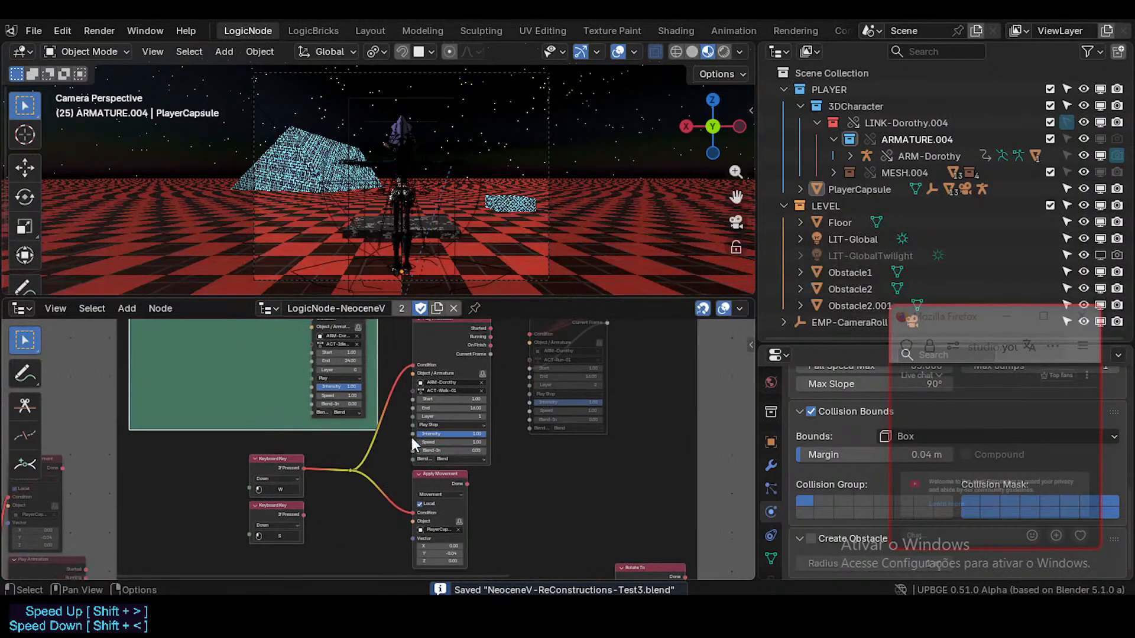
{"action": "left_click", "coordinate": [449, 349]}
{"action": "scroll", "coordinate": [433, 378], "scroll_direction": "down", "scroll_amount": 1}
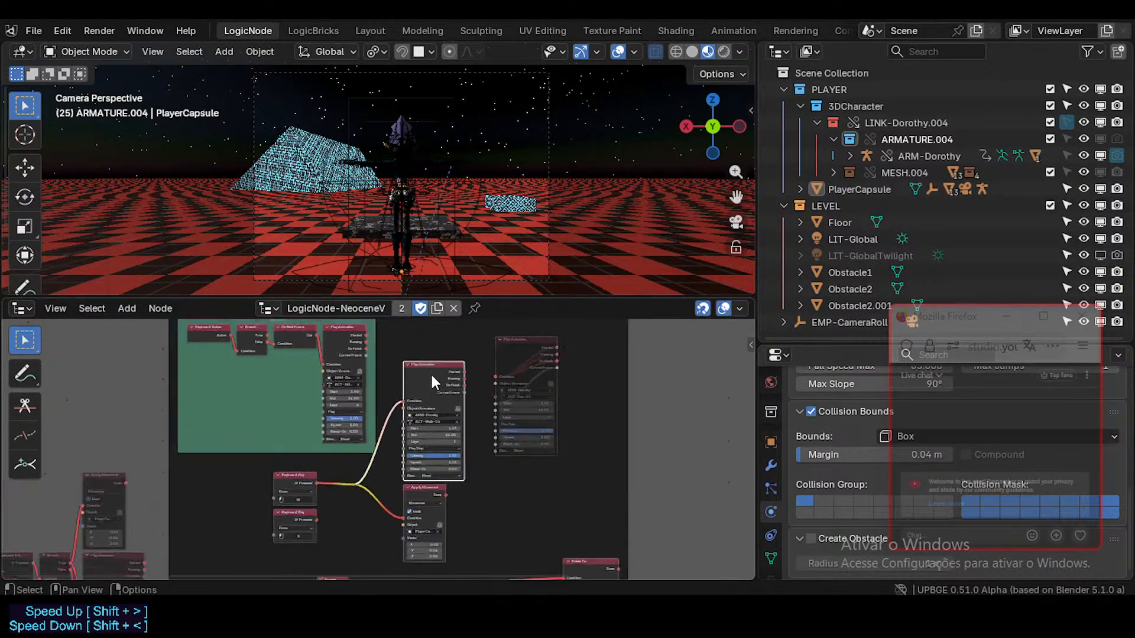
{"action": "scroll", "coordinate": [434, 381], "scroll_direction": "down", "scroll_amount": 1}
{"action": "left_click_drag", "start_coordinate": [509, 357], "coordinate": [710, 414]}
- Move the W and S key nodes, Apply Movement and the walk Play Animation together, farther right of the IDLE frame
{"action": "left_click", "coordinate": [331, 470]}
{"action": "left_click", "coordinate": [311, 476]}
{"action": "left_click", "coordinate": [313, 506], "text": "shift"}
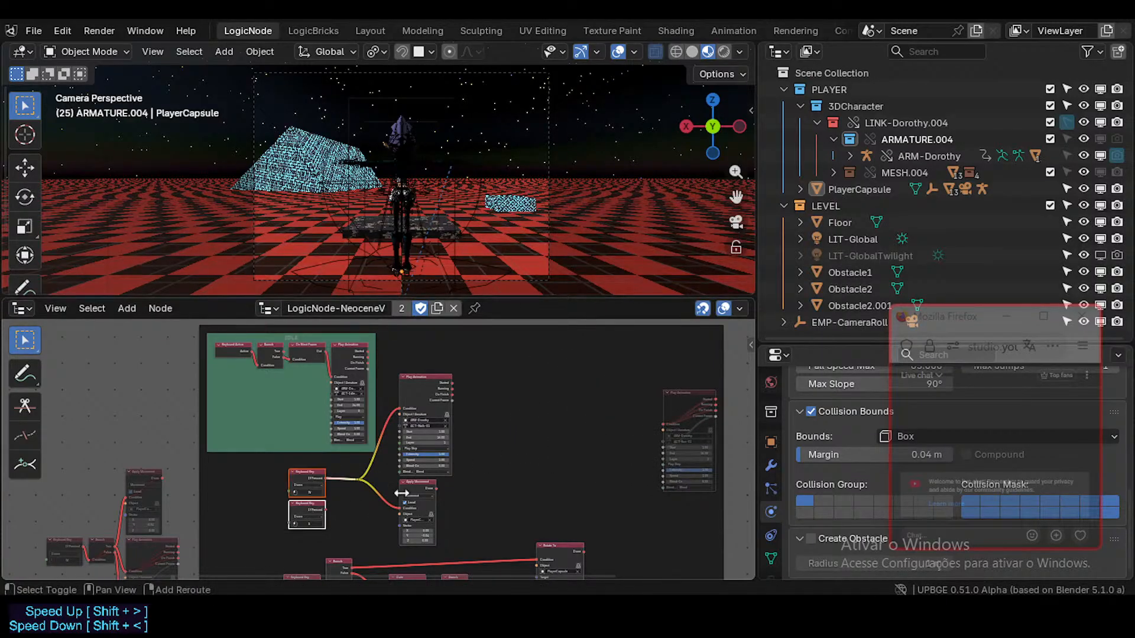
{"action": "left_click", "coordinate": [418, 481], "text": "shift"}
{"action": "left_click", "coordinate": [420, 376], "text": "shift"}
{"action": "left_click_drag", "start_coordinate": [419, 376], "coordinate": [546, 349]}
- Place the W Keyboard Key node directly beside the IDLE frame and shift its link's reroute point towards the walk nodes
{"action": "left_click_drag", "start_coordinate": [422, 452], "coordinate": [227, 462]}
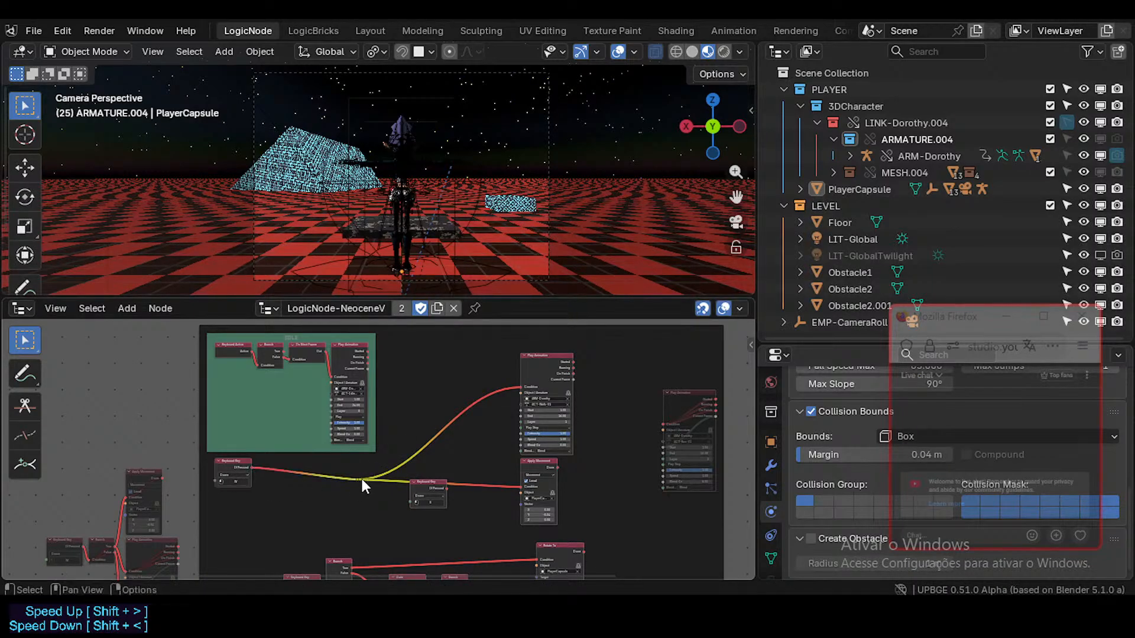
{"action": "left_click_drag", "start_coordinate": [359, 479], "coordinate": [476, 438]}
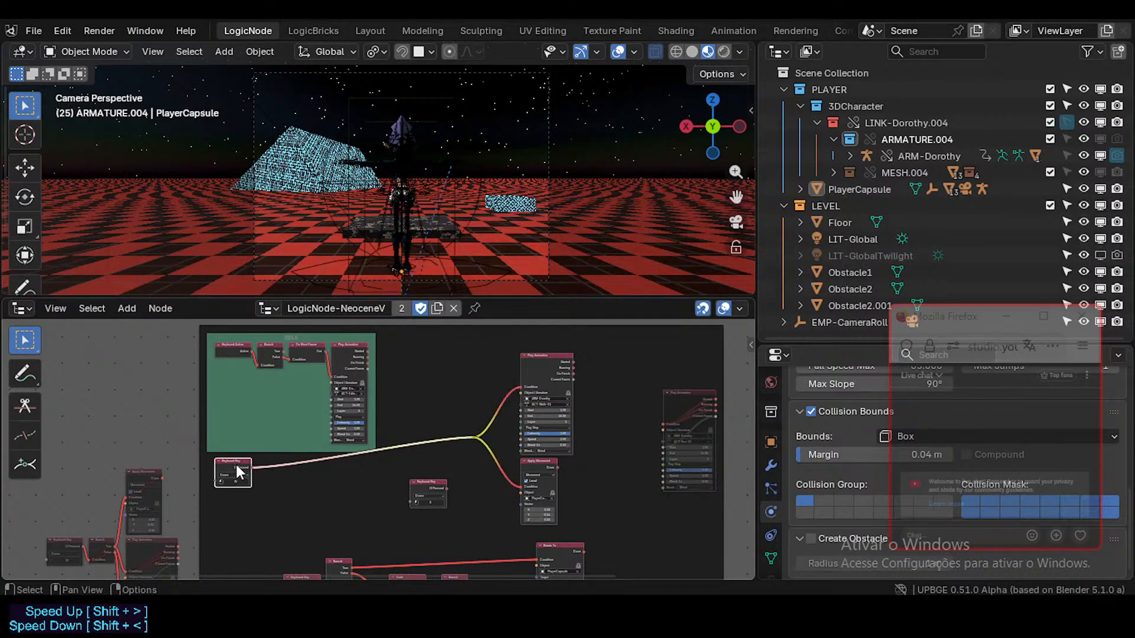
{"action": "left_click_drag", "start_coordinate": [235, 462], "coordinate": [409, 351]}
{"action": "scroll", "coordinate": [417, 387], "scroll_direction": "up", "scroll_amount": 2}
{"action": "middle_click_drag", "start_coordinate": [422, 360], "coordinate": [417, 381]}
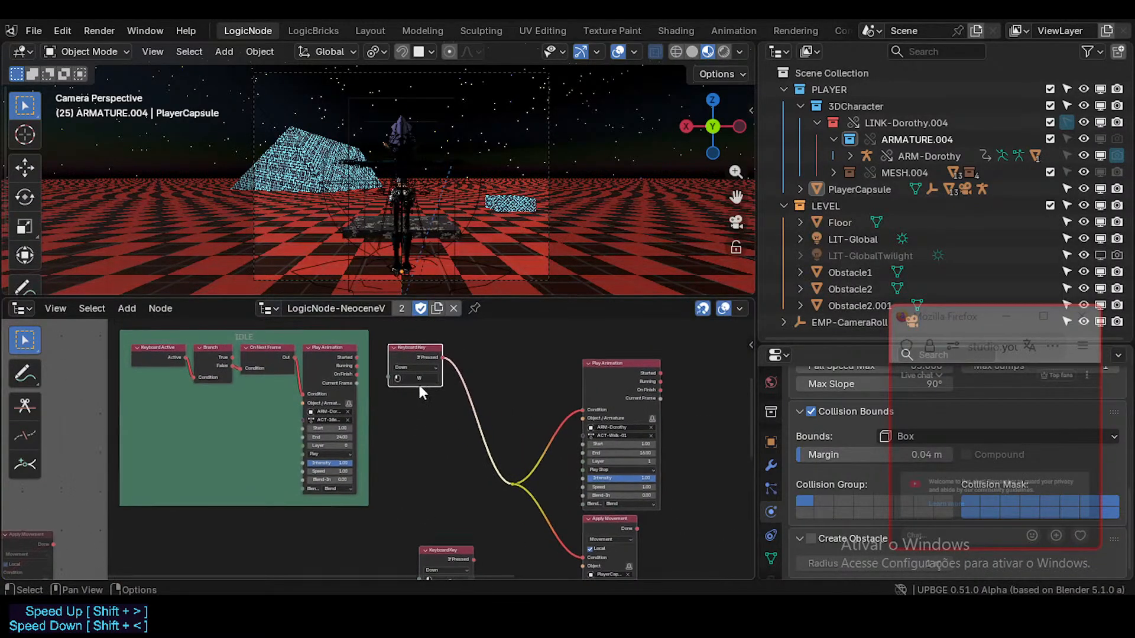
{"action": "key", "text": "g"}
{"action": "left_click", "coordinate": [424, 371]}
- Pull the walk Play Animation, reroute point and Apply Movement closer to the W key node, stacking Apply Movement below Play Animation
{"action": "left_click", "coordinate": [595, 368]}
{"action": "left_click_drag", "start_coordinate": [596, 367], "coordinate": [541, 342]}
{"action": "left_click_drag", "start_coordinate": [513, 513], "coordinate": [475, 398]}
{"action": "left_click_drag", "start_coordinate": [562, 341], "coordinate": [578, 343]}
{"action": "middle_click_drag", "start_coordinate": [590, 446], "coordinate": [580, 407]}
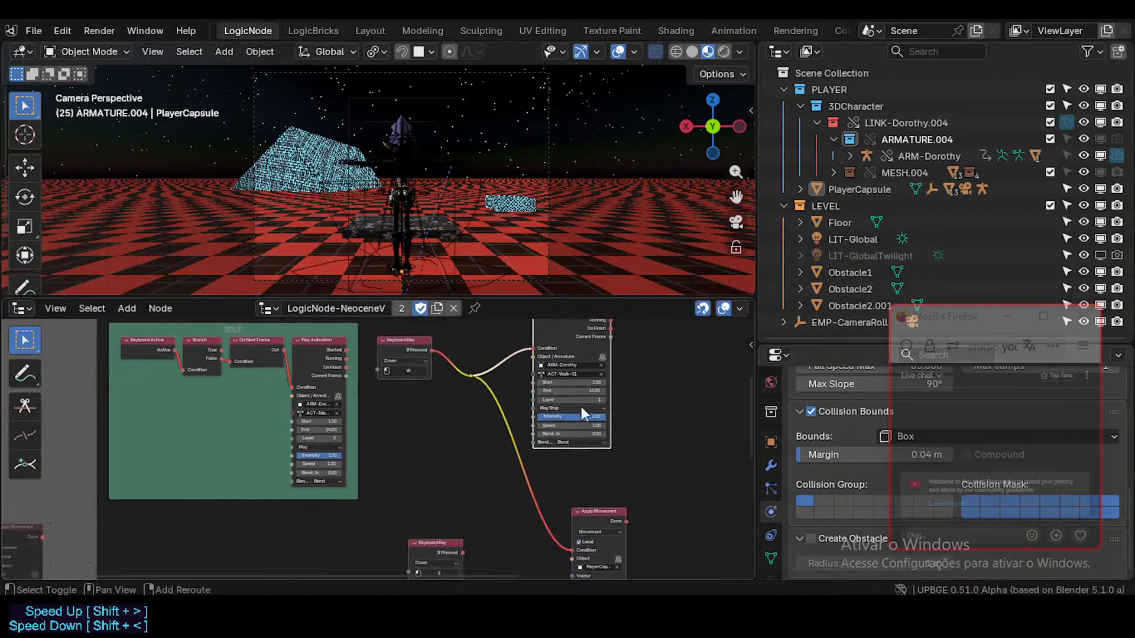
{"action": "left_click_drag", "start_coordinate": [593, 508], "coordinate": [554, 453]}
{"action": "scroll", "coordinate": [524, 465], "scroll_direction": "up", "scroll_amount": 2}
{"action": "middle_click_drag", "start_coordinate": [523, 464], "coordinate": [498, 421]}
{"action": "scroll", "coordinate": [467, 430], "scroll_direction": "down", "scroll_amount": 2}
- Move the S Keyboard Key node to the free space right of the Apply Movement node
{"action": "left_click", "coordinate": [409, 505]}
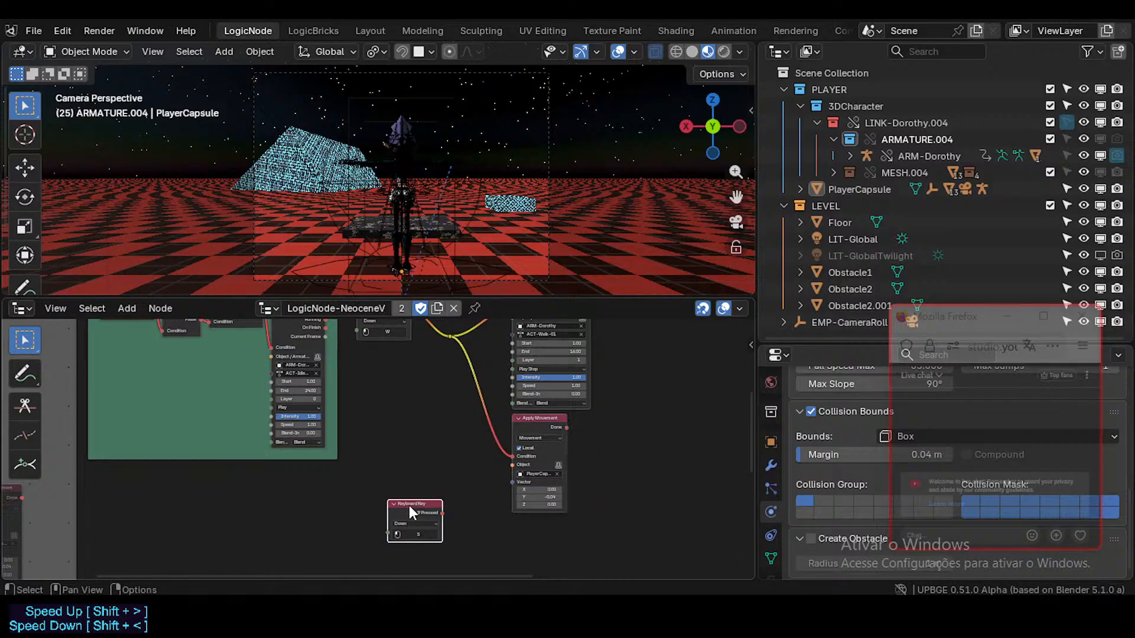
{"action": "scroll", "coordinate": [415, 493], "scroll_direction": "down", "scroll_amount": 3}
{"action": "middle_click_drag", "start_coordinate": [401, 492], "coordinate": [338, 512]}
{"action": "left_click_drag", "start_coordinate": [350, 522], "coordinate": [576, 445]}
- Reposition the muted run Play Animation node in free space and place the SPACE key frame below it in the large frame
{"action": "left_click", "coordinate": [652, 440]}
{"action": "middle_click_drag", "start_coordinate": [657, 476], "coordinate": [431, 372]}
{"action": "scroll", "coordinate": [430, 378], "scroll_direction": "down", "scroll_amount": 5}
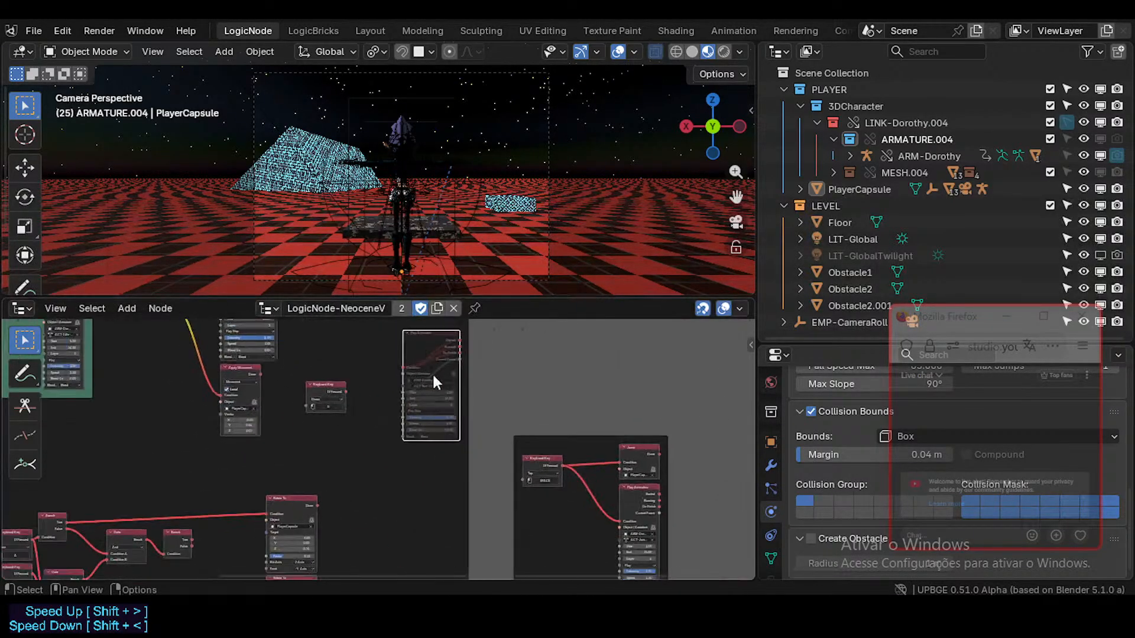
{"action": "left_click_drag", "start_coordinate": [431, 417], "coordinate": [439, 508]}
{"action": "left_click_drag", "start_coordinate": [529, 458], "coordinate": [658, 446]}
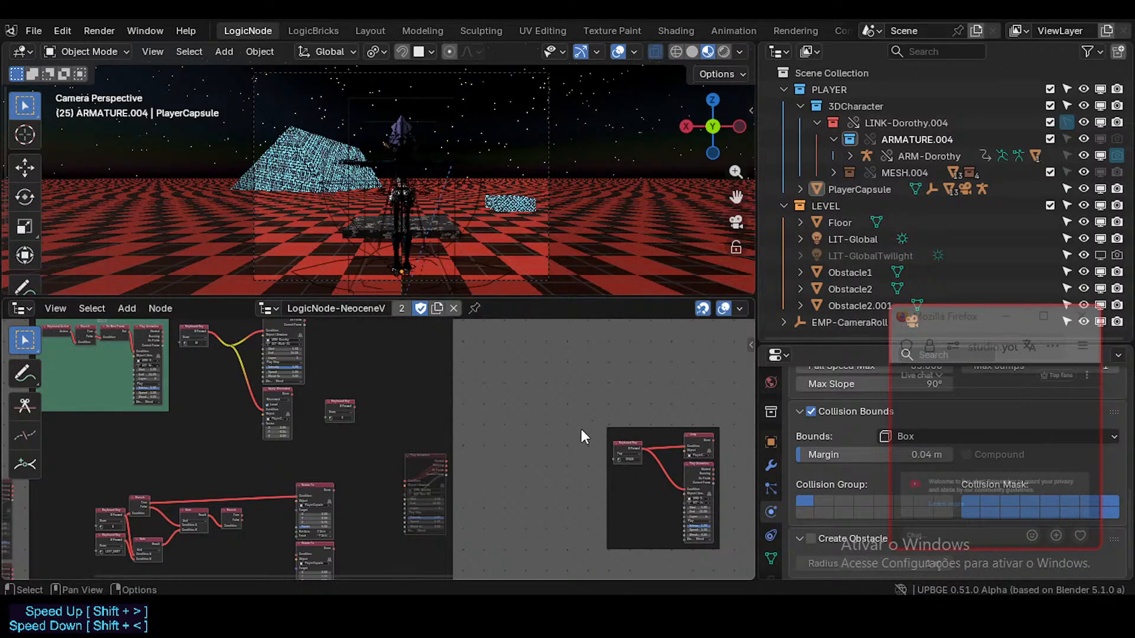
{"action": "left_click", "coordinate": [616, 430]}
{"action": "left_click_drag", "start_coordinate": [425, 456], "coordinate": [472, 394]}
{"action": "scroll", "coordinate": [531, 428], "scroll_direction": "down", "scroll_amount": 3}
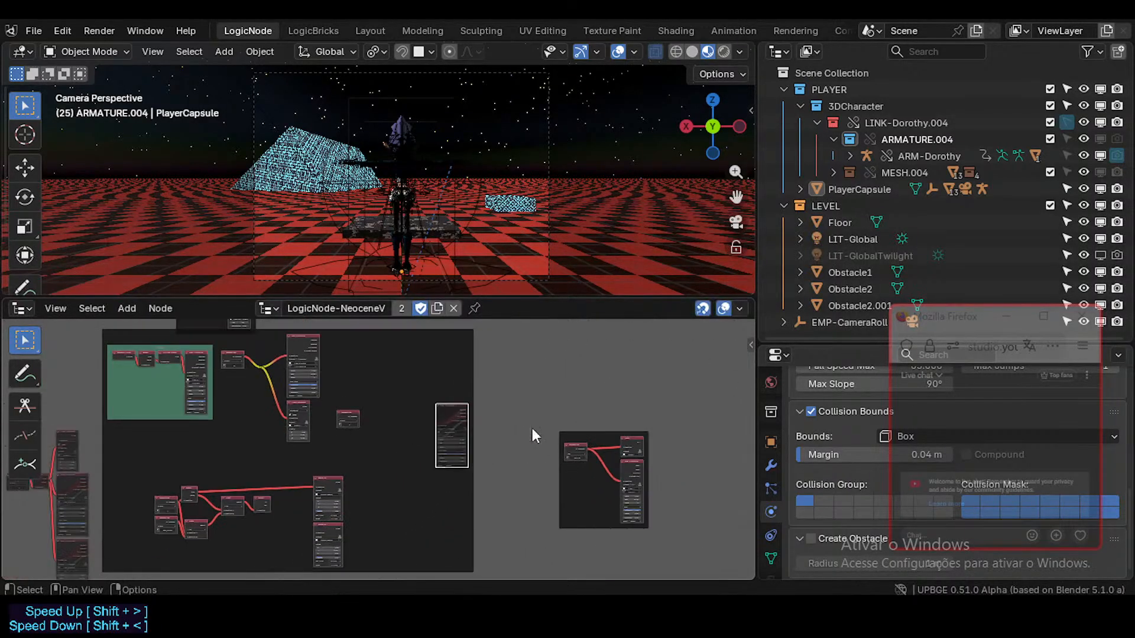
{"action": "left_click_drag", "start_coordinate": [608, 437], "coordinate": [489, 511]}
- Give the SPACE key frame a purple custom colour and save the file
{"action": "key", "text": "n"}
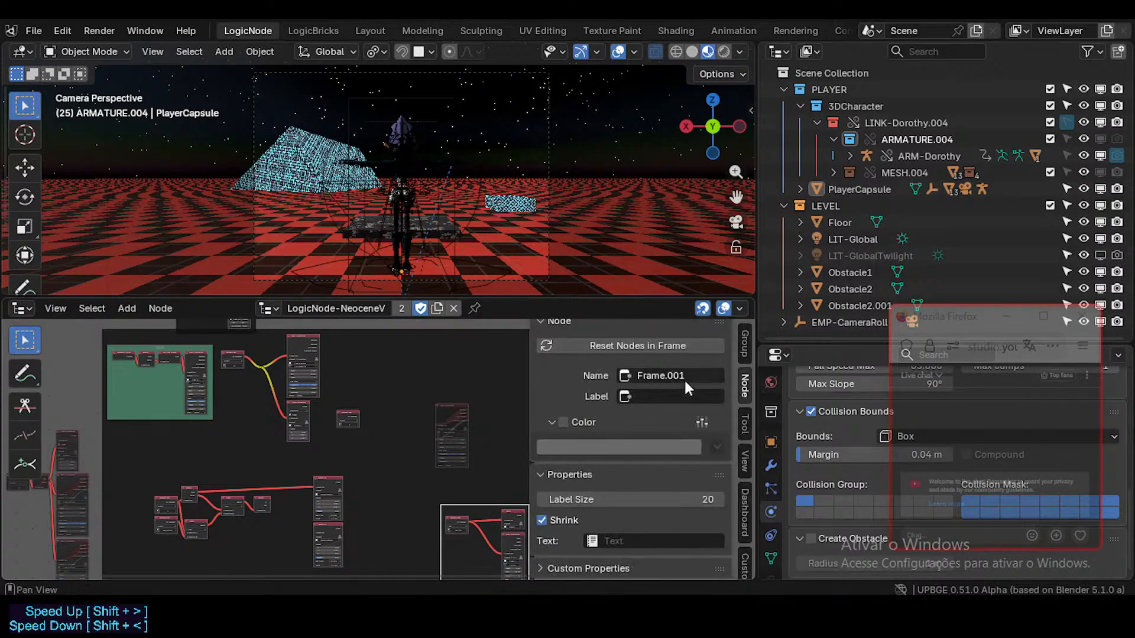
{"action": "left_click", "coordinate": [581, 423]}
{"action": "left_click", "coordinate": [575, 444]}
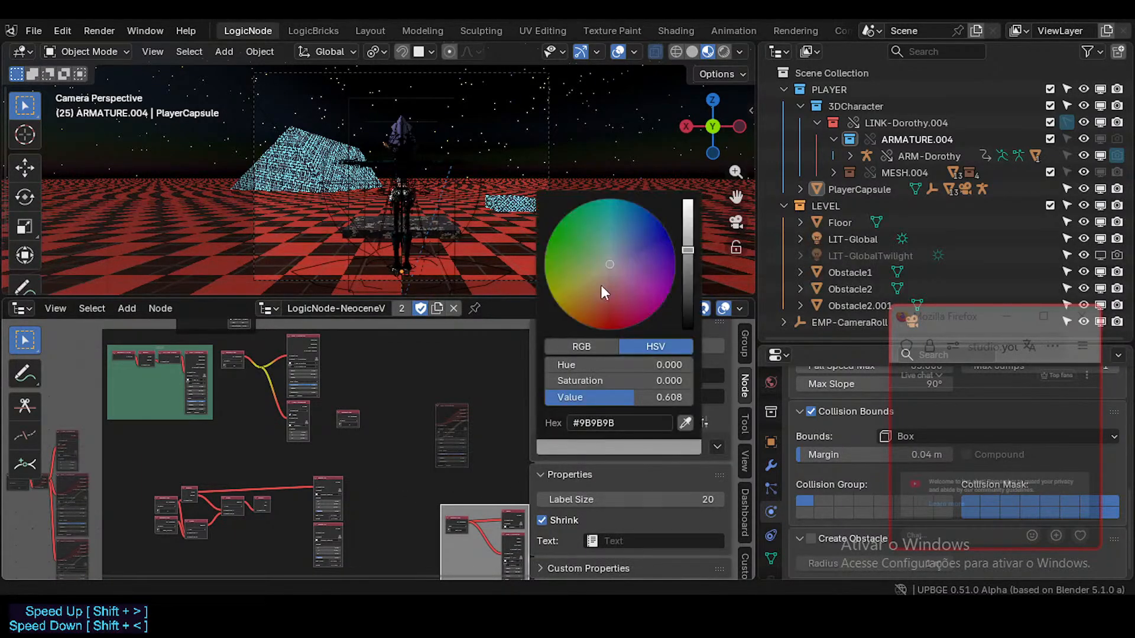
{"action": "mouse_move", "coordinate": [600, 285]}
{"action": "left_mouse_down"}
{"action": "mouse_move", "coordinate": [638, 259]}
{"action": "mouse_move", "coordinate": [620, 278]}
{"action": "mouse_move", "coordinate": [632, 280]}
{"action": "left_mouse_up"}
{"action": "key", "text": "n"}
{"action": "scroll", "coordinate": [449, 412], "scroll_direction": "up", "scroll_amount": 3}
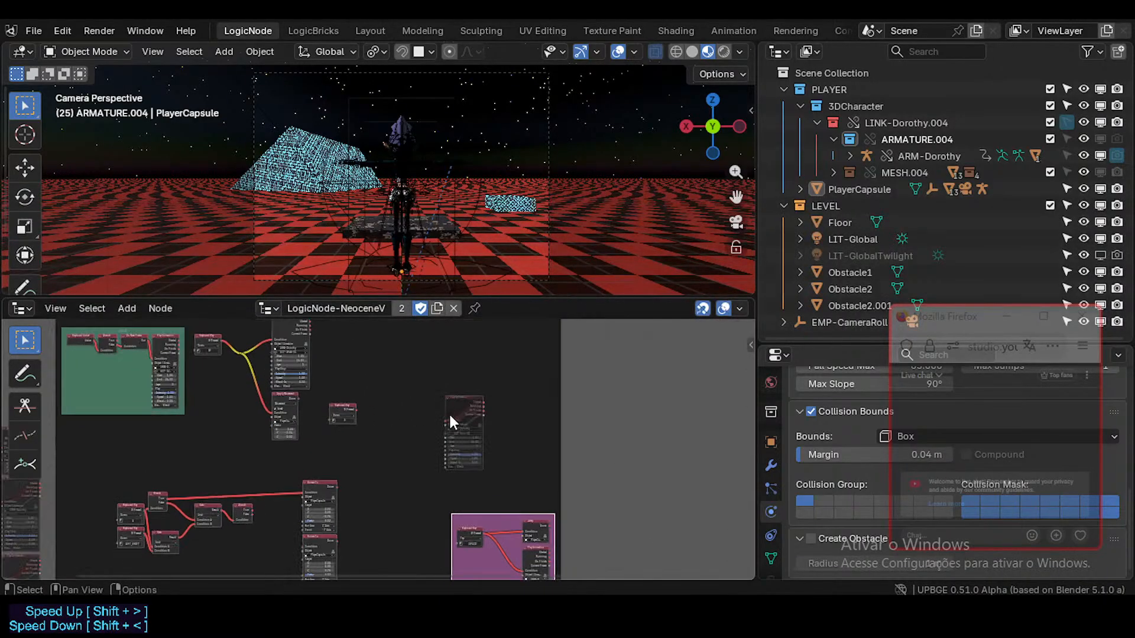
{"action": "key", "text": "ctrl+s"}
- Move the S Keyboard Key node up beside the walk Play Animation node
{"action": "scroll", "coordinate": [357, 398], "scroll_direction": "up", "scroll_amount": 1}
{"action": "middle_click_drag", "start_coordinate": [380, 412], "coordinate": [423, 469]}
{"action": "scroll", "coordinate": [395, 427], "scroll_direction": "up", "scroll_amount": 3}
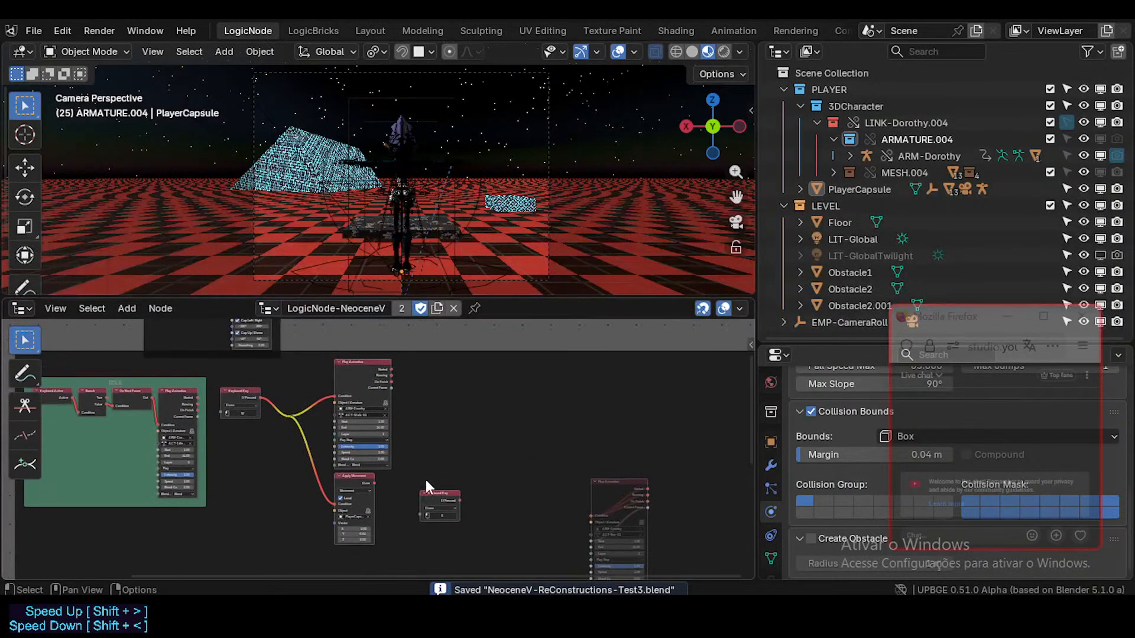
{"action": "left_click_drag", "start_coordinate": [437, 492], "coordinate": [435, 387]}
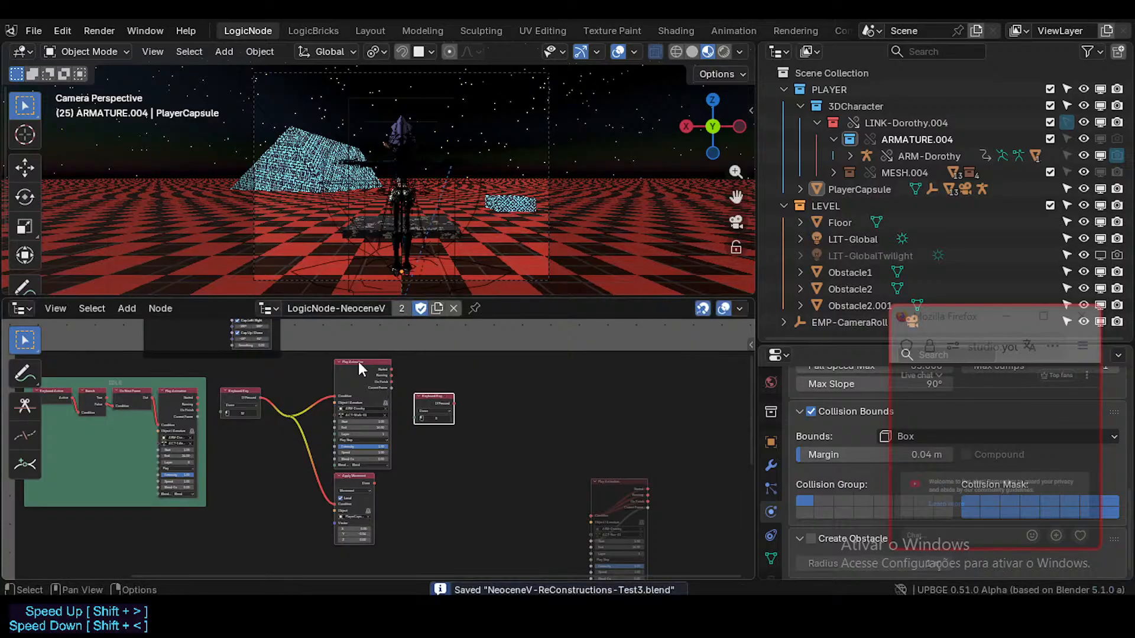
- Duplicate the walk Play Animation and Apply Movement nodes and place the copies right of the S key node
{"action": "left_click", "coordinate": [356, 478]}
{"action": "key", "text": "shift+d"}
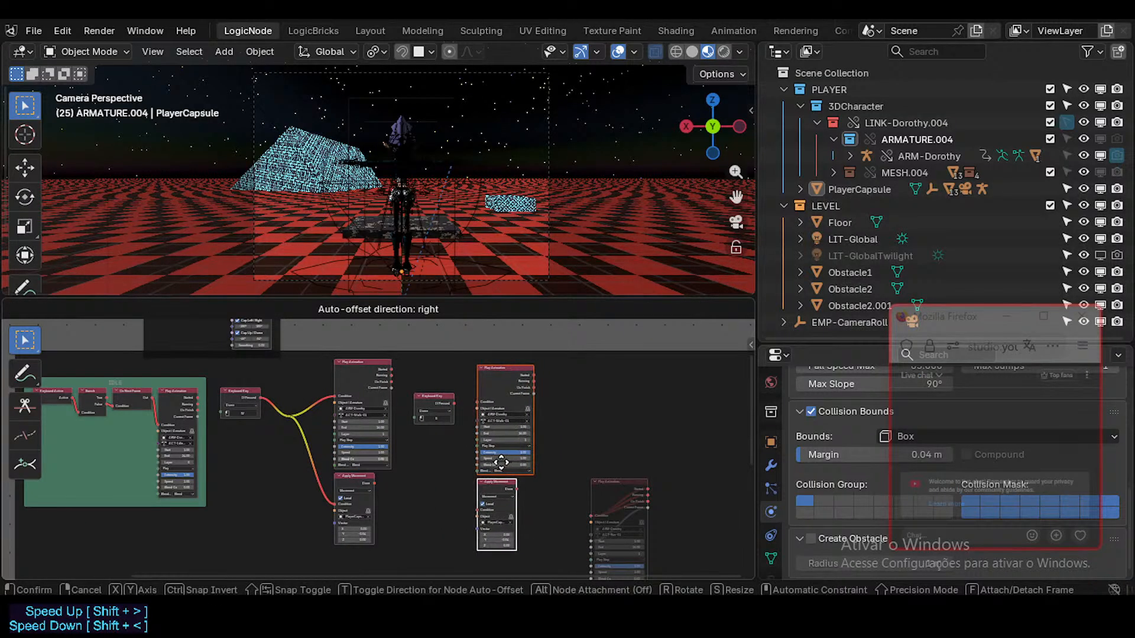
{"action": "left_click", "coordinate": [498, 456]}
- Link the S key node's If Pressed output to the duplicated Play Animation's Condition input and save the file
{"action": "scroll", "coordinate": [477, 420], "scroll_direction": "up", "scroll_amount": 1}
{"action": "scroll", "coordinate": [477, 423], "scroll_direction": "up", "scroll_amount": 2}
{"action": "middle_click_drag", "start_coordinate": [441, 451], "coordinate": [486, 495]}
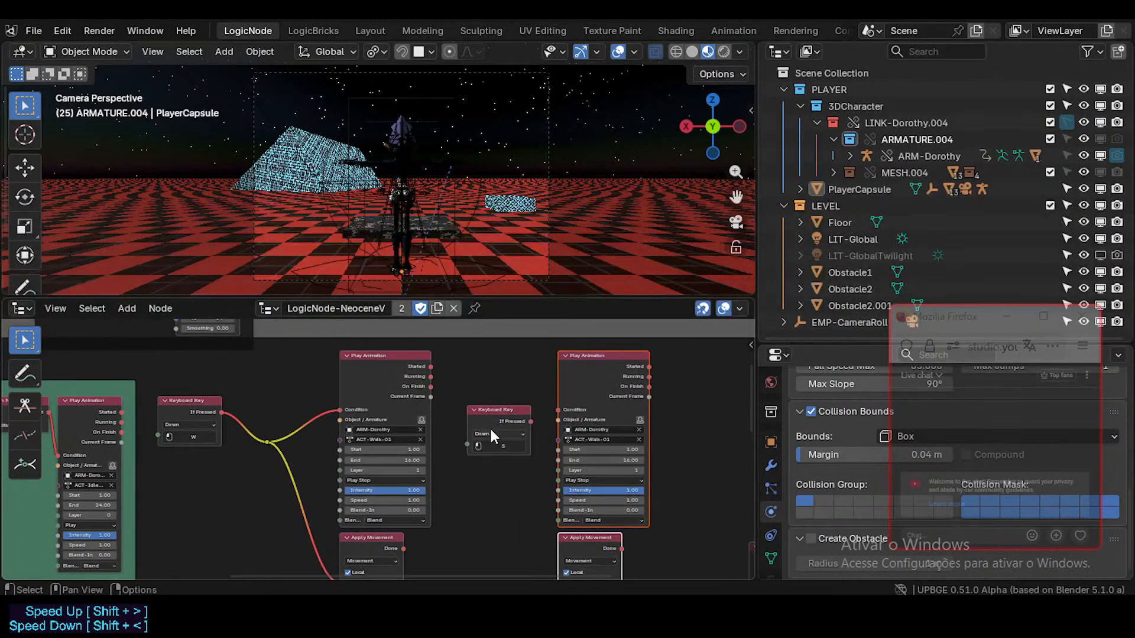
{"action": "left_click_drag", "start_coordinate": [530, 421], "coordinate": [341, 409]}
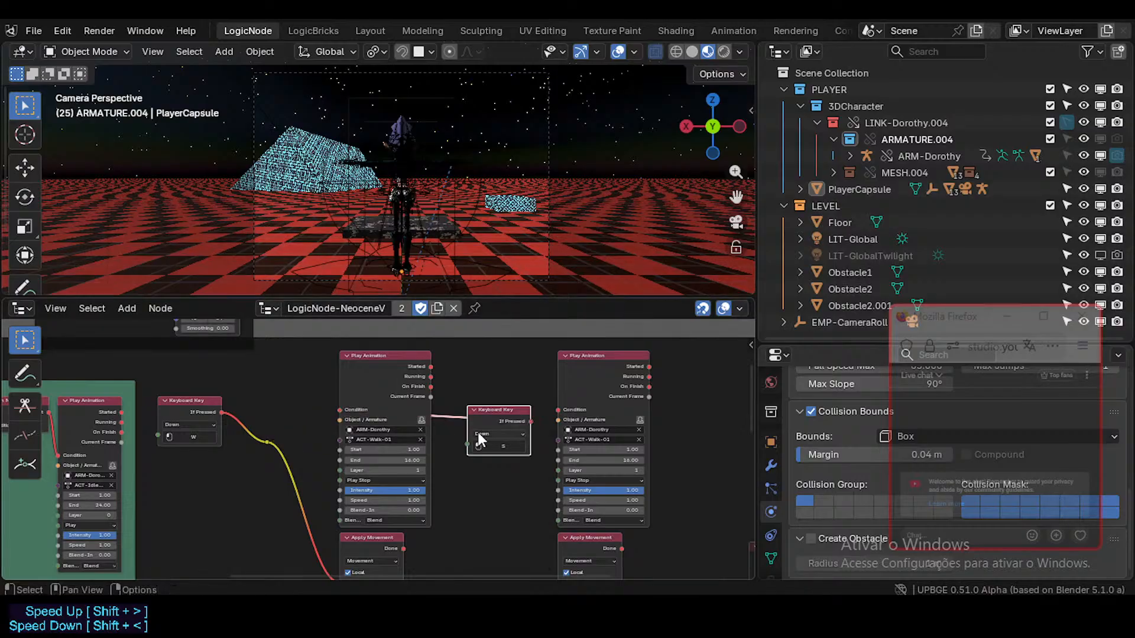
{"action": "key", "text": "ctrl+z"}
{"action": "middle_click_drag", "start_coordinate": [506, 430], "coordinate": [460, 422]}
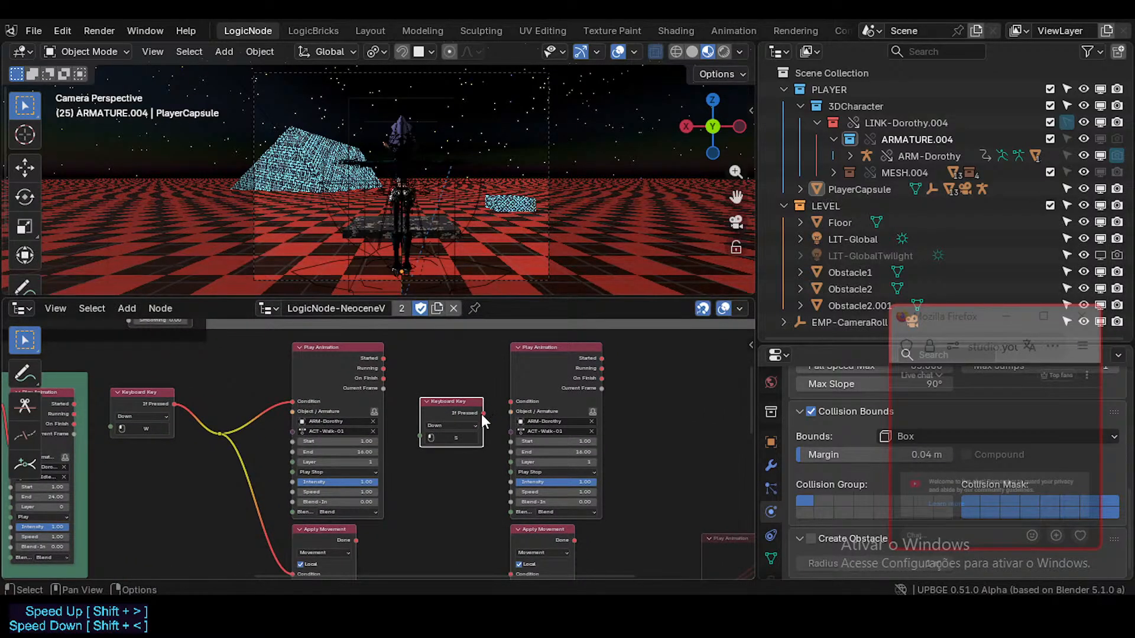
{"action": "left_click_drag", "start_coordinate": [482, 413], "coordinate": [509, 402]}
{"action": "key", "text": "ctrl+s"}
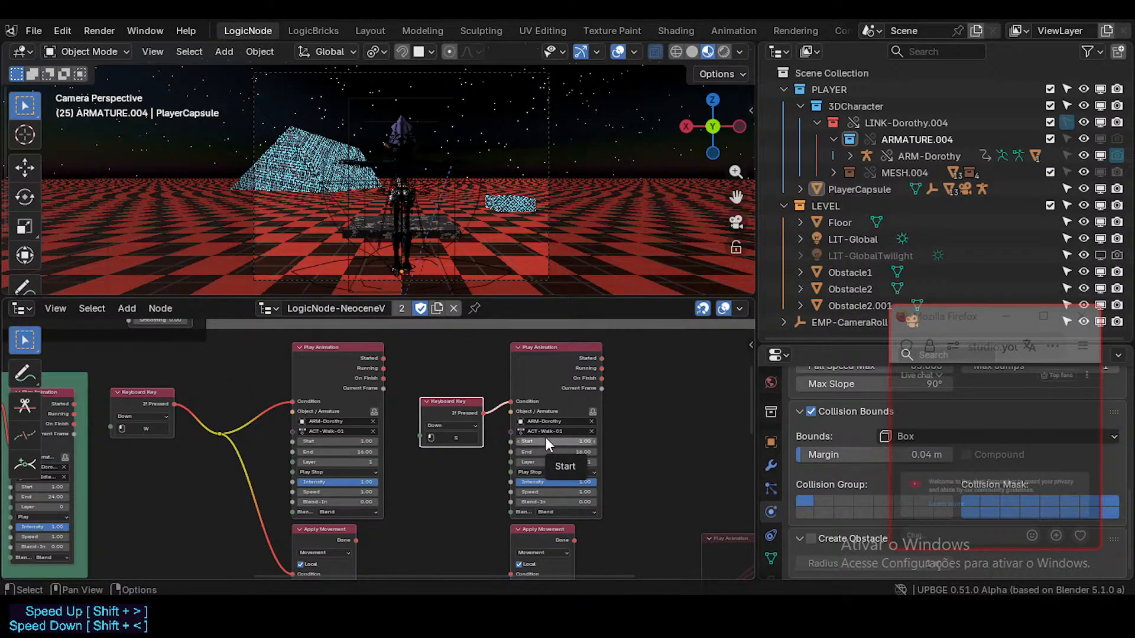
- Shift the S key node slightly left, add a reroute on its output link, and connect it to the duplicated Apply Movement's Condition
{"action": "middle_click_drag", "start_coordinate": [545, 438], "coordinate": [543, 373]}
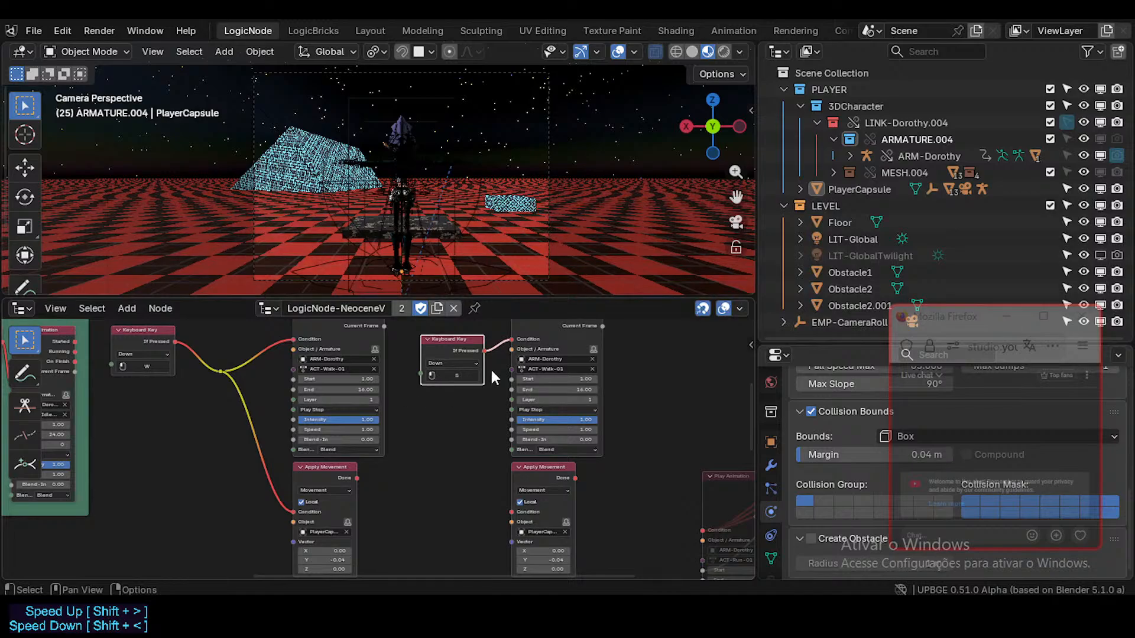
{"action": "left_click_drag", "start_coordinate": [483, 338], "coordinate": [465, 337]}
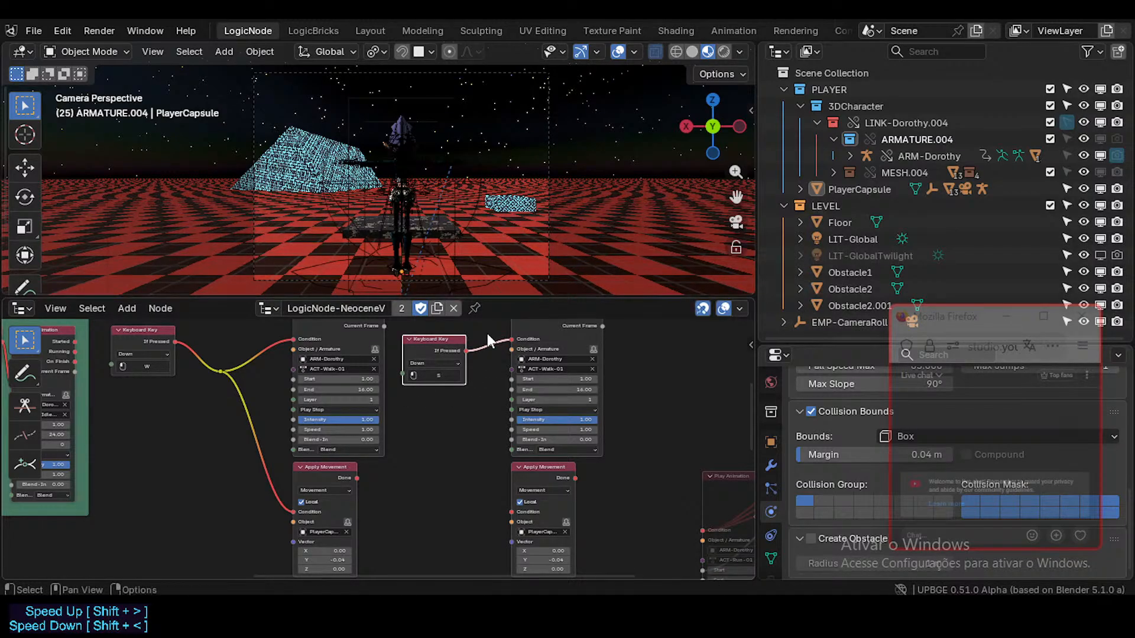
{"action": "left_click", "coordinate": [496, 355]}
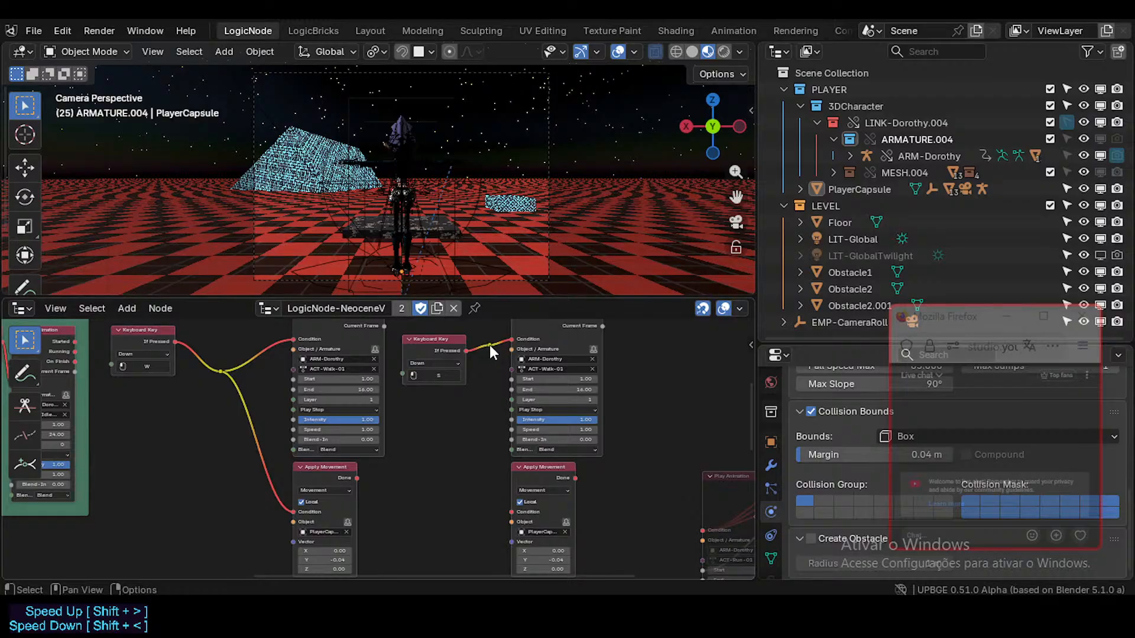
{"action": "left_click_drag", "start_coordinate": [489, 345], "coordinate": [491, 373]}
{"action": "mouse_move", "coordinate": [506, 418]}
{"action": "middle_mouse_down"}
{"action": "mouse_move", "coordinate": [494, 382]}
{"action": "mouse_move", "coordinate": [499, 426]}
{"action": "middle_mouse_up"}
{"action": "left_click_drag", "start_coordinate": [488, 375], "coordinate": [507, 518]}
{"action": "middle_click_drag", "start_coordinate": [518, 506], "coordinate": [523, 481]}
- Set the duplicated Apply Movement's Y vector value to 0.02 and save the file
{"action": "left_click", "coordinate": [550, 540]}
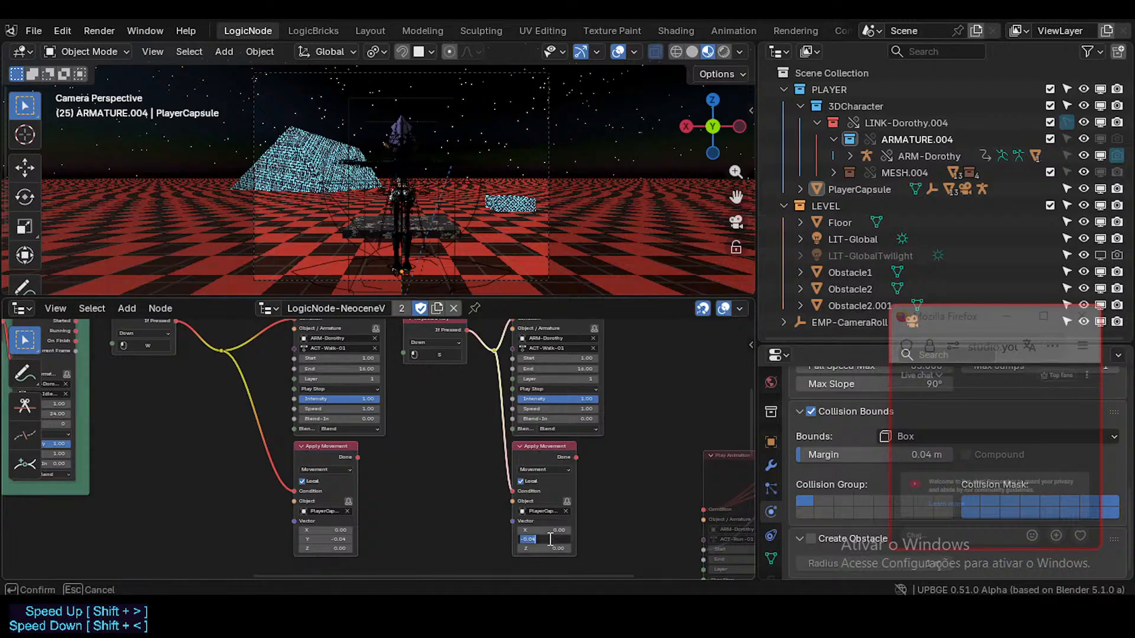
{"action": "type", "text": "0.02"}
{"action": "key", "text": "Return"}
{"action": "scroll", "coordinate": [548, 538], "scroll_direction": "up", "scroll_amount": 5}
{"action": "middle_click_drag", "start_coordinate": [547, 537], "coordinate": [509, 444]}
{"action": "scroll", "coordinate": [508, 444], "scroll_direction": "down", "scroll_amount": 7}
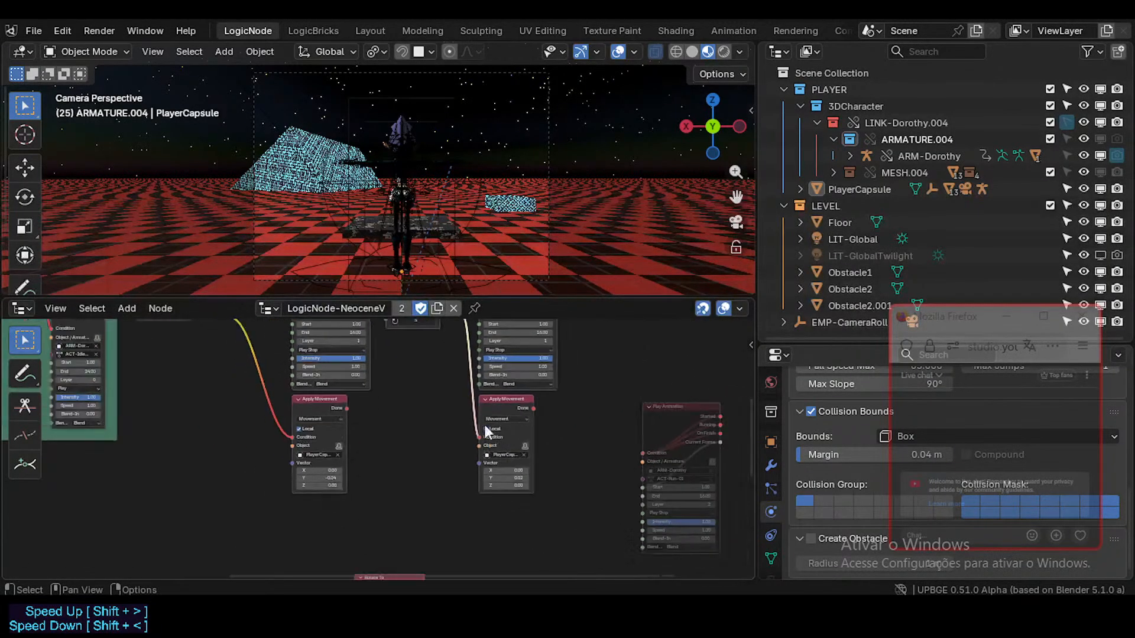
{"action": "middle_click_drag", "start_coordinate": [477, 387], "coordinate": [499, 485]}
{"action": "key", "text": "ctrl+s"}
- Run the game and test the character's walking and camera with the W key
{"action": "middle_click_drag", "start_coordinate": [487, 527], "coordinate": [495, 464]}
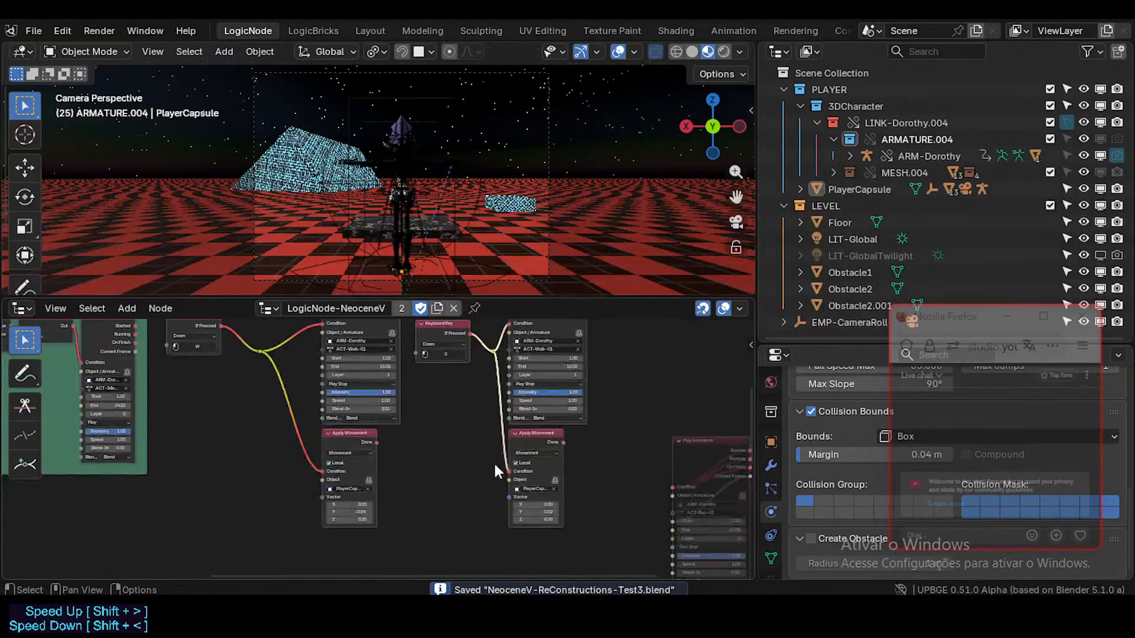
{"action": "key", "text": "p"}
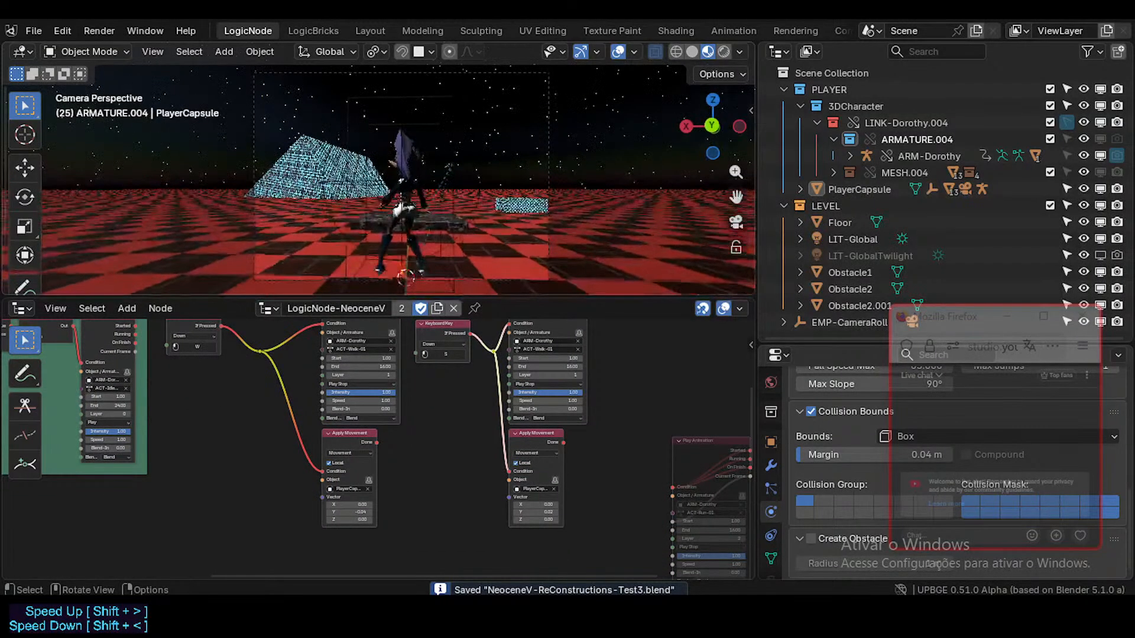
{"action": "key", "text": "w"}
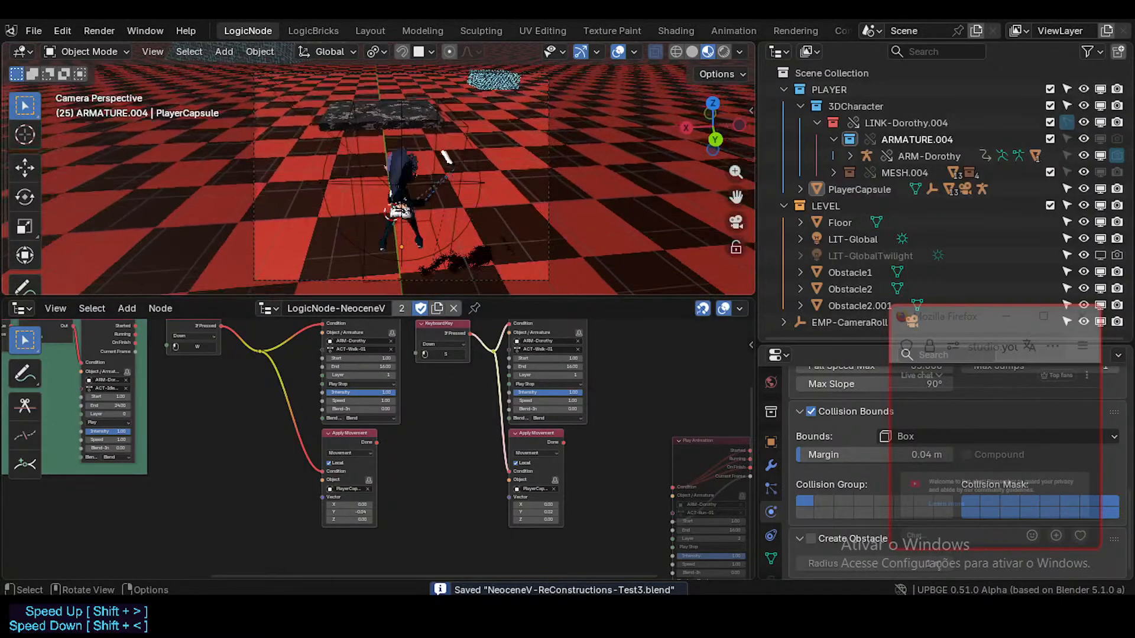
{"action": "key", "text": "w"}
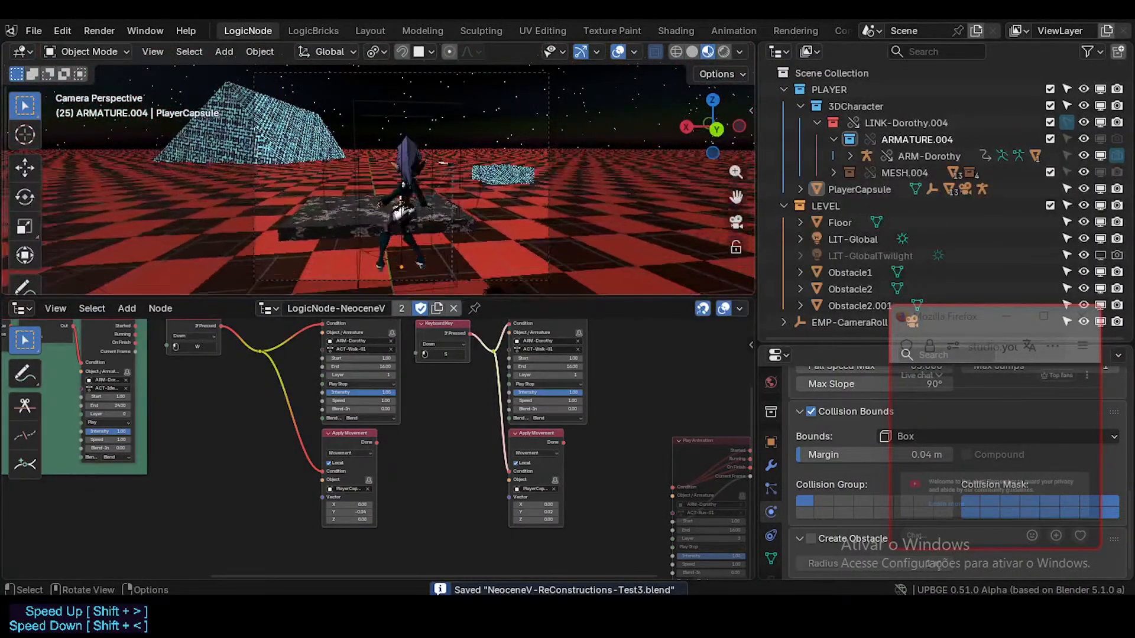
- Compare the Play Animation and Apply Movement settings of the W and S branches and save the file
{"action": "scroll", "coordinate": [557, 393], "scroll_direction": "up", "scroll_amount": 2}
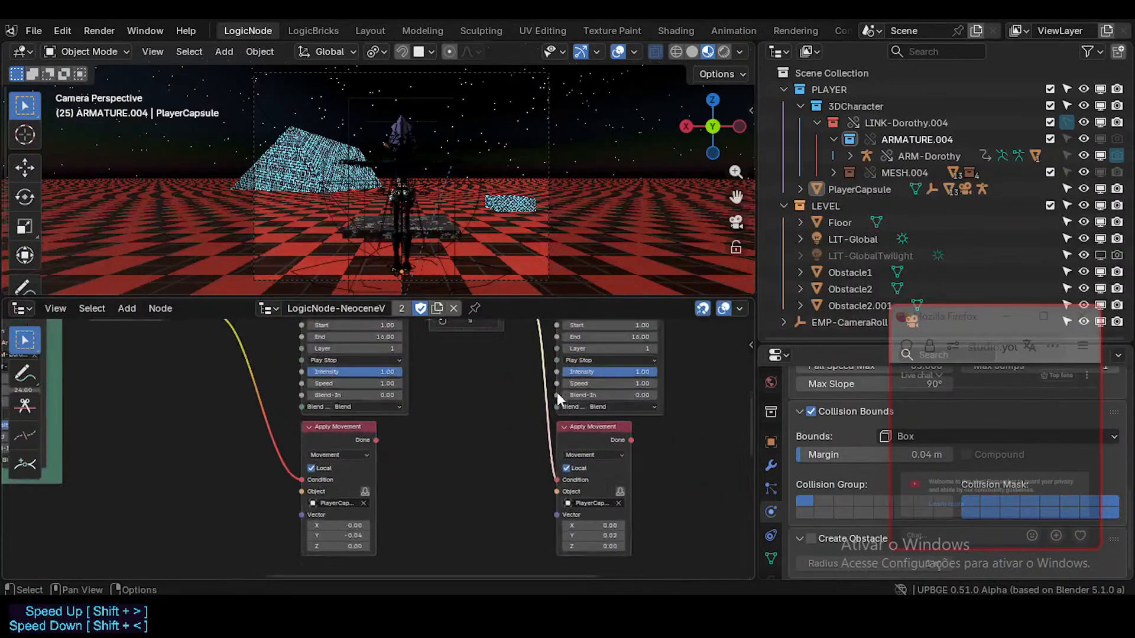
{"action": "scroll", "coordinate": [557, 393], "scroll_direction": "up", "scroll_amount": 3}
{"action": "key", "text": "ctrl+s"}
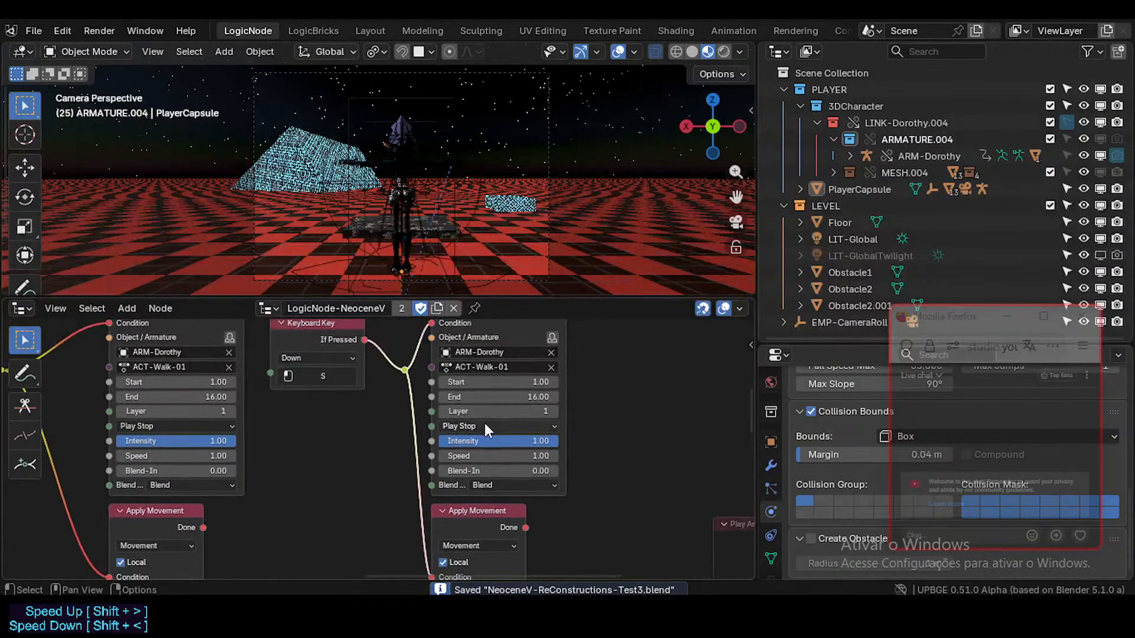
{"action": "middle_click_drag", "start_coordinate": [359, 425], "coordinate": [370, 429]}
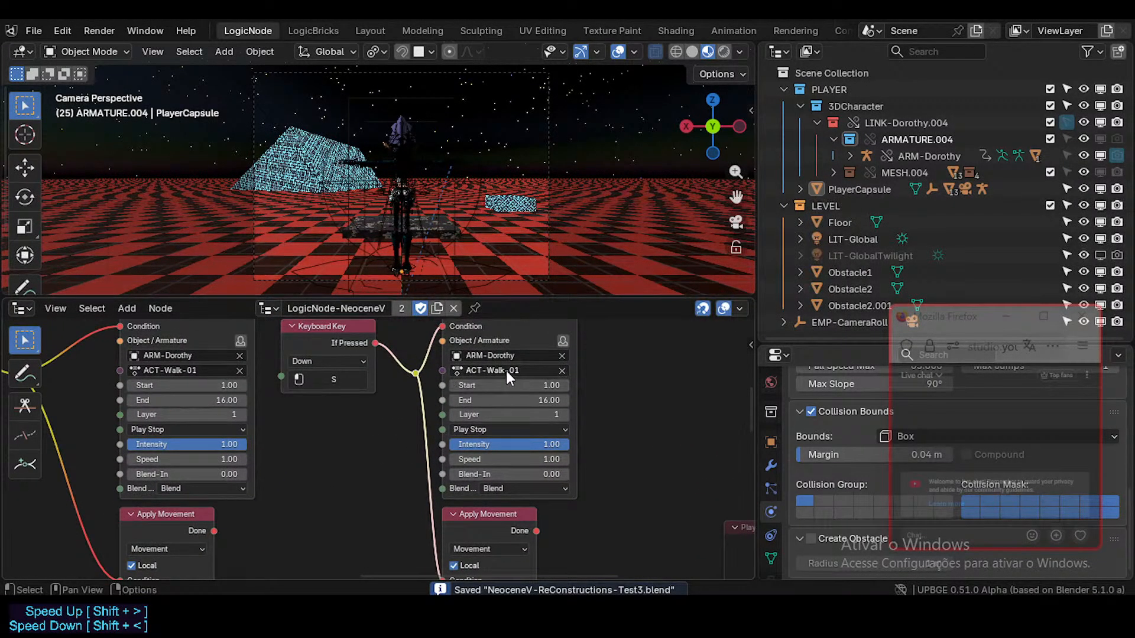
{"action": "middle_click_drag", "start_coordinate": [532, 395], "coordinate": [773, 399]}
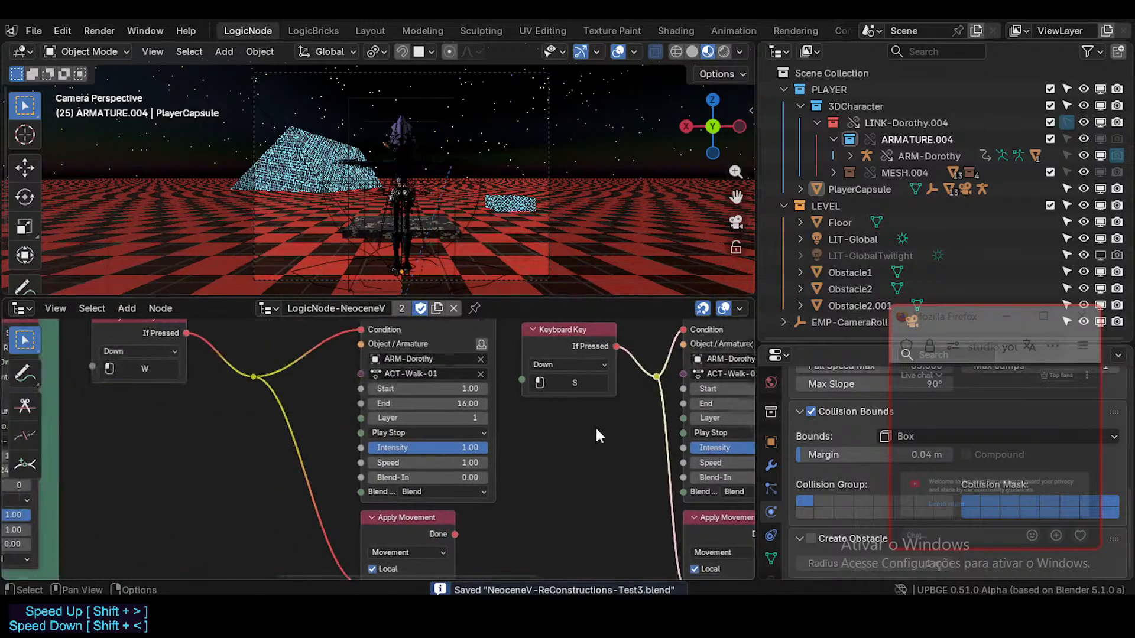
{"action": "middle_click_drag", "start_coordinate": [565, 420], "coordinate": [516, 421]}
{"action": "scroll", "coordinate": [492, 464], "scroll_direction": "down", "scroll_amount": 2}
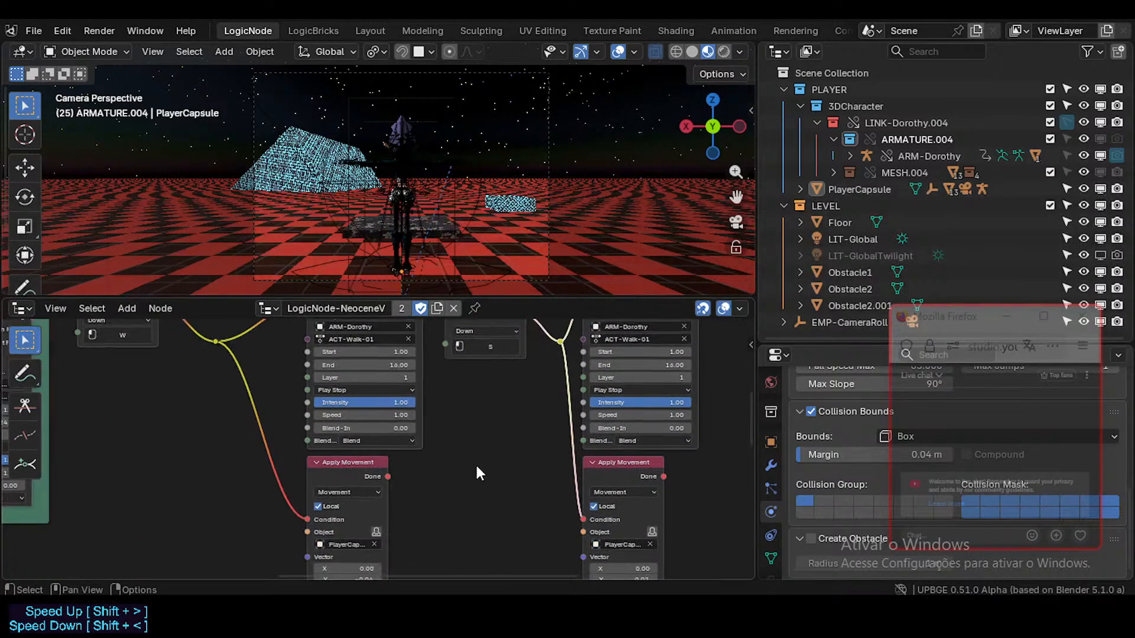
{"action": "middle_click_drag", "start_coordinate": [524, 467], "coordinate": [518, 398]}
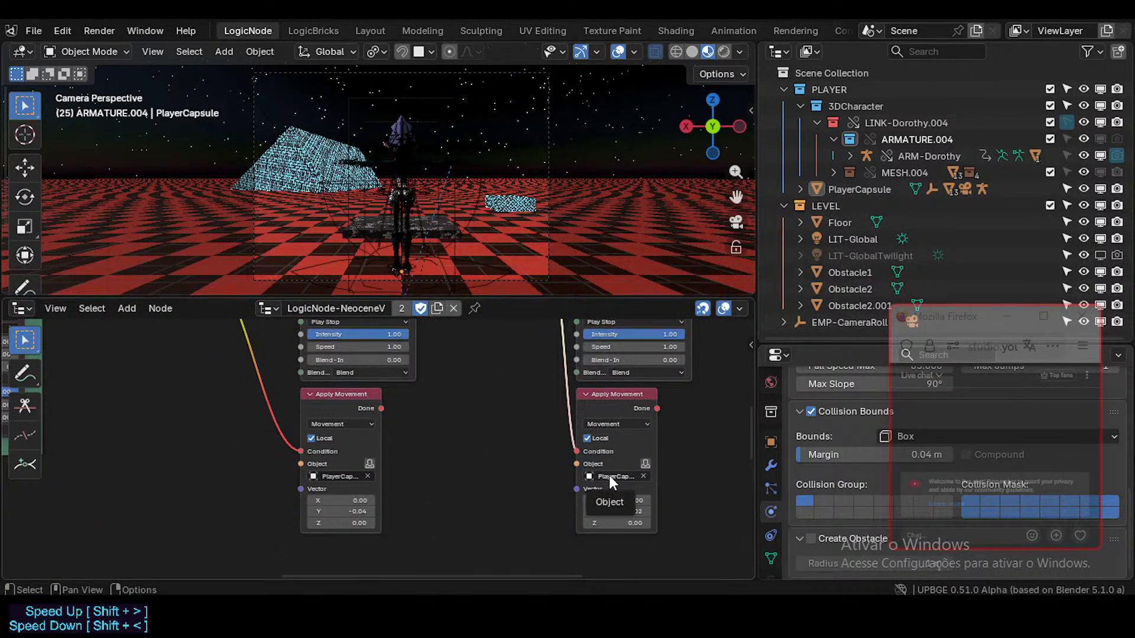
{"action": "middle_click_drag", "start_coordinate": [564, 421], "coordinate": [535, 436]}
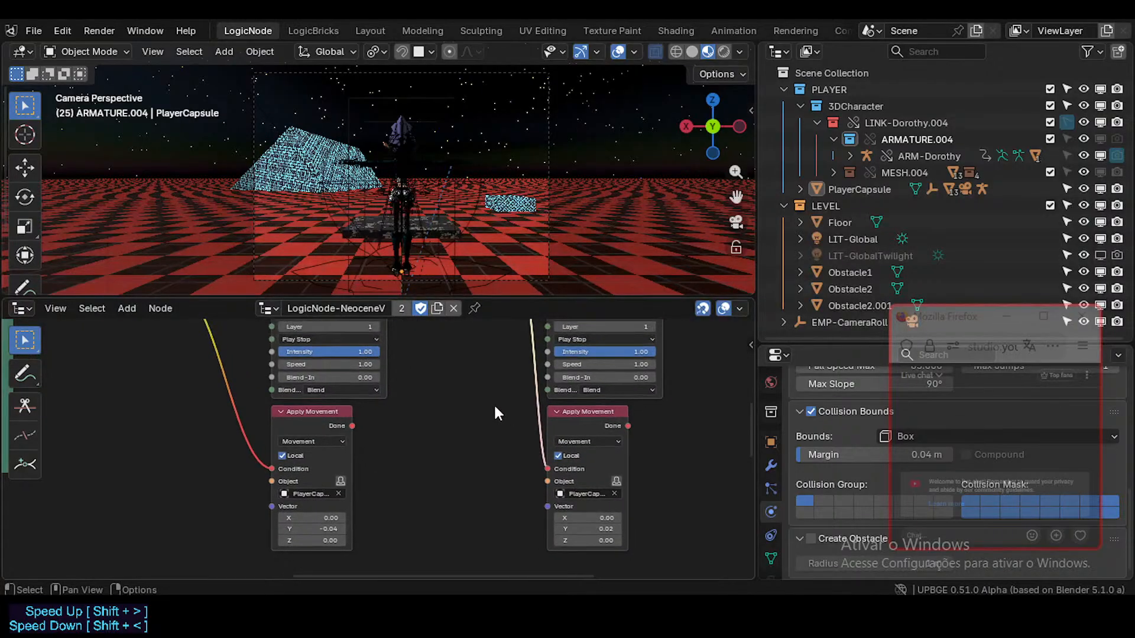
{"action": "middle_click_drag", "start_coordinate": [478, 375], "coordinate": [474, 461]}
{"action": "middle_click_drag", "start_coordinate": [531, 420], "coordinate": [497, 455]}
{"action": "key", "text": "ctrl+s"}
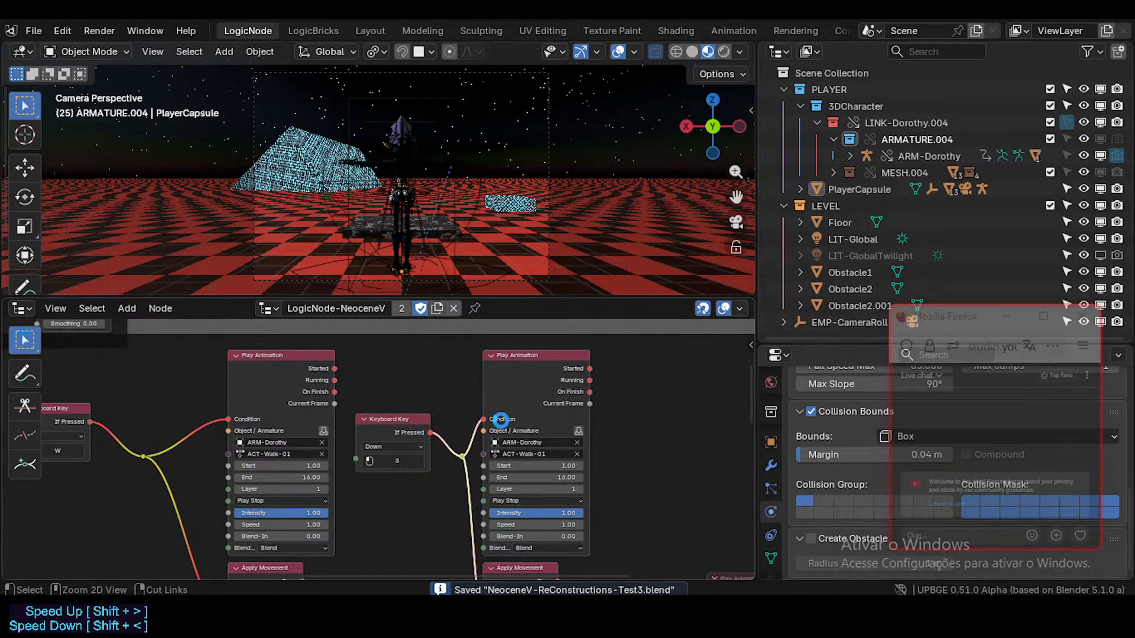
{"action": "middle_click_drag", "start_coordinate": [333, 487], "coordinate": [491, 494]}
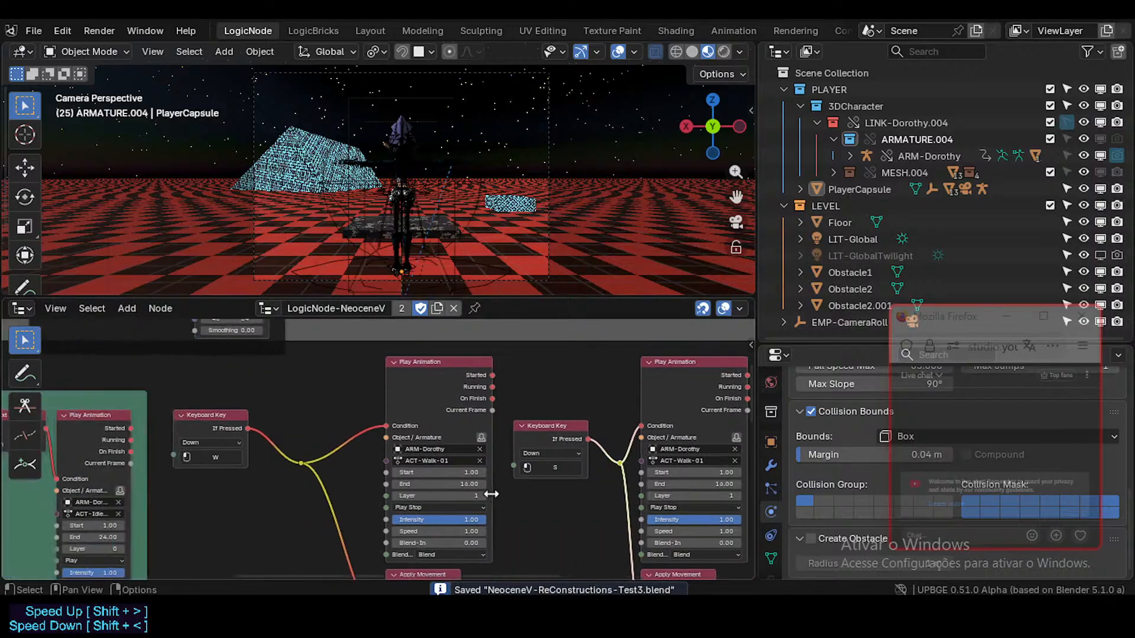
- Start another game test, relaunch the program, and reopen NeoceneV-ReConstructions-Test3.blend from the recent files
{"action": "key", "text": "p"}
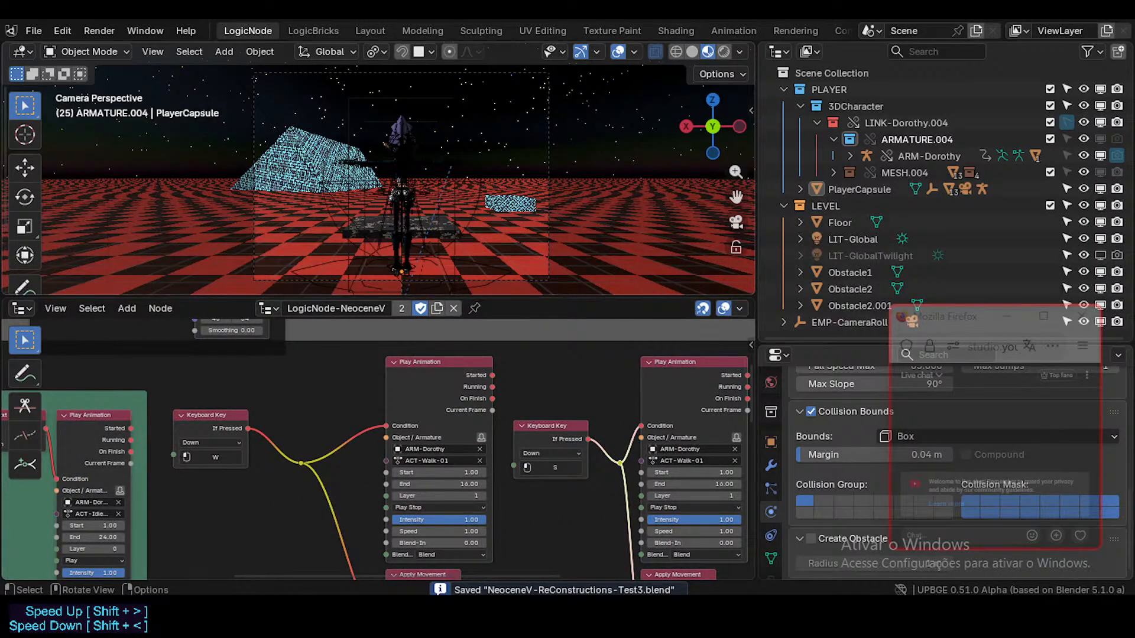
{"action": "key", "text": "Escape"}
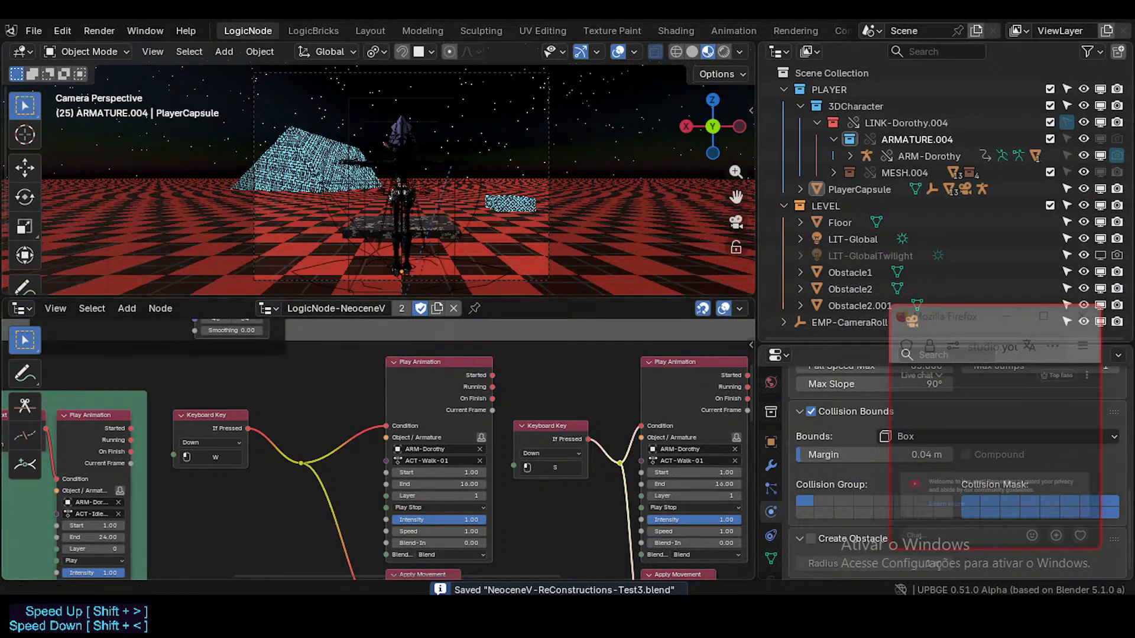
{"action": "key", "text": "alt+Tab"}
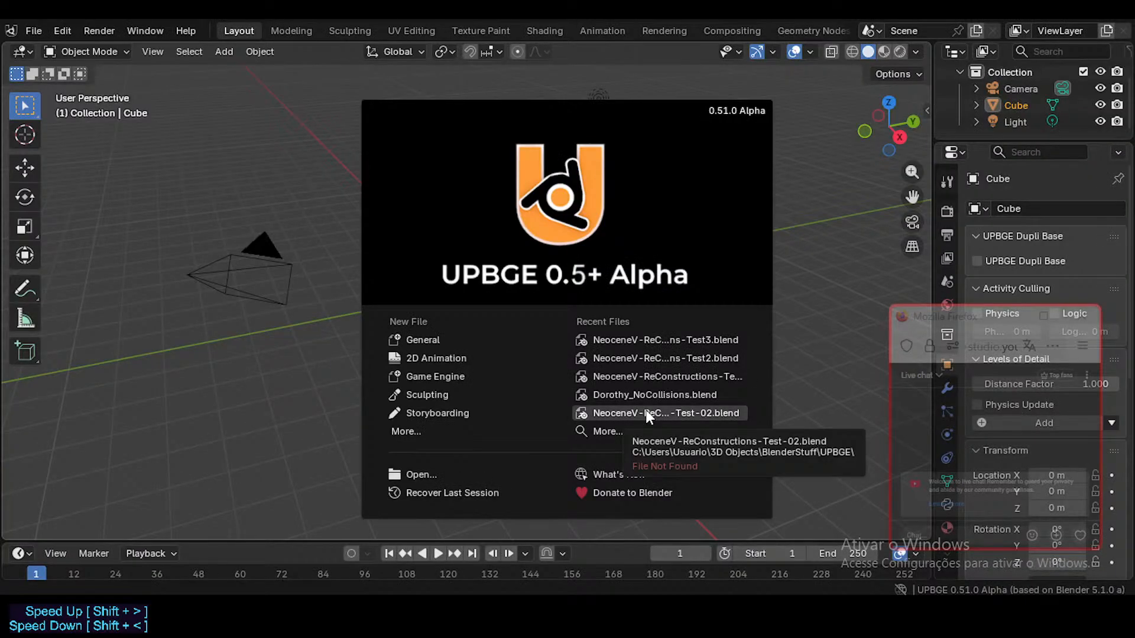
{"action": "left_click", "coordinate": [650, 347]}
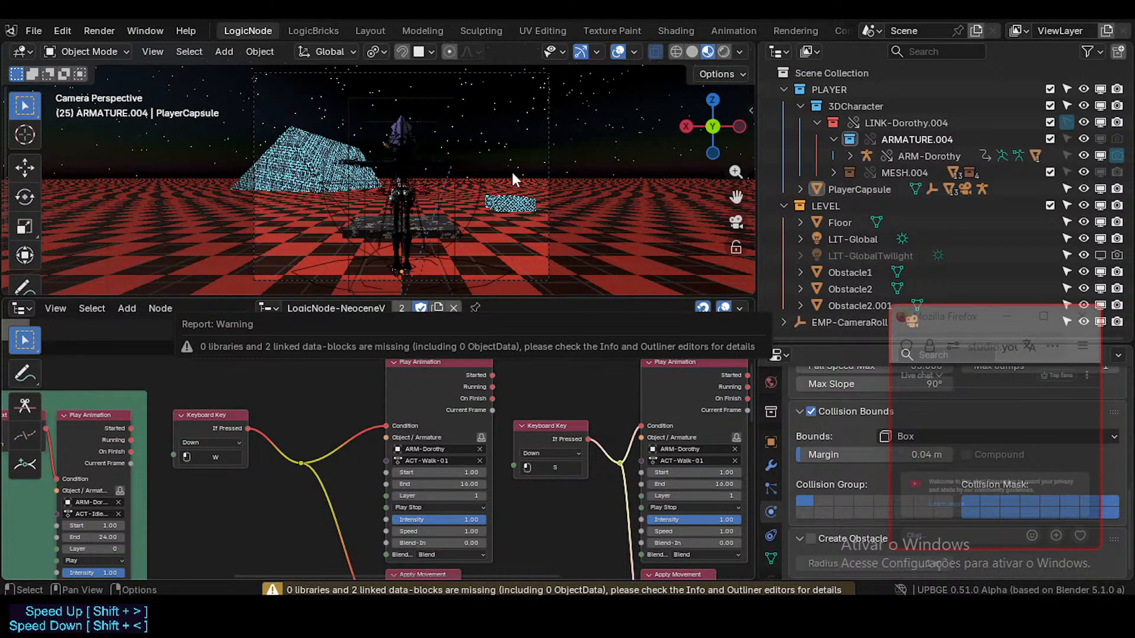
- Run the game, test walking with the S and W keys, and stop it
{"action": "key", "text": "p"}
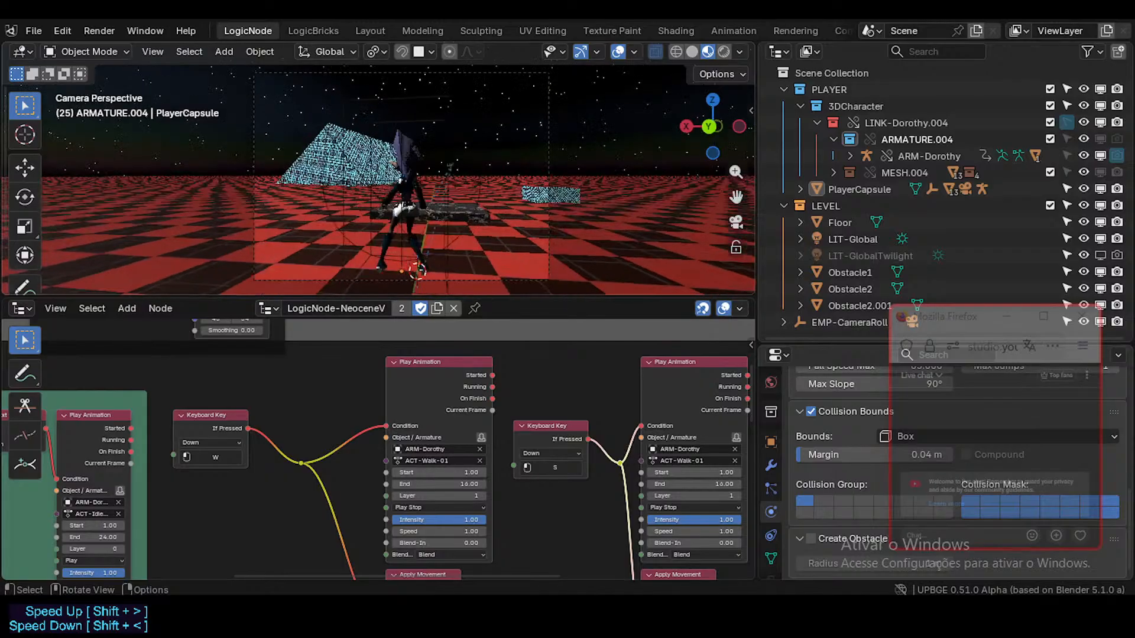
{"action": "key", "text": "s"}
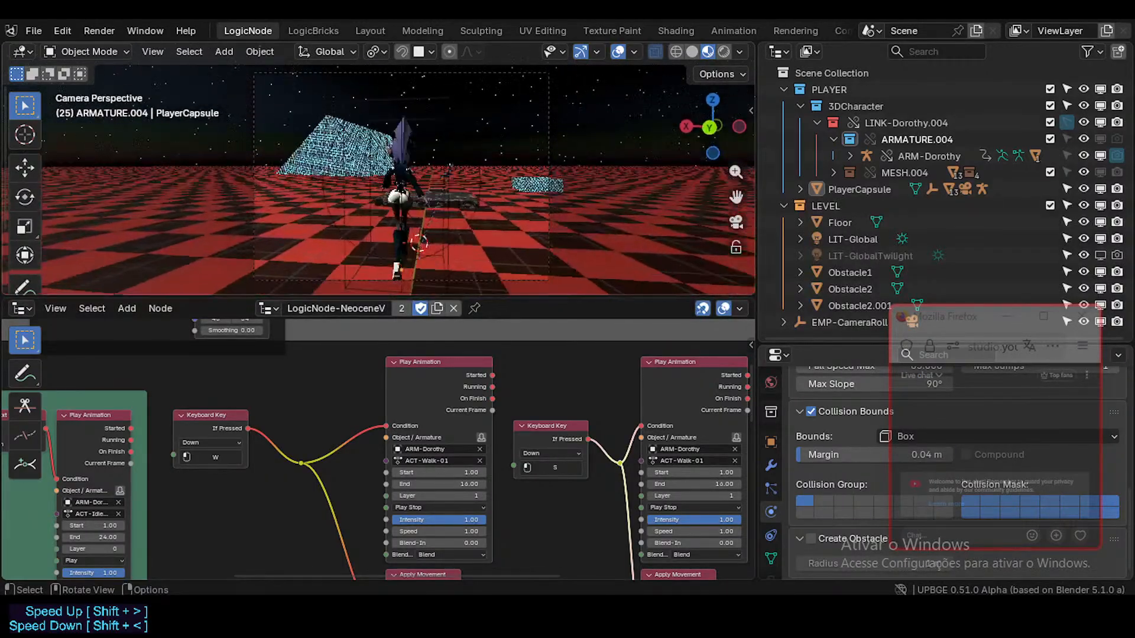
{"action": "key", "text": "w"}
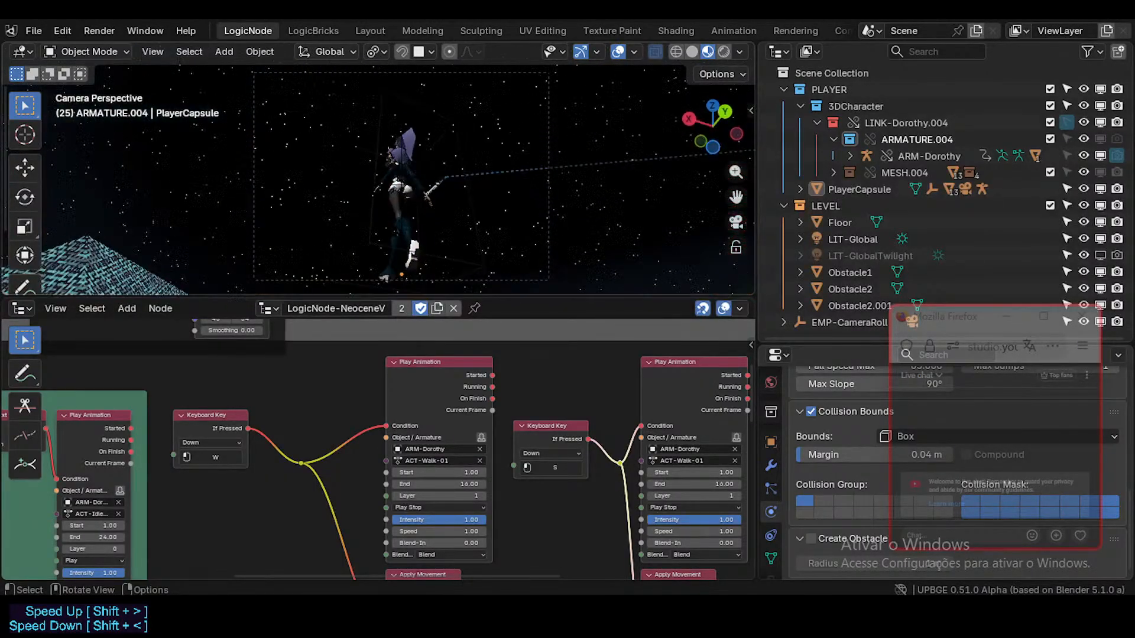
{"action": "key", "text": "w"}
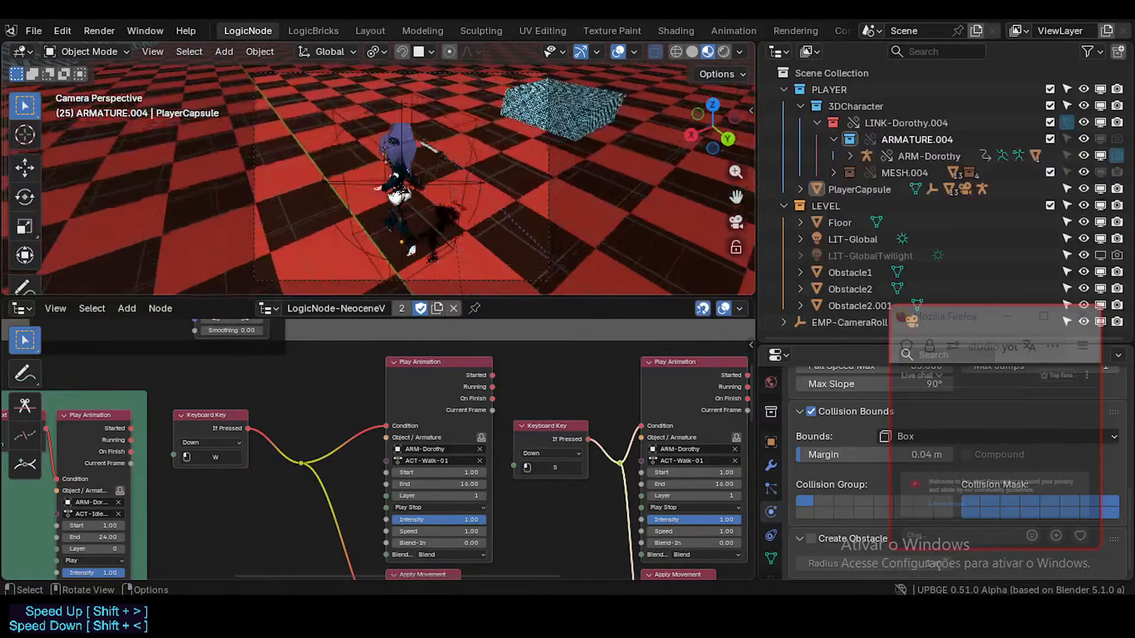
{"action": "key", "text": "Escape"}
- Disconnect the S branch reroute from the Condition inputs of its Apply Movement and Play Animation nodes
{"action": "middle_click_drag", "start_coordinate": [493, 445], "coordinate": [429, 410]}
{"action": "middle_click_drag", "start_coordinate": [544, 430], "coordinate": [523, 378]}
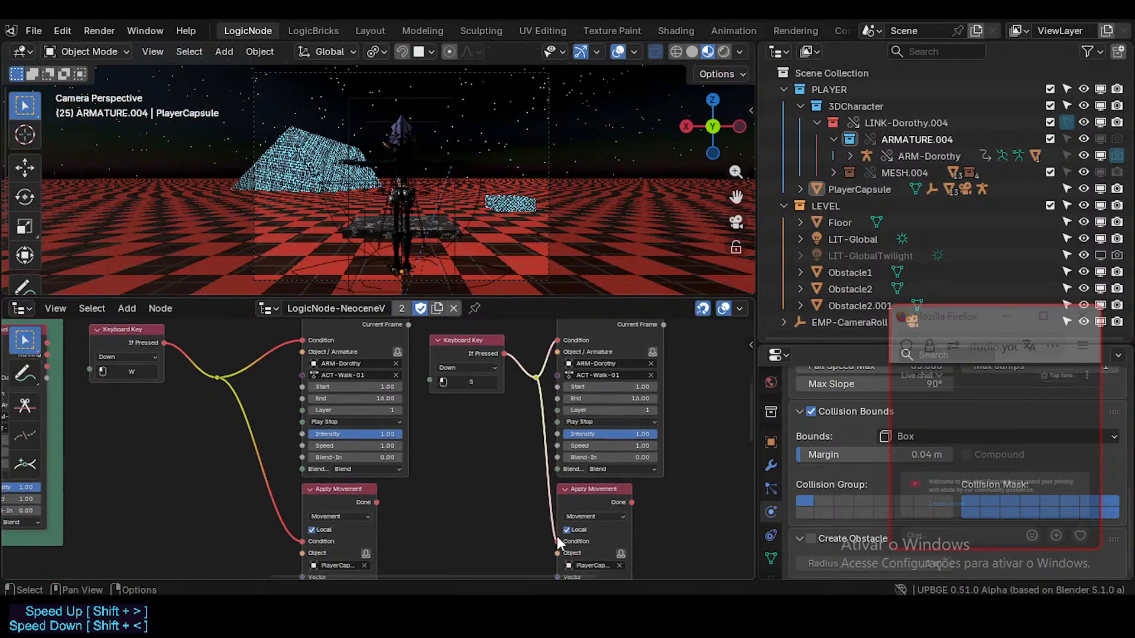
{"action": "left_click", "coordinate": [559, 535]}
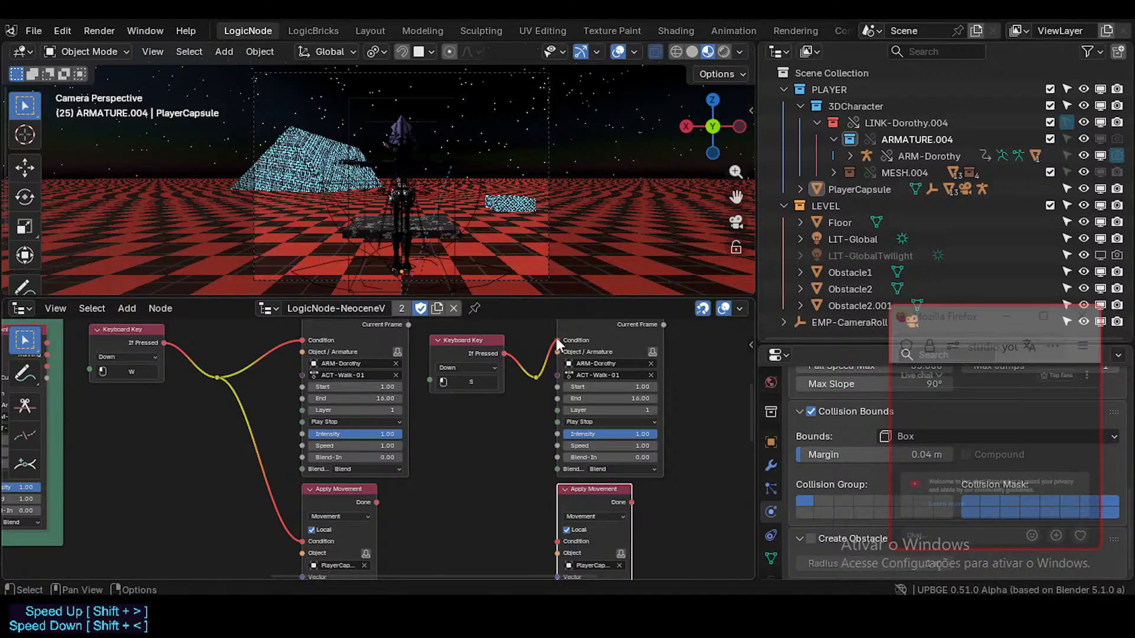
{"action": "left_click_drag", "start_coordinate": [556, 339], "coordinate": [540, 344]}
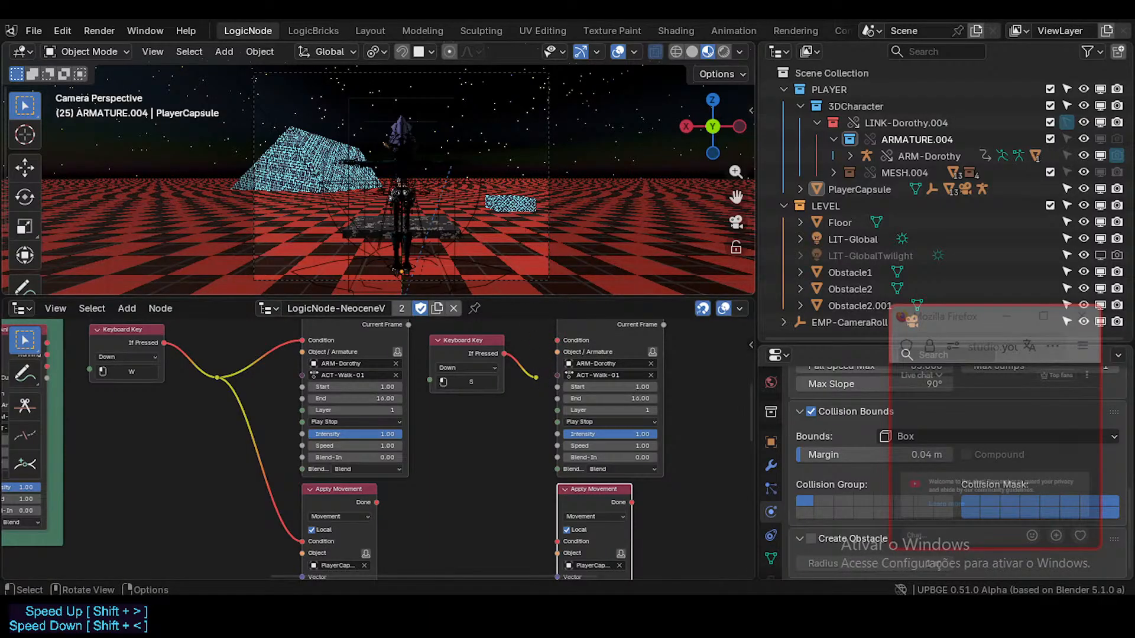
- Test the W key walk in the game with the S branch disconnected, and stop the game
{"action": "key", "text": "p"}
{"action": "key", "text": "w"}
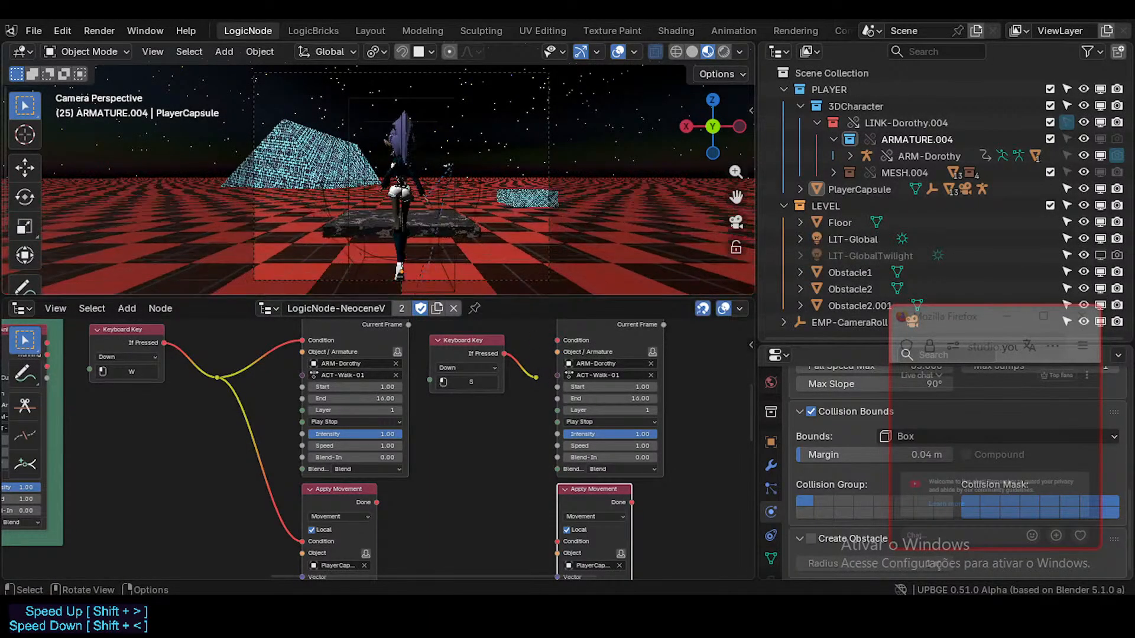
{"action": "key", "text": "Escape"}
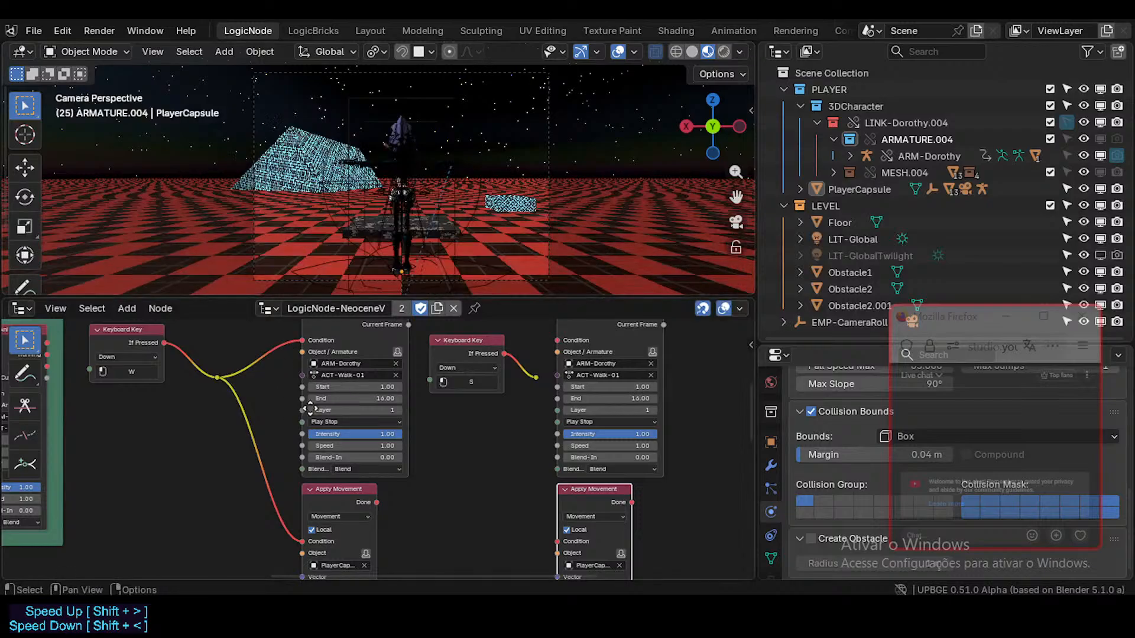
- Check the W branch Play Animation's settings and set the S branch Play Animation's Layer to 2
{"action": "middle_click_drag", "start_coordinate": [310, 409], "coordinate": [355, 422]}
{"action": "middle_click_drag", "start_coordinate": [264, 392], "coordinate": [342, 403]}
{"action": "scroll", "coordinate": [379, 409], "scroll_direction": "down", "scroll_amount": 1}
{"action": "scroll", "coordinate": [315, 391], "scroll_direction": "up", "scroll_amount": 1}
{"action": "scroll", "coordinate": [469, 439], "scroll_direction": "up", "scroll_amount": 2}
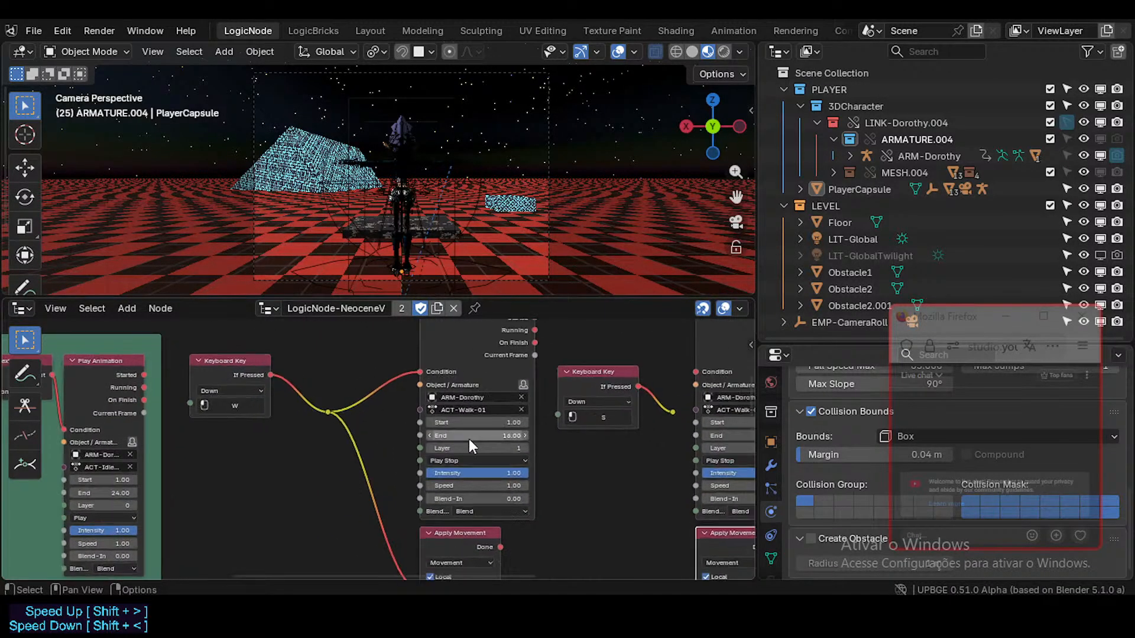
{"action": "left_click", "coordinate": [466, 459]}
{"action": "left_click", "coordinate": [460, 463]}
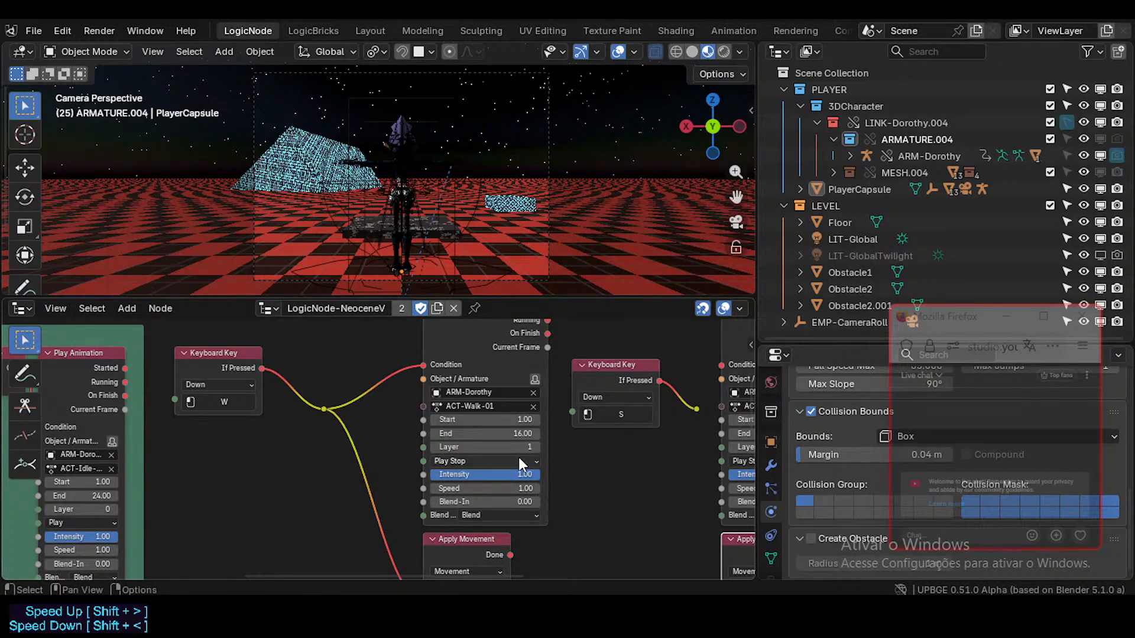
{"action": "middle_click_drag", "start_coordinate": [608, 463], "coordinate": [506, 437]}
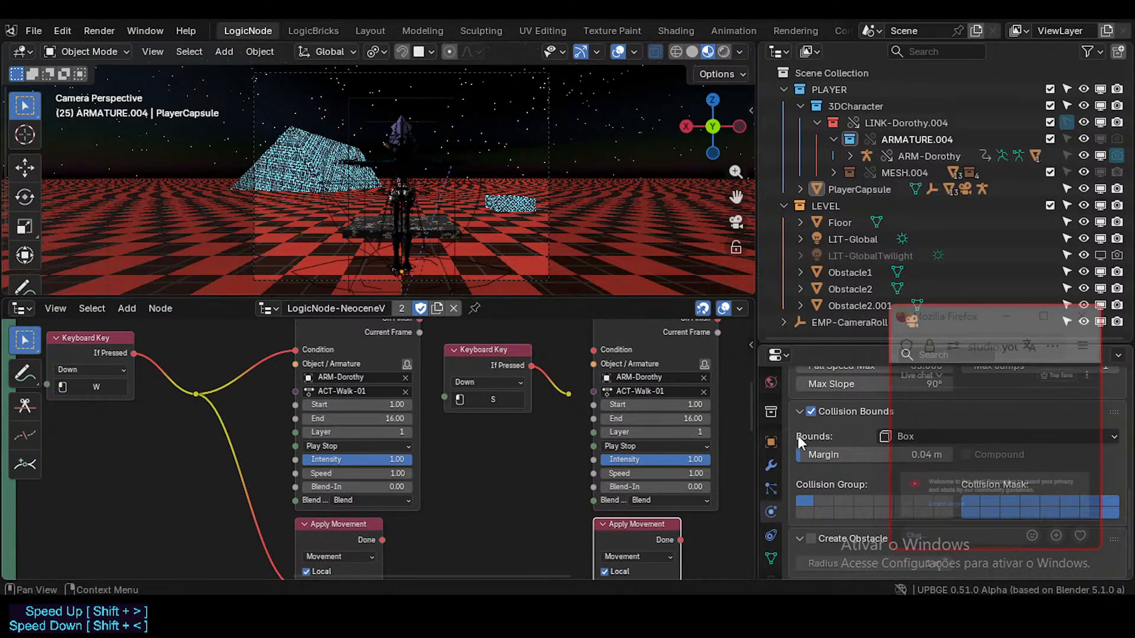
{"action": "left_click", "coordinate": [689, 434]}
{"action": "key", "text": "Return"}
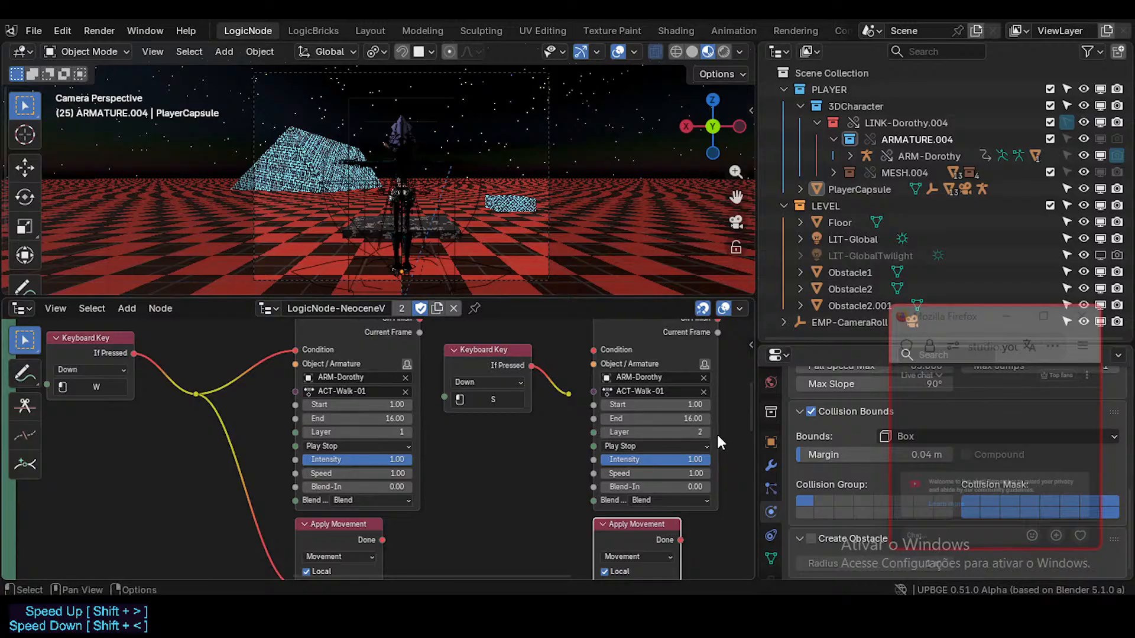
- Run the game with the S branch Play Animation on its own layer, test the W key walk, and stop it
{"action": "scroll", "coordinate": [449, 458], "scroll_direction": "down", "scroll_amount": 3}
{"action": "middle_click_drag", "start_coordinate": [412, 476], "coordinate": [575, 368]}
{"action": "scroll", "coordinate": [486, 394], "scroll_direction": "down", "scroll_amount": 1}
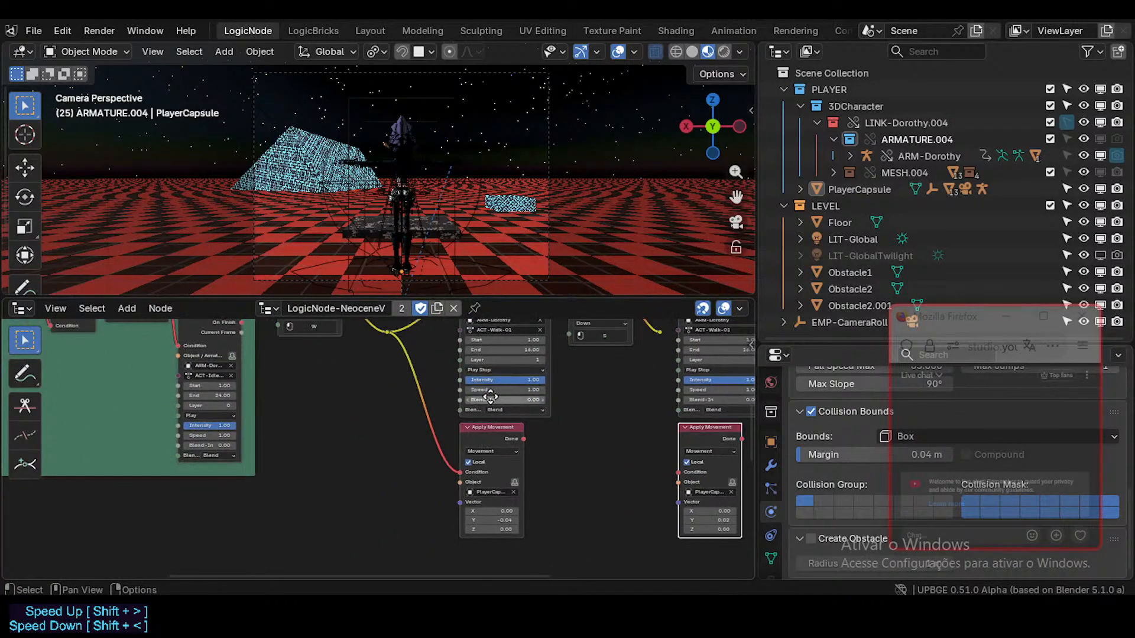
{"action": "middle_click_drag", "start_coordinate": [487, 394], "coordinate": [422, 506]}
{"action": "key", "text": "p"}
{"action": "key", "text": "w"}
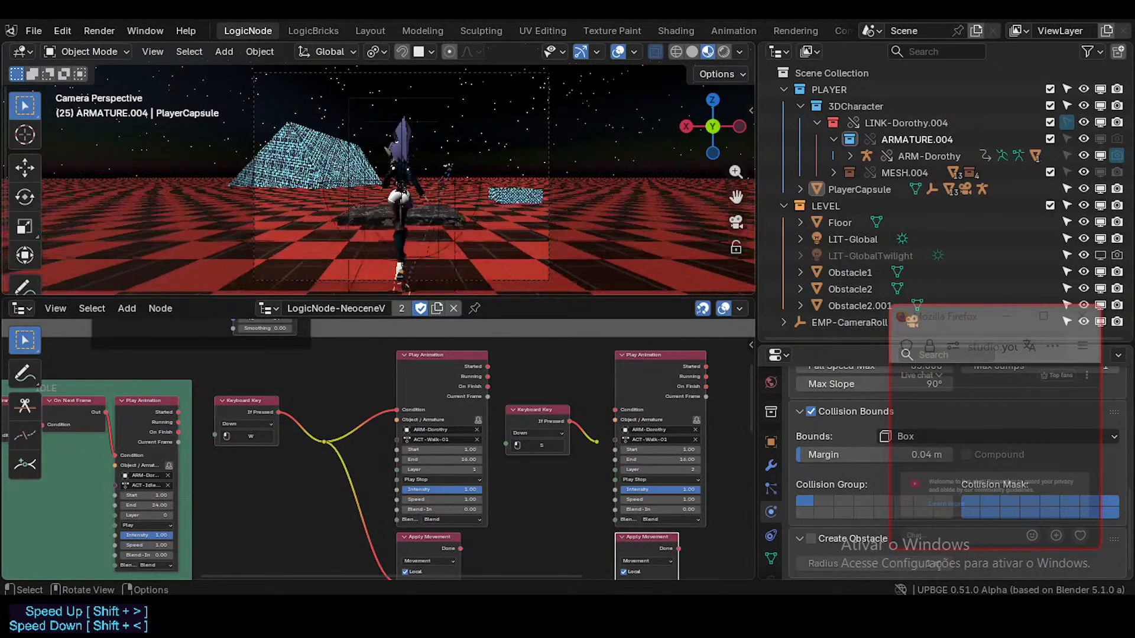
{"action": "key", "text": "Escape"}
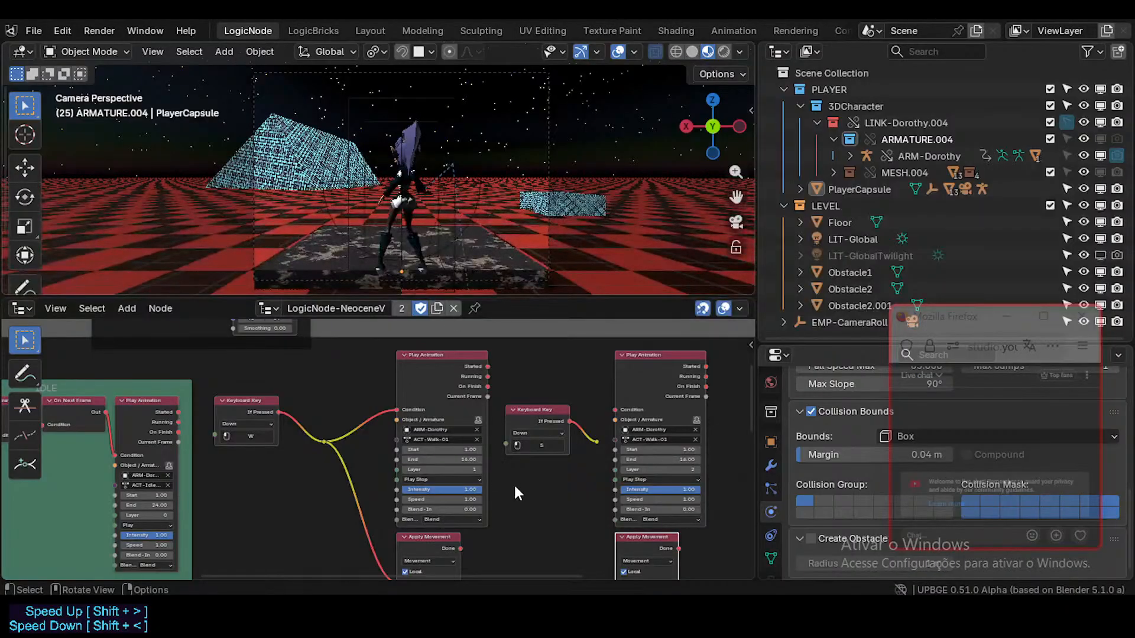
- Reconnect the S key reroute to the Condition inputs of the S branch Play Animation and Apply Movement nodes
{"action": "middle_click_drag", "start_coordinate": [566, 448], "coordinate": [483, 448]}
{"action": "scroll", "coordinate": [532, 442], "scroll_direction": "up", "scroll_amount": 3}
{"action": "left_click_drag", "start_coordinate": [550, 437], "coordinate": [534, 426]}
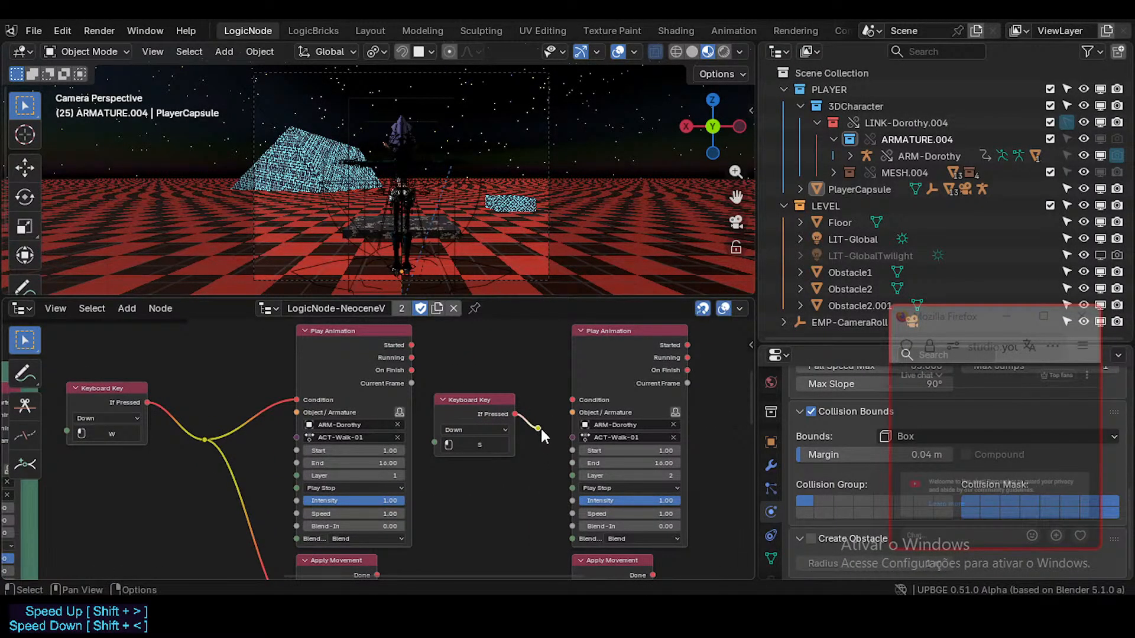
{"action": "left_click_drag", "start_coordinate": [540, 544], "coordinate": [564, 498]}
{"action": "middle_click_drag", "start_coordinate": [504, 394], "coordinate": [505, 491]}
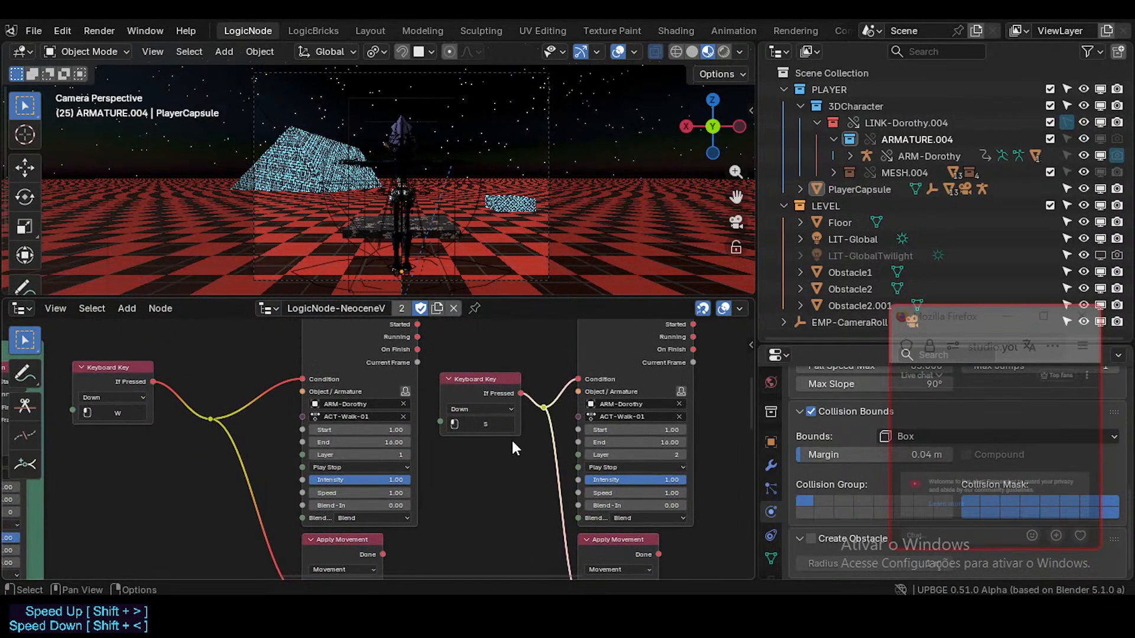
- Save the file, test walking with the W and S keys in the game, stop it, and save again
{"action": "key", "text": "ctrl+s"}
{"action": "key", "text": "w"}
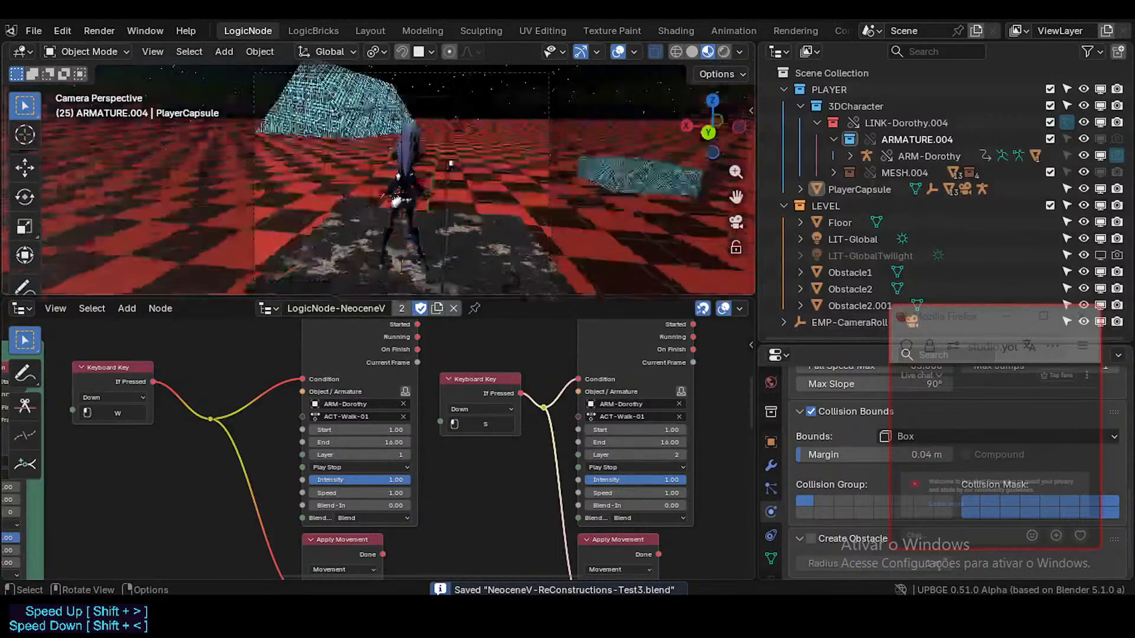
{"action": "key", "text": "s"}
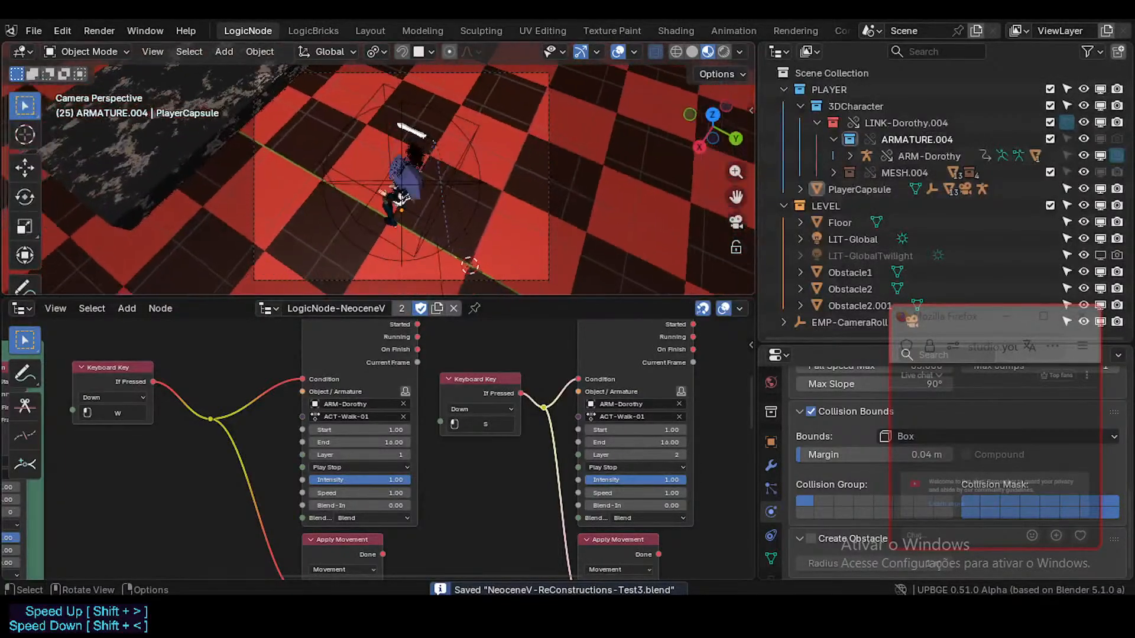
{"action": "key", "text": "Escape"}
{"action": "key", "text": "ctrl+s"}
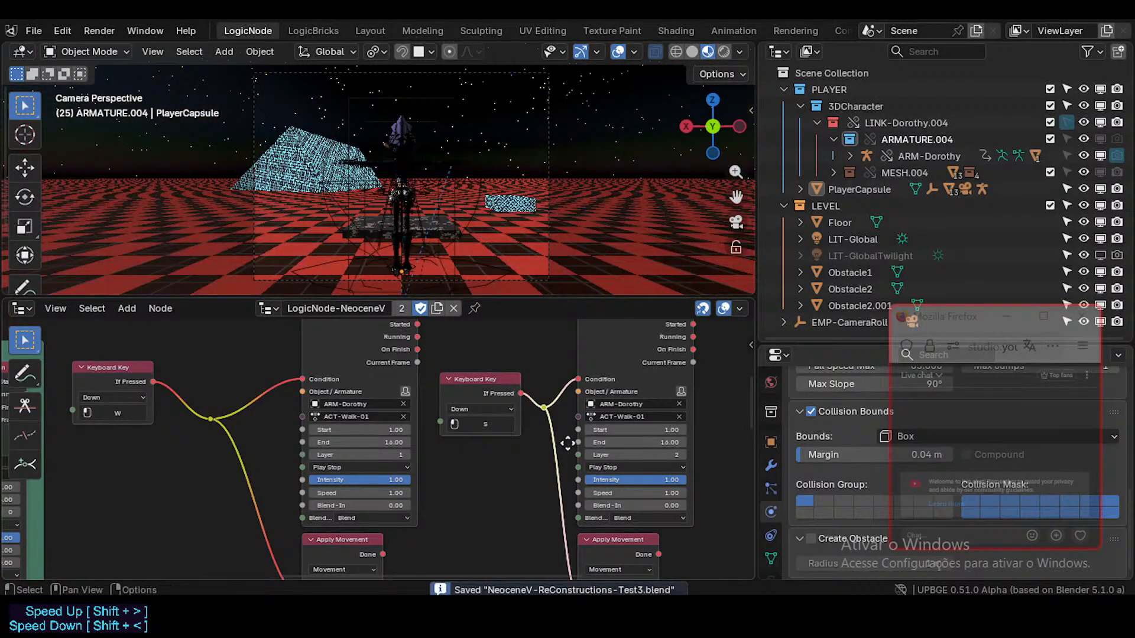
- Check the blend mode options of the S branch Play Animation node, keep Blend, and save the file
{"action": "scroll", "coordinate": [501, 434], "scroll_direction": "up", "scroll_amount": 5}
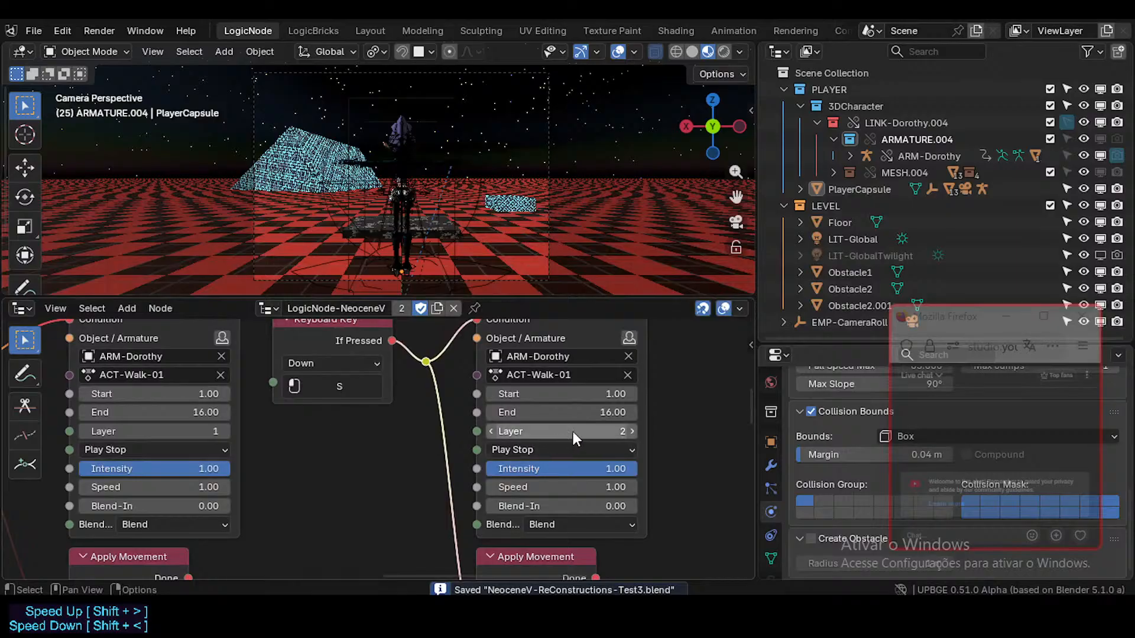
{"action": "scroll", "coordinate": [559, 468], "scroll_direction": "up", "scroll_amount": 3}
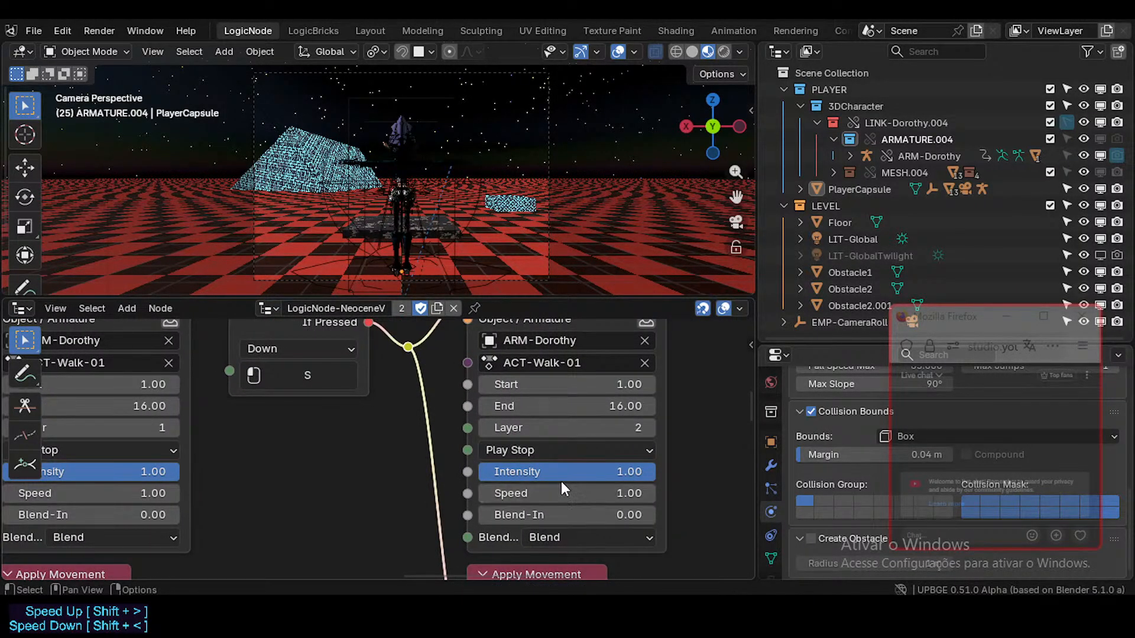
{"action": "left_click", "coordinate": [564, 537]}
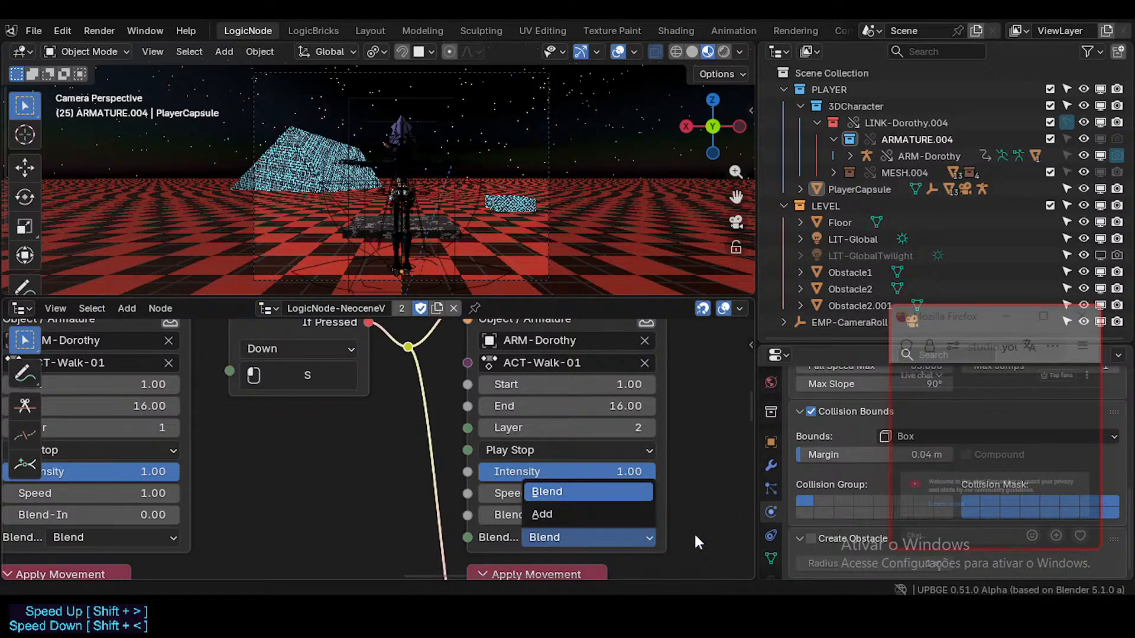
{"action": "middle_click_drag", "start_coordinate": [650, 436], "coordinate": [527, 459]}
{"action": "scroll", "coordinate": [527, 460], "scroll_direction": "down", "scroll_amount": 3}
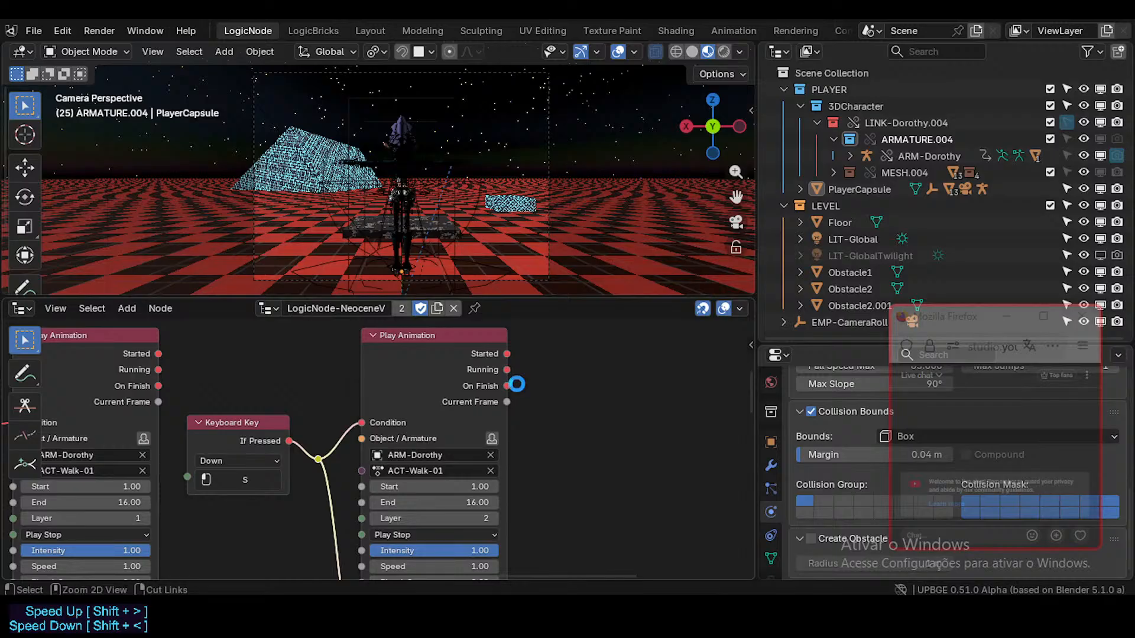
{"action": "key", "text": "ctrl+s"}
{"action": "scroll", "coordinate": [508, 391], "scroll_direction": "right", "scroll_amount": 3, "text": "ctrl"}
- Try adding an Animation Status node beside the S branch Play Animation, and delete it
{"action": "key", "text": "shift+a"}
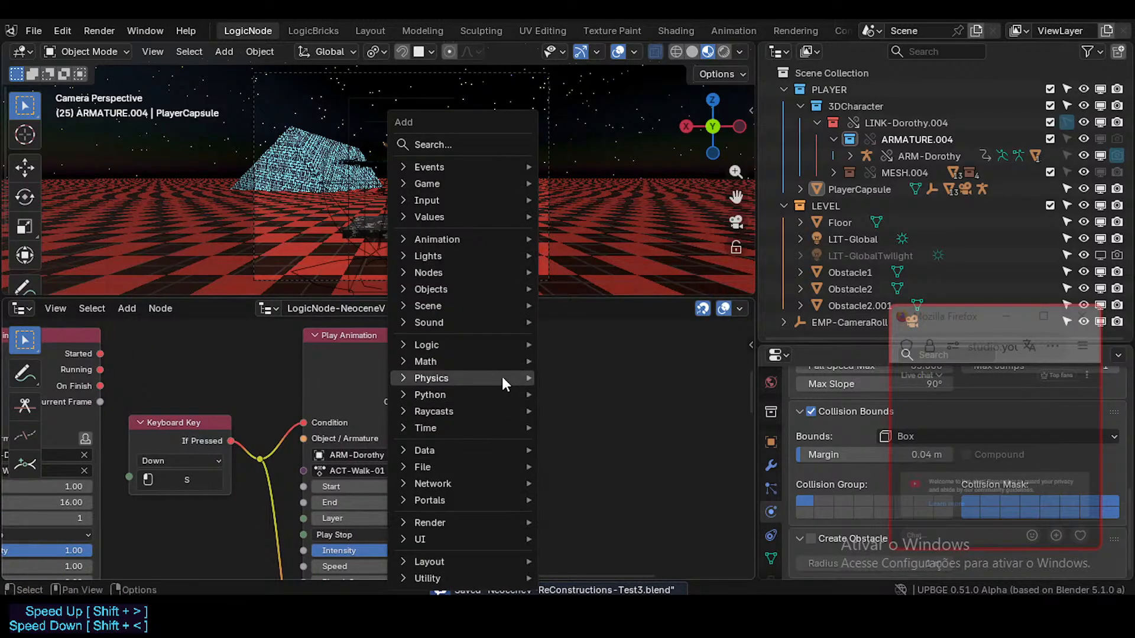
{"action": "type", "text": "inver"}
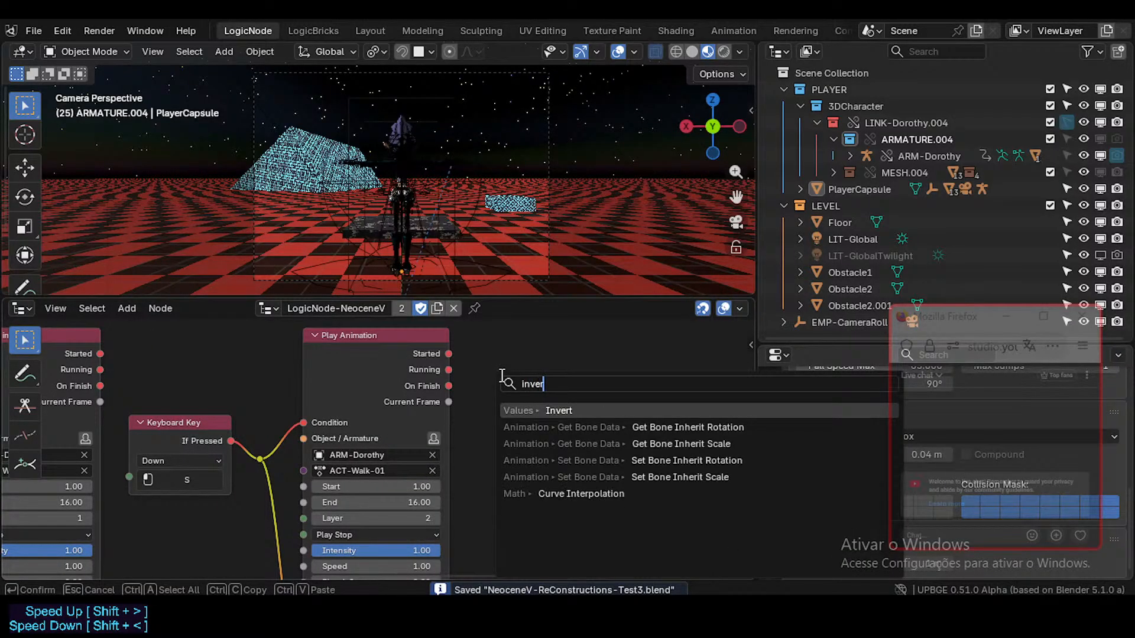
{"action": "key", "text": "BackSpace"}
{"action": "key", "text": "BackSpace"}
{"action": "key", "text": "BackSpace"}
{"action": "key", "text": "BackSpace"}
{"action": "key", "text": "BackSpace"}
{"action": "type", "text": "an"}
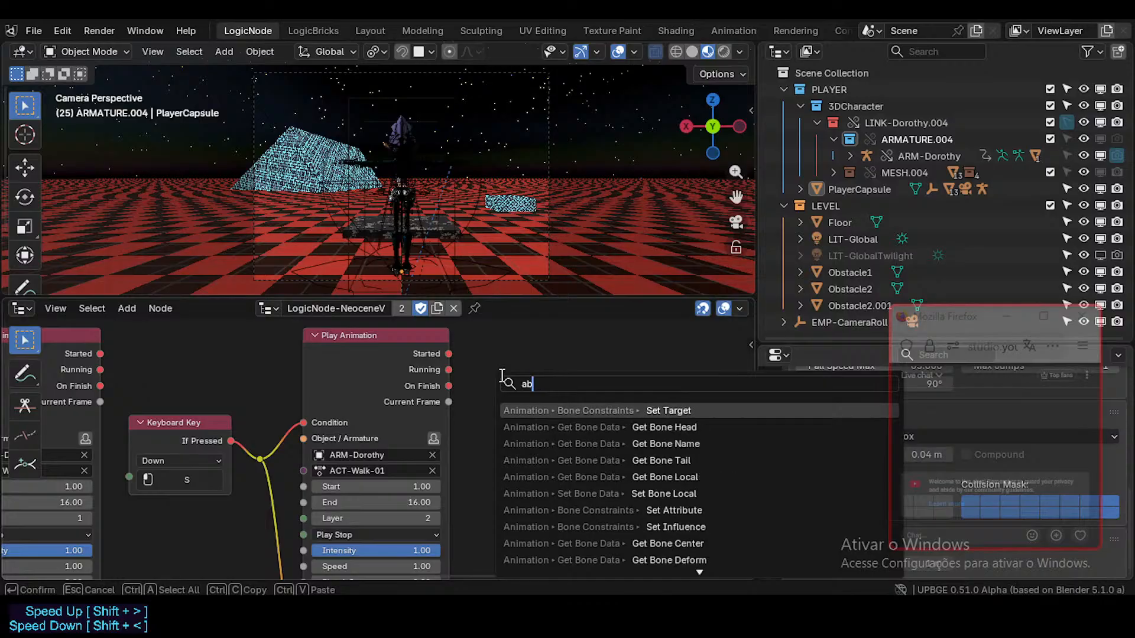
{"action": "key", "text": "BackSpace"}
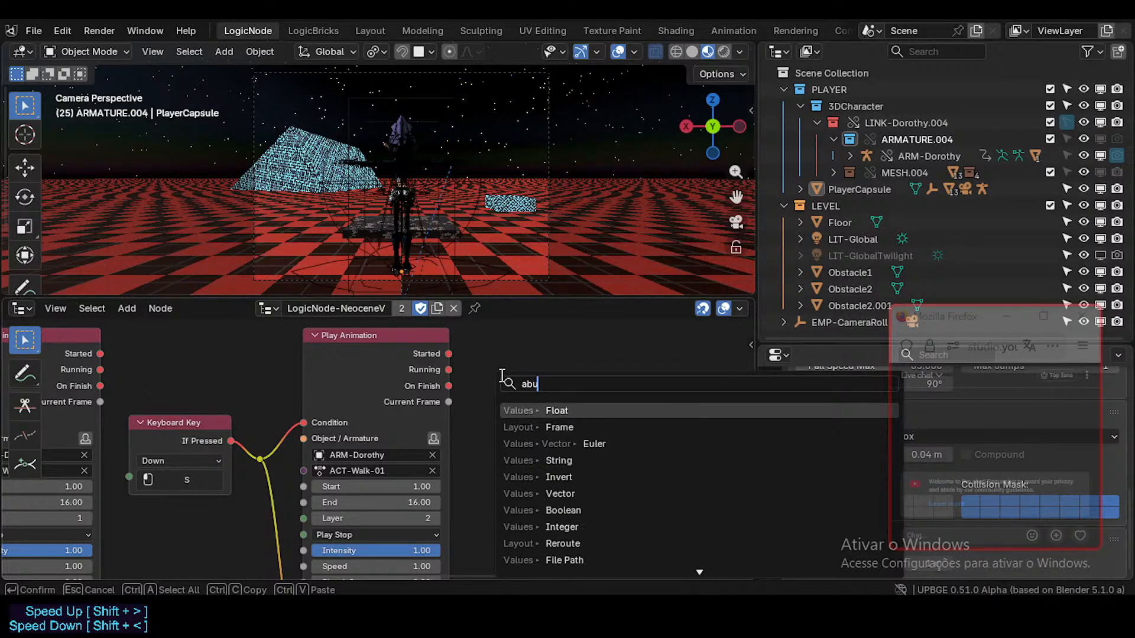
{"action": "type", "text": "nimat"}
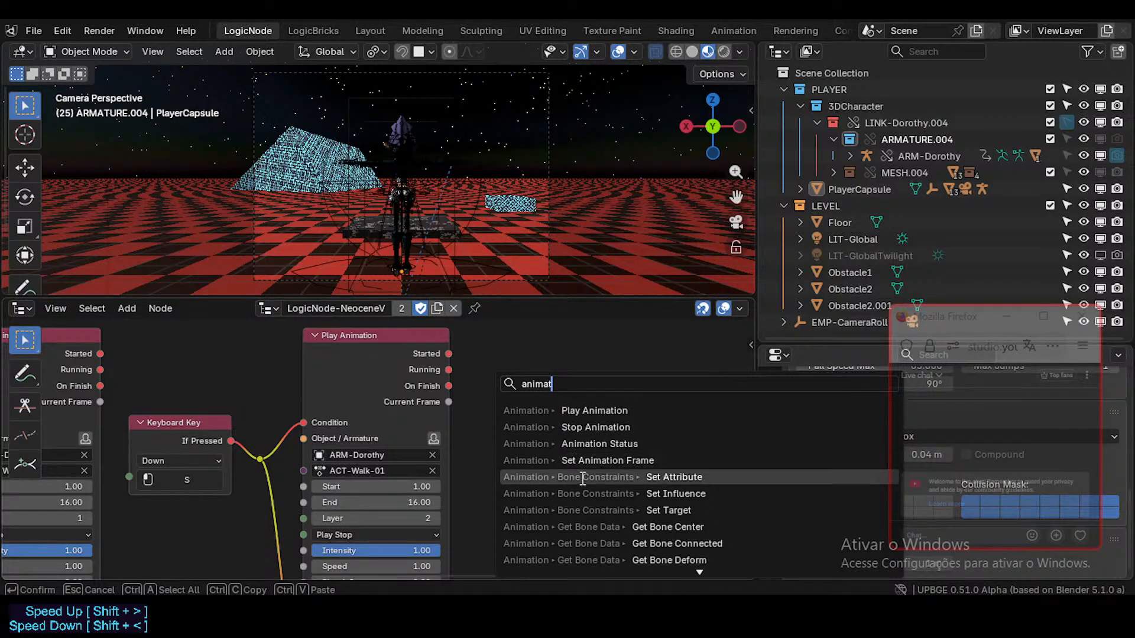
{"action": "left_click", "coordinate": [582, 443]}
{"action": "left_click", "coordinate": [537, 393]}
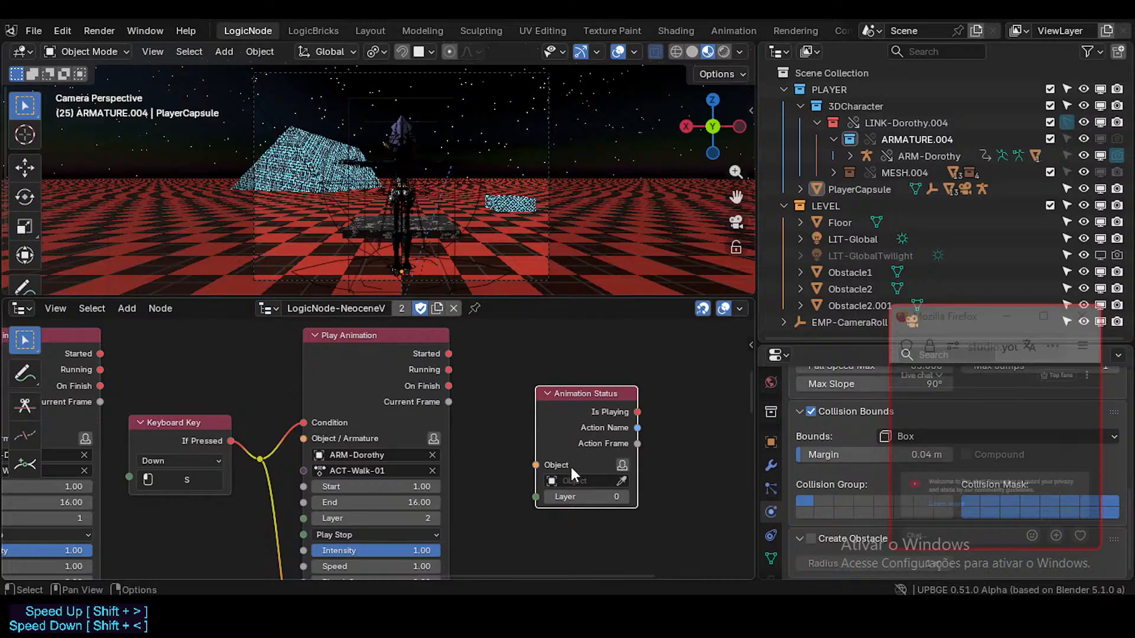
{"action": "key", "text": "Delete"}
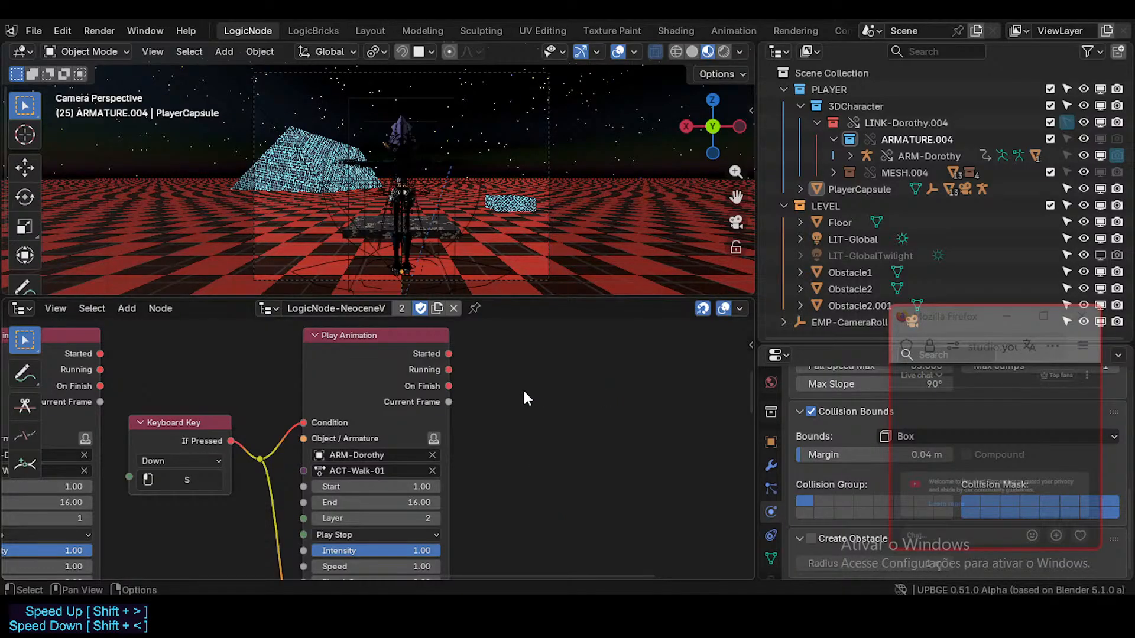
- Try adding a Set Animation Frame node beside the S branch Play Animation, and delete it
{"action": "key", "text": "shift+a"}
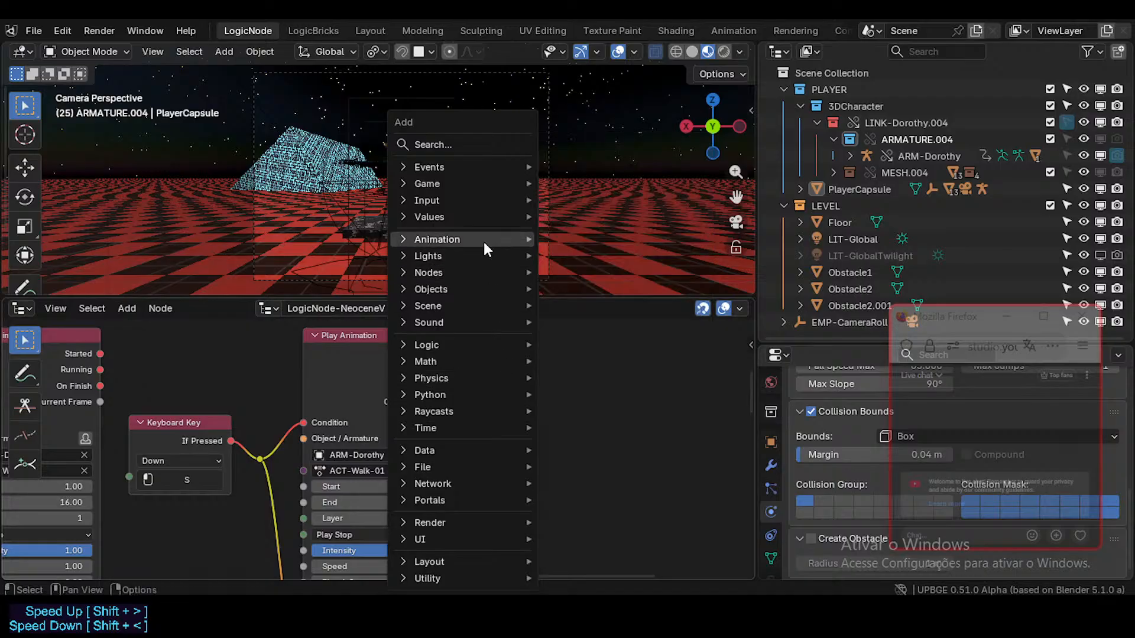
{"action": "mouse_move", "coordinate": [483, 240]}
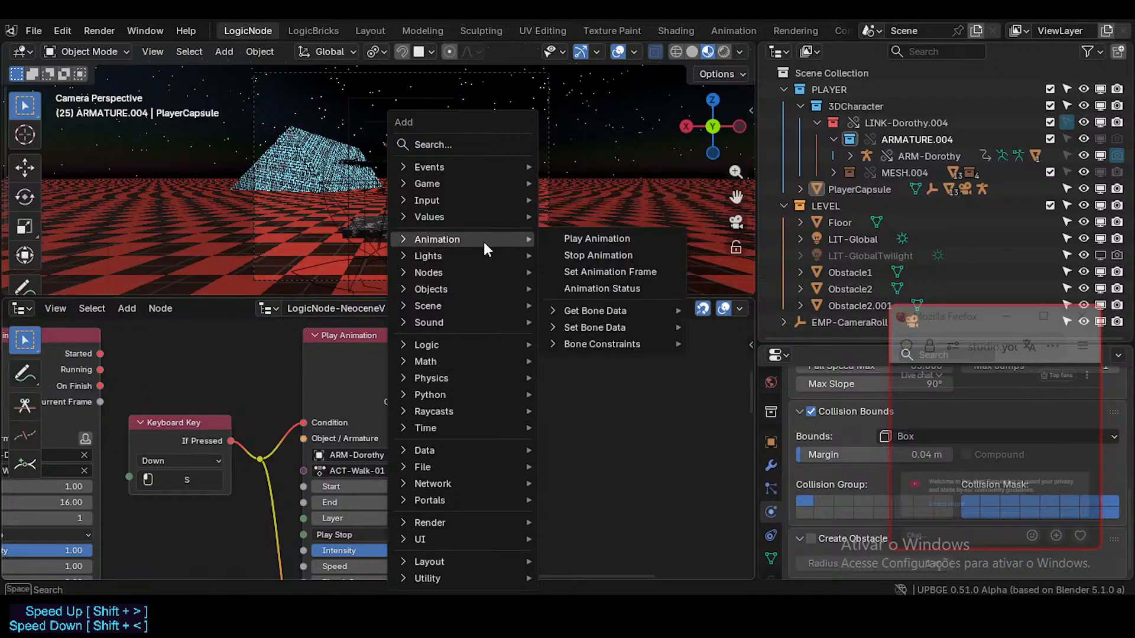
{"action": "left_click", "coordinate": [597, 272]}
{"action": "left_click", "coordinate": [530, 377]}
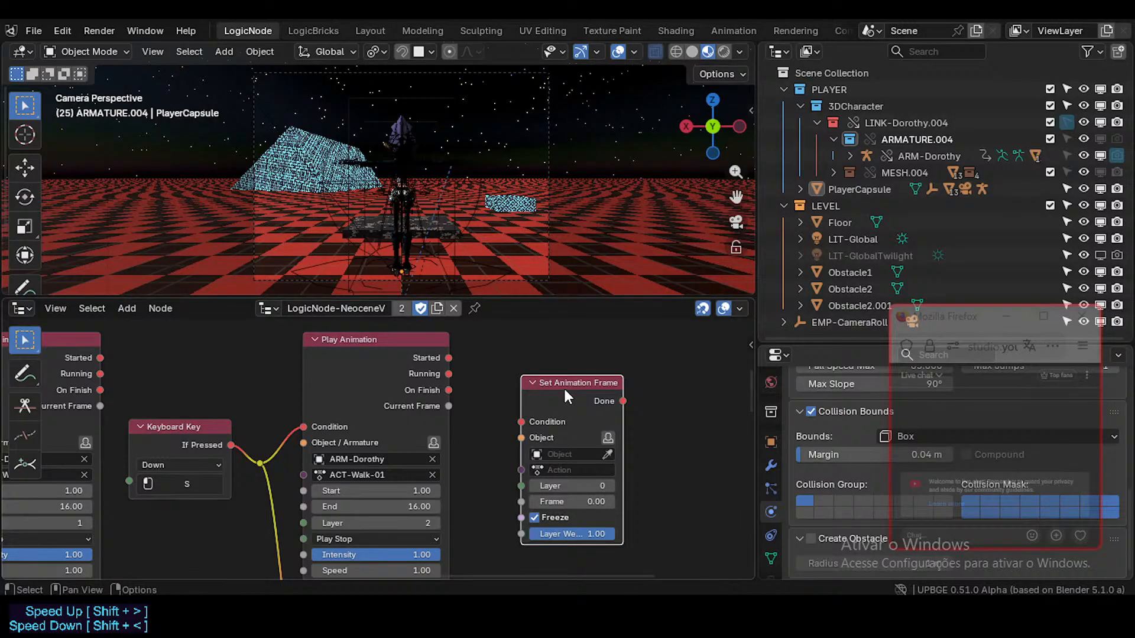
{"action": "key", "text": "x"}
- Try changing the Speed and Blend-In values of the S branch Play Animation node, and revert the changes
{"action": "scroll", "coordinate": [487, 477], "scroll_direction": "down", "scroll_amount": 3}
{"action": "middle_click_drag", "start_coordinate": [476, 492], "coordinate": [536, 353]}
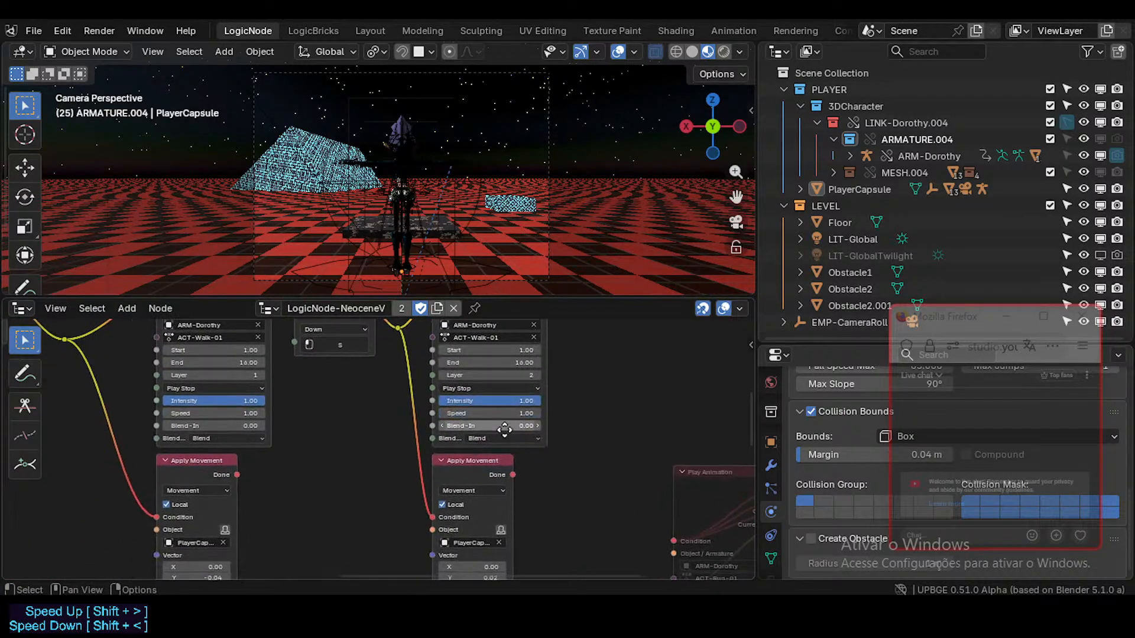
{"action": "scroll", "coordinate": [504, 430], "scroll_direction": "up", "scroll_amount": 2}
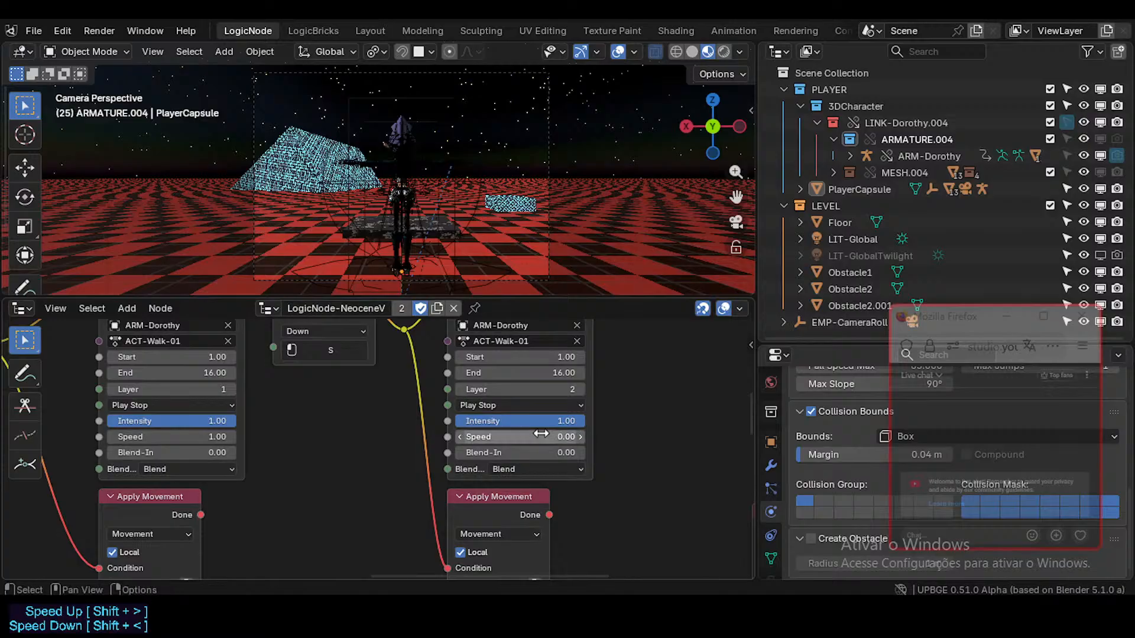
{"action": "mouse_move", "coordinate": [553, 452]}
{"action": "left_mouse_down"}
{"action": "mouse_move", "coordinate": [508, 453]}
{"action": "mouse_move", "coordinate": [557, 459]}
{"action": "left_mouse_up"}
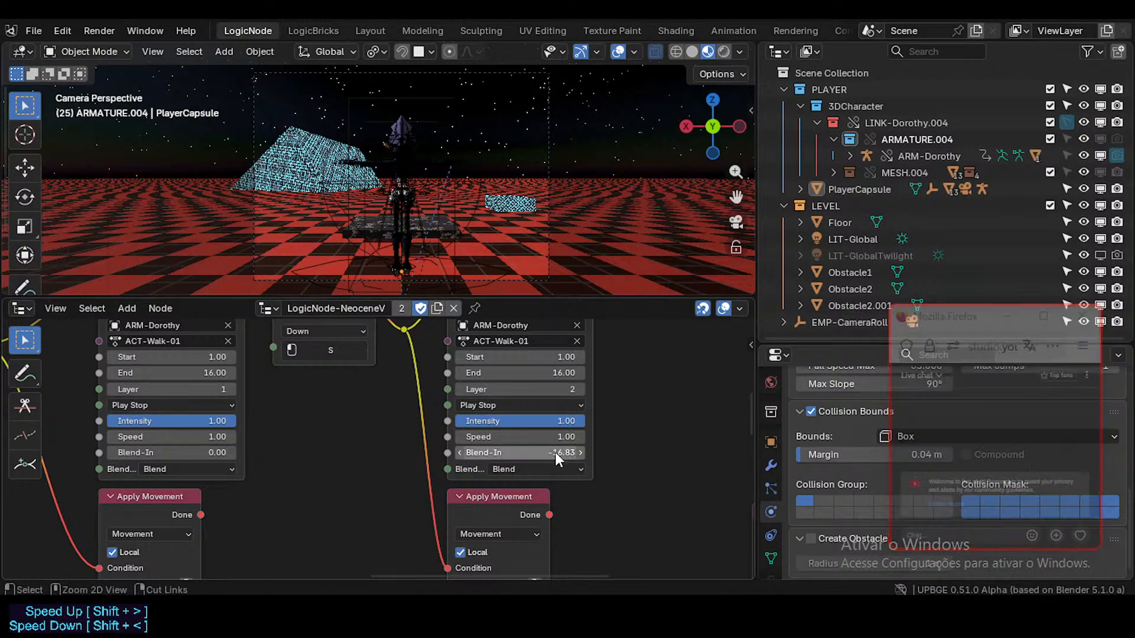
{"action": "left_click_drag", "start_coordinate": [480, 427], "coordinate": [480, 427]}
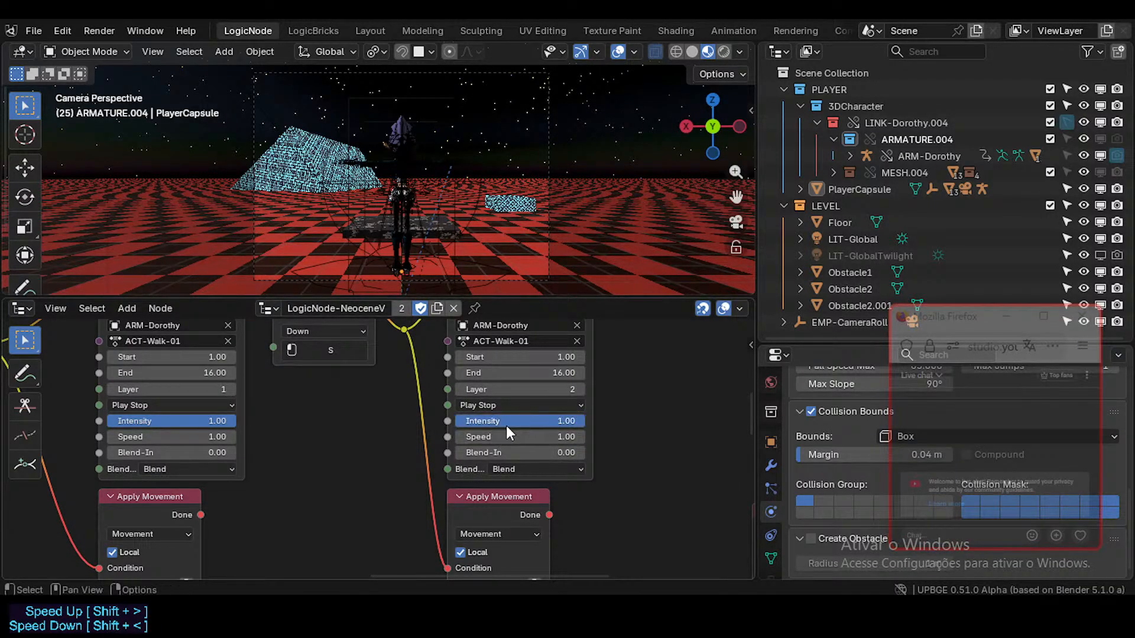
{"action": "middle_click_drag", "start_coordinate": [506, 426], "coordinate": [502, 459]}
{"action": "left_click", "coordinate": [506, 439]}
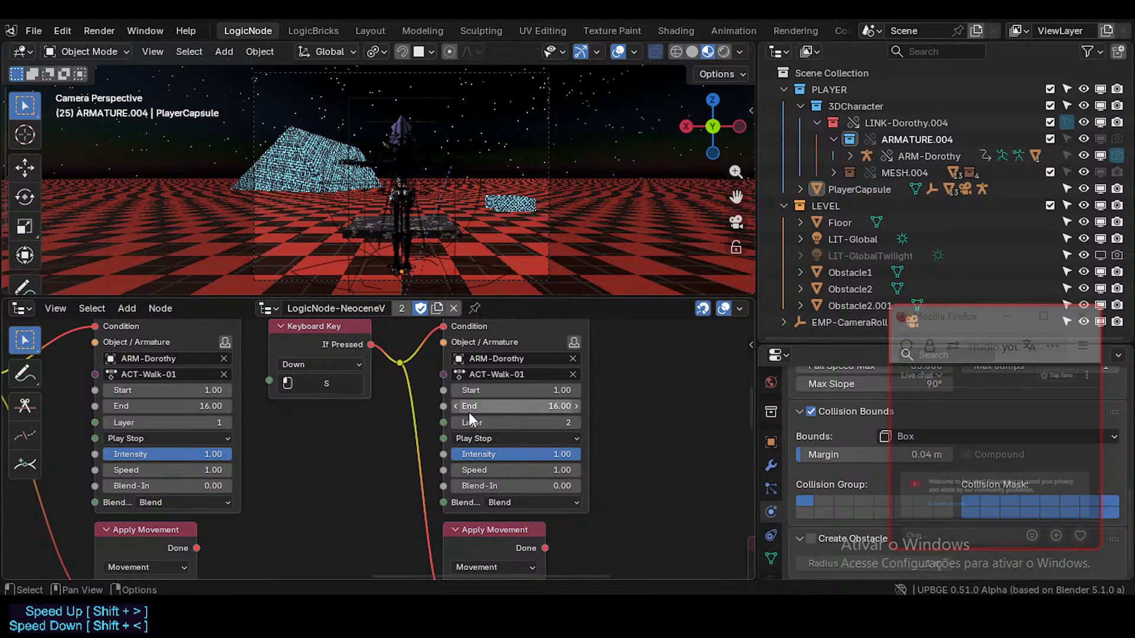
{"action": "middle_click_drag", "start_coordinate": [469, 412], "coordinate": [478, 431]}
{"action": "left_click_drag", "start_coordinate": [502, 425], "coordinate": [526, 425]}
{"action": "key", "text": "ctrl+z"}
{"action": "middle_click_drag", "start_coordinate": [535, 418], "coordinate": [448, 421]}
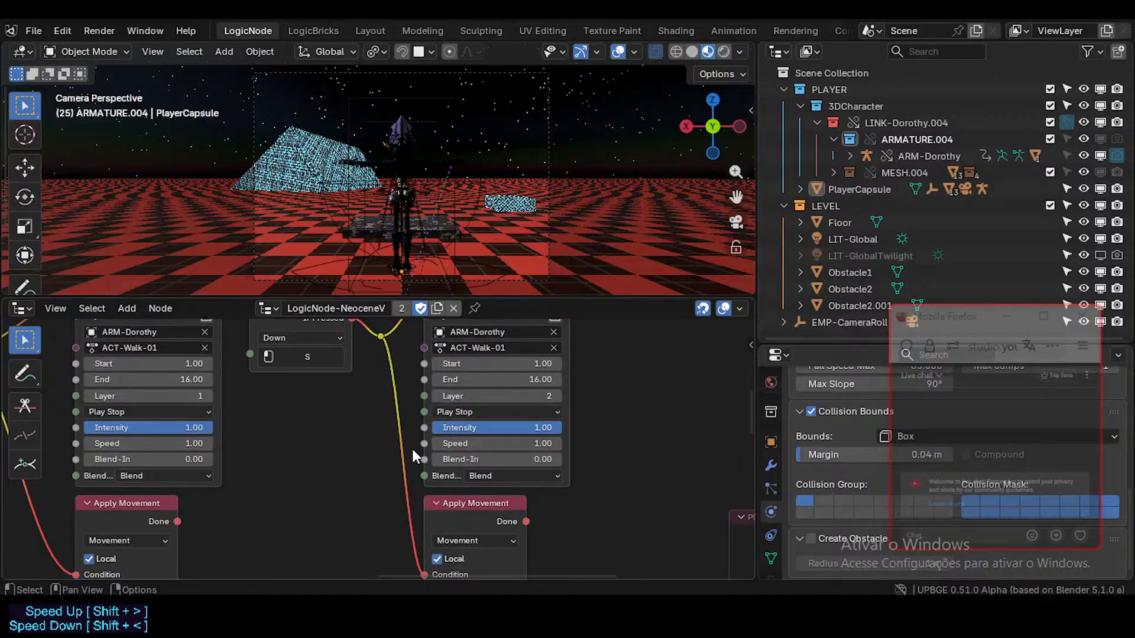
- Run the game, test the character's walk in several directions, stop the game, and save the file
{"action": "middle_click_drag", "start_coordinate": [383, 452], "coordinate": [432, 484]}
{"action": "scroll", "coordinate": [406, 462], "scroll_direction": "down", "scroll_amount": 2}
{"action": "key", "text": "p"}
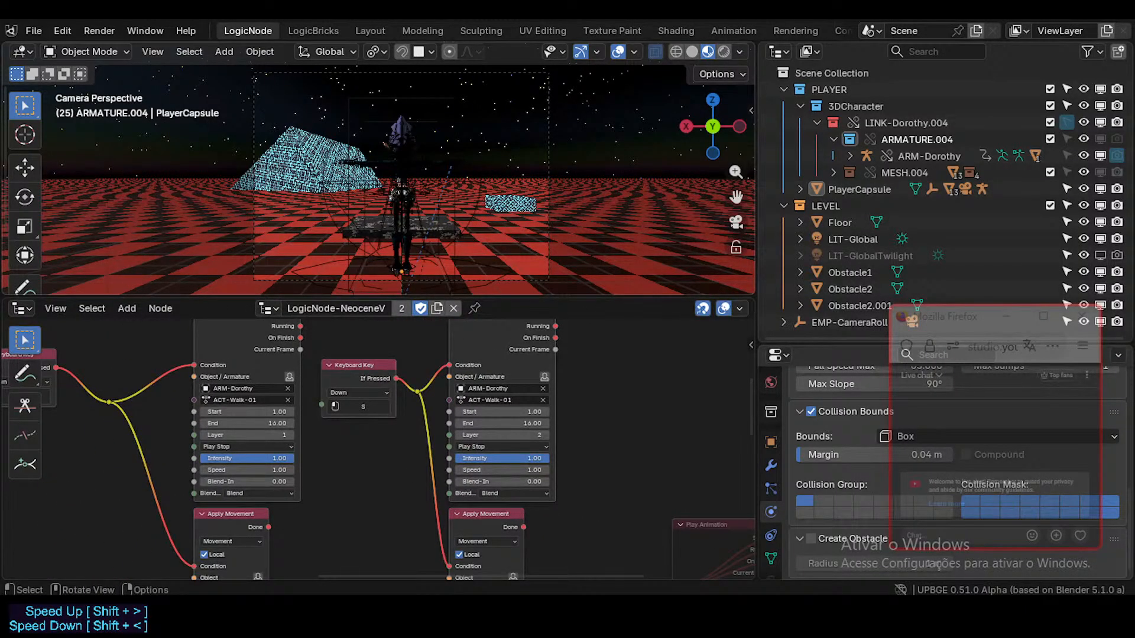
{"action": "key", "text": "w"}
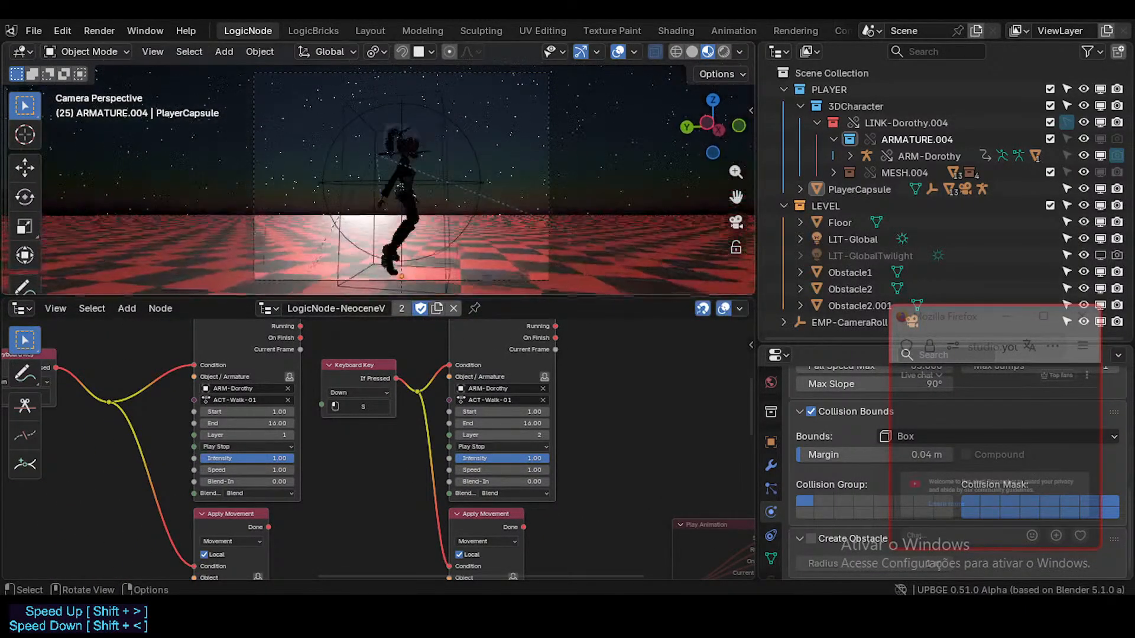
{"action": "key", "text": "w"}
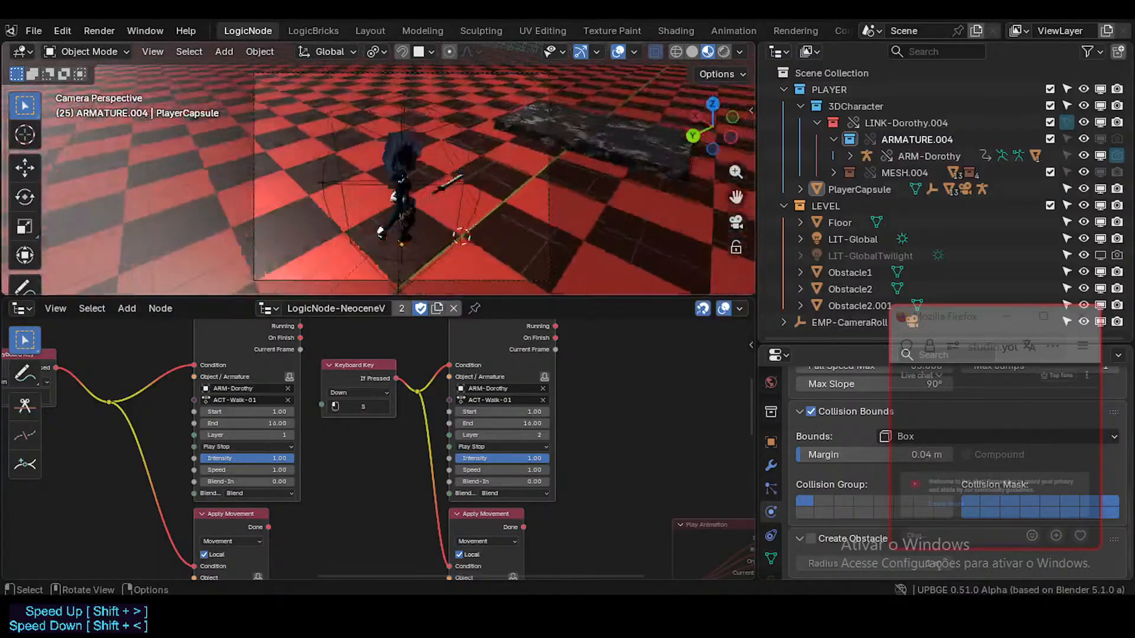
{"action": "key", "text": "w"}
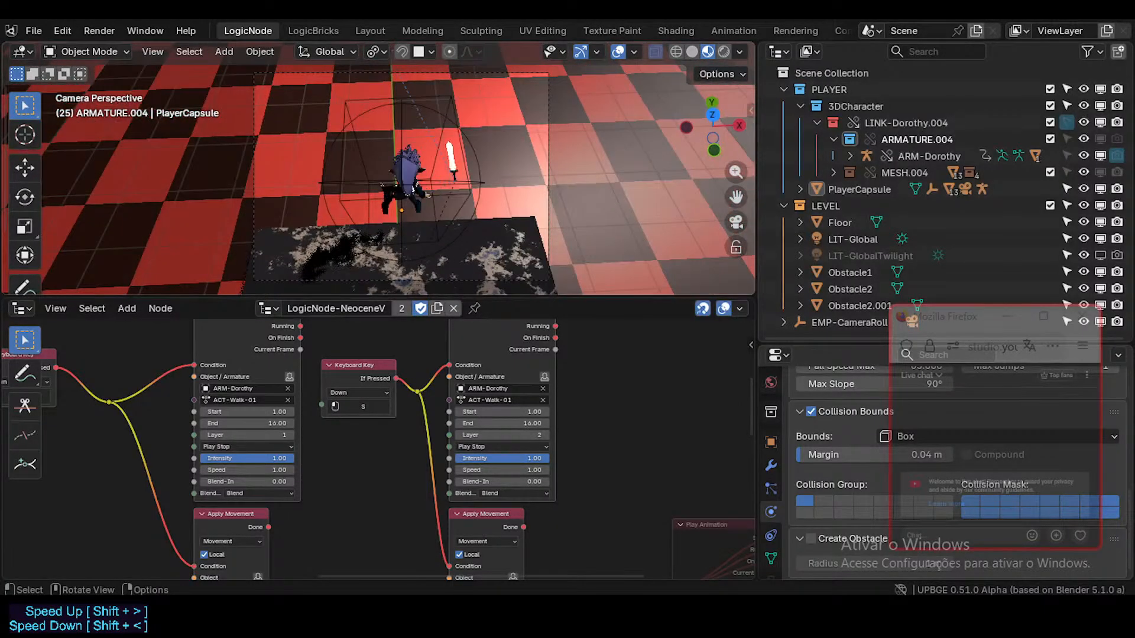
{"action": "key", "text": "Escape"}
{"action": "key", "text": "ctrl+s"}
- Look over the W and S branches' Apply Movement nodes and locate the A and LEFT_SHIFT key logic in the node tree
{"action": "middle_click_drag", "start_coordinate": [223, 529], "coordinate": [368, 411]}
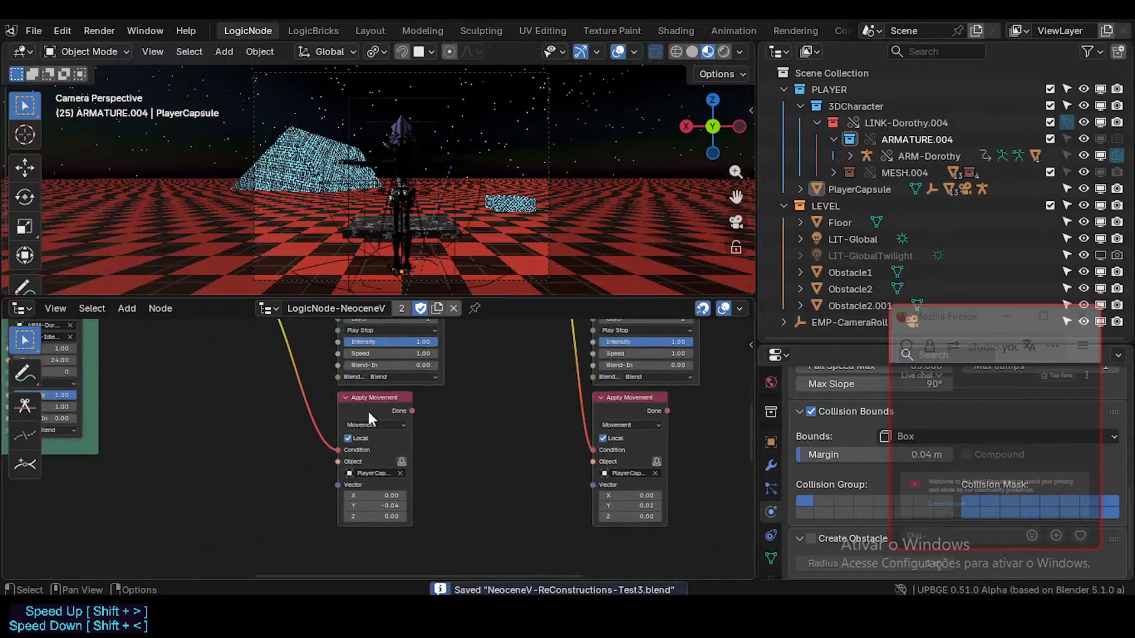
{"action": "scroll", "coordinate": [288, 432], "scroll_direction": "down", "scroll_amount": 3}
{"action": "middle_click_drag", "start_coordinate": [288, 432], "coordinate": [337, 413]}
{"action": "scroll", "coordinate": [326, 461], "scroll_direction": "down", "scroll_amount": 5}
{"action": "scroll", "coordinate": [389, 417], "scroll_direction": "up", "scroll_amount": 1}
{"action": "middle_click_drag", "start_coordinate": [139, 473], "coordinate": [382, 403]}
{"action": "middle_click_drag", "start_coordinate": [326, 448], "coordinate": [482, 423]}
{"action": "scroll", "coordinate": [481, 423], "scroll_direction": "up", "scroll_amount": 1}
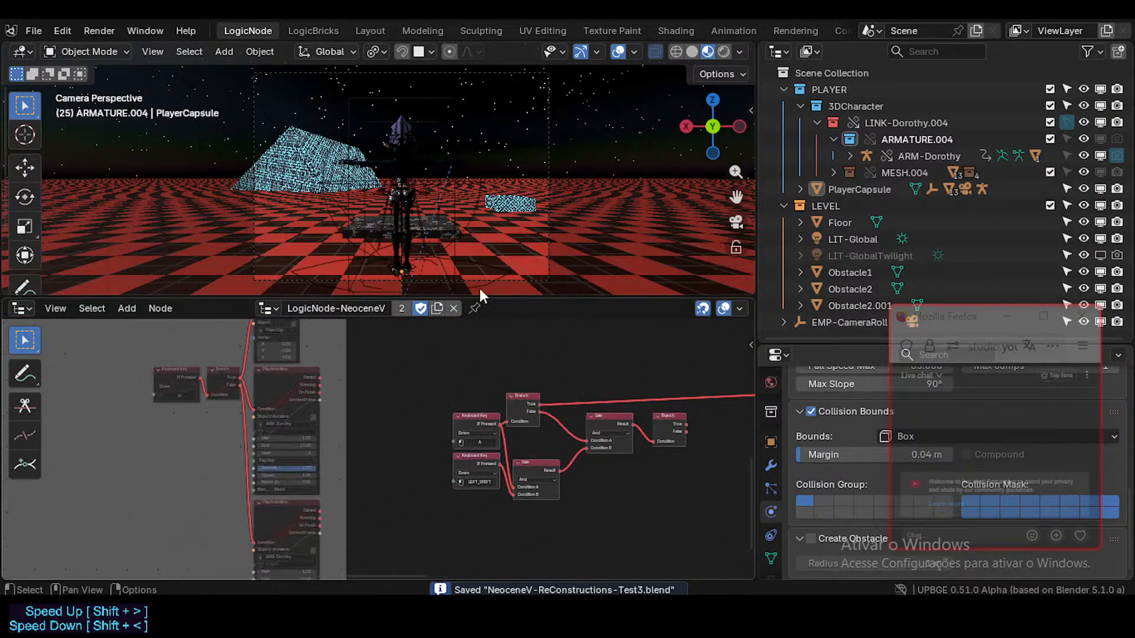
- Run the game, test the character's jump and forward walk in several directions, and stop the game
{"action": "key", "text": "p"}
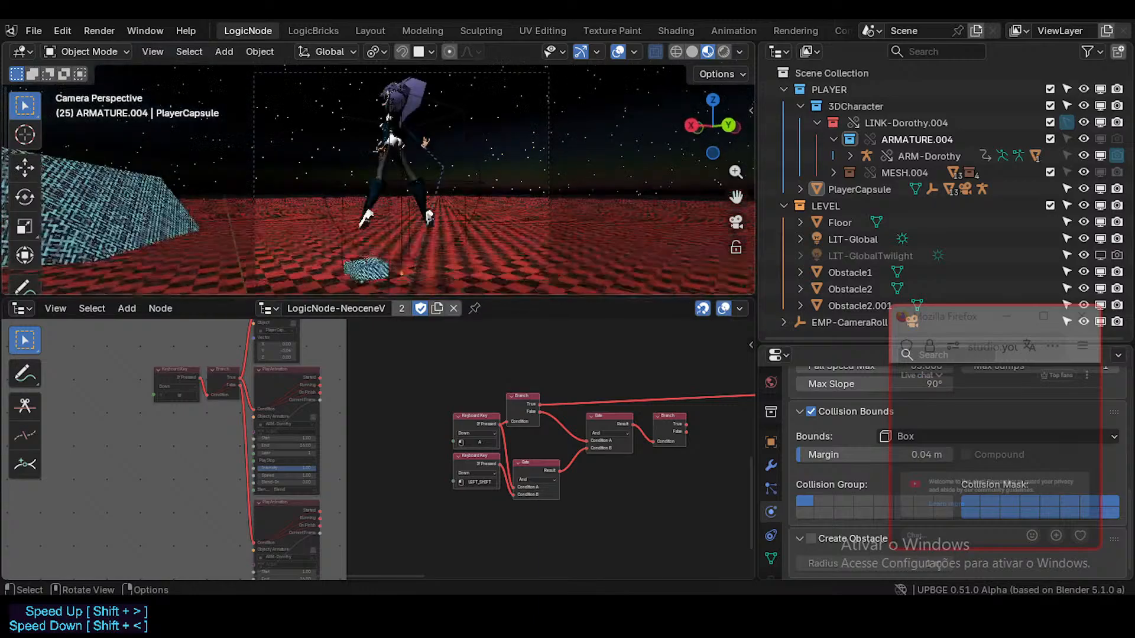
{"action": "key", "text": "space"}
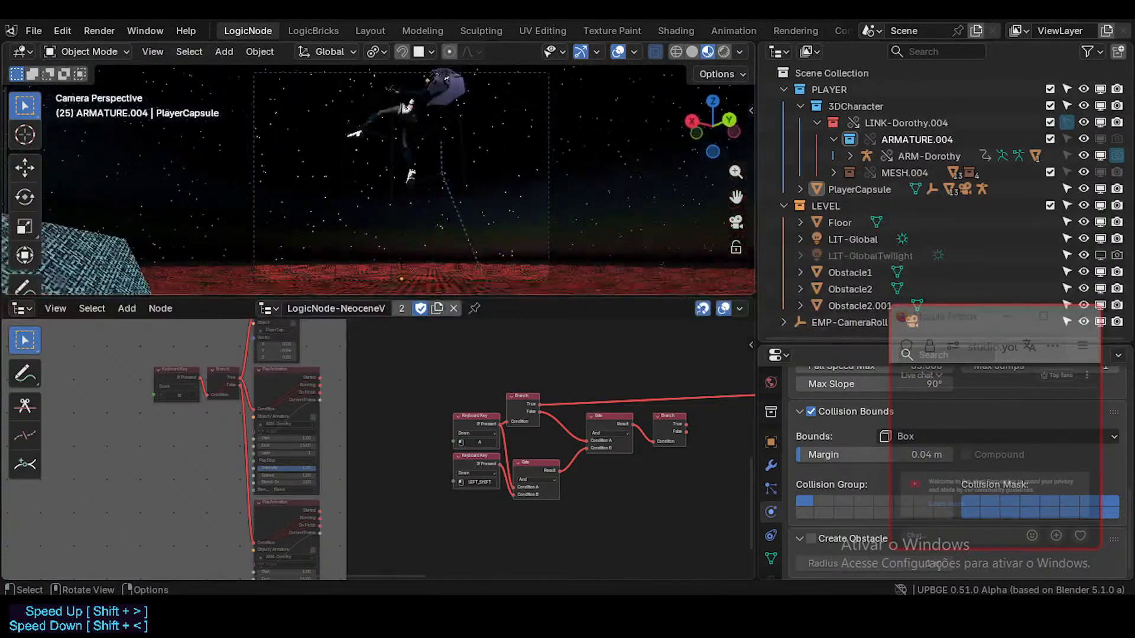
{"action": "key", "text": "w"}
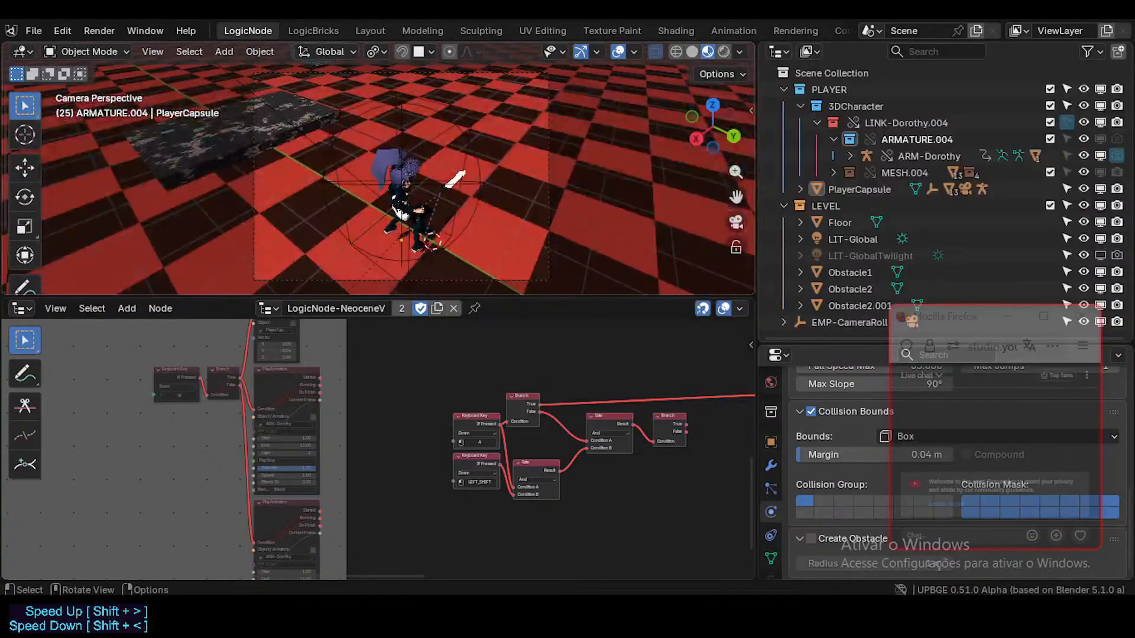
{"action": "key", "text": "w"}
{"action": "key", "text": "w"}
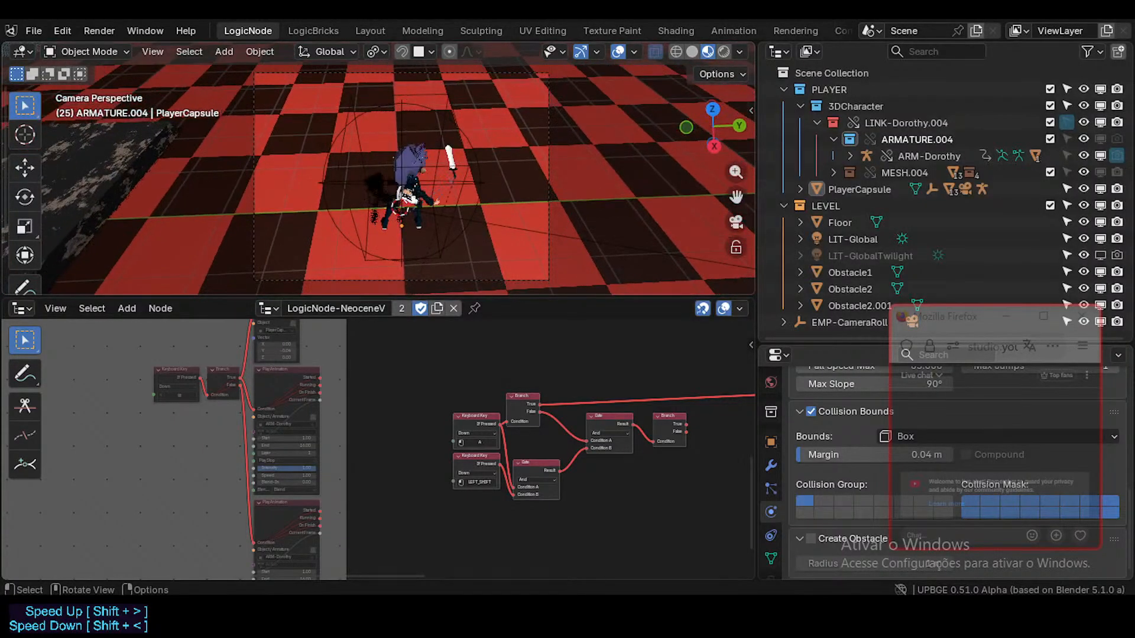
{"action": "key", "text": "w"}
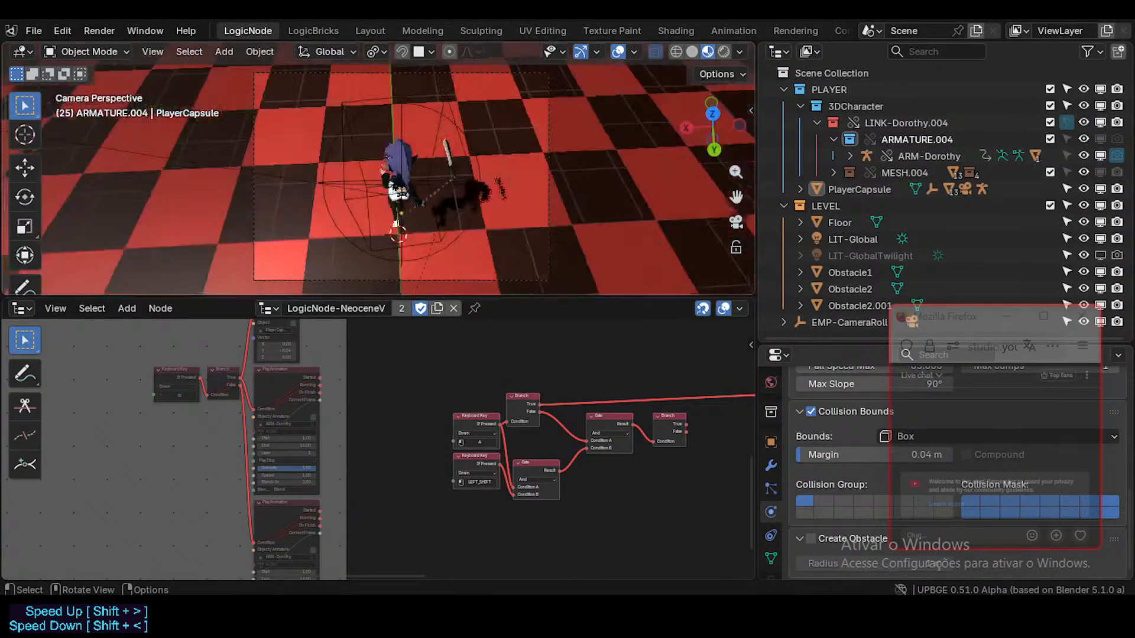
{"action": "key", "text": "w"}
{"action": "key", "text": "w"}
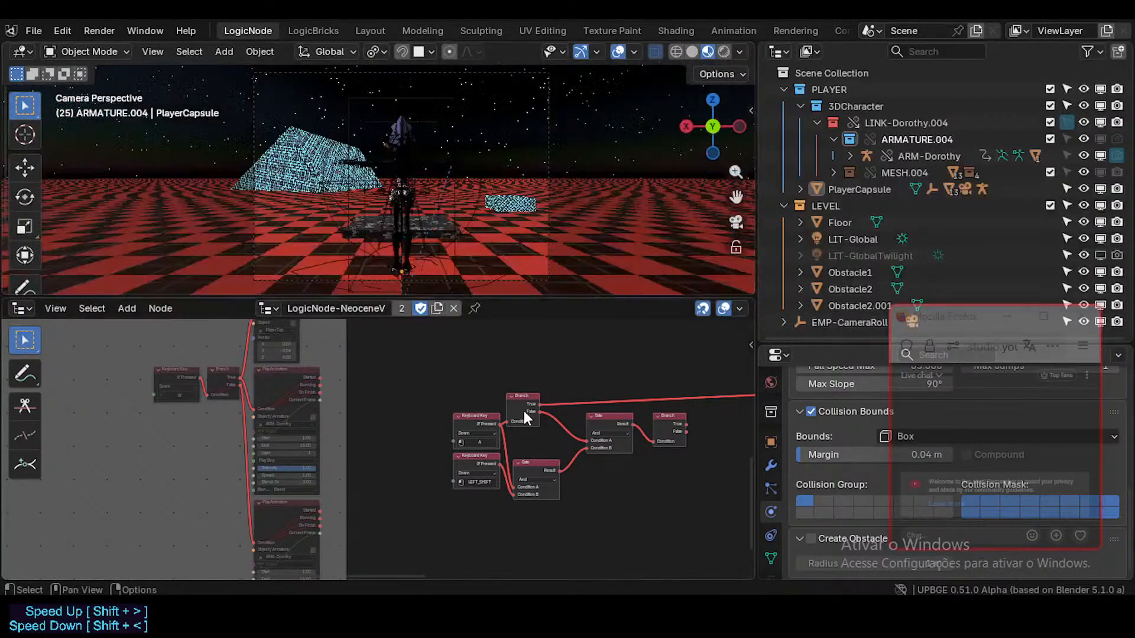
- Examine how the A and LEFT_SHIFT Keyboard Key nodes connect through the Gate and Branch nodes to the Rotate To nodes
{"action": "scroll", "coordinate": [499, 463], "scroll_direction": "up", "scroll_amount": 2}
{"action": "scroll", "coordinate": [500, 466], "scroll_direction": "up", "scroll_amount": 2}
{"action": "middle_click_drag", "start_coordinate": [500, 466], "coordinate": [327, 454]}
{"action": "scroll", "coordinate": [413, 496], "scroll_direction": "up", "scroll_amount": 2}
{"action": "scroll", "coordinate": [363, 470], "scroll_direction": "down", "scroll_amount": 1}
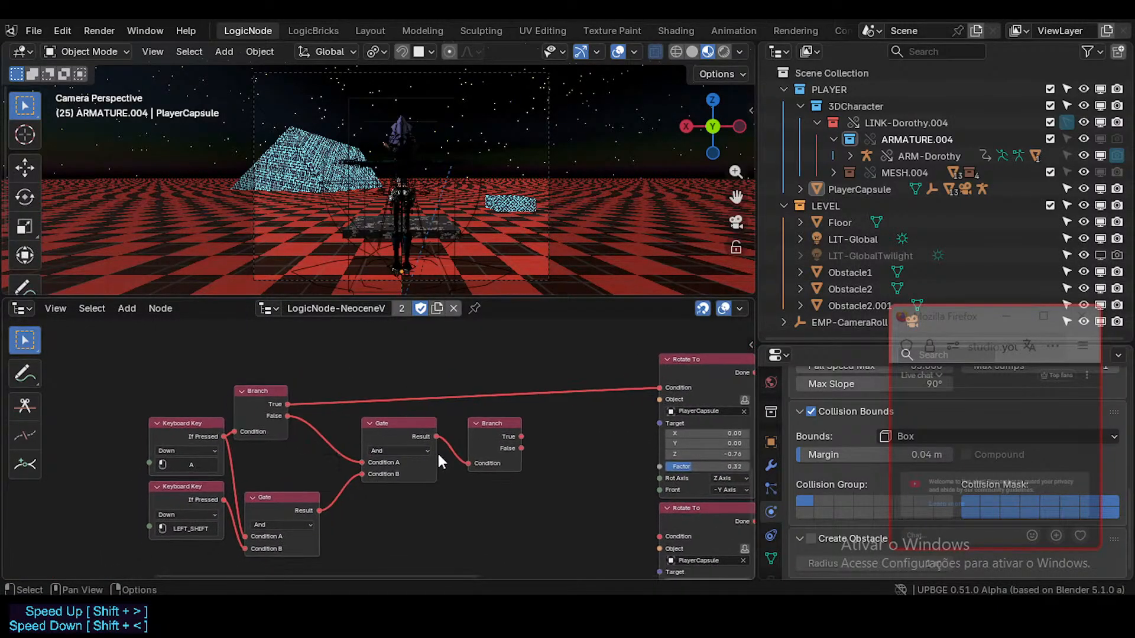
{"action": "middle_click_drag", "start_coordinate": [511, 444], "coordinate": [465, 443]}
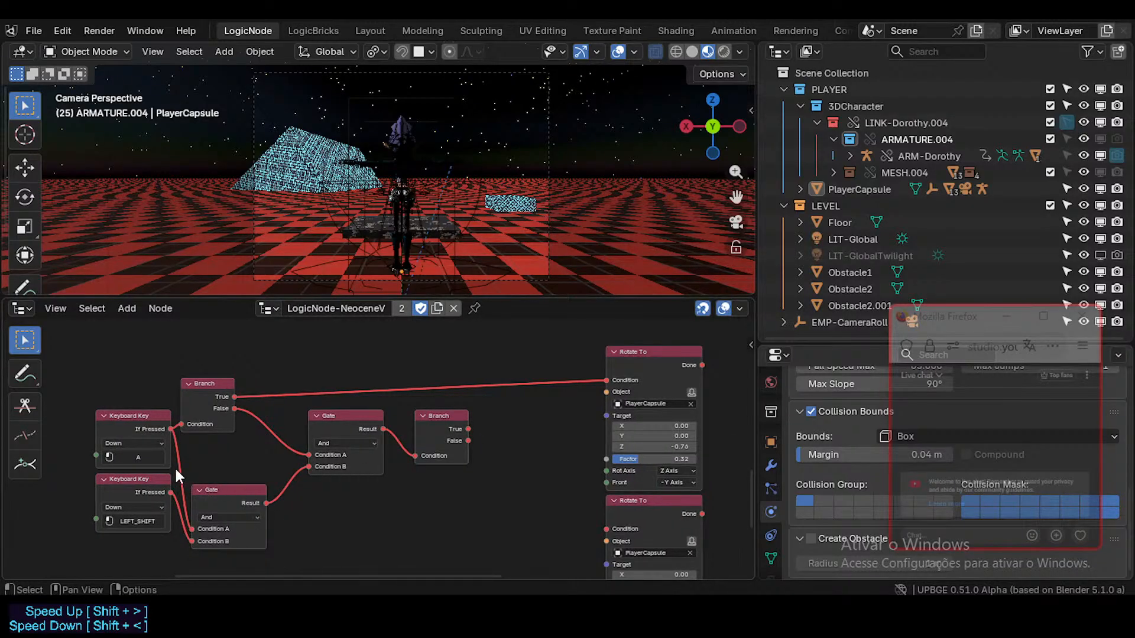
{"action": "middle_click_drag", "start_coordinate": [210, 461], "coordinate": [225, 462]}
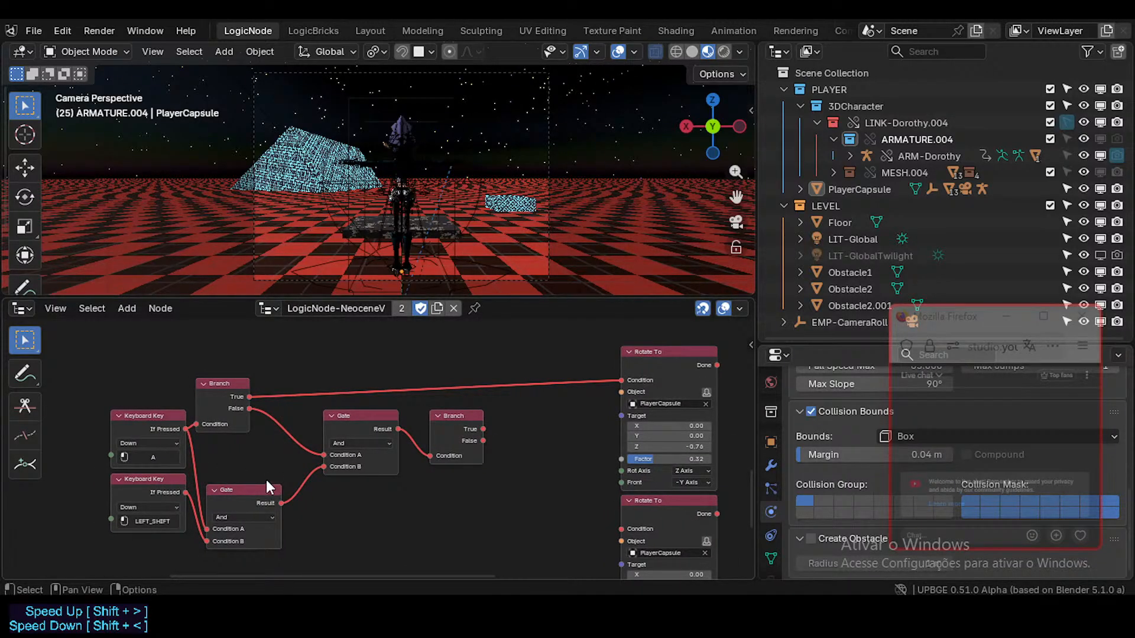
{"action": "mouse_move", "coordinate": [466, 426]}
{"action": "middle_mouse_down"}
{"action": "mouse_move", "coordinate": [425, 388]}
{"action": "mouse_move", "coordinate": [462, 384]}
{"action": "mouse_move", "coordinate": [437, 465]}
{"action": "mouse_move", "coordinate": [398, 459]}
{"action": "mouse_move", "coordinate": [437, 438]}
{"action": "mouse_move", "coordinate": [458, 445]}
{"action": "mouse_move", "coordinate": [475, 359]}
{"action": "mouse_move", "coordinate": [455, 437]}
{"action": "middle_mouse_up"}
{"action": "scroll", "coordinate": [455, 438], "scroll_direction": "down", "scroll_amount": 2}
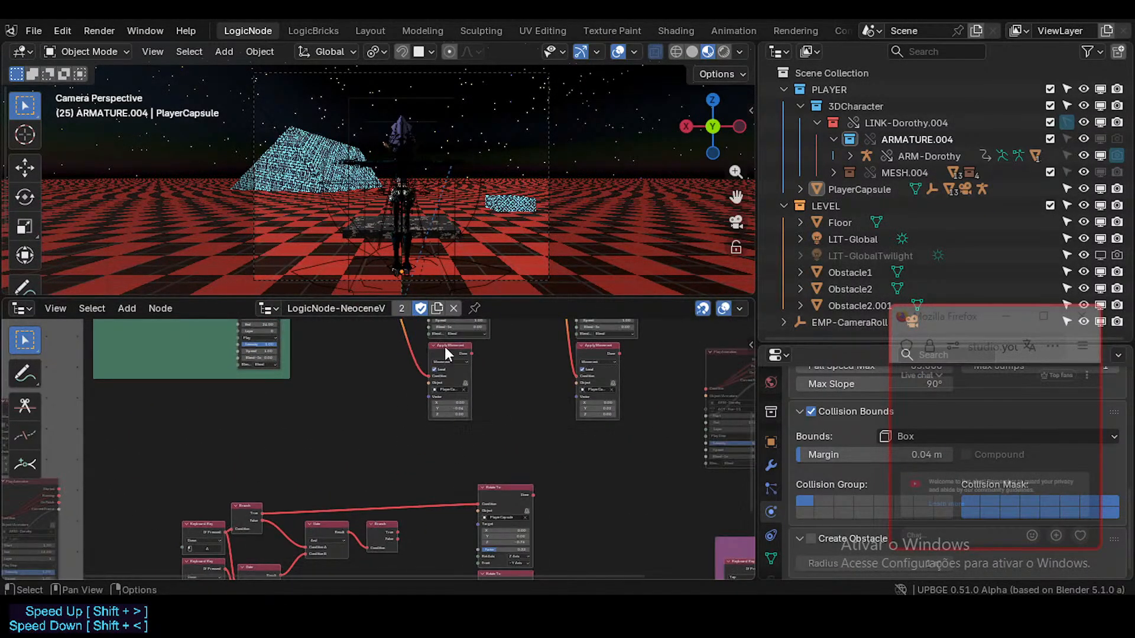
- Duplicate the W branch's Apply Movement node and place the copy above the A and LEFT_SHIFT key nodes
{"action": "left_click", "coordinate": [444, 346]}
{"action": "key", "text": "shift+d"}
{"action": "right_click", "coordinate": [442, 426]}
{"action": "middle_click_drag", "start_coordinate": [442, 425], "coordinate": [459, 376]}
{"action": "scroll", "coordinate": [459, 375], "scroll_direction": "down", "scroll_amount": 1}
{"action": "key", "text": "shift+d"}
{"action": "right_click", "coordinate": [434, 434]}
{"action": "key", "text": "shift+d"}
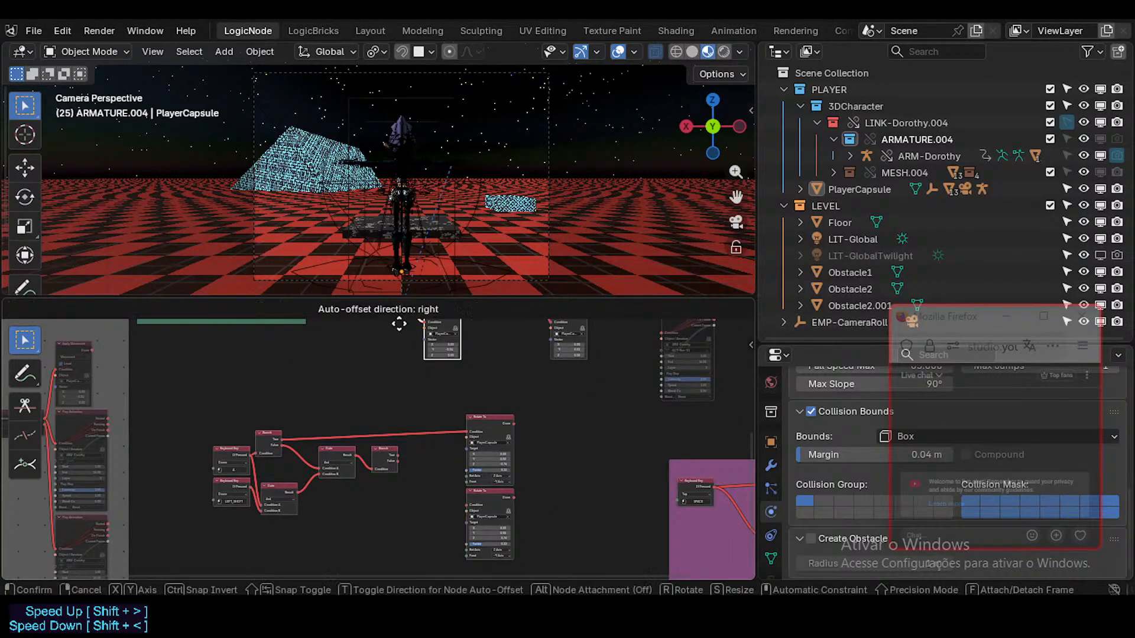
{"action": "left_click", "coordinate": [341, 384]}
- Move the A and LEFT_SHIFT node group together with the copied Apply Movement node farther below the idle frame
{"action": "left_click_drag", "start_coordinate": [208, 372], "coordinate": [531, 571]}
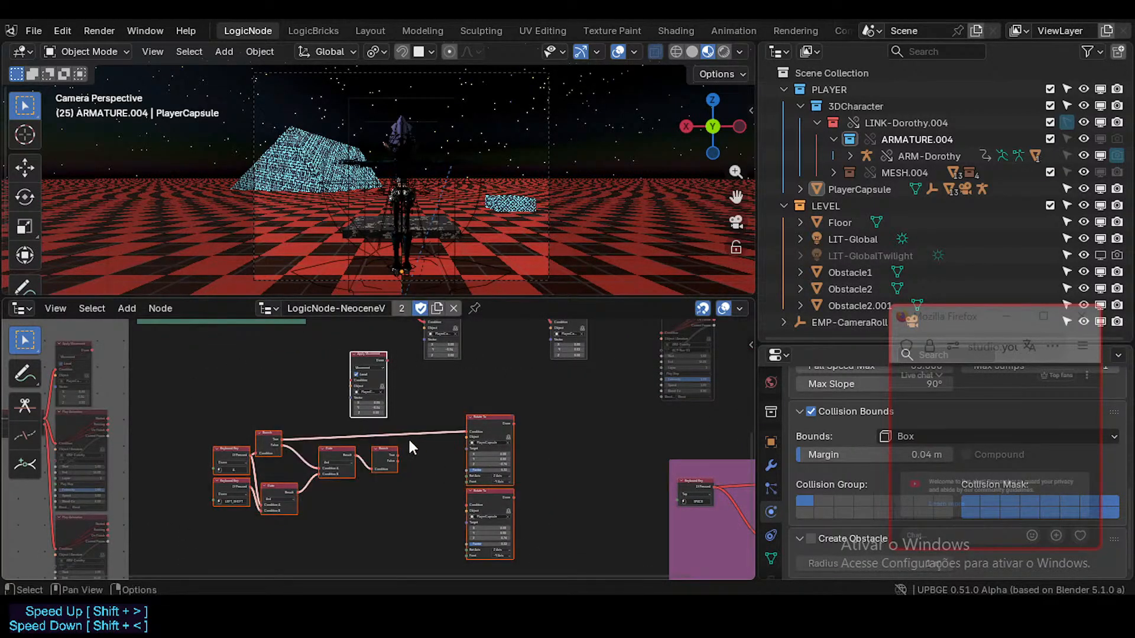
{"action": "scroll", "coordinate": [407, 436], "scroll_direction": "down", "scroll_amount": 1}
{"action": "middle_click_drag", "start_coordinate": [391, 387], "coordinate": [394, 348]}
{"action": "left_click_drag", "start_coordinate": [383, 349], "coordinate": [331, 417]}
{"action": "middle_click_drag", "start_coordinate": [361, 410], "coordinate": [371, 549]}
- Duplicate the W branch's Play Animation node and place the copy near the copied Apply Movement node above the A key logic
{"action": "left_click", "coordinate": [455, 366]}
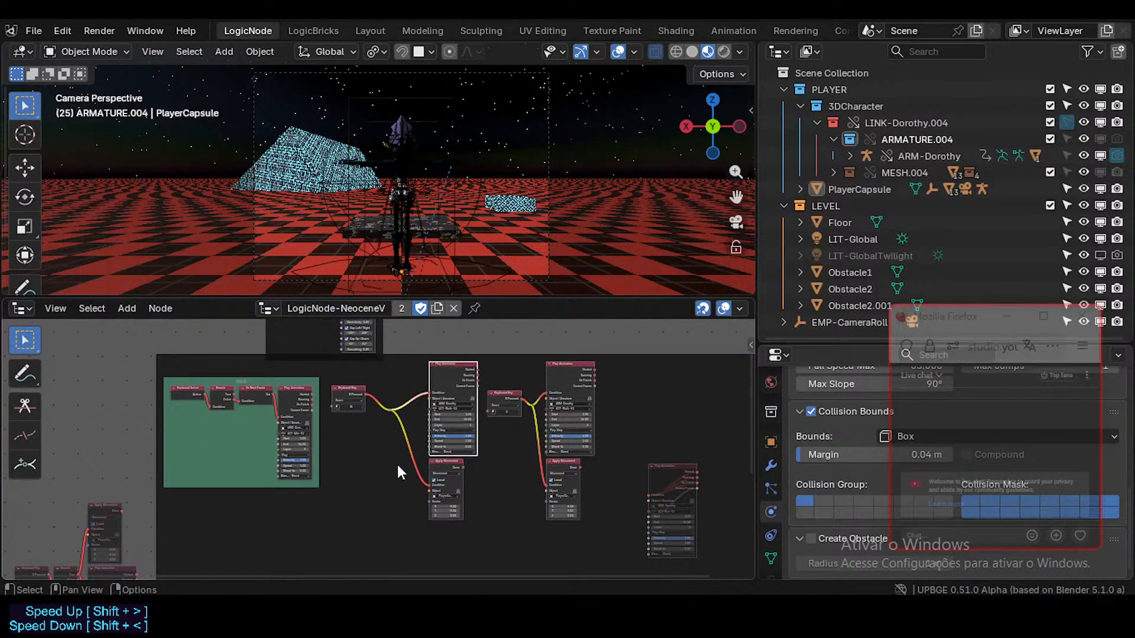
{"action": "middle_click_drag", "start_coordinate": [397, 464], "coordinate": [444, 395]}
{"action": "key", "text": "shift+d"}
{"action": "left_click", "coordinate": [371, 540]}
{"action": "middle_click_drag", "start_coordinate": [385, 504], "coordinate": [423, 443]}
{"action": "scroll", "coordinate": [436, 397], "scroll_direction": "up", "scroll_amount": 1}
{"action": "scroll", "coordinate": [444, 395], "scroll_direction": "up", "scroll_amount": 2}
{"action": "left_click_drag", "start_coordinate": [451, 388], "coordinate": [442, 381]}
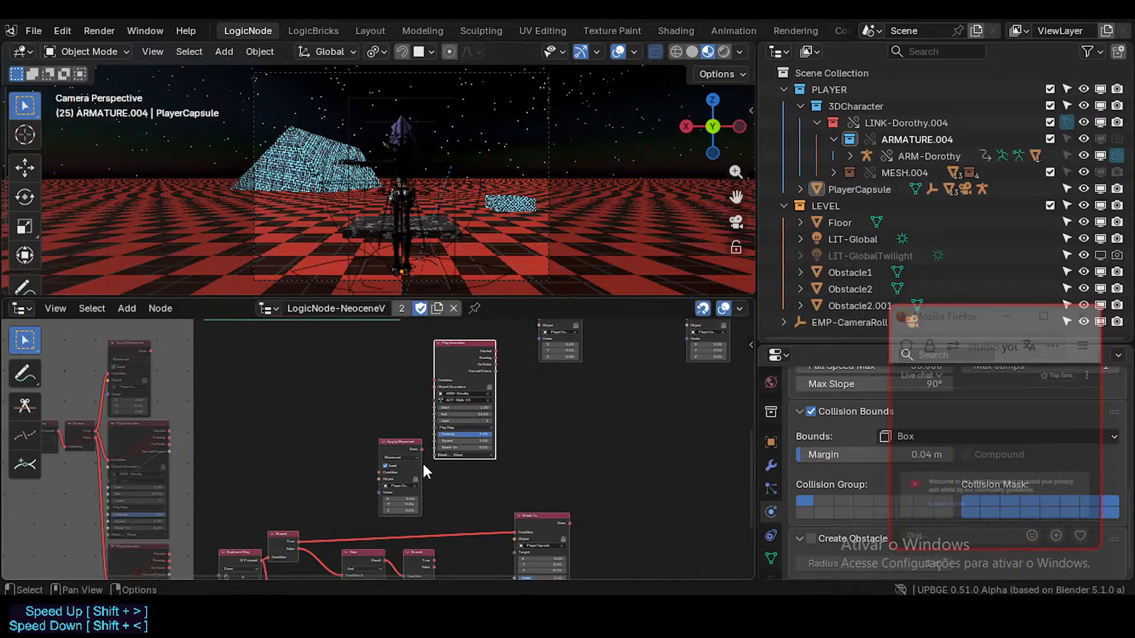
- Stack the copied Play Animation node directly above the copied Apply Movement node and save the file
{"action": "middle_click_drag", "start_coordinate": [422, 461], "coordinate": [421, 449]}
{"action": "left_click_drag", "start_coordinate": [396, 435], "coordinate": [420, 451]}
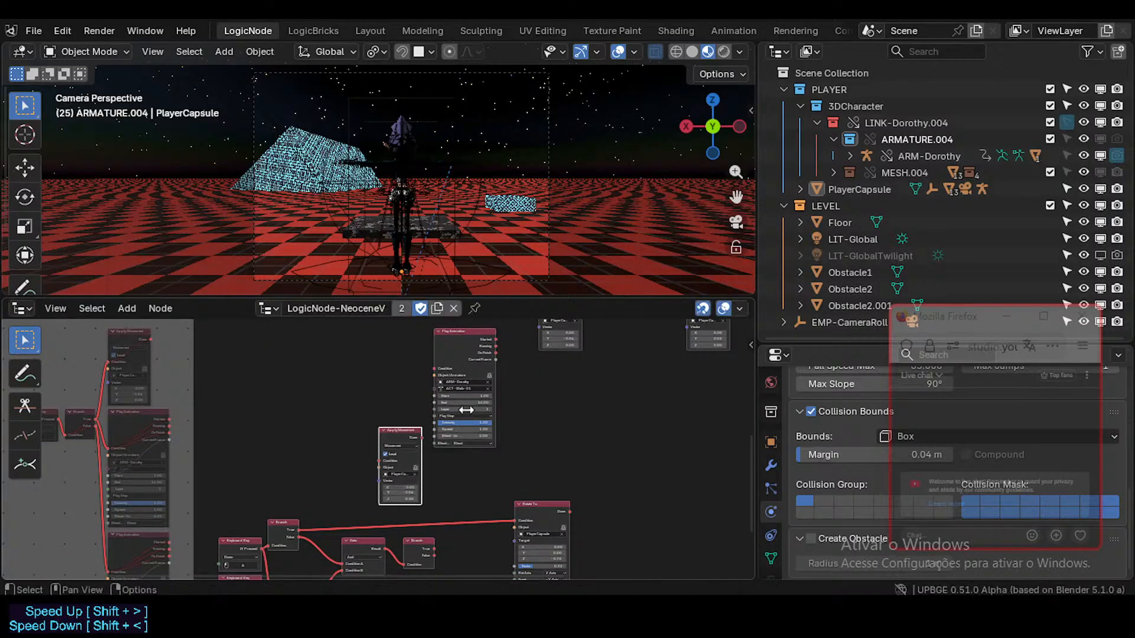
{"action": "middle_click_drag", "start_coordinate": [535, 408], "coordinate": [526, 446]}
{"action": "left_click_drag", "start_coordinate": [435, 368], "coordinate": [429, 354]}
{"action": "left_click_drag", "start_coordinate": [385, 469], "coordinate": [457, 493]}
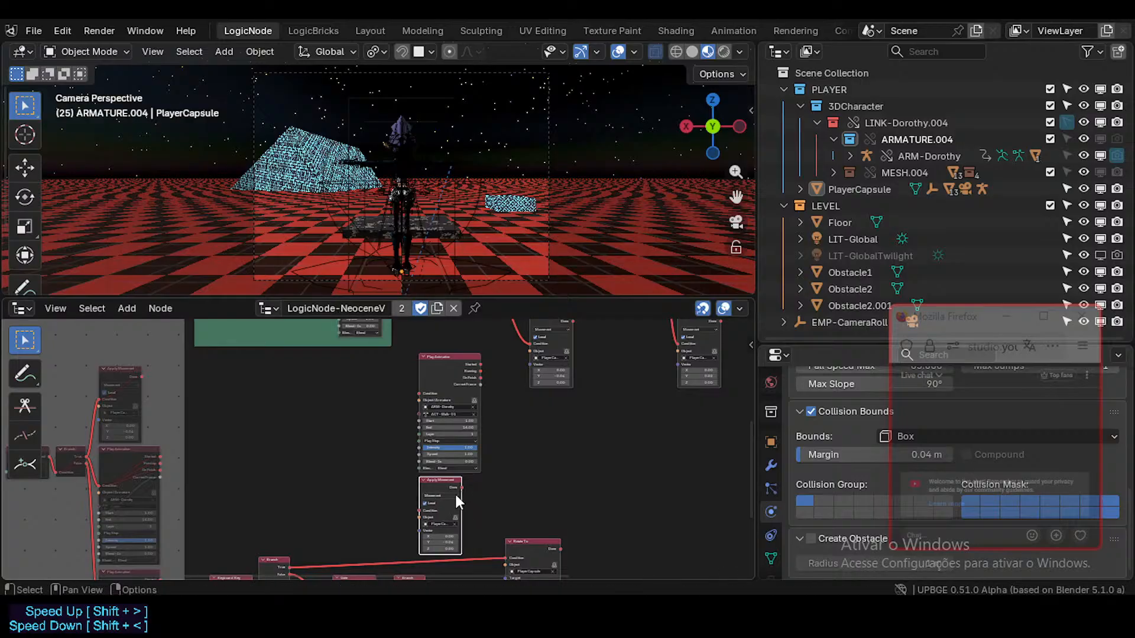
{"action": "middle_click_drag", "start_coordinate": [493, 386], "coordinate": [477, 516]}
{"action": "key", "text": "ctrl+s"}
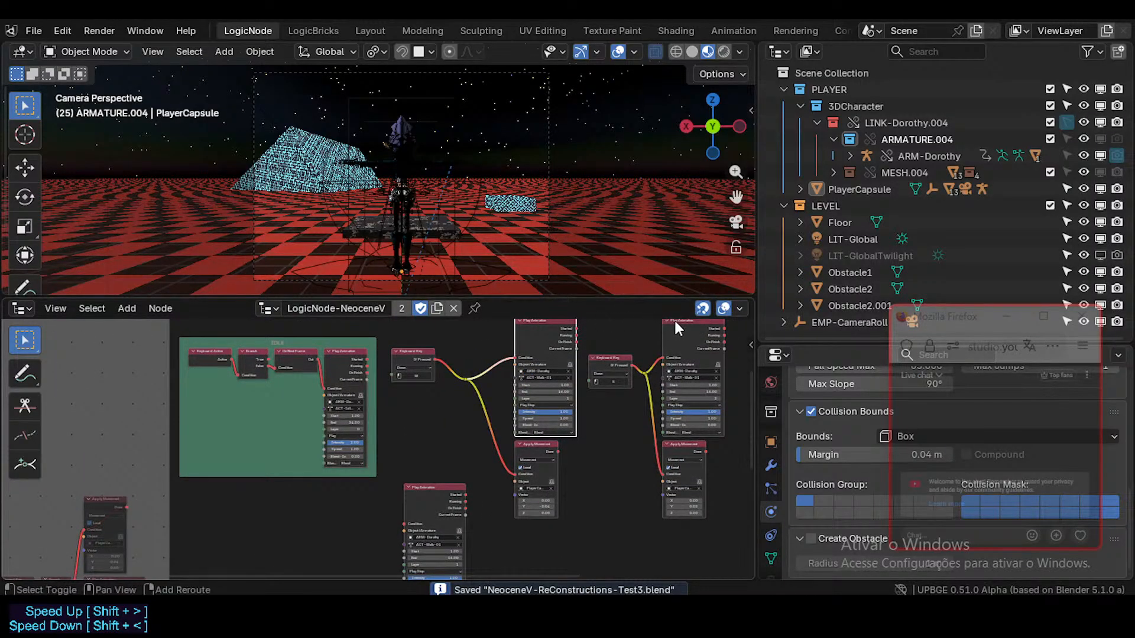
- Rearrange the W and S branches so each Apply Movement node sits above its Play Animation node
{"action": "left_click_drag", "start_coordinate": [676, 328], "coordinate": [676, 500]}
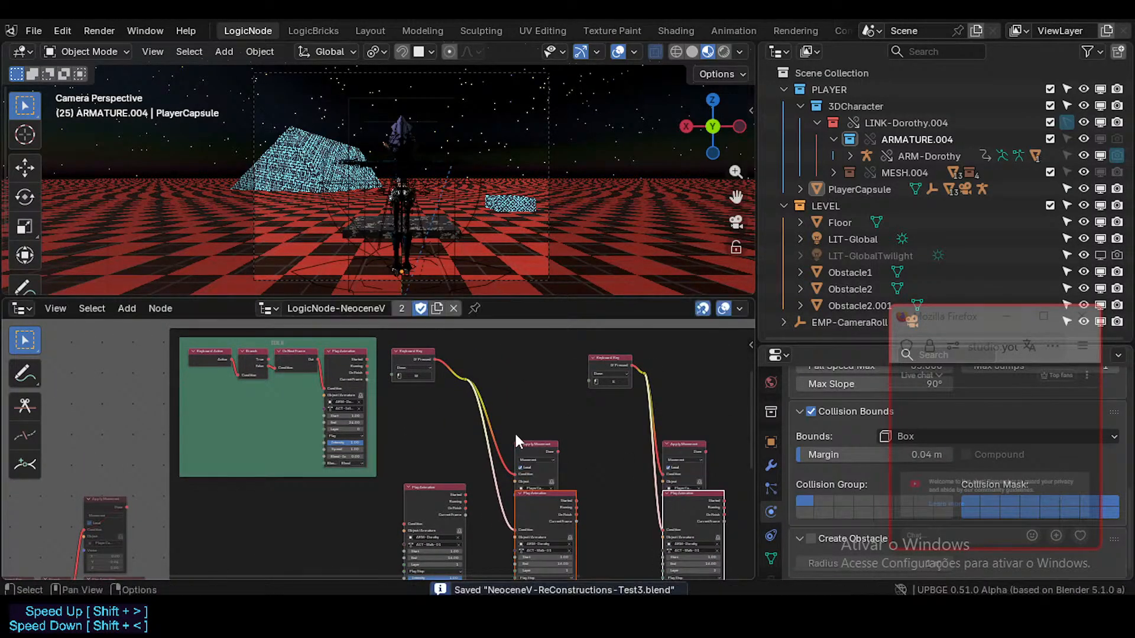
{"action": "left_click_drag", "start_coordinate": [516, 440], "coordinate": [523, 378]}
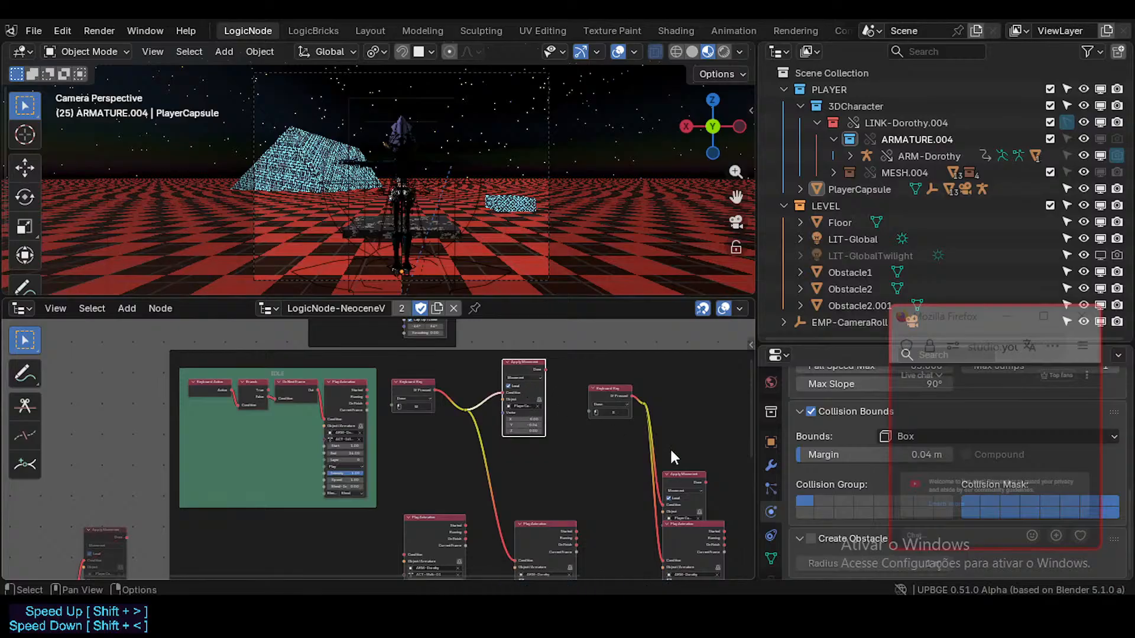
{"action": "left_click_drag", "start_coordinate": [683, 476], "coordinate": [683, 366]}
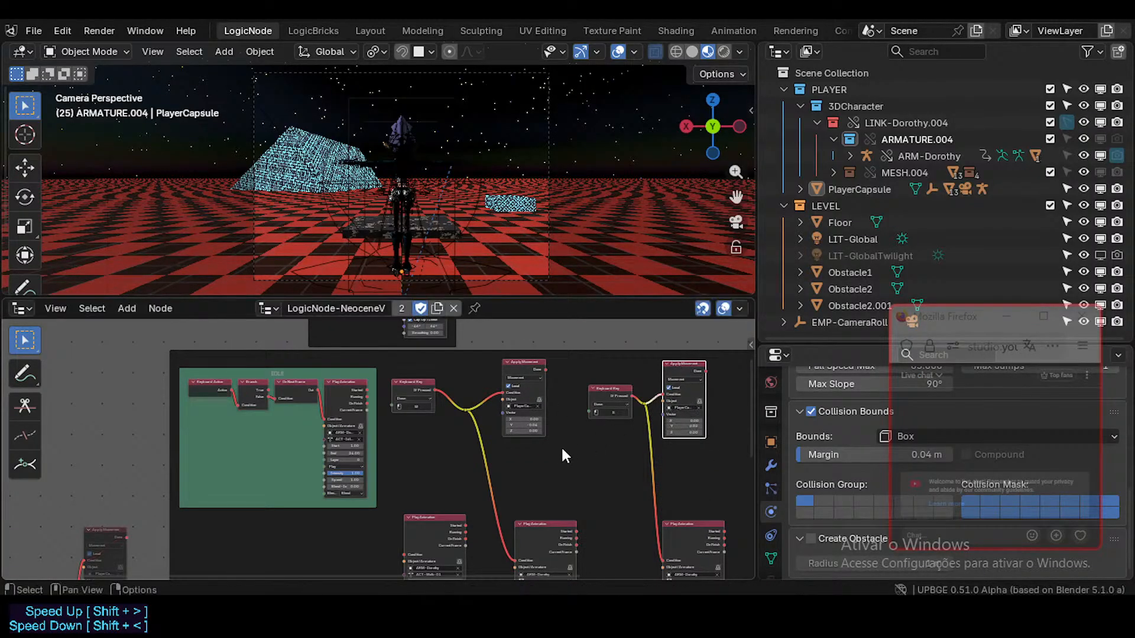
{"action": "middle_click_drag", "start_coordinate": [562, 449], "coordinate": [545, 419]}
{"action": "key", "text": "g"}
{"action": "left_click", "coordinate": [559, 400]}
{"action": "left_click_drag", "start_coordinate": [522, 508], "coordinate": [539, 432]}
{"action": "left_click_drag", "start_coordinate": [675, 503], "coordinate": [676, 408]}
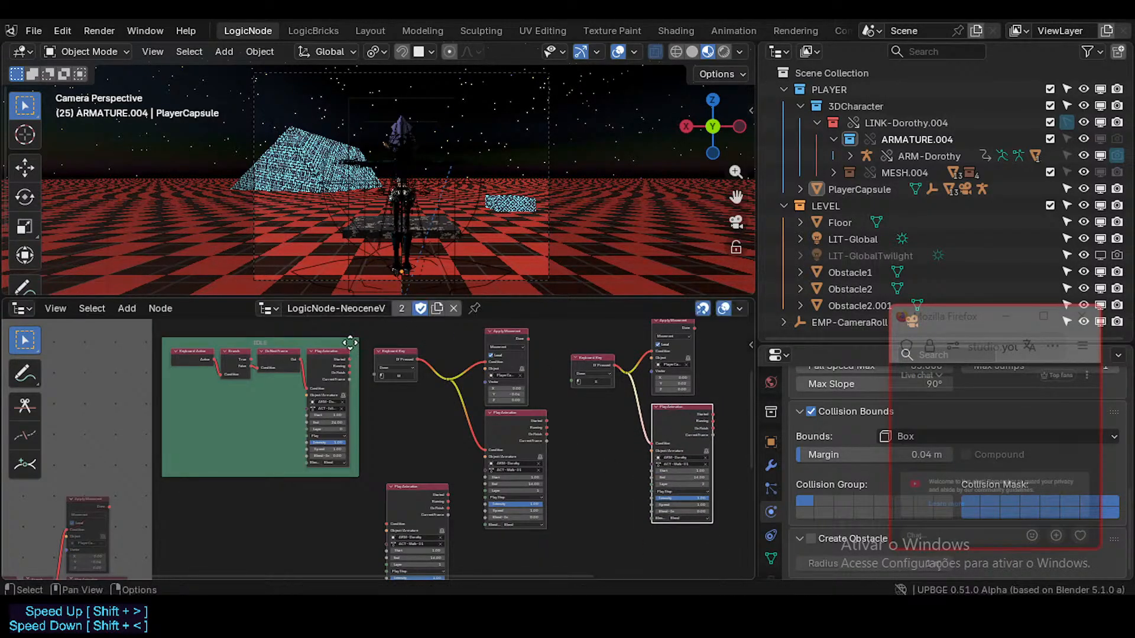
- Line up the W and S Keyboard Key nodes and their link reroutes with the Apply Movement nodes, and save the file
{"action": "left_click_drag", "start_coordinate": [397, 358], "coordinate": [436, 358]}
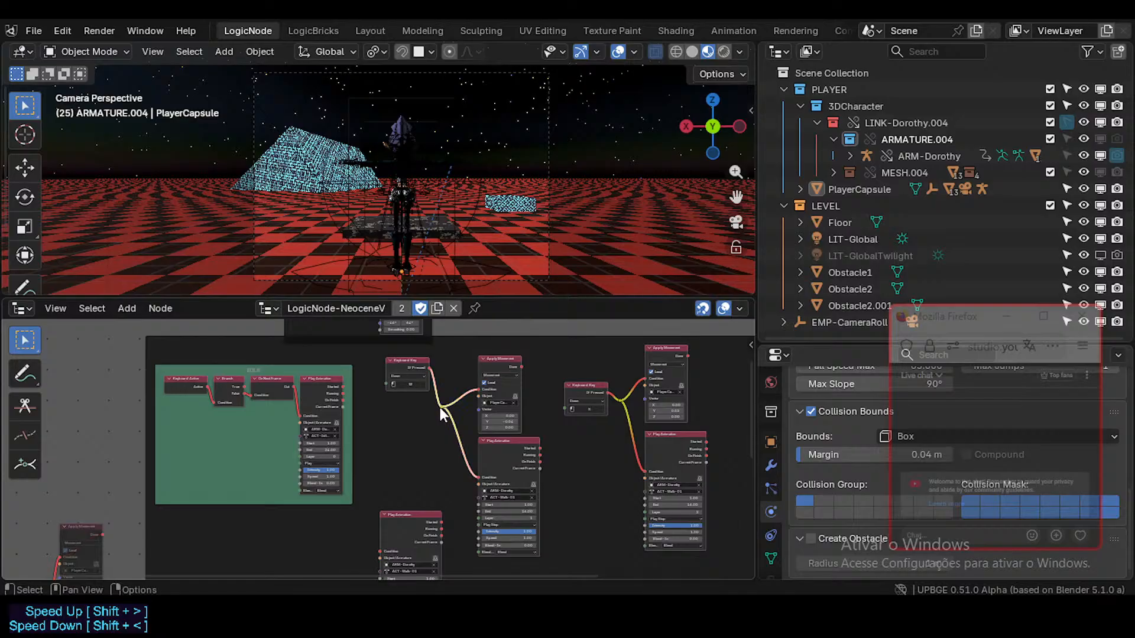
{"action": "left_click_drag", "start_coordinate": [440, 406], "coordinate": [469, 363]}
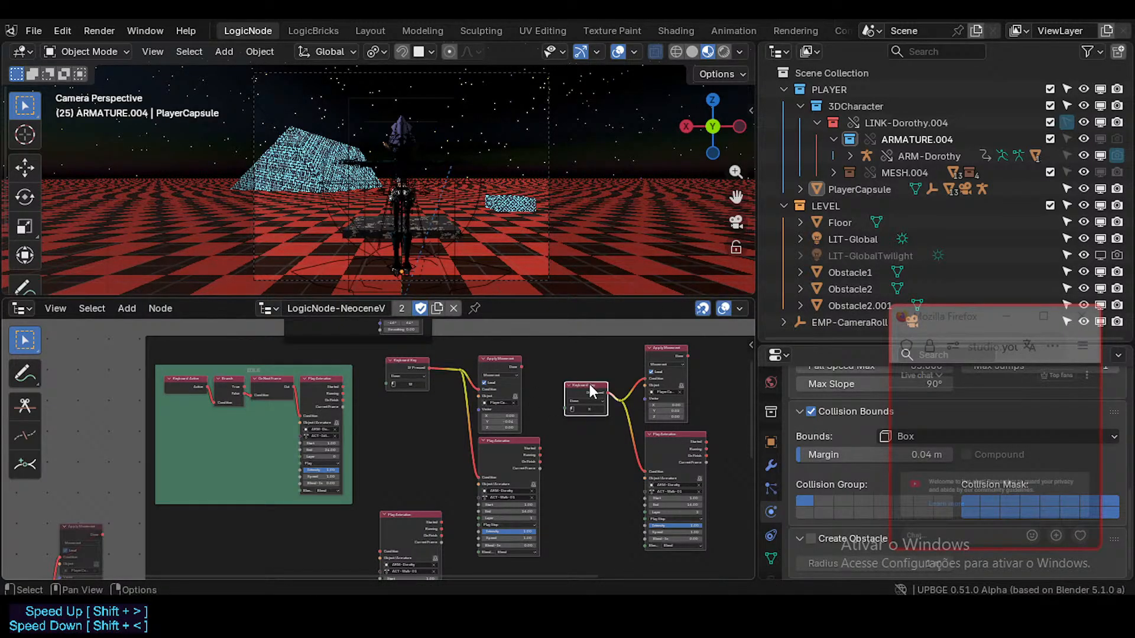
{"action": "left_click_drag", "start_coordinate": [589, 382], "coordinate": [590, 359]}
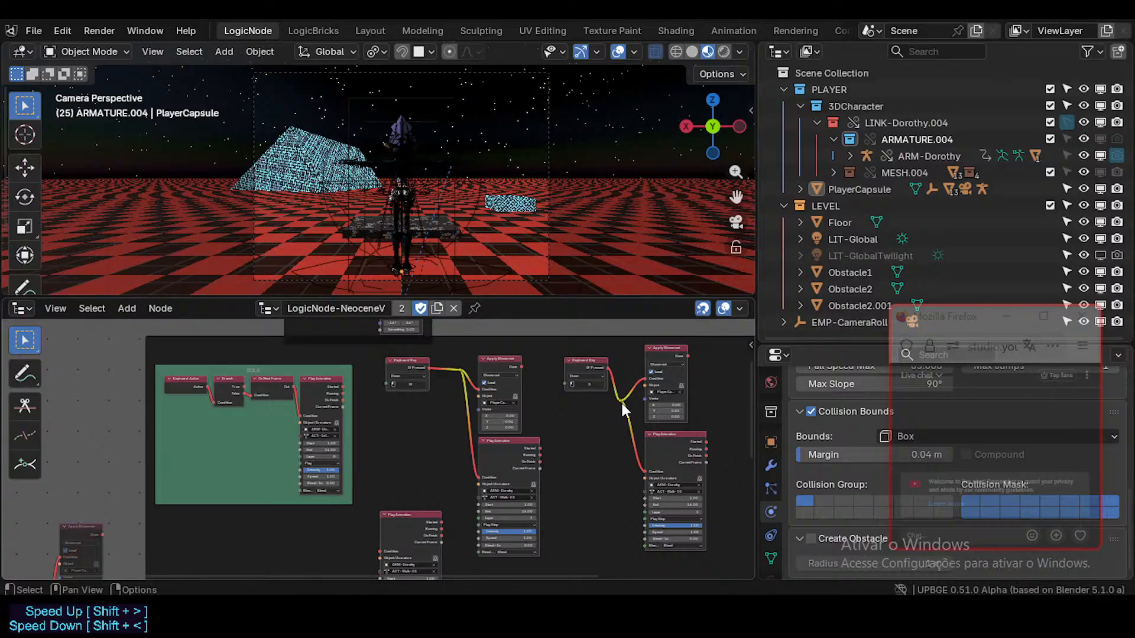
{"action": "left_click_drag", "start_coordinate": [618, 396], "coordinate": [630, 371]}
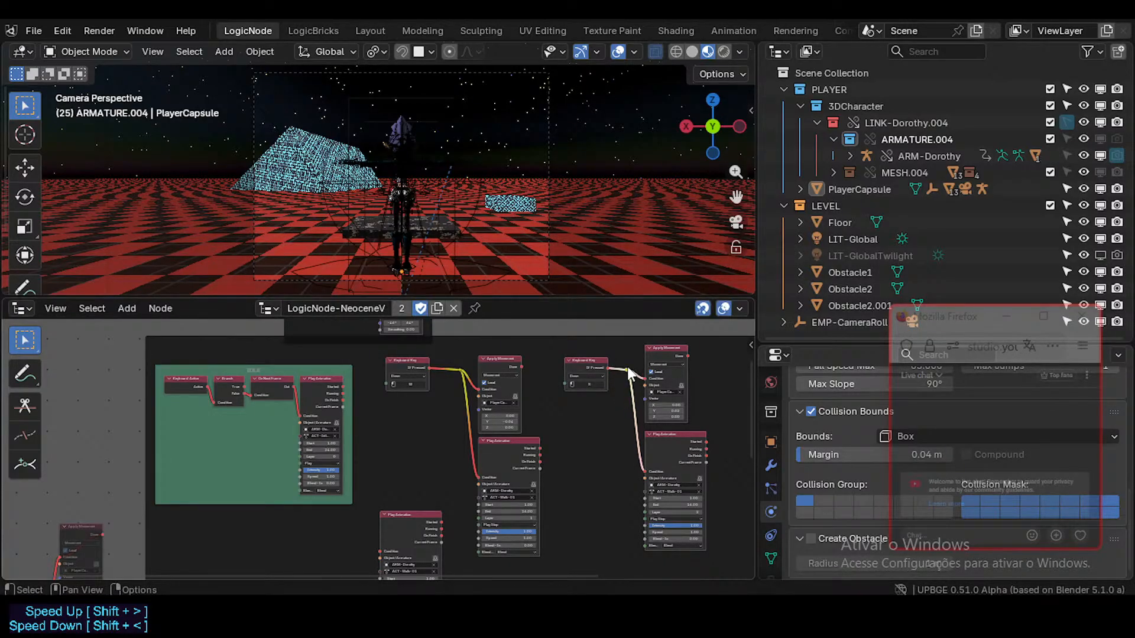
{"action": "left_click", "coordinate": [587, 436]}
{"action": "key", "text": "ctrl+s"}
- Fine-tune the positions of the S branch's Apply Movement and Play Animation nodes and save the file
{"action": "middle_click_drag", "start_coordinate": [557, 434], "coordinate": [537, 433]}
{"action": "left_click_drag", "start_coordinate": [641, 346], "coordinate": [636, 354]}
{"action": "middle_click_drag", "start_coordinate": [537, 459], "coordinate": [554, 410]}
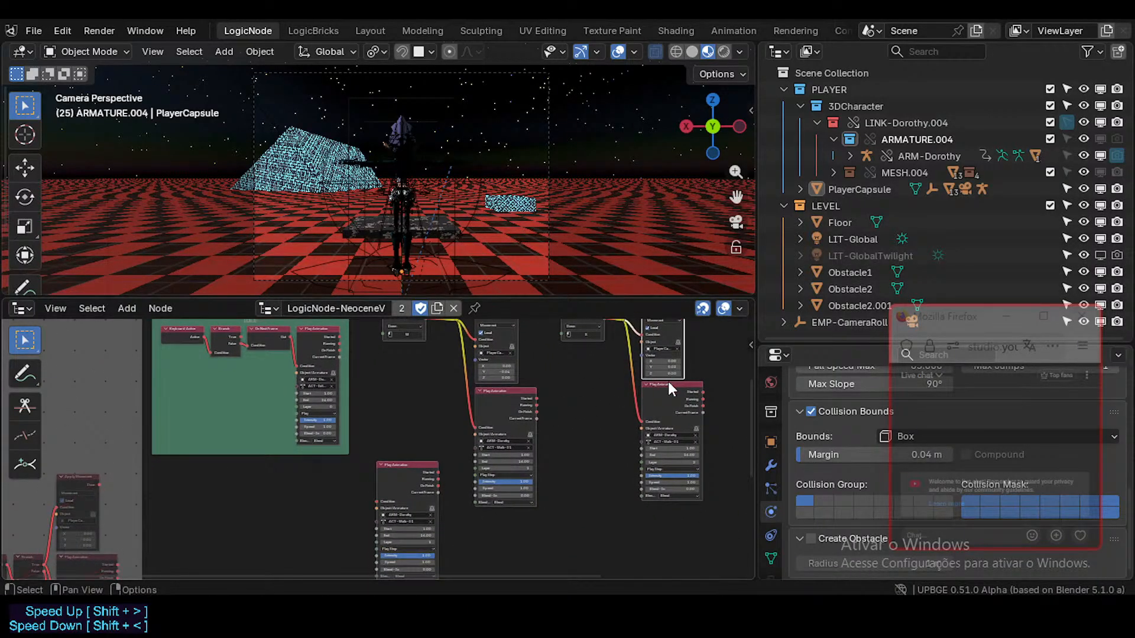
{"action": "mouse_move", "coordinate": [668, 381]}
{"action": "left_mouse_down"}
{"action": "mouse_move", "coordinate": [667, 393]}
{"action": "mouse_move", "coordinate": [667, 382]}
{"action": "left_mouse_up"}
{"action": "middle_click_drag", "start_coordinate": [587, 414], "coordinate": [604, 415]}
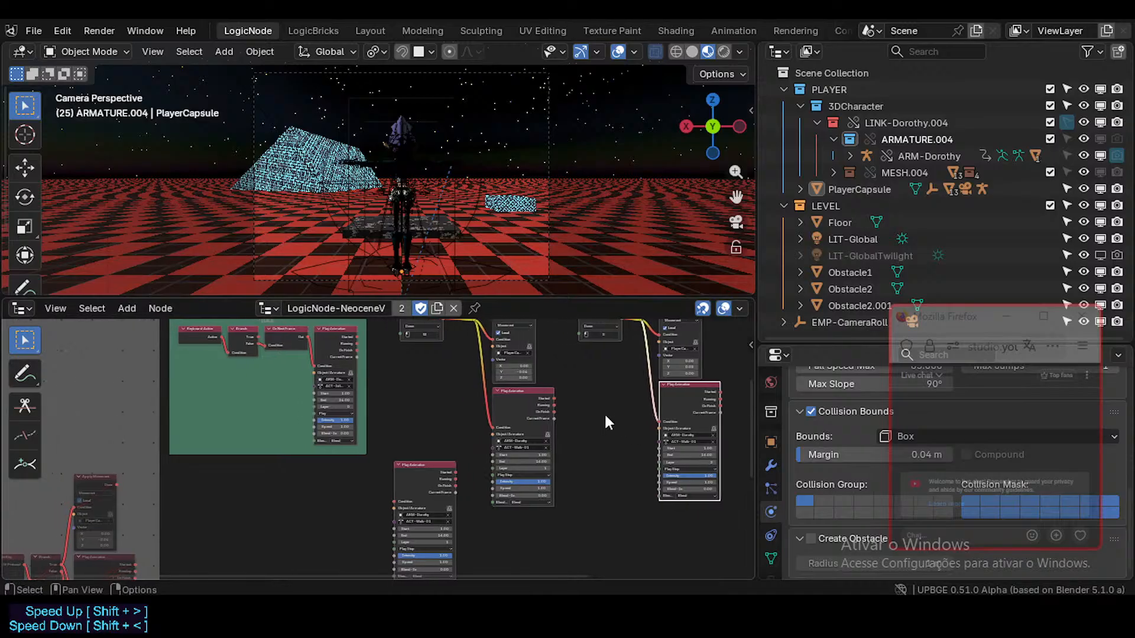
{"action": "key", "text": "ctrl+s"}
- Move the second Gate and Branch nodes of the A key logic closer to their inputs and save the file
{"action": "middle_click_drag", "start_coordinate": [448, 507], "coordinate": [524, 403]}
{"action": "scroll", "coordinate": [456, 435], "scroll_direction": "up", "scroll_amount": 6}
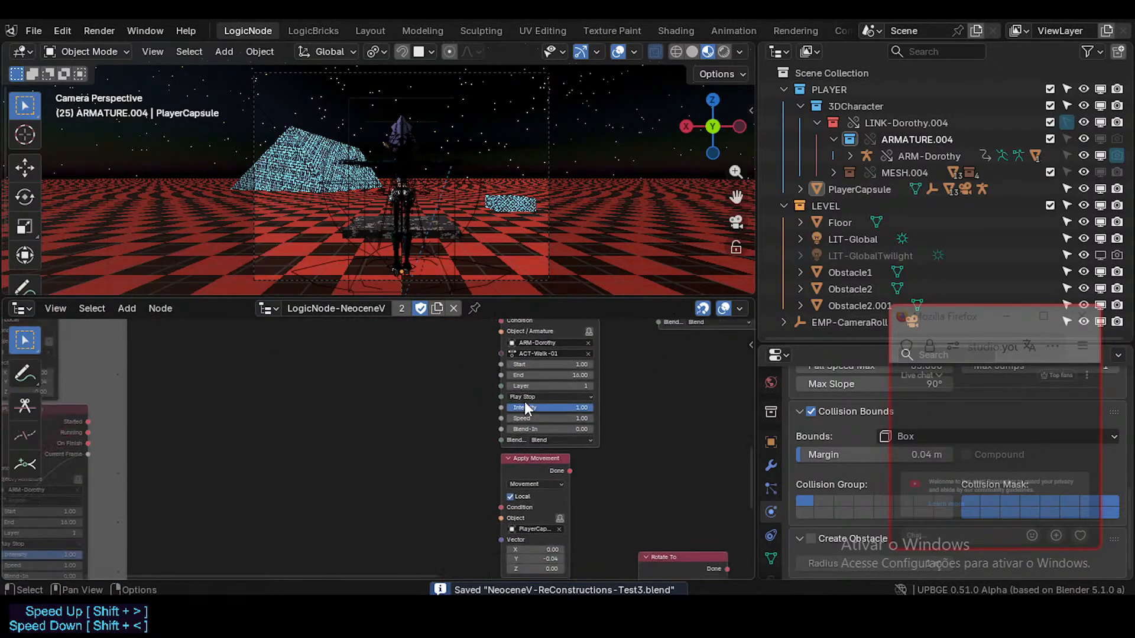
{"action": "scroll", "coordinate": [508, 418], "scroll_direction": "down", "scroll_amount": 9}
{"action": "scroll", "coordinate": [443, 444], "scroll_direction": "up", "scroll_amount": 4}
{"action": "middle_click_drag", "start_coordinate": [467, 466], "coordinate": [457, 403]}
{"action": "scroll", "coordinate": [435, 434], "scroll_direction": "down", "scroll_amount": 1}
{"action": "left_click_drag", "start_coordinate": [423, 489], "coordinate": [412, 490]}
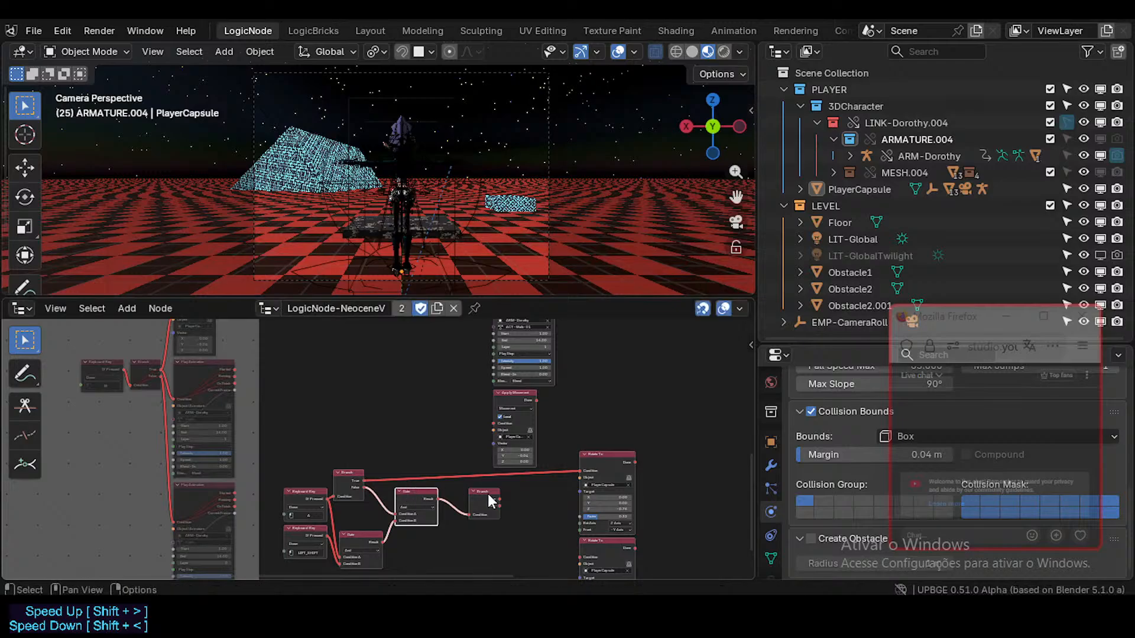
{"action": "left_click_drag", "start_coordinate": [488, 494], "coordinate": [469, 495]}
{"action": "scroll", "coordinate": [461, 454], "scroll_direction": "up", "scroll_amount": 4}
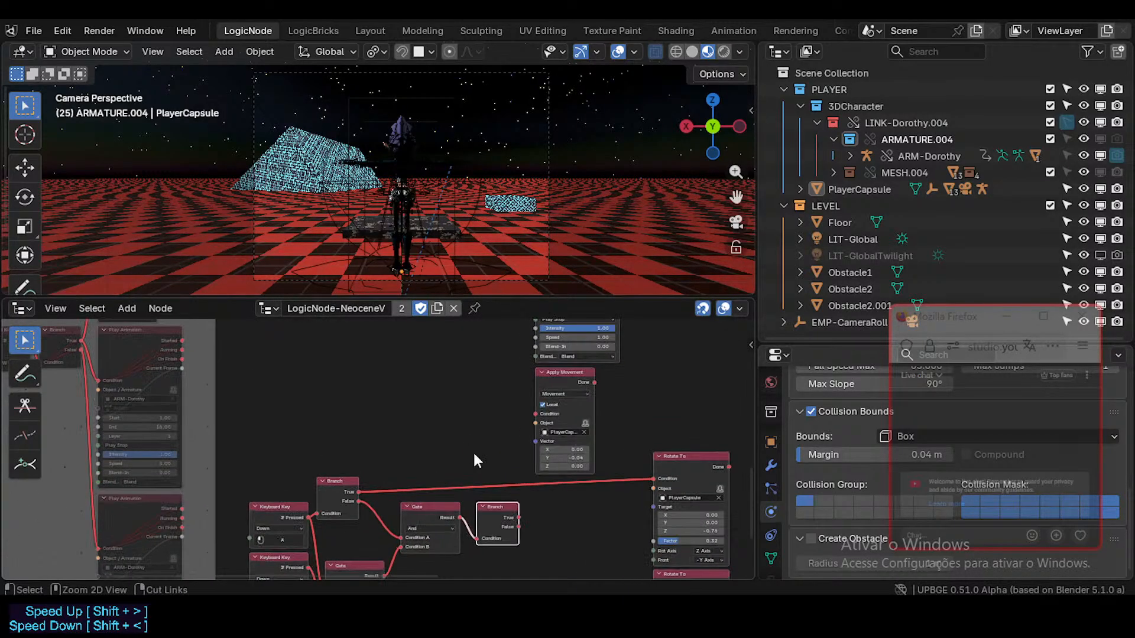
{"action": "key", "text": "ctrl+s"}
- Select the A Keyboard Key node and inspect its links to the Branch and Gate nodes
{"action": "middle_click_drag", "start_coordinate": [464, 470], "coordinate": [443, 443]}
{"action": "scroll", "coordinate": [348, 480], "scroll_direction": "up", "scroll_amount": 1}
{"action": "middle_click_drag", "start_coordinate": [281, 506], "coordinate": [331, 436]}
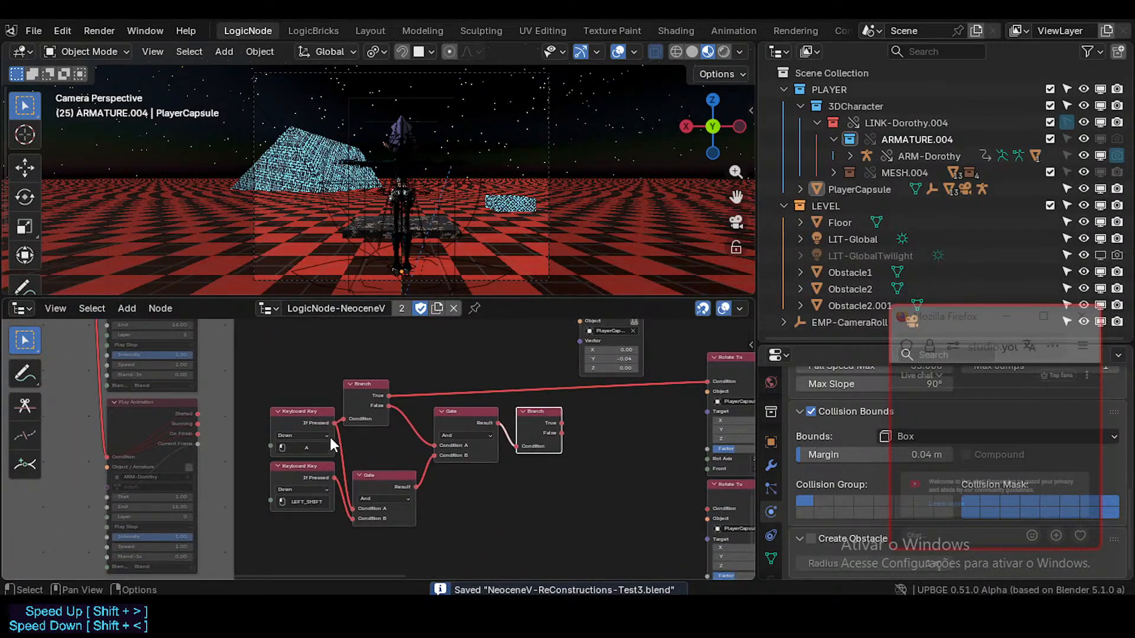
{"action": "left_click", "coordinate": [300, 412]}
{"action": "middle_click_drag", "start_coordinate": [377, 390], "coordinate": [337, 433]}
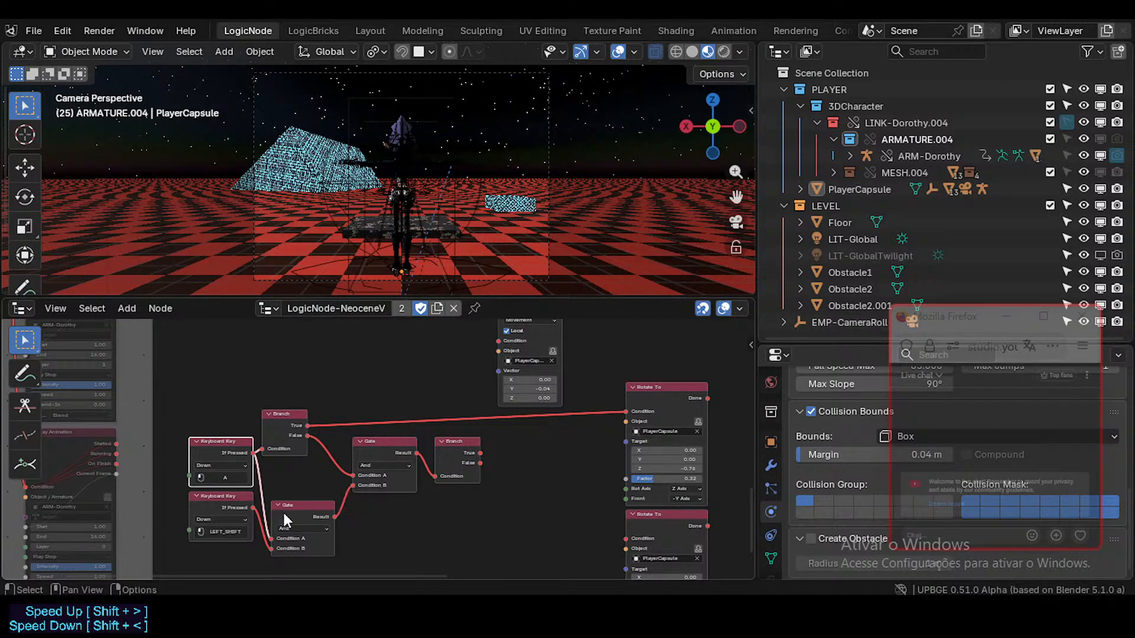
{"action": "scroll", "coordinate": [260, 510], "scroll_direction": "up", "scroll_amount": 1}
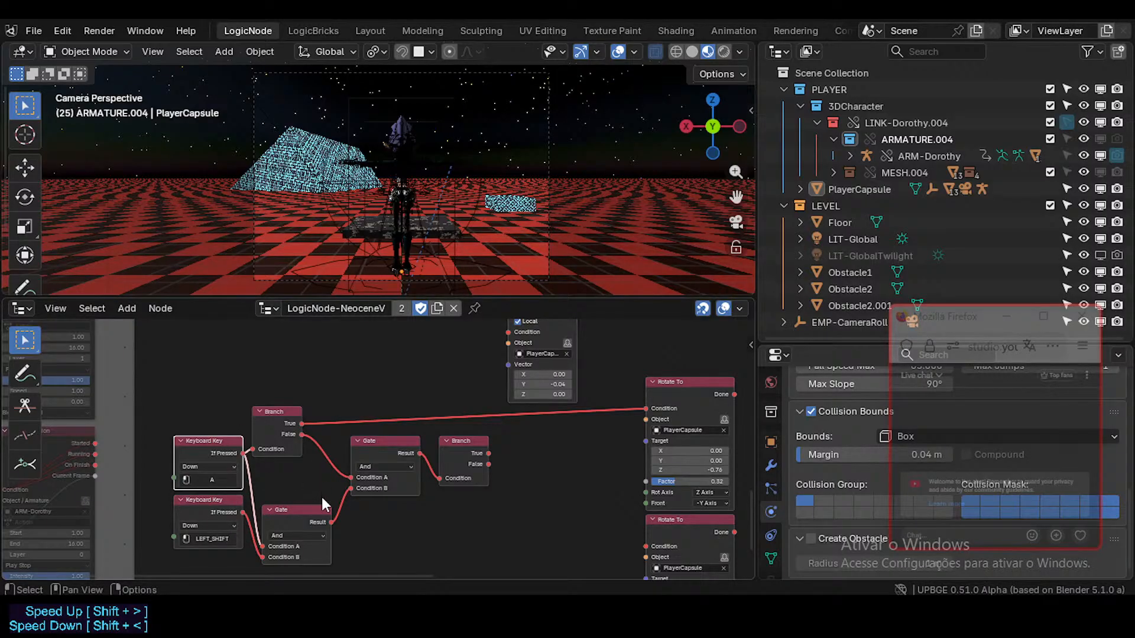
- Save the file and disconnect the first Branch's False output from the upper Gate's Condition A
{"action": "key", "text": "ctrl+s"}
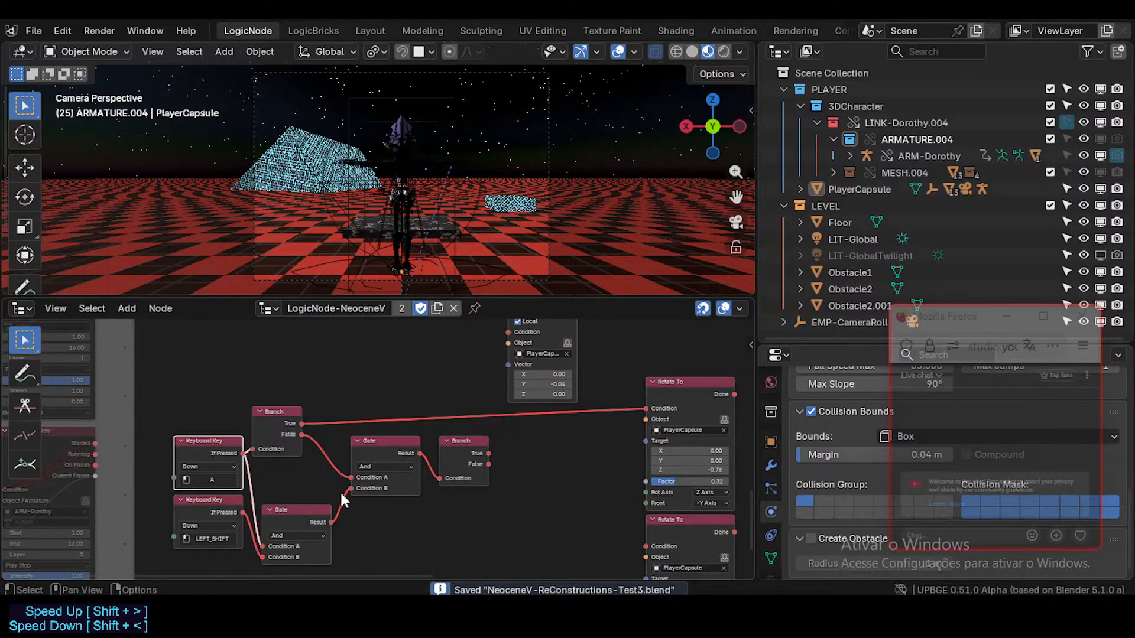
{"action": "left_click", "coordinate": [381, 441]}
{"action": "left_click_drag", "start_coordinate": [302, 435], "coordinate": [345, 489]}
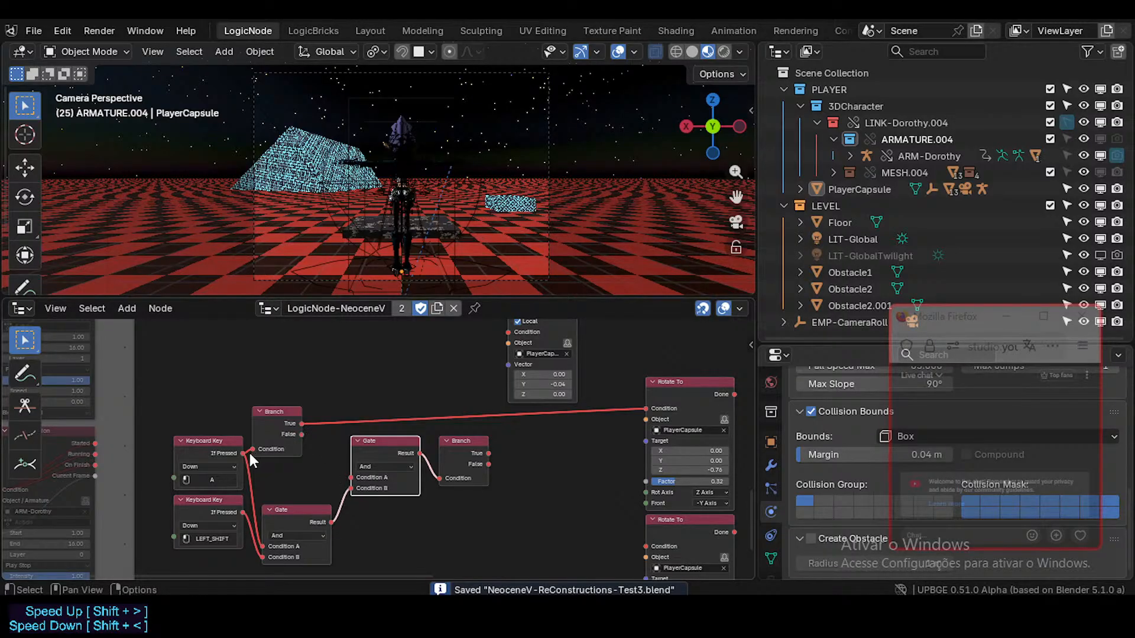
- Dissolve the first Branch so the A key links directly to Rotate To, and move the second Gate down beside the first Gate
{"action": "left_click", "coordinate": [278, 417]}
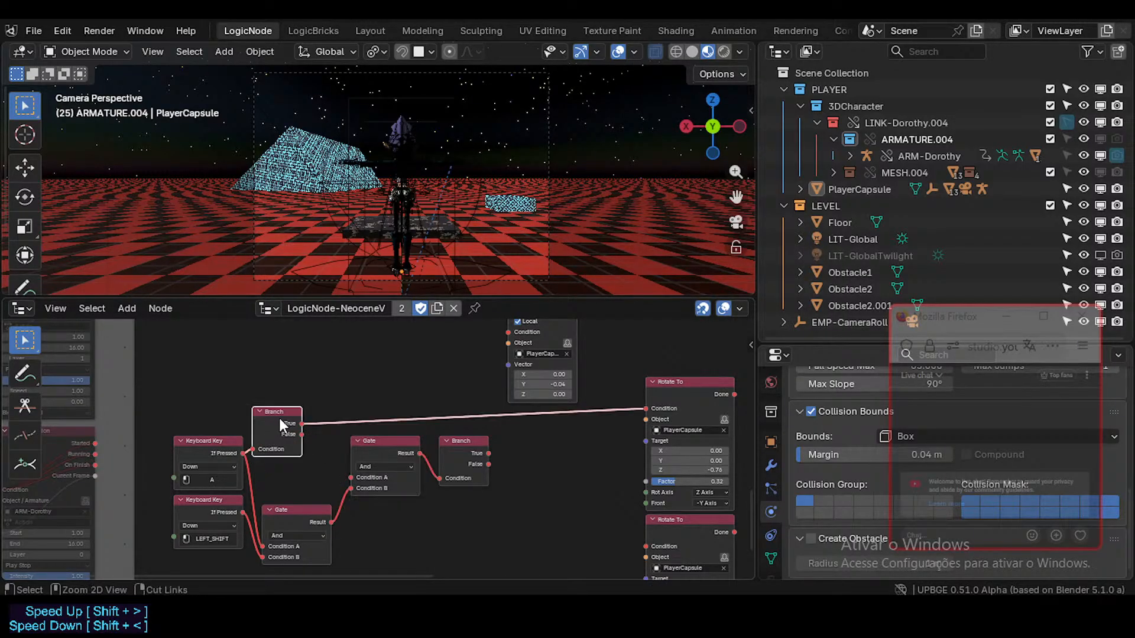
{"action": "key", "text": "ctrl+x"}
{"action": "left_click_drag", "start_coordinate": [386, 447], "coordinate": [396, 506]}
{"action": "left_click", "coordinate": [465, 444]}
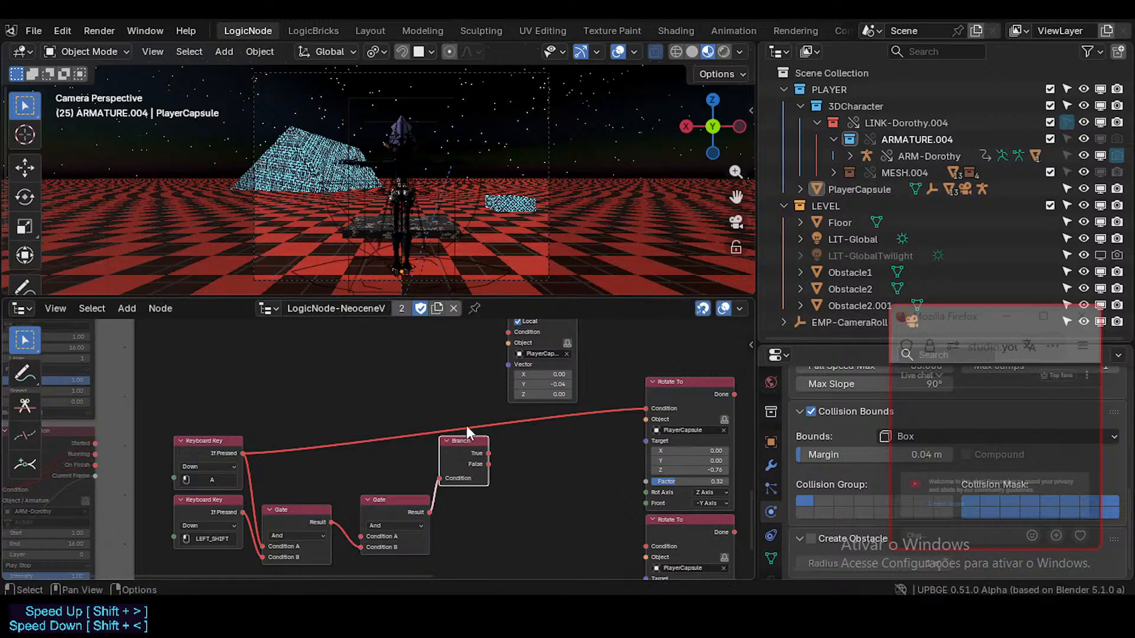
- Play-test the character's turning with the A key linked directly to Rotate To
{"action": "key", "text": "p"}
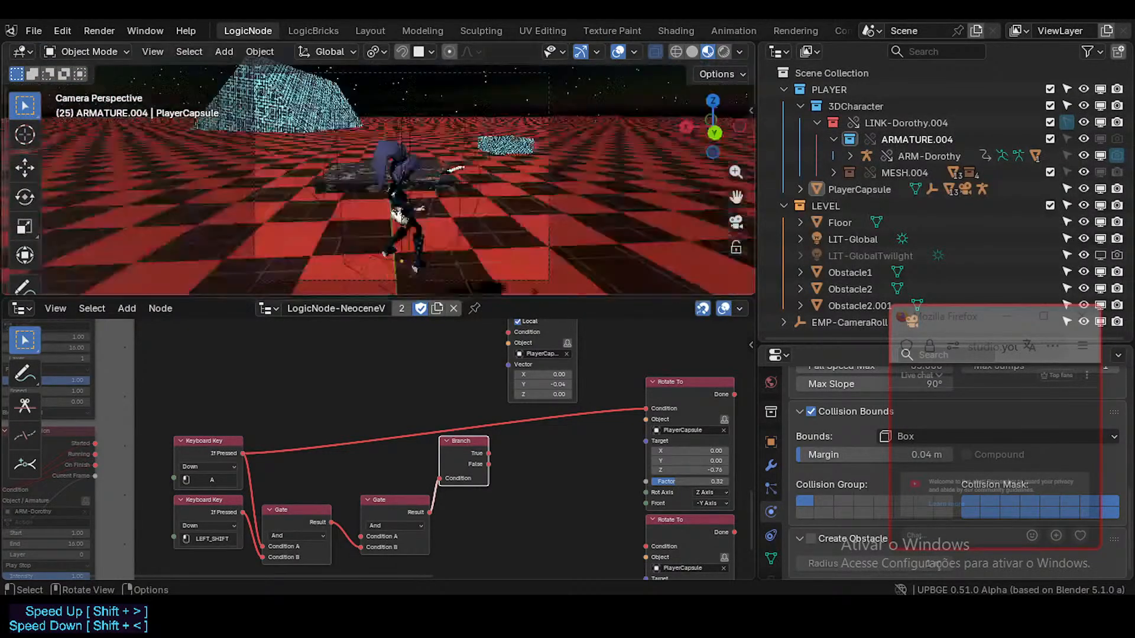
{"action": "key", "text": "Escape"}
{"action": "middle_click_drag", "start_coordinate": [232, 520], "coordinate": [242, 517]}
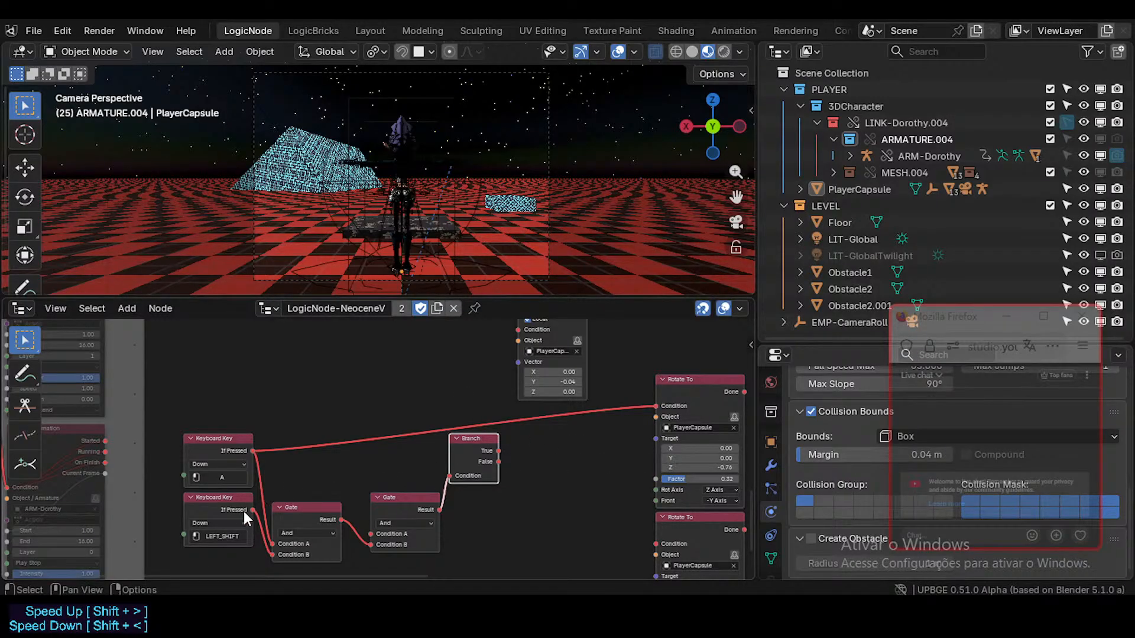
- Delete the LEFT_SHIFT Keyboard Key, both Gate nodes and the remaining Branch from the A key logic
{"action": "left_click", "coordinate": [209, 497]}
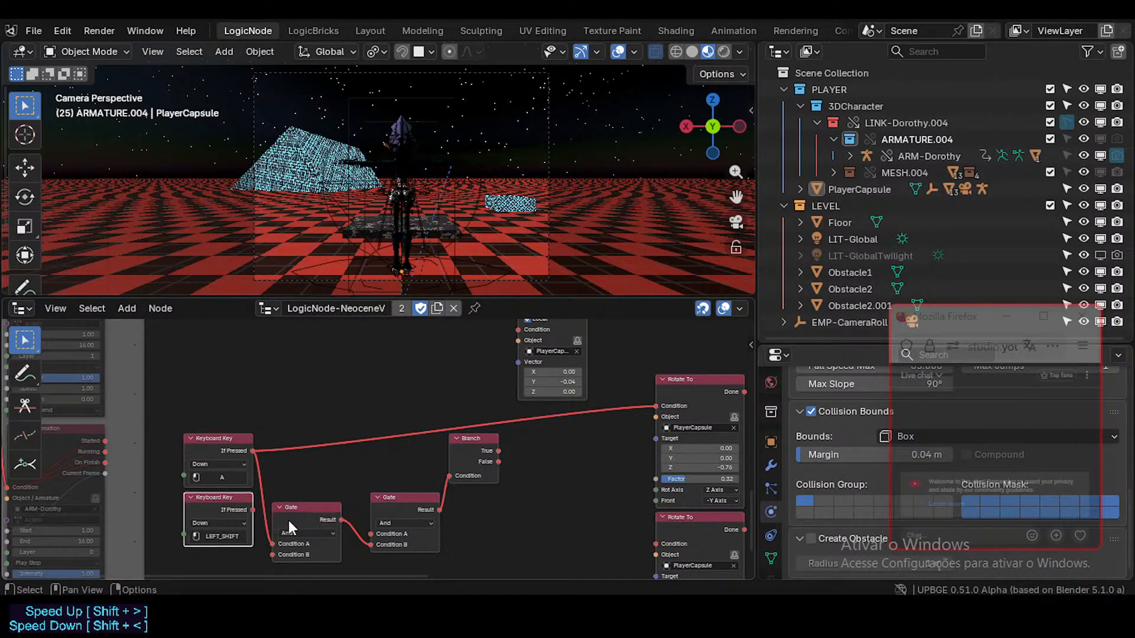
{"action": "key", "text": "Delete"}
{"action": "left_click", "coordinate": [327, 516]}
{"action": "left_click", "coordinate": [397, 497], "text": "shift"}
{"action": "left_click", "coordinate": [463, 440], "text": "shift"}
{"action": "key", "text": "Delete"}
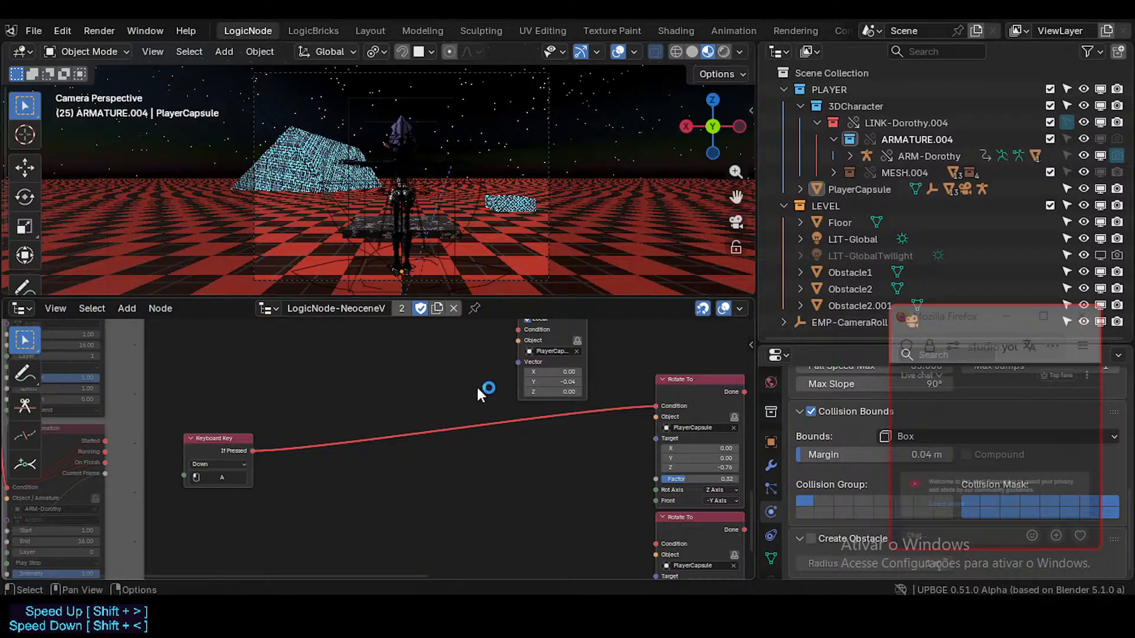
- Delete the unlinked second Rotate To node and play-test the simplified A key setup
{"action": "middle_click_drag", "start_coordinate": [473, 426], "coordinate": [445, 481]}
{"action": "scroll", "coordinate": [432, 464], "scroll_direction": "down", "scroll_amount": 2}
{"action": "middle_click_drag", "start_coordinate": [418, 442], "coordinate": [415, 481]}
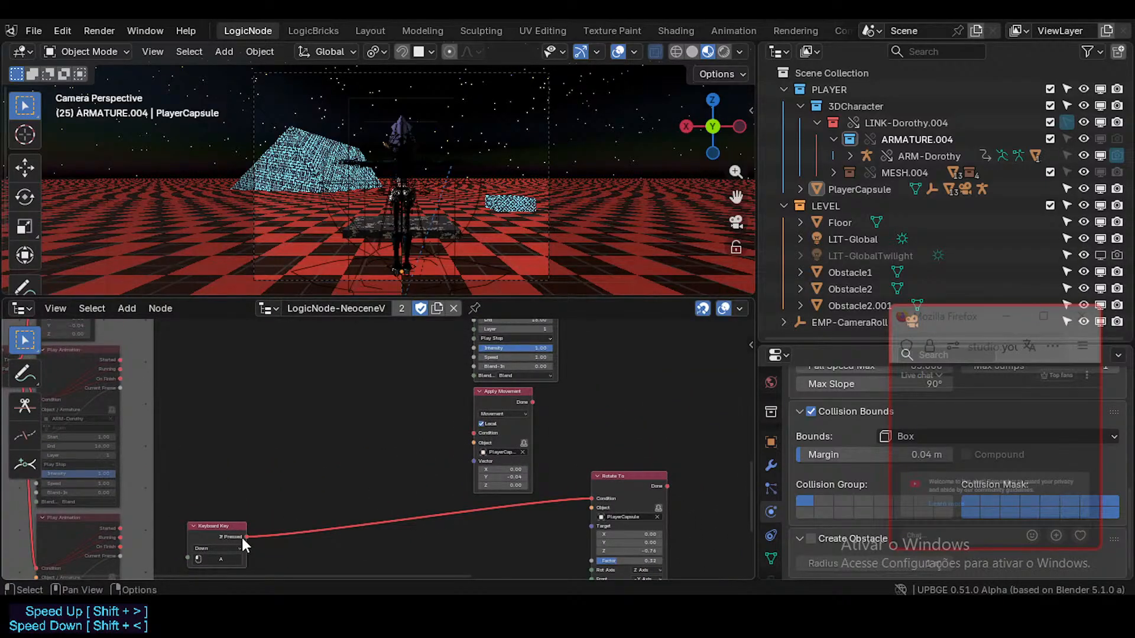
{"action": "middle_click_drag", "start_coordinate": [571, 516], "coordinate": [549, 431]}
{"action": "middle_click_drag", "start_coordinate": [583, 494], "coordinate": [583, 465]}
{"action": "left_click", "coordinate": [604, 483]}
{"action": "key", "text": "Delete"}
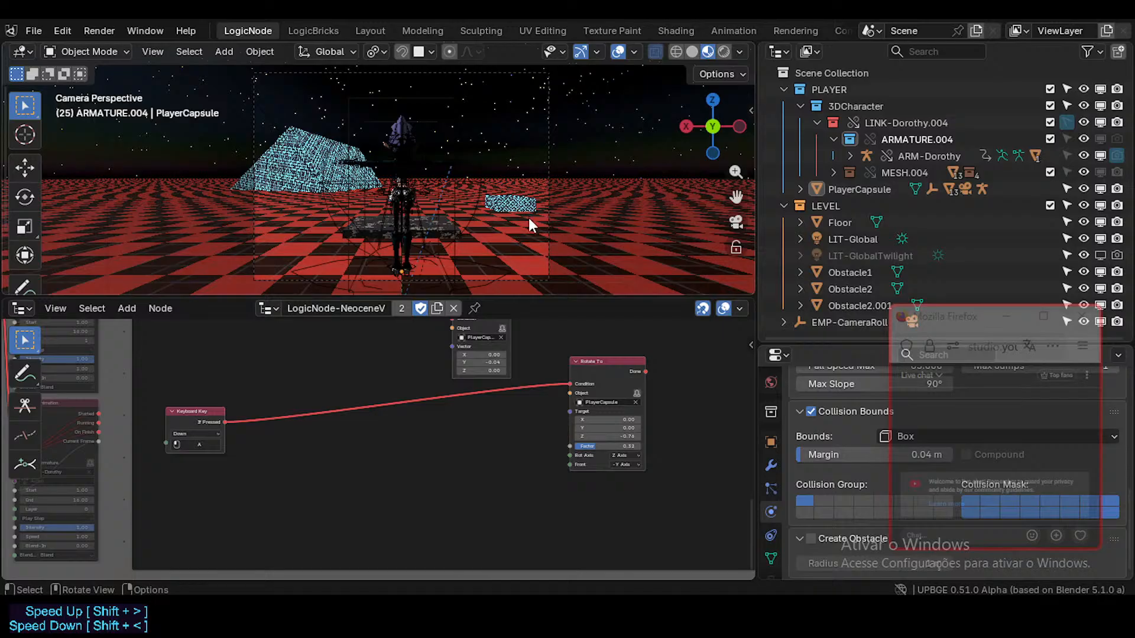
{"action": "key", "text": "p"}
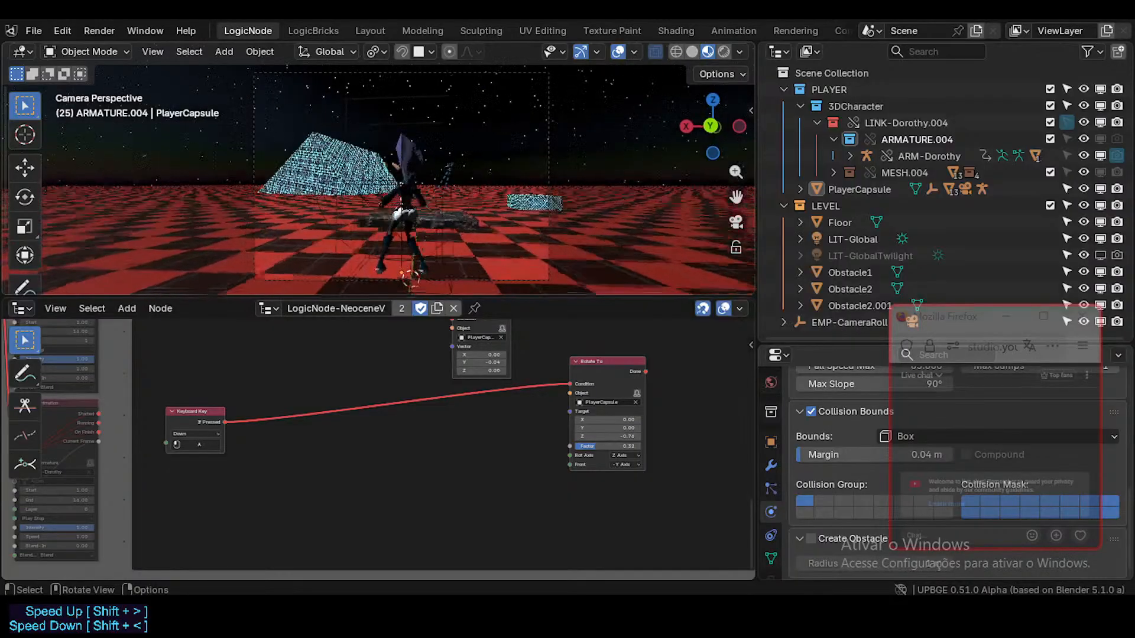
{"action": "key", "text": "Escape"}
- Set the Rotate To node's Factor to 1.00 and its Rot Axis to X Axis
{"action": "left_click_drag", "start_coordinate": [590, 447], "coordinate": [640, 447]}
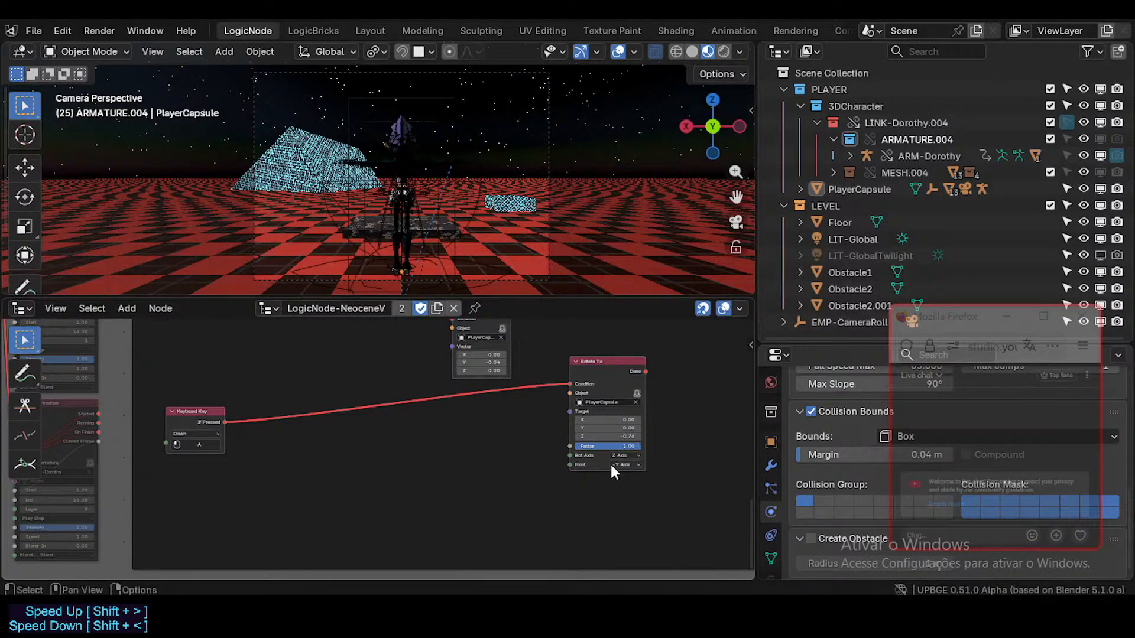
{"action": "scroll", "coordinate": [609, 465], "scroll_direction": "up", "scroll_amount": 3}
{"action": "middle_click_drag", "start_coordinate": [580, 478], "coordinate": [525, 503]}
{"action": "left_click", "coordinate": [635, 482]}
{"action": "left_click", "coordinate": [630, 494]}
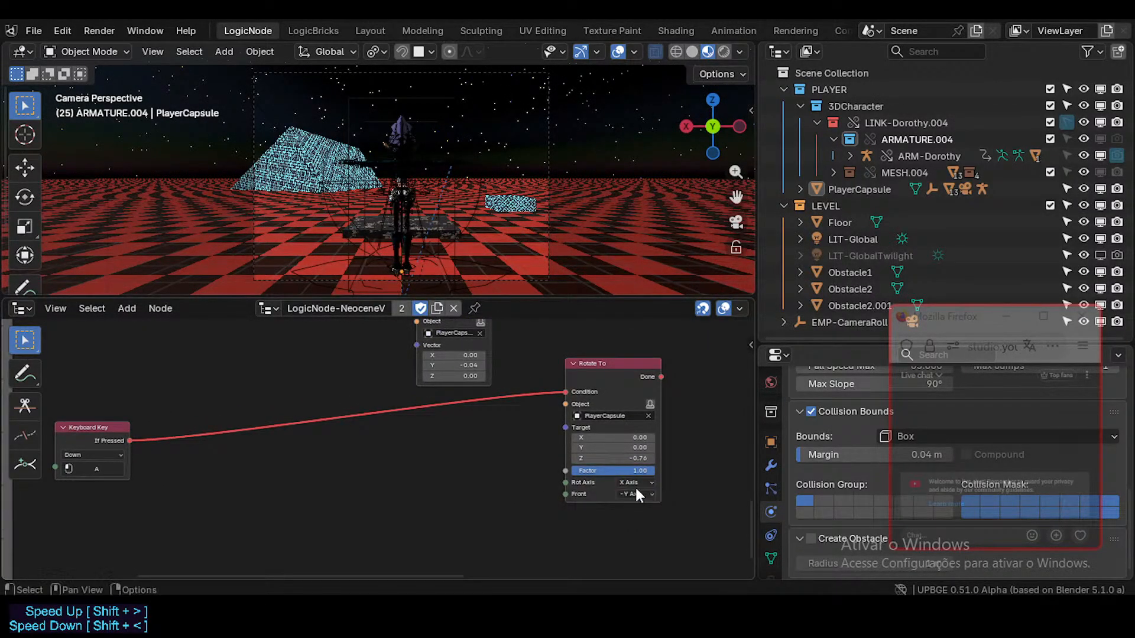
- Play-test the A key rotation with the X rotation axis
{"action": "key", "text": "p"}
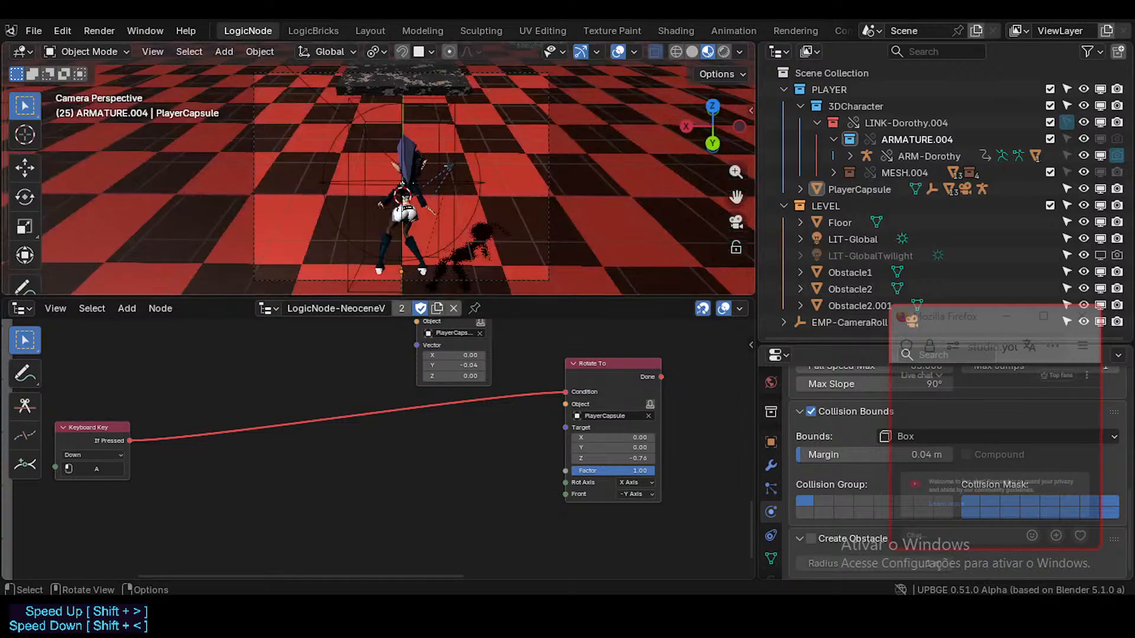
{"action": "key", "text": "a"}
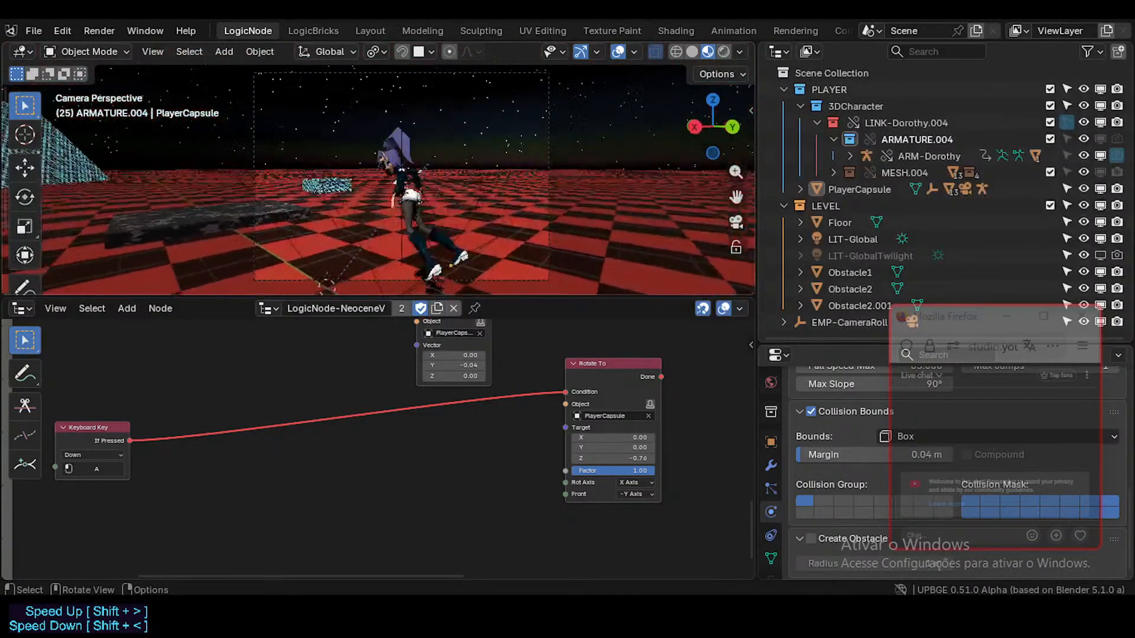
{"action": "key", "text": "Escape"}
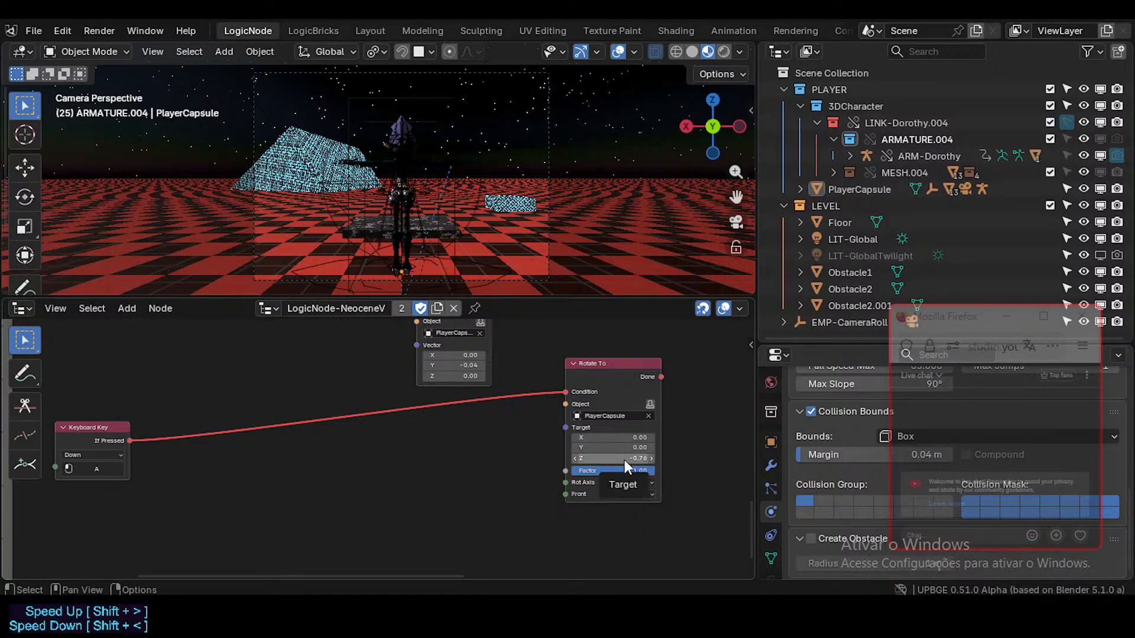
- Set the Rotate To node's Target Z to 4.26 and its Rot Axis to Z Axis
{"action": "left_click_drag", "start_coordinate": [624, 459], "coordinate": [709, 460]}
{"action": "left_click_drag", "start_coordinate": [630, 459], "coordinate": [641, 459]}
{"action": "left_click", "coordinate": [630, 483]}
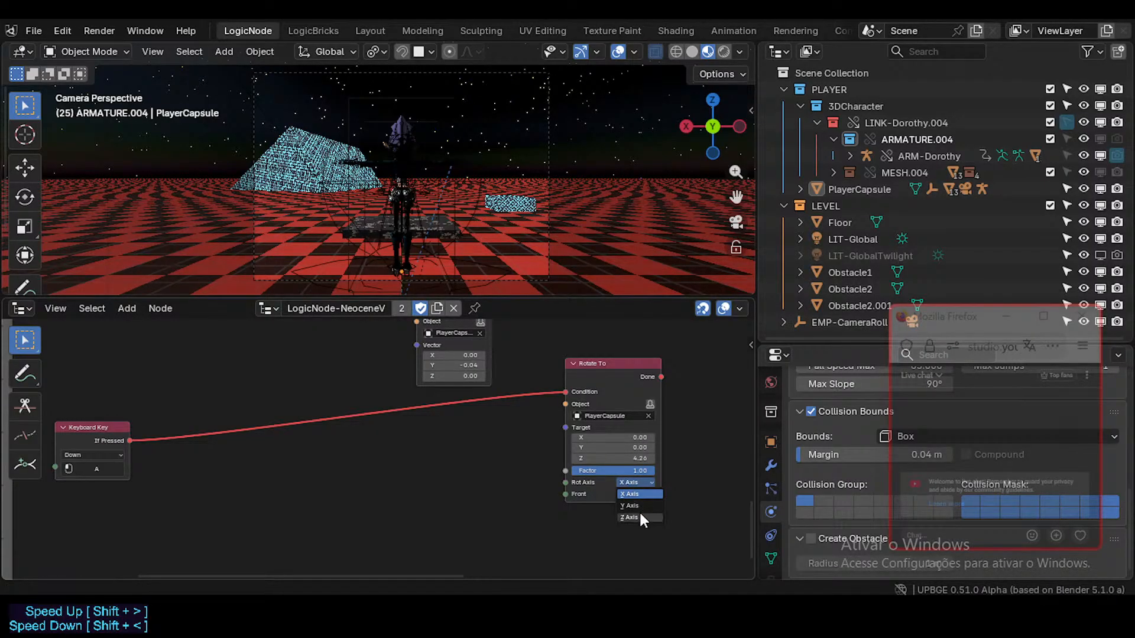
{"action": "left_click", "coordinate": [632, 517]}
- Play-test walking with W and turning with A using the new Rotate To target
{"action": "key", "text": "p"}
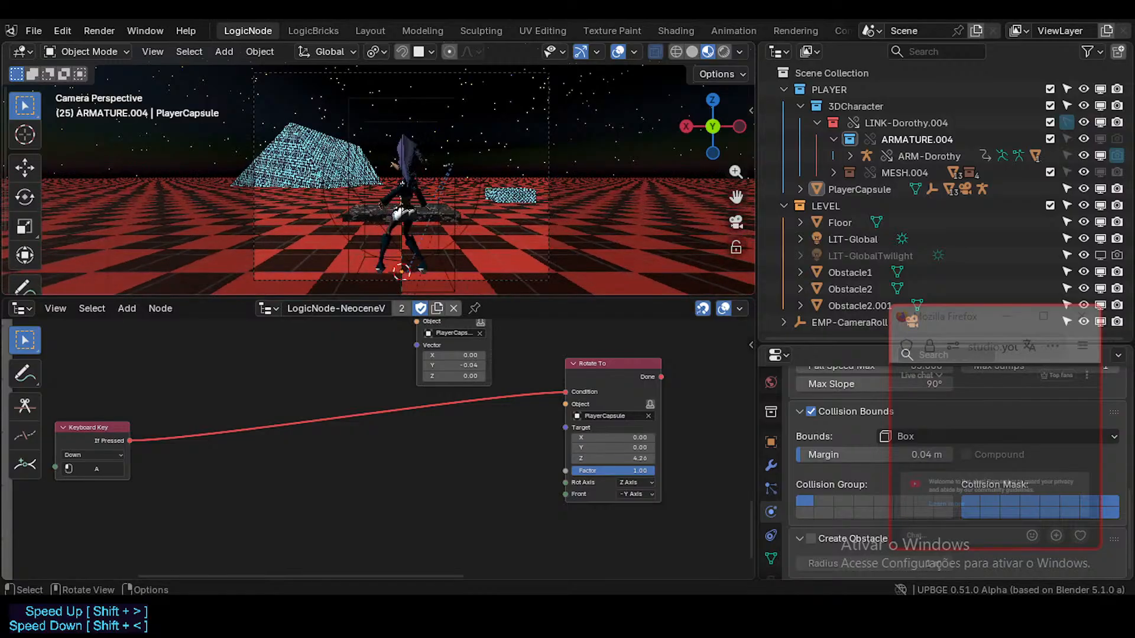
{"action": "key", "text": "w"}
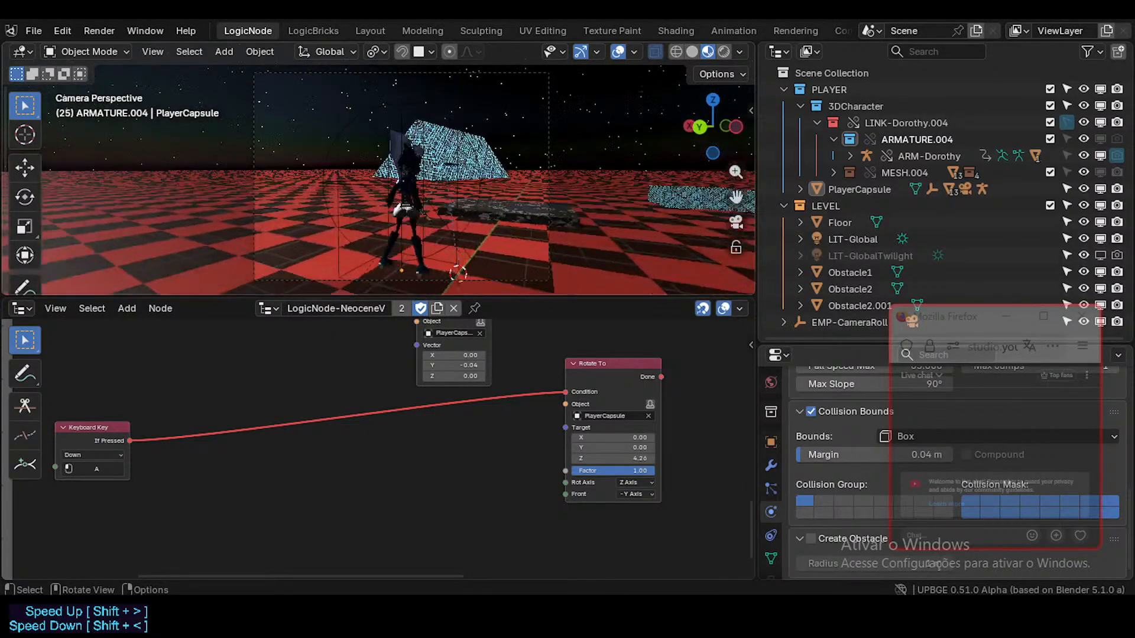
{"action": "key", "text": "a"}
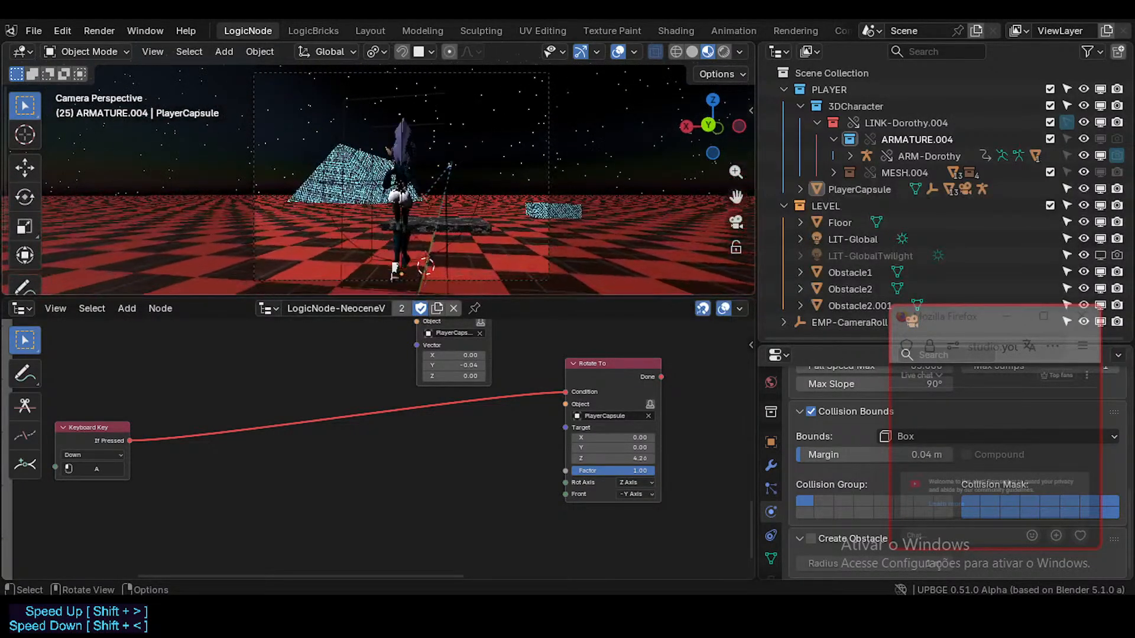
{"action": "key", "text": "a"}
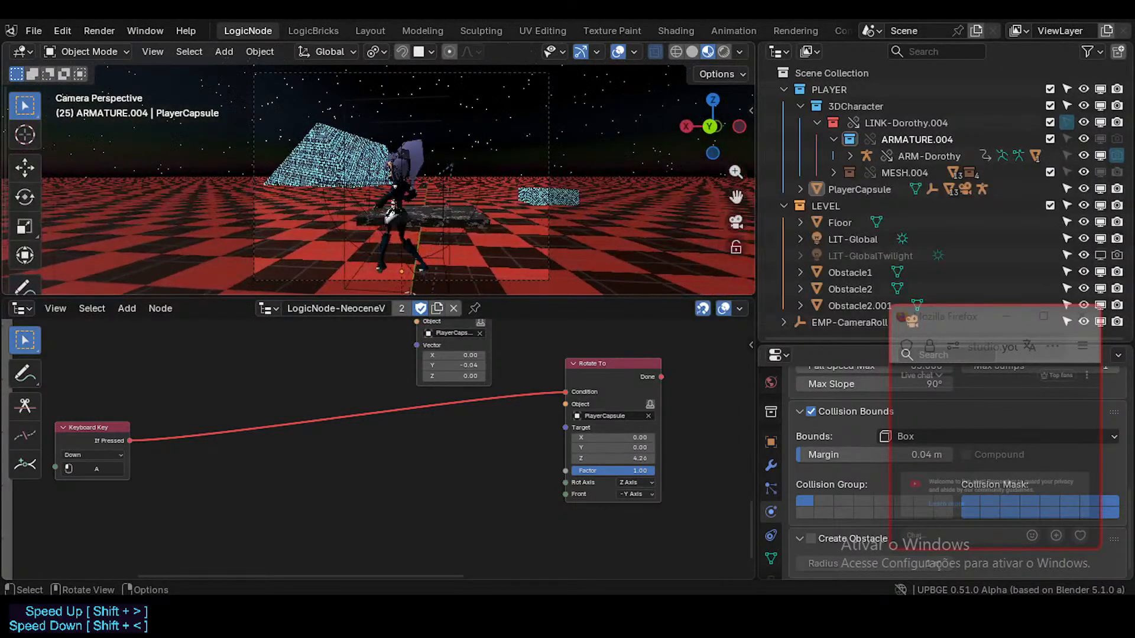
{"action": "key", "text": "Escape"}
- Move the frame holding the On Update and Mouse Look nodes so it aligns with the left edge of the movement frame below
{"action": "middle_click_drag", "start_coordinate": [380, 379], "coordinate": [384, 565]}
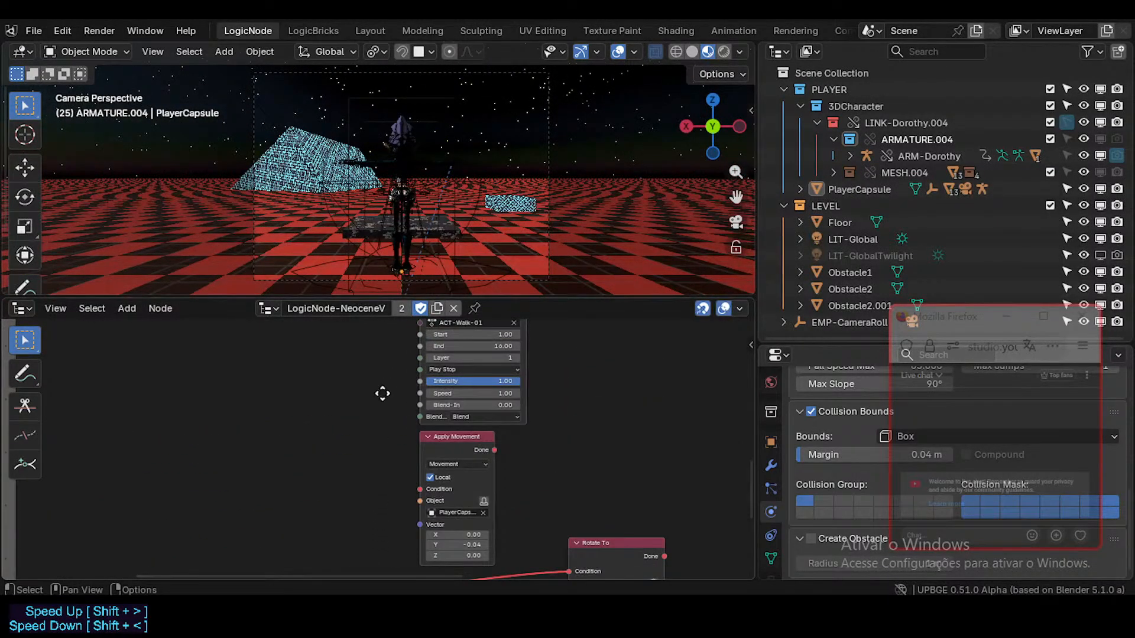
{"action": "middle_click_drag", "start_coordinate": [382, 392], "coordinate": [350, 577]}
{"action": "middle_click_drag", "start_coordinate": [294, 349], "coordinate": [376, 472]}
{"action": "middle_click_drag", "start_coordinate": [377, 376], "coordinate": [432, 449]}
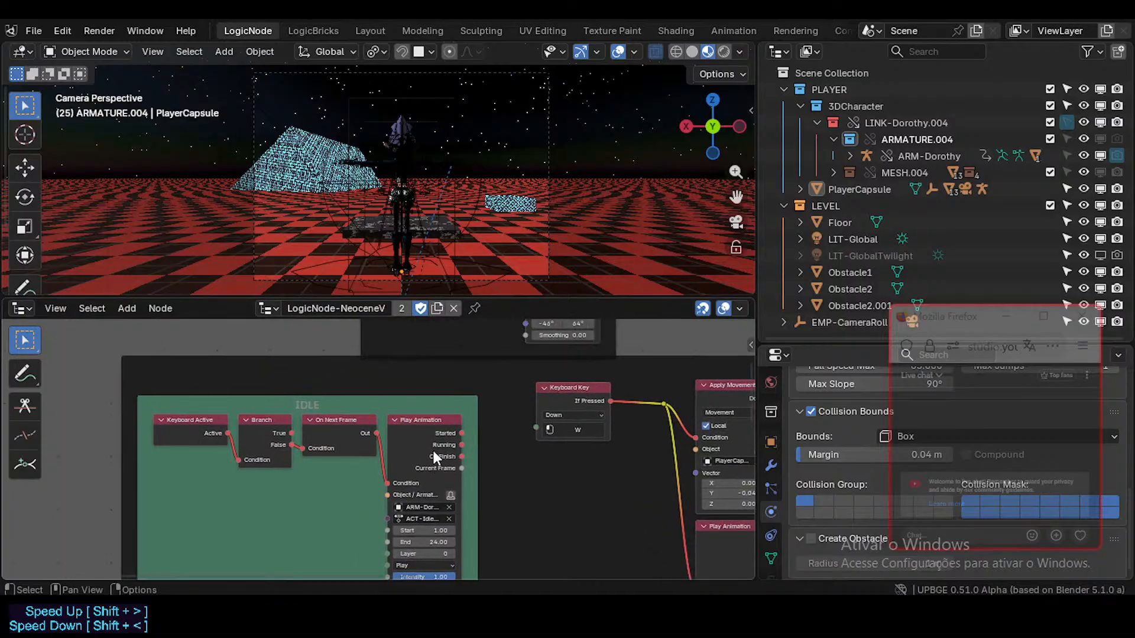
{"action": "scroll", "coordinate": [433, 447], "scroll_direction": "down", "scroll_amount": 1}
{"action": "middle_click_drag", "start_coordinate": [450, 363], "coordinate": [449, 538]}
{"action": "left_click", "coordinate": [440, 335]}
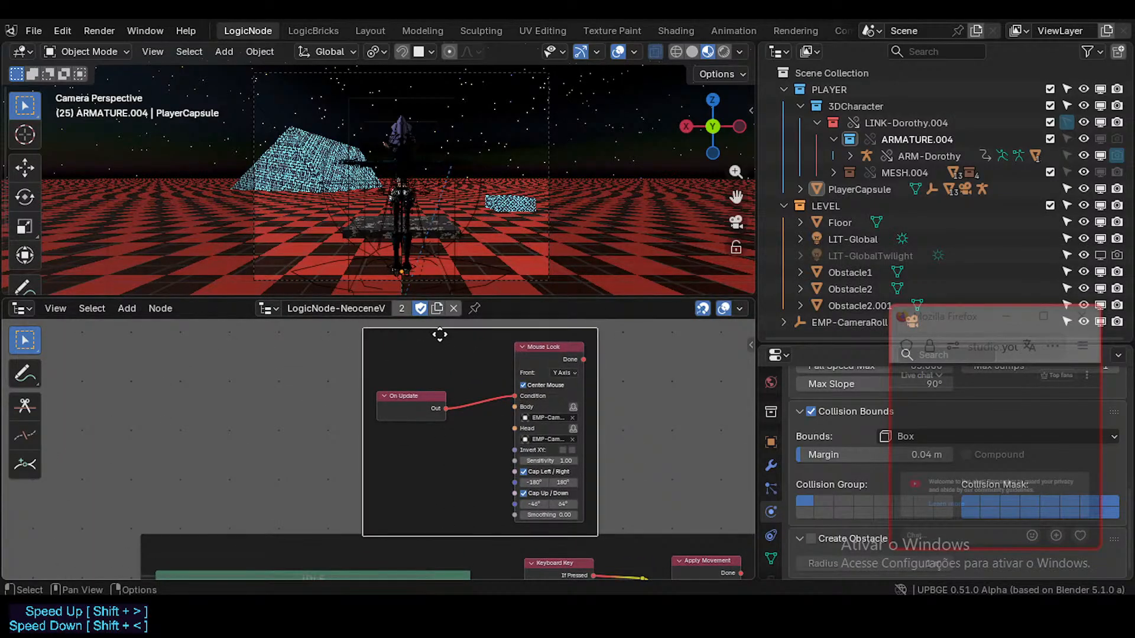
{"action": "left_click_drag", "start_coordinate": [447, 337], "coordinate": [440, 324]}
{"action": "middle_click_drag", "start_coordinate": [386, 348], "coordinate": [392, 404]}
{"action": "scroll", "coordinate": [392, 404], "scroll_direction": "down", "scroll_amount": 3}
{"action": "left_click_drag", "start_coordinate": [374, 397], "coordinate": [255, 397]}
- Enable a custom colour for the Mouse Look frame and set it to the crimson #9B2455
{"action": "key", "text": "n"}
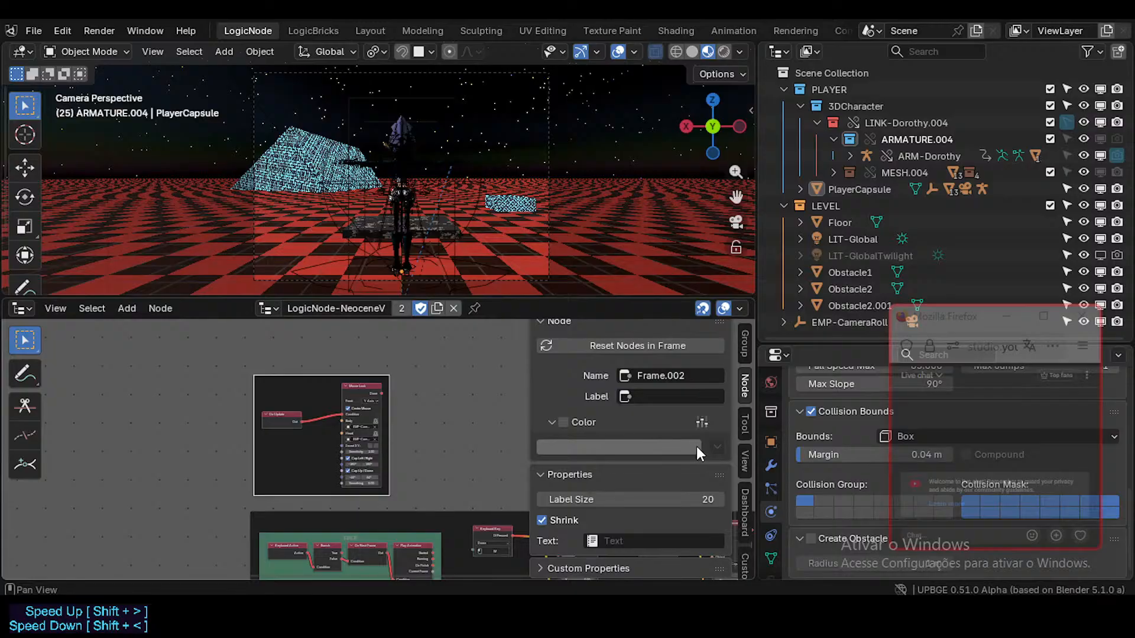
{"action": "left_click", "coordinate": [563, 422]}
{"action": "left_click", "coordinate": [584, 447]}
{"action": "mouse_move", "coordinate": [608, 284]}
{"action": "left_mouse_down"}
{"action": "mouse_move", "coordinate": [619, 307]}
{"action": "mouse_move", "coordinate": [596, 309]}
{"action": "mouse_move", "coordinate": [629, 310]}
{"action": "left_mouse_up"}
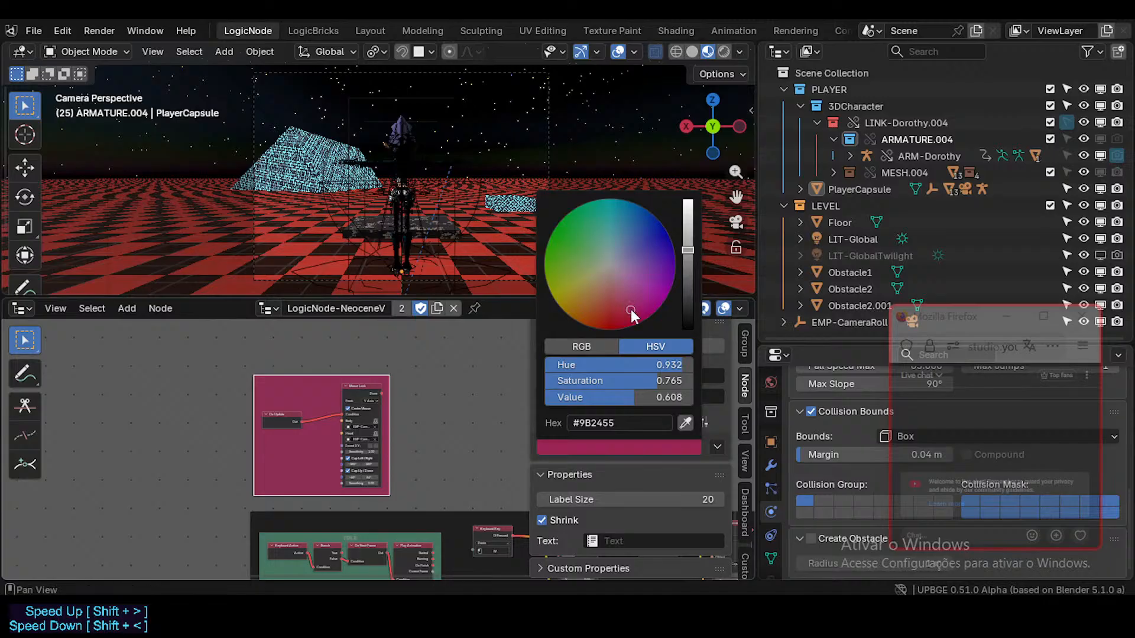
- Label the crimson frame MOUSE-LOOK
{"action": "key", "text": "F2"}
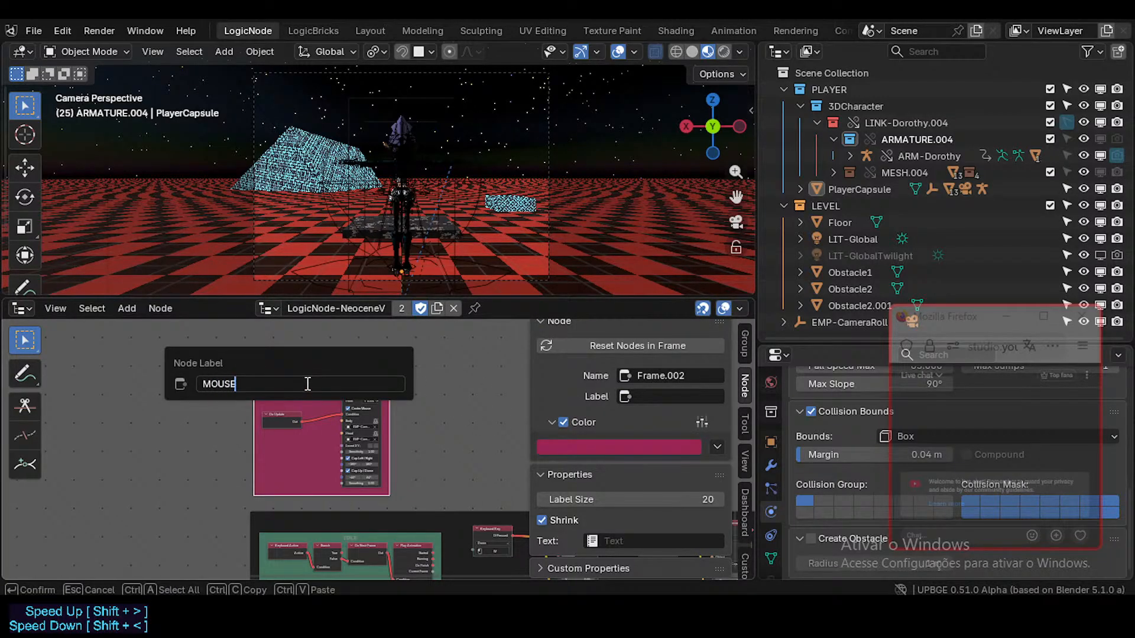
{"action": "type", "text": "MOUSE-LOOK"}
{"action": "key", "text": "Return"}
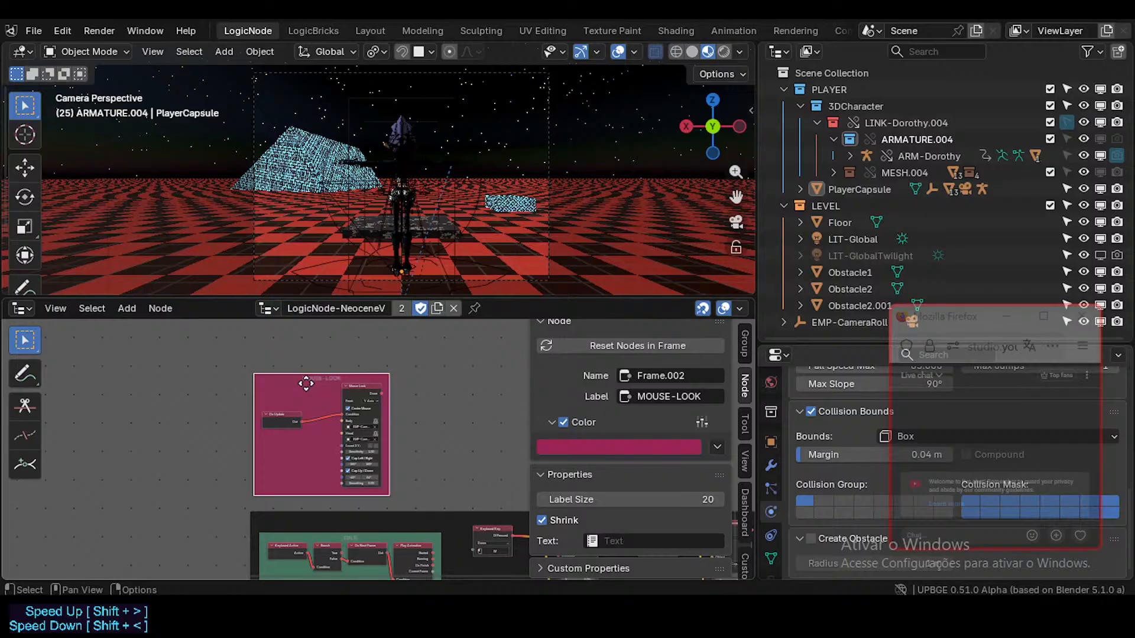
- Try Smoothing values of 0.61 and 1.00 on the Mouse Look node, play-testing the camera with each
{"action": "scroll", "coordinate": [306, 383], "scroll_direction": "up", "scroll_amount": 4}
{"action": "scroll", "coordinate": [423, 378], "scroll_direction": "up", "scroll_amount": 2}
{"action": "scroll", "coordinate": [406, 469], "scroll_direction": "up", "scroll_amount": 3}
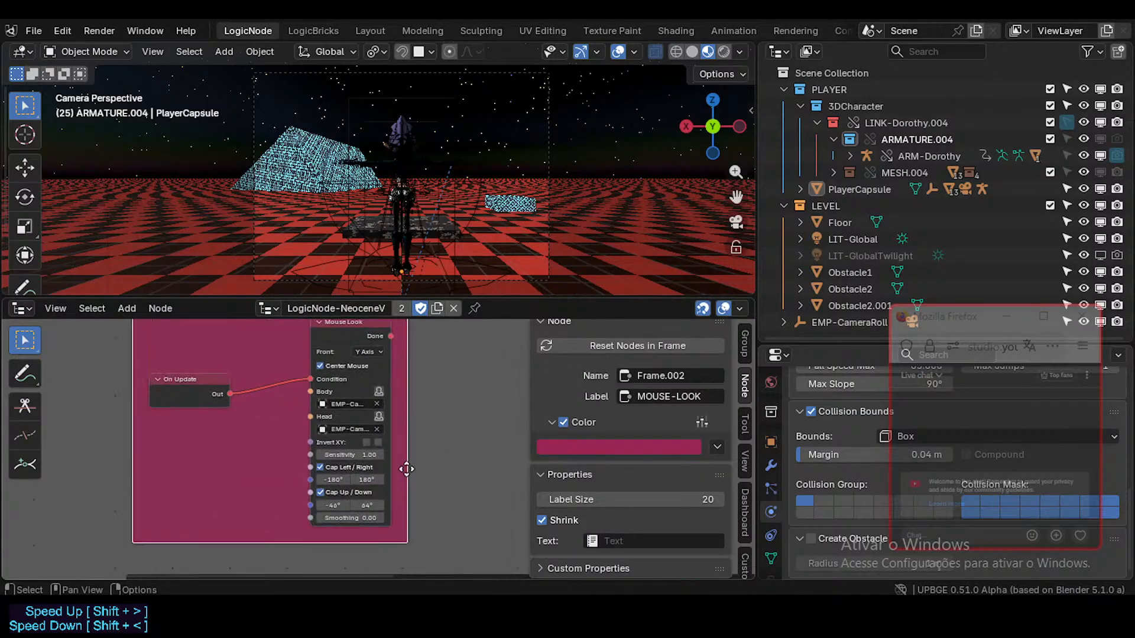
{"action": "scroll", "coordinate": [407, 469], "scroll_direction": "up", "scroll_amount": 1}
{"action": "left_click_drag", "start_coordinate": [350, 528], "coordinate": [384, 529]}
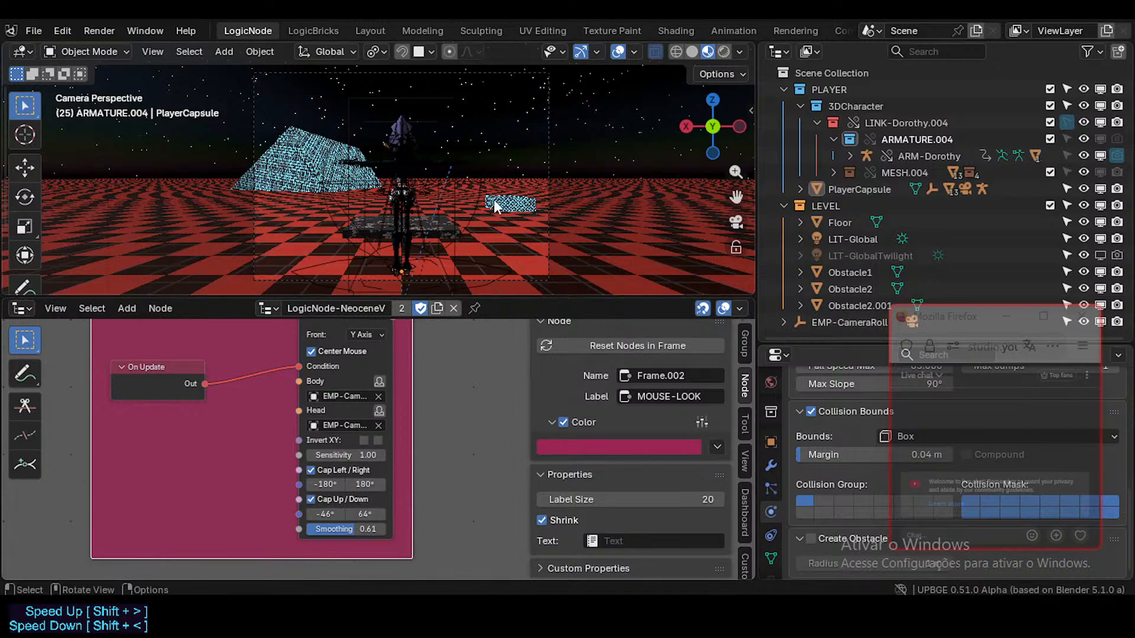
{"action": "key", "text": "p"}
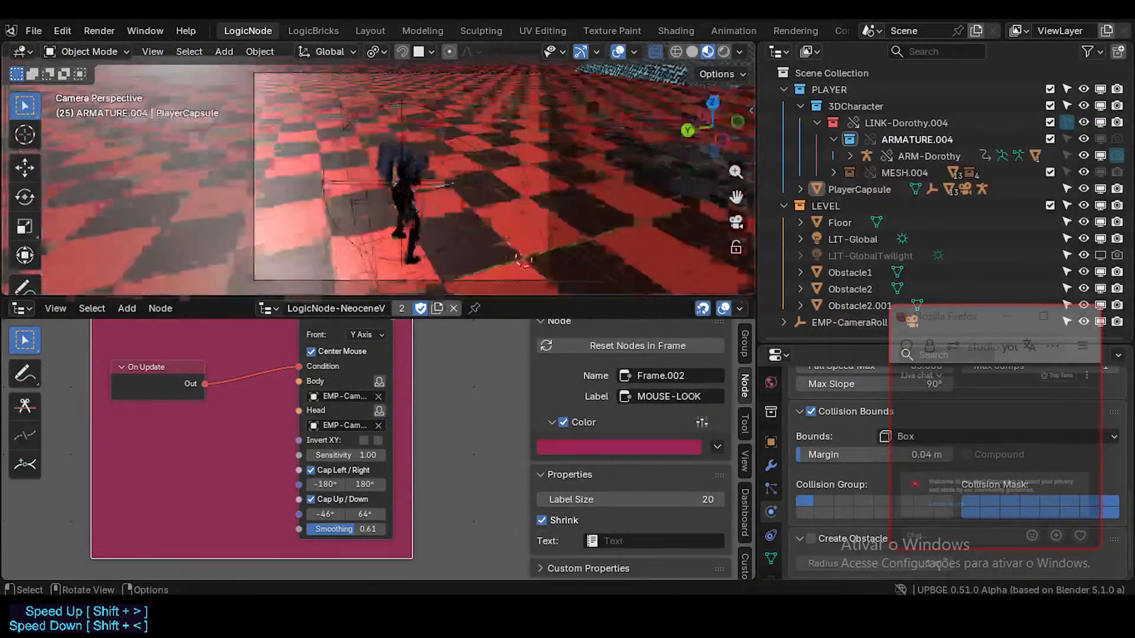
{"action": "left_click_drag", "start_coordinate": [348, 529], "coordinate": [384, 529]}
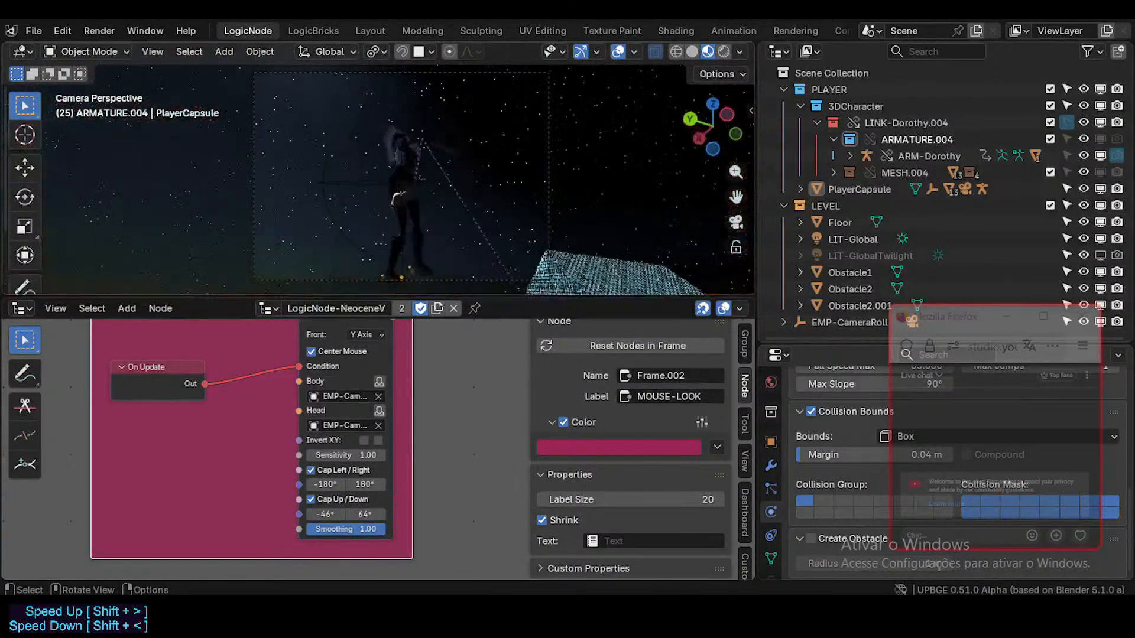
{"action": "key", "text": "Escape"}
- Set the Mouse Look node's Smoothing to 0.57 and play-test the camera
{"action": "left_click_drag", "start_coordinate": [371, 529], "coordinate": [351, 529]}
{"action": "key", "text": "p"}
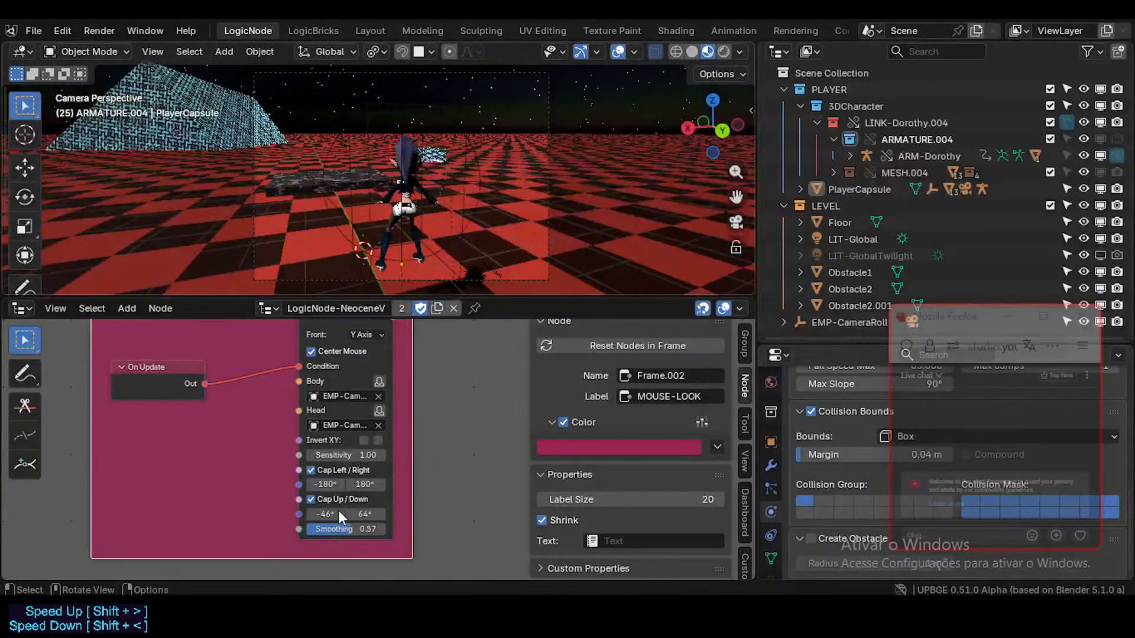
{"action": "key", "text": "Escape"}
- Try Sensitivity values of 0.34, 0.13 and 0.28 on the Mouse Look node, play-testing the camera with each
{"action": "left_click_drag", "start_coordinate": [352, 455], "coordinate": [347, 464]}
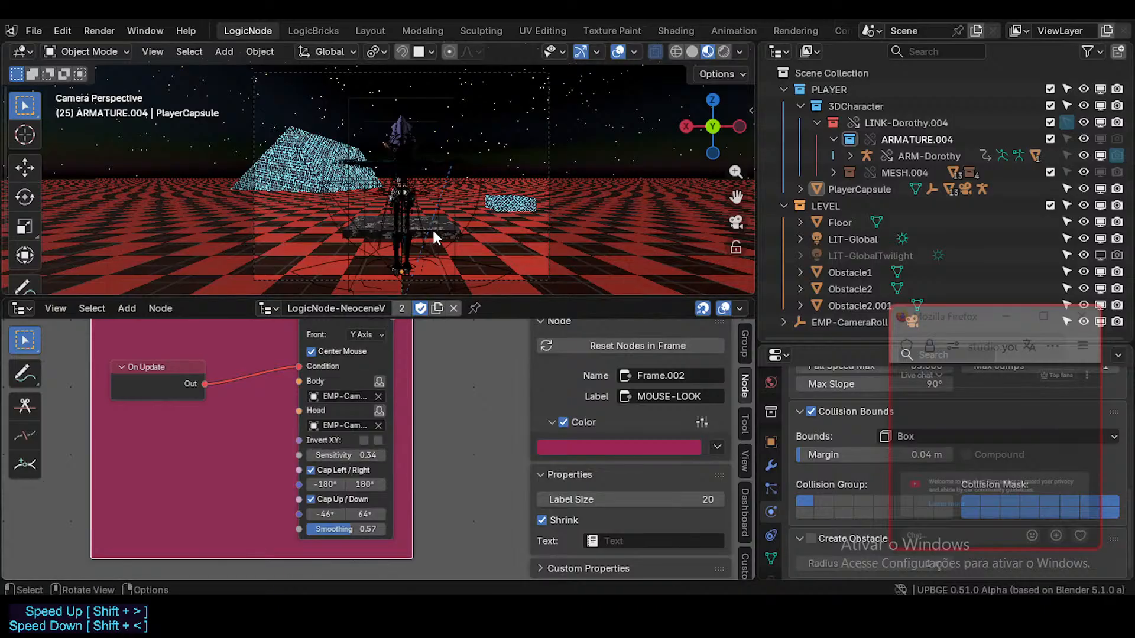
{"action": "key", "text": "p"}
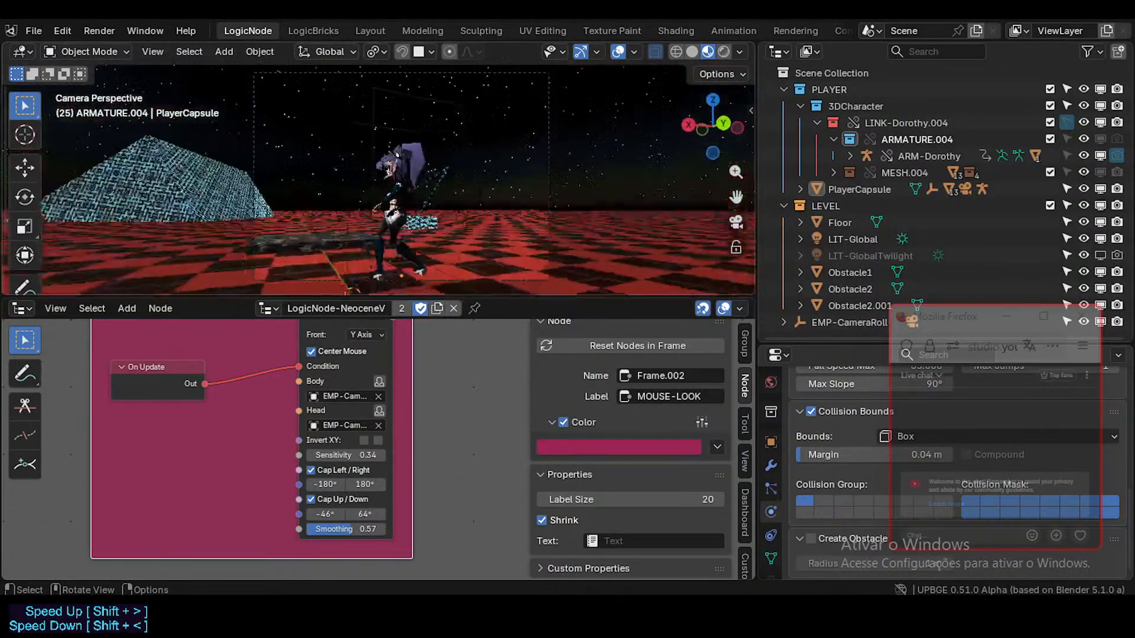
{"action": "key", "text": "Escape"}
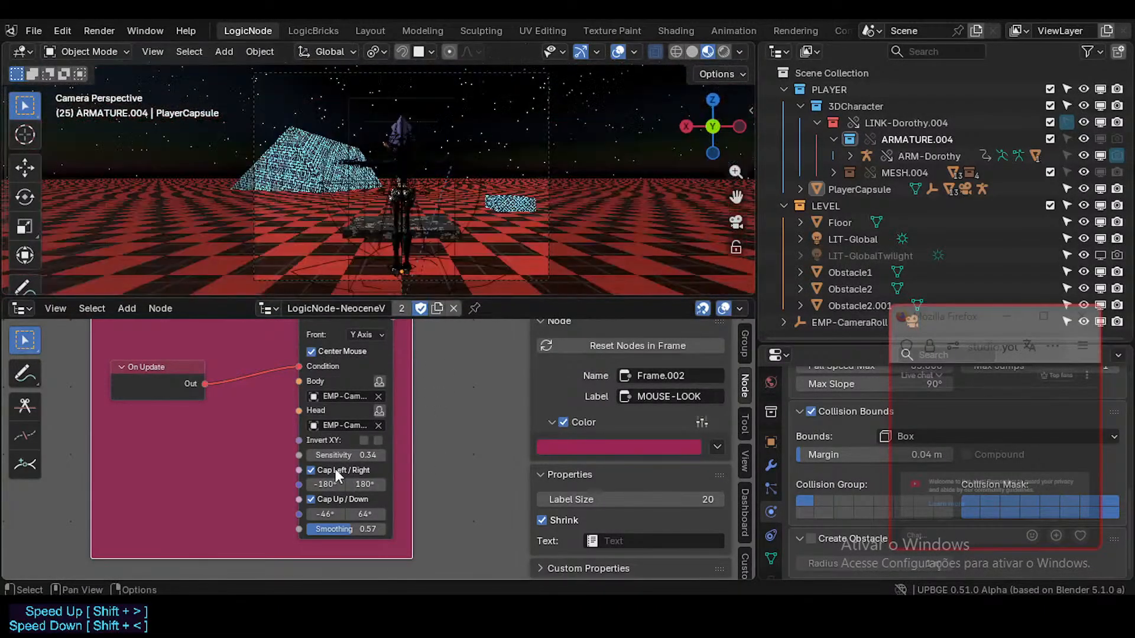
{"action": "left_click_drag", "start_coordinate": [343, 455], "coordinate": [333, 455]}
{"action": "key", "text": "p"}
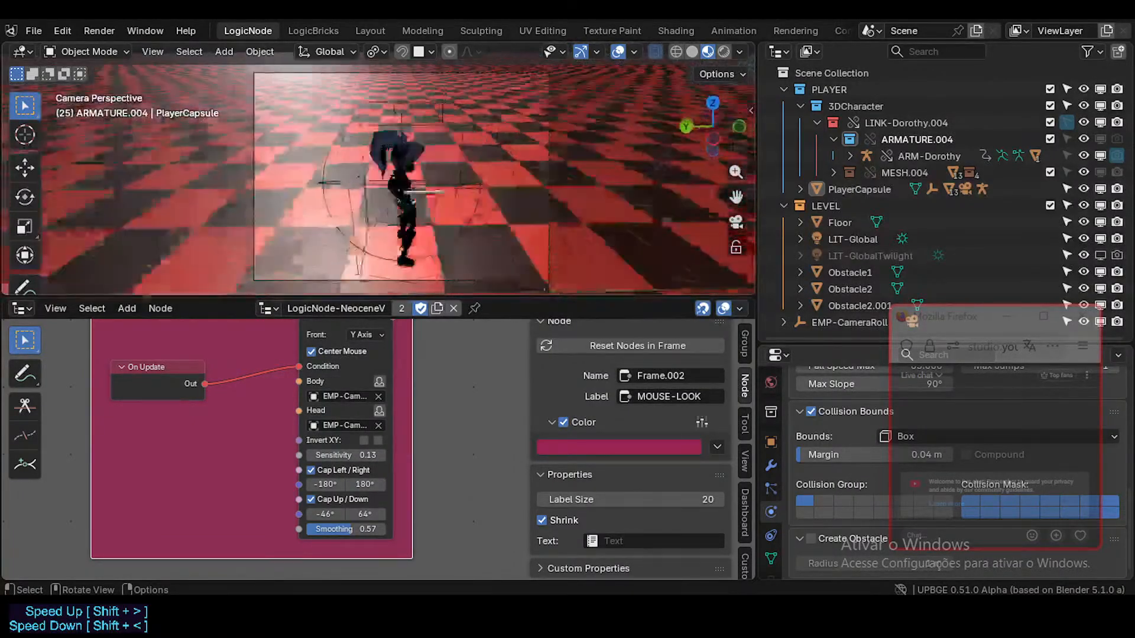
{"action": "key", "text": "Escape"}
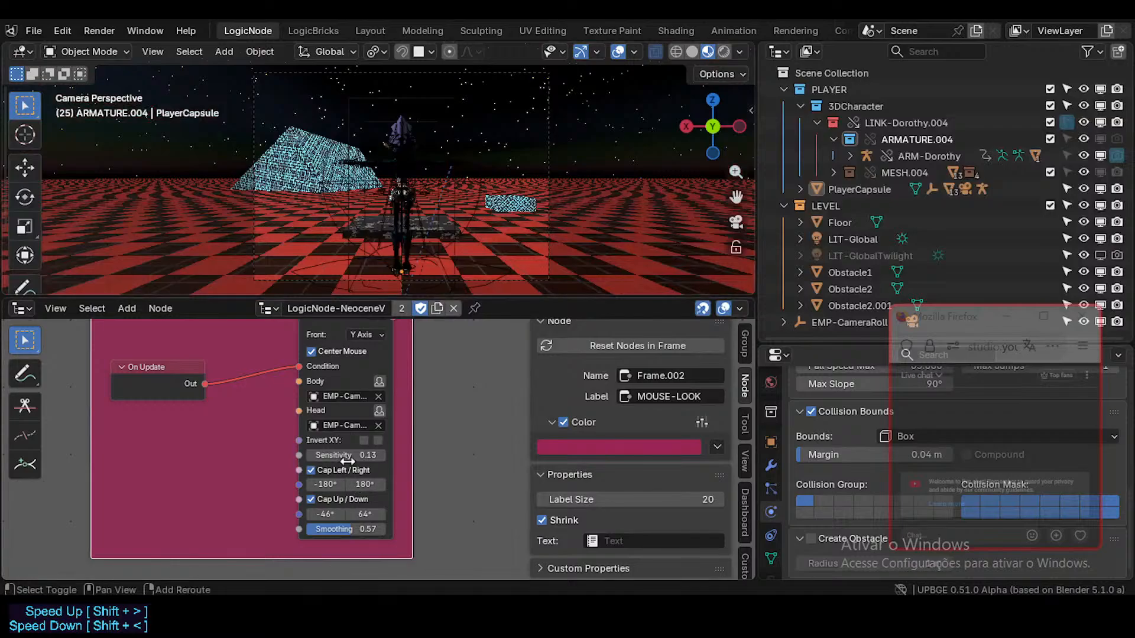
{"action": "left_click_drag", "start_coordinate": [347, 461], "coordinate": [352, 461]}
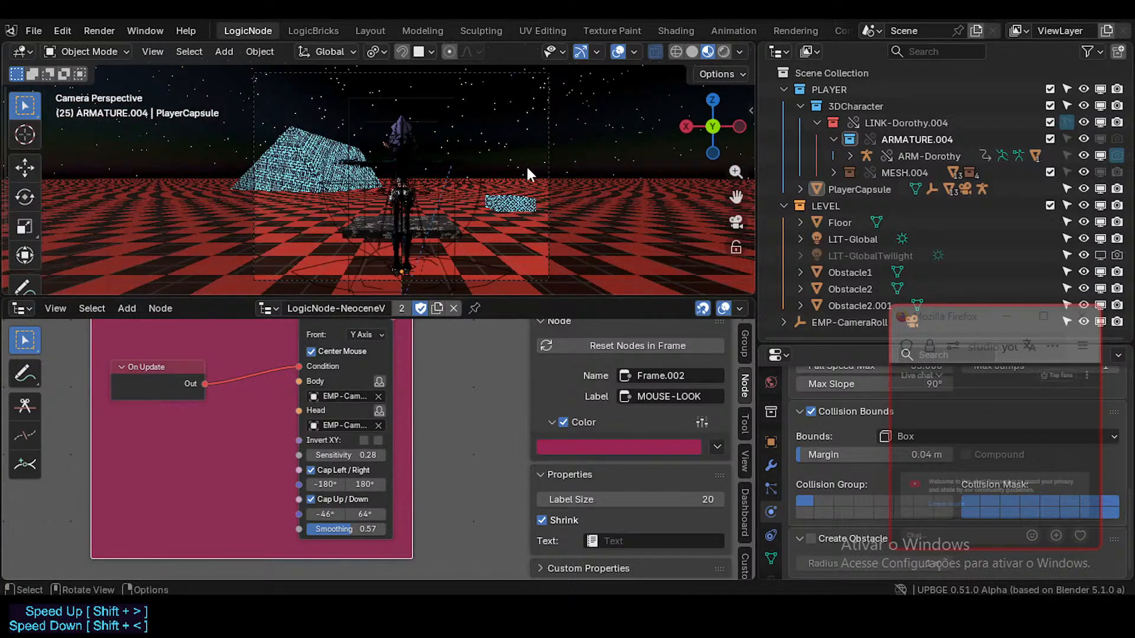
{"action": "key", "text": "o"}
{"action": "key", "text": "p"}
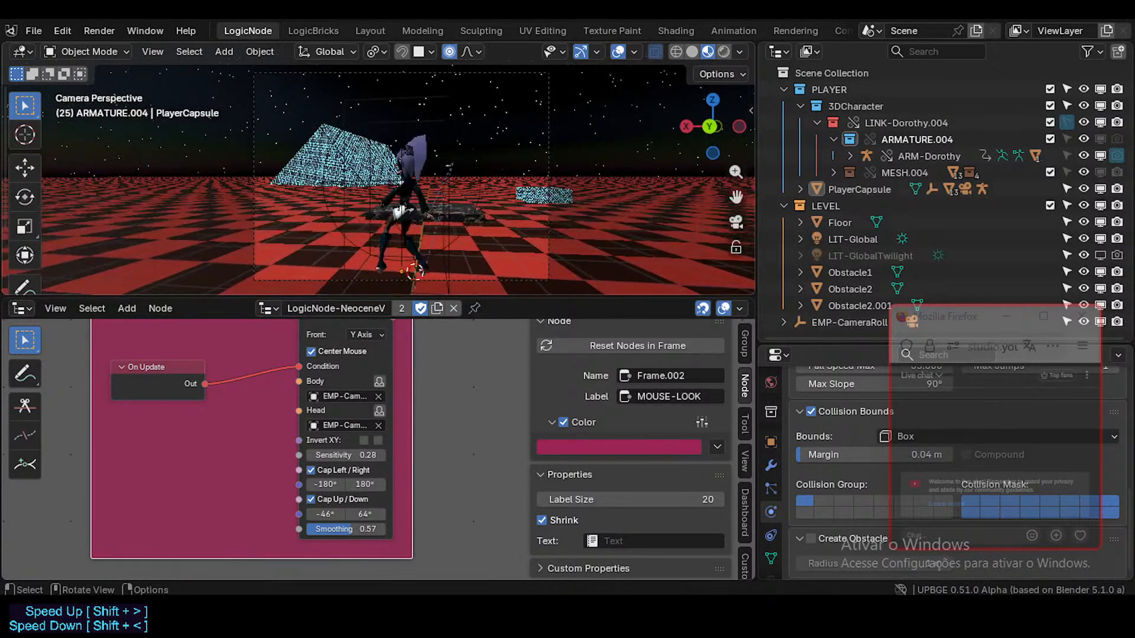
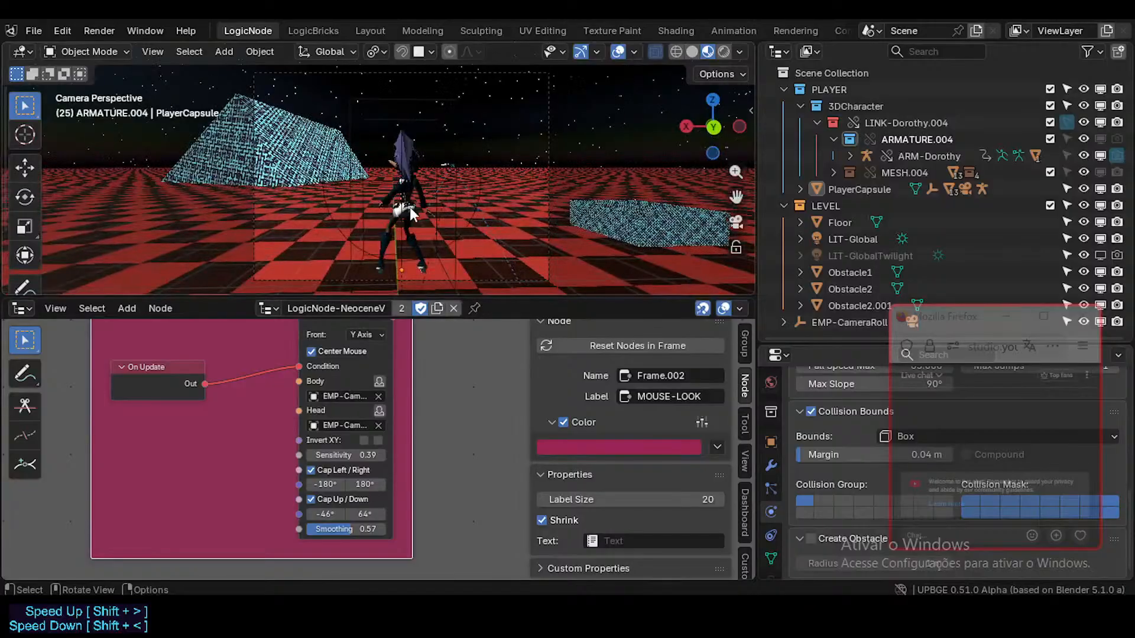
- Set the Mouse Look node's Sensitivity to 0.39, play-test the camera, and hide the node editor's sidebar
{"action": "key", "text": "Escape"}
{"action": "key", "text": "p"}
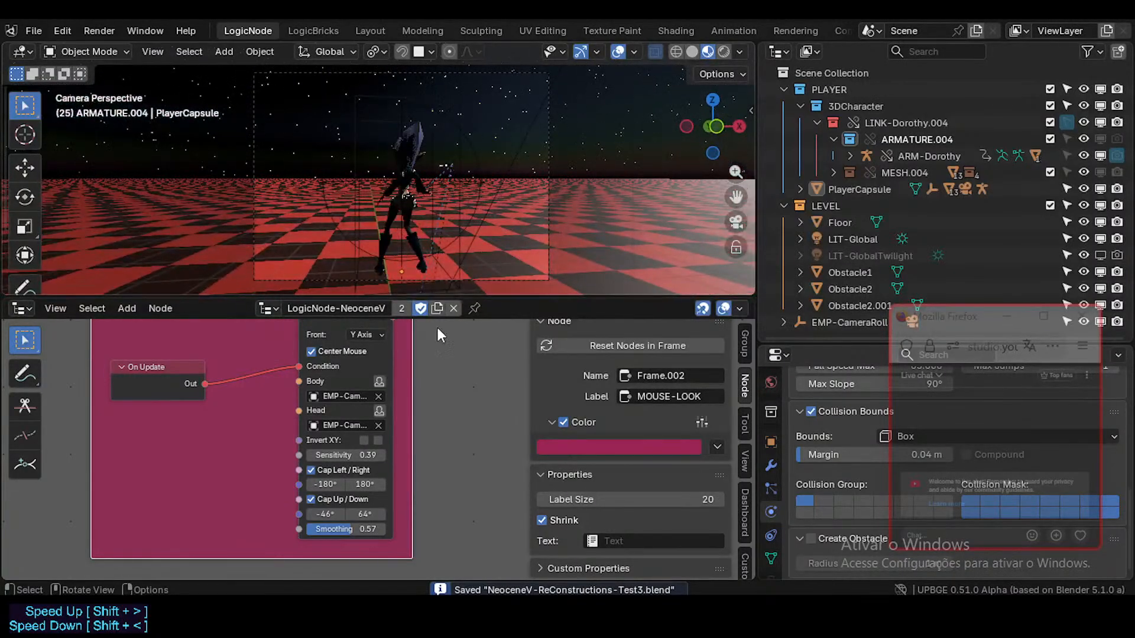
{"action": "key", "text": "Escape"}
{"action": "left_click", "coordinate": [471, 445]}
{"action": "key", "text": "n"}
- Try a Smoothing value of 0.00 on the Mouse Look node and play-test walking forwards and backwards
{"action": "middle_click_drag", "start_coordinate": [364, 527], "coordinate": [401, 448]}
{"action": "scroll", "coordinate": [421, 396], "scroll_direction": "down", "scroll_amount": 2}
{"action": "key", "text": "p"}
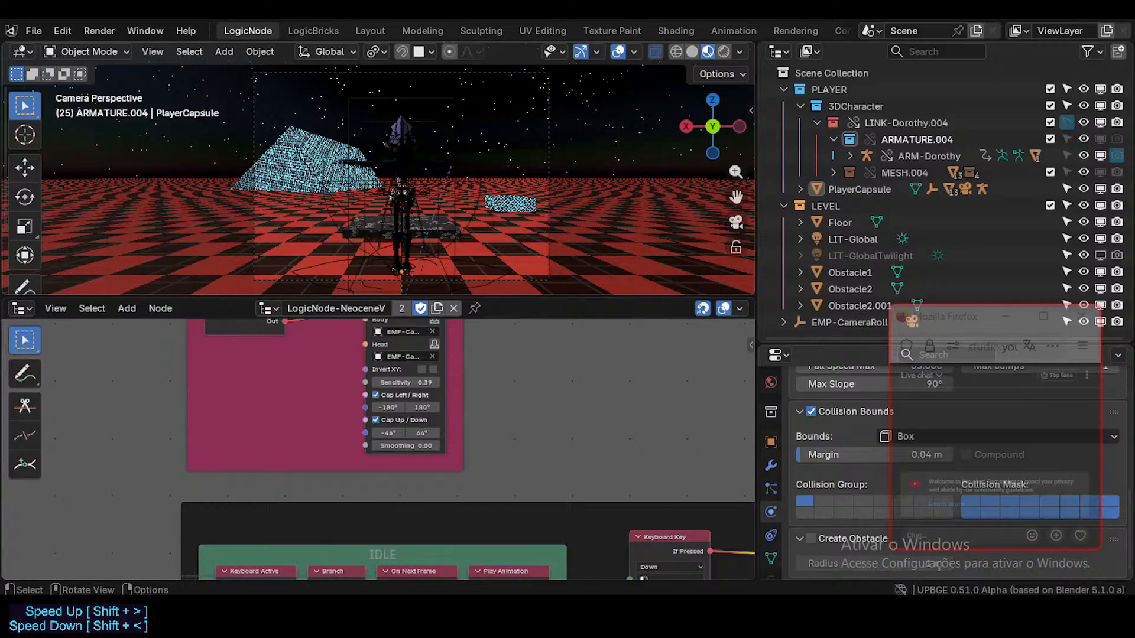
{"action": "key", "text": "w"}
{"action": "key", "text": "s"}
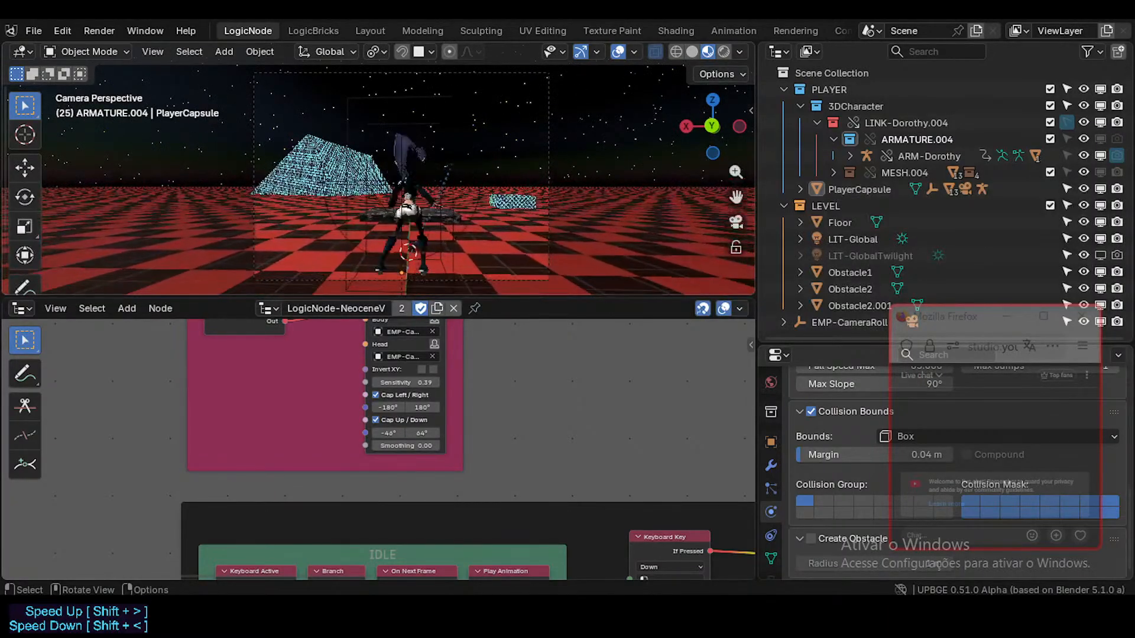
- Set the Mouse Look node's Smoothing to 0.59, play-test the camera, and save the file
{"action": "left_click_drag", "start_coordinate": [404, 433], "coordinate": [404, 434]}
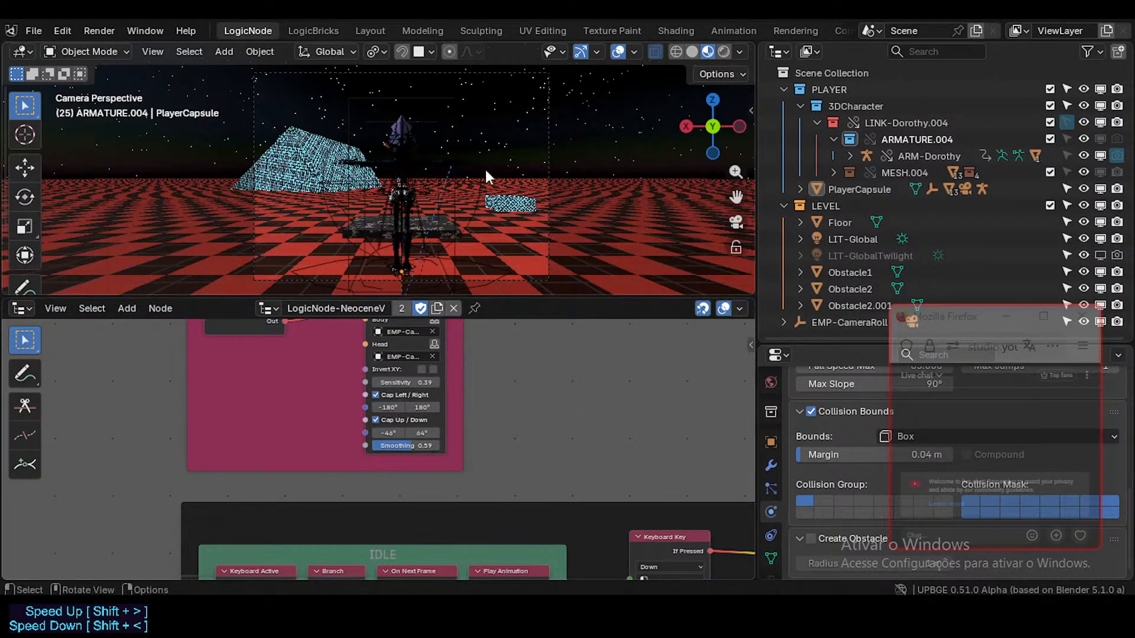
{"action": "key", "text": "p"}
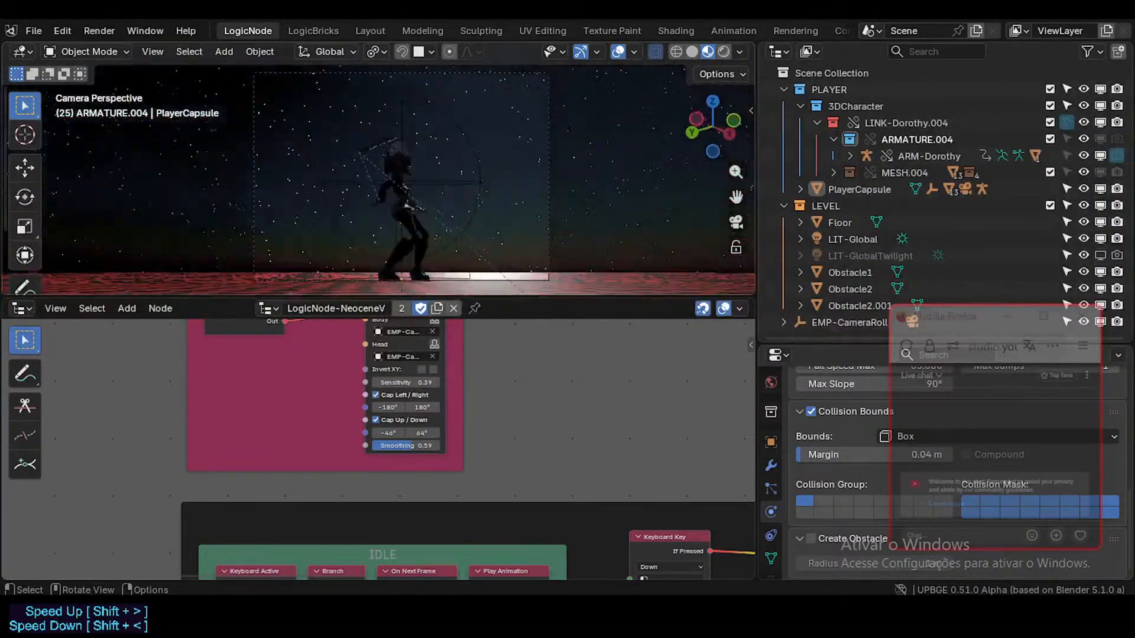
{"action": "key", "text": "Escape"}
{"action": "middle_click_drag", "start_coordinate": [305, 475], "coordinate": [444, 520]}
{"action": "key", "text": "ctrl+s"}
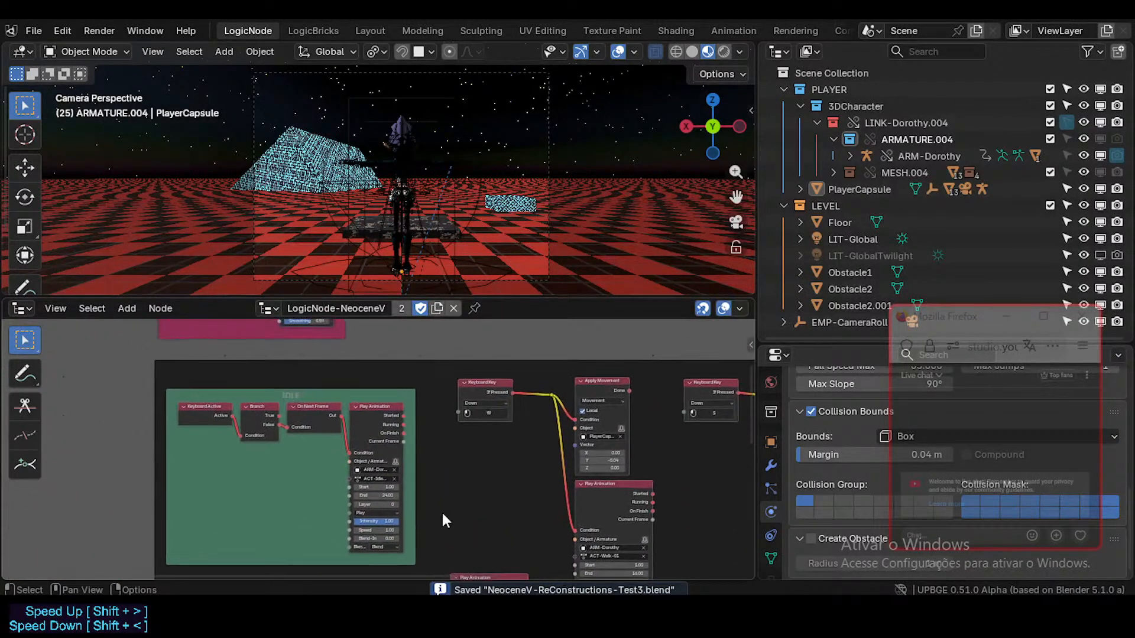
- Examine the W and S key movement and animation nodes and the A key rotation nodes
{"action": "scroll", "coordinate": [453, 473], "scroll_direction": "up", "scroll_amount": 2}
{"action": "middle_click_drag", "start_coordinate": [494, 450], "coordinate": [472, 419]}
{"action": "scroll", "coordinate": [473, 419], "scroll_direction": "up", "scroll_amount": 2}
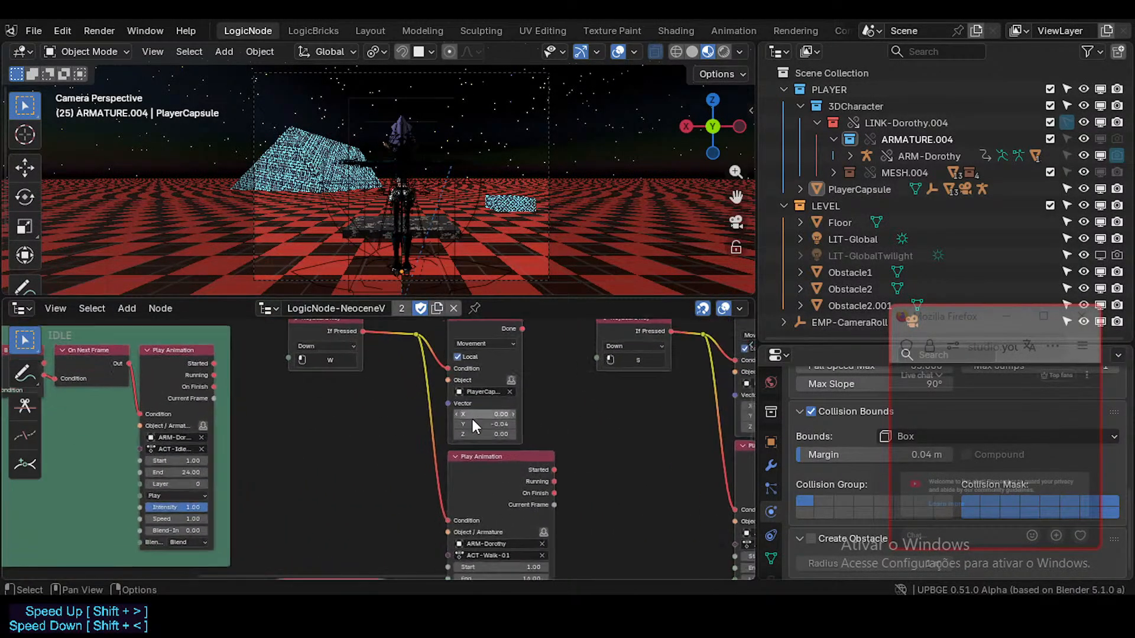
{"action": "scroll", "coordinate": [473, 420], "scroll_direction": "up", "scroll_amount": 1}
{"action": "middle_click_drag", "start_coordinate": [562, 458], "coordinate": [455, 499]}
{"action": "middle_click_drag", "start_coordinate": [452, 432], "coordinate": [498, 331]}
{"action": "scroll", "coordinate": [413, 451], "scroll_direction": "down", "scroll_amount": 2}
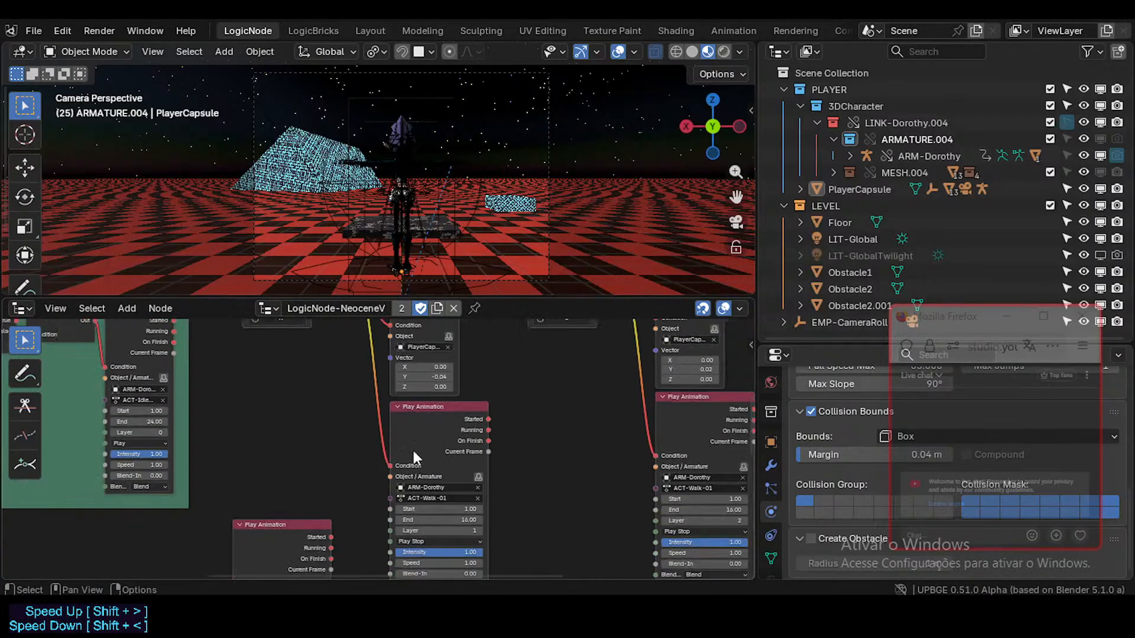
{"action": "middle_click_drag", "start_coordinate": [328, 537], "coordinate": [414, 426]}
{"action": "middle_click_drag", "start_coordinate": [343, 479], "coordinate": [373, 413]}
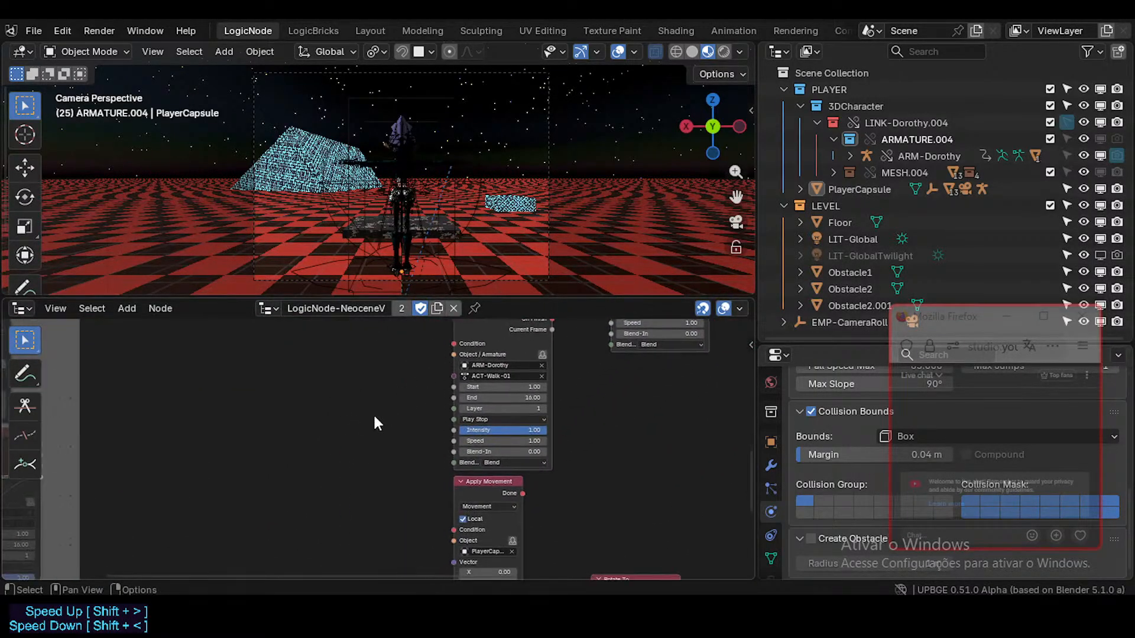
{"action": "scroll", "coordinate": [380, 389], "scroll_direction": "down", "scroll_amount": 3}
{"action": "middle_click_drag", "start_coordinate": [340, 492], "coordinate": [310, 497]}
{"action": "scroll", "coordinate": [455, 373], "scroll_direction": "up", "scroll_amount": 2}
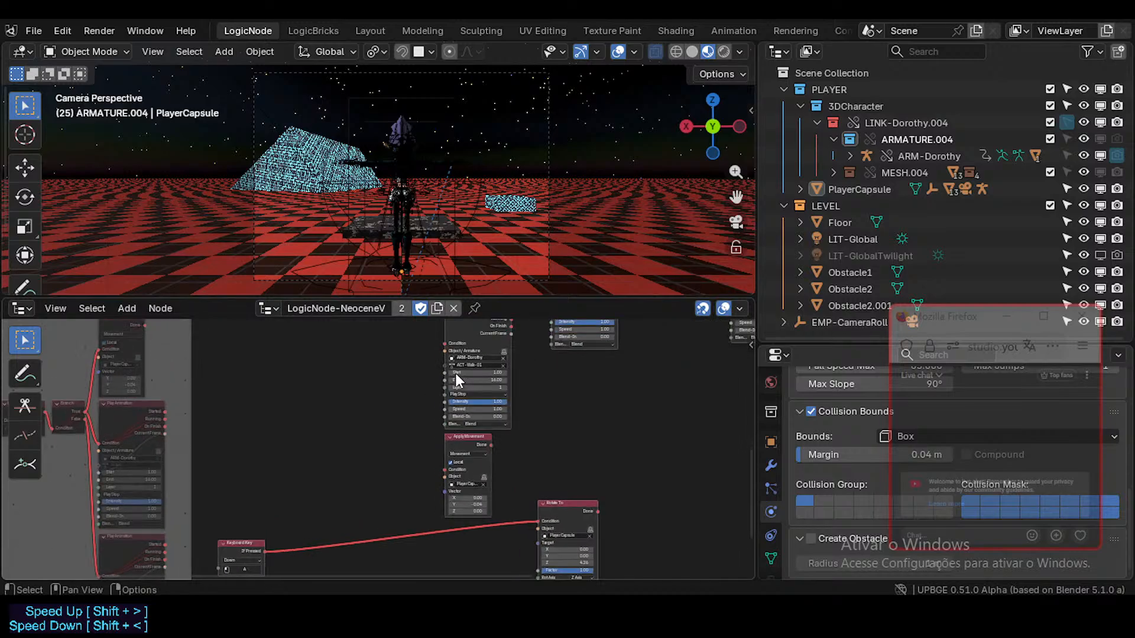
{"action": "scroll", "coordinate": [392, 487], "scroll_direction": "up", "scroll_amount": 1}
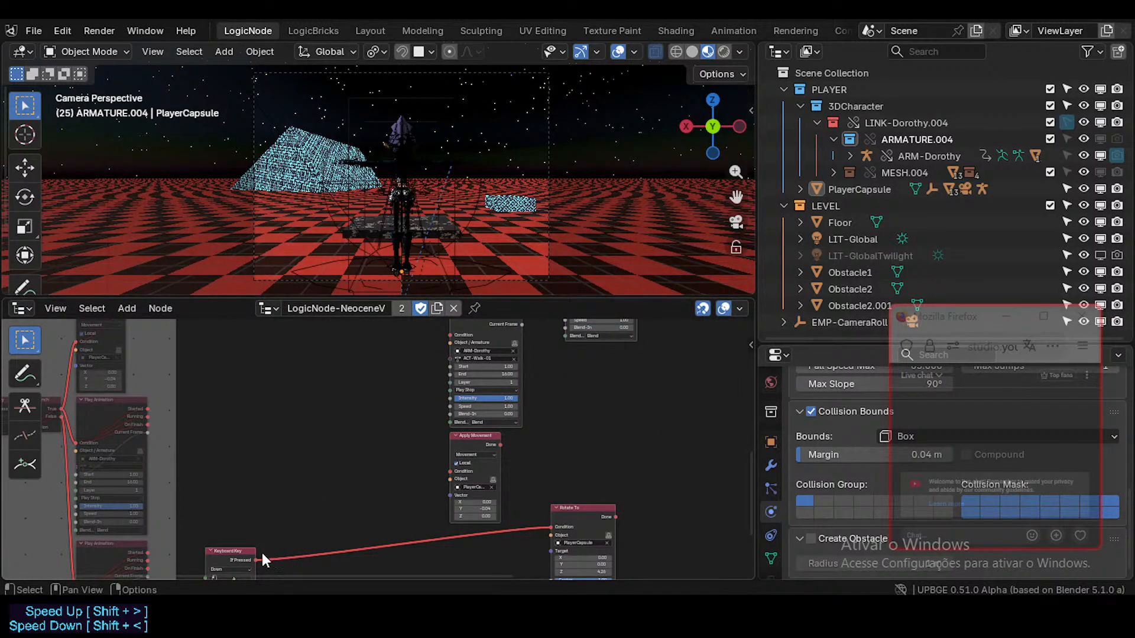
- Delete the unconnected Apply Movement node above the A key's link to Rotate To, and play-test the A key turn
{"action": "middle_click_drag", "start_coordinate": [470, 533], "coordinate": [448, 450]}
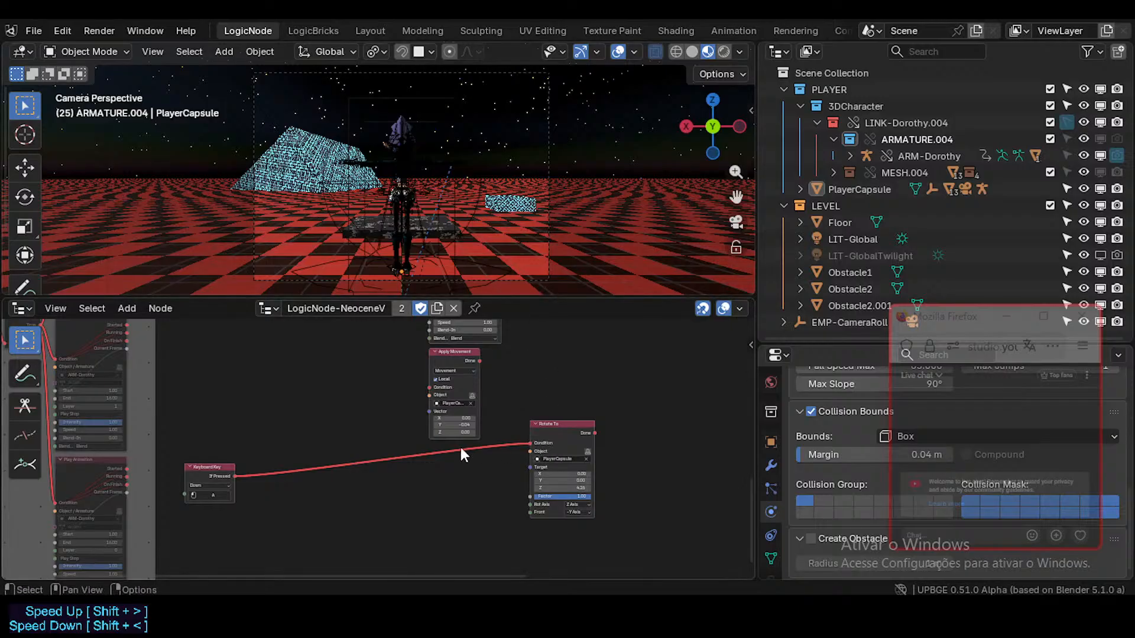
{"action": "scroll", "coordinate": [459, 448], "scroll_direction": "up", "scroll_amount": 1}
{"action": "middle_click_drag", "start_coordinate": [412, 406], "coordinate": [410, 513]}
{"action": "left_click", "coordinate": [446, 450]}
{"action": "middle_click_drag", "start_coordinate": [448, 420], "coordinate": [470, 319]}
{"action": "key", "text": "x"}
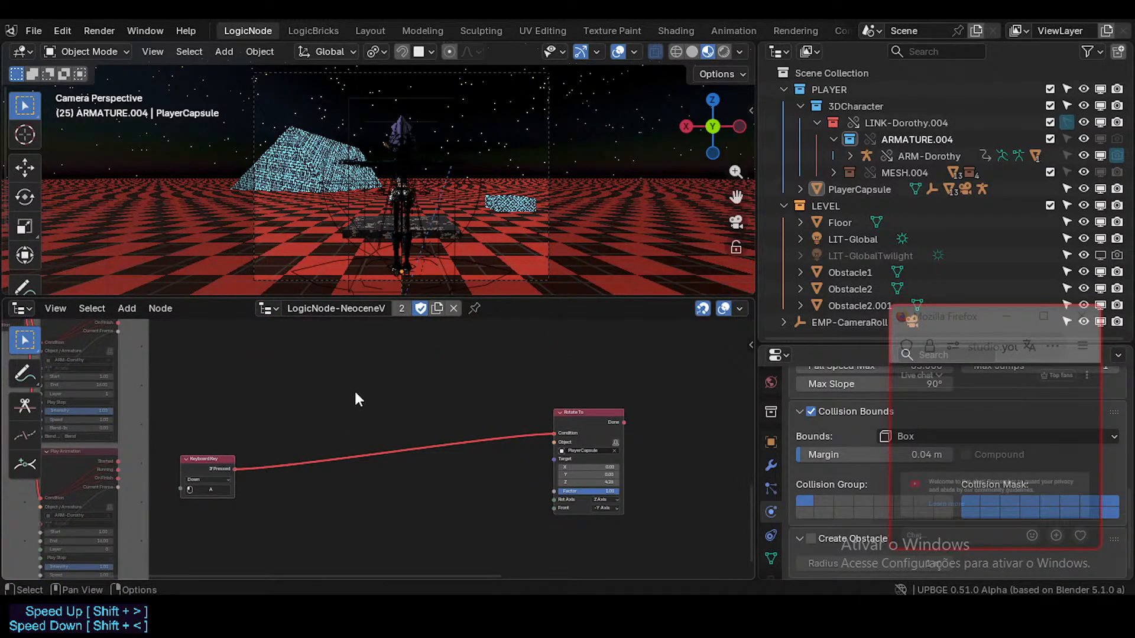
{"action": "key", "text": "p"}
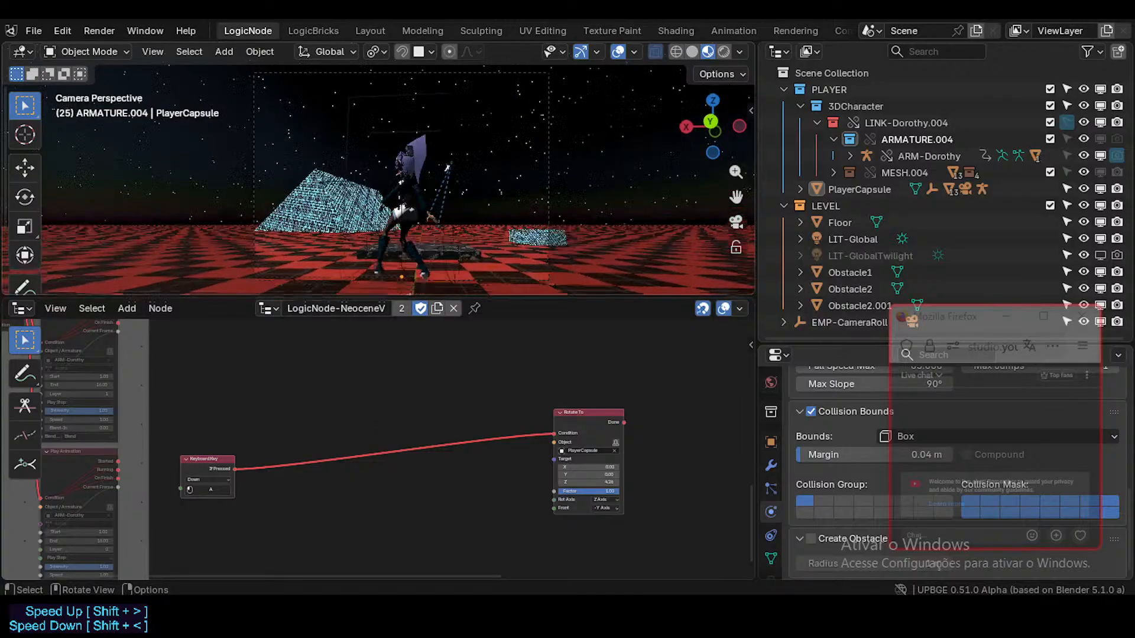
{"action": "key", "text": "a"}
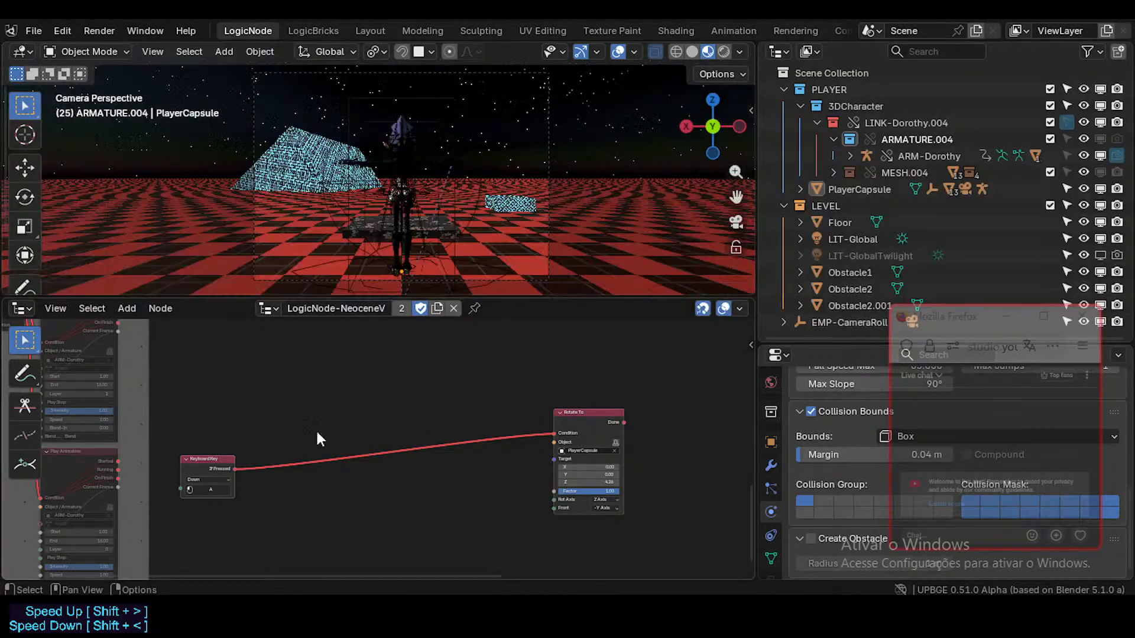
- Save the file and move the A key's Keyboard Key node closer to and level with the Rotate To node
{"action": "middle_click_drag", "start_coordinate": [170, 472], "coordinate": [208, 499]}
{"action": "left_click", "coordinate": [246, 497]}
{"action": "middle_click_drag", "start_coordinate": [373, 336], "coordinate": [407, 615]}
{"action": "middle_click_drag", "start_coordinate": [484, 341], "coordinate": [492, 461]}
{"action": "key", "text": "ctrl+s"}
{"action": "middle_click_drag", "start_coordinate": [506, 515], "coordinate": [459, 335]}
{"action": "scroll", "coordinate": [204, 445], "scroll_direction": "up", "scroll_amount": 1}
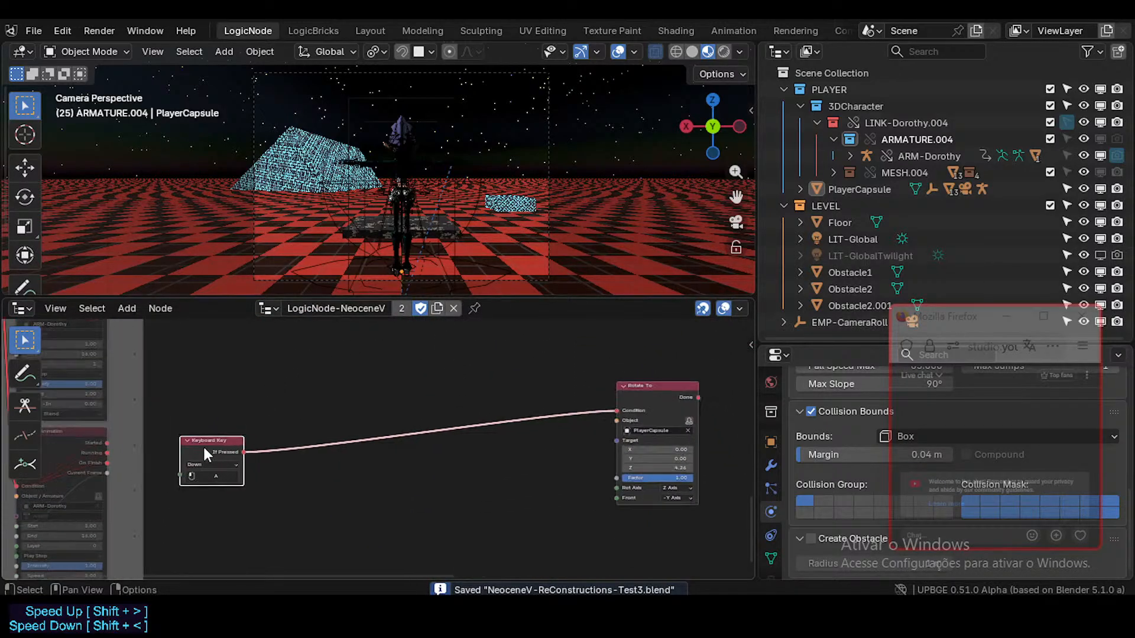
{"action": "left_click_drag", "start_coordinate": [200, 441], "coordinate": [281, 396]}
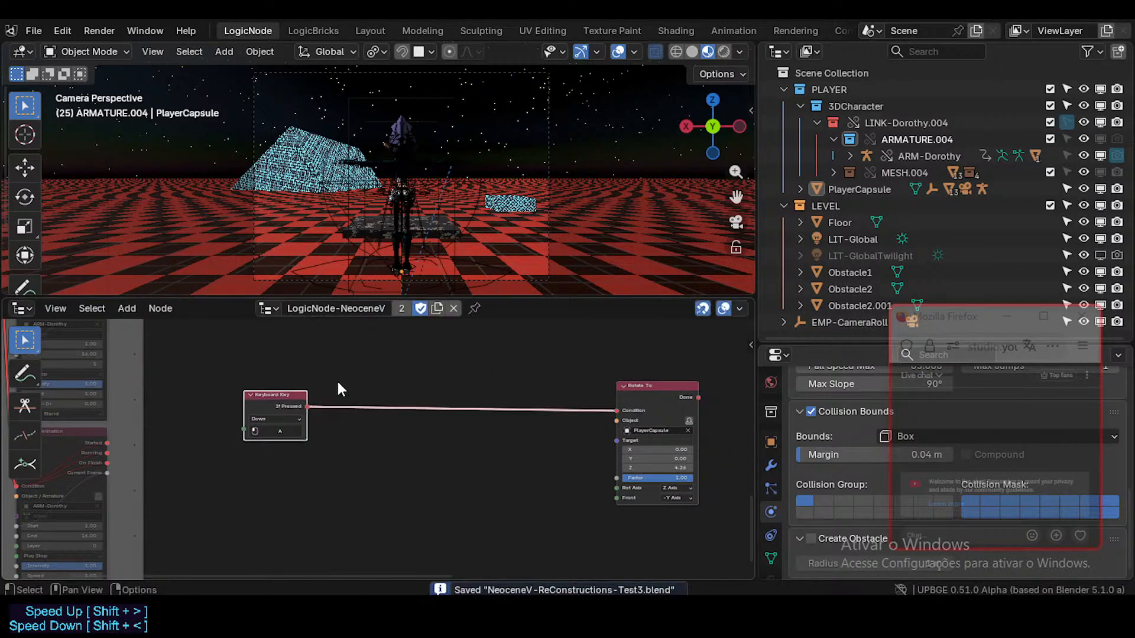
{"action": "middle_click_drag", "start_coordinate": [485, 383], "coordinate": [482, 409]}
- Select PlayerCapsule in the scene and show only the Rotate To node's properties in the node editor's sidebar
{"action": "left_click", "coordinate": [626, 418]}
{"action": "scroll", "coordinate": [374, 431], "scroll_direction": "up", "scroll_amount": 1}
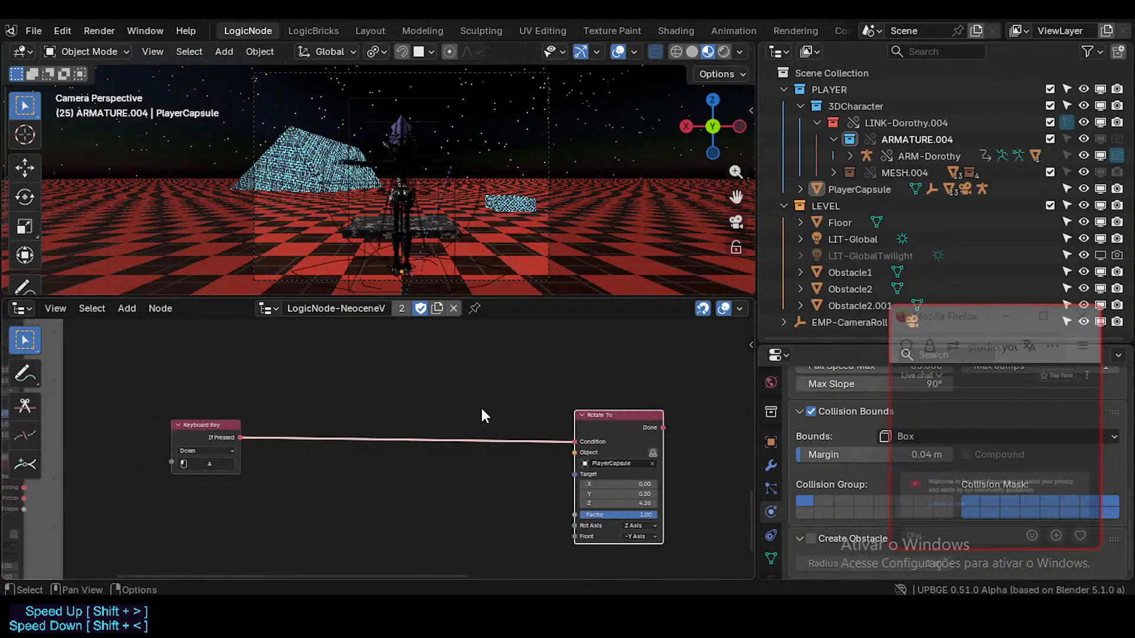
{"action": "left_click", "coordinate": [454, 196]}
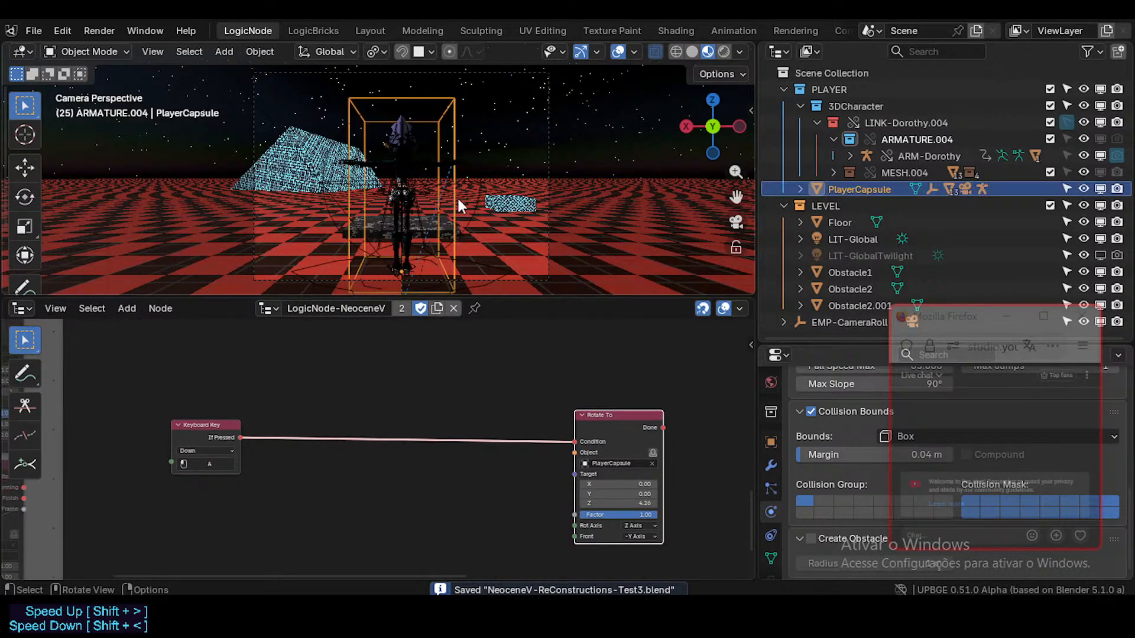
{"action": "left_click", "coordinate": [546, 241]}
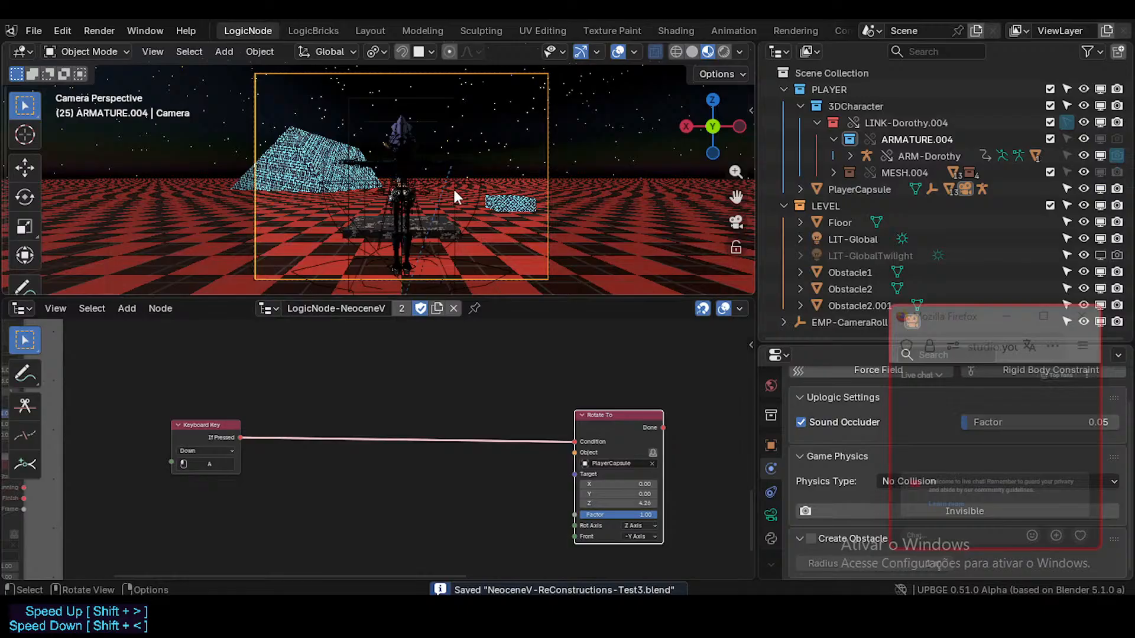
{"action": "left_click", "coordinate": [453, 186]}
{"action": "key", "text": "n"}
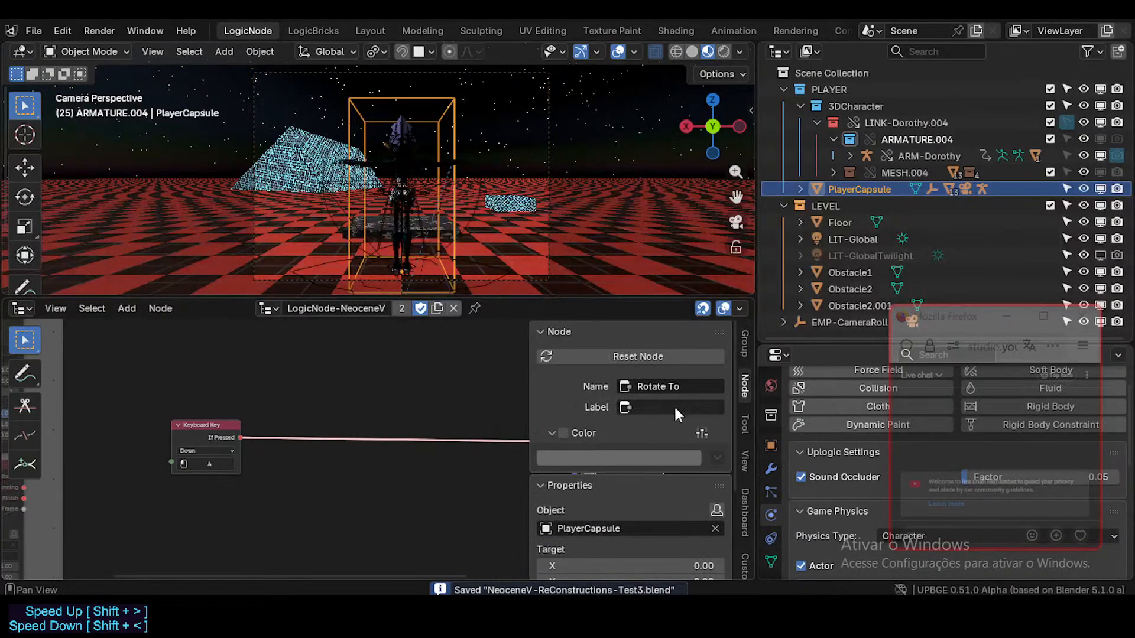
{"action": "left_click", "coordinate": [556, 332]}
{"action": "left_click", "coordinate": [647, 353]}
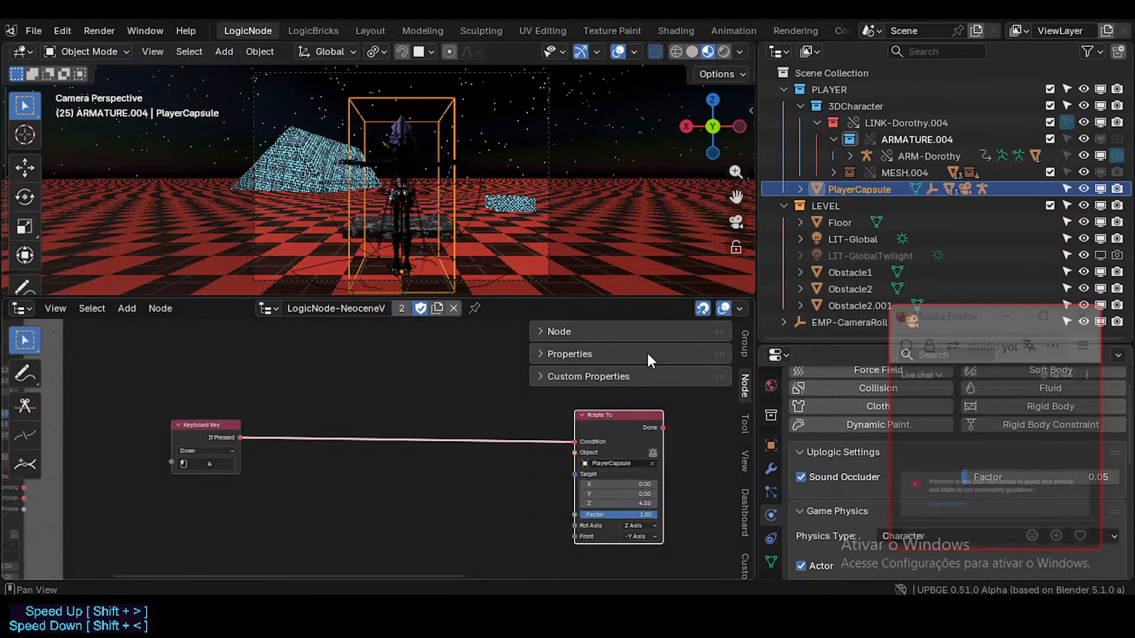
{"action": "left_click", "coordinate": [601, 353]}
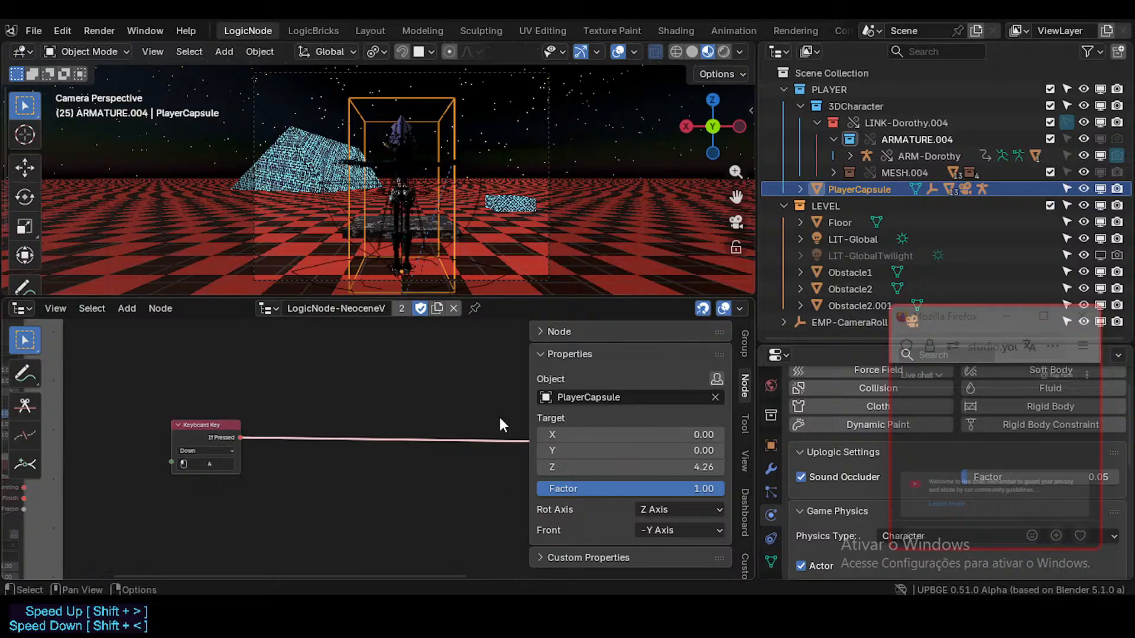
- Inspect the A key's Keyboard Key node settings and custom properties in the sidebar
{"action": "left_click", "coordinate": [231, 426]}
{"action": "left_click", "coordinate": [562, 356]}
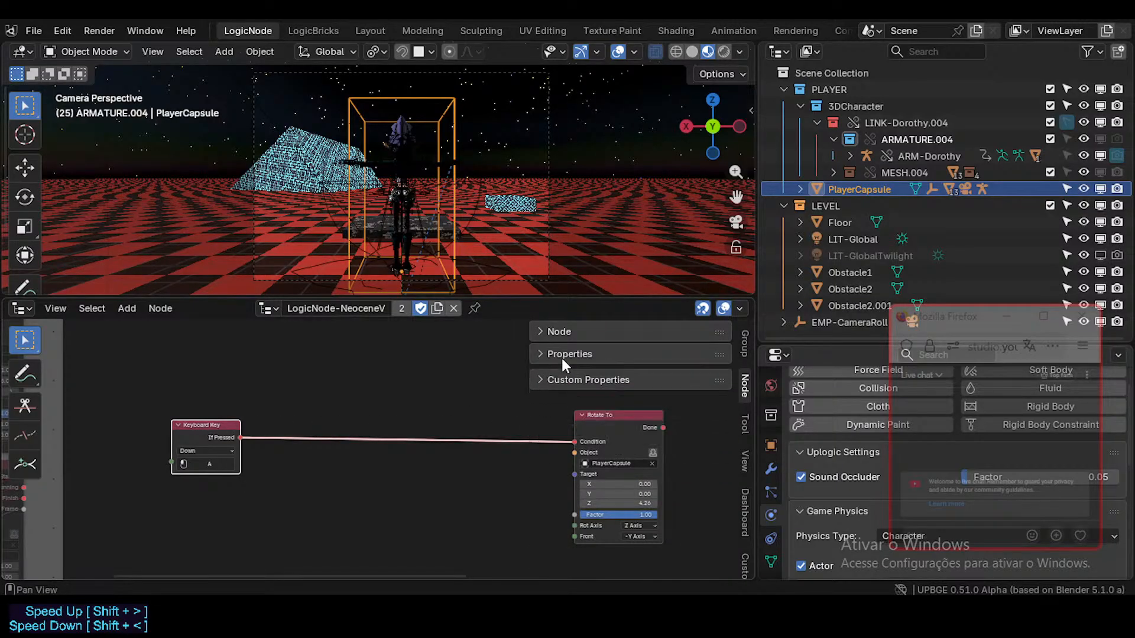
{"action": "left_click", "coordinate": [534, 356]}
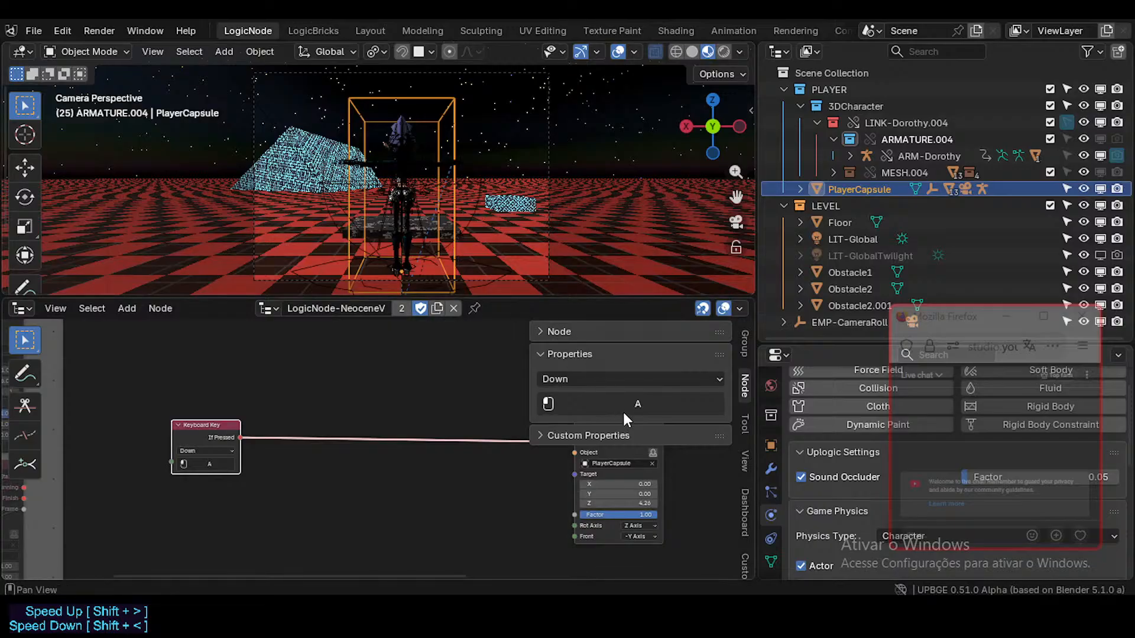
{"action": "left_click", "coordinate": [510, 469]}
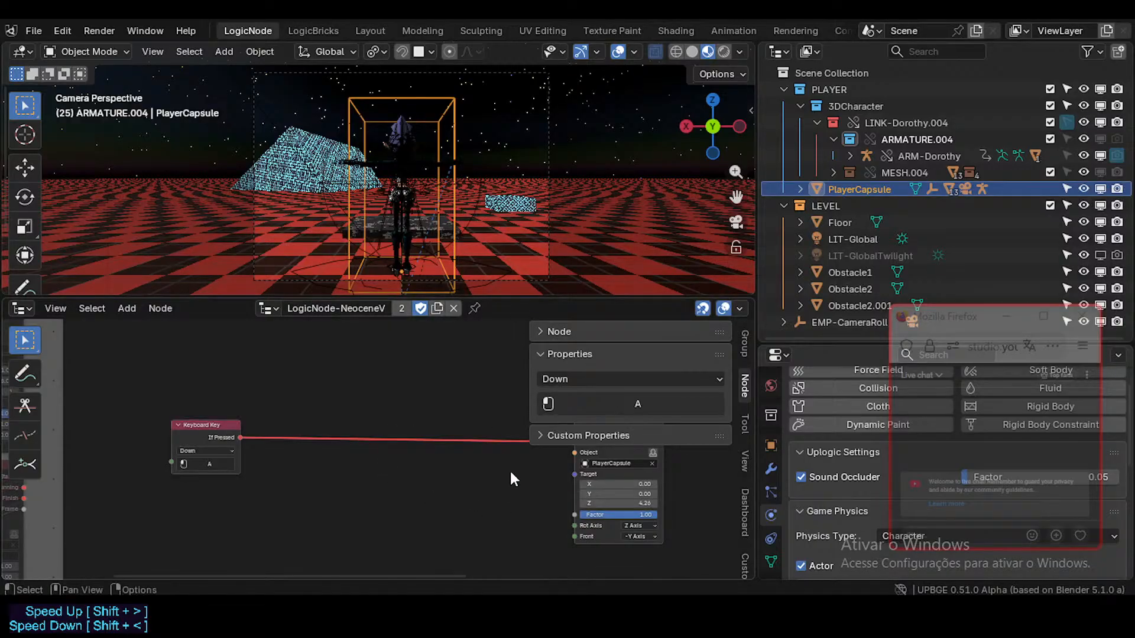
{"action": "left_click", "coordinate": [571, 331]}
{"action": "left_click", "coordinate": [572, 331]}
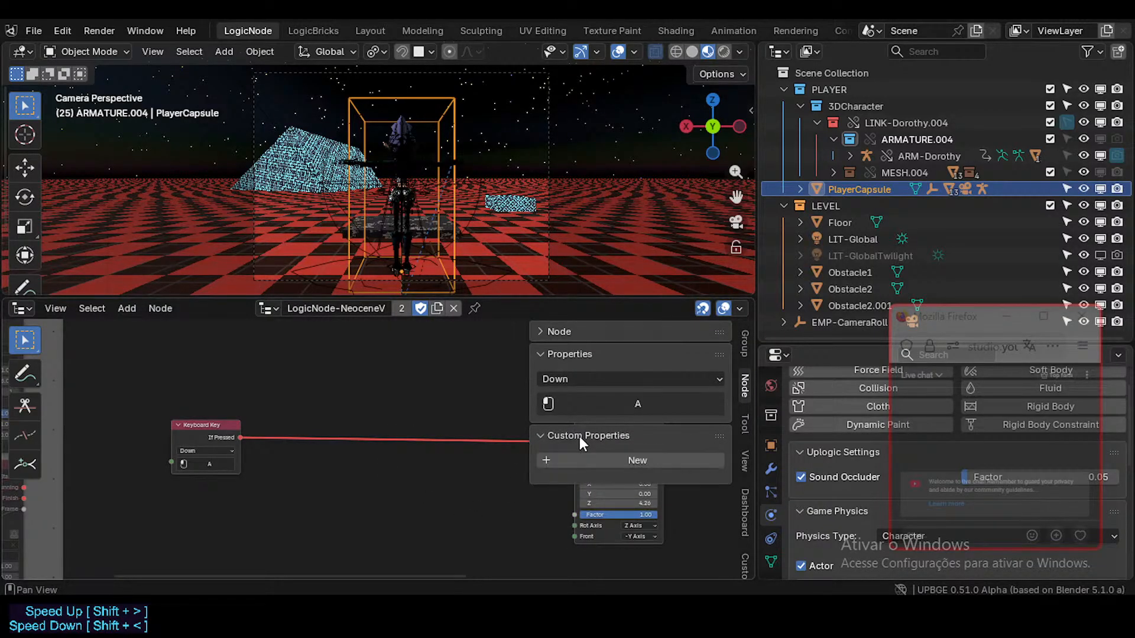
- Collapse the A key node's property sections and examine its name, label and color settings in the sidebar
{"action": "left_click", "coordinate": [746, 423]}
{"action": "left_click", "coordinate": [744, 387]}
{"action": "left_click", "coordinate": [650, 353]}
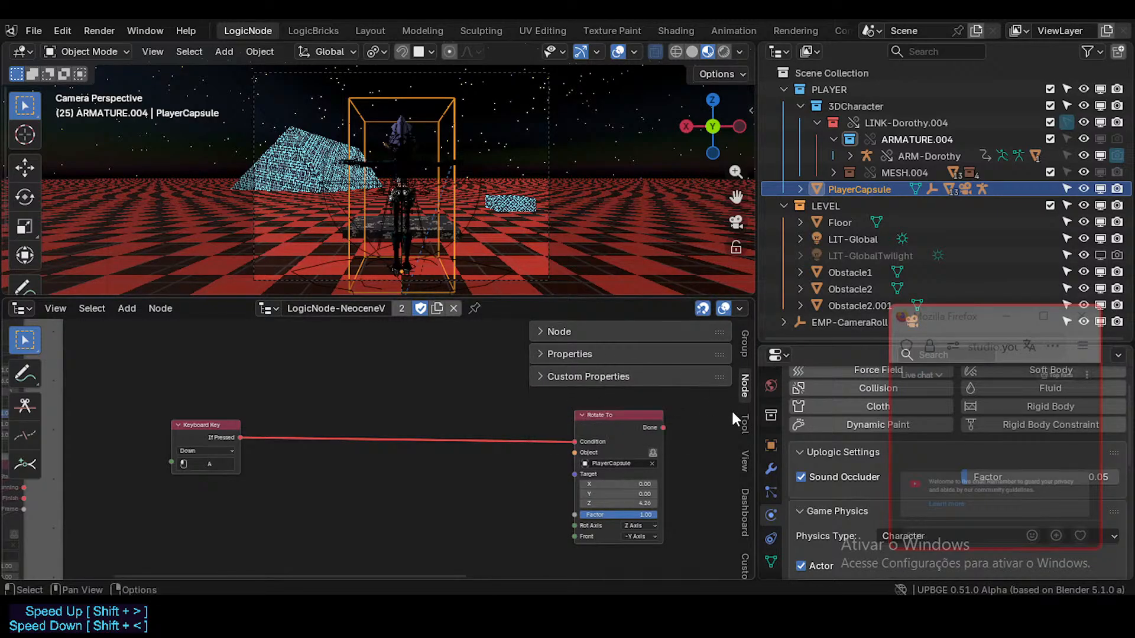
{"action": "left_click", "coordinate": [616, 330]}
{"action": "left_click", "coordinate": [615, 330]}
{"action": "left_click", "coordinate": [604, 328]}
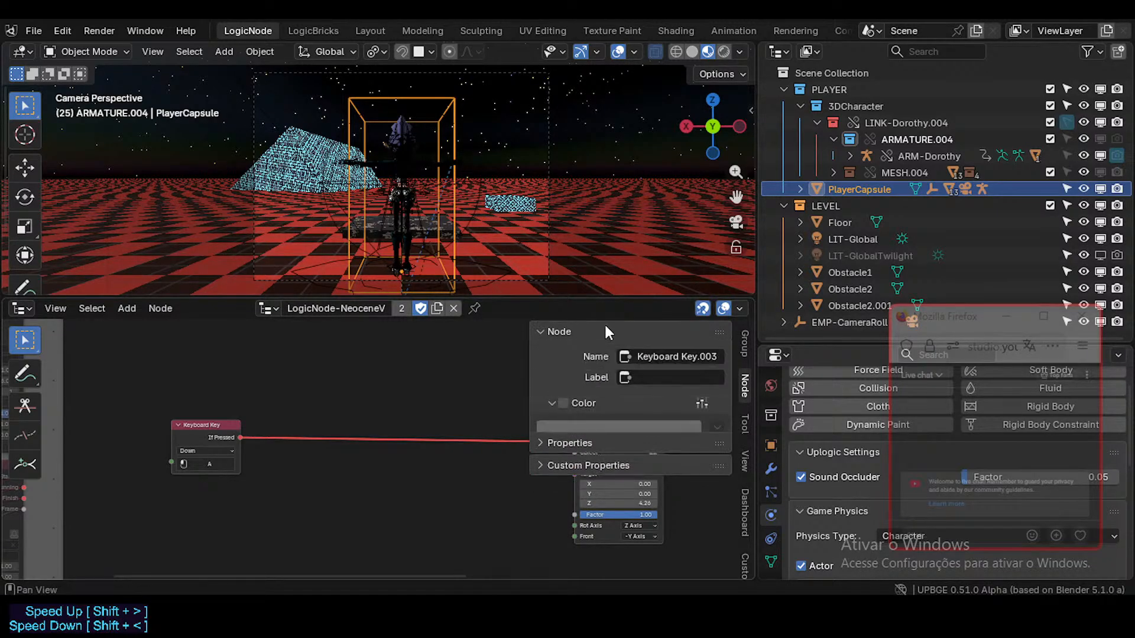
- Examine the logic tree dashboard, including its management options and the list of objects the tree is applied to
{"action": "left_click", "coordinate": [743, 434]}
{"action": "left_click", "coordinate": [745, 461]}
{"action": "left_click", "coordinate": [745, 494]}
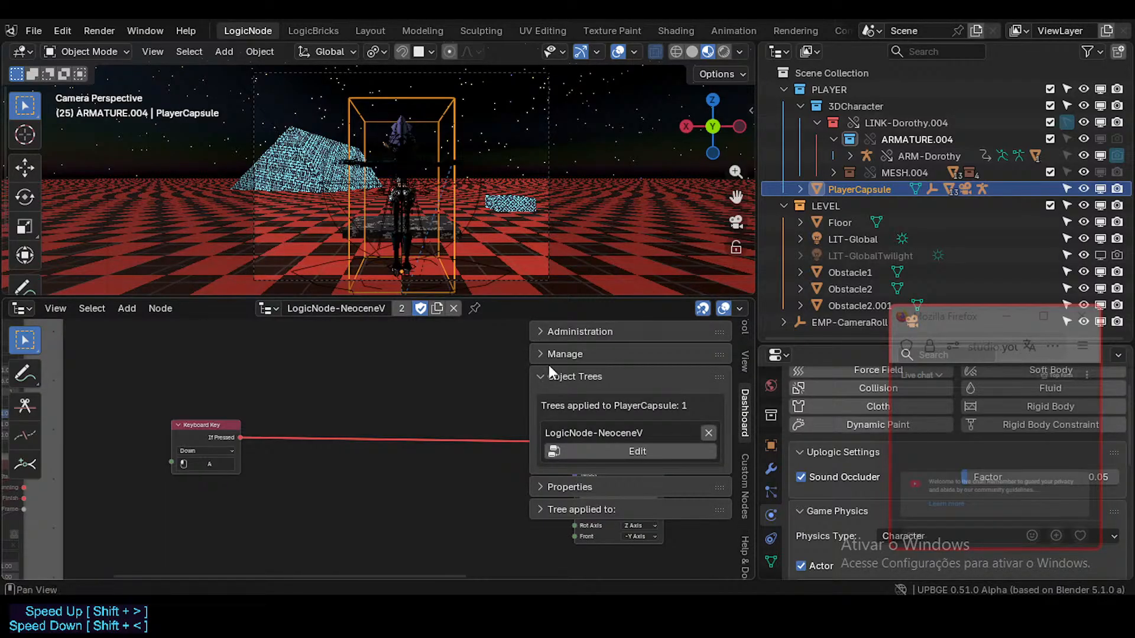
{"action": "left_click", "coordinate": [561, 354]}
{"action": "scroll", "coordinate": [625, 452], "scroll_direction": "down", "scroll_amount": 3}
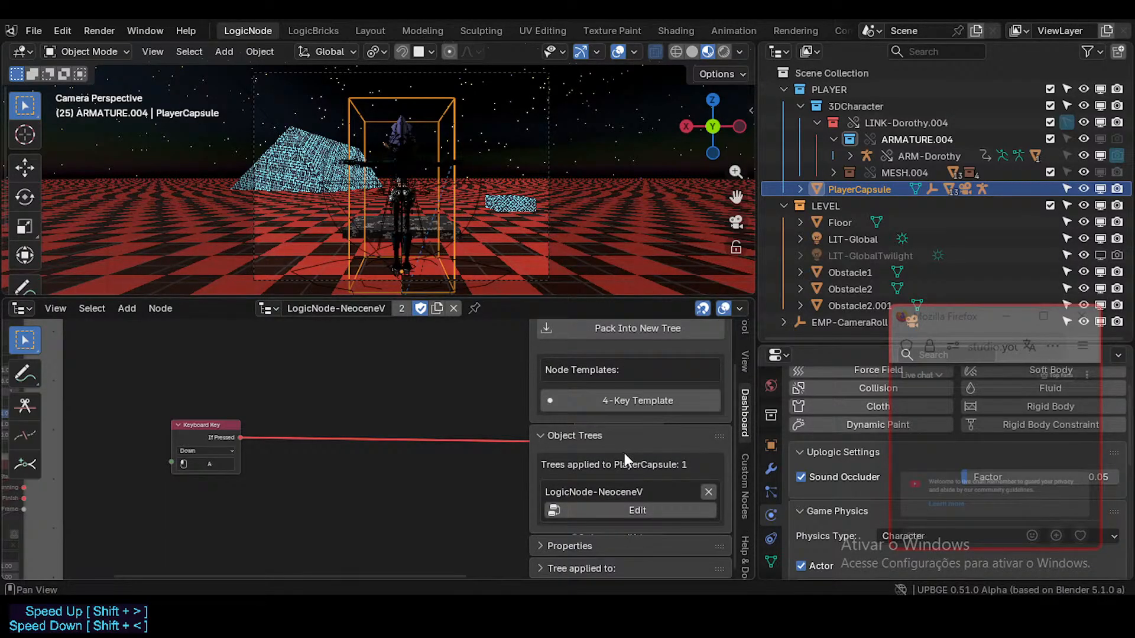
{"action": "scroll", "coordinate": [595, 538], "scroll_direction": "down", "scroll_amount": 3}
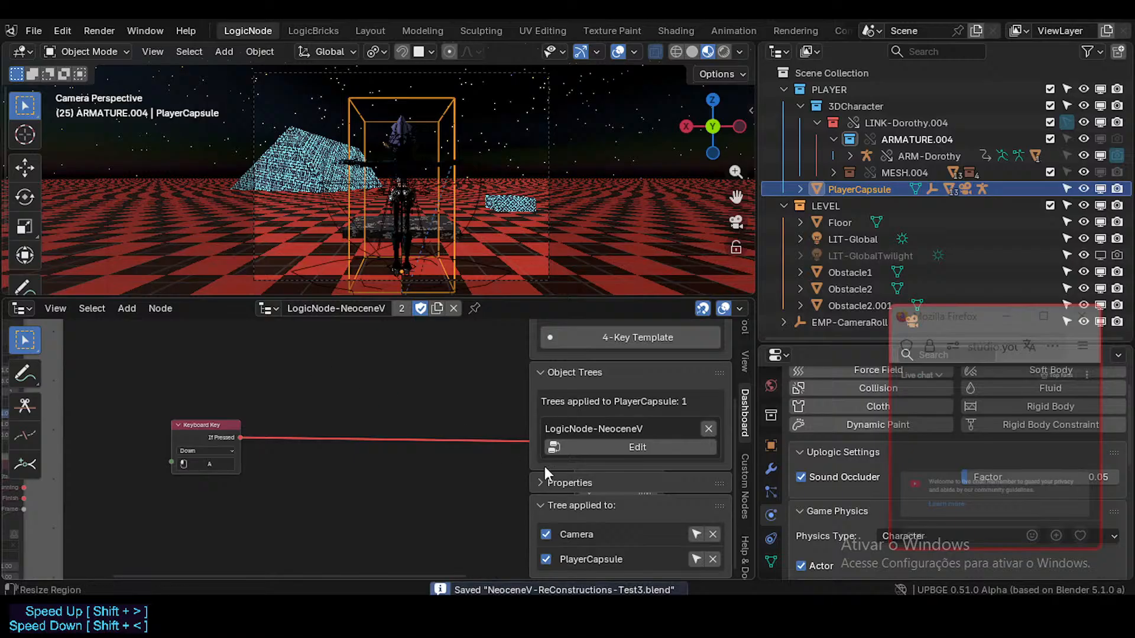
{"action": "left_click", "coordinate": [629, 480]}
{"action": "left_click", "coordinate": [630, 480]}
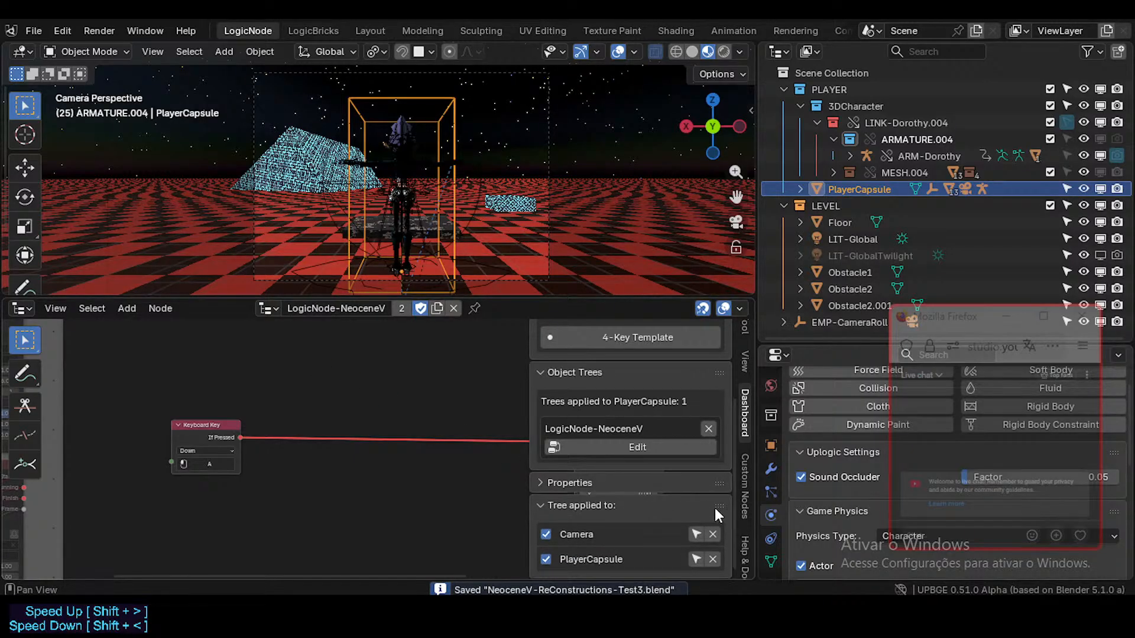
- Reorder the dashboard so "Tree applied to" sits directly below Administration, collapse Manage, and save the file
{"action": "left_click_drag", "start_coordinate": [716, 507], "coordinate": [718, 366]}
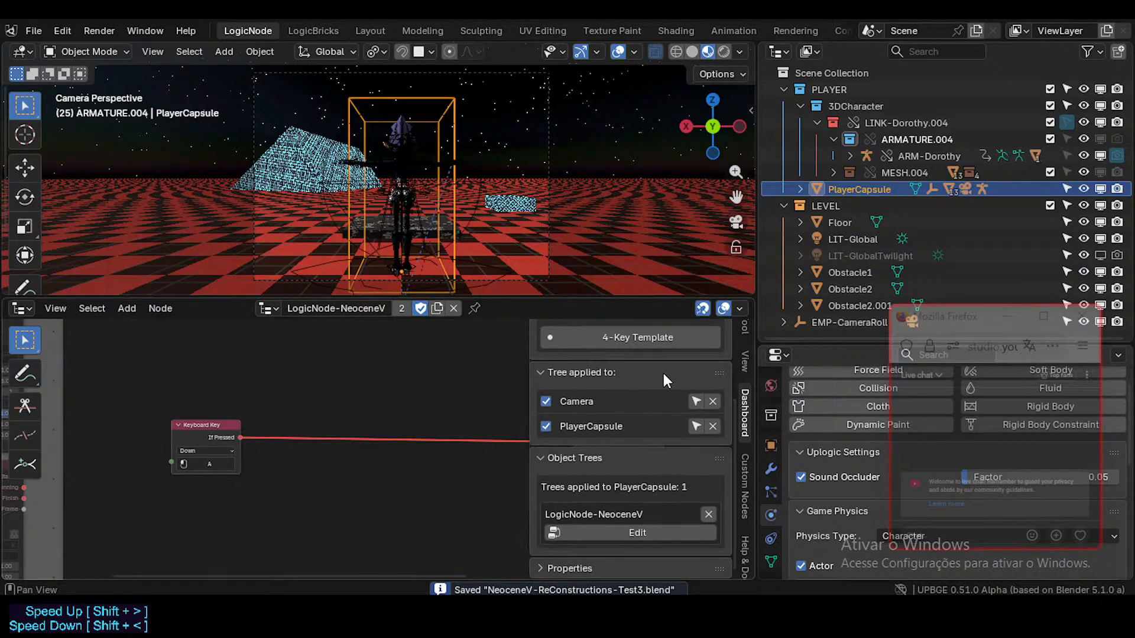
{"action": "scroll", "coordinate": [663, 402], "scroll_direction": "up", "scroll_amount": 4}
{"action": "left_click_drag", "start_coordinate": [717, 490], "coordinate": [712, 344]}
{"action": "left_click", "coordinate": [540, 441]}
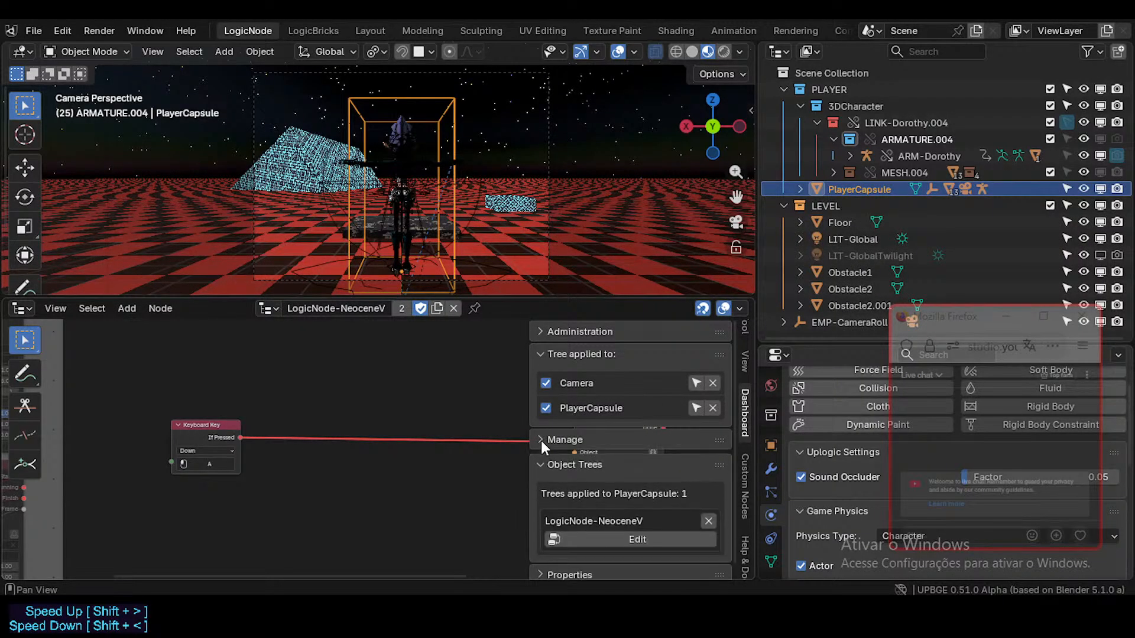
{"action": "key", "text": "ctrl+s"}
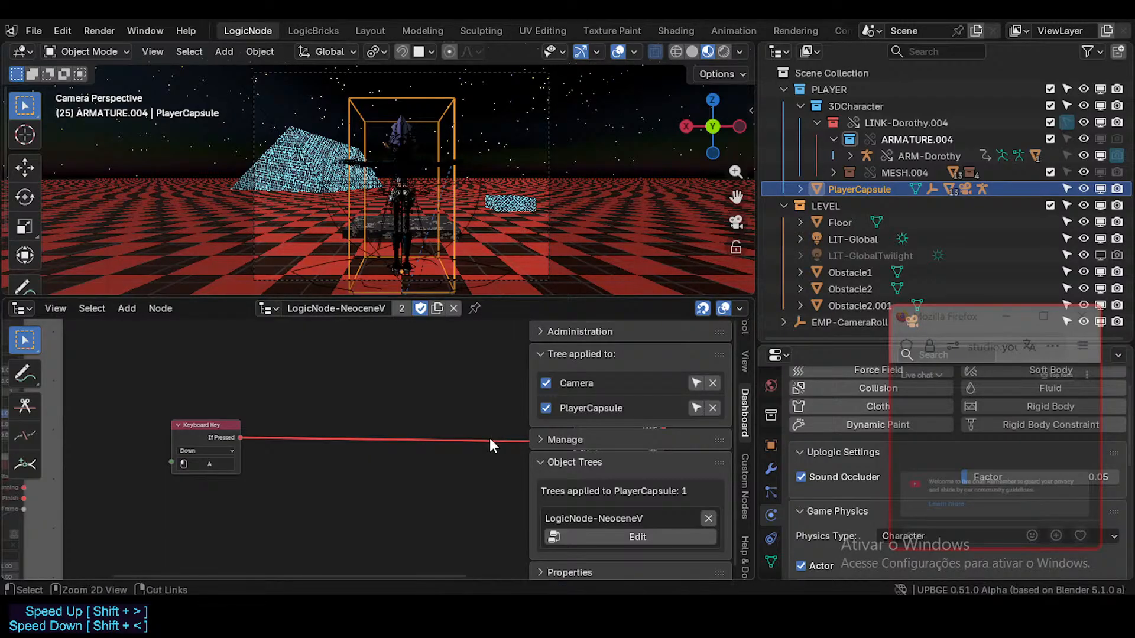
{"action": "key", "text": "ctrl+s"}
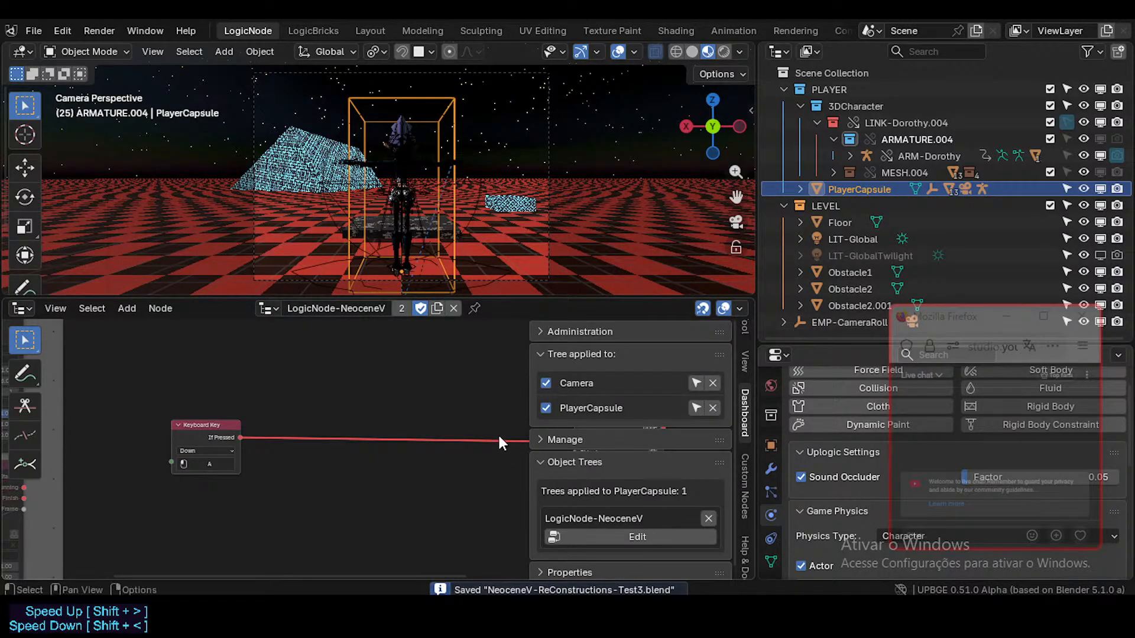
{"action": "key", "text": "ctrl+s"}
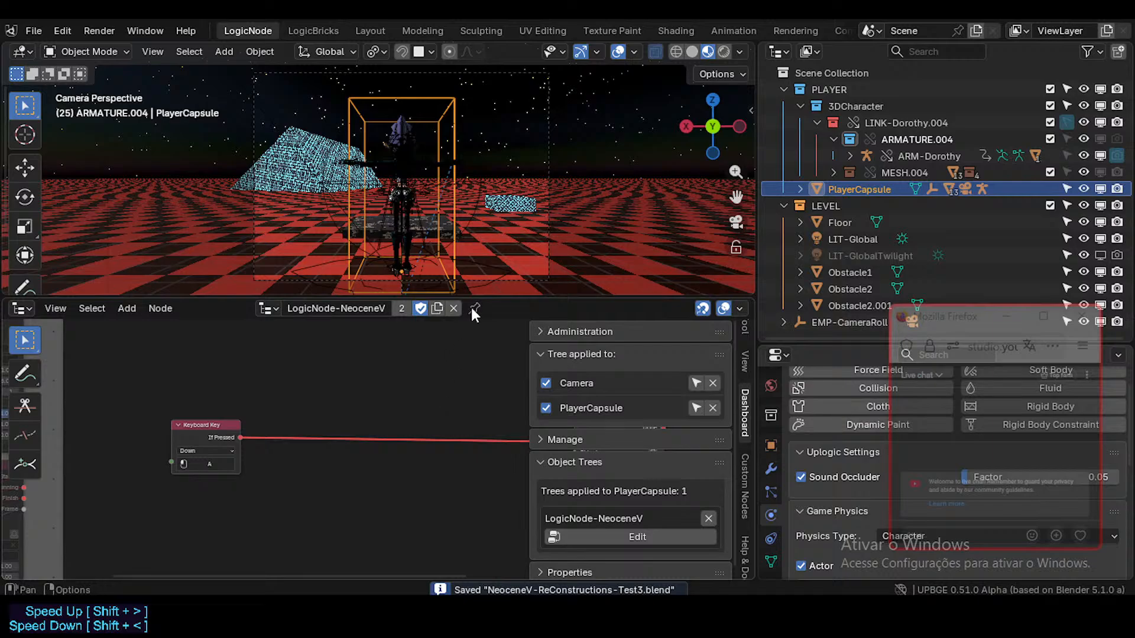
- Remove the logic tree from the Camera object and play-test the character's movement
{"action": "left_click", "coordinate": [713, 383]}
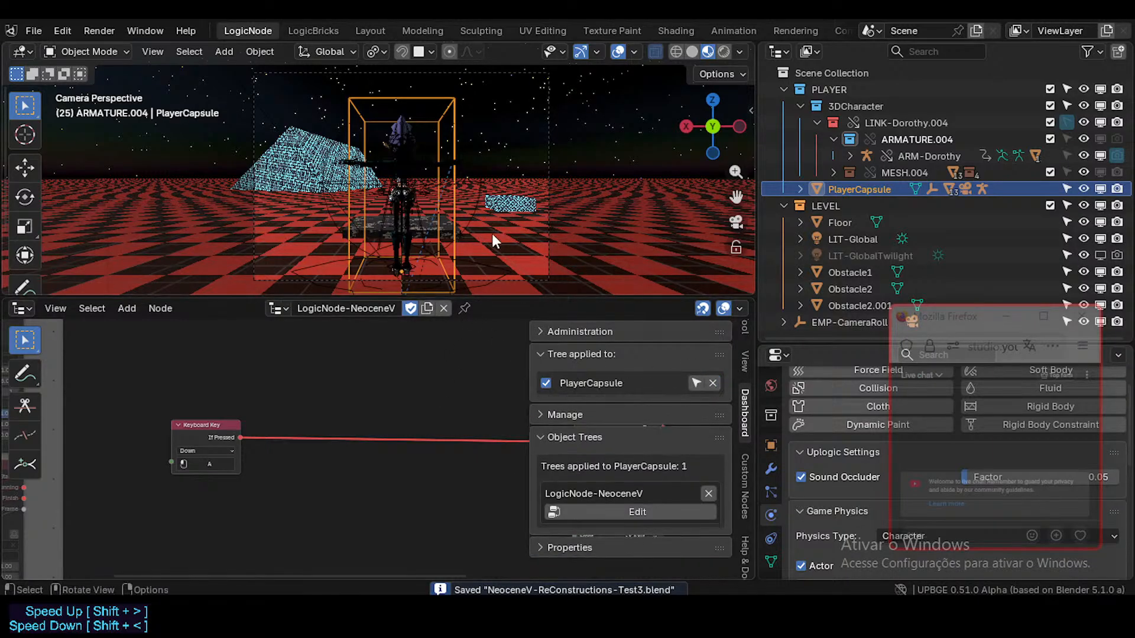
{"action": "key", "text": "p"}
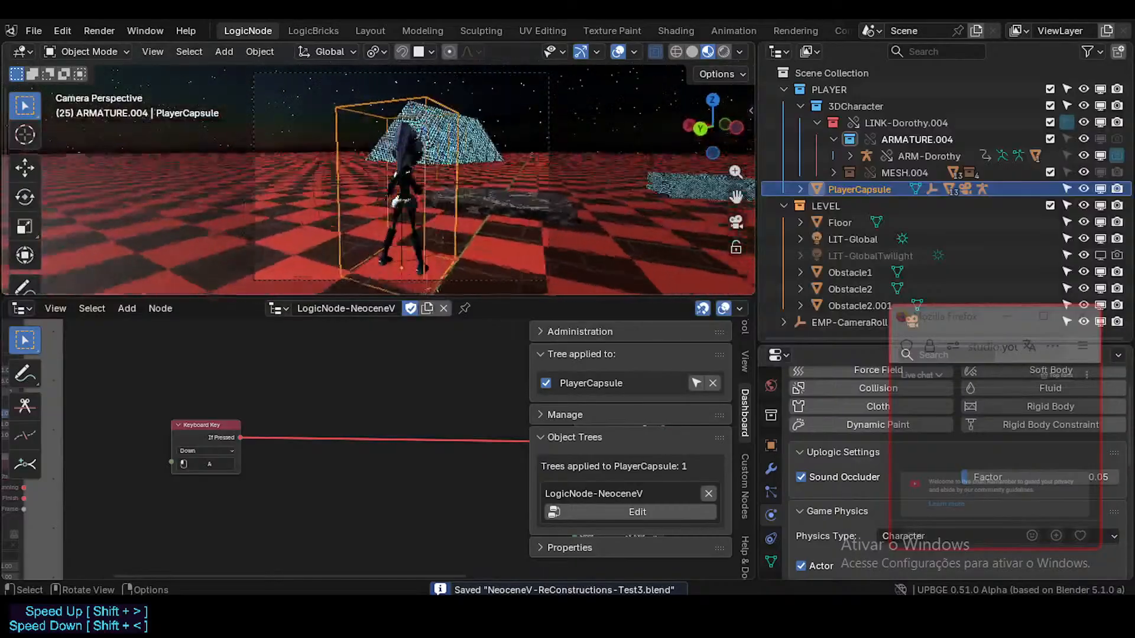
{"action": "key", "text": "w"}
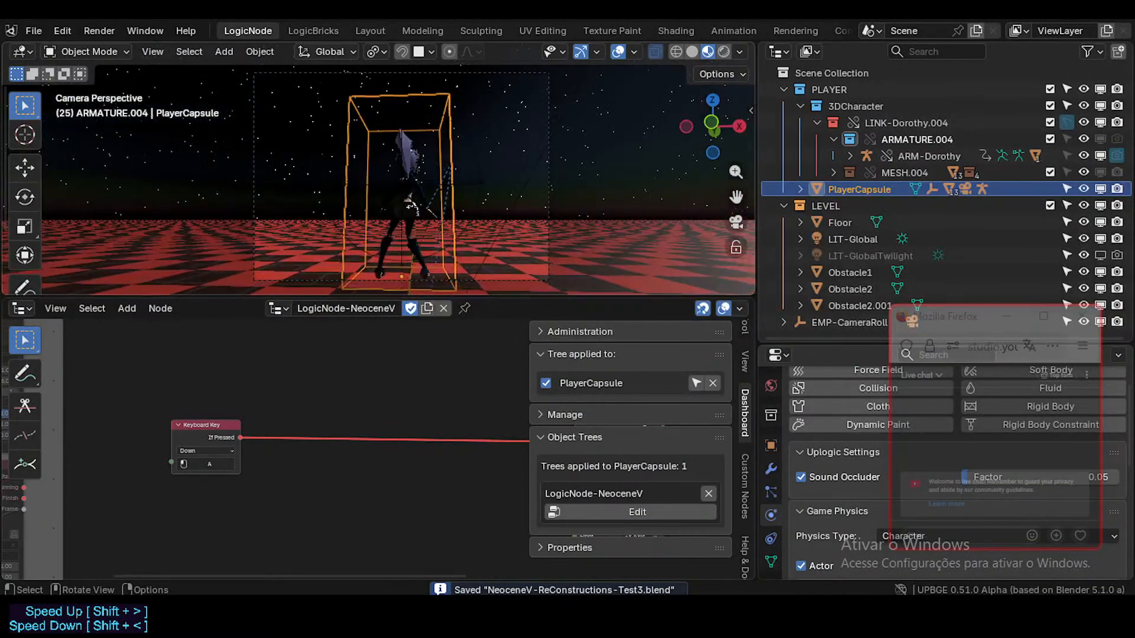
- Move the A key's Keyboard Key node closer to and above the Rotate To node, and save the file
{"action": "middle_click_drag", "start_coordinate": [402, 440], "coordinate": [314, 574]}
{"action": "scroll", "coordinate": [328, 491], "scroll_direction": "down", "scroll_amount": 6}
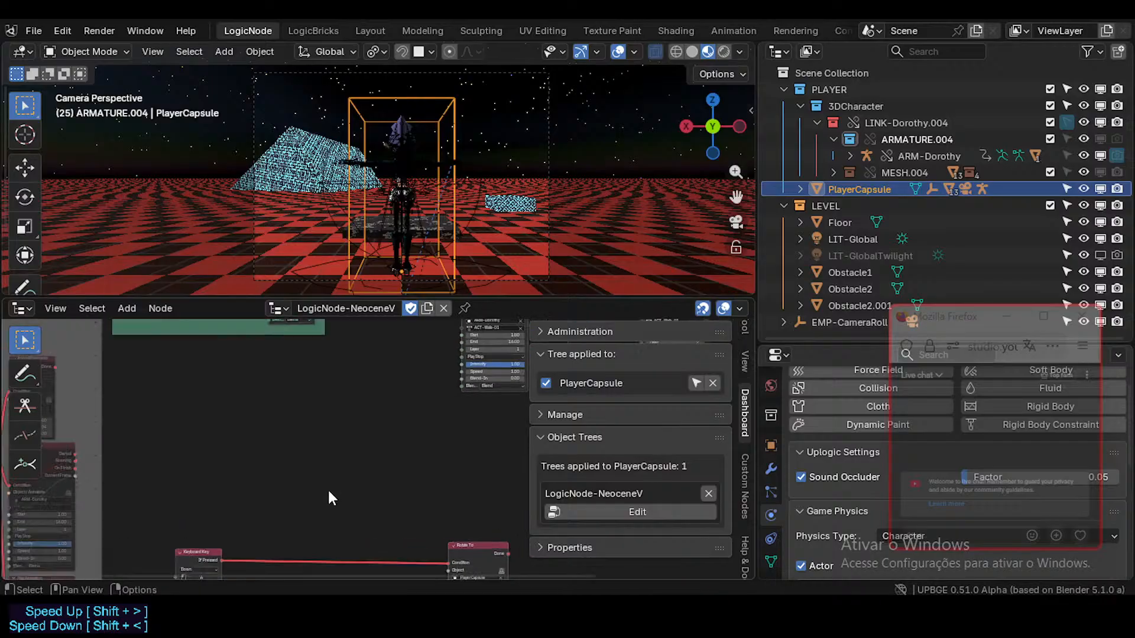
{"action": "middle_click_drag", "start_coordinate": [322, 425], "coordinate": [324, 512]}
{"action": "scroll", "coordinate": [343, 467], "scroll_direction": "up", "scroll_amount": 5}
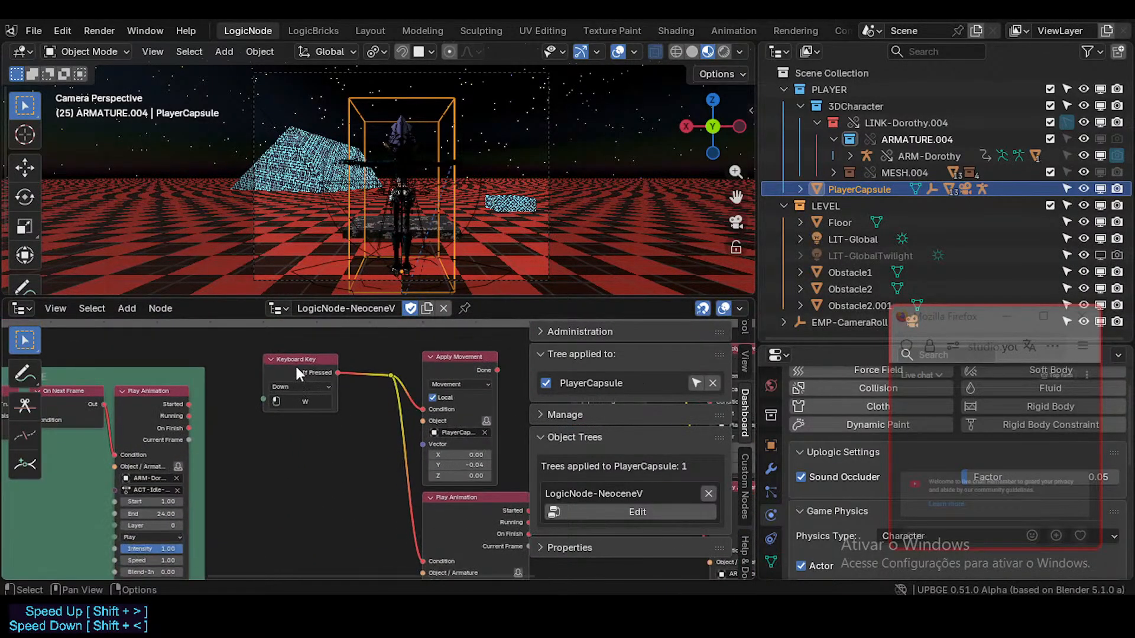
{"action": "scroll", "coordinate": [295, 481], "scroll_direction": "down", "scroll_amount": 6}
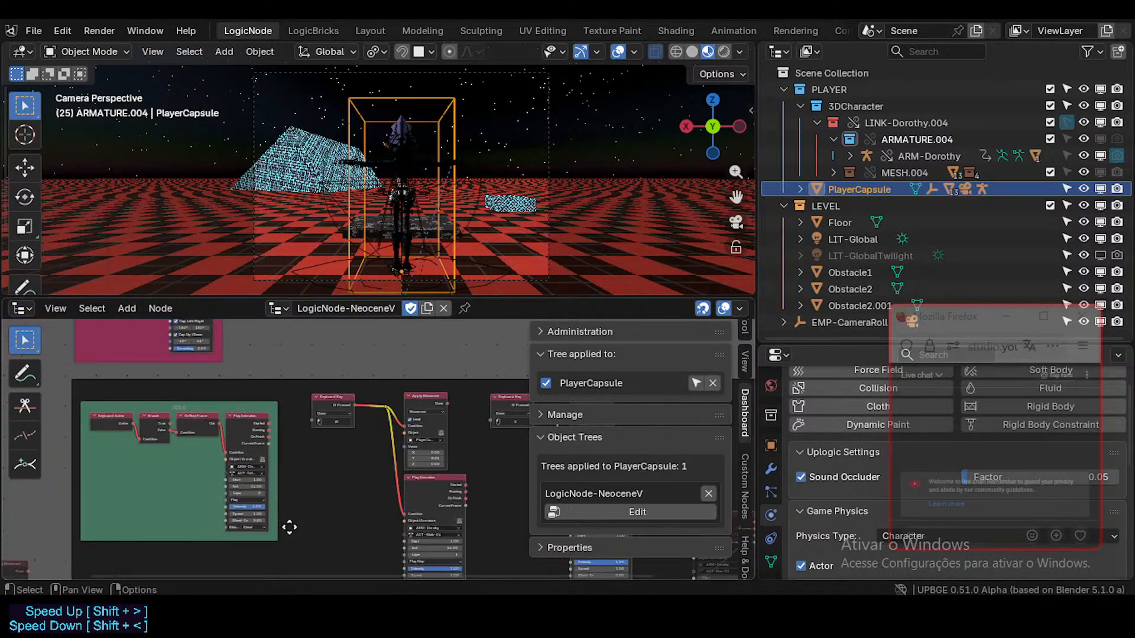
{"action": "middle_click_drag", "start_coordinate": [288, 527], "coordinate": [357, 507]}
{"action": "scroll", "coordinate": [236, 503], "scroll_direction": "up", "scroll_amount": 2}
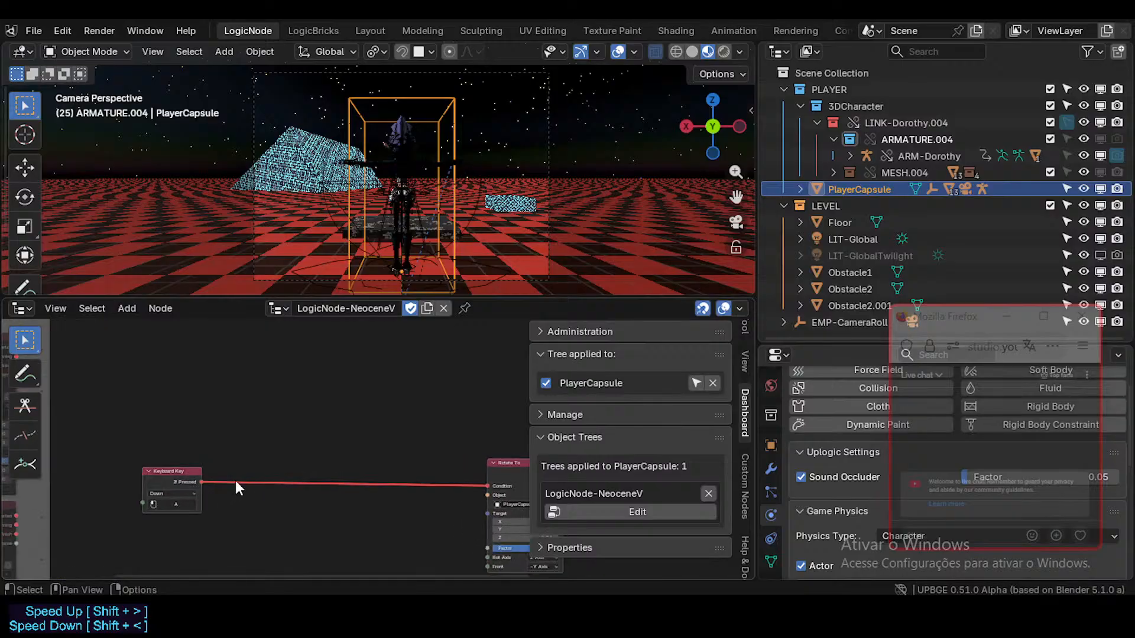
{"action": "left_click_drag", "start_coordinate": [163, 474], "coordinate": [298, 439]}
{"action": "middle_click_drag", "start_coordinate": [298, 439], "coordinate": [153, 412]}
{"action": "scroll", "coordinate": [359, 448], "scroll_direction": "up", "scroll_amount": 2}
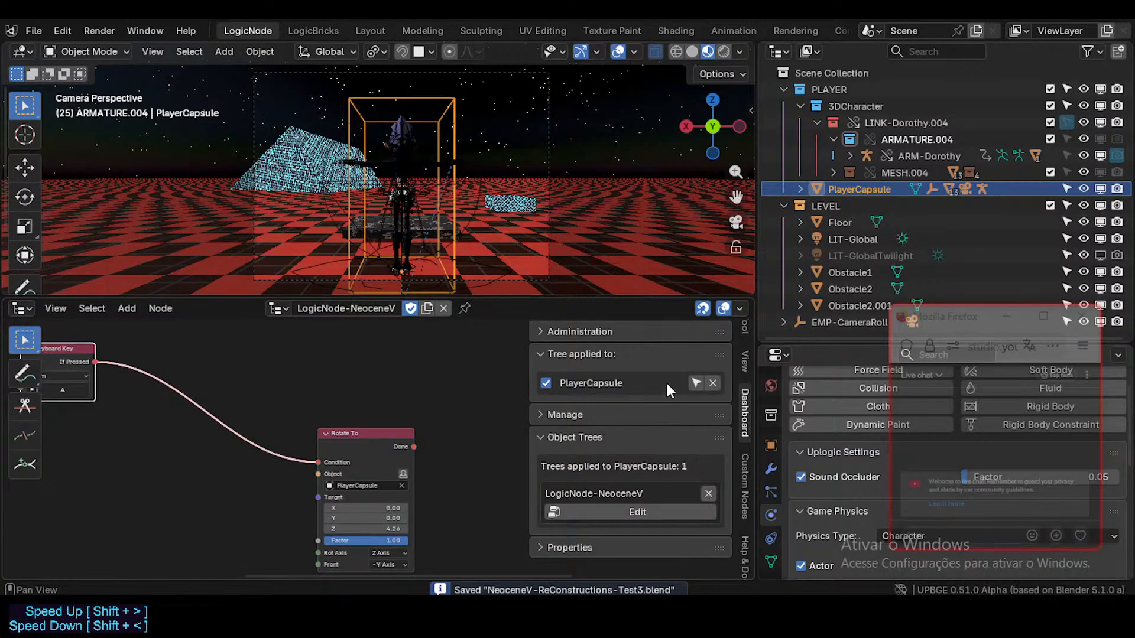
- Apply the logic tree to the selected PlayerCapsule and force-compile it
{"action": "left_click", "coordinate": [585, 329]}
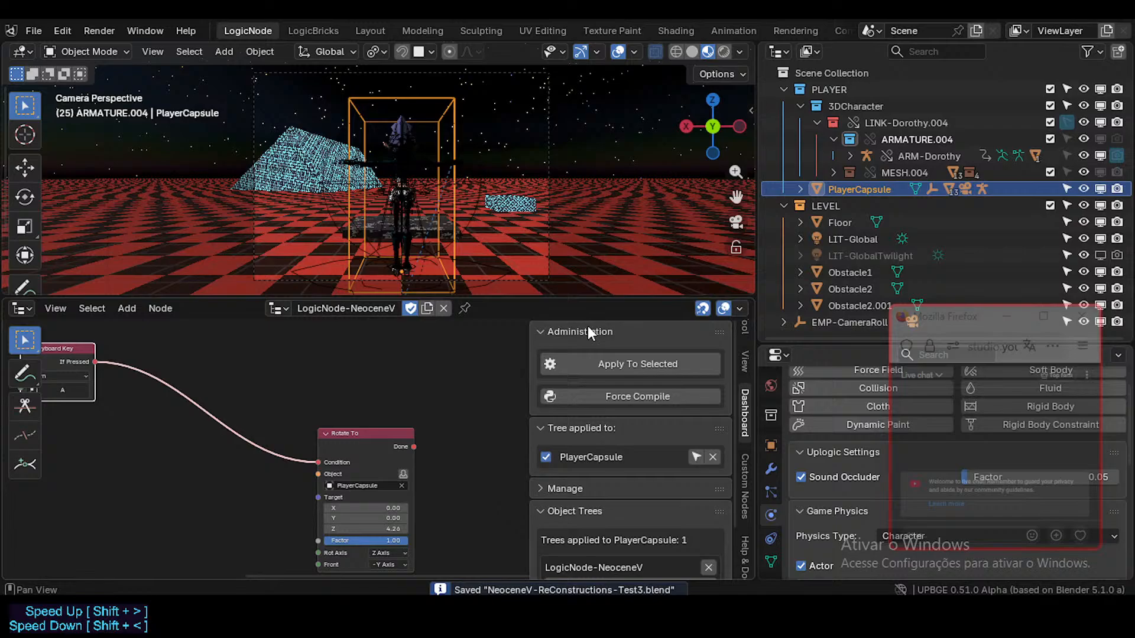
{"action": "left_click", "coordinate": [645, 362]}
{"action": "left_click", "coordinate": [634, 396]}
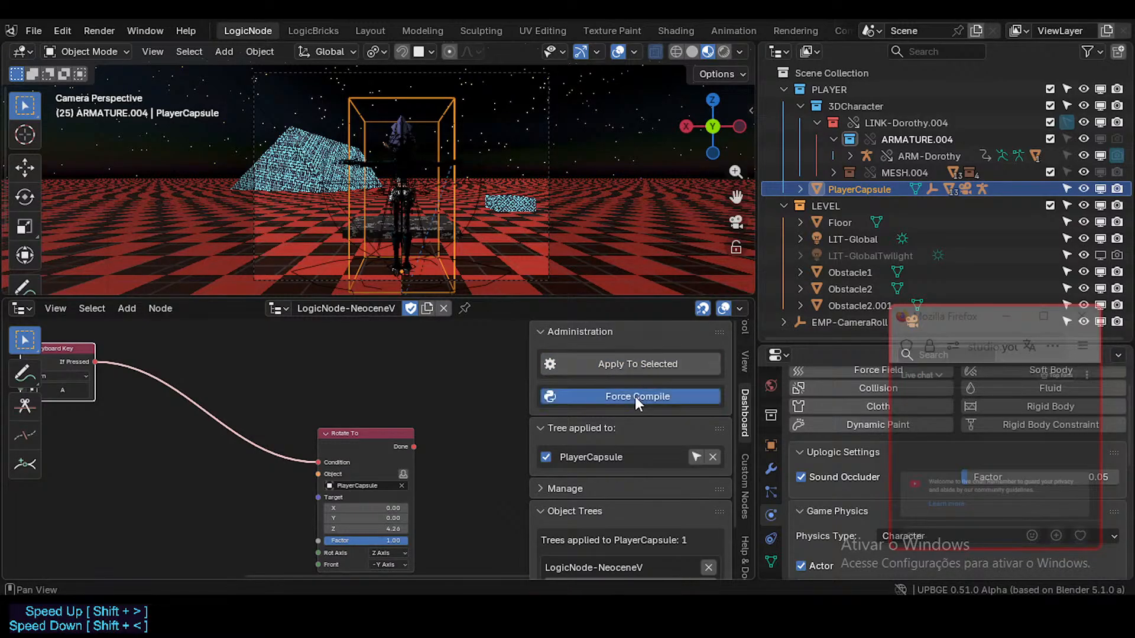
- Play-test the character's walking with the W key, and stop the game
{"action": "key", "text": "p"}
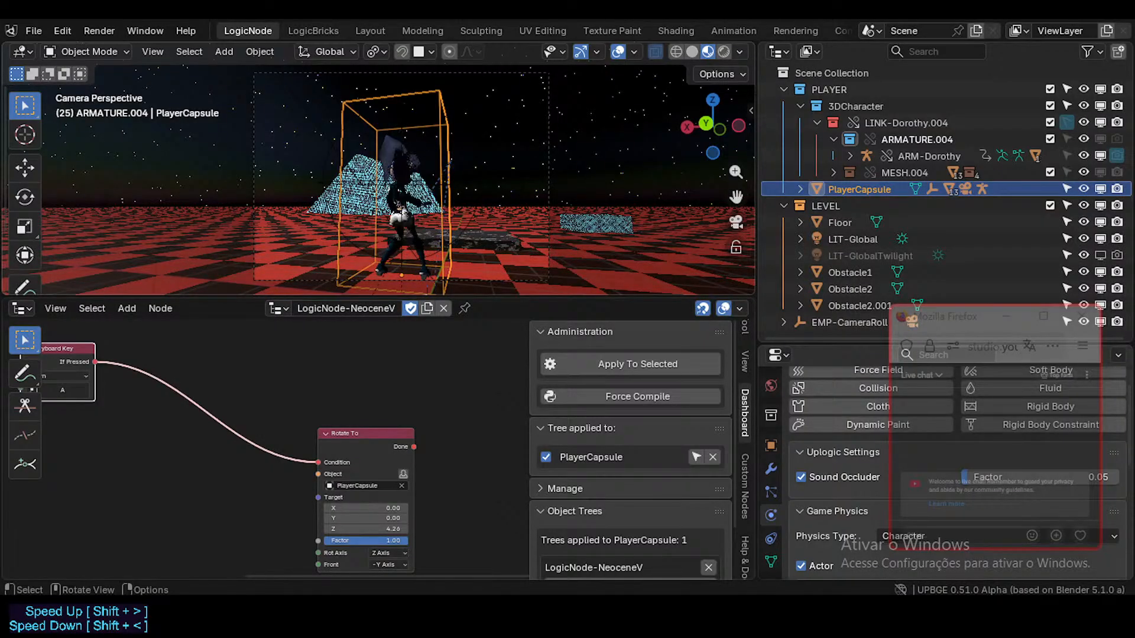
{"action": "key", "text": "w"}
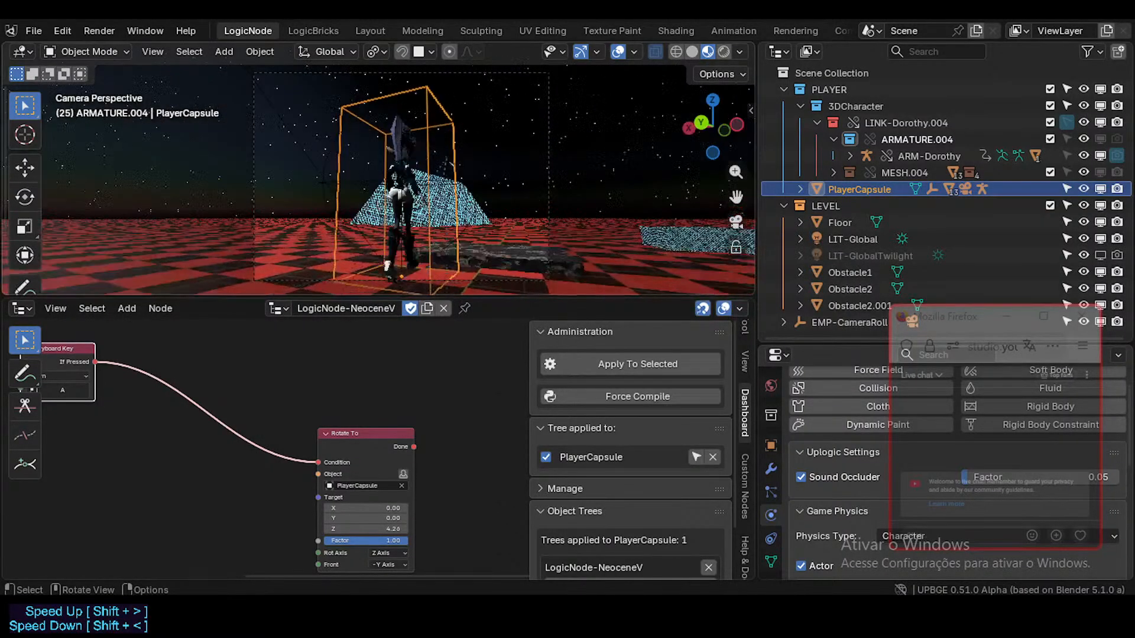
{"action": "key", "text": "Escape"}
- Compare the W key's movement and animation nodes with the A key's Rotate To node settings
{"action": "middle_click_drag", "start_coordinate": [175, 405], "coordinate": [192, 516]}
{"action": "scroll", "coordinate": [329, 430], "scroll_direction": "down", "scroll_amount": 6}
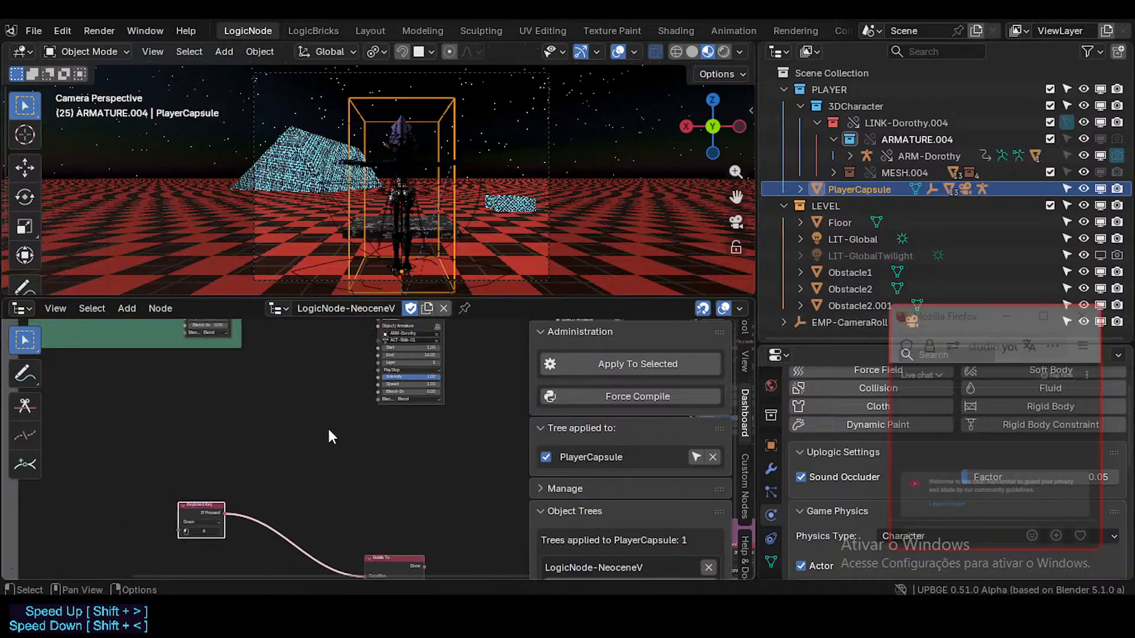
{"action": "middle_click_drag", "start_coordinate": [408, 328], "coordinate": [353, 436]}
{"action": "scroll", "coordinate": [354, 437], "scroll_direction": "up", "scroll_amount": 4}
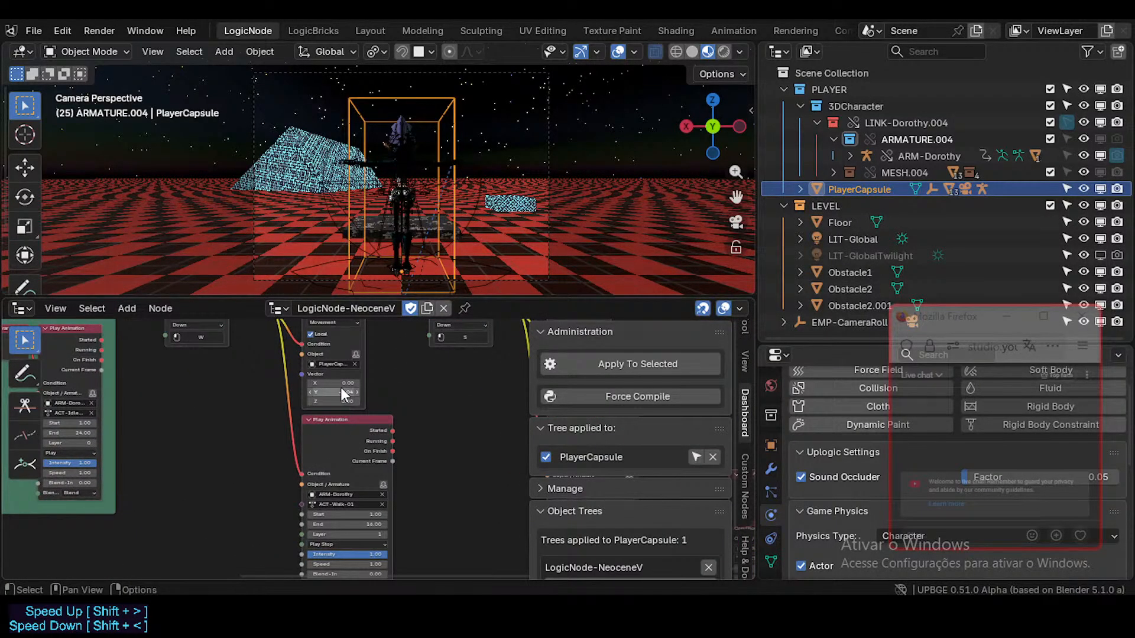
{"action": "middle_click_drag", "start_coordinate": [228, 525], "coordinate": [364, 362]}
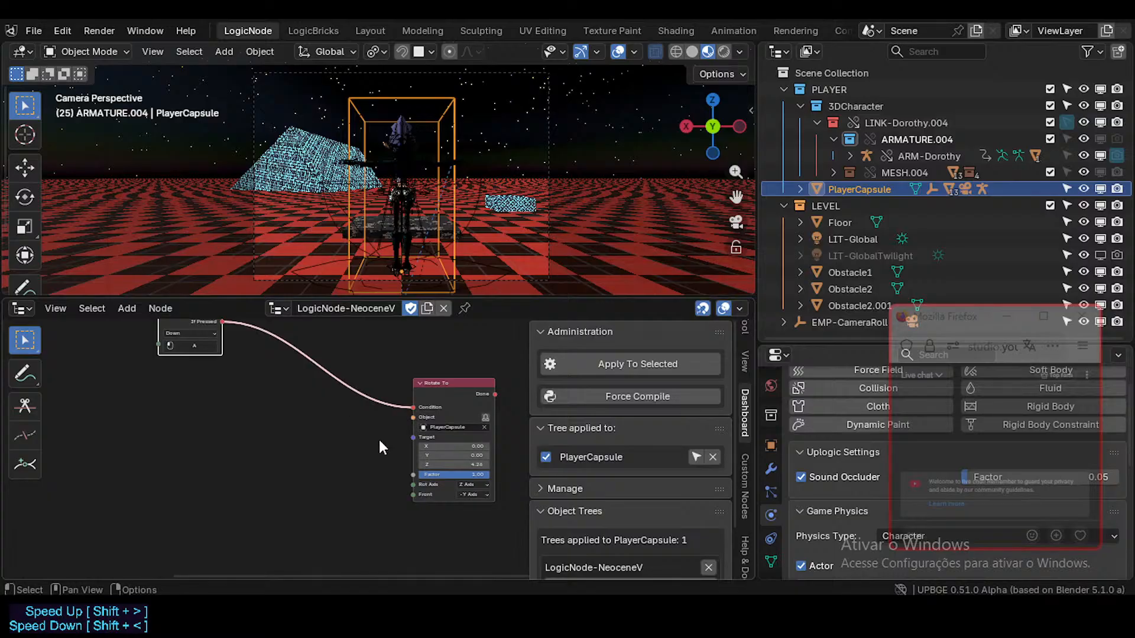
{"action": "scroll", "coordinate": [390, 444], "scroll_direction": "up", "scroll_amount": 2}
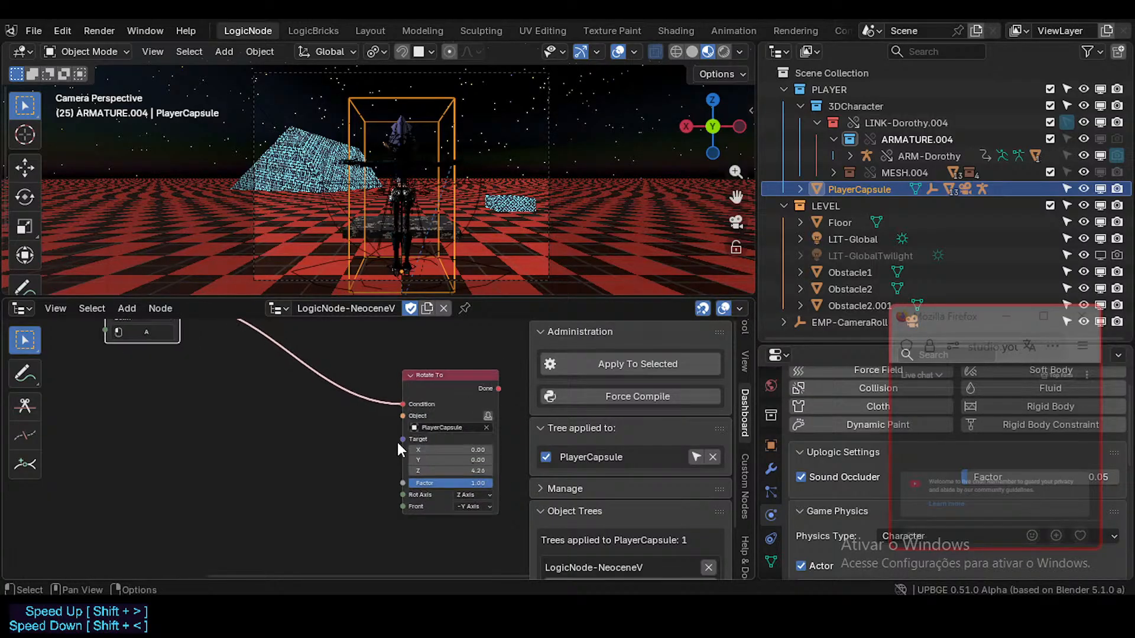
{"action": "middle_click_drag", "start_coordinate": [397, 442], "coordinate": [383, 462]}
{"action": "middle_click_drag", "start_coordinate": [354, 431], "coordinate": [332, 415]}
{"action": "left_click", "coordinate": [450, 400]}
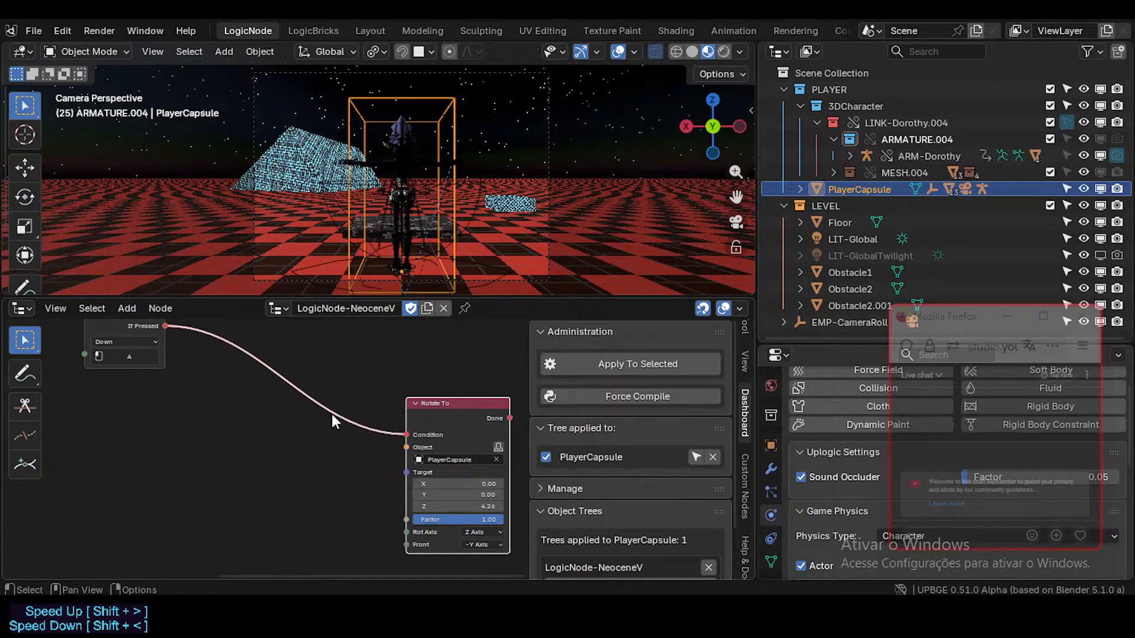
{"action": "scroll", "coordinate": [328, 414], "scroll_direction": "down", "scroll_amount": 2}
{"action": "left_click", "coordinate": [304, 433]}
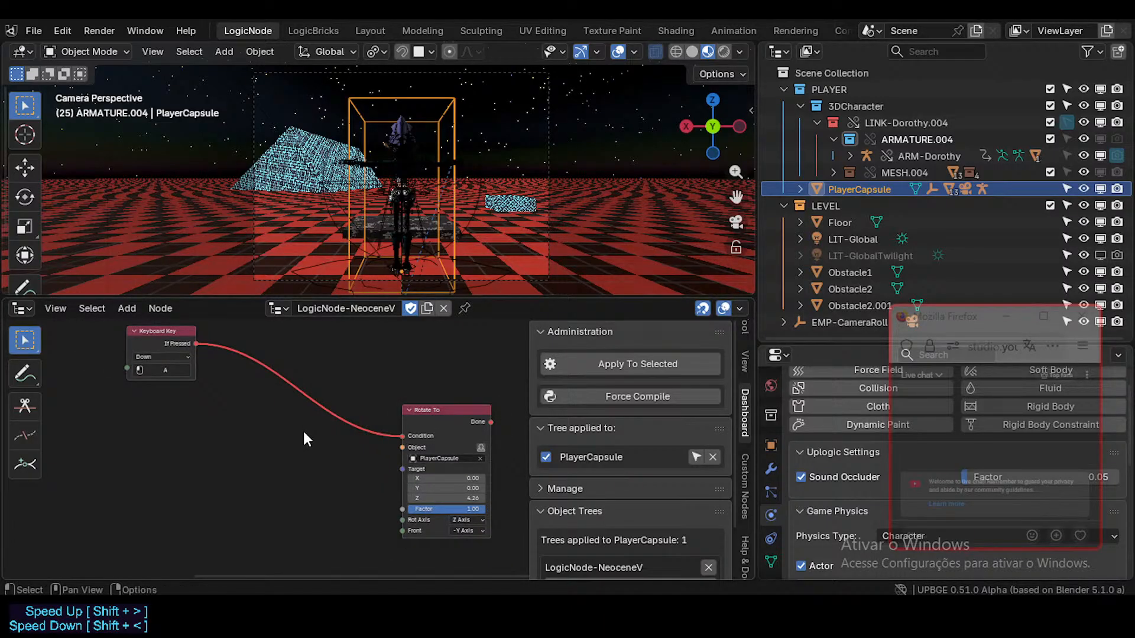
{"action": "key", "text": "shift+a"}
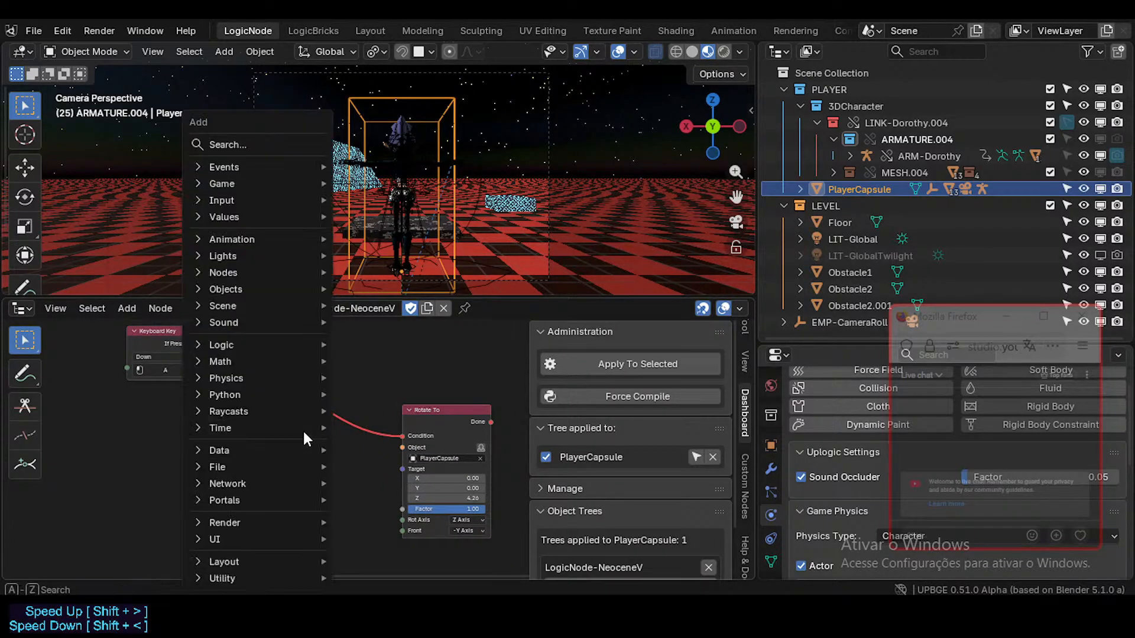
{"action": "mouse_move", "coordinate": [303, 429]}
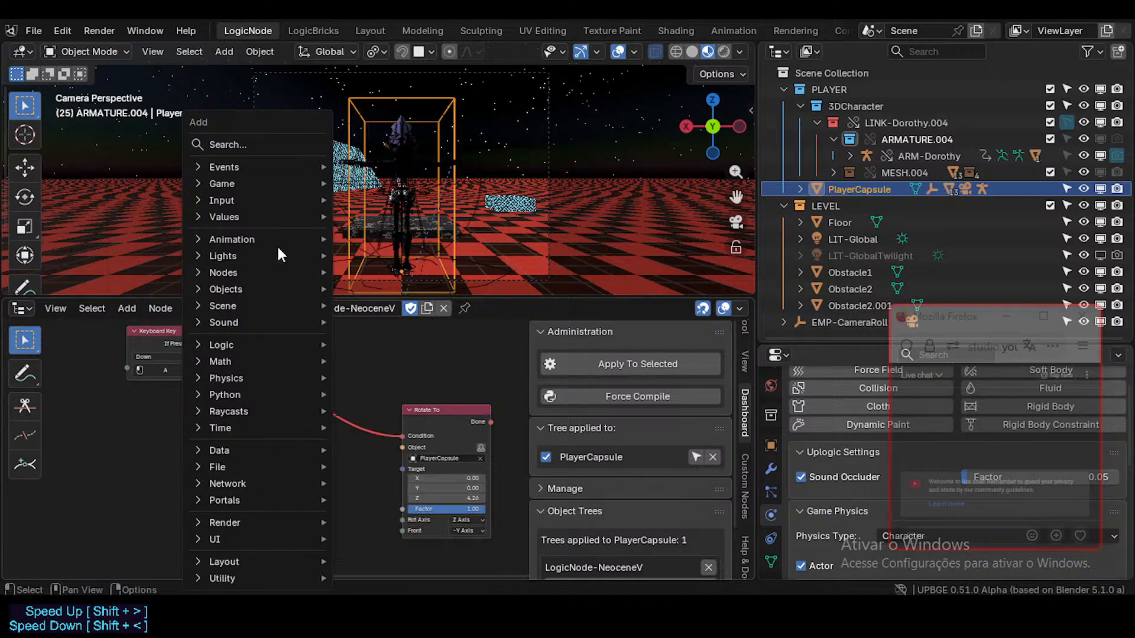
{"action": "mouse_move", "coordinate": [267, 183]}
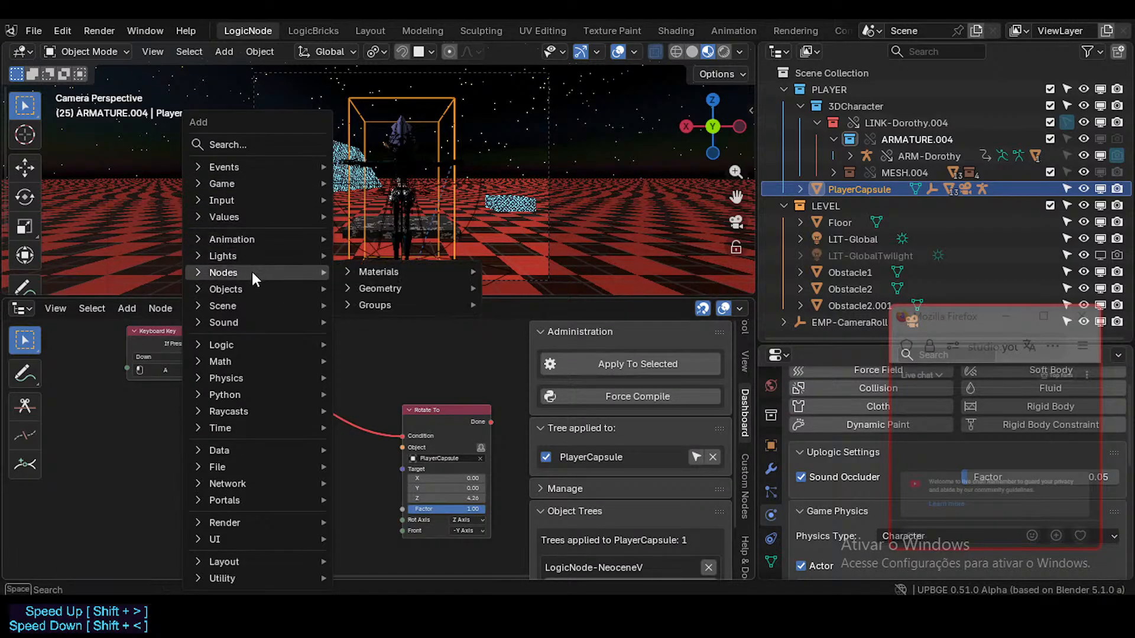
{"action": "mouse_move", "coordinate": [254, 379]}
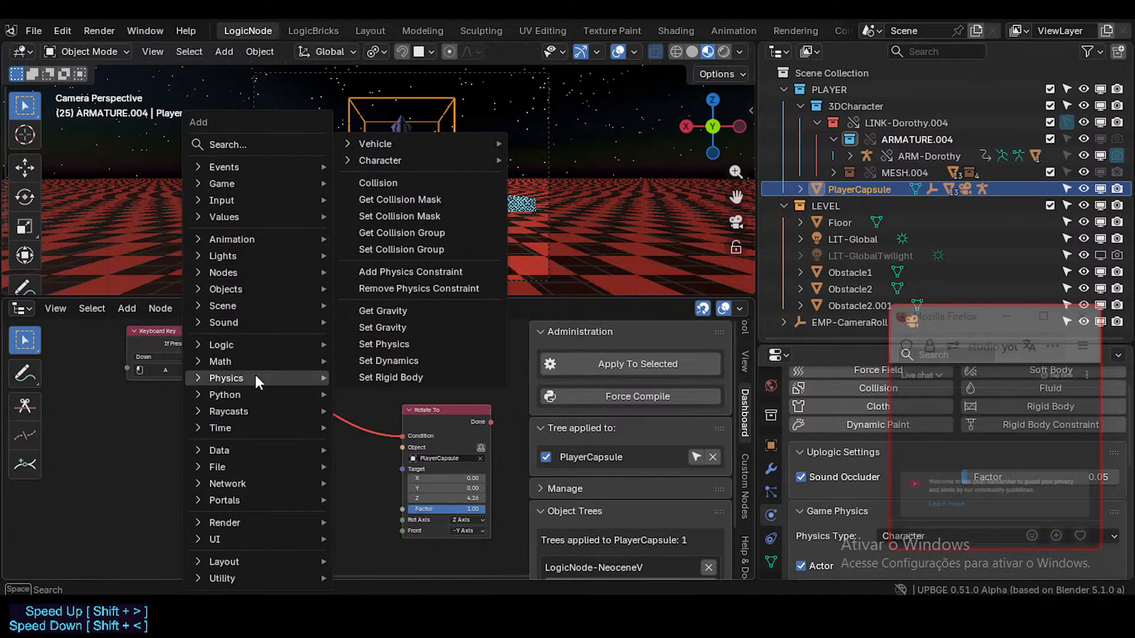
{"action": "key", "text": "Escape"}
{"action": "key", "text": "shift+a"}
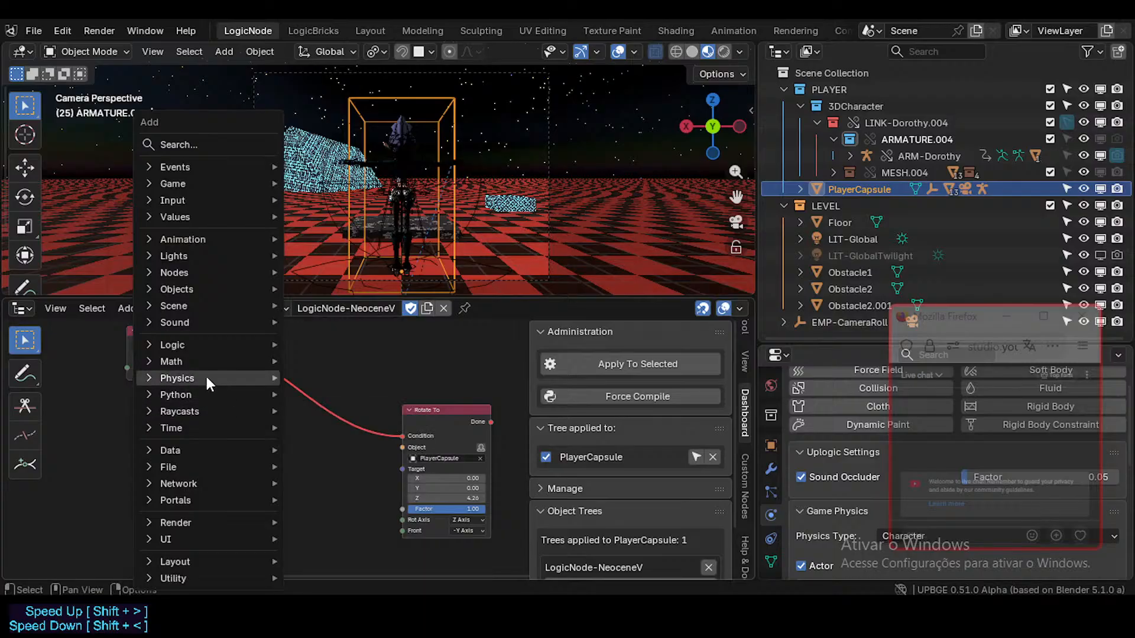
{"action": "mouse_move", "coordinate": [218, 376]}
{"action": "mouse_move", "coordinate": [346, 160]}
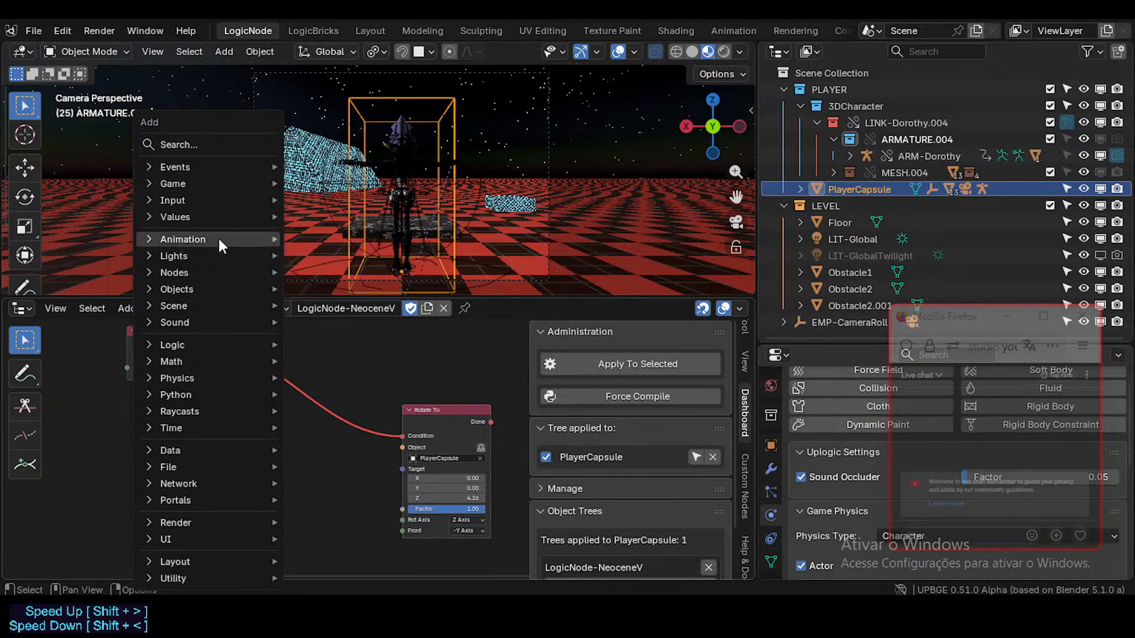
{"action": "mouse_move", "coordinate": [207, 289]}
{"action": "key", "text": "Escape"}
- Add an Apply Movement node between the A key's Keyboard Key node and the Rotate To node, and switch its mode to Rotation
{"action": "key", "text": "shift+a"}
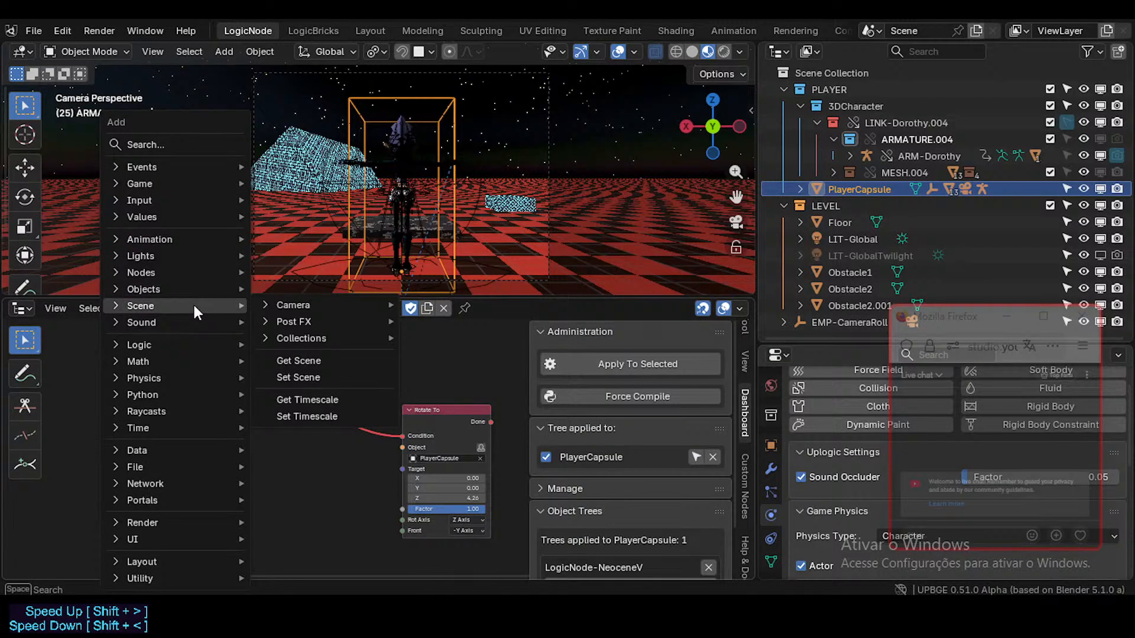
{"action": "type", "text": "mov"}
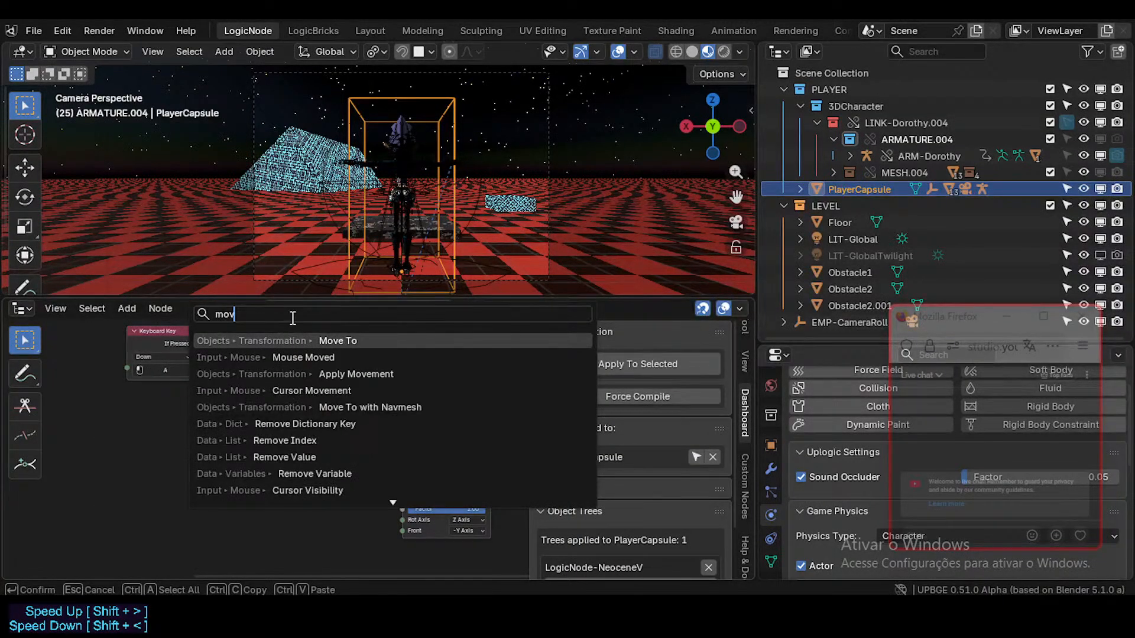
{"action": "left_click", "coordinate": [349, 374]}
{"action": "left_click", "coordinate": [260, 457]}
{"action": "middle_click_drag", "start_coordinate": [260, 456], "coordinate": [285, 461]}
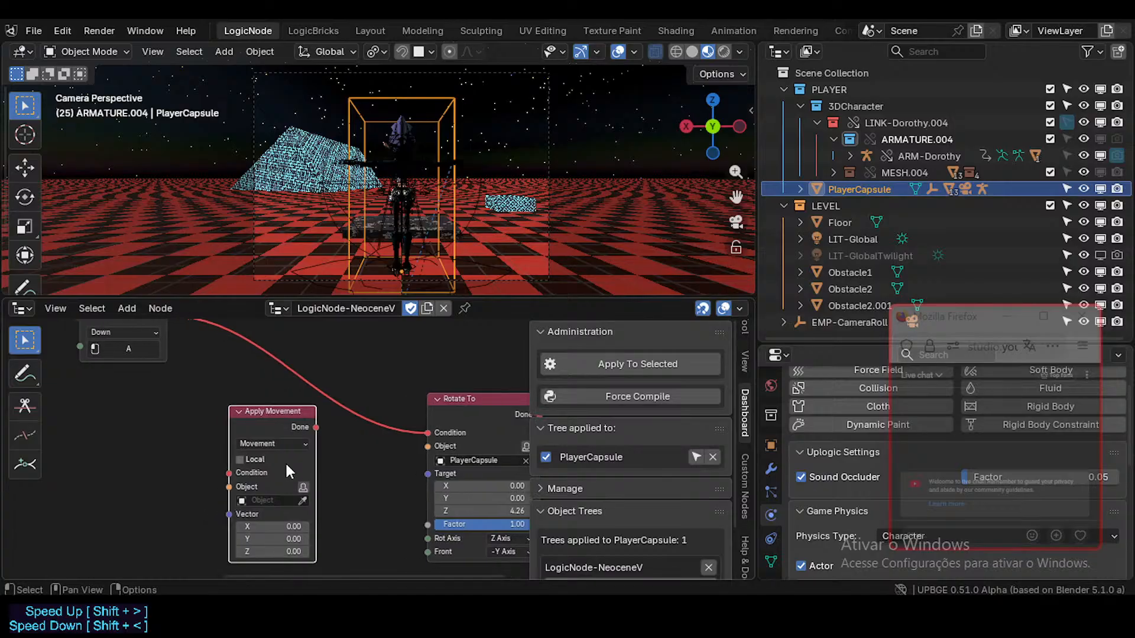
{"action": "left_click", "coordinate": [282, 442]}
{"action": "left_click", "coordinate": [278, 484]}
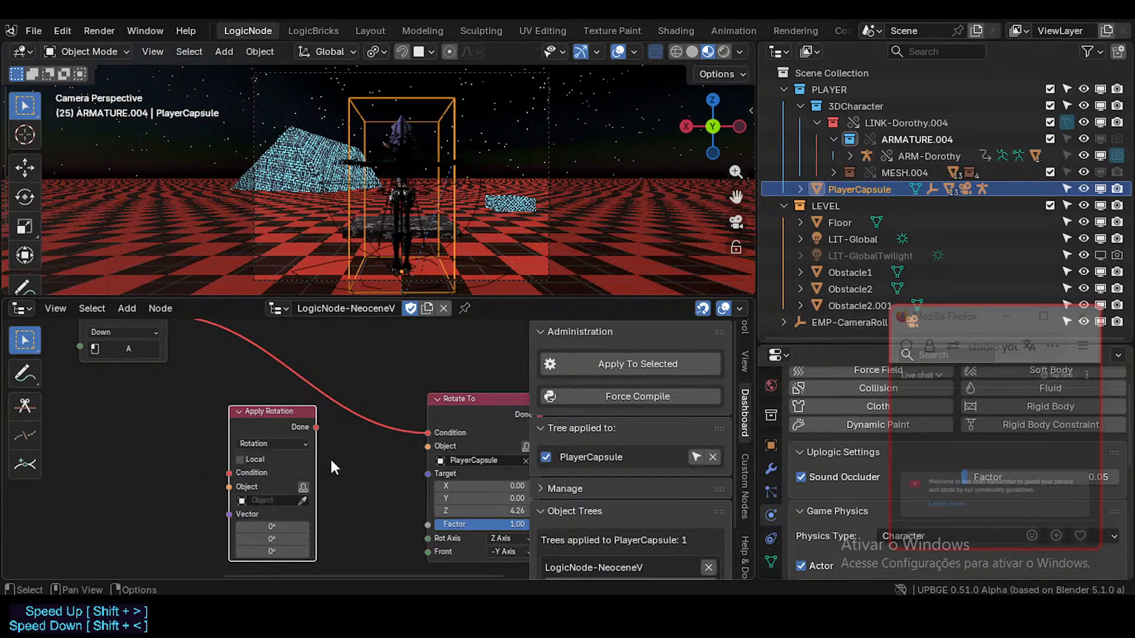
- Delete the Rotate To node and move the Apply Rotation node into its place
{"action": "scroll", "coordinate": [378, 428], "scroll_direction": "down", "scroll_amount": 1}
{"action": "left_click", "coordinate": [431, 399]}
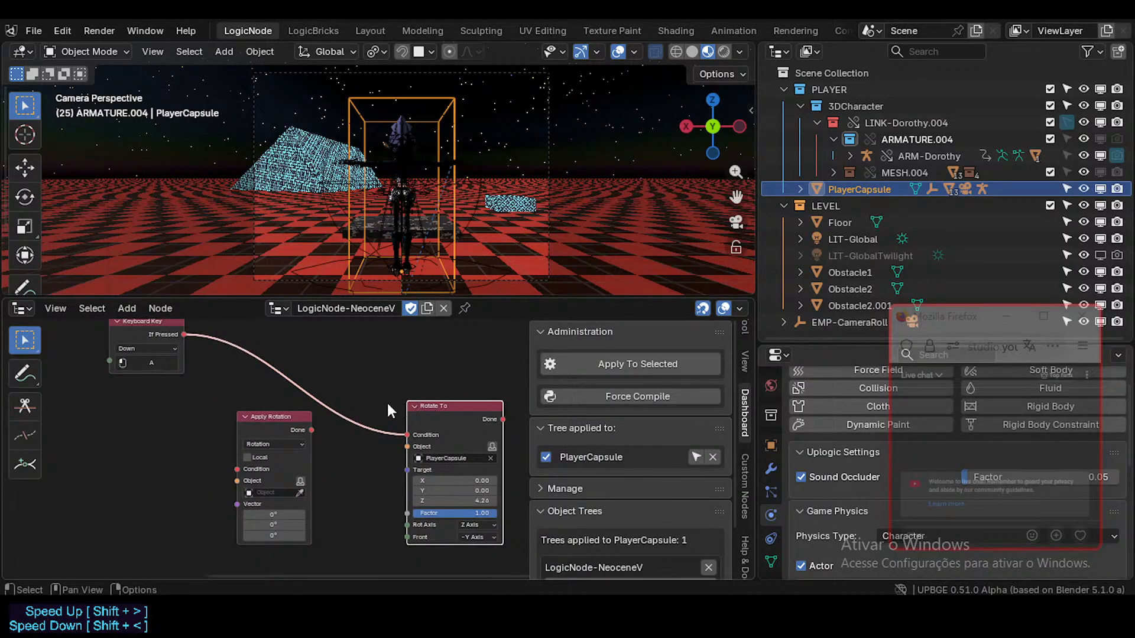
{"action": "key", "text": "x"}
{"action": "left_click_drag", "start_coordinate": [300, 412], "coordinate": [449, 347]}
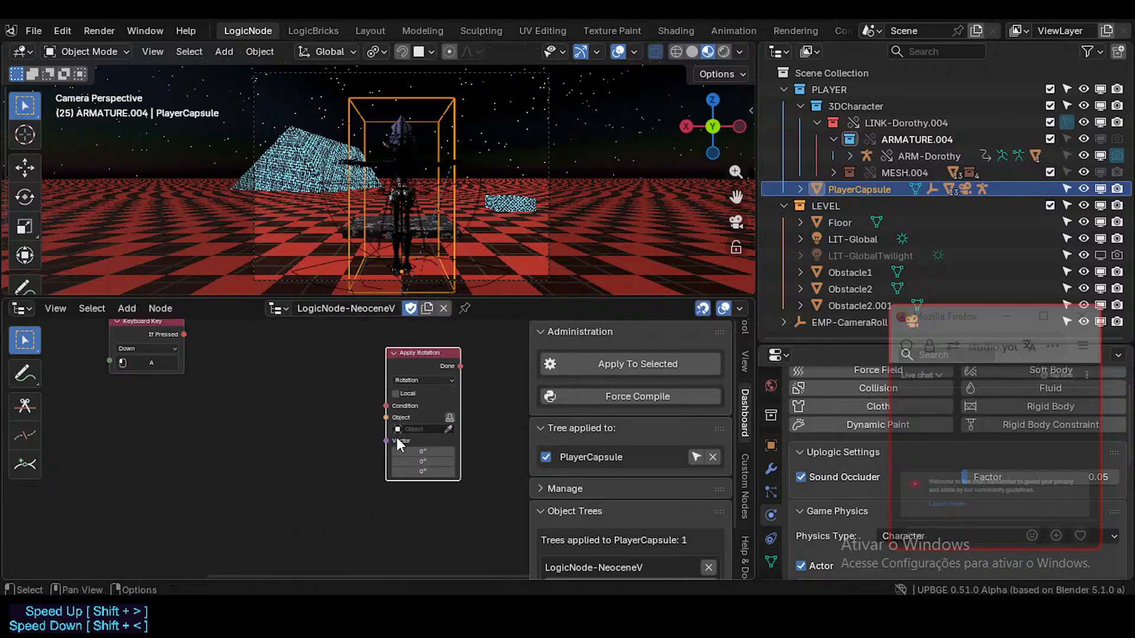
- Connect the A key's If Pressed output to the Apply Rotation node's Condition and assign PlayerCapsule as its object
{"action": "middle_click_drag", "start_coordinate": [350, 427], "coordinate": [326, 454]}
{"action": "scroll", "coordinate": [329, 461], "scroll_direction": "up", "scroll_amount": 2}
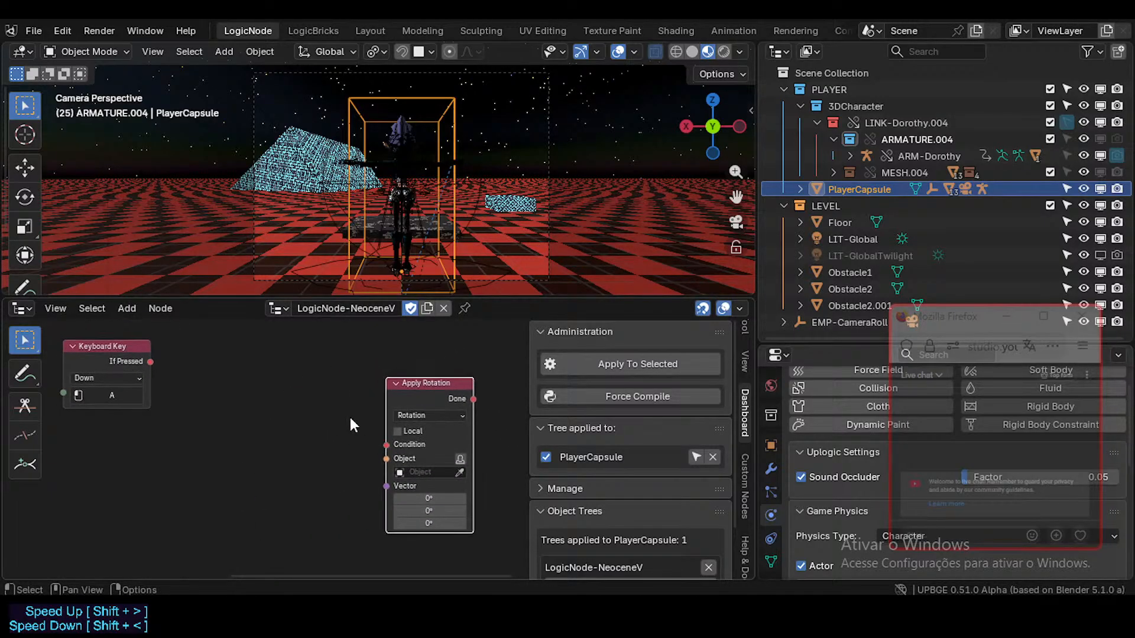
{"action": "left_click_drag", "start_coordinate": [150, 362], "coordinate": [381, 444]}
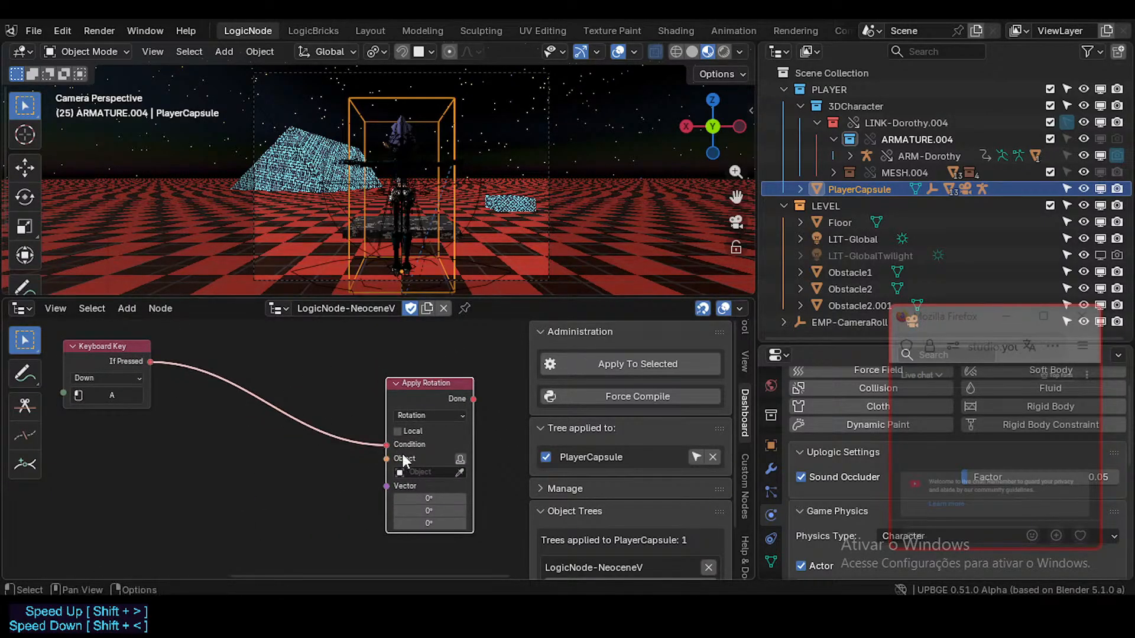
{"action": "left_click", "coordinate": [460, 472]}
{"action": "left_click", "coordinate": [451, 232]}
{"action": "scroll", "coordinate": [436, 452], "scroll_direction": "up", "scroll_amount": 1}
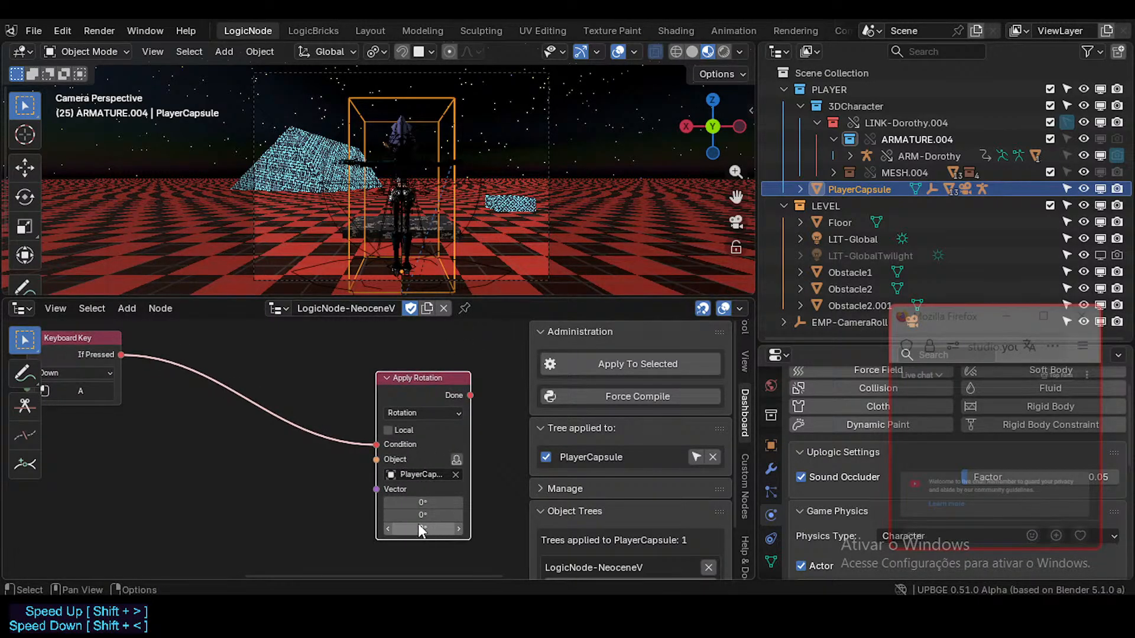
- Keep the Apply Rotation node in Rotation mode and set the Z component of its vector to -1.2°
{"action": "left_click", "coordinate": [417, 414]}
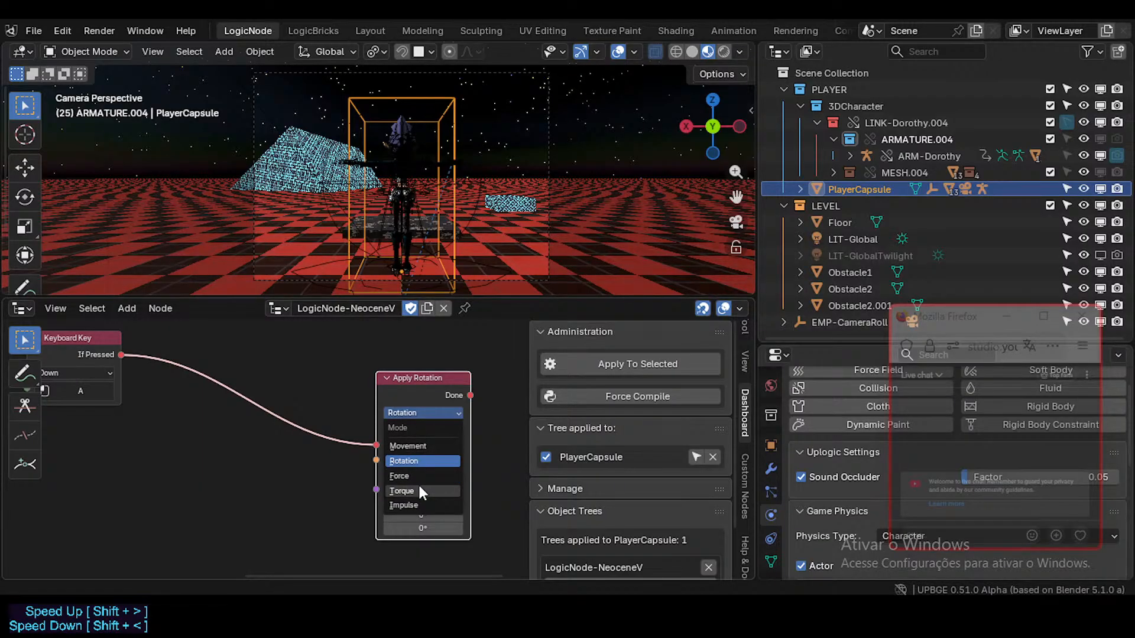
{"action": "left_click", "coordinate": [397, 461]}
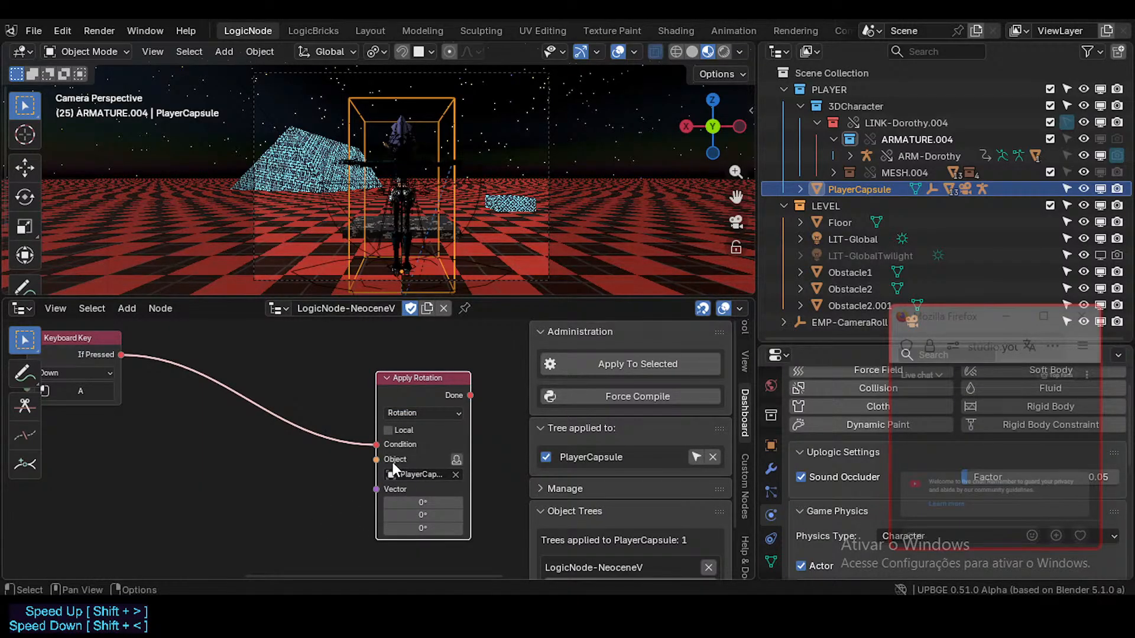
{"action": "middle_click_drag", "start_coordinate": [360, 480], "coordinate": [375, 480]}
{"action": "scroll", "coordinate": [375, 480], "scroll_direction": "down", "scroll_amount": 2}
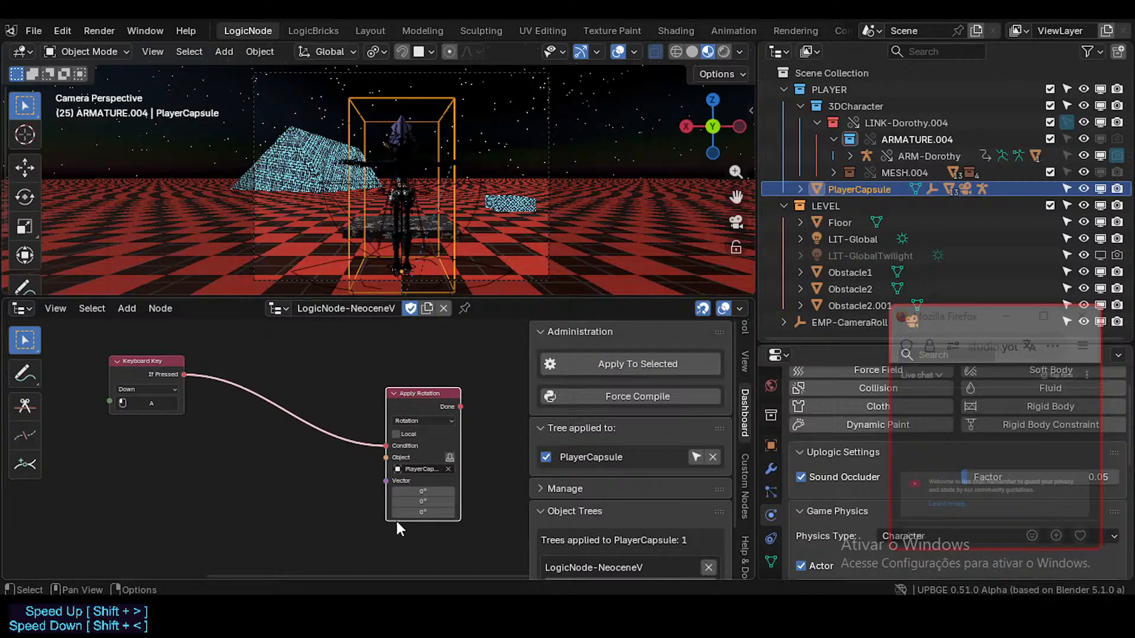
{"action": "scroll", "coordinate": [395, 519], "scroll_direction": "up", "scroll_amount": 1}
{"action": "left_click_drag", "start_coordinate": [431, 523], "coordinate": [429, 523]}
- Play-test the character's turning with the A key, and stop the game
{"action": "key", "text": "a"}
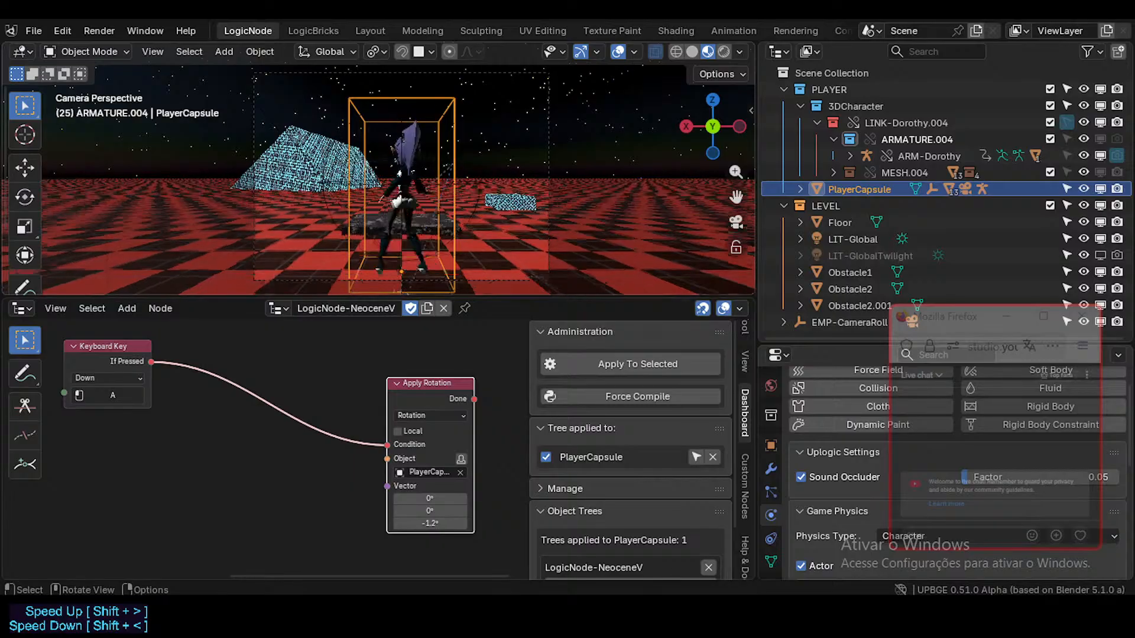
{"action": "key", "text": "a"}
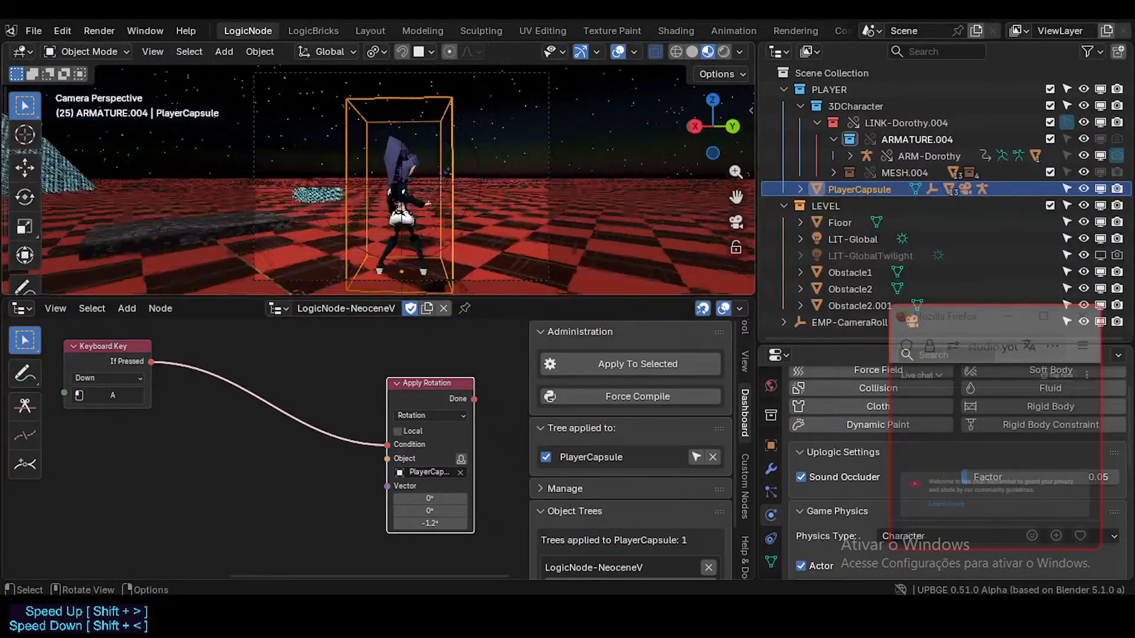
{"action": "key", "text": "a"}
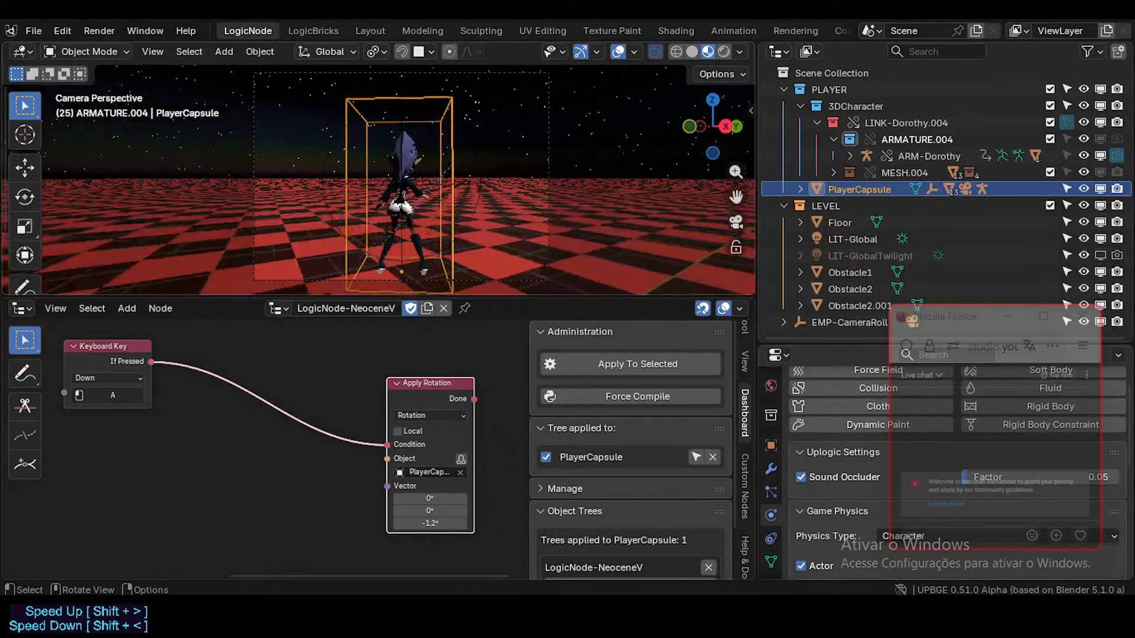
{"action": "key", "text": "a"}
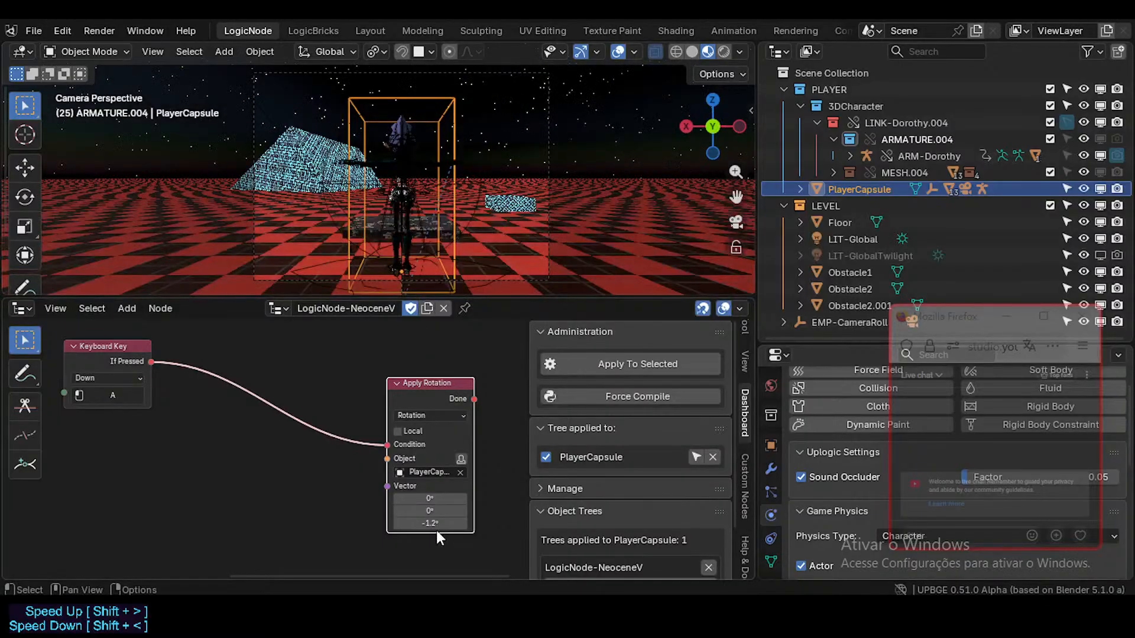
- Set the Apply Rotation vector's Z component to 1.2°, and play-test turning the character with the A key
{"action": "left_click", "coordinate": [423, 521]}
{"action": "key", "text": "Return"}
{"action": "key", "text": "a"}
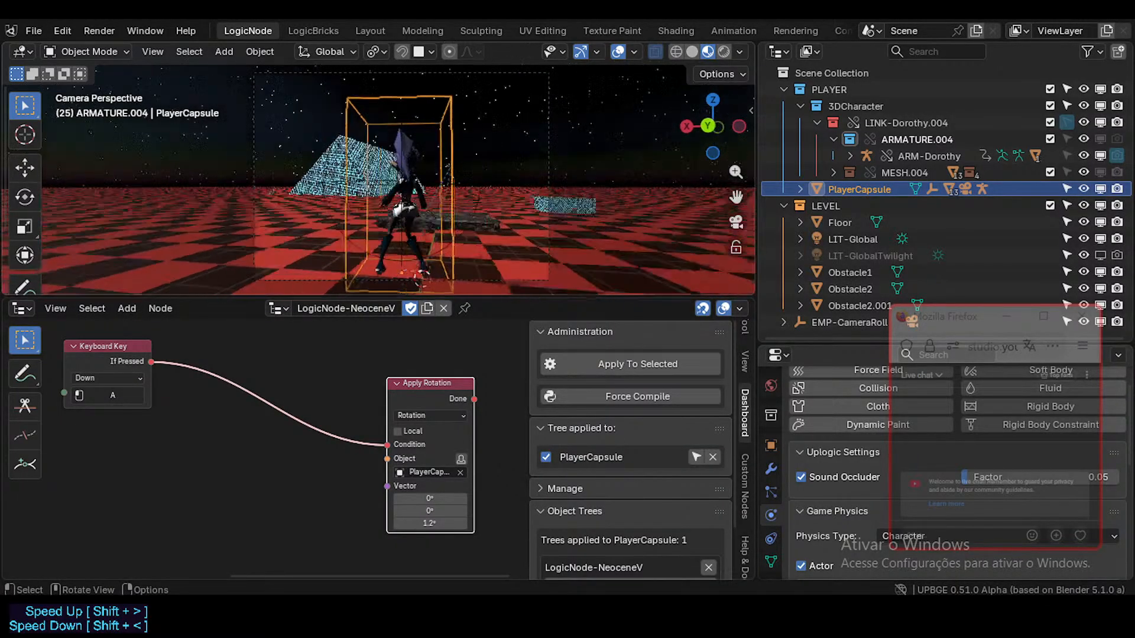
{"action": "key", "text": "a"}
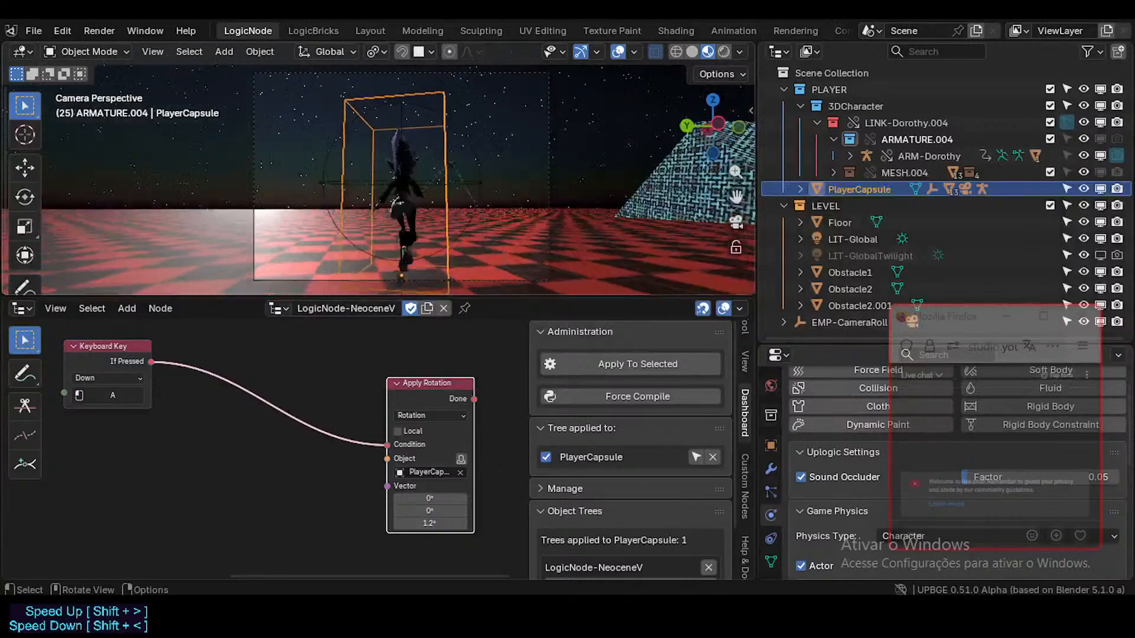
{"action": "key", "text": "a"}
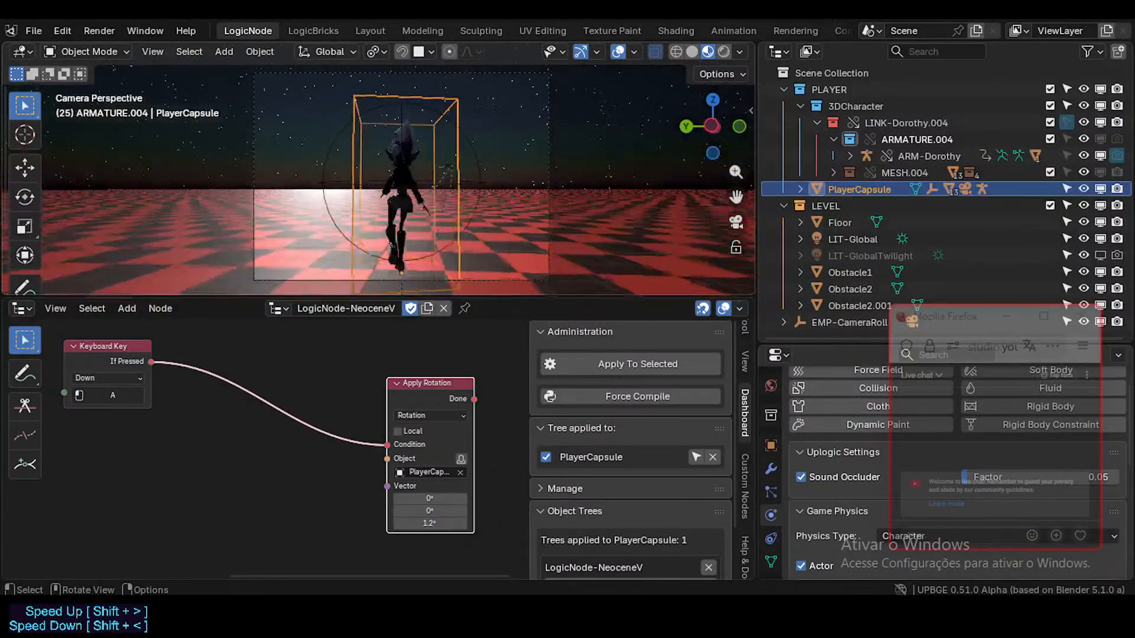
{"action": "key", "text": "a"}
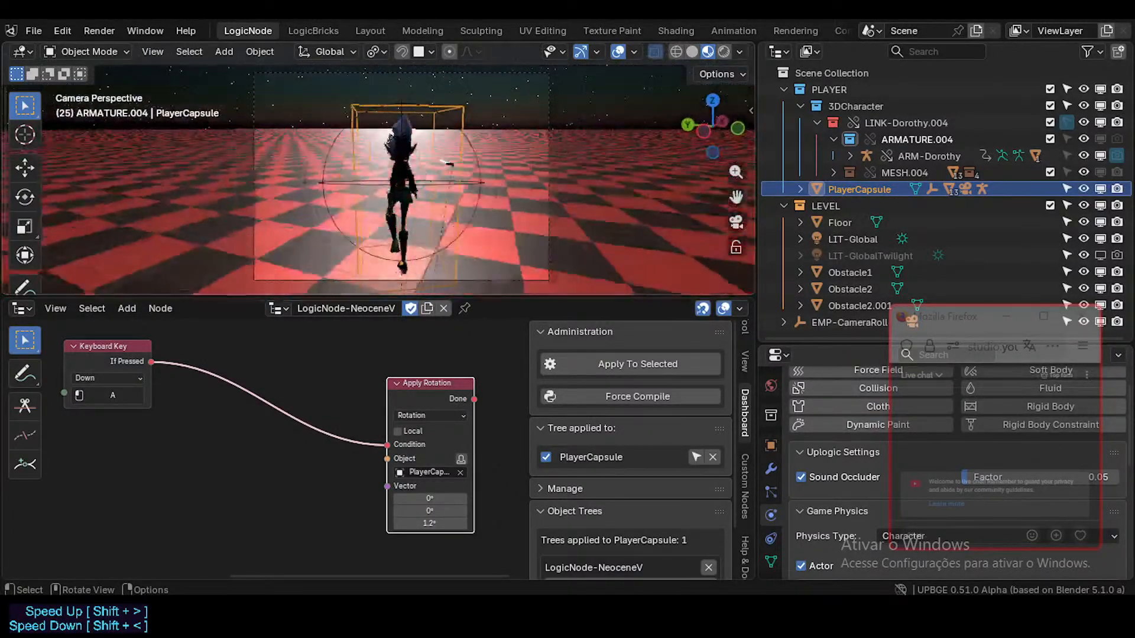
{"action": "key", "text": "a"}
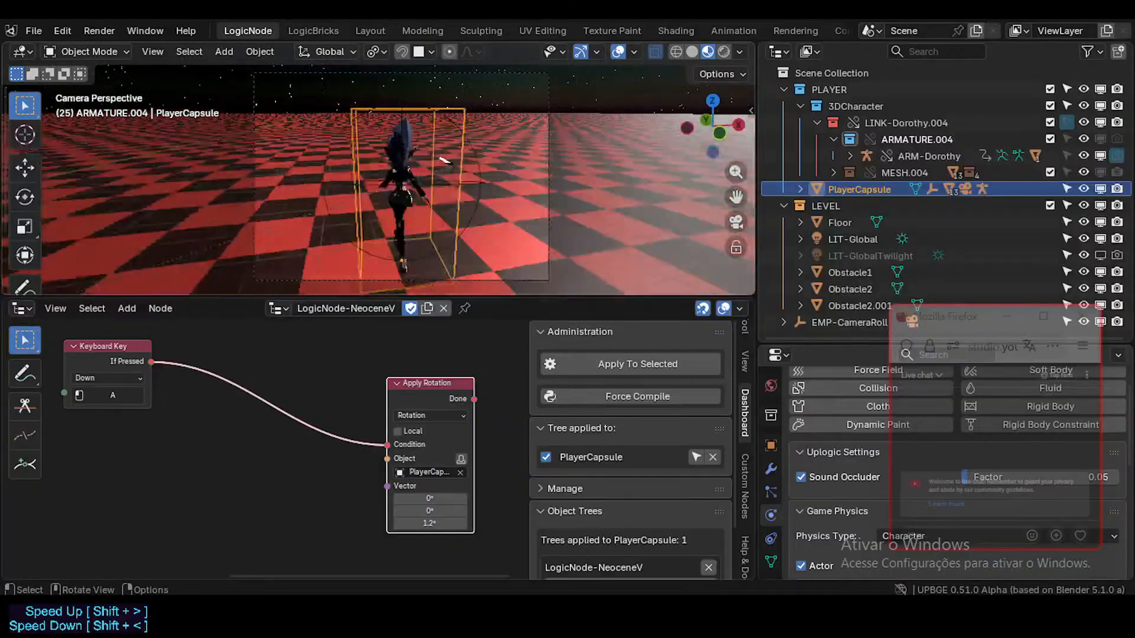
{"action": "key", "text": "a"}
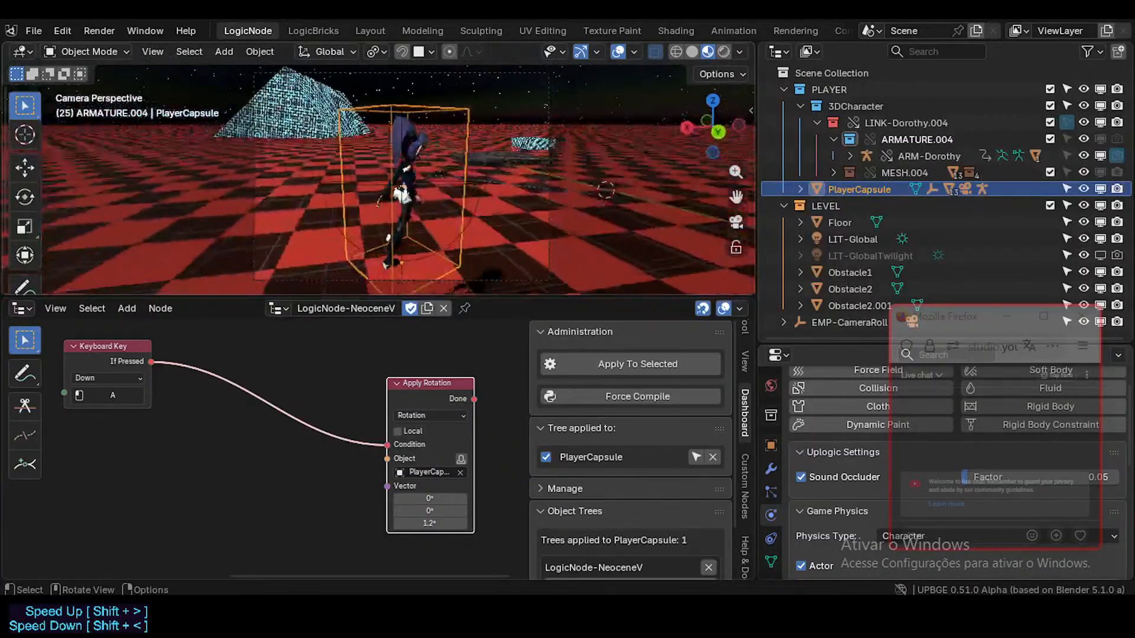
{"action": "key", "text": "a"}
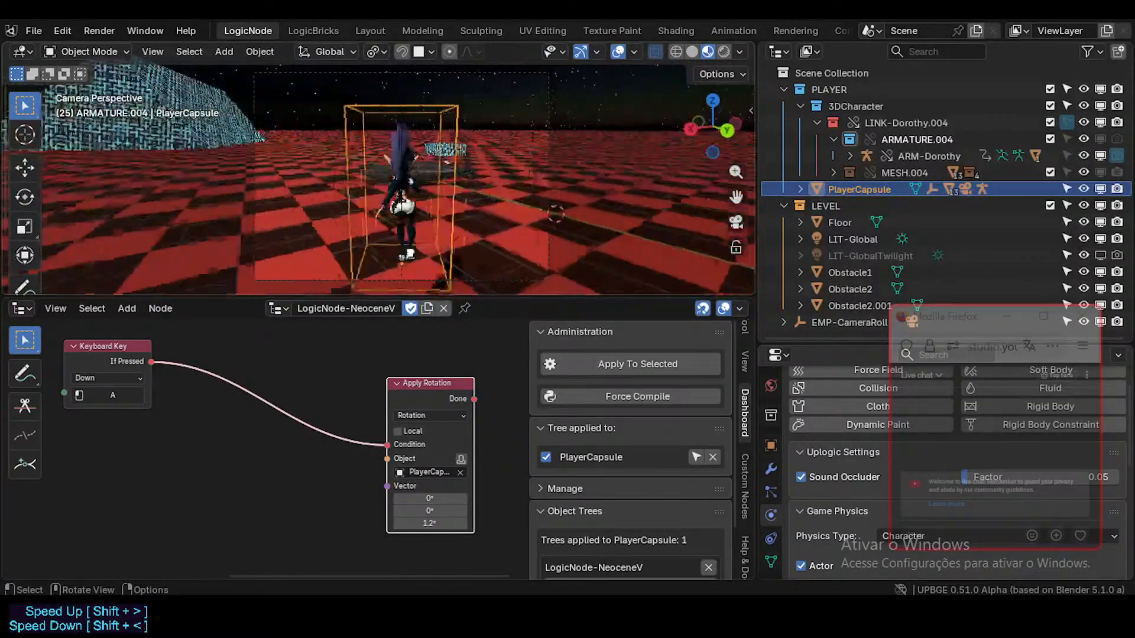
{"action": "key", "text": "a"}
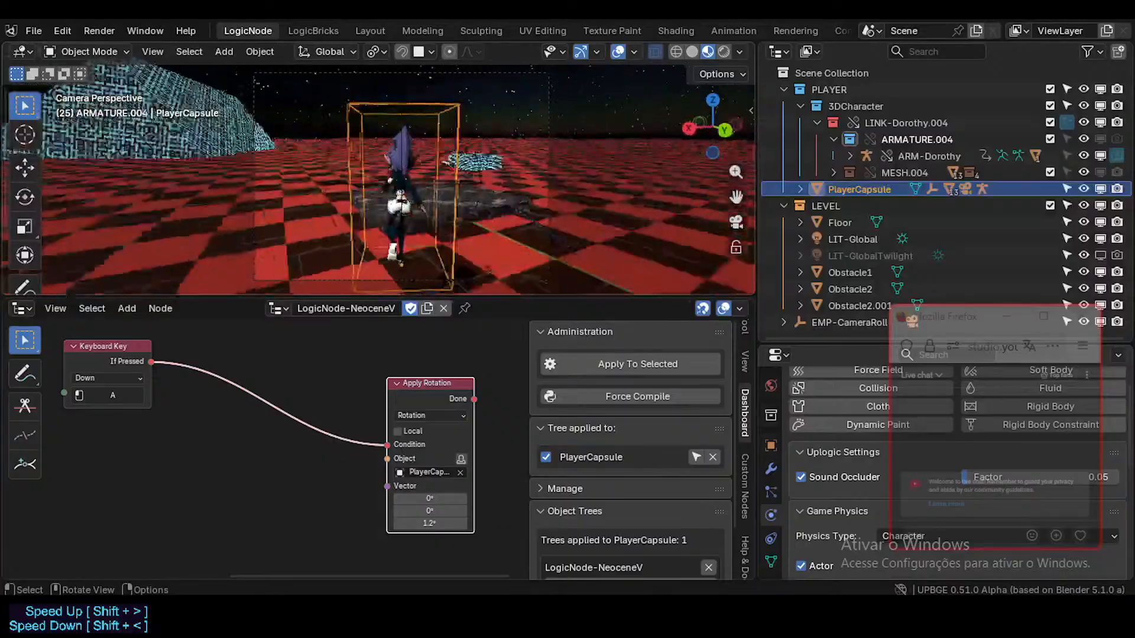
{"action": "key", "text": "a"}
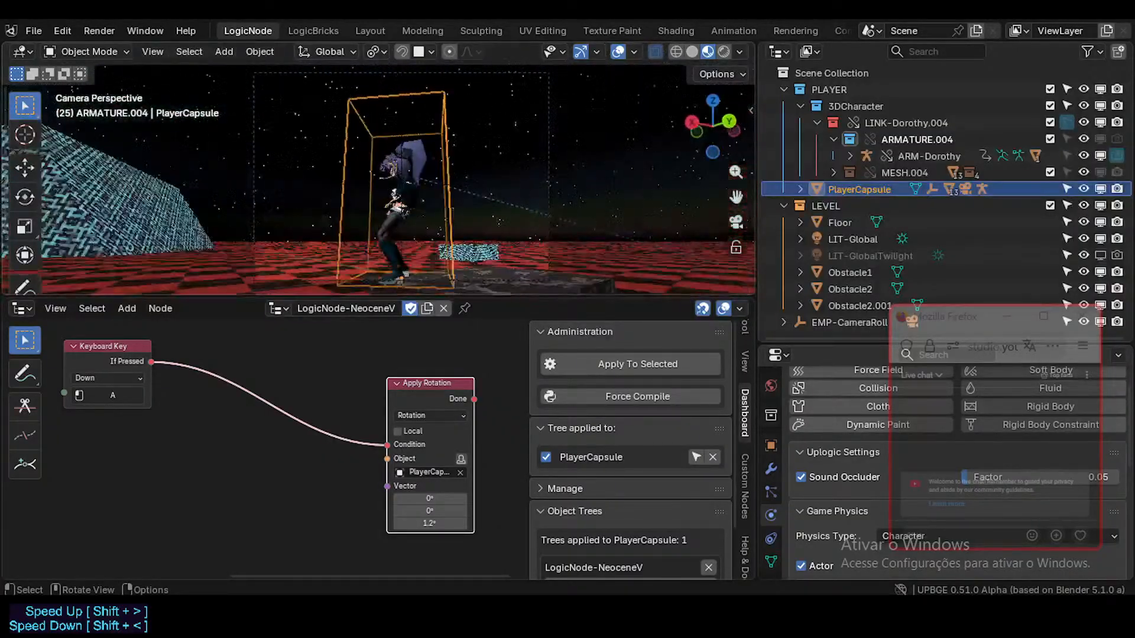
{"action": "key", "text": "a"}
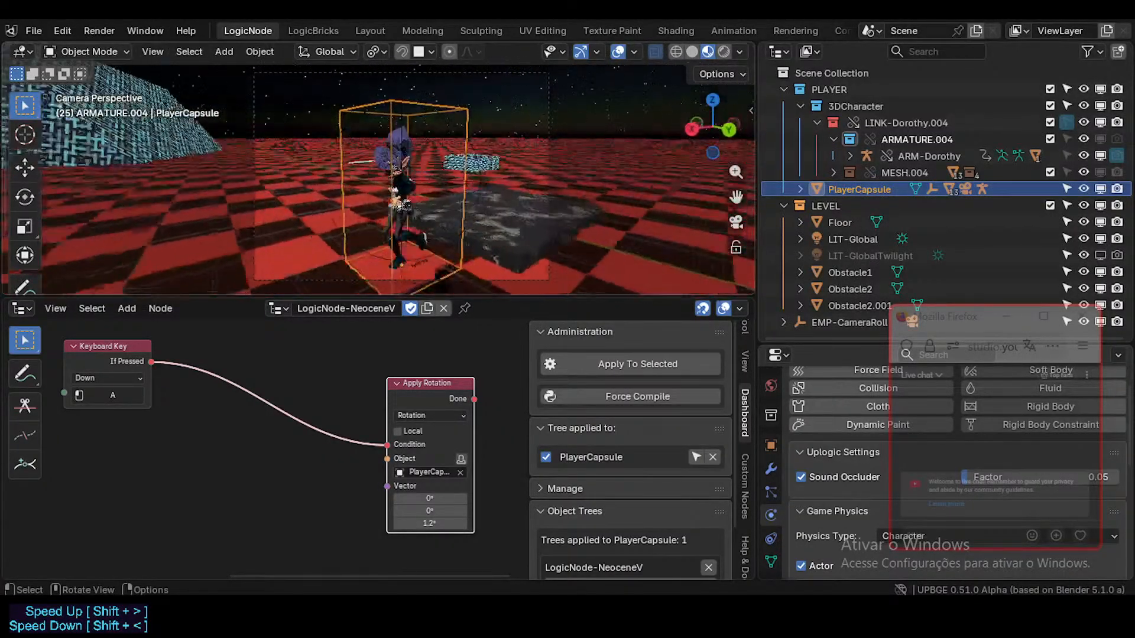
{"action": "key", "text": "a"}
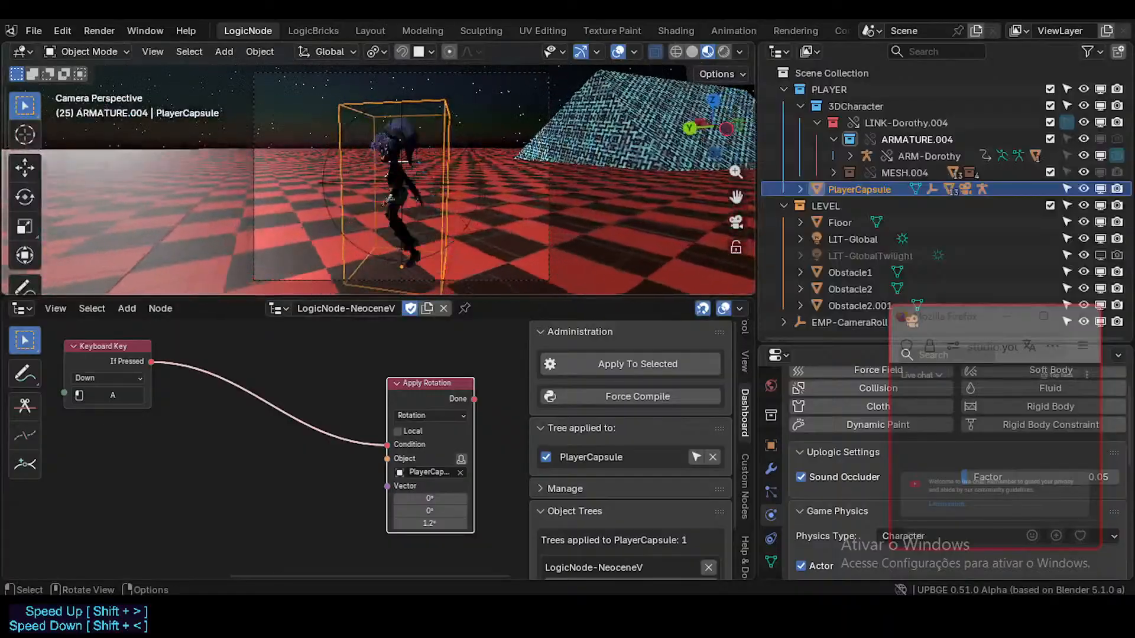
{"action": "key", "text": "a"}
{"action": "key", "text": "Escape"}
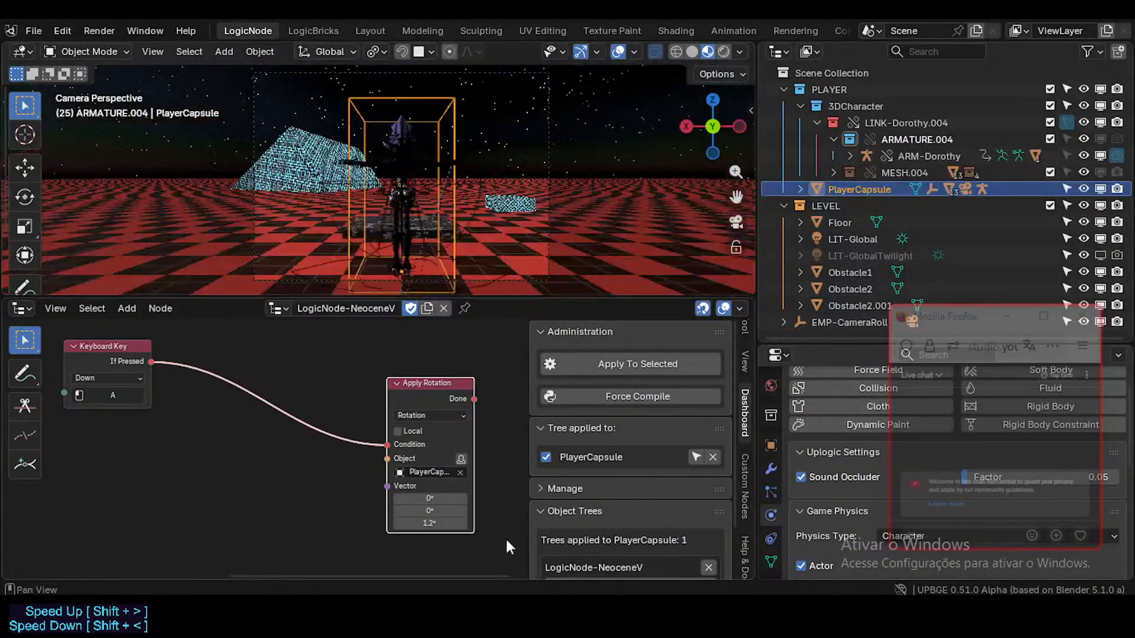
- Set the Apply Rotation vector's Z component to 1.5°
{"action": "left_click", "coordinate": [424, 523]}
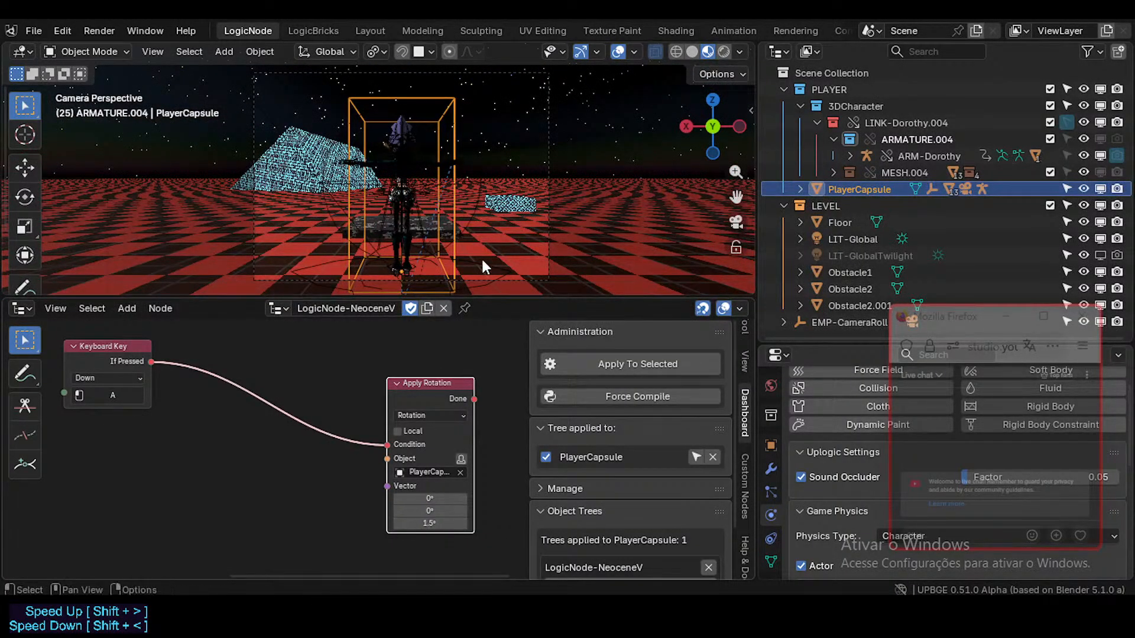
- Save the file, and enable Local on the Apply Rotation node
{"action": "key", "text": "ctrl+s"}
{"action": "middle_click_drag", "start_coordinate": [369, 434], "coordinate": [444, 447]}
{"action": "left_click", "coordinate": [438, 450]}
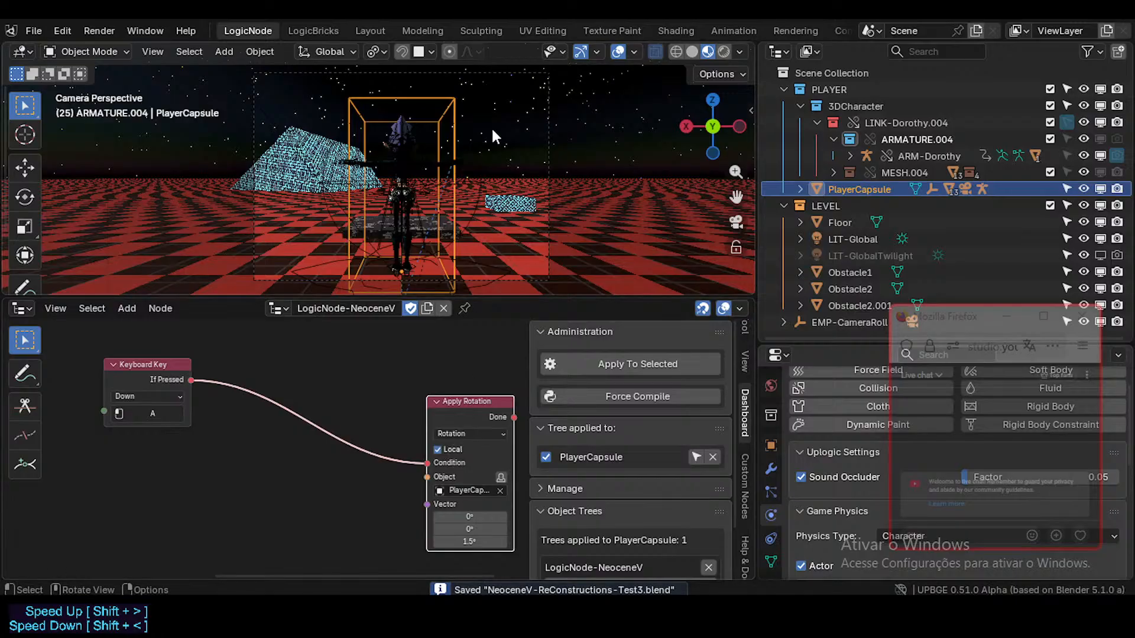
- Play-test turning the character with the A key using local rotation, and stop the game
{"action": "key", "text": "p"}
{"action": "key", "text": "a"}
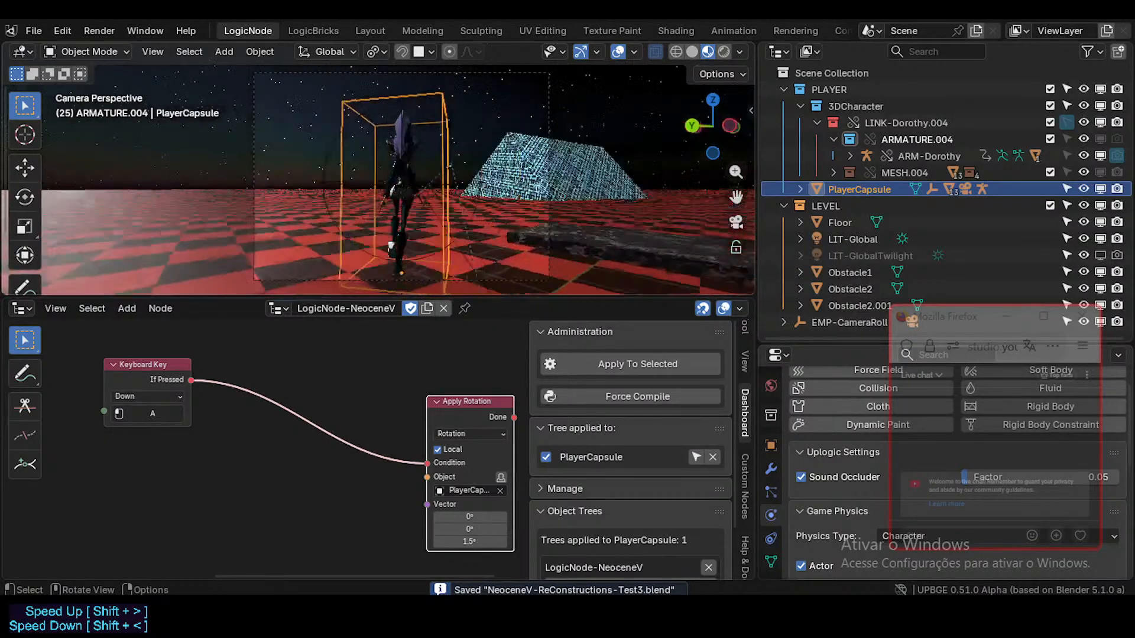
{"action": "key", "text": "a"}
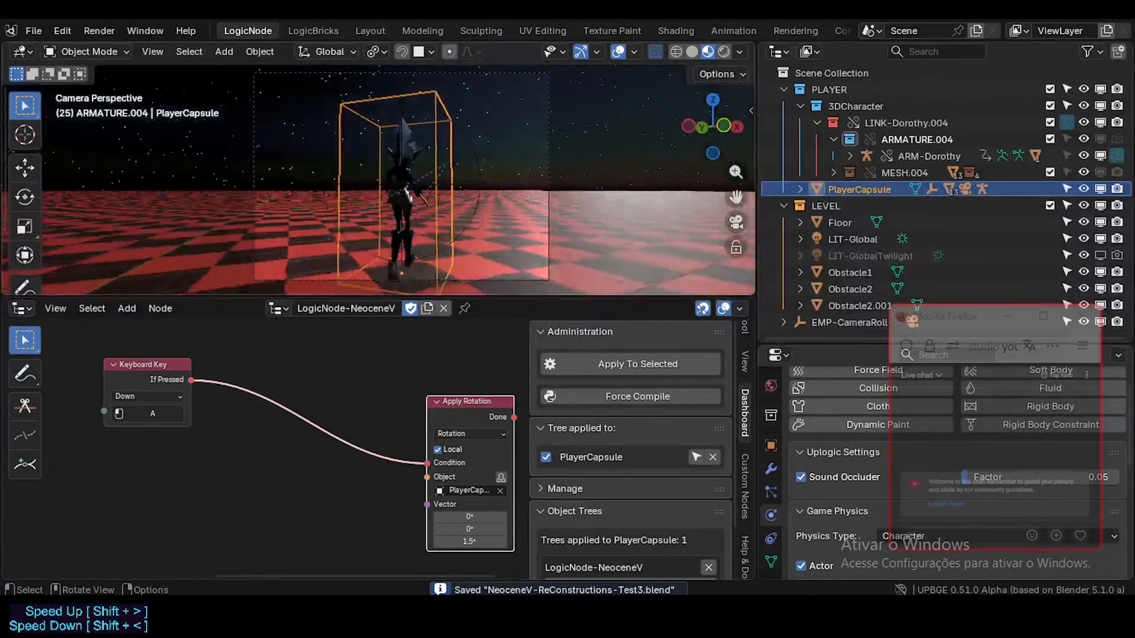
{"action": "key", "text": "a"}
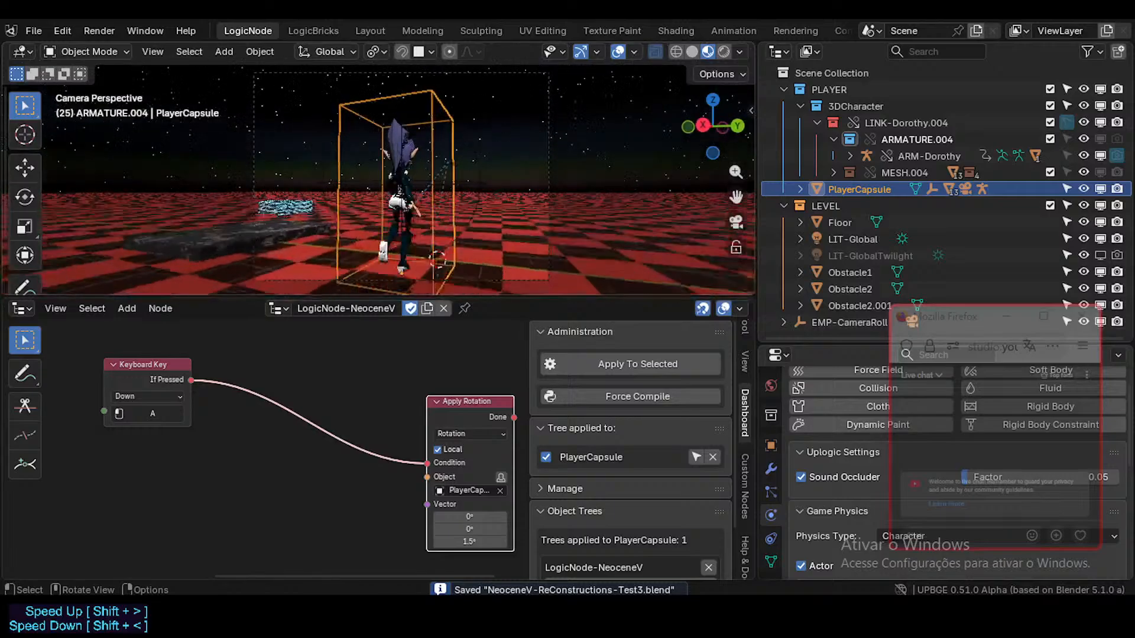
{"action": "key", "text": "a"}
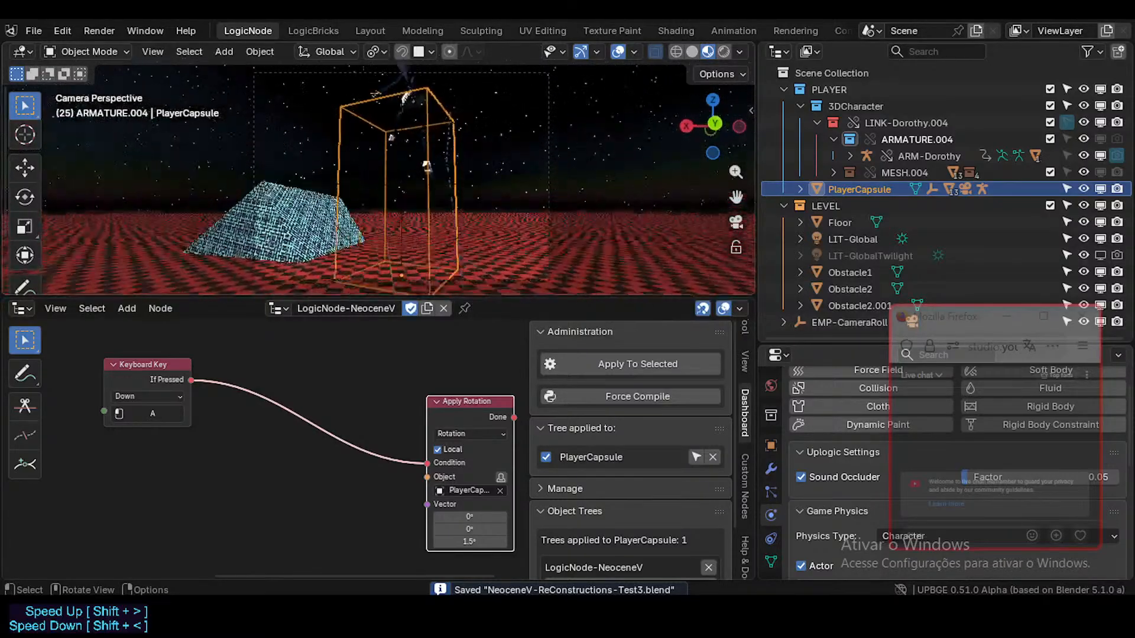
{"action": "key", "text": "a"}
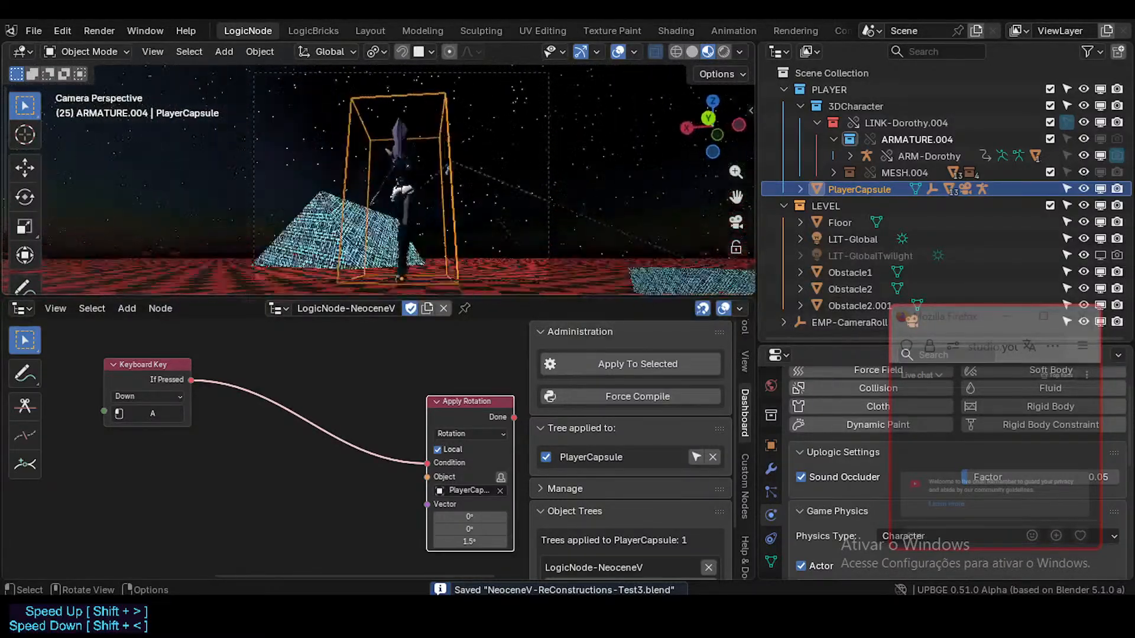
{"action": "key", "text": "a"}
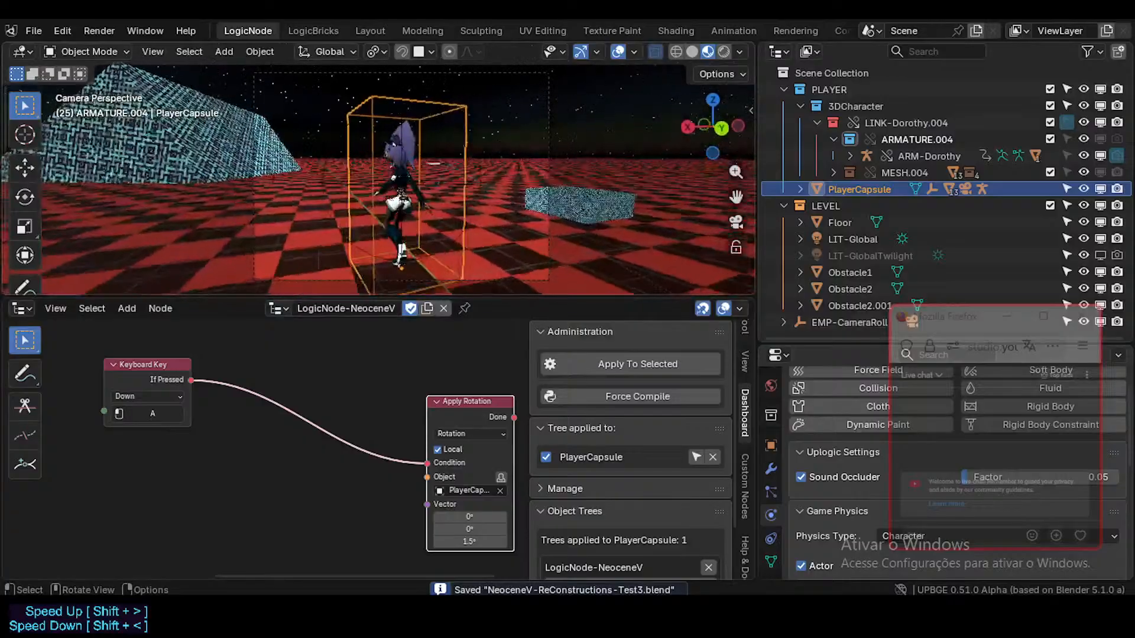
{"action": "key", "text": "a"}
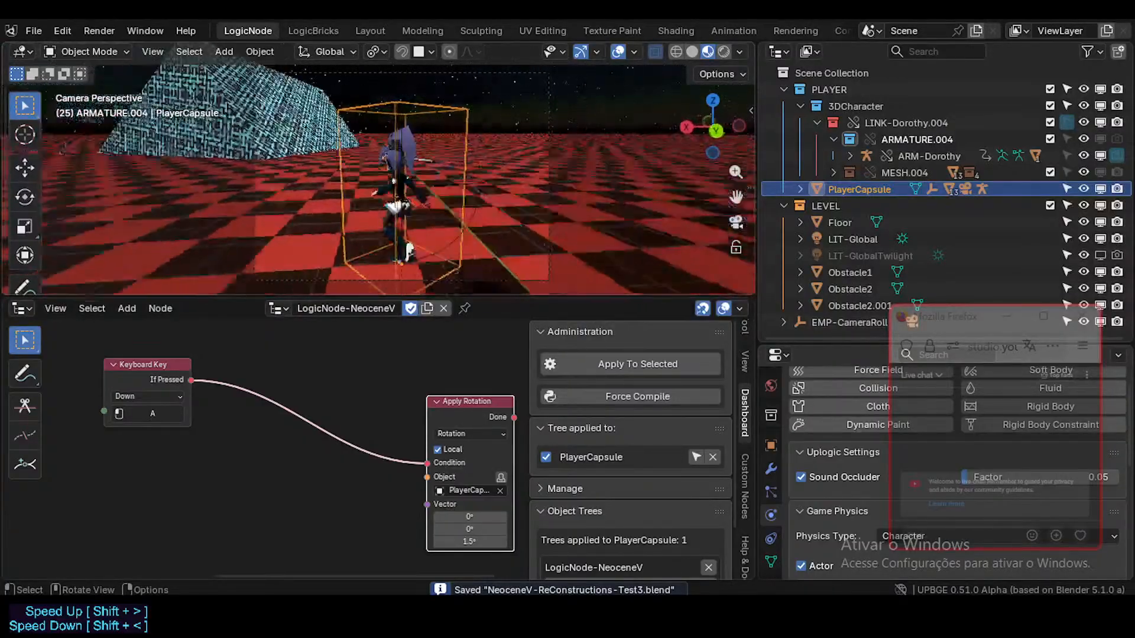
{"action": "key", "text": "a"}
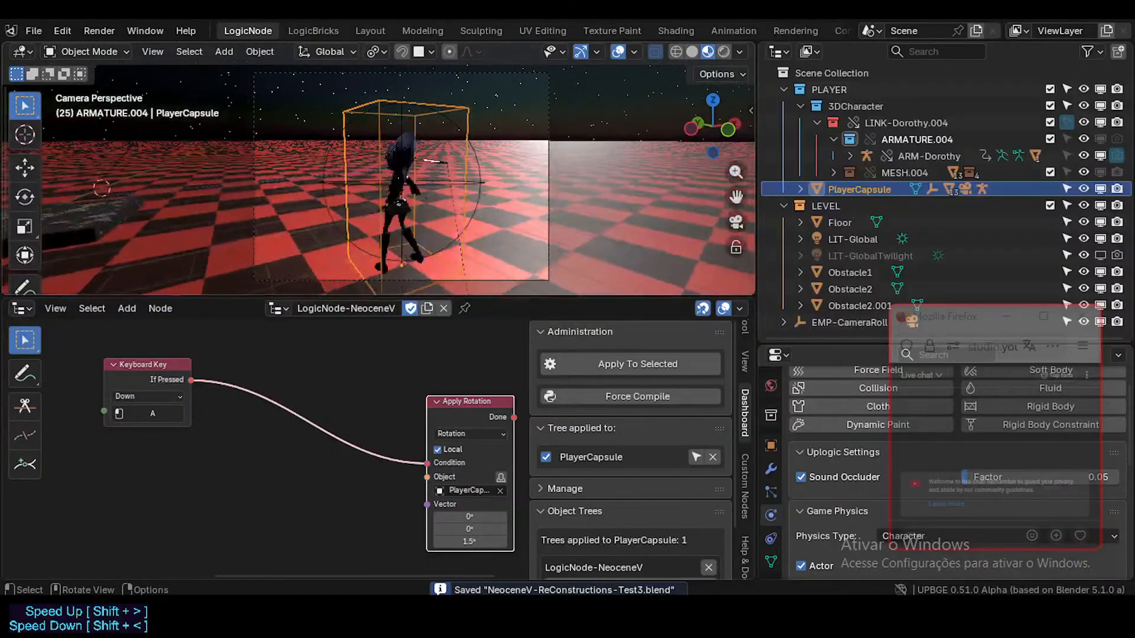
{"action": "key", "text": "Escape"}
- Save the file, and move the Apply Rotation node up closer to the Keyboard Key node
{"action": "middle_click_drag", "start_coordinate": [282, 463], "coordinate": [280, 427], "text": "ctrl"}
{"action": "key", "text": "ctrl+s"}
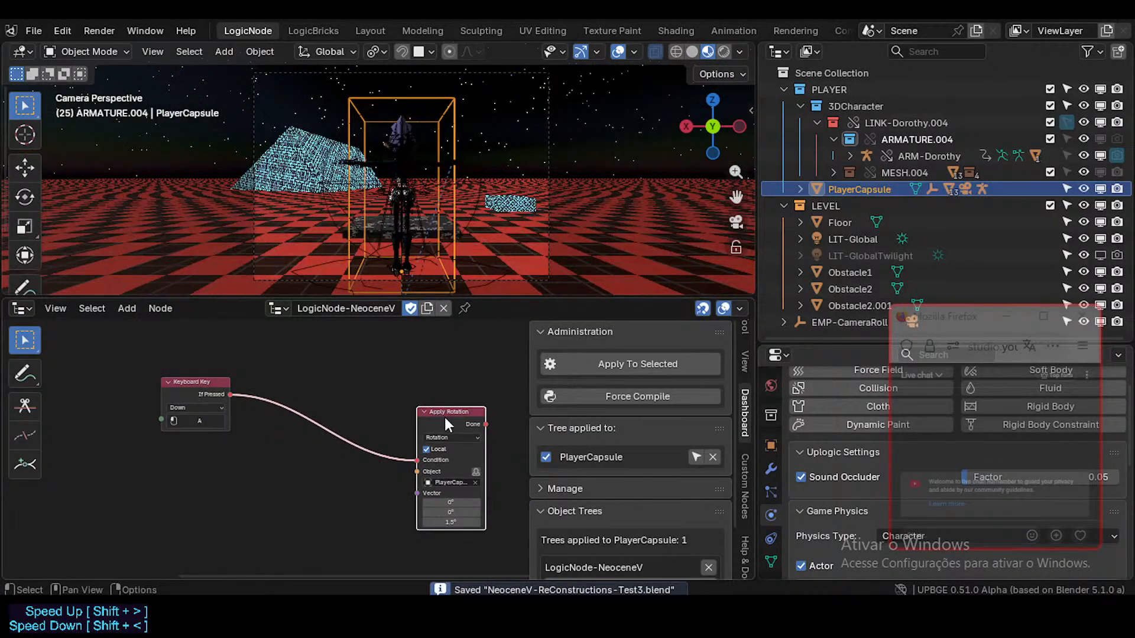
{"action": "left_click_drag", "start_coordinate": [444, 416], "coordinate": [414, 379]}
{"action": "middle_click_drag", "start_coordinate": [282, 410], "coordinate": [236, 399]}
{"action": "left_click", "coordinate": [208, 374]}
{"action": "left_click", "coordinate": [214, 385]}
- Duplicate the Apply Rotation node and place the copy directly below the original
{"action": "middle_click_drag", "start_coordinate": [430, 397], "coordinate": [349, 394]}
{"action": "left_click", "coordinate": [349, 395]}
{"action": "middle_click_drag", "start_coordinate": [319, 440], "coordinate": [337, 360]}
{"action": "key", "text": "shift+d"}
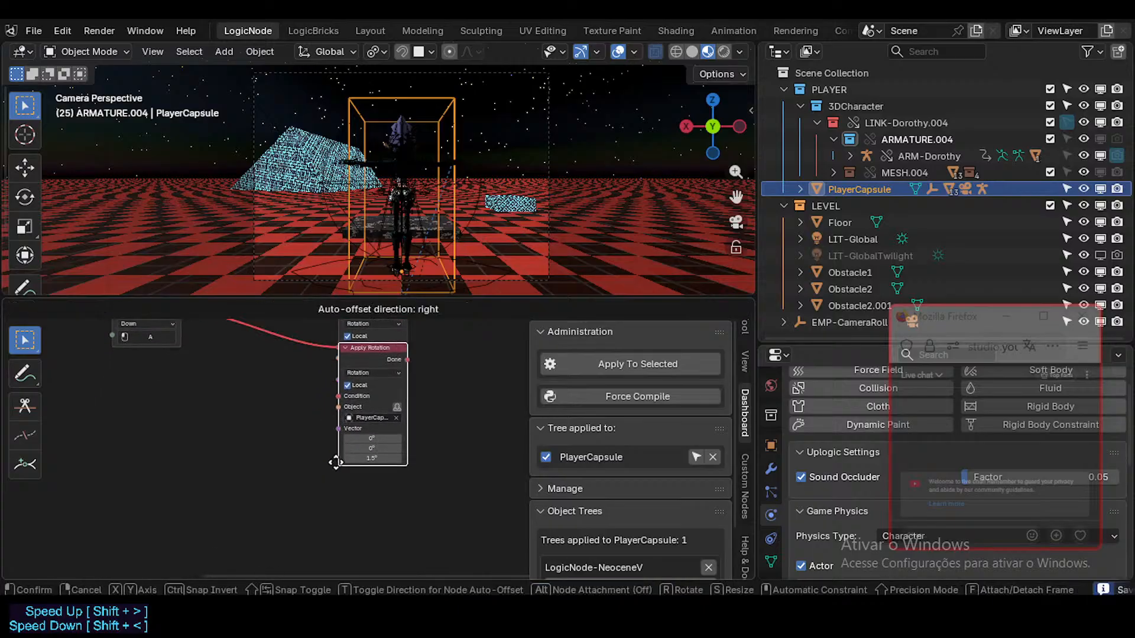
{"action": "left_click", "coordinate": [335, 496]}
- Change the duplicated node's mode to Movement and reset its settings to their defaults
{"action": "left_click", "coordinate": [373, 453]}
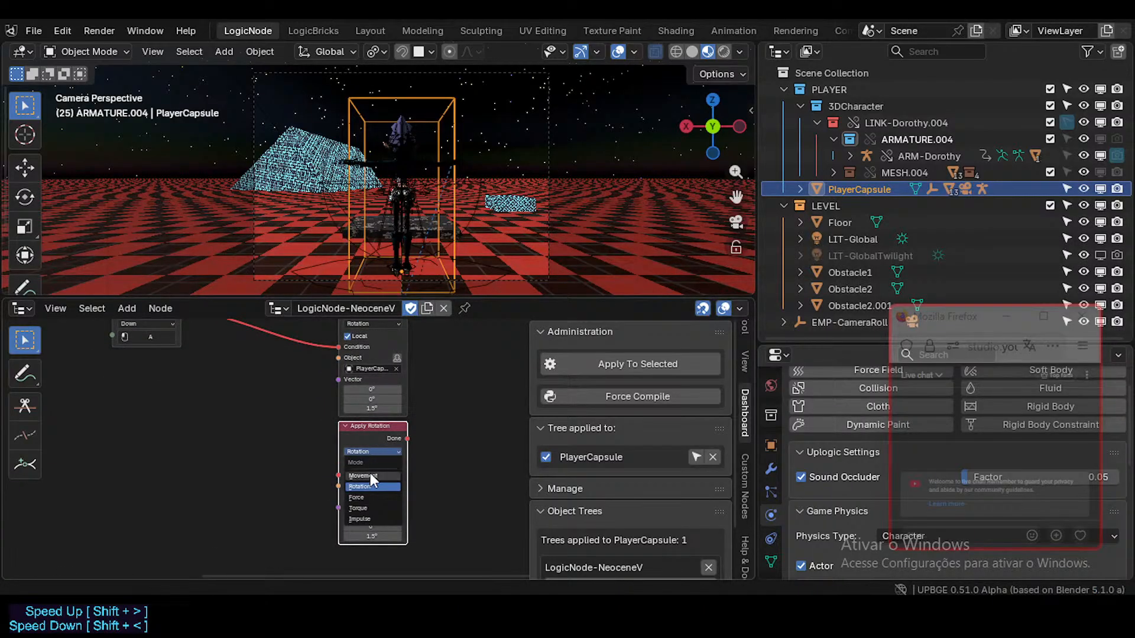
{"action": "left_click", "coordinate": [354, 456]}
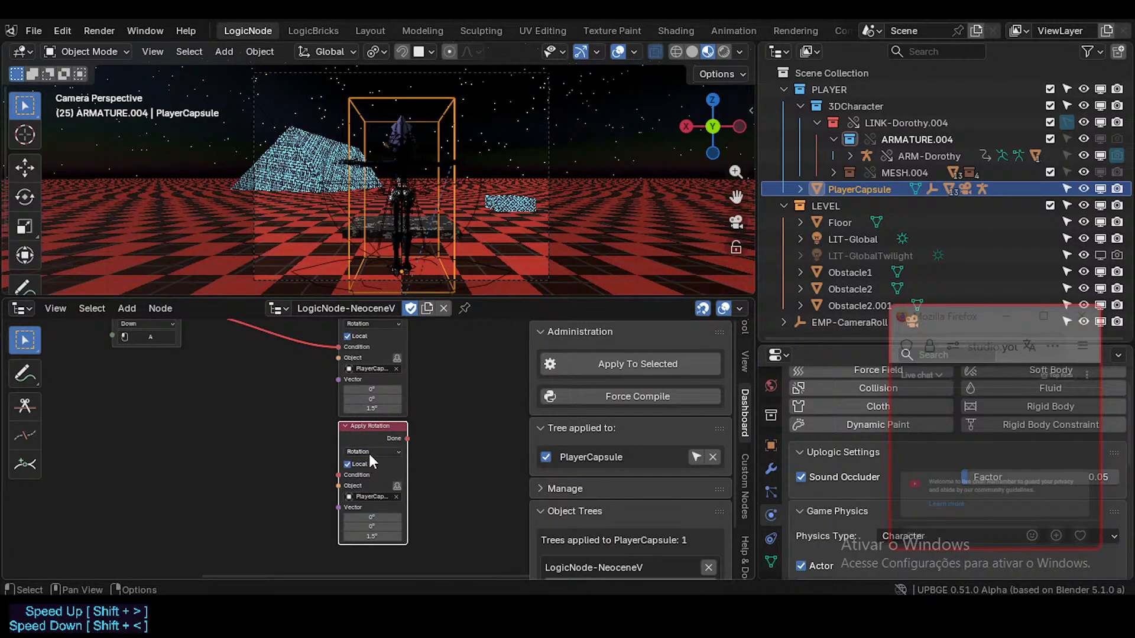
{"action": "left_click", "coordinate": [370, 453]}
{"action": "left_click", "coordinate": [367, 455]}
{"action": "left_click", "coordinate": [366, 455]}
{"action": "left_click", "coordinate": [375, 484]}
{"action": "key", "text": "BackSpace"}
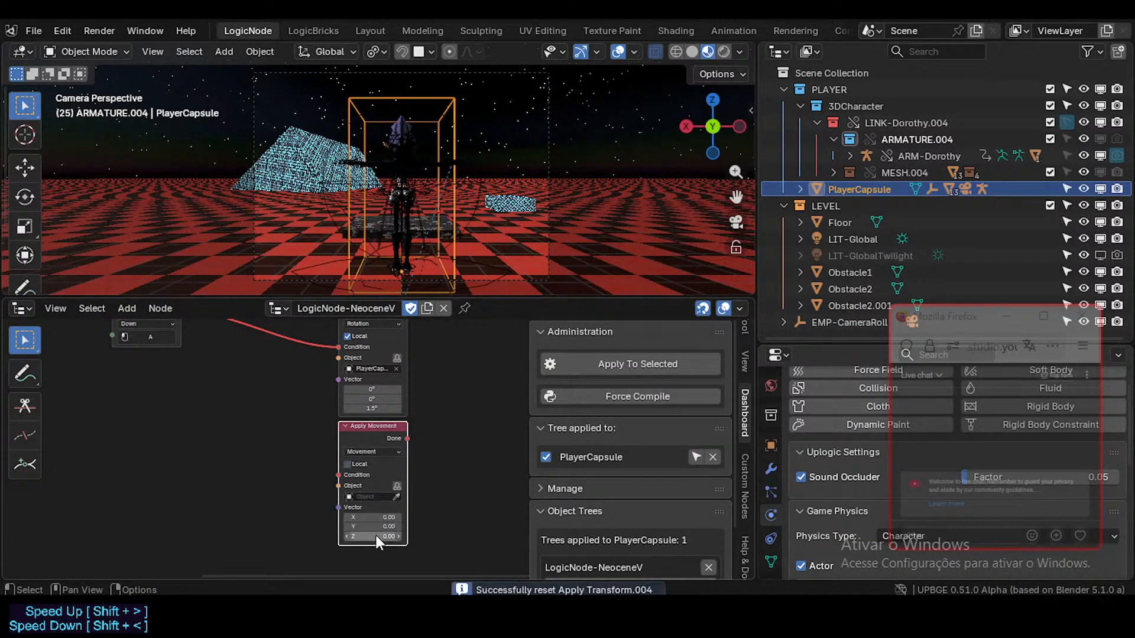
- Copy the PlayerCapsule object reference from the Apply Rotation node into the Apply Movement node's Object input
{"action": "left_click", "coordinate": [380, 452]}
{"action": "left_click", "coordinate": [375, 452]}
{"action": "key", "text": "ctrl+c"}
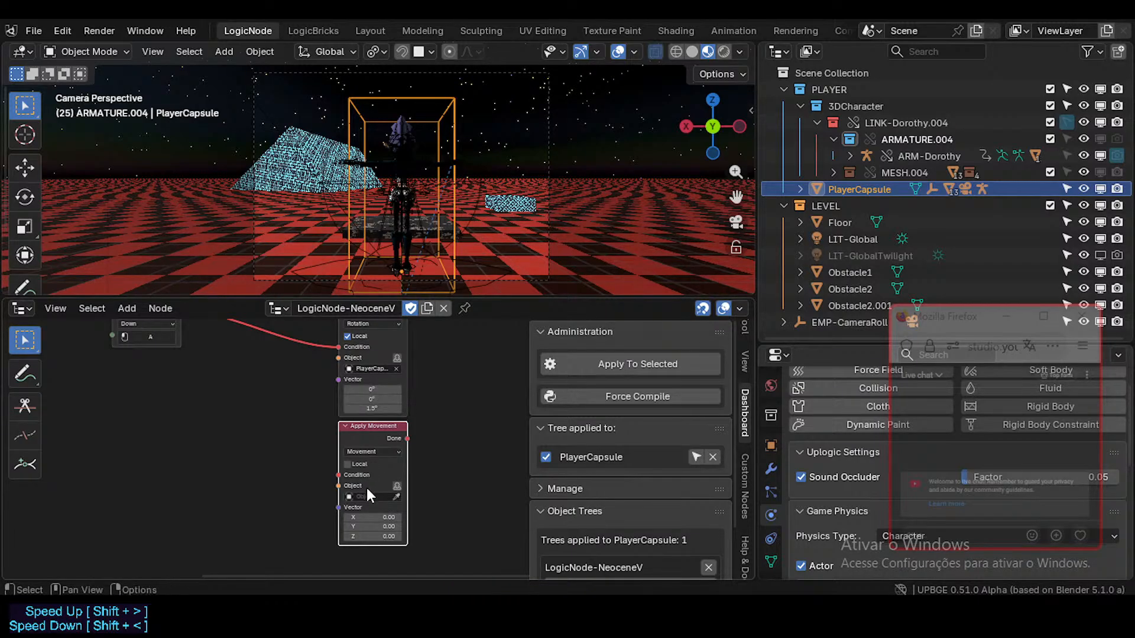
{"action": "key", "text": "ctrl+v"}
- Add a Gate node below the link and connect the A key's If Pressed output to its Condition A
{"action": "middle_click_drag", "start_coordinate": [269, 410], "coordinate": [274, 463]}
{"action": "scroll", "coordinate": [317, 445], "scroll_direction": "down", "scroll_amount": 1}
{"action": "scroll", "coordinate": [274, 462], "scroll_direction": "up", "scroll_amount": 2}
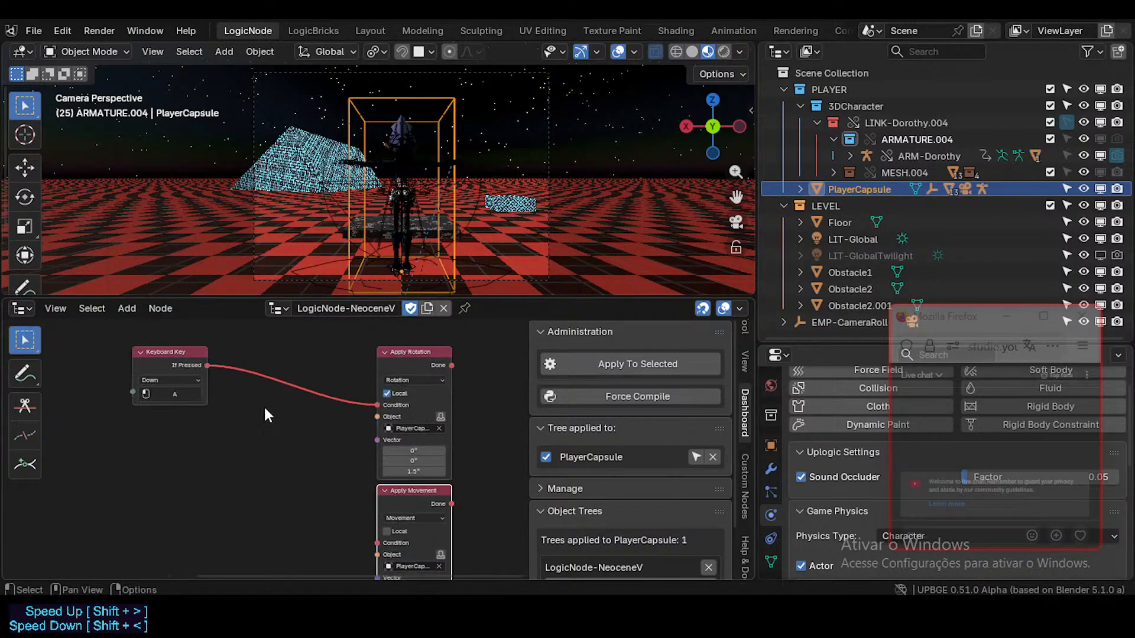
{"action": "left_click", "coordinate": [247, 455]}
{"action": "left_click", "coordinate": [186, 354]}
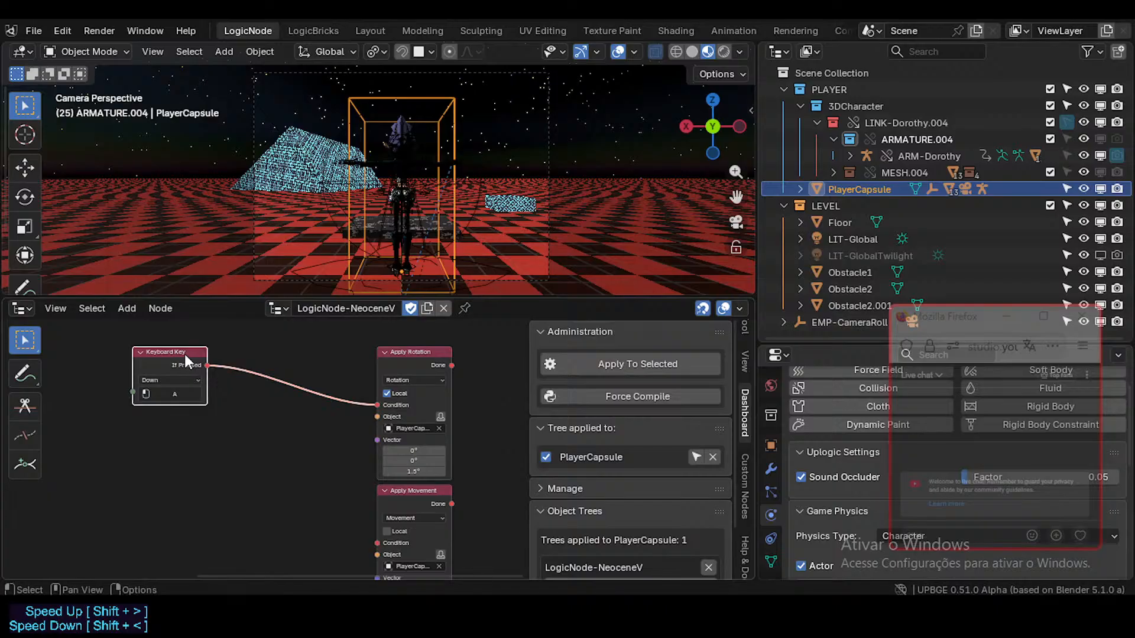
{"action": "key", "text": "shift+a"}
{"action": "mouse_move", "coordinate": [218, 445]}
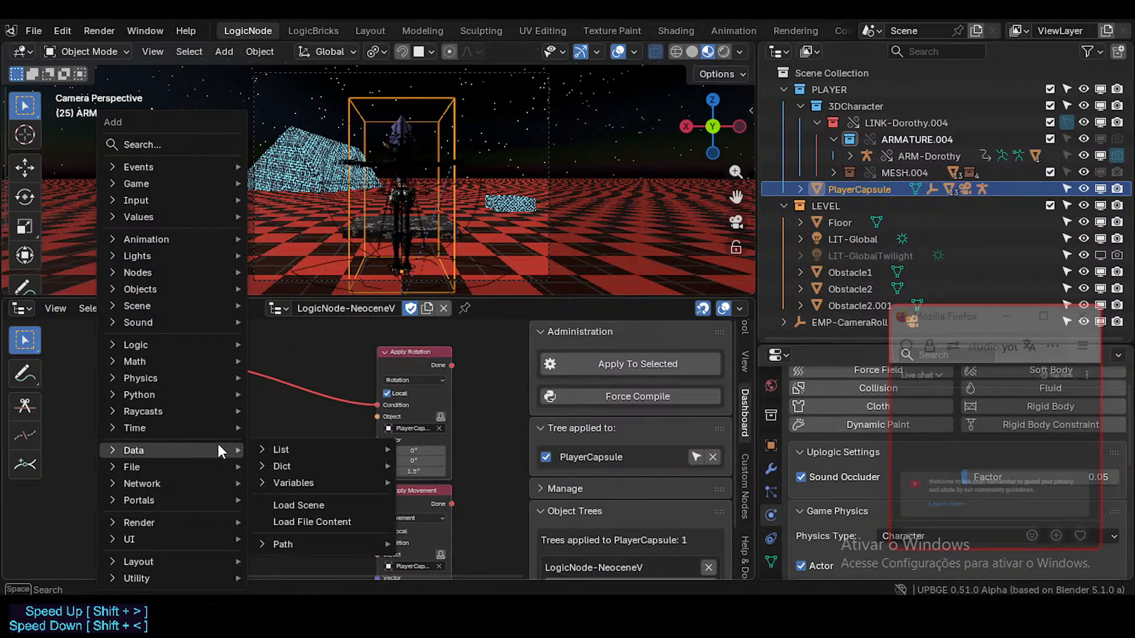
{"action": "type", "text": "gate"}
{"action": "key", "text": "Return"}
{"action": "left_click", "coordinate": [218, 444]}
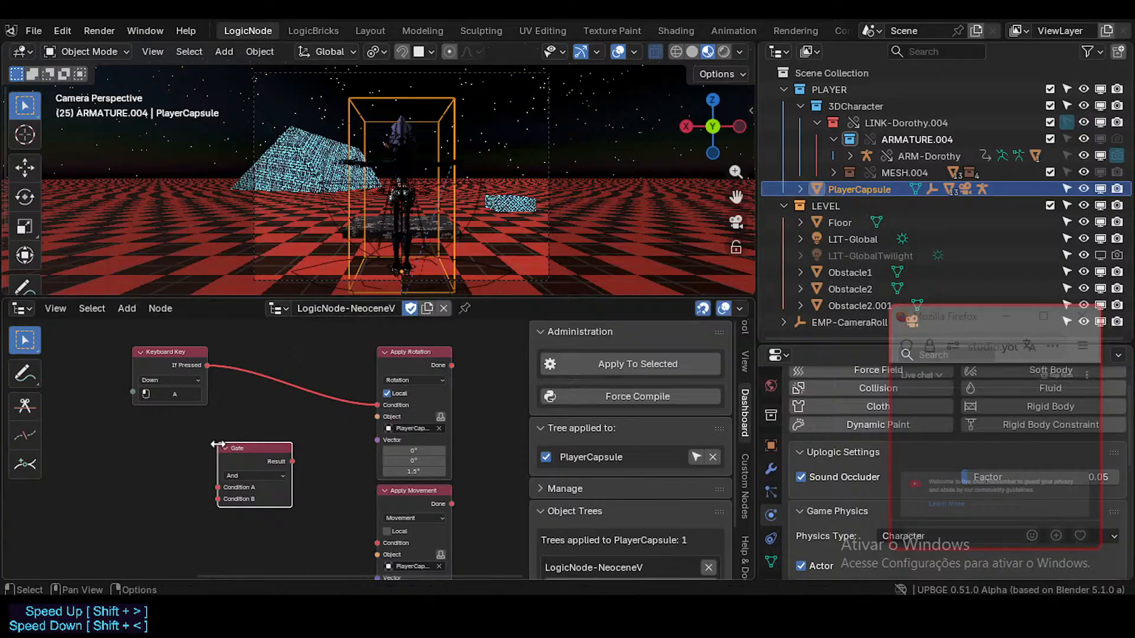
{"action": "mouse_move", "coordinate": [207, 365]}
{"action": "left_mouse_down"}
{"action": "mouse_move", "coordinate": [218, 488]}
{"action": "mouse_move", "coordinate": [257, 452]}
{"action": "left_mouse_up"}
- Duplicate the Keyboard Key node below the original and assign the left Alt key to the copy
{"action": "left_click", "coordinate": [168, 354]}
{"action": "key", "text": "shift+d"}
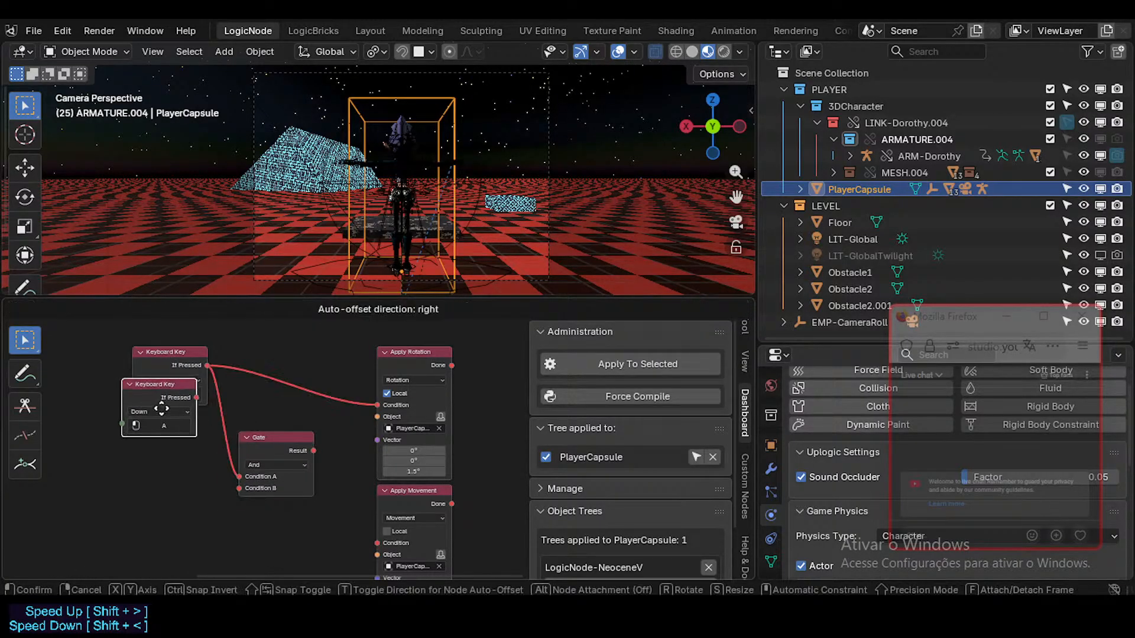
{"action": "left_click", "coordinate": [157, 417]}
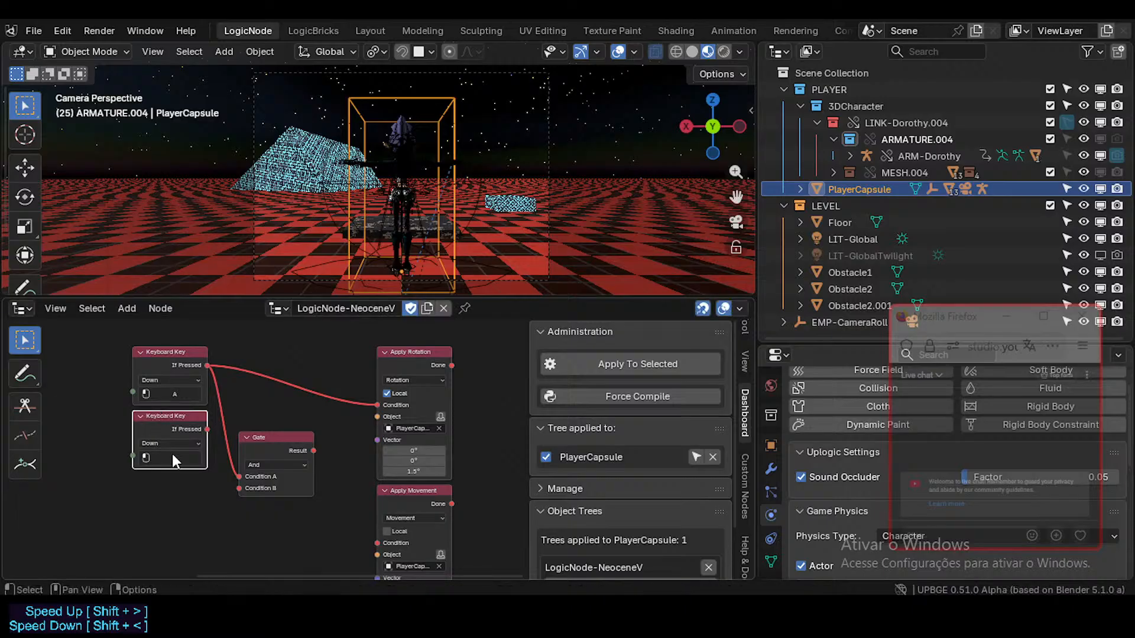
{"action": "left_click", "coordinate": [172, 455]}
{"action": "key", "text": "alt"}
- Connect the Gate's Result to Apply Movement's Condition, enable Local on that node, and save the file
{"action": "left_click_drag", "start_coordinate": [313, 451], "coordinate": [376, 542]}
{"action": "middle_click_drag", "start_coordinate": [375, 541], "coordinate": [351, 504]}
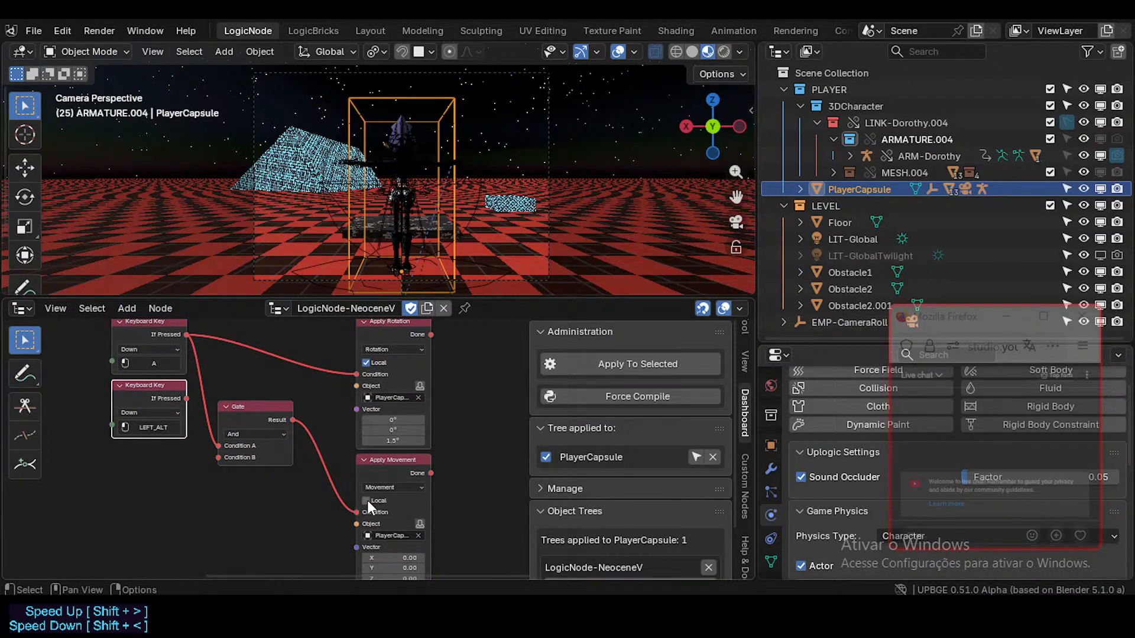
{"action": "left_click", "coordinate": [366, 500]}
{"action": "key", "text": "ctrl+s"}
- Set the Apply Movement vector's X component to about -0.03, and save the file
{"action": "middle_click_drag", "start_coordinate": [395, 544], "coordinate": [399, 530]}
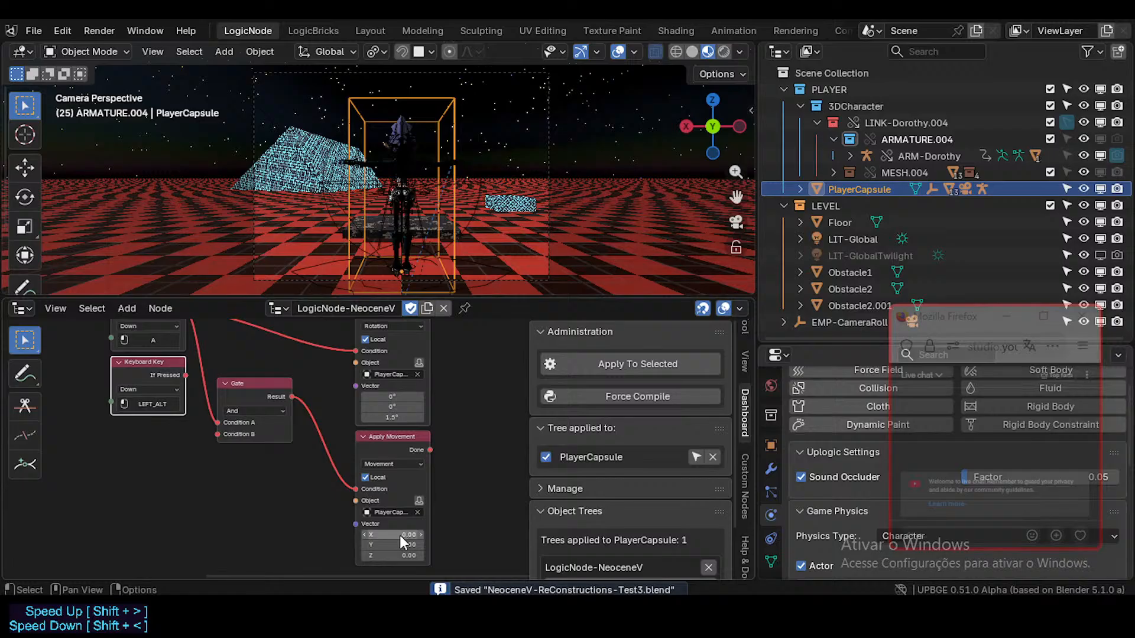
{"action": "left_click_drag", "start_coordinate": [399, 535], "coordinate": [396, 534]}
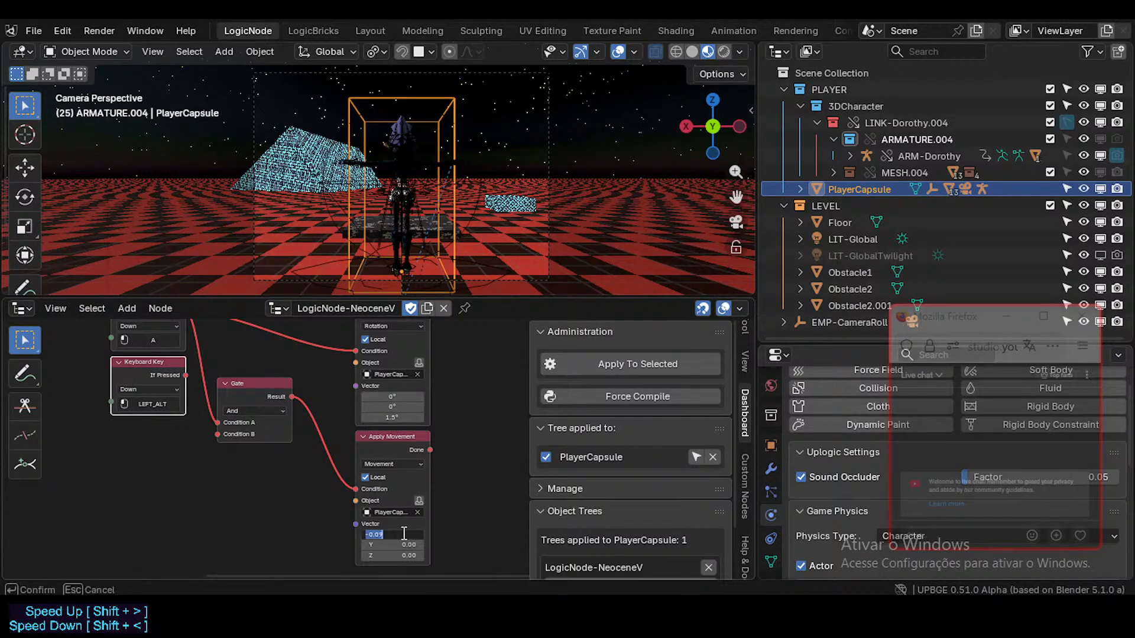
{"action": "left_click_drag", "start_coordinate": [389, 534], "coordinate": [380, 534]}
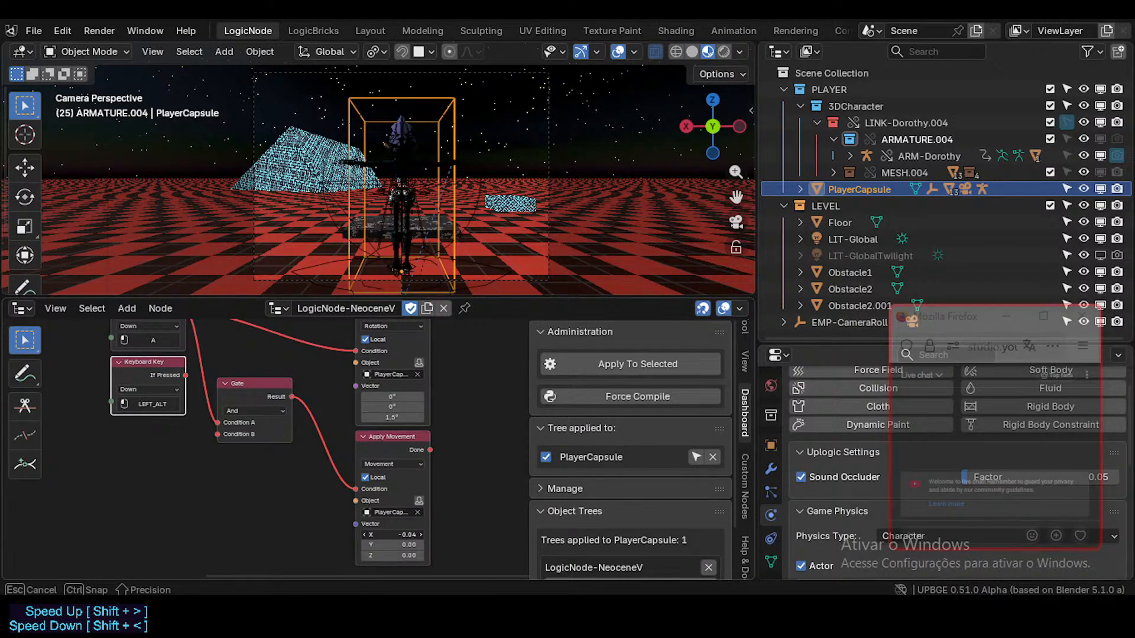
{"action": "left_click", "coordinate": [391, 534]}
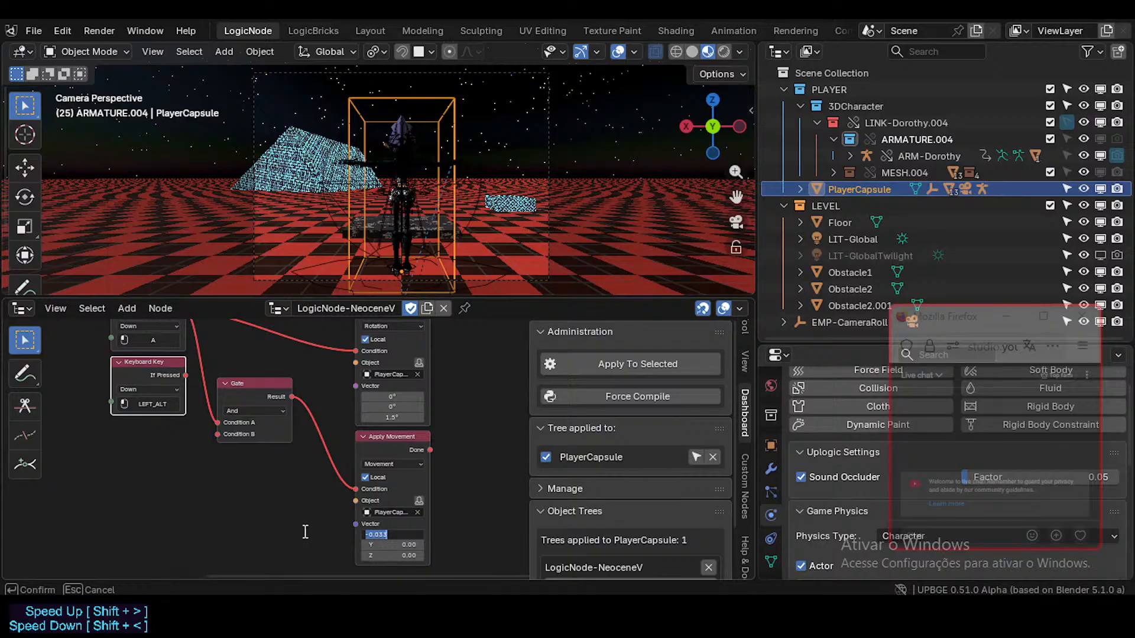
{"action": "key", "text": "Return"}
{"action": "key", "text": "ctrl+s"}
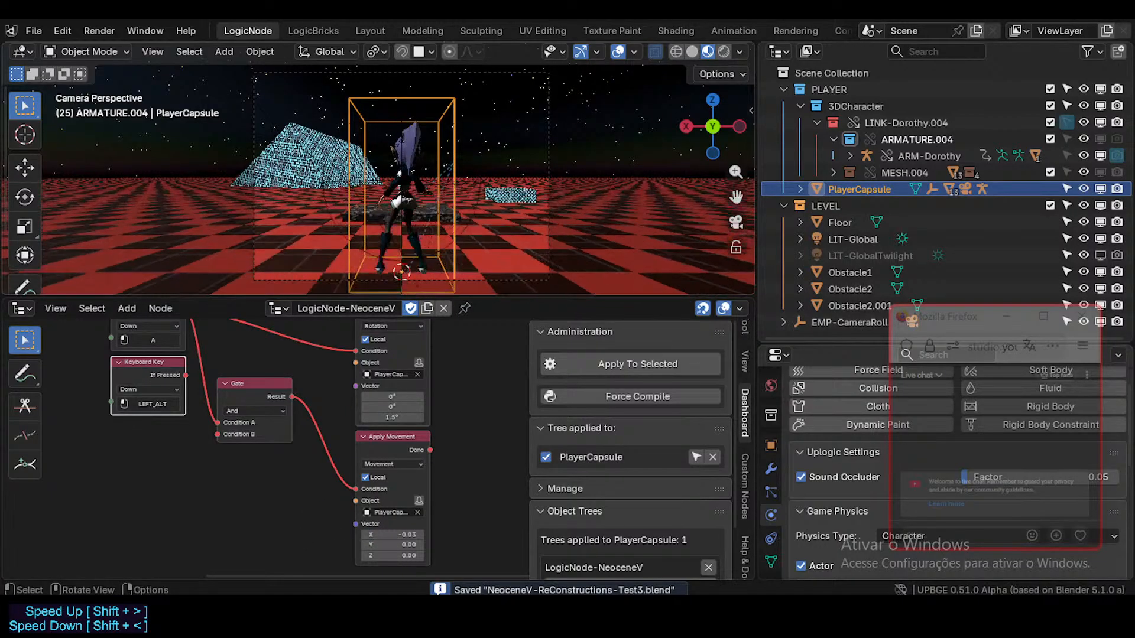
- Play-test the character with the A key to check the And gate's effect on movement
{"action": "key", "text": "a"}
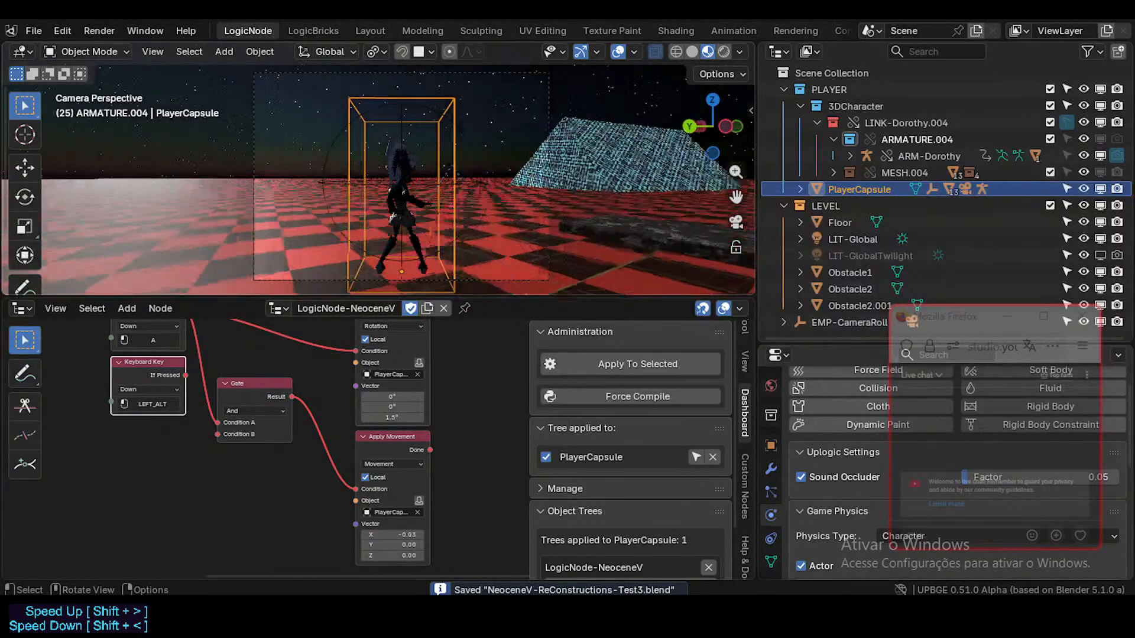
{"action": "key", "text": "a"}
{"action": "key", "text": "a"}
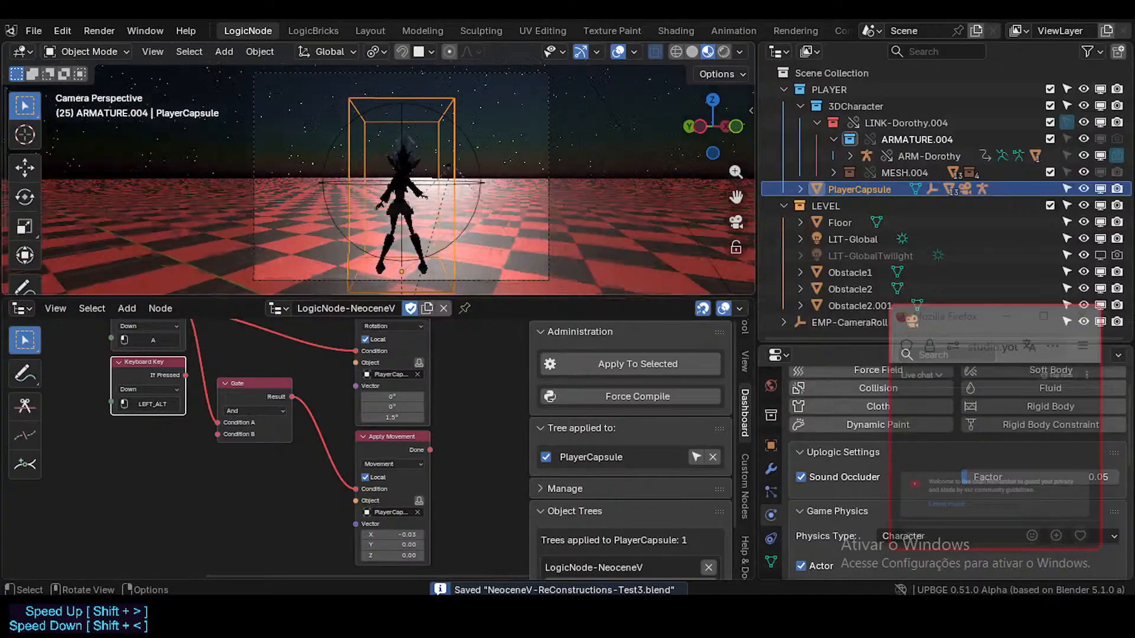
{"action": "key", "text": "a"}
{"action": "key", "text": "a"}
{"action": "key", "text": "a"}
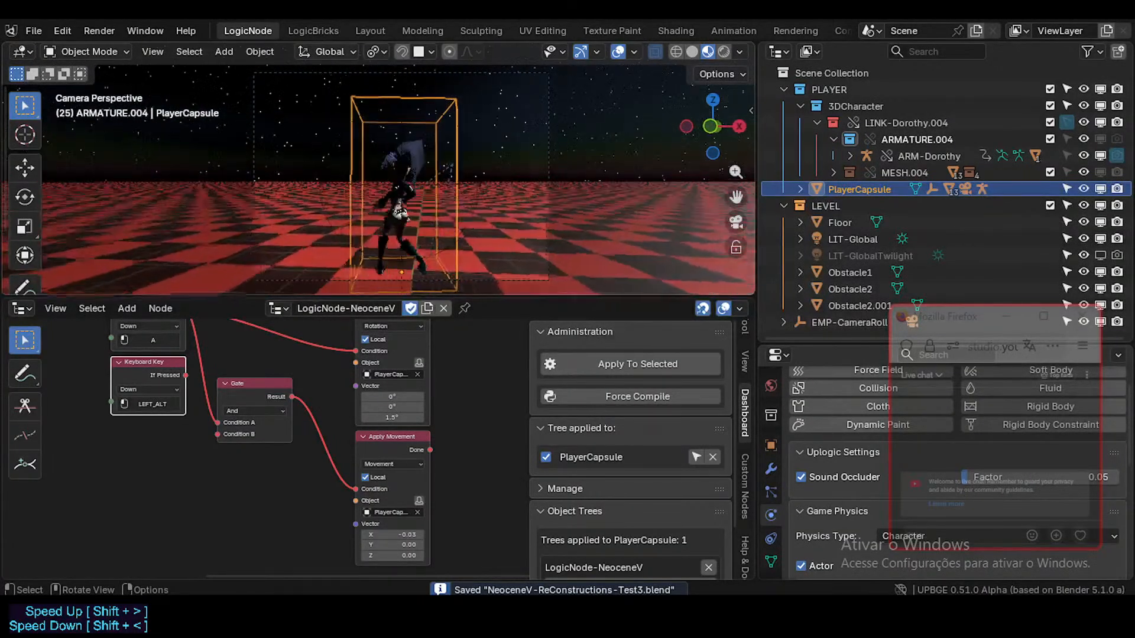
- Switch the Gate node to Or, and play-test the character with the A key
{"action": "left_click", "coordinate": [254, 410]}
{"action": "left_click", "coordinate": [252, 447]}
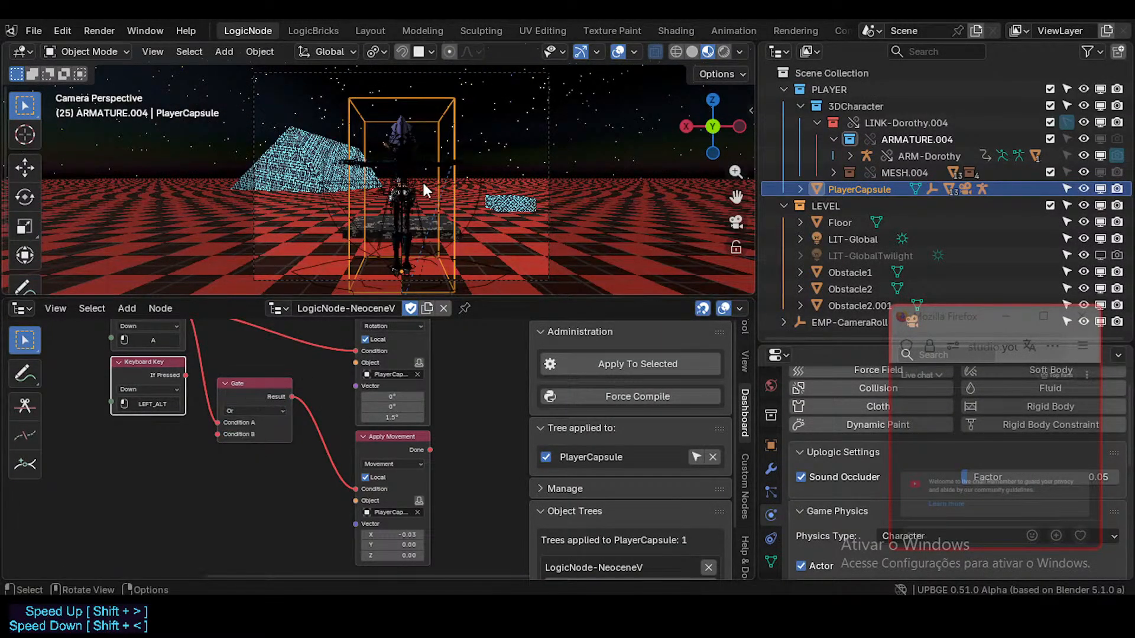
{"action": "key", "text": "p"}
{"action": "key", "text": "a"}
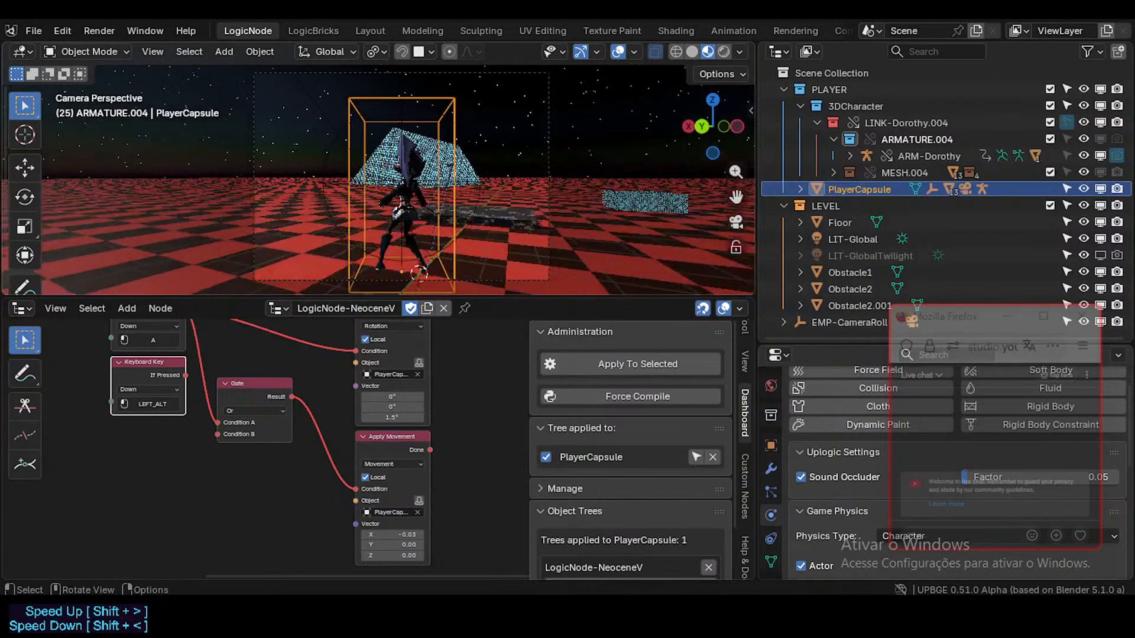
{"action": "key", "text": "Escape"}
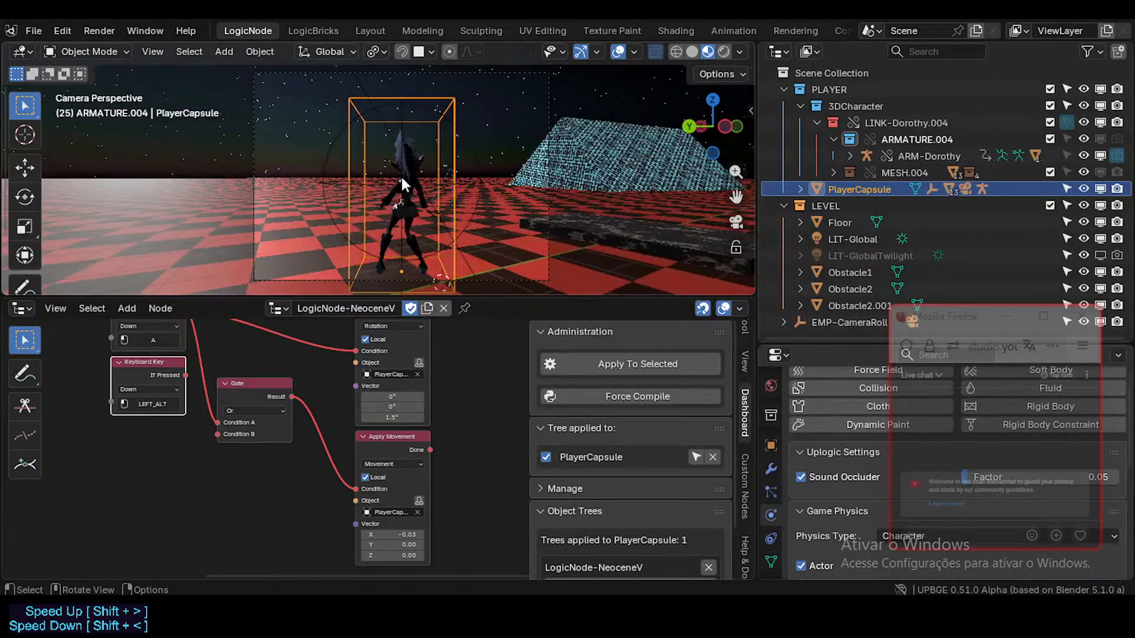
- Connect the left Alt key's If Pressed output to the Gate's Condition B, and play-test with the A key
{"action": "middle_click_drag", "start_coordinate": [320, 400], "coordinate": [326, 444]}
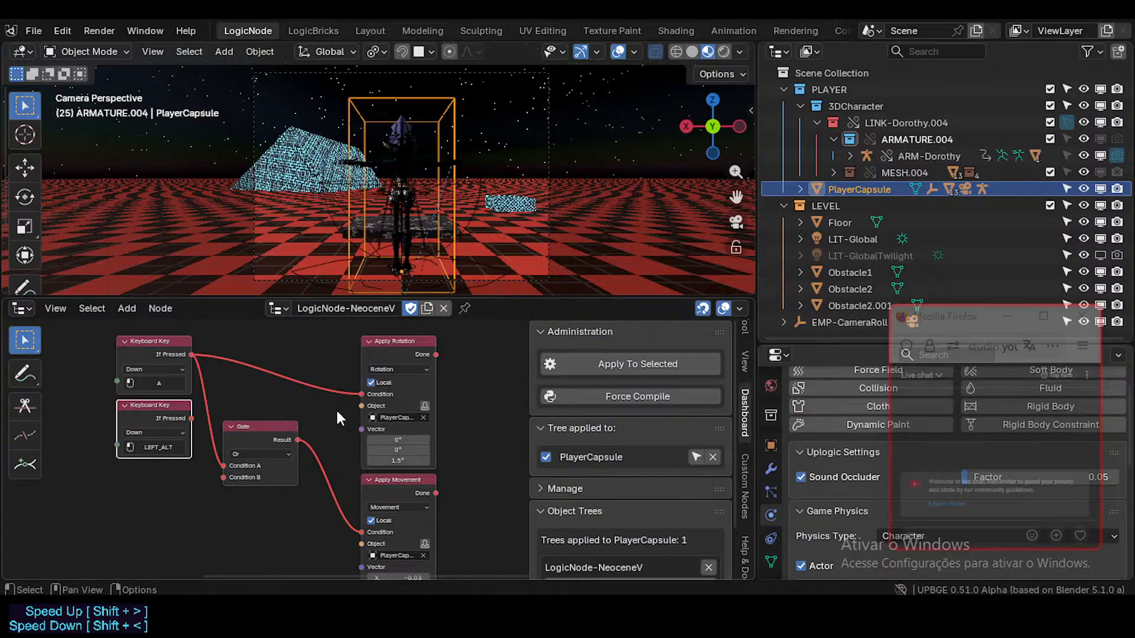
{"action": "left_click_drag", "start_coordinate": [190, 418], "coordinate": [223, 477]}
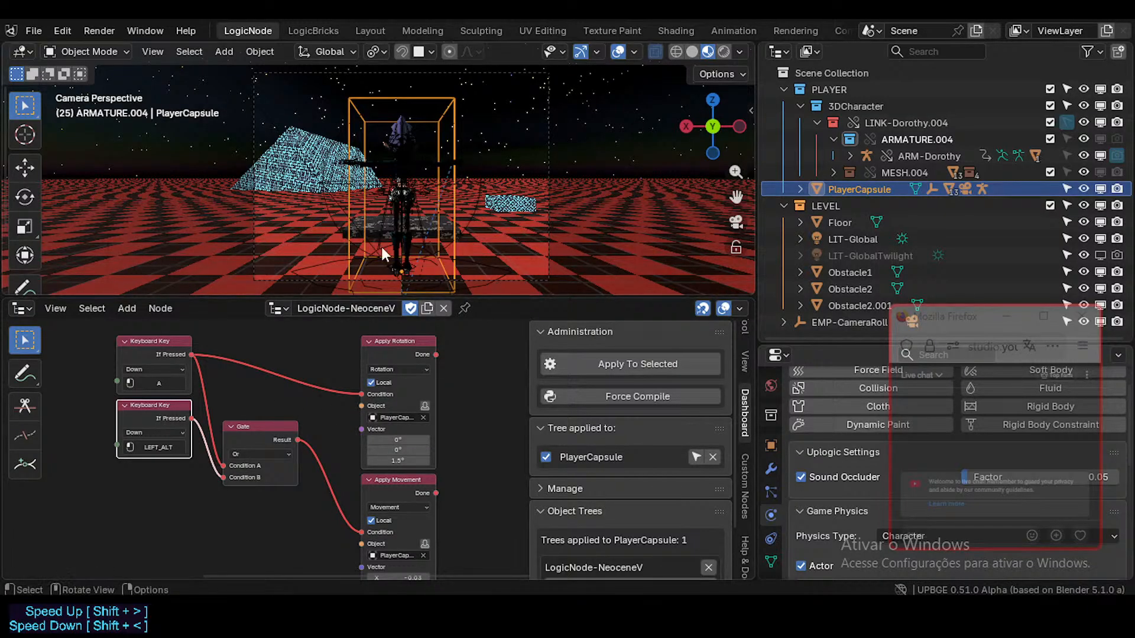
{"action": "key", "text": "p"}
{"action": "key", "text": "a"}
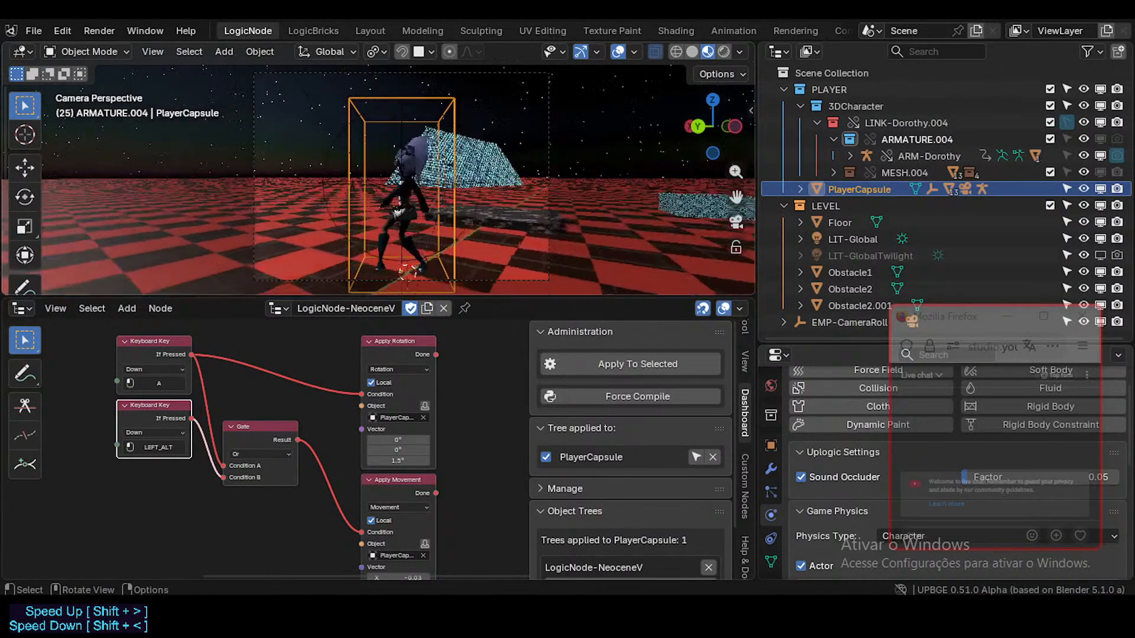
- End the running test of the A key turn and change the Gate node's type to And
{"action": "key", "text": "a"}
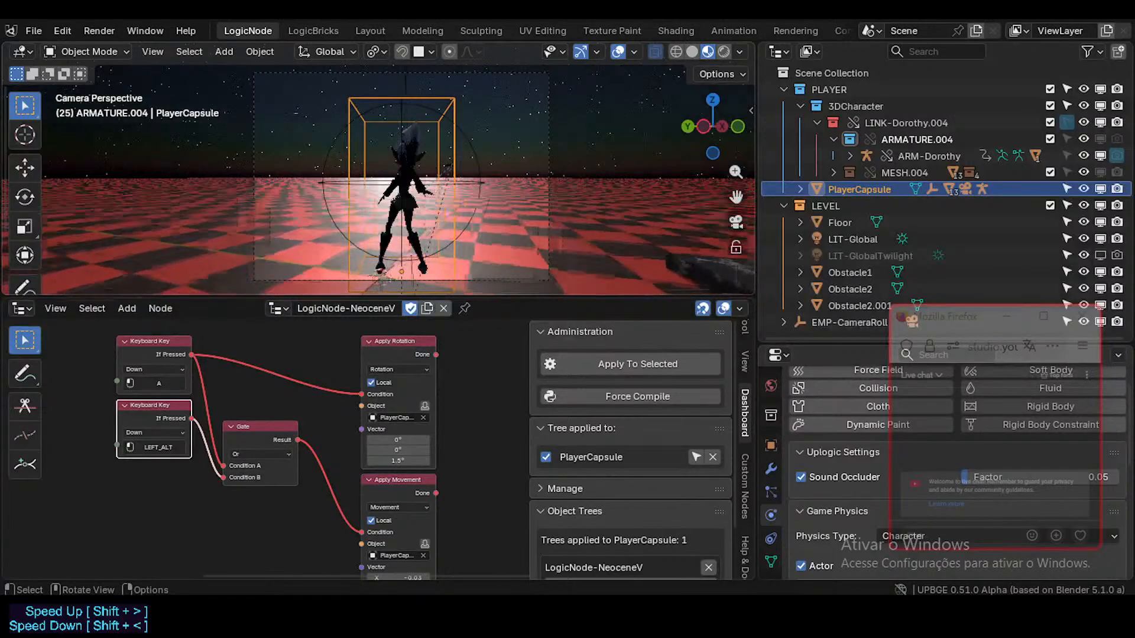
{"action": "key", "text": "Escape"}
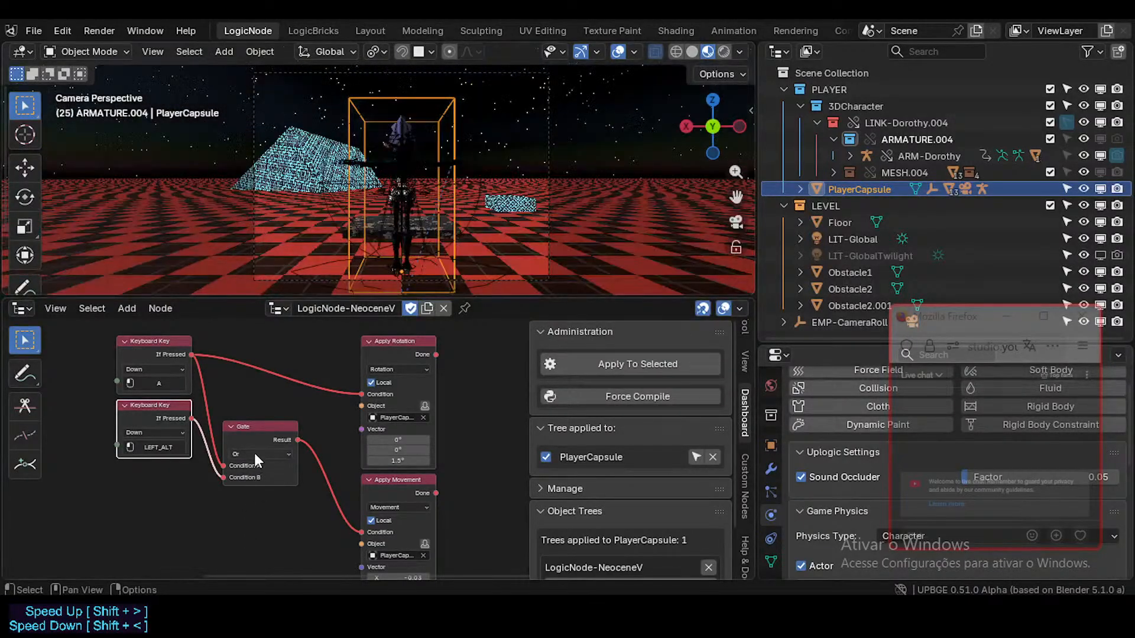
{"action": "left_click", "coordinate": [253, 452]}
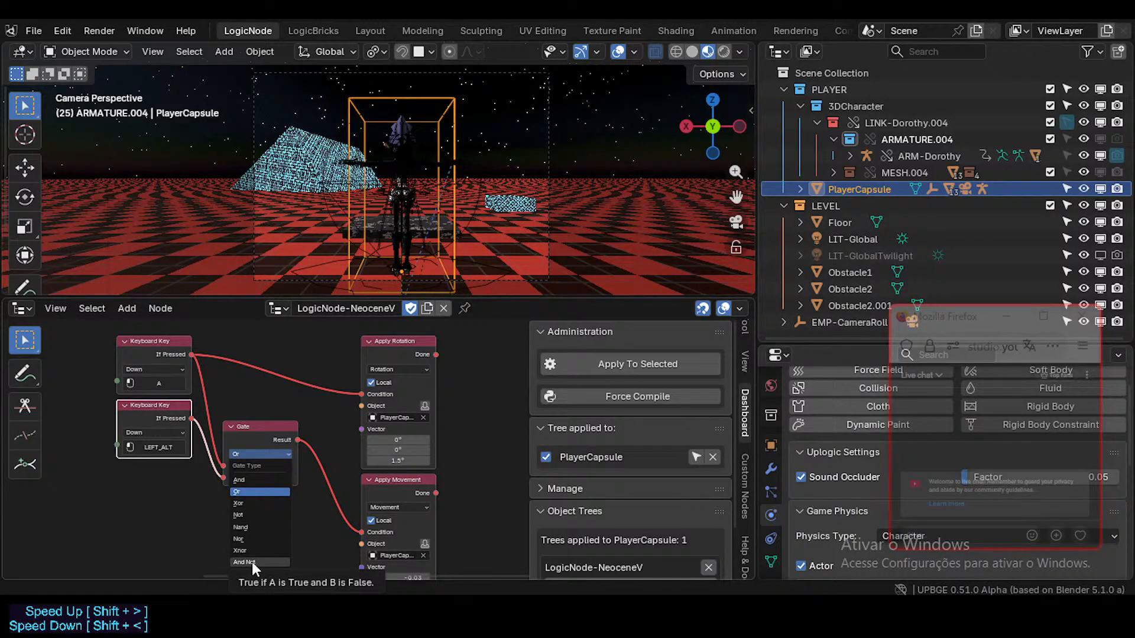
{"action": "left_click", "coordinate": [247, 480]}
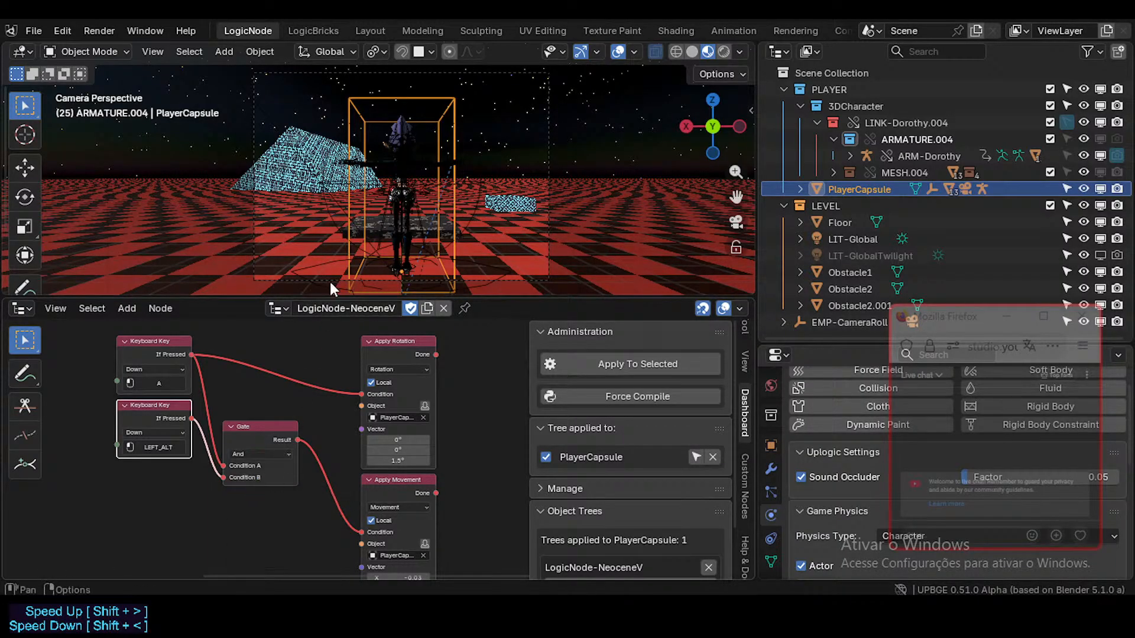
- Run the game to test the character's behaviour with Left Alt and A held together, and stop it
{"action": "key", "text": "p"}
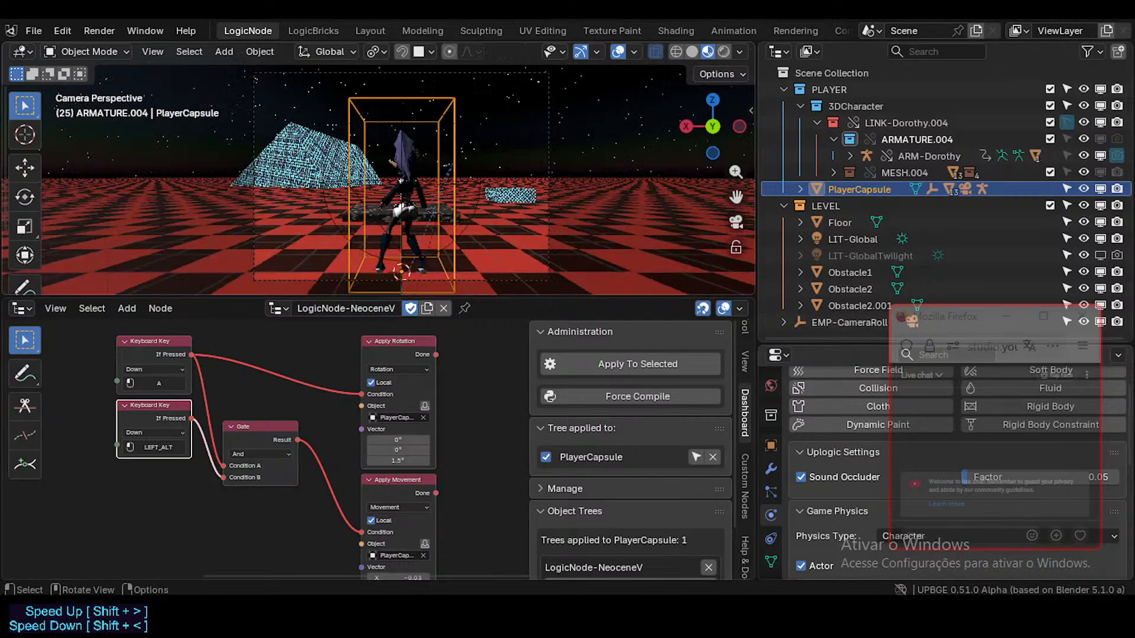
{"action": "key", "text": "alt+a"}
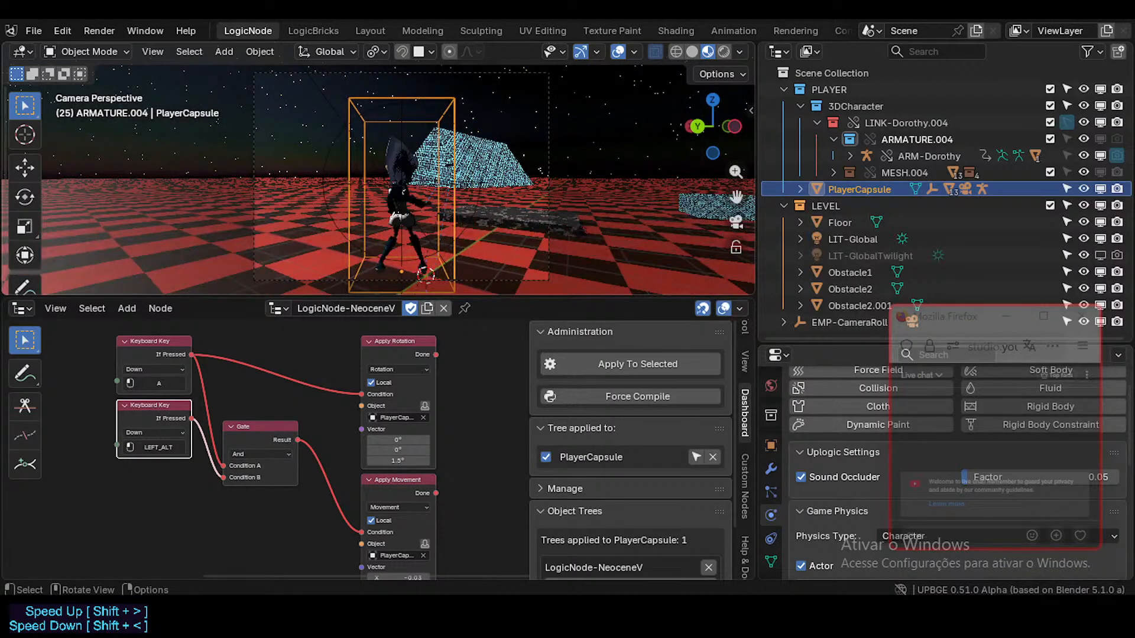
{"action": "key", "text": "alt+a"}
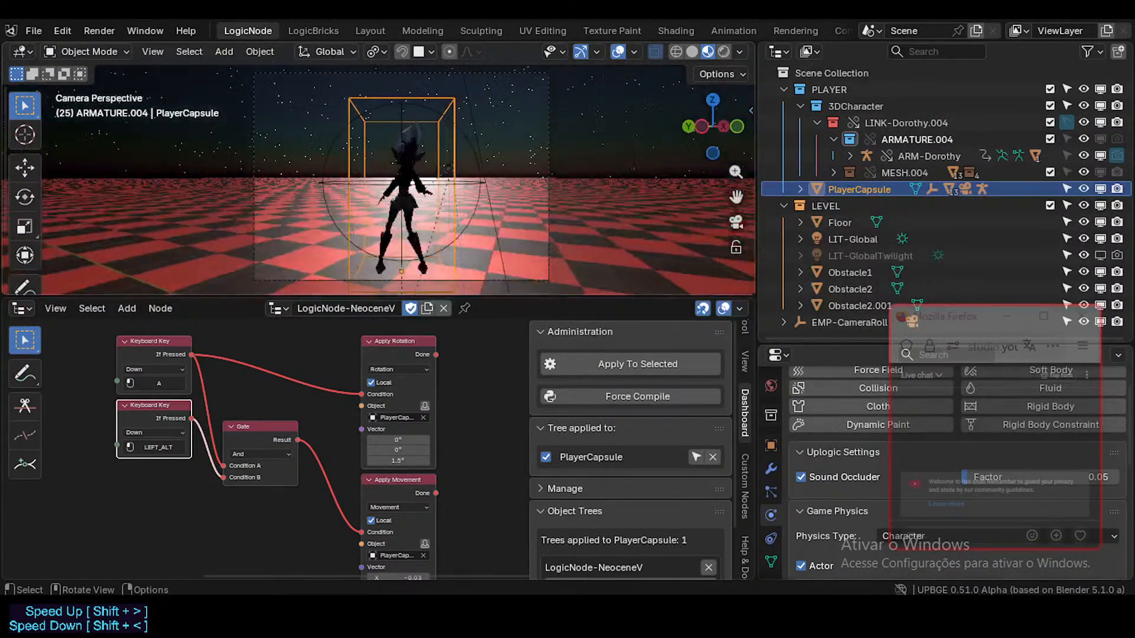
{"action": "key", "text": "alt+a"}
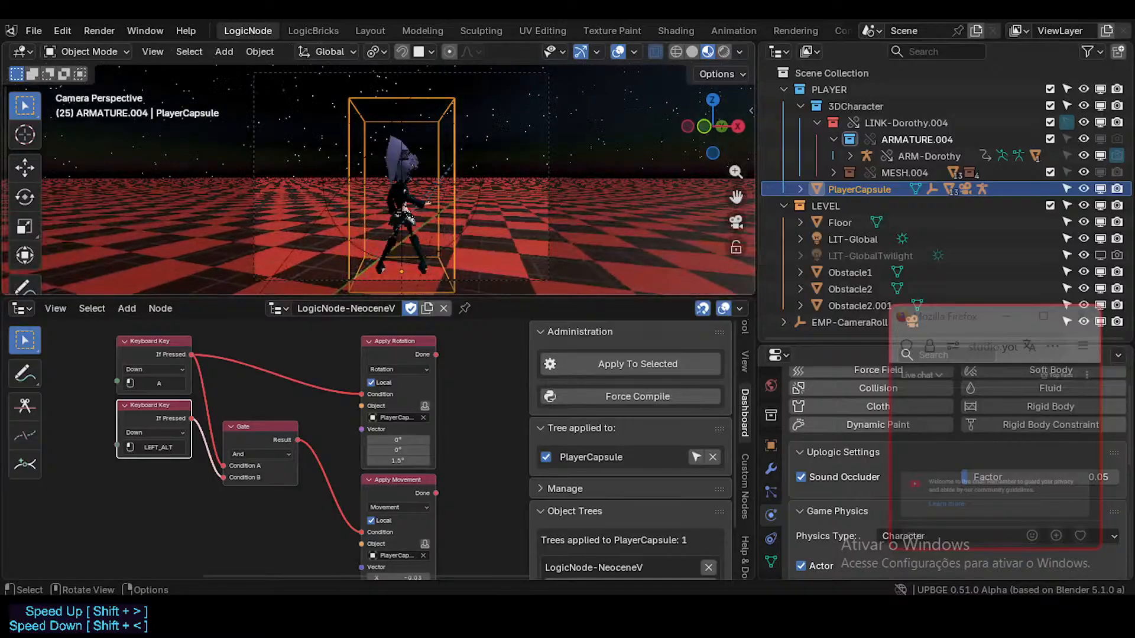
{"action": "key", "text": "alt+a"}
{"action": "key", "text": "Escape"}
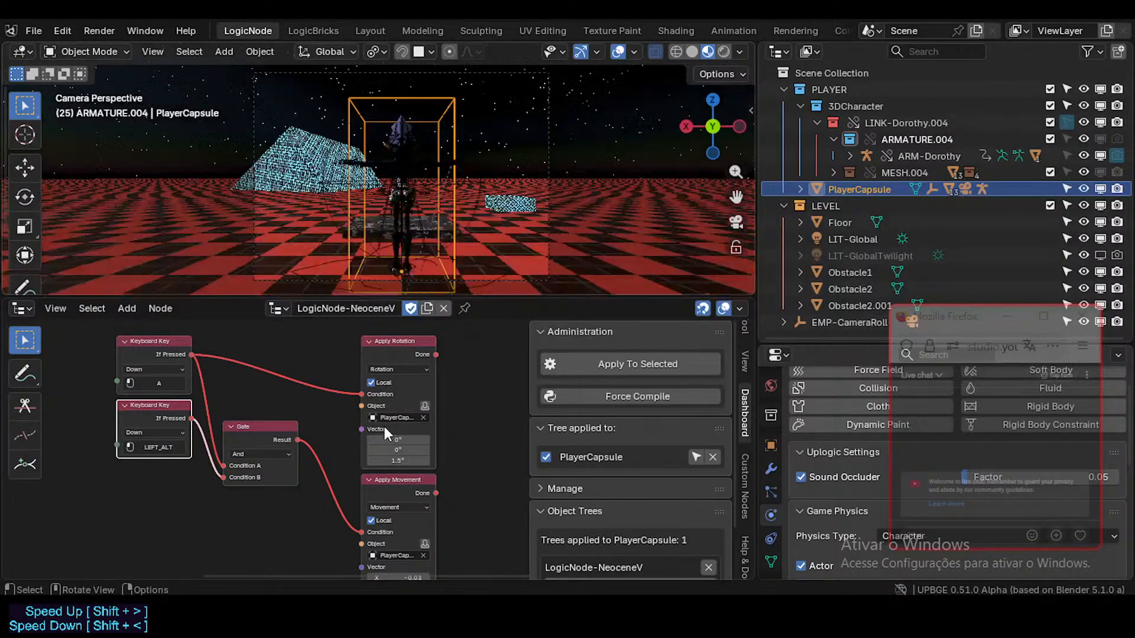
- Disconnect the A Keyboard Key node from the Apply Rotation condition, checking it in a short test run, and save the file
{"action": "left_click_drag", "start_coordinate": [360, 394], "coordinate": [307, 377]}
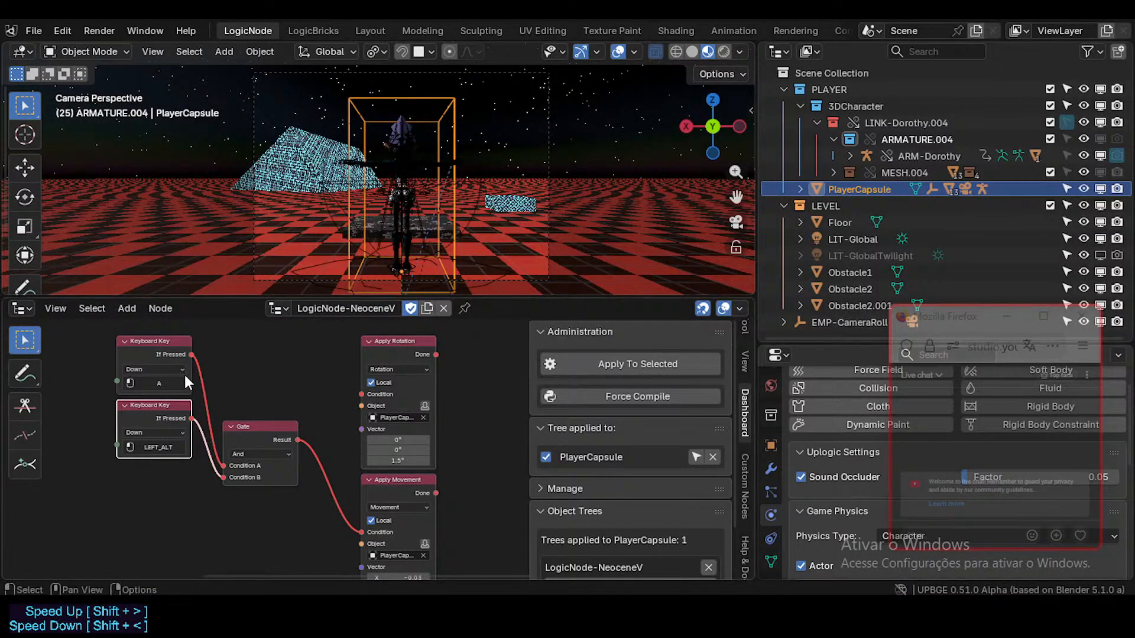
{"action": "key", "text": "p"}
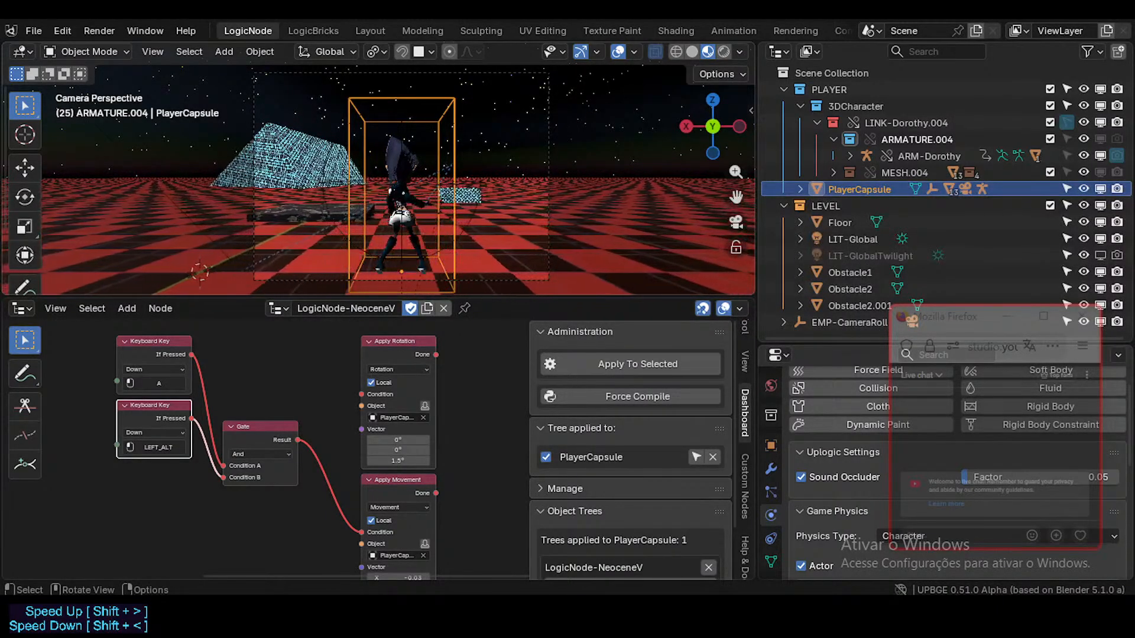
{"action": "key", "text": "Escape"}
{"action": "key", "text": "ctrl+s"}
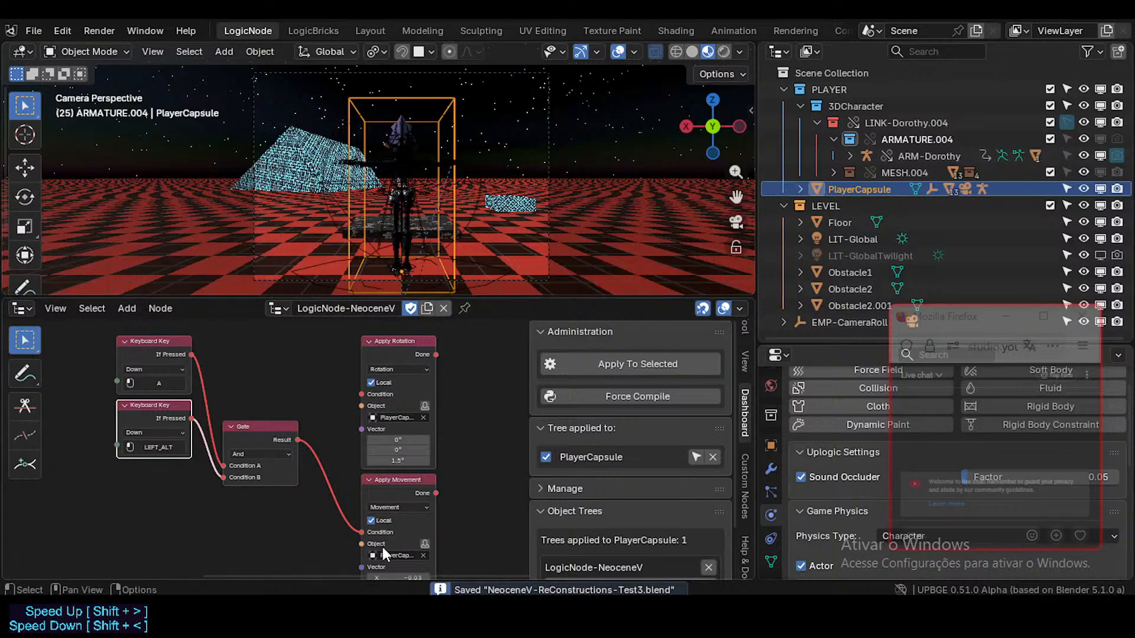
- Set the Apply Movement node's X vector value to -0.03, and reverse its sign to make it 0.03
{"action": "middle_click_drag", "start_coordinate": [381, 544], "coordinate": [378, 508]}
{"action": "left_click", "coordinate": [413, 541]}
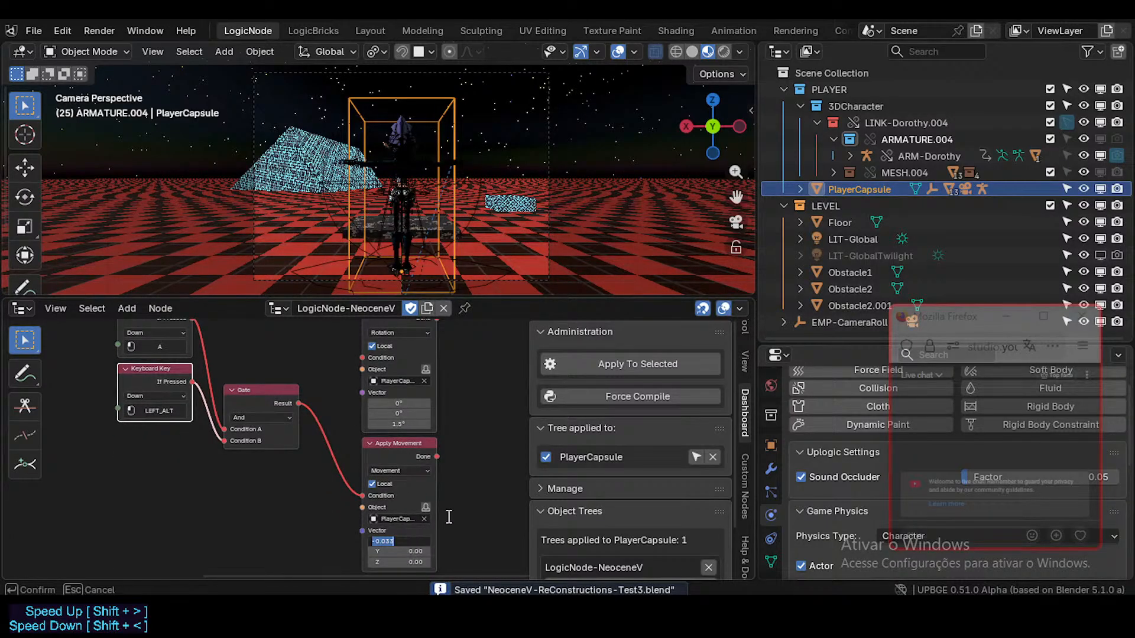
{"action": "type", "text": "-0.03"}
{"action": "key", "text": "Return"}
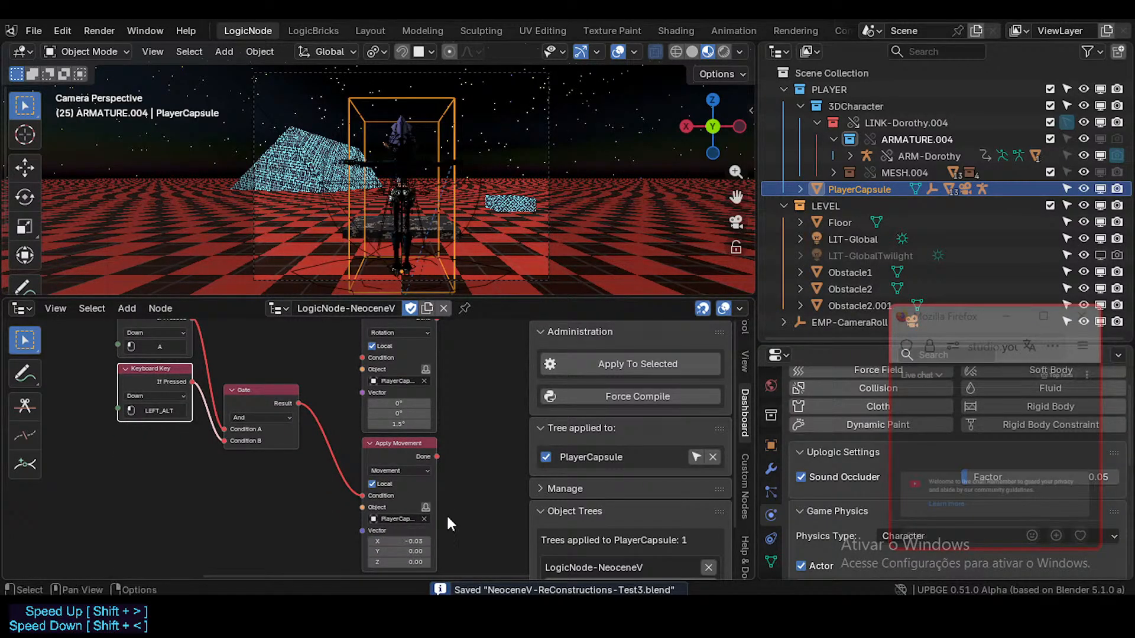
{"action": "left_click", "coordinate": [408, 540]}
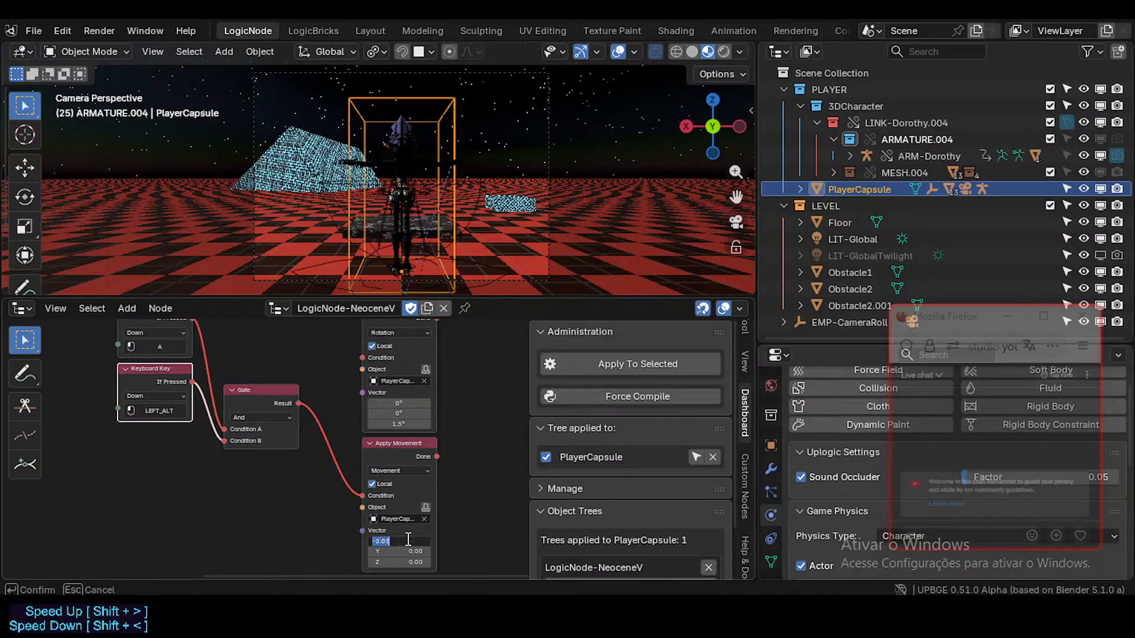
{"action": "key", "text": "Home"}
{"action": "key", "text": "Delete"}
{"action": "key", "text": "Return"}
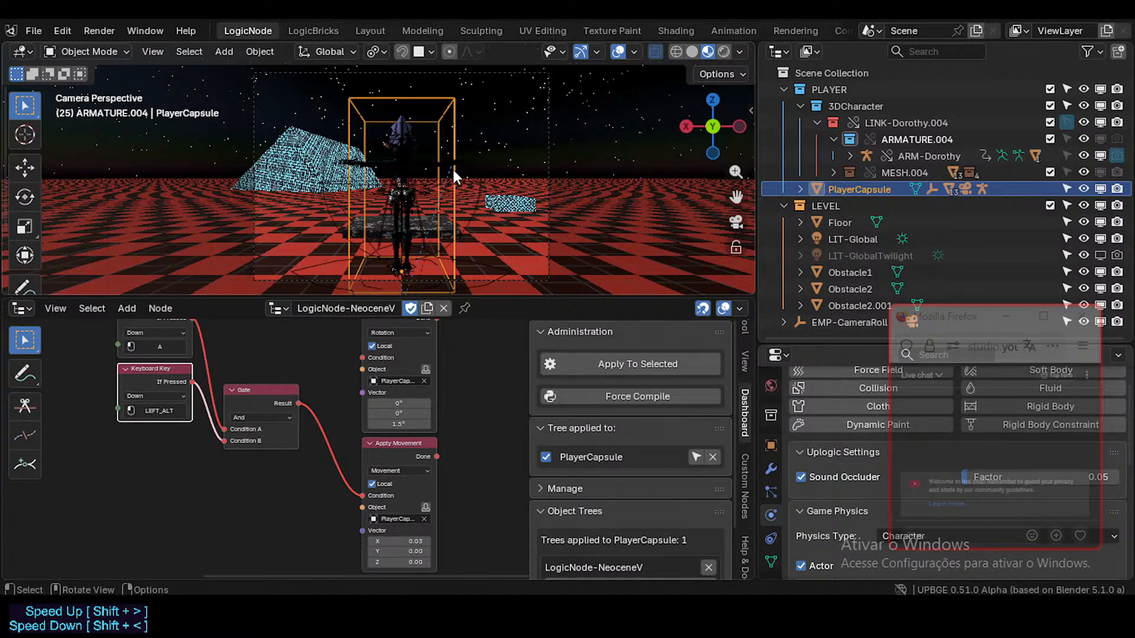
- Run the game to test the sideways movement with A alone and with Left Alt plus A
{"action": "key", "text": "p"}
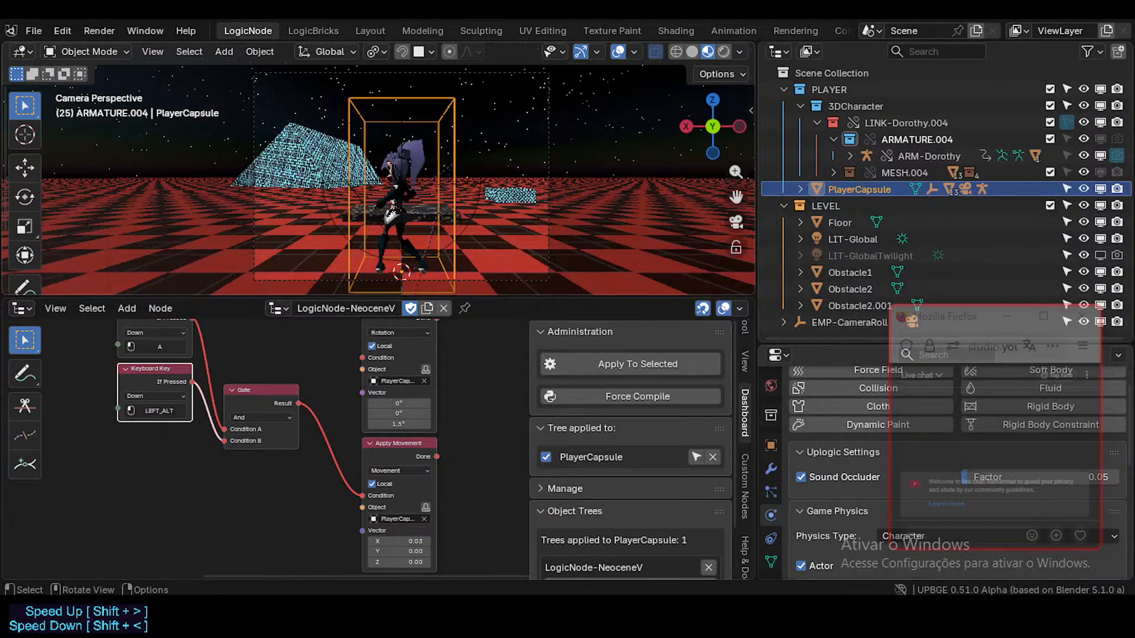
{"action": "key", "text": "alt+a"}
{"action": "key", "text": "a"}
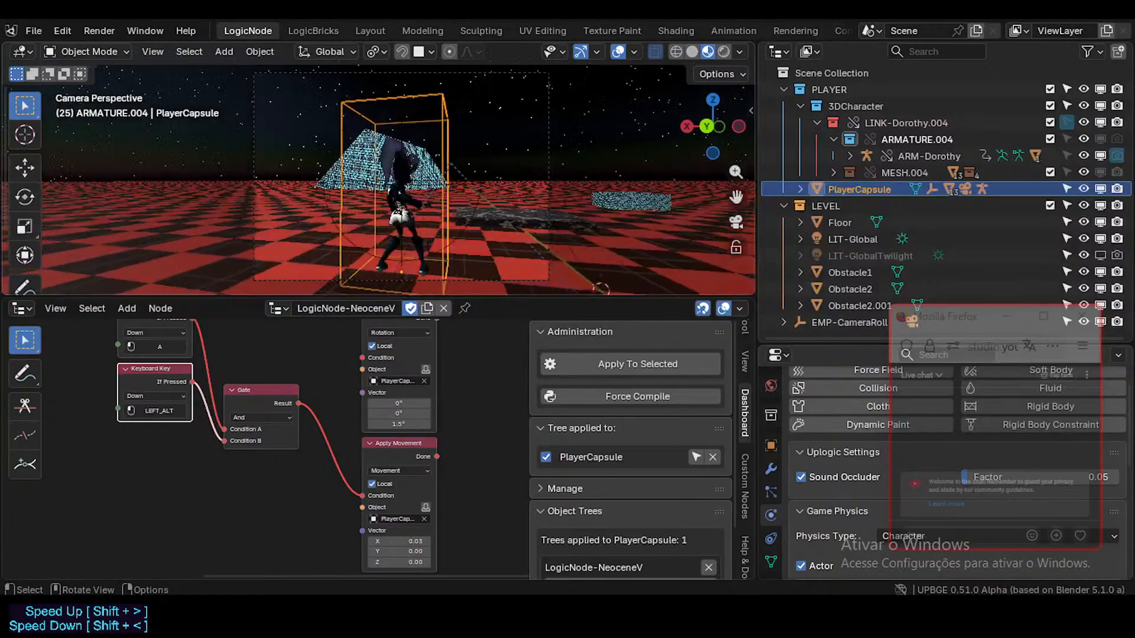
{"action": "key", "text": "alt+a"}
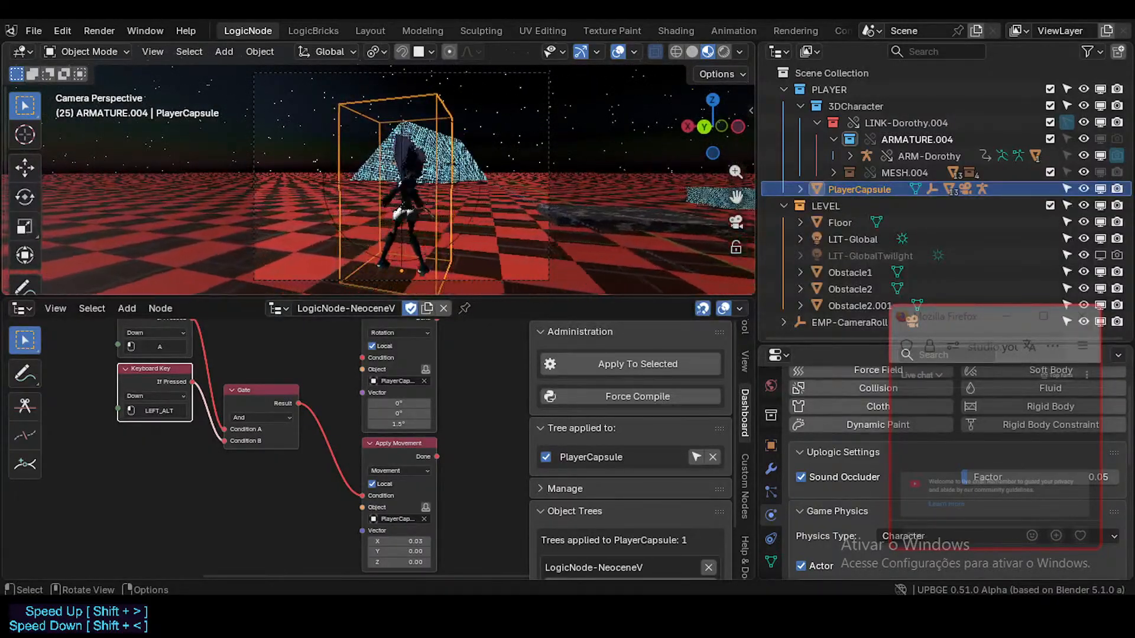
{"action": "key", "text": "alt+a"}
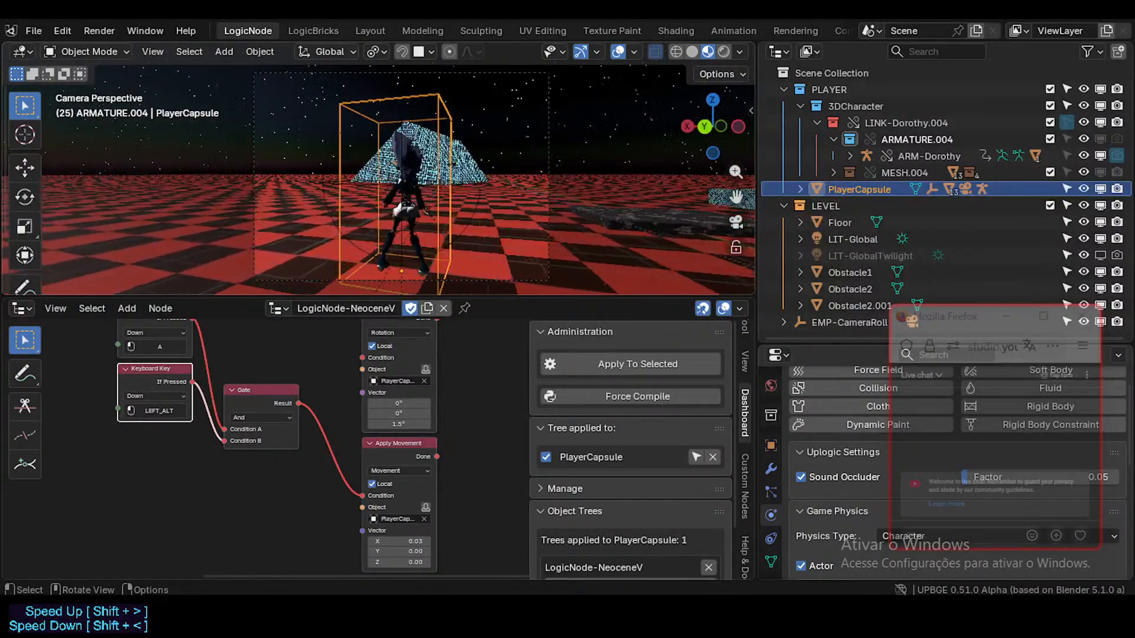
- Set the Apply Movement node's X vector value to 0.04
{"action": "left_click", "coordinate": [412, 541]}
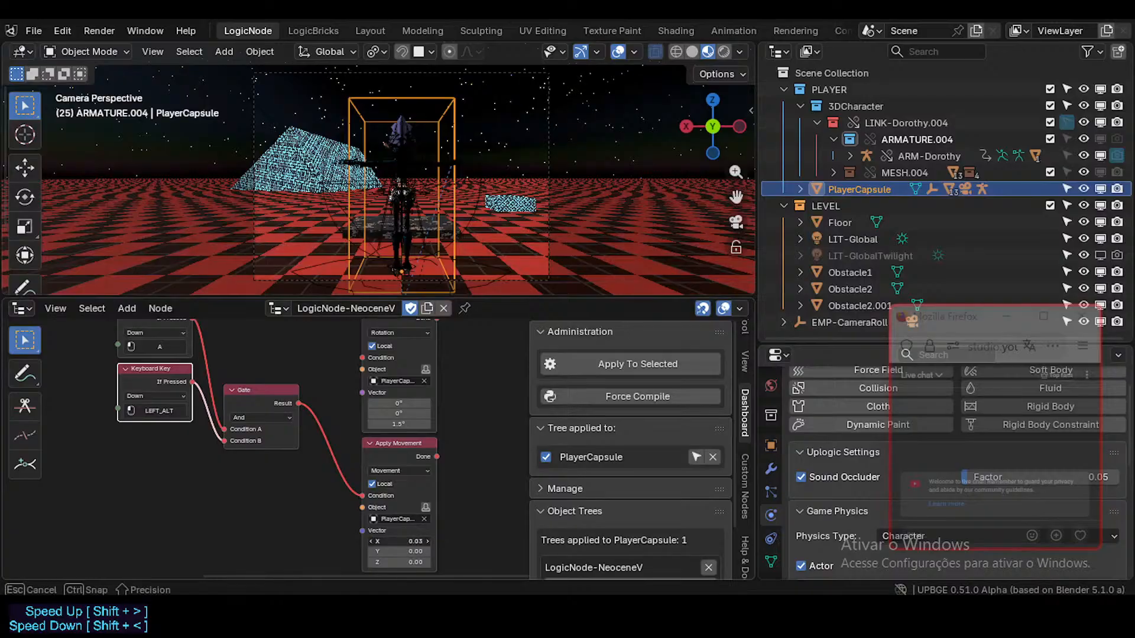
{"action": "key", "text": "BackSpace"}
{"action": "type", "text": "4"}
{"action": "key", "text": "Return"}
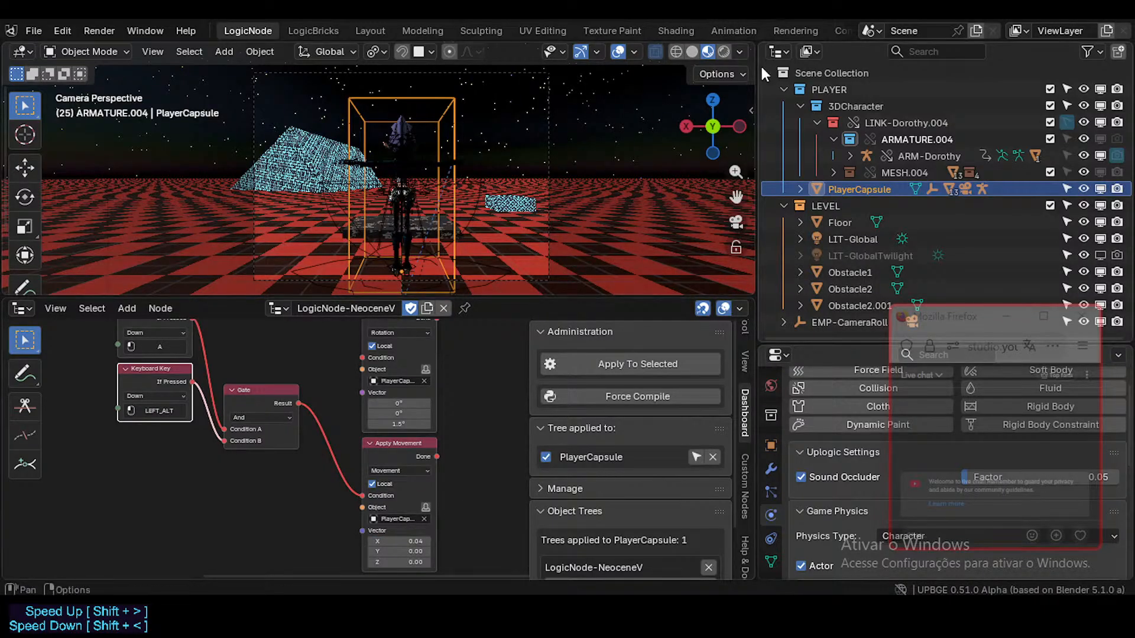
- Test the new sideways speed in the game together with walking and turning in all directions, and save the file
{"action": "key", "text": "p"}
{"action": "key", "text": "alt+a"}
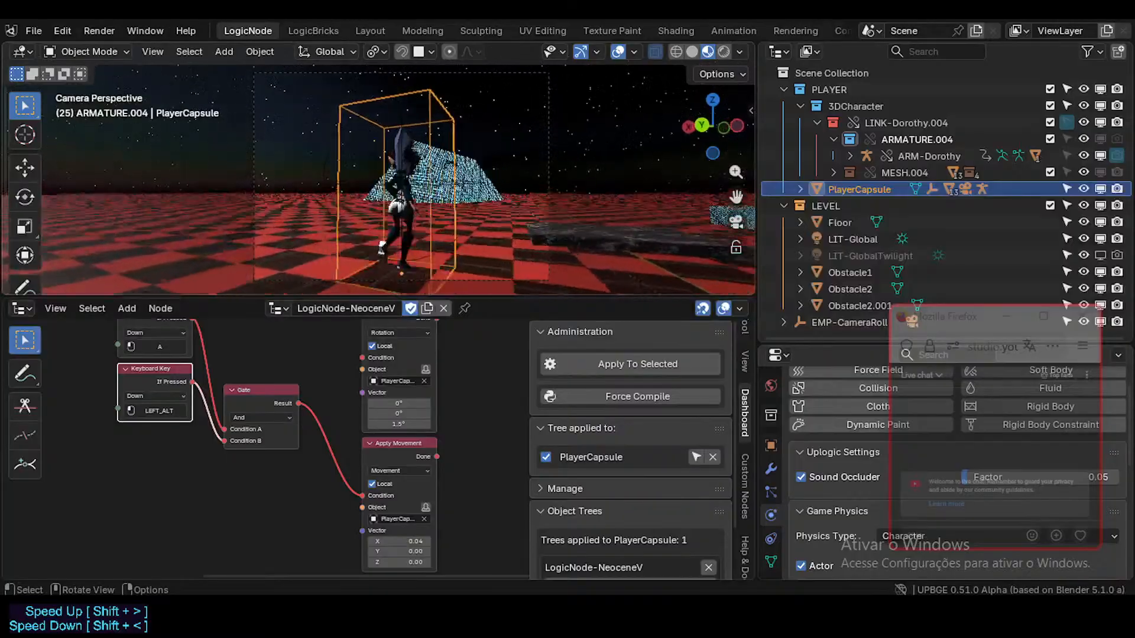
{"action": "key", "text": "alt+a"}
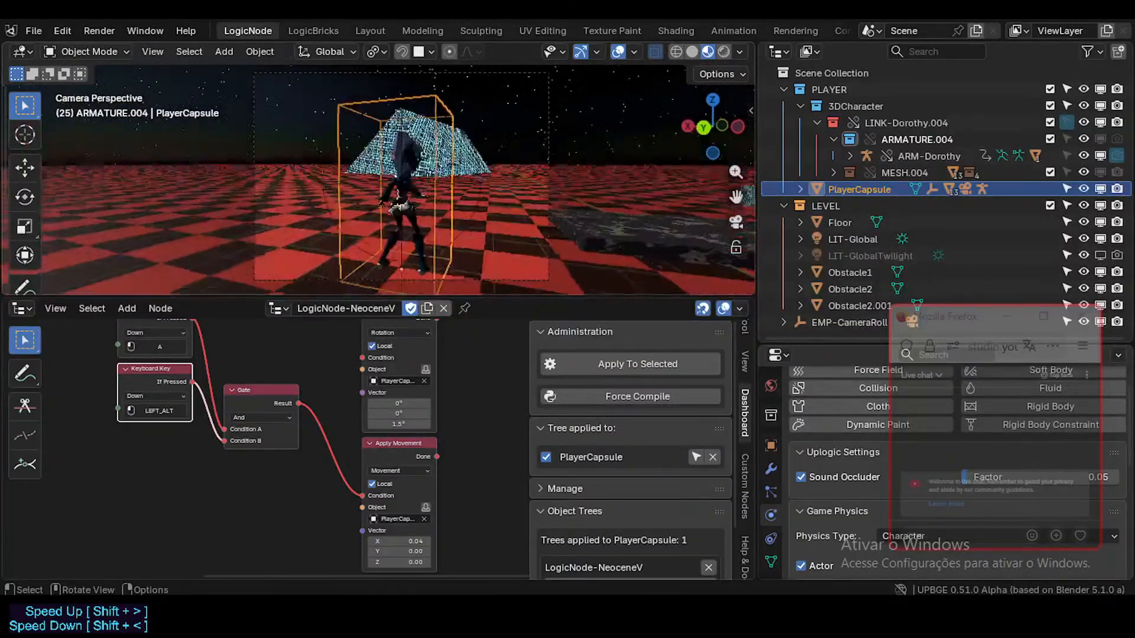
{"action": "key", "text": "w"}
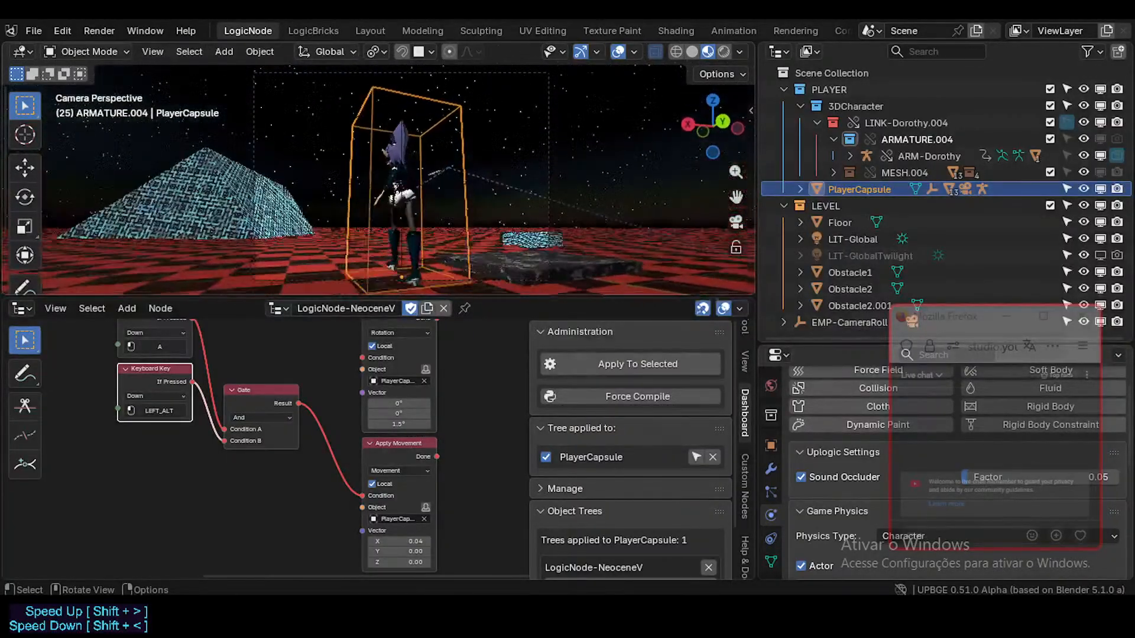
{"action": "key", "text": "a"}
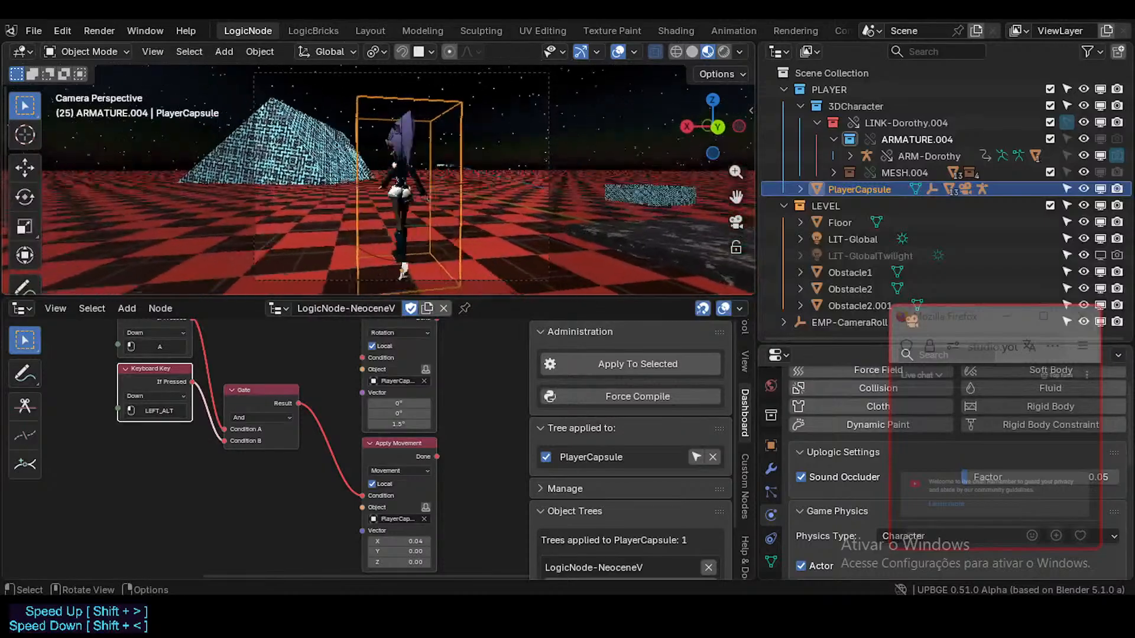
{"action": "key", "text": "s"}
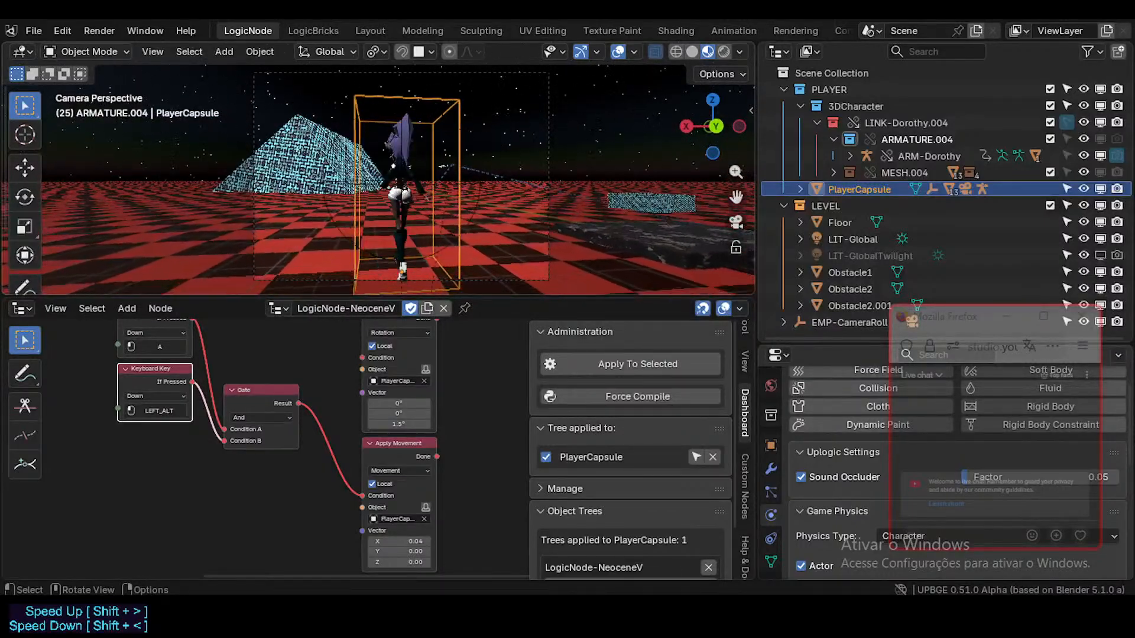
{"action": "key", "text": "d"}
{"action": "key", "text": "d"}
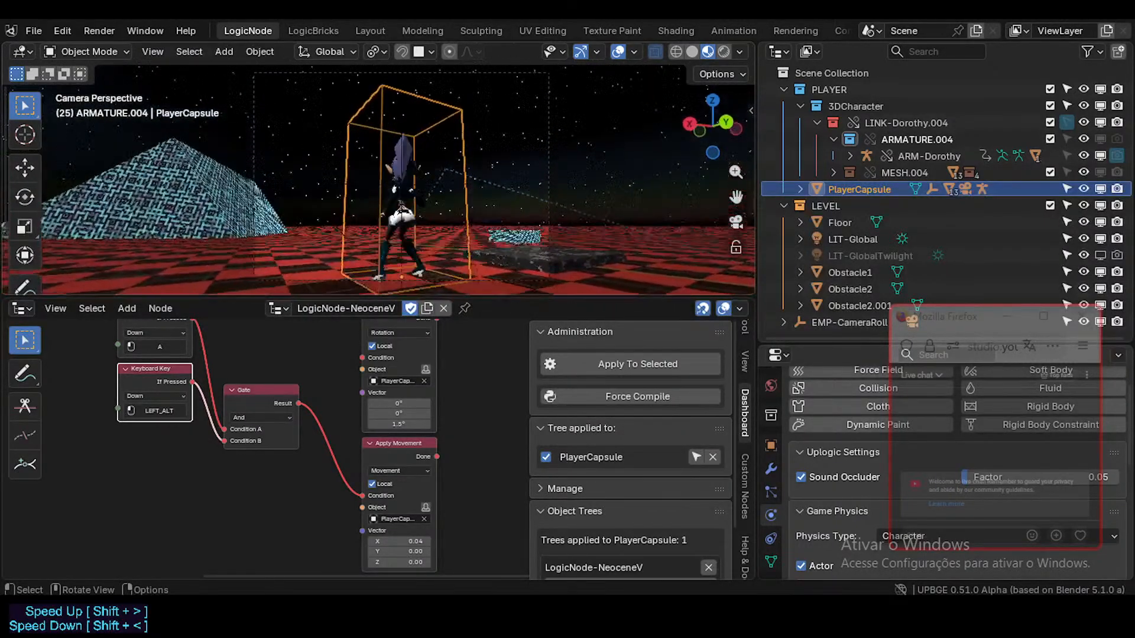
{"action": "key", "text": "a"}
{"action": "key", "text": "a"}
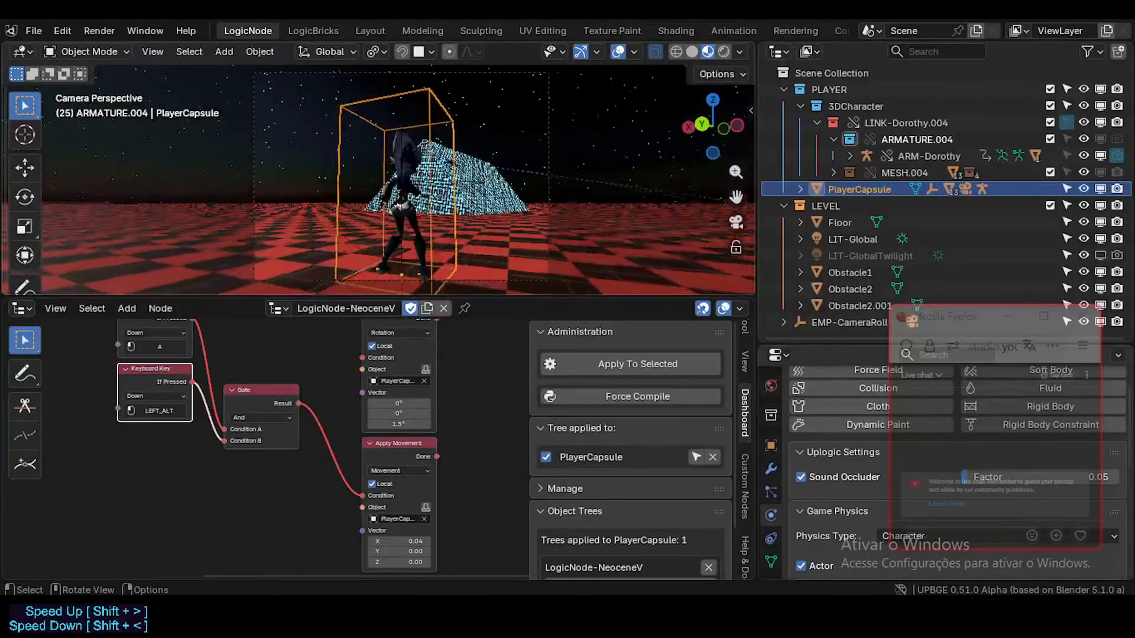
{"action": "key", "text": "a"}
{"action": "key", "text": "d"}
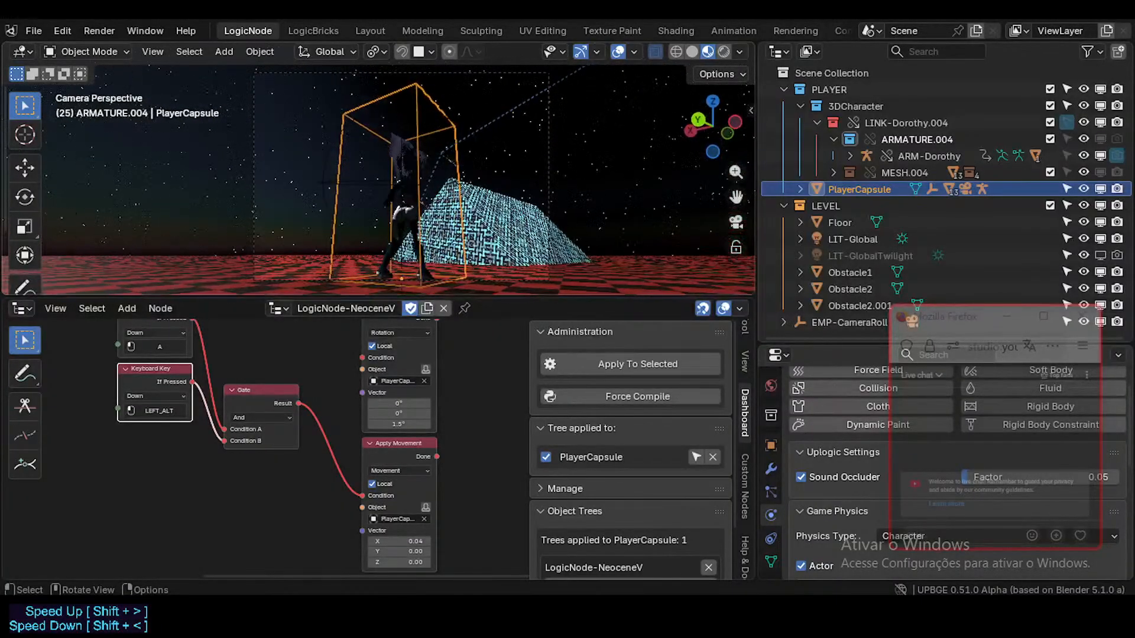
{"action": "key", "text": "Escape"}
{"action": "middle_click_drag", "start_coordinate": [328, 376], "coordinate": [339, 396]}
{"action": "key", "text": "ctrl+s"}
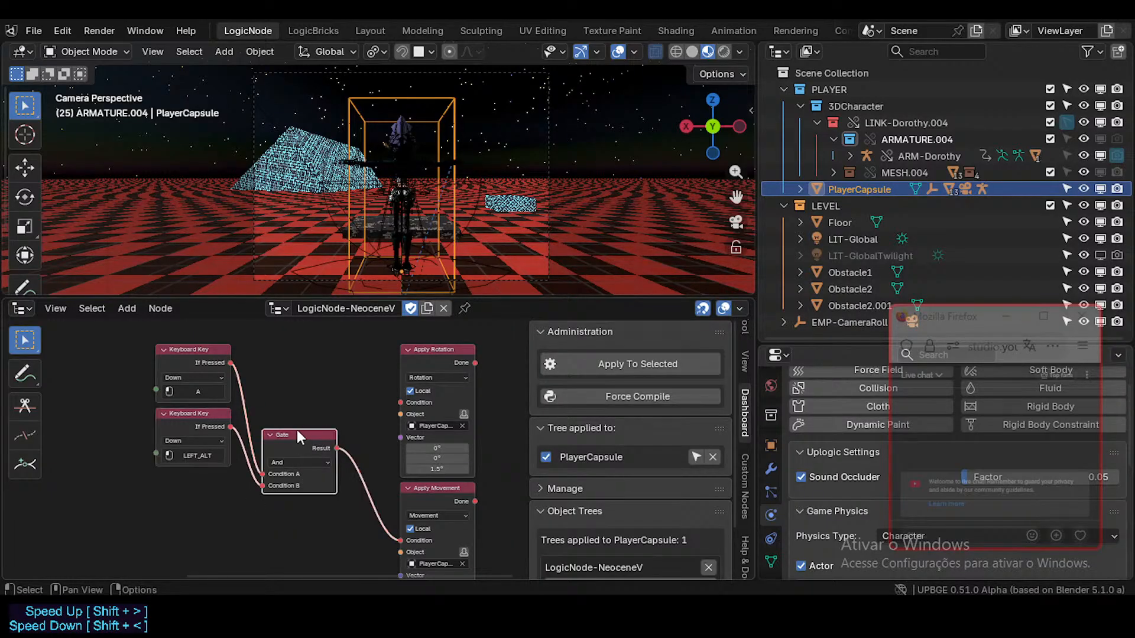
- Duplicate the And Gate node, align the copy above the original, and set the copy's type to Xor after trying Not
{"action": "key", "text": "shift+d"}
{"action": "left_click", "coordinate": [299, 358]}
{"action": "left_click", "coordinate": [297, 377]}
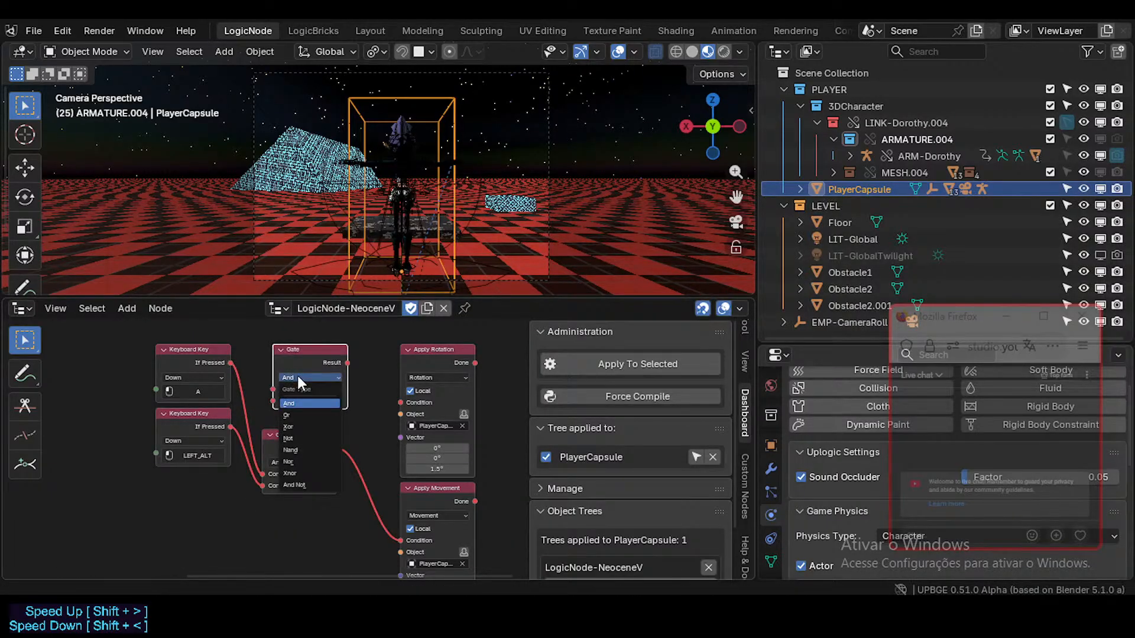
{"action": "left_click", "coordinate": [313, 438]}
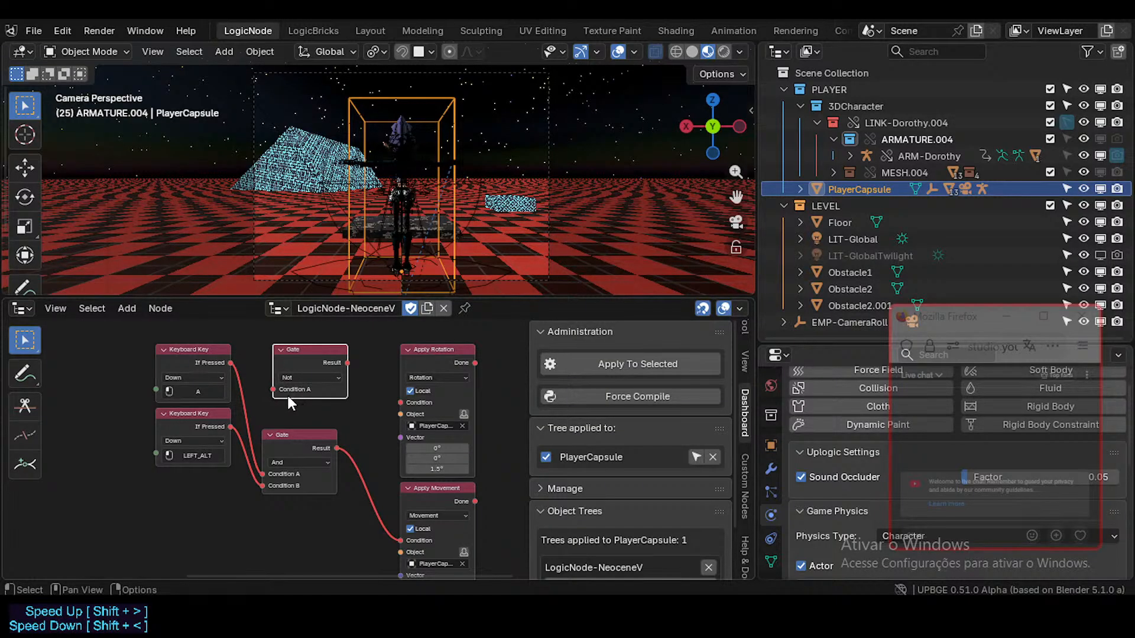
{"action": "left_click_drag", "start_coordinate": [306, 354], "coordinate": [298, 368]}
{"action": "left_click", "coordinate": [295, 389]}
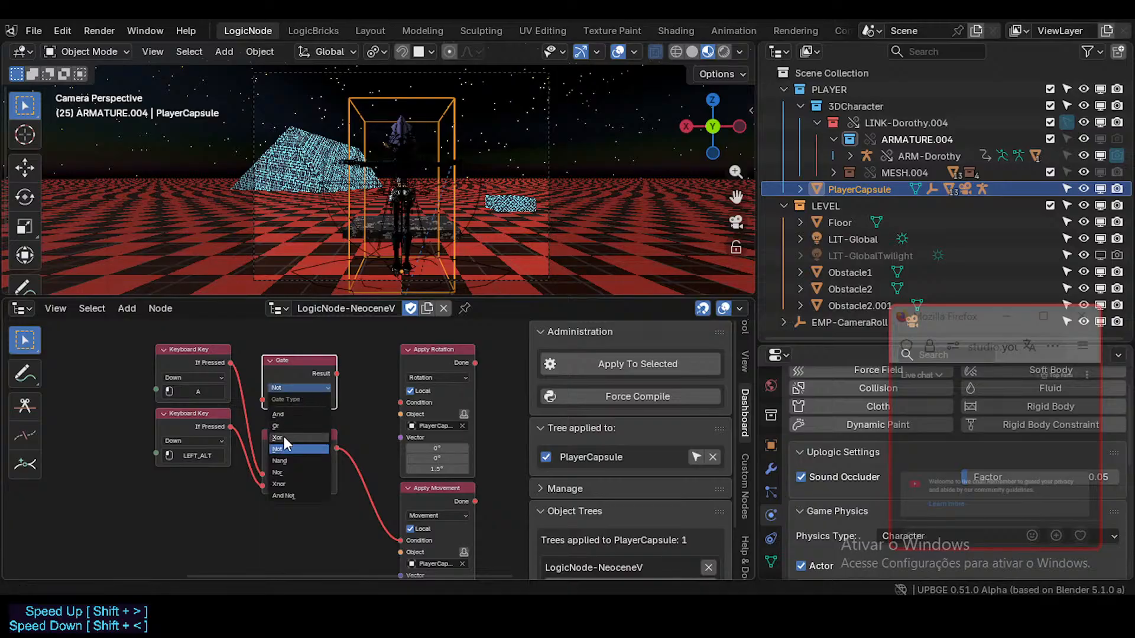
{"action": "left_click", "coordinate": [283, 437]}
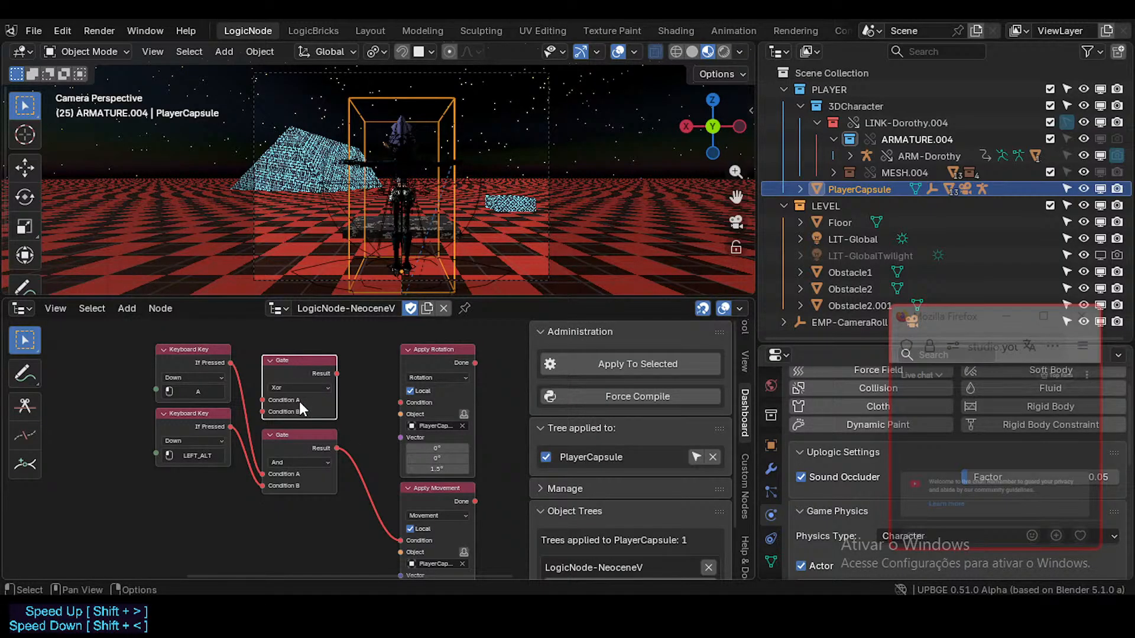
- Wire the A and LEFT_ALT keys through reroutes into the Xor gate's conditions and link its Result to Apply Rotation's Condition
{"action": "left_click", "coordinate": [296, 388]}
{"action": "left_click_drag", "start_coordinate": [236, 370], "coordinate": [264, 410]}
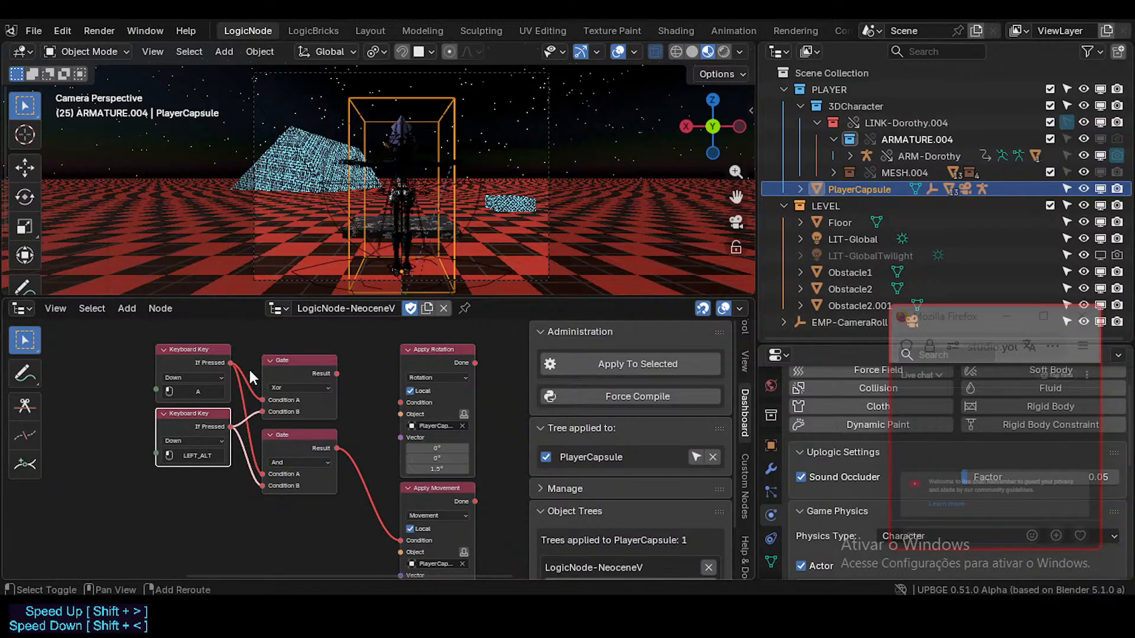
{"action": "mouse_move", "coordinate": [249, 377]}
{"action": "right_mouse_down", "text": "shift"}
{"action": "mouse_move", "coordinate": [237, 404]}
{"action": "mouse_move", "coordinate": [249, 433]}
{"action": "right_mouse_up", "text": "shift"}
{"action": "key", "text": "ctrl+z"}
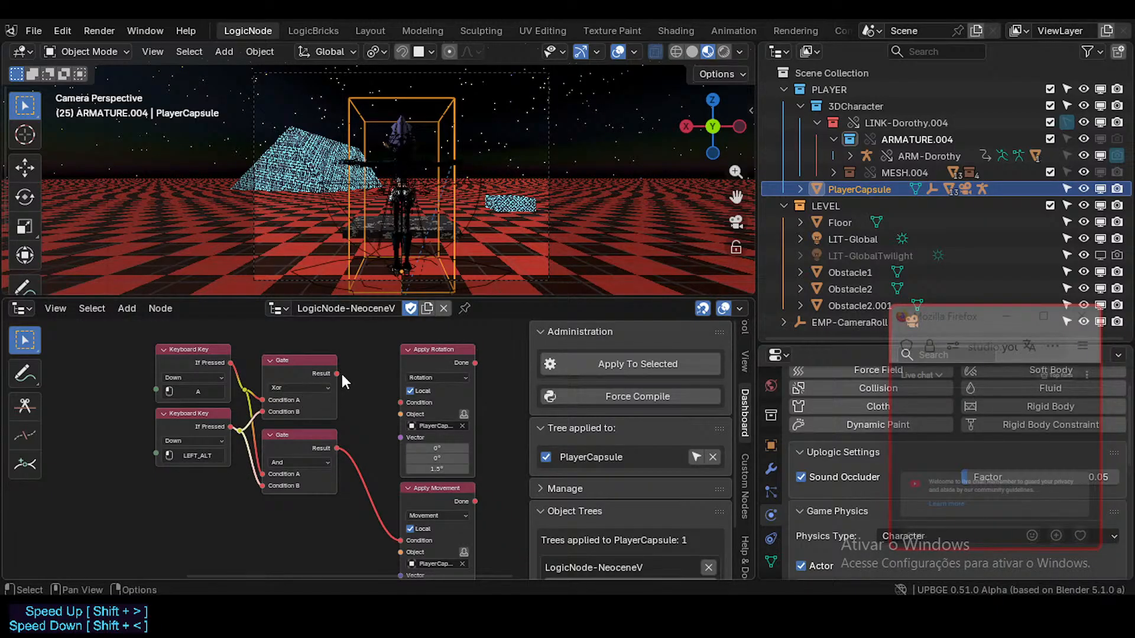
{"action": "left_click_drag", "start_coordinate": [338, 373], "coordinate": [399, 404]}
- Run the game to test turning with A and strafing with Left Alt plus A, and save the file
{"action": "key", "text": "p"}
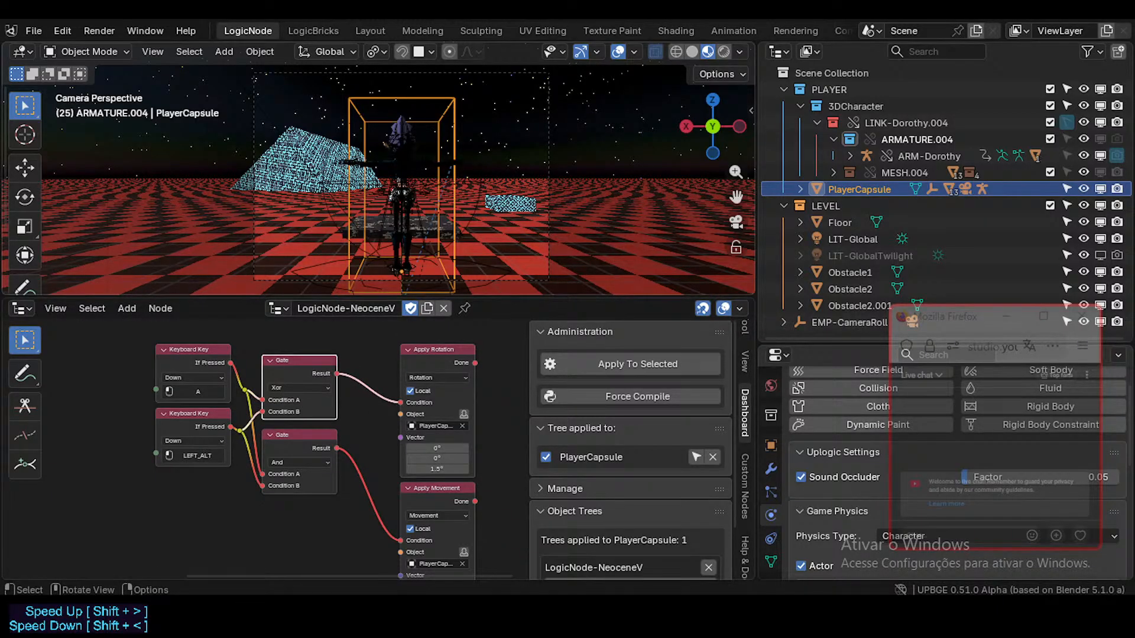
{"action": "key", "text": "alt+a"}
{"action": "key", "text": "a"}
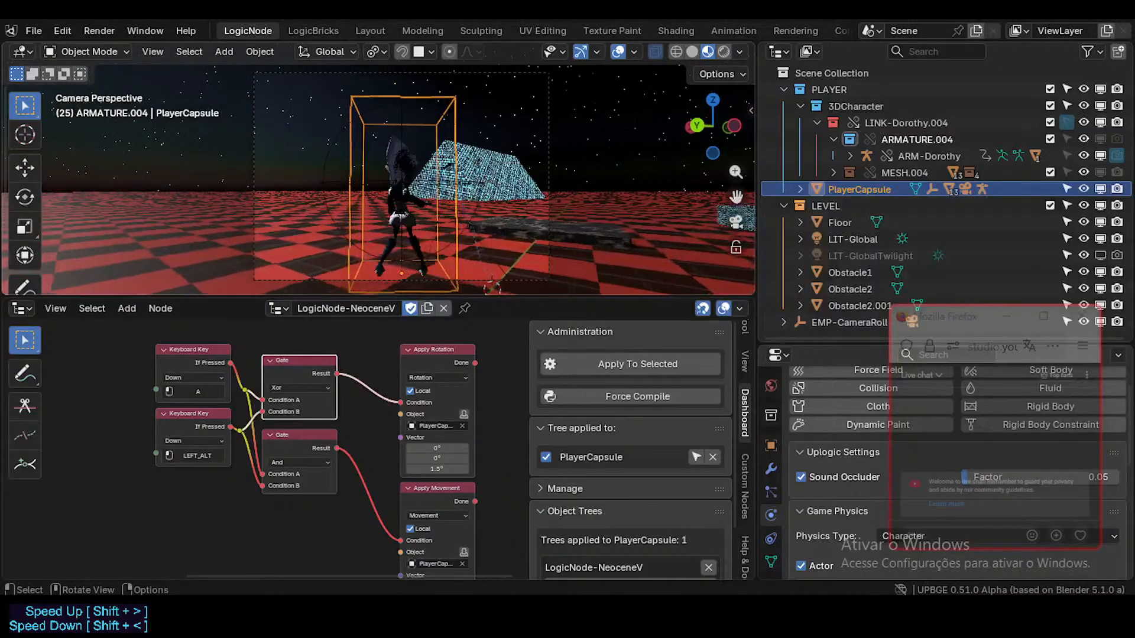
{"action": "key", "text": "a"}
{"action": "key", "text": "alt+a"}
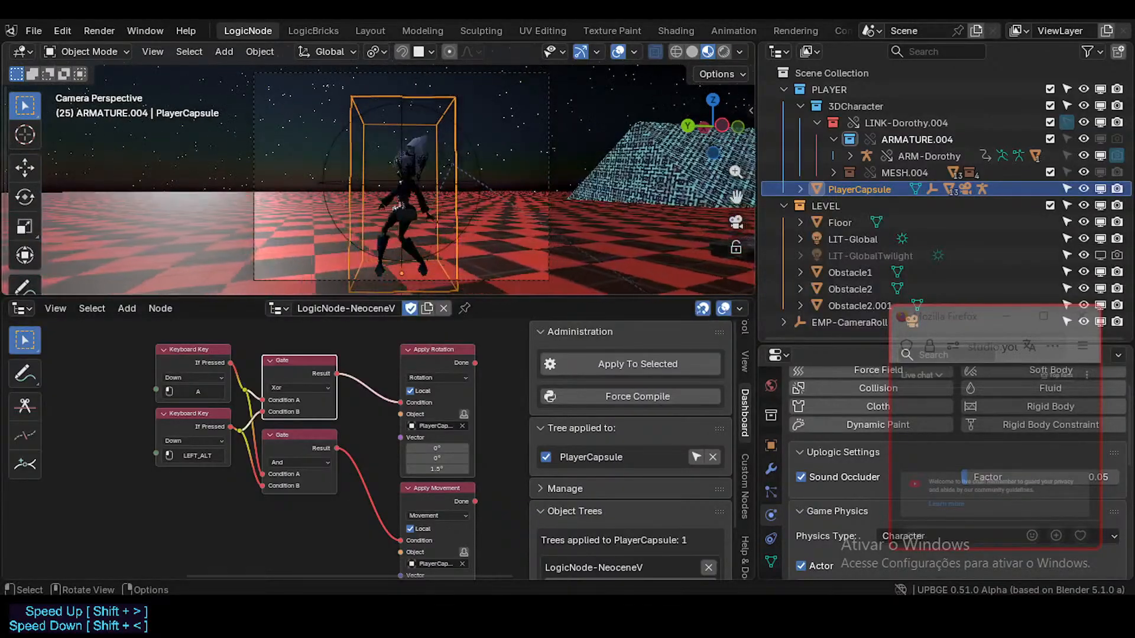
{"action": "key", "text": "a"}
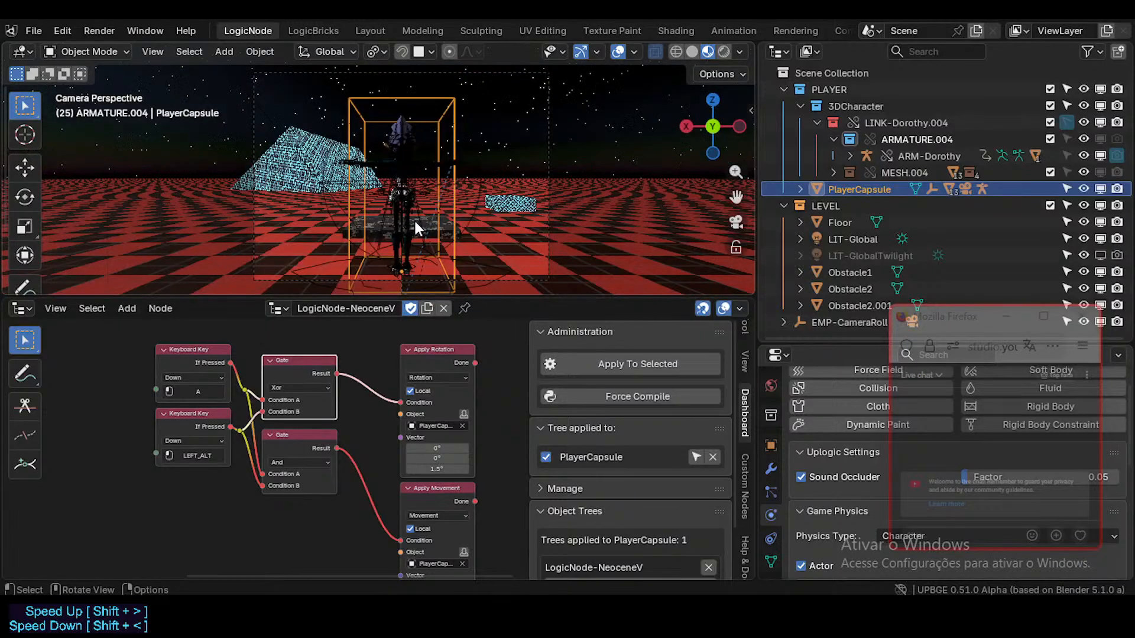
{"action": "key", "text": "ctrl+s"}
- Examine how the Xor and And gates link the two keys to the Apply Rotation and Apply Movement nodes
{"action": "middle_click_drag", "start_coordinate": [351, 408], "coordinate": [310, 416]}
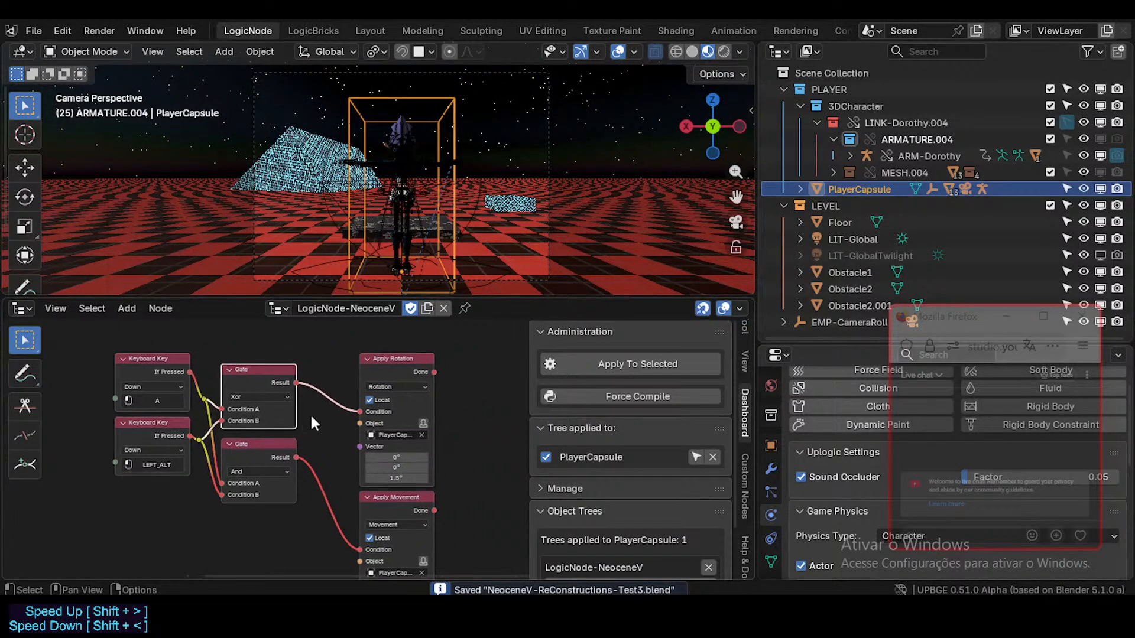
{"action": "scroll", "coordinate": [311, 419], "scroll_direction": "down", "scroll_amount": 4}
{"action": "scroll", "coordinate": [314, 410], "scroll_direction": "up", "scroll_amount": 3}
{"action": "left_click", "coordinate": [257, 395]}
{"action": "left_click", "coordinate": [260, 395]}
{"action": "middle_click_drag", "start_coordinate": [281, 441], "coordinate": [247, 457]}
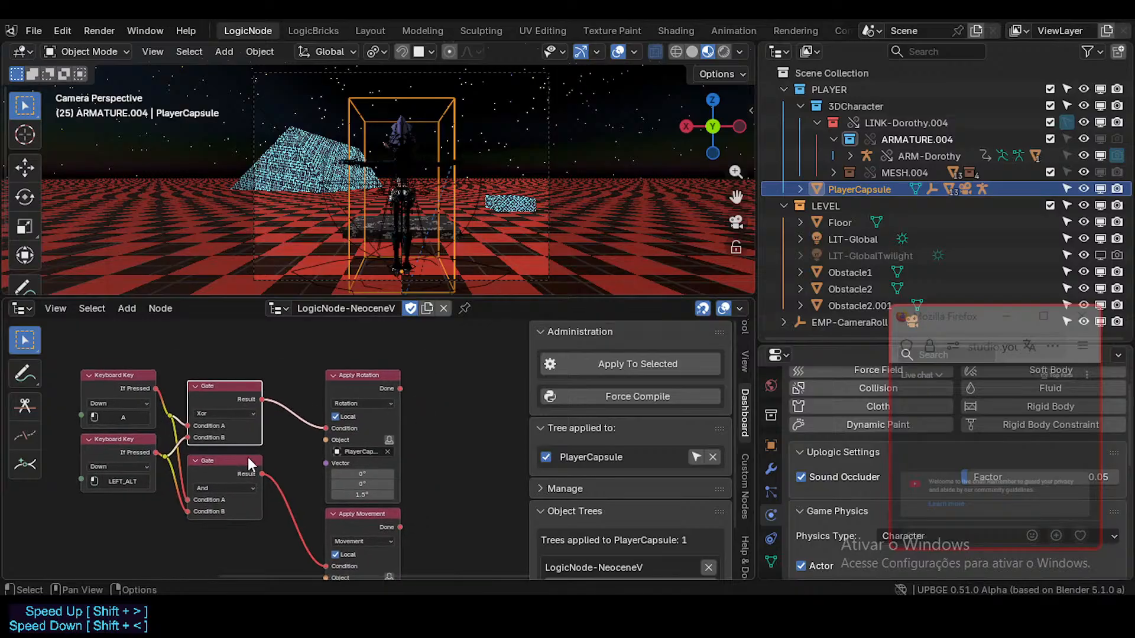
{"action": "scroll", "coordinate": [247, 458], "scroll_direction": "down", "scroll_amount": 3}
{"action": "scroll", "coordinate": [268, 421], "scroll_direction": "up", "scroll_amount": 3}
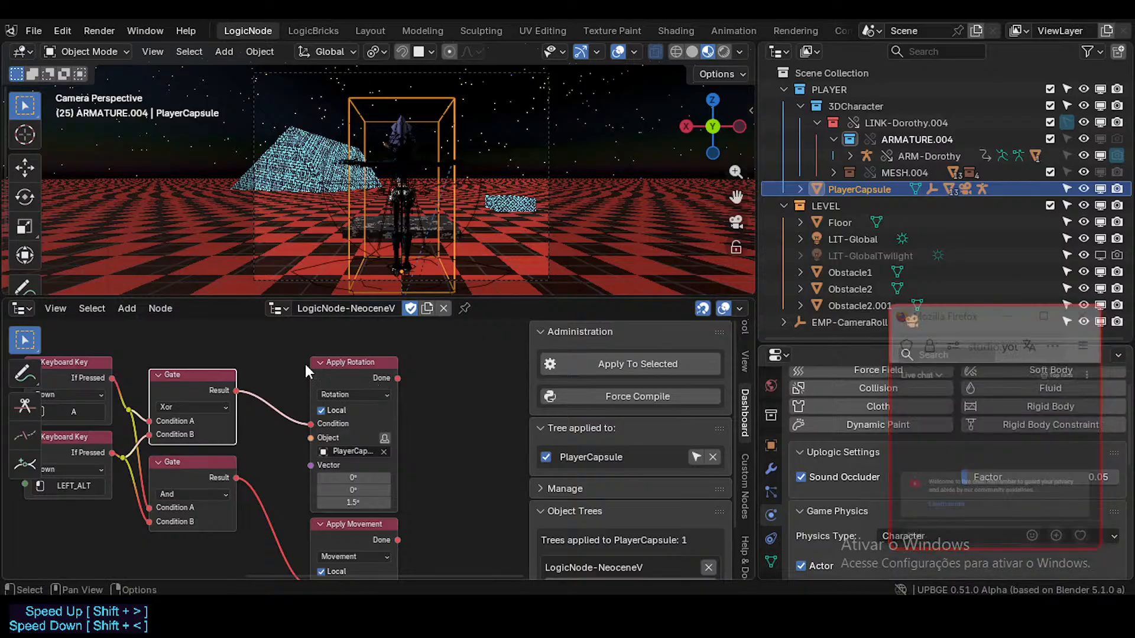
{"action": "middle_click_drag", "start_coordinate": [257, 385], "coordinate": [282, 387]}
{"action": "scroll", "coordinate": [282, 387], "scroll_direction": "down", "scroll_amount": 2}
{"action": "middle_click_drag", "start_coordinate": [376, 377], "coordinate": [427, 362]}
{"action": "left_click", "coordinate": [426, 357]}
{"action": "middle_click_drag", "start_coordinate": [266, 408], "coordinate": [240, 420]}
{"action": "scroll", "coordinate": [184, 430], "scroll_direction": "down", "scroll_amount": 2}
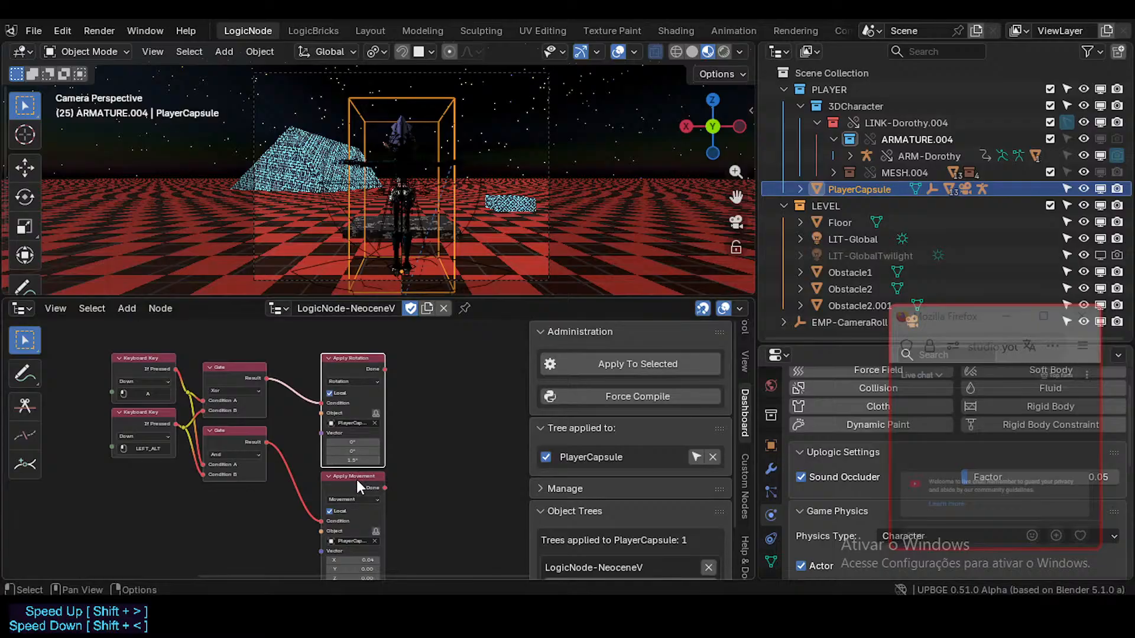
{"action": "middle_click_drag", "start_coordinate": [354, 388], "coordinate": [385, 423]}
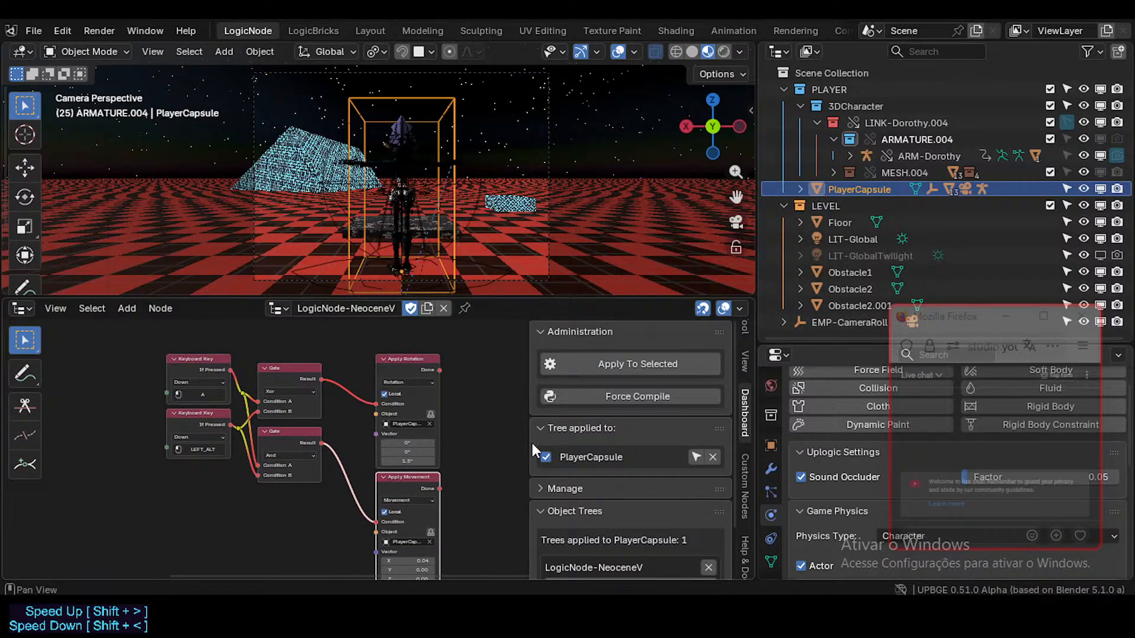
- Hide the node editor's sidebar and review the Xor gate's link to the Apply Rotation node
{"action": "key", "text": "n"}
{"action": "scroll", "coordinate": [469, 416], "scroll_direction": "up", "scroll_amount": 3}
{"action": "middle_click_drag", "start_coordinate": [472, 416], "coordinate": [428, 499]}
{"action": "scroll", "coordinate": [450, 428], "scroll_direction": "down", "scroll_amount": 1}
{"action": "left_click", "coordinate": [433, 373]}
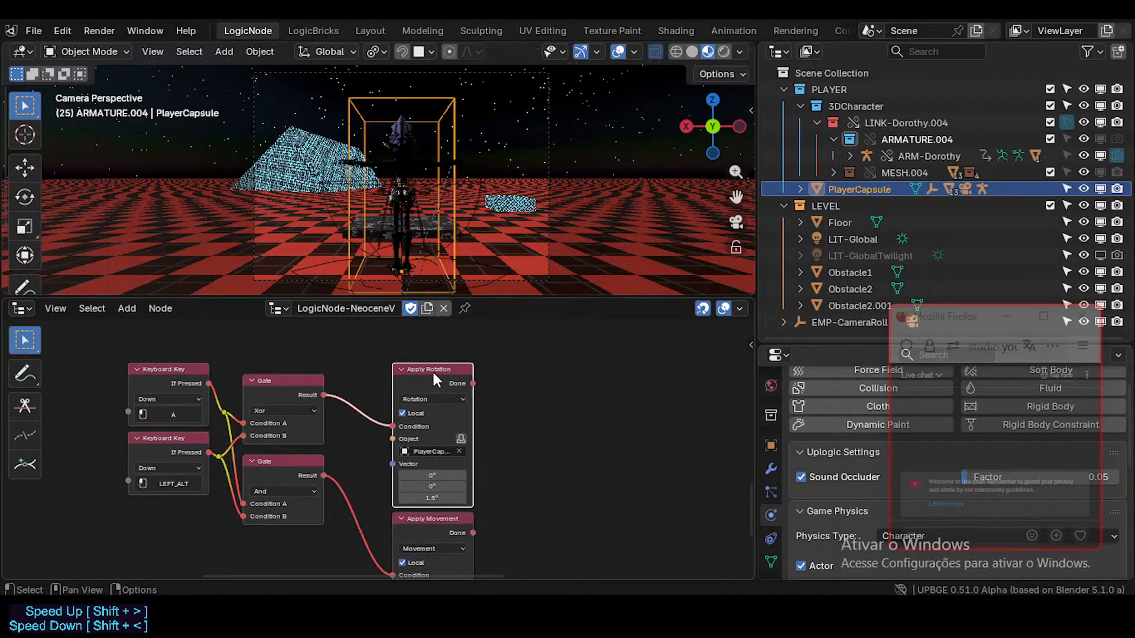
{"action": "middle_click_drag", "start_coordinate": [429, 423], "coordinate": [427, 372]}
{"action": "scroll", "coordinate": [425, 368], "scroll_direction": "down", "scroll_amount": 1}
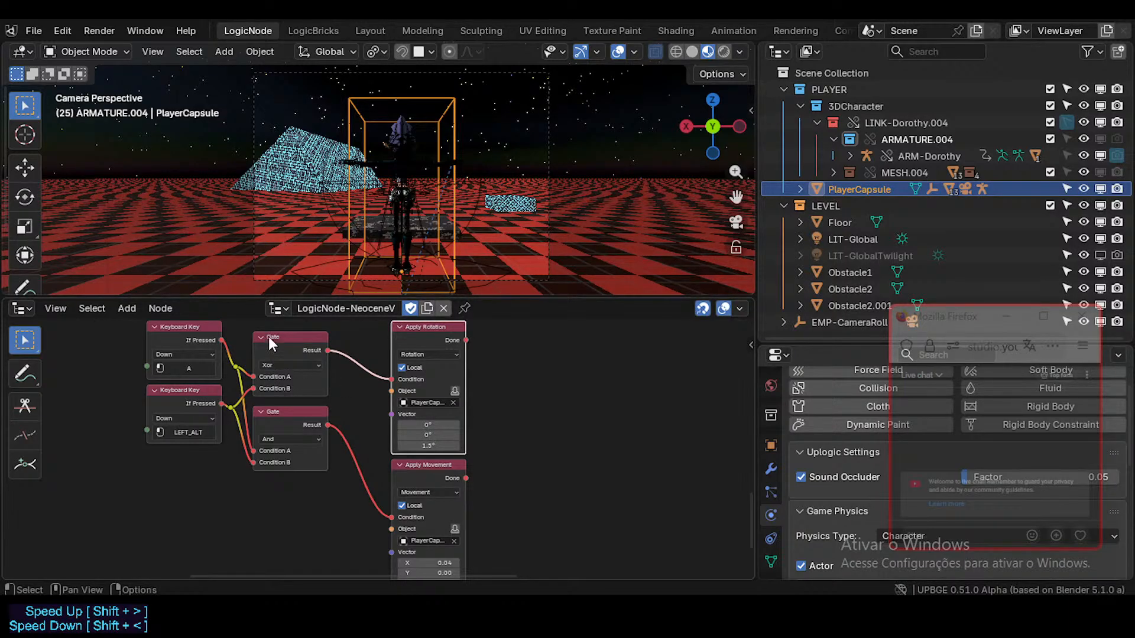
{"action": "left_click", "coordinate": [290, 334]}
{"action": "middle_click_drag", "start_coordinate": [291, 343], "coordinate": [295, 383]}
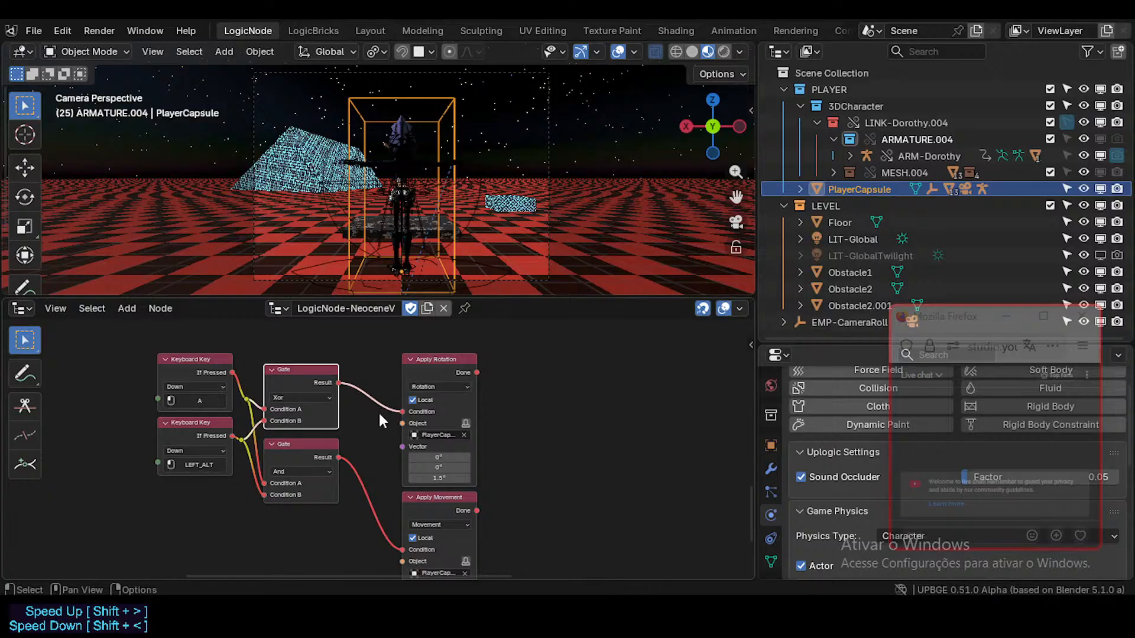
{"action": "middle_click_drag", "start_coordinate": [445, 493], "coordinate": [442, 470]}
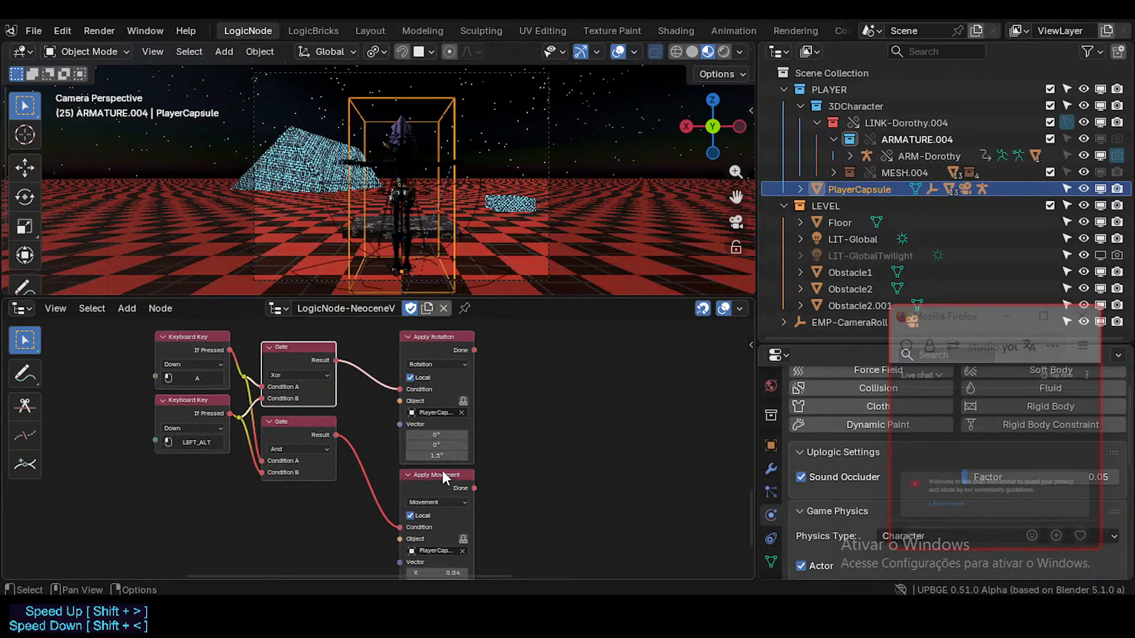
- Swap the two Gate nodes so the And gate sits above the Xor gate beside the Keyboard Key nodes
{"action": "left_click", "coordinate": [291, 421]}
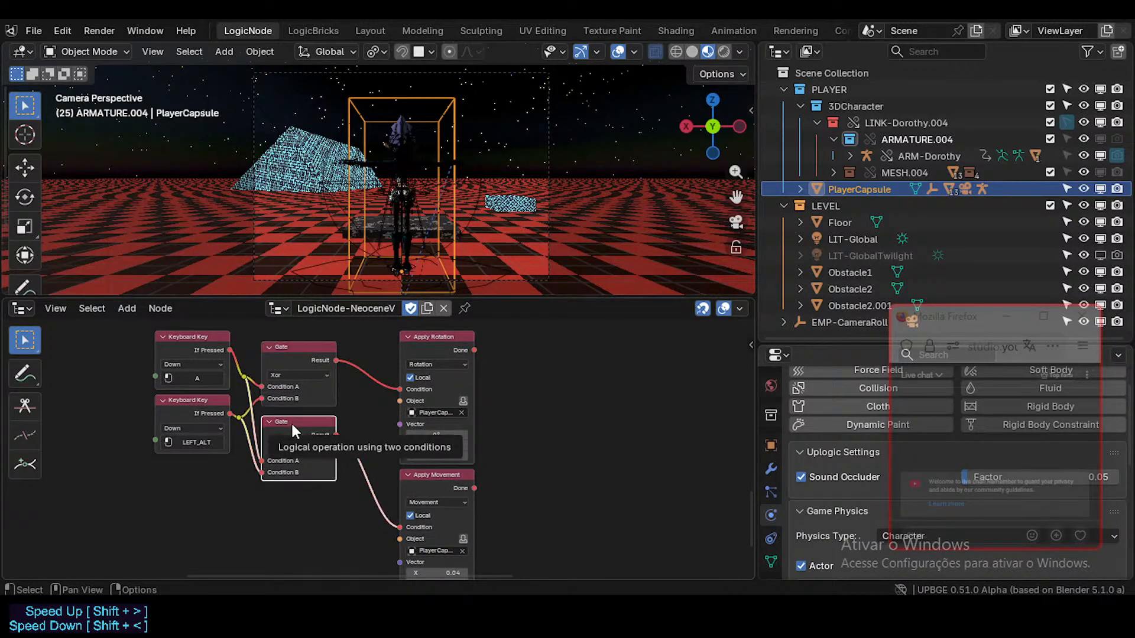
{"action": "middle_click_drag", "start_coordinate": [299, 398], "coordinate": [299, 417]}
{"action": "key", "text": "g"}
{"action": "left_click", "coordinate": [310, 350]}
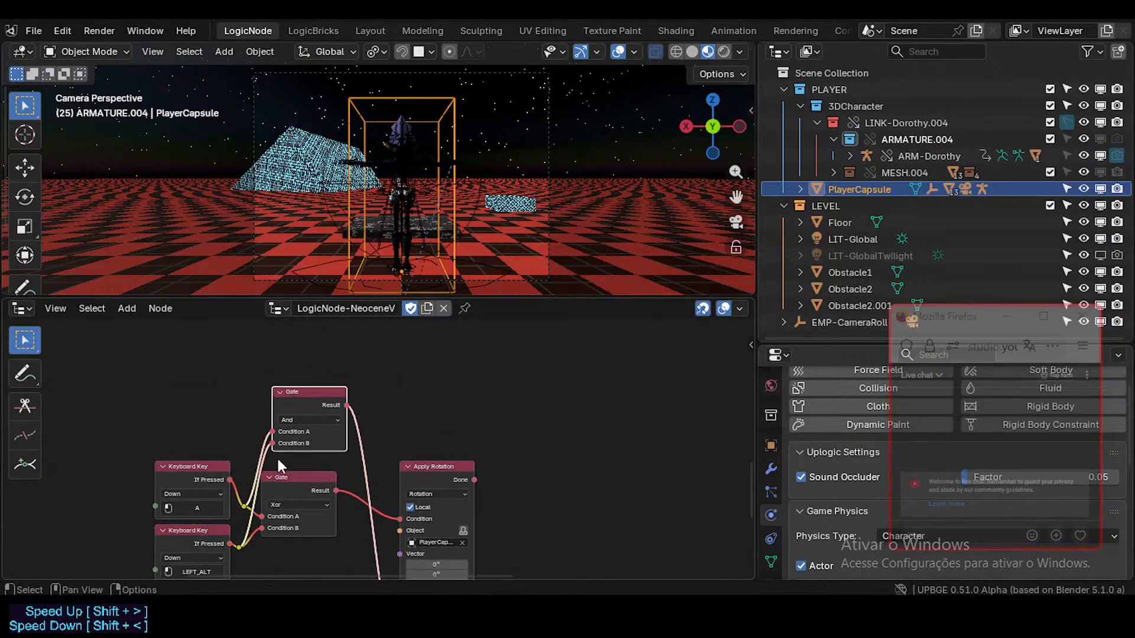
{"action": "middle_click_drag", "start_coordinate": [278, 465], "coordinate": [292, 409]}
{"action": "left_click", "coordinate": [297, 418]}
{"action": "key", "text": "g"}
{"action": "left_click", "coordinate": [307, 460]}
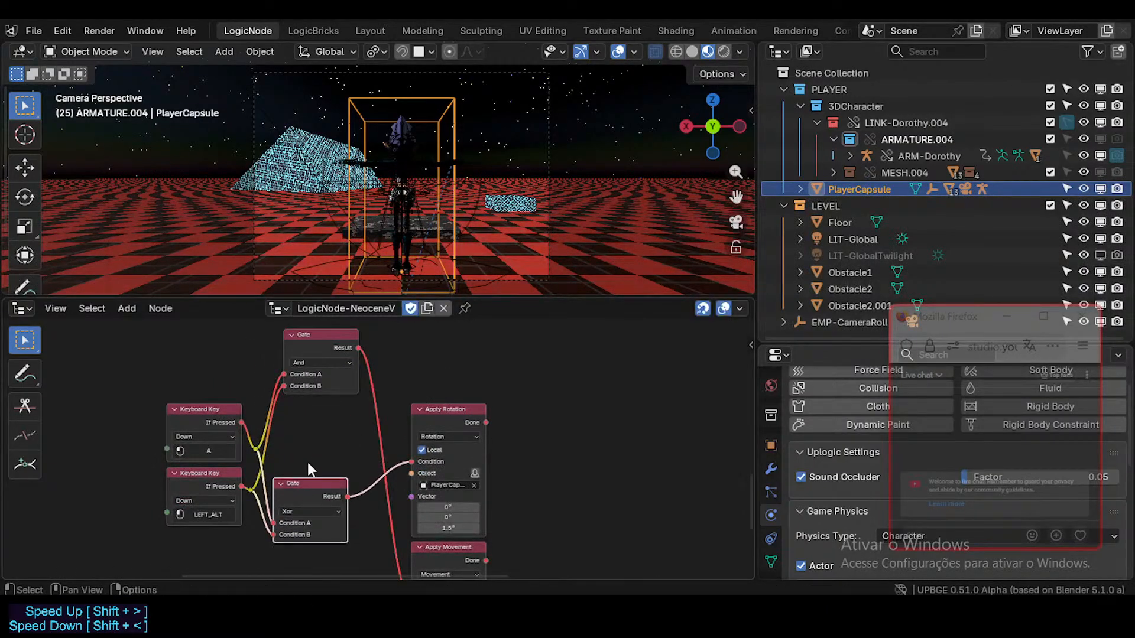
{"action": "left_click", "coordinate": [309, 328]}
{"action": "key", "text": "g"}
{"action": "left_click", "coordinate": [303, 416]}
- Rearrange the action nodes so Apply Movement sits above Apply Rotation beside their gates, and save the file
{"action": "middle_click_drag", "start_coordinate": [338, 490], "coordinate": [340, 462]}
{"action": "left_click", "coordinate": [441, 381]}
{"action": "key", "text": "g"}
{"action": "left_click", "coordinate": [455, 544]}
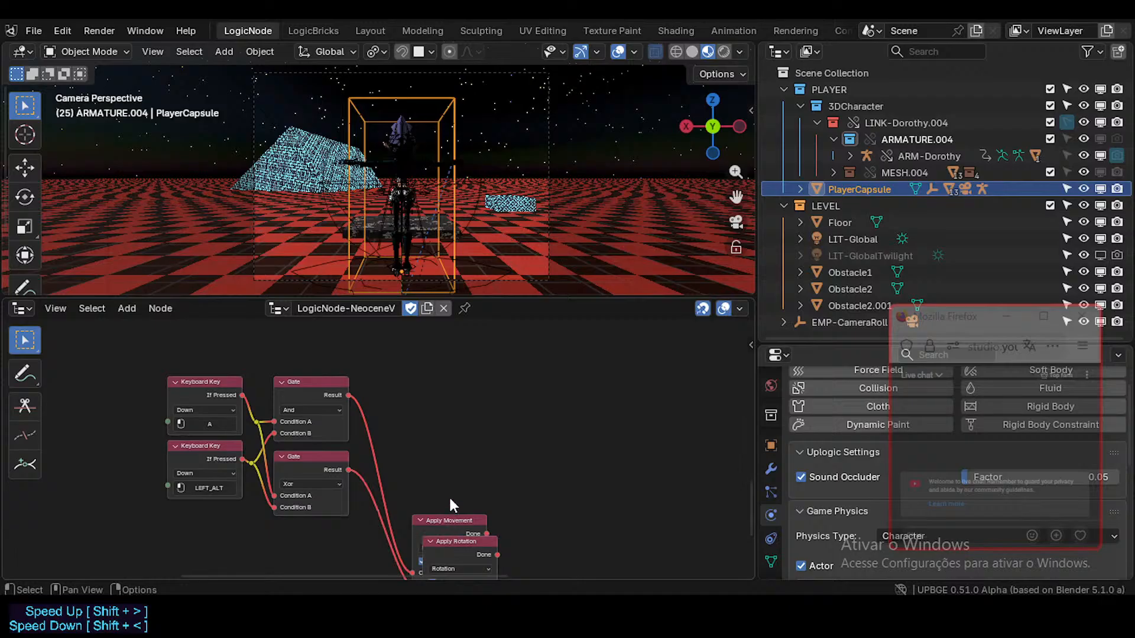
{"action": "key", "text": "g"}
{"action": "left_click", "coordinate": [444, 330]}
{"action": "key", "text": "g"}
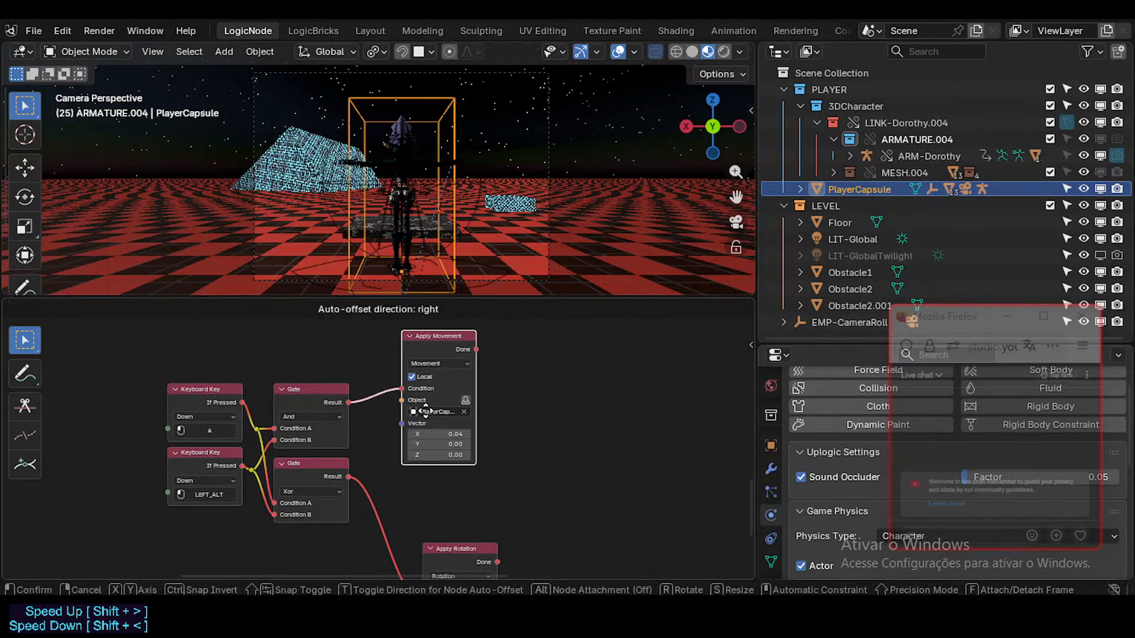
{"action": "left_click", "coordinate": [423, 417]}
{"action": "middle_click_drag", "start_coordinate": [453, 544], "coordinate": [473, 479]}
{"action": "left_click_drag", "start_coordinate": [476, 484], "coordinate": [455, 410]}
{"action": "middle_click_drag", "start_coordinate": [455, 463], "coordinate": [455, 577]}
{"action": "key", "text": "ctrl+s"}
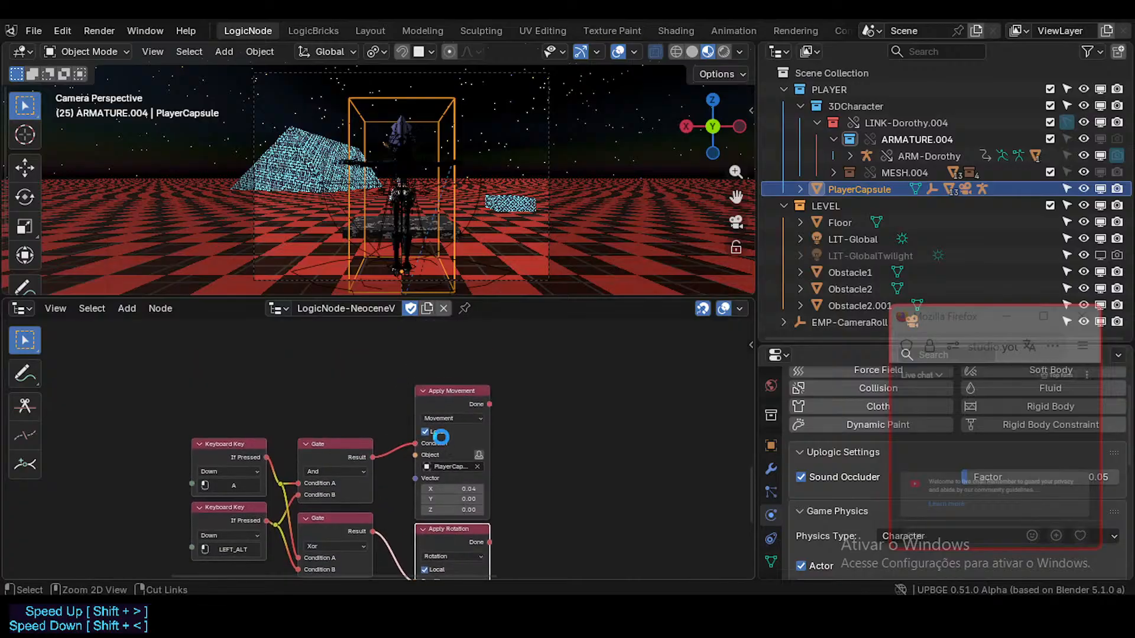
- Add a Play Animation node beside the Apply Movement and Apply Rotation nodes, and save the file
{"action": "scroll", "coordinate": [434, 443], "scroll_direction": "down", "scroll_amount": 3}
{"action": "middle_click_drag", "start_coordinate": [431, 451], "coordinate": [399, 415]}
{"action": "left_click", "coordinate": [512, 400]}
{"action": "mouse_move", "coordinate": [464, 401]}
{"action": "middle_mouse_down"}
{"action": "mouse_move", "coordinate": [462, 370]}
{"action": "mouse_move", "coordinate": [448, 409]}
{"action": "middle_mouse_up"}
{"action": "scroll", "coordinate": [424, 362], "scroll_direction": "up", "scroll_amount": 1}
{"action": "scroll", "coordinate": [427, 364], "scroll_direction": "up", "scroll_amount": 1}
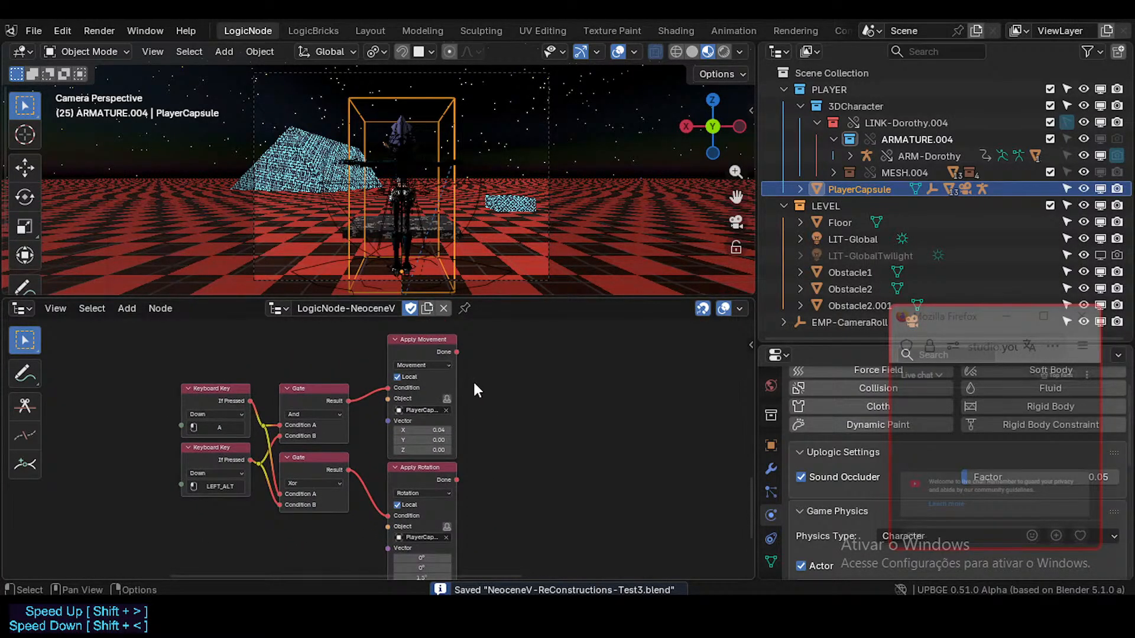
{"action": "key", "text": "shift+a"}
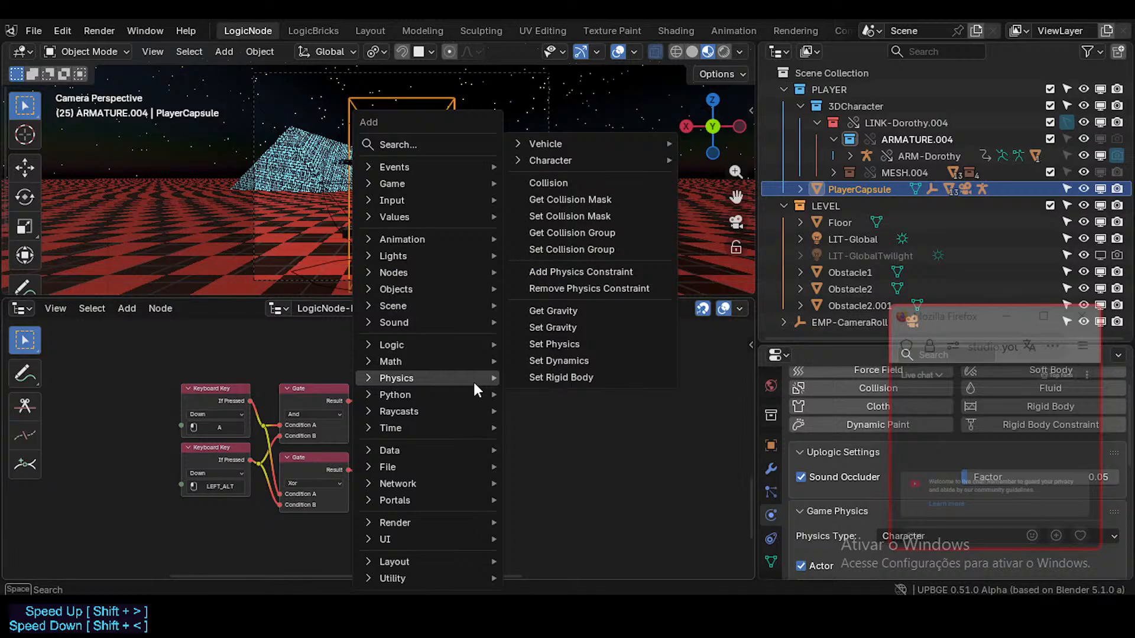
{"action": "type", "text": "pla"}
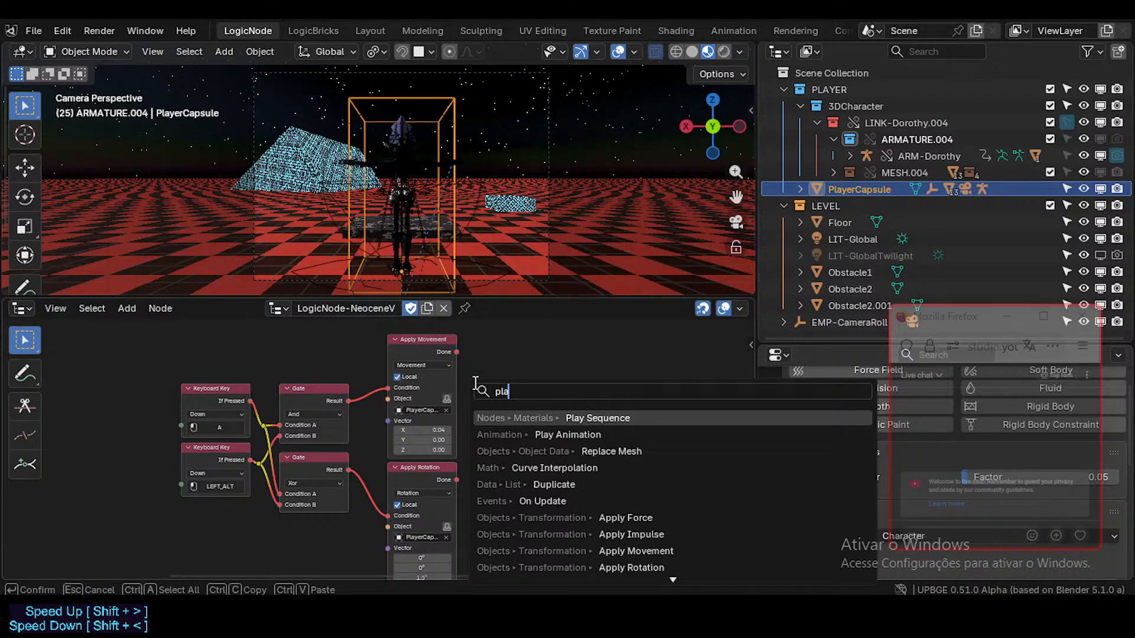
{"action": "key", "text": "Down"}
{"action": "key", "text": "Return"}
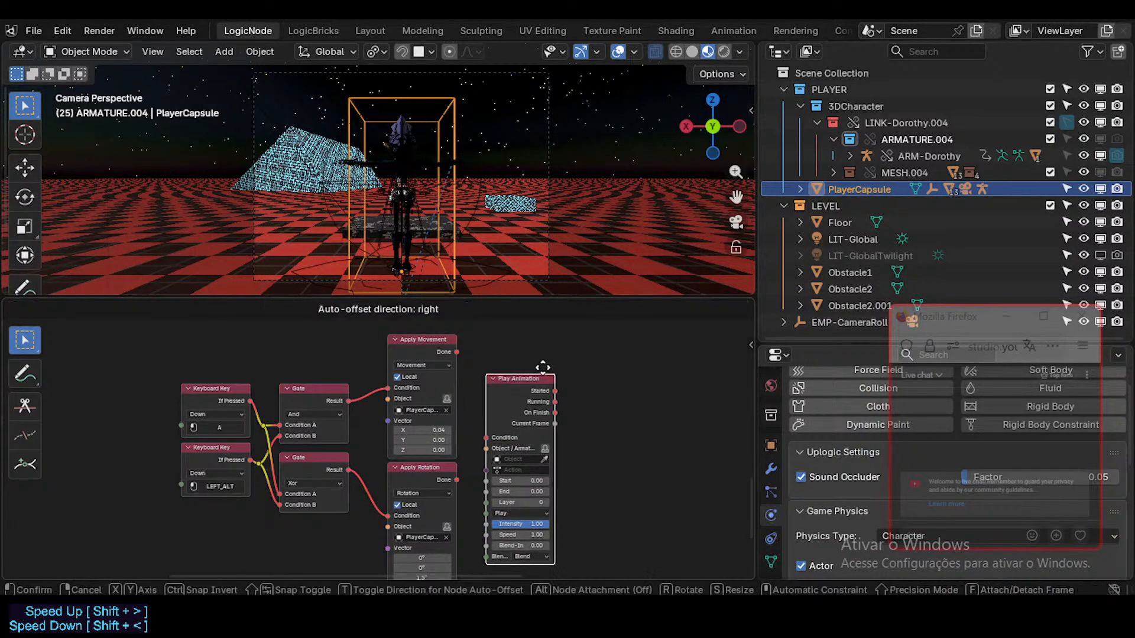
{"action": "left_click", "coordinate": [571, 348]}
{"action": "middle_click_drag", "start_coordinate": [456, 406], "coordinate": [504, 440]}
{"action": "scroll", "coordinate": [476, 374], "scroll_direction": "up", "scroll_amount": 1}
{"action": "key", "text": "ctrl+s"}
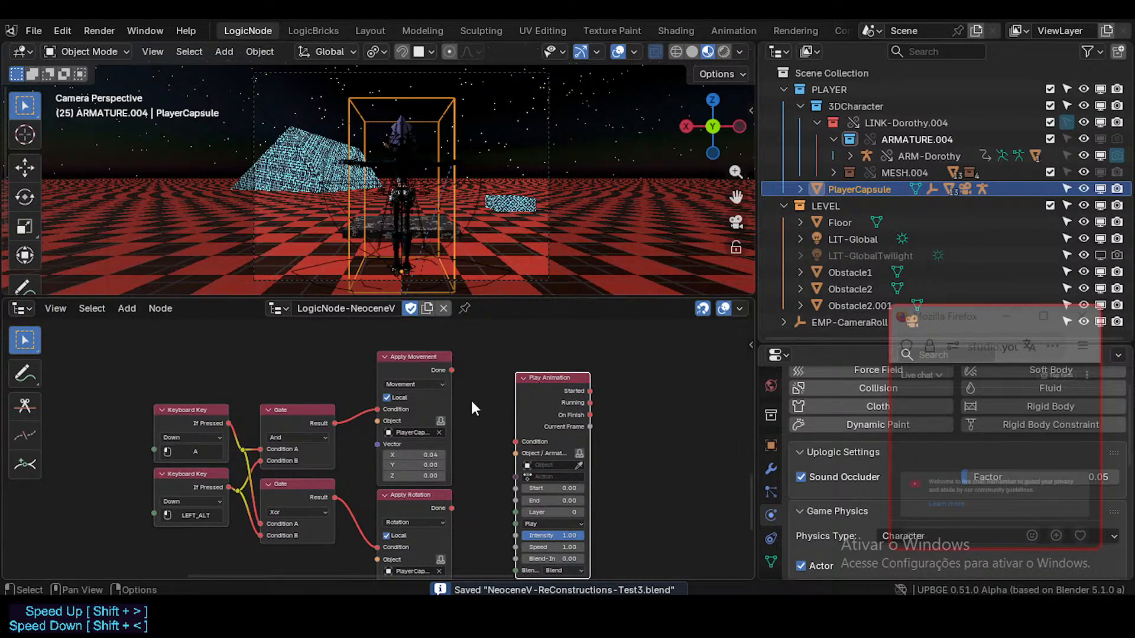
- Run the game to check the character's animation while turning and walking, and stop it
{"action": "scroll", "coordinate": [452, 405], "scroll_direction": "down", "scroll_amount": 1}
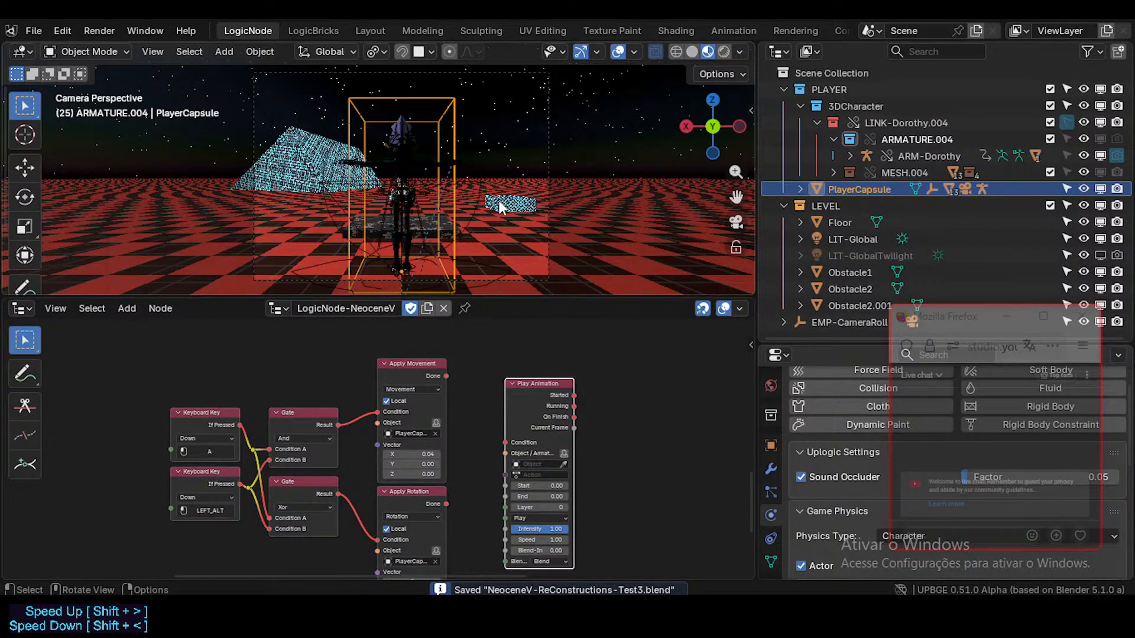
{"action": "key", "text": "p"}
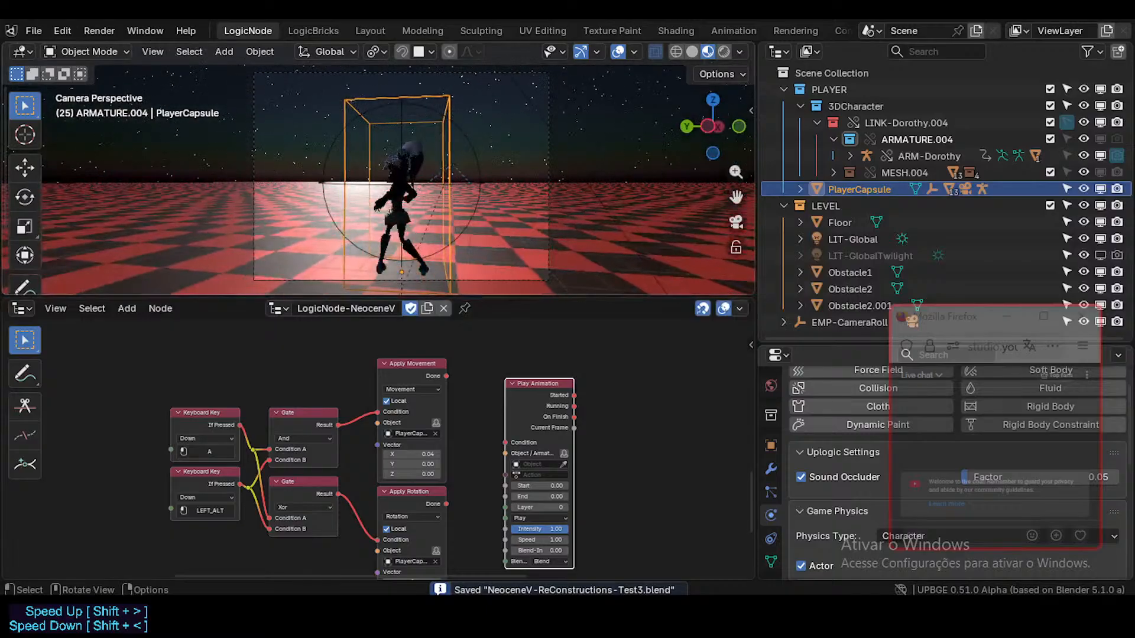
{"action": "key", "text": "w"}
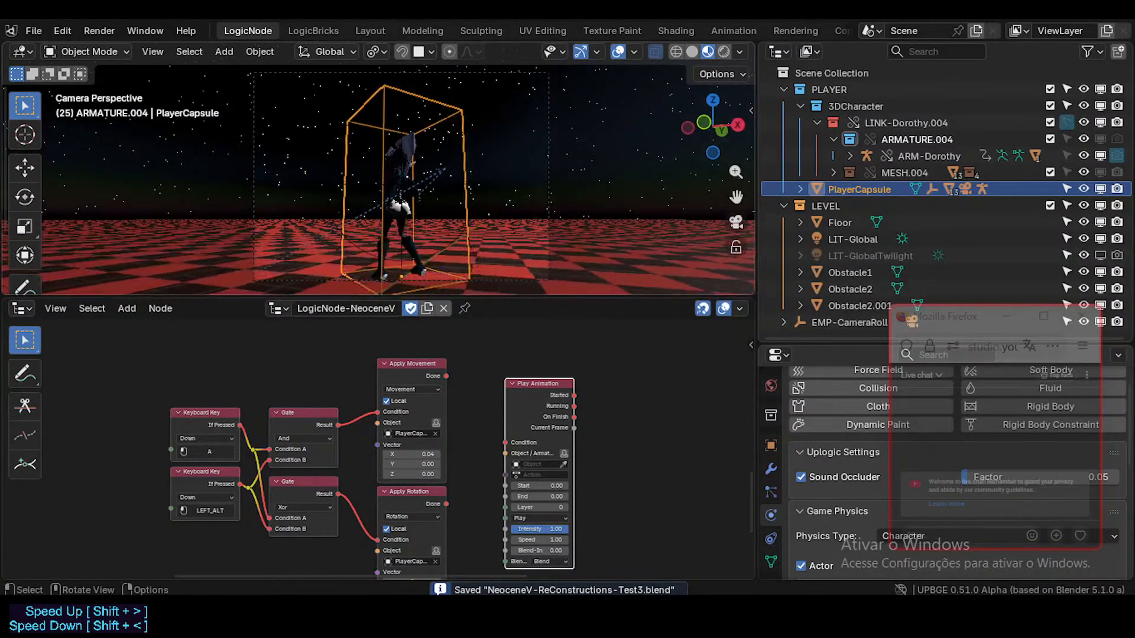
{"action": "key", "text": "Escape"}
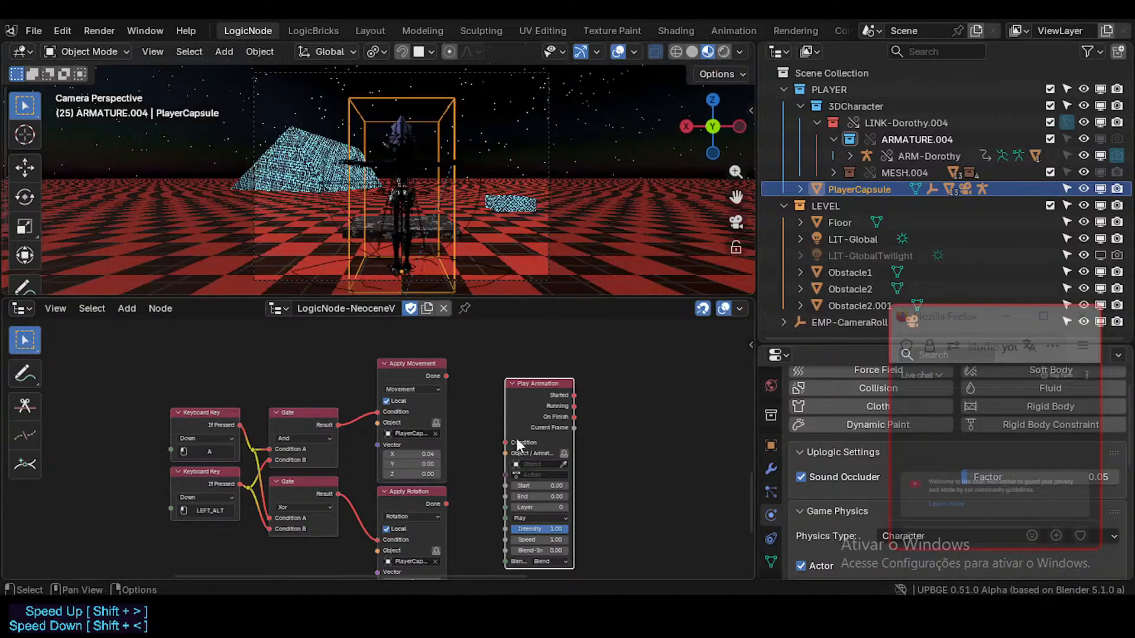
- Place Play Animation next to Apply Rotation and connect Apply Rotation's Done output to its Condition input, saving the file along the way
{"action": "middle_click_drag", "start_coordinate": [436, 424], "coordinate": [460, 339]}
{"action": "left_click_drag", "start_coordinate": [536, 349], "coordinate": [515, 453]}
{"action": "middle_click_drag", "start_coordinate": [481, 410], "coordinate": [473, 392]}
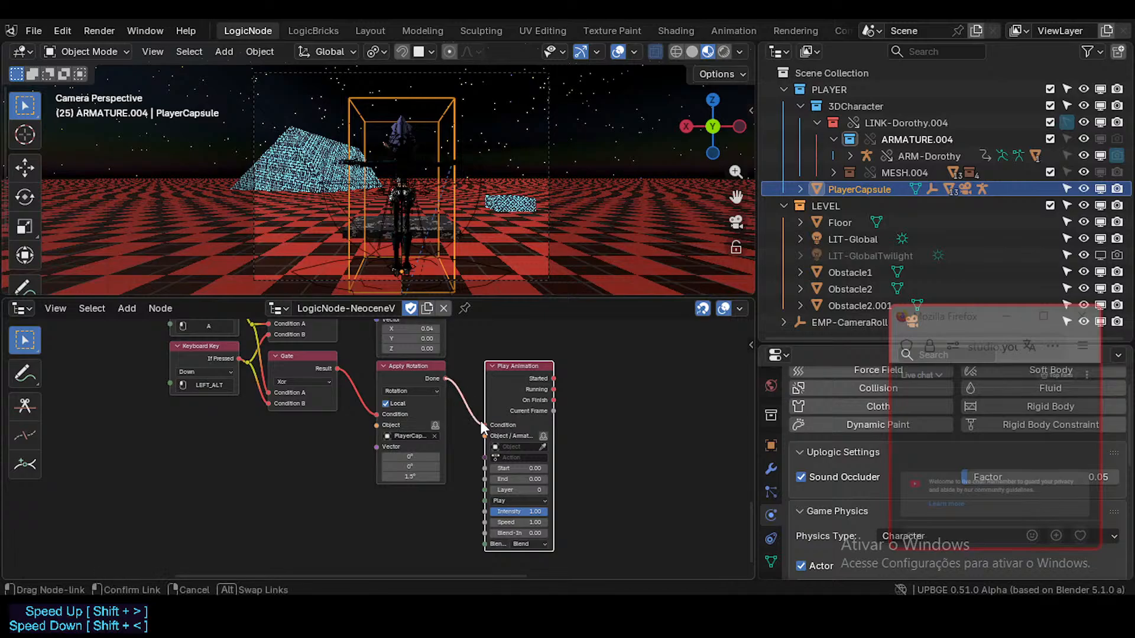
{"action": "left_click_drag", "start_coordinate": [480, 420], "coordinate": [482, 396]}
{"action": "key", "text": "ctrl+s"}
{"action": "scroll", "coordinate": [478, 417], "scroll_direction": "up", "scroll_amount": 1}
{"action": "mouse_move", "coordinate": [441, 393]}
{"action": "middle_mouse_down"}
{"action": "mouse_move", "coordinate": [429, 416]}
{"action": "mouse_move", "coordinate": [448, 400]}
{"action": "middle_mouse_up"}
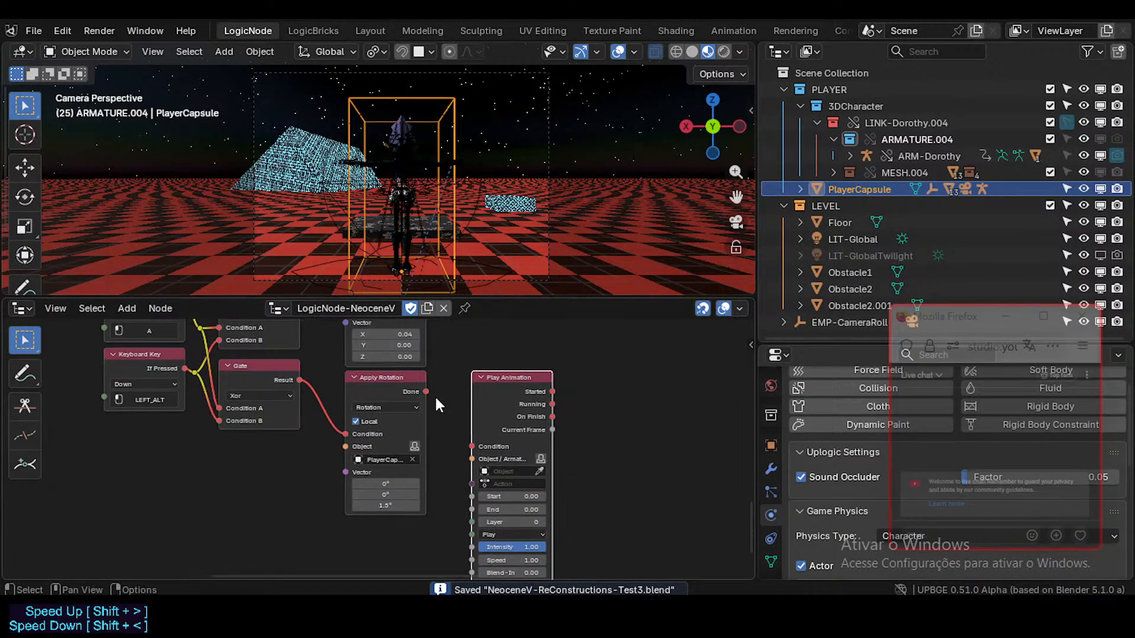
{"action": "left_click_drag", "start_coordinate": [426, 389], "coordinate": [472, 446]}
{"action": "scroll", "coordinate": [532, 461], "scroll_direction": "up", "scroll_amount": 1}
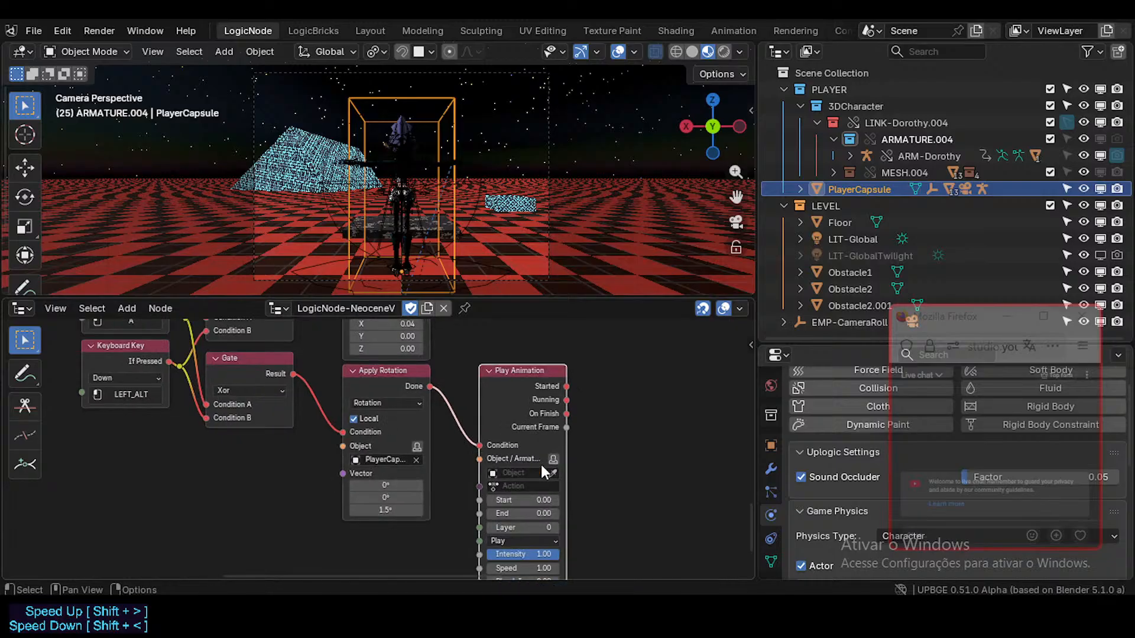
- Set the Play Animation node's Object / Armature to ARM-Dorothy
{"action": "left_click", "coordinate": [526, 471]}
{"action": "type", "text": "ar"}
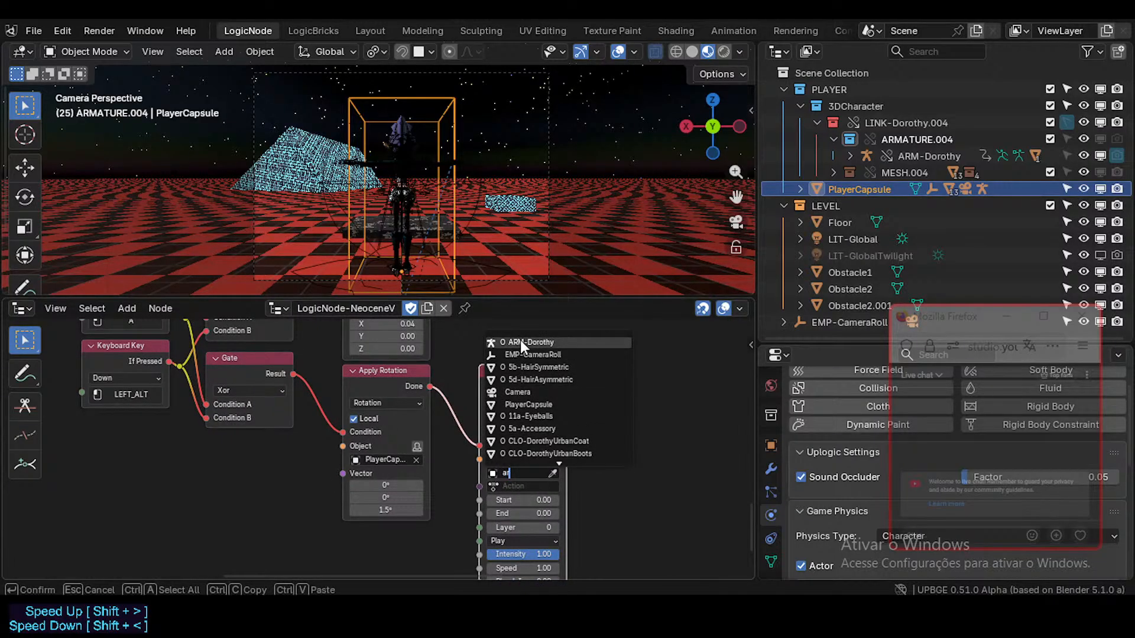
{"action": "left_click", "coordinate": [520, 342]}
{"action": "scroll", "coordinate": [526, 465], "scroll_direction": "up", "scroll_amount": 2}
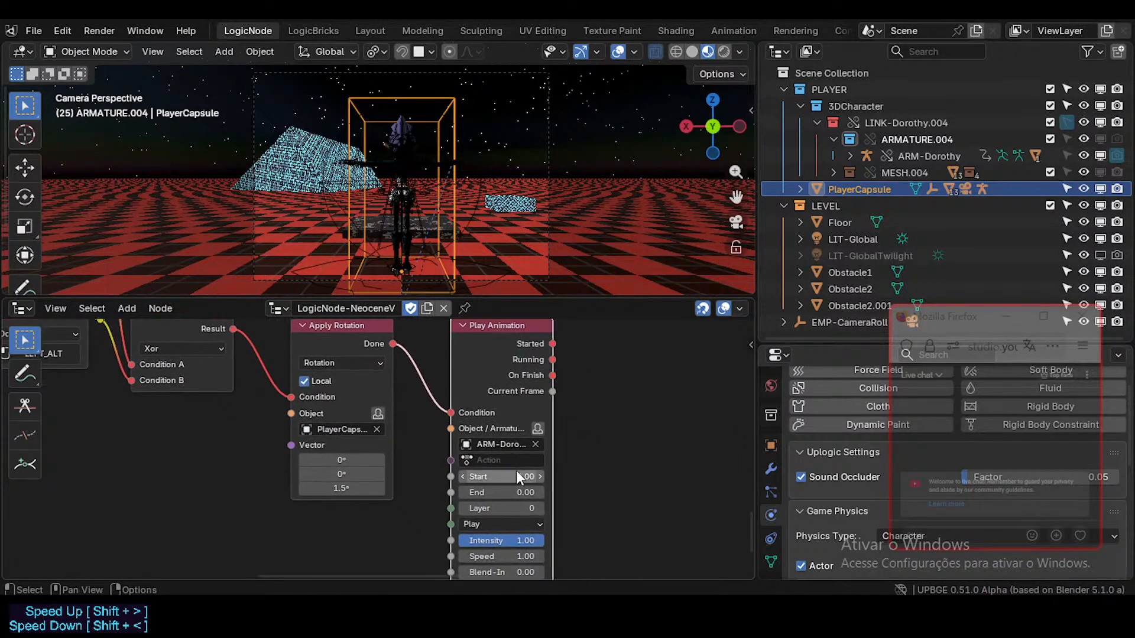
- Set the Play Animation node's End frame to 16 and its action to ACT-Walk-01
{"action": "left_click", "coordinate": [516, 476]}
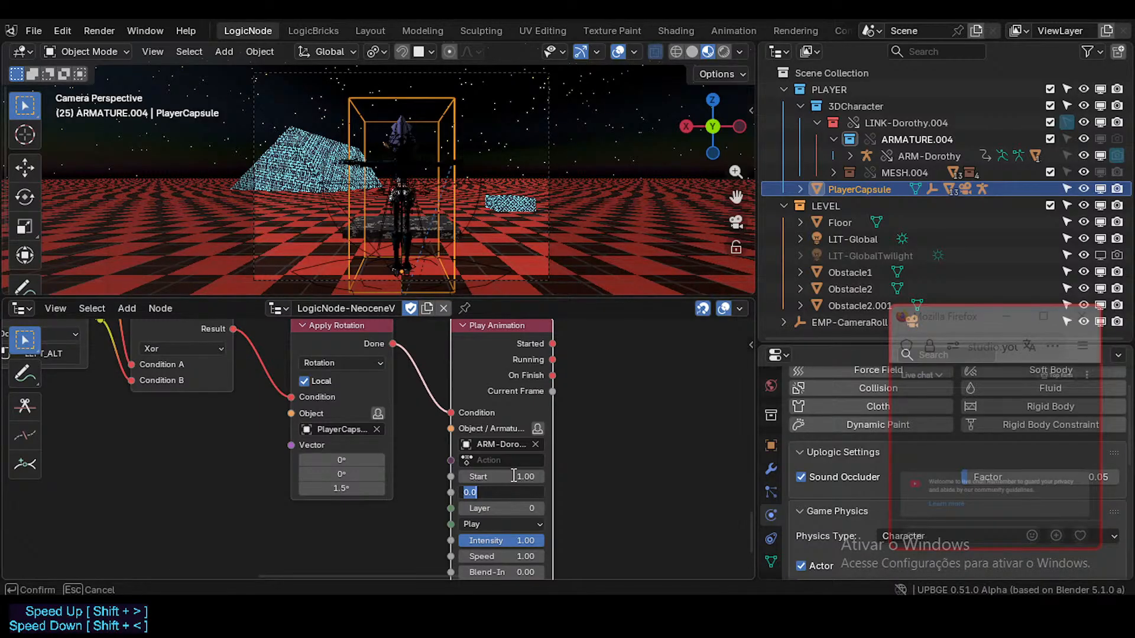
{"action": "type", "text": "16"}
{"action": "key", "text": "Return"}
{"action": "left_click", "coordinate": [484, 460]}
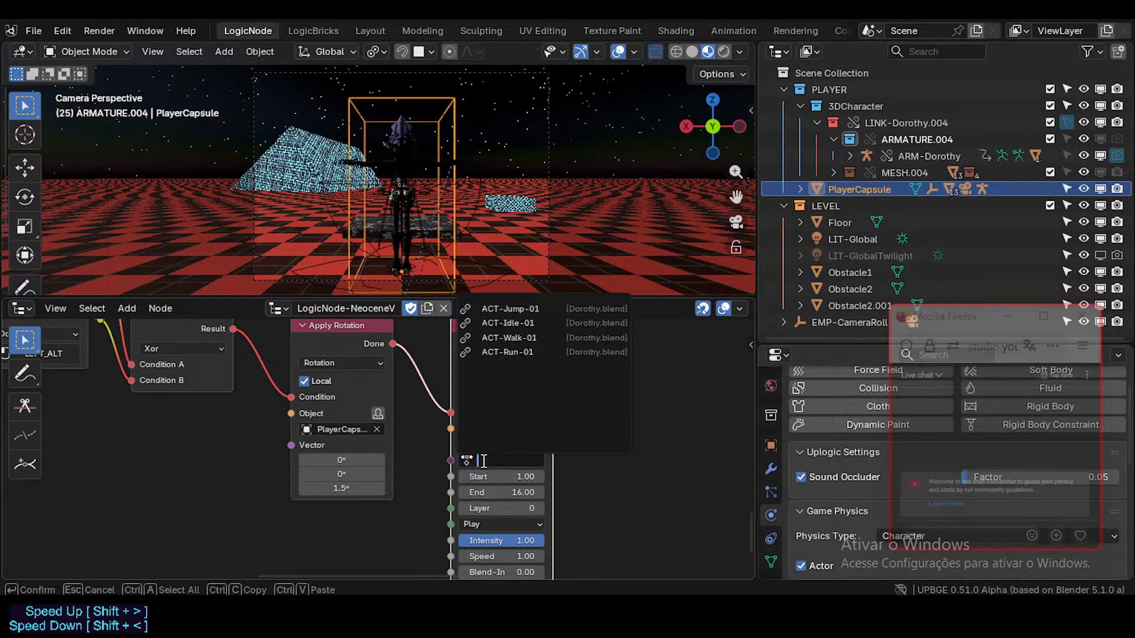
{"action": "left_click", "coordinate": [510, 337]}
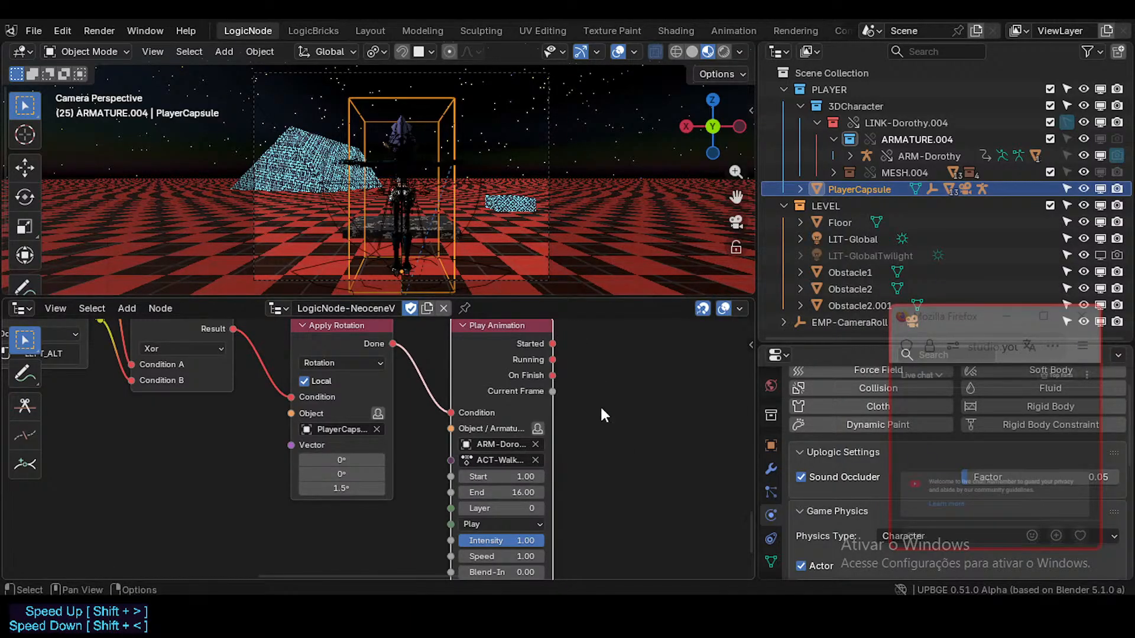
- Try Play Stop as the Play Animation node's mode and return it to Play
{"action": "scroll", "coordinate": [585, 437], "scroll_direction": "down", "scroll_amount": 1}
{"action": "left_click", "coordinate": [470, 513]}
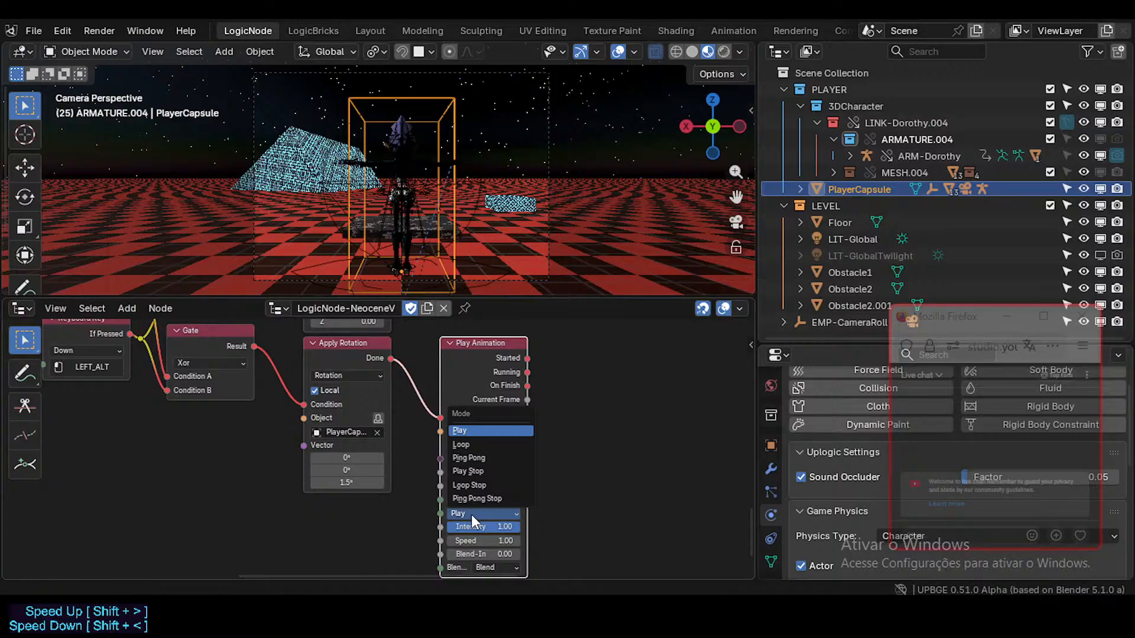
{"action": "left_click", "coordinate": [485, 469]}
{"action": "middle_click_drag", "start_coordinate": [485, 469], "coordinate": [504, 451]}
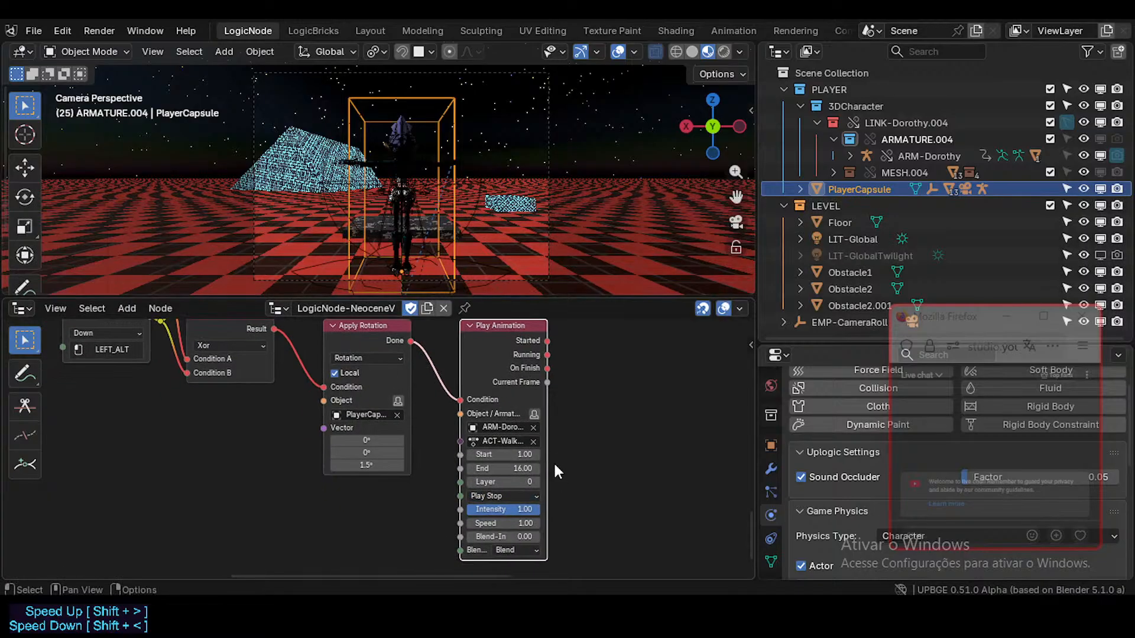
{"action": "left_click", "coordinate": [496, 494]}
{"action": "left_click", "coordinate": [501, 413]}
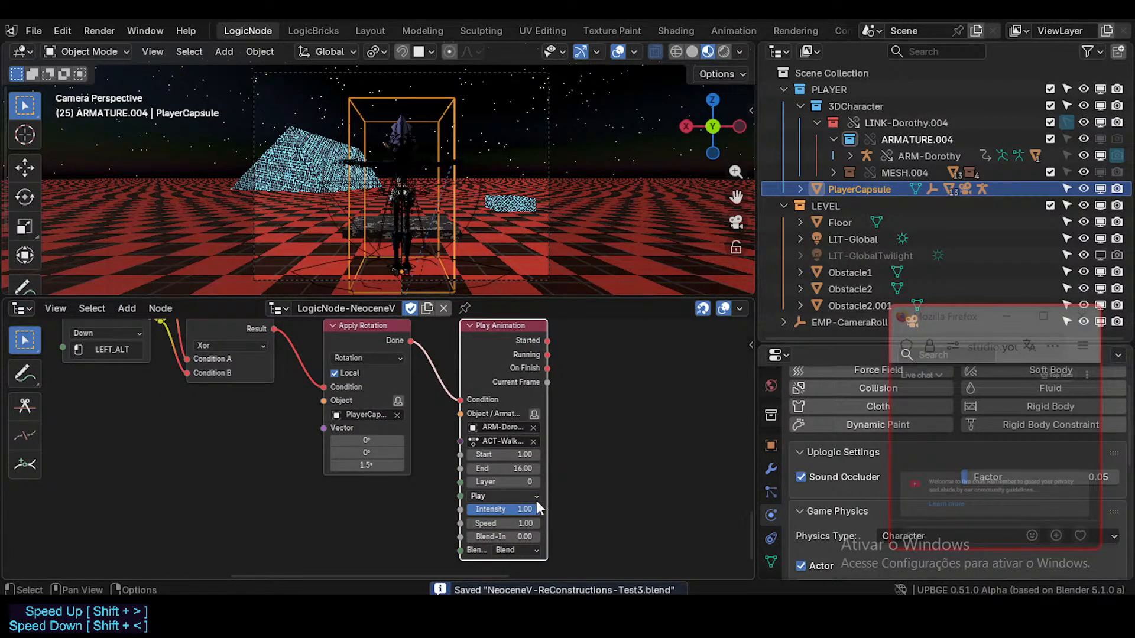
- Raise the Layer value of the Play Animation node beside Apply Rotation to 6
{"action": "left_click", "coordinate": [537, 481]}
{"action": "left_click", "coordinate": [537, 482]}
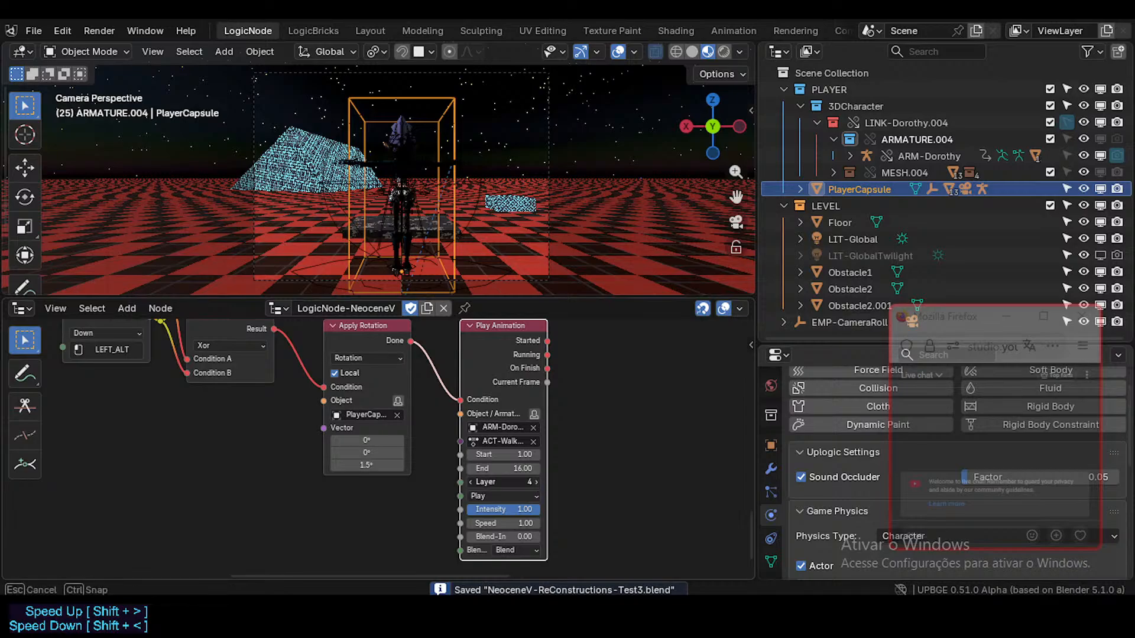
{"action": "left_click", "coordinate": [536, 482]}
{"action": "left_click", "coordinate": [537, 482]}
{"action": "left_click", "coordinate": [537, 481]}
- Run the game several times to check the walk animation while turning and walking forward, stopping it after each test
{"action": "key", "text": "p"}
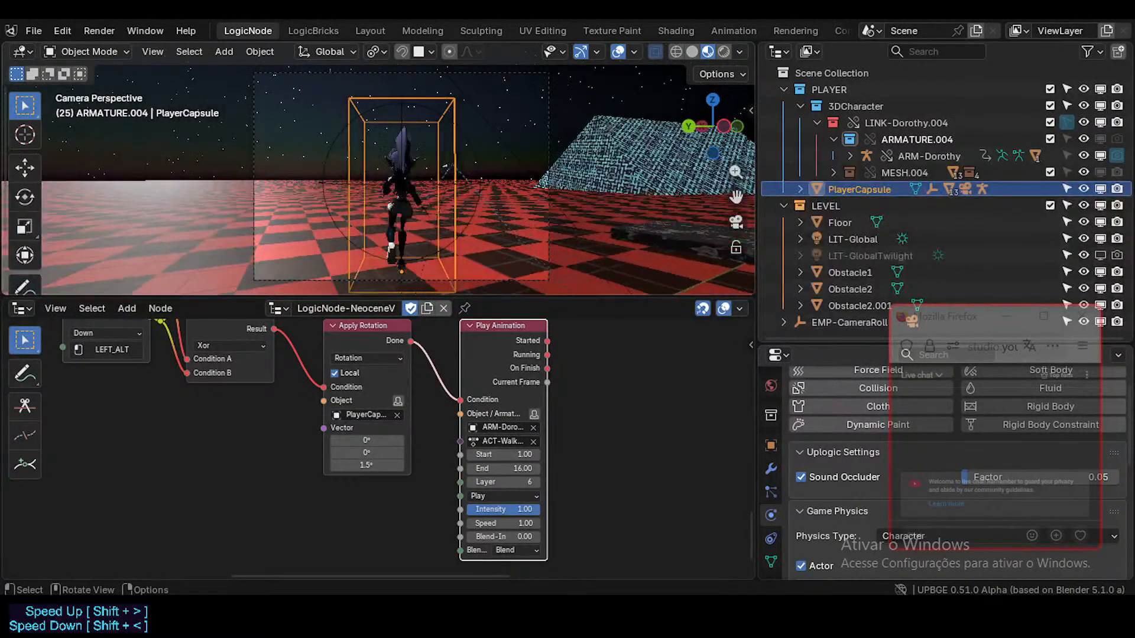
{"action": "key", "text": "Escape"}
{"action": "key", "text": "p"}
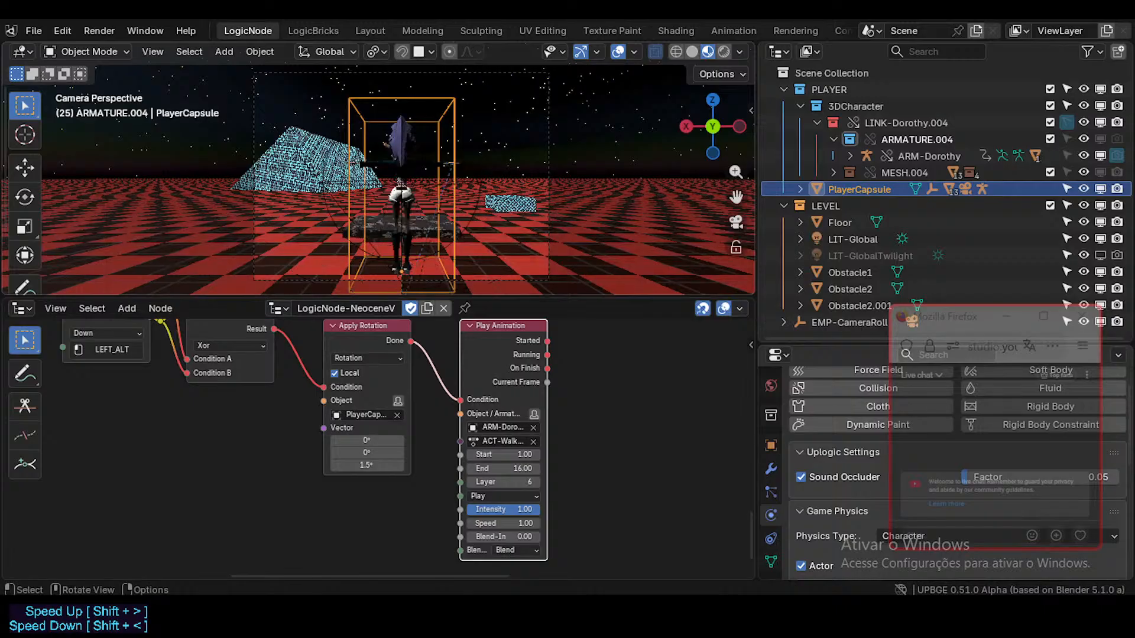
{"action": "key", "text": "a"}
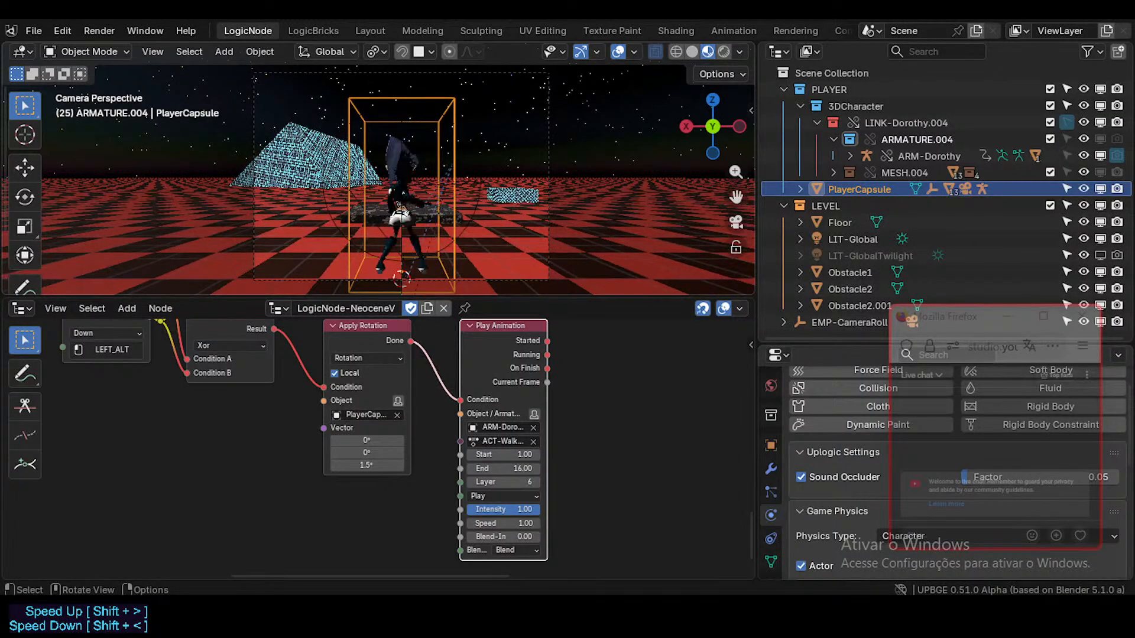
{"action": "key", "text": "w"}
{"action": "key", "text": "a"}
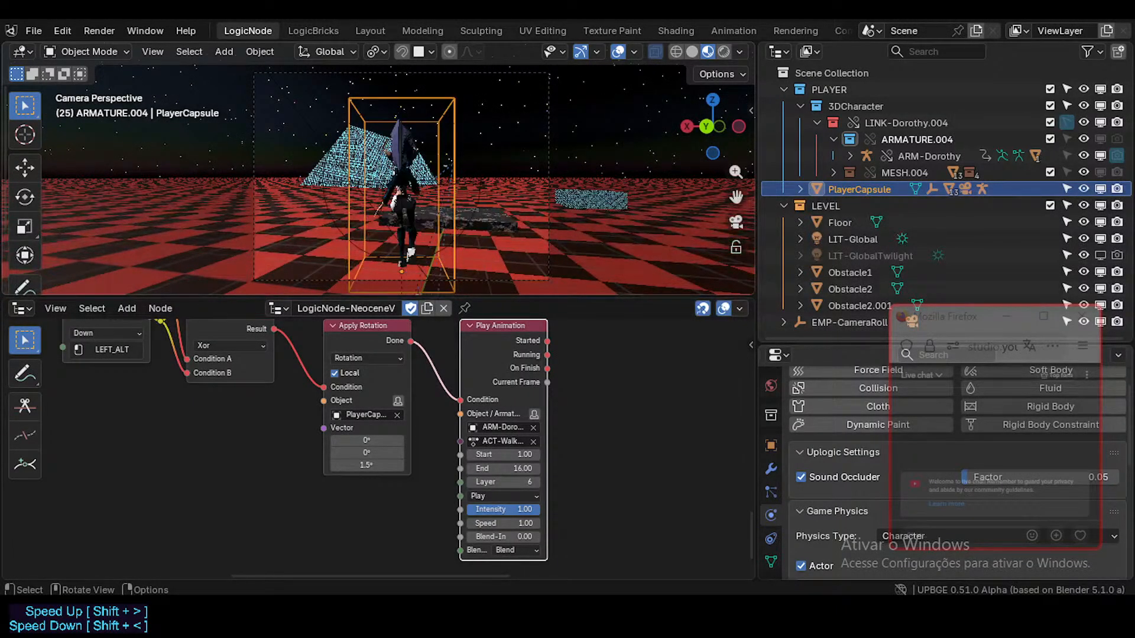
{"action": "key", "text": "Escape"}
{"action": "key", "text": "p"}
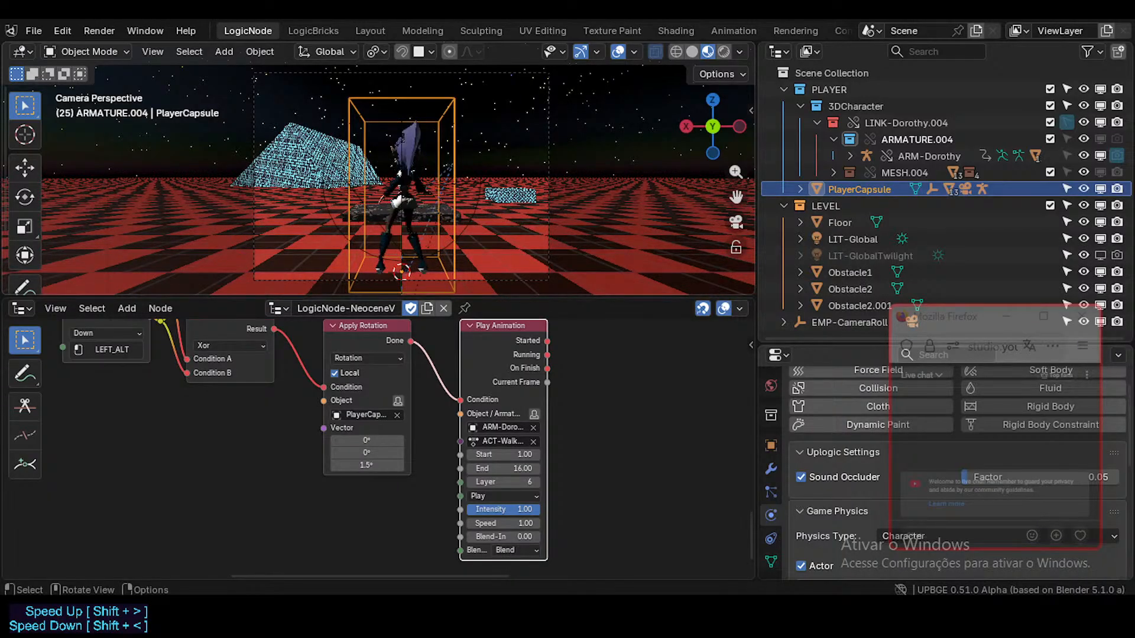
{"action": "key", "text": "w"}
{"action": "key", "text": "a"}
{"action": "key", "text": "Escape"}
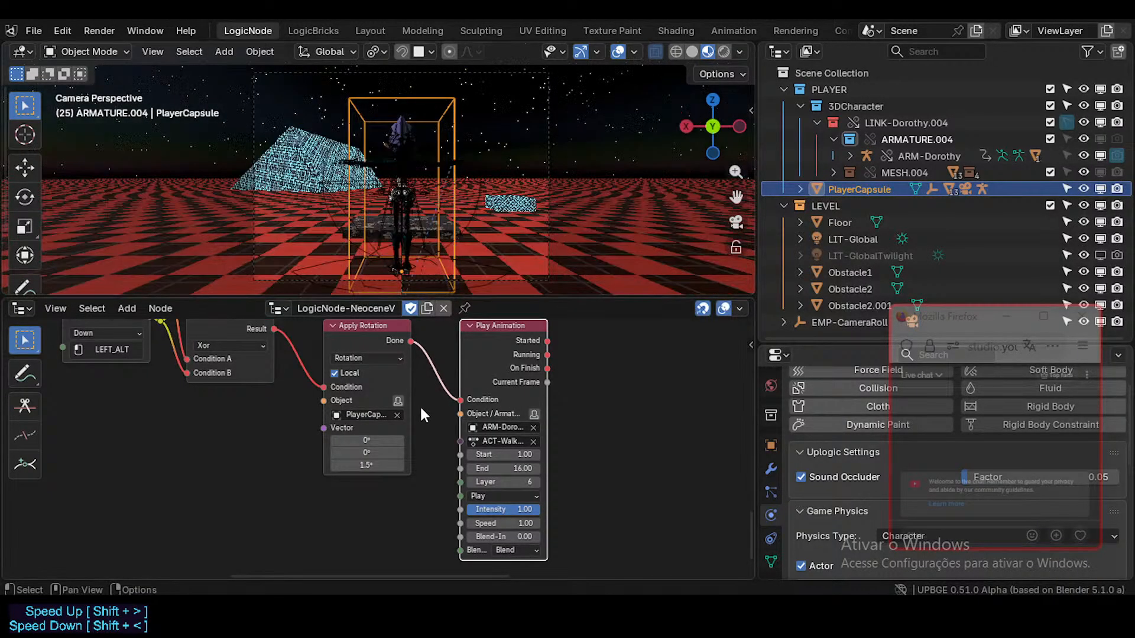
- Set the mode of the Play Animation node beside Apply Rotation to Play Stop
{"action": "middle_click_drag", "start_coordinate": [431, 380], "coordinate": [456, 431]}
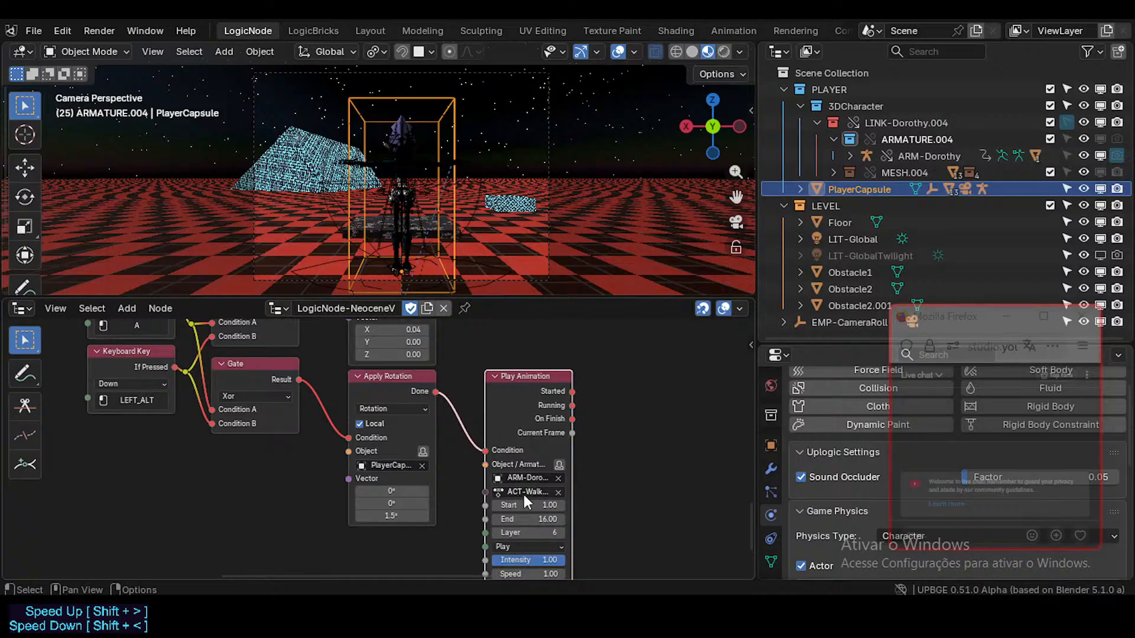
{"action": "left_click", "coordinate": [515, 547]}
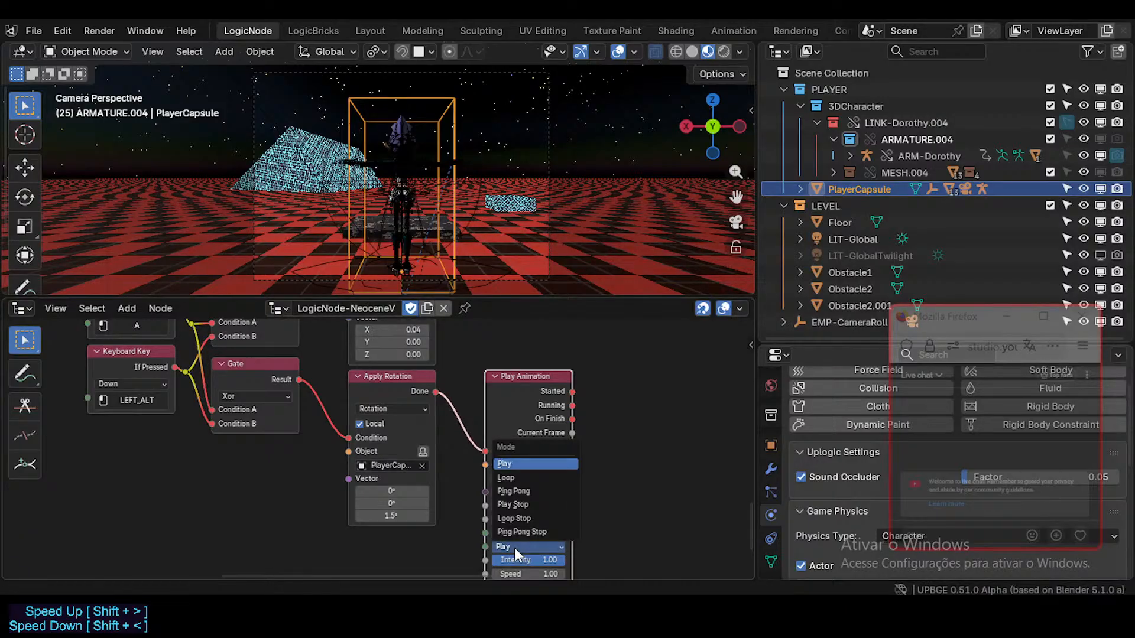
{"action": "left_click", "coordinate": [519, 506]}
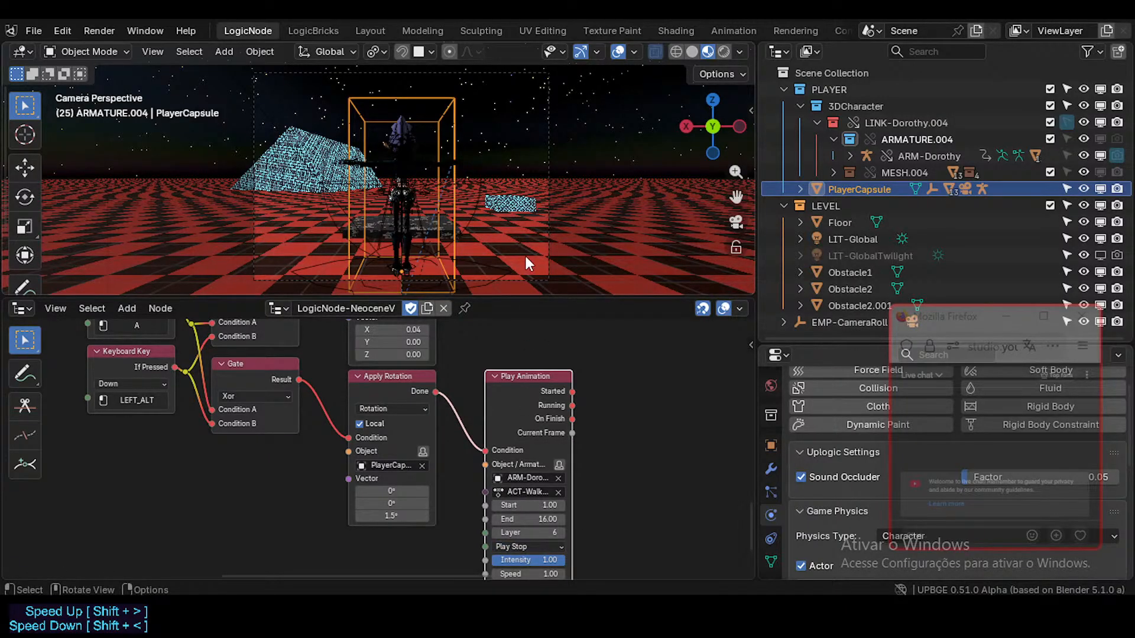
- Run the game, turn the character repeatedly to check the animation in Play Stop mode, and stop the game
{"action": "key", "text": "p"}
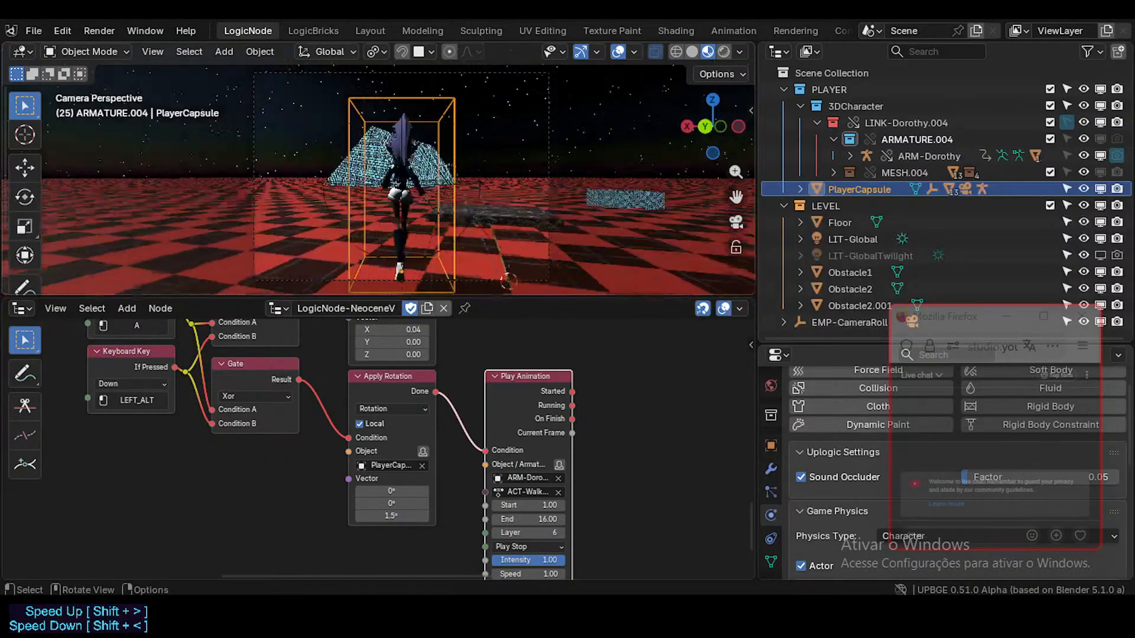
{"action": "key", "text": "a"}
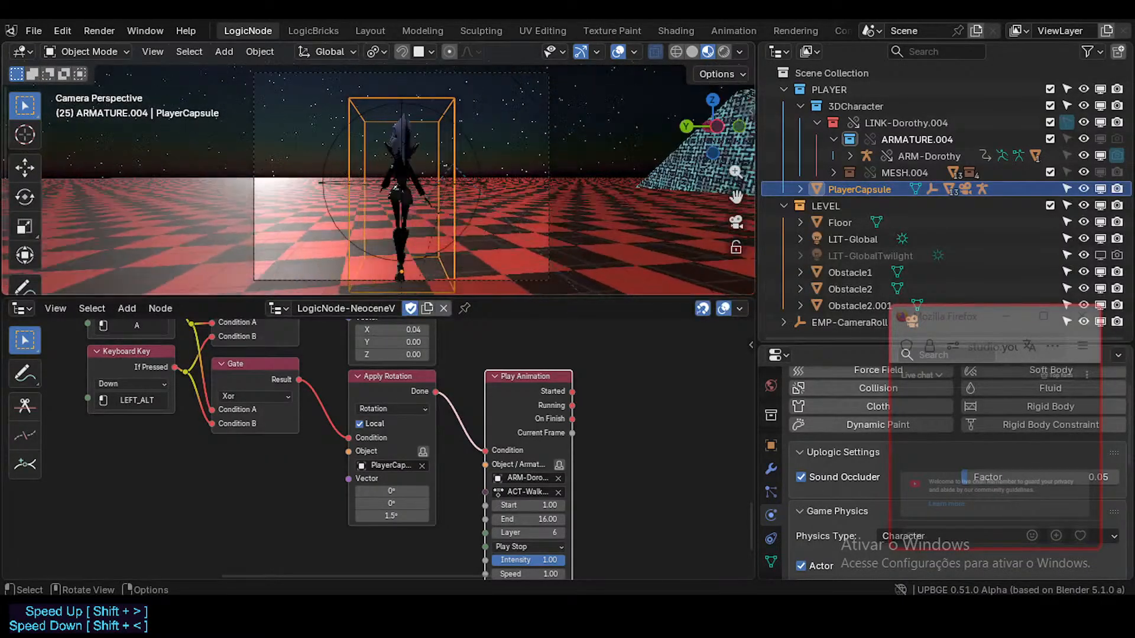
{"action": "key", "text": "a"}
{"action": "key", "text": "a"}
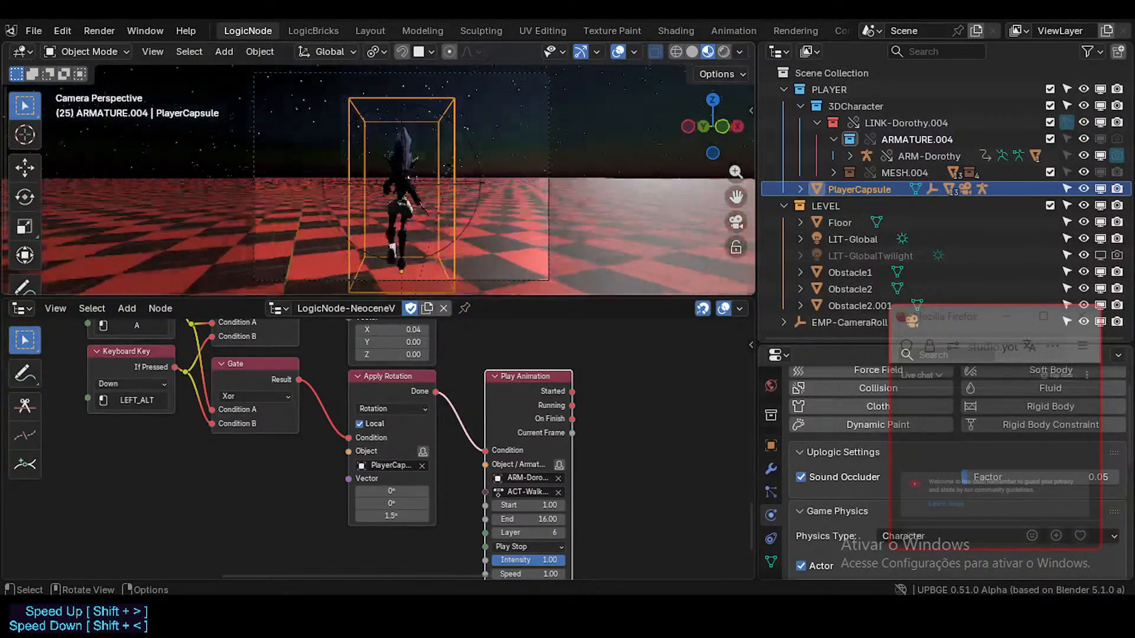
{"action": "key", "text": "a"}
{"action": "key", "text": "a"}
{"action": "key", "text": "a"}
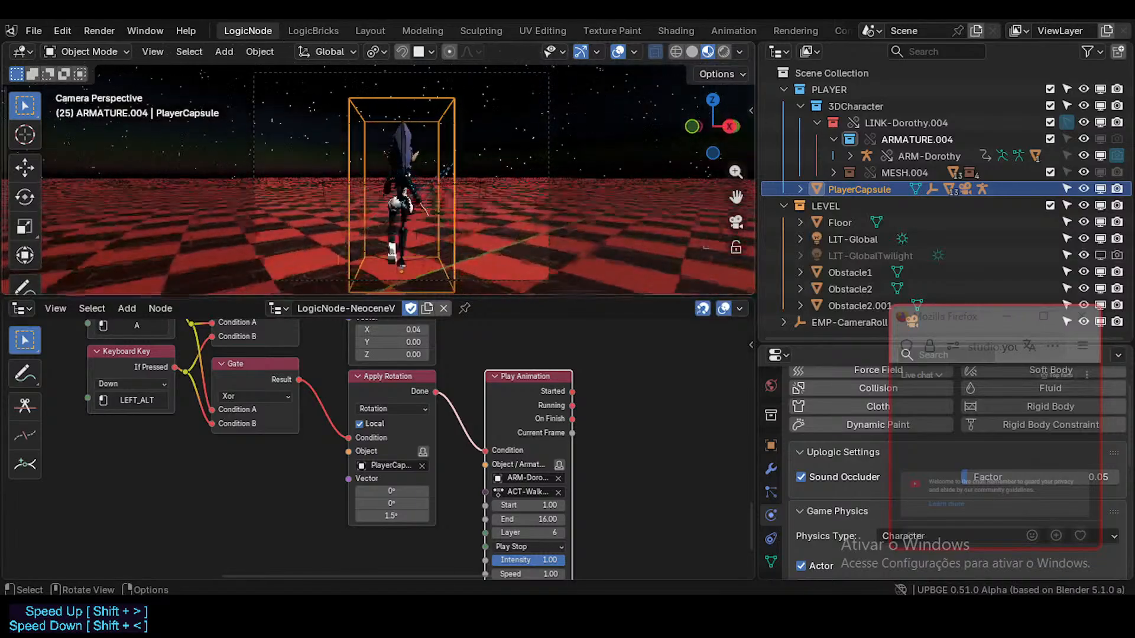
{"action": "key", "text": "a"}
{"action": "key", "text": "a"}
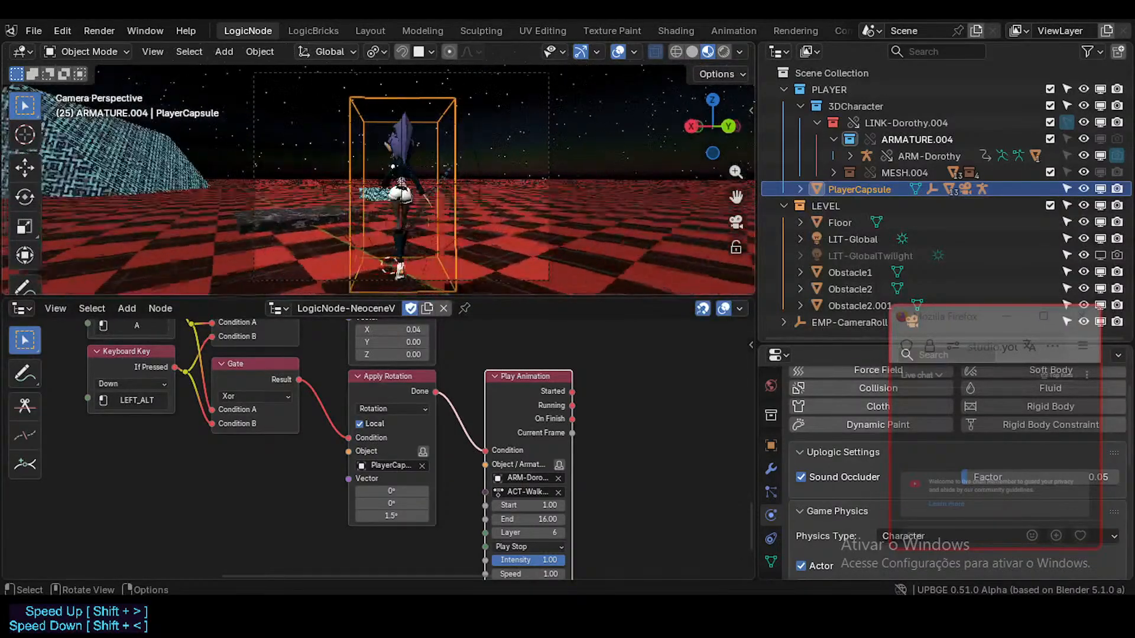
{"action": "key", "text": "a"}
{"action": "key", "text": "a"}
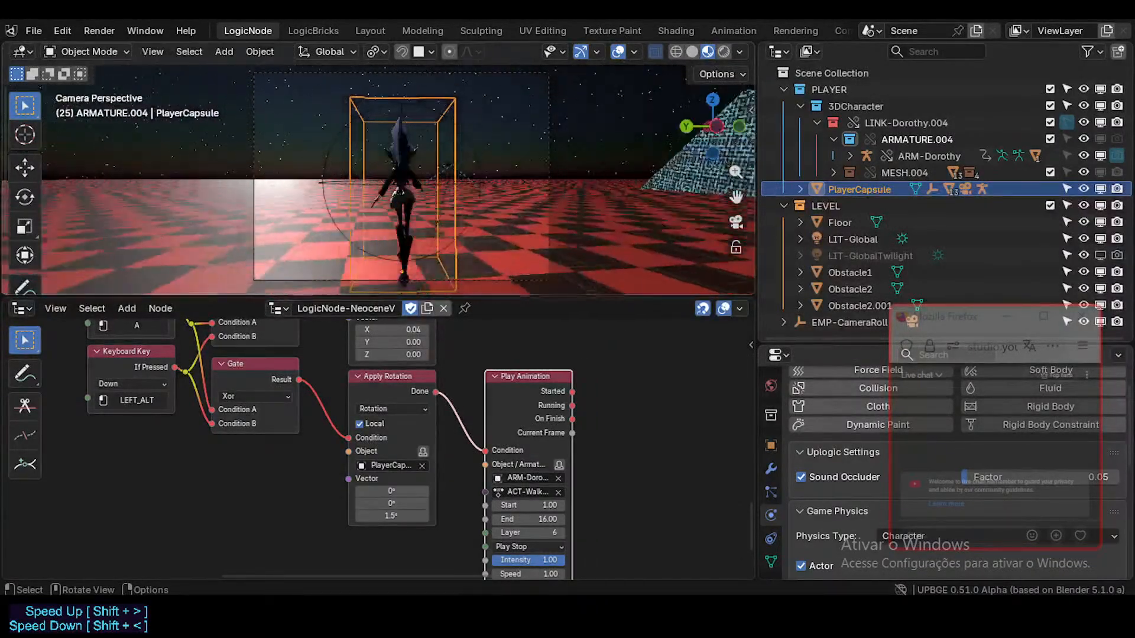
{"action": "key", "text": "a"}
{"action": "key", "text": "a"}
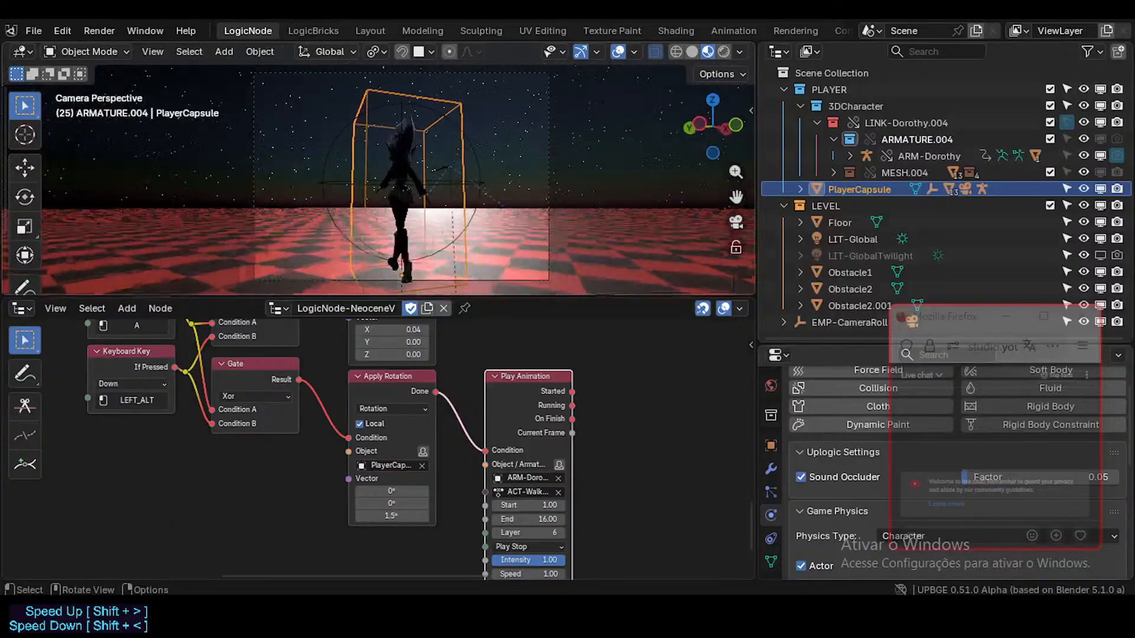
{"action": "key", "text": "a"}
{"action": "key", "text": "a"}
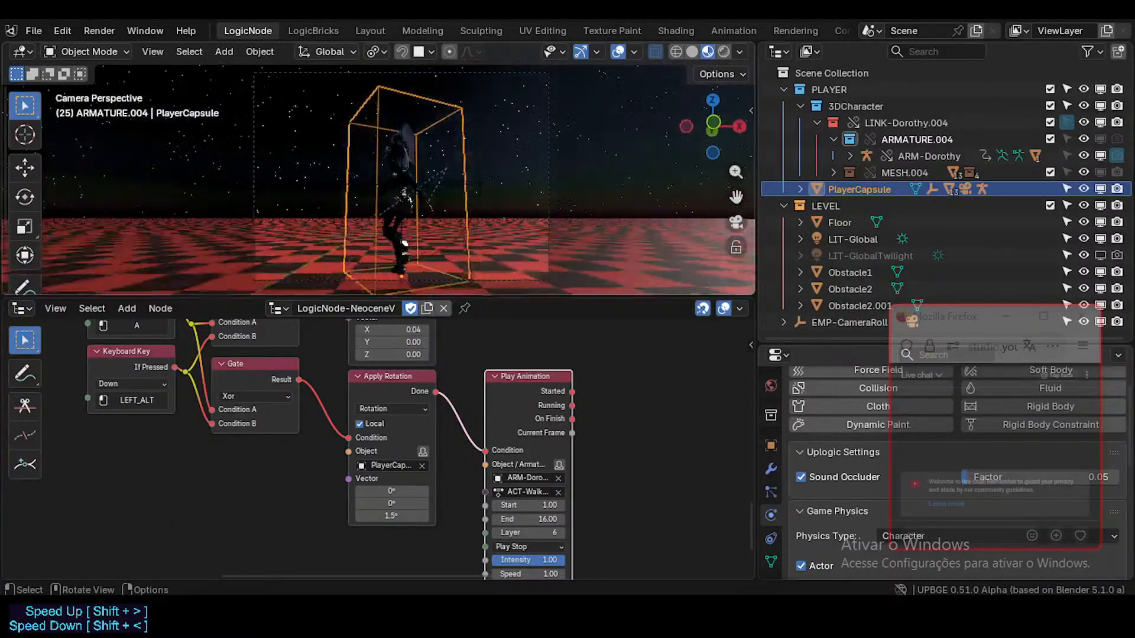
{"action": "key", "text": "a"}
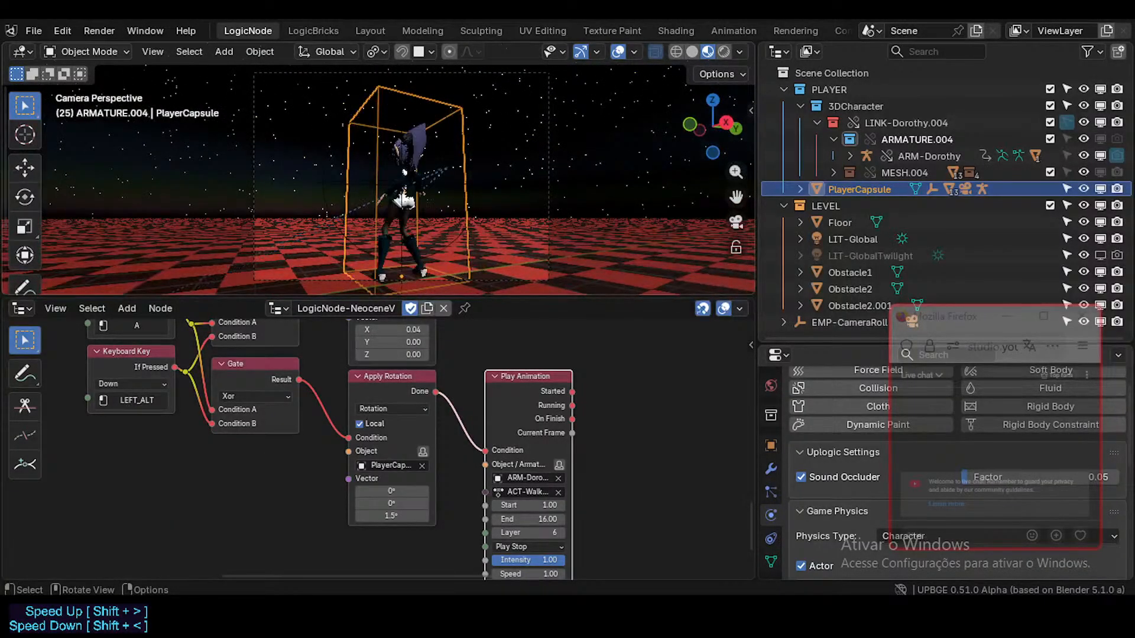
{"action": "key", "text": "a"}
{"action": "key", "text": "Escape"}
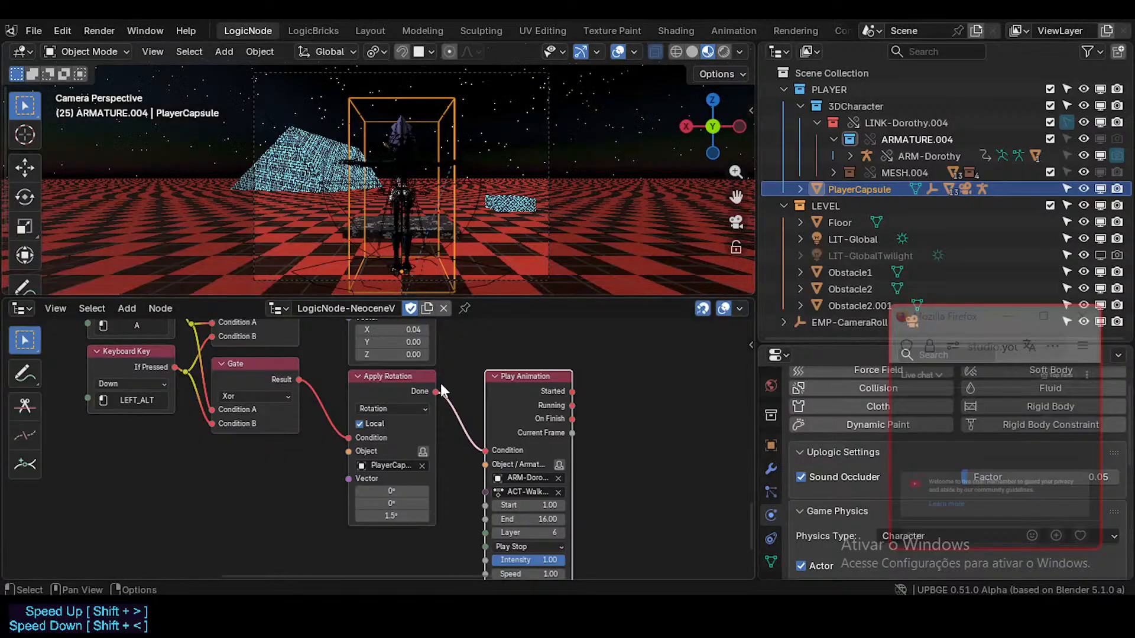
- Duplicate the Play Animation node beside Apply Movement and connect Apply Movement's Done output to the copy's Condition input
{"action": "middle_click_drag", "start_coordinate": [458, 361], "coordinate": [465, 511]}
{"action": "key", "text": "shift+d"}
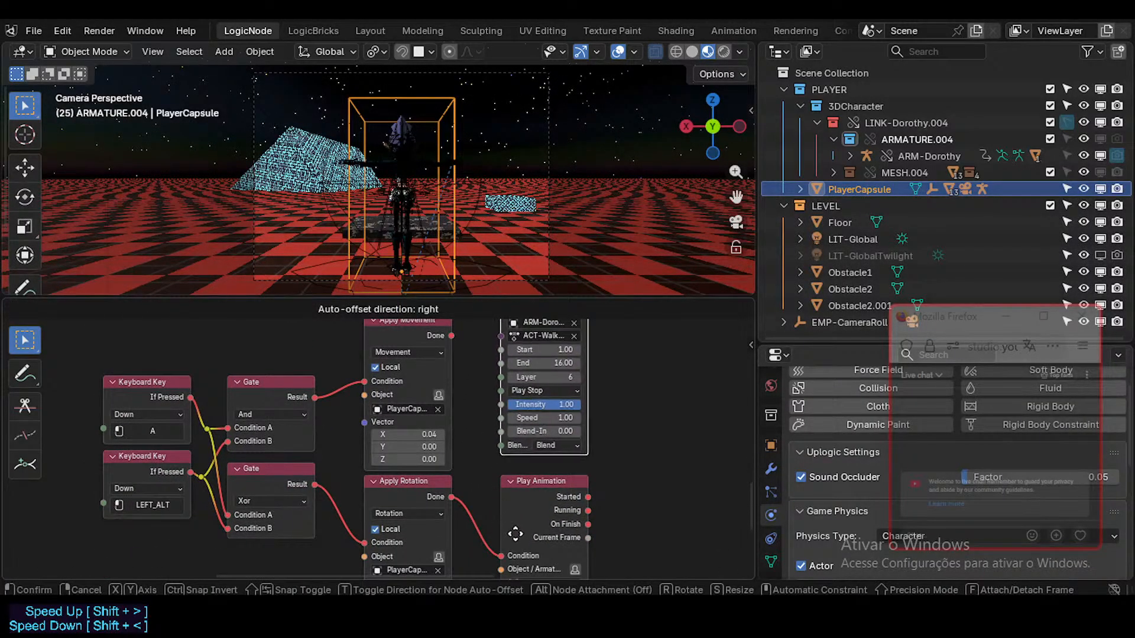
{"action": "left_click", "coordinate": [514, 544]}
{"action": "middle_click_drag", "start_coordinate": [484, 372], "coordinate": [446, 464]}
{"action": "scroll", "coordinate": [444, 462], "scroll_direction": "down", "scroll_amount": 2}
{"action": "left_click_drag", "start_coordinate": [417, 434], "coordinate": [458, 410]}
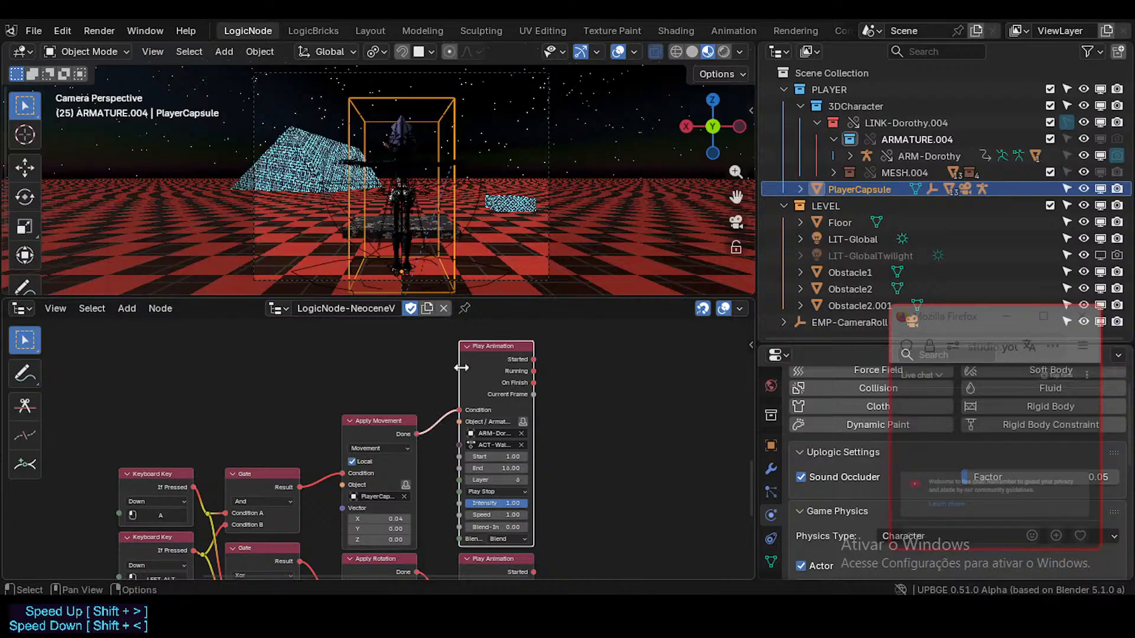
- Test the character's strafing, turning and walking animations in the game, stop it, and save the file
{"action": "key", "text": "p"}
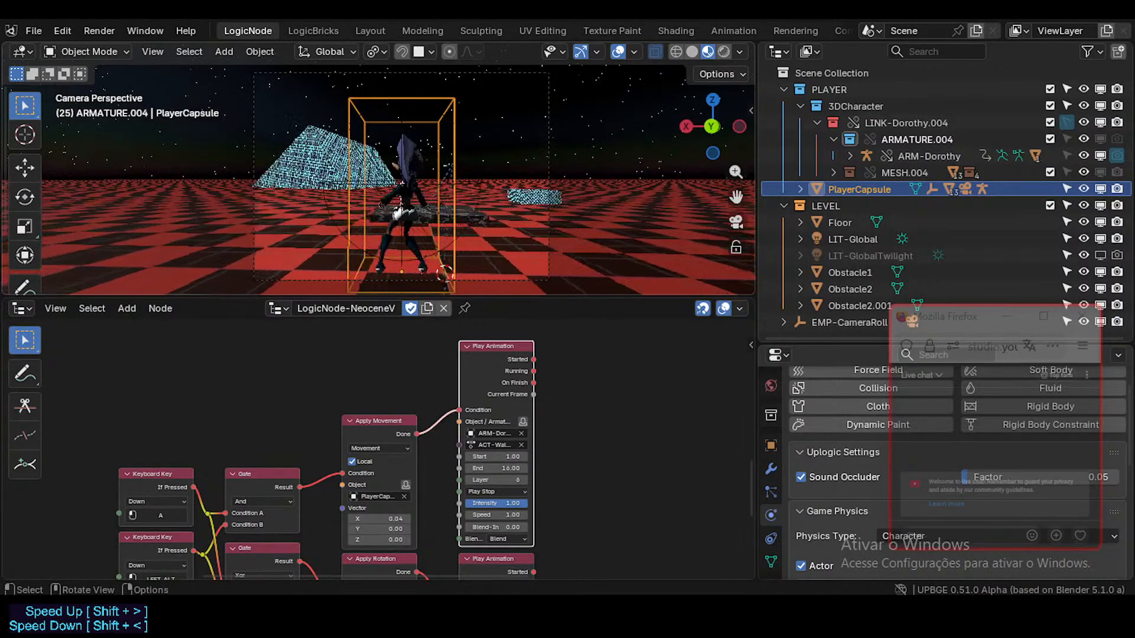
{"action": "key", "text": "alt+a"}
{"action": "key", "text": "a"}
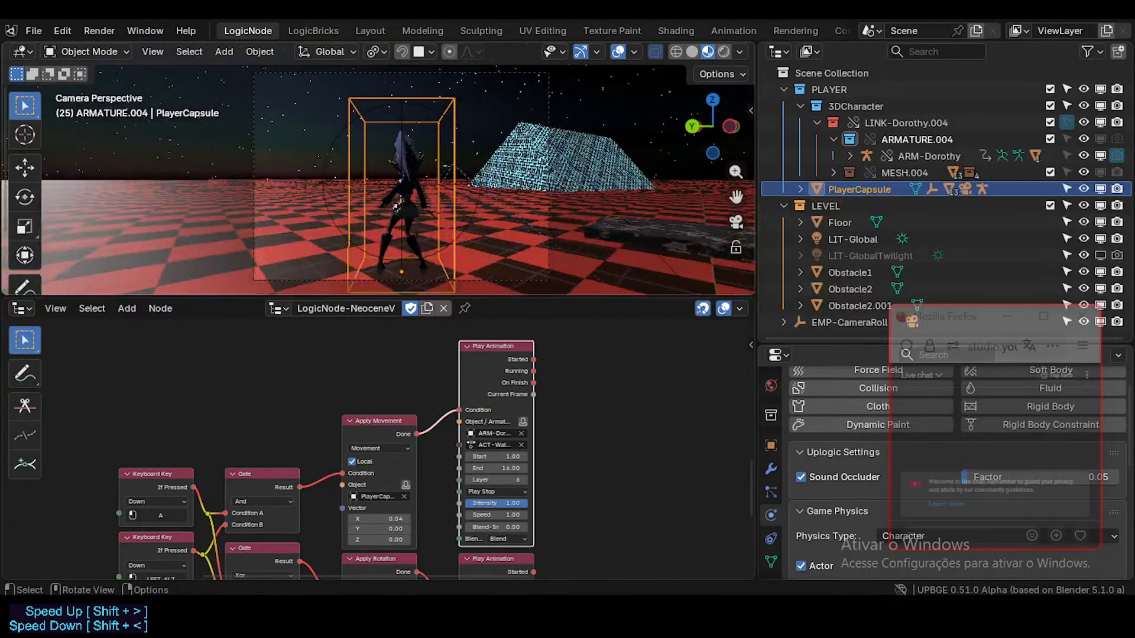
{"action": "key", "text": "w"}
{"action": "key", "text": "a"}
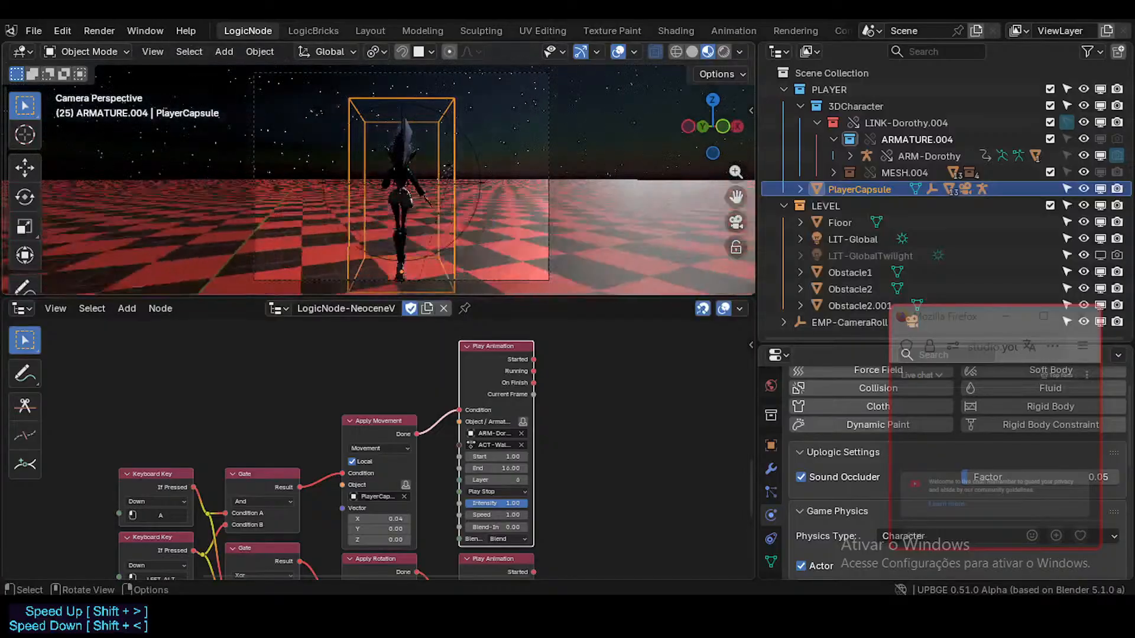
{"action": "key", "text": "Escape"}
{"action": "key", "text": "a"}
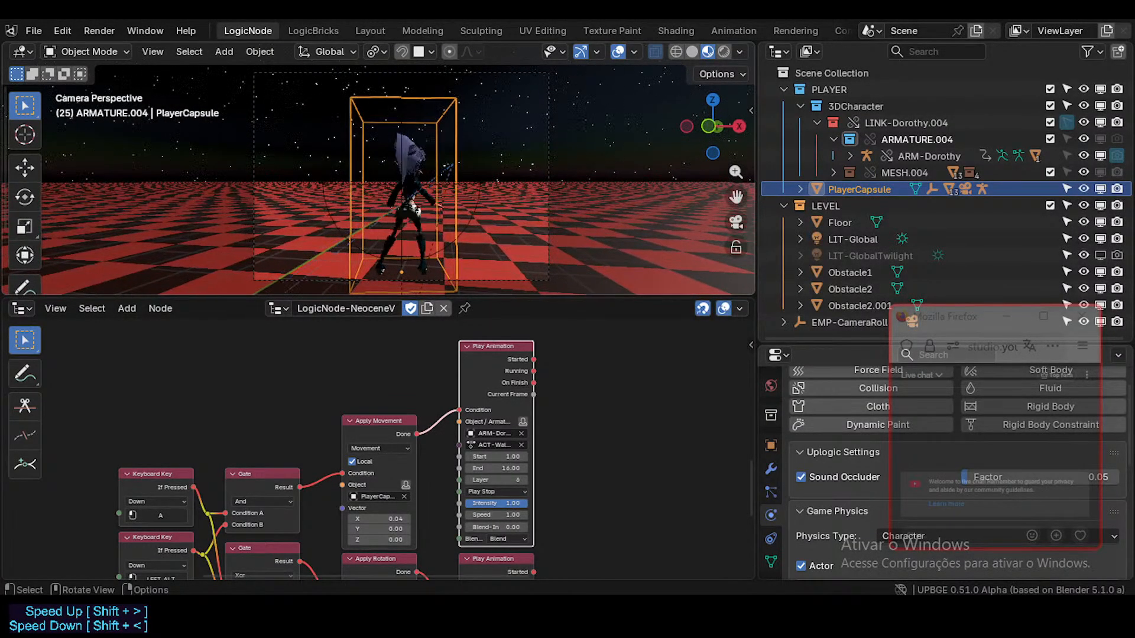
{"action": "key", "text": "Escape"}
{"action": "key", "text": "ctrl+s"}
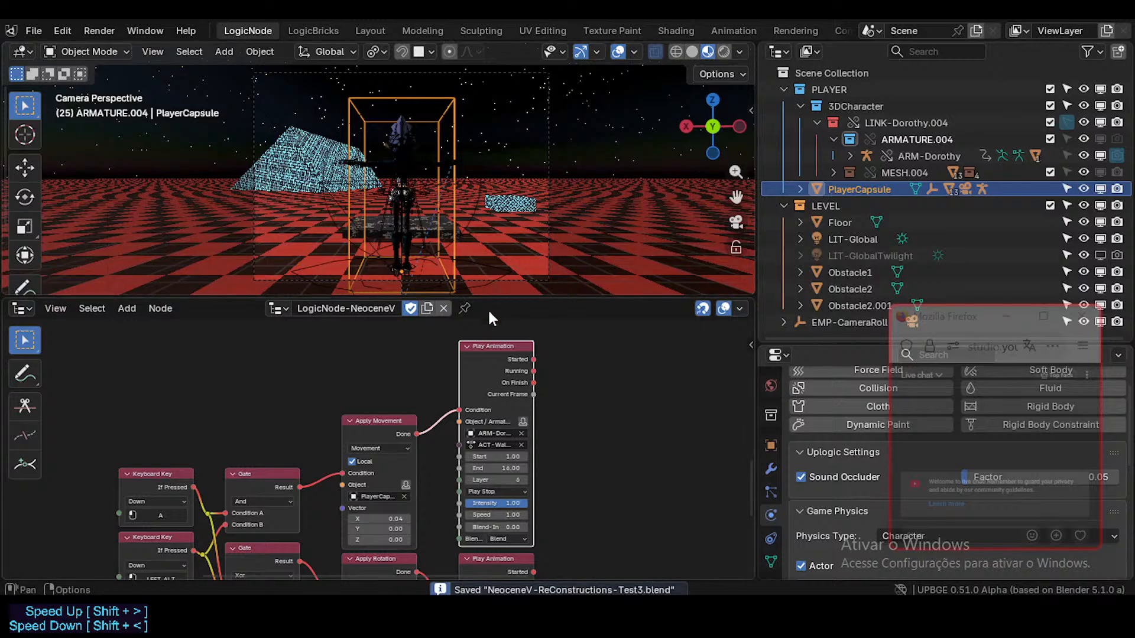
- Run the game, check the character's turning and walking animations, and stop the game
{"action": "key", "text": "p"}
{"action": "key", "text": "a"}
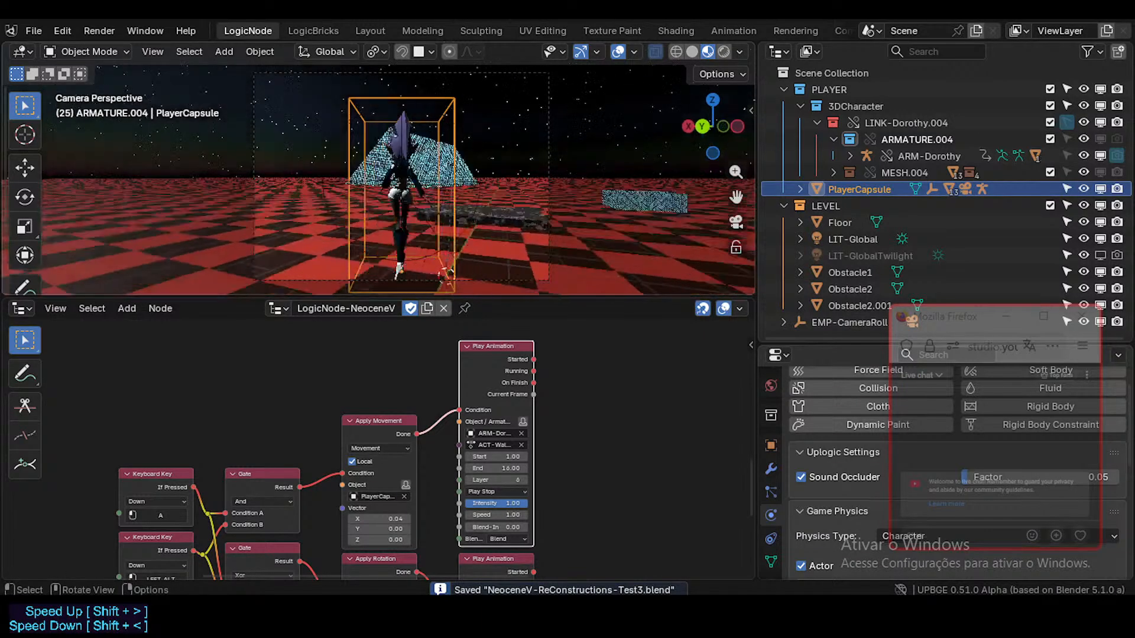
{"action": "key", "text": "w"}
{"action": "key", "text": "a"}
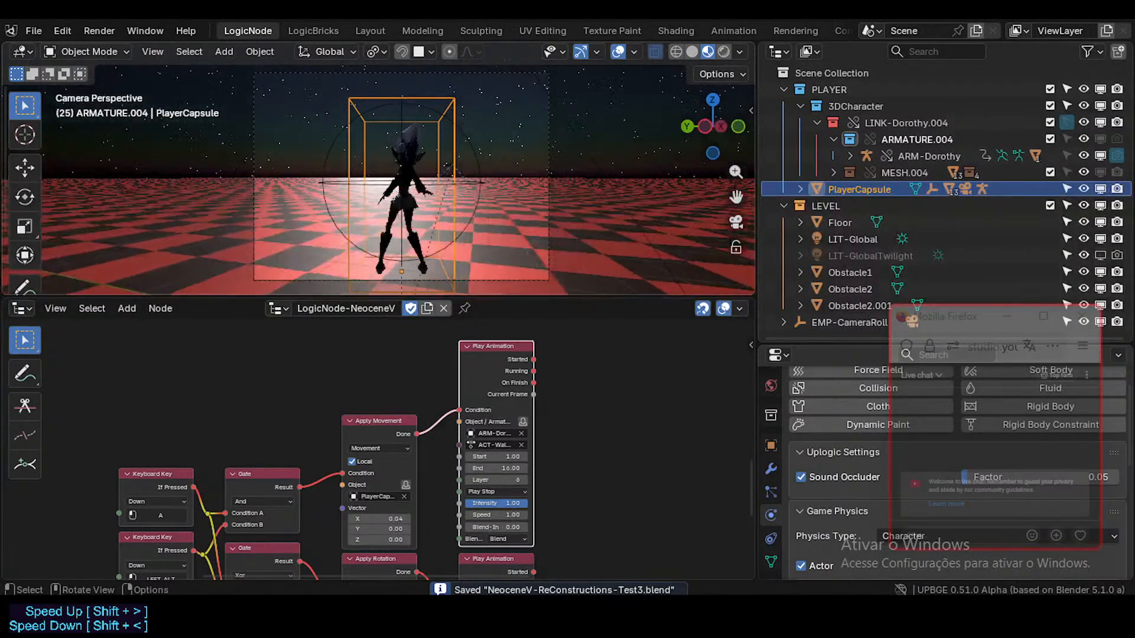
{"action": "key", "text": "Escape"}
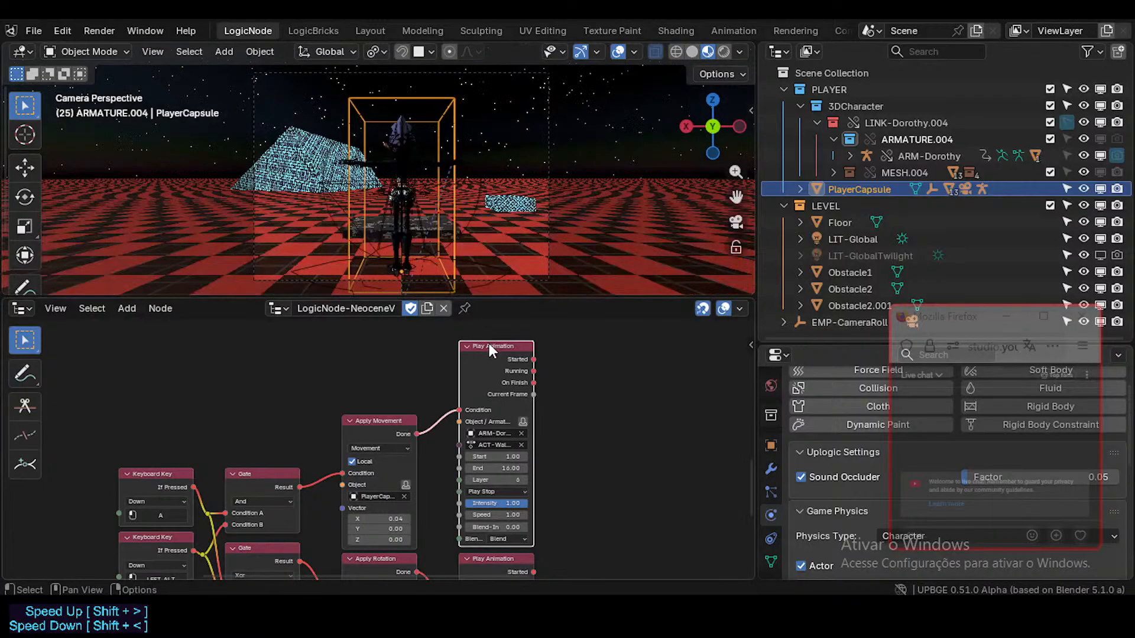
- Delete the Play Animation node beside Apply Movement, test turning and walking in the game, and save the file
{"action": "key", "text": "x"}
{"action": "key", "text": "p"}
{"action": "key", "text": "a"}
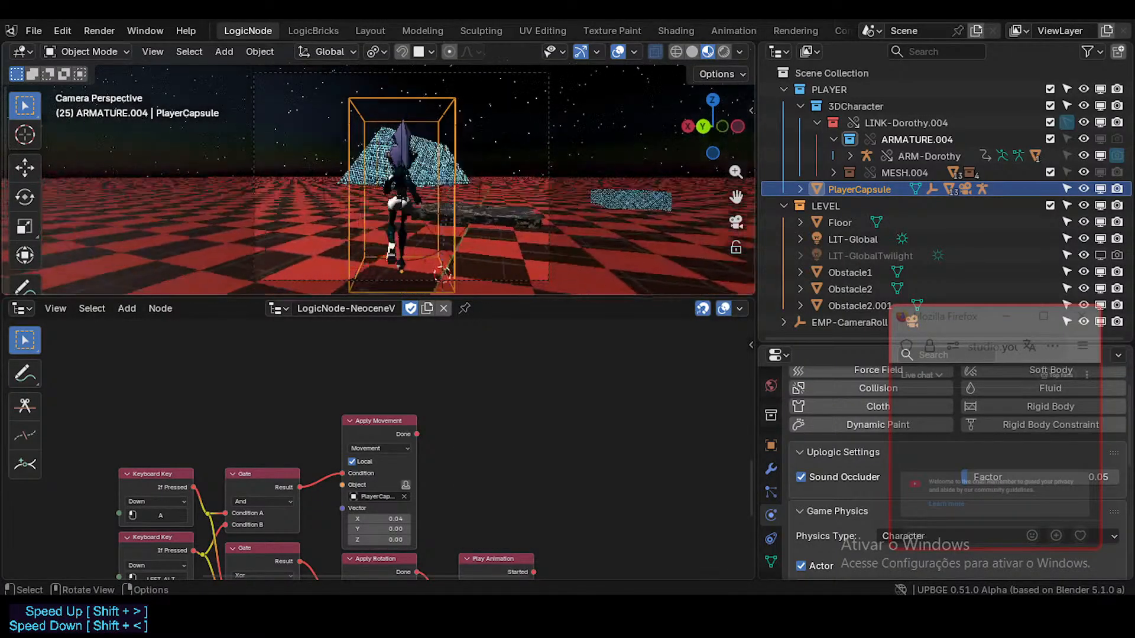
{"action": "key", "text": "a"}
{"action": "key", "text": "a"}
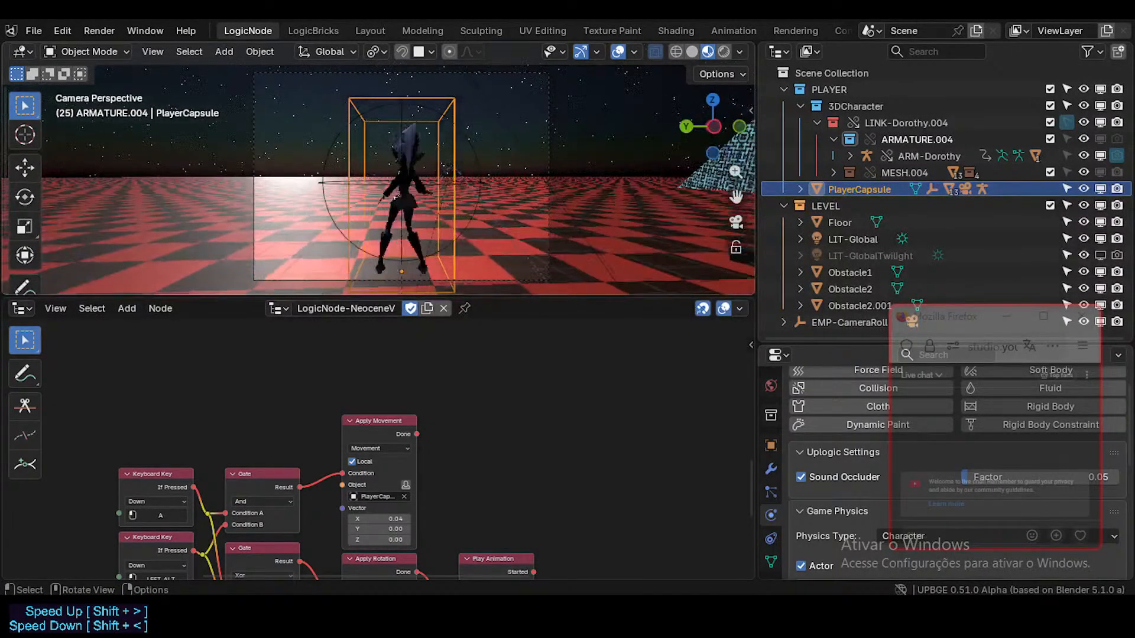
{"action": "key", "text": "a"}
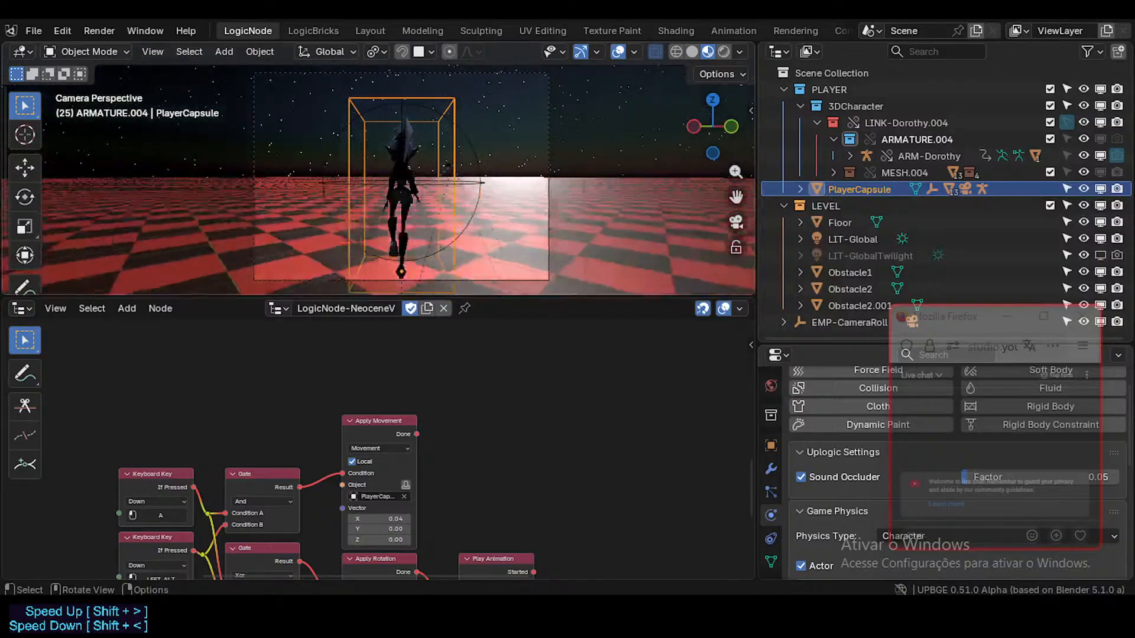
{"action": "key", "text": "w"}
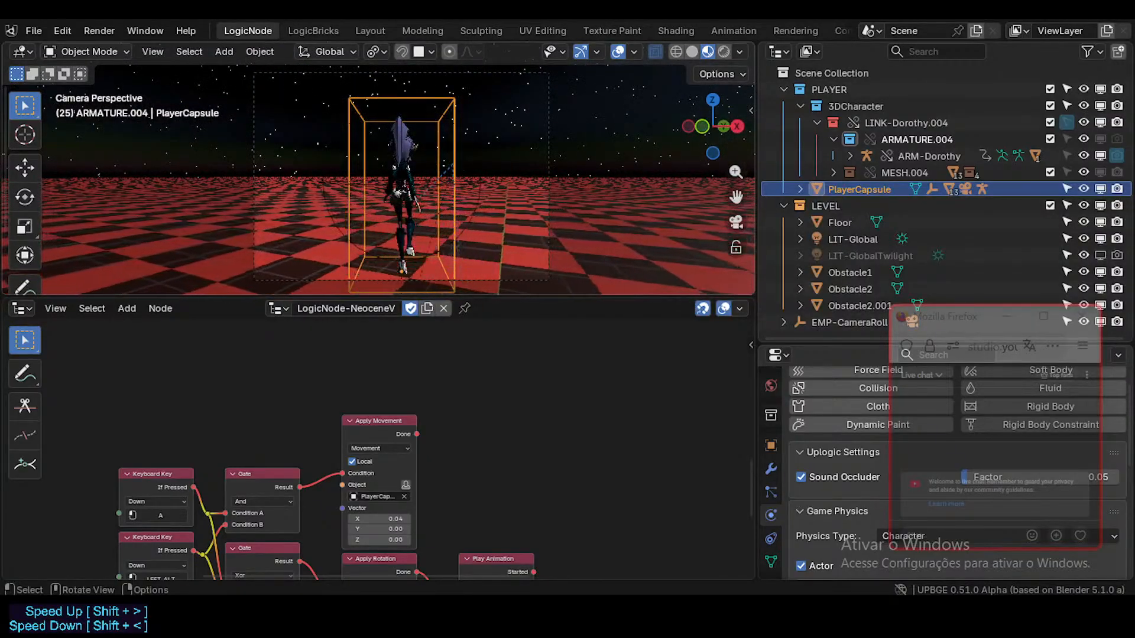
{"action": "key", "text": "Escape"}
{"action": "scroll", "coordinate": [434, 425], "scroll_direction": "down", "scroll_amount": 5}
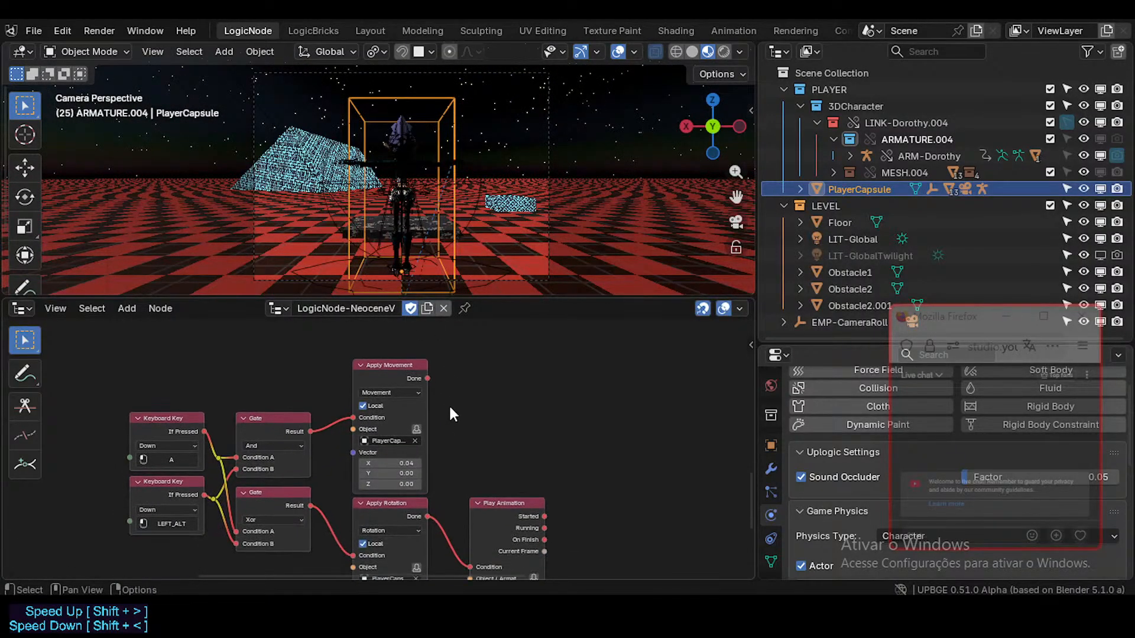
{"action": "key", "text": "ctrl+s"}
- Run the game to check strafing with Left Alt plus A, stop it, and save the file
{"action": "scroll", "coordinate": [428, 394], "scroll_direction": "left", "scroll_amount": 2}
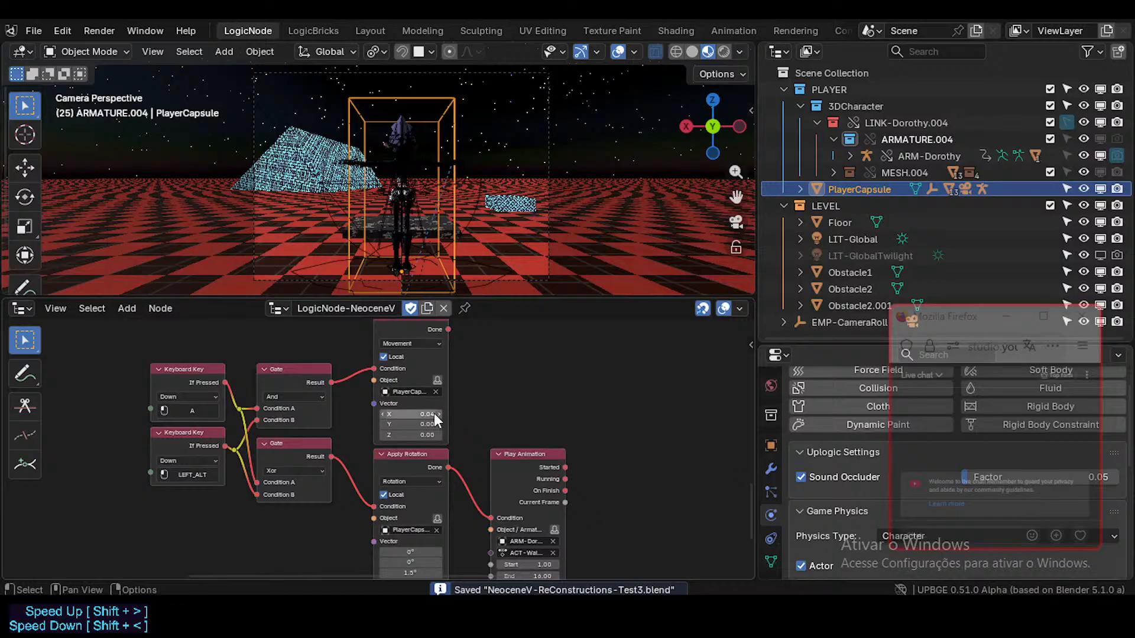
{"action": "middle_click_drag", "start_coordinate": [415, 413], "coordinate": [418, 356]}
{"action": "middle_click_drag", "start_coordinate": [456, 393], "coordinate": [455, 412]}
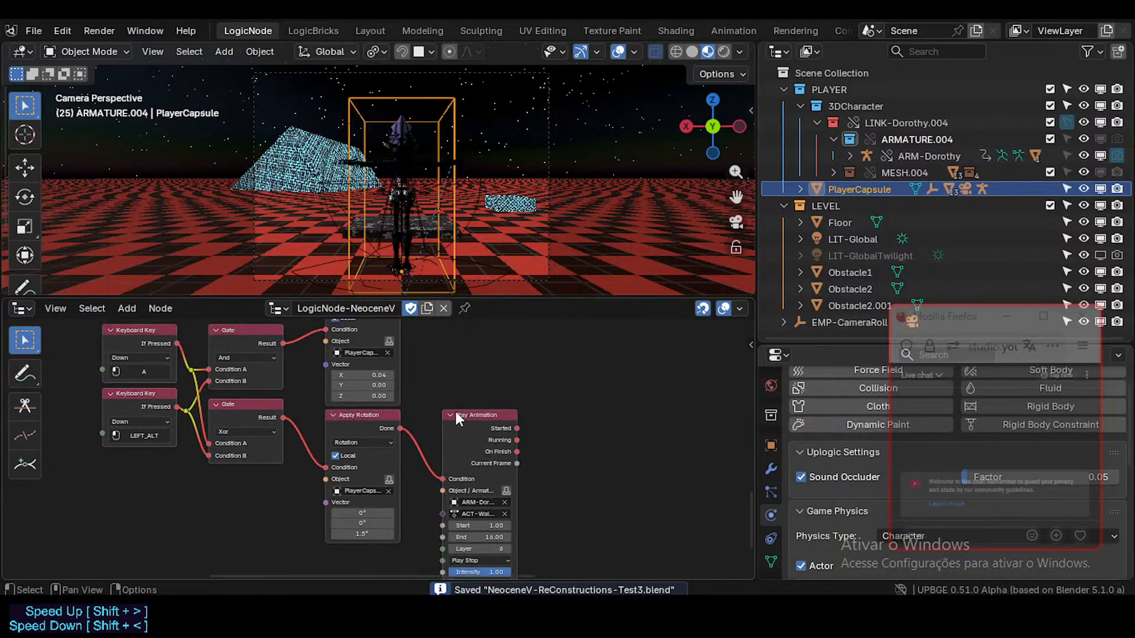
{"action": "scroll", "coordinate": [458, 408], "scroll_direction": "down", "scroll_amount": 3}
{"action": "scroll", "coordinate": [467, 414], "scroll_direction": "up", "scroll_amount": 5, "text": "shift"}
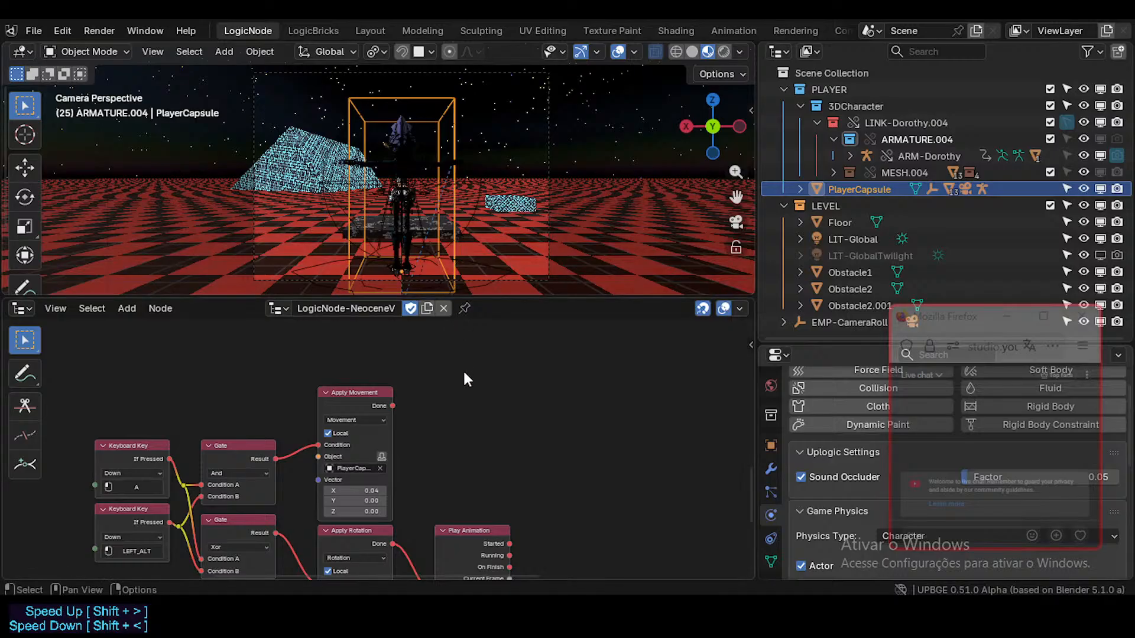
{"action": "key", "text": "p"}
{"action": "key", "text": "alt+a"}
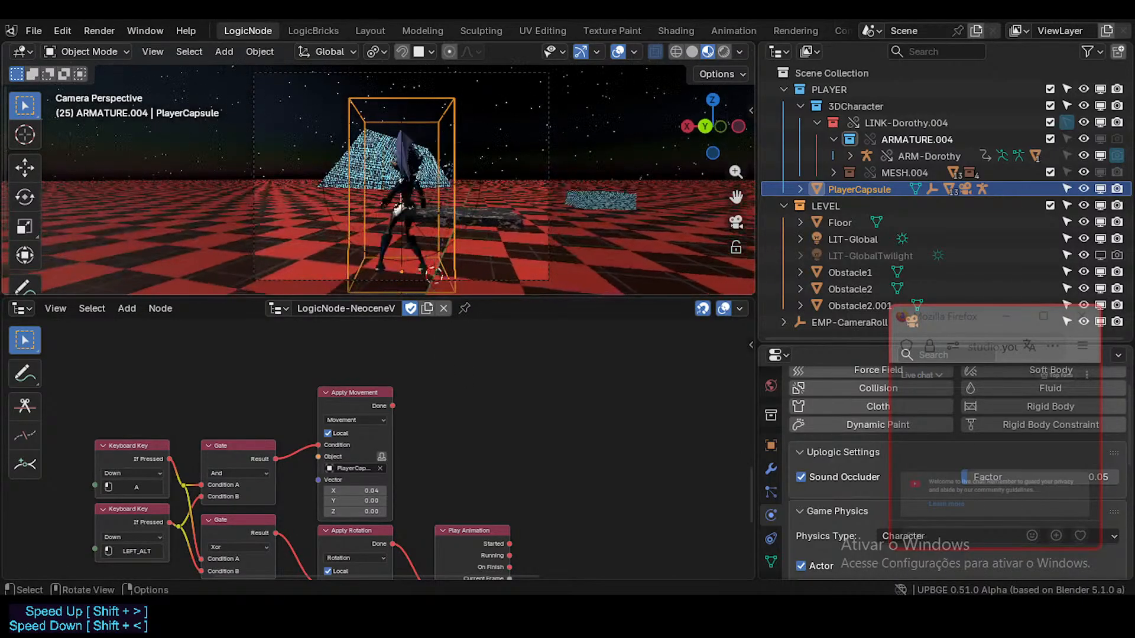
{"action": "key", "text": "Escape"}
{"action": "scroll", "coordinate": [333, 435], "scroll_direction": "down", "scroll_amount": 4}
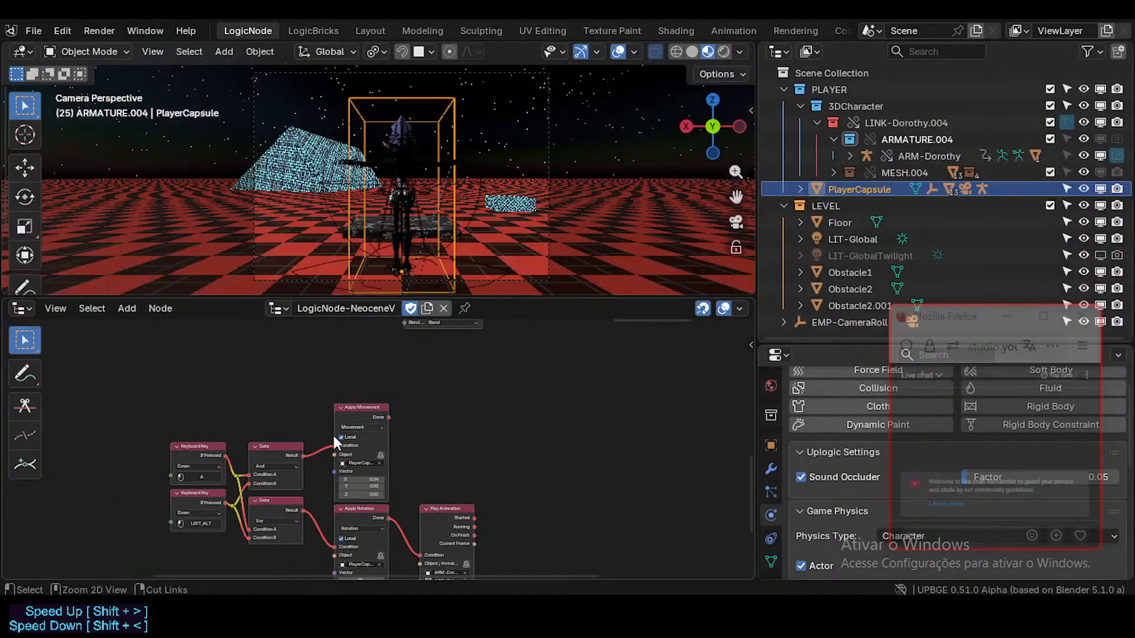
{"action": "key", "text": "ctrl+s"}
- Move the Play Animation node slightly closer to the Apply Rotation node
{"action": "middle_click_drag", "start_coordinate": [347, 430], "coordinate": [363, 375]}
{"action": "scroll", "coordinate": [345, 417], "scroll_direction": "down", "scroll_amount": 2}
{"action": "scroll", "coordinate": [378, 390], "scroll_direction": "up", "scroll_amount": 3, "text": "shift"}
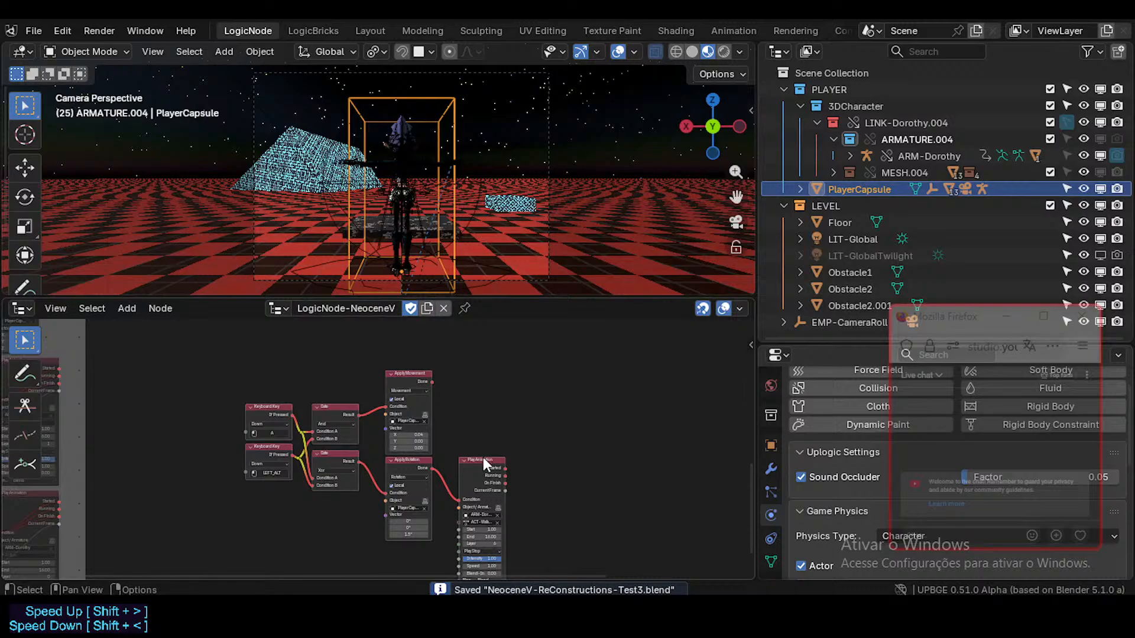
{"action": "mouse_move", "coordinate": [483, 456]}
{"action": "left_mouse_down"}
{"action": "mouse_move", "coordinate": [469, 461]}
{"action": "mouse_move", "coordinate": [485, 456]}
{"action": "left_mouse_up"}
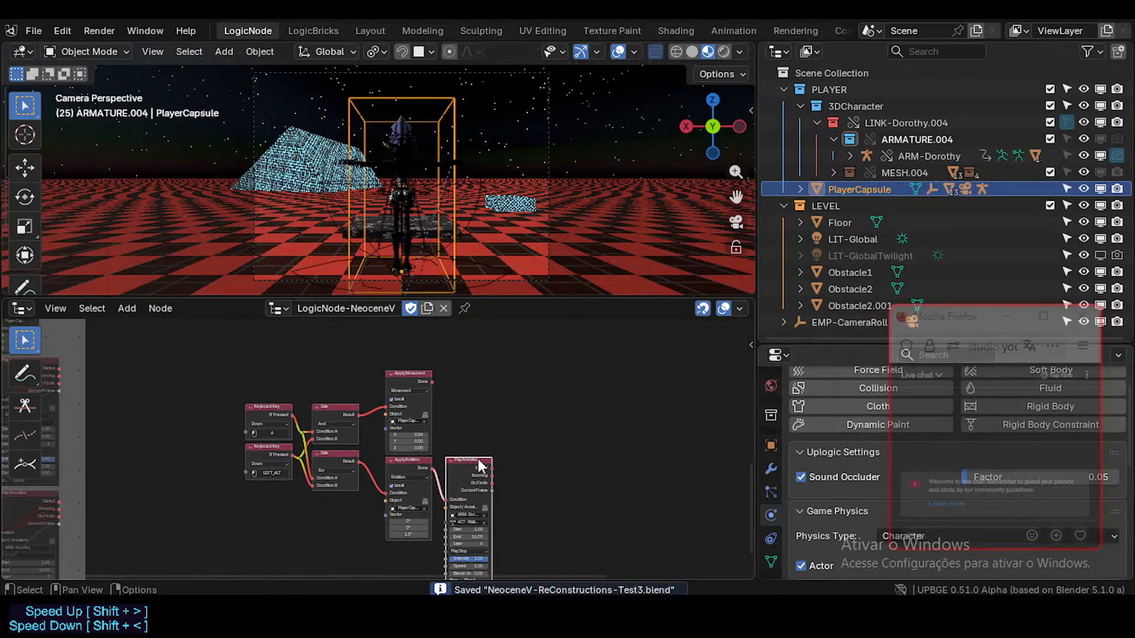
- Select all nodes of the A-key turn and strafe setup, position them as a group just below the green frame, and save
{"action": "left_click_drag", "start_coordinate": [264, 374], "coordinate": [503, 515]}
{"action": "middle_click_drag", "start_coordinate": [446, 417], "coordinate": [445, 491]}
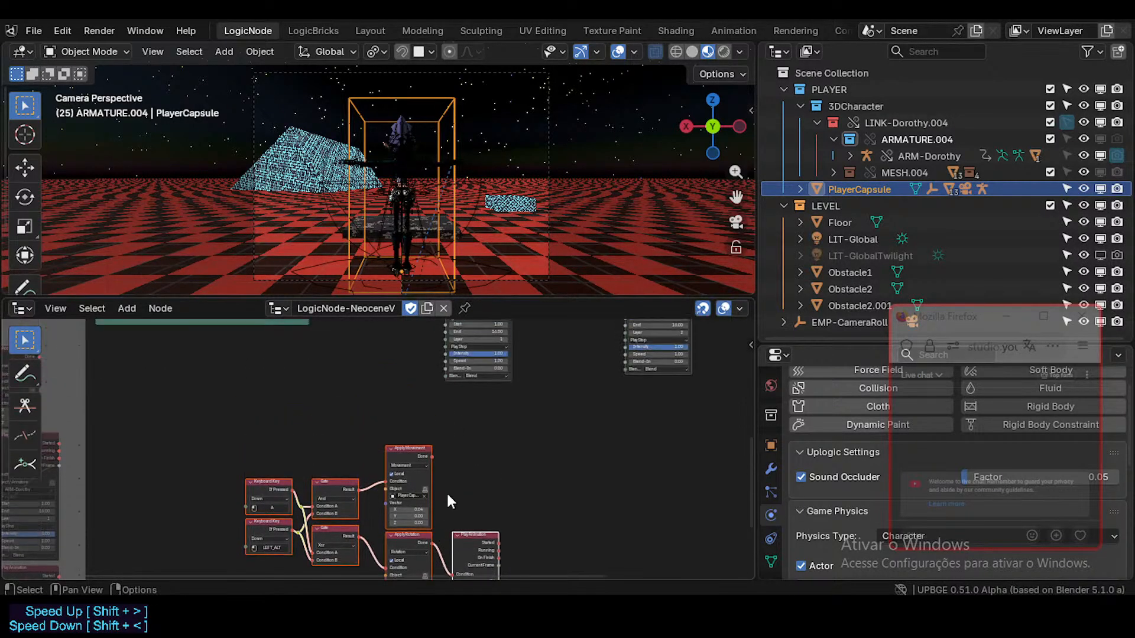
{"action": "middle_click_drag", "start_coordinate": [381, 442], "coordinate": [377, 479]}
{"action": "scroll", "coordinate": [377, 478], "scroll_direction": "down", "scroll_amount": 2}
{"action": "middle_click_drag", "start_coordinate": [280, 487], "coordinate": [397, 419]}
{"action": "key", "text": "g"}
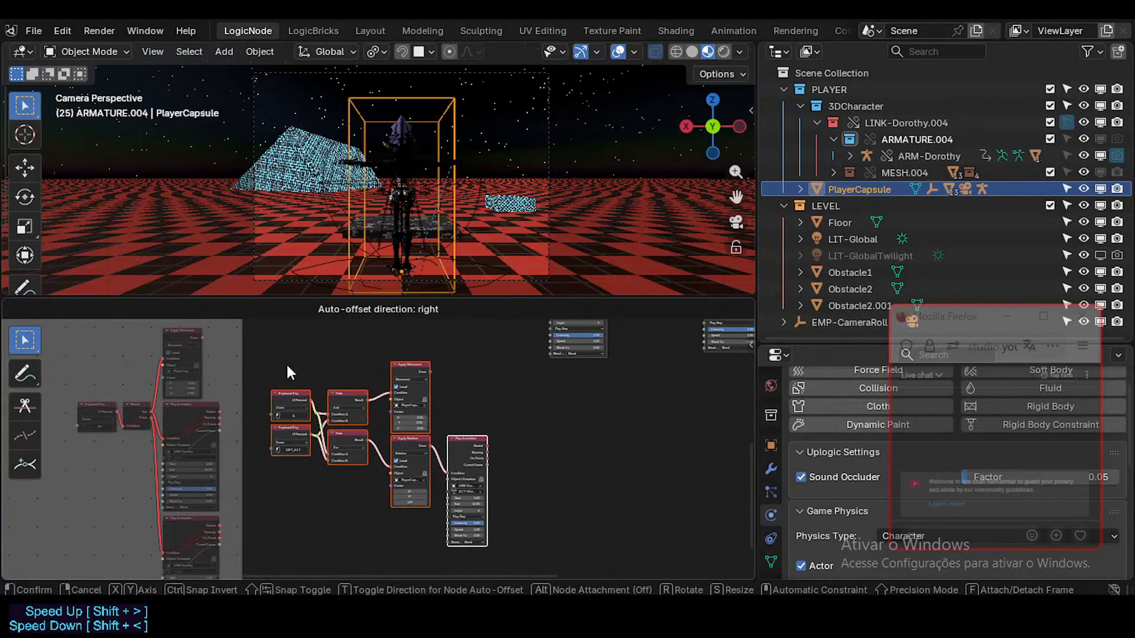
{"action": "left_click", "coordinate": [304, 417]}
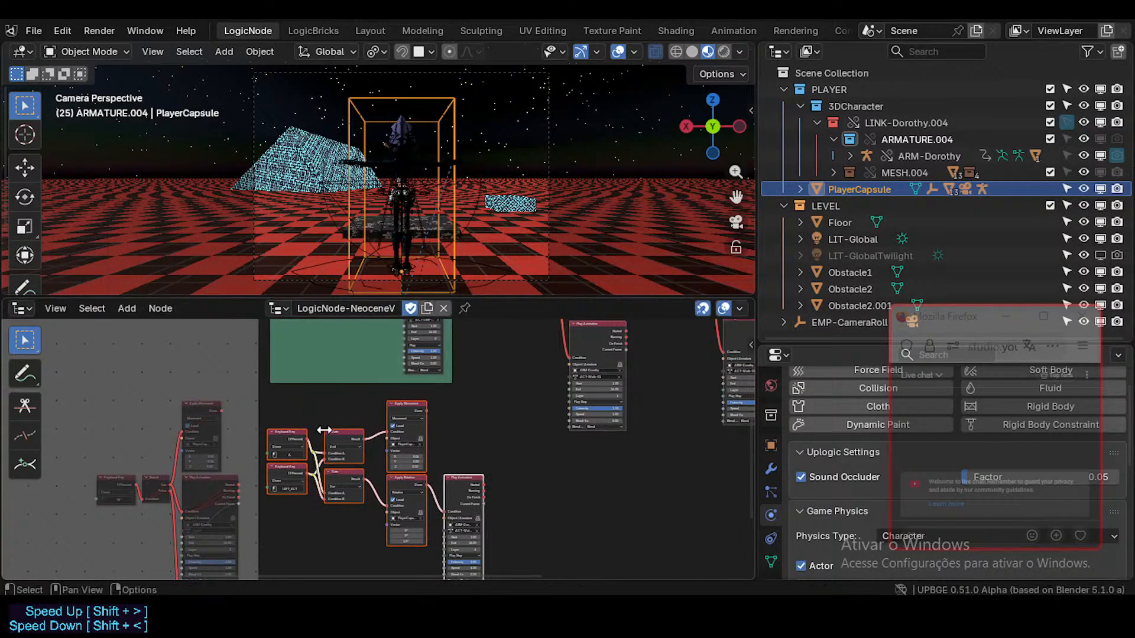
{"action": "key", "text": "g"}
{"action": "left_click", "coordinate": [335, 435]}
{"action": "key", "text": "ctrl+s"}
{"action": "key", "text": "g"}
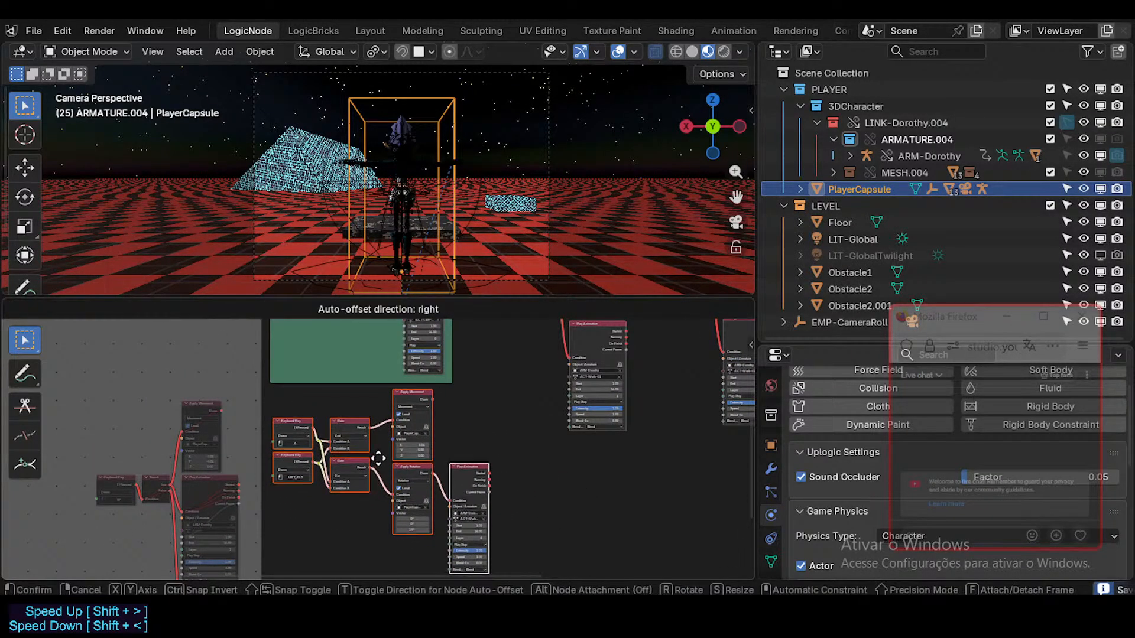
{"action": "left_click", "coordinate": [378, 457]}
- Duplicate the selected A-key node group, place the copy directly below the original, and save the file
{"action": "scroll", "coordinate": [378, 456], "scroll_direction": "down", "scroll_amount": 2}
{"action": "middle_click_drag", "start_coordinate": [378, 456], "coordinate": [360, 357]}
{"action": "scroll", "coordinate": [378, 391], "scroll_direction": "down", "scroll_amount": 1}
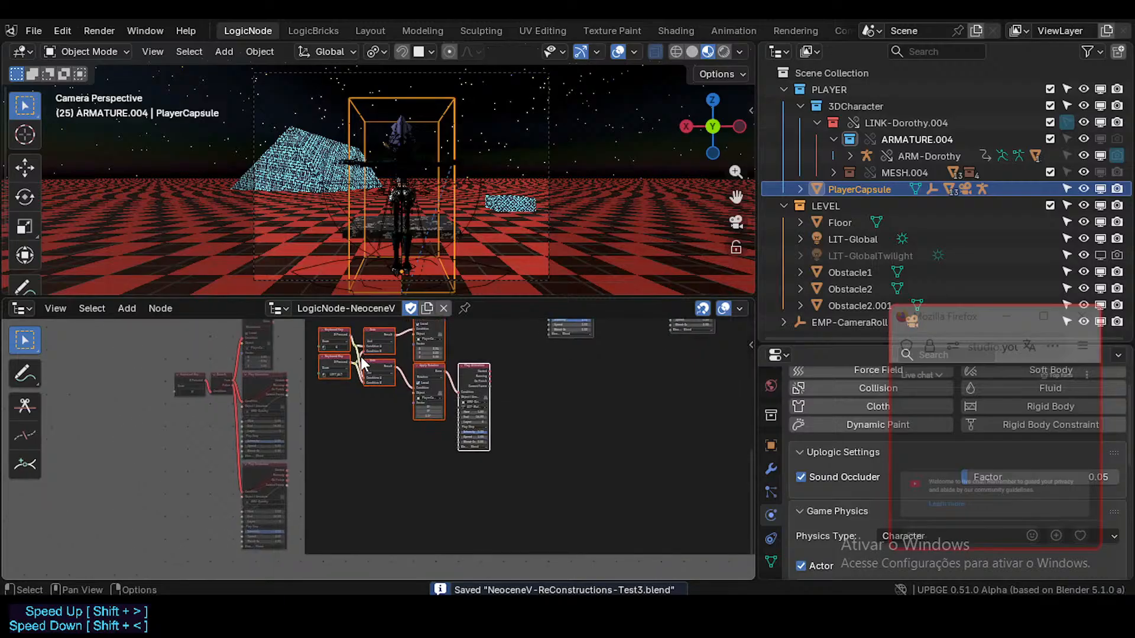
{"action": "key", "text": "shift+d"}
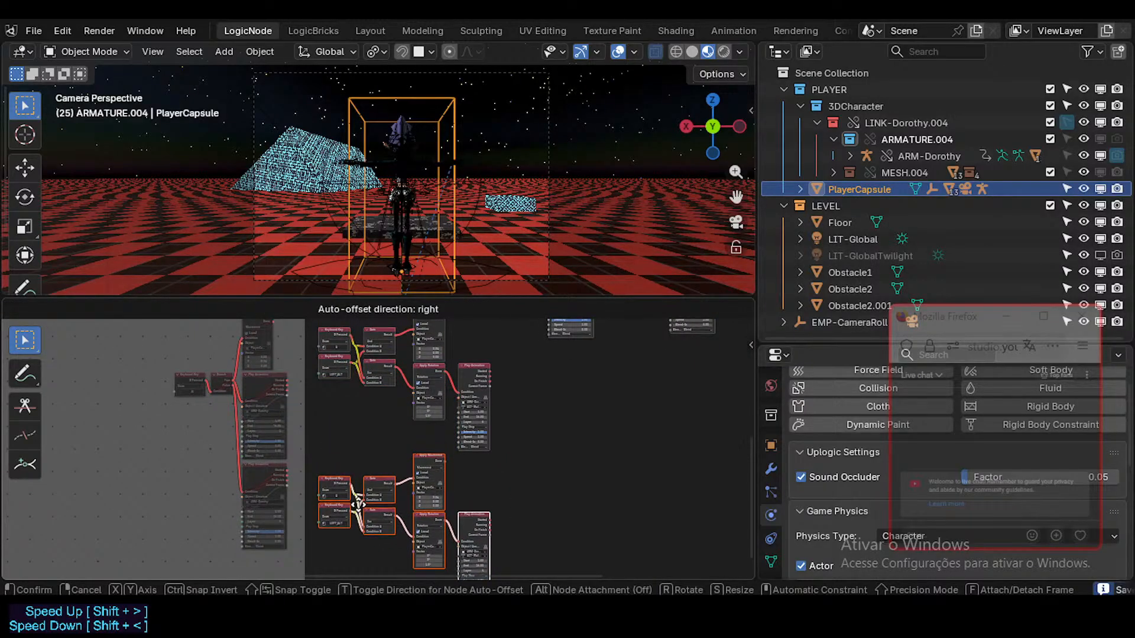
{"action": "left_click", "coordinate": [358, 508]}
{"action": "scroll", "coordinate": [374, 436], "scroll_direction": "up", "scroll_amount": 3}
{"action": "middle_click_drag", "start_coordinate": [399, 416], "coordinate": [409, 506]}
{"action": "scroll", "coordinate": [416, 465], "scroll_direction": "up", "scroll_amount": 5}
{"action": "middle_click_drag", "start_coordinate": [404, 443], "coordinate": [352, 474]}
{"action": "key", "text": "ctrl+s"}
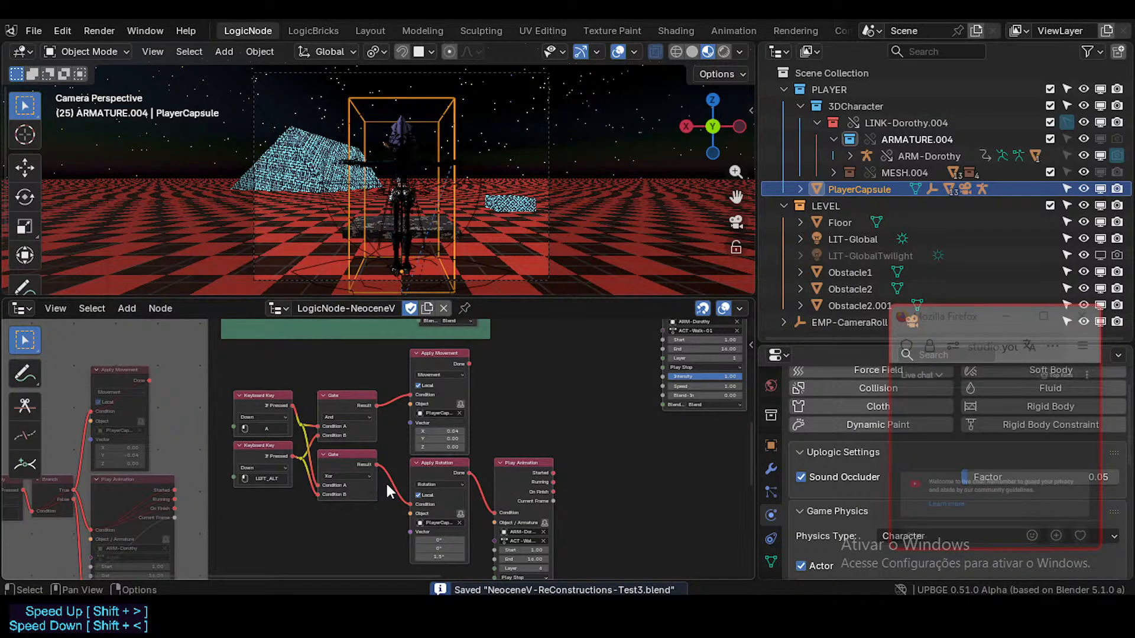
- Assign the D key to the duplicated group's Keyboard Key node that still uses A
{"action": "middle_click_drag", "start_coordinate": [391, 483], "coordinate": [394, 382]}
{"action": "middle_click_drag", "start_coordinate": [345, 431], "coordinate": [344, 305]}
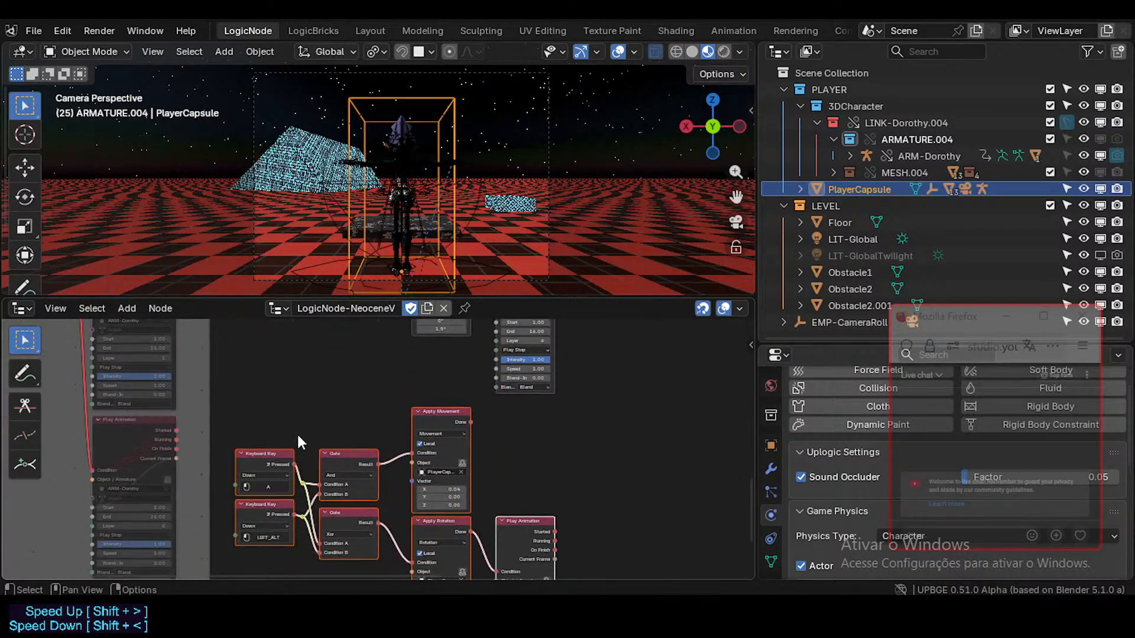
{"action": "scroll", "coordinate": [314, 496], "scroll_direction": "up", "scroll_amount": 2}
{"action": "key", "text": "d"}
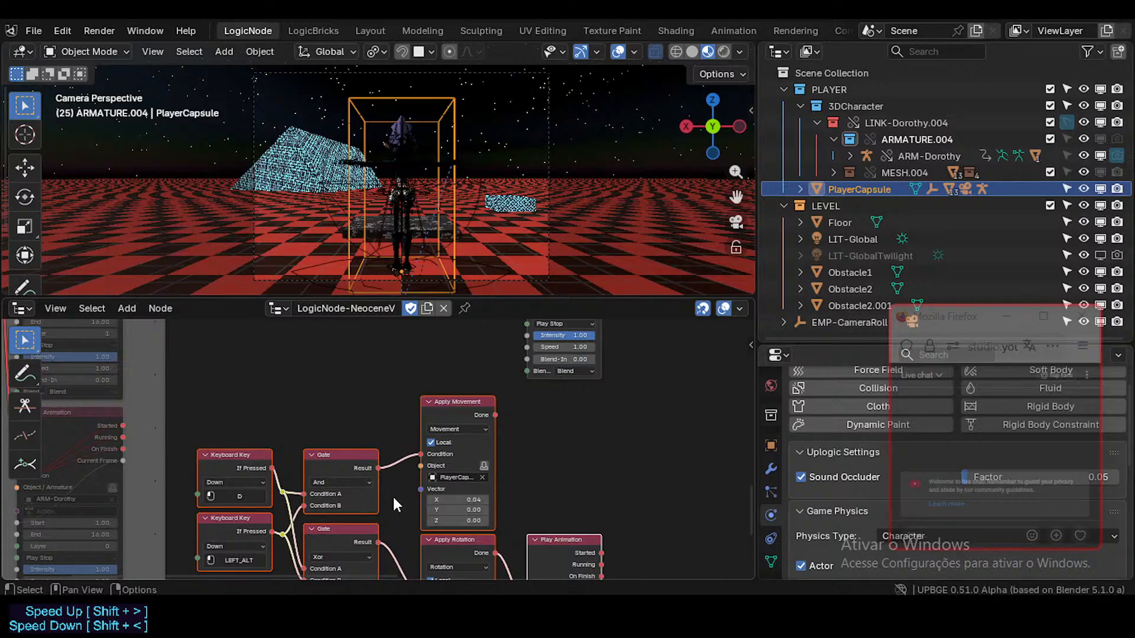
- Set the X vector of the duplicated group's Apply Movement node to -0.035
{"action": "middle_click_drag", "start_coordinate": [393, 498], "coordinate": [417, 432]}
{"action": "scroll", "coordinate": [417, 432], "scroll_direction": "up", "scroll_amount": 1}
{"action": "left_click", "coordinate": [474, 438]}
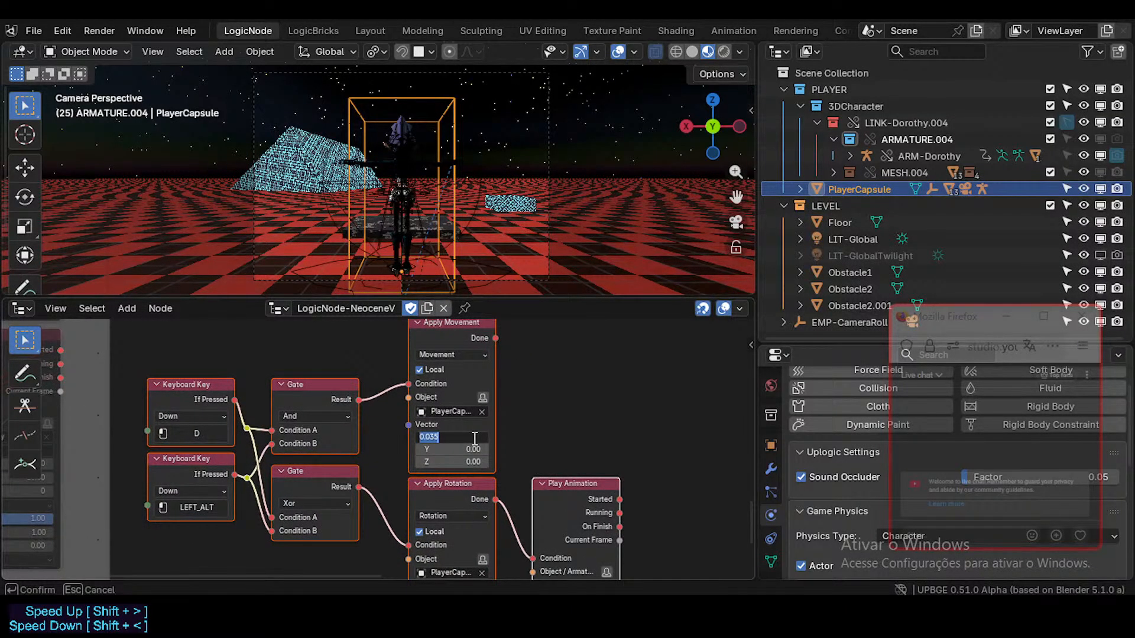
{"action": "type", "text": "-0.035"}
{"action": "key", "text": "Return"}
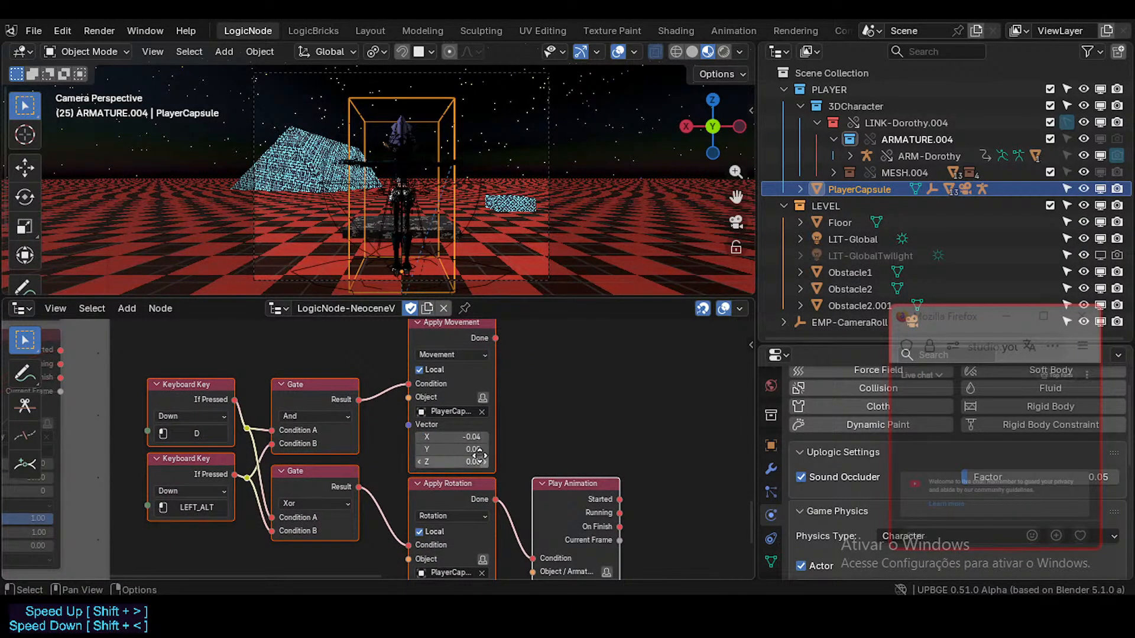
- Set the Z rotation of the duplicated group's Apply Rotation node to -1.5°
{"action": "middle_click_drag", "start_coordinate": [481, 455], "coordinate": [470, 371]}
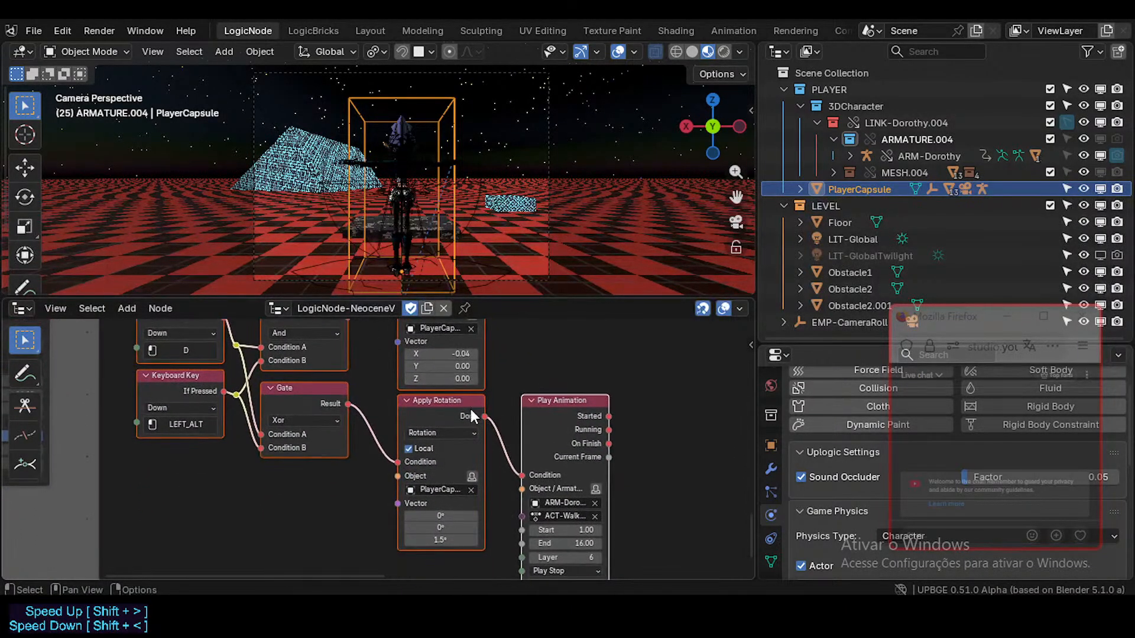
{"action": "left_click", "coordinate": [446, 537]}
{"action": "key", "text": "Home"}
{"action": "type", "text": "-"}
{"action": "key", "text": "Return"}
- Run the game, test turning with D and A and strafing with Left Alt, stop it, and save the file
{"action": "key", "text": "p"}
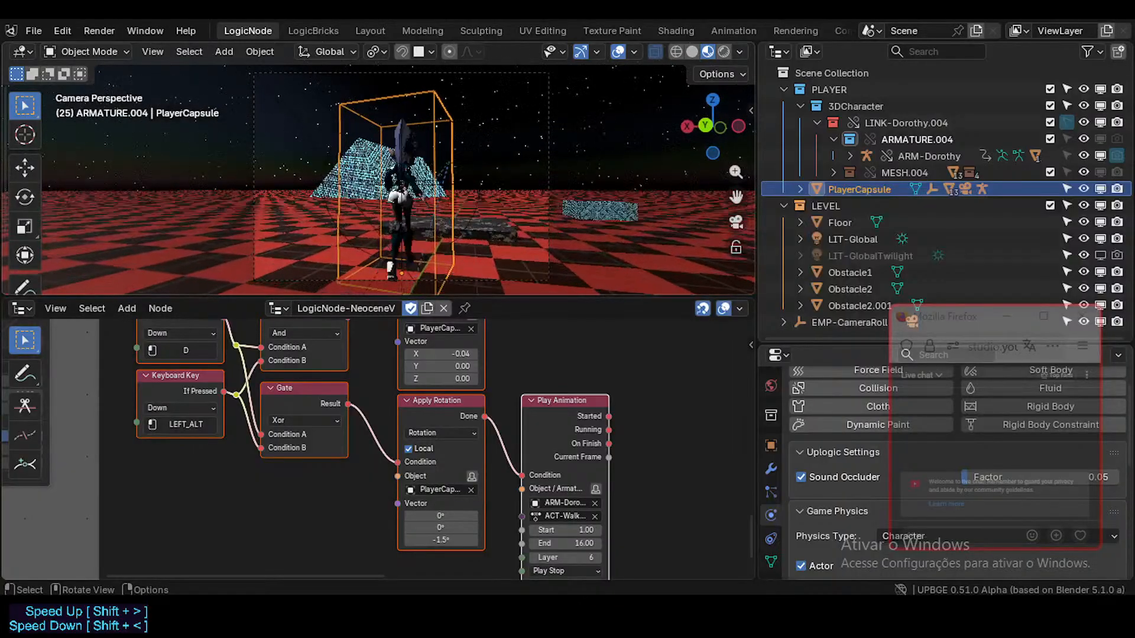
{"action": "key", "text": "d"}
{"action": "key", "text": "a"}
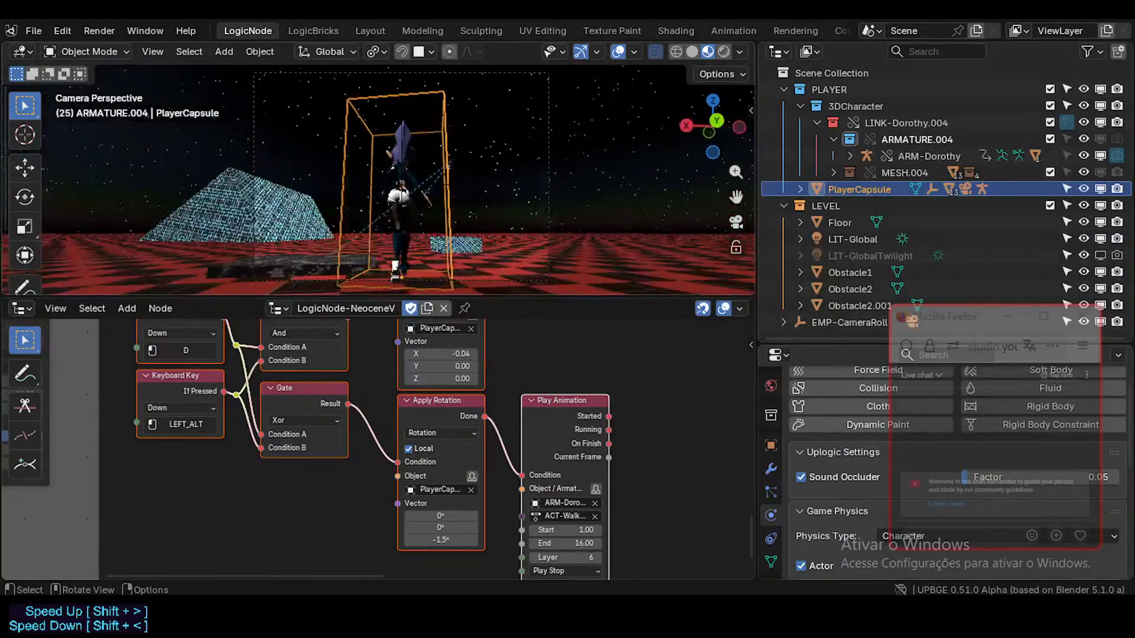
{"action": "key", "text": "alt+a"}
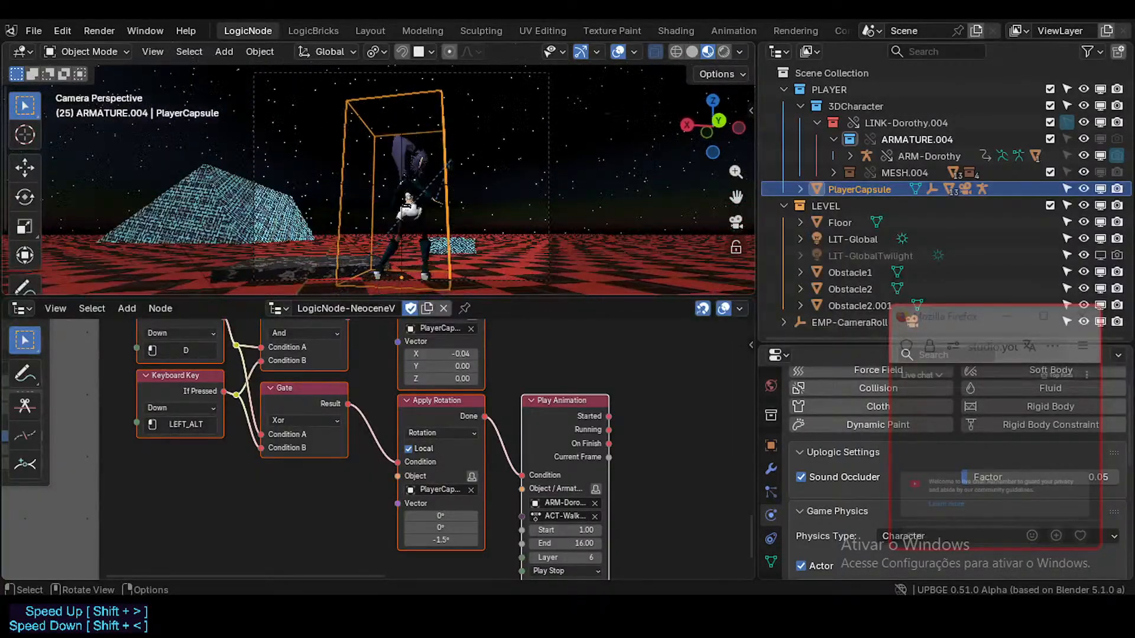
{"action": "key", "text": "d"}
{"action": "key", "text": "a"}
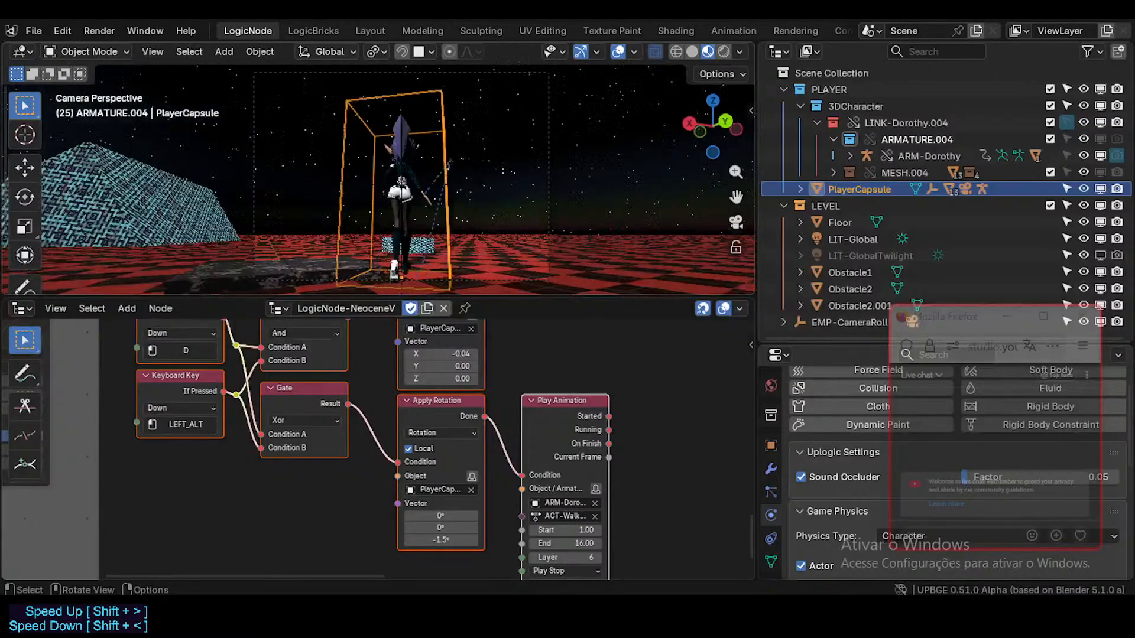
{"action": "key", "text": "Escape"}
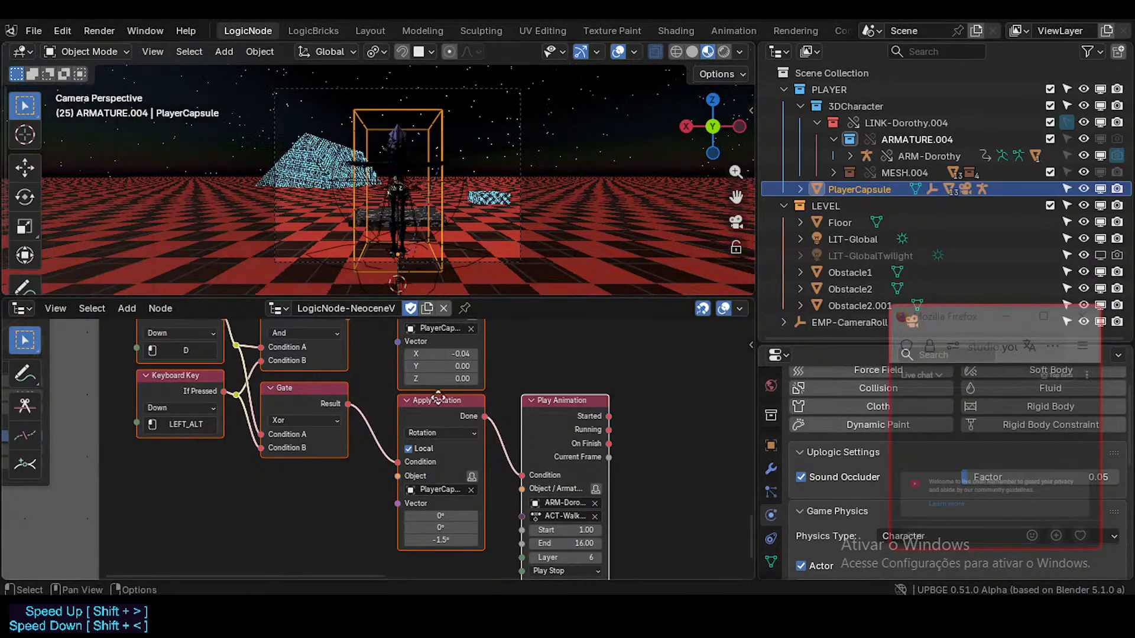
{"action": "scroll", "coordinate": [444, 444], "scroll_direction": "down", "scroll_amount": 3}
{"action": "scroll", "coordinate": [382, 432], "scroll_direction": "up", "scroll_amount": 3}
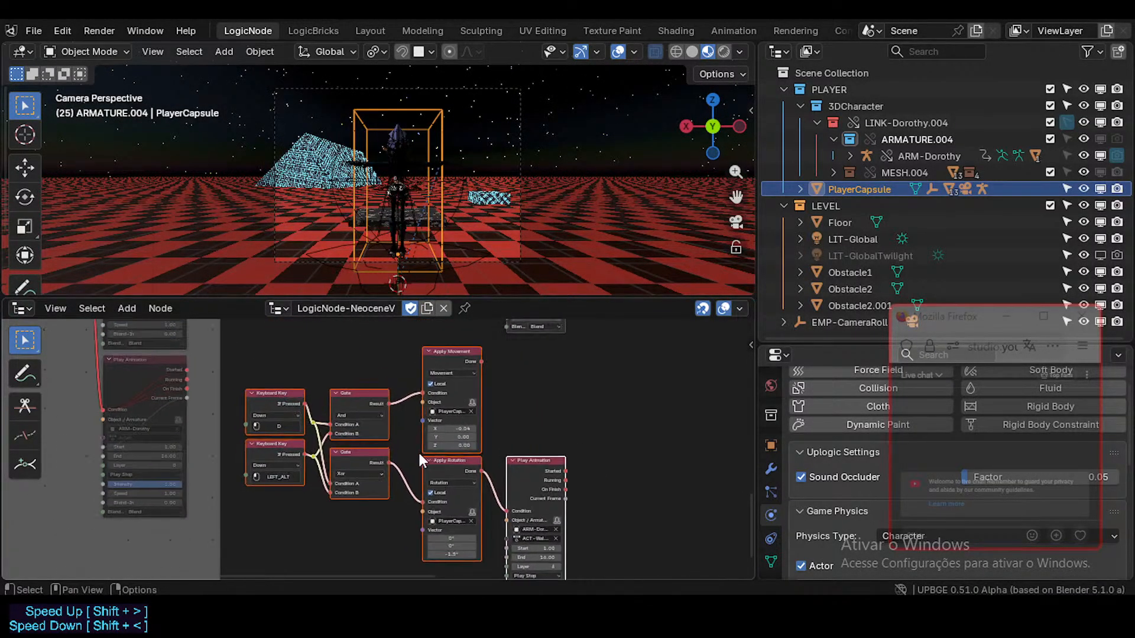
{"action": "key", "text": "ctrl+s"}
- Look over the A-key and D-key node groups and their Apply Movement, Apply Rotation and Play Animation nodes
{"action": "middle_click_drag", "start_coordinate": [355, 425], "coordinate": [365, 447]}
{"action": "scroll", "coordinate": [353, 444], "scroll_direction": "down", "scroll_amount": 8}
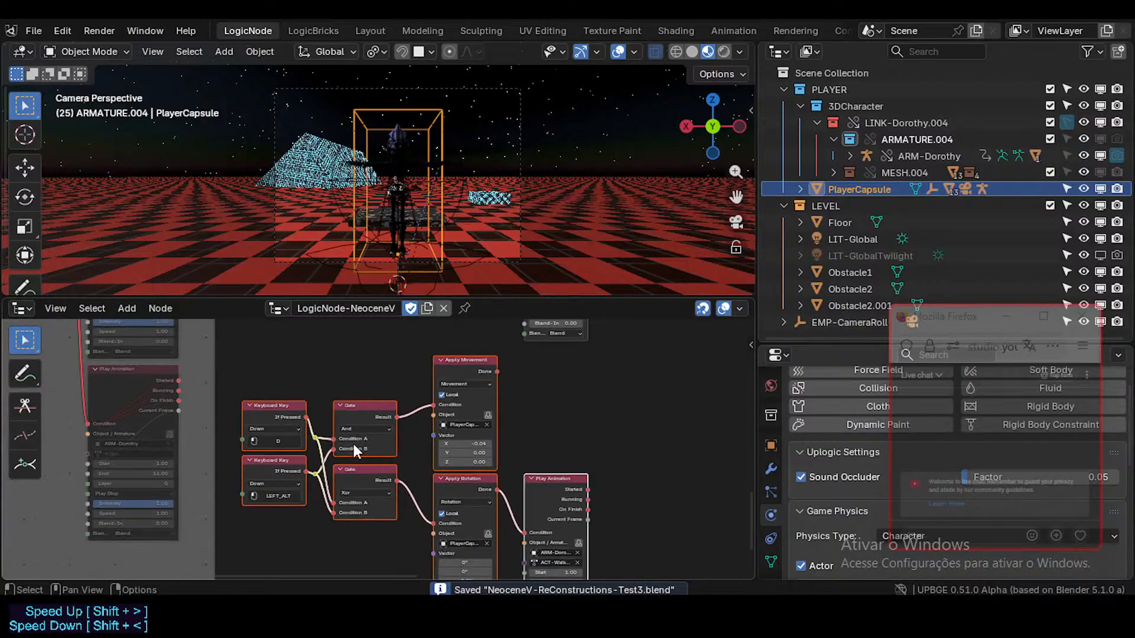
{"action": "middle_click_drag", "start_coordinate": [344, 407], "coordinate": [340, 337]}
{"action": "middle_click_drag", "start_coordinate": [346, 506], "coordinate": [370, 415]}
{"action": "middle_click_drag", "start_coordinate": [339, 331], "coordinate": [339, 498]}
{"action": "scroll", "coordinate": [339, 498], "scroll_direction": "up", "scroll_amount": 5}
{"action": "middle_click_drag", "start_coordinate": [352, 388], "coordinate": [395, 494]}
{"action": "mouse_move", "coordinate": [452, 473]}
{"action": "middle_mouse_down"}
{"action": "mouse_move", "coordinate": [436, 464]}
{"action": "mouse_move", "coordinate": [445, 470]}
{"action": "middle_mouse_up"}
{"action": "scroll", "coordinate": [444, 502], "scroll_direction": "up", "scroll_amount": 2}
{"action": "middle_click_drag", "start_coordinate": [443, 520], "coordinate": [400, 476]}
{"action": "scroll", "coordinate": [387, 490], "scroll_direction": "up", "scroll_amount": 2}
{"action": "middle_click_drag", "start_coordinate": [452, 436], "coordinate": [448, 590]}
{"action": "scroll", "coordinate": [428, 521], "scroll_direction": "down", "scroll_amount": 3}
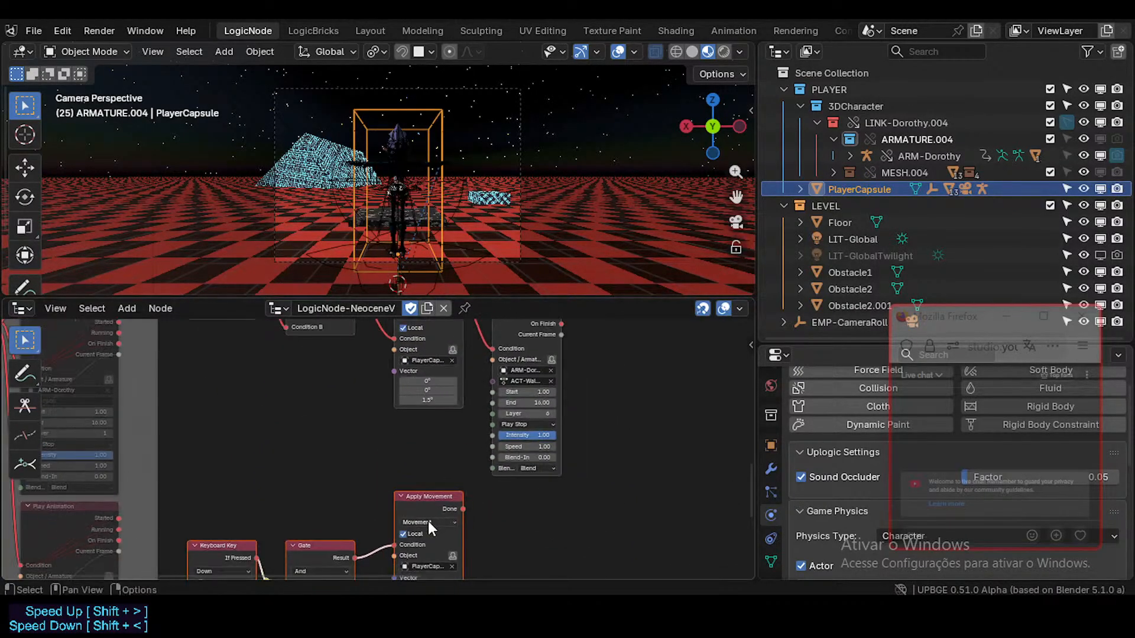
- Run the game, turn the player repeatedly in both directions with D and A to check the walk animation, and stop it
{"action": "middle_click_drag", "start_coordinate": [421, 500], "coordinate": [426, 379]}
{"action": "middle_click_drag", "start_coordinate": [425, 532], "coordinate": [417, 424]}
{"action": "mouse_move", "coordinate": [421, 324]}
{"action": "middle_mouse_down"}
{"action": "mouse_move", "coordinate": [422, 546]}
{"action": "mouse_move", "coordinate": [389, 366]}
{"action": "mouse_move", "coordinate": [385, 557]}
{"action": "middle_mouse_up"}
{"action": "mouse_move", "coordinate": [418, 480]}
{"action": "middle_mouse_down"}
{"action": "mouse_move", "coordinate": [426, 538]}
{"action": "mouse_move", "coordinate": [420, 484]}
{"action": "mouse_move", "coordinate": [392, 515]}
{"action": "mouse_move", "coordinate": [377, 462]}
{"action": "mouse_move", "coordinate": [382, 365]}
{"action": "mouse_move", "coordinate": [392, 496]}
{"action": "mouse_move", "coordinate": [393, 436]}
{"action": "mouse_move", "coordinate": [417, 468]}
{"action": "mouse_move", "coordinate": [396, 495]}
{"action": "middle_mouse_up"}
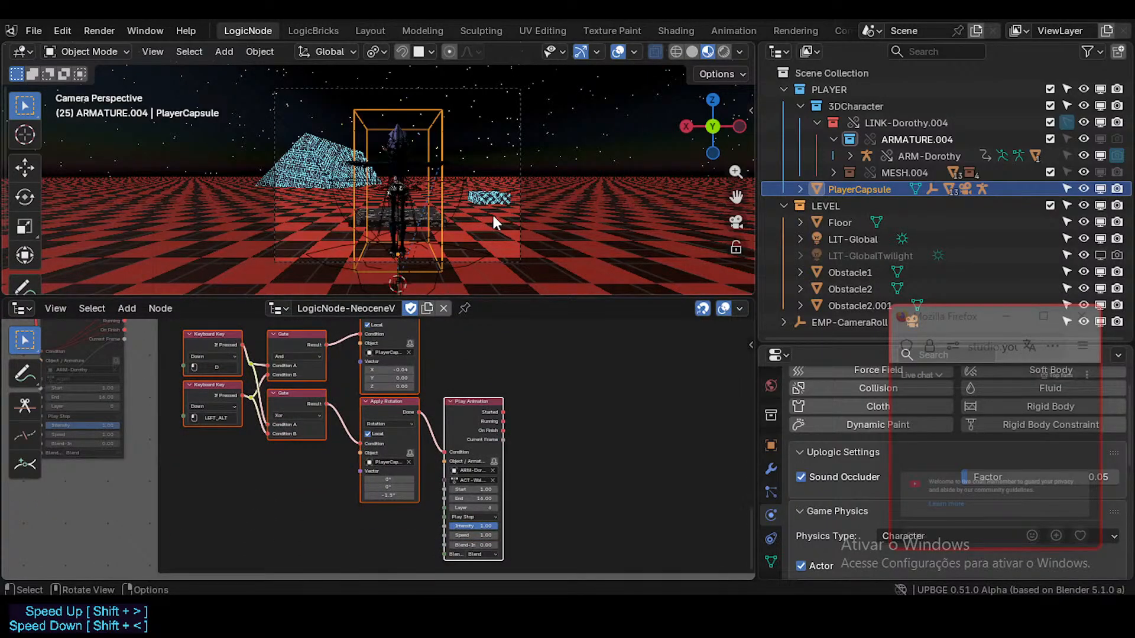
{"action": "key", "text": "p"}
{"action": "key", "text": "d"}
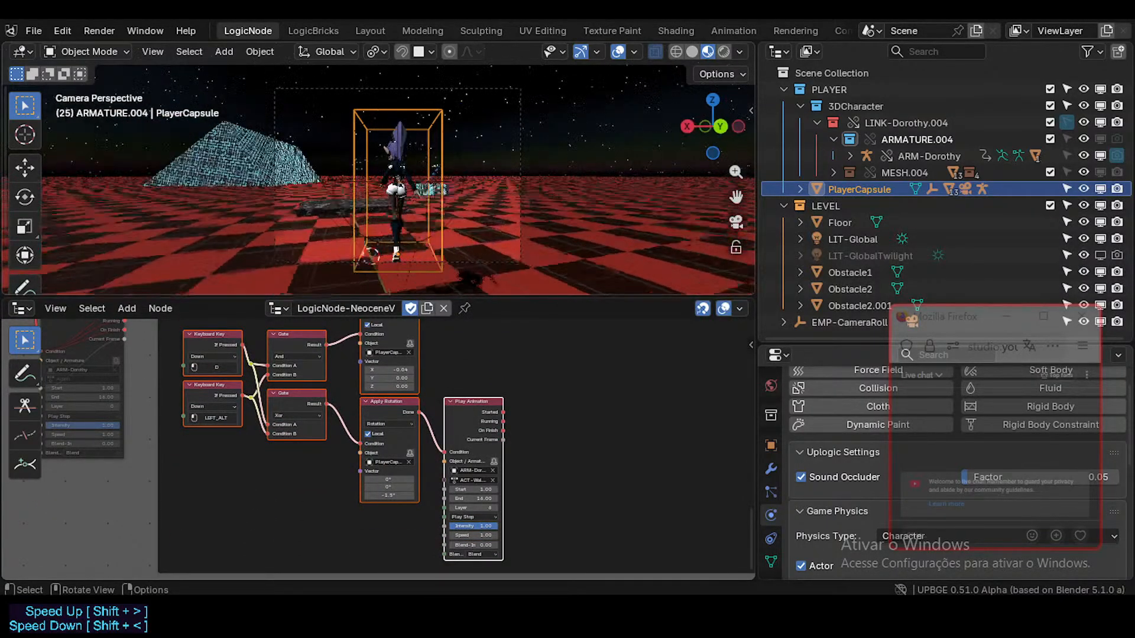
{"action": "key", "text": "a"}
{"action": "key", "text": "d"}
{"action": "key", "text": "a"}
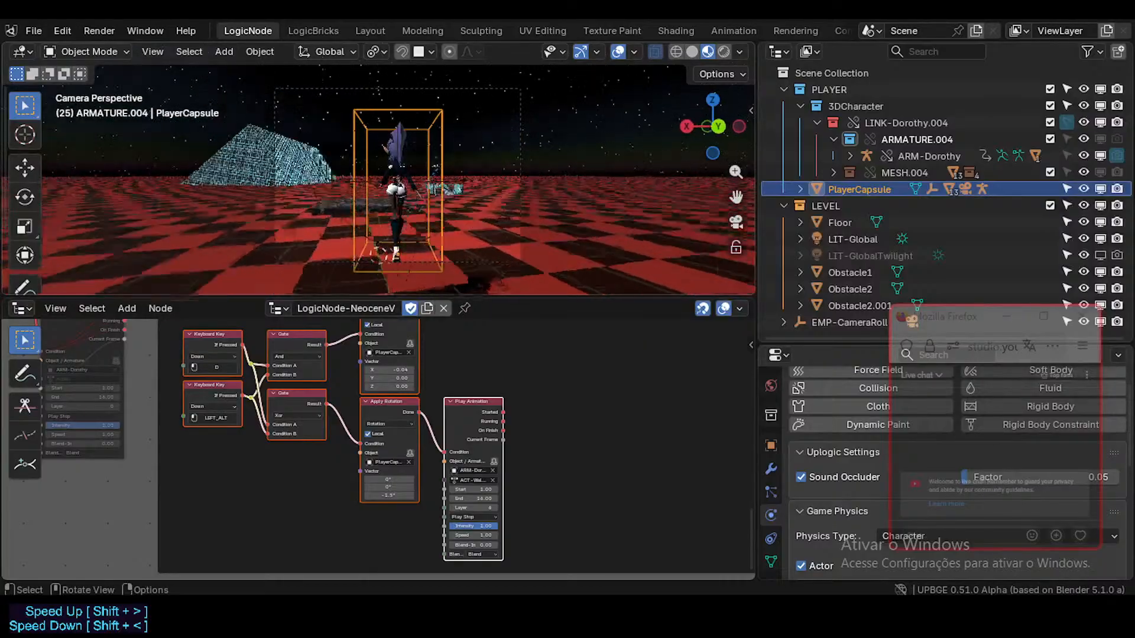
{"action": "key", "text": "d"}
{"action": "key", "text": "a"}
{"action": "key", "text": "d"}
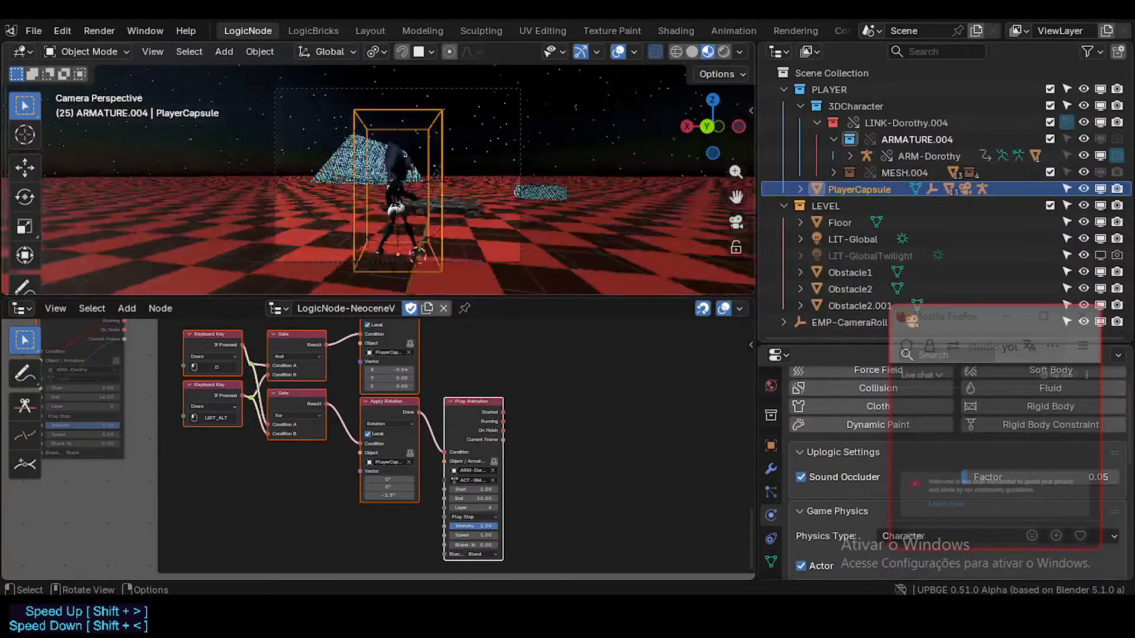
{"action": "key", "text": "a"}
{"action": "key", "text": "d"}
{"action": "key", "text": "a"}
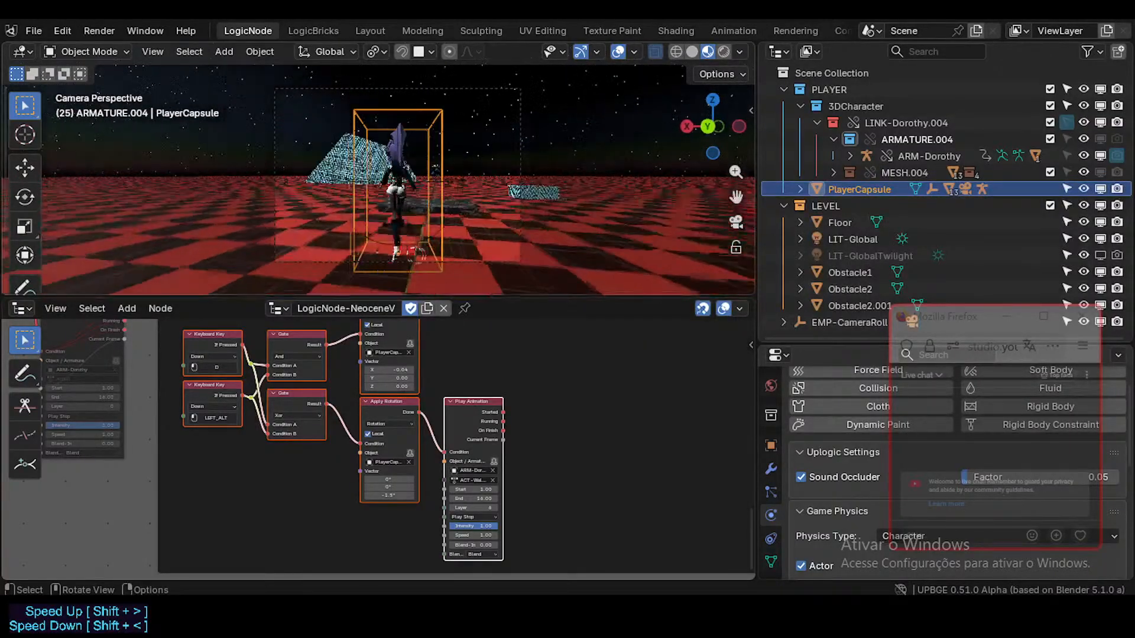
{"action": "key", "text": "d"}
{"action": "key", "text": "Escape"}
- Select only the D-key group's Play Animation node, review both groups' animation settings, and save the file
{"action": "left_click", "coordinate": [474, 402]}
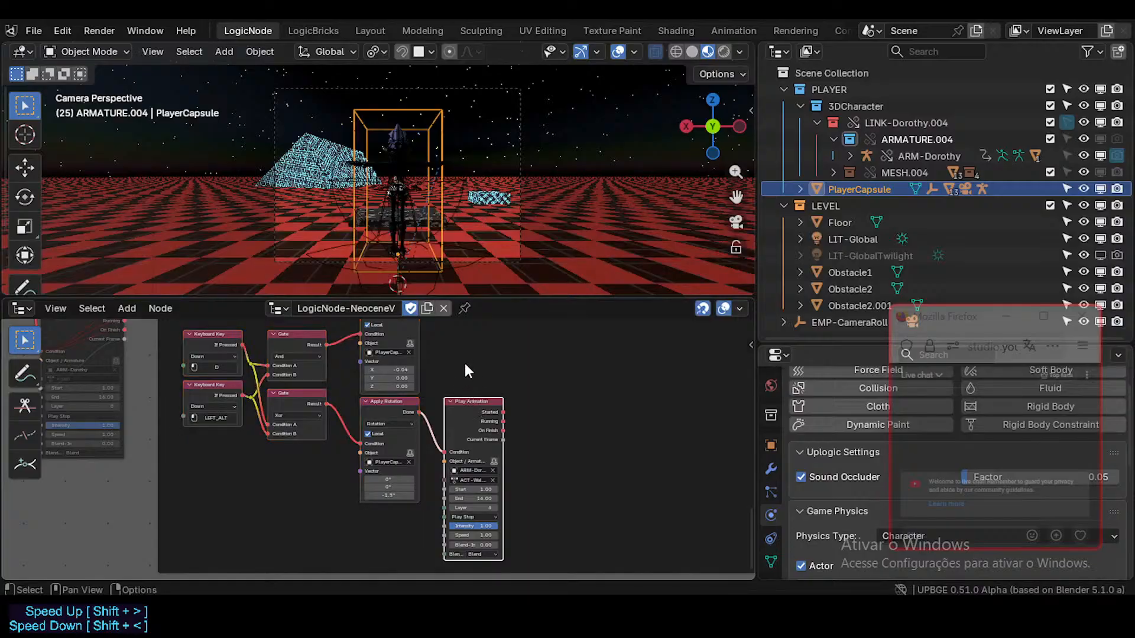
{"action": "scroll", "coordinate": [506, 507], "scroll_direction": "up", "scroll_amount": 1}
{"action": "middle_click_drag", "start_coordinate": [494, 498], "coordinate": [460, 535]}
{"action": "scroll", "coordinate": [453, 476], "scroll_direction": "up", "scroll_amount": 2}
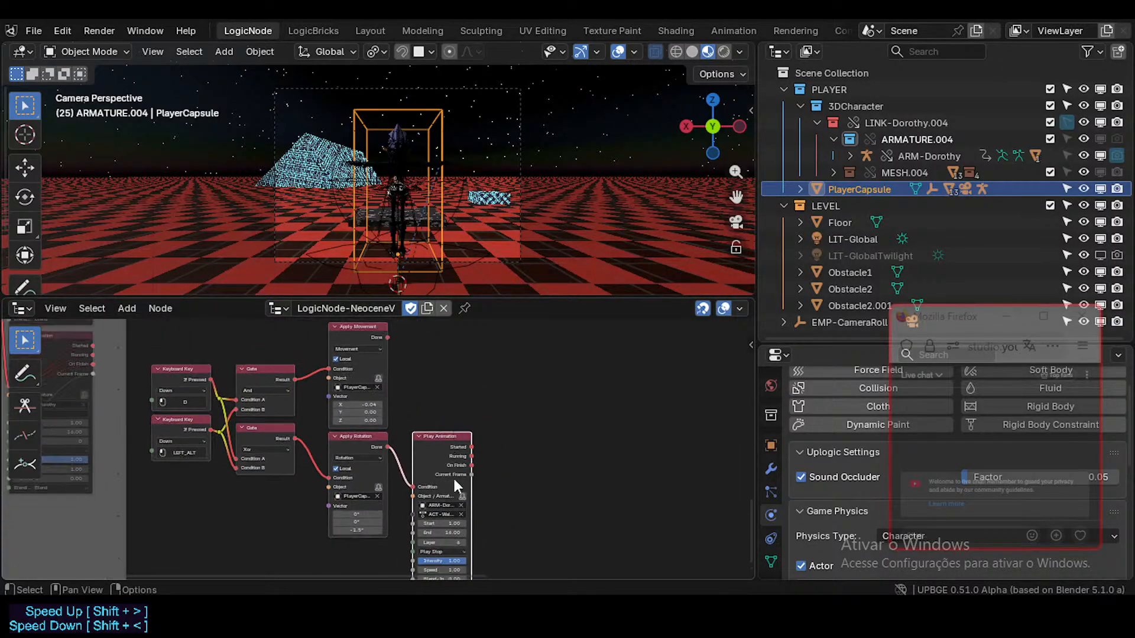
{"action": "middle_click_drag", "start_coordinate": [454, 382], "coordinate": [424, 503]}
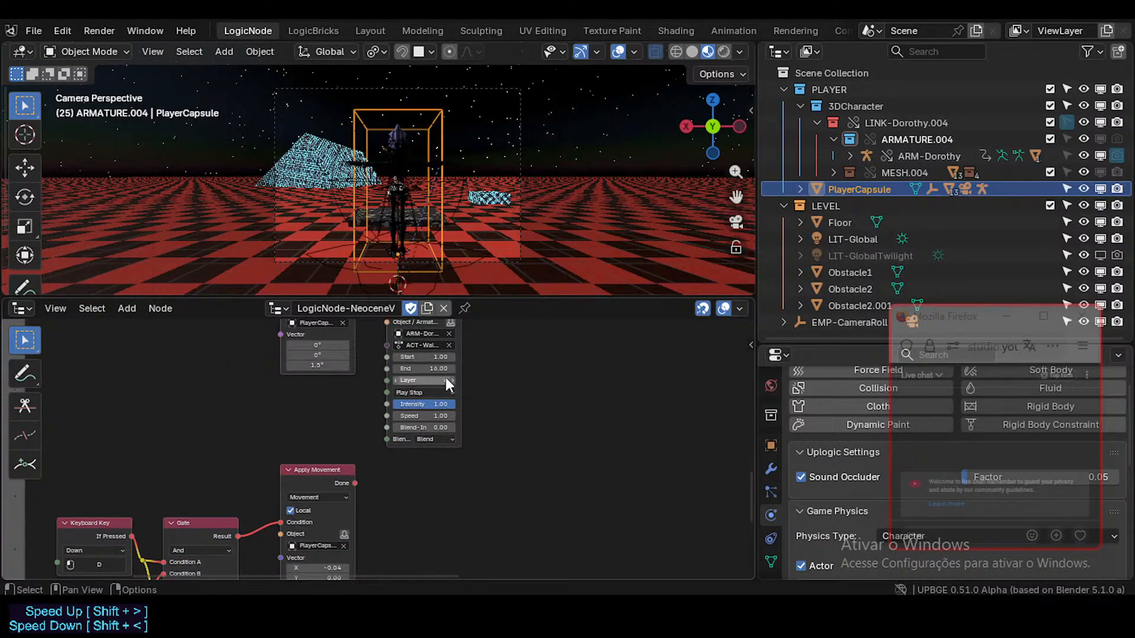
{"action": "middle_click_drag", "start_coordinate": [455, 464], "coordinate": [456, 555]}
{"action": "key", "text": "ctrl+s"}
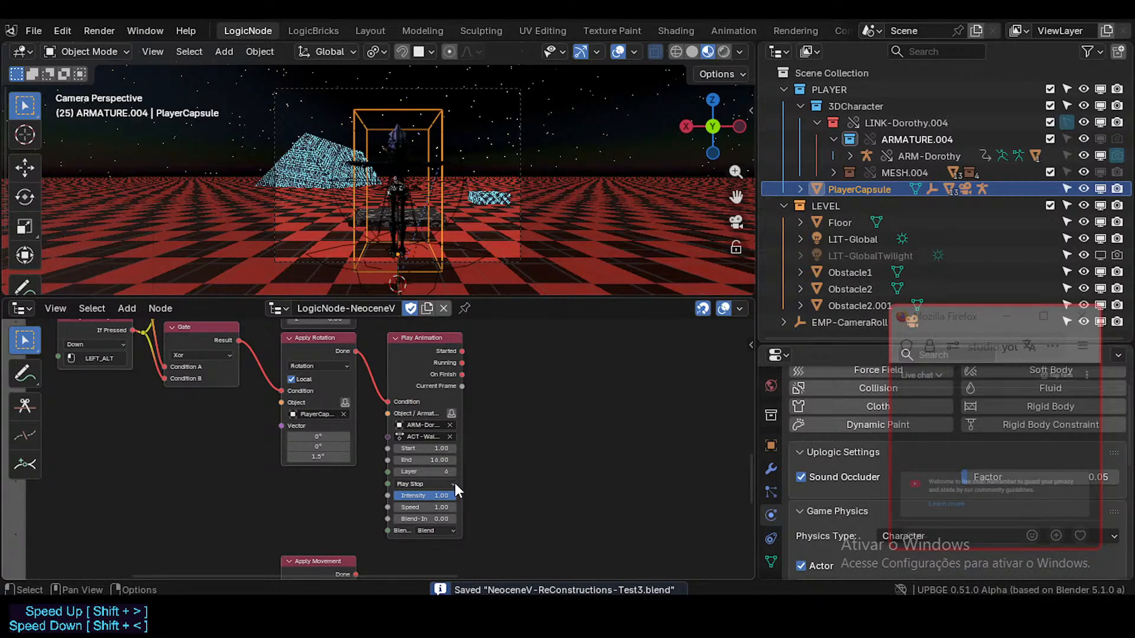
- Set the layer of the A-key group's Play Animation node to 11
{"action": "middle_click_drag", "start_coordinate": [443, 582], "coordinate": [455, 526]}
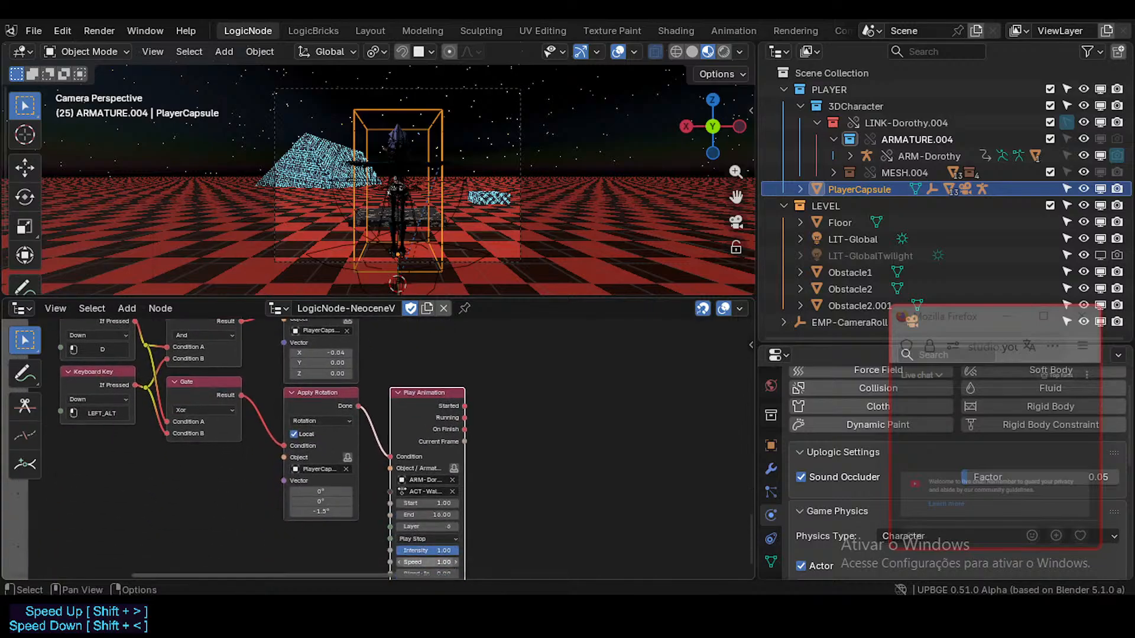
{"action": "middle_click_drag", "start_coordinate": [470, 349], "coordinate": [473, 444]}
{"action": "left_click", "coordinate": [461, 436]}
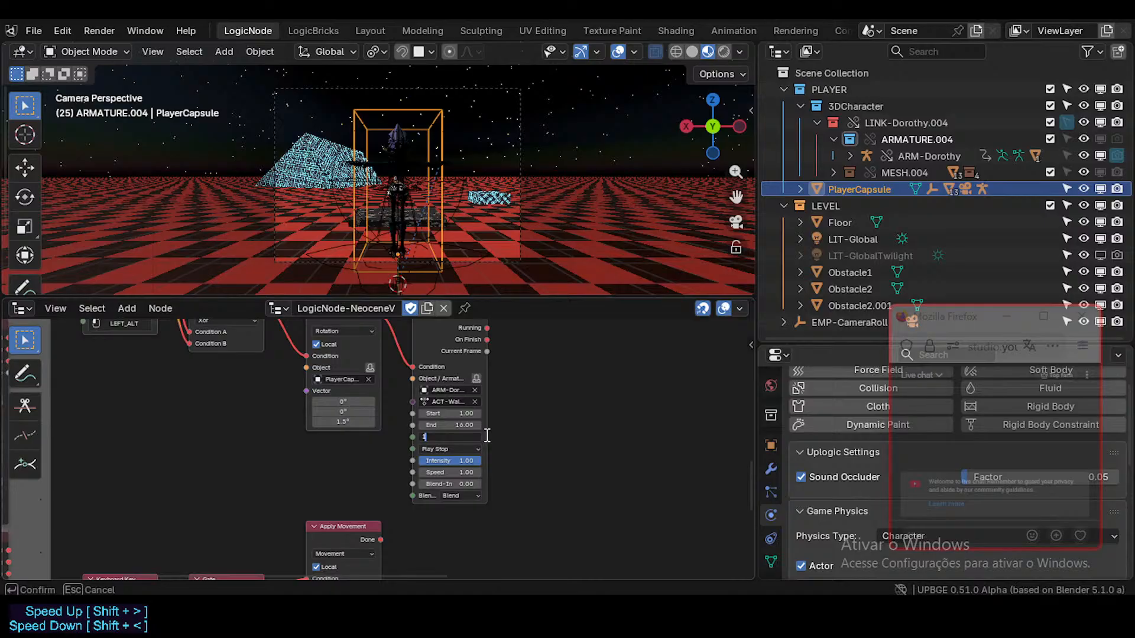
{"action": "key", "text": "Return"}
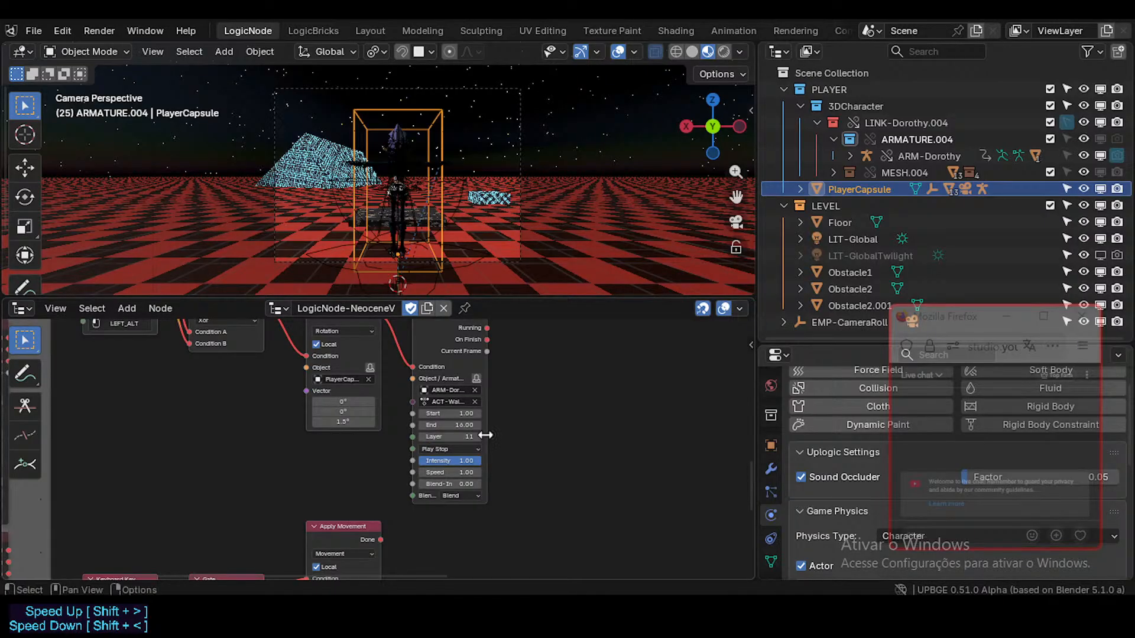
- Set the layer of the D-key group's Play Animation node to 12
{"action": "middle_click_drag", "start_coordinate": [462, 498], "coordinate": [450, 339]}
{"action": "middle_click_drag", "start_coordinate": [443, 379], "coordinate": [432, 280]}
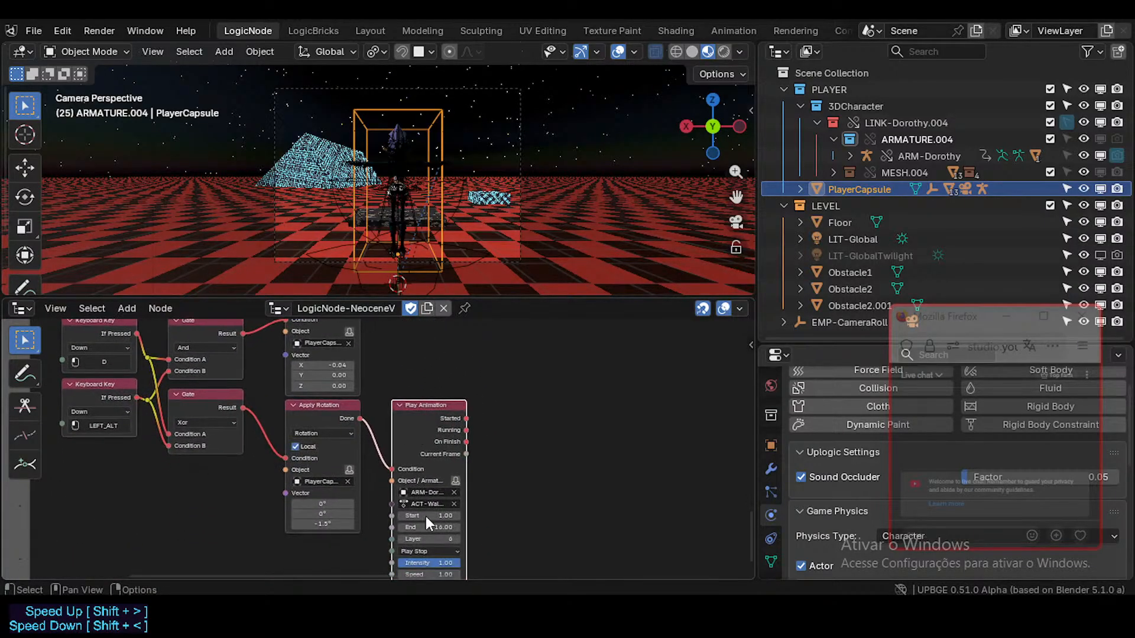
{"action": "left_click", "coordinate": [433, 540]}
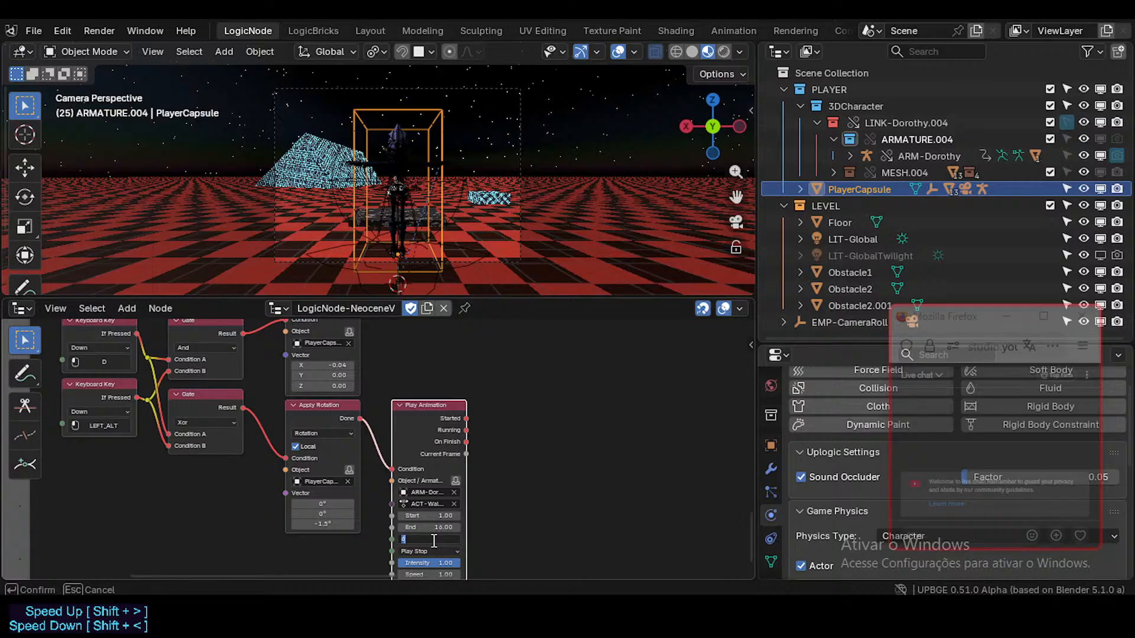
{"action": "type", "text": "12"}
{"action": "key", "text": "Return"}
{"action": "middle_click_drag", "start_coordinate": [487, 410], "coordinate": [492, 458]}
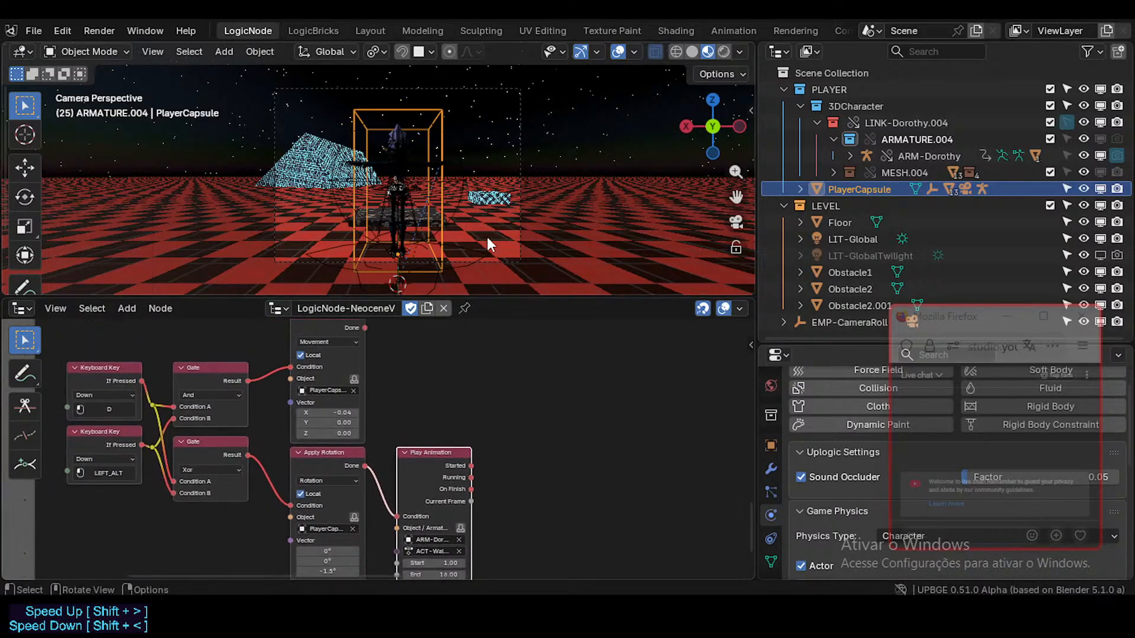
- Run the game, test turning with A and D and walking forward with W, and stop it
{"action": "key", "text": "p"}
{"action": "key", "text": "a"}
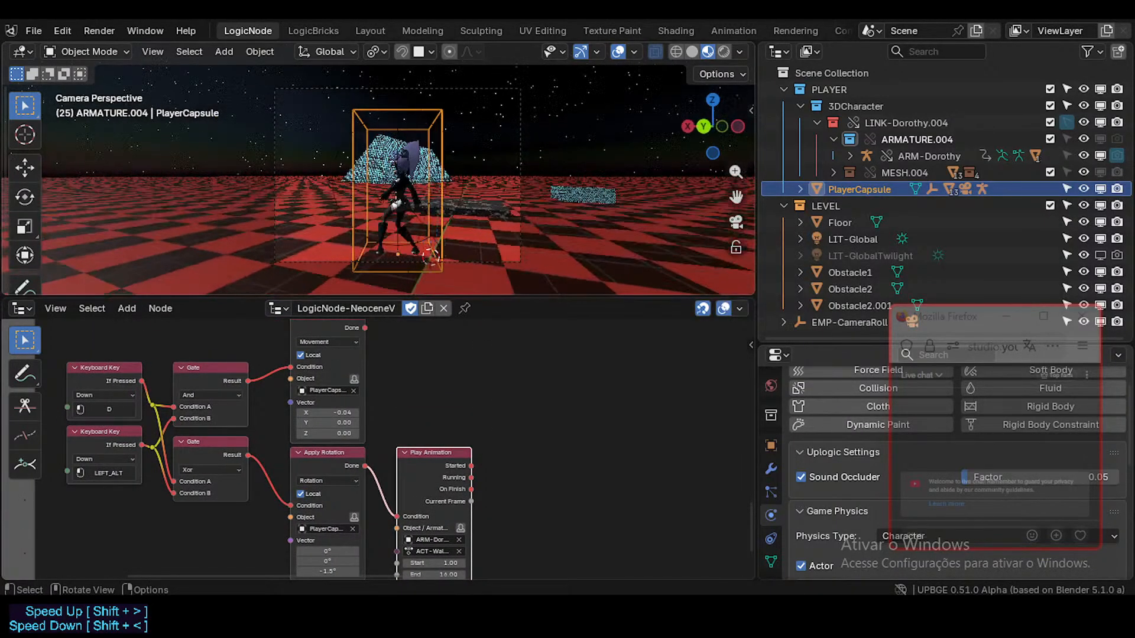
{"action": "key", "text": "d"}
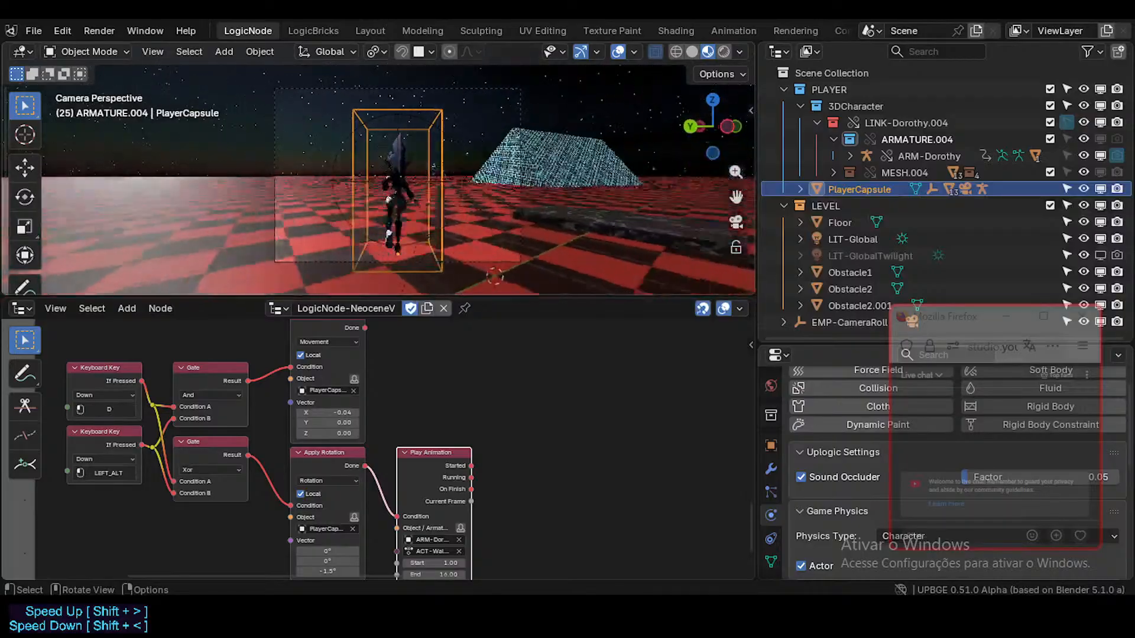
{"action": "key", "text": "a"}
{"action": "key", "text": "d"}
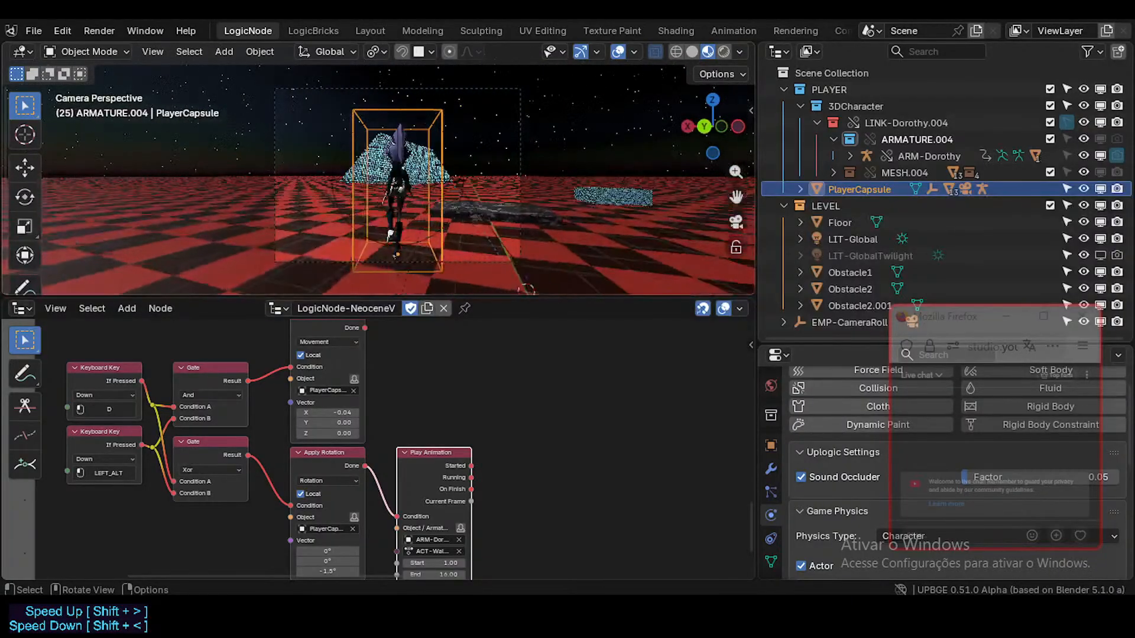
{"action": "key", "text": "a"}
{"action": "key", "text": "w"}
{"action": "key", "text": "d"}
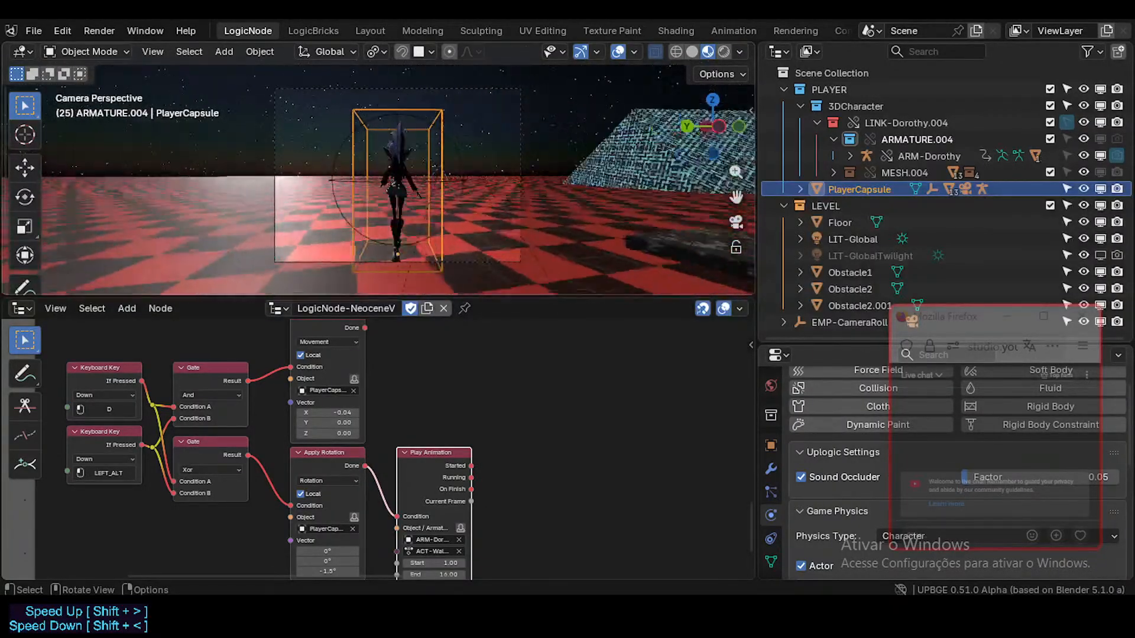
{"action": "key", "text": "a"}
{"action": "key", "text": "d"}
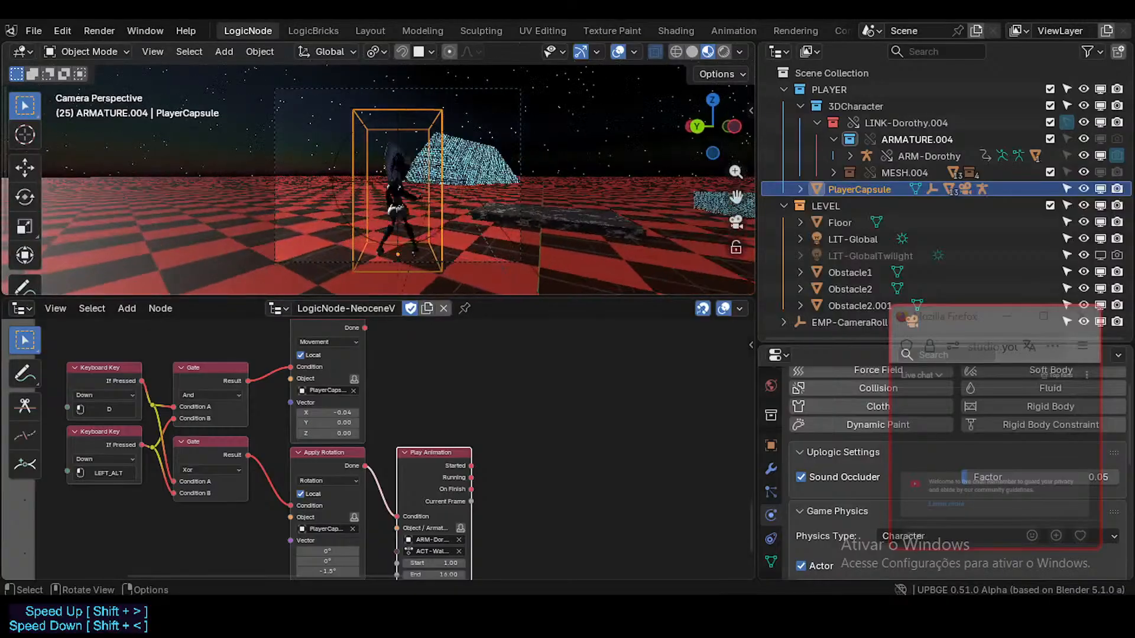
{"action": "key", "text": "Escape"}
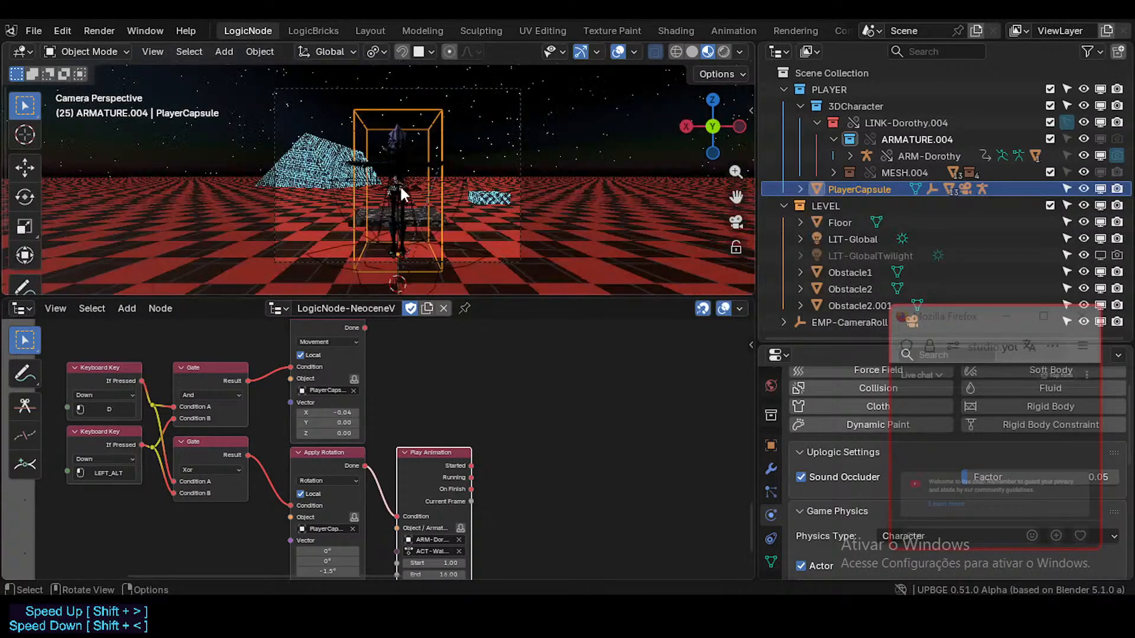
- Save the file and apply the logic node tree to the selected PlayerCapsule
{"action": "key", "text": "ctrl+s"}
{"action": "middle_click_drag", "start_coordinate": [402, 521], "coordinate": [434, 449]}
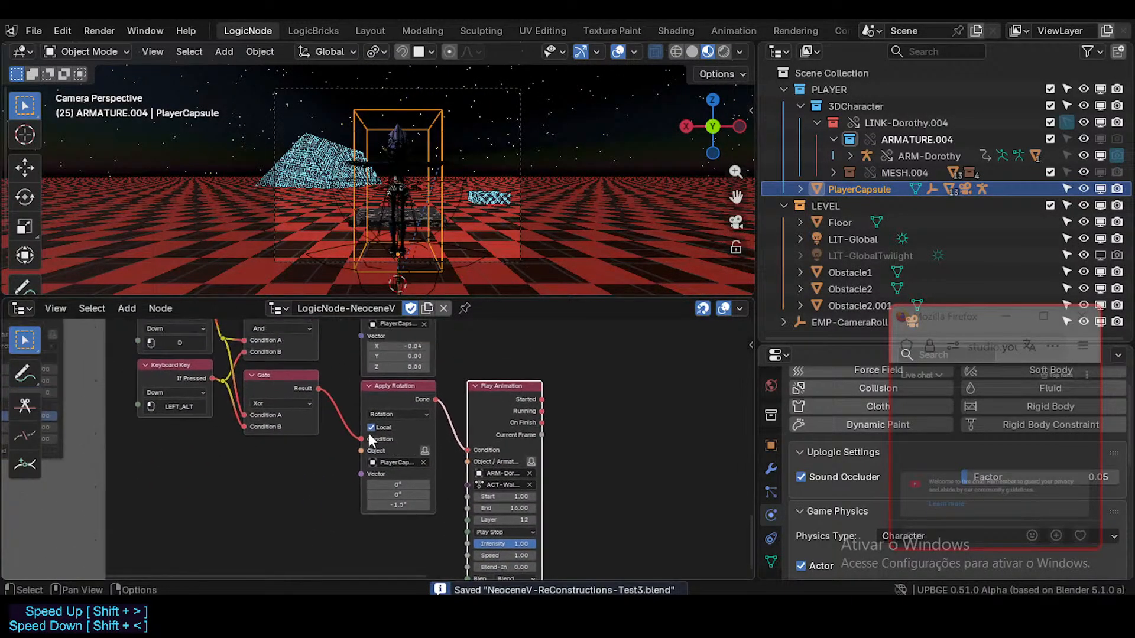
{"action": "scroll", "coordinate": [374, 435], "scroll_direction": "up", "scroll_amount": 2}
{"action": "middle_click_drag", "start_coordinate": [340, 410], "coordinate": [410, 470]}
{"action": "middle_click_drag", "start_coordinate": [379, 425], "coordinate": [387, 451]}
{"action": "middle_click_drag", "start_coordinate": [351, 413], "coordinate": [349, 450]}
{"action": "middle_click_drag", "start_coordinate": [471, 417], "coordinate": [308, 425]}
{"action": "key", "text": "ctrl+s"}
{"action": "key", "text": "n"}
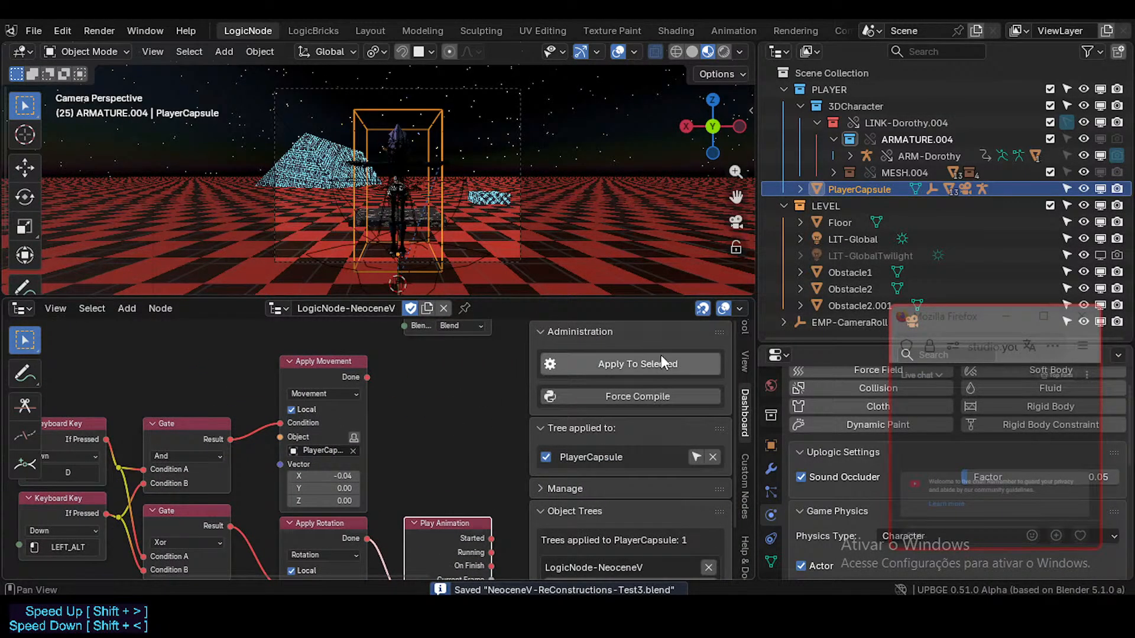
{"action": "left_click", "coordinate": [661, 363]}
{"action": "key", "text": "n"}
{"action": "key", "text": "n"}
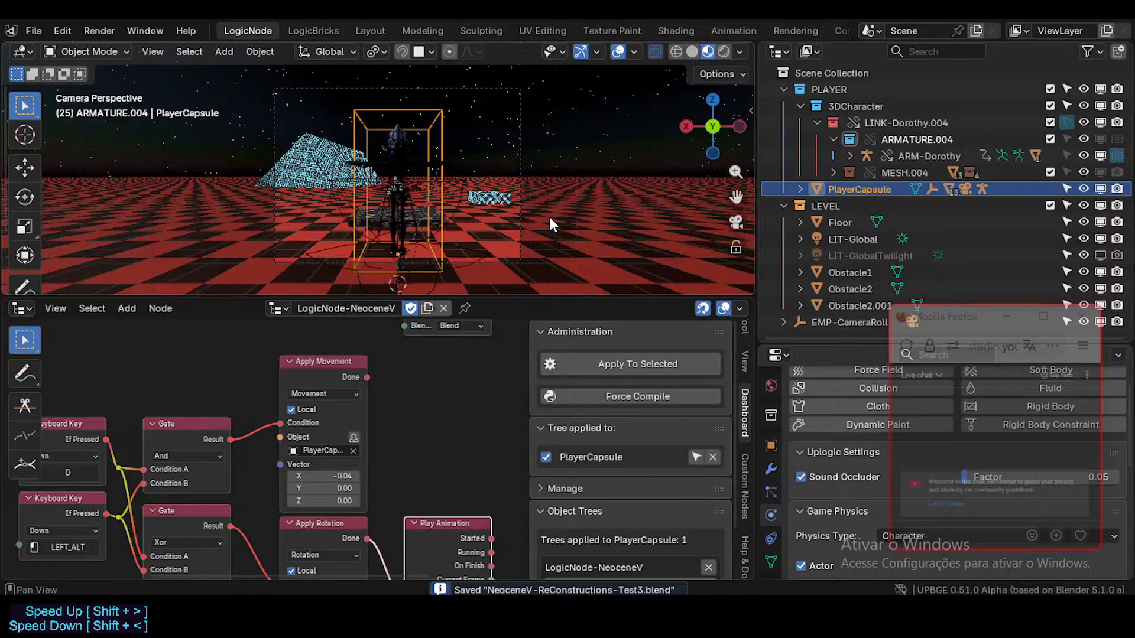
- Run the game again and test turning the player with A and D, combined with walking forward
{"action": "key", "text": "p"}
{"action": "key", "text": "a"}
{"action": "key", "text": "d"}
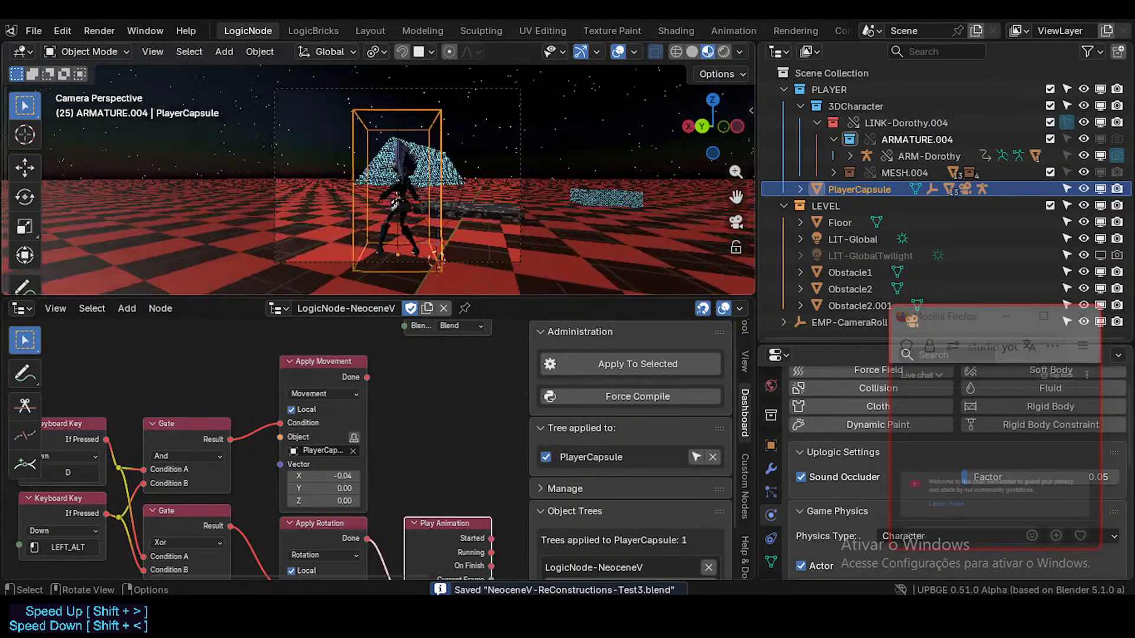
{"action": "key", "text": "a"}
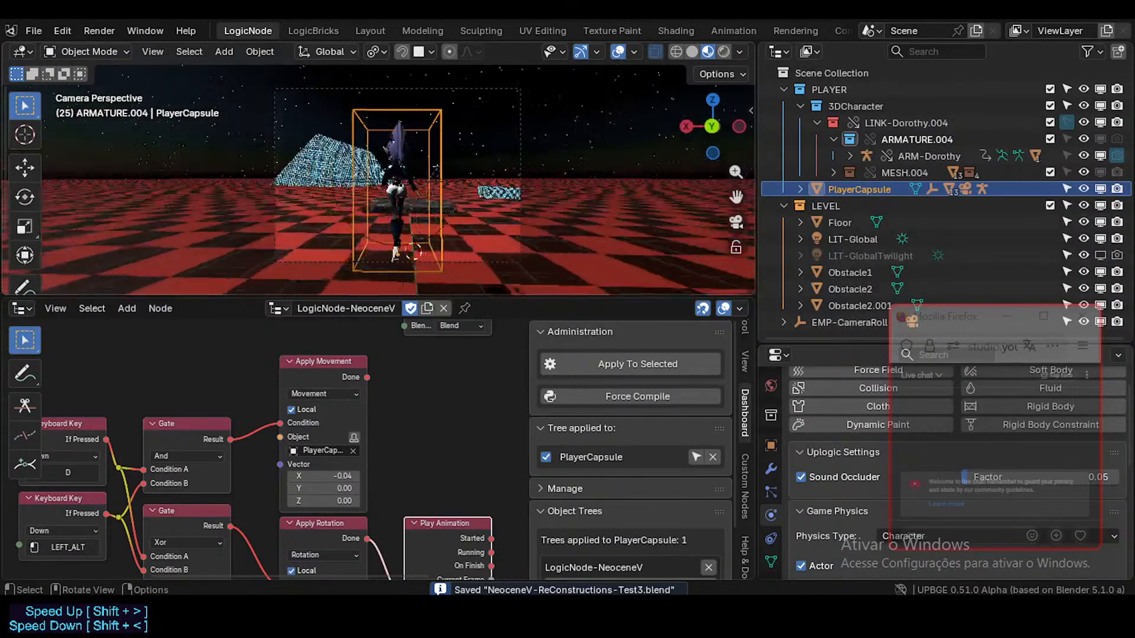
{"action": "key", "text": "d"}
{"action": "key", "text": "w"}
{"action": "key", "text": "d"}
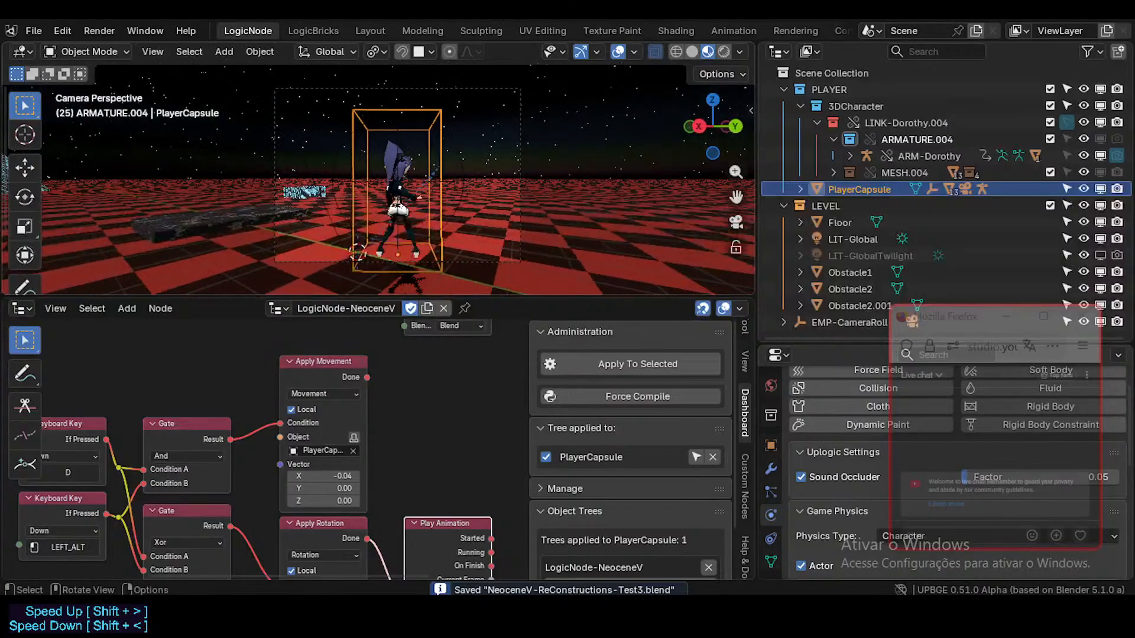
{"action": "key", "text": "a"}
{"action": "key", "text": "a"}
{"action": "key", "text": "a"}
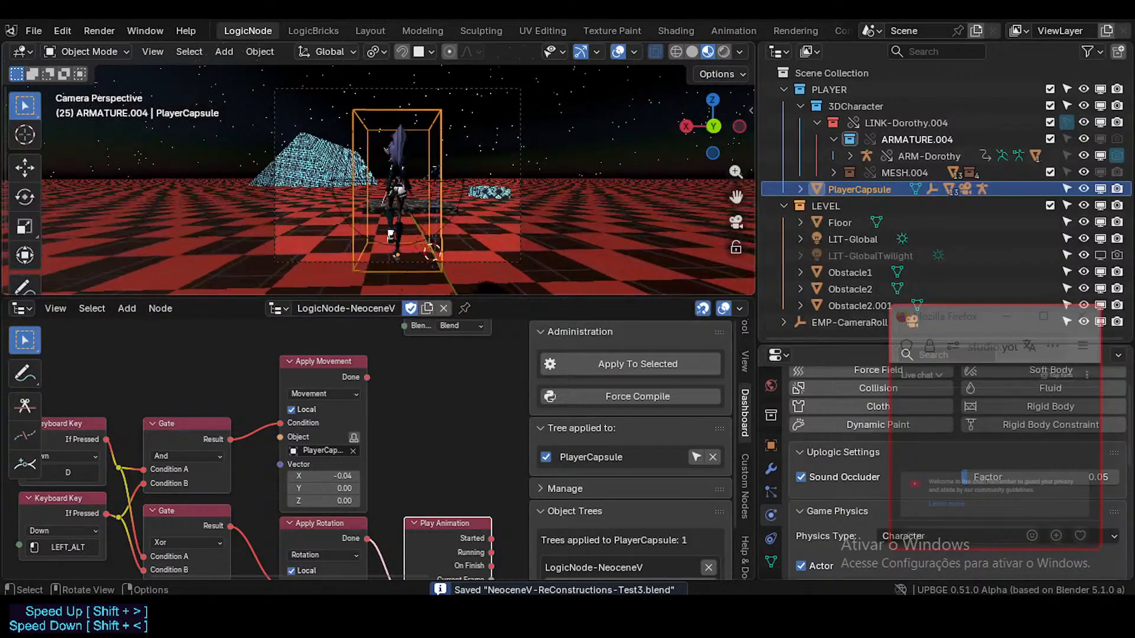
{"action": "key", "text": "a"}
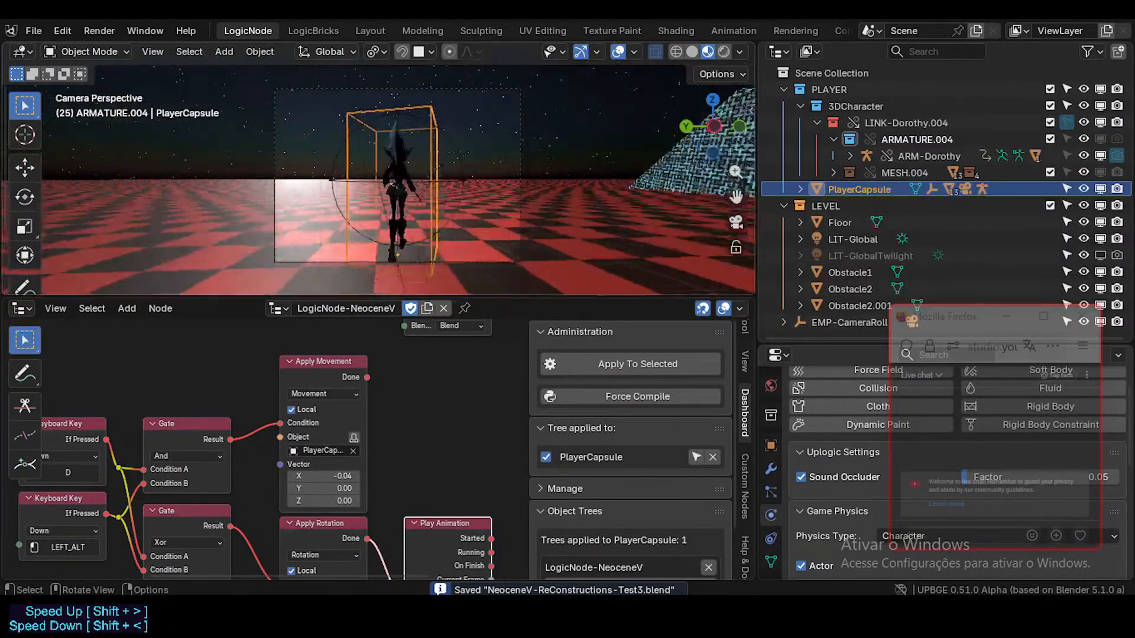
{"action": "key", "text": "d"}
- Test jumping in the running game while walking forward and turning the player, including on the pyramid obstacle
{"action": "key", "text": "space"}
{"action": "key", "text": "d"}
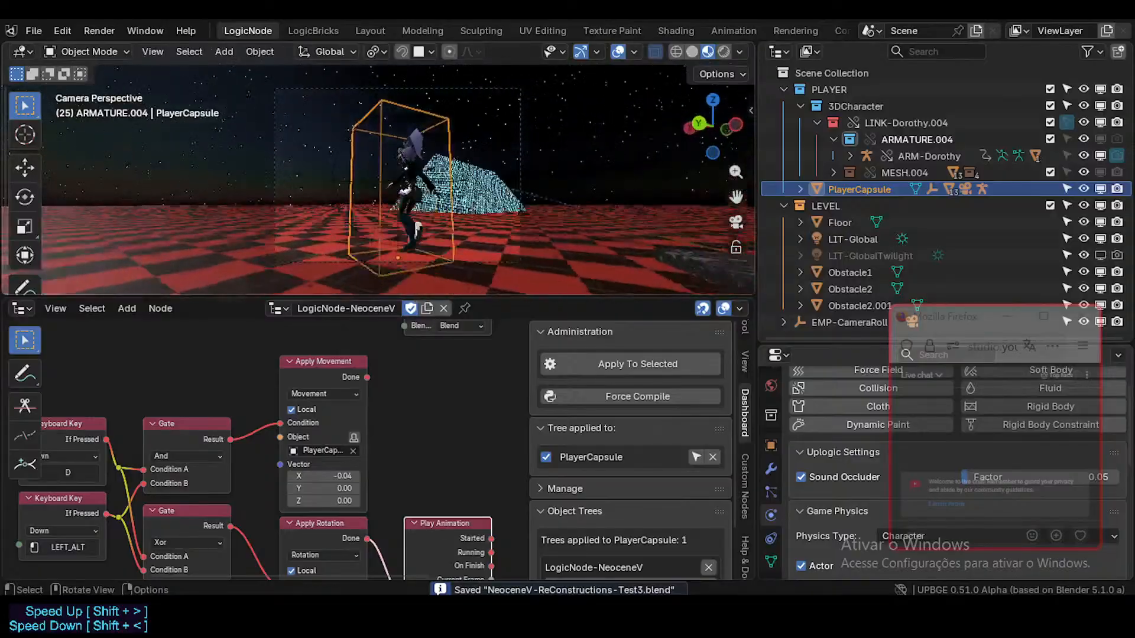
{"action": "key", "text": "w"}
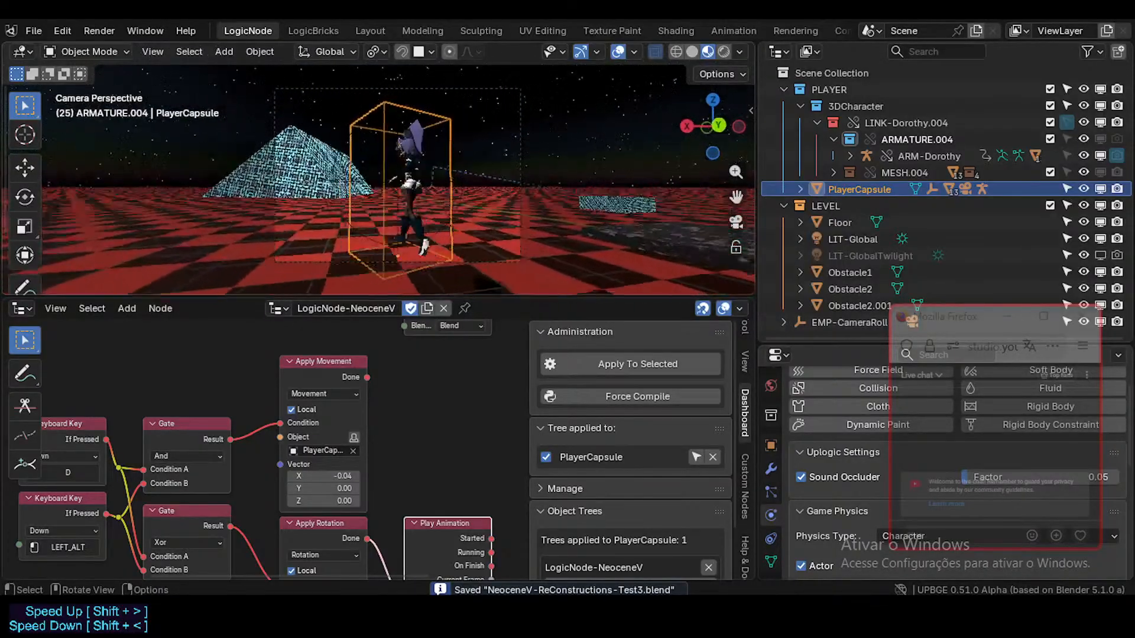
{"action": "key", "text": "space"}
{"action": "key", "text": "w"}
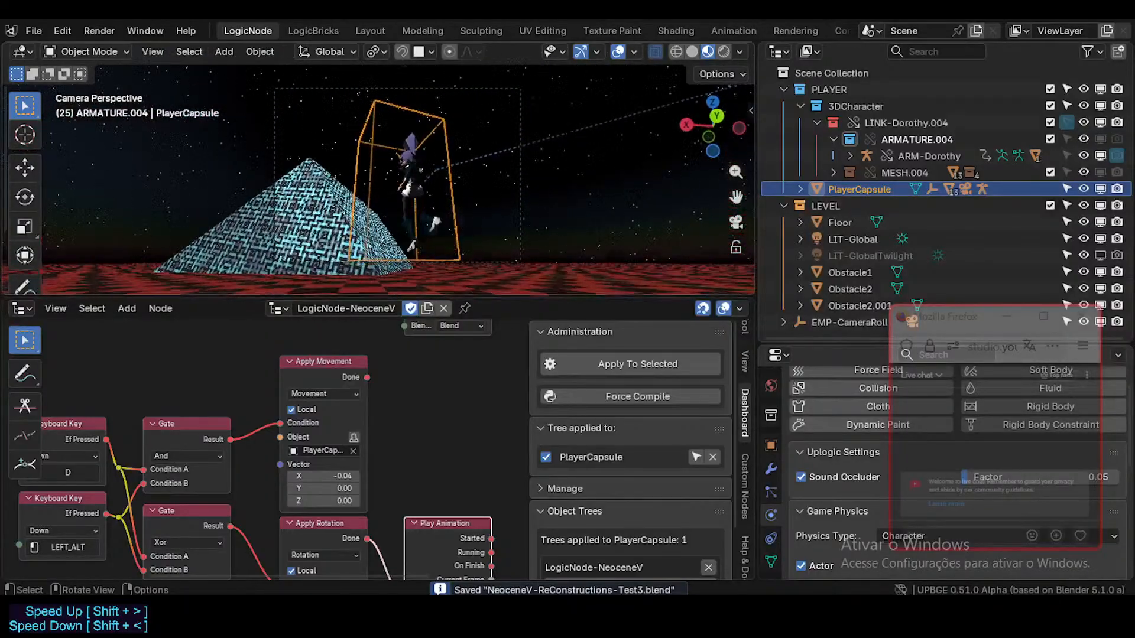
{"action": "key", "text": "w"}
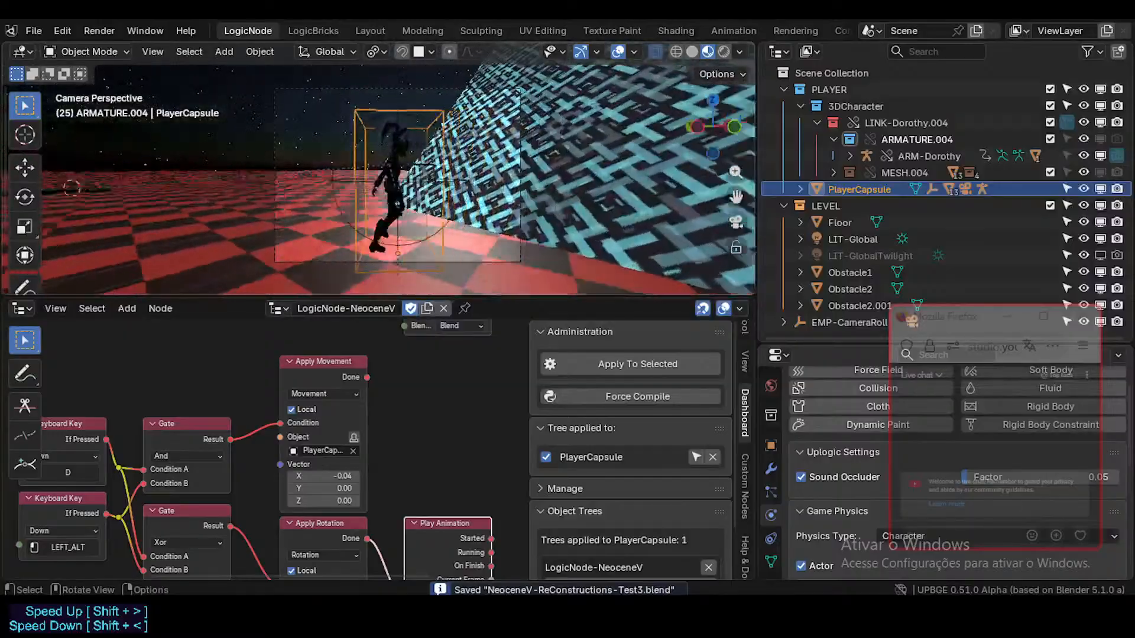
{"action": "key", "text": "a"}
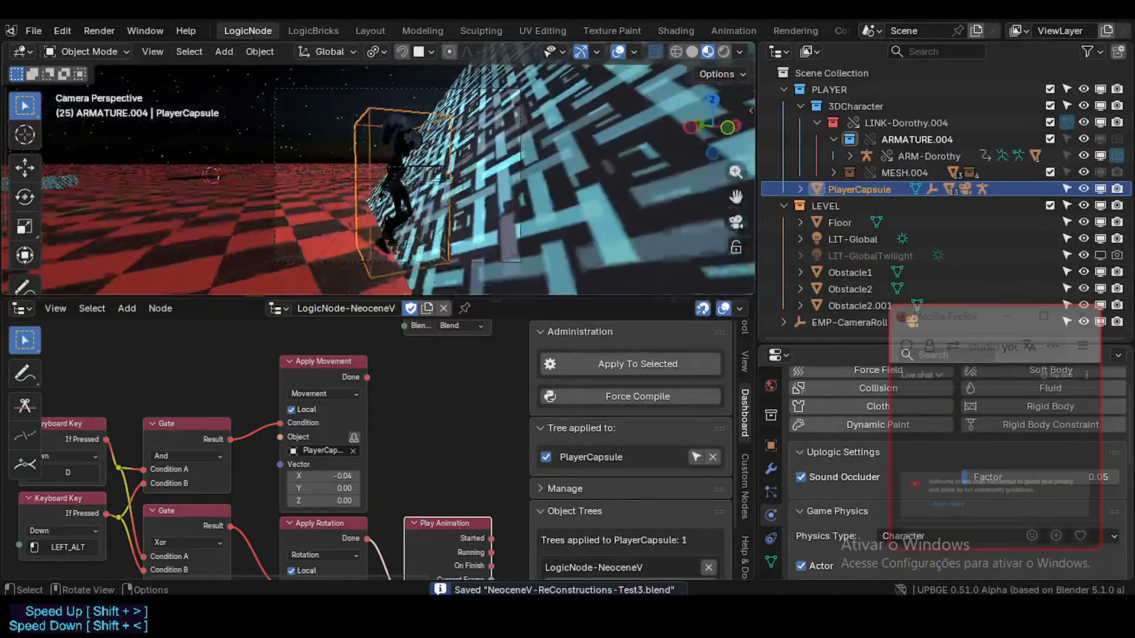
{"action": "key", "text": "d"}
{"action": "key", "text": "d"}
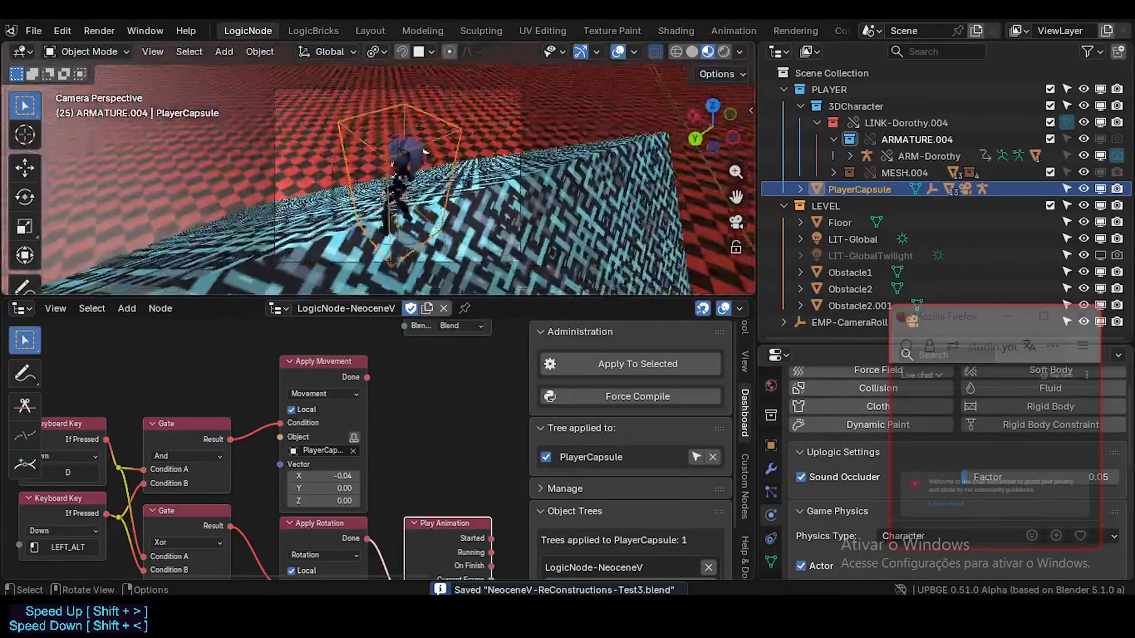
{"action": "key", "text": "w"}
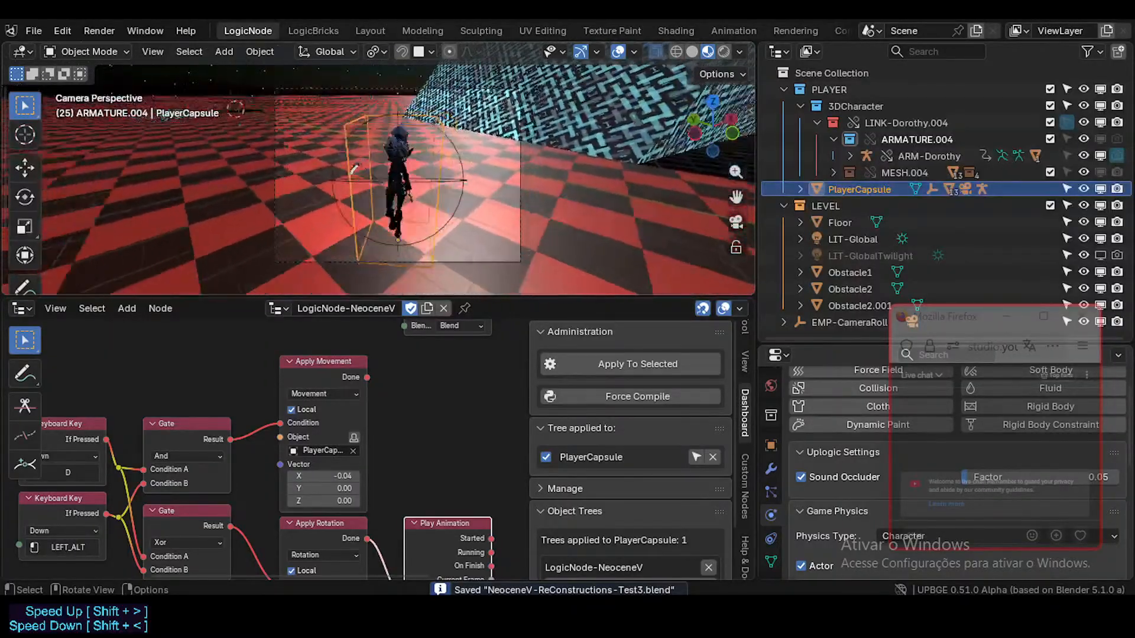
- Test turning both ways while walking across the floor, jump onto the small obstacle, and stop the game
{"action": "key", "text": "d"}
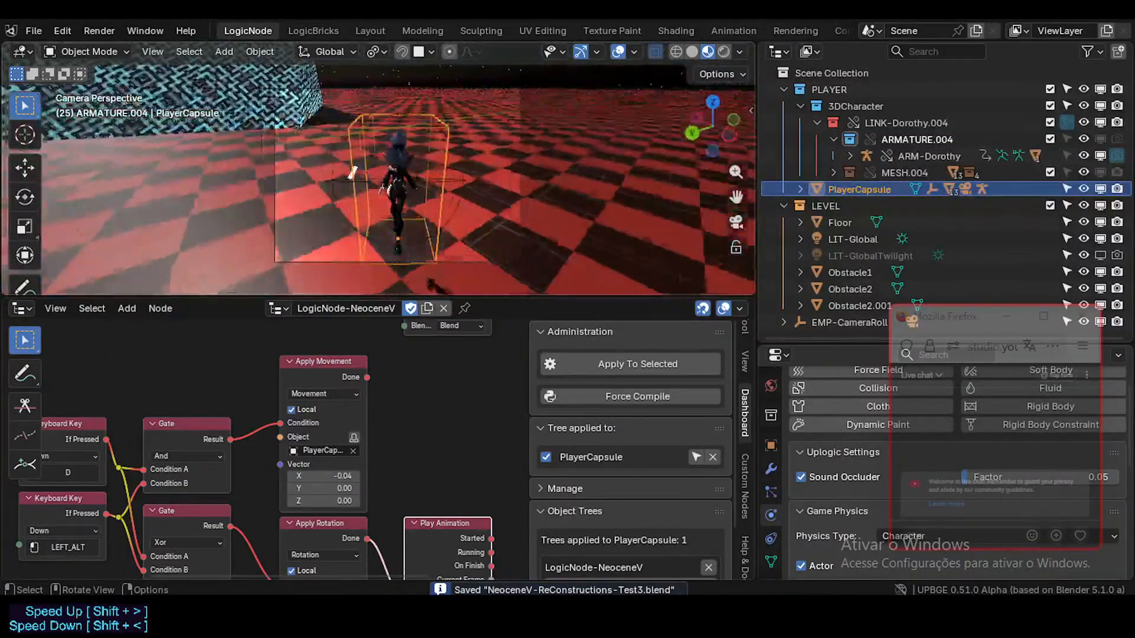
{"action": "key", "text": "d"}
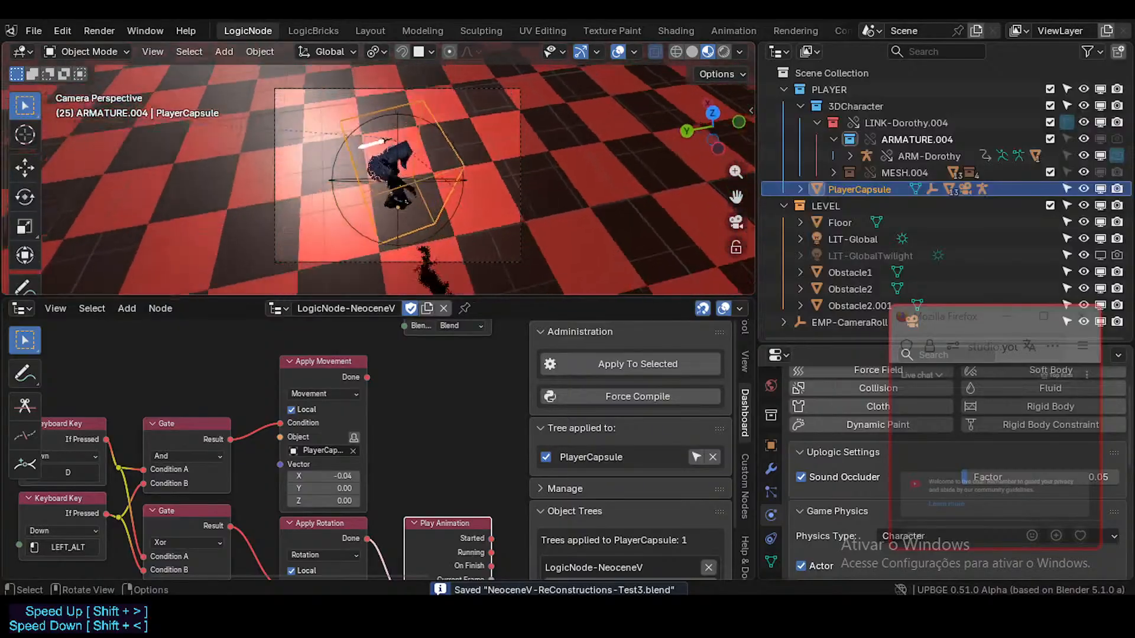
{"action": "key", "text": "a"}
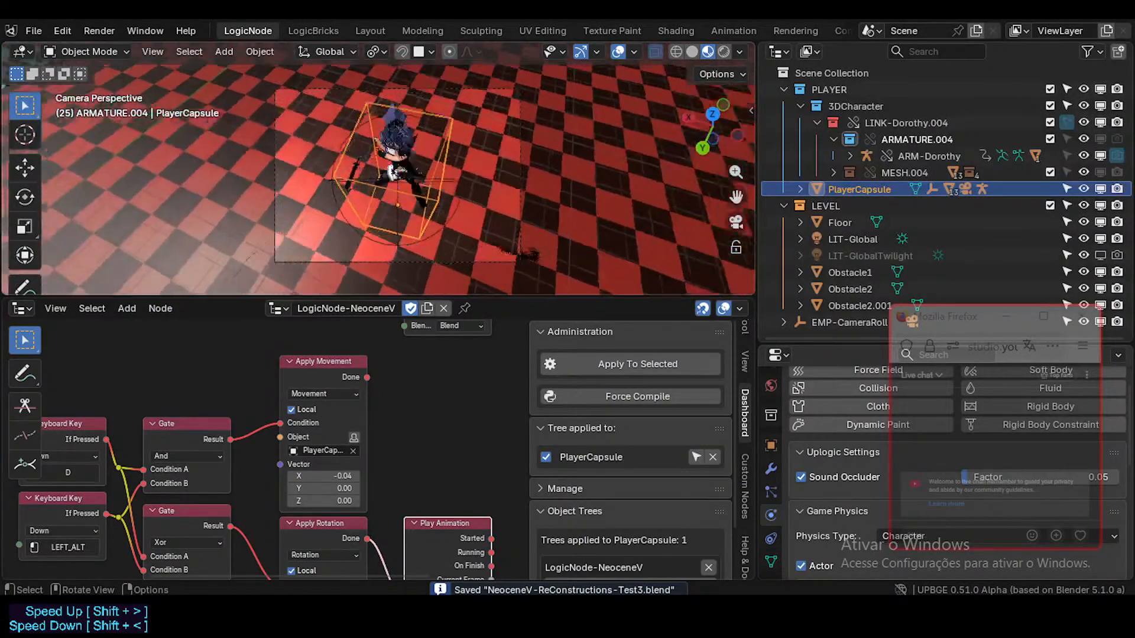
{"action": "key", "text": "w"}
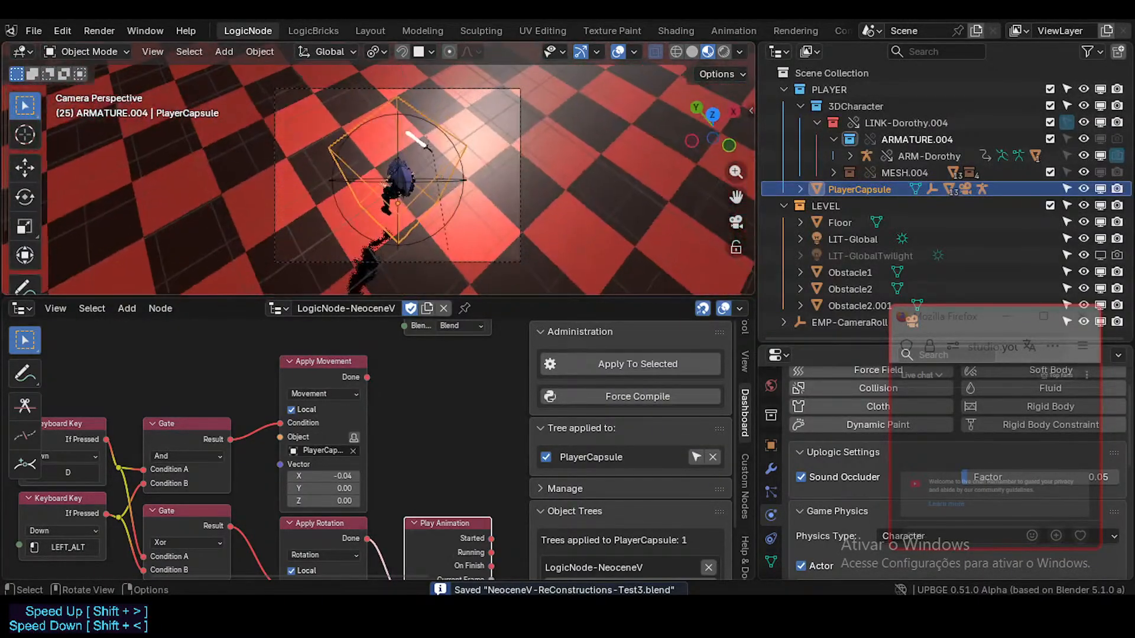
{"action": "key", "text": "w"}
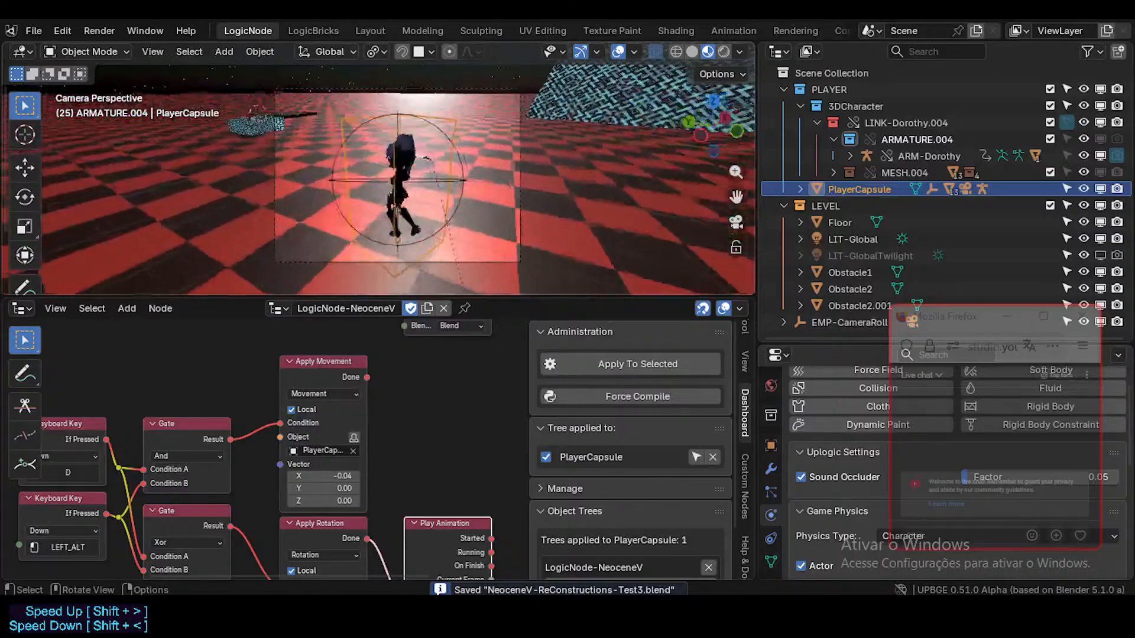
{"action": "key", "text": "w"}
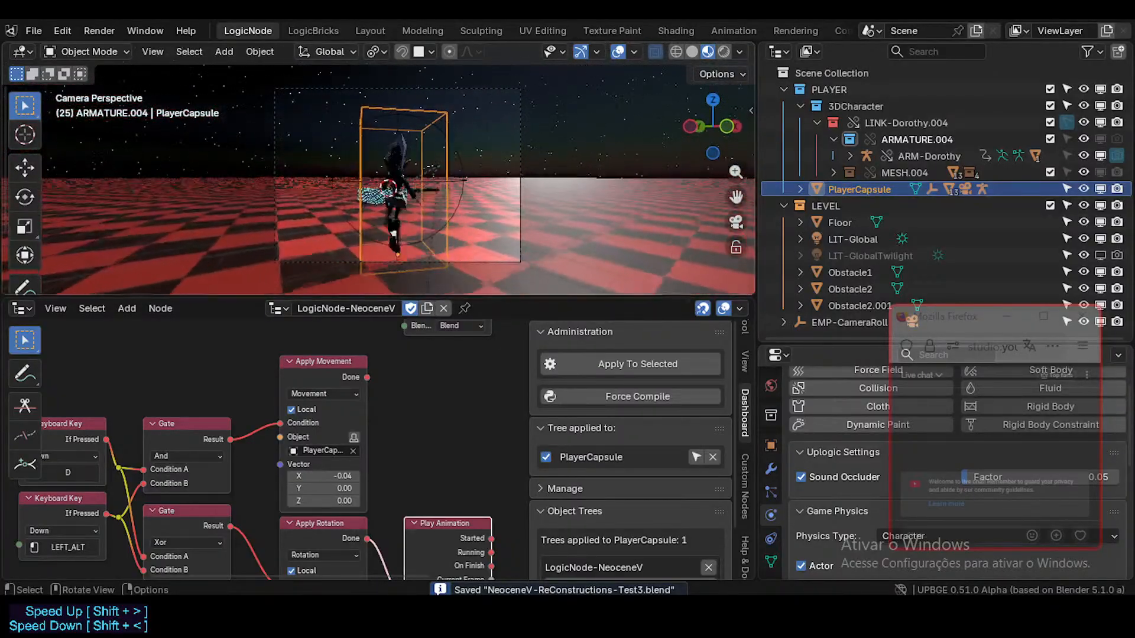
{"action": "key", "text": "w"}
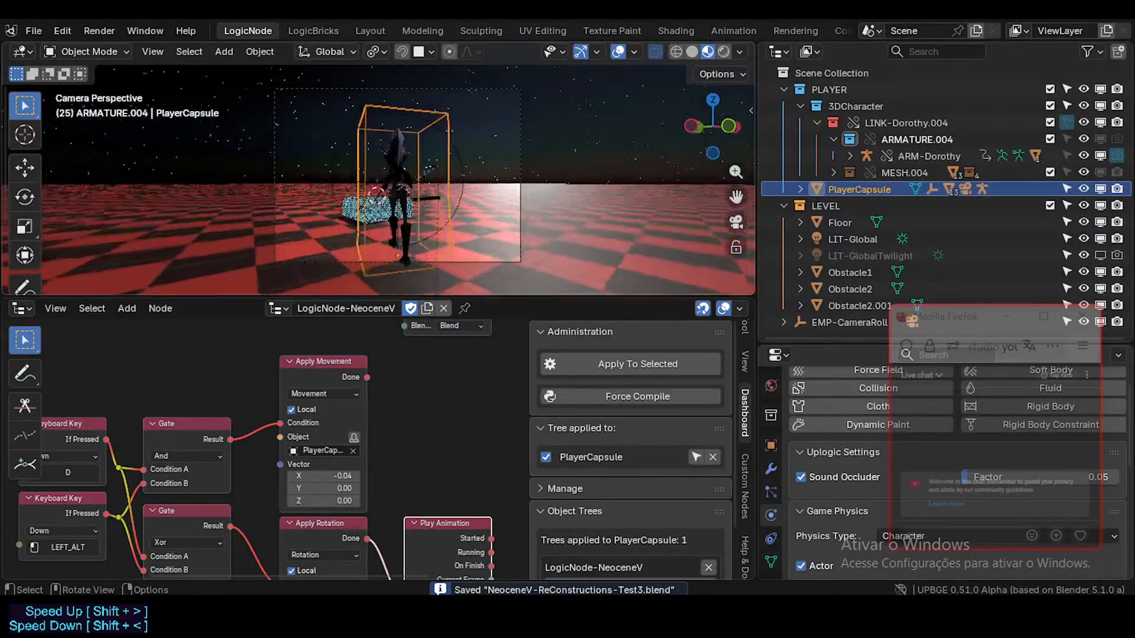
{"action": "key", "text": "w"}
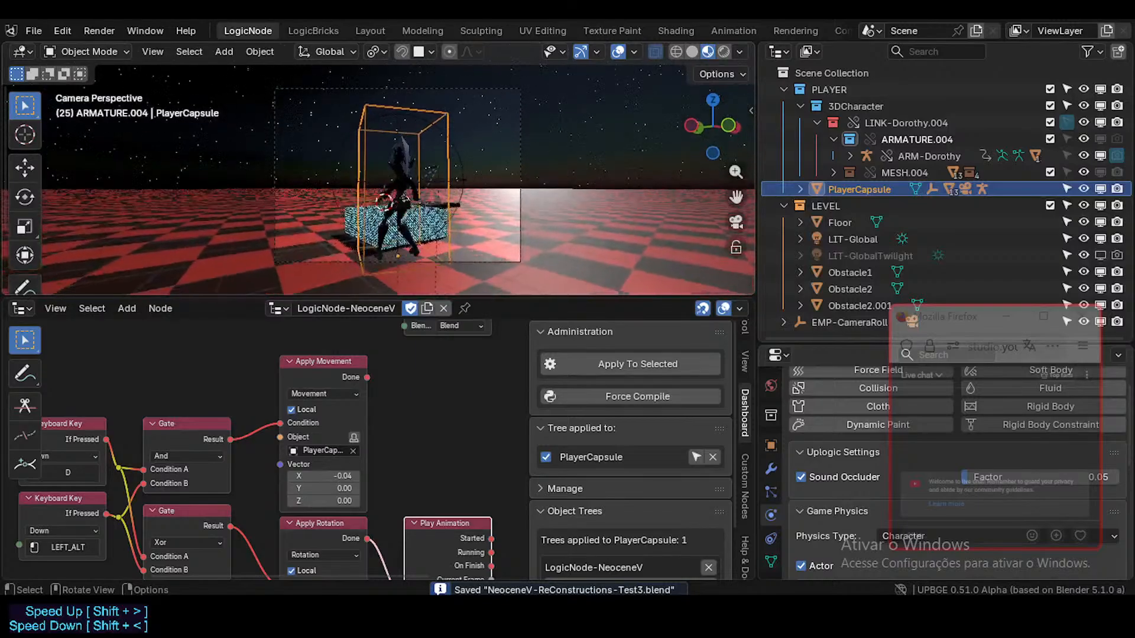
{"action": "key", "text": "space"}
{"action": "key", "text": "w"}
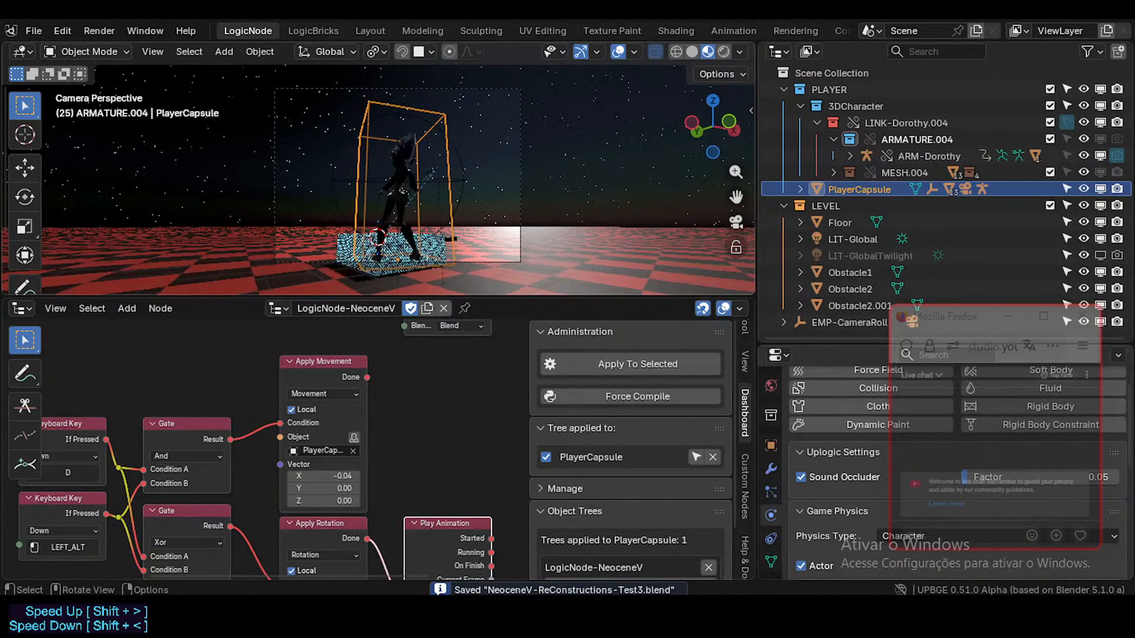
{"action": "key", "text": "Escape"}
- Save the file and review the D-key node group
{"action": "middle_click_drag", "start_coordinate": [339, 426], "coordinate": [425, 388]}
{"action": "key", "text": "ctrl+s"}
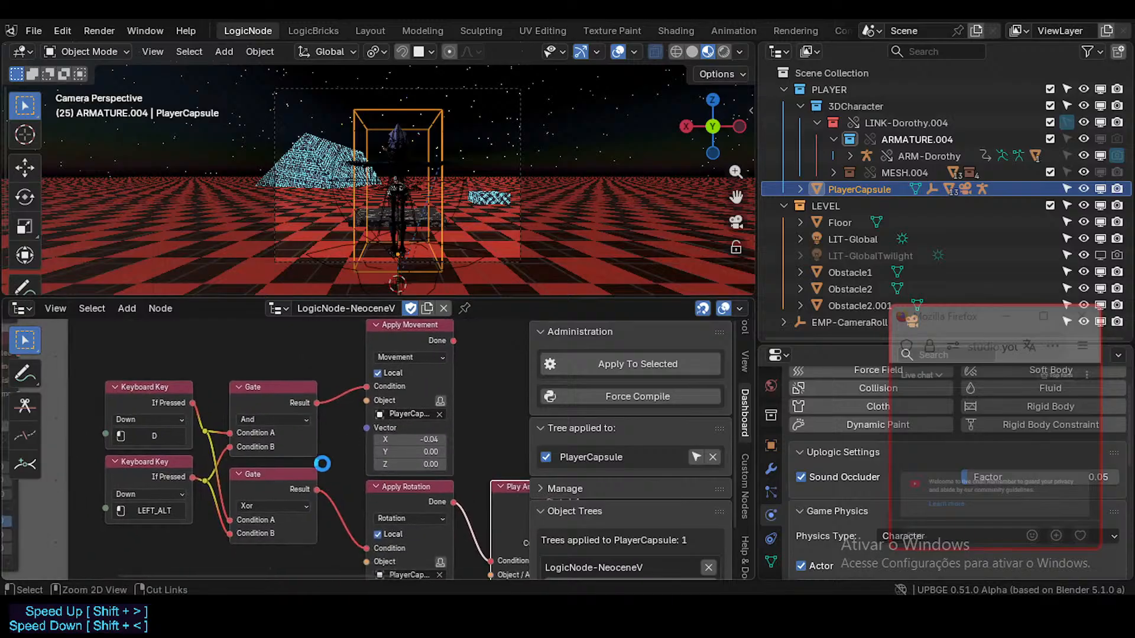
{"action": "middle_click_drag", "start_coordinate": [301, 487], "coordinate": [260, 466]}
{"action": "middle_click_drag", "start_coordinate": [341, 478], "coordinate": [290, 445]}
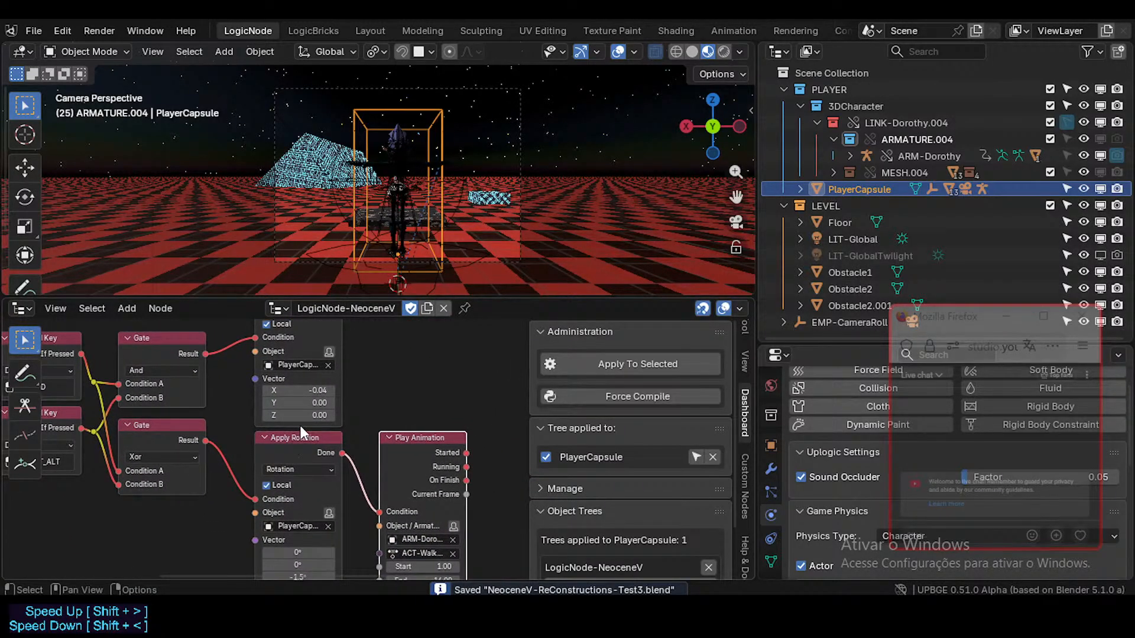
{"action": "scroll", "coordinate": [427, 416], "scroll_direction": "down", "scroll_amount": 3}
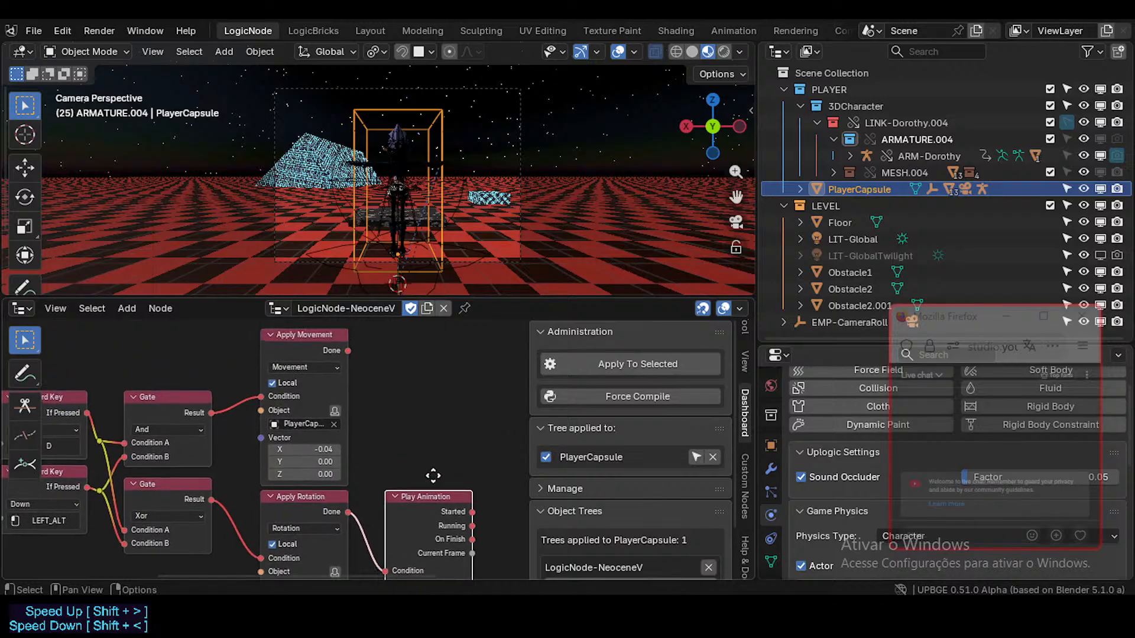
{"action": "scroll", "coordinate": [426, 470], "scroll_direction": "down", "scroll_amount": 2}
{"action": "key", "text": "ctrl+s"}
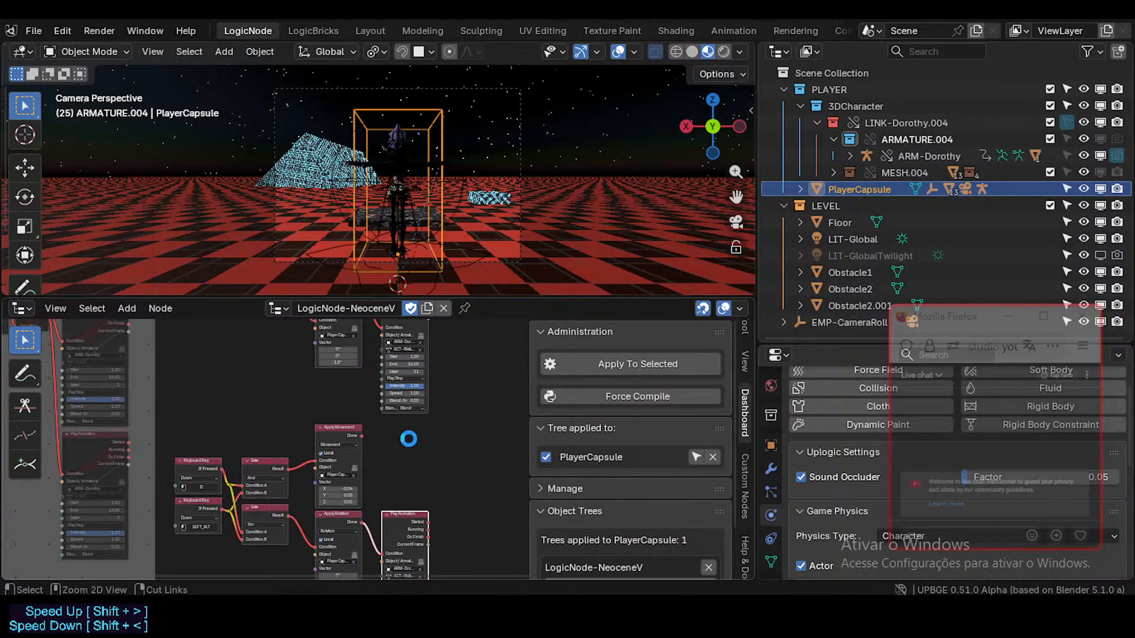
- Delete the Play Animation nodes attached to the A-key and D-key Apply Rotation nodes
{"action": "mouse_move", "coordinate": [415, 452]}
{"action": "middle_mouse_down"}
{"action": "mouse_move", "coordinate": [417, 508]}
{"action": "mouse_move", "coordinate": [420, 438]}
{"action": "middle_mouse_up"}
{"action": "left_click", "coordinate": [408, 345]}
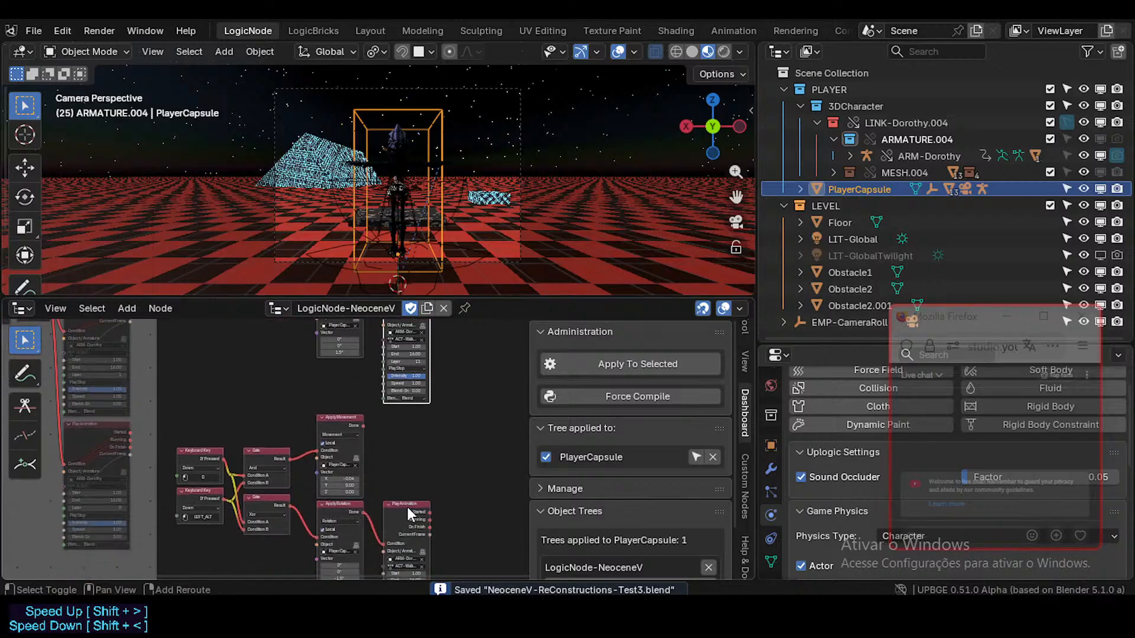
{"action": "key", "text": "Delete"}
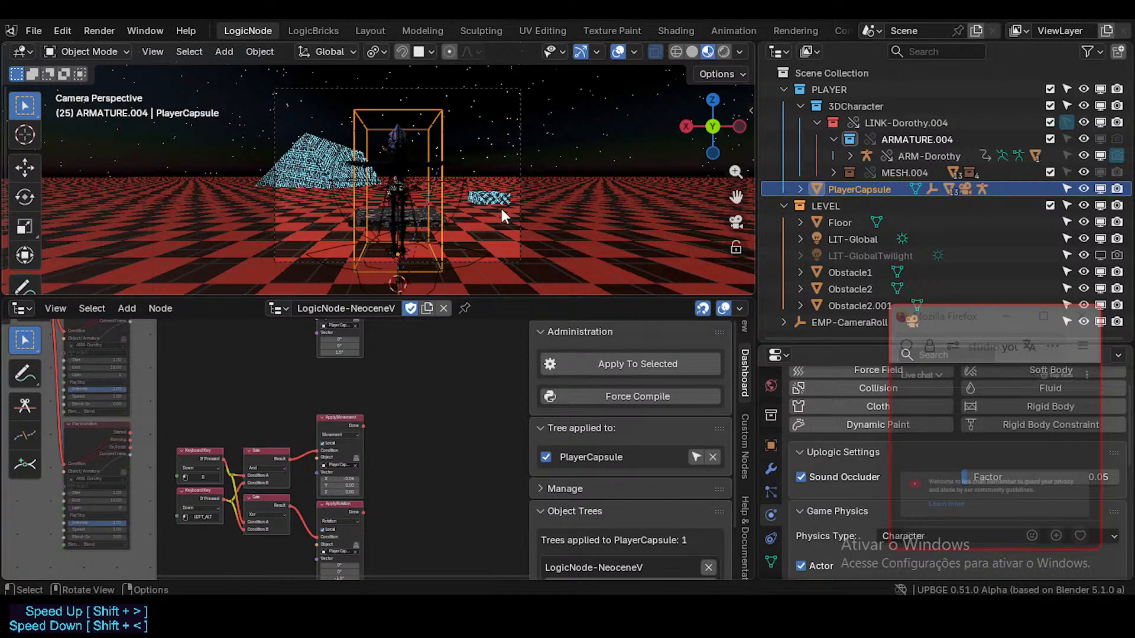
- Run the game to test turning with A and D without the turning animations, and stop it
{"action": "key", "text": "p"}
{"action": "key", "text": "d"}
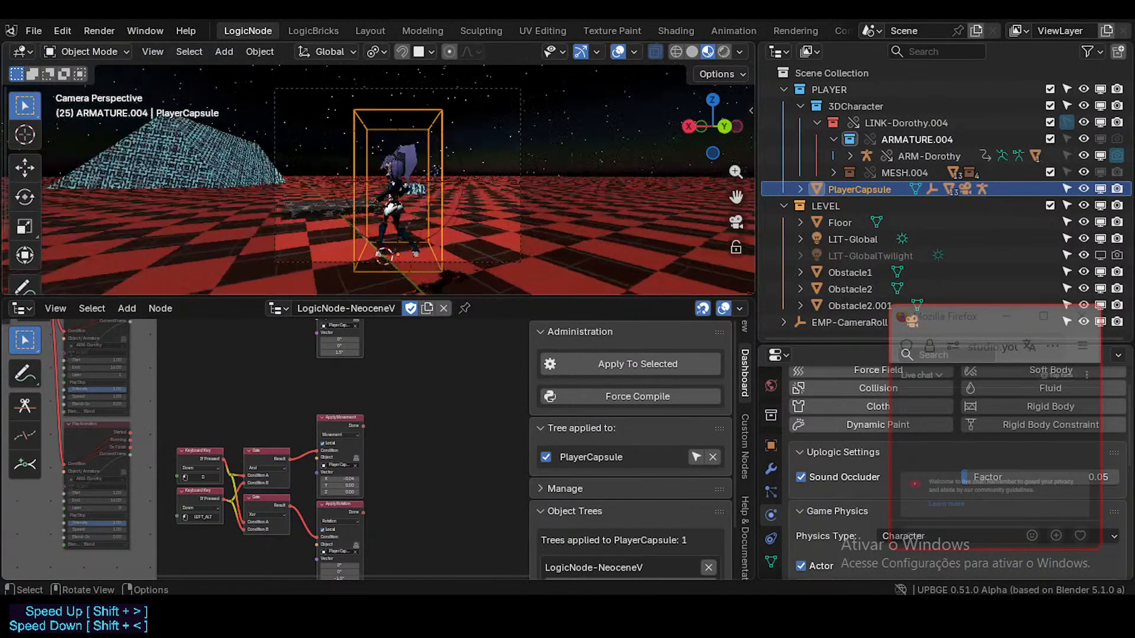
{"action": "key", "text": "a"}
{"action": "key", "text": "w"}
{"action": "key", "text": "d"}
{"action": "key", "text": "a"}
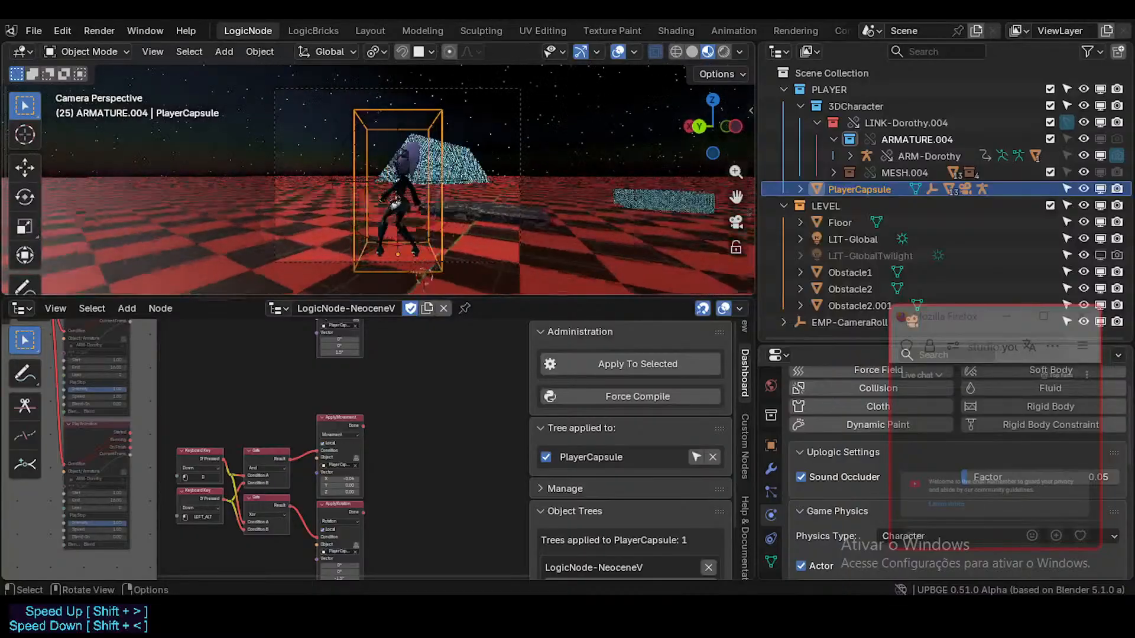
{"action": "key", "text": "Escape"}
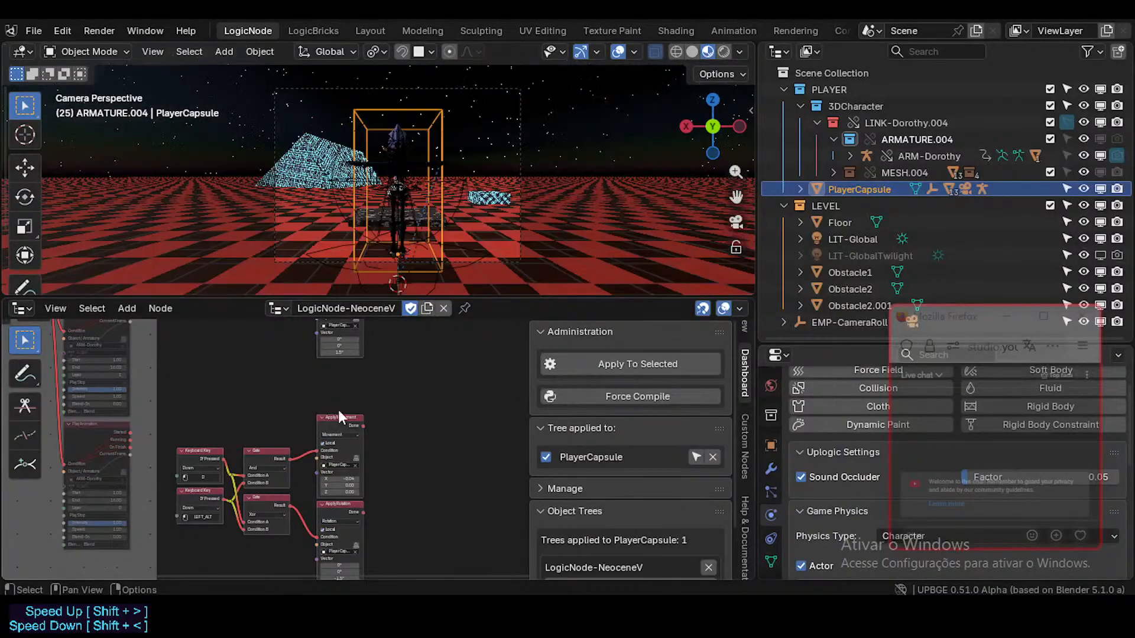
- Undo the deletion of the two turning Play Animation nodes and save the file
{"action": "key", "text": "ctrl+z"}
{"action": "middle_click_drag", "start_coordinate": [409, 376], "coordinate": [427, 448]}
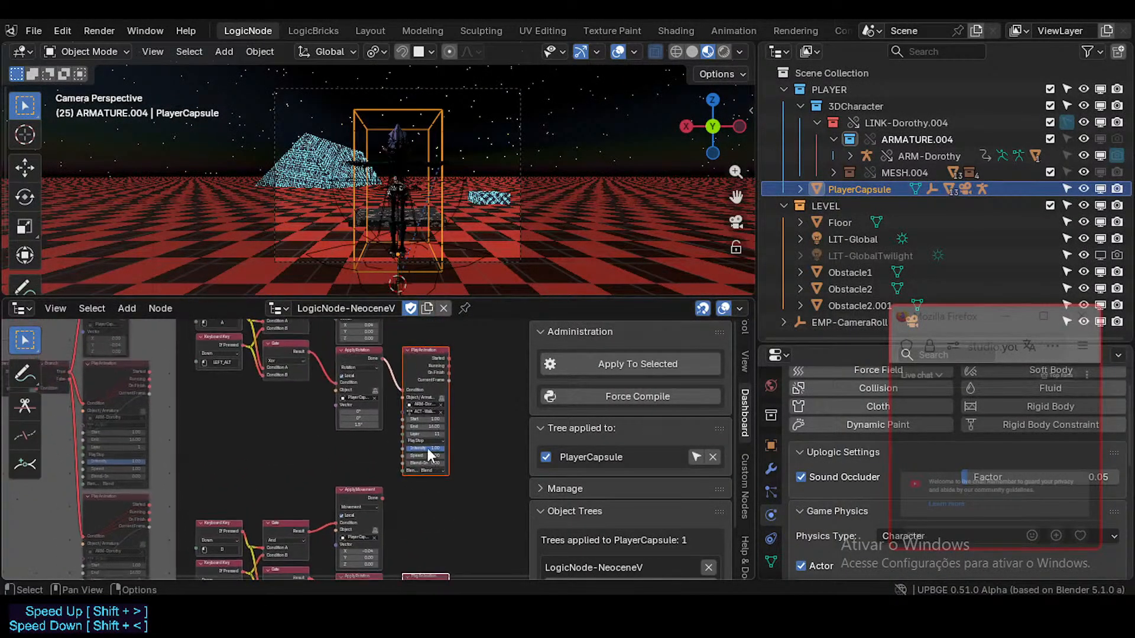
{"action": "key", "text": "ctrl+s"}
- Examine how the A and D groups' And and Xor gates route the keys and Left Alt to movement and rotation
{"action": "middle_click_drag", "start_coordinate": [347, 422], "coordinate": [357, 446]}
{"action": "middle_click_drag", "start_coordinate": [288, 436], "coordinate": [297, 449]}
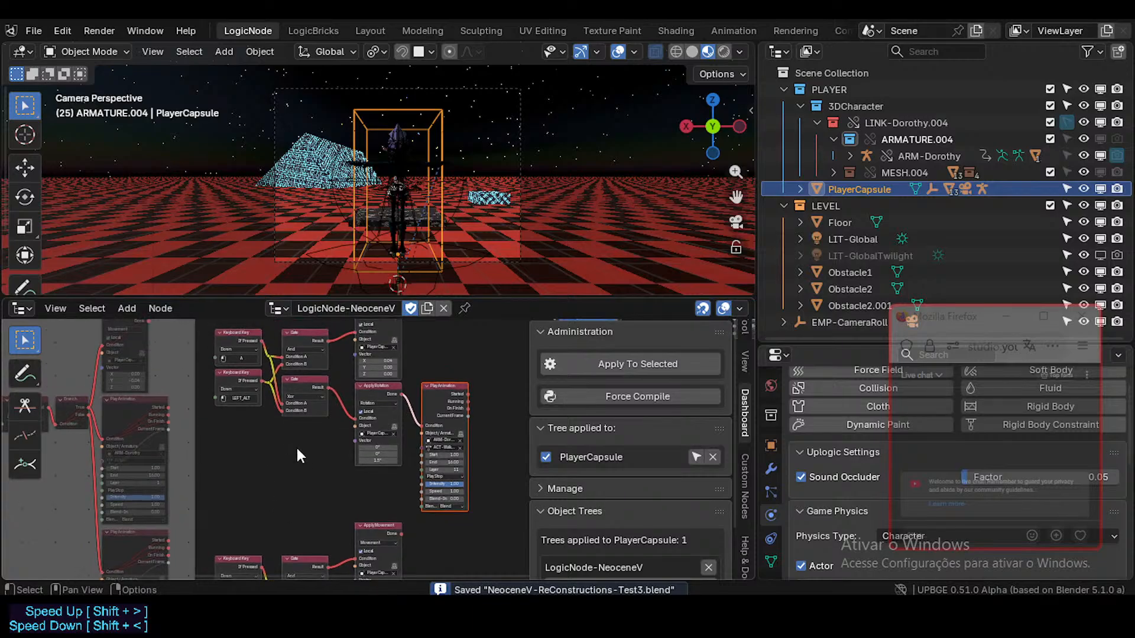
{"action": "scroll", "coordinate": [297, 447], "scroll_direction": "up", "scroll_amount": 3}
{"action": "scroll", "coordinate": [297, 389], "scroll_direction": "up", "scroll_amount": 3}
{"action": "middle_click_drag", "start_coordinate": [301, 405], "coordinate": [339, 418]}
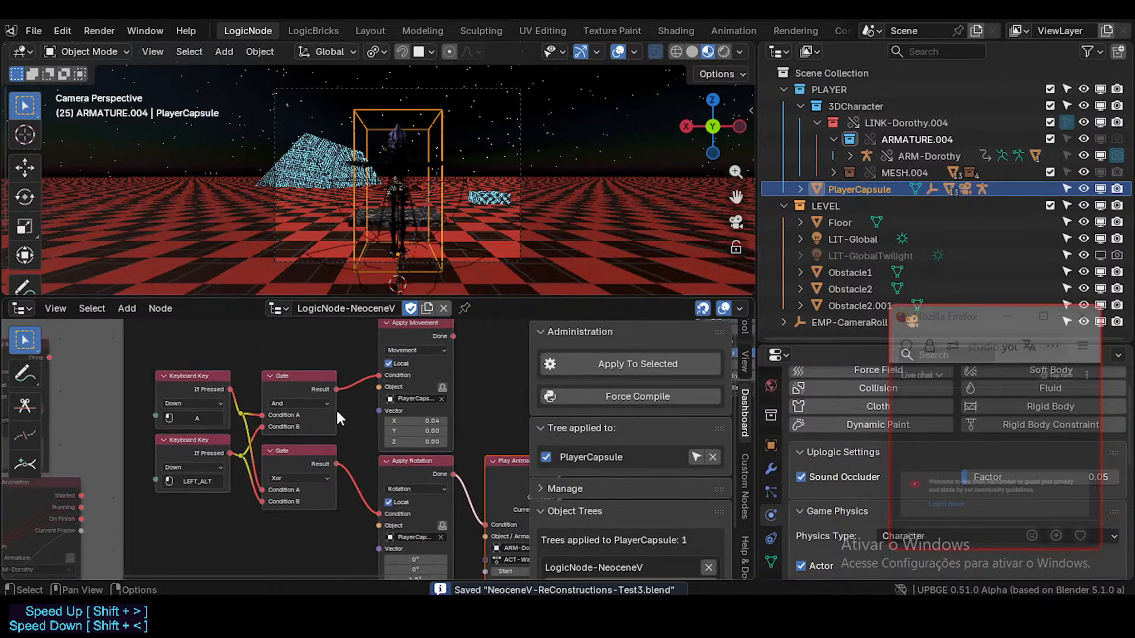
{"action": "middle_click_drag", "start_coordinate": [376, 525], "coordinate": [385, 410]}
{"action": "scroll", "coordinate": [374, 504], "scroll_direction": "up", "scroll_amount": 2}
{"action": "scroll", "coordinate": [420, 452], "scroll_direction": "down", "scroll_amount": 3}
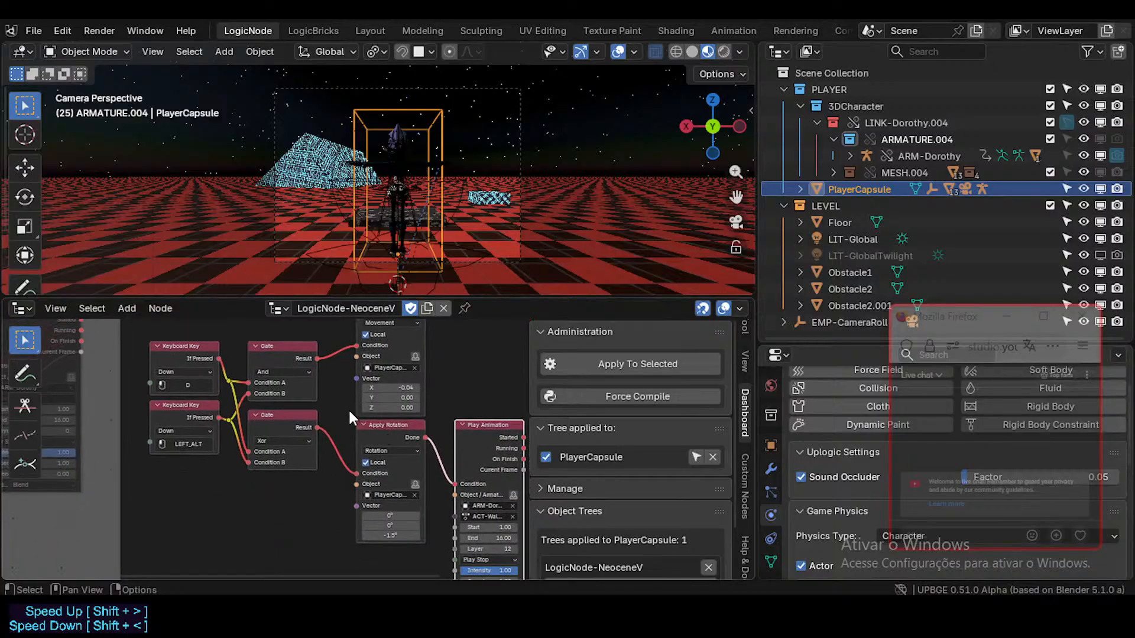
{"action": "middle_click_drag", "start_coordinate": [260, 387], "coordinate": [292, 446]}
{"action": "scroll", "coordinate": [299, 427], "scroll_direction": "down", "scroll_amount": 1}
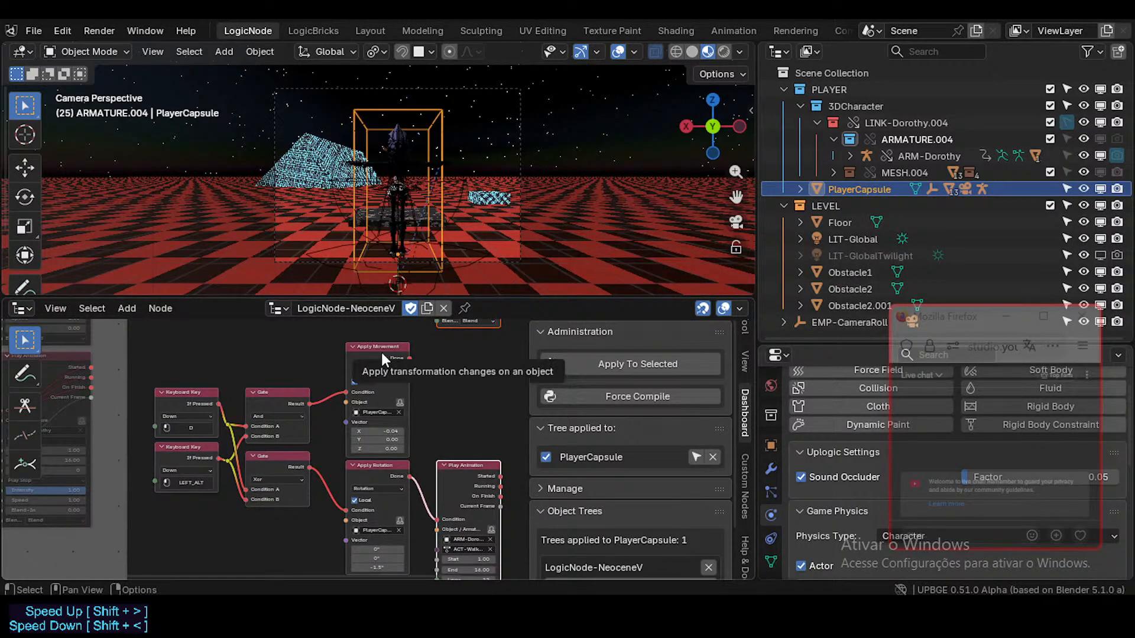
{"action": "middle_click_drag", "start_coordinate": [384, 462], "coordinate": [384, 435]}
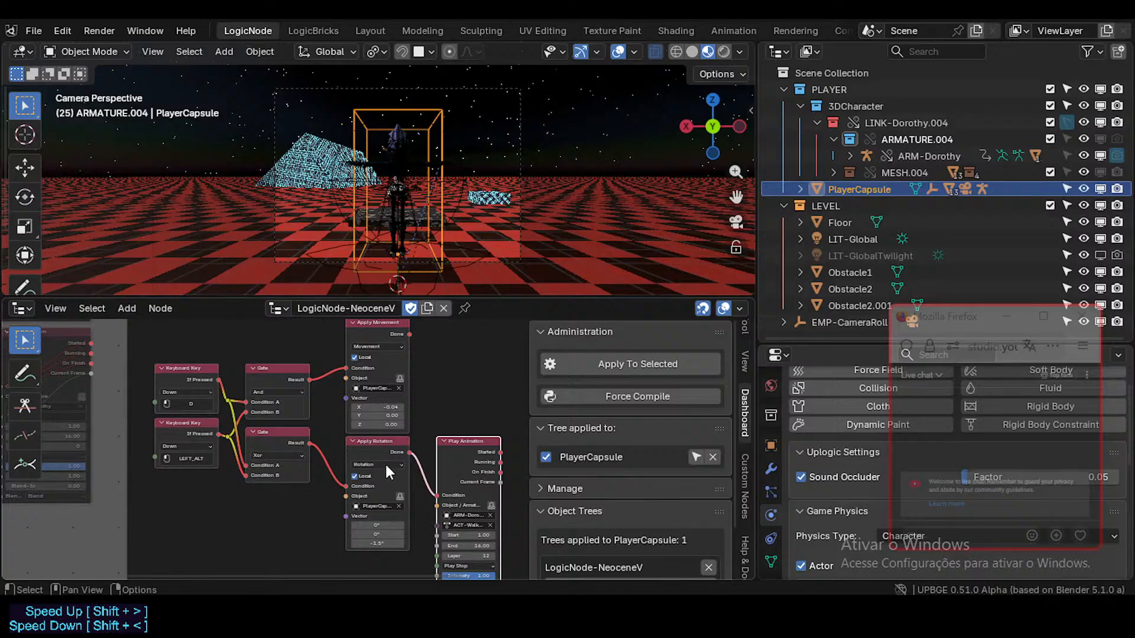
{"action": "scroll", "coordinate": [327, 446], "scroll_direction": "up", "scroll_amount": 2}
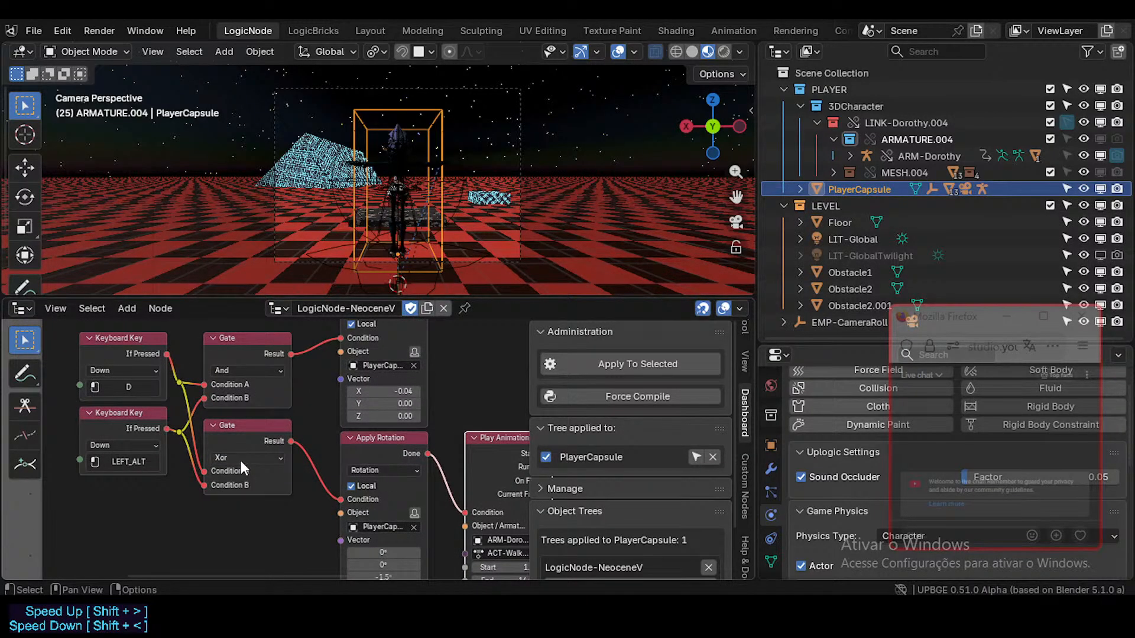
{"action": "middle_click_drag", "start_coordinate": [221, 472], "coordinate": [235, 478]}
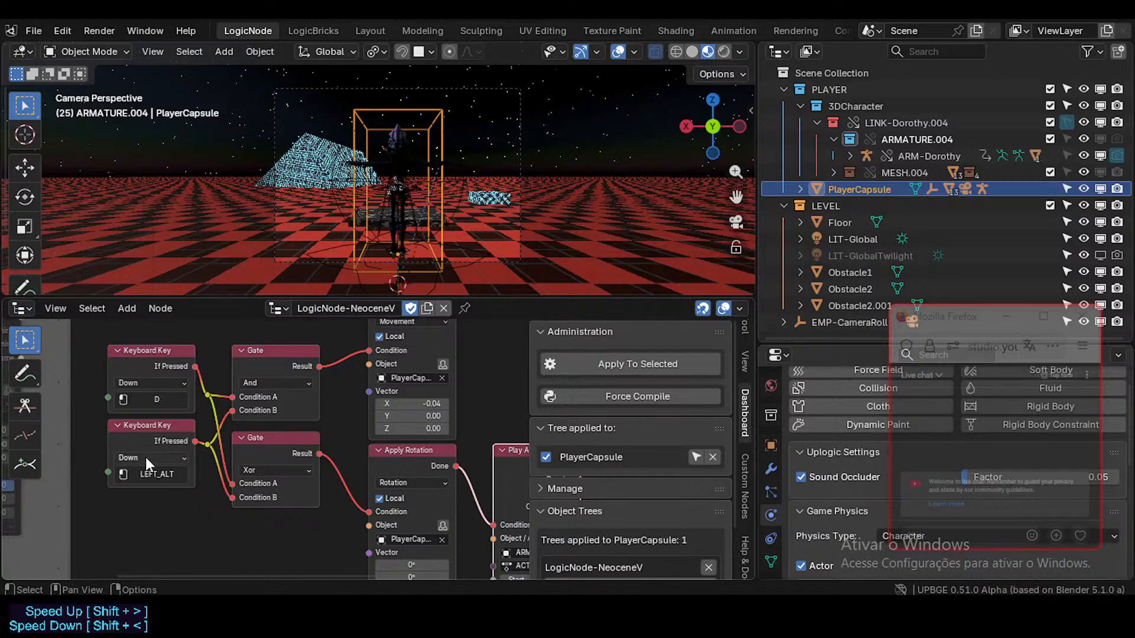
{"action": "scroll", "coordinate": [145, 456], "scroll_direction": "up", "scroll_amount": 1}
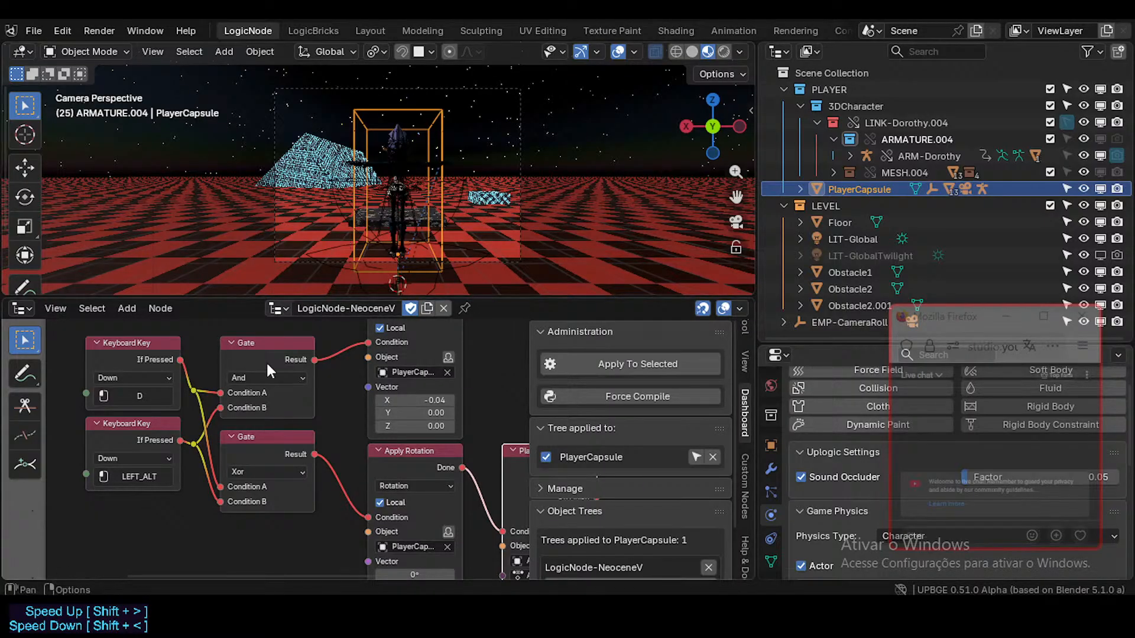
{"action": "left_click", "coordinate": [252, 378]}
{"action": "left_click", "coordinate": [252, 378]}
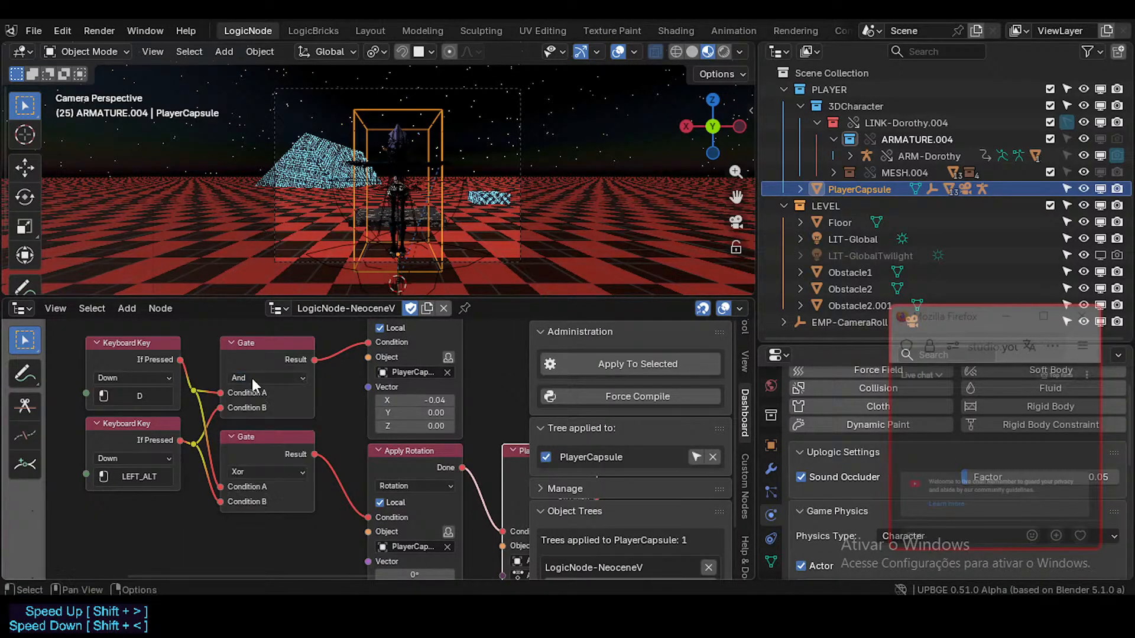
- Review the D group's And and Xor gate conditions and their links to Apply Movement and Apply Rotation
{"action": "middle_click_drag", "start_coordinate": [438, 373], "coordinate": [400, 420]}
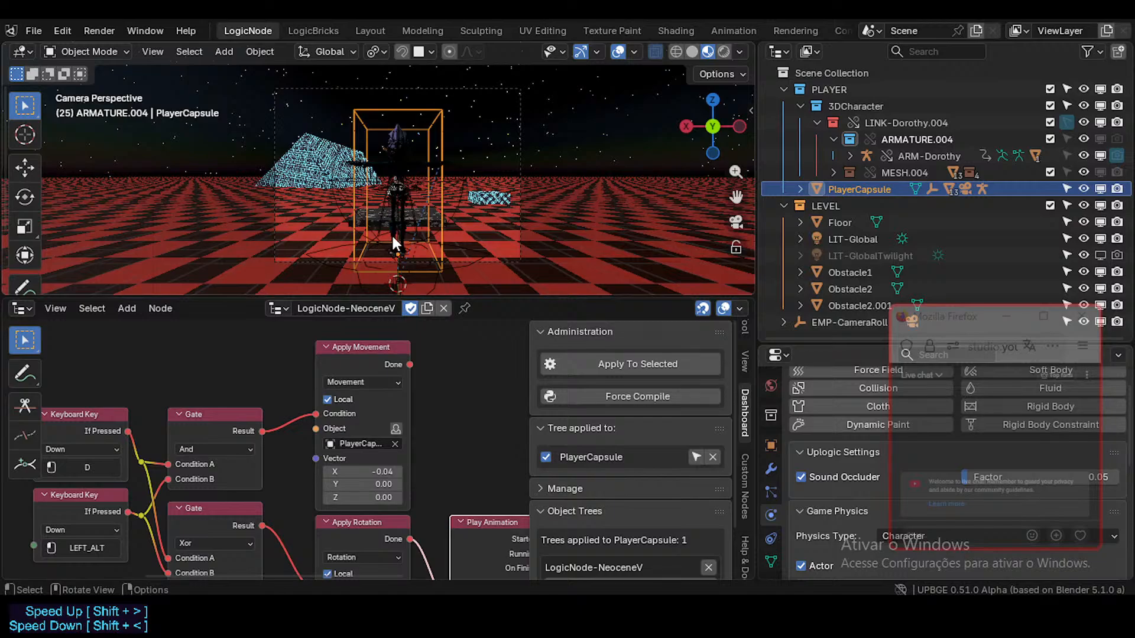
{"action": "middle_click_drag", "start_coordinate": [208, 442], "coordinate": [295, 420]}
{"action": "scroll", "coordinate": [293, 427], "scroll_direction": "up", "scroll_amount": 2}
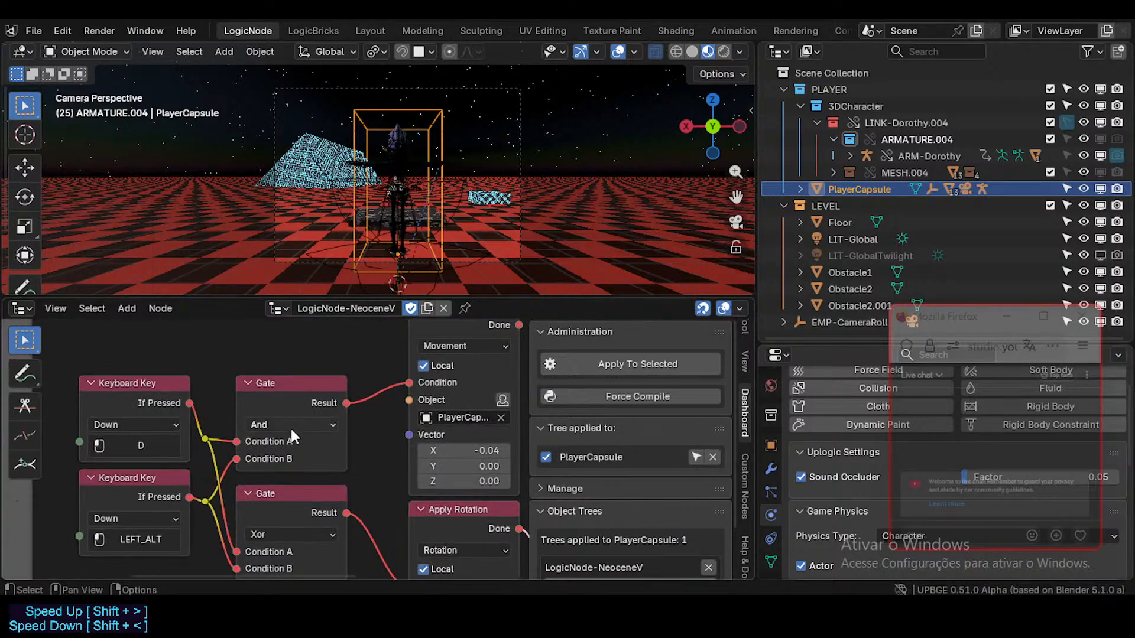
{"action": "middle_click_drag", "start_coordinate": [292, 470], "coordinate": [285, 439]}
{"action": "left_click", "coordinate": [318, 413]}
{"action": "left_click", "coordinate": [318, 416]}
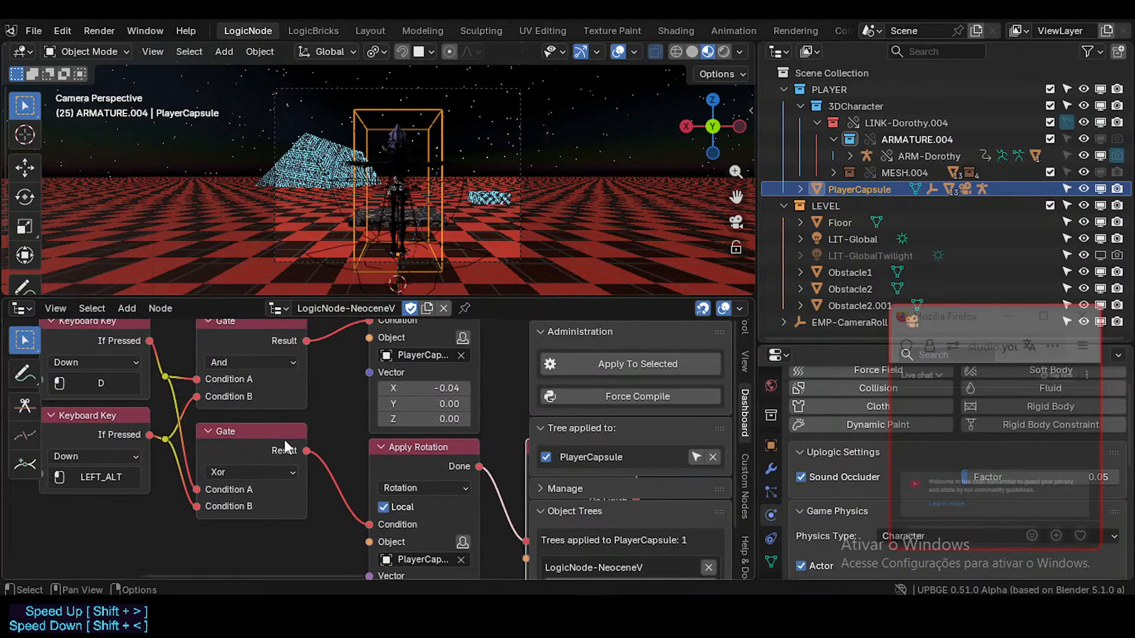
{"action": "scroll", "coordinate": [349, 451], "scroll_direction": "down", "scroll_amount": 3}
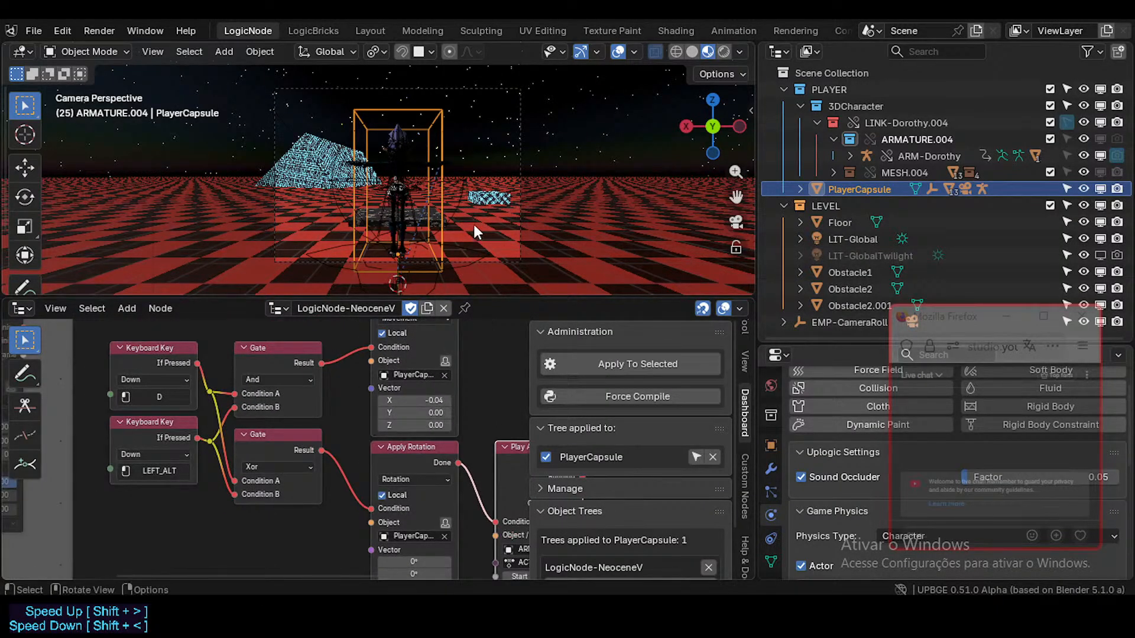
- Run the game, alternate quickly between turning with A and D to check the walk animation, and stop it
{"action": "key", "text": "p"}
{"action": "key", "text": "a"}
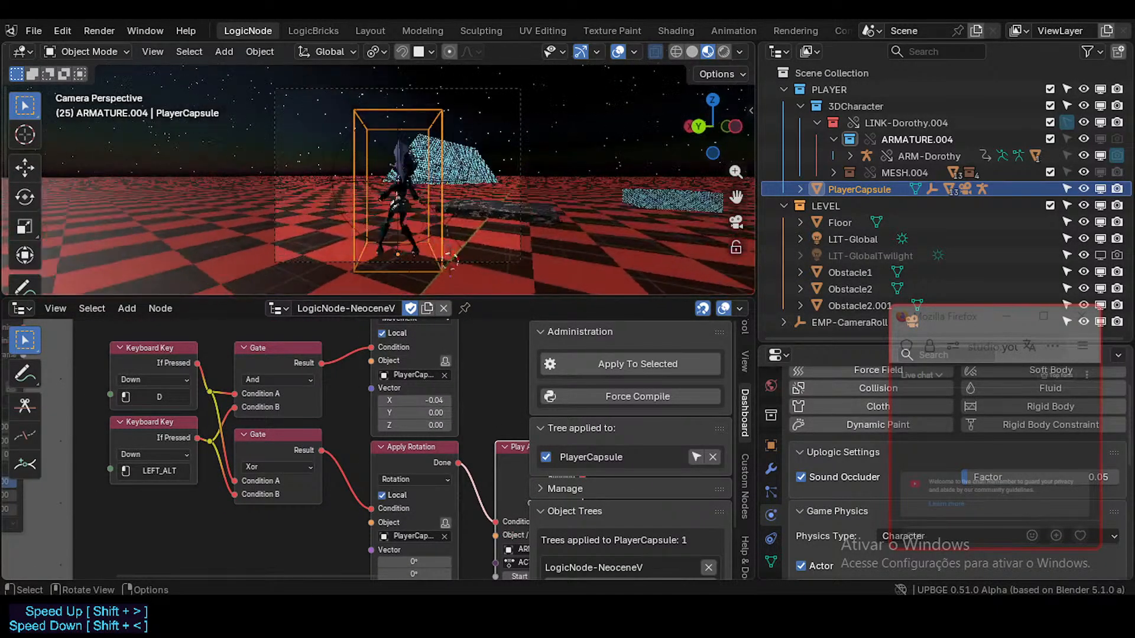
{"action": "key", "text": "d"}
{"action": "key", "text": "d"}
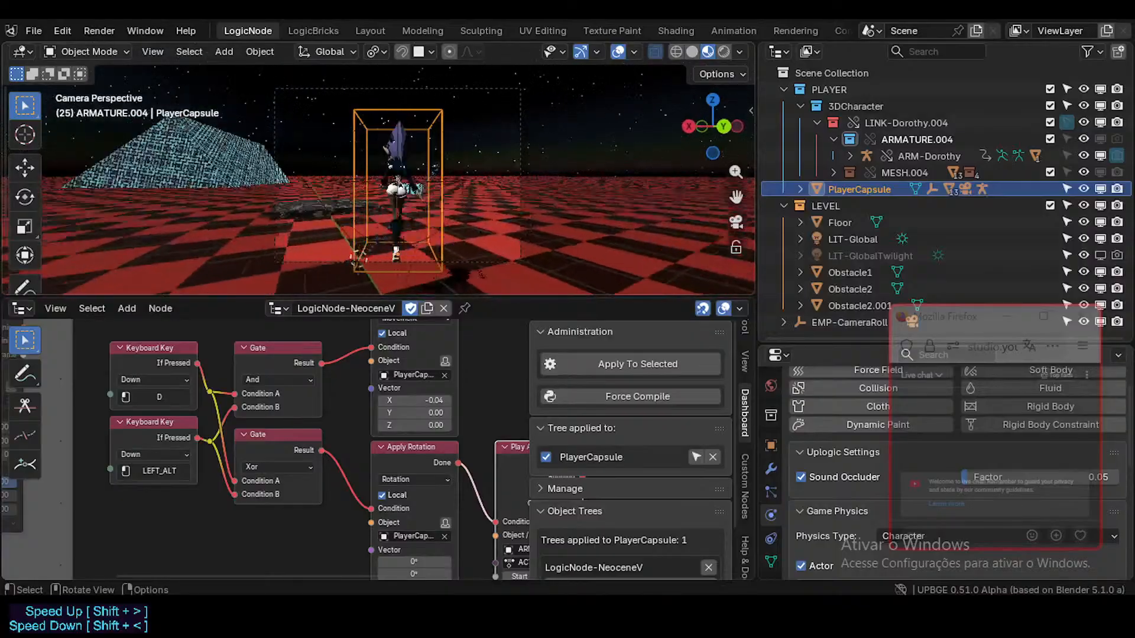
{"action": "key", "text": "a"}
{"action": "key", "text": "d"}
{"action": "key", "text": "a"}
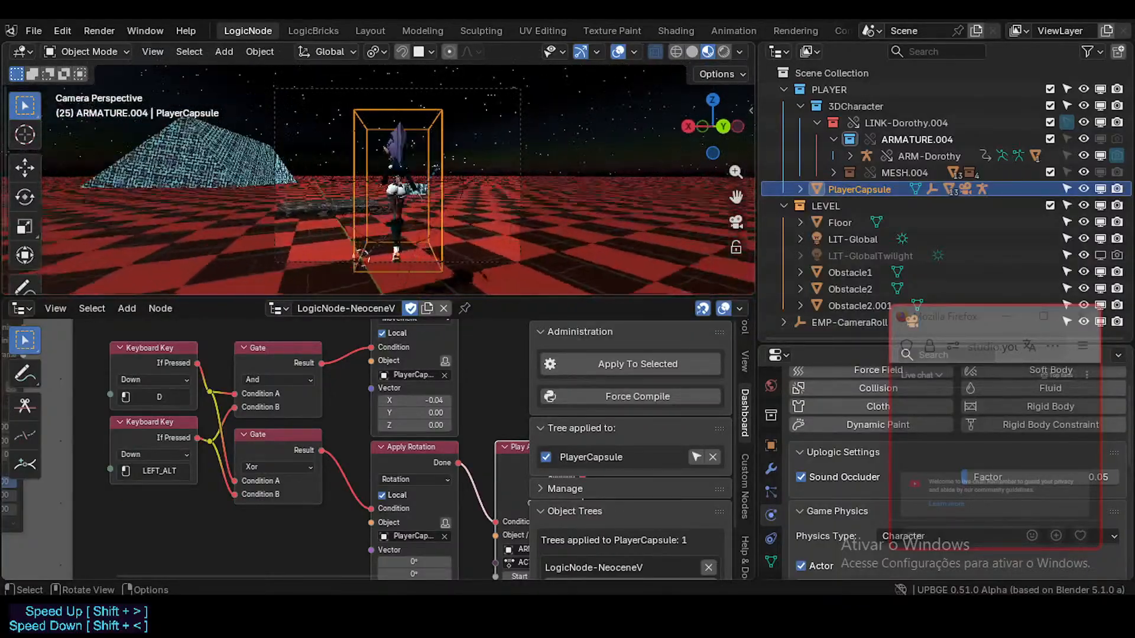
{"action": "key", "text": "a"}
{"action": "key", "text": "d"}
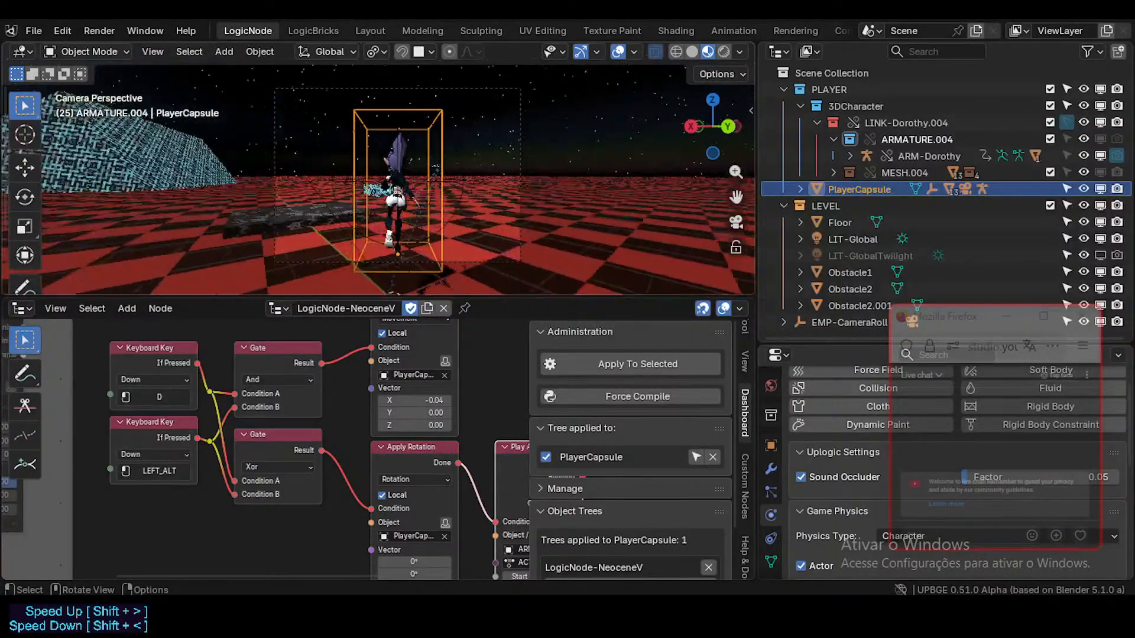
{"action": "key", "text": "a"}
{"action": "key", "text": "d"}
{"action": "key", "text": "a"}
{"action": "key", "text": "a"}
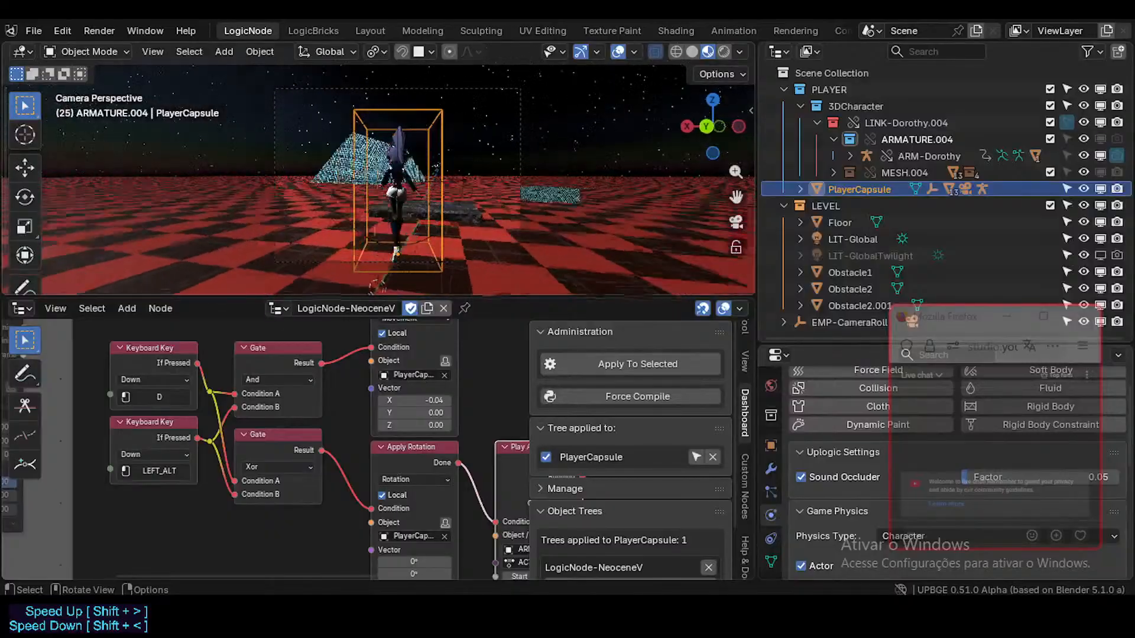
{"action": "key", "text": "d"}
{"action": "key", "text": "a"}
{"action": "key", "text": "d"}
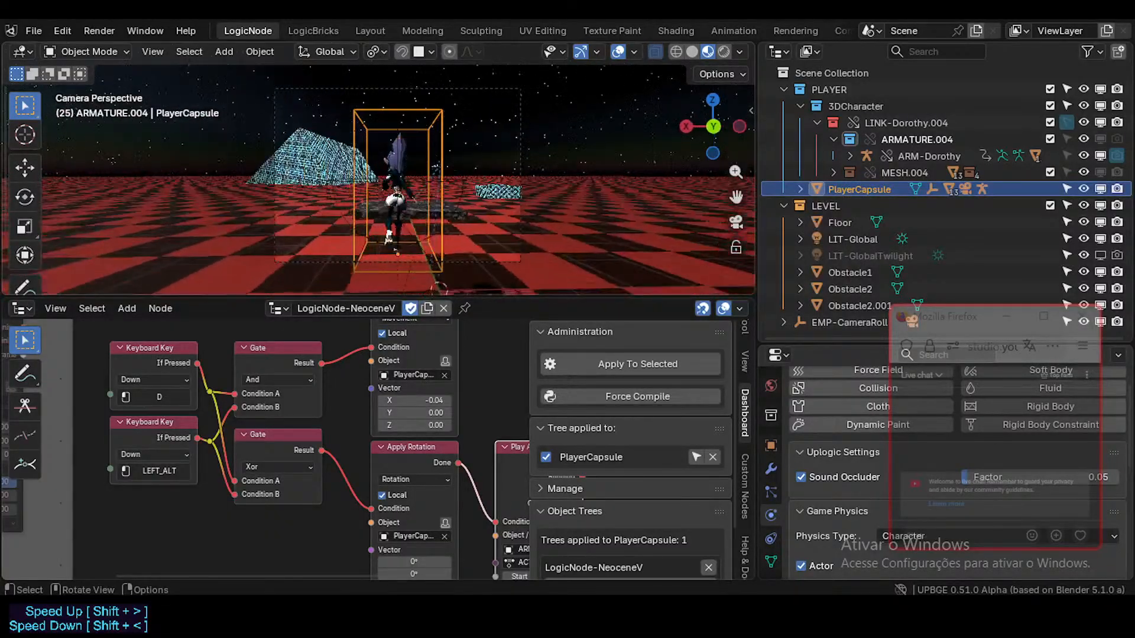
{"action": "key", "text": "a"}
{"action": "key", "text": "d"}
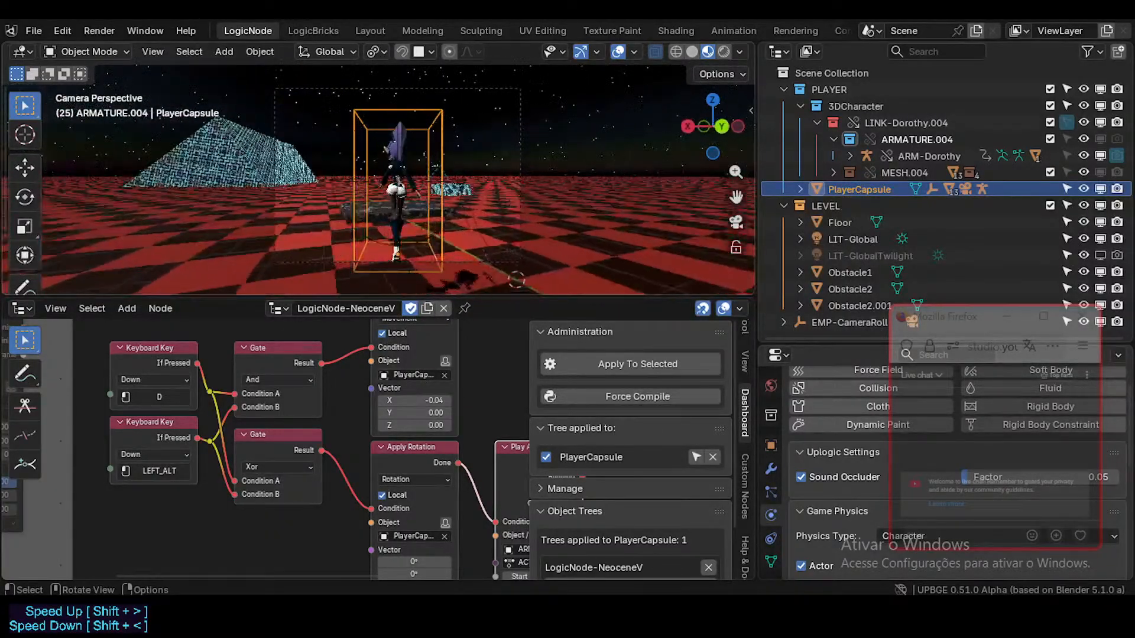
{"action": "key", "text": "Escape"}
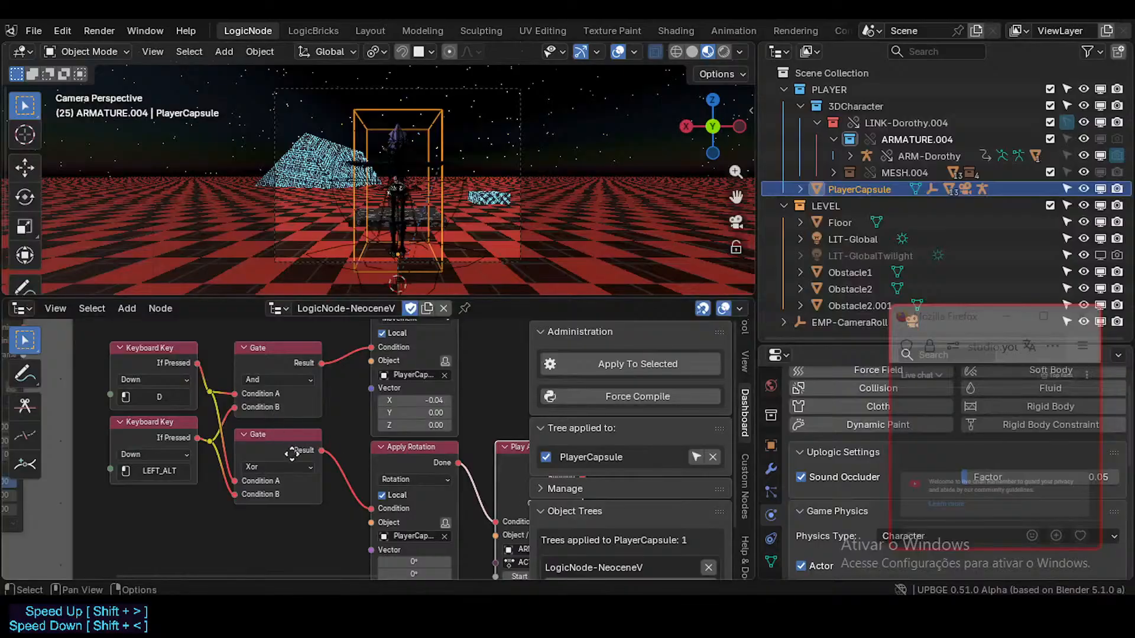
- Examine the A group's And and Xor gates and how the A and Left Alt keys feed their conditions
{"action": "middle_click_drag", "start_coordinate": [292, 453], "coordinate": [301, 473]}
{"action": "scroll", "coordinate": [288, 404], "scroll_direction": "down", "scroll_amount": 3}
{"action": "middle_click_drag", "start_coordinate": [274, 386], "coordinate": [303, 513]}
{"action": "middle_click_drag", "start_coordinate": [300, 387], "coordinate": [306, 514]}
{"action": "scroll", "coordinate": [290, 384], "scroll_direction": "up", "scroll_amount": 4}
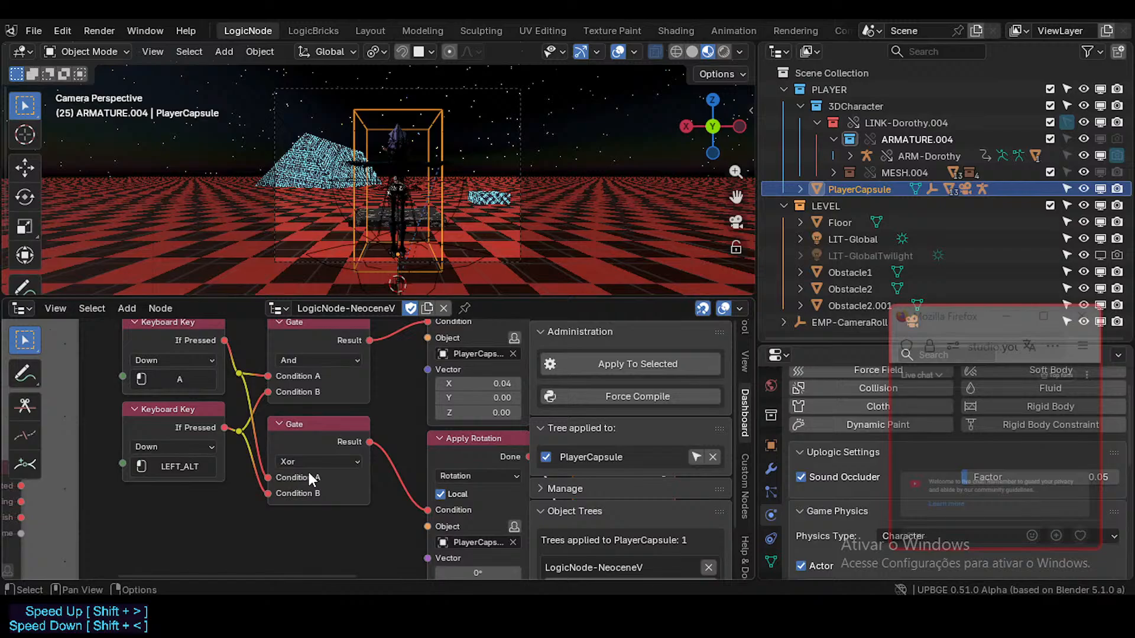
{"action": "middle_click_drag", "start_coordinate": [301, 443], "coordinate": [289, 442]}
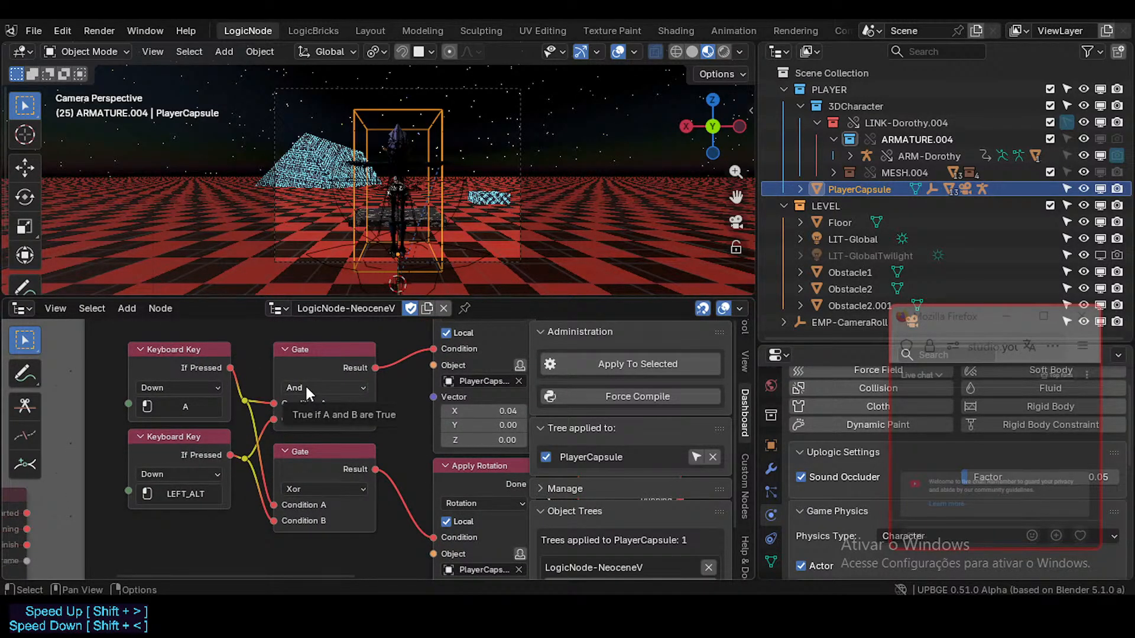
{"action": "middle_click_drag", "start_coordinate": [303, 401], "coordinate": [306, 437]}
{"action": "left_click", "coordinate": [251, 424]}
{"action": "middle_click_drag", "start_coordinate": [223, 463], "coordinate": [315, 429]}
{"action": "scroll", "coordinate": [341, 381], "scroll_direction": "down", "scroll_amount": 4}
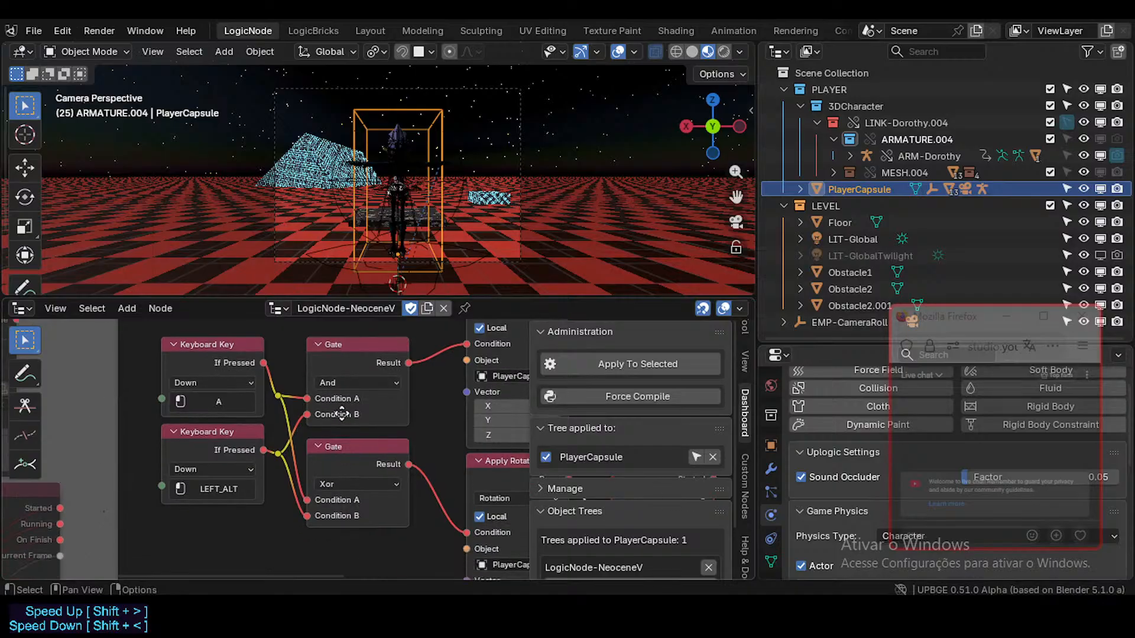
- Mute the D group's D and Left Alt Keyboard Key nodes
{"action": "left_click", "coordinate": [317, 430]}
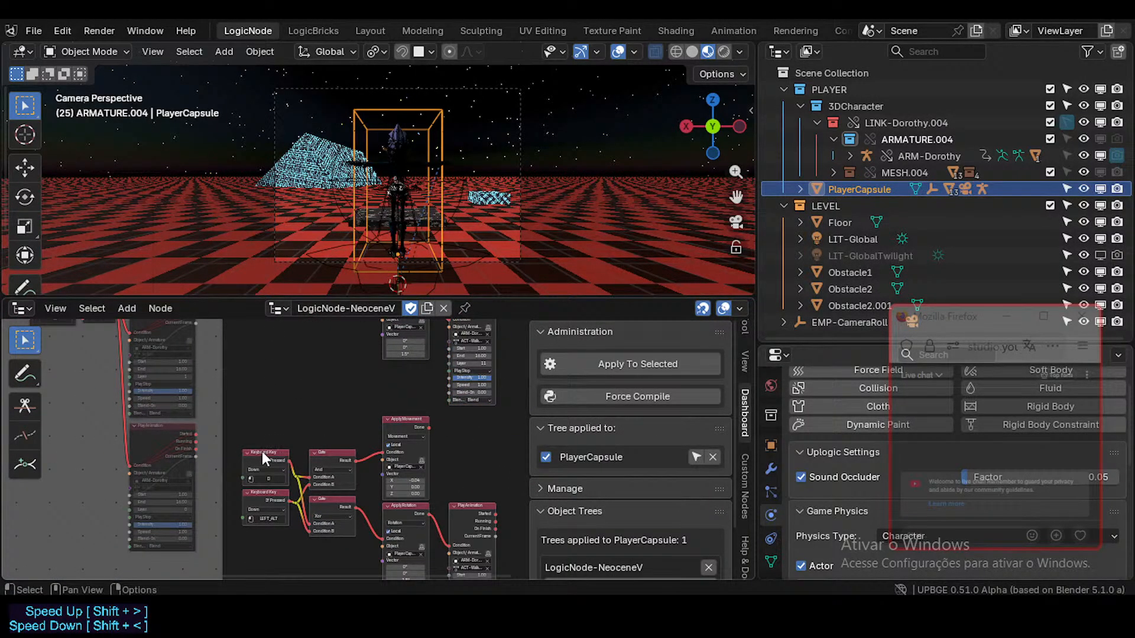
{"action": "left_click", "coordinate": [263, 493]}
{"action": "middle_click_drag", "start_coordinate": [343, 393], "coordinate": [343, 447]}
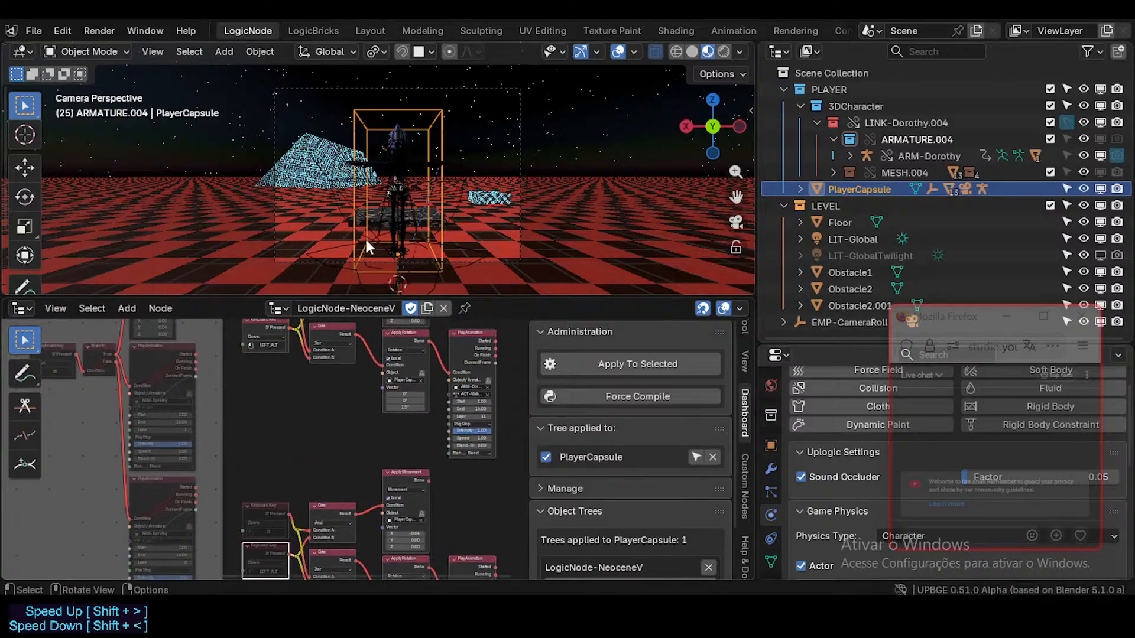
- Run the game to test A and D with the D group's key nodes muted, and stop it
{"action": "key", "text": "p"}
{"action": "key", "text": "a"}
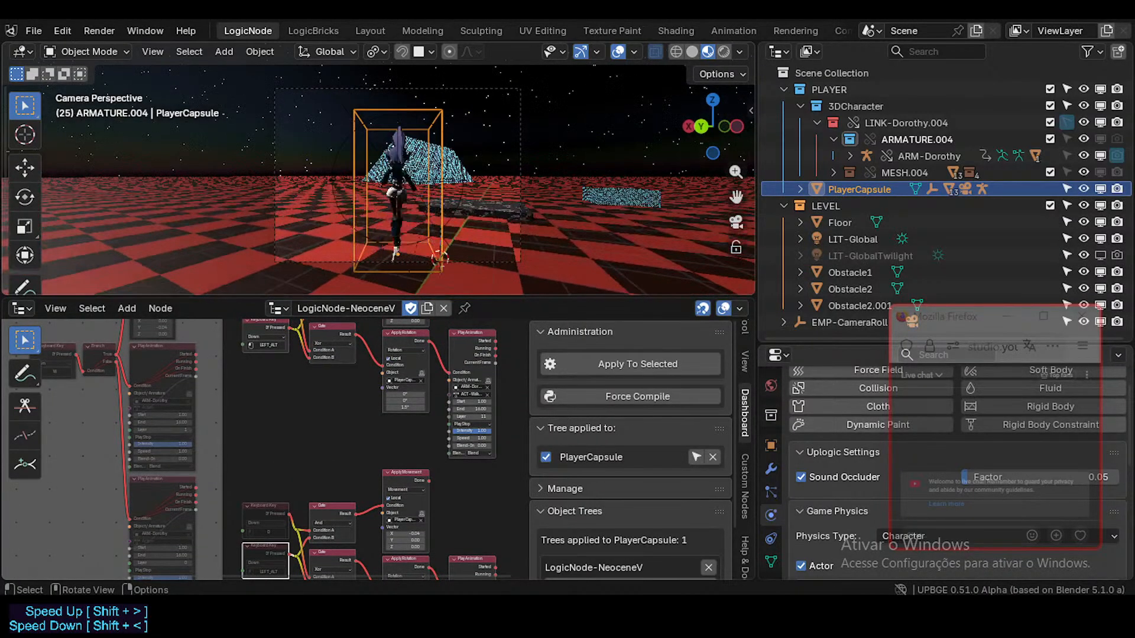
{"action": "key", "text": "d"}
{"action": "key", "text": "a"}
{"action": "key", "text": "Escape"}
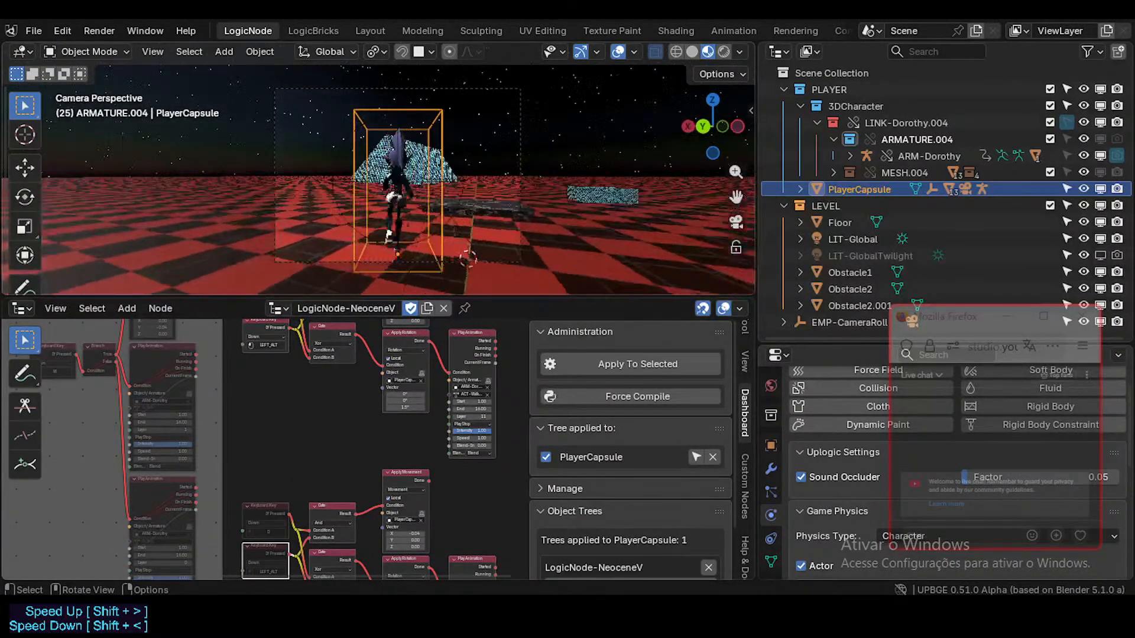
- Unmute the D group's D and Left Alt Keyboard Key nodes and save the file
{"action": "middle_click_drag", "start_coordinate": [404, 478], "coordinate": [396, 403]}
{"action": "scroll", "coordinate": [381, 413], "scroll_direction": "down", "scroll_amount": 2}
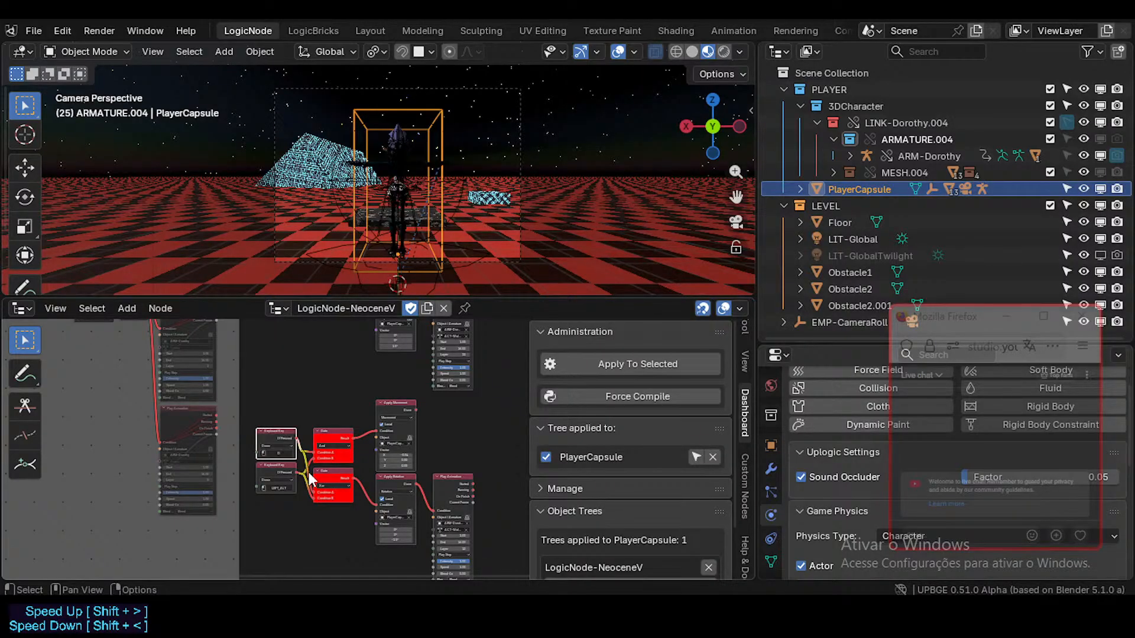
{"action": "scroll", "coordinate": [319, 466], "scroll_direction": "up", "scroll_amount": 2}
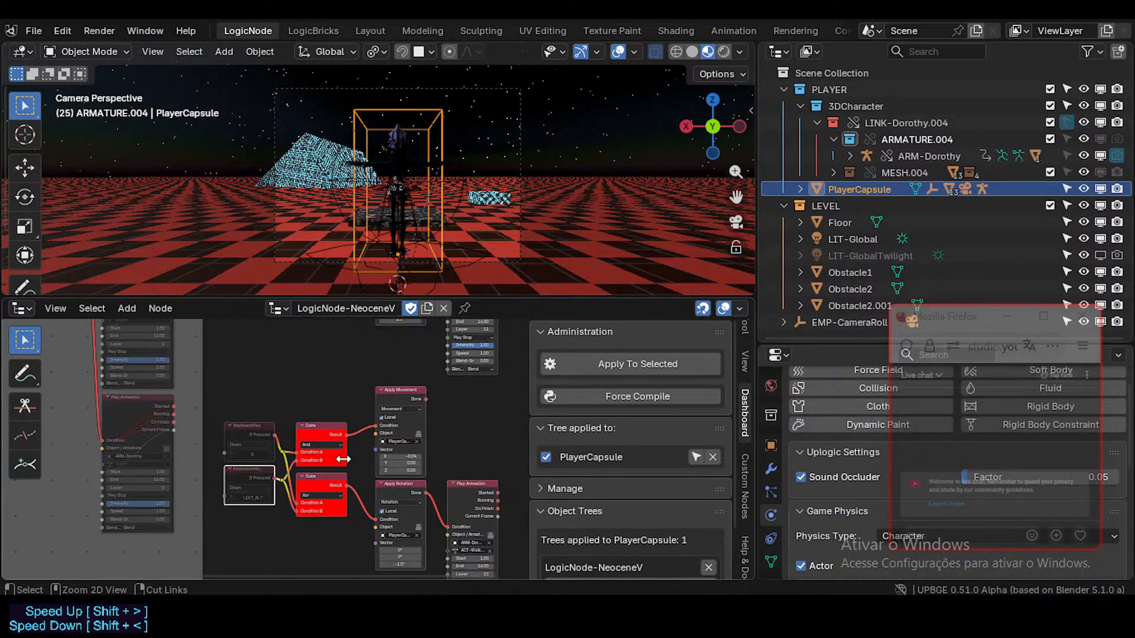
{"action": "scroll", "coordinate": [342, 455], "scroll_direction": "down", "scroll_amount": 1}
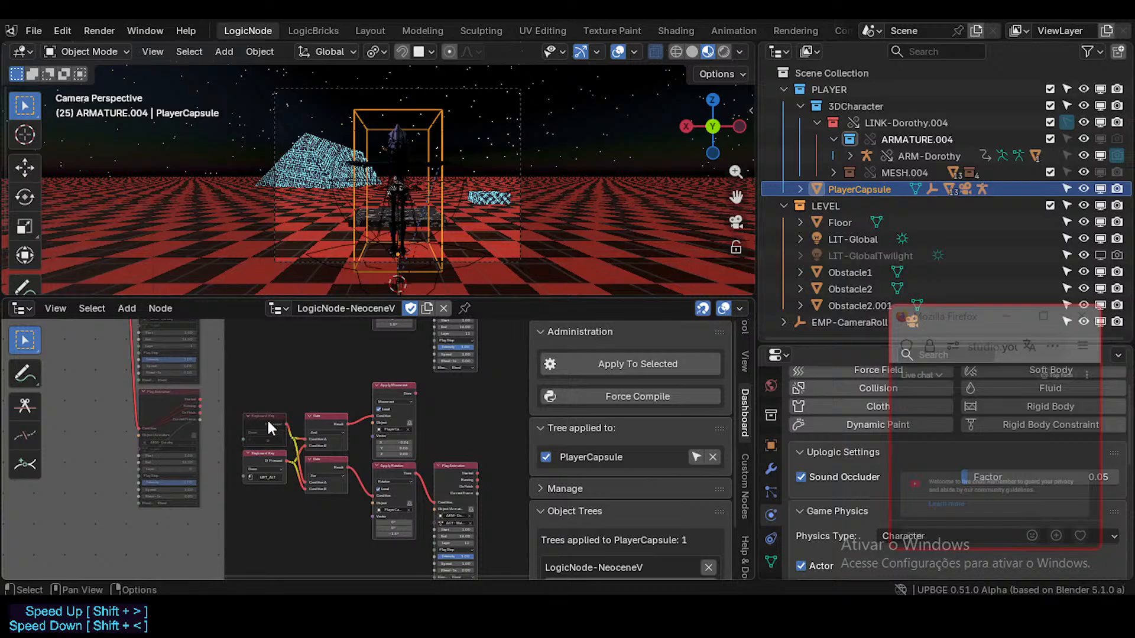
{"action": "scroll", "coordinate": [272, 431], "scroll_direction": "down", "scroll_amount": 1}
{"action": "key", "text": "ctrl+s"}
- Delete the whole D-key node group and run the game to test W and A without it
{"action": "left_click_drag", "start_coordinate": [267, 560], "coordinate": [472, 398]}
{"action": "key", "text": "x"}
{"action": "key", "text": "p"}
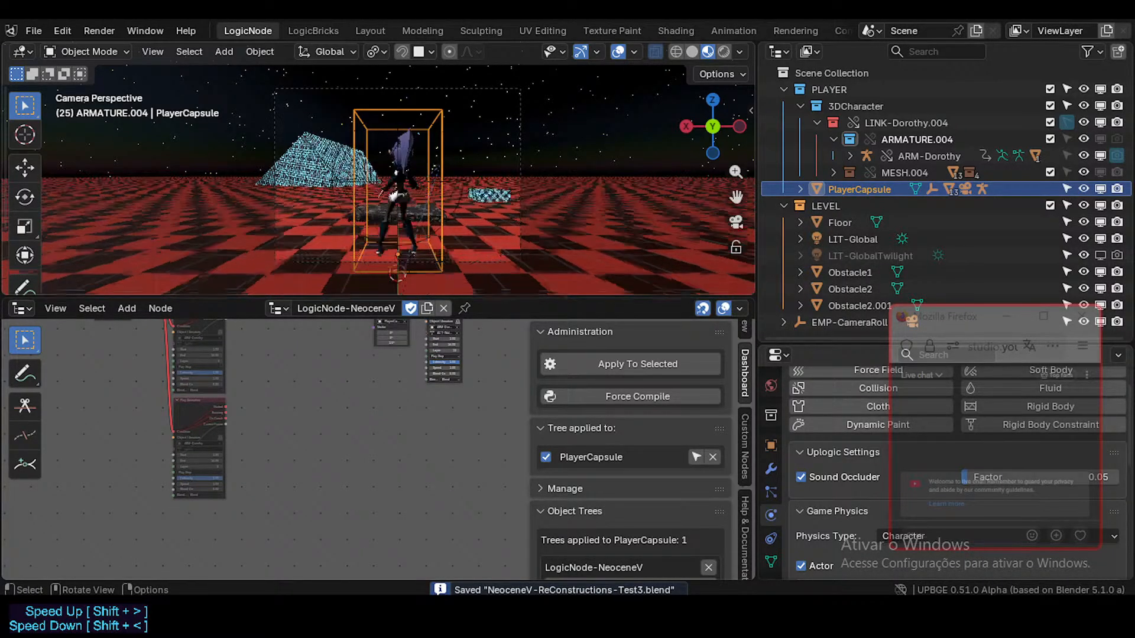
{"action": "key", "text": "w"}
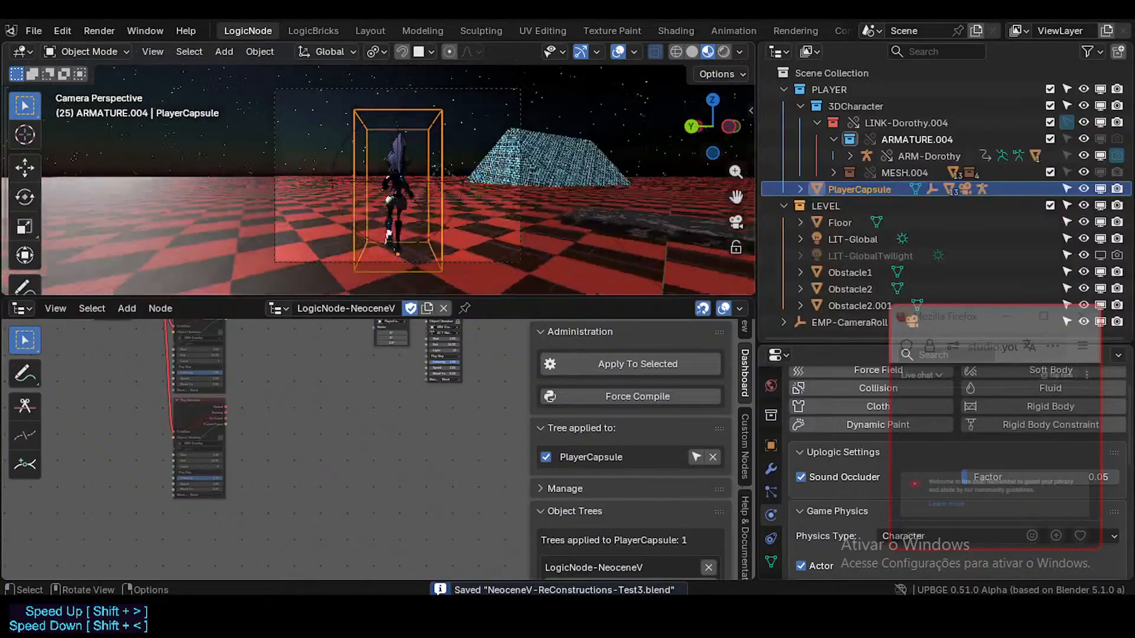
{"action": "key", "text": "a"}
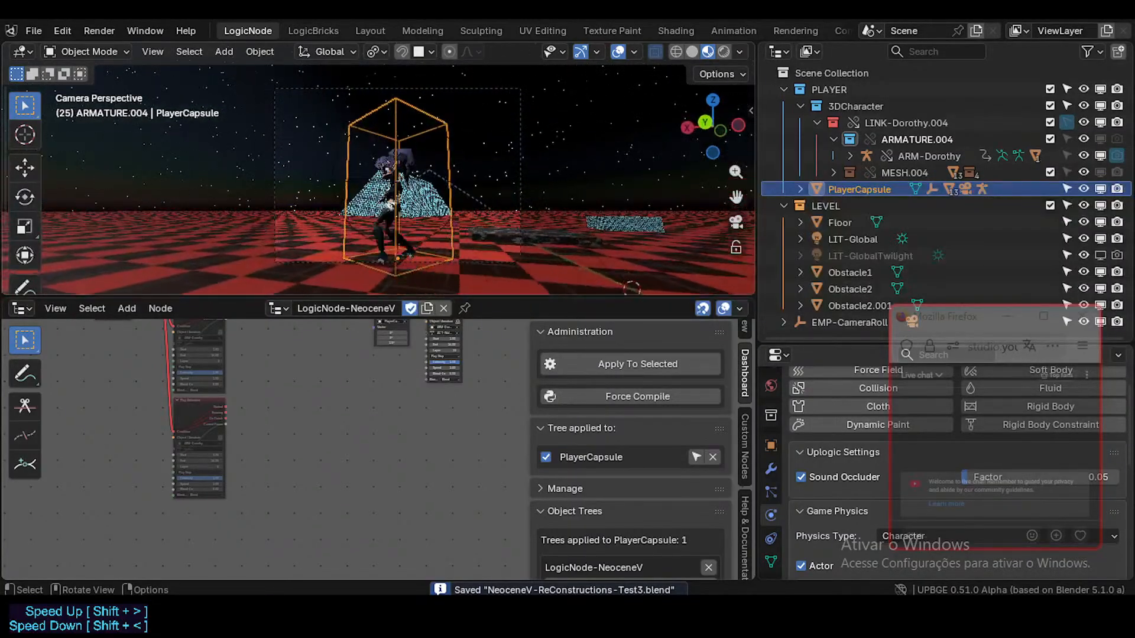
{"action": "key", "text": "Escape"}
- Undo the deletion of the D-key node group
{"action": "middle_click_drag", "start_coordinate": [377, 382], "coordinate": [348, 446]}
{"action": "key", "text": "ctrl+z"}
{"action": "scroll", "coordinate": [339, 452], "scroll_direction": "up", "scroll_amount": 4}
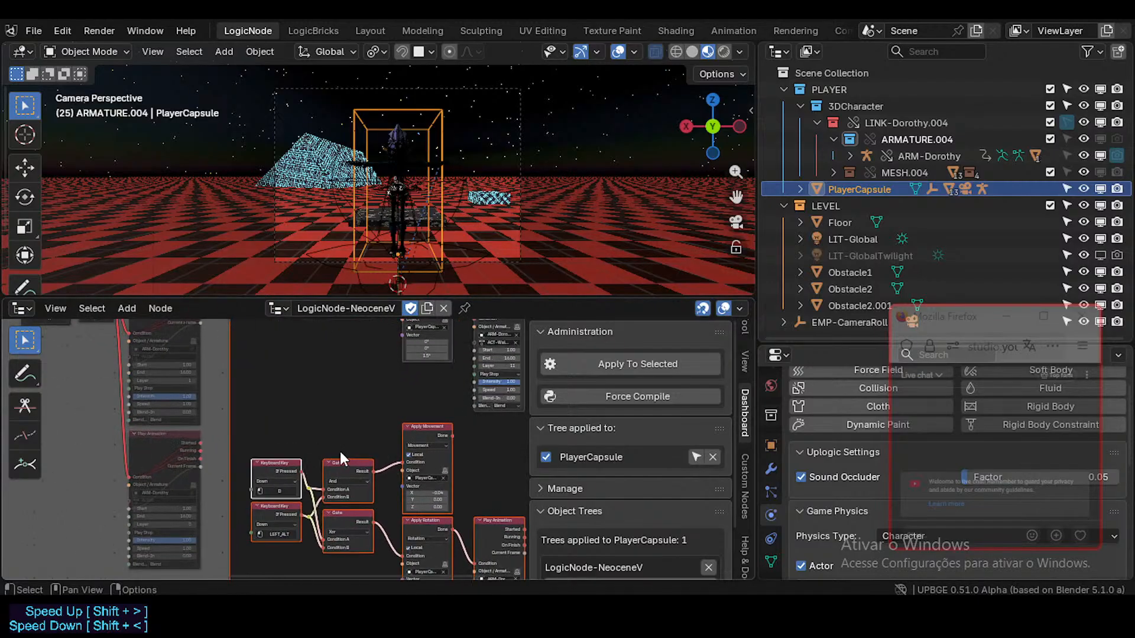
{"action": "scroll", "coordinate": [299, 493], "scroll_direction": "down", "scroll_amount": 2}
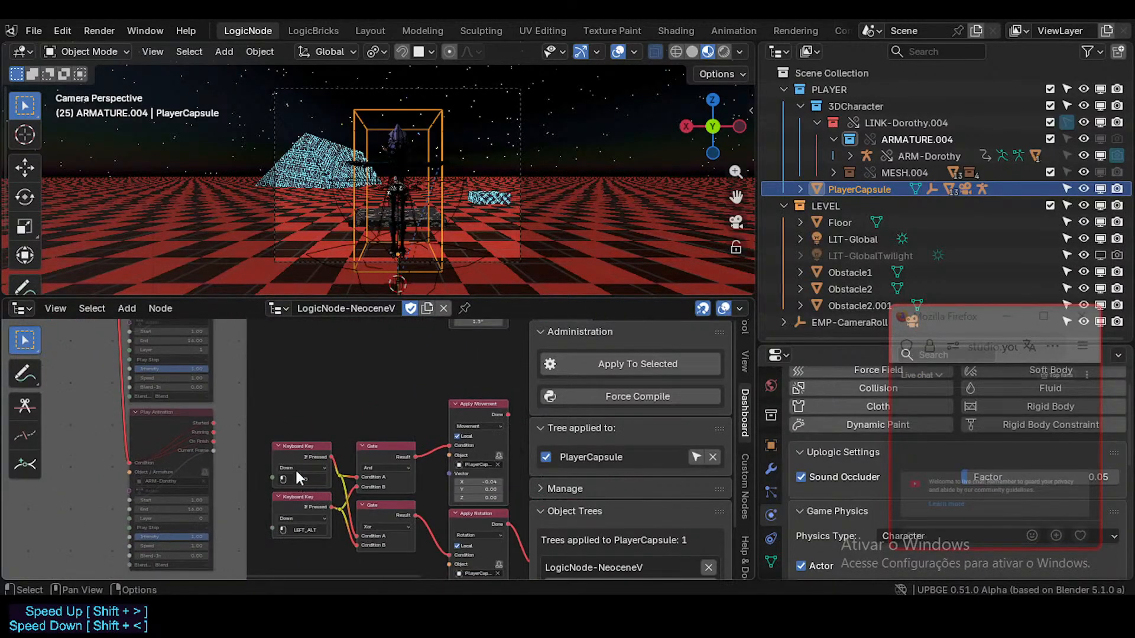
- Move the D group's Left Alt Keyboard Key node above the D key node and reconnect it to the And and Xor gates
{"action": "middle_click_drag", "start_coordinate": [316, 426], "coordinate": [321, 502]}
{"action": "scroll", "coordinate": [322, 430], "scroll_direction": "down", "scroll_amount": 2}
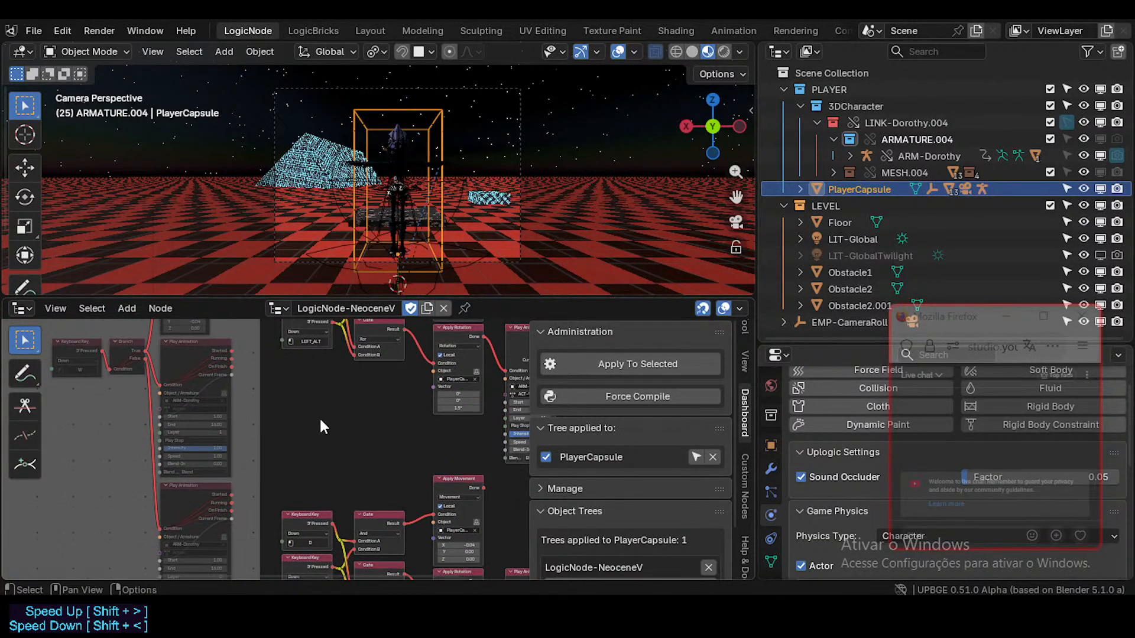
{"action": "middle_click_drag", "start_coordinate": [321, 419], "coordinate": [315, 406]}
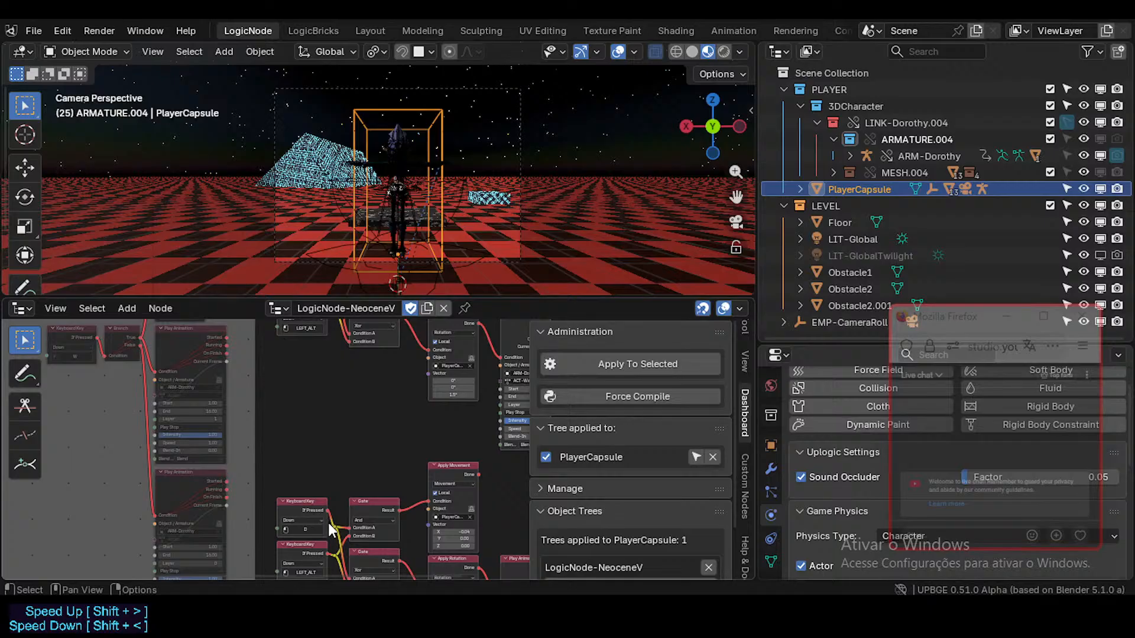
{"action": "left_click", "coordinate": [350, 530]}
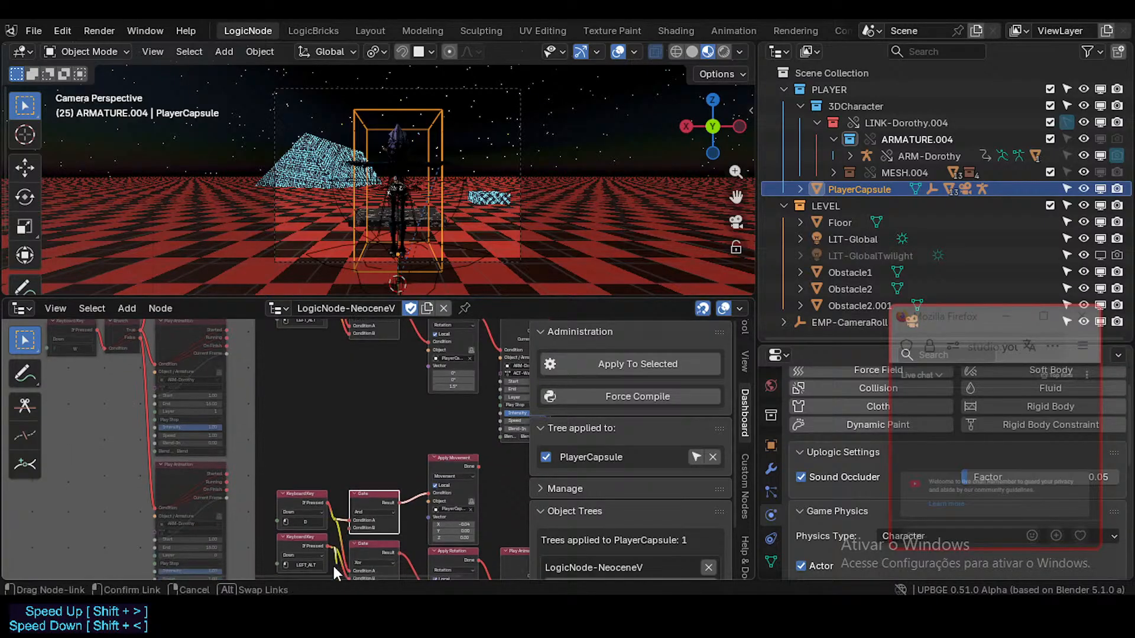
{"action": "scroll", "coordinate": [333, 563], "scroll_direction": "down", "scroll_amount": 4, "text": "shift"}
{"action": "left_click", "coordinate": [348, 493]}
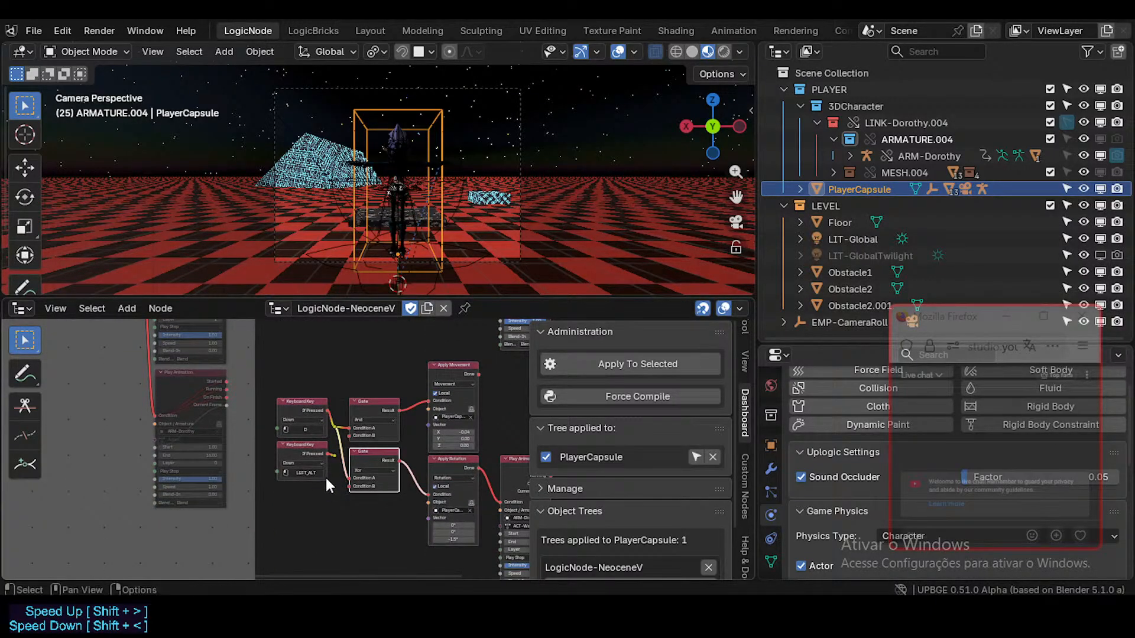
{"action": "middle_click_drag", "start_coordinate": [330, 452], "coordinate": [358, 502]}
{"action": "left_click_drag", "start_coordinate": [335, 488], "coordinate": [328, 389]}
{"action": "left_click_drag", "start_coordinate": [369, 500], "coordinate": [382, 532]}
- Reposition the moved Left Alt node and its reroute point between the A and D node groups
{"action": "left_click", "coordinate": [362, 395]}
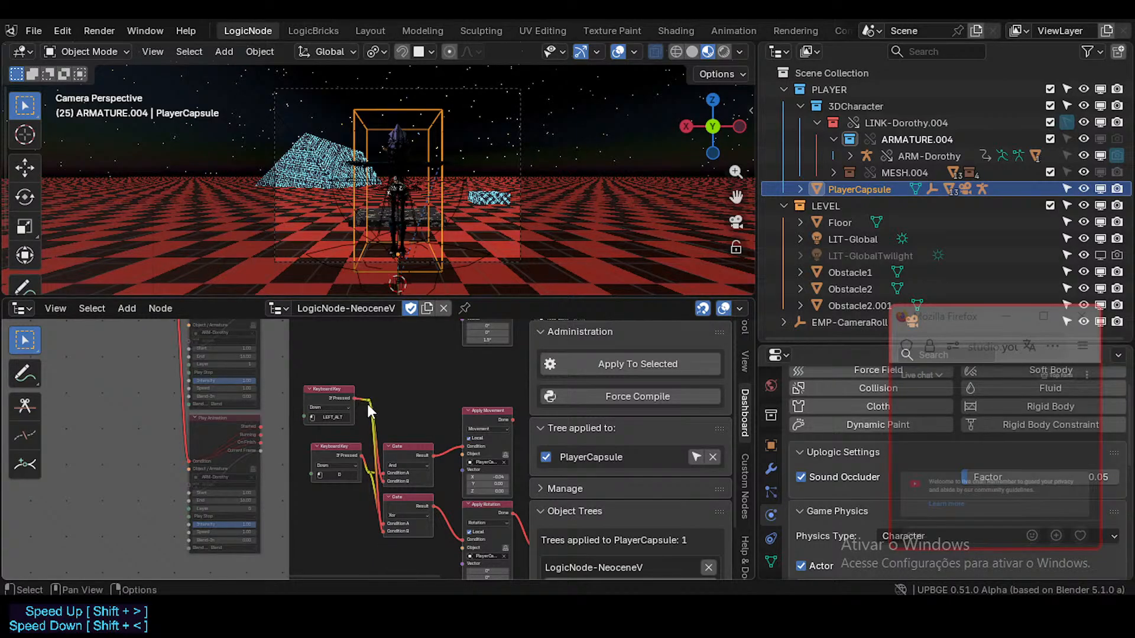
{"action": "left_click", "coordinate": [374, 396]}
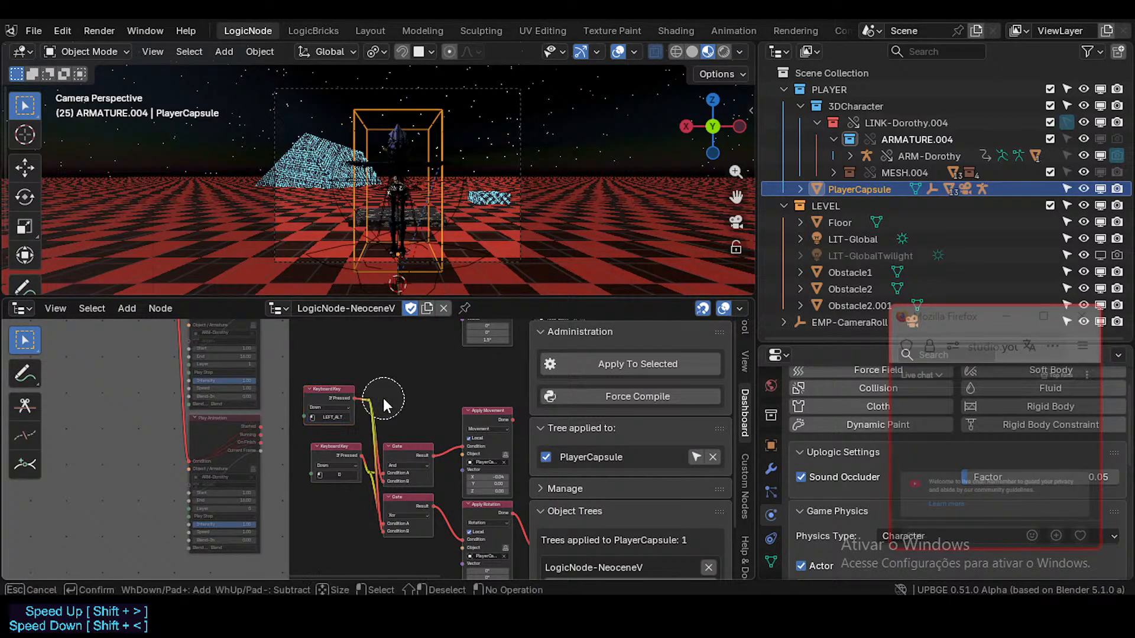
{"action": "key", "text": "g"}
{"action": "left_click", "coordinate": [375, 397]}
{"action": "left_click", "coordinate": [322, 389]}
{"action": "middle_click_drag", "start_coordinate": [344, 363], "coordinate": [367, 504]}
{"action": "key", "text": "g"}
{"action": "left_click", "coordinate": [363, 468]}
- Delete the A group's own Left Alt node and its reroute, linking the shared Left Alt node to the A group's And and Xor gates
{"action": "left_click", "coordinate": [359, 389]}
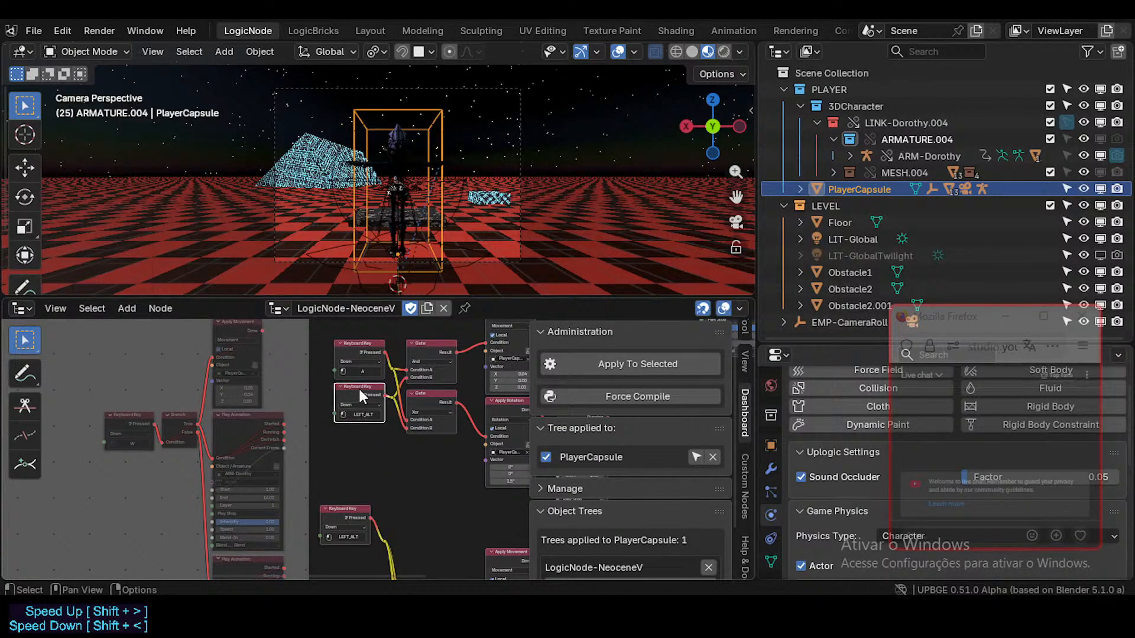
{"action": "key", "text": "x"}
{"action": "mouse_move", "coordinate": [392, 398]}
{"action": "left_mouse_down"}
{"action": "mouse_move", "coordinate": [385, 541]}
{"action": "mouse_move", "coordinate": [388, 389]}
{"action": "mouse_move", "coordinate": [391, 399]}
{"action": "left_mouse_up"}
{"action": "key", "text": "ctrl+x"}
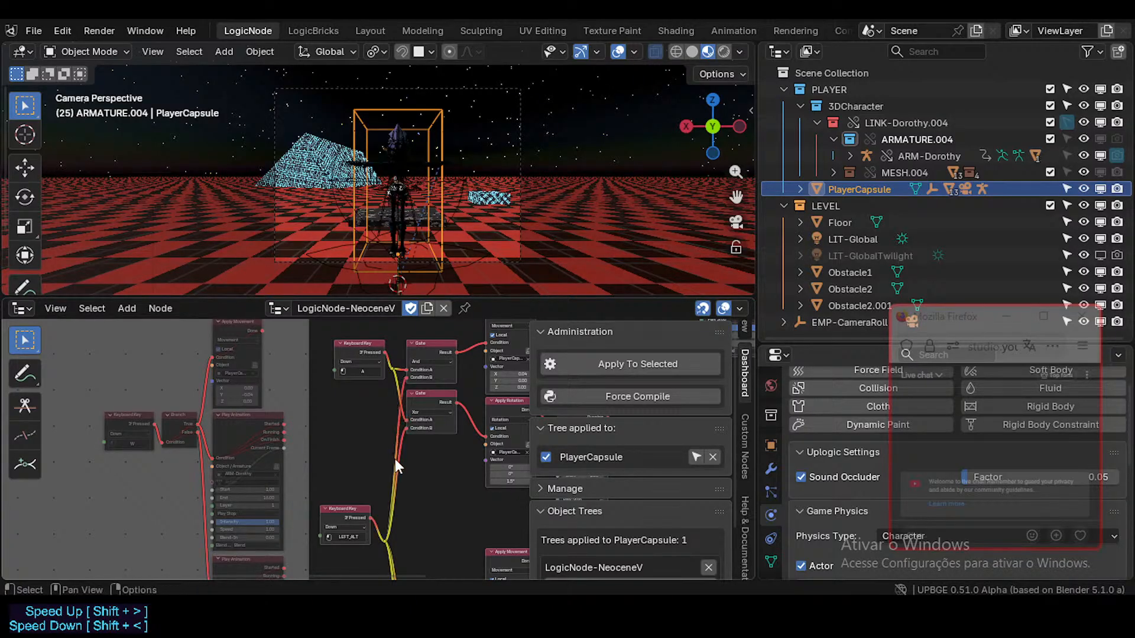
- Move the shared Left Alt link's reroute point up to sit level with its Keyboard Key node
{"action": "middle_click_drag", "start_coordinate": [407, 484], "coordinate": [406, 399]}
{"action": "scroll", "coordinate": [395, 453], "scroll_direction": "down", "scroll_amount": 1}
{"action": "left_click_drag", "start_coordinate": [384, 449], "coordinate": [385, 428]}
- Run the game to test walking with W, turning with A and D, and strafing with Left Alt held, and stop it
{"action": "key", "text": "p"}
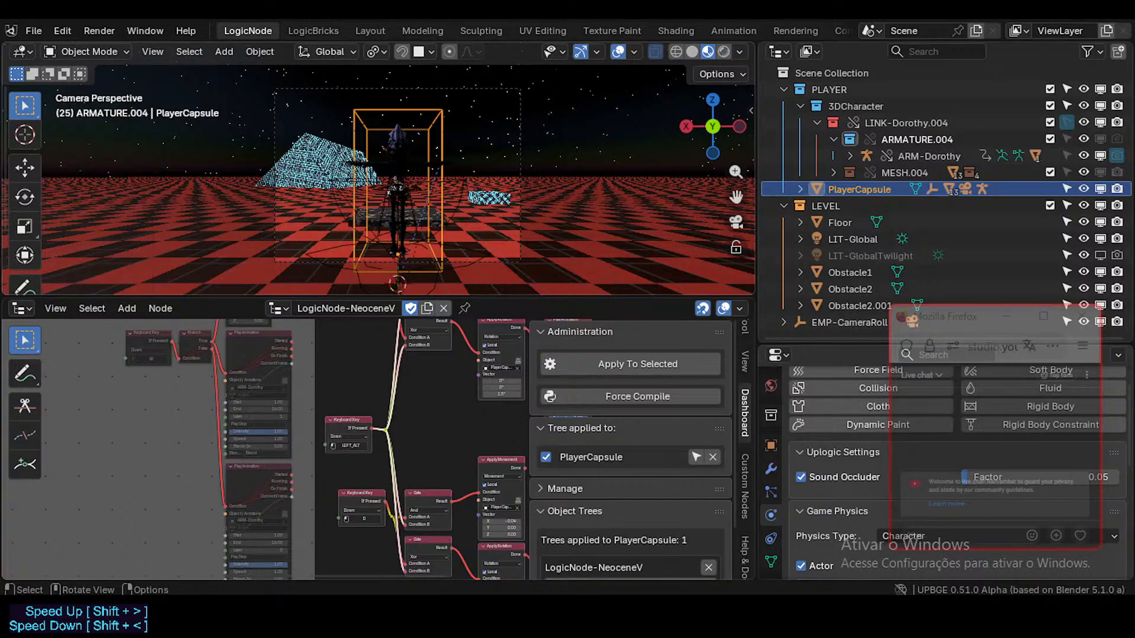
{"action": "key", "text": "w"}
{"action": "key", "text": "d"}
{"action": "key", "text": "a"}
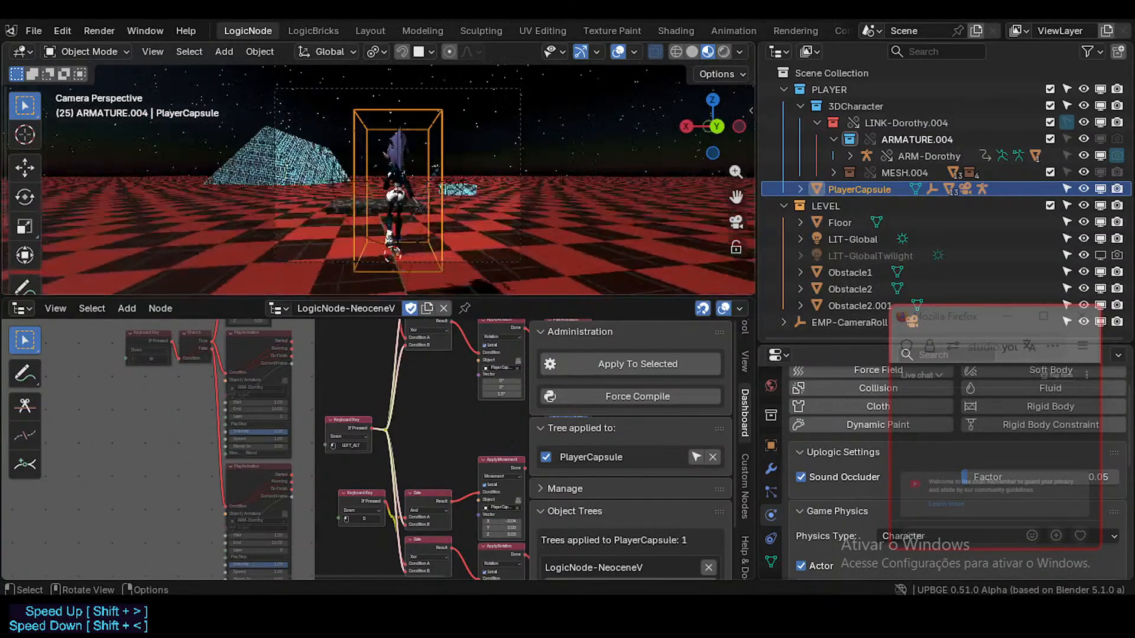
{"action": "key", "text": "a"}
{"action": "key", "text": "alt+a"}
{"action": "key", "text": "alt+d"}
{"action": "key", "text": "w"}
{"action": "key", "text": "a"}
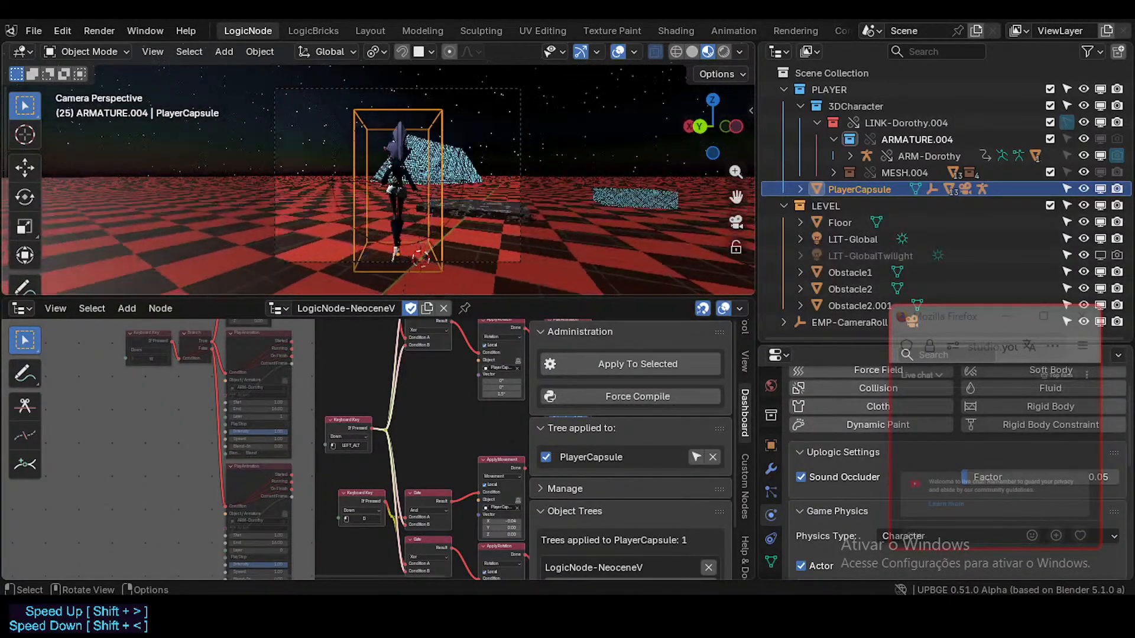
{"action": "key", "text": "d"}
{"action": "key", "text": "a"}
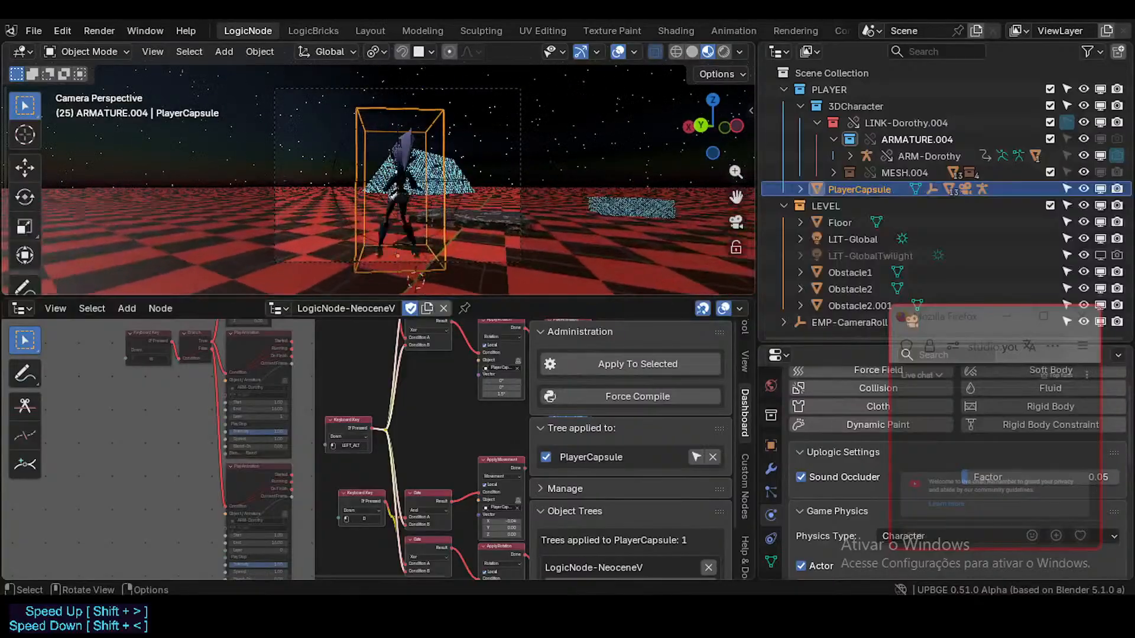
{"action": "key", "text": "d"}
{"action": "key", "text": "Escape"}
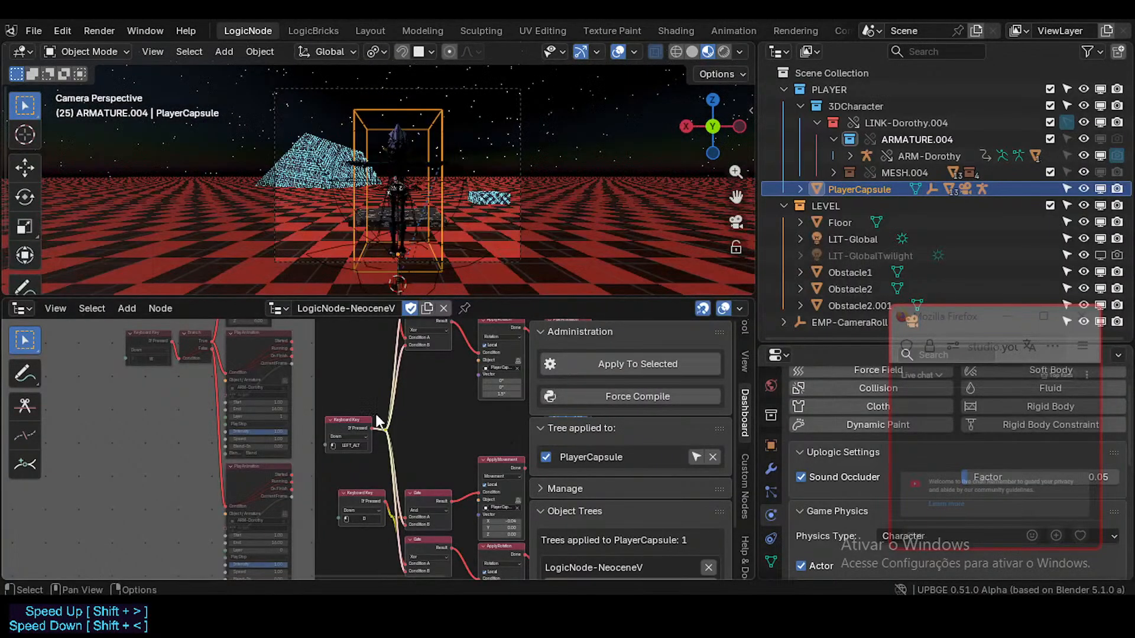
- Examine the A group's Xor gate, its wiring, and the descriptions of the available gate types such as Not and Nand
{"action": "scroll", "coordinate": [403, 434], "scroll_direction": "up", "scroll_amount": 3}
{"action": "middle_click_drag", "start_coordinate": [407, 420], "coordinate": [319, 442]}
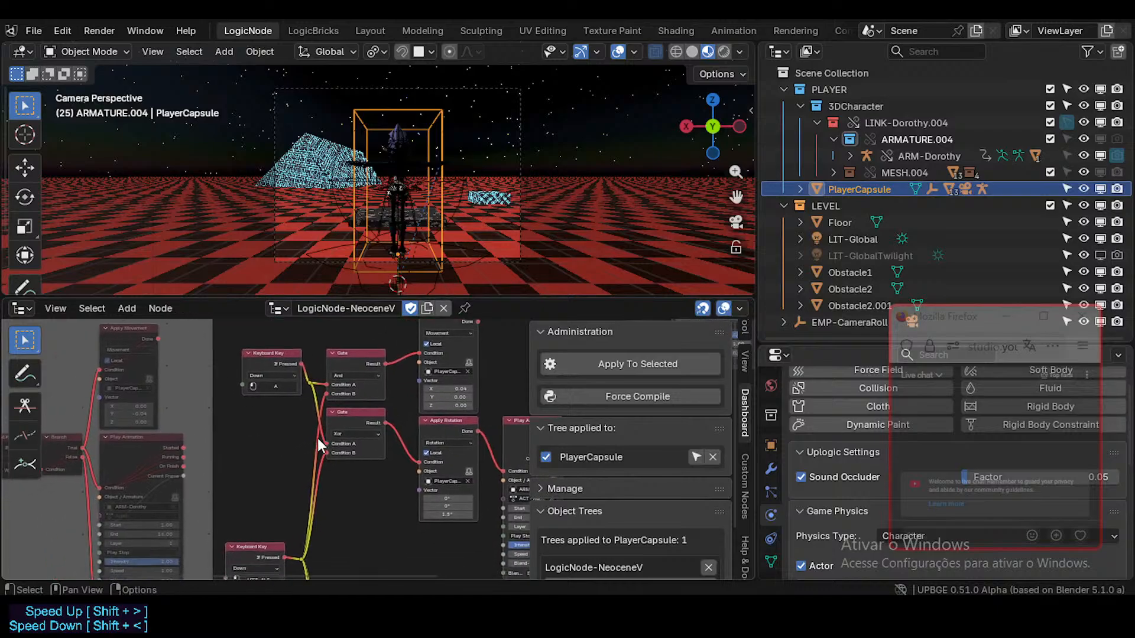
{"action": "scroll", "coordinate": [318, 440], "scroll_direction": "up", "scroll_amount": 3}
{"action": "middle_click_drag", "start_coordinate": [319, 394], "coordinate": [333, 427]}
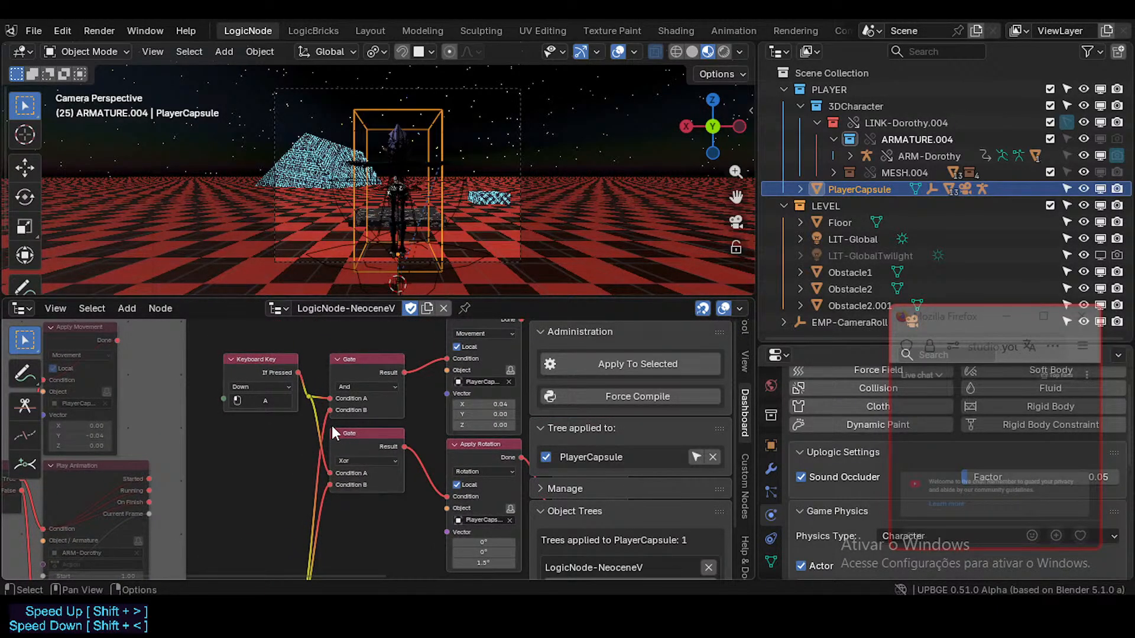
{"action": "middle_click_drag", "start_coordinate": [381, 433], "coordinate": [345, 426]}
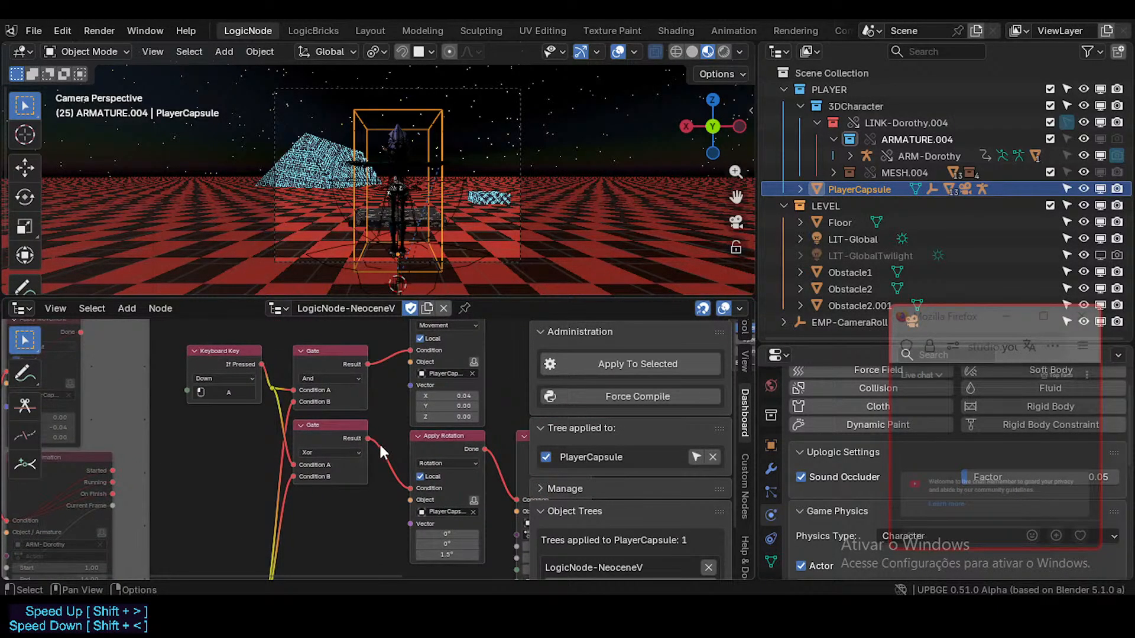
{"action": "left_click", "coordinate": [309, 454]}
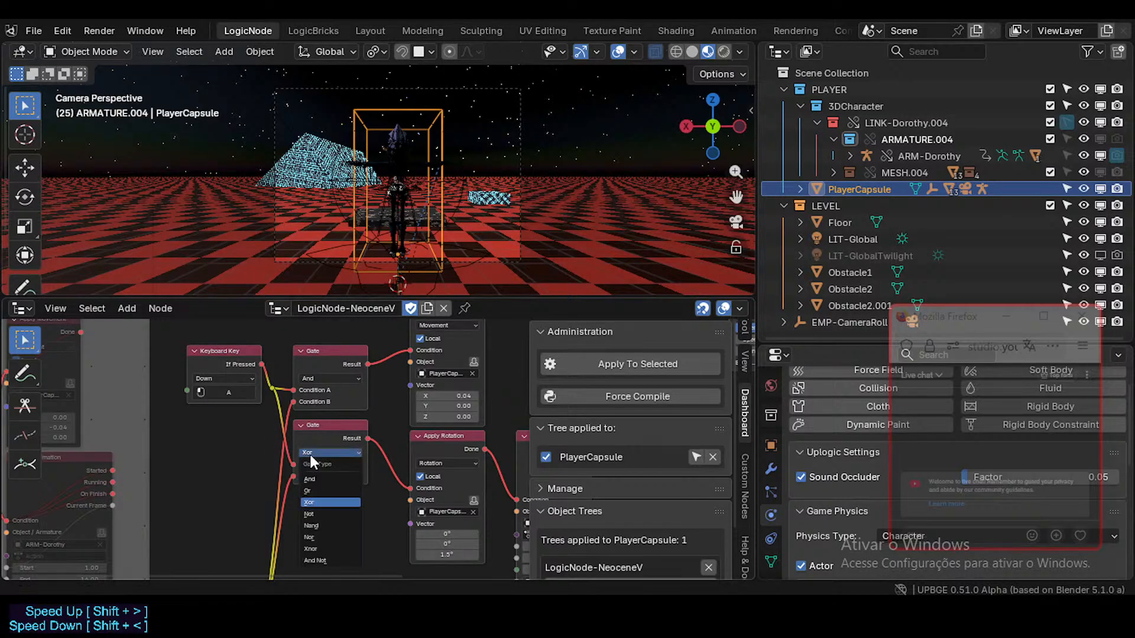
{"action": "left_click", "coordinate": [326, 503]}
{"action": "scroll", "coordinate": [321, 475], "scroll_direction": "up", "scroll_amount": 2}
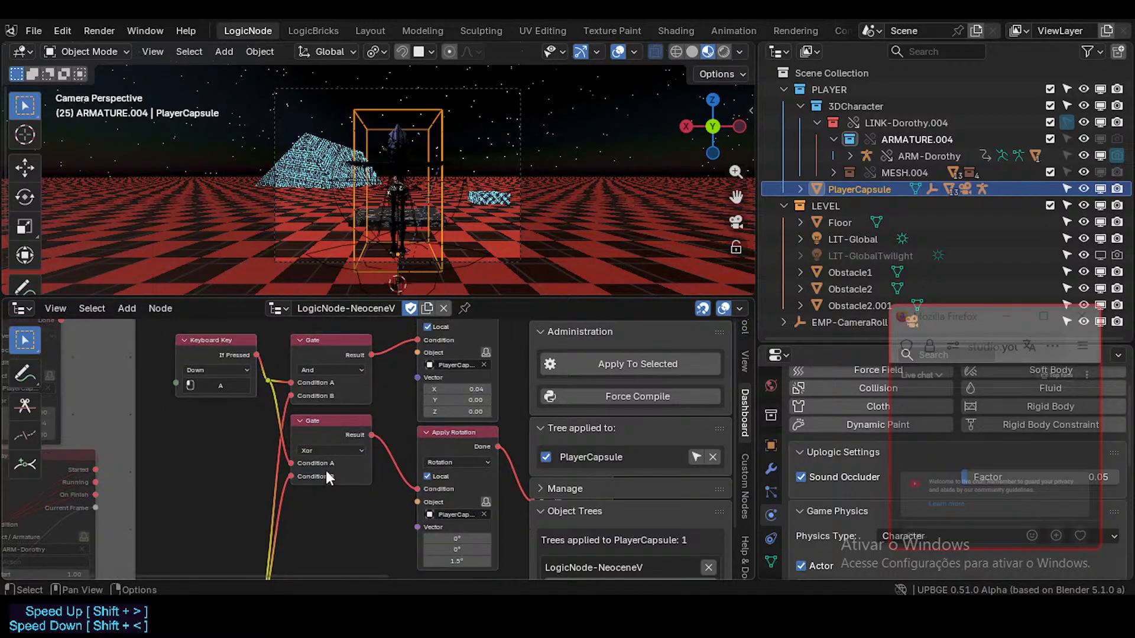
{"action": "scroll", "coordinate": [325, 470], "scroll_direction": "down", "scroll_amount": 3}
{"action": "scroll", "coordinate": [335, 466], "scroll_direction": "up", "scroll_amount": 3}
{"action": "left_click", "coordinate": [318, 454]}
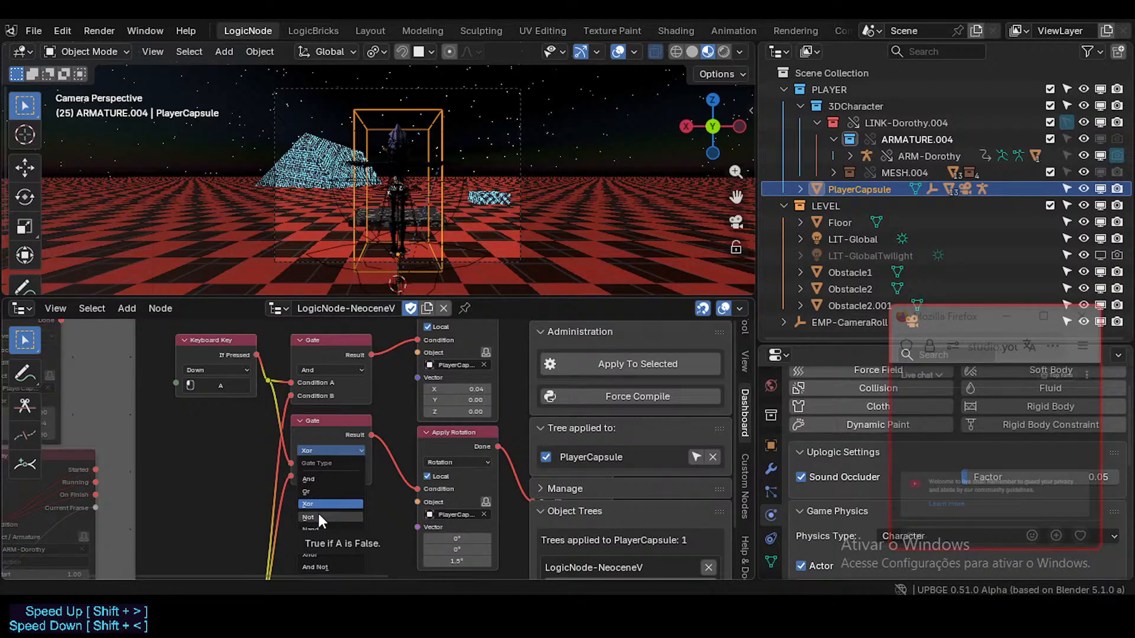
{"action": "key", "text": "Escape"}
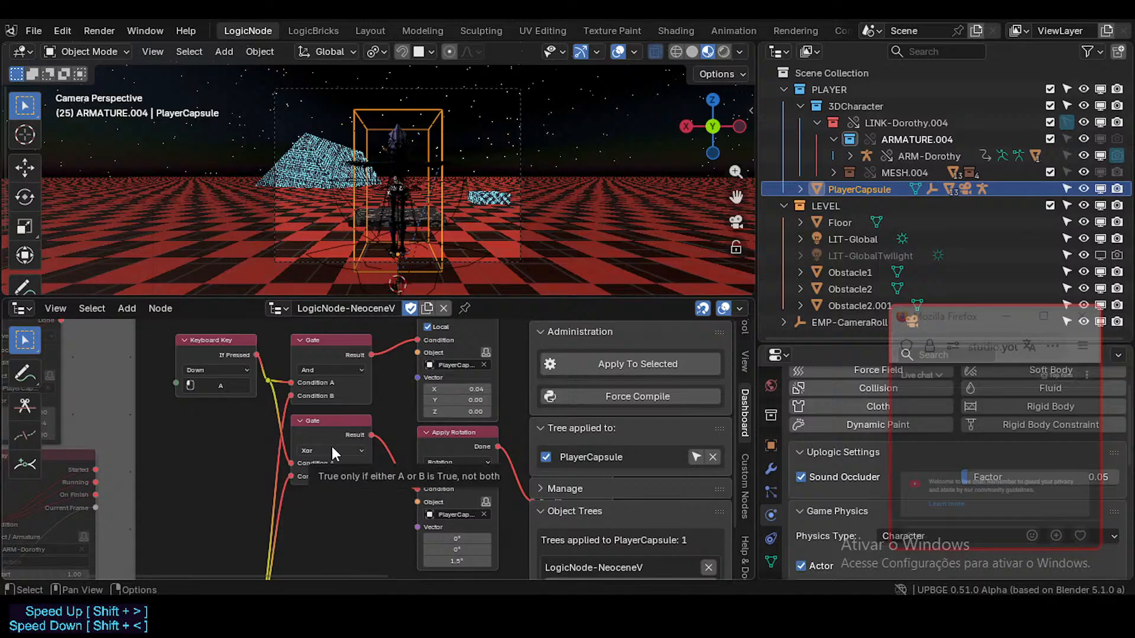
{"action": "left_click", "coordinate": [335, 451]}
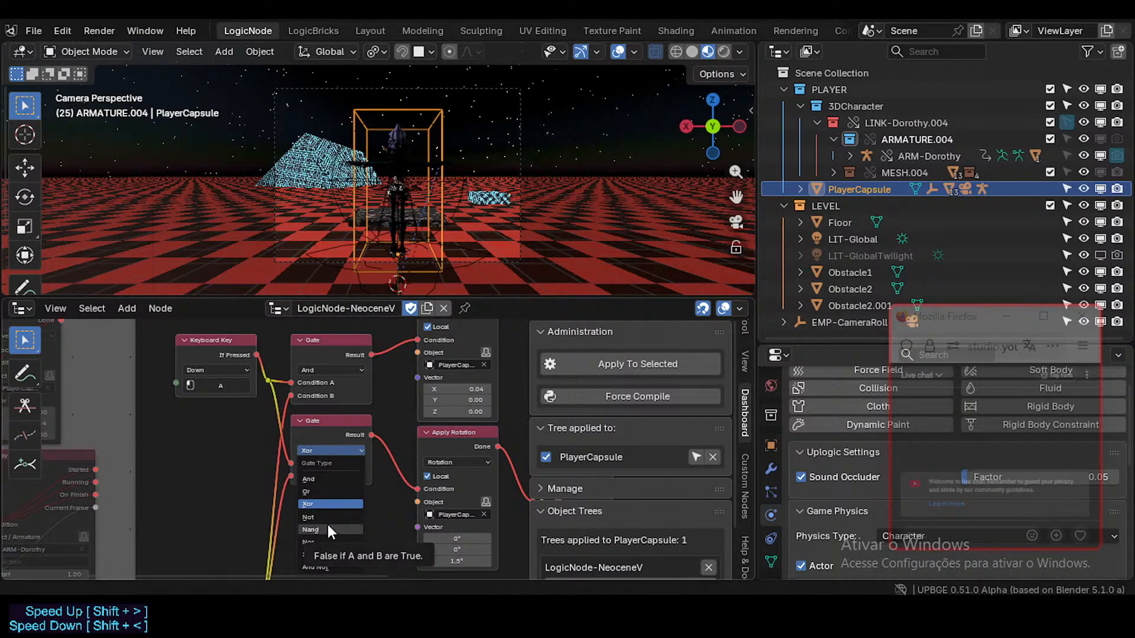
{"action": "key", "text": "Escape"}
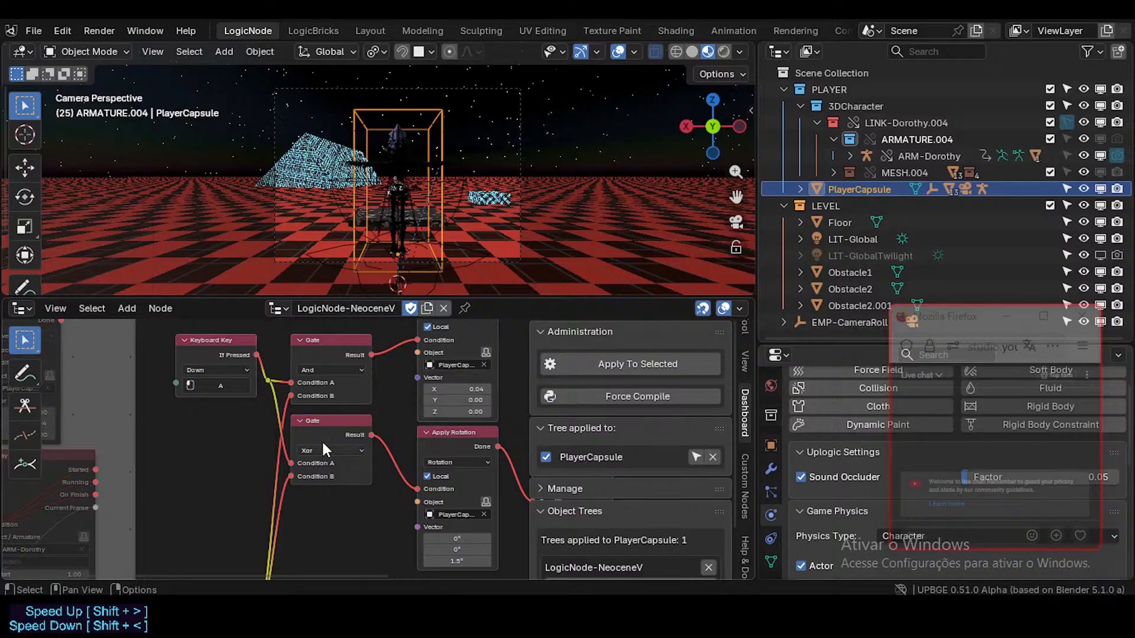
- Try setting the A group's Xor gate to And Not and undo the change
{"action": "middle_click_drag", "start_coordinate": [325, 430], "coordinate": [331, 440]}
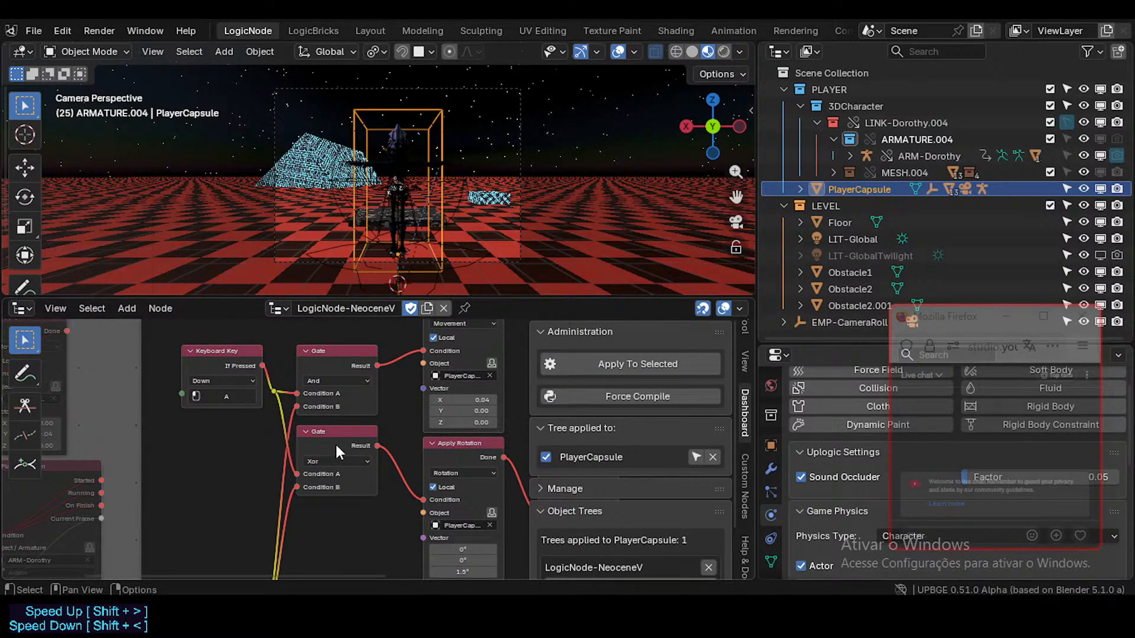
{"action": "left_click", "coordinate": [336, 461]}
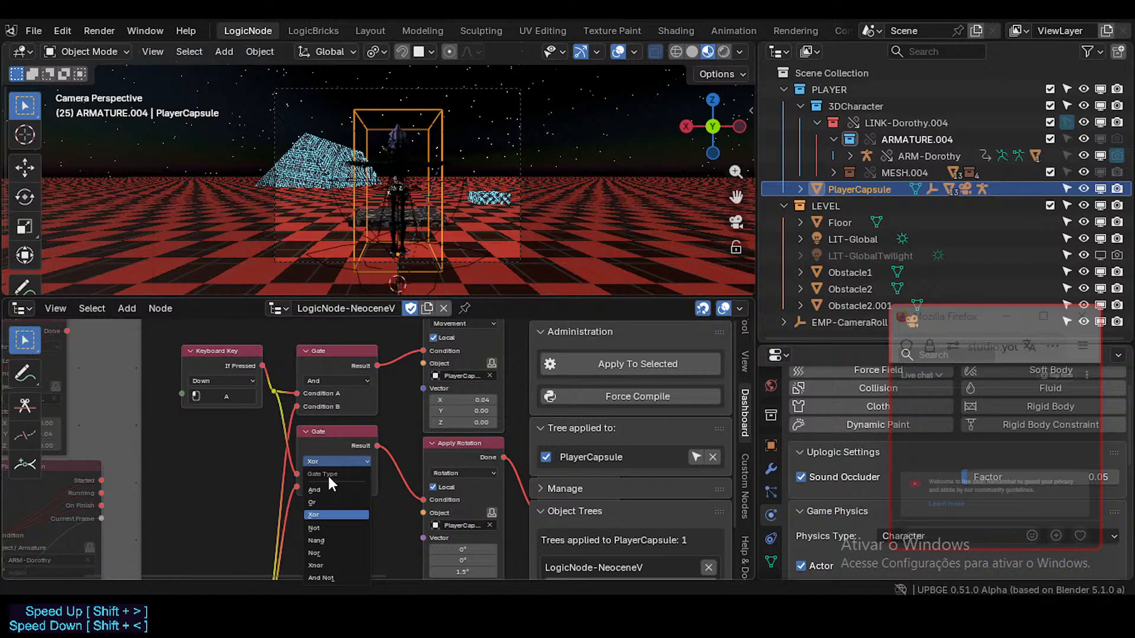
{"action": "left_click", "coordinate": [325, 575]}
{"action": "key", "text": "ctrl+z"}
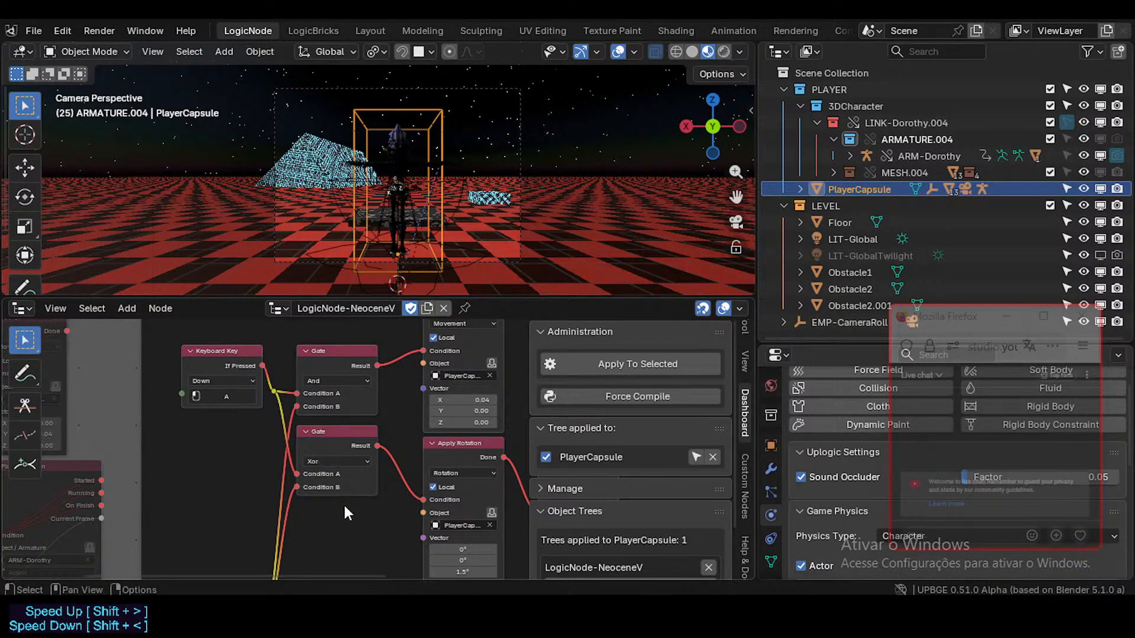
- Set the A group's rotation gate type to And Not
{"action": "middle_click_drag", "start_coordinate": [337, 507], "coordinate": [340, 473]}
{"action": "left_click", "coordinate": [348, 426]}
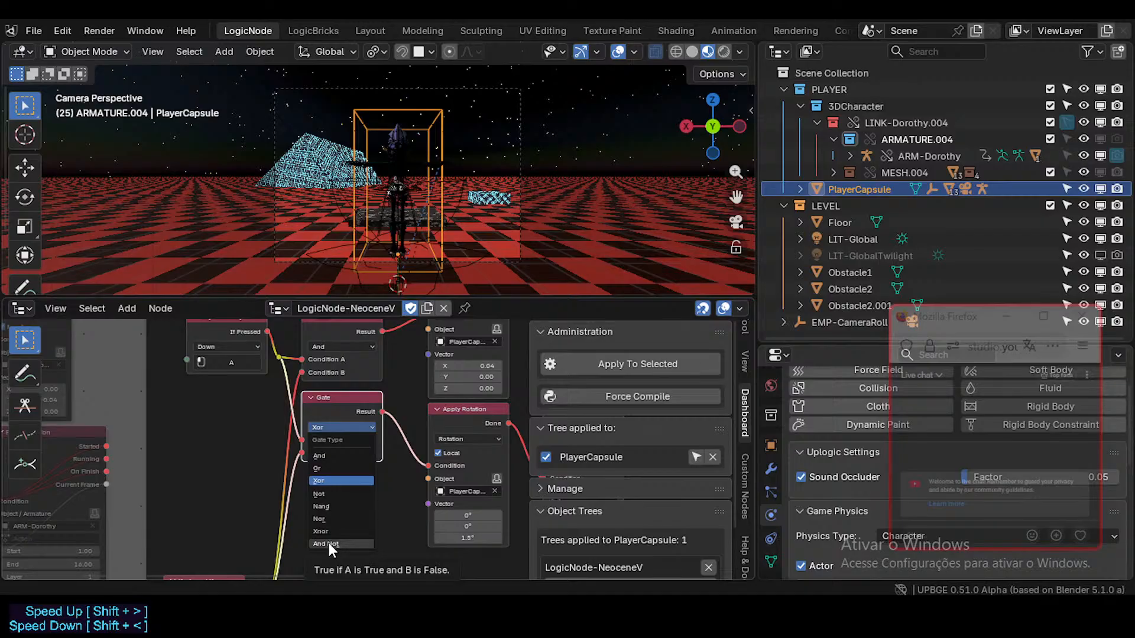
{"action": "left_click", "coordinate": [328, 543]}
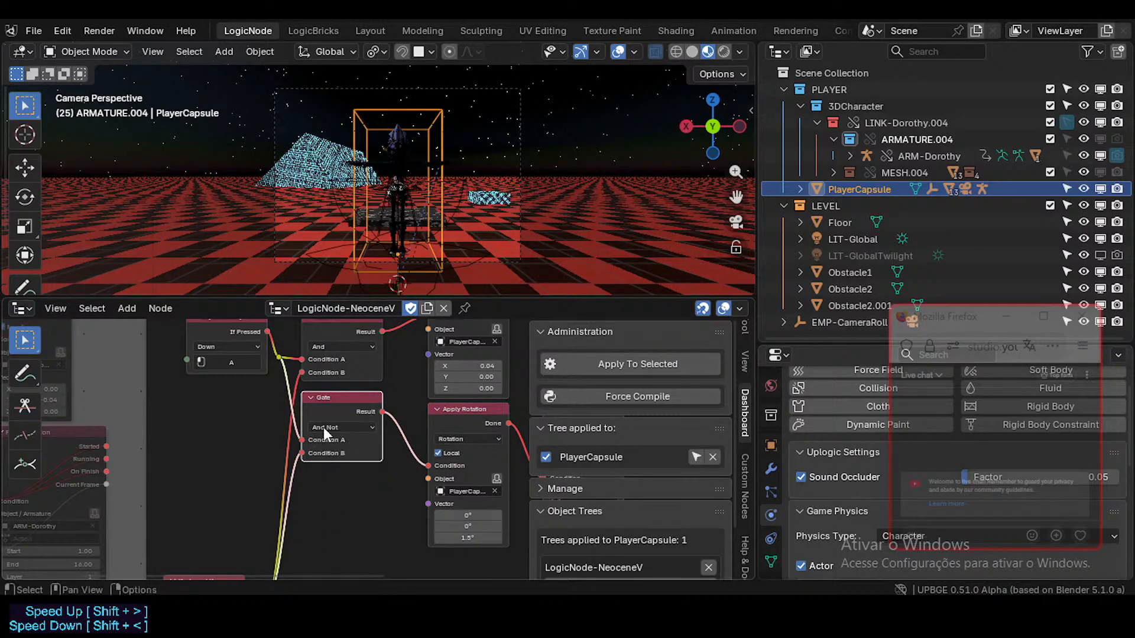
{"action": "middle_click_drag", "start_coordinate": [312, 446], "coordinate": [311, 450]}
{"action": "scroll", "coordinate": [229, 511], "scroll_direction": "down", "scroll_amount": 2}
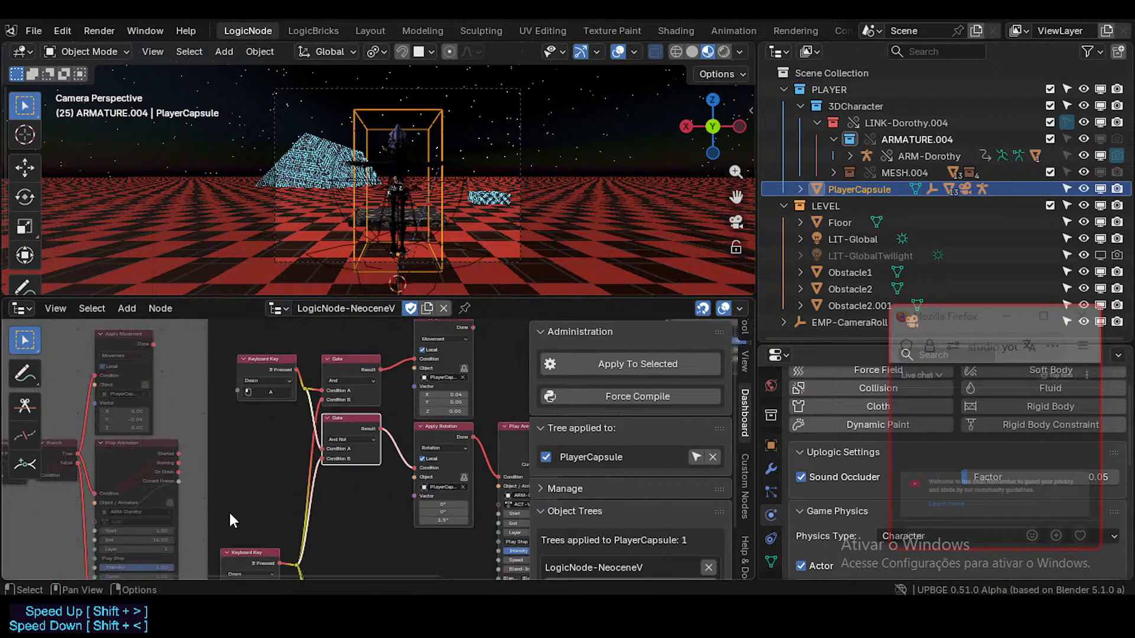
{"action": "scroll", "coordinate": [291, 470], "scroll_direction": "up", "scroll_amount": 2}
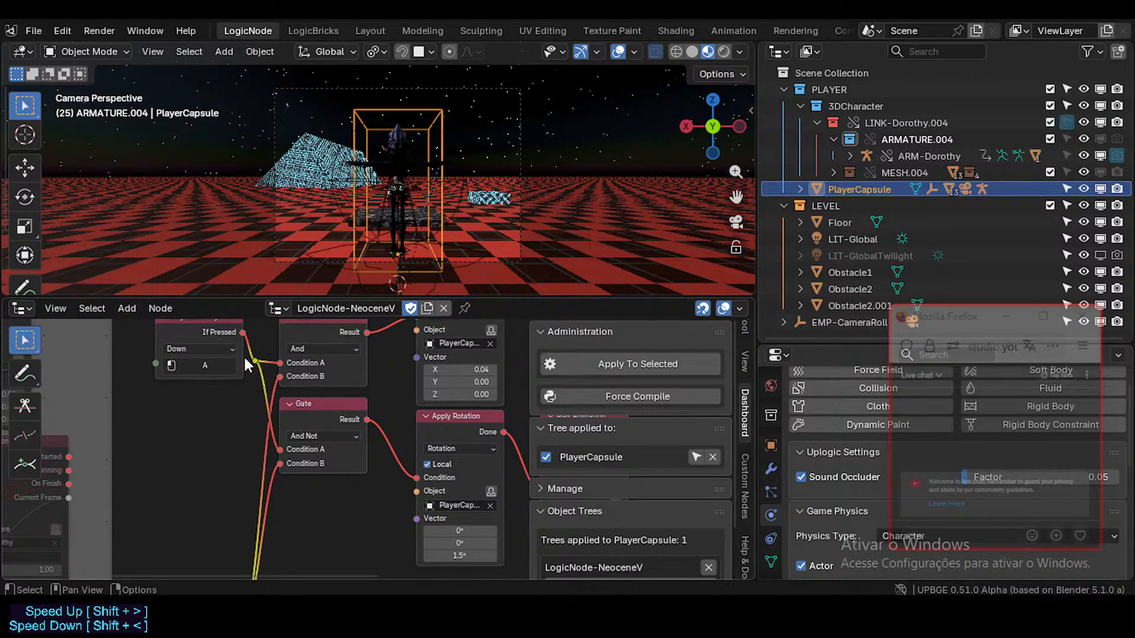
{"action": "middle_click_drag", "start_coordinate": [244, 362], "coordinate": [243, 368]}
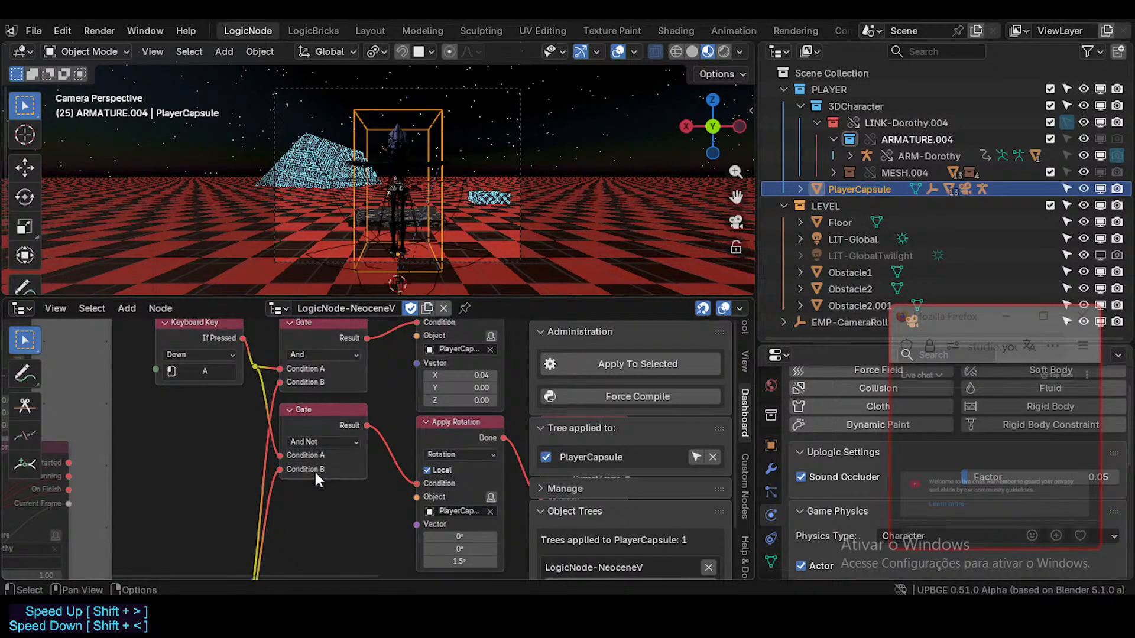
- Set the D group's rotation gate type to And Not and save the file
{"action": "middle_click_drag", "start_coordinate": [318, 520], "coordinate": [335, 399]}
{"action": "scroll", "coordinate": [295, 410], "scroll_direction": "down", "scroll_amount": 3}
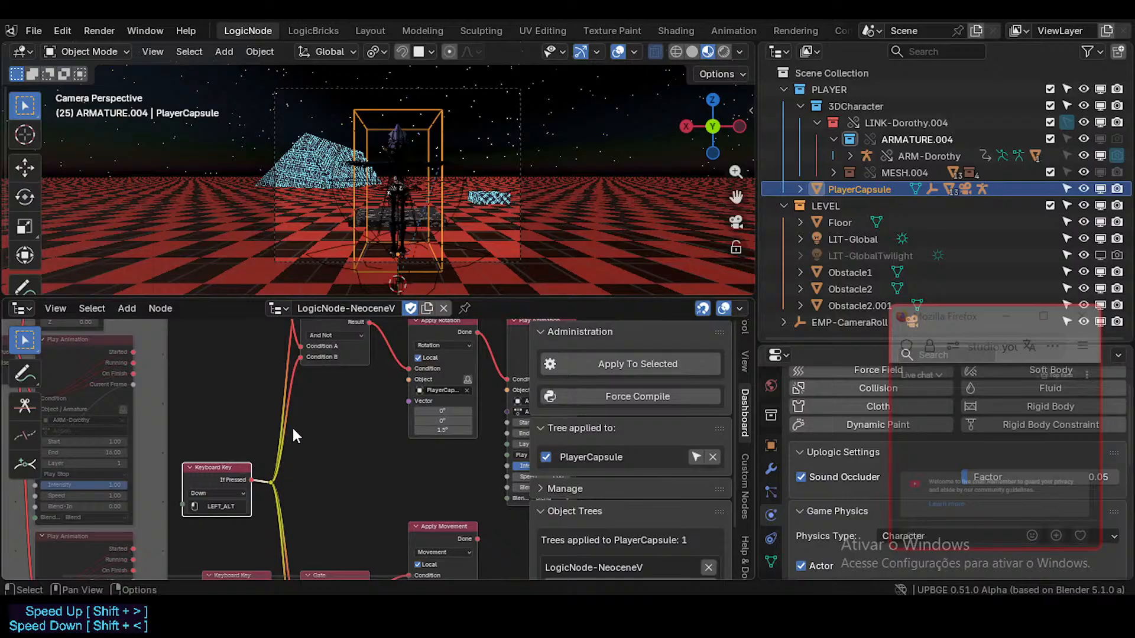
{"action": "scroll", "coordinate": [293, 435], "scroll_direction": "down", "scroll_amount": 5, "text": "shift"}
{"action": "left_click", "coordinate": [328, 509]}
{"action": "left_click", "coordinate": [332, 469]}
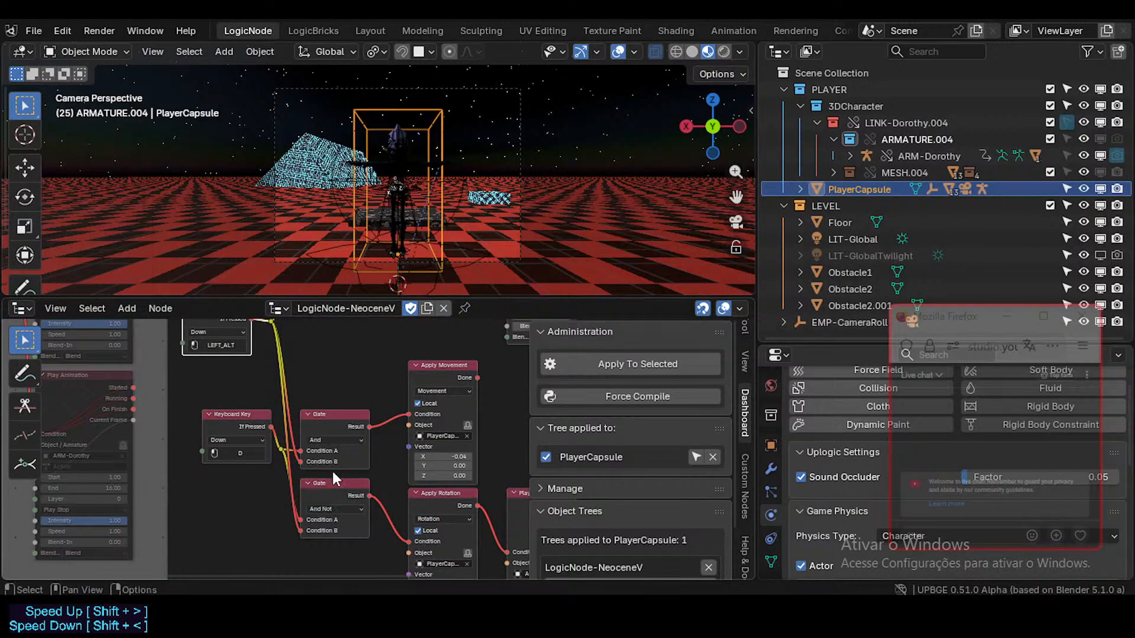
{"action": "scroll", "coordinate": [330, 443], "scroll_direction": "up", "scroll_amount": 1, "text": "shift"}
{"action": "key", "text": "ctrl+s"}
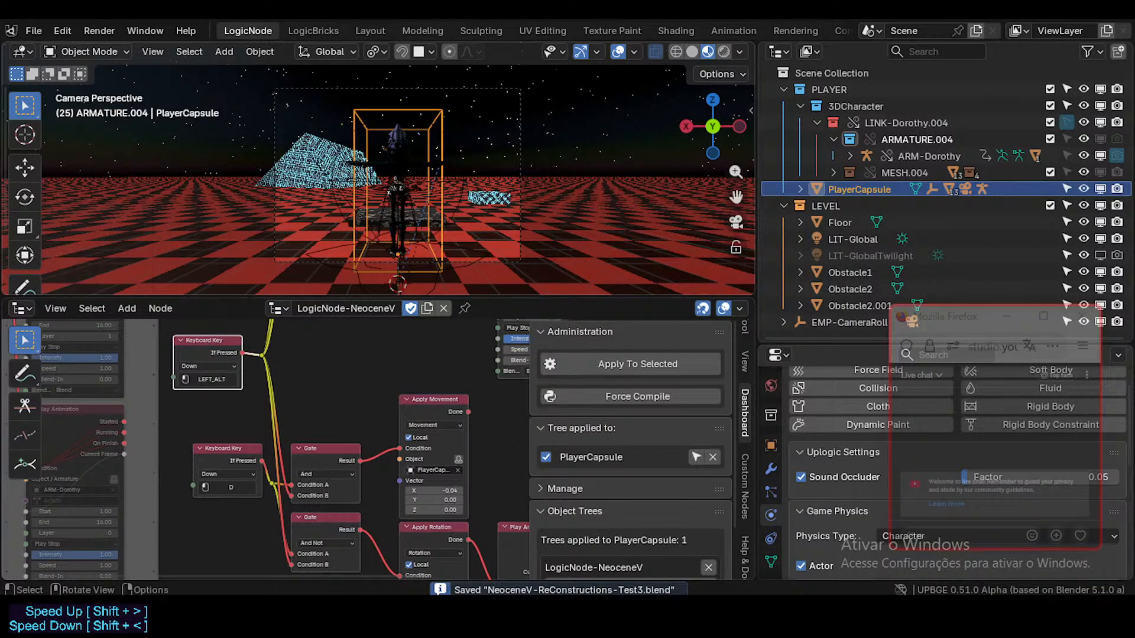
- Play-test walking, turning and Left Alt strafing with W, A and D, stop the game, and save the file
{"action": "key", "text": "p"}
{"action": "key", "text": "a"}
{"action": "key", "text": "alt+a"}
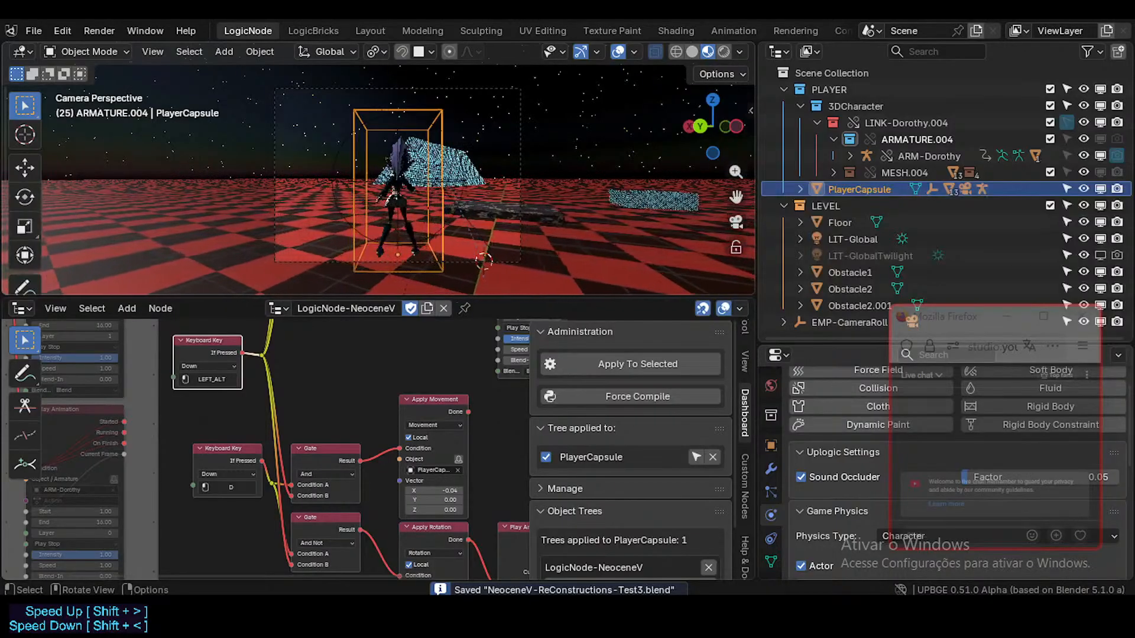
{"action": "key", "text": "w"}
{"action": "key", "text": "a"}
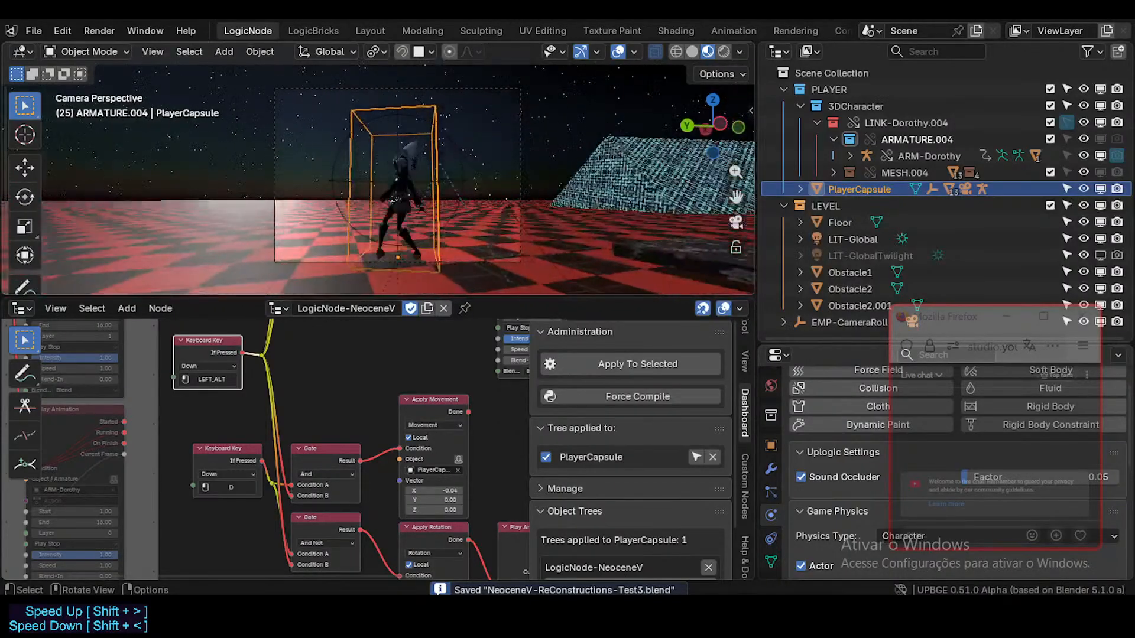
{"action": "key", "text": "w"}
{"action": "key", "text": "d"}
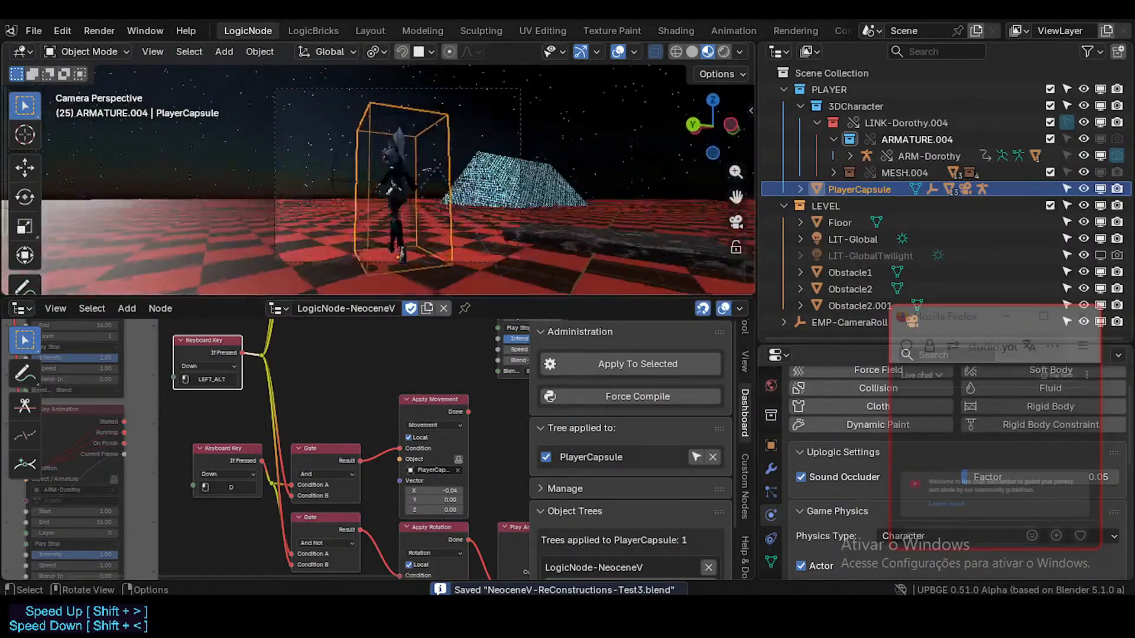
{"action": "key", "text": "Escape"}
{"action": "key", "text": "ctrl+s"}
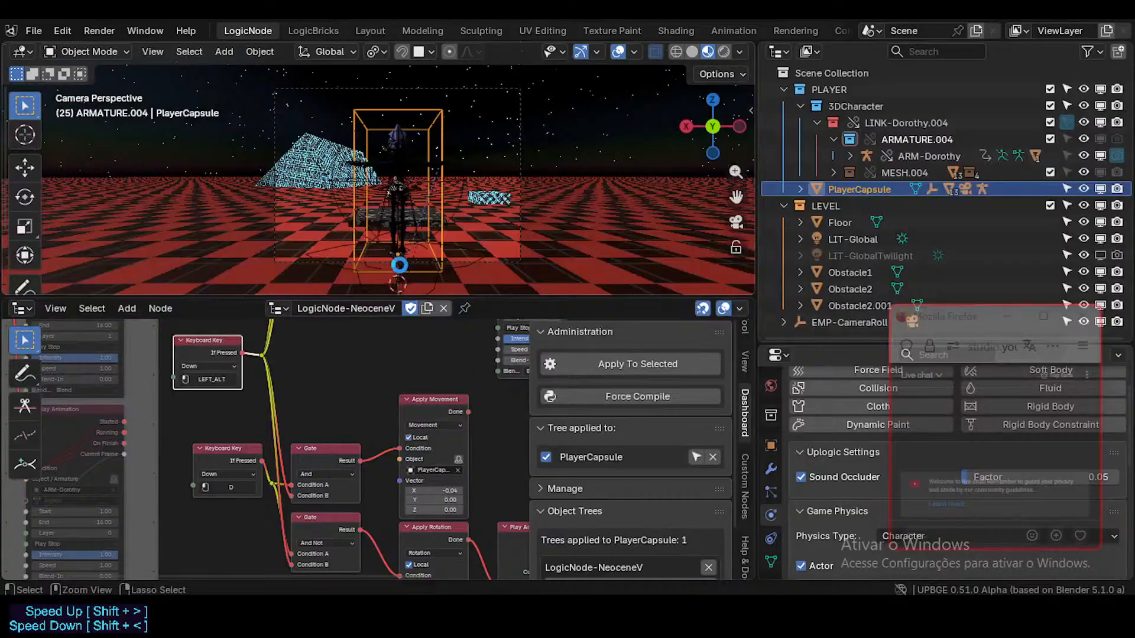
- Examine the D group's And Not gate options and the links running from the shared Left Alt node to both groups
{"action": "middle_click_drag", "start_coordinate": [342, 461], "coordinate": [400, 420]}
{"action": "scroll", "coordinate": [364, 495], "scroll_direction": "up", "scroll_amount": 4}
{"action": "left_click", "coordinate": [363, 517]}
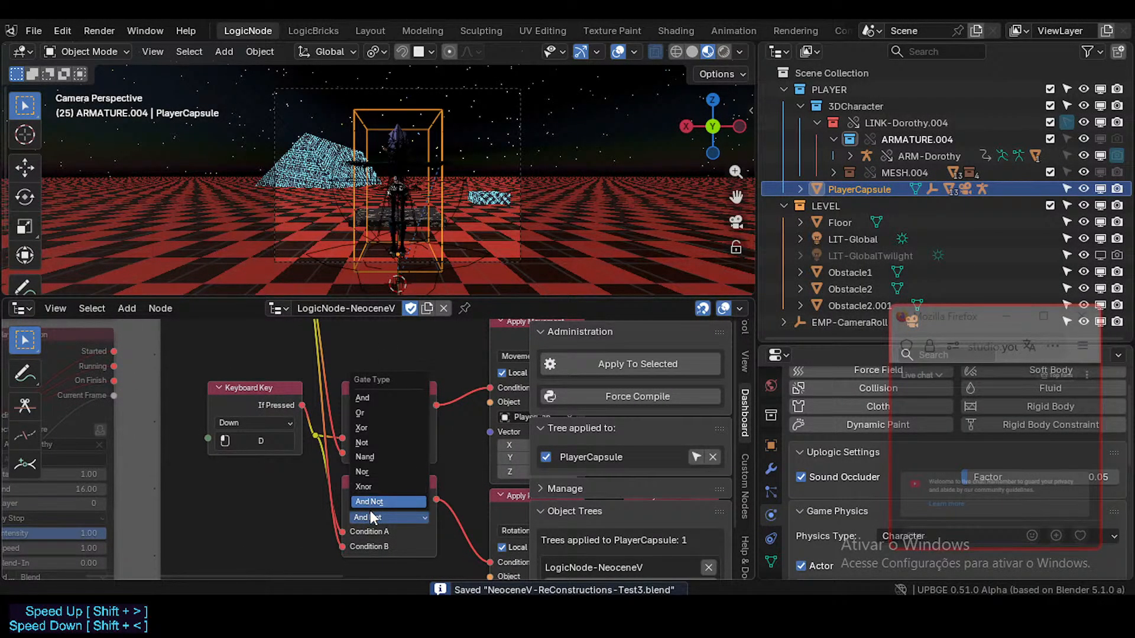
{"action": "left_click", "coordinate": [370, 512]}
{"action": "left_click", "coordinate": [371, 515]}
{"action": "left_click", "coordinate": [370, 515]}
{"action": "middle_click_drag", "start_coordinate": [392, 399], "coordinate": [373, 428]}
{"action": "scroll", "coordinate": [379, 426], "scroll_direction": "down", "scroll_amount": 2}
{"action": "scroll", "coordinate": [373, 428], "scroll_direction": "up", "scroll_amount": 2}
{"action": "middle_click_drag", "start_coordinate": [363, 491], "coordinate": [388, 428]}
{"action": "scroll", "coordinate": [388, 428], "scroll_direction": "up", "scroll_amount": 1}
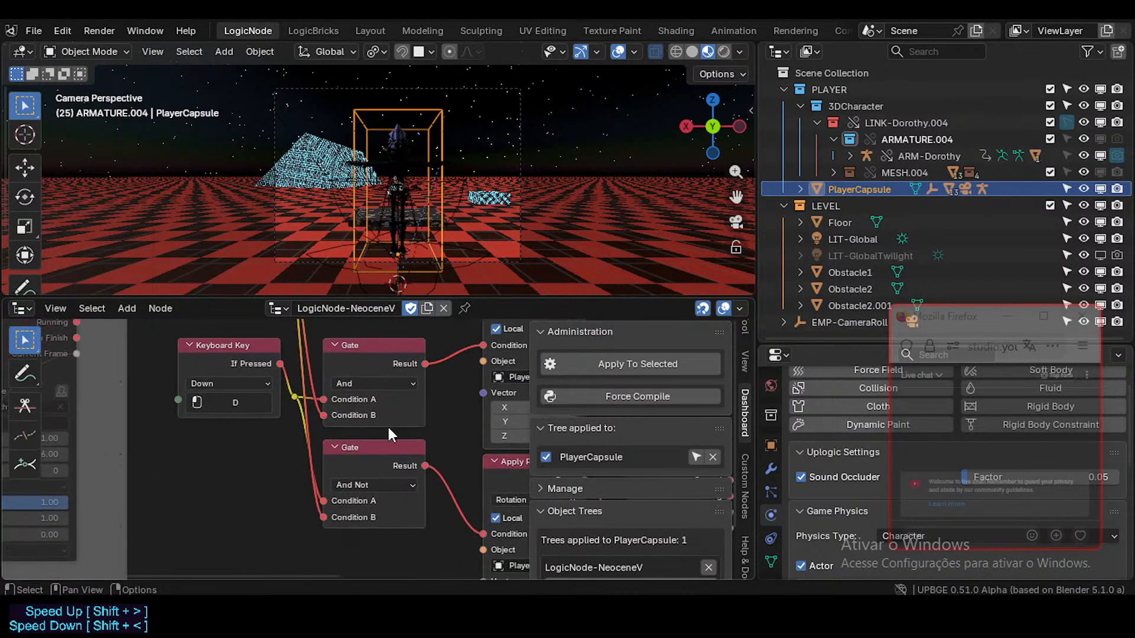
{"action": "left_click", "coordinate": [351, 485]}
{"action": "left_click", "coordinate": [350, 486]}
{"action": "middle_click_drag", "start_coordinate": [294, 475], "coordinate": [273, 539]}
{"action": "scroll", "coordinate": [286, 427], "scroll_direction": "down", "scroll_amount": 2}
{"action": "middle_click_drag", "start_coordinate": [300, 391], "coordinate": [310, 454]}
{"action": "scroll", "coordinate": [325, 436], "scroll_direction": "up", "scroll_amount": 4, "text": "shift"}
{"action": "scroll", "coordinate": [310, 421], "scroll_direction": "down", "scroll_amount": 3}
{"action": "scroll", "coordinate": [307, 454], "scroll_direction": "down", "scroll_amount": 4}
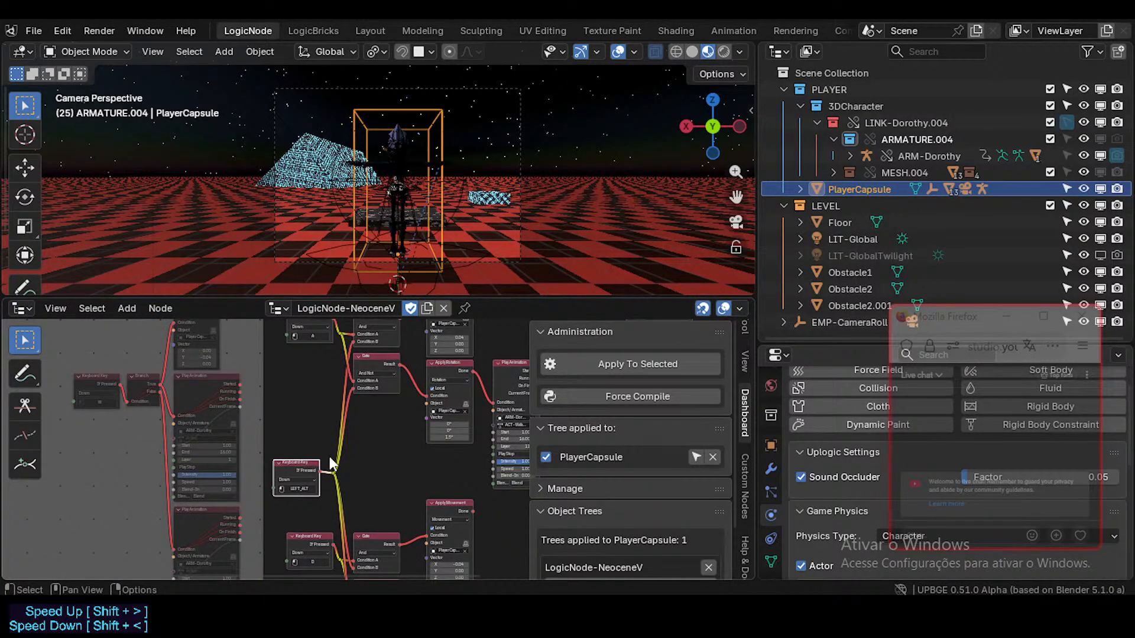
- Save the file and duplicate the Left Alt key node below the D key node, linking it to the D group's And and And Not gates
{"action": "key", "text": "ctrl+s"}
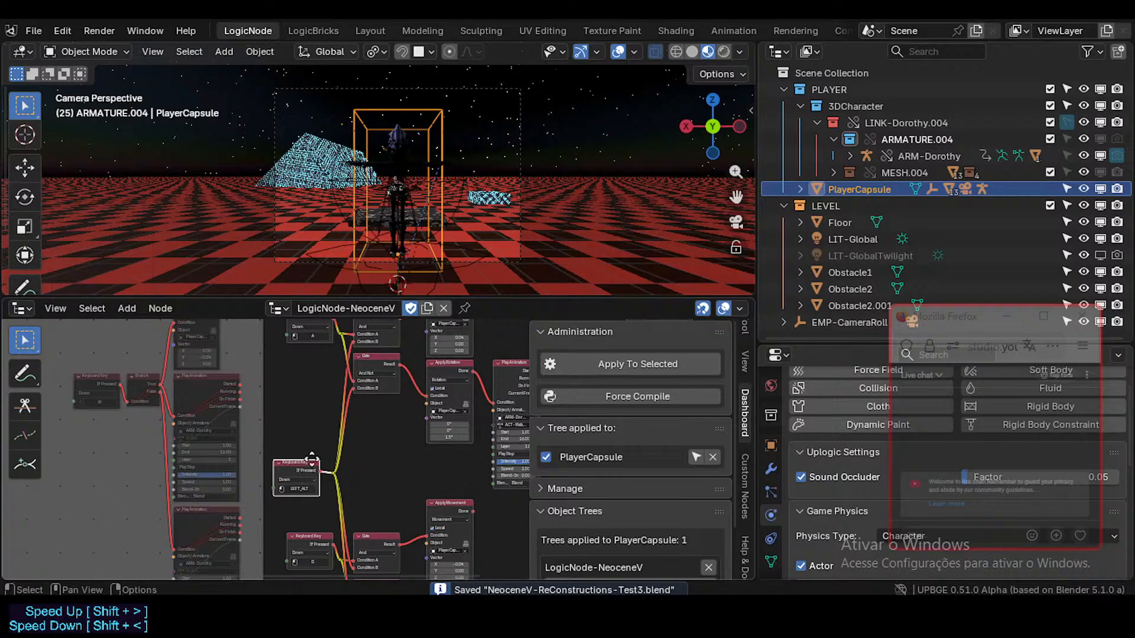
{"action": "middle_click_drag", "start_coordinate": [302, 469], "coordinate": [309, 402]}
{"action": "key", "text": "shift+d"}
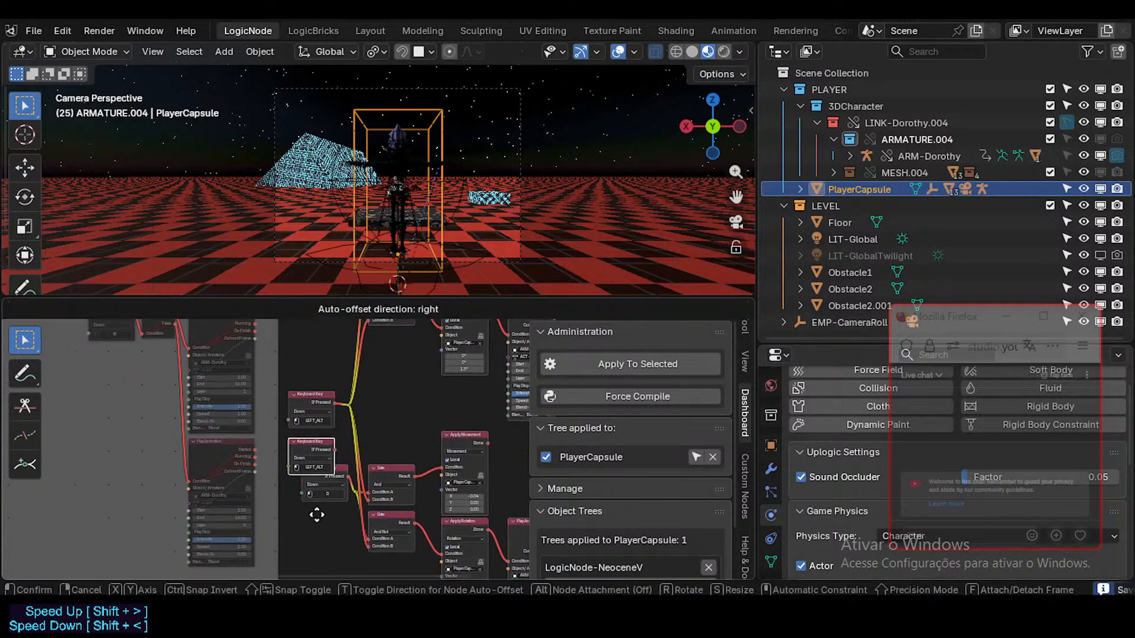
{"action": "left_click", "coordinate": [328, 546]}
{"action": "left_click_drag", "start_coordinate": [346, 518], "coordinate": [368, 498]}
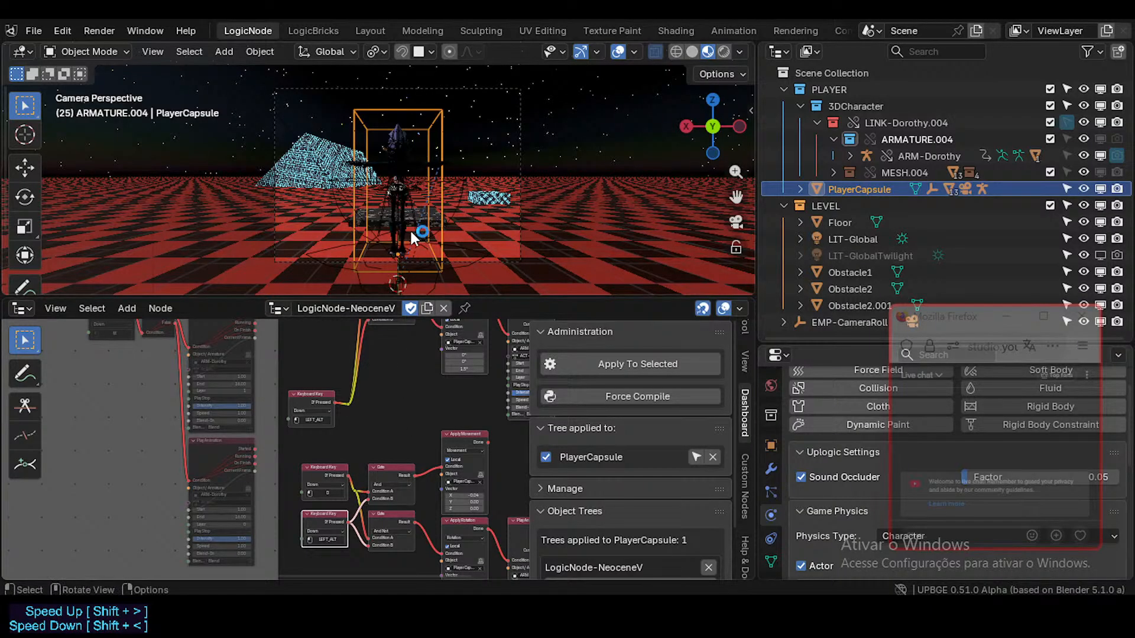
- Deselect the player capsule, play-test A and D turning and strafing, and stop the game
{"action": "left_click", "coordinate": [421, 249]}
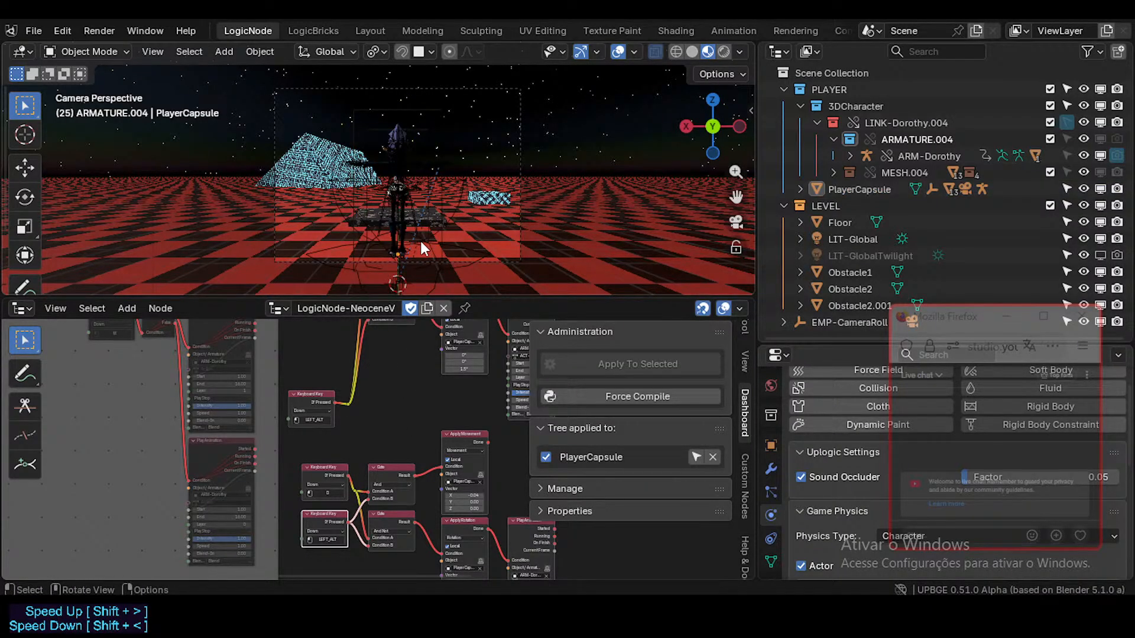
{"action": "key", "text": "p"}
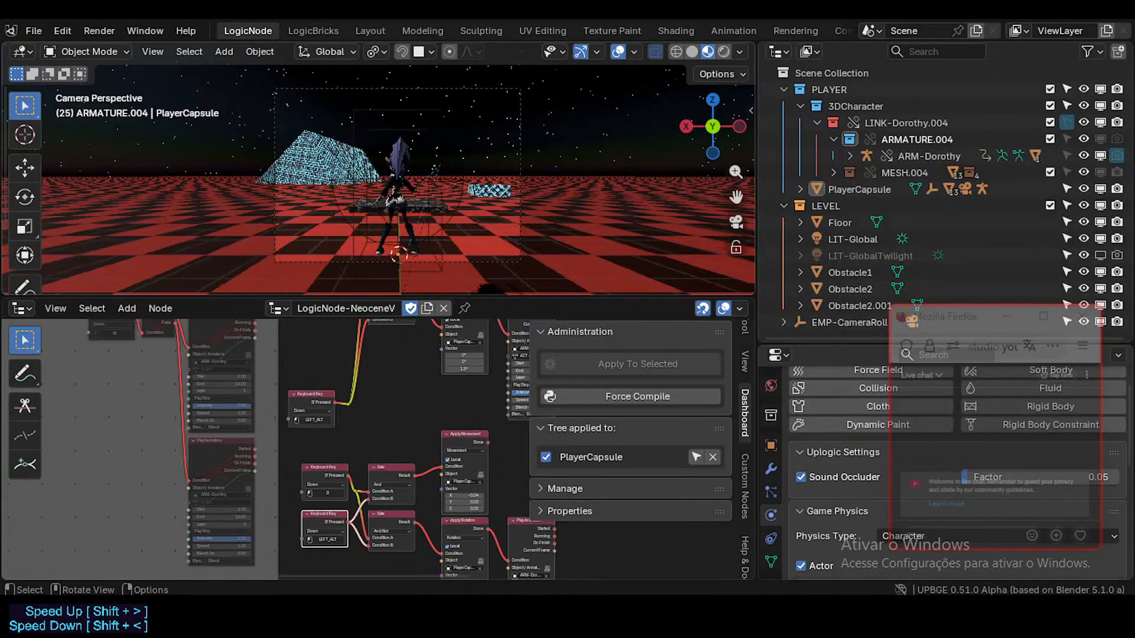
{"action": "key", "text": "a"}
{"action": "key", "text": "d"}
{"action": "key", "text": "d"}
{"action": "key", "text": "a"}
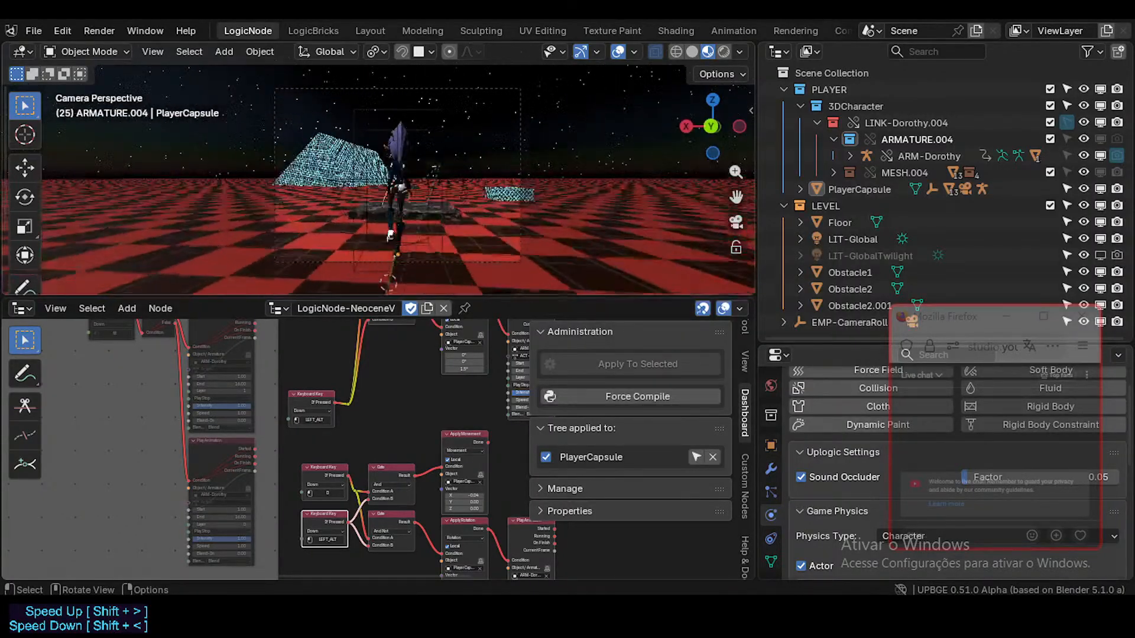
{"action": "key", "text": "d"}
{"action": "key", "text": "Escape"}
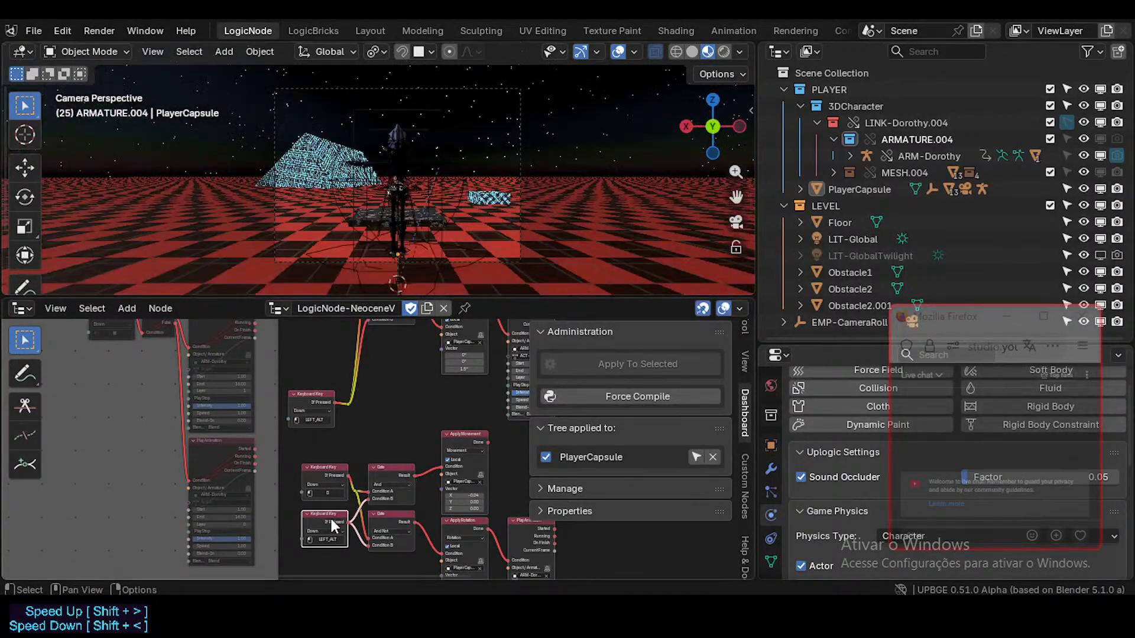
- Link the shared Left Alt node to the D group's two gates, delete the duplicate Left Alt node, and save the file
{"action": "left_click_drag", "start_coordinate": [350, 406], "coordinate": [377, 487]}
{"action": "left_click_drag", "start_coordinate": [368, 447], "coordinate": [362, 499]}
{"action": "left_click_drag", "start_coordinate": [349, 405], "coordinate": [367, 546]}
{"action": "key", "text": "x"}
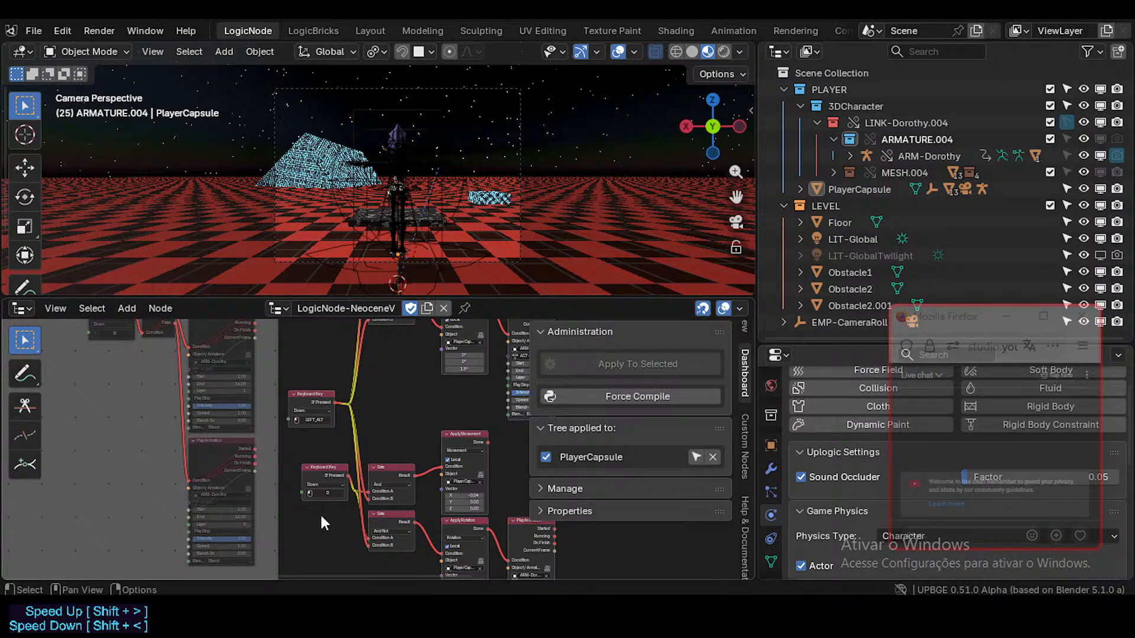
{"action": "middle_click_drag", "start_coordinate": [363, 384], "coordinate": [293, 468]}
{"action": "scroll", "coordinate": [346, 434], "scroll_direction": "down", "scroll_amount": 2}
{"action": "key", "text": "ctrl+s"}
{"action": "scroll", "coordinate": [294, 468], "scroll_direction": "down", "scroll_amount": 1}
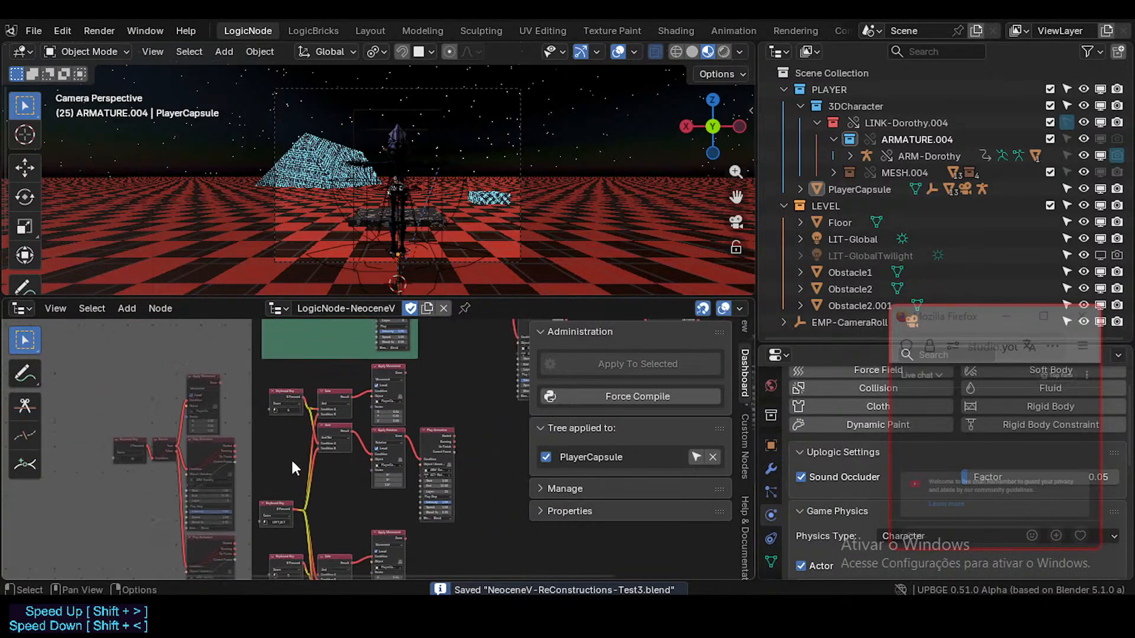
- Enclose the A, D and Left Alt node groups in one new frame and shift it slightly below the IDLE frame
{"action": "key", "text": "n"}
{"action": "middle_click_drag", "start_coordinate": [363, 511], "coordinate": [391, 430]}
{"action": "scroll", "coordinate": [372, 469], "scroll_direction": "down", "scroll_amount": 1}
{"action": "scroll", "coordinate": [387, 431], "scroll_direction": "down", "scroll_amount": 2}
{"action": "left_click_drag", "start_coordinate": [349, 362], "coordinate": [491, 555]}
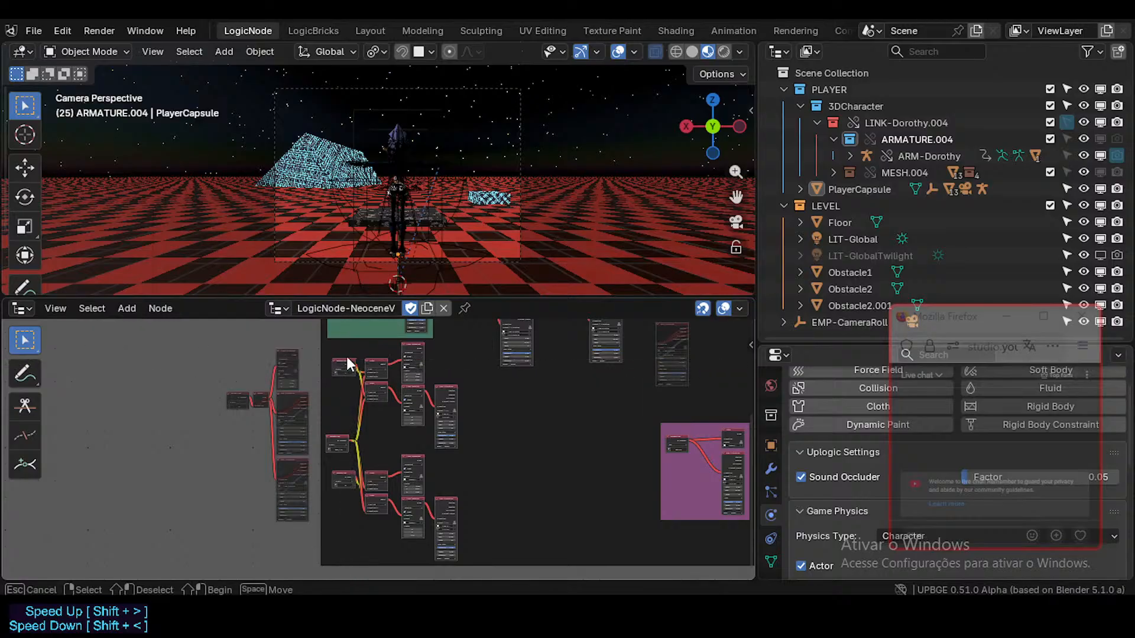
{"action": "left_click_drag", "start_coordinate": [347, 356], "coordinate": [483, 541]}
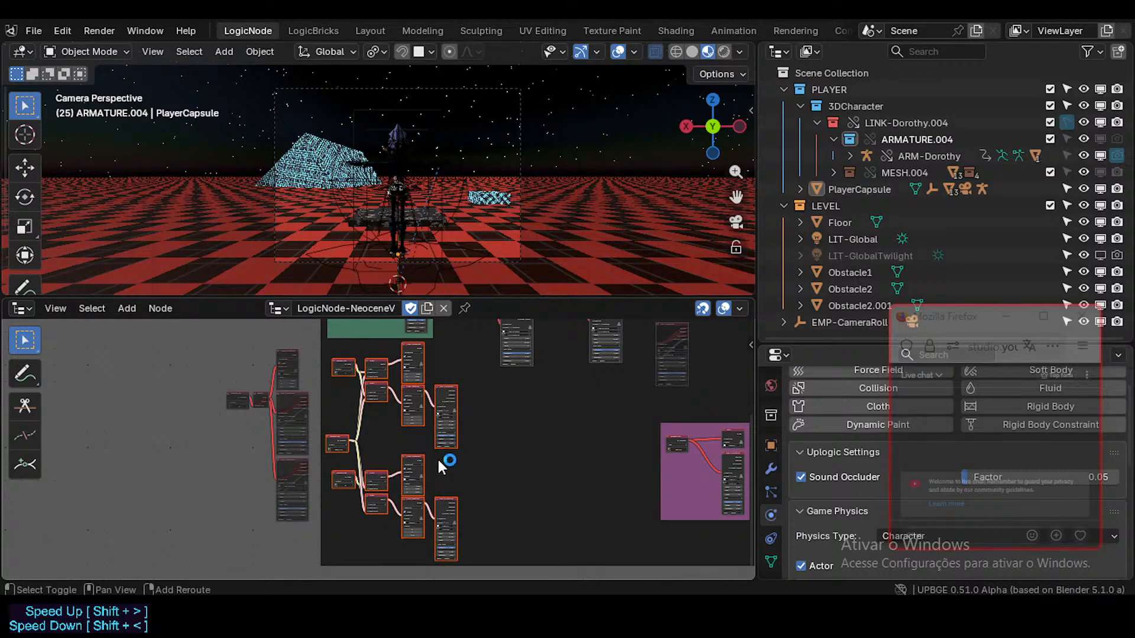
{"action": "key", "text": "ctrl+j"}
{"action": "key", "text": "g"}
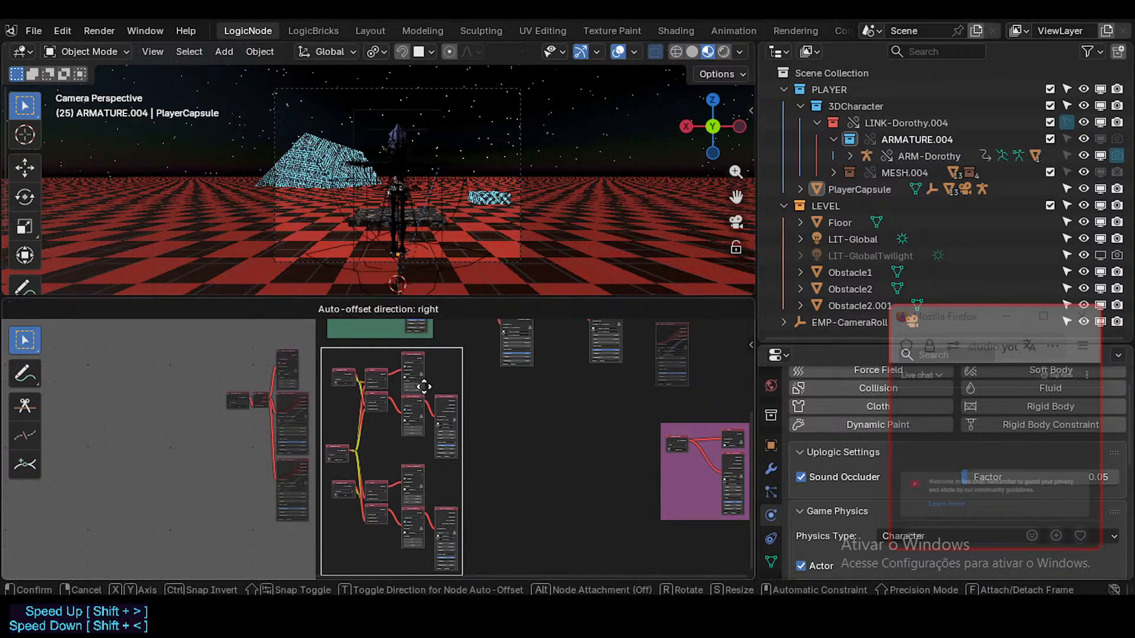
{"action": "left_click", "coordinate": [427, 381]}
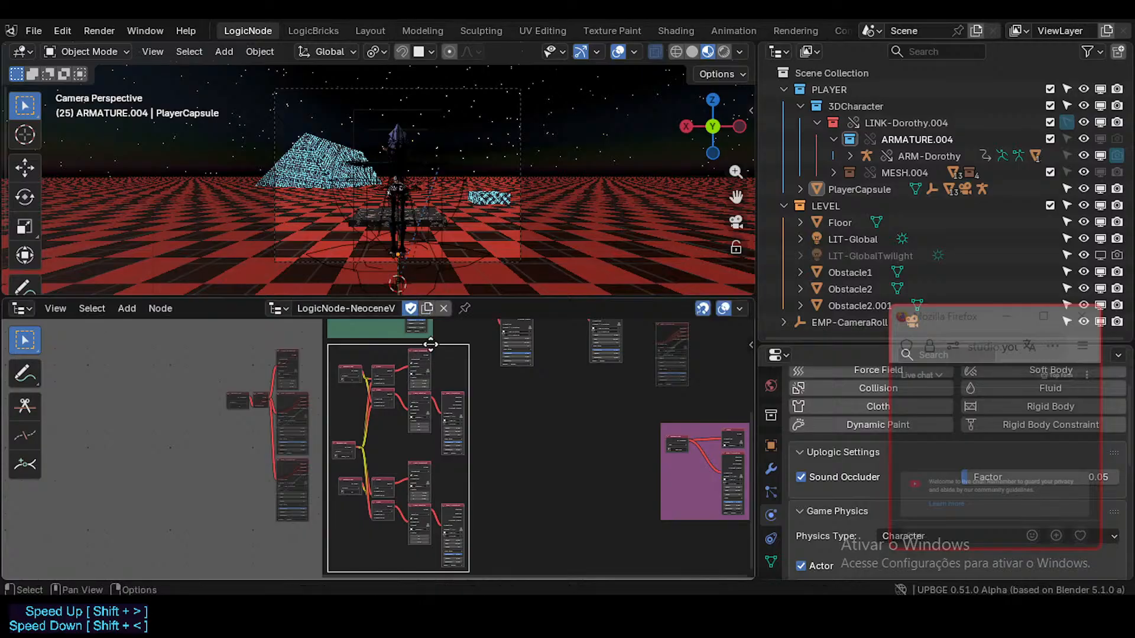
- Enable a custom color for the new frame around the A and D groups and set it to olive green
{"action": "key", "text": "n"}
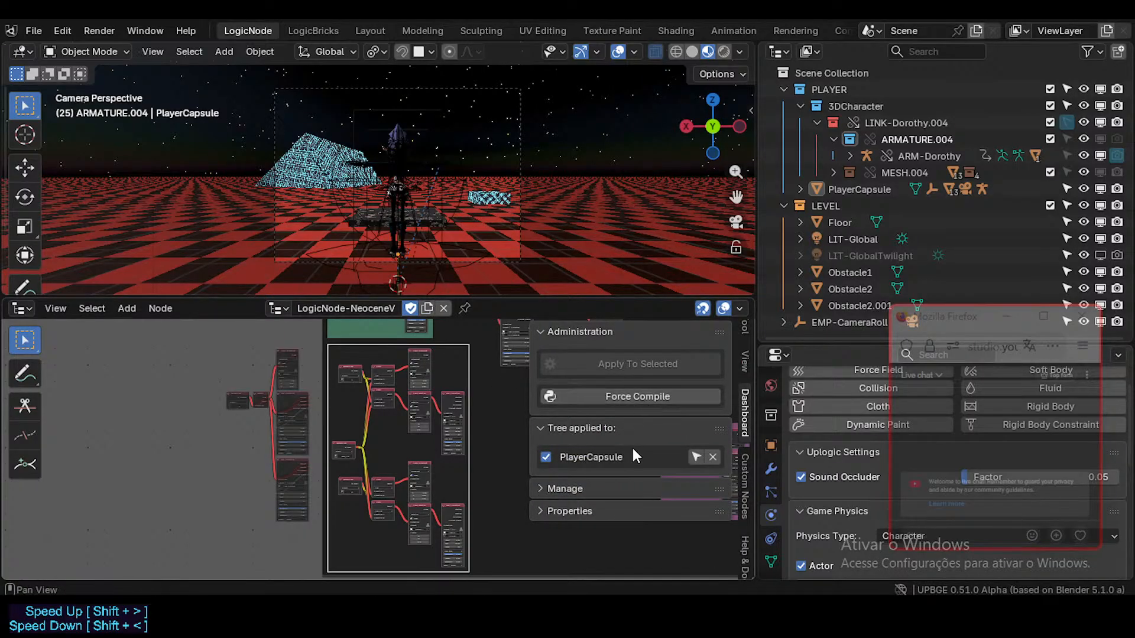
{"action": "left_click", "coordinate": [585, 331]}
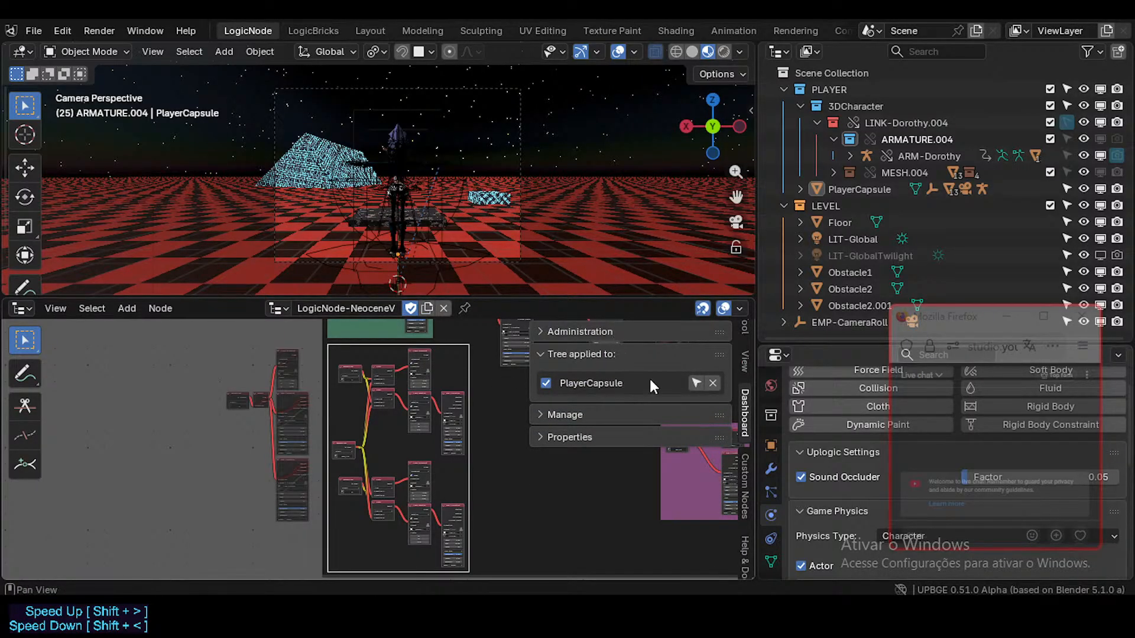
{"action": "left_click", "coordinate": [745, 325]}
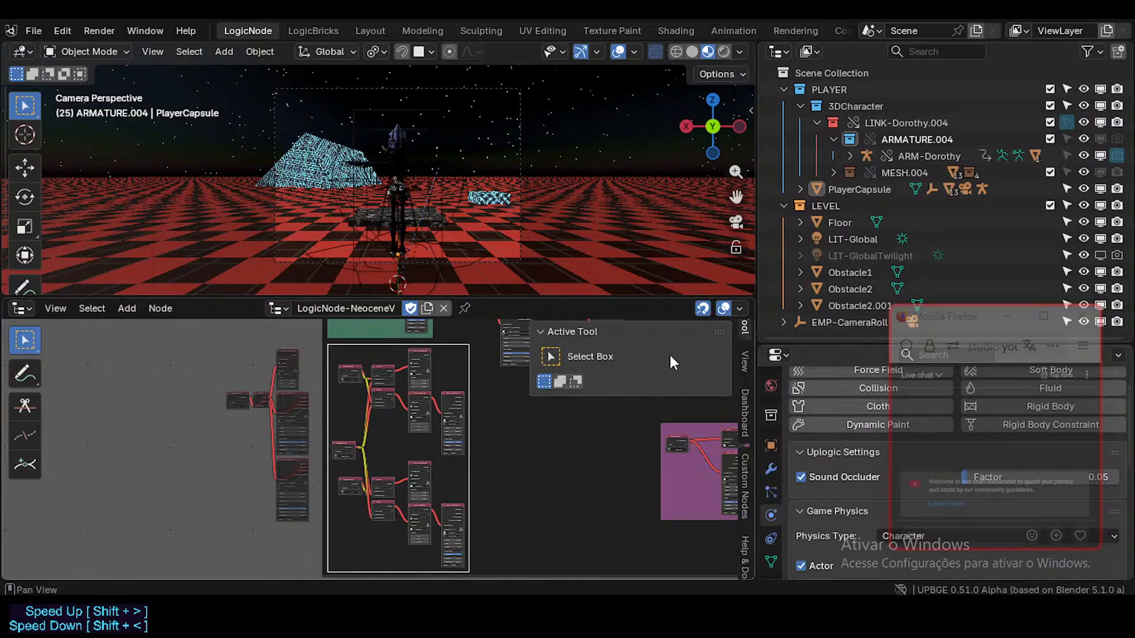
{"action": "left_click", "coordinate": [620, 332]}
{"action": "left_click", "coordinate": [745, 357]}
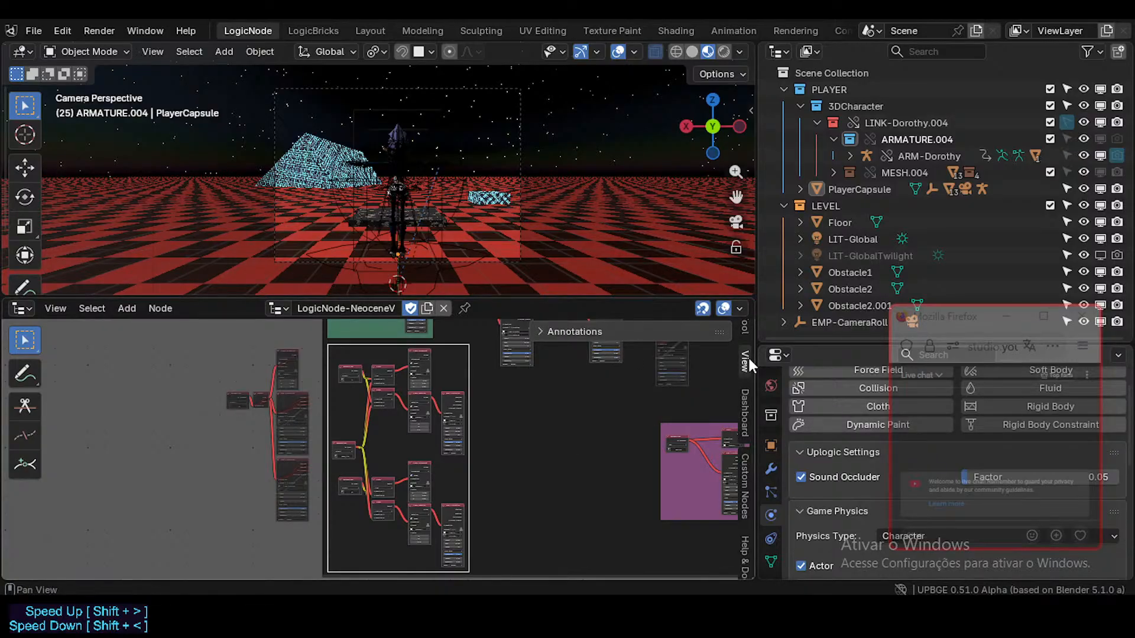
{"action": "left_click", "coordinate": [743, 403]}
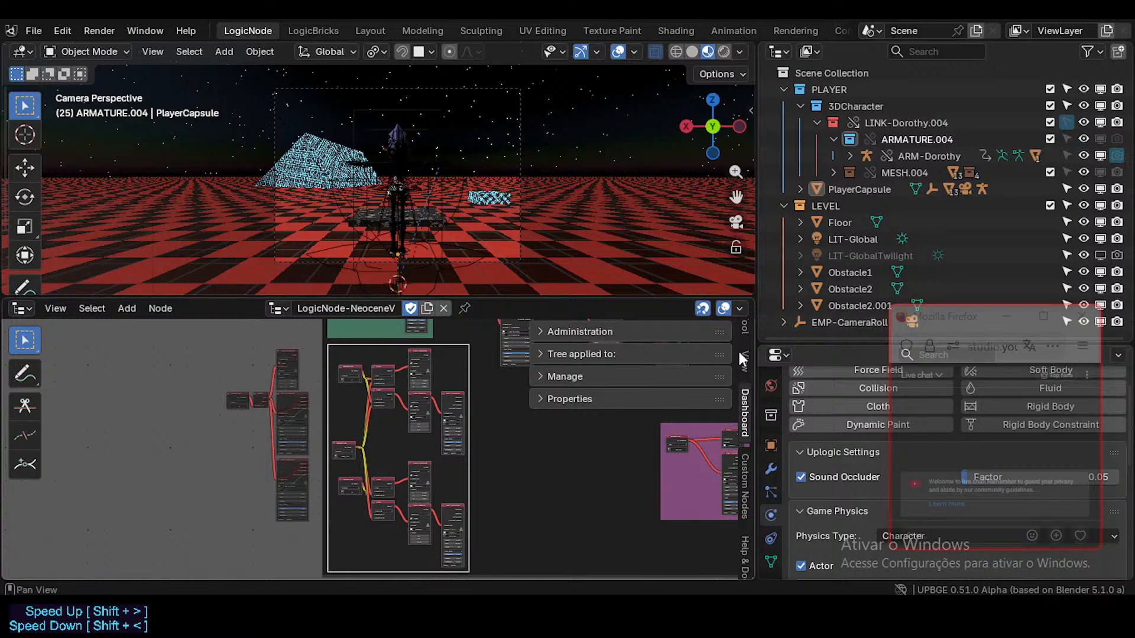
{"action": "scroll", "coordinate": [740, 338], "scroll_direction": "up", "scroll_amount": 4}
{"action": "left_click", "coordinate": [744, 390]}
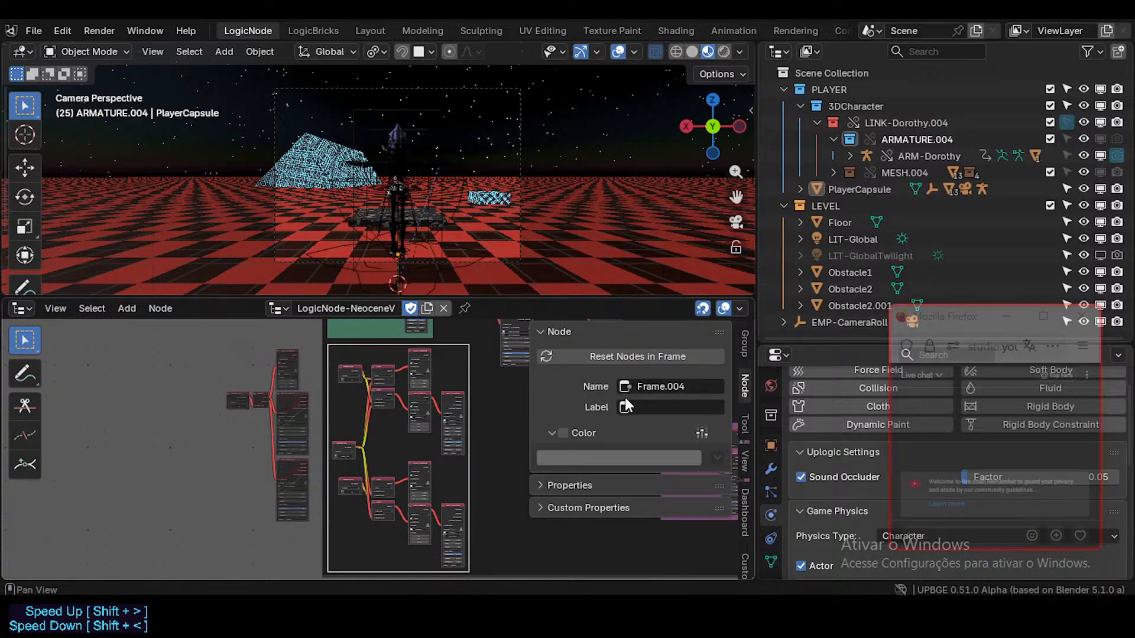
{"action": "left_click", "coordinate": [581, 438]}
{"action": "left_click", "coordinate": [591, 458]}
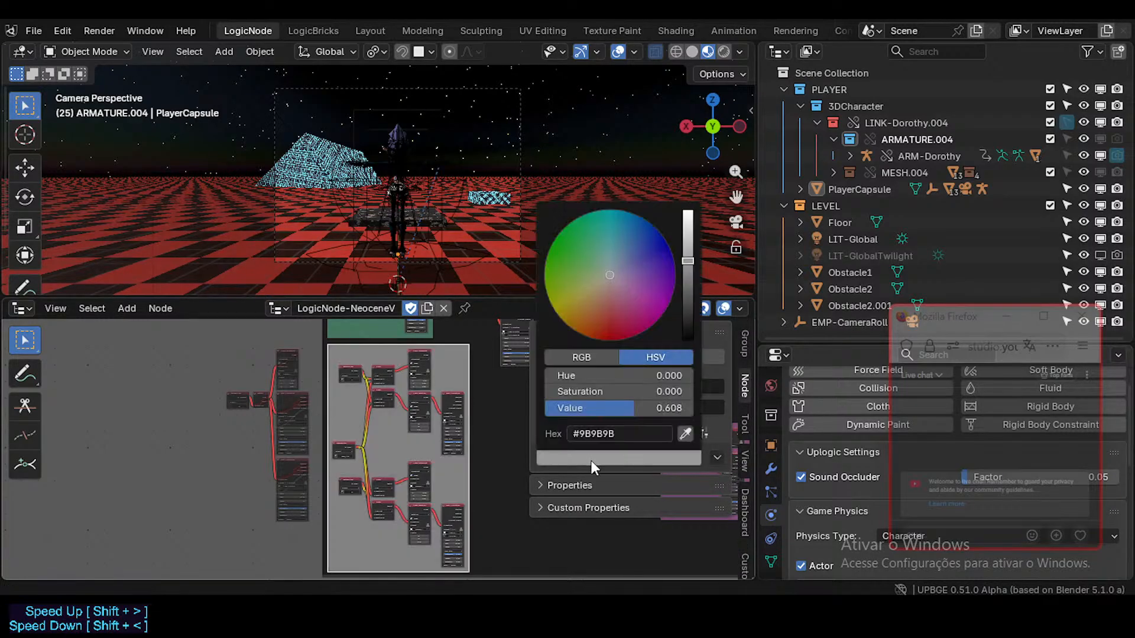
{"action": "left_click", "coordinate": [591, 279]}
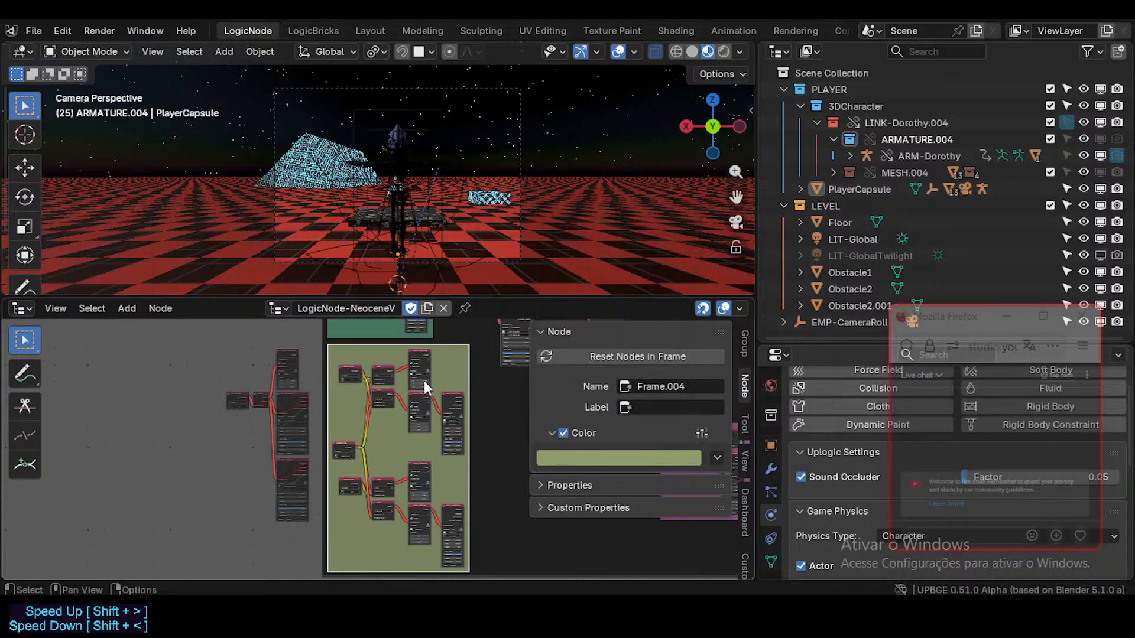
- Label the olive green frame ROTATIONS and save the file
{"action": "key", "text": "F2"}
{"action": "type", "text": "ROTATIONS"}
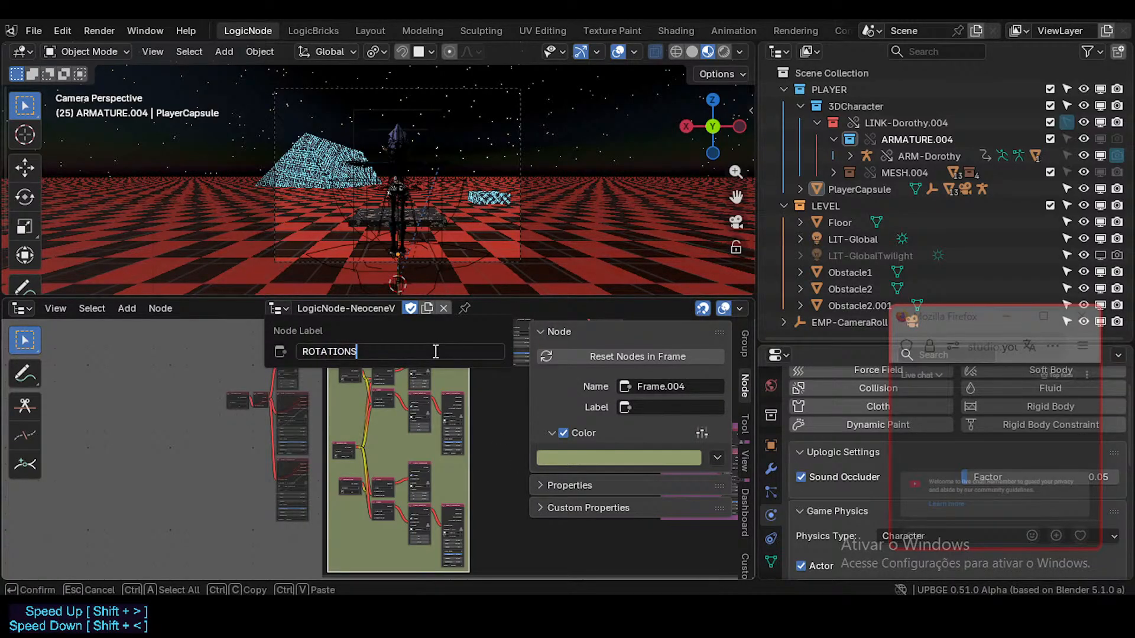
{"action": "key", "text": "Return"}
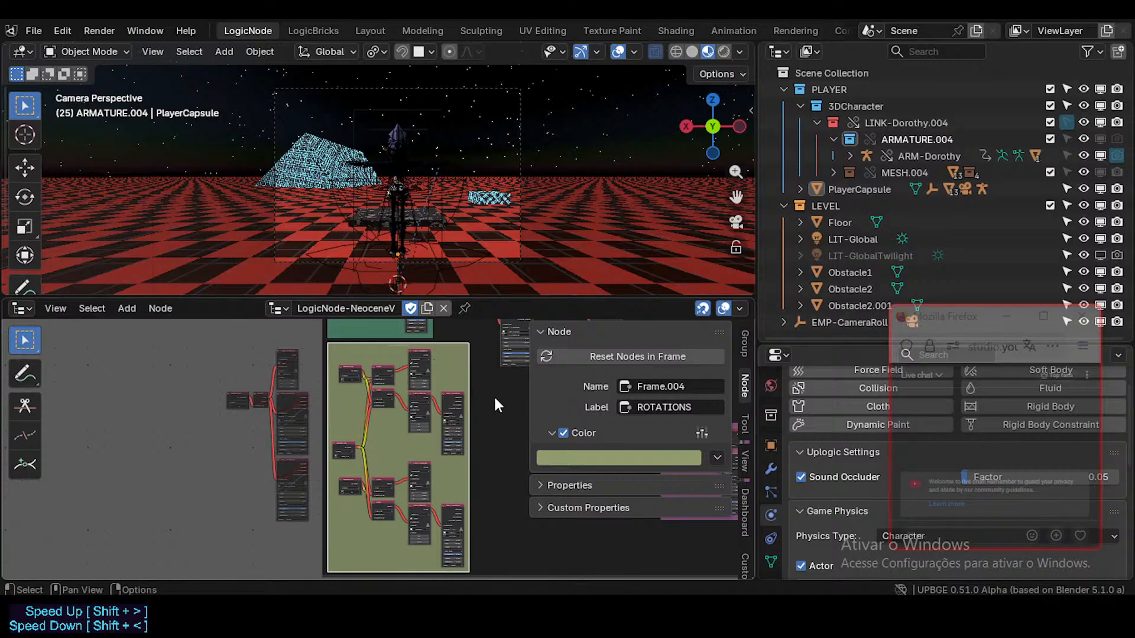
{"action": "key", "text": "n"}
{"action": "scroll", "coordinate": [493, 395], "scroll_direction": "up", "scroll_amount": 3}
{"action": "scroll", "coordinate": [426, 435], "scroll_direction": "up", "scroll_amount": 4}
{"action": "middle_click_drag", "start_coordinate": [418, 424], "coordinate": [429, 537]}
{"action": "scroll", "coordinate": [422, 524], "scroll_direction": "down", "scroll_amount": 4}
{"action": "middle_click_drag", "start_coordinate": [437, 390], "coordinate": [437, 441]}
{"action": "middle_click_drag", "start_coordinate": [492, 514], "coordinate": [413, 374]}
{"action": "scroll", "coordinate": [413, 374], "scroll_direction": "up", "scroll_amount": 4}
{"action": "scroll", "coordinate": [422, 425], "scroll_direction": "down", "scroll_amount": 2}
{"action": "key", "text": "ctrl+s"}
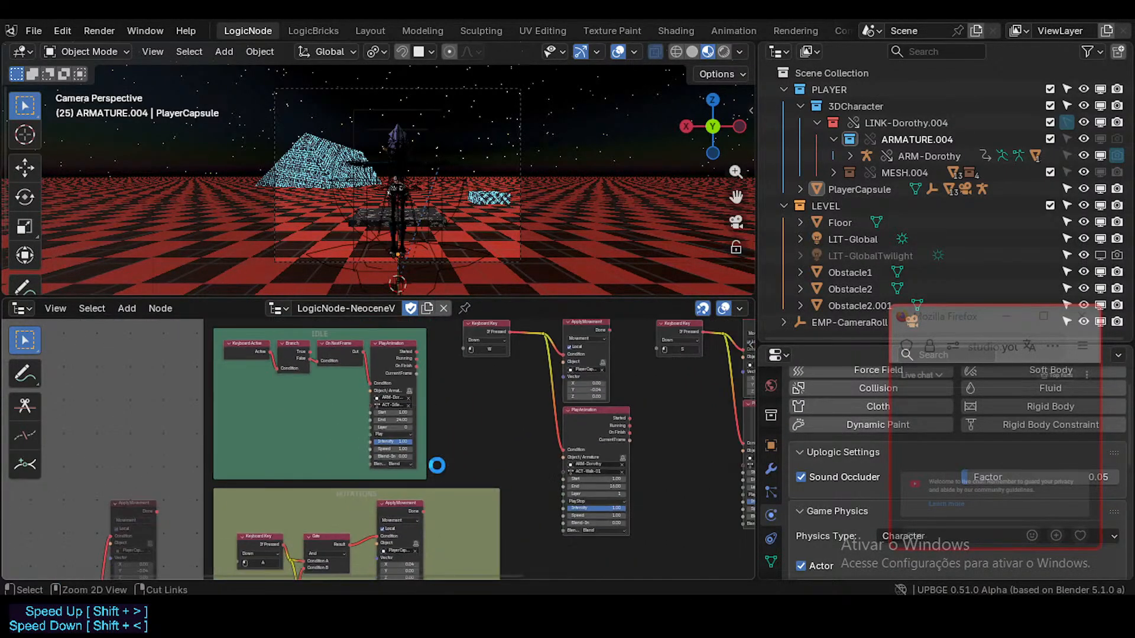
- Play-test walking and turning with W and A, stop the game, and save the file
{"action": "middle_click_drag", "start_coordinate": [424, 436], "coordinate": [289, 435]}
{"action": "scroll", "coordinate": [399, 389], "scroll_direction": "up", "scroll_amount": 2}
{"action": "middle_click_drag", "start_coordinate": [398, 388], "coordinate": [371, 407]}
{"action": "scroll", "coordinate": [373, 425], "scroll_direction": "down", "scroll_amount": 3}
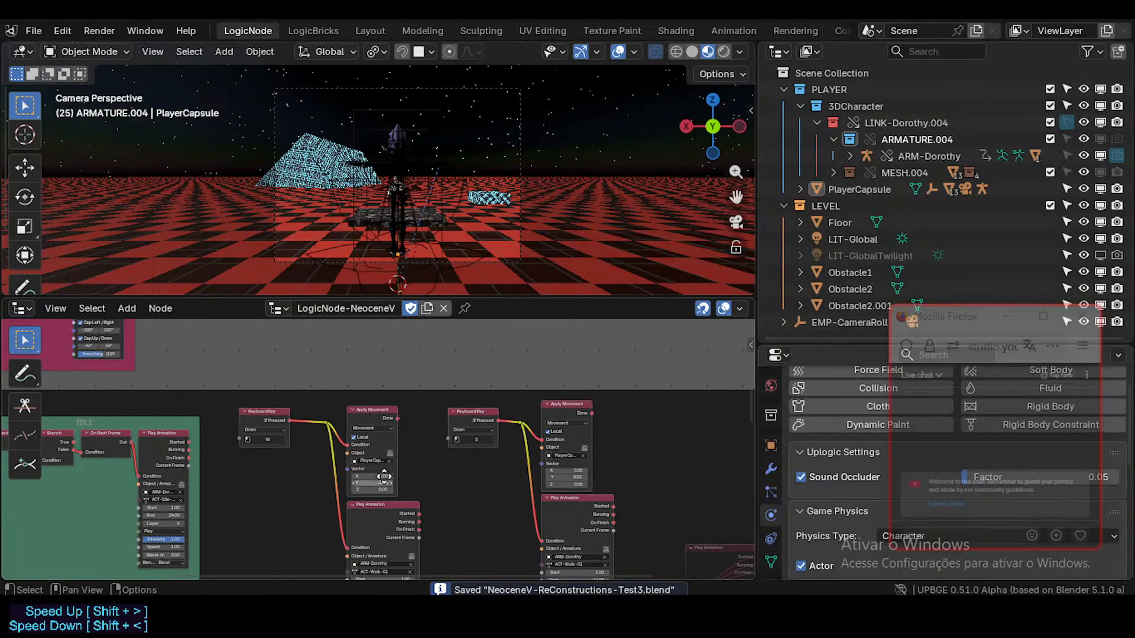
{"action": "middle_click_drag", "start_coordinate": [380, 477], "coordinate": [381, 406]}
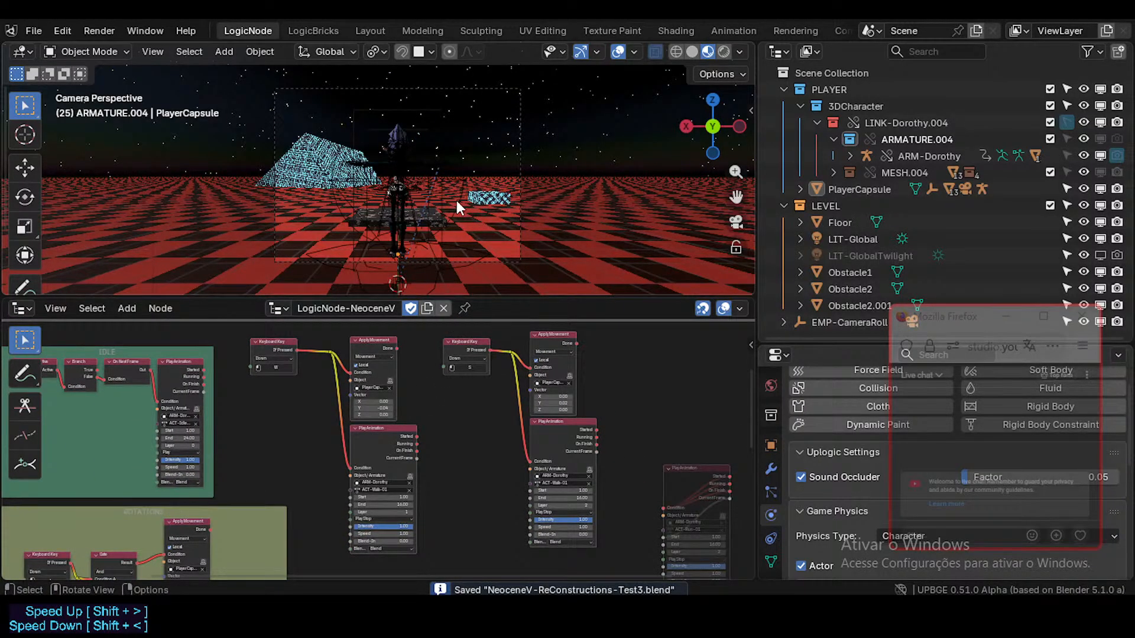
{"action": "key", "text": "p"}
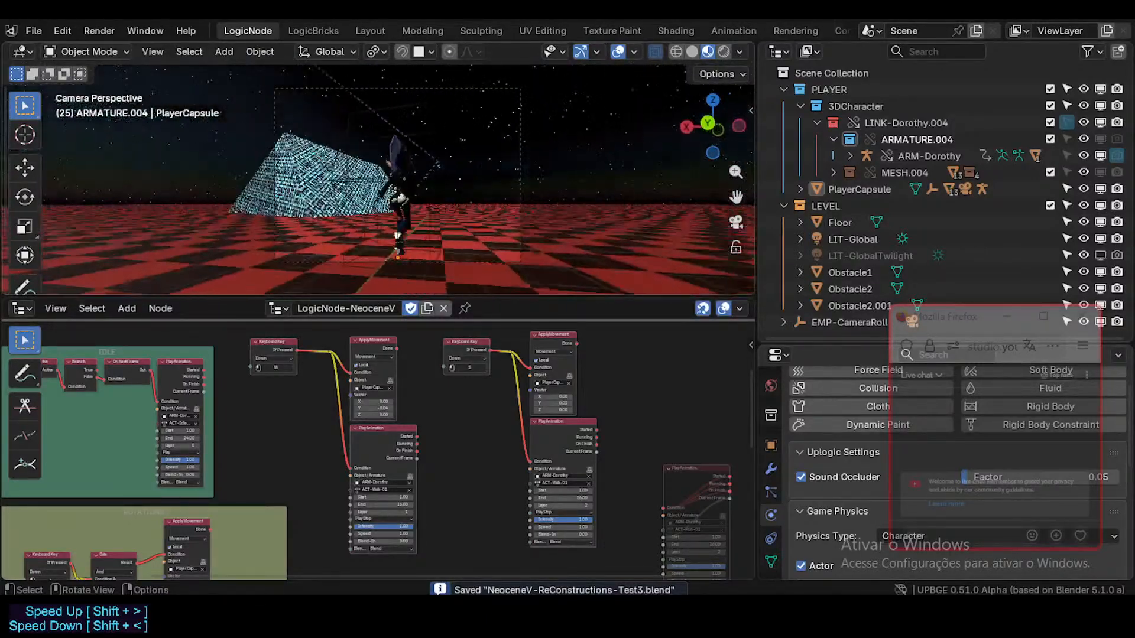
{"action": "key", "text": "w"}
{"action": "key", "text": "a"}
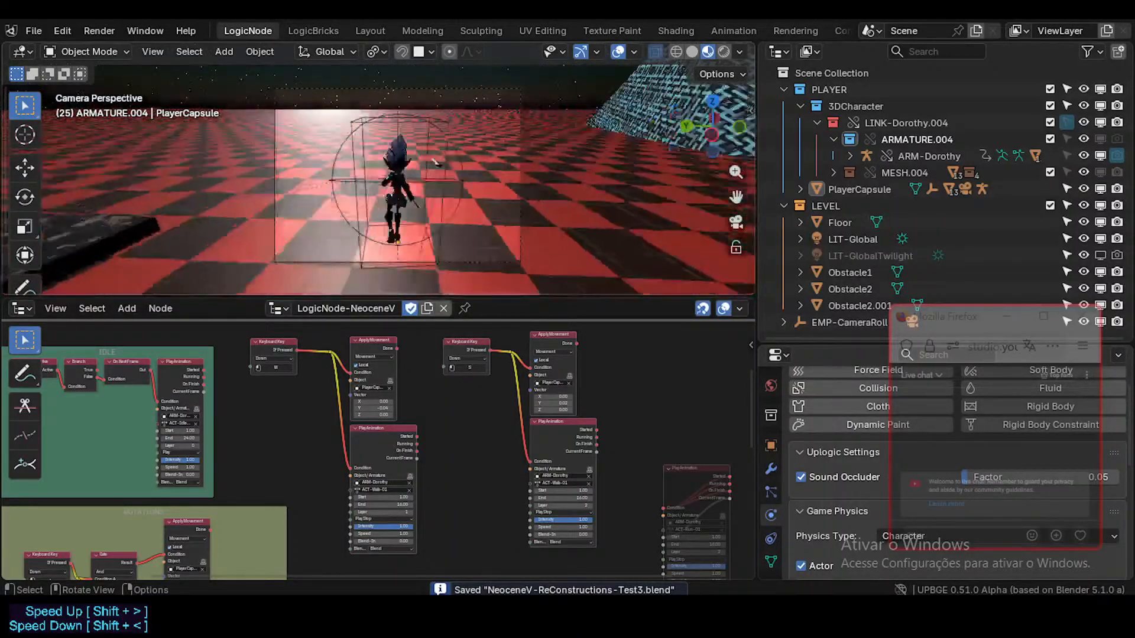
{"action": "key", "text": "Escape"}
{"action": "scroll", "coordinate": [385, 400], "scroll_direction": "down", "scroll_amount": 2}
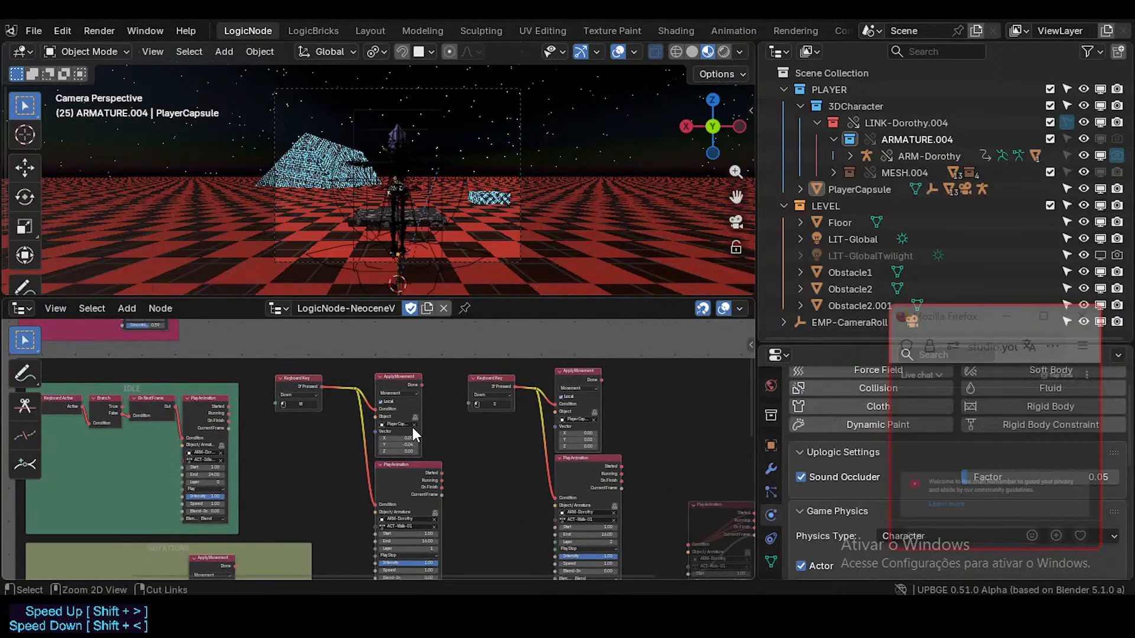
{"action": "key", "text": "ctrl+s"}
{"action": "scroll", "coordinate": [396, 401], "scroll_direction": "down", "scroll_amount": 1}
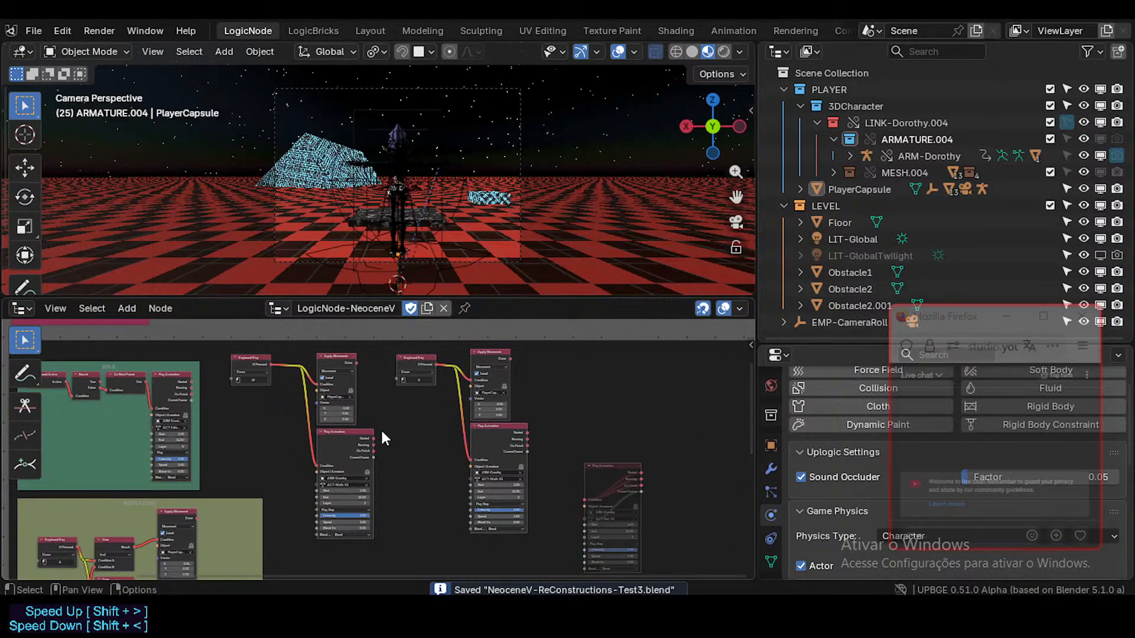
- Examine the W and S key groups with their Apply Movement and Play Animation nodes
{"action": "middle_click_drag", "start_coordinate": [356, 423], "coordinate": [423, 406]}
{"action": "scroll", "coordinate": [424, 406], "scroll_direction": "up", "scroll_amount": 2}
{"action": "middle_click_drag", "start_coordinate": [412, 362], "coordinate": [382, 403]}
{"action": "middle_click_drag", "start_coordinate": [274, 470], "coordinate": [343, 391]}
{"action": "middle_click_drag", "start_coordinate": [362, 328], "coordinate": [358, 421]}
{"action": "scroll", "coordinate": [357, 419], "scroll_direction": "up", "scroll_amount": 3}
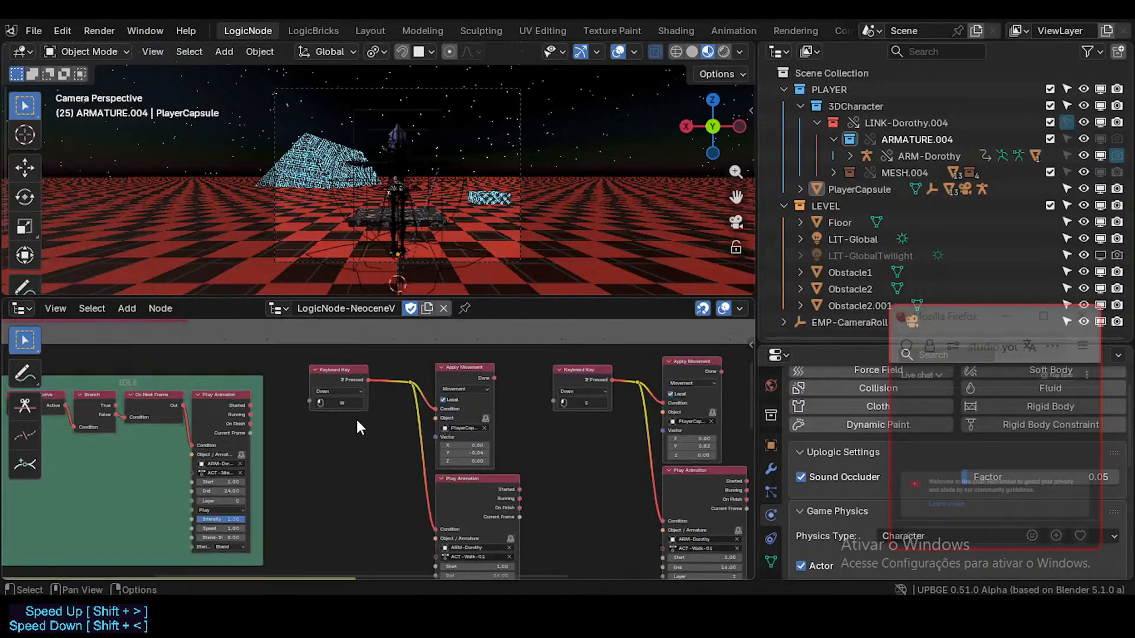
{"action": "scroll", "coordinate": [356, 418], "scroll_direction": "up", "scroll_amount": 1}
{"action": "left_click", "coordinate": [333, 367]}
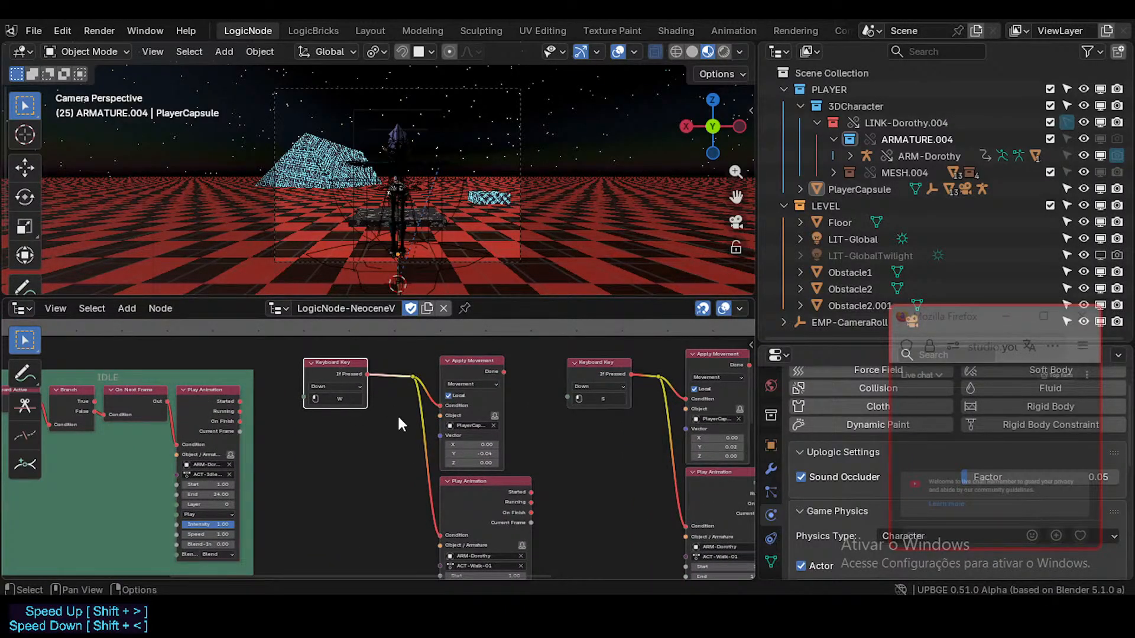
- Move the muted ACT-Run-01 Play Animation node farther away from the S key group
{"action": "scroll", "coordinate": [399, 430], "scroll_direction": "down", "scroll_amount": 5}
{"action": "middle_click_drag", "start_coordinate": [407, 461], "coordinate": [373, 402]}
{"action": "scroll", "coordinate": [381, 434], "scroll_direction": "down", "scroll_amount": 3}
{"action": "middle_click_drag", "start_coordinate": [544, 455], "coordinate": [482, 369]}
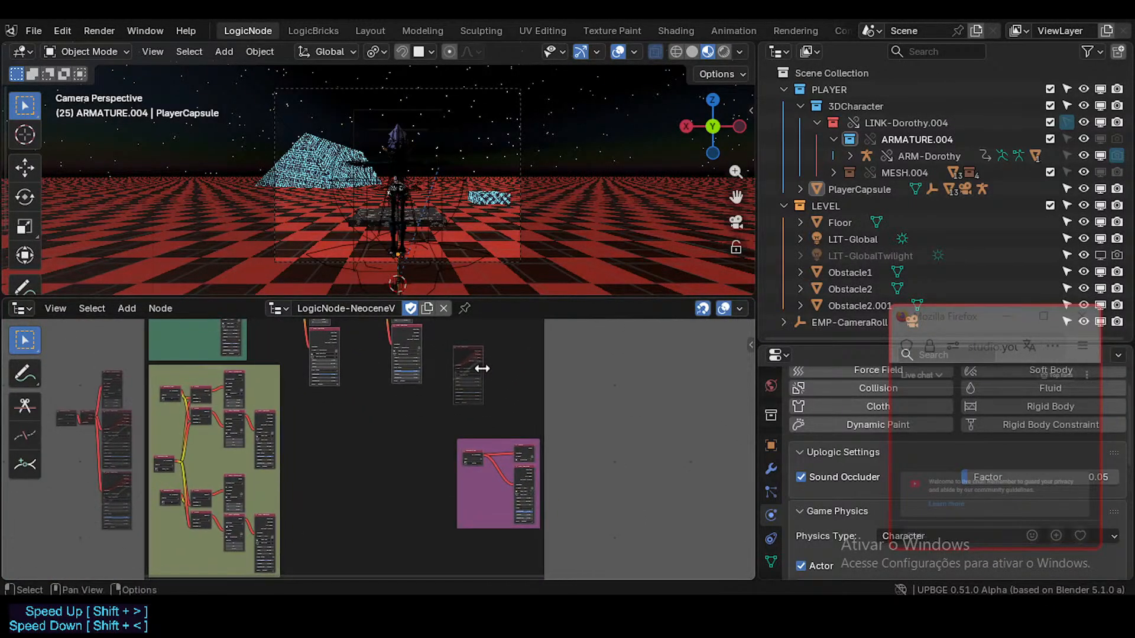
{"action": "scroll", "coordinate": [481, 353], "scroll_direction": "up", "scroll_amount": 4}
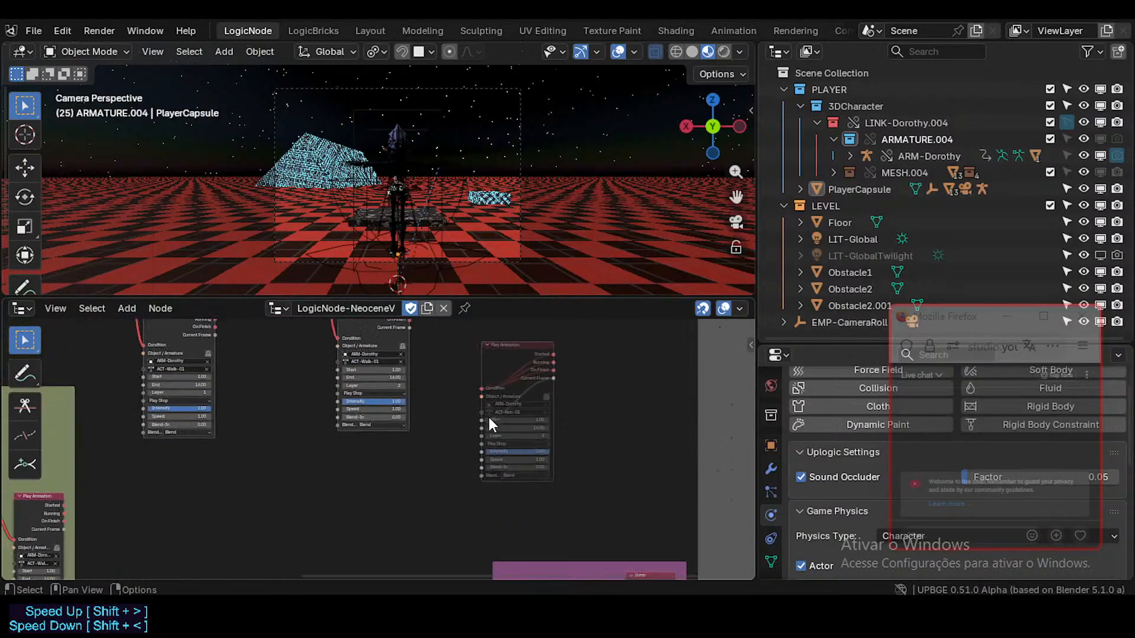
{"action": "scroll", "coordinate": [488, 419], "scroll_direction": "up", "scroll_amount": 3}
{"action": "middle_click_drag", "start_coordinate": [473, 426], "coordinate": [446, 490]}
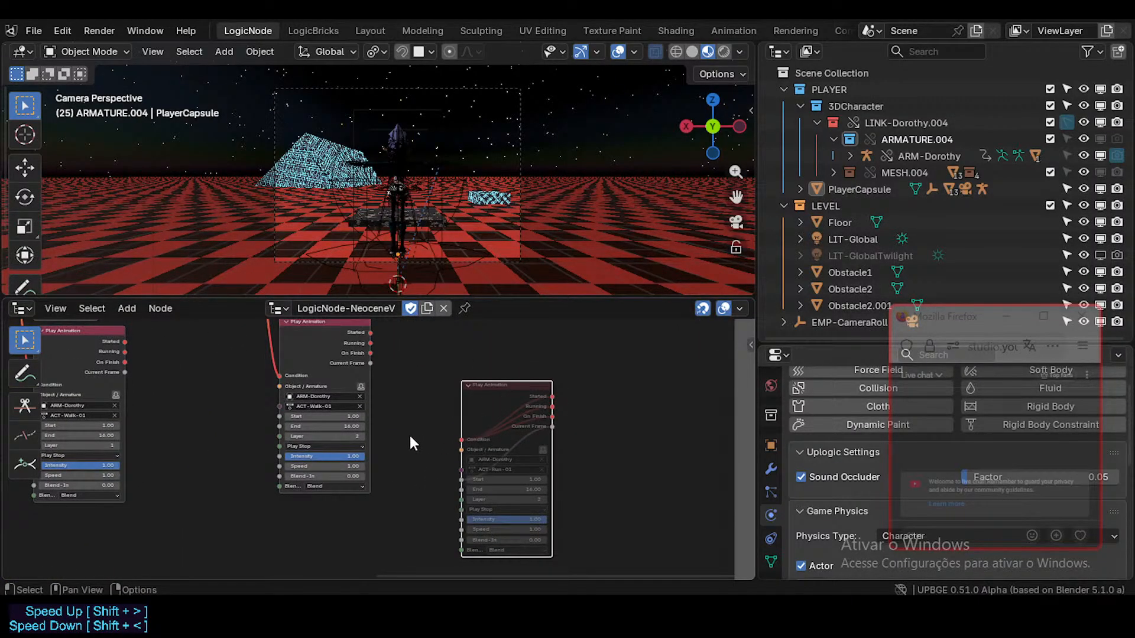
{"action": "scroll", "coordinate": [414, 442], "scroll_direction": "down", "scroll_amount": 2}
{"action": "middle_click_drag", "start_coordinate": [416, 443], "coordinate": [467, 444]}
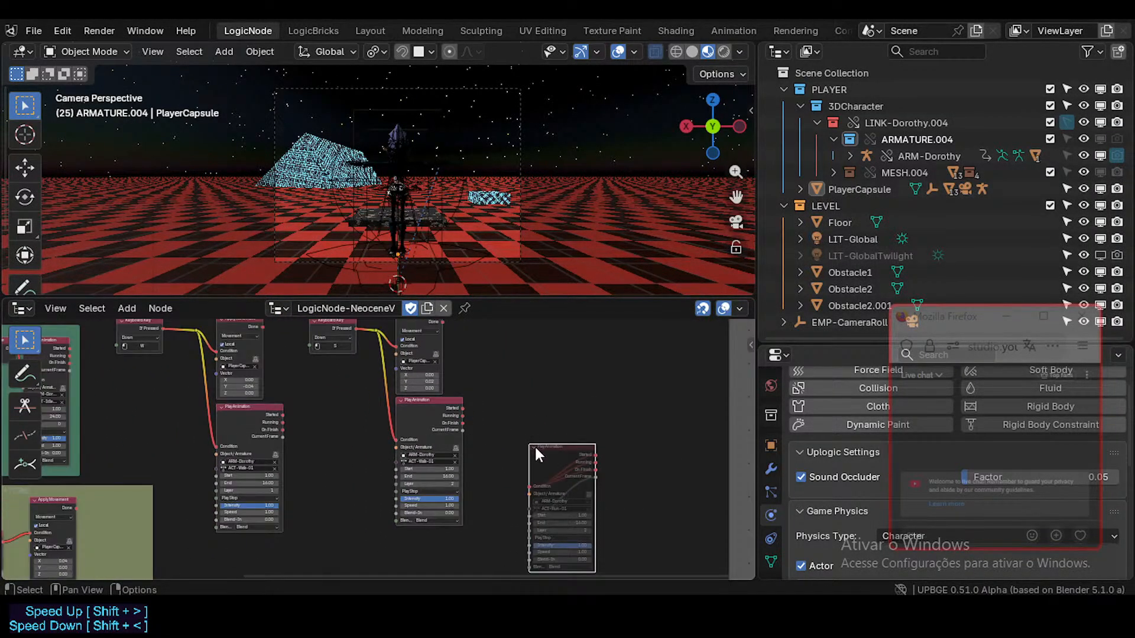
{"action": "left_click_drag", "start_coordinate": [565, 446], "coordinate": [656, 409]}
{"action": "middle_click_drag", "start_coordinate": [472, 390], "coordinate": [520, 422]}
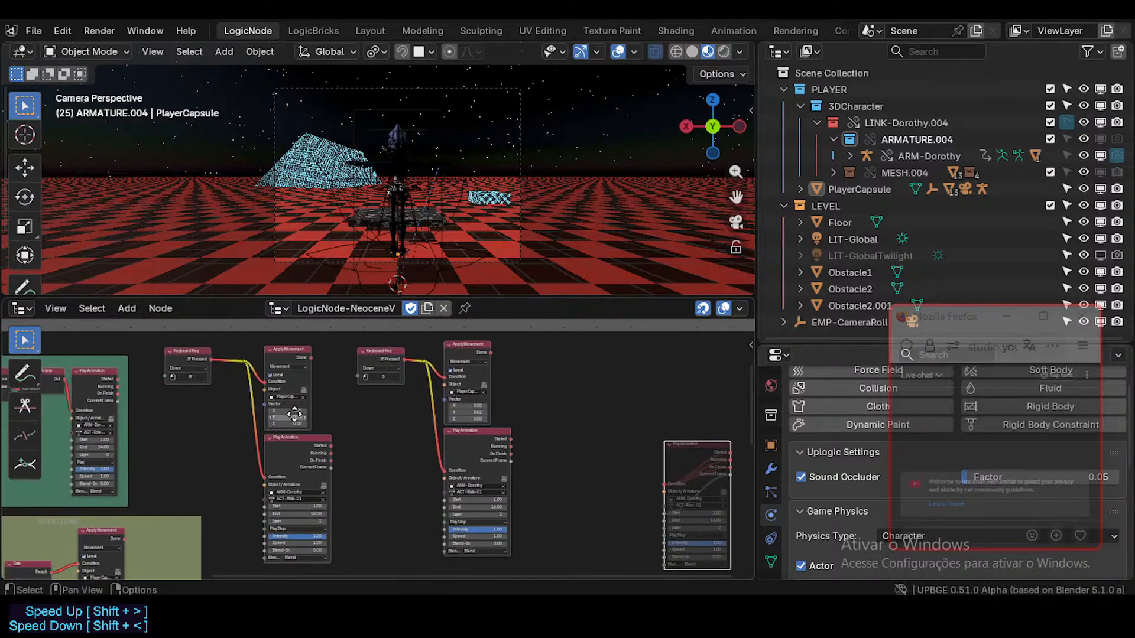
- Select the S key group's Keyboard Key, Apply Movement and Play Animation nodes and move them farther from the W key group
{"action": "middle_click_drag", "start_coordinate": [294, 413], "coordinate": [383, 406]}
{"action": "left_click_drag", "start_coordinate": [445, 336], "coordinate": [577, 495]}
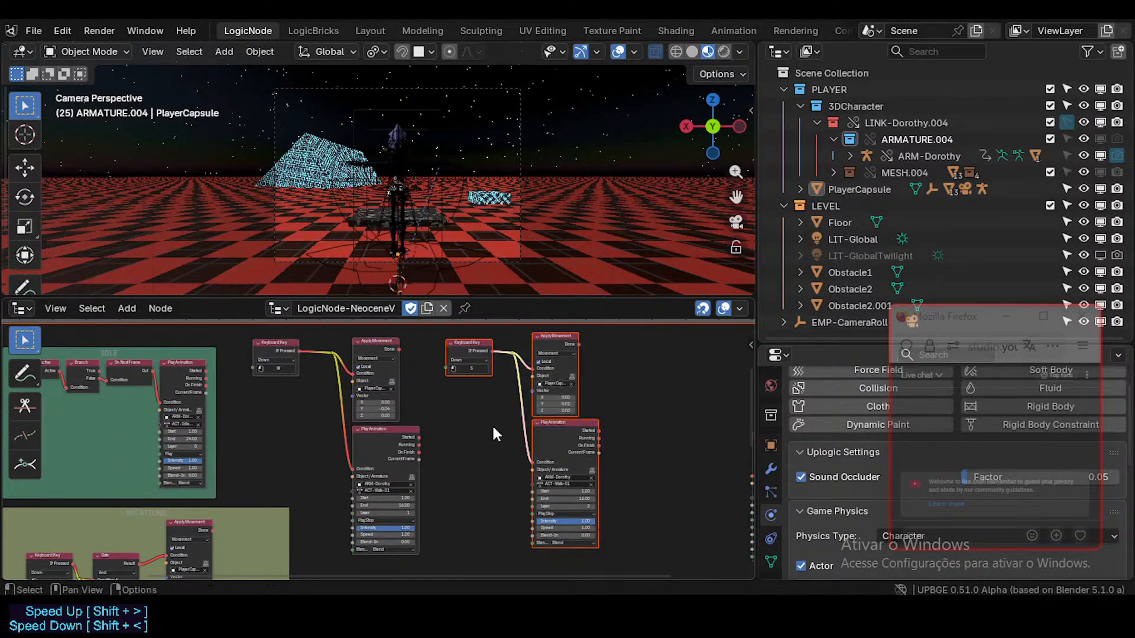
{"action": "key", "text": "g"}
{"action": "right_click", "coordinate": [535, 429]}
{"action": "left_click", "coordinate": [503, 407]}
{"action": "key", "text": "b"}
{"action": "left_click_drag", "start_coordinate": [455, 356], "coordinate": [612, 457]}
- Move the W group's Apply Movement and Play Animation nodes farther away from their Keyboard Key node
{"action": "scroll", "coordinate": [282, 478], "scroll_direction": "down", "scroll_amount": 3}
{"action": "middle_click_drag", "start_coordinate": [189, 552], "coordinate": [342, 325]}
{"action": "middle_click_drag", "start_coordinate": [392, 392], "coordinate": [339, 555]}
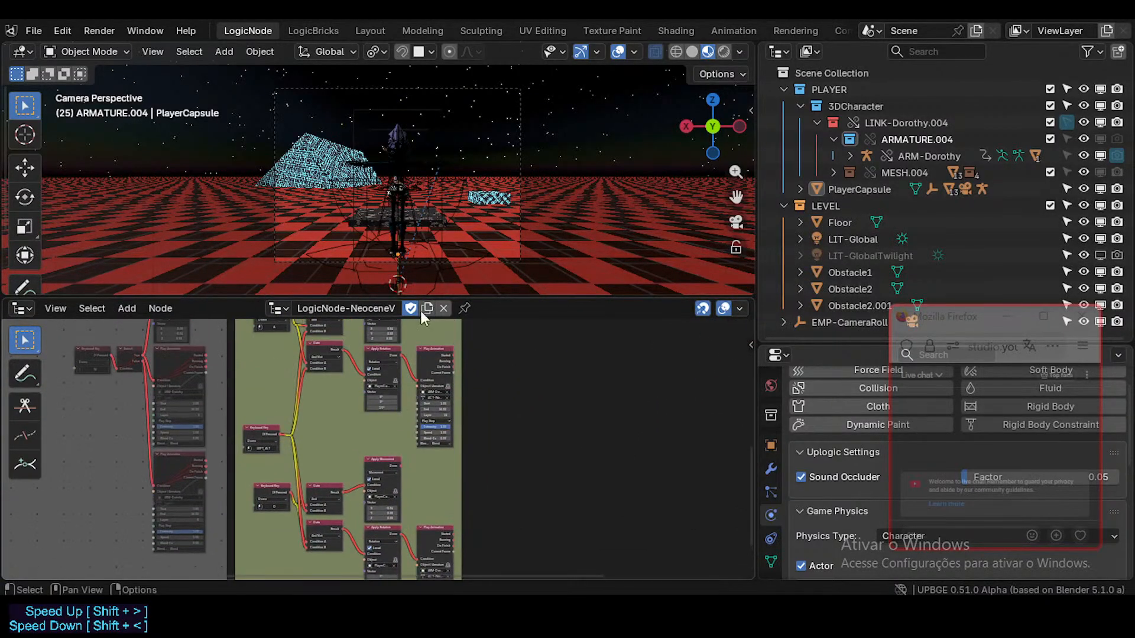
{"action": "middle_click_drag", "start_coordinate": [415, 413], "coordinate": [362, 562]}
{"action": "middle_click_drag", "start_coordinate": [414, 331], "coordinate": [335, 556]}
{"action": "left_click", "coordinate": [405, 397]}
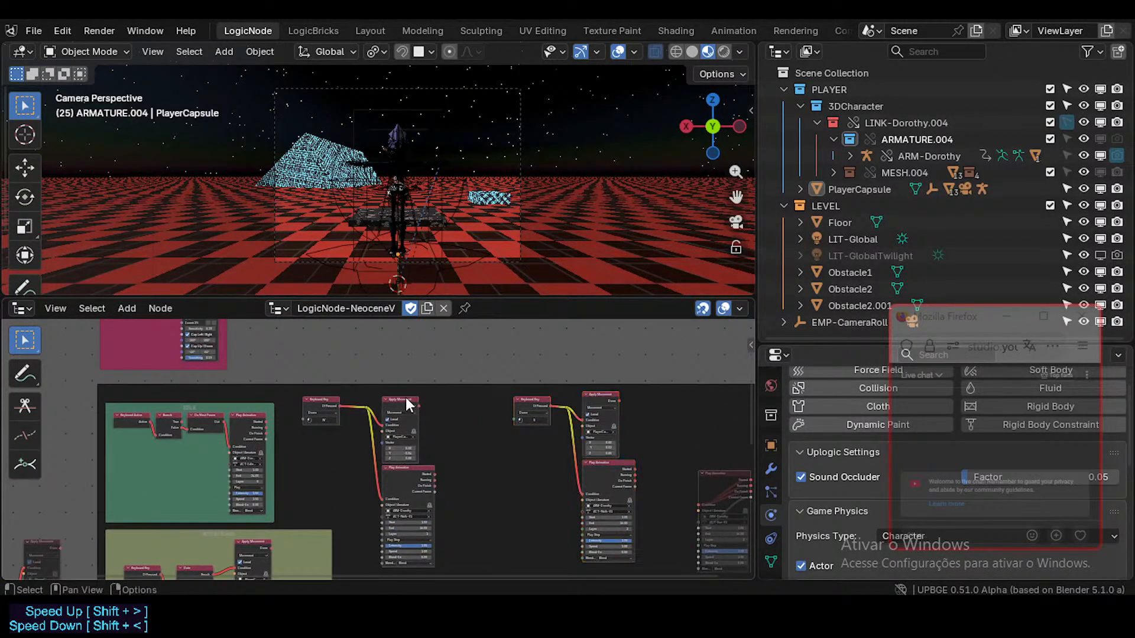
{"action": "left_click", "coordinate": [413, 466], "text": "shift"}
{"action": "left_click_drag", "start_coordinate": [412, 466], "coordinate": [464, 466]}
{"action": "scroll", "coordinate": [334, 418], "scroll_direction": "up", "scroll_amount": 3}
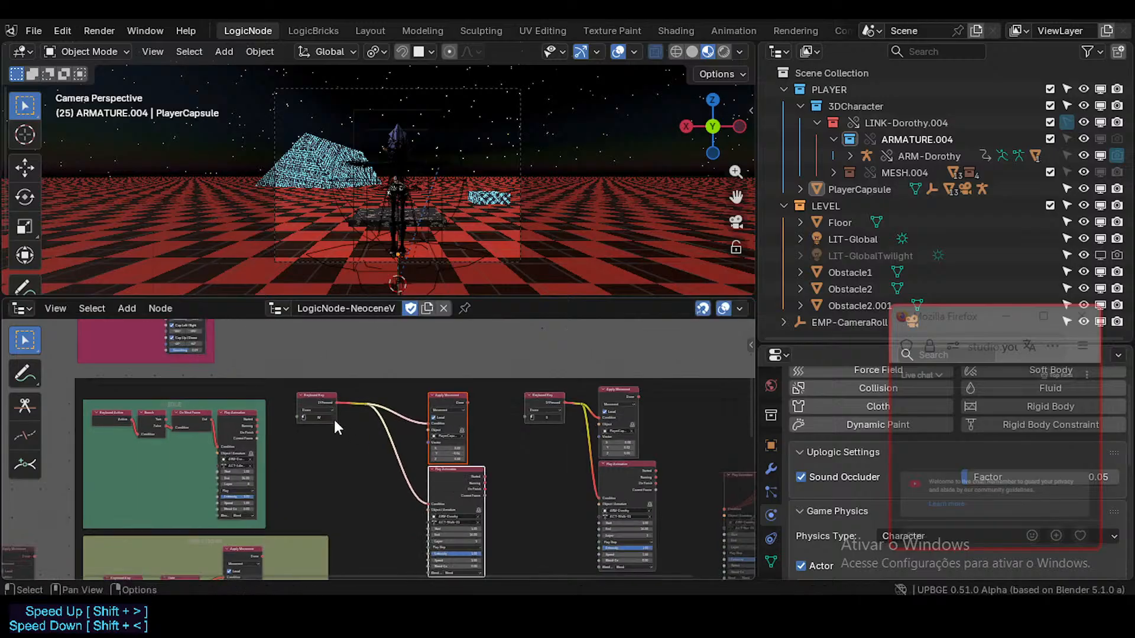
- Duplicate the W Keyboard Key node directly below it and assign LEFT_SHIFT as its key, keeping the Down input type
{"action": "left_click", "coordinate": [300, 394]}
{"action": "scroll", "coordinate": [300, 404], "scroll_direction": "up", "scroll_amount": 2}
{"action": "key", "text": "shift+d"}
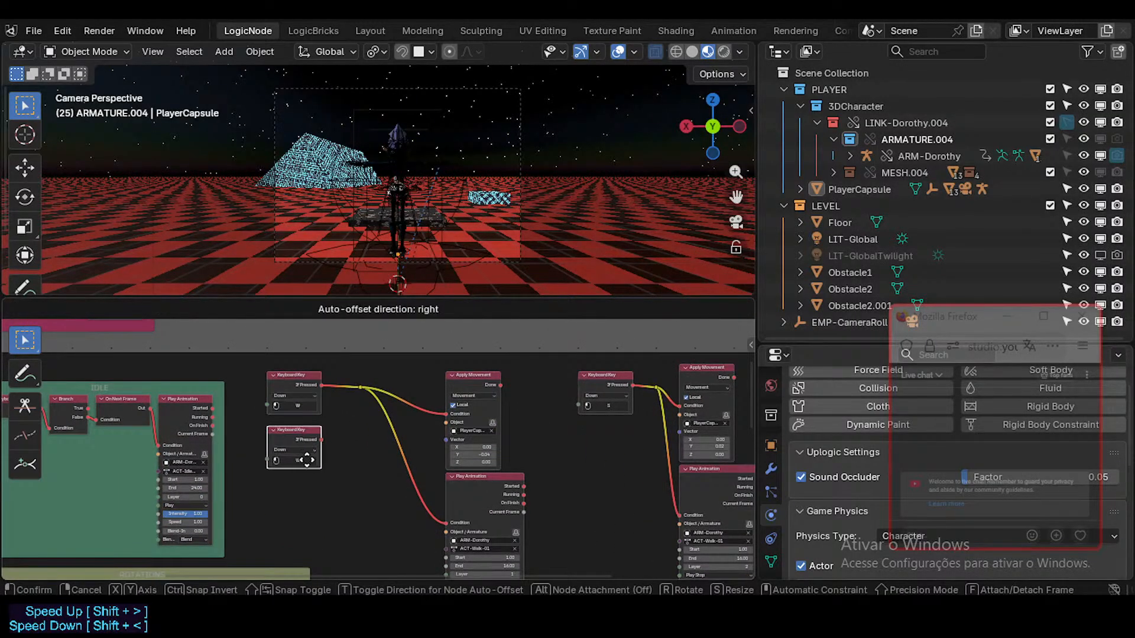
{"action": "left_click", "coordinate": [306, 453]}
{"action": "scroll", "coordinate": [298, 434], "scroll_direction": "up", "scroll_amount": 2}
{"action": "left_click", "coordinate": [280, 440]}
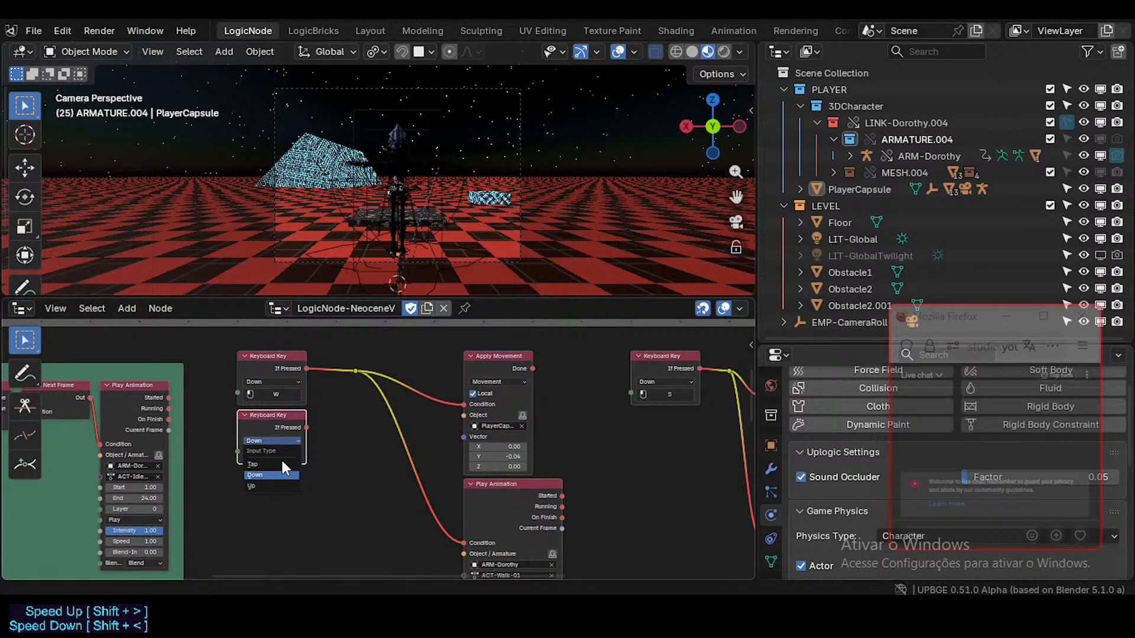
{"action": "left_click", "coordinate": [268, 475]}
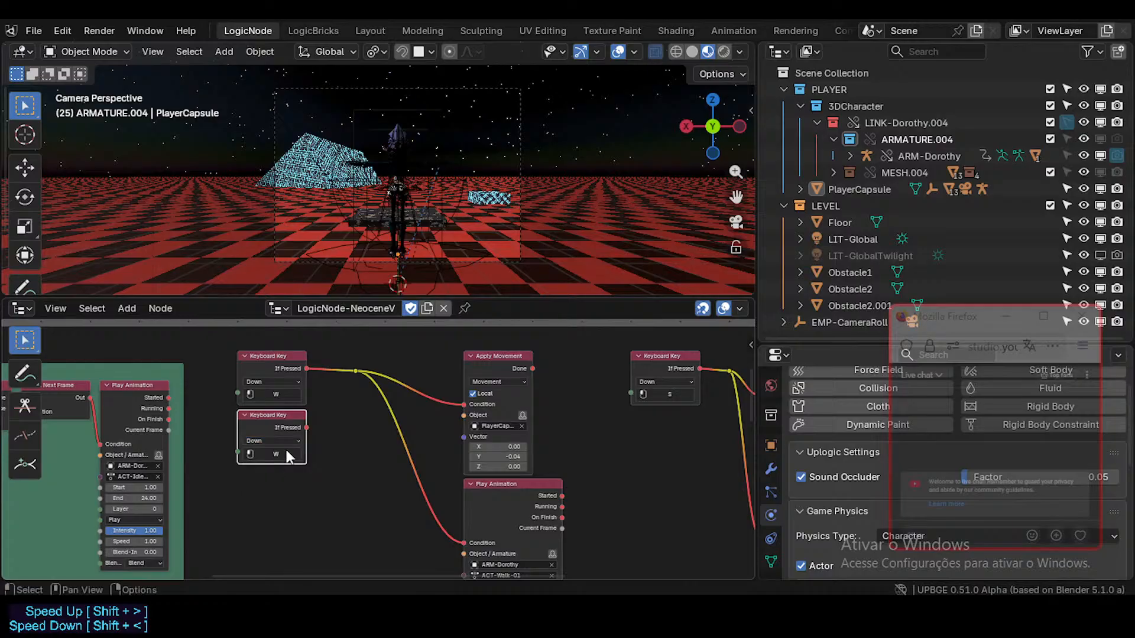
{"action": "middle_click_drag", "start_coordinate": [264, 501], "coordinate": [286, 486]}
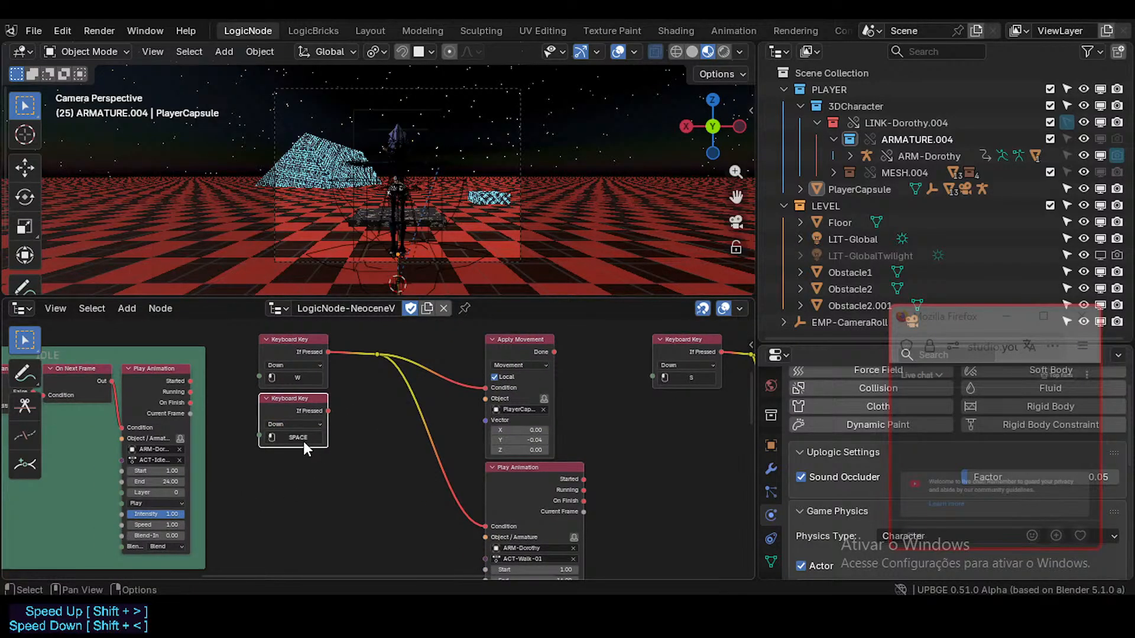
{"action": "left_click", "coordinate": [301, 440]}
{"action": "key", "text": "shift"}
- Compare with the gate setup in the ROTATIONS frame and move the W link's reroute point closer to Apply Movement
{"action": "key", "text": "shift+a"}
{"action": "key", "text": "Escape"}
{"action": "middle_click_drag", "start_coordinate": [287, 542], "coordinate": [618, 576]}
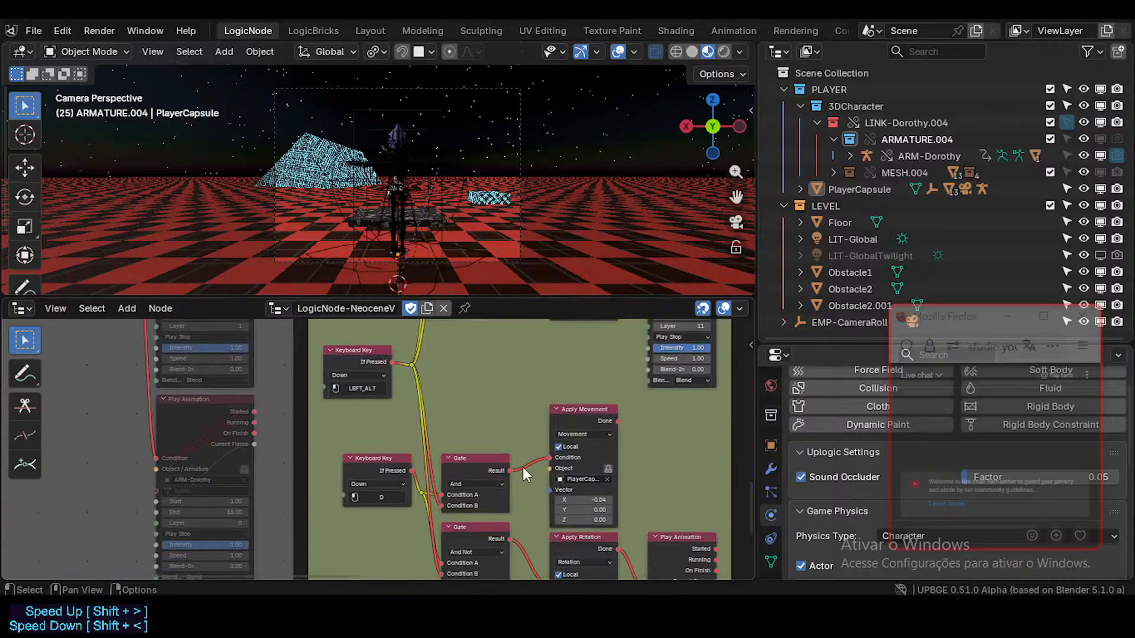
{"action": "middle_click_drag", "start_coordinate": [578, 386], "coordinate": [473, 364]}
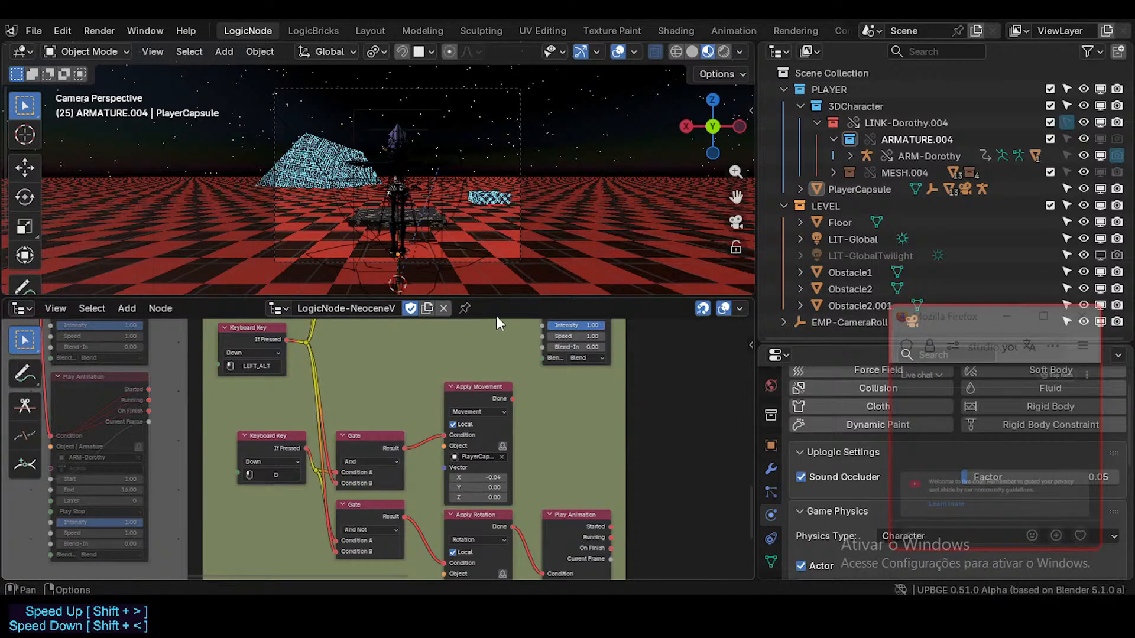
{"action": "middle_click_drag", "start_coordinate": [479, 450], "coordinate": [282, 419]}
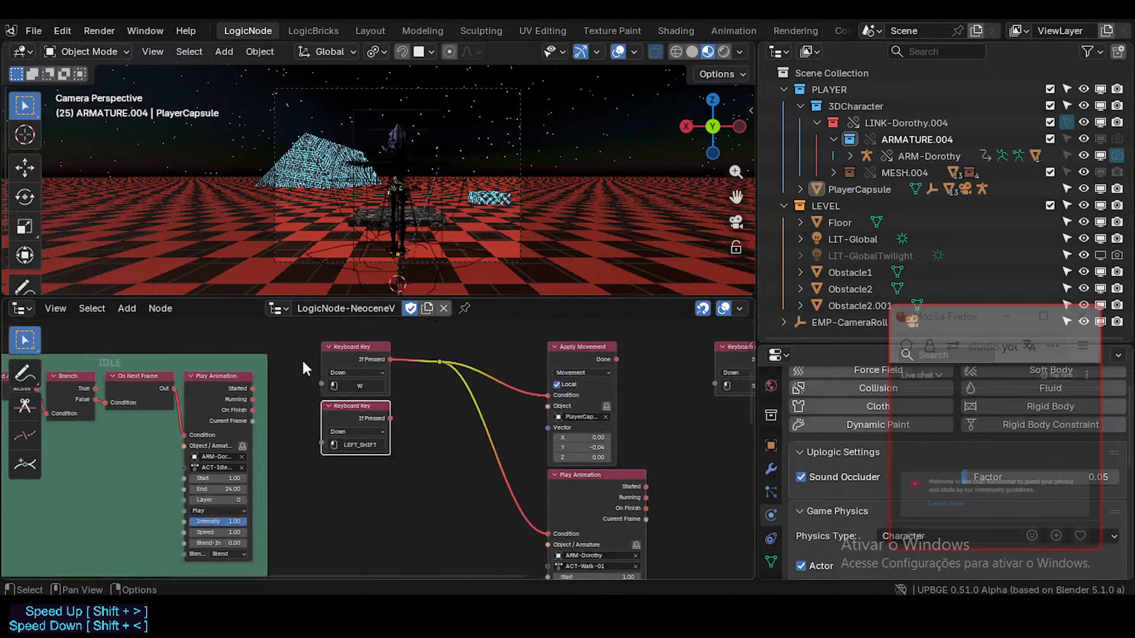
{"action": "middle_click_drag", "start_coordinate": [461, 362], "coordinate": [371, 404]}
{"action": "left_click_drag", "start_coordinate": [347, 409], "coordinate": [402, 408]}
- Swap the D group's two Gate nodes so that And Not sits above And in the ROTATIONS frame
{"action": "middle_click_drag", "start_coordinate": [222, 497], "coordinate": [449, 466]}
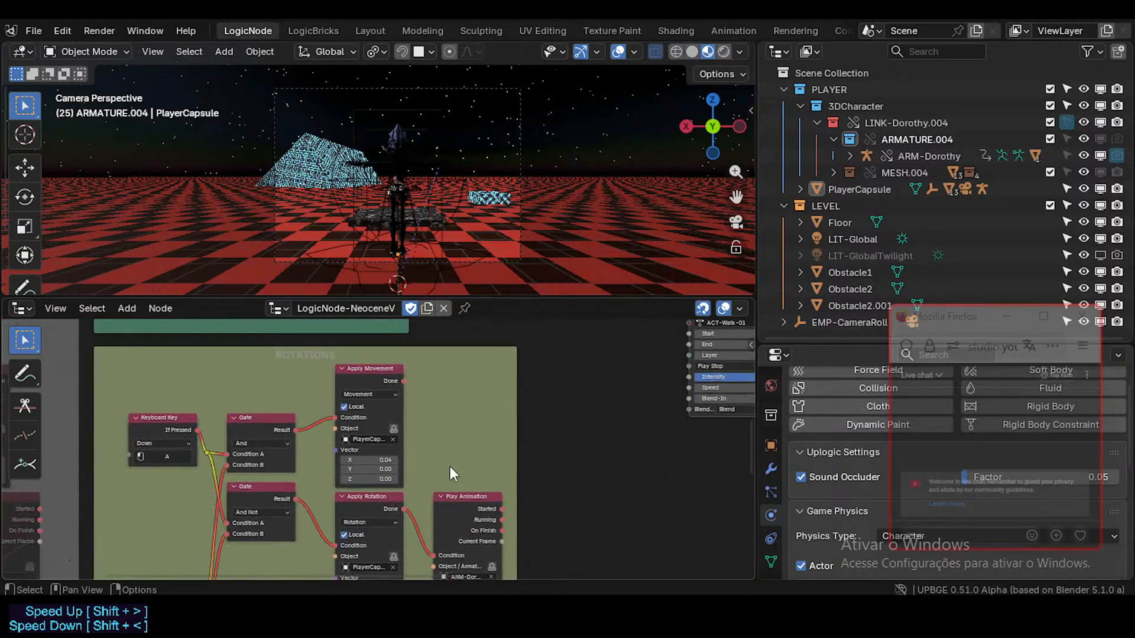
{"action": "scroll", "coordinate": [401, 460], "scroll_direction": "down", "scroll_amount": 4}
{"action": "middle_click_drag", "start_coordinate": [325, 477], "coordinate": [408, 438]}
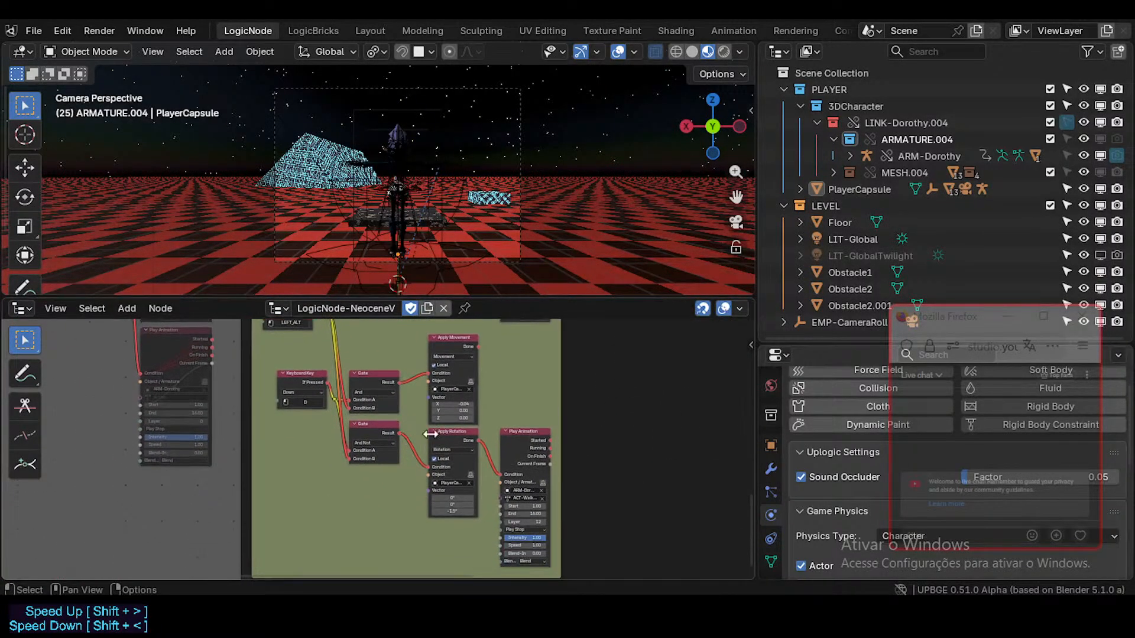
{"action": "scroll", "coordinate": [428, 433], "scroll_direction": "up", "scroll_amount": 2}
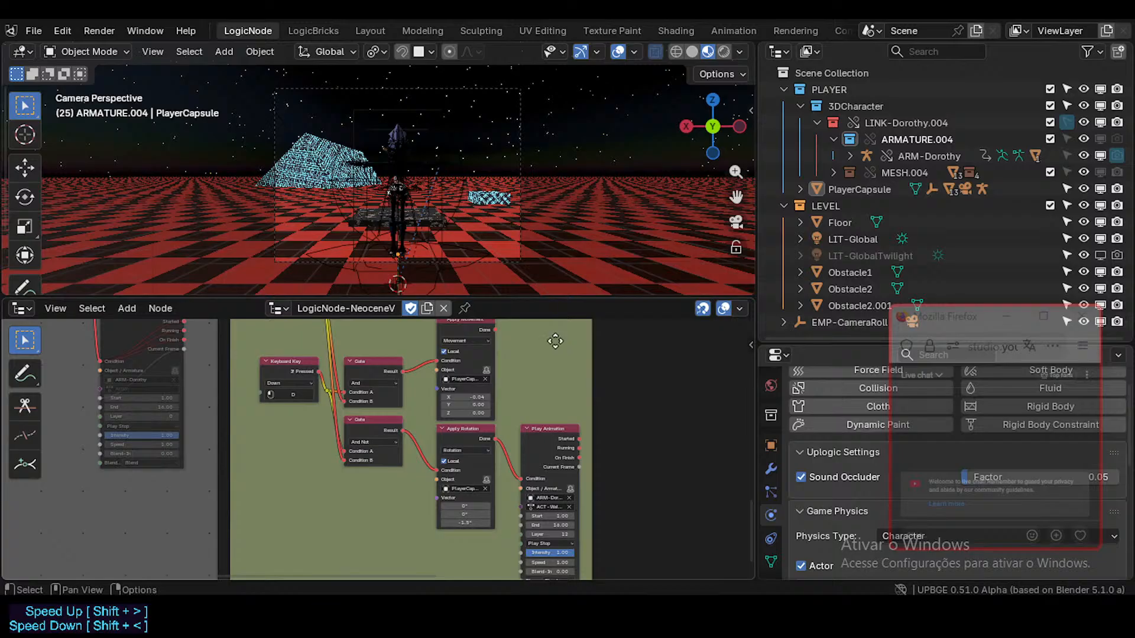
{"action": "middle_click_drag", "start_coordinate": [562, 338], "coordinate": [551, 344]}
{"action": "middle_click_drag", "start_coordinate": [489, 370], "coordinate": [472, 443]}
{"action": "left_click_drag", "start_coordinate": [382, 466], "coordinate": [383, 399]}
{"action": "left_click_drag", "start_coordinate": [379, 454], "coordinate": [374, 504]}
{"action": "left_click_drag", "start_coordinate": [373, 398], "coordinate": [372, 442]}
- Place the D group's Apply Rotation beside the And Not gate, Apply Movement beside the And gate, and Play Animation next to Apply Rotation
{"action": "left_click_drag", "start_coordinate": [475, 412], "coordinate": [463, 412]}
{"action": "middle_click_drag", "start_coordinate": [460, 521], "coordinate": [461, 468]}
{"action": "left_click", "coordinate": [462, 495]}
{"action": "mouse_move", "coordinate": [444, 482]}
{"action": "left_mouse_down"}
{"action": "mouse_move", "coordinate": [511, 364]}
{"action": "mouse_move", "coordinate": [462, 367]}
{"action": "mouse_move", "coordinate": [460, 492]}
{"action": "left_mouse_up"}
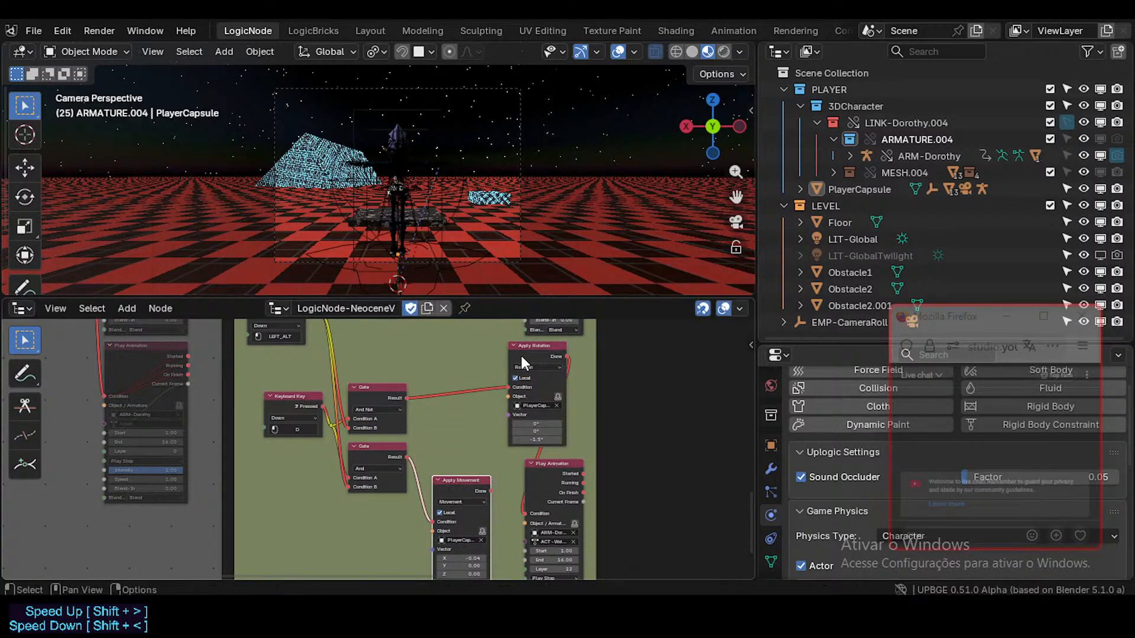
{"action": "left_click_drag", "start_coordinate": [520, 353], "coordinate": [444, 378]}
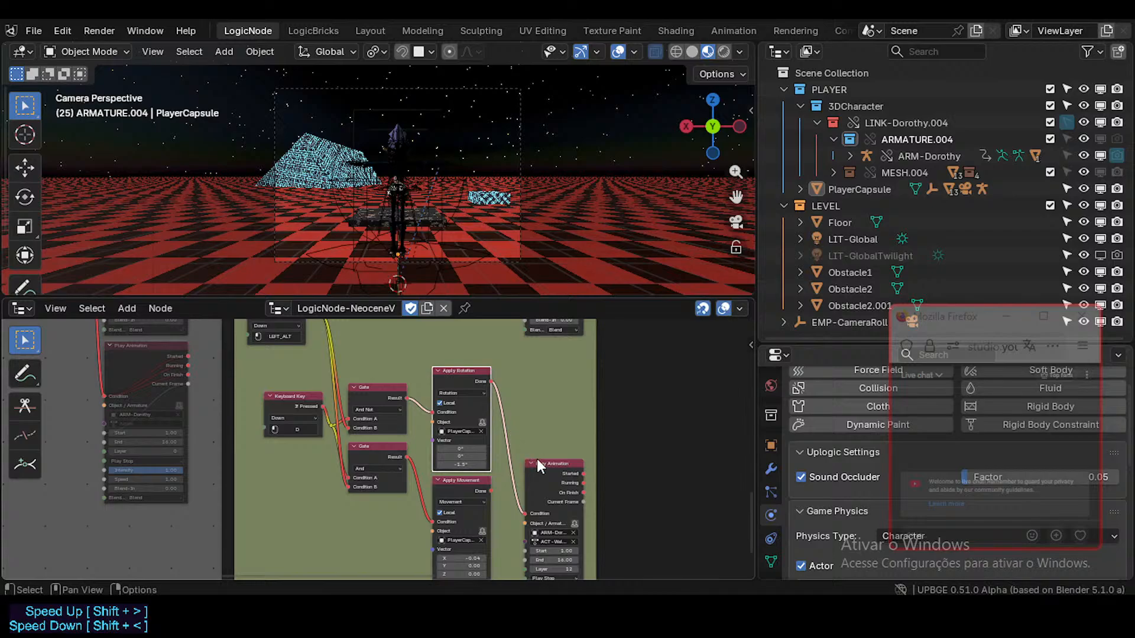
{"action": "left_click_drag", "start_coordinate": [550, 464], "coordinate": [524, 370]}
- Lower the D group's Apply Movement node and adjust the placement of the group's nodes inside the ROTATIONS frame
{"action": "left_click", "coordinate": [458, 484]}
{"action": "middle_click_drag", "start_coordinate": [375, 481], "coordinate": [379, 434]}
{"action": "scroll", "coordinate": [379, 434], "scroll_direction": "down", "scroll_amount": 1}
{"action": "key", "text": "g"}
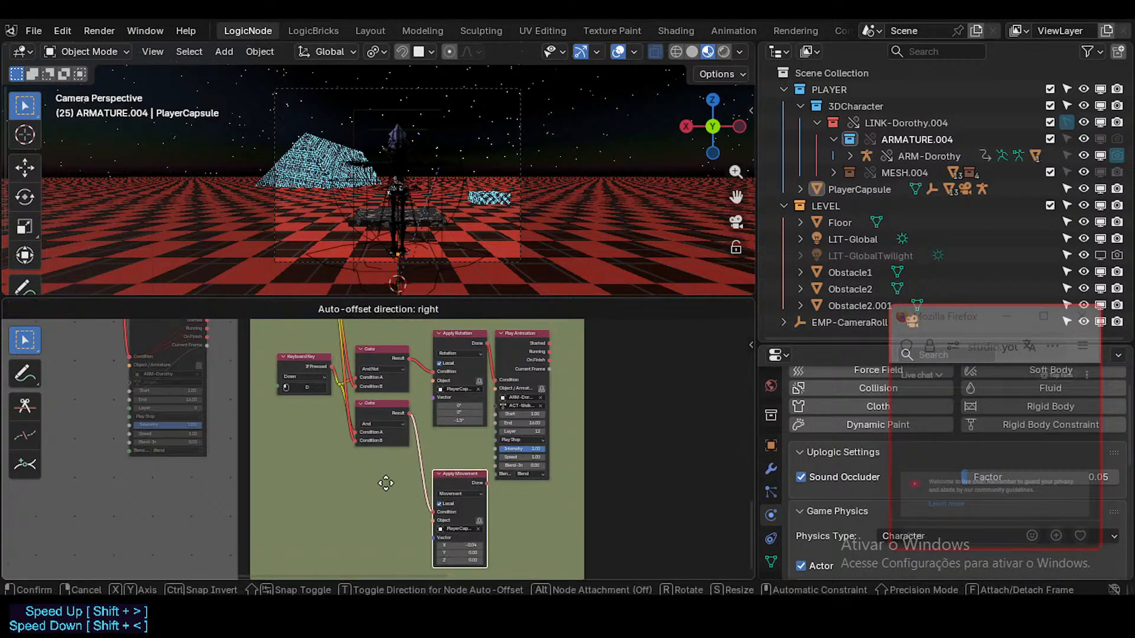
{"action": "left_click", "coordinate": [385, 495]}
{"action": "scroll", "coordinate": [385, 495], "scroll_direction": "down", "scroll_amount": 3}
{"action": "scroll", "coordinate": [395, 413], "scroll_direction": "up", "scroll_amount": 1}
{"action": "middle_click_drag", "start_coordinate": [381, 381], "coordinate": [377, 417]}
{"action": "left_click_drag", "start_coordinate": [342, 429], "coordinate": [509, 566]}
{"action": "left_click_drag", "start_coordinate": [467, 436], "coordinate": [460, 456]}
- Swap the A group's two Gate nodes so that And Not sits above And
{"action": "scroll", "coordinate": [408, 460], "scroll_direction": "up", "scroll_amount": 3, "text": "shift"}
{"action": "scroll", "coordinate": [391, 408], "scroll_direction": "up", "scroll_amount": 1, "text": "shift"}
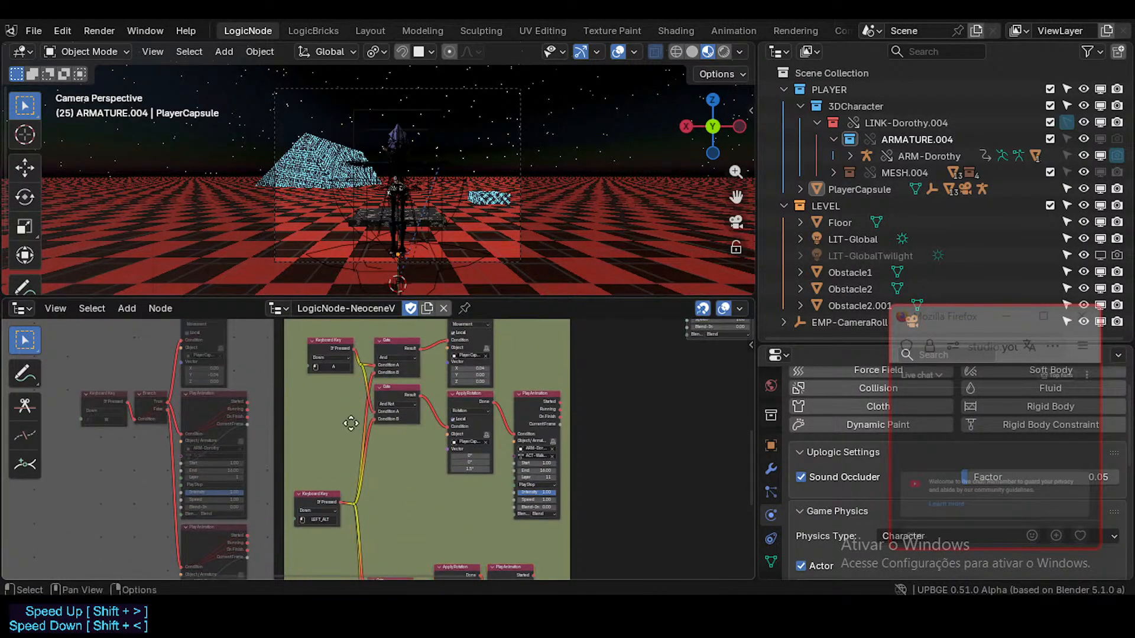
{"action": "left_click_drag", "start_coordinate": [391, 352], "coordinate": [392, 435]}
{"action": "left_click", "coordinate": [398, 396], "text": "shift"}
{"action": "left_click_drag", "start_coordinate": [399, 396], "coordinate": [395, 359]}
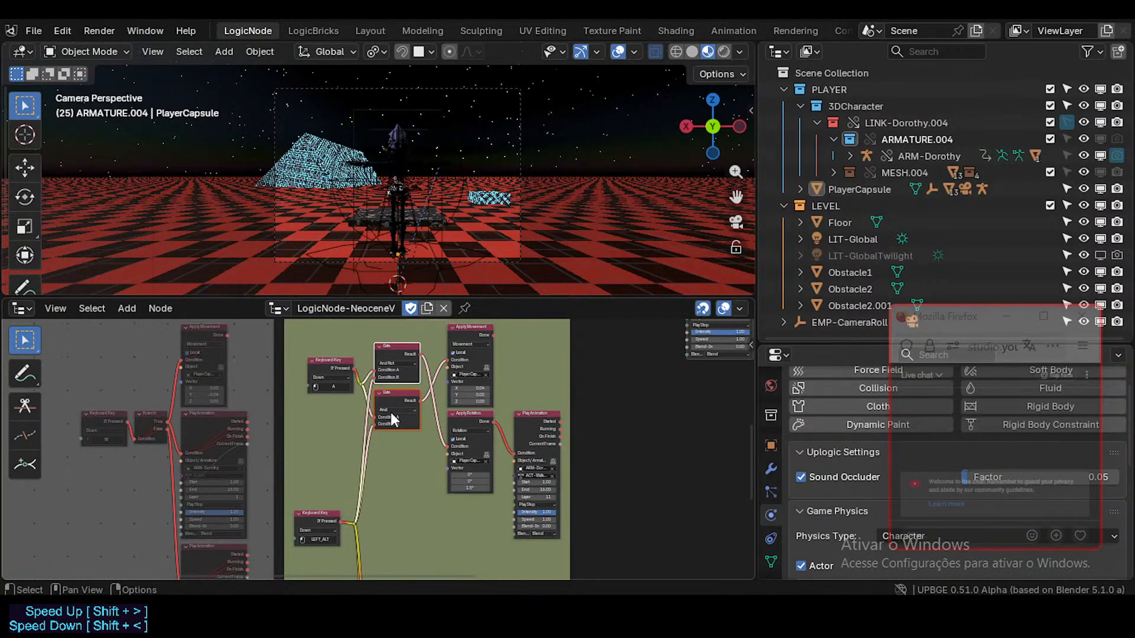
- Arrange the A group with Apply Rotation above Apply Movement and Play Animation beside Apply Rotation
{"action": "left_click_drag", "start_coordinate": [467, 349], "coordinate": [473, 502]}
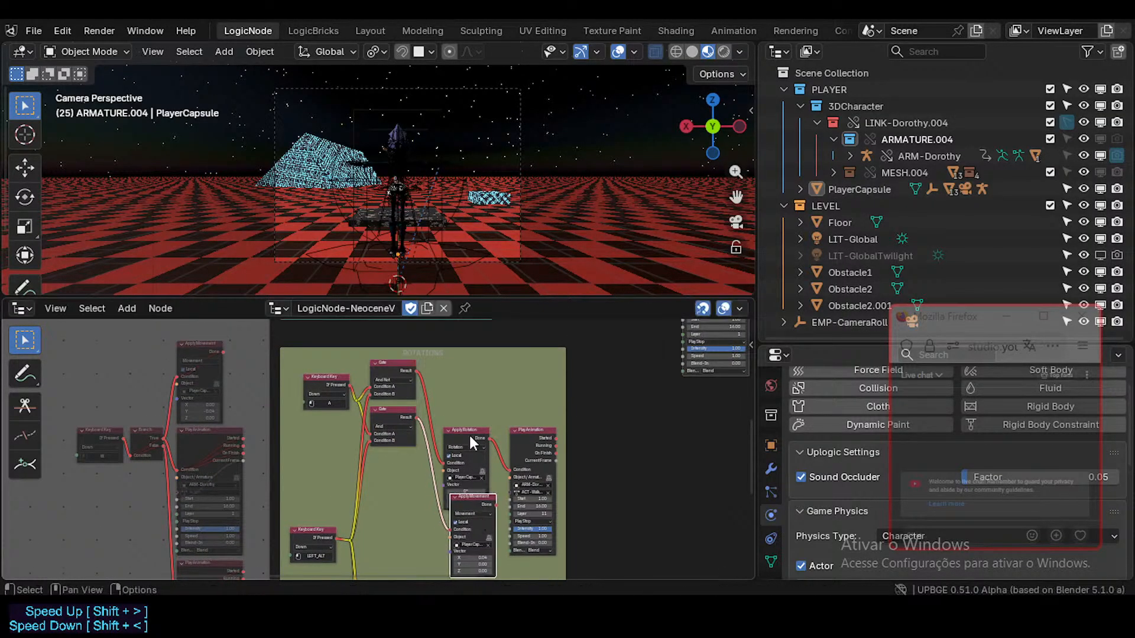
{"action": "left_click_drag", "start_coordinate": [469, 434], "coordinate": [455, 346]}
{"action": "left_click_drag", "start_coordinate": [471, 509], "coordinate": [449, 430]}
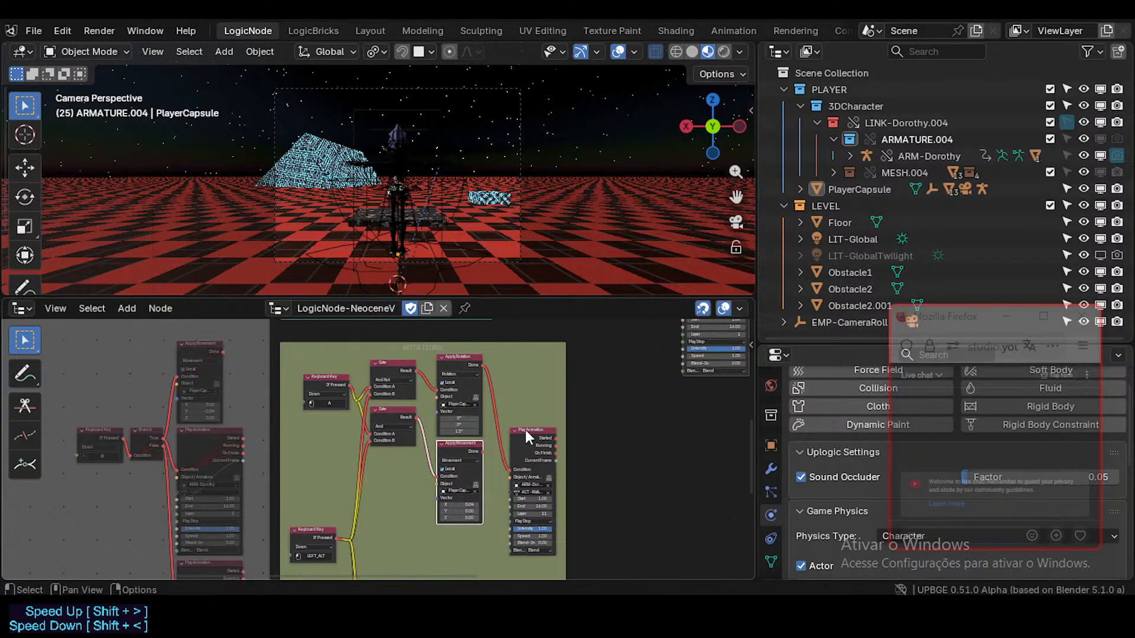
{"action": "left_click_drag", "start_coordinate": [519, 432], "coordinate": [510, 369]}
{"action": "key", "text": "f"}
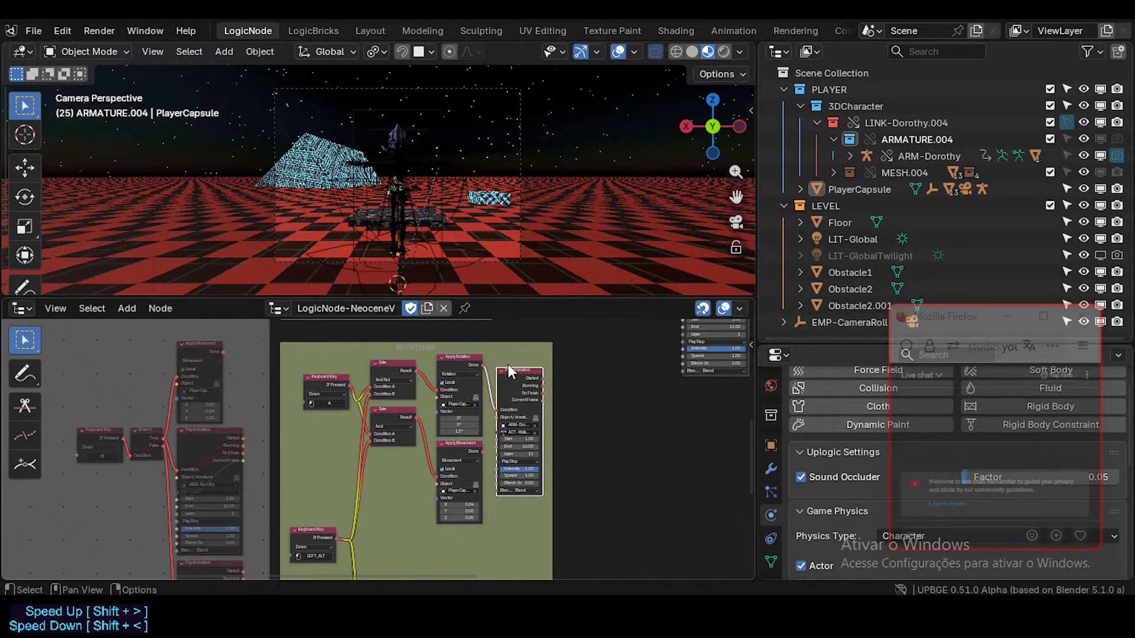
- Nudge the A group's Play Animation node closer to Apply Rotation and save the file
{"action": "middle_click_drag", "start_coordinate": [483, 480], "coordinate": [459, 326]}
{"action": "middle_click_drag", "start_coordinate": [495, 367], "coordinate": [484, 517]}
{"action": "left_click_drag", "start_coordinate": [481, 393], "coordinate": [475, 394]}
{"action": "key", "text": "ctrl+s"}
{"action": "scroll", "coordinate": [508, 405], "scroll_direction": "down", "scroll_amount": 1}
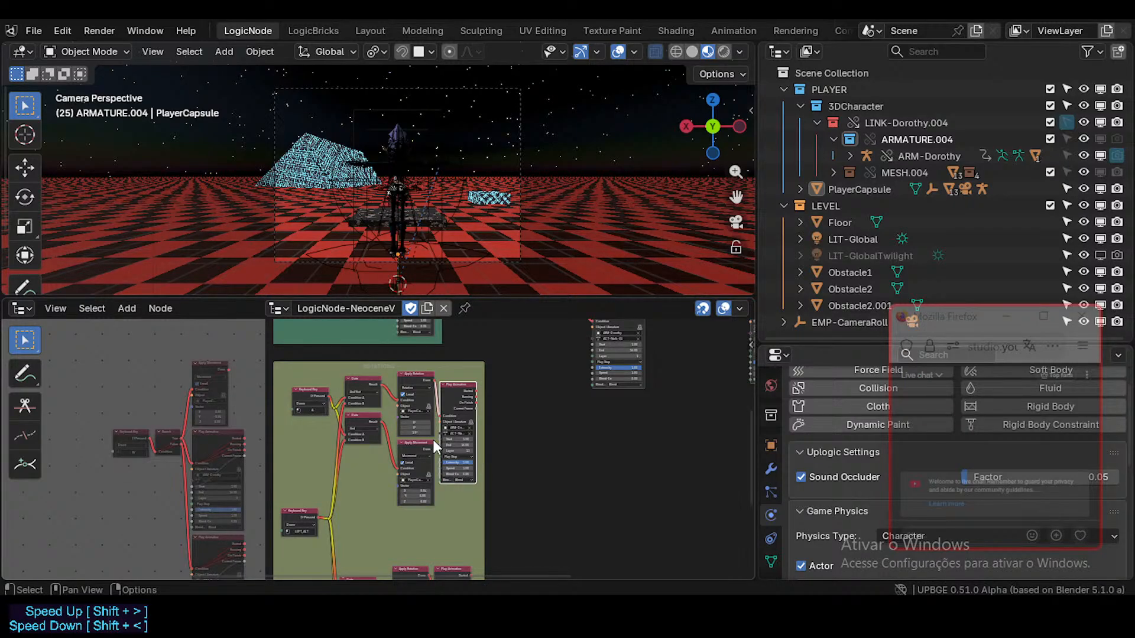
{"action": "middle_click_drag", "start_coordinate": [461, 440], "coordinate": [392, 510]}
{"action": "key", "text": "ctrl+s"}
- Examine the W, LEFT_SHIFT and S Keyboard Key nodes and their Apply Movement and Play Animation nodes
{"action": "scroll", "coordinate": [517, 421], "scroll_direction": "up", "scroll_amount": 3}
{"action": "middle_click_drag", "start_coordinate": [441, 419], "coordinate": [407, 524]}
{"action": "scroll", "coordinate": [404, 432], "scroll_direction": "down", "scroll_amount": 1}
{"action": "scroll", "coordinate": [403, 430], "scroll_direction": "down", "scroll_amount": 1}
{"action": "mouse_move", "coordinate": [395, 455]}
{"action": "middle_mouse_down"}
{"action": "mouse_move", "coordinate": [412, 411]}
{"action": "mouse_move", "coordinate": [383, 467]}
{"action": "mouse_move", "coordinate": [419, 460]}
{"action": "mouse_move", "coordinate": [422, 438]}
{"action": "mouse_move", "coordinate": [395, 449]}
{"action": "middle_mouse_up"}
{"action": "scroll", "coordinate": [402, 432], "scroll_direction": "up", "scroll_amount": 2}
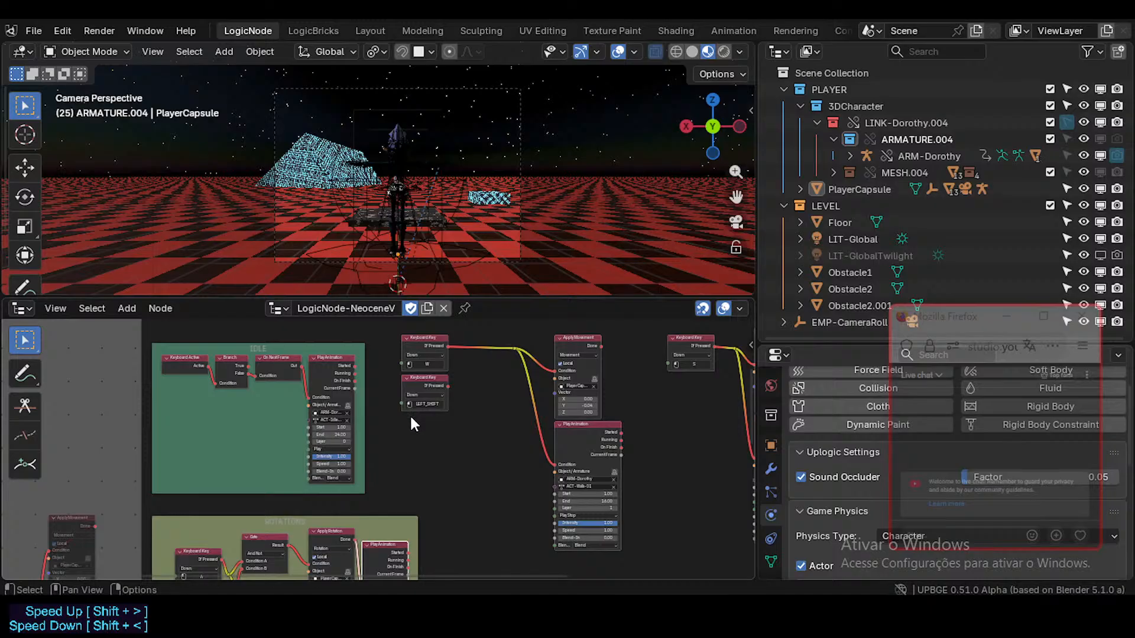
{"action": "middle_click_drag", "start_coordinate": [413, 402], "coordinate": [406, 451]}
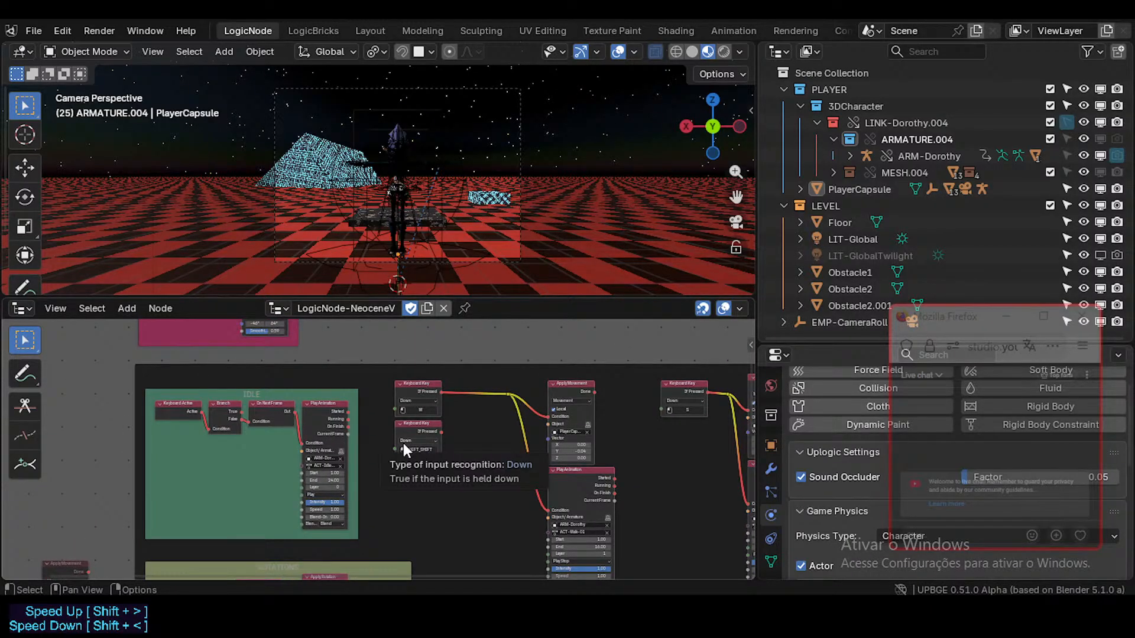
{"action": "middle_click_drag", "start_coordinate": [405, 449], "coordinate": [434, 458]}
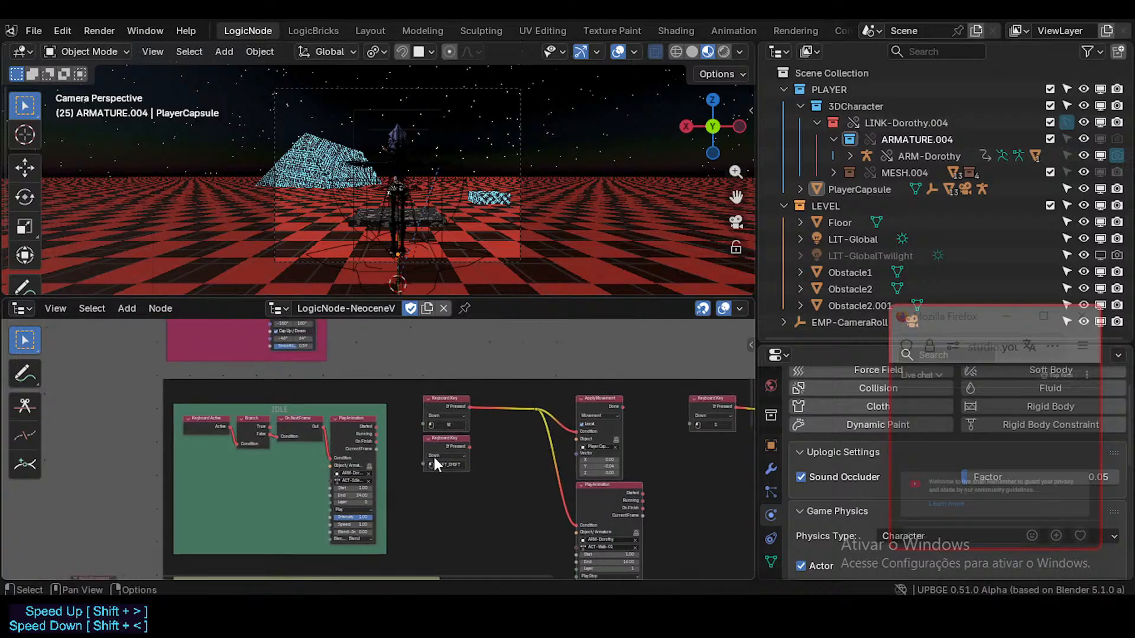
{"action": "scroll", "coordinate": [384, 446], "scroll_direction": "up", "scroll_amount": 3}
{"action": "mouse_move", "coordinate": [349, 442]}
{"action": "middle_mouse_down"}
{"action": "mouse_move", "coordinate": [434, 462]}
{"action": "mouse_move", "coordinate": [338, 443]}
{"action": "middle_mouse_up"}
{"action": "scroll", "coordinate": [375, 454], "scroll_direction": "down", "scroll_amount": 1}
{"action": "middle_click_drag", "start_coordinate": [412, 454], "coordinate": [302, 435]}
{"action": "scroll", "coordinate": [345, 438], "scroll_direction": "down", "scroll_amount": 1}
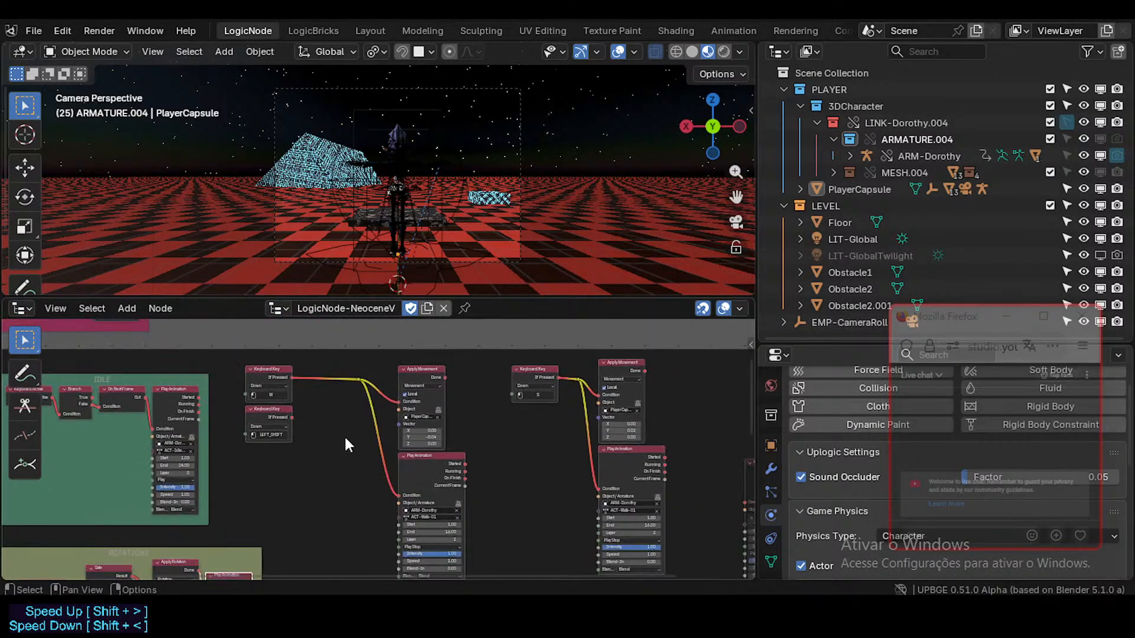
{"action": "middle_click_drag", "start_coordinate": [367, 450], "coordinate": [417, 471]}
{"action": "mouse_move", "coordinate": [354, 449]}
{"action": "middle_mouse_down"}
{"action": "mouse_move", "coordinate": [448, 479]}
{"action": "mouse_move", "coordinate": [383, 444]}
{"action": "mouse_move", "coordinate": [368, 408]}
{"action": "middle_mouse_up"}
{"action": "scroll", "coordinate": [369, 426], "scroll_direction": "up", "scroll_amount": 1}
{"action": "scroll", "coordinate": [368, 426], "scroll_direction": "up", "scroll_amount": 2}
{"action": "scroll", "coordinate": [367, 408], "scroll_direction": "down", "scroll_amount": 3}
{"action": "middle_click_drag", "start_coordinate": [633, 477], "coordinate": [408, 431]}
{"action": "scroll", "coordinate": [401, 424], "scroll_direction": "down", "scroll_amount": 2}
- Save the file while reviewing the W and S walking groups together with the muted Play Animation node
{"action": "key", "text": "ctrl+s"}
{"action": "middle_click_drag", "start_coordinate": [345, 446], "coordinate": [429, 450]}
{"action": "scroll", "coordinate": [377, 421], "scroll_direction": "up", "scroll_amount": 3}
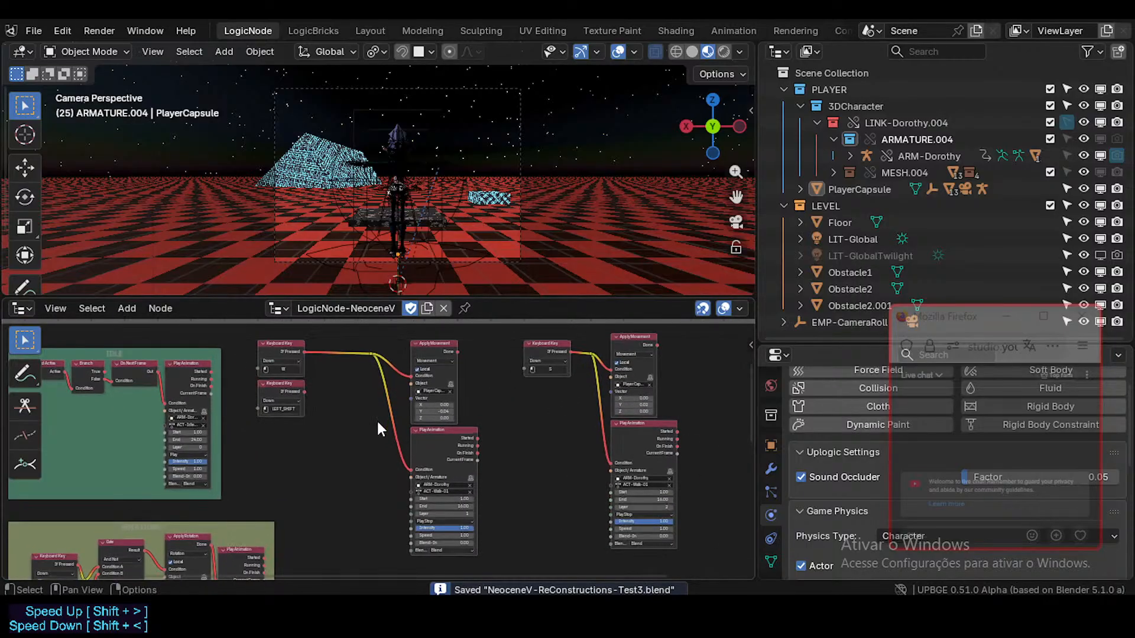
{"action": "middle_click_drag", "start_coordinate": [564, 455], "coordinate": [451, 431]}
{"action": "left_click_drag", "start_coordinate": [416, 423], "coordinate": [306, 415]}
{"action": "middle_click_drag", "start_coordinate": [307, 415], "coordinate": [434, 464]}
{"action": "scroll", "coordinate": [387, 445], "scroll_direction": "down", "scroll_amount": 3}
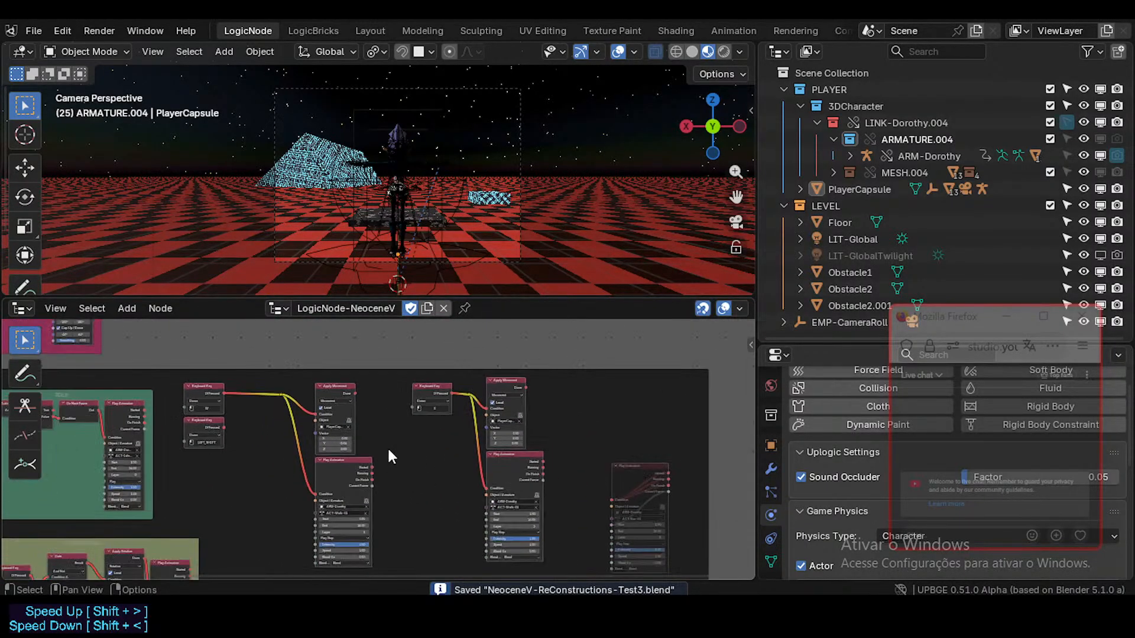
{"action": "middle_click_drag", "start_coordinate": [380, 436], "coordinate": [387, 407]}
{"action": "middle_click_drag", "start_coordinate": [318, 408], "coordinate": [281, 407]}
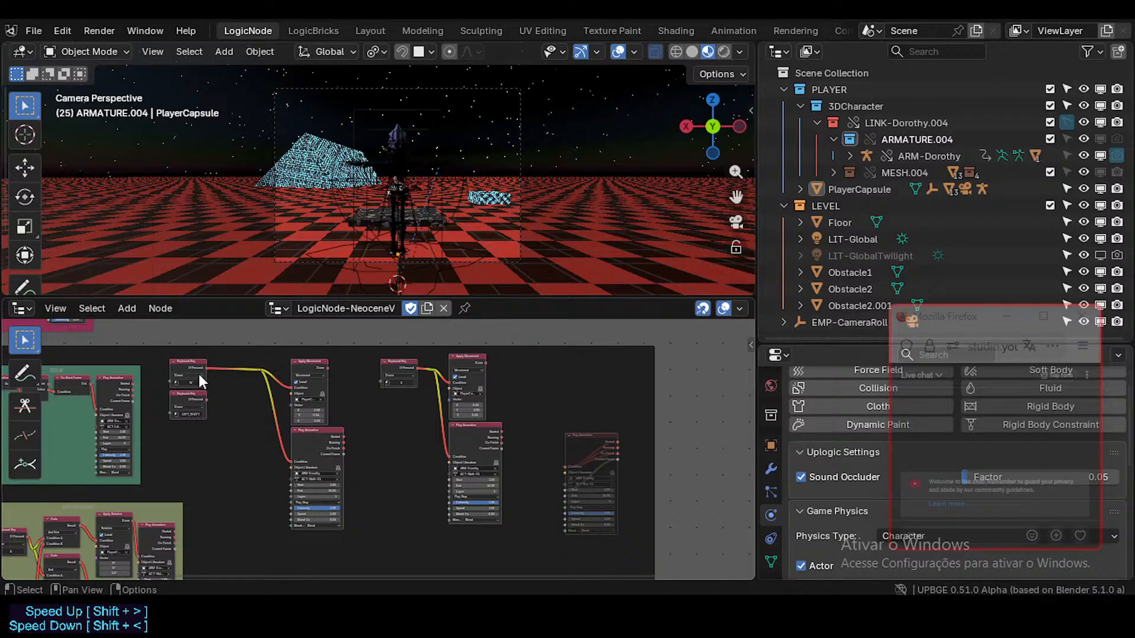
{"action": "scroll", "coordinate": [240, 410], "scroll_direction": "up", "scroll_amount": 2}
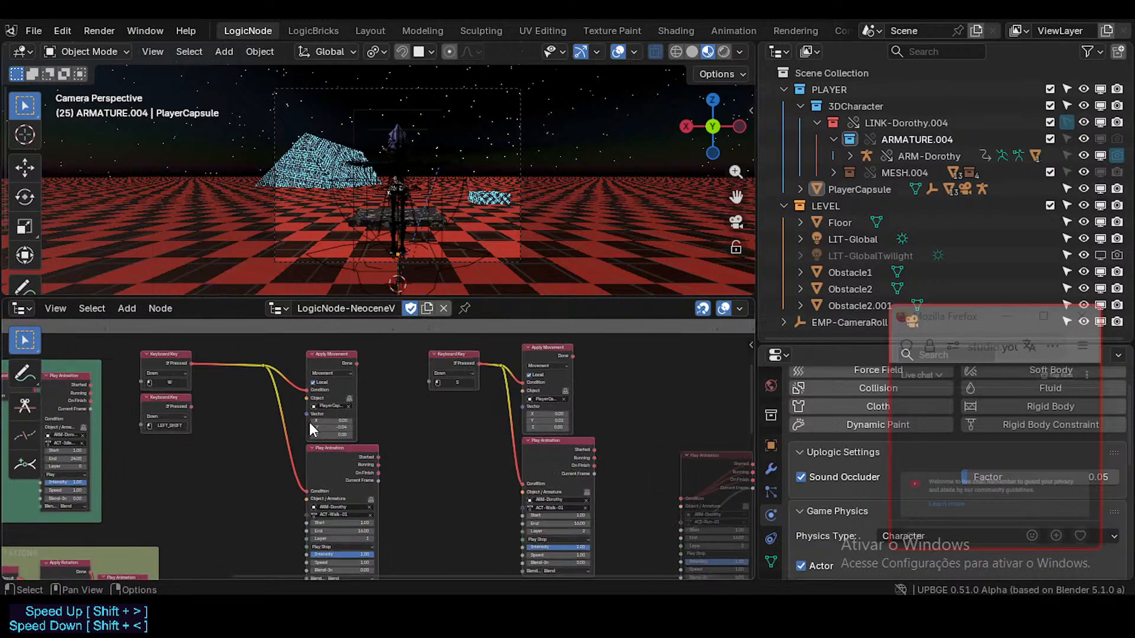
{"action": "scroll", "coordinate": [372, 442], "scroll_direction": "down", "scroll_amount": 2}
{"action": "middle_click_drag", "start_coordinate": [373, 442], "coordinate": [418, 451]}
{"action": "key", "text": "ctrl+s"}
{"action": "scroll", "coordinate": [357, 441], "scroll_direction": "down", "scroll_amount": 3}
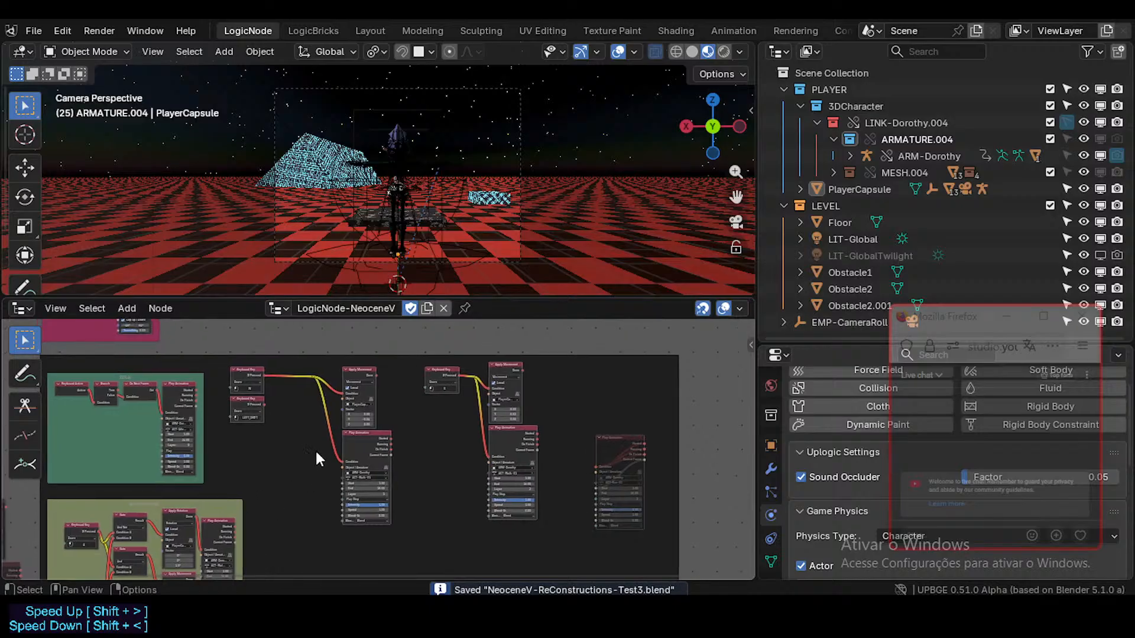
- Box-select the W and S movement node groups to review them, and save the file
{"action": "scroll", "coordinate": [314, 449], "scroll_direction": "up", "scroll_amount": 1}
{"action": "key", "text": "b"}
{"action": "left_click_drag", "start_coordinate": [225, 360], "coordinate": [661, 496]}
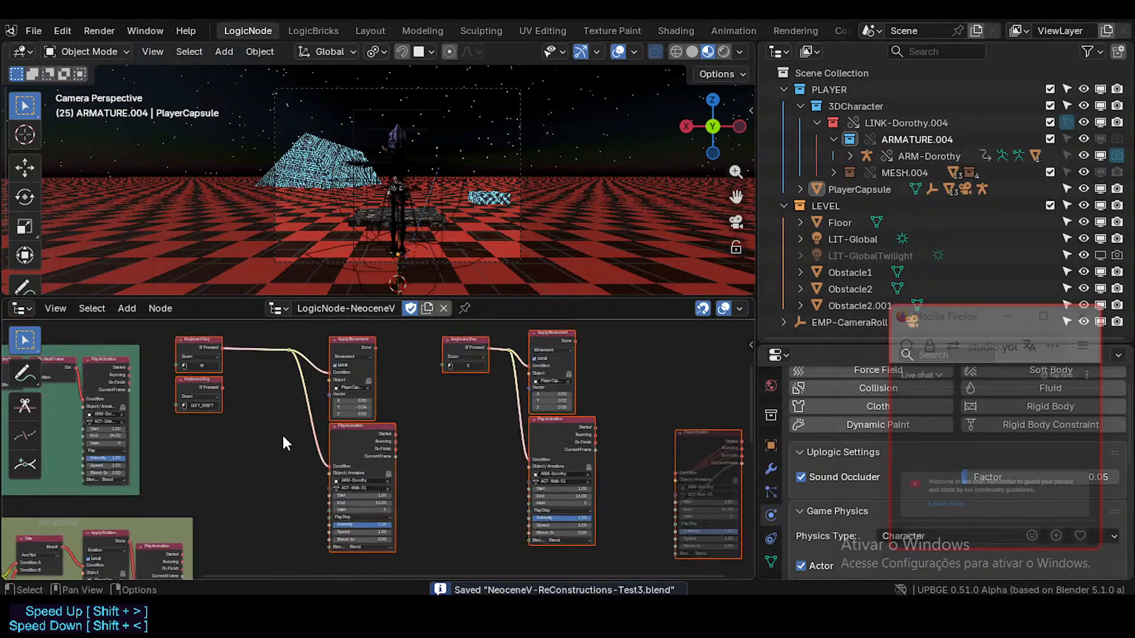
{"action": "scroll", "coordinate": [282, 434], "scroll_direction": "up", "scroll_amount": 2}
{"action": "scroll", "coordinate": [307, 456], "scroll_direction": "up", "scroll_amount": 1}
{"action": "middle_click_drag", "start_coordinate": [397, 427], "coordinate": [494, 347]}
{"action": "scroll", "coordinate": [494, 347], "scroll_direction": "down", "scroll_amount": 3}
{"action": "middle_click_drag", "start_coordinate": [422, 354], "coordinate": [345, 486]}
{"action": "scroll", "coordinate": [399, 460], "scroll_direction": "up", "scroll_amount": 1}
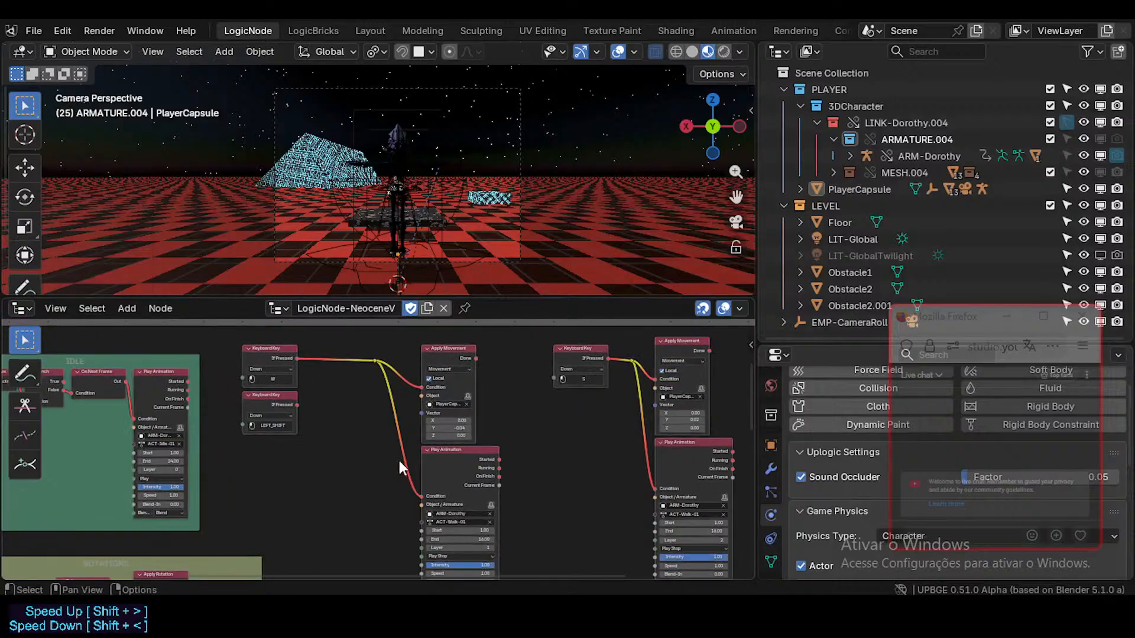
{"action": "scroll", "coordinate": [362, 420], "scroll_direction": "up", "scroll_amount": 1}
{"action": "scroll", "coordinate": [384, 387], "scroll_direction": "down", "scroll_amount": 3}
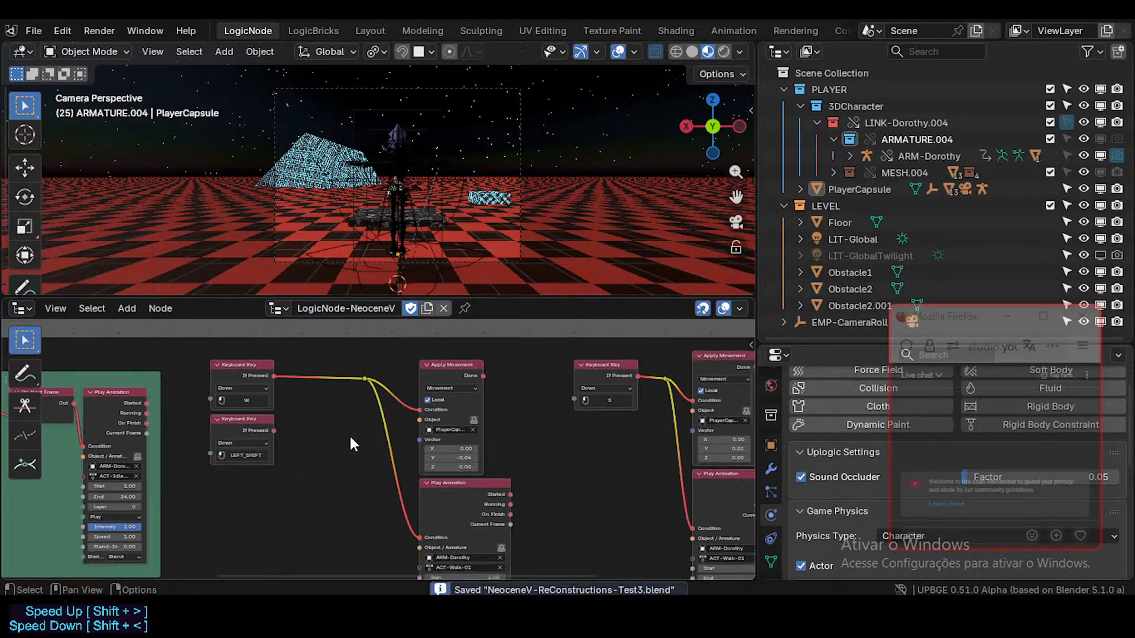
{"action": "key", "text": "ctrl+s"}
- Examine the W key's connections to its Apply Movement and Play Animation nodes, and save the file
{"action": "middle_click_drag", "start_coordinate": [395, 460], "coordinate": [376, 434]}
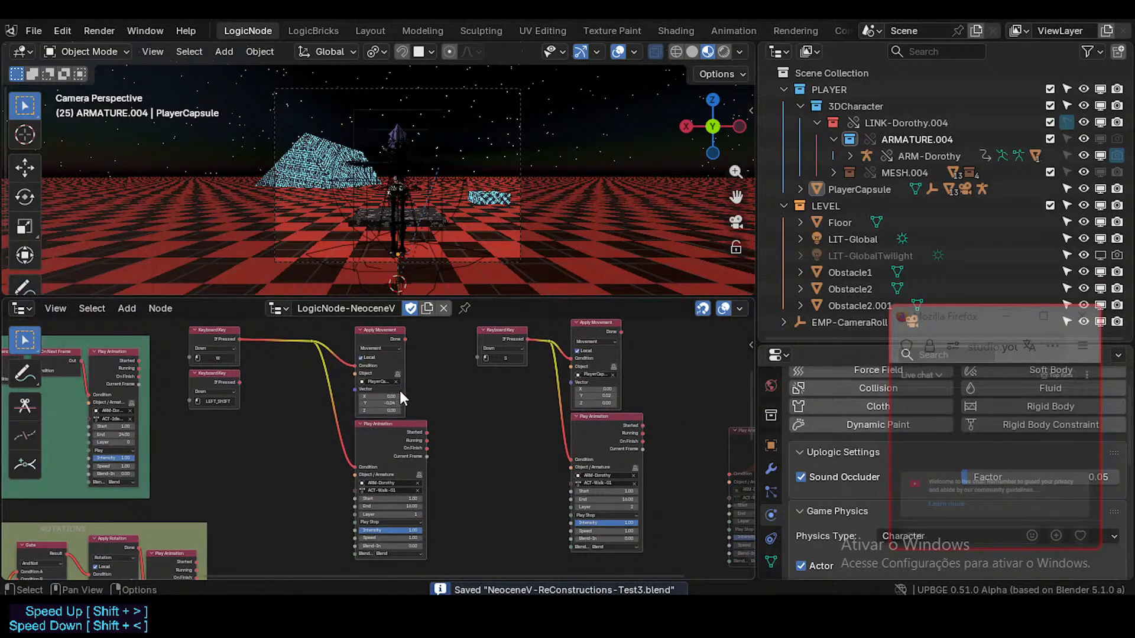
{"action": "scroll", "coordinate": [403, 414], "scroll_direction": "down", "scroll_amount": 2}
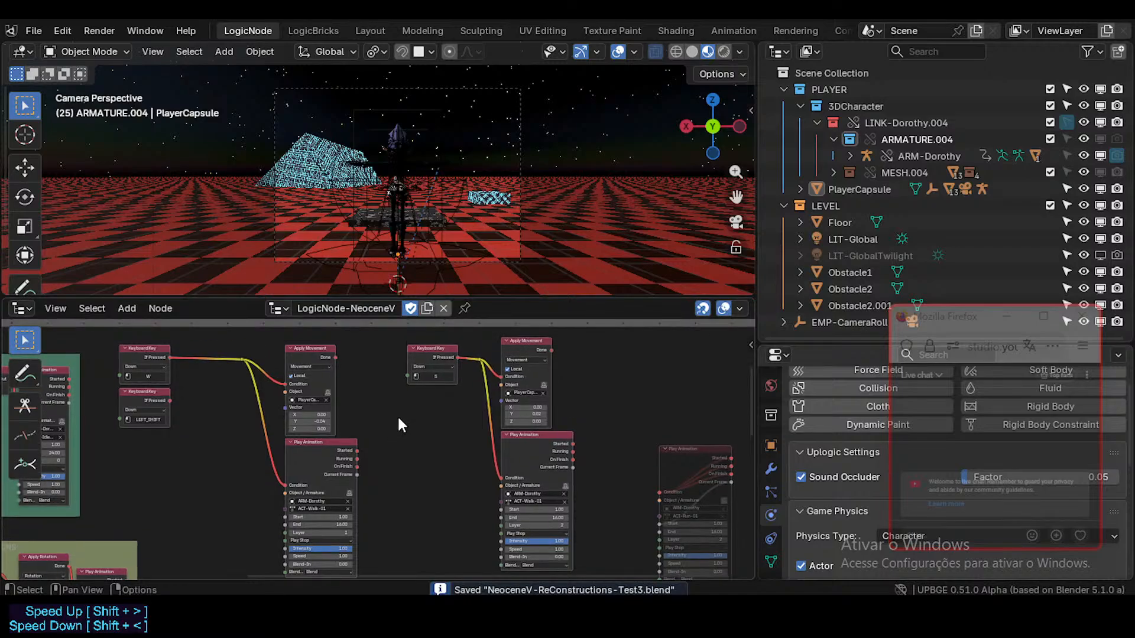
{"action": "middle_click_drag", "start_coordinate": [370, 460], "coordinate": [436, 473]}
{"action": "scroll", "coordinate": [334, 433], "scroll_direction": "up", "scroll_amount": 2}
{"action": "middle_click_drag", "start_coordinate": [390, 417], "coordinate": [464, 432]}
{"action": "key", "text": "ctrl+s"}
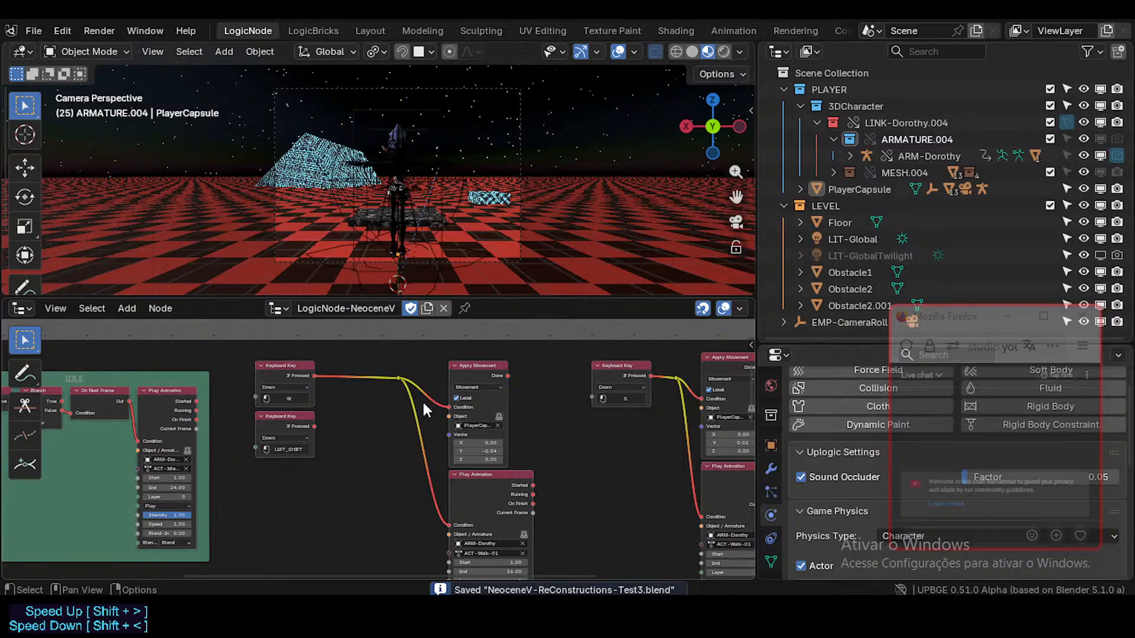
{"action": "scroll", "coordinate": [461, 429], "scroll_direction": "down", "scroll_amount": 1}
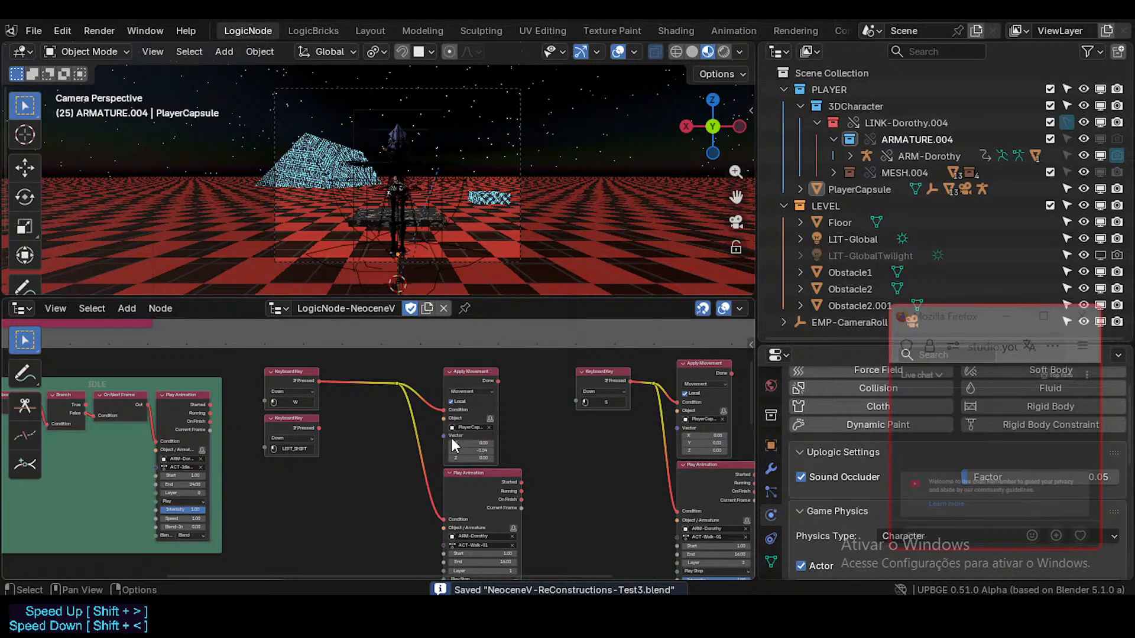
{"action": "scroll", "coordinate": [452, 439], "scroll_direction": "up", "scroll_amount": 1}
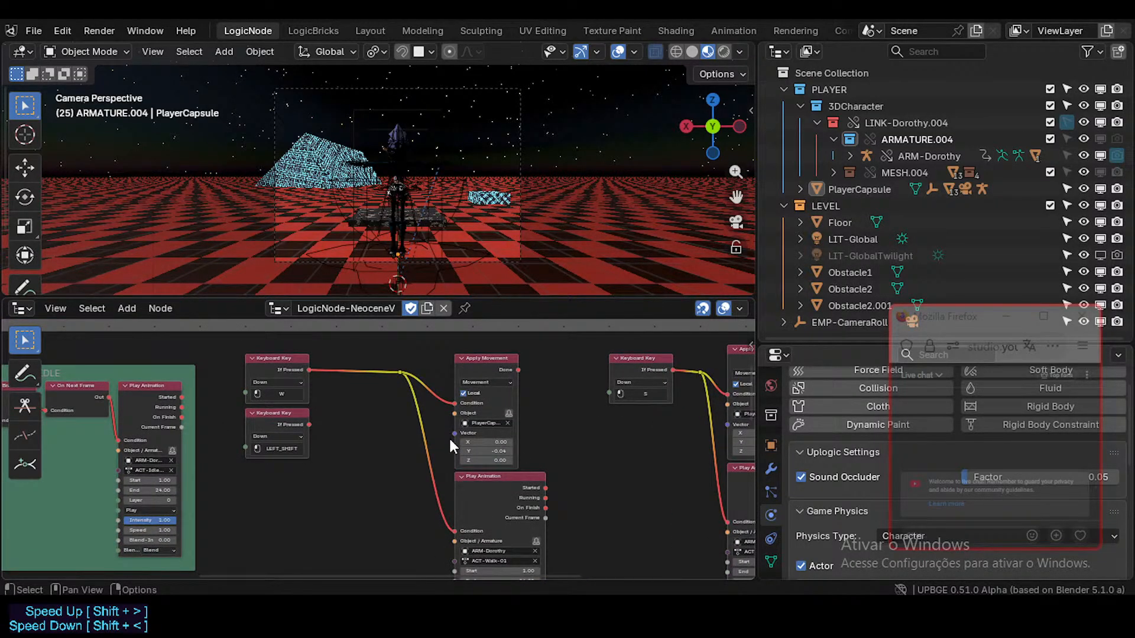
{"action": "scroll", "coordinate": [430, 401], "scroll_direction": "up", "scroll_amount": 3}
{"action": "middle_click_drag", "start_coordinate": [415, 416], "coordinate": [425, 409]}
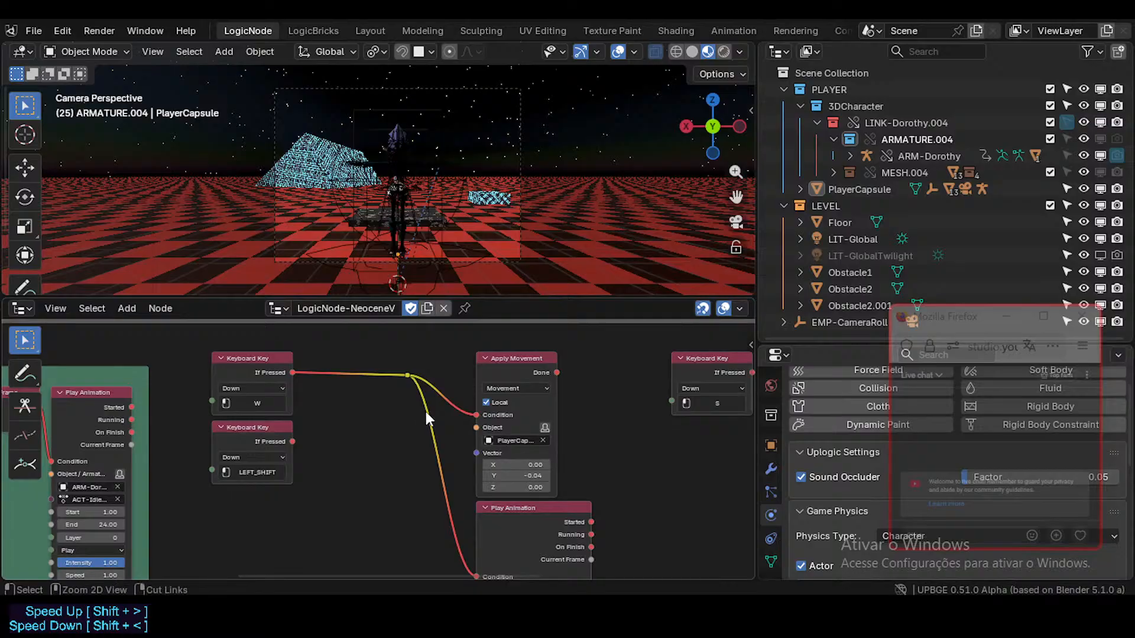
{"action": "key", "text": "ctrl+s"}
{"action": "scroll", "coordinate": [395, 418], "scroll_direction": "down", "scroll_amount": 2}
{"action": "scroll", "coordinate": [340, 430], "scroll_direction": "down", "scroll_amount": 2}
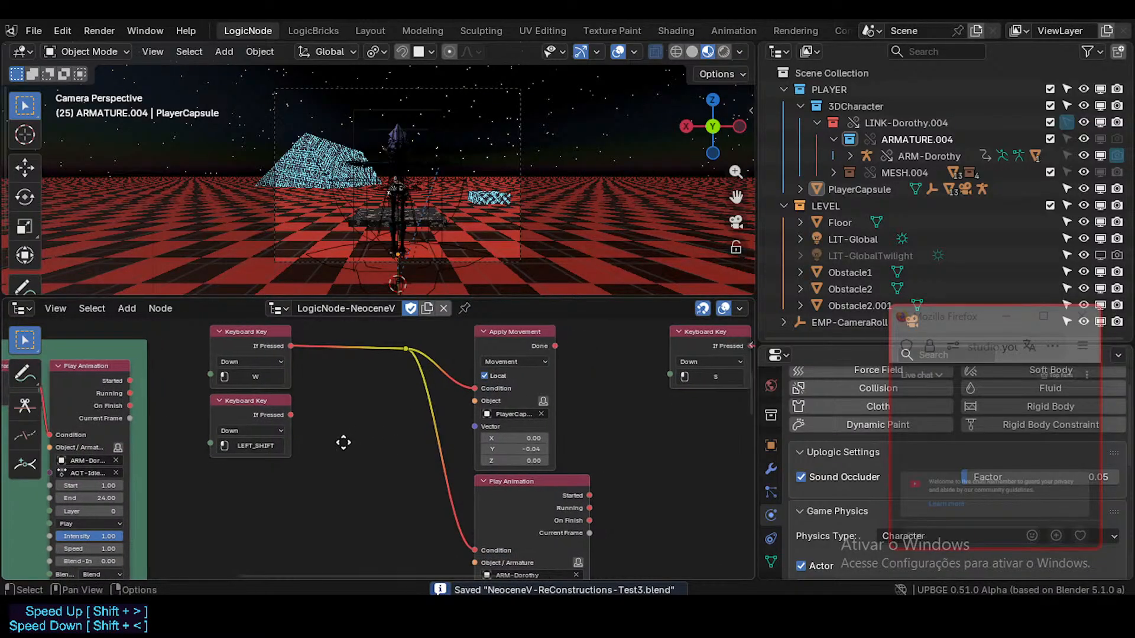
- Move the W key's Apply Movement and Play Animation nodes farther from the Keyboard Key nodes, keep them aligned, and save
{"action": "left_click", "coordinate": [460, 365]}
{"action": "middle_click_drag", "start_coordinate": [456, 368], "coordinate": [463, 437]}
{"action": "key", "text": "alt+a"}
{"action": "left_click_drag", "start_coordinate": [495, 388], "coordinate": [517, 379]}
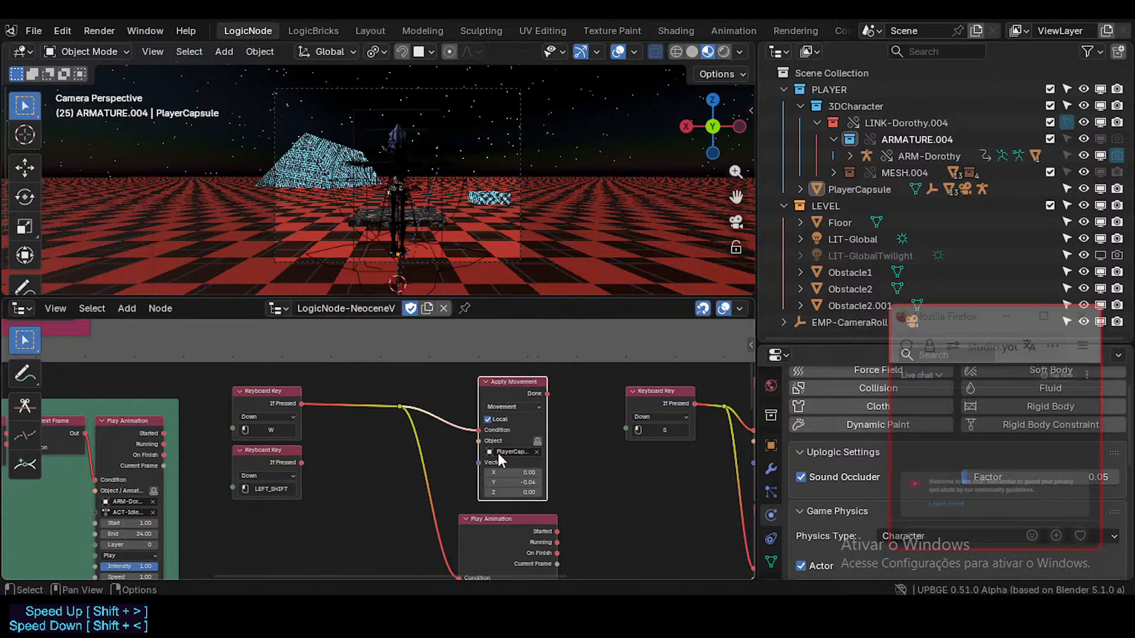
{"action": "middle_click_drag", "start_coordinate": [502, 503], "coordinate": [496, 414]}
{"action": "left_click_drag", "start_coordinate": [501, 430], "coordinate": [475, 415]}
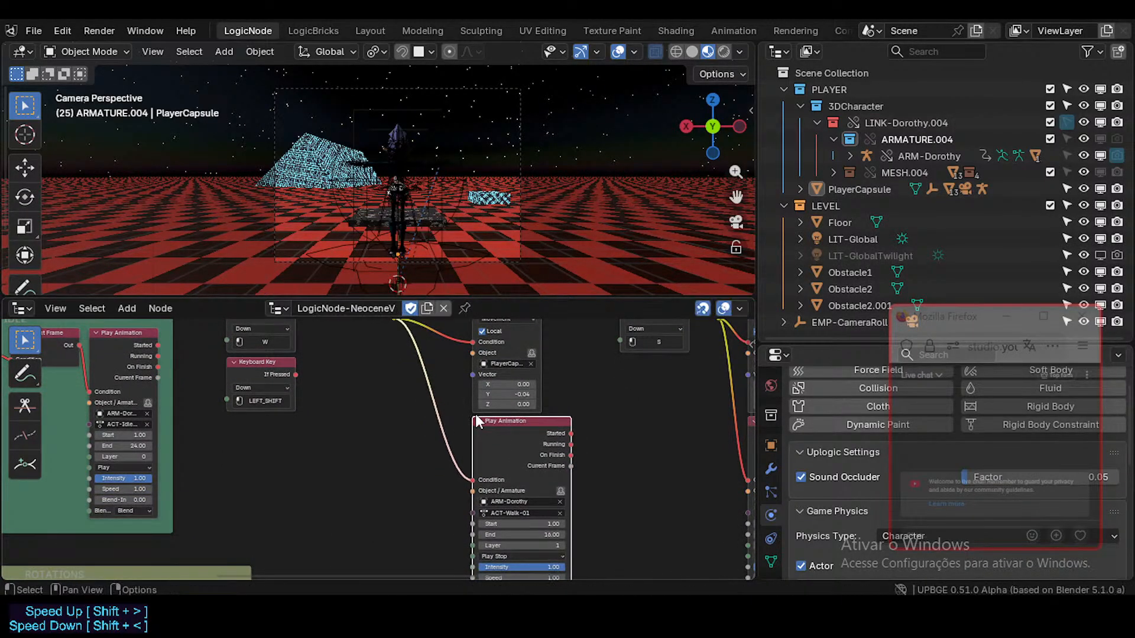
{"action": "middle_click_drag", "start_coordinate": [420, 379], "coordinate": [427, 442]}
{"action": "scroll", "coordinate": [427, 445], "scroll_direction": "down", "scroll_amount": 1}
{"action": "key", "text": "ctrl+s"}
{"action": "scroll", "coordinate": [427, 445], "scroll_direction": "up", "scroll_amount": 2}
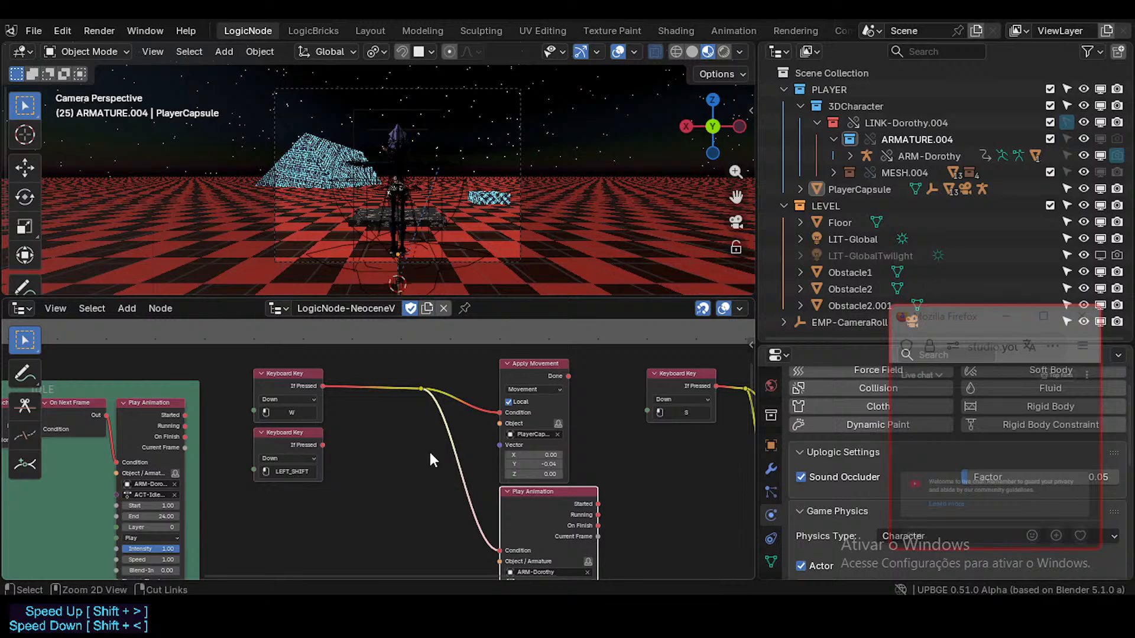
{"action": "key", "text": "ctrl+s"}
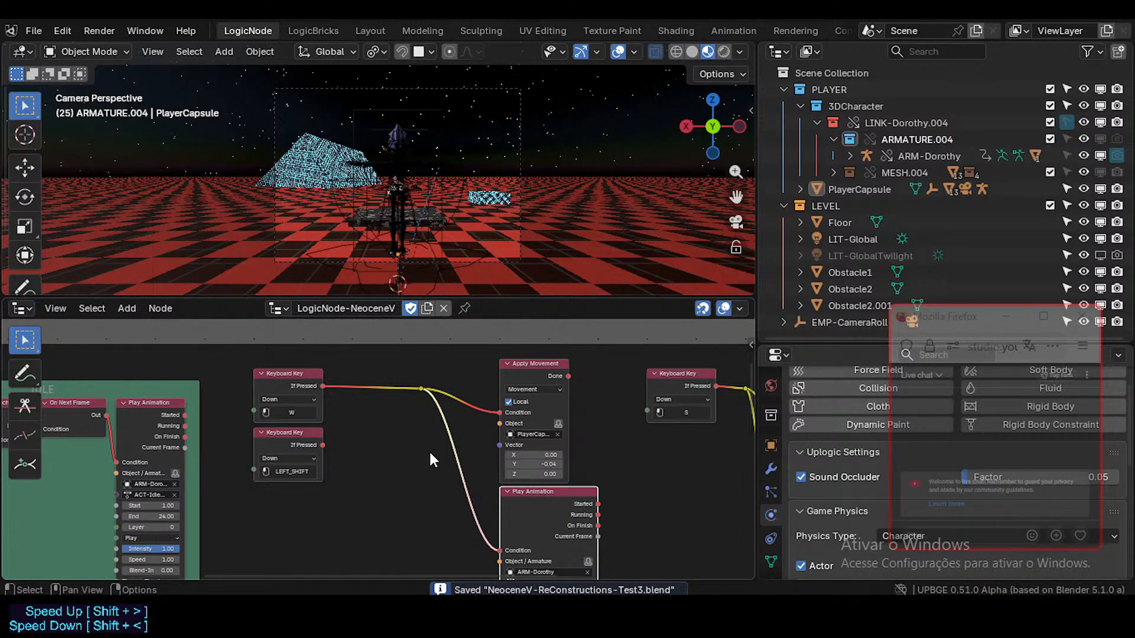
- Deselect all nodes, review the IDLE, W and S groups across the logic tree, and save the file
{"action": "scroll", "coordinate": [321, 453], "scroll_direction": "up", "scroll_amount": 5}
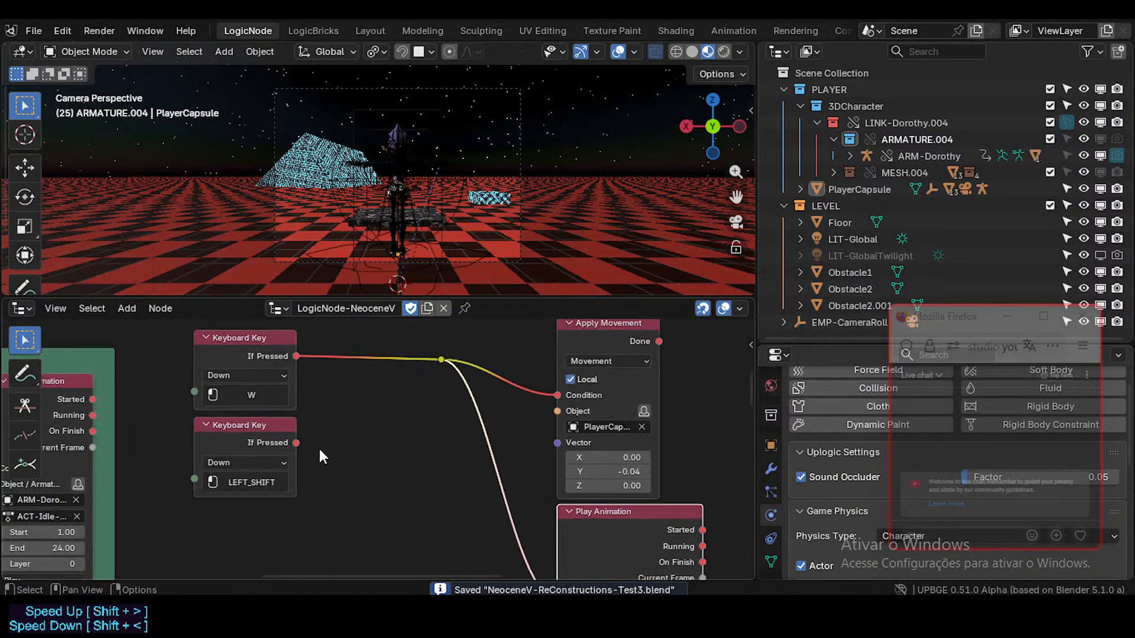
{"action": "scroll", "coordinate": [337, 449], "scroll_direction": "down", "scroll_amount": 3}
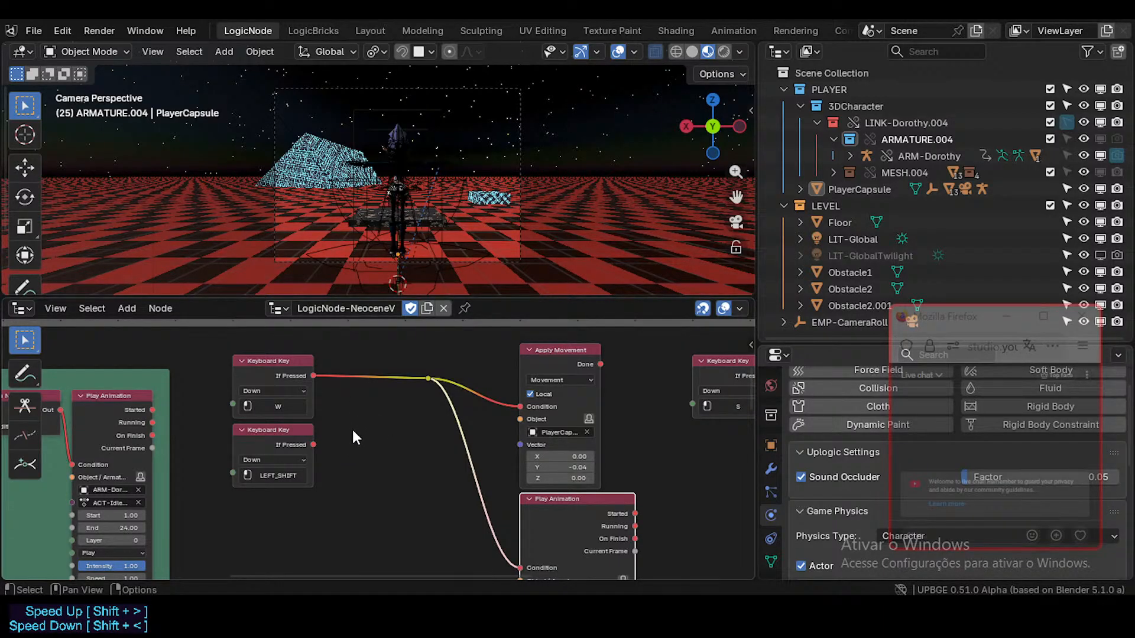
{"action": "left_click", "coordinate": [354, 430]}
{"action": "key", "text": "ctrl+s"}
{"action": "scroll", "coordinate": [356, 438], "scroll_direction": "up", "scroll_amount": 2}
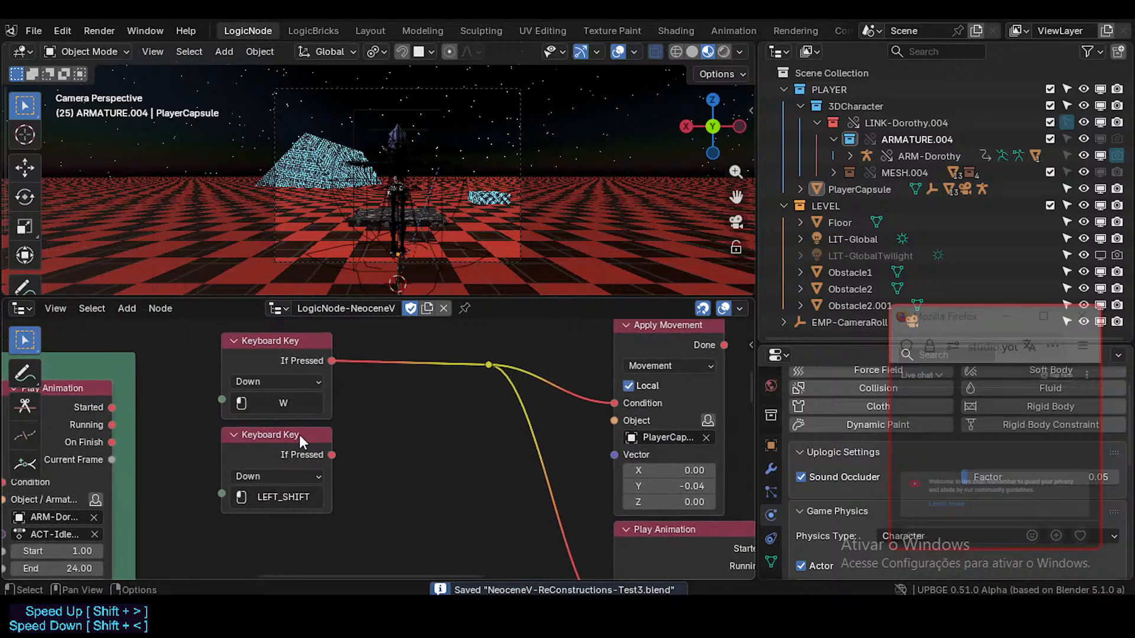
{"action": "scroll", "coordinate": [354, 445], "scroll_direction": "down", "scroll_amount": 3}
{"action": "middle_click_drag", "start_coordinate": [507, 432], "coordinate": [219, 409]}
{"action": "scroll", "coordinate": [447, 417], "scroll_direction": "down", "scroll_amount": 2}
{"action": "middle_click_drag", "start_coordinate": [408, 396], "coordinate": [319, 381]}
{"action": "middle_click_drag", "start_coordinate": [247, 419], "coordinate": [363, 430]}
{"action": "middle_click_drag", "start_coordinate": [145, 421], "coordinate": [351, 441]}
{"action": "scroll", "coordinate": [377, 434], "scroll_direction": "up", "scroll_amount": 1}
{"action": "scroll", "coordinate": [445, 435], "scroll_direction": "down", "scroll_amount": 1}
{"action": "scroll", "coordinate": [426, 446], "scroll_direction": "down", "scroll_amount": 2}
{"action": "middle_click_drag", "start_coordinate": [360, 571], "coordinate": [381, 475]}
{"action": "scroll", "coordinate": [414, 456], "scroll_direction": "down", "scroll_amount": 2}
{"action": "scroll", "coordinate": [427, 450], "scroll_direction": "up", "scroll_amount": 3}
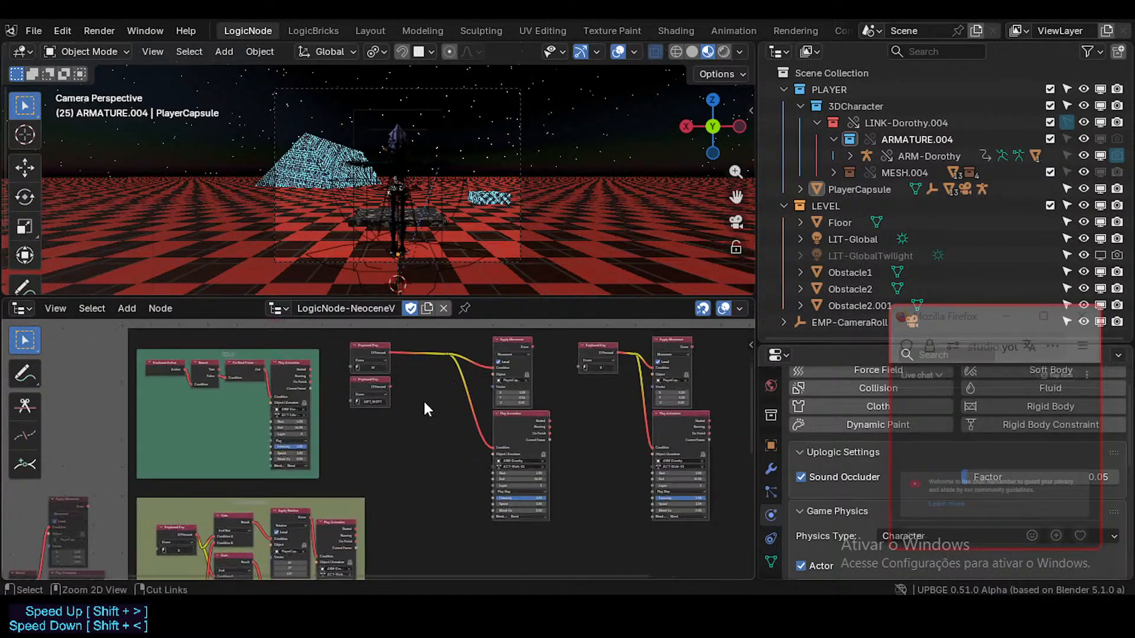
{"action": "key", "text": "ctrl+s"}
- Inspect the W and LEFT_SHIFT Keyboard Key nodes beside the walk movement and animation nodes, and save
{"action": "middle_click_drag", "start_coordinate": [322, 426], "coordinate": [346, 467]}
{"action": "scroll", "coordinate": [374, 440], "scroll_direction": "up", "scroll_amount": 5}
{"action": "middle_click_drag", "start_coordinate": [424, 418], "coordinate": [345, 425]}
{"action": "scroll", "coordinate": [353, 428], "scroll_direction": "up", "scroll_amount": 5}
{"action": "scroll", "coordinate": [364, 449], "scroll_direction": "down", "scroll_amount": 3}
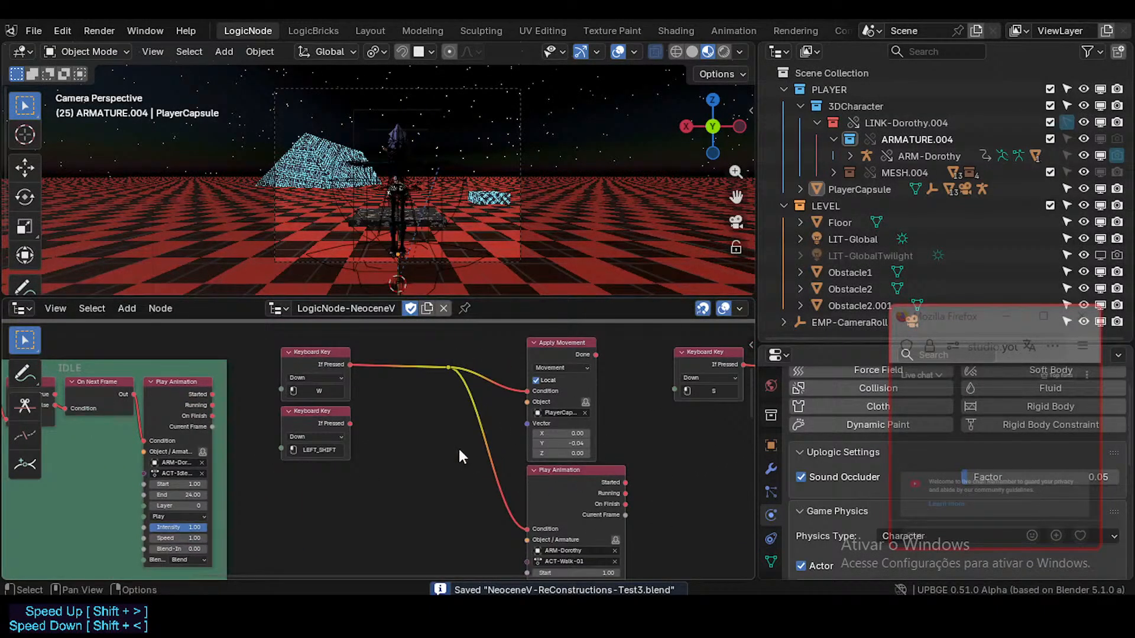
{"action": "scroll", "coordinate": [438, 474], "scroll_direction": "up", "scroll_amount": 1}
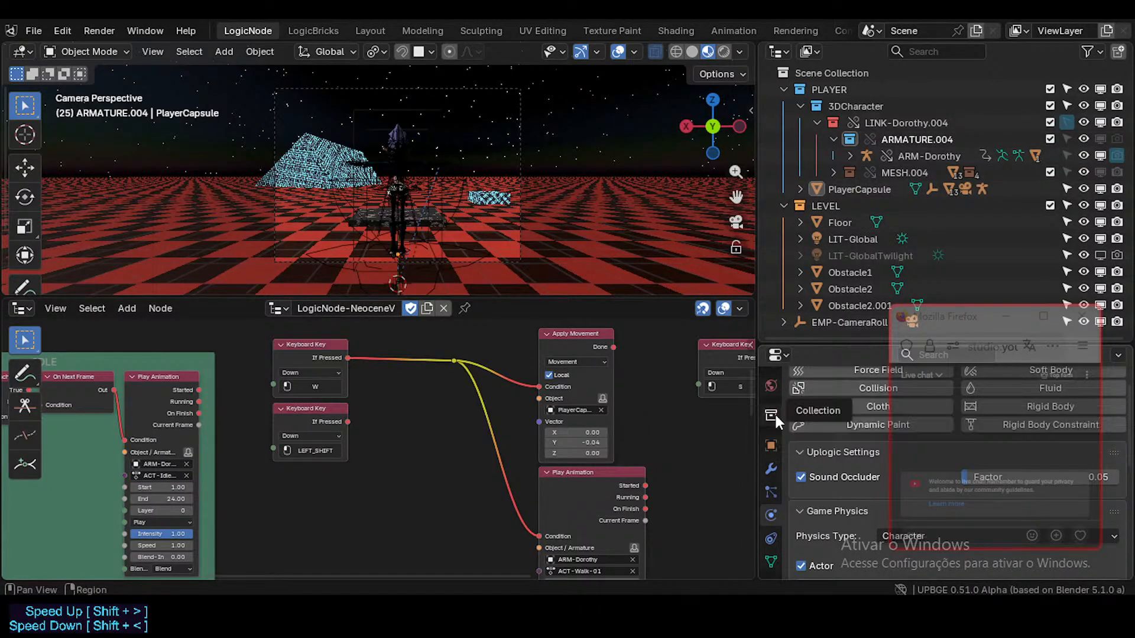
{"action": "middle_click_drag", "start_coordinate": [433, 432], "coordinate": [438, 431]}
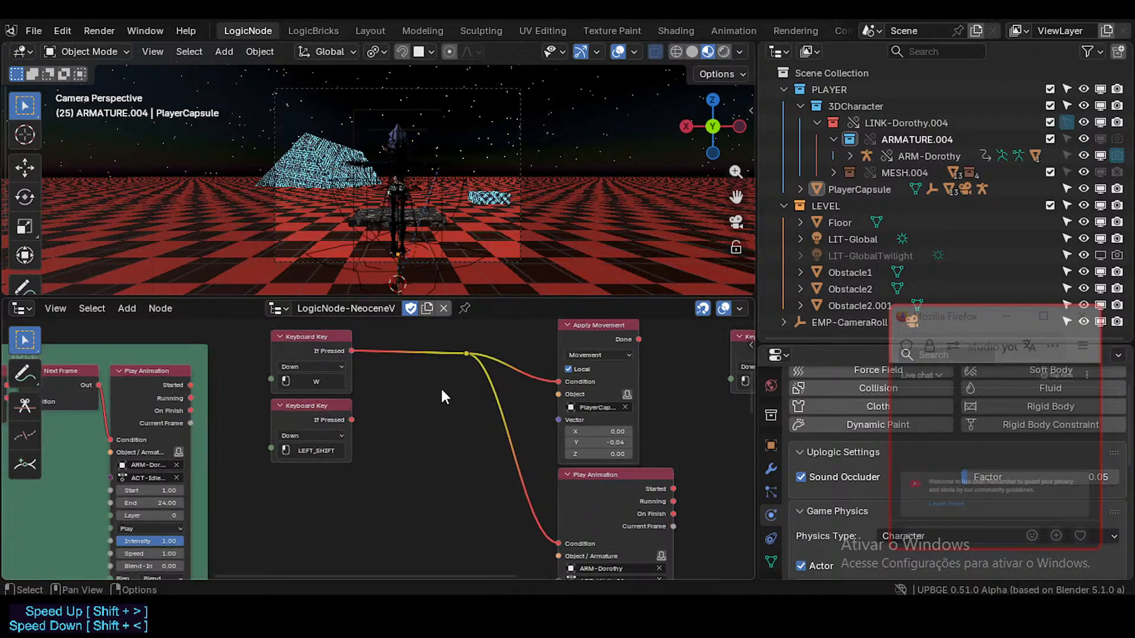
{"action": "middle_click_drag", "start_coordinate": [440, 392], "coordinate": [420, 434]}
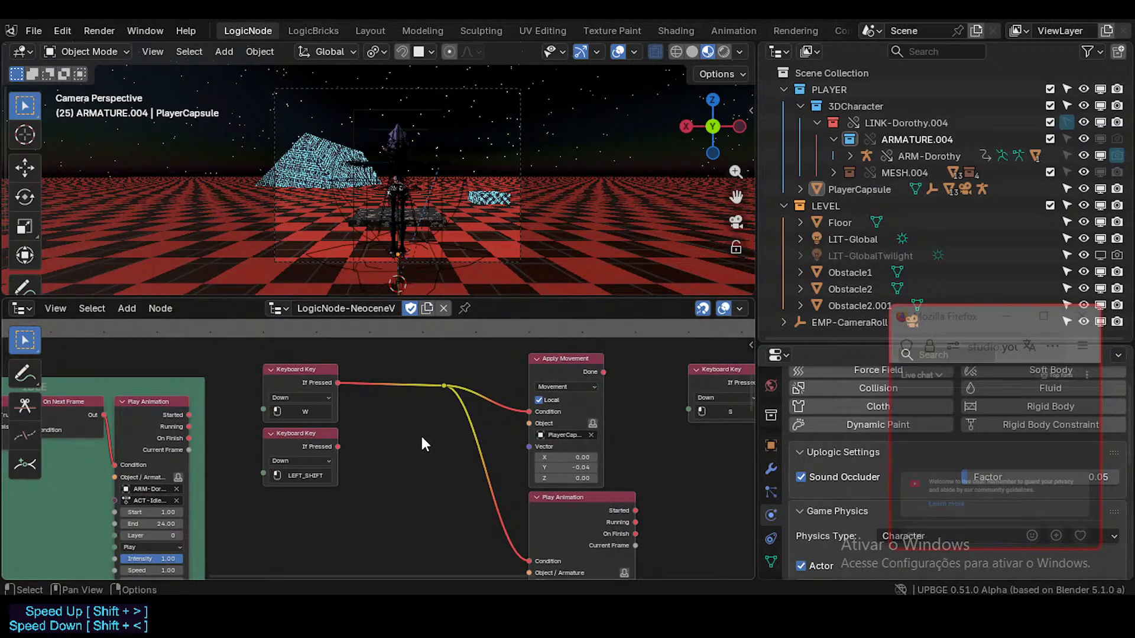
{"action": "scroll", "coordinate": [424, 434], "scroll_direction": "up", "scroll_amount": 1}
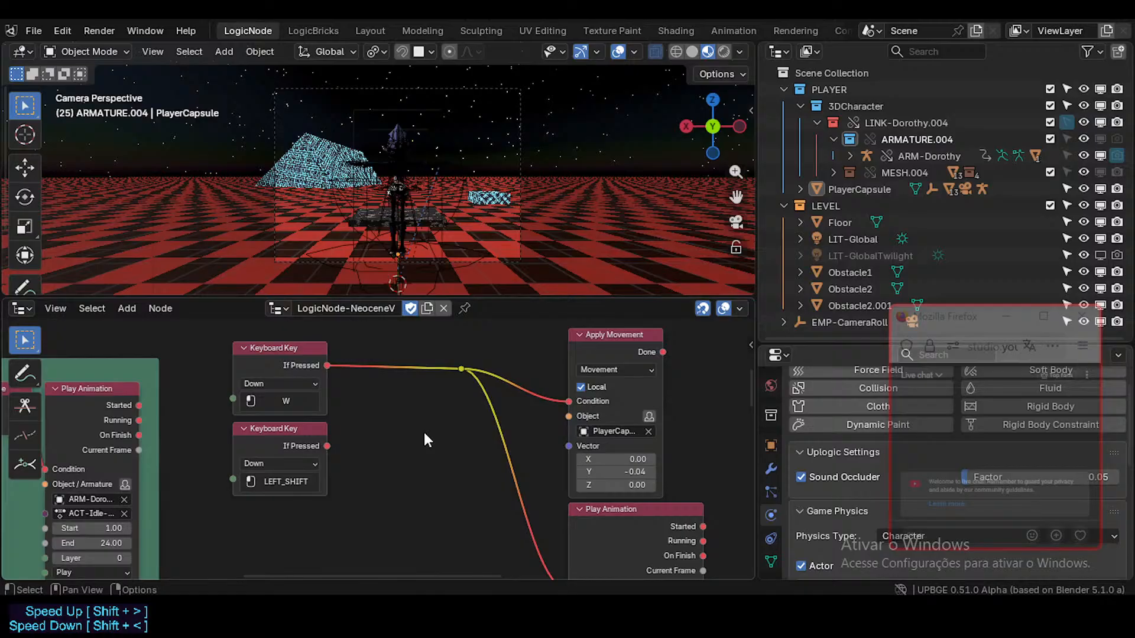
{"action": "scroll", "coordinate": [424, 432], "scroll_direction": "down", "scroll_amount": 2}
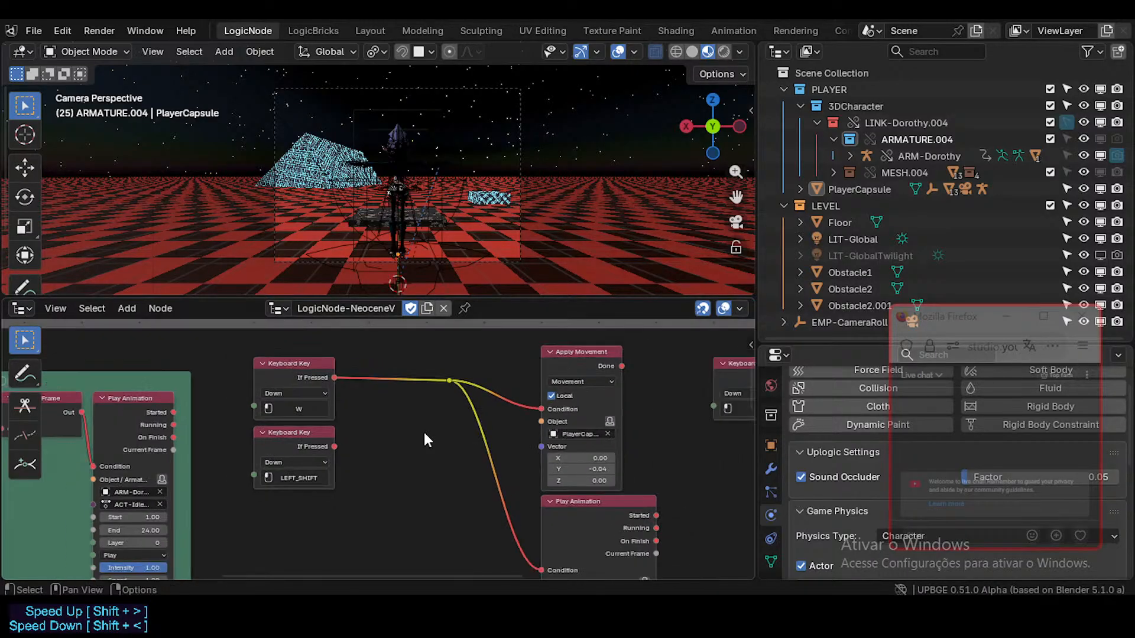
{"action": "middle_click_drag", "start_coordinate": [424, 431], "coordinate": [403, 414]}
{"action": "scroll", "coordinate": [383, 416], "scroll_direction": "up", "scroll_amount": 1}
{"action": "scroll", "coordinate": [383, 417], "scroll_direction": "down", "scroll_amount": 1}
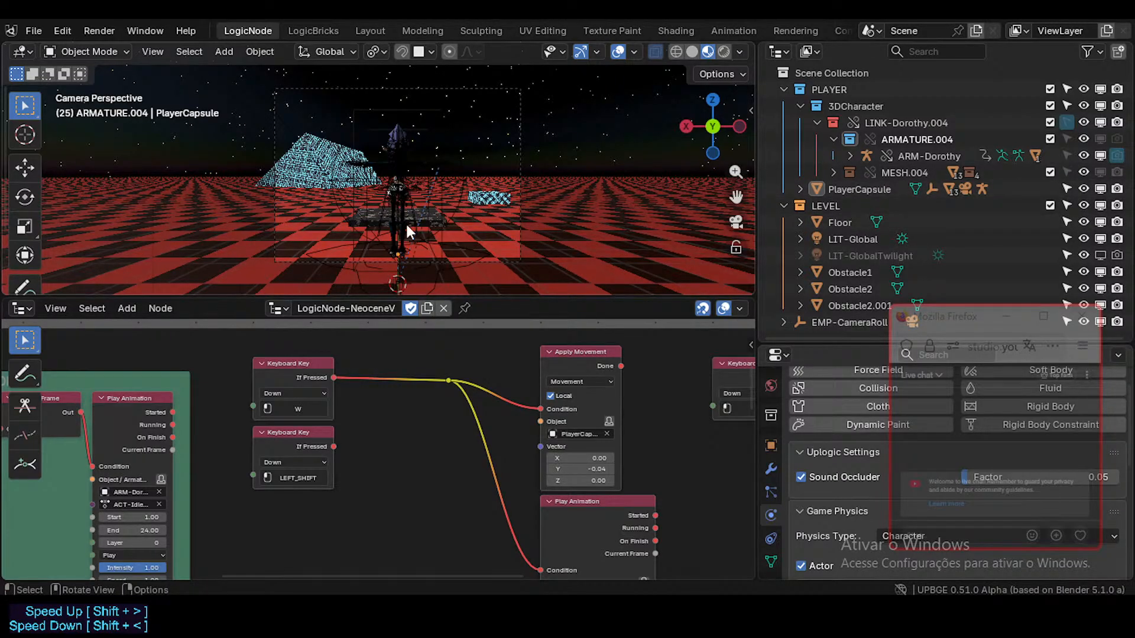
{"action": "middle_click_drag", "start_coordinate": [424, 419], "coordinate": [414, 439]}
{"action": "scroll", "coordinate": [450, 439], "scroll_direction": "up", "scroll_amount": 3}
{"action": "scroll", "coordinate": [445, 443], "scroll_direction": "down", "scroll_amount": 3}
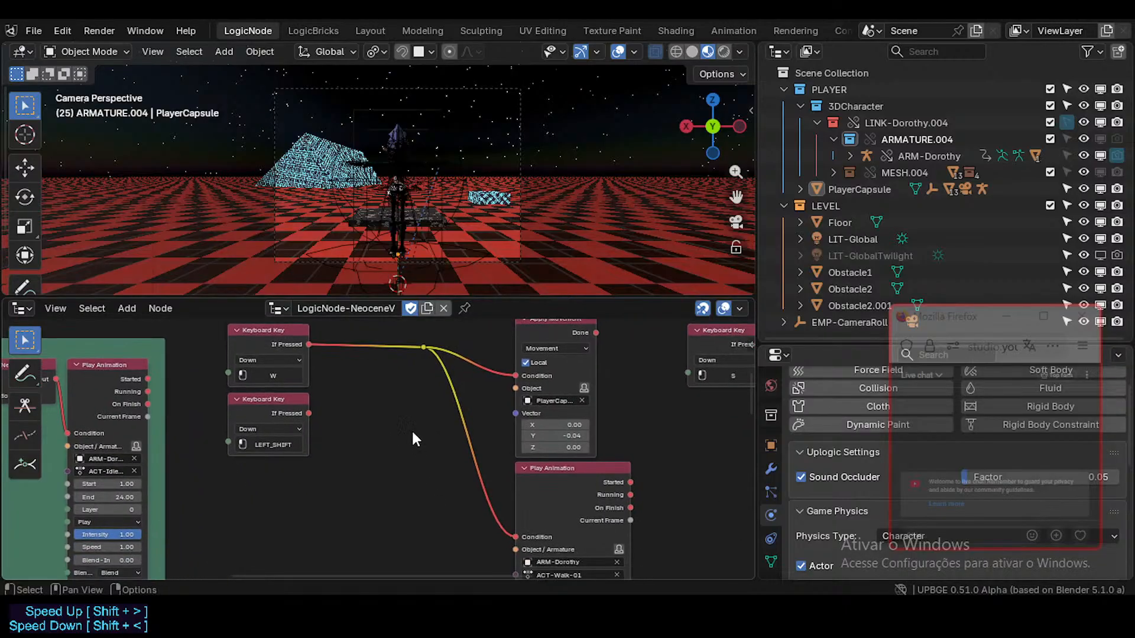
{"action": "key", "text": "ctrl+s"}
- Examine the space between the LEFT_SHIFT key node and the walk animation node, and save the file
{"action": "scroll", "coordinate": [334, 426], "scroll_direction": "up", "scroll_amount": 1}
{"action": "middle_click_drag", "start_coordinate": [331, 421], "coordinate": [320, 465]}
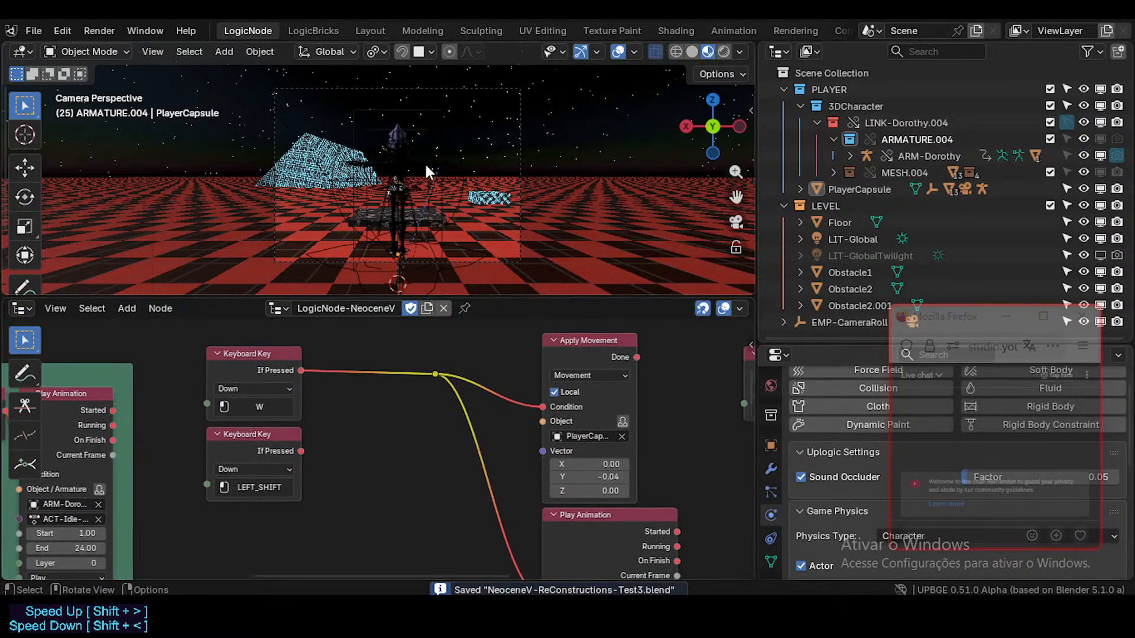
{"action": "middle_click_drag", "start_coordinate": [311, 403], "coordinate": [222, 382]}
{"action": "scroll", "coordinate": [386, 365], "scroll_direction": "up", "scroll_amount": 3}
{"action": "scroll", "coordinate": [355, 425], "scroll_direction": "down", "scroll_amount": 2}
{"action": "scroll", "coordinate": [287, 433], "scroll_direction": "down", "scroll_amount": 5}
{"action": "middle_click_drag", "start_coordinate": [287, 434], "coordinate": [394, 476]}
{"action": "scroll", "coordinate": [364, 427], "scroll_direction": "up", "scroll_amount": 3}
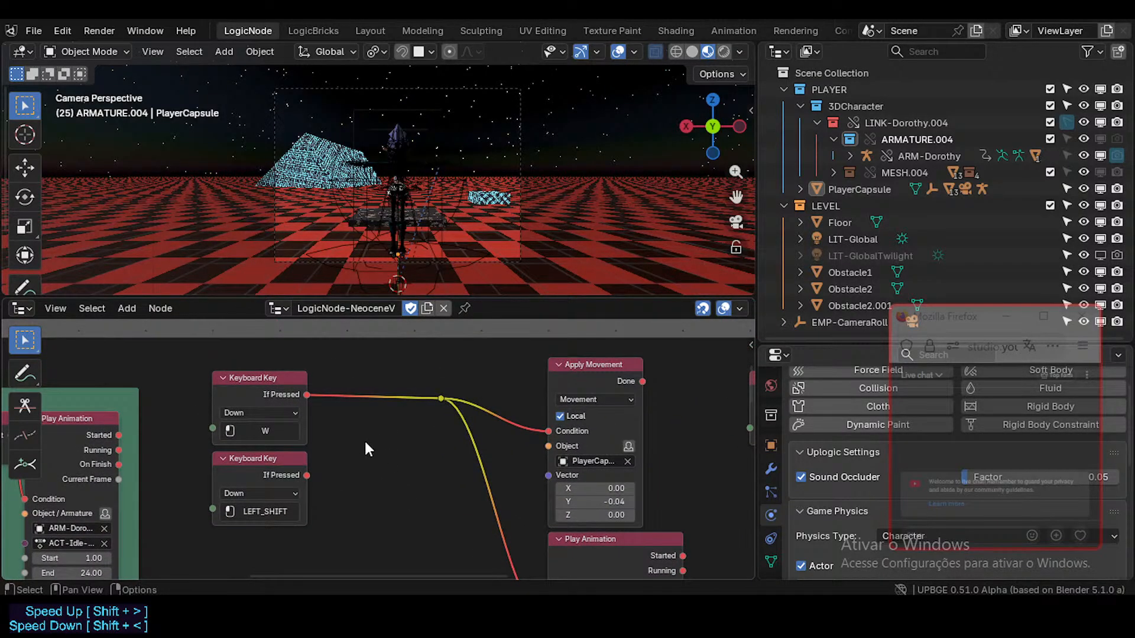
{"action": "middle_click_drag", "start_coordinate": [364, 438], "coordinate": [318, 357]}
{"action": "scroll", "coordinate": [316, 413], "scroll_direction": "down", "scroll_amount": 2}
{"action": "scroll", "coordinate": [318, 358], "scroll_direction": "down", "scroll_amount": 5}
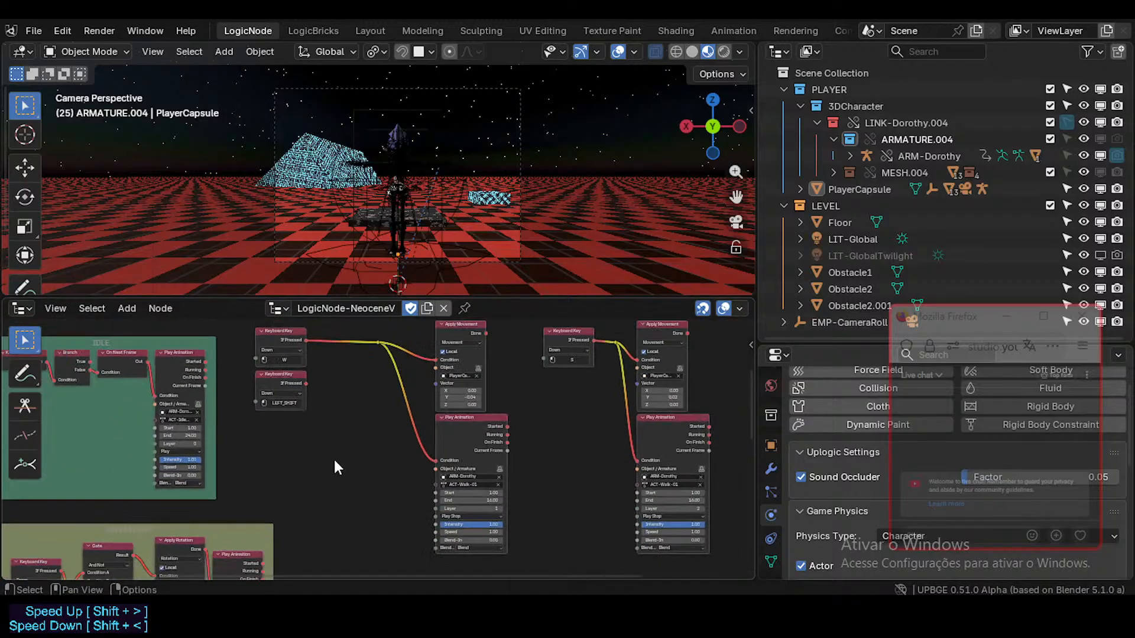
{"action": "middle_click_drag", "start_coordinate": [351, 419], "coordinate": [367, 453]}
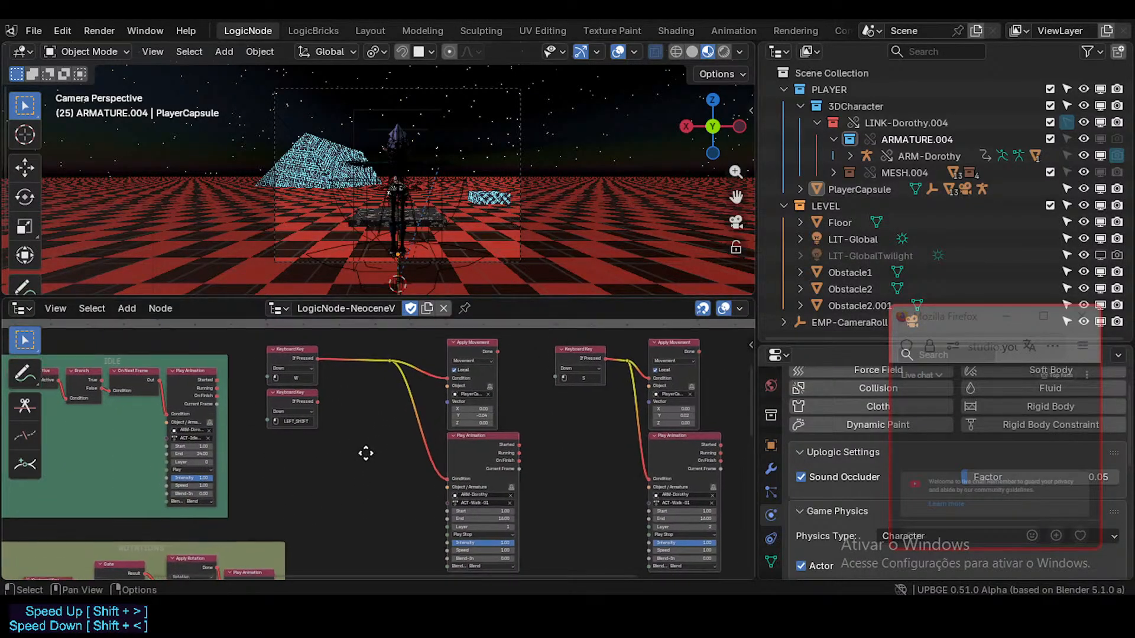
{"action": "key", "text": "ctrl+s"}
- Duplicate the And Not and And Gate nodes of the A key in the ROTATIONS frame and place the copies below the LEFT_SHIFT key node
{"action": "scroll", "coordinate": [358, 421], "scroll_direction": "up", "scroll_amount": 2}
{"action": "middle_click_drag", "start_coordinate": [341, 390], "coordinate": [511, 336]}
{"action": "scroll", "coordinate": [356, 420], "scroll_direction": "up", "scroll_amount": 2}
{"action": "scroll", "coordinate": [407, 384], "scroll_direction": "down", "scroll_amount": 6}
{"action": "middle_click_drag", "start_coordinate": [311, 558], "coordinate": [333, 412]}
{"action": "scroll", "coordinate": [331, 405], "scroll_direction": "up", "scroll_amount": 2}
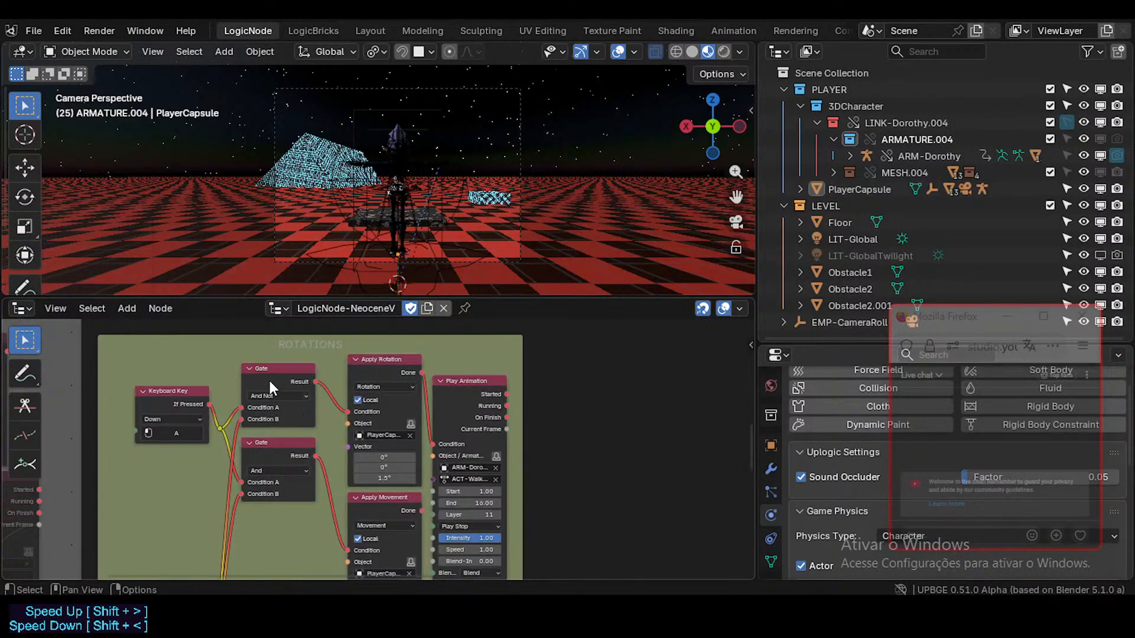
{"action": "left_click", "coordinate": [272, 370]}
{"action": "left_click", "coordinate": [276, 441], "text": "shift"}
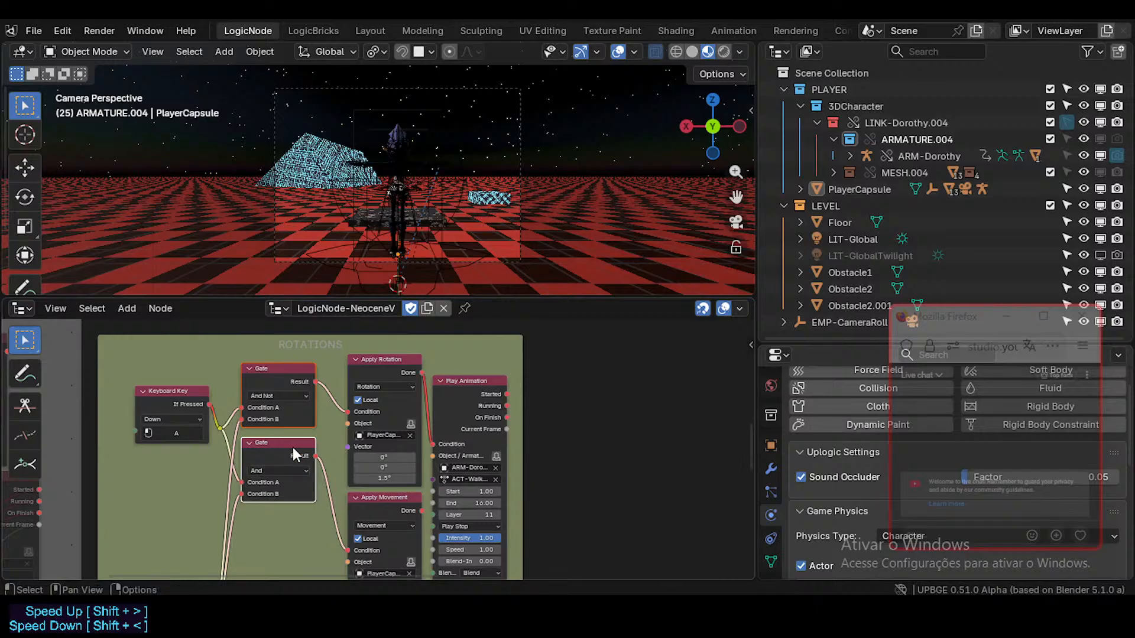
{"action": "middle_click_drag", "start_coordinate": [329, 385], "coordinate": [286, 463]}
{"action": "scroll", "coordinate": [286, 463], "scroll_direction": "down", "scroll_amount": 1}
{"action": "scroll", "coordinate": [281, 459], "scroll_direction": "down", "scroll_amount": 1}
{"action": "middle_click_drag", "start_coordinate": [288, 414], "coordinate": [272, 478]}
{"action": "scroll", "coordinate": [269, 482], "scroll_direction": "down", "scroll_amount": 2}
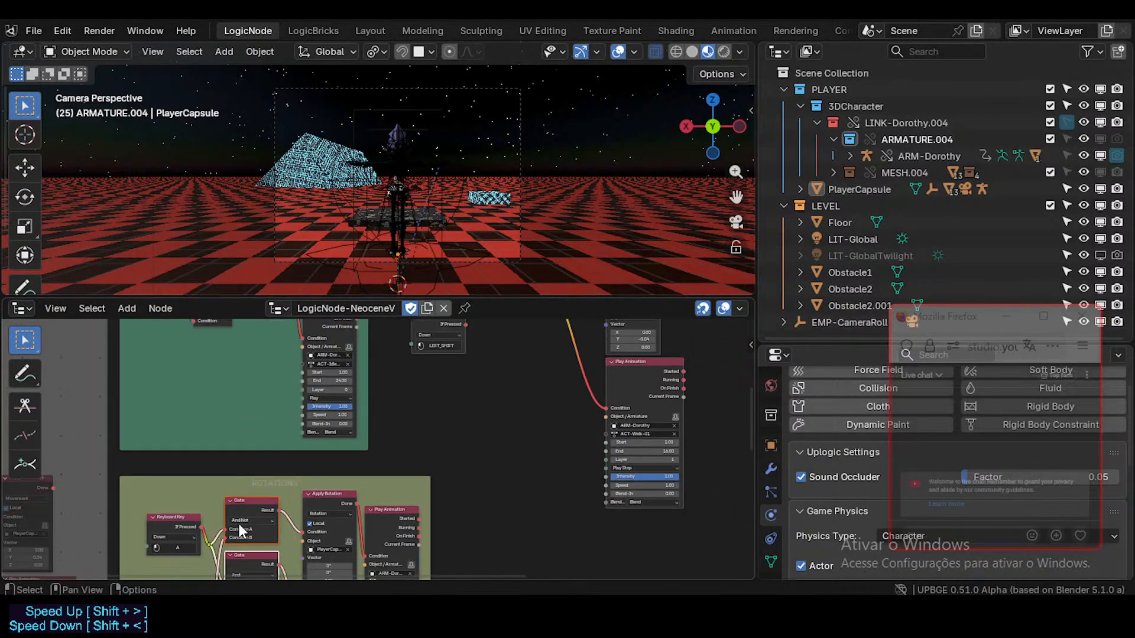
{"action": "key", "text": "shift+d"}
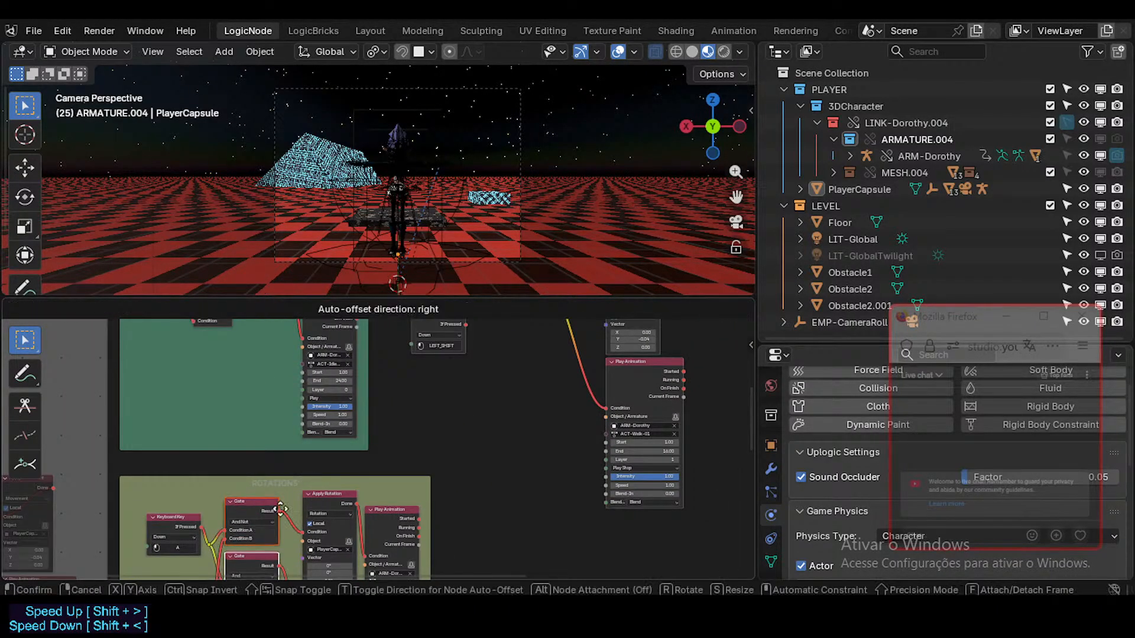
{"action": "left_click", "coordinate": [476, 427]}
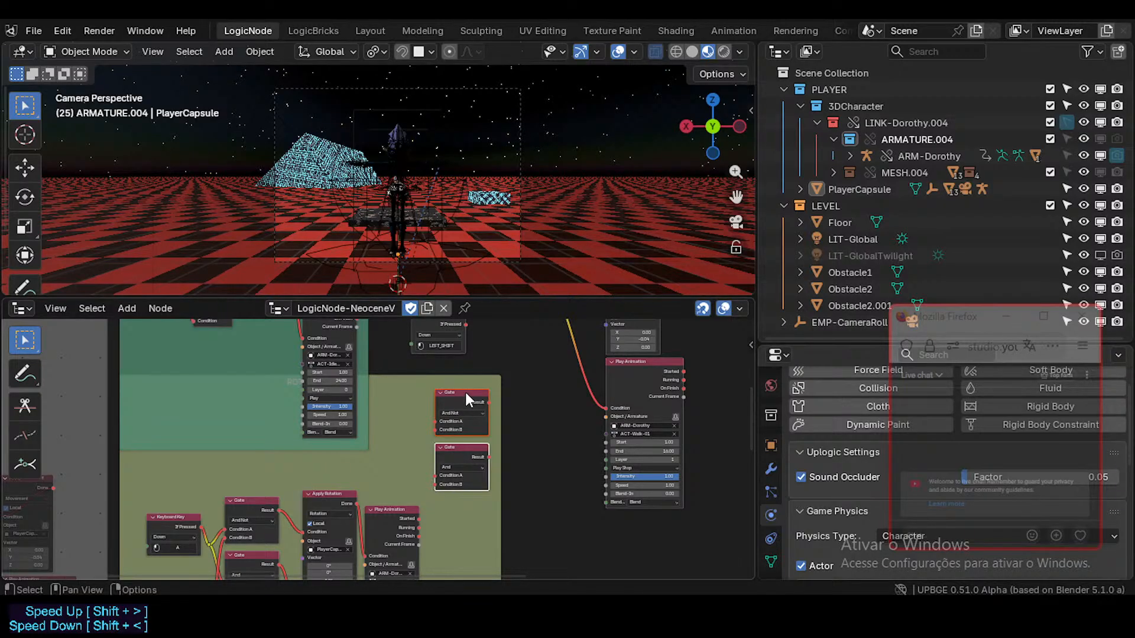
- Detach the copied And Not and And Gate nodes from the ROTATIONS frame
{"action": "left_click", "coordinate": [465, 392]}
{"action": "left_click_drag", "start_coordinate": [465, 395], "coordinate": [457, 403]}
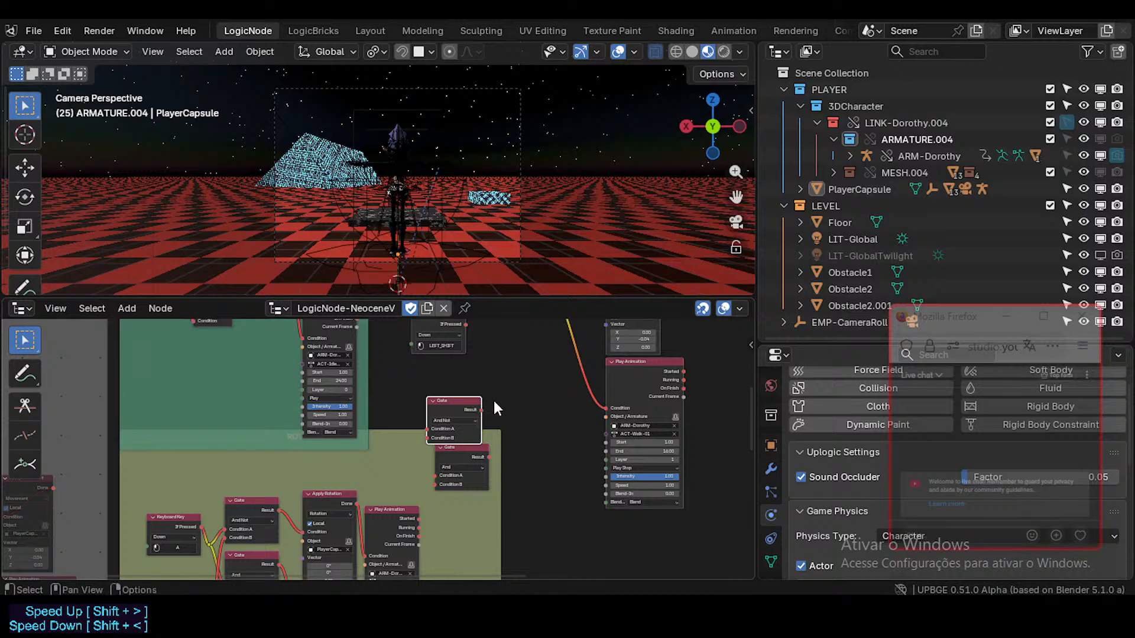
{"action": "left_click", "coordinate": [457, 447]}
{"action": "key", "text": "alt+p"}
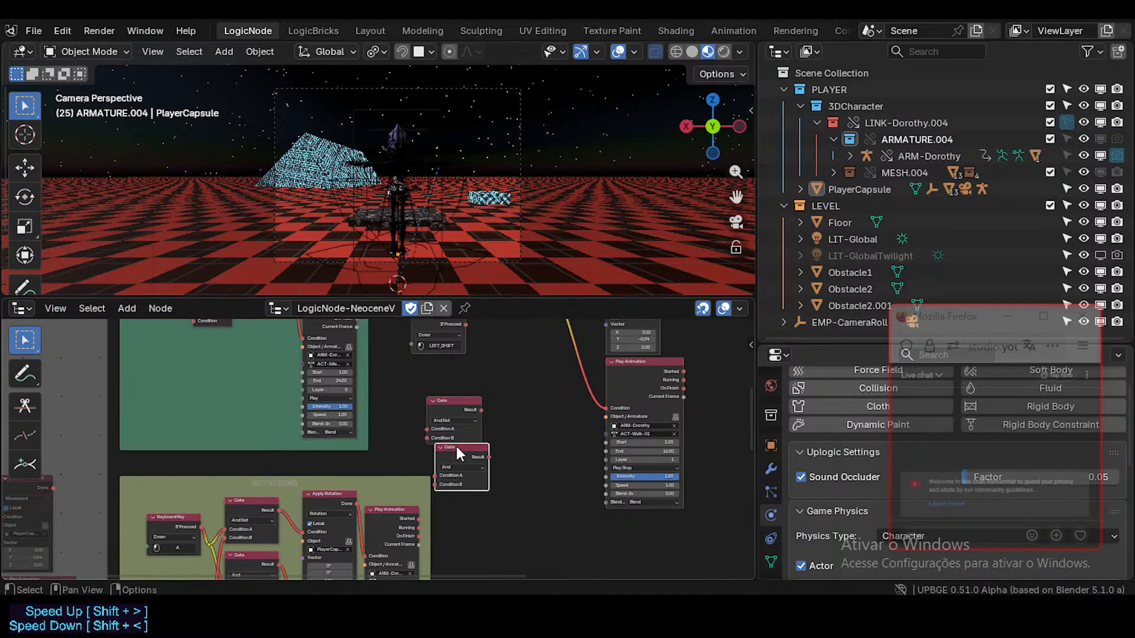
- Place the detached And Not and And gates between the W and LEFT_SHIFT key nodes and the walk nodes, And Not above And
{"action": "left_click_drag", "start_coordinate": [458, 408], "coordinate": [510, 366]}
{"action": "middle_click_drag", "start_coordinate": [492, 379], "coordinate": [455, 459]}
{"action": "left_click_drag", "start_coordinate": [455, 459], "coordinate": [479, 397]}
{"action": "left_click_drag", "start_coordinate": [435, 527], "coordinate": [496, 445]}
{"action": "scroll", "coordinate": [497, 457], "scroll_direction": "up", "scroll_amount": 1}
{"action": "middle_click_drag", "start_coordinate": [464, 380], "coordinate": [446, 410]}
{"action": "scroll", "coordinate": [444, 423], "scroll_direction": "up", "scroll_amount": 1}
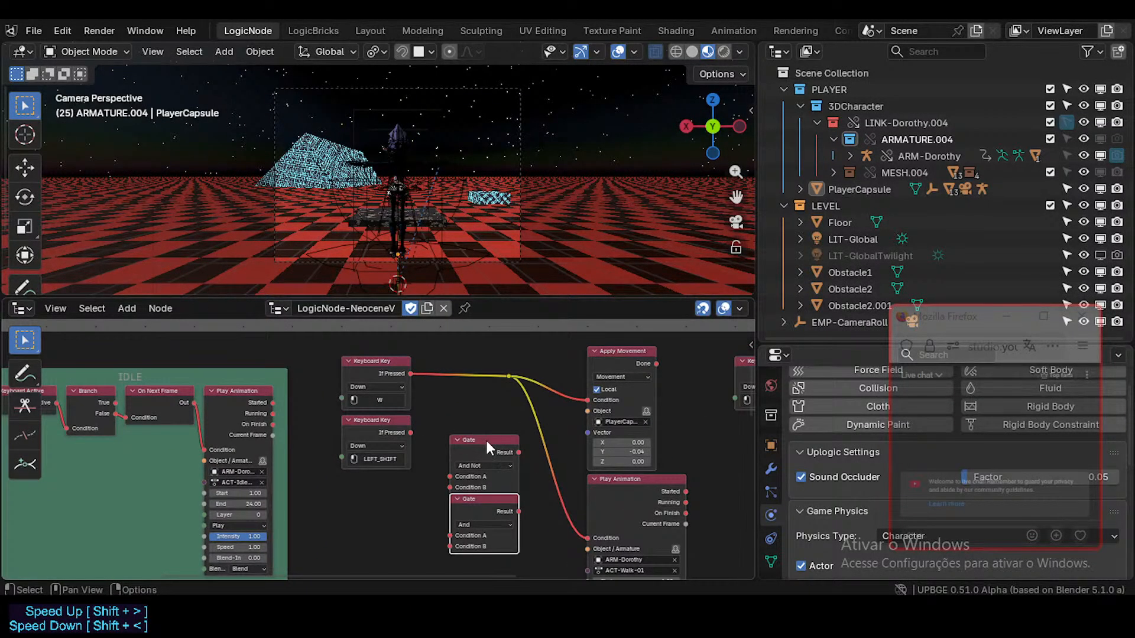
- Wire the W and LEFT_SHIFT keys into the And Not gate's Conditions A and B, and its Result into the walk nodes' reroute point
{"action": "left_click_drag", "start_coordinate": [485, 441], "coordinate": [489, 412]}
{"action": "left_click_drag", "start_coordinate": [410, 373], "coordinate": [450, 448]}
{"action": "left_click_drag", "start_coordinate": [519, 412], "coordinate": [557, 396]}
{"action": "left_click", "coordinate": [490, 393]}
{"action": "left_click_drag", "start_coordinate": [479, 399], "coordinate": [484, 372]}
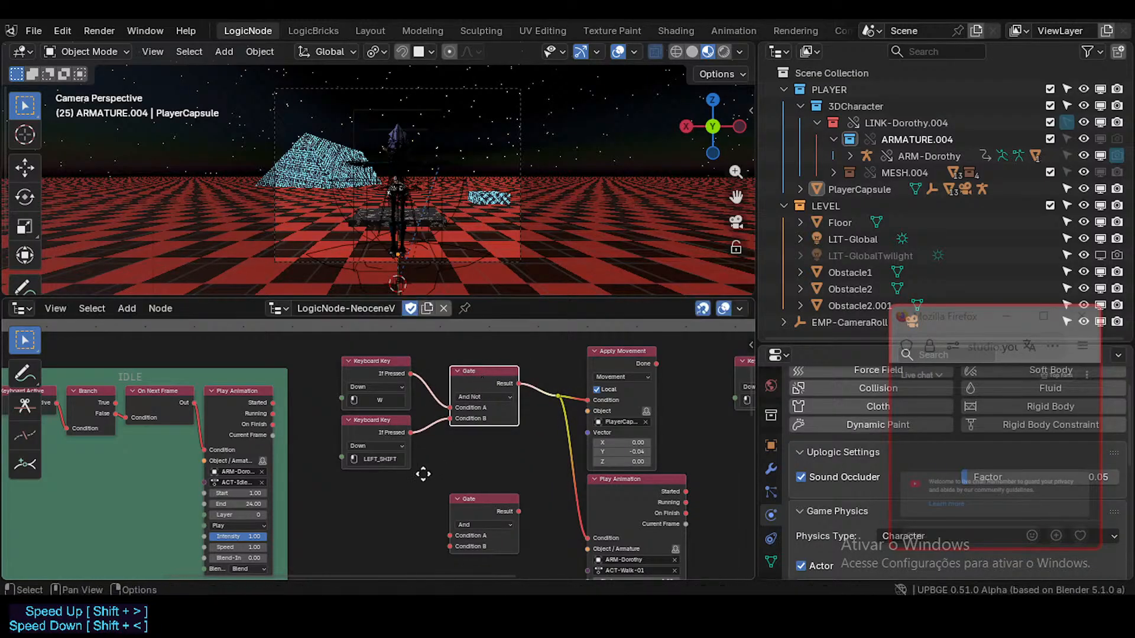
- Raise the And gate and connect the W key to its Condition A and the LEFT_SHIFT key to its Condition B
{"action": "middle_click_drag", "start_coordinate": [423, 474], "coordinate": [350, 426]}
{"action": "left_click_drag", "start_coordinate": [413, 450], "coordinate": [417, 408]}
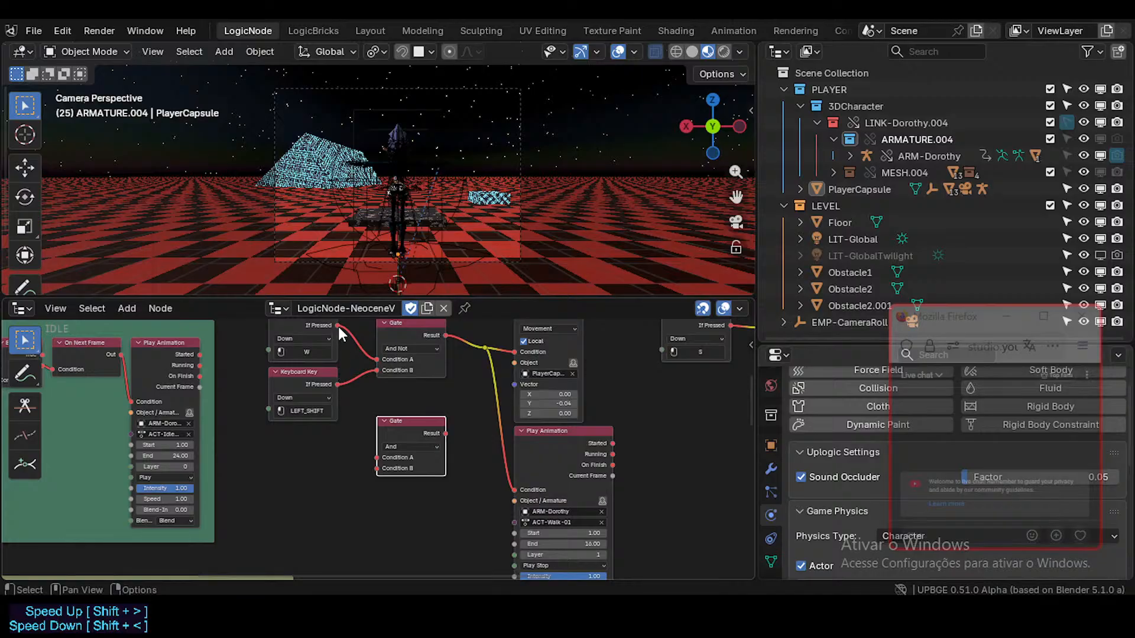
{"action": "left_click_drag", "start_coordinate": [338, 325], "coordinate": [377, 457]}
{"action": "left_click_drag", "start_coordinate": [336, 384], "coordinate": [376, 468]}
- Move the LEFT_SHIFT Keyboard Key node lower, beside the And gate, and check the wiring around both gates
{"action": "scroll", "coordinate": [366, 467], "scroll_direction": "down", "scroll_amount": 1}
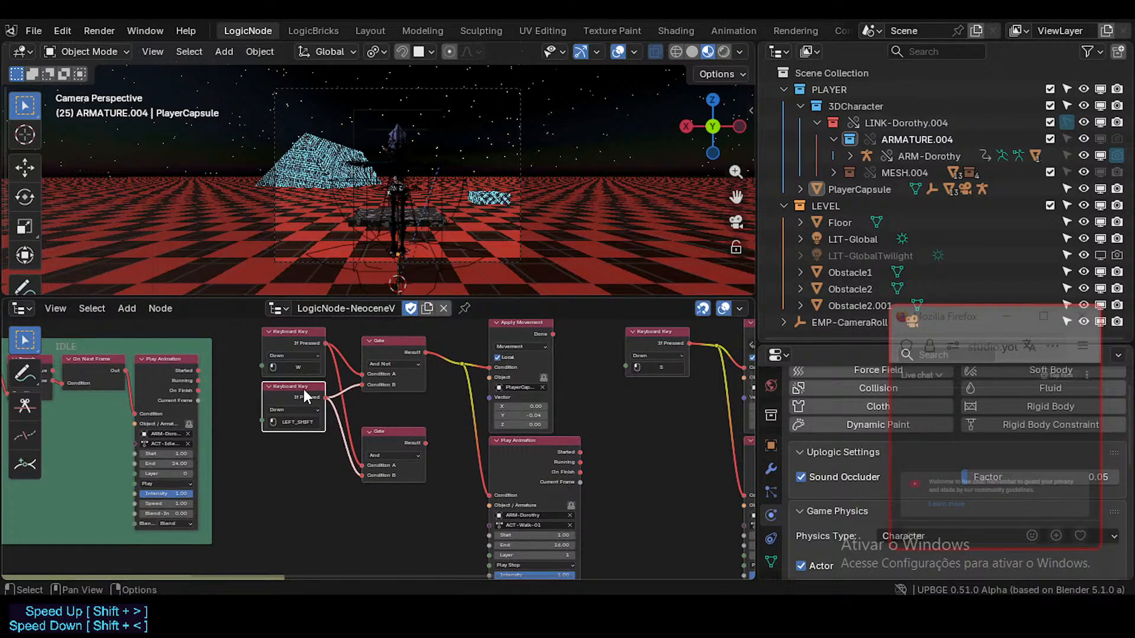
{"action": "left_click_drag", "start_coordinate": [303, 389], "coordinate": [286, 487]}
{"action": "scroll", "coordinate": [286, 487], "scroll_direction": "down", "scroll_amount": 1}
{"action": "middle_click_drag", "start_coordinate": [360, 474], "coordinate": [344, 442]}
{"action": "scroll", "coordinate": [339, 429], "scroll_direction": "down", "scroll_amount": 1}
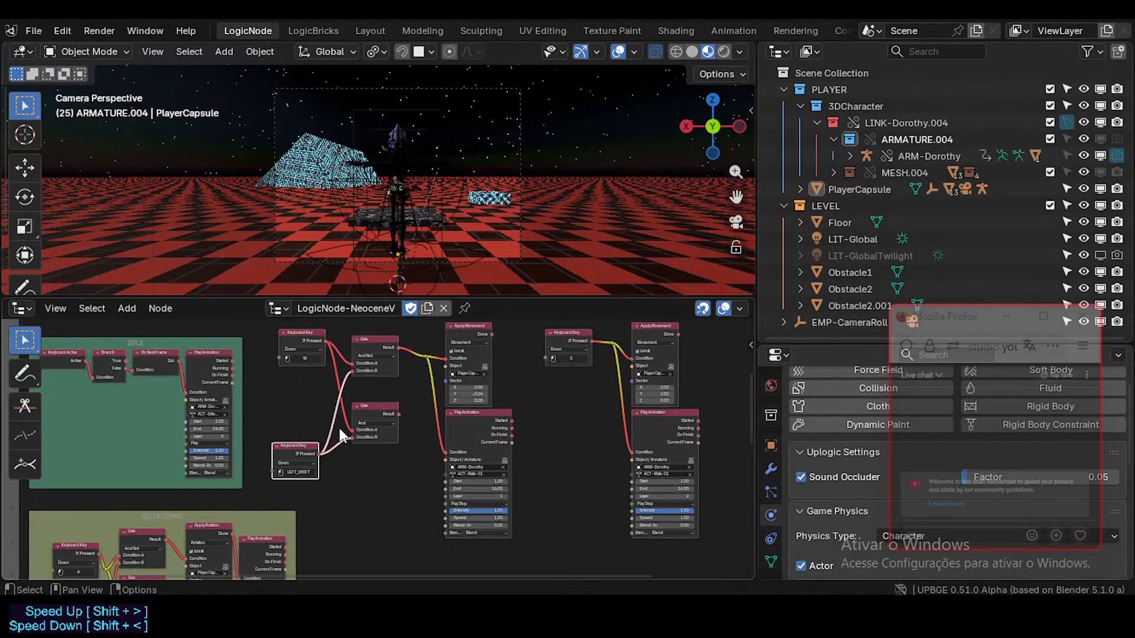
{"action": "scroll", "coordinate": [364, 430], "scroll_direction": "down", "scroll_amount": 2}
{"action": "scroll", "coordinate": [385, 431], "scroll_direction": "up", "scroll_amount": 3}
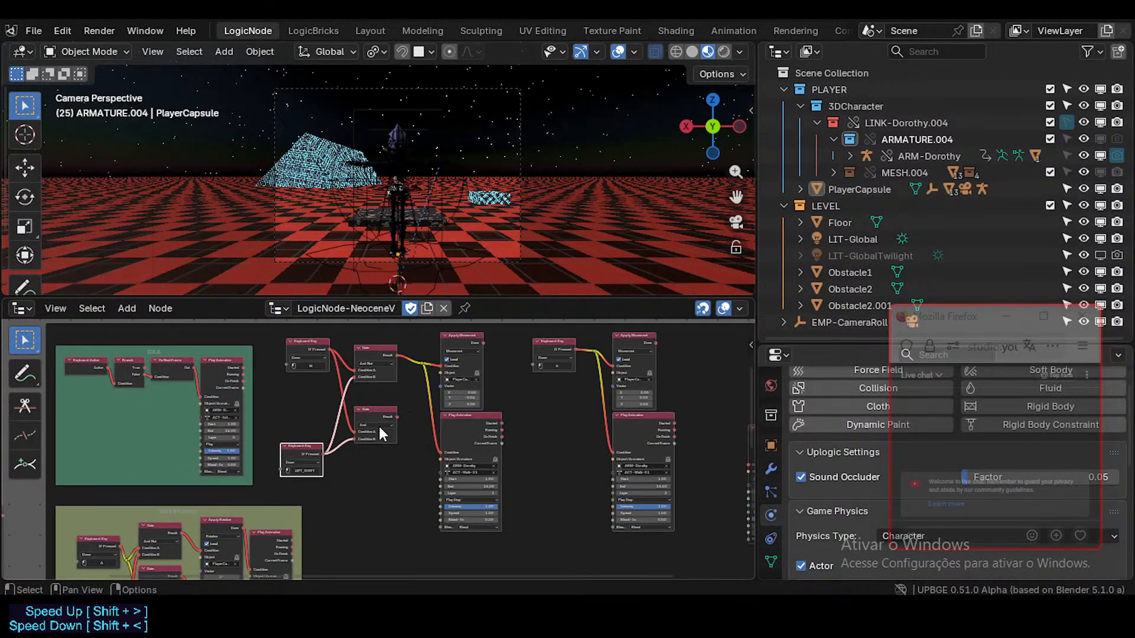
{"action": "middle_click_drag", "start_coordinate": [443, 437], "coordinate": [383, 436]}
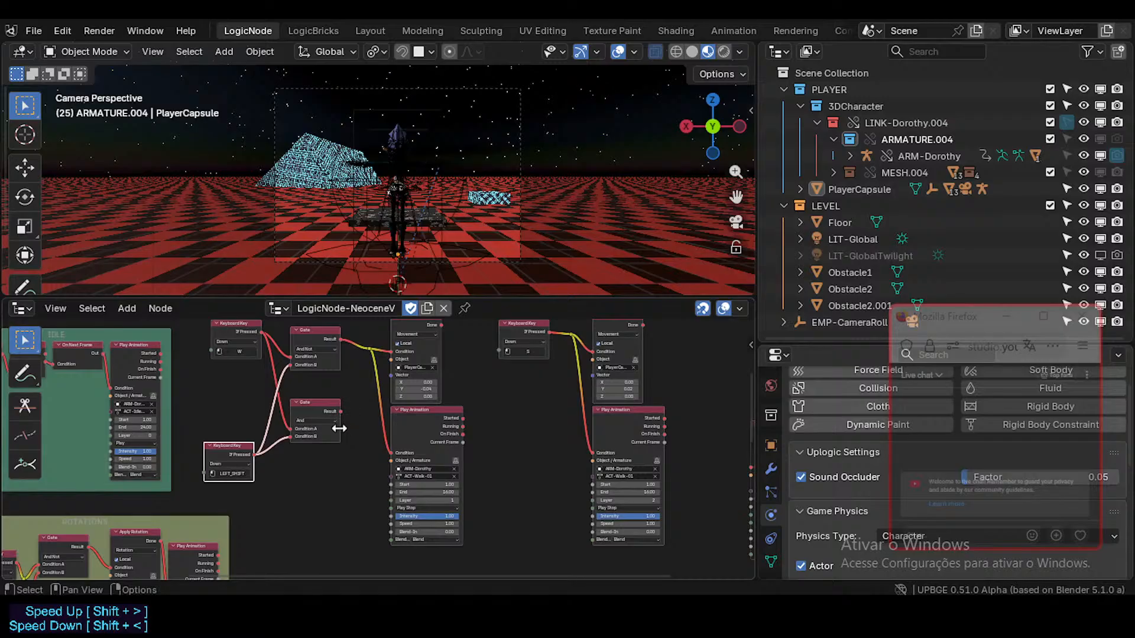
{"action": "scroll", "coordinate": [339, 429], "scroll_direction": "up", "scroll_amount": 1}
{"action": "scroll", "coordinate": [419, 384], "scroll_direction": "up", "scroll_amount": 1}
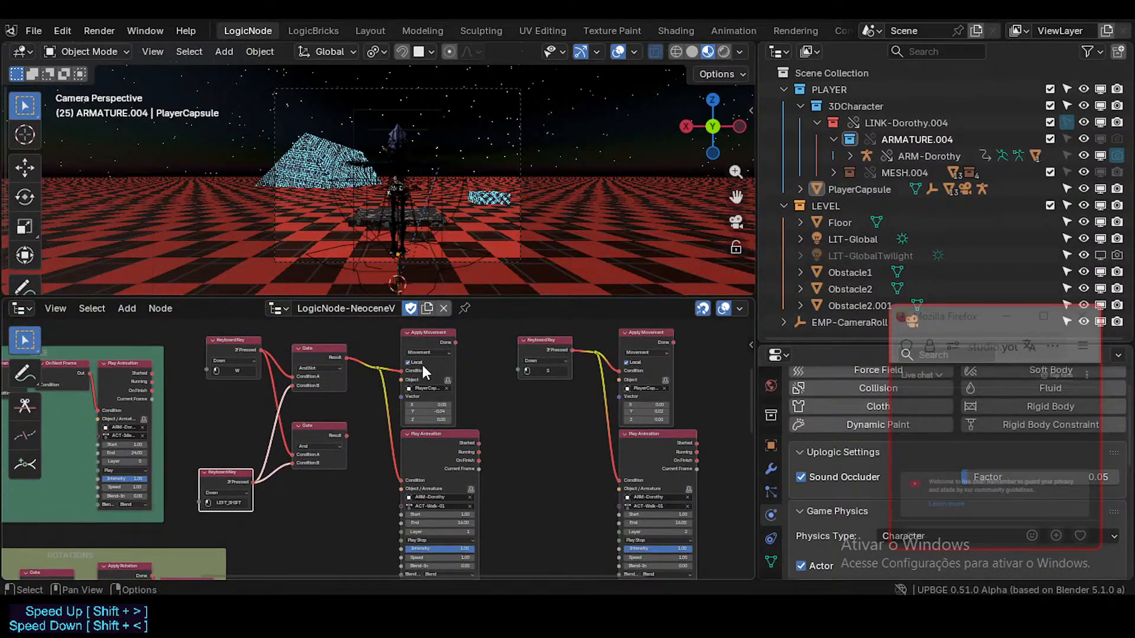
- Duplicate the W key's Apply Movement and Play Animation nodes together and place the copies in the empty space below the And gate
{"action": "left_click", "coordinate": [429, 334]}
{"action": "middle_click_drag", "start_coordinate": [405, 397], "coordinate": [383, 384]}
{"action": "left_click", "coordinate": [362, 438]}
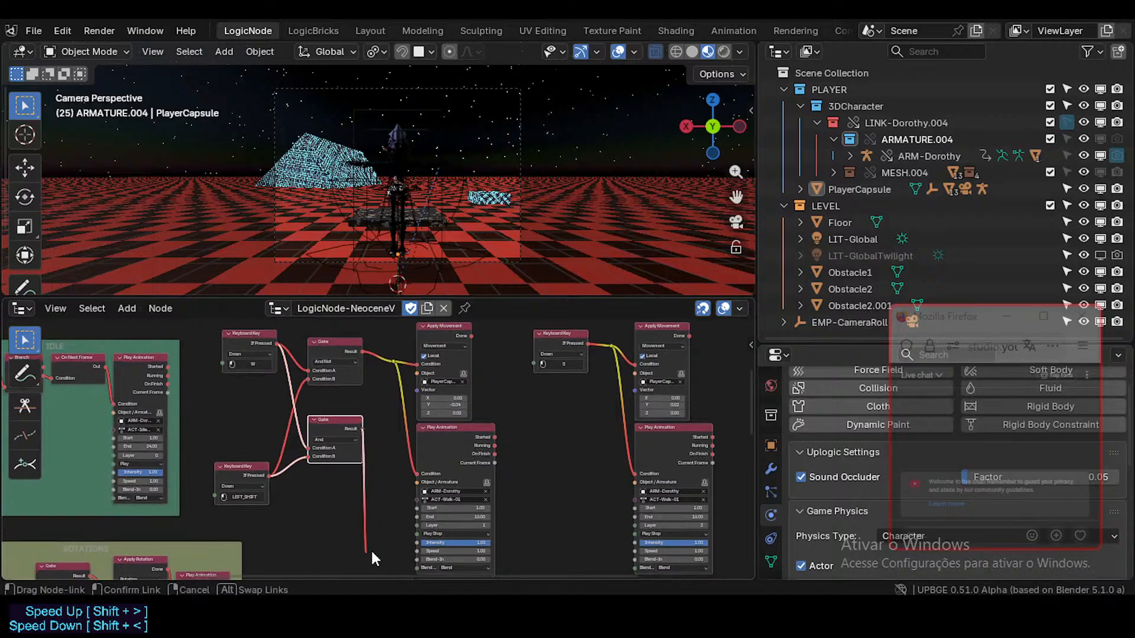
{"action": "scroll", "coordinate": [413, 359], "scroll_direction": "down", "scroll_amount": 1}
{"action": "left_click", "coordinate": [426, 357]}
{"action": "left_click", "coordinate": [428, 442], "text": "shift"}
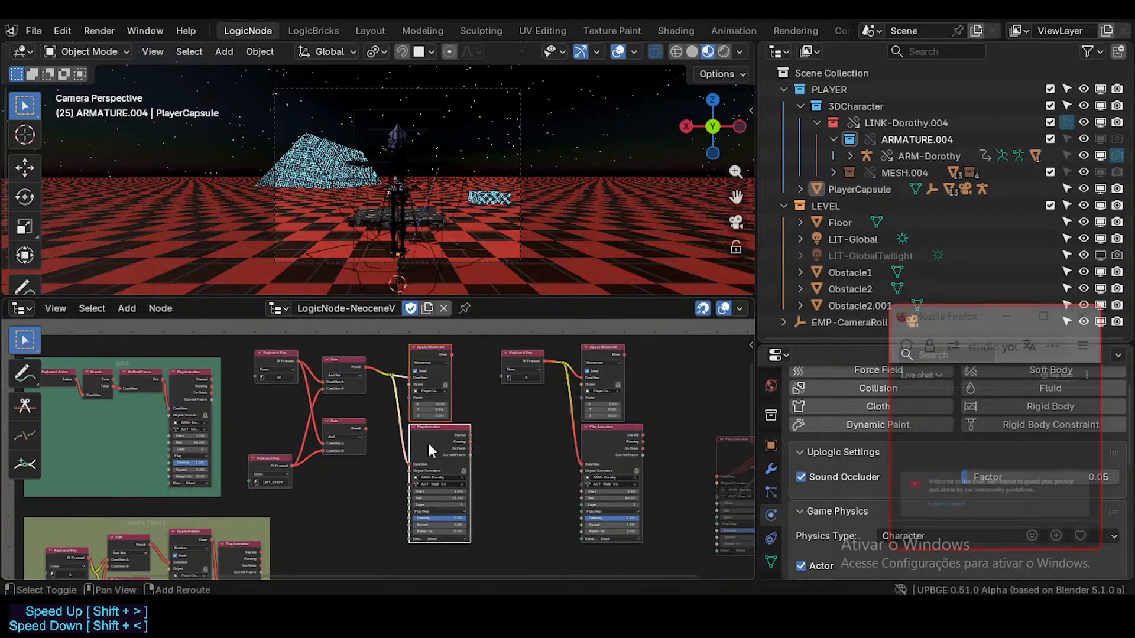
{"action": "middle_click_drag", "start_coordinate": [417, 458], "coordinate": [431, 362]}
{"action": "scroll", "coordinate": [431, 361], "scroll_direction": "down", "scroll_amount": 1}
{"action": "key", "text": "shift+d"}
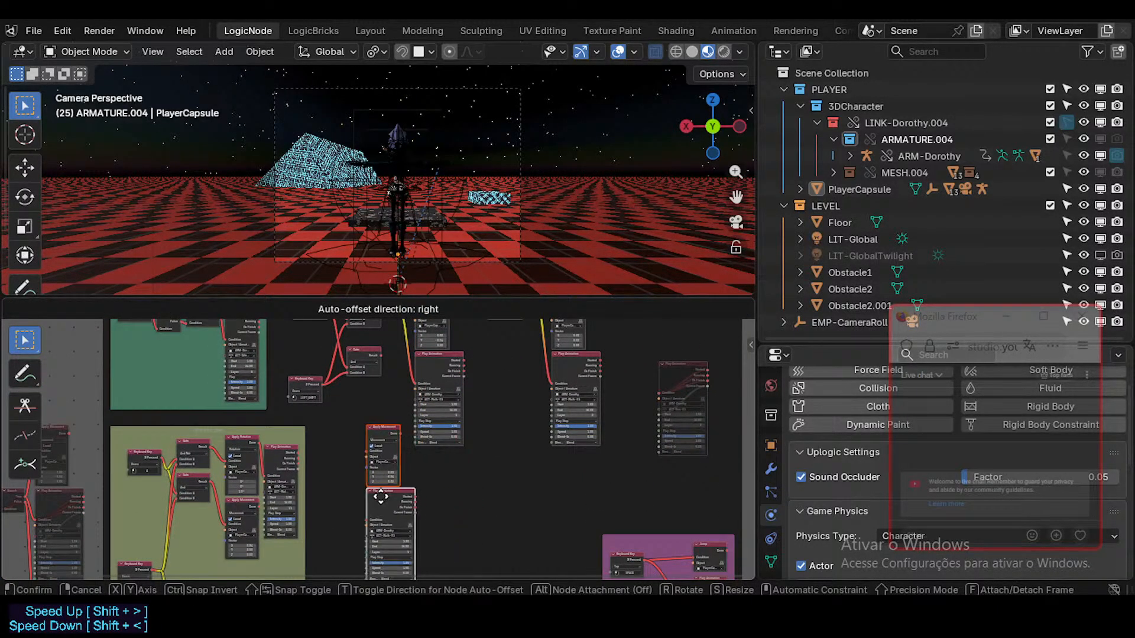
{"action": "left_click", "coordinate": [388, 489]}
{"action": "scroll", "coordinate": [383, 444], "scroll_direction": "up", "scroll_amount": 2}
{"action": "scroll", "coordinate": [383, 442], "scroll_direction": "up", "scroll_amount": 1}
{"action": "middle_click_drag", "start_coordinate": [383, 433], "coordinate": [385, 441]}
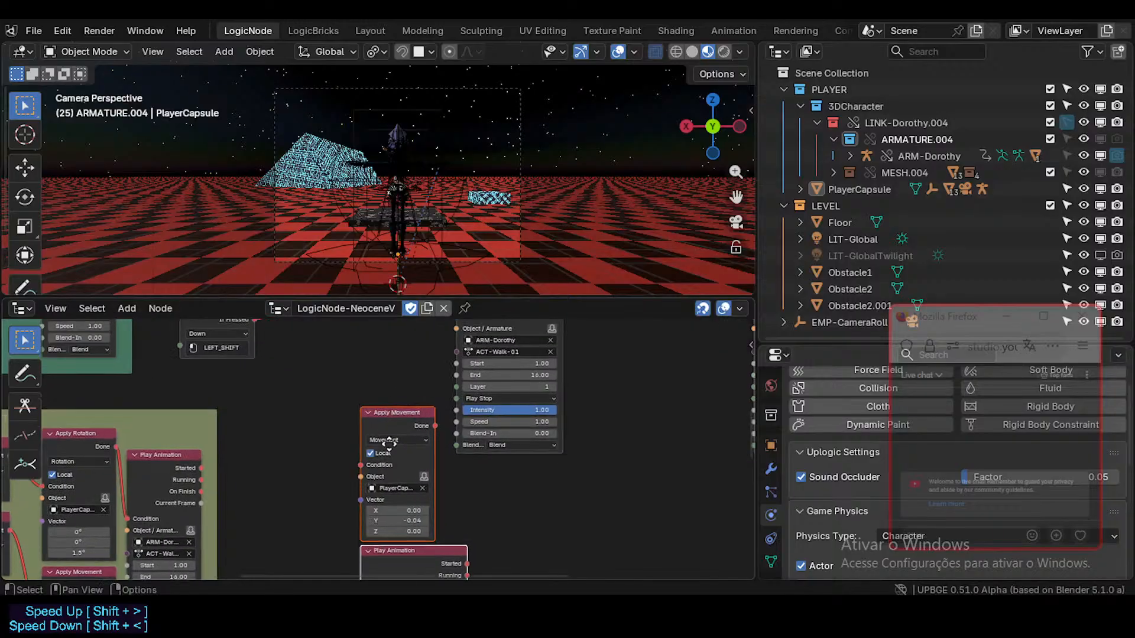
- Examine the And Not and And gate wiring beside the W key's walk movement and animation nodes
{"action": "middle_click_drag", "start_coordinate": [361, 328], "coordinate": [367, 501]}
{"action": "scroll", "coordinate": [355, 412], "scroll_direction": "down", "scroll_amount": 1}
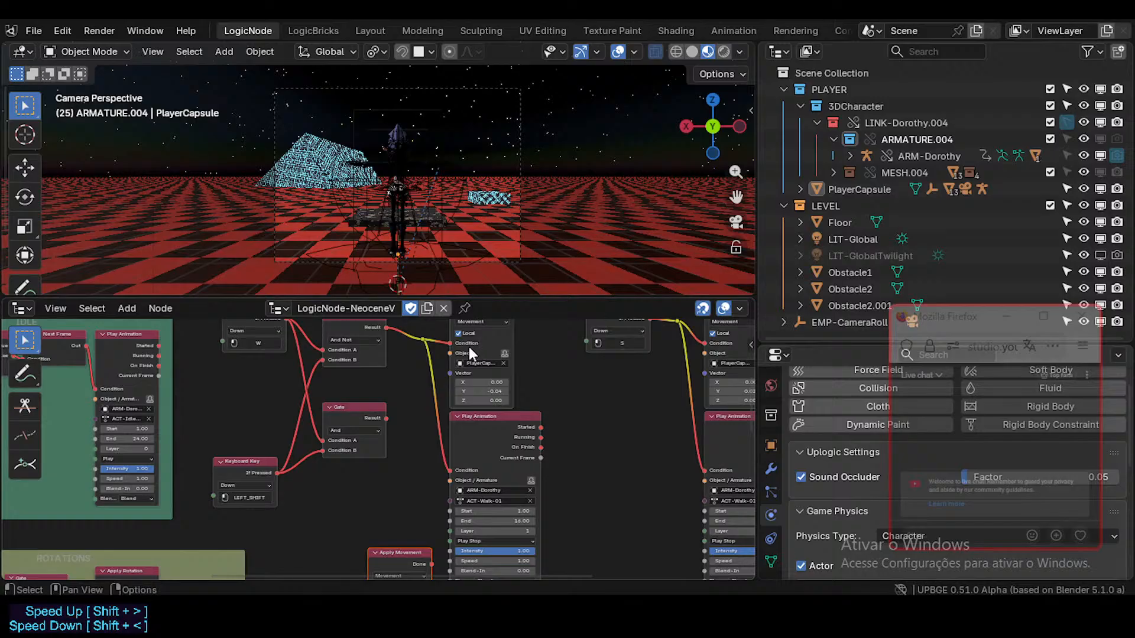
{"action": "middle_click_drag", "start_coordinate": [367, 506], "coordinate": [414, 440]}
{"action": "mouse_move", "coordinate": [402, 483]}
{"action": "middle_mouse_down"}
{"action": "mouse_move", "coordinate": [444, 411]}
{"action": "mouse_move", "coordinate": [402, 472]}
{"action": "middle_mouse_up"}
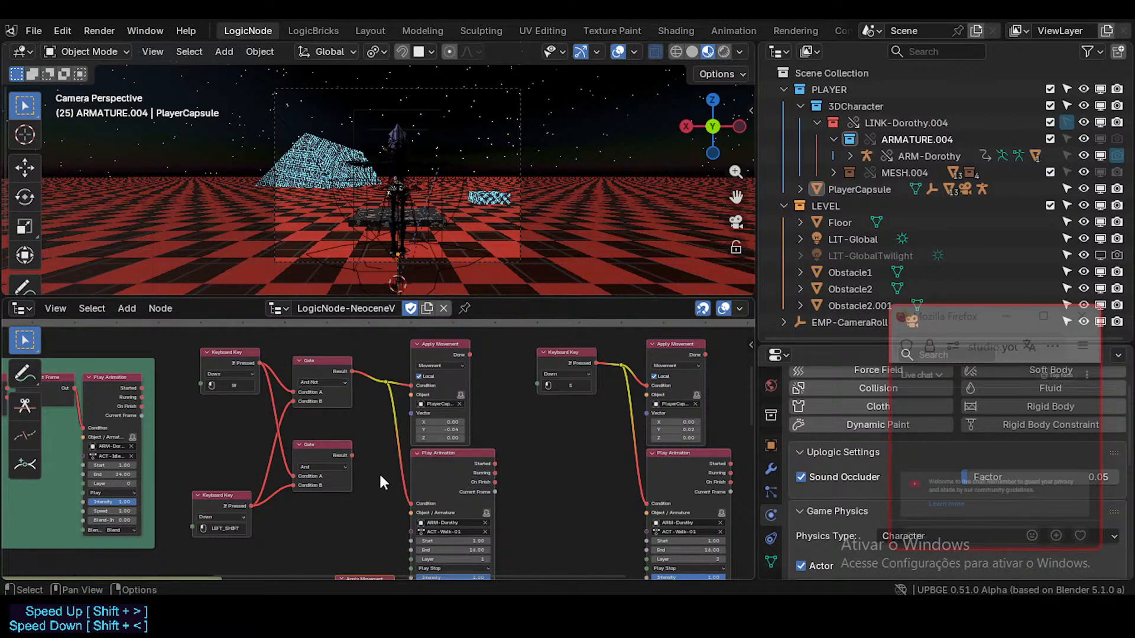
{"action": "middle_click_drag", "start_coordinate": [371, 489], "coordinate": [354, 514]}
{"action": "scroll", "coordinate": [381, 455], "scroll_direction": "up", "scroll_amount": 2}
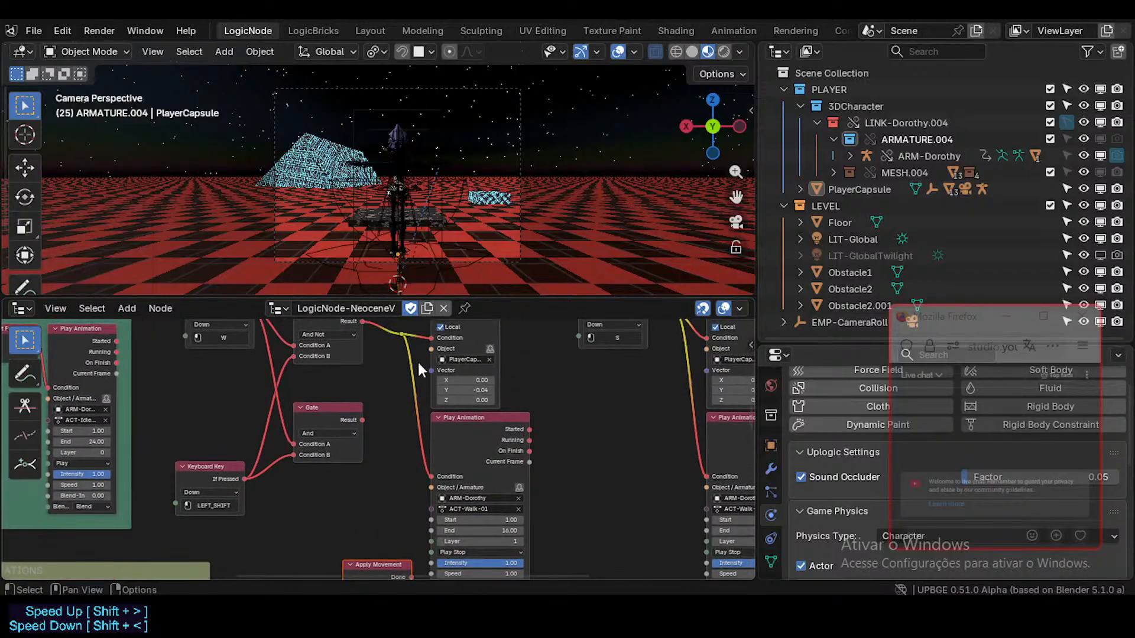
{"action": "middle_click_drag", "start_coordinate": [447, 399], "coordinate": [430, 442]}
{"action": "middle_click_drag", "start_coordinate": [366, 468], "coordinate": [356, 344]}
- Inspect the duplicated Play Animation node's ACT-Walk-01 settings and save the file
{"action": "left_click", "coordinate": [406, 342]}
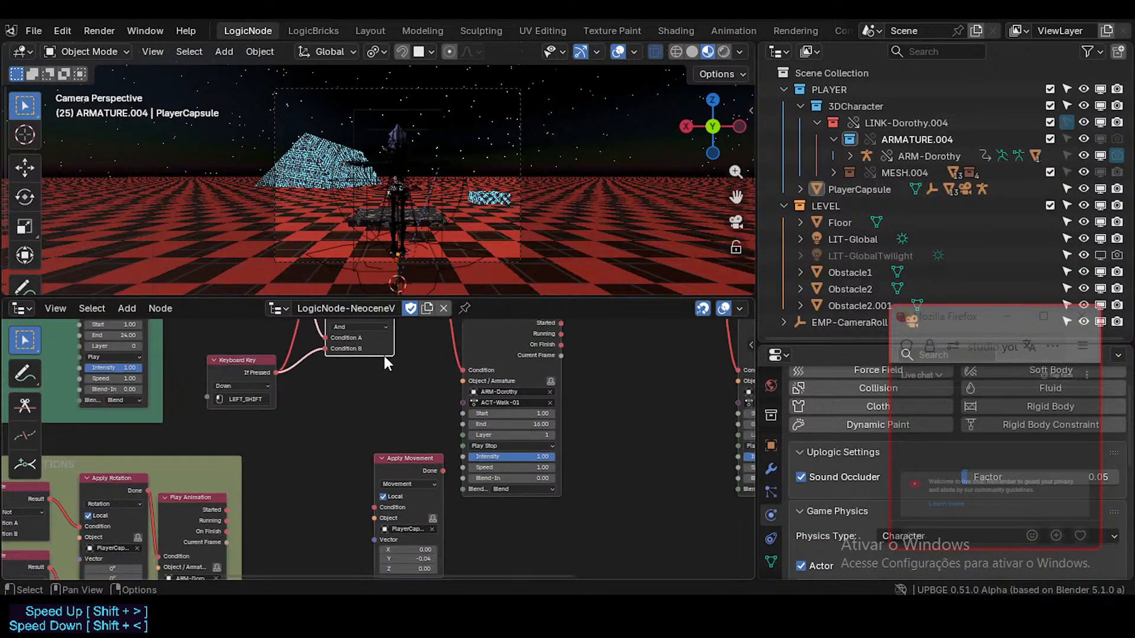
{"action": "middle_click_drag", "start_coordinate": [369, 387], "coordinate": [366, 442]}
{"action": "scroll", "coordinate": [366, 442], "scroll_direction": "down", "scroll_amount": 3}
{"action": "middle_click_drag", "start_coordinate": [412, 555], "coordinate": [411, 424]}
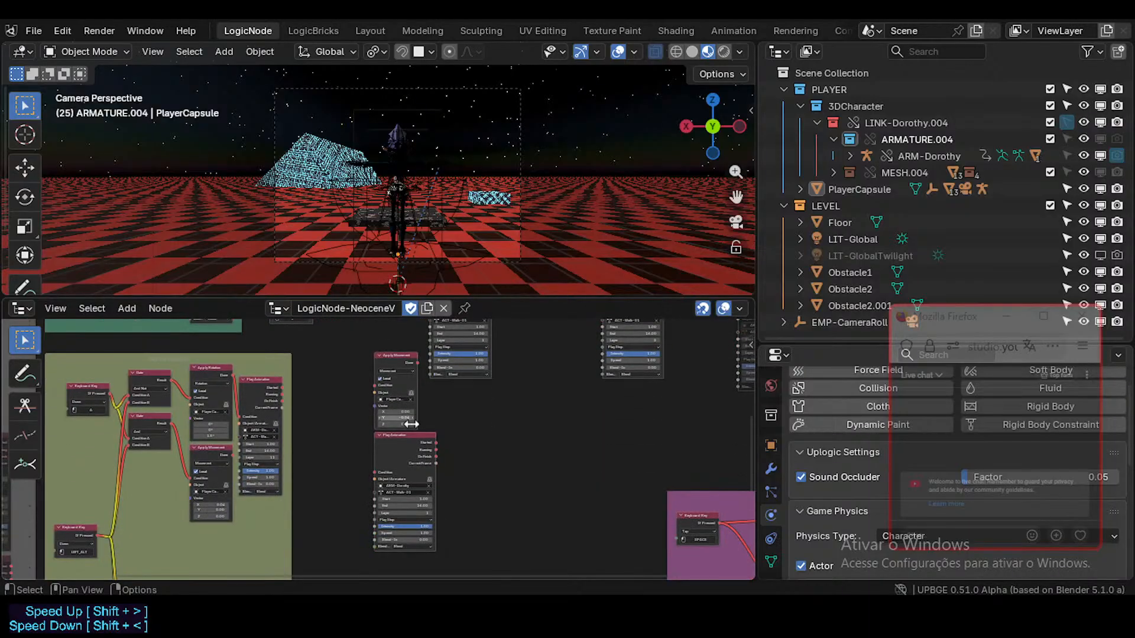
{"action": "left_click", "coordinate": [413, 433]}
{"action": "scroll", "coordinate": [446, 506], "scroll_direction": "up", "scroll_amount": 2}
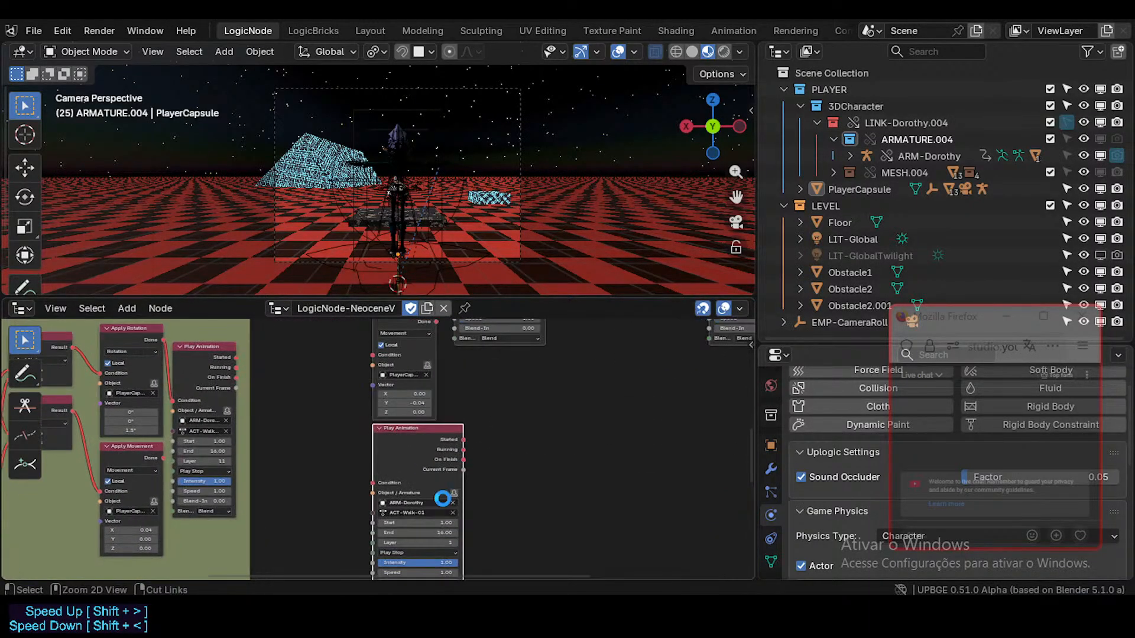
{"action": "key", "text": "ctrl+s"}
{"action": "scroll", "coordinate": [456, 374], "scroll_direction": "up", "scroll_amount": 2}
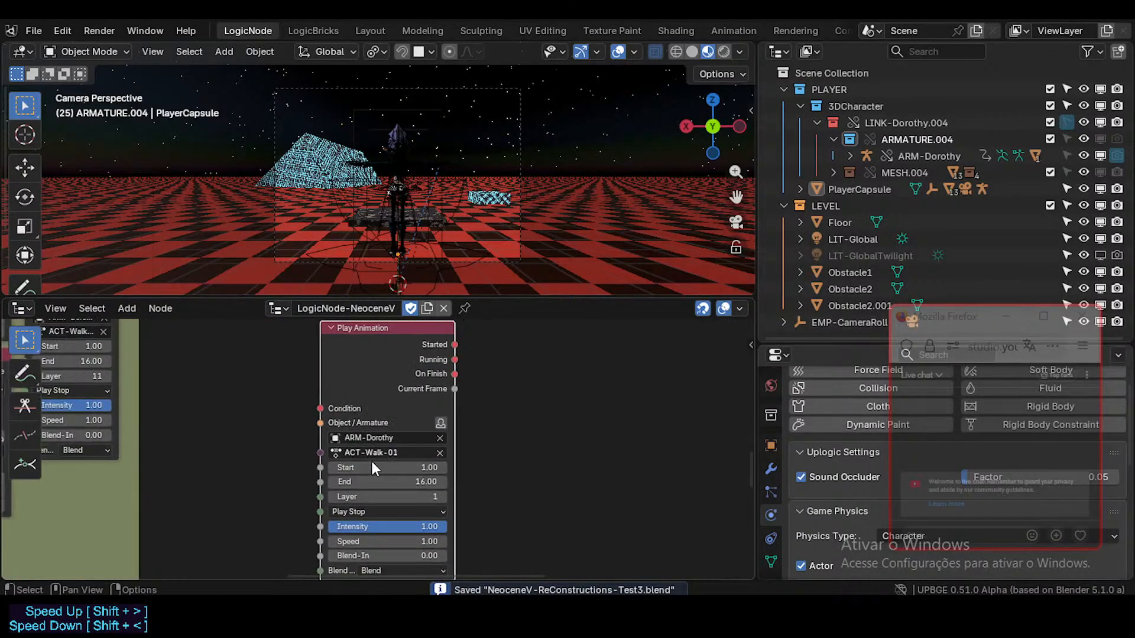
- Clear the node selection, go back to the And gate and save the file
{"action": "scroll", "coordinate": [364, 494], "scroll_direction": "down", "scroll_amount": 4}
{"action": "middle_click_drag", "start_coordinate": [413, 455], "coordinate": [408, 571]}
{"action": "scroll", "coordinate": [413, 438], "scroll_direction": "down", "scroll_amount": 2}
{"action": "left_click", "coordinate": [413, 408]}
{"action": "key", "text": "b"}
{"action": "left_click", "coordinate": [383, 389]}
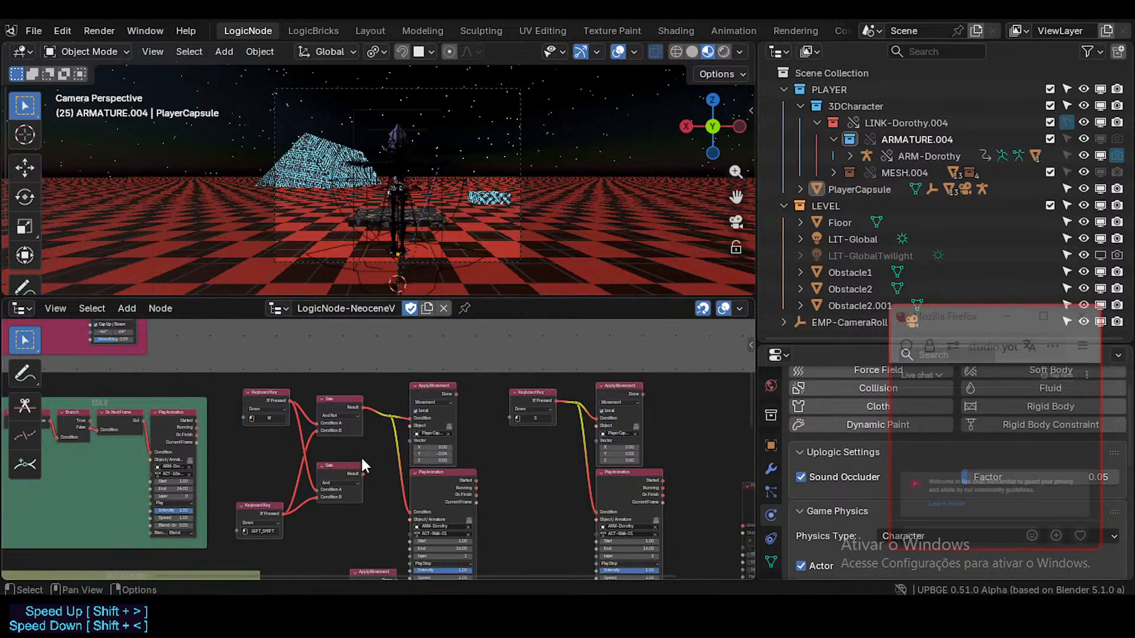
{"action": "scroll", "coordinate": [404, 414], "scroll_direction": "up", "scroll_amount": 3}
{"action": "key", "text": "ctrl+s"}
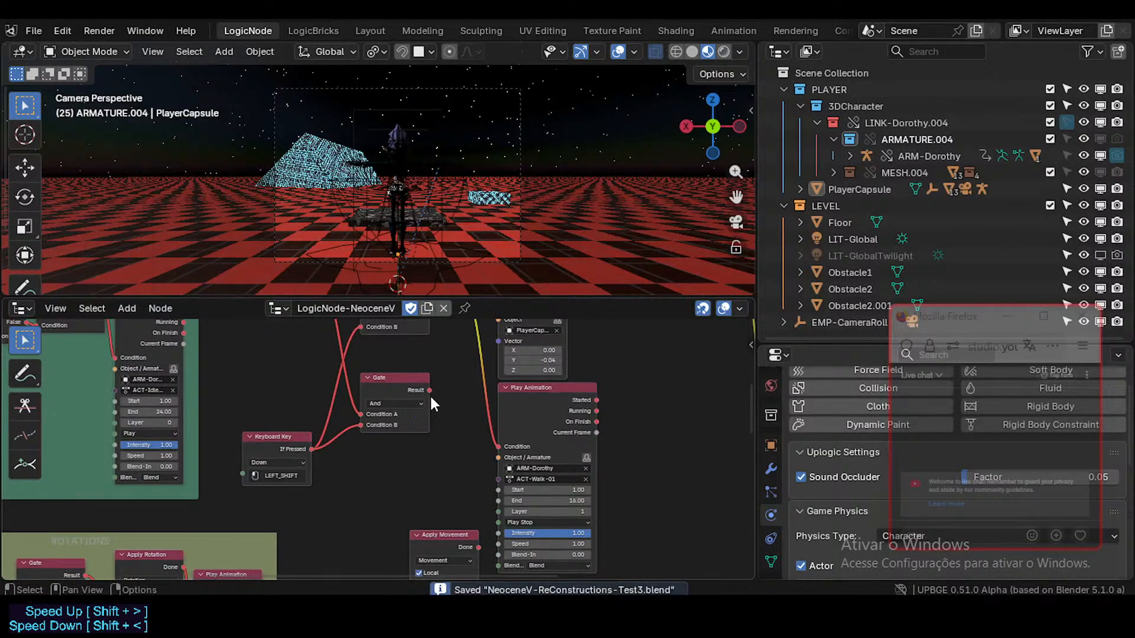
{"action": "left_click_drag", "start_coordinate": [429, 389], "coordinate": [390, 508]}
{"action": "mouse_move", "coordinate": [397, 377]}
{"action": "left_mouse_down"}
{"action": "mouse_move", "coordinate": [388, 377]}
{"action": "mouse_move", "coordinate": [398, 377]}
{"action": "left_mouse_up"}
{"action": "middle_click_drag", "start_coordinate": [393, 415], "coordinate": [371, 377]}
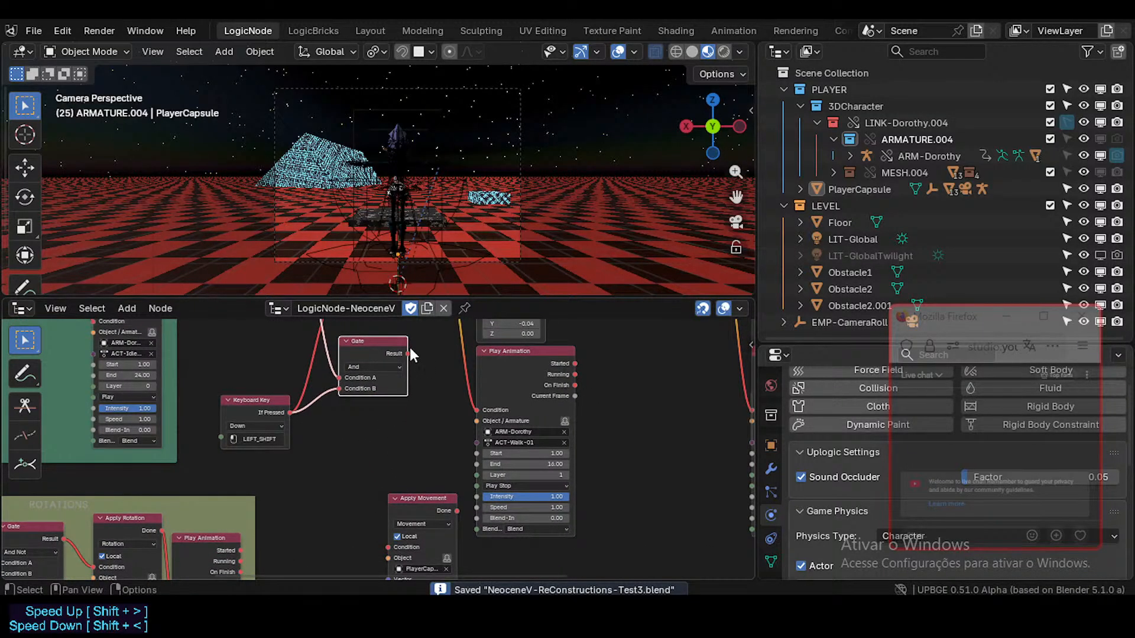
{"action": "left_click_drag", "start_coordinate": [407, 353], "coordinate": [420, 376]}
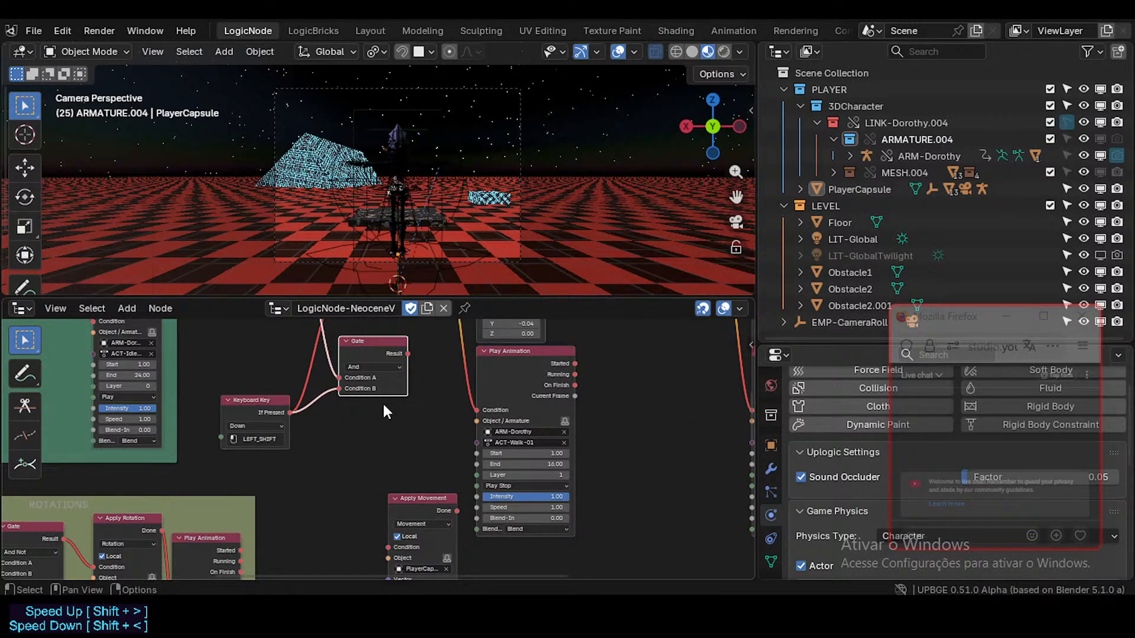
{"action": "scroll", "coordinate": [387, 405], "scroll_direction": "up", "scroll_amount": 2}
{"action": "scroll", "coordinate": [392, 438], "scroll_direction": "down", "scroll_amount": 3}
{"action": "middle_click_drag", "start_coordinate": [384, 409], "coordinate": [398, 433]}
{"action": "scroll", "coordinate": [384, 447], "scroll_direction": "up", "scroll_amount": 2}
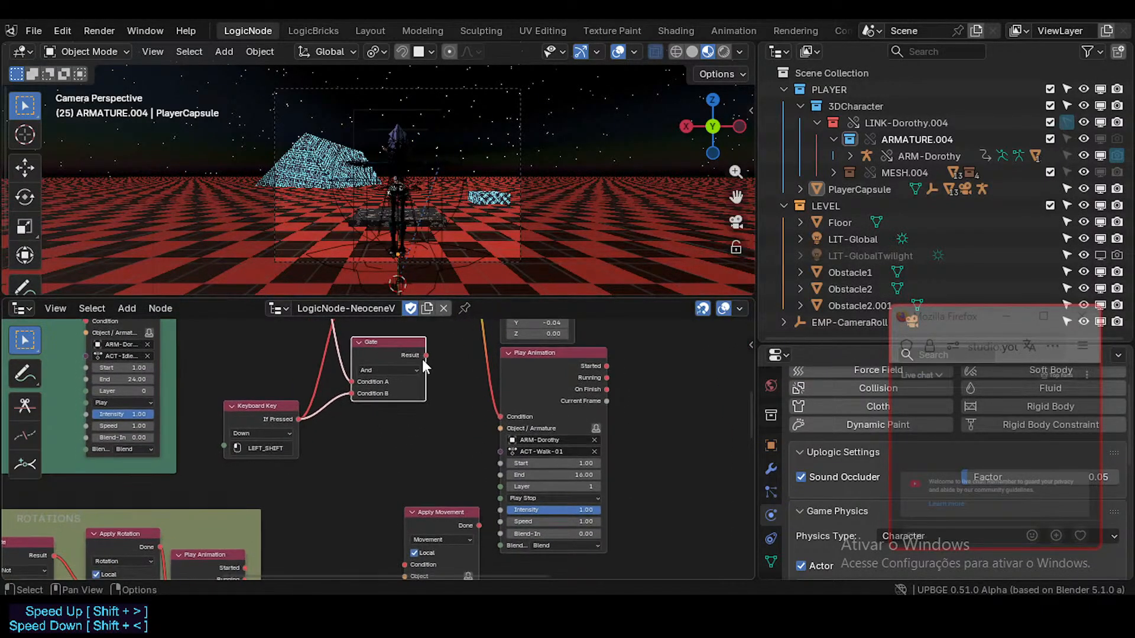
{"action": "scroll", "coordinate": [402, 400], "scroll_direction": "down", "scroll_amount": 2}
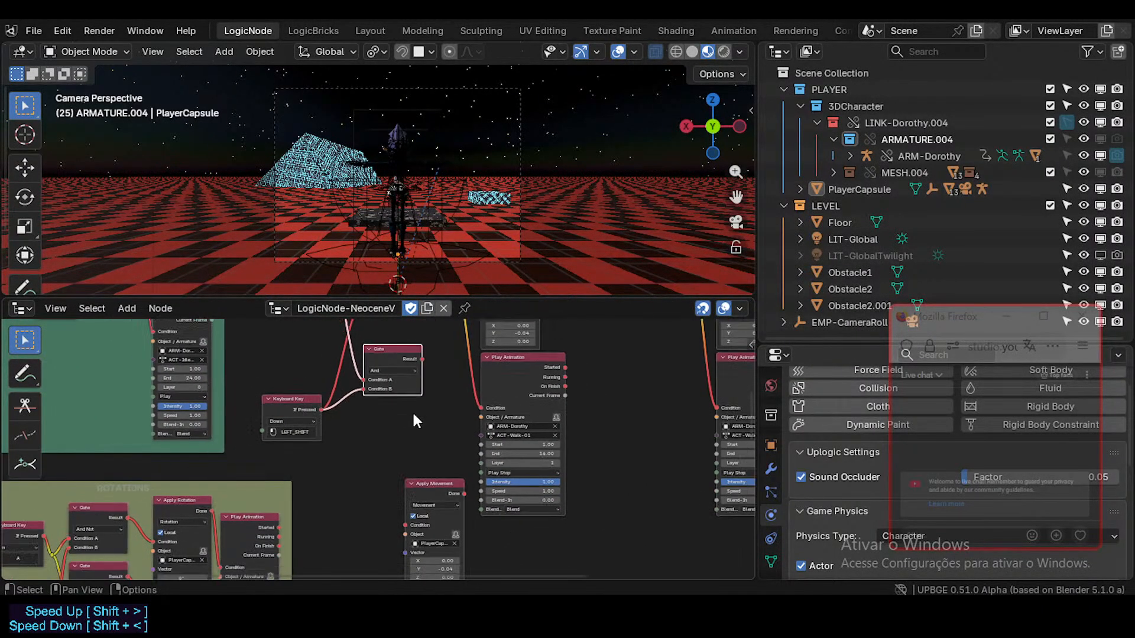
- Connect the And gate's Result to the Condition of the duplicated Apply Movement node
{"action": "left_click_drag", "start_coordinate": [423, 356], "coordinate": [383, 346]}
{"action": "middle_click_drag", "start_coordinate": [383, 349], "coordinate": [360, 400]}
{"action": "middle_click_drag", "start_coordinate": [417, 520], "coordinate": [404, 428]}
{"action": "scroll", "coordinate": [404, 426], "scroll_direction": "down", "scroll_amount": 3}
{"action": "middle_click_drag", "start_coordinate": [470, 377], "coordinate": [476, 474]}
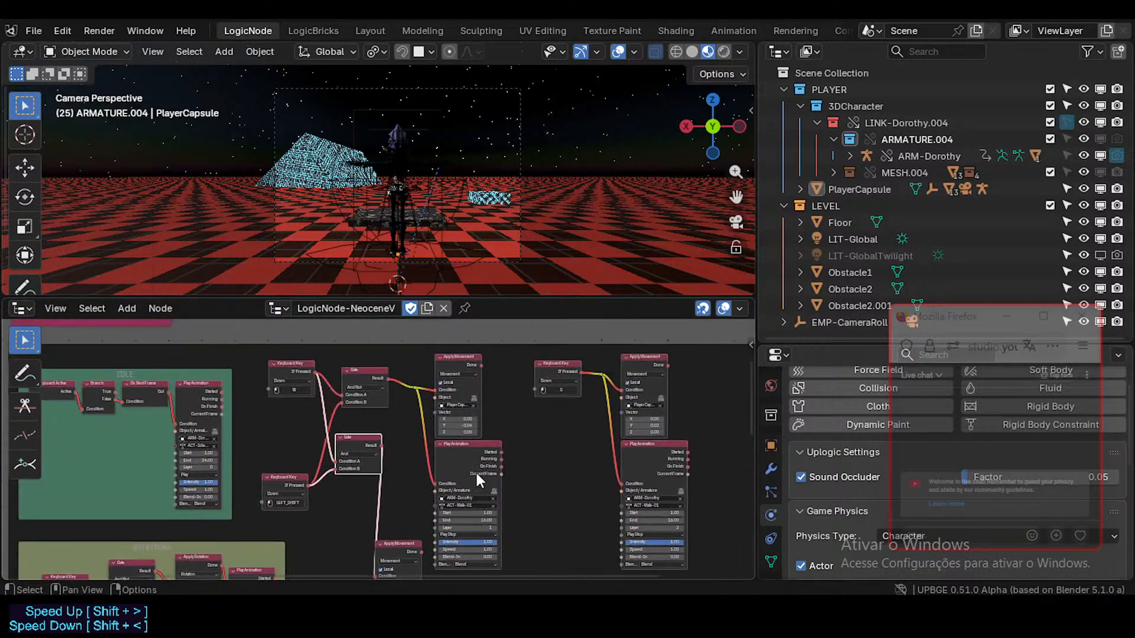
- Shift the original W walk movement and animation nodes farther from the gates, towards the S group, and move their reroute point to match
{"action": "left_click", "coordinate": [465, 355]}
{"action": "left_click", "coordinate": [474, 442], "text": "shift"}
{"action": "left_click_drag", "start_coordinate": [474, 442], "coordinate": [507, 441]}
{"action": "left_click", "coordinate": [416, 389]}
{"action": "left_click", "coordinate": [417, 389]}
{"action": "left_click_drag", "start_coordinate": [417, 390], "coordinate": [435, 383]}
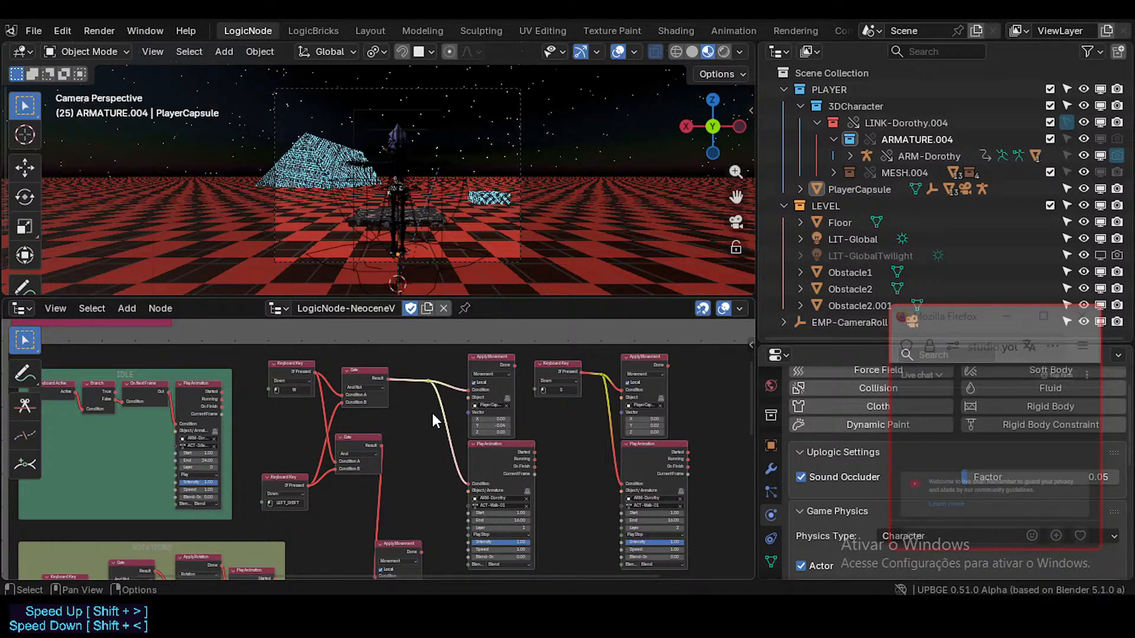
- Move the duplicated Apply Movement node slightly right and up, below the And gate
{"action": "scroll", "coordinate": [447, 459], "scroll_direction": "up", "scroll_amount": 2}
{"action": "middle_click_drag", "start_coordinate": [445, 439], "coordinate": [447, 356]}
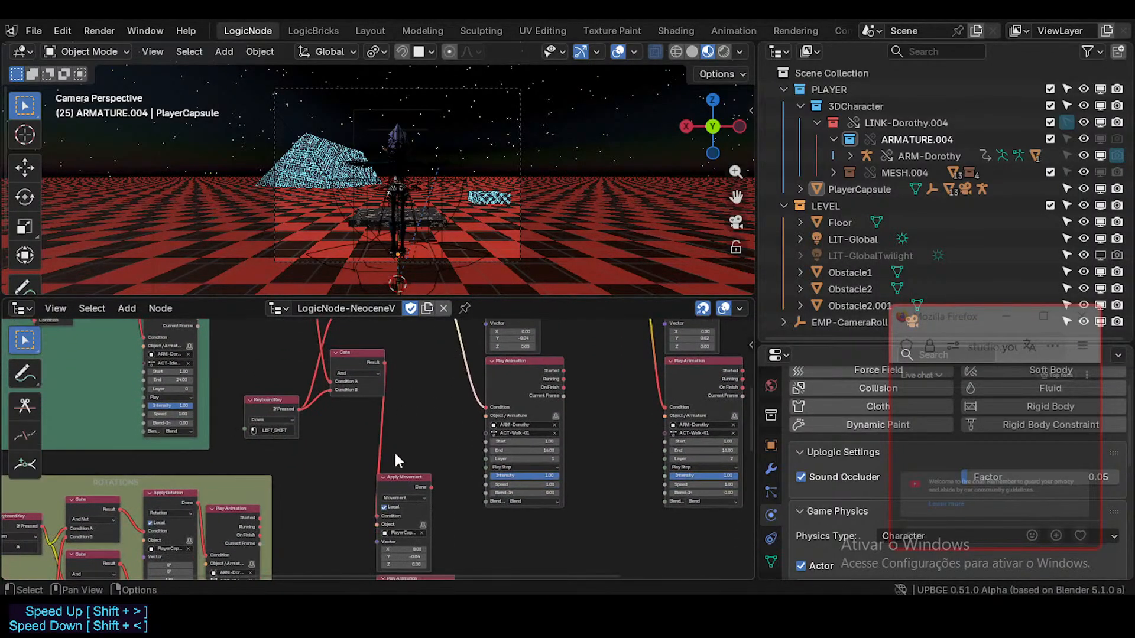
{"action": "left_click_drag", "start_coordinate": [410, 476], "coordinate": [440, 469]}
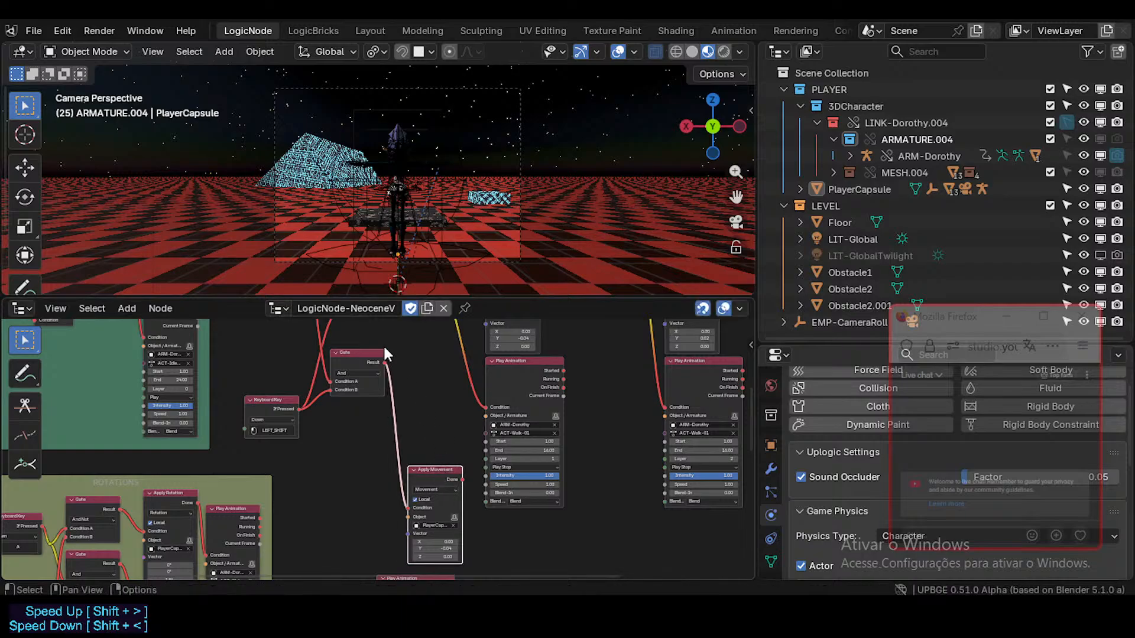
- Align the And gate directly beneath the And Not gate, leaving a small gap between them
{"action": "left_click_drag", "start_coordinate": [366, 350], "coordinate": [367, 357]}
{"action": "mouse_move", "coordinate": [366, 357]}
{"action": "middle_mouse_down"}
{"action": "mouse_move", "coordinate": [362, 446]}
{"action": "mouse_move", "coordinate": [370, 360]}
{"action": "middle_mouse_up"}
{"action": "key", "text": "g"}
{"action": "left_click", "coordinate": [390, 319]}
{"action": "middle_click_drag", "start_coordinate": [390, 320], "coordinate": [389, 339]}
{"action": "key", "text": "g"}
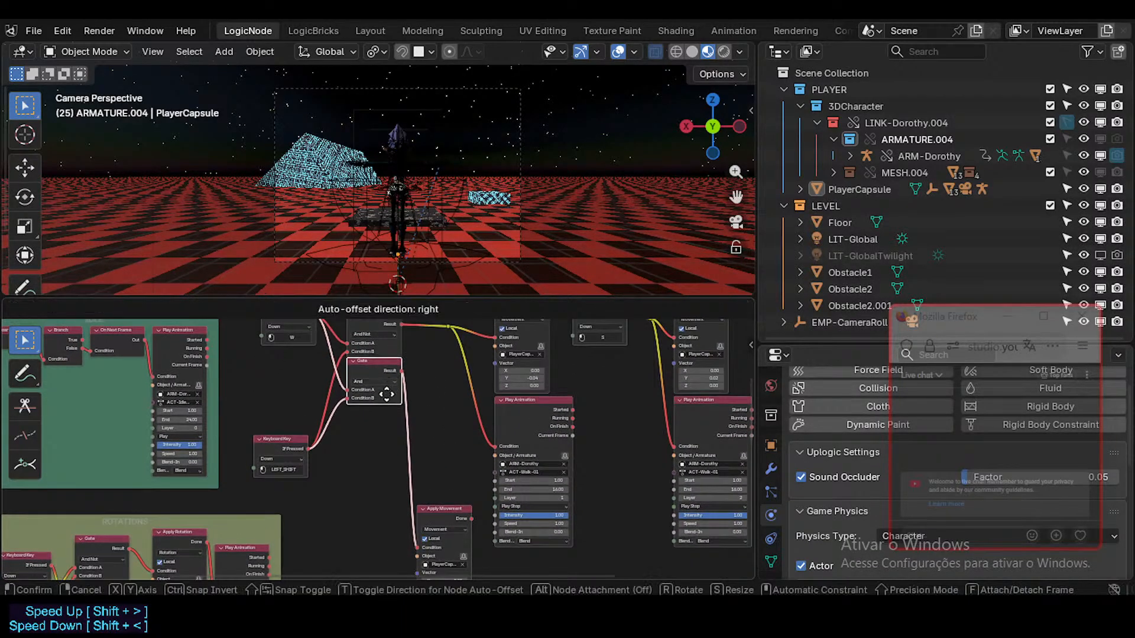
{"action": "left_click", "coordinate": [392, 401]}
- Move the LEFT_SHIFT Keyboard Key node up beside the And gate, below the W key node, and save the file
{"action": "left_click", "coordinate": [286, 440]}
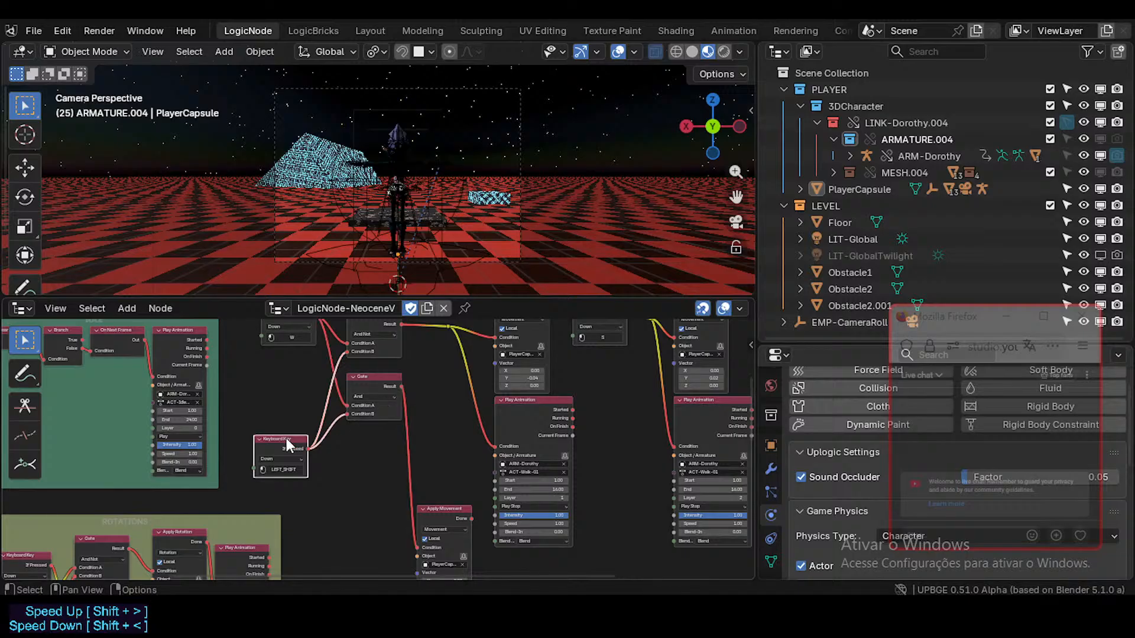
{"action": "left_click_drag", "start_coordinate": [286, 438], "coordinate": [293, 399]}
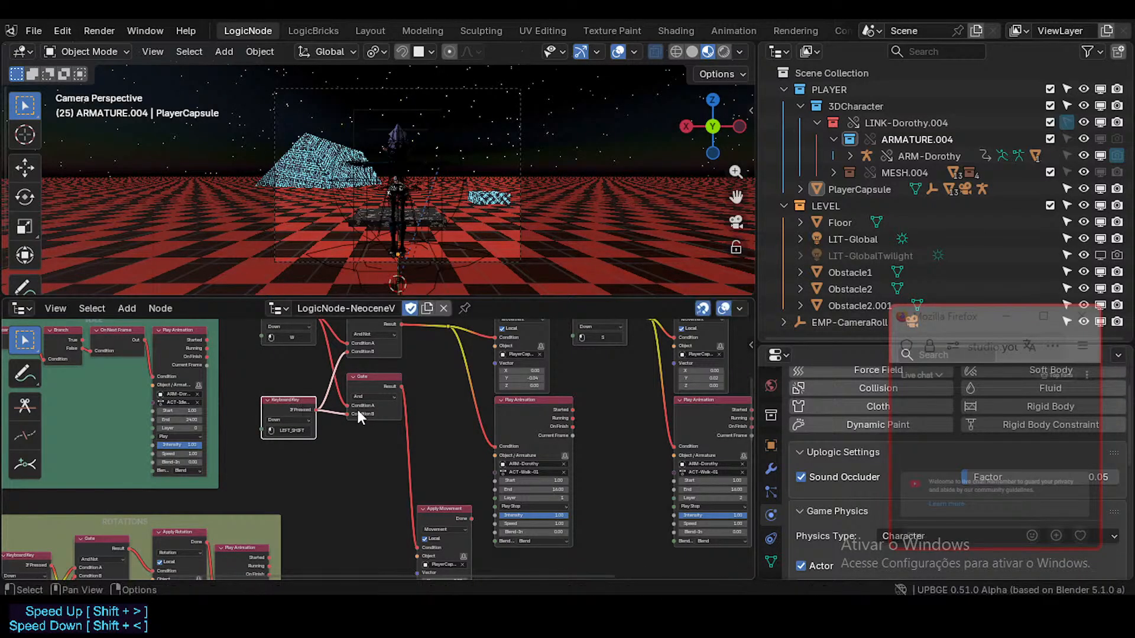
{"action": "key", "text": "ctrl+s"}
{"action": "middle_click_drag", "start_coordinate": [426, 405], "coordinate": [429, 438]}
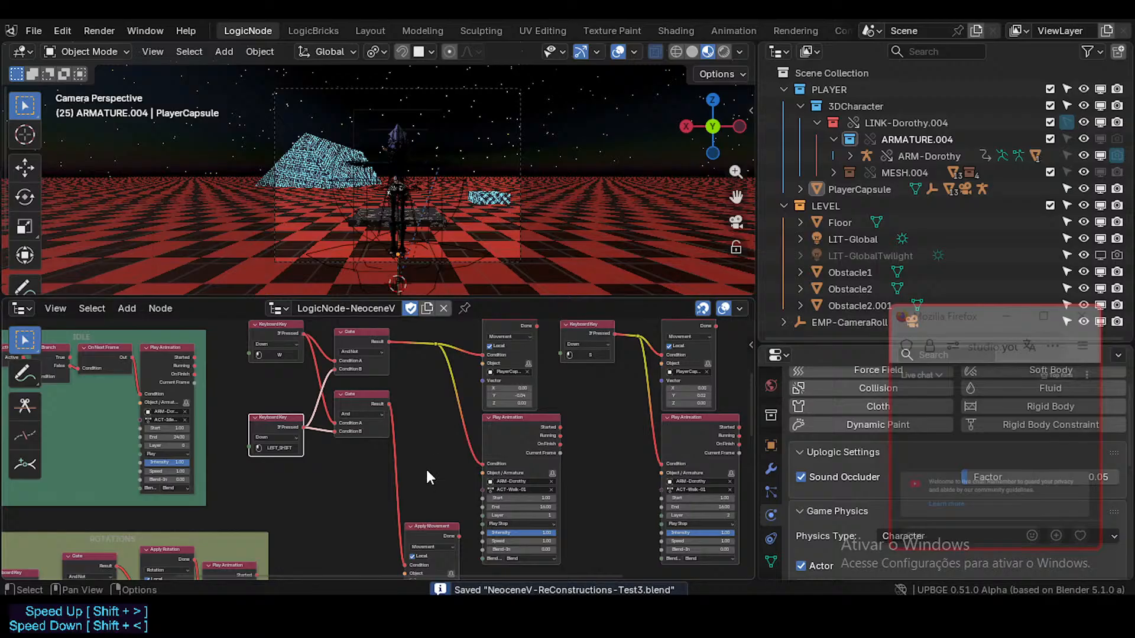
- Move the duplicated Apply Movement node up closer to the And gate, slightly right of it, and save the file
{"action": "scroll", "coordinate": [428, 442], "scroll_direction": "up", "scroll_amount": 1}
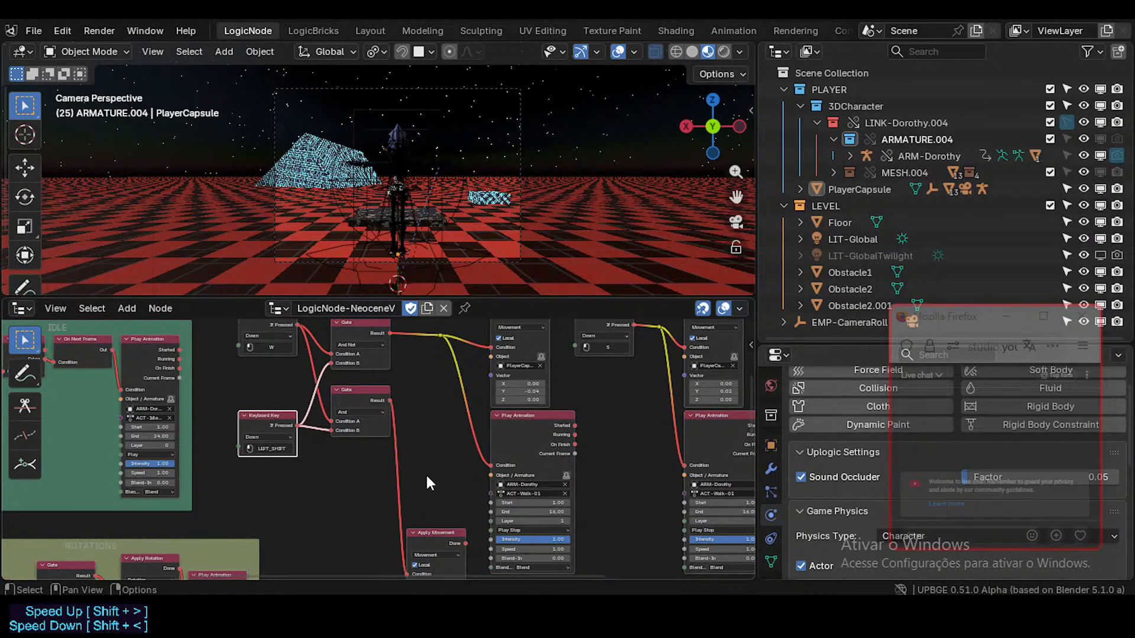
{"action": "middle_click_drag", "start_coordinate": [427, 474], "coordinate": [413, 436]}
{"action": "key", "text": "g"}
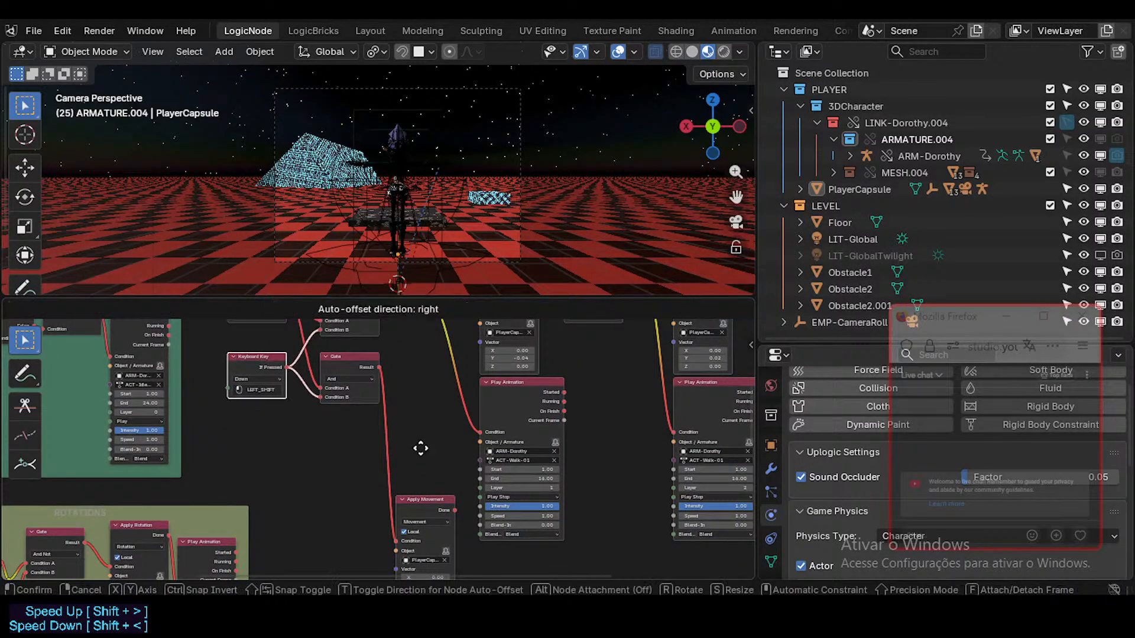
{"action": "right_click", "coordinate": [424, 476]}
{"action": "left_click", "coordinate": [430, 502]}
{"action": "key", "text": "g"}
{"action": "left_click", "coordinate": [418, 465]}
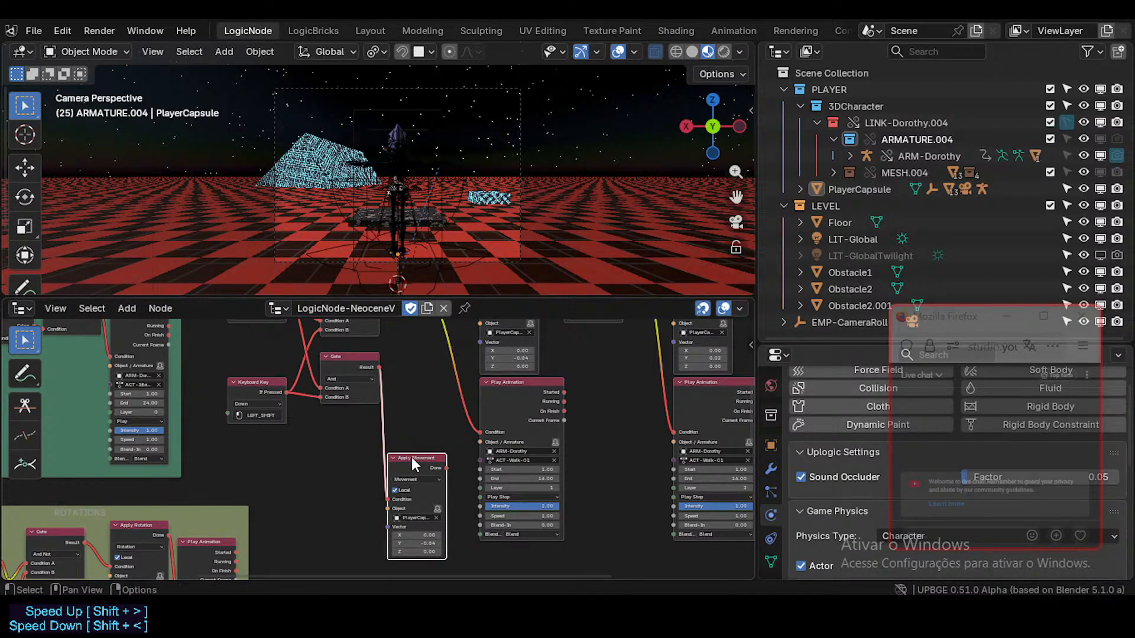
{"action": "left_click_drag", "start_coordinate": [416, 457], "coordinate": [425, 457]}
{"action": "middle_click_drag", "start_coordinate": [396, 409], "coordinate": [404, 409]}
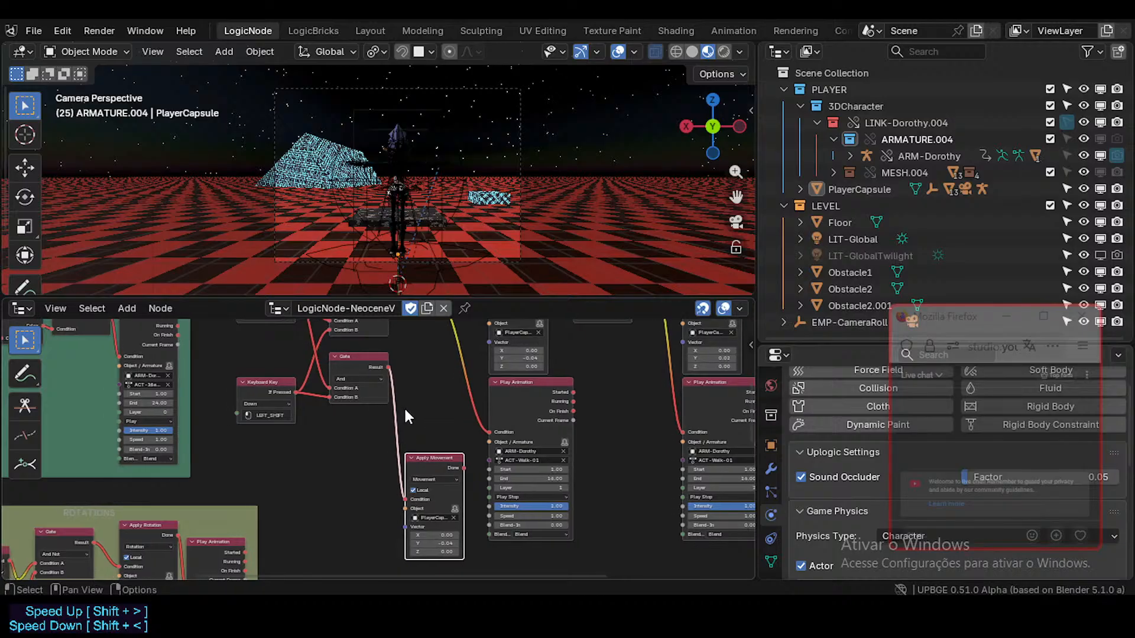
{"action": "scroll", "coordinate": [421, 384], "scroll_direction": "up", "scroll_amount": 4}
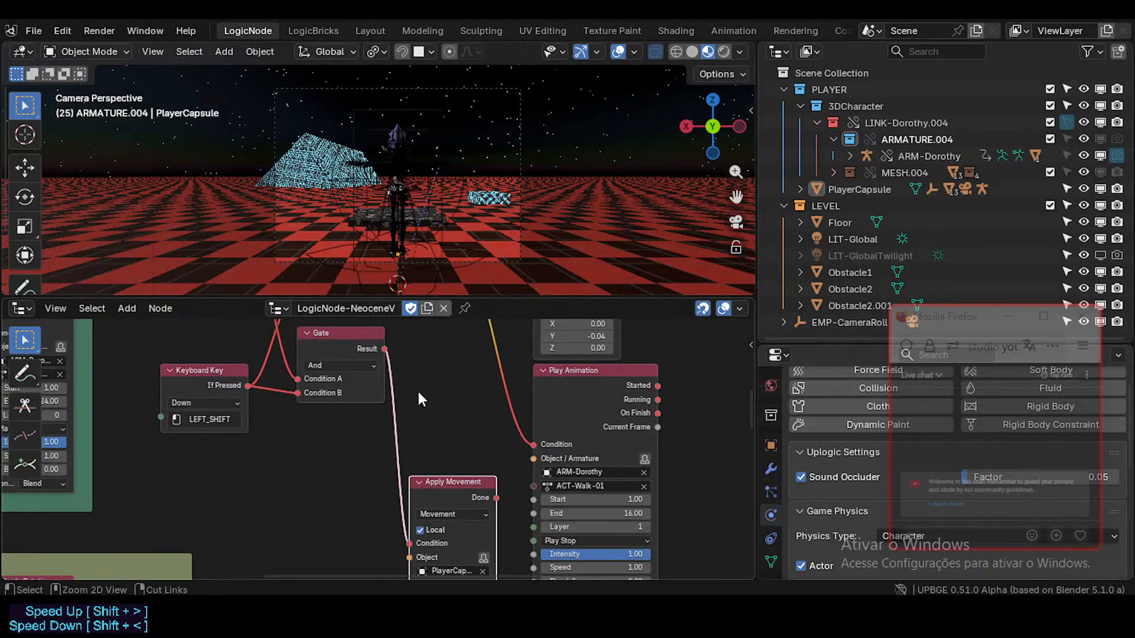
{"action": "key", "text": "ctrl+s"}
- Move the S Keyboard Key node slightly right and shift the S Apply Movement and Play Animation nodes farther away from the W group
{"action": "scroll", "coordinate": [413, 390], "scroll_direction": "down", "scroll_amount": 3}
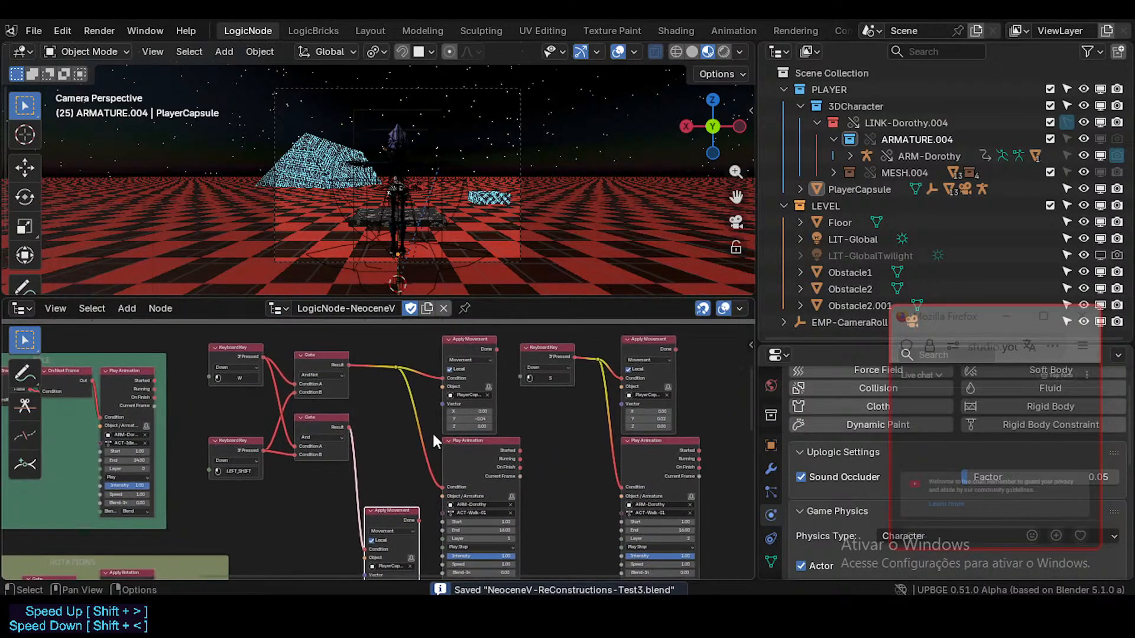
{"action": "scroll", "coordinate": [433, 442], "scroll_direction": "up", "scroll_amount": 3}
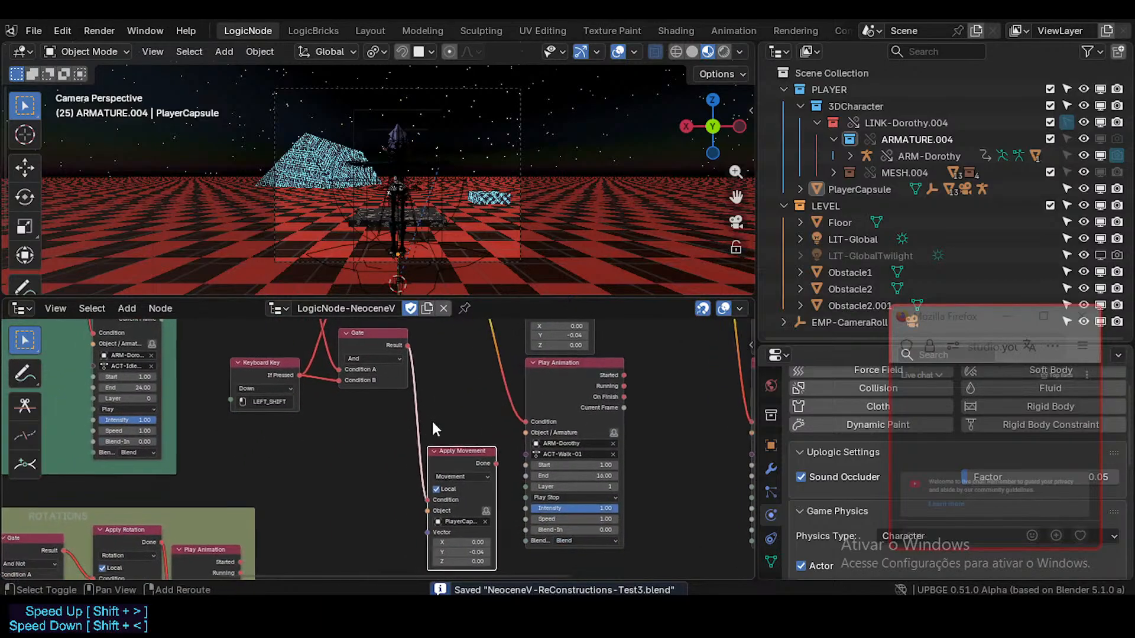
{"action": "scroll", "coordinate": [408, 435], "scroll_direction": "up", "scroll_amount": 4}
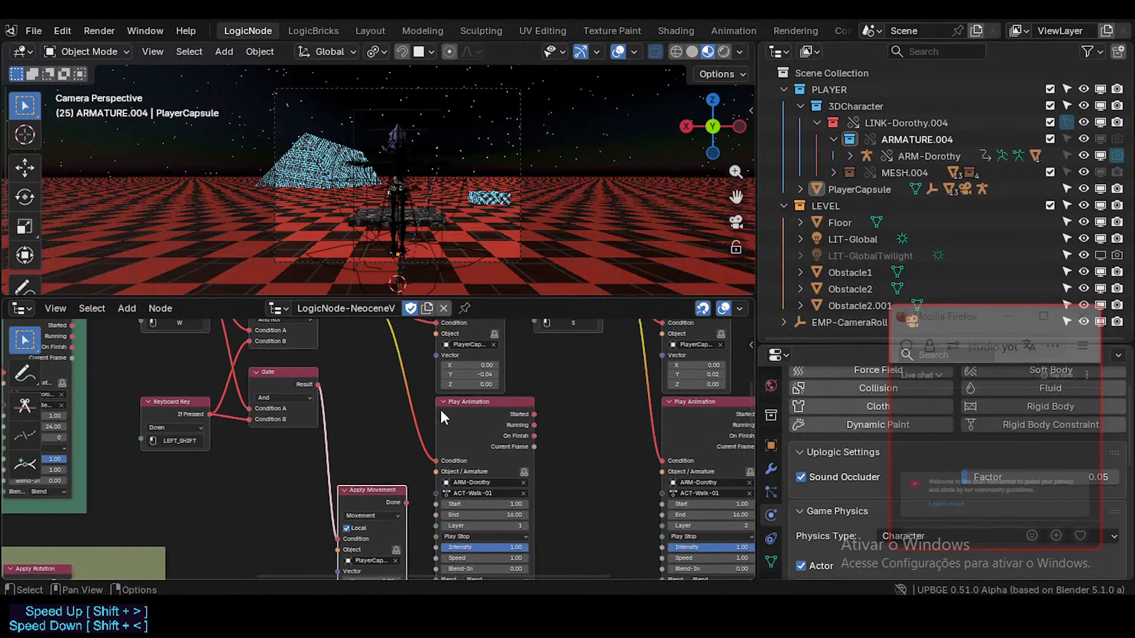
{"action": "scroll", "coordinate": [441, 409], "scroll_direction": "down", "scroll_amount": 2}
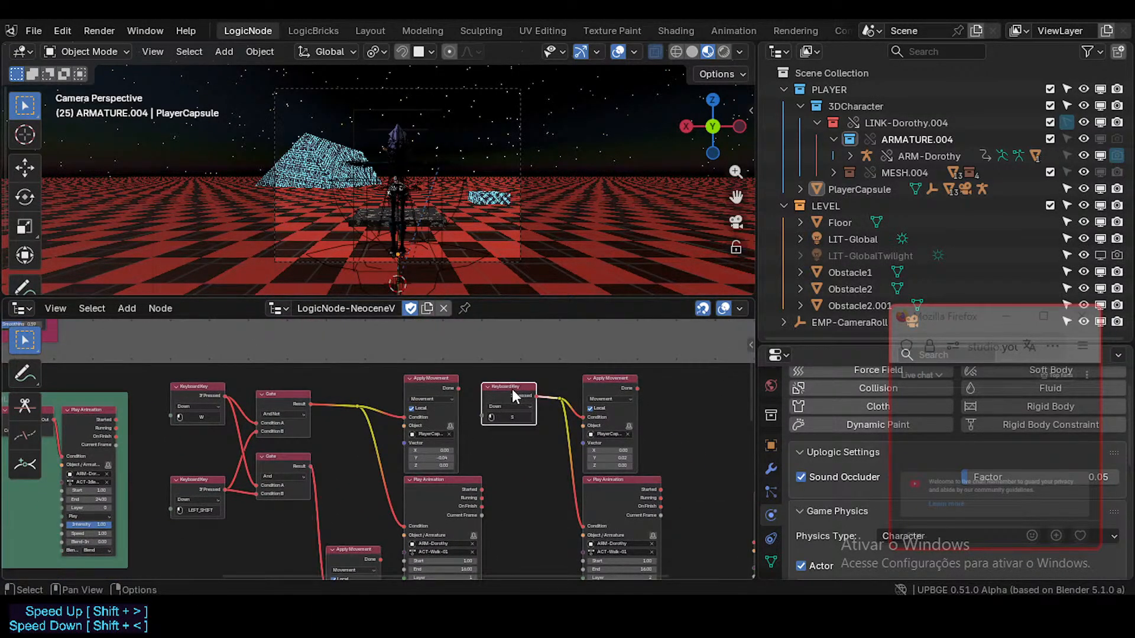
{"action": "mouse_move", "coordinate": [511, 389]}
{"action": "left_mouse_down"}
{"action": "mouse_move", "coordinate": [533, 389]}
{"action": "mouse_move", "coordinate": [506, 389]}
{"action": "left_mouse_up"}
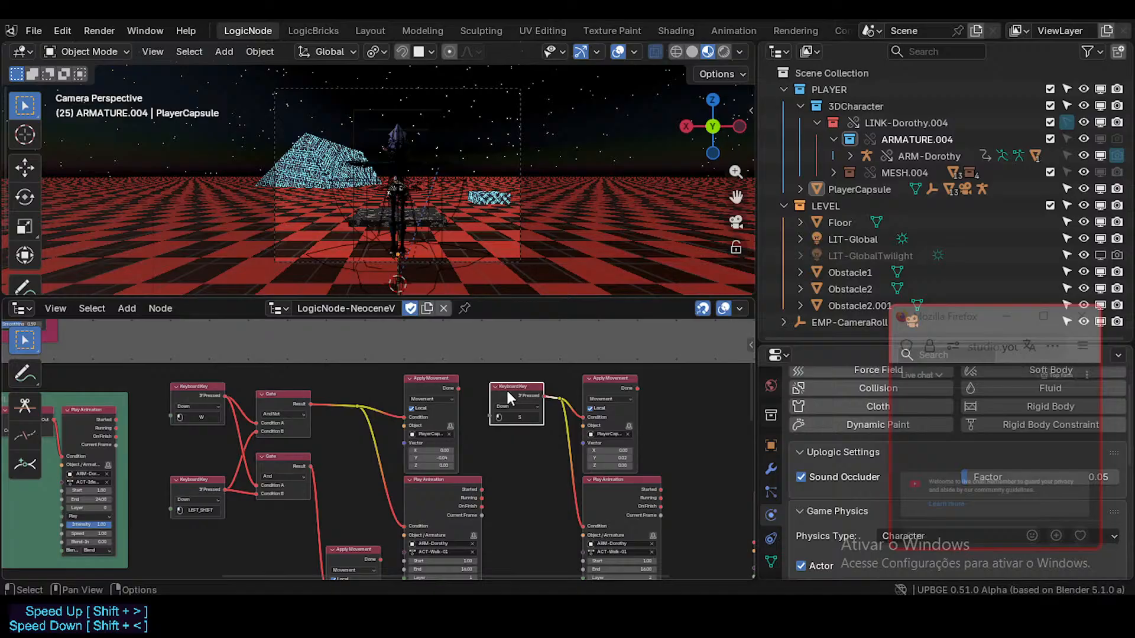
{"action": "left_click", "coordinate": [625, 376]}
{"action": "left_click", "coordinate": [616, 478], "text": "shift"}
{"action": "left_click_drag", "start_coordinate": [616, 478], "coordinate": [662, 478]}
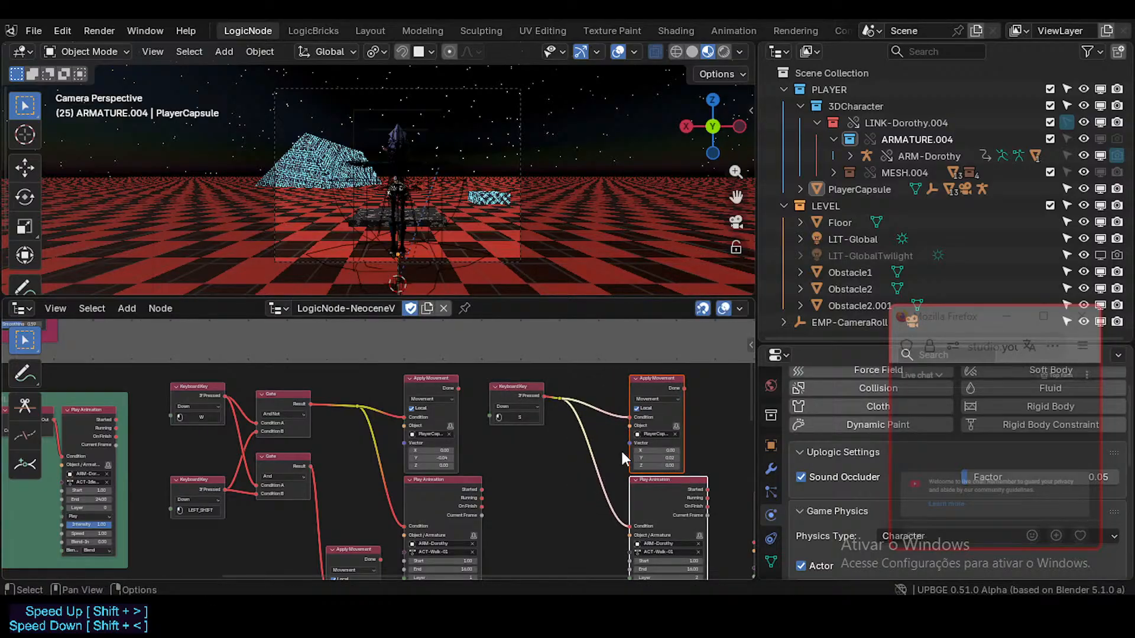
- Move the S group's reroute point and Keyboard Key node right to follow the shifted S nodes, and save the file
{"action": "key", "text": "alt+a"}
{"action": "key", "text": "c"}
{"action": "left_click", "coordinate": [571, 400]}
{"action": "right_click", "coordinate": [571, 399]}
{"action": "key", "text": "g"}
{"action": "left_click", "coordinate": [595, 398]}
{"action": "key", "text": "alt+a"}
{"action": "left_click", "coordinate": [519, 386]}
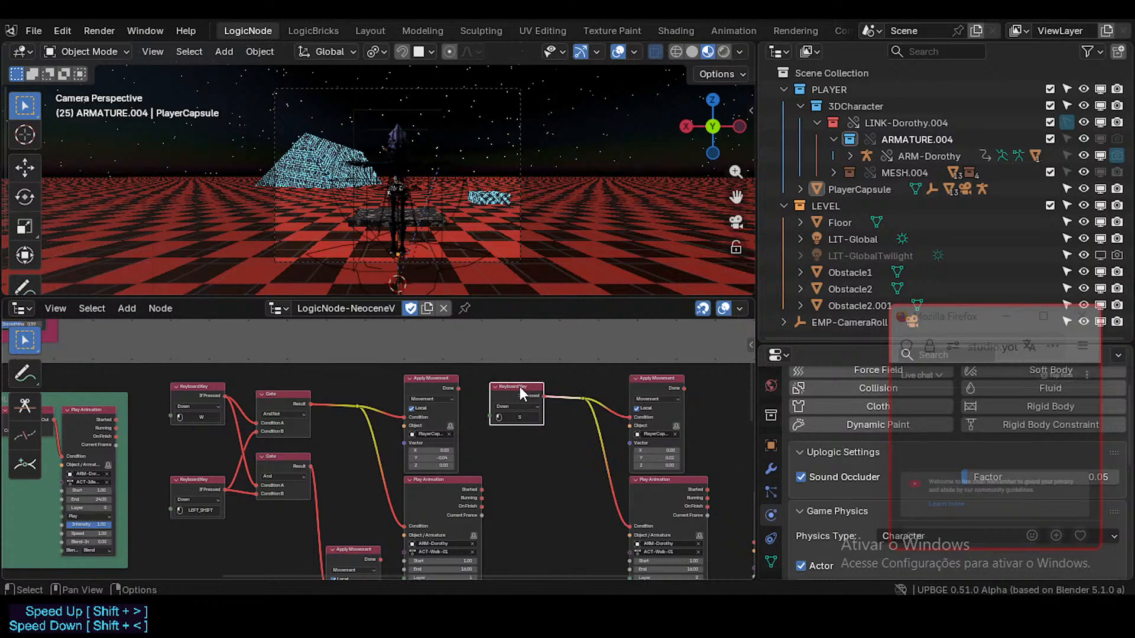
{"action": "left_click_drag", "start_coordinate": [519, 386], "coordinate": [536, 384]}
{"action": "middle_click_drag", "start_coordinate": [465, 430], "coordinate": [491, 385]}
{"action": "key", "text": "ctrl+s"}
- Raise the And gate against the And Not gate and bring the W and LEFT_SHIFT Keyboard Key nodes closer together
{"action": "middle_click_drag", "start_coordinate": [473, 461], "coordinate": [505, 395]}
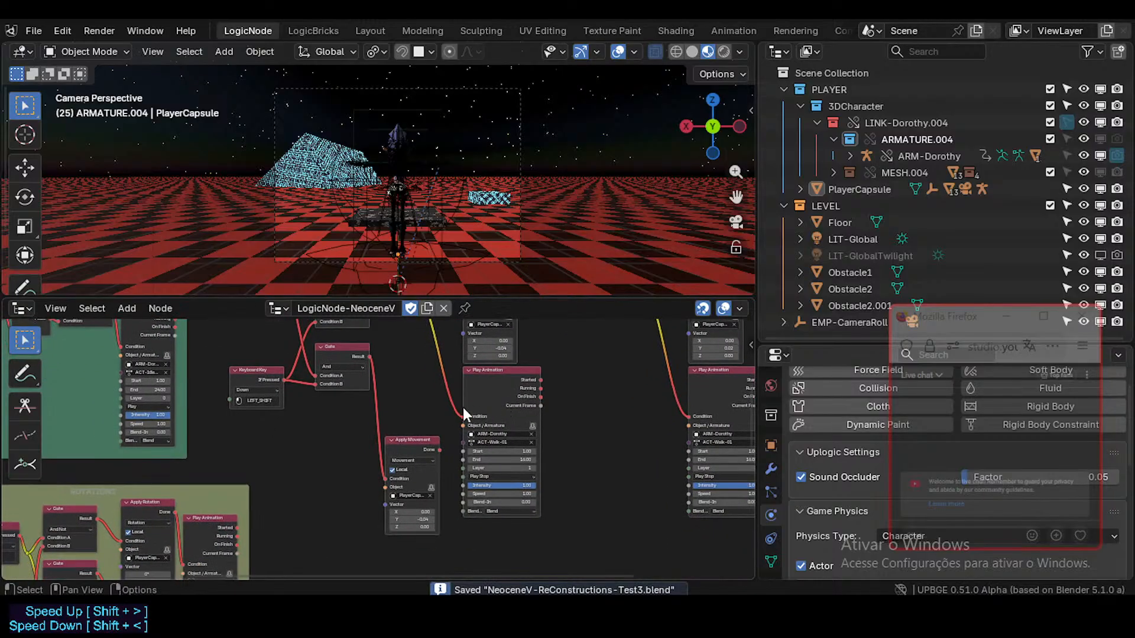
{"action": "middle_click_drag", "start_coordinate": [435, 418], "coordinate": [441, 451]}
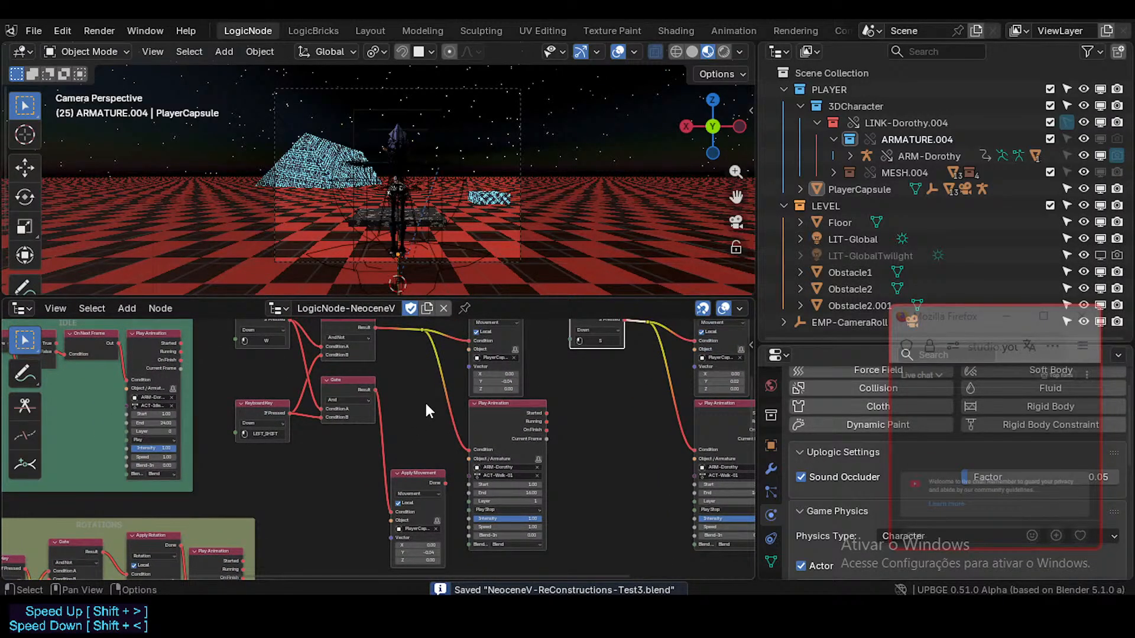
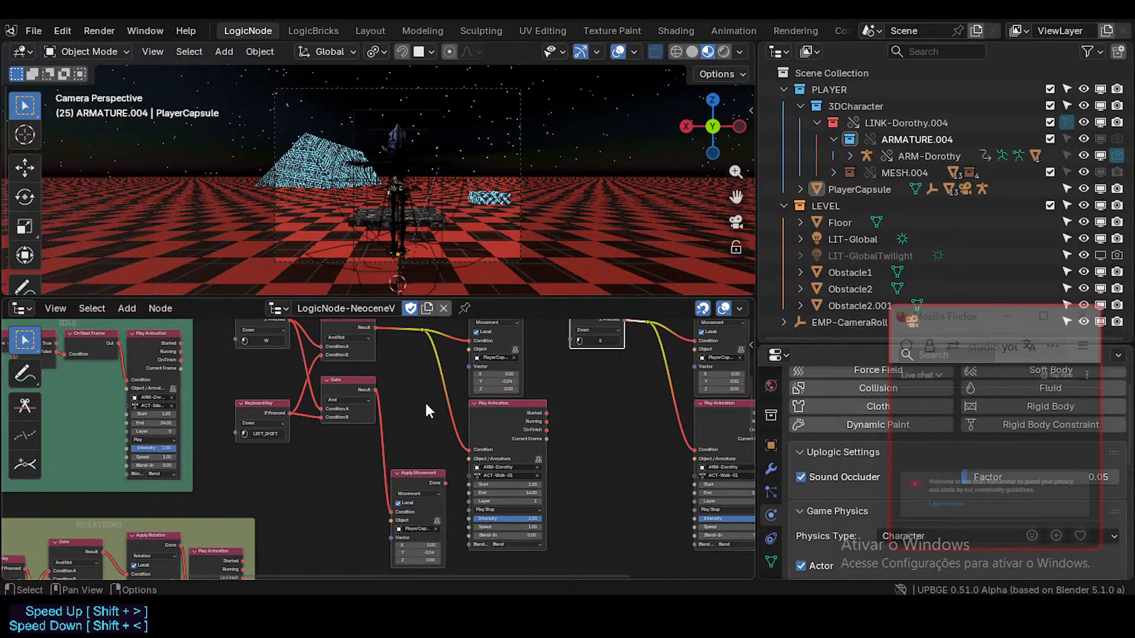
{"action": "scroll", "coordinate": [401, 455], "scroll_direction": "up", "scroll_amount": 3, "text": "shift"}
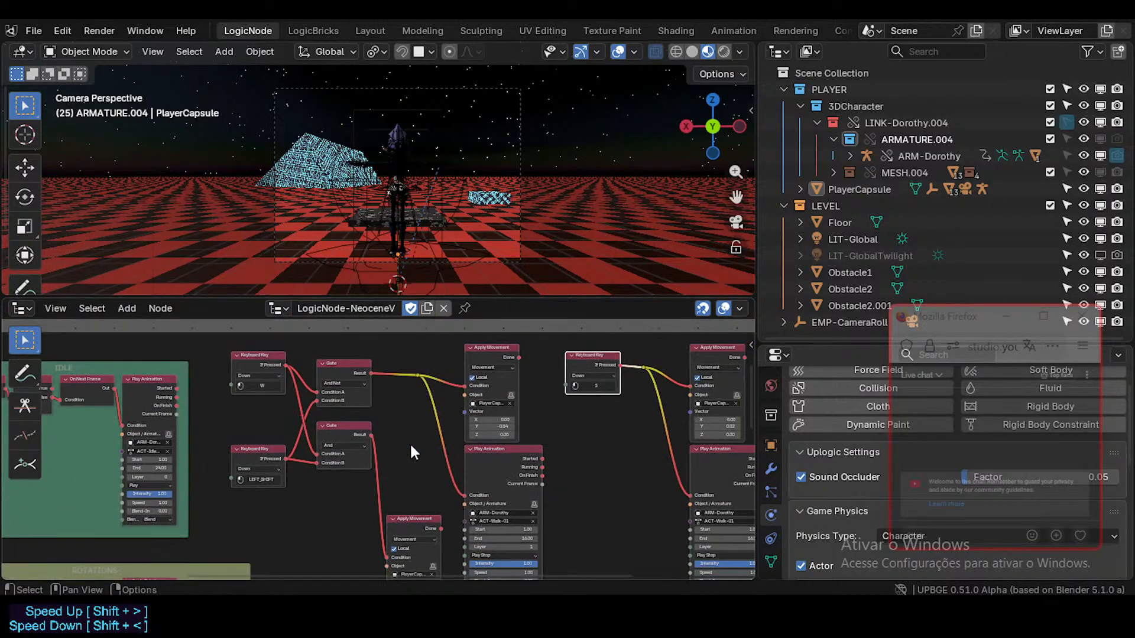
{"action": "left_click_drag", "start_coordinate": [349, 430], "coordinate": [338, 414]}
{"action": "left_click_drag", "start_coordinate": [268, 455], "coordinate": [268, 446]}
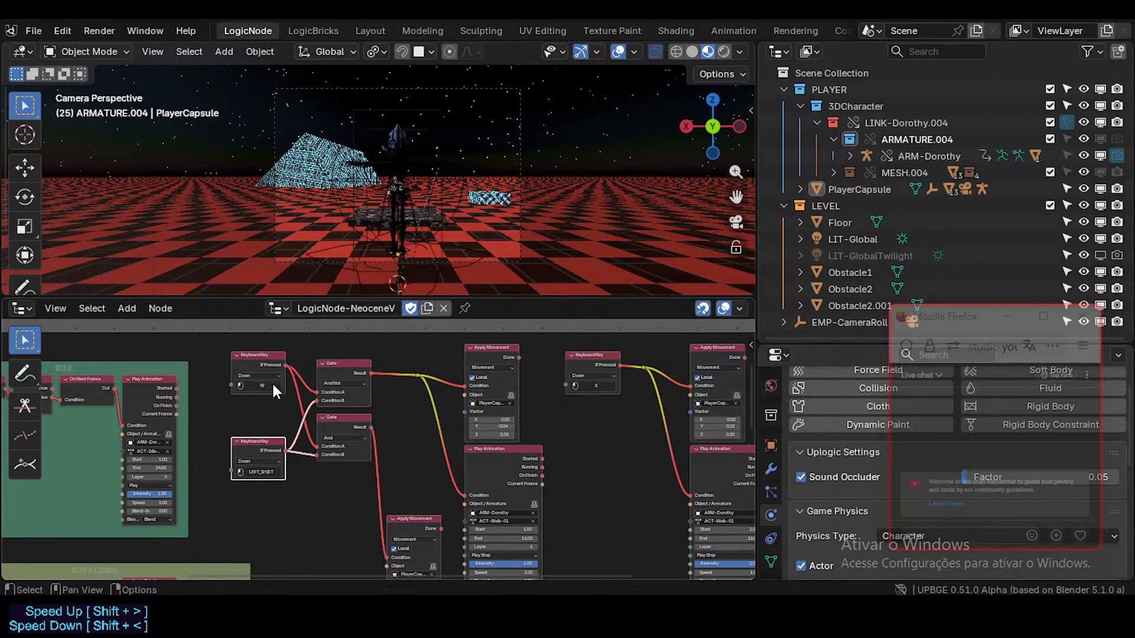
{"action": "left_click_drag", "start_coordinate": [270, 358], "coordinate": [269, 367]}
- Move the reroute point after the And Not gate slightly closer to the gate, and save the file
{"action": "middle_click_drag", "start_coordinate": [404, 537], "coordinate": [392, 466]}
{"action": "scroll", "coordinate": [389, 420], "scroll_direction": "up", "scroll_amount": 2}
{"action": "left_click", "coordinate": [404, 406]}
{"action": "scroll", "coordinate": [391, 465], "scroll_direction": "down", "scroll_amount": 2}
{"action": "middle_click_drag", "start_coordinate": [471, 374], "coordinate": [477, 464]}
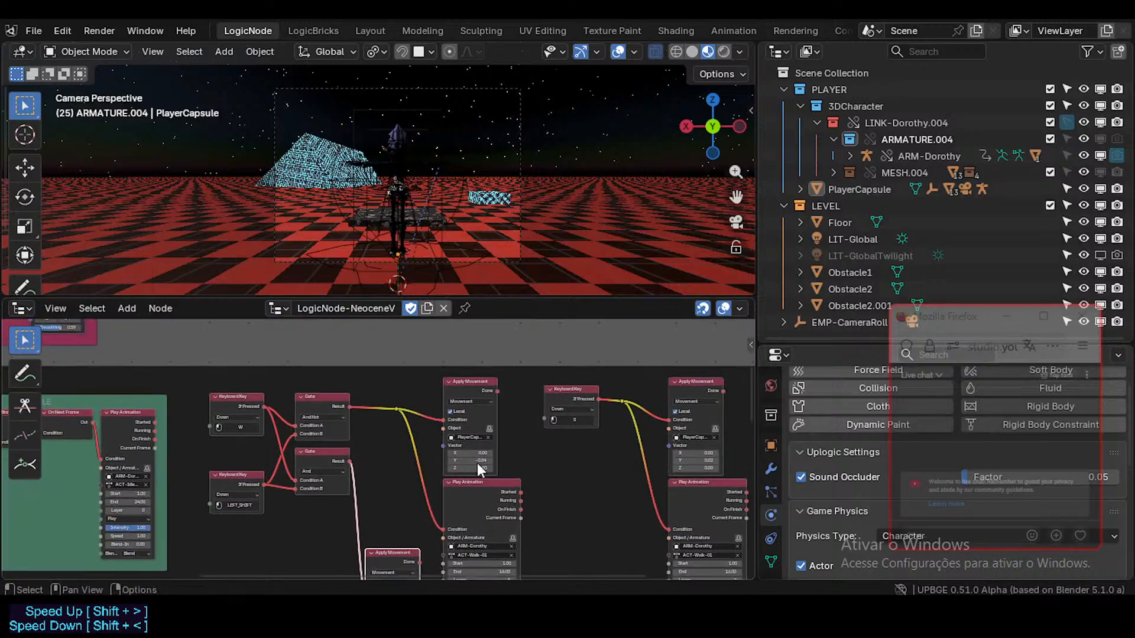
{"action": "middle_click_drag", "start_coordinate": [377, 473], "coordinate": [397, 378]}
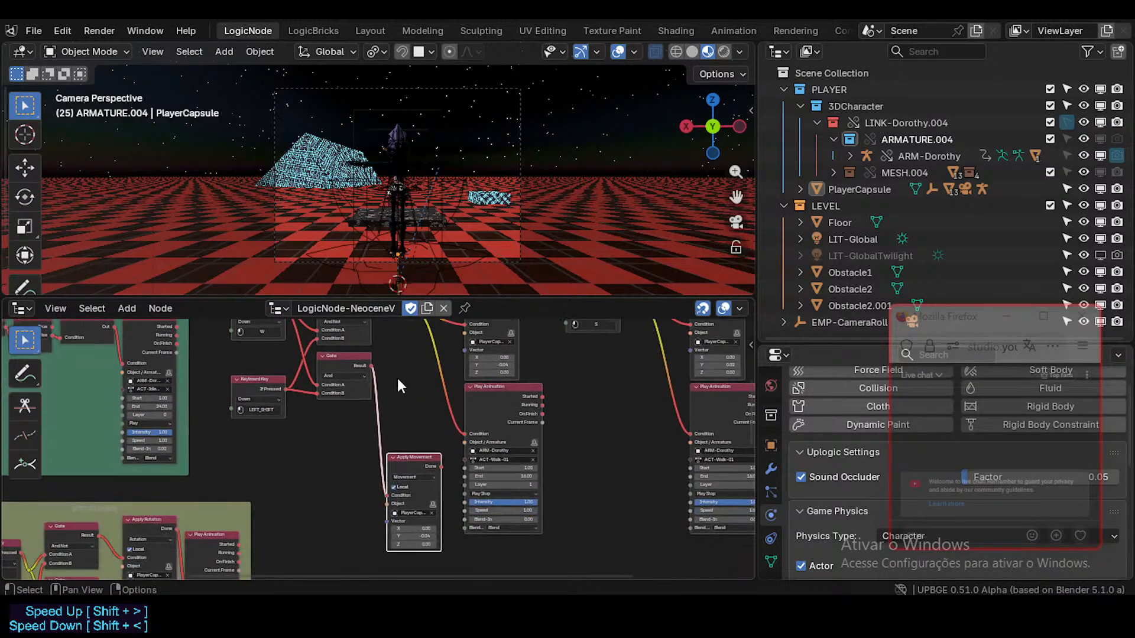
{"action": "middle_click_drag", "start_coordinate": [411, 417], "coordinate": [393, 483]}
{"action": "scroll", "coordinate": [436, 385], "scroll_direction": "up", "scroll_amount": 2}
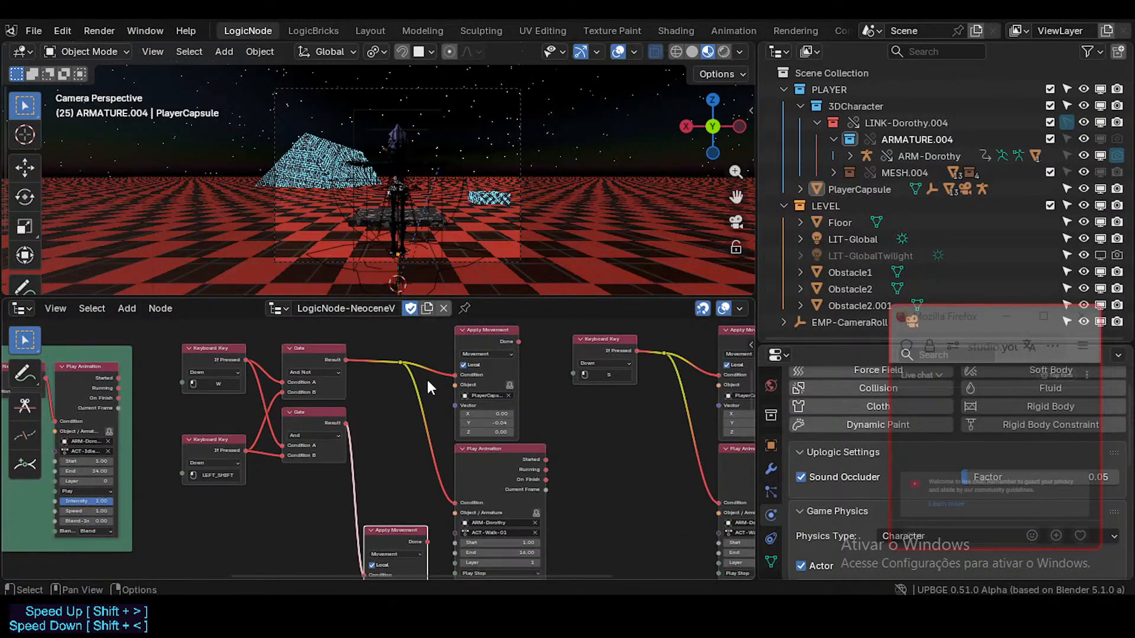
{"action": "left_click", "coordinate": [397, 360]}
{"action": "left_click_drag", "start_coordinate": [397, 360], "coordinate": [387, 359]}
{"action": "scroll", "coordinate": [414, 439], "scroll_direction": "down", "scroll_amount": 2}
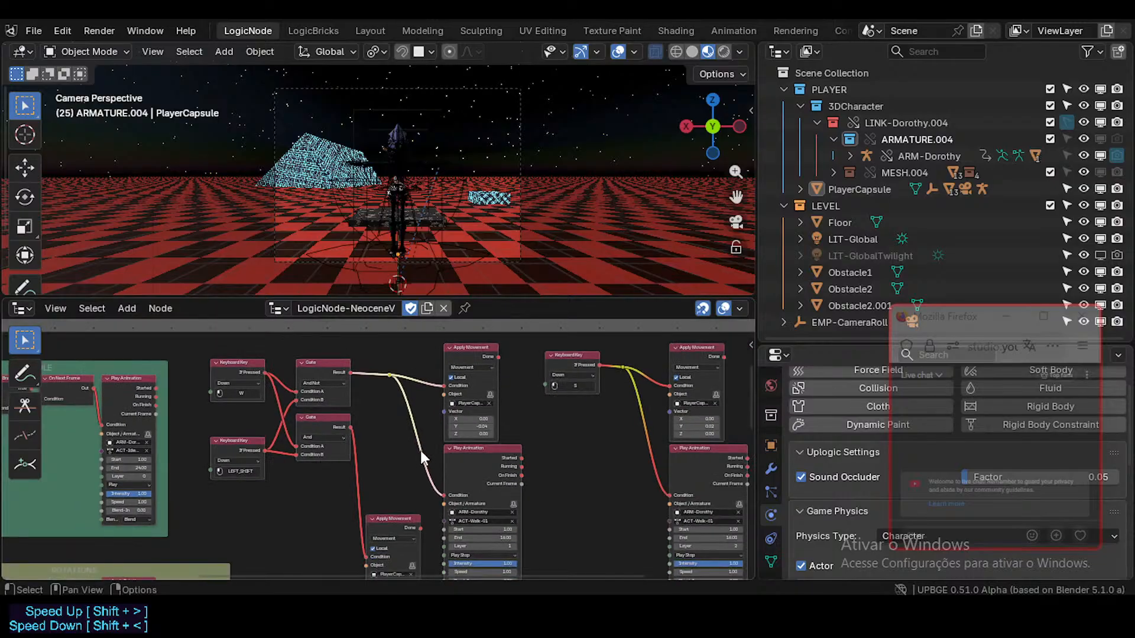
{"action": "middle_click_drag", "start_coordinate": [468, 469], "coordinate": [464, 443], "text": "shift"}
{"action": "key", "text": "ctrl+s"}
- Bring the muted ACT-Run-01 Play Animation node between the W and S walk animation nodes and unmute it
{"action": "middle_click_drag", "start_coordinate": [388, 436], "coordinate": [386, 380]}
{"action": "left_click", "coordinate": [423, 386]}
{"action": "middle_click_drag", "start_coordinate": [455, 386], "coordinate": [366, 417]}
{"action": "middle_click_drag", "start_coordinate": [471, 406], "coordinate": [502, 414]}
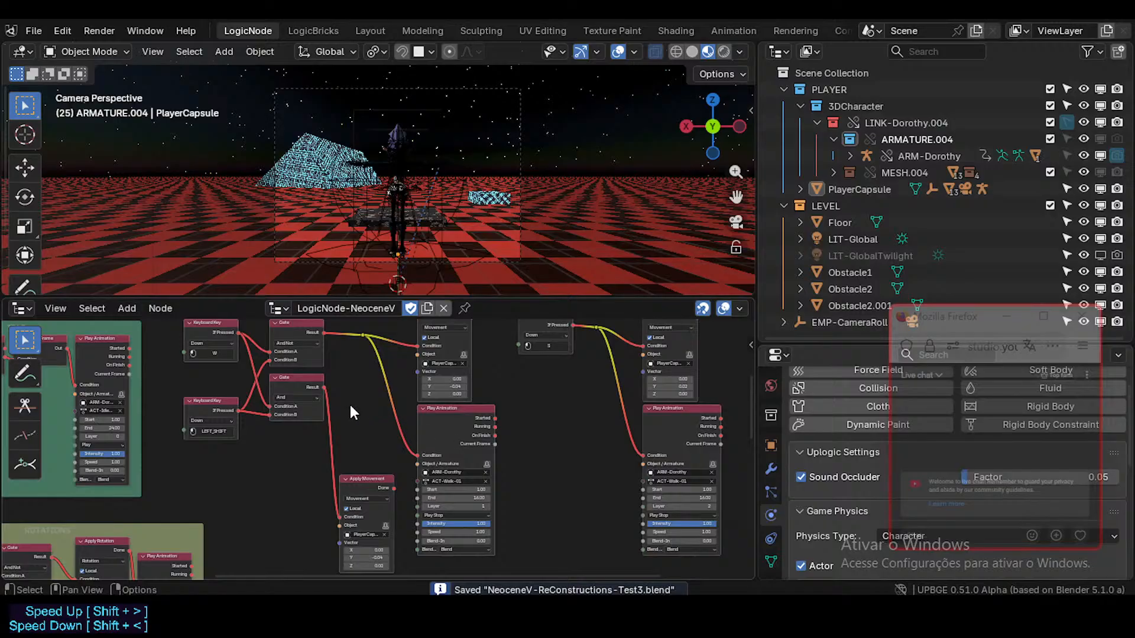
{"action": "middle_click_drag", "start_coordinate": [367, 471], "coordinate": [223, 413]}
{"action": "scroll", "coordinate": [513, 423], "scroll_direction": "up", "scroll_amount": 2}
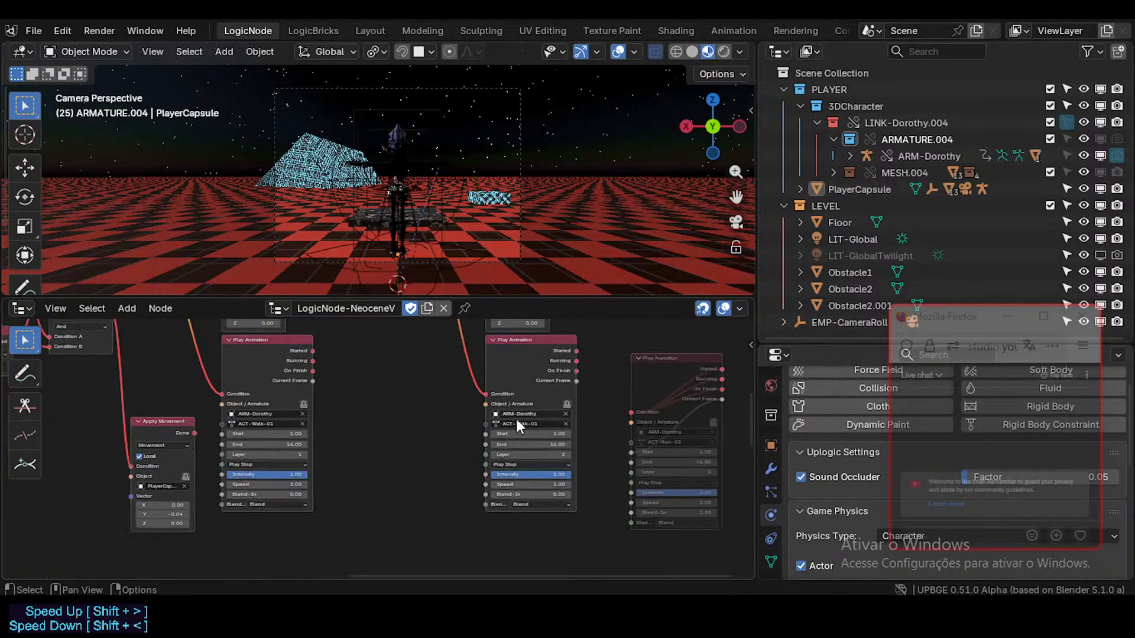
{"action": "scroll", "coordinate": [567, 432], "scroll_direction": "down", "scroll_amount": 2}
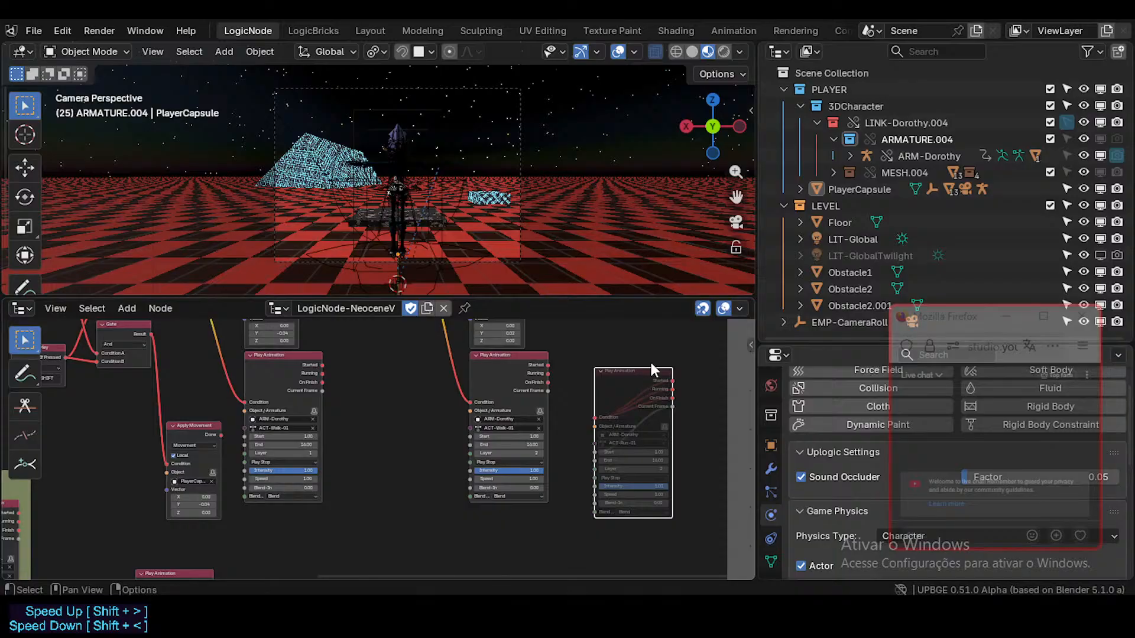
{"action": "left_click_drag", "start_coordinate": [647, 373], "coordinate": [397, 449]}
{"action": "middle_click_drag", "start_coordinate": [421, 437], "coordinate": [503, 398]}
- Place the ACT-Run-01 Play Animation node directly below the Apply Movement node driven by the And gate
{"action": "scroll", "coordinate": [377, 497], "scroll_direction": "down", "scroll_amount": 5}
{"action": "middle_click_drag", "start_coordinate": [324, 505], "coordinate": [373, 366]}
{"action": "scroll", "coordinate": [372, 452], "scroll_direction": "up", "scroll_amount": 4}
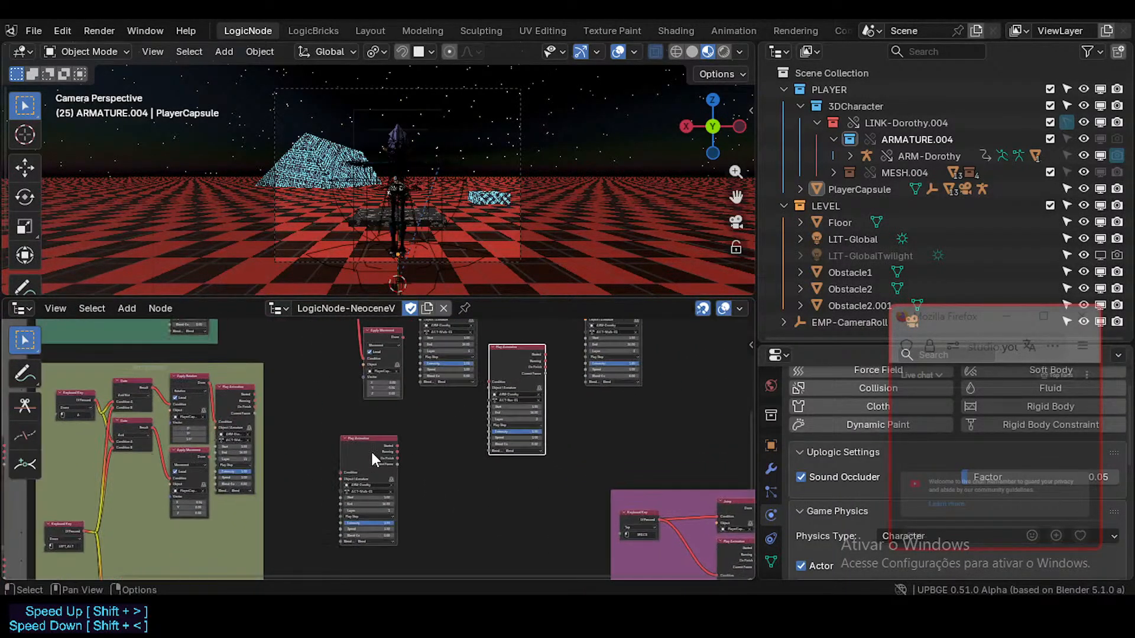
{"action": "scroll", "coordinate": [410, 502], "scroll_direction": "down", "scroll_amount": 2}
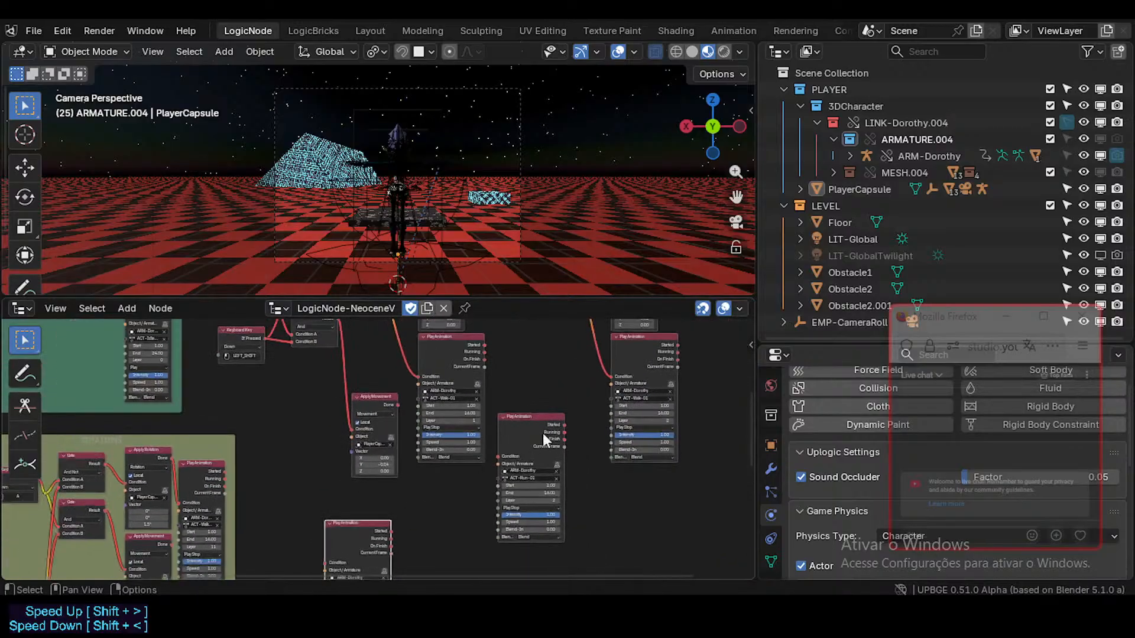
{"action": "left_click_drag", "start_coordinate": [537, 422], "coordinate": [371, 495]}
{"action": "scroll", "coordinate": [340, 451], "scroll_direction": "down", "scroll_amount": 1}
{"action": "middle_click_drag", "start_coordinate": [340, 451], "coordinate": [377, 431]}
{"action": "scroll", "coordinate": [377, 401], "scroll_direction": "down", "scroll_amount": 1}
- Link the And gate's Result to the Condition of the ACT-Run-01 Play Animation node and save the file
{"action": "left_click_drag", "start_coordinate": [381, 331], "coordinate": [387, 476]}
{"action": "scroll", "coordinate": [355, 511], "scroll_direction": "up", "scroll_amount": 4}
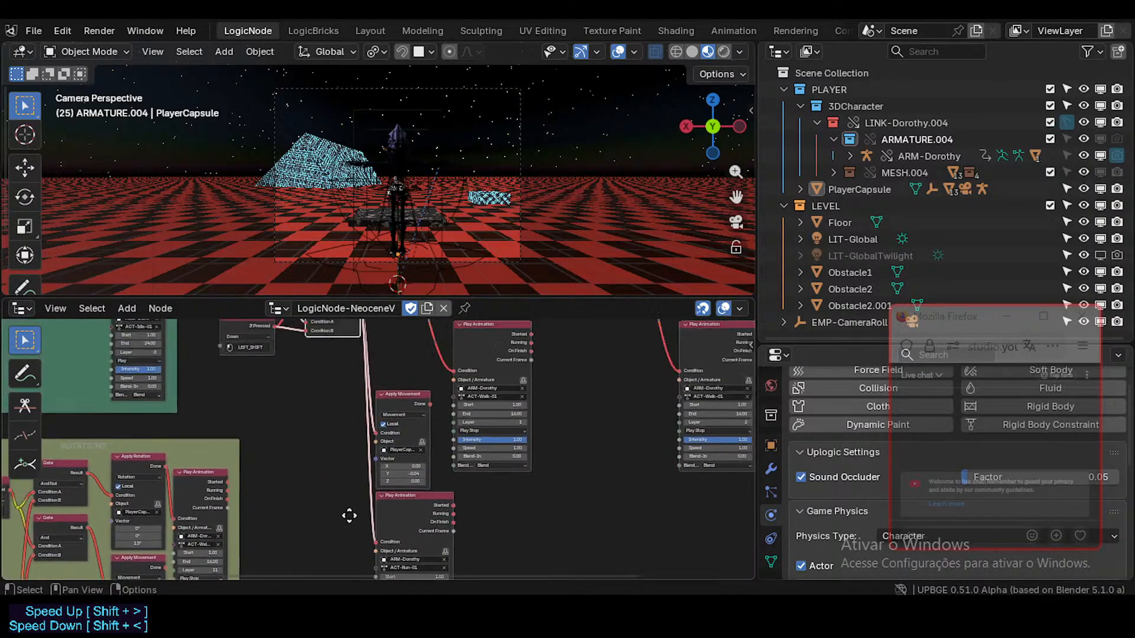
{"action": "middle_click_drag", "start_coordinate": [466, 398], "coordinate": [384, 466]}
{"action": "scroll", "coordinate": [364, 477], "scroll_direction": "down", "scroll_amount": 2}
{"action": "key", "text": "ctrl+s"}
- Examine the settings of the ACT-Walk-01 Play Animation node driven by the And Not gate, saving the file along the way
{"action": "scroll", "coordinate": [424, 518], "scroll_direction": "up", "scroll_amount": 4}
{"action": "middle_click_drag", "start_coordinate": [424, 517], "coordinate": [424, 443]}
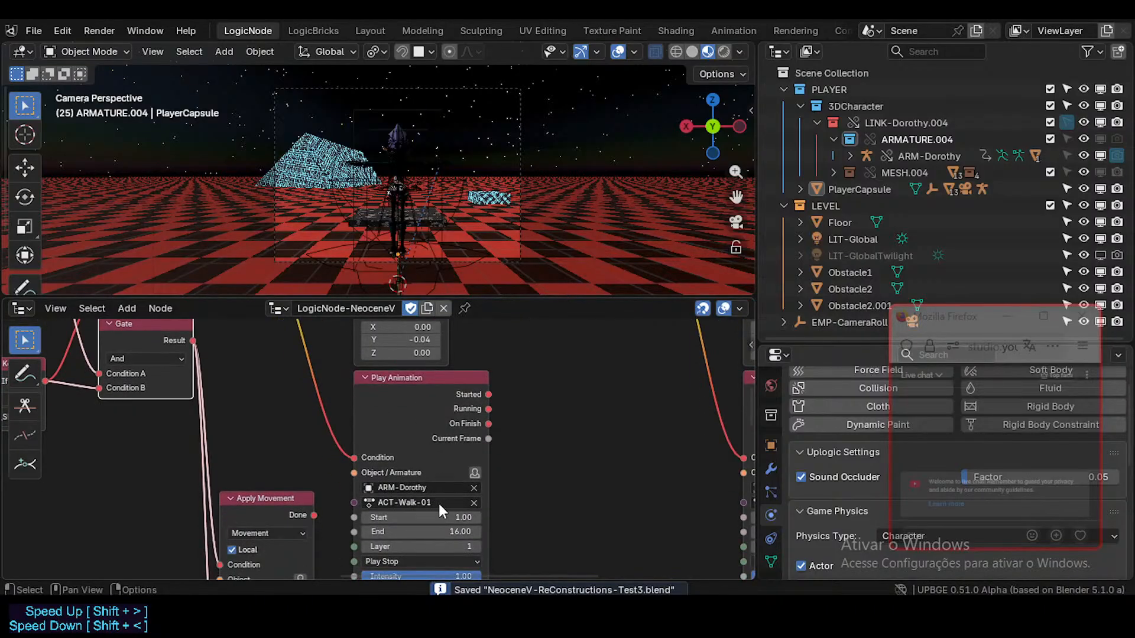
{"action": "scroll", "coordinate": [377, 502], "scroll_direction": "down", "scroll_amount": 5}
{"action": "left_click", "coordinate": [399, 403]}
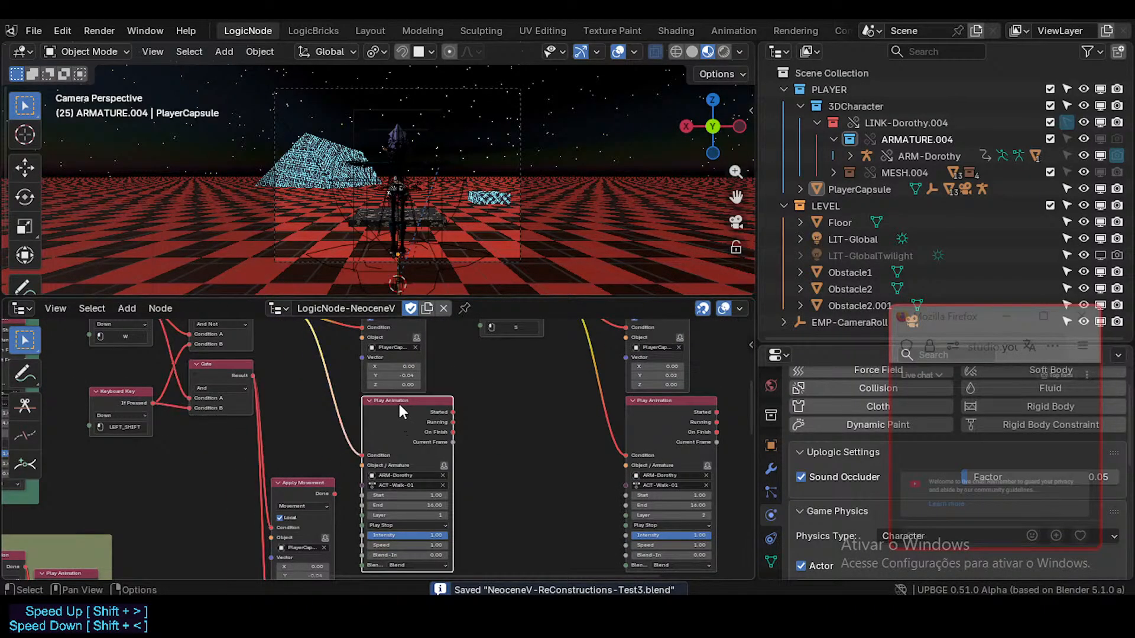
{"action": "middle_click_drag", "start_coordinate": [397, 480], "coordinate": [401, 480]}
{"action": "scroll", "coordinate": [402, 480], "scroll_direction": "down", "scroll_amount": 2}
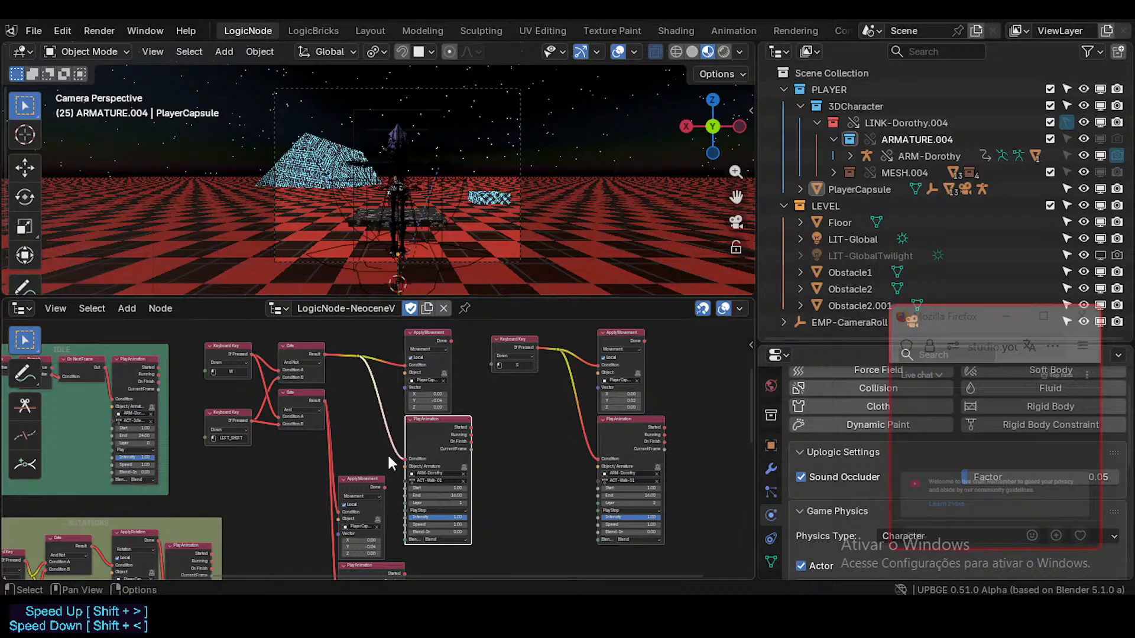
{"action": "scroll", "coordinate": [434, 465], "scroll_direction": "up", "scroll_amount": 4}
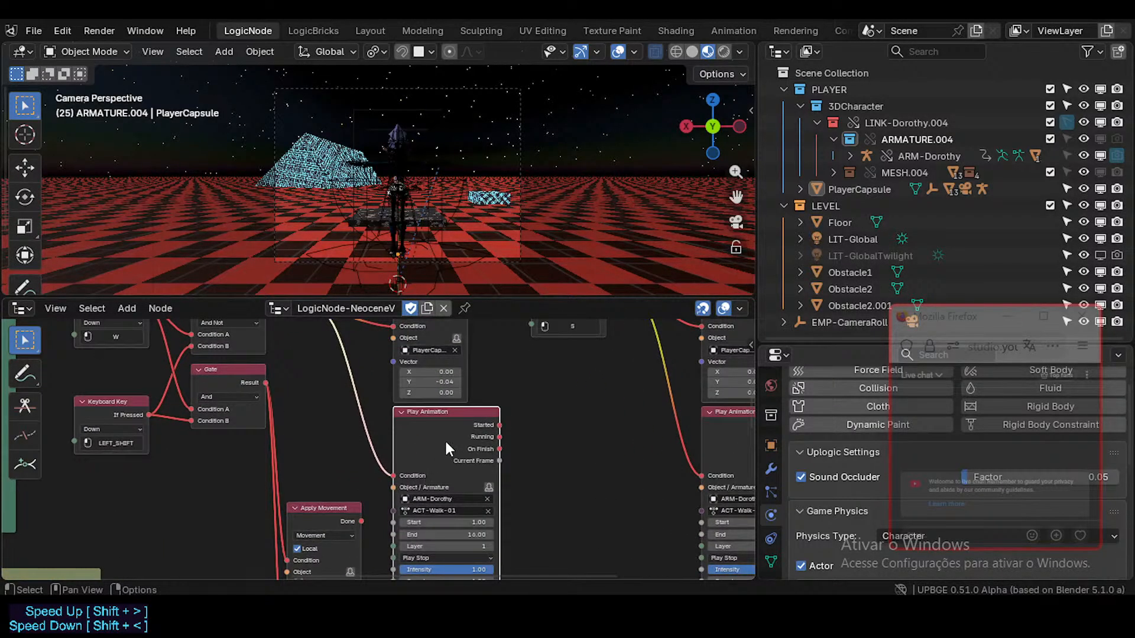
{"action": "left_click", "coordinate": [402, 412]}
{"action": "left_click", "coordinate": [402, 414]}
{"action": "key", "text": "ctrl+s"}
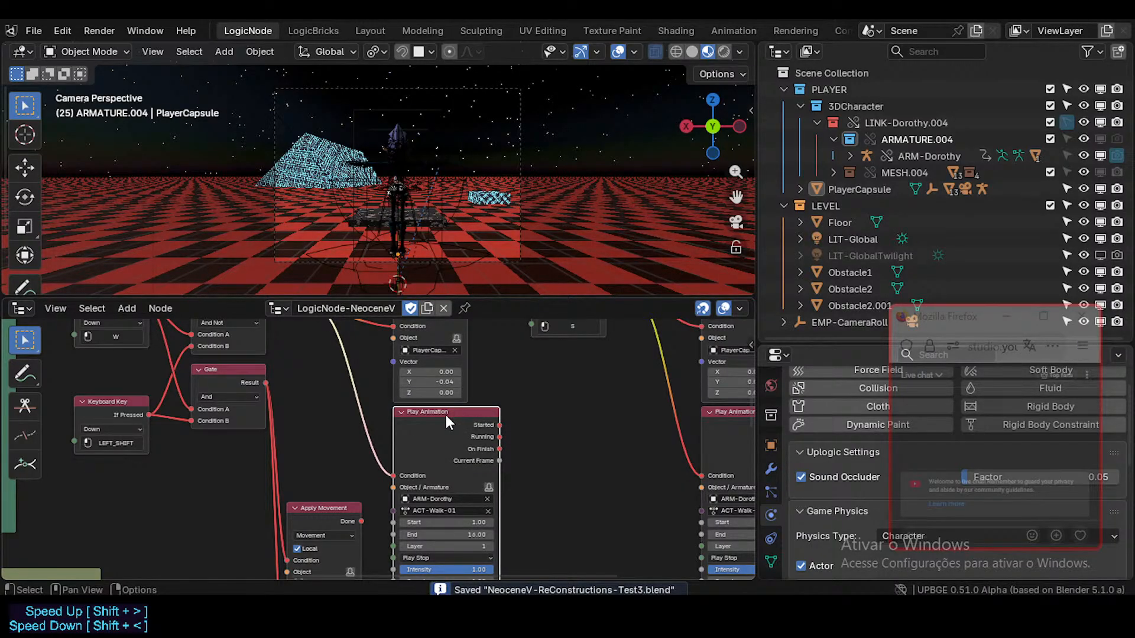
{"action": "middle_click_drag", "start_coordinate": [442, 476], "coordinate": [417, 418]}
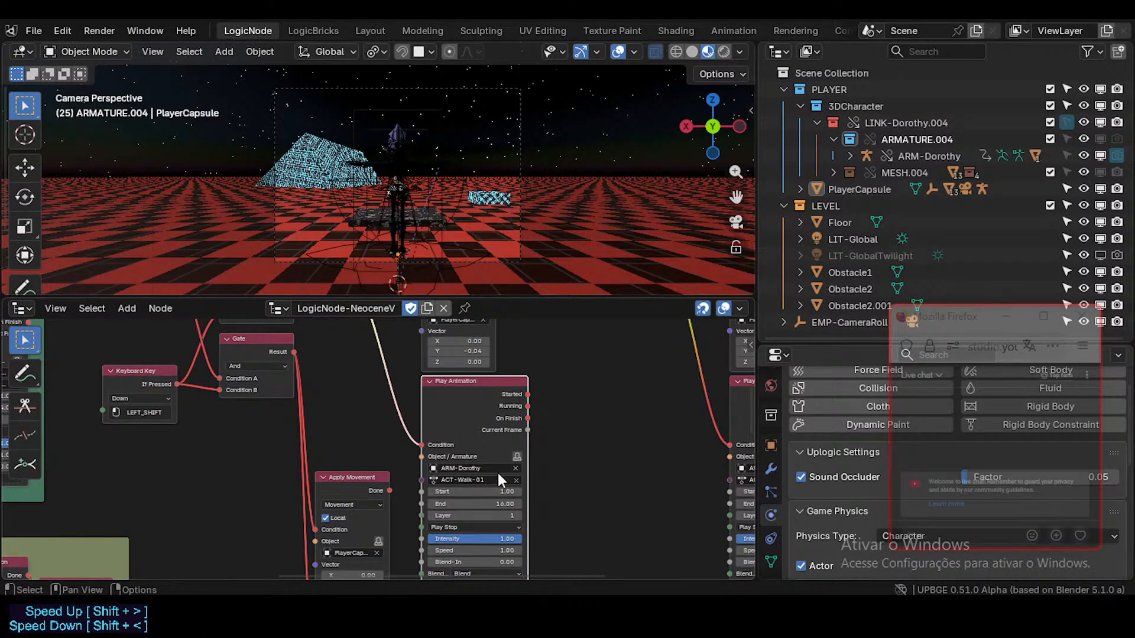
{"action": "scroll", "coordinate": [512, 461], "scroll_direction": "up", "scroll_amount": 2}
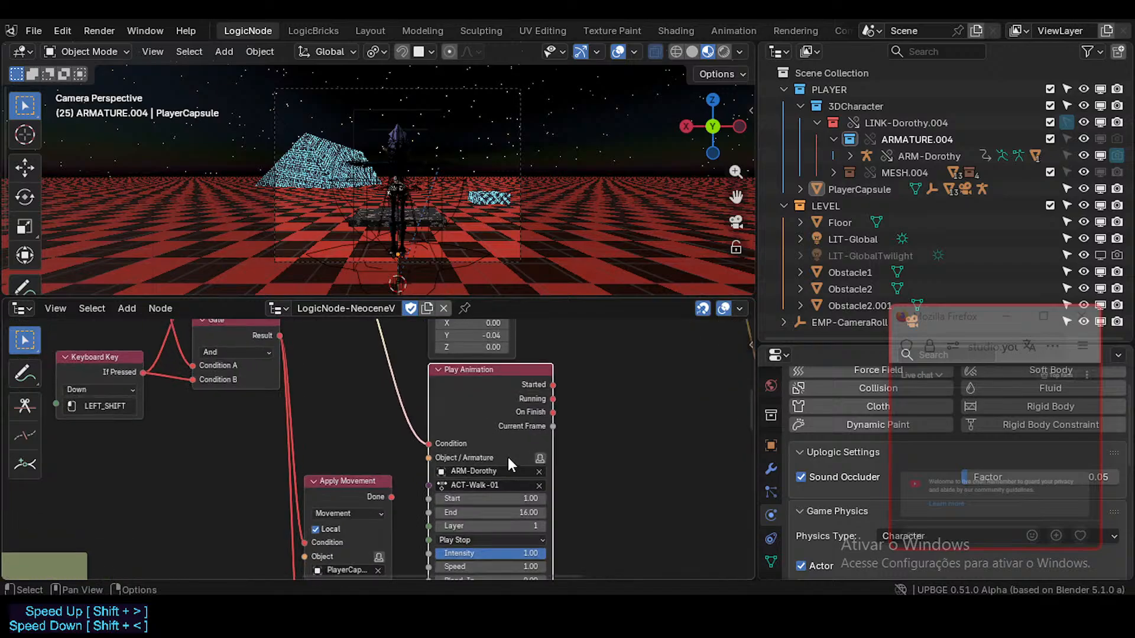
{"action": "mouse_move", "coordinate": [460, 488]}
{"action": "middle_mouse_down"}
{"action": "mouse_move", "coordinate": [460, 391]}
{"action": "mouse_move", "coordinate": [462, 483]}
{"action": "middle_mouse_up"}
{"action": "scroll", "coordinate": [458, 391], "scroll_direction": "down", "scroll_amount": 2}
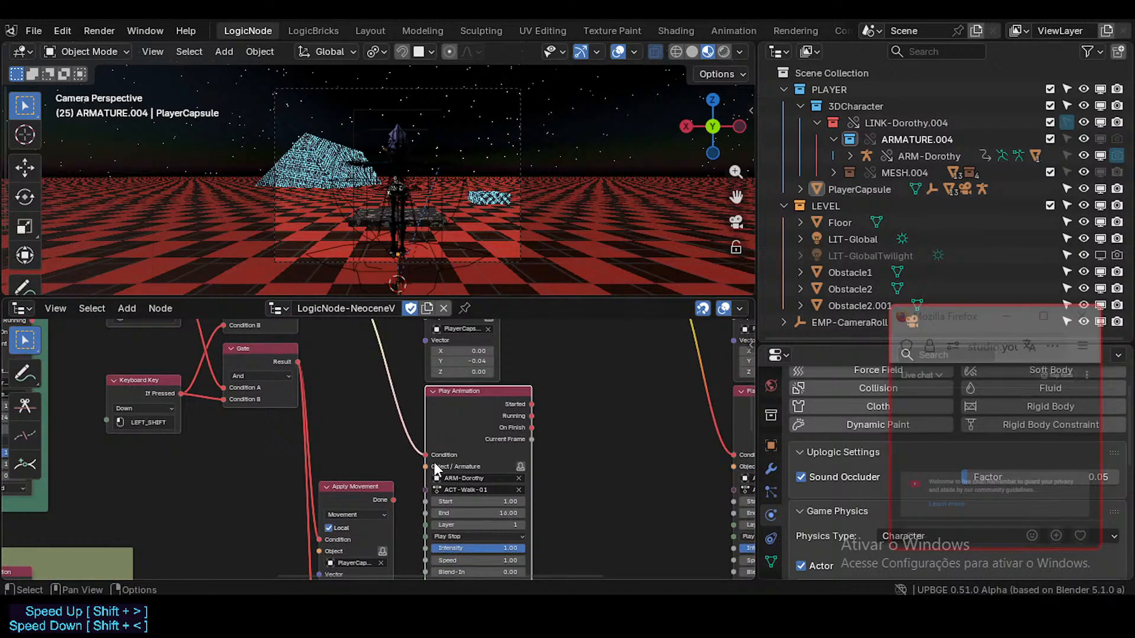
- Set the End frame of the ACT-Run-01 Play Animation node to 12
{"action": "scroll", "coordinate": [434, 462], "scroll_direction": "up", "scroll_amount": 1}
{"action": "middle_click_drag", "start_coordinate": [432, 520], "coordinate": [440, 365]}
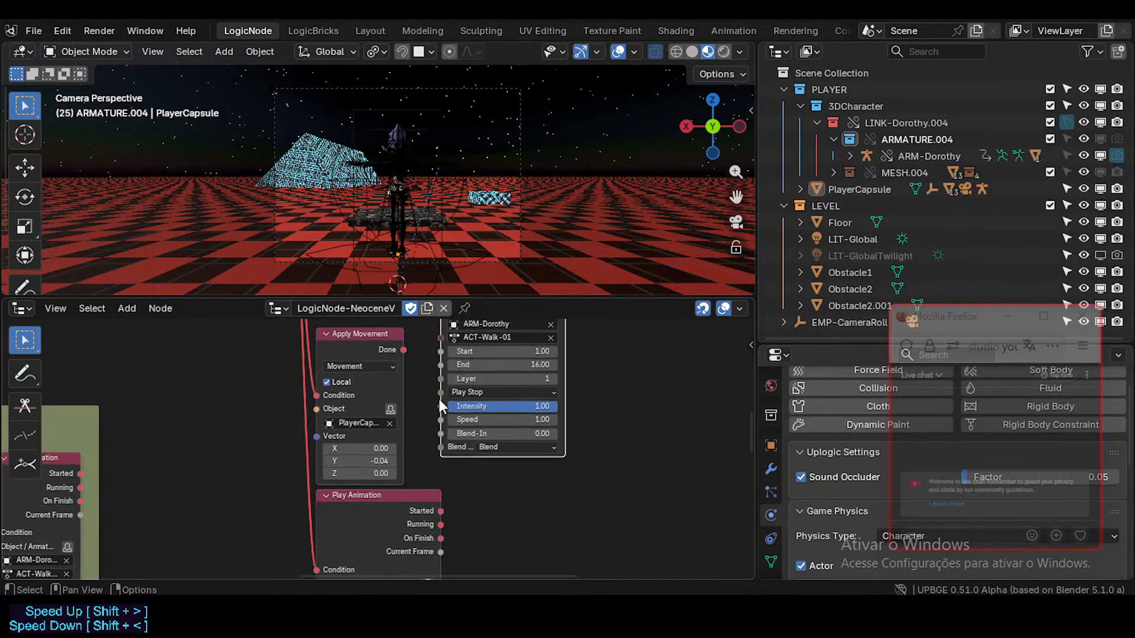
{"action": "scroll", "coordinate": [440, 399], "scroll_direction": "down", "scroll_amount": 2}
{"action": "middle_click_drag", "start_coordinate": [420, 465], "coordinate": [459, 343]}
{"action": "double_click", "coordinate": [440, 486]}
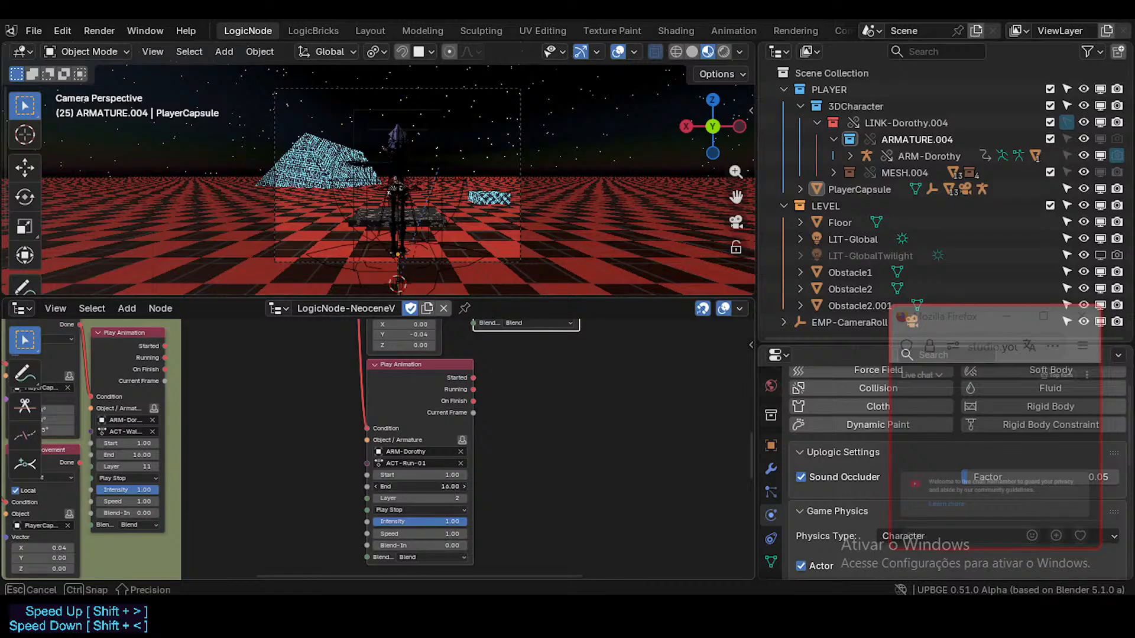
{"action": "type", "text": "12"}
{"action": "key", "text": "Return"}
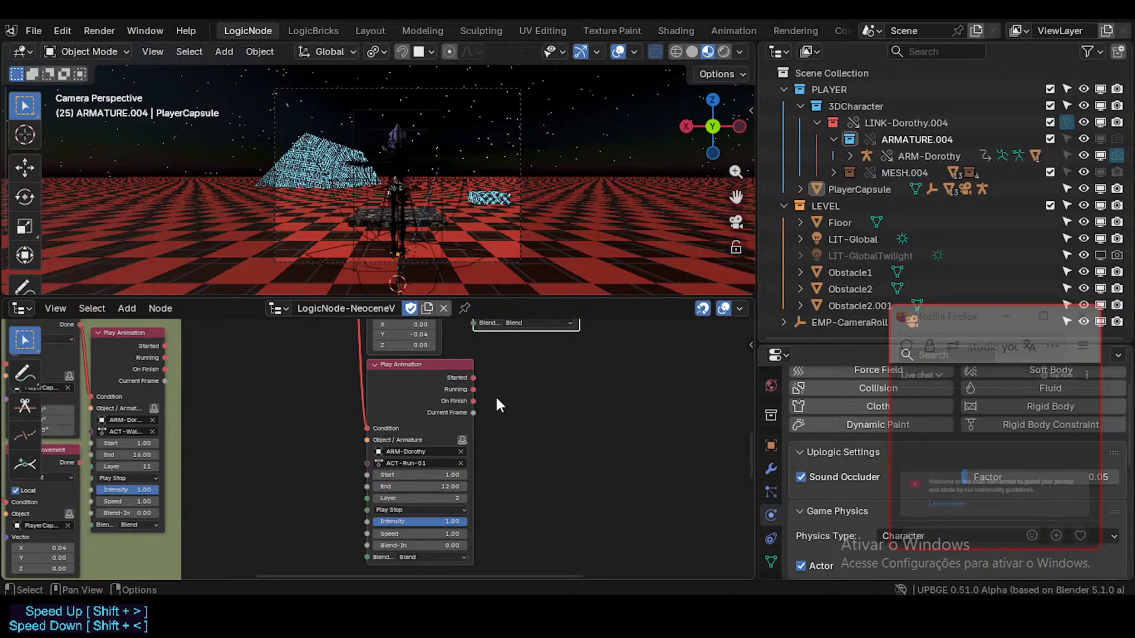
- Compare the layer settings of the Play Animation nodes for W, S and the A and D rotations
{"action": "middle_click_drag", "start_coordinate": [566, 325], "coordinate": [500, 459]}
{"action": "scroll", "coordinate": [467, 470], "scroll_direction": "down", "scroll_amount": 1}
{"action": "middle_click_drag", "start_coordinate": [514, 406], "coordinate": [410, 463]}
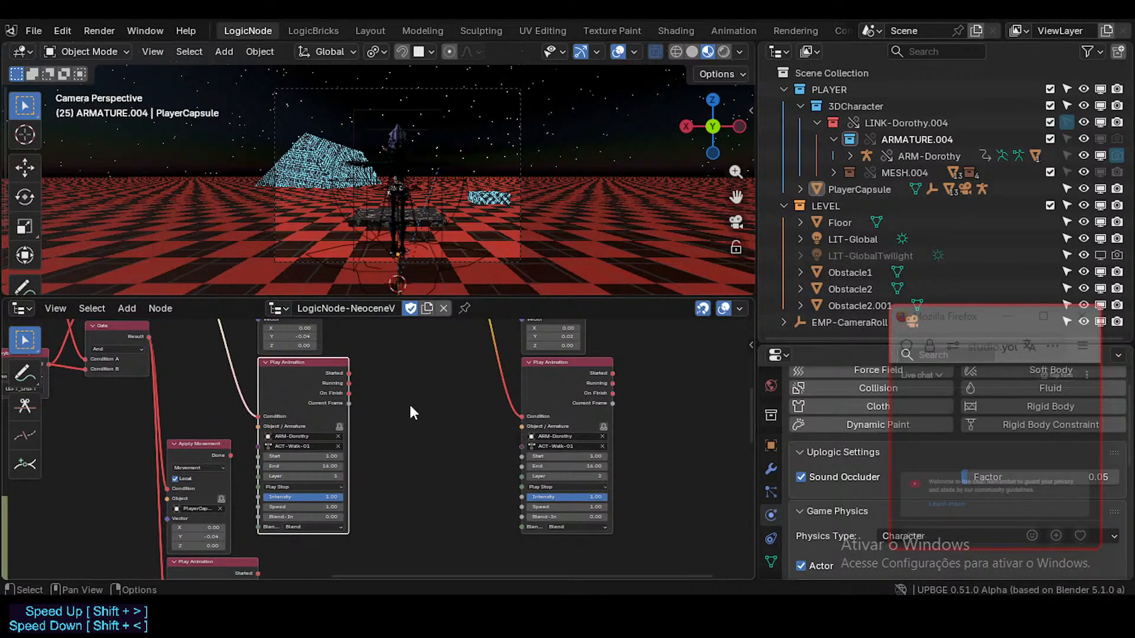
{"action": "middle_click_drag", "start_coordinate": [369, 375], "coordinate": [460, 320]}
{"action": "scroll", "coordinate": [410, 459], "scroll_direction": "up", "scroll_amount": 3}
{"action": "middle_click_drag", "start_coordinate": [416, 519], "coordinate": [377, 498]}
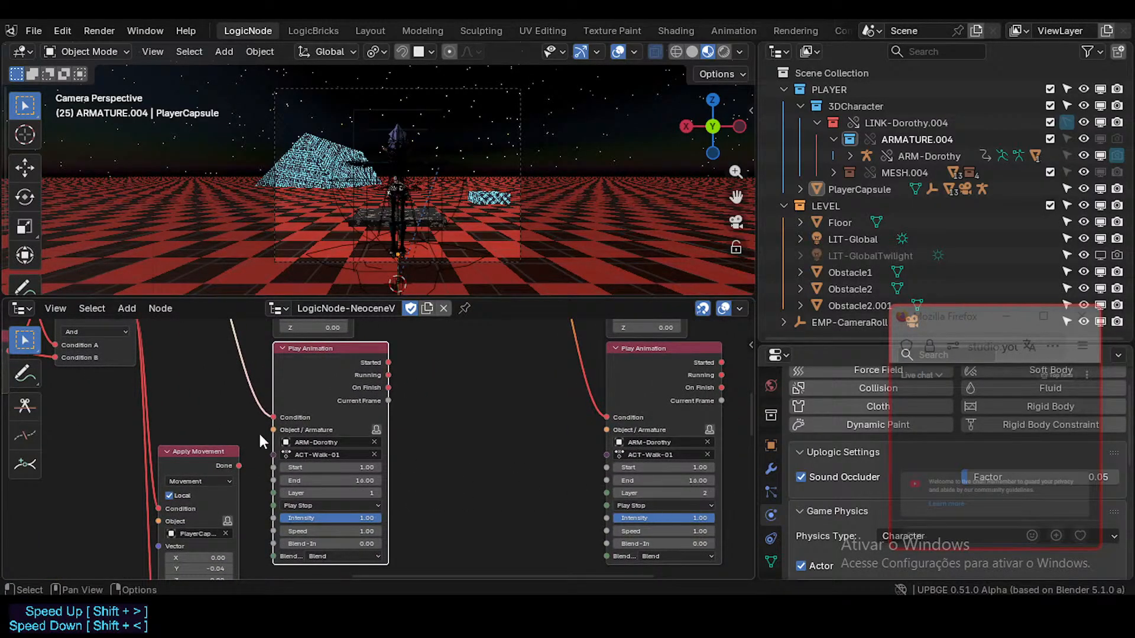
{"action": "scroll", "coordinate": [260, 435], "scroll_direction": "down", "scroll_amount": 3}
{"action": "middle_click_drag", "start_coordinate": [99, 426], "coordinate": [286, 476]}
{"action": "middle_click_drag", "start_coordinate": [139, 482], "coordinate": [453, 366]}
{"action": "middle_click_drag", "start_coordinate": [371, 454], "coordinate": [412, 364]}
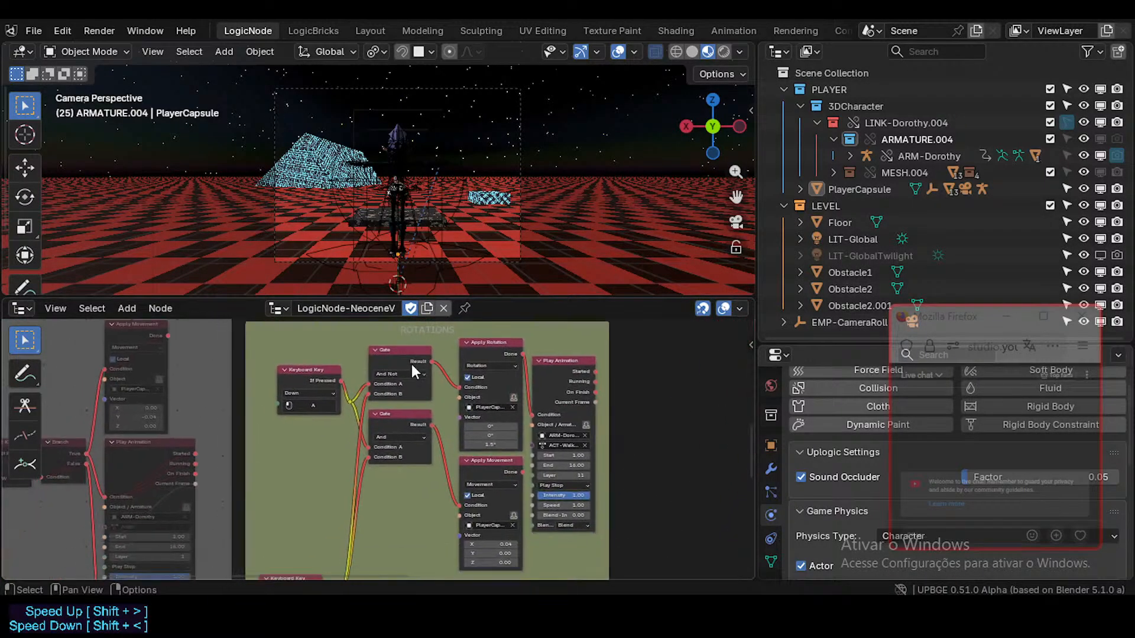
{"action": "scroll", "coordinate": [497, 426], "scroll_direction": "up", "scroll_amount": 2}
{"action": "middle_click_drag", "start_coordinate": [517, 459], "coordinate": [480, 430]}
{"action": "scroll", "coordinate": [480, 430], "scroll_direction": "up", "scroll_amount": 1}
{"action": "middle_click_drag", "start_coordinate": [526, 487], "coordinate": [488, 324]}
{"action": "middle_click_drag", "start_coordinate": [489, 574], "coordinate": [486, 417]}
{"action": "middle_click_drag", "start_coordinate": [499, 519], "coordinate": [493, 451]}
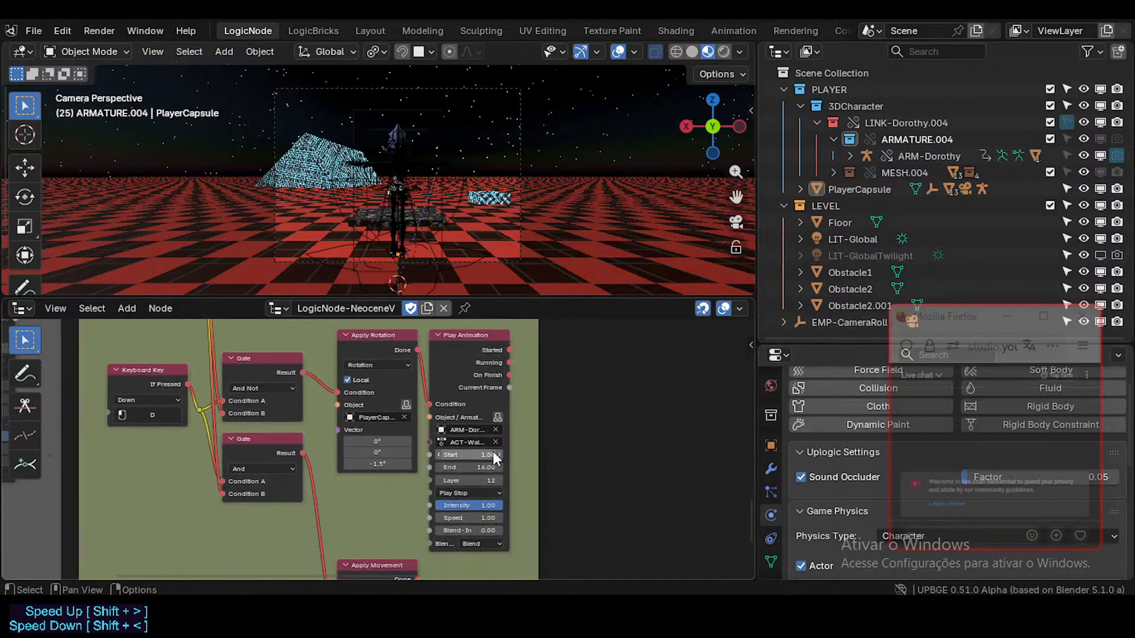
- Set the Layer of the D rotation's walk Play Animation node to 11
{"action": "middle_click_drag", "start_coordinate": [415, 485], "coordinate": [411, 569]}
{"action": "left_click", "coordinate": [460, 514]}
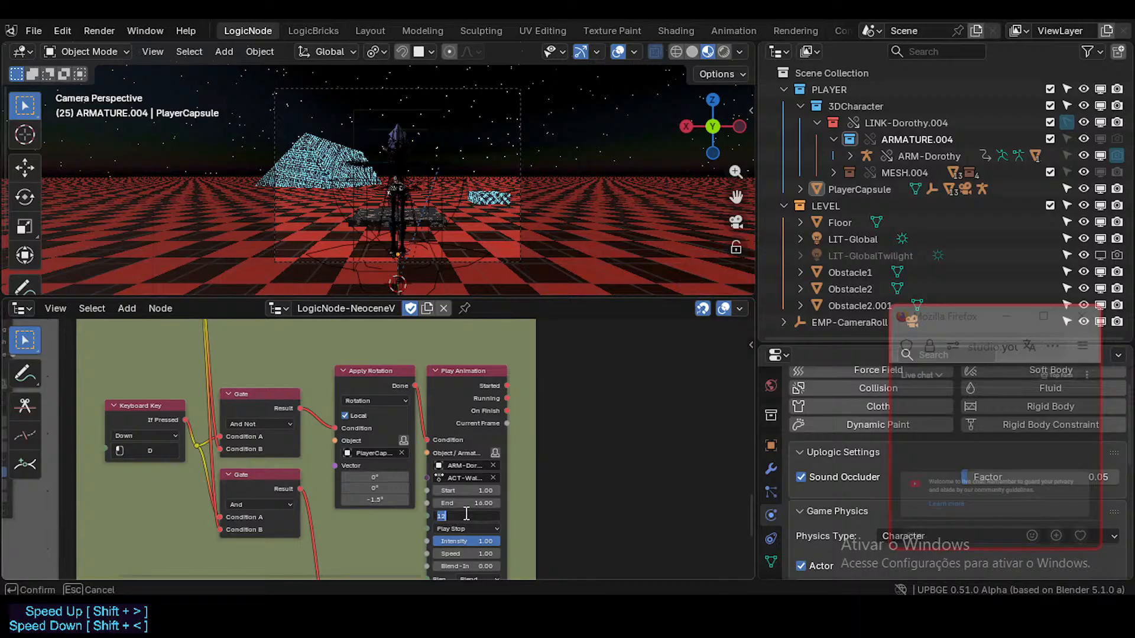
{"action": "type", "text": "11"}
{"action": "key", "text": "Return"}
- Set the Layer of the A rotation's walk Play Animation node to 4
{"action": "middle_click_drag", "start_coordinate": [474, 483], "coordinate": [443, 399]}
{"action": "middle_click_drag", "start_coordinate": [456, 446], "coordinate": [456, 464]}
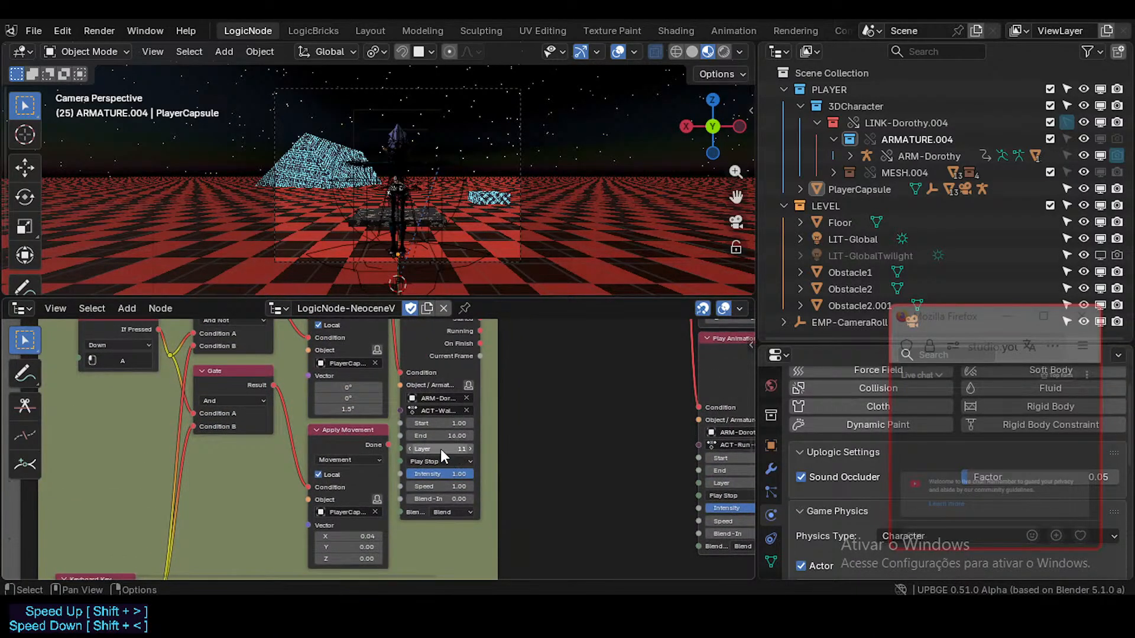
{"action": "double_click", "coordinate": [441, 450]}
{"action": "type", "text": "4"}
{"action": "key", "text": "Return"}
- Set the Layer of the ACT-Run-01 Play Animation node to 5
{"action": "scroll", "coordinate": [441, 451], "scroll_direction": "down", "scroll_amount": 4}
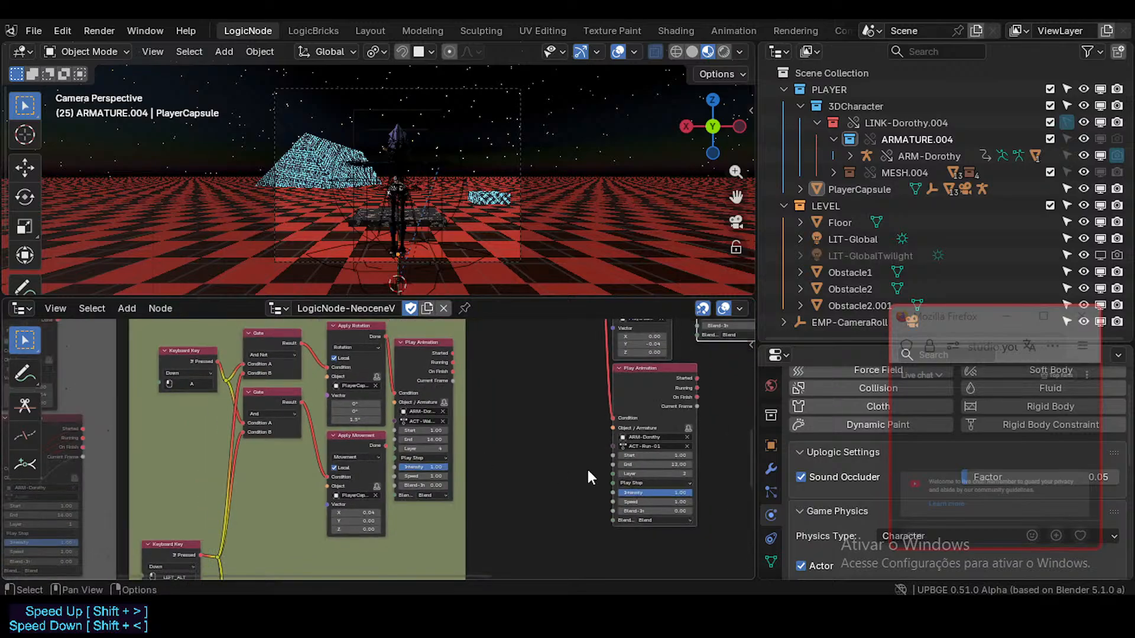
{"action": "middle_click_drag", "start_coordinate": [589, 478], "coordinate": [477, 450]}
{"action": "scroll", "coordinate": [476, 451], "scroll_direction": "up", "scroll_amount": 2}
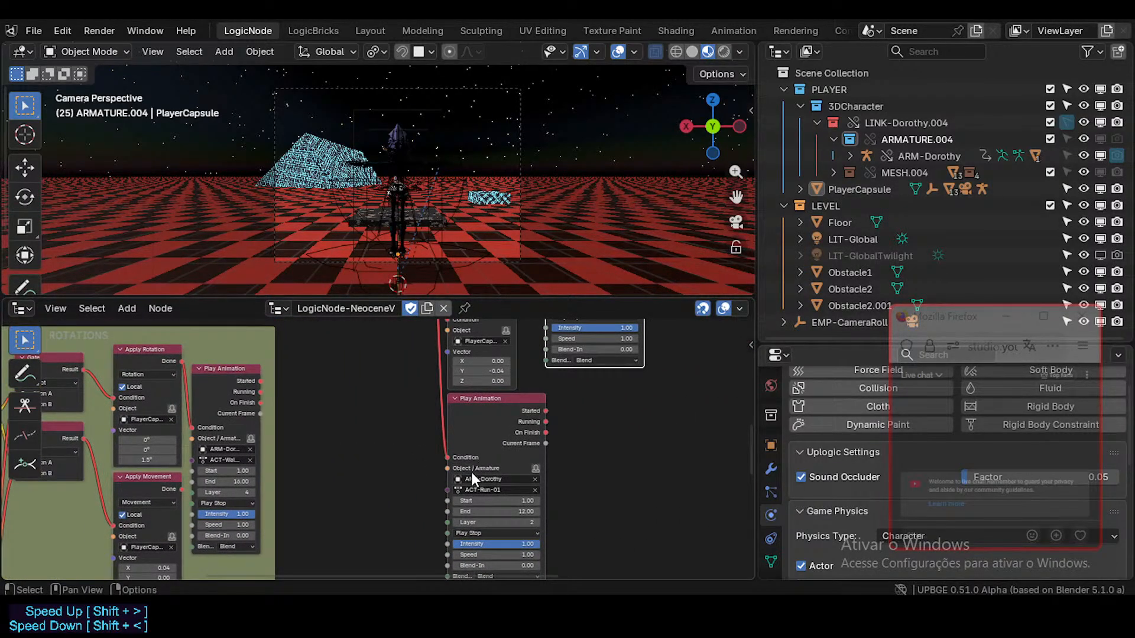
{"action": "double_click", "coordinate": [481, 521]}
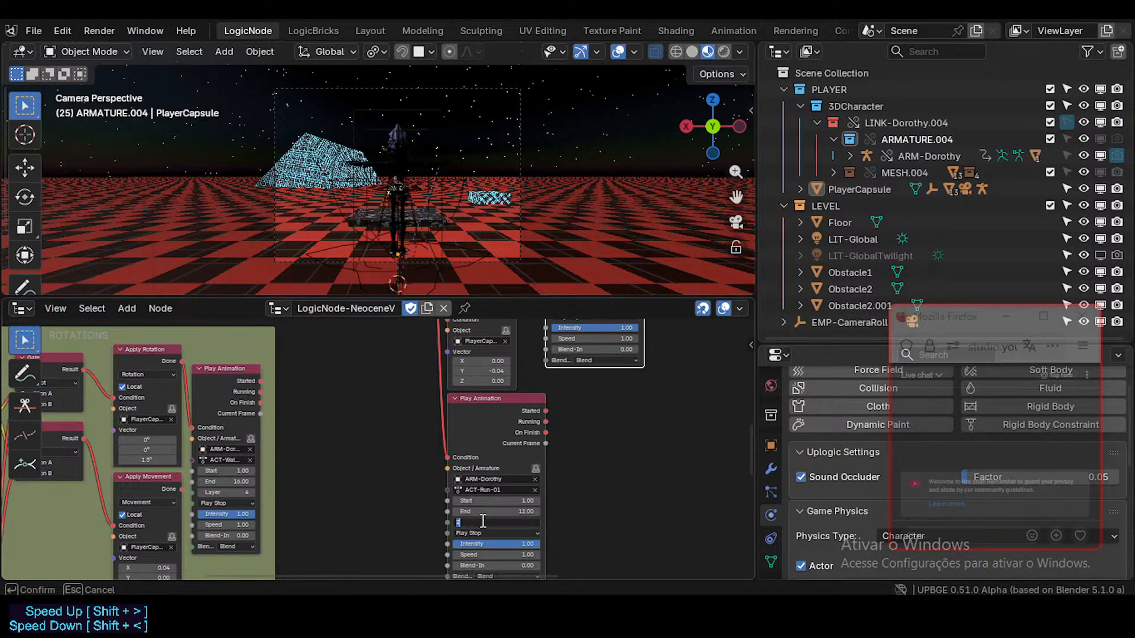
{"action": "type", "text": "5"}
{"action": "key", "text": "Return"}
- Check the layers of the forward and backward ACT-Walk-01 Play Animation nodes against the run node
{"action": "middle_click_drag", "start_coordinate": [496, 376], "coordinate": [445, 432]}
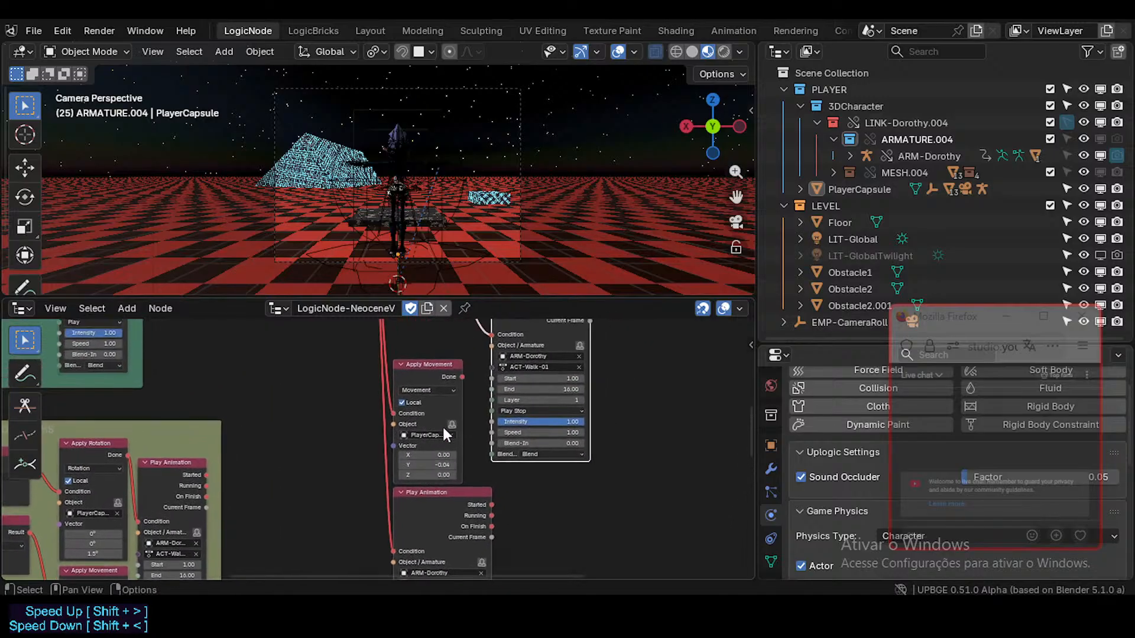
{"action": "scroll", "coordinate": [443, 428], "scroll_direction": "down", "scroll_amount": 1}
{"action": "mouse_move", "coordinate": [492, 382]}
{"action": "middle_mouse_down"}
{"action": "mouse_move", "coordinate": [425, 454]}
{"action": "mouse_move", "coordinate": [413, 484]}
{"action": "middle_mouse_up"}
{"action": "mouse_move", "coordinate": [444, 445]}
{"action": "middle_mouse_down"}
{"action": "mouse_move", "coordinate": [432, 445]}
{"action": "mouse_move", "coordinate": [493, 447]}
{"action": "middle_mouse_up"}
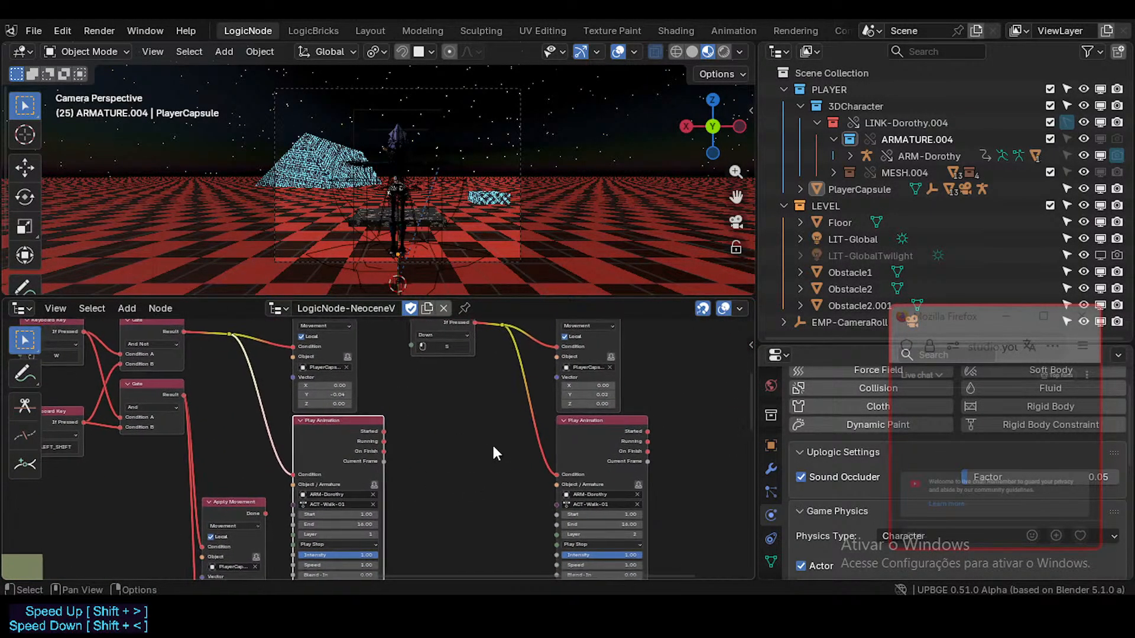
{"action": "middle_click_drag", "start_coordinate": [476, 491], "coordinate": [500, 471]}
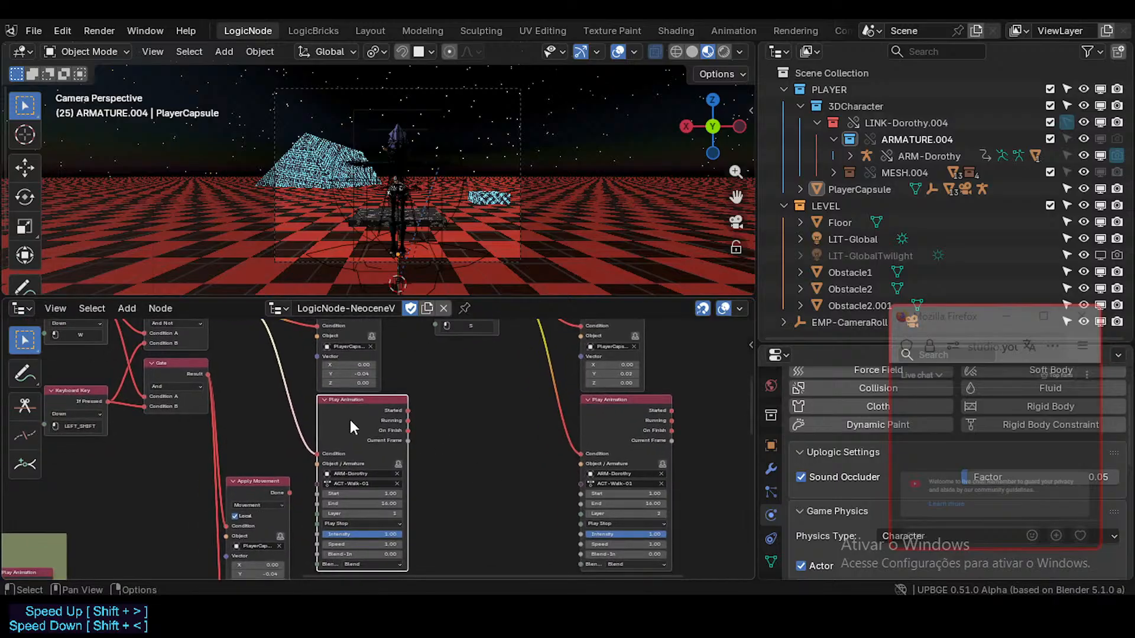
{"action": "middle_click_drag", "start_coordinate": [364, 442], "coordinate": [375, 445]}
{"action": "scroll", "coordinate": [374, 446], "scroll_direction": "up", "scroll_amount": 2}
{"action": "scroll", "coordinate": [384, 395], "scroll_direction": "down", "scroll_amount": 5}
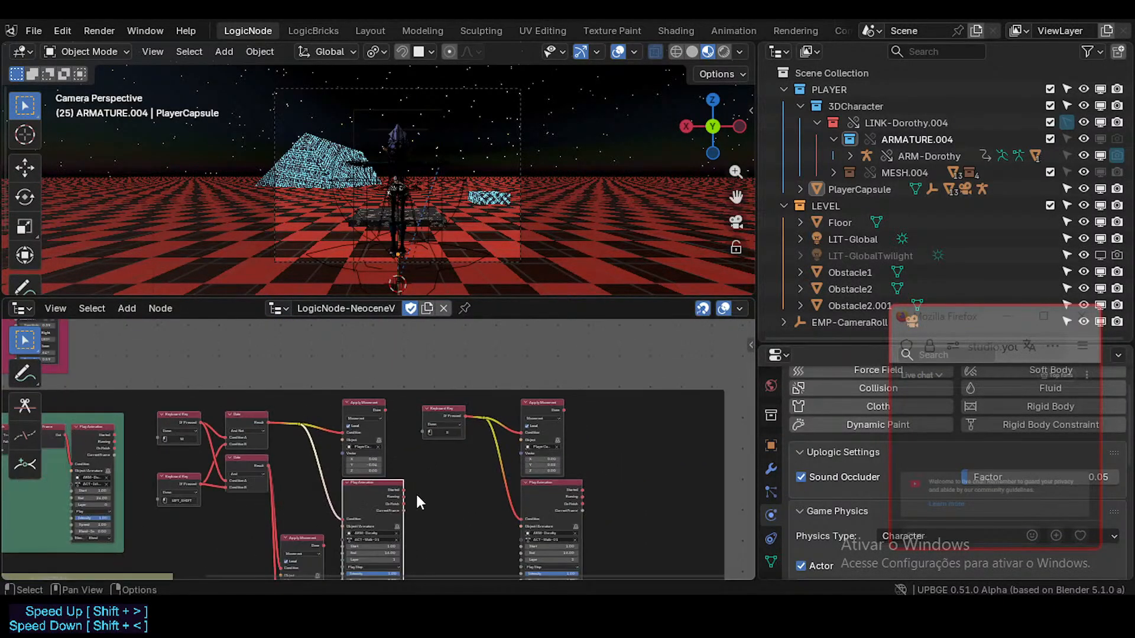
- Set the Layer of the jump Play Animation node driven by SPACE to 50 and save the file
{"action": "mouse_move", "coordinate": [260, 458]}
{"action": "middle_mouse_down"}
{"action": "mouse_move", "coordinate": [329, 456]}
{"action": "mouse_move", "coordinate": [355, 392]}
{"action": "middle_mouse_up"}
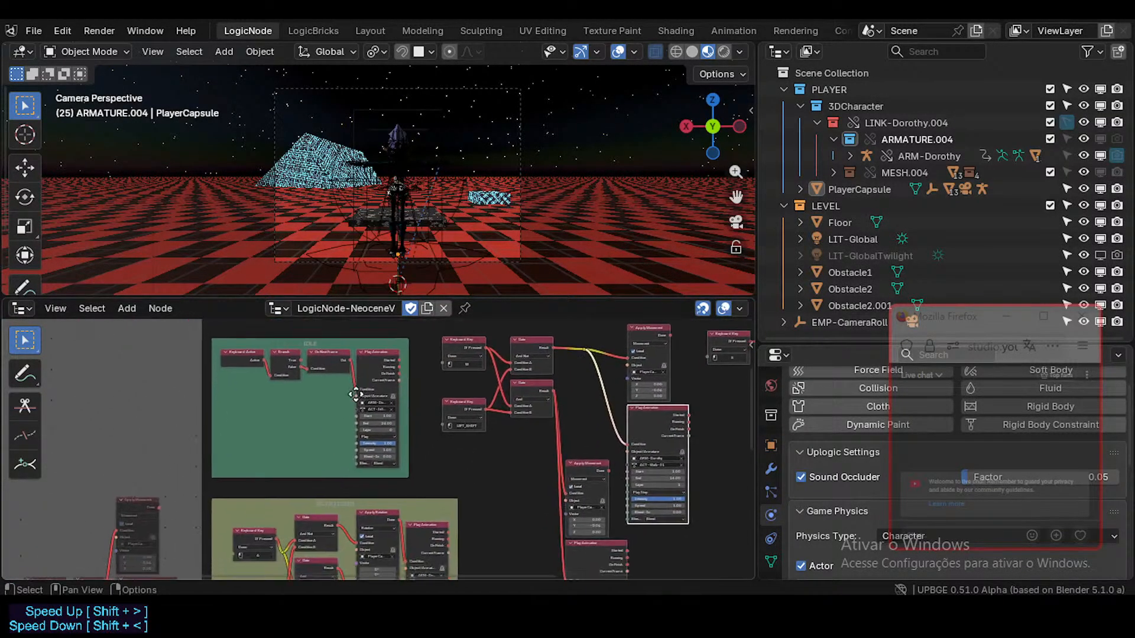
{"action": "middle_click_drag", "start_coordinate": [322, 526], "coordinate": [361, 391]}
{"action": "mouse_move", "coordinate": [392, 448]}
{"action": "middle_mouse_down"}
{"action": "mouse_move", "coordinate": [350, 371]}
{"action": "mouse_move", "coordinate": [367, 534]}
{"action": "mouse_move", "coordinate": [292, 337]}
{"action": "mouse_move", "coordinate": [701, 435]}
{"action": "mouse_move", "coordinate": [563, 509]}
{"action": "middle_mouse_up"}
{"action": "scroll", "coordinate": [532, 434], "scroll_direction": "up", "scroll_amount": 7}
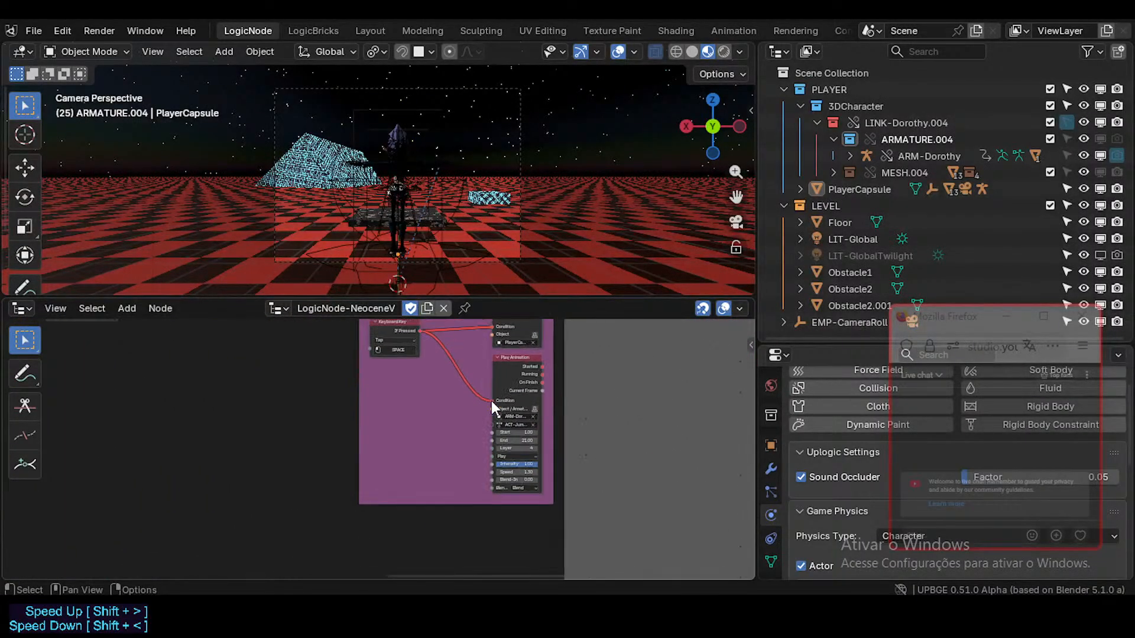
{"action": "middle_click_drag", "start_coordinate": [531, 452], "coordinate": [479, 488]}
{"action": "scroll", "coordinate": [519, 526], "scroll_direction": "up", "scroll_amount": 1}
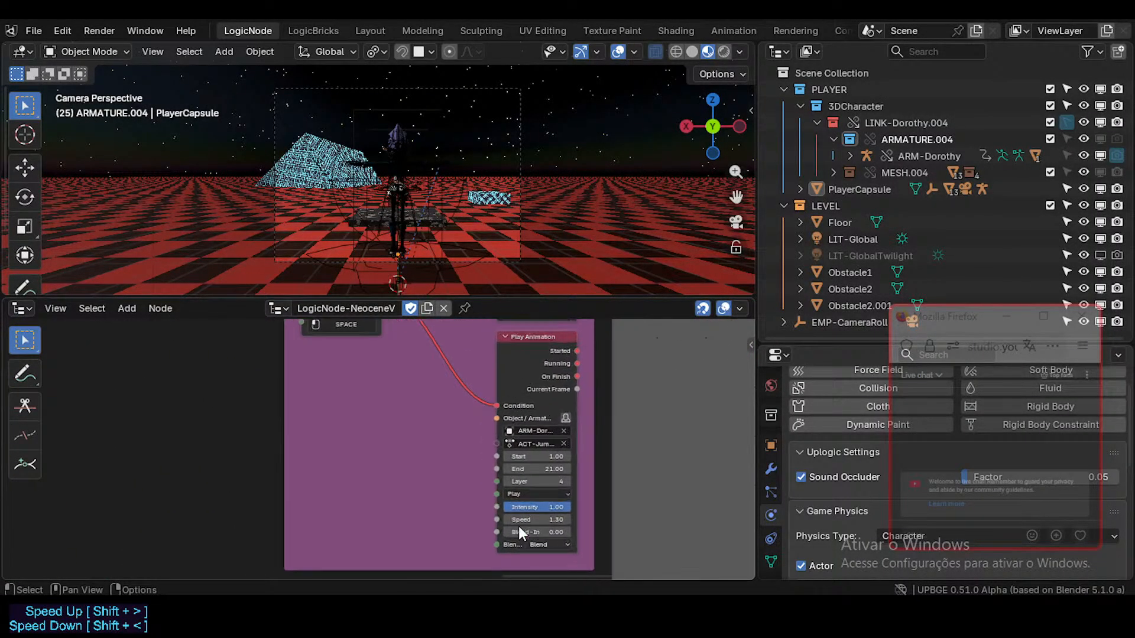
{"action": "left_click", "coordinate": [553, 483]}
{"action": "type", "text": "50"}
{"action": "key", "text": "Return"}
{"action": "key", "text": "ctrl+s"}
- Set the Y vector of the Apply Movement node driven by the And gate to -0.08
{"action": "middle_click_drag", "start_coordinate": [292, 364], "coordinate": [403, 551]}
{"action": "scroll", "coordinate": [307, 503], "scroll_direction": "down", "scroll_amount": 5}
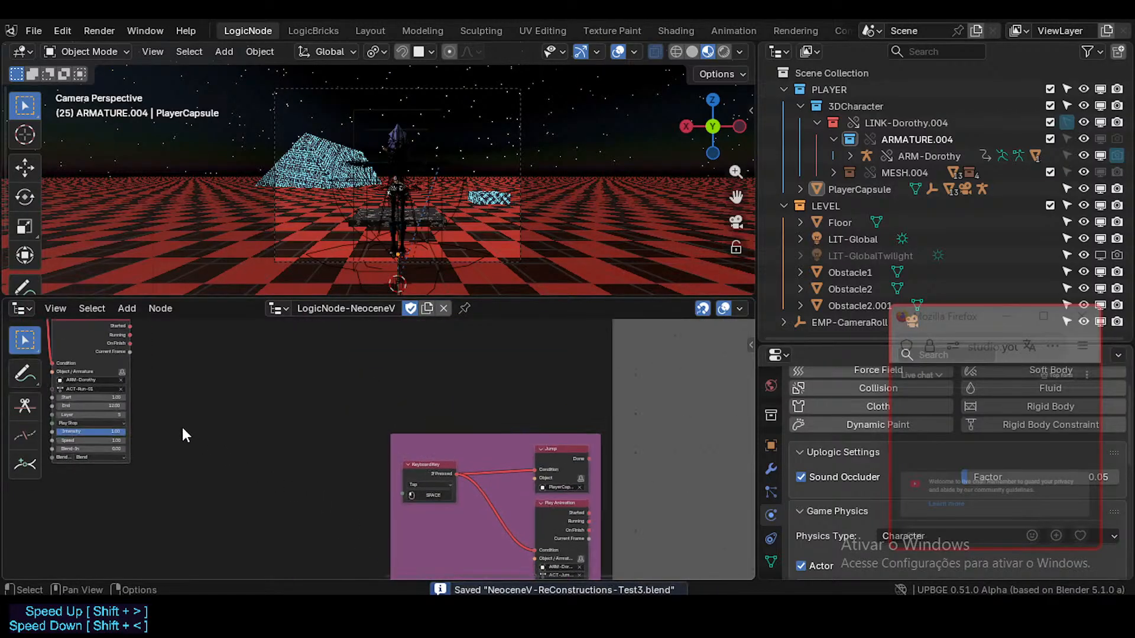
{"action": "middle_click_drag", "start_coordinate": [83, 366], "coordinate": [453, 496]}
{"action": "middle_click_drag", "start_coordinate": [488, 456], "coordinate": [477, 565]}
{"action": "scroll", "coordinate": [464, 451], "scroll_direction": "up", "scroll_amount": 1}
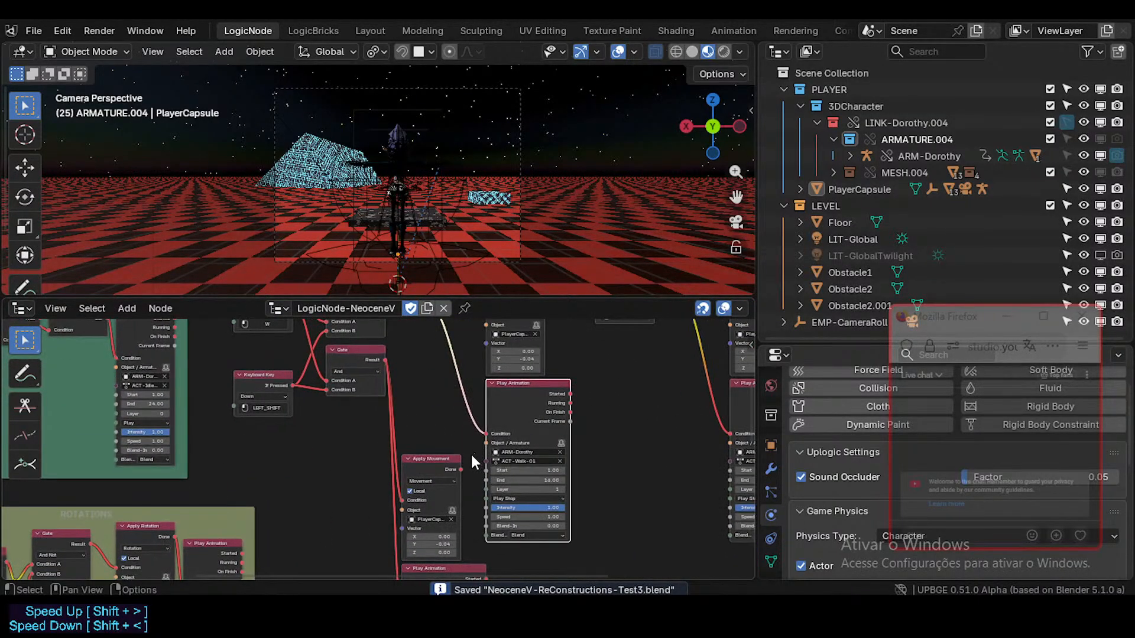
{"action": "scroll", "coordinate": [461, 463], "scroll_direction": "down", "scroll_amount": 2}
{"action": "middle_click_drag", "start_coordinate": [429, 480], "coordinate": [418, 452]}
{"action": "scroll", "coordinate": [418, 452], "scroll_direction": "up", "scroll_amount": 1}
{"action": "middle_click_drag", "start_coordinate": [481, 502], "coordinate": [479, 471]}
{"action": "scroll", "coordinate": [475, 467], "scroll_direction": "up", "scroll_amount": 2}
{"action": "double_click", "coordinate": [452, 449]}
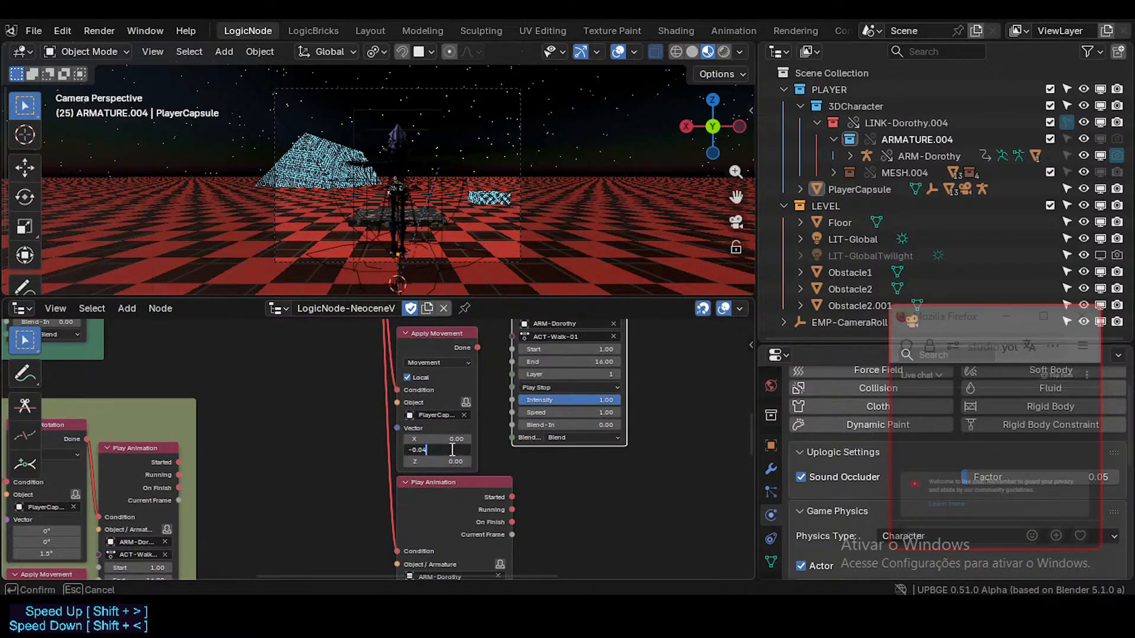
{"action": "key", "text": "BackSpace"}
{"action": "type", "text": "8"}
{"action": "key", "text": "Return"}
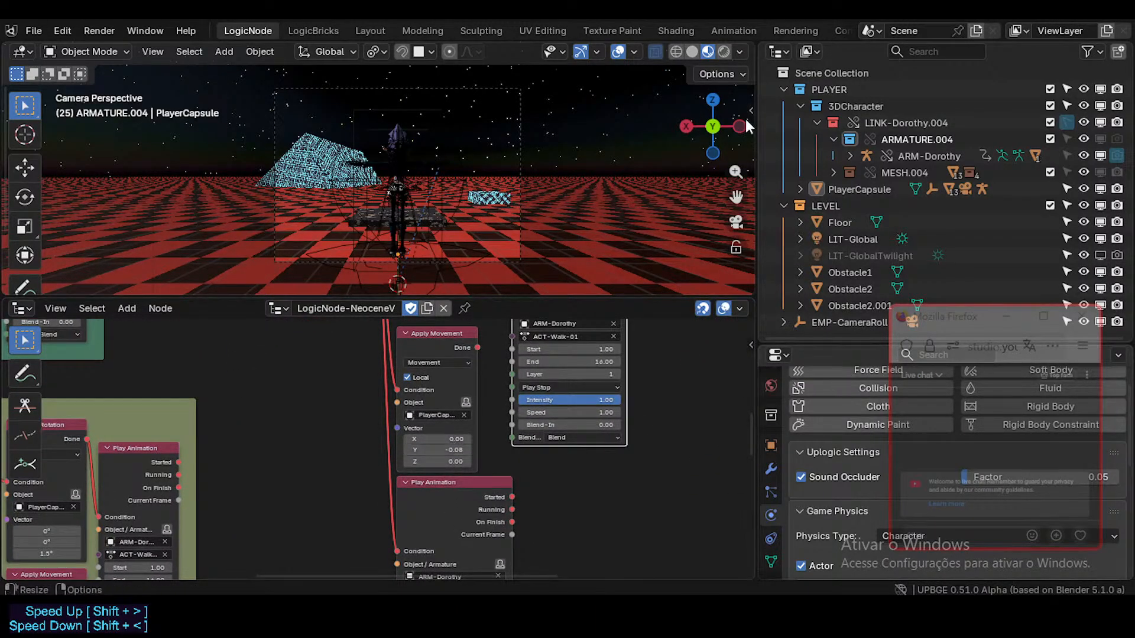
- Run the game to test the character's movement and animations, stop it, and save the file
{"action": "key", "text": "p"}
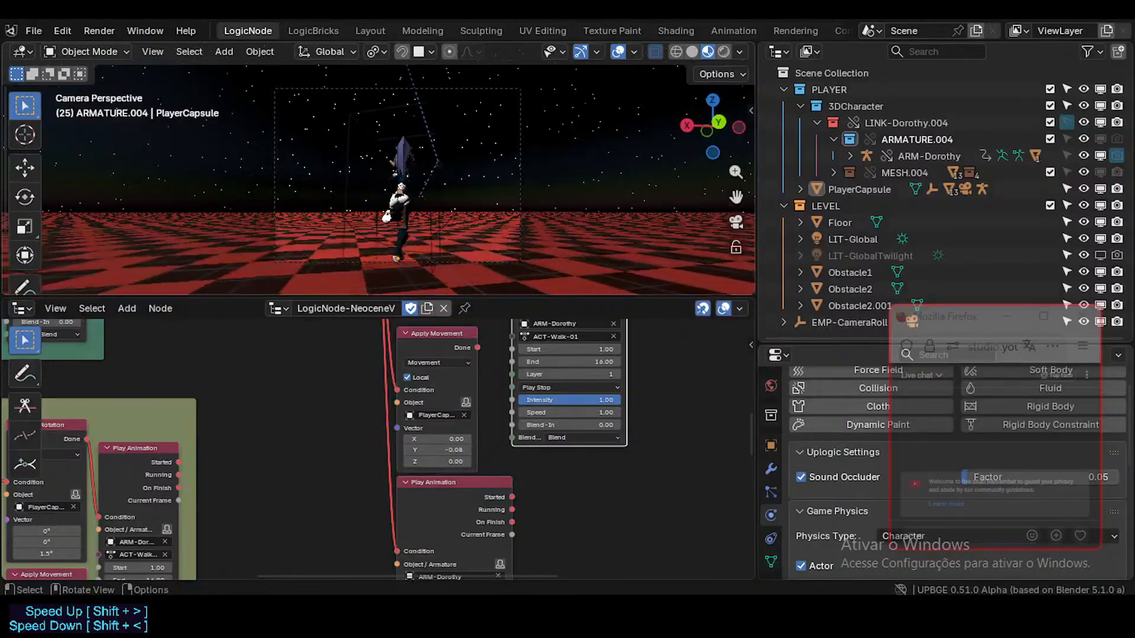
{"action": "key", "text": "Escape"}
{"action": "key", "text": "ctrl+s"}
- Review how the W and LEFT_SHIFT key nodes feed the And Not and And gates for walking and running
{"action": "scroll", "coordinate": [367, 366], "scroll_direction": "down", "scroll_amount": 3}
{"action": "middle_click_drag", "start_coordinate": [366, 371], "coordinate": [371, 486]}
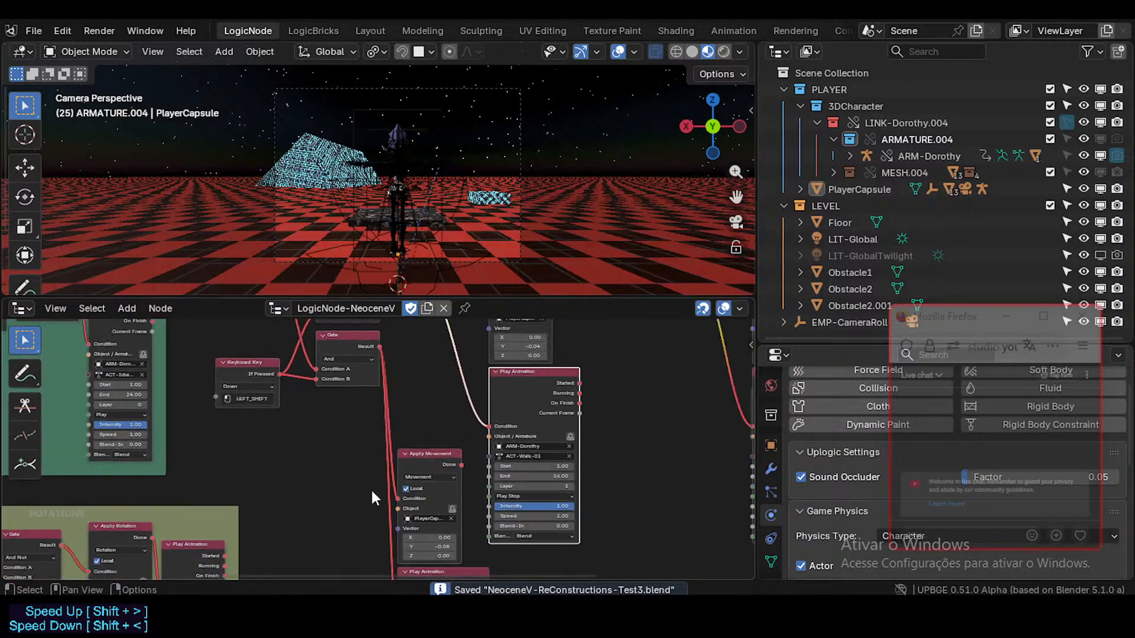
{"action": "scroll", "coordinate": [338, 432], "scroll_direction": "down", "scroll_amount": 1}
{"action": "mouse_move", "coordinate": [338, 432]}
{"action": "middle_mouse_down"}
{"action": "mouse_move", "coordinate": [372, 454]}
{"action": "mouse_move", "coordinate": [332, 454]}
{"action": "middle_mouse_up"}
{"action": "scroll", "coordinate": [328, 455], "scroll_direction": "up", "scroll_amount": 2}
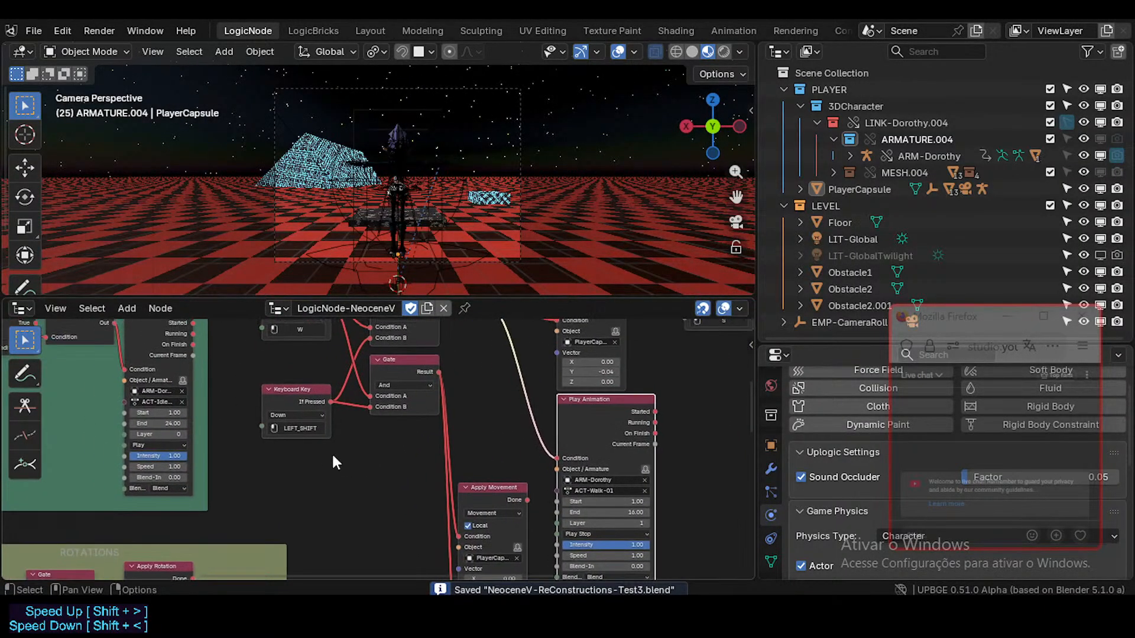
{"action": "scroll", "coordinate": [331, 453], "scroll_direction": "down", "scroll_amount": 2}
{"action": "middle_click_drag", "start_coordinate": [397, 523], "coordinate": [371, 388]}
{"action": "scroll", "coordinate": [374, 389], "scroll_direction": "down", "scroll_amount": 1}
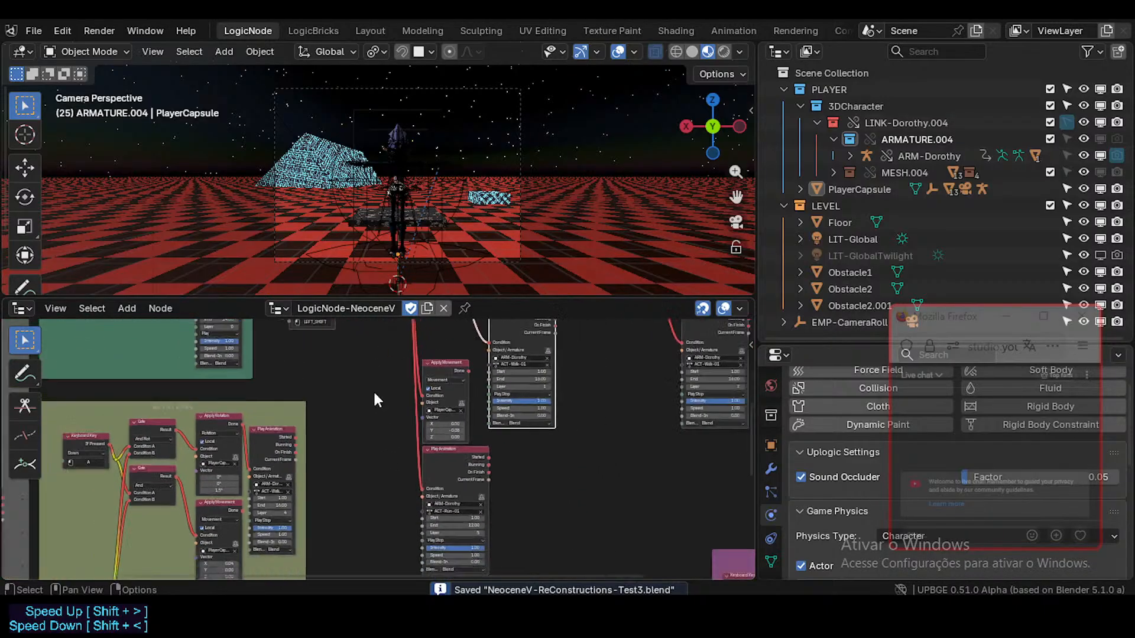
{"action": "scroll", "coordinate": [411, 458], "scroll_direction": "down", "scroll_amount": 1}
{"action": "middle_click_drag", "start_coordinate": [411, 458], "coordinate": [302, 298]}
{"action": "middle_click_drag", "start_coordinate": [552, 464], "coordinate": [551, 525]}
{"action": "middle_click_drag", "start_coordinate": [380, 396], "coordinate": [399, 532]}
{"action": "scroll", "coordinate": [231, 353], "scroll_direction": "up", "scroll_amount": 3}
{"action": "middle_click_drag", "start_coordinate": [247, 399], "coordinate": [284, 482]}
{"action": "scroll", "coordinate": [256, 396], "scroll_direction": "up", "scroll_amount": 1}
{"action": "middle_click_drag", "start_coordinate": [259, 406], "coordinate": [282, 465]}
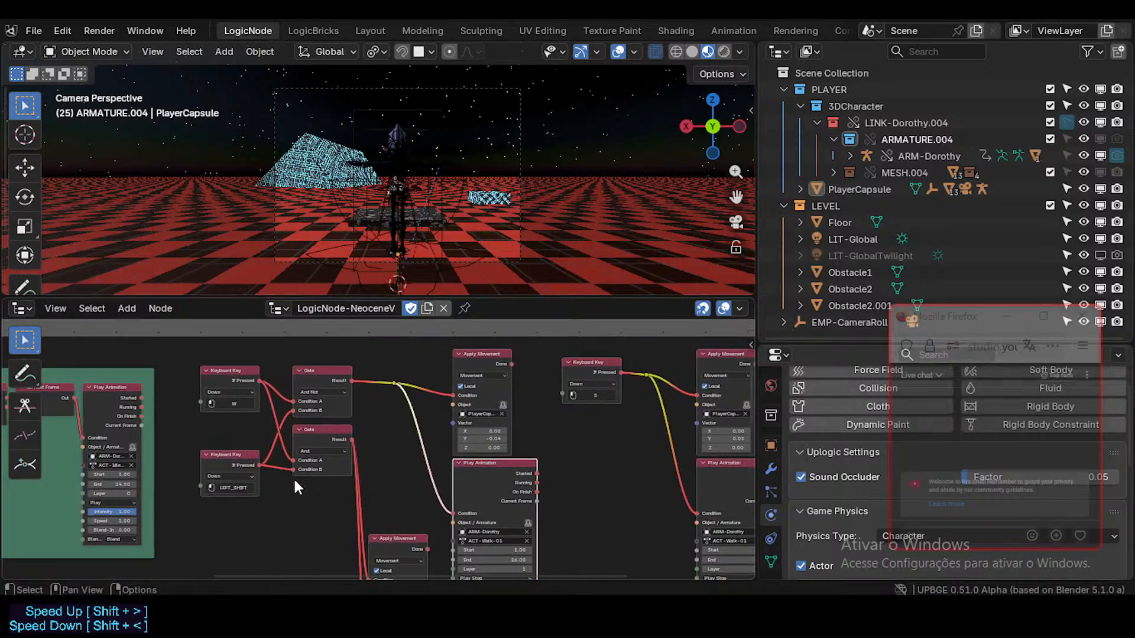
{"action": "middle_click_drag", "start_coordinate": [347, 512], "coordinate": [342, 481]}
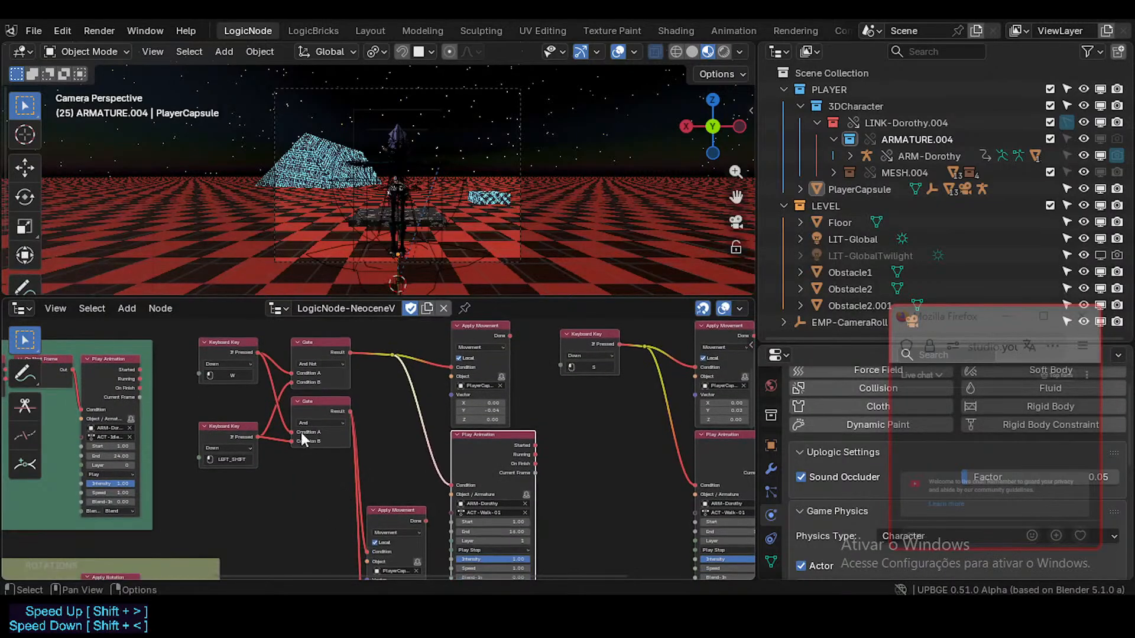
- Duplicate the LEFT_SHIFT Keyboard Key node into the purple jump frame, directly below the SPACE key node
{"action": "left_click", "coordinate": [216, 427]}
{"action": "scroll", "coordinate": [381, 544], "scroll_direction": "down", "scroll_amount": 3}
{"action": "middle_click_drag", "start_coordinate": [381, 543], "coordinate": [265, 362]}
{"action": "scroll", "coordinate": [307, 442], "scroll_direction": "down", "scroll_amount": 2}
{"action": "key", "text": "shift+d"}
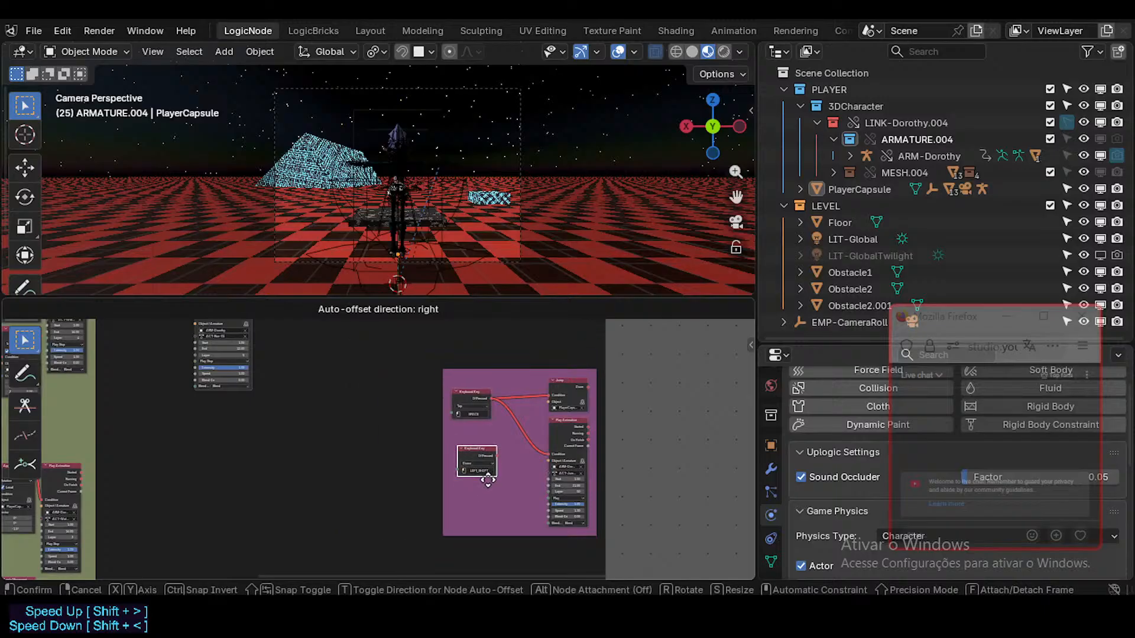
{"action": "scroll", "coordinate": [484, 462], "scroll_direction": "up", "scroll_amount": 2}
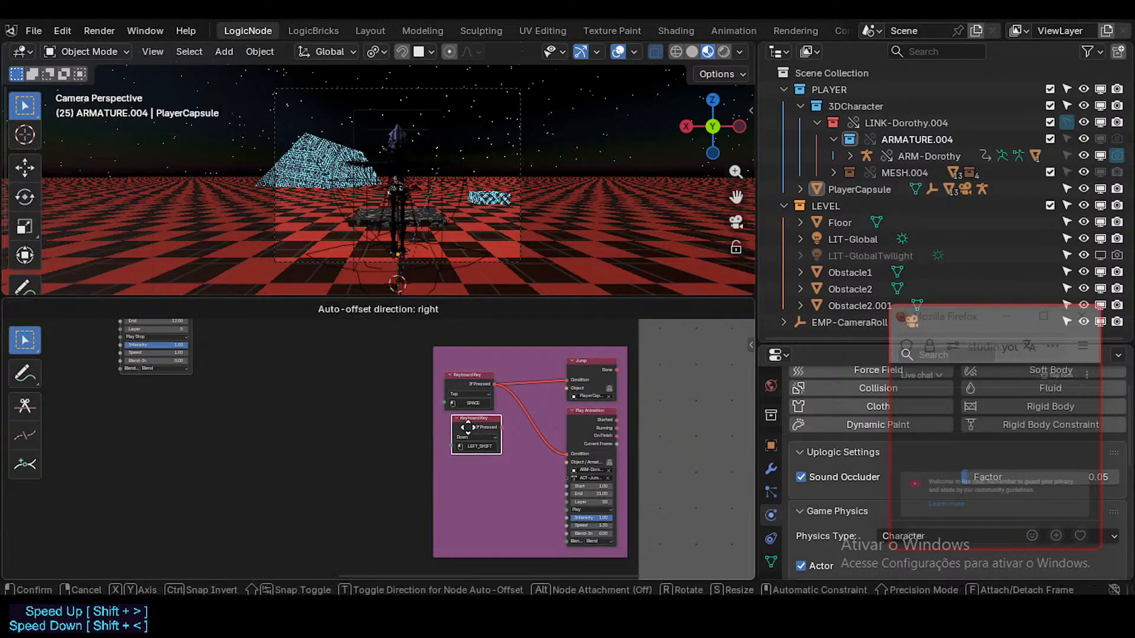
{"action": "left_click", "coordinate": [459, 427]}
{"action": "left_click_drag", "start_coordinate": [460, 427], "coordinate": [486, 413]}
{"action": "scroll", "coordinate": [486, 431], "scroll_direction": "up", "scroll_amount": 2}
{"action": "middle_click_drag", "start_coordinate": [394, 424], "coordinate": [247, 445]}
{"action": "scroll", "coordinate": [438, 436], "scroll_direction": "up", "scroll_amount": 3}
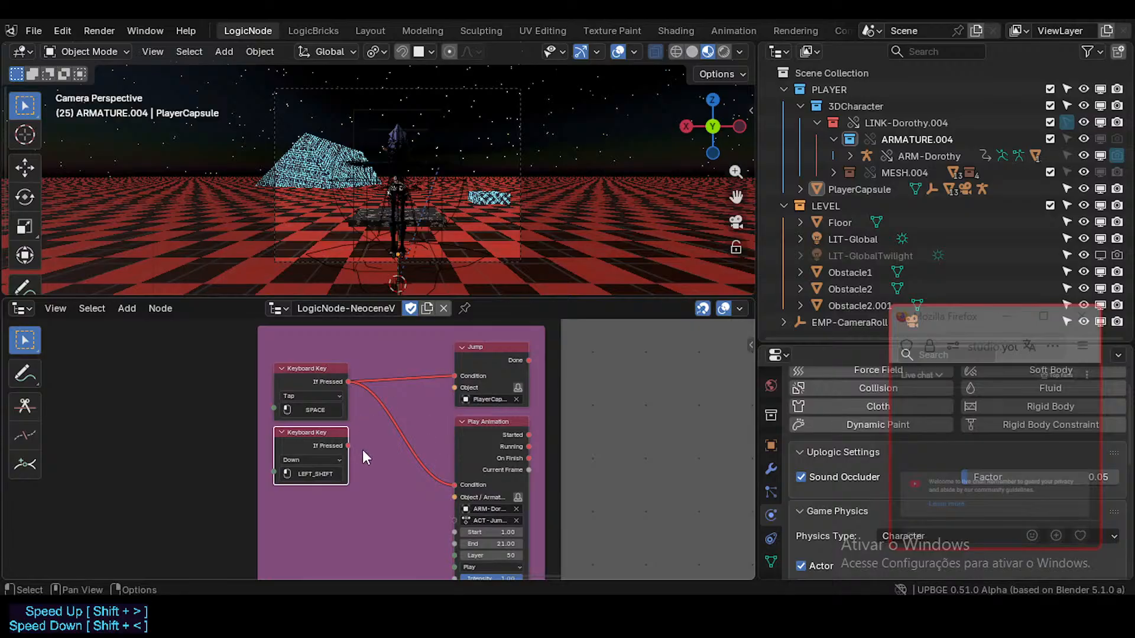
- Duplicate the And Not and And gates from the walk/run logic into the purple jump frame, below the LEFT_SHIFT key node
{"action": "middle_click_drag", "start_coordinate": [362, 428], "coordinate": [433, 293]}
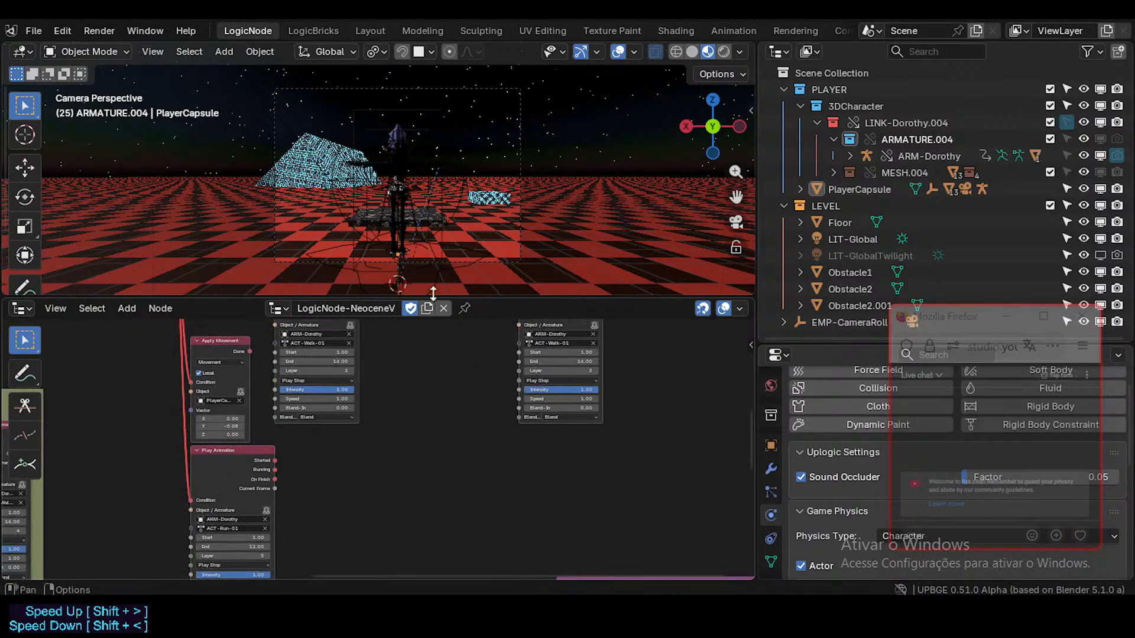
{"action": "scroll", "coordinate": [334, 390], "scroll_direction": "down", "scroll_amount": 3}
{"action": "middle_click_drag", "start_coordinate": [439, 498], "coordinate": [471, 561]}
{"action": "middle_click_drag", "start_coordinate": [325, 423], "coordinate": [408, 551]}
{"action": "scroll", "coordinate": [312, 446], "scroll_direction": "up", "scroll_amount": 2}
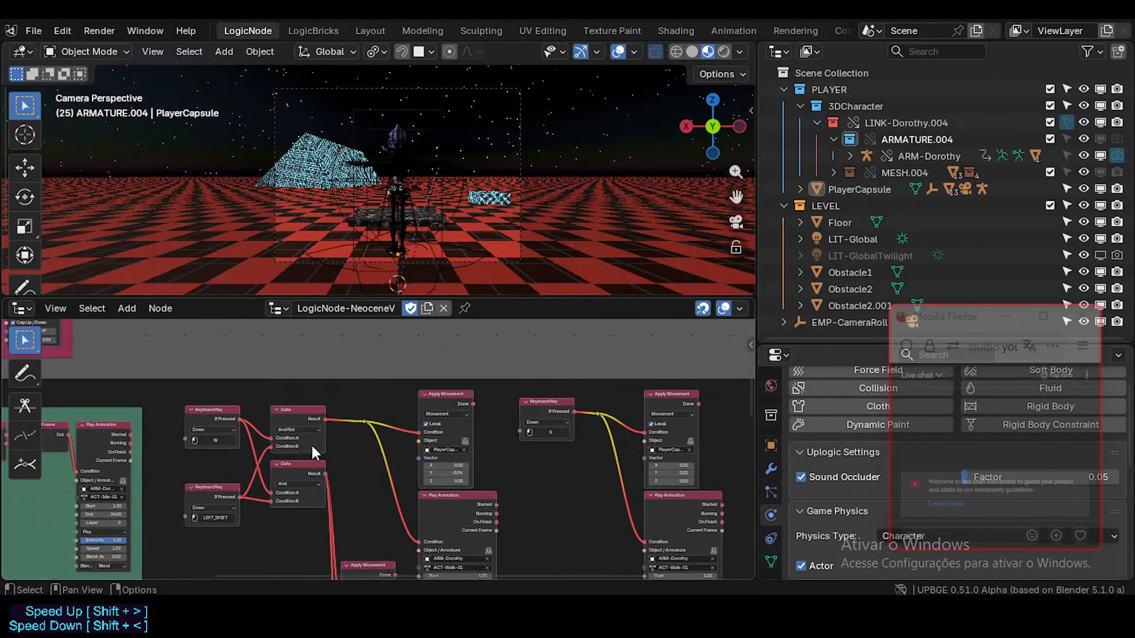
{"action": "left_click", "coordinate": [287, 417]}
{"action": "middle_click_drag", "start_coordinate": [327, 486], "coordinate": [267, 325]}
{"action": "left_click", "coordinate": [283, 453]}
{"action": "scroll", "coordinate": [337, 456], "scroll_direction": "down", "scroll_amount": 2}
{"action": "scroll", "coordinate": [284, 490], "scroll_direction": "down", "scroll_amount": 3}
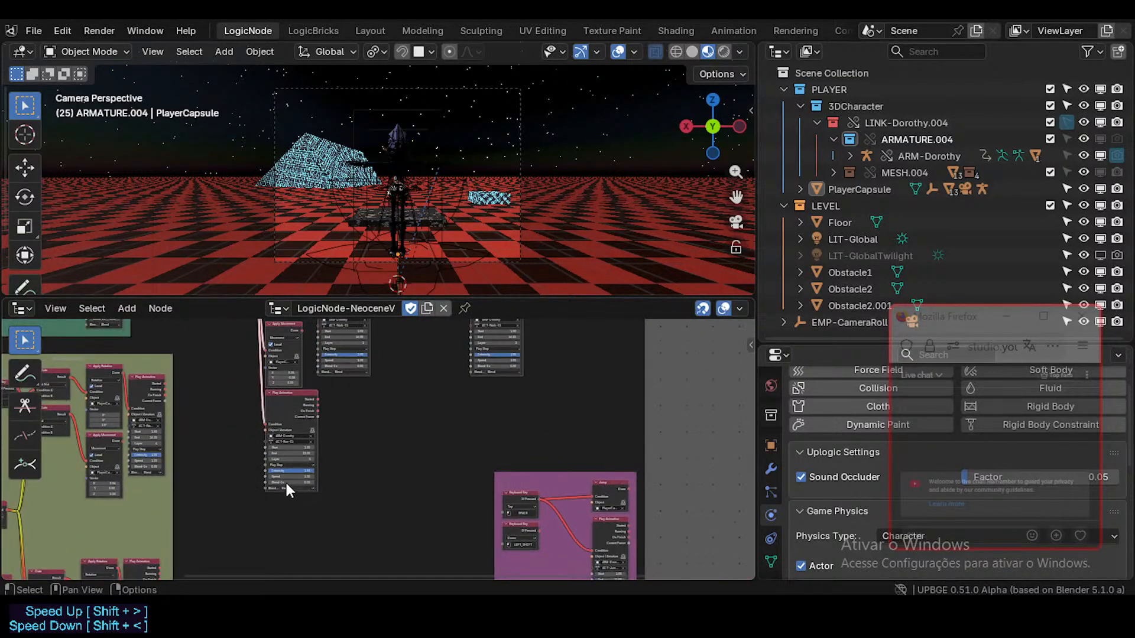
{"action": "key", "text": "g"}
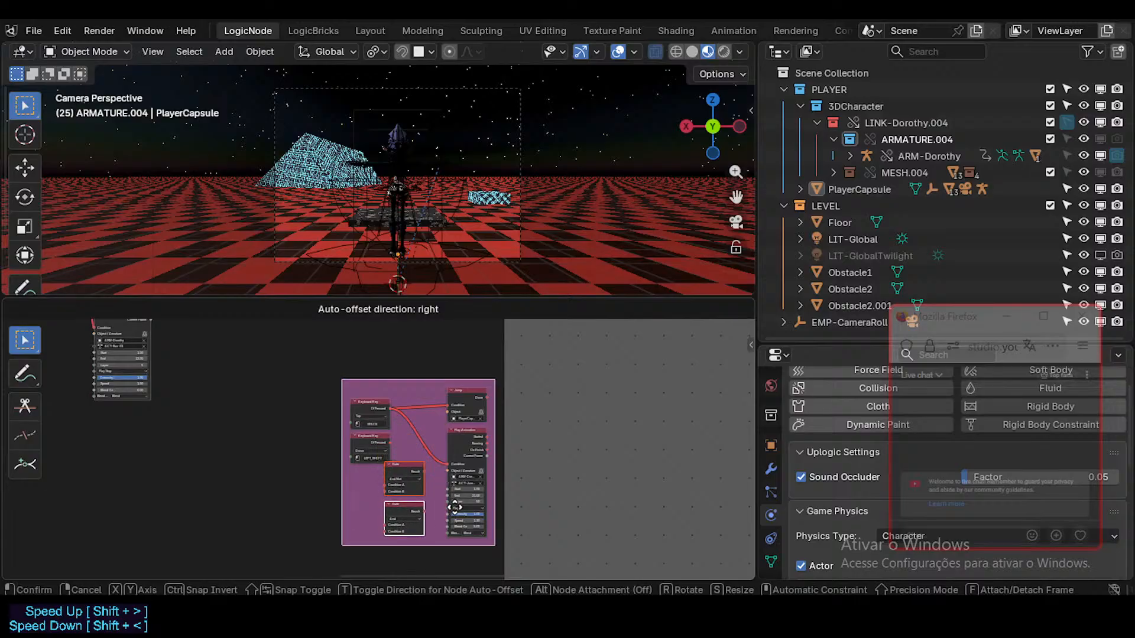
{"action": "left_click", "coordinate": [455, 507]}
{"action": "scroll", "coordinate": [437, 464], "scroll_direction": "up", "scroll_amount": 1}
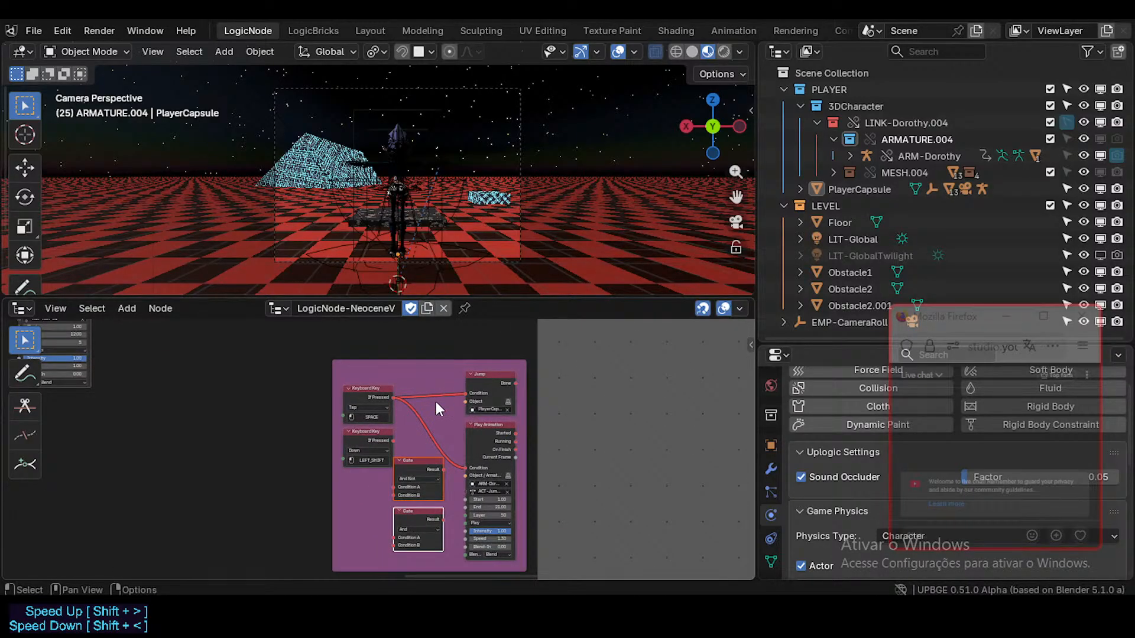
- Move the SPACE and LEFT_SHIFT key nodes in the jump frame further left, away from the Jump and Play Animation nodes
{"action": "left_click", "coordinate": [362, 402]}
{"action": "left_click", "coordinate": [363, 432], "text": "shift"}
{"action": "key", "text": "g"}
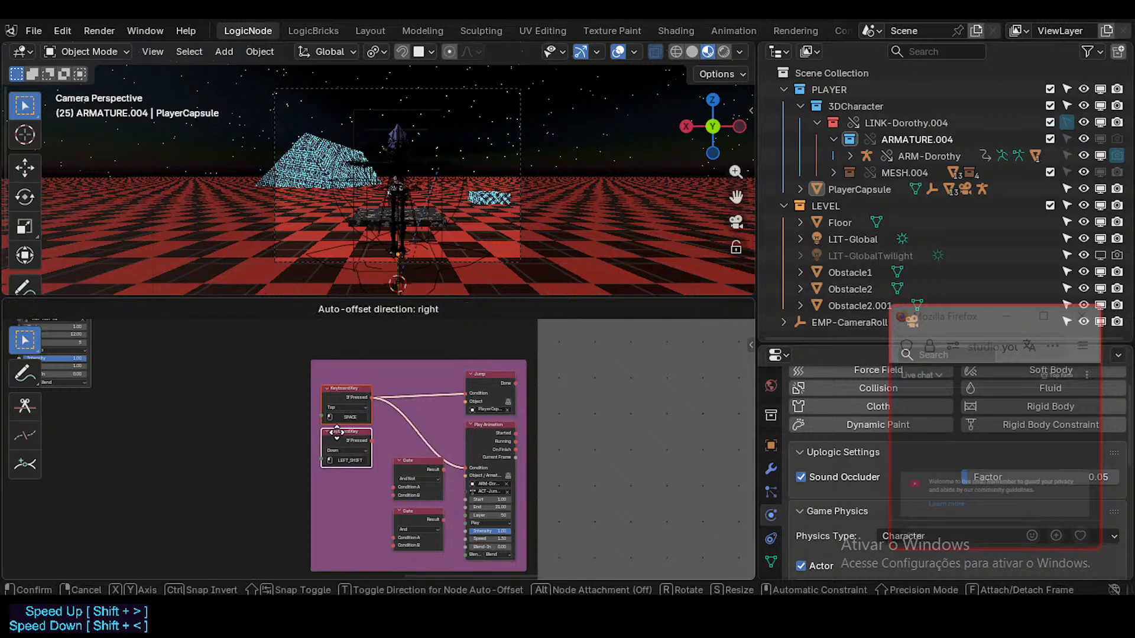
{"action": "left_click", "coordinate": [332, 432]}
- Insert the And Not gate after SPACE, with LEFT_SHIFT as Condition B, and link its result to the Jump and Play Animation conditions
{"action": "left_click", "coordinate": [409, 462]}
{"action": "key", "text": "g"}
{"action": "left_click", "coordinate": [396, 392]}
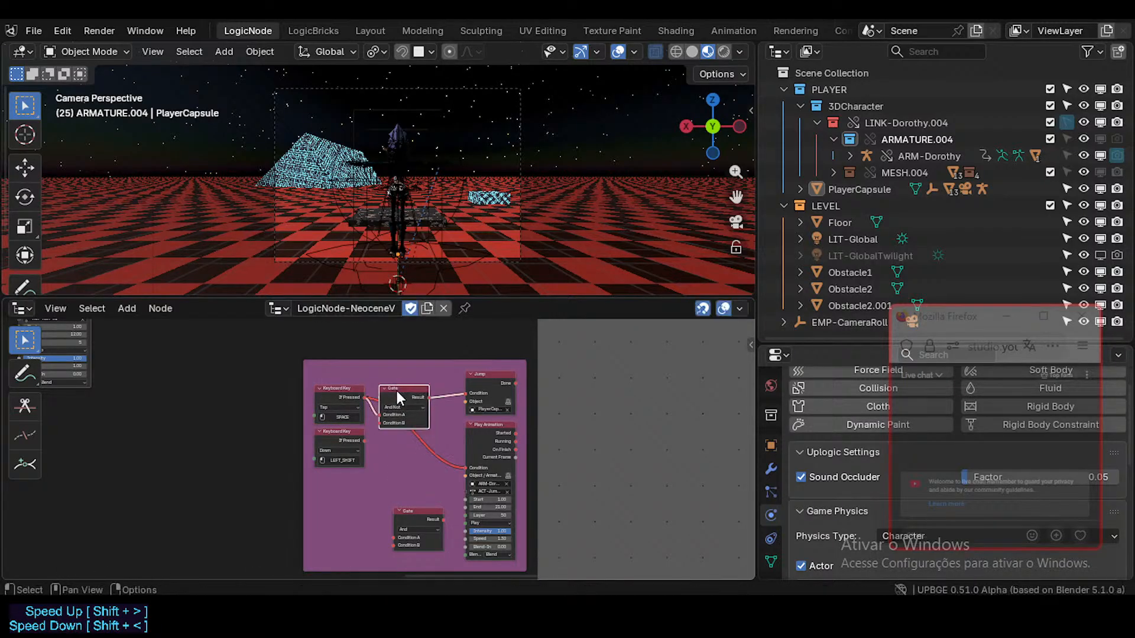
{"action": "left_click_drag", "start_coordinate": [364, 398], "coordinate": [381, 424]}
{"action": "left_click_drag", "start_coordinate": [431, 397], "coordinate": [464, 393]}
{"action": "left_click_drag", "start_coordinate": [431, 397], "coordinate": [464, 468]}
- Place the And gate directly below the And Not gate and feed it from the SPACE and LEFT_SHIFT key nodes
{"action": "scroll", "coordinate": [420, 462], "scroll_direction": "down", "scroll_amount": 1}
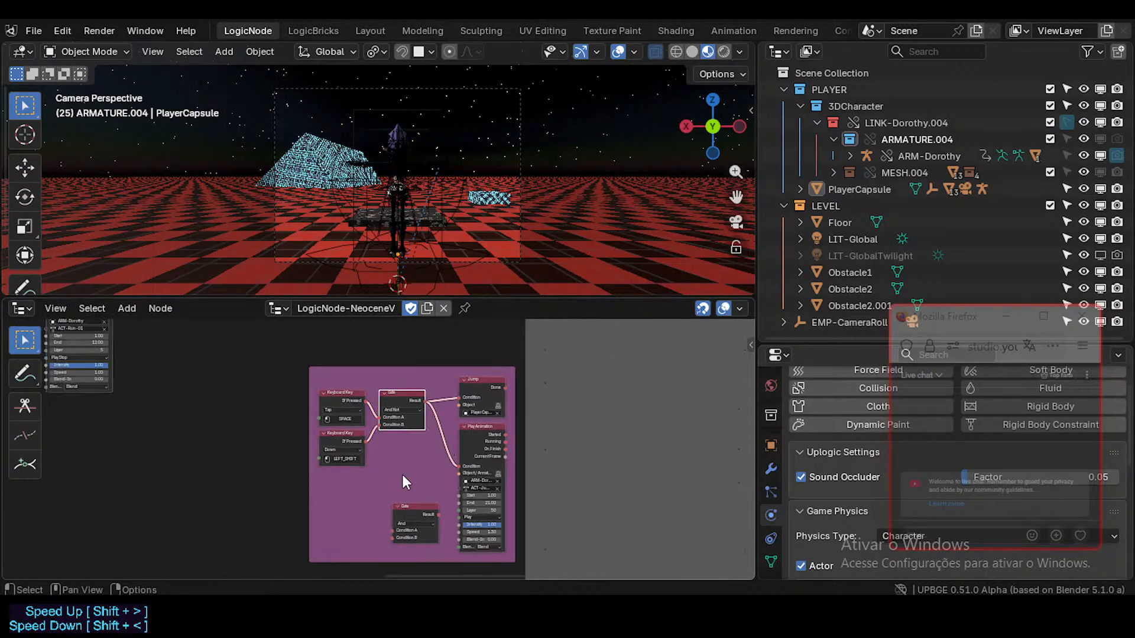
{"action": "middle_click_drag", "start_coordinate": [403, 475], "coordinate": [437, 468]}
{"action": "left_click_drag", "start_coordinate": [447, 500], "coordinate": [431, 434]}
{"action": "left_click_drag", "start_coordinate": [400, 393], "coordinate": [414, 464]}
{"action": "scroll", "coordinate": [441, 472], "scroll_direction": "up", "scroll_amount": 2}
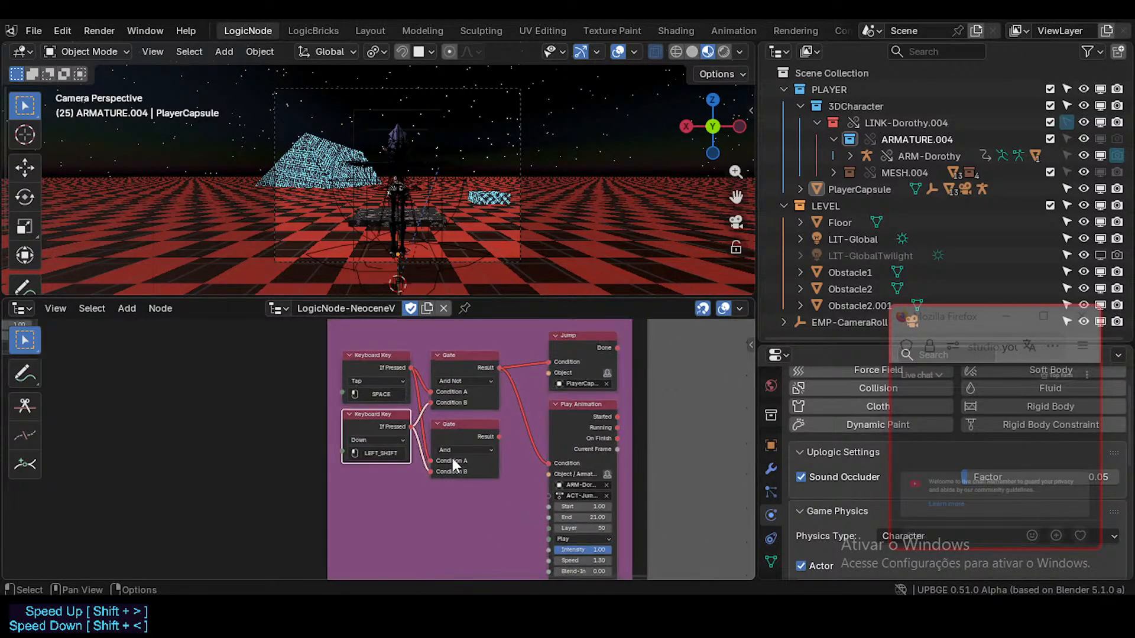
- Try the And Not type on the lower gate and try driving the Play Animation condition from that gate
{"action": "left_click", "coordinate": [459, 452]}
{"action": "left_click", "coordinate": [449, 550]}
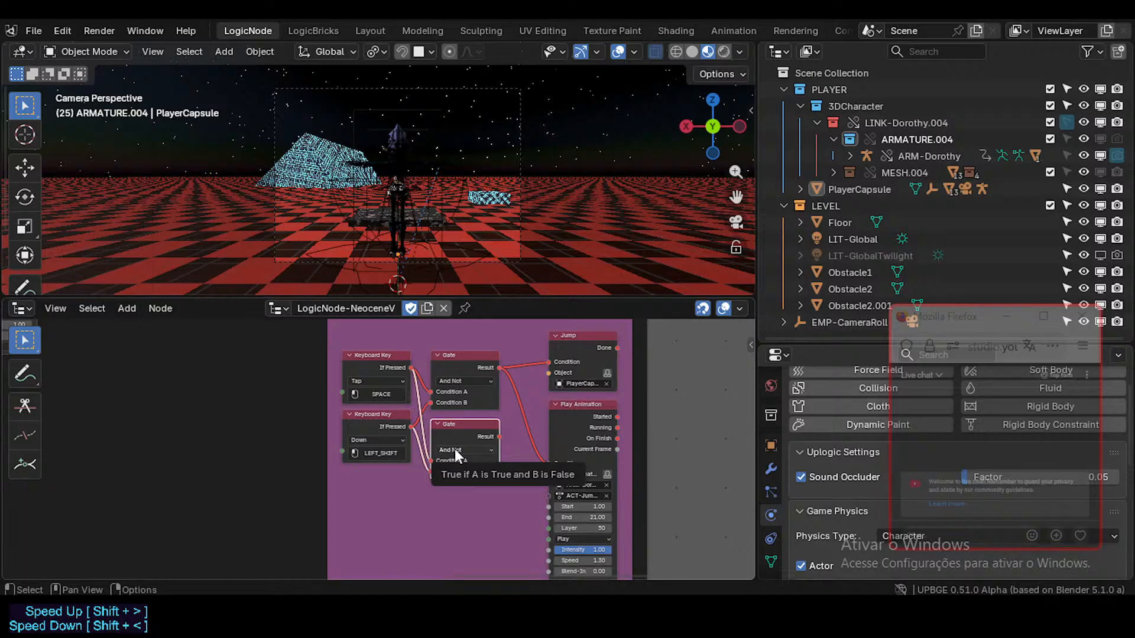
{"action": "left_click", "coordinate": [387, 511]}
{"action": "middle_click_drag", "start_coordinate": [494, 448], "coordinate": [466, 460]}
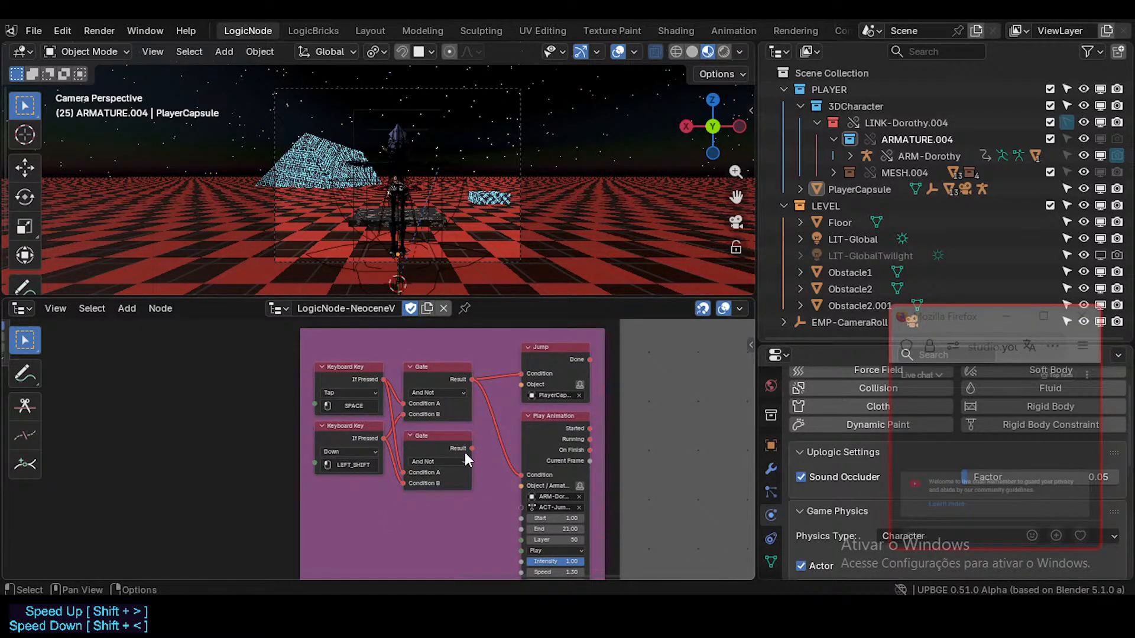
{"action": "left_click", "coordinate": [436, 457]}
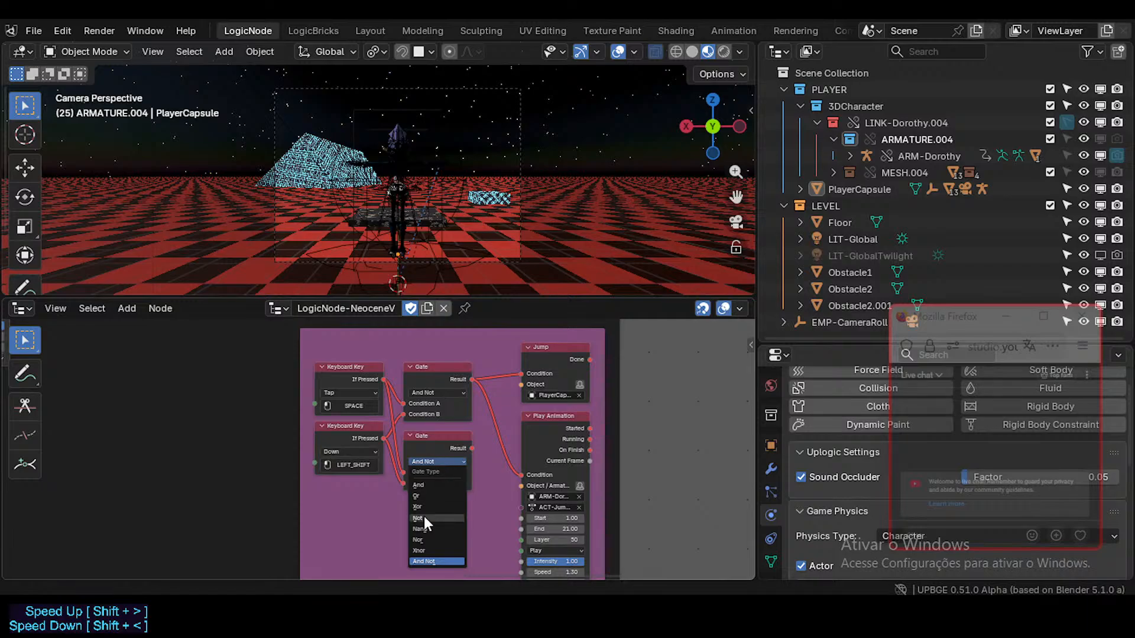
{"action": "left_click", "coordinate": [428, 486]}
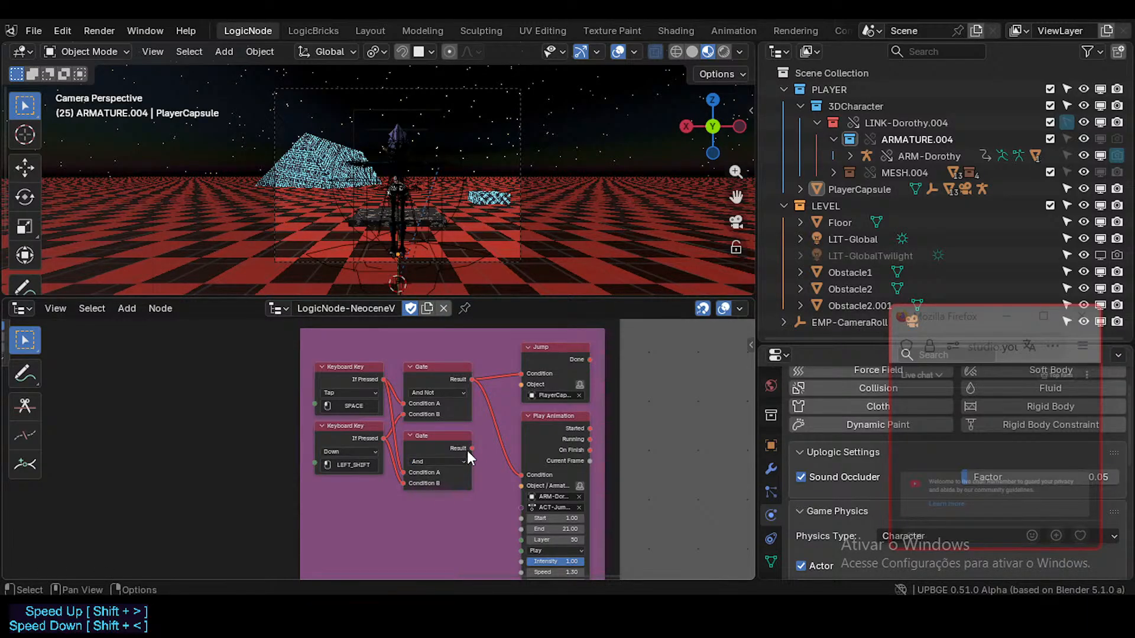
{"action": "left_click_drag", "start_coordinate": [467, 450], "coordinate": [524, 476]}
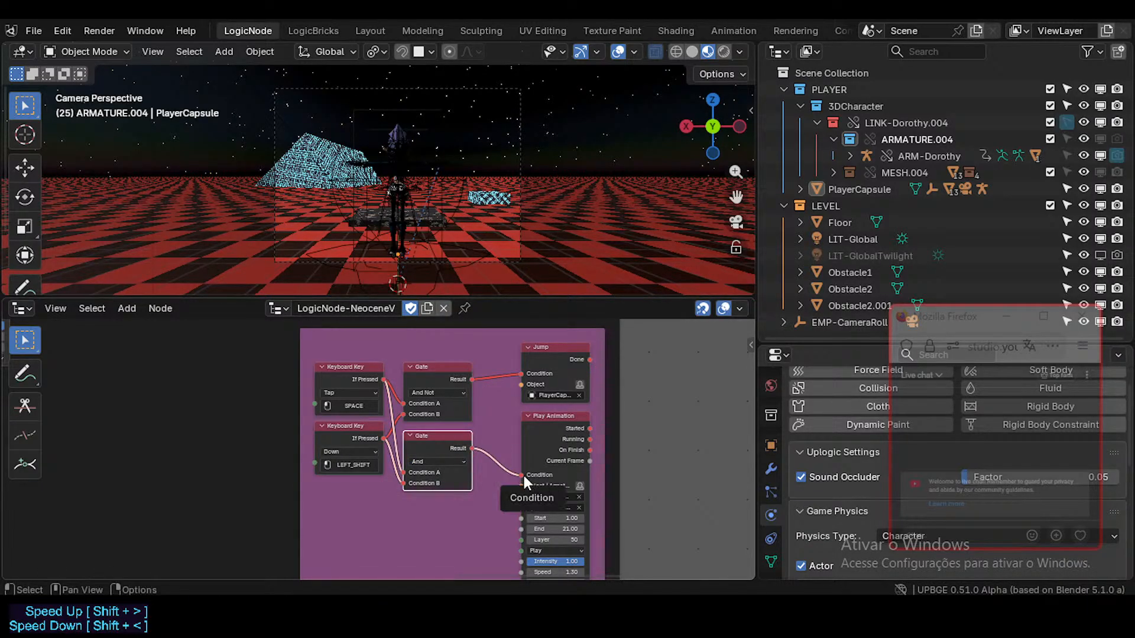
{"action": "left_click_drag", "start_coordinate": [472, 379], "coordinate": [524, 478]}
- Duplicate the Jump and Play Animation nodes together and place the copies directly below the originals in the jump frame
{"action": "scroll", "coordinate": [523, 478], "scroll_direction": "down", "scroll_amount": 3}
{"action": "middle_click_drag", "start_coordinate": [517, 469], "coordinate": [502, 417]}
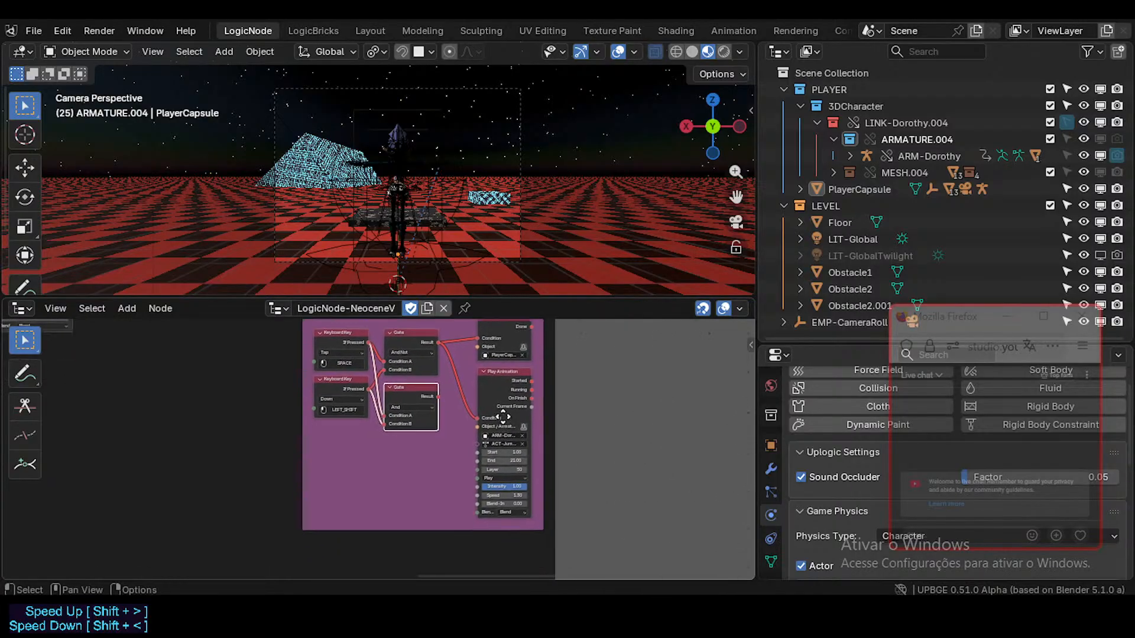
{"action": "scroll", "coordinate": [502, 417], "scroll_direction": "down", "scroll_amount": 2}
{"action": "left_click", "coordinate": [474, 335]}
{"action": "left_click", "coordinate": [473, 376], "text": "shift"}
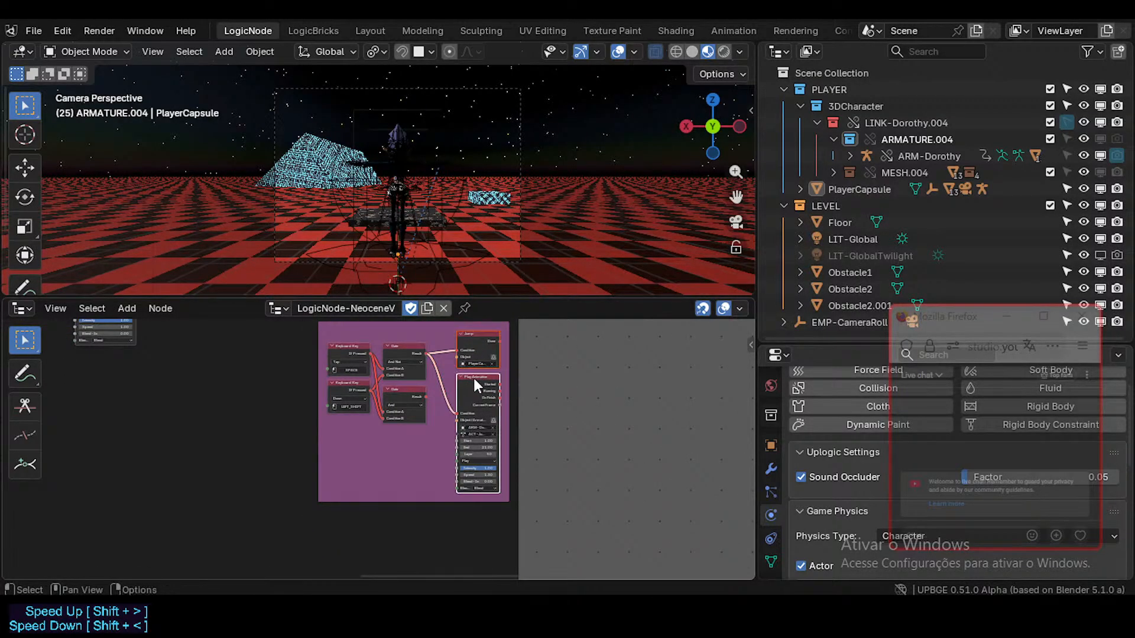
{"action": "scroll", "coordinate": [471, 372], "scroll_direction": "down", "scroll_amount": 1}
{"action": "key", "text": "shift+d"}
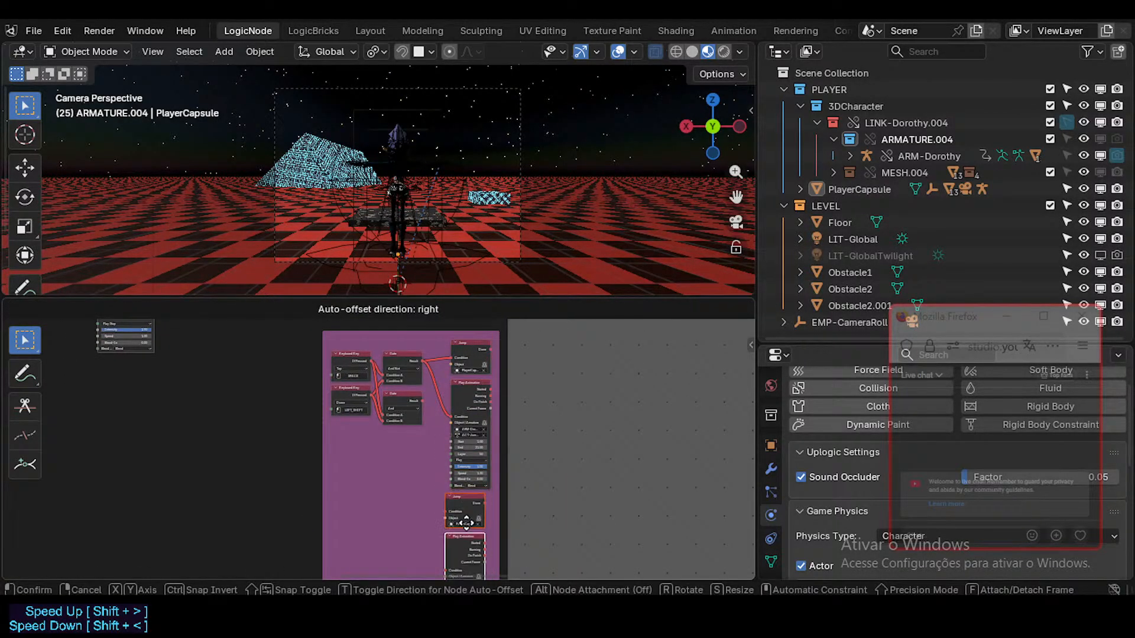
{"action": "left_click", "coordinate": [461, 518]}
{"action": "middle_click_drag", "start_coordinate": [465, 527], "coordinate": [441, 434]}
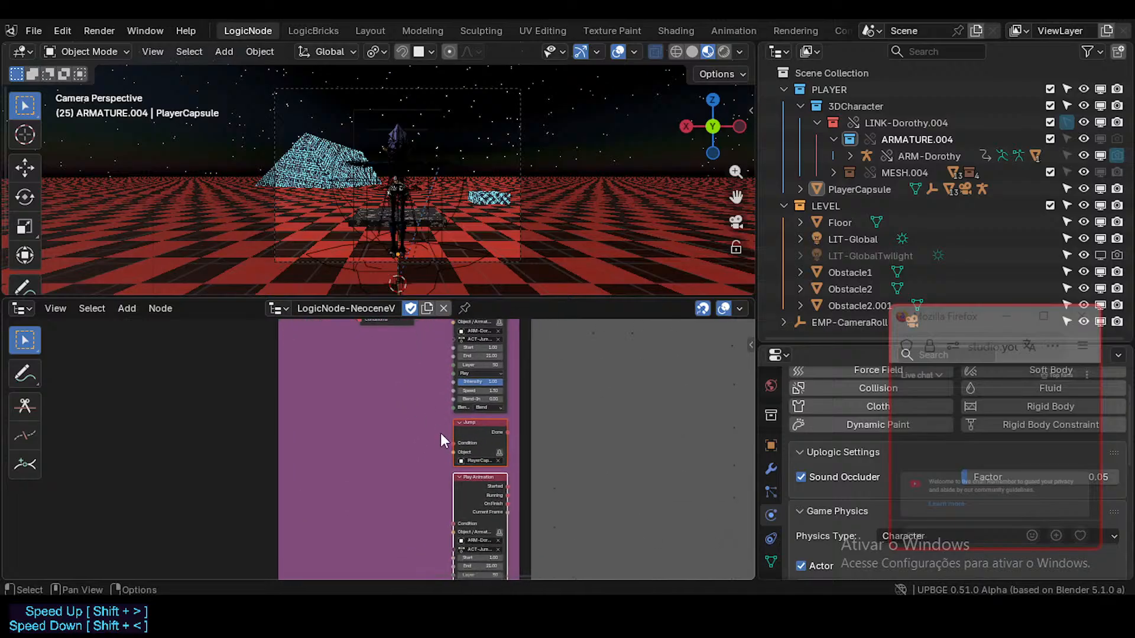
{"action": "scroll", "coordinate": [440, 434], "scroll_direction": "up", "scroll_amount": 3}
{"action": "middle_click_drag", "start_coordinate": [459, 486], "coordinate": [444, 453]}
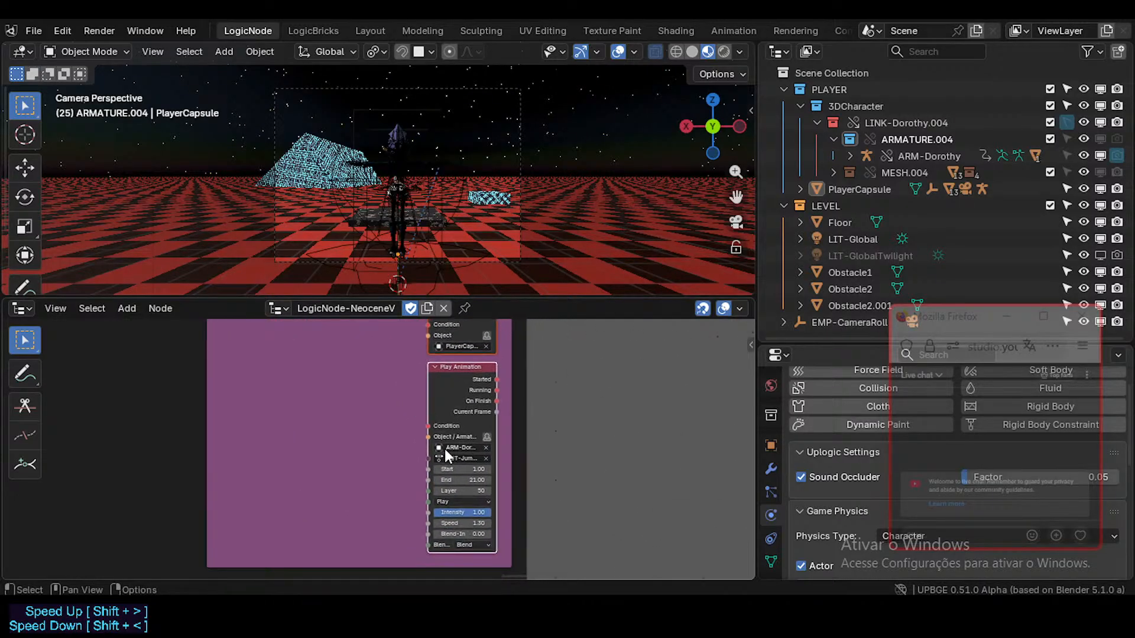
- Link the And gate's result to the conditions of the duplicated Jump and Play Animation nodes
{"action": "middle_click_drag", "start_coordinate": [417, 409], "coordinate": [410, 458]}
{"action": "scroll", "coordinate": [427, 456], "scroll_direction": "down", "scroll_amount": 1}
{"action": "scroll", "coordinate": [395, 419], "scroll_direction": "up", "scroll_amount": 1}
{"action": "scroll", "coordinate": [420, 444], "scroll_direction": "down", "scroll_amount": 1}
{"action": "scroll", "coordinate": [426, 476], "scroll_direction": "up", "scroll_amount": 1}
{"action": "scroll", "coordinate": [434, 432], "scroll_direction": "up", "scroll_amount": 1}
{"action": "scroll", "coordinate": [413, 425], "scroll_direction": "down", "scroll_amount": 5}
{"action": "middle_click_drag", "start_coordinate": [388, 393], "coordinate": [390, 413]}
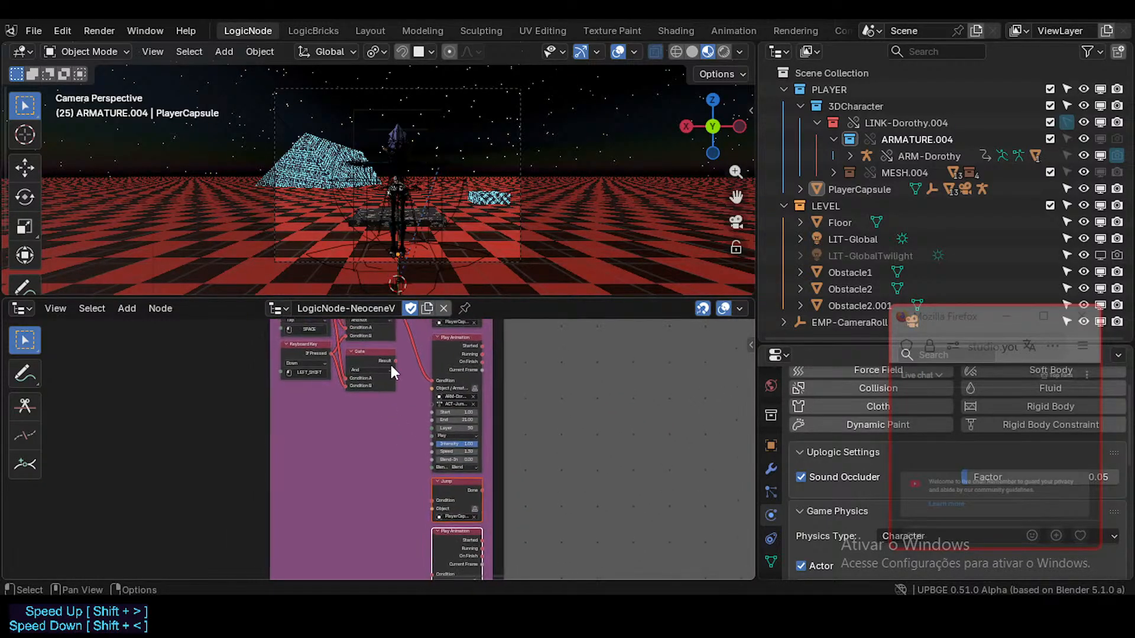
{"action": "left_click", "coordinate": [396, 360]}
{"action": "left_click_drag", "start_coordinate": [395, 361], "coordinate": [427, 497]}
{"action": "scroll", "coordinate": [418, 495], "scroll_direction": "down", "scroll_amount": 3}
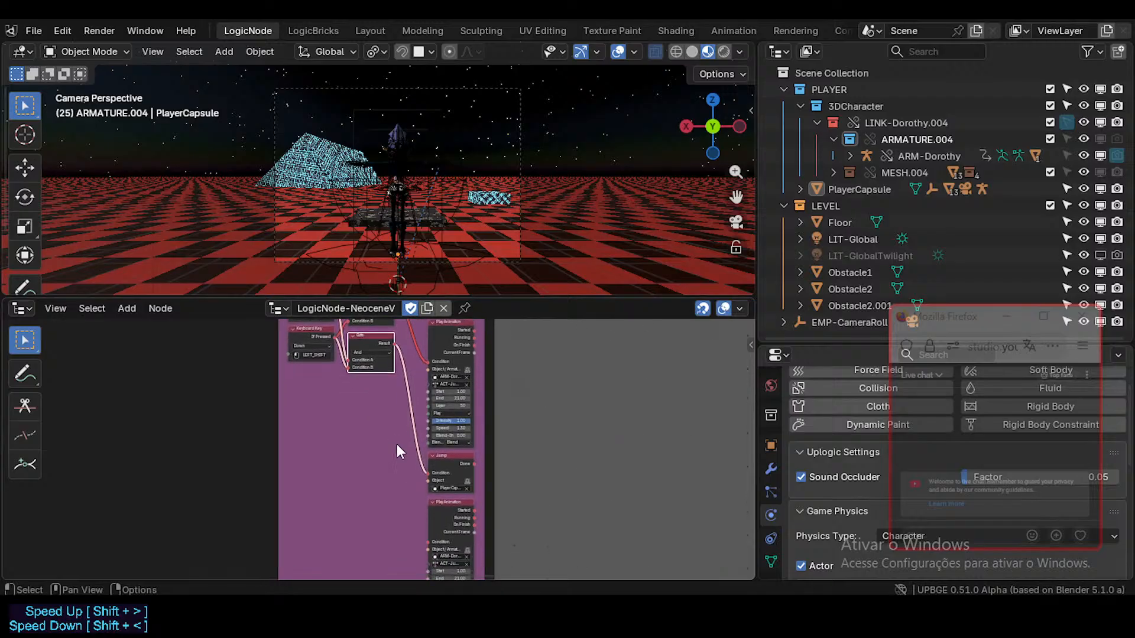
{"action": "scroll", "coordinate": [369, 441], "scroll_direction": "up", "scroll_amount": 1}
{"action": "middle_click_drag", "start_coordinate": [369, 440], "coordinate": [383, 404]}
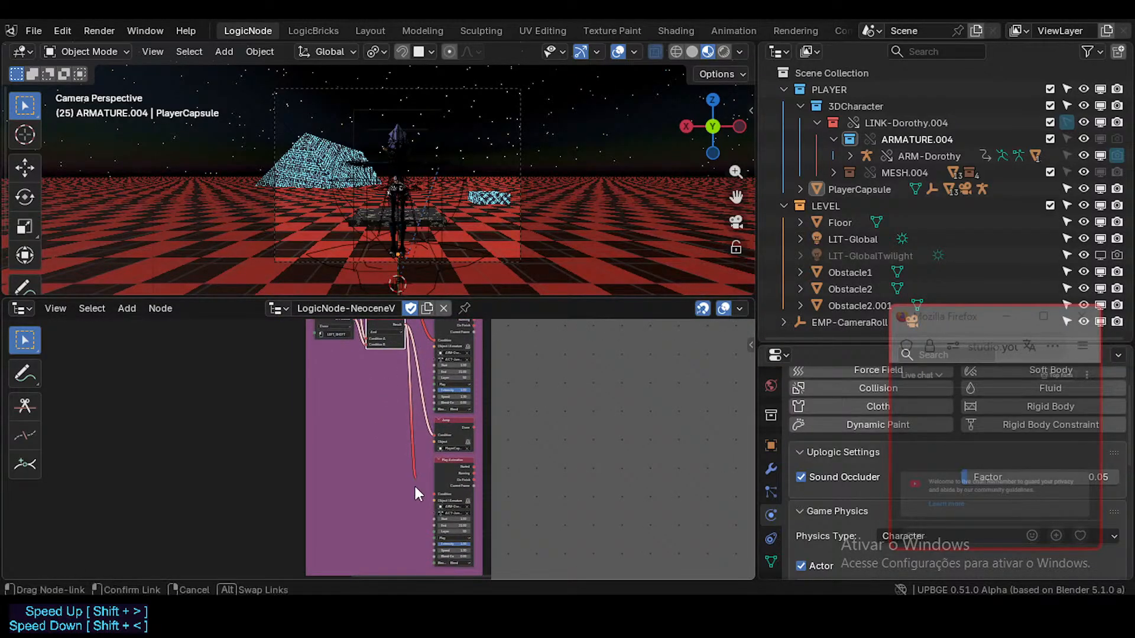
{"action": "left_click_drag", "start_coordinate": [415, 487], "coordinate": [435, 492]}
{"action": "middle_click_drag", "start_coordinate": [368, 413], "coordinate": [381, 458]}
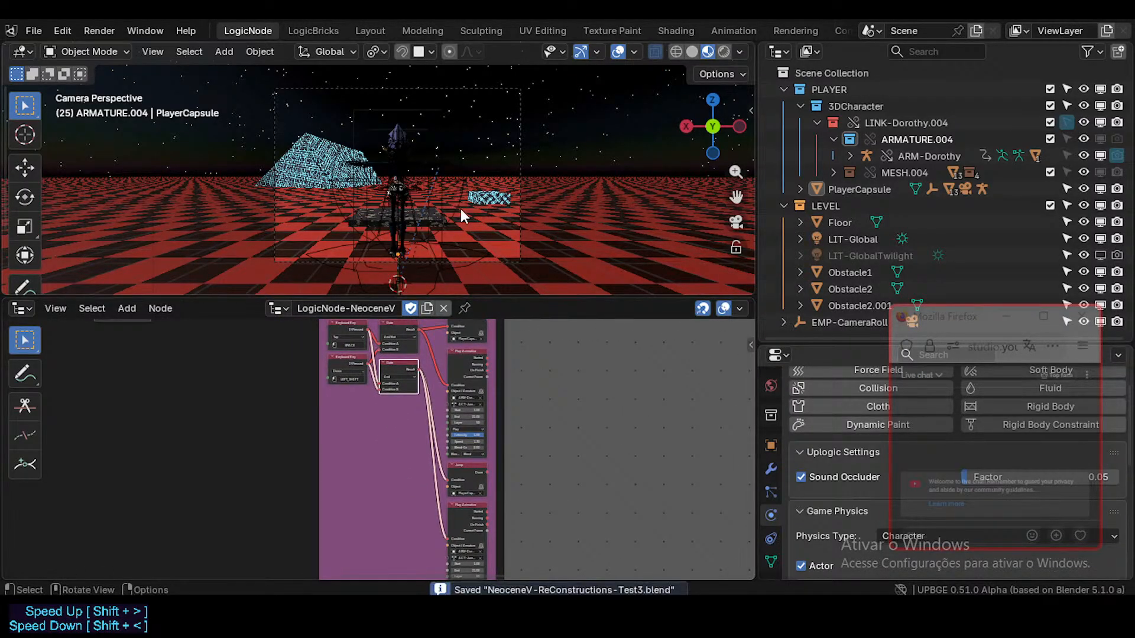
- Save the file and test repeated jumps, standing and moving forward, in the running game before stopping it
{"action": "key", "text": "p"}
{"action": "key", "text": "w"}
{"action": "key", "text": "space"}
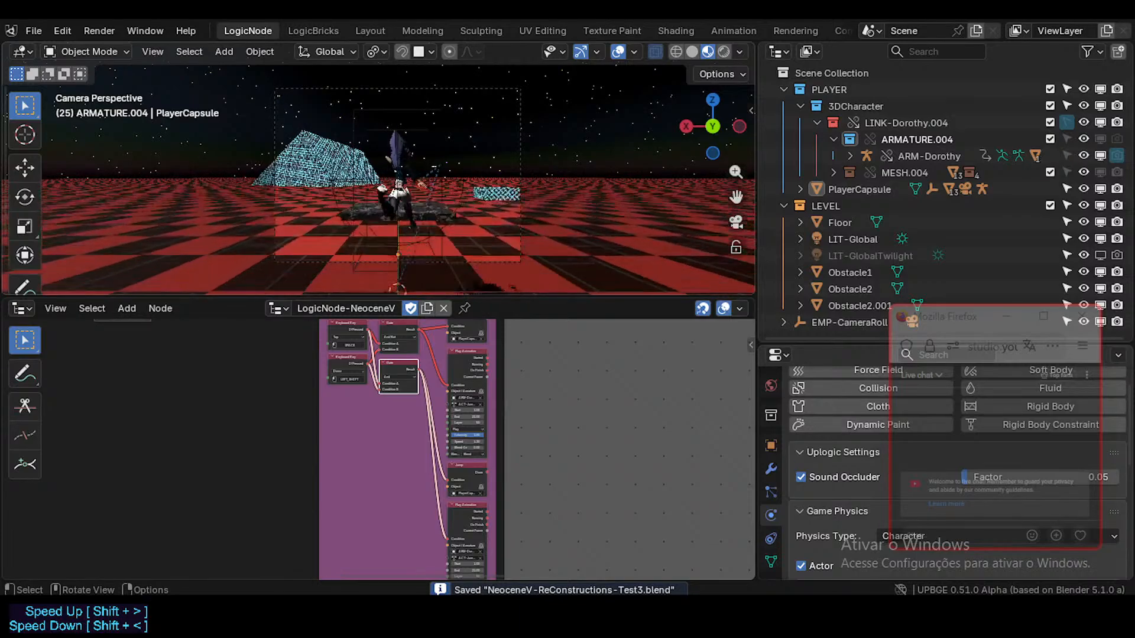
{"action": "key", "text": "space"}
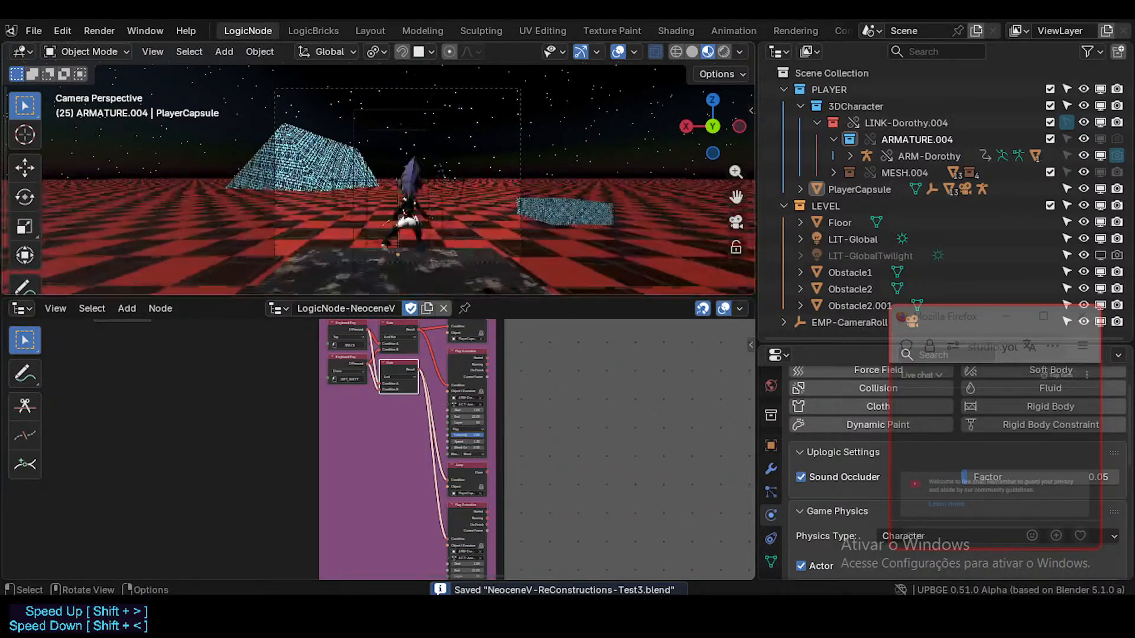
{"action": "key", "text": "w"}
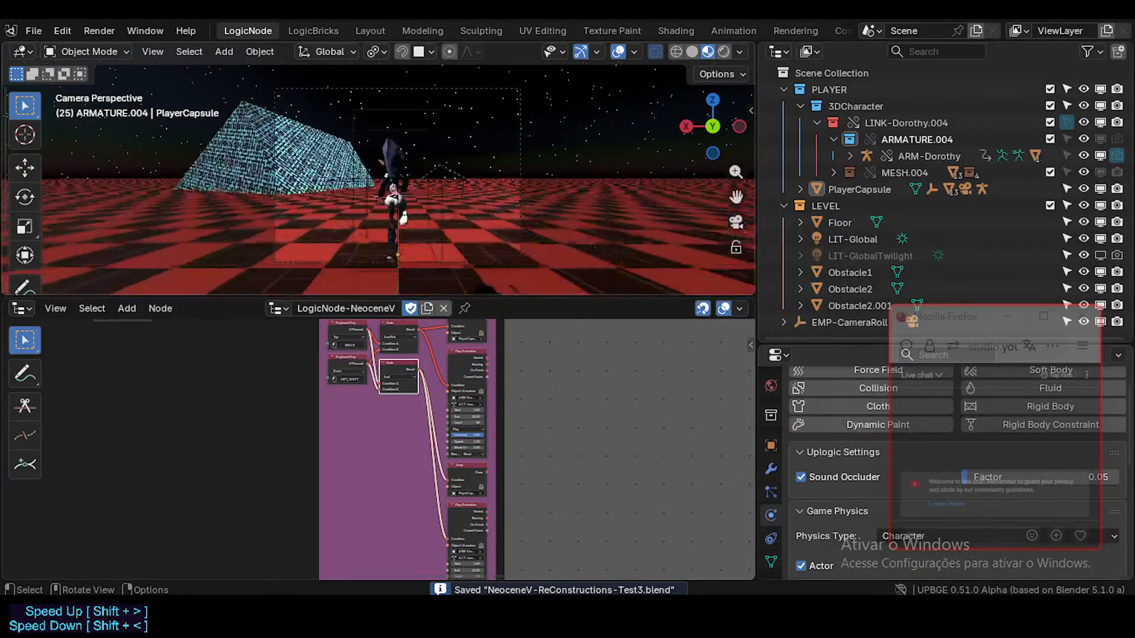
{"action": "key", "text": "space"}
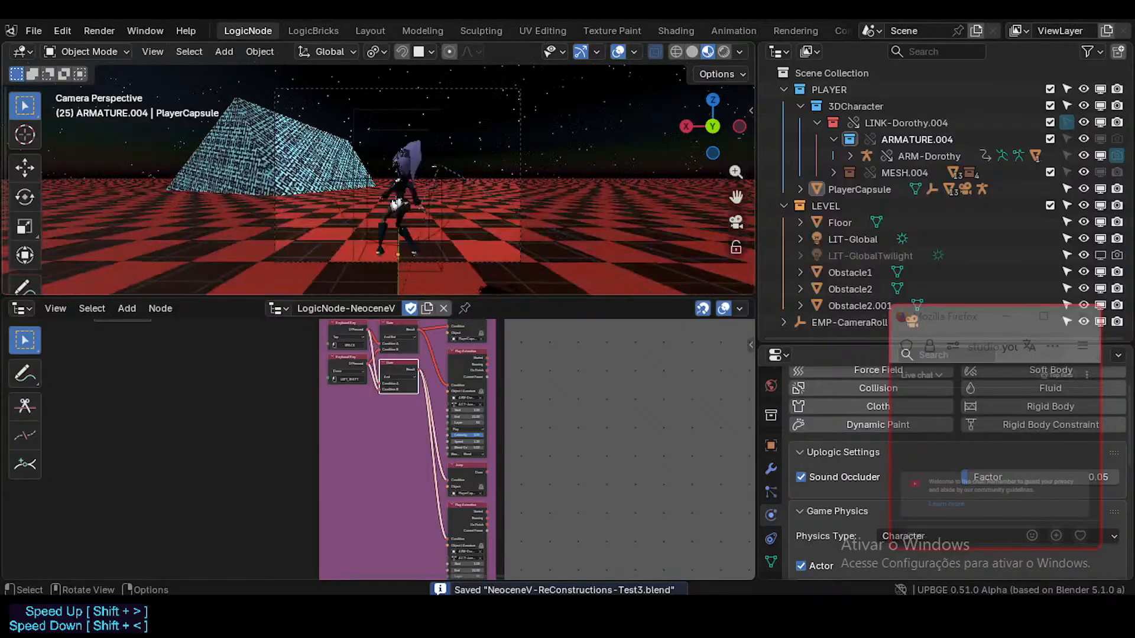
{"action": "key", "text": "space"}
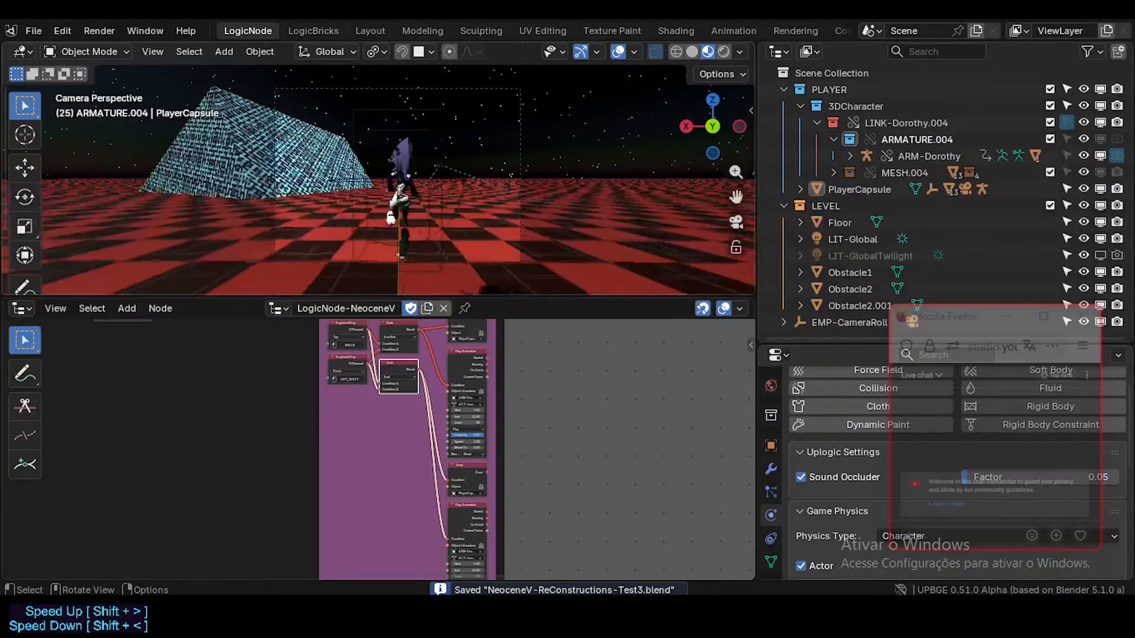
{"action": "key", "text": "space"}
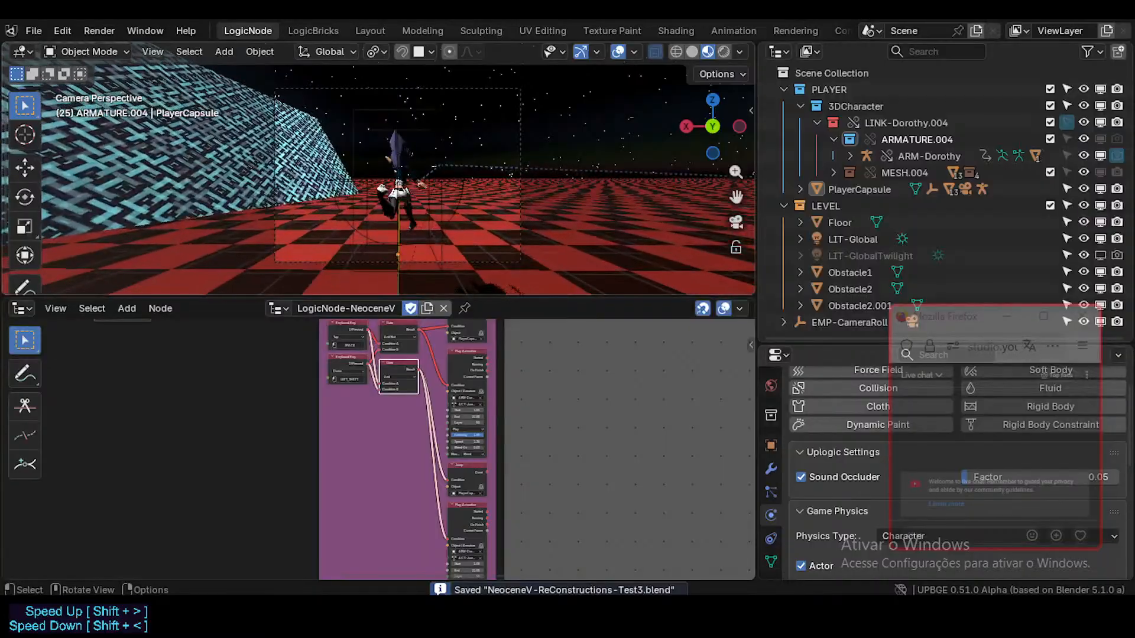
{"action": "key", "text": "space"}
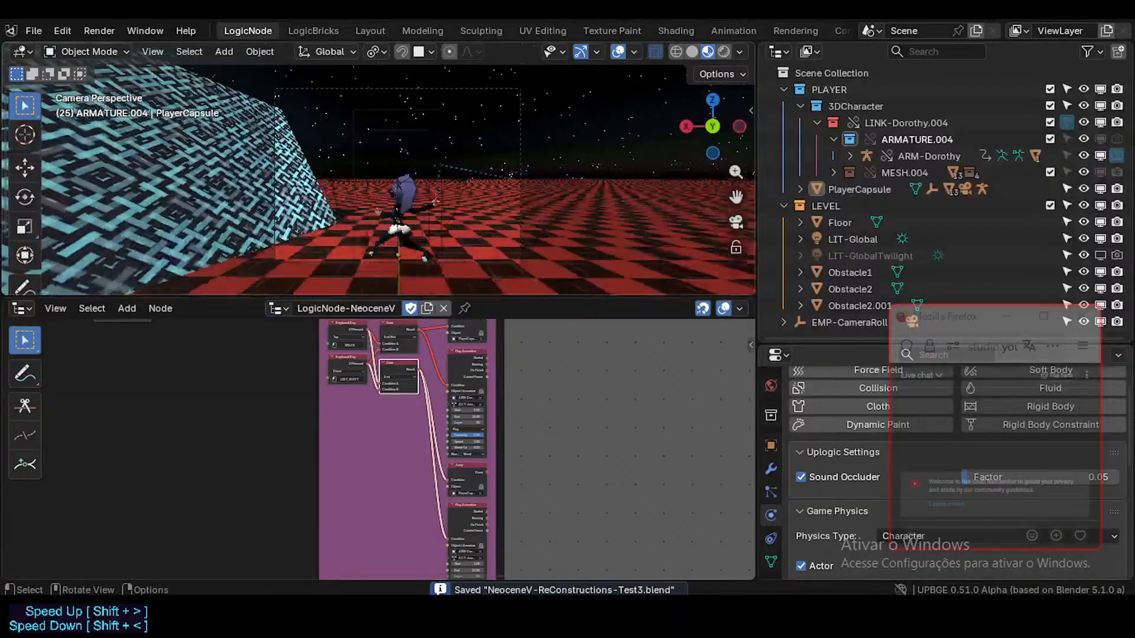
{"action": "key", "text": "space"}
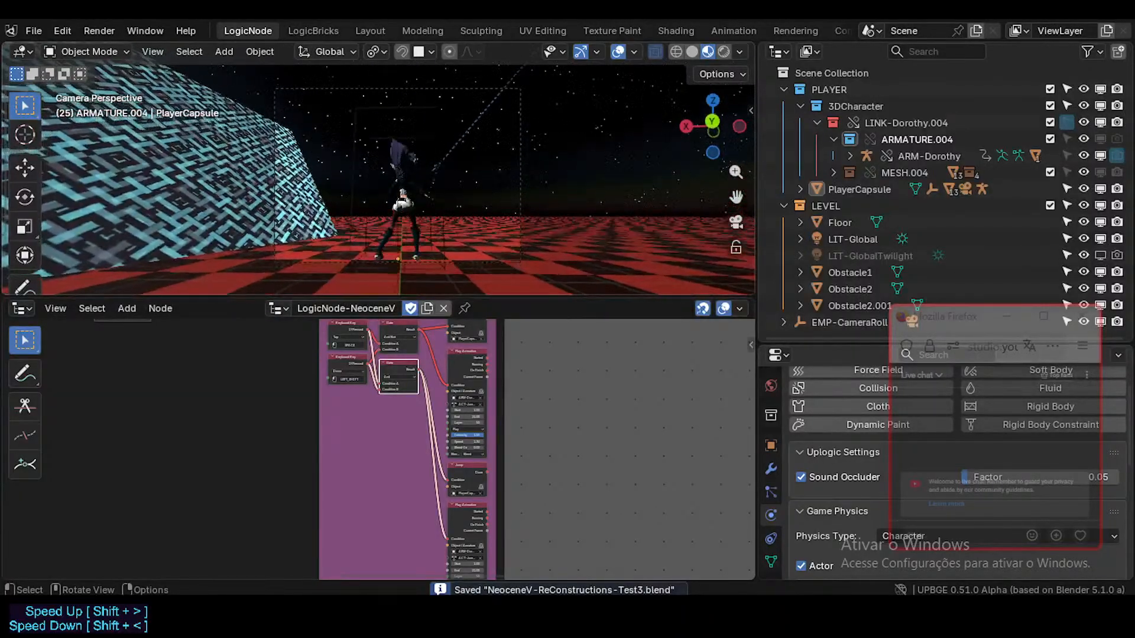
{"action": "key", "text": "Escape"}
- Set the lower Keyboard Key node in the jump frame to W and test walking and jumping in the game
{"action": "middle_click_drag", "start_coordinate": [383, 397], "coordinate": [341, 430]}
{"action": "scroll", "coordinate": [385, 430], "scroll_direction": "up", "scroll_amount": 4}
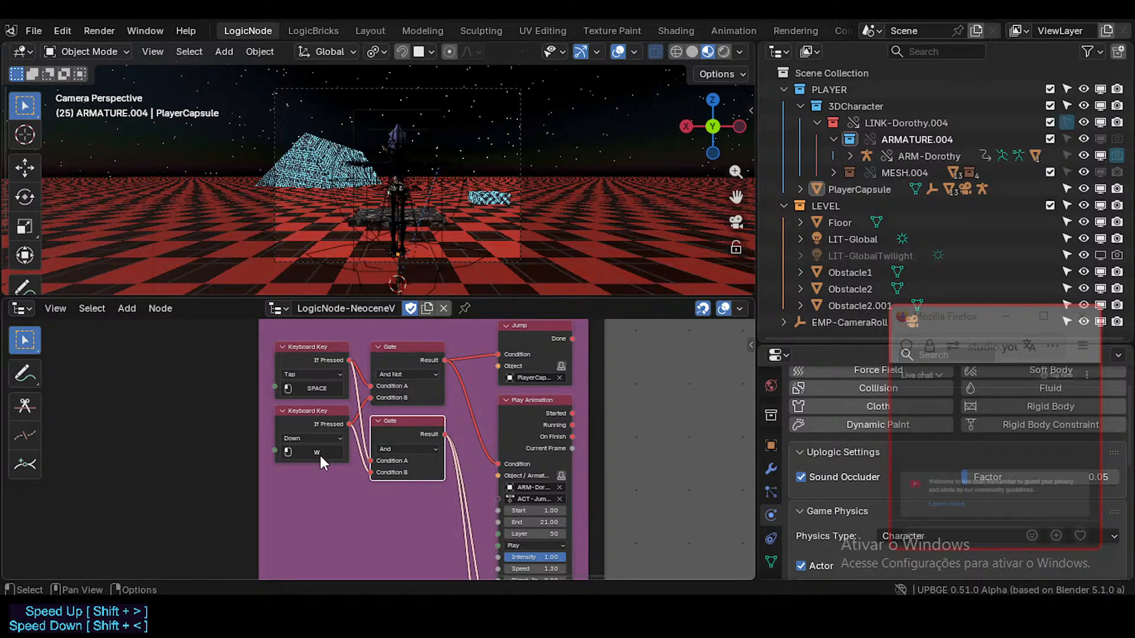
{"action": "key", "text": "p"}
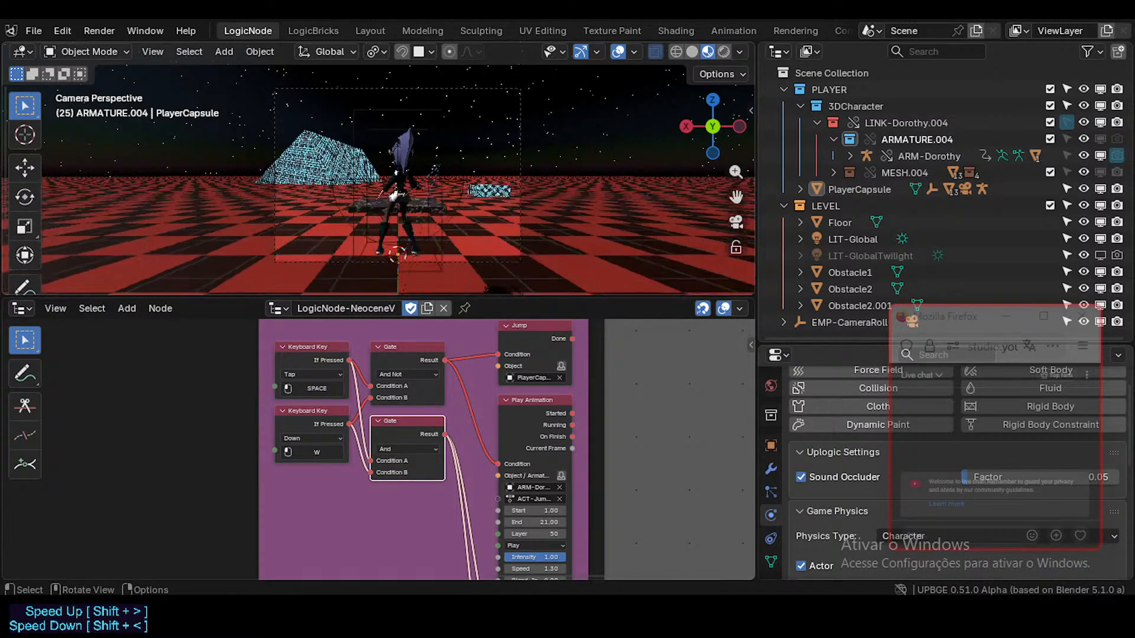
{"action": "key", "text": "w"}
{"action": "key", "text": "space"}
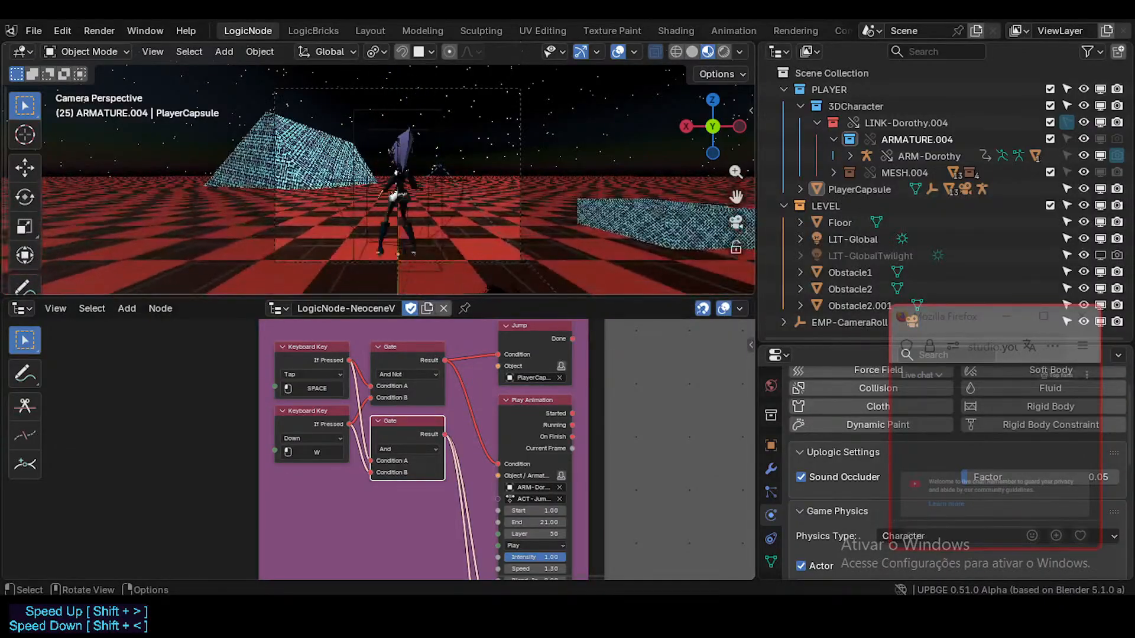
{"action": "key", "text": "Escape"}
{"action": "scroll", "coordinate": [374, 433], "scroll_direction": "down", "scroll_amount": 1}
{"action": "mouse_move", "coordinate": [386, 450]}
{"action": "middle_mouse_down"}
{"action": "mouse_move", "coordinate": [376, 451]}
{"action": "mouse_move", "coordinate": [386, 472]}
{"action": "mouse_move", "coordinate": [380, 452]}
{"action": "middle_mouse_up"}
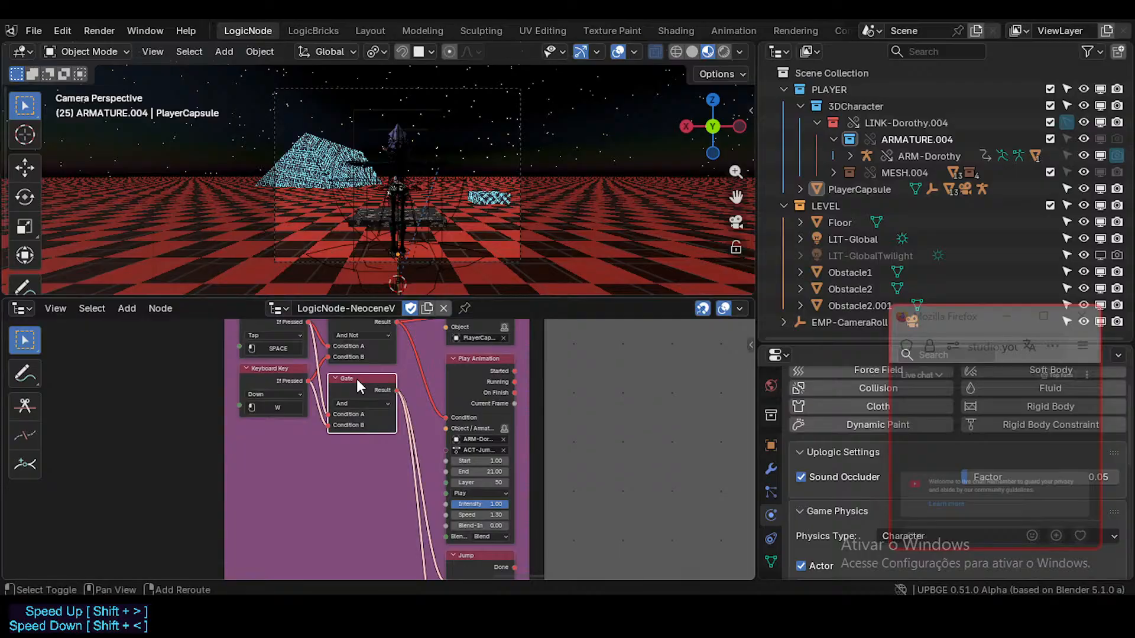
- Duplicate the And gate below the original and feed the original gate's result into Condition A of the copy
{"action": "key", "text": "shift+d"}
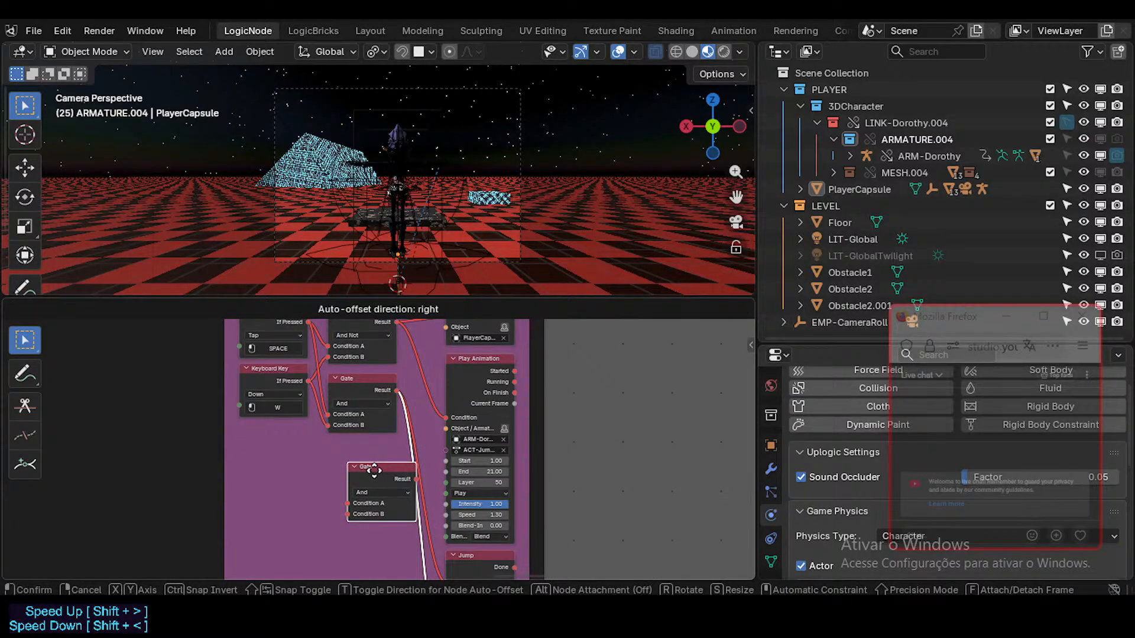
{"action": "left_click", "coordinate": [442, 471]}
{"action": "left_click_drag", "start_coordinate": [446, 469], "coordinate": [358, 495]}
{"action": "middle_click_drag", "start_coordinate": [358, 495], "coordinate": [383, 490]}
- Duplicate the W Keyboard Key node directly below the original and set the original's key to A
{"action": "left_click", "coordinate": [310, 345]}
{"action": "key", "text": "shift+d"}
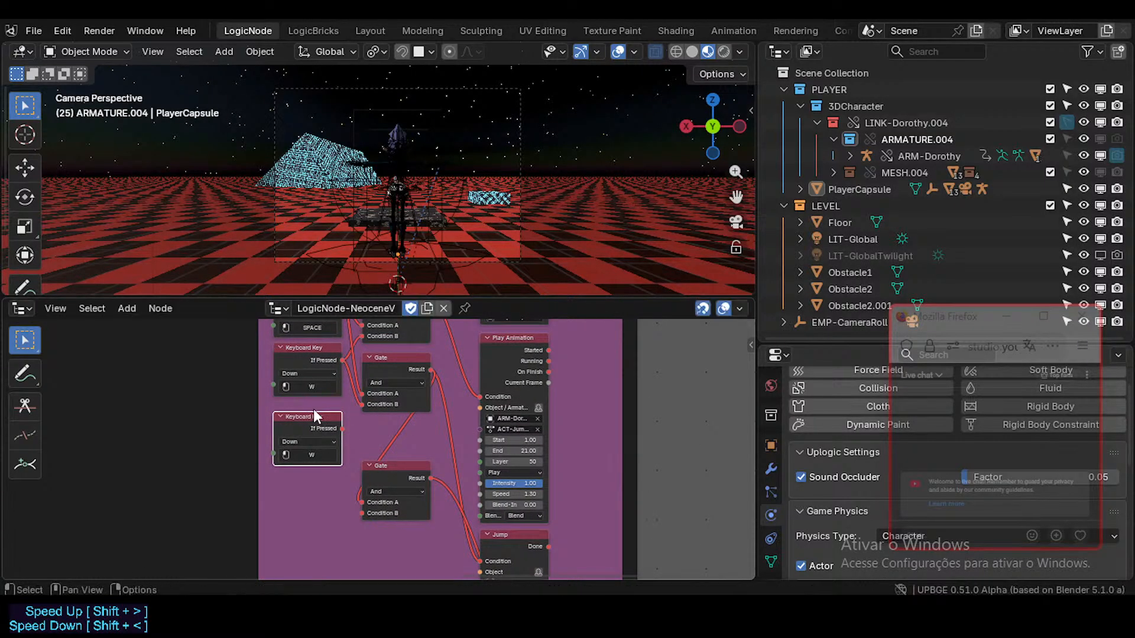
{"action": "left_click", "coordinate": [314, 400]}
{"action": "left_click", "coordinate": [317, 386]}
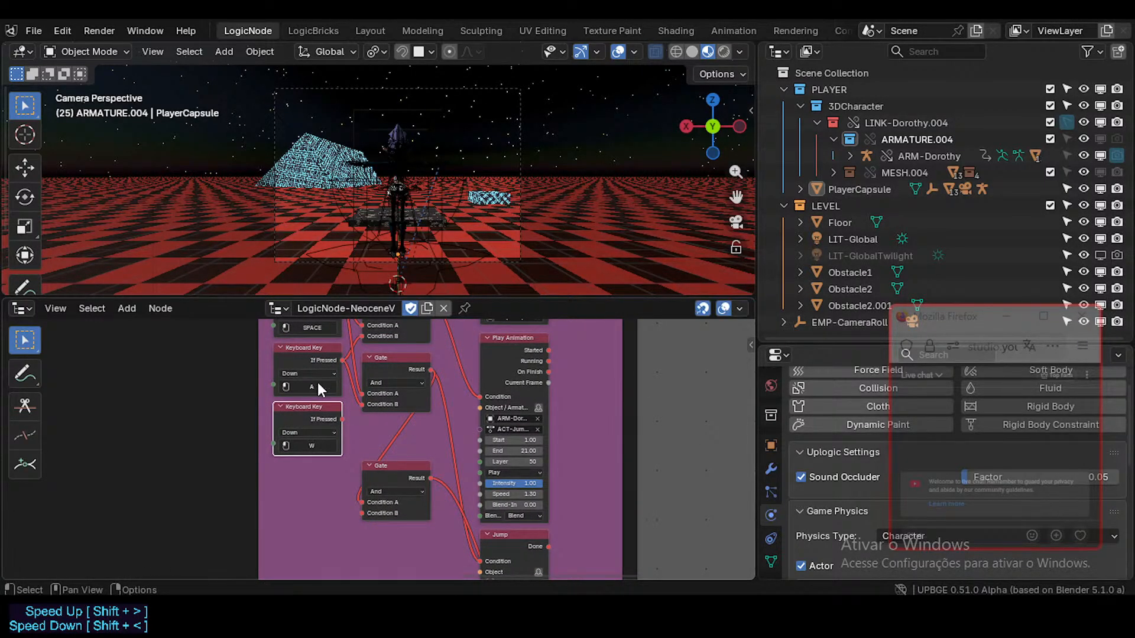
{"action": "key", "text": "a"}
- Link the lower And gate's result to the second Jump and Play Animation conditions, aligning that Play Animation node under Jump
{"action": "mouse_move", "coordinate": [387, 482]}
{"action": "middle_mouse_down"}
{"action": "mouse_move", "coordinate": [375, 487]}
{"action": "mouse_move", "coordinate": [377, 476]}
{"action": "middle_mouse_up"}
{"action": "left_click_drag", "start_coordinate": [381, 469], "coordinate": [422, 537]}
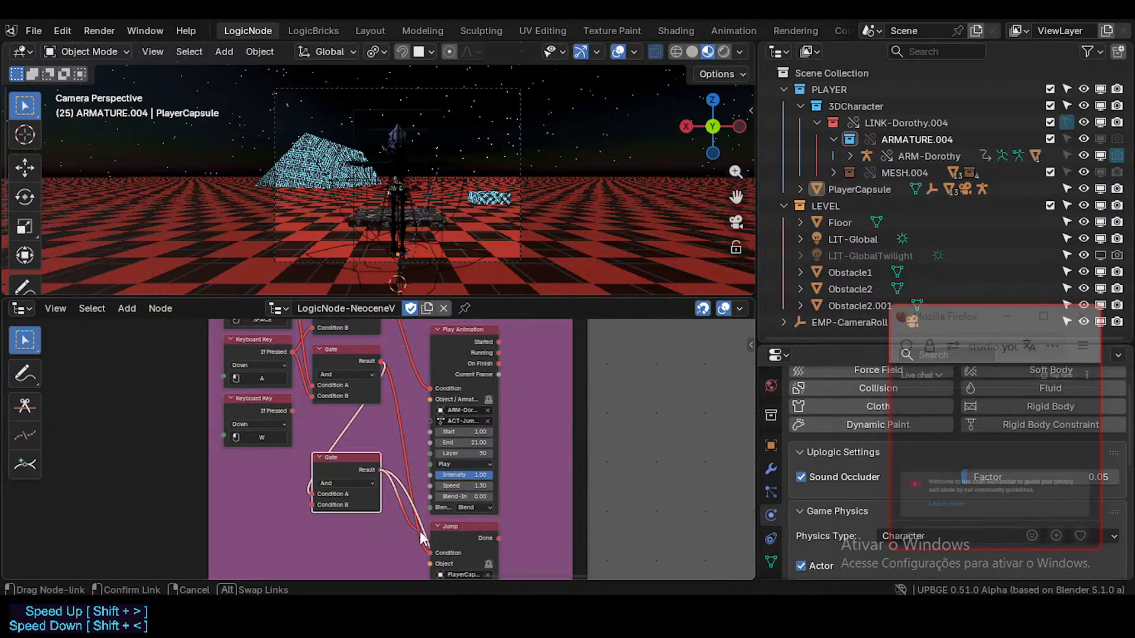
{"action": "mouse_move", "coordinate": [421, 390]}
{"action": "left_mouse_down"}
{"action": "mouse_move", "coordinate": [408, 568]}
{"action": "mouse_move", "coordinate": [401, 503]}
{"action": "mouse_move", "coordinate": [430, 400]}
{"action": "left_mouse_up"}
{"action": "mouse_move", "coordinate": [368, 420]}
{"action": "middle_mouse_down"}
{"action": "mouse_move", "coordinate": [366, 505]}
{"action": "mouse_move", "coordinate": [357, 402]}
{"action": "mouse_move", "coordinate": [360, 417]}
{"action": "middle_mouse_up"}
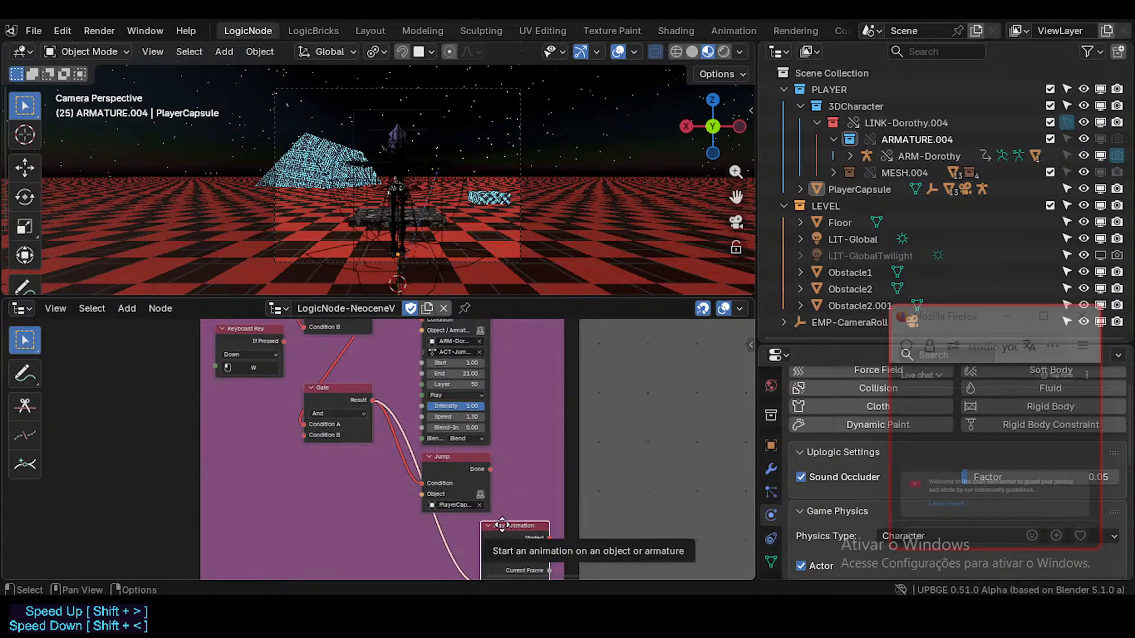
{"action": "left_click_drag", "start_coordinate": [507, 524], "coordinate": [440, 526]}
{"action": "middle_click_drag", "start_coordinate": [415, 422], "coordinate": [442, 518]}
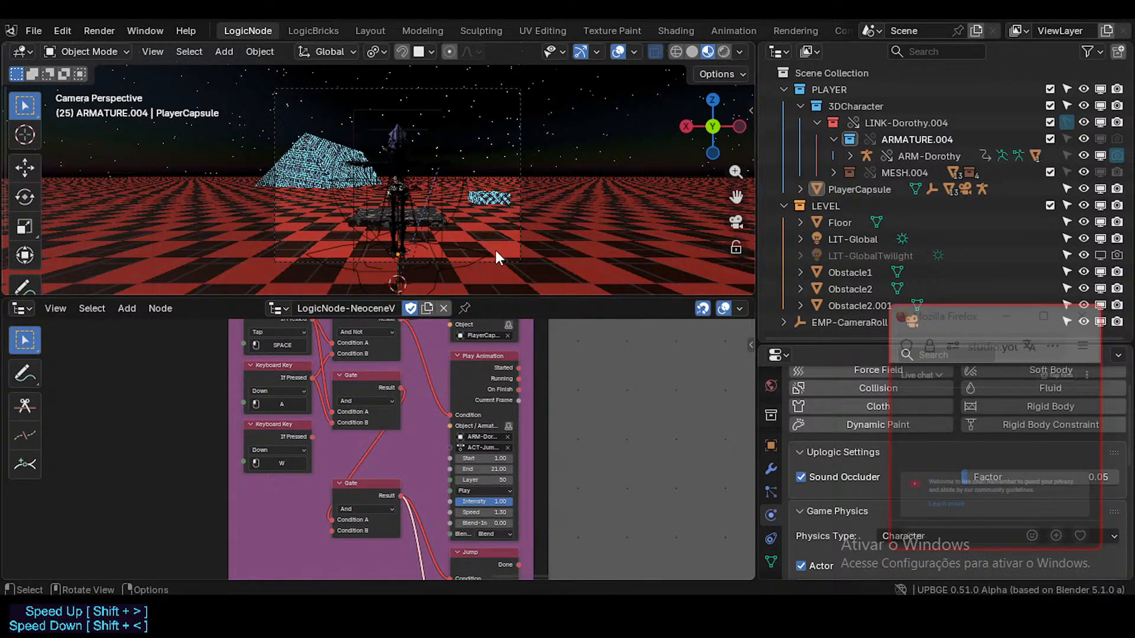
- Run the game to test walking with W and jumping with SPACE, and stop it
{"action": "key", "text": "p"}
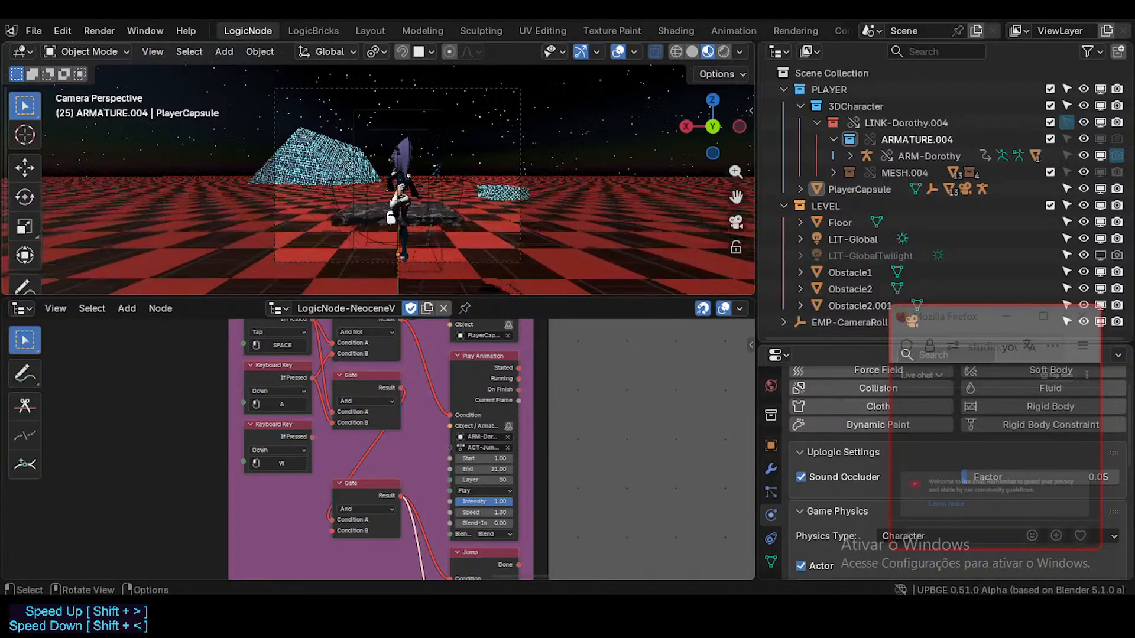
{"action": "key", "text": "w"}
{"action": "key", "text": "space"}
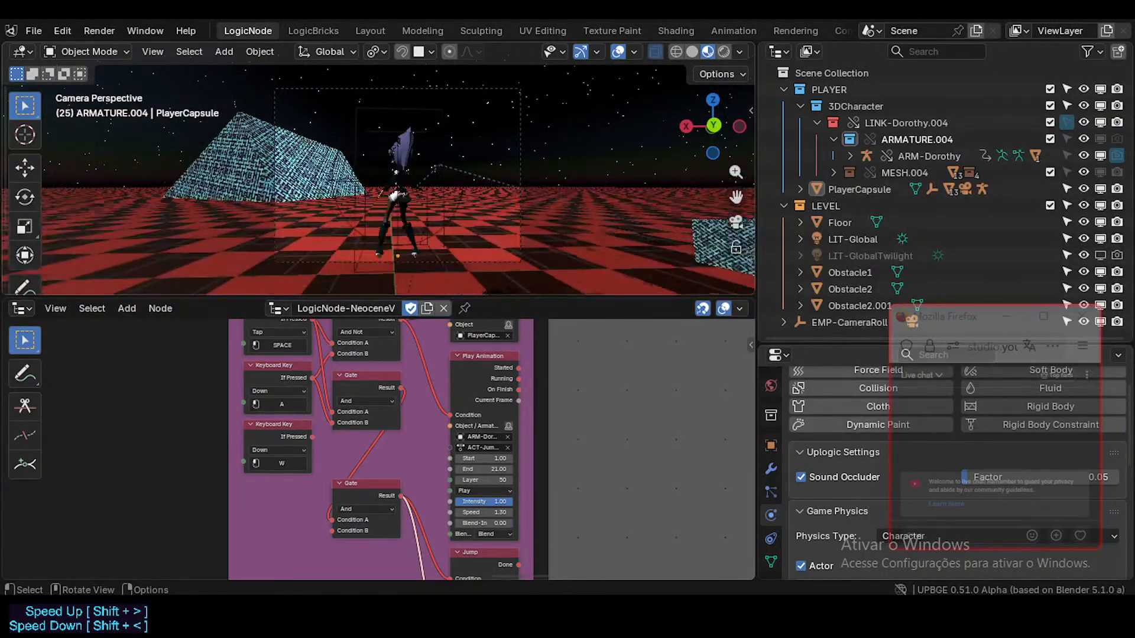
{"action": "key", "text": "space"}
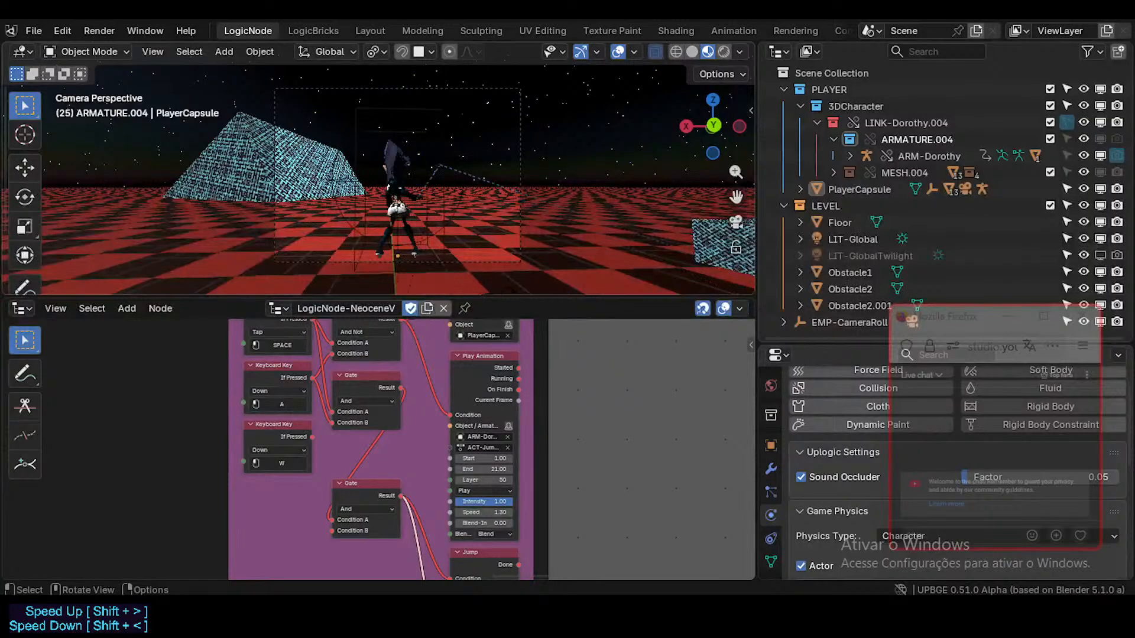
{"action": "key", "text": "Escape"}
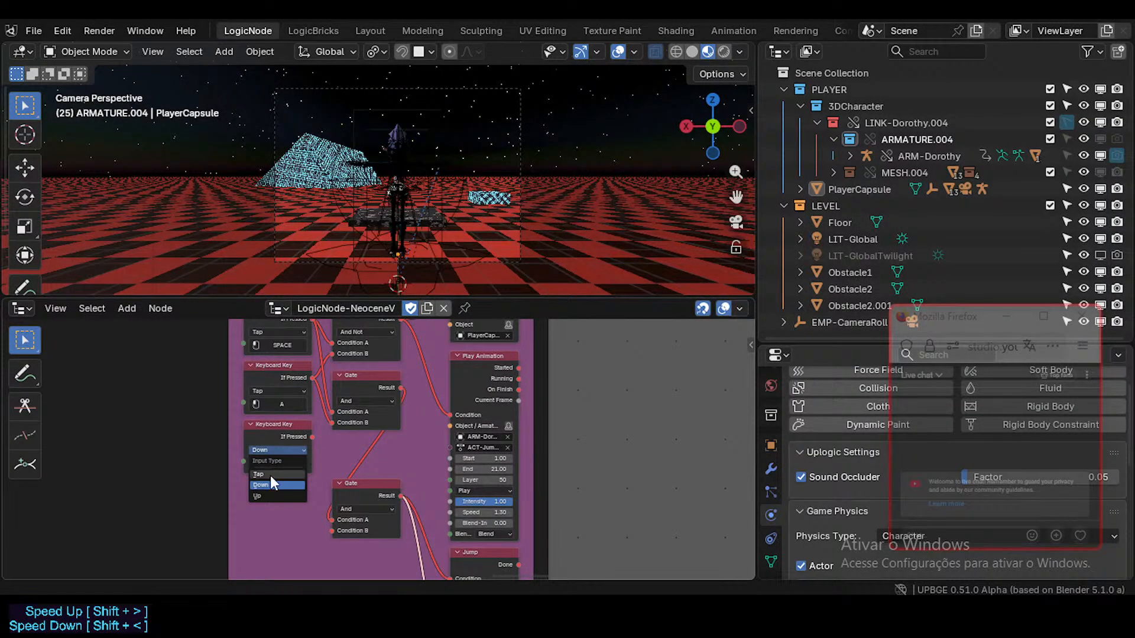
- Try the Tap input type on the A Keyboard Key, restore Down, and link the W key to Condition B of the lower gate
{"action": "left_click", "coordinate": [276, 392]}
{"action": "left_click", "coordinate": [264, 424]}
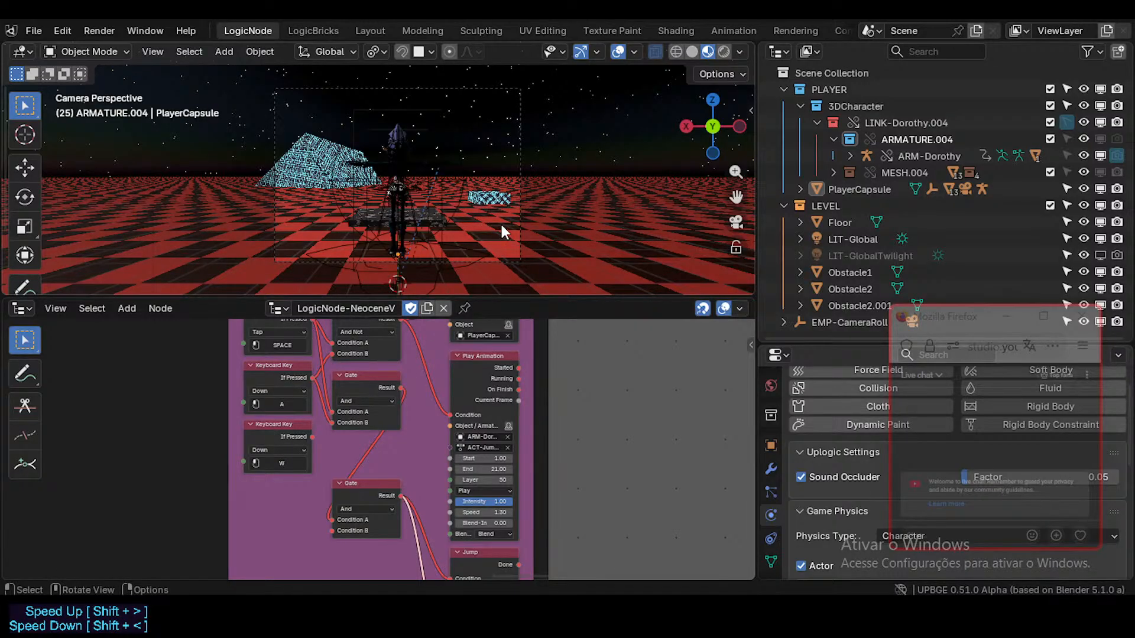
{"action": "left_click_drag", "start_coordinate": [320, 522], "coordinate": [322, 523]}
- Test jumping in place and while walking forward with W in the running game
{"action": "key", "text": "p"}
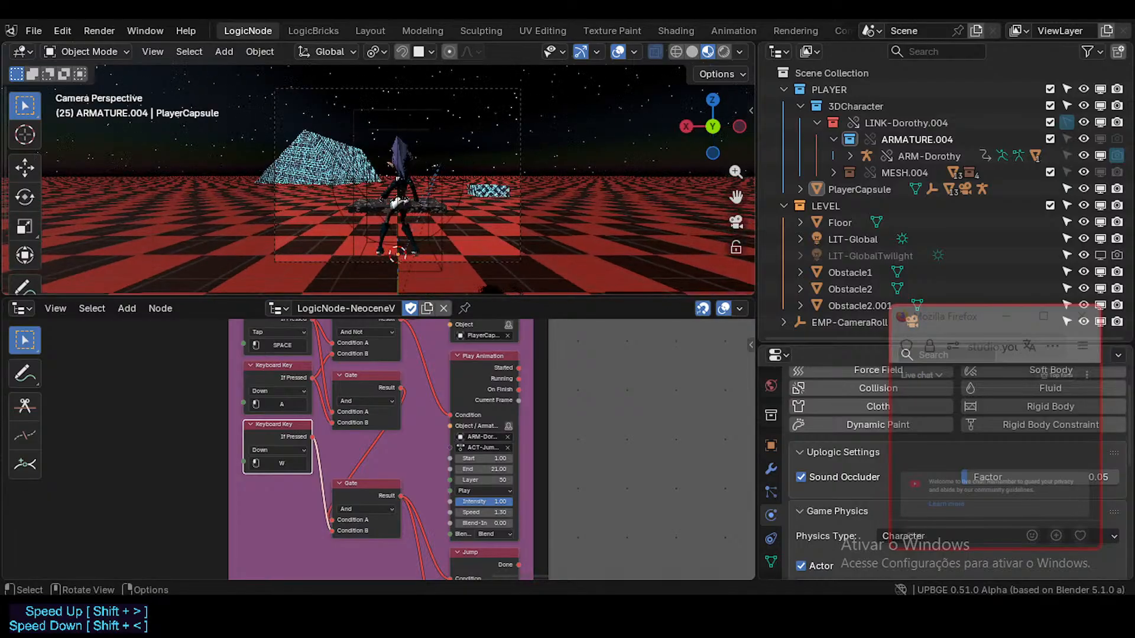
{"action": "key", "text": "space"}
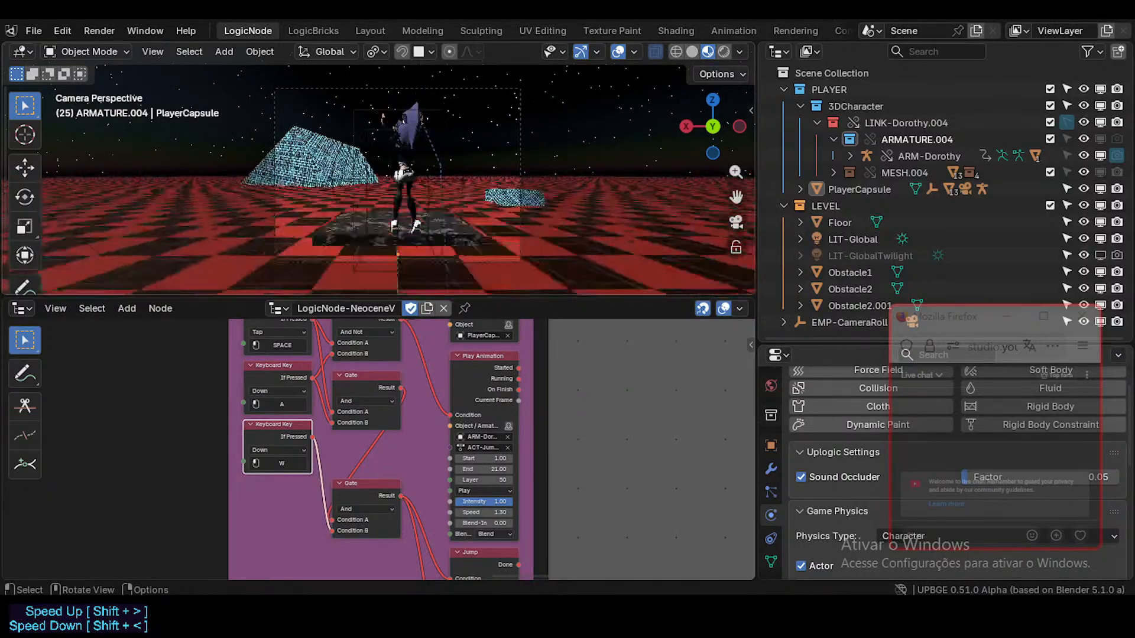
{"action": "key", "text": "w"}
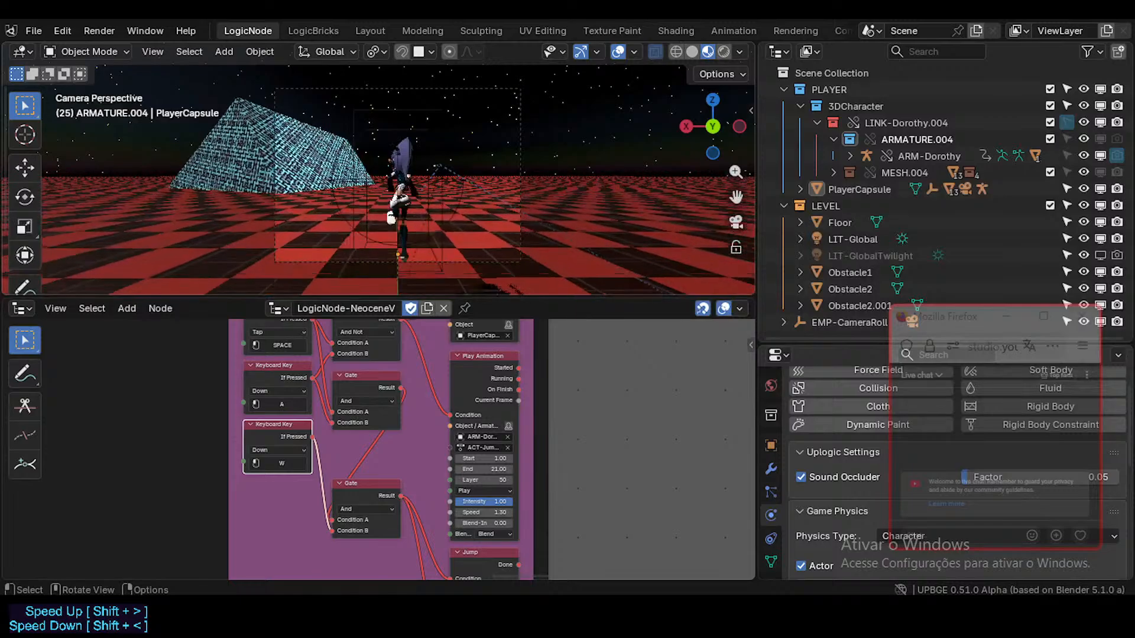
{"action": "key", "text": "space"}
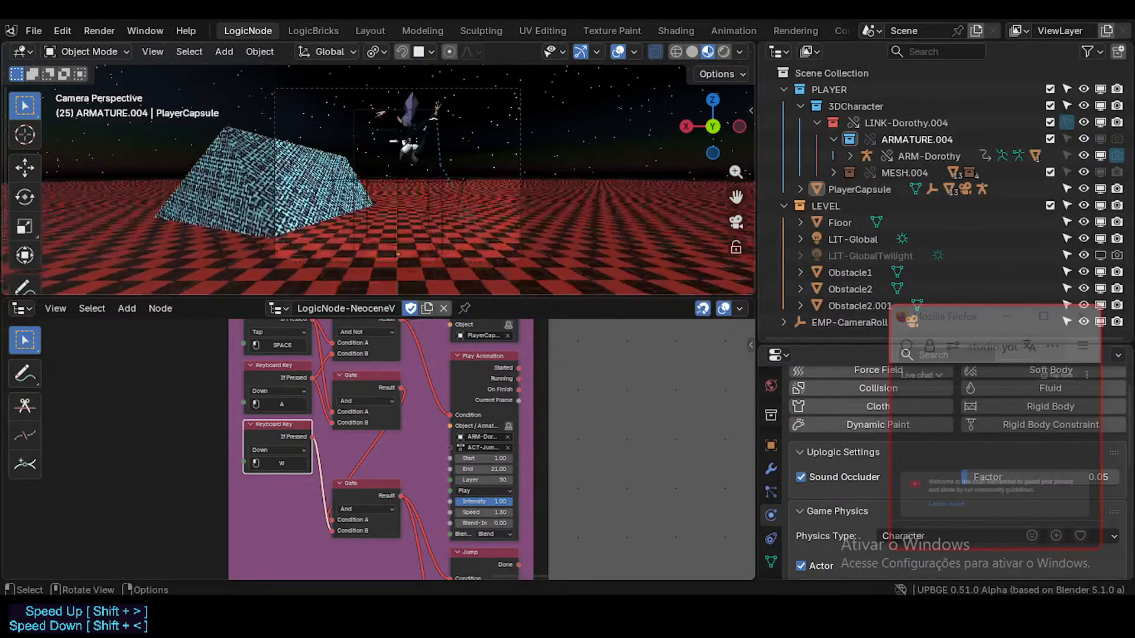
{"action": "key", "text": "space"}
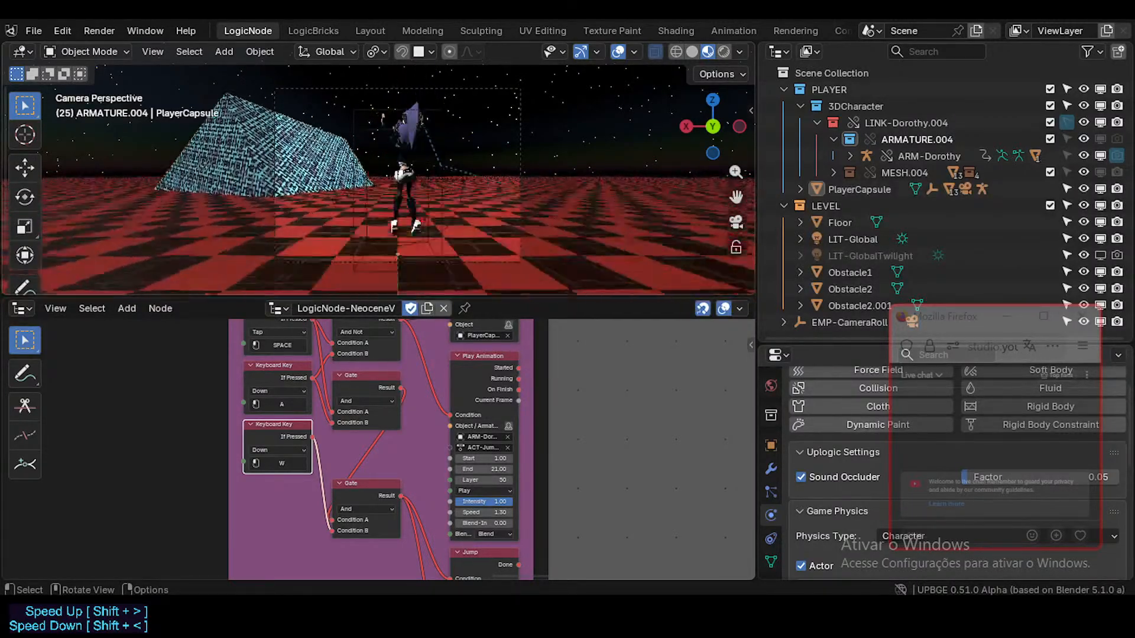
{"action": "key", "text": "space"}
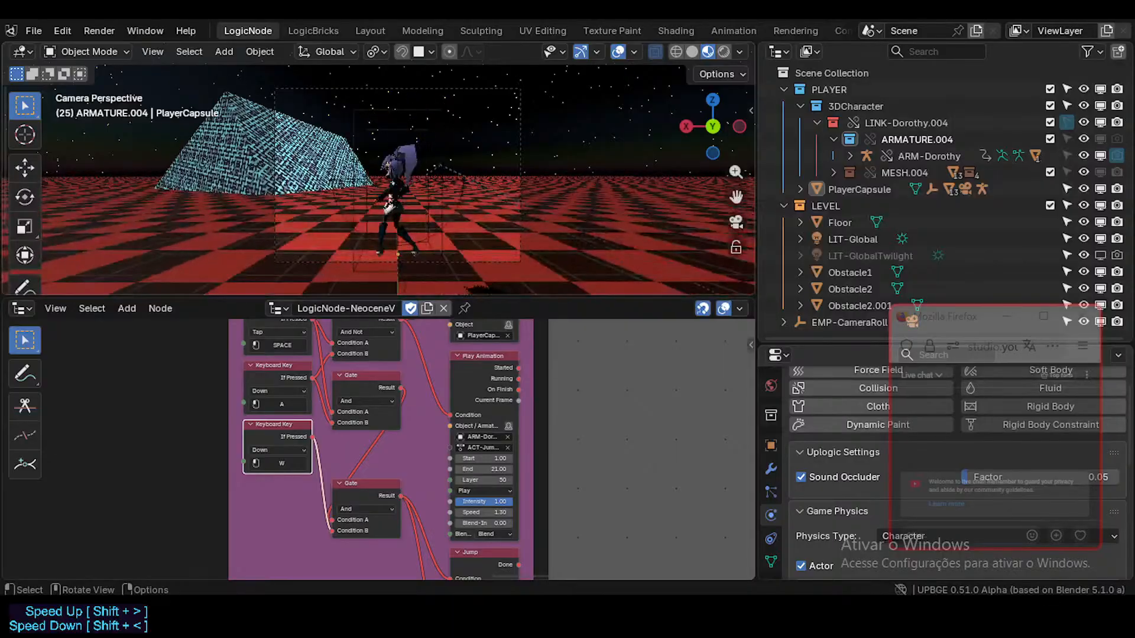
{"action": "key", "text": "space"}
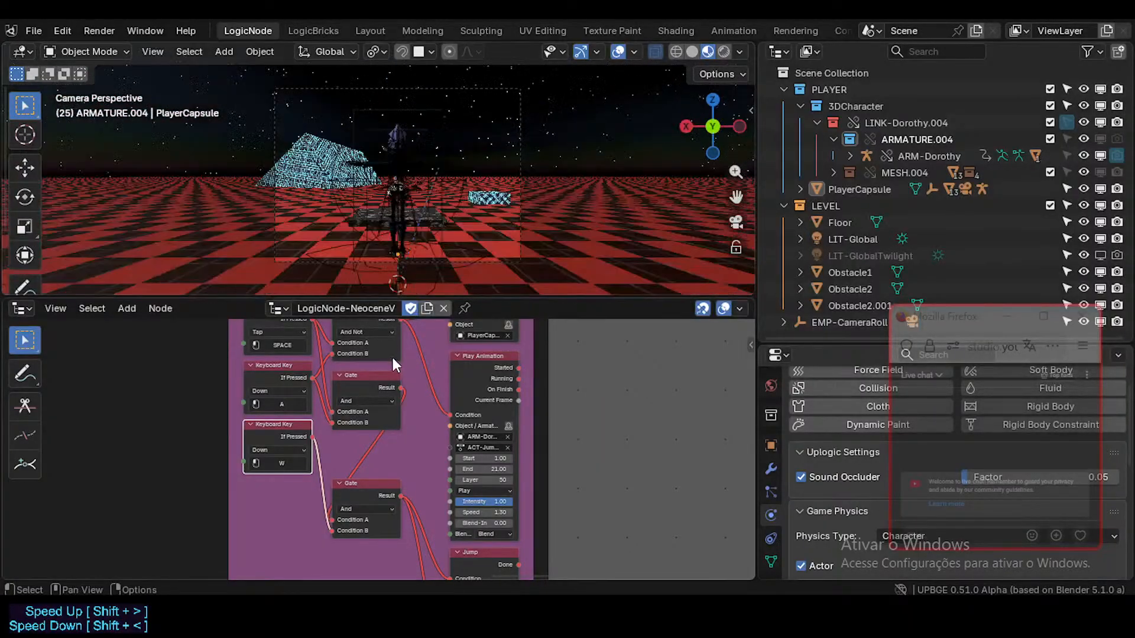
- Try deleting the lower And gate with the duplicated Jump and Play Animation nodes, as well as the W Keyboard Key node
{"action": "scroll", "coordinate": [349, 476], "scroll_direction": "up", "scroll_amount": 1}
{"action": "left_click", "coordinate": [381, 462]}
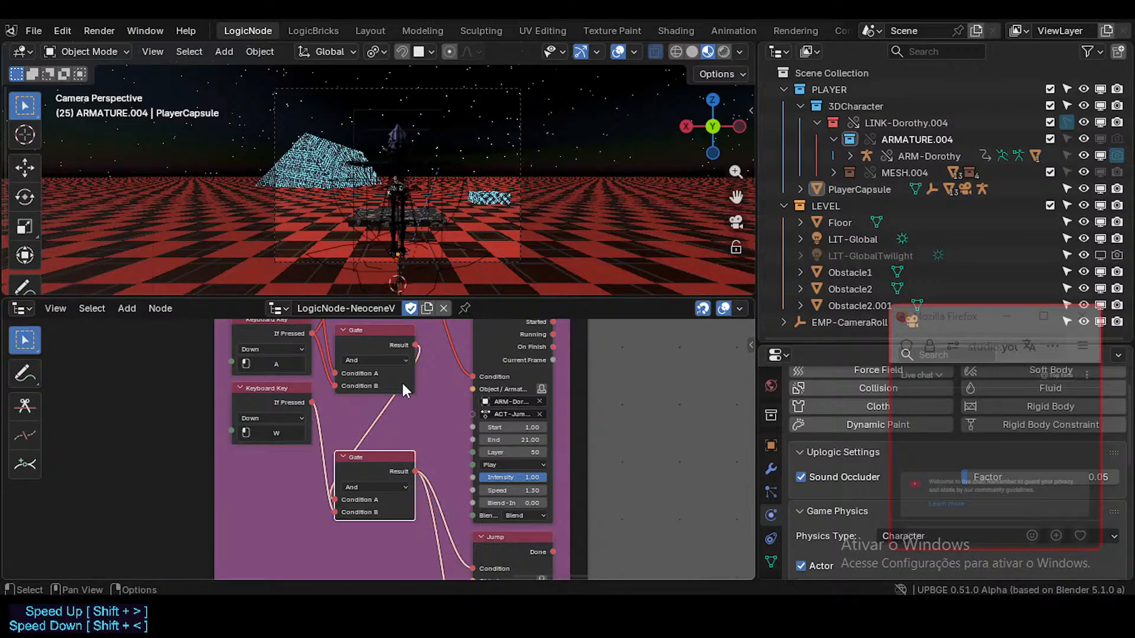
{"action": "scroll", "coordinate": [401, 381], "scroll_direction": "down", "scroll_amount": 1}
{"action": "middle_click_drag", "start_coordinate": [467, 469], "coordinate": [455, 427]}
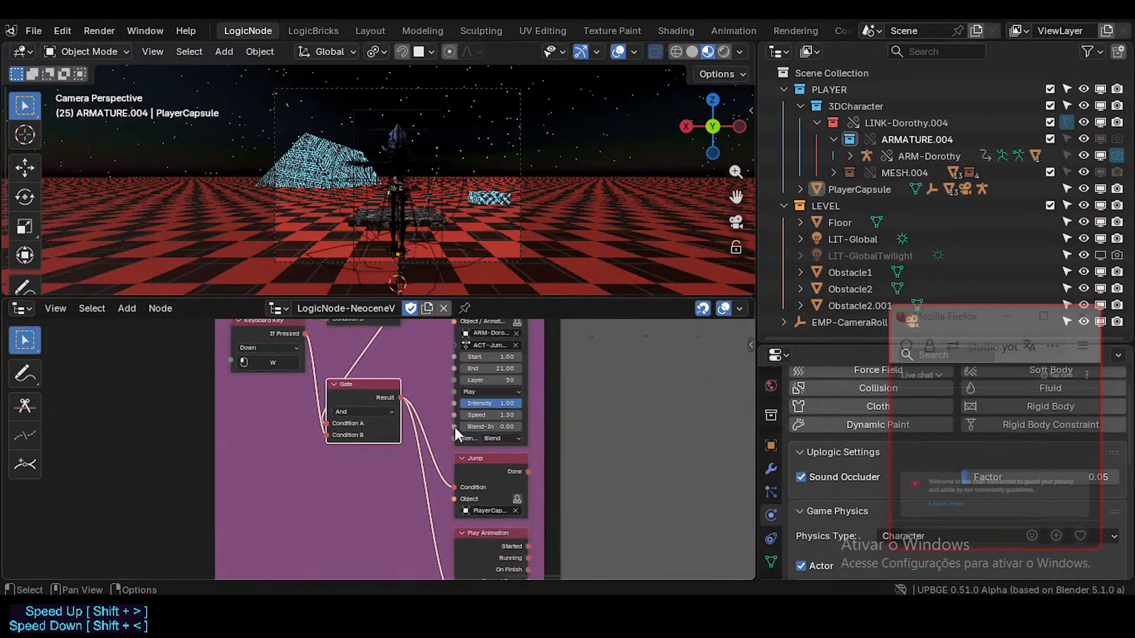
{"action": "middle_click_drag", "start_coordinate": [362, 401], "coordinate": [366, 441]}
{"action": "key", "text": "x"}
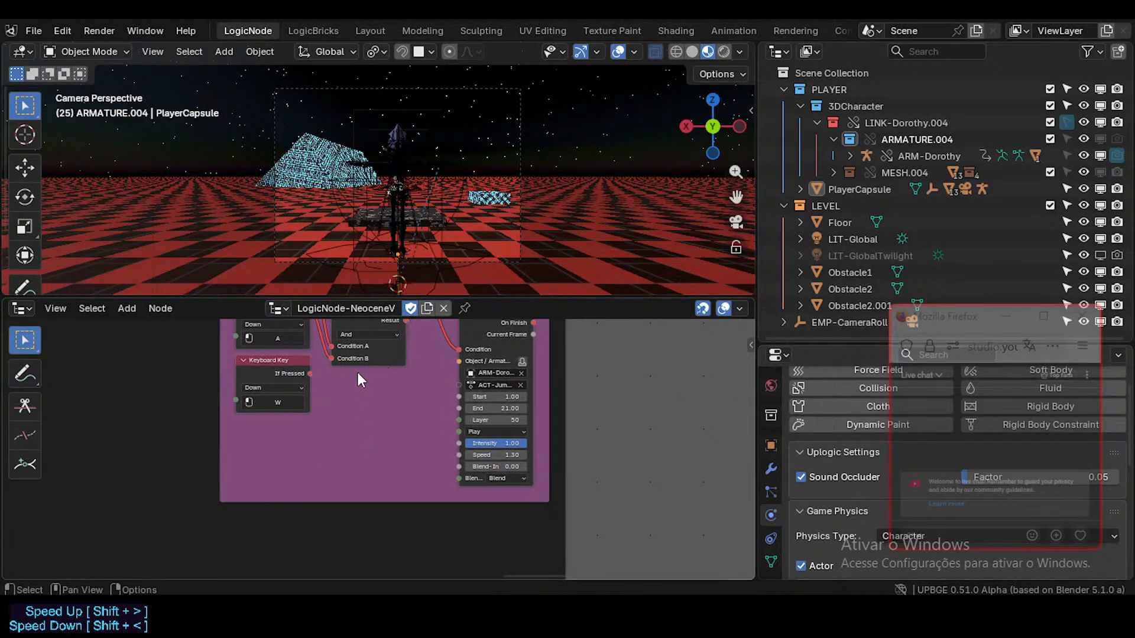
{"action": "middle_click_drag", "start_coordinate": [309, 339], "coordinate": [324, 444]}
{"action": "left_click", "coordinate": [306, 479]}
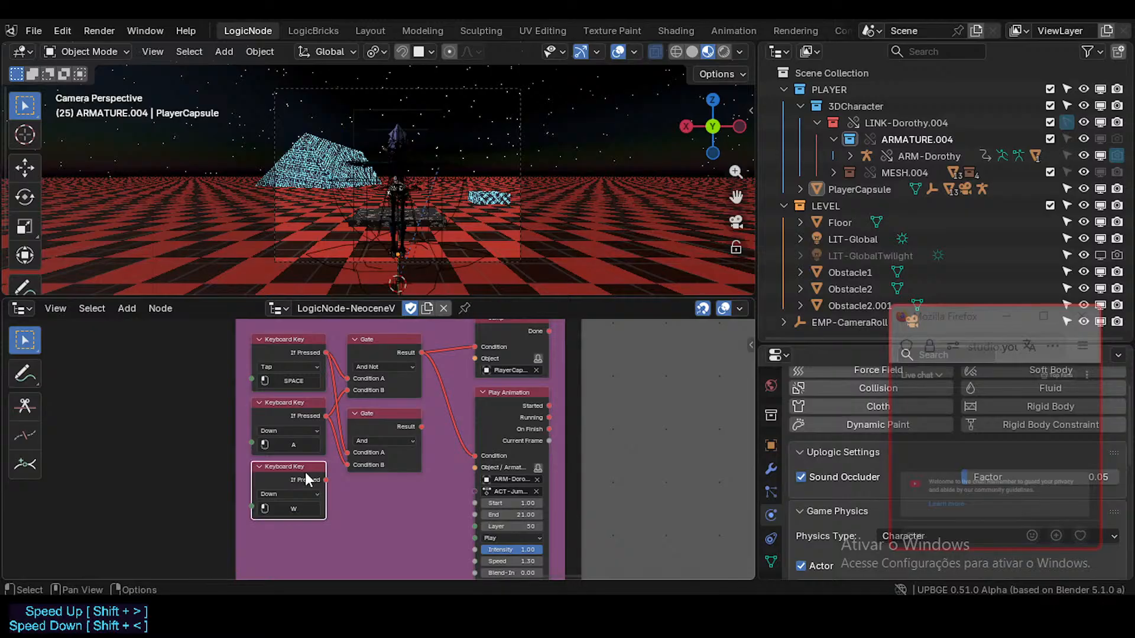
{"action": "key", "text": "x"}
{"action": "middle_click_drag", "start_coordinate": [428, 438], "coordinate": [403, 405]}
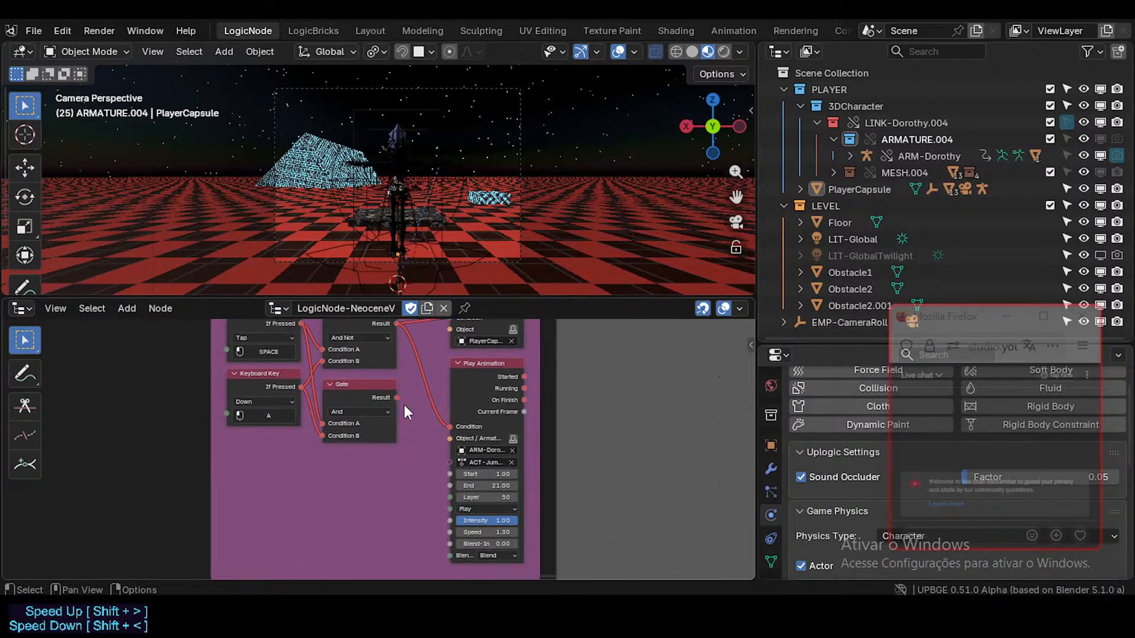
{"action": "left_click_drag", "start_coordinate": [423, 447], "coordinate": [421, 454]}
{"action": "scroll", "coordinate": [408, 482], "scroll_direction": "down", "scroll_amount": 2}
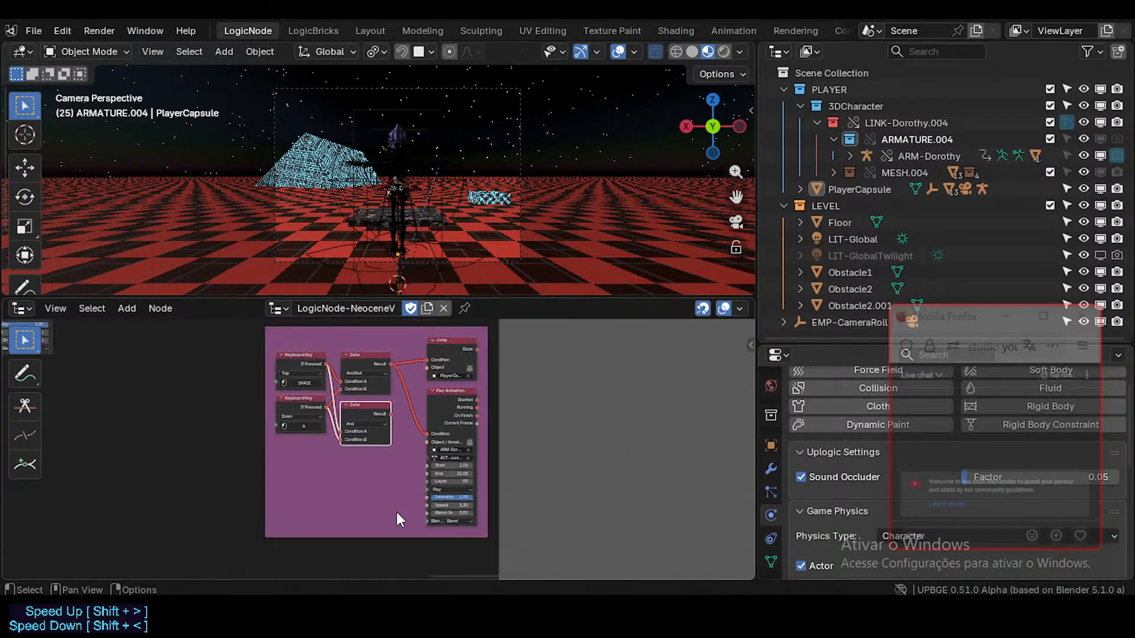
- Undo the deletions of the W Keyboard Key, the lower And gate and the duplicated Jump and Play Animation nodes
{"action": "key", "text": "ctrl+z"}
{"action": "key", "text": "ctrl+z"}
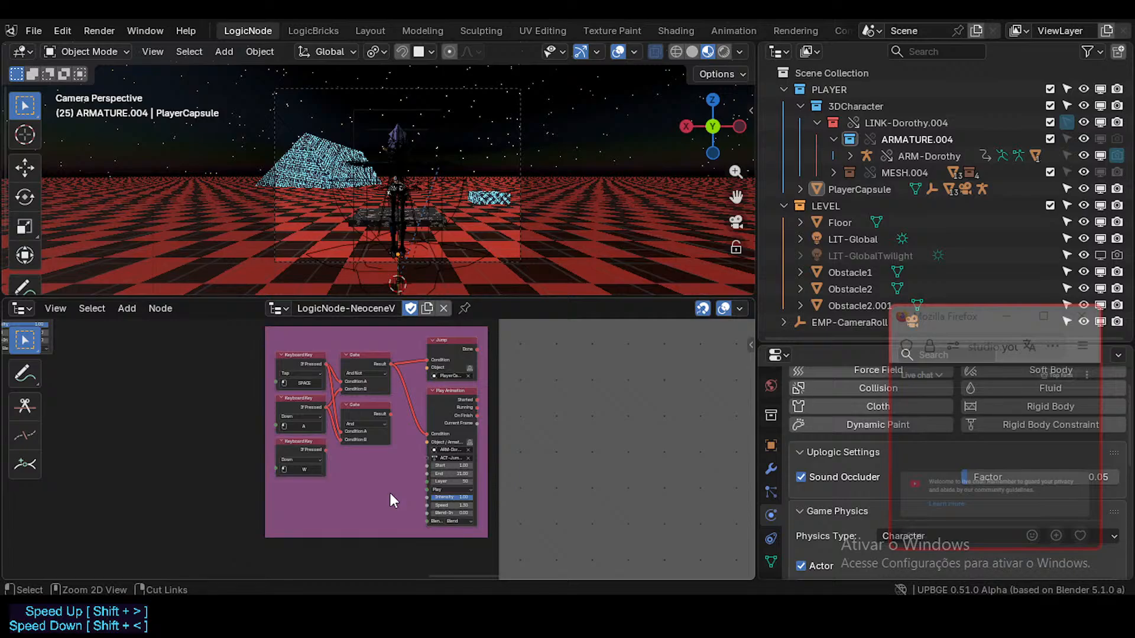
{"action": "key", "text": "ctrl+z"}
{"action": "middle_click_drag", "start_coordinate": [390, 493], "coordinate": [387, 451]}
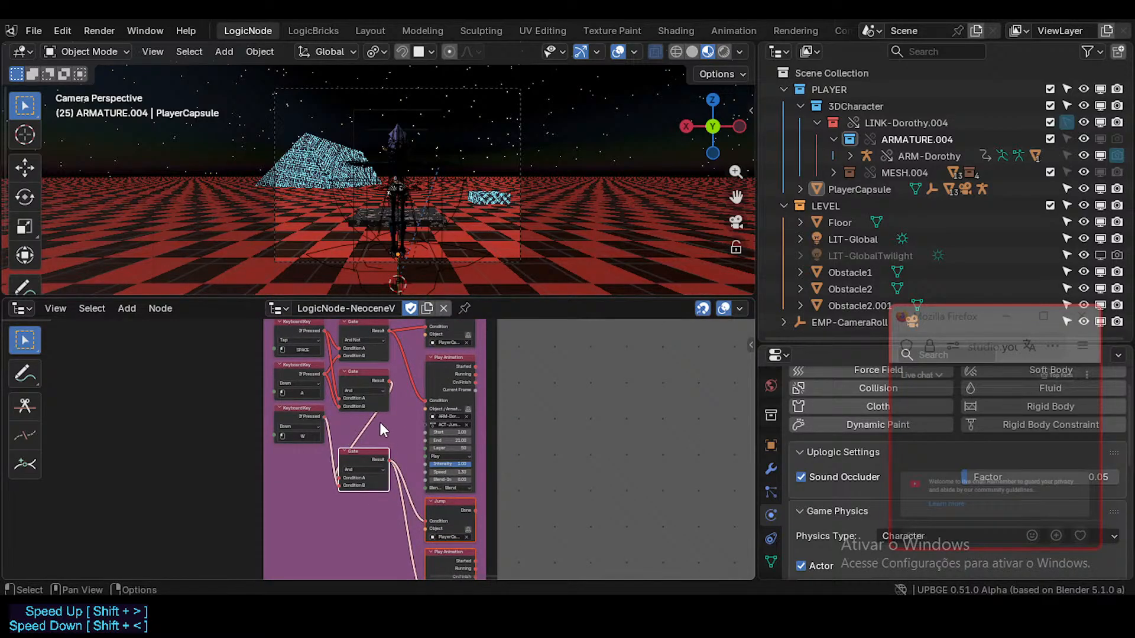
{"action": "scroll", "coordinate": [372, 447], "scroll_direction": "up", "scroll_amount": 1}
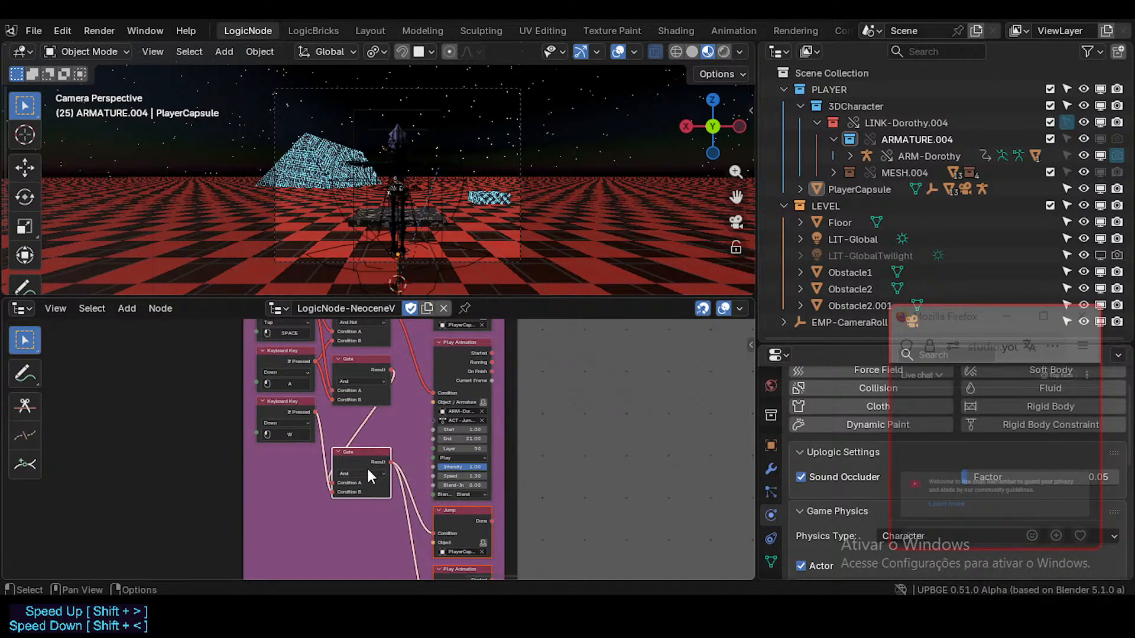
{"action": "scroll", "coordinate": [356, 469], "scroll_direction": "up", "scroll_amount": 1}
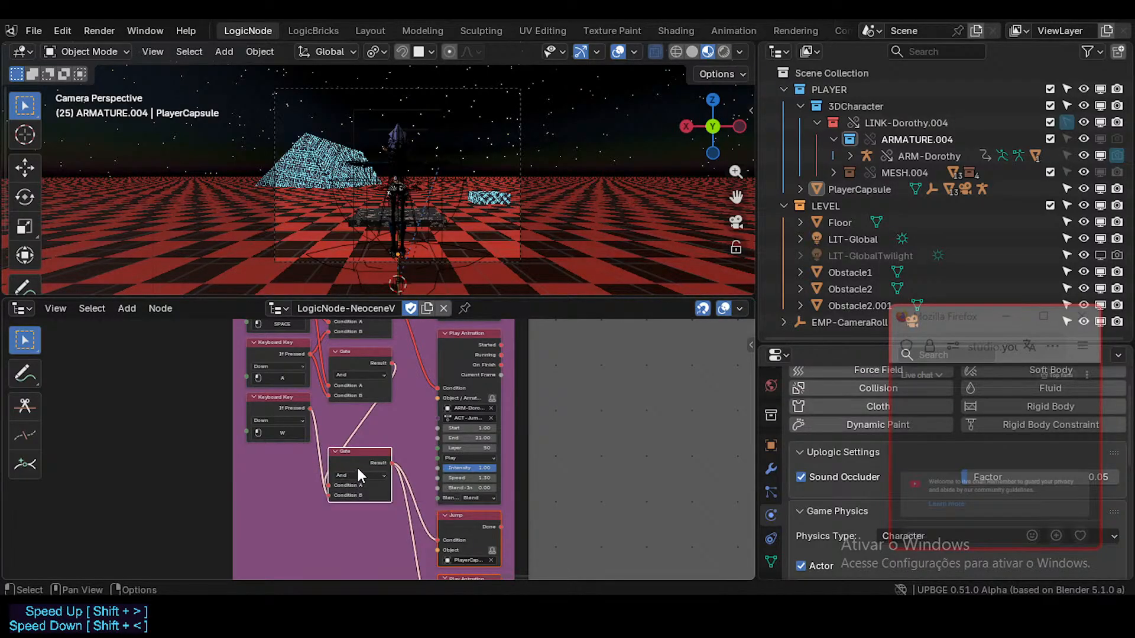
- Delete only the W Keyboard Key node and the lower And gate from the jump frame
{"action": "left_click", "coordinate": [285, 400]}
{"action": "middle_click_drag", "start_coordinate": [350, 455], "coordinate": [340, 437]}
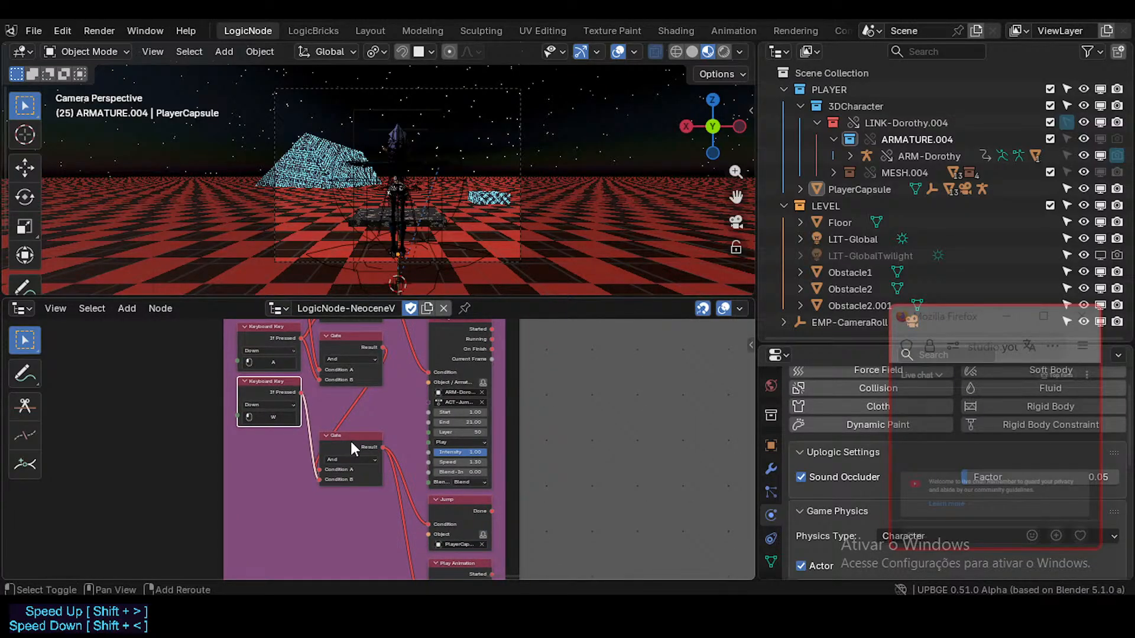
{"action": "left_click", "coordinate": [352, 447], "text": "shift"}
{"action": "middle_click_drag", "start_coordinate": [429, 517], "coordinate": [412, 456]}
- Link the remaining And gate's result to the conditions of the lower Jump and Play Animation nodes
{"action": "scroll", "coordinate": [370, 449], "scroll_direction": "down", "scroll_amount": 4}
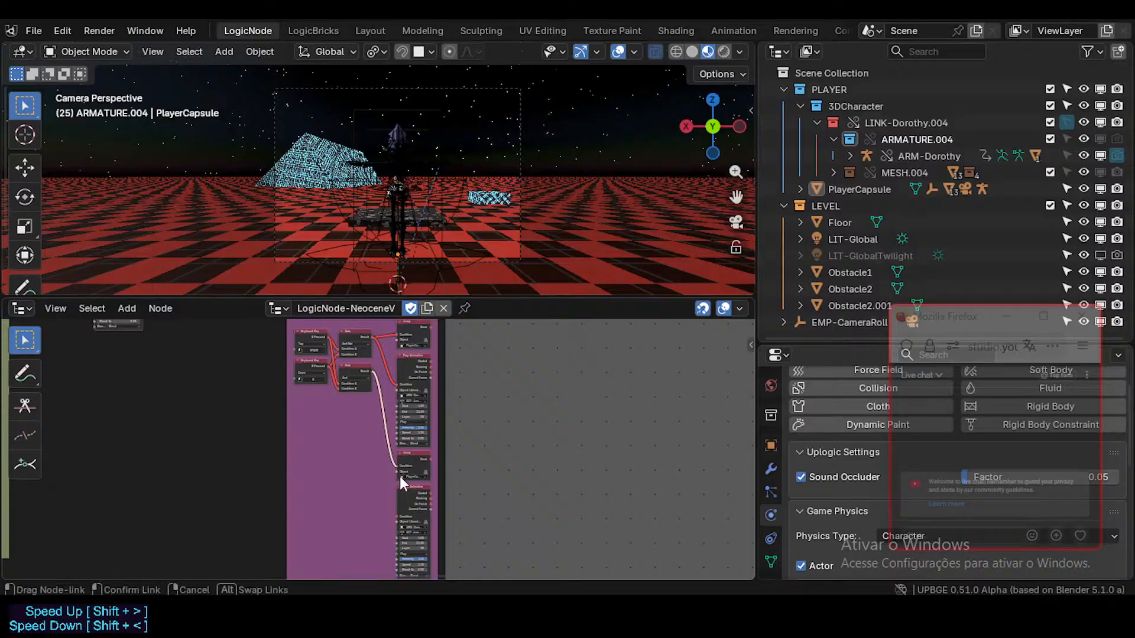
{"action": "left_click_drag", "start_coordinate": [400, 476], "coordinate": [396, 466]}
{"action": "left_click_drag", "start_coordinate": [373, 371], "coordinate": [399, 509]}
- Save the file and start the game to test jumping with SPACE while walking with W
{"action": "key", "text": "ctrl+s"}
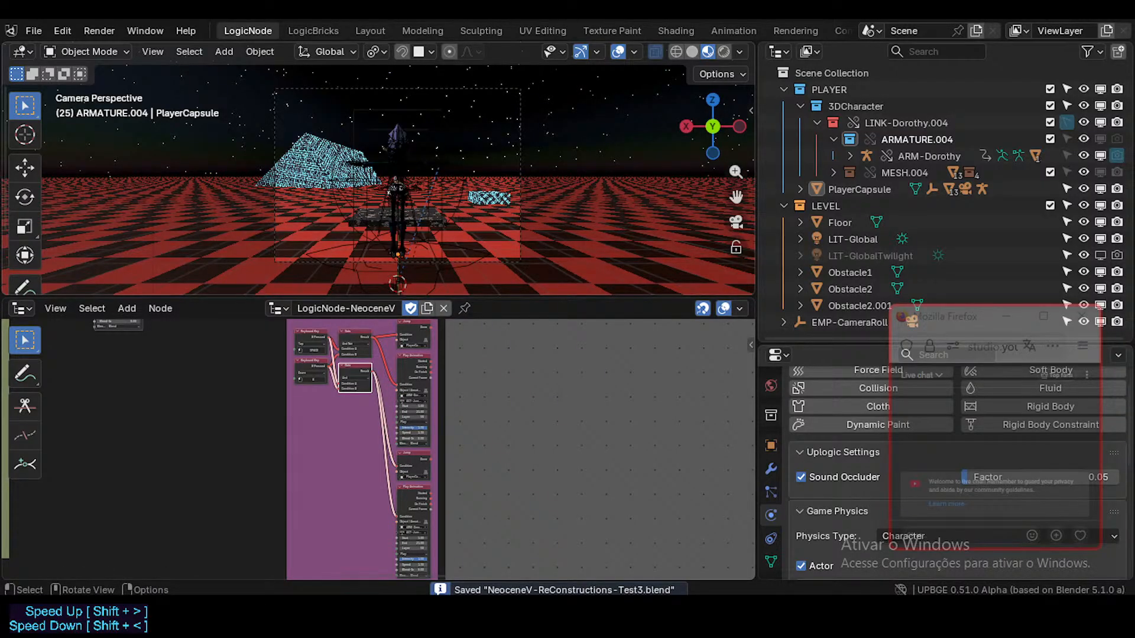
{"action": "key", "text": "w"}
{"action": "key", "text": "space"}
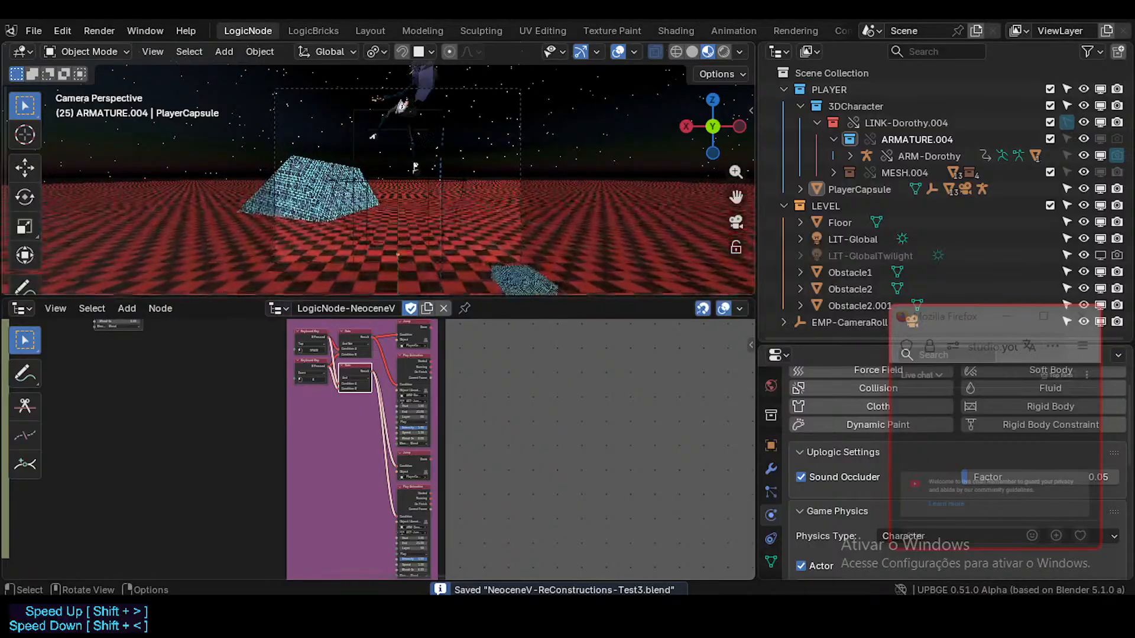
{"action": "key", "text": "space"}
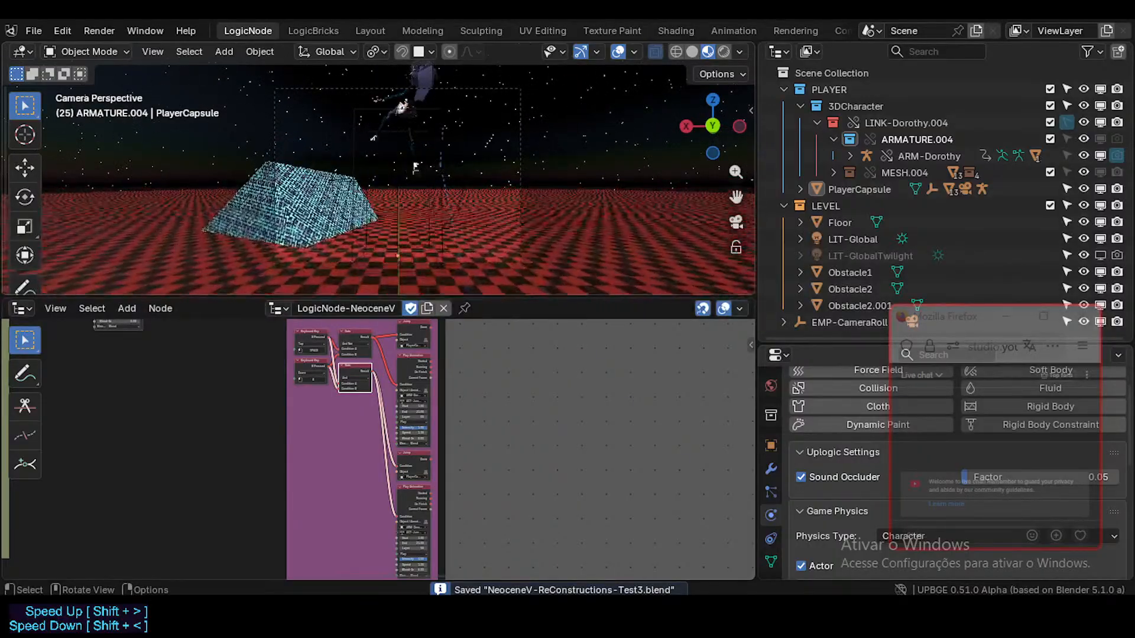
- Test how quickly the character turns with D and A in the running game
{"action": "key", "text": "d"}
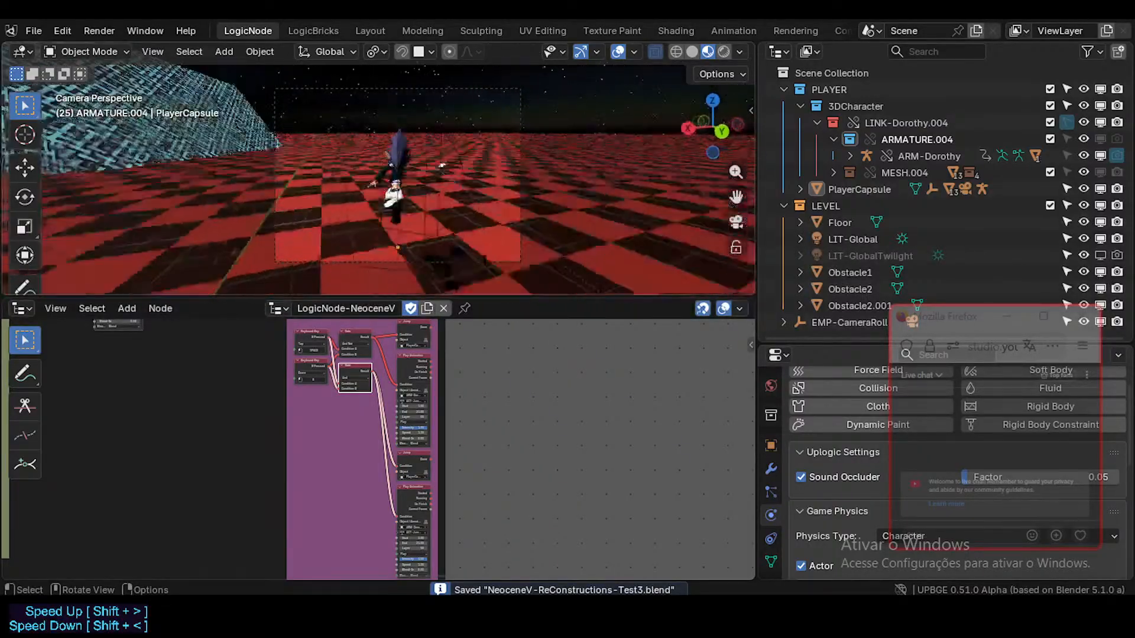
{"action": "key", "text": "d"}
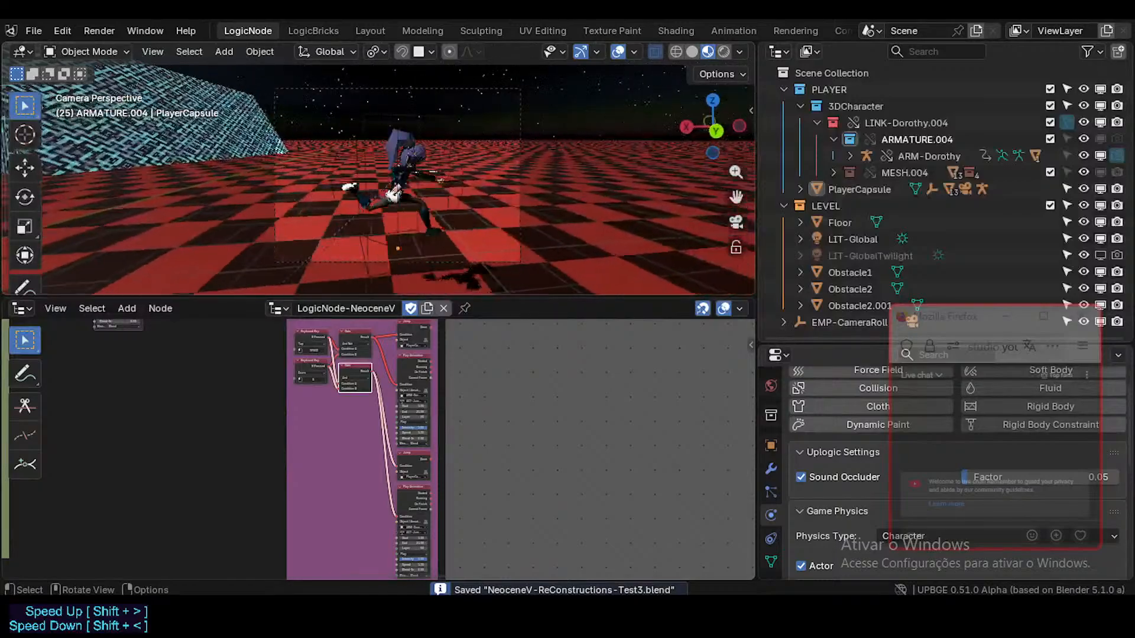
{"action": "key", "text": "d"}
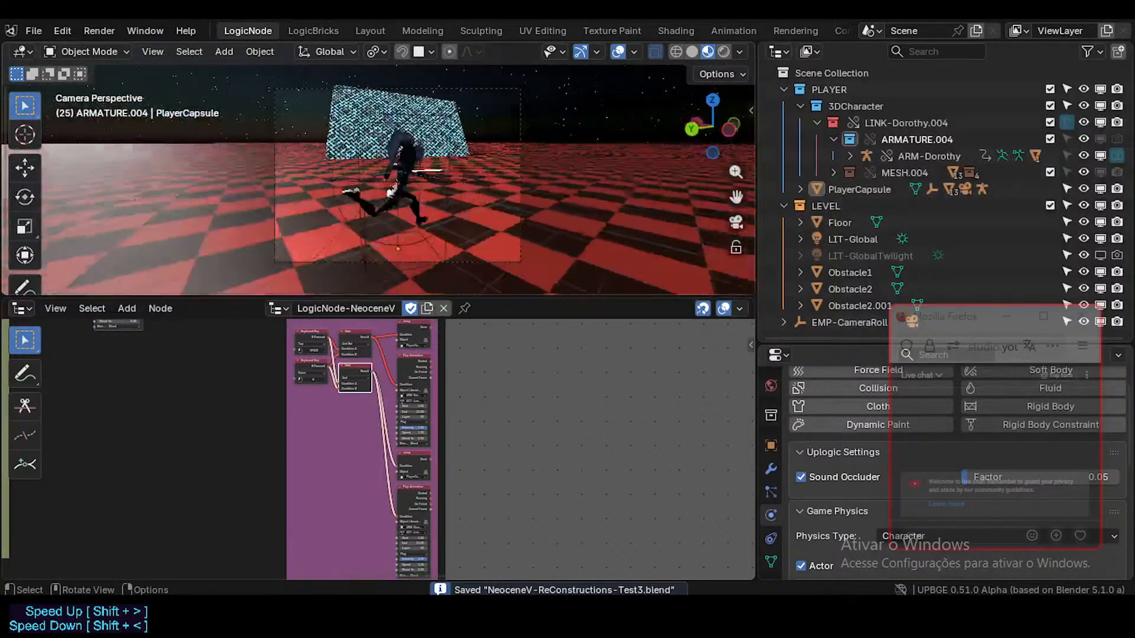
{"action": "key", "text": "d"}
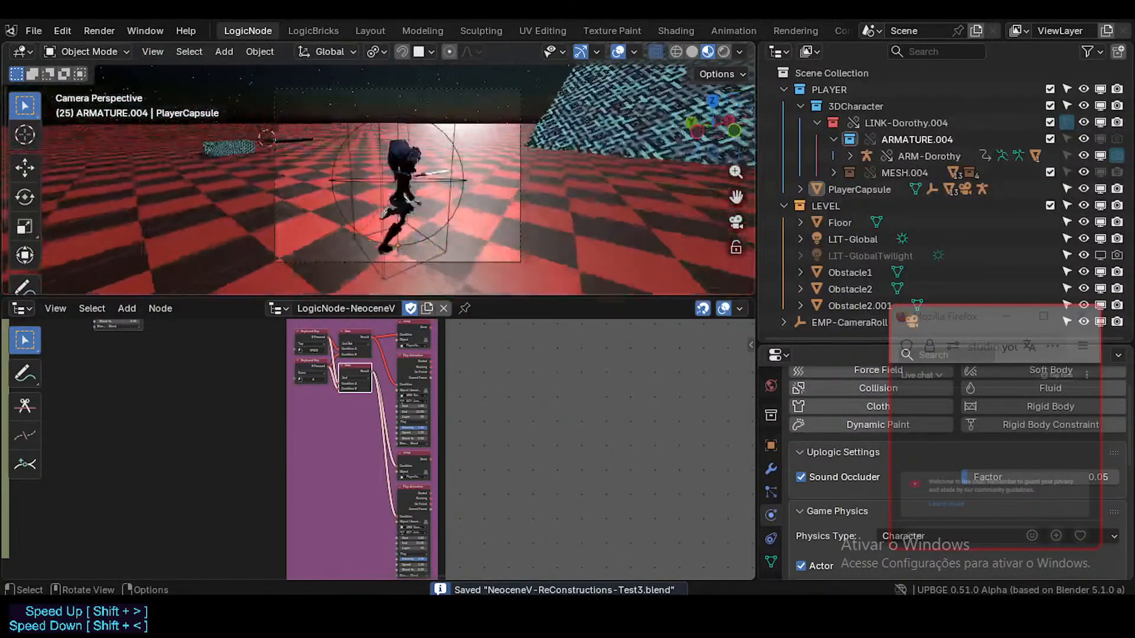
{"action": "key", "text": "d"}
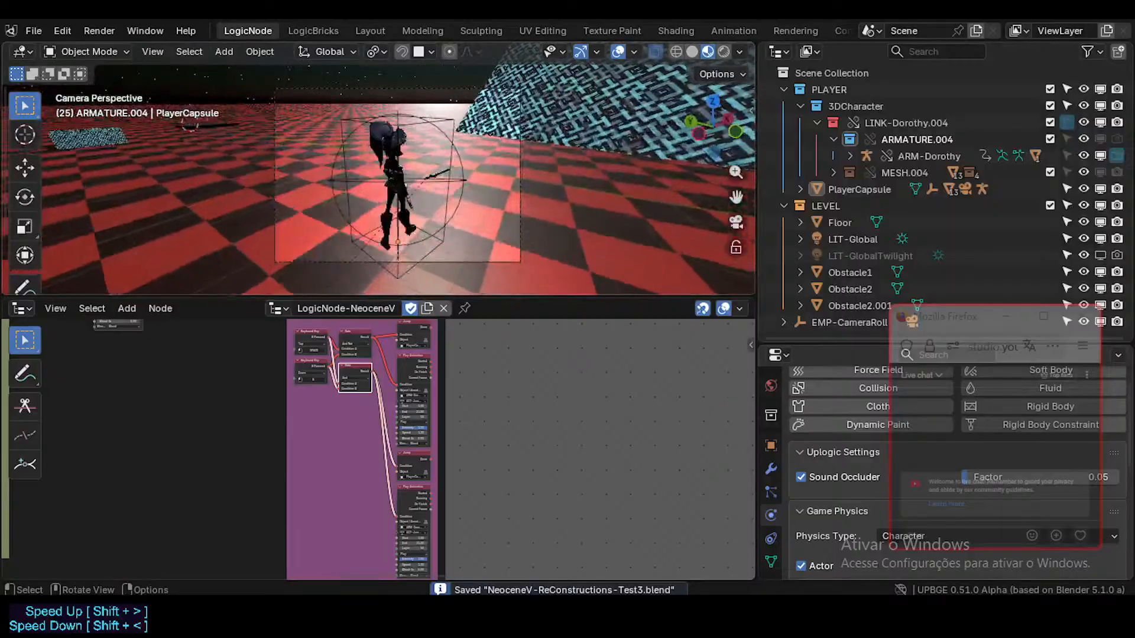
{"action": "key", "text": "d"}
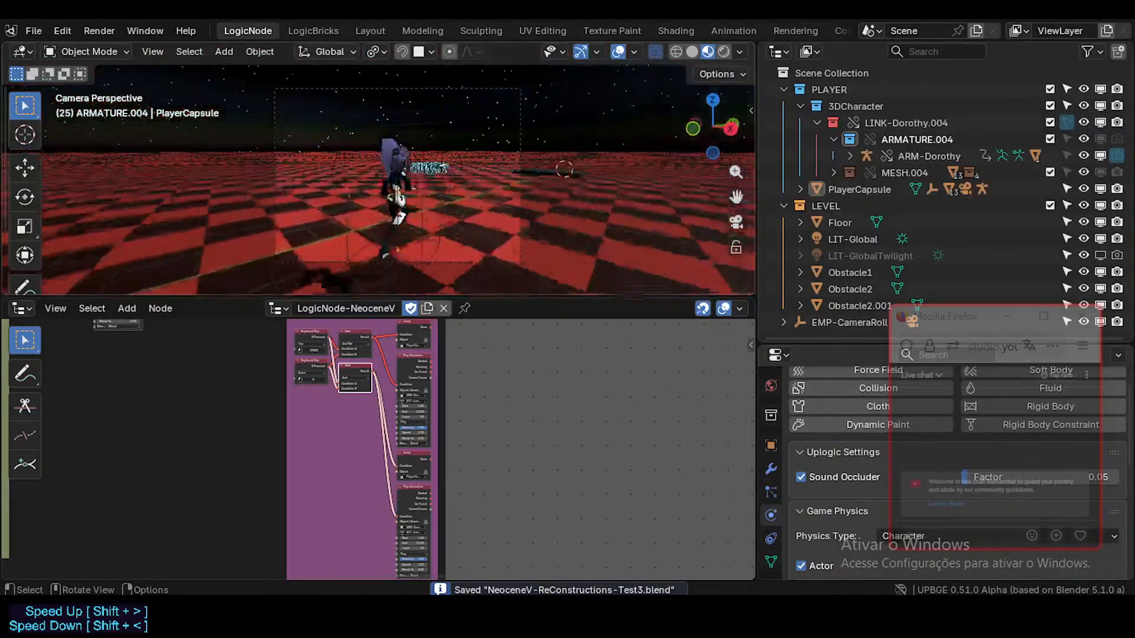
{"action": "key", "text": "d"}
{"action": "key", "text": "a"}
{"action": "key", "text": "d"}
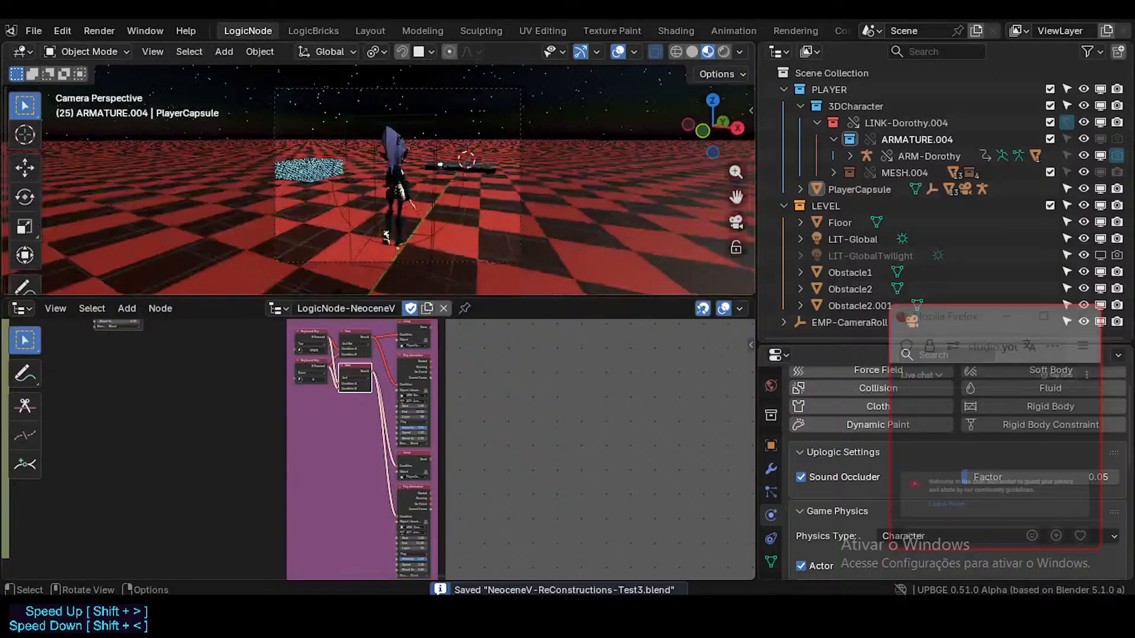
- Test further SPACE jumps while moving with W, then stop the game and save the file
{"action": "key", "text": "w"}
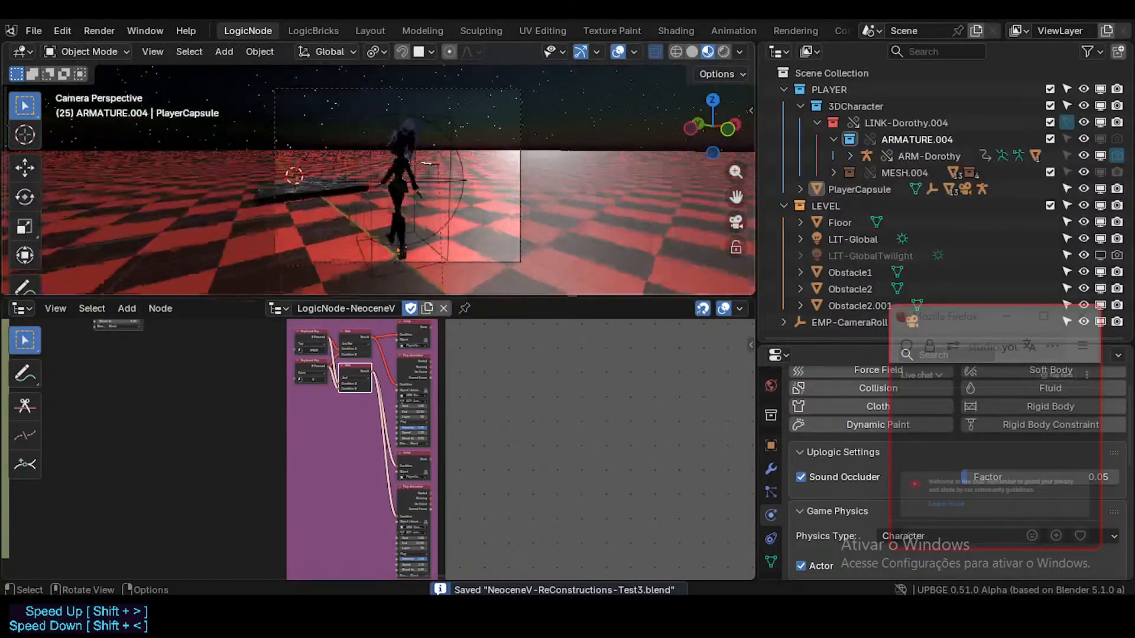
{"action": "key", "text": "space"}
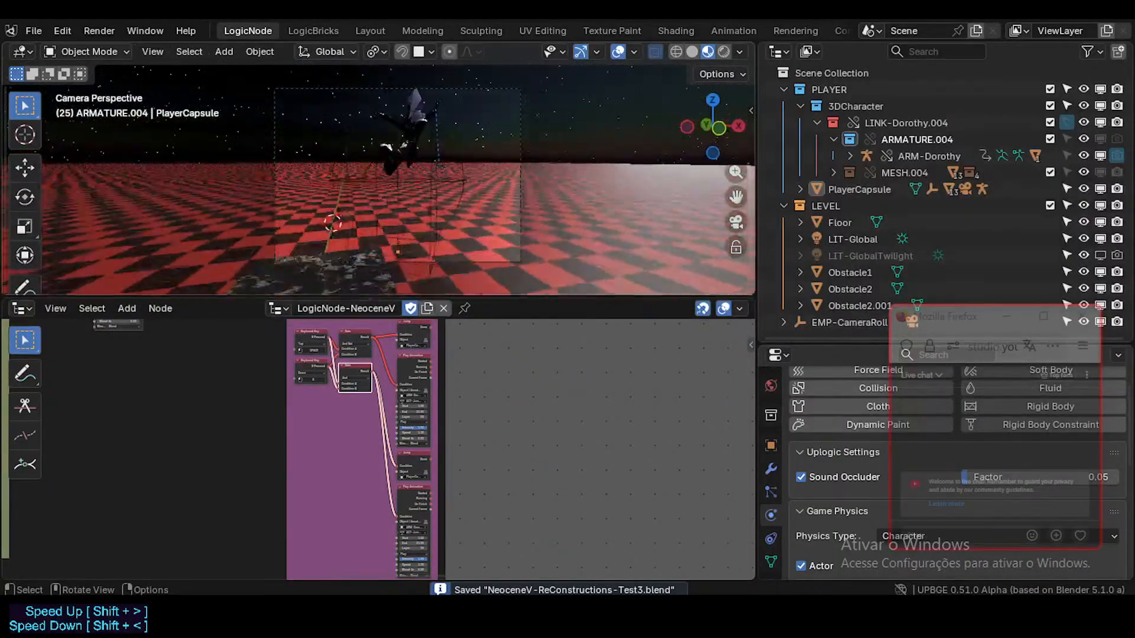
{"action": "key", "text": "space"}
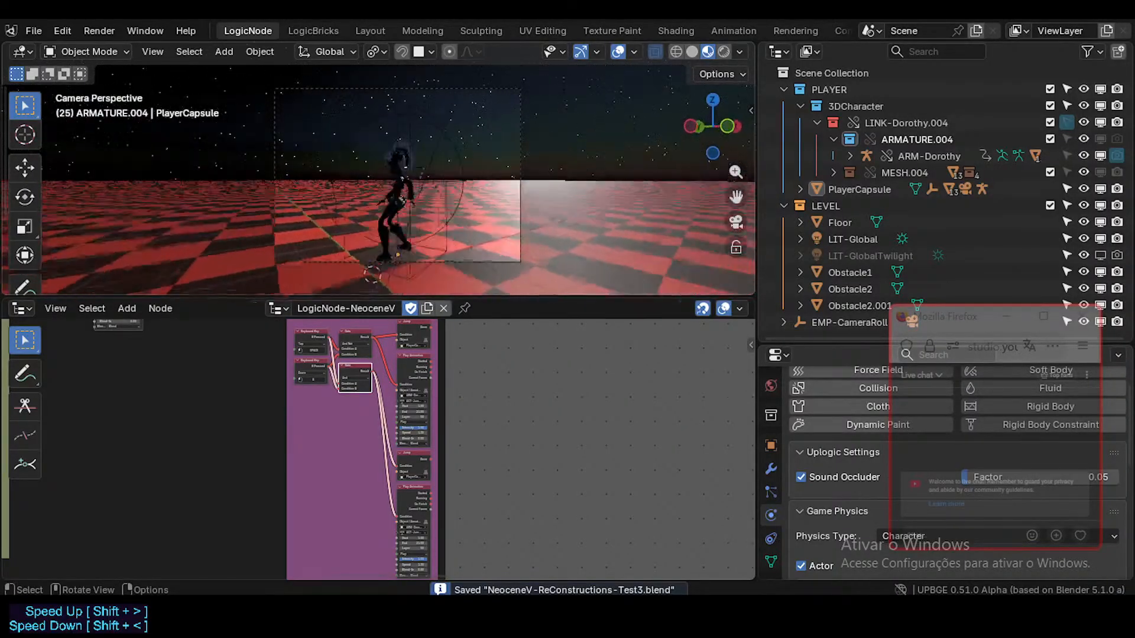
{"action": "key", "text": "space"}
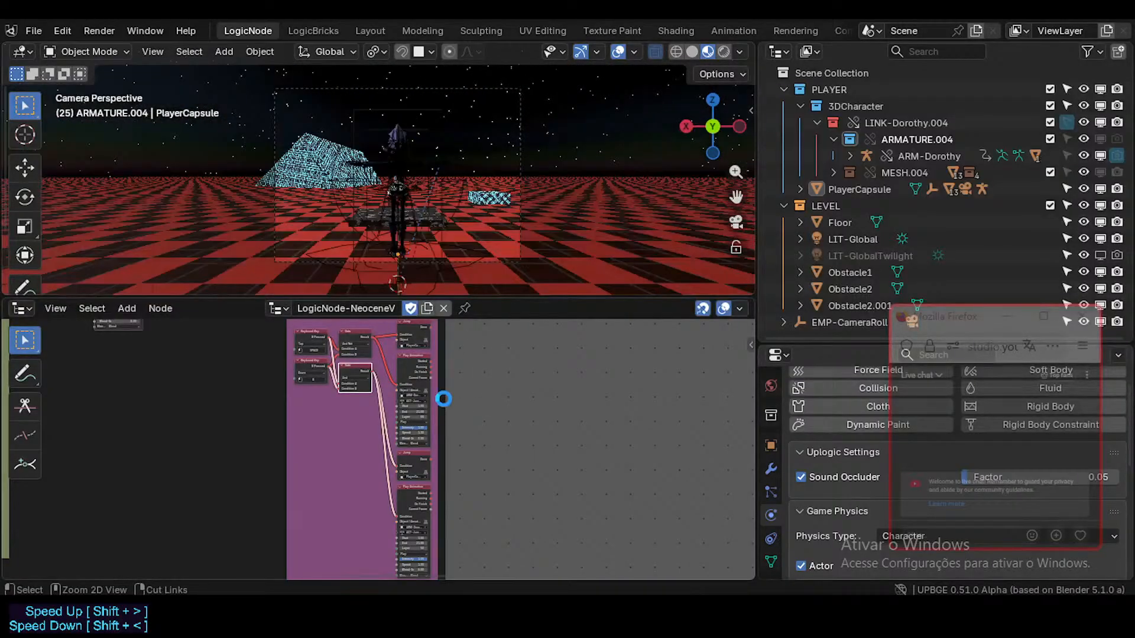
{"action": "key", "text": "ctrl+s"}
- Set the Z rotation of the D key's Apply Rotation node to about -2.3°
{"action": "middle_click_drag", "start_coordinate": [92, 402], "coordinate": [574, 387]}
{"action": "scroll", "coordinate": [270, 448], "scroll_direction": "up", "scroll_amount": 6}
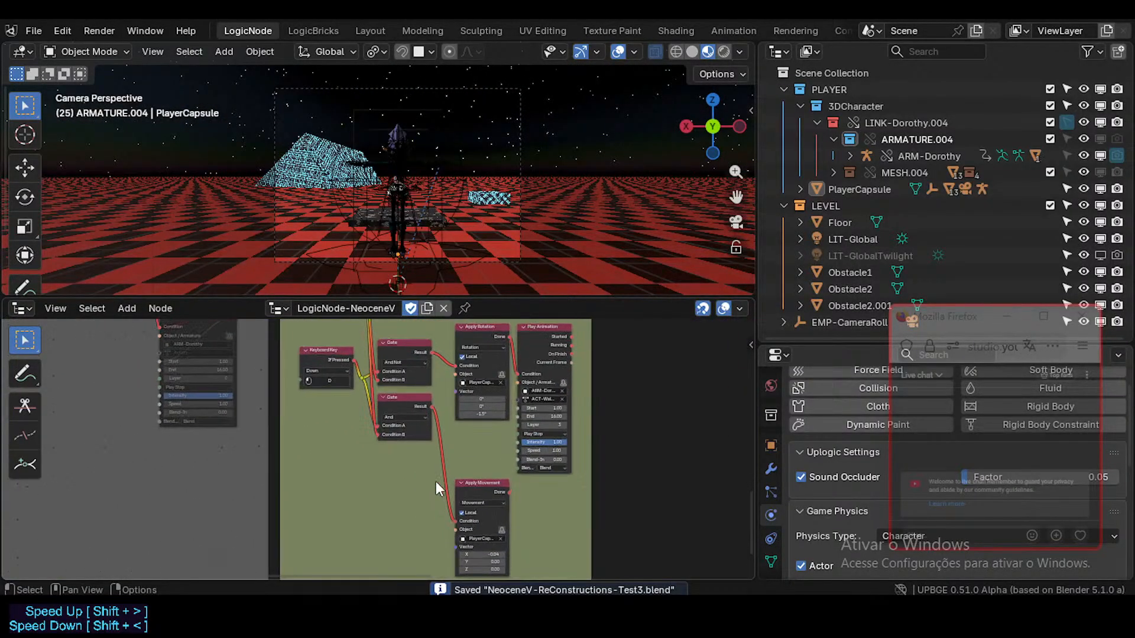
{"action": "scroll", "coordinate": [385, 442], "scroll_direction": "up", "scroll_amount": 4}
{"action": "middle_click_drag", "start_coordinate": [471, 510], "coordinate": [390, 550]}
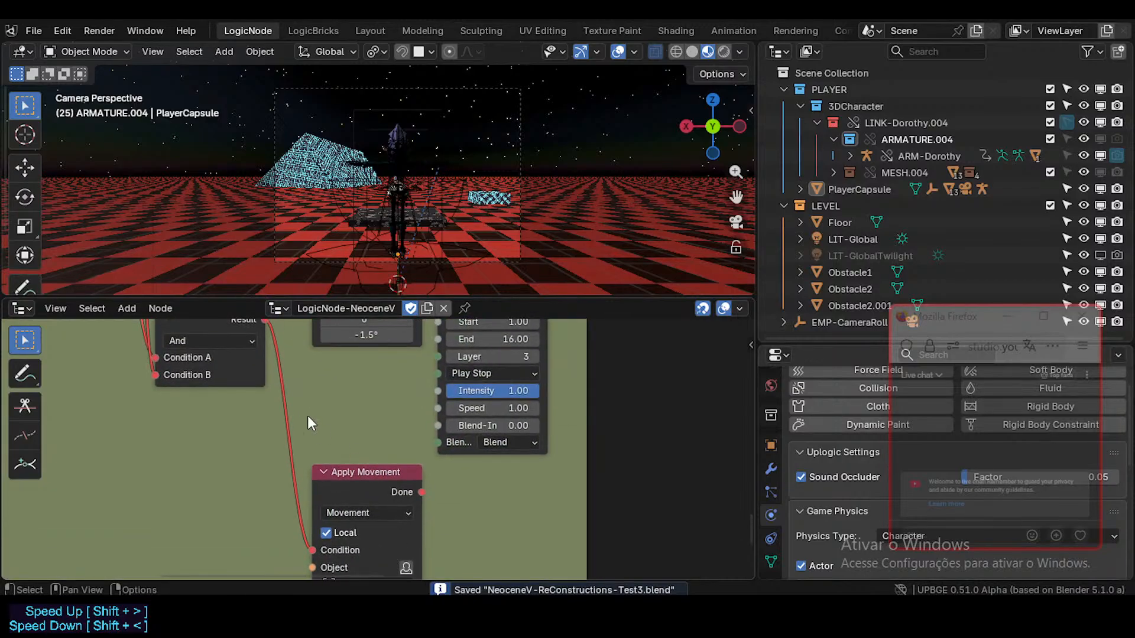
{"action": "scroll", "coordinate": [313, 442], "scroll_direction": "down", "scroll_amount": 5}
{"action": "scroll", "coordinate": [378, 443], "scroll_direction": "up", "scroll_amount": 3}
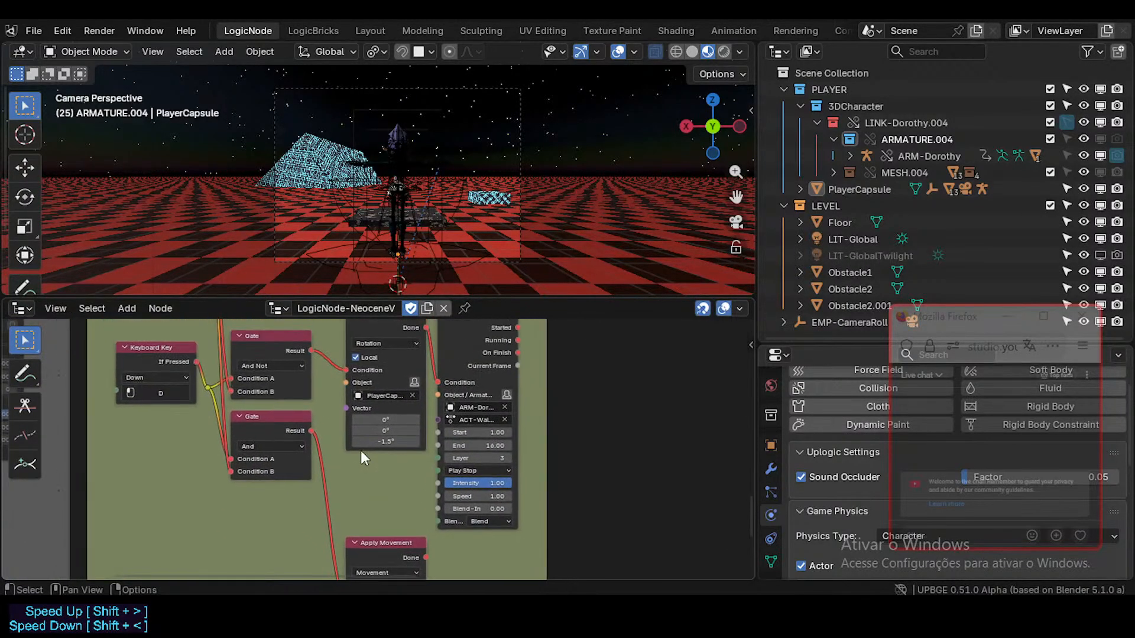
{"action": "left_click_drag", "start_coordinate": [396, 436], "coordinate": [384, 436]}
{"action": "middle_click_drag", "start_coordinate": [402, 432], "coordinate": [396, 519]}
{"action": "scroll", "coordinate": [398, 516], "scroll_direction": "down", "scroll_amount": 2}
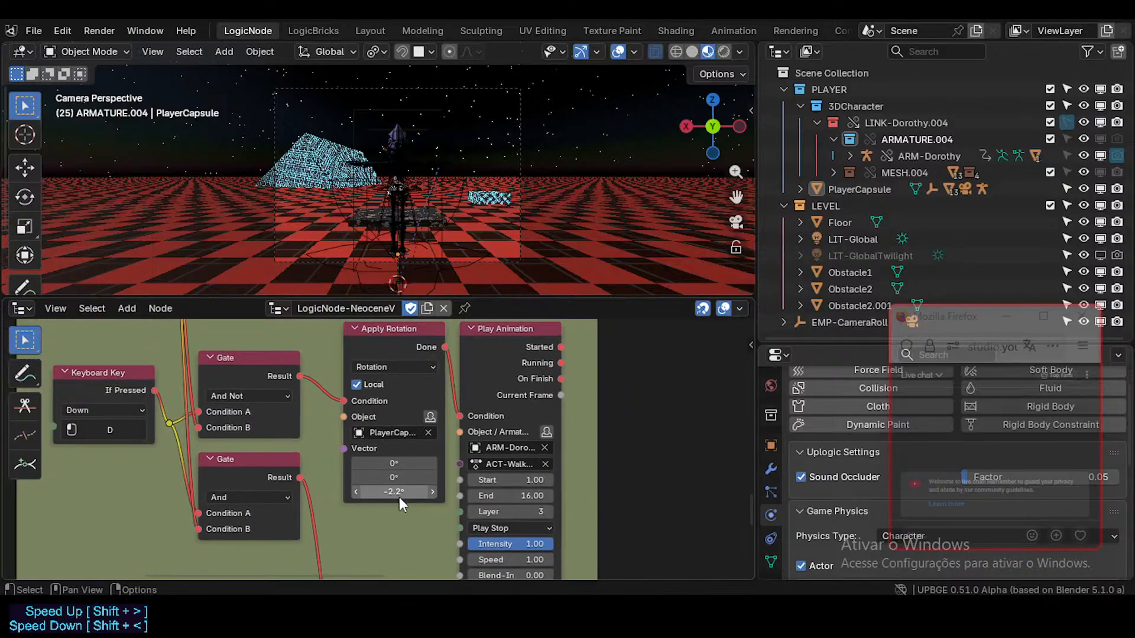
{"action": "left_click_drag", "start_coordinate": [400, 496], "coordinate": [397, 495]}
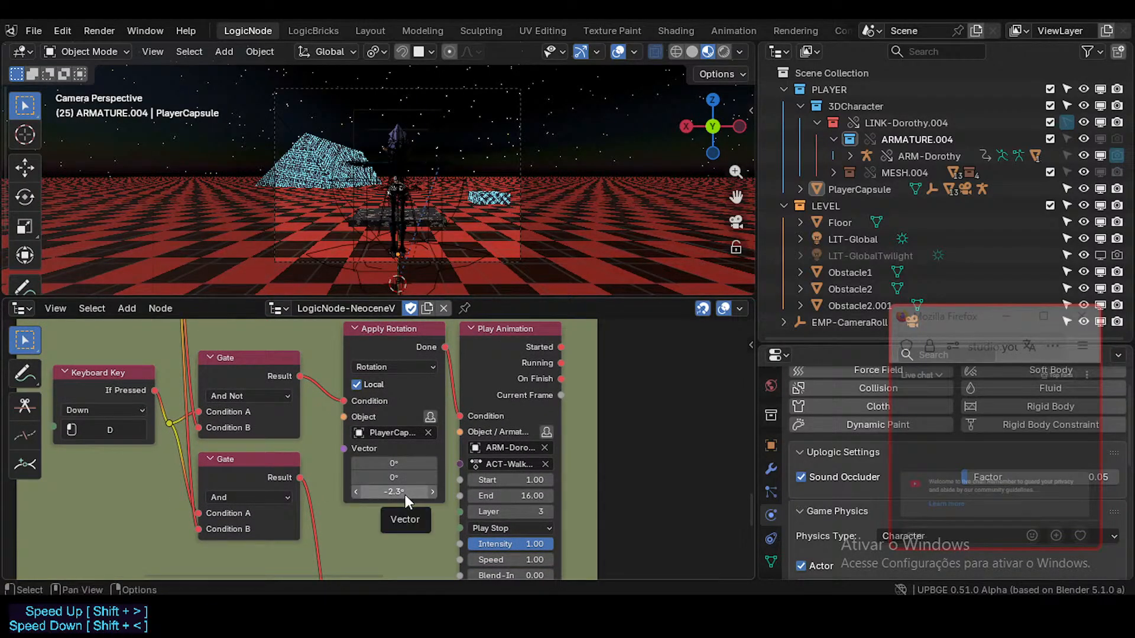
- Set the Z rotation of the A key's Apply Rotation node to 2.292°
{"action": "scroll", "coordinate": [408, 499], "scroll_direction": "down", "scroll_amount": 2}
{"action": "middle_click_drag", "start_coordinate": [463, 532], "coordinate": [452, 501]}
{"action": "scroll", "coordinate": [461, 503], "scroll_direction": "up", "scroll_amount": 1}
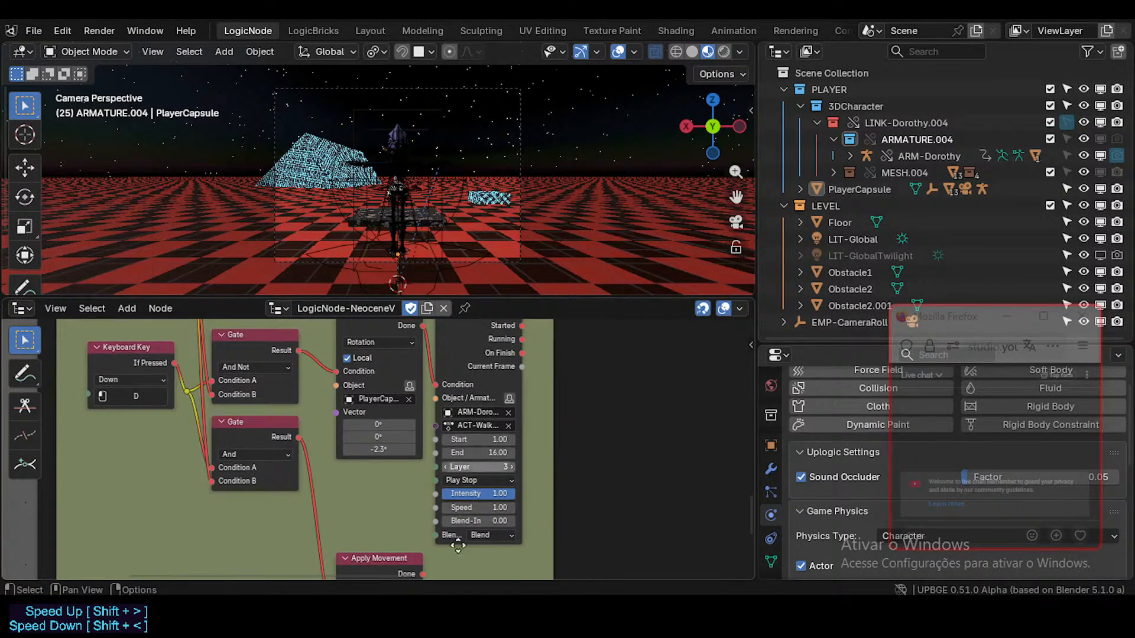
{"action": "middle_click_drag", "start_coordinate": [440, 440], "coordinate": [439, 542]}
{"action": "scroll", "coordinate": [399, 229], "scroll_direction": "down", "scroll_amount": 1}
{"action": "scroll", "coordinate": [401, 452], "scroll_direction": "down", "scroll_amount": 4}
{"action": "middle_click_drag", "start_coordinate": [407, 428], "coordinate": [404, 543]}
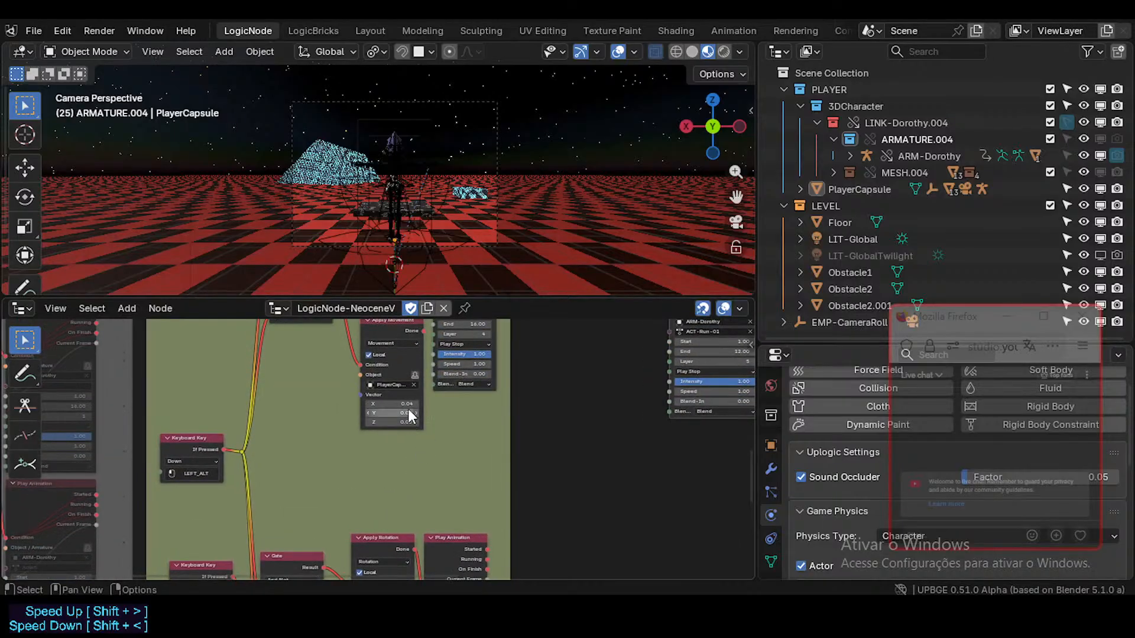
{"action": "scroll", "coordinate": [403, 512], "scroll_direction": "up", "scroll_amount": 1}
{"action": "middle_click_drag", "start_coordinate": [418, 417], "coordinate": [394, 449]}
{"action": "left_click", "coordinate": [380, 417]}
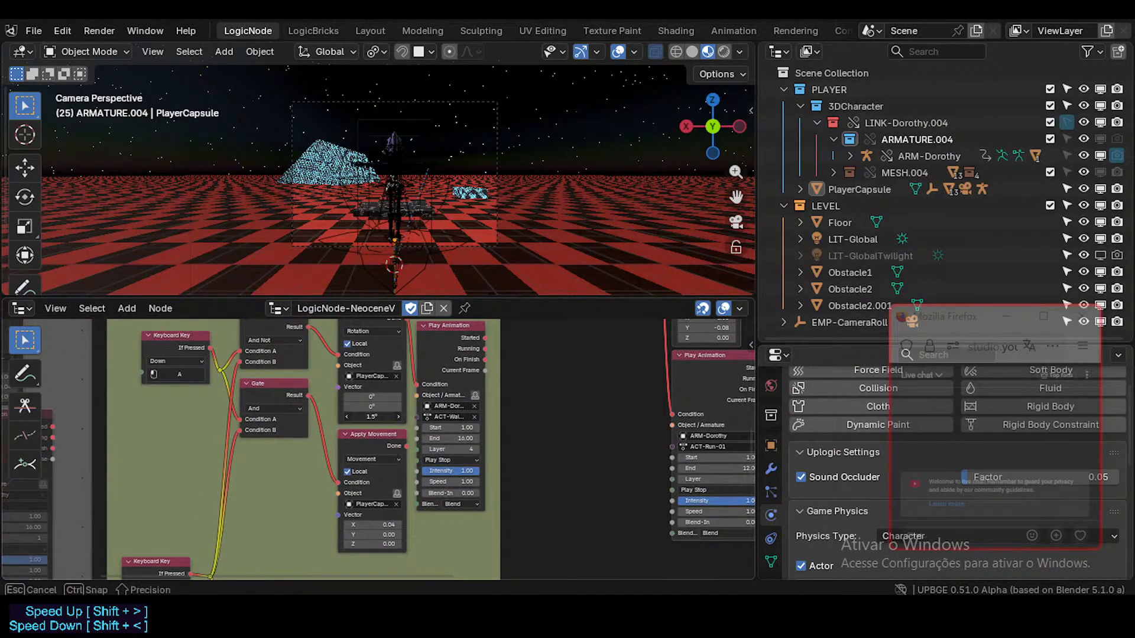
{"action": "type", "text": "-2.292°"}
{"action": "key", "text": "Home"}
{"action": "key", "text": "Delete"}
{"action": "key", "text": "Return"}
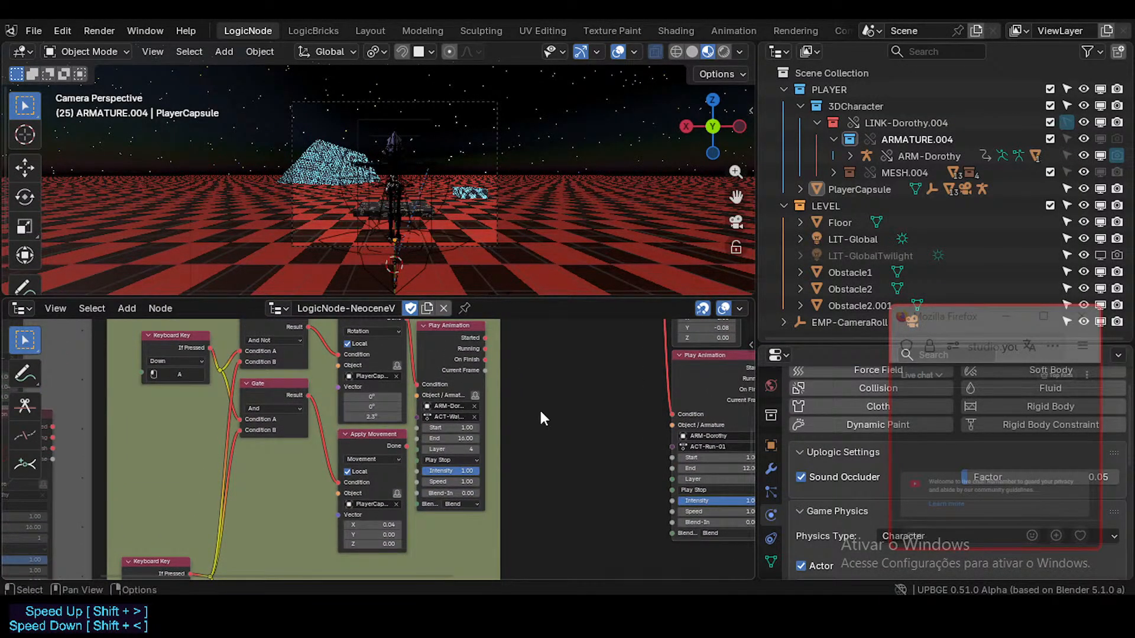
- Save the file and playtest turning with A and D along with W walking and SPACE jumps, saving again after the test
{"action": "key", "text": "ctrl+s"}
{"action": "key", "text": "p"}
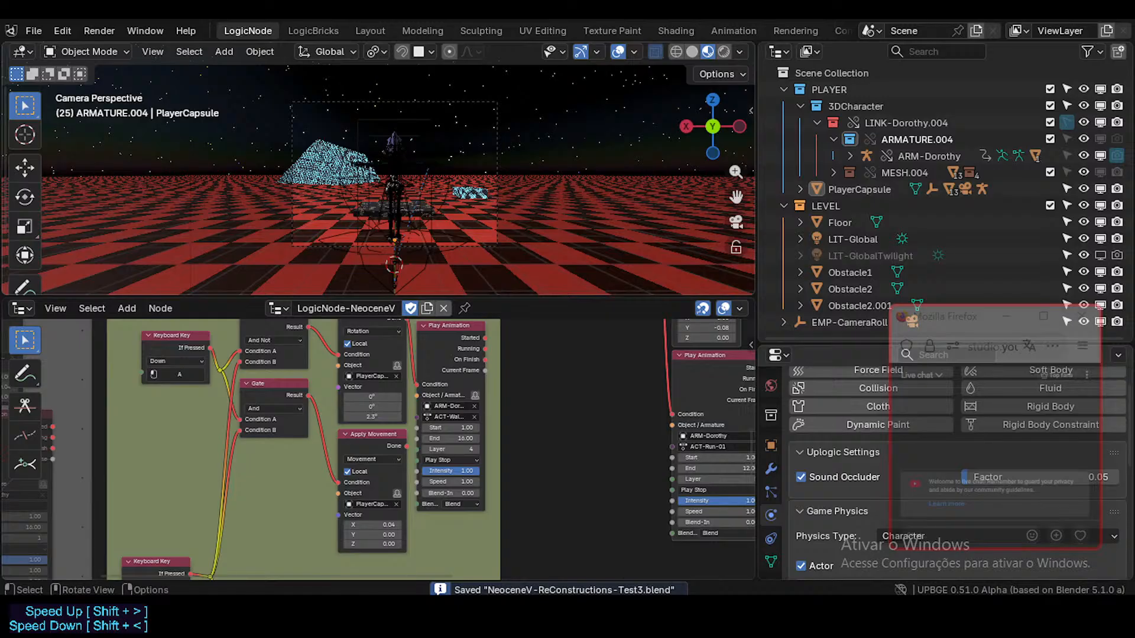
{"action": "key", "text": "w"}
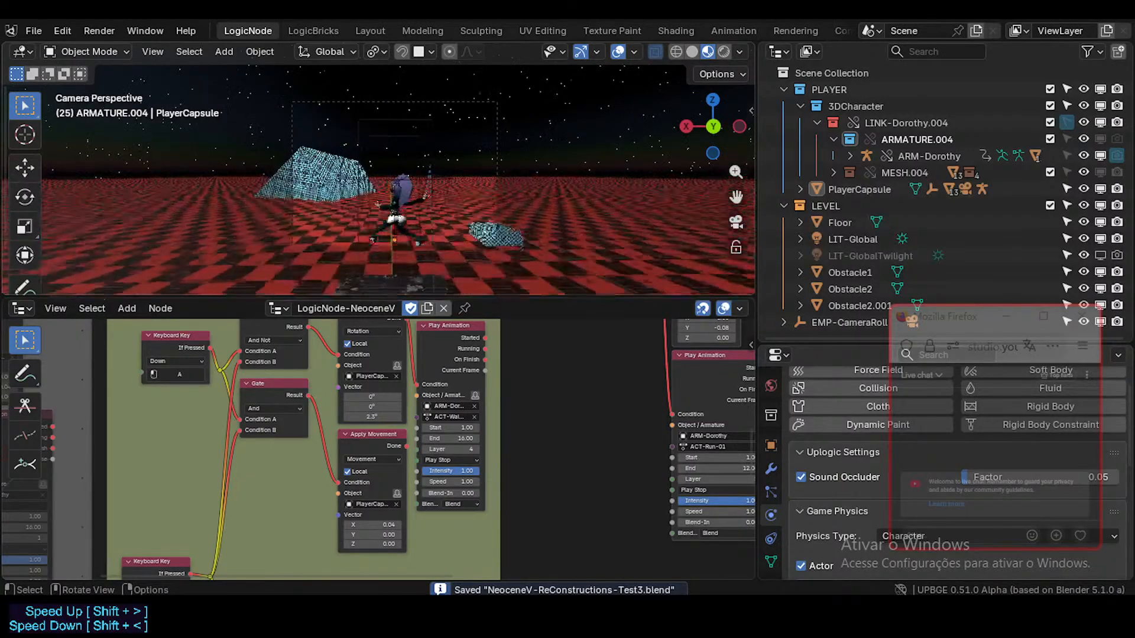
{"action": "key", "text": "space"}
{"action": "key", "text": "d"}
{"action": "key", "text": "a"}
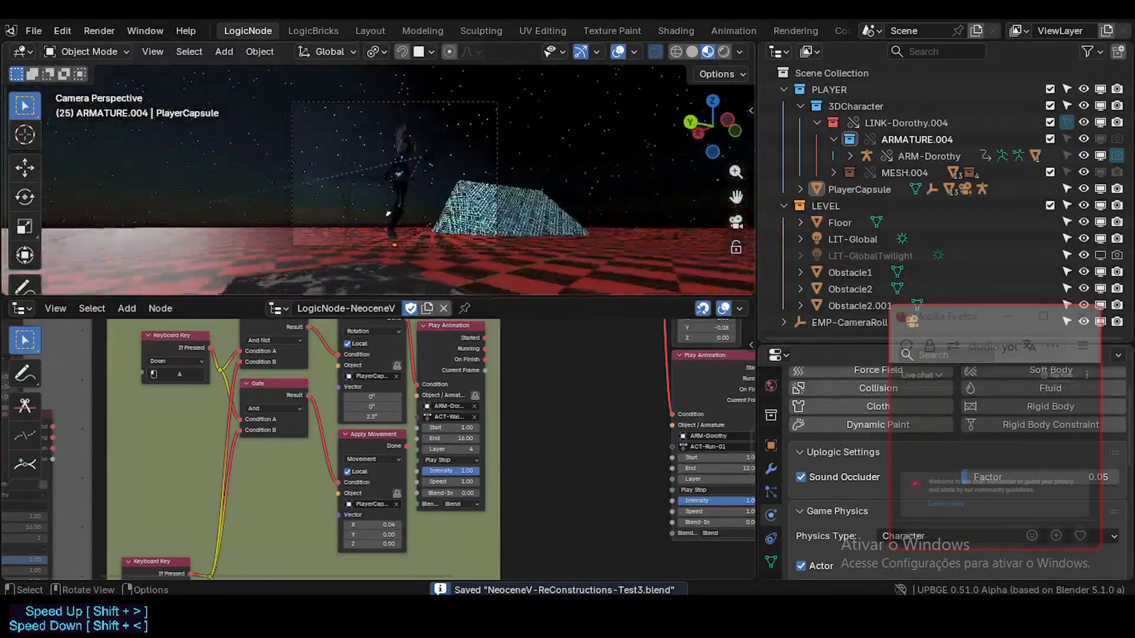
{"action": "key", "text": "space"}
{"action": "key", "text": "d"}
{"action": "key", "text": "d"}
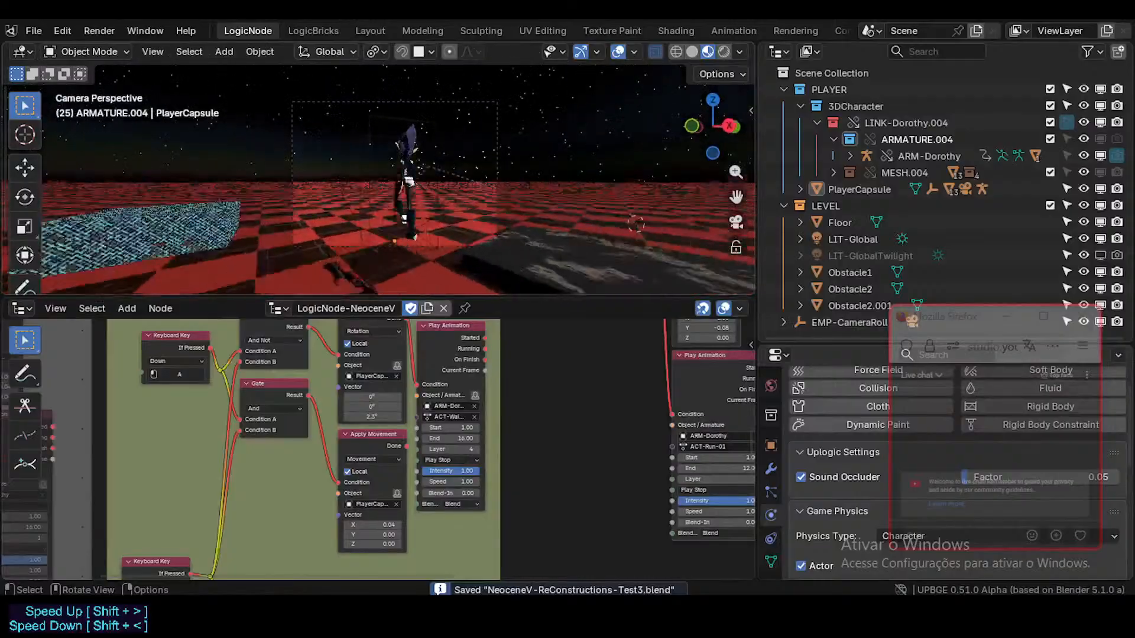
{"action": "key", "text": "a"}
{"action": "key", "text": "d"}
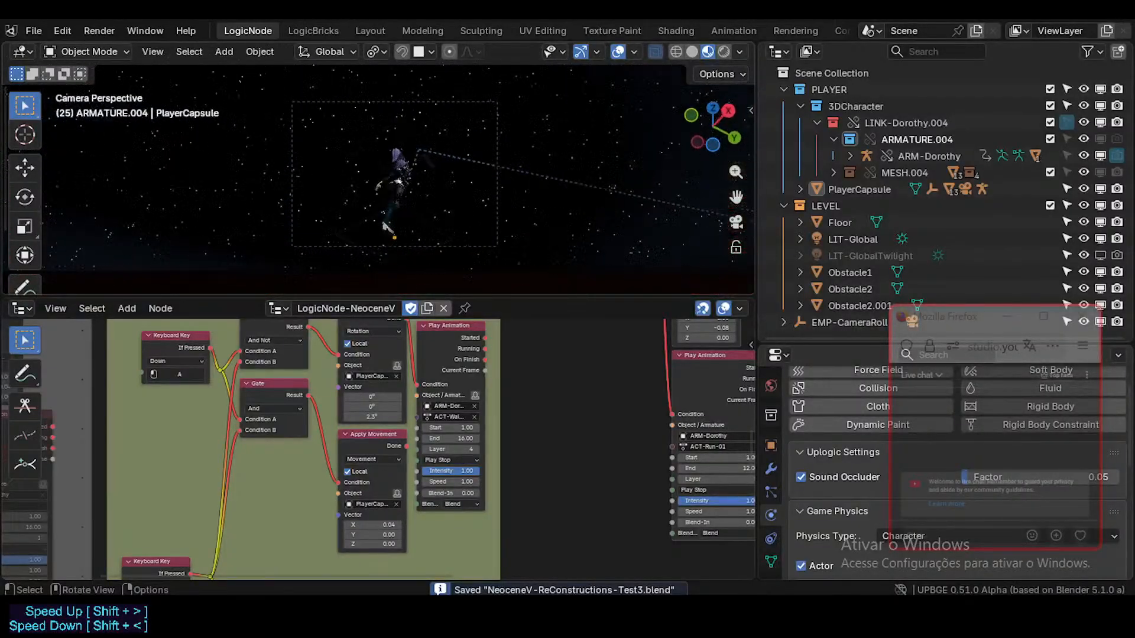
{"action": "key", "text": "w"}
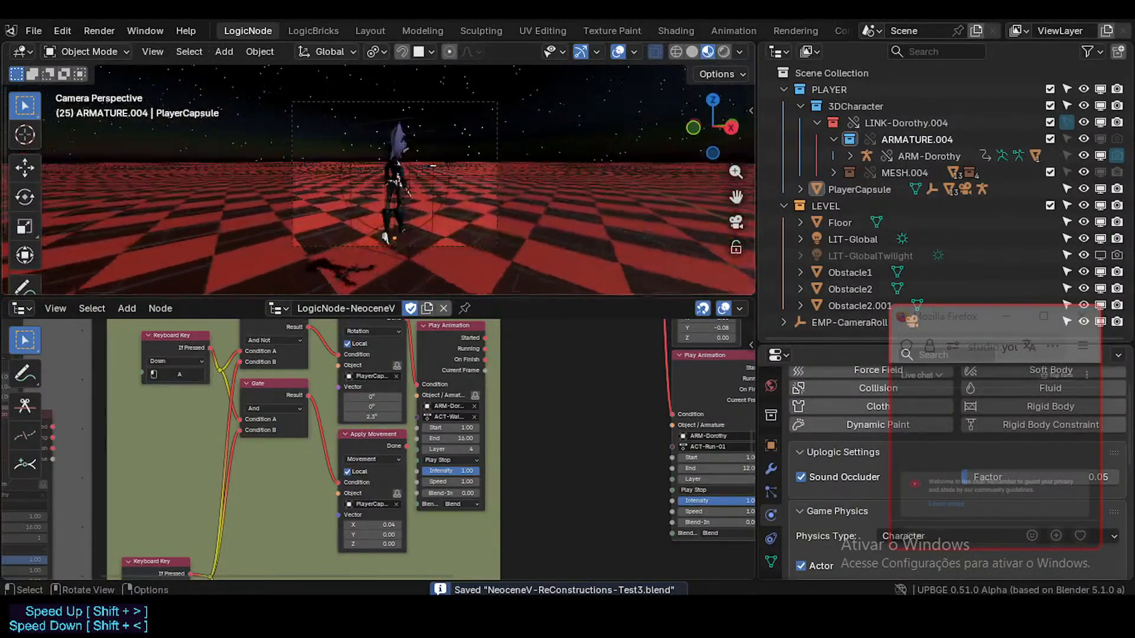
{"action": "key", "text": "Escape"}
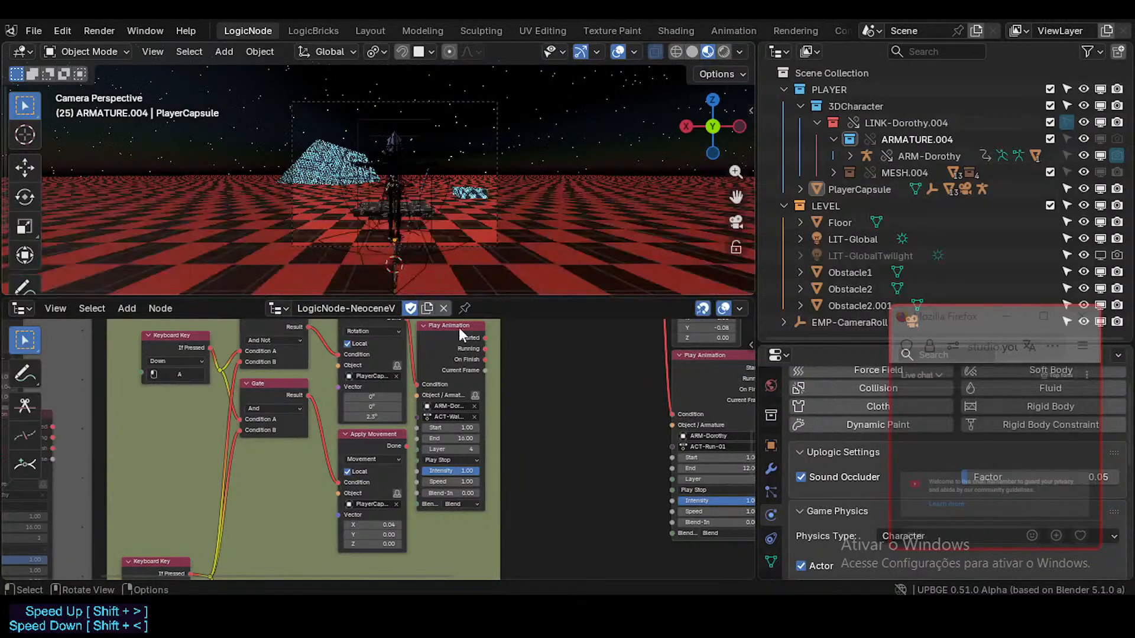
{"action": "key", "text": "ctrl+s"}
- Add a Mouse Wheel node beside the MOUSE-LOOK frame, keeping its mode at Wheel
{"action": "middle_click_drag", "start_coordinate": [408, 476], "coordinate": [451, 576]}
{"action": "middle_click_drag", "start_coordinate": [448, 362], "coordinate": [401, 409]}
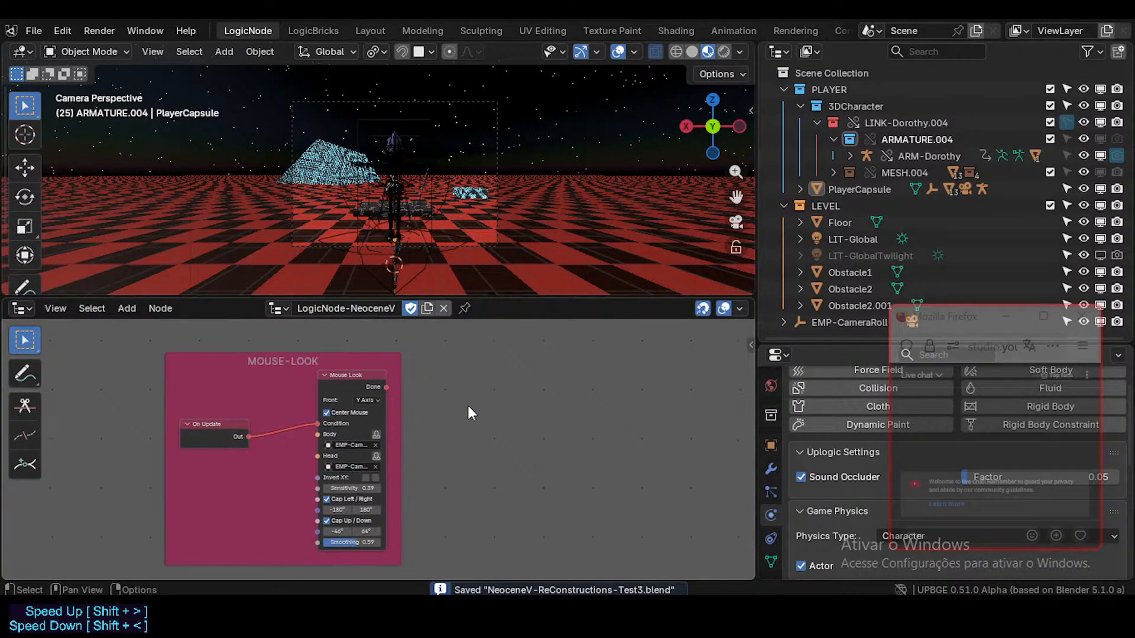
{"action": "scroll", "coordinate": [466, 408], "scroll_direction": "up", "scroll_amount": 1}
{"action": "scroll", "coordinate": [441, 419], "scroll_direction": "down", "scroll_amount": 1}
{"action": "key", "text": "shift+a"}
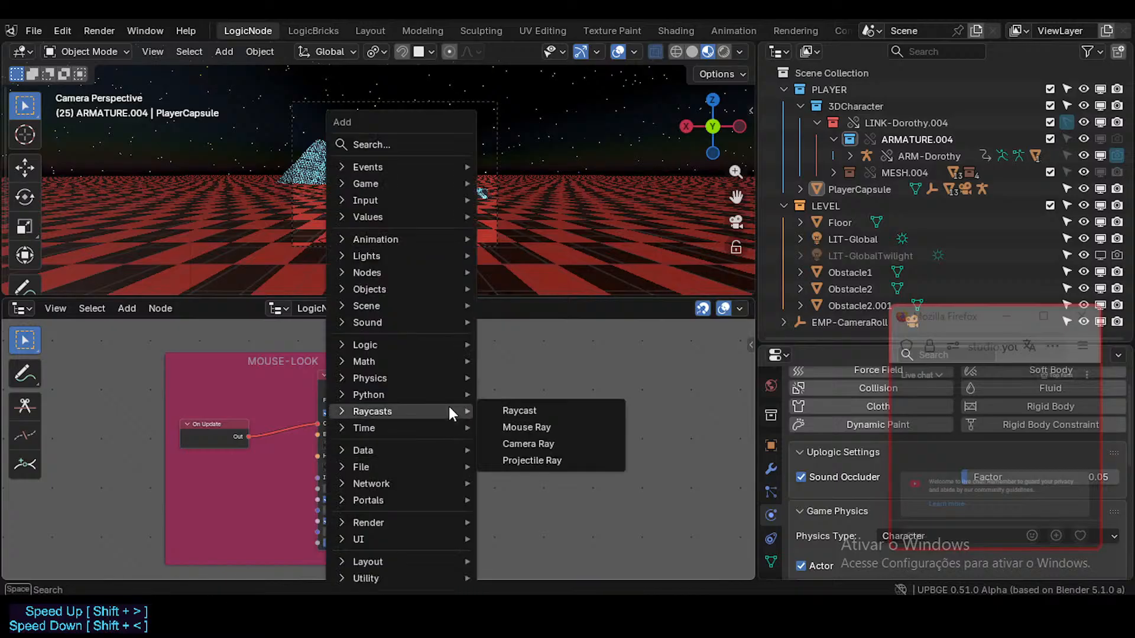
{"action": "type", "text": "mouse"}
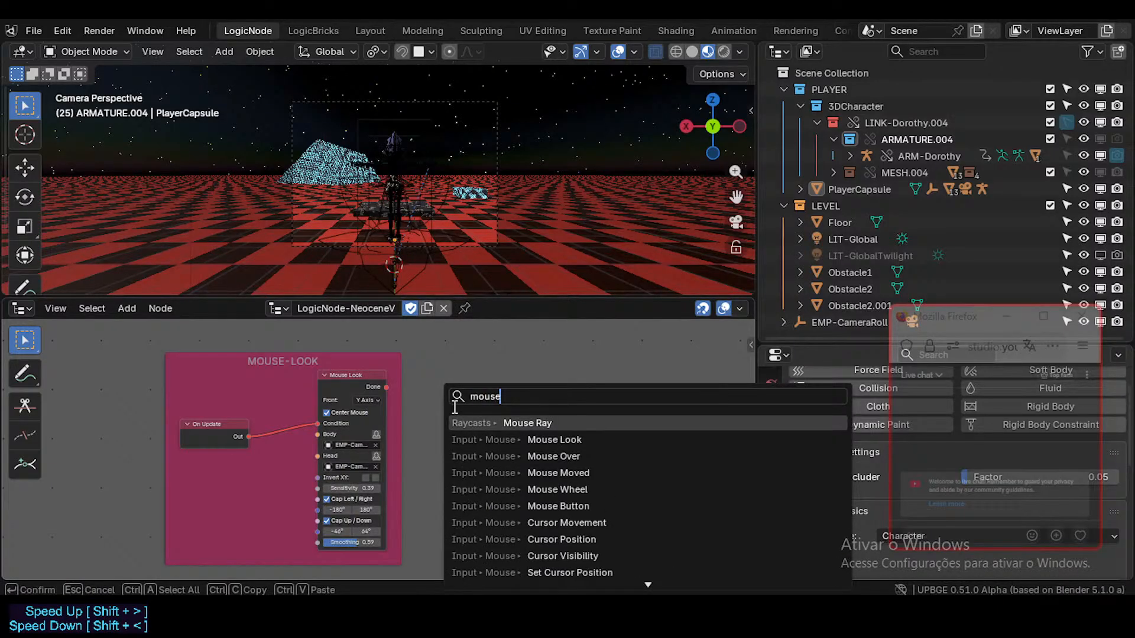
{"action": "left_click", "coordinate": [590, 488]}
{"action": "left_click", "coordinate": [485, 431]}
{"action": "scroll", "coordinate": [498, 460], "scroll_direction": "up", "scroll_amount": 1}
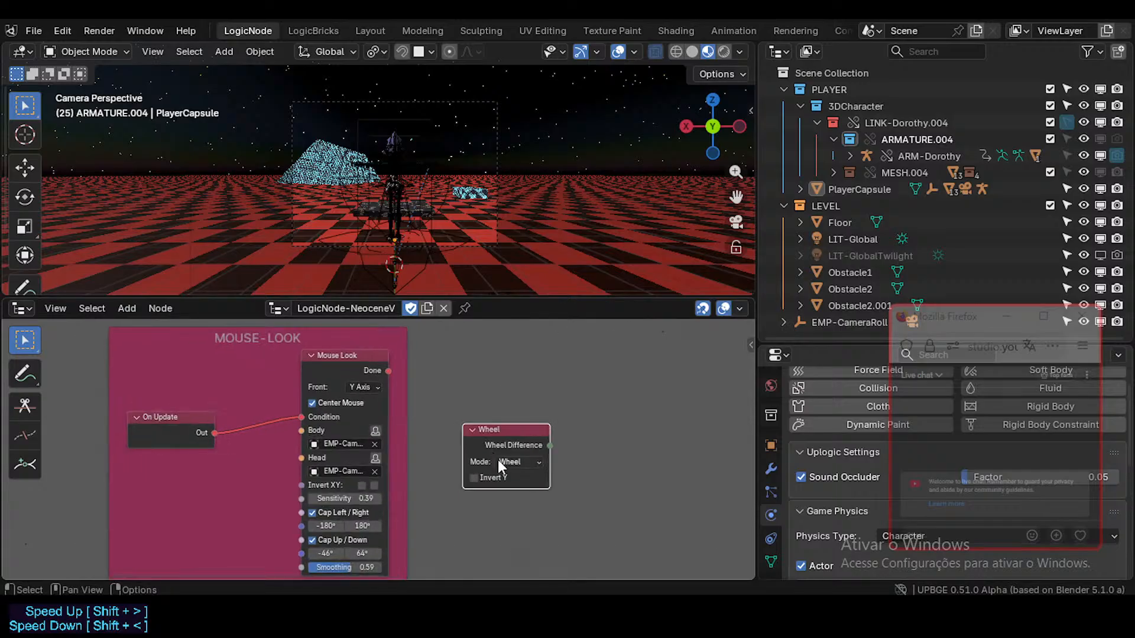
{"action": "left_click", "coordinate": [516, 463]}
{"action": "middle_click_drag", "start_coordinate": [573, 425], "coordinate": [459, 399]}
{"action": "left_click", "coordinate": [459, 399]}
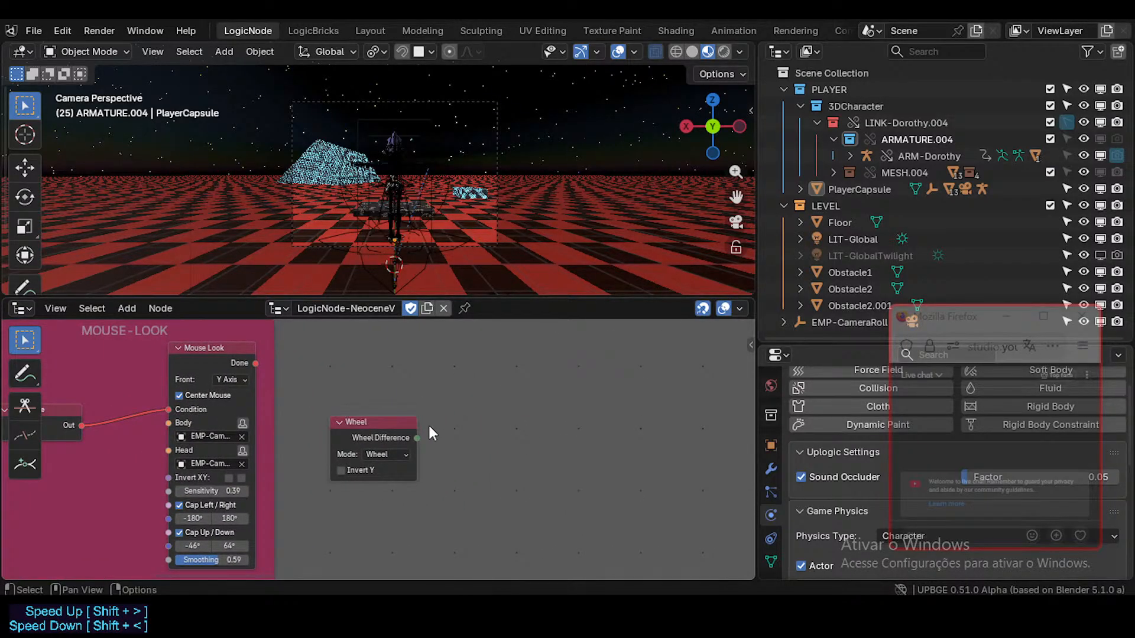
- Move the Wheel node into the MOUSE-LOOK frame, placing it beside the upper part of the Mouse Look node
{"action": "left_click", "coordinate": [399, 456]}
{"action": "left_click", "coordinate": [386, 456]}
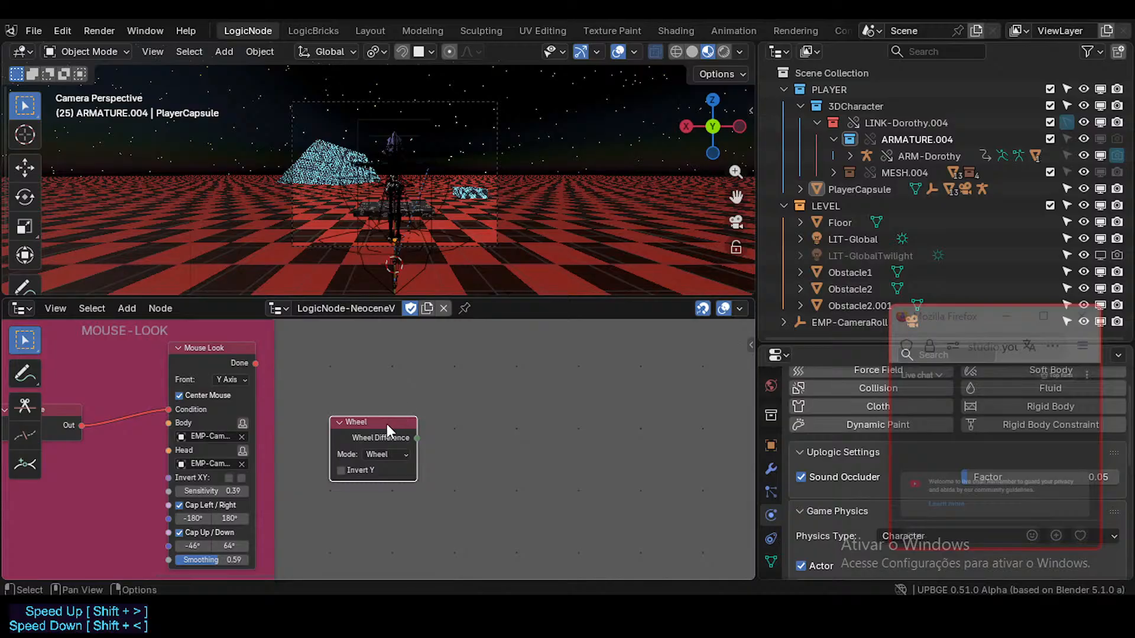
{"action": "left_click_drag", "start_coordinate": [387, 424], "coordinate": [355, 412]}
{"action": "scroll", "coordinate": [344, 421], "scroll_direction": "down", "scroll_amount": 1}
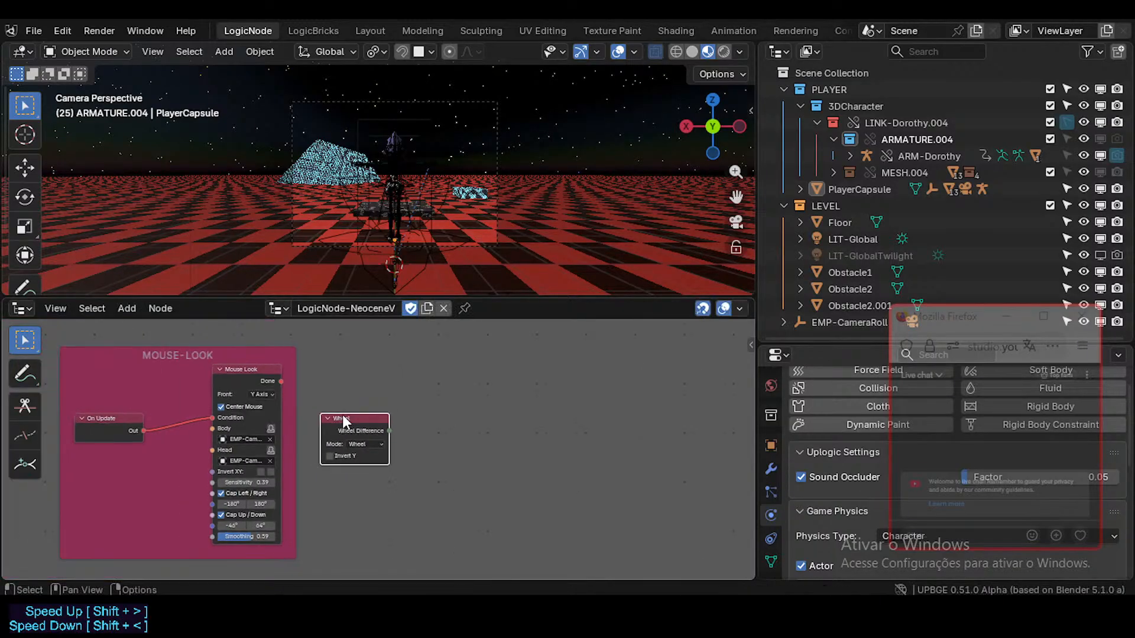
{"action": "middle_click_drag", "start_coordinate": [344, 421], "coordinate": [362, 421]}
{"action": "left_click_drag", "start_coordinate": [378, 416], "coordinate": [442, 420]}
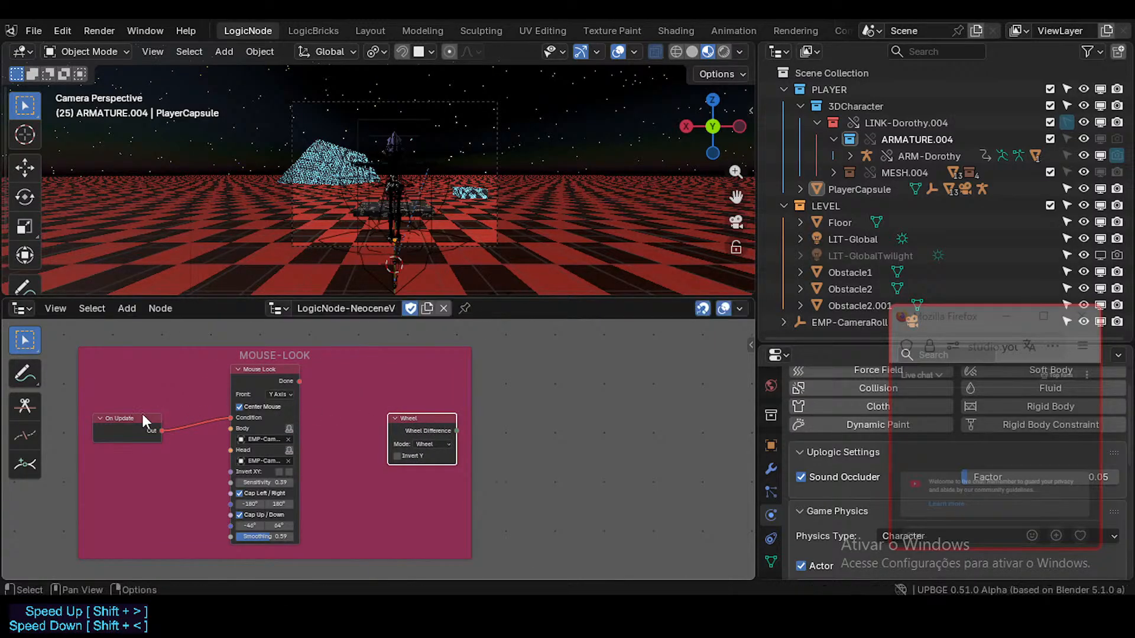
{"action": "left_click_drag", "start_coordinate": [160, 430], "coordinate": [388, 396]}
{"action": "left_click", "coordinate": [388, 447]}
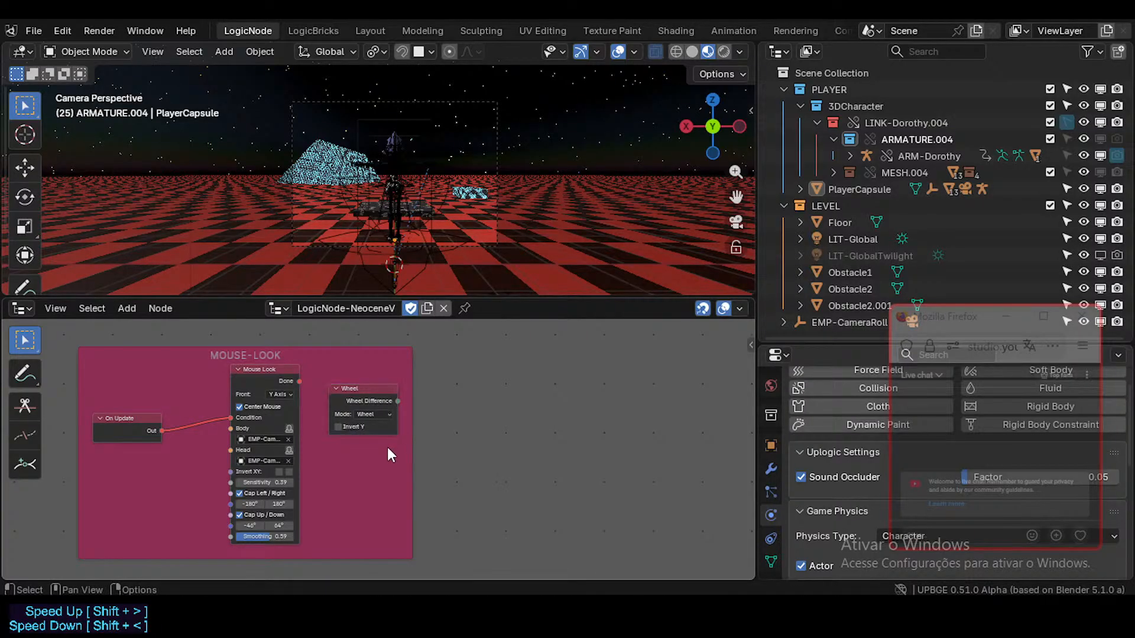
- Add an Active Camera node directly below the Wheel node in the MOUSE-LOOK frame
{"action": "key", "text": "shift+a"}
{"action": "mouse_move", "coordinate": [391, 450]}
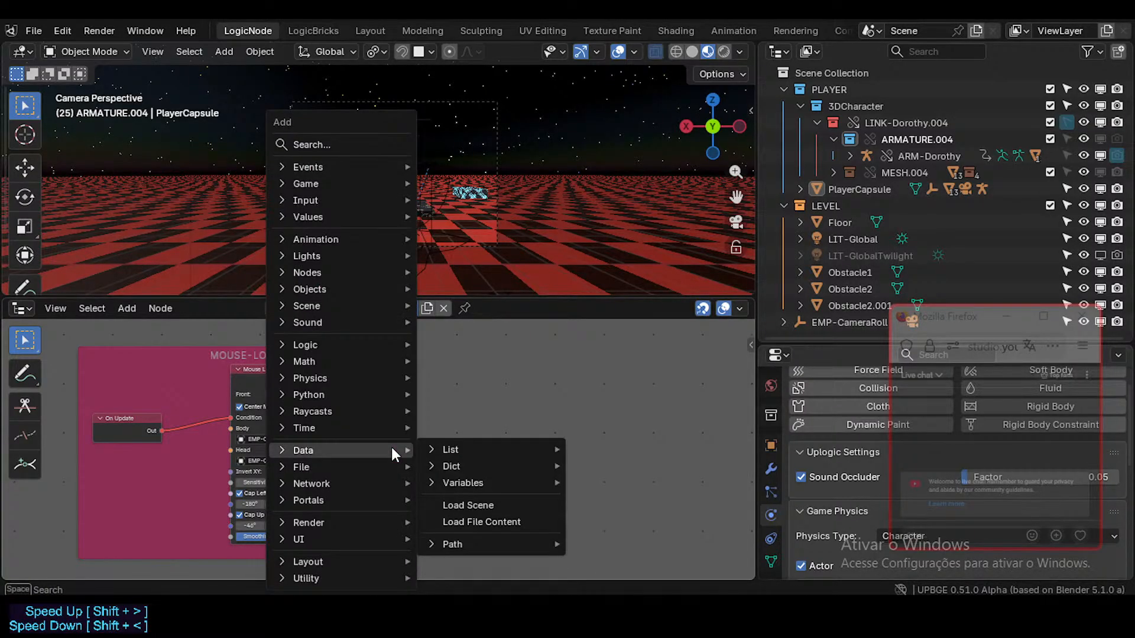
{"action": "type", "text": "camer"}
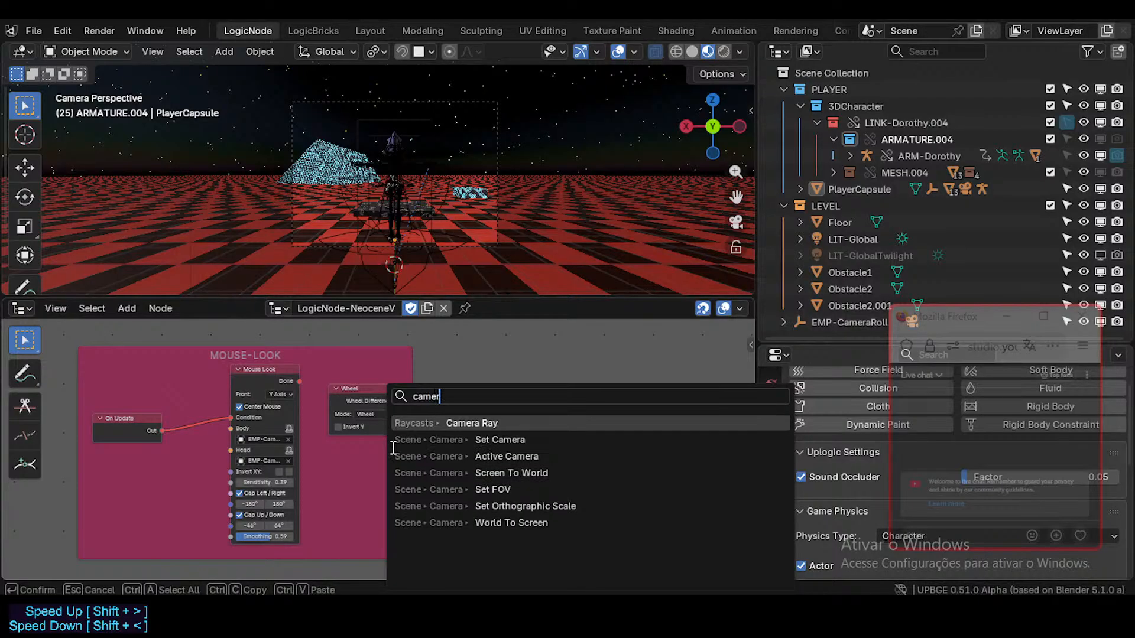
{"action": "key", "text": "Down"}
{"action": "key", "text": "Down"}
{"action": "key", "text": "Return"}
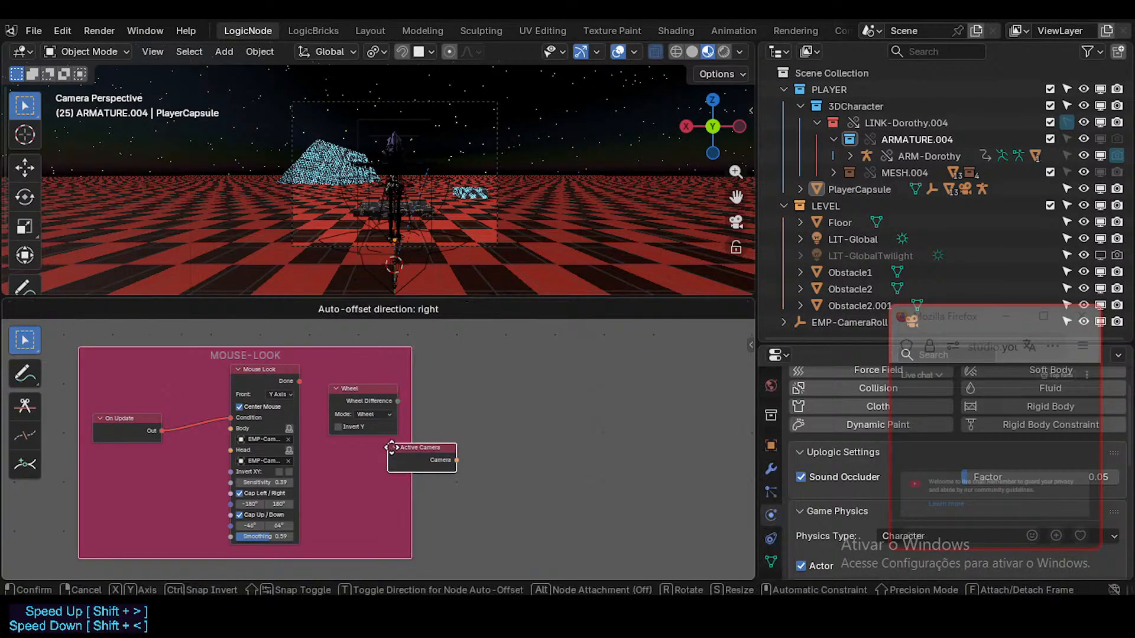
{"action": "left_click", "coordinate": [335, 448]}
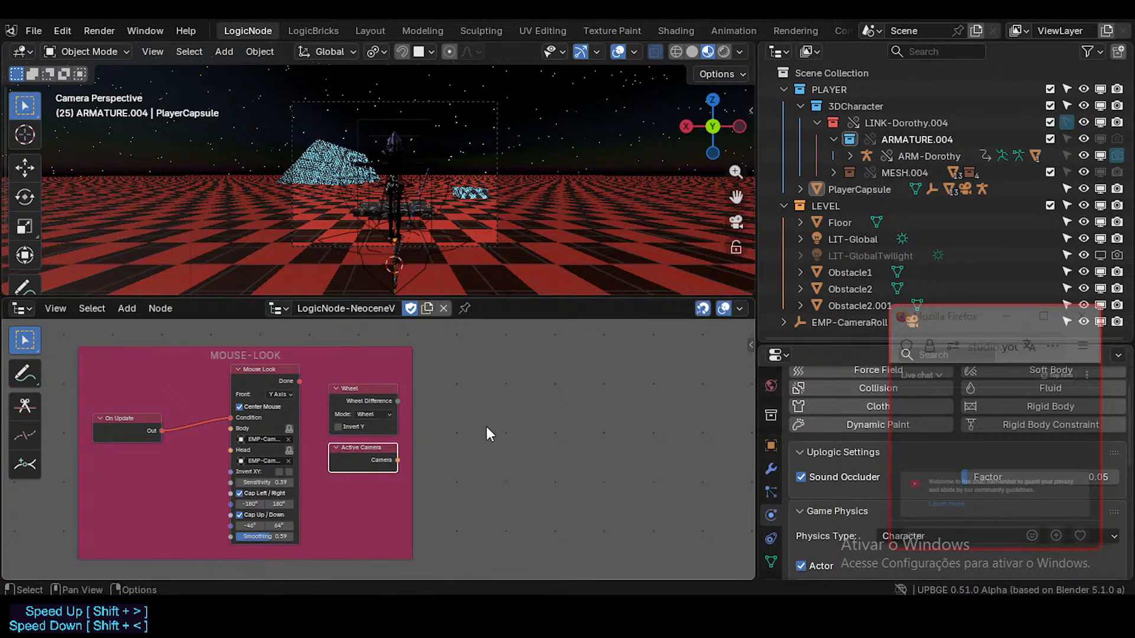
{"action": "key", "text": "shift+a"}
{"action": "mouse_move", "coordinate": [485, 427]}
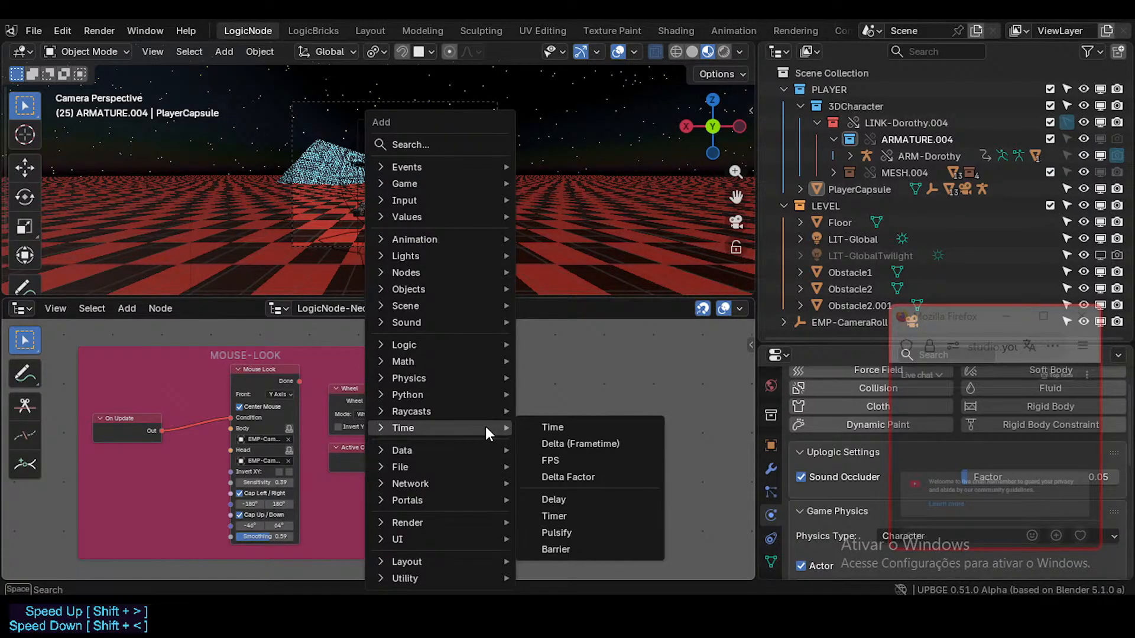
{"action": "key", "text": "Escape"}
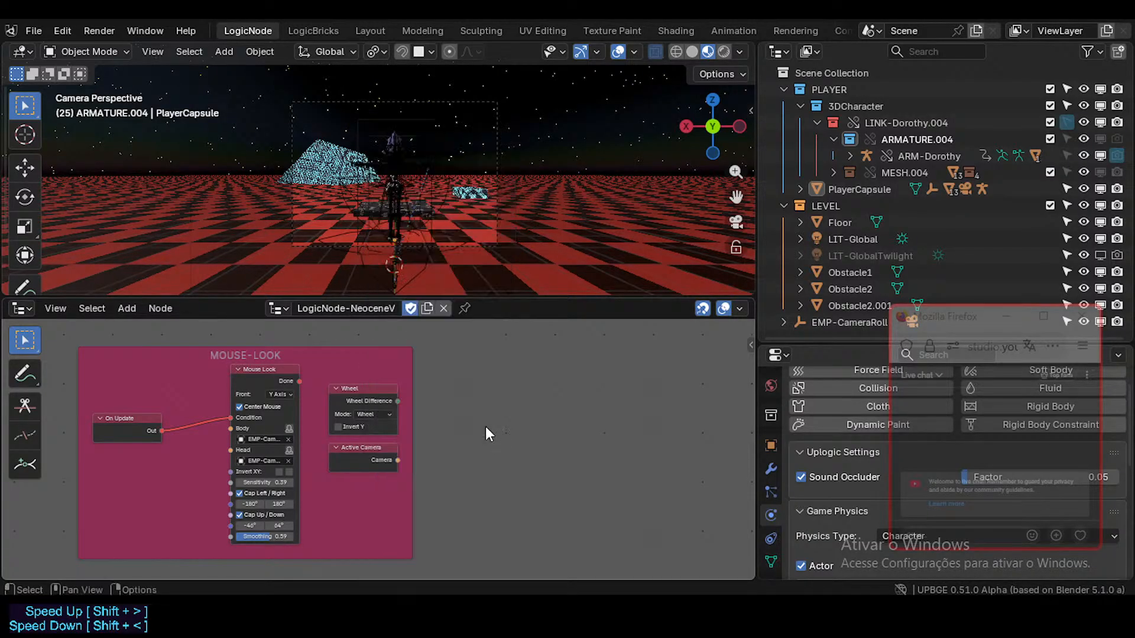
- Select the Camera in the viewport and try moving it along the global Y axis
{"action": "left_click", "coordinate": [497, 204]}
{"action": "key", "text": "g"}
{"action": "key", "text": "y"}
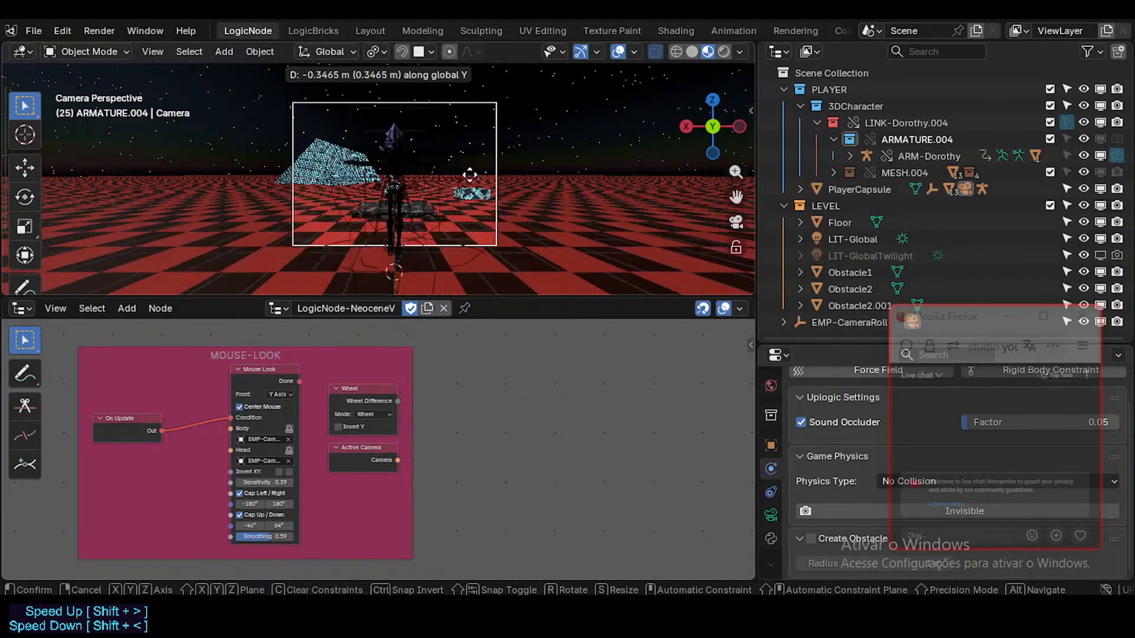
{"action": "left_click", "coordinate": [471, 185]}
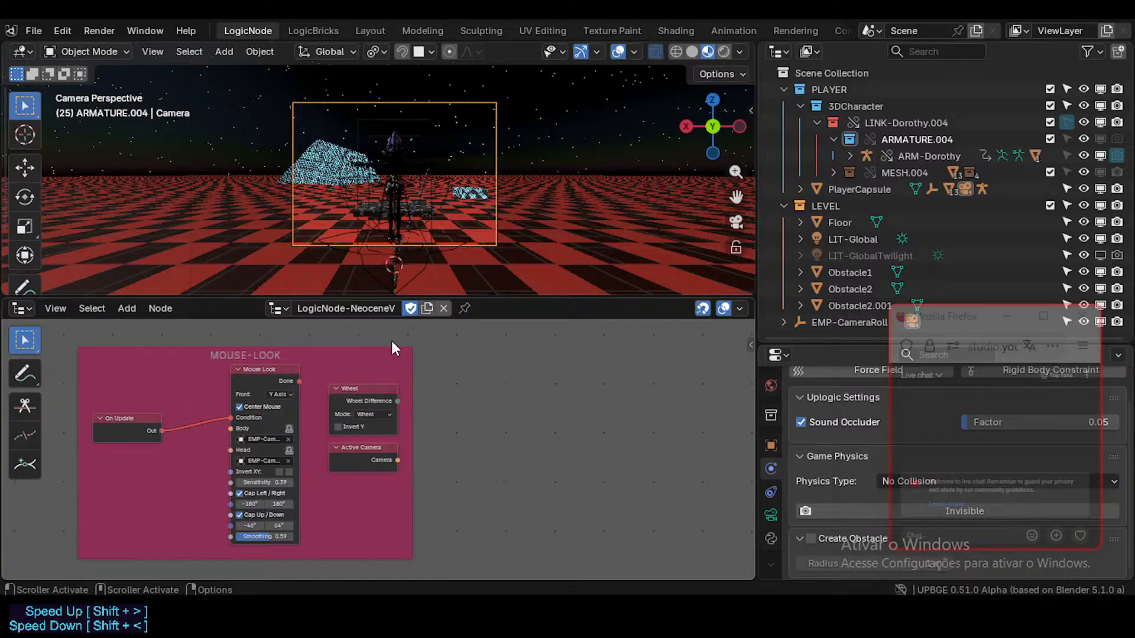
- Save the file and add a Slow Follow node in the empty space beside the MOUSE-LOOK frame
{"action": "key", "text": "ctrl+s"}
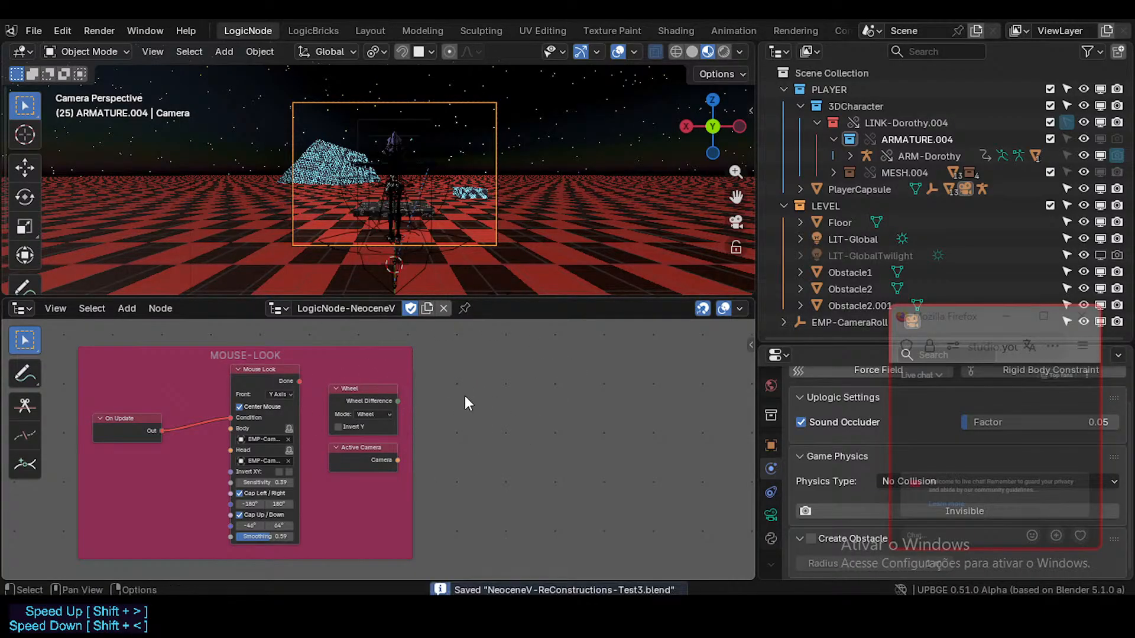
{"action": "key", "text": "shift+a"}
{"action": "mouse_move", "coordinate": [463, 394]}
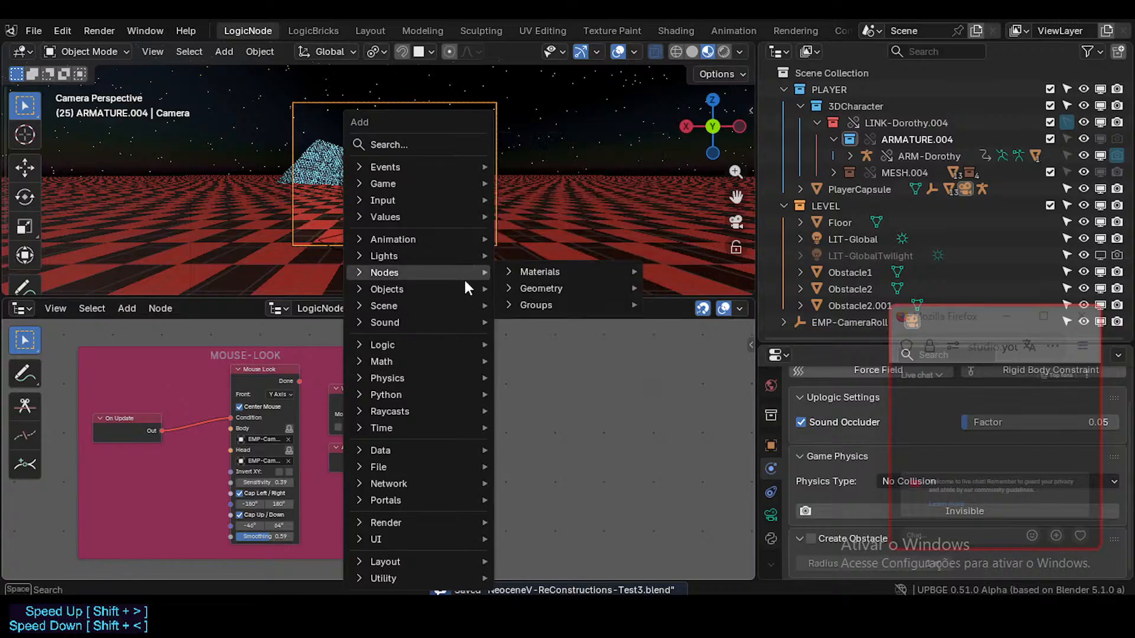
{"action": "mouse_move", "coordinate": [461, 290]}
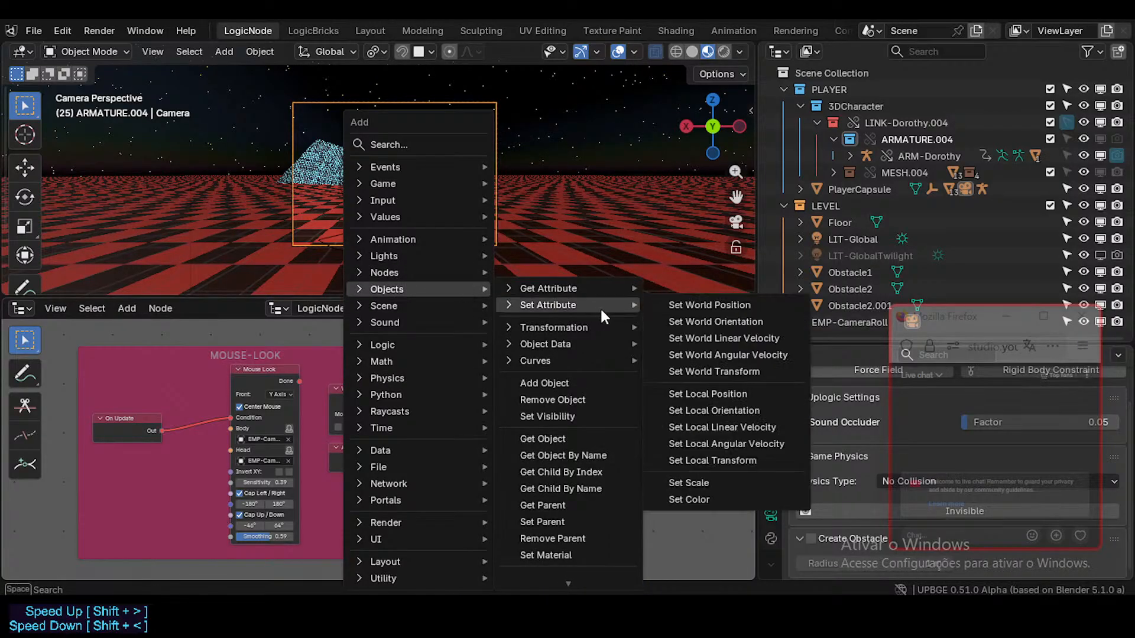
{"action": "mouse_move", "coordinate": [594, 326]}
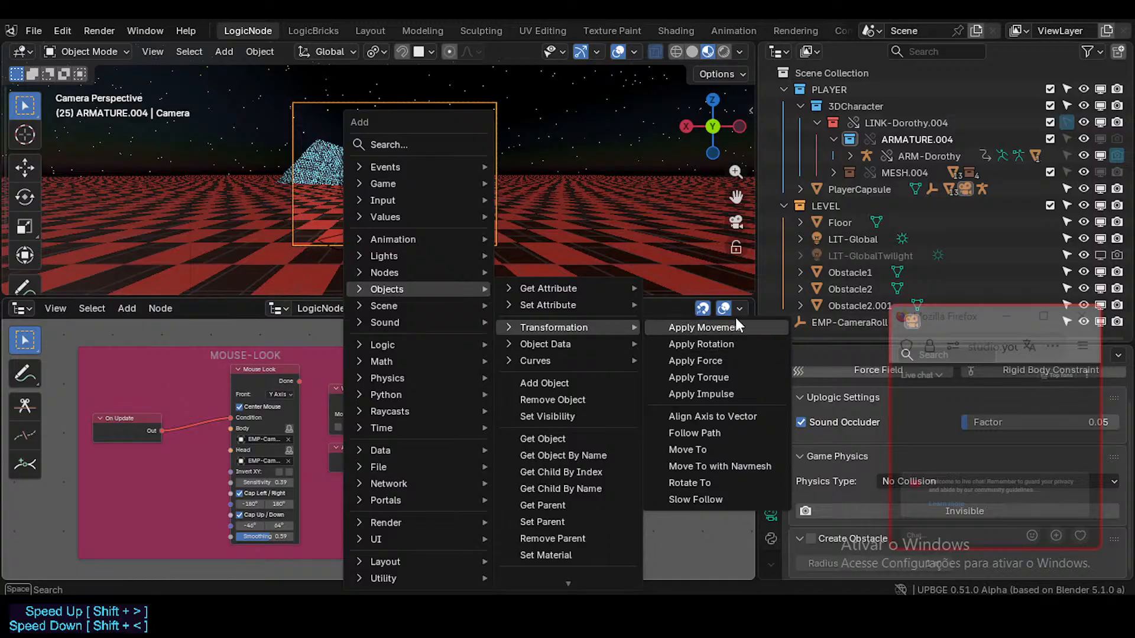
{"action": "left_click", "coordinate": [721, 498]}
{"action": "left_click", "coordinate": [509, 377]}
{"action": "scroll", "coordinate": [544, 440], "scroll_direction": "up", "scroll_amount": 2}
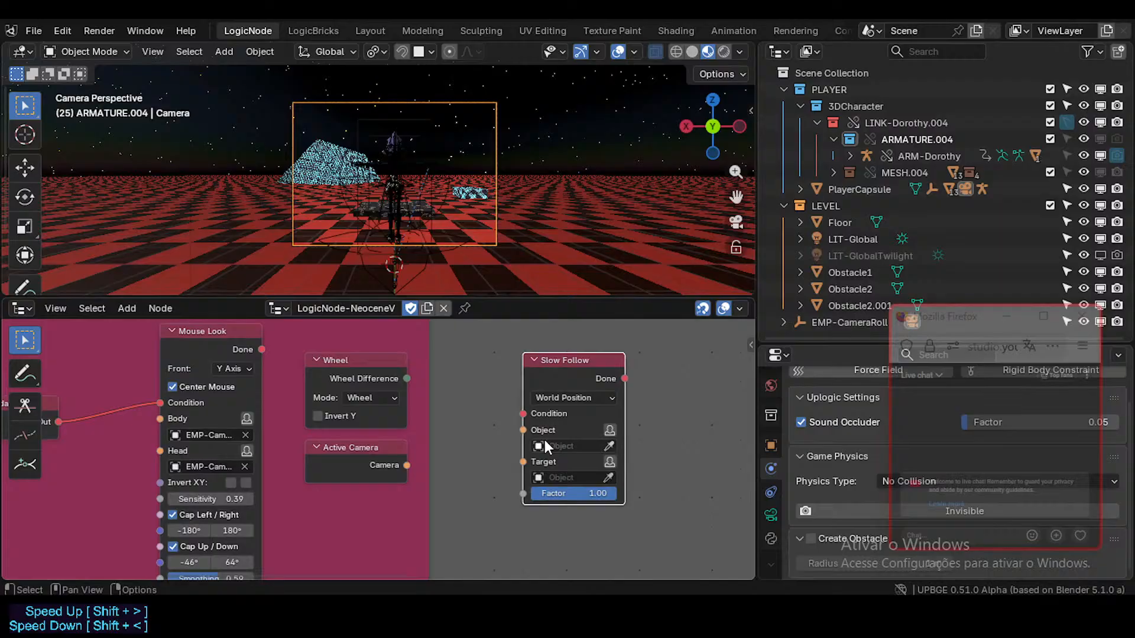
- Set the Slow Follow node's Object to Camera and its Target to PlayerCapsule
{"action": "left_click", "coordinate": [608, 447]}
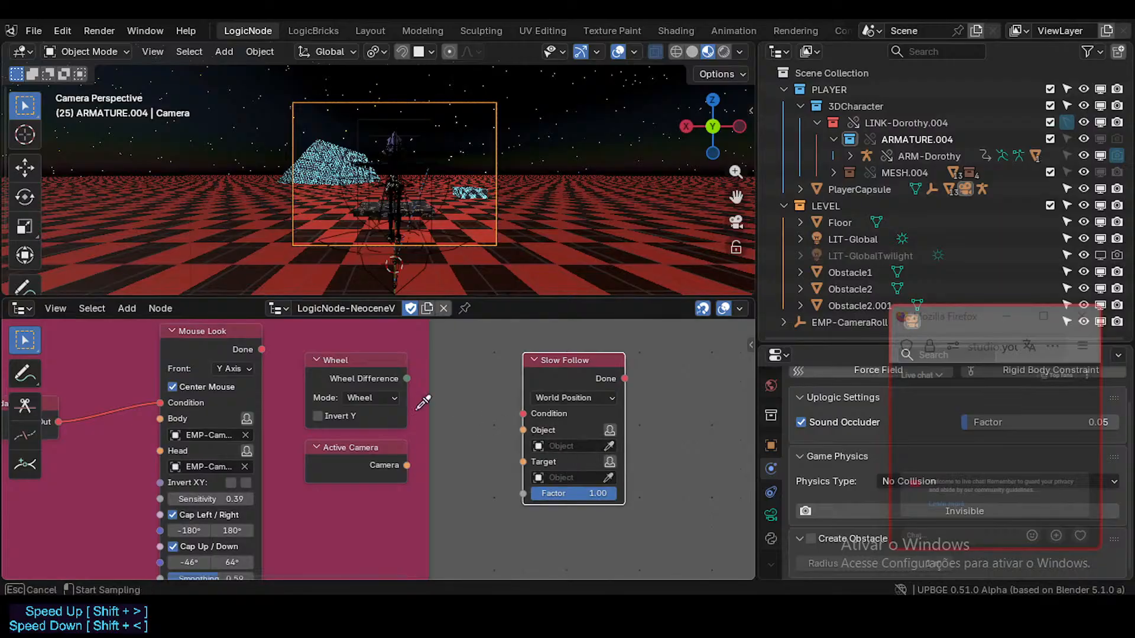
{"action": "left_click", "coordinate": [416, 113]}
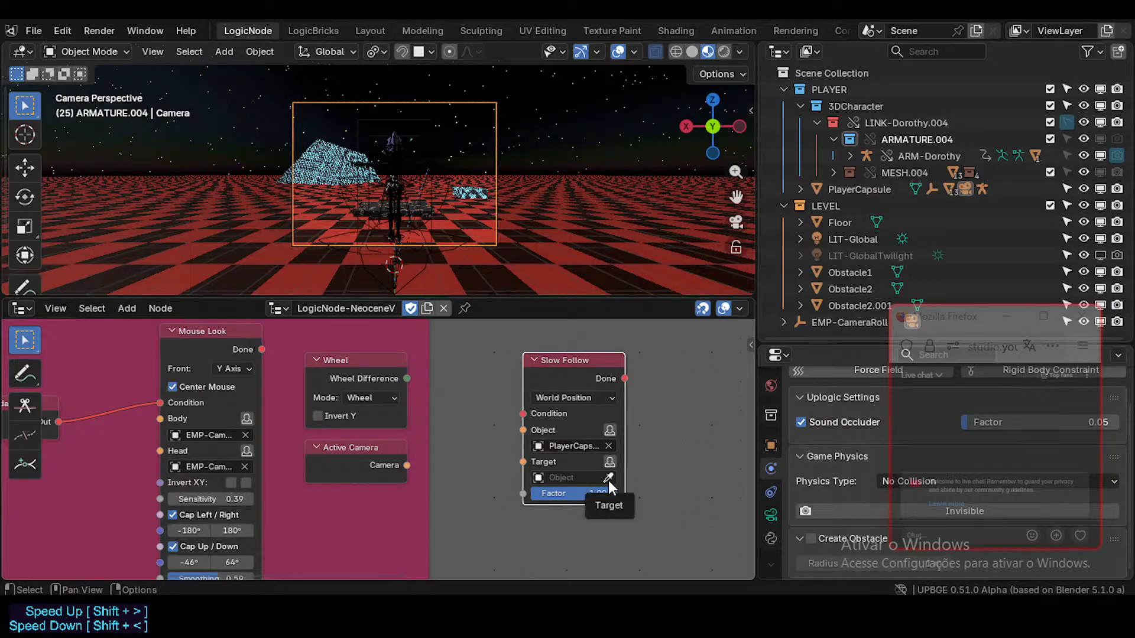
{"action": "left_click", "coordinate": [608, 447]}
{"action": "left_click", "coordinate": [609, 447]}
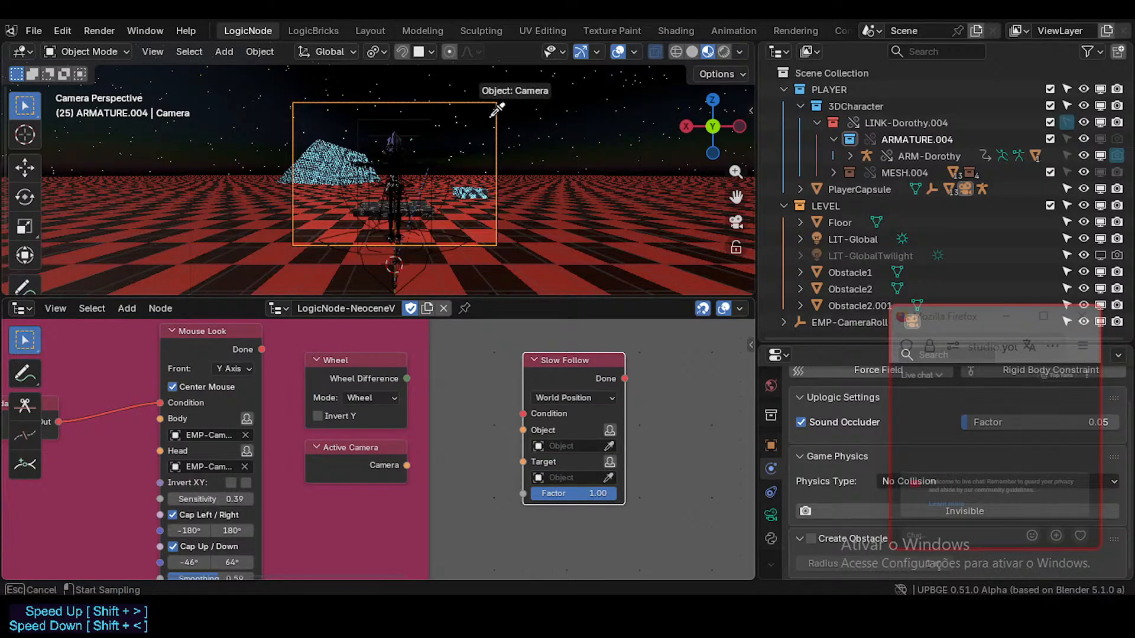
{"action": "left_click", "coordinate": [492, 104]}
{"action": "left_click", "coordinate": [608, 477]}
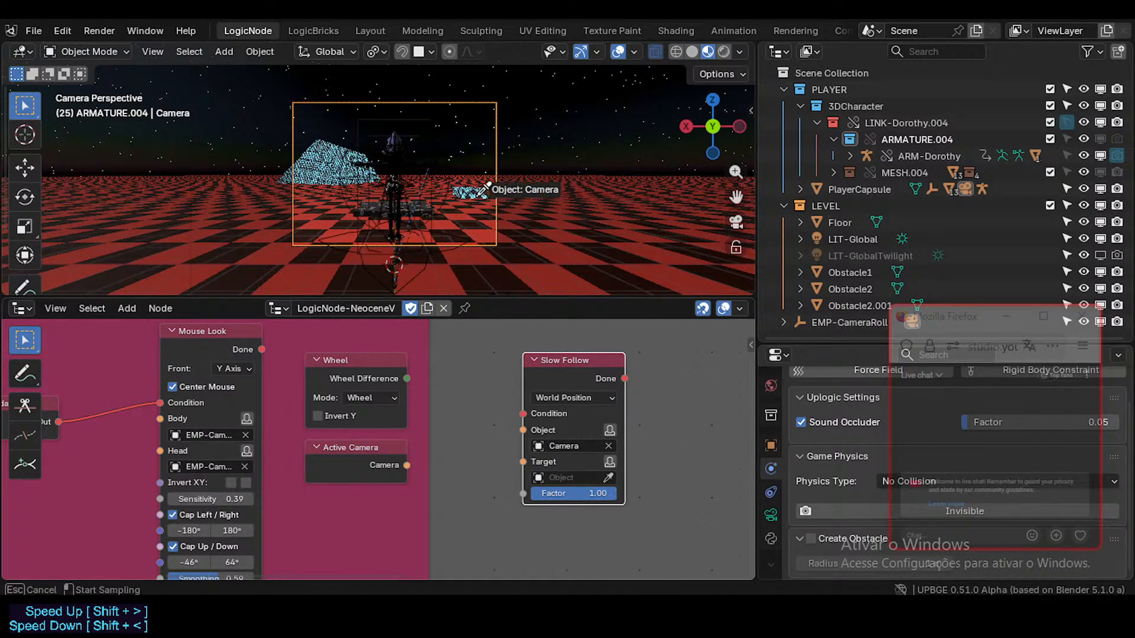
{"action": "left_click", "coordinate": [423, 114]}
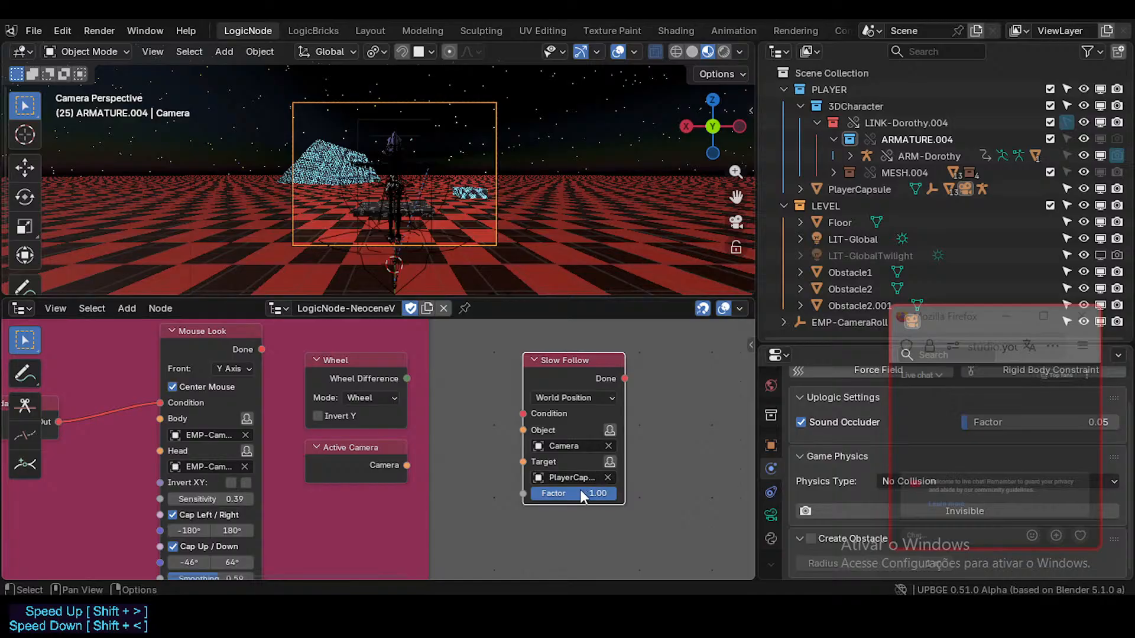
- Move the Slow Follow node closer to the frame and link the Wheel node's Wheel Difference output to its Factor input
{"action": "left_click_drag", "start_coordinate": [553, 355], "coordinate": [524, 355]}
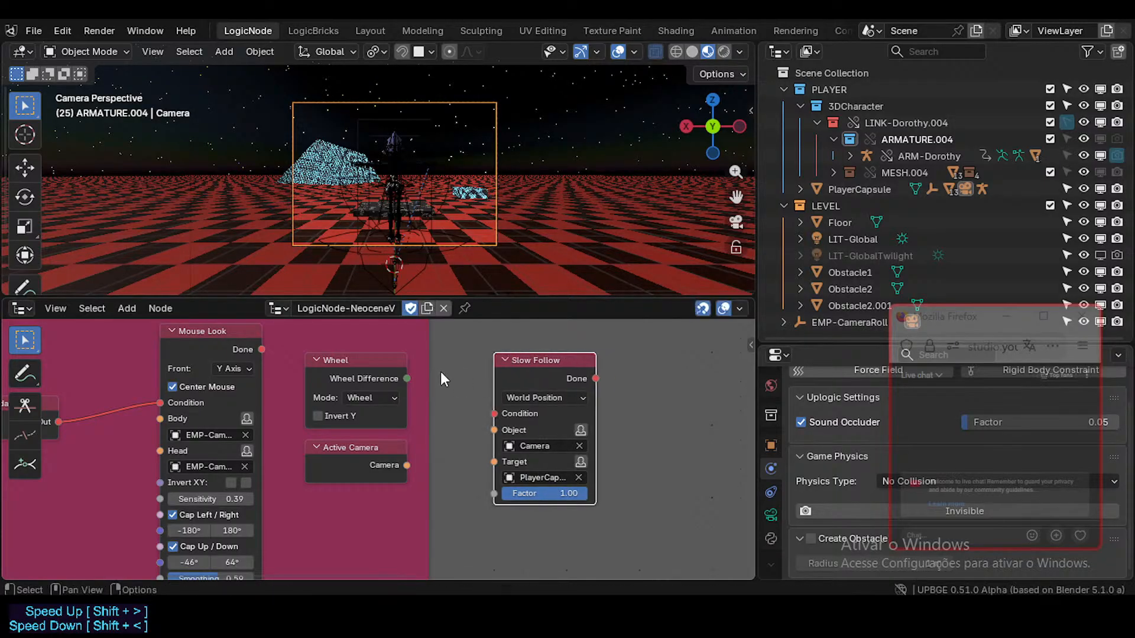
{"action": "left_click_drag", "start_coordinate": [407, 378], "coordinate": [463, 416]}
{"action": "left_click_drag", "start_coordinate": [408, 378], "coordinate": [493, 463]}
{"action": "left_click_drag", "start_coordinate": [493, 464], "coordinate": [467, 462]}
{"action": "left_click_drag", "start_coordinate": [406, 378], "coordinate": [493, 491]}
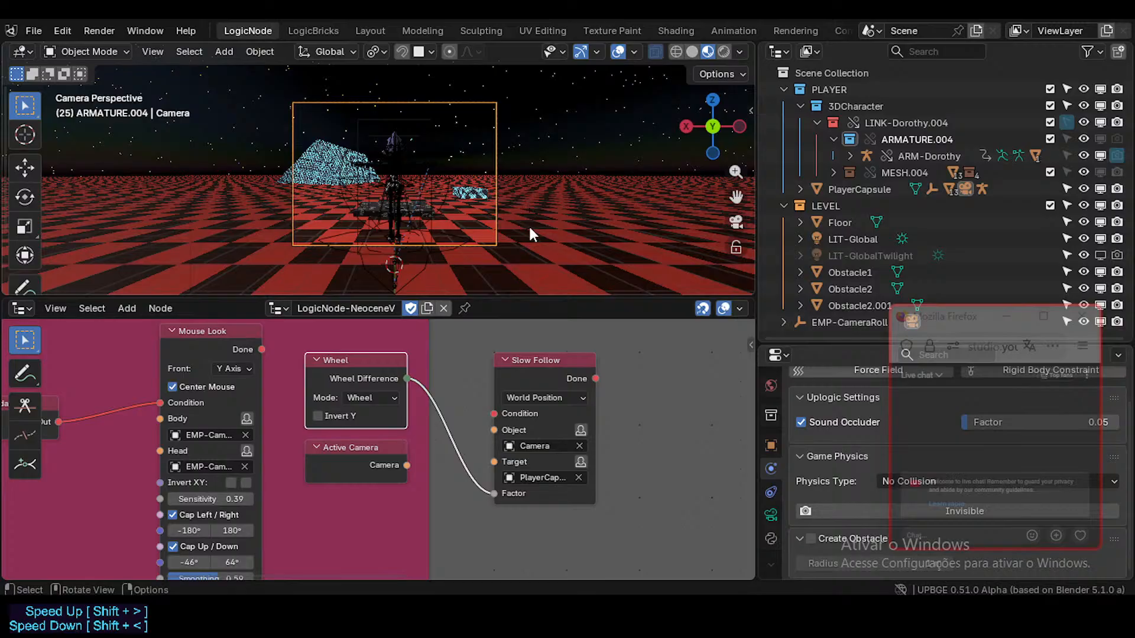
- Keep the Slow Follow attribute at World Position and playtest the wheel-driven camera in the enlarged camera view
{"action": "left_click", "coordinate": [544, 398]}
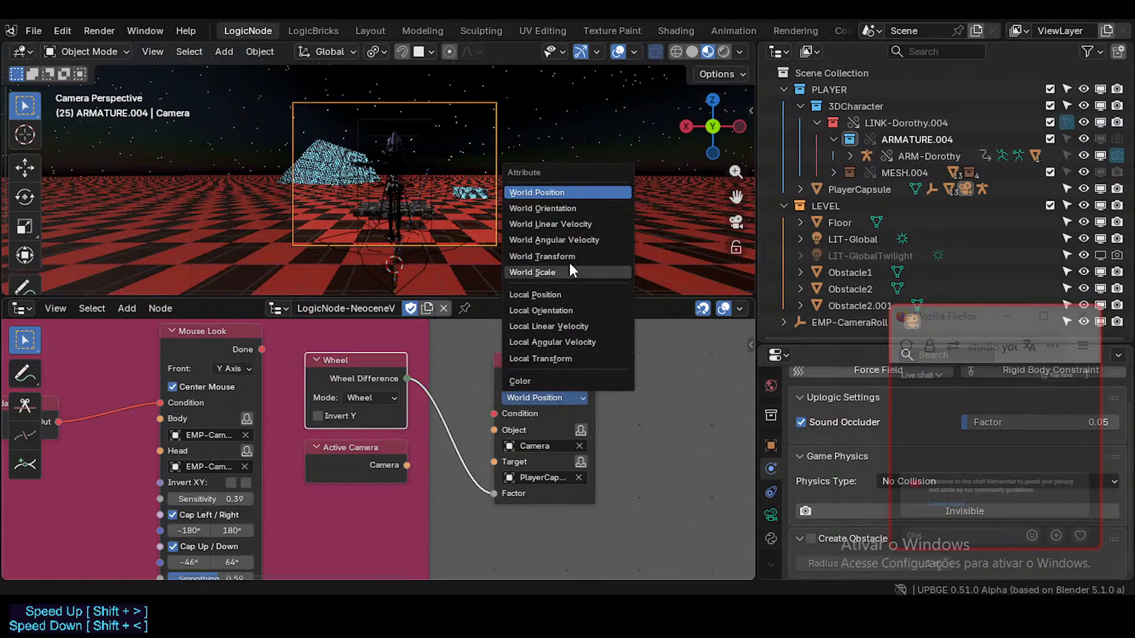
{"action": "left_click", "coordinate": [562, 189]}
{"action": "key", "text": "p"}
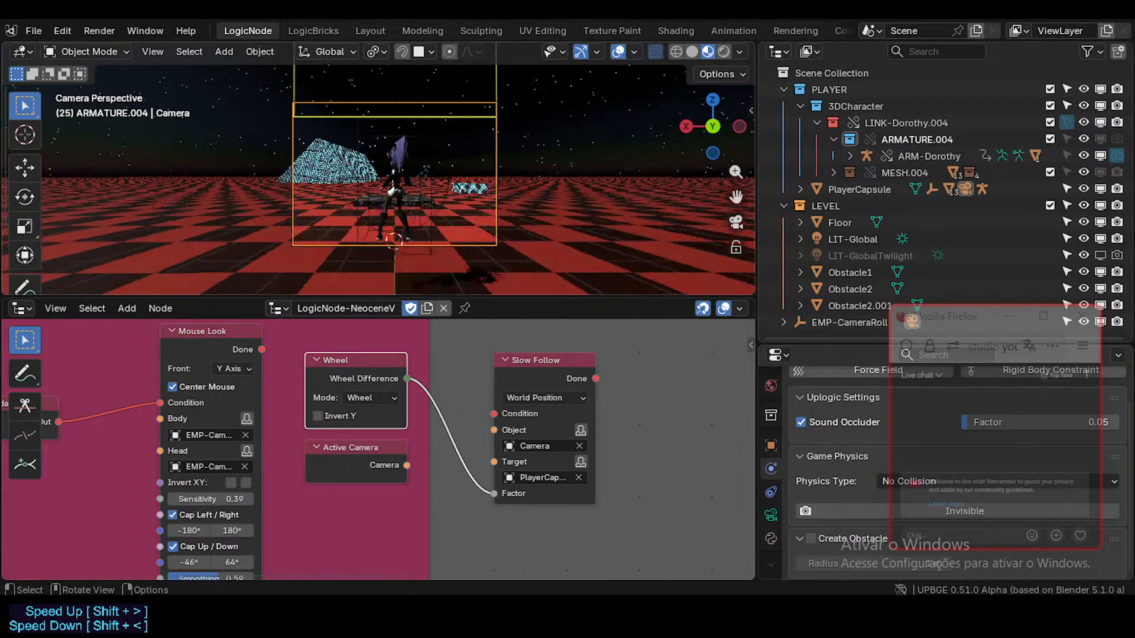
{"action": "key", "text": "Escape"}
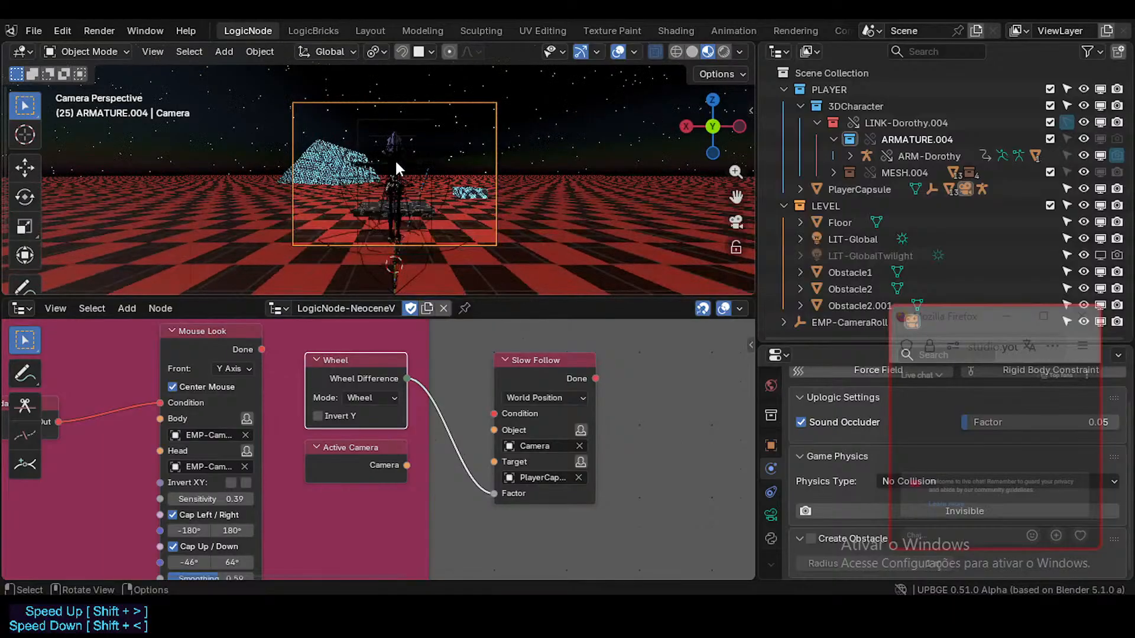
{"action": "key", "text": "KP_0"}
{"action": "key", "text": "p"}
{"action": "key", "text": "KP_0"}
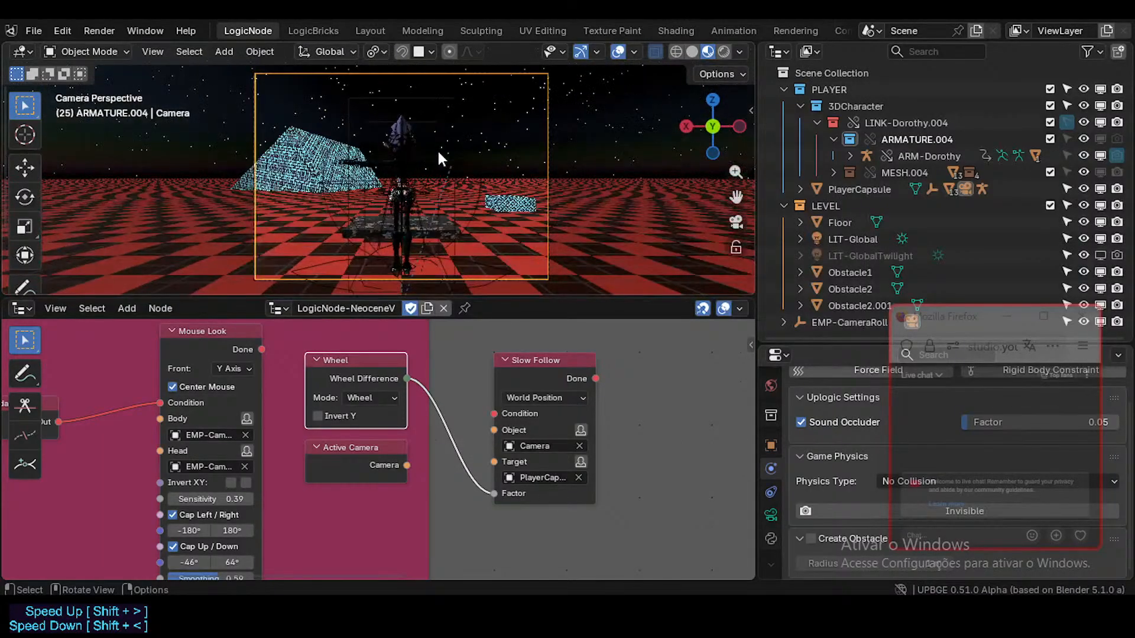
{"action": "key", "text": "p"}
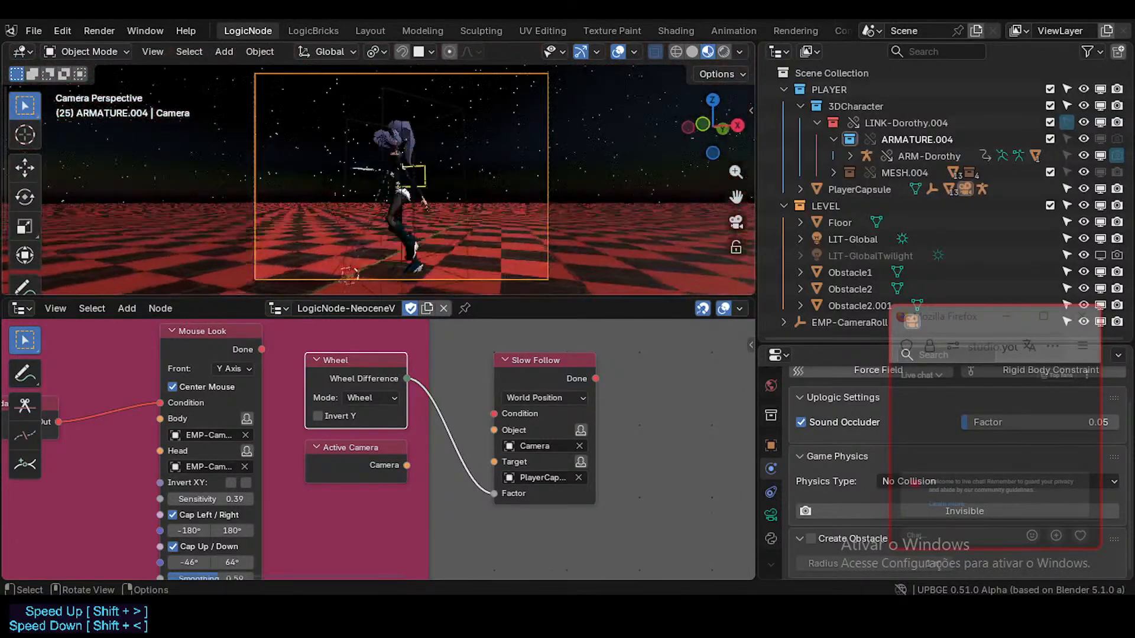
- Change the Slow Follow node's attribute to Local Position
{"action": "middle_click_drag", "start_coordinate": [509, 395], "coordinate": [530, 413]}
{"action": "left_click", "coordinate": [530, 415]}
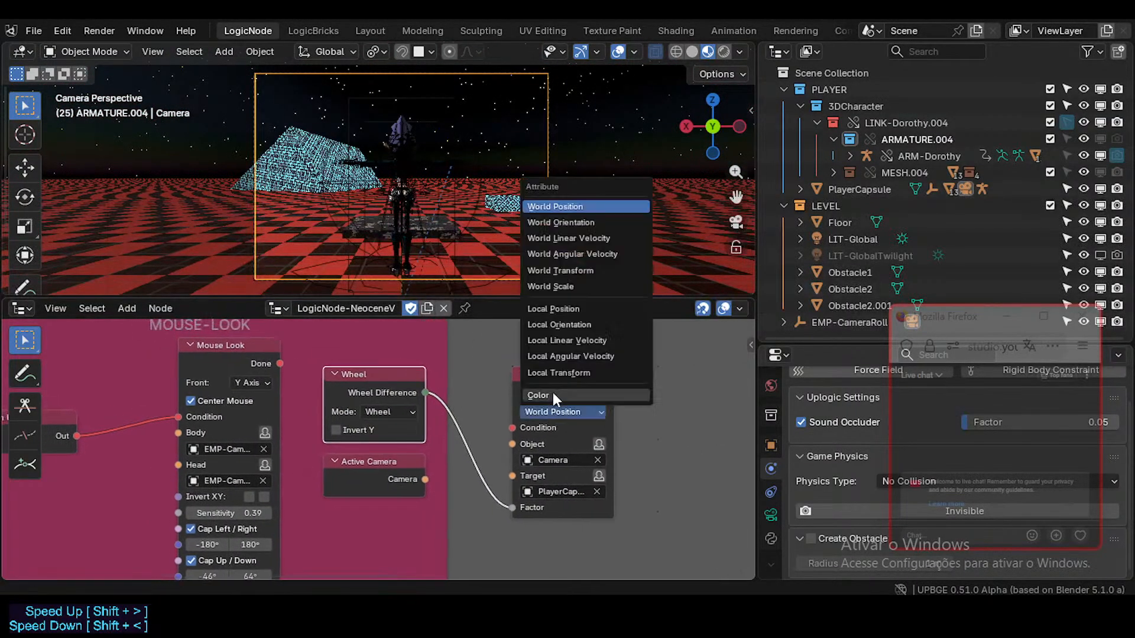
{"action": "left_click", "coordinate": [565, 309]}
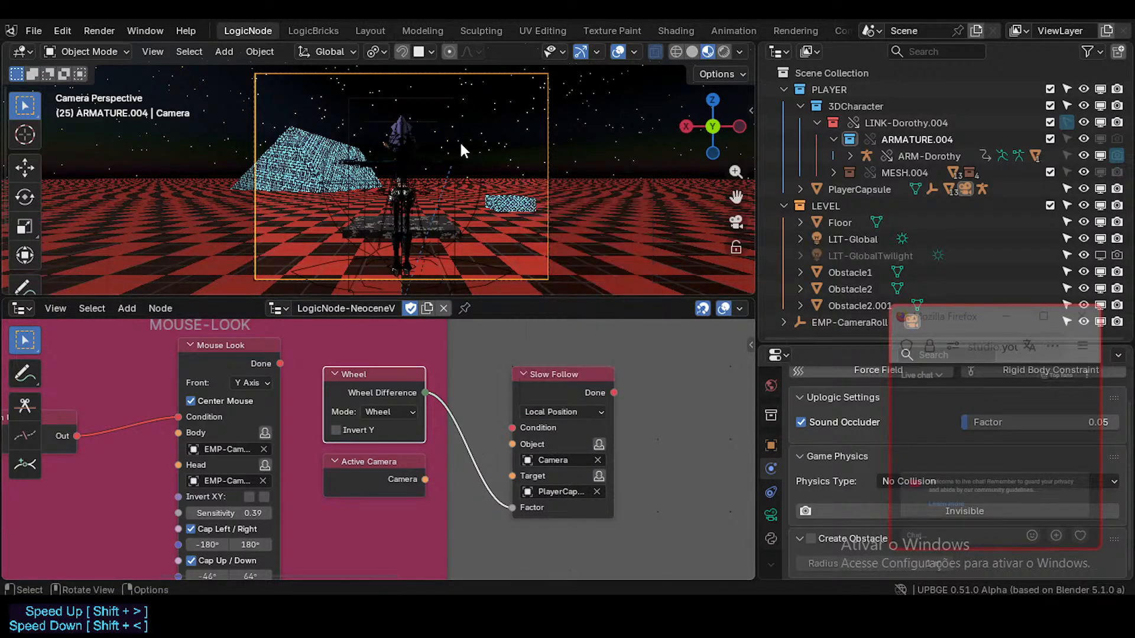
- Playtest the Local Position camera follow, walking and looking around with the character
{"action": "key", "text": "p"}
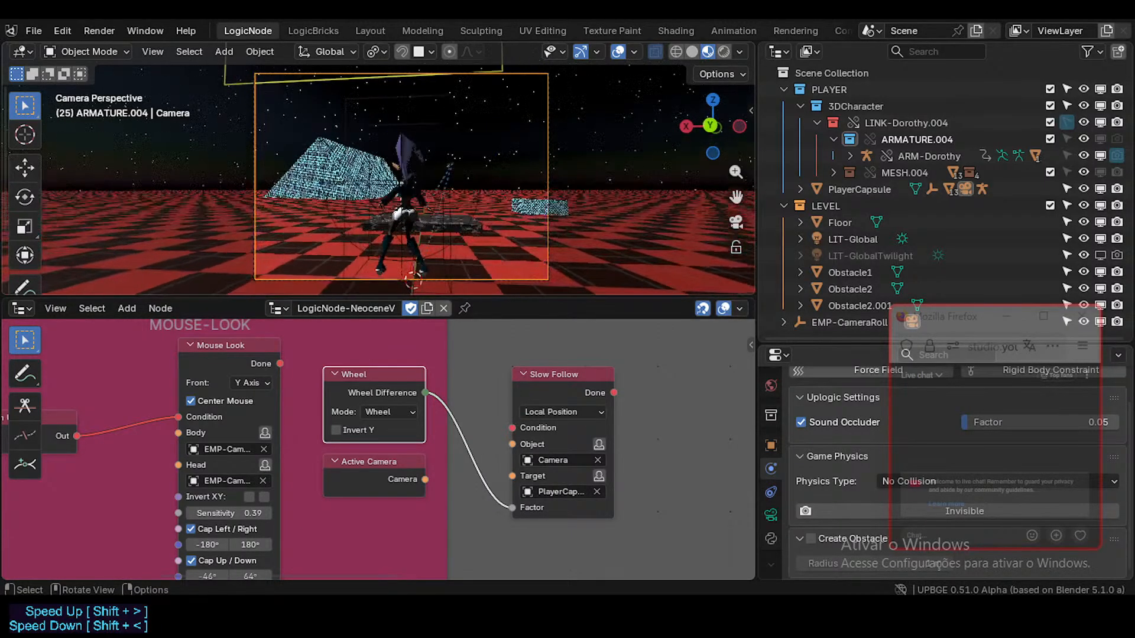
{"action": "key", "text": "Escape"}
{"action": "left_click", "coordinate": [548, 397]}
{"action": "middle_click_drag", "start_coordinate": [409, 424], "coordinate": [426, 430]}
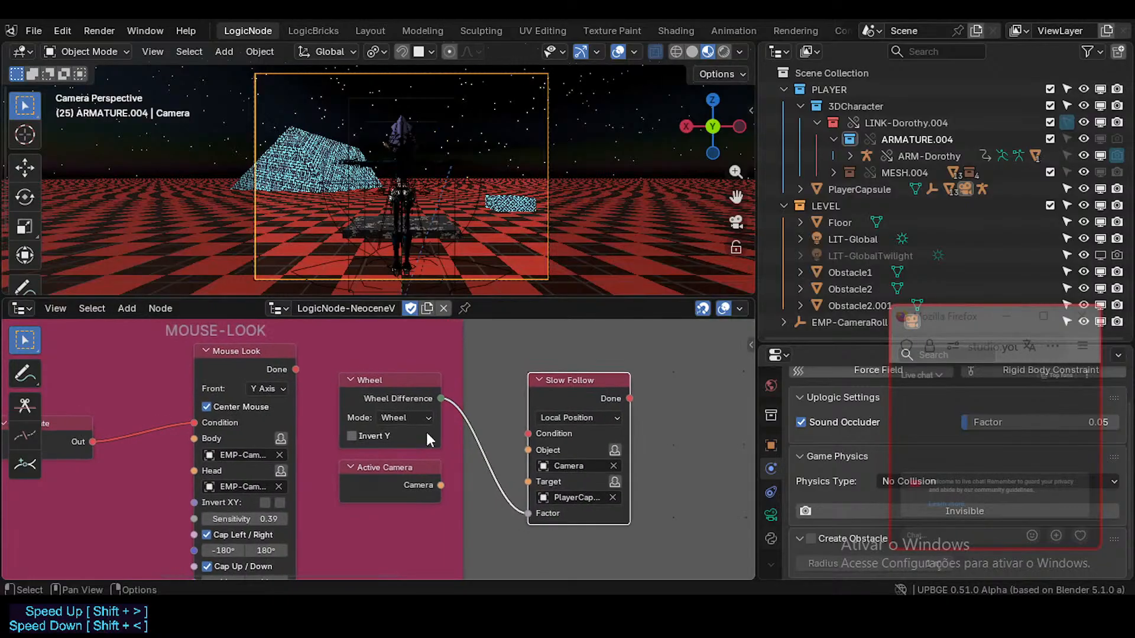
{"action": "key", "text": "p"}
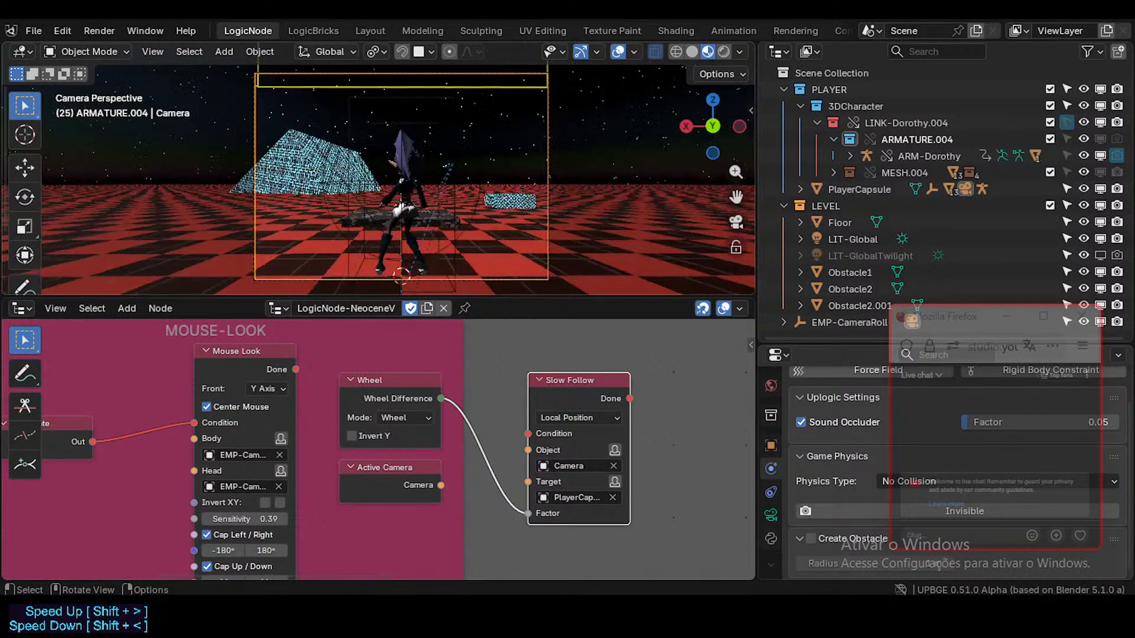
{"action": "key", "text": "w"}
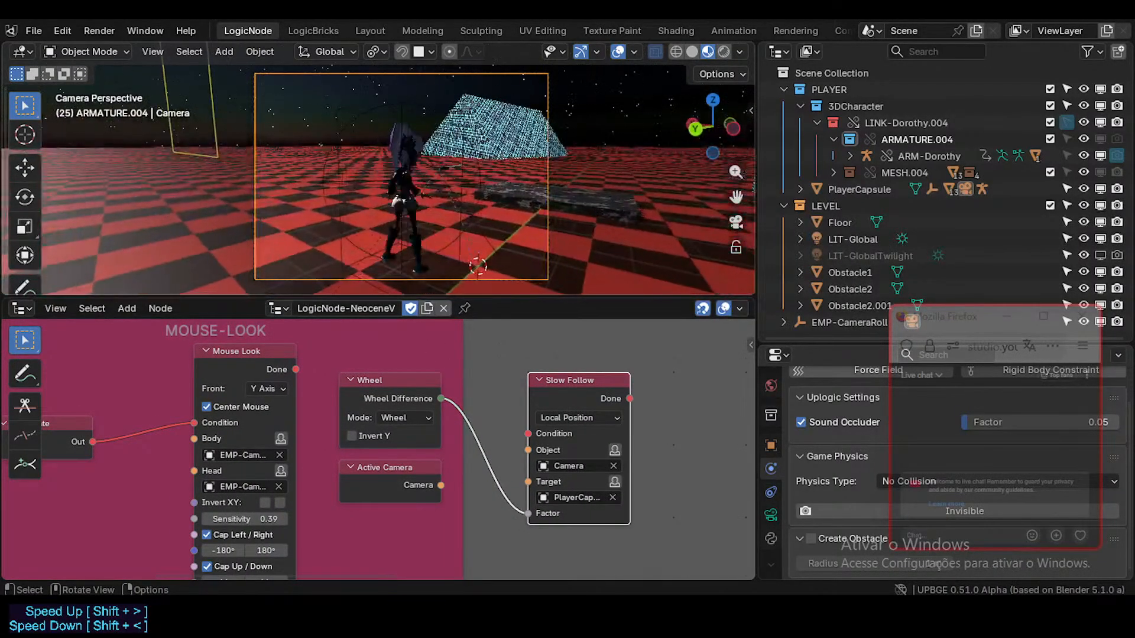
{"action": "key", "text": "w"}
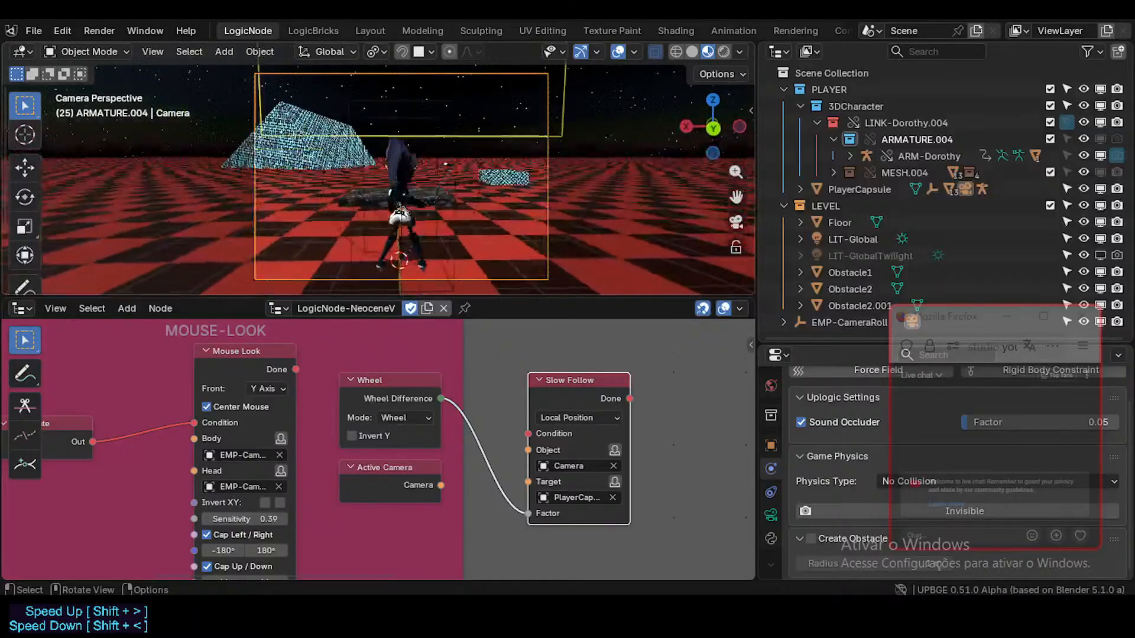
{"action": "key", "text": "Escape"}
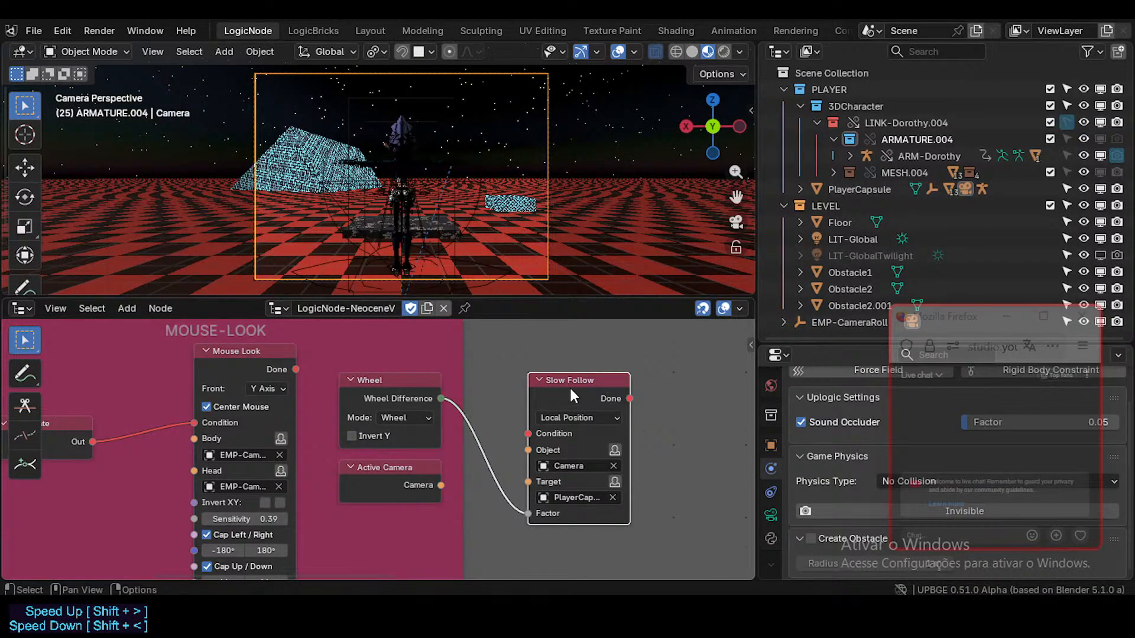
- Delete the Slow Follow node beside the MOUSE-LOOK frame
{"action": "scroll", "coordinate": [569, 385], "scroll_direction": "down", "scroll_amount": 2}
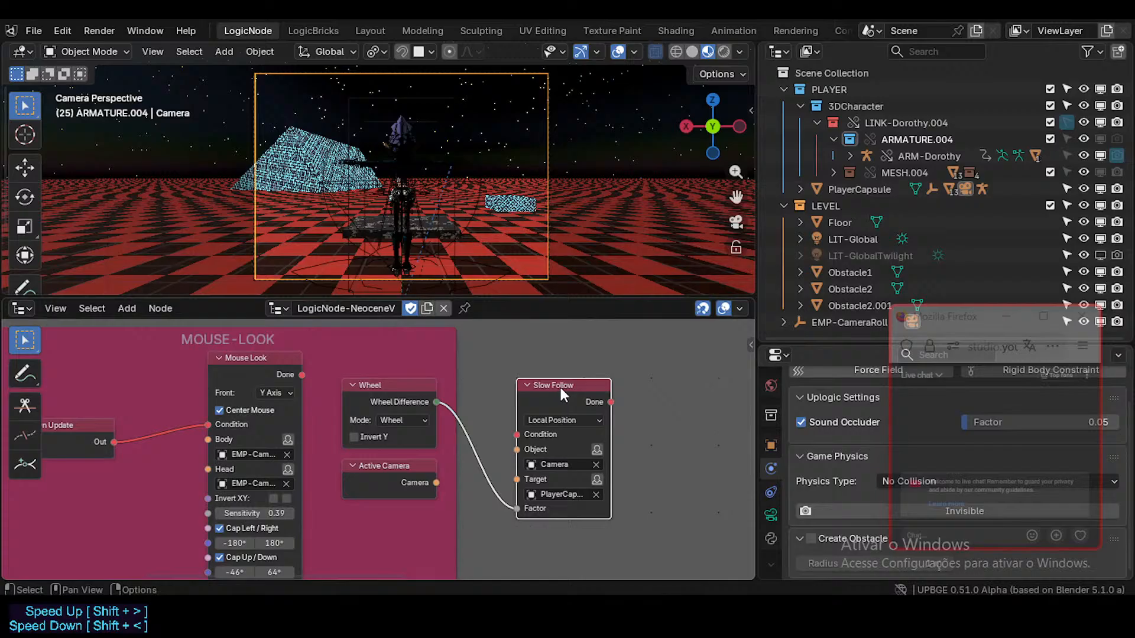
{"action": "key", "text": "x"}
{"action": "key", "text": "shift+a"}
{"action": "mouse_move", "coordinate": [523, 395]}
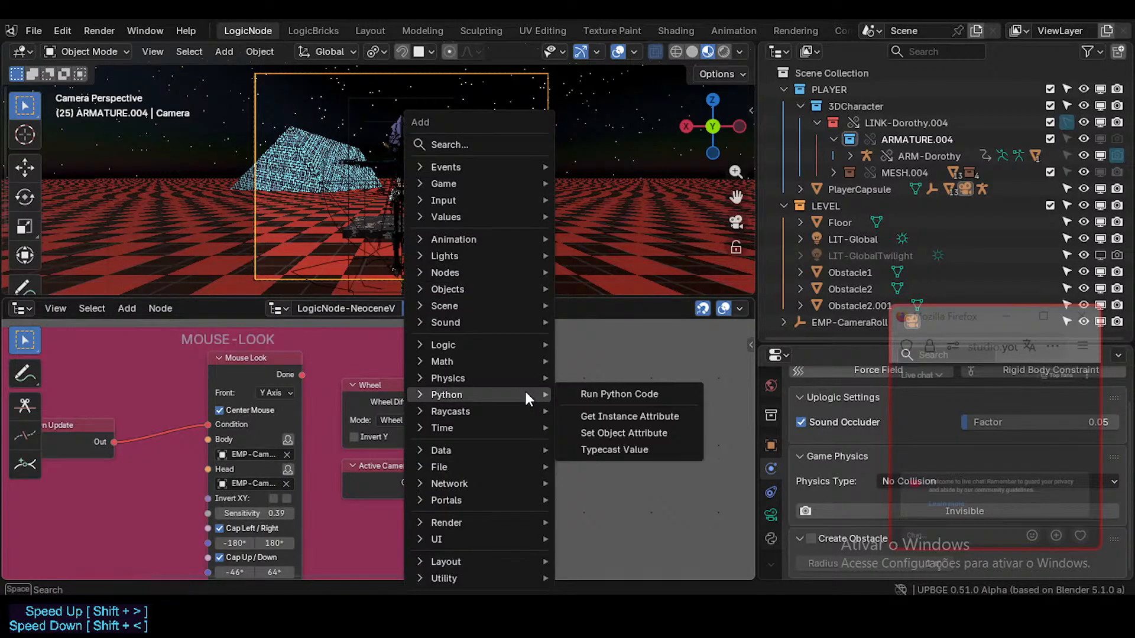
{"action": "mouse_move", "coordinate": [494, 243]}
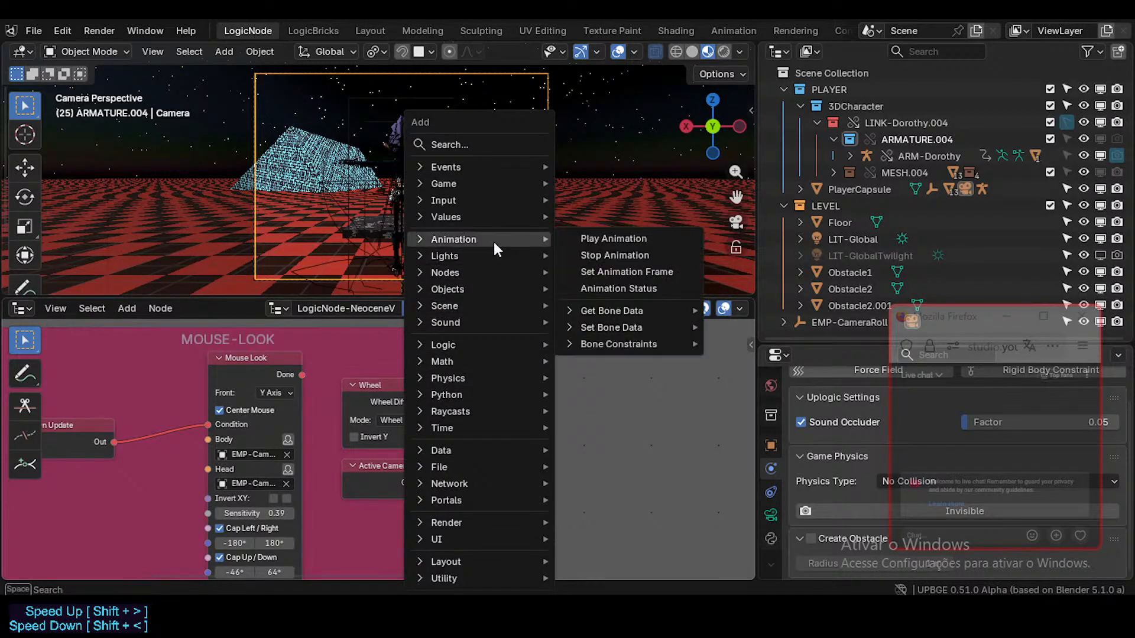
{"action": "mouse_move", "coordinate": [488, 385]}
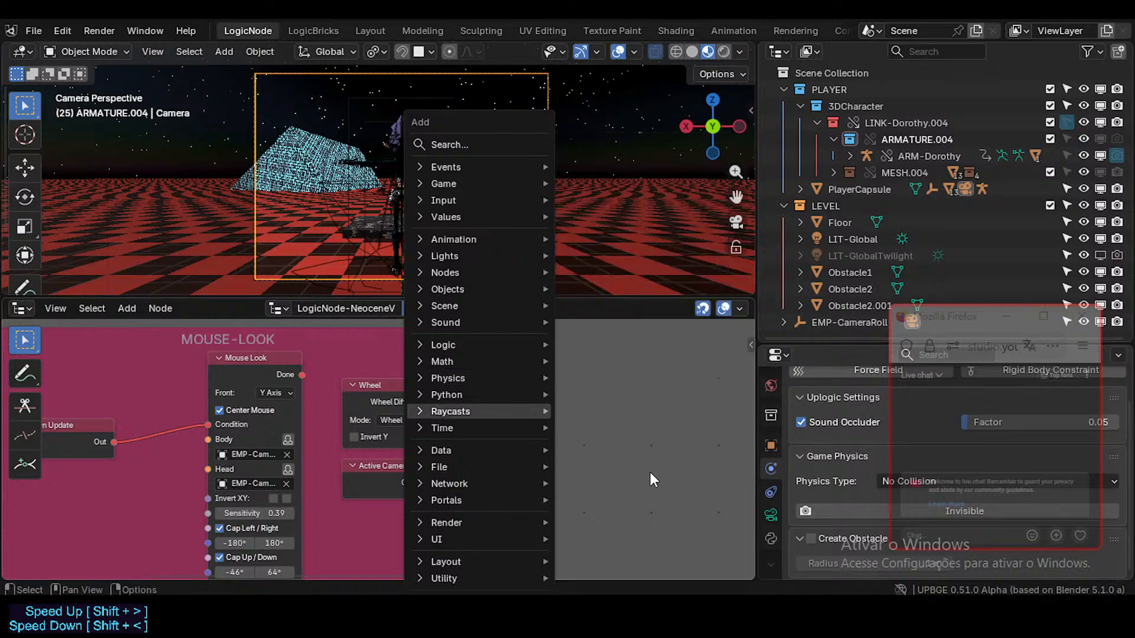
{"action": "key", "text": "Escape"}
- Search the nodes for "tra" and add an Apply Movement node just outside the MOUSE-LOOK frame
{"action": "key", "text": "shift+a"}
{"action": "type", "text": "tra"}
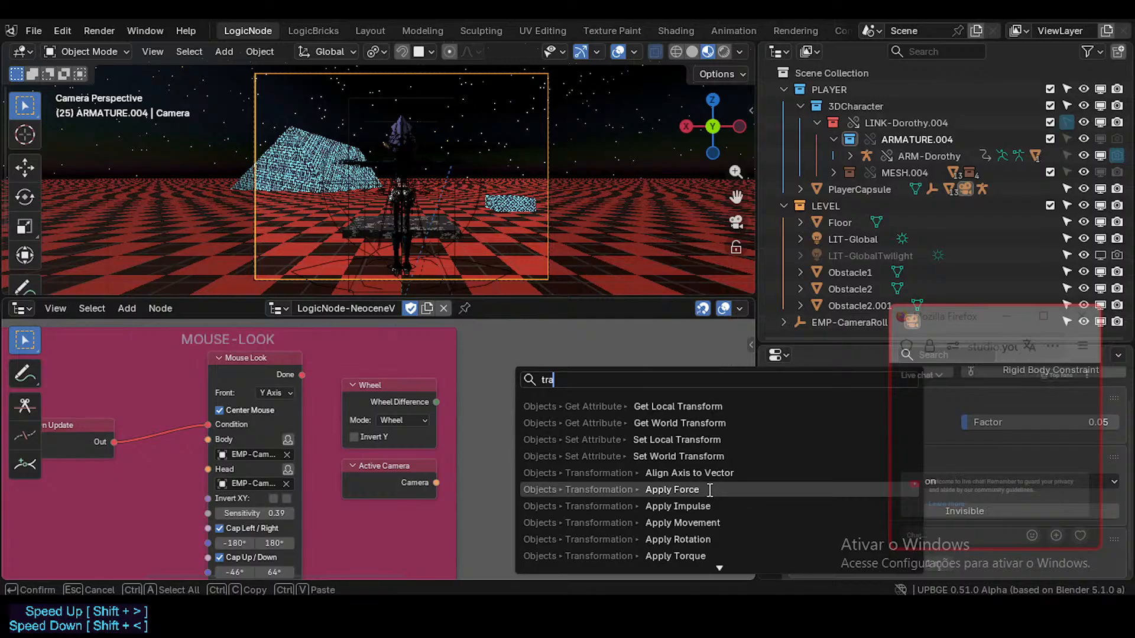
{"action": "left_click", "coordinate": [703, 522]}
{"action": "left_click", "coordinate": [530, 413]}
{"action": "scroll", "coordinate": [531, 413], "scroll_direction": "up", "scroll_amount": 1}
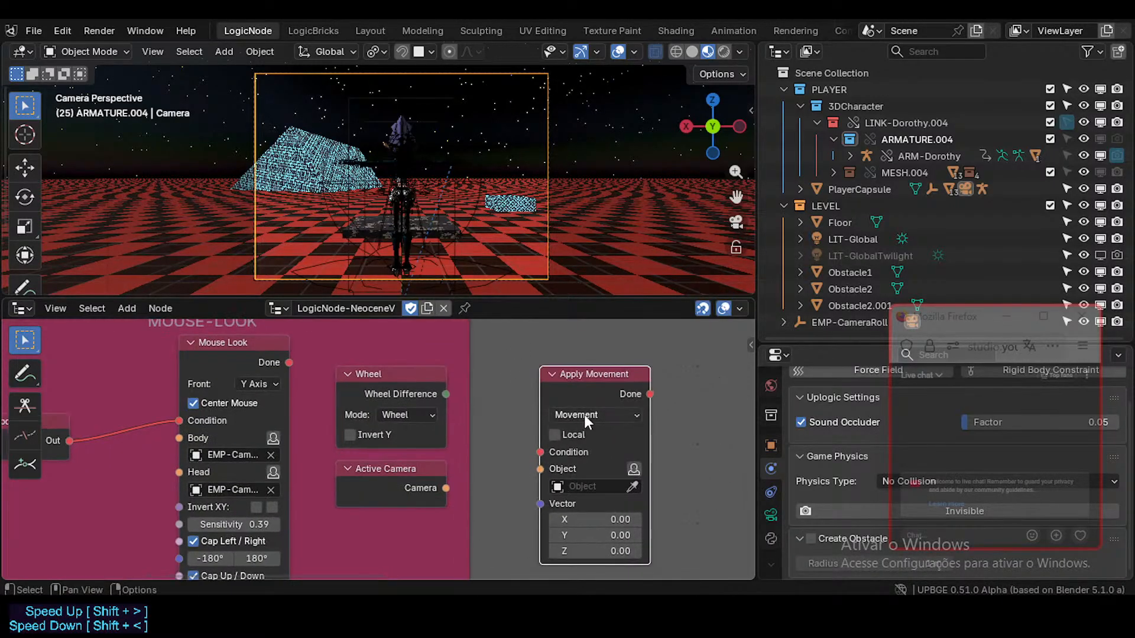
{"action": "left_click_drag", "start_coordinate": [576, 375], "coordinate": [556, 360]}
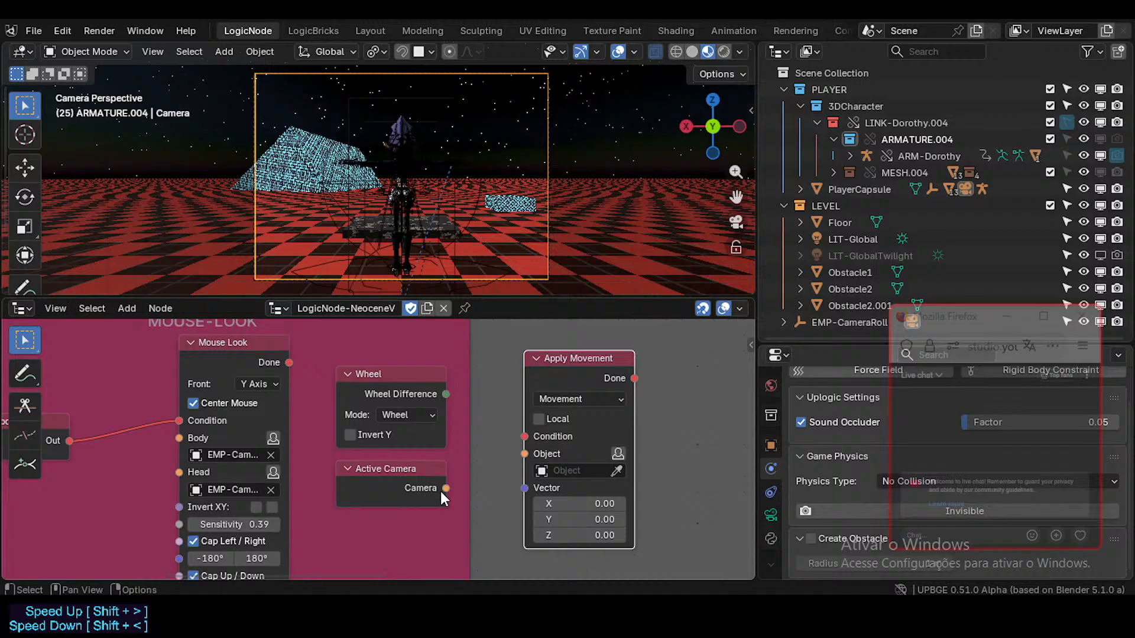
- Link Active Camera's Camera output to Apply Movement's Object input, try connecting Wheel Difference, and move the Apply Movement node farther from the frame
{"action": "left_click_drag", "start_coordinate": [444, 489], "coordinate": [523, 454]}
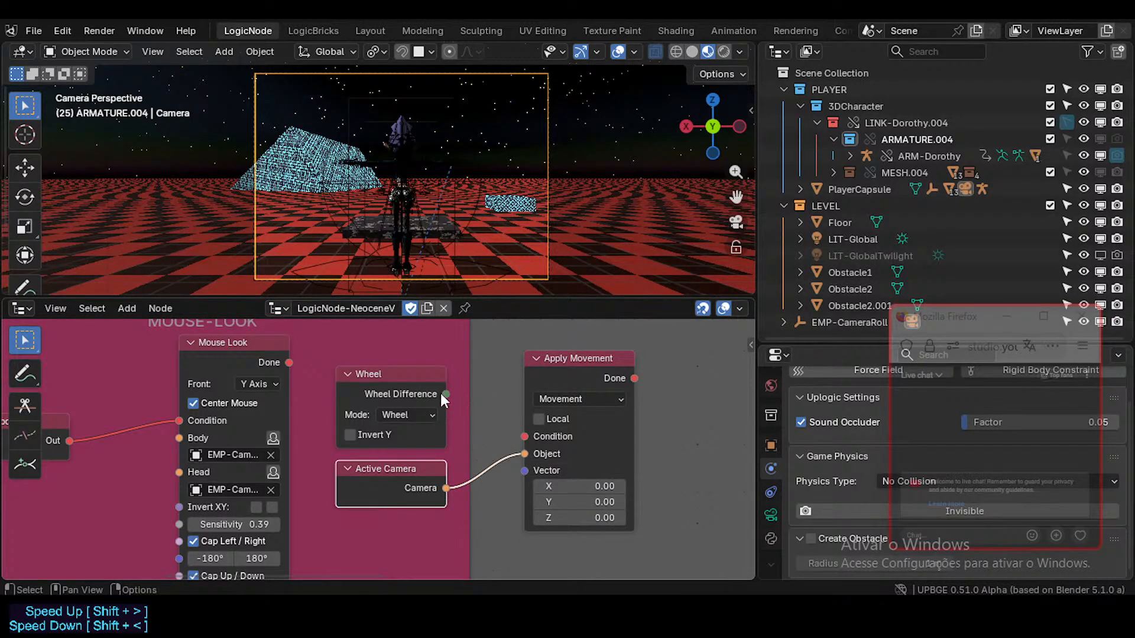
{"action": "left_click_drag", "start_coordinate": [446, 394], "coordinate": [495, 405]}
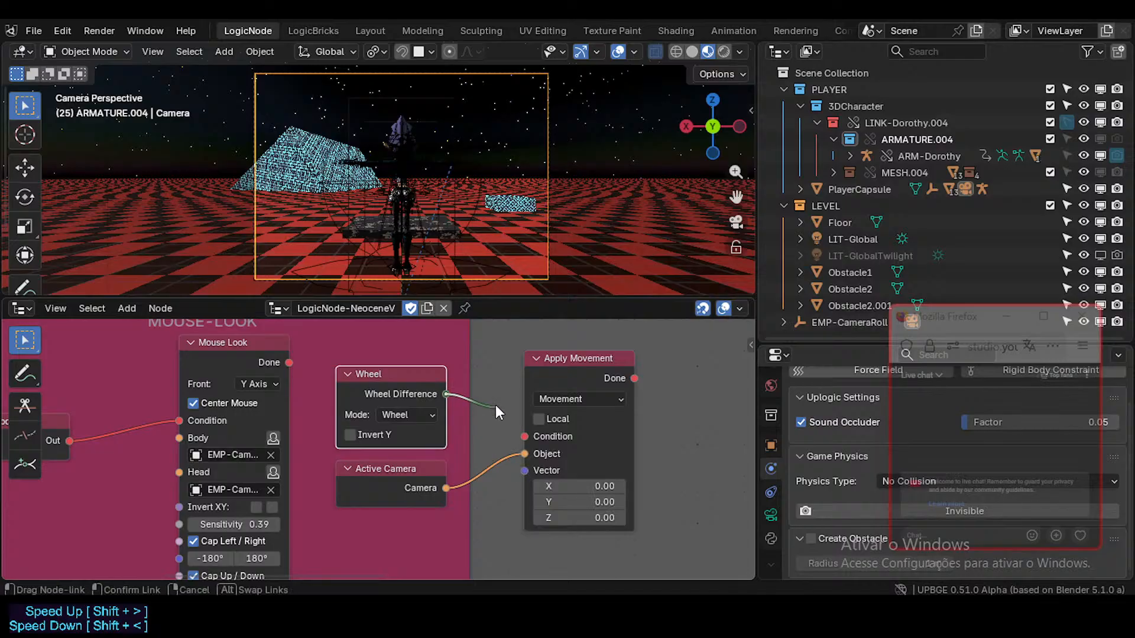
{"action": "left_click_drag", "start_coordinate": [565, 358], "coordinate": [626, 358]}
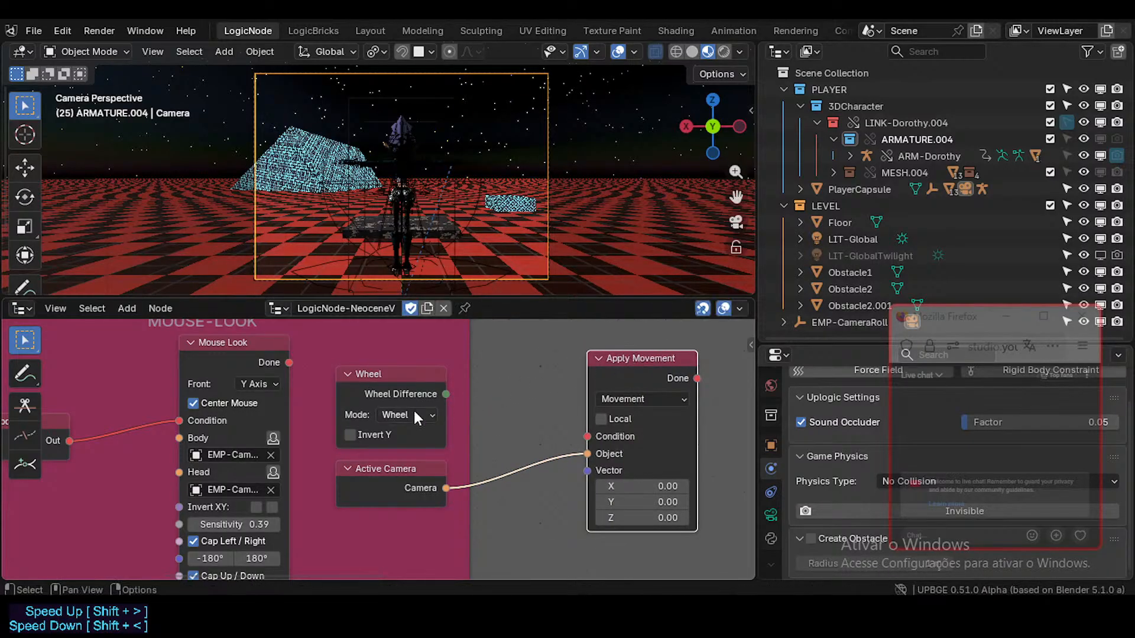
{"action": "left_click", "coordinate": [409, 414]}
{"action": "left_click", "coordinate": [407, 434]}
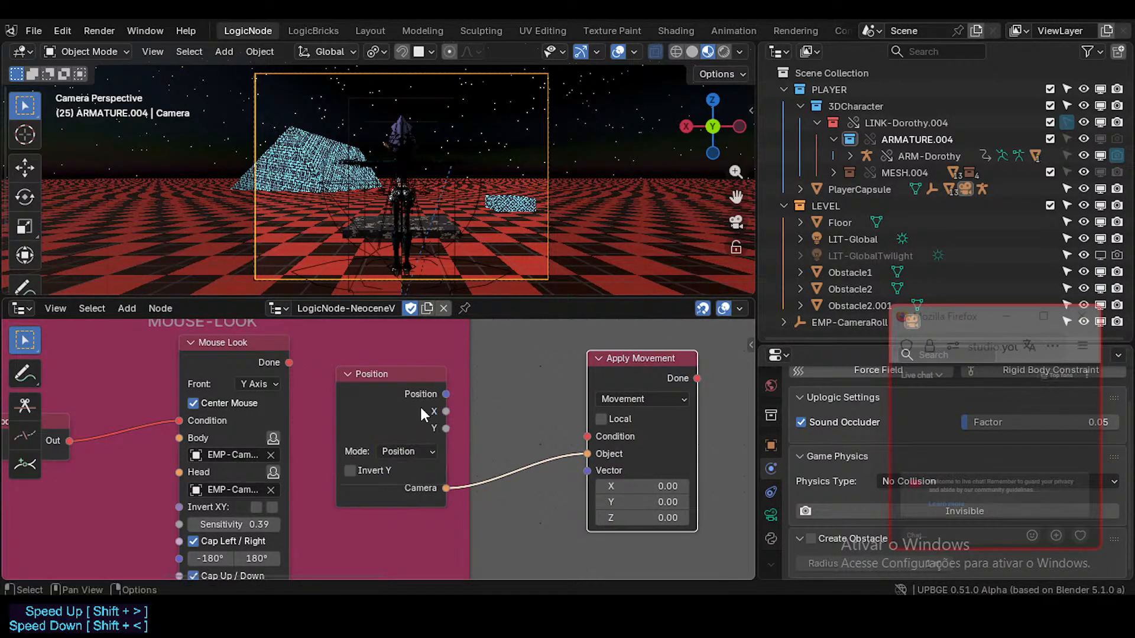
{"action": "left_click", "coordinate": [405, 381]}
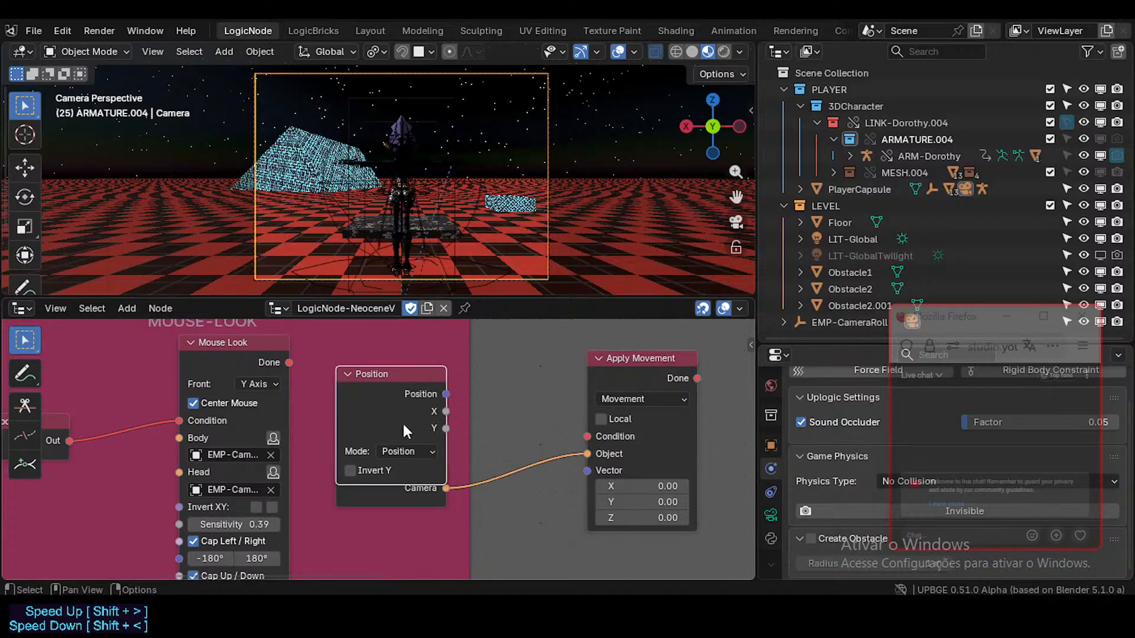
{"action": "left_click", "coordinate": [405, 450]}
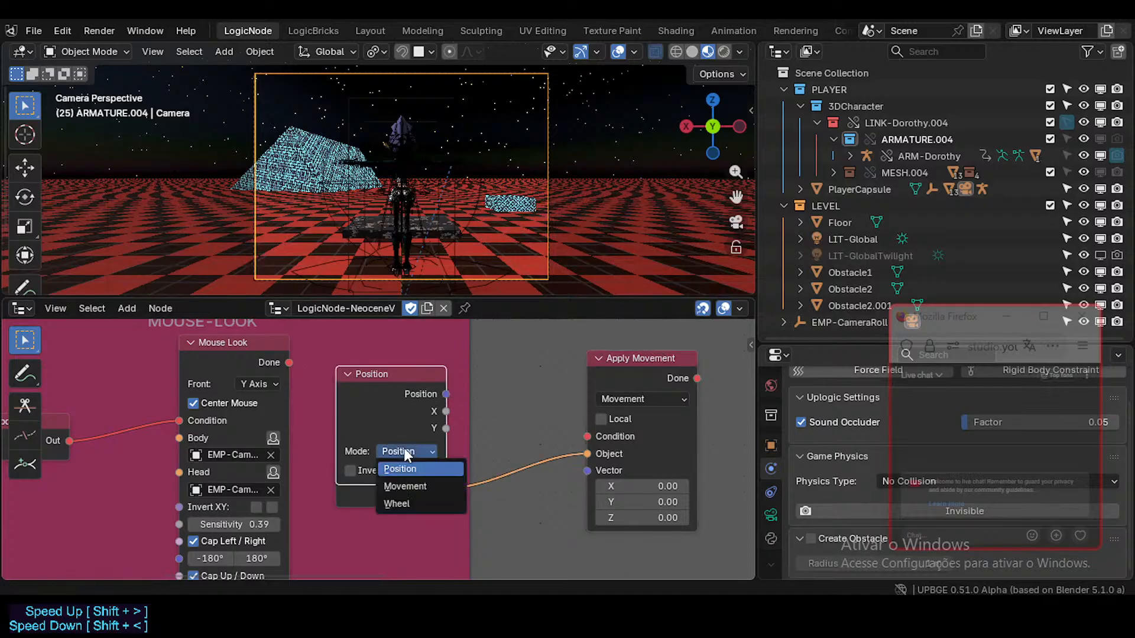
{"action": "left_click", "coordinate": [409, 503]}
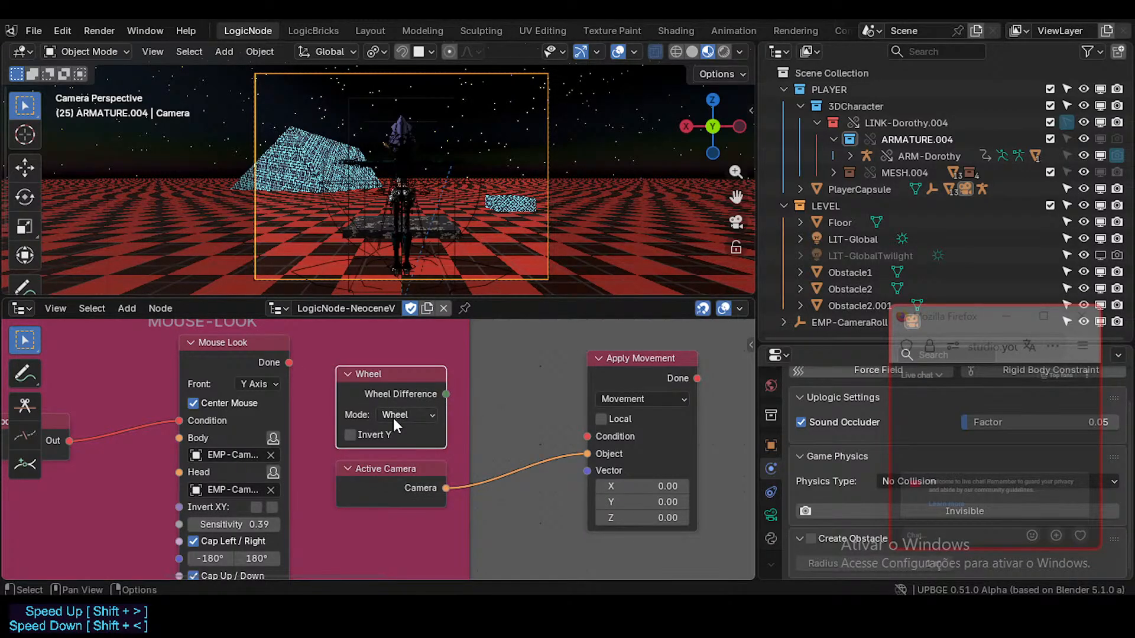
- Switch the Wheel node's mode to Movement, link its Movement output to Apply Movement's Vector input, and playtest the camera
{"action": "left_click", "coordinate": [408, 415]}
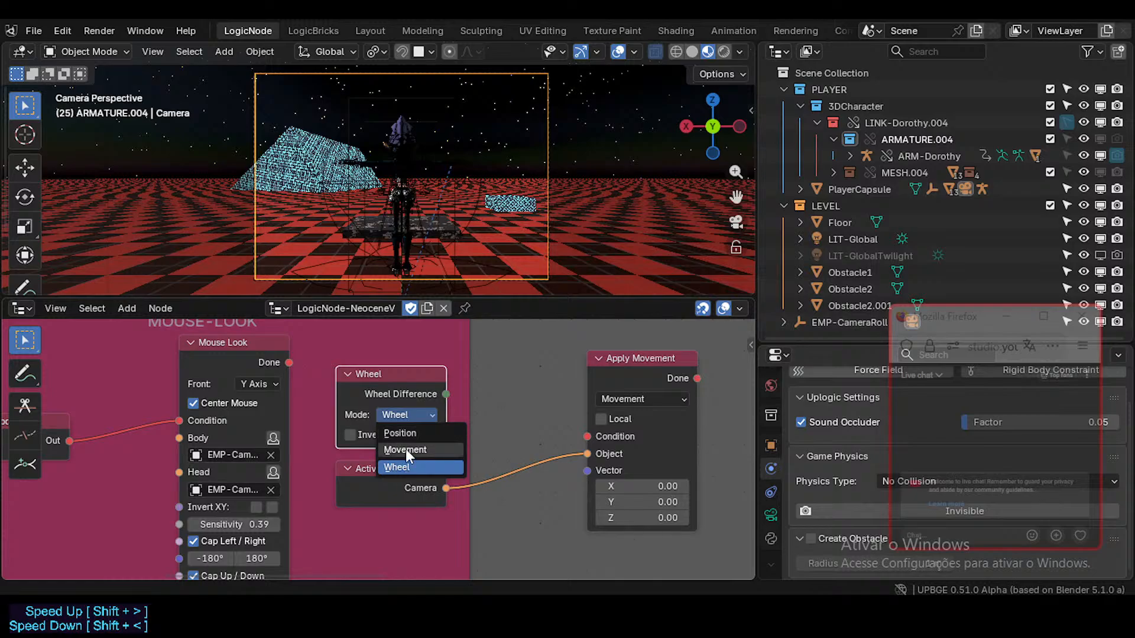
{"action": "left_click", "coordinate": [405, 449]}
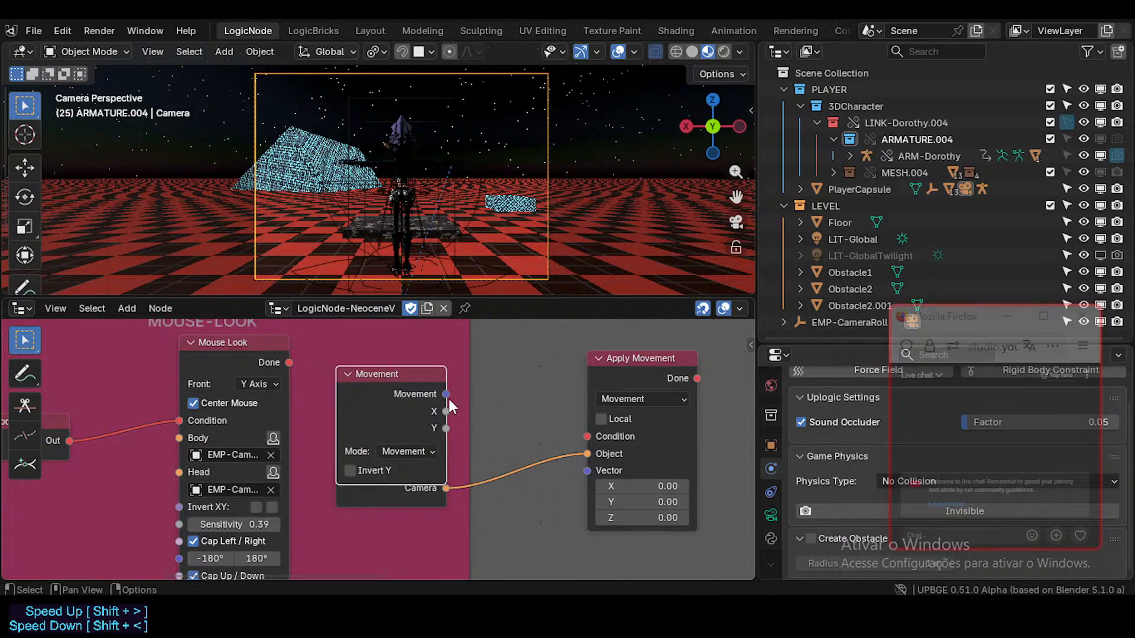
{"action": "left_click_drag", "start_coordinate": [447, 395], "coordinate": [577, 471]}
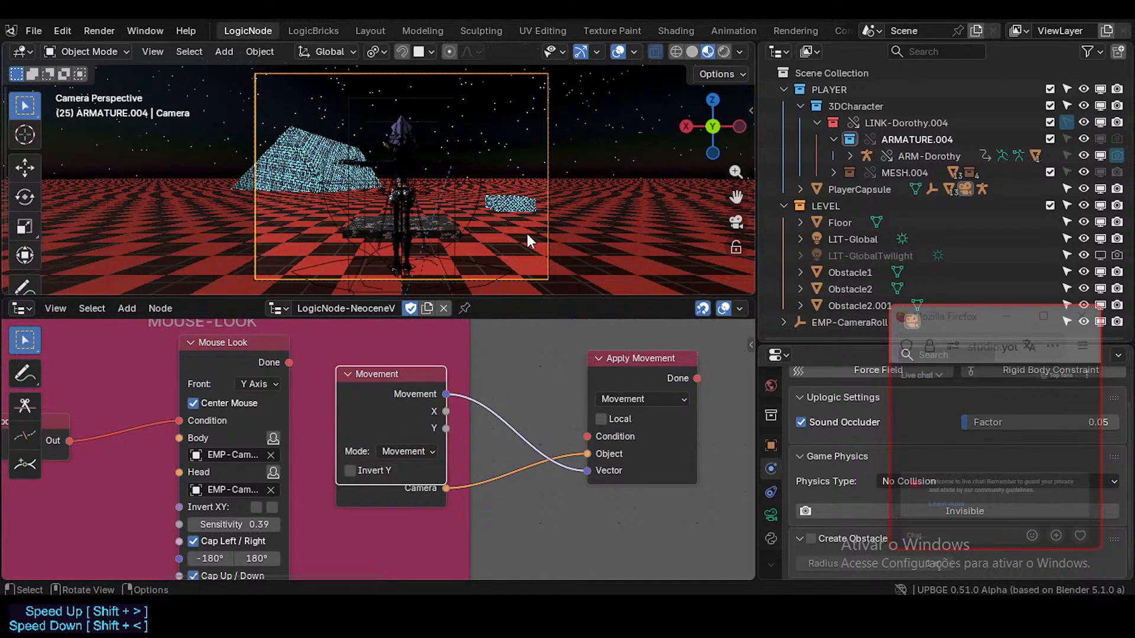
{"action": "key", "text": "p"}
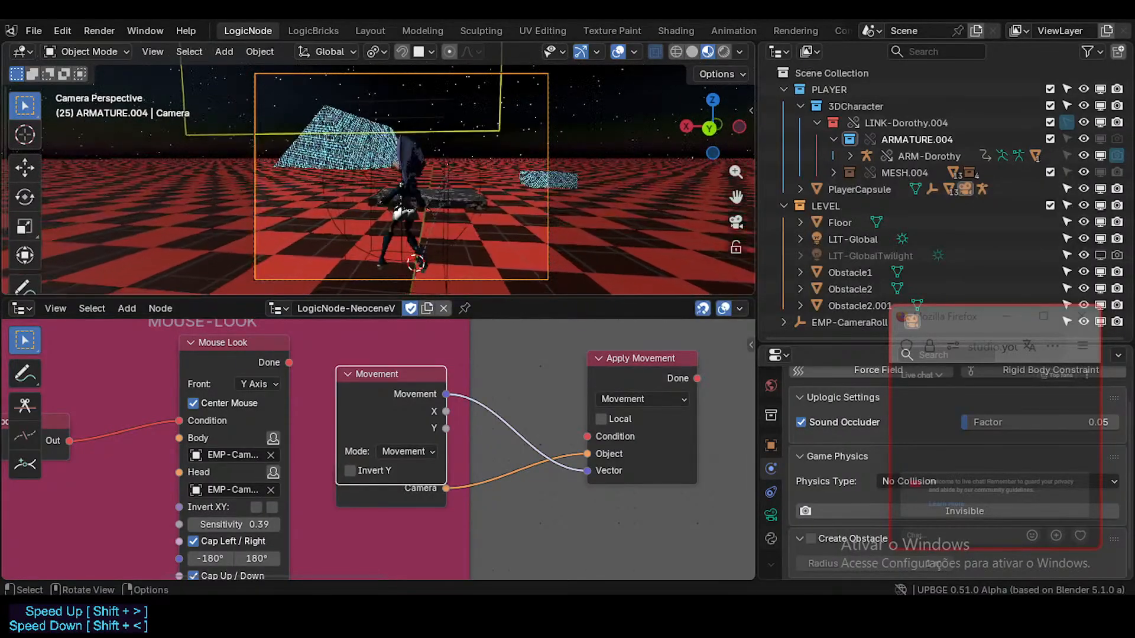
{"action": "key", "text": "Escape"}
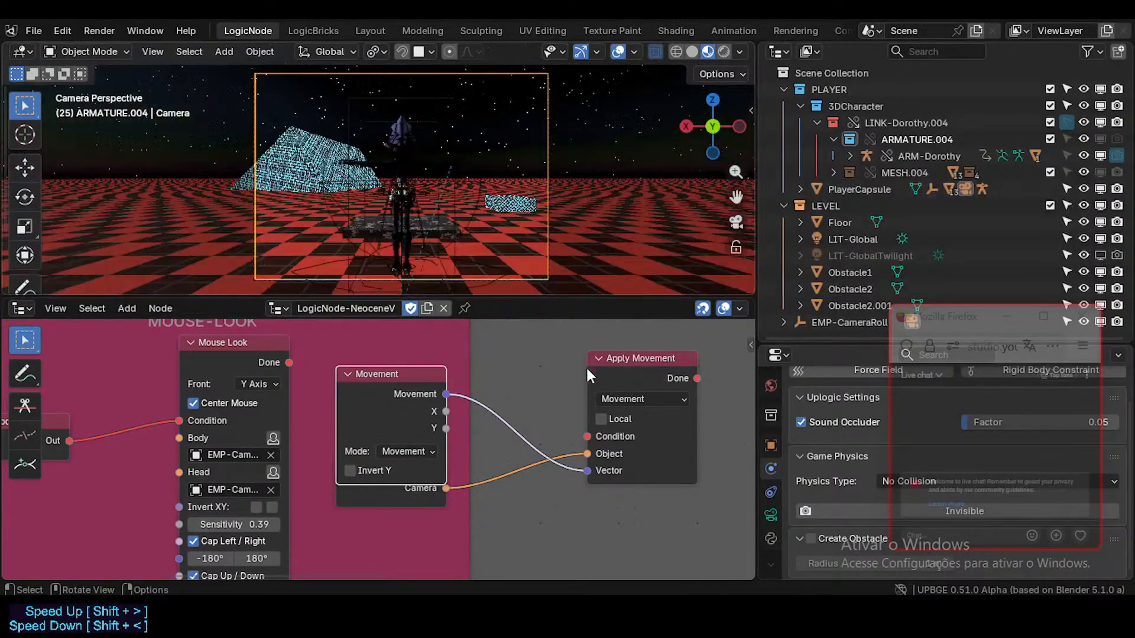
- Enable Local on the Apply Movement node and move the mouse Movement node up clear of Active Camera
{"action": "left_click_drag", "start_coordinate": [397, 371], "coordinate": [397, 325]}
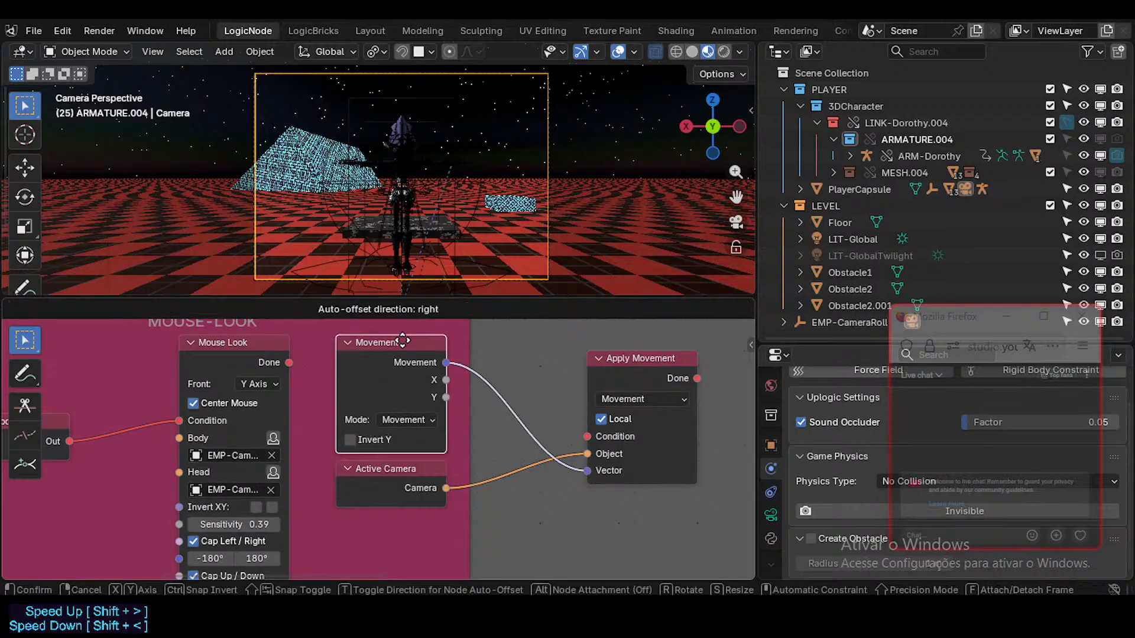
{"action": "scroll", "coordinate": [392, 419], "scroll_direction": "down", "scroll_amount": 2}
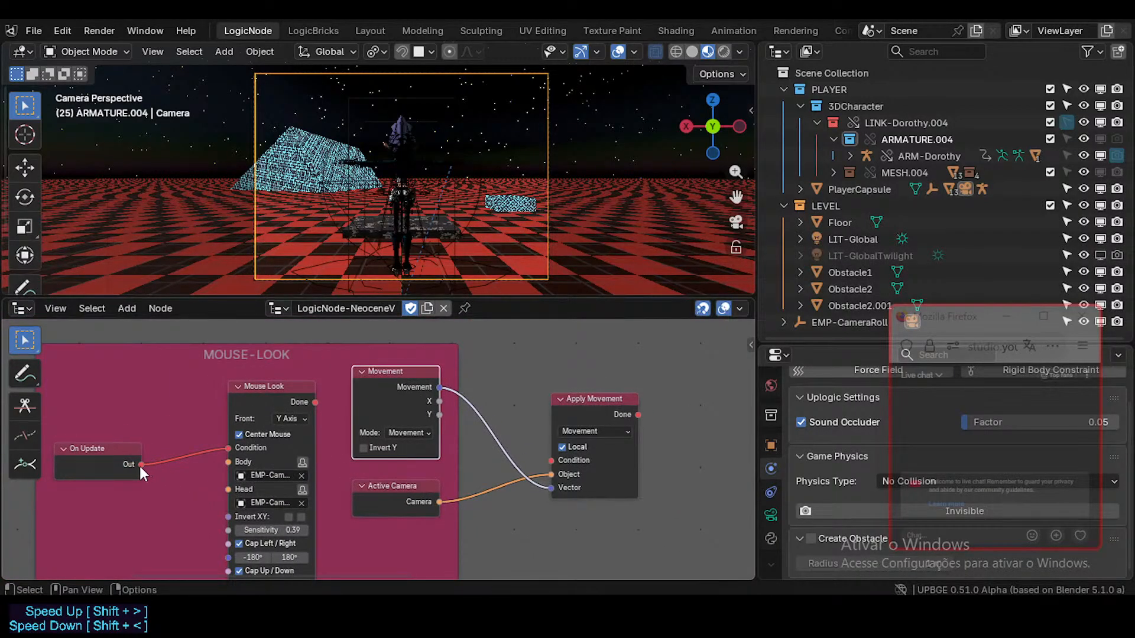
- Link On Update's Out output to Apply Movement's Condition input and playtest the camera movement
{"action": "left_click_drag", "start_coordinate": [139, 463], "coordinate": [550, 460]}
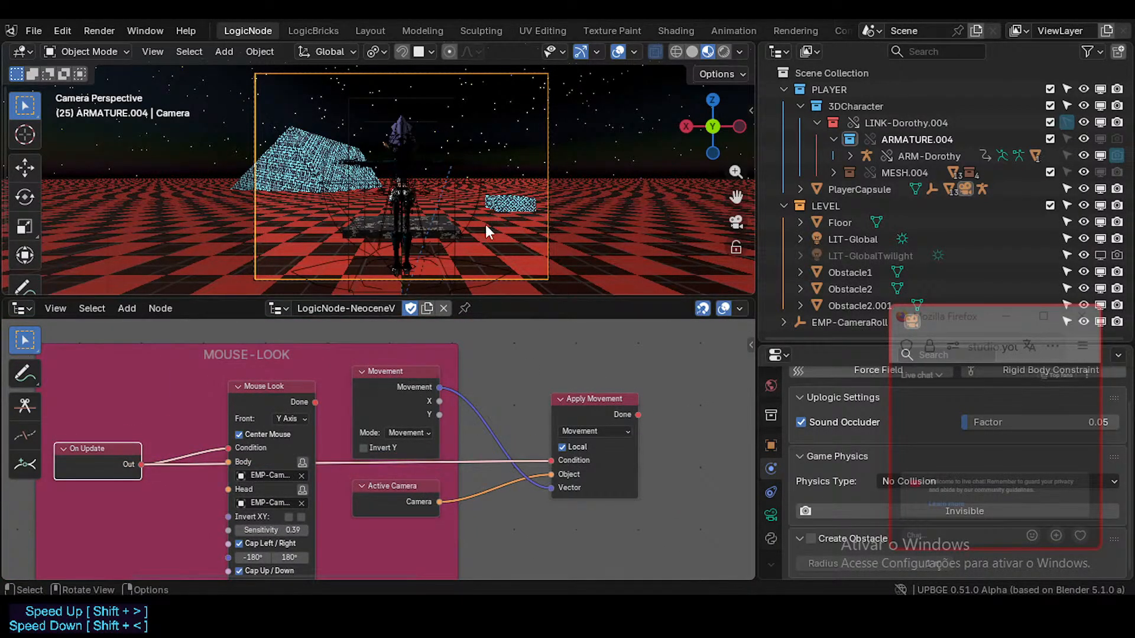
{"action": "key", "text": "p"}
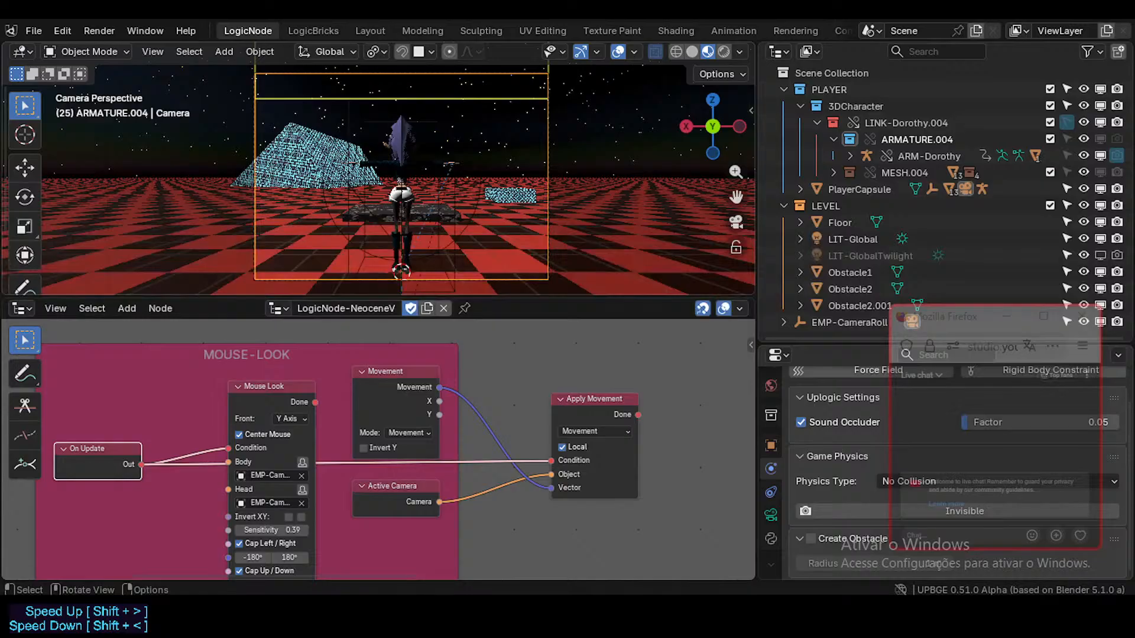
{"action": "key", "text": "Escape"}
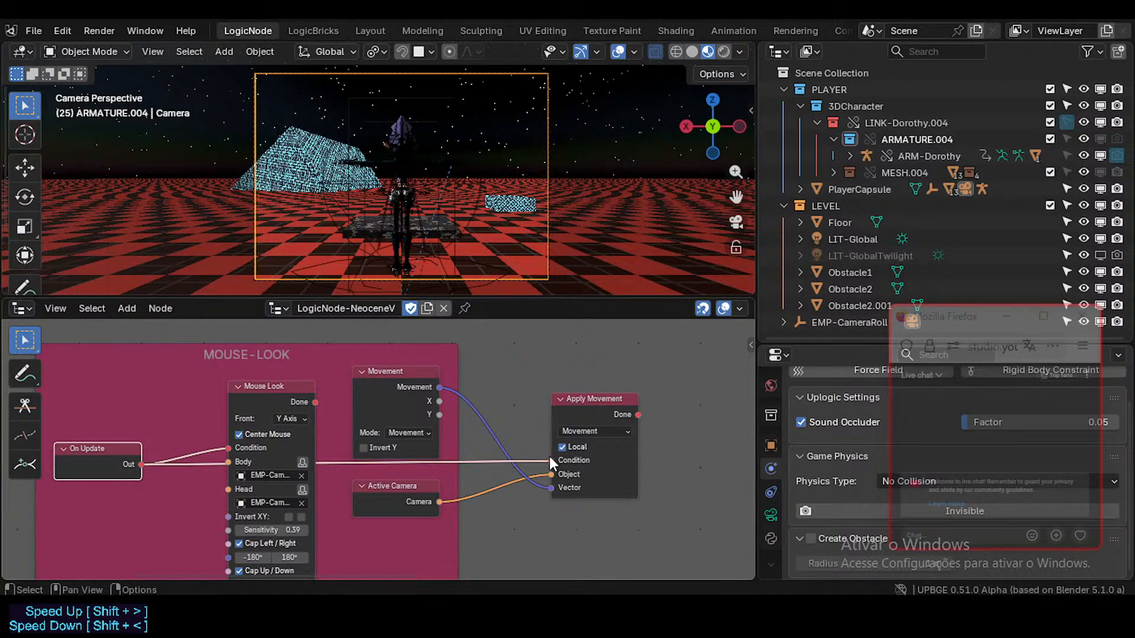
- Disconnect On Update from the Apply Movement node's Condition, switch the node's mode to Impulse, and playtest it
{"action": "left_click_drag", "start_coordinate": [551, 460], "coordinate": [467, 460]}
{"action": "left_click", "coordinate": [606, 432]}
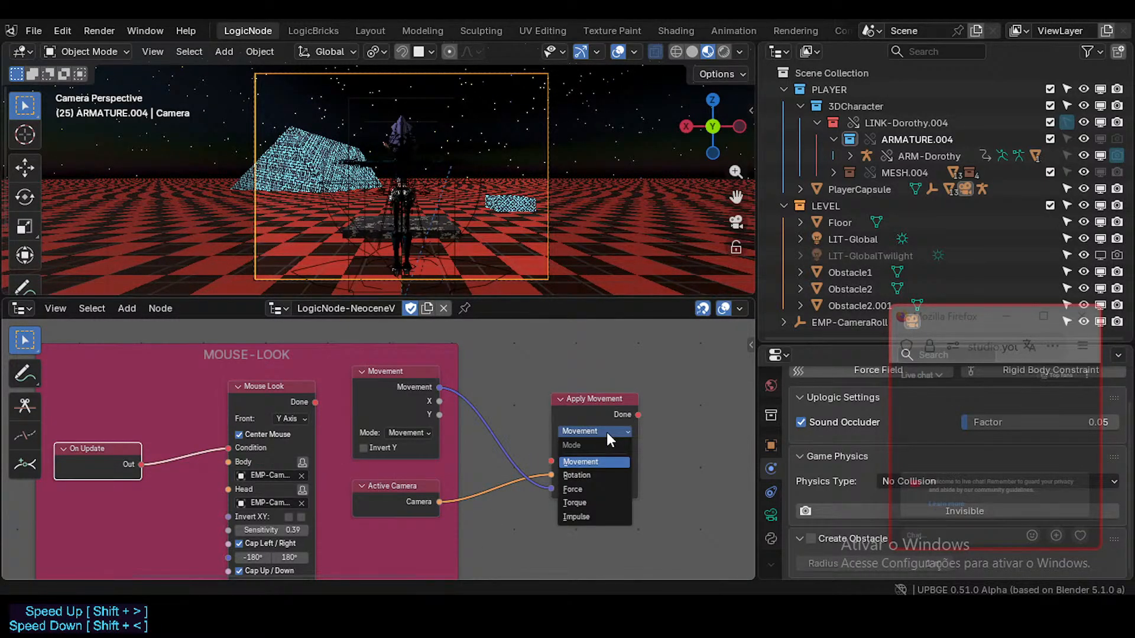
{"action": "left_click", "coordinate": [585, 516]}
{"action": "key", "text": "o"}
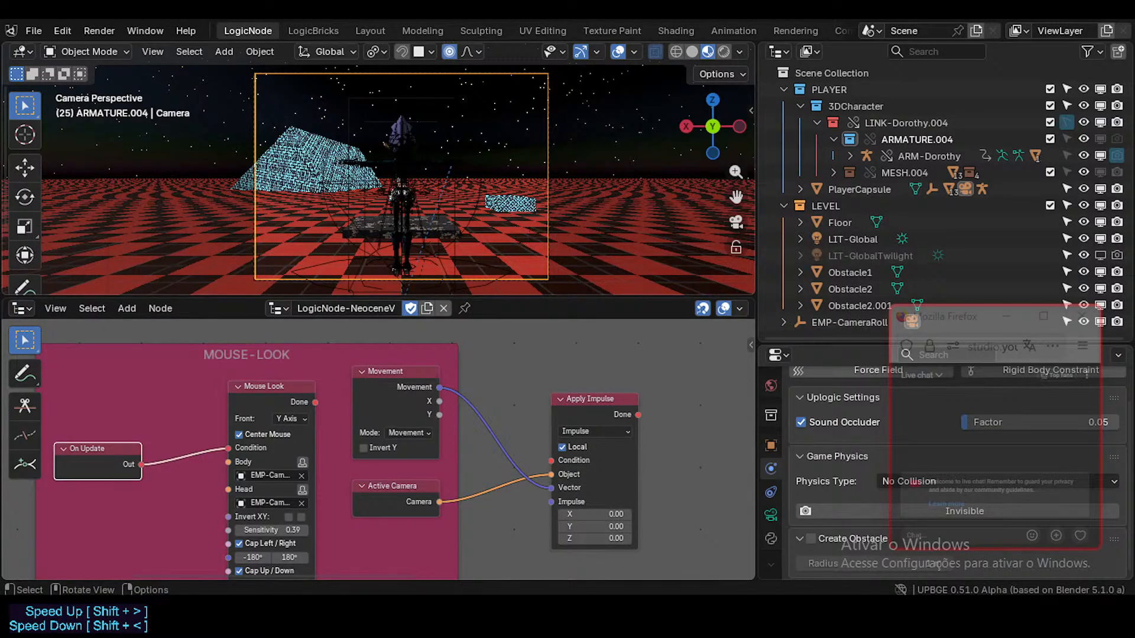
{"action": "key", "text": "p"}
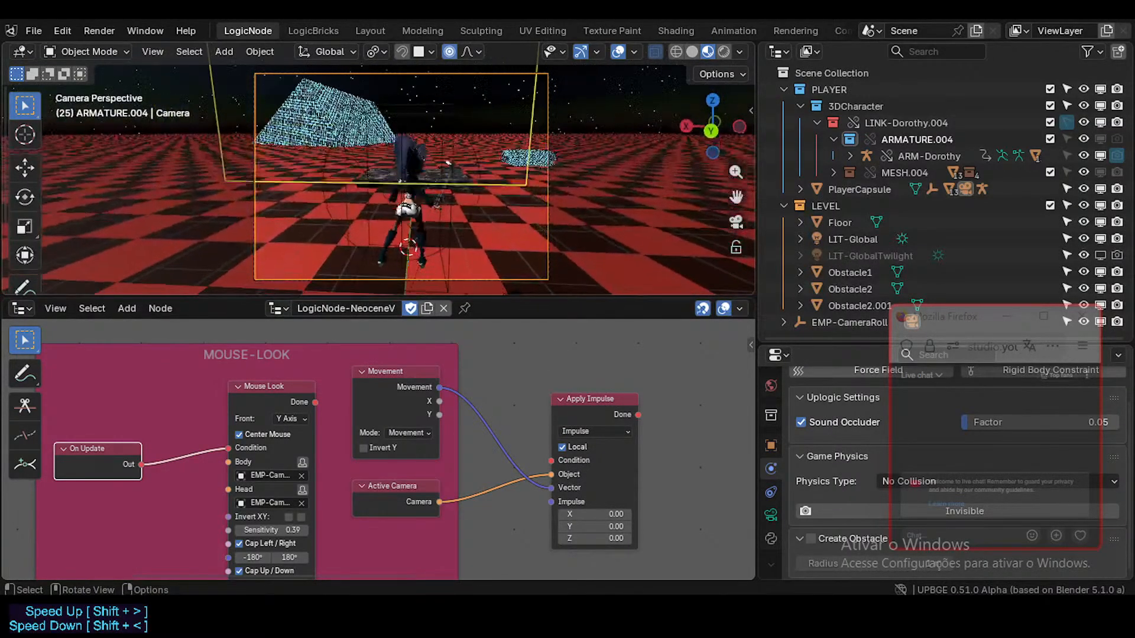
{"action": "key", "text": "Escape"}
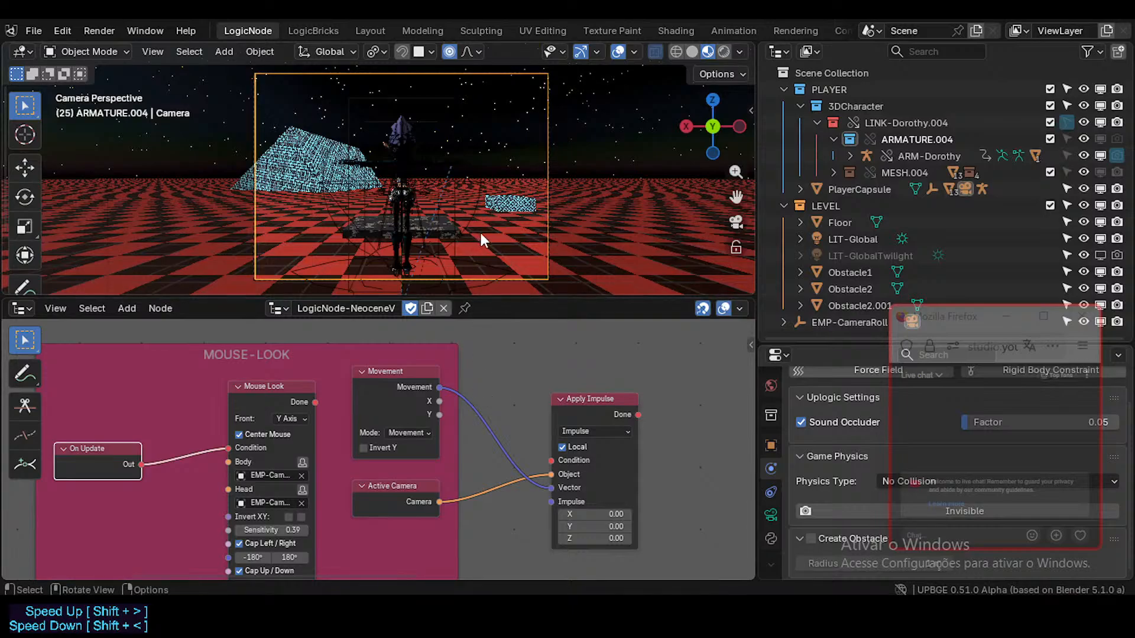
- Delete the Apply Impulse node
{"action": "left_click", "coordinate": [584, 418]}
{"action": "key", "text": "x"}
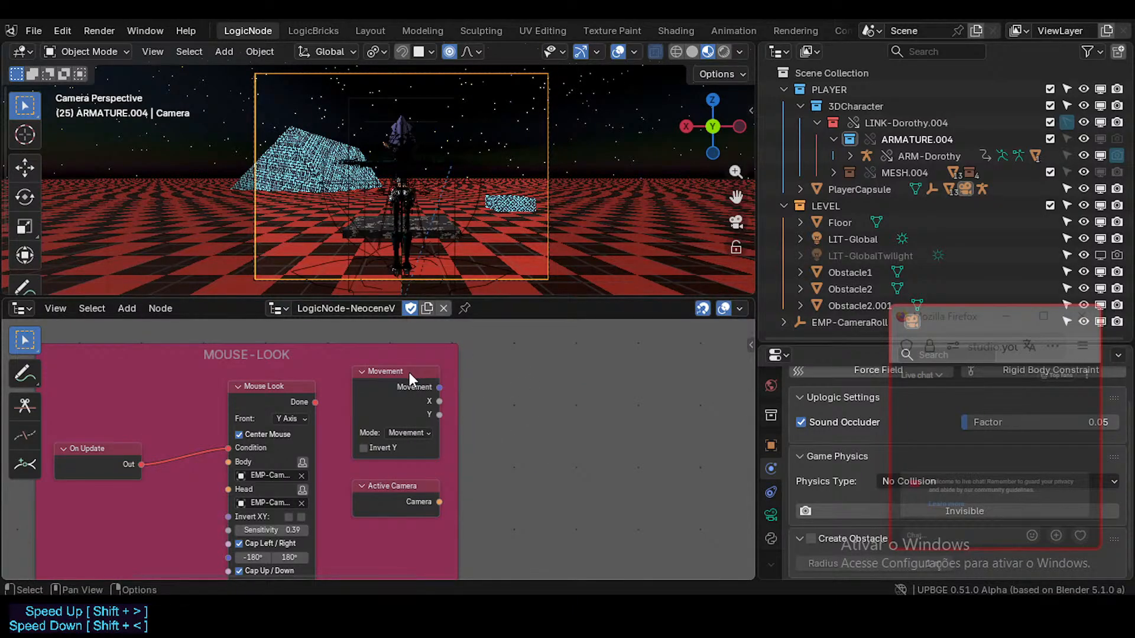
- Switch the mouse Movement node's mode to Wheel
{"action": "left_click", "coordinate": [409, 372]}
{"action": "left_click", "coordinate": [407, 433]}
{"action": "left_click", "coordinate": [408, 473]}
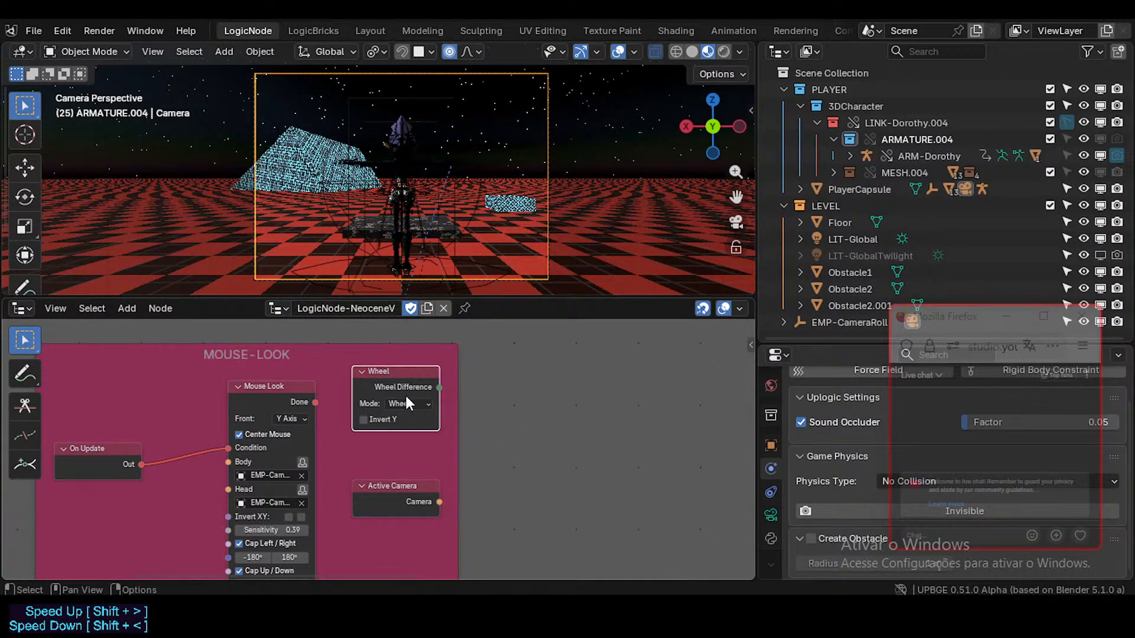
{"action": "left_click", "coordinate": [410, 364]}
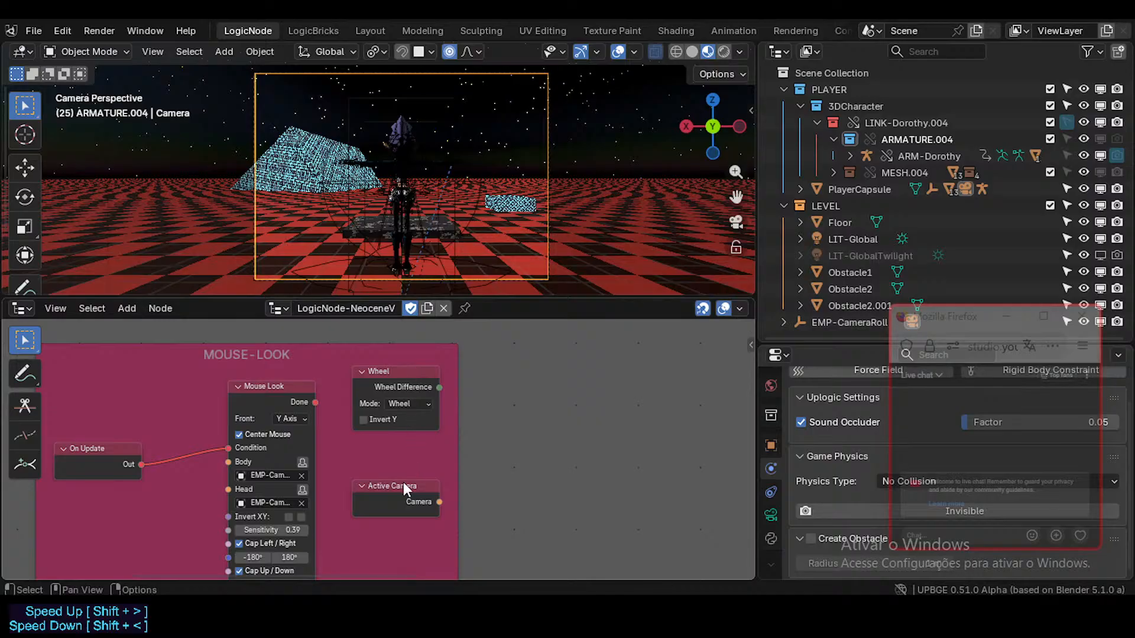
- Delete the Wheel node and the Active Camera node from the MOUSE-LOOK frame
{"action": "left_click", "coordinate": [403, 483]}
{"action": "left_click", "coordinate": [413, 368]}
{"action": "key", "text": "x"}
{"action": "left_click", "coordinate": [408, 486]}
{"action": "key", "text": "x"}
- Add a Mouse Wheel node outside the MOUSE-LOOK frame, beside the Mouse Look node
{"action": "key", "text": "shift+a"}
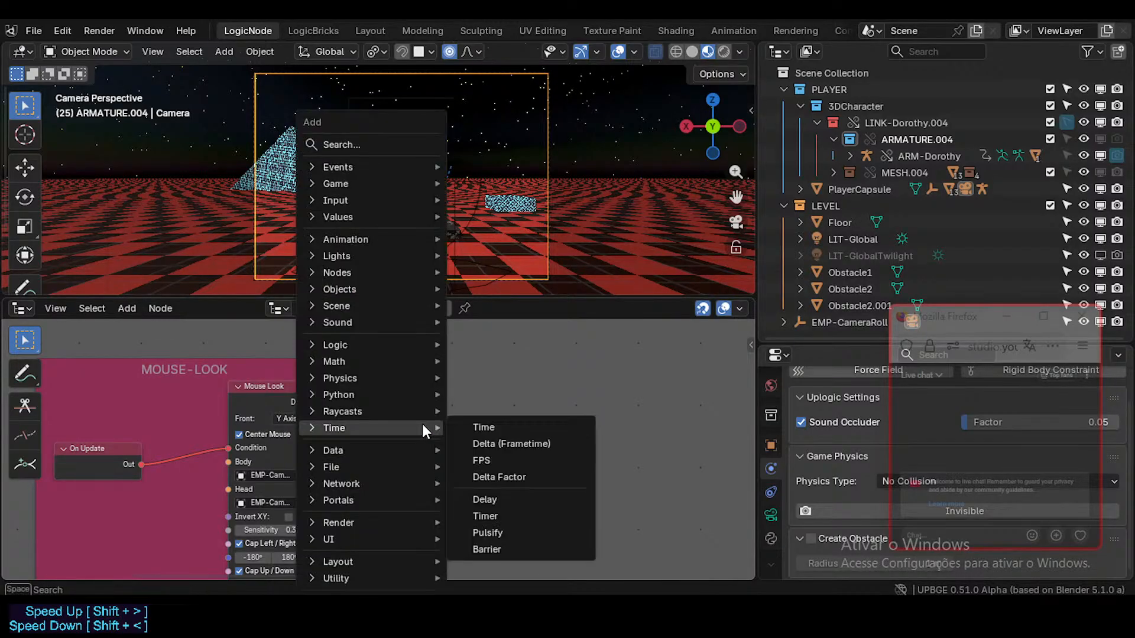
{"action": "type", "text": "mous"}
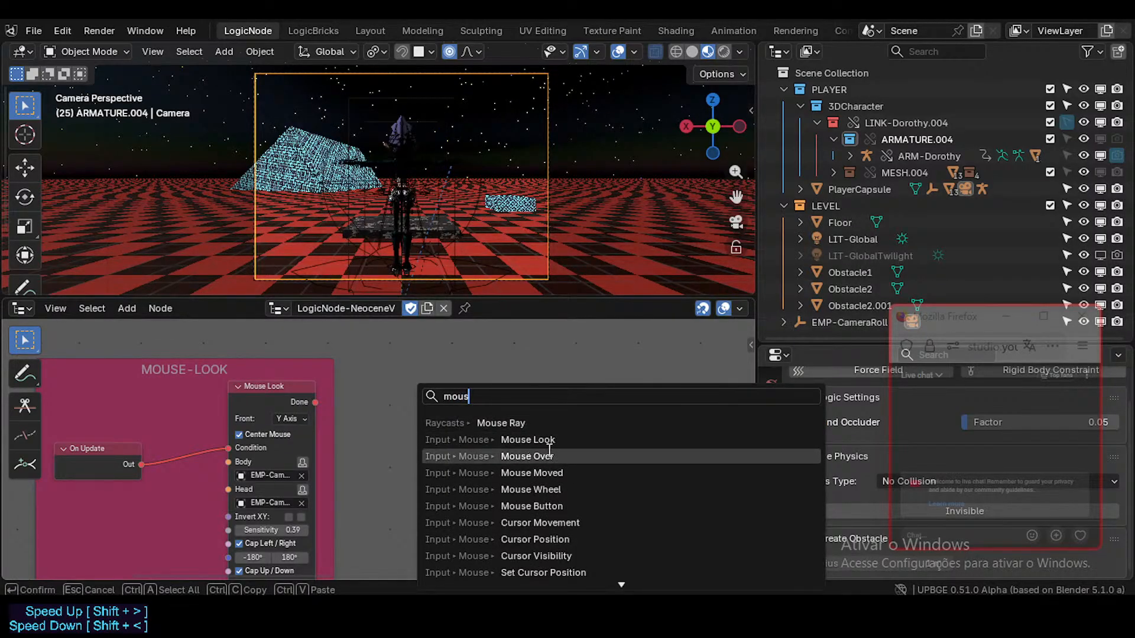
{"action": "left_click", "coordinate": [561, 489]}
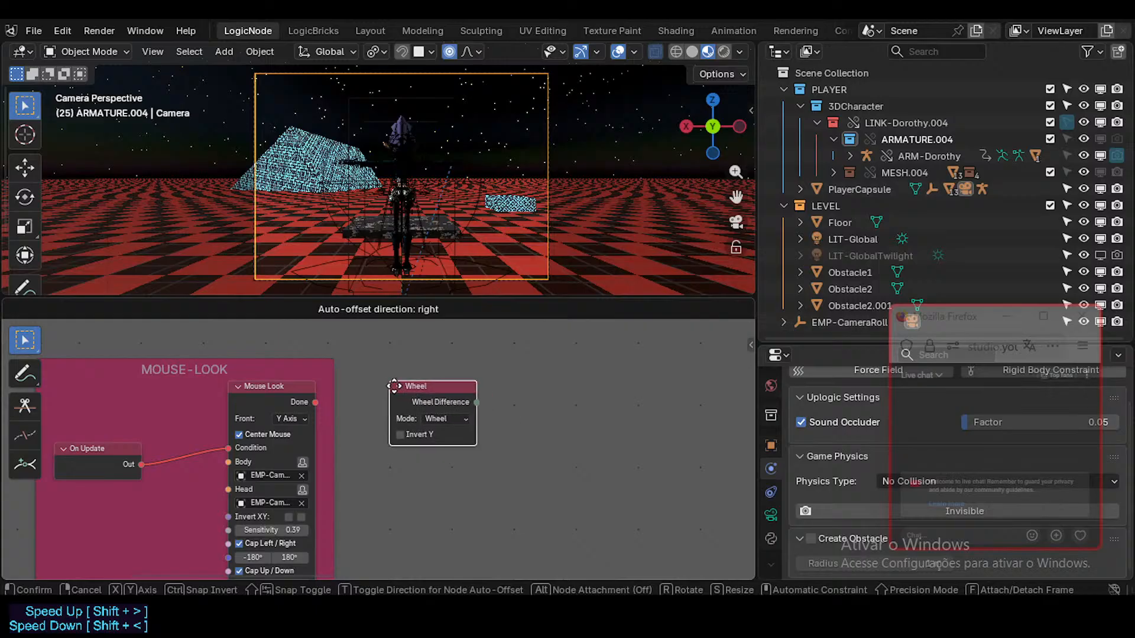
{"action": "left_click", "coordinate": [337, 346]}
{"action": "scroll", "coordinate": [431, 427], "scroll_direction": "up", "scroll_amount": 1}
{"action": "left_click", "coordinate": [467, 414]}
{"action": "left_click", "coordinate": [466, 414]}
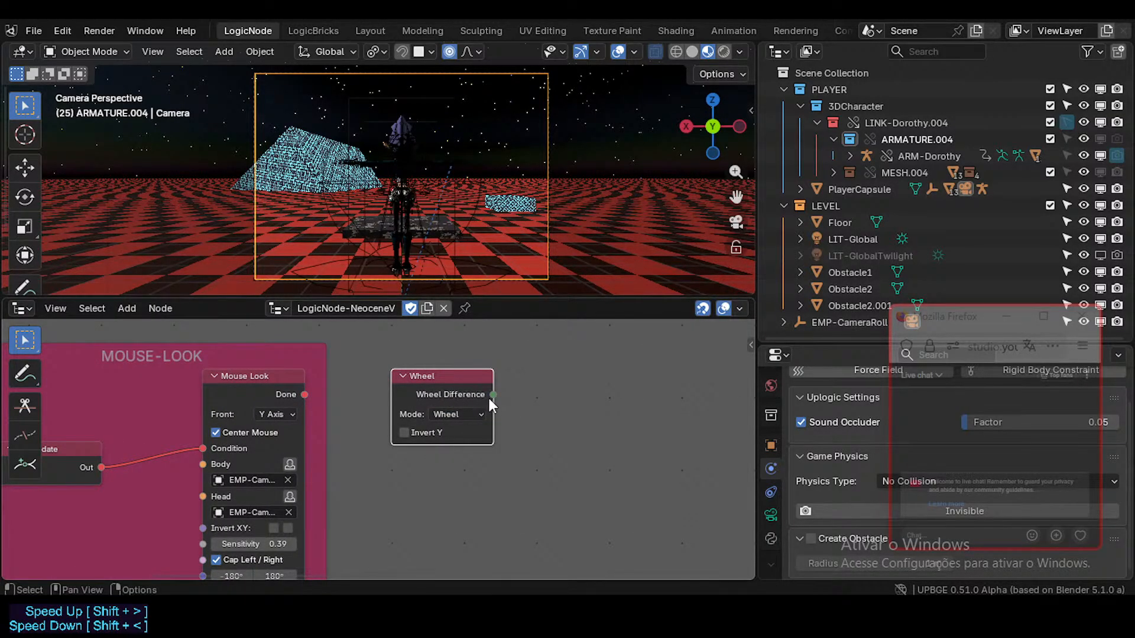
- Undo the added Mouse Wheel node and the deletion of the framed Wheel and Active Camera nodes
{"action": "key", "text": "ctrl+z"}
{"action": "key", "text": "ctrl+z"}
{"action": "key", "text": "ctrl+z"}
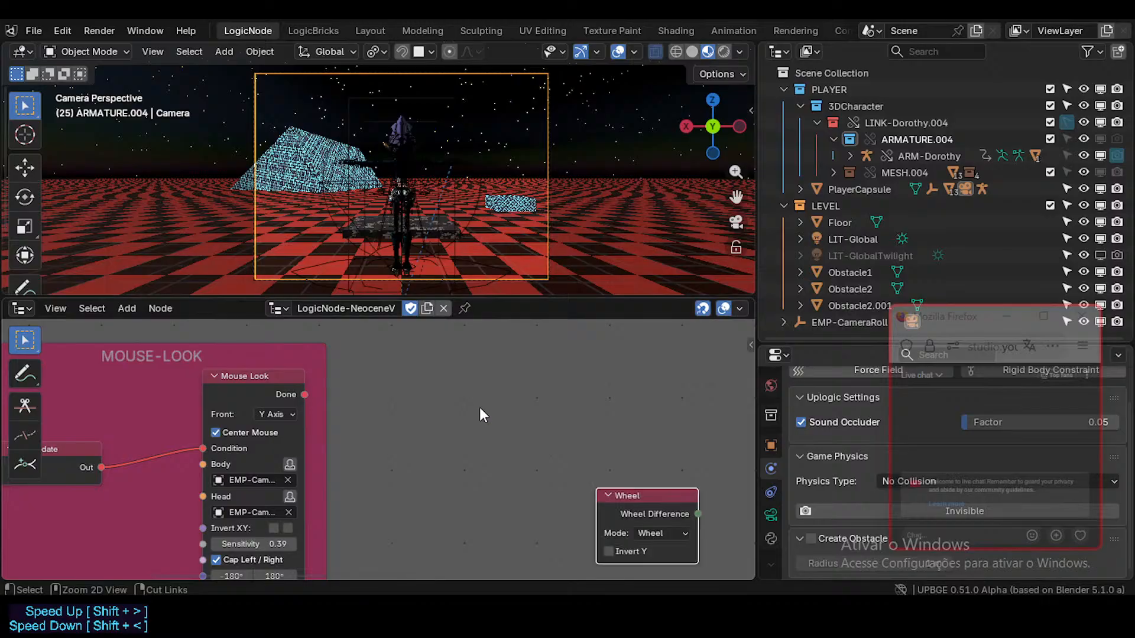
{"action": "key", "text": "ctrl+z"}
{"action": "key", "text": "ctrl+z"}
{"action": "key", "text": "ctrl+z"}
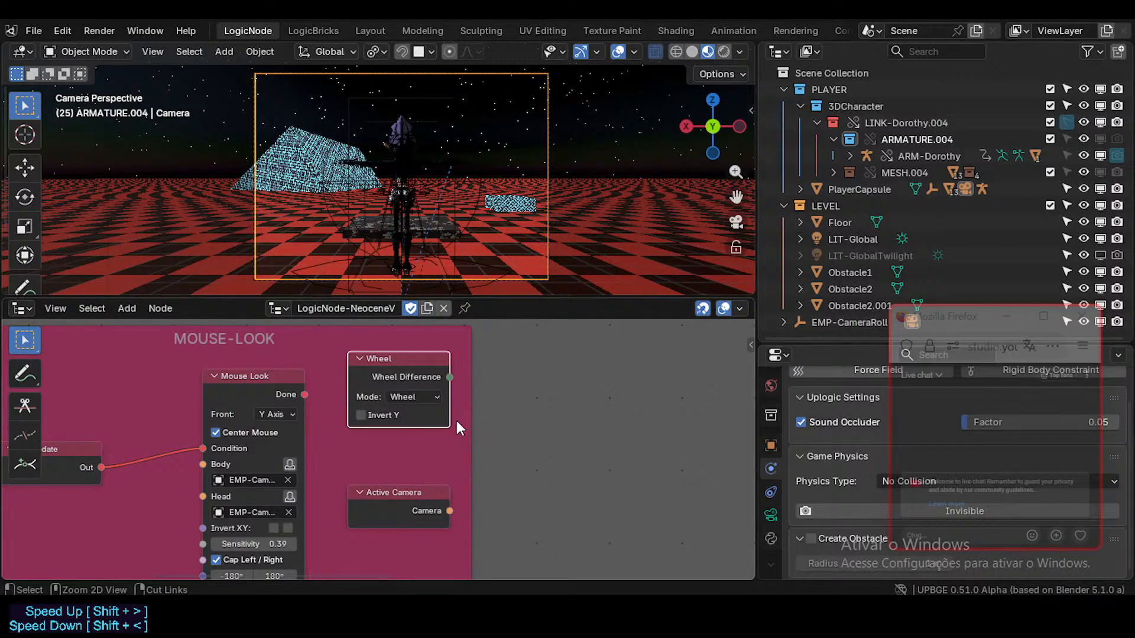
- Delete the Active Camera node from the MOUSE-LOOK frame, keeping the Wheel node
{"action": "left_click", "coordinate": [403, 490]}
{"action": "key", "text": "x"}
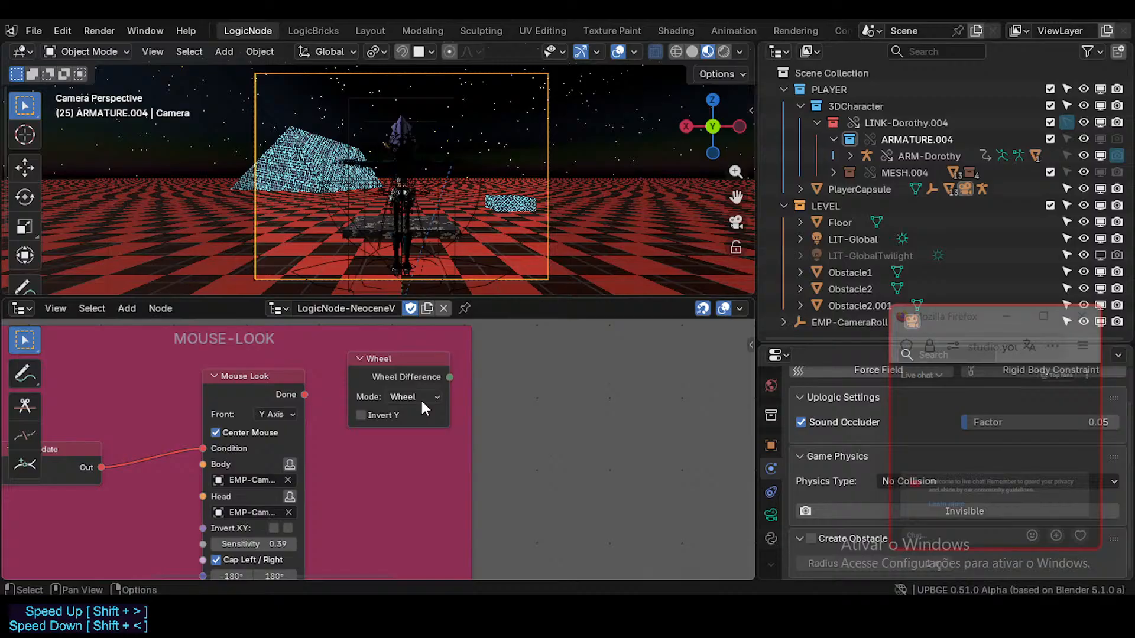
{"action": "left_click", "coordinate": [406, 374]}
{"action": "scroll", "coordinate": [402, 370], "scroll_direction": "down", "scroll_amount": 2}
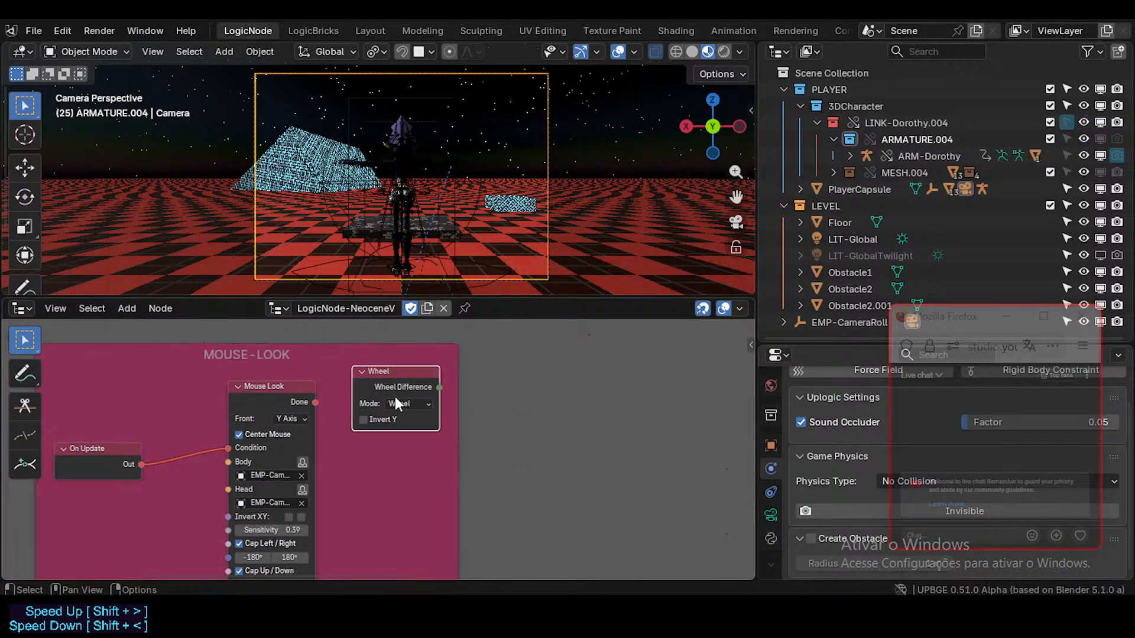
- Try linking the Wheel node's Wheel Difference output to the Mouse Look node's Head input, and undo the attempt
{"action": "middle_click_drag", "start_coordinate": [395, 396], "coordinate": [444, 409]}
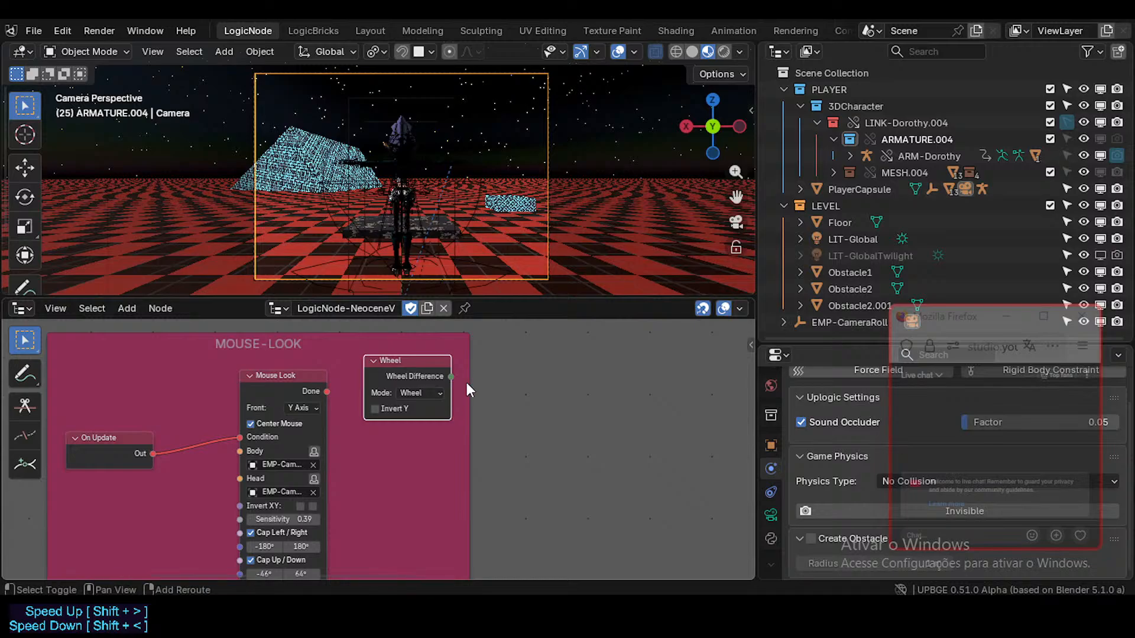
{"action": "left_click_drag", "start_coordinate": [452, 377], "coordinate": [238, 479]}
{"action": "key", "text": "ctrl+z"}
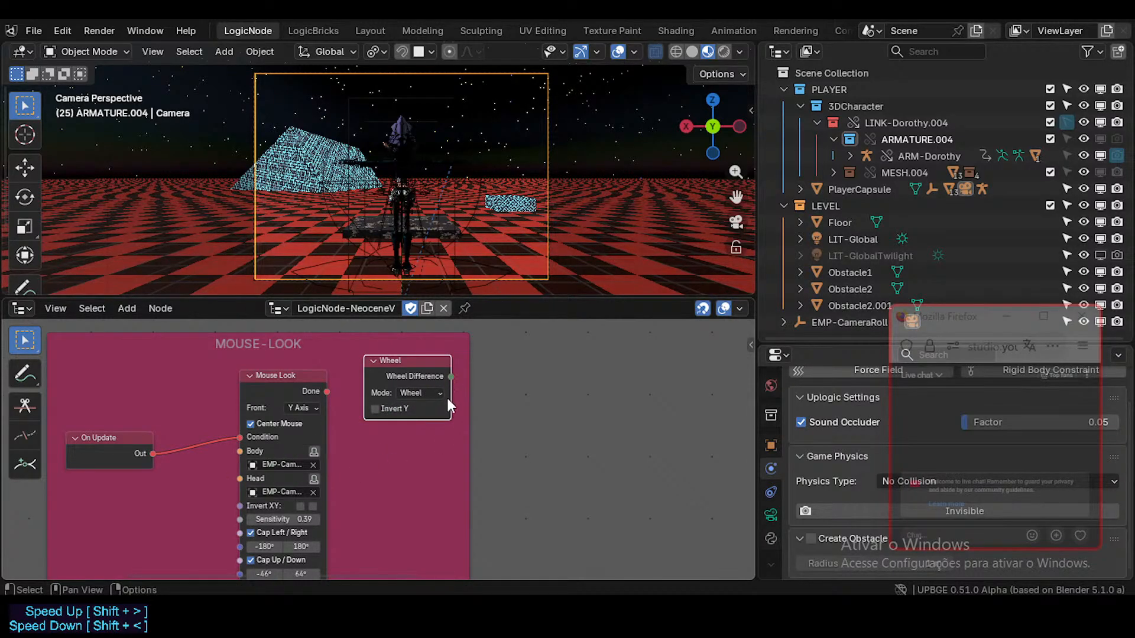
- Replace the Wheel node in the MOUSE-LOOK frame with a new Mouse Wheel node placed outside the frame
{"action": "middle_click_drag", "start_coordinate": [446, 395], "coordinate": [405, 412]}
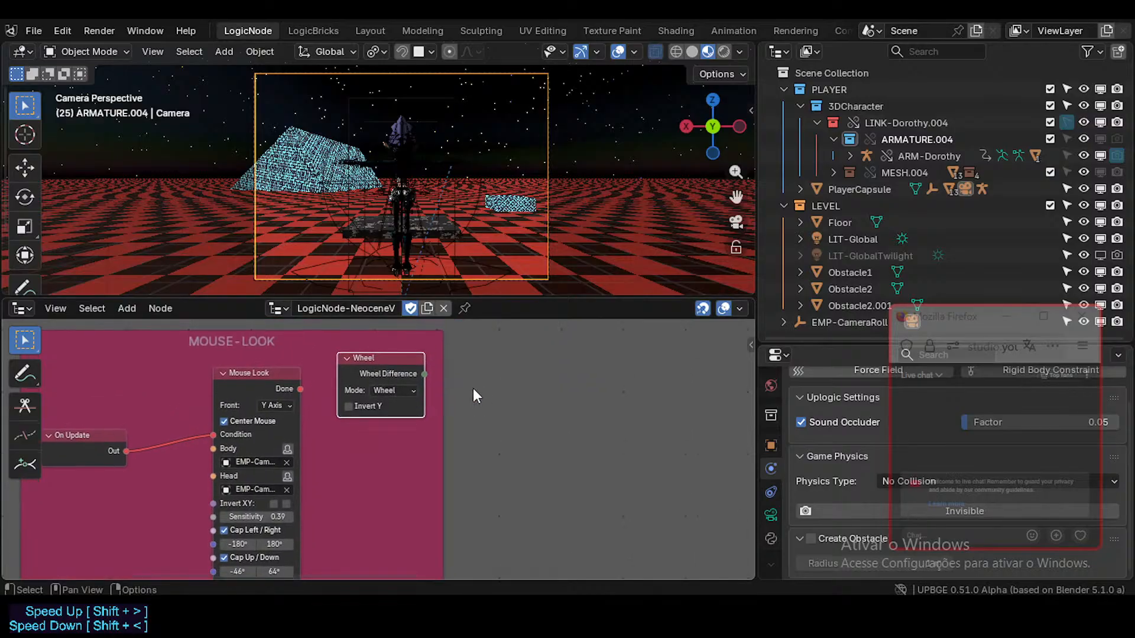
{"action": "left_click", "coordinate": [485, 392]}
{"action": "left_click", "coordinate": [381, 360]}
{"action": "key", "text": "x"}
{"action": "key", "text": "shift+a"}
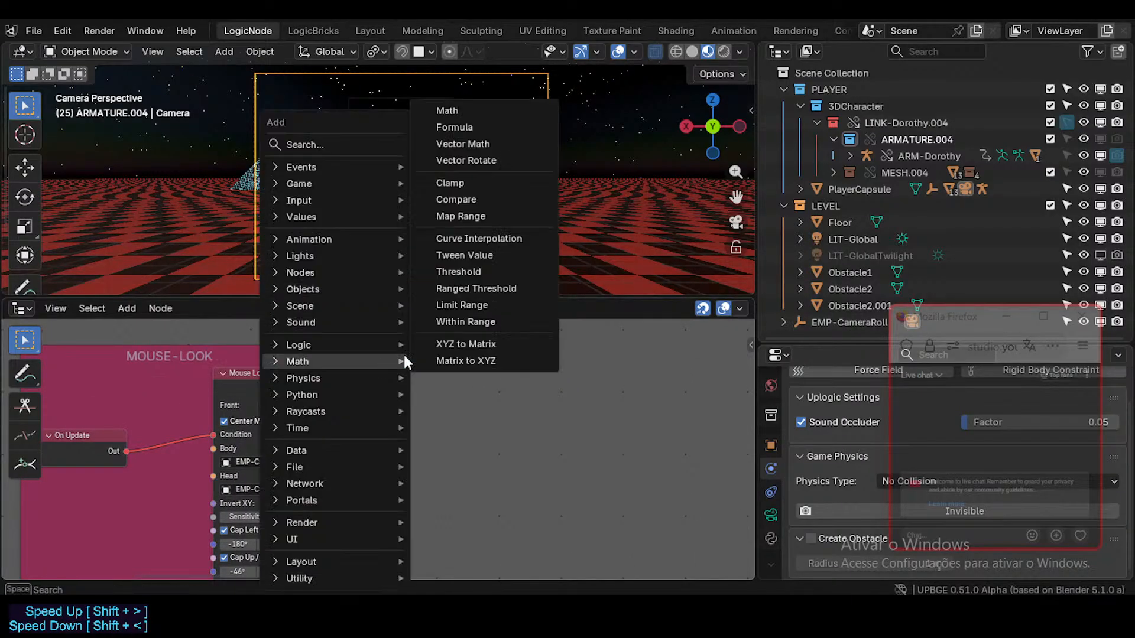
{"action": "type", "text": "mouse"}
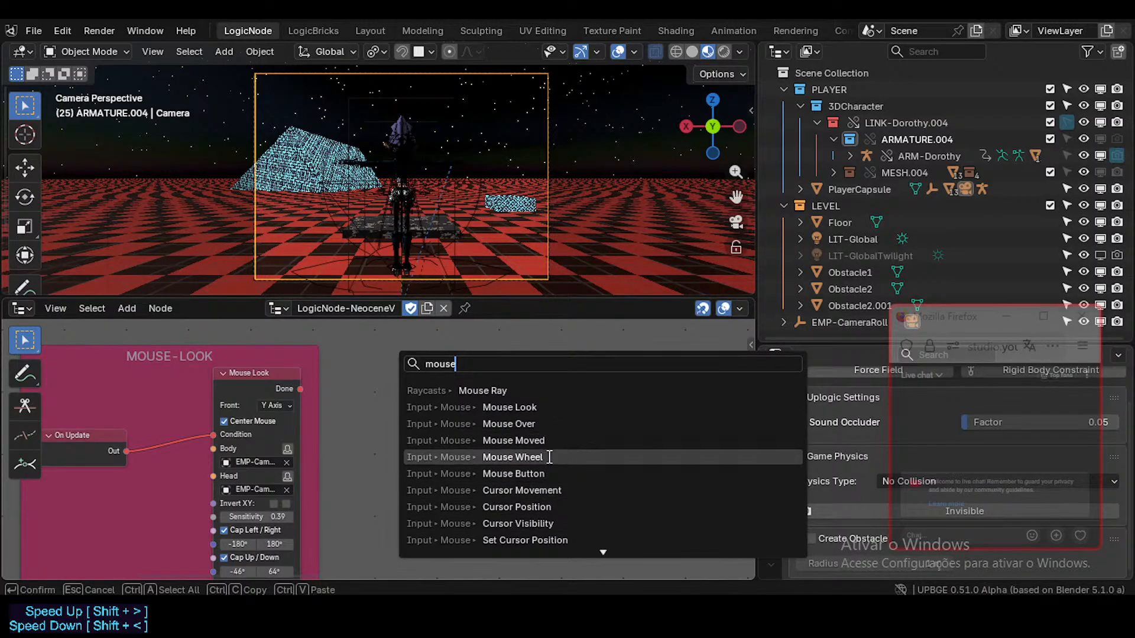
{"action": "left_click", "coordinate": [512, 457]}
{"action": "left_click", "coordinate": [377, 392]}
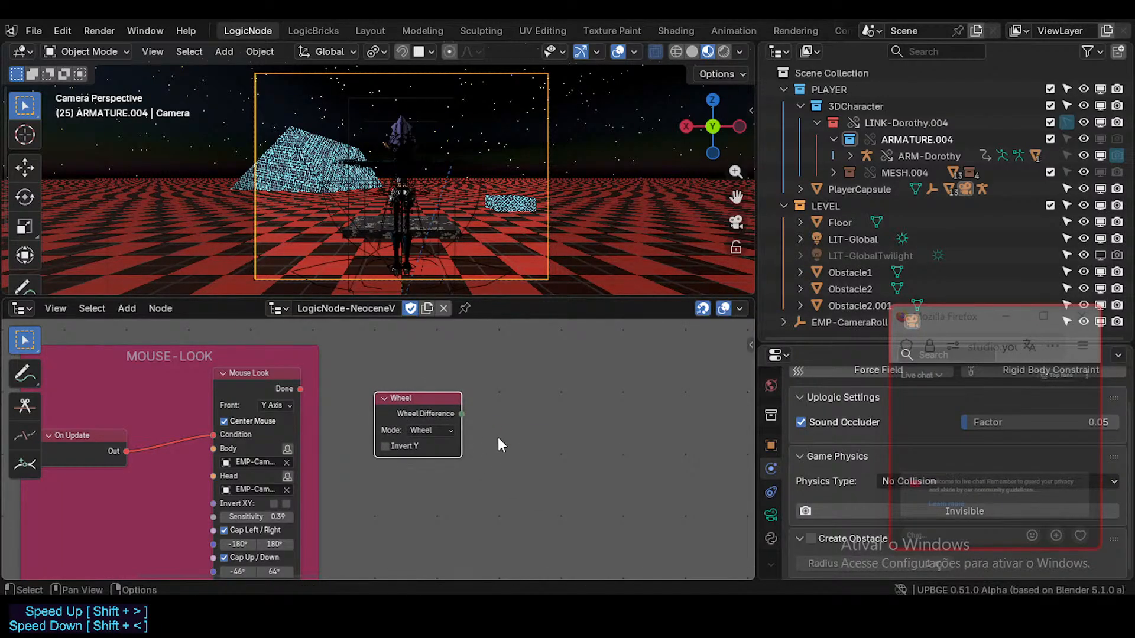
{"action": "key", "text": "shift+a"}
{"action": "mouse_move", "coordinate": [445, 361]}
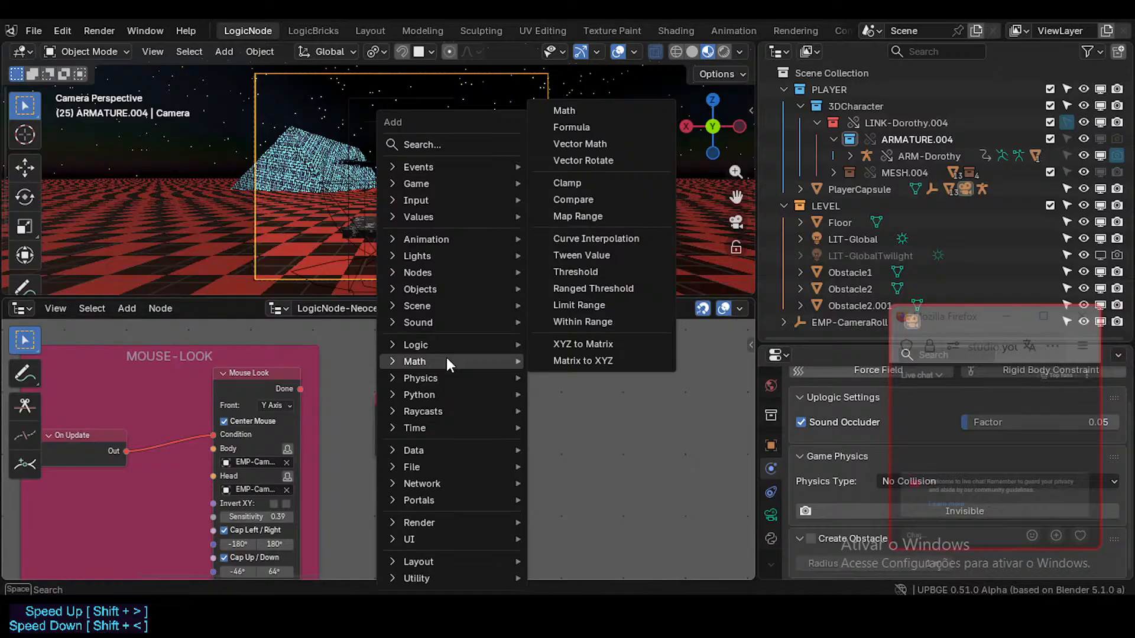
{"action": "key", "text": "Escape"}
{"action": "middle_click_drag", "start_coordinate": [427, 469], "coordinate": [434, 446]}
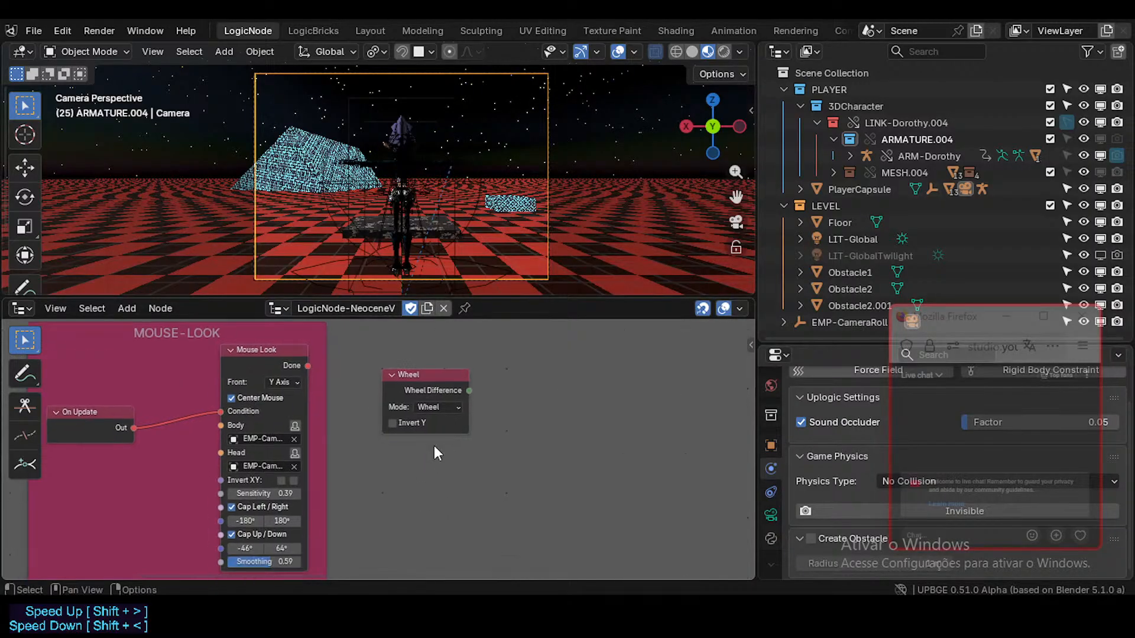
- Add a second Mouse Look node below the Wheel node to check it, and delete it again
{"action": "key", "text": "shift+a"}
{"action": "mouse_move", "coordinate": [434, 447]}
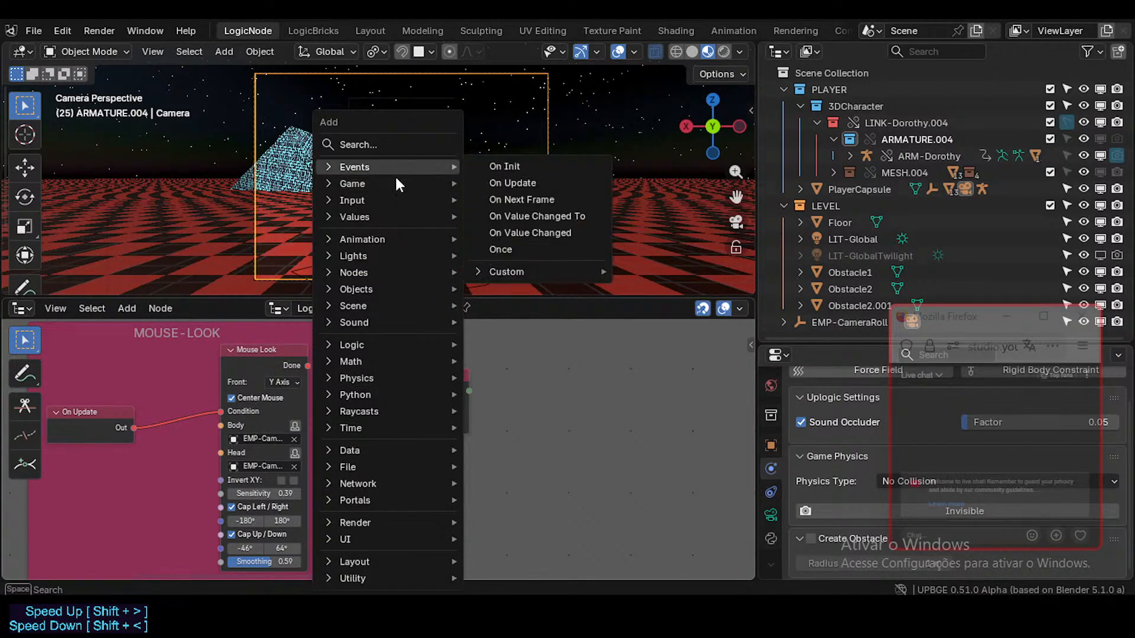
{"action": "mouse_move", "coordinate": [389, 201]}
{"action": "mouse_move", "coordinate": [502, 233]}
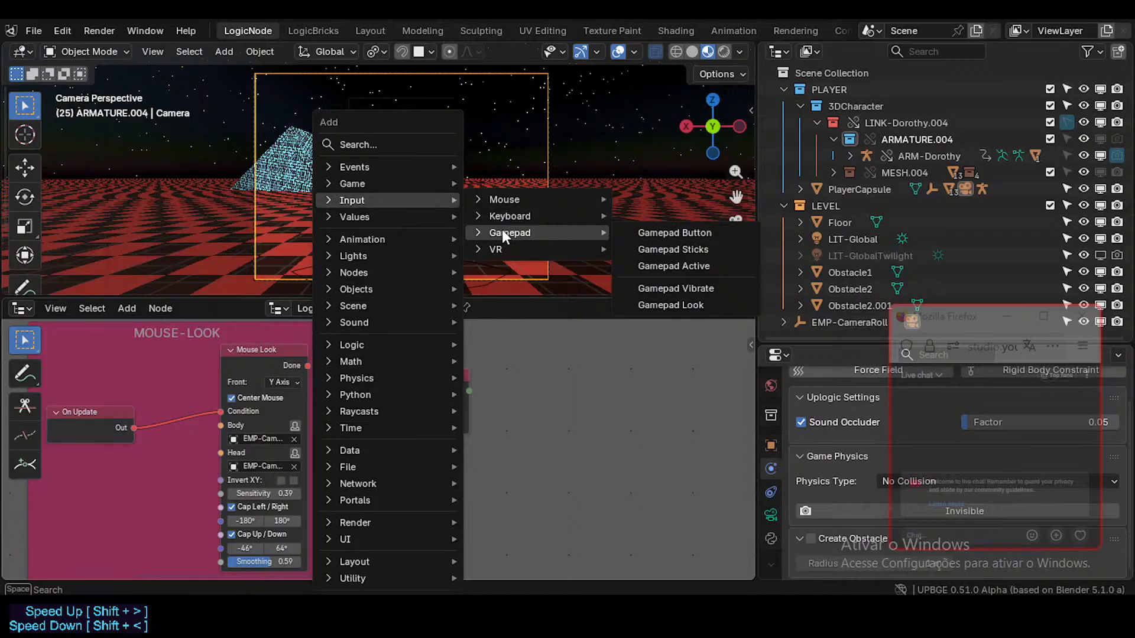
{"action": "mouse_move", "coordinate": [509, 202]}
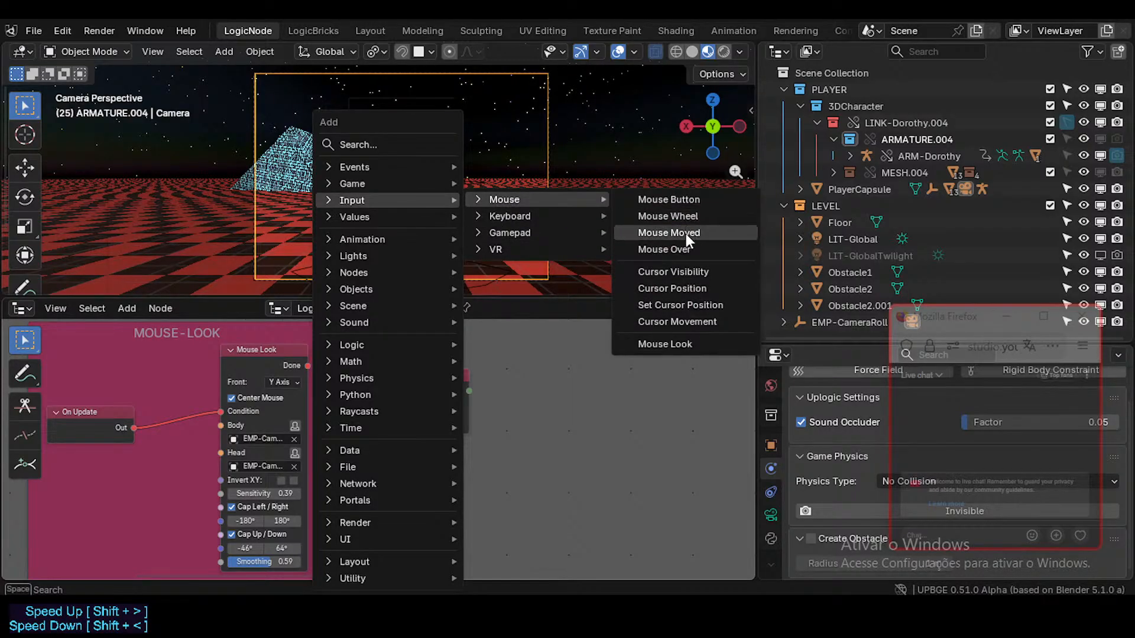
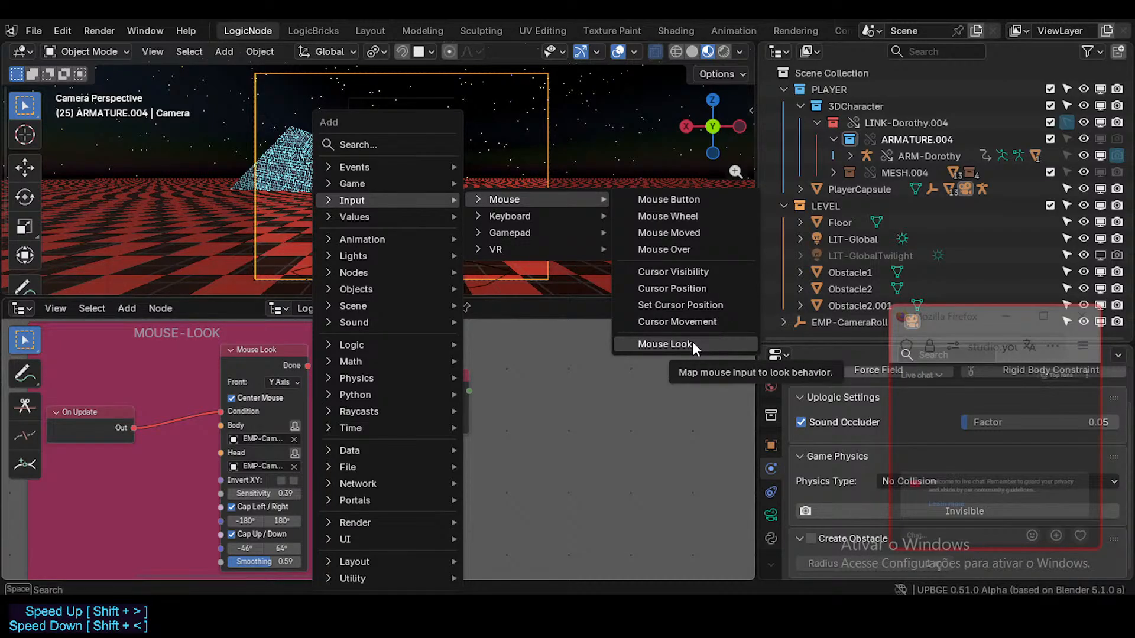
{"action": "left_click", "coordinate": [665, 344]}
{"action": "left_click", "coordinate": [377, 492]}
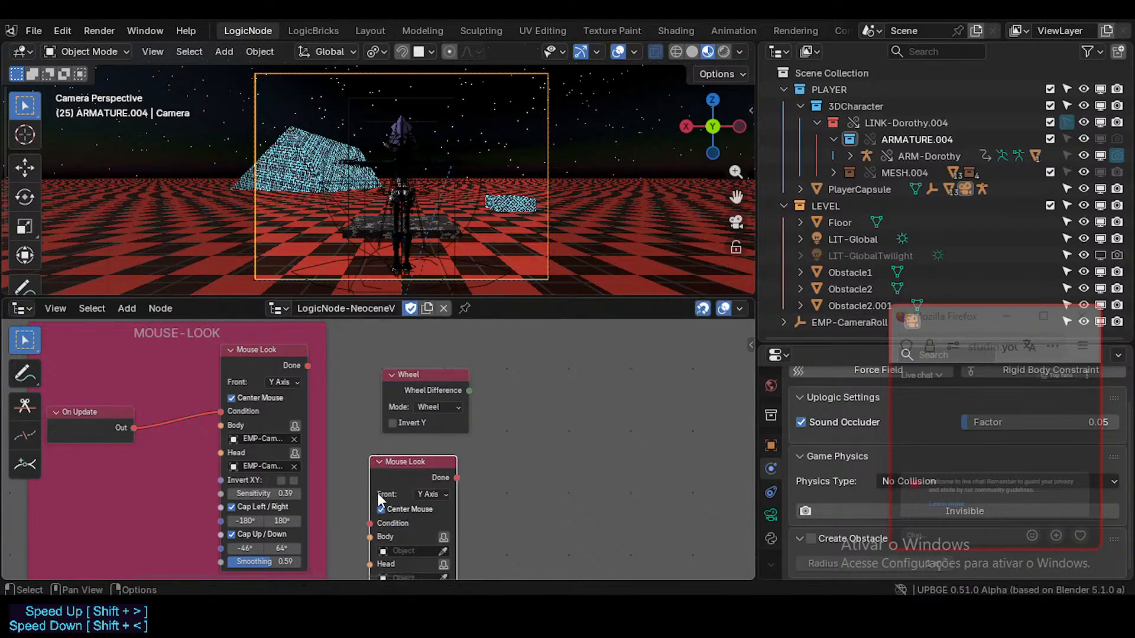
{"action": "scroll", "coordinate": [416, 399], "scroll_direction": "down", "scroll_amount": 2}
{"action": "middle_click_drag", "start_coordinate": [379, 490], "coordinate": [431, 464]}
{"action": "key", "text": "x"}
- Position the Wheel node beside the MOUSE-LOOK frame, level with the Mouse Look node, and save the file
{"action": "scroll", "coordinate": [442, 376], "scroll_direction": "up", "scroll_amount": 2}
{"action": "left_click", "coordinate": [421, 350]}
{"action": "middle_click_drag", "start_coordinate": [442, 354], "coordinate": [421, 399]}
{"action": "left_click", "coordinate": [409, 376]}
{"action": "left_click_drag", "start_coordinate": [440, 396], "coordinate": [423, 370]}
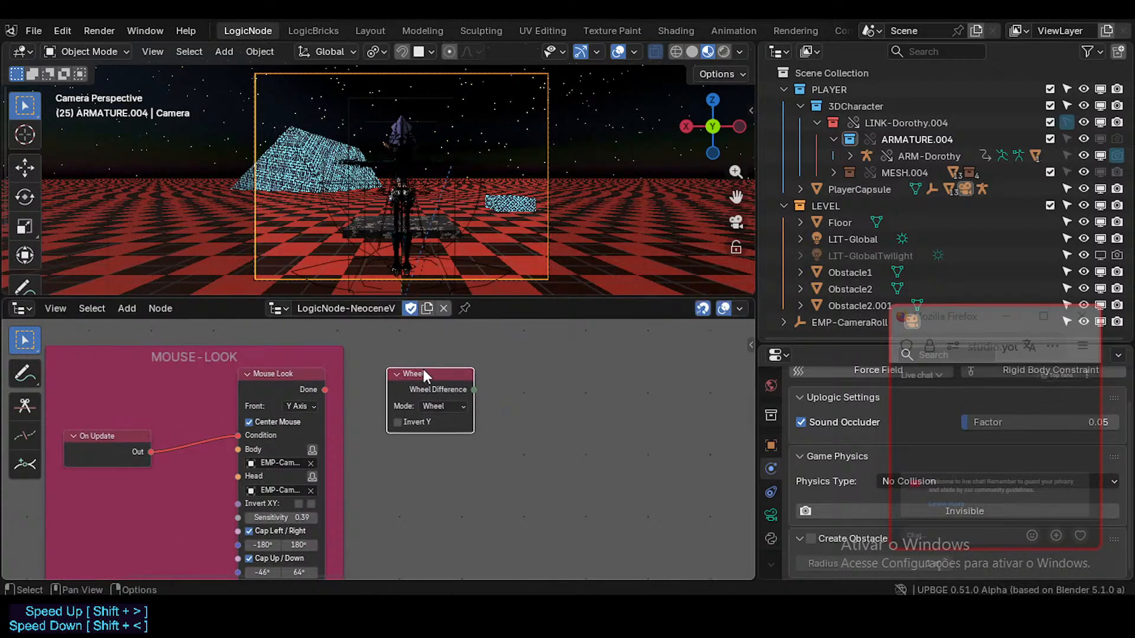
{"action": "key", "text": "ctrl+s"}
{"action": "scroll", "coordinate": [465, 430], "scroll_direction": "up", "scroll_amount": 2}
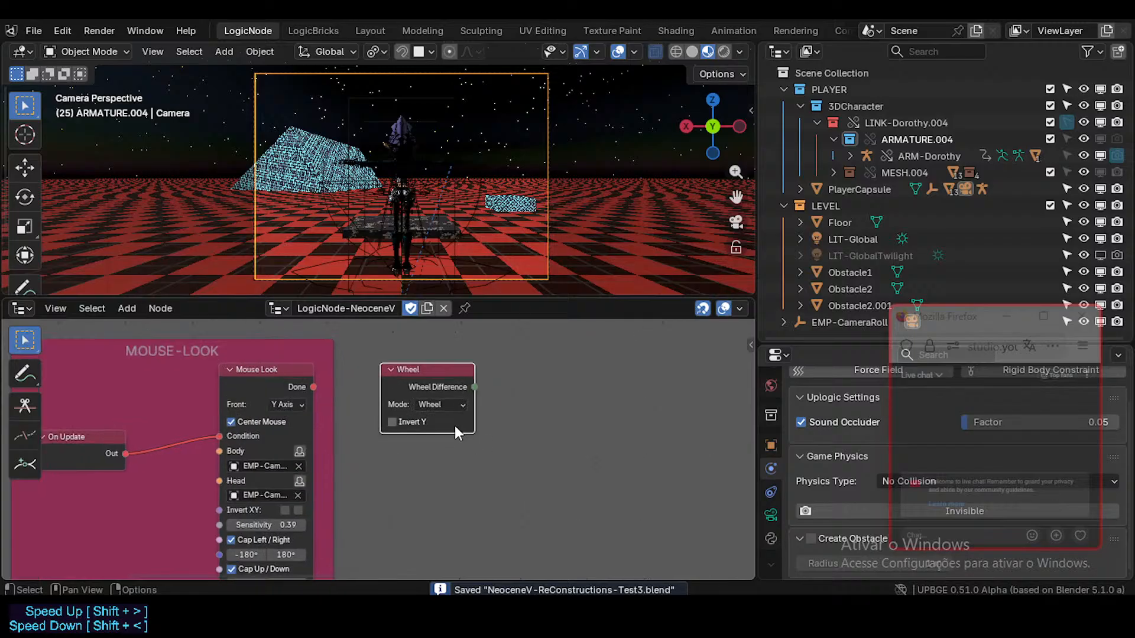
{"action": "middle_click_drag", "start_coordinate": [444, 435], "coordinate": [413, 440]}
{"action": "scroll", "coordinate": [408, 436], "scroll_direction": "down", "scroll_amount": 2}
{"action": "left_click", "coordinate": [401, 456]}
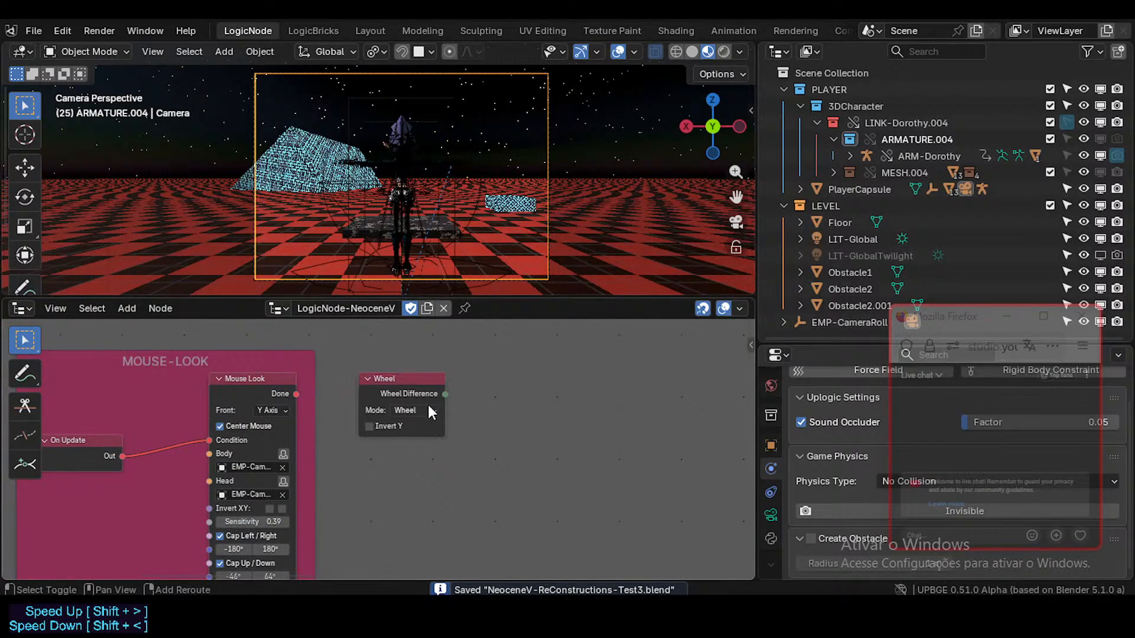
{"action": "key", "text": "shift+a"}
{"action": "mouse_move", "coordinate": [463, 378]}
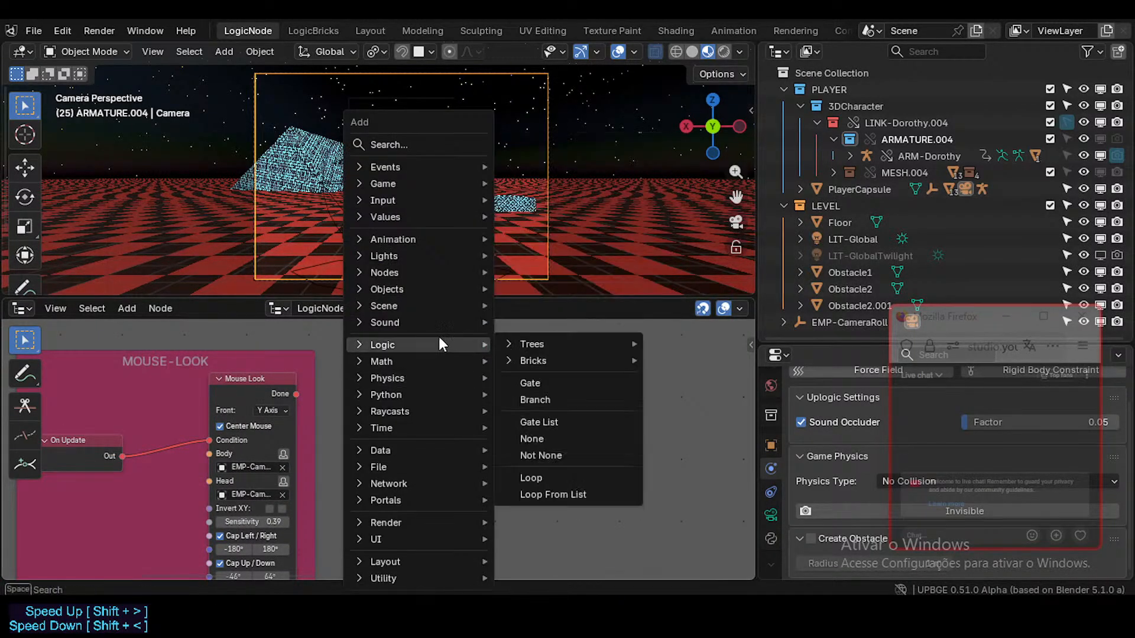
{"action": "mouse_move", "coordinate": [393, 344]}
{"action": "key", "text": "Escape"}
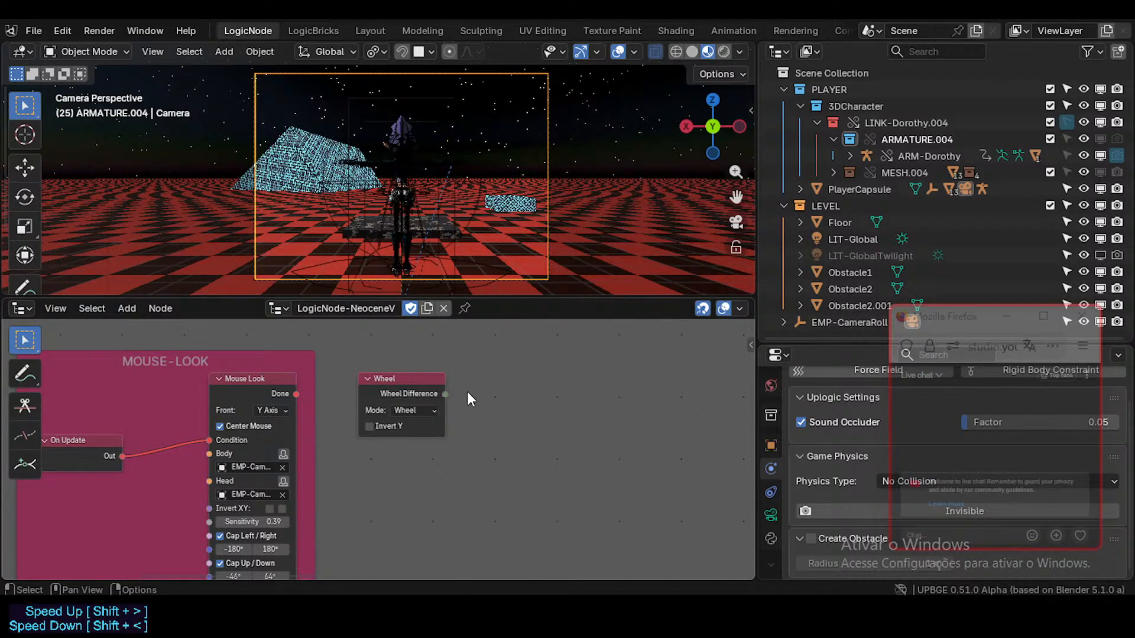
- Find the transform nodes and add an Apply Movement node beside the Wheel node
{"action": "key", "text": "shift+a"}
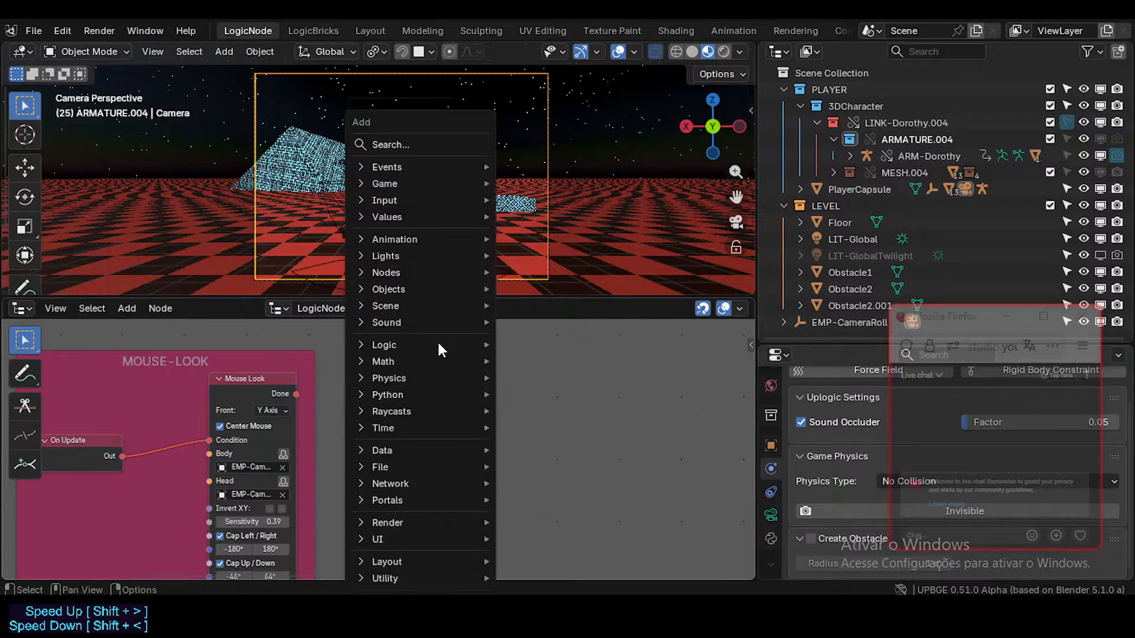
{"action": "type", "text": "tra"}
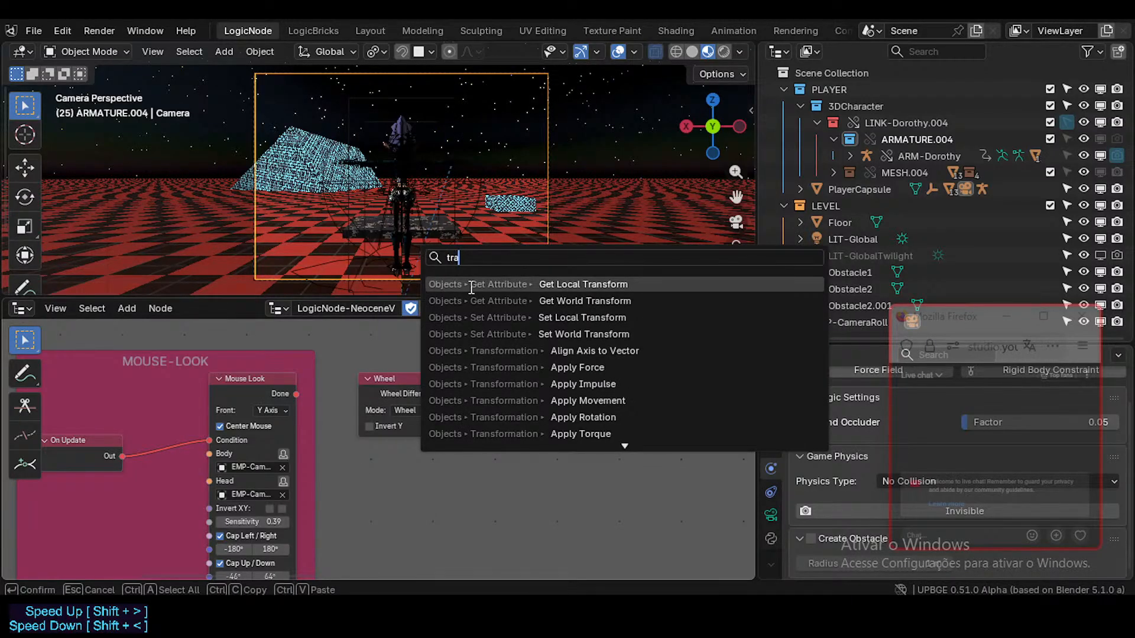
{"action": "type", "text": "form"}
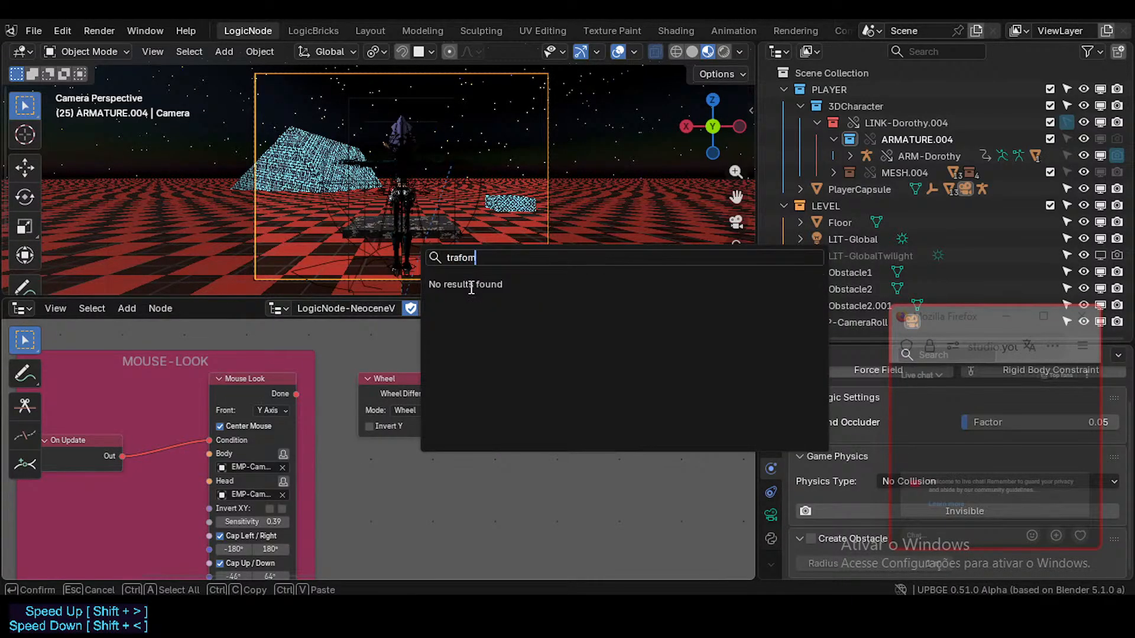
{"action": "key", "text": "BackSpace"}
{"action": "key", "text": "BackSpace"}
{"action": "key", "text": "BackSpace"}
{"action": "key", "text": "BackSpace"}
{"action": "type", "text": "nsform"}
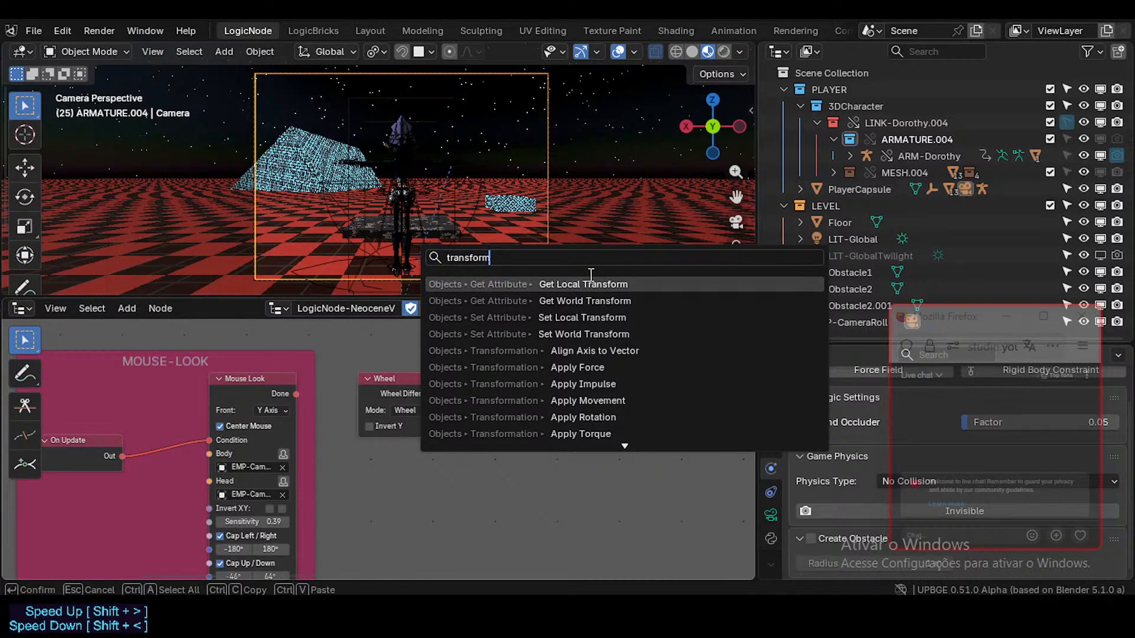
{"action": "left_click", "coordinate": [588, 401]}
{"action": "left_click", "coordinate": [485, 388]}
- Set the Apply Movement node's Object to Camera by sampling it from the 3D viewport
{"action": "left_click", "coordinate": [548, 480]}
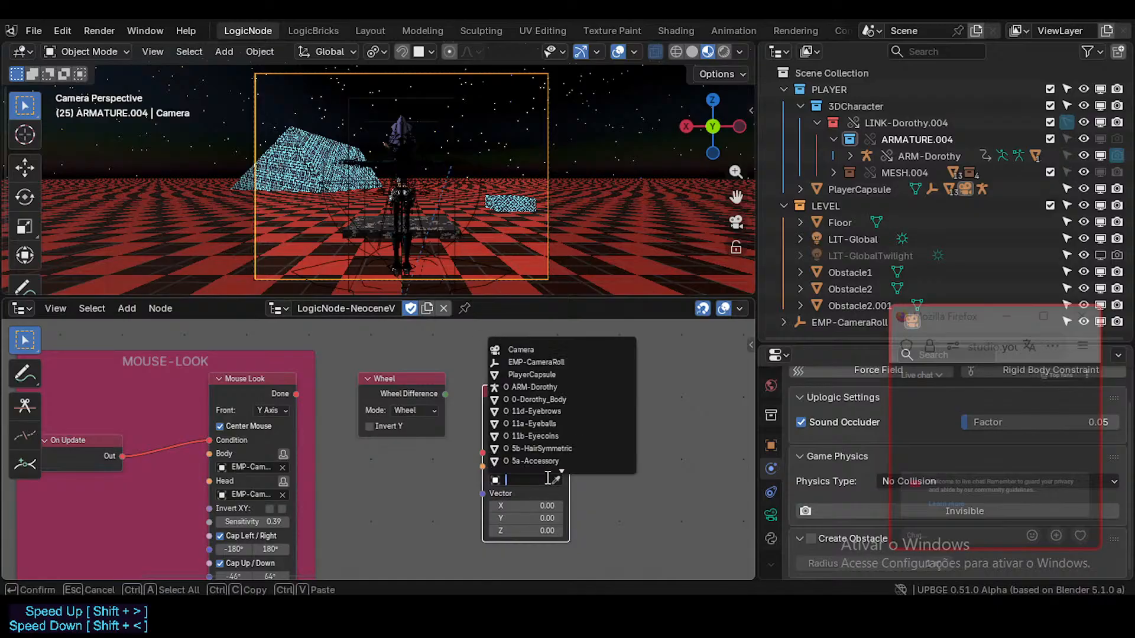
{"action": "left_click", "coordinate": [556, 479]}
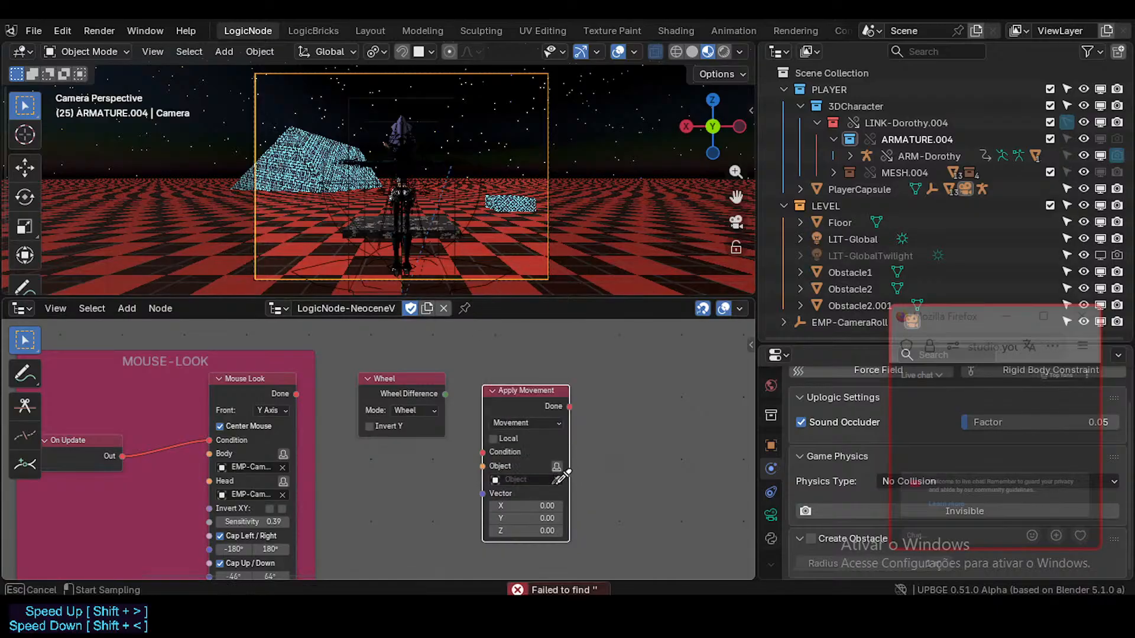
{"action": "left_click", "coordinate": [554, 270]}
{"action": "scroll", "coordinate": [538, 441], "scroll_direction": "up", "scroll_amount": 1}
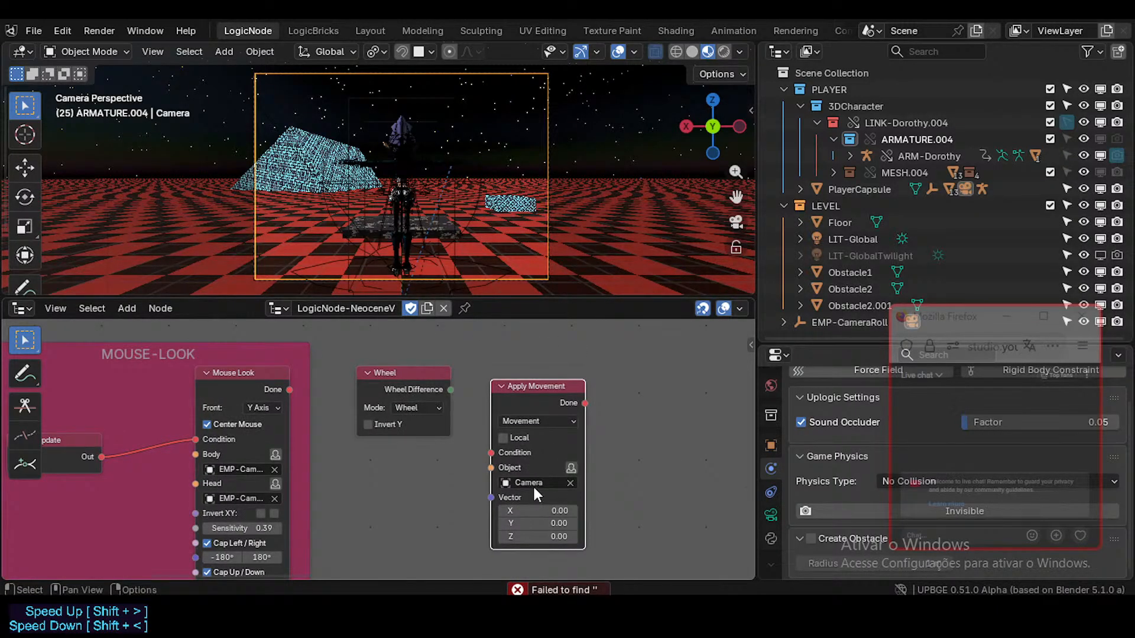
- Set the Apply Movement node to local Movement with a vector Y of -0.75, and test-run the game
{"action": "left_click", "coordinate": [536, 420]}
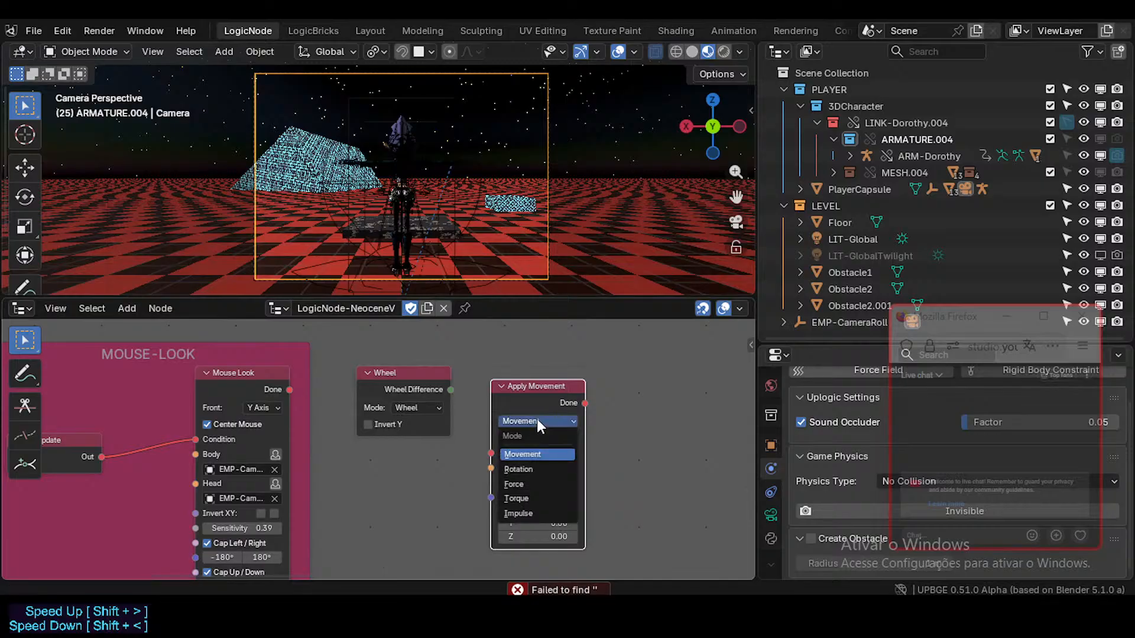
{"action": "left_click", "coordinate": [528, 452]}
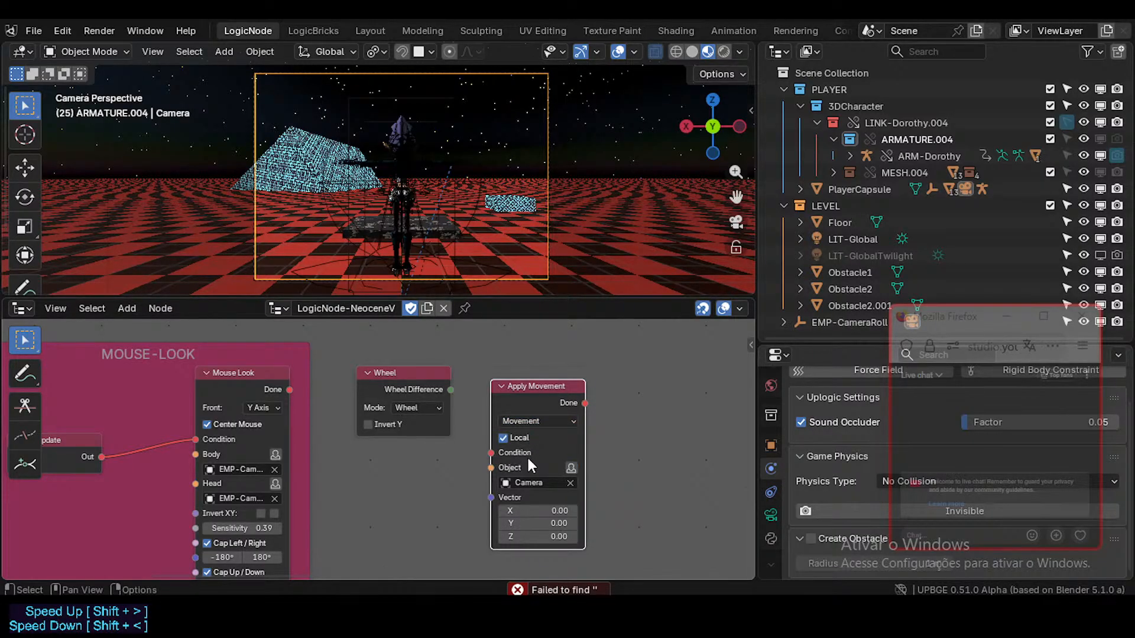
{"action": "mouse_move", "coordinate": [535, 523]}
{"action": "left_mouse_down"}
{"action": "mouse_move", "coordinate": [556, 523]}
{"action": "mouse_move", "coordinate": [535, 520]}
{"action": "left_mouse_up"}
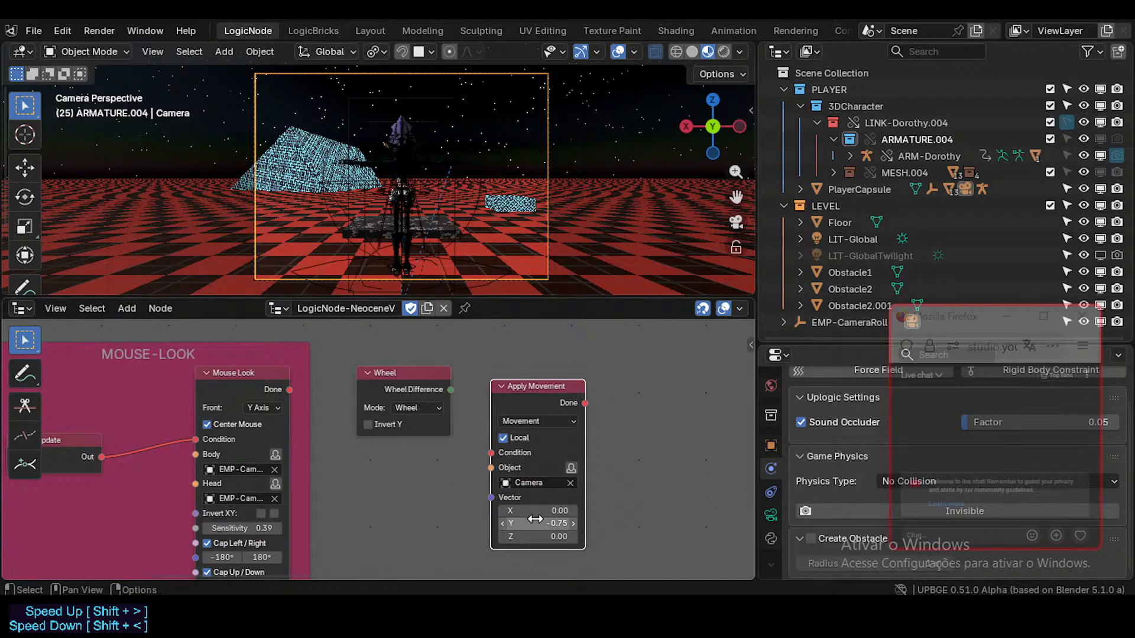
{"action": "key", "text": "p"}
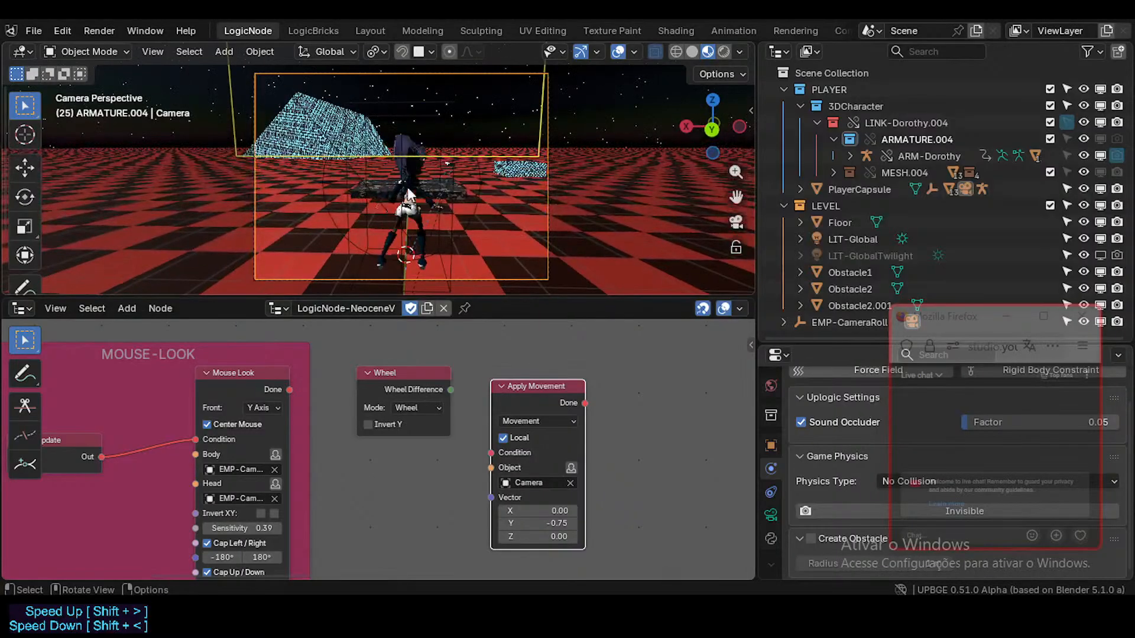
{"action": "key", "text": "Escape"}
- Rearrange the nodes, placing Wheel lower and Apply Movement farther to its upper right
{"action": "left_click_drag", "start_coordinate": [450, 389], "coordinate": [444, 427]}
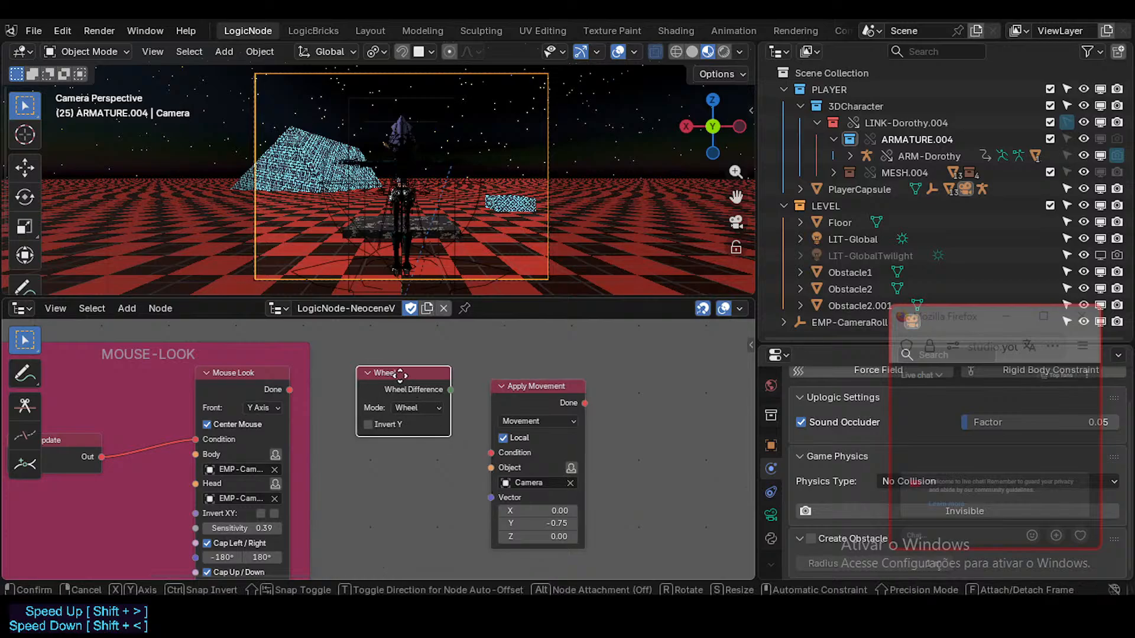
{"action": "left_click_drag", "start_coordinate": [397, 370], "coordinate": [385, 397]}
{"action": "left_click_drag", "start_coordinate": [525, 388], "coordinate": [538, 362]}
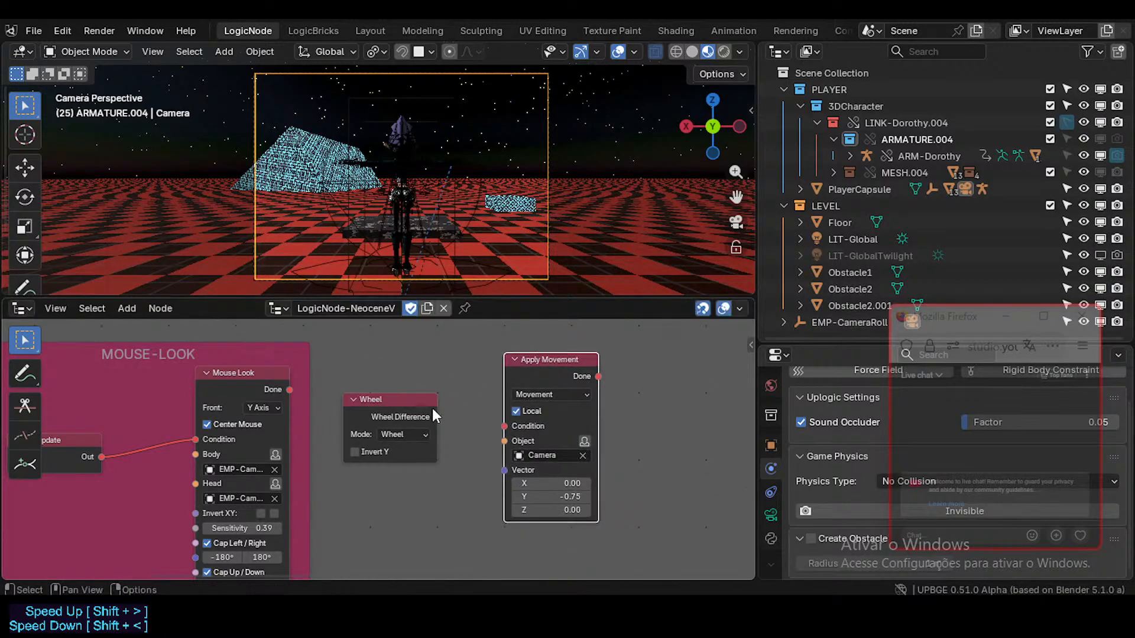
{"action": "left_click_drag", "start_coordinate": [402, 403], "coordinate": [400, 467]}
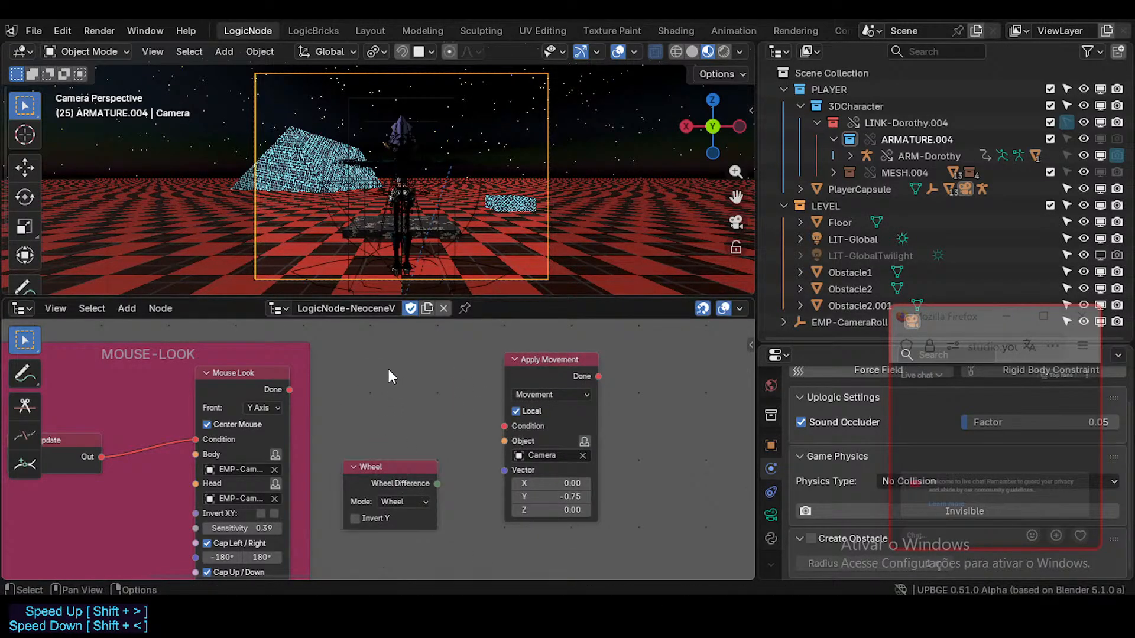
- Add a Mouse Button input node and place it just above the Wheel node
{"action": "key", "text": "shift+a"}
{"action": "mouse_move", "coordinate": [349, 167]}
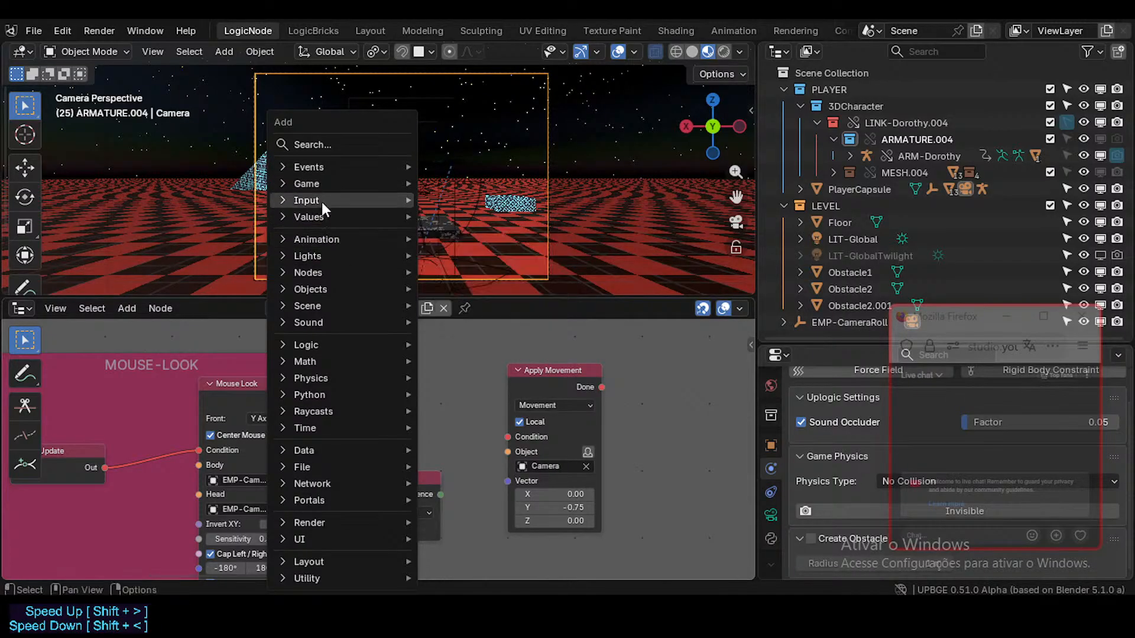
{"action": "mouse_move", "coordinate": [332, 201]}
{"action": "mouse_move", "coordinate": [466, 202]}
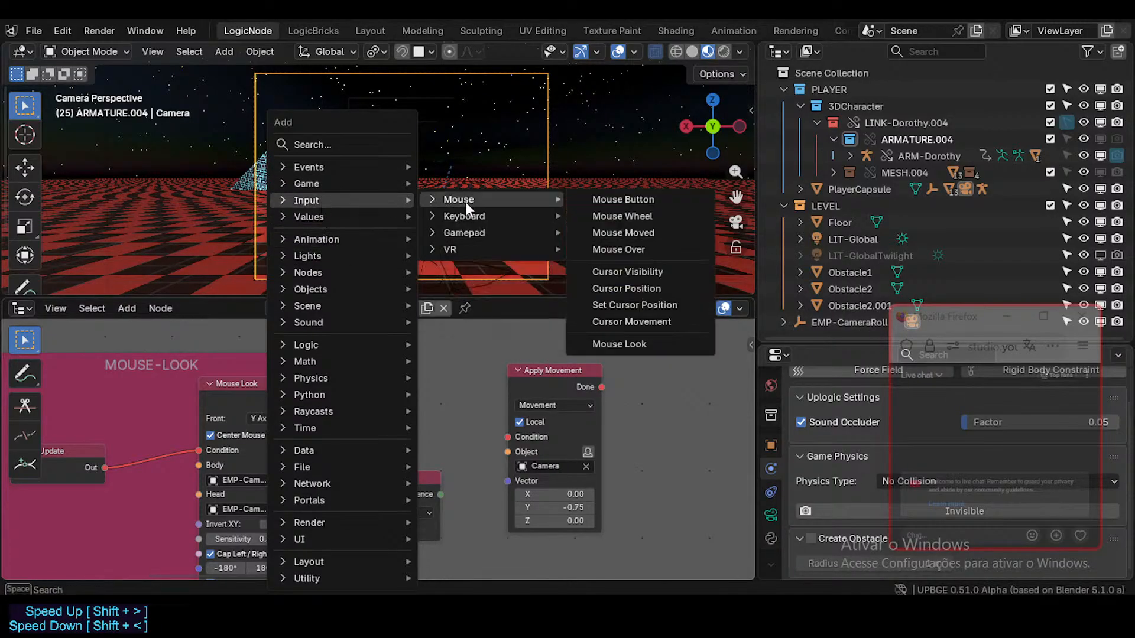
{"action": "left_click", "coordinate": [626, 199]}
{"action": "left_click", "coordinate": [336, 402]}
{"action": "middle_click_drag", "start_coordinate": [381, 478], "coordinate": [396, 342]}
{"action": "left_click_drag", "start_coordinate": [398, 369], "coordinate": [401, 384]}
{"action": "left_click", "coordinate": [399, 416]}
{"action": "left_click", "coordinate": [400, 416]}
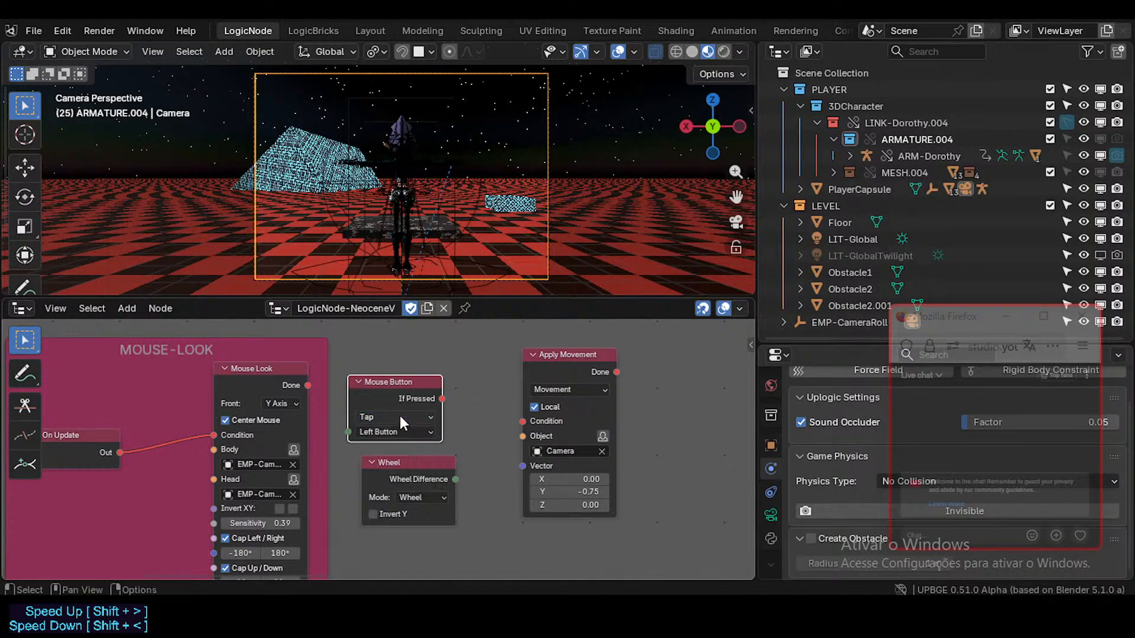
- Set the Mouse Button node to Middle Button and Down, link If Pressed to Apply Movement's Condition, and align Wheel beneath it
{"action": "left_click", "coordinate": [402, 429]}
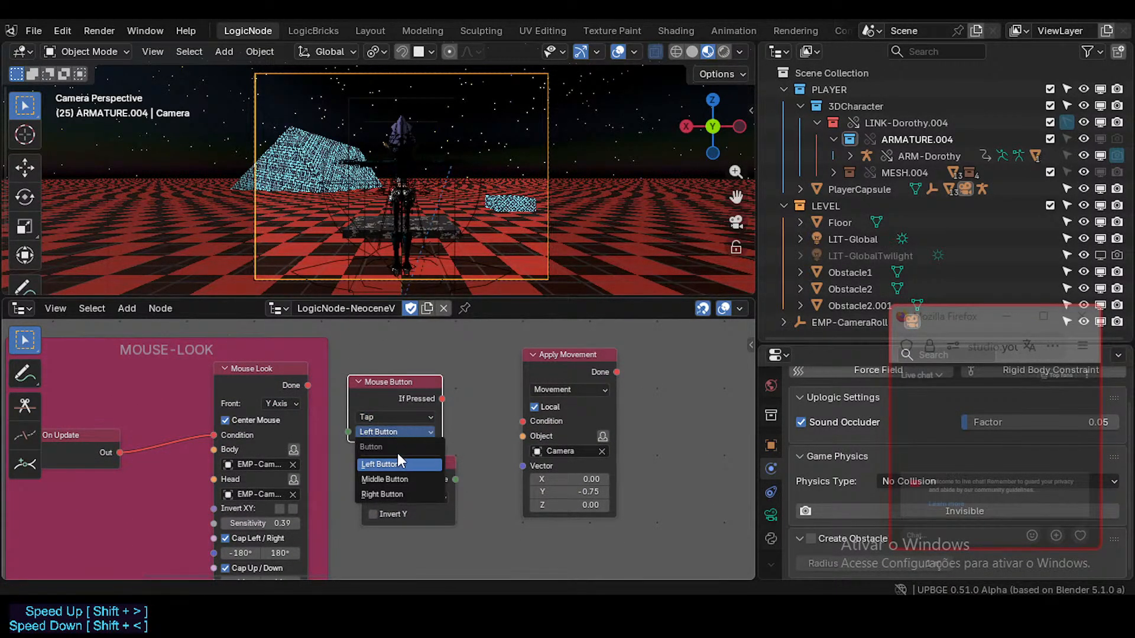
{"action": "left_click", "coordinate": [391, 477]}
{"action": "left_click", "coordinate": [398, 433]}
{"action": "left_click", "coordinate": [397, 433]}
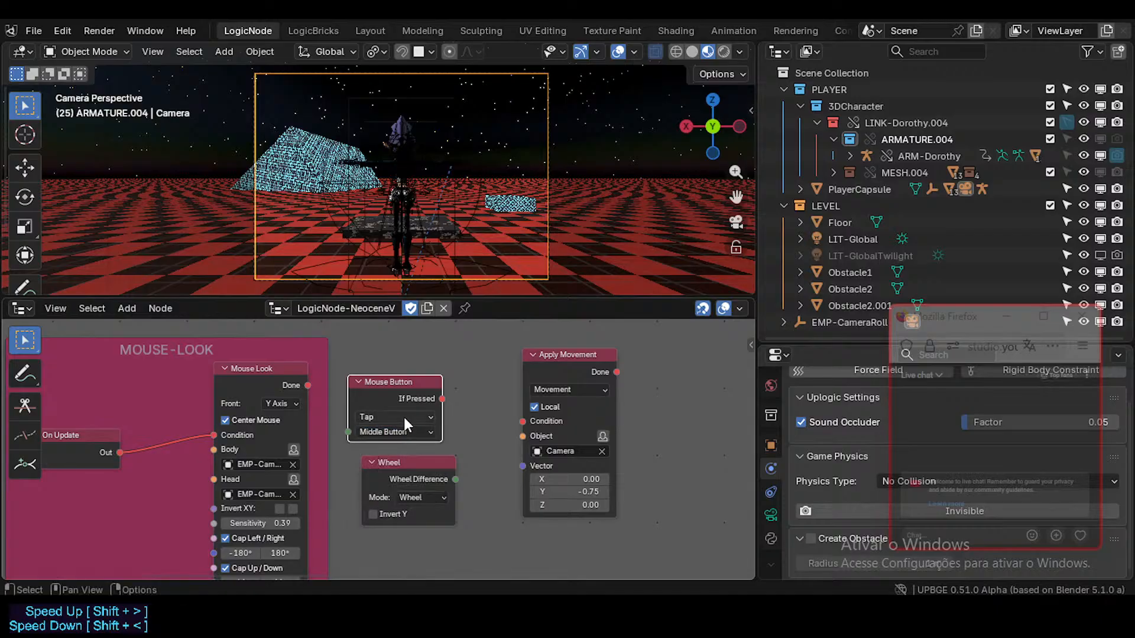
{"action": "left_click", "coordinate": [403, 417]}
{"action": "left_click", "coordinate": [396, 465]}
{"action": "left_click_drag", "start_coordinate": [442, 399], "coordinate": [524, 422]}
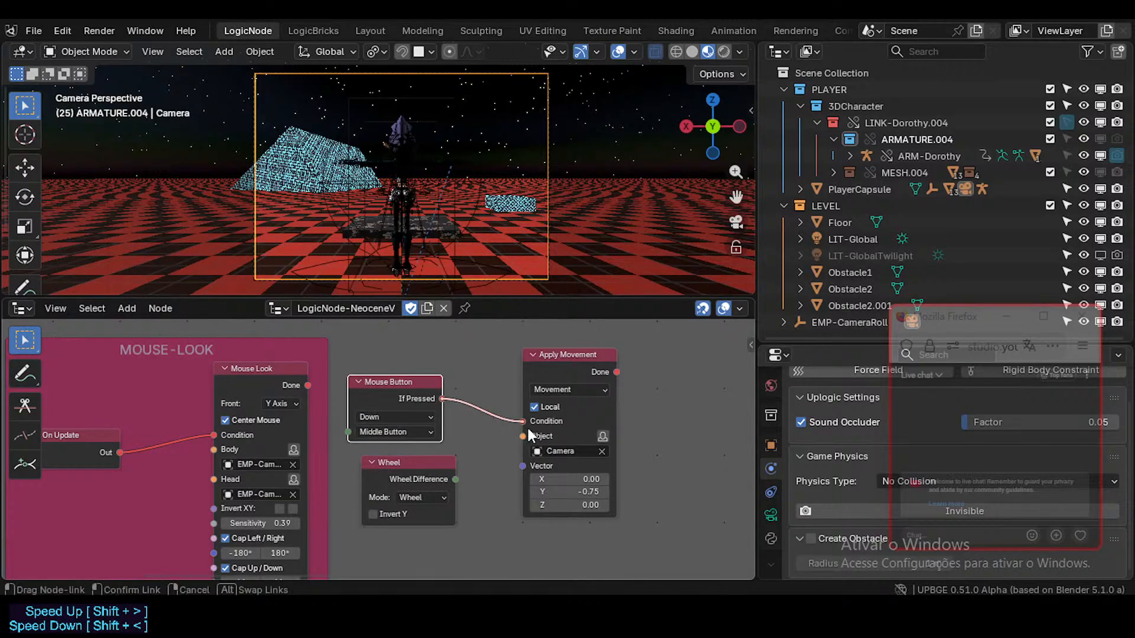
{"action": "left_click_drag", "start_coordinate": [416, 467], "coordinate": [449, 489]}
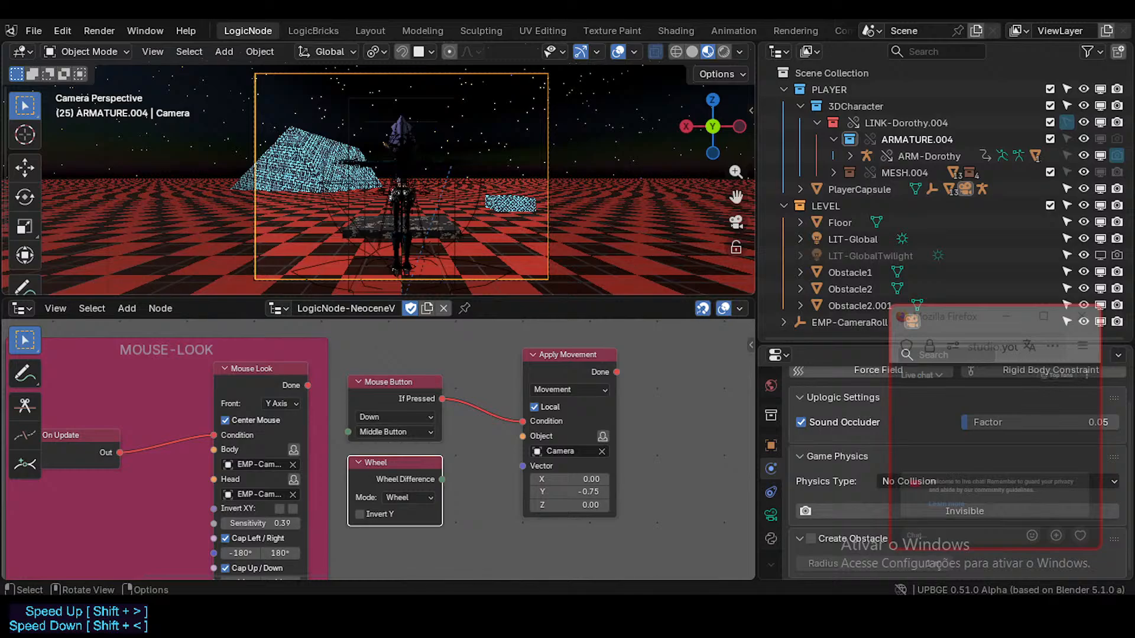
- Run the game and test how the camera responds to the middle mouse button
{"action": "middle_click", "coordinate": [402, 178]}
{"action": "key", "text": "Escape"}
{"action": "key", "text": "p"}
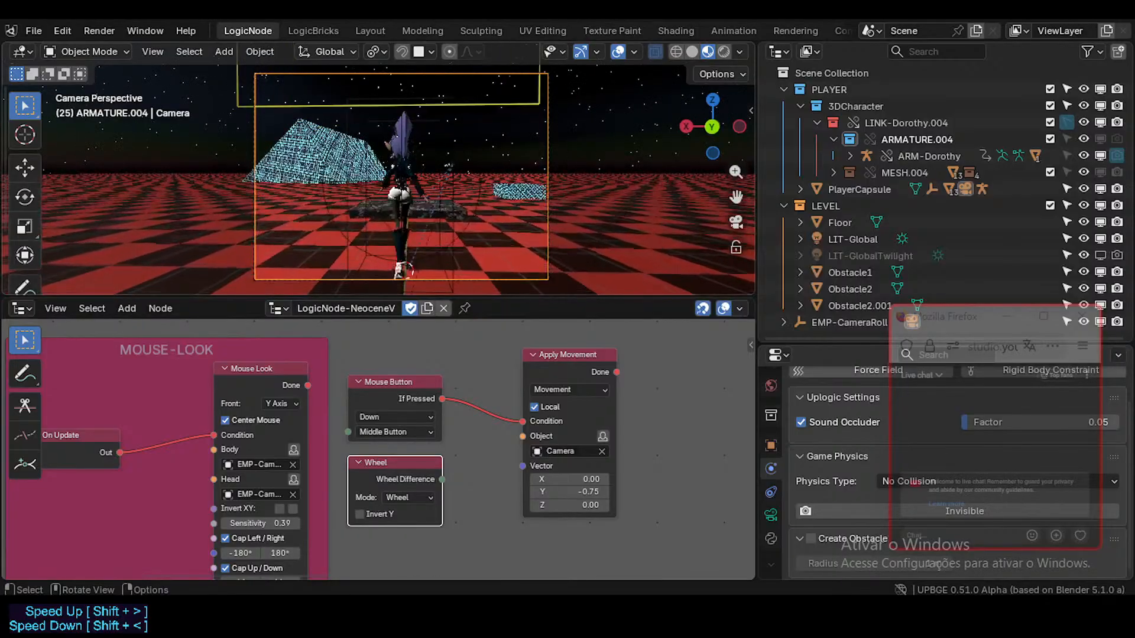
{"action": "middle_click", "coordinate": [402, 178]}
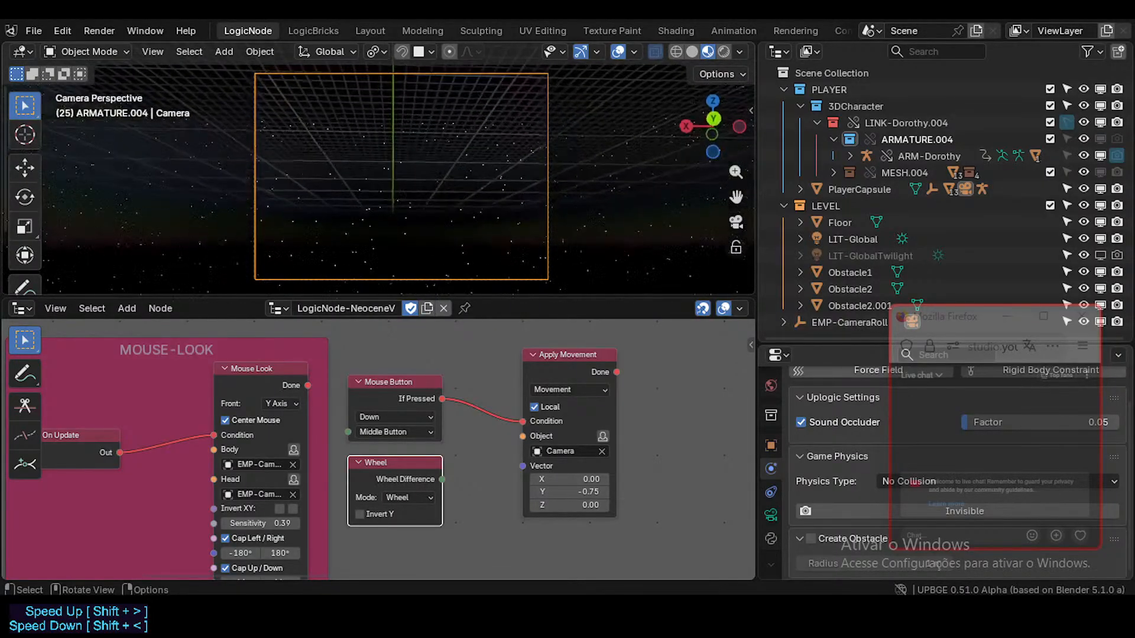
{"action": "key", "text": "Escape"}
- Try Force mode on the Apply Movement node and test it in the running game
{"action": "left_click", "coordinate": [557, 391]}
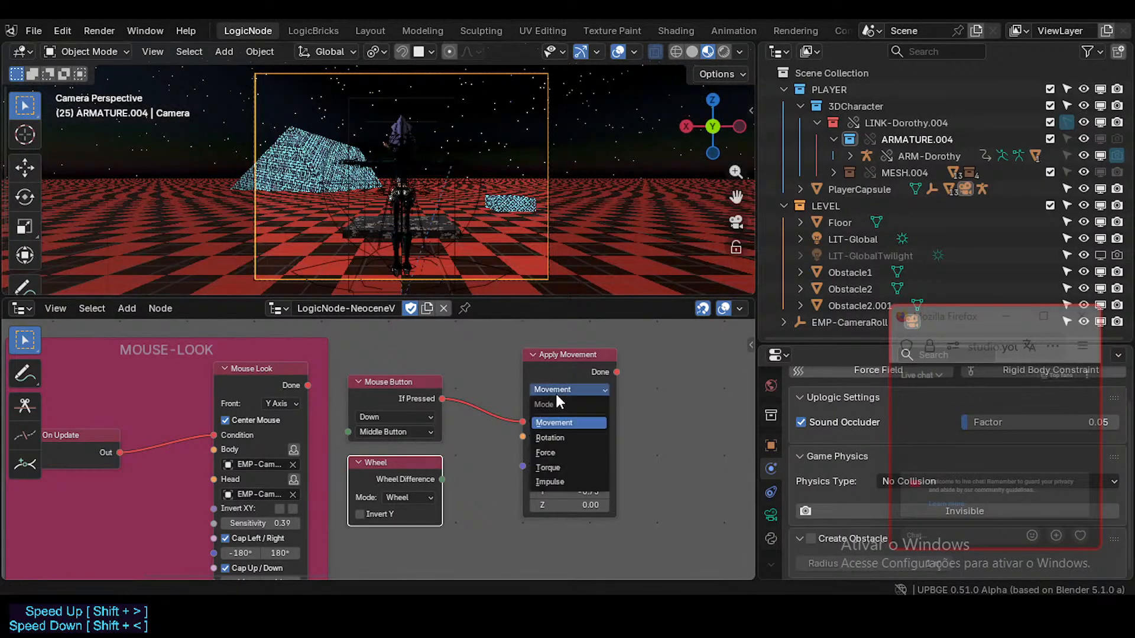
{"action": "left_click", "coordinate": [569, 451]}
{"action": "key", "text": "p"}
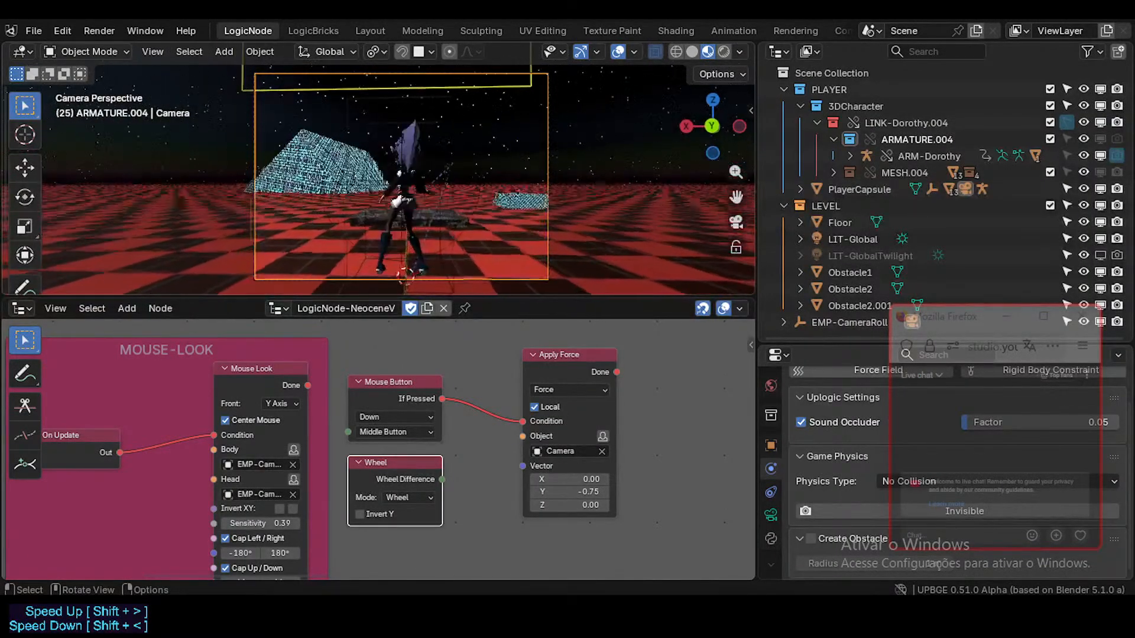
{"action": "key", "text": "Escape"}
- Try Torque mode on the camera's Apply node and test-run the game
{"action": "left_click", "coordinate": [563, 389]}
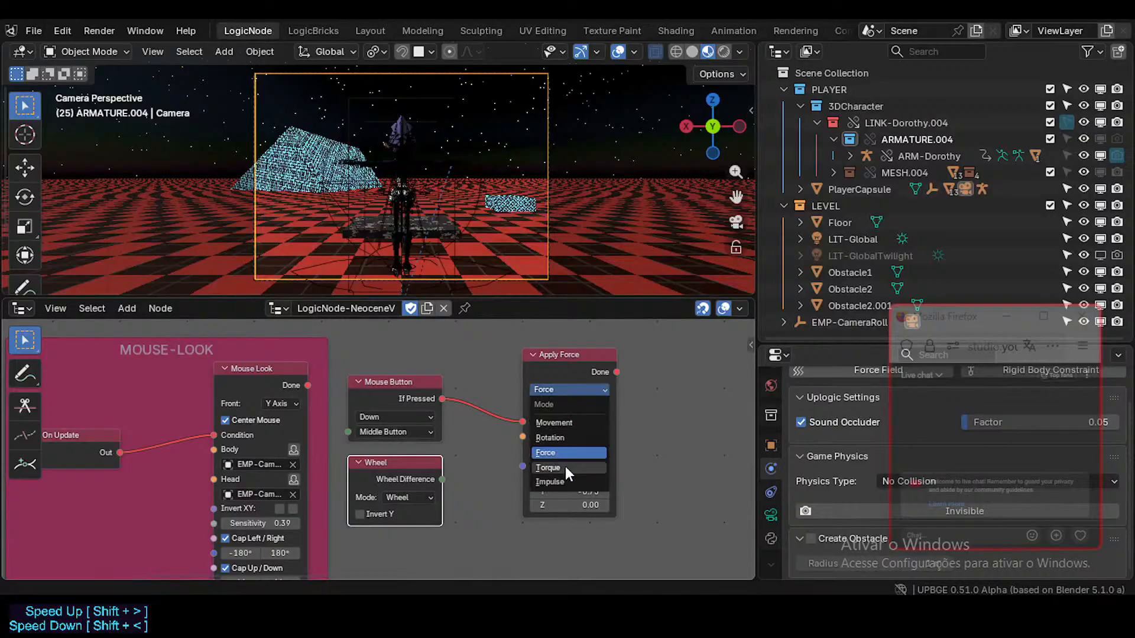
{"action": "left_click", "coordinate": [565, 466]}
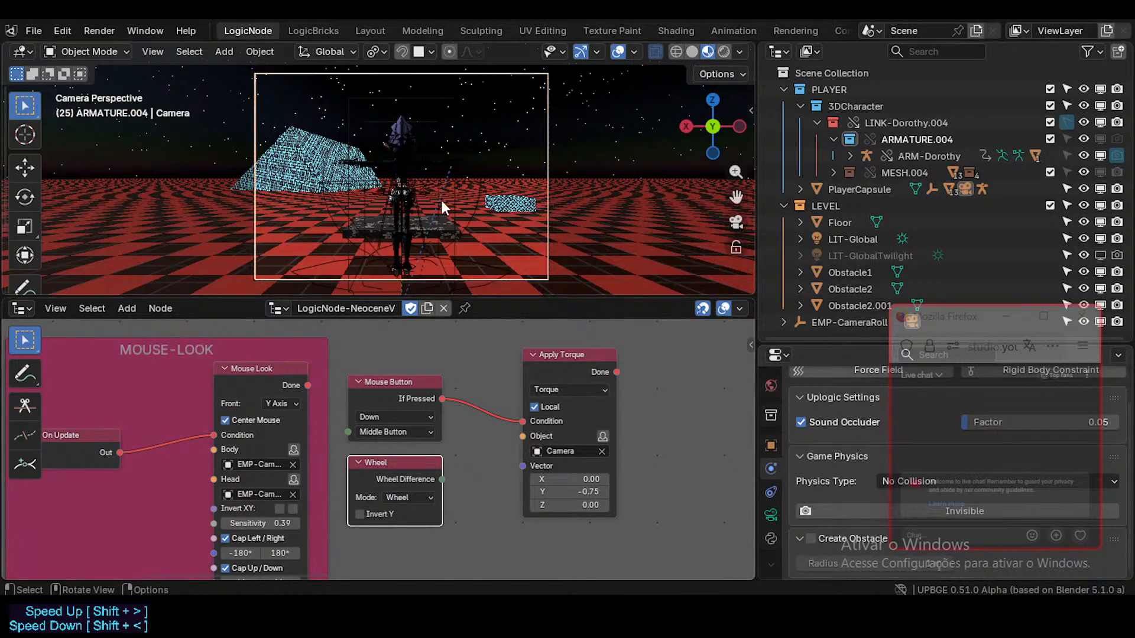
{"action": "key", "text": "p"}
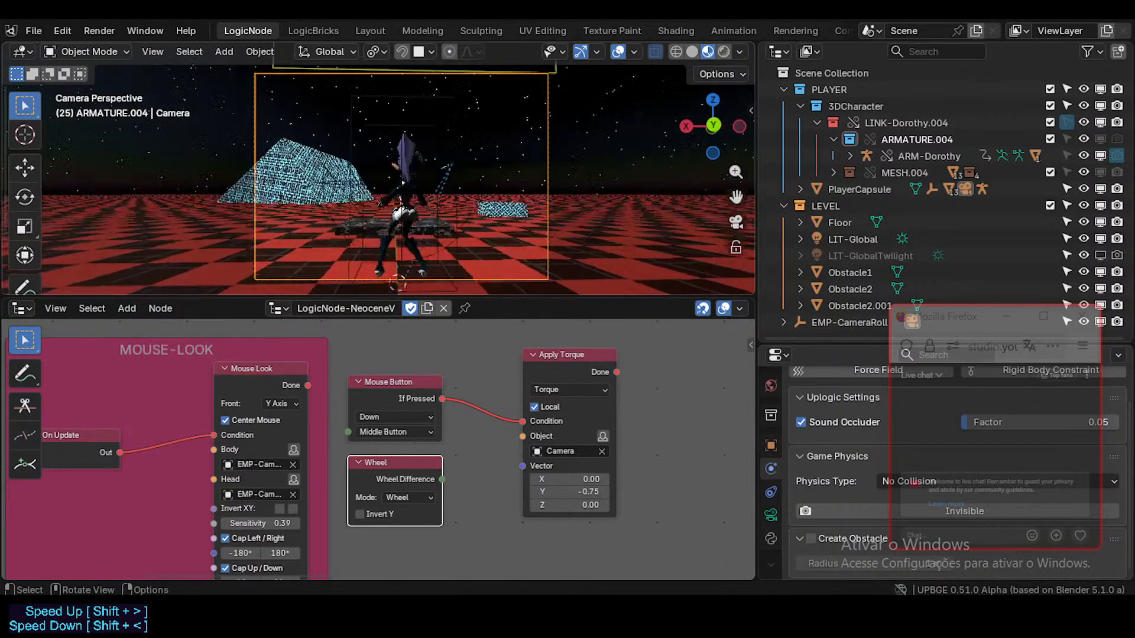
{"action": "key", "text": "Escape"}
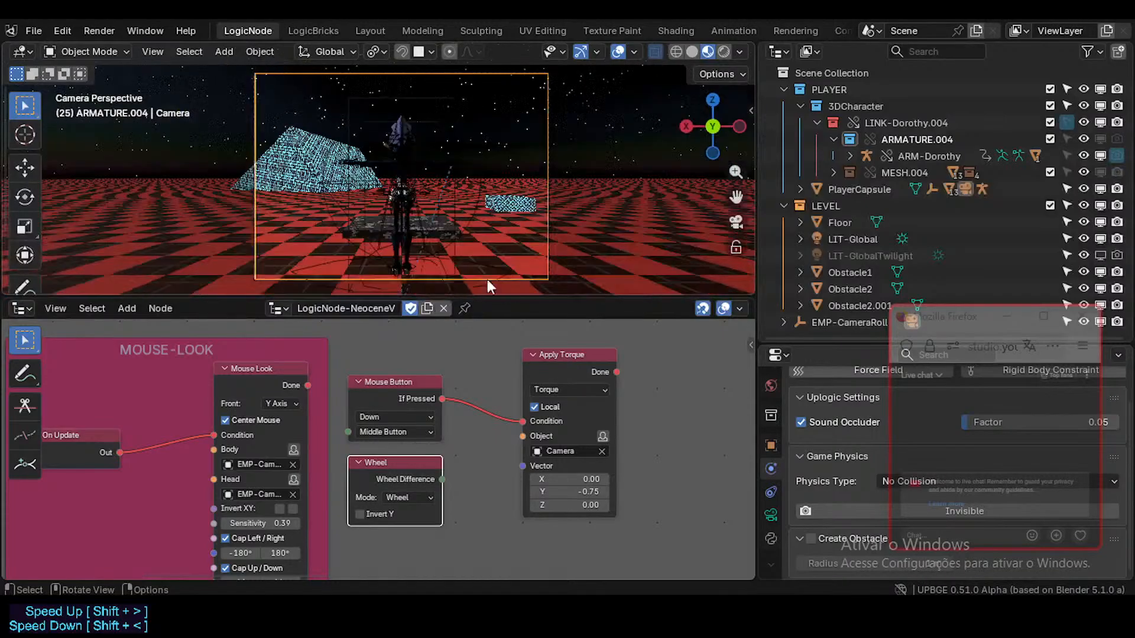
- Try Impulse mode on the camera's Apply node with an impulse Y of 1.47, testing it in the game
{"action": "left_click", "coordinate": [563, 389]}
{"action": "left_click", "coordinate": [548, 482]}
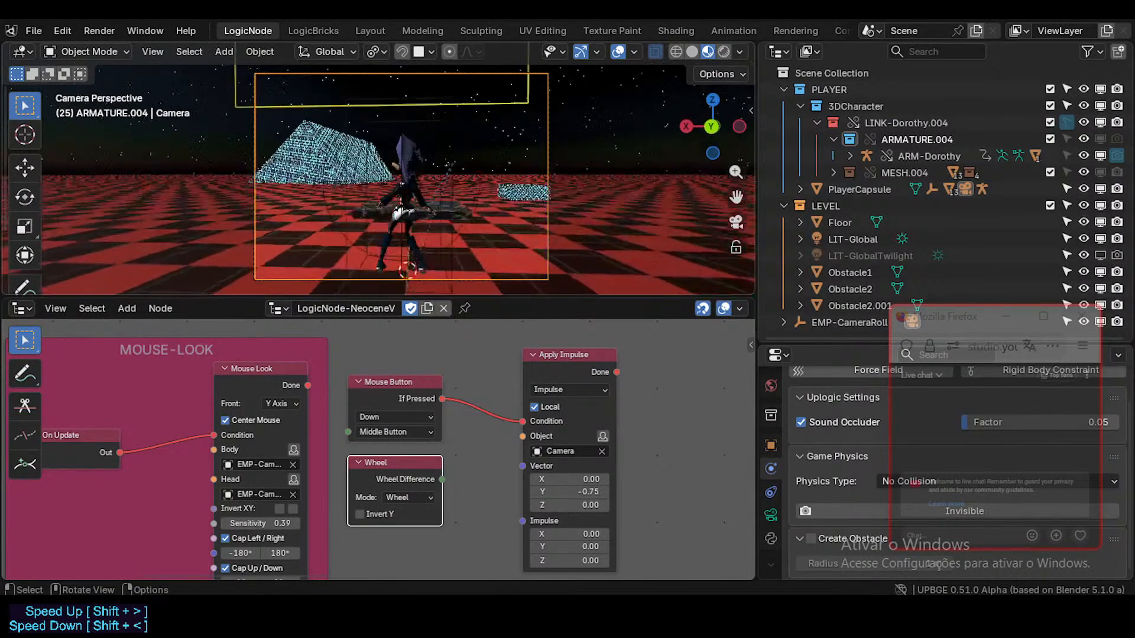
{"action": "key", "text": "Escape"}
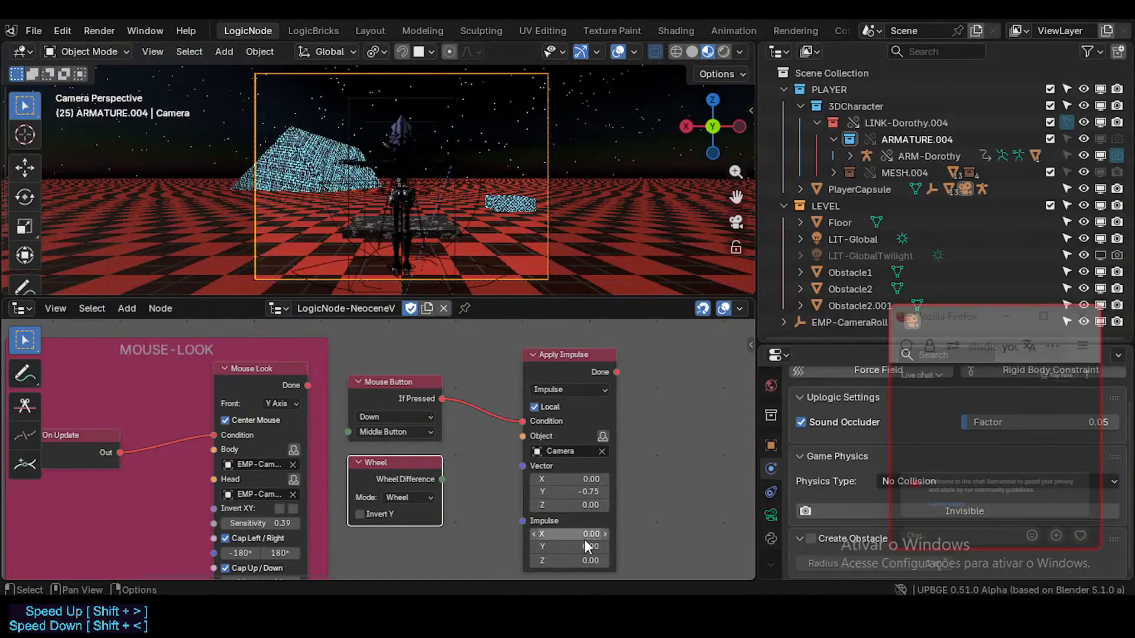
{"action": "left_click_drag", "start_coordinate": [587, 546], "coordinate": [635, 546]}
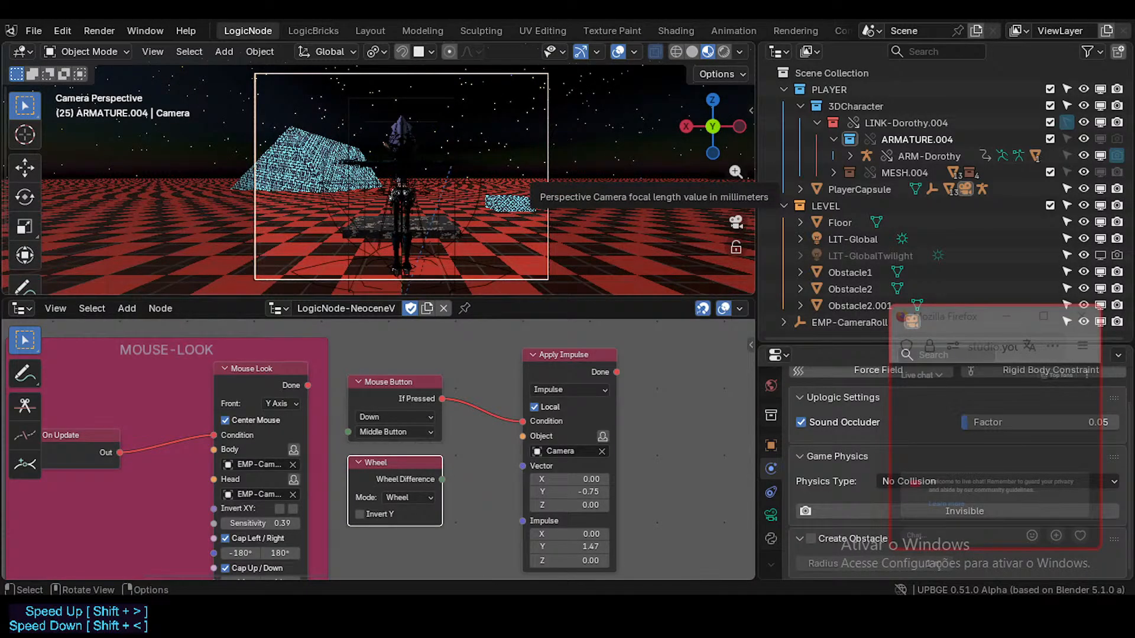
{"action": "key", "text": "p"}
{"action": "key", "text": "Escape"}
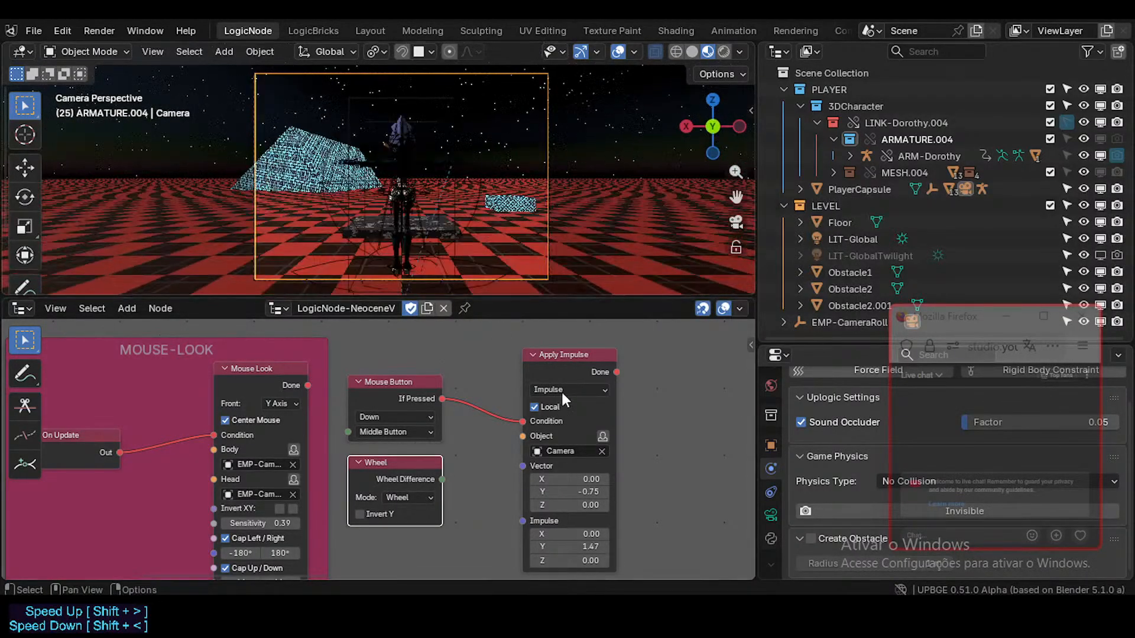
- Retest the camera's Apply node in the game, first in Torque mode and again in Force mode
{"action": "left_click", "coordinate": [562, 394]}
{"action": "left_click", "coordinate": [563, 472]}
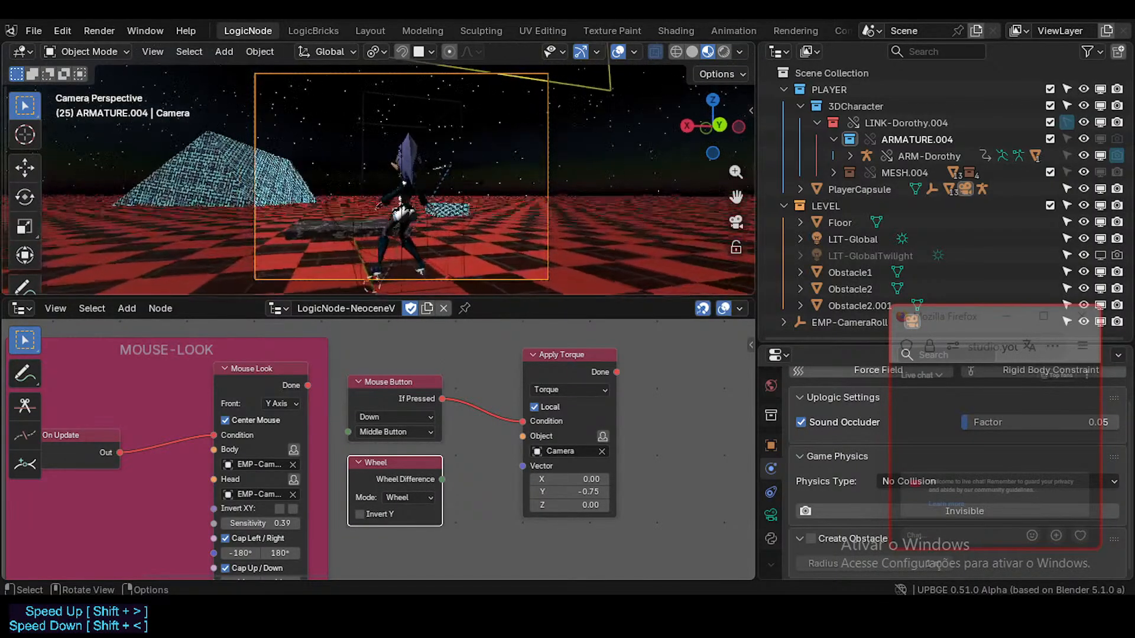
{"action": "key", "text": "Escape"}
{"action": "left_click", "coordinate": [570, 390]}
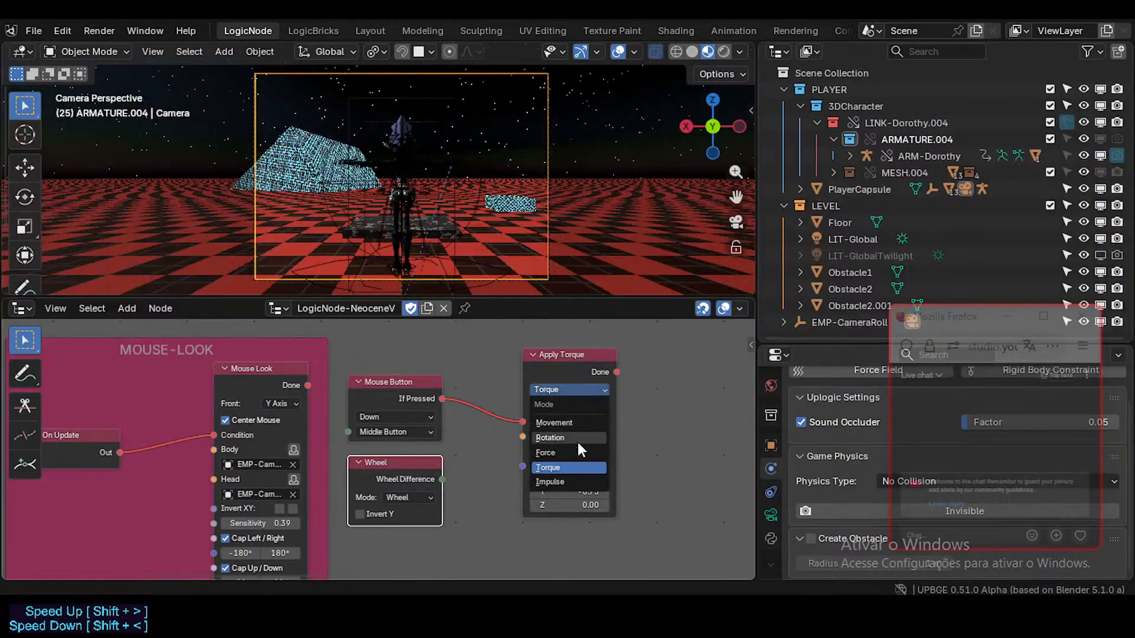
{"action": "left_click", "coordinate": [545, 452]}
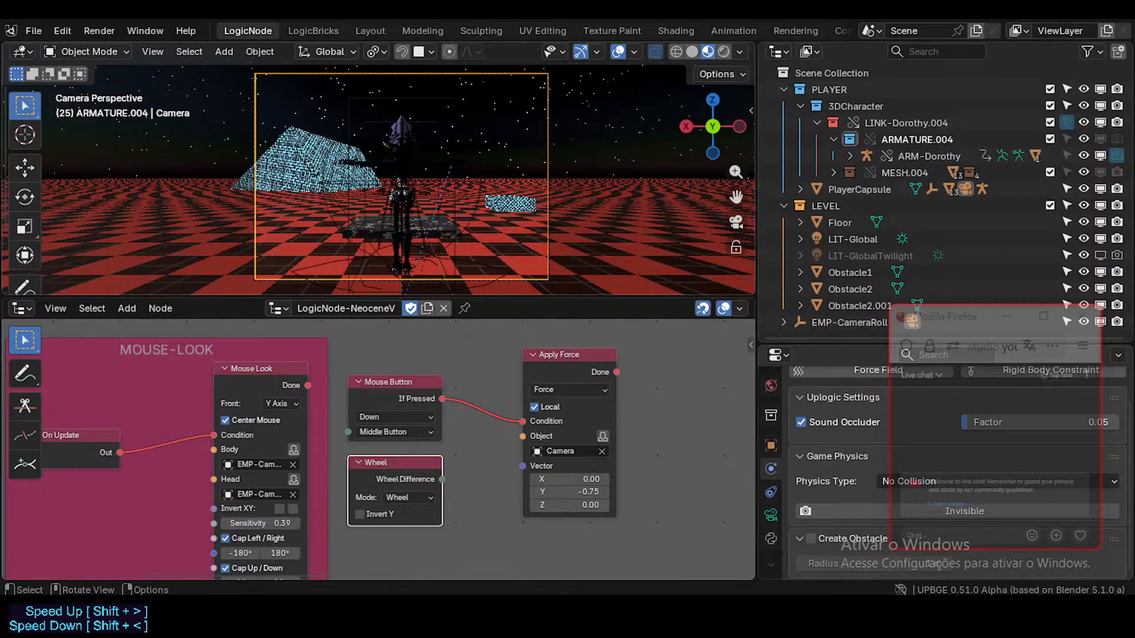
{"action": "key", "text": "p"}
{"action": "key", "text": "Escape"}
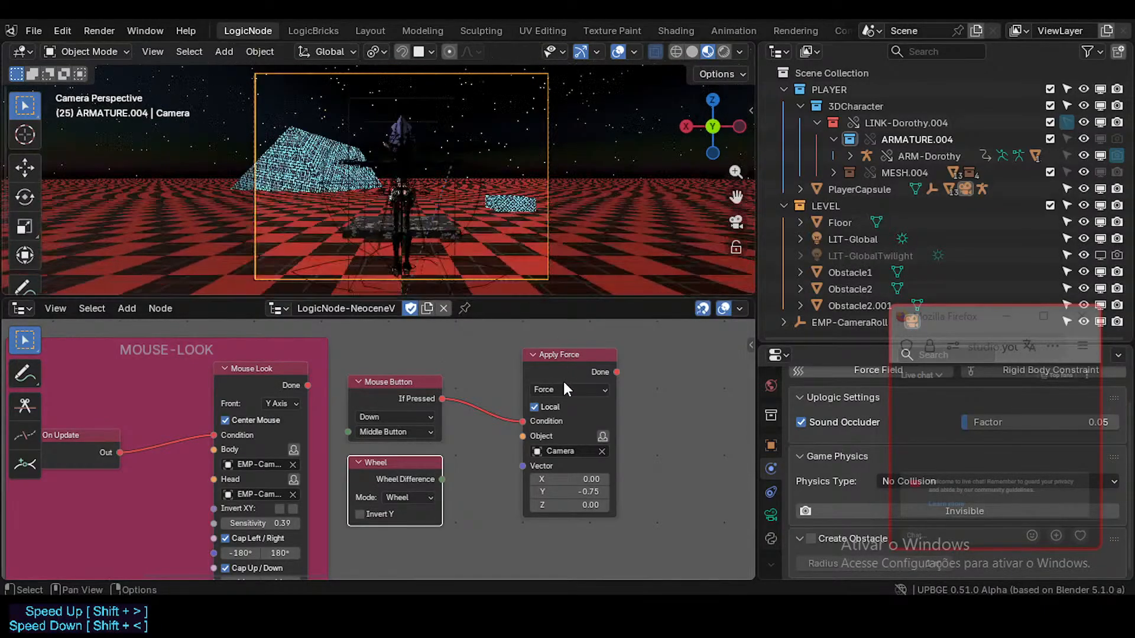
- Return the camera's Apply node to Movement mode and set its vector Y to 9.03
{"action": "left_click", "coordinate": [564, 390]}
{"action": "left_click", "coordinate": [565, 421]}
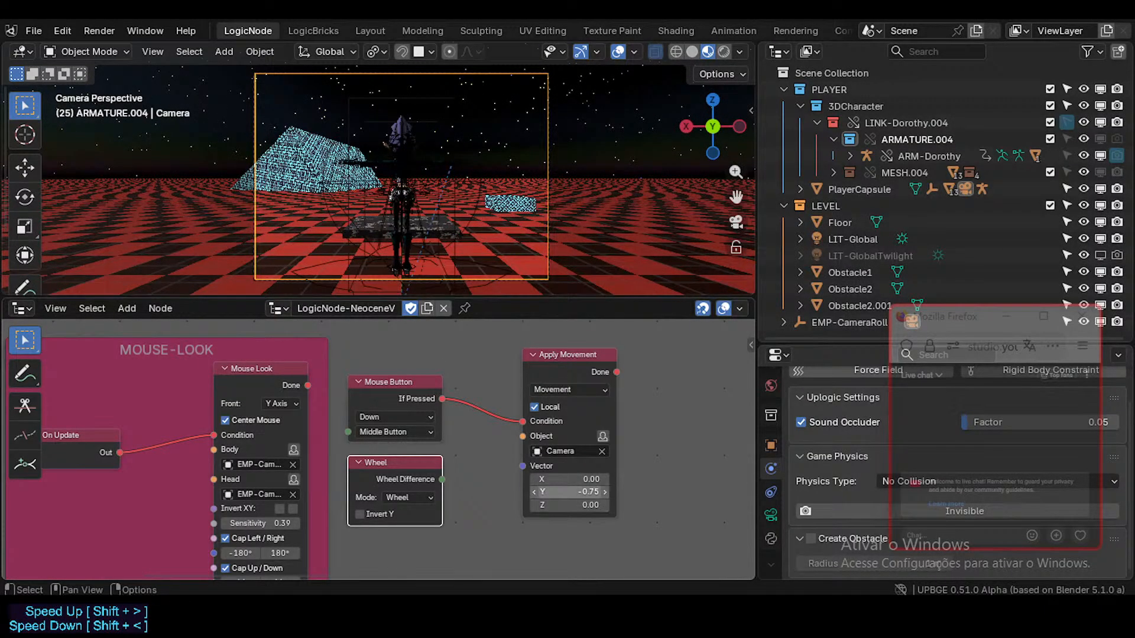
{"action": "left_click_drag", "start_coordinate": [588, 491], "coordinate": [587, 465]}
- Test the camera movement in the game with the middle mouse button, and inspect the camera from an outside perspective
{"action": "key", "text": "p"}
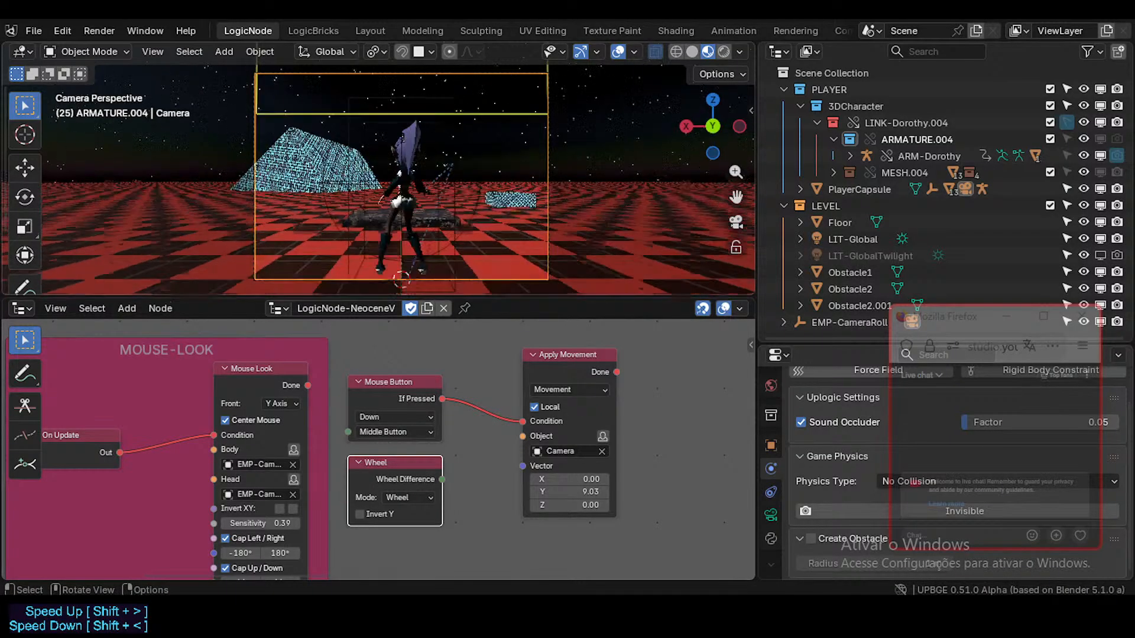
{"action": "middle_click", "coordinate": [378, 180]}
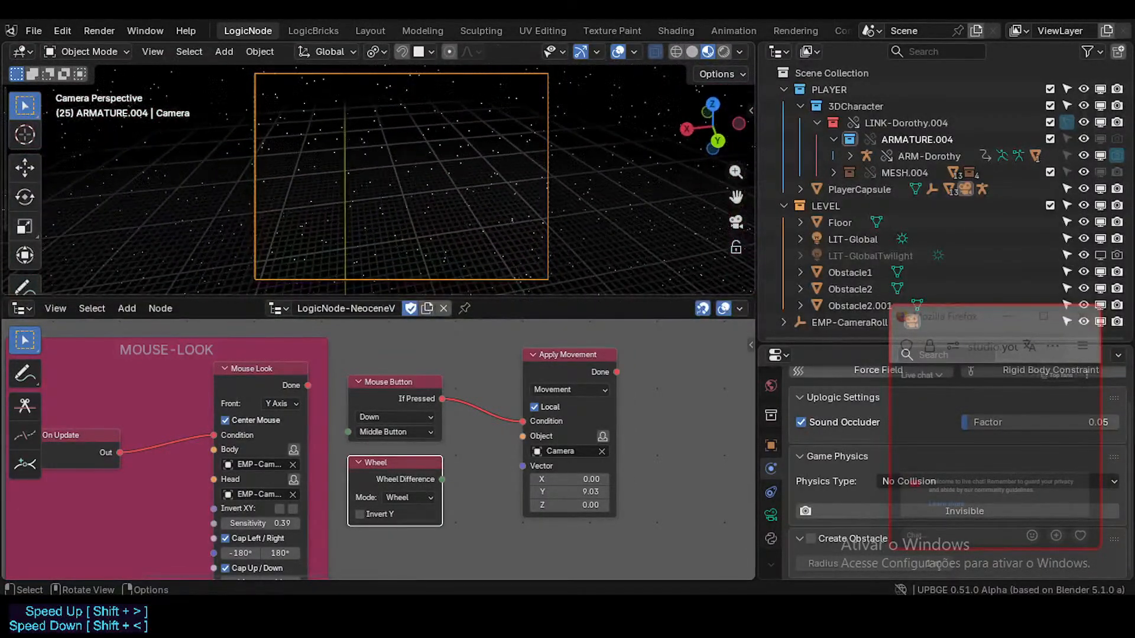
{"action": "key", "text": "Escape"}
{"action": "key", "text": "p"}
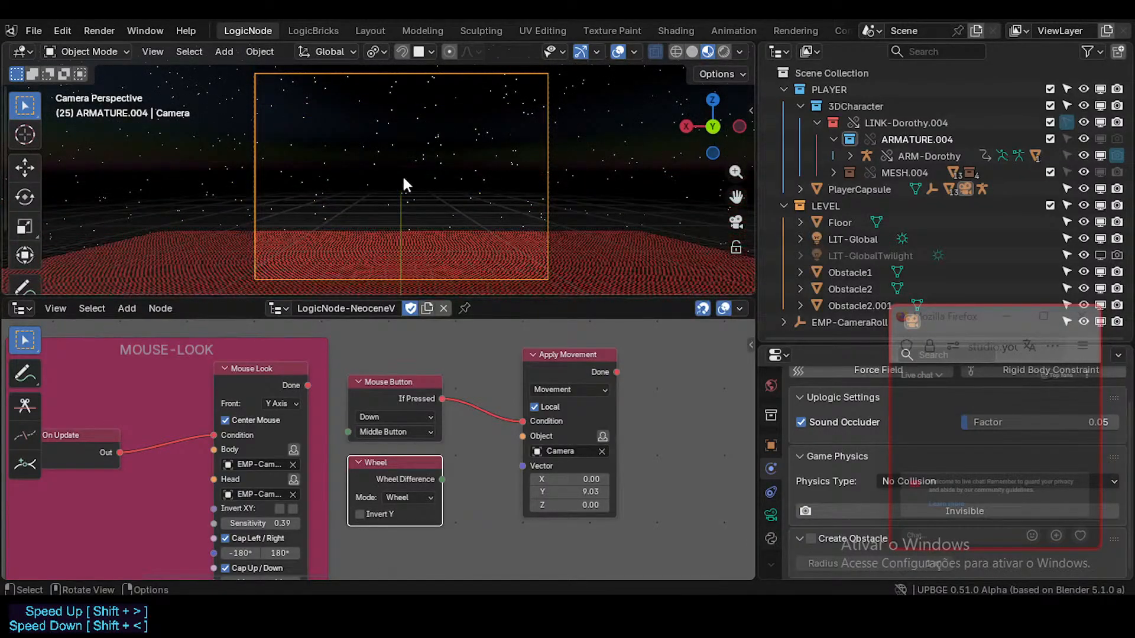
{"action": "middle_click_drag", "start_coordinate": [404, 185], "coordinate": [500, 235]}
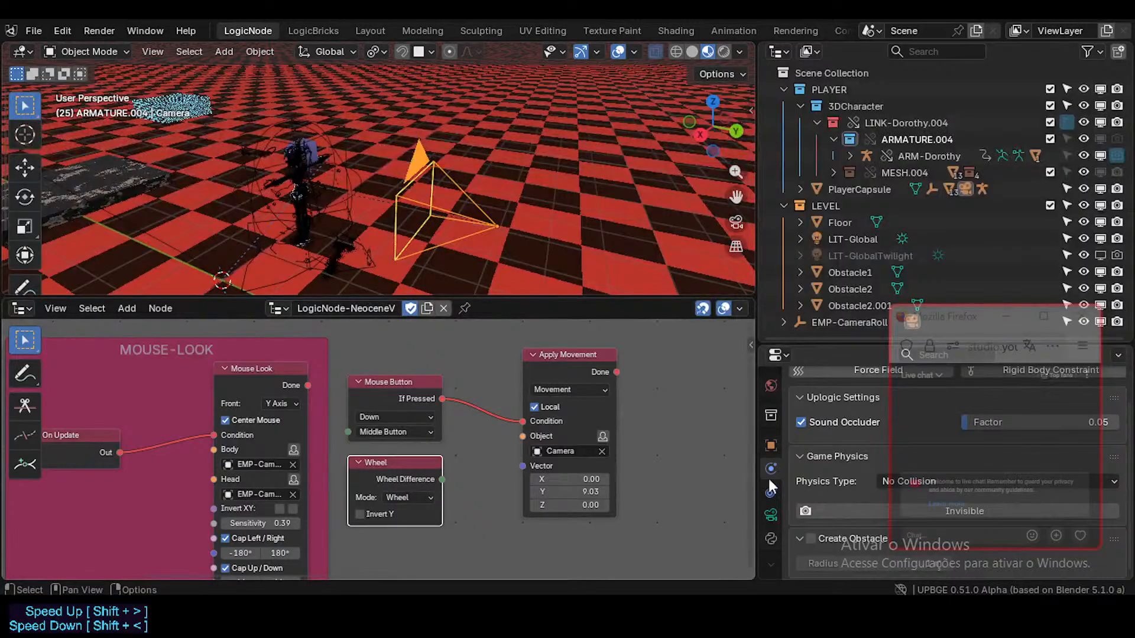
- Turn on the axes display for the camera in its object viewport settings, moving the floating chat window out of the way
{"action": "left_click", "coordinate": [770, 447]}
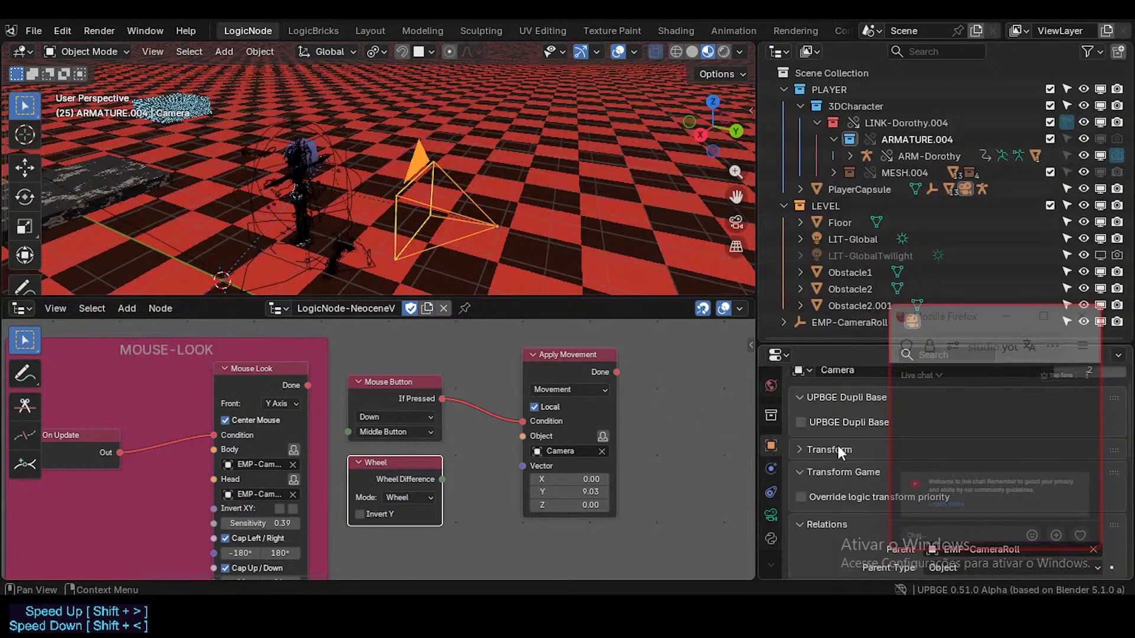
{"action": "scroll", "coordinate": [838, 485], "scroll_direction": "down", "scroll_amount": 9}
{"action": "scroll", "coordinate": [834, 450], "scroll_direction": "up", "scroll_amount": 2}
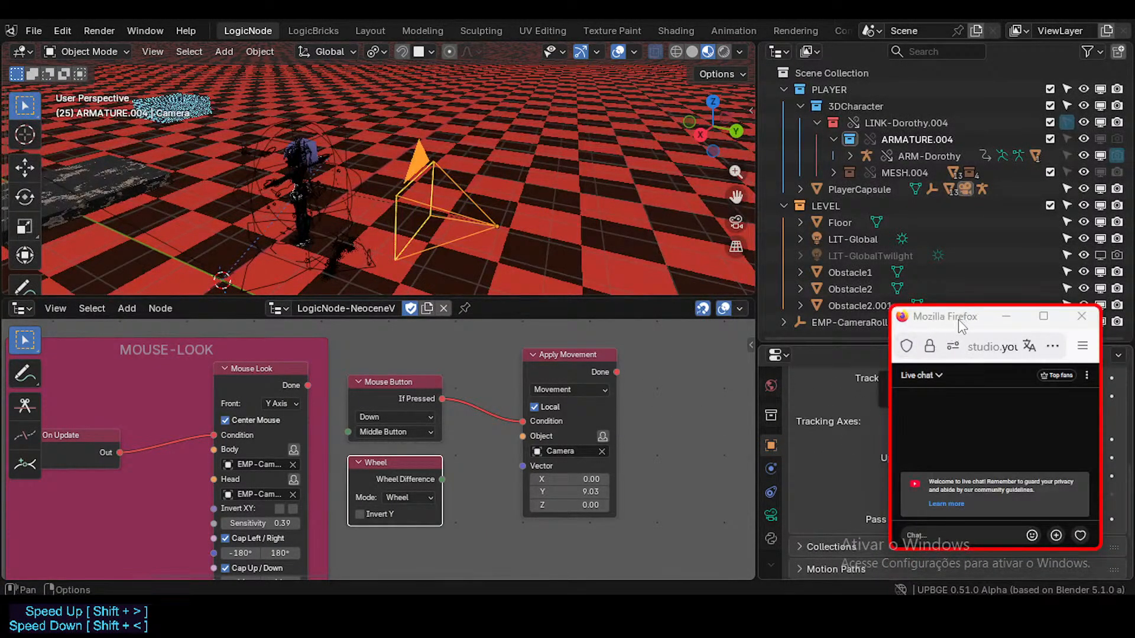
{"action": "left_click_drag", "start_coordinate": [959, 320], "coordinate": [873, 505]}
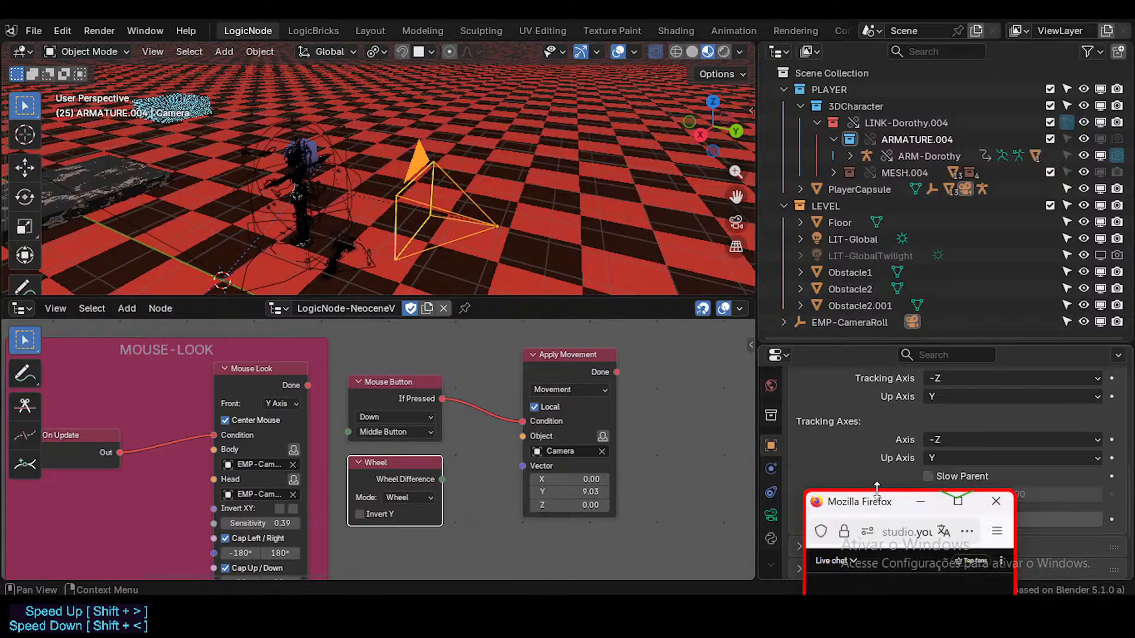
{"action": "scroll", "coordinate": [856, 439], "scroll_direction": "down", "scroll_amount": 4}
{"action": "scroll", "coordinate": [854, 434], "scroll_direction": "up", "scroll_amount": 3}
{"action": "scroll", "coordinate": [854, 433], "scroll_direction": "down", "scroll_amount": 3}
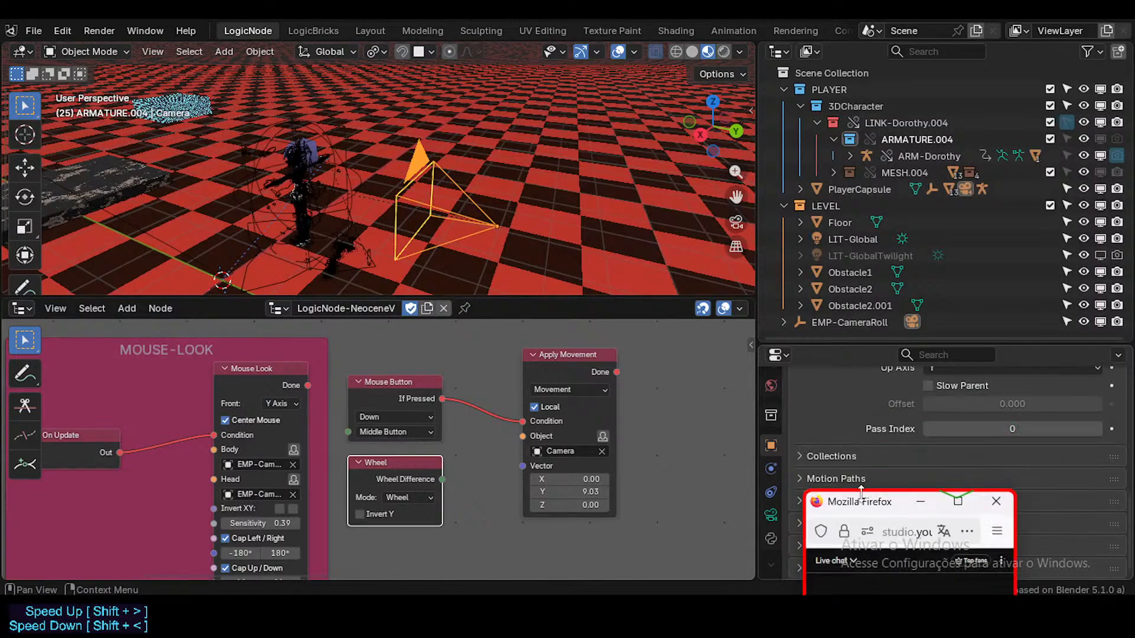
{"action": "left_click_drag", "start_coordinate": [846, 505], "coordinate": [868, 561]}
{"action": "left_click", "coordinate": [804, 521]}
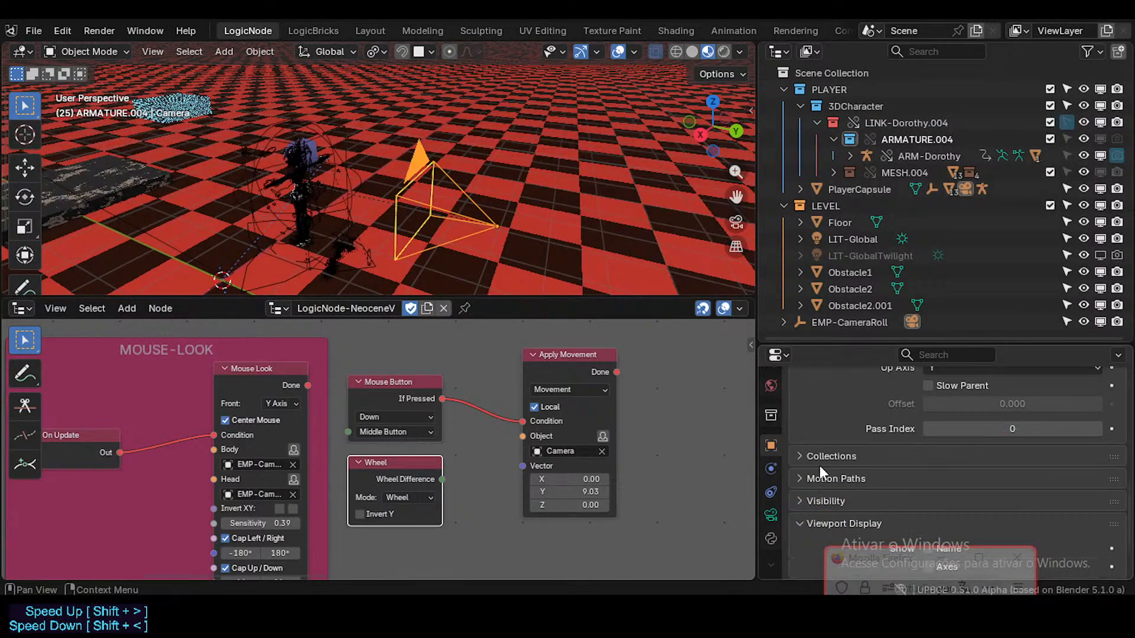
{"action": "scroll", "coordinate": [820, 468], "scroll_direction": "down", "scroll_amount": 2}
{"action": "scroll", "coordinate": [939, 480], "scroll_direction": "down", "scroll_amount": 1}
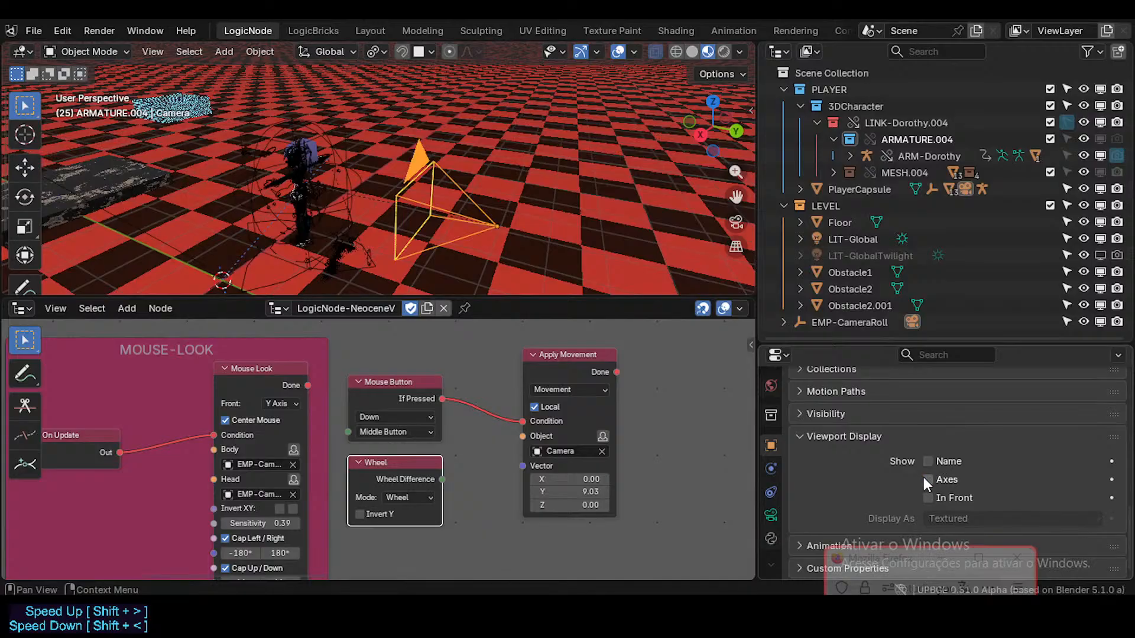
{"action": "left_click", "coordinate": [926, 479]}
{"action": "left_click_drag", "start_coordinate": [885, 566], "coordinate": [898, 123]}
{"action": "middle_click_drag", "start_coordinate": [584, 115], "coordinate": [550, 331]}
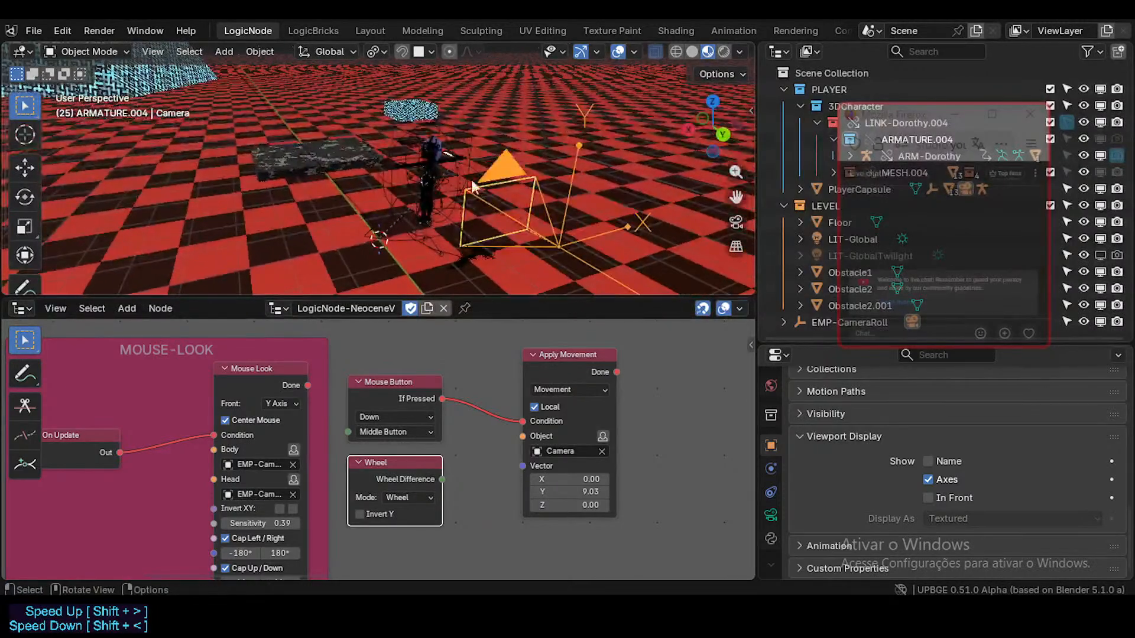
- Set the camera's Apply Movement vector to Y 0 and Z -0.5
{"action": "double_click", "coordinate": [583, 495]}
{"action": "type", "text": "0"}
{"action": "key", "text": "Tab"}
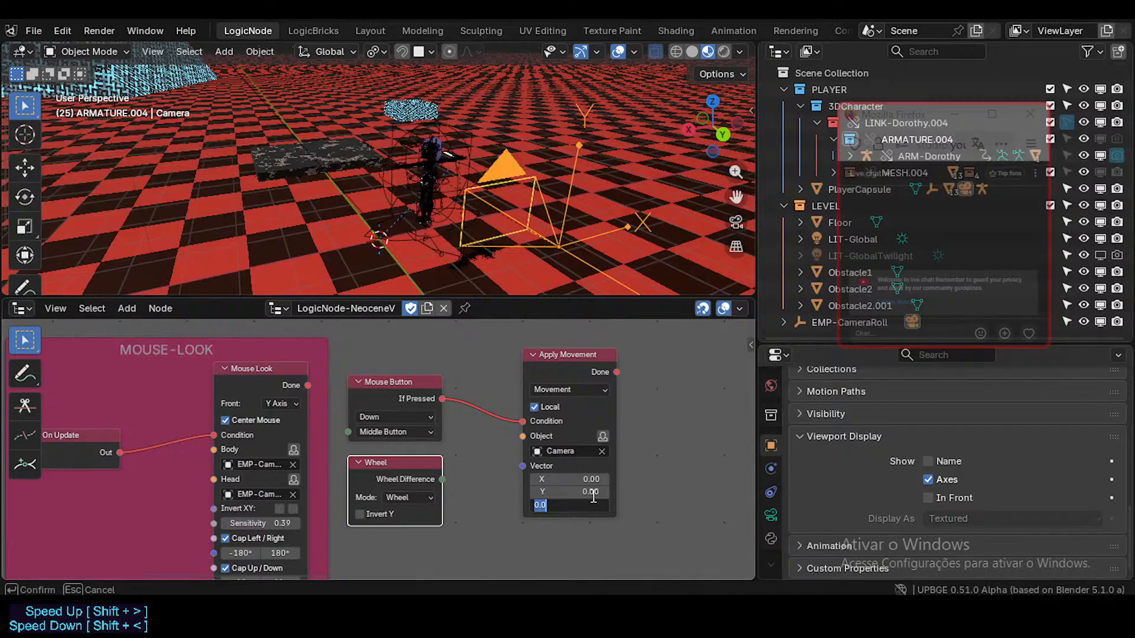
{"action": "type", "text": "-0.5"}
{"action": "key", "text": "Return"}
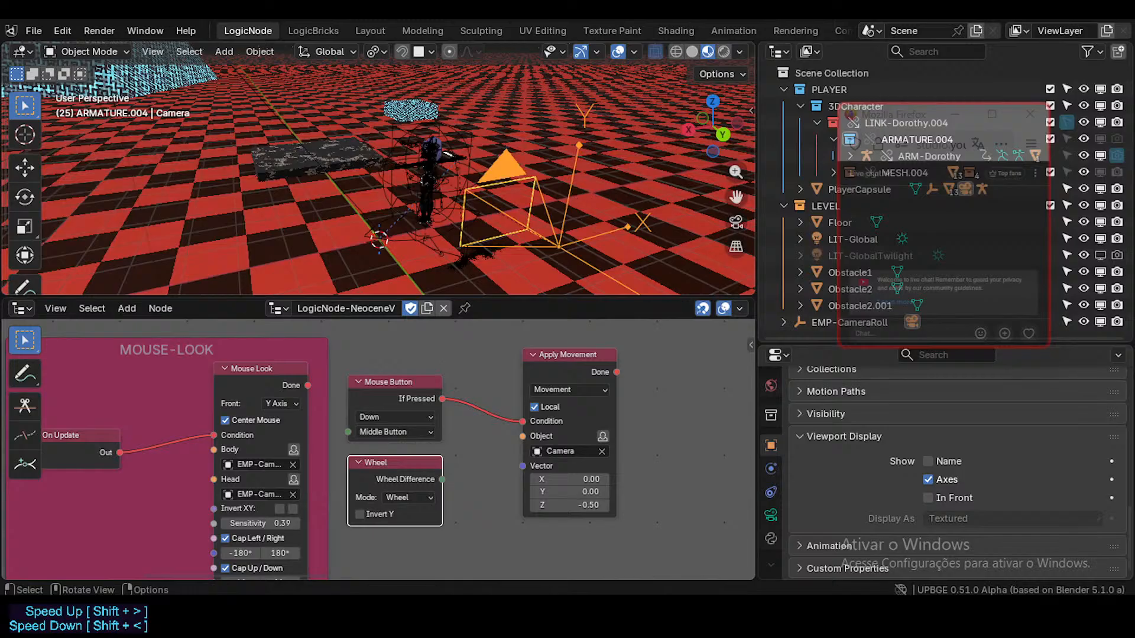
- Test the camera's local Z movement in the game with the middle mouse button, and save the file
{"action": "key", "text": "Escape"}
{"action": "key", "text": "p"}
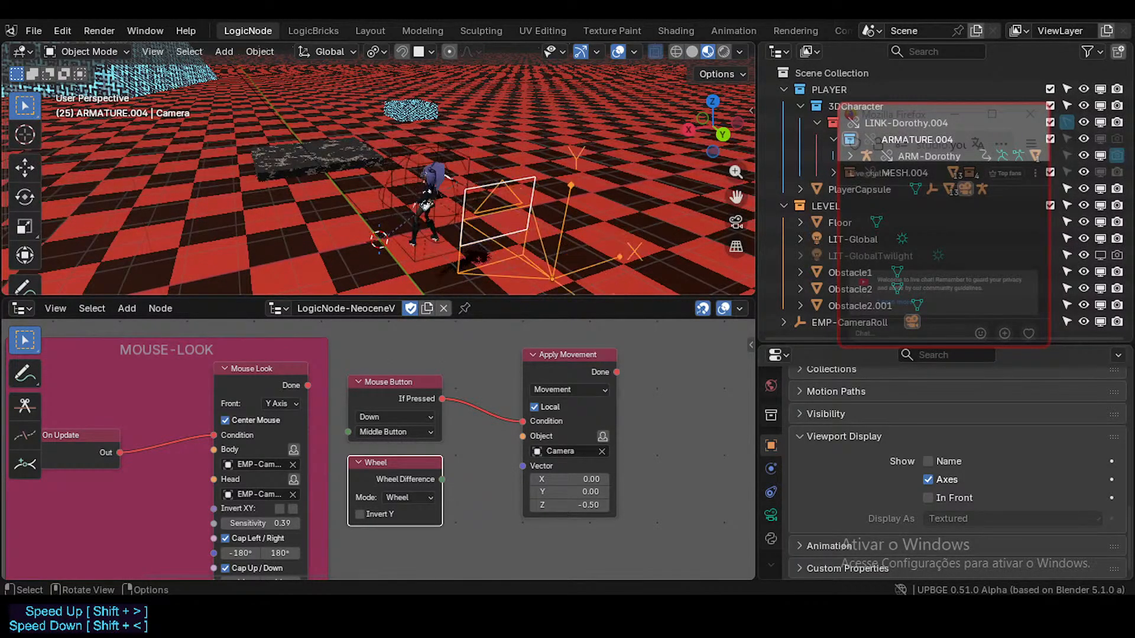
{"action": "middle_click", "coordinate": [378, 168]}
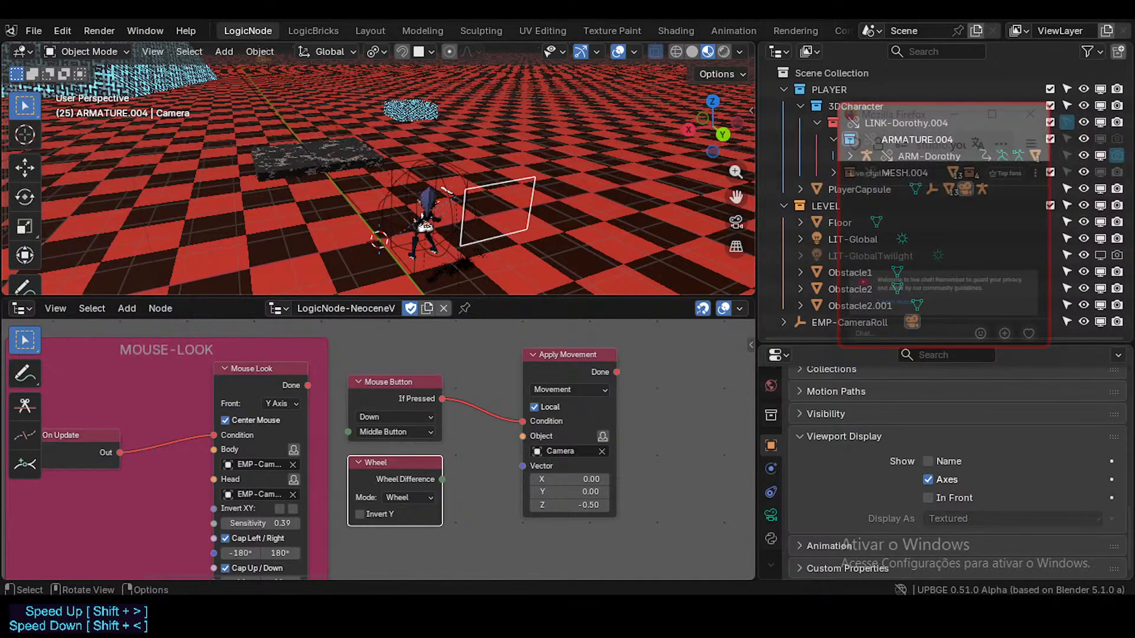
{"action": "key", "text": "Escape"}
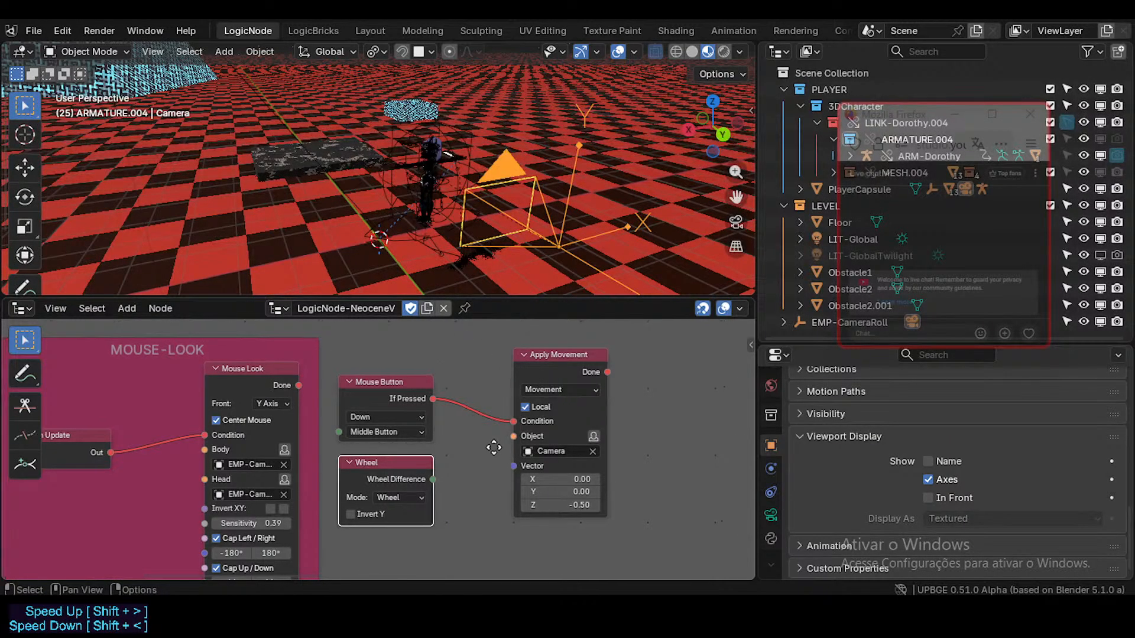
{"action": "middle_click_drag", "start_coordinate": [489, 442], "coordinate": [480, 429]}
{"action": "key", "text": "ctrl+s"}
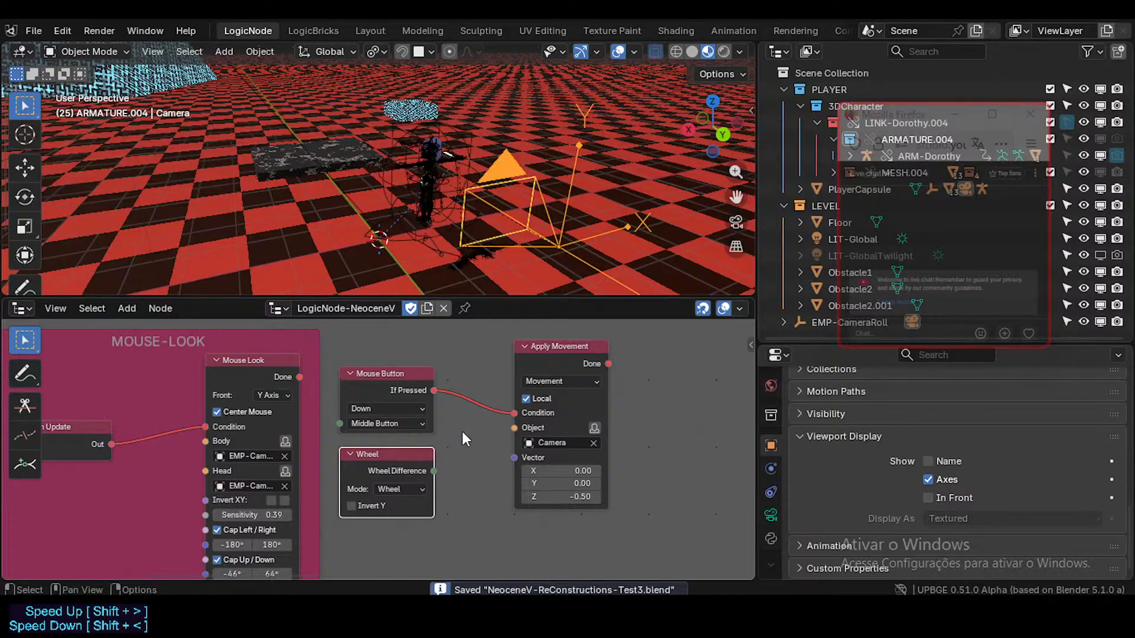
- Move the Apply Movement node farther from the Mouse Button node to free space between them
{"action": "left_click", "coordinate": [406, 423]}
{"action": "left_click", "coordinate": [407, 424]}
{"action": "left_click", "coordinate": [396, 423]}
{"action": "left_click", "coordinate": [395, 422]}
{"action": "middle_click_drag", "start_coordinate": [468, 488], "coordinate": [457, 488]}
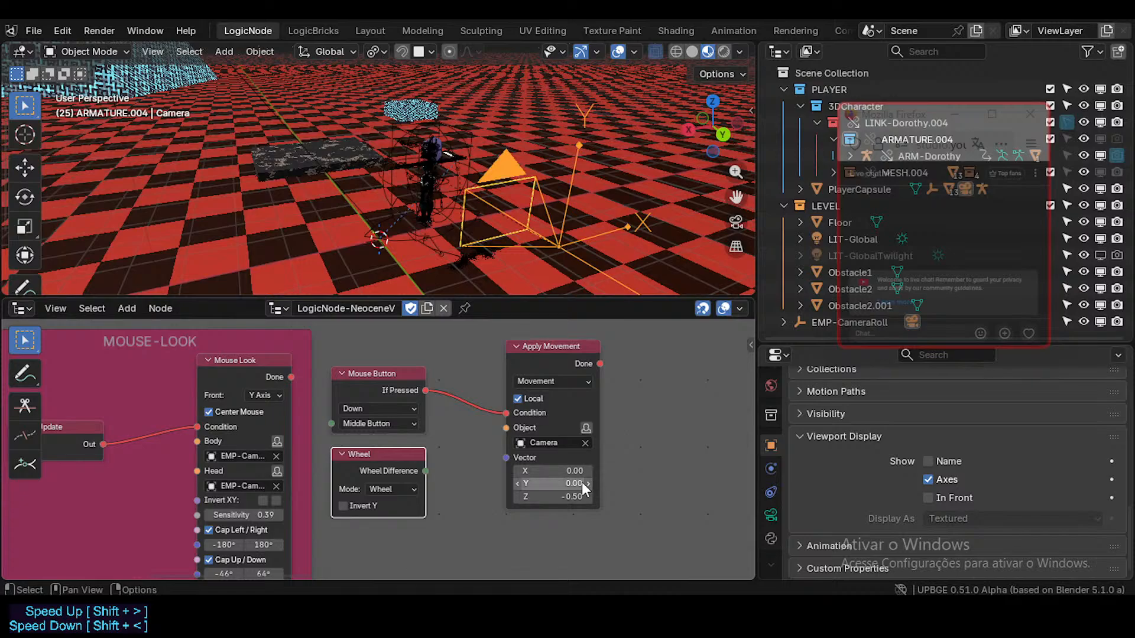
{"action": "left_click_drag", "start_coordinate": [544, 349], "coordinate": [624, 349]}
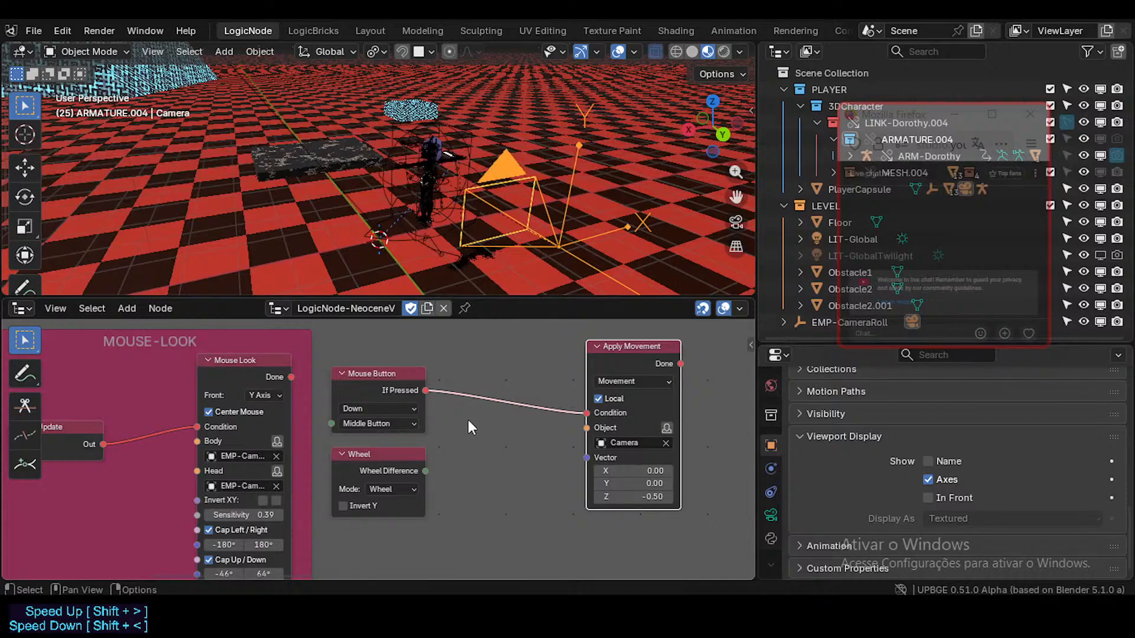
{"action": "left_click", "coordinate": [468, 421]}
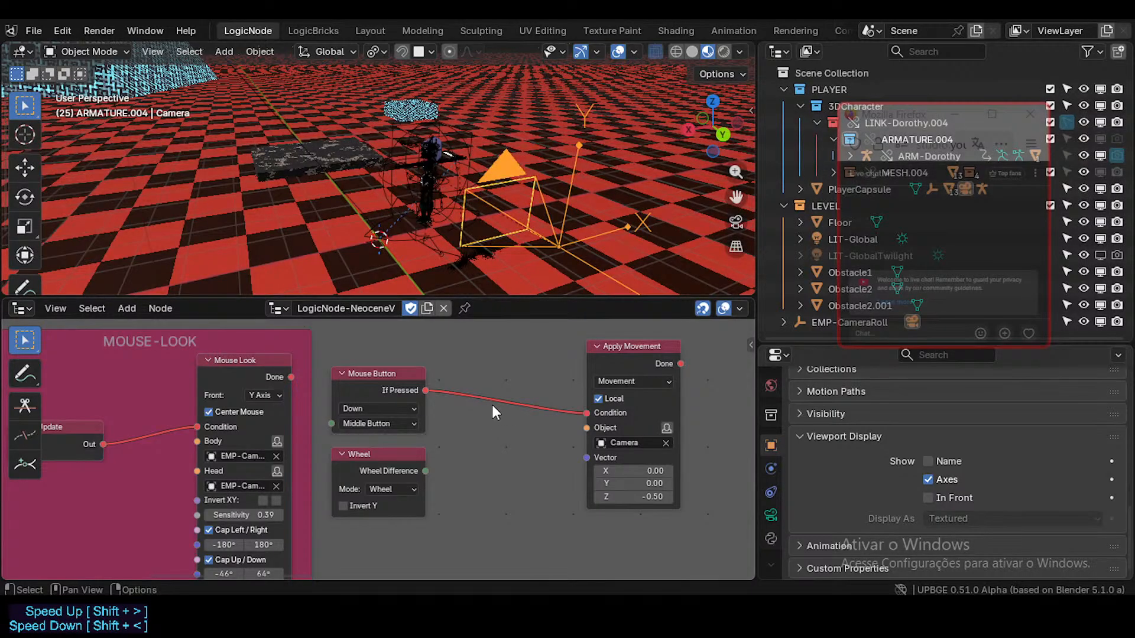
{"action": "left_click", "coordinate": [392, 410]}
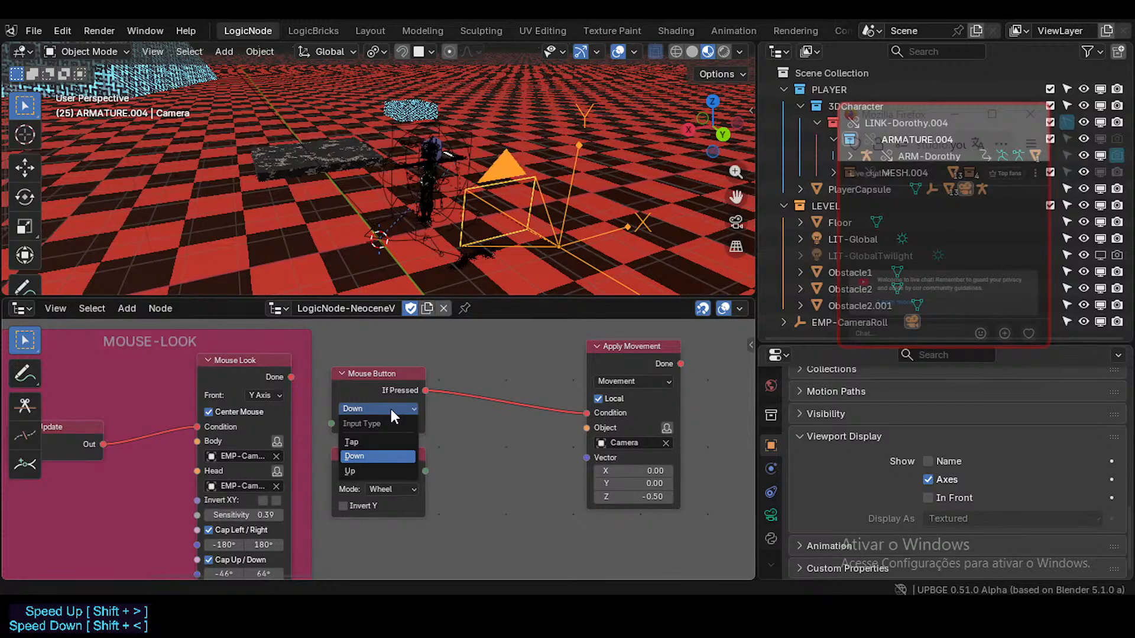
{"action": "left_click", "coordinate": [391, 409]}
{"action": "left_click", "coordinate": [626, 347]}
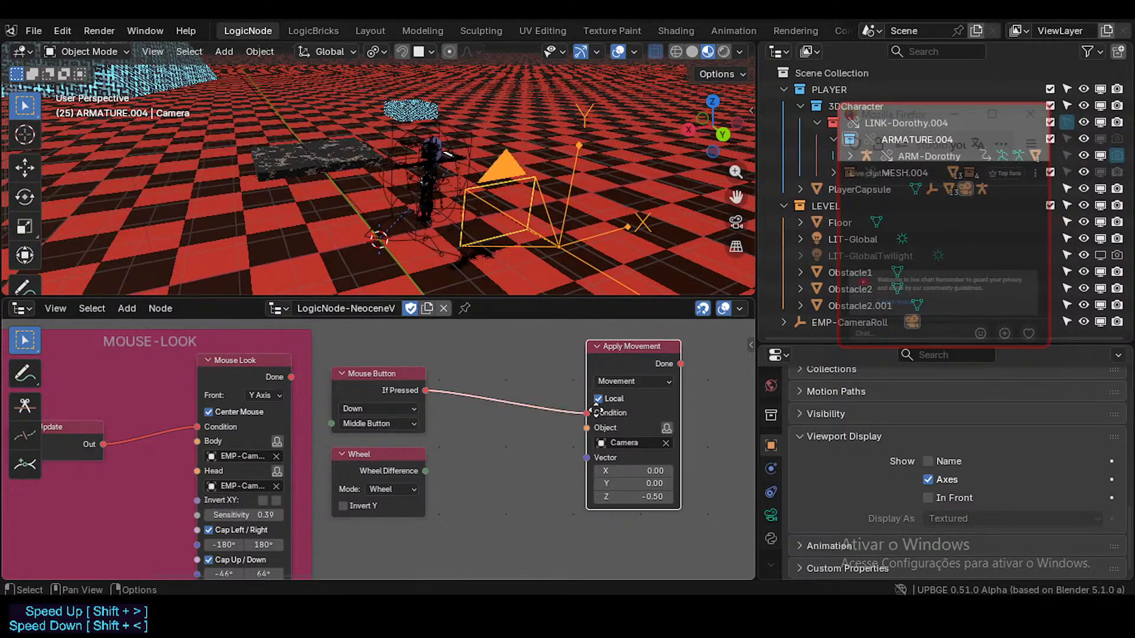
{"action": "middle_click_drag", "start_coordinate": [489, 436], "coordinate": [522, 431]}
{"action": "left_click", "coordinate": [471, 398]}
{"action": "key", "text": "shift+a"}
{"action": "mouse_move", "coordinate": [471, 398]}
{"action": "key", "text": "Escape"}
{"action": "left_click", "coordinate": [366, 406]}
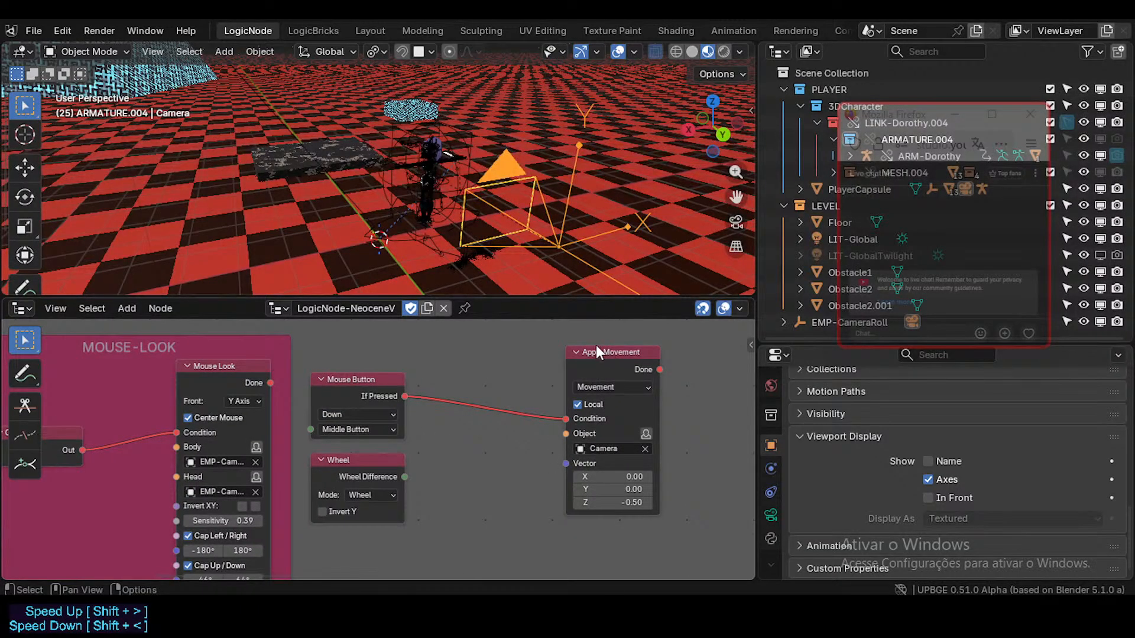
- Shift the Apply Movement node slightly and place a duplicate of it directly below
{"action": "left_click_drag", "start_coordinate": [596, 349], "coordinate": [569, 337]}
{"action": "middle_click_drag", "start_coordinate": [514, 451], "coordinate": [490, 407]}
{"action": "middle_click_drag", "start_coordinate": [508, 353], "coordinate": [548, 361]}
{"action": "scroll", "coordinate": [509, 378], "scroll_direction": "down", "scroll_amount": 2}
{"action": "left_click", "coordinate": [535, 334]}
{"action": "left_click", "coordinate": [547, 358]}
{"action": "scroll", "coordinate": [512, 409], "scroll_direction": "down", "scroll_amount": 1}
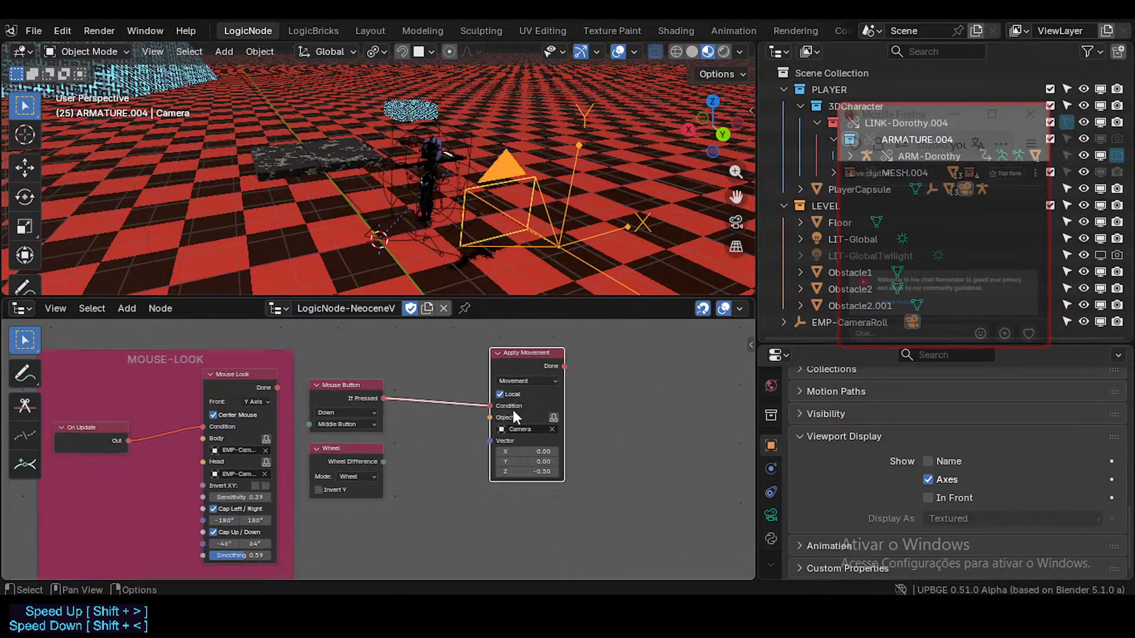
{"action": "key", "text": "shift+d"}
{"action": "left_click", "coordinate": [516, 534]}
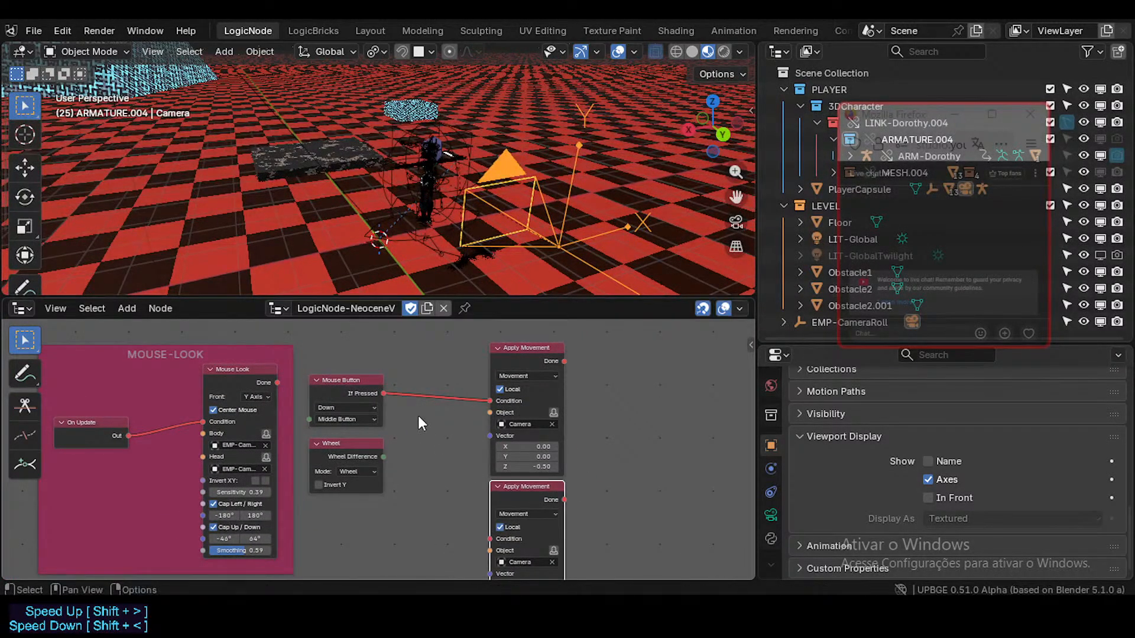
- Add a Branch node between the Mouse Button node and the two Apply Movement nodes
{"action": "key", "text": "shift+a"}
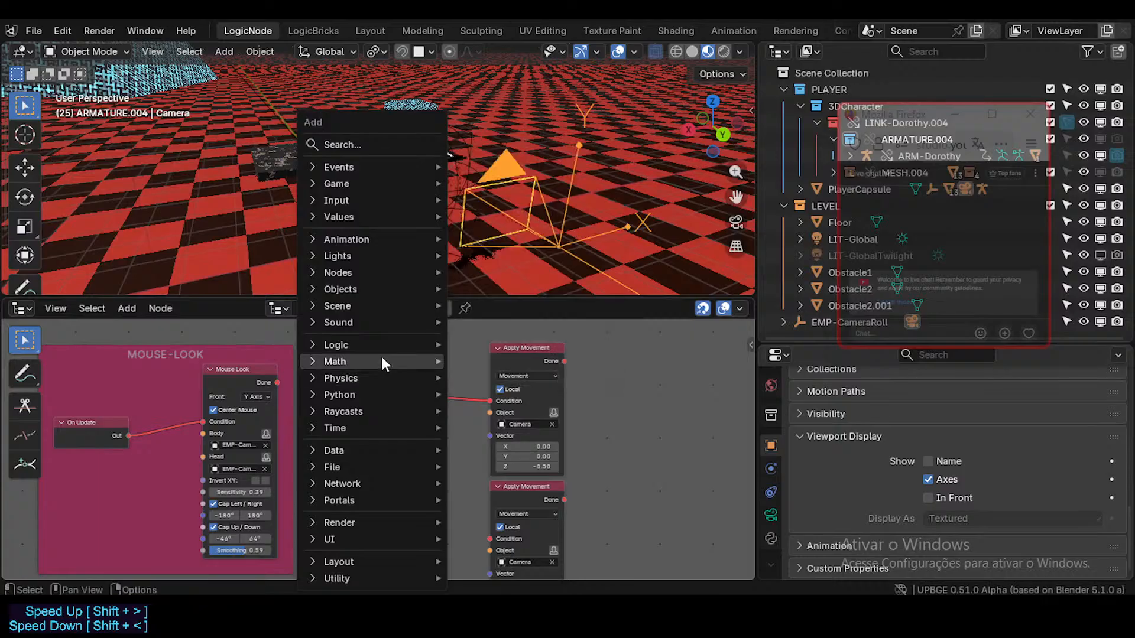
{"action": "mouse_move", "coordinate": [373, 271]}
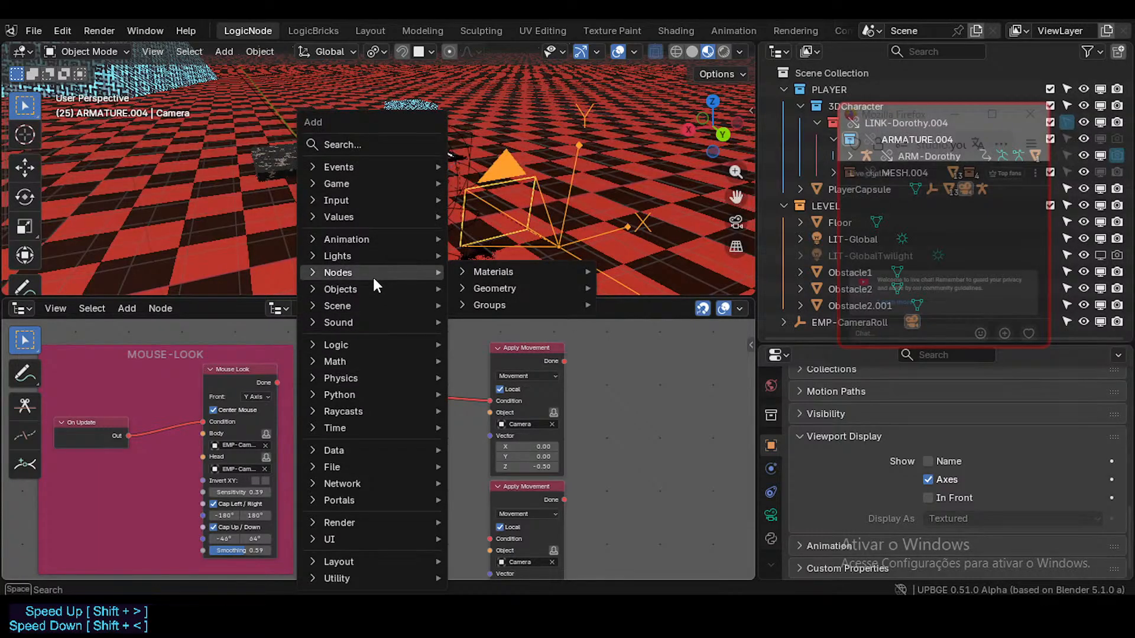
{"action": "type", "text": "br"}
{"action": "left_click", "coordinate": [428, 330]}
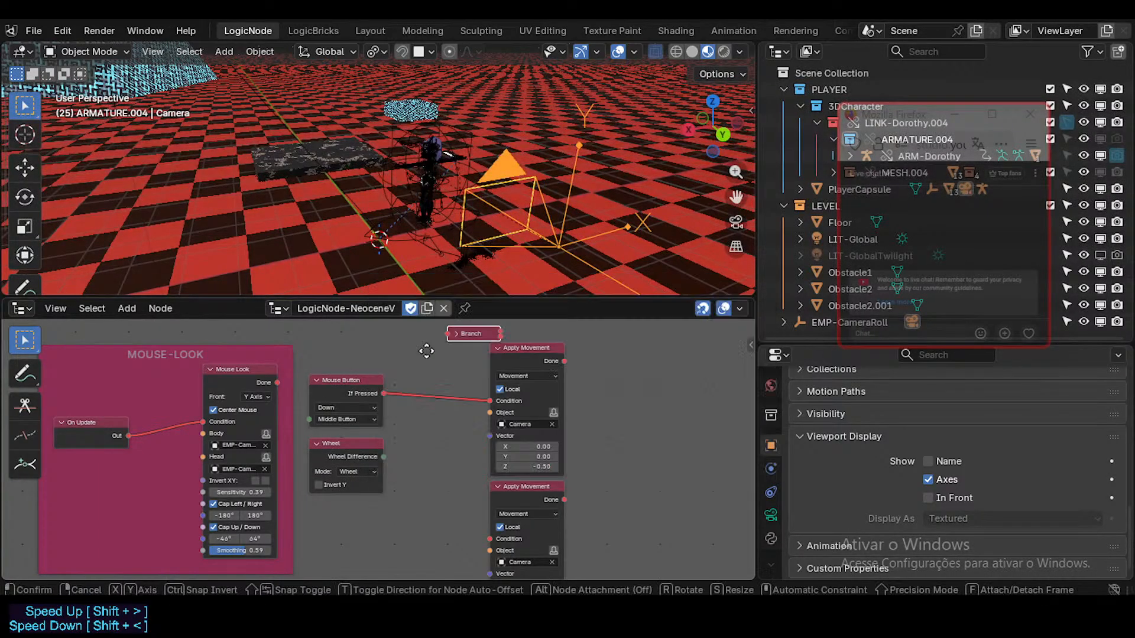
{"action": "left_click", "coordinate": [406, 400]}
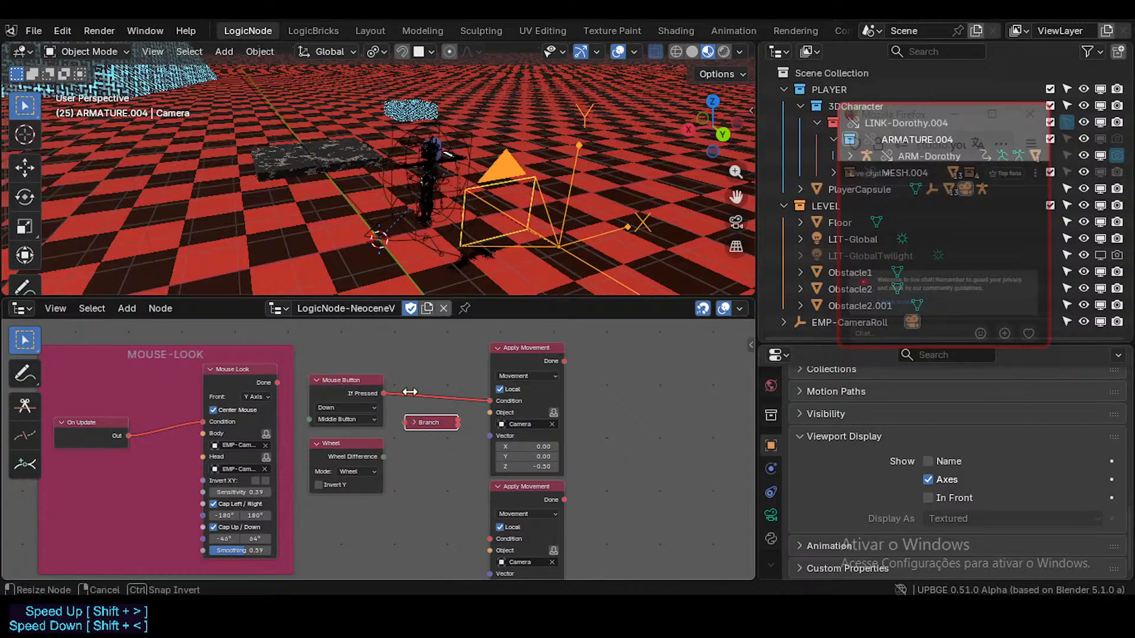
- Connect the Branch's True output to the upper Apply Movement condition and the Mouse Button's If Pressed output to the Branch's condition
{"action": "left_click_drag", "start_coordinate": [458, 422], "coordinate": [491, 400]}
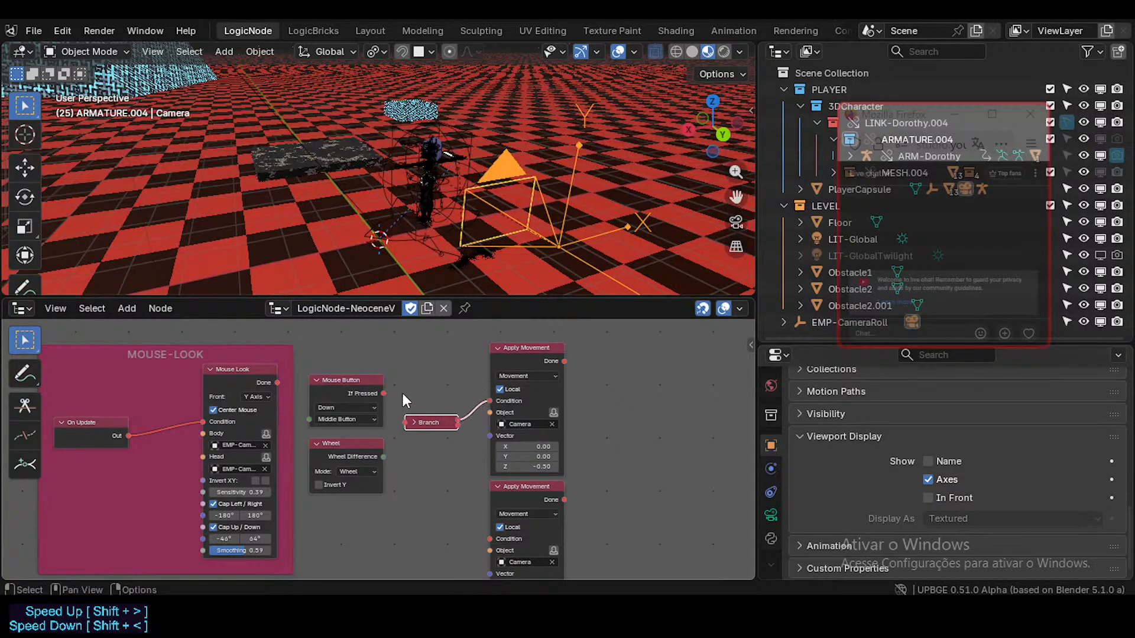
{"action": "left_click", "coordinate": [411, 422]}
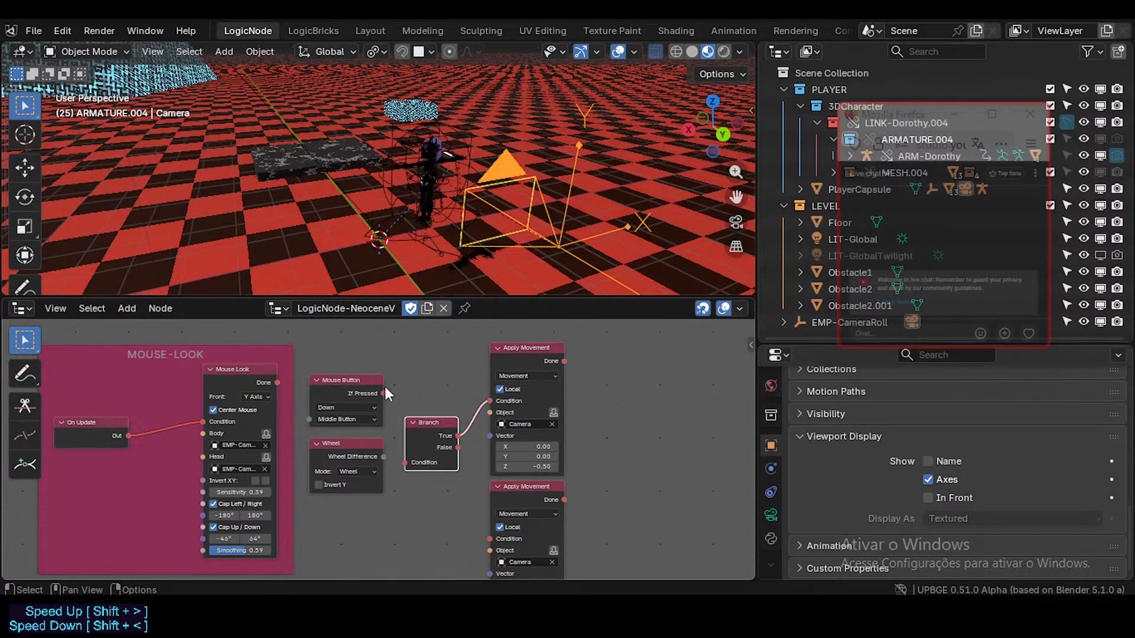
{"action": "left_click_drag", "start_coordinate": [384, 393], "coordinate": [421, 390]}
{"action": "middle_click_drag", "start_coordinate": [462, 457], "coordinate": [474, 426]}
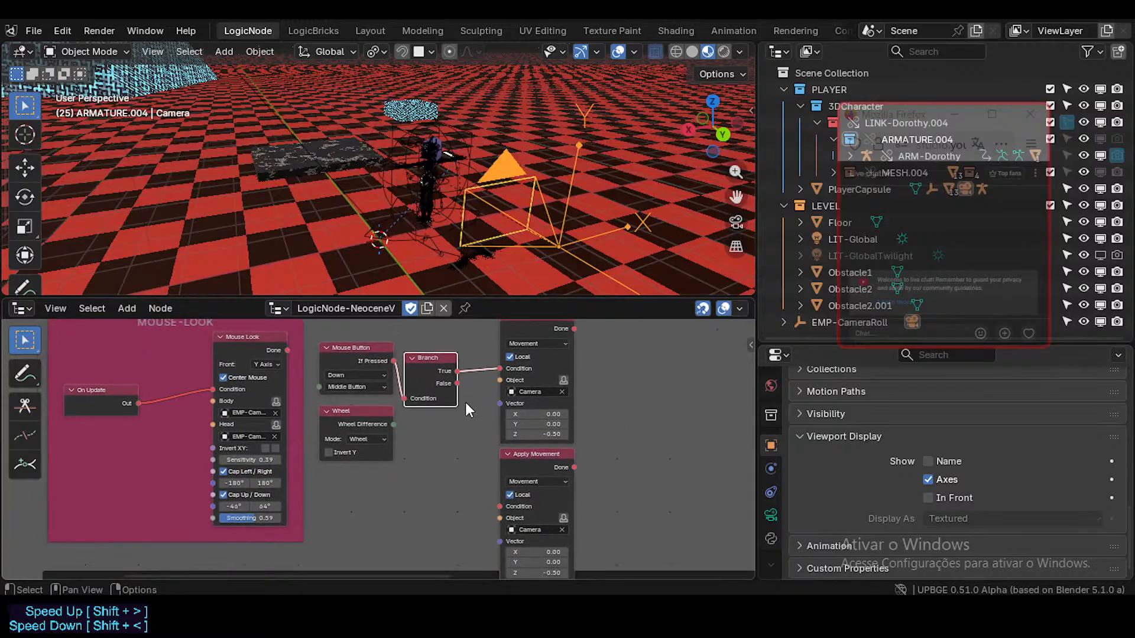
{"action": "left_click_drag", "start_coordinate": [432, 365], "coordinate": [445, 365]}
{"action": "middle_click_drag", "start_coordinate": [478, 419], "coordinate": [474, 428]}
{"action": "middle_click_drag", "start_coordinate": [582, 414], "coordinate": [540, 451]}
- Reposition the two Apply Movement nodes higher, keeping them stacked beside the Branch node
{"action": "left_click", "coordinate": [502, 363]}
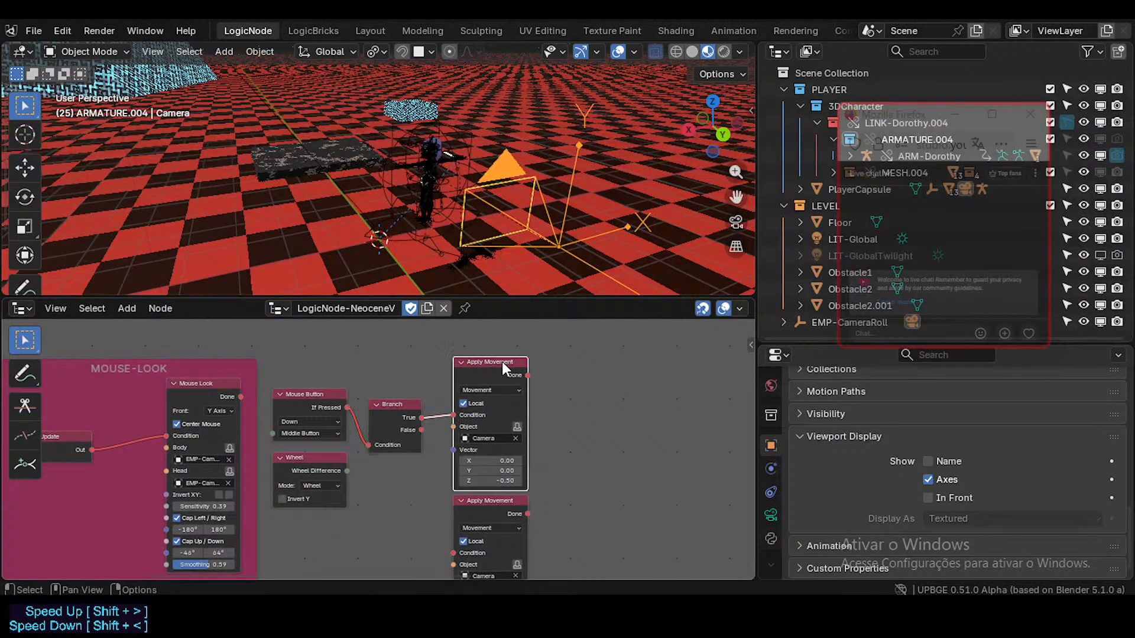
{"action": "middle_click_drag", "start_coordinate": [496, 385], "coordinate": [498, 455]}
{"action": "left_click_drag", "start_coordinate": [499, 434], "coordinate": [510, 391]}
{"action": "middle_click_drag", "start_coordinate": [484, 495], "coordinate": [485, 365]}
{"action": "left_click_drag", "start_coordinate": [493, 445], "coordinate": [504, 401]}
{"action": "middle_click_drag", "start_coordinate": [432, 383], "coordinate": [420, 424]}
- Reset the lower Apply Movement vector's Z to 0 and connect the Branch's False output to that node's condition
{"action": "scroll", "coordinate": [432, 452], "scroll_direction": "up", "scroll_amount": 2}
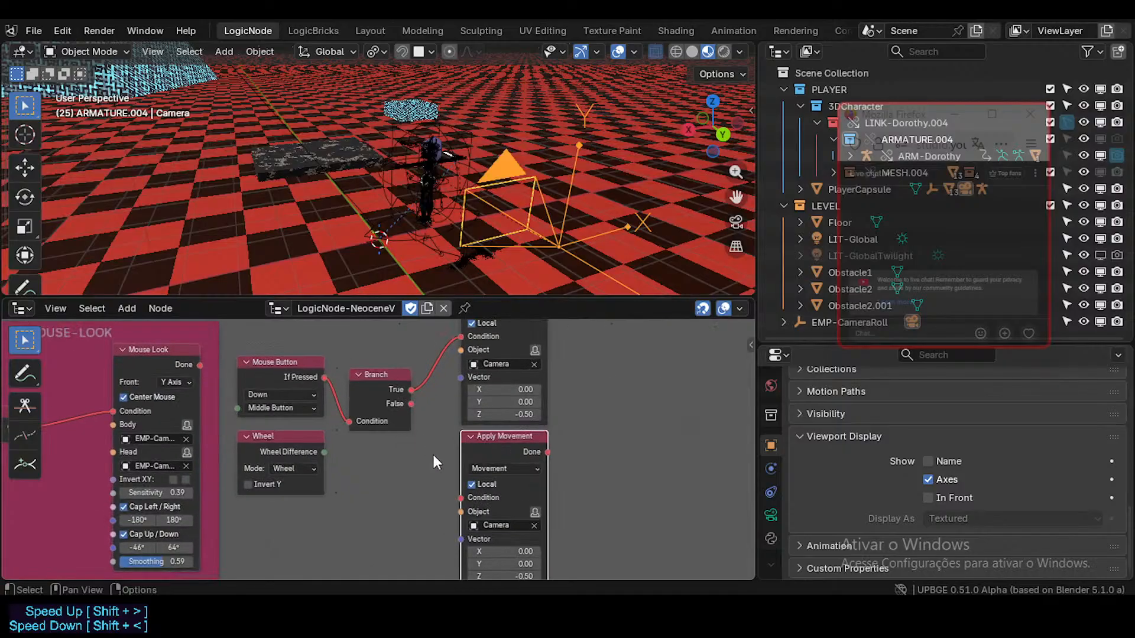
{"action": "middle_click_drag", "start_coordinate": [468, 495], "coordinate": [463, 469]}
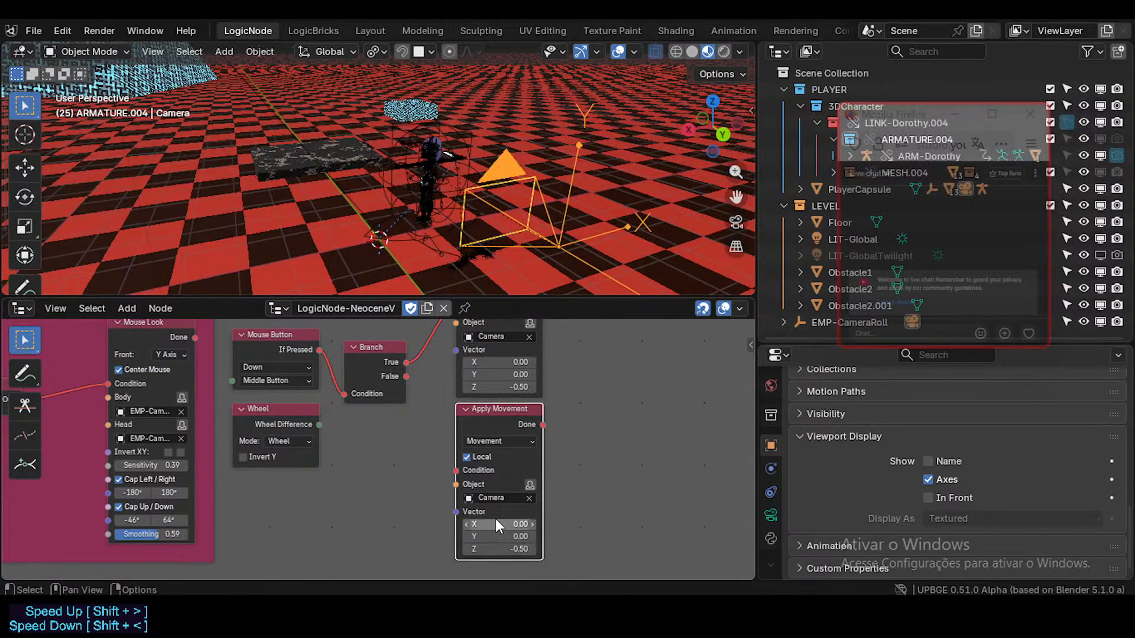
{"action": "key", "text": "BackSpace"}
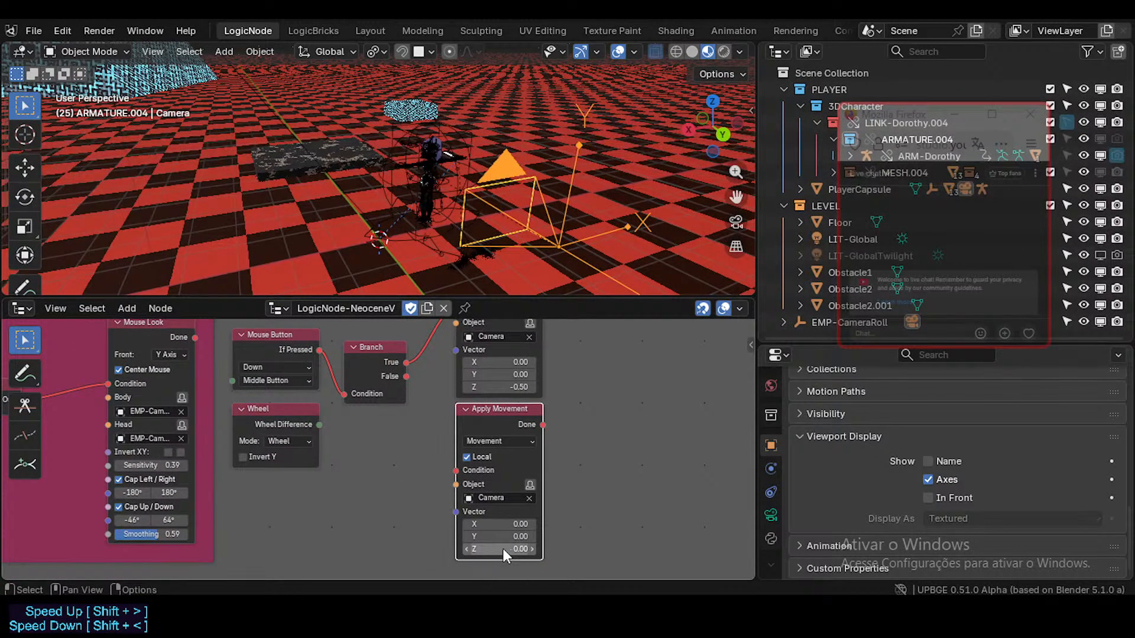
{"action": "middle_click_drag", "start_coordinate": [441, 472], "coordinate": [447, 498]}
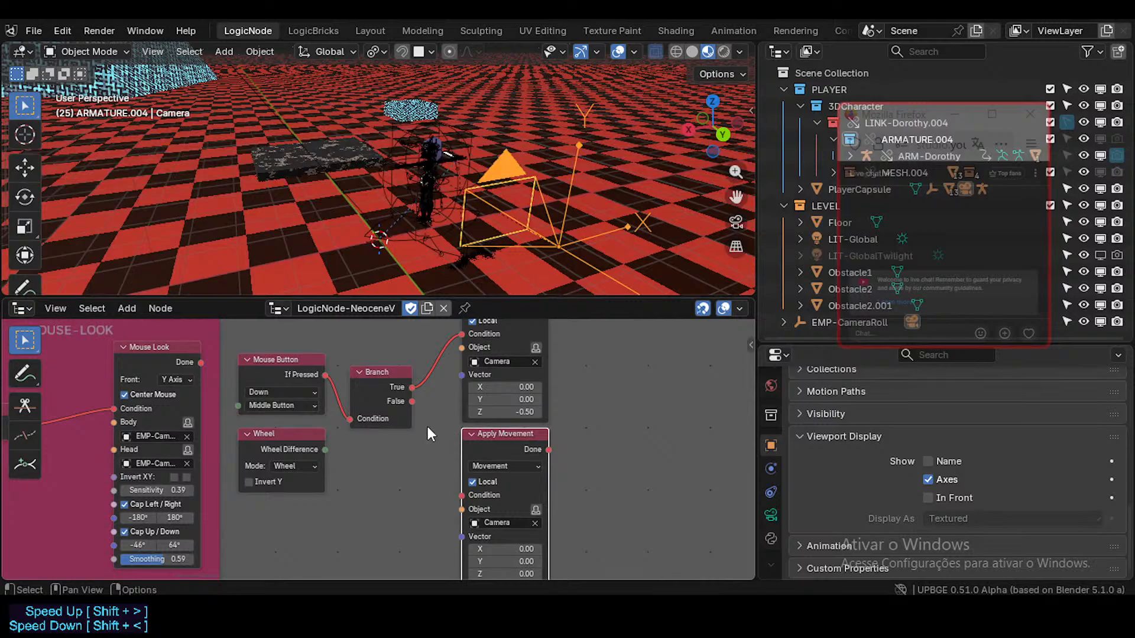
{"action": "left_click_drag", "start_coordinate": [412, 401], "coordinate": [459, 487]}
- Run the game to test the branched camera movement, and return to the lower Apply Movement node
{"action": "middle_click_drag", "start_coordinate": [363, 460], "coordinate": [369, 475]}
{"action": "key", "text": "p"}
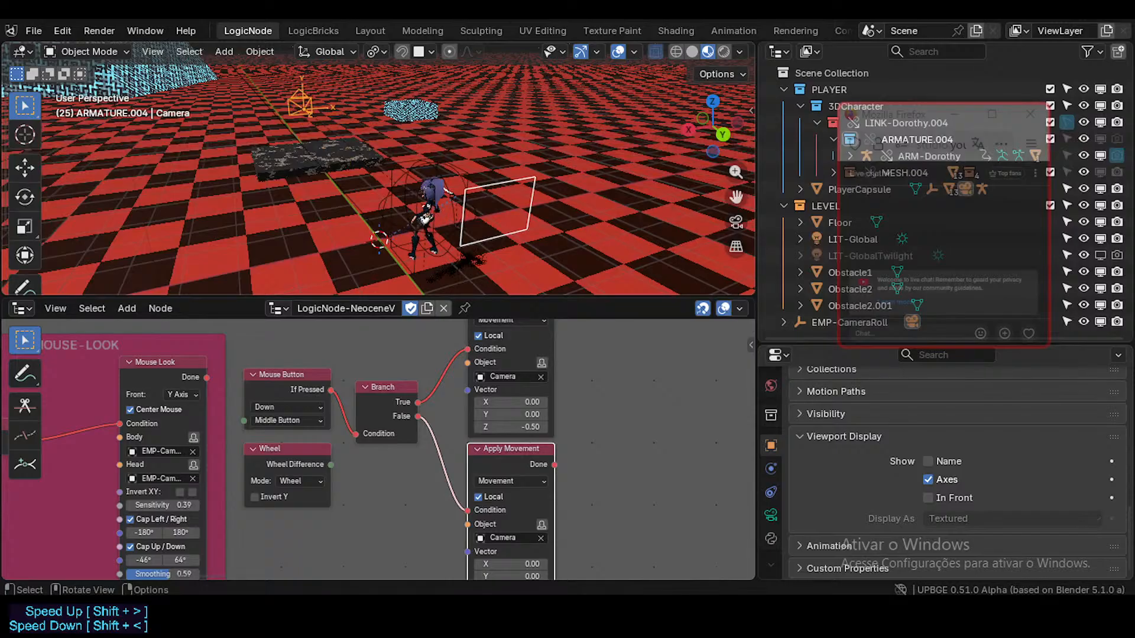
{"action": "key", "text": "Escape"}
{"action": "middle_click_drag", "start_coordinate": [500, 463], "coordinate": [512, 382]}
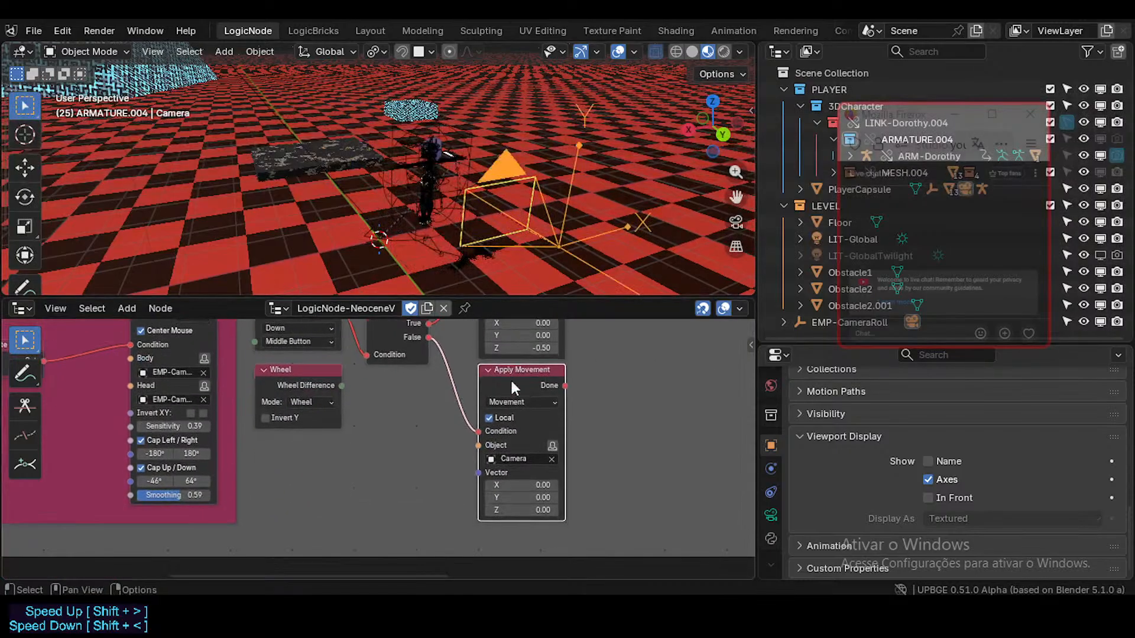
- Set the lower Apply Movement vector's Z to 0.5 and run the game to test the camera movement
{"action": "double_click", "coordinate": [533, 510]}
{"action": "type", "text": "0.5"}
{"action": "key", "text": "Return"}
{"action": "key", "text": "p"}
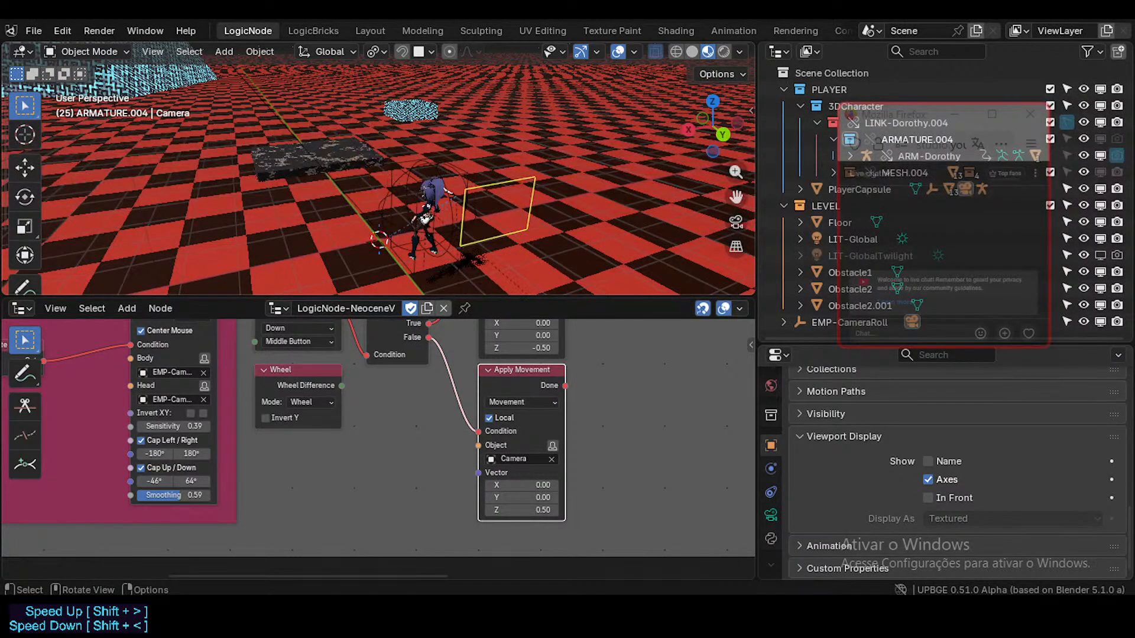
{"action": "key", "text": "Escape"}
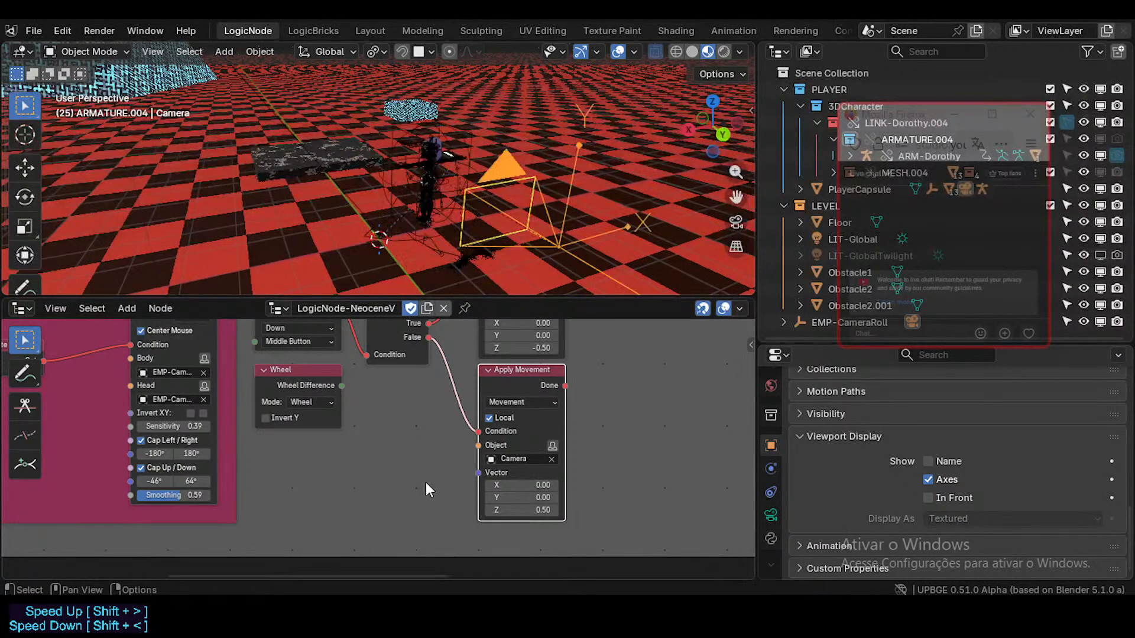
- Set the Z value to 0.02 on the lower Apply Movement vector and to -0.02 on the upper one
{"action": "left_click", "coordinate": [522, 508]}
{"action": "type", "text": "0.0"}
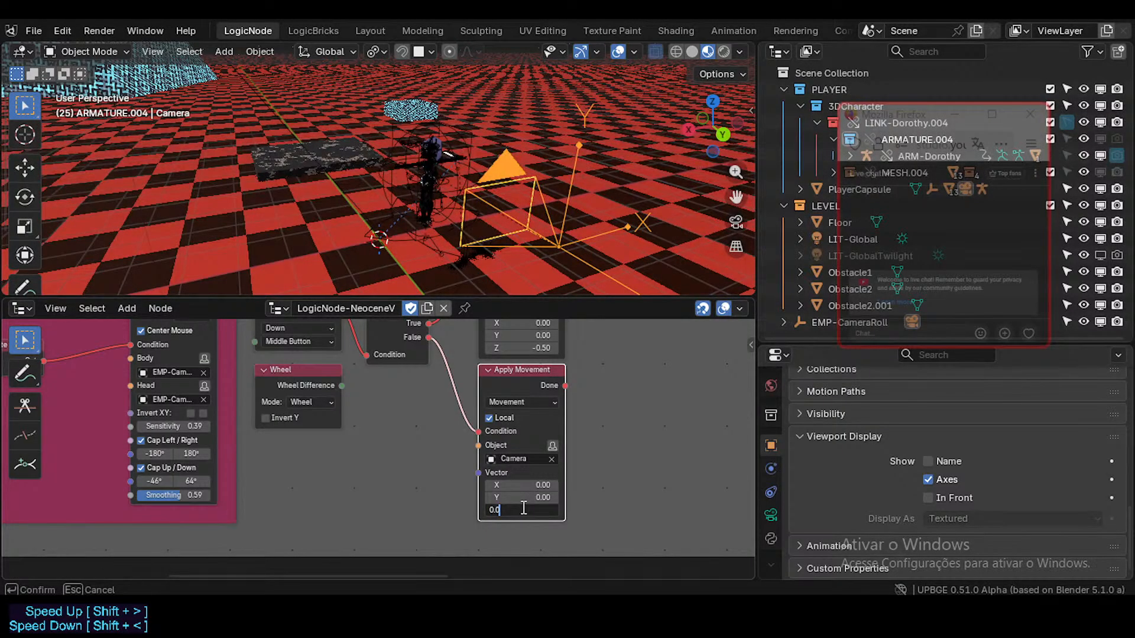
{"action": "type", "text": "2"}
{"action": "key", "text": "Return"}
{"action": "middle_click_drag", "start_coordinate": [516, 386], "coordinate": [516, 393]}
{"action": "left_click", "coordinate": [521, 355]}
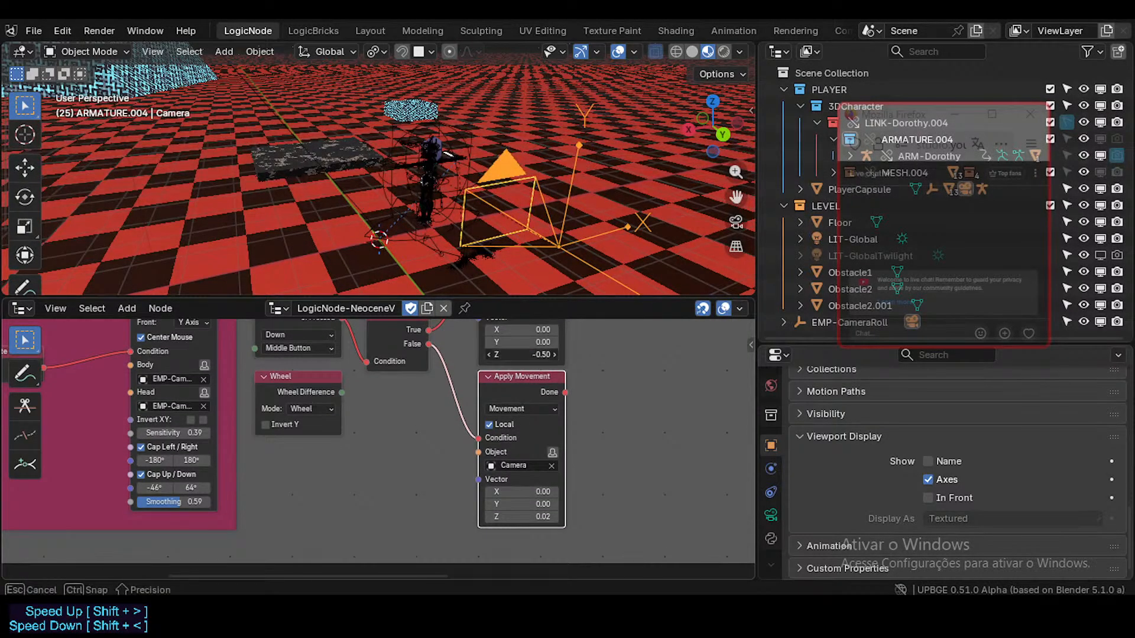
{"action": "type", "text": "-0.02"}
{"action": "key", "text": "Return"}
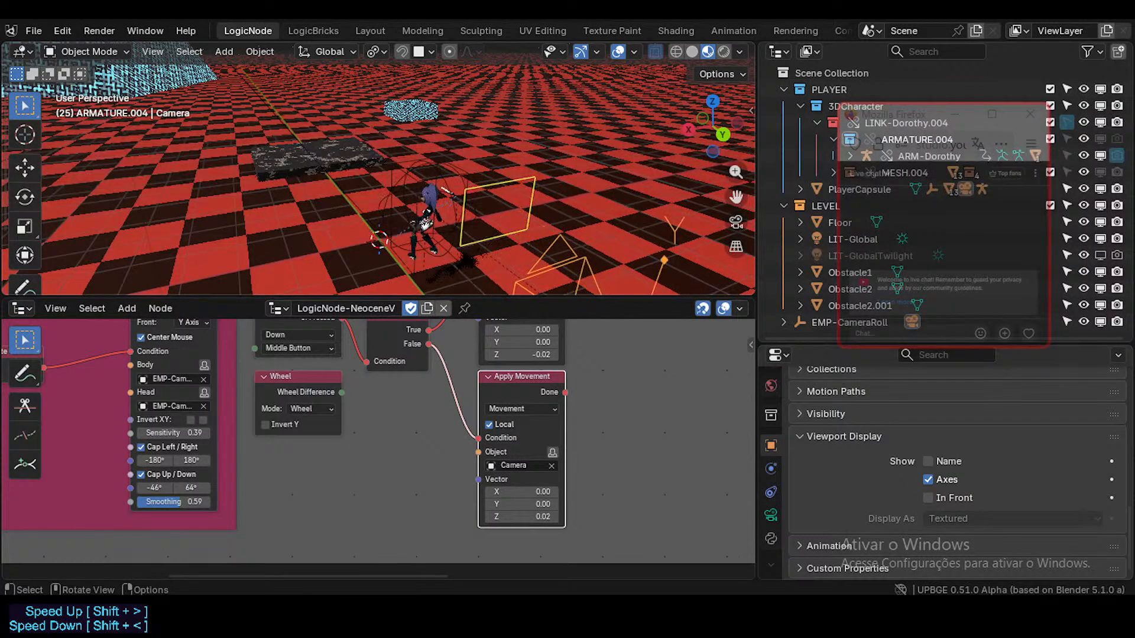
- View the scene through the camera and run the game to test the slower movement
{"action": "key", "text": "KP_0"}
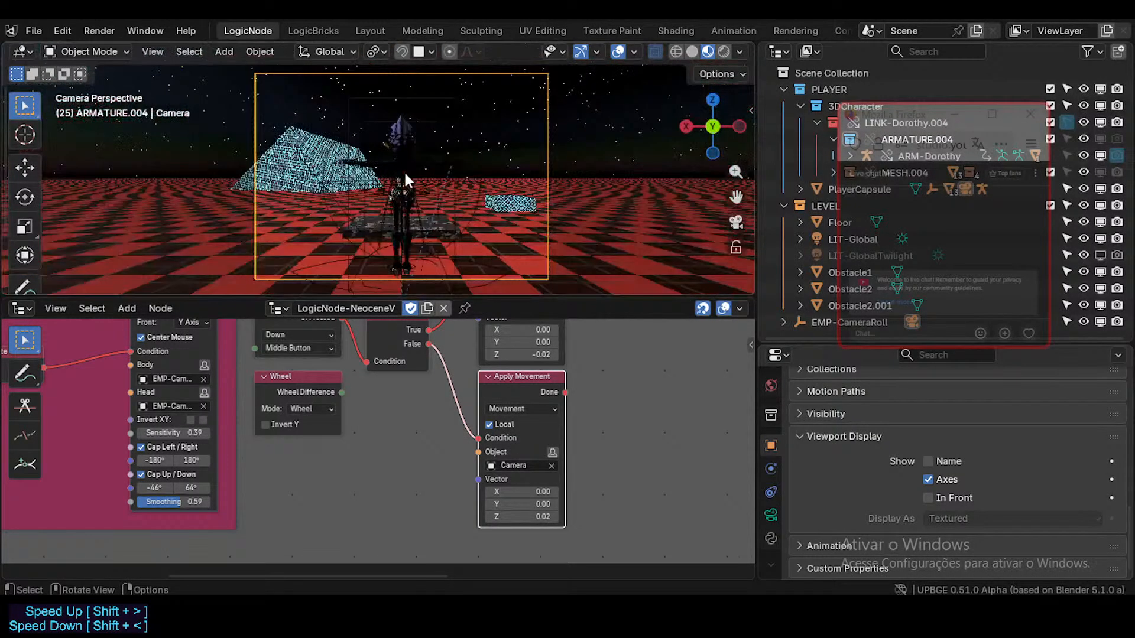
{"action": "key", "text": "p"}
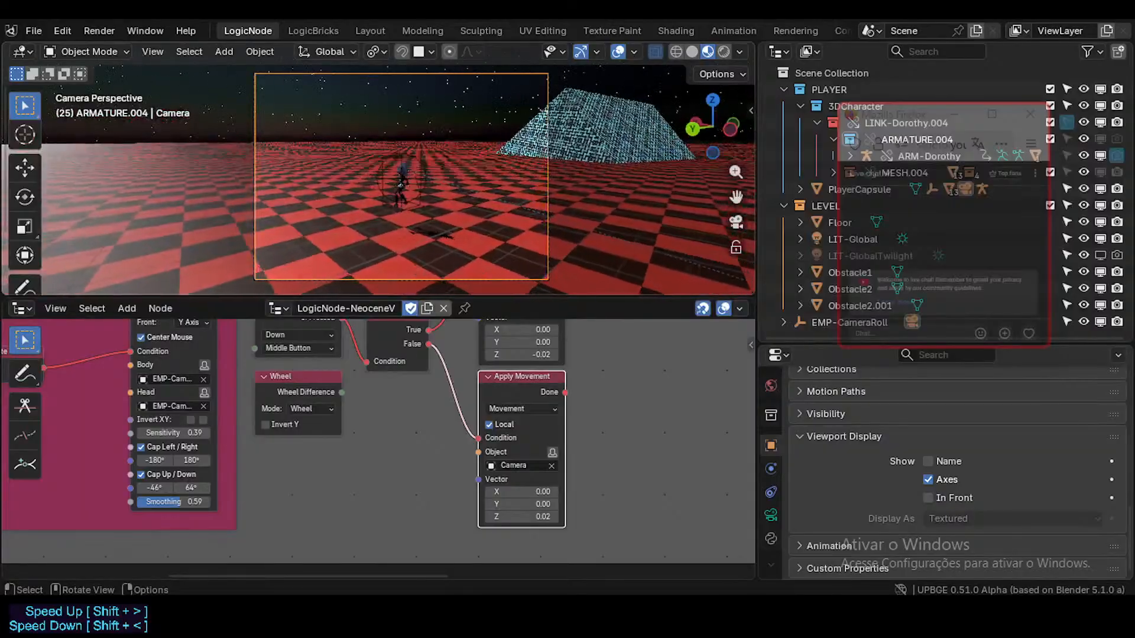
{"action": "key", "text": "Escape"}
{"action": "middle_click_drag", "start_coordinate": [537, 513], "coordinate": [537, 516]}
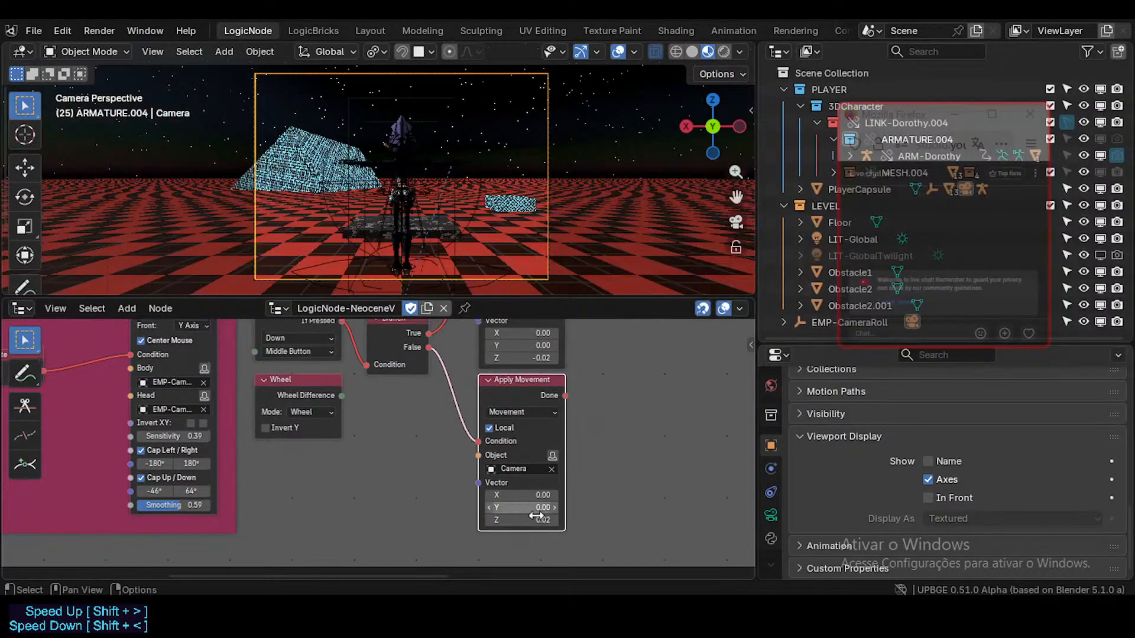
{"action": "double_click", "coordinate": [536, 520]}
{"action": "left_click", "coordinate": [638, 493]}
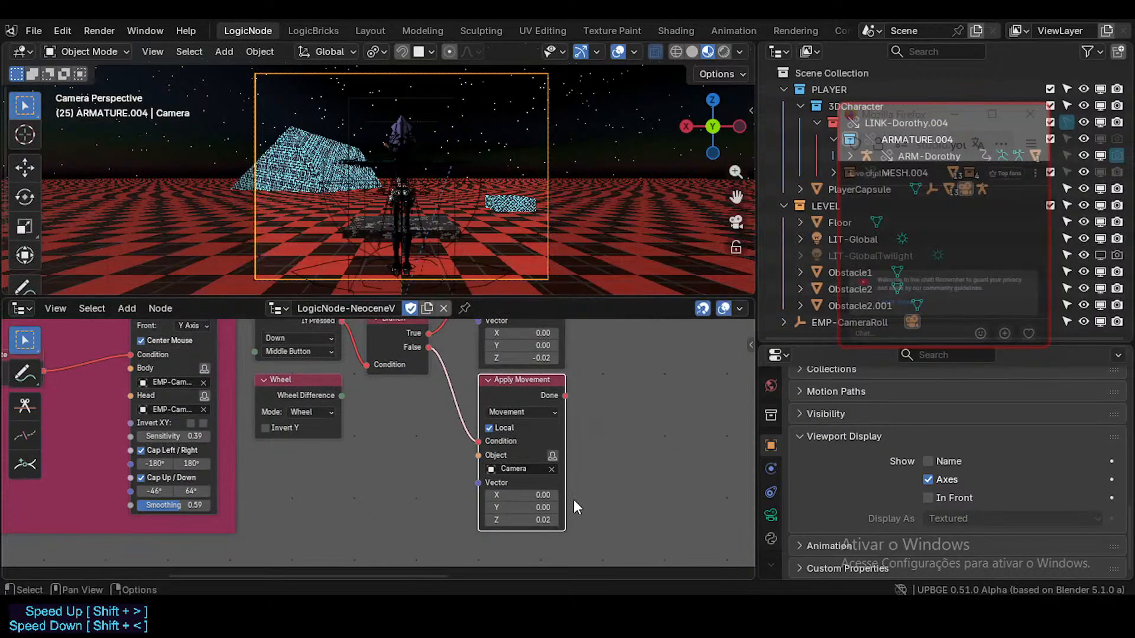
{"action": "right_click", "coordinate": [532, 520]}
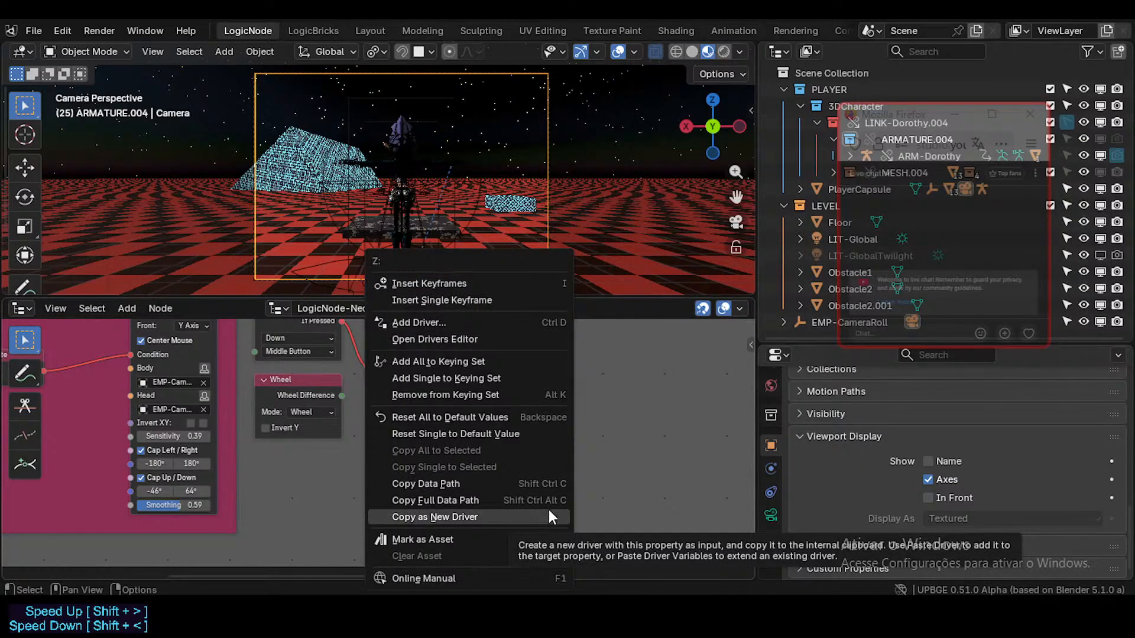
{"action": "left_click", "coordinate": [651, 444]}
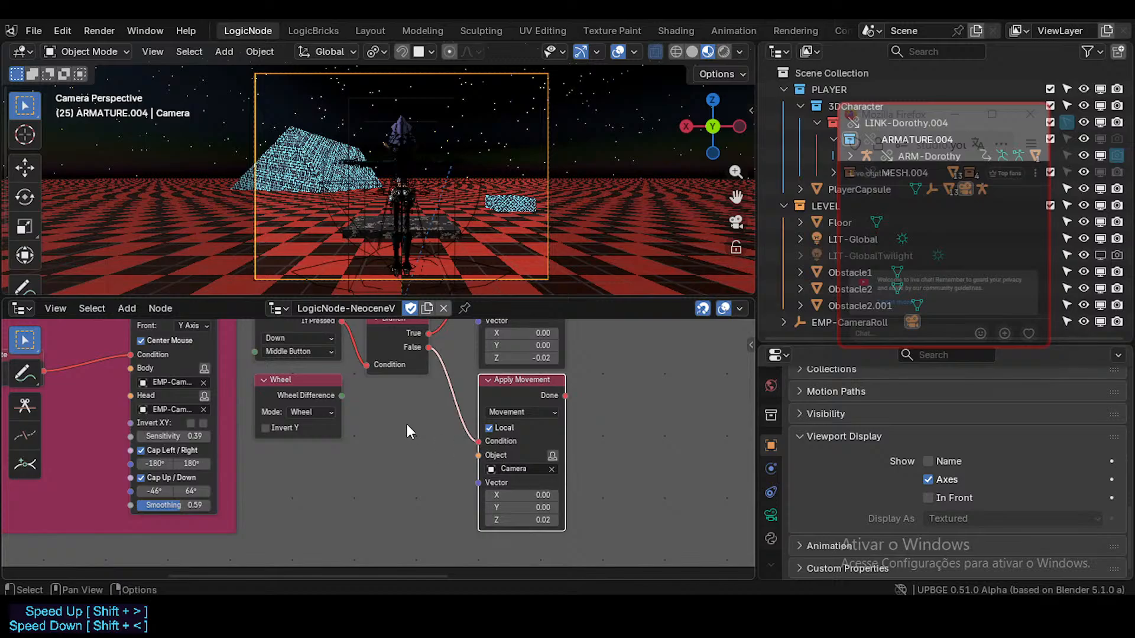
- Connect the Wheel node's Wheel Difference output to the Mouse Button's button input and run the game to test it
{"action": "middle_click_drag", "start_coordinate": [405, 421], "coordinate": [407, 436]}
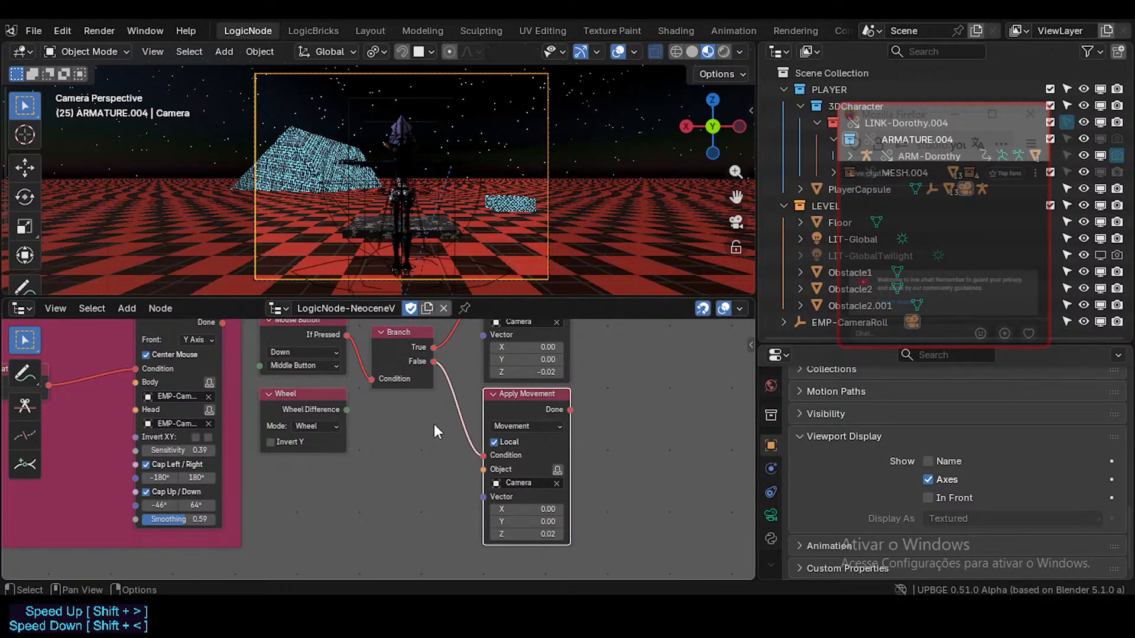
{"action": "middle_click_drag", "start_coordinate": [492, 489], "coordinate": [493, 507]}
{"action": "middle_click_drag", "start_coordinate": [435, 424], "coordinate": [440, 432]}
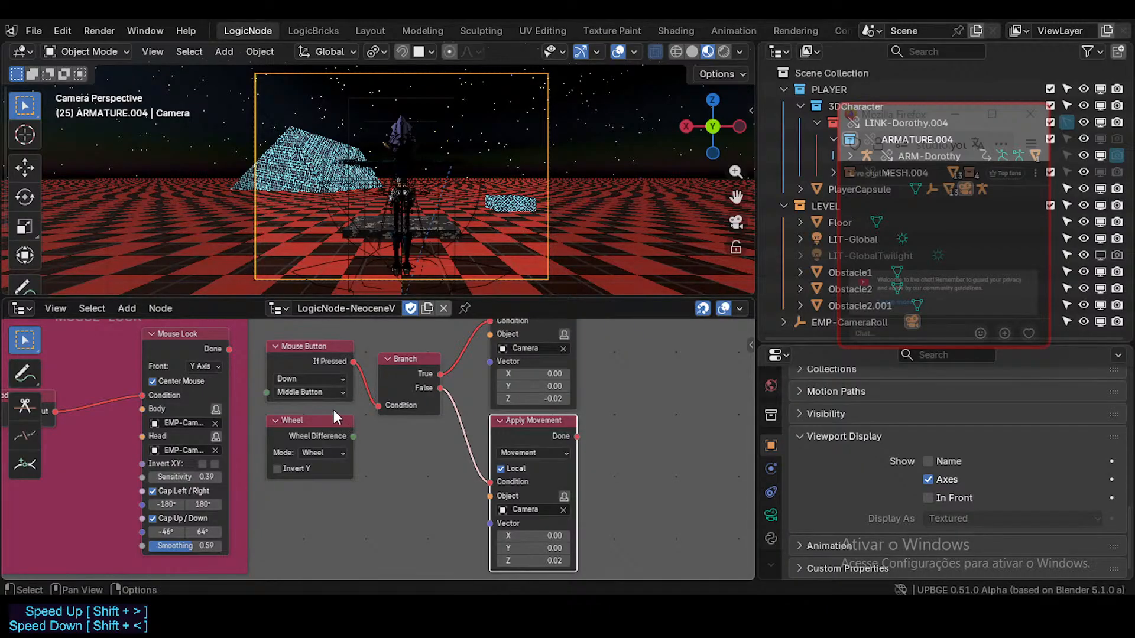
{"action": "middle_click_drag", "start_coordinate": [401, 438], "coordinate": [439, 453]}
{"action": "left_click_drag", "start_coordinate": [391, 452], "coordinate": [303, 409]}
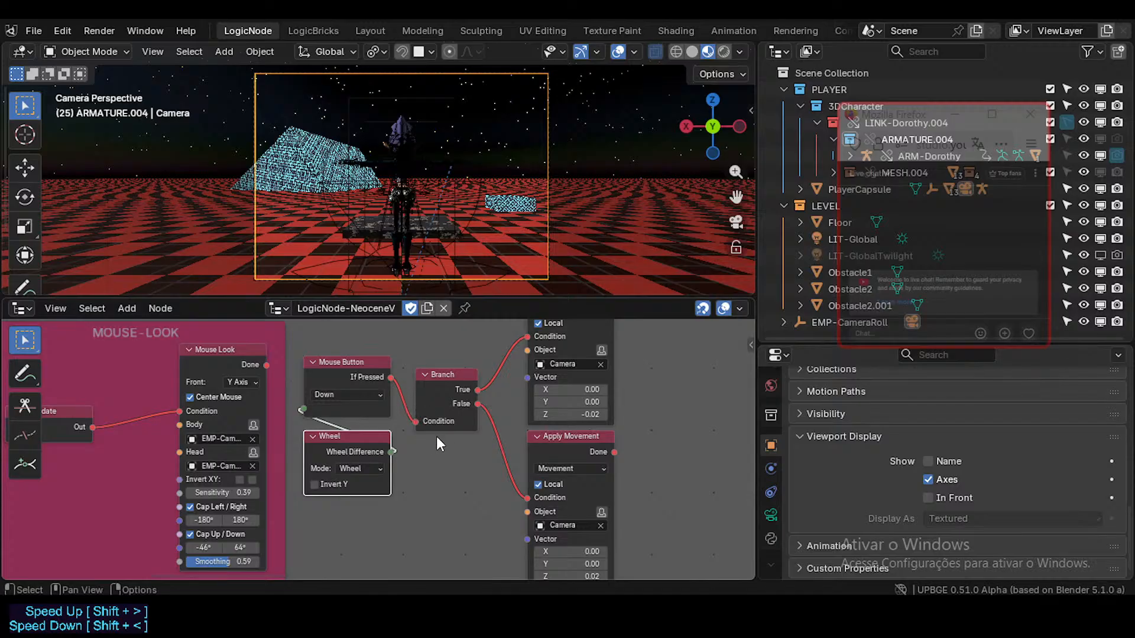
{"action": "mouse_move", "coordinate": [547, 490]}
{"action": "middle_mouse_down"}
{"action": "mouse_move", "coordinate": [543, 463]}
{"action": "mouse_move", "coordinate": [556, 494]}
{"action": "middle_mouse_up"}
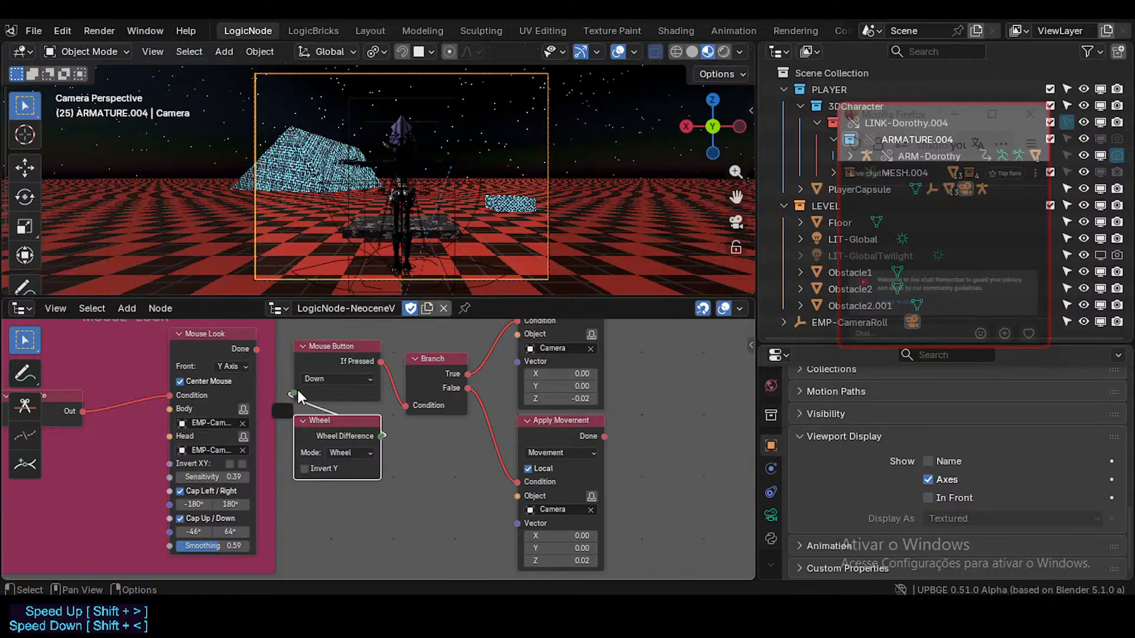
{"action": "left_click", "coordinate": [335, 379]}
{"action": "left_click", "coordinate": [338, 376]}
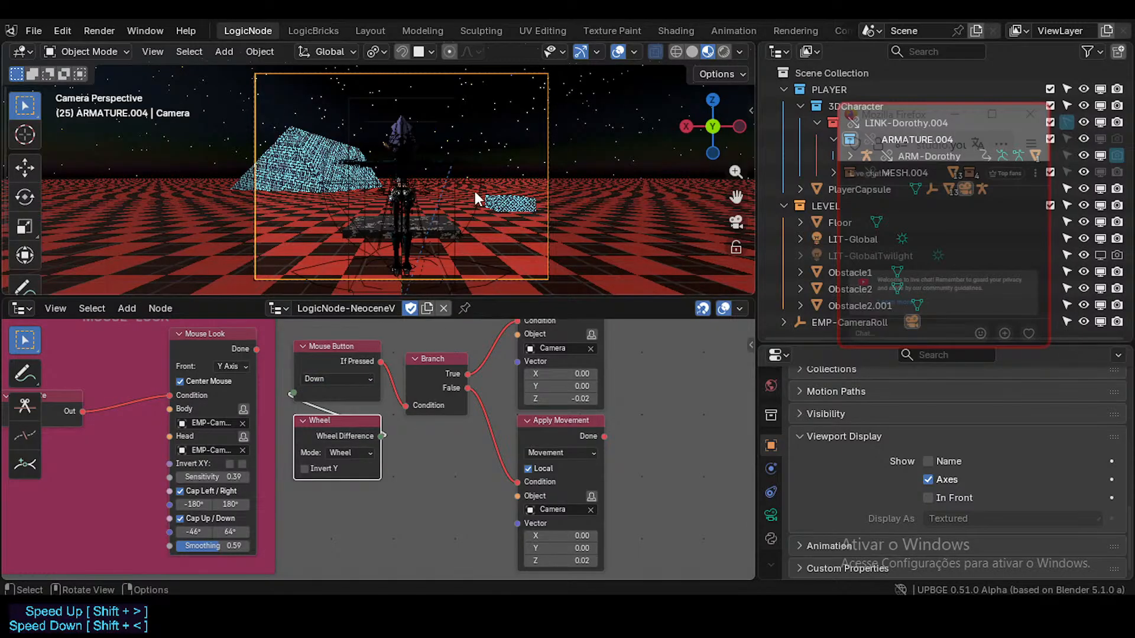
{"action": "key", "text": "p"}
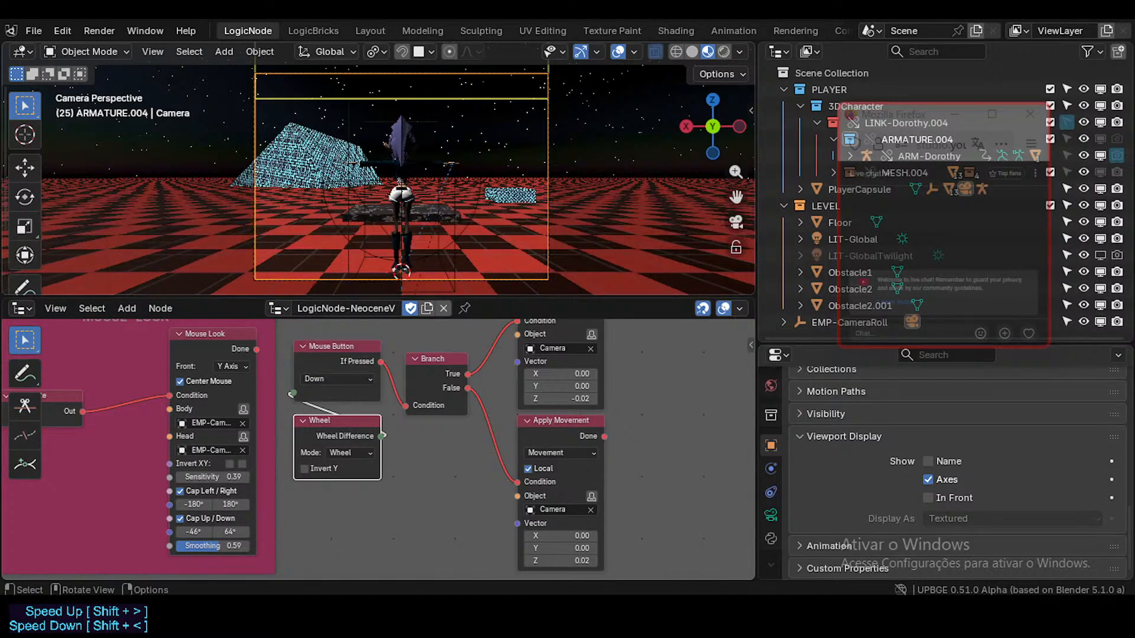
{"action": "key", "text": "Escape"}
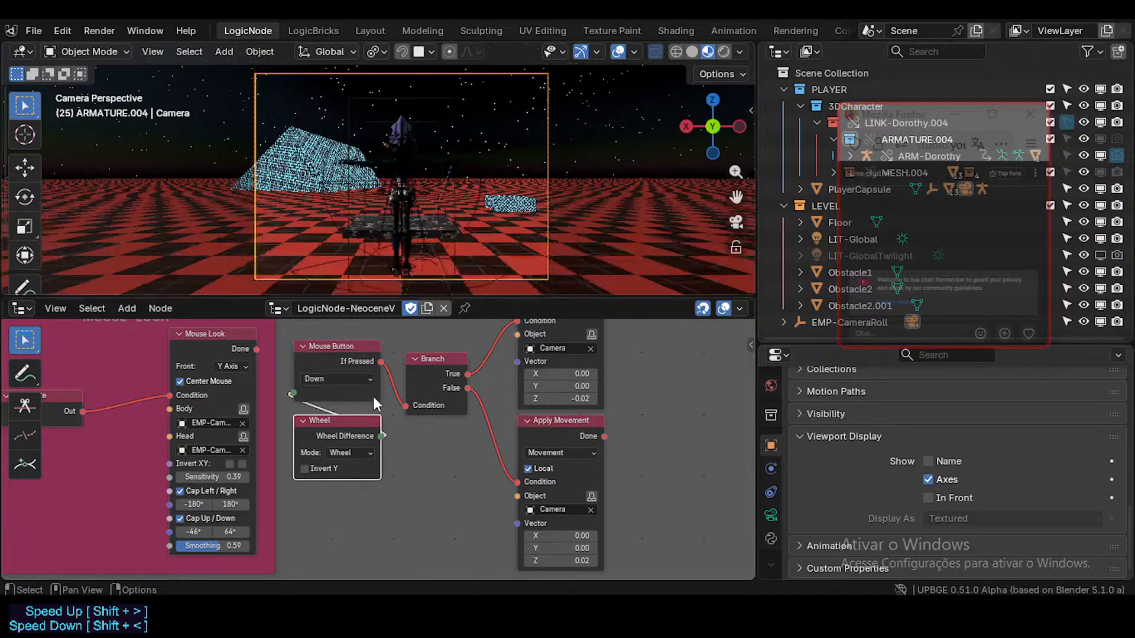
- Delete the lower Apply Movement node and dissolve the Branch so the Mouse Button links directly to the remaining Apply Movement
{"action": "left_click", "coordinate": [567, 428]}
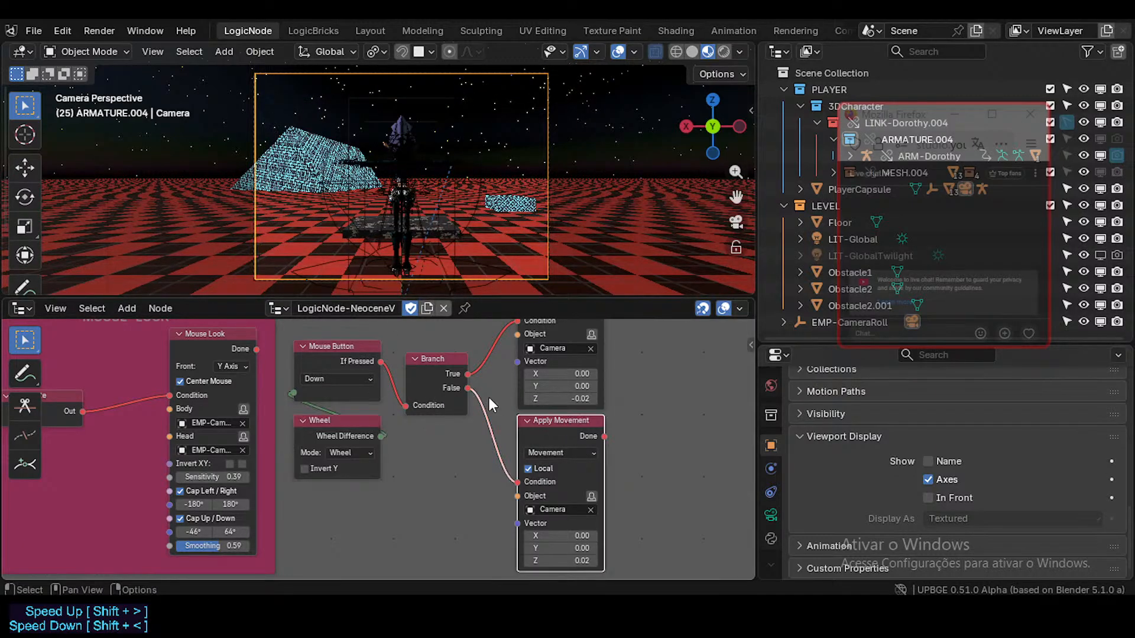
{"action": "key", "text": "x"}
{"action": "left_click", "coordinate": [441, 356]}
{"action": "key", "text": "ctrl+x"}
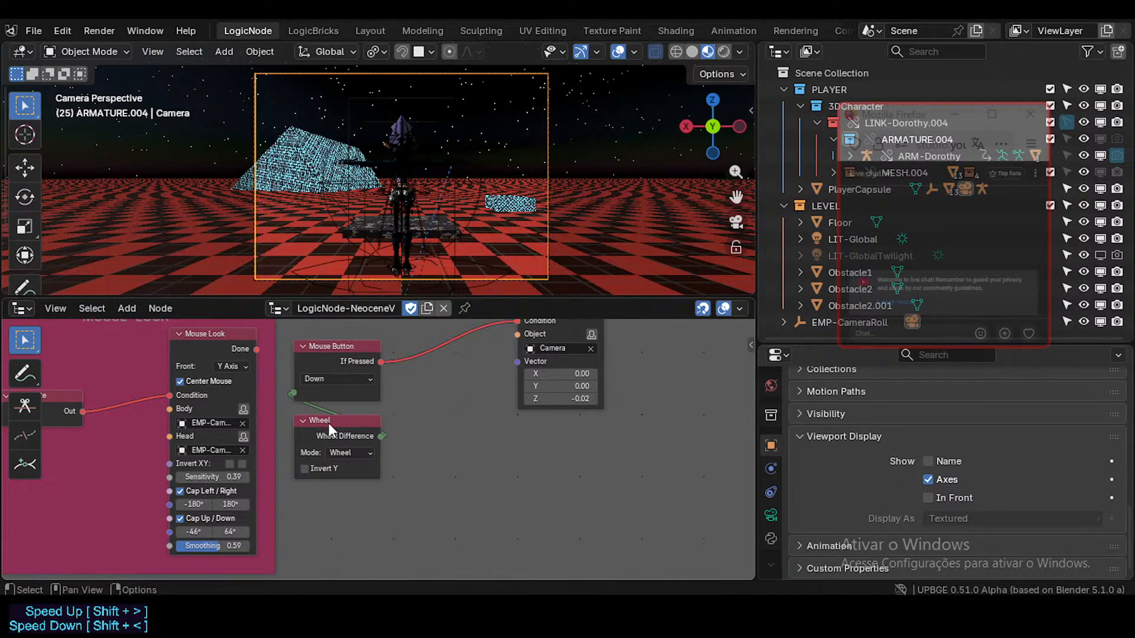
- Rearrange the Mouse Button and Wheel nodes beside Apply Movement, keep the input type at Down, and test the game
{"action": "left_click_drag", "start_coordinate": [331, 348], "coordinate": [431, 348]}
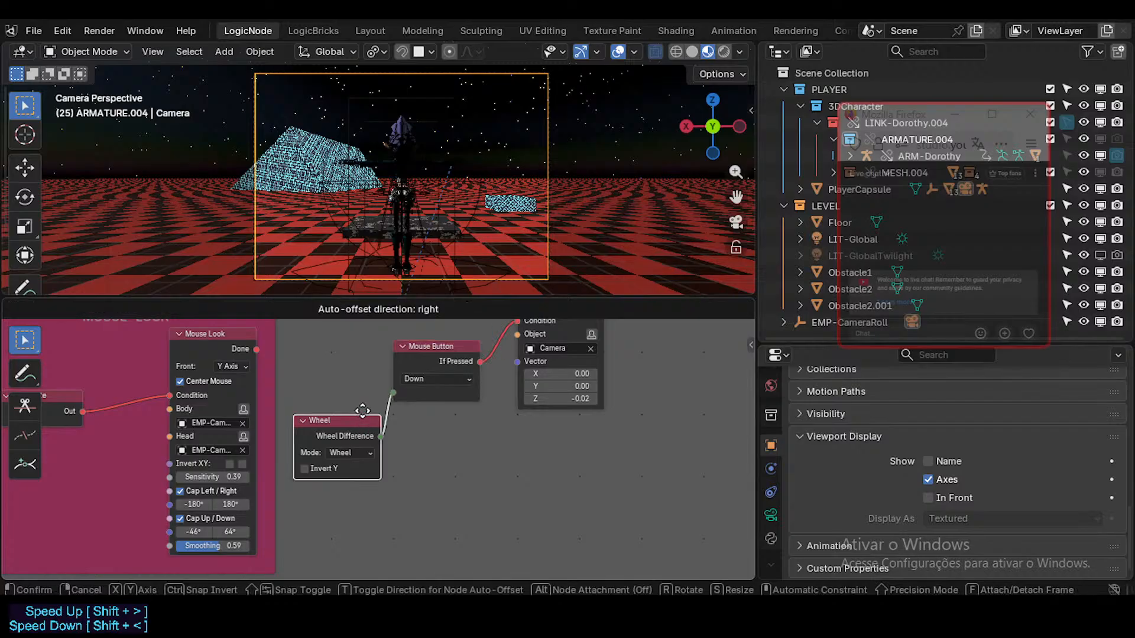
{"action": "left_click_drag", "start_coordinate": [343, 420], "coordinate": [343, 407]}
{"action": "left_click", "coordinate": [437, 379]}
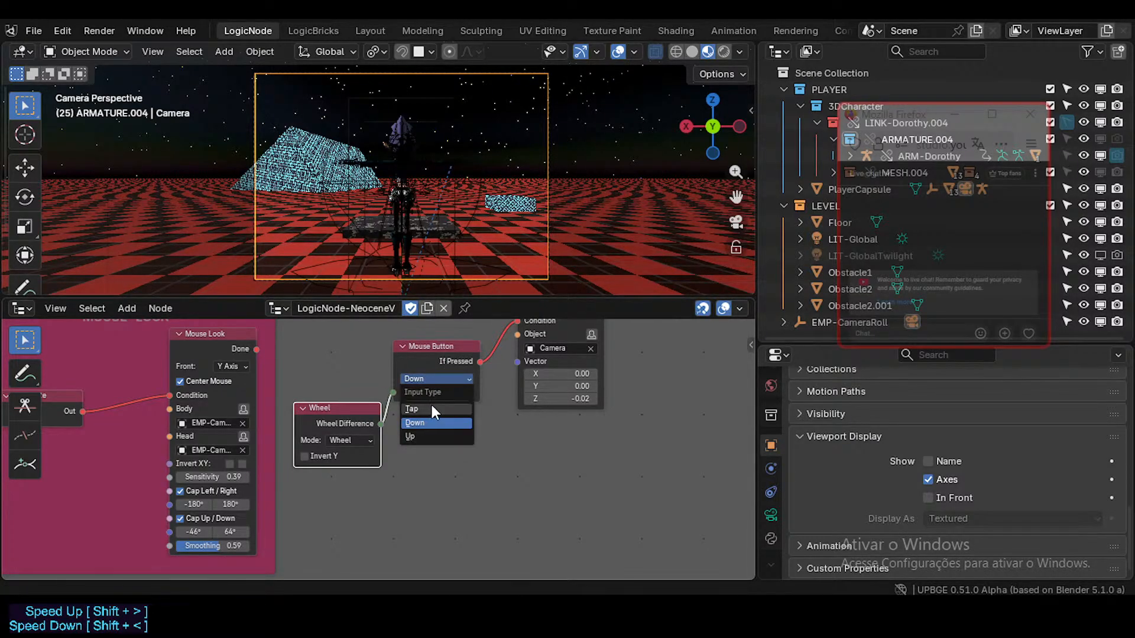
{"action": "left_click", "coordinate": [434, 407]}
{"action": "left_click", "coordinate": [445, 379]}
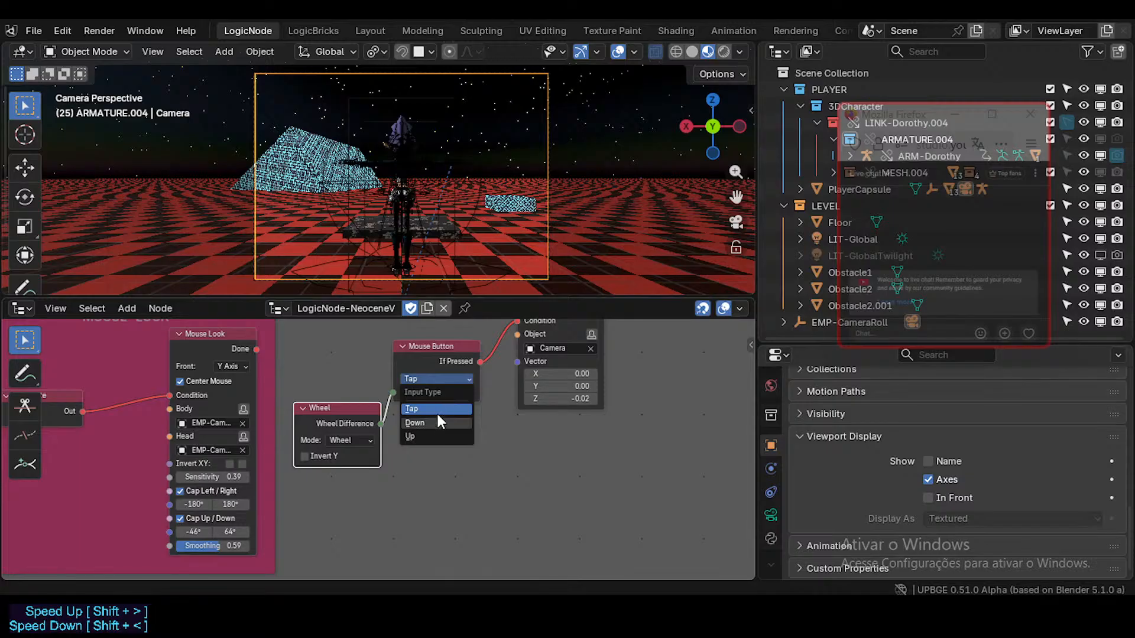
{"action": "left_click", "coordinate": [438, 421]}
{"action": "key", "text": "p"}
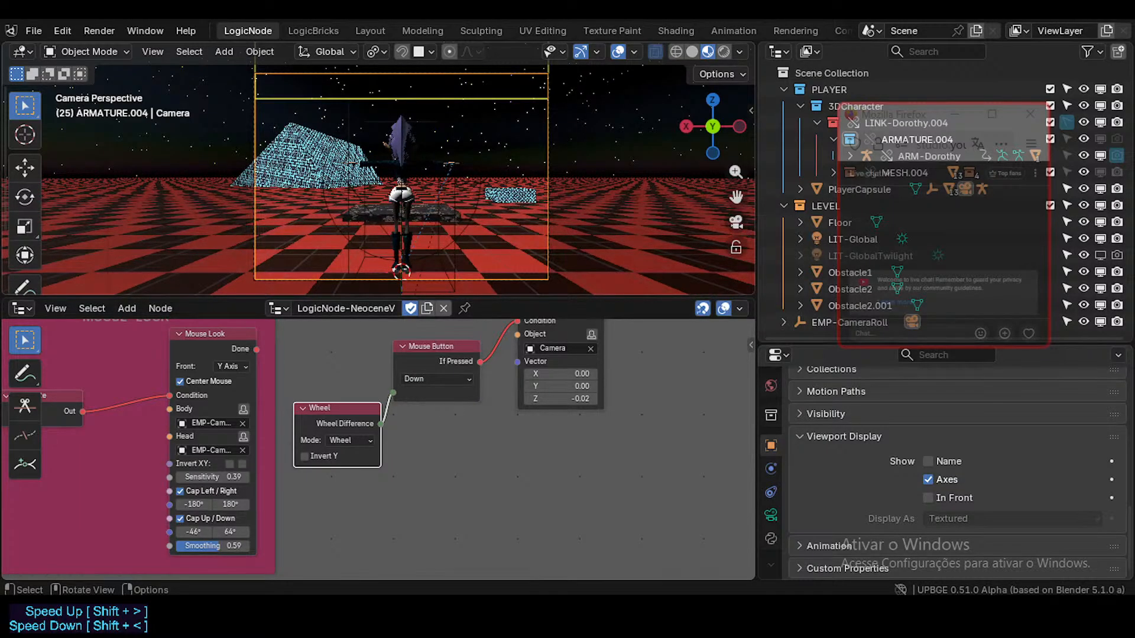
- Set the Mouse Button's input type to Tap and run the game to test it
{"action": "left_click", "coordinate": [437, 379]}
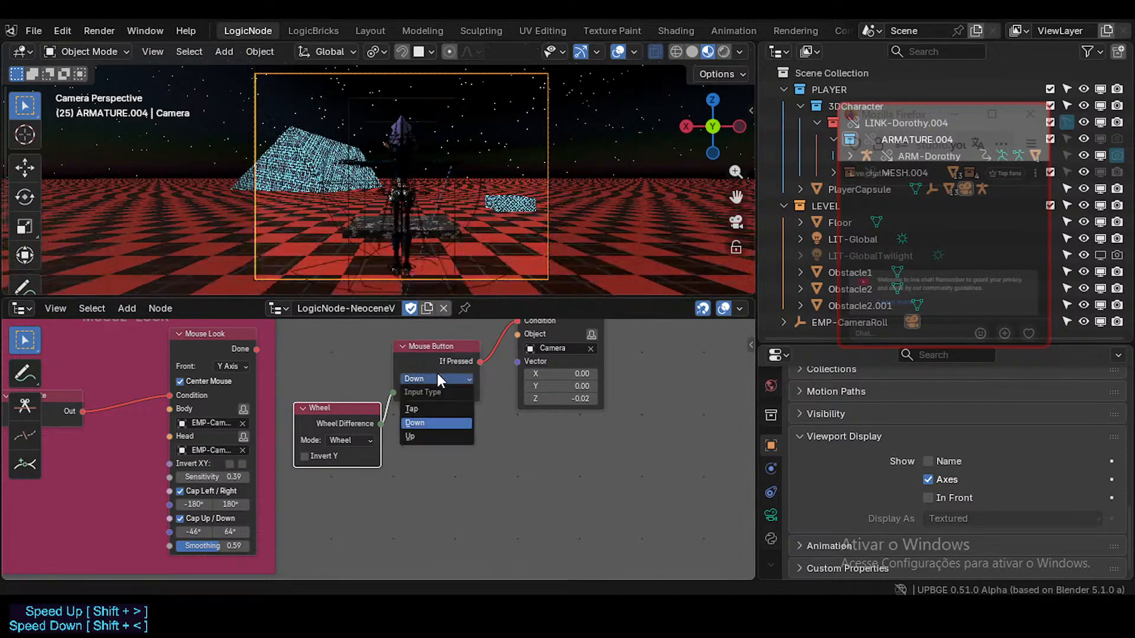
{"action": "left_click", "coordinate": [431, 399]}
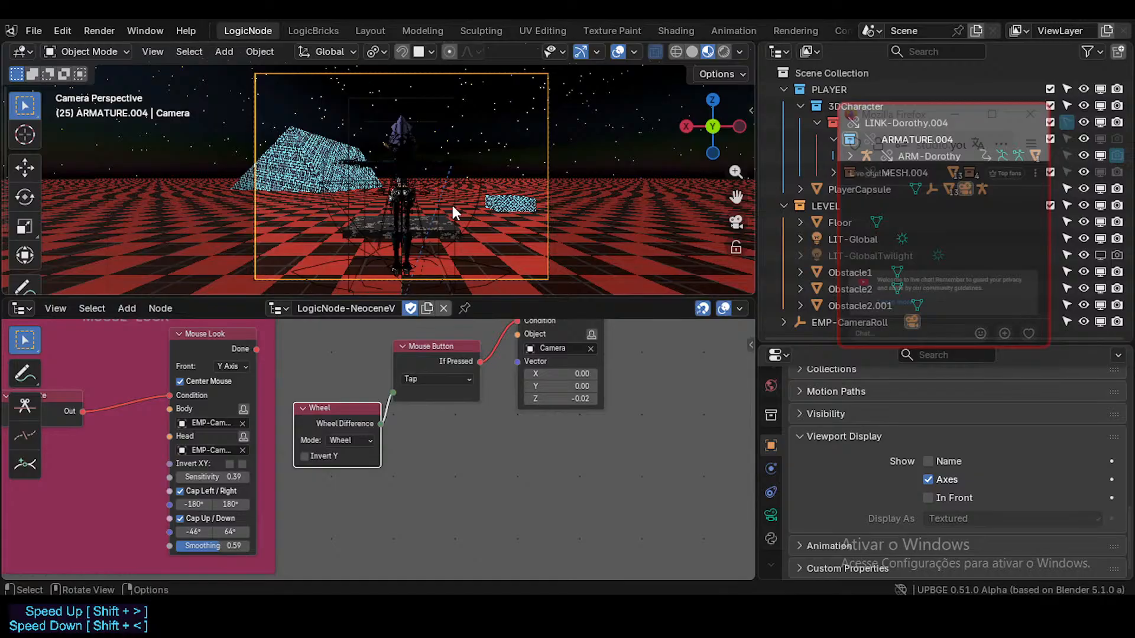
{"action": "key", "text": "p"}
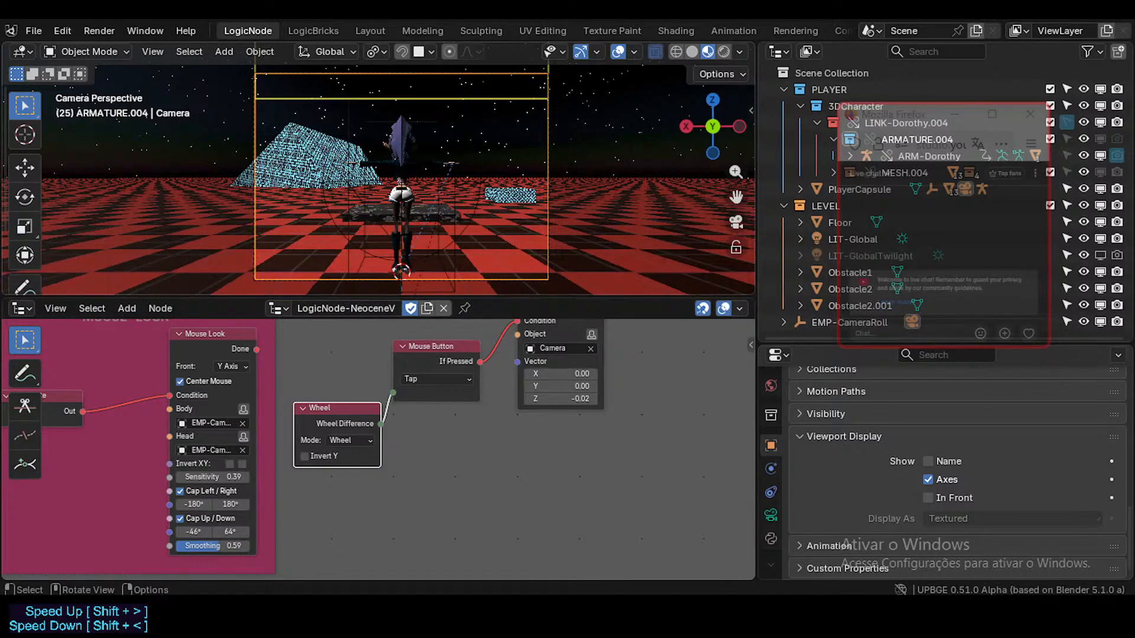
{"action": "key", "text": "Escape"}
- Delete the Wheel, Mouse Button and remaining Apply Movement nodes, and save the file
{"action": "middle_click_drag", "start_coordinate": [359, 400], "coordinate": [364, 446]}
{"action": "key", "text": "x"}
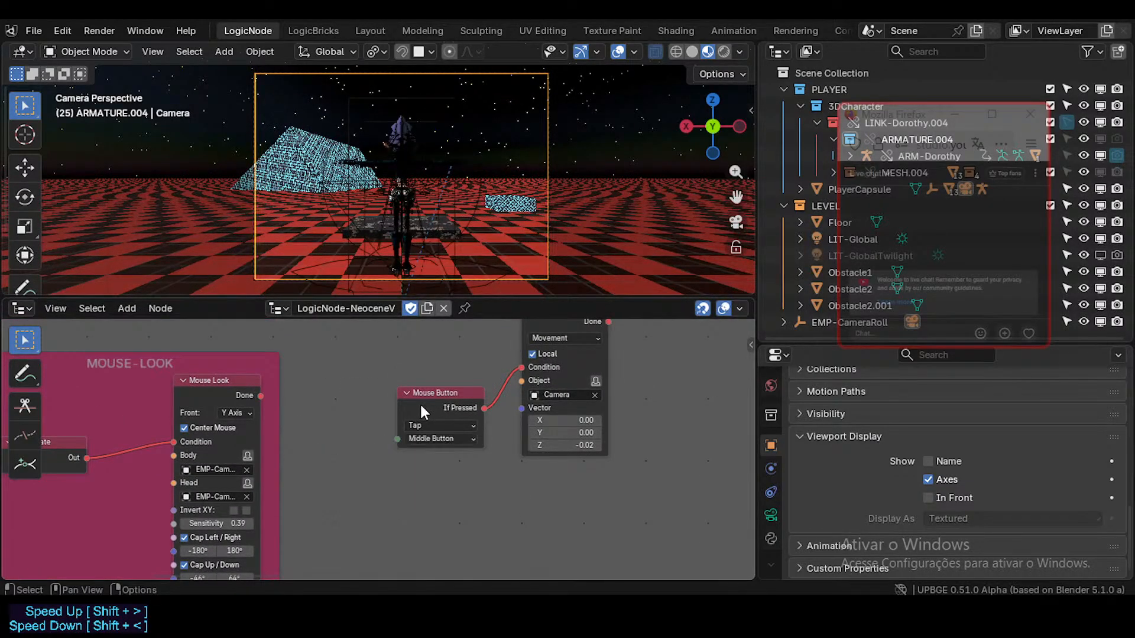
{"action": "left_click", "coordinate": [419, 402]}
{"action": "middle_click_drag", "start_coordinate": [443, 419], "coordinate": [520, 421]}
{"action": "key", "text": "x"}
{"action": "left_click", "coordinate": [568, 368]}
{"action": "key", "text": "x"}
{"action": "middle_click_drag", "start_coordinate": [415, 455], "coordinate": [488, 411]}
{"action": "scroll", "coordinate": [491, 392], "scroll_direction": "down", "scroll_amount": 3}
{"action": "key", "text": "ctrl+s"}
- Switch to Firefox, search Google in a new tab for "mouse zoom upbge node editor" and look through the results
{"action": "mouse_move", "coordinate": [503, 618]}
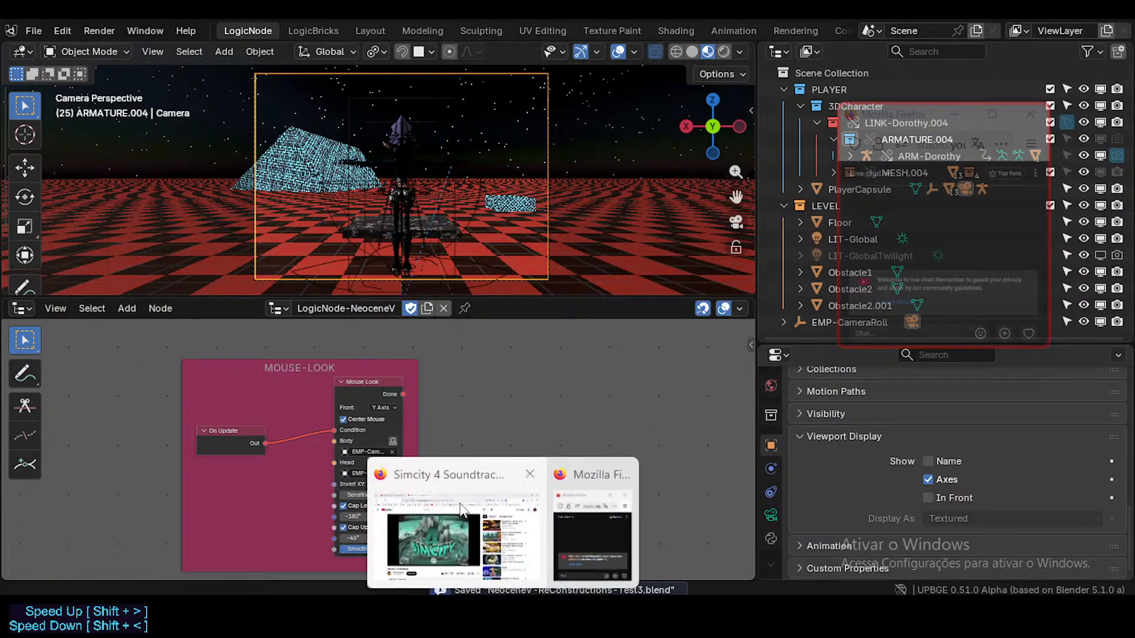
{"action": "left_click", "coordinate": [453, 535]}
{"action": "key", "text": "ctrl+t"}
{"action": "left_click", "coordinate": [449, 318]}
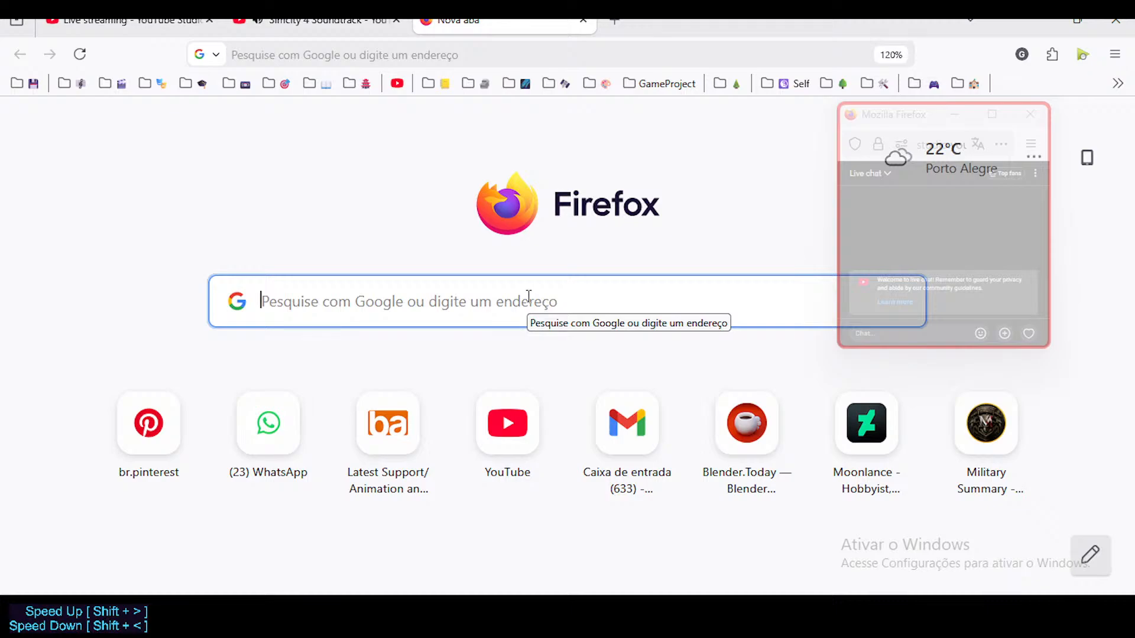
{"action": "type", "text": "mouse zoom"}
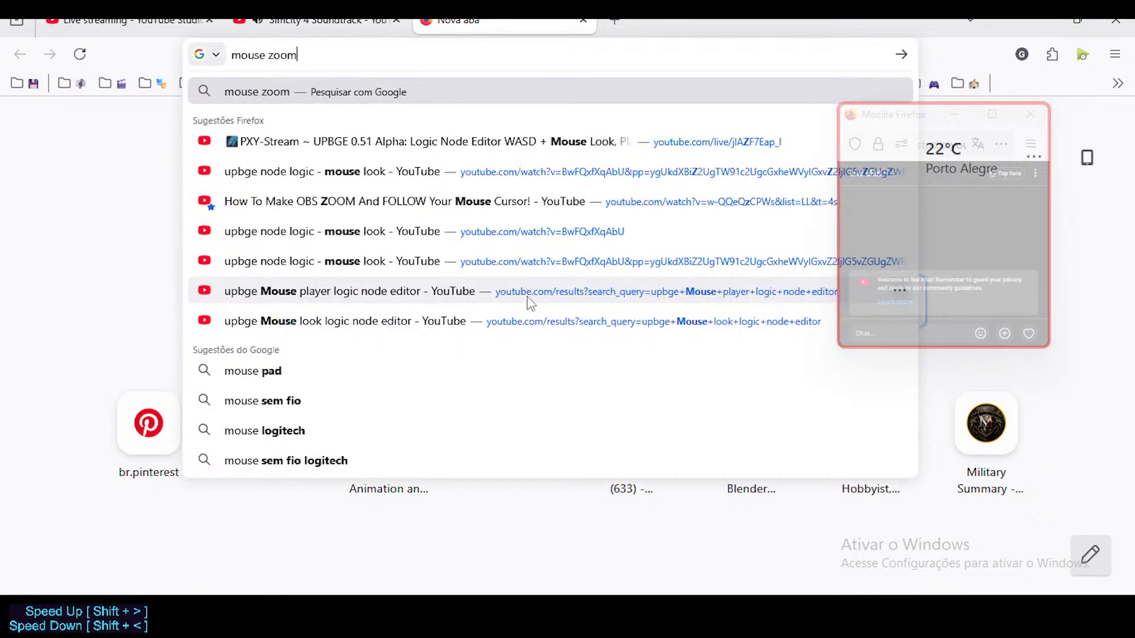
{"action": "type", "text": " upbg"}
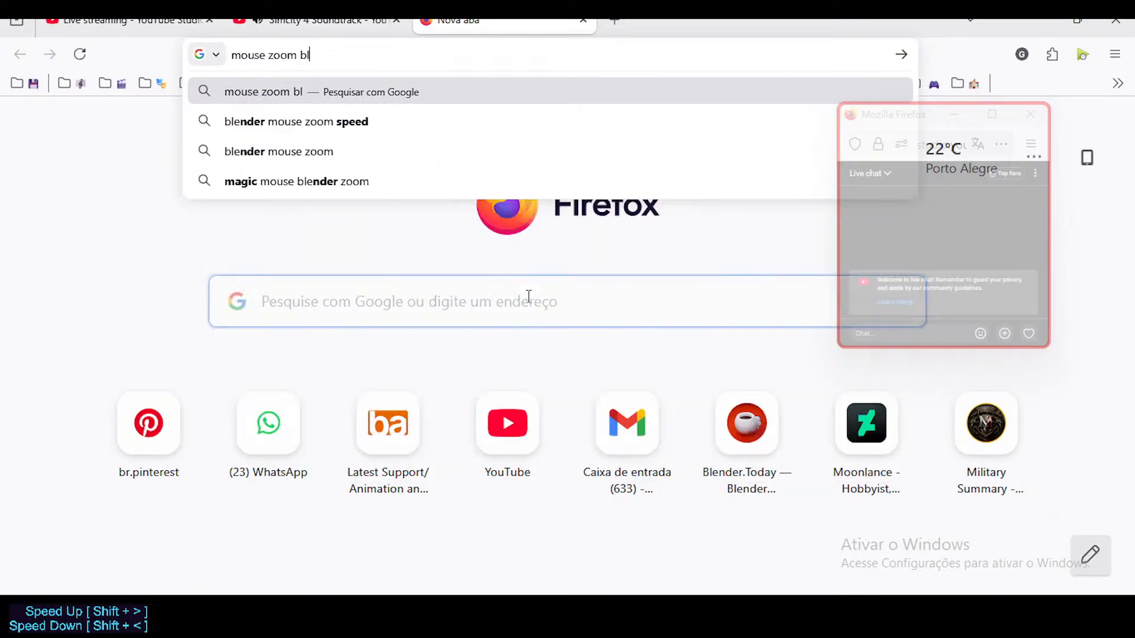
{"action": "type", "text": "e node eidt"}
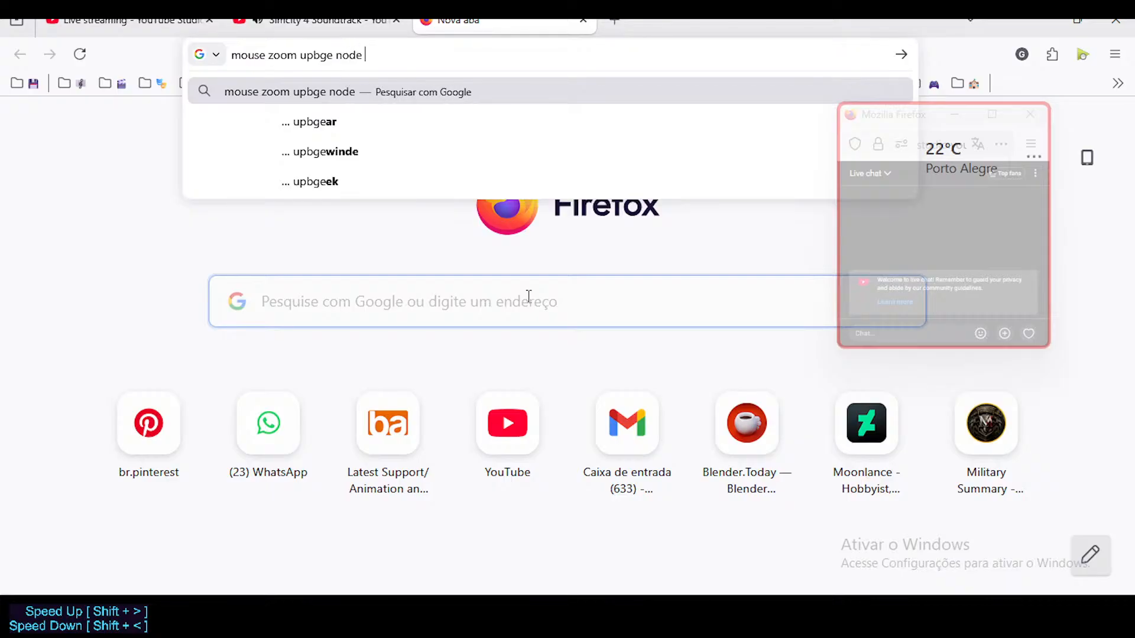
{"action": "key", "text": "BackSpace"}
{"action": "key", "text": "BackSpace"}
{"action": "key", "text": "BackSpace"}
{"action": "type", "text": "ditor"}
{"action": "key", "text": "Return"}
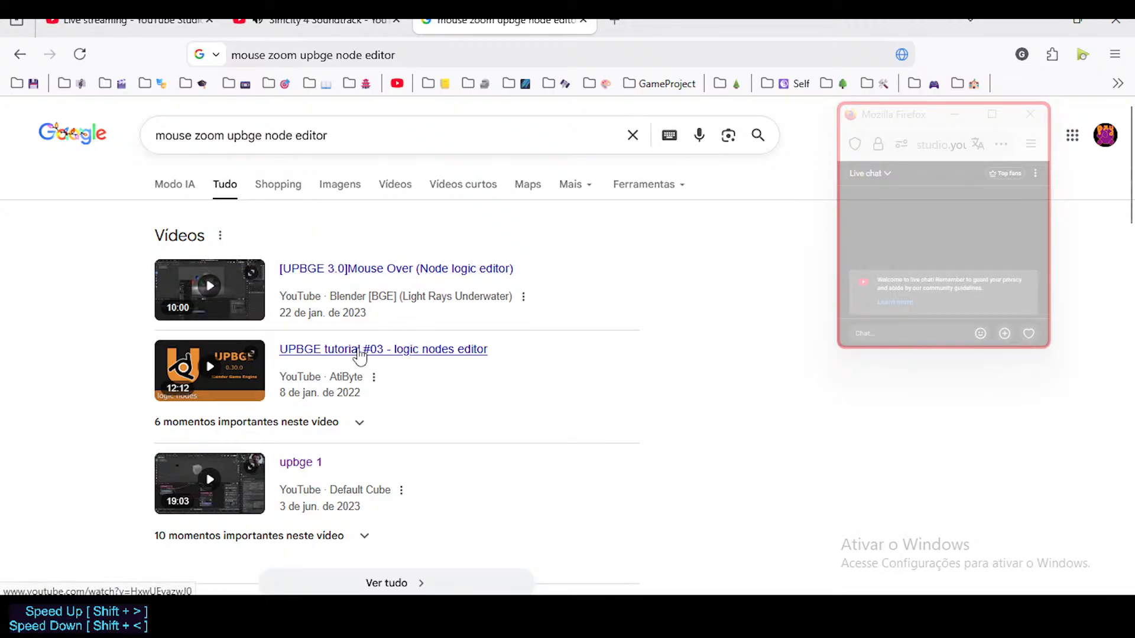
{"action": "scroll", "coordinate": [362, 361], "scroll_direction": "down", "scroll_amount": 3}
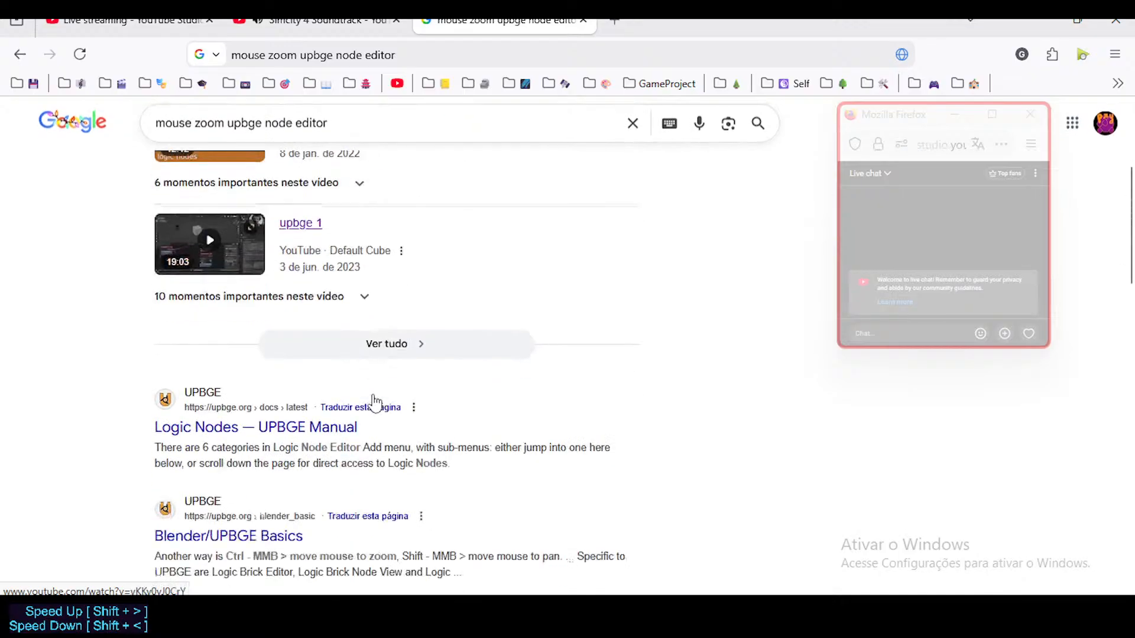
- Open the Blender/UPBGE Basics result in a background tab and load the Logic Nodes page of the UPBGE Manual
{"action": "scroll", "coordinate": [350, 388], "scroll_direction": "down", "scroll_amount": 3}
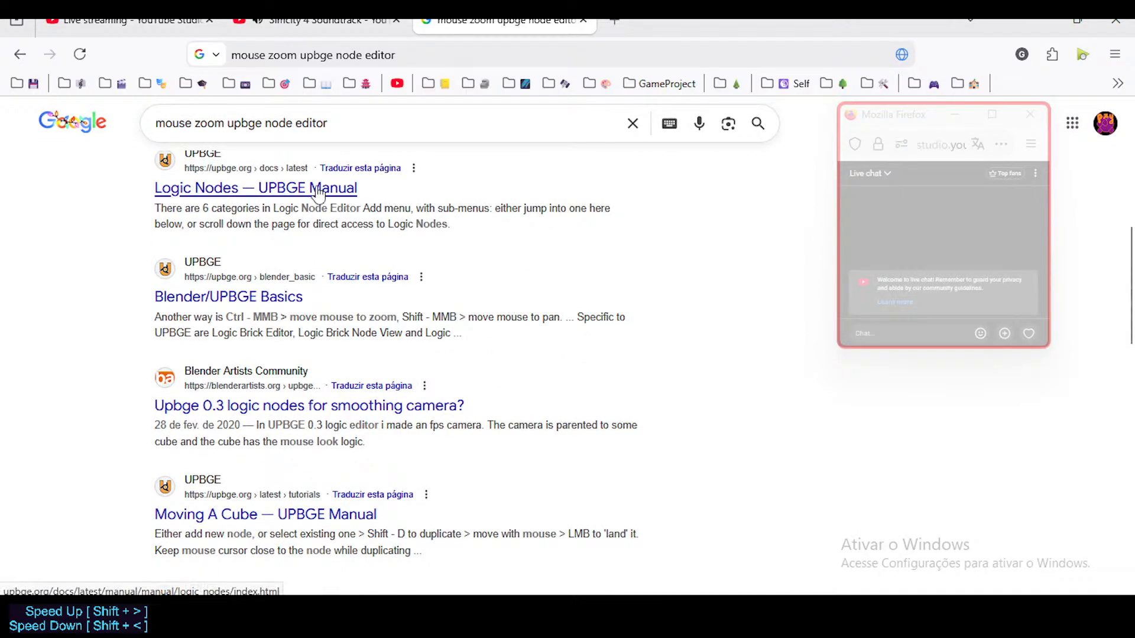
{"action": "middle_click", "coordinate": [270, 300]}
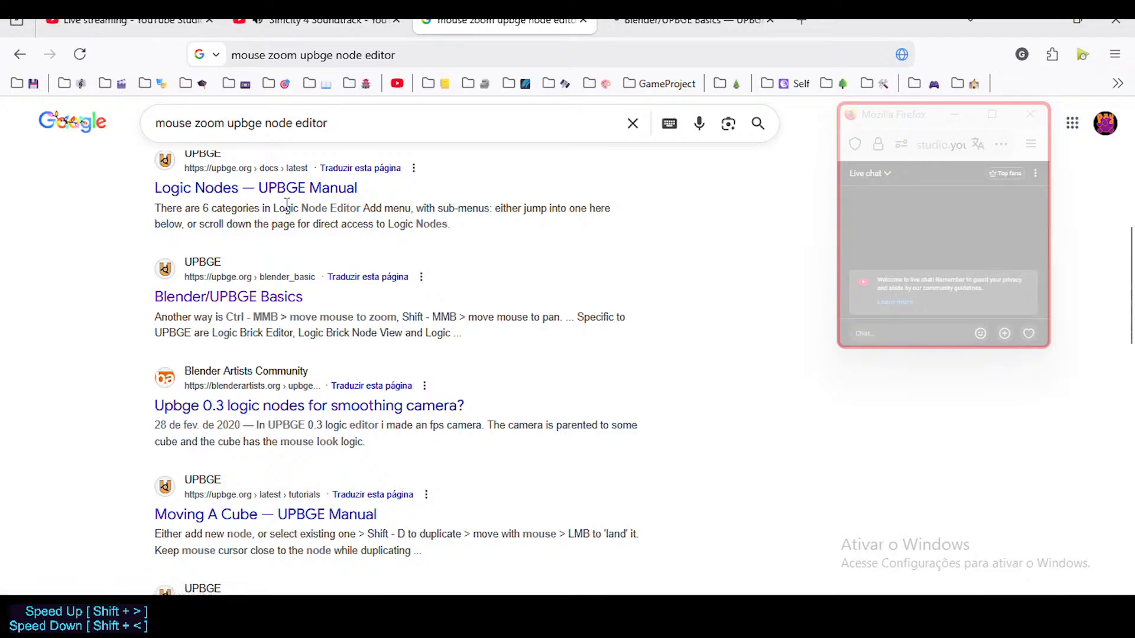
{"action": "left_click", "coordinate": [254, 188]}
- Switch to UPBGE and add a Mouse Over node beside the MOUSE-LOOK frame in the logic node tree
{"action": "key", "text": "alt+Tab"}
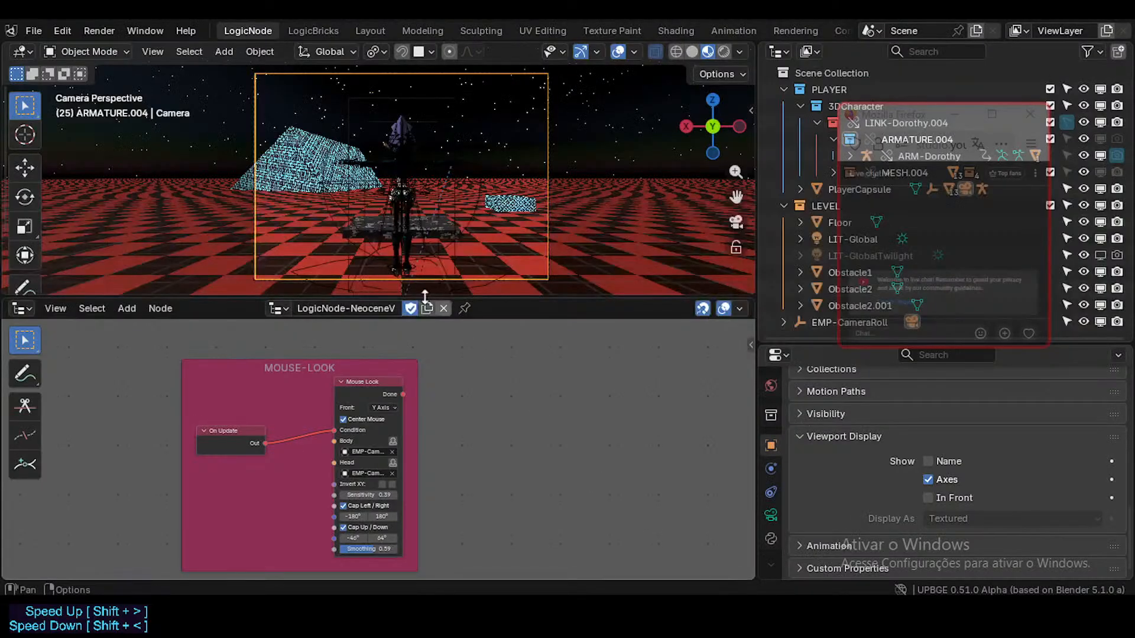
{"action": "key", "text": "shift+a"}
{"action": "type", "text": "mouse"}
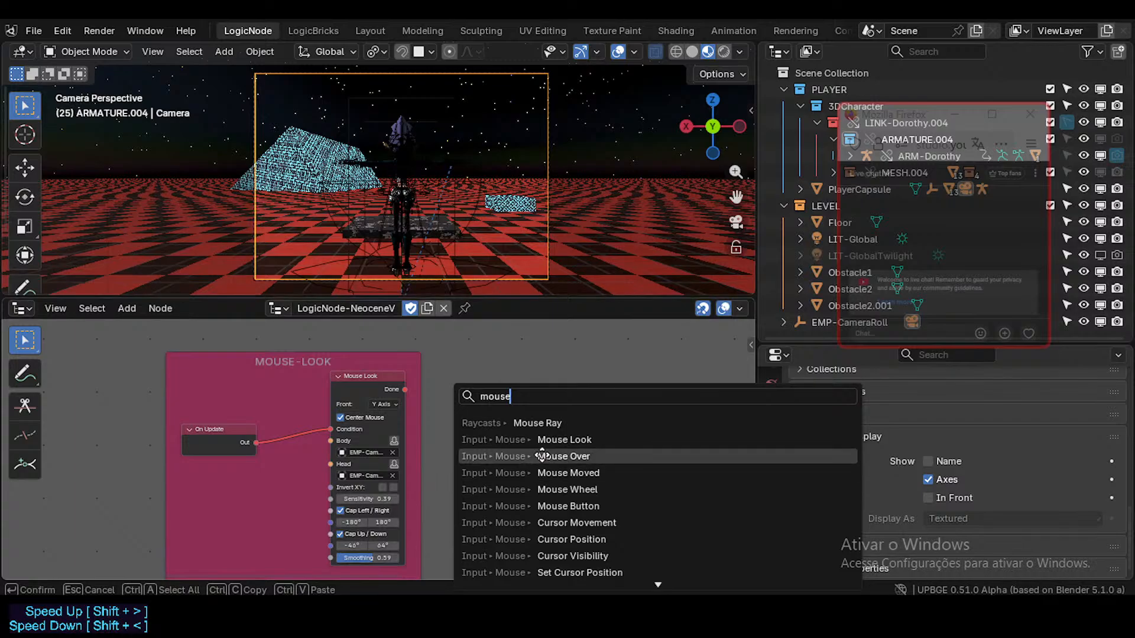
{"action": "left_click", "coordinate": [537, 456]}
{"action": "left_click", "coordinate": [476, 383]}
{"action": "middle_click_drag", "start_coordinate": [498, 416], "coordinate": [399, 403]}
{"action": "scroll", "coordinate": [399, 403], "scroll_direction": "up", "scroll_amount": 3}
{"action": "left_click_drag", "start_coordinate": [418, 380], "coordinate": [393, 380]}
{"action": "middle_click_drag", "start_coordinate": [396, 408], "coordinate": [383, 438]}
{"action": "scroll", "coordinate": [383, 439], "scroll_direction": "up", "scroll_amount": 2}
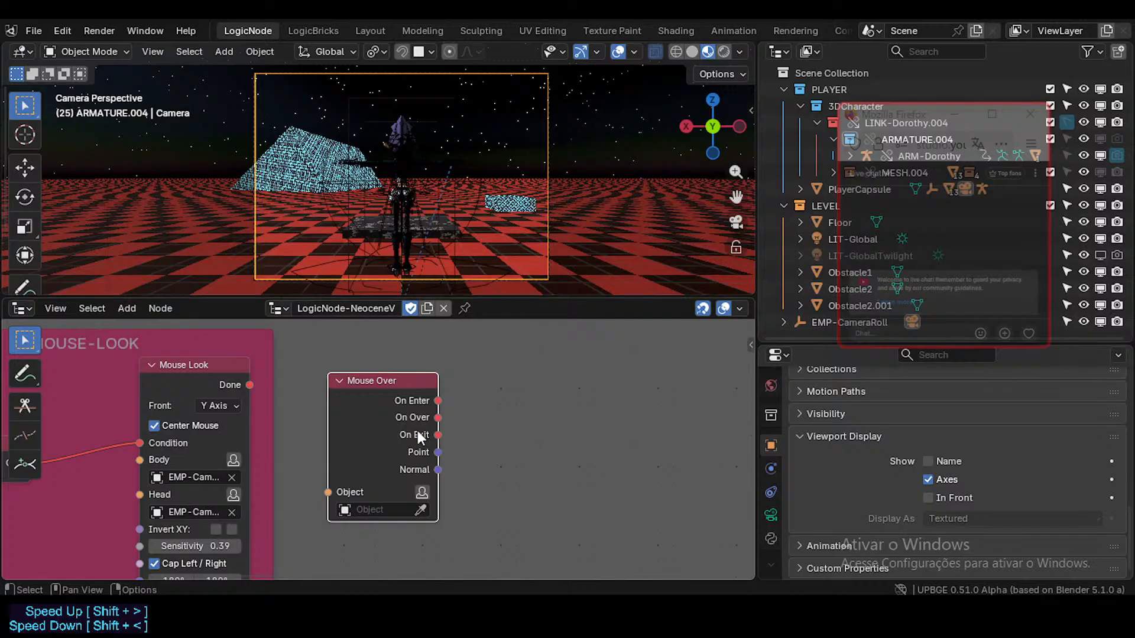
{"action": "middle_click_drag", "start_coordinate": [419, 432], "coordinate": [396, 430]}
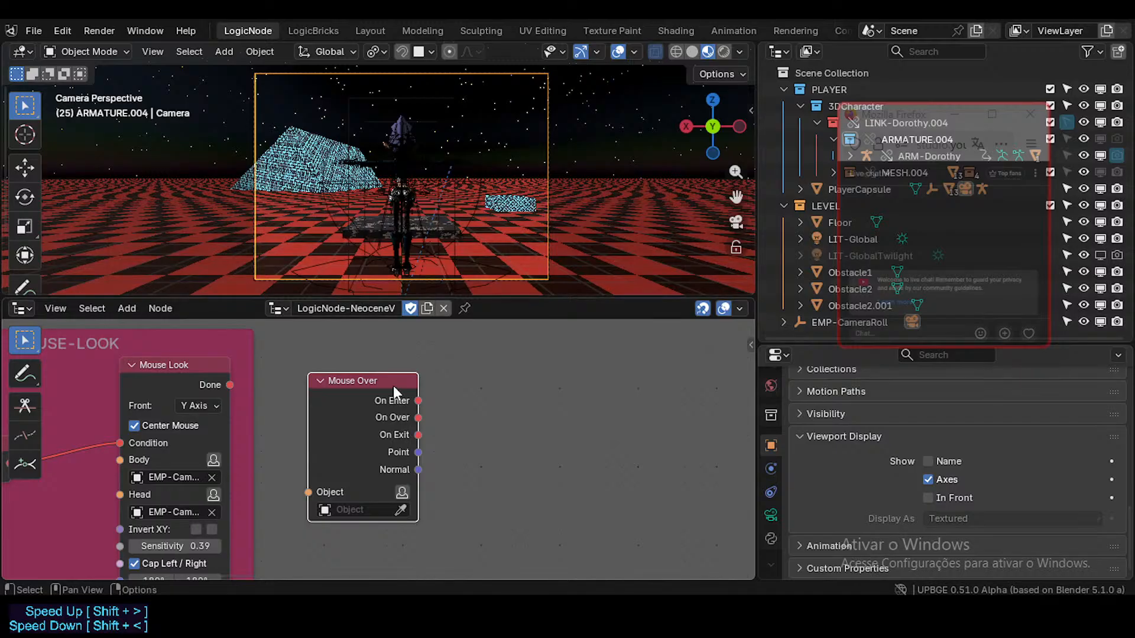
- Delete the Mouse Over node and save the file
{"action": "key", "text": "x"}
{"action": "key", "text": "ctrl+s"}
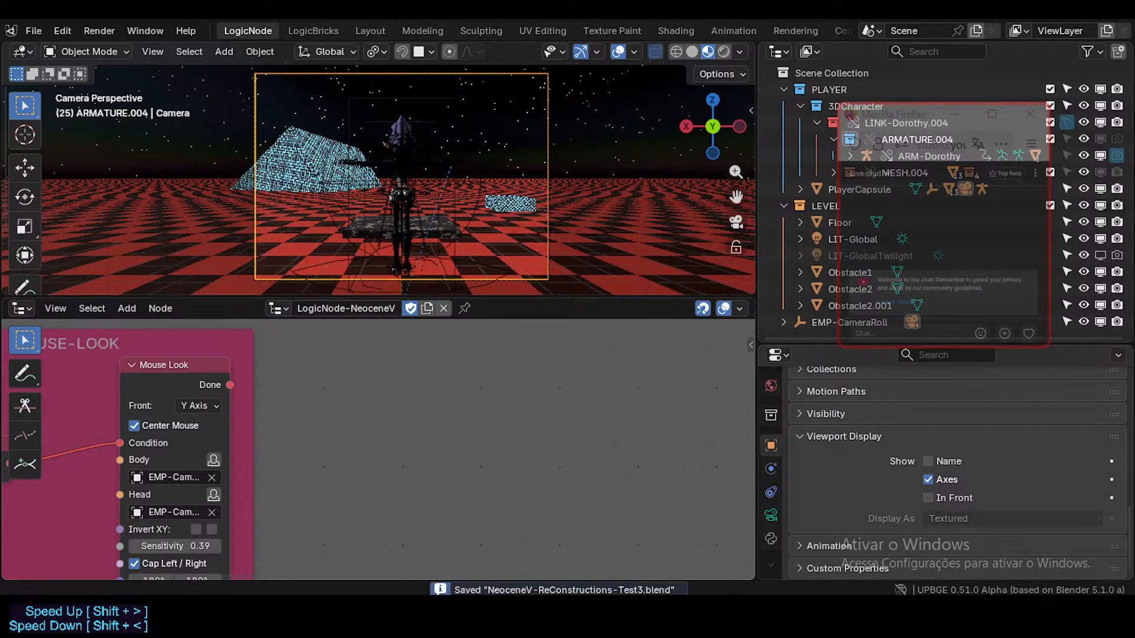
- Switch to Firefox, look through the manual's Logic Nodes index for mouse input nodes, and open the Mouse Look page
{"action": "mouse_move", "coordinate": [502, 612]}
{"action": "left_click", "coordinate": [452, 537]}
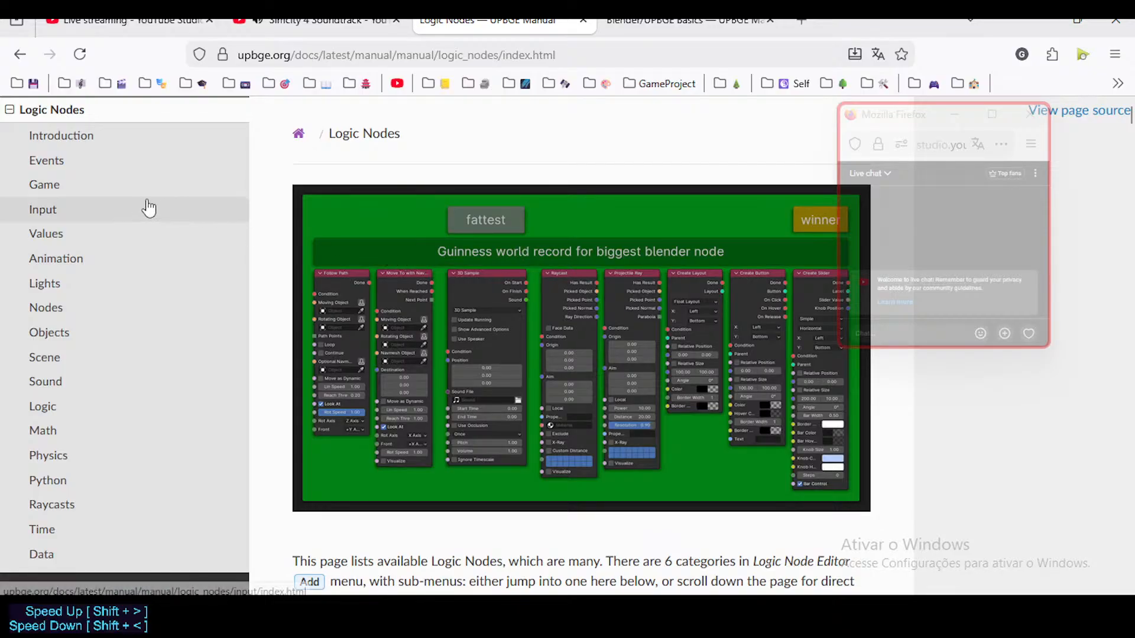
{"action": "scroll", "coordinate": [145, 203], "scroll_direction": "up", "scroll_amount": 5}
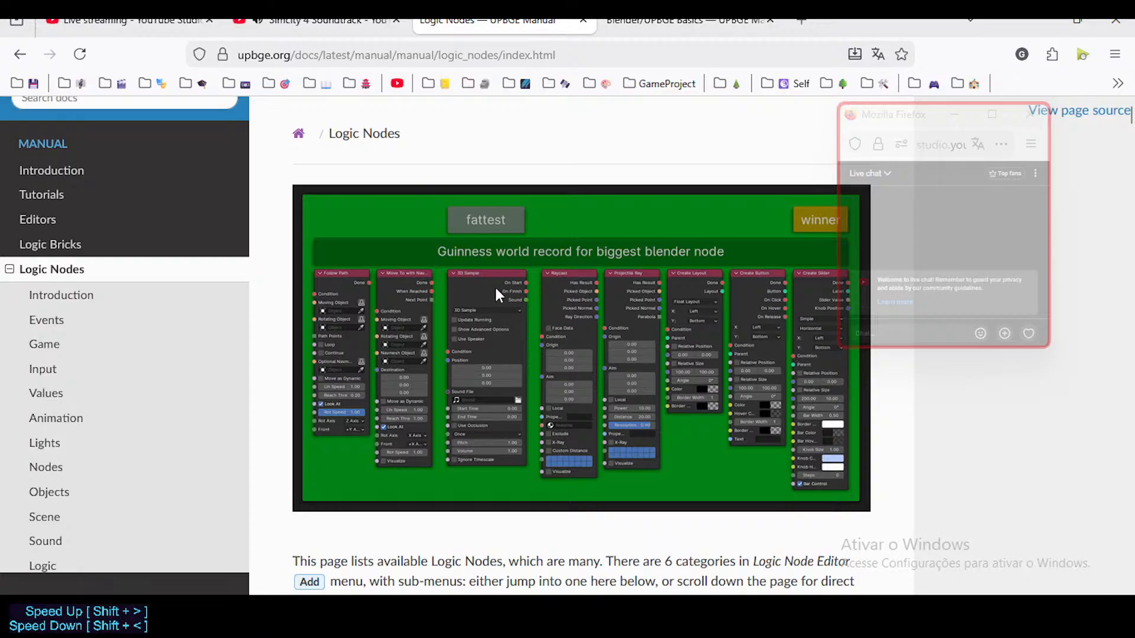
{"action": "scroll", "coordinate": [540, 309], "scroll_direction": "down", "scroll_amount": 5}
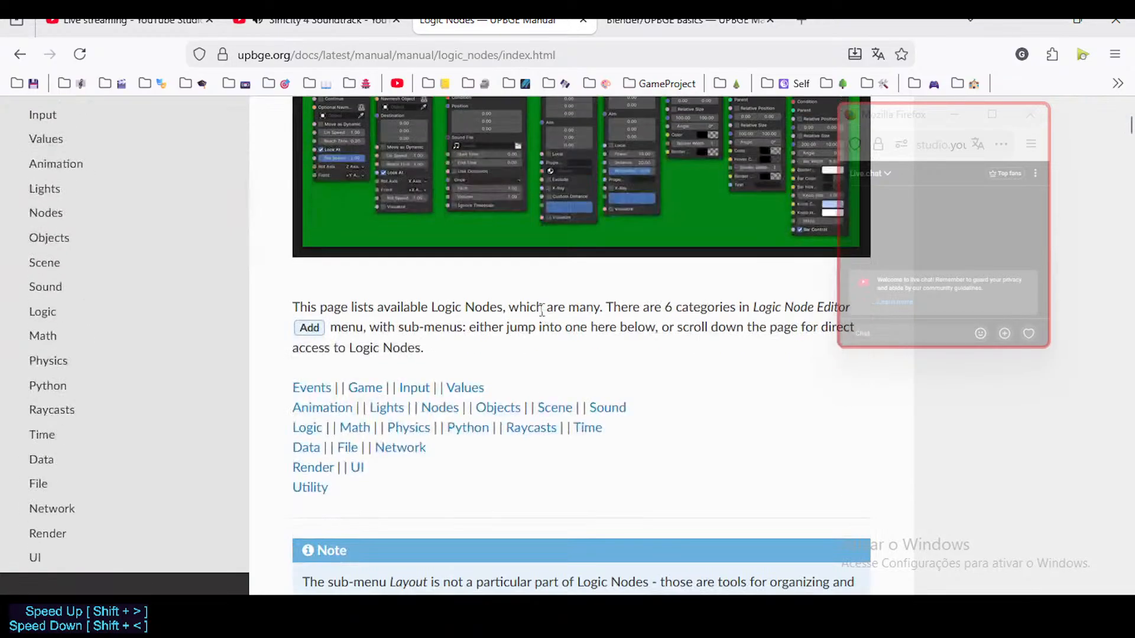
{"action": "scroll", "coordinate": [540, 309], "scroll_direction": "up", "scroll_amount": 5}
{"action": "scroll", "coordinate": [540, 309], "scroll_direction": "down", "scroll_amount": 7}
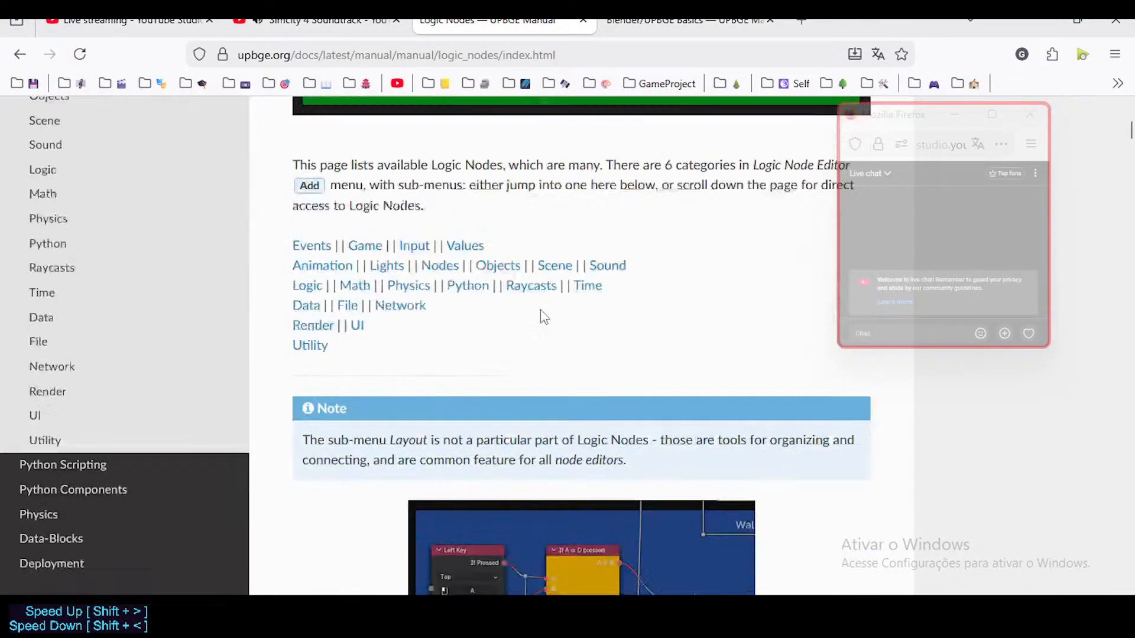
{"action": "scroll", "coordinate": [543, 318], "scroll_direction": "down", "scroll_amount": 6}
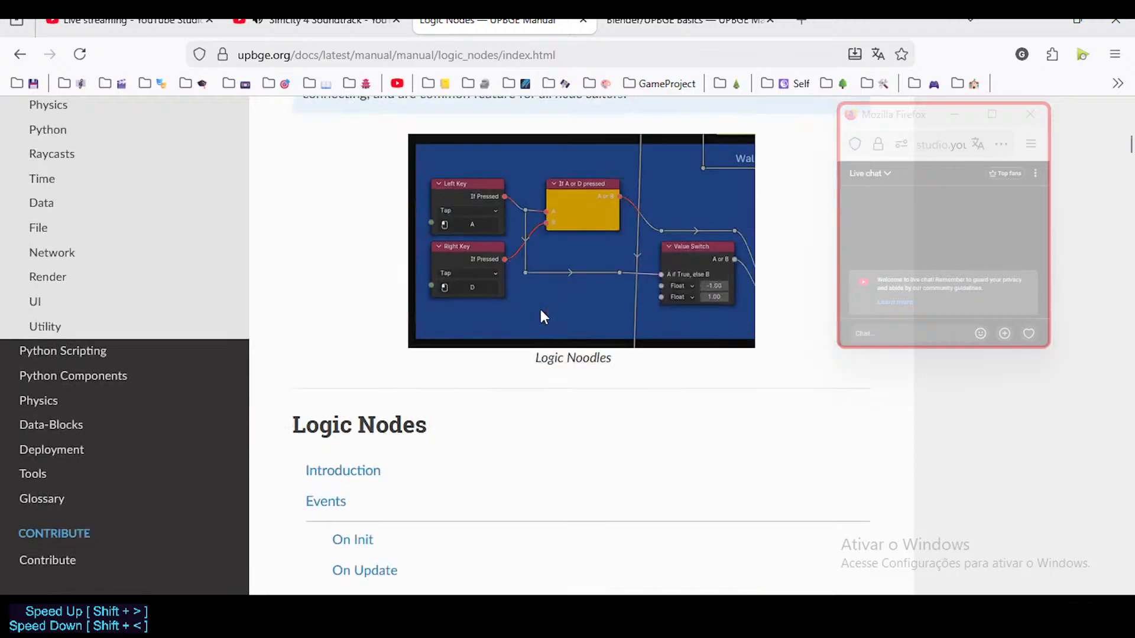
{"action": "scroll", "coordinate": [544, 317], "scroll_direction": "down", "scroll_amount": 6}
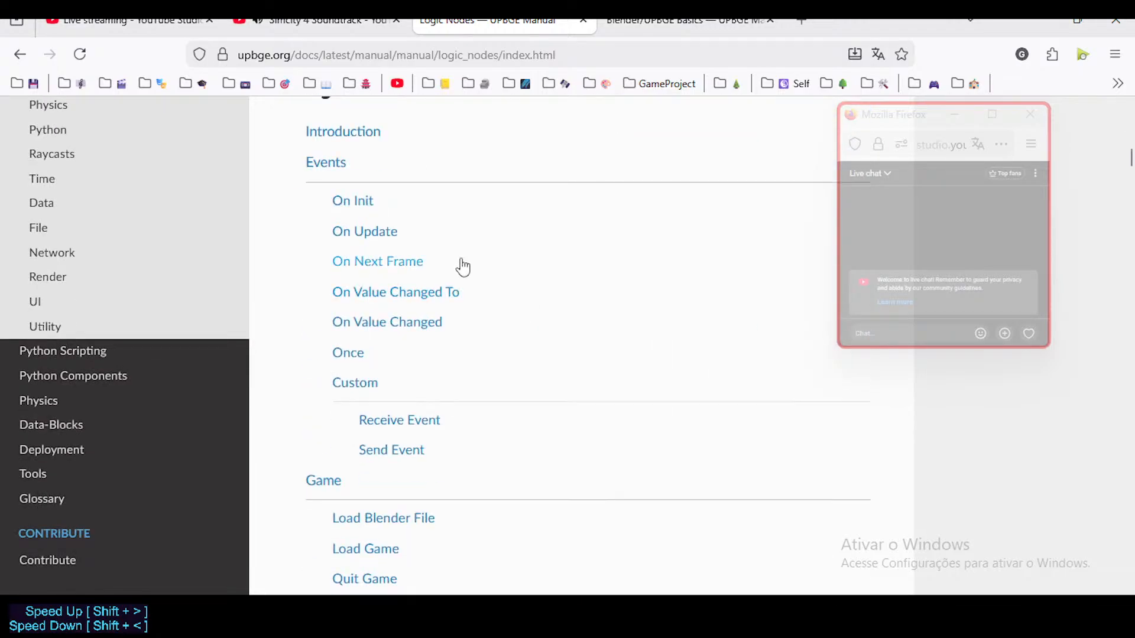
{"action": "scroll", "coordinate": [458, 264], "scroll_direction": "down", "scroll_amount": 4}
{"action": "scroll", "coordinate": [458, 272], "scroll_direction": "down", "scroll_amount": 6}
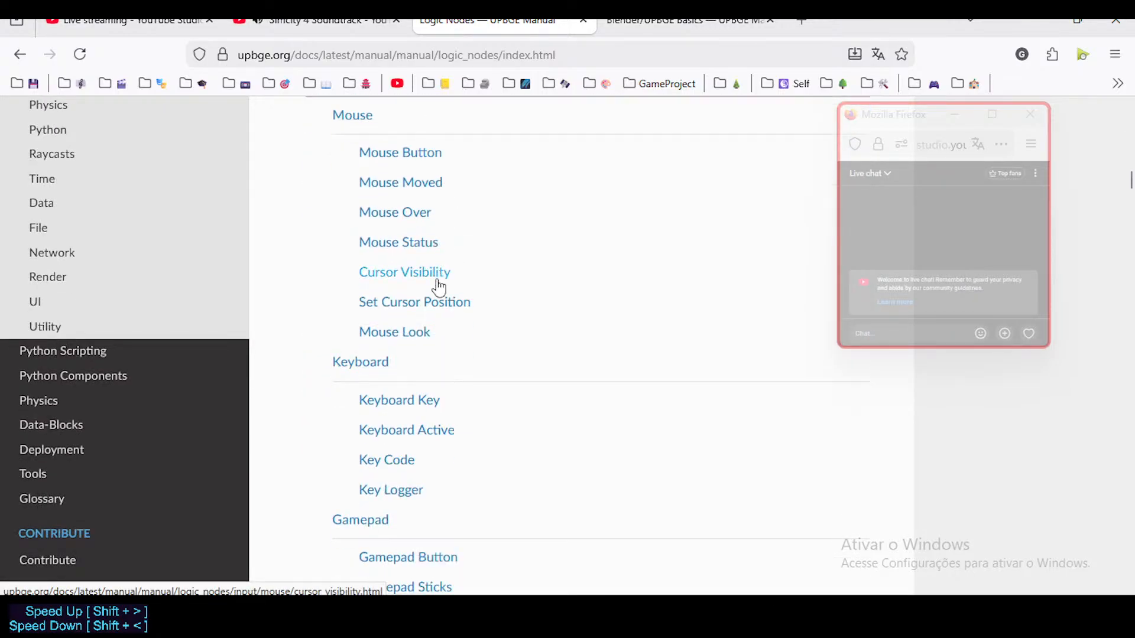
{"action": "scroll", "coordinate": [459, 313], "scroll_direction": "up", "scroll_amount": 1}
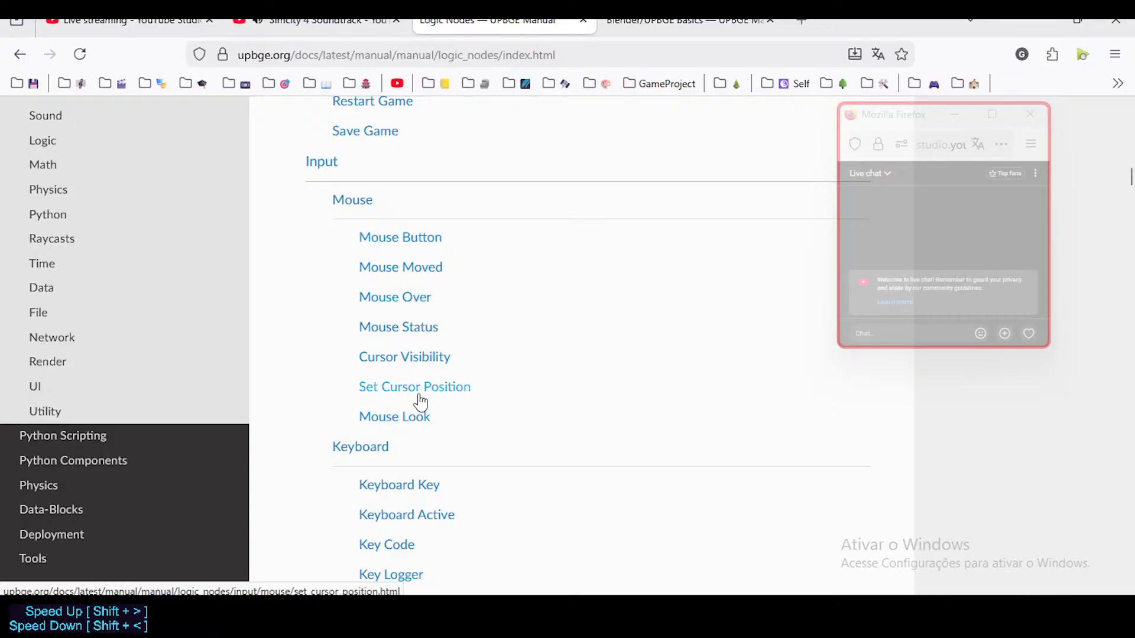
{"action": "scroll", "coordinate": [419, 378], "scroll_direction": "down", "scroll_amount": 1}
{"action": "left_click", "coordinate": [423, 334]}
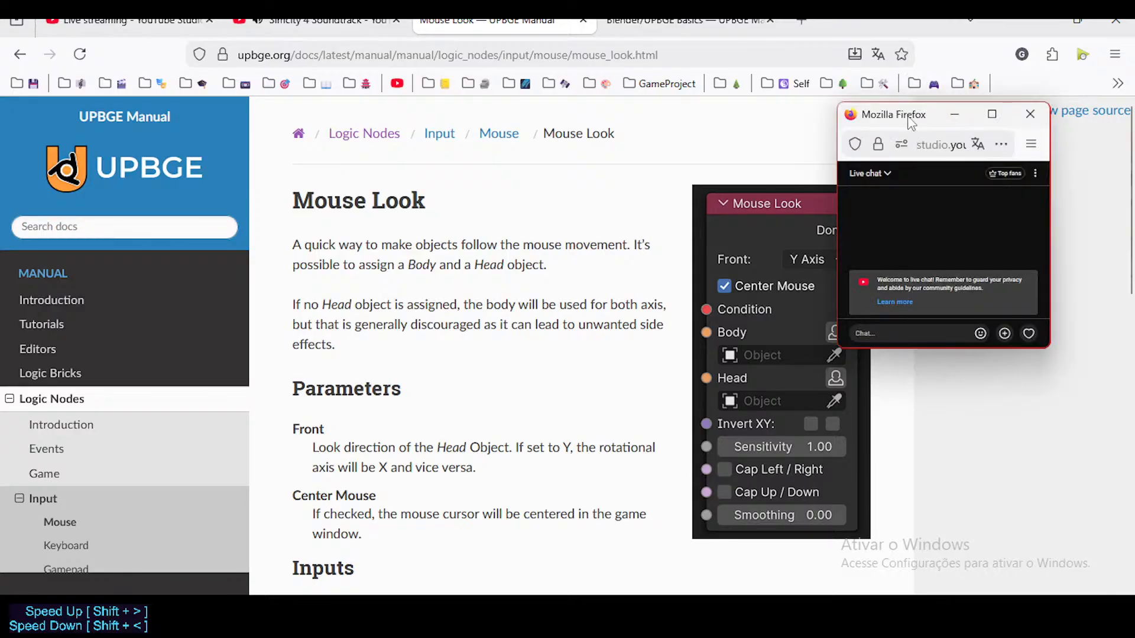
- Read the description and the Front and Center Mouse parameters on the Mouse Look page
{"action": "scroll", "coordinate": [604, 271], "scroll_direction": "down", "scroll_amount": 3}
{"action": "scroll", "coordinate": [604, 271], "scroll_direction": "up", "scroll_amount": 2}
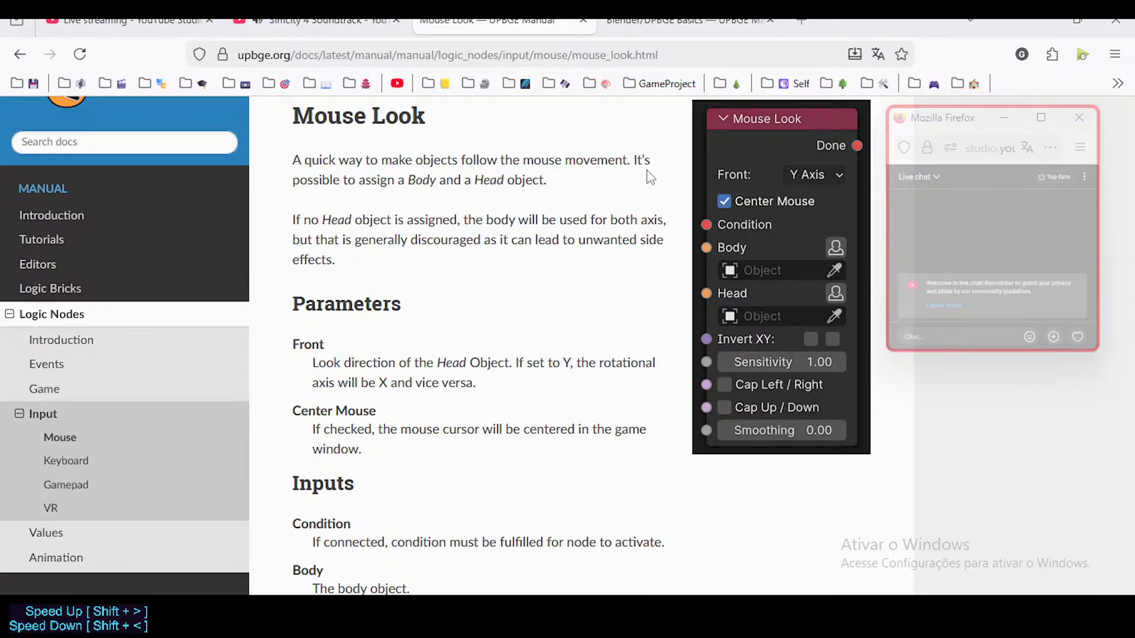
{"action": "scroll", "coordinate": [523, 355], "scroll_direction": "down", "scroll_amount": 2}
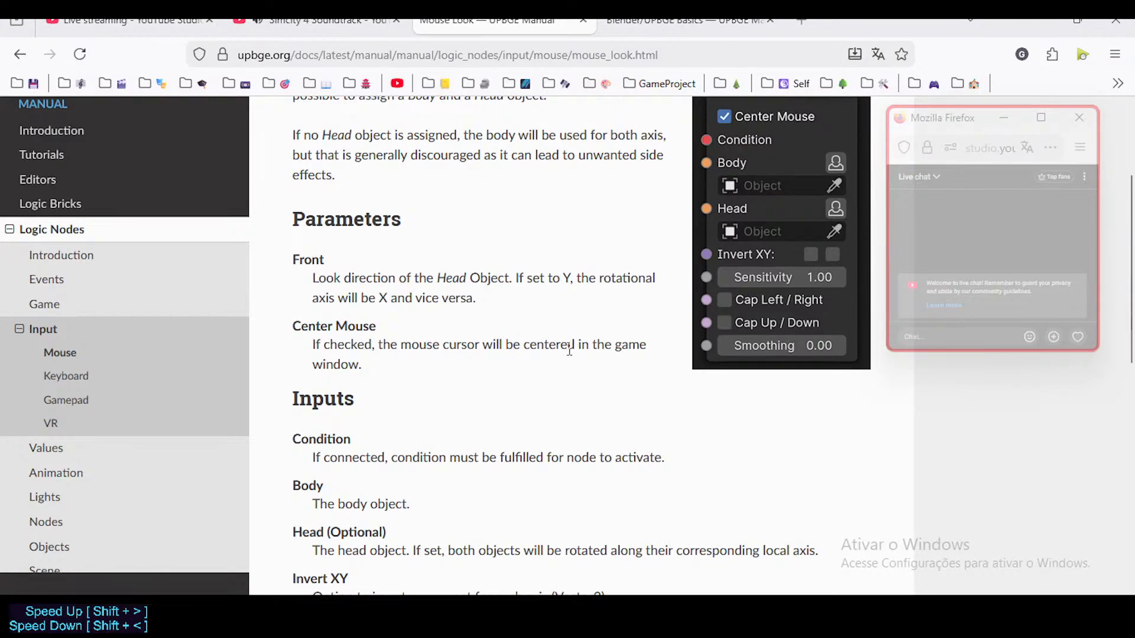
{"action": "scroll", "coordinate": [569, 351], "scroll_direction": "up", "scroll_amount": 2}
{"action": "scroll", "coordinate": [520, 419], "scroll_direction": "down", "scroll_amount": 2}
- Switch to UPBGE, run the game, disable Center Mouse on the Mouse Look node, and test walking forward in the game again
{"action": "key", "text": "alt+Tab"}
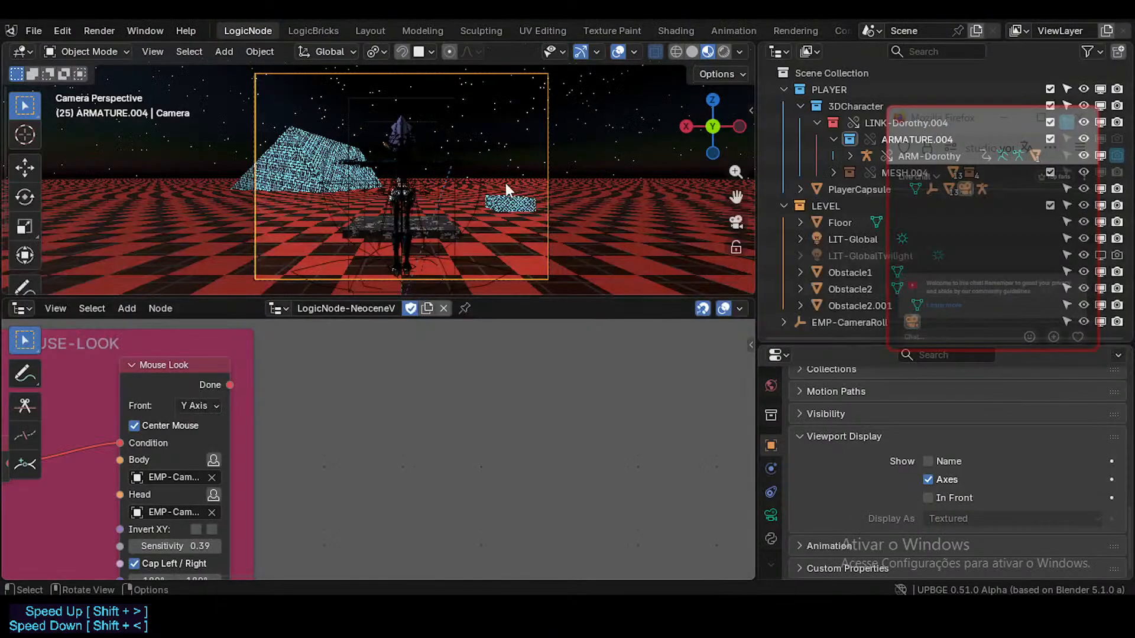
{"action": "key", "text": "p"}
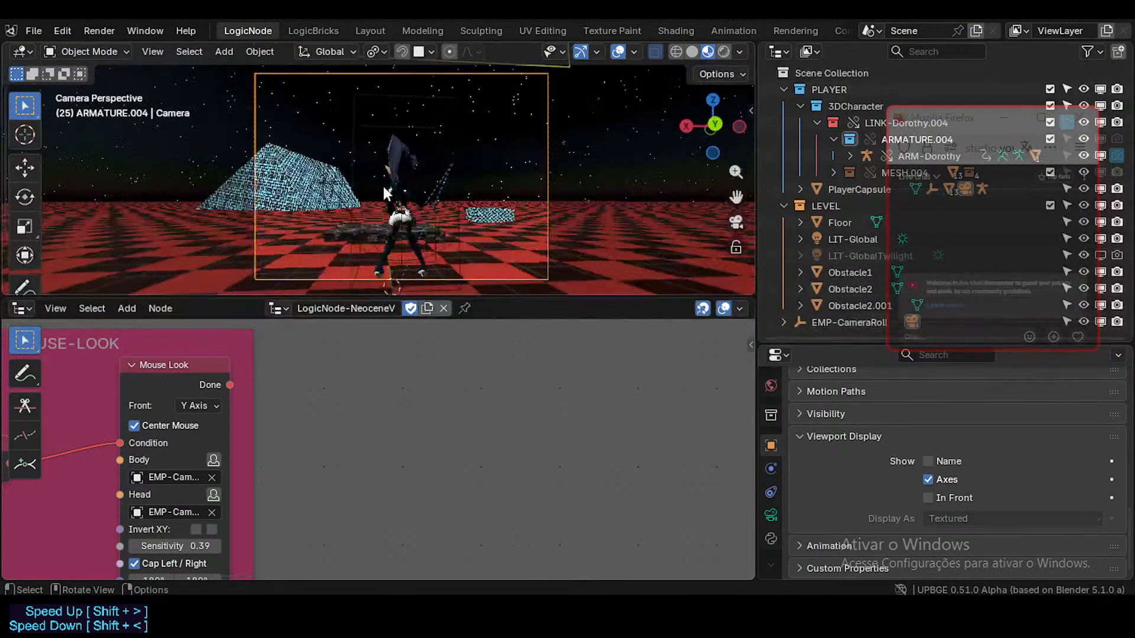
{"action": "key", "text": "Escape"}
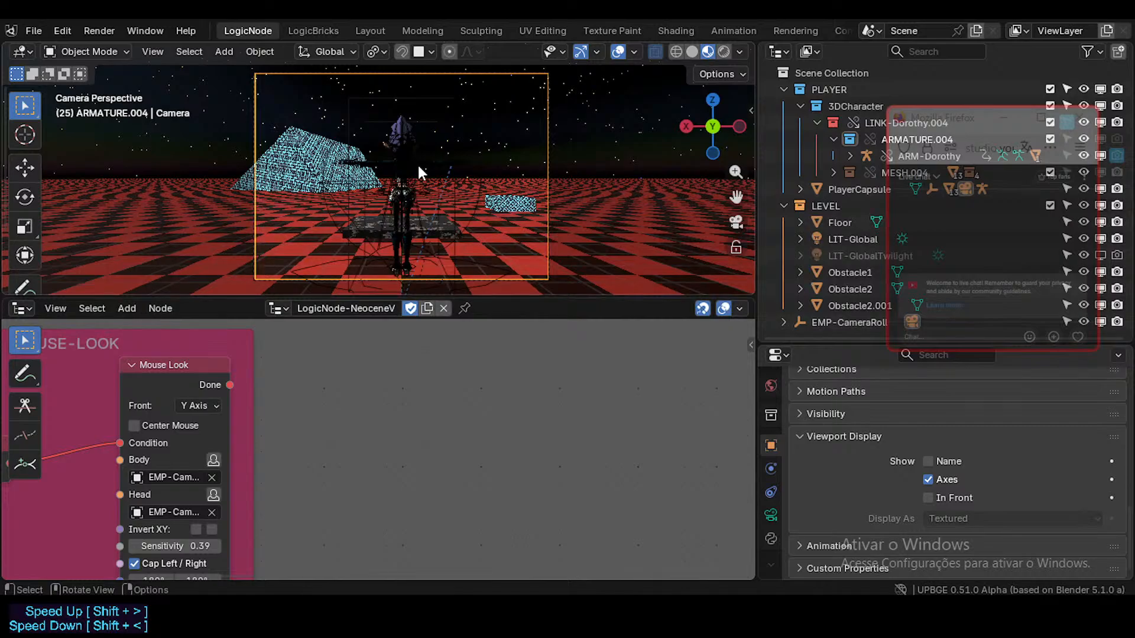
{"action": "key", "text": "p"}
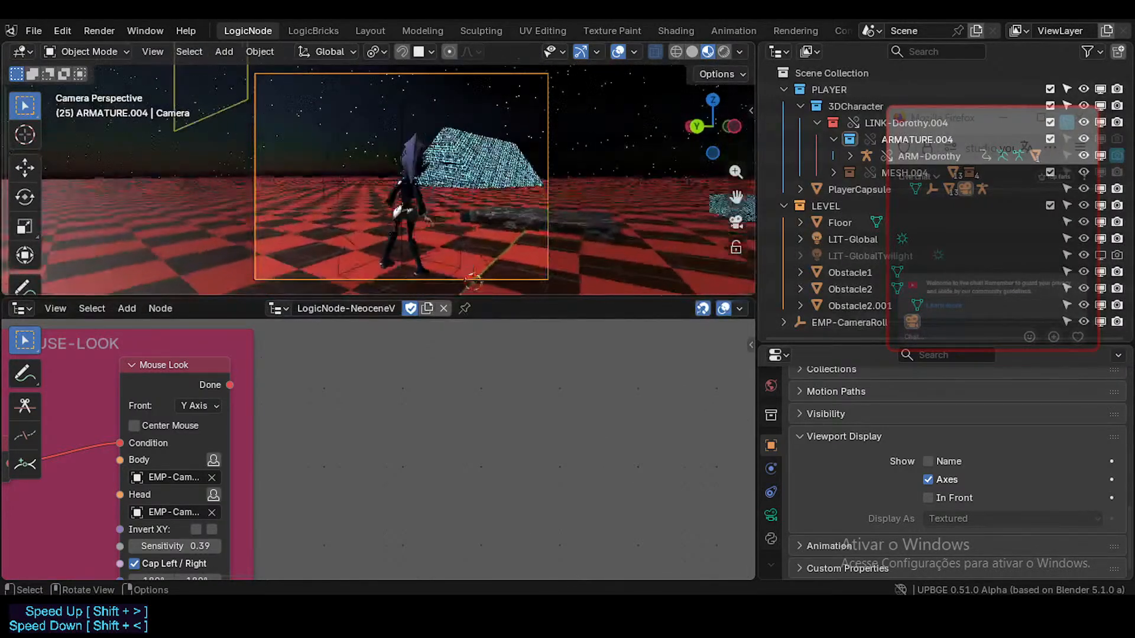
{"action": "key", "text": "w"}
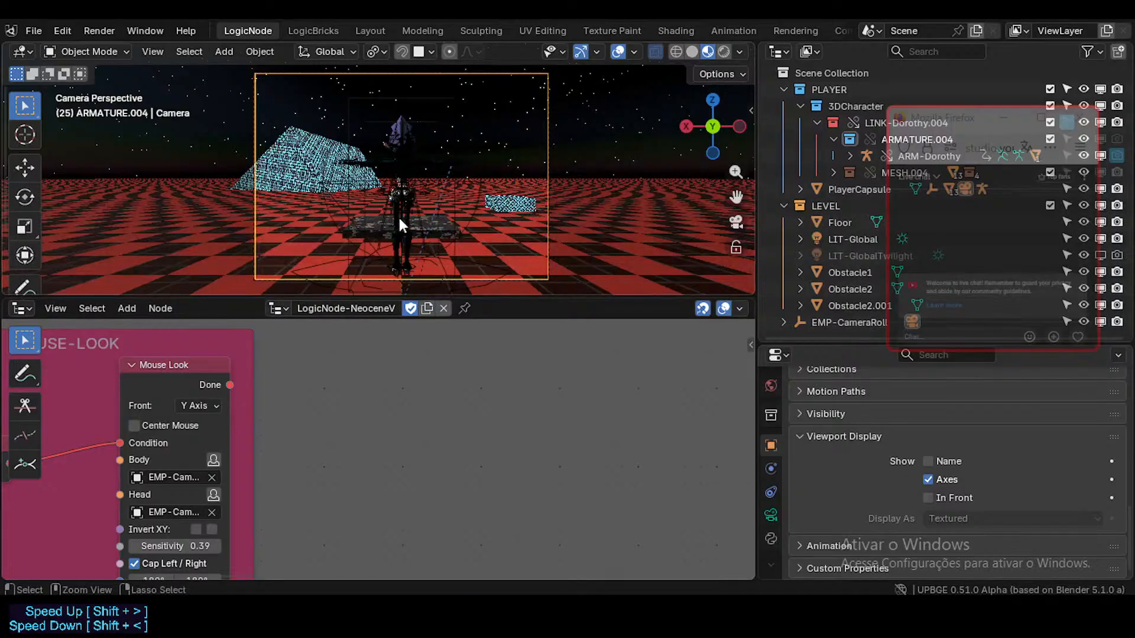
- Re-enable Center Mouse on the Mouse Look node, test walking forward in the game, and save the file
{"action": "key", "text": "ctrl+s"}
{"action": "left_click", "coordinate": [134, 426]}
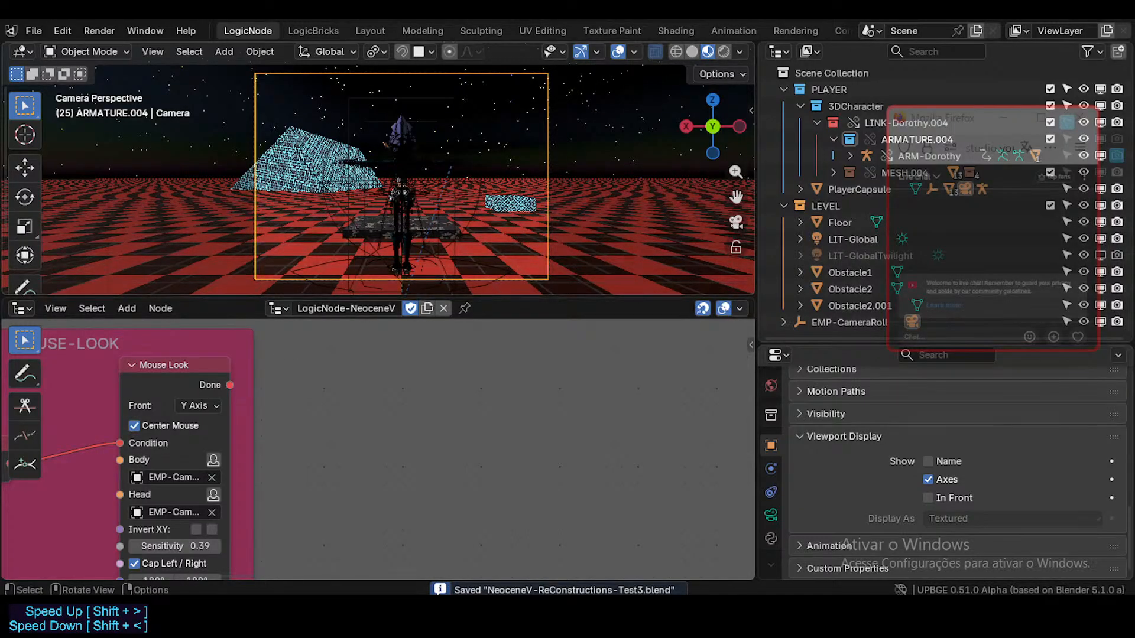
{"action": "key", "text": "p"}
{"action": "key", "text": "w"}
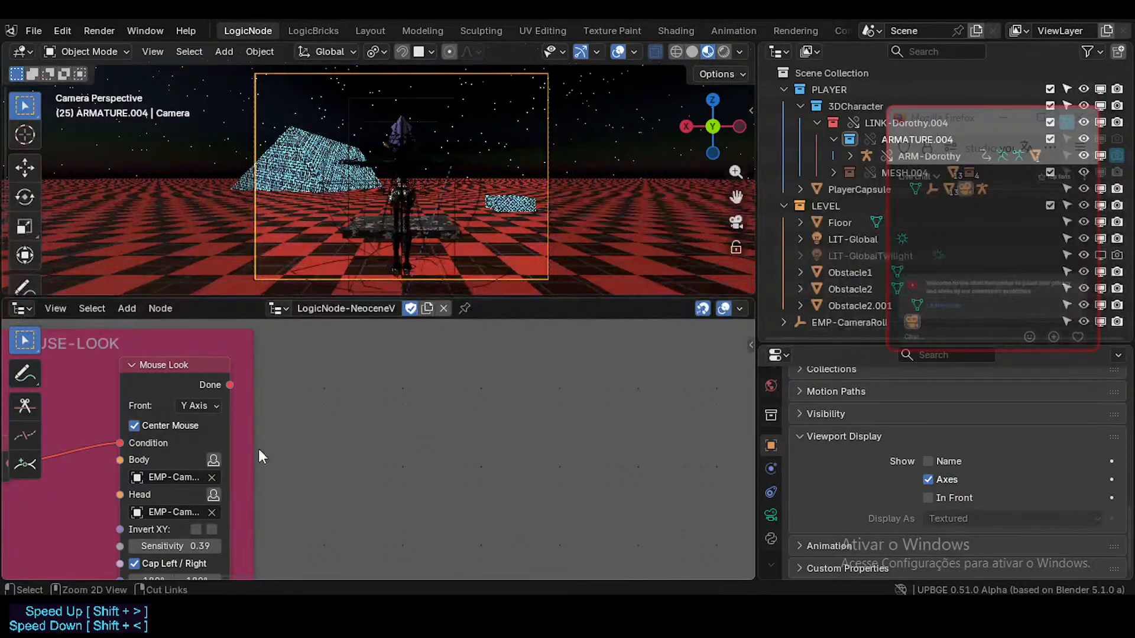
{"action": "key", "text": "ctrl+s"}
- Switch to Firefox and read the inputs and outputs sections of the Mouse Look page
{"action": "key", "text": "super+1"}
{"action": "scroll", "coordinate": [415, 367], "scroll_direction": "down", "scroll_amount": 2}
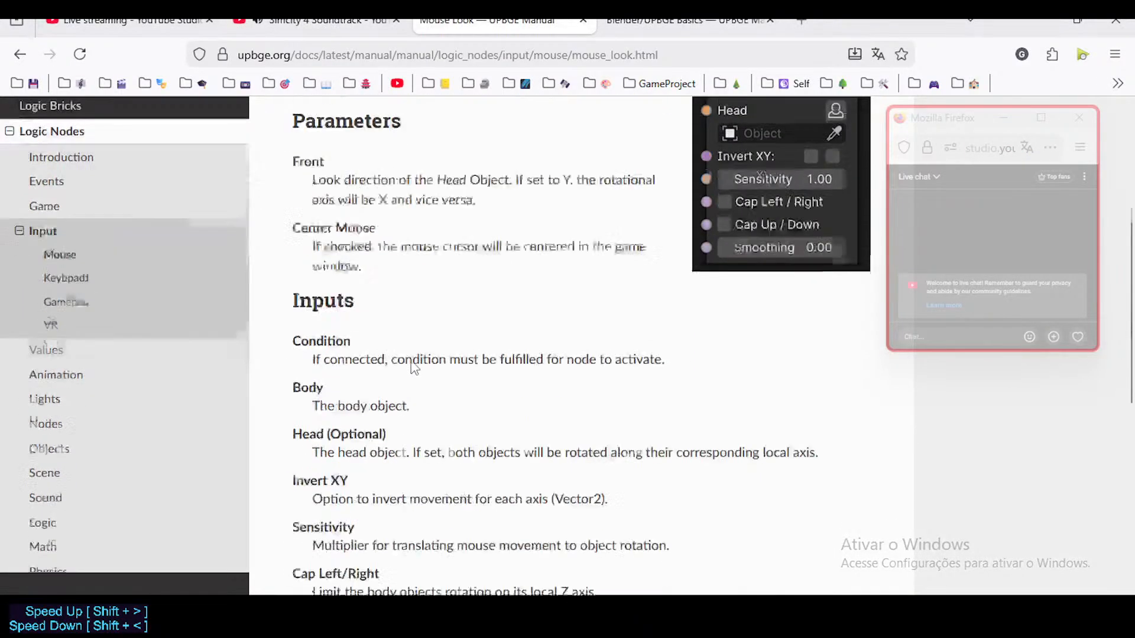
{"action": "scroll", "coordinate": [375, 283], "scroll_direction": "down", "scroll_amount": 4}
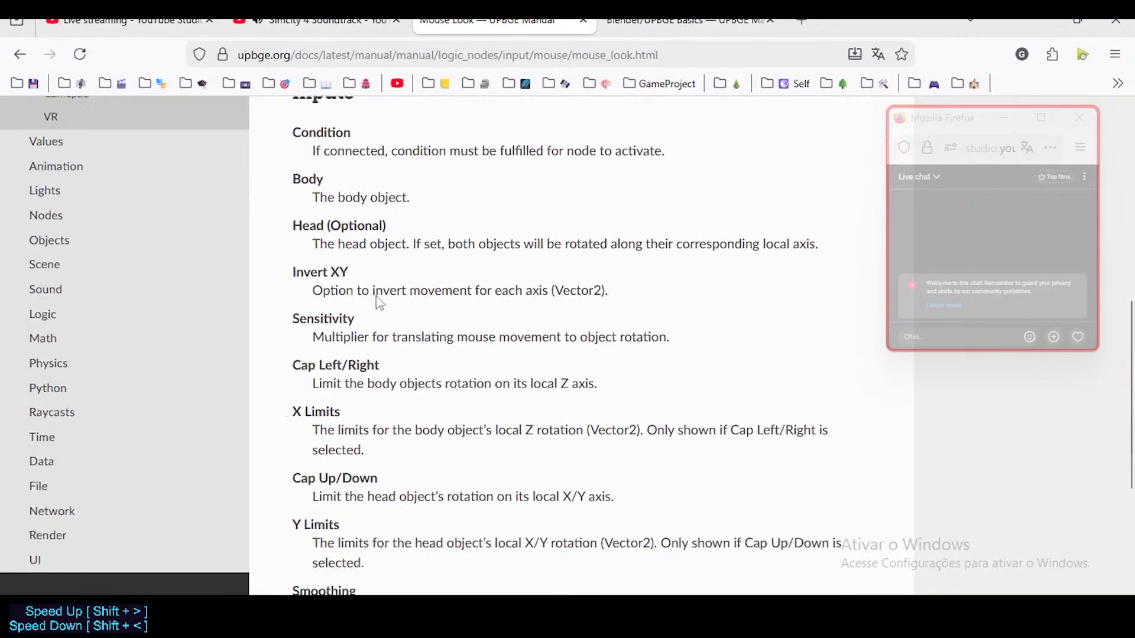
{"action": "scroll", "coordinate": [402, 325], "scroll_direction": "down", "scroll_amount": 2}
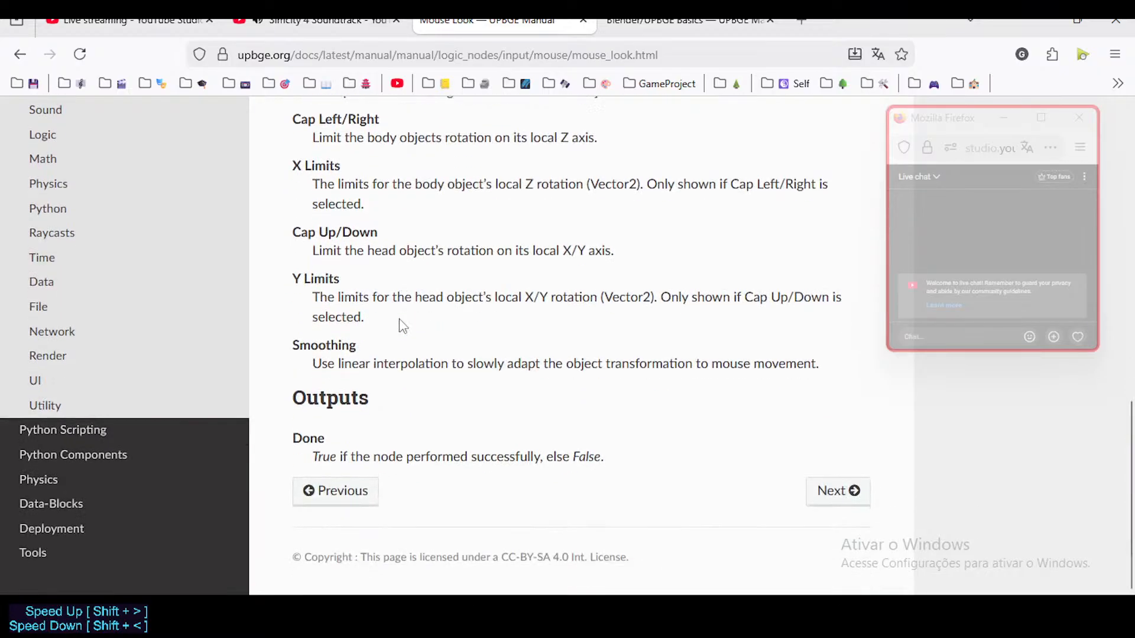
- Return to the Logic Nodes index, open the Mouse Over page, and read its inputs, outputs and example
{"action": "left_click", "coordinate": [834, 491]}
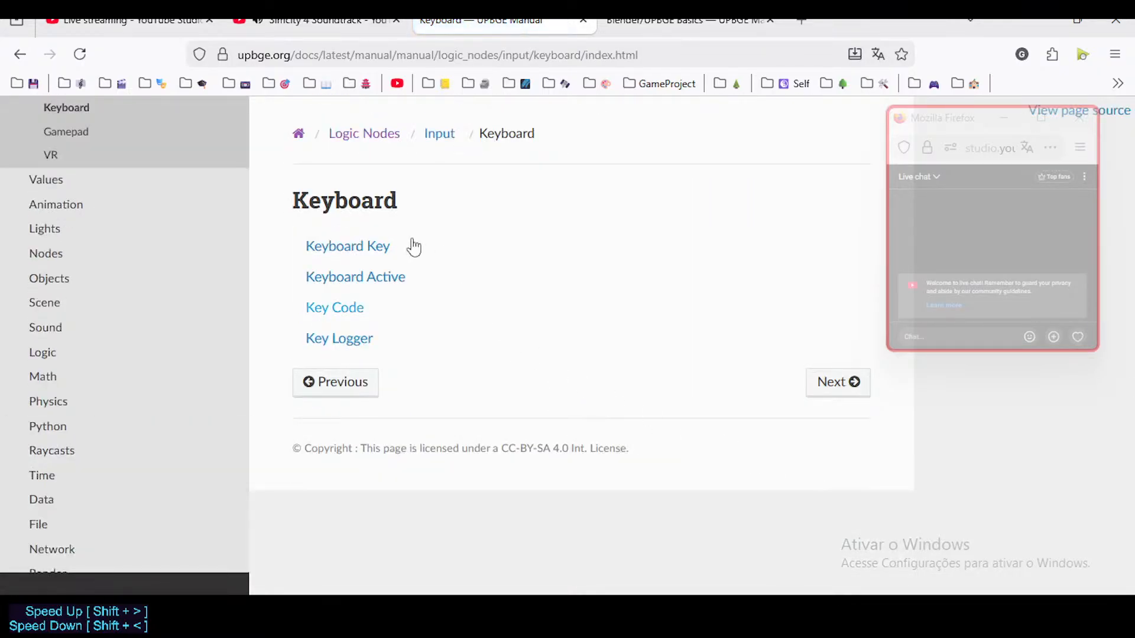
{"action": "left_click", "coordinate": [19, 54]}
{"action": "left_click", "coordinate": [19, 54]}
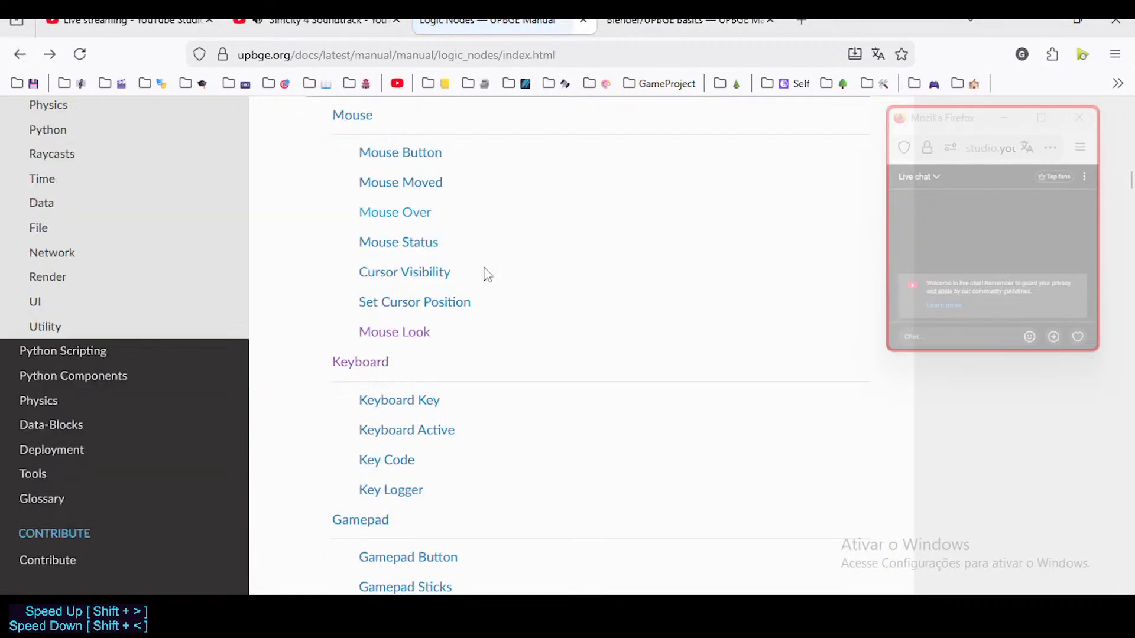
{"action": "scroll", "coordinate": [433, 256], "scroll_direction": "up", "scroll_amount": 2}
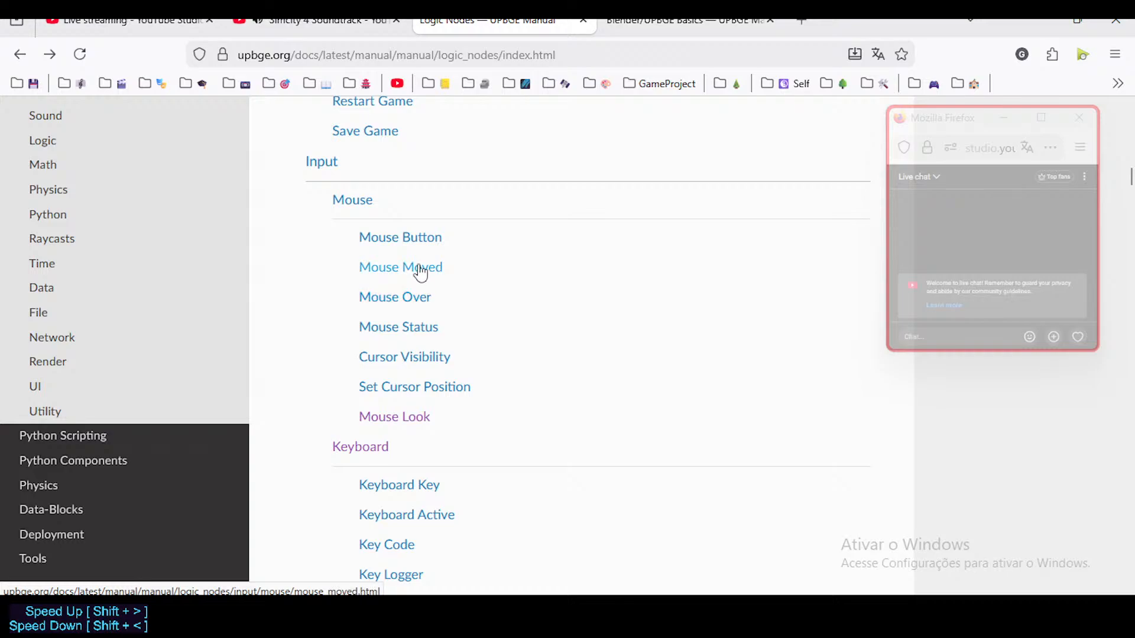
{"action": "left_click", "coordinate": [429, 302]}
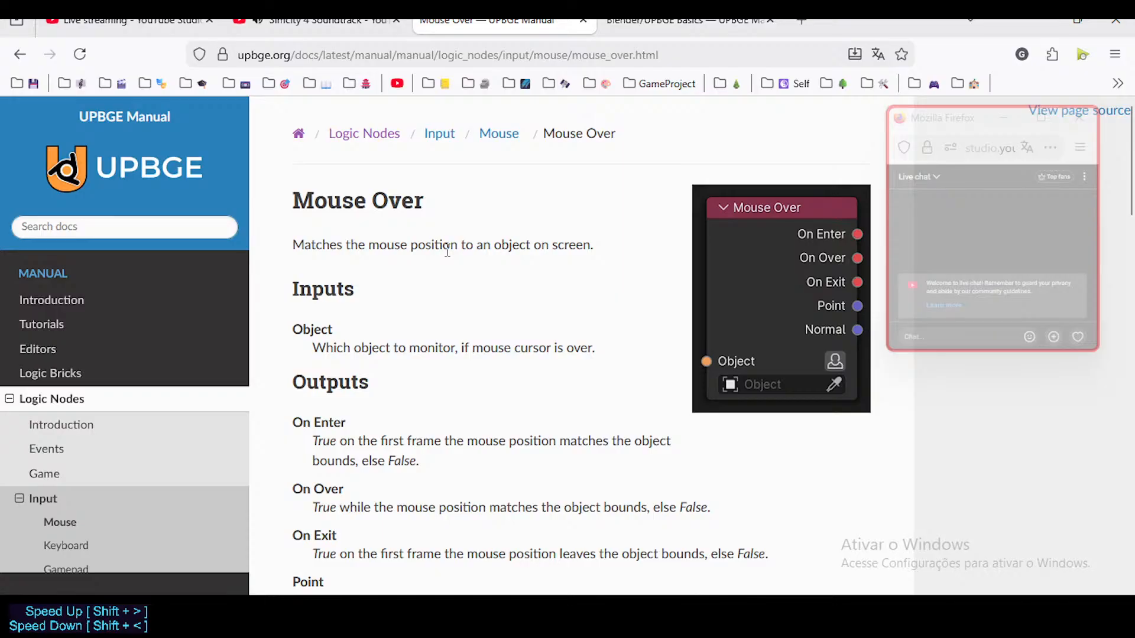
{"action": "scroll", "coordinate": [431, 316], "scroll_direction": "down", "scroll_amount": 3}
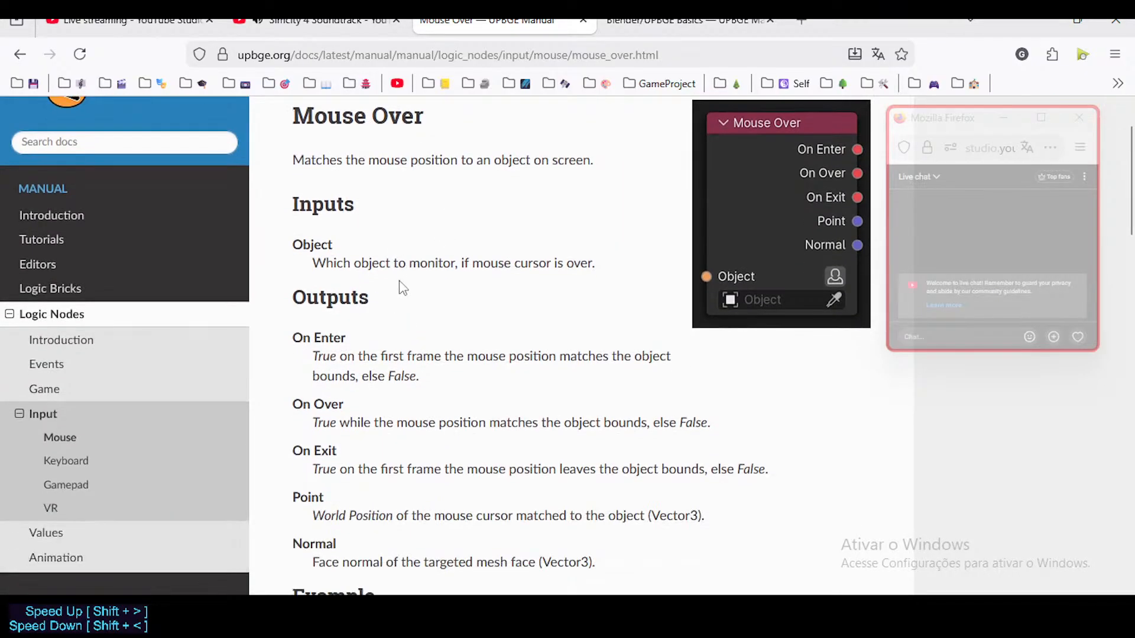
{"action": "scroll", "coordinate": [385, 333], "scroll_direction": "down", "scroll_amount": 3}
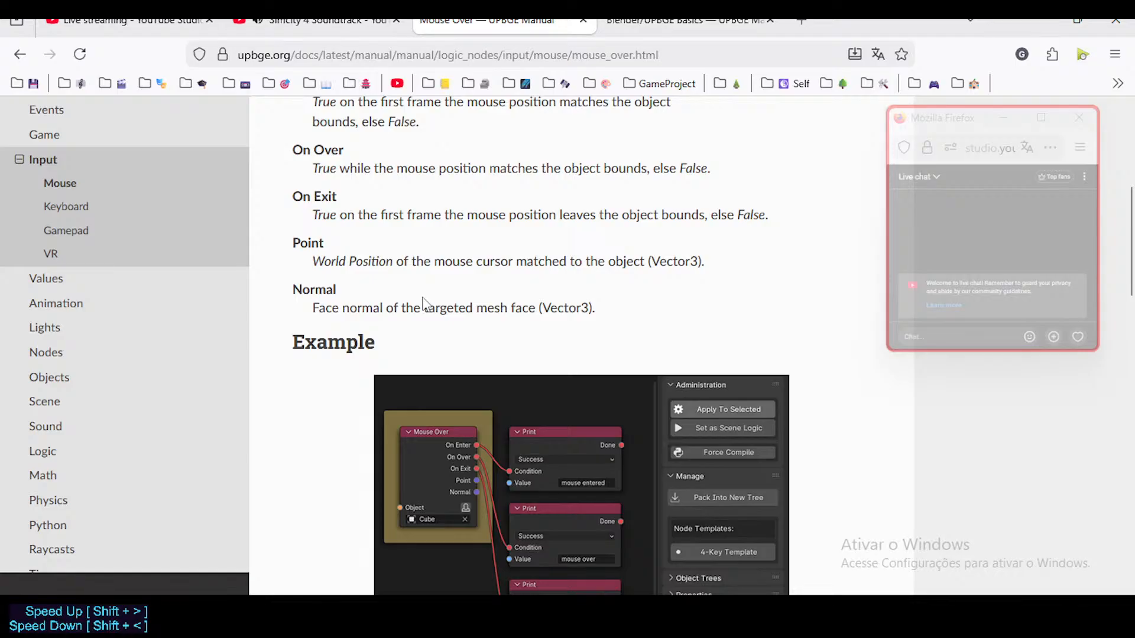
{"action": "scroll", "coordinate": [443, 358], "scroll_direction": "down", "scroll_amount": 3}
{"action": "scroll", "coordinate": [442, 356], "scroll_direction": "up", "scroll_amount": 5}
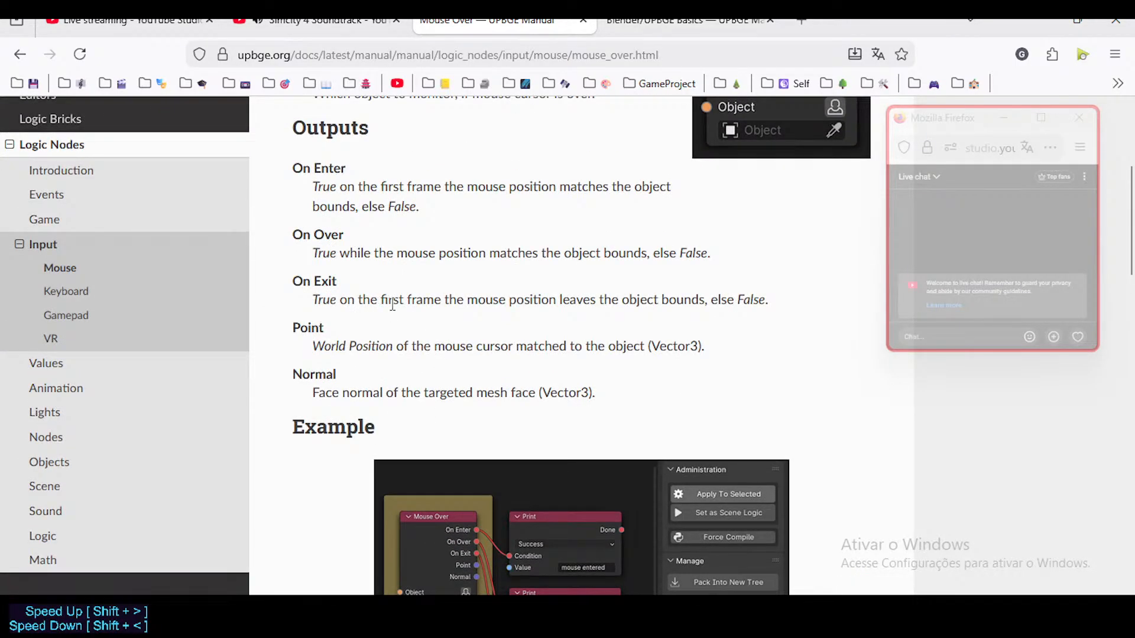
- Read the Mouse Over page's On Exit output and its example through to the version with the Once node
{"action": "left_click_drag", "start_coordinate": [556, 300], "coordinate": [655, 302]}
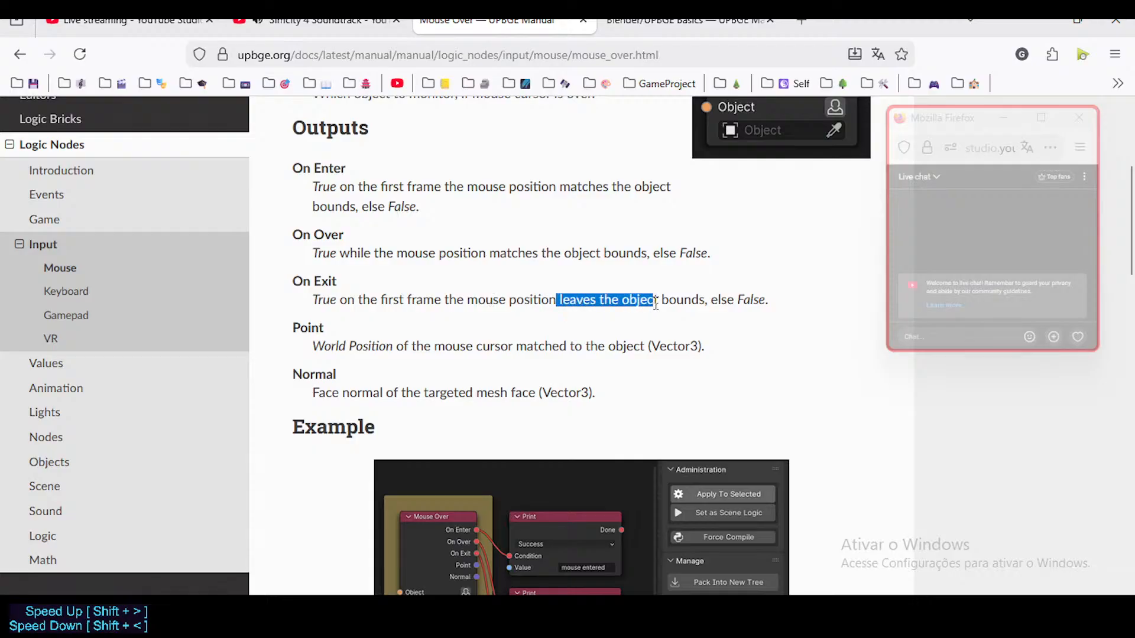
{"action": "left_click", "coordinate": [643, 304]}
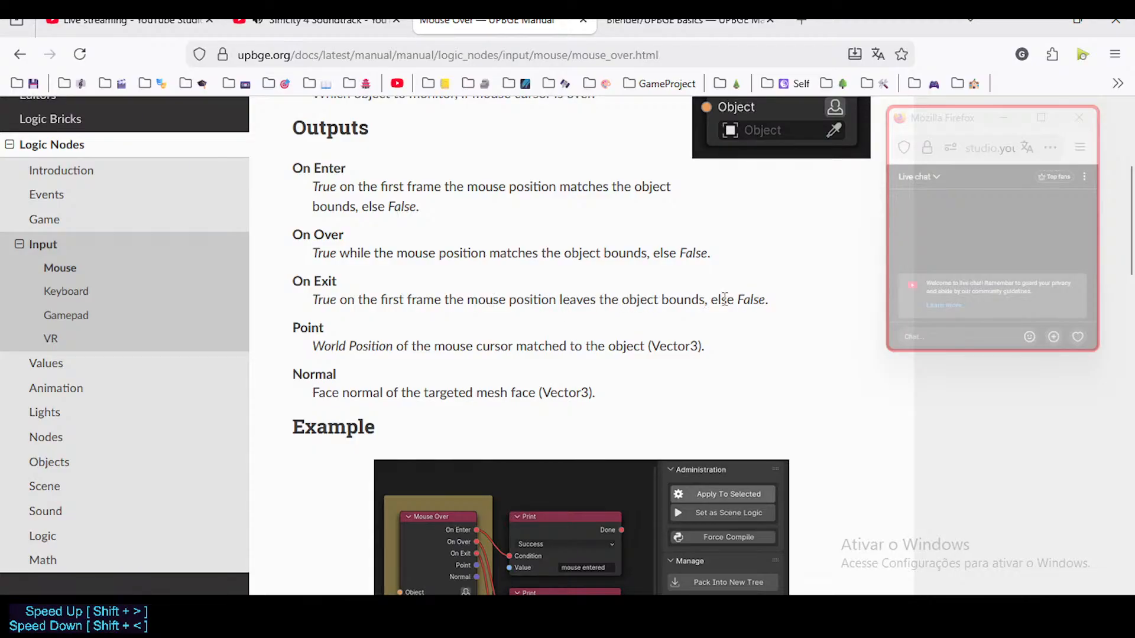
{"action": "left_click_drag", "start_coordinate": [354, 296], "coordinate": [598, 307]}
{"action": "scroll", "coordinate": [448, 353], "scroll_direction": "down", "scroll_amount": 10}
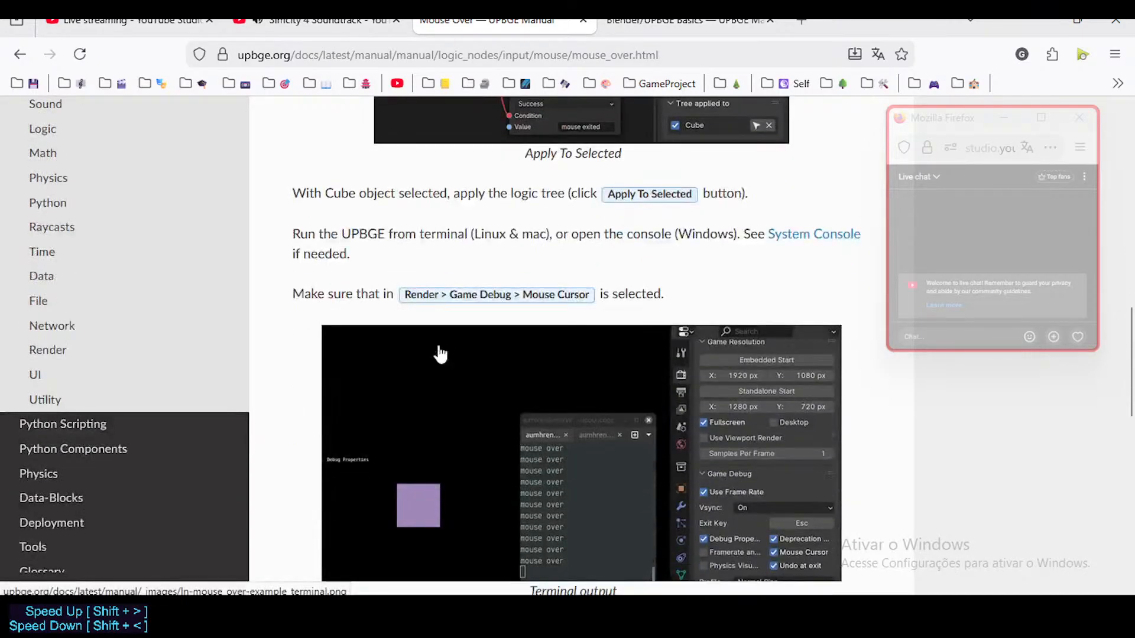
{"action": "scroll", "coordinate": [446, 355], "scroll_direction": "up", "scroll_amount": 3}
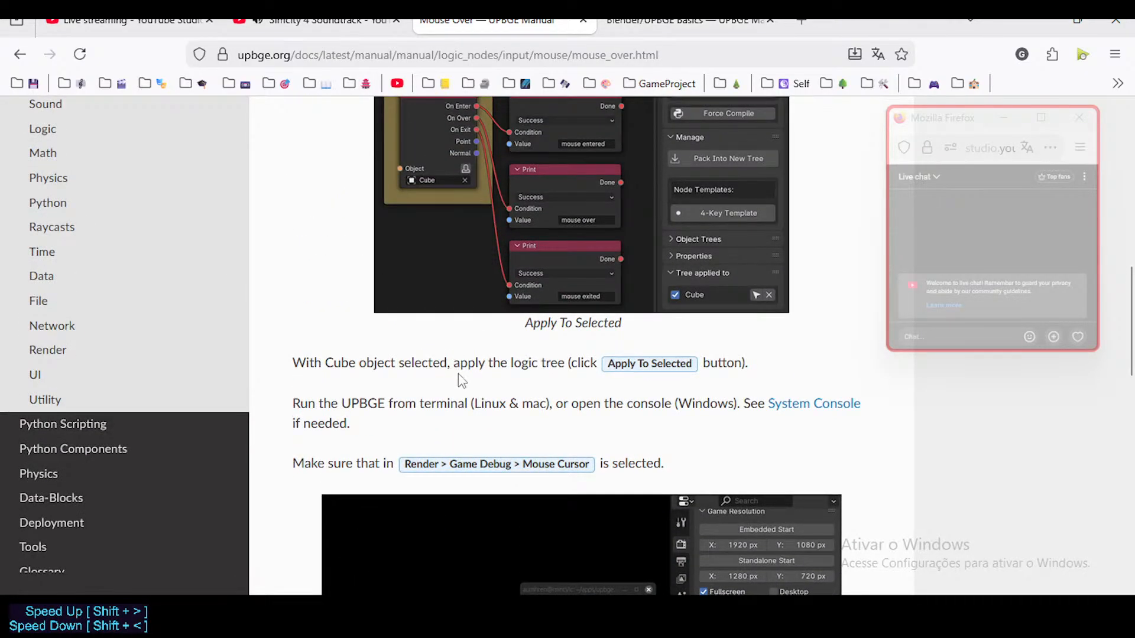
{"action": "scroll", "coordinate": [459, 375], "scroll_direction": "down", "scroll_amount": 3}
{"action": "scroll", "coordinate": [366, 307], "scroll_direction": "down", "scroll_amount": 6}
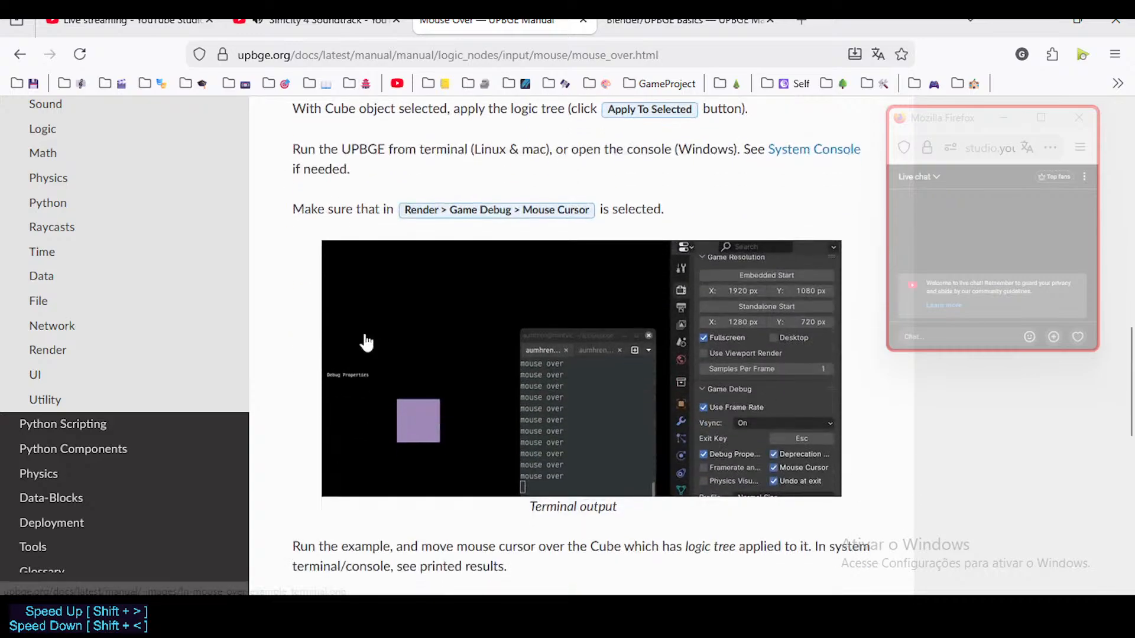
{"action": "scroll", "coordinate": [363, 307], "scroll_direction": "down", "scroll_amount": 9}
{"action": "scroll", "coordinate": [363, 338], "scroll_direction": "down", "scroll_amount": 6}
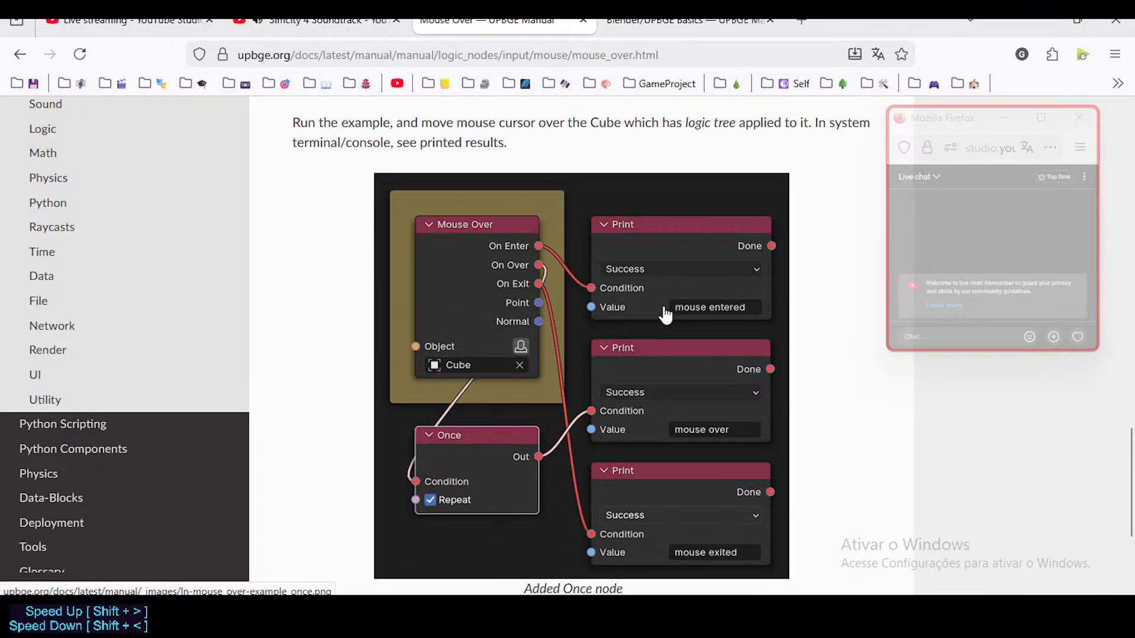
{"action": "scroll", "coordinate": [578, 381], "scroll_direction": "up", "scroll_amount": 6}
{"action": "scroll", "coordinate": [253, 101], "scroll_direction": "up", "scroll_amount": 3}
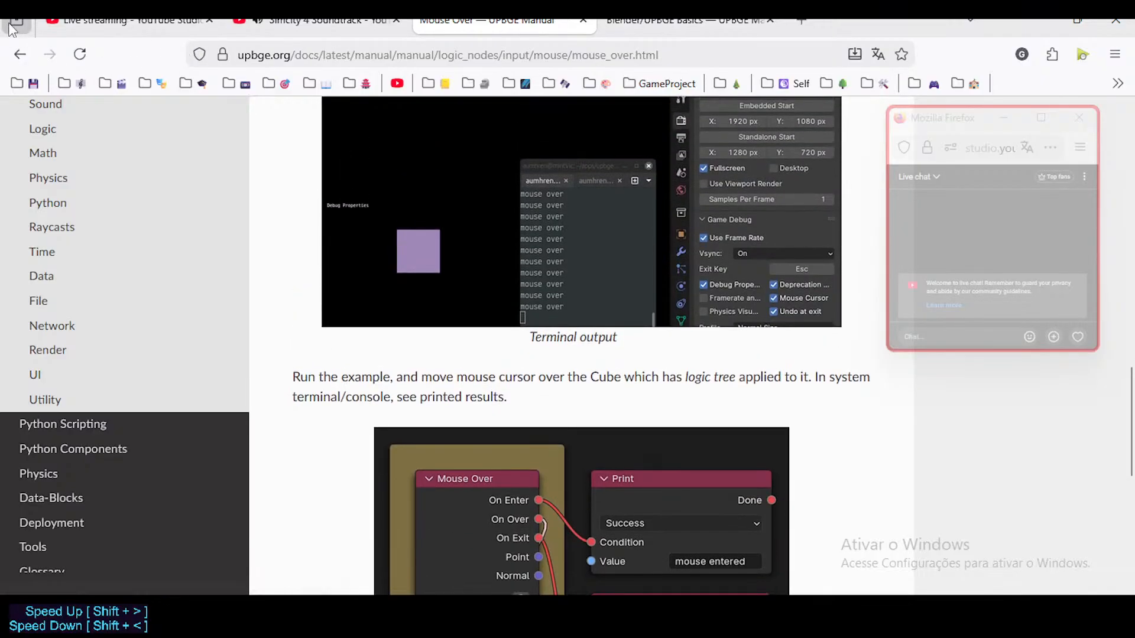
- Return to the Logic Nodes index and look through the input and value nodes for one suited to the zoom
{"action": "left_click", "coordinate": [20, 53]}
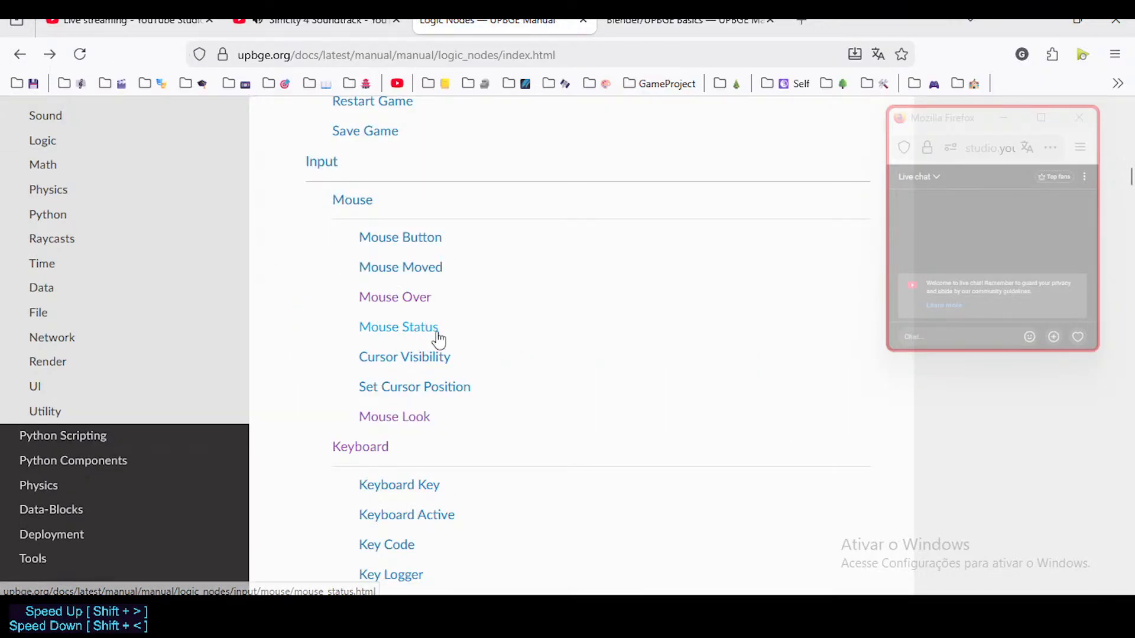
{"action": "scroll", "coordinate": [130, 278], "scroll_direction": "up", "scroll_amount": 5}
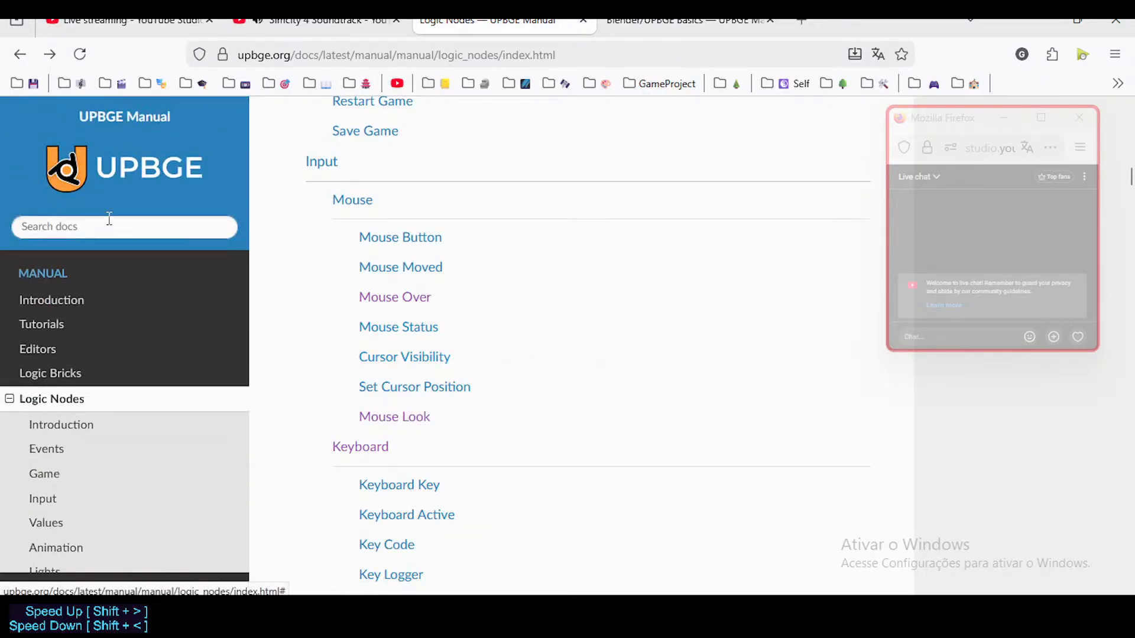
{"action": "scroll", "coordinate": [413, 414], "scroll_direction": "up", "scroll_amount": 5}
{"action": "scroll", "coordinate": [415, 413], "scroll_direction": "down", "scroll_amount": 15}
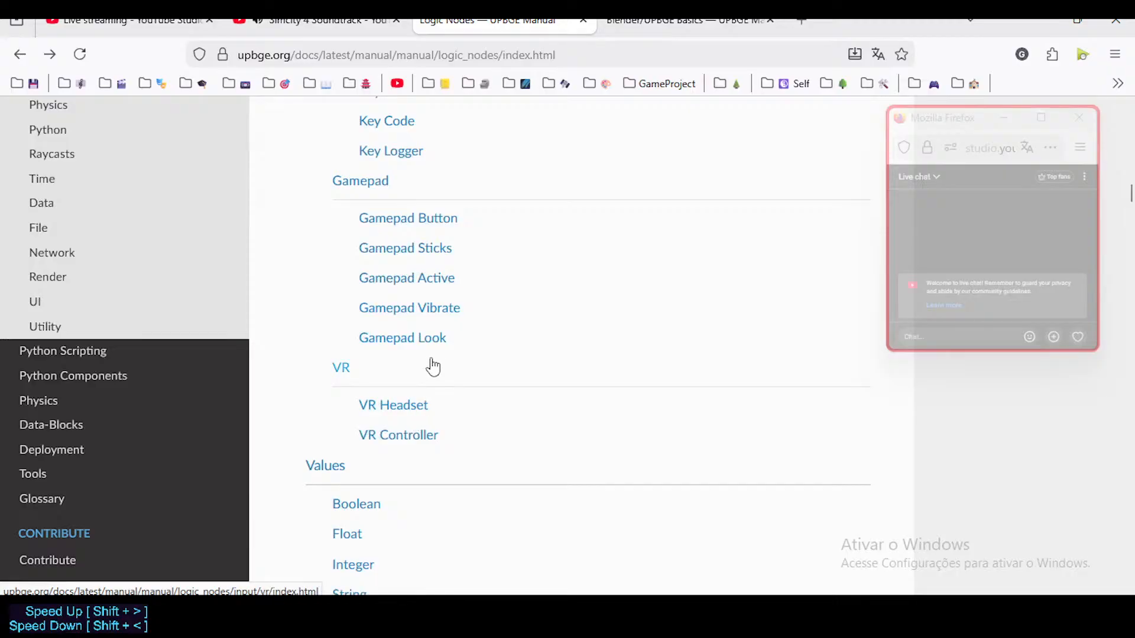
{"action": "scroll", "coordinate": [430, 360], "scroll_direction": "up", "scroll_amount": 8}
{"action": "scroll", "coordinate": [431, 350], "scroll_direction": "up", "scroll_amount": 4}
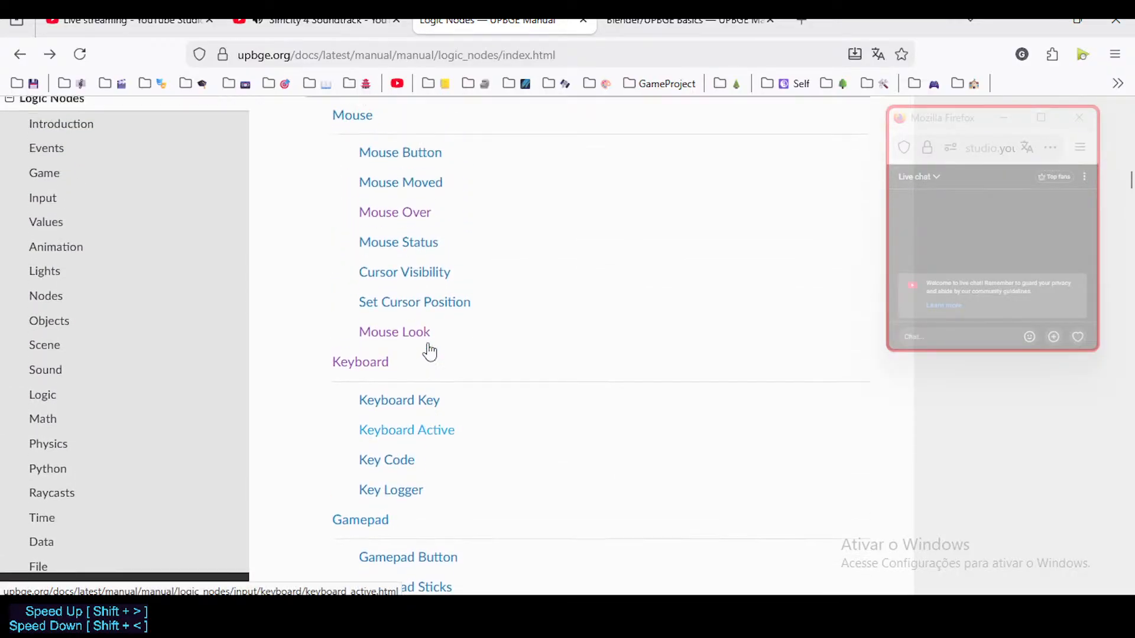
{"action": "scroll", "coordinate": [426, 355], "scroll_direction": "down", "scroll_amount": 3}
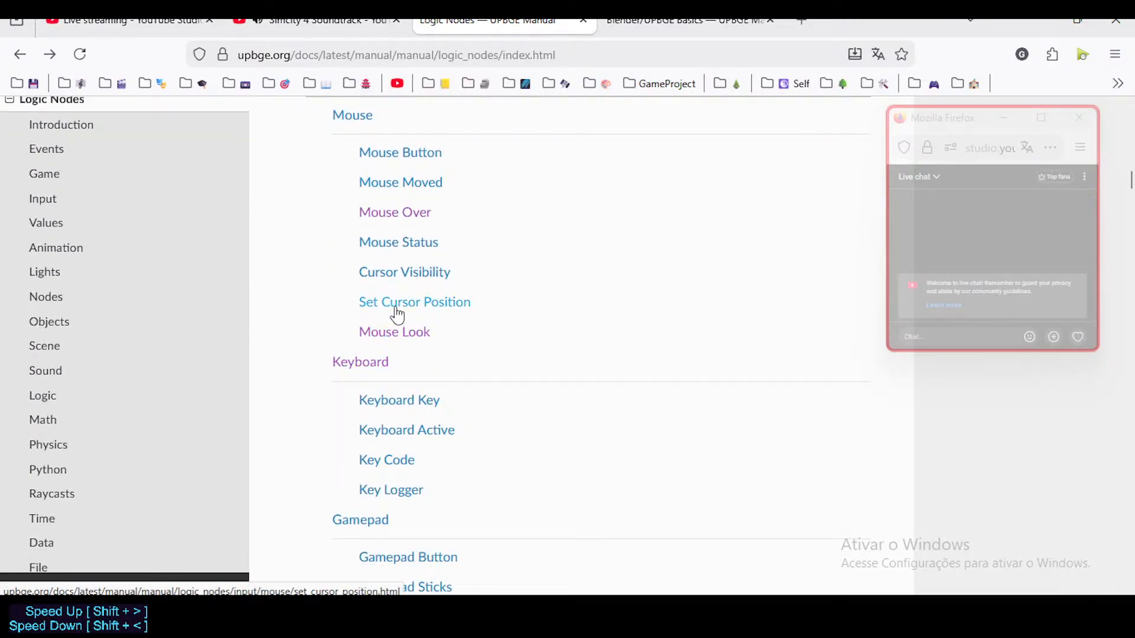
{"action": "scroll", "coordinate": [426, 337], "scroll_direction": "up", "scroll_amount": 2}
{"action": "scroll", "coordinate": [425, 360], "scroll_direction": "down", "scroll_amount": 15}
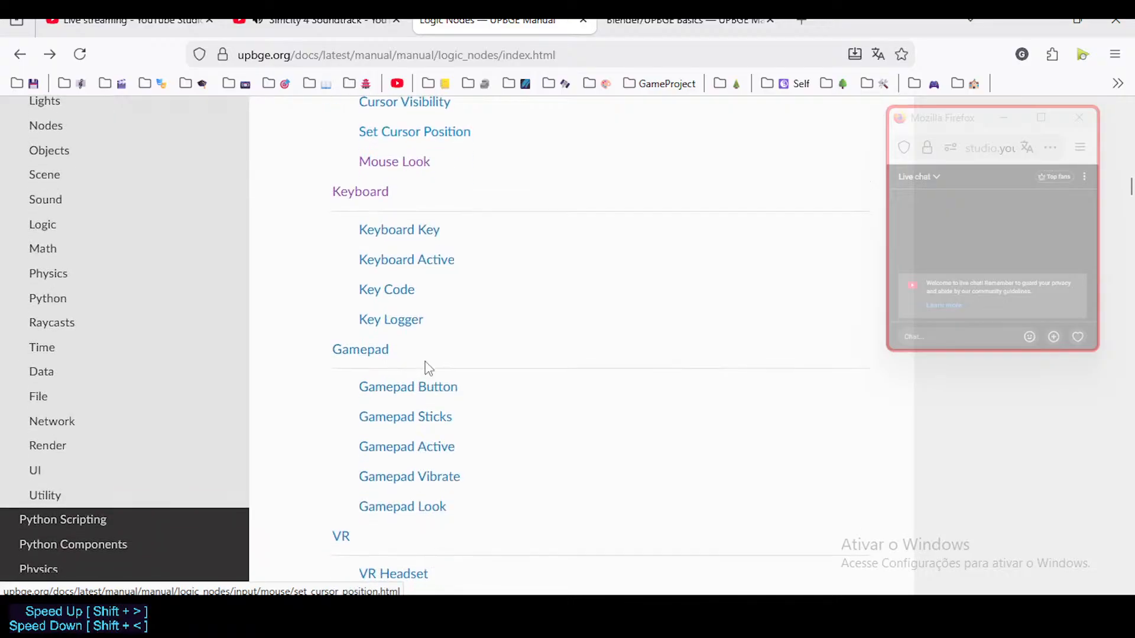
{"action": "scroll", "coordinate": [428, 368], "scroll_direction": "down", "scroll_amount": 12}
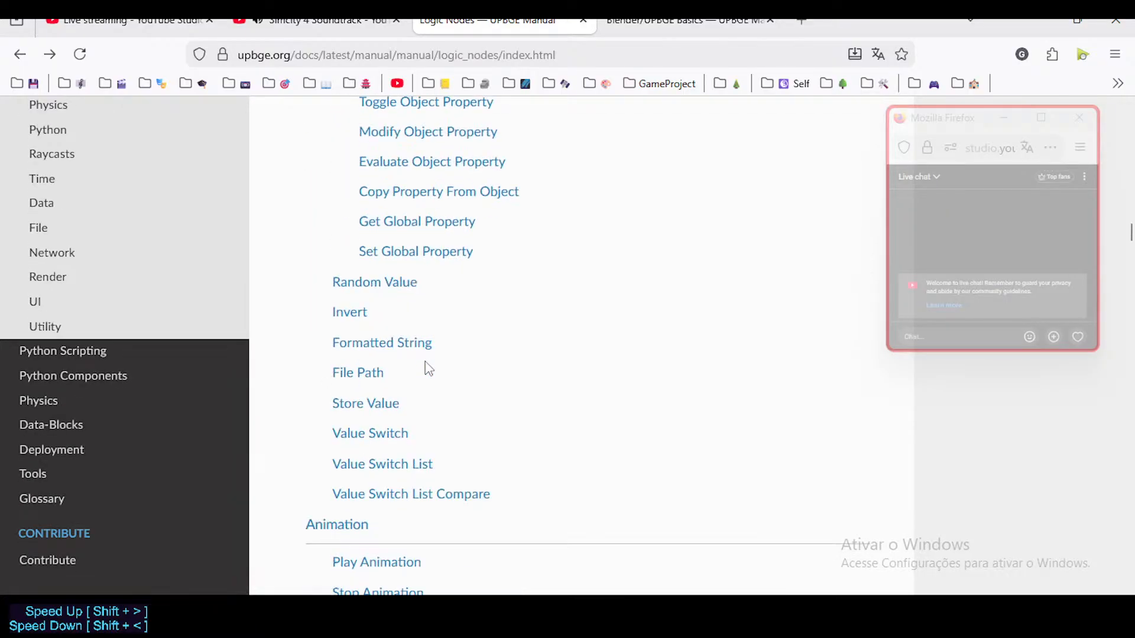
{"action": "scroll", "coordinate": [408, 341], "scroll_direction": "up", "scroll_amount": 15}
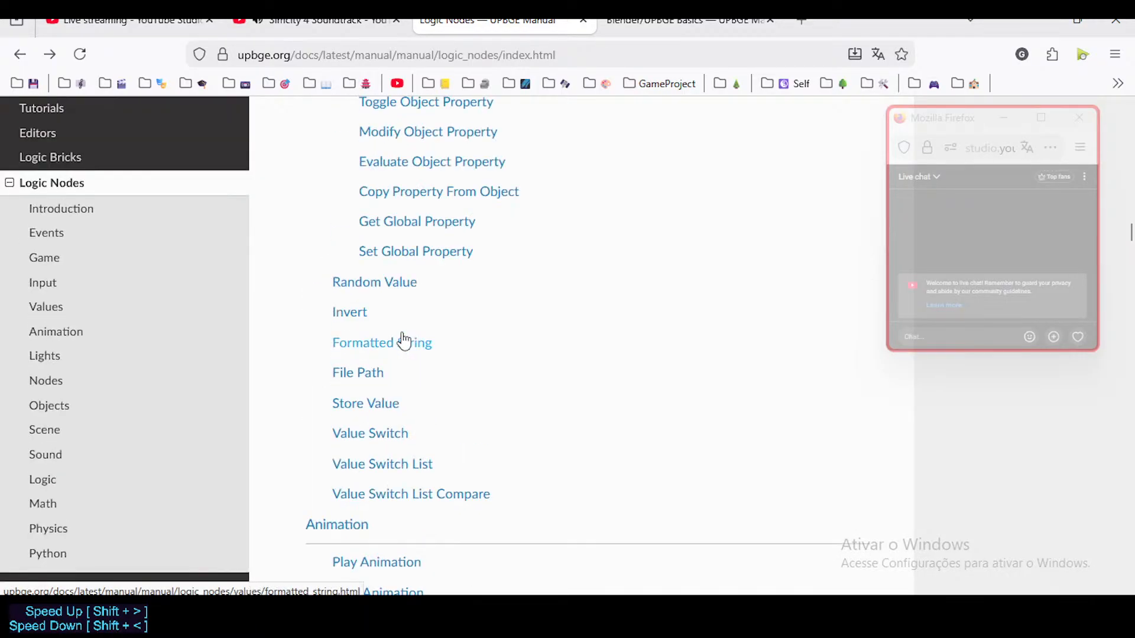
{"action": "scroll", "coordinate": [401, 340], "scroll_direction": "up", "scroll_amount": 7}
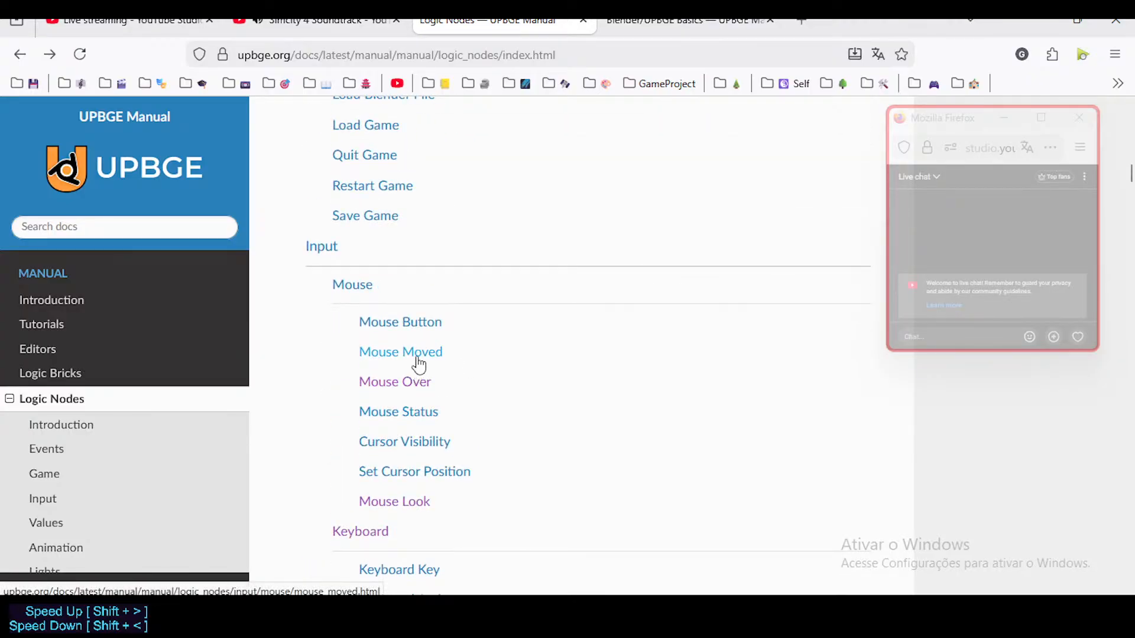
- Open and read the Mouse Moved and Mouse Button pages of the manual
{"action": "left_click", "coordinate": [426, 354]}
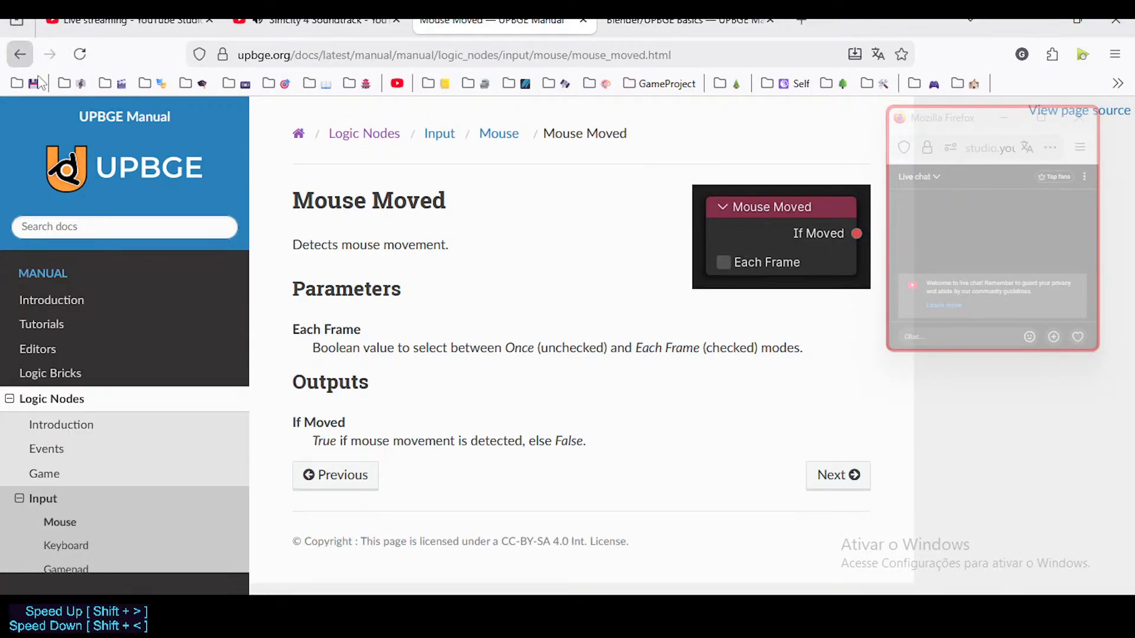
{"action": "key", "text": "alt+Left"}
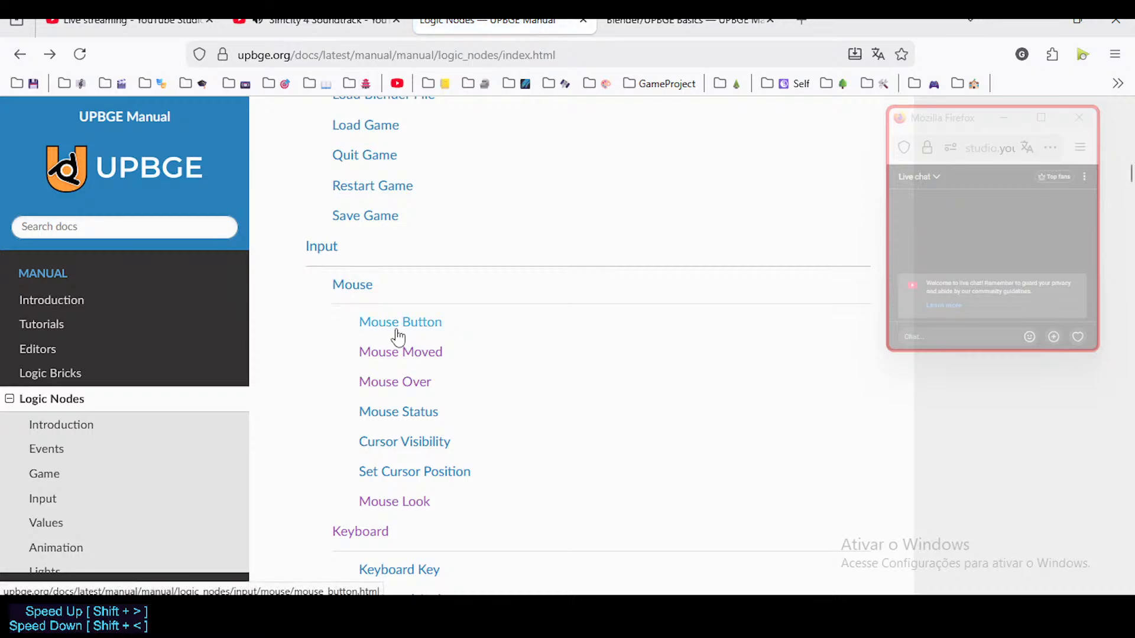
{"action": "left_click", "coordinate": [379, 324]}
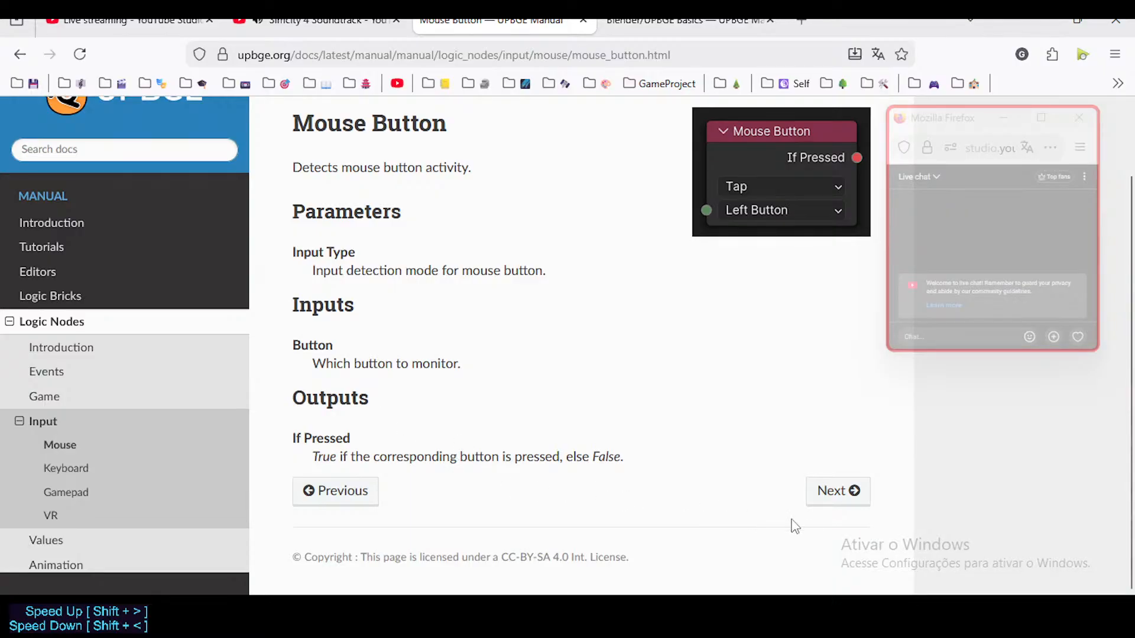
{"action": "left_click", "coordinate": [830, 496]}
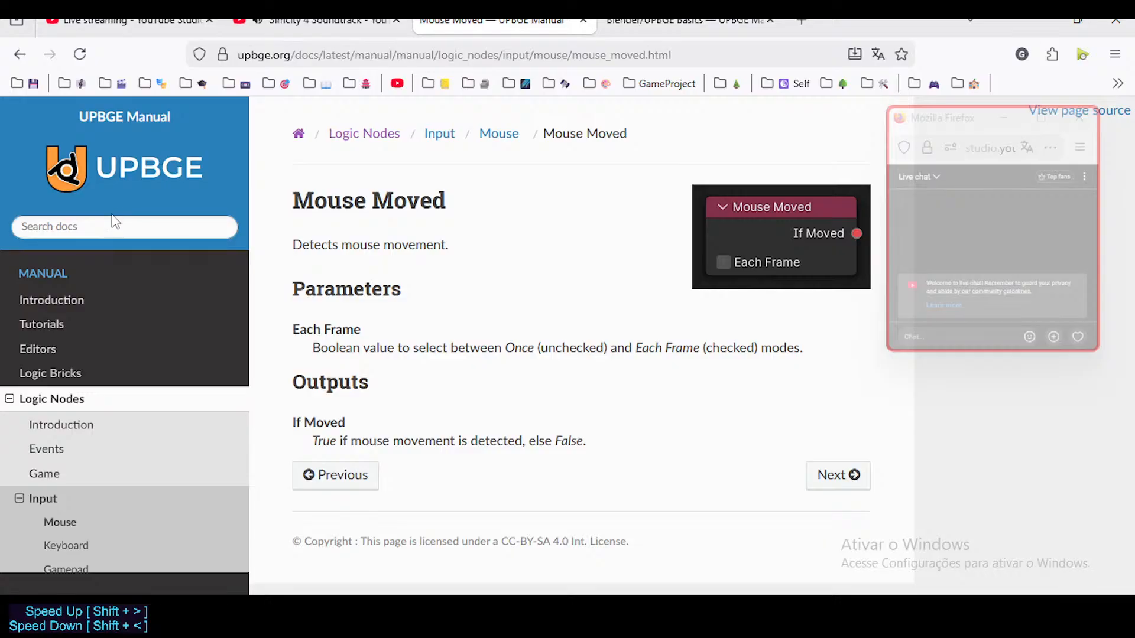
- Search the manual for "wheel" and for "mouse wheel", and read through the results
{"action": "type", "text": "wheel"}
{"action": "key", "text": "Return"}
{"action": "scroll", "coordinate": [443, 284], "scroll_direction": "down", "scroll_amount": 3}
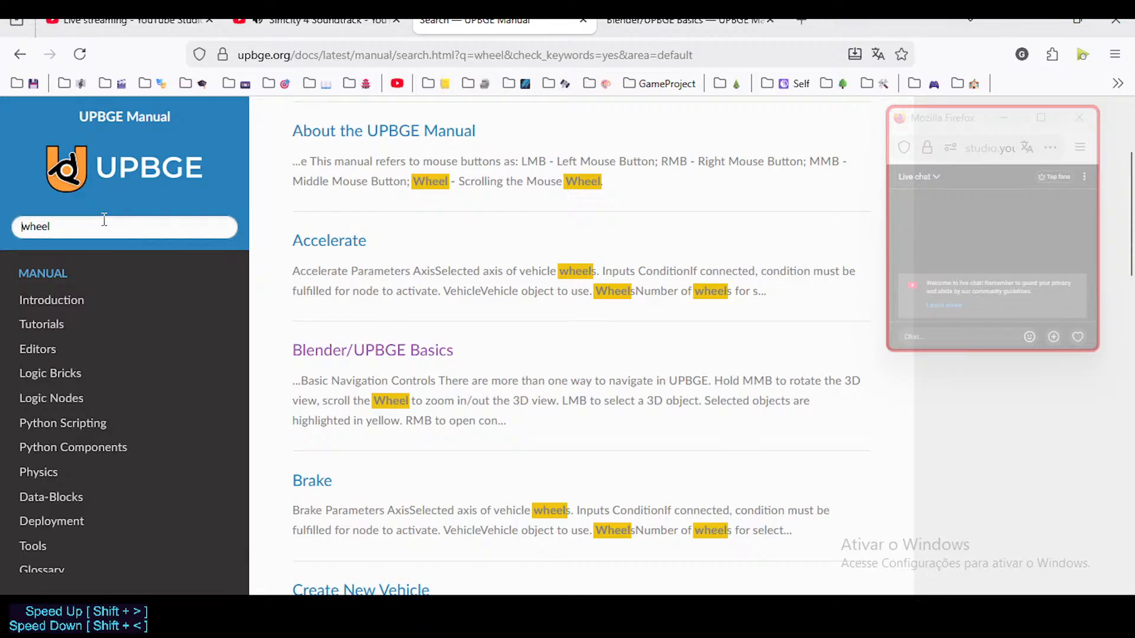
{"action": "type", "text": "mouse"}
{"action": "key", "text": "Return"}
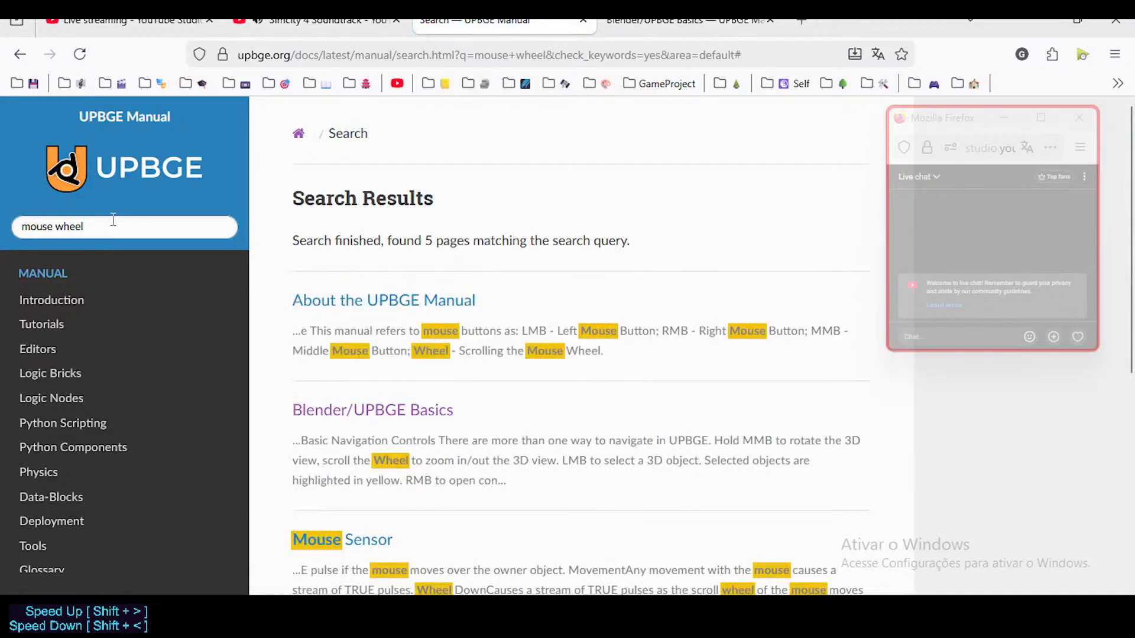
{"action": "scroll", "coordinate": [583, 355], "scroll_direction": "down", "scroll_amount": 5}
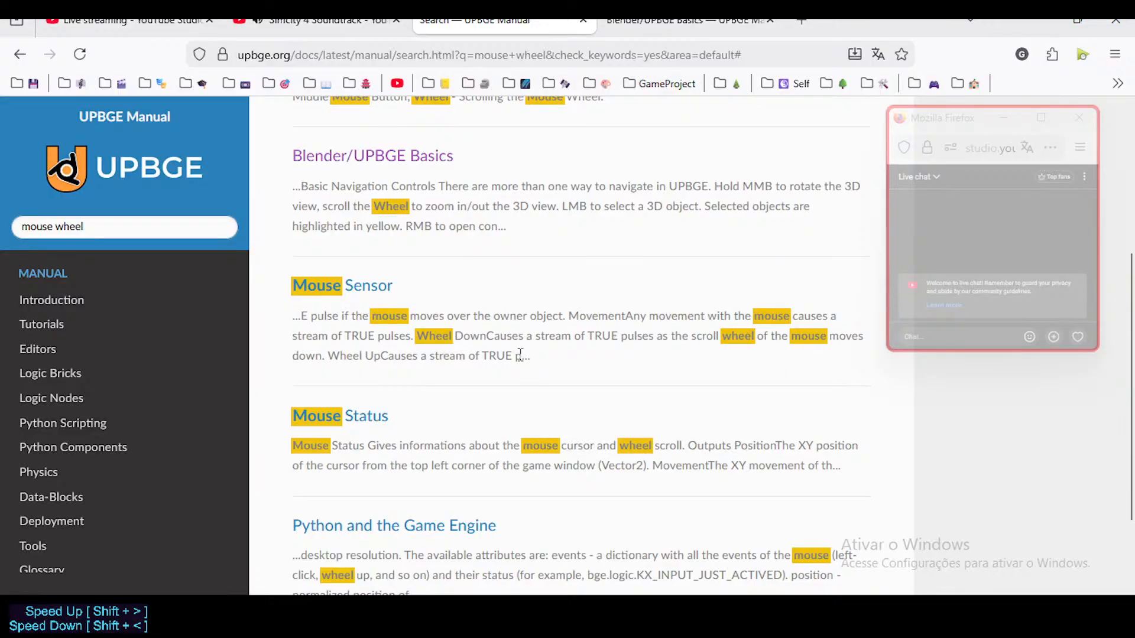
{"action": "scroll", "coordinate": [534, 357], "scroll_direction": "down", "scroll_amount": 2}
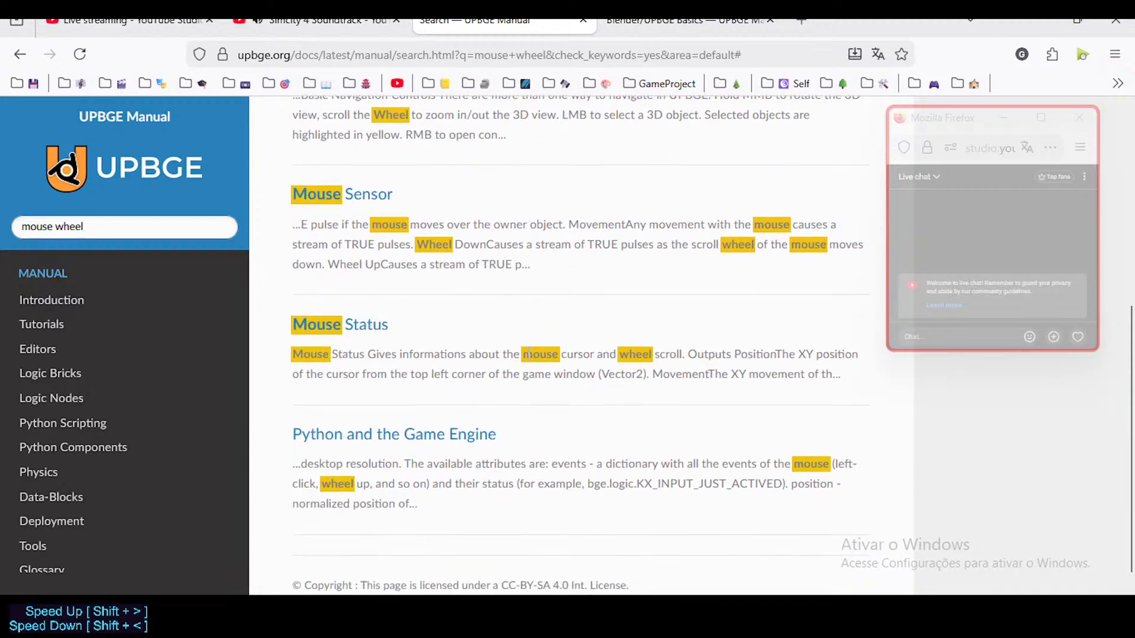
- Close the search results page and skim the Blender/UPBGE Basics page from the workspace overview to the editor selection section
{"action": "left_click", "coordinate": [581, 27]}
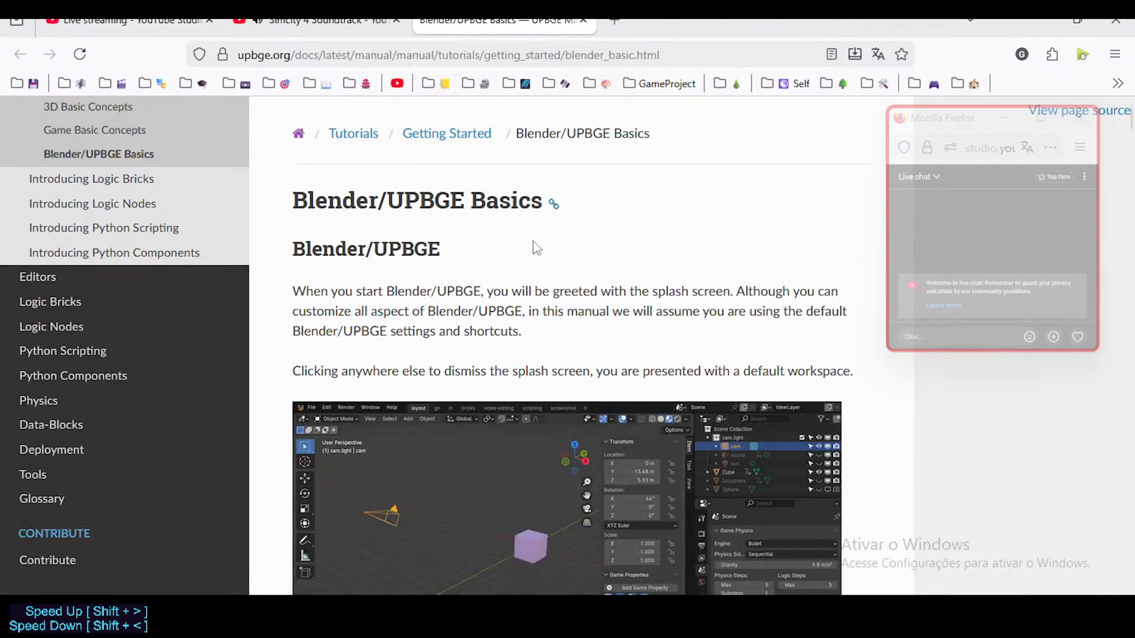
{"action": "scroll", "coordinate": [541, 286], "scroll_direction": "down", "scroll_amount": 3}
{"action": "scroll", "coordinate": [502, 298], "scroll_direction": "up", "scroll_amount": 3}
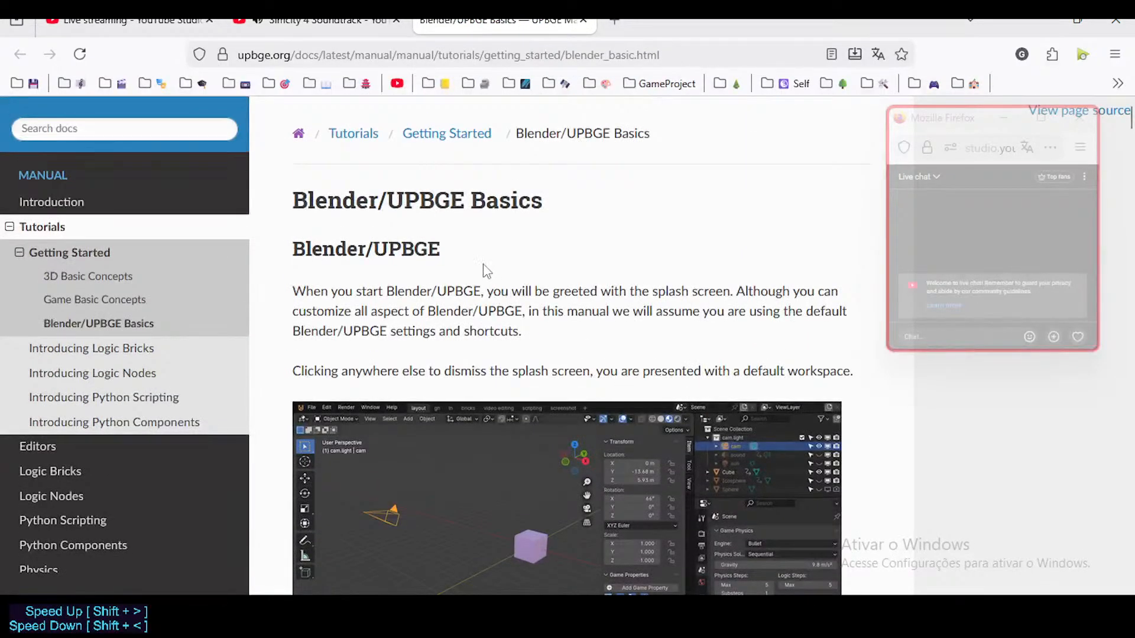
{"action": "scroll", "coordinate": [530, 295], "scroll_direction": "down", "scroll_amount": 4}
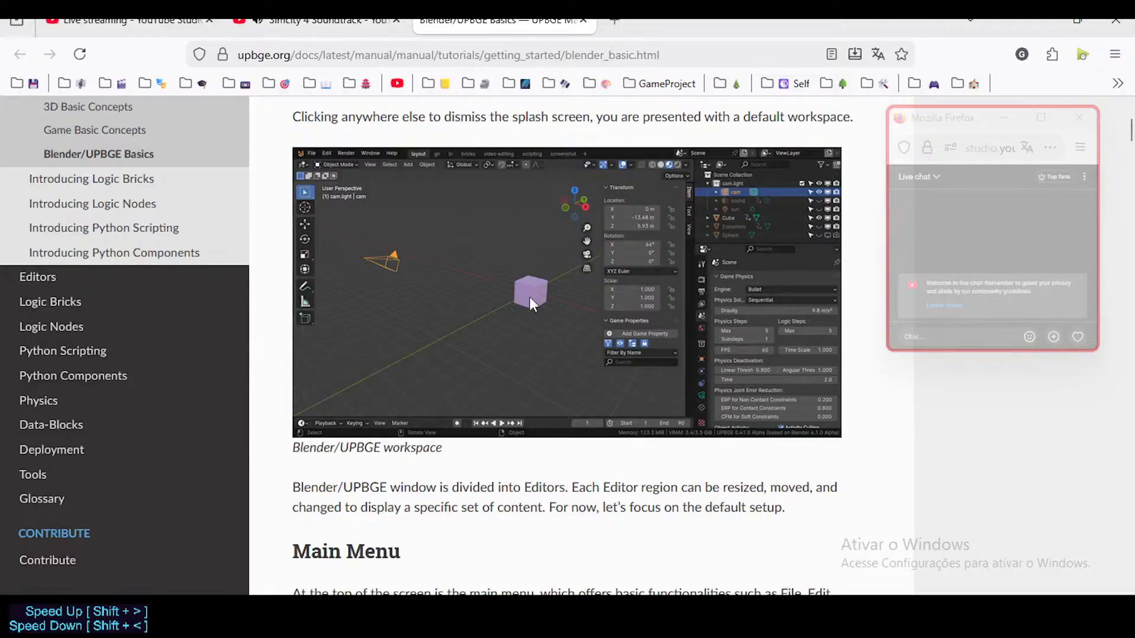
{"action": "scroll", "coordinate": [662, 375], "scroll_direction": "down", "scroll_amount": 7}
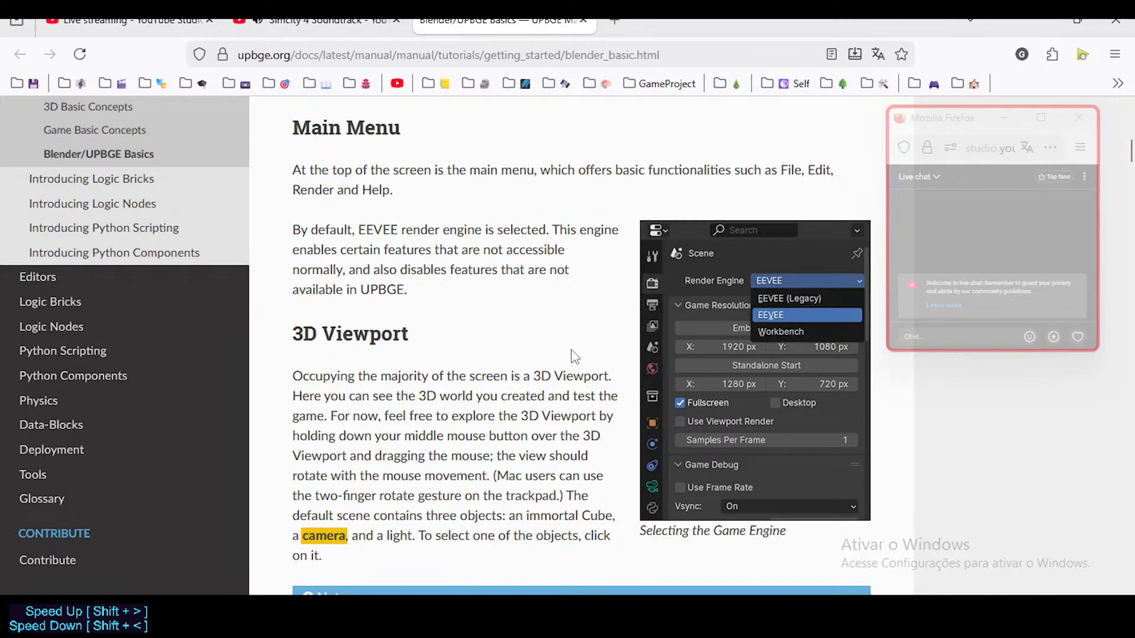
{"action": "scroll", "coordinate": [571, 354], "scroll_direction": "down", "scroll_amount": 4}
{"action": "scroll", "coordinate": [571, 356], "scroll_direction": "down", "scroll_amount": 5}
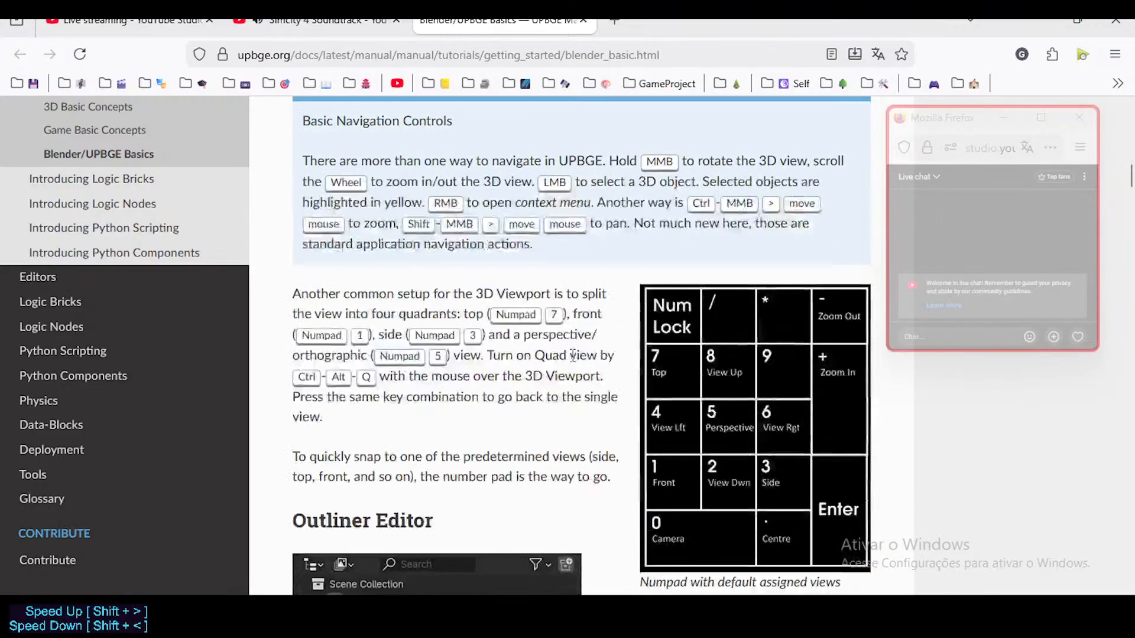
{"action": "scroll", "coordinate": [572, 355], "scroll_direction": "down", "scroll_amount": 4}
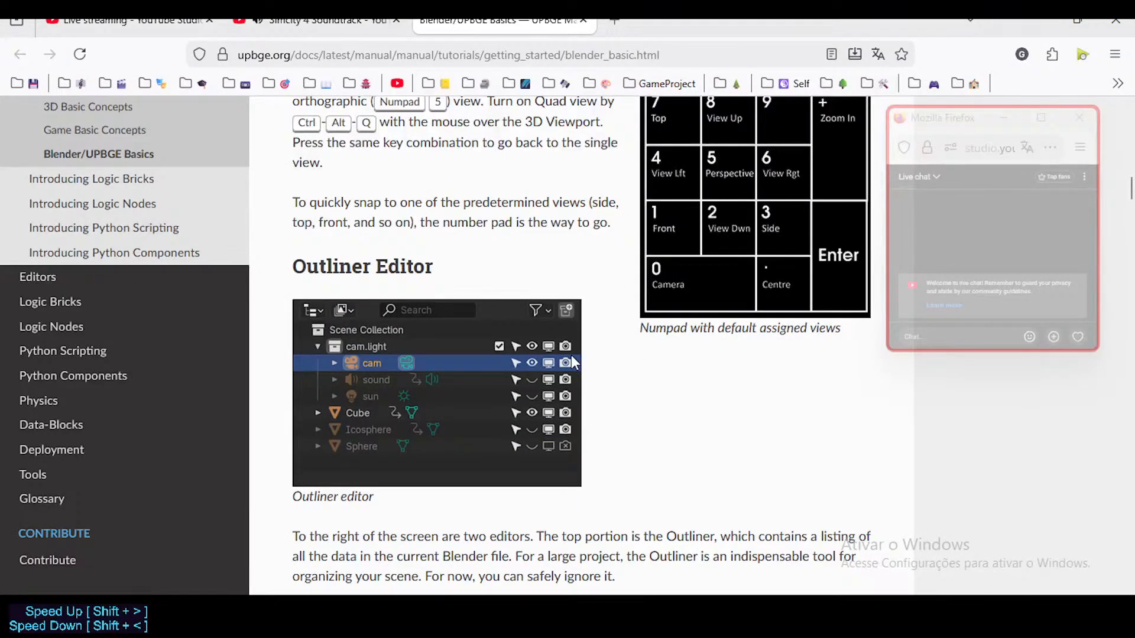
{"action": "scroll", "coordinate": [571, 361], "scroll_direction": "down", "scroll_amount": 7}
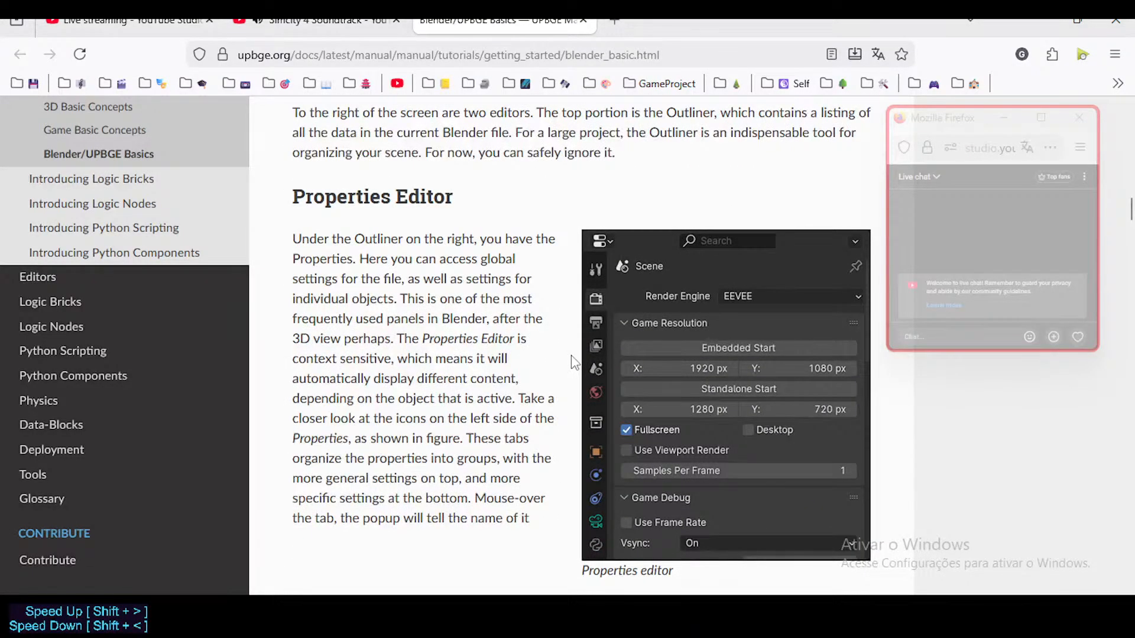
{"action": "scroll", "coordinate": [571, 356], "scroll_direction": "down", "scroll_amount": 6}
{"action": "scroll", "coordinate": [571, 356], "scroll_direction": "down", "scroll_amount": 15}
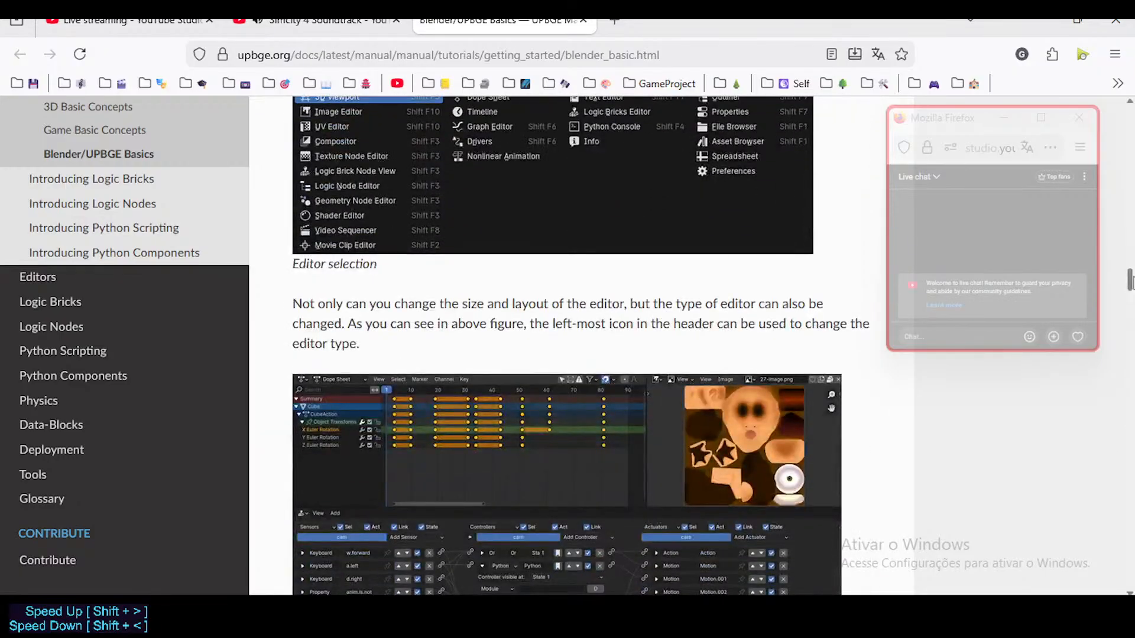
- Close the Blender/UPBGE Basics page and check the live stream's dashboard in YouTube Studio
{"action": "left_click_drag", "start_coordinate": [1130, 280], "coordinate": [1126, 115]}
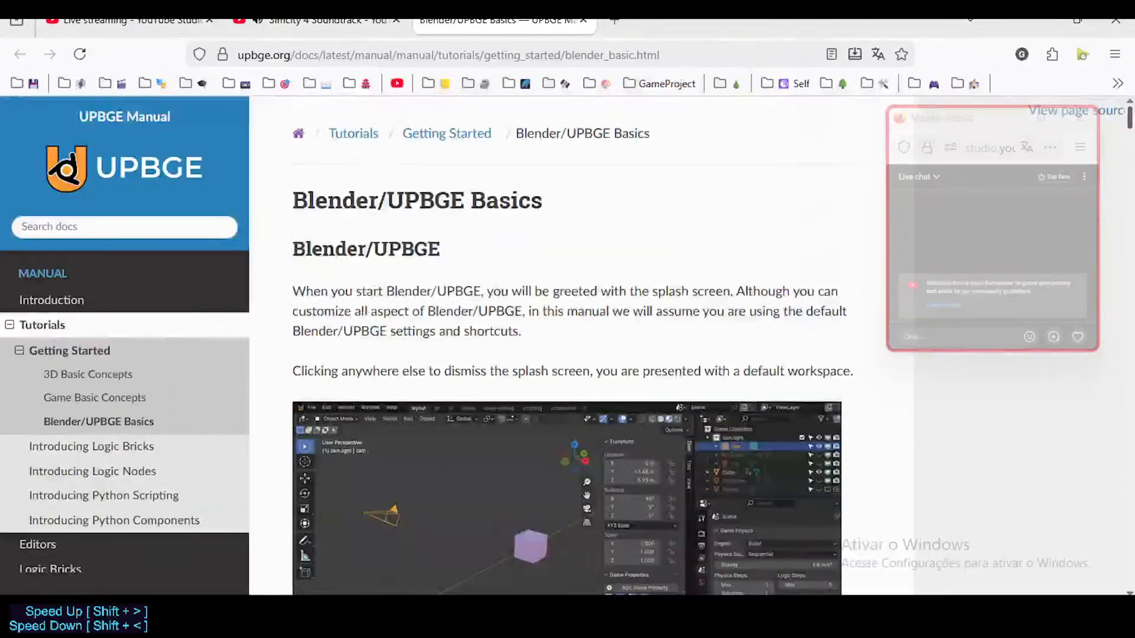
{"action": "left_click", "coordinate": [586, 22]}
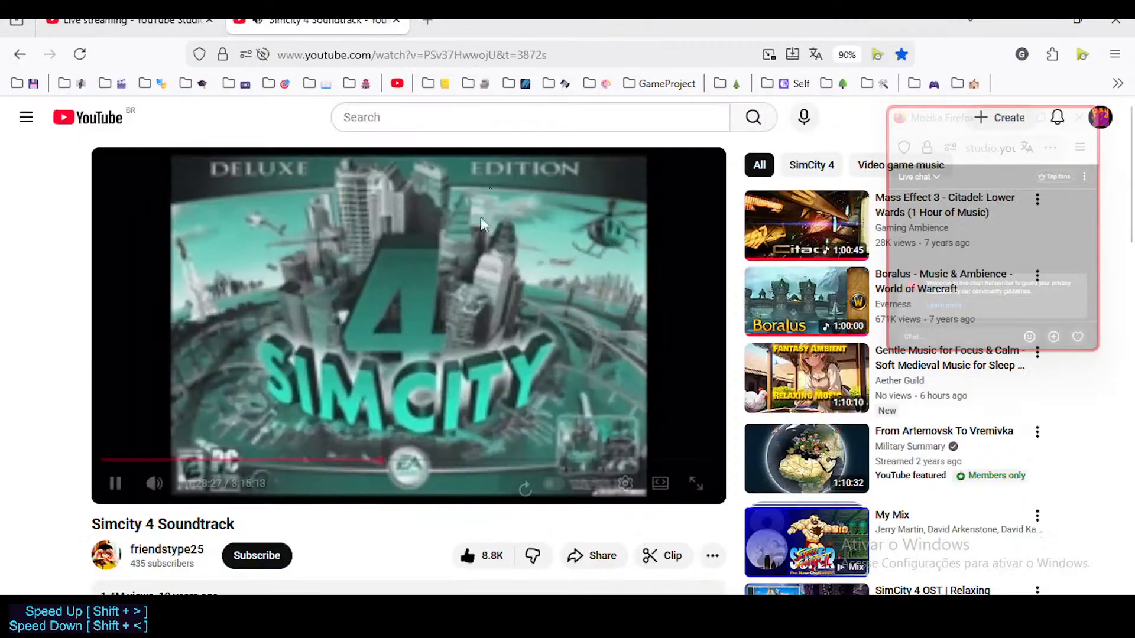
{"action": "left_click", "coordinate": [130, 20]}
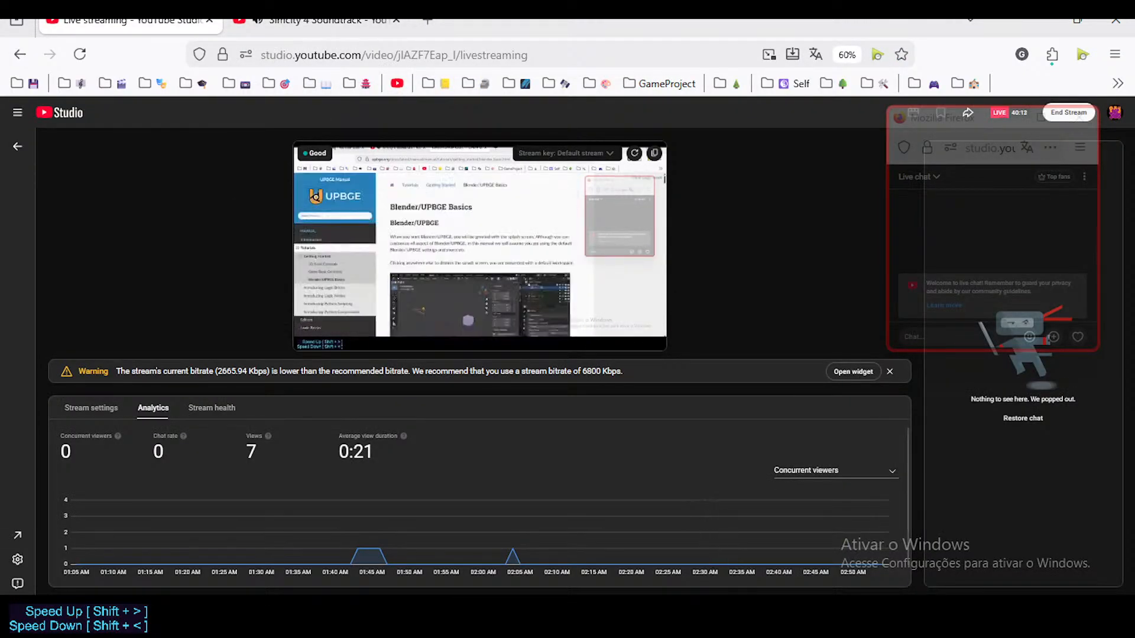
- Switch back to UPBGE, enlarge the 3D viewport above the node editor and return it to the camera view
{"action": "key", "text": "alt+Tab"}
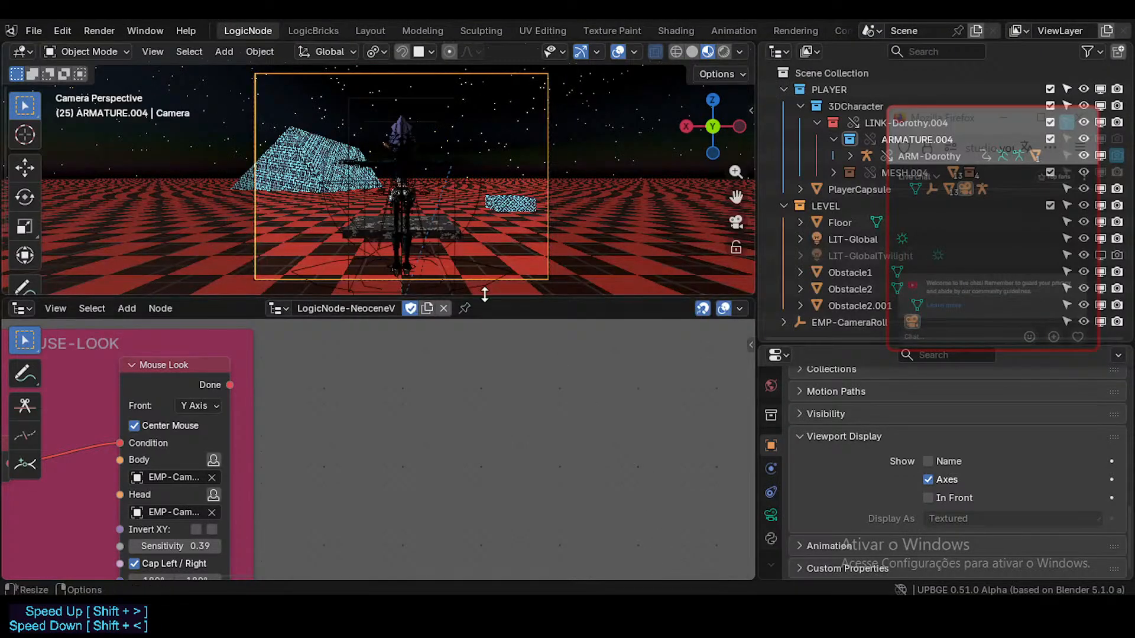
{"action": "left_click_drag", "start_coordinate": [484, 299], "coordinate": [485, 423]}
{"action": "key", "text": "shift+grave"}
{"action": "key", "text": "w"}
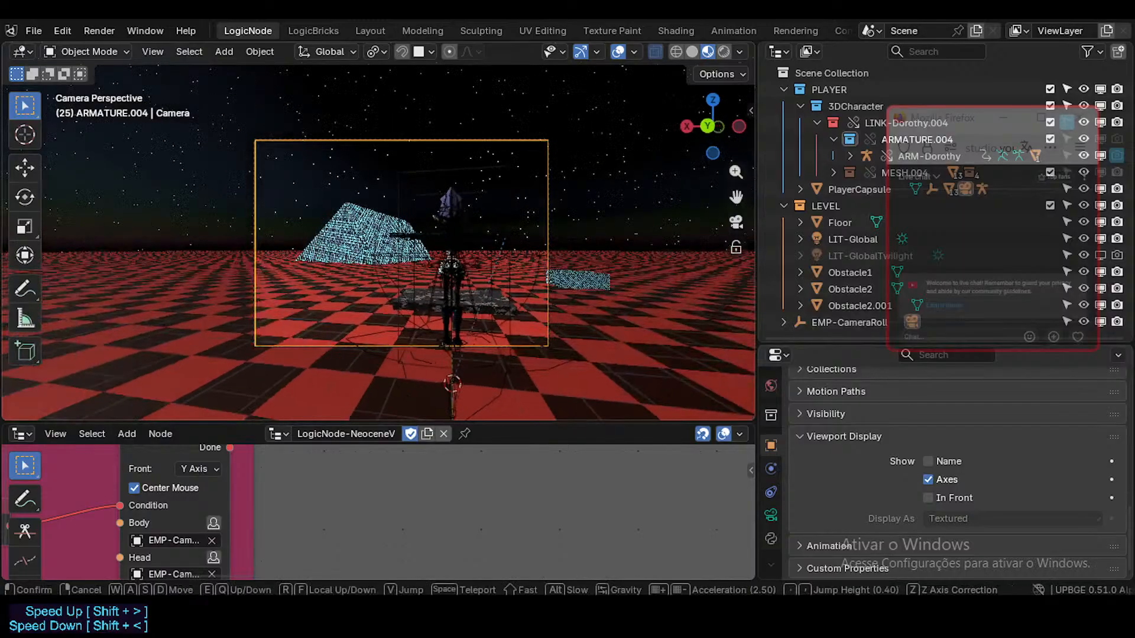
{"action": "left_click", "coordinate": [476, 280]}
{"action": "key", "text": "KP_0"}
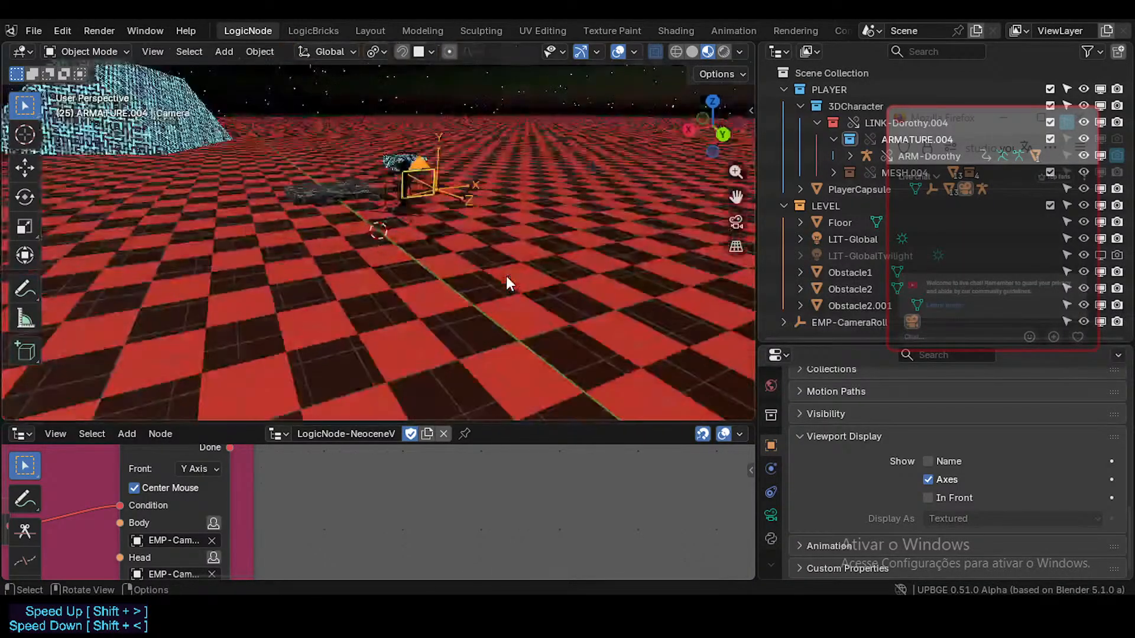
{"action": "key", "text": "KP_0"}
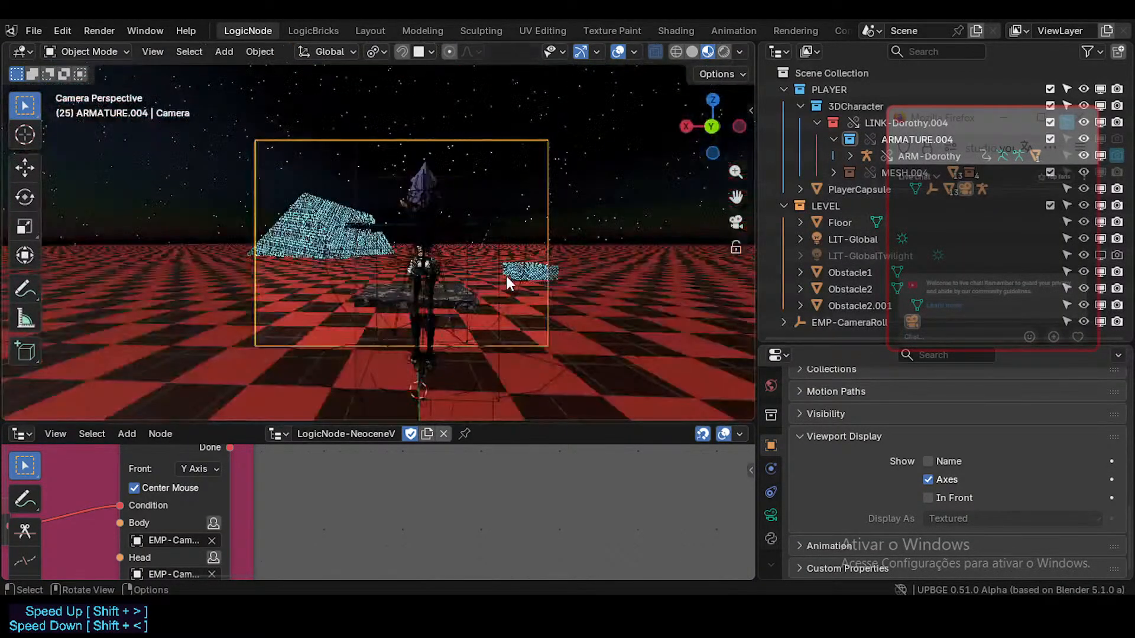
- Play-test the game by walking and jumping with the character while checking how the camera follows the mouse
{"action": "key", "text": "p"}
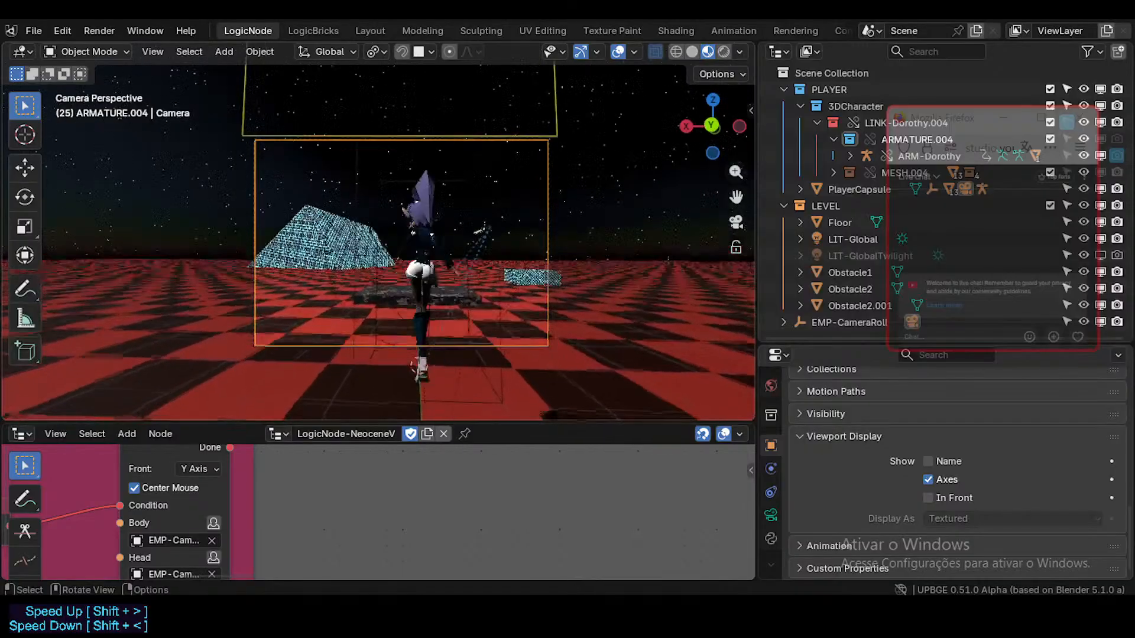
{"action": "key", "text": "space"}
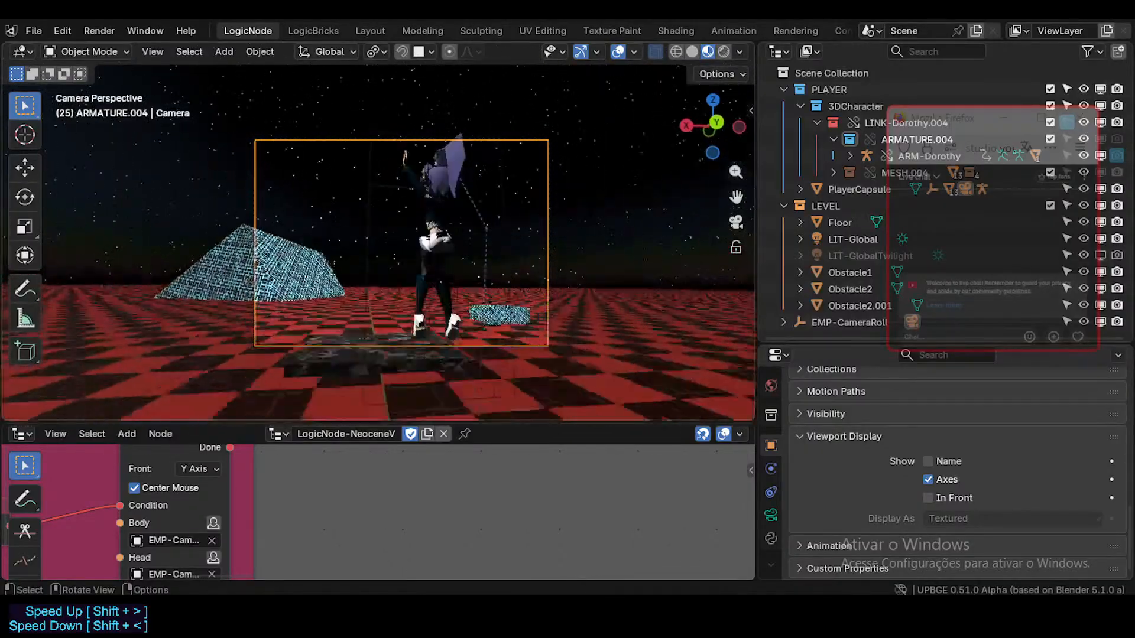
{"action": "key", "text": "w"}
{"action": "key", "text": "space"}
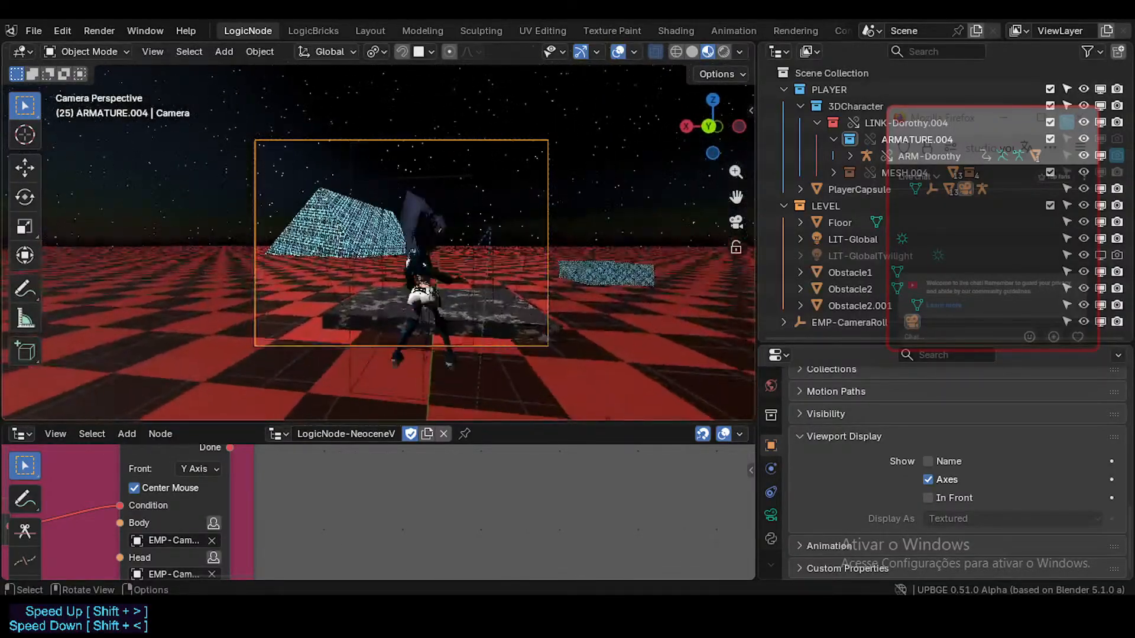
{"action": "key", "text": "space"}
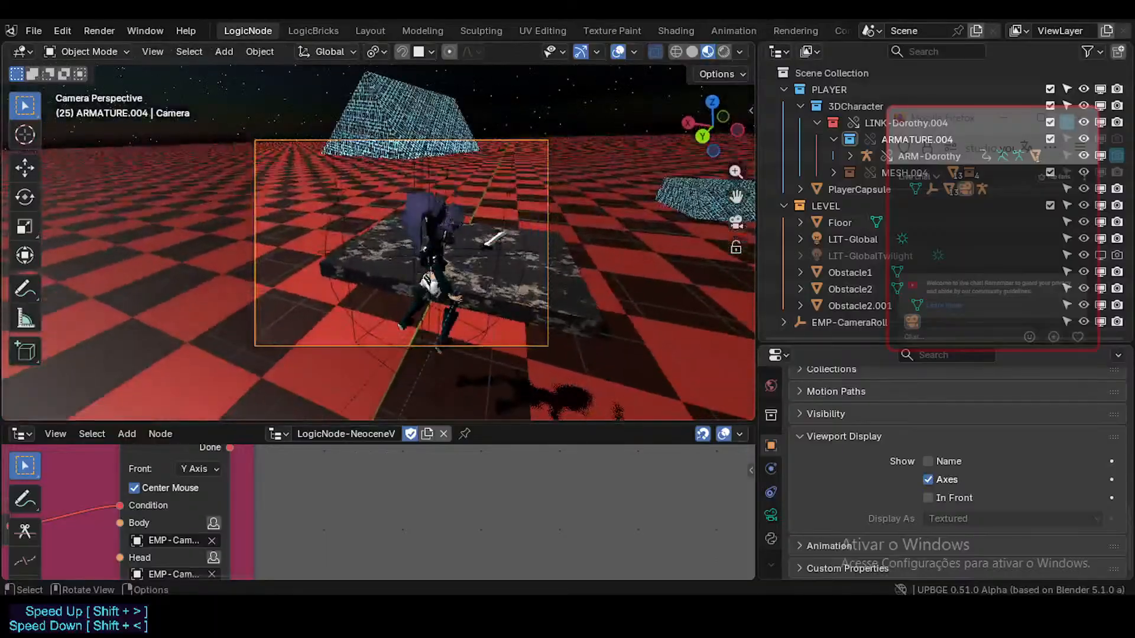
{"action": "key", "text": "w"}
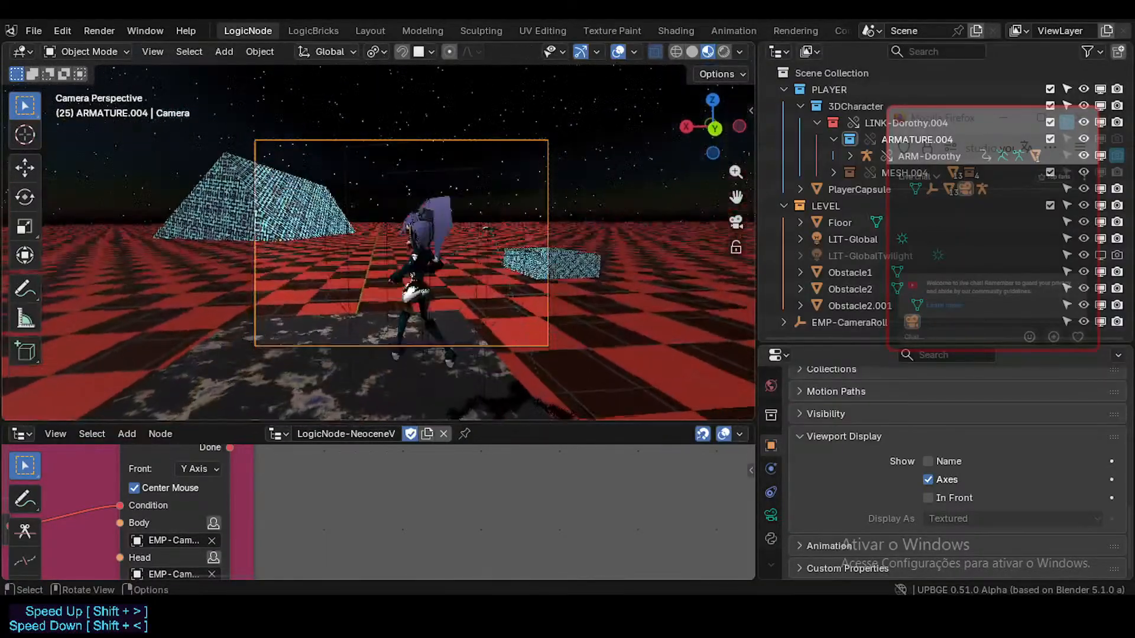
{"action": "key", "text": "w"}
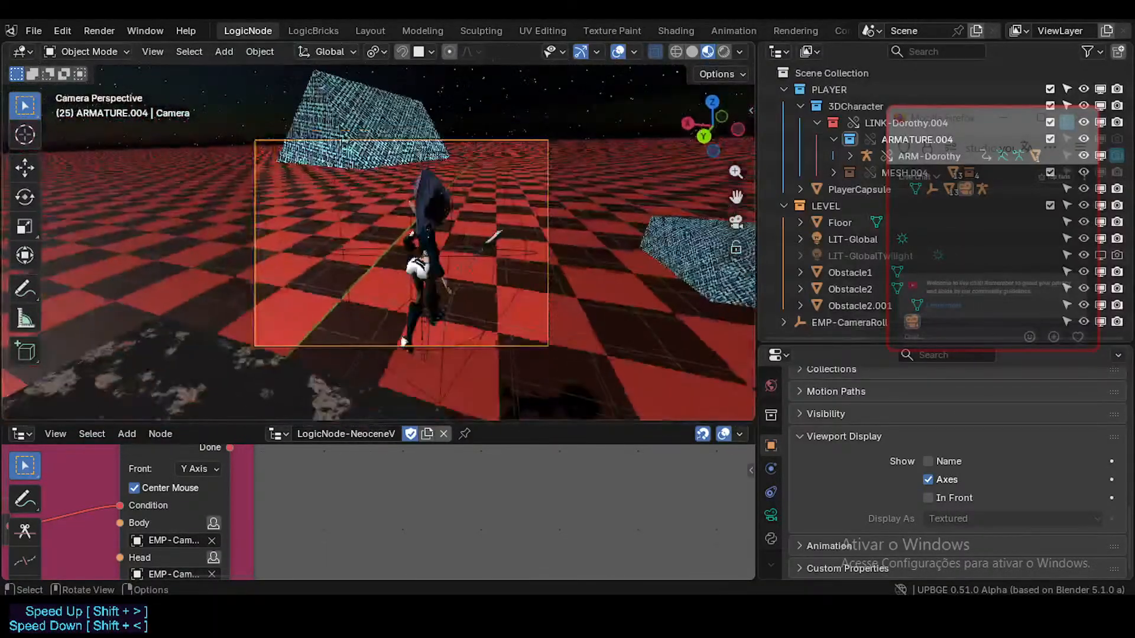
{"action": "key", "text": "Escape"}
- Enable Y-axis inversion (Invert XY) on the Mouse Look node
{"action": "middle_click_drag", "start_coordinate": [168, 506], "coordinate": [229, 495]}
{"action": "left_click", "coordinate": [245, 485]}
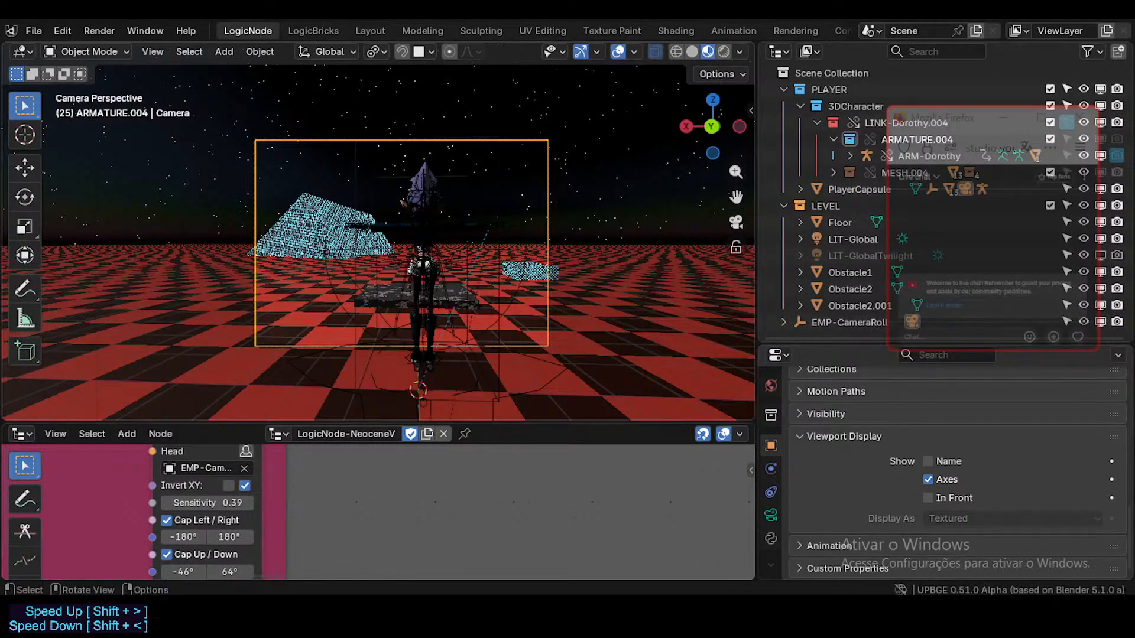
- Play-test the camera control while moving and jumping with the character, and save the file
{"action": "key", "text": "p"}
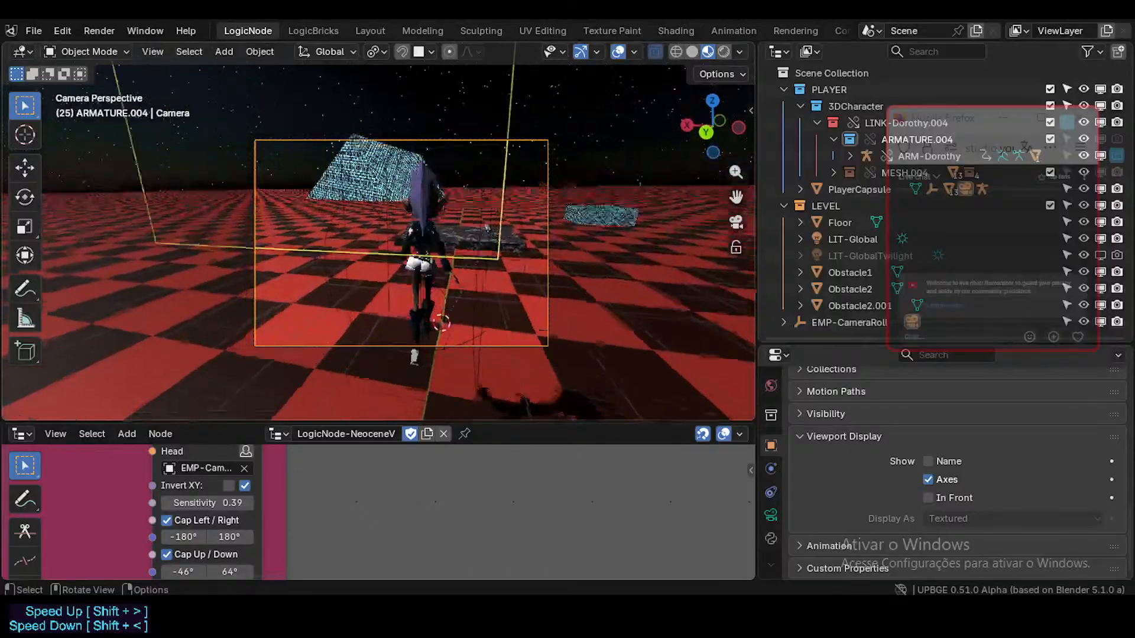
{"action": "key", "text": "w"}
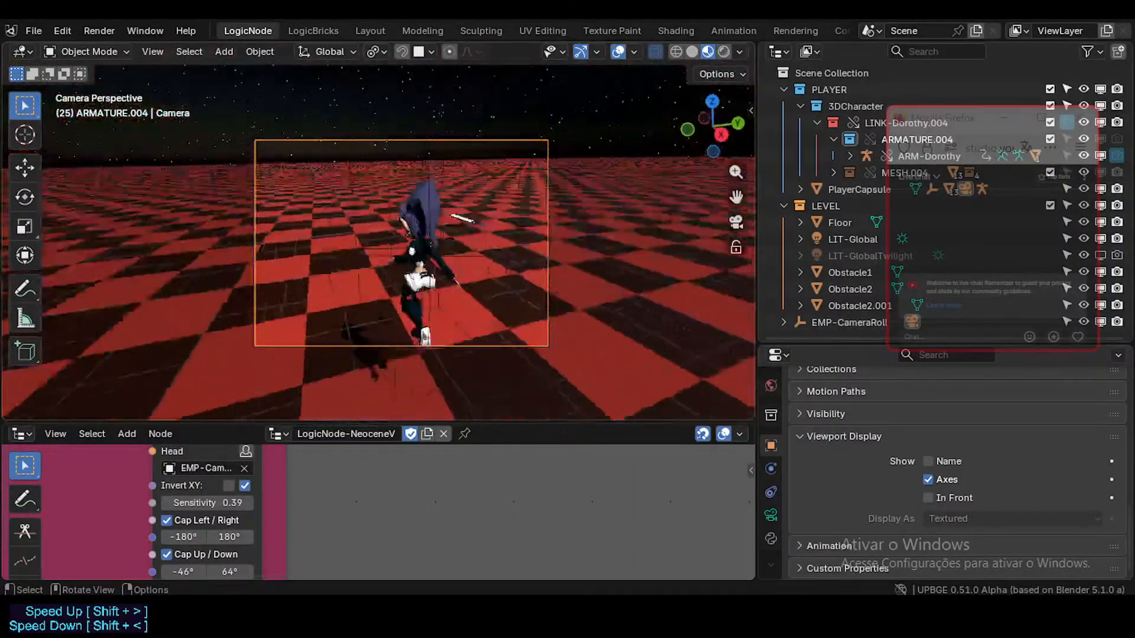
{"action": "key", "text": "d"}
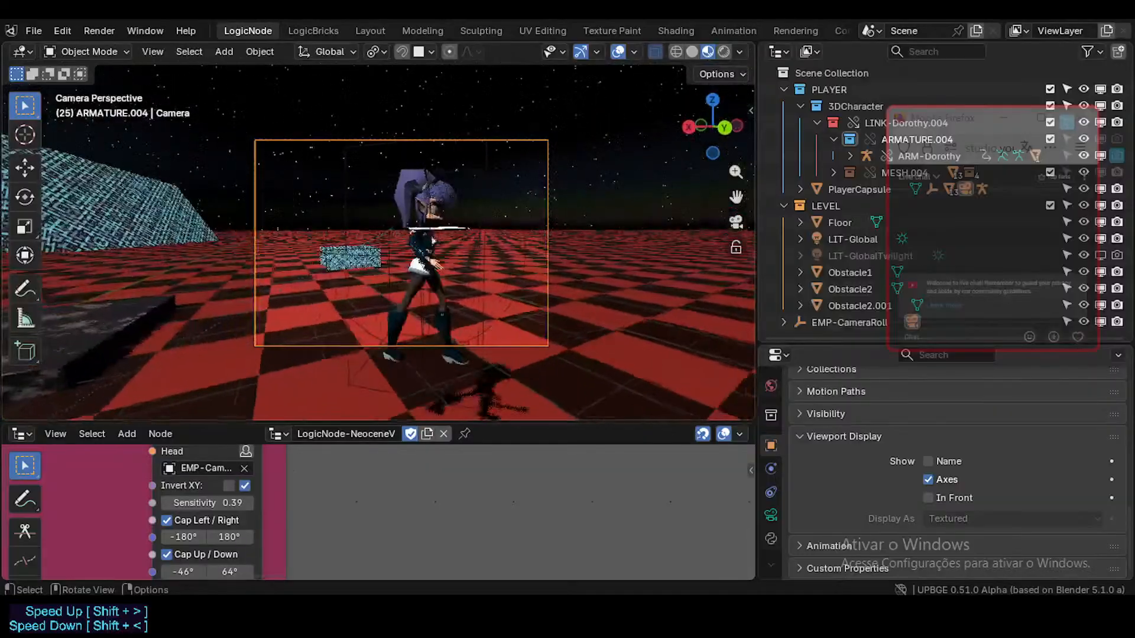
{"action": "key", "text": "w"}
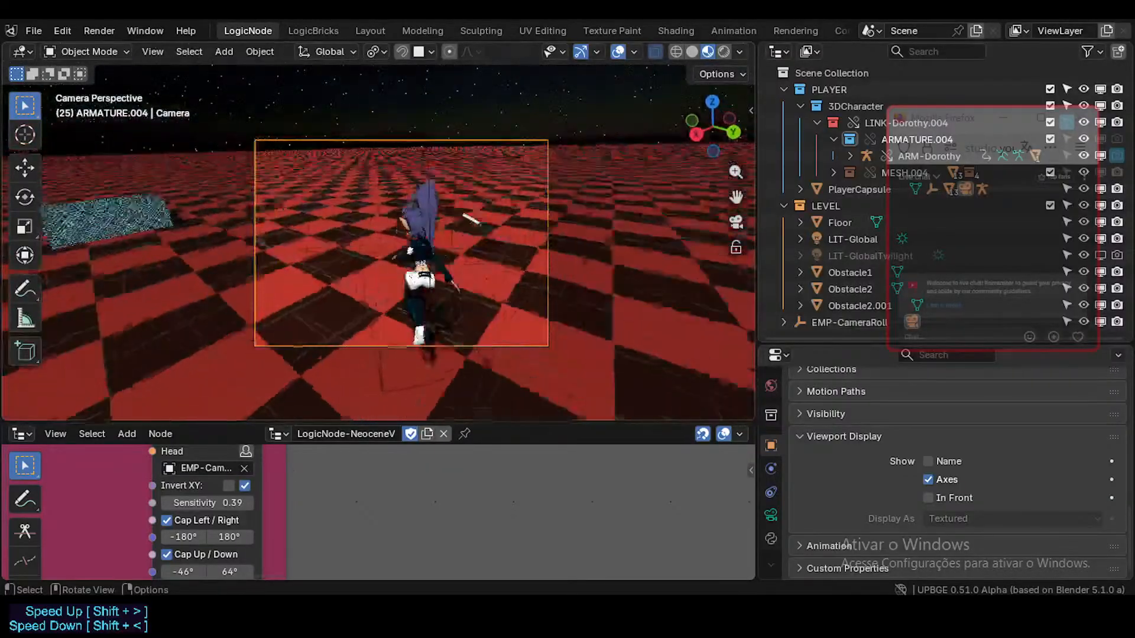
{"action": "key", "text": "d"}
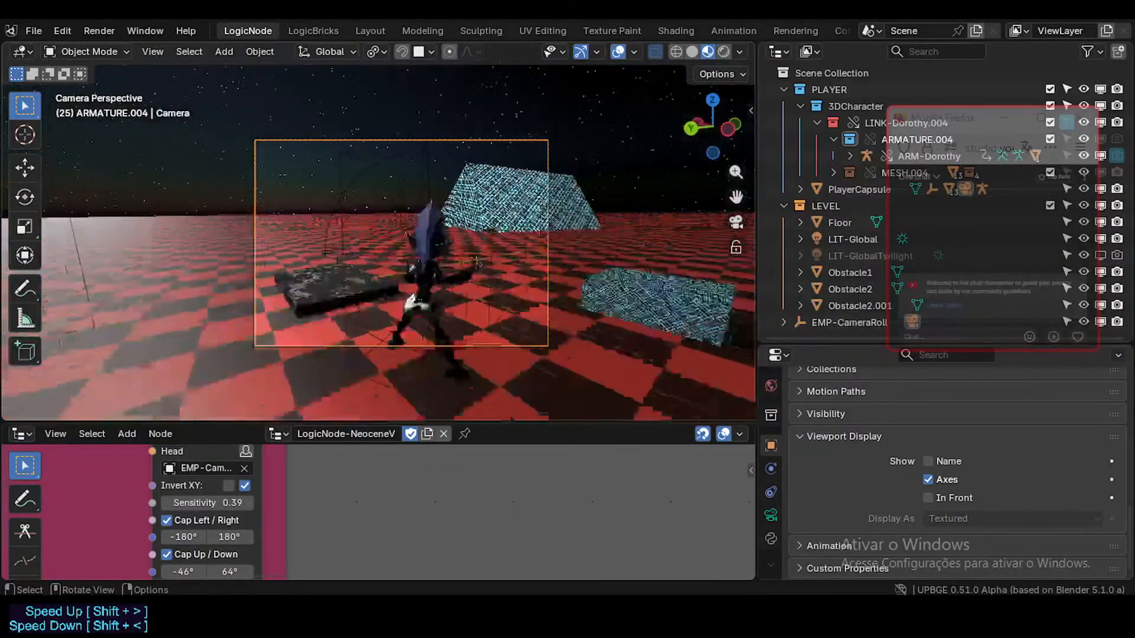
{"action": "key", "text": "space"}
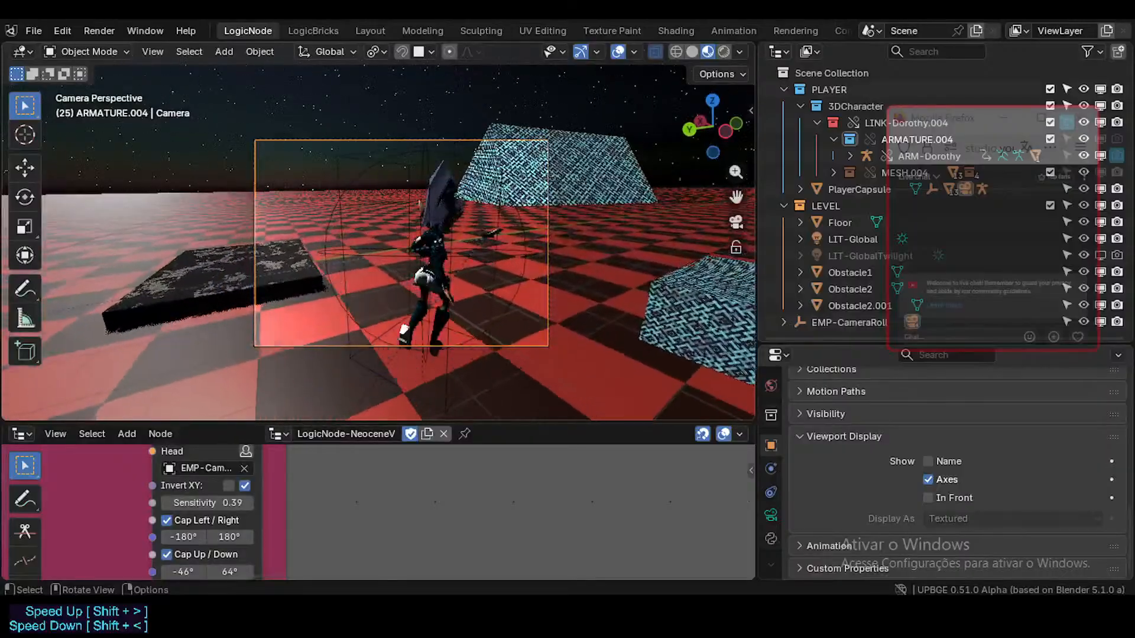
{"action": "key", "text": "Escape"}
{"action": "key", "text": "ctrl+s"}
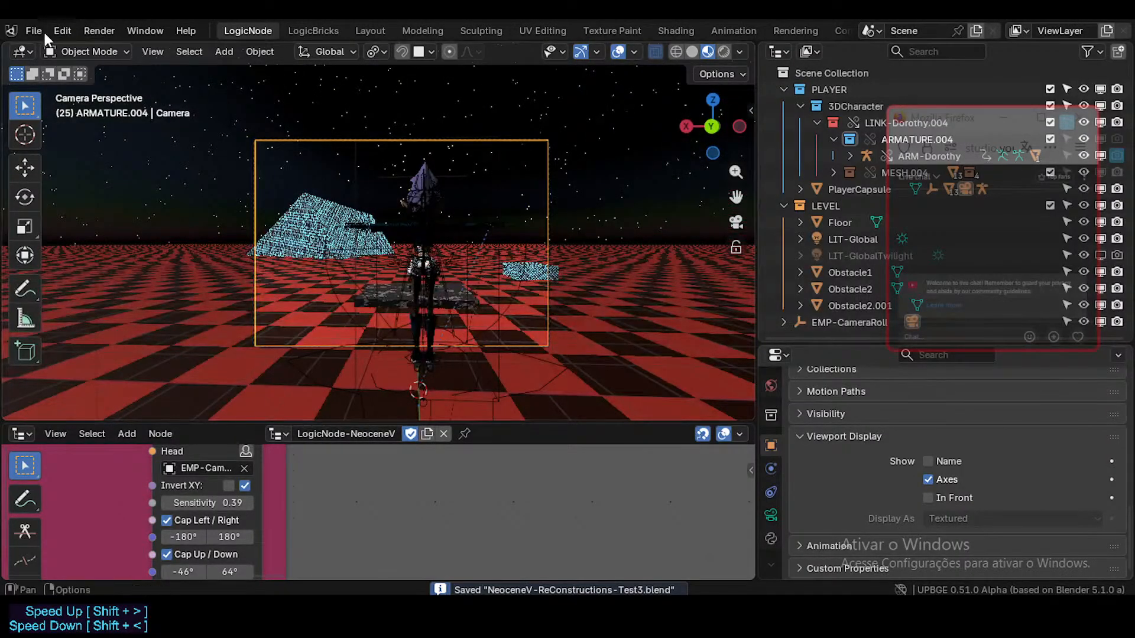
- Switch to the Layout workspace, widen the text editor and create a new text block named TASKS
{"action": "left_click", "coordinate": [368, 31]}
{"action": "left_click_drag", "start_coordinate": [70, 134], "coordinate": [322, 134]}
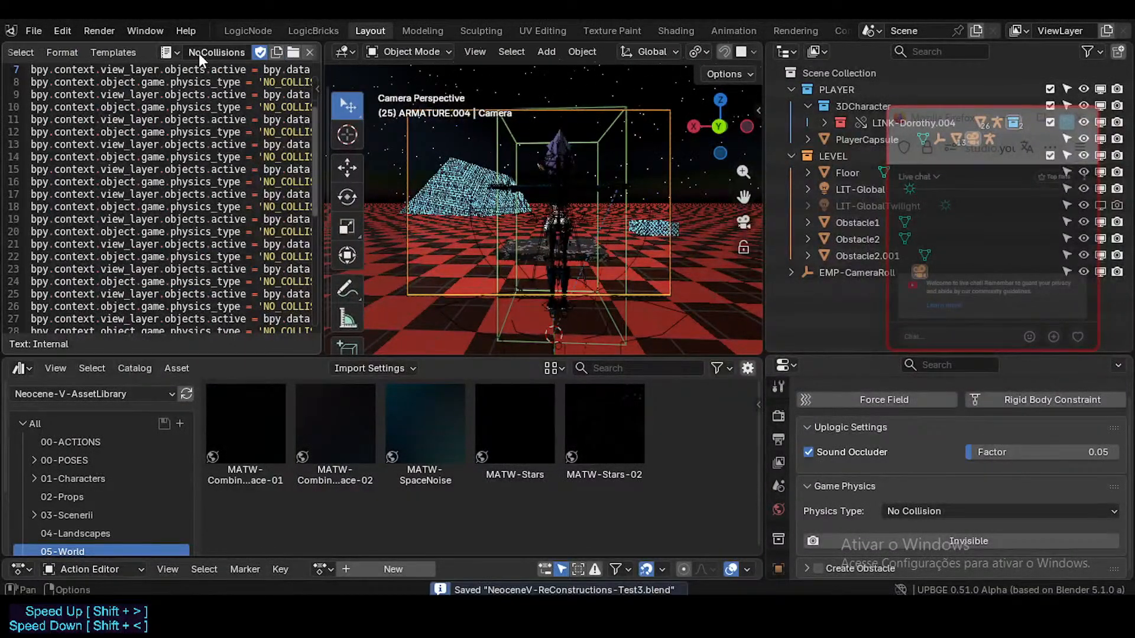
{"action": "scroll", "coordinate": [199, 53], "scroll_direction": "down", "scroll_amount": 3}
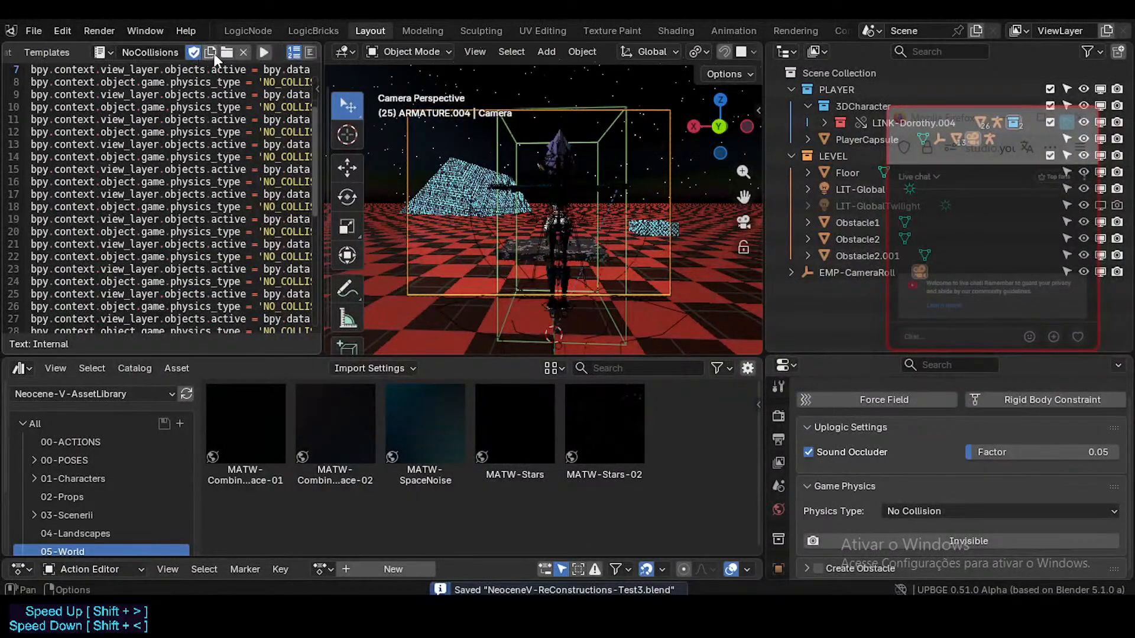
{"action": "left_click", "coordinate": [111, 52]}
{"action": "left_click", "coordinate": [123, 52]}
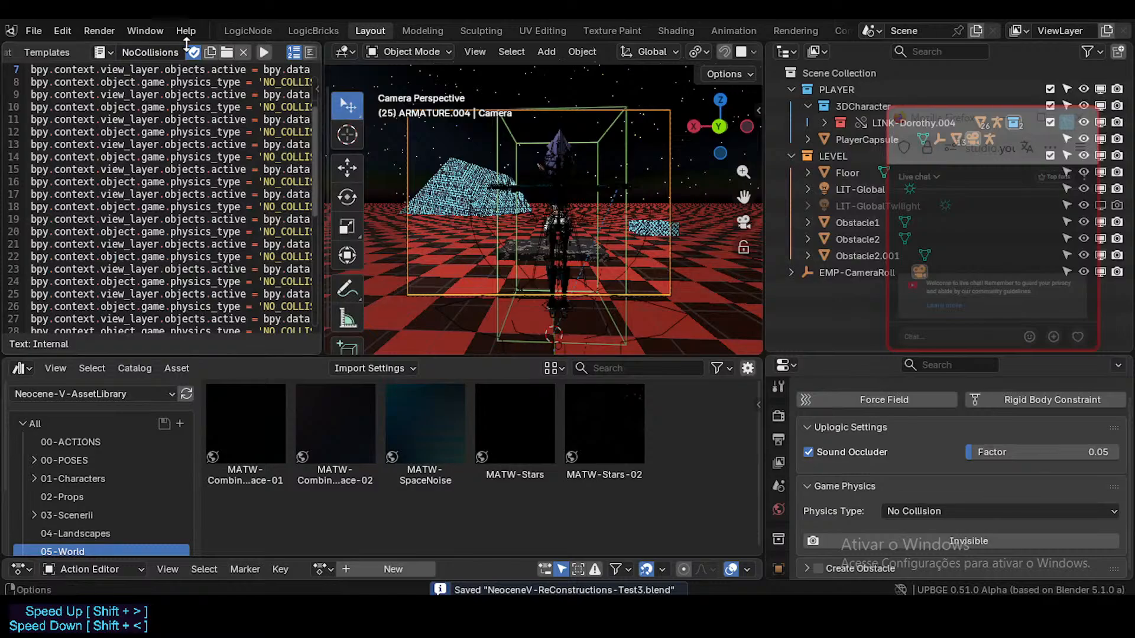
{"action": "left_click", "coordinate": [210, 52]}
{"action": "left_click", "coordinate": [141, 52]}
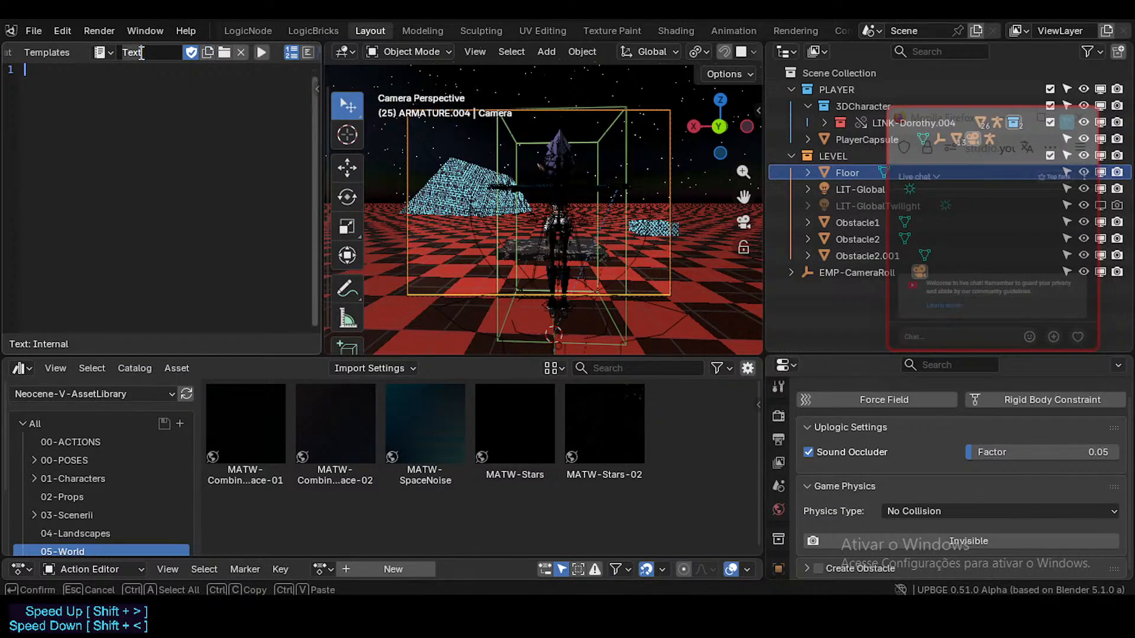
{"action": "type", "text": "TASKS"}
{"action": "key", "text": "Return"}
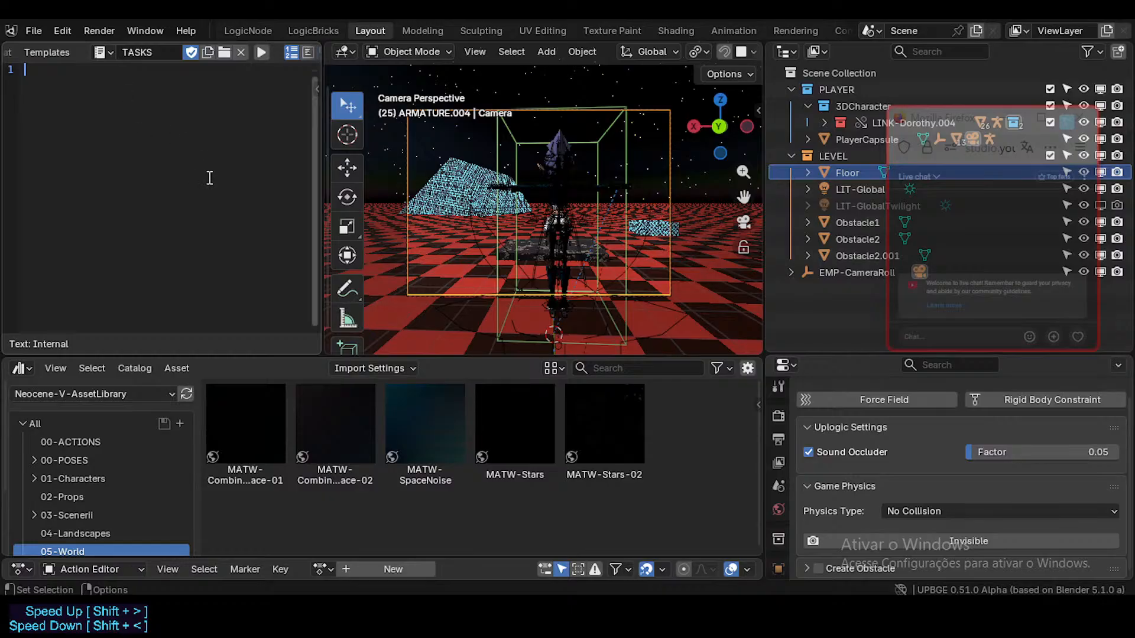
- Widen the text editor a little more and write an "Actions:" heading with a "BodyRotate L/R" line below it
{"action": "left_click_drag", "start_coordinate": [322, 144], "coordinate": [363, 144]}
{"action": "type", "text": "A"}
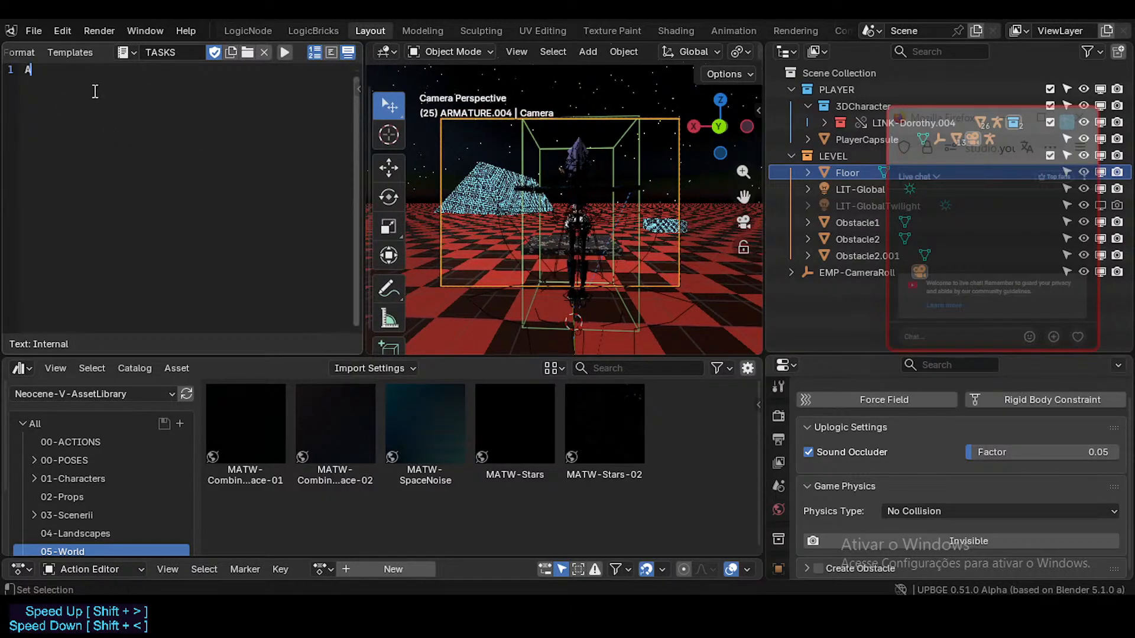
{"action": "type", "text": "ctions:"}
{"action": "key", "text": "Return"}
{"action": "key", "text": "Return"}
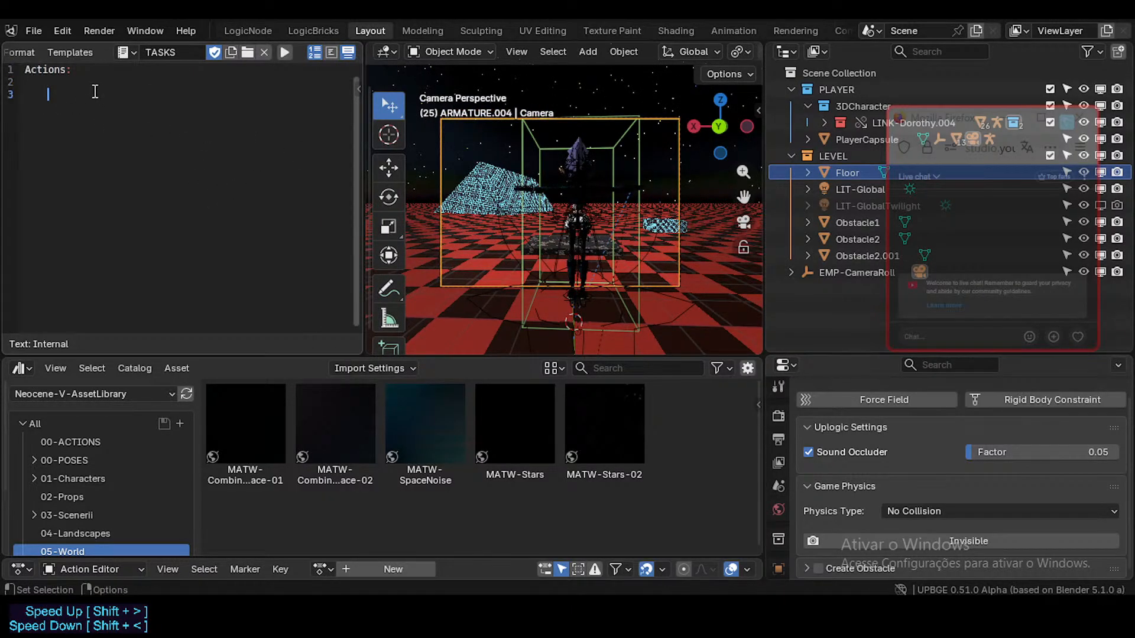
{"action": "type", "text": "Rotate"}
{"action": "key", "text": "BackSpace"}
{"action": "key", "text": "BackSpace"}
{"action": "key", "text": "BackSpace"}
{"action": "key", "text": "BackSpace"}
{"action": "key", "text": "BackSpace"}
{"action": "key", "text": "BackSpace"}
{"action": "type", "text": "BodyRotate L/R"}
{"action": "key", "text": "Return"}
- Rewrite the heading as "ACTIONS" and format the line directly below it as "> BodyRotate L/R"
{"action": "key", "text": "Up"}
{"action": "key", "text": "Up"}
{"action": "type", "text": ">"}
{"action": "key", "text": "Delete"}
{"action": "key", "text": "Up"}
{"action": "key", "text": "Home"}
{"action": "key", "text": "shift+End"}
{"action": "type", "text": "ACON"}
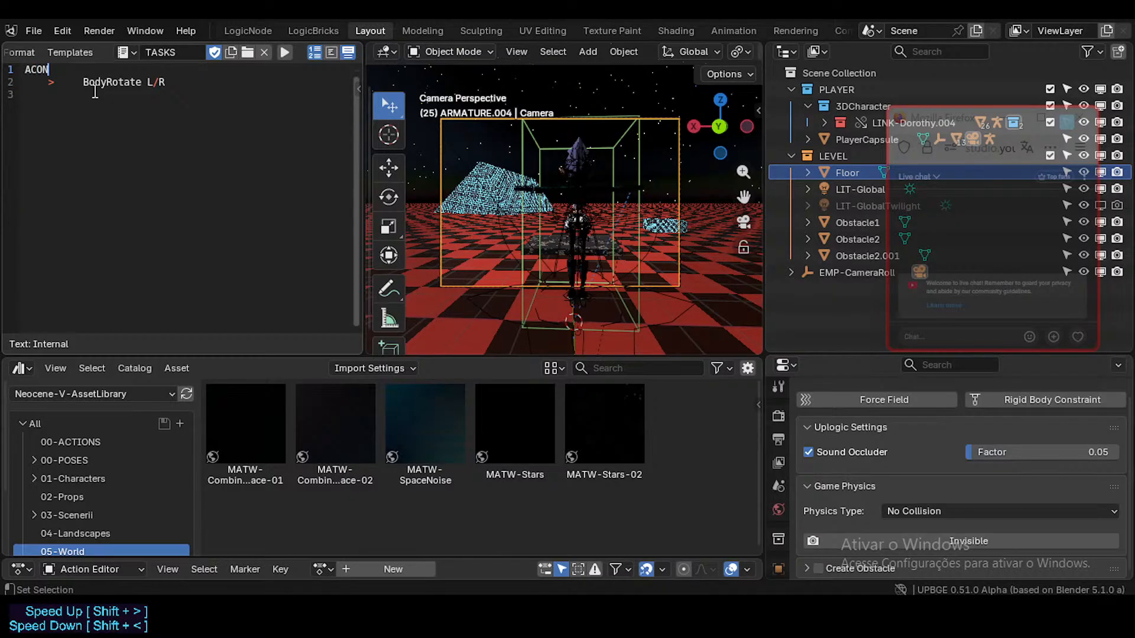
{"action": "key", "text": "BackSpace"}
{"action": "key", "text": "BackSpace"}
{"action": "type", "text": "TIONS"}
{"action": "key", "text": "Down"}
{"action": "key", "text": "BackSpace"}
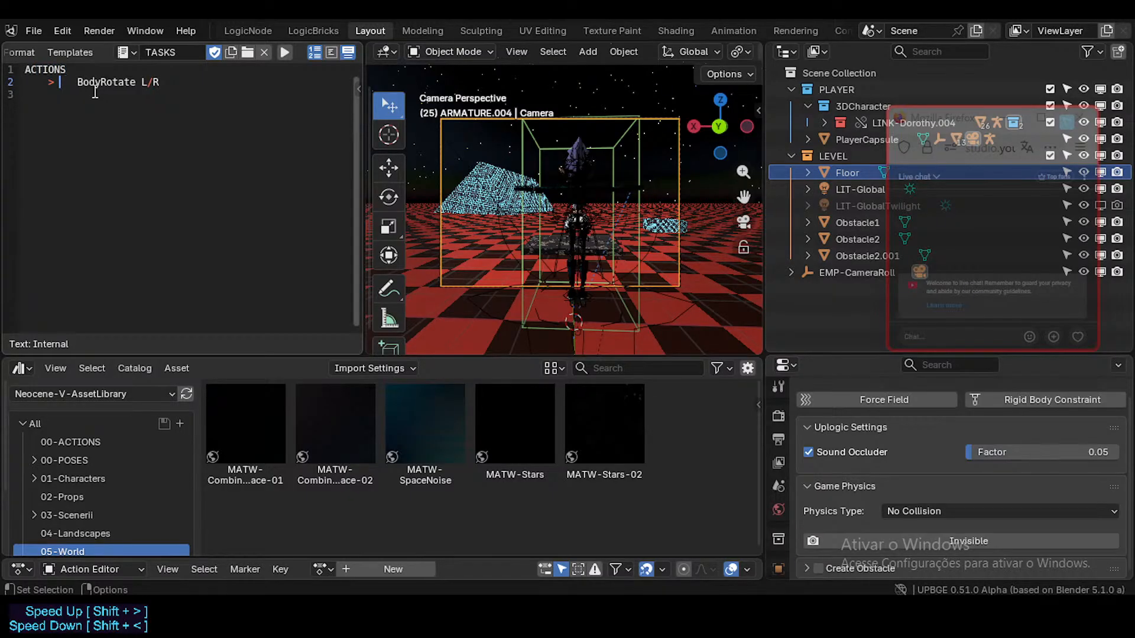
{"action": "key", "text": "Delete"}
{"action": "key", "text": "Delete"}
{"action": "key", "text": "Delete"}
{"action": "key", "text": "End"}
- Add the entries "> Attack 1" and "> Attack 1 Blended" below BodyRotate L/R
{"action": "key", "text": "Return"}
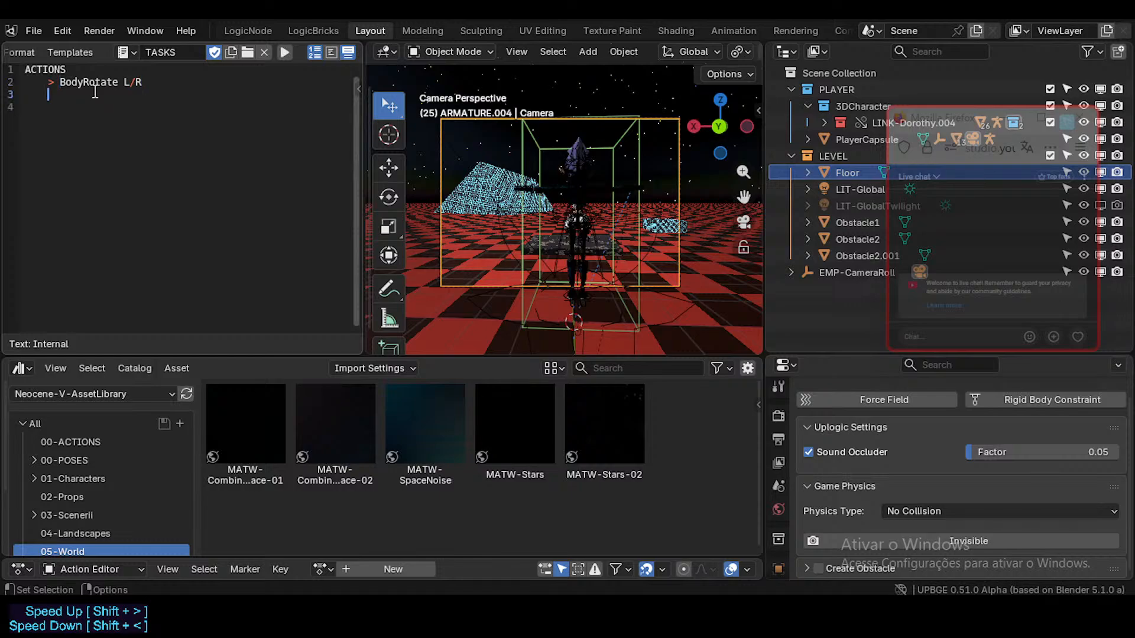
{"action": "type", "text": "> Attack 1"}
{"action": "key", "text": "BackSpace"}
{"action": "key", "text": "Return"}
{"action": "type", "text": ">"}
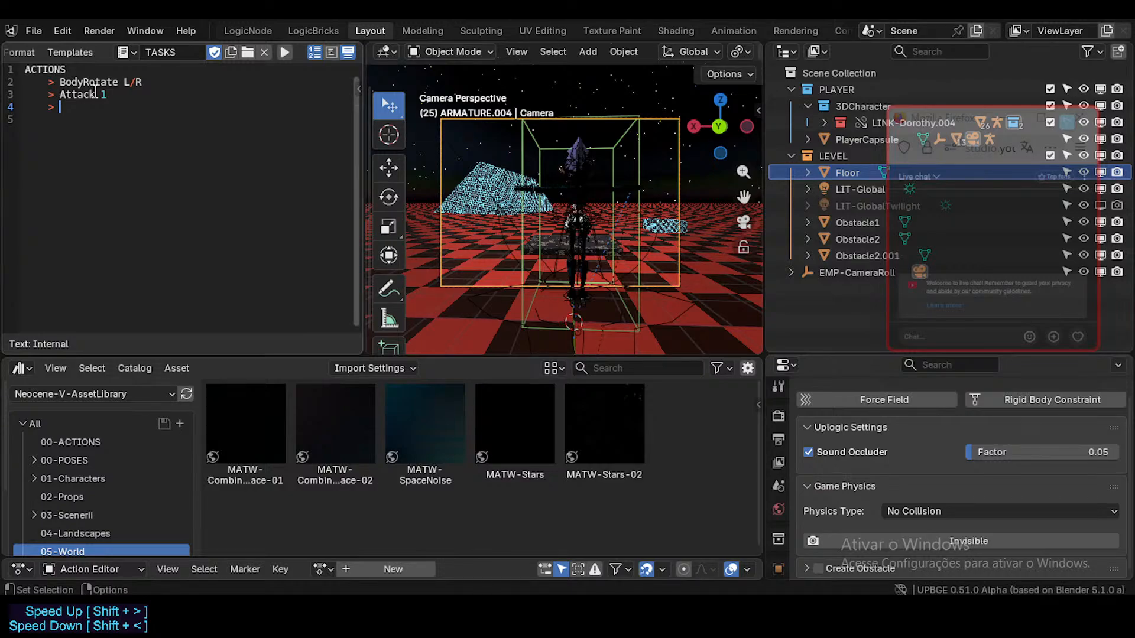
{"action": "type", "text": "Attack 1 Blended"}
{"action": "key", "text": "Return"}
- Add the entries "> Crouch" and "> Escape L/R" to the task list
{"action": "type", "text": ">"}
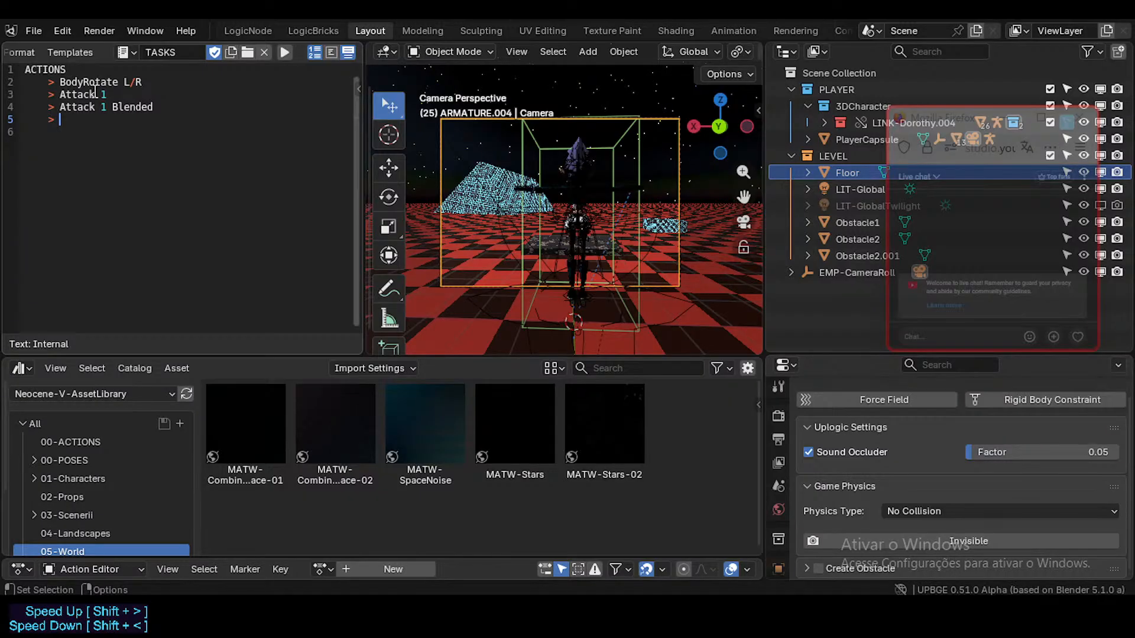
{"action": "type", "text": "Crouch"}
{"action": "key", "text": "Return"}
{"action": "type", "text": ">"}
{"action": "type", "text": "Escape"}
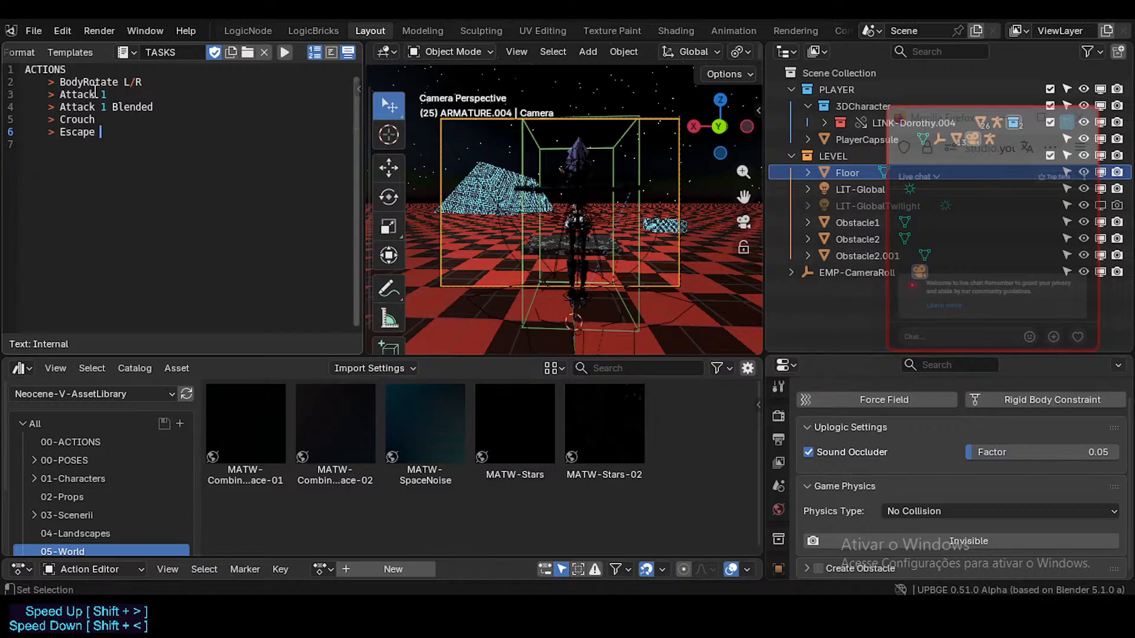
{"action": "type", "text": " Side"}
{"action": "key", "text": "BackSpace"}
{"action": "key", "text": "BackSpace"}
{"action": "key", "text": "BackSpace"}
{"action": "key", "text": "BackSpace"}
{"action": "type", "text": "L/R"}
{"action": "key", "text": "Return"}
- Insert the entry "> Crouch Walk Ft/Bk, L/R" between Crouch and Escape L/R
{"action": "key", "text": "Up"}
{"action": "key", "text": "Return"}
{"action": "key", "text": "Up"}
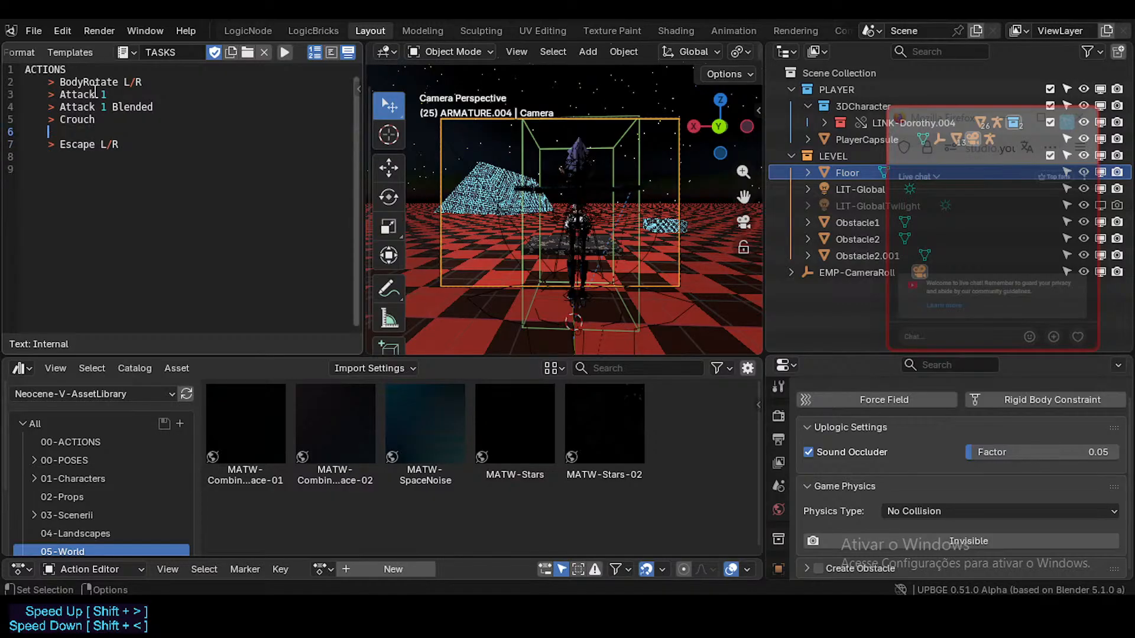
{"action": "type", "text": "> Crouch Walk"}
{"action": "key", "text": "Left"}
{"action": "key", "text": "Right"}
{"action": "type", "text": "F/"}
{"action": "key", "text": "BackSpace"}
{"action": "key", "text": "BackSpace"}
{"action": "type", "text": "Ft"}
{"action": "key", "text": "BackSpace"}
{"action": "key", "text": "BackSpace"}
{"action": "type", "text": "Ft/Ba"}
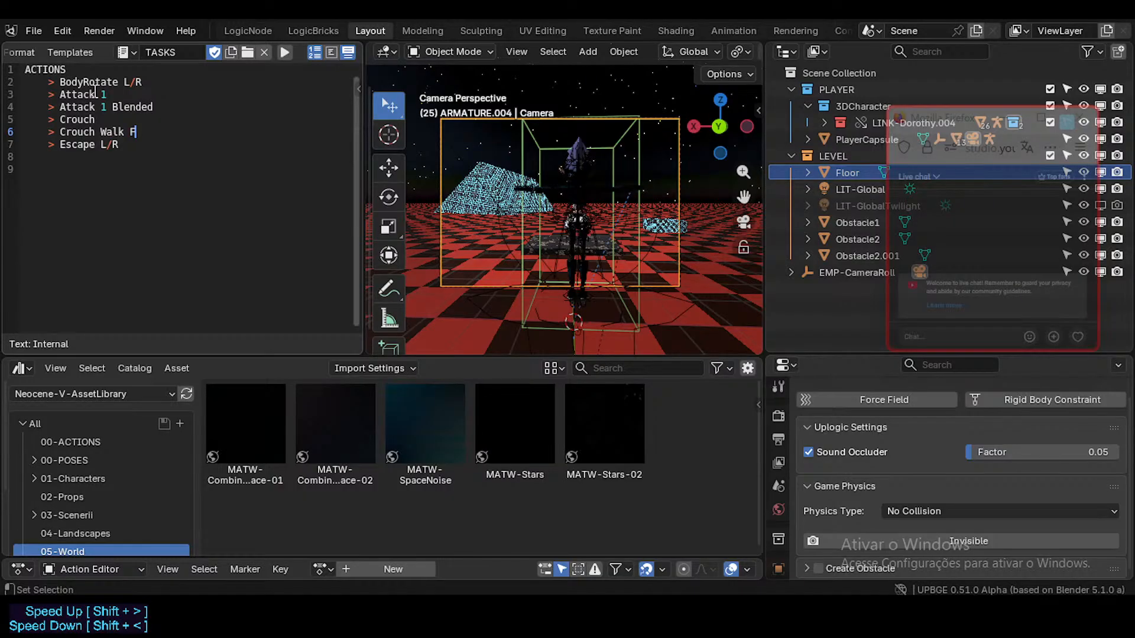
{"action": "key", "text": "BackSpace"}
{"action": "type", "text": "k, "}
{"action": "type", "text": "Sides"}
{"action": "key", "text": "BackSpace"}
{"action": "key", "text": "BackSpace"}
{"action": "key", "text": "BackSpace"}
{"action": "key", "text": "BackSpace"}
{"action": "key", "text": "BackSpace"}
{"action": "type", "text": "L/R"}
- Add the entries "> Walk Backwards" and "> Strafe L/R" below Escape L/R, saving the file
{"action": "key", "text": "Down"}
{"action": "key", "text": "Return"}
{"action": "type", "text": "> "}
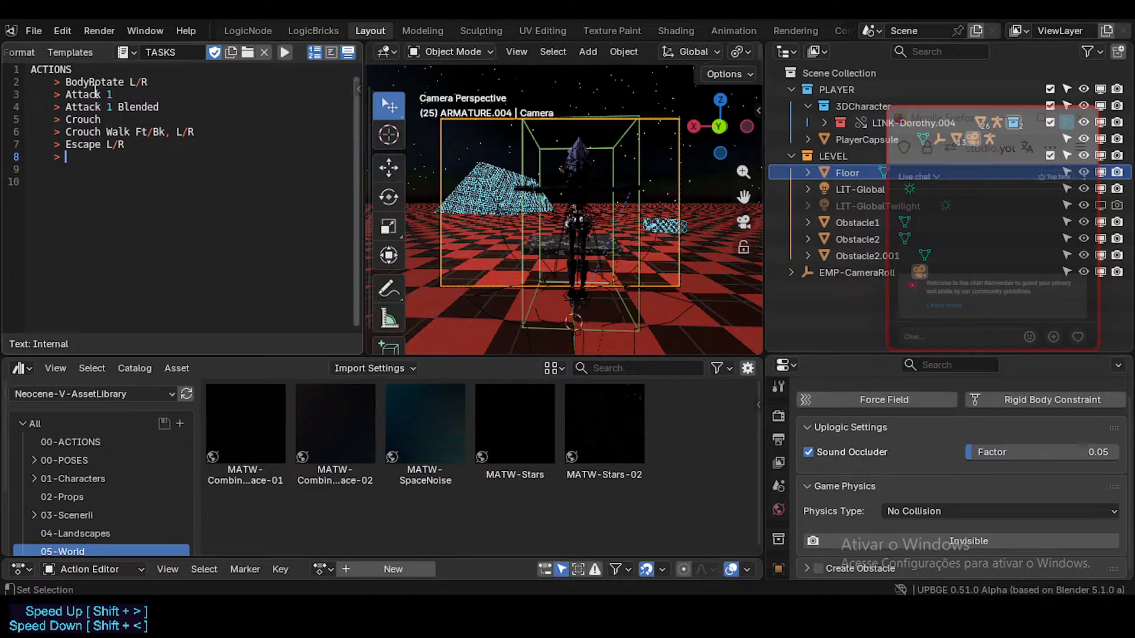
{"action": "type", "text": "Walk Bac"}
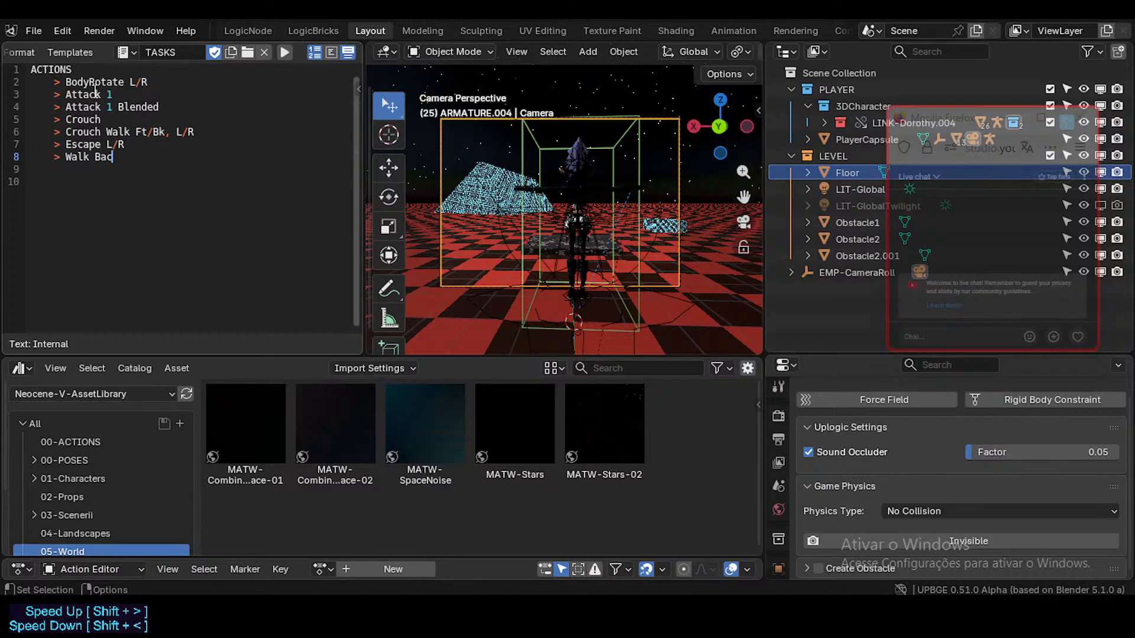
{"action": "type", "text": "kwards"}
{"action": "key", "text": "Return"}
{"action": "type", "text": "> Strafe"}
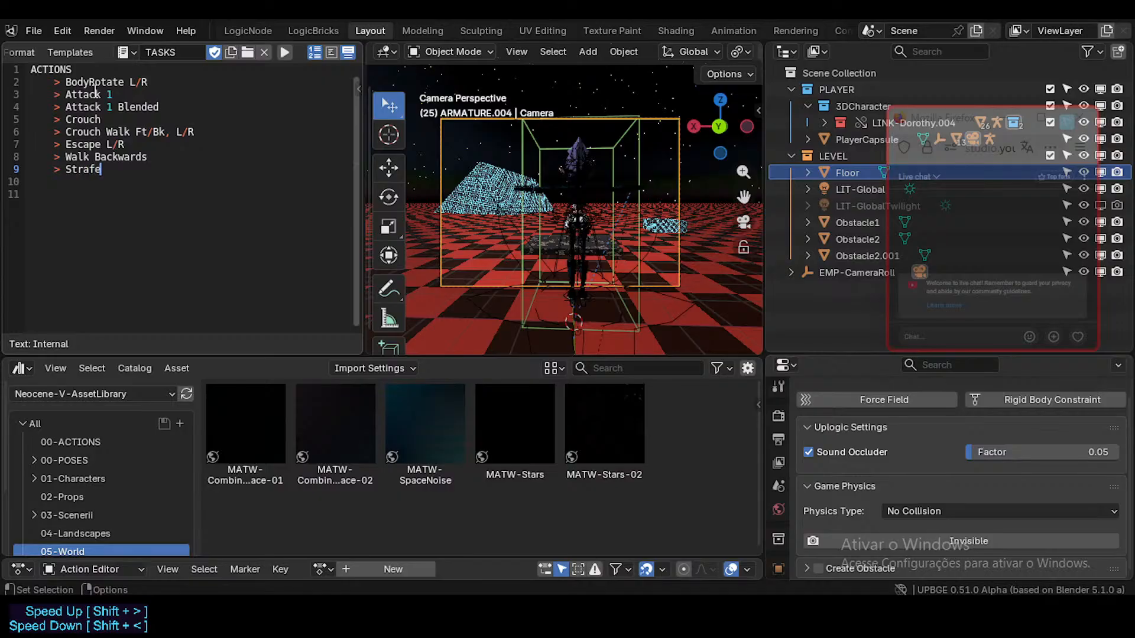
{"action": "key", "text": "ctrl+s"}
{"action": "type", "text": "L/R"}
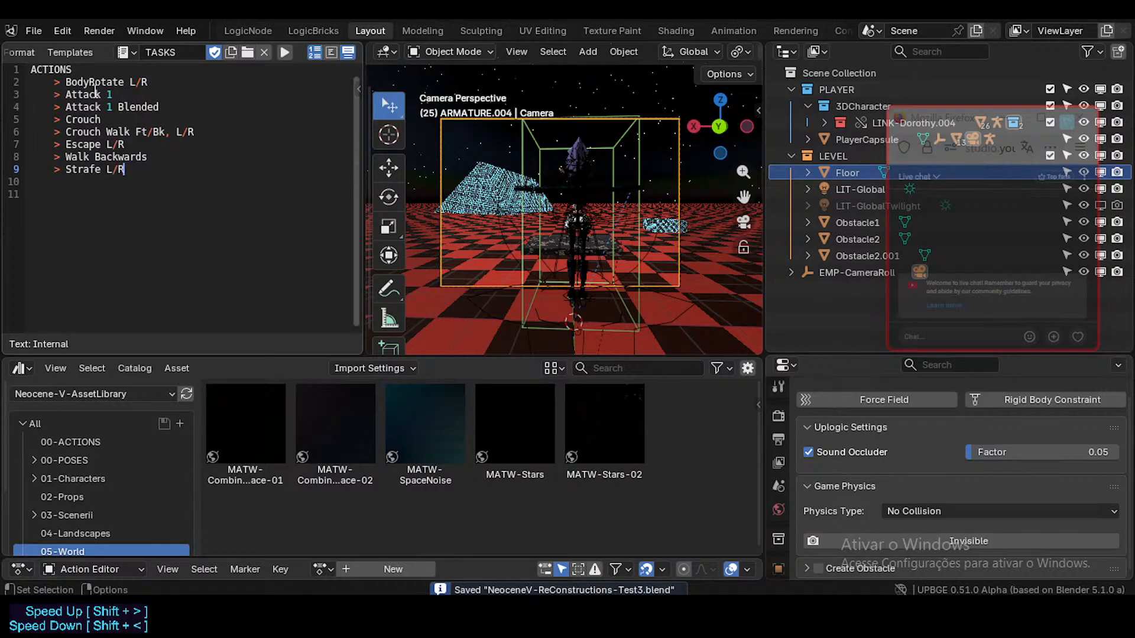
- Add a "COMPOSITOR" section containing the indented entry "> See how it can update" after the ACTIONS list, and save the file
{"action": "key", "text": "Return"}
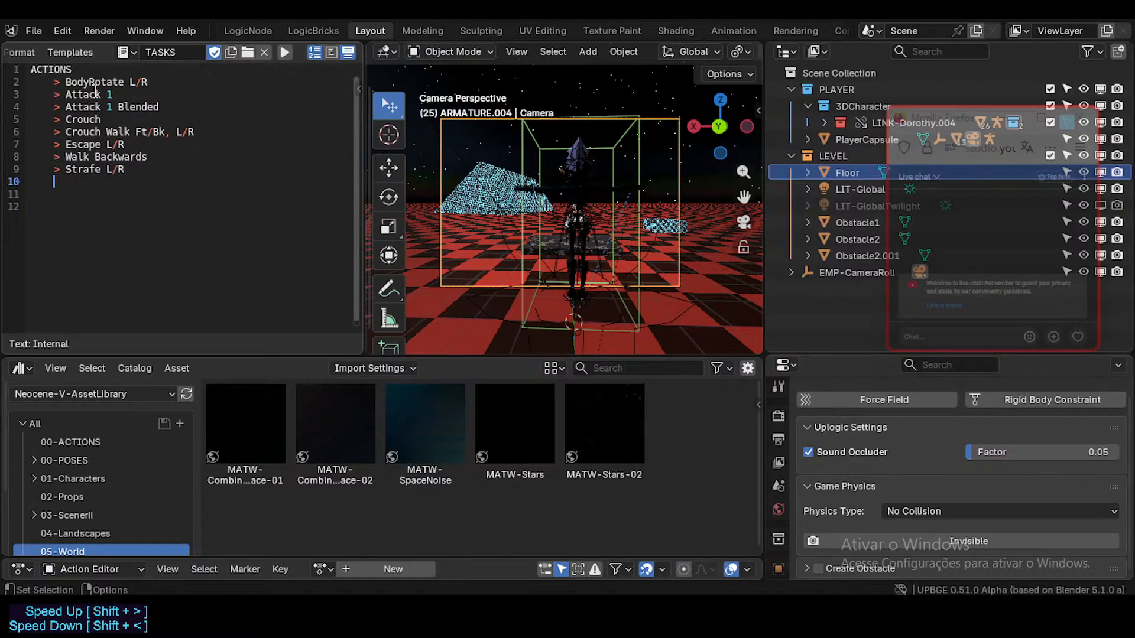
{"action": "key", "text": "BackSpace"}
{"action": "key", "text": "Return"}
{"action": "type", "text": "COMPOSITOR"}
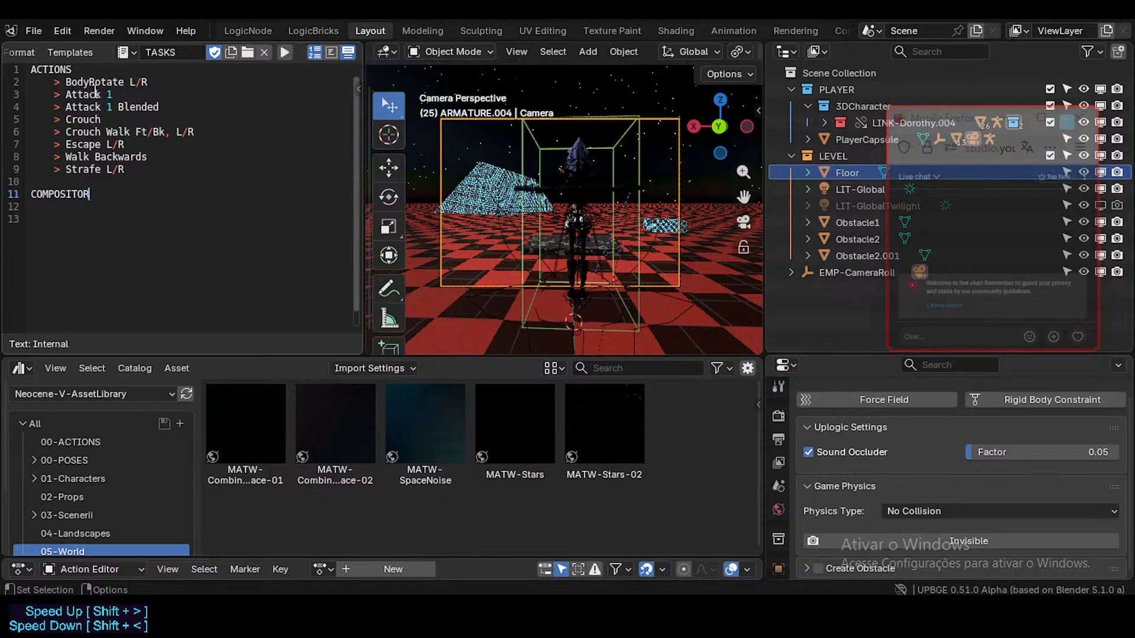
{"action": "key", "text": "Return"}
{"action": "key", "text": "Tab"}
{"action": "type", "text": "> See how it can update"}
{"action": "key", "text": "Return"}
{"action": "key", "text": "Return"}
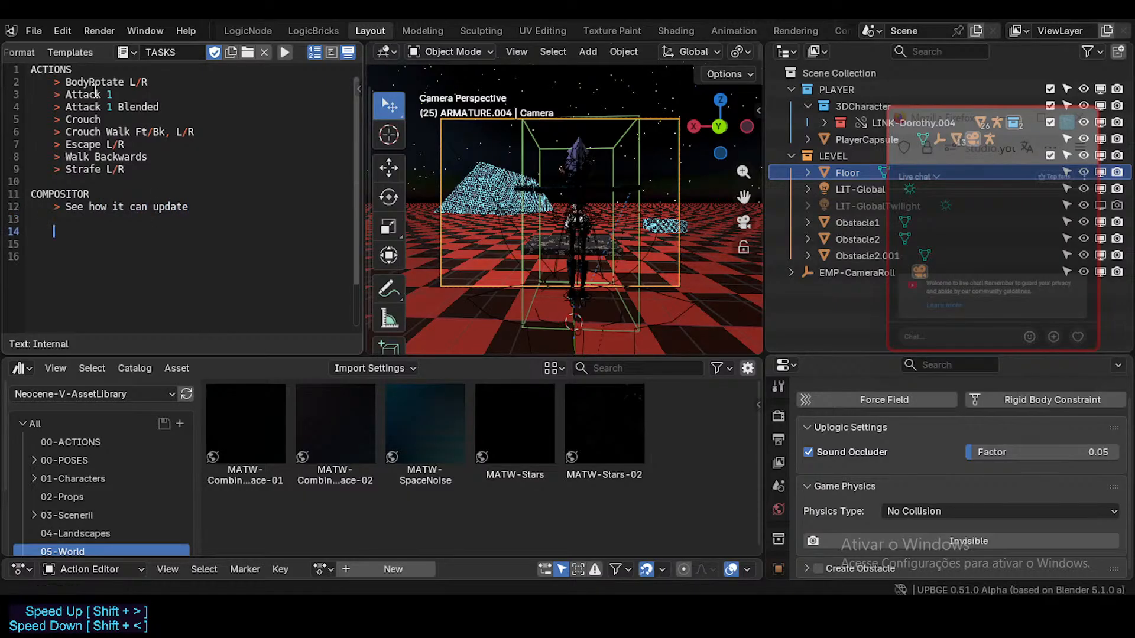
{"action": "key", "text": "shift+Tab"}
{"action": "key", "text": "ctrl+s"}
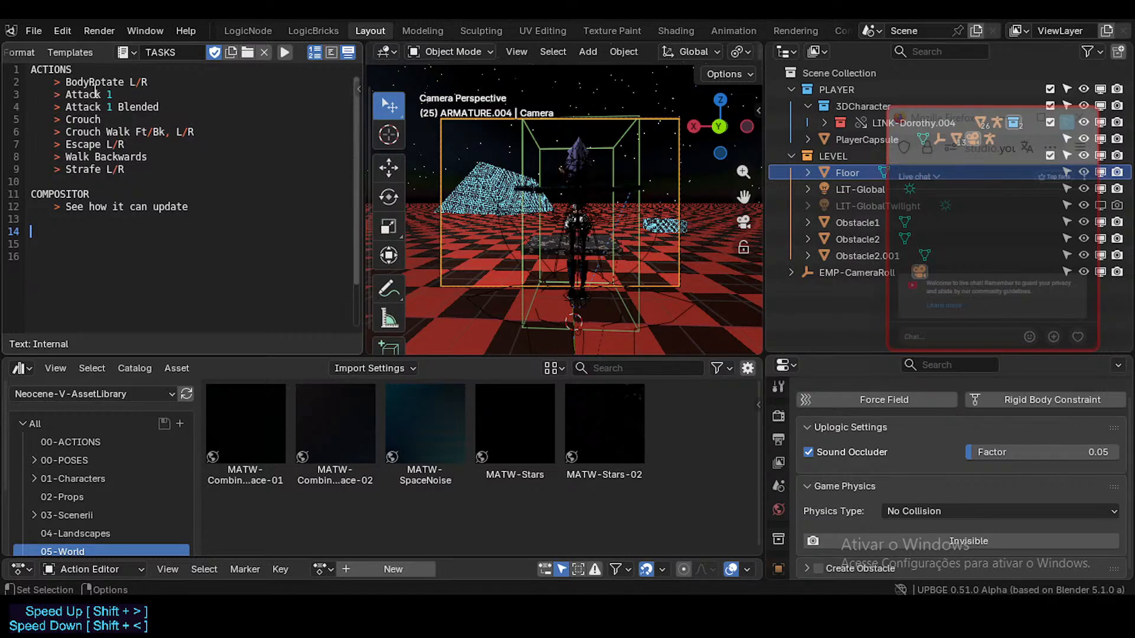
- Add the section heading "ENEMIES" below COMPOSITOR with an indented line under it
{"action": "type", "text": "MONSTER"}
{"action": "key", "text": "ctrl+BackSpace"}
{"action": "type", "text": "CRE"}
{"action": "key", "text": "ctrl+BackSpace"}
{"action": "type", "text": "ENEMIES"}
{"action": "key", "text": "Return"}
{"action": "key", "text": "Tab"}
- Write the entry "> Model Dummy Target" under ENEMIES
{"action": "type", "text": "> T"}
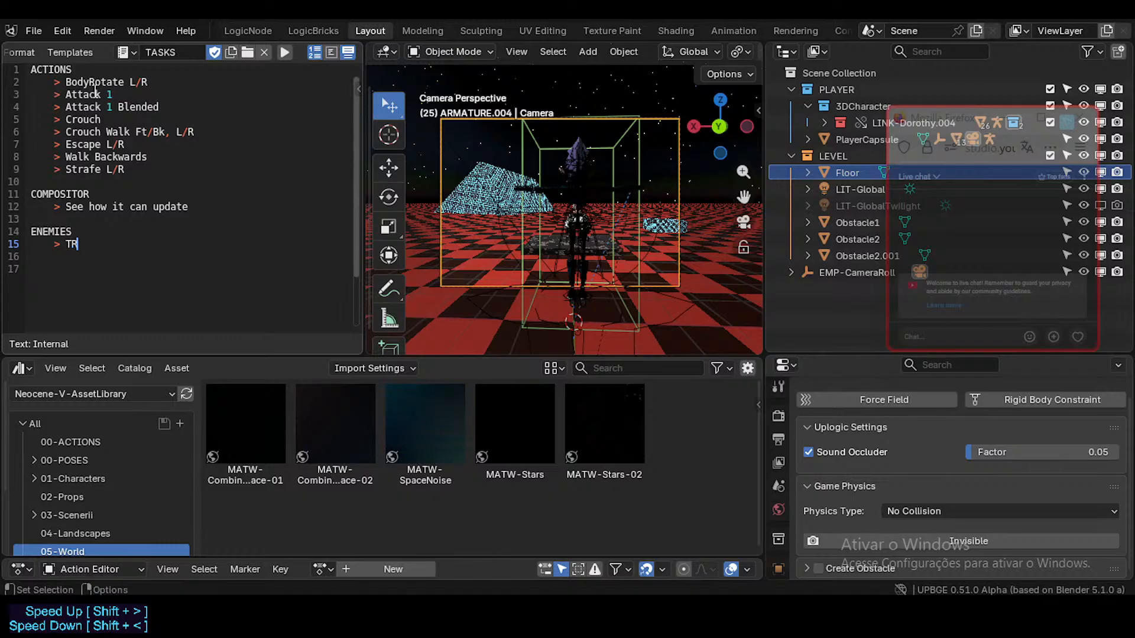
{"action": "type", "text": "arg"}
{"action": "key", "text": "BackSpace"}
{"action": "key", "text": "BackSpace"}
{"action": "key", "text": "BackSpace"}
{"action": "key", "text": "BackSpace"}
{"action": "type", "text": "Model Target"}
{"action": "key", "text": "BackSpace"}
{"action": "key", "text": "BackSpace"}
{"action": "key", "text": "BackSpace"}
{"action": "key", "text": "BackSpace"}
{"action": "key", "text": "BackSpace"}
{"action": "key", "text": "BackSpace"}
{"action": "type", "text": "Dummy Target"}
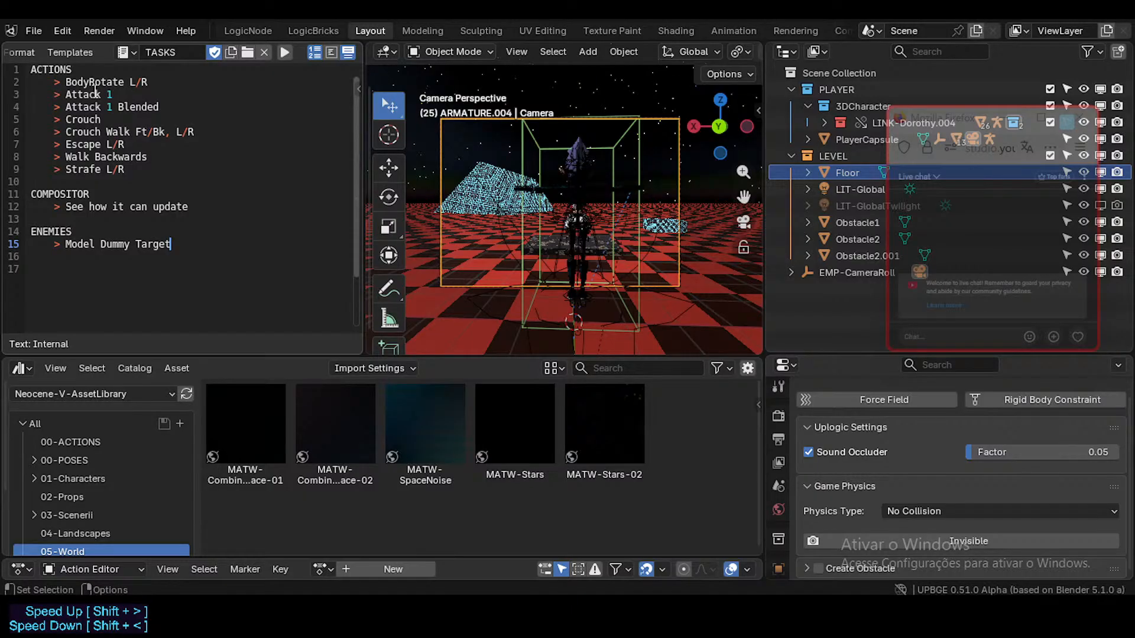
- Extend the Dummy Target entry to read "> Model/Rig/Animate Dummy Target", start an unindented line for another section, and save the file
{"action": "key", "text": "Home"}
{"action": "key", "text": "Right"}
{"action": "key", "text": "Right"}
{"action": "key", "text": "Right"}
{"action": "key", "text": "Right"}
{"action": "key", "text": "Right"}
{"action": "key", "text": "Right"}
{"action": "key", "text": "Right"}
{"action": "key", "text": "Right"}
{"action": "type", "text": "/Rig"}
{"action": "type", "text": "/Animate"}
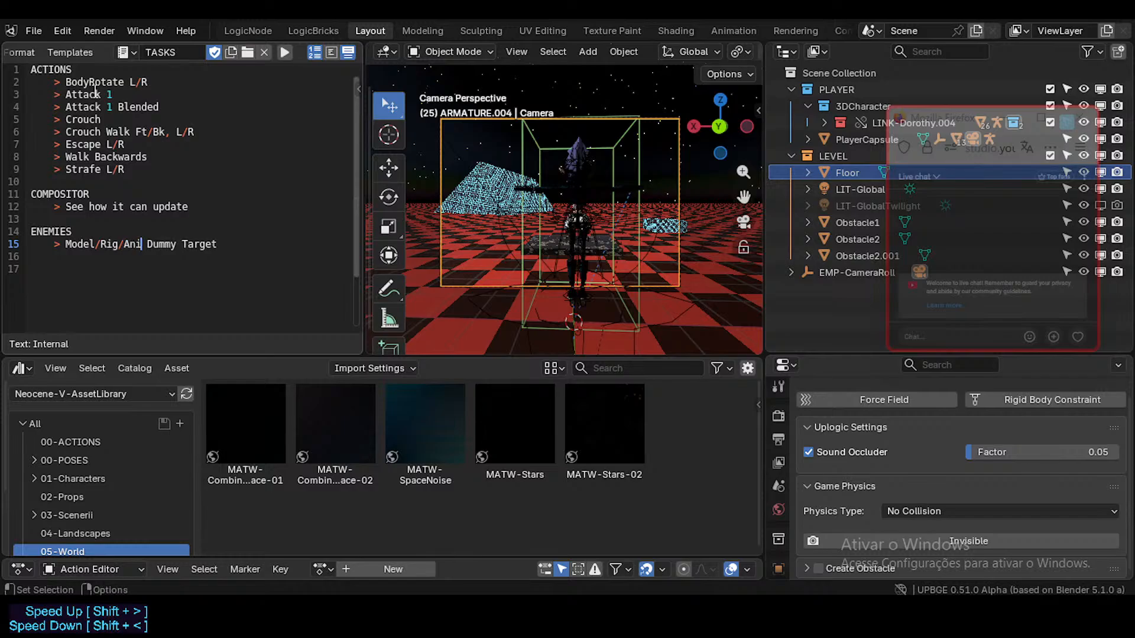
{"action": "key", "text": "End"}
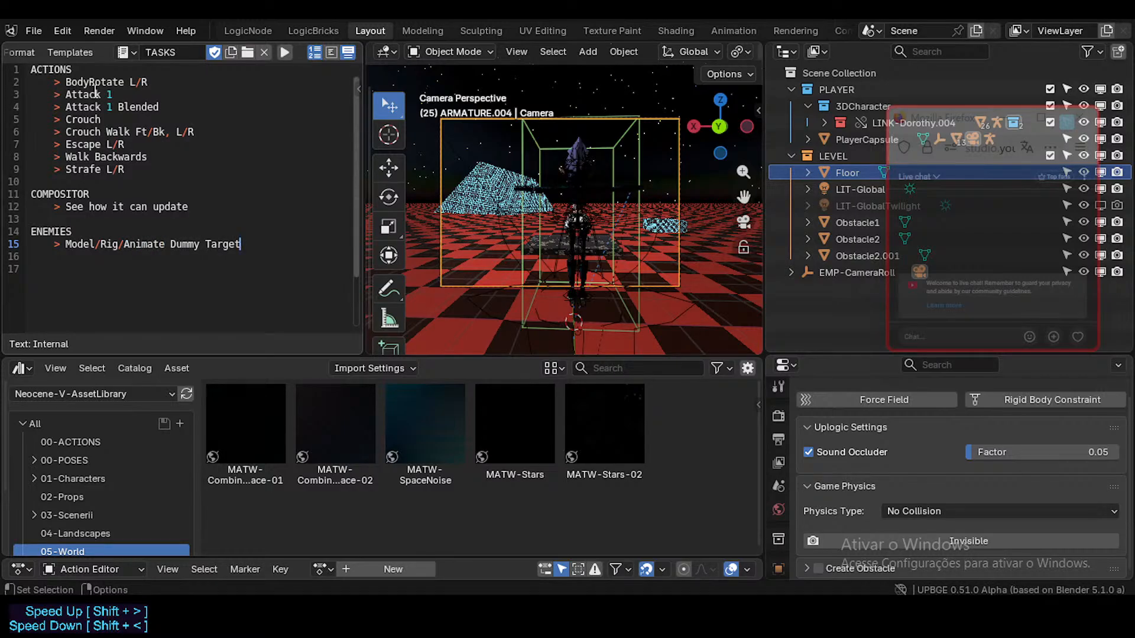
{"action": "key", "text": "Return"}
{"action": "key", "text": "Return"}
{"action": "key", "text": "Home"}
{"action": "key", "text": "ctrl+s"}
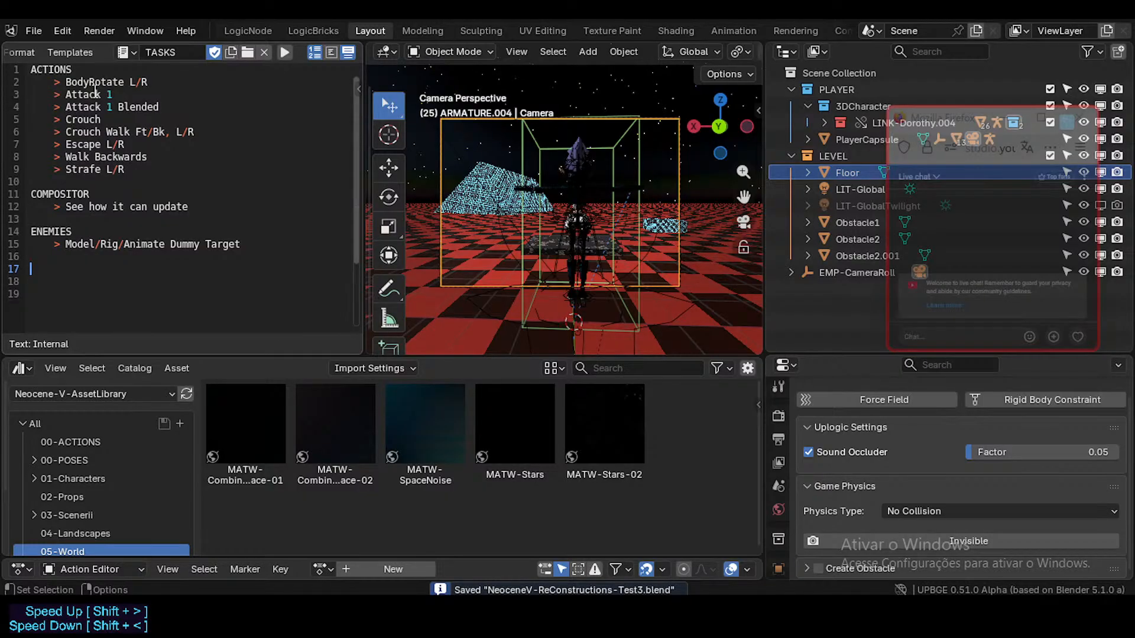
- Add a "BONUSES" section containing the indented entry "> Coin" below ENEMIES
{"action": "type", "text": "BONUS"}
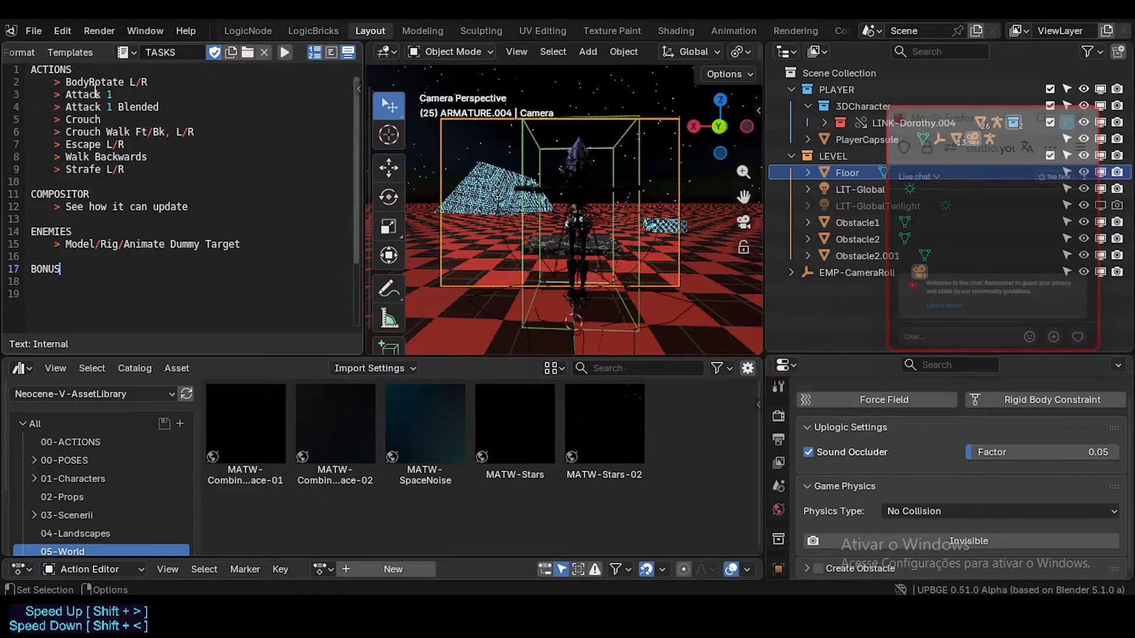
{"action": "type", "text": "ES"}
{"action": "key", "text": "Return"}
{"action": "key", "text": "Tab"}
{"action": "type", "text": "> Coins"}
{"action": "key", "text": "BackSpace"}
{"action": "key", "text": "Return"}
{"action": "key", "text": "Return"}
{"action": "key", "text": "BackSpace"}
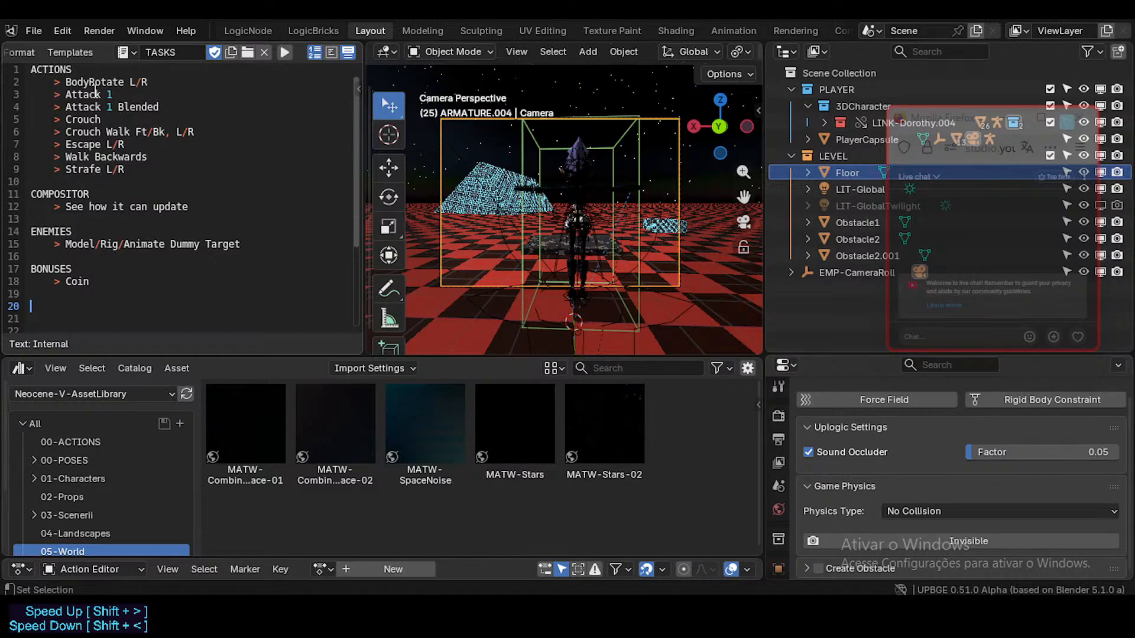
- Add the section heading "HEALTH, ENERGY" below BONUSES
{"action": "type", "text": "H"}
{"action": "key", "text": "BackSpace"}
{"action": "type", "text": "HEALTH, ENERGY,"}
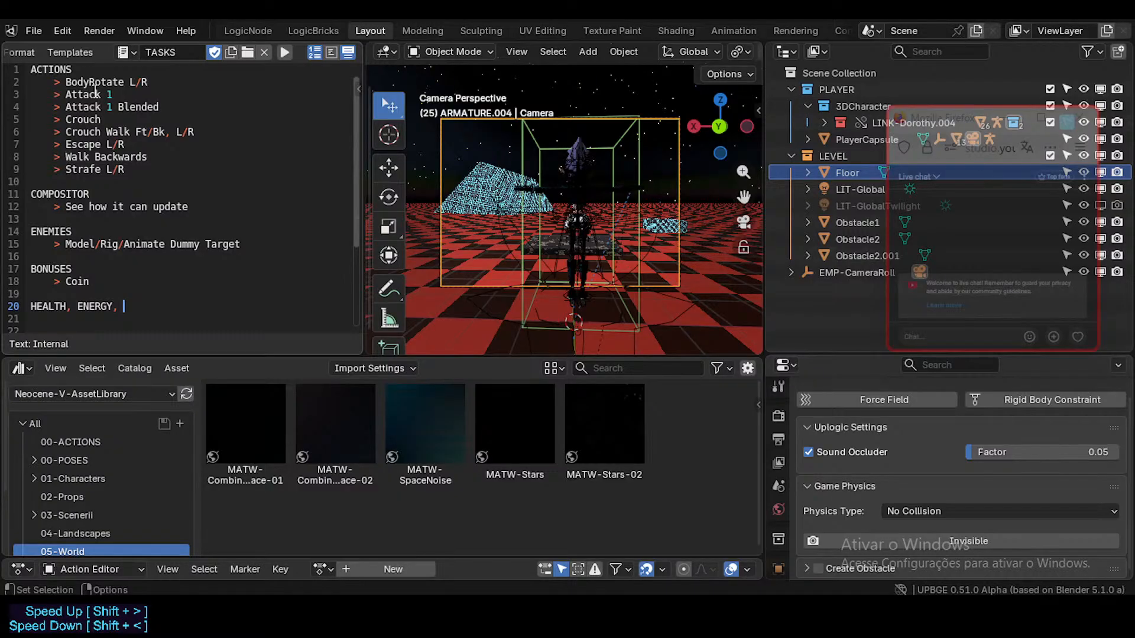
{"action": "key", "text": "BackSpace"}
{"action": "key", "text": "BackSpace"}
- Add a "DEADLY TRAPS" section containing the indented entry "> Level Obstacles" at the end of the list
{"action": "key", "text": "Return"}
{"action": "key", "text": "Return"}
{"action": "type", "text": "DEADLY TRAPS"}
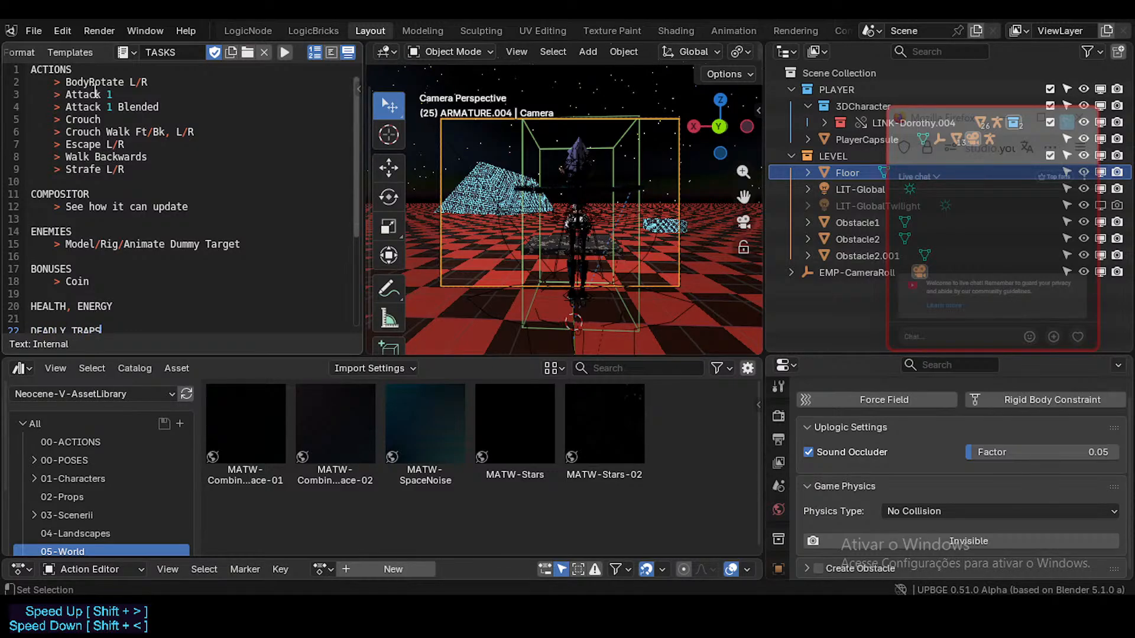
{"action": "key", "text": "Return"}
{"action": "key", "text": "Tab"}
{"action": "key", "text": "Return"}
{"action": "key", "text": "Up"}
{"action": "key", "text": "Up"}
{"action": "key", "text": "Down"}
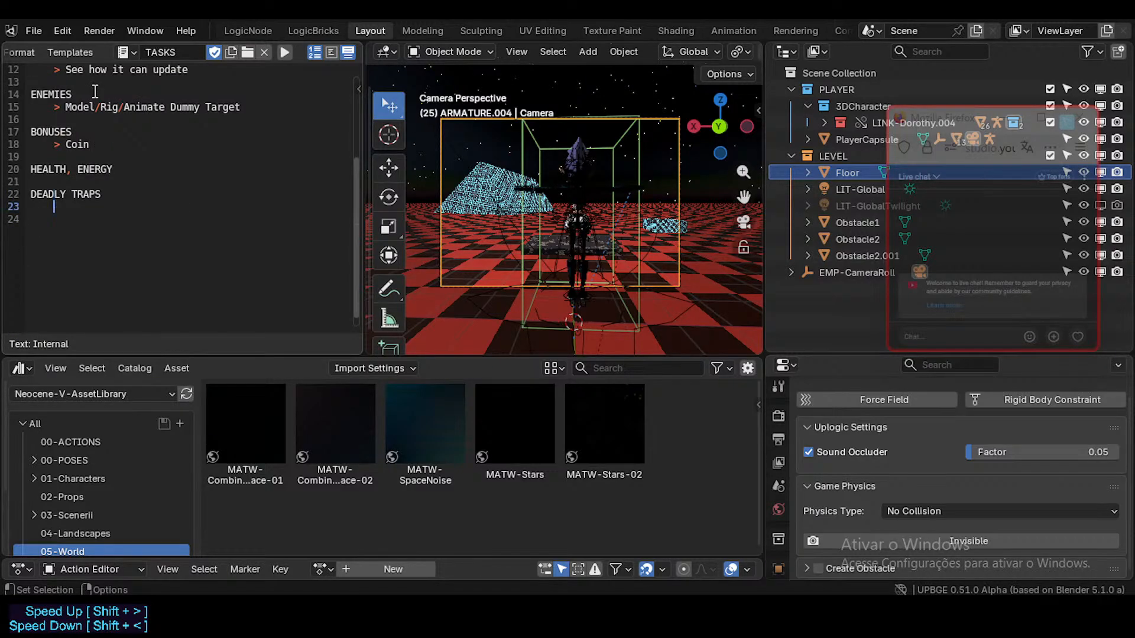
{"action": "key", "text": "Home"}
{"action": "key", "text": "Up"}
{"action": "key", "text": "Down"}
{"action": "key", "text": "End"}
{"action": "type", "text": "> Uevel Obstacles"}
- Append "(REGENERATION)" to the HEALTH, ENERGY heading
{"action": "key", "text": "Up"}
{"action": "key", "text": "Up"}
{"action": "key", "text": "Up"}
{"action": "key", "text": "Up"}
{"action": "key", "text": "Up"}
{"action": "key", "text": "Up"}
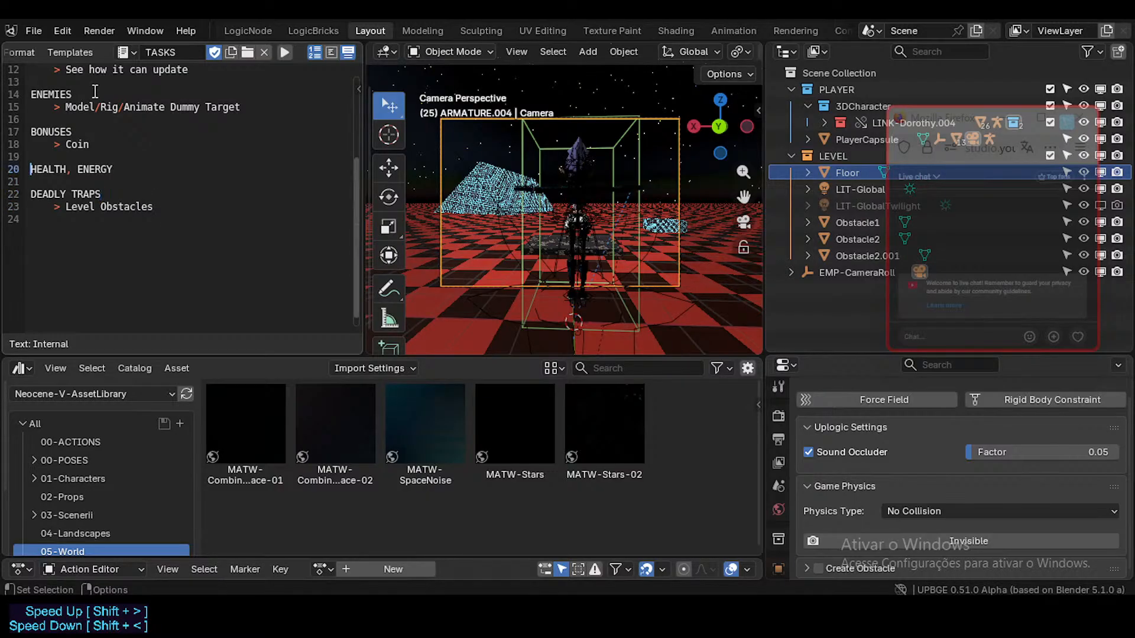
{"action": "key", "text": "Up"}
{"action": "key", "text": "Up"}
{"action": "key", "text": "Down"}
{"action": "key", "text": "Down"}
{"action": "key", "text": "Down"}
{"action": "key", "text": "Down"}
{"action": "key", "text": "Down"}
{"action": "key", "text": "Down"}
{"action": "scroll", "coordinate": [167, 194], "scroll_direction": "up", "scroll_amount": 3}
{"action": "scroll", "coordinate": [167, 194], "scroll_direction": "down", "scroll_amount": 1}
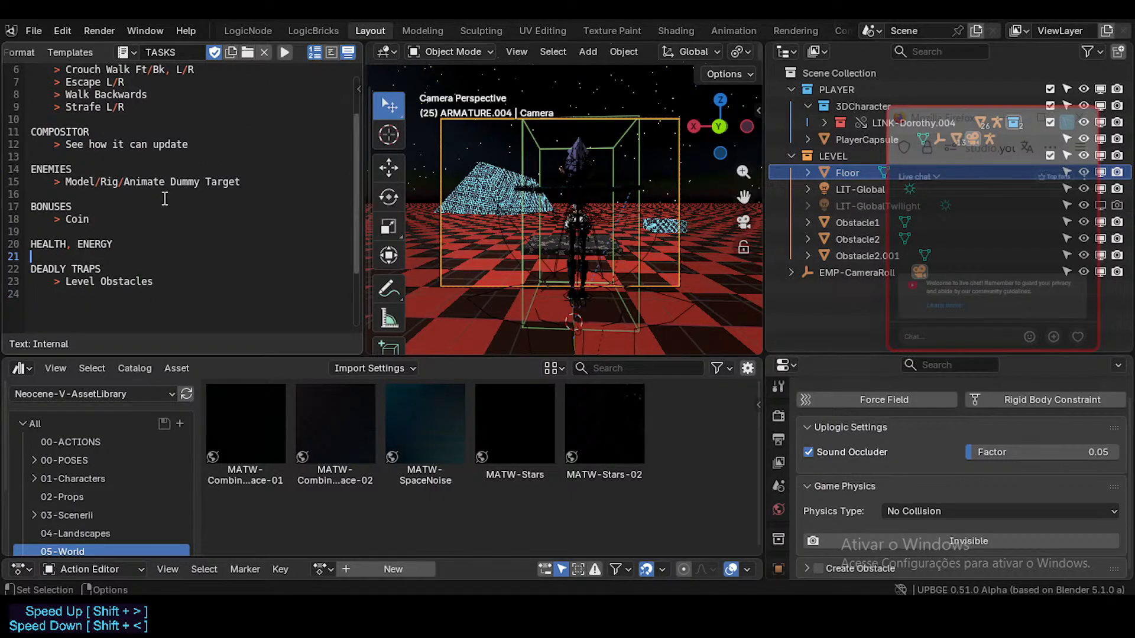
{"action": "key", "text": "Left"}
{"action": "key", "text": "BackSpace"}
{"action": "key", "text": "Up"}
{"action": "key", "text": "Up"}
{"action": "key", "text": "Down"}
{"action": "key", "text": "Down"}
{"action": "key", "text": "End"}
{"action": "type", "text": "(REGENERATION)"}
- Insert "(DAMAGE)" after HEALTH in the HEALTH, ENERGY heading and save the file
{"action": "key", "text": "Home"}
{"action": "key", "text": "Right"}
{"action": "key", "text": "Right"}
{"action": "key", "text": "Right"}
{"action": "key", "text": "Right"}
{"action": "key", "text": "Right"}
{"action": "key", "text": "Right"}
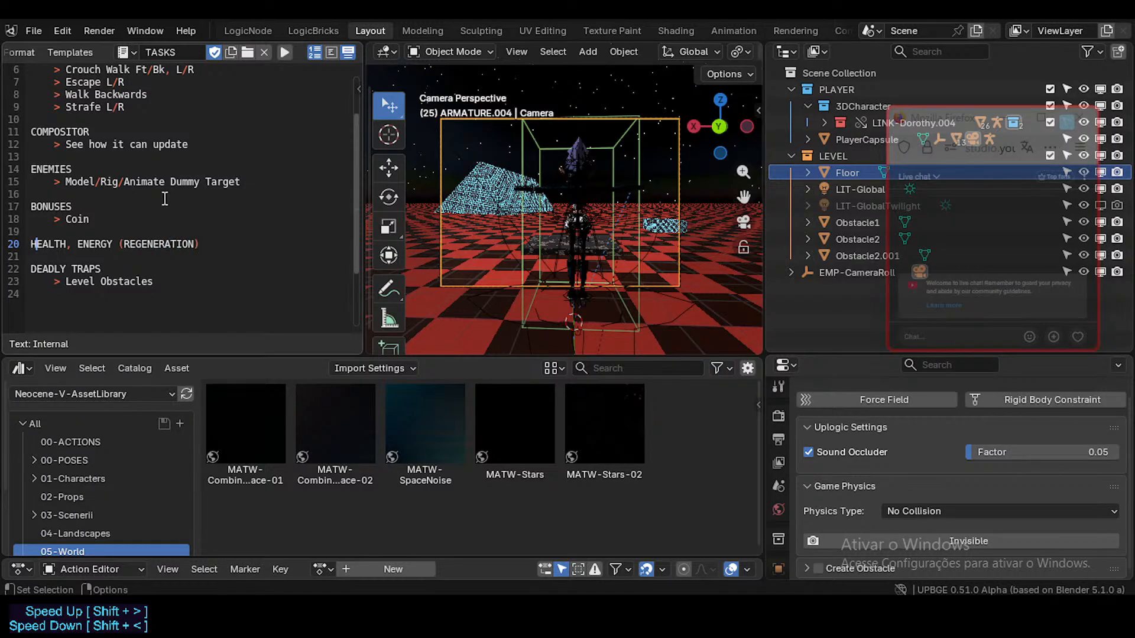
{"action": "type", "text": "(DAMAGE"}
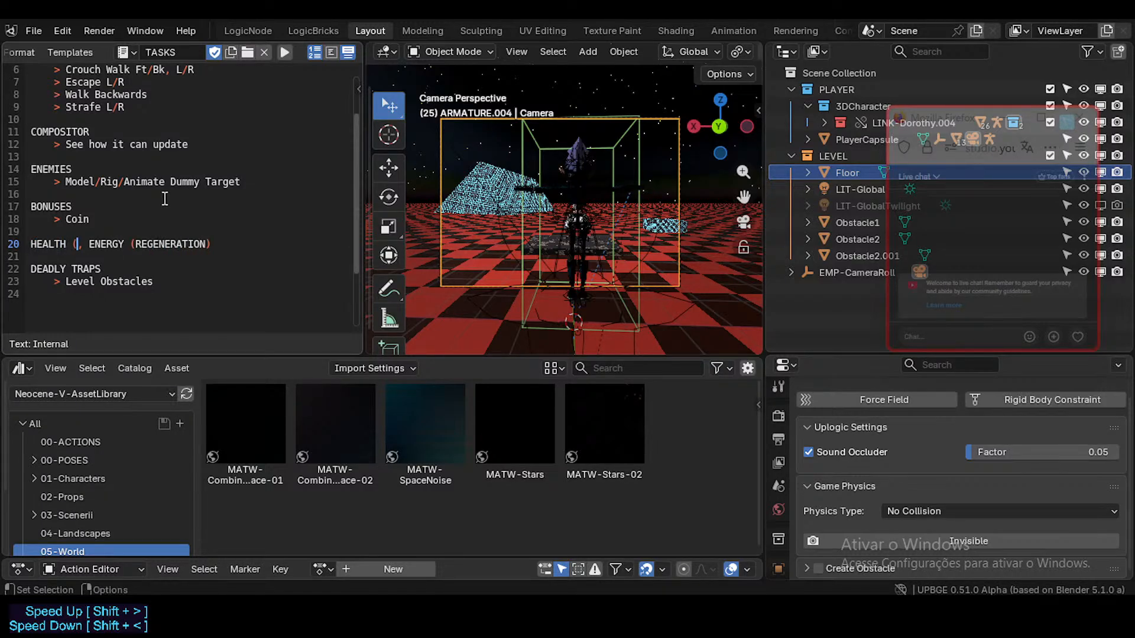
{"action": "type", "text": ")"}
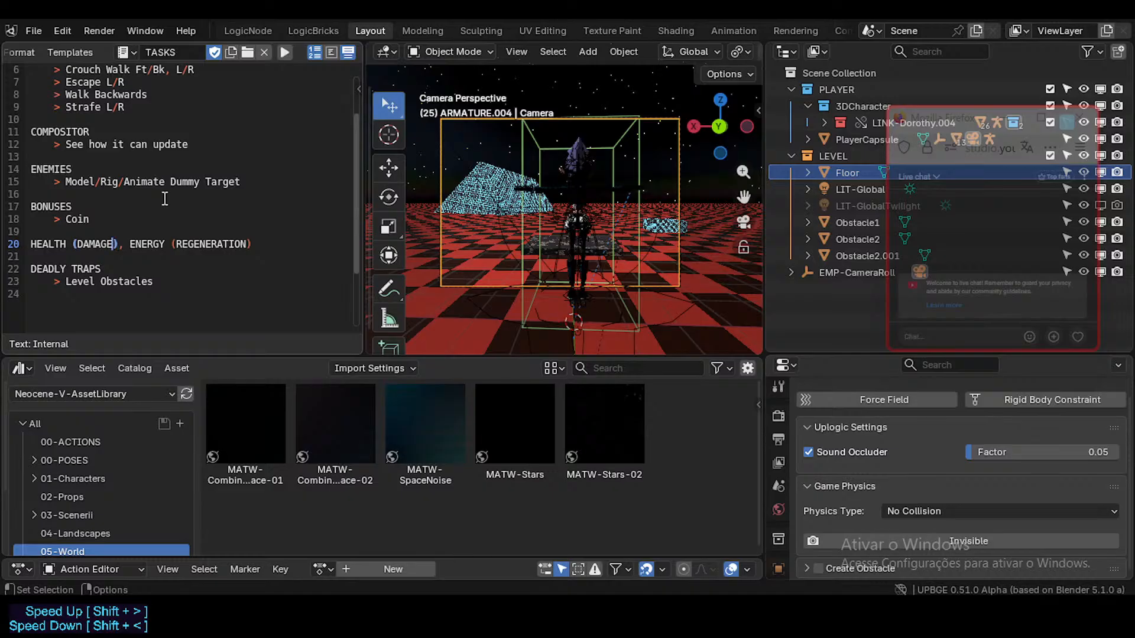
{"action": "key", "text": "ctrl+s"}
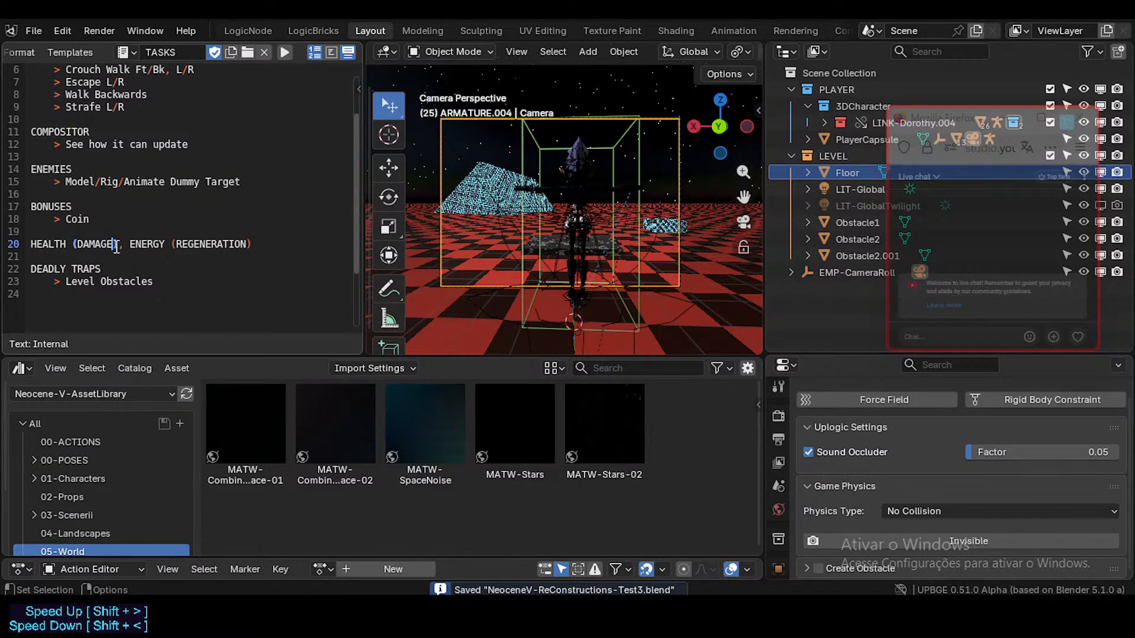
- Add the indented entries "> Model" and "> Display (?)" under the HEALTH and ENERGY heading, and save the file
{"action": "scroll", "coordinate": [121, 242], "scroll_direction": "up", "scroll_amount": 3}
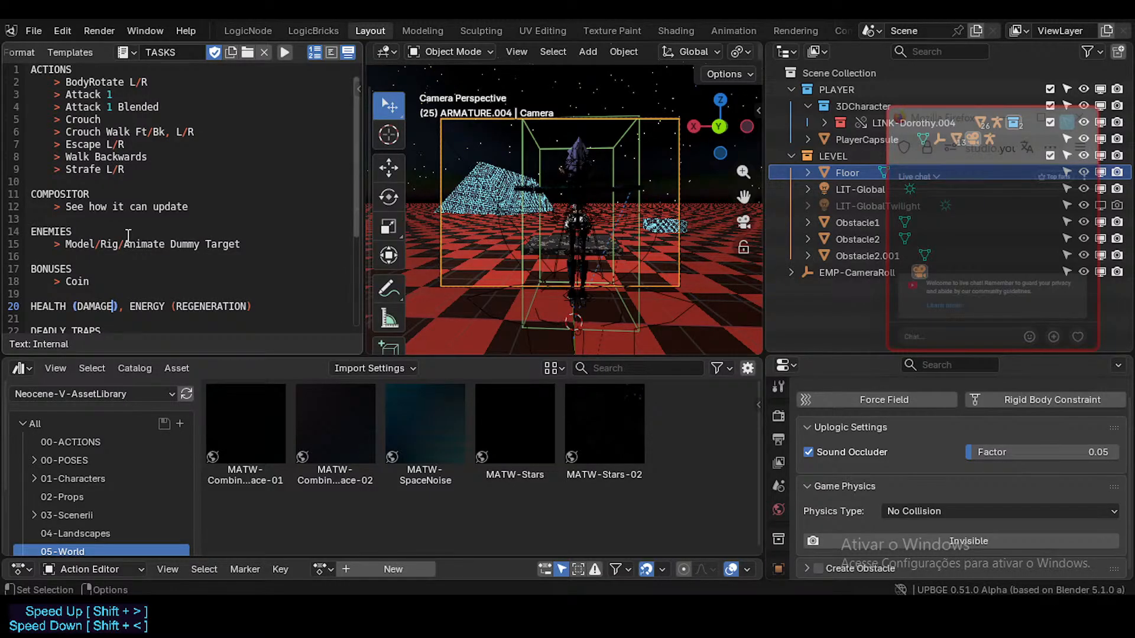
{"action": "key", "text": "Down"}
{"action": "key", "text": "Return"}
{"action": "key", "text": "Up"}
{"action": "key", "text": "Tab"}
{"action": "type", "text": "> C"}
{"action": "key", "text": "BackSpace"}
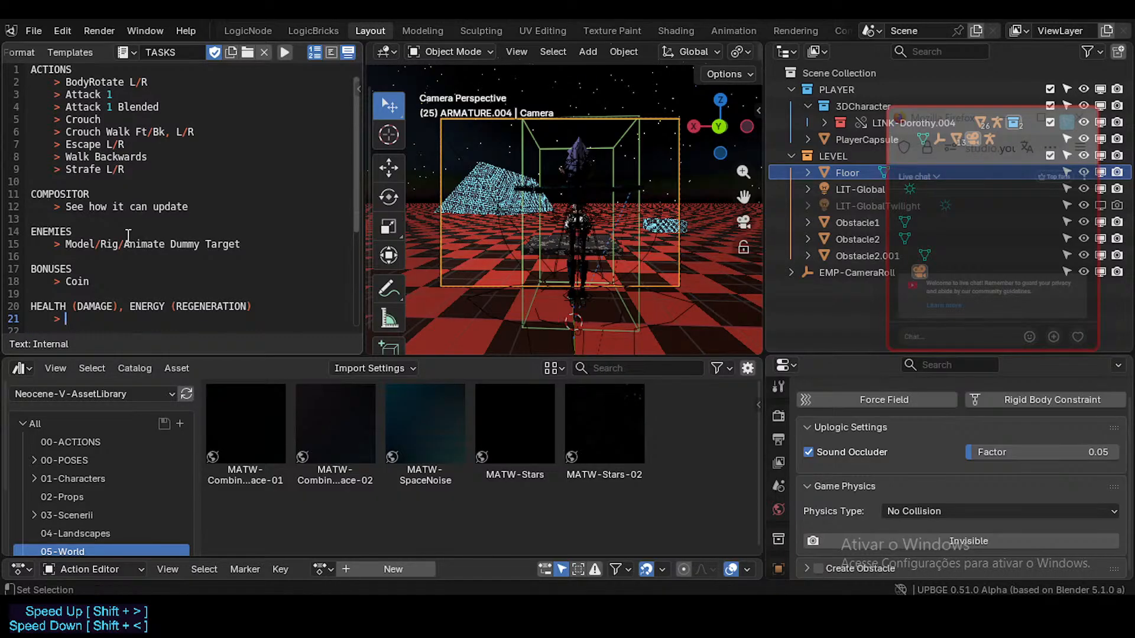
{"action": "type", "text": "Model"}
{"action": "key", "text": "Return"}
{"action": "type", "text": "> Display"}
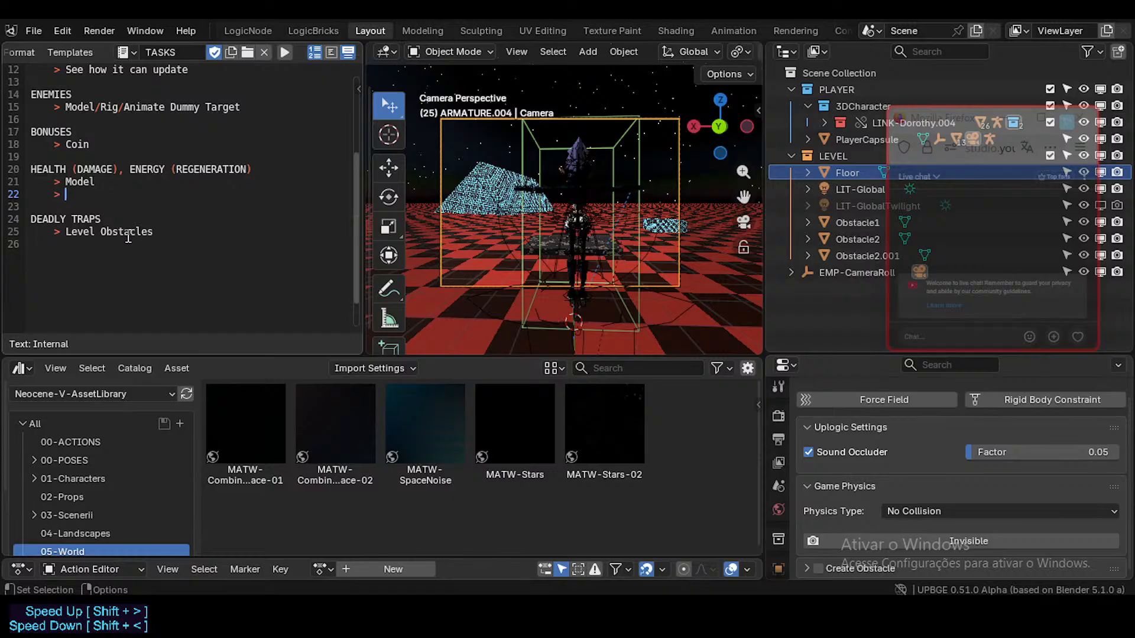
{"action": "type", "text": "?"}
{"action": "key", "text": "BackSpace"}
{"action": "type", "text": "(?)"}
{"action": "key", "text": "Up"}
{"action": "key", "text": "ctrl+s"}
- Extend the note after ENERGY to read "(REGENERATION, USE)" and save the file
{"action": "scroll", "coordinate": [118, 205], "scroll_direction": "up", "scroll_amount": 1}
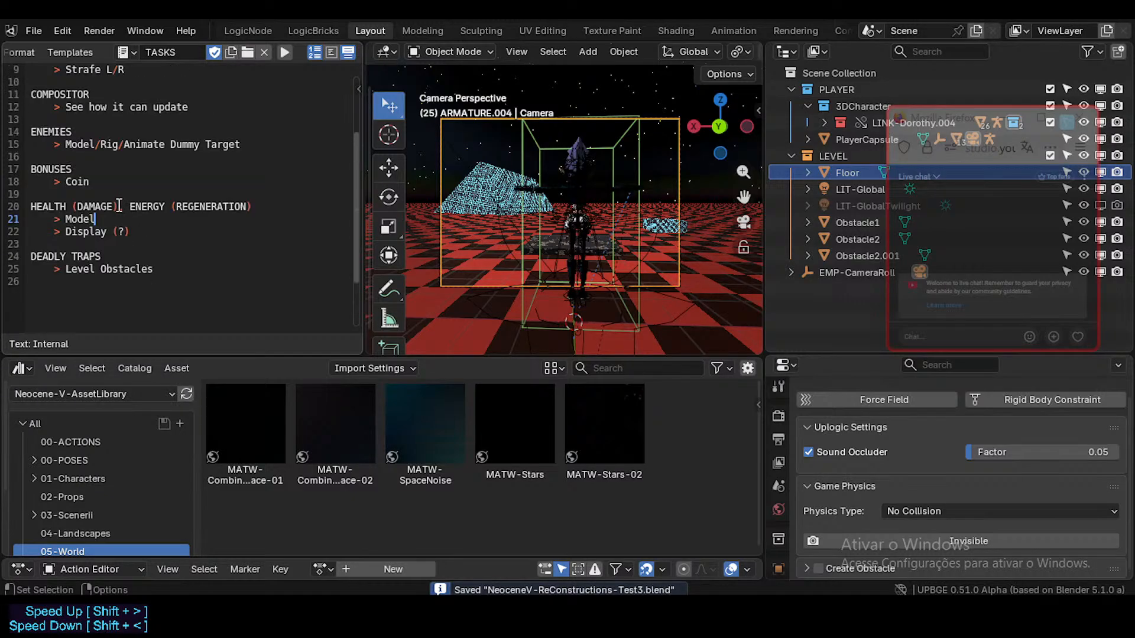
{"action": "scroll", "coordinate": [118, 206], "scroll_direction": "up", "scroll_amount": 3}
{"action": "scroll", "coordinate": [118, 207], "scroll_direction": "down", "scroll_amount": 1}
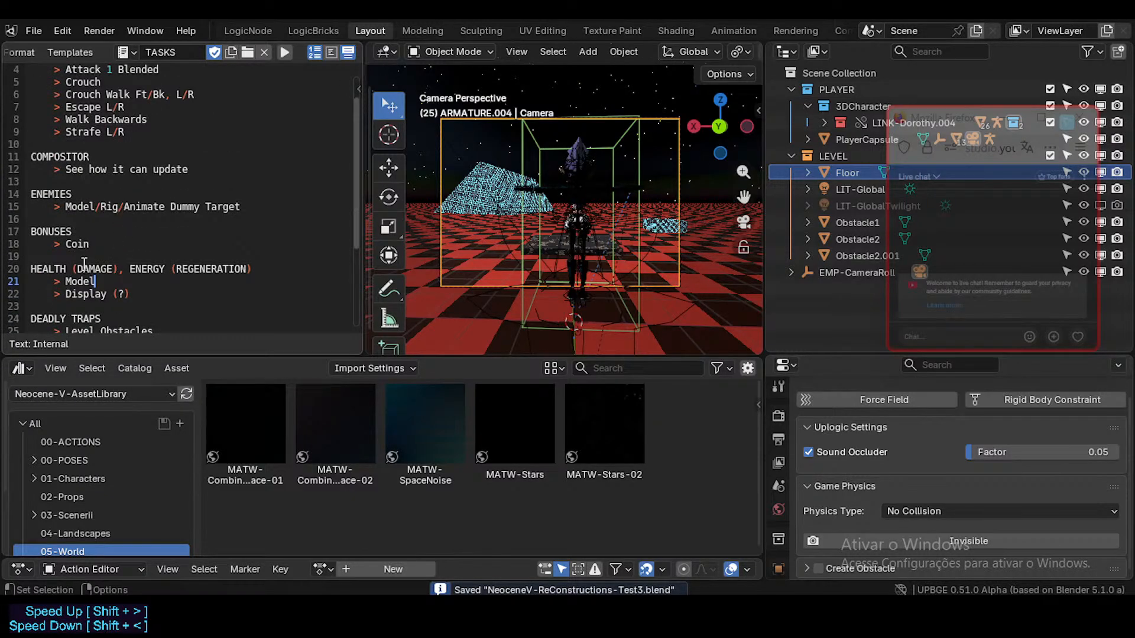
{"action": "scroll", "coordinate": [84, 266], "scroll_direction": "up", "scroll_amount": 1}
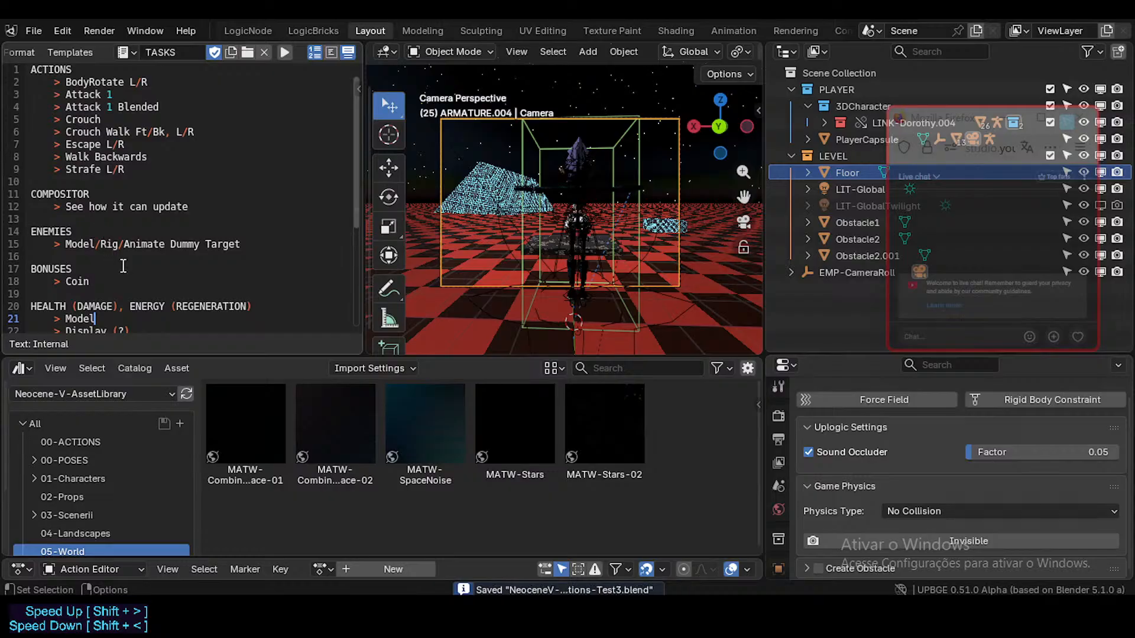
{"action": "left_click", "coordinate": [273, 297]}
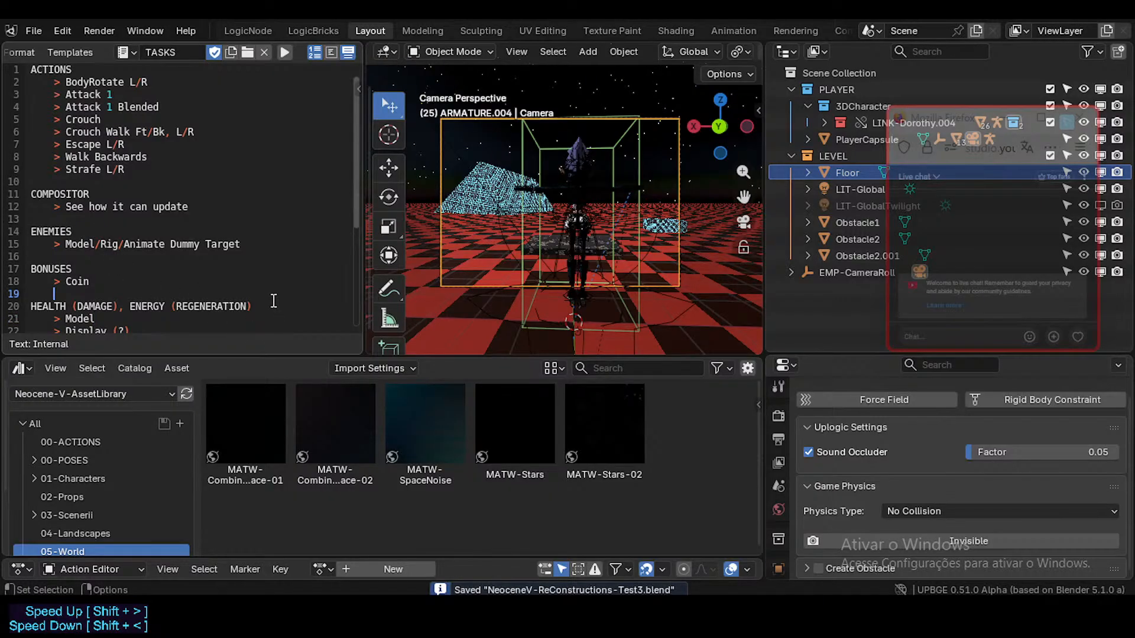
{"action": "left_click", "coordinate": [273, 300]}
{"action": "key", "text": "Left"}
{"action": "type", "text": ", USE"}
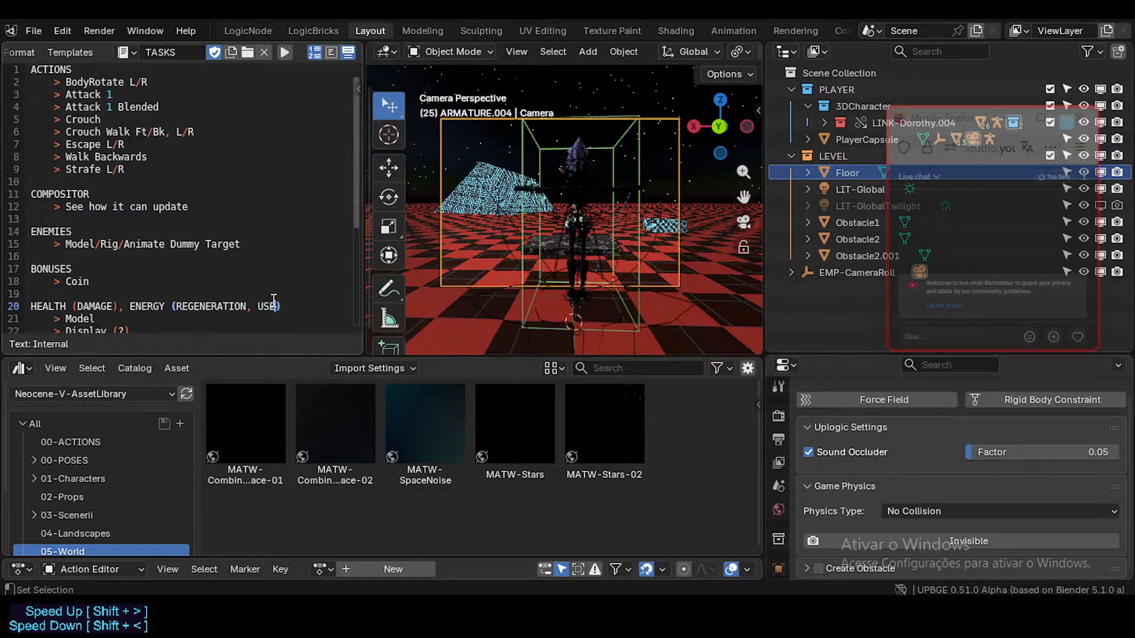
{"action": "key", "text": "ctrl+s"}
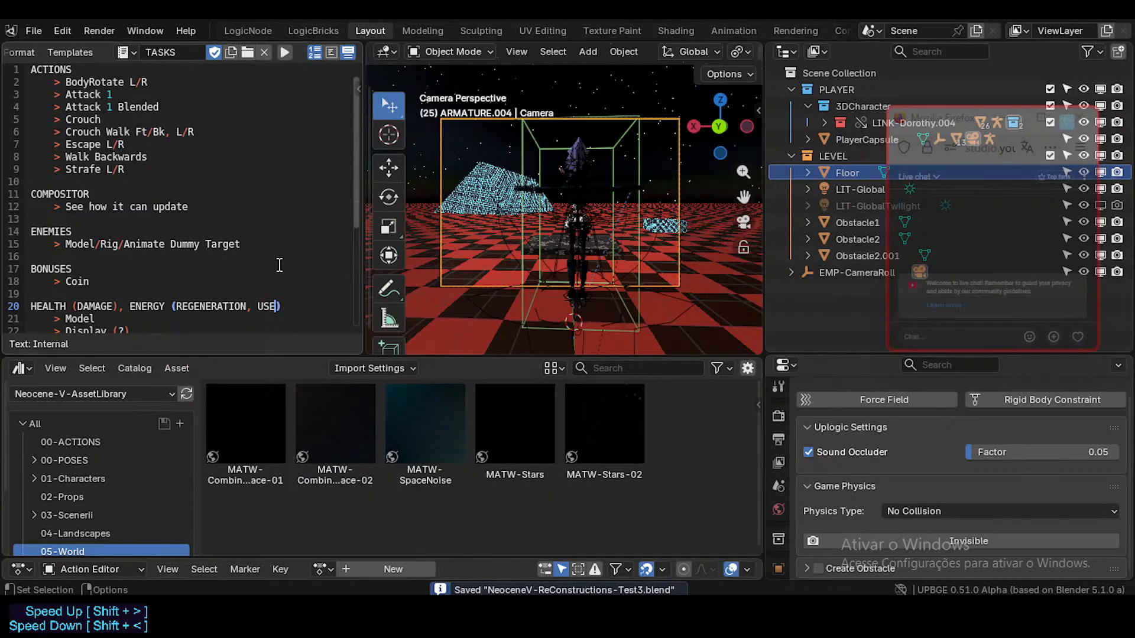
- Review the whole task list from ACTIONS to DEADLY TRAPS
{"action": "left_click", "coordinate": [170, 131]}
{"action": "scroll", "coordinate": [125, 208], "scroll_direction": "down", "scroll_amount": 1}
{"action": "scroll", "coordinate": [124, 208], "scroll_direction": "up", "scroll_amount": 1}
{"action": "scroll", "coordinate": [125, 208], "scroll_direction": "down", "scroll_amount": 4}
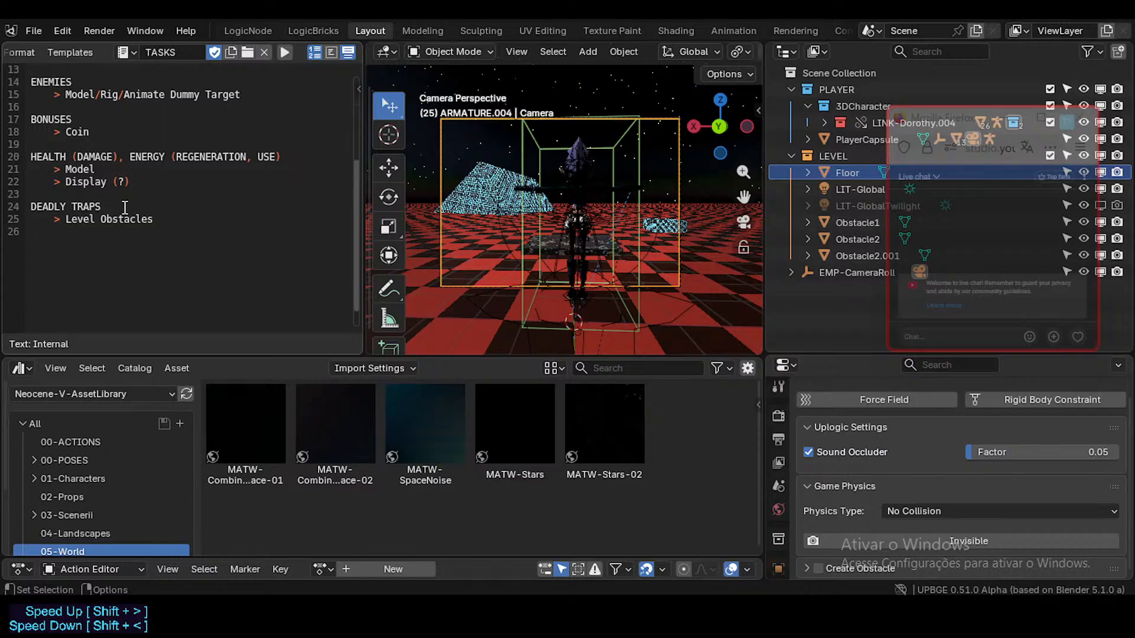
{"action": "scroll", "coordinate": [124, 206], "scroll_direction": "up", "scroll_amount": 4}
{"action": "scroll", "coordinate": [124, 157], "scroll_direction": "down", "scroll_amount": 4}
{"action": "scroll", "coordinate": [94, 176], "scroll_direction": "up", "scroll_amount": 4}
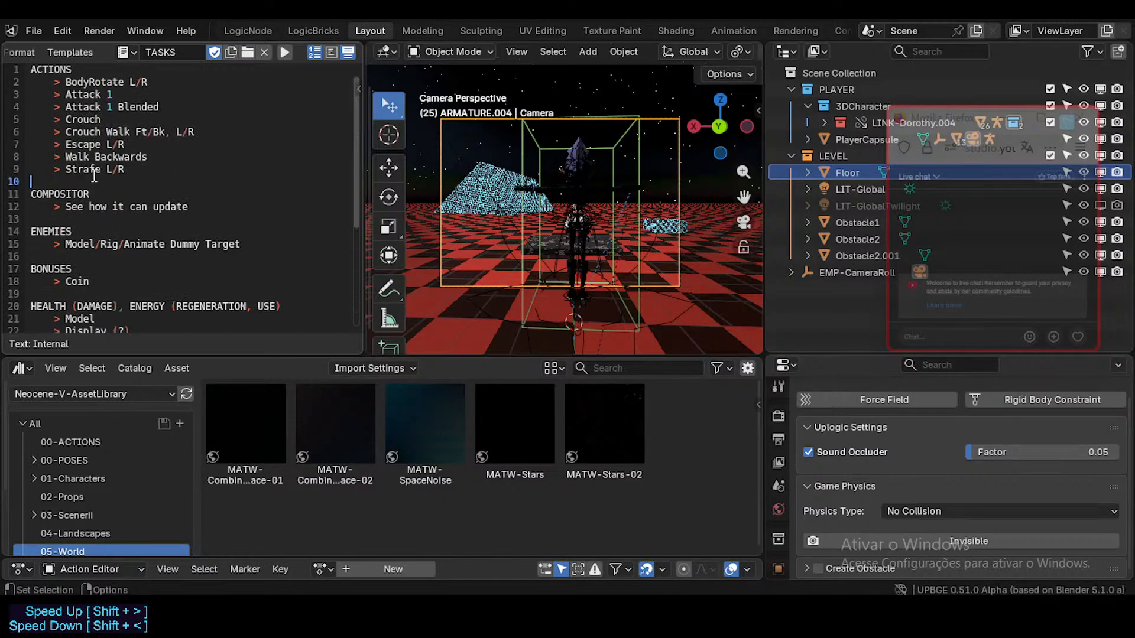
- Add the heading "SOLVE COLLISION" above ACTIONS at the start of the task list, separated by a blank line
{"action": "left_click", "coordinate": [85, 72]}
{"action": "key", "text": "Home"}
{"action": "key", "text": "Return"}
{"action": "key", "text": "Return"}
{"action": "key", "text": "Return"}
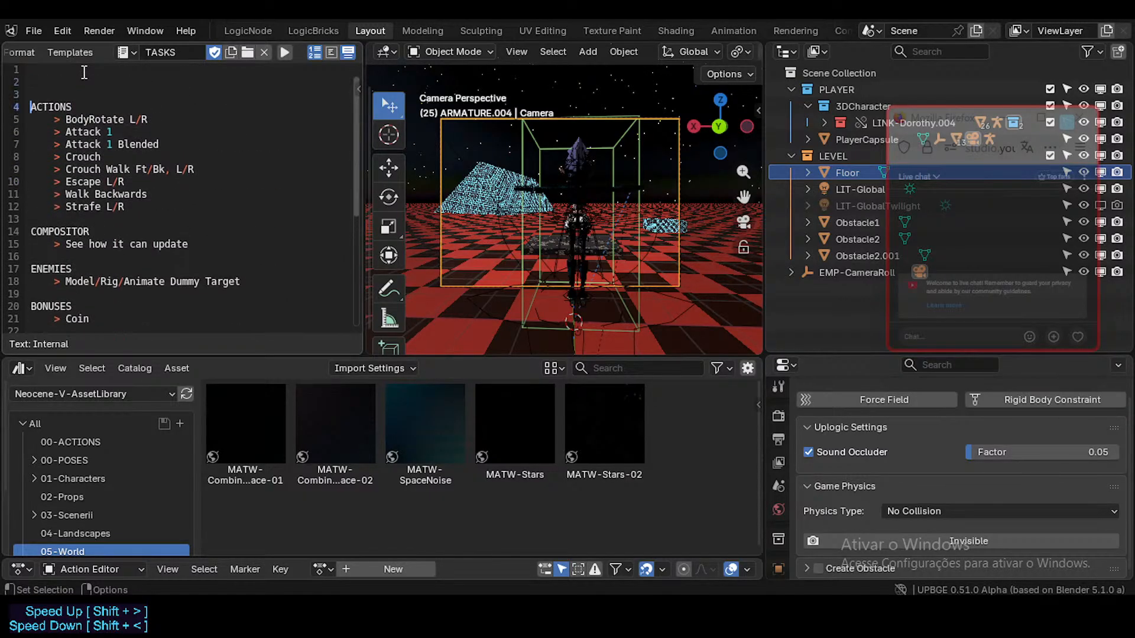
{"action": "key", "text": "Up"}
{"action": "key", "text": "Up"}
{"action": "key", "text": "BackSpace"}
{"action": "type", "text": "SOLVE COLLI"}
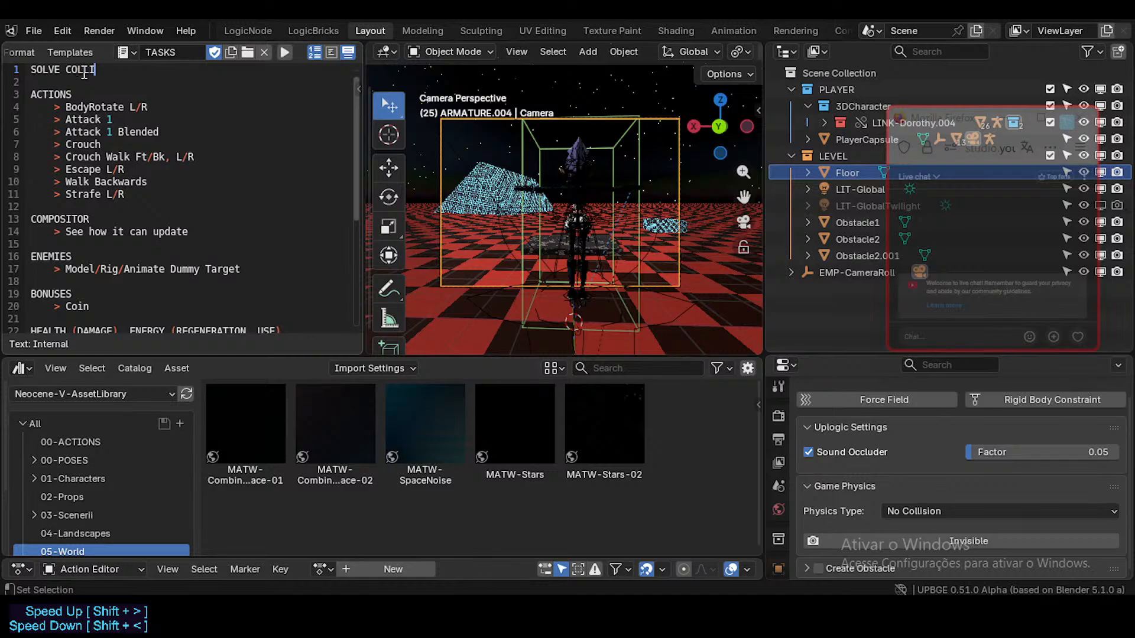
{"action": "type", "text": "SION"}
{"action": "key", "text": "BackSpace"}
{"action": "key", "text": "BackSpace"}
{"action": "type", "text": "ON (FL"}
{"action": "key", "text": "BackSpace"}
{"action": "key", "text": "BackSpace"}
{"action": "key", "text": "BackSpace"}
{"action": "key", "text": "BackSpace"}
- Insert "OFFSET" into the first heading so it reads "SOLVE OFFSET COLLISION"
{"action": "key", "text": "Down"}
{"action": "key", "text": "Down"}
{"action": "key", "text": "Up"}
{"action": "key", "text": "Up"}
{"action": "key", "text": "Right"}
{"action": "key", "text": "Right"}
{"action": "key", "text": "Right"}
{"action": "key", "text": "Right"}
{"action": "key", "text": "Right"}
{"action": "key", "text": "Right"}
{"action": "type", "text": "OFFSET"}
{"action": "key", "text": "End"}
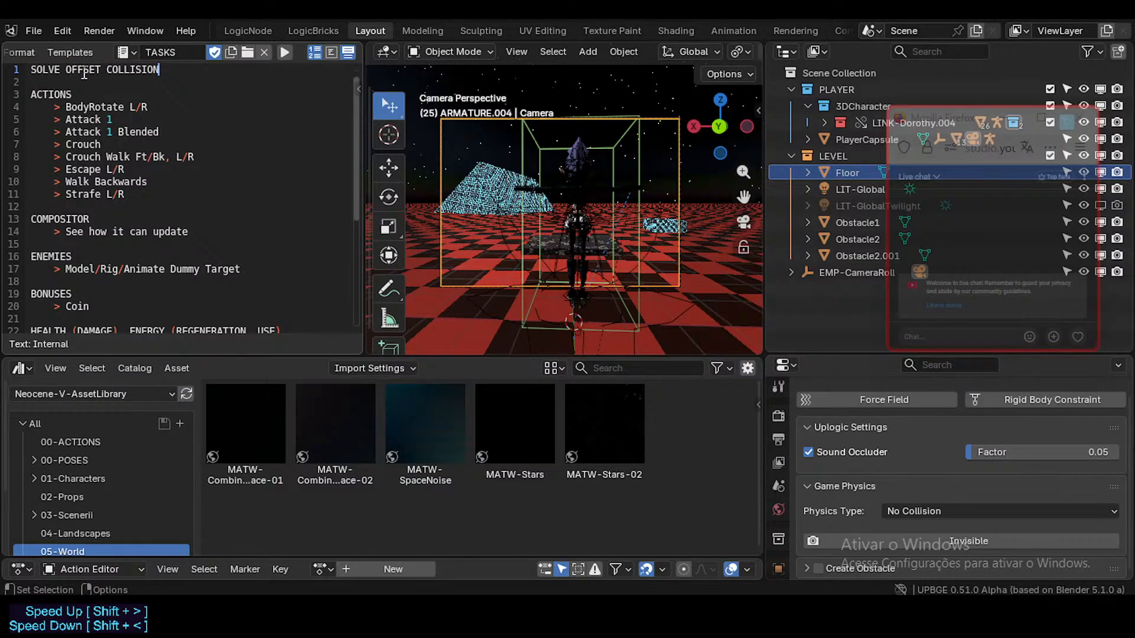
- Add the indented entry "> Bones?" under the SOLVE OFFSET COLLISION heading and save the file
{"action": "key", "text": "Return"}
{"action": "key", "text": "Tab"}
{"action": "type", "text": "> "}
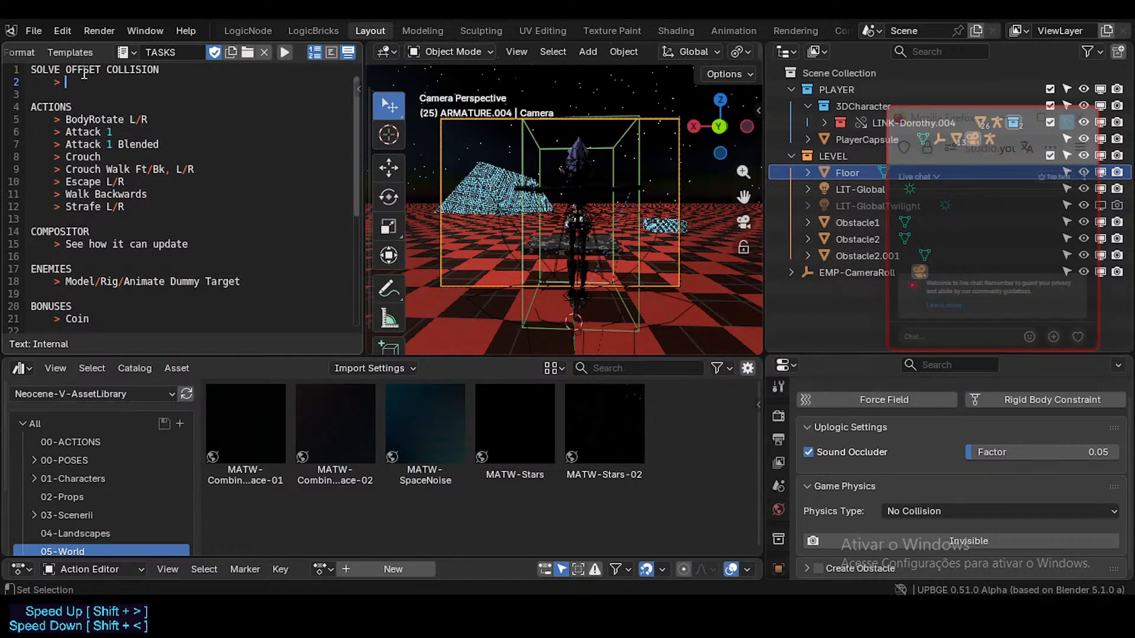
{"action": "type", "text": "Bones?"}
{"action": "key", "text": "ctrl+s"}
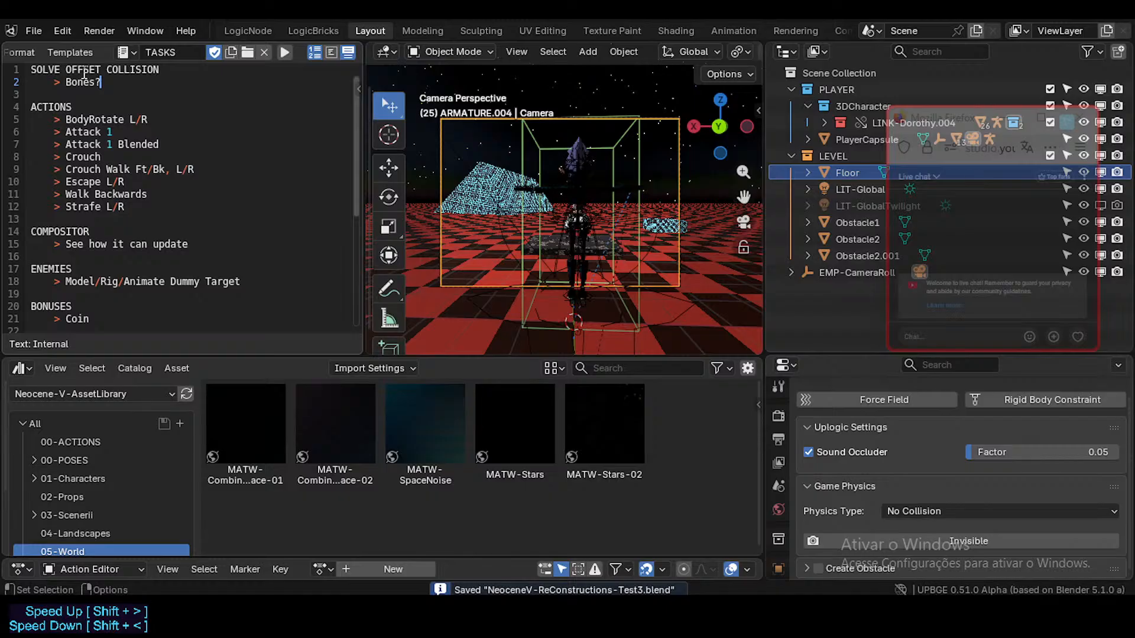
- Extend the entry under SOLVE OFFSET COLLISION to read "> Bones problem?" and save the file
{"action": "key", "text": "Left"}
{"action": "type", "text": "probl"}
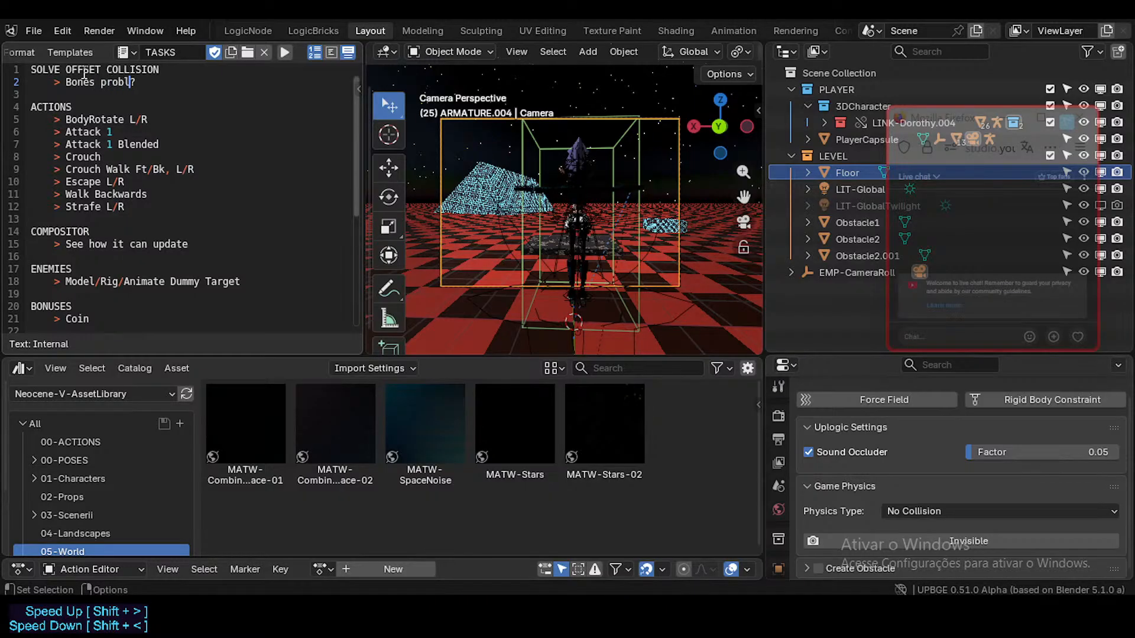
{"action": "type", "text": "em"}
{"action": "key", "text": "End"}
{"action": "key", "text": "Return"}
{"action": "key", "text": "Return"}
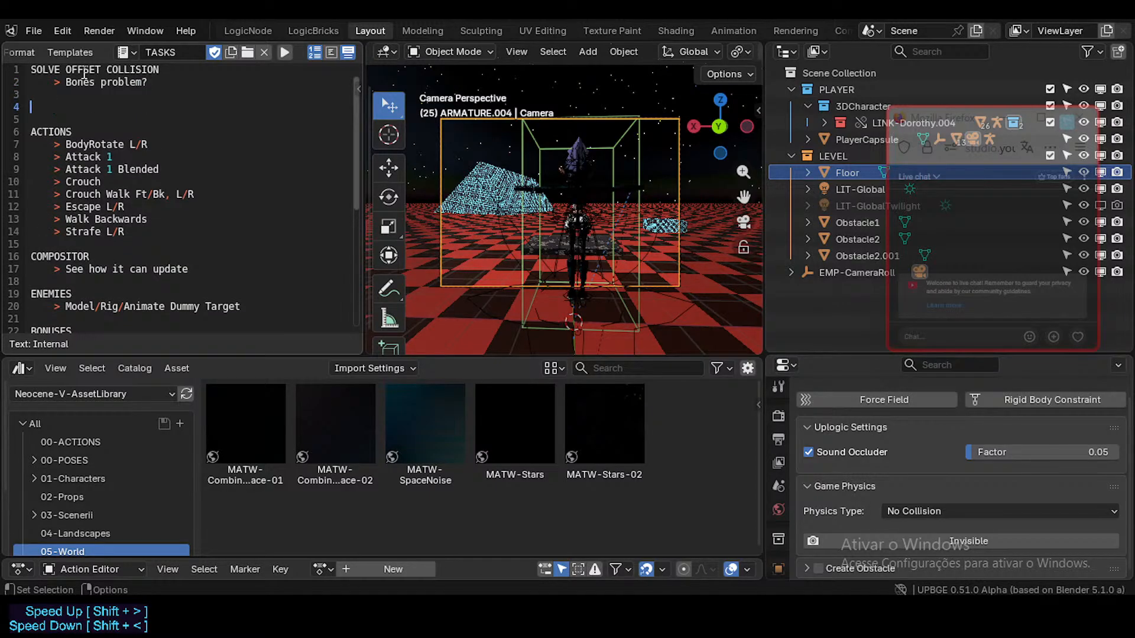
{"action": "key", "text": "ctrl+s"}
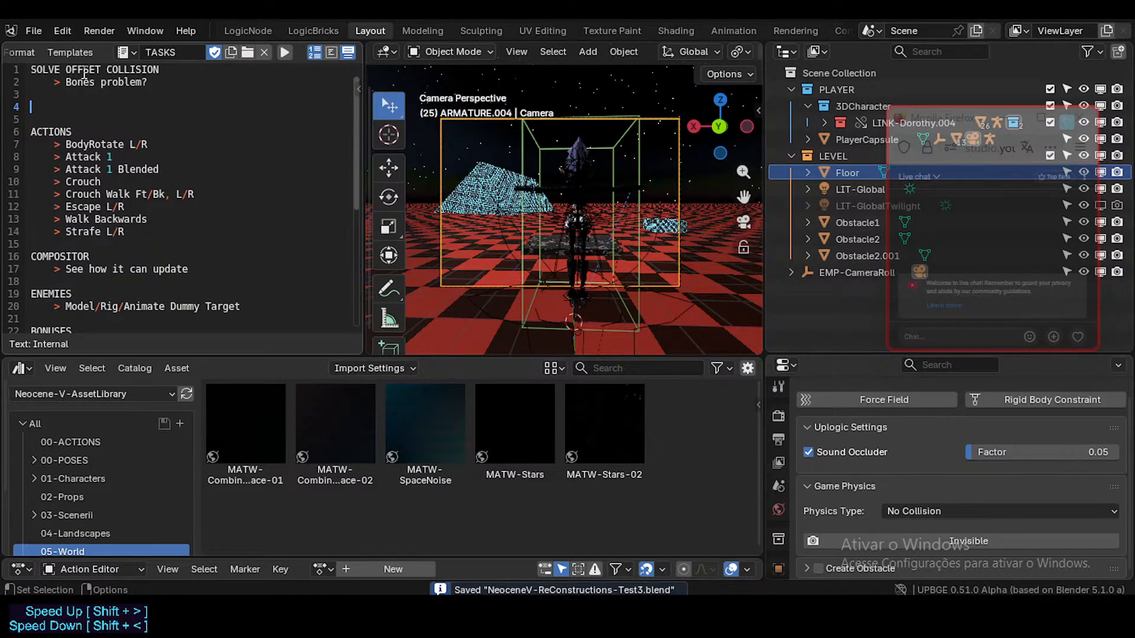
{"action": "type", "text": "SOUNTR"}
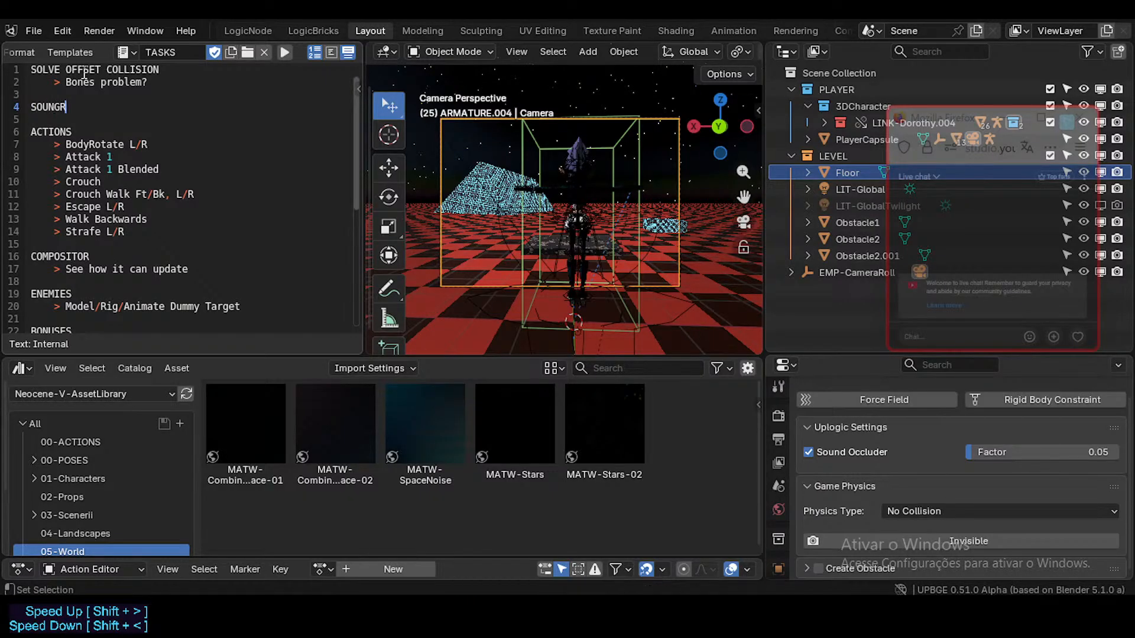
{"action": "type", "text": "A"}
{"action": "key", "text": "BackSpace"}
{"action": "key", "text": "BackSpace"}
{"action": "key", "text": "BackSpace"}
{"action": "type", "text": "DTRA"}
{"action": "key", "text": "ctrl+BackSpace"}
{"action": "key", "text": "BackSpace"}
{"action": "key", "text": "BackSpace"}
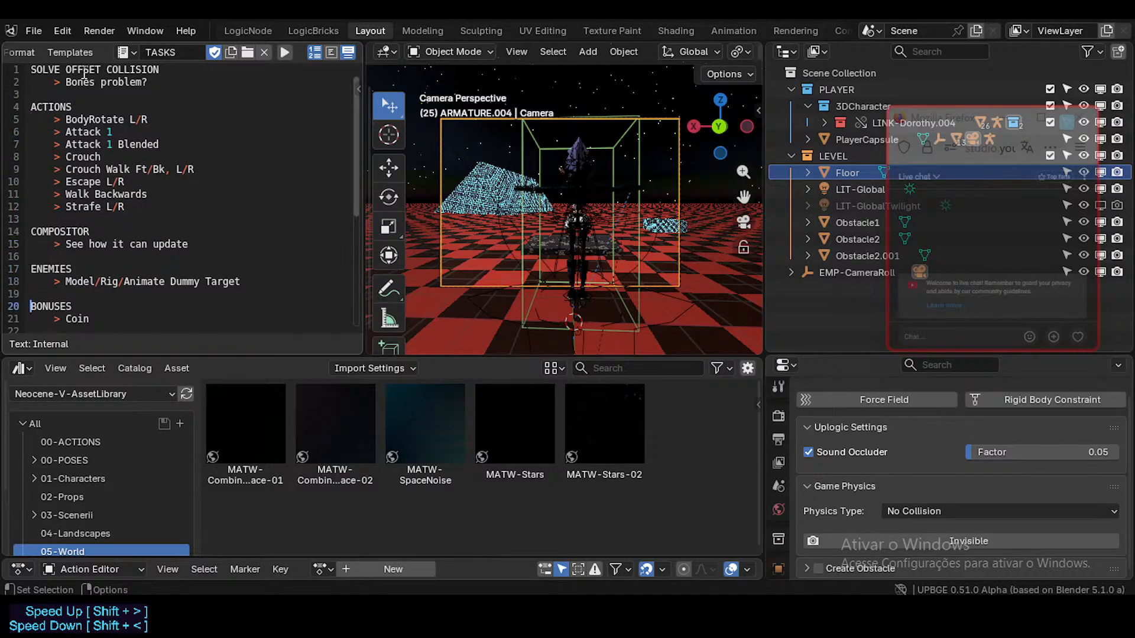
- Add a LEVEL heading at the end of the list, below DEADLY TRAPS, with the indented entry "> DECIDE"
{"action": "key", "text": "ctrl+End"}
{"action": "key", "text": "Return"}
{"action": "key", "text": "Return"}
{"action": "key", "text": "BackSpace"}
{"action": "key", "text": "BackSpace"}
{"action": "key", "text": "BackSpace"}
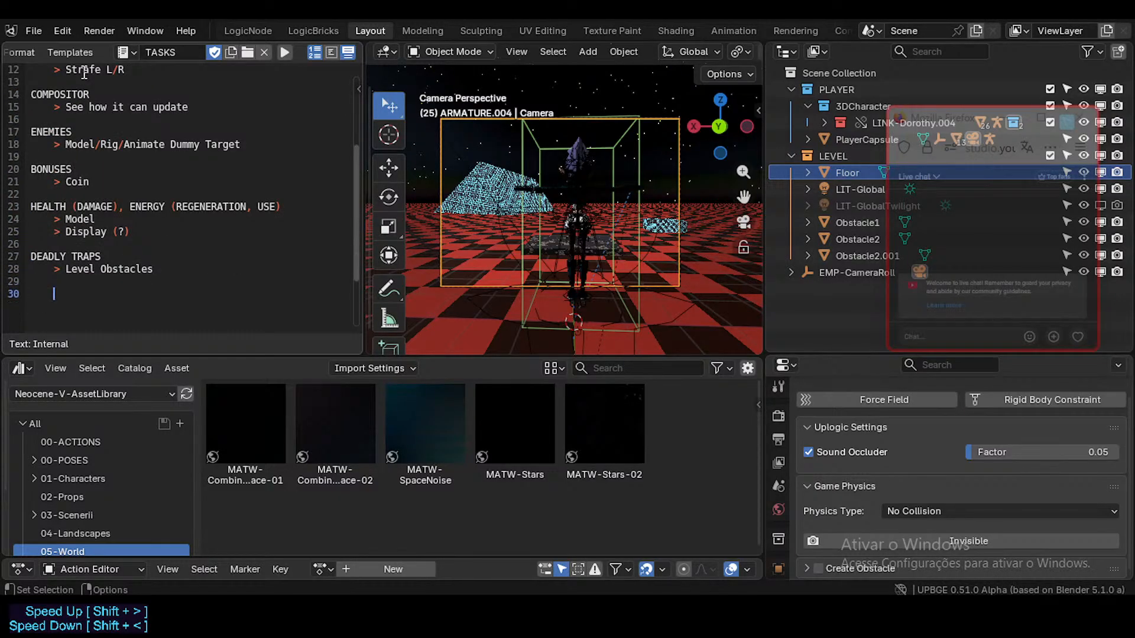
{"action": "type", "text": "LEVEL:"}
{"action": "key", "text": "BackSpace"}
{"action": "key", "text": "Return"}
{"action": "key", "text": "Tab"}
{"action": "type", "text": "> DECIDE"}
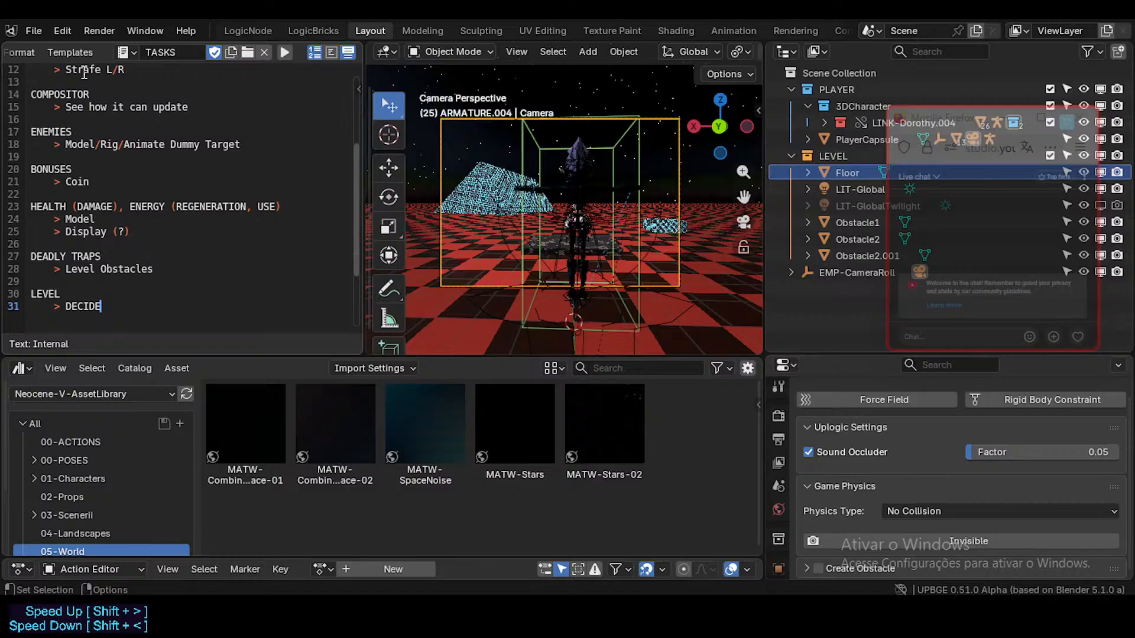
- Replace the text of the entry under LEVEL with "COMPLETE STARSHIP ROOM"
{"action": "key", "text": "ctrl+BackSpace"}
{"action": "type", "text": "POPULATE"}
{"action": "key", "text": "BackSpace"}
{"action": "key", "text": "Home"}
{"action": "key", "text": "Right"}
{"action": "type", "text": "COMPLETE "}
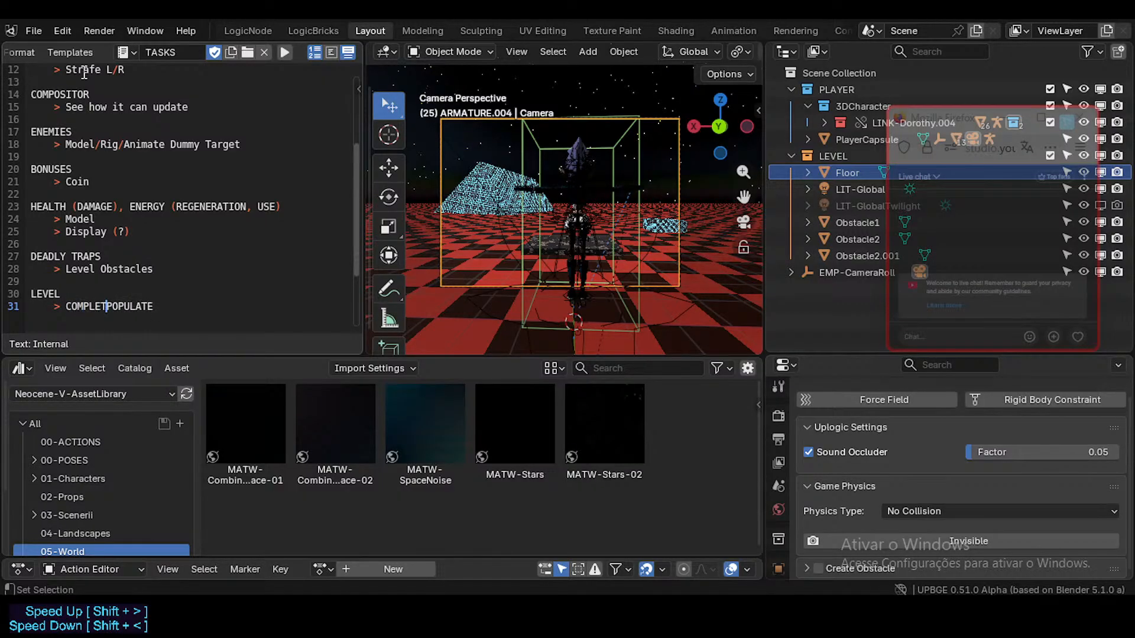
{"action": "type", "text": "STARSHIP"}
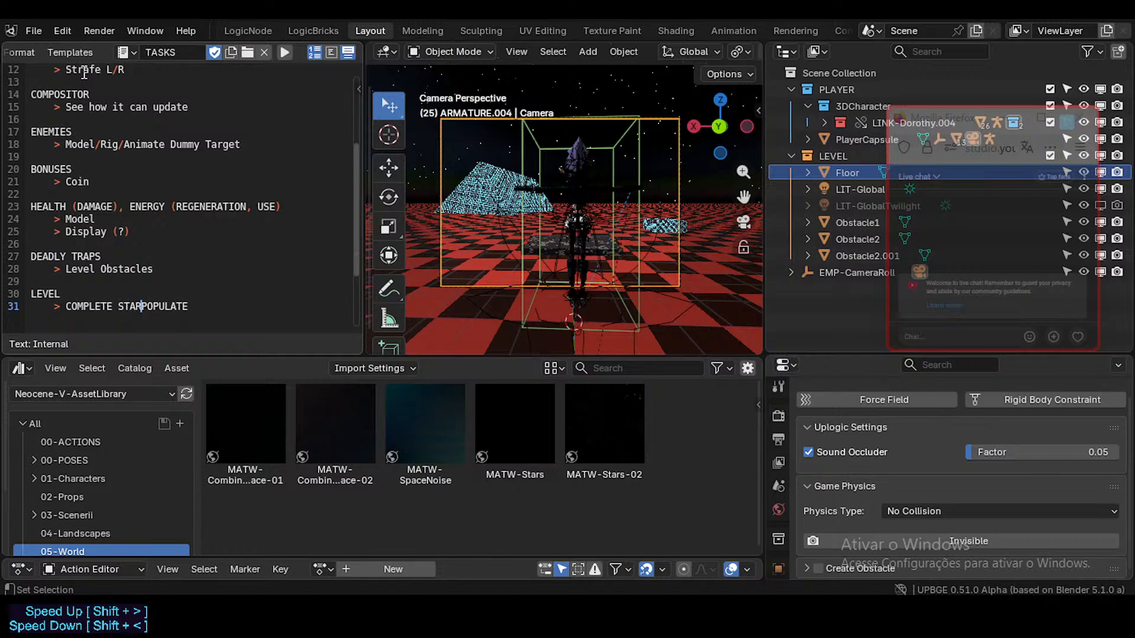
{"action": "key", "text": "shift+End"}
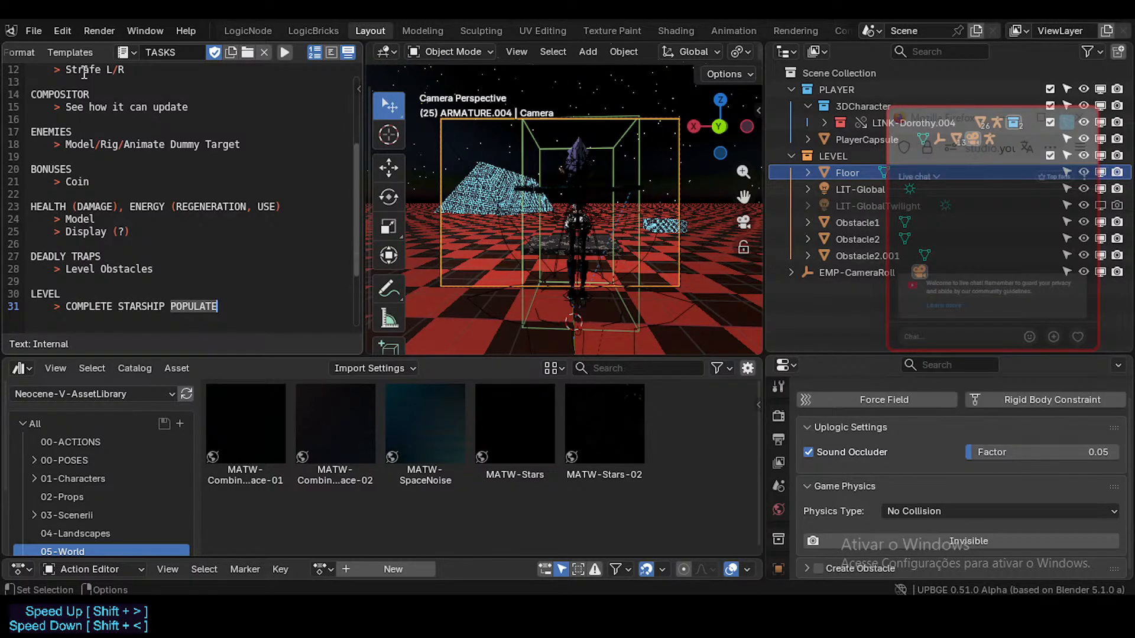
{"action": "key", "text": "Right"}
{"action": "key", "text": "BackSpace"}
{"action": "key", "text": "BackSpace"}
{"action": "key", "text": "BackSpace"}
{"action": "key", "text": "BackSpace"}
{"action": "key", "text": "BackSpace"}
{"action": "key", "text": "BackSpace"}
{"action": "key", "text": "BackSpace"}
{"action": "key", "text": "BackSpace"}
{"action": "type", "text": "ROOM"}
- Expand the entry under LEVEL to read "> CHOOSE AND COMPLETE/POPUALTE STARSHIP ROOM"
{"action": "key", "text": "Home"}
{"action": "type", "text": "CHOOSE"}
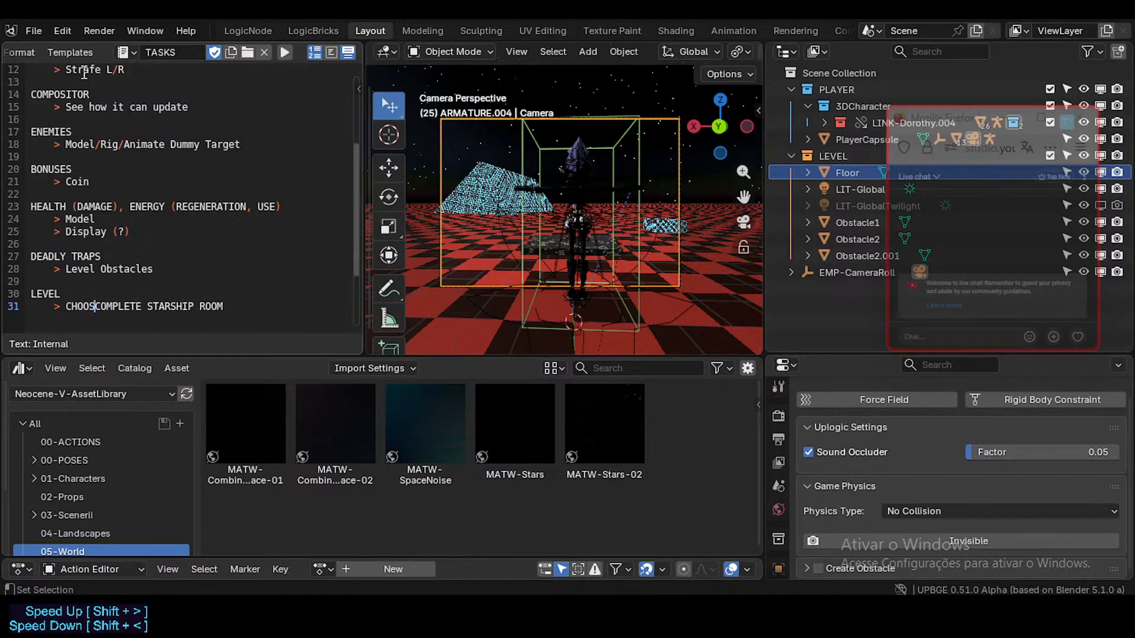
{"action": "type", "text": " AND"}
{"action": "key", "text": "Right"}
{"action": "key", "text": "Right"}
{"action": "key", "text": "Right"}
{"action": "key", "text": "Right"}
{"action": "key", "text": "Right"}
{"action": "key", "text": "Right"}
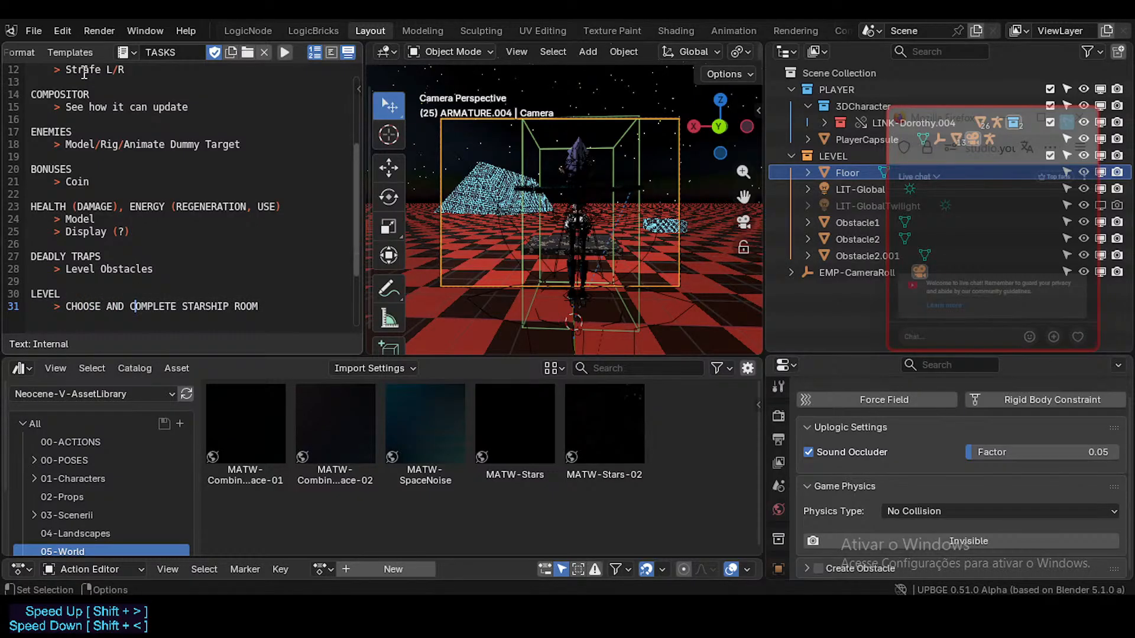
{"action": "key", "text": "Right"}
{"action": "key", "text": "Right"}
{"action": "type", "text": "/POPLU"}
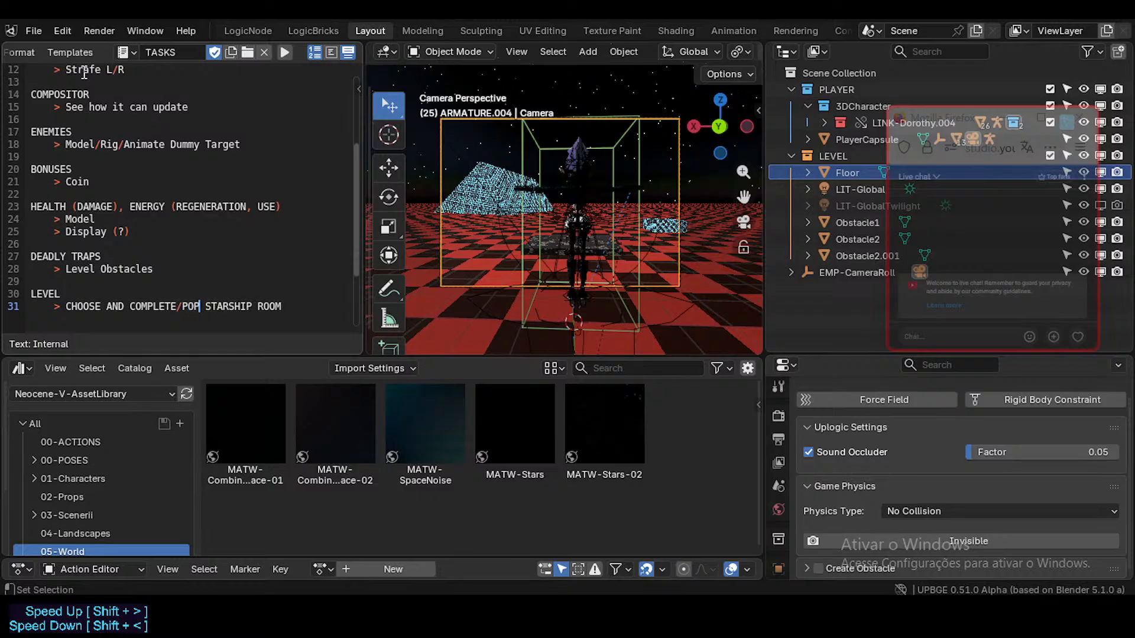
{"action": "key", "text": "BackSpace"}
{"action": "key", "text": "BackSpace"}
{"action": "type", "text": "UALTE"}
{"action": "key", "text": "End"}
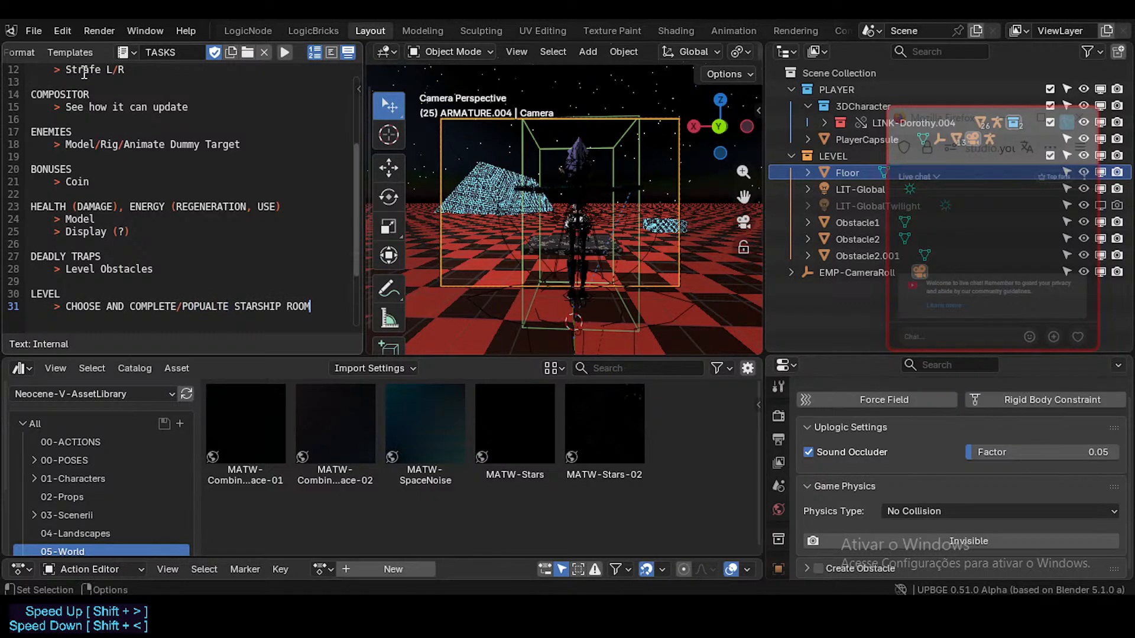
- Add an empty indented ">" entry below the starship room line under LEVEL
{"action": "key", "text": "Return"}
{"action": "key", "text": "Return"}
{"action": "key", "text": "Up"}
{"action": "type", "text": ">"}
- Add an NPCS heading above ENEMIES with the indented entry "> ALIEN ALLY" and save the file
{"action": "key", "text": "Up"}
{"action": "key", "text": "Up"}
{"action": "key", "text": "Up"}
{"action": "key", "text": "Up"}
{"action": "key", "text": "Up"}
{"action": "key", "text": "Up"}
{"action": "key", "text": "Up"}
{"action": "key", "text": "Up"}
{"action": "key", "text": "Up"}
{"action": "key", "text": "Up"}
{"action": "key", "text": "Up"}
{"action": "key", "text": "Up"}
{"action": "key", "text": "Up"}
{"action": "key", "text": "Up"}
{"action": "key", "text": "Up"}
{"action": "key", "text": "Return"}
{"action": "key", "text": "Return"}
{"action": "key", "text": "Up"}
{"action": "key", "text": "Up"}
{"action": "type", "text": "N"}
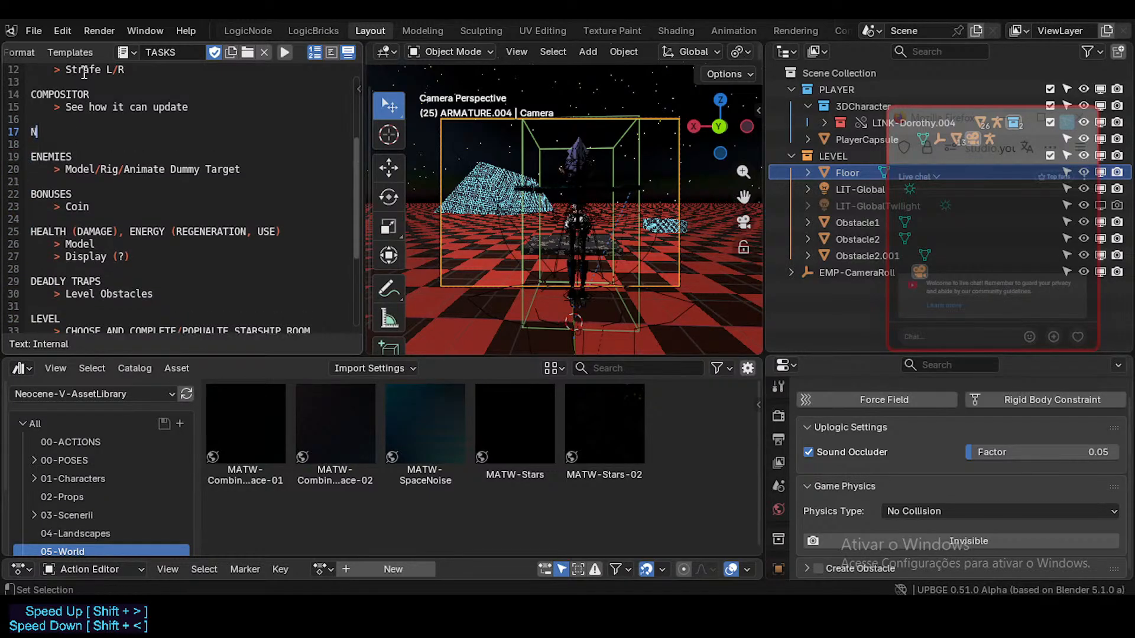
{"action": "type", "text": "PC >"}
{"action": "key", "text": "BackSpace"}
{"action": "key", "text": "BackSpace"}
{"action": "type", "text": "S"}
{"action": "key", "text": "Return"}
{"action": "key", "text": "Tab"}
{"action": "type", "text": "> "}
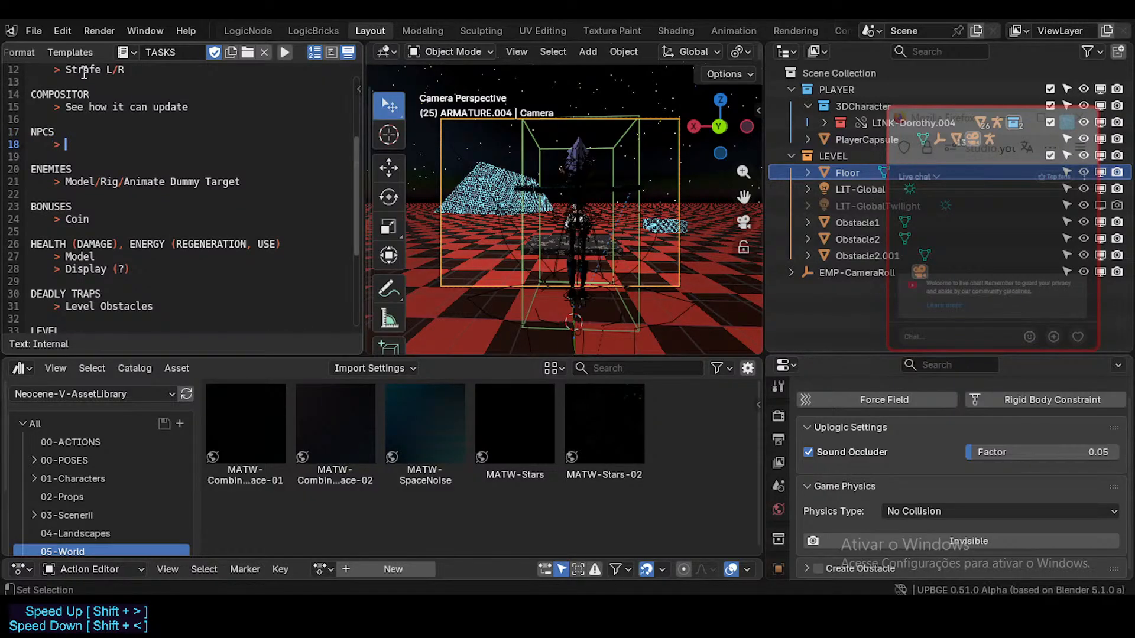
{"action": "type", "text": "ALIEN ALLY"}
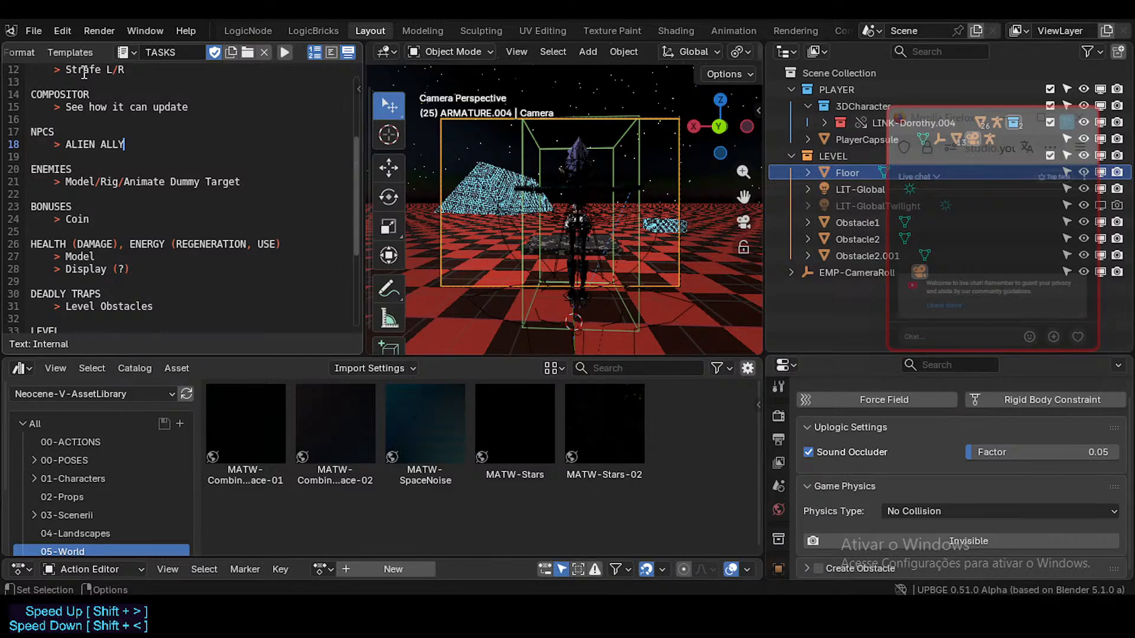
{"action": "key", "text": "shift+Home"}
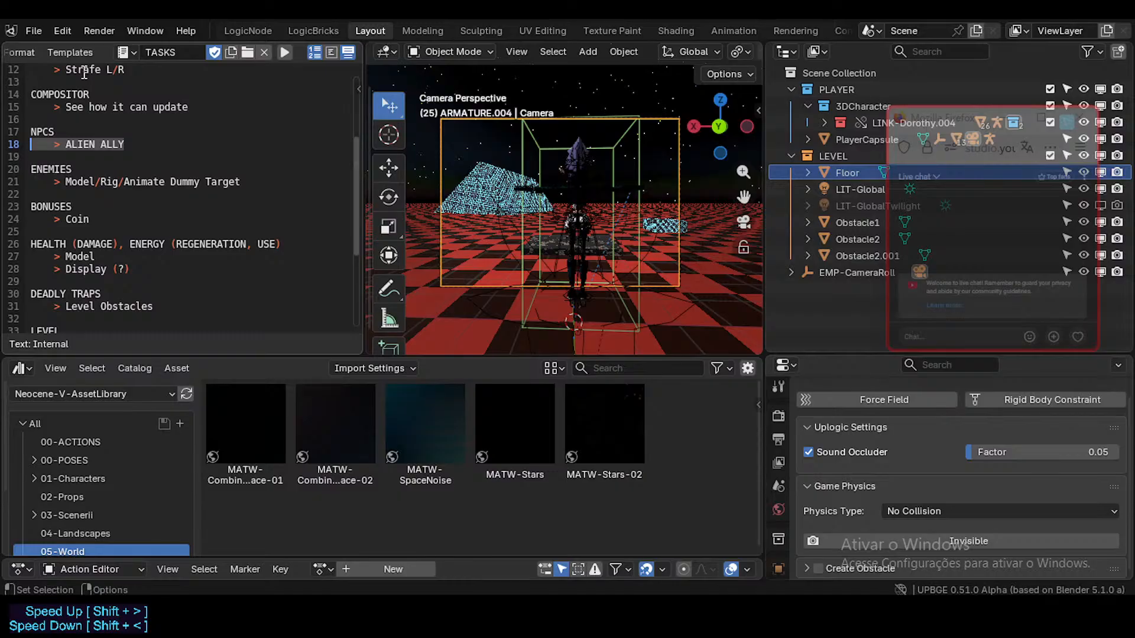
{"action": "key", "text": "ctrl+s"}
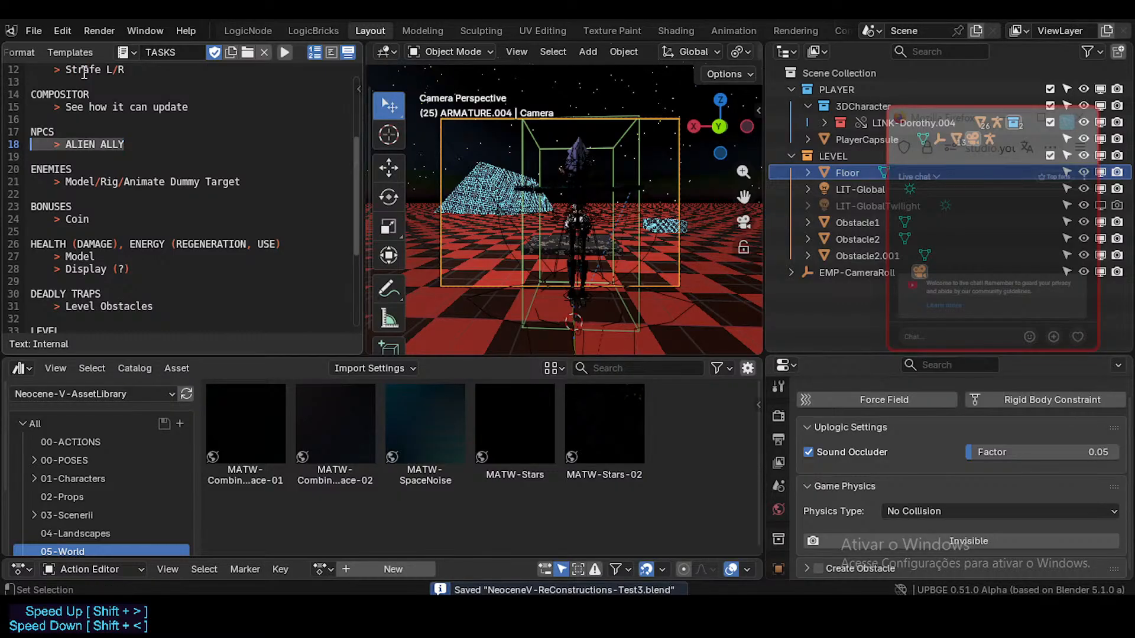
- Delete the NPCS heading together with its ALIEN ALLY entry
{"action": "key", "text": "shift+Up"}
{"action": "key", "text": "Delete"}
{"action": "key", "text": "Delete"}
{"action": "key", "text": "Down"}
{"action": "key", "text": "Up"}
{"action": "key", "text": "Down"}
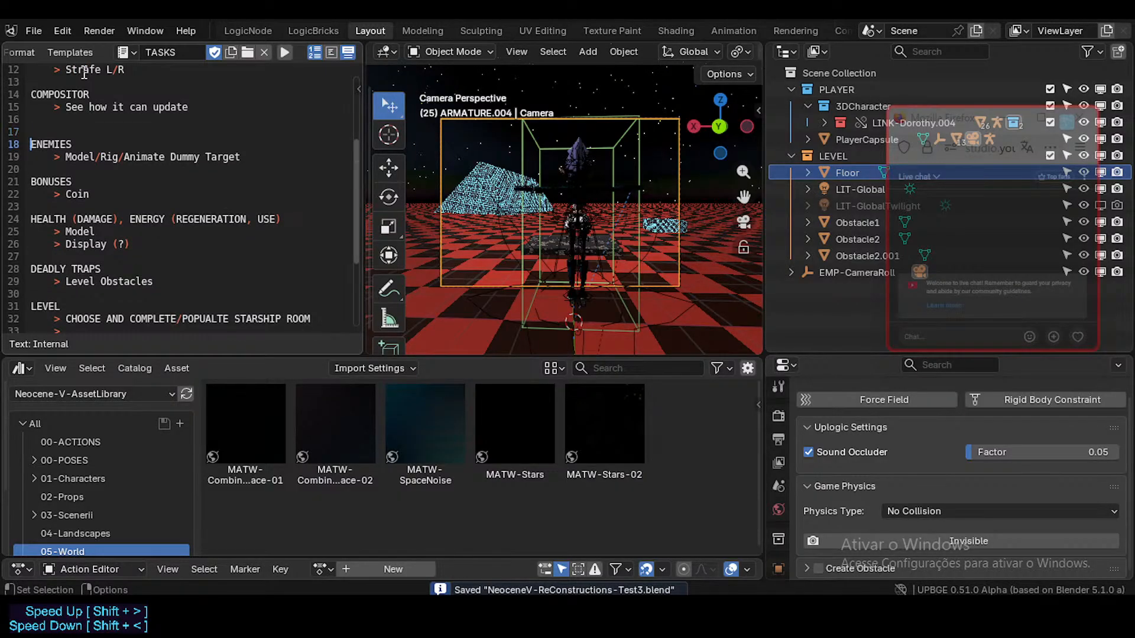
- Add an NPCS heading with the indented entry "> ALIEN ALLY" at the end of the TASKS text, below the LEVEL section
{"action": "key", "text": "Down"}
{"action": "key", "text": "Up"}
{"action": "key", "text": "Up"}
{"action": "key", "text": "Down"}
{"action": "key", "text": "Down"}
{"action": "key", "text": "Down"}
{"action": "key", "text": "Down"}
{"action": "key", "text": "Down"}
{"action": "key", "text": "Down"}
{"action": "key", "text": "Down"}
{"action": "key", "text": "Down"}
{"action": "key", "text": "Down"}
{"action": "key", "text": "Down"}
{"action": "key", "text": "Down"}
{"action": "key", "text": "Down"}
{"action": "key", "text": "Down"}
{"action": "key", "text": "Down"}
{"action": "key", "text": "Down"}
{"action": "key", "text": "Down"}
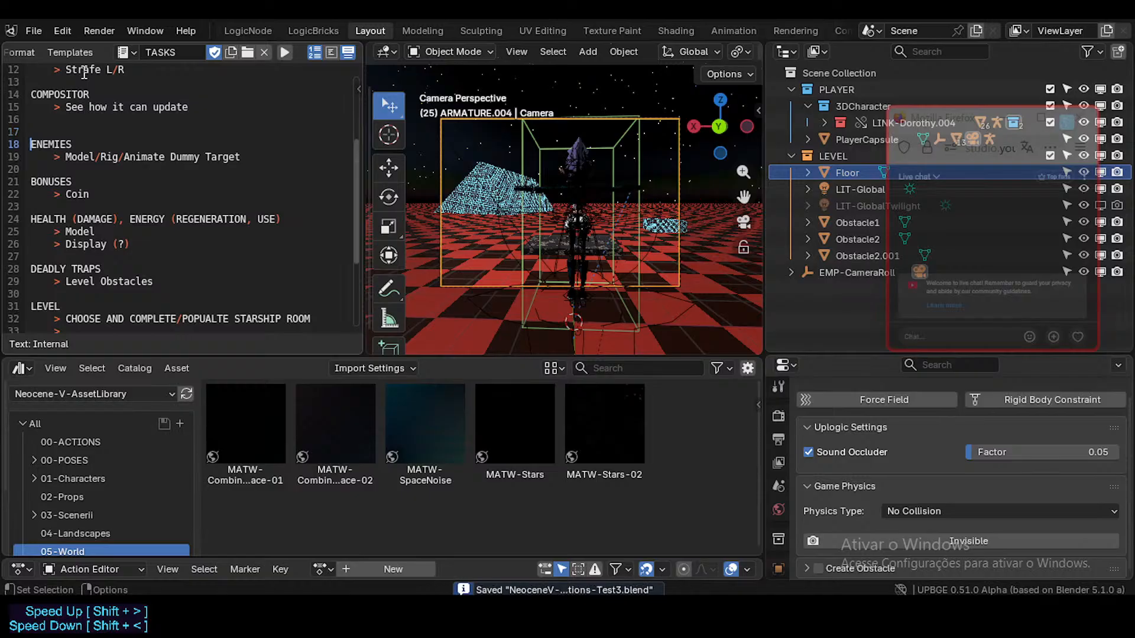
{"action": "key", "text": "Down"}
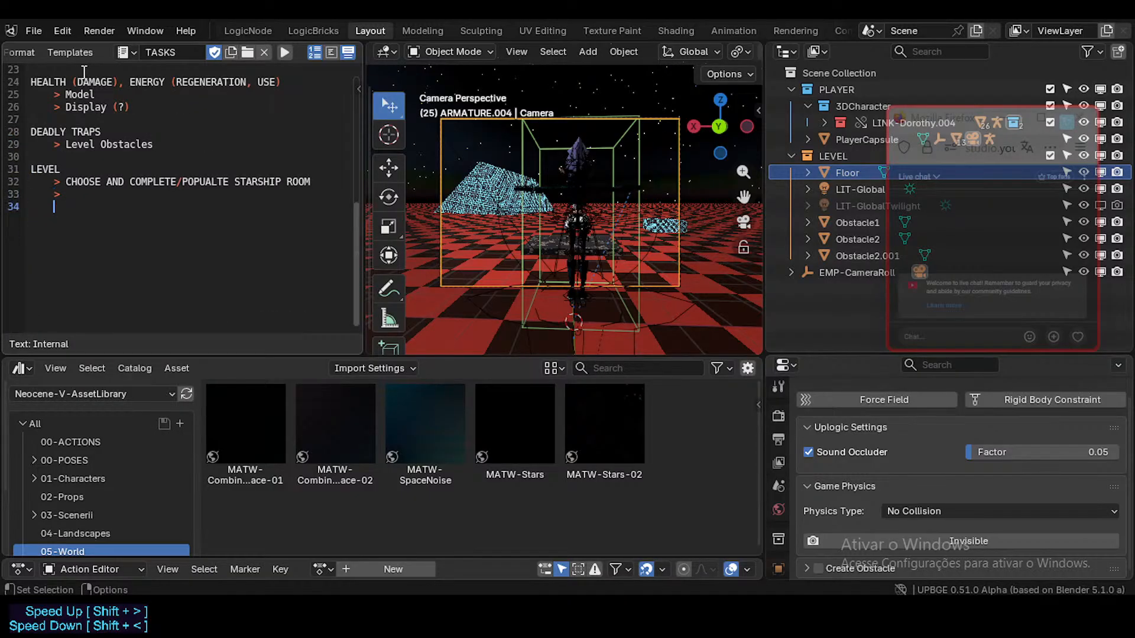
{"action": "key", "text": "Return"}
{"action": "key", "text": "Return"}
{"action": "key", "text": "BackSpace"}
{"action": "key", "text": "BackSpace"}
{"action": "key", "text": "BackSpace"}
{"action": "type", "text": "NPCS"}
{"action": "key", "text": "Return"}
{"action": "key", "text": "Tab"}
{"action": "type", "text": "> ALIEN ALLY"}
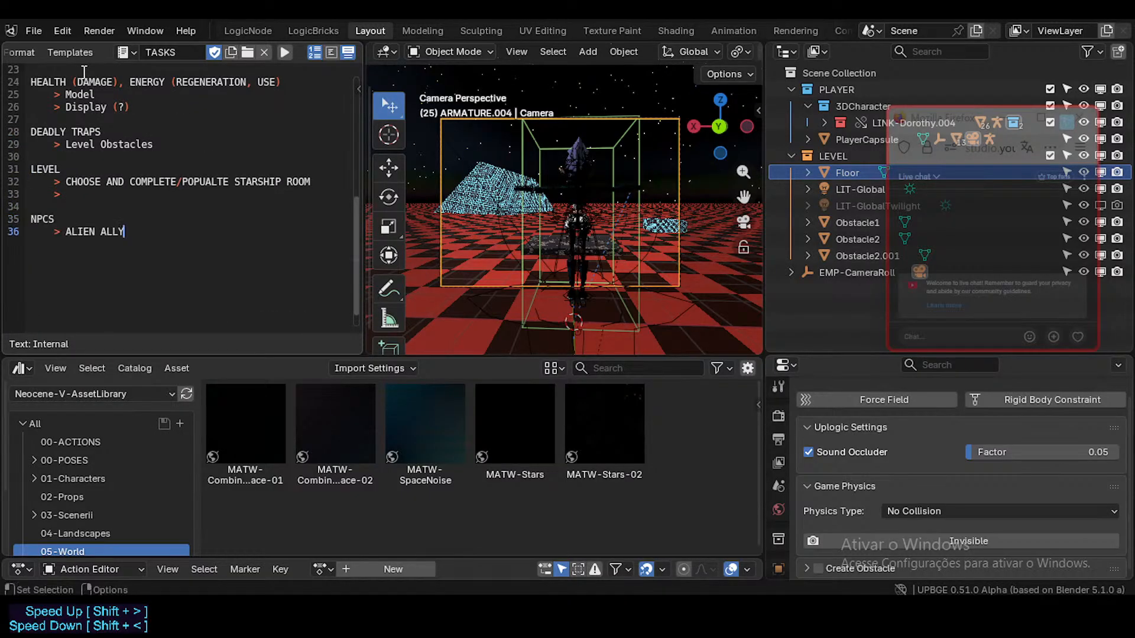
- Copy the ENEMIES, BONUSES, HEALTH and DEADLY TRAPS sections, and delete them from above LEVEL along with the leftover blank lines
{"action": "key", "text": "Up"}
{"action": "key", "text": "Up"}
{"action": "key", "text": "Up"}
{"action": "key", "text": "Up"}
{"action": "key", "text": "Up"}
{"action": "key", "text": "Up"}
{"action": "key", "text": "Up"}
{"action": "key", "text": "Up"}
{"action": "key", "text": "Up"}
{"action": "key", "text": "Up"}
{"action": "key", "text": "Up"}
{"action": "key", "text": "Up"}
{"action": "key", "text": "Up"}
{"action": "key", "text": "Up"}
{"action": "key", "text": "Up"}
{"action": "key", "text": "Up"}
{"action": "key", "text": "Up"}
{"action": "key", "text": "Up"}
{"action": "key", "text": "Down"}
{"action": "key", "text": "Down"}
{"action": "key", "text": "Down"}
{"action": "key", "text": "Down"}
{"action": "key", "text": "Down"}
{"action": "key", "text": "Down"}
{"action": "key", "text": "Down"}
{"action": "key", "text": "Down"}
{"action": "key", "text": "Down"}
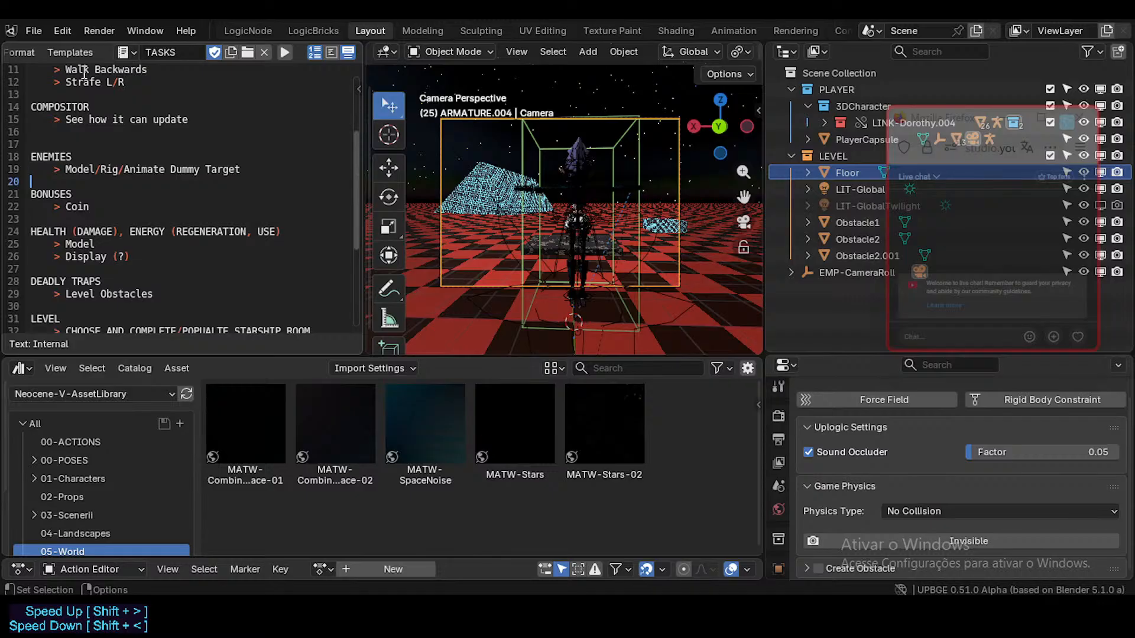
{"action": "key", "text": "Up"}
{"action": "key", "text": "Up"}
{"action": "key", "text": "Up"}
{"action": "key", "text": "Up"}
{"action": "key", "text": "Up"}
{"action": "key", "text": "Up"}
{"action": "key", "text": "Up"}
{"action": "key", "text": "Up"}
{"action": "key", "text": "Up"}
{"action": "key", "text": "Up"}
{"action": "key", "text": "shift+Down"}
{"action": "key", "text": "shift+Down"}
{"action": "key", "text": "shift+Down"}
{"action": "key", "text": "shift+Down"}
{"action": "key", "text": "shift+Down"}
{"action": "key", "text": "shift+Down"}
{"action": "key", "text": "shift+Down"}
{"action": "key", "text": "shift+Down"}
{"action": "key", "text": "shift+Down"}
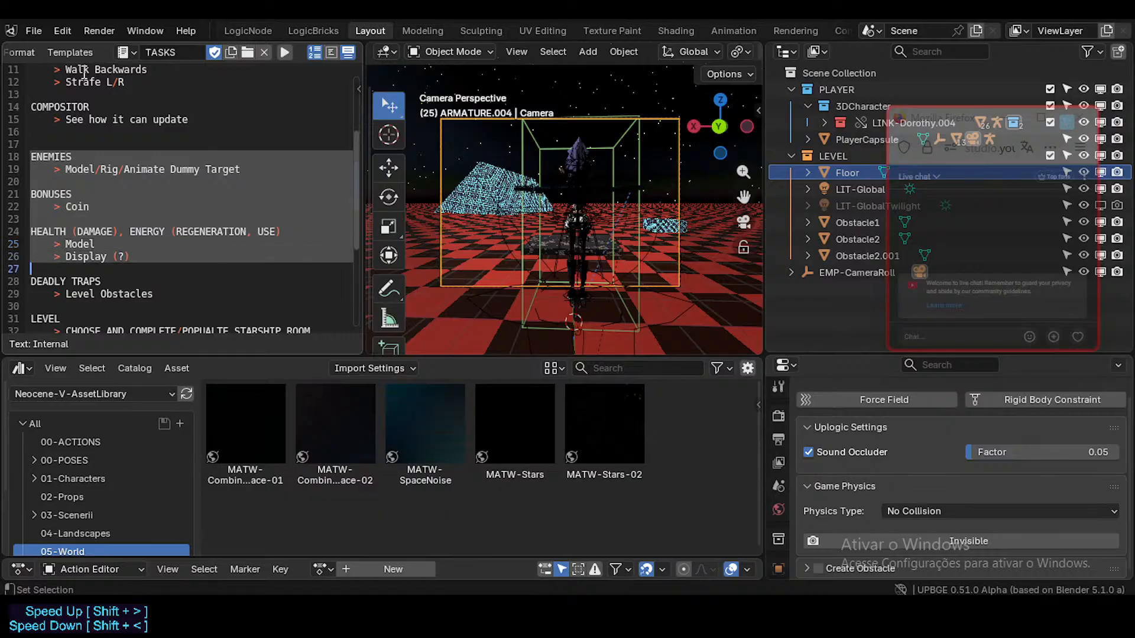
{"action": "key", "text": "shift+Down"}
{"action": "key", "text": "shift+Down"}
{"action": "key", "text": "shift+Down"}
{"action": "key", "text": "ctrl+c"}
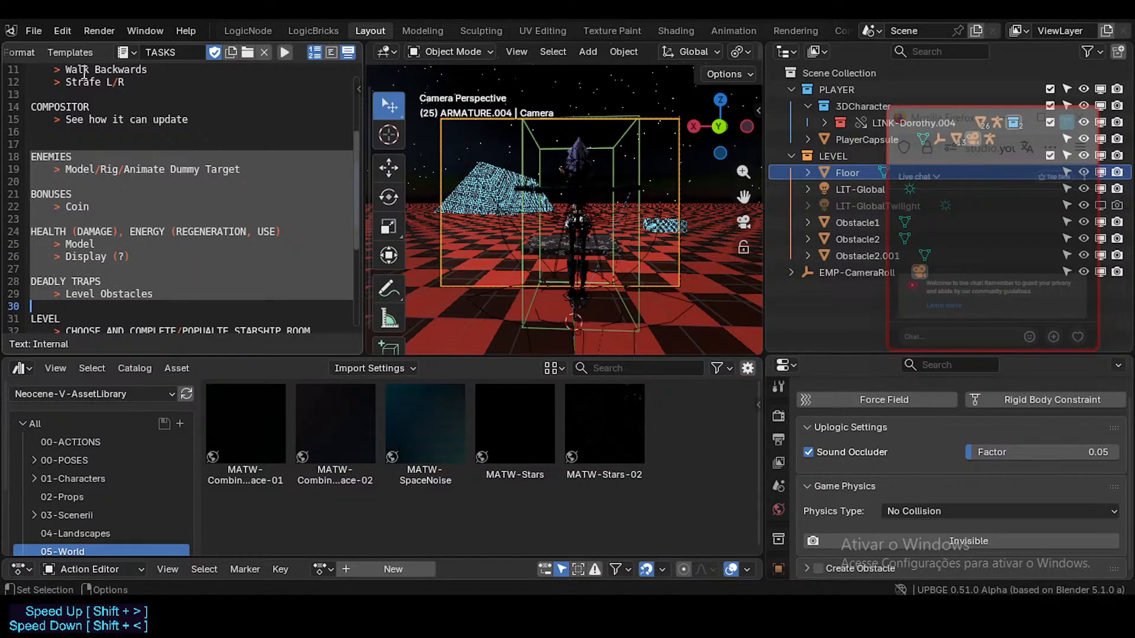
{"action": "key", "text": "BackSpace"}
{"action": "key", "text": "Up"}
{"action": "key", "text": "Delete"}
{"action": "key", "text": "Delete"}
- Paste the copied ENEMIES to DEADLY TRAPS sections between the LEVEL section and the NPCS heading
{"action": "key", "text": "Down"}
{"action": "key", "text": "Down"}
{"action": "key", "text": "Down"}
{"action": "key", "text": "Down"}
{"action": "key", "text": "Down"}
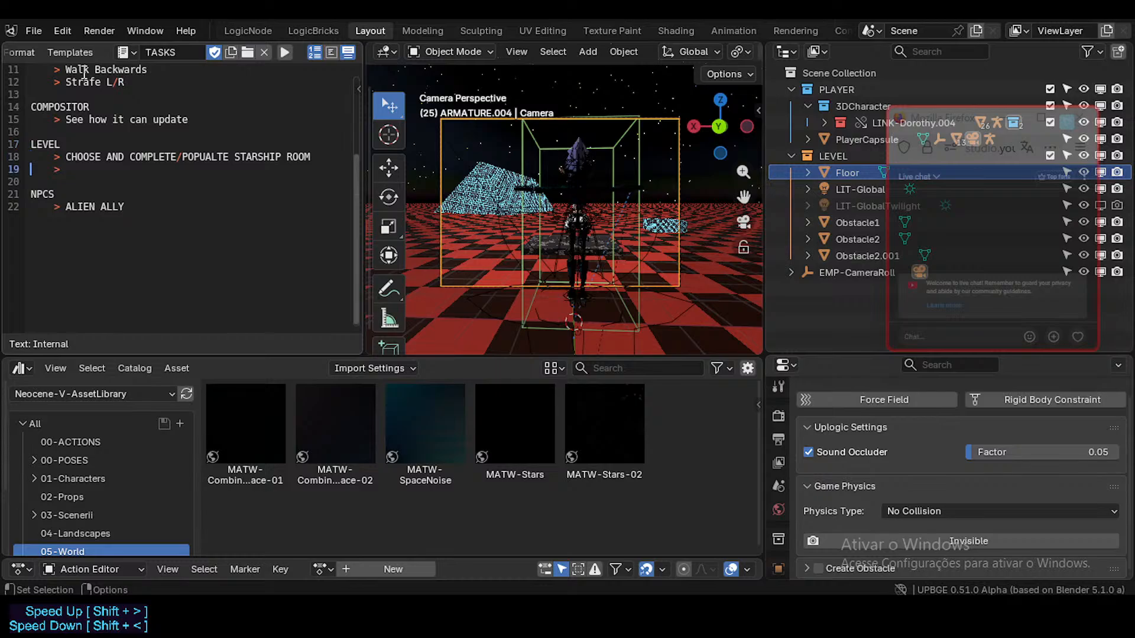
{"action": "key", "text": "End"}
{"action": "key", "text": "Up"}
{"action": "key", "text": "Up"}
{"action": "key", "text": "Return"}
{"action": "key", "text": "Return"}
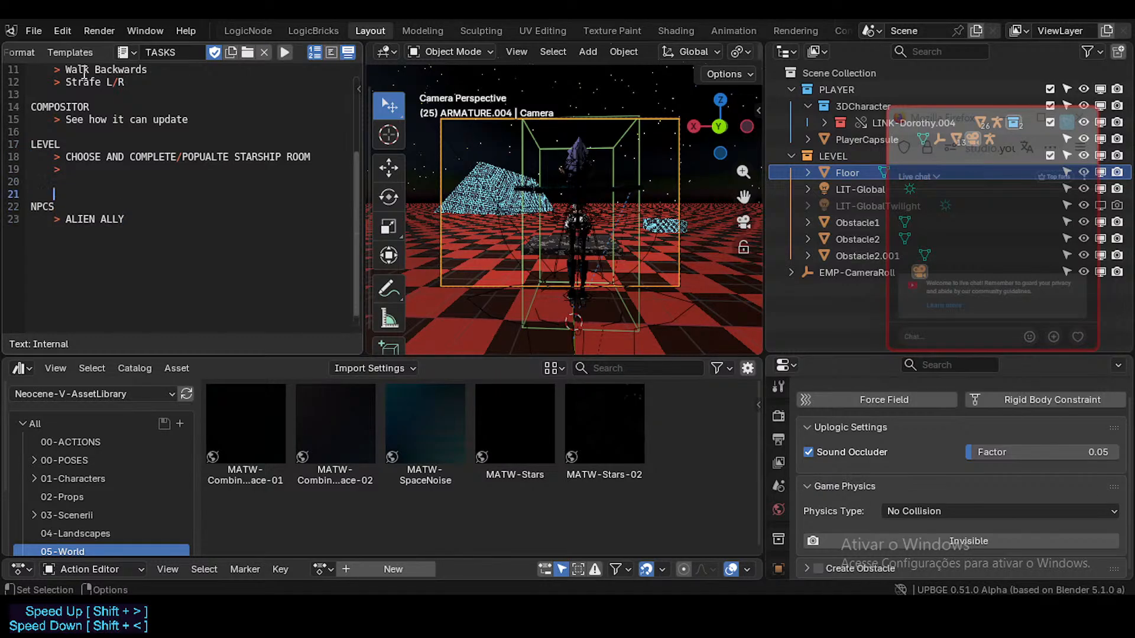
{"action": "key", "text": "Up"}
{"action": "key", "text": "Home"}
{"action": "key", "text": "ctrl+v"}
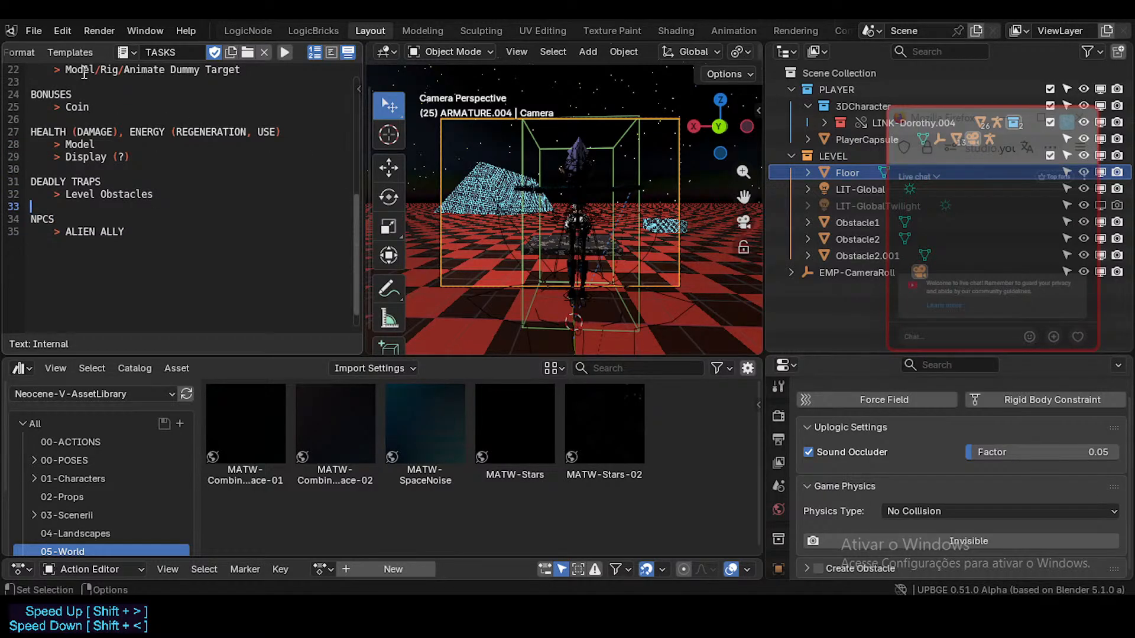
- Insert a dashed separator line between the LEVEL and ENEMIES sections, with blank lines around it, and save the file
{"action": "key", "text": "Up"}
{"action": "key", "text": "Up"}
{"action": "key", "text": "Up"}
{"action": "key", "text": "Up"}
{"action": "key", "text": "Up"}
{"action": "key", "text": "Up"}
{"action": "key", "text": "Up"}
{"action": "key", "text": "Up"}
{"action": "key", "text": "Up"}
{"action": "key", "text": "Up"}
{"action": "key", "text": "Up"}
{"action": "key", "text": "Up"}
{"action": "key", "text": "Down"}
{"action": "key", "text": "Down"}
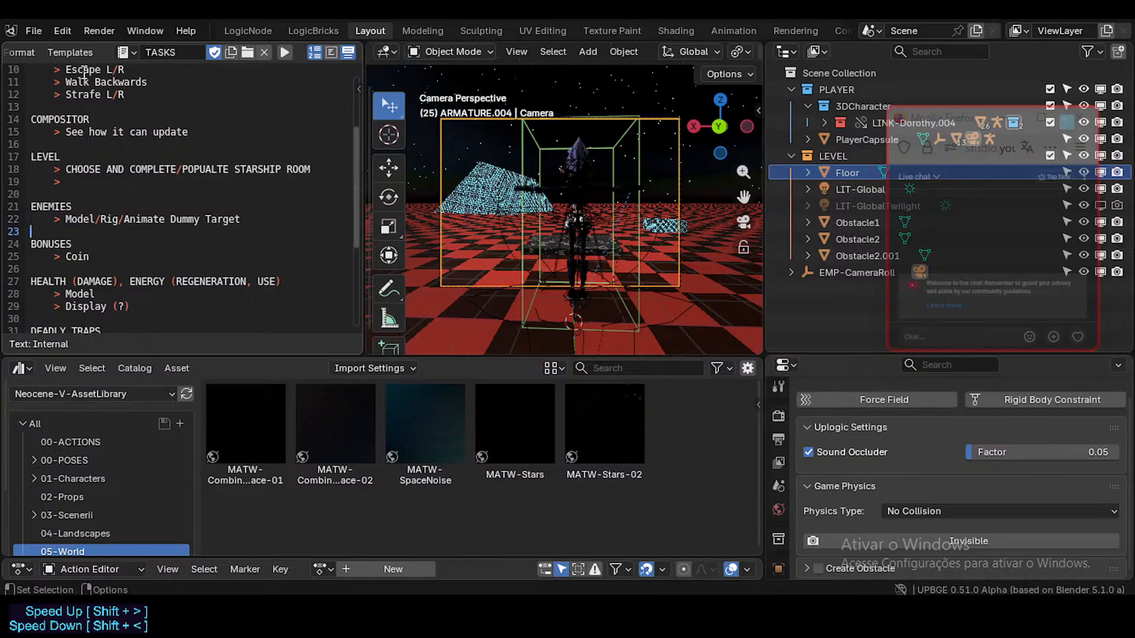
{"action": "key", "text": "Up"}
{"action": "key", "text": "Up"}
{"action": "key", "text": "Return"}
{"action": "key", "text": "Return"}
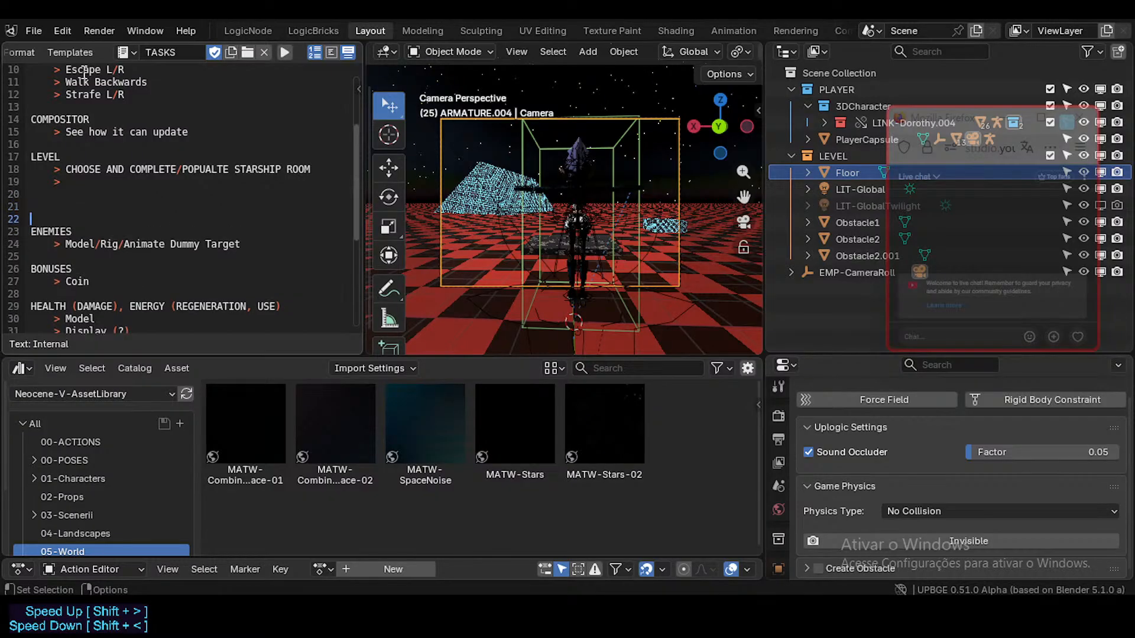
{"action": "key", "text": "Up"}
{"action": "key", "text": "Up"}
{"action": "type", "text": "--------------------"}
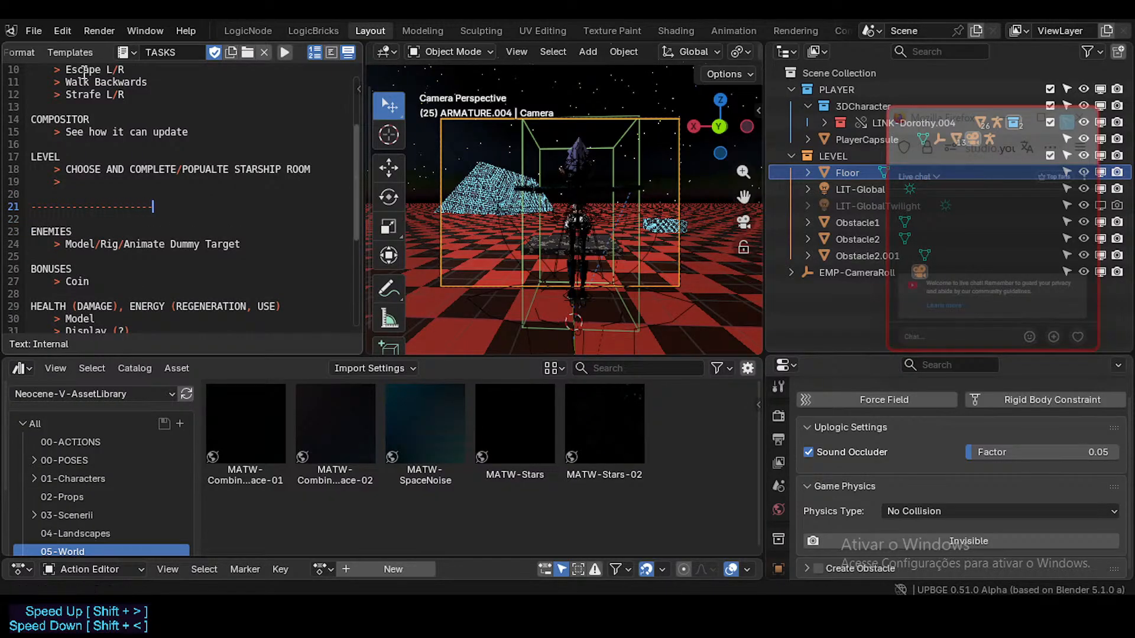
{"action": "key", "text": "ctrl+s"}
- Fill in the empty second entry under LEVEL as "> STAR STATION" and save the file
{"action": "key", "text": "Up"}
{"action": "key", "text": "Up"}
{"action": "key", "text": "Up"}
{"action": "key", "text": "Up"}
{"action": "key", "text": "Up"}
{"action": "key", "text": "Up"}
{"action": "key", "text": "Up"}
{"action": "key", "text": "Up"}
{"action": "key", "text": "Up"}
{"action": "key", "text": "Up"}
{"action": "key", "text": "Down"}
{"action": "key", "text": "Down"}
{"action": "key", "text": "Down"}
{"action": "key", "text": "Down"}
{"action": "key", "text": "Down"}
{"action": "key", "text": "Down"}
{"action": "key", "text": "Down"}
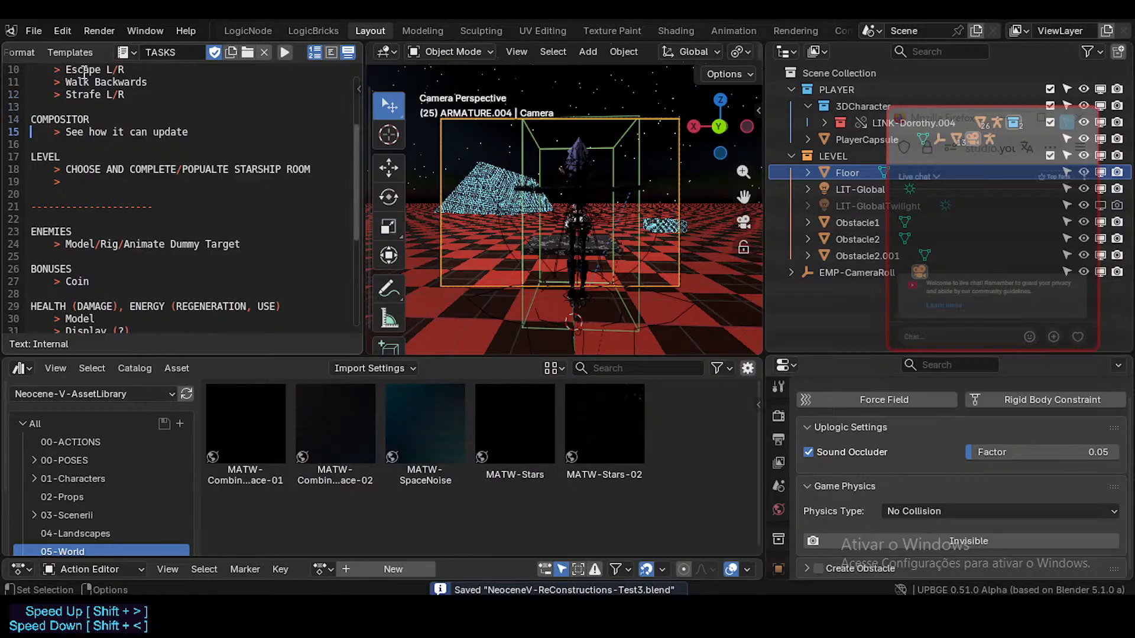
{"action": "key", "text": "Down"}
{"action": "key", "text": "End"}
{"action": "type", "text": "STARGATE"}
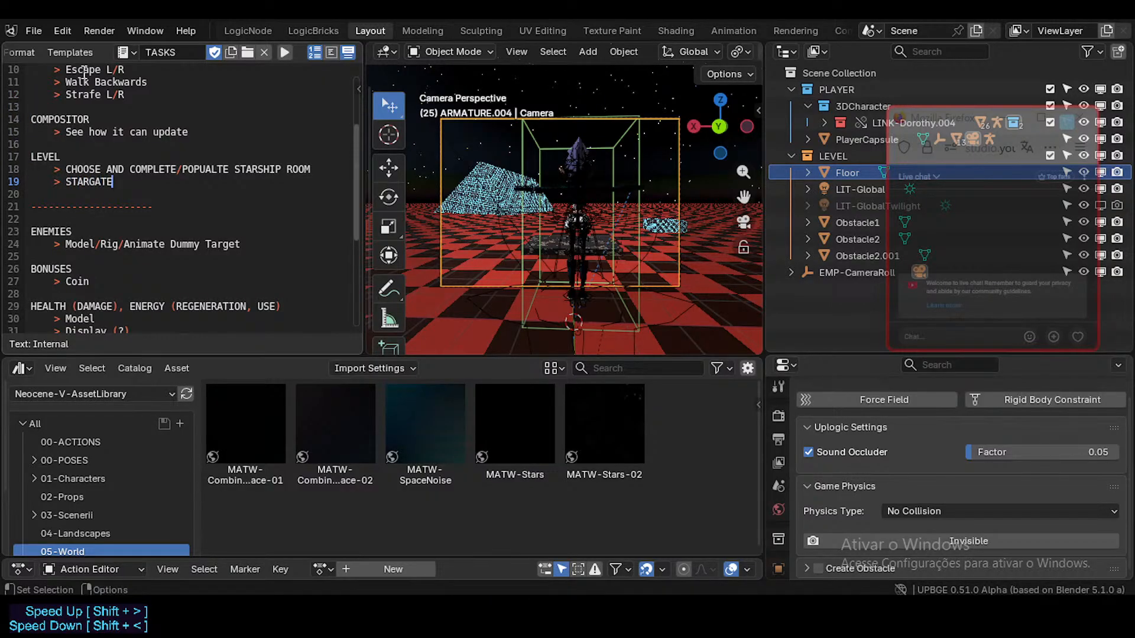
{"action": "key", "text": "BackSpace"}
{"action": "key", "text": "BackSpace"}
{"action": "key", "text": "BackSpace"}
{"action": "key", "text": "BackSpace"}
{"action": "type", "text": "STATION"}
{"action": "key", "text": "Left"}
{"action": "key", "text": "Left"}
{"action": "key", "text": "Left"}
{"action": "key", "text": "Left"}
{"action": "key", "text": "Left"}
{"action": "key", "text": "Left"}
{"action": "key", "text": "Left"}
{"action": "key", "text": "End"}
{"action": "key", "text": "ctrl+s"}
{"action": "type", "text": "D"}
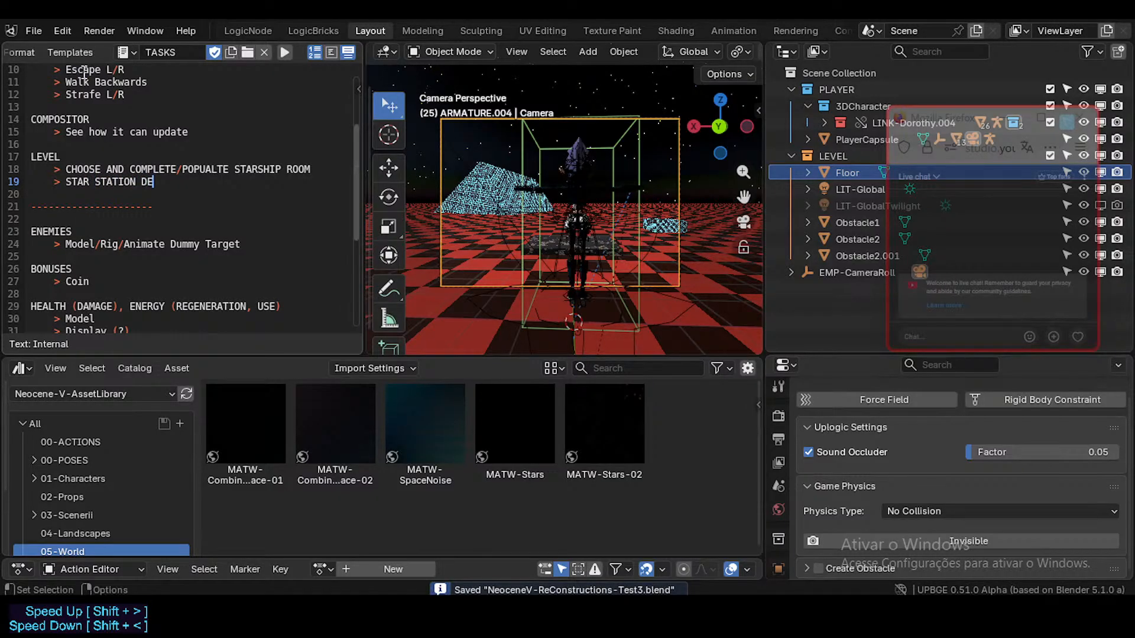
{"action": "key", "text": "BackSpace"}
{"action": "key", "text": "BackSpace"}
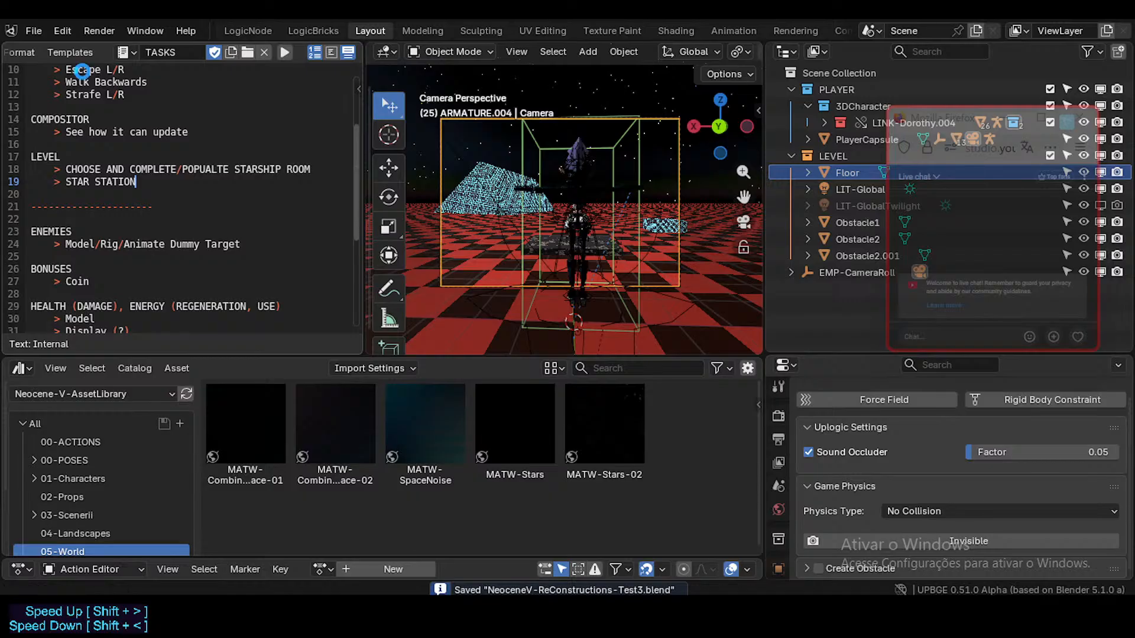
{"action": "key", "text": "Home"}
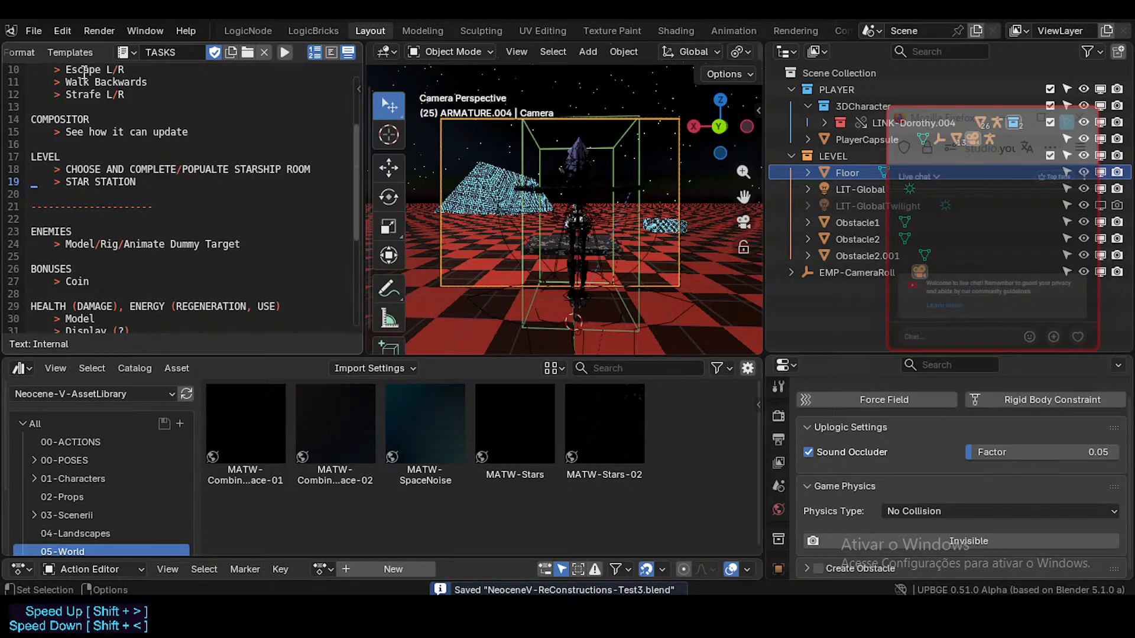
- Prefix the STAR STATION entry under LEVEL with "NEW: "
{"action": "key", "text": "Right"}
{"action": "key", "text": "Right"}
{"action": "key", "text": "Right"}
{"action": "key", "text": "Right"}
{"action": "key", "text": "Right"}
{"action": "key", "text": "Right"}
{"action": "type", "text": "NEW:"}
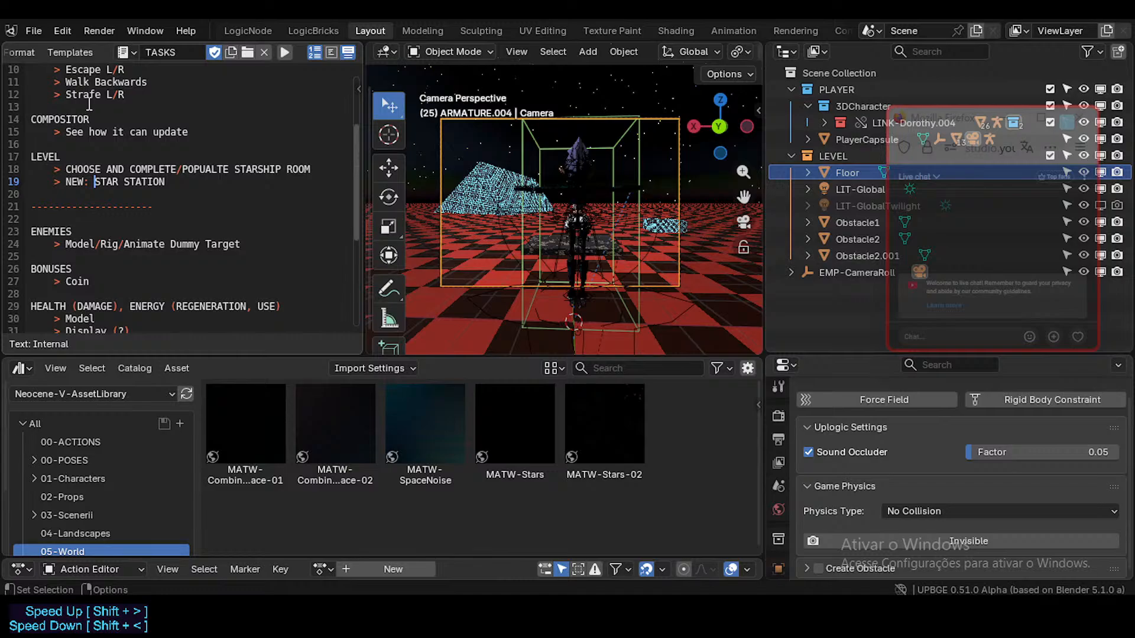
- Append "/HANGAR/POSTO-DE-GASOLINA ESPACIAL" to the NEW: STAR STATION entry under LEVEL
{"action": "key", "text": "End"}
{"action": "type", "text": "/HANGAR"}
{"action": "key", "text": "BackSpace"}
{"action": "type", "text": "/"}
{"action": "type", "text": "GAS"}
{"action": "key", "text": "BackSpace"}
{"action": "key", "text": "BackSpace"}
{"action": "key", "text": "BackSpace"}
{"action": "type", "text": "POST"}
{"action": "key", "text": "BackSpace"}
{"action": "key", "text": "BackSpace"}
{"action": "key", "text": "BackSpace"}
{"action": "key", "text": "BackSpace"}
{"action": "type", "text": "POSTO-DE-GASOLI"}
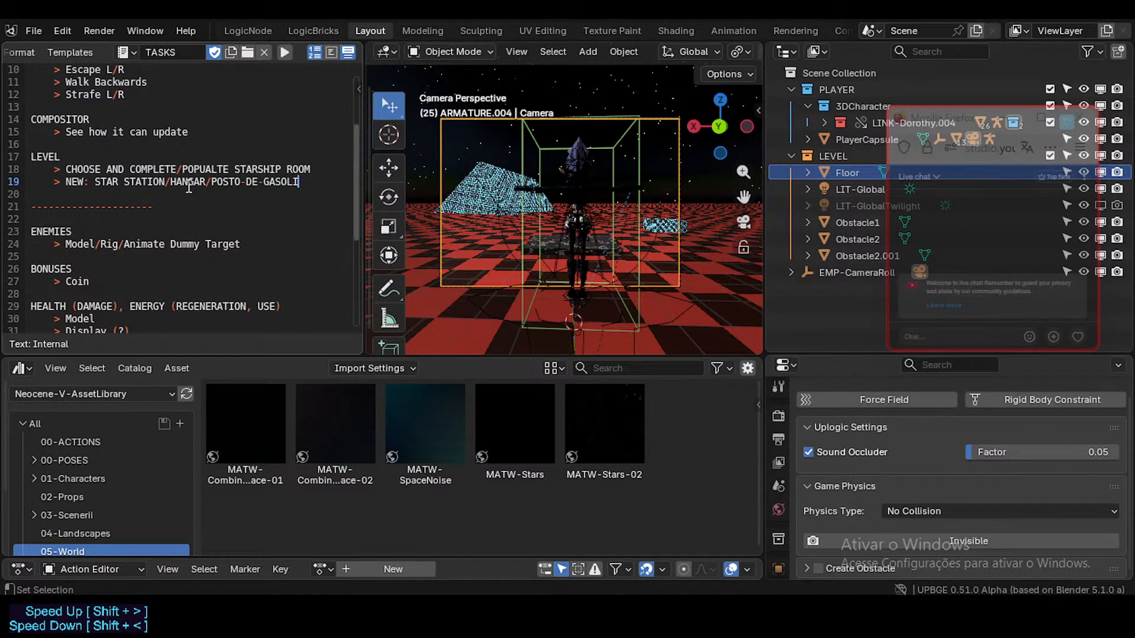
{"action": "type", "text": "NA ESPACAI"}
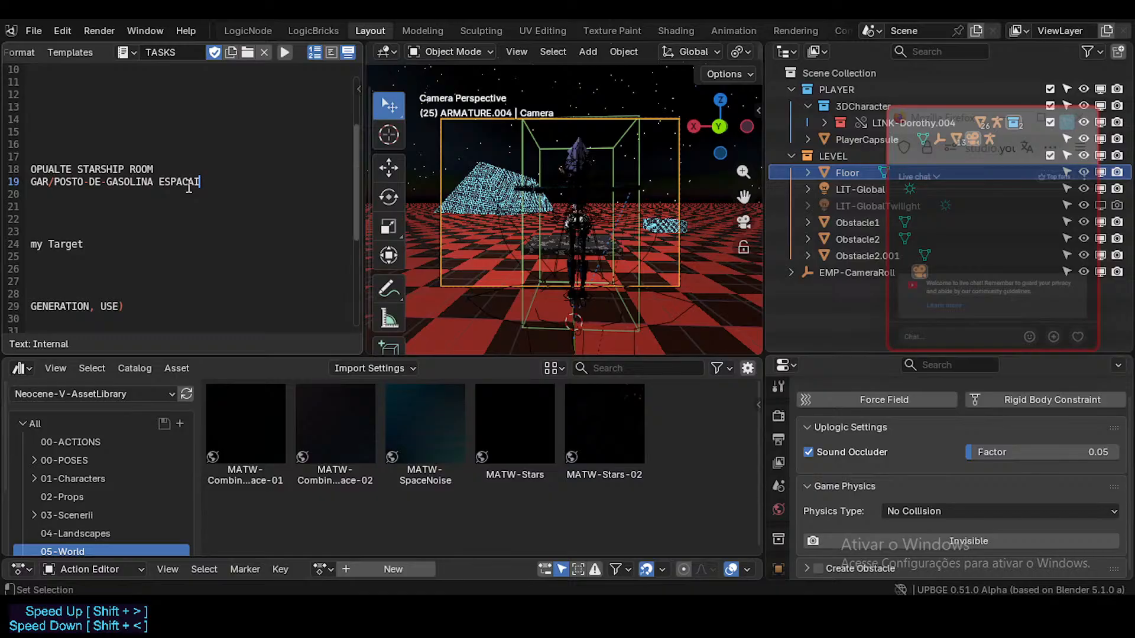
{"action": "key", "text": "BackSpace"}
{"action": "key", "text": "BackSpace"}
{"action": "type", "text": "IAL"}
- Append "/ASTEROID" to the end of the NEW: STAR STATION entry and save the file
{"action": "key", "text": "Home"}
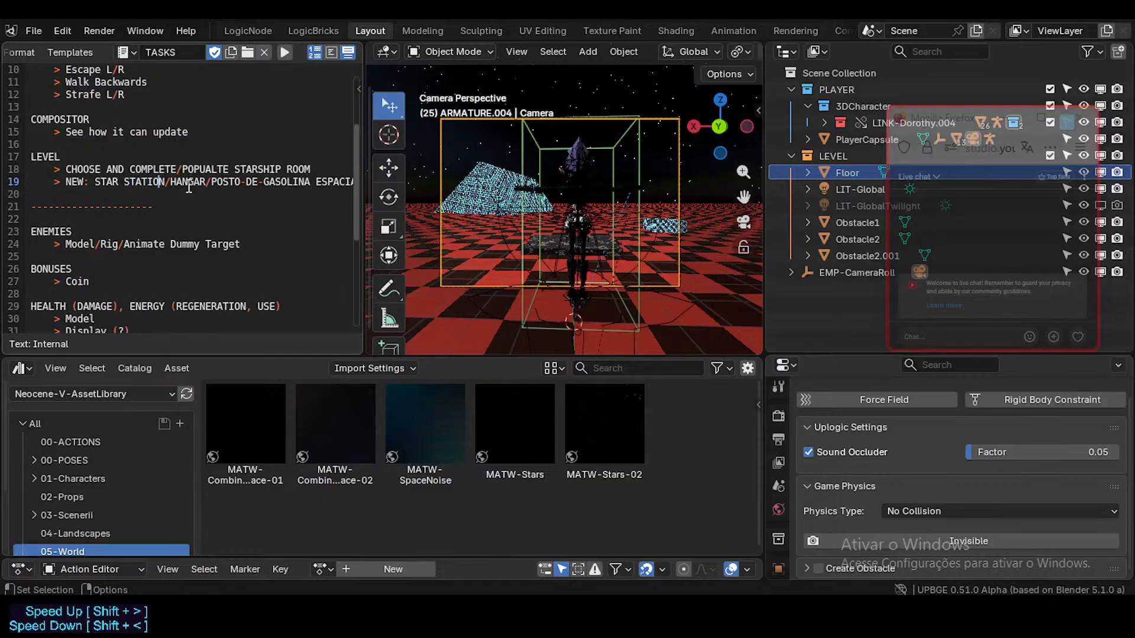
{"action": "key", "text": "End"}
{"action": "key", "text": "Home"}
{"action": "key", "text": "End"}
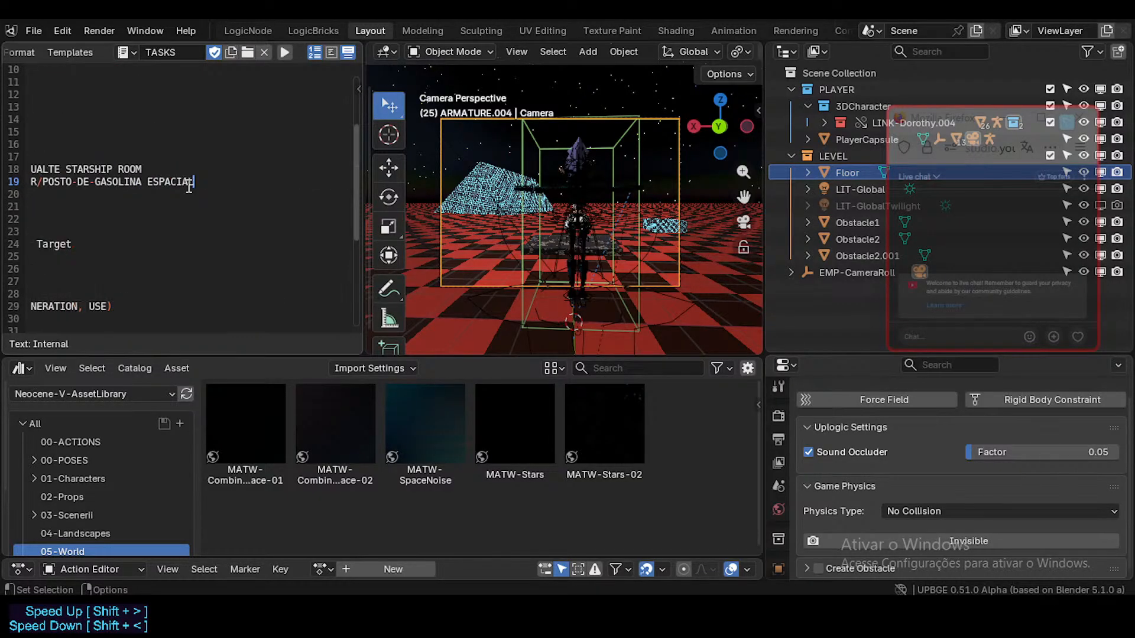
{"action": "type", "text": "/ASTEROID"}
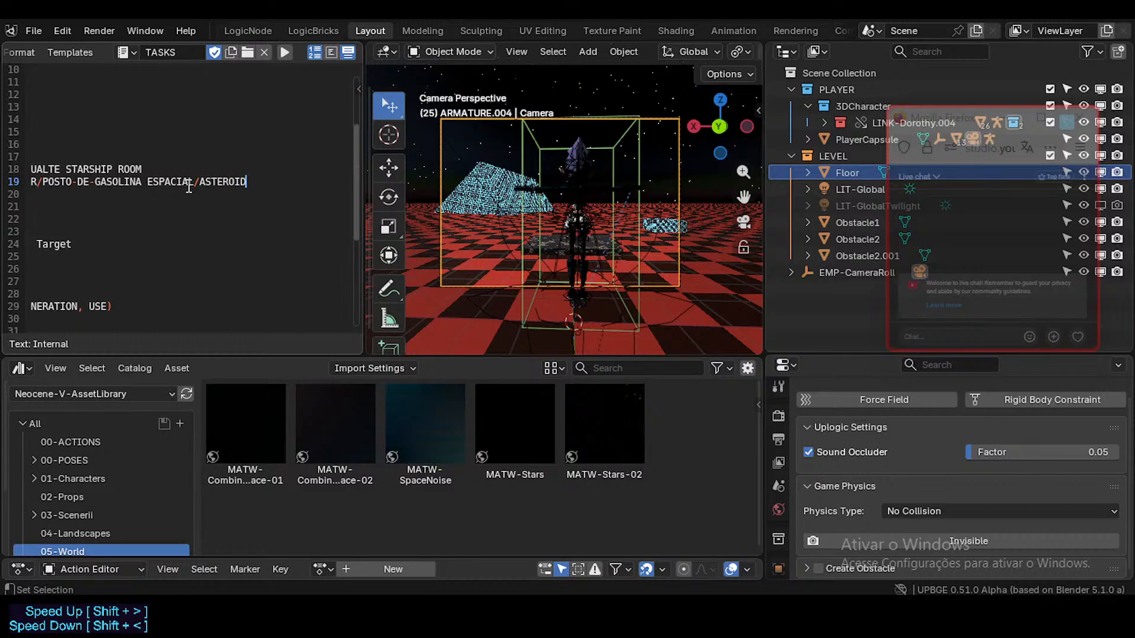
{"action": "key", "text": "ctrl+s"}
{"action": "key", "text": "Home"}
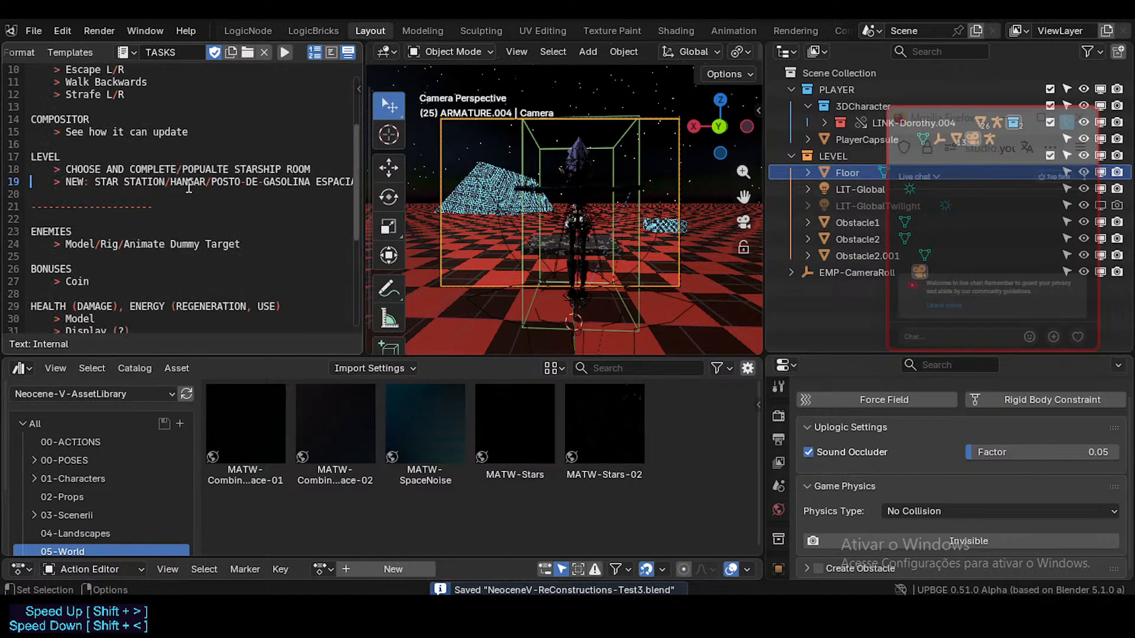
{"action": "key", "text": "End"}
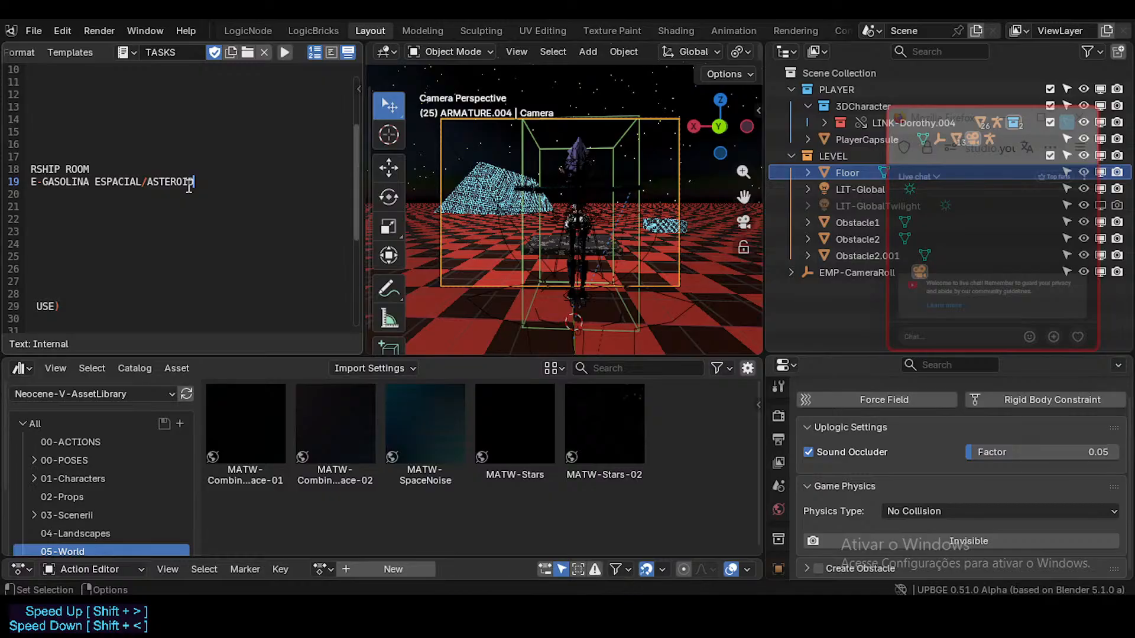
{"action": "key", "text": "Home"}
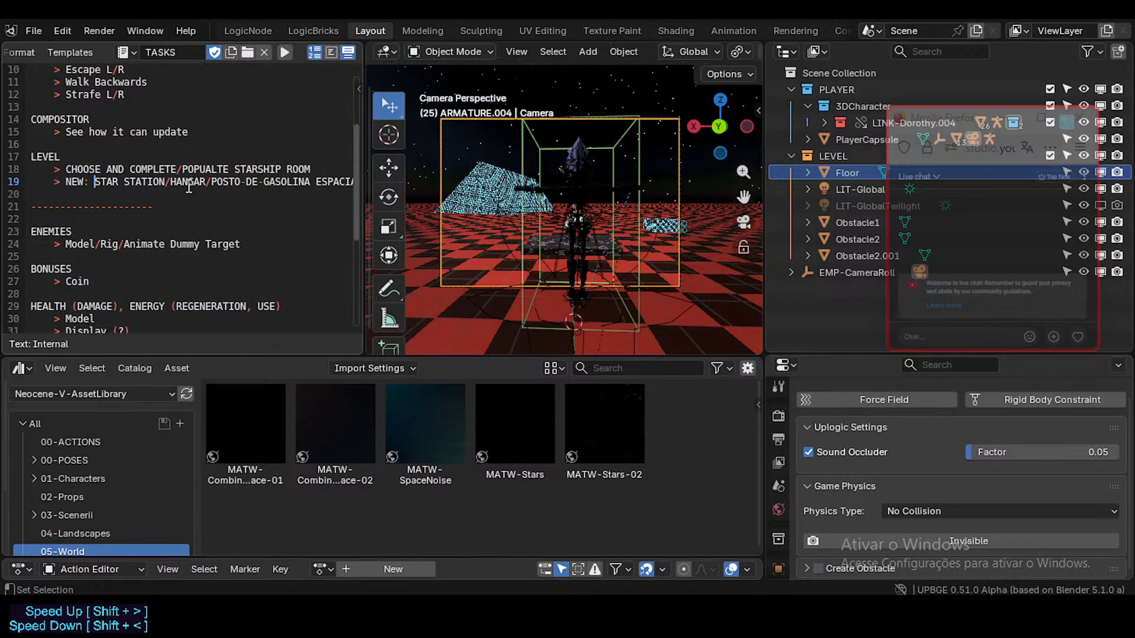
- Insert "ASTEROID STATION/" before STAR STATION in the NEW entry and remove the trailing "/ASTEROID"
{"action": "type", "text": "ASTEROID STATION/"}
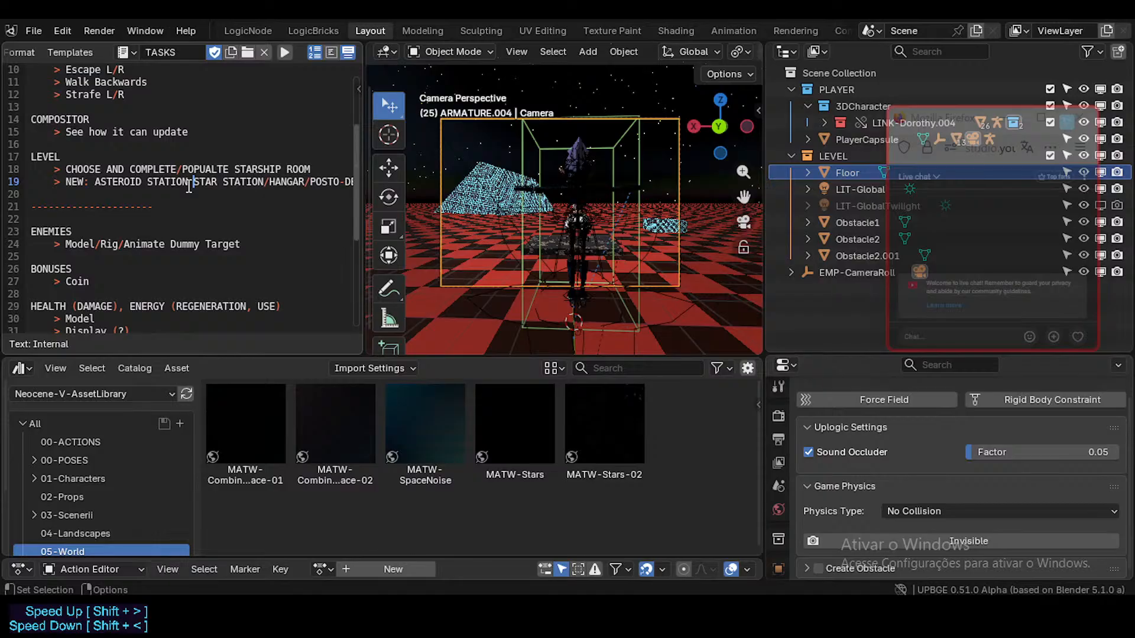
{"action": "key", "text": "End"}
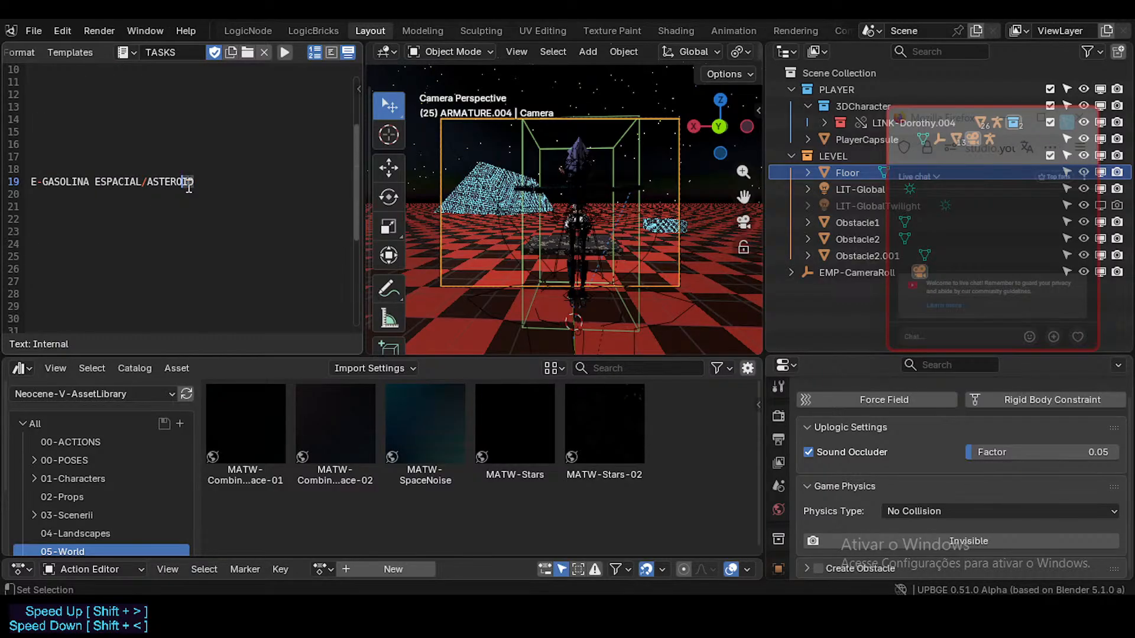
{"action": "key", "text": "Home"}
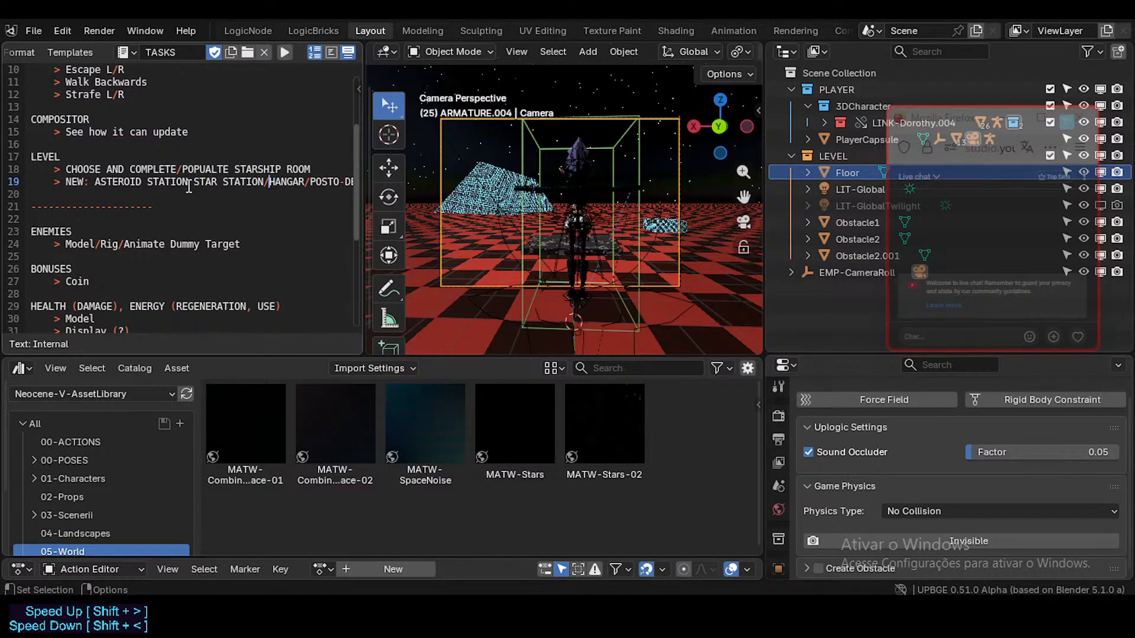
- Delete "HANGAR/" and "POSTO-DE-GASOLINA ESPACIAL" from the NEW entry under LEVEL
{"action": "key", "text": "shift+Right"}
{"action": "key", "text": "shift+Right"}
{"action": "key", "text": "shift+Right"}
{"action": "key", "text": "shift+Right"}
{"action": "key", "text": "shift+Right"}
{"action": "key", "text": "shift+Right"}
{"action": "key", "text": "shift+Right"}
{"action": "key", "text": "Delete"}
{"action": "key", "text": "shift+End"}
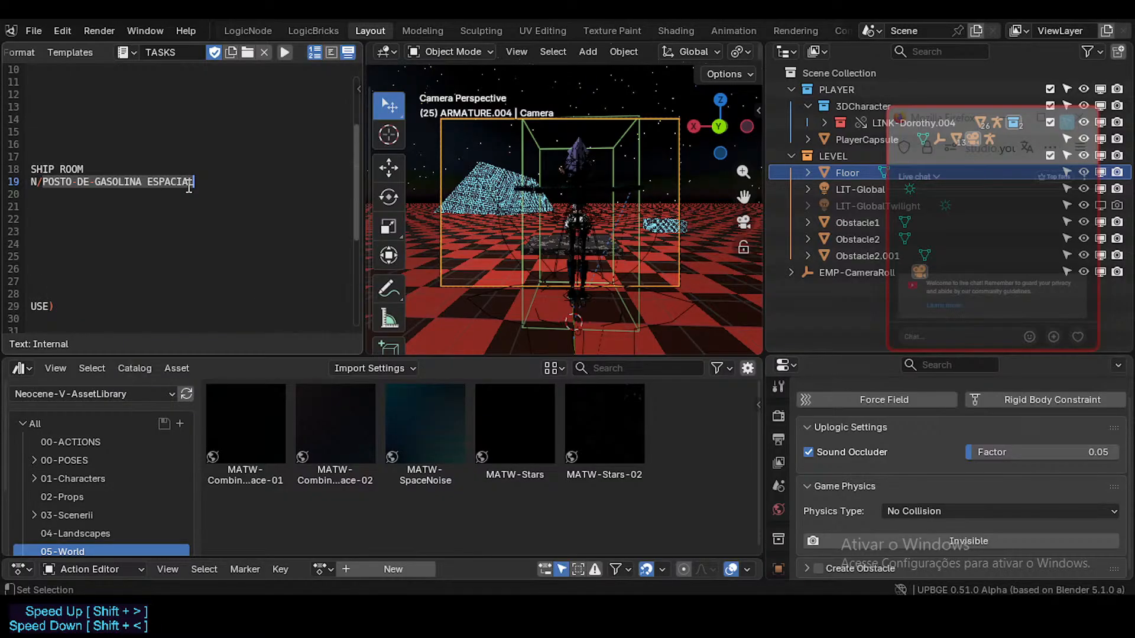
{"action": "key", "text": "Delete"}
{"action": "key", "text": "Home"}
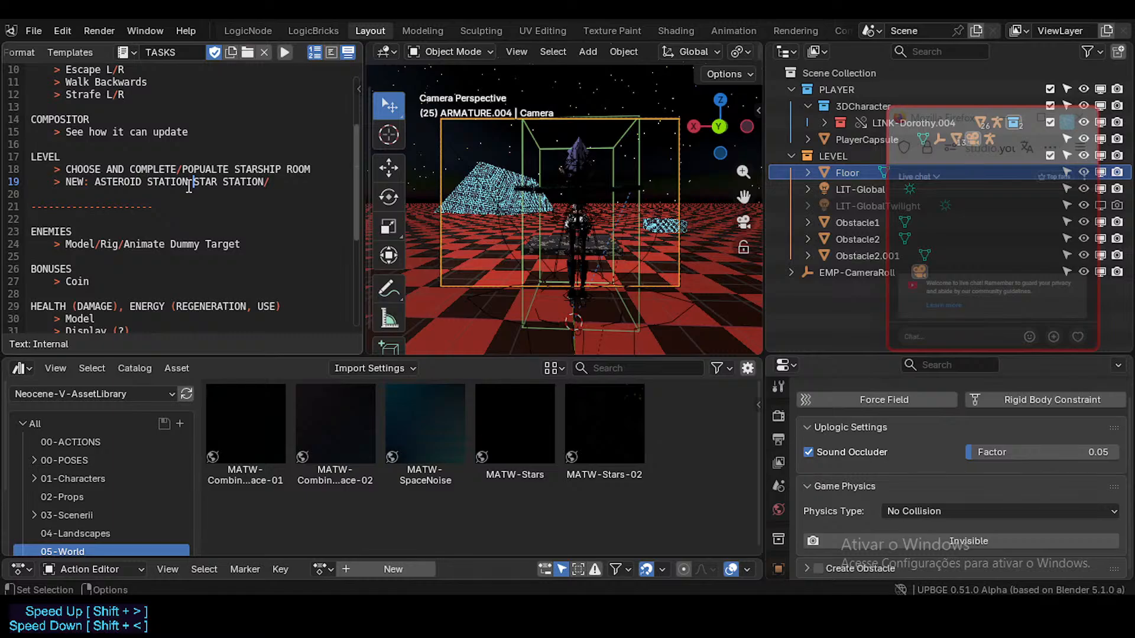
- Replace the remaining STAR STATION text after ASTEROID STATION with "(NATASHE COFFEE SHOP)" and save the file
{"action": "type", "text": "(NATASH"}
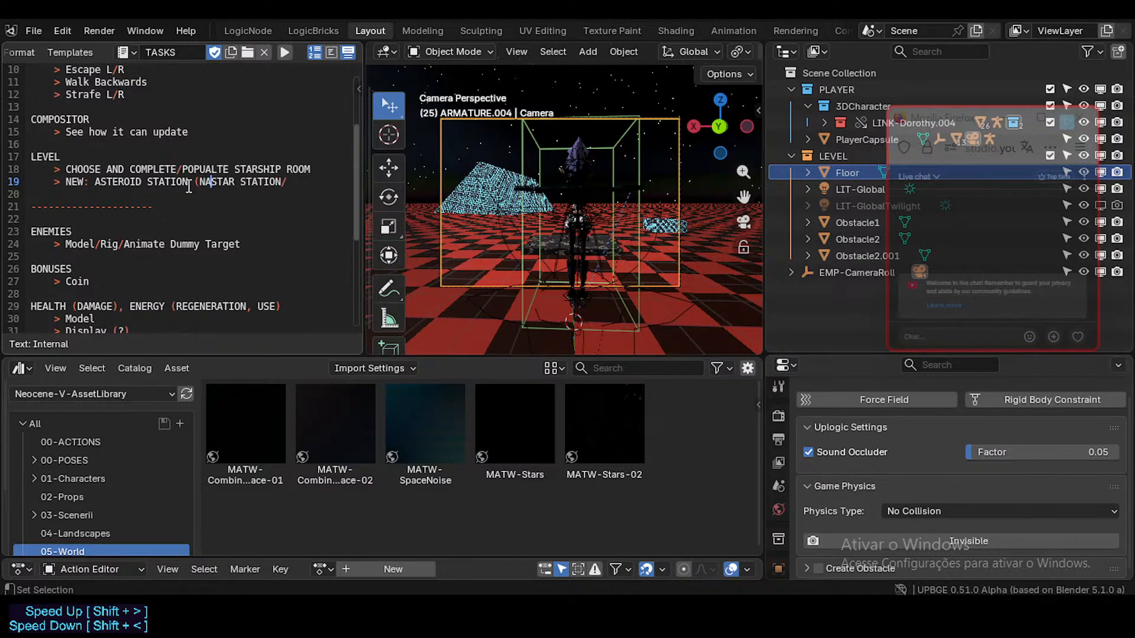
{"action": "type", "text": "E COFFE"}
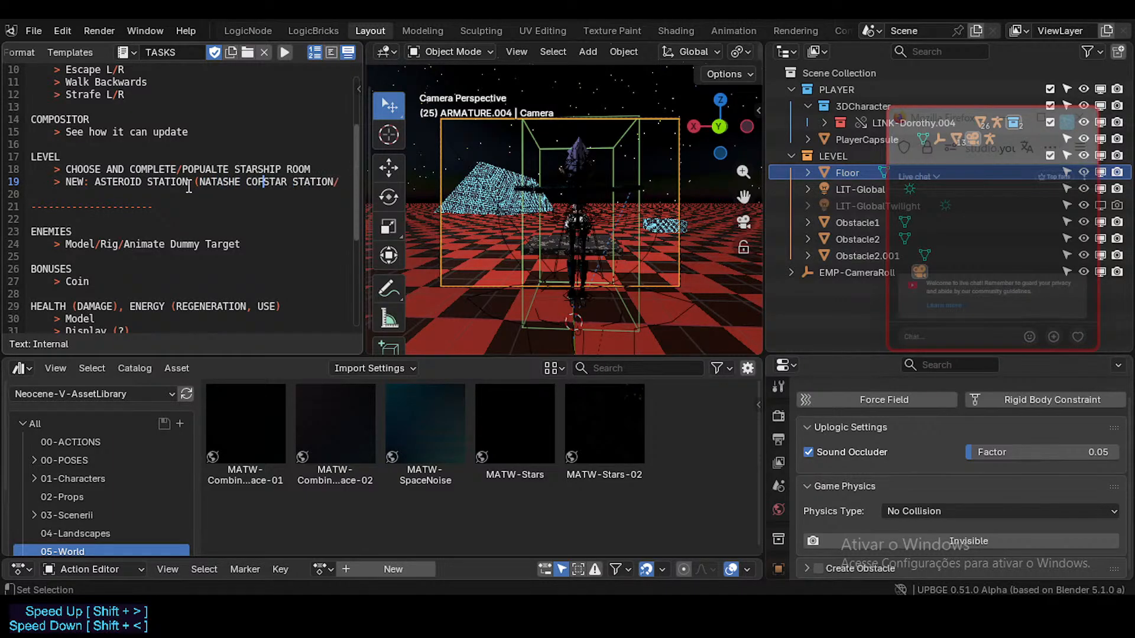
{"action": "type", "text": "E SHOP)"}
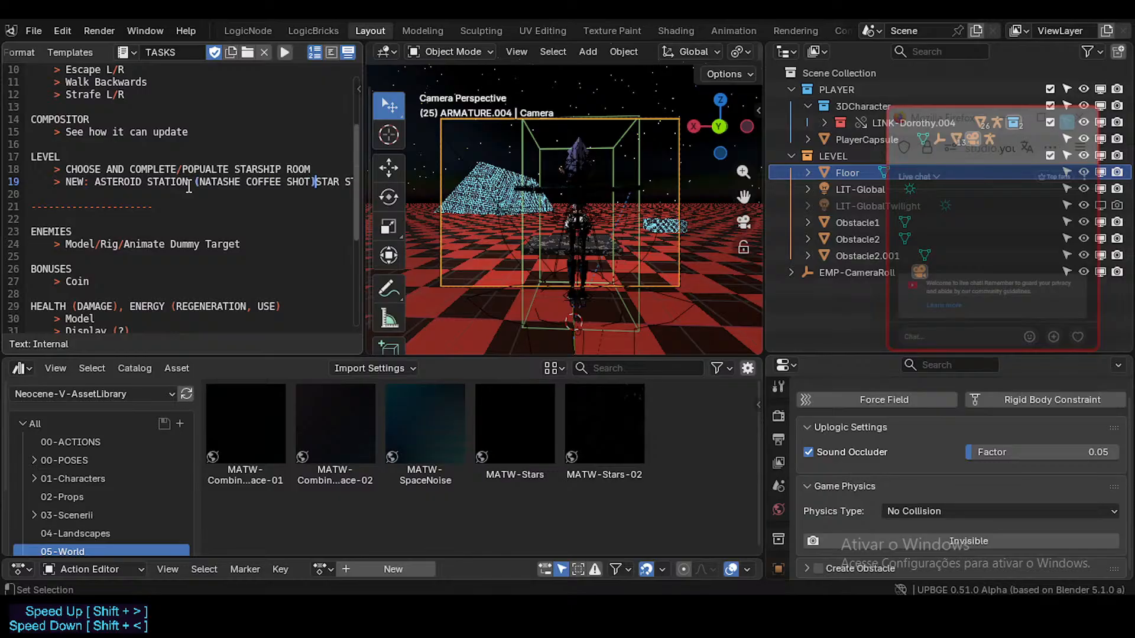
{"action": "key", "text": "shift+End"}
{"action": "key", "text": "Delete"}
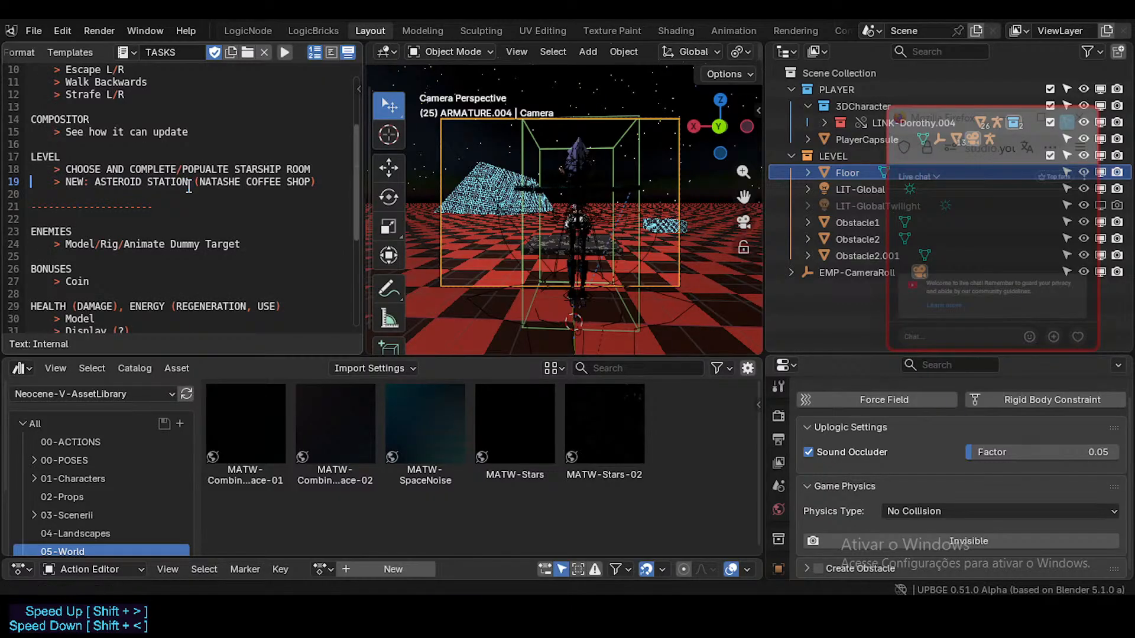
{"action": "key", "text": "ctrl+s"}
- Try the wording "ASTEROID GAS STATION" in the NEW level entry and save the file
{"action": "key", "text": "Left"}
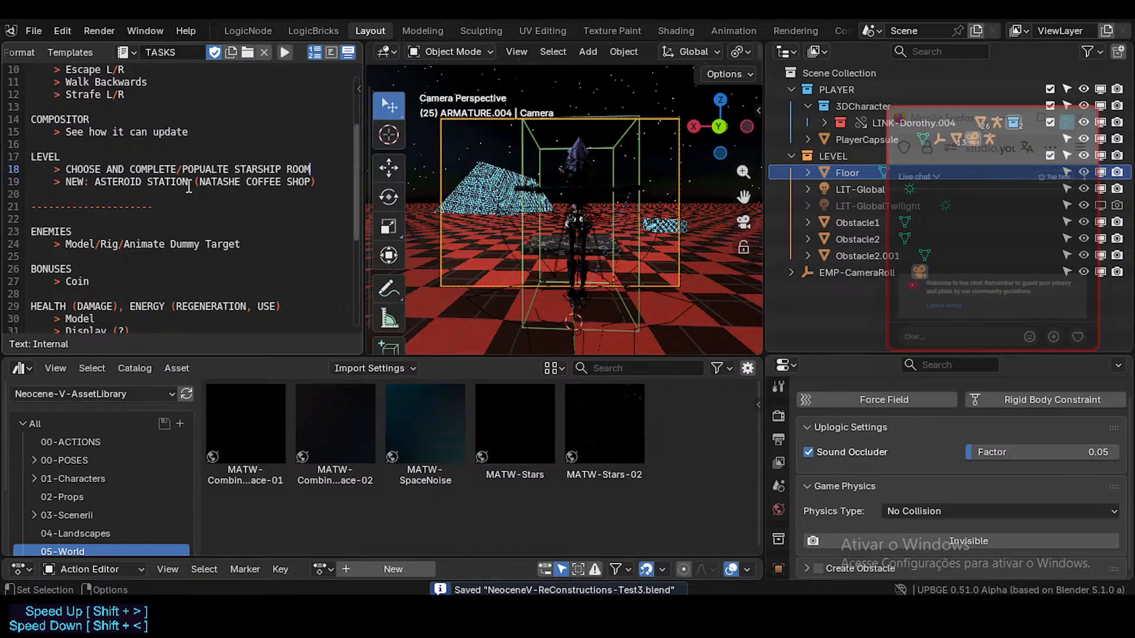
{"action": "key", "text": "Left"}
{"action": "key", "text": "Left"}
{"action": "key", "text": "Left"}
{"action": "key", "text": "Left"}
{"action": "key", "text": "Left"}
{"action": "key", "text": "Left"}
{"action": "key", "text": "Left"}
{"action": "key", "text": "Left"}
{"action": "key", "text": "Left"}
{"action": "key", "text": "Left"}
{"action": "key", "text": "Left"}
{"action": "key", "text": "Left"}
{"action": "key", "text": "Left"}
{"action": "key", "text": "ctrl+Left"}
{"action": "key", "text": "ctrl+Left"}
{"action": "key", "text": "ctrl+Left"}
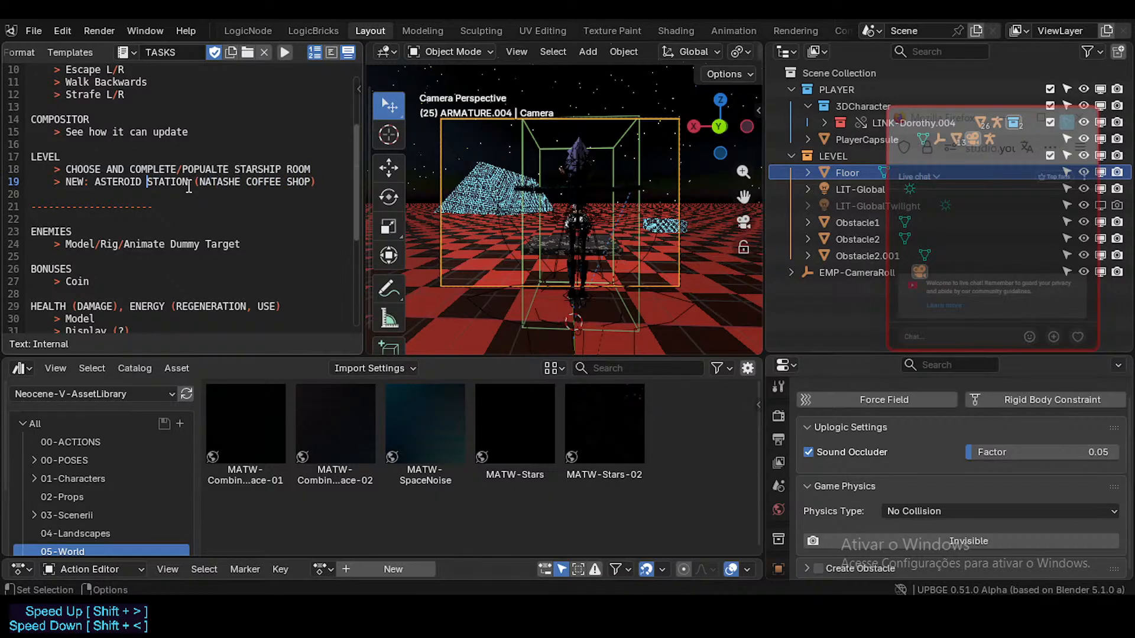
{"action": "type", "text": "GAS"}
{"action": "key", "text": "ctrl+s"}
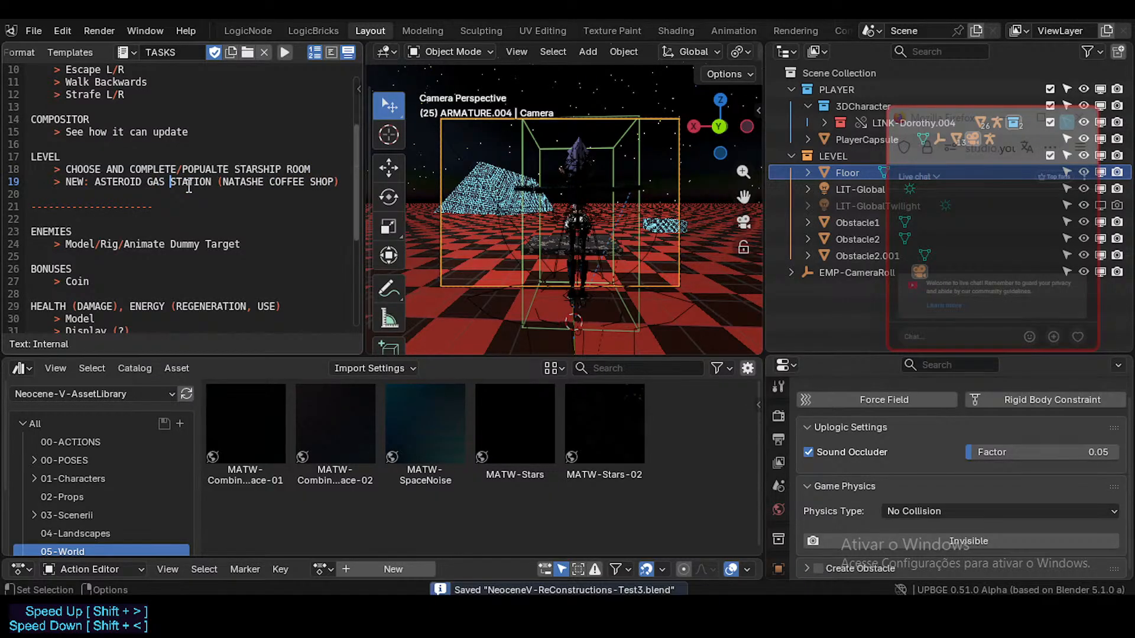
- Remove the word GAS from the NEW level entry and save the file
{"action": "key", "text": "Left"}
{"action": "type", "text": "'"}
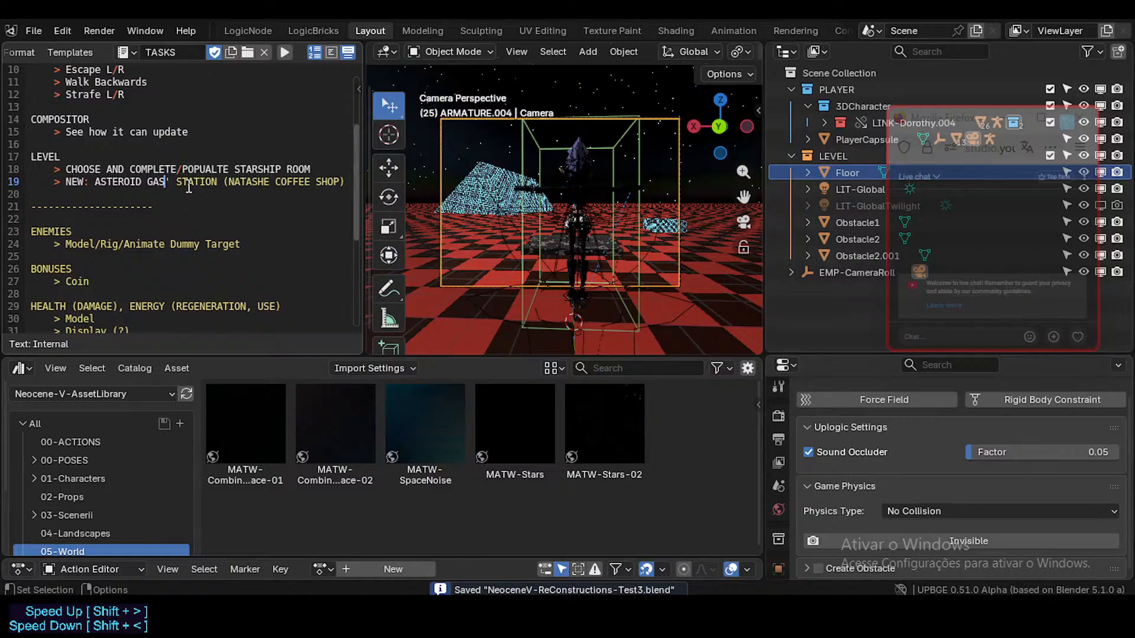
{"action": "key", "text": "Delete"}
{"action": "key", "text": "Delete"}
{"action": "key", "text": "shift+Left"}
{"action": "key", "text": "shift+Left"}
{"action": "key", "text": "shift+Left"}
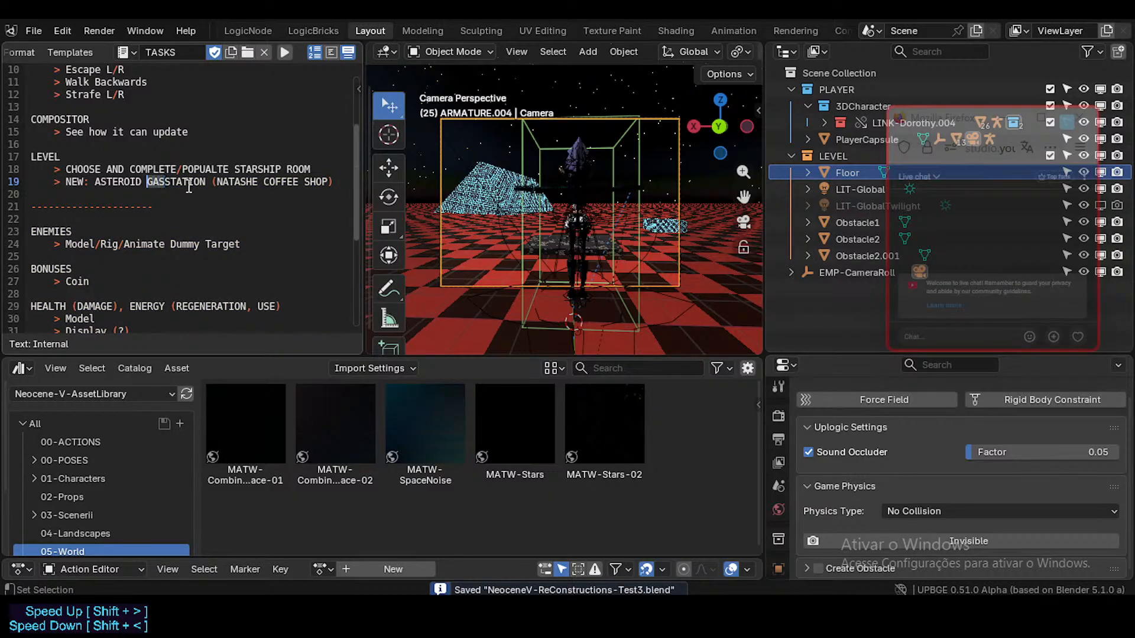
{"action": "key", "text": "Delete"}
{"action": "key", "text": "ctrl+s"}
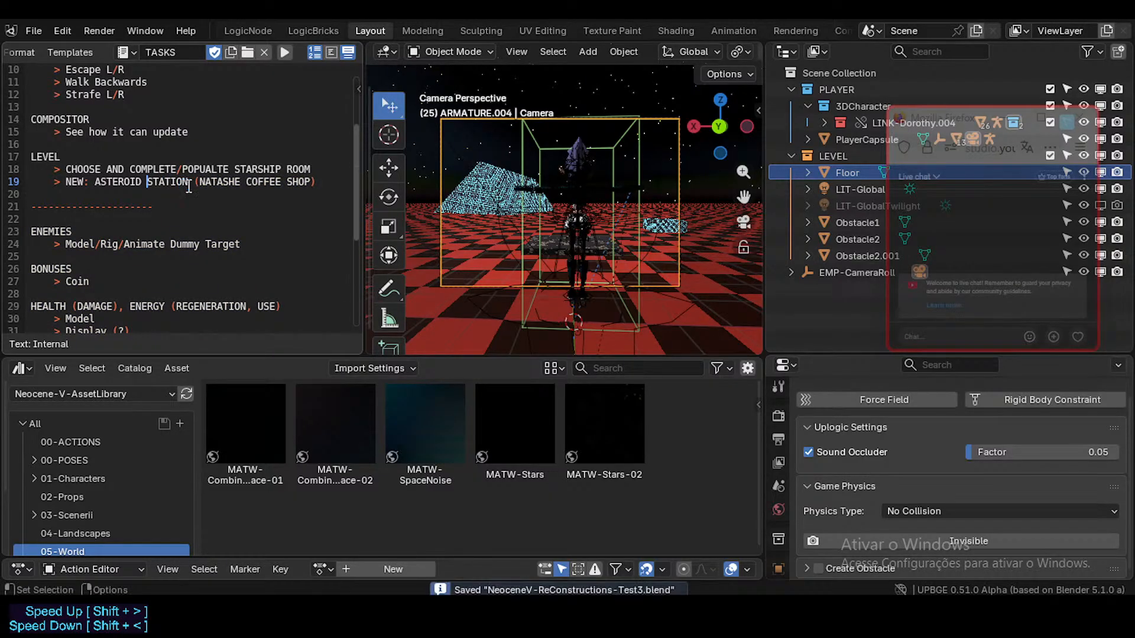
- Insert a "+" before NATASHE inside the parentheses of the ASTEROID STATION entry
{"action": "key", "text": "ctrl+Left"}
{"action": "key", "text": "ctrl+Left"}
{"action": "key", "text": "ctrl+Left"}
{"action": "key", "text": "Right"}
{"action": "type", "text": "+"}
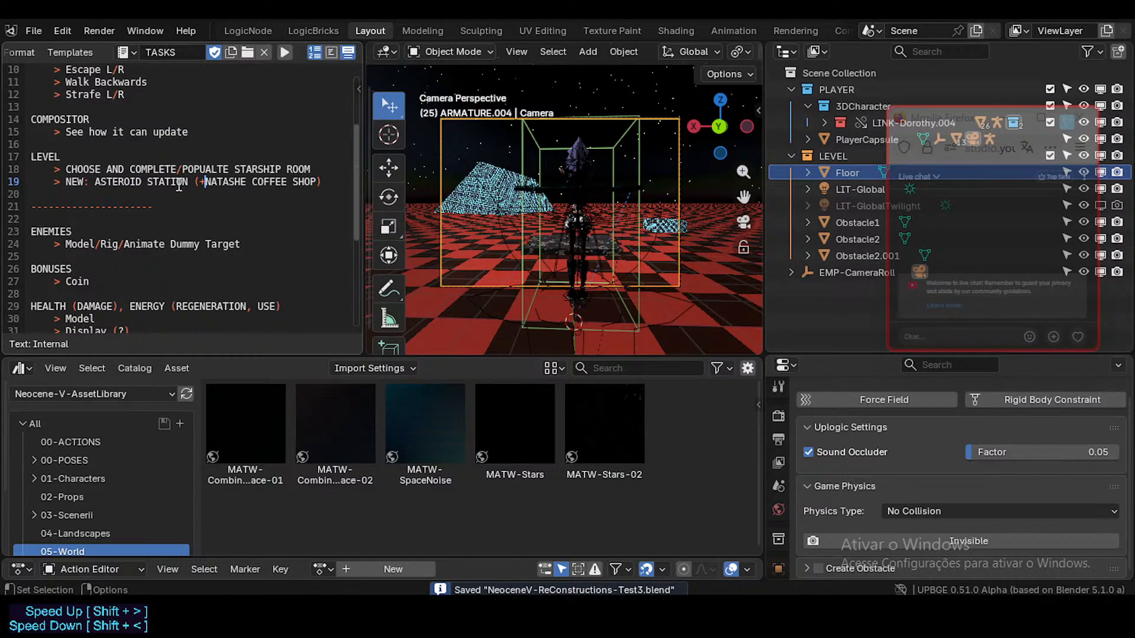
{"action": "scroll", "coordinate": [127, 183], "scroll_direction": "up", "scroll_amount": 3}
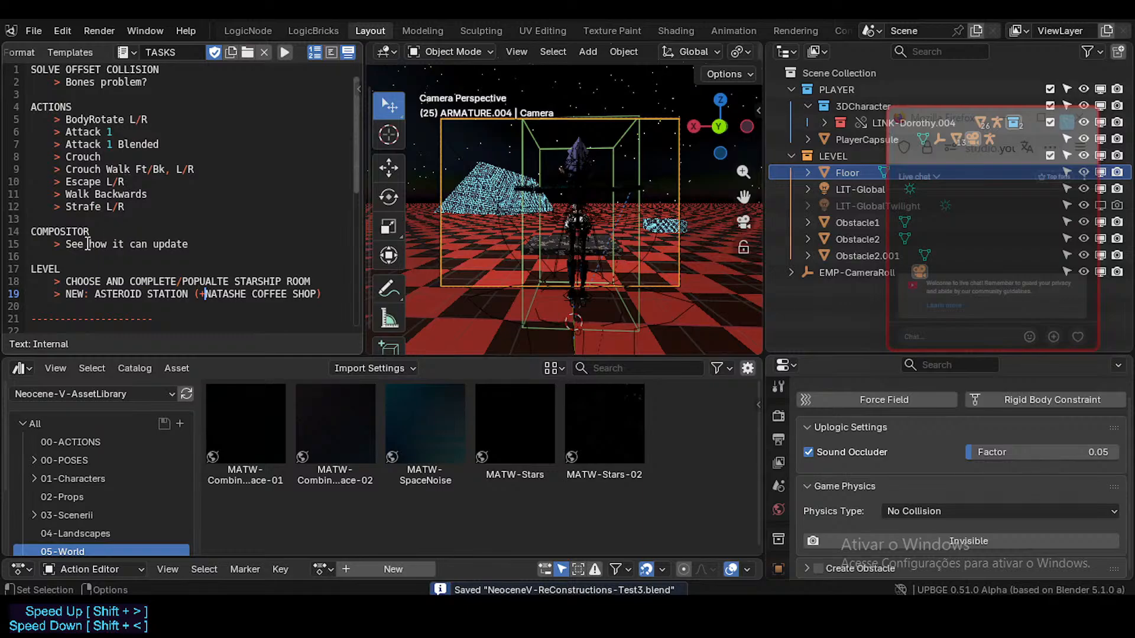
{"action": "left_click_drag", "start_coordinate": [30, 234], "coordinate": [154, 235]}
{"action": "left_click", "coordinate": [201, 241]}
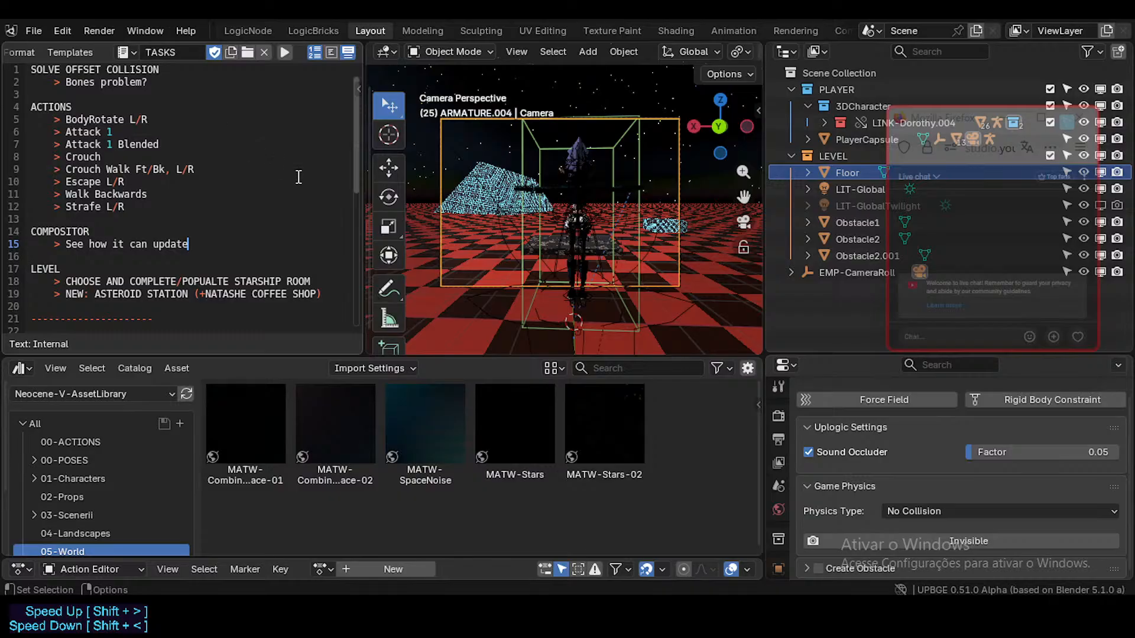
{"action": "scroll", "coordinate": [232, 179], "scroll_direction": "down", "scroll_amount": 2}
{"action": "scroll", "coordinate": [233, 177], "scroll_direction": "up", "scroll_amount": 2}
{"action": "scroll", "coordinate": [233, 177], "scroll_direction": "down", "scroll_amount": 4}
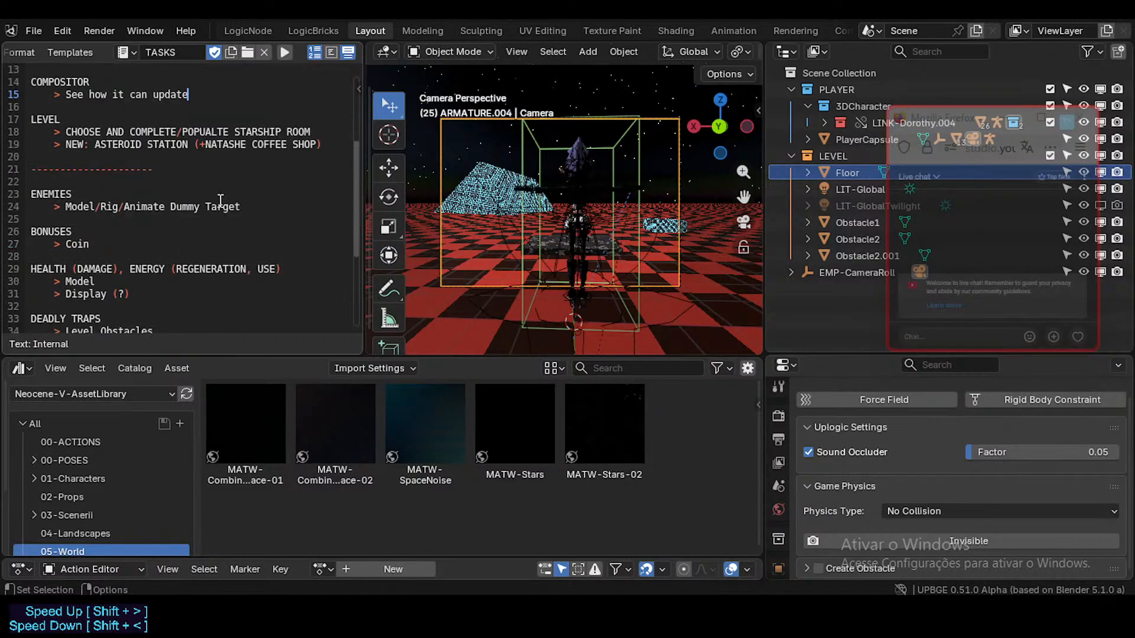
- Add blank lines above the dashed separator below LEVEL and paste a second copy of the separator above them
{"action": "scroll", "coordinate": [138, 226], "scroll_direction": "up", "scroll_amount": 1}
{"action": "left_click", "coordinate": [94, 205]}
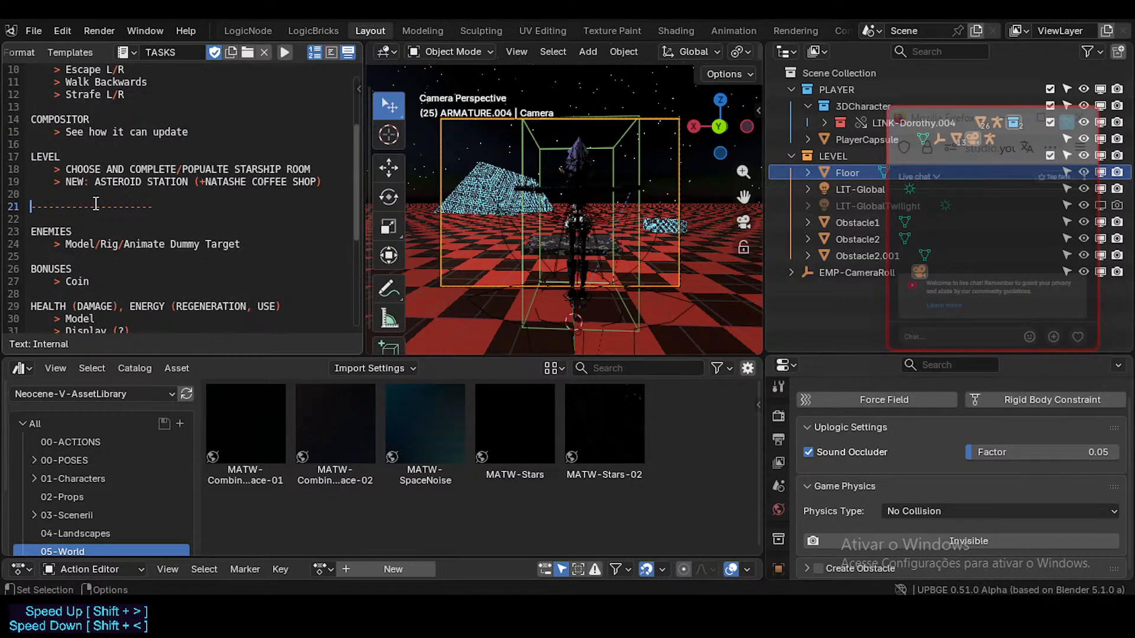
{"action": "key", "text": "shift+End"}
{"action": "key", "text": "ctrl+c"}
{"action": "key", "text": "Home"}
{"action": "key", "text": "Up"}
{"action": "key", "text": "Return"}
{"action": "key", "text": "Return"}
{"action": "key", "text": "Return"}
{"action": "key", "text": "Up"}
{"action": "key", "text": "Up"}
{"action": "key", "text": "Up"}
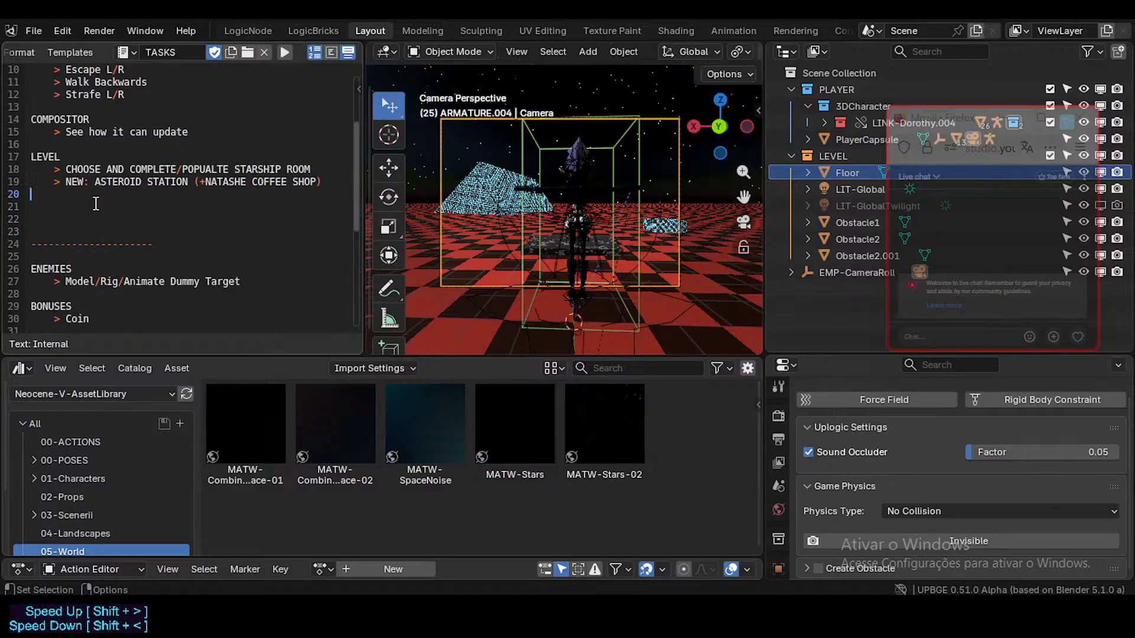
{"action": "key", "text": "ctrl+v"}
{"action": "key", "text": "Return"}
{"action": "key", "text": "End"}
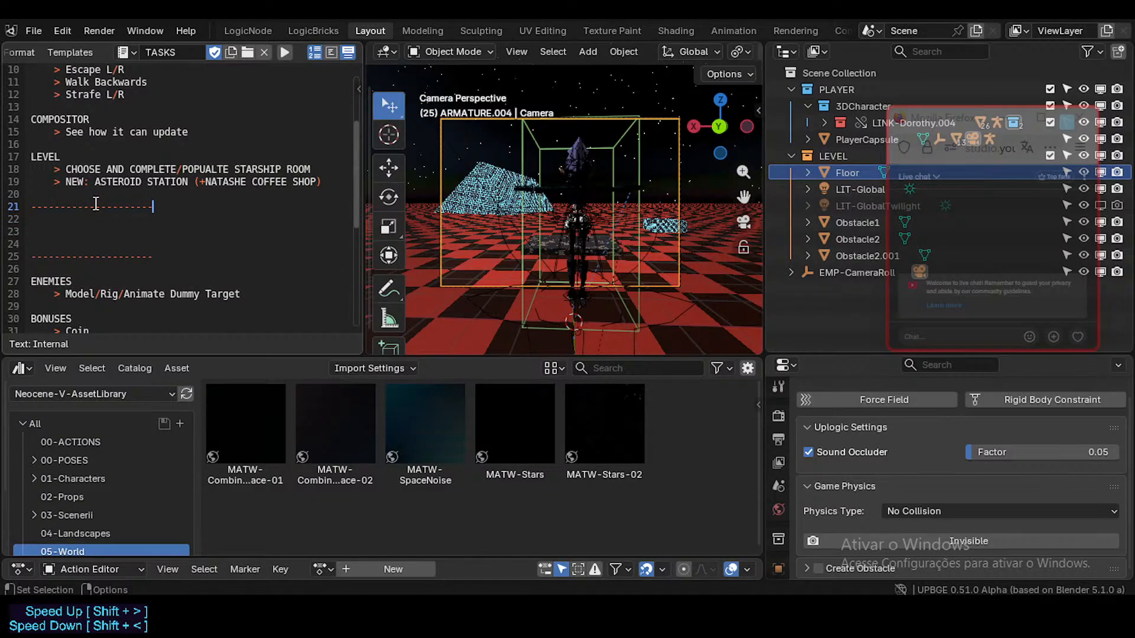
- Add a "SOUNDTRACK(S)" heading below the upper separator, with an indented "> DEFINE" entry
{"action": "key", "text": "Return"}
{"action": "type", "text": "S"}
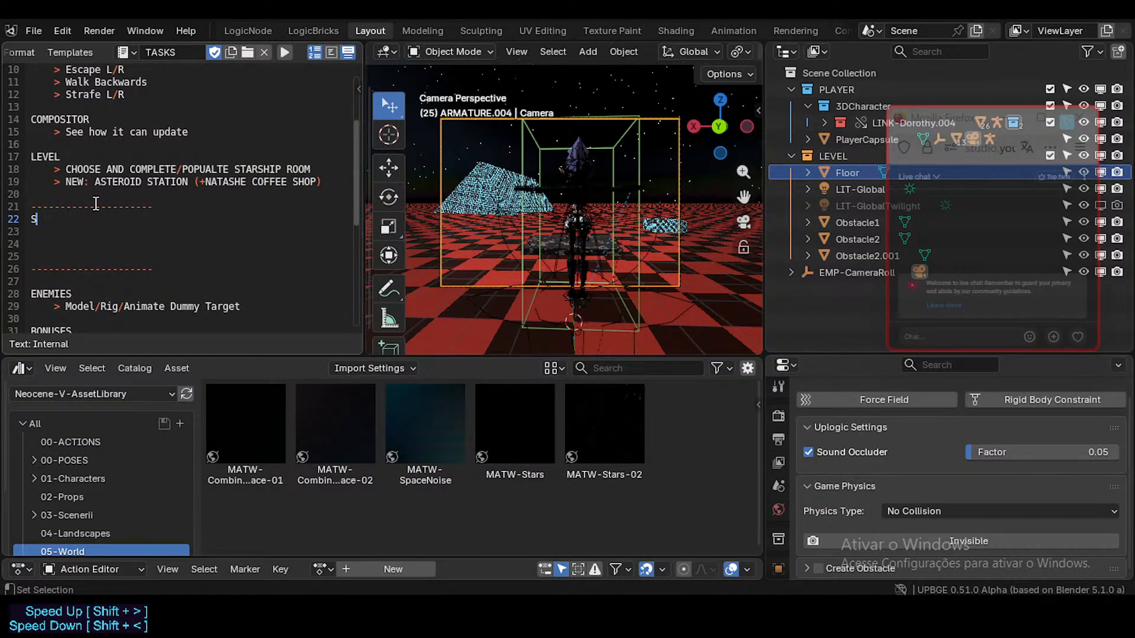
{"action": "type", "text": "IOUNDTRACK(S)"}
{"action": "key", "text": "Return"}
{"action": "key", "text": "Tab"}
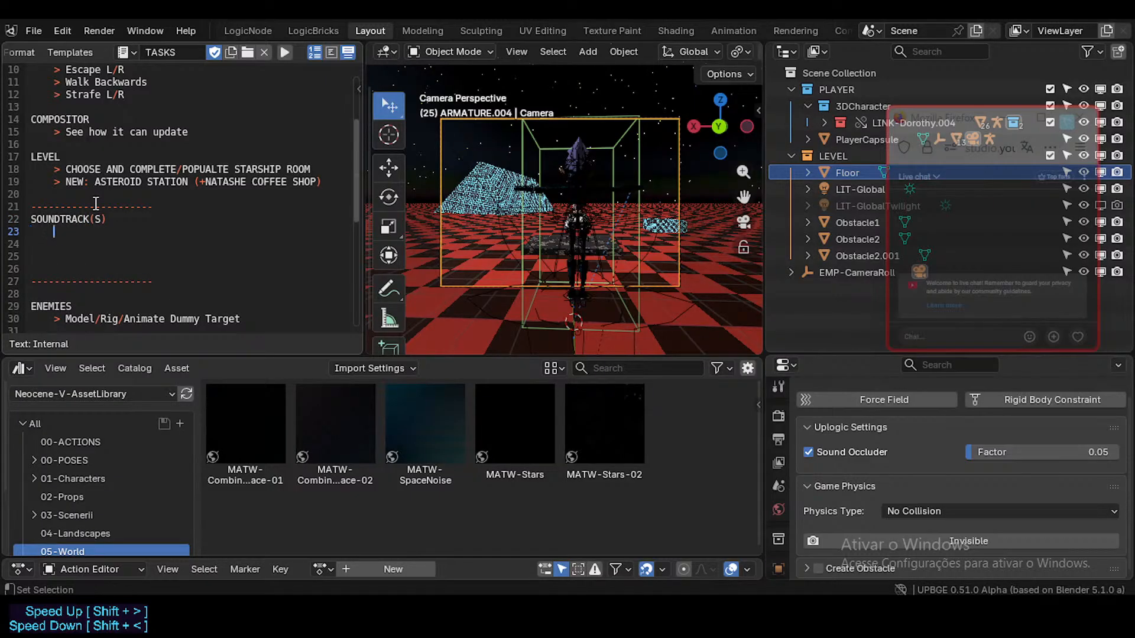
{"action": "type", "text": "> DEFINE"}
{"action": "key", "text": "Return"}
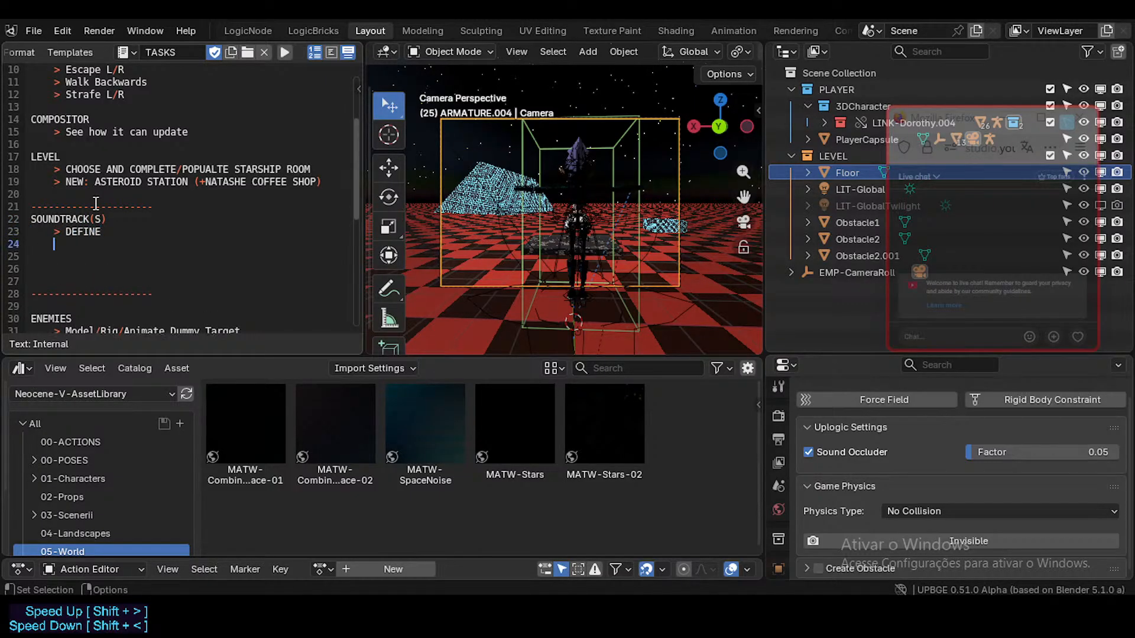
- Add a "SOUND SFX" heading below the SOUNDTRACK(S) section, with a blank line between them
{"action": "key", "text": "Return"}
{"action": "type", "text": "SOUND FLKX"}
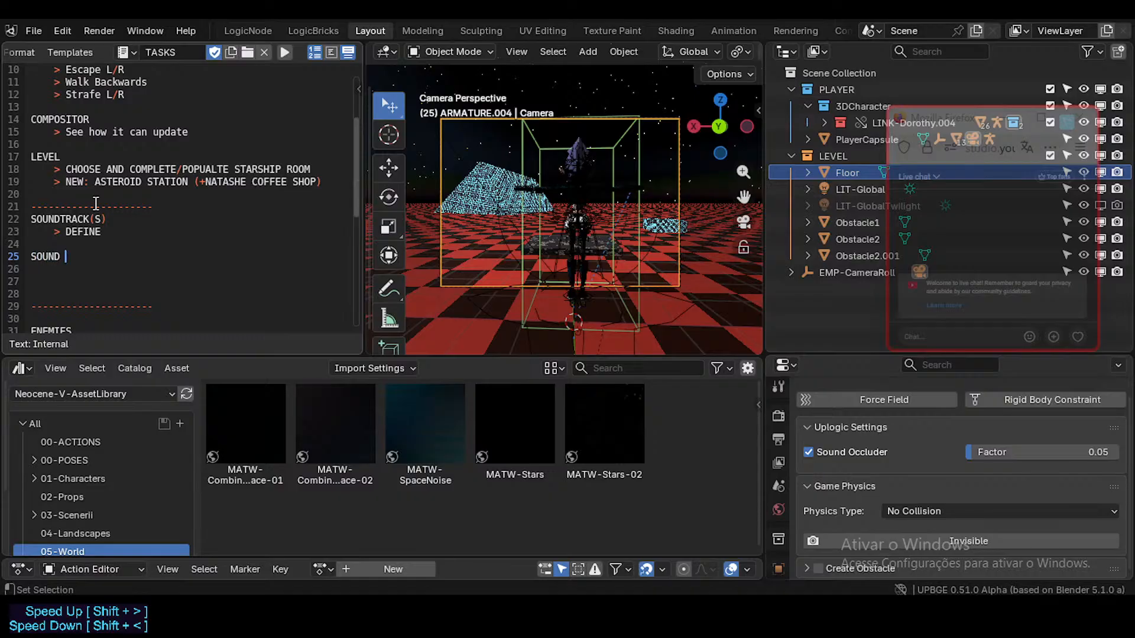
{"action": "key", "text": "BackSpace"}
{"action": "key", "text": "BackSpace"}
{"action": "key", "text": "BackSpace"}
{"action": "type", "text": "X"}
{"action": "key", "text": "BackSpace"}
{"action": "type", "text": "F"}
{"action": "key", "text": "BackSpace"}
{"action": "key", "text": "BackSpace"}
{"action": "type", "text": "SFX"}
{"action": "key", "text": "Return"}
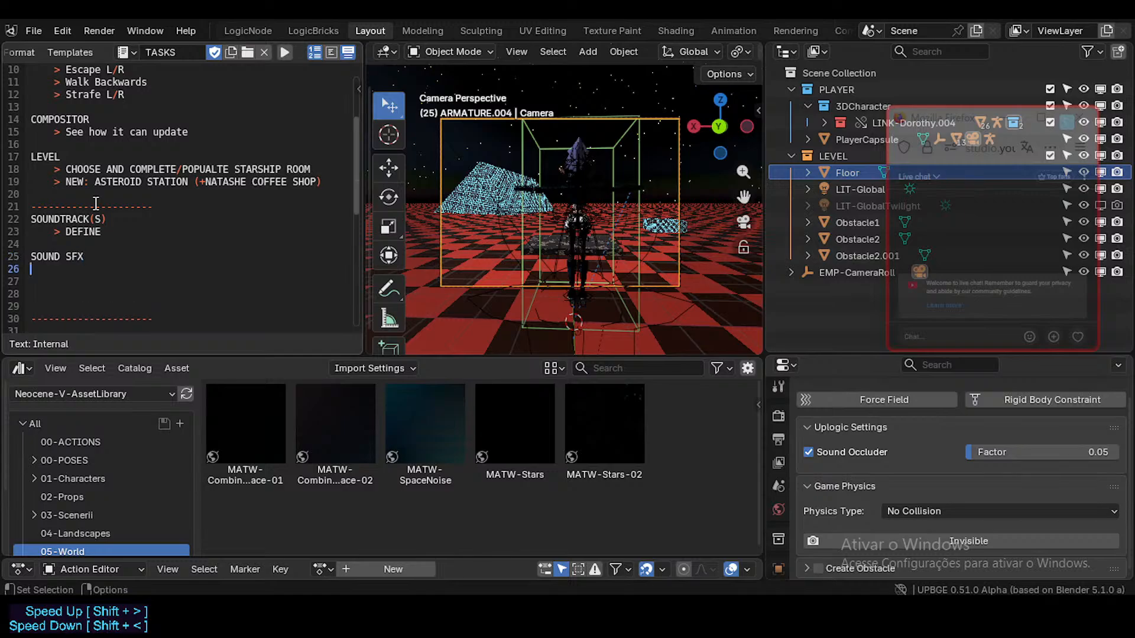
- Start an indented entry under SOUND SFX reading "> Walk, Run," and save the file
{"action": "type", "text": "> Walk, R"}
{"action": "type", "text": "une"}
{"action": "type", "text": "Take"}
{"action": "key", "text": "Delete"}
{"action": "key", "text": "Delete"}
{"action": "key", "text": "ctrl+s"}
{"action": "key", "text": "BackSpace"}
{"action": "key", "text": "BackSpace"}
{"action": "key", "text": "BackSpace"}
{"action": "key", "text": "BackSpace"}
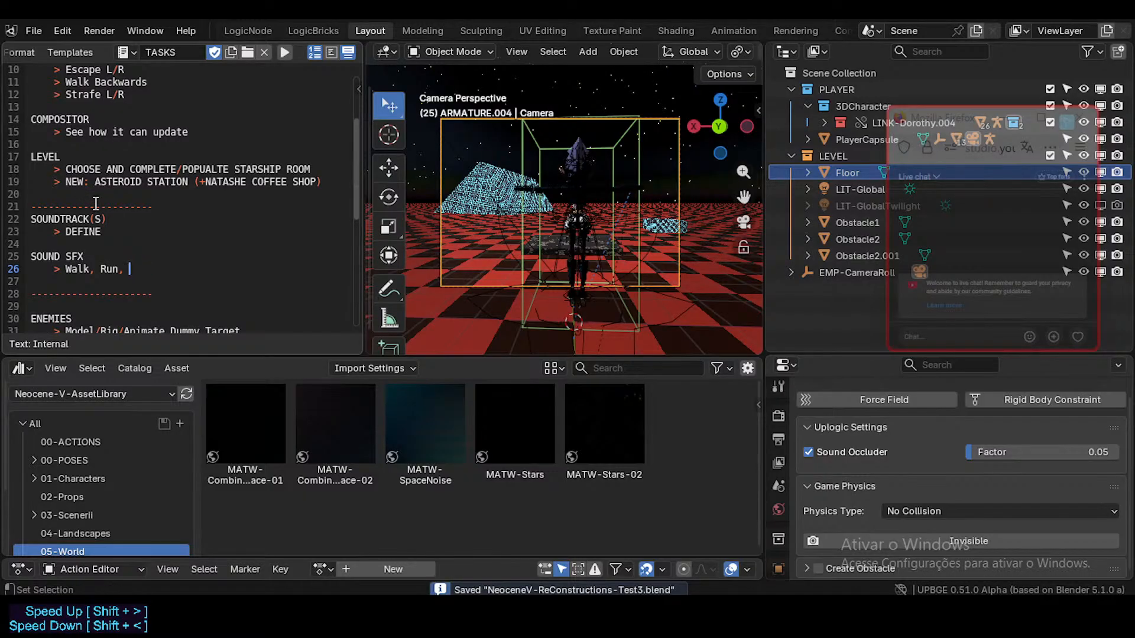
- Extend the SOUND SFX entry with "Pick, Jump, Voice (?), Attack", saving the file along the way
{"action": "type", "text": "Pick"}
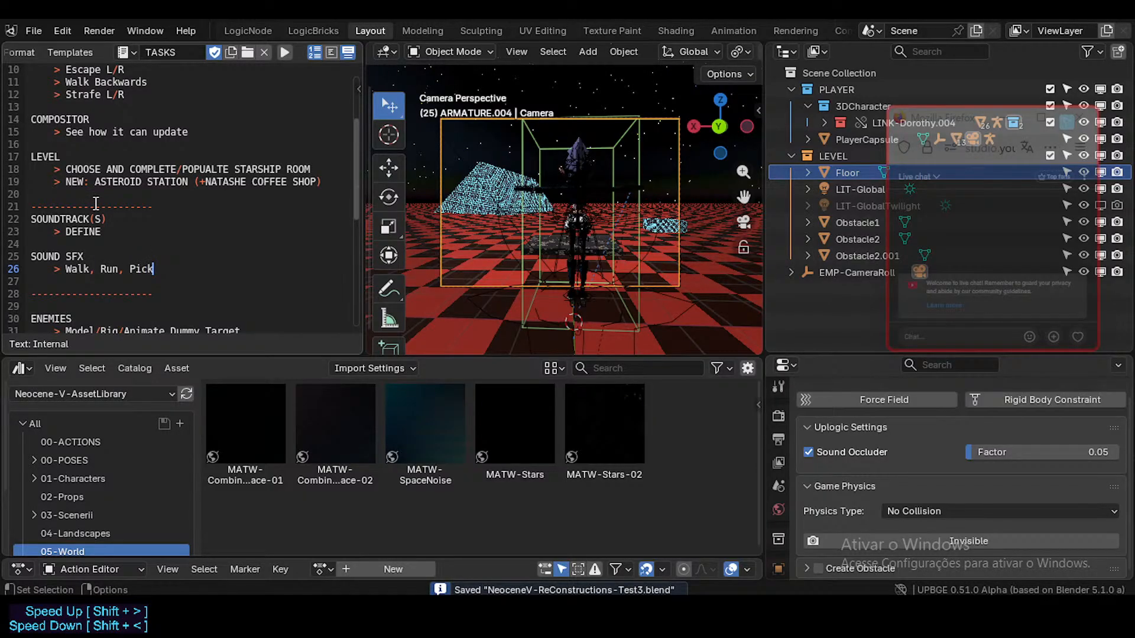
{"action": "type", "text": ", Jump"}
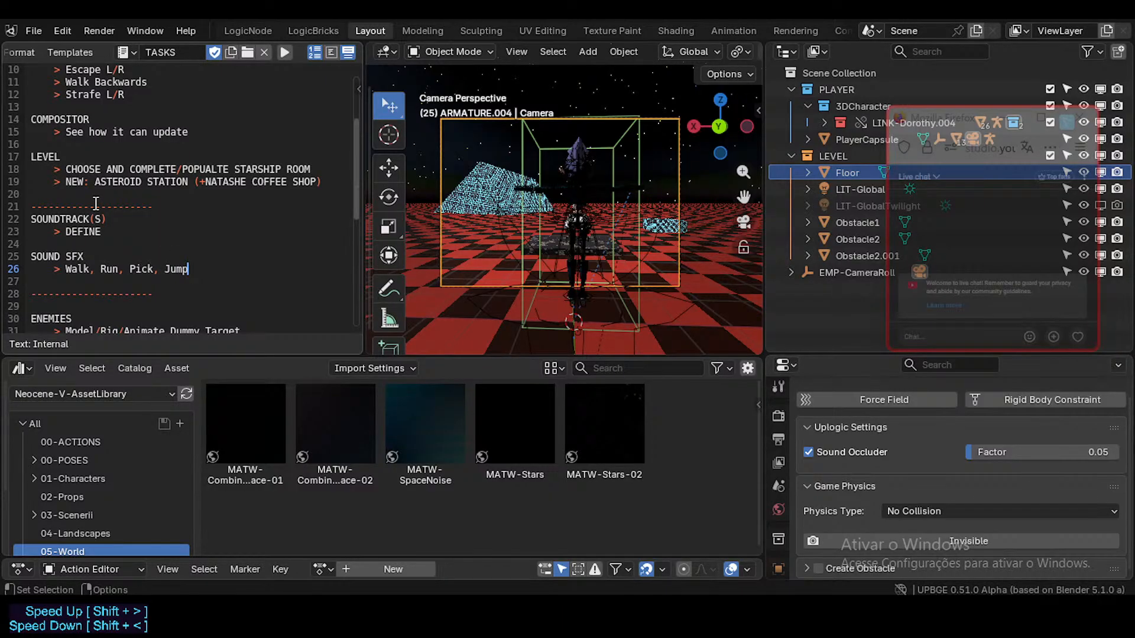
{"action": "type", "text": ", Voice"}
{"action": "key", "text": "ctrl+s"}
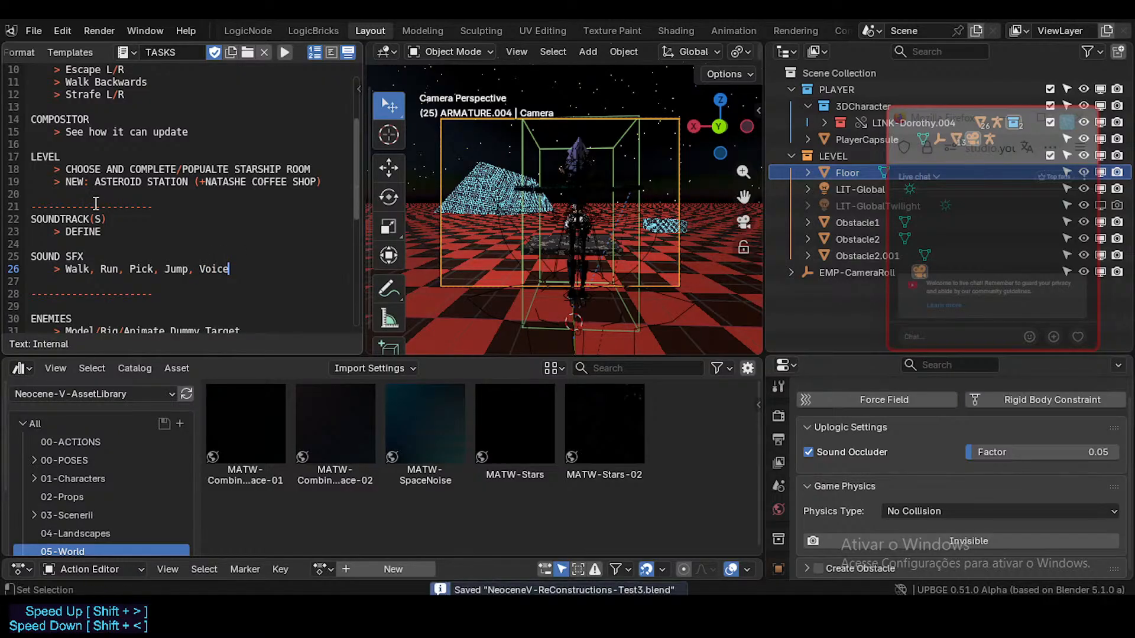
{"action": "type", "text": "(?), Attack"}
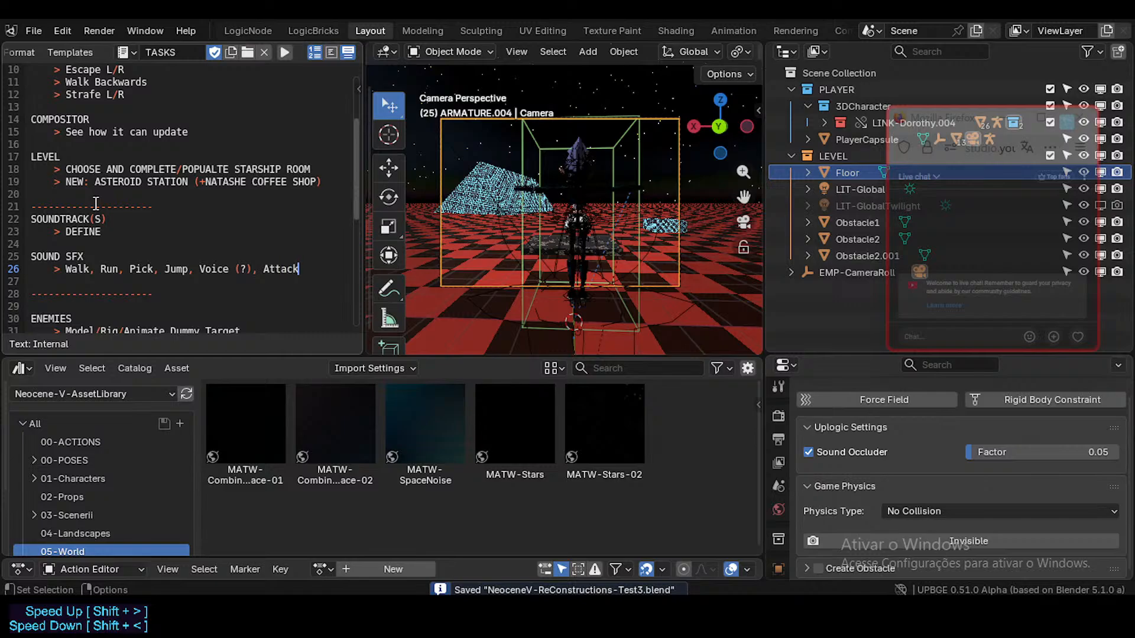
- Review the whole TASKS list, from the offset collision entry through the sound section to the enemies and bonuses
{"action": "scroll", "coordinate": [115, 204], "scroll_direction": "up", "scroll_amount": 3}
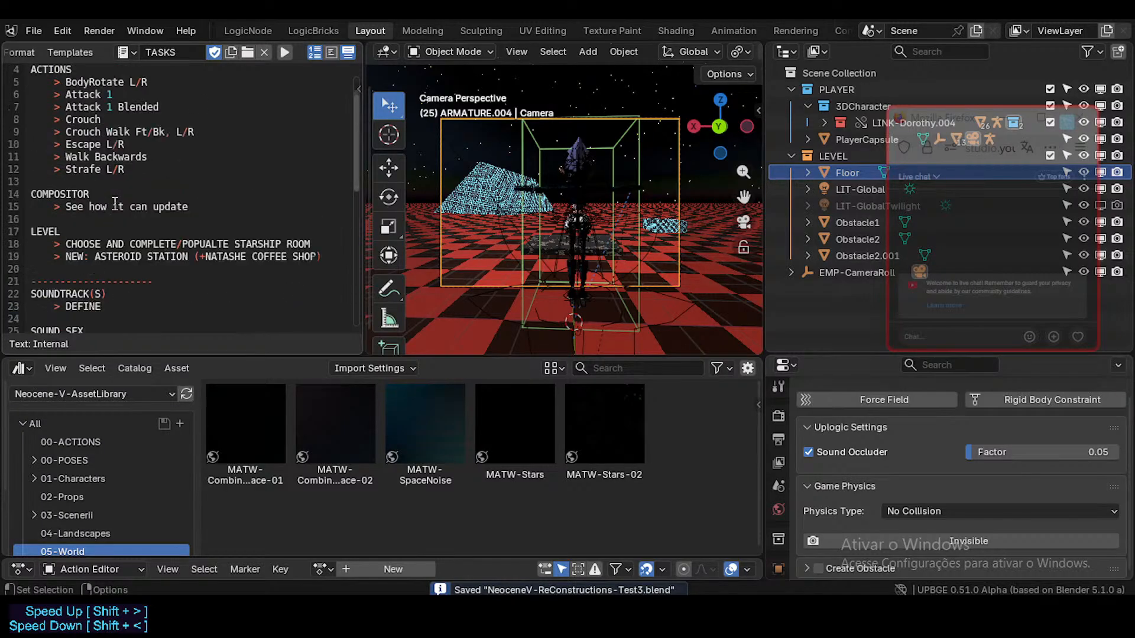
{"action": "scroll", "coordinate": [179, 228], "scroll_direction": "down", "scroll_amount": 4}
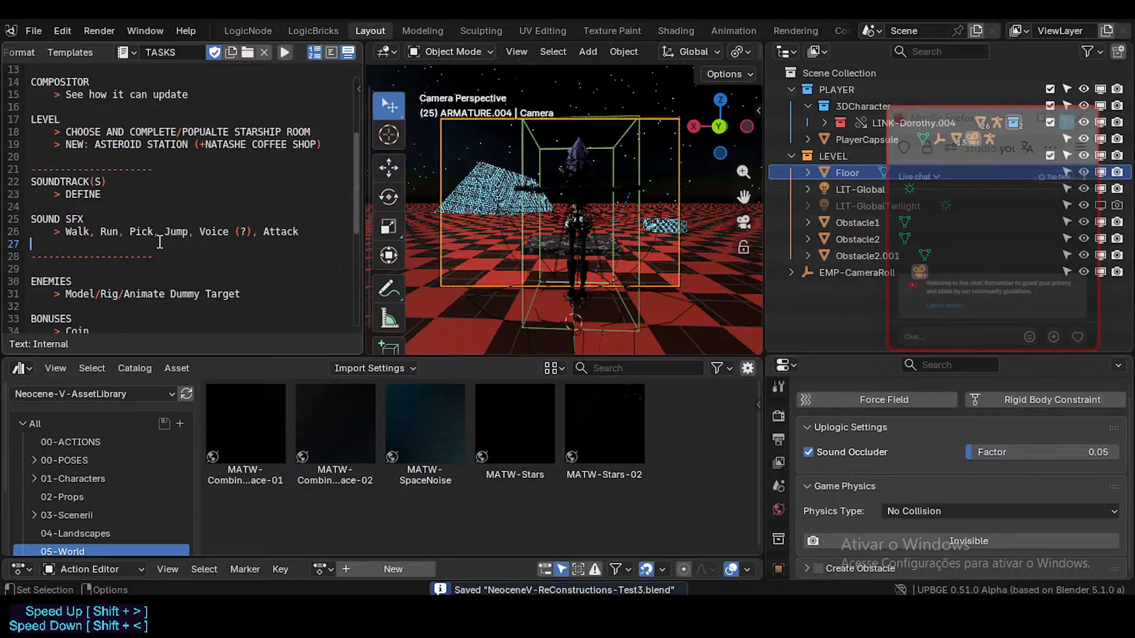
{"action": "scroll", "coordinate": [162, 242], "scroll_direction": "down", "scroll_amount": 5}
{"action": "scroll", "coordinate": [160, 241], "scroll_direction": "up", "scroll_amount": 9}
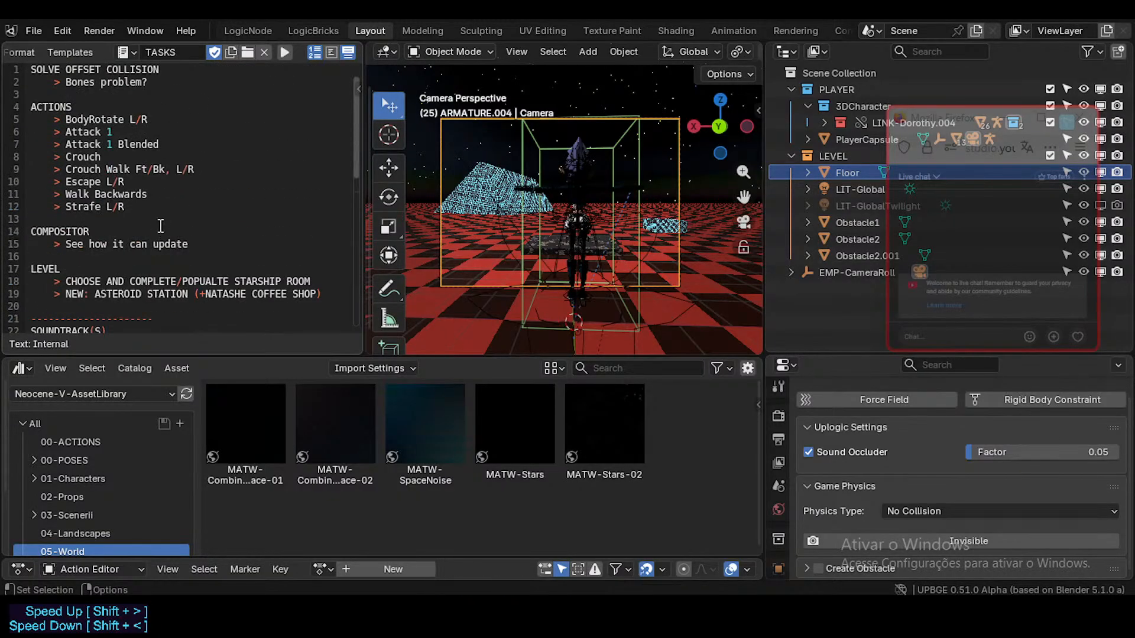
{"action": "scroll", "coordinate": [258, 221], "scroll_direction": "down", "scroll_amount": 5}
{"action": "type", "text": "a"}
{"action": "scroll", "coordinate": [259, 220], "scroll_direction": "up", "scroll_amount": 4}
{"action": "scroll", "coordinate": [208, 240], "scroll_direction": "down", "scroll_amount": 2}
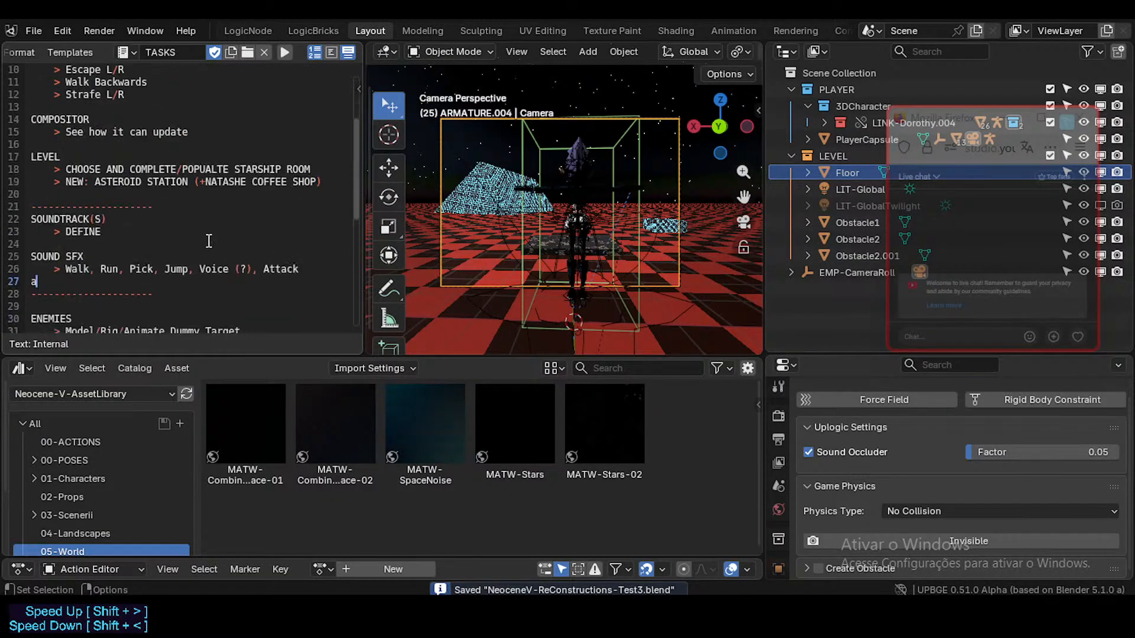
{"action": "key", "text": "BackSpace"}
{"action": "scroll", "coordinate": [208, 241], "scroll_direction": "up", "scroll_amount": 3}
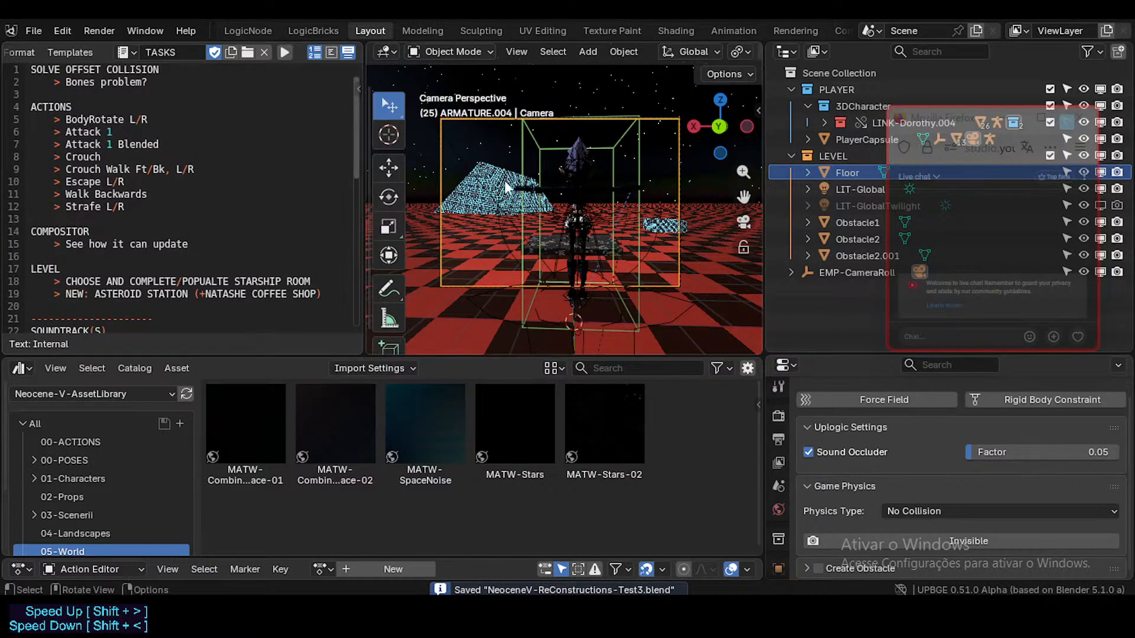
- Narrow the text editor slightly, walk the 3D view out of the camera to frame the character and obstacles, and save the file
{"action": "left_click_drag", "start_coordinate": [365, 172], "coordinate": [339, 171]}
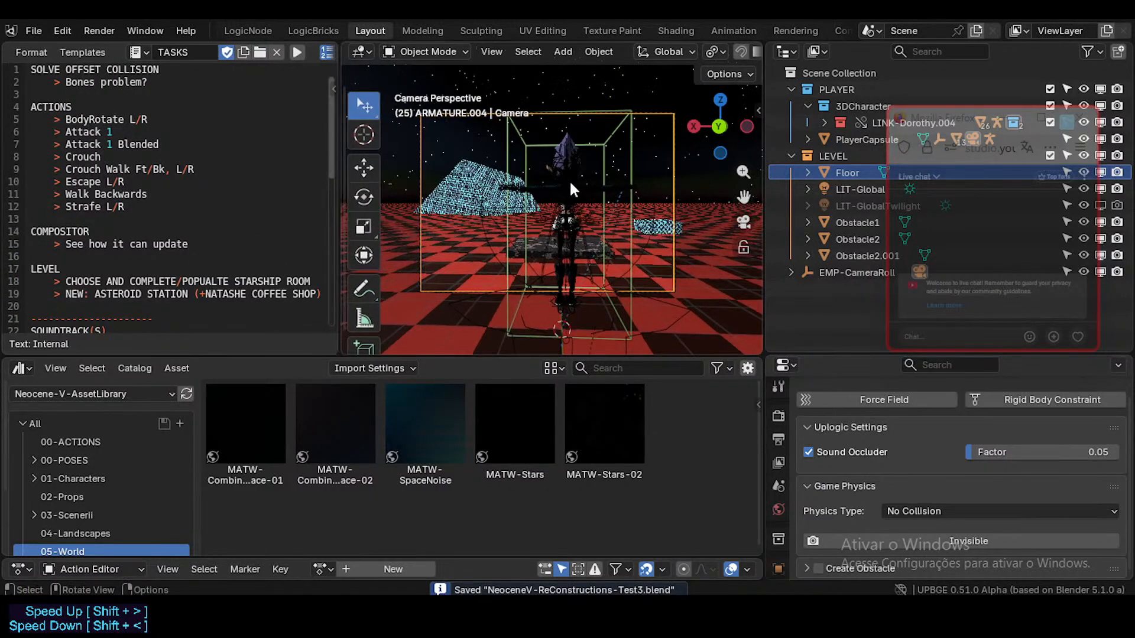
{"action": "key", "text": "shift+grave"}
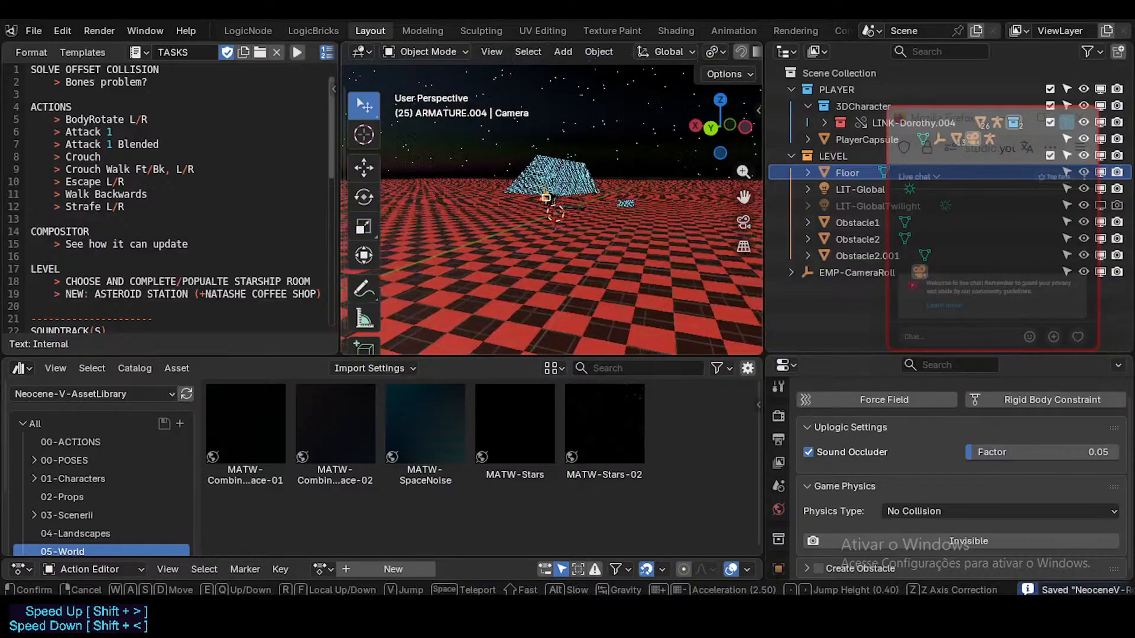
{"action": "key", "text": "shift+w"}
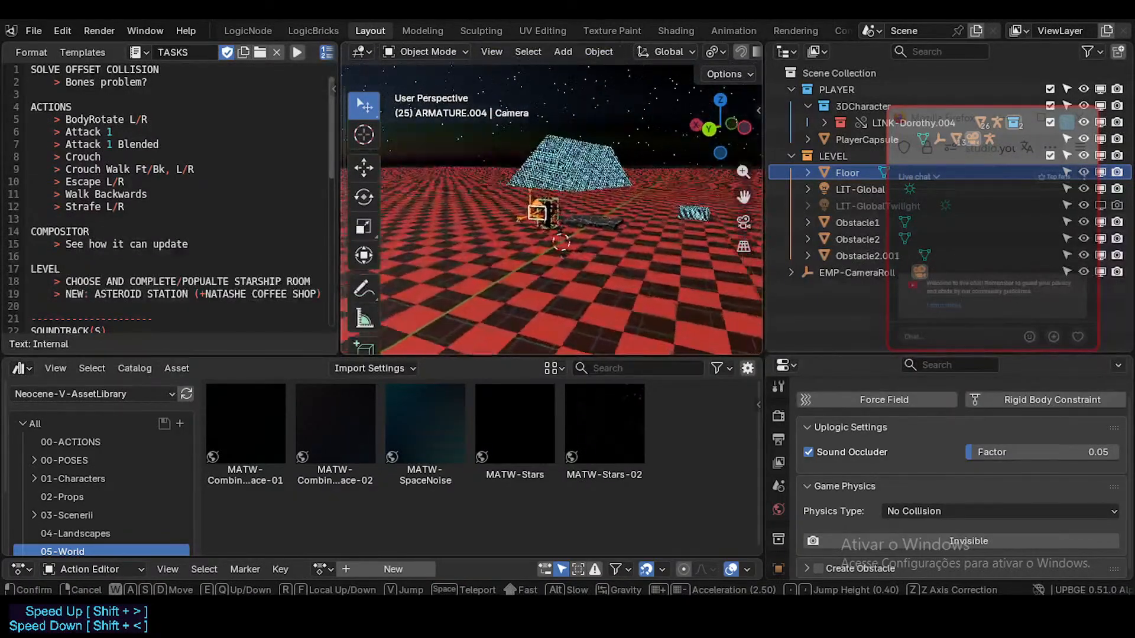
{"action": "key", "text": "w"}
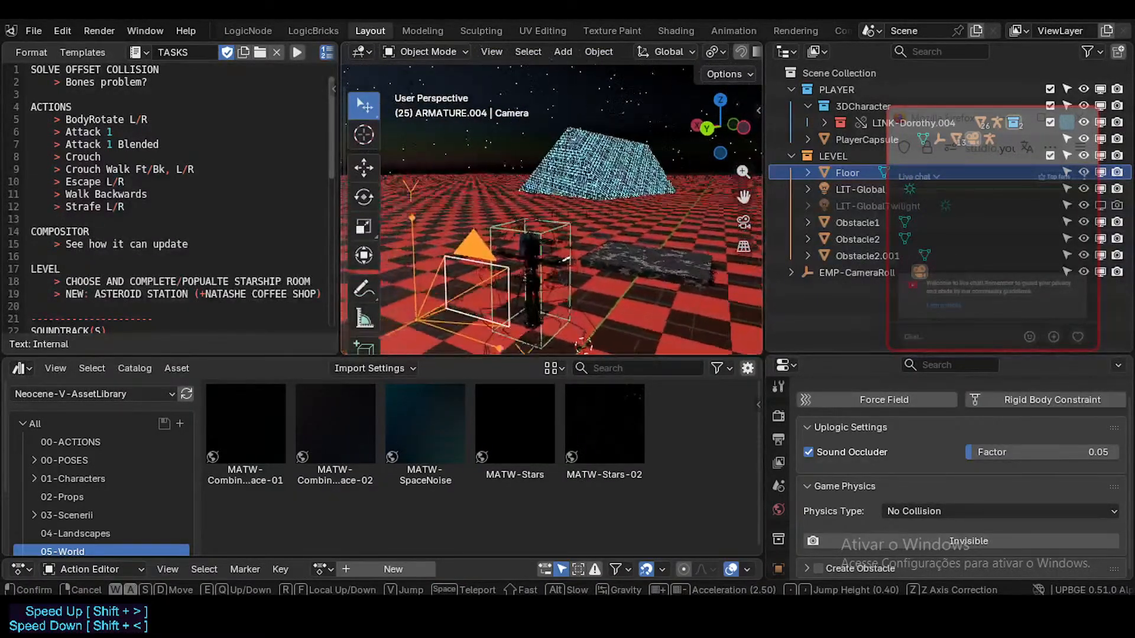
{"action": "key", "text": "Return"}
{"action": "key", "text": "ctrl+s"}
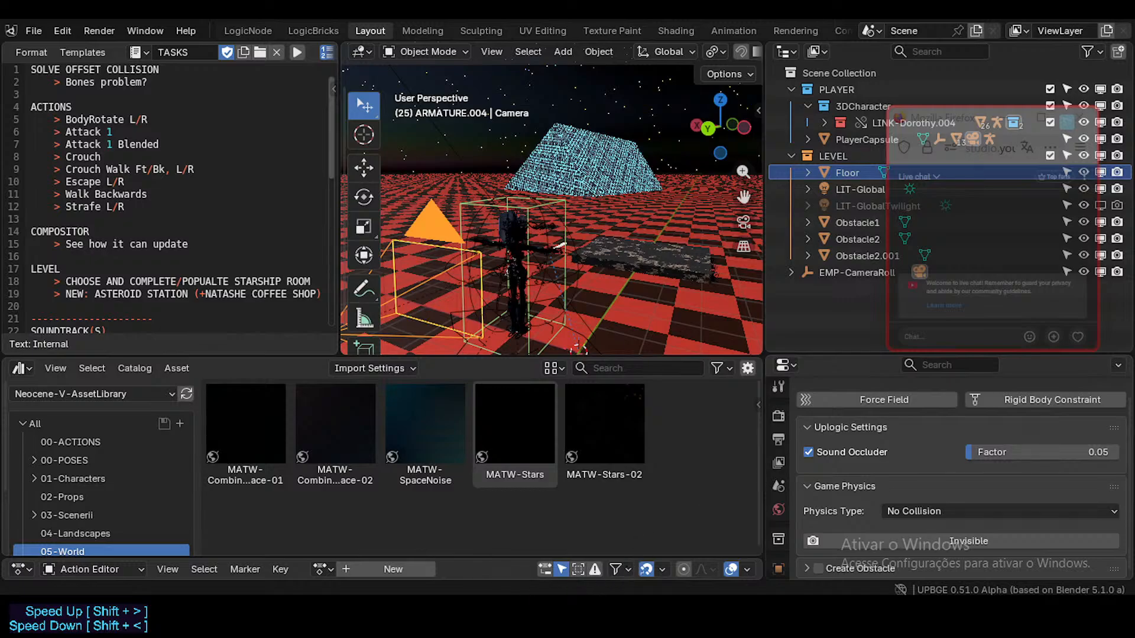
- Switch to the web browser and show the Simcity 4 Soundtrack video page
{"action": "left_click", "coordinate": [452, 511]}
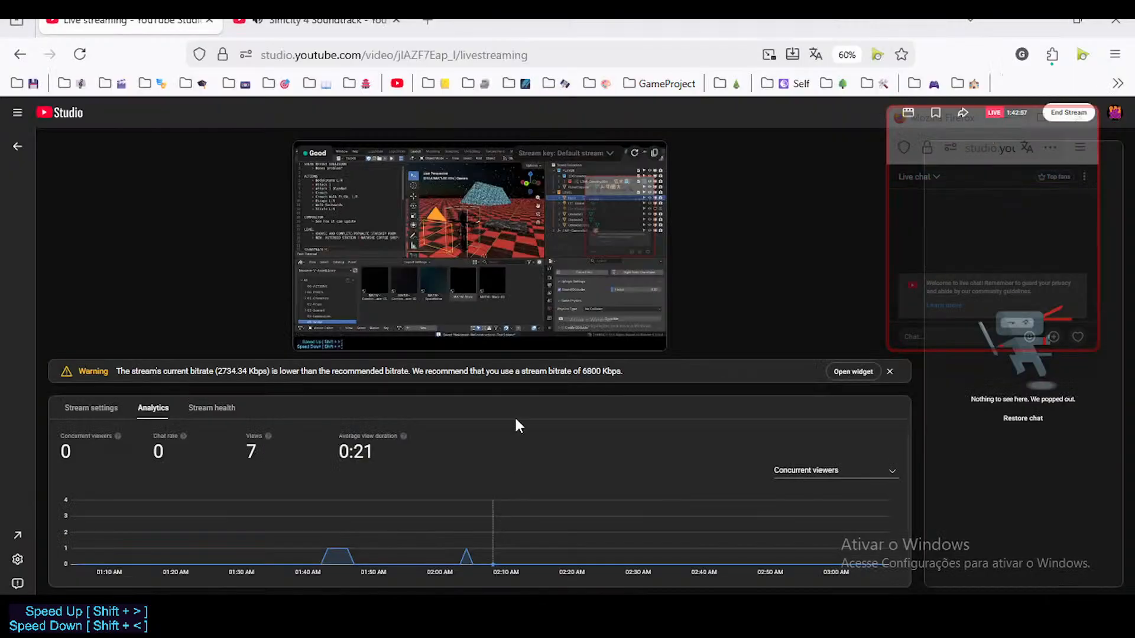
{"action": "left_click", "coordinate": [354, 24]}
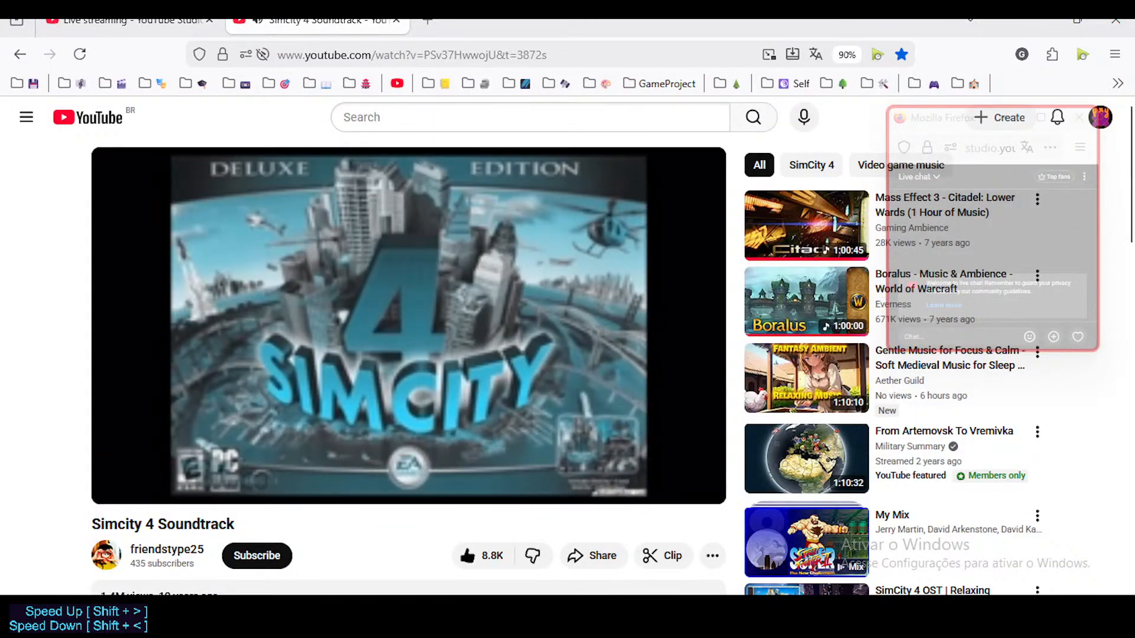